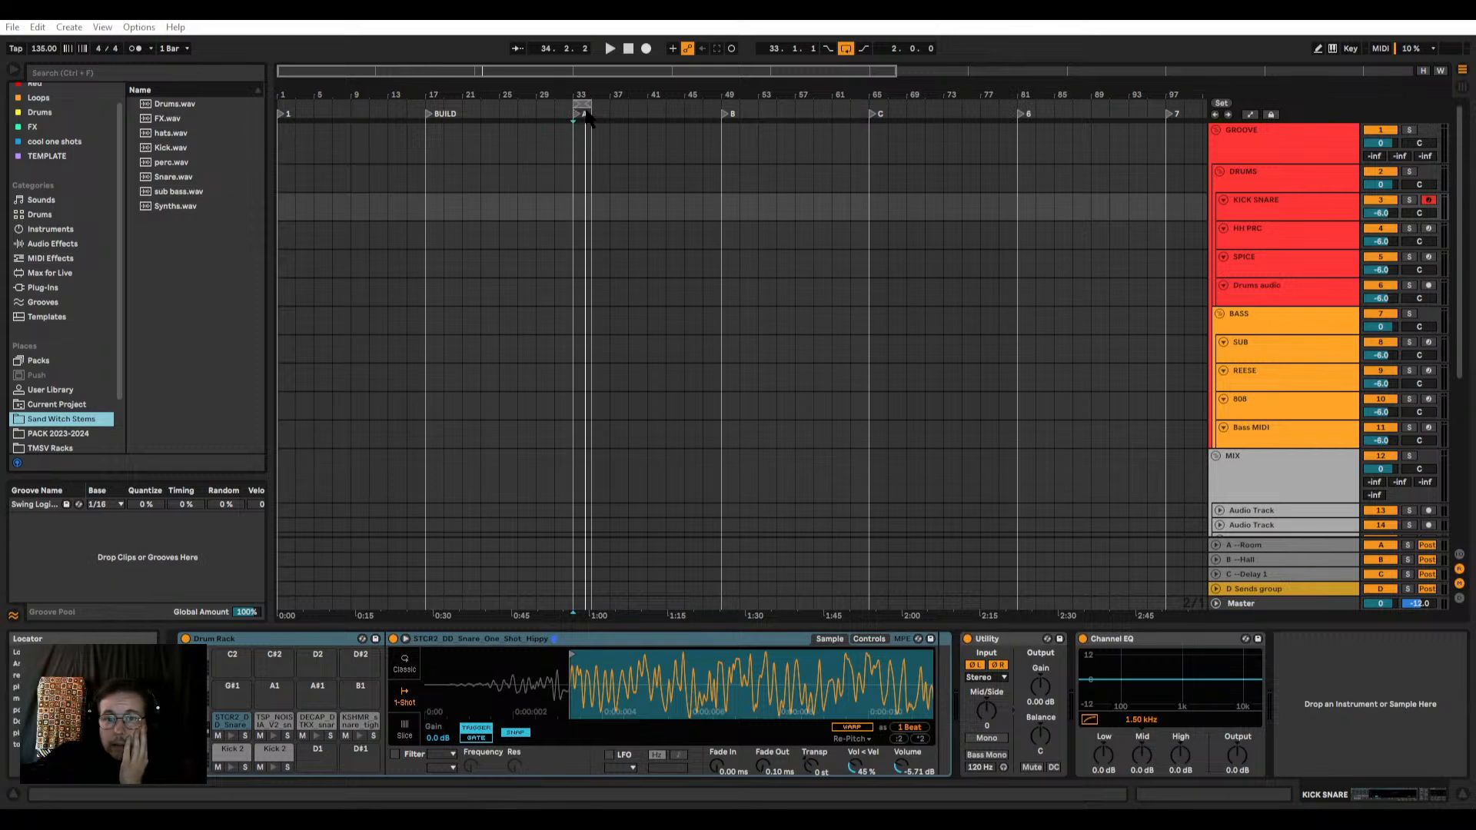
# Step: Set the arrangement loop to the eight bars starting at bar 33 and place the insert marker at 33.1.1
pyautogui.moveTo(585, 108); pyautogui.dragTo(646, 106)
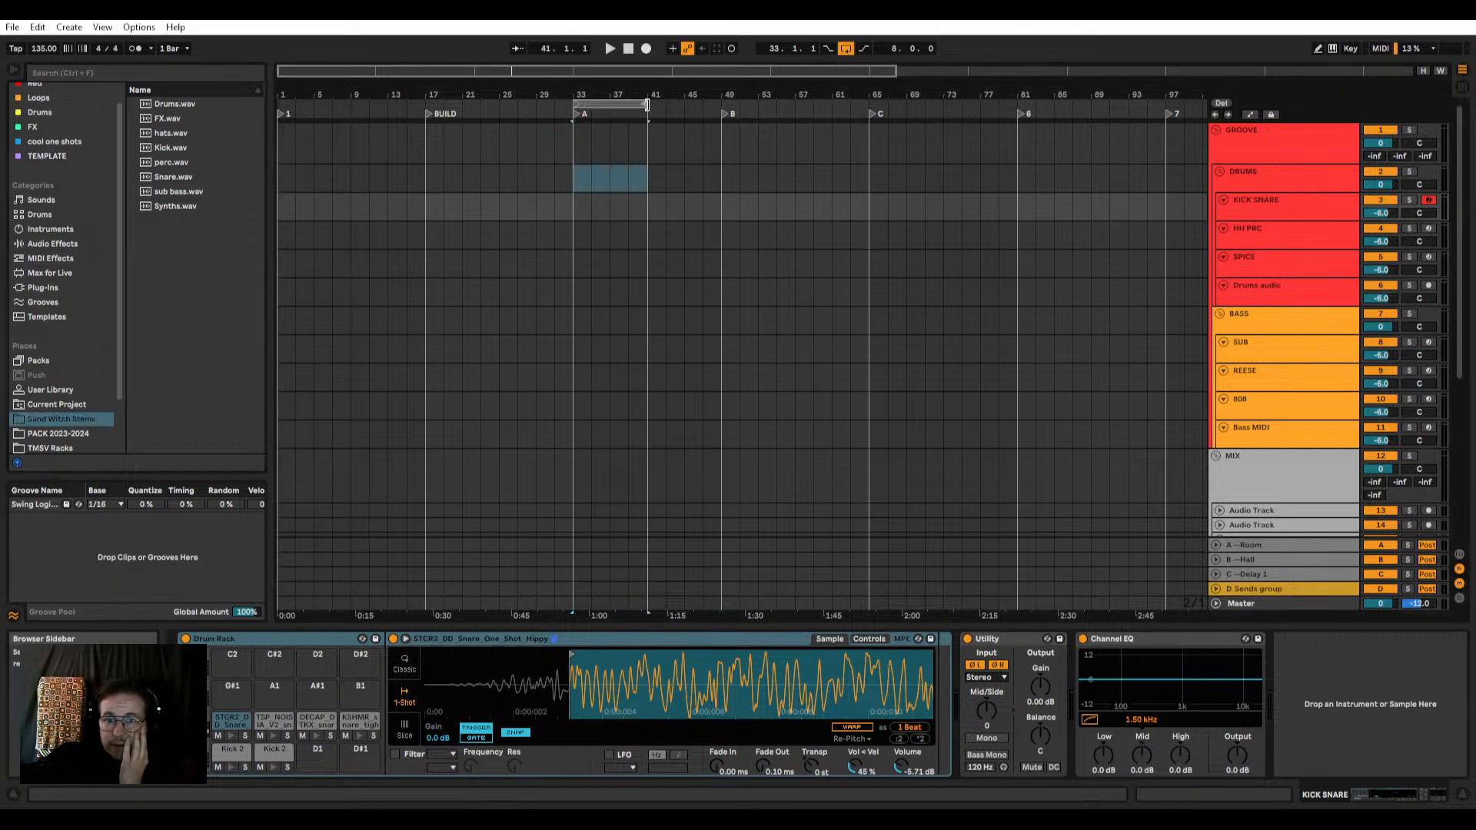
pyautogui.click(580, 154)
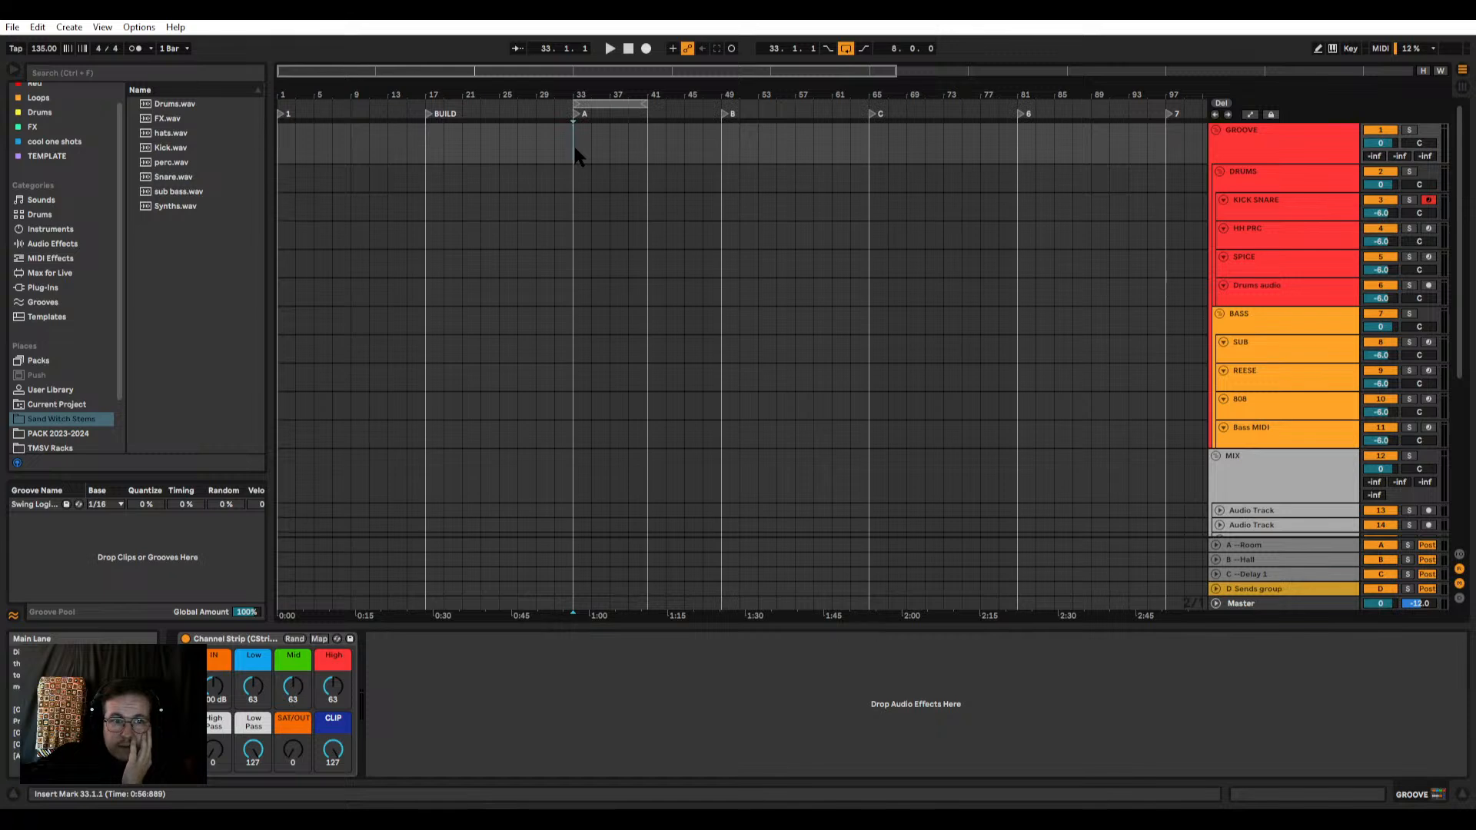
pyautogui.moveTo(572, 145)
pyautogui.mouseDown()
pyautogui.moveTo(609, 144)
pyautogui.moveTo(575, 146)
pyautogui.mouseUp()
pyautogui.click(574, 150)
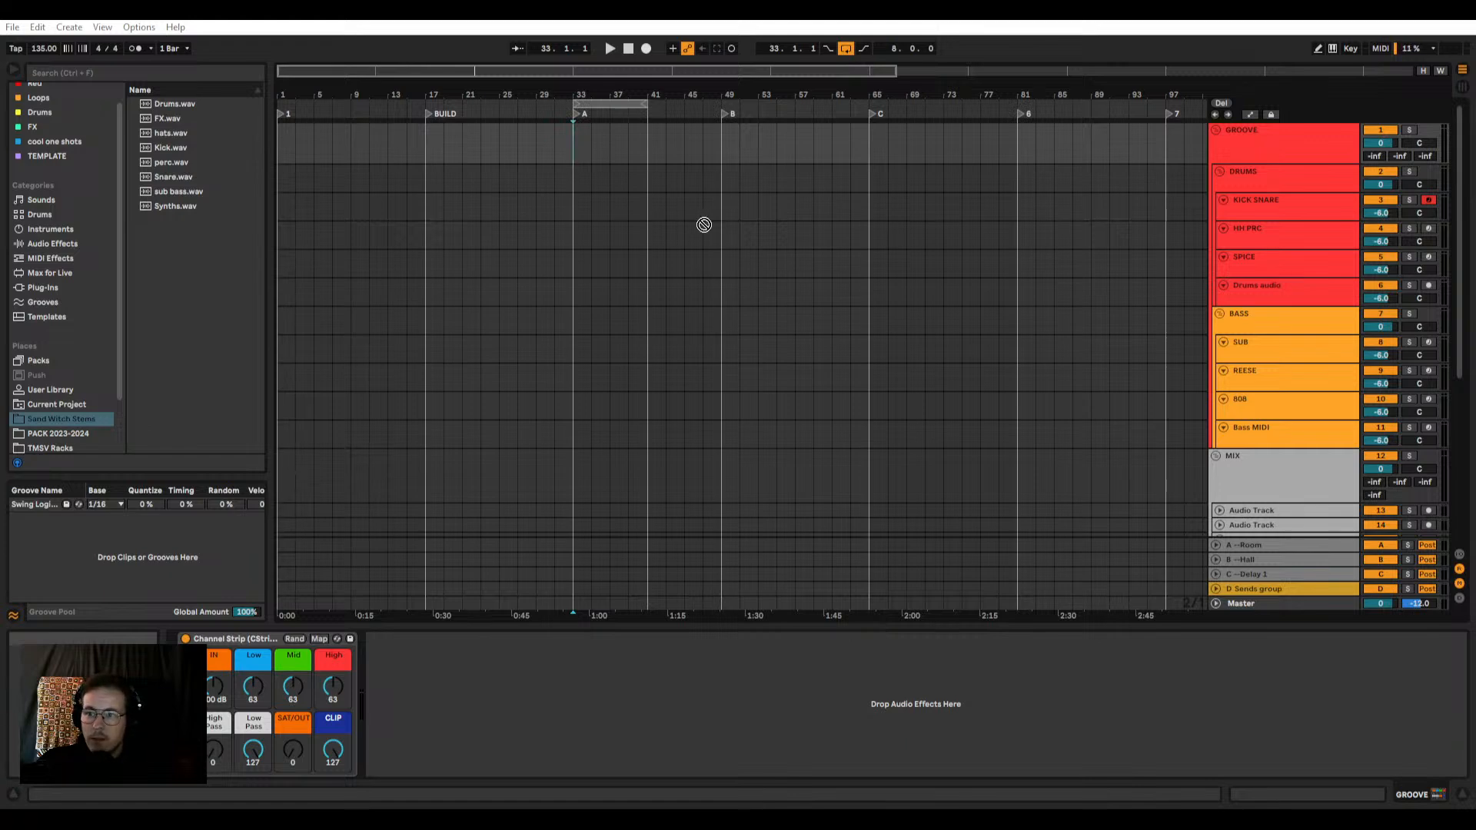
# Step: Import the Sand Witch [TMSVMSTR] new02 master file onto the first audio track in the MIX group and turn off warping
pyautogui.moveTo(630, 402); pyautogui.dragTo(480, 489)
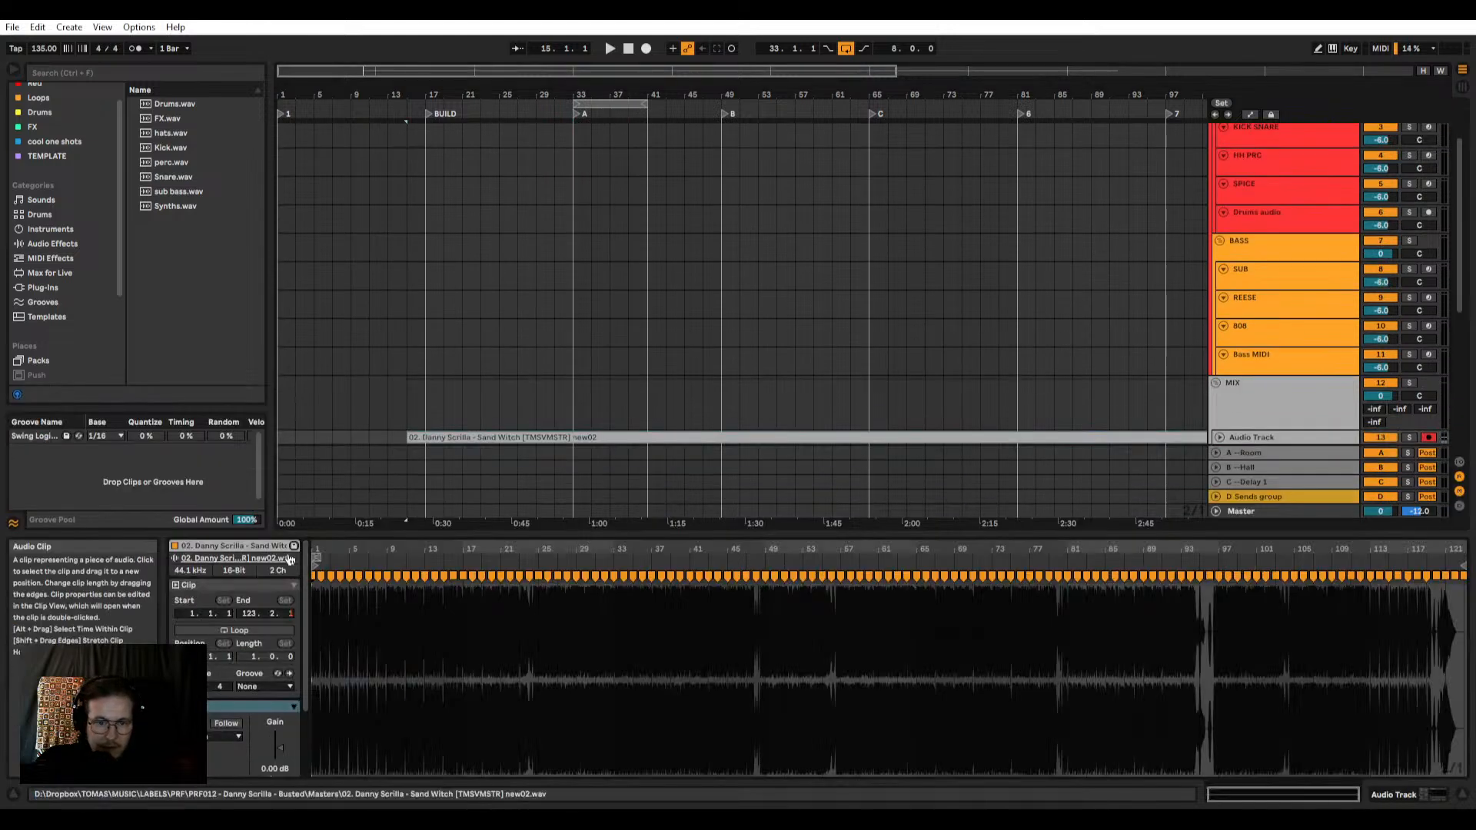
pyautogui.click(190, 723)
pyautogui.moveTo(306, 576)
pyautogui.mouseDown()
pyautogui.moveTo(306, 642)
pyautogui.moveTo(306, 570)
pyautogui.moveTo(361, 569)
pyautogui.moveTo(313, 555)
pyautogui.mouseUp()
pyautogui.scroll(-6, 321, 589)
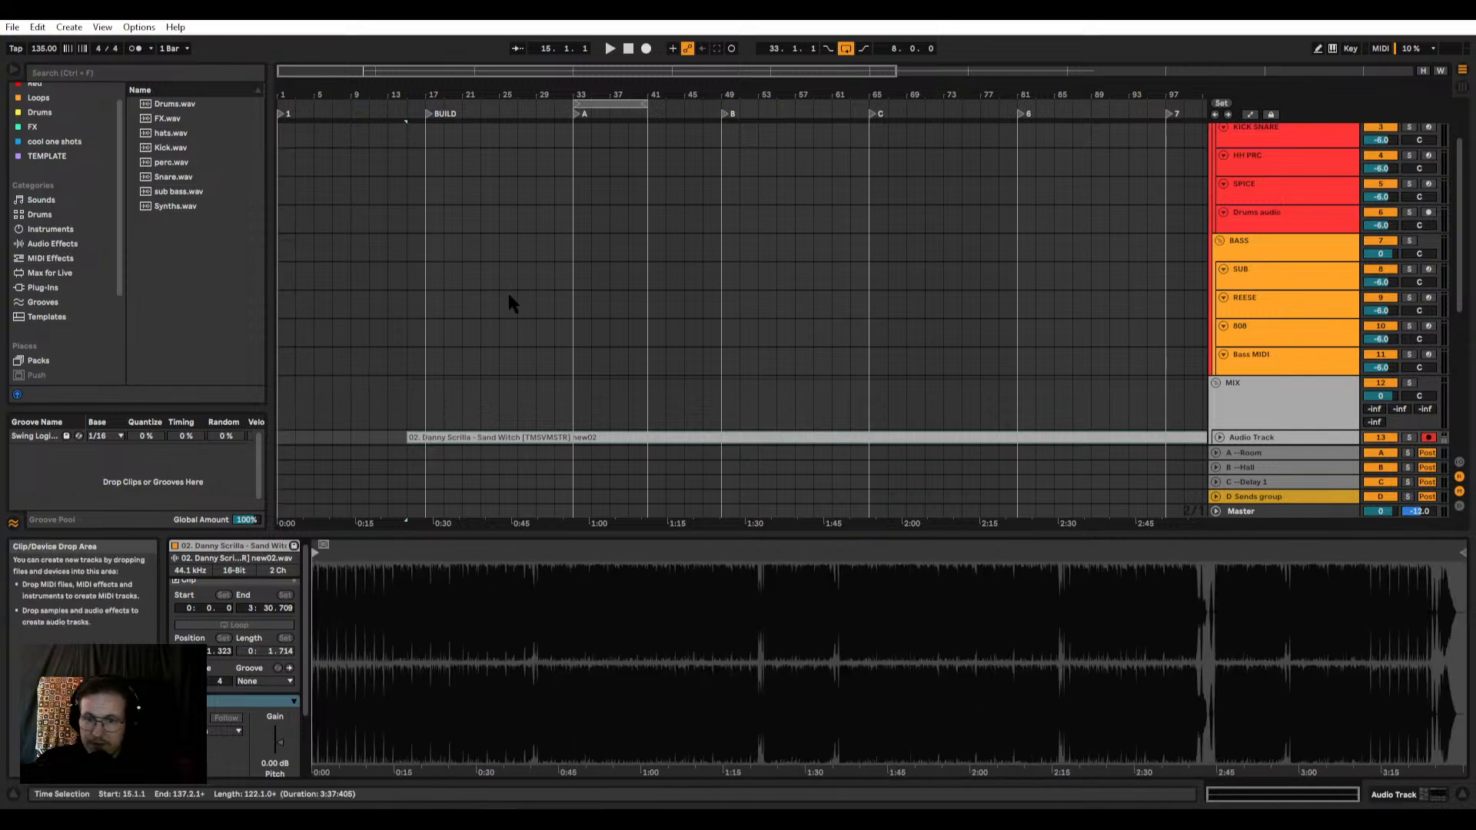
# Step: Enlarge the audio track holding the Sand Witch master and move its clip to the start of the arrangement
pyautogui.scroll(-2, 1211, 340)
pyautogui.click(1219, 346)
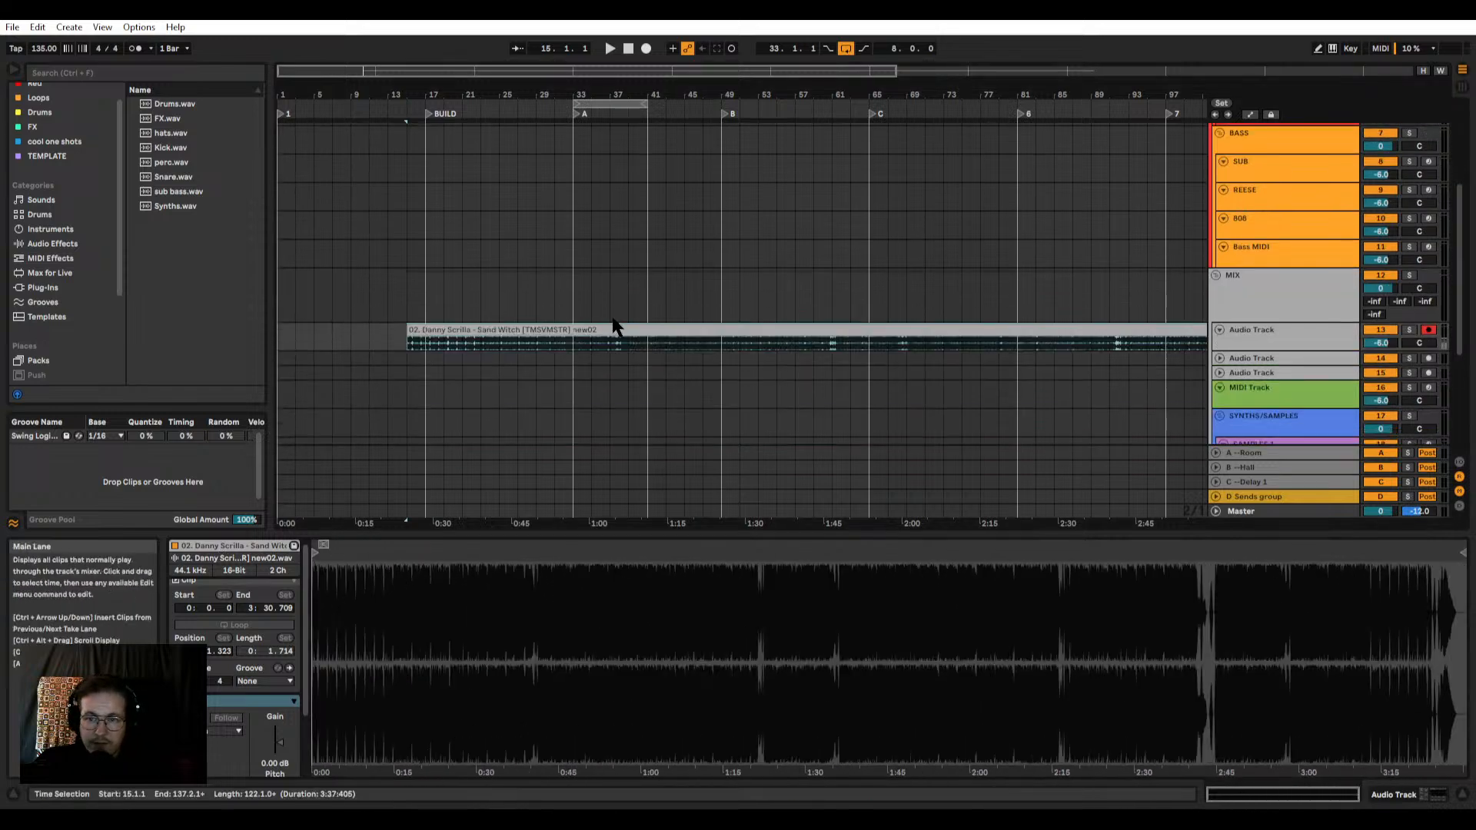
pyautogui.moveTo(1225, 350); pyautogui.dragTo(1226, 457)
pyautogui.moveTo(767, 330); pyautogui.dragTo(508, 351)
# Step: Listen to the Sand Witch master in the arrangement, restarting playback from bar 37
pyautogui.press('space')
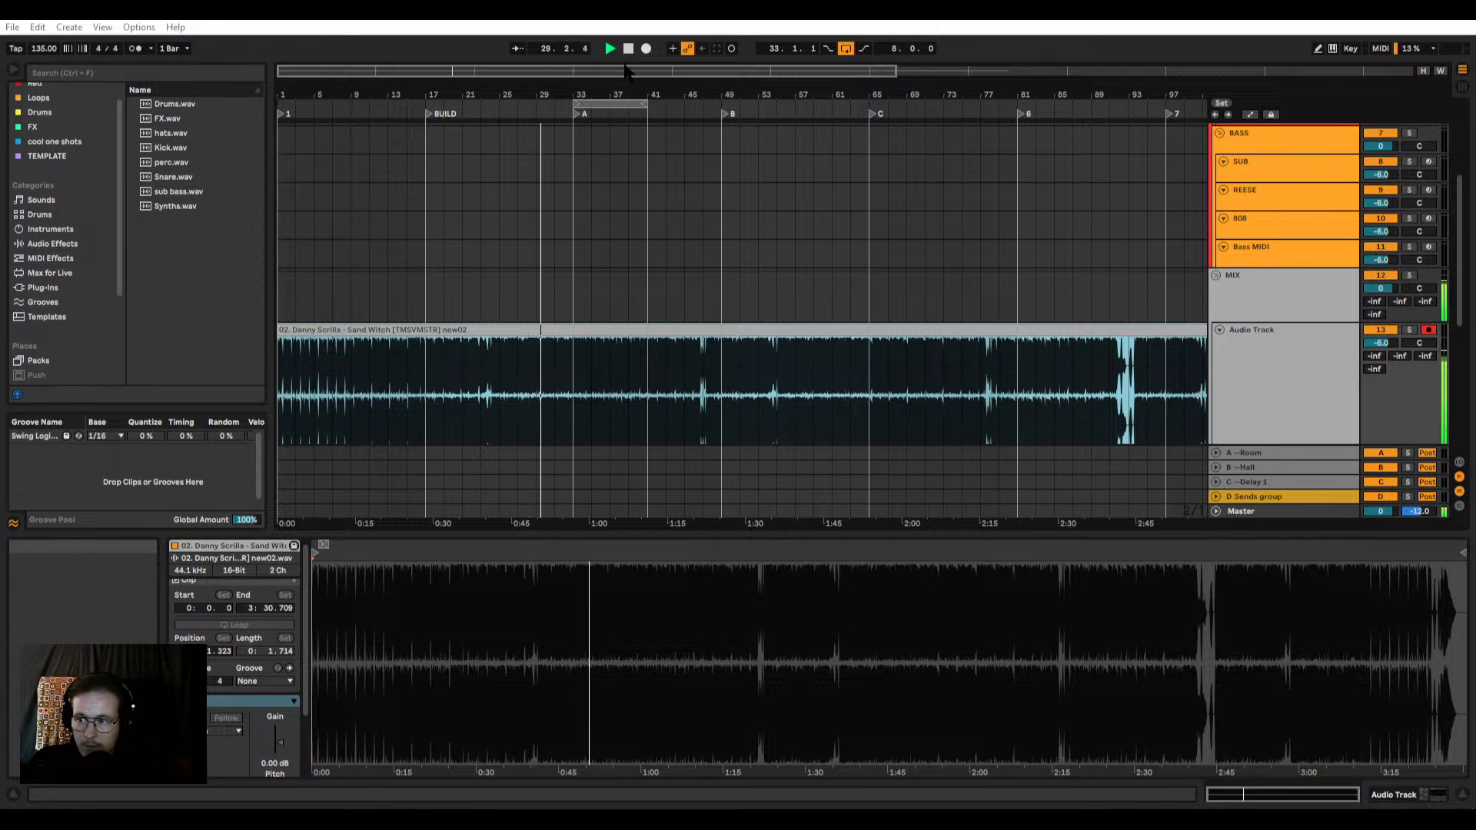
pyautogui.moveTo(625, 70); pyautogui.dragTo(626, 43)
pyautogui.moveTo(459, 73); pyautogui.dragTo(459, 83)
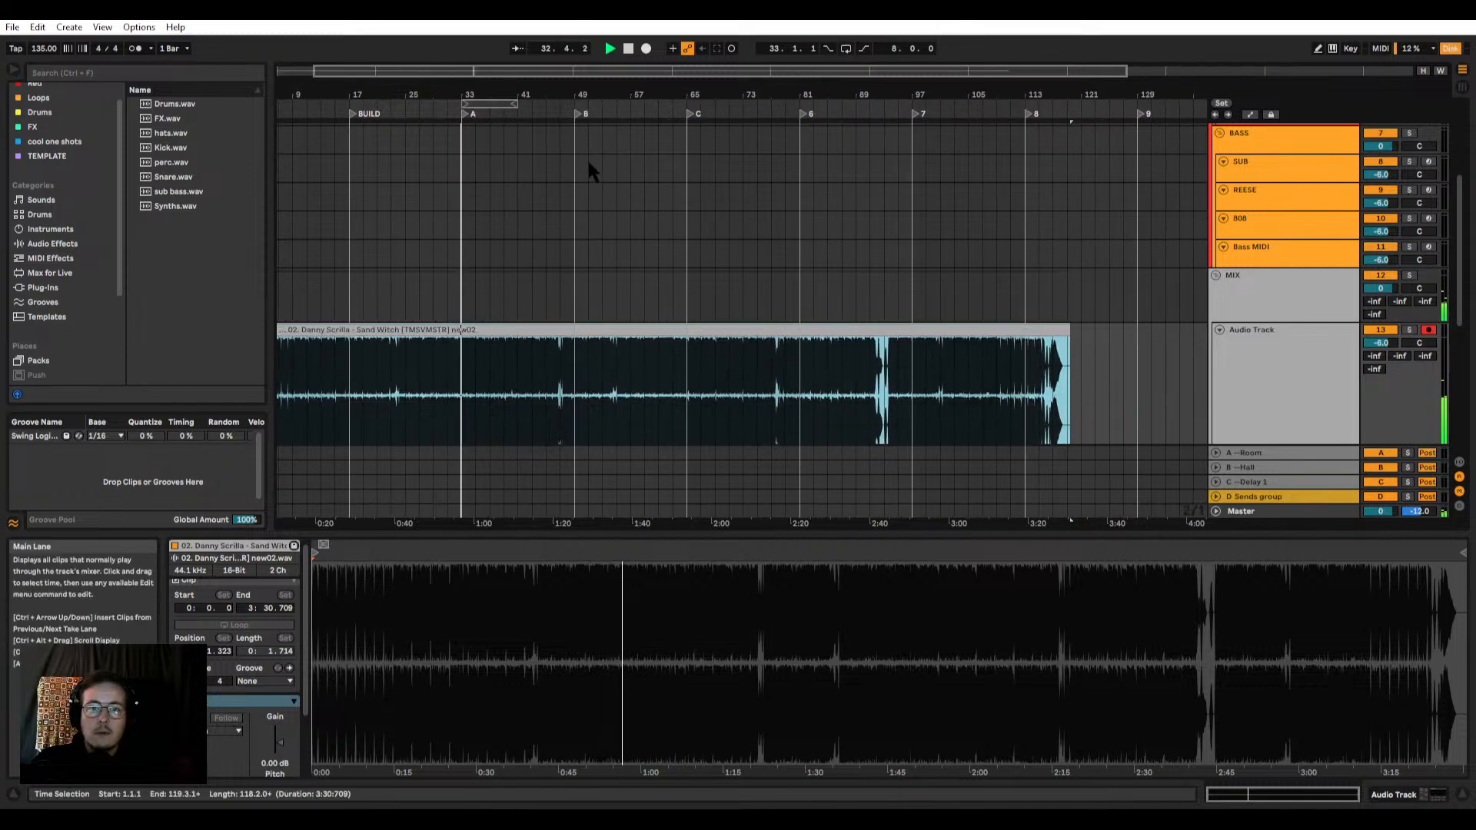
pyautogui.moveTo(462, 63); pyautogui.dragTo(462, 68)
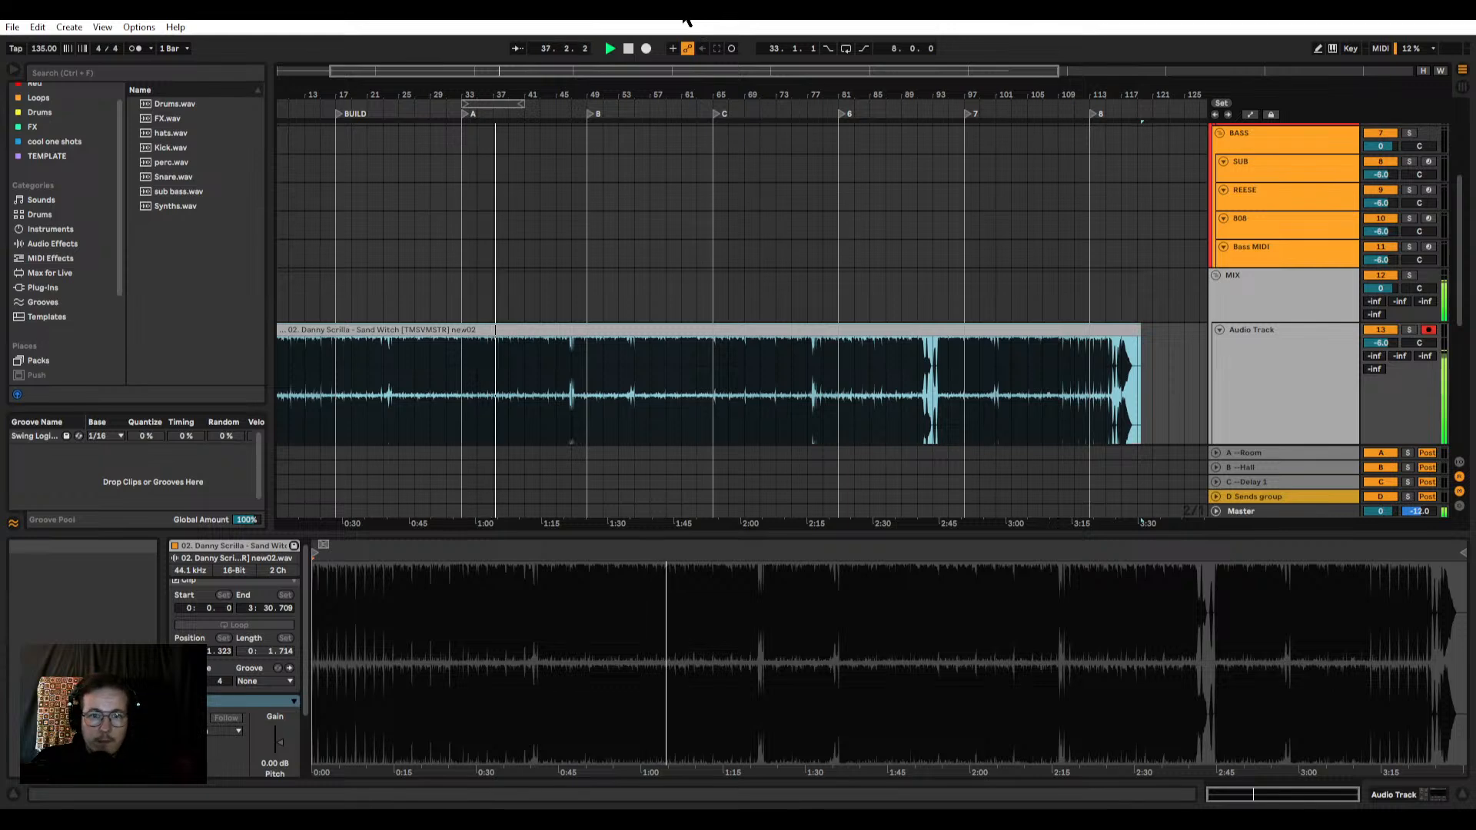
pyautogui.press('space')
pyautogui.click(493, 305)
pyautogui.press('+')
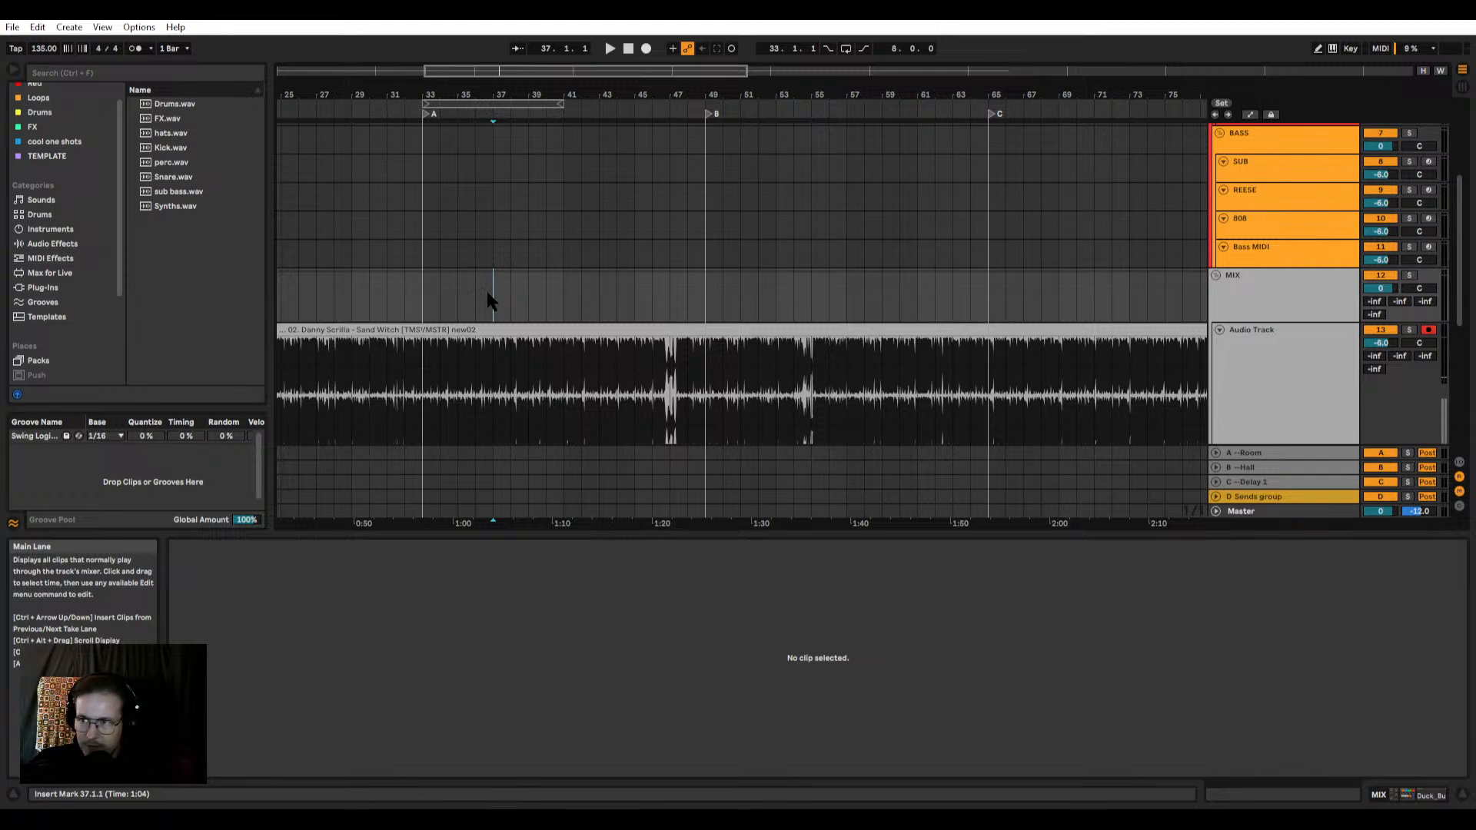
pyautogui.press('space')
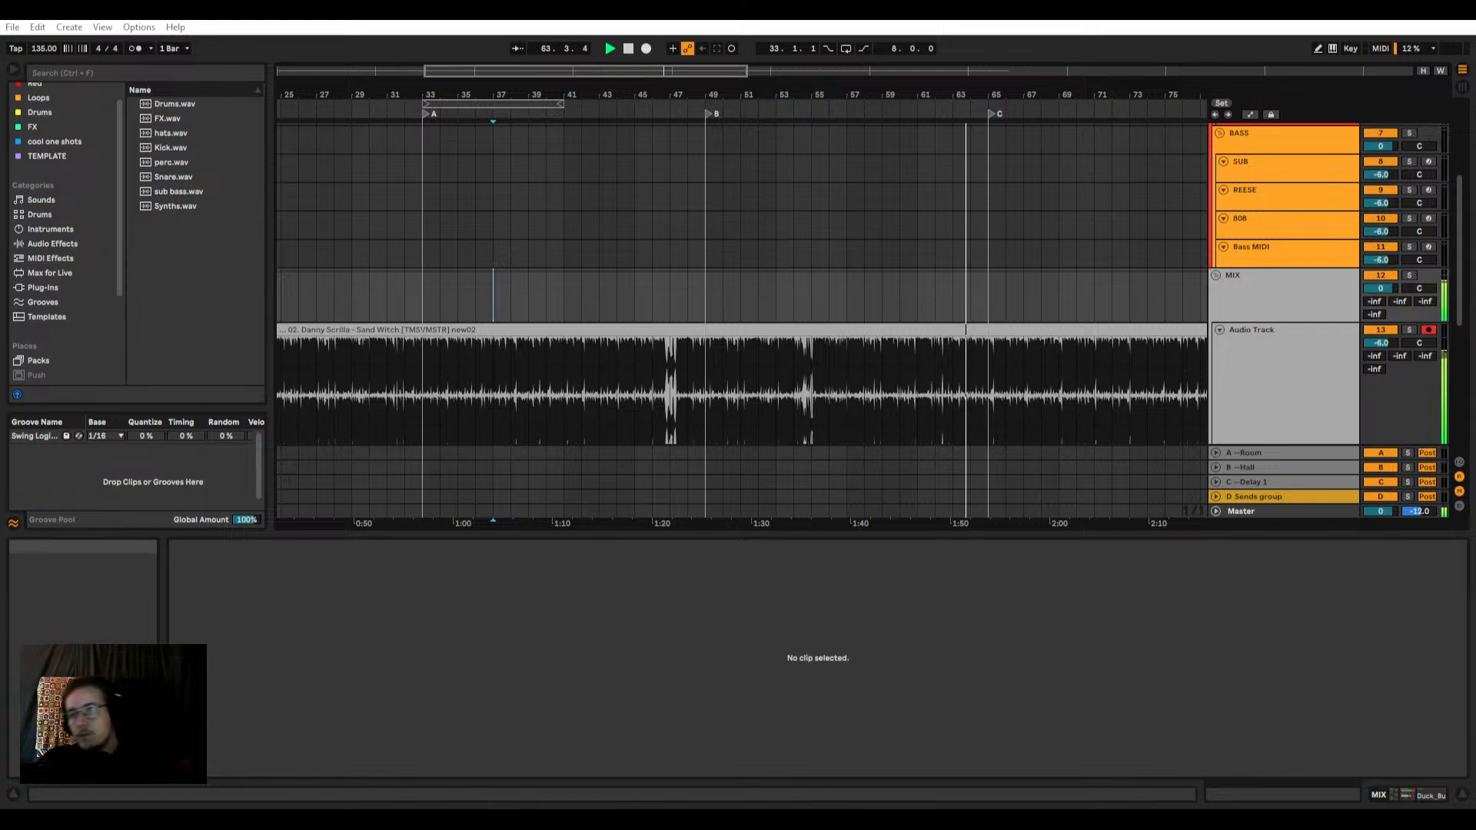
# Step: Stop playback, delete the Sand Witch master clip and reduce the height of its audio track
pyautogui.click(711, 326)
pyautogui.press('w')
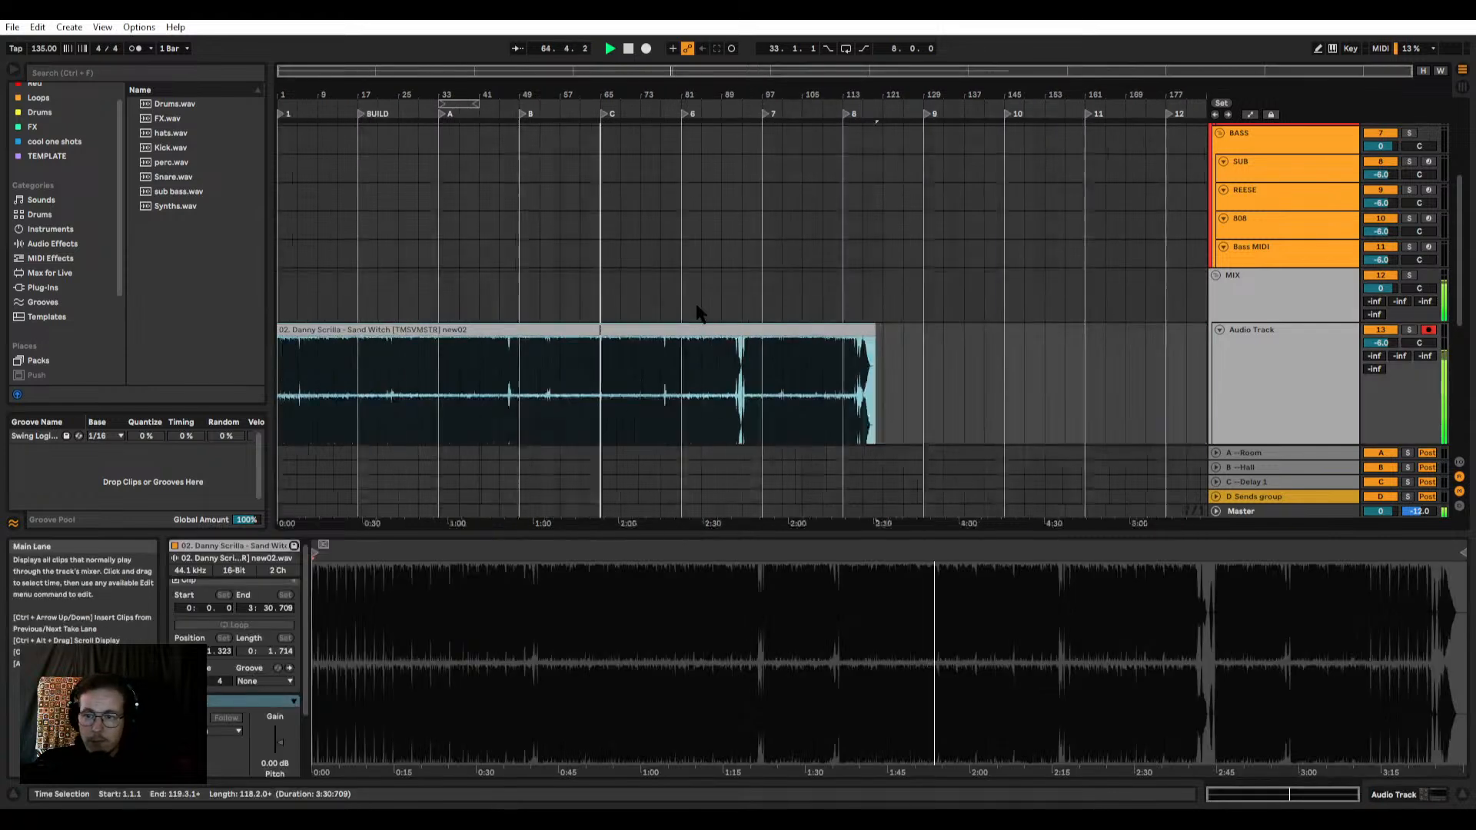
pyautogui.press('space')
pyautogui.press('Delete')
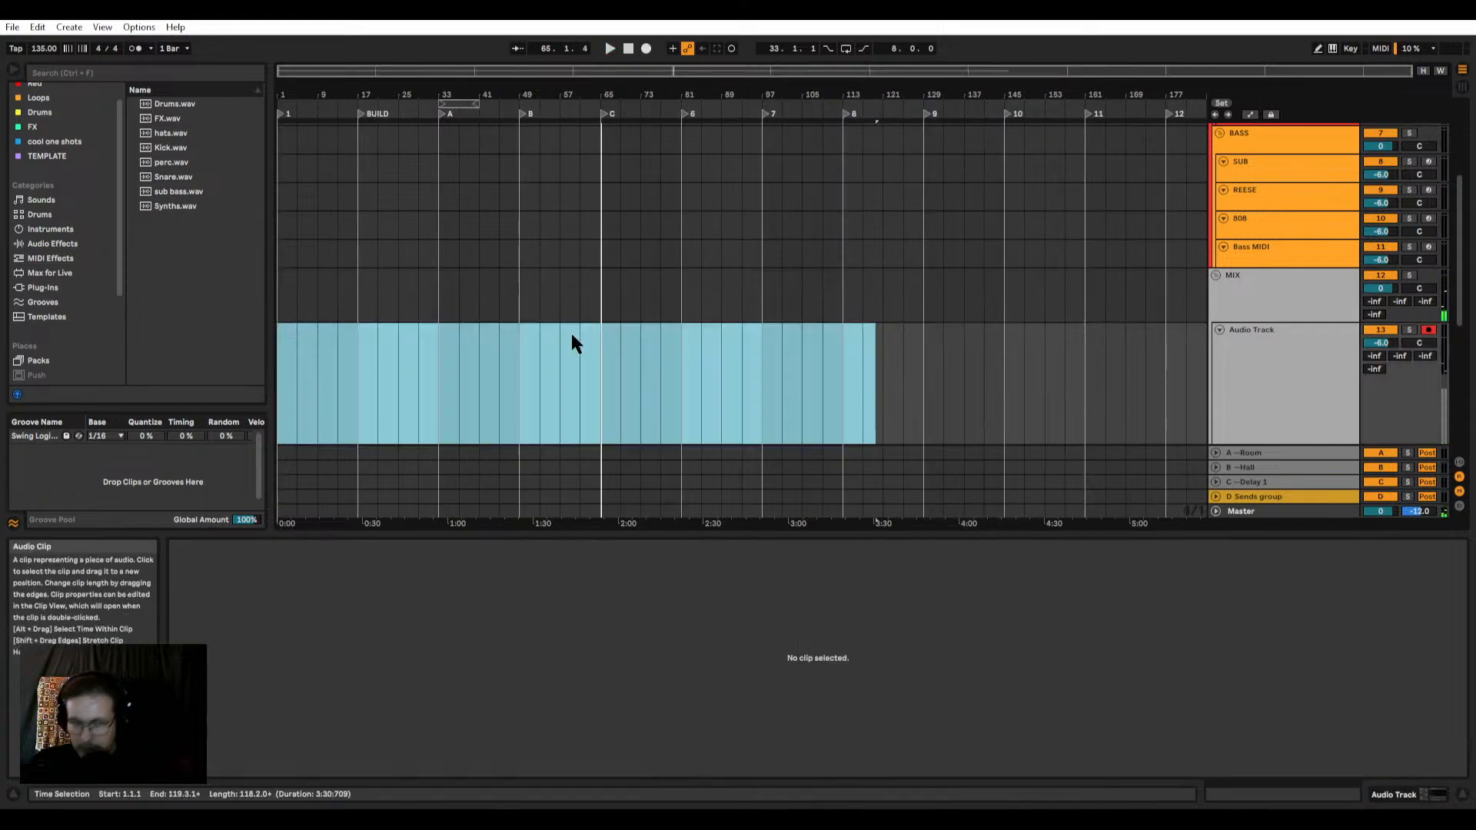
pyautogui.click(1289, 312)
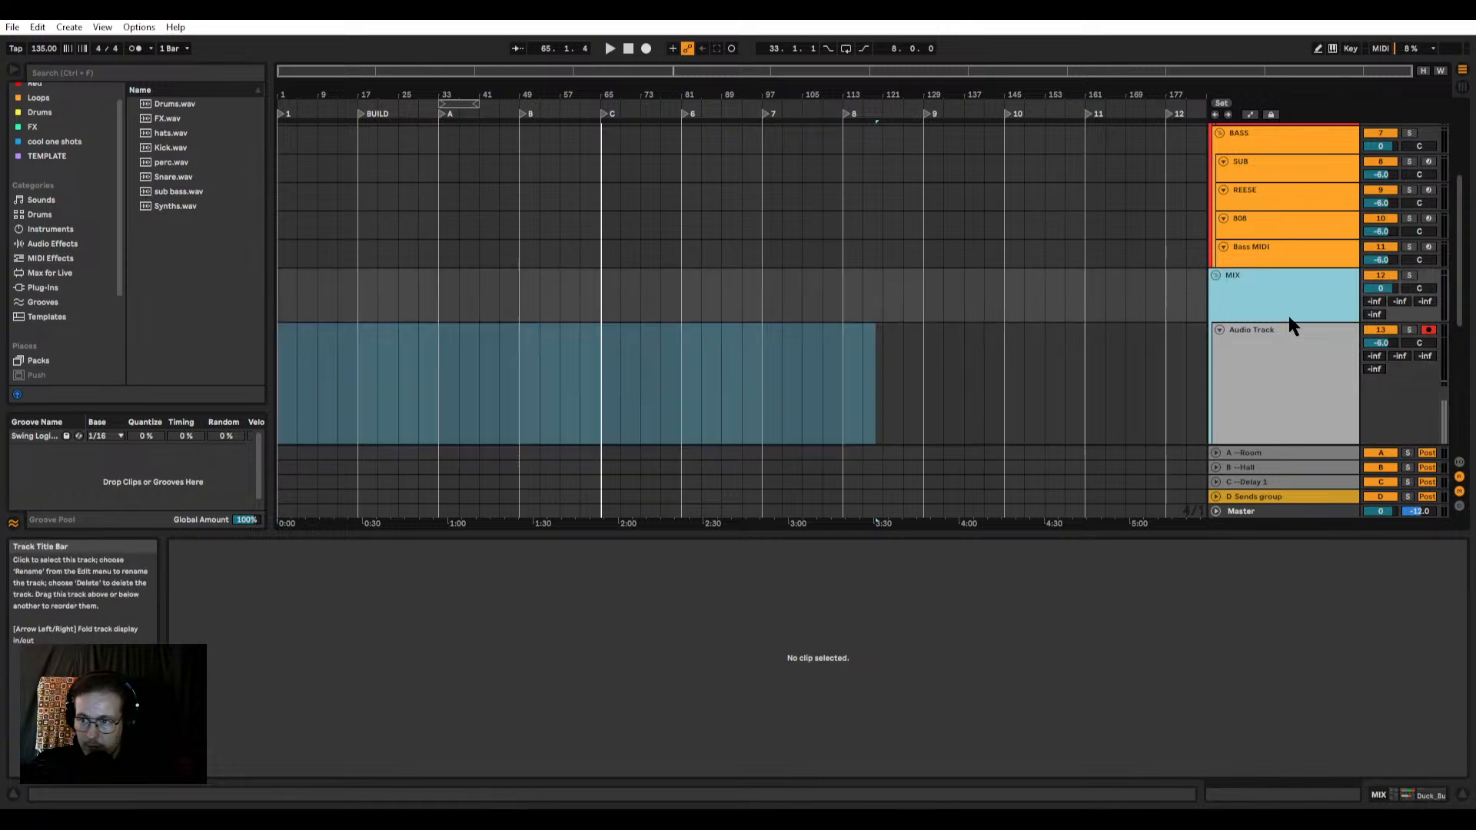
pyautogui.scroll(-2, 1272, 382)
pyautogui.moveTo(1273, 394); pyautogui.dragTo(1267, 303)
pyautogui.scroll(8, 1266, 302)
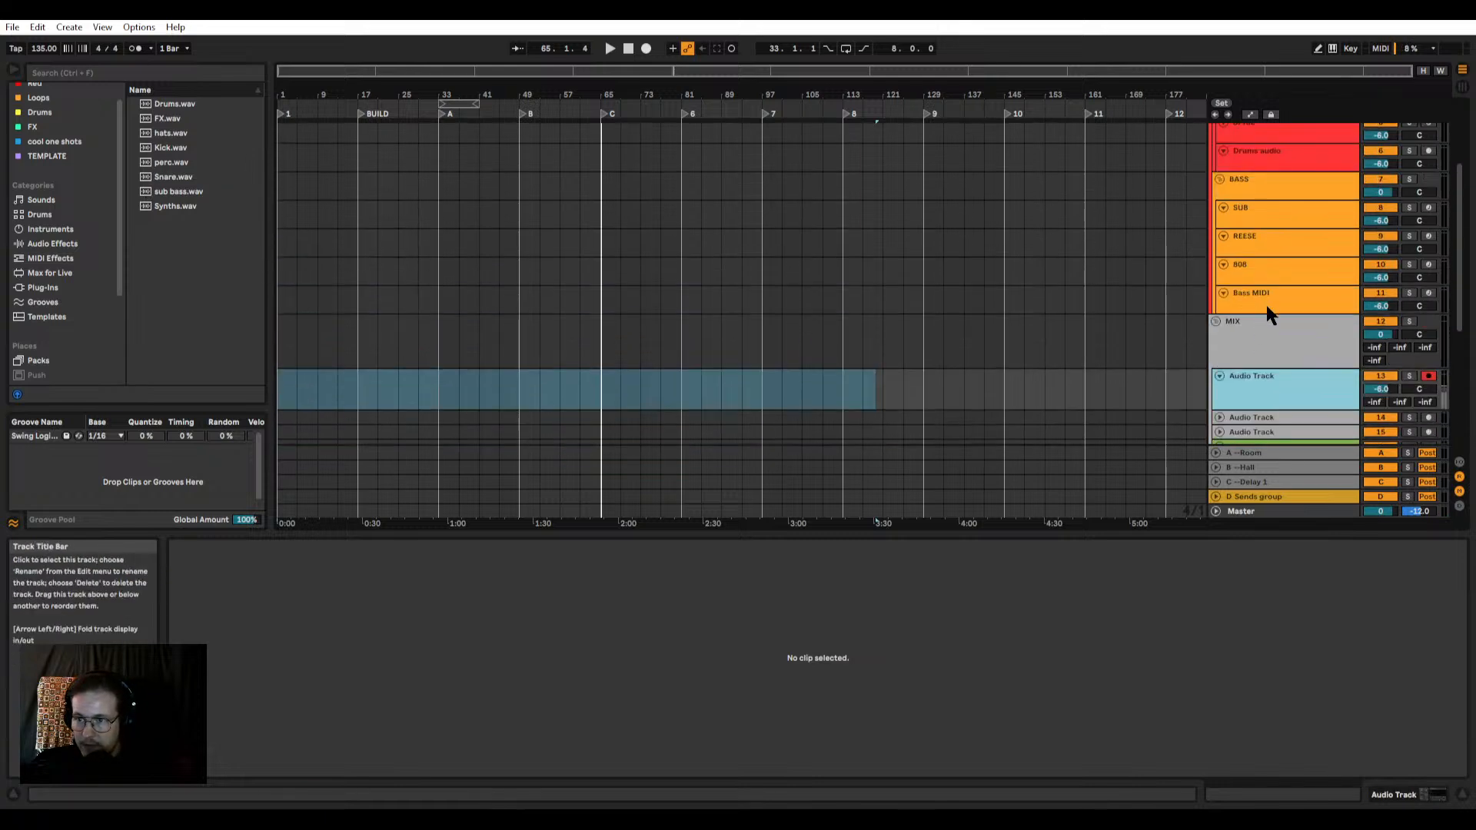
# Step: Place Drums.wav at the start of the Drums audio track, turn off its warping and activate the clip
pyautogui.click(1276, 201)
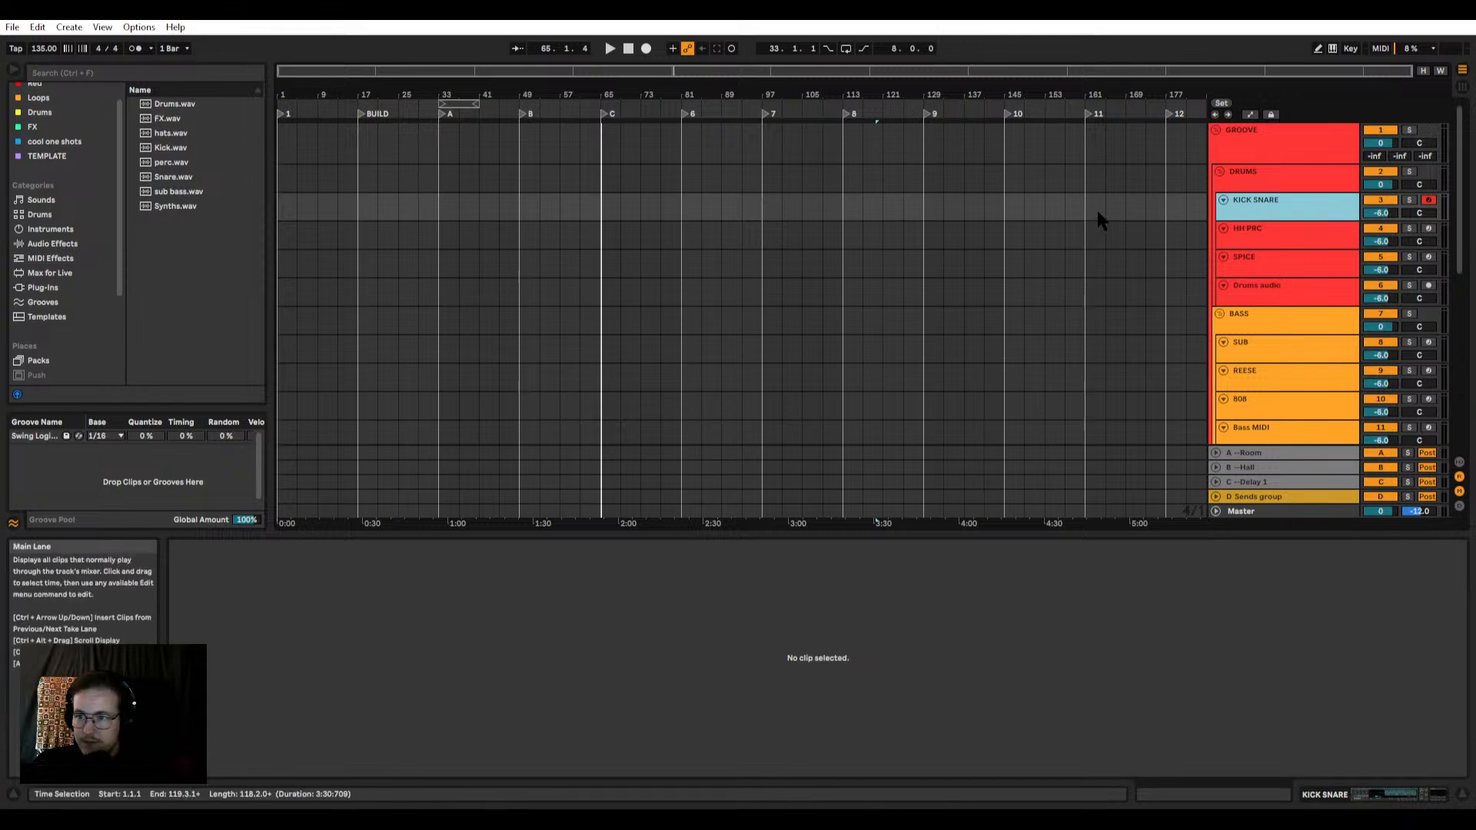
pyautogui.moveTo(166, 109)
pyautogui.mouseDown()
pyautogui.moveTo(546, 238)
pyautogui.moveTo(340, 292)
pyautogui.mouseUp()
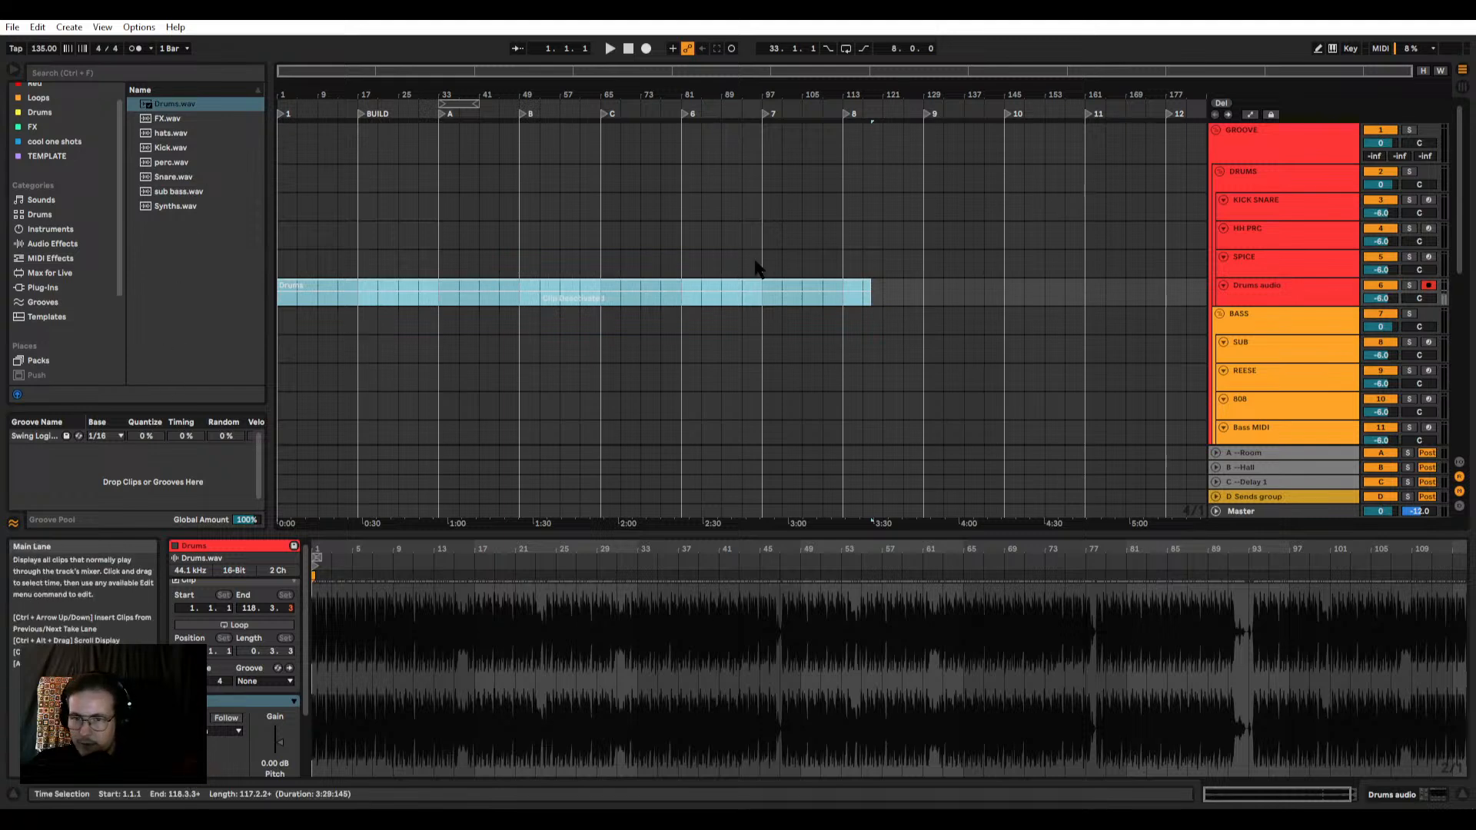
pyautogui.click(680, 285)
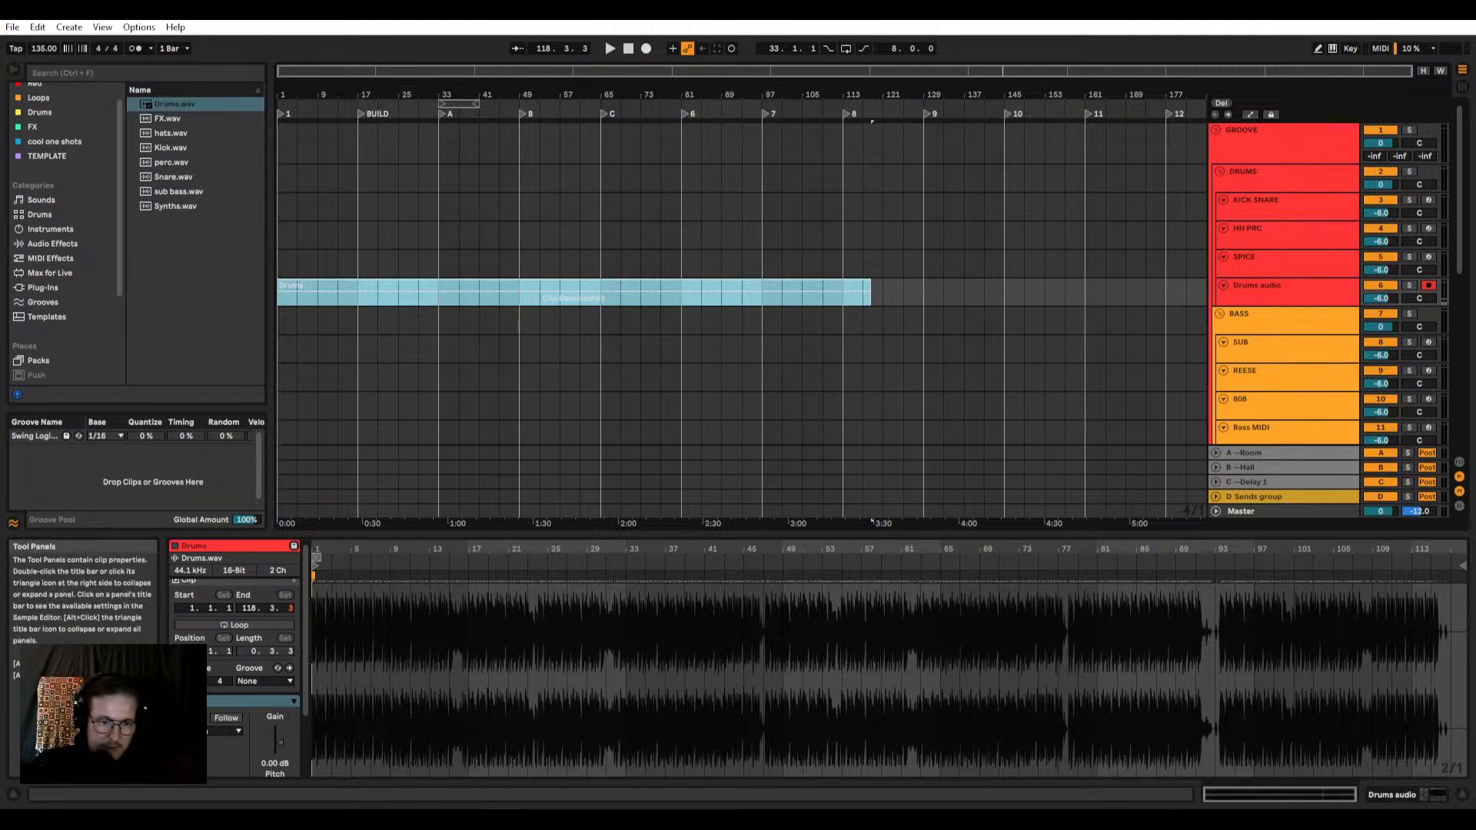
pyautogui.click(190, 718)
pyautogui.click(450, 303)
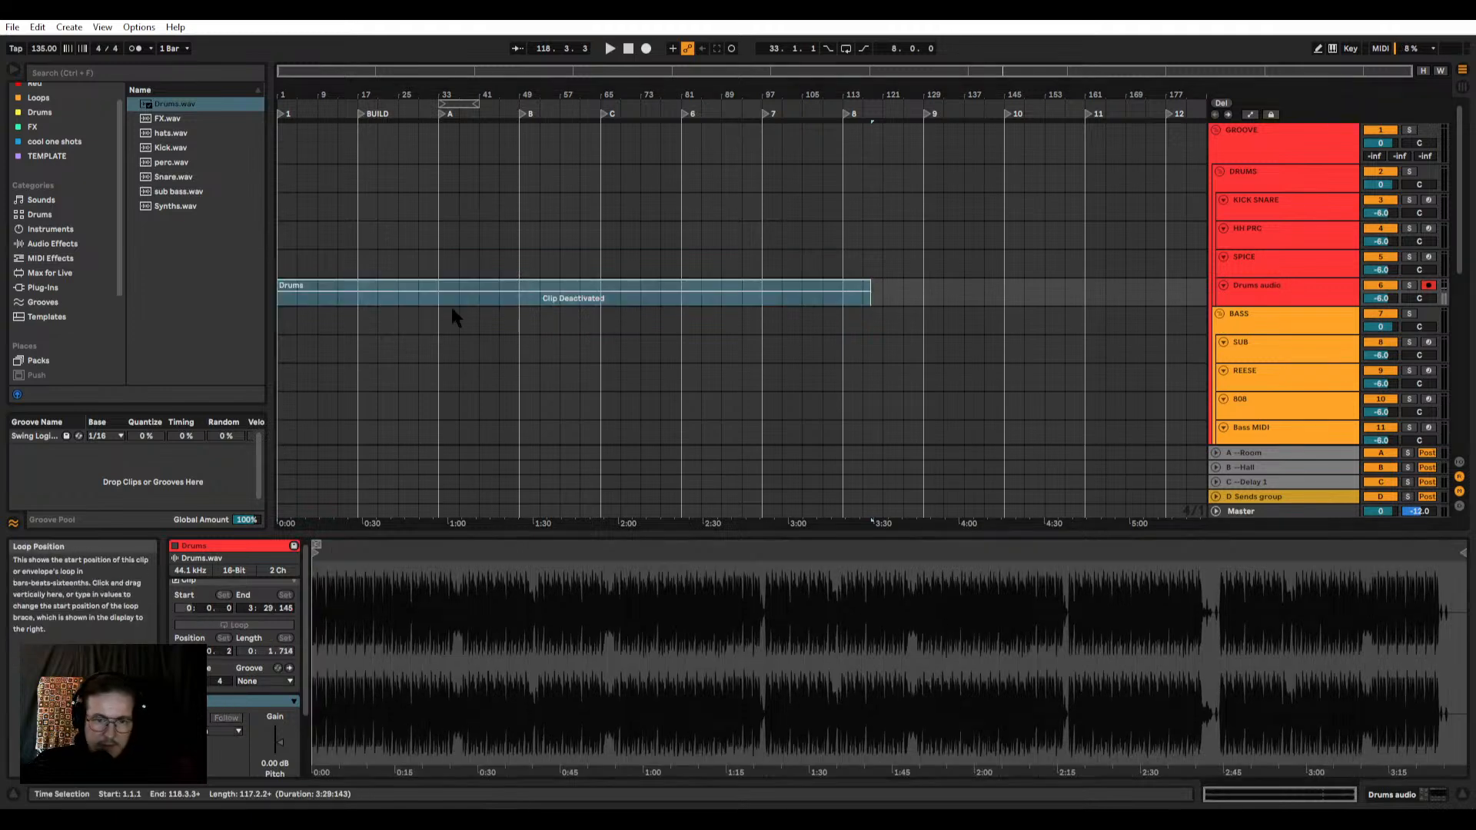
pyautogui.click(443, 284)
pyautogui.press('0')
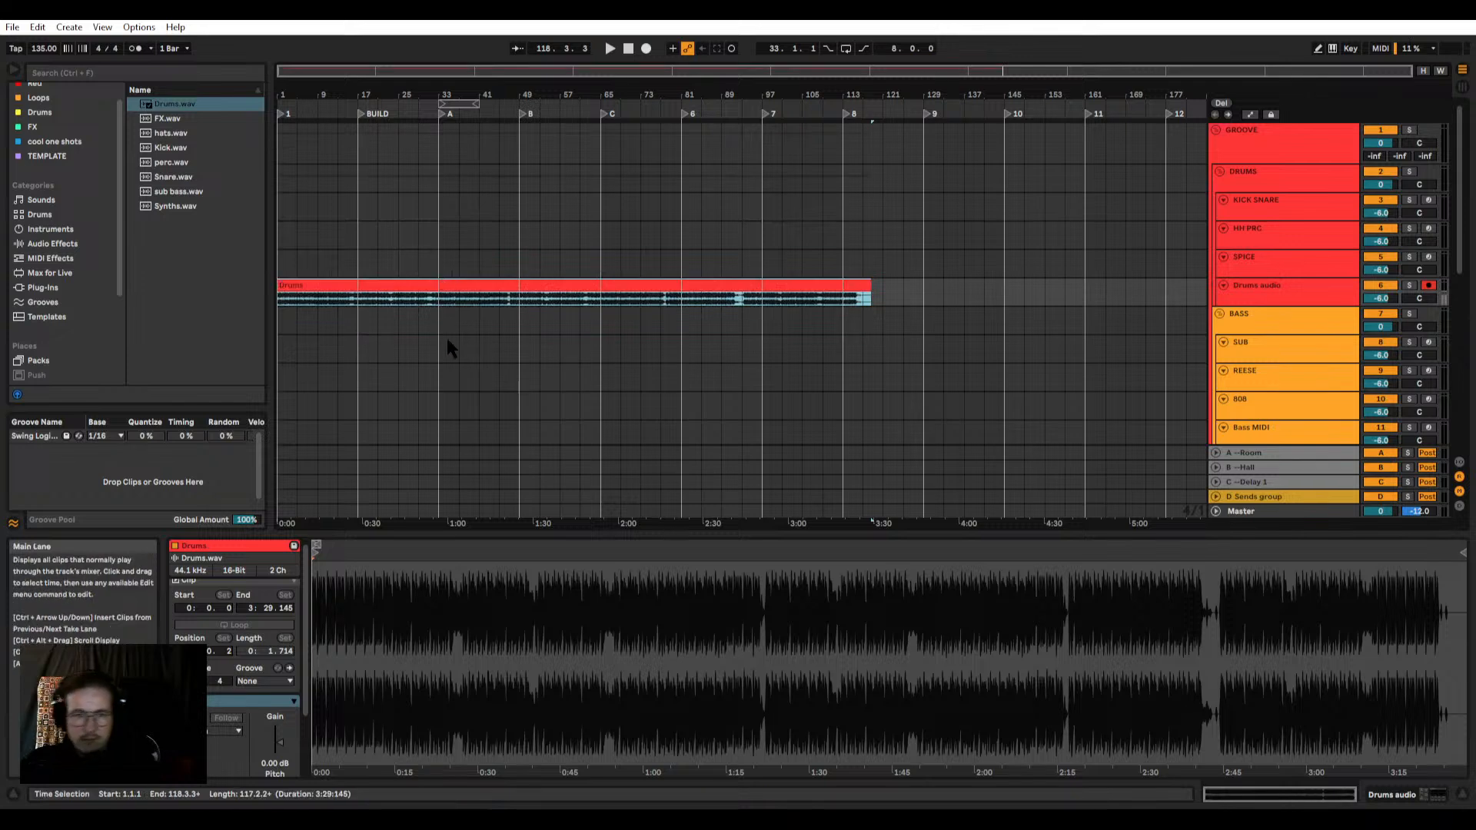
# Step: Unfold the first FX audio track and place FX.wav at the start of it
pyautogui.scroll(-5, 449, 339)
pyautogui.scroll(-3, 649, 131)
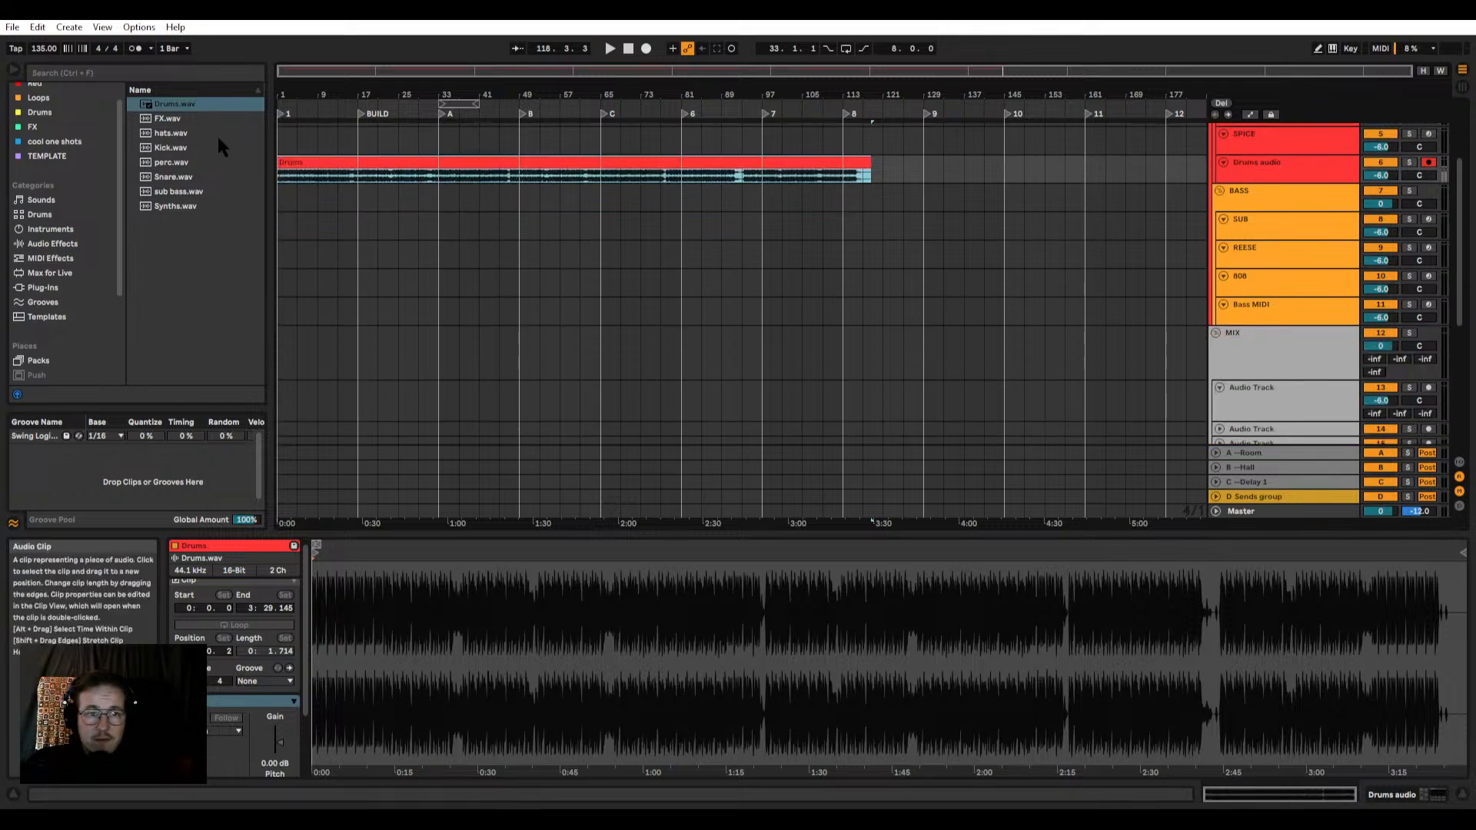
pyautogui.scroll(-6, 1116, 269)
pyautogui.scroll(-1, 1216, 199)
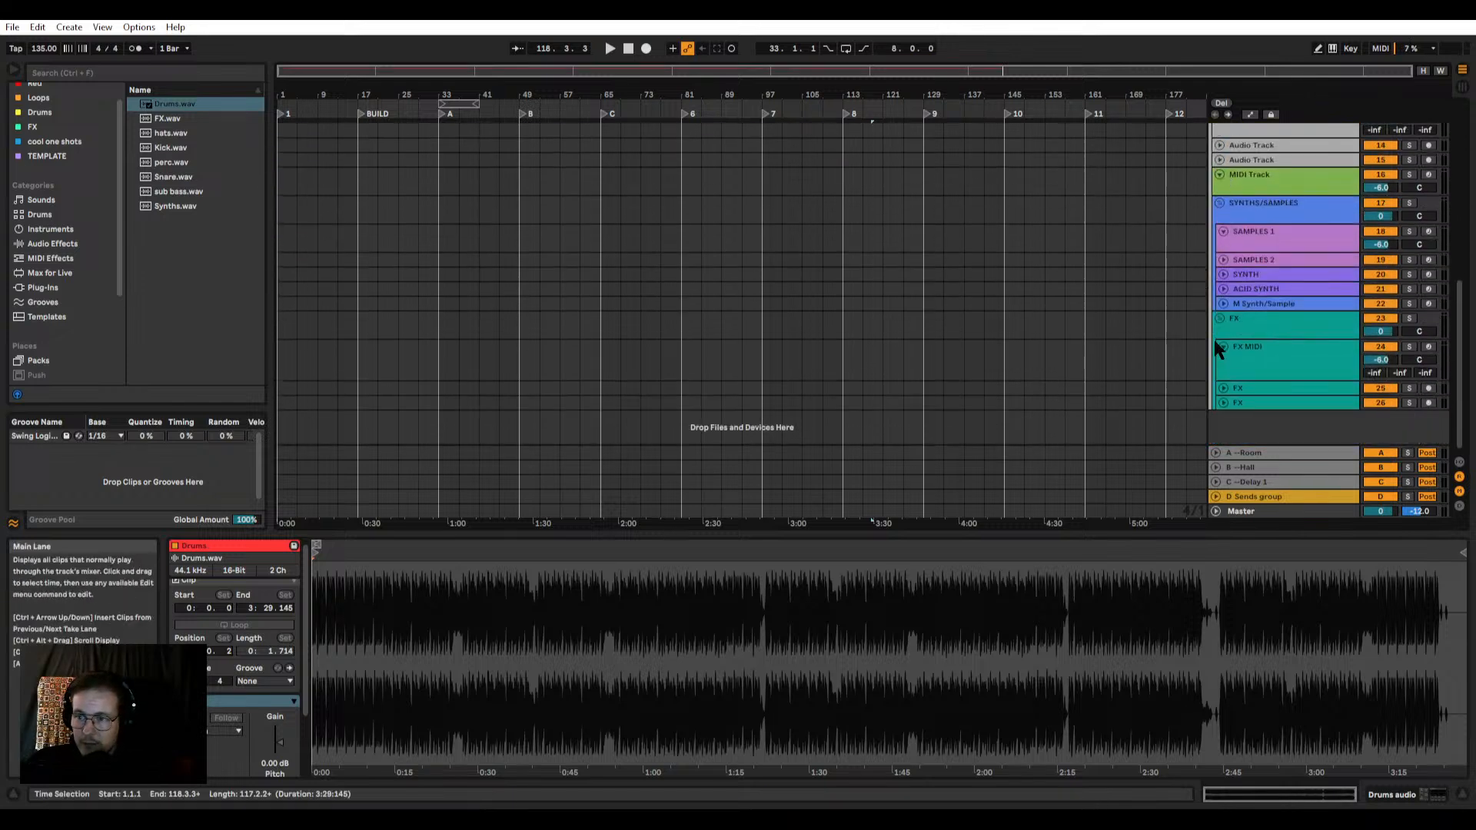
pyautogui.click(1223, 388)
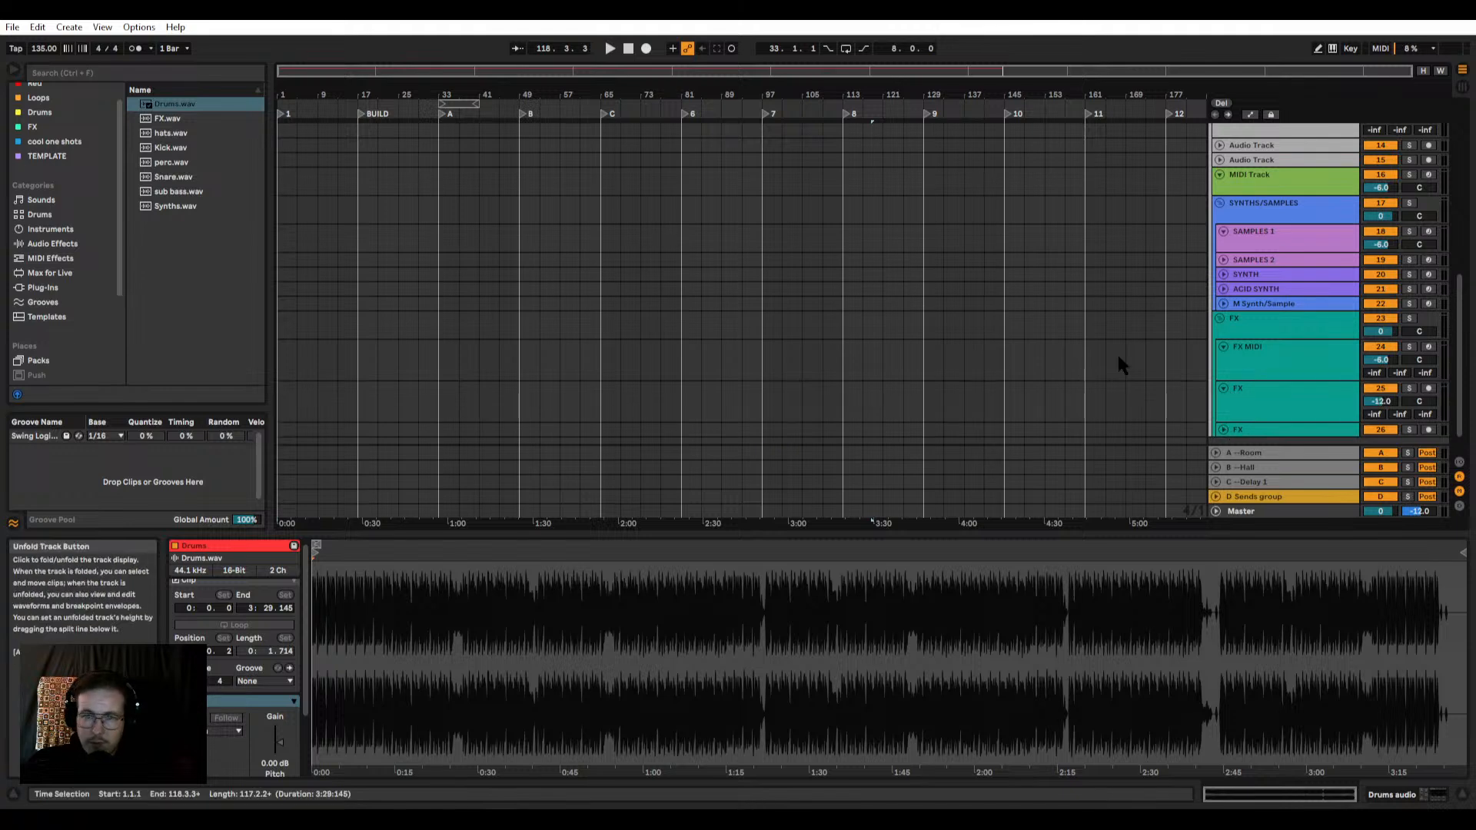
pyautogui.click(185, 119)
pyautogui.keyDown('shift'); pyautogui.click(190, 206); pyautogui.keyUp('shift')
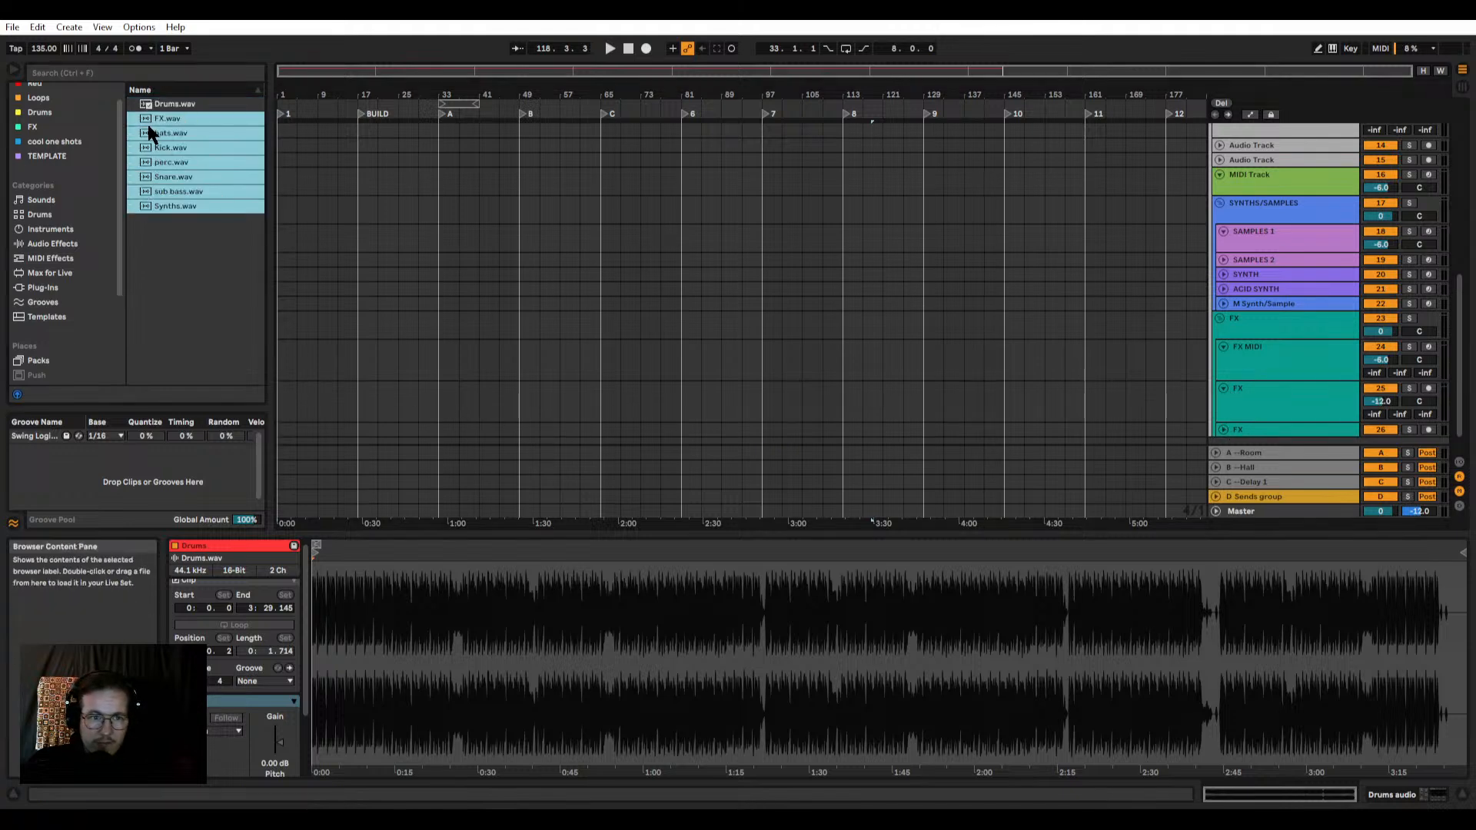
pyautogui.moveTo(150, 132); pyautogui.dragTo(315, 331)
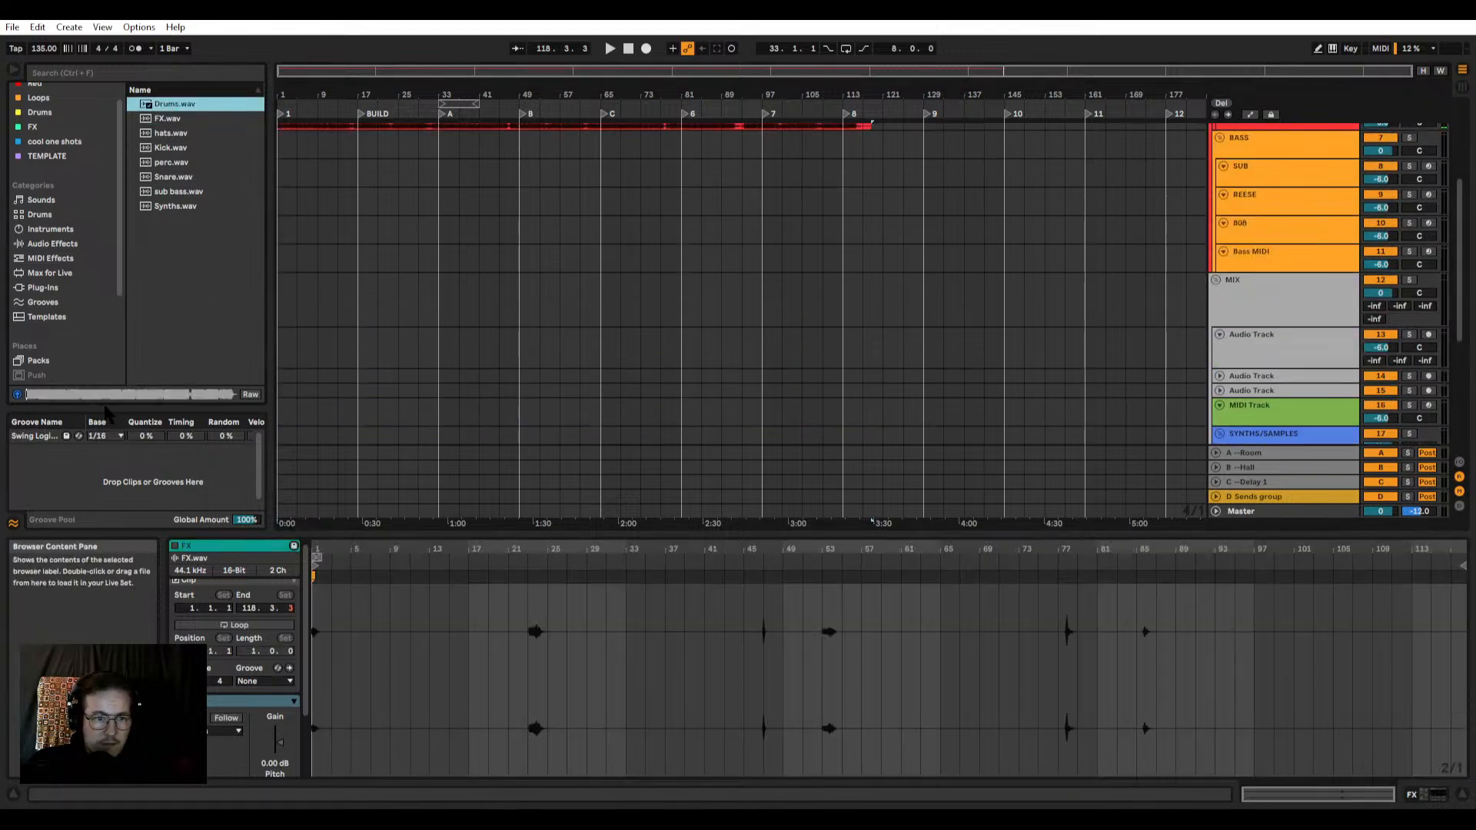
# Step: Preview the hats, Kick and Drums stems in the browser
pyautogui.click(172, 137)
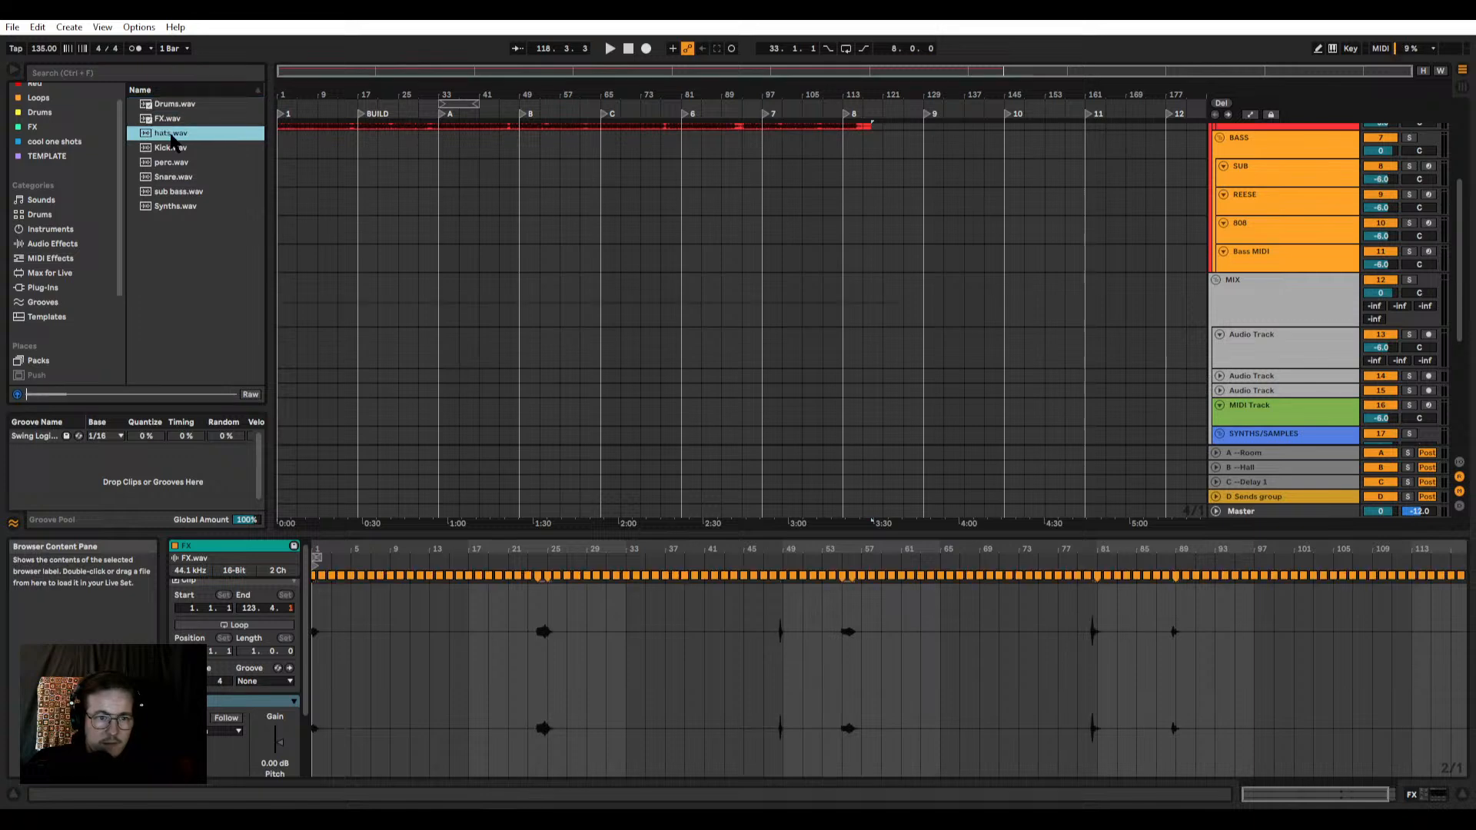
pyautogui.click(172, 147)
pyautogui.click(163, 105)
pyautogui.scroll(4, 547, 241)
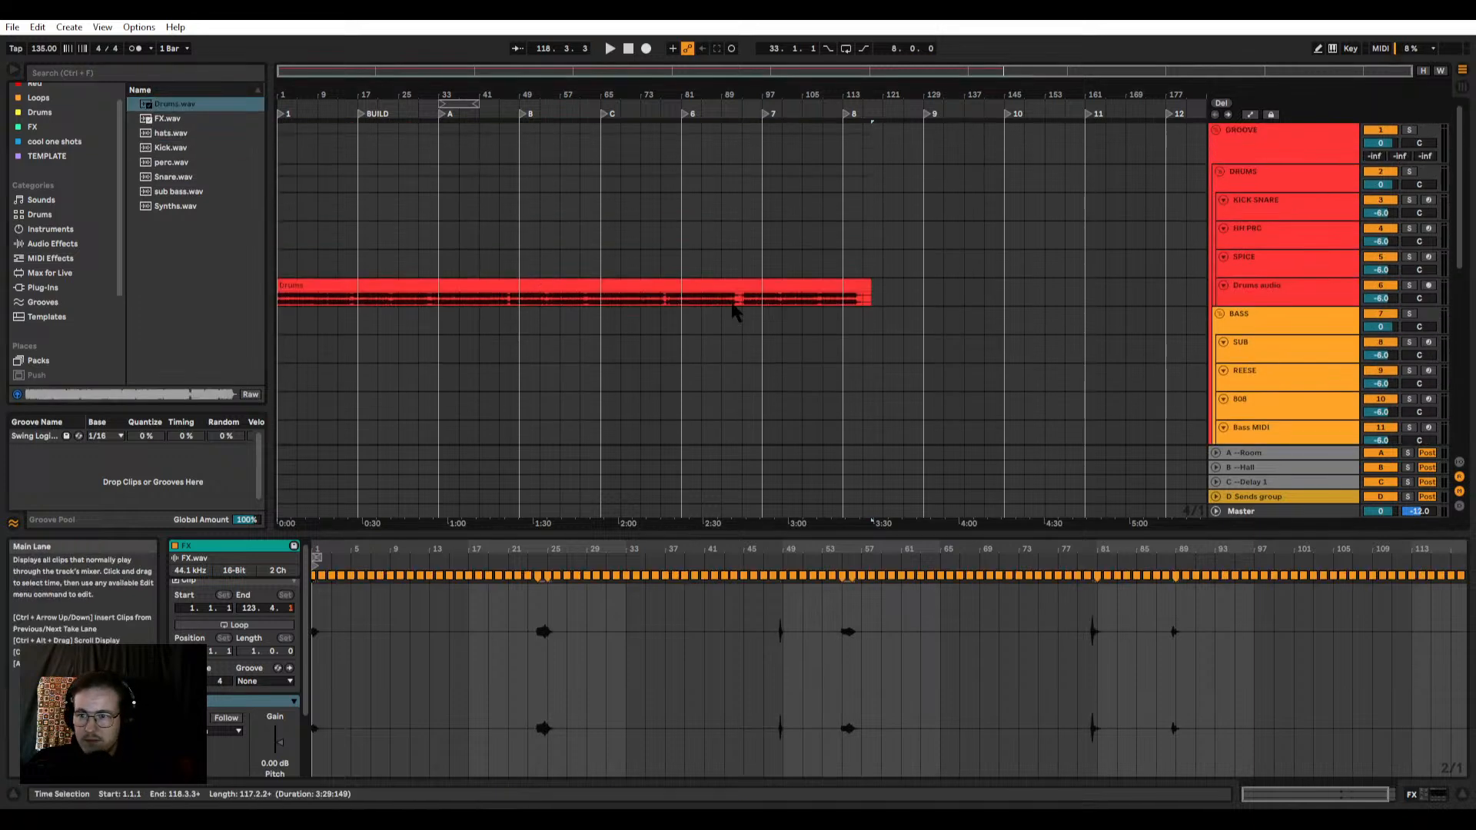
# Step: Replace the Drums clip on the Drums audio track with hats.wav at bar 1, with warping turned off
pyautogui.click(722, 285)
pyautogui.click(716, 282)
pyautogui.press('Delete')
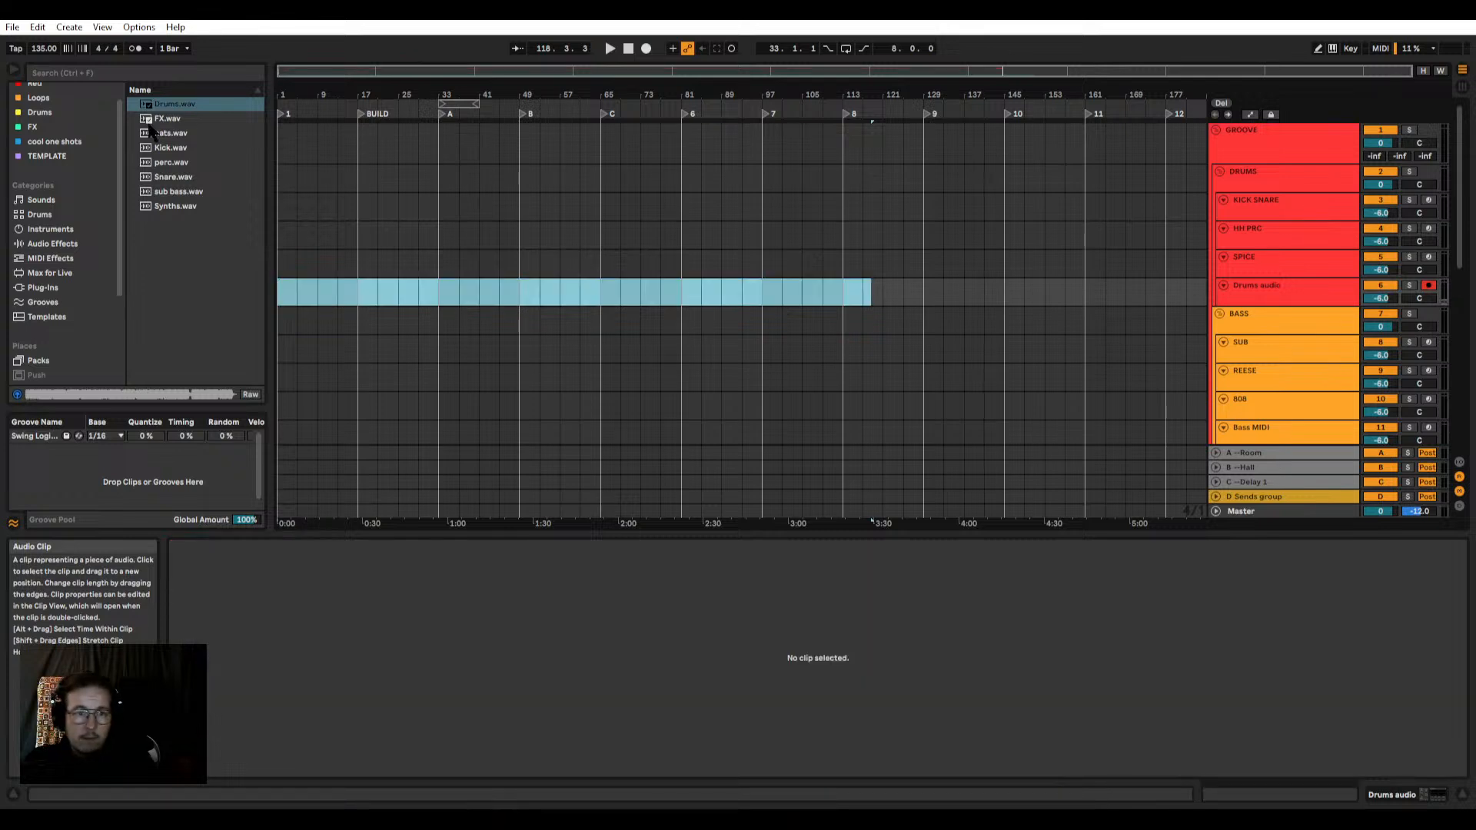
pyautogui.moveTo(162, 133); pyautogui.dragTo(281, 288)
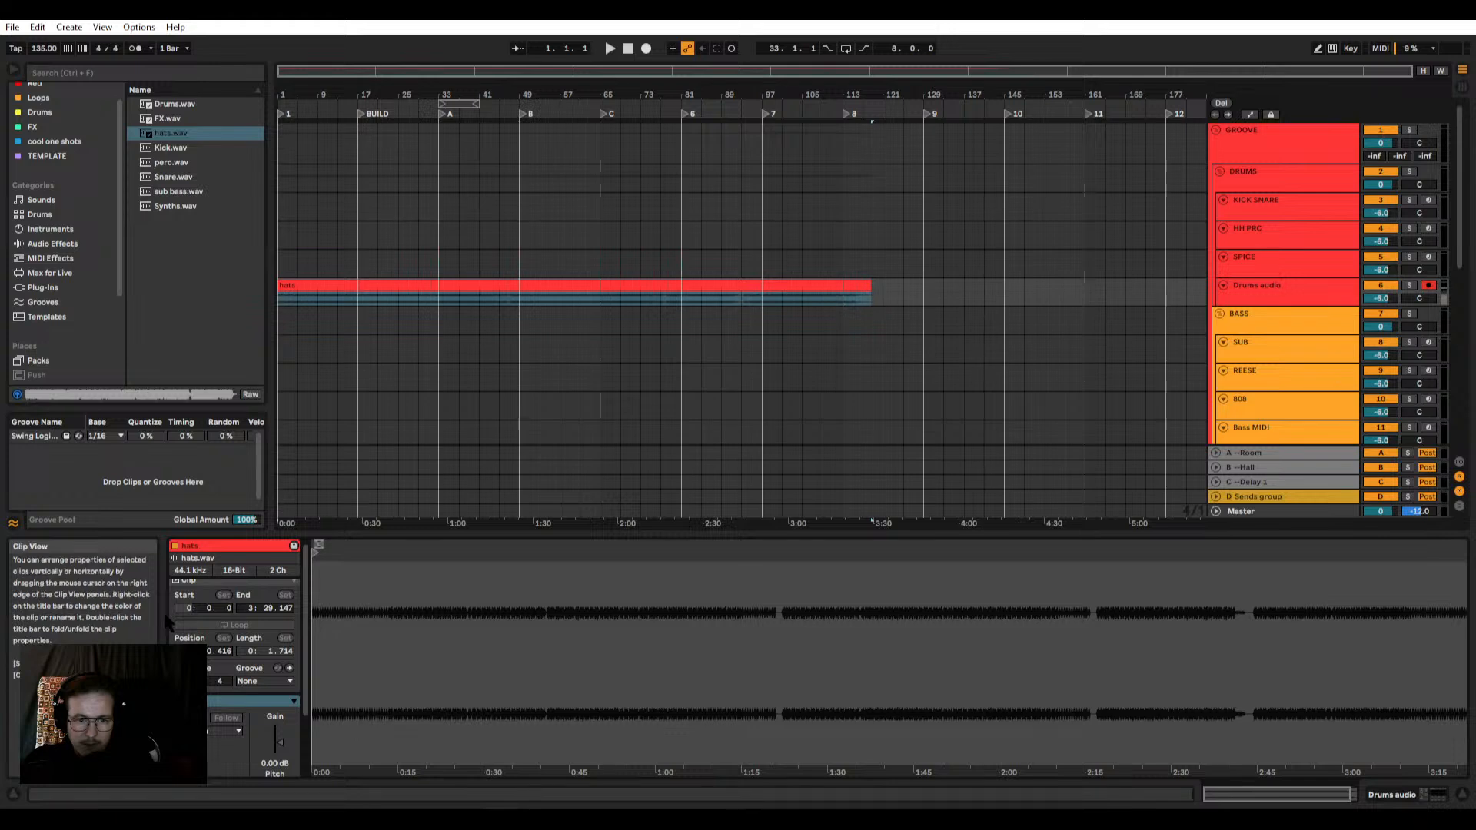
# Step: Add three audio tracks below Drums audio and place Kick.wav, unwarped, at the start of the first new track
pyautogui.click(1256, 291)
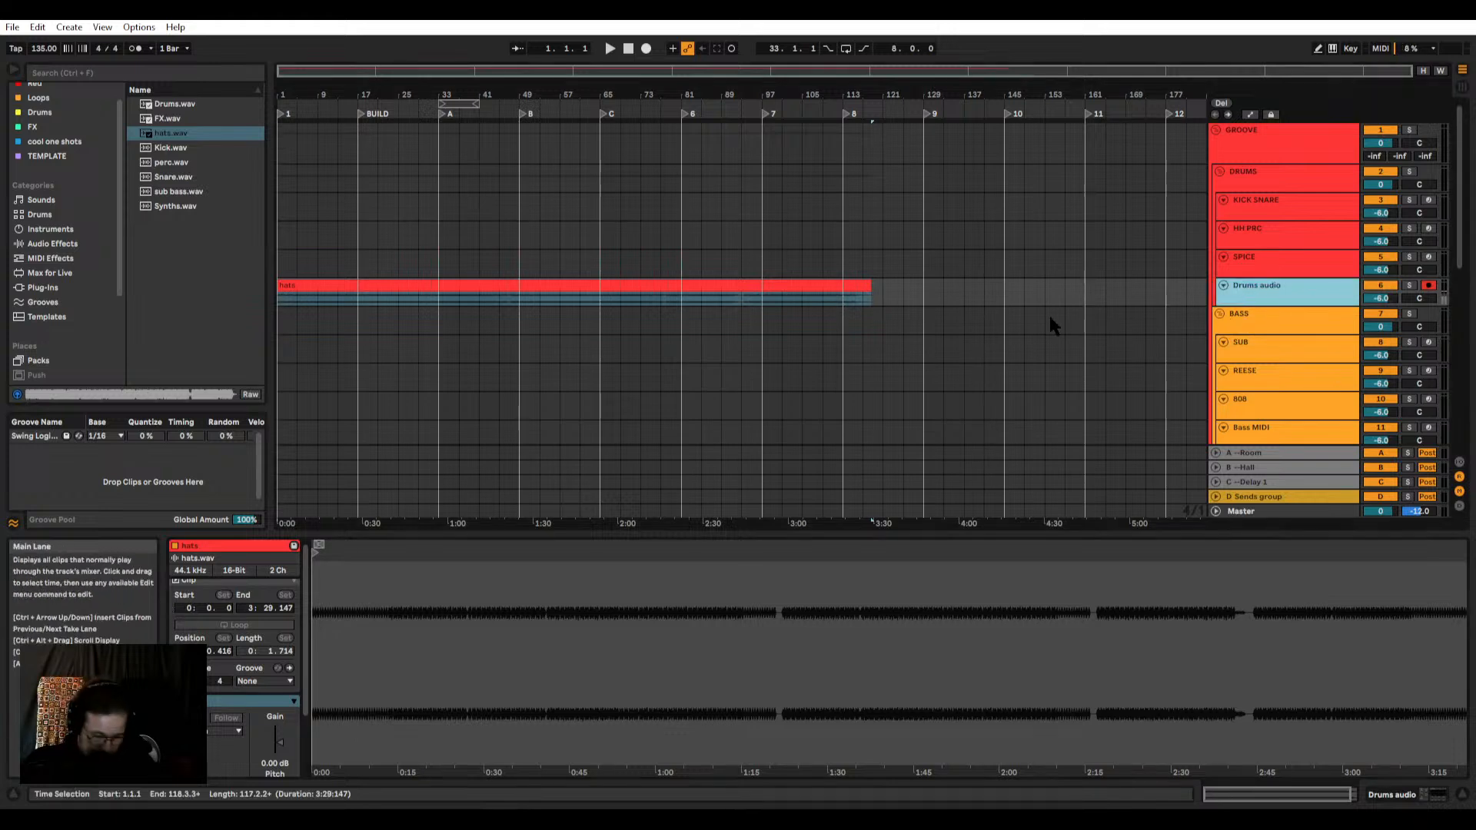
pyautogui.hotkey('ctrl', 't')
pyautogui.hotkey('ctrl', 't')
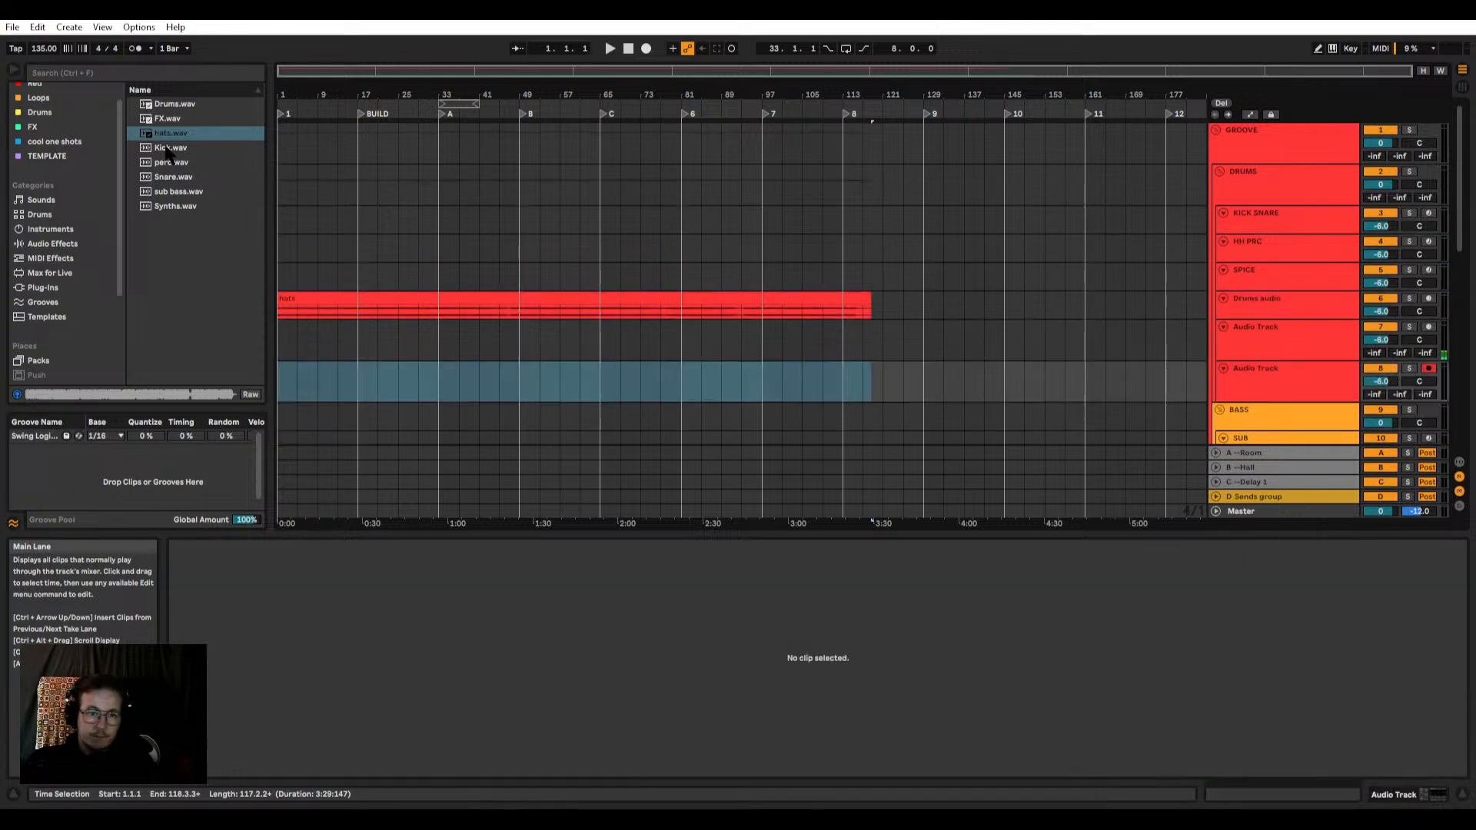
pyautogui.moveTo(166, 149); pyautogui.dragTo(300, 323)
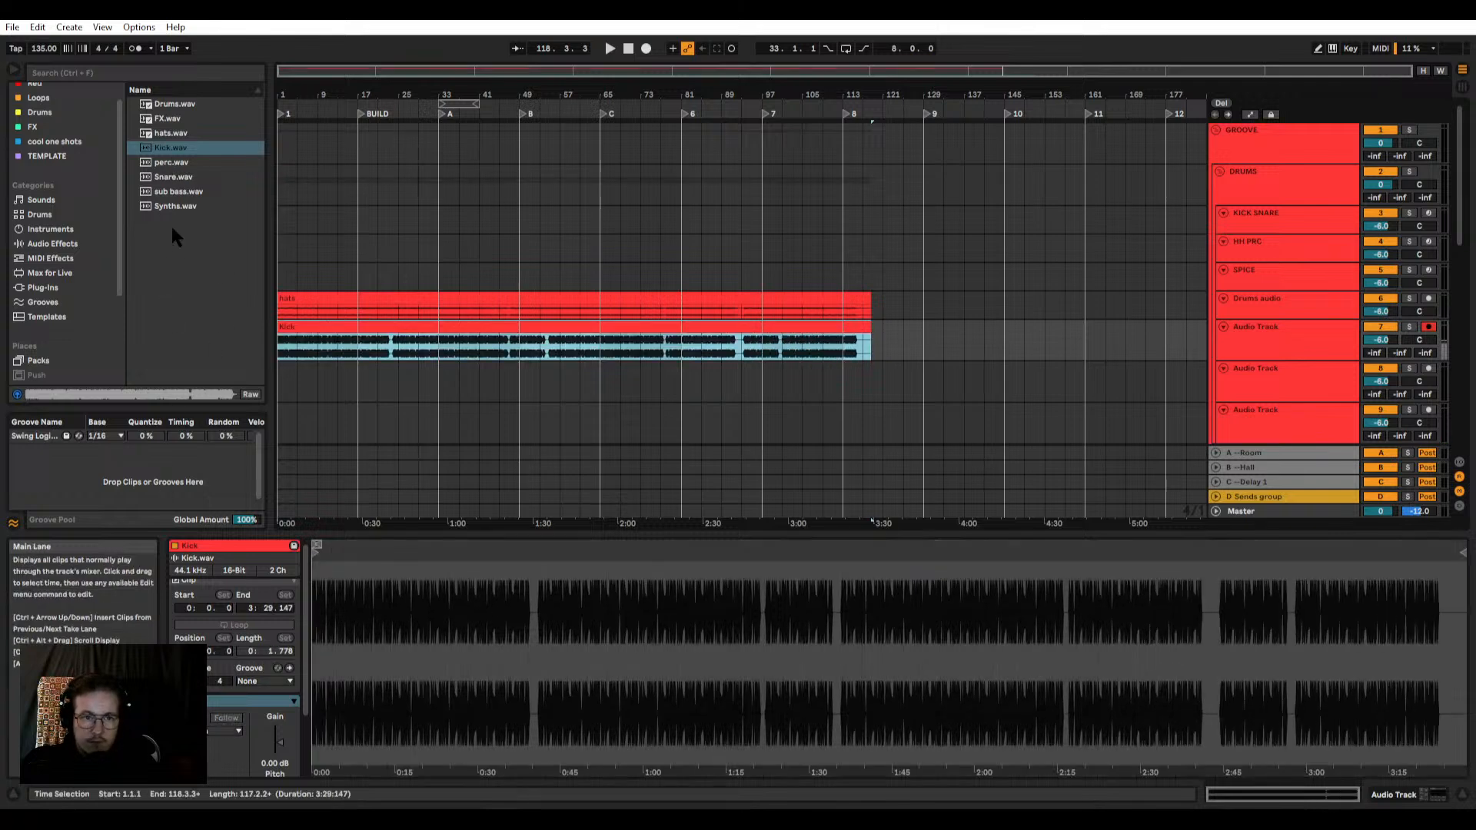
# Step: Place perc.wav on the empty audio track below the Kick clip, unwarp it and align it to start at bar 1
pyautogui.click(171, 163)
pyautogui.scroll(-1, 301, 203)
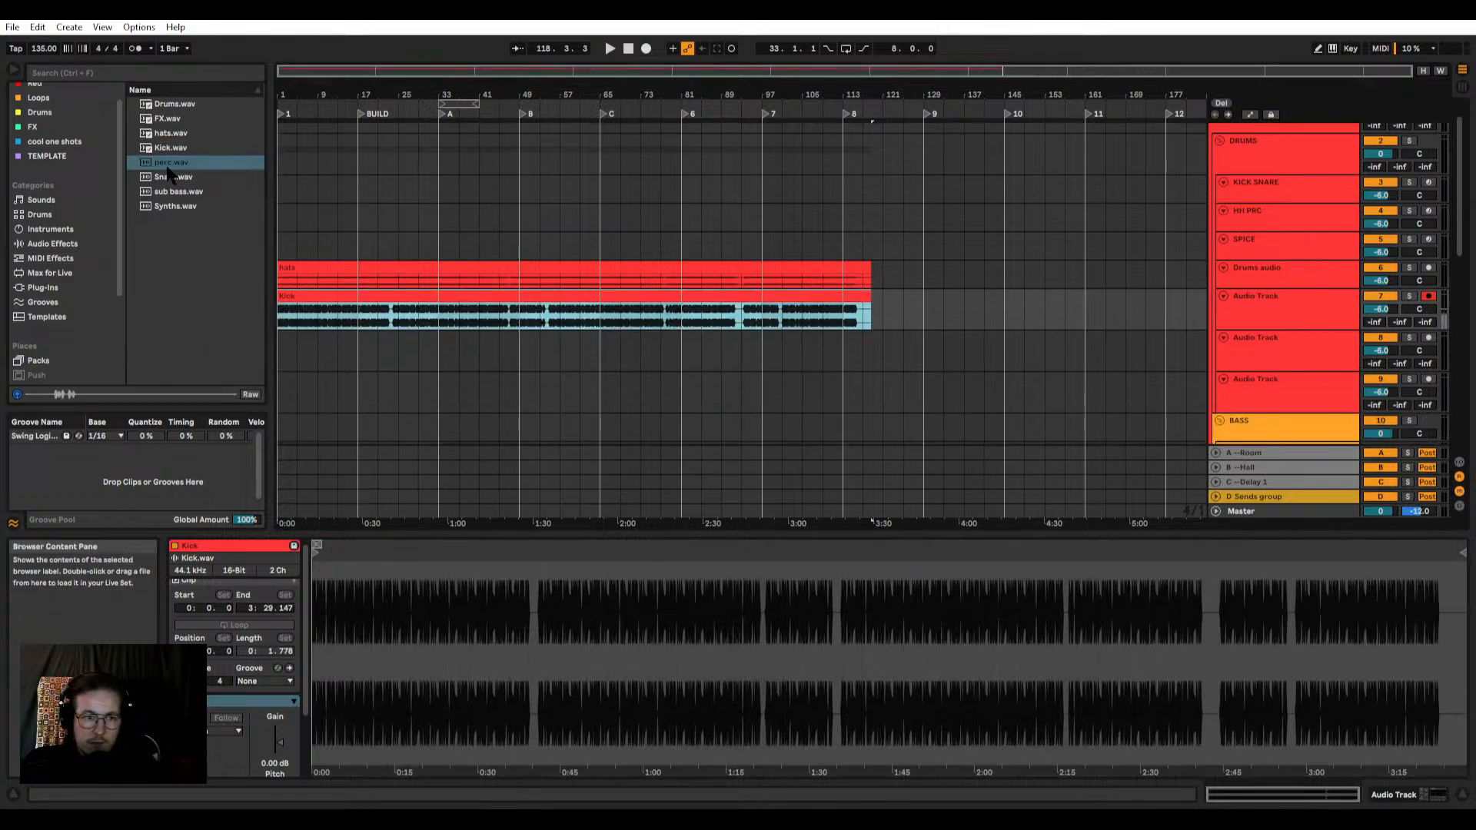
pyautogui.moveTo(165, 165); pyautogui.dragTo(320, 346)
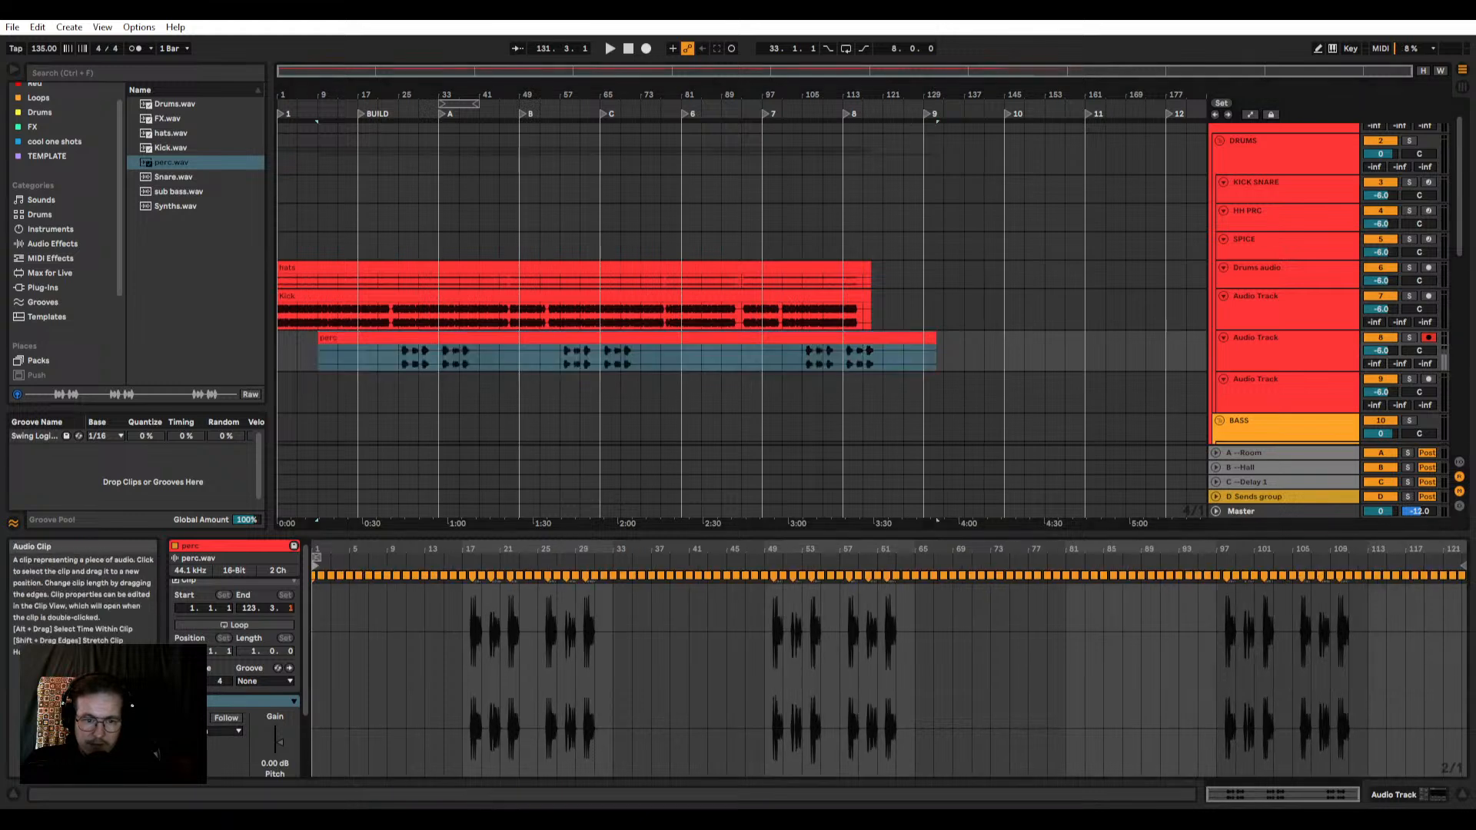
pyautogui.click(321, 339)
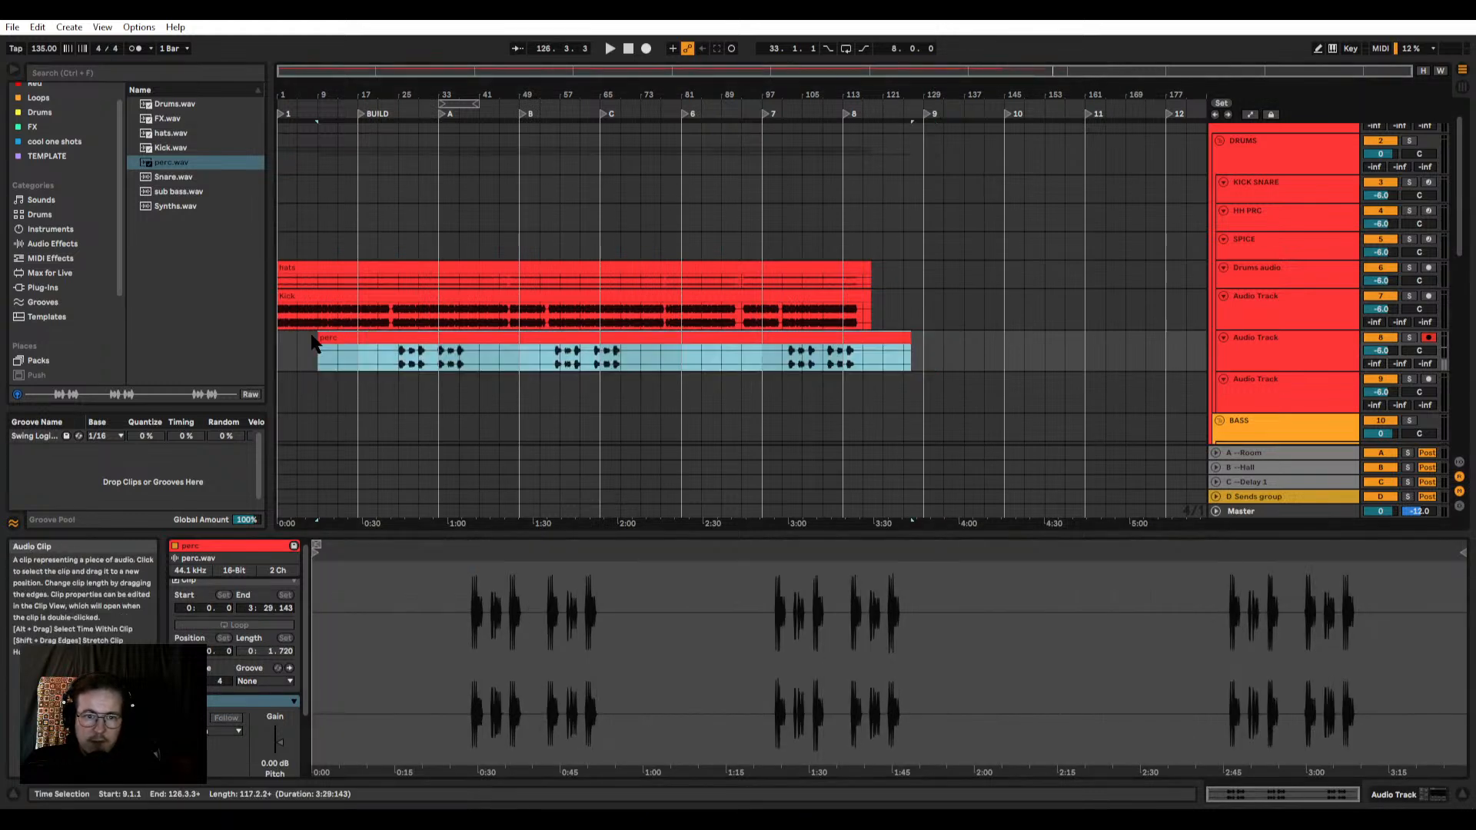
pyautogui.moveTo(321, 338); pyautogui.dragTo(367, 339)
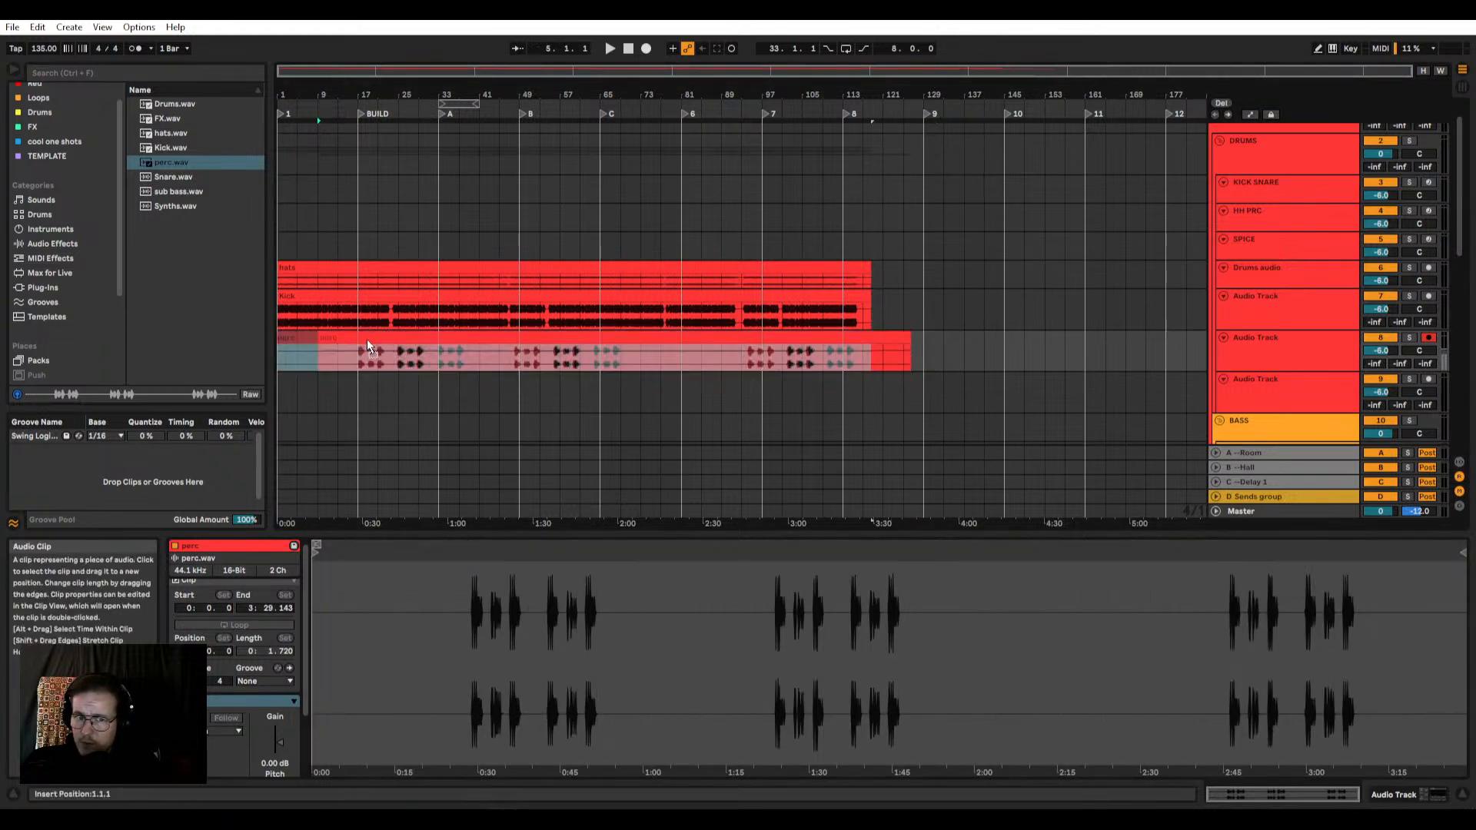
# Step: Add two more audio tracks at the end of the DRUMS group and place Snare.wav, unwarped, at bar 1 below the perc clip
pyautogui.scroll(-2, 372, 290)
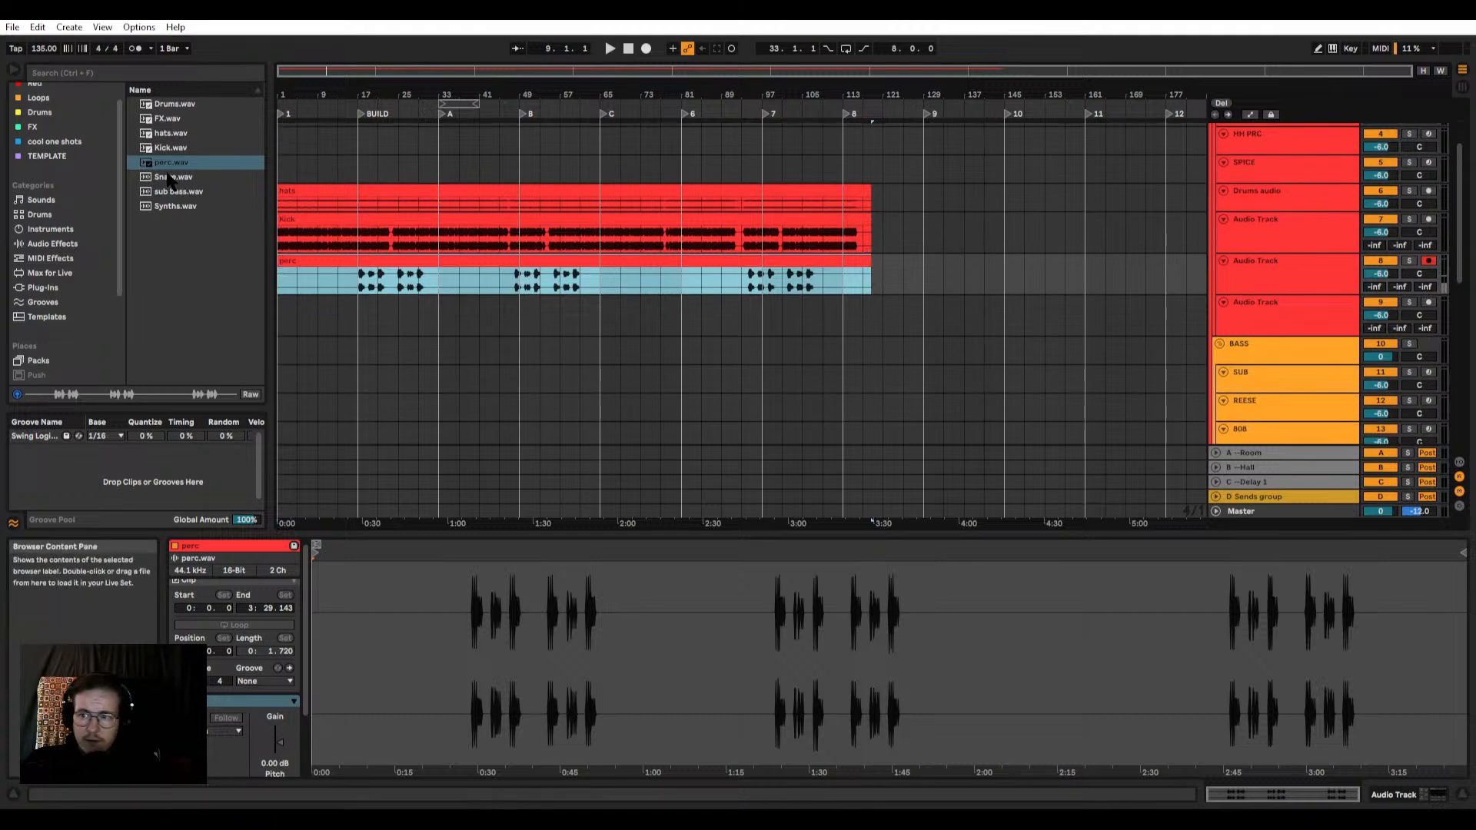
pyautogui.hotkey('ctrl', 't')
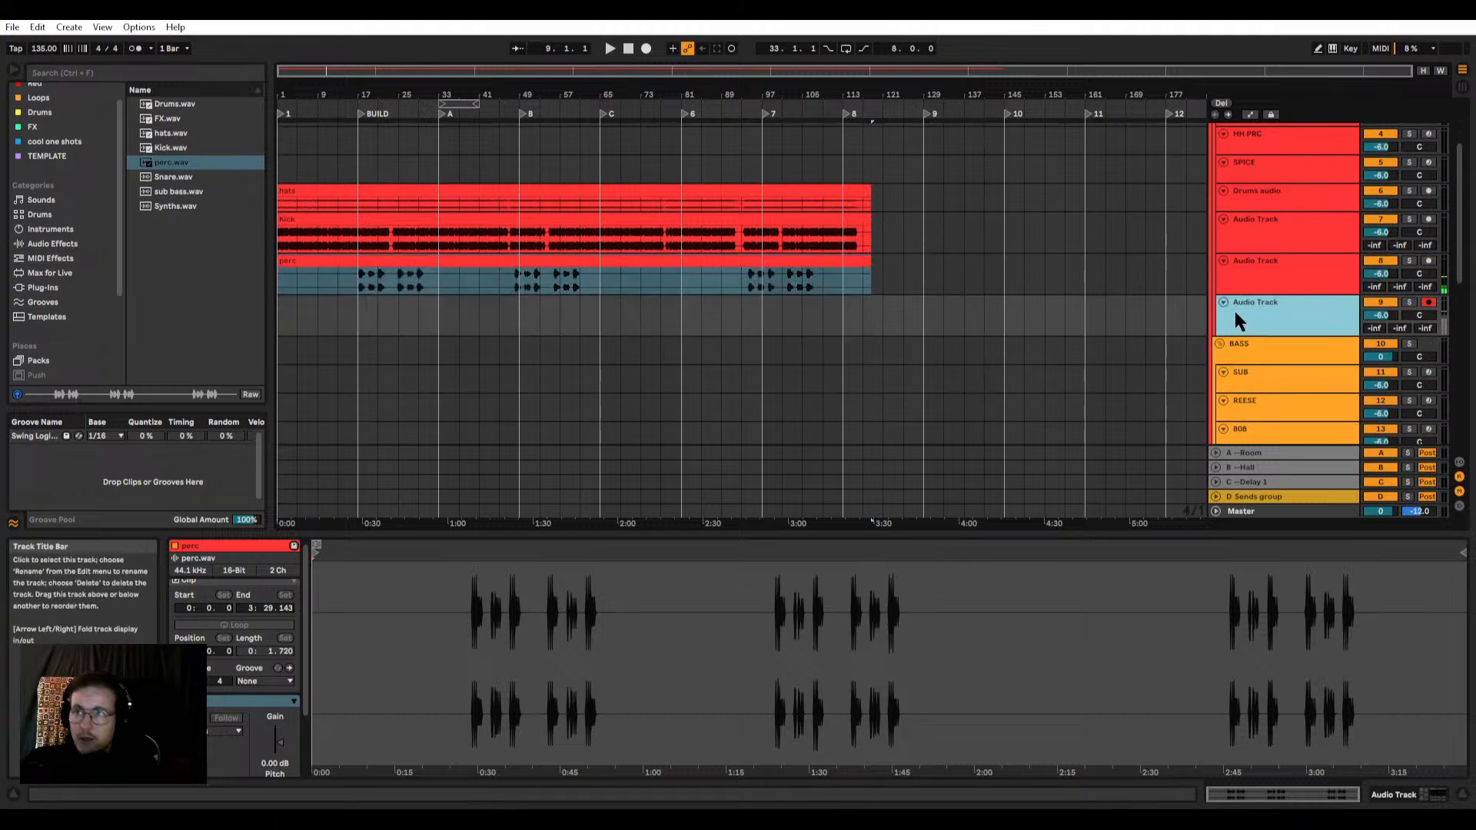
pyautogui.hotkey('ctrl', 't')
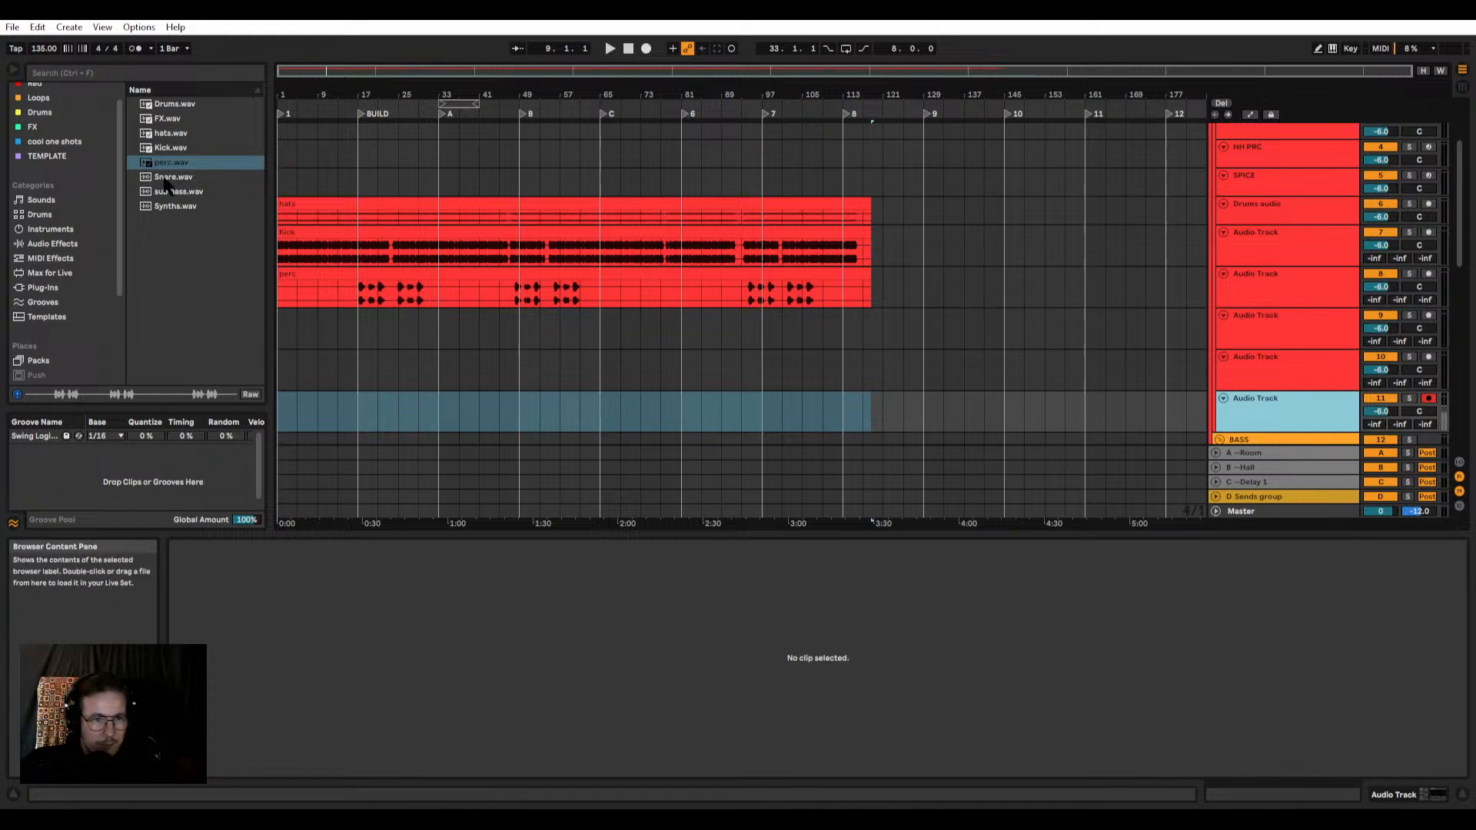
pyautogui.moveTo(165, 183); pyautogui.dragTo(307, 314)
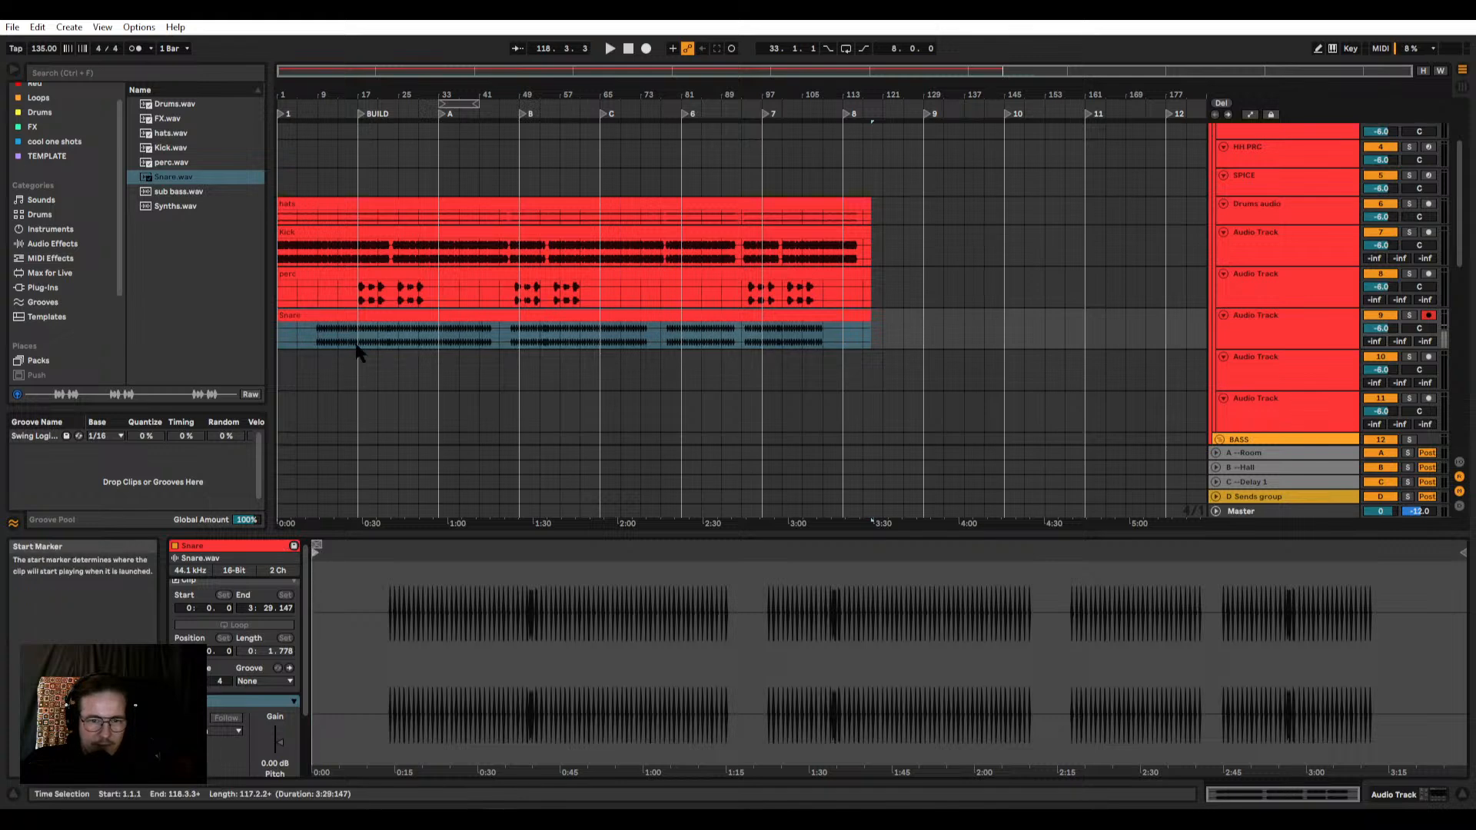
pyautogui.click(312, 316)
# Step: Set the project tempo to 140 BPM
pyautogui.scroll(-1, 304, 324)
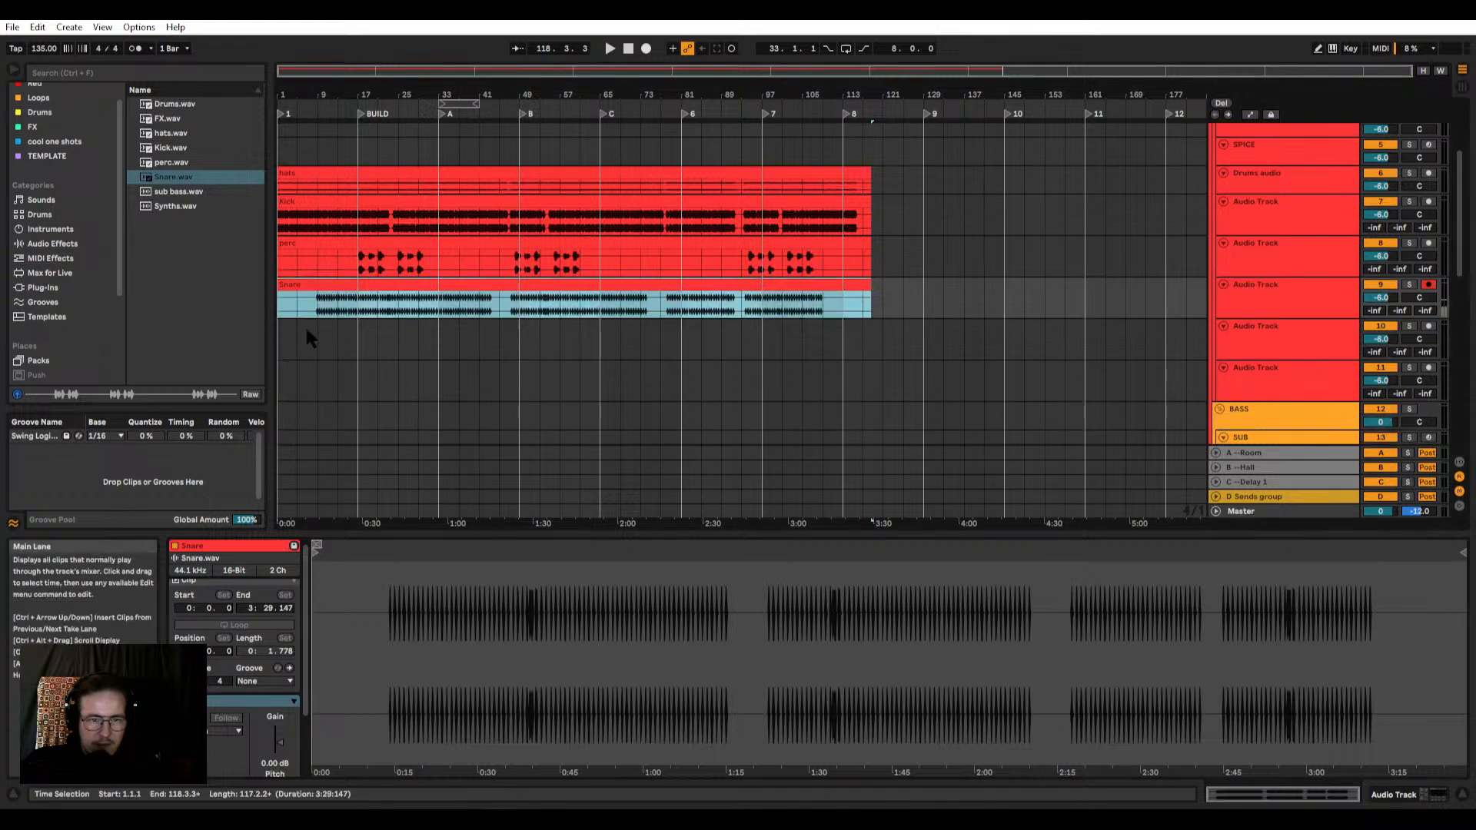
pyautogui.click(42, 49)
pyautogui.write('140')
pyautogui.press('Return')
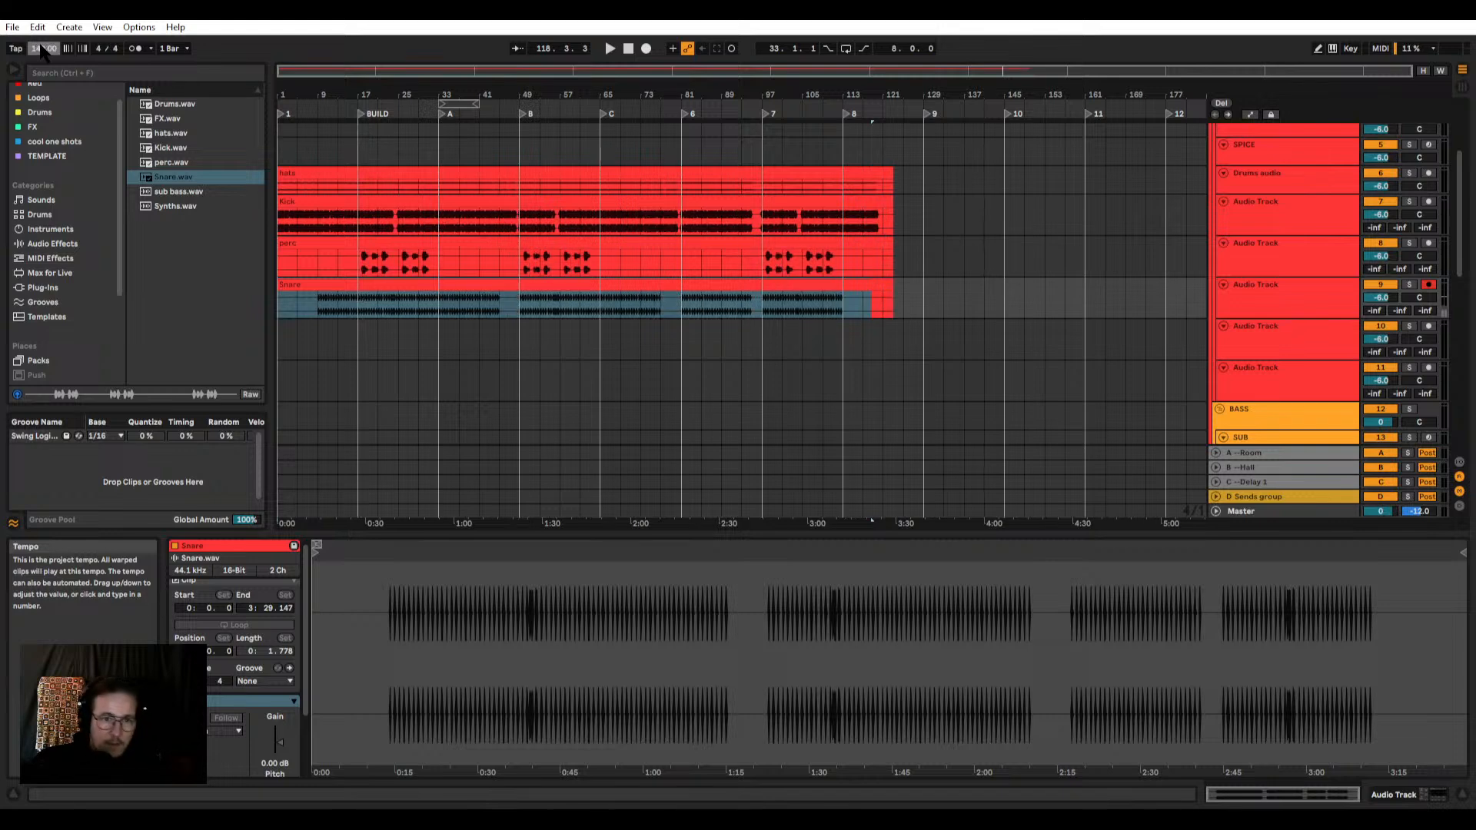
# Step: Add an audio track above SUB in the BASS group and place sub bass.wav on it, unwarped, at bar 1
pyautogui.scroll(-7, 957, 278)
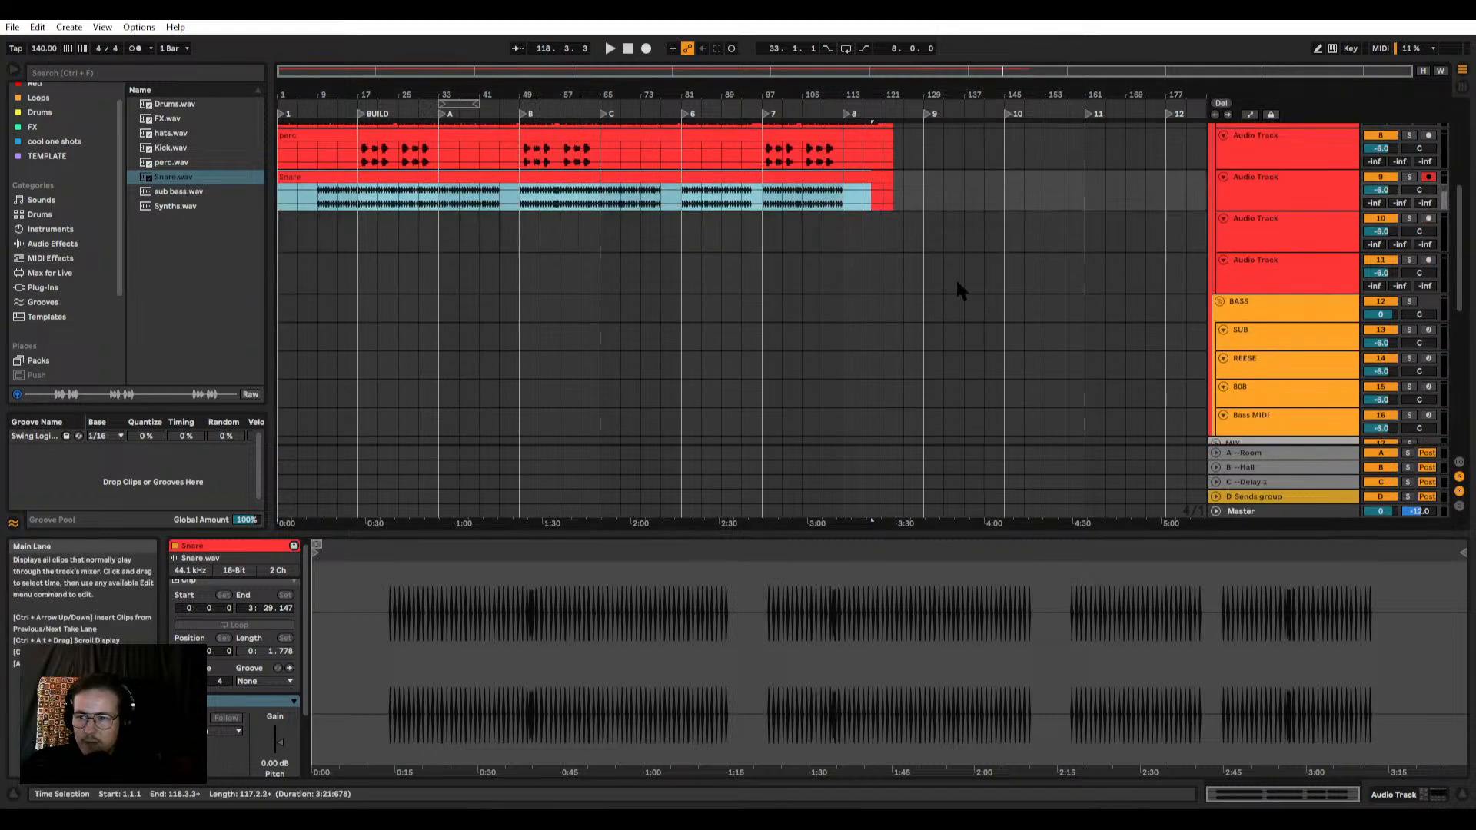
pyautogui.scroll(1, 1264, 231)
pyautogui.click(1248, 244)
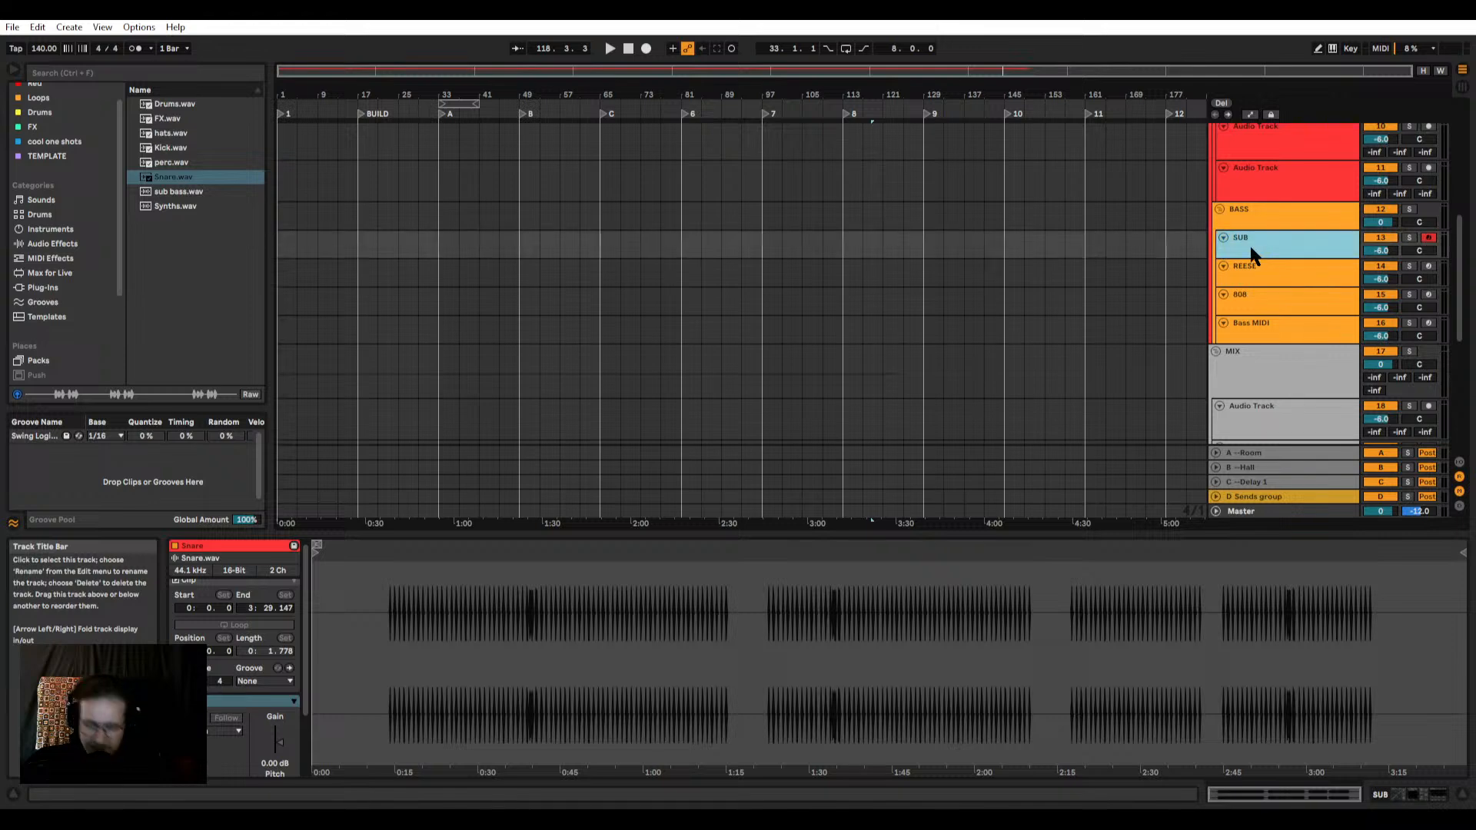
pyautogui.hotkey('ctrl', 't')
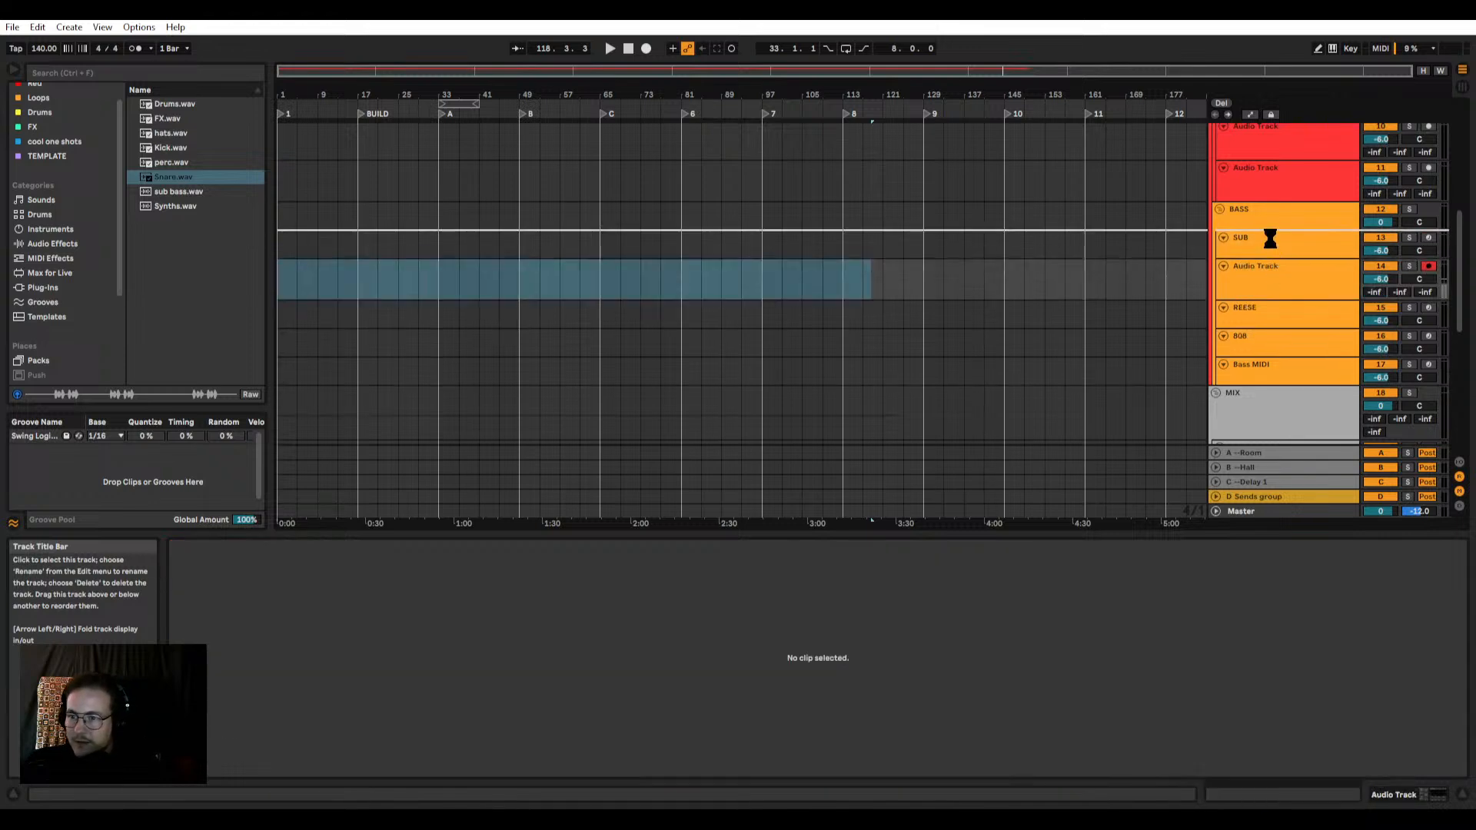
pyautogui.moveTo(1267, 269); pyautogui.dragTo(1270, 296)
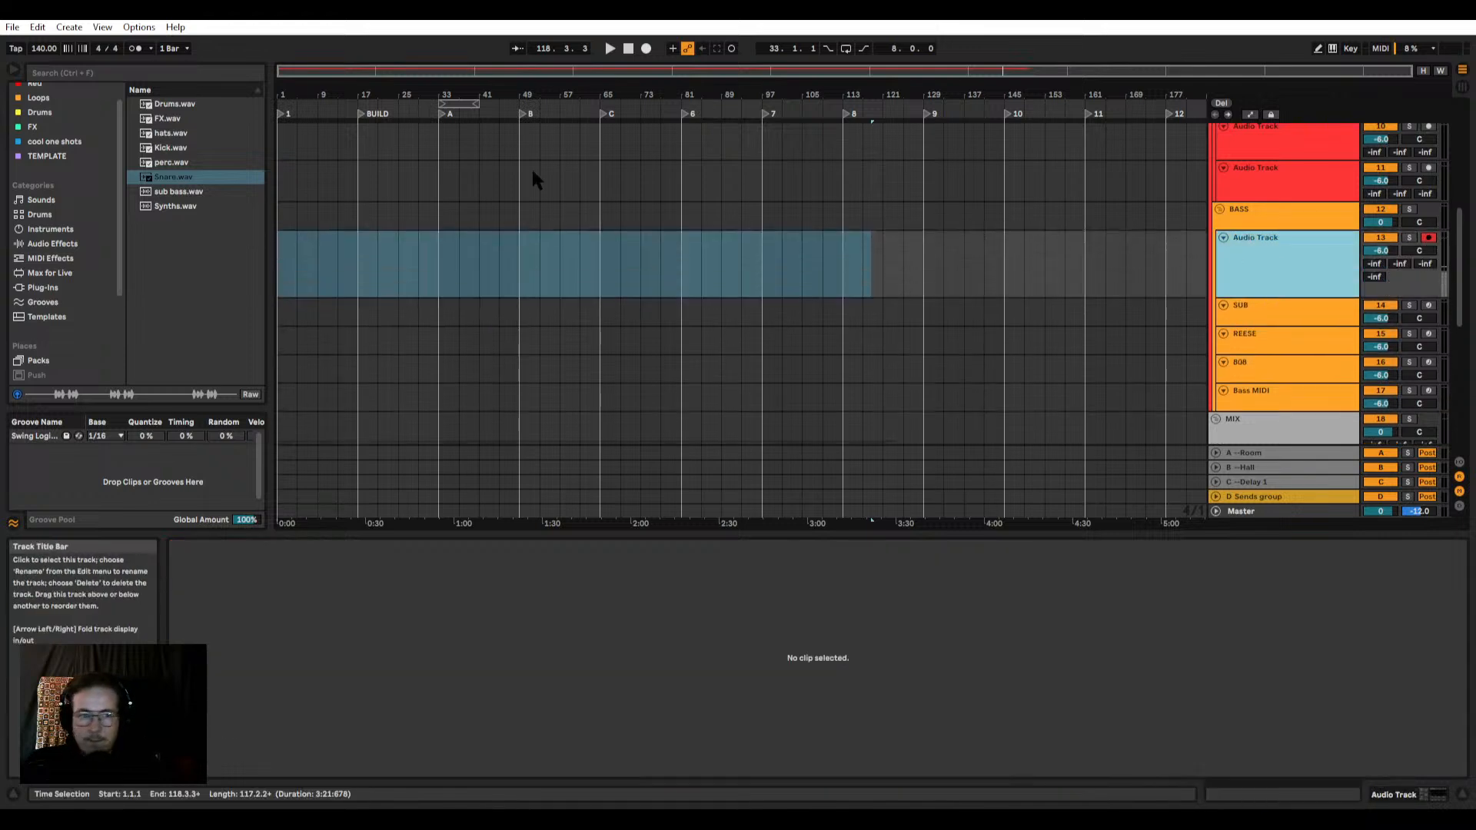
pyautogui.moveTo(165, 192); pyautogui.dragTo(286, 235)
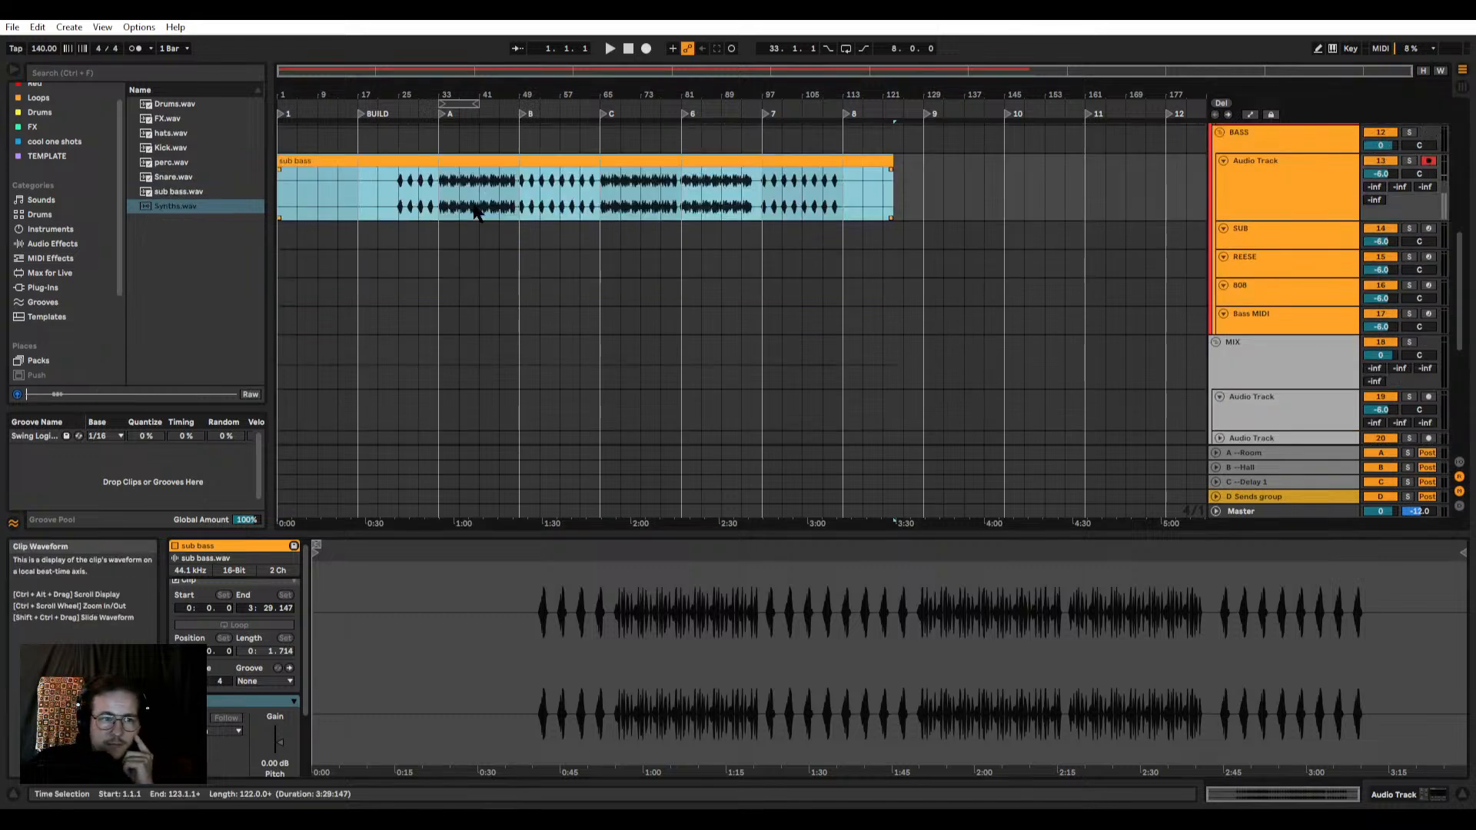
# Step: Add an audio track above SAMPLES 1 in the SYNTHS/SAMPLES group
pyautogui.scroll(-3, 488, 203)
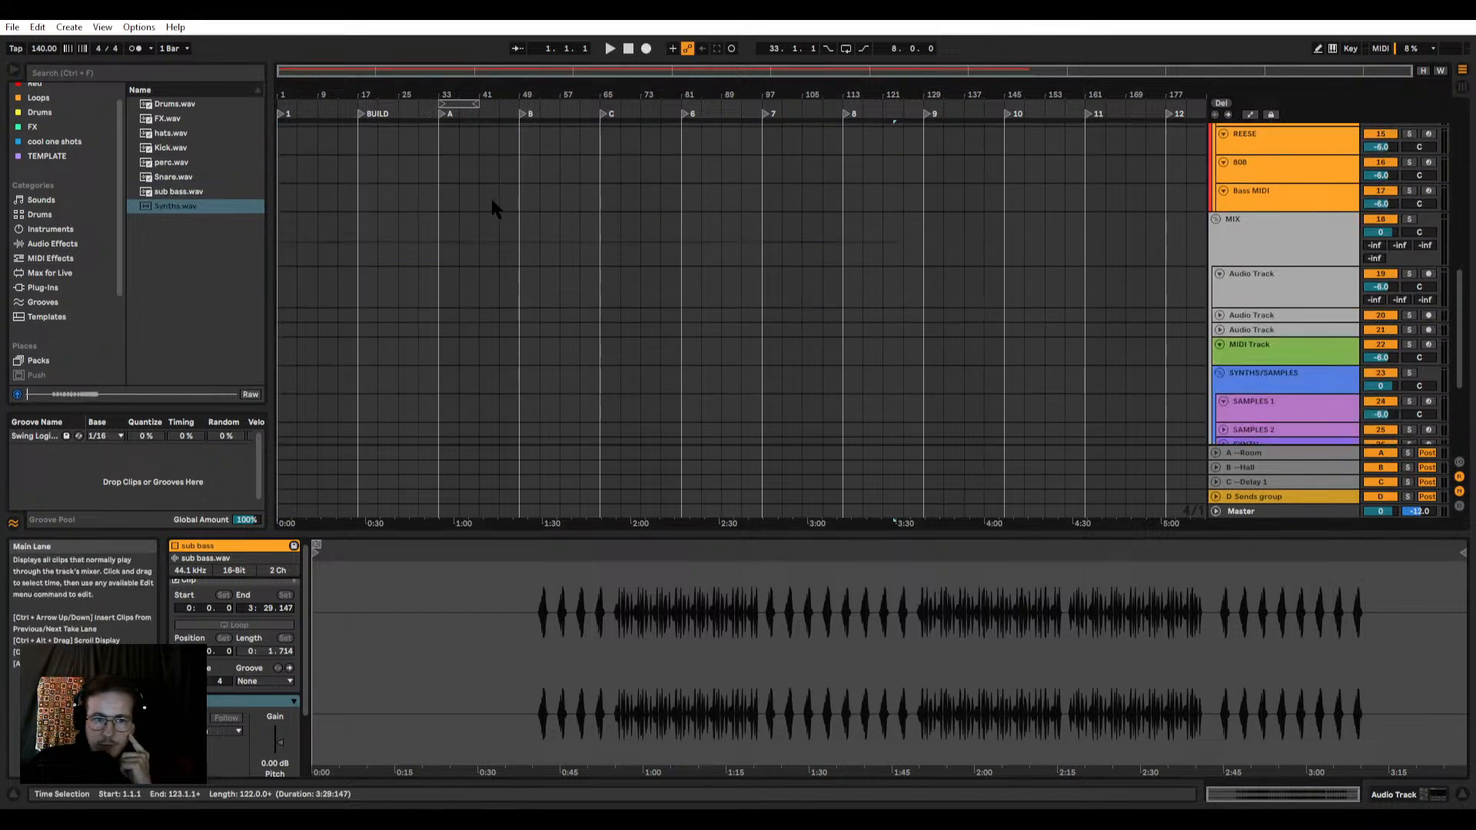
pyautogui.scroll(3, 485, 198)
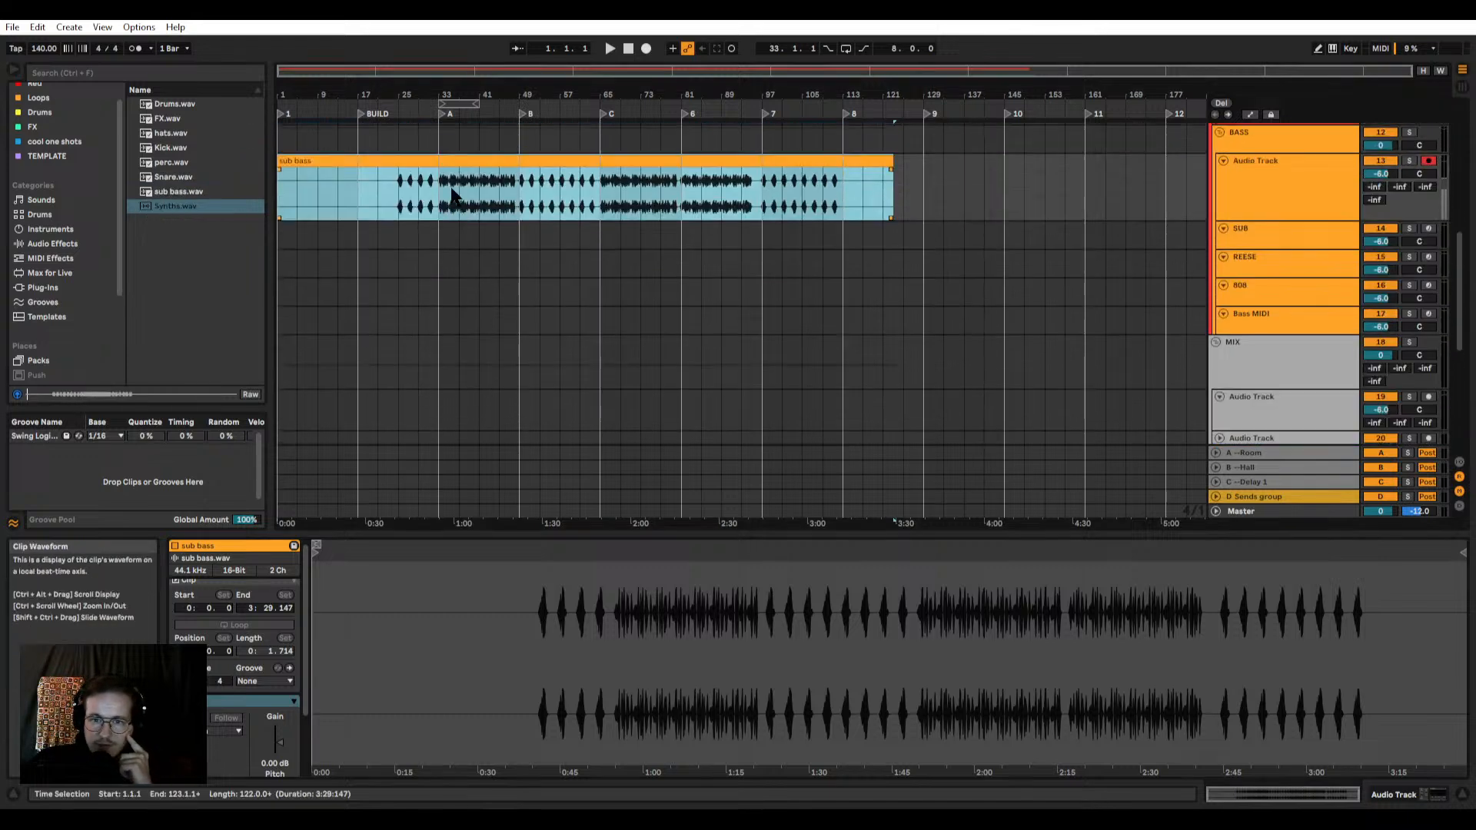
pyautogui.click(419, 160)
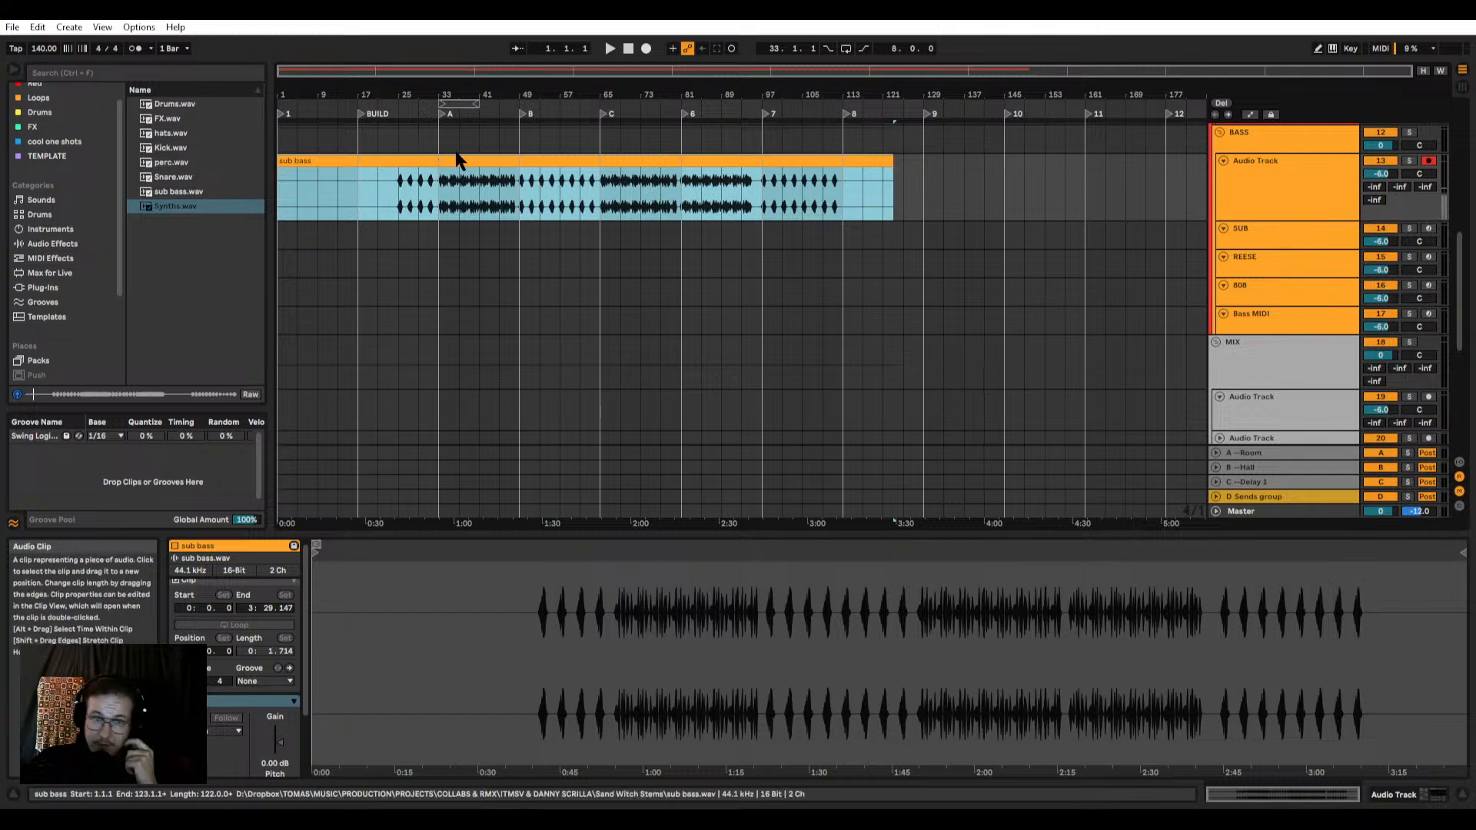
pyautogui.scroll(-3, 461, 157)
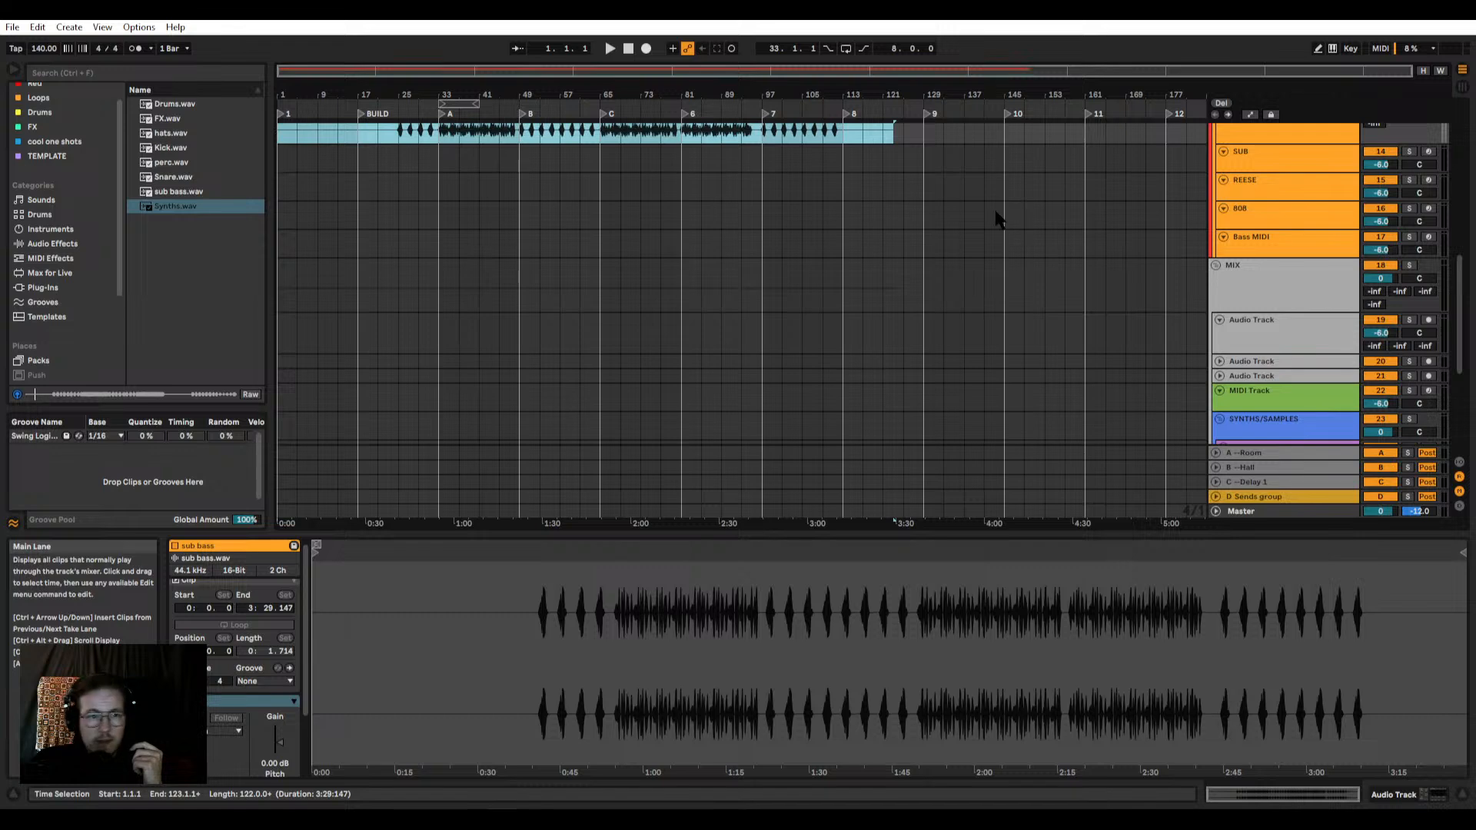
pyautogui.scroll(-6, 1184, 280)
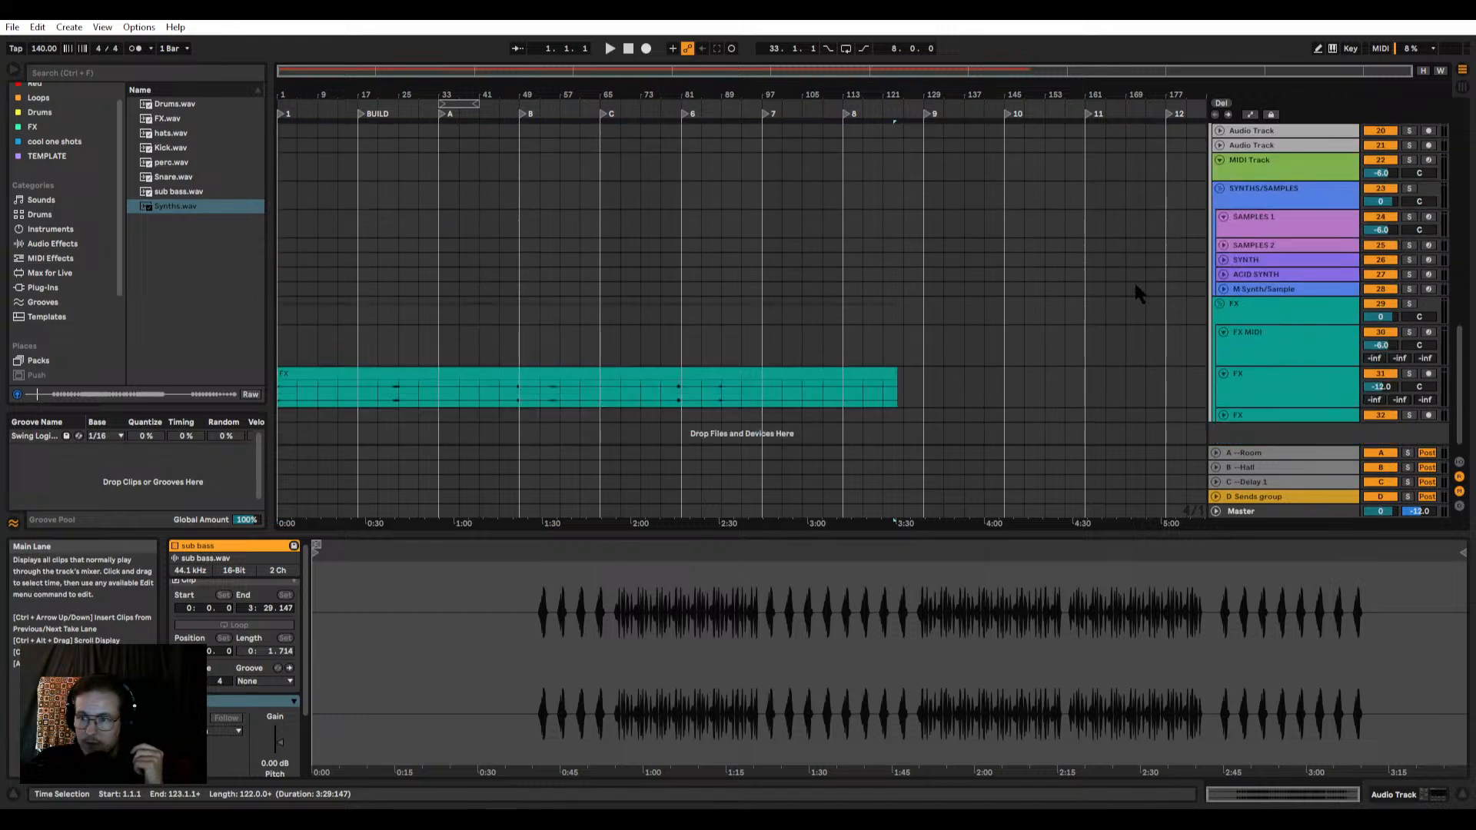
pyautogui.scroll(1, 1230, 269)
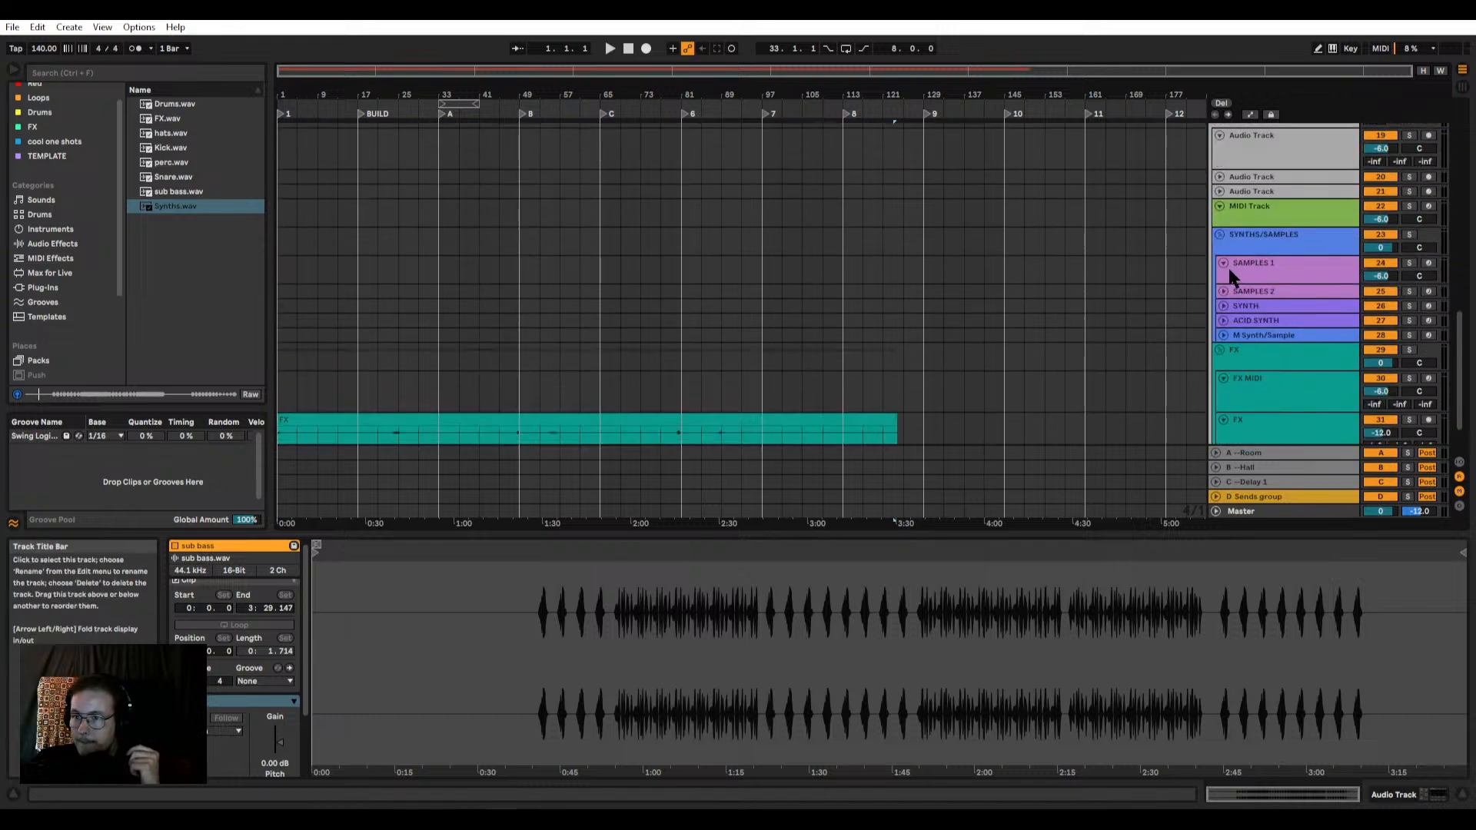
pyautogui.click(1264, 263)
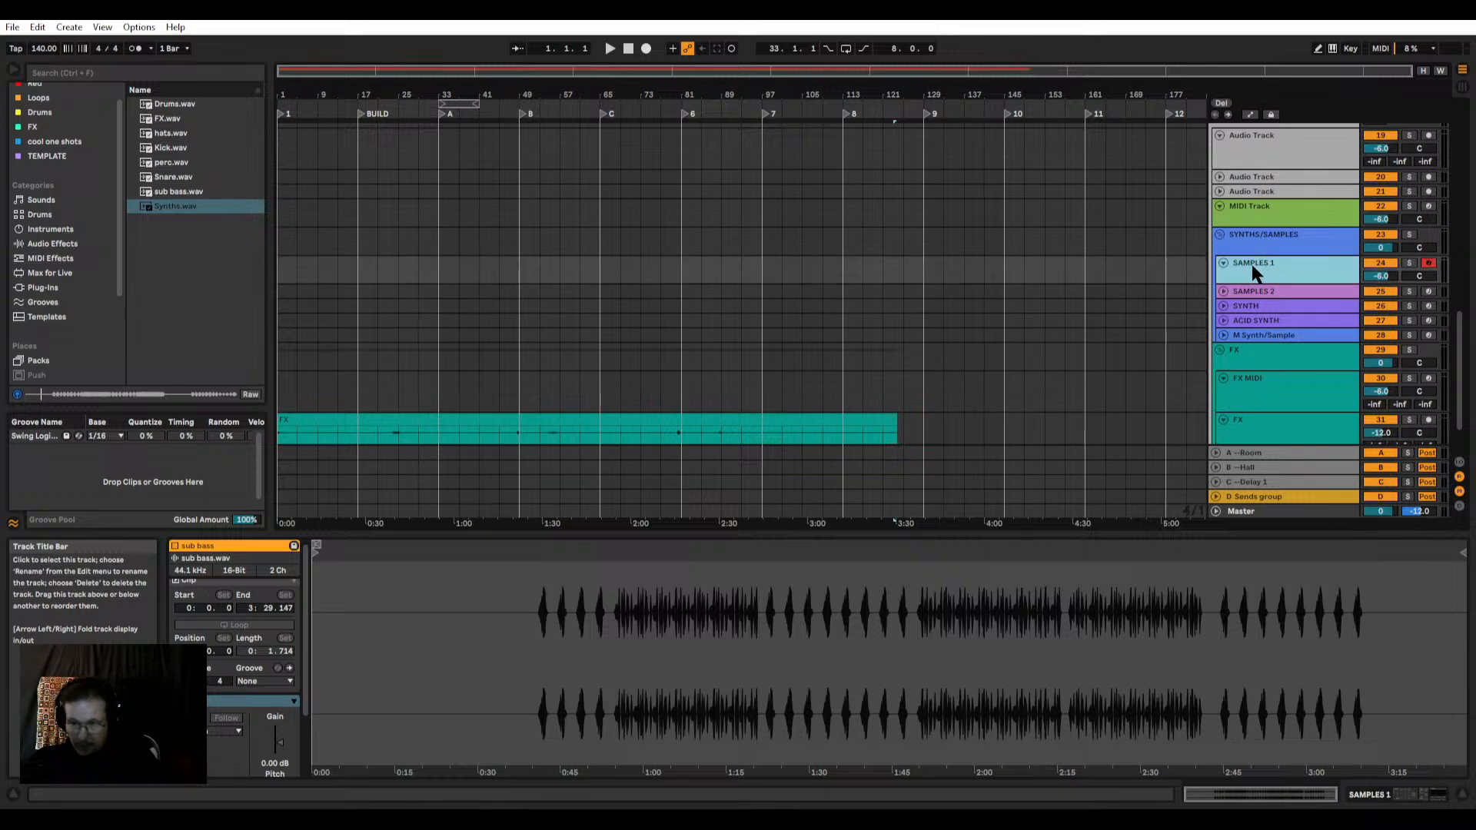
pyautogui.hotkey('ctrl', 't')
pyautogui.moveTo(1256, 278); pyautogui.dragTo(1253, 271)
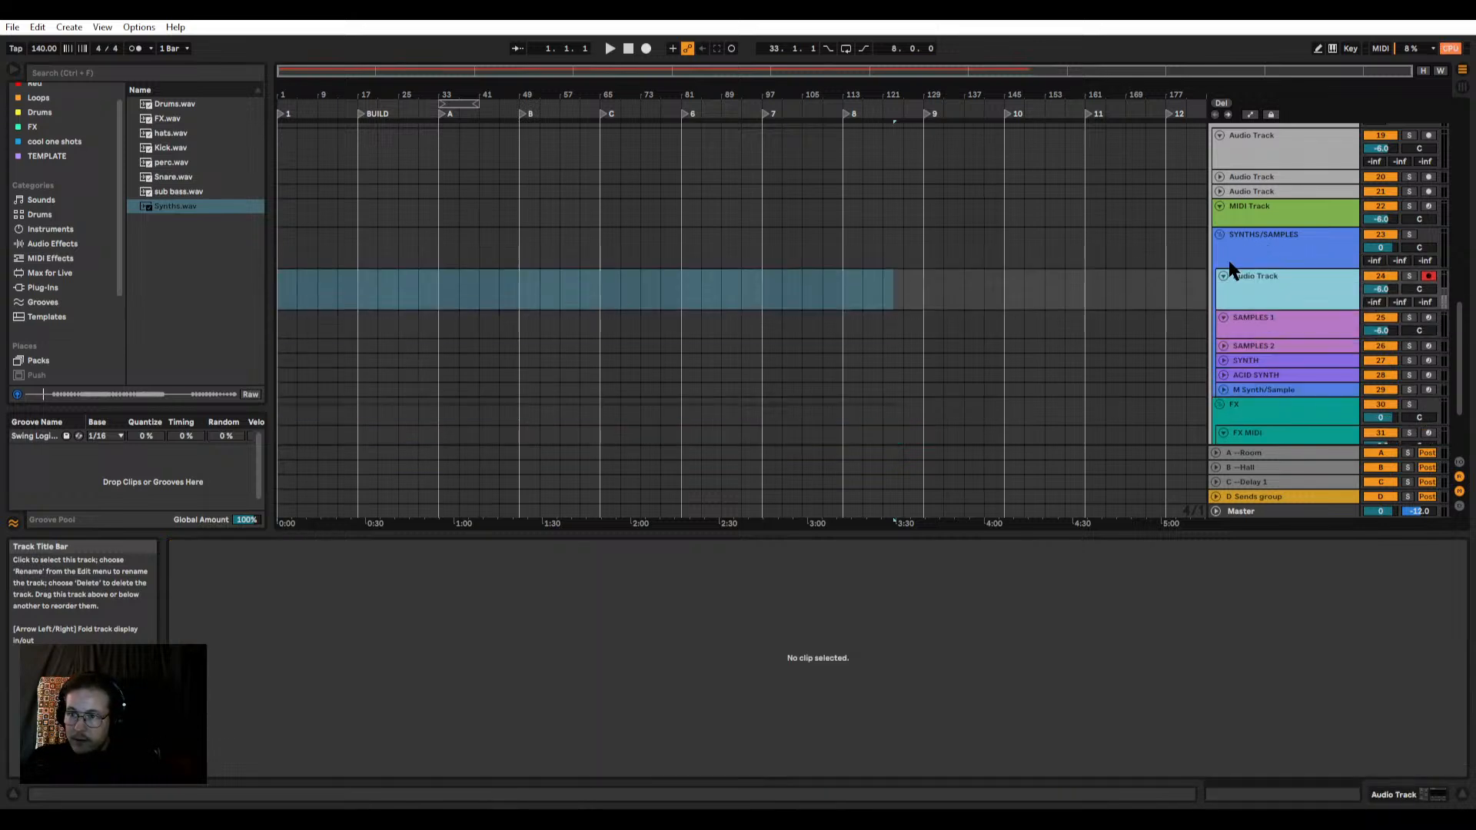
# Step: Enlarge the first audio track under MIX and place Synths.wav on it at bar 1 with warping turned off
pyautogui.scroll(1, 1245, 262)
pyautogui.click(1219, 200)
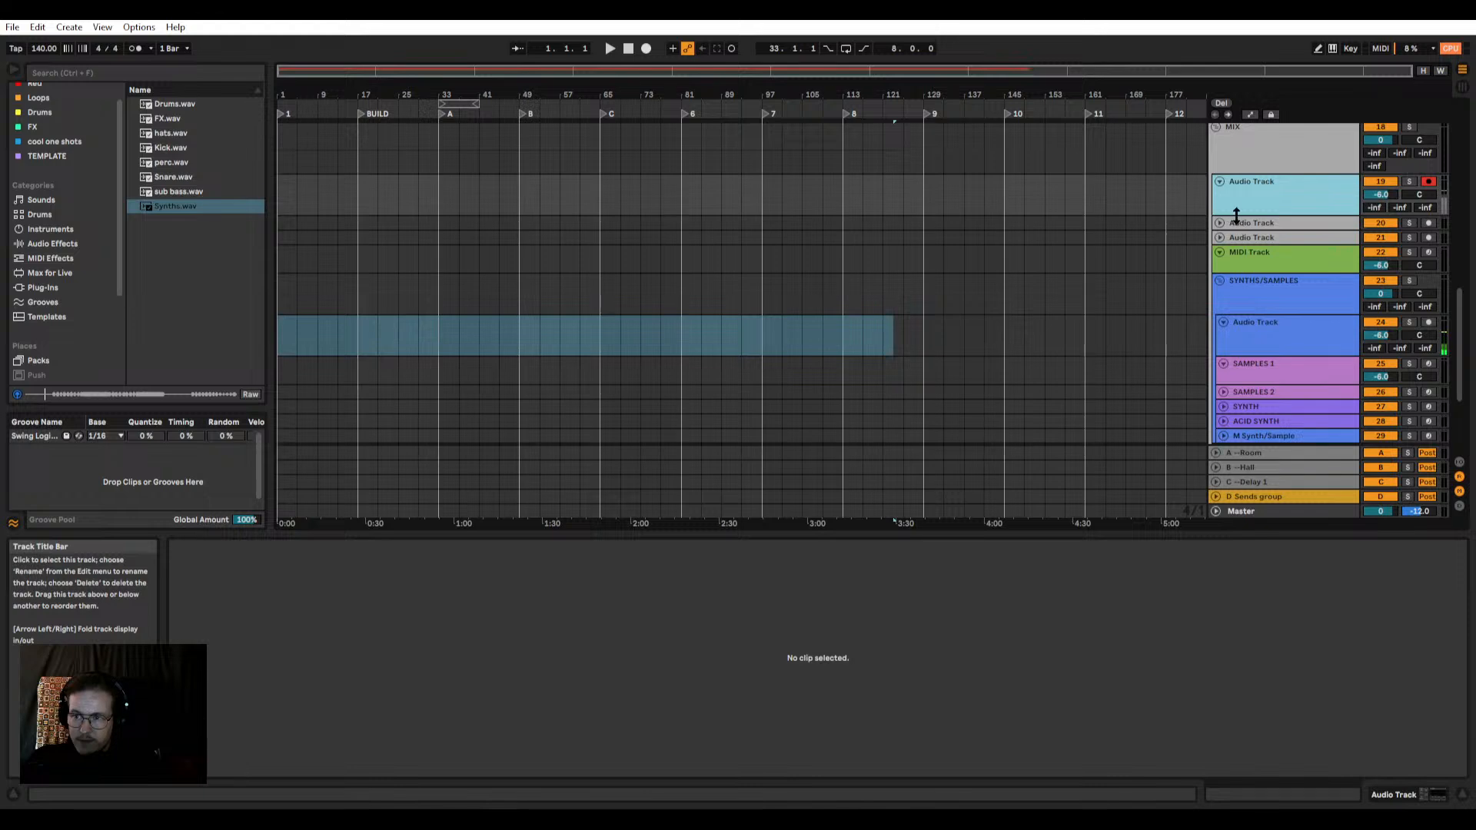
pyautogui.moveTo(1236, 216); pyautogui.dragTo(1238, 243)
pyautogui.scroll(1, 922, 202)
pyautogui.moveTo(201, 206); pyautogui.dragTo(396, 207)
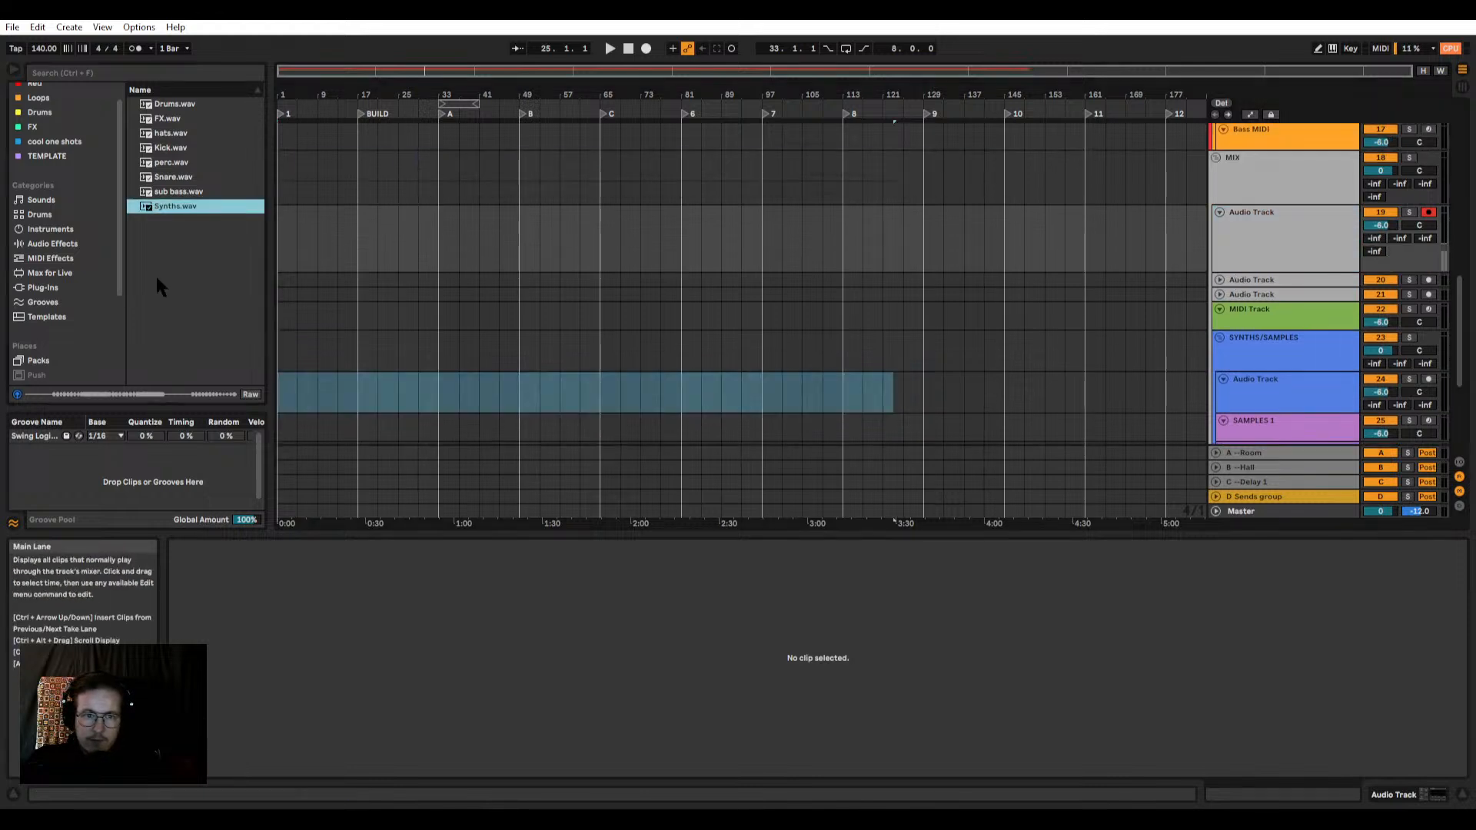
pyautogui.moveTo(155, 274); pyautogui.dragTo(306, 244)
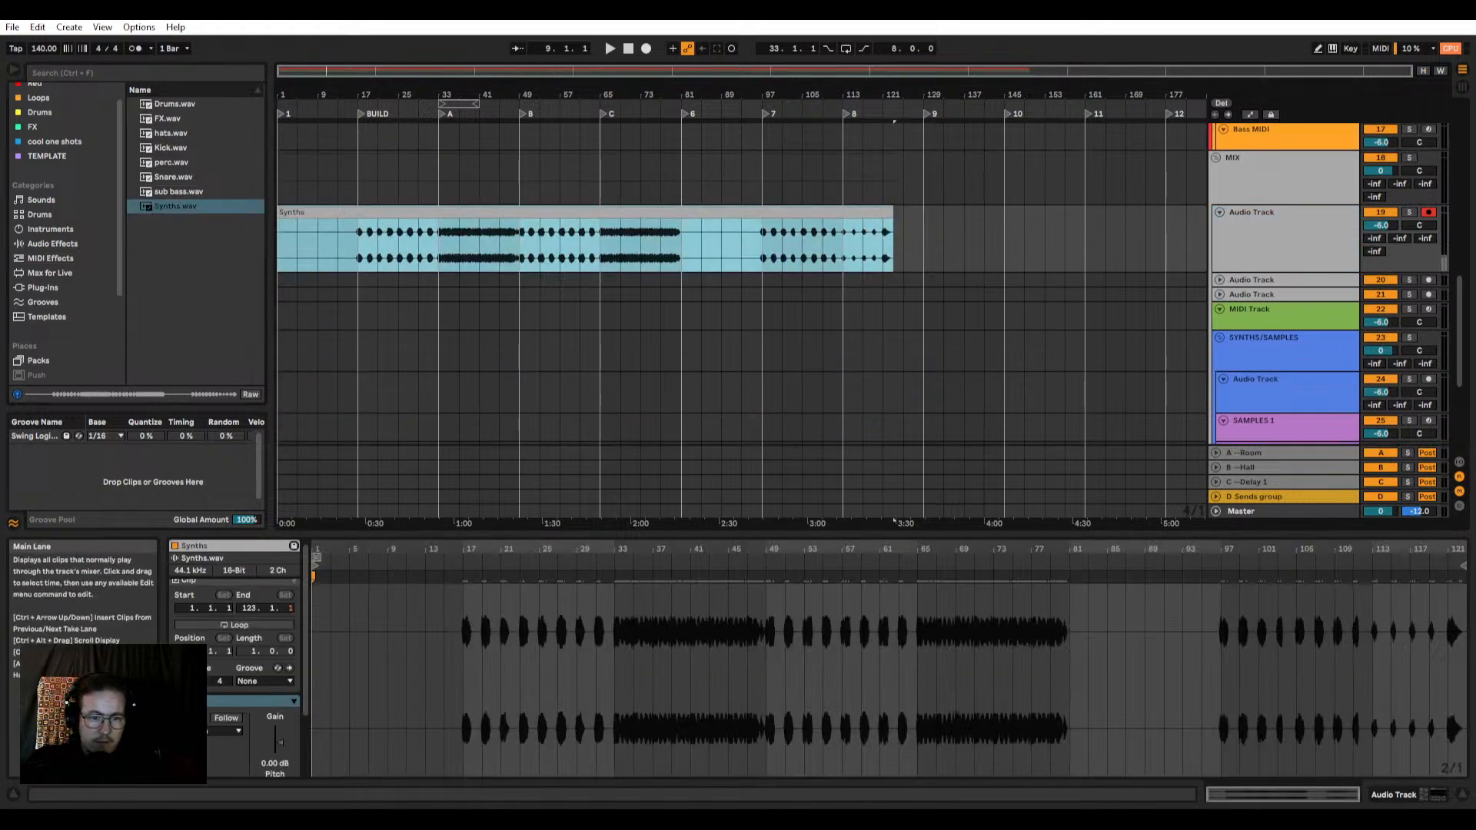
pyautogui.click(191, 718)
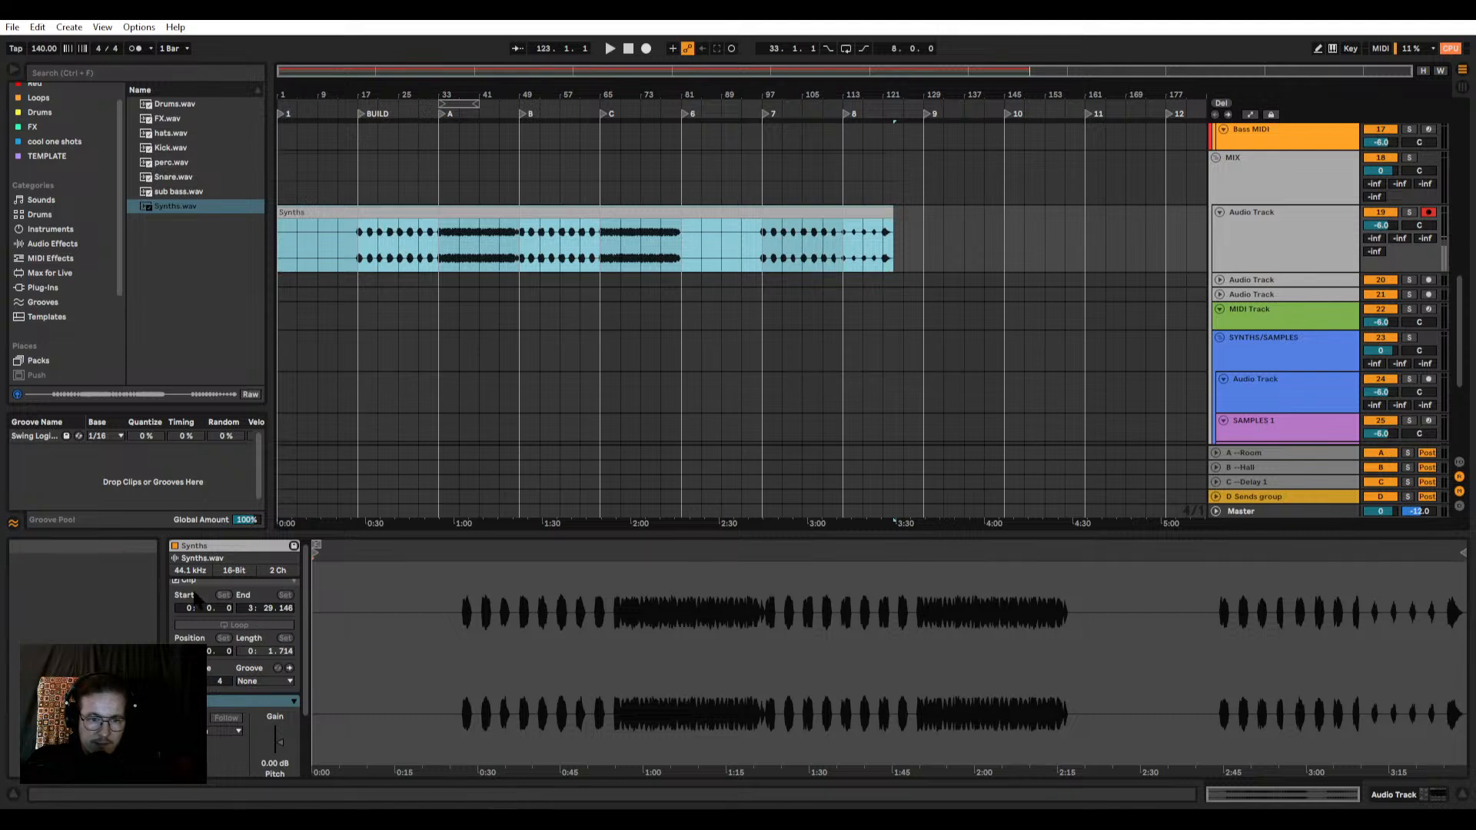
# Step: Solo the Synths track and listen to its first notes from the BUILD marker at bar 17 and from bar 19
pyautogui.scroll(5, 359, 257)
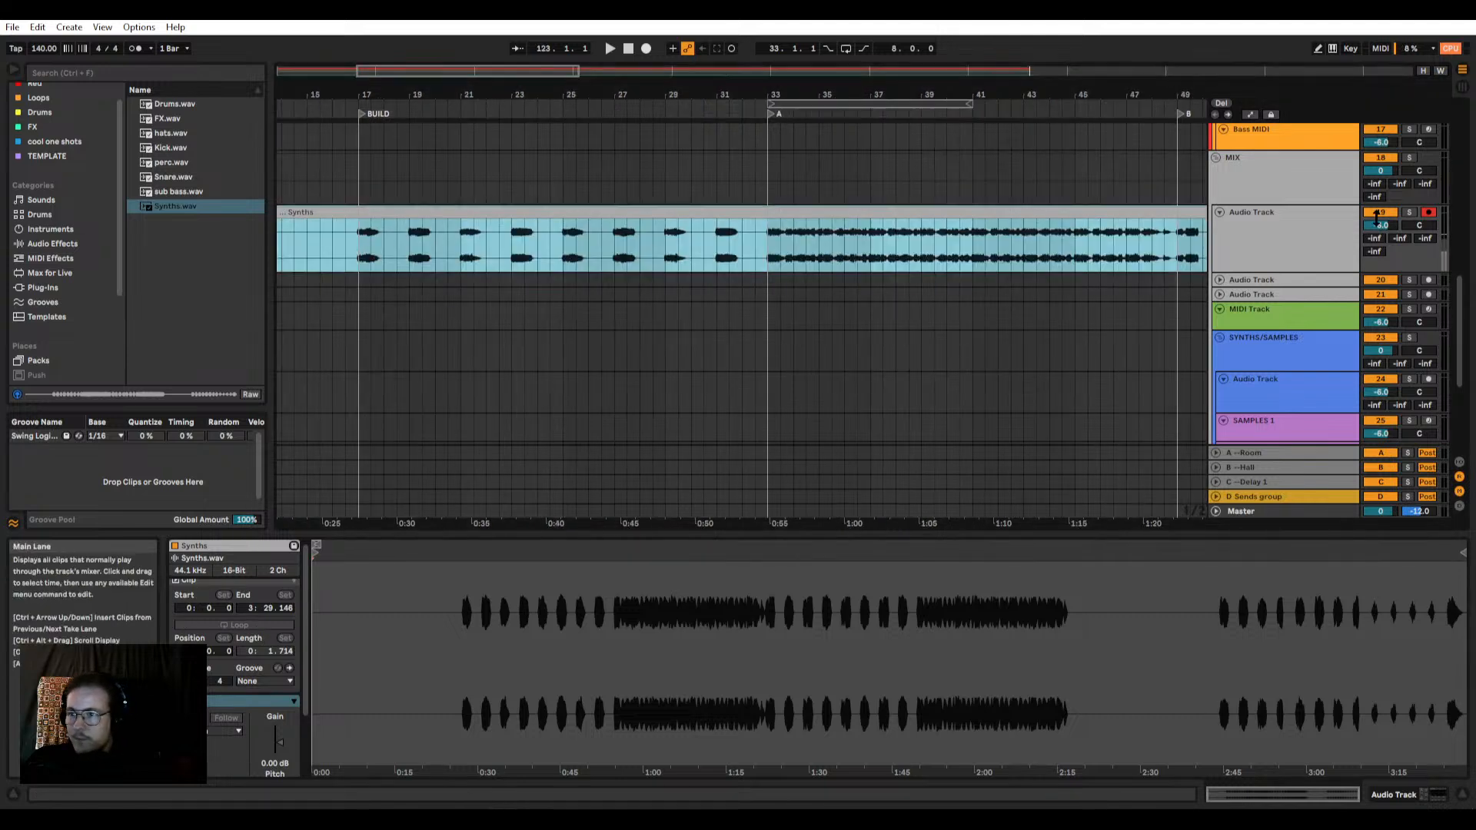
pyautogui.click(1409, 212)
pyautogui.press('space')
pyautogui.scroll(-3, 415, 231)
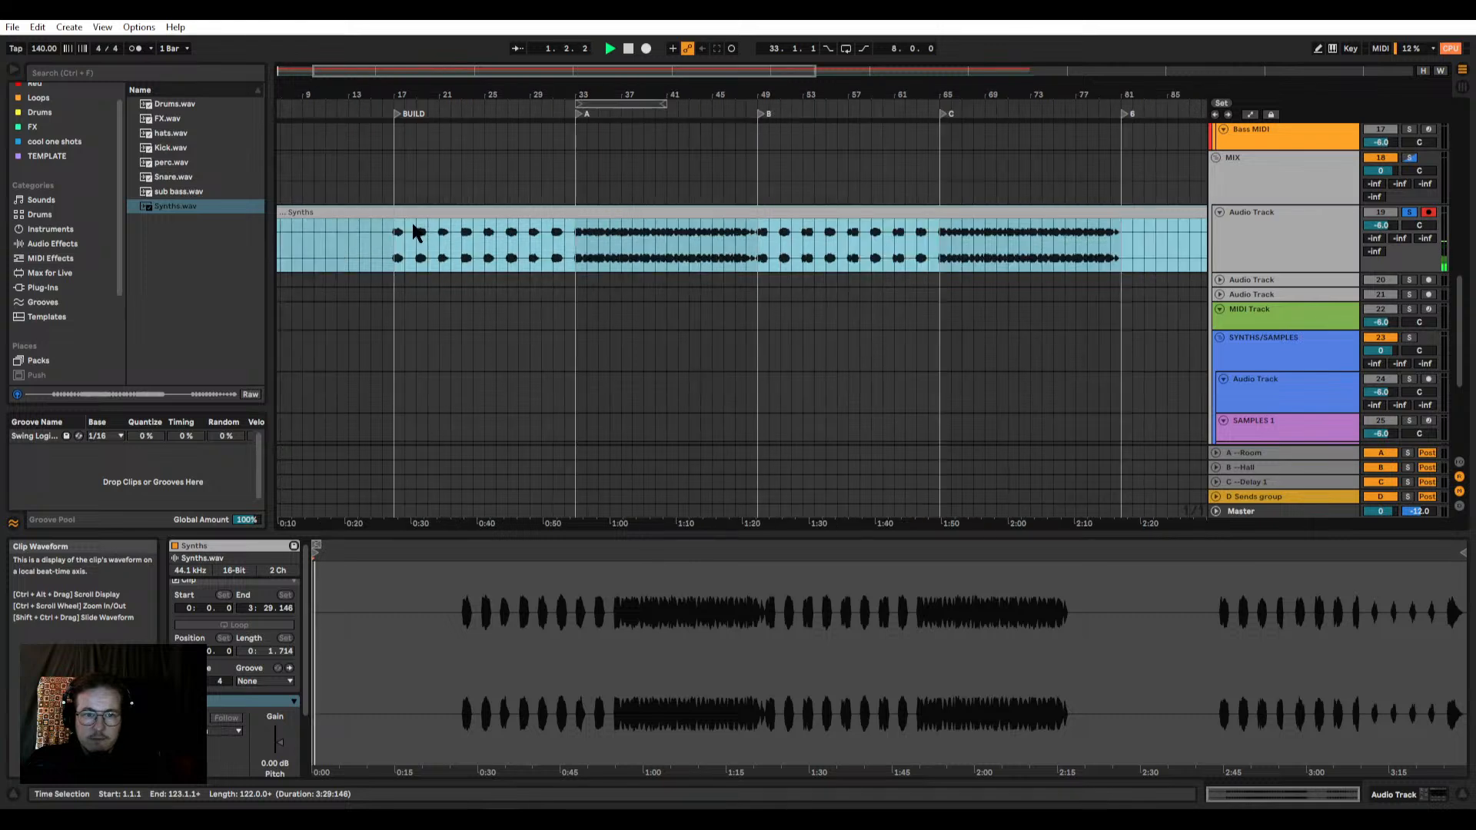
pyautogui.scroll(7, 415, 231)
pyautogui.click(390, 255)
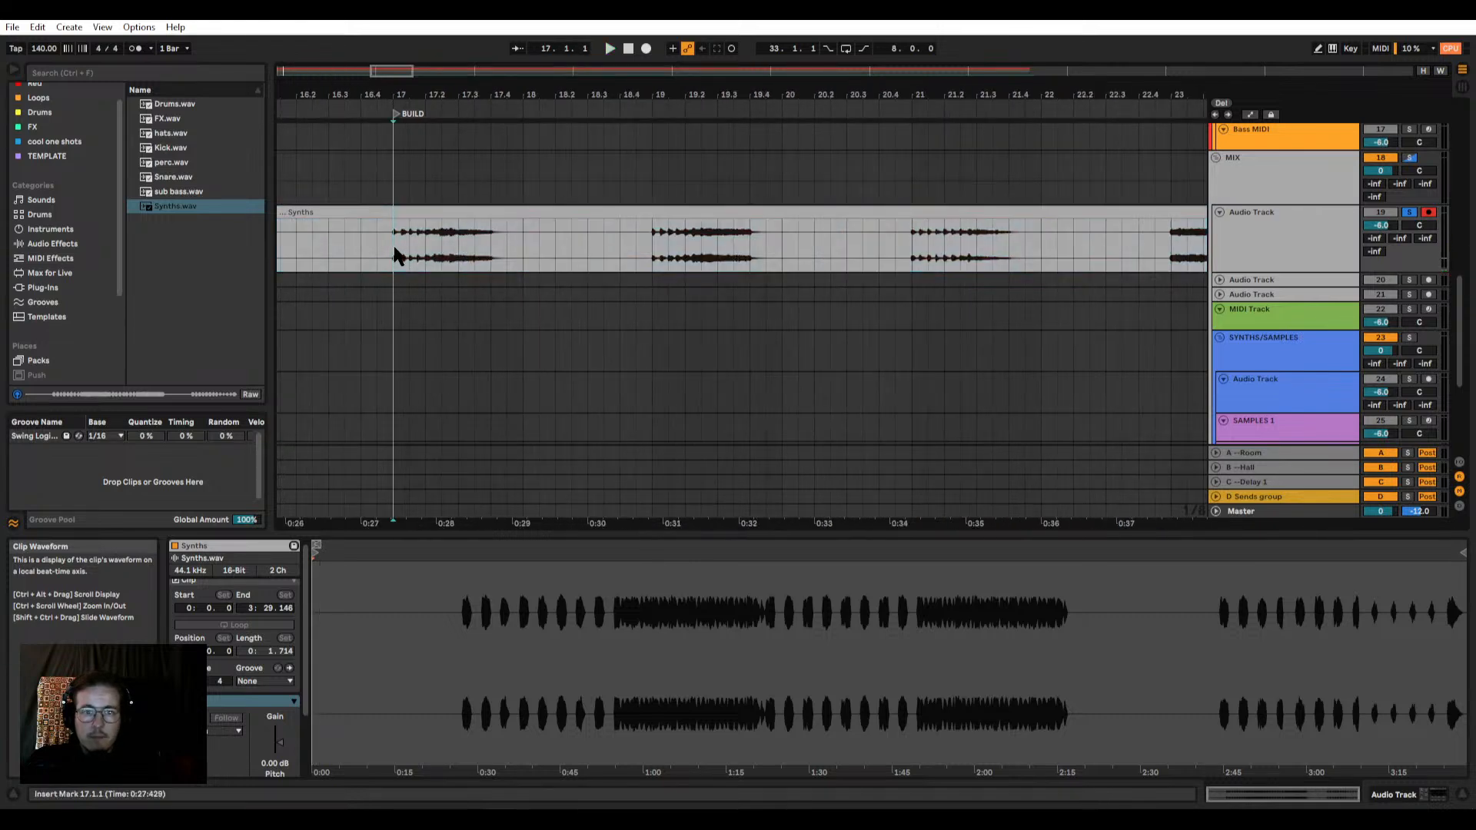
pyautogui.click(650, 248)
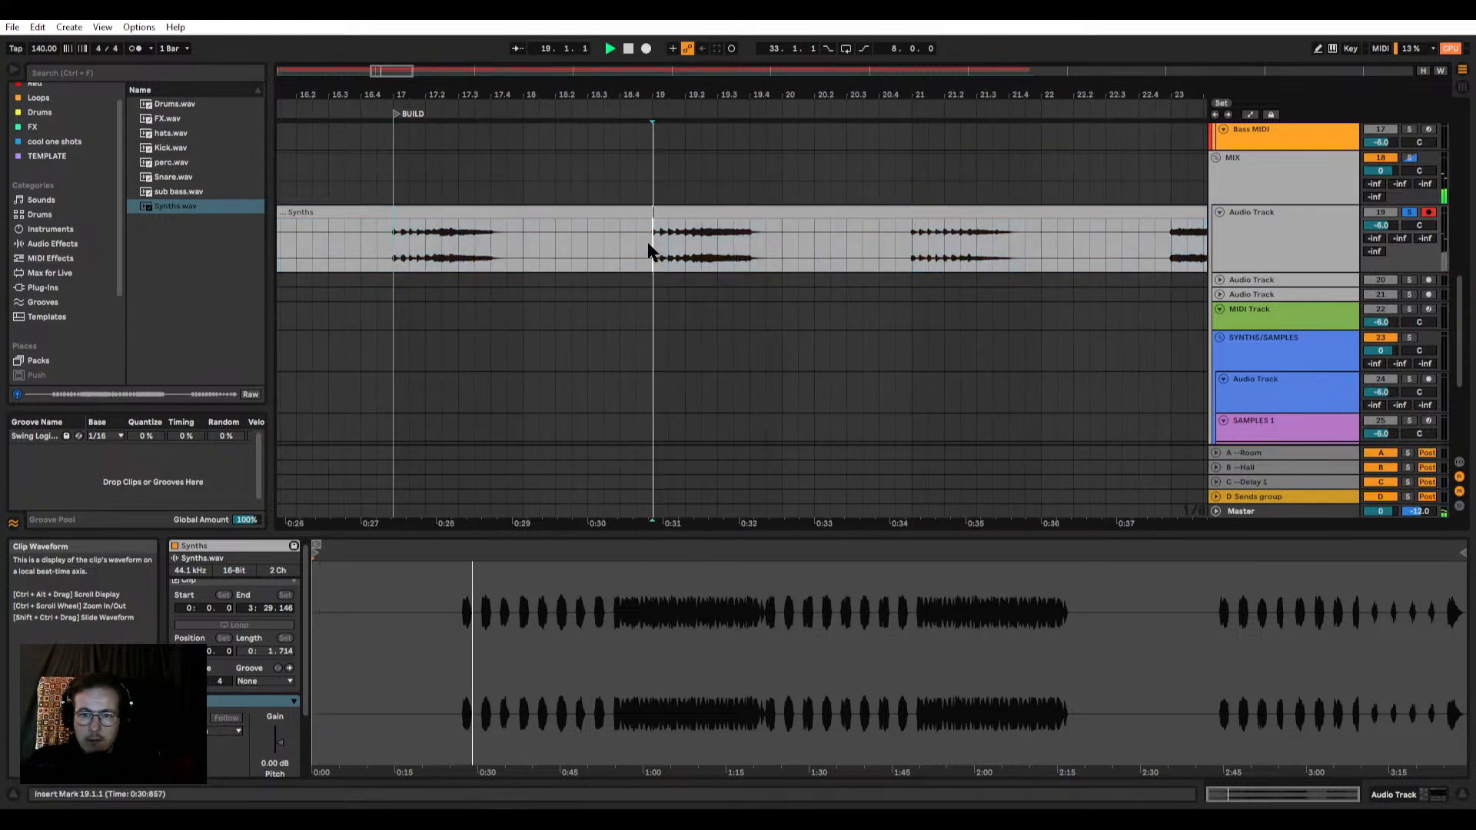
# Step: Listen to the soloed Synths clip from marker A at bar 33 and marker C at bar 65
pyautogui.scroll(-5, 650, 249)
pyautogui.click(1001, 254)
pyautogui.press('space')
pyautogui.press('space')
pyautogui.scroll(-4, 982, 252)
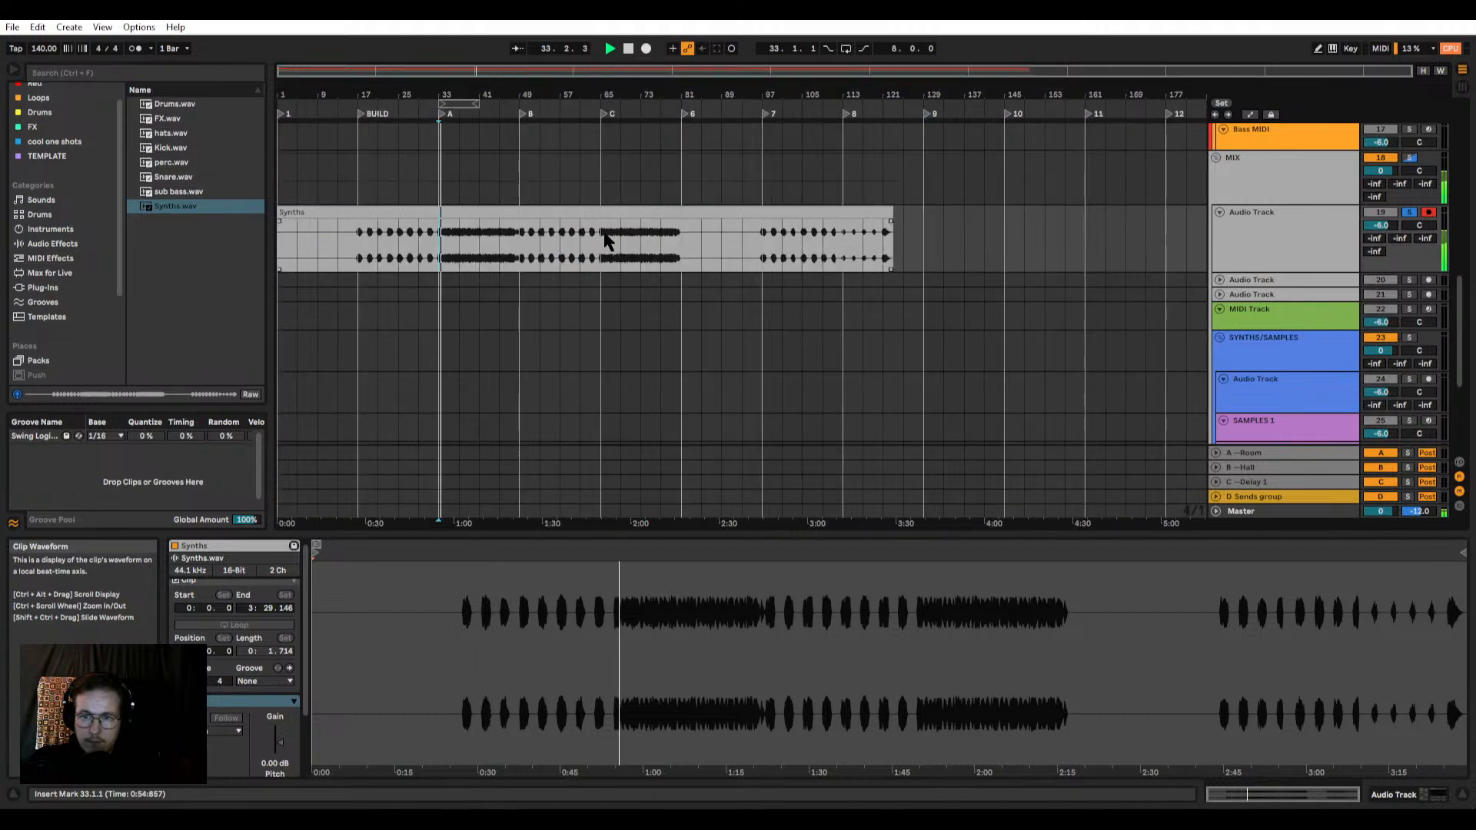
pyautogui.scroll(4, 484, 274)
pyautogui.scroll(-4, 615, 243)
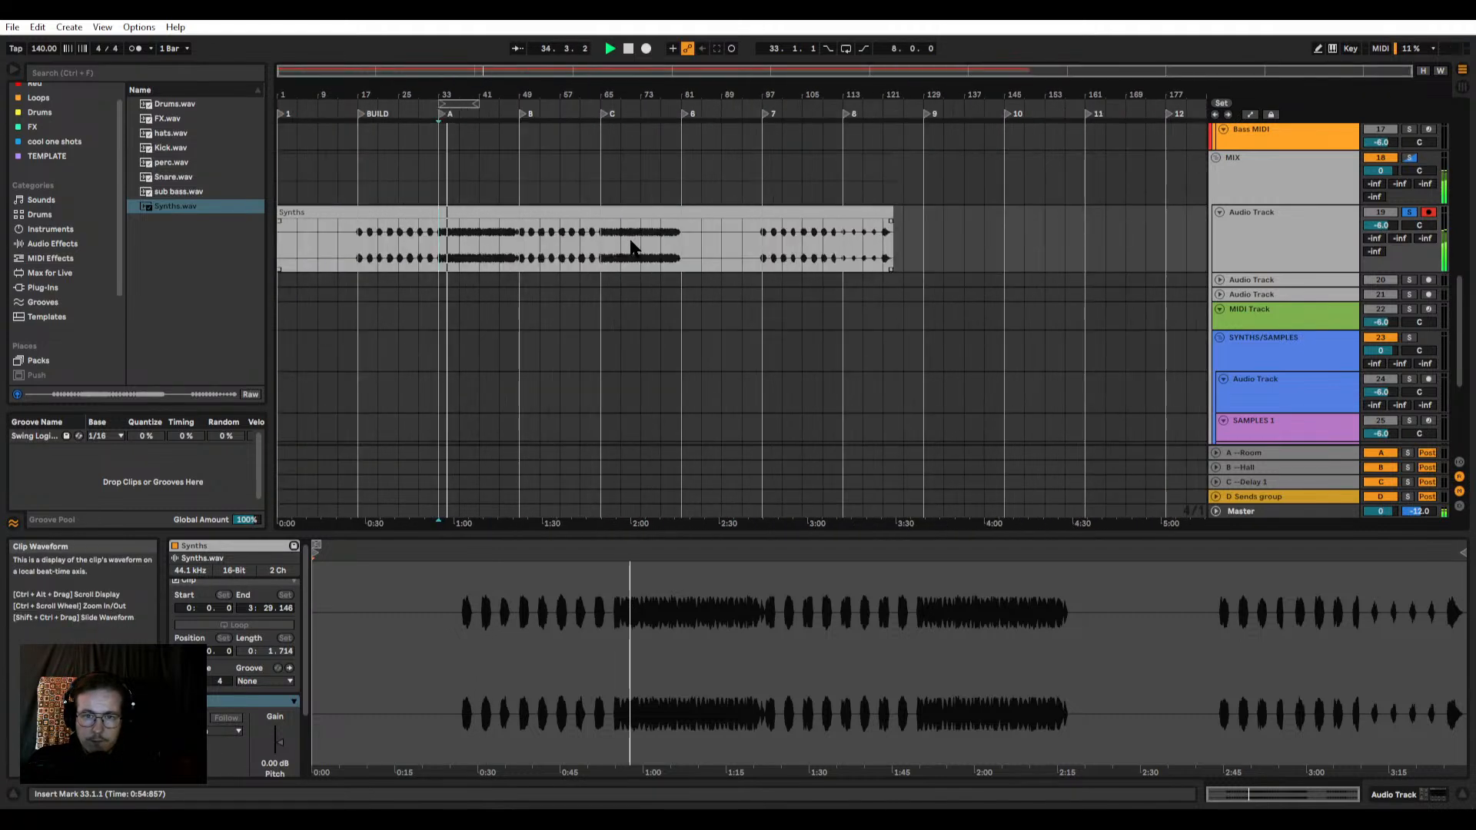
pyautogui.click(603, 247)
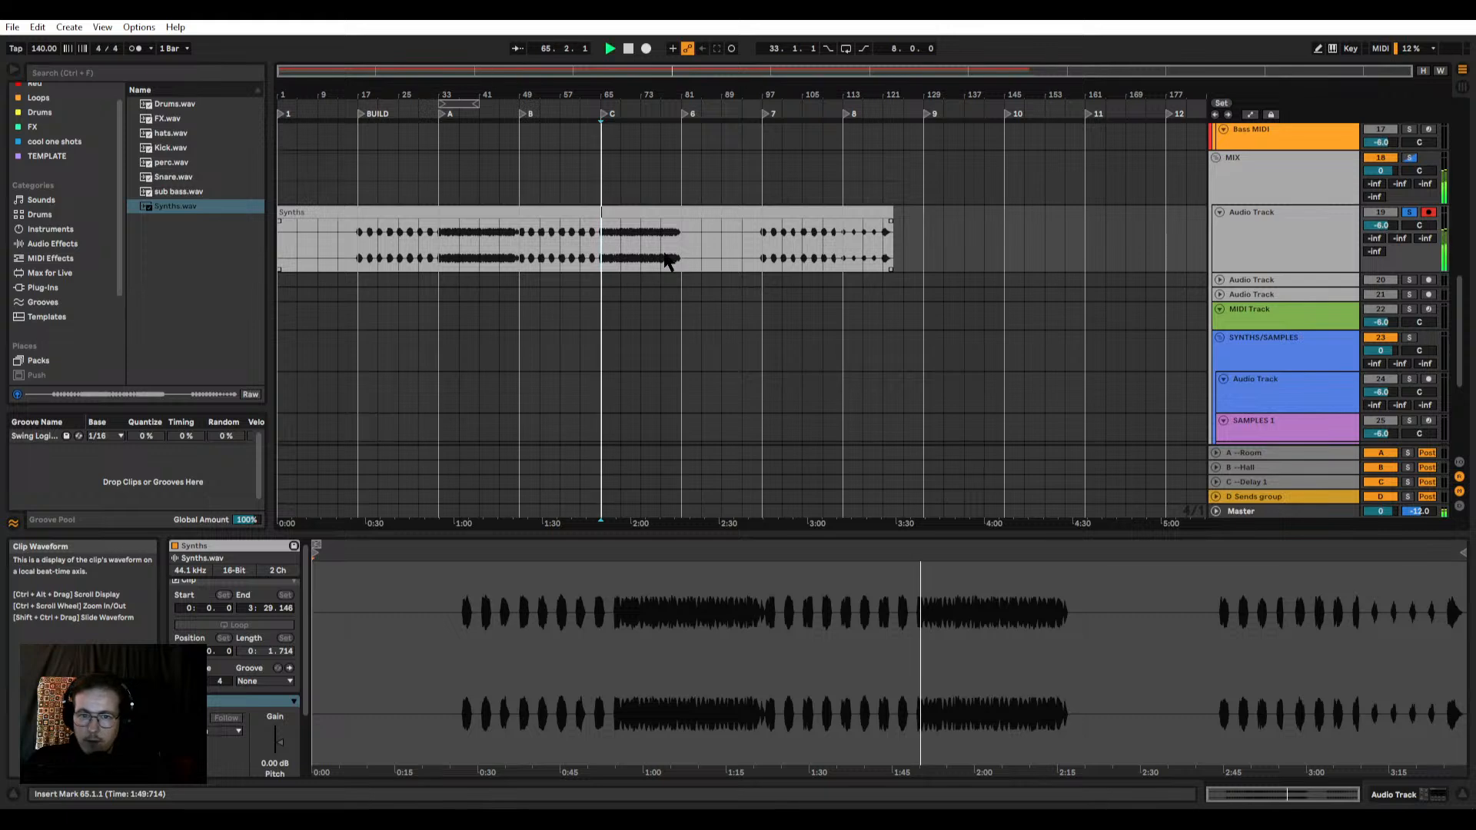
pyautogui.scroll(5, 603, 256)
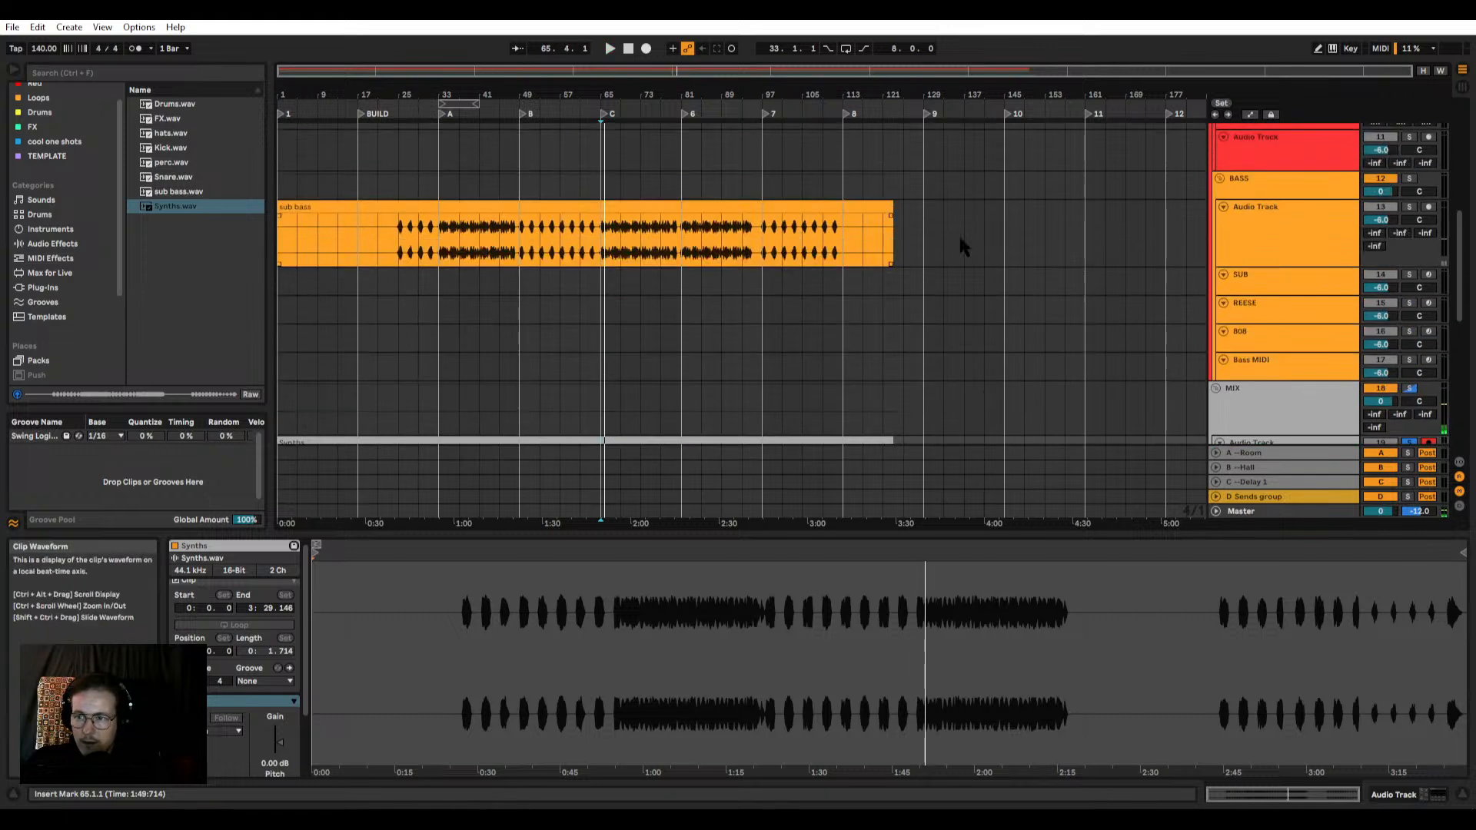
# Step: Solo the sub bass track and listen to its clip from marker A at bar 33
pyautogui.click(443, 247)
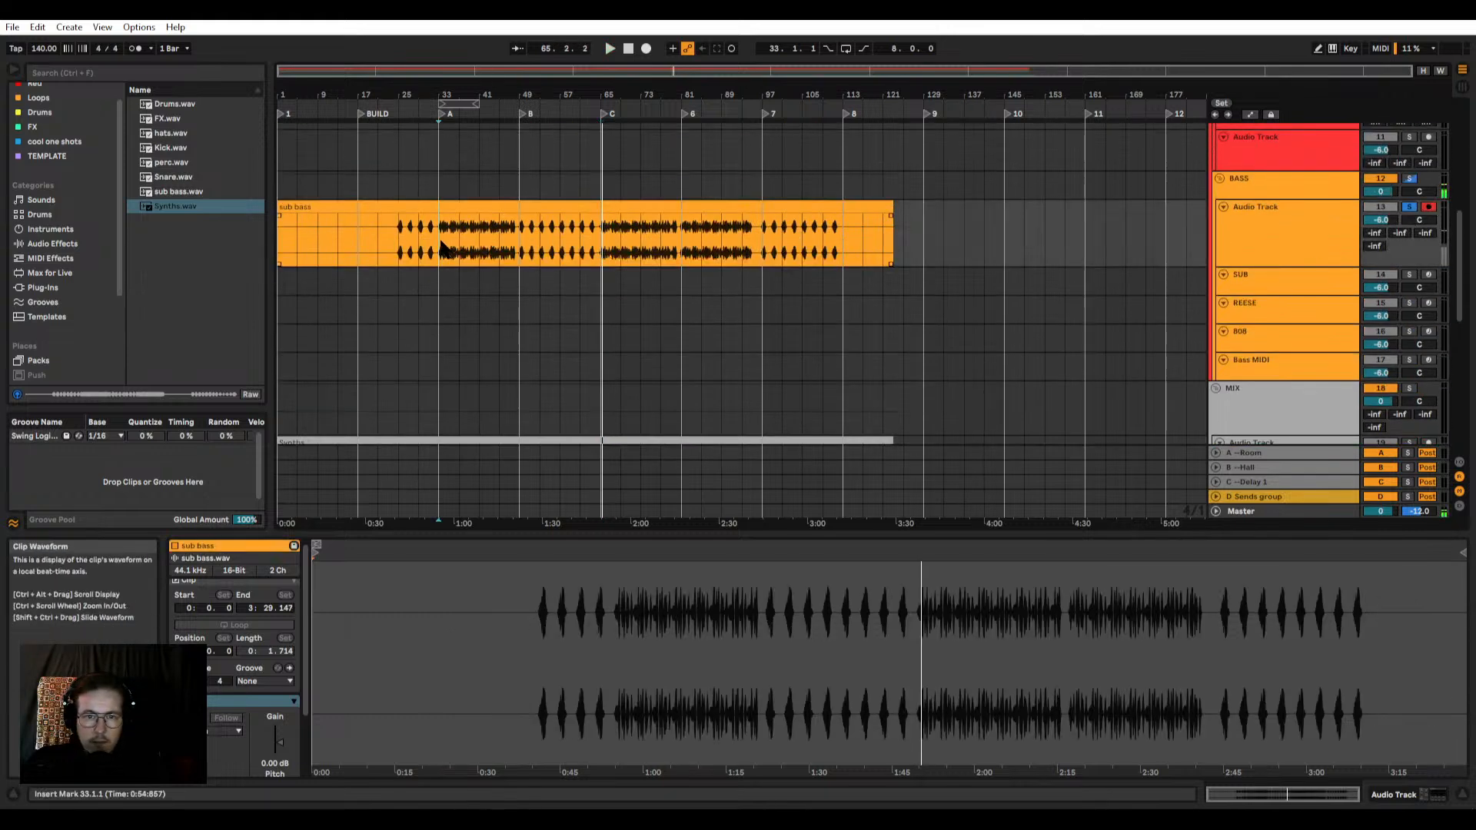
pyautogui.press('space')
pyautogui.scroll(8, 422, 246)
pyautogui.scroll(-2, 445, 243)
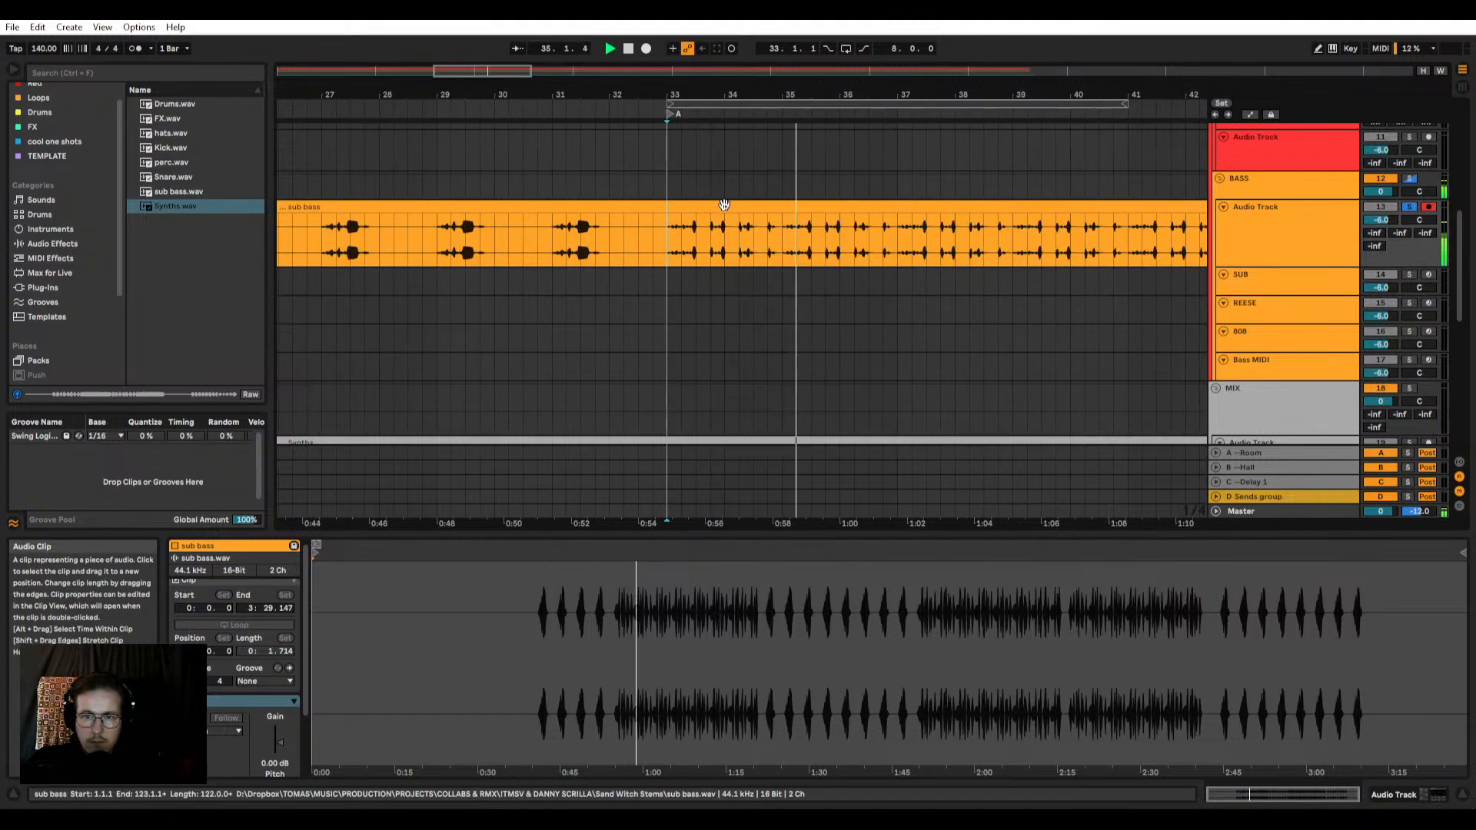
pyautogui.scroll(-3, 719, 219)
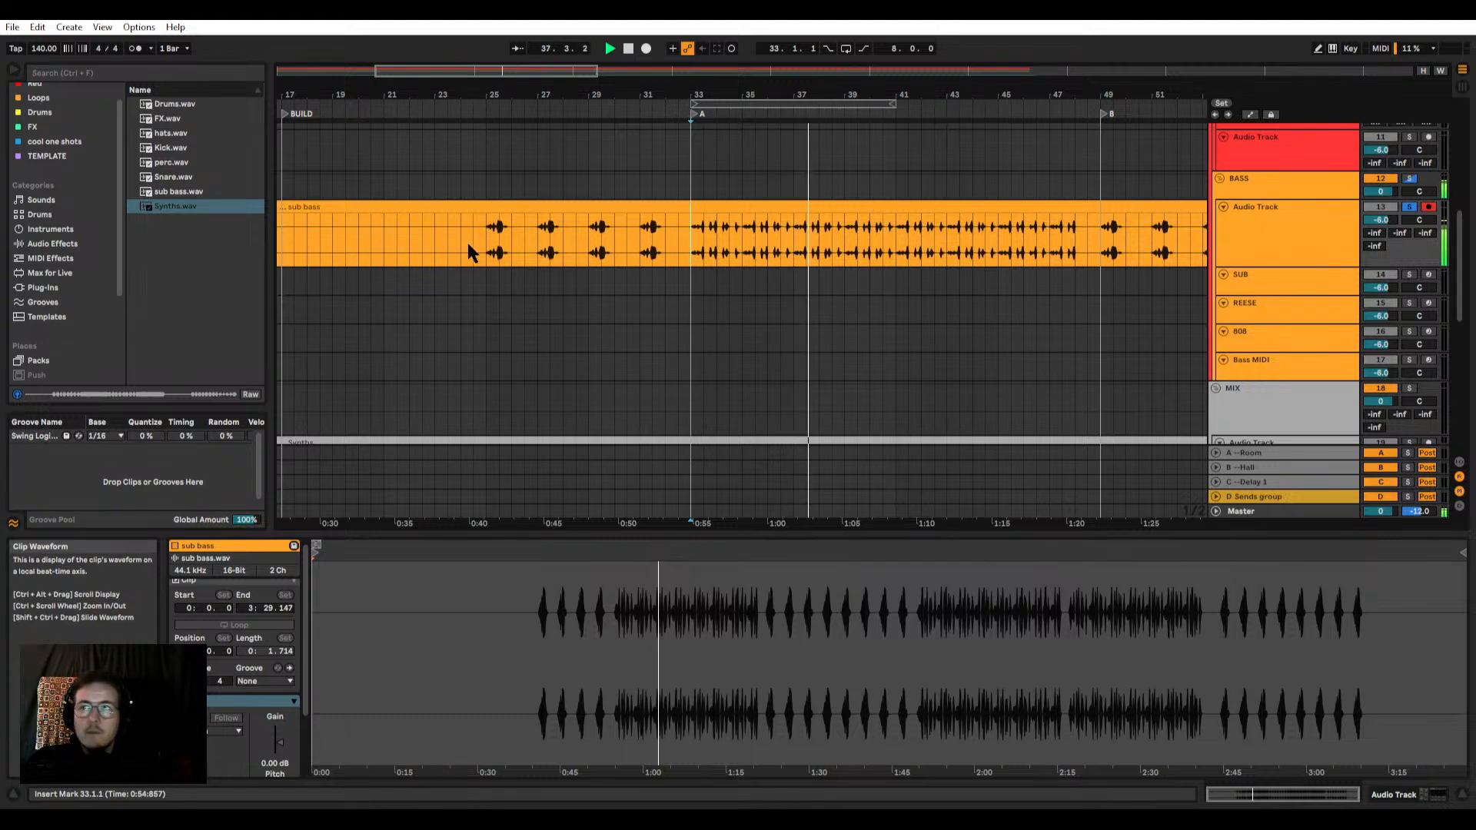
# Step: Listen repeatedly to the first note of the sub bass clip from 25.2.1
pyautogui.scroll(3, 494, 275)
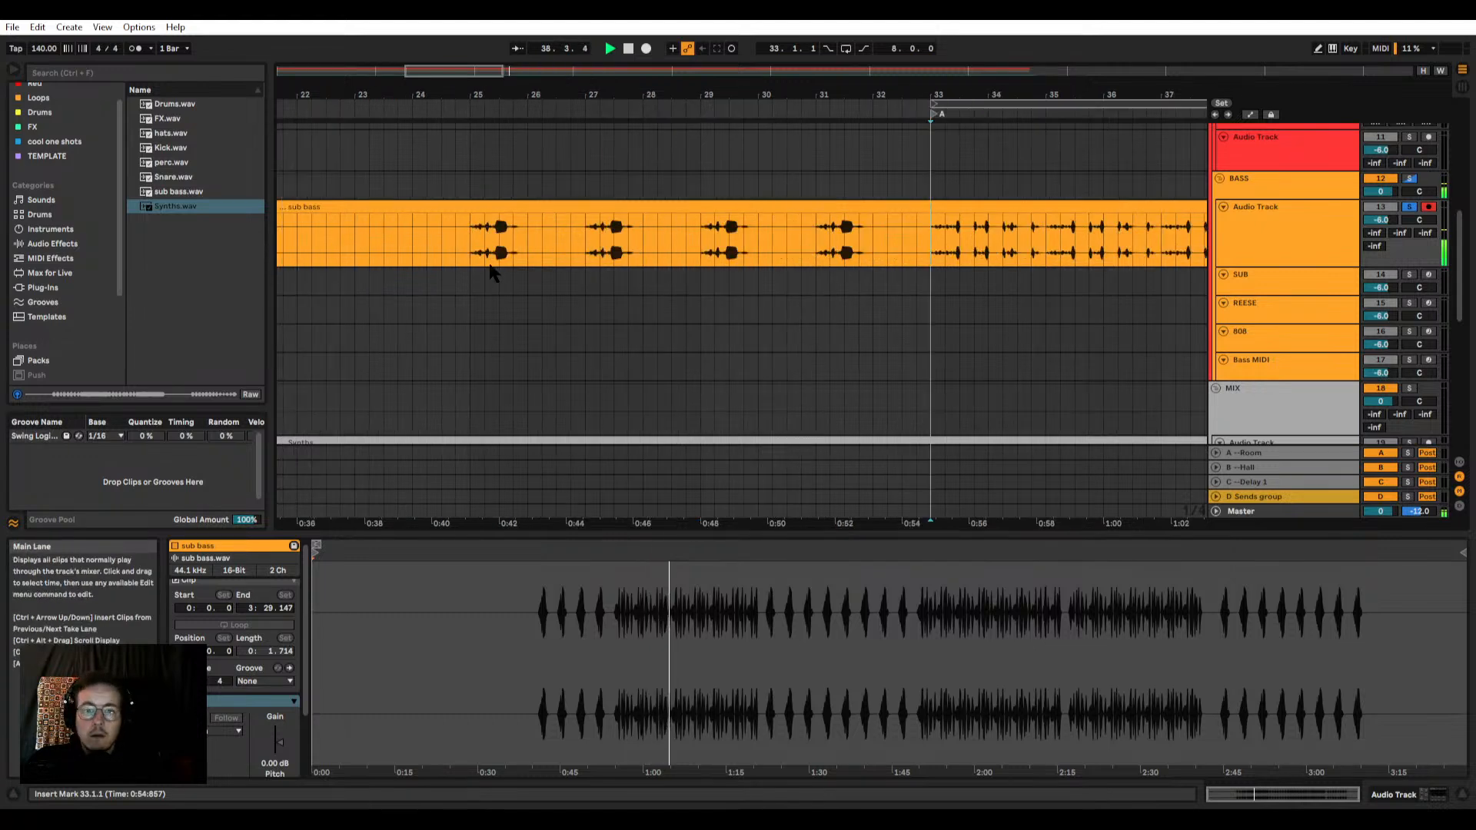
pyautogui.click(489, 247)
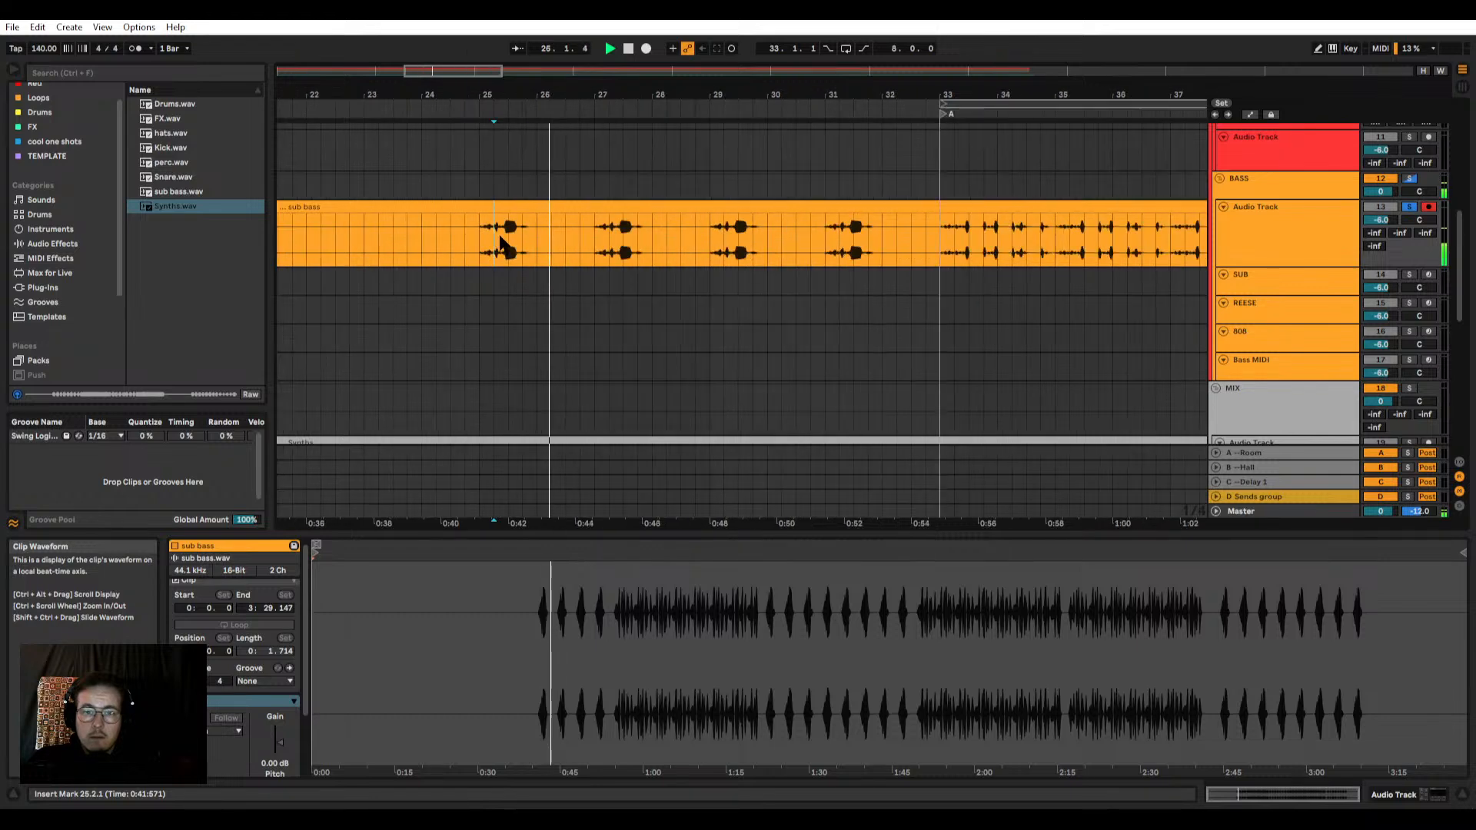
pyautogui.click(499, 239)
pyautogui.click(499, 239)
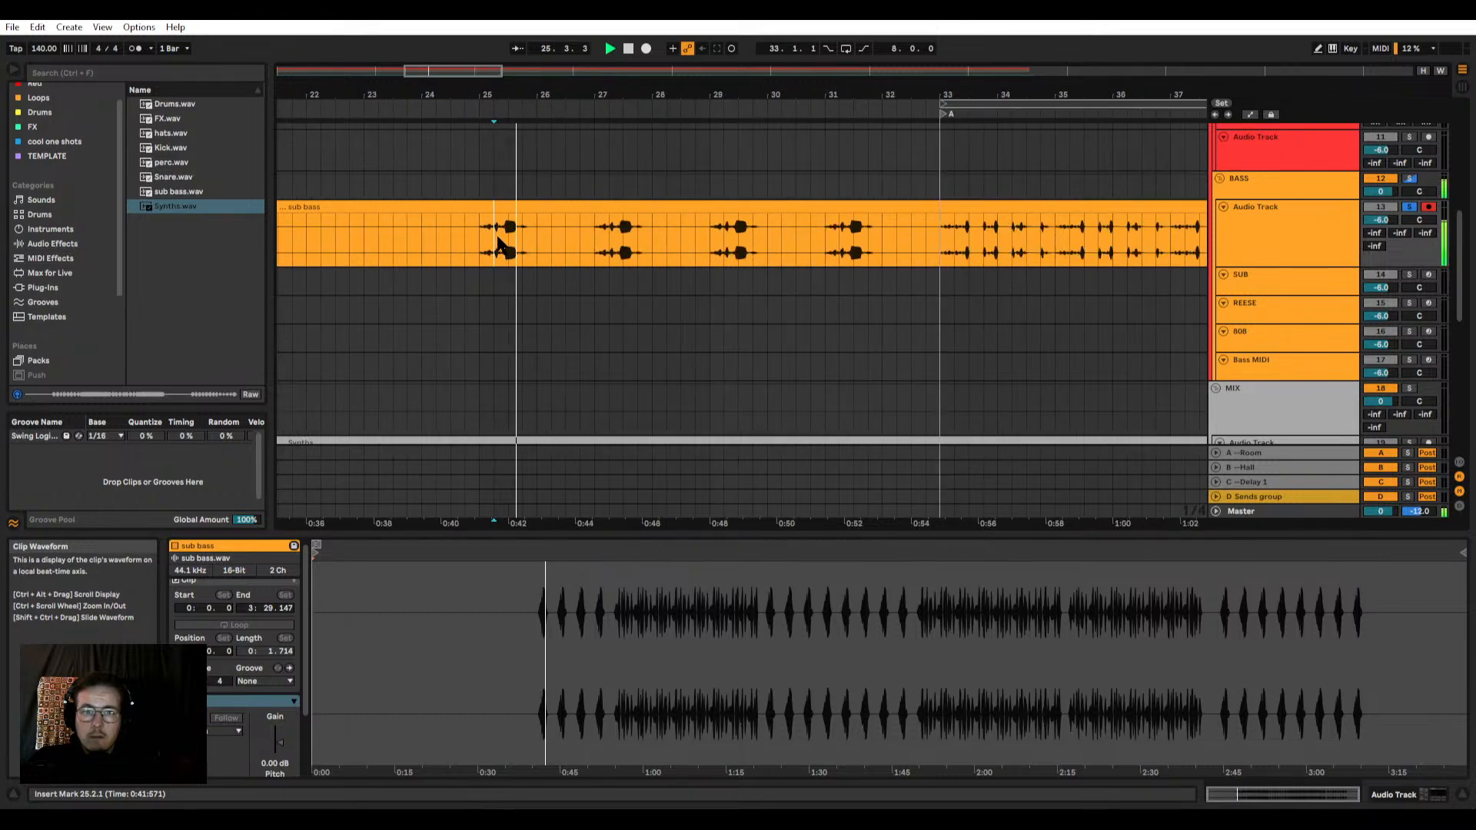
pyautogui.click(499, 240)
# Step: Solo the Drums audio track and listen to the hats clip from 25.2.1
pyautogui.scroll(4, 478, 250)
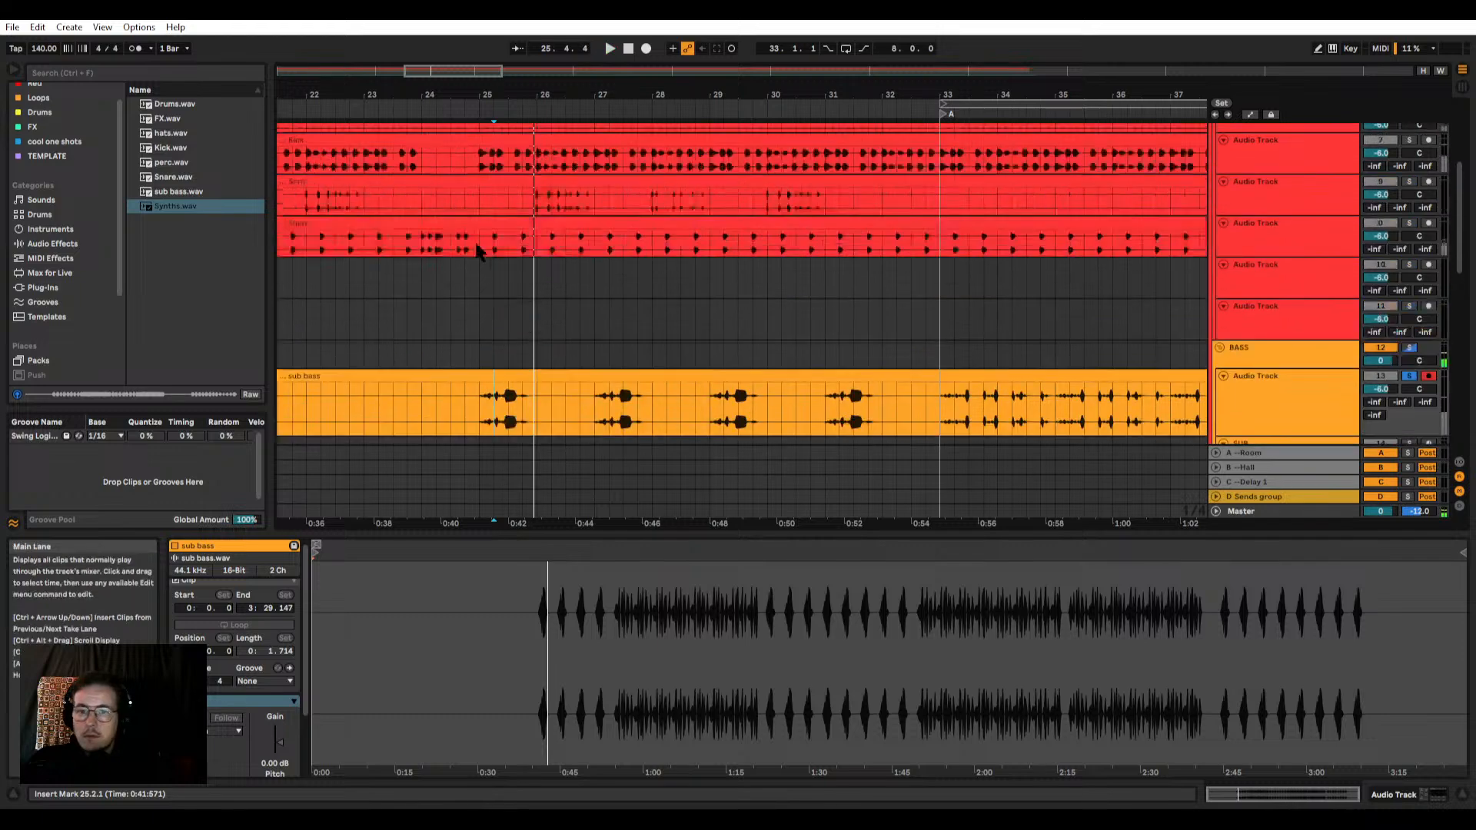
pyautogui.scroll(2, 478, 250)
pyautogui.press('space')
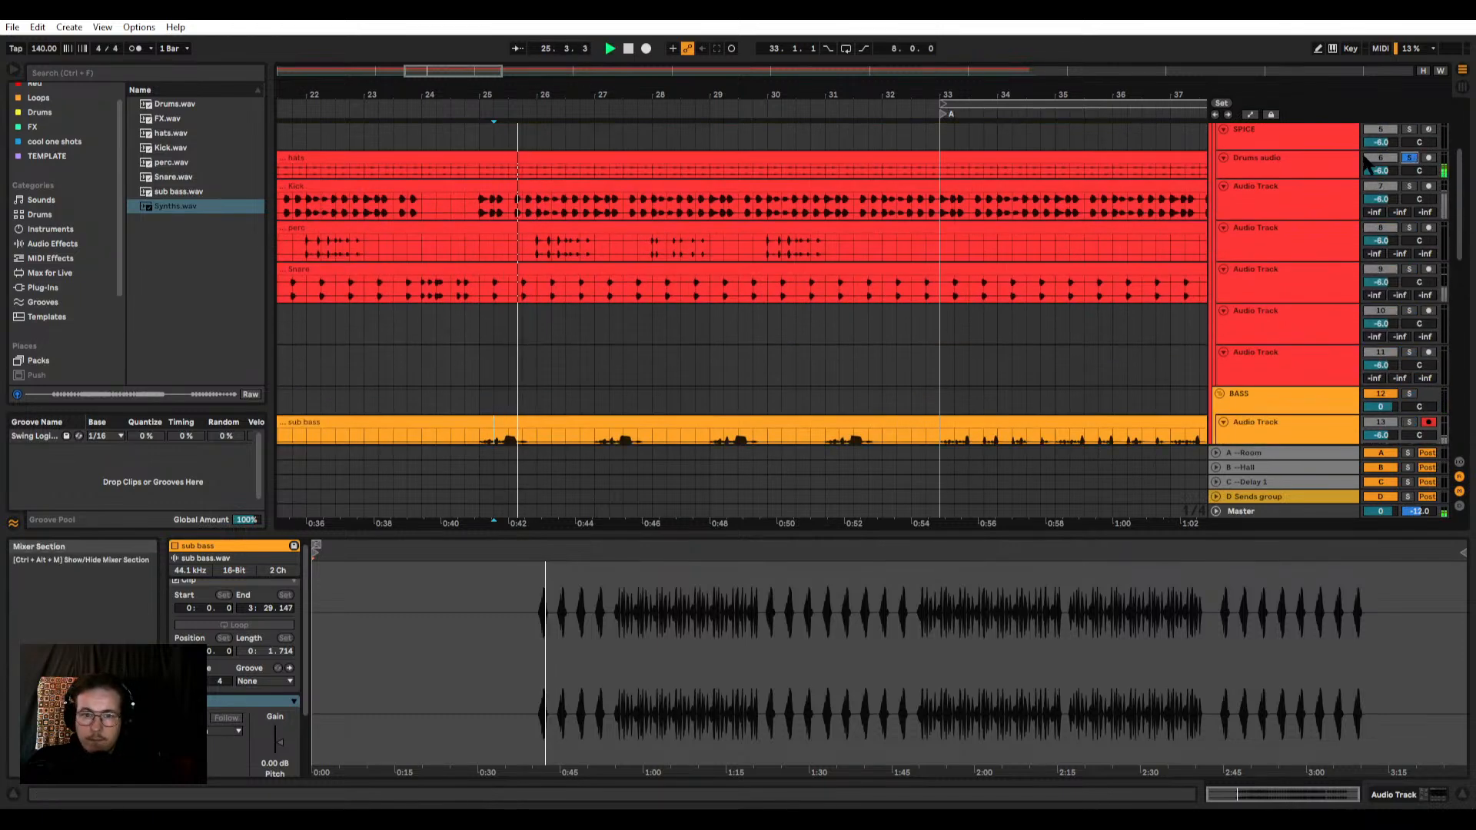
pyautogui.scroll(-2, 733, 233)
pyautogui.scroll(-4, 416, 178)
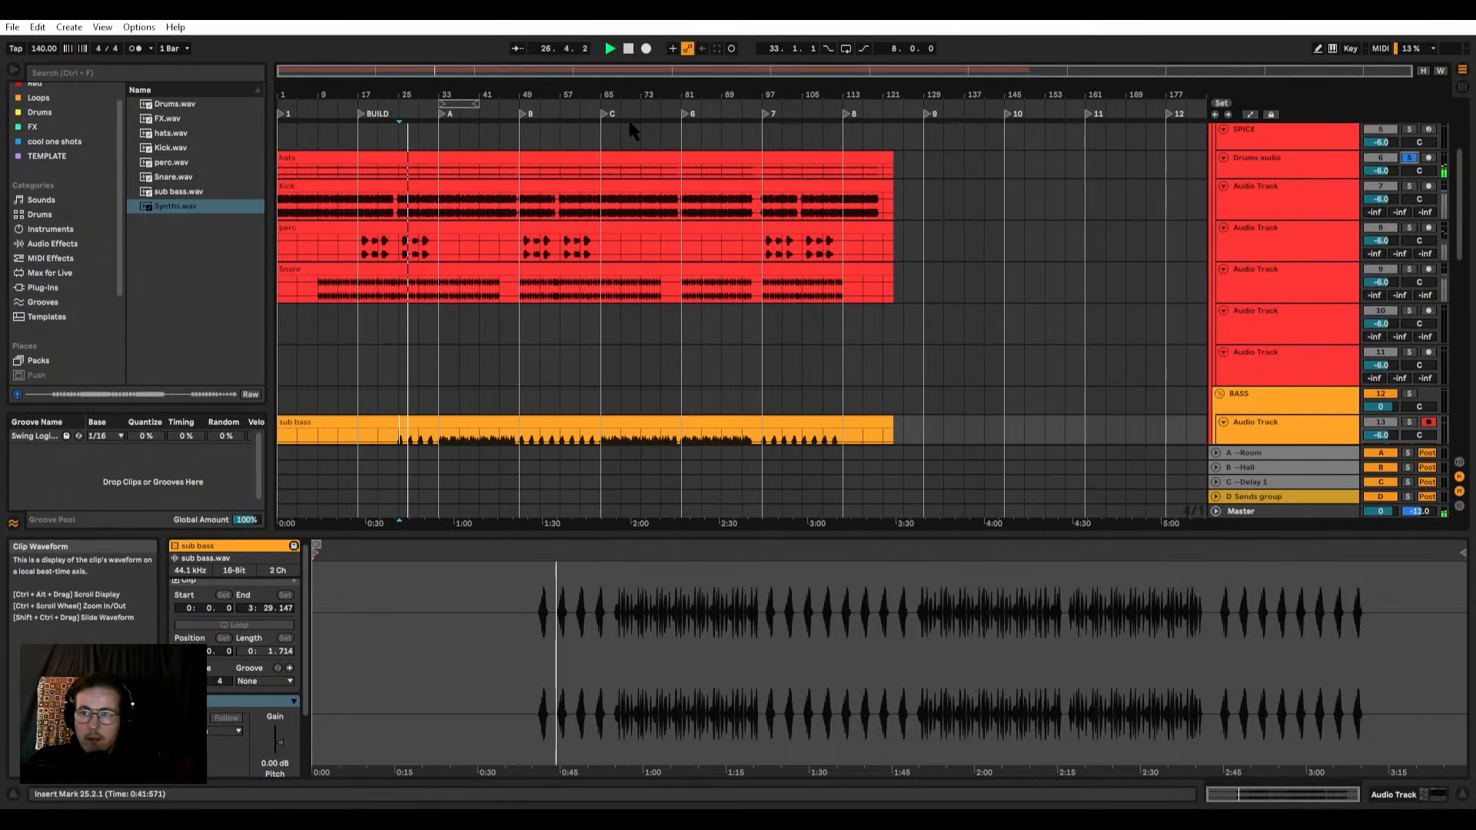
pyautogui.scroll(5, 464, 187)
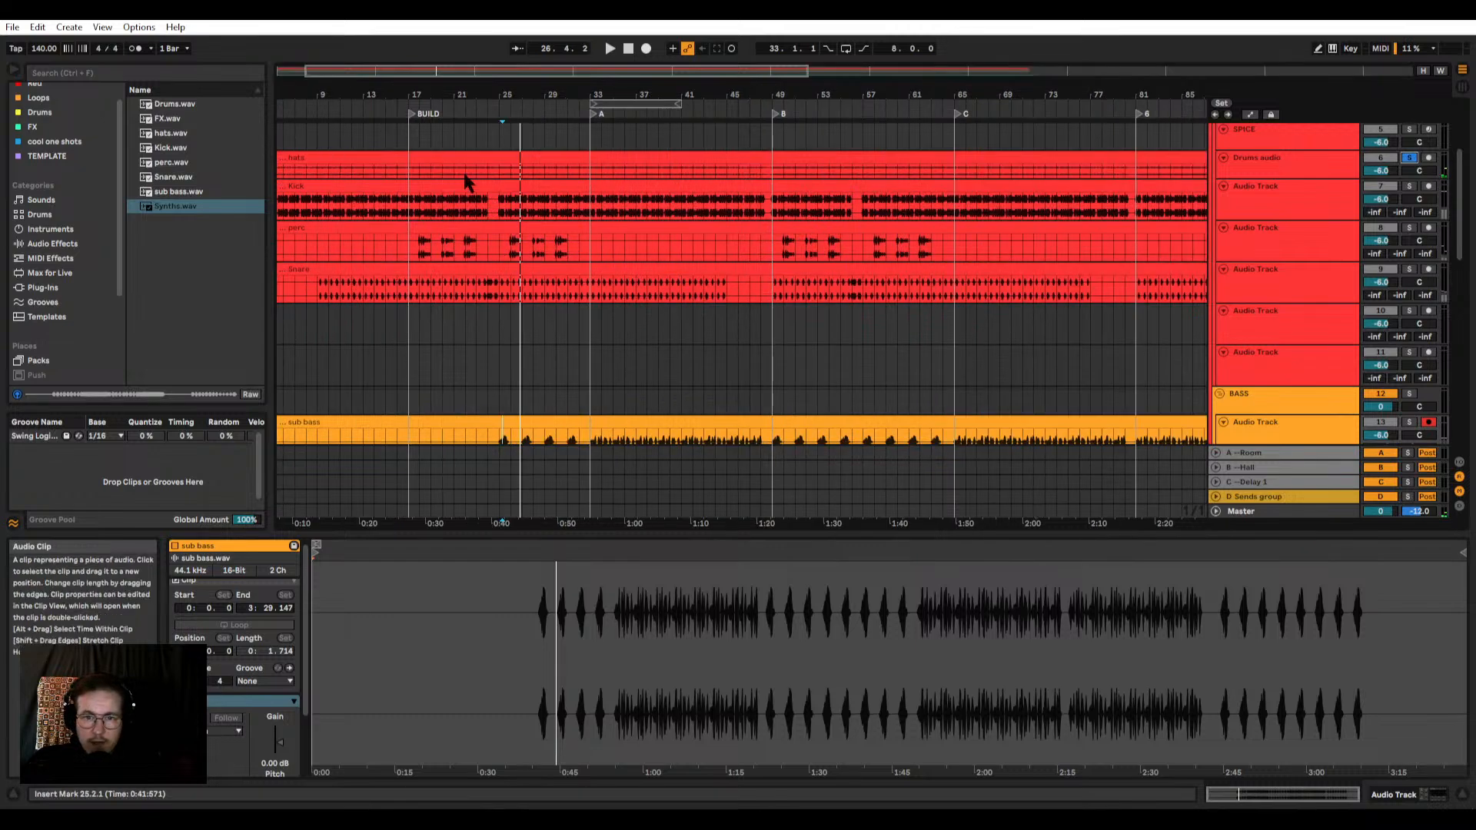
# Step: Solo the Kick track and the perc track in turn, listening to the percussion hits from bar 26
pyautogui.click(1411, 186)
pyautogui.press('space')
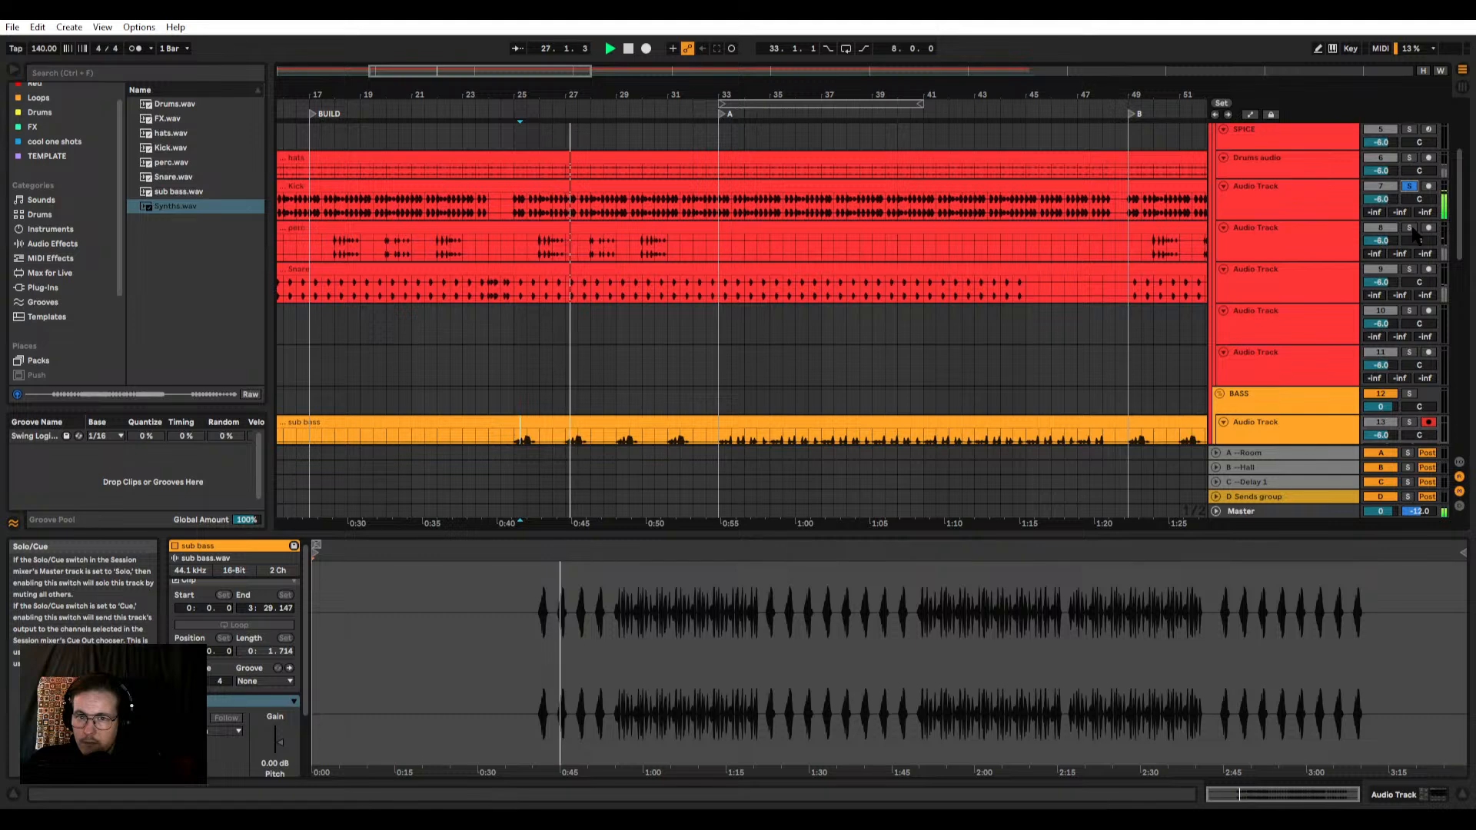
pyautogui.click(1409, 228)
pyautogui.scroll(3, 561, 254)
pyautogui.scroll(3, 542, 246)
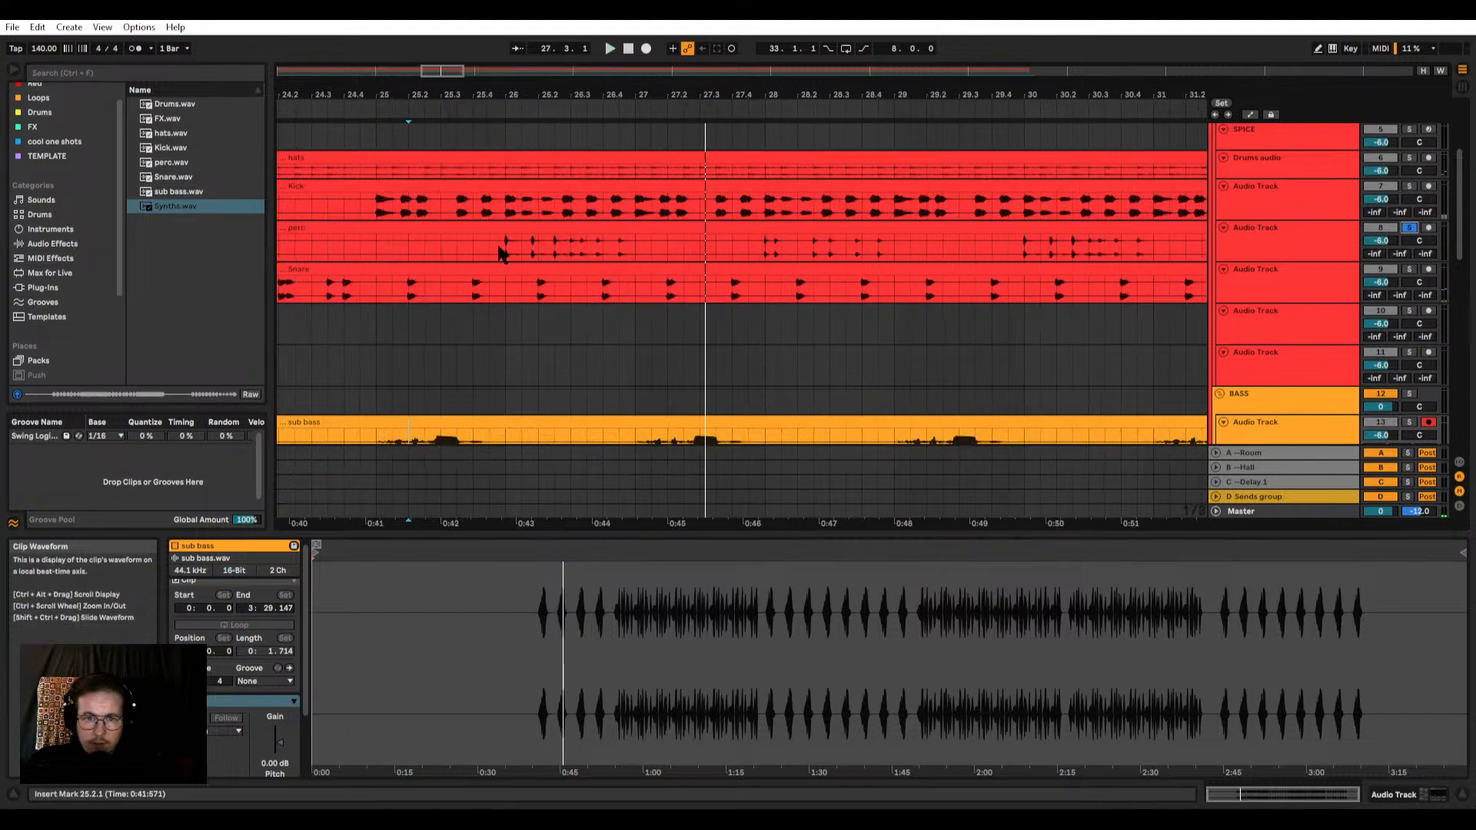
pyautogui.click(503, 240)
pyautogui.press('space')
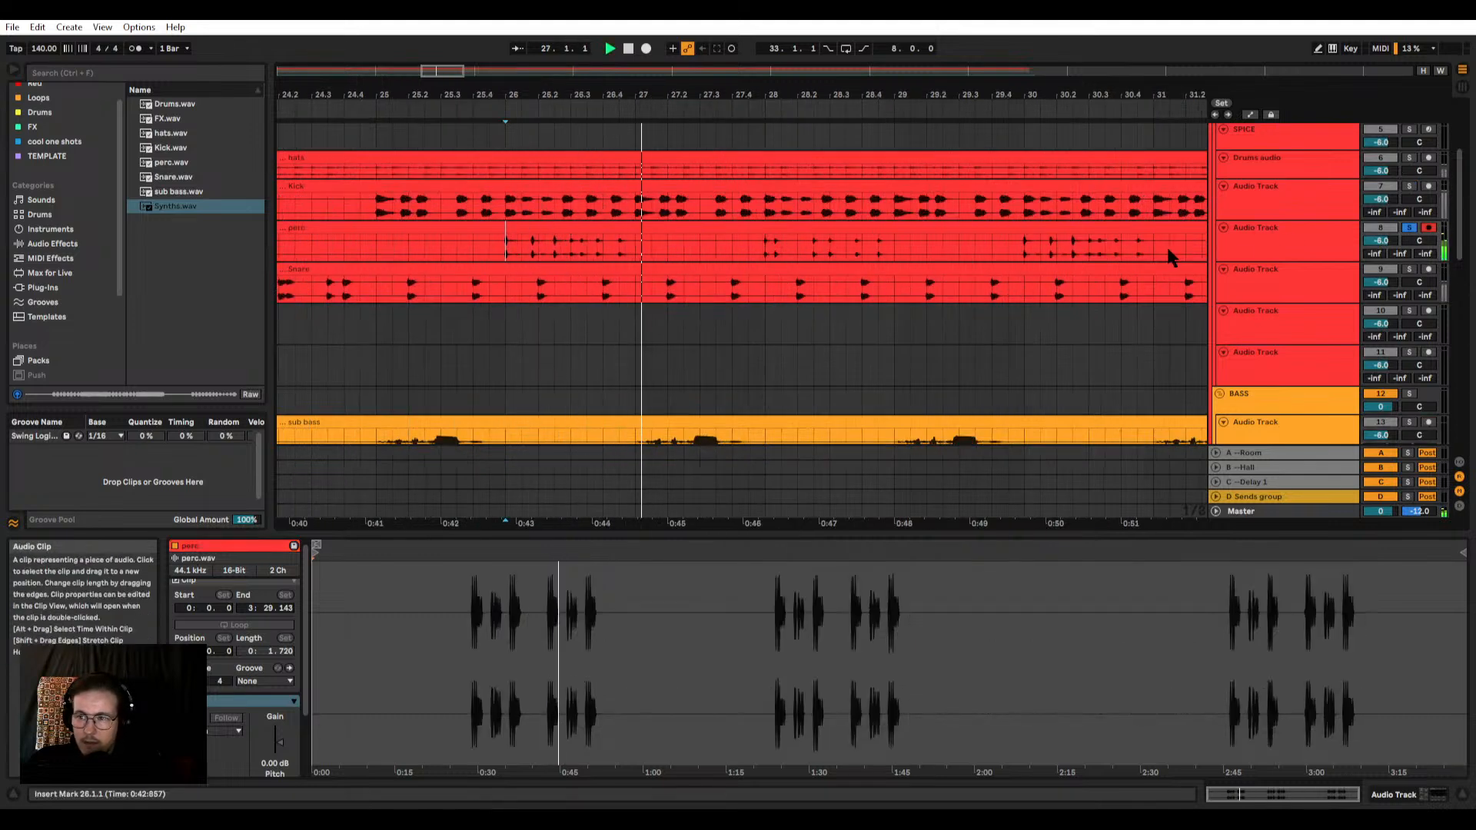
# Step: Solo the Snare track and listen to its fill leading into bar 25, starting from 23.4.3 and from 23.3.2
pyautogui.click(1428, 269)
pyautogui.click(1409, 269)
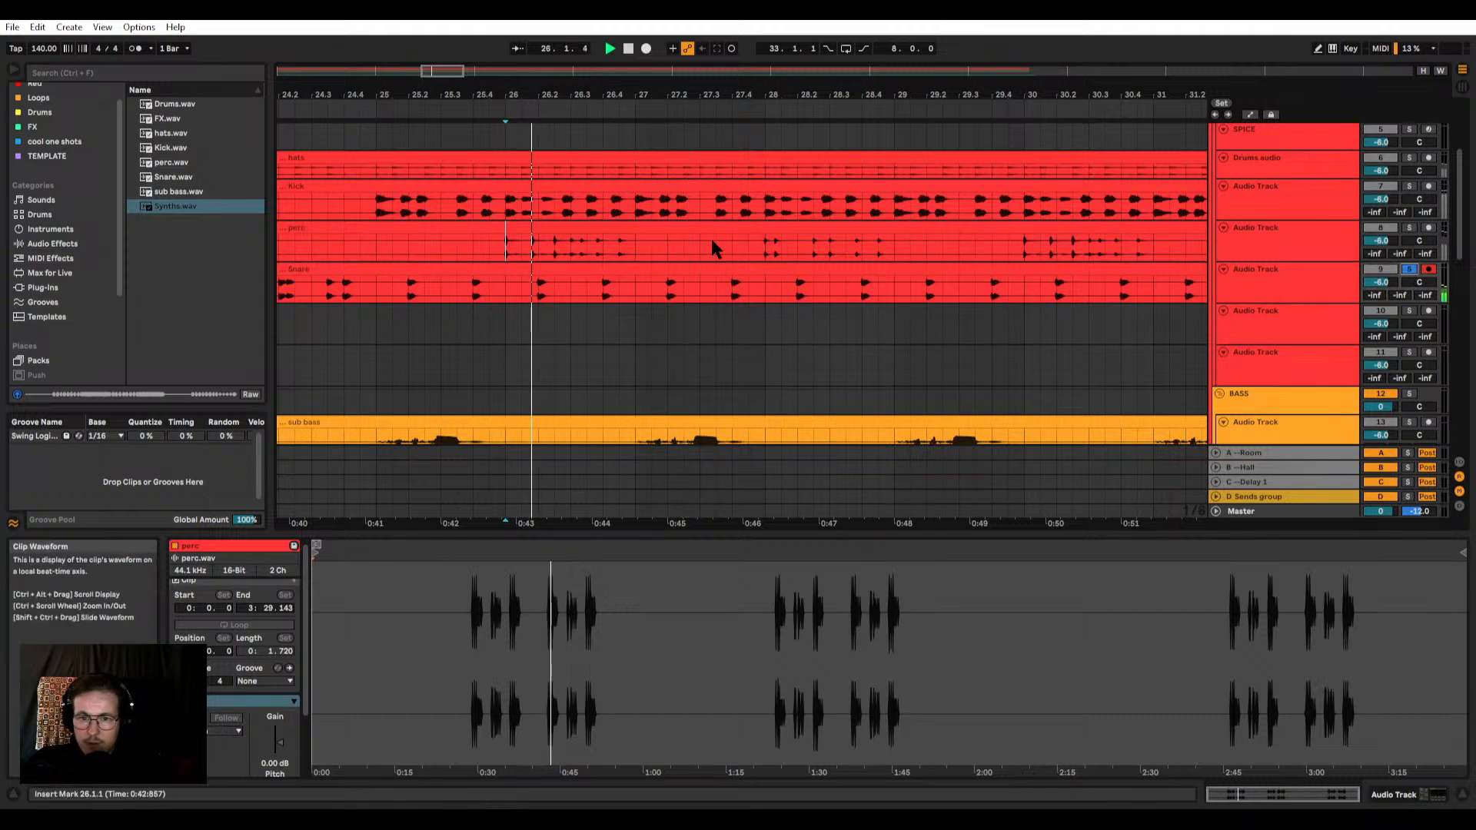
pyautogui.scroll(-3, 669, 234)
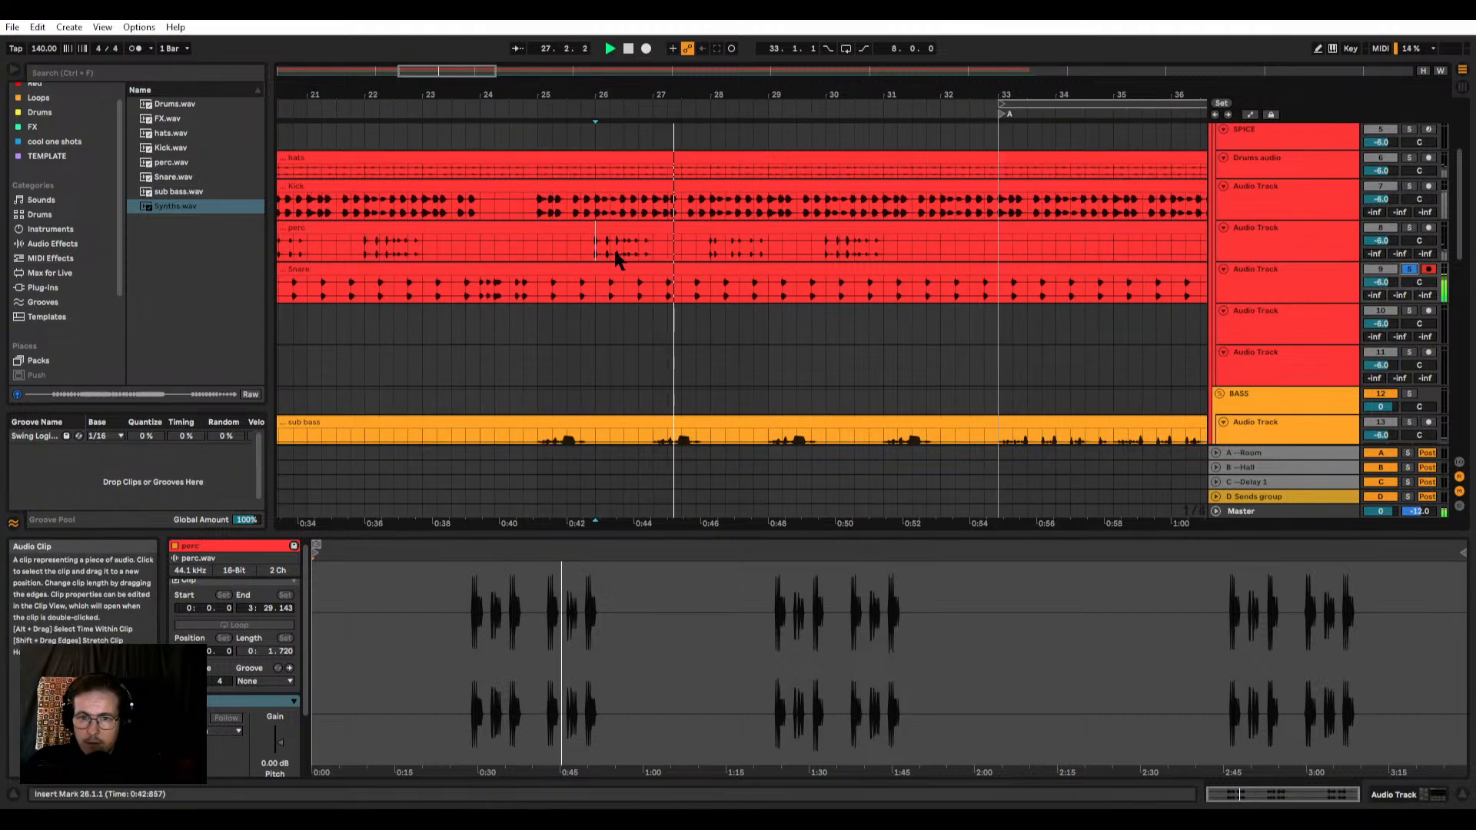
pyautogui.press('space')
pyautogui.click(439, 308)
pyautogui.scroll(-3, 468, 299)
pyautogui.scroll(5, 462, 296)
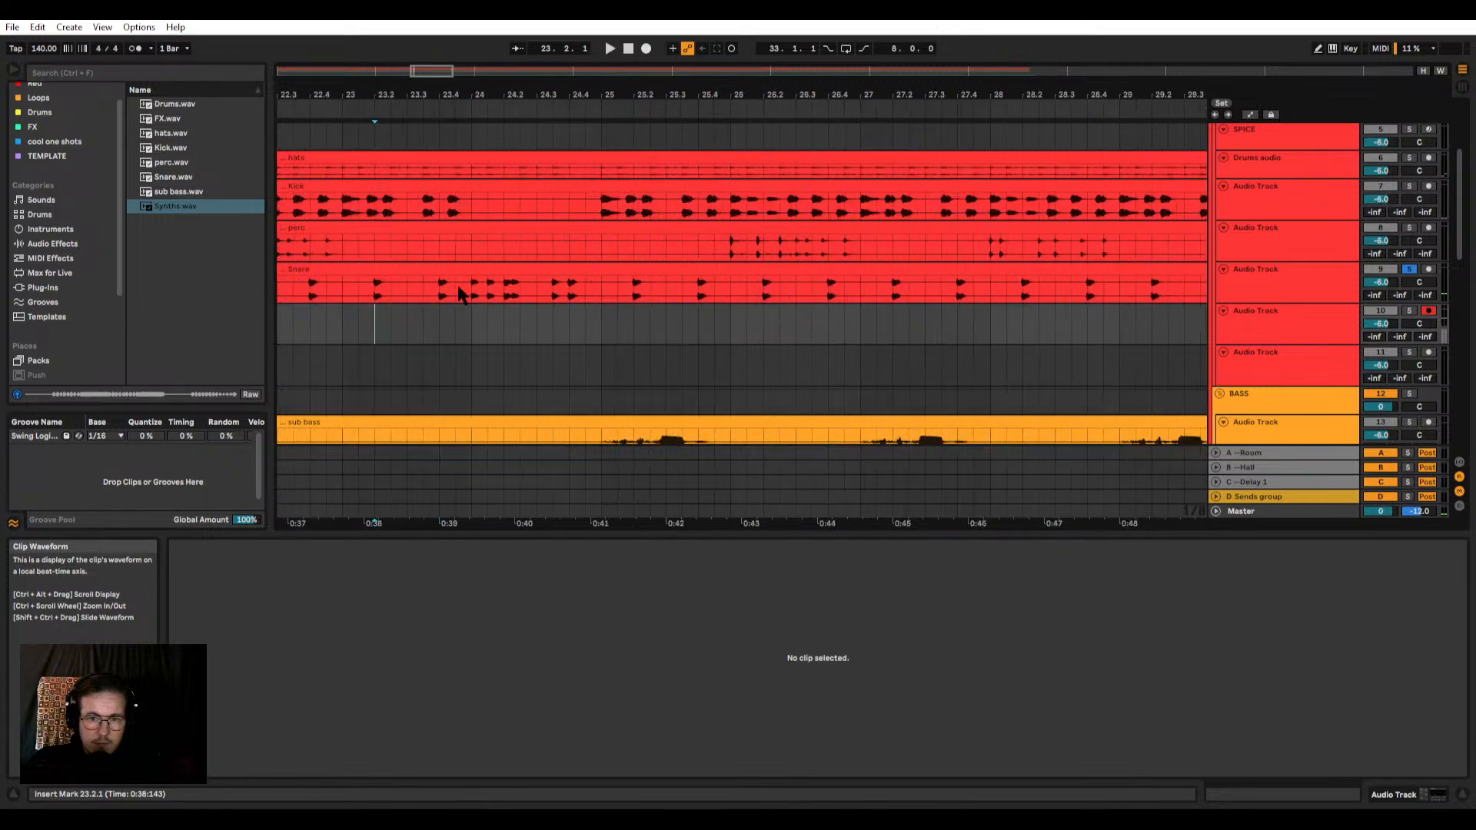
pyautogui.click(463, 293)
pyautogui.press('space')
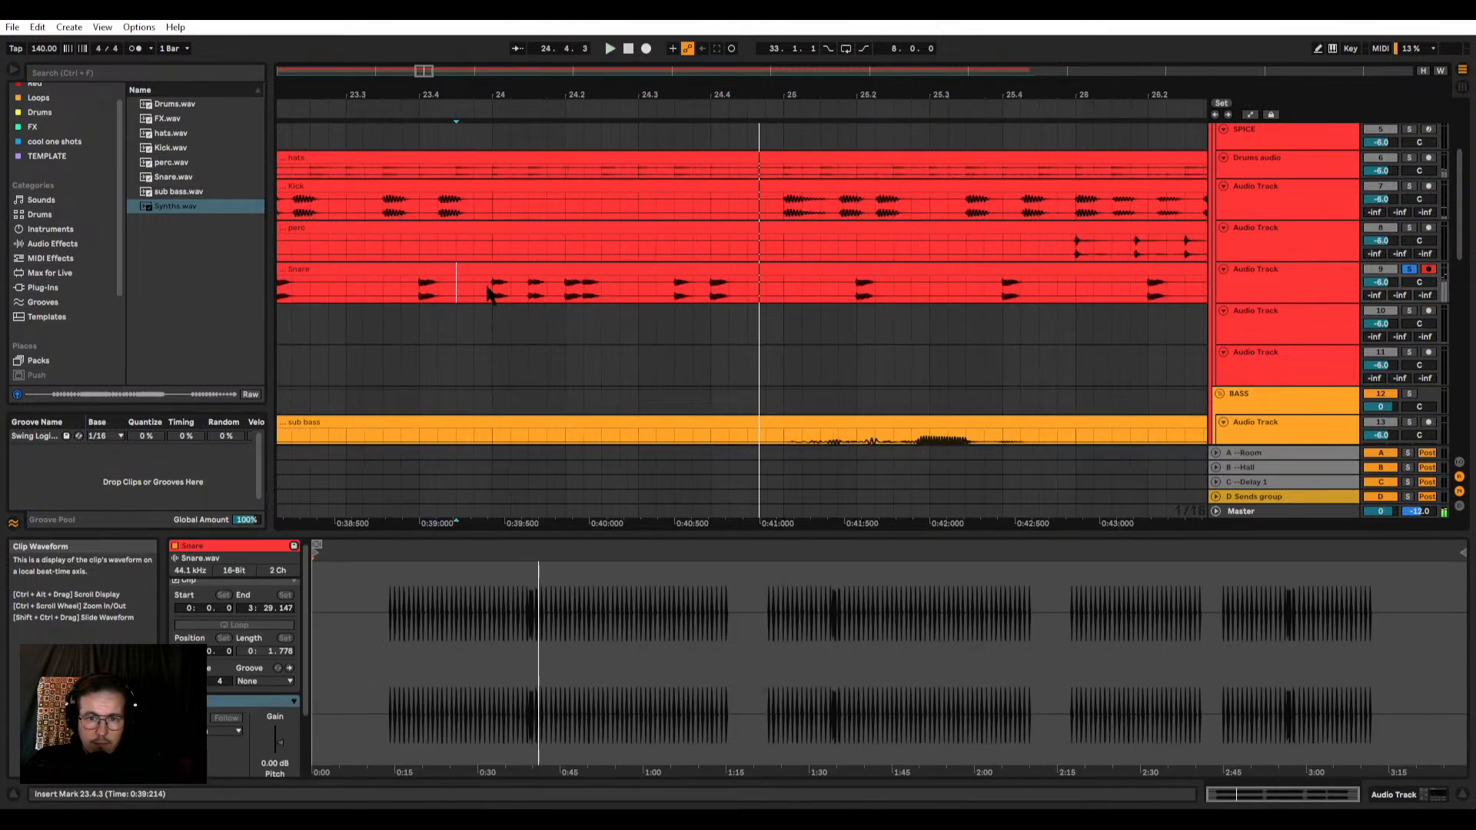
pyautogui.moveTo(602, 289); pyautogui.dragTo(620, 289)
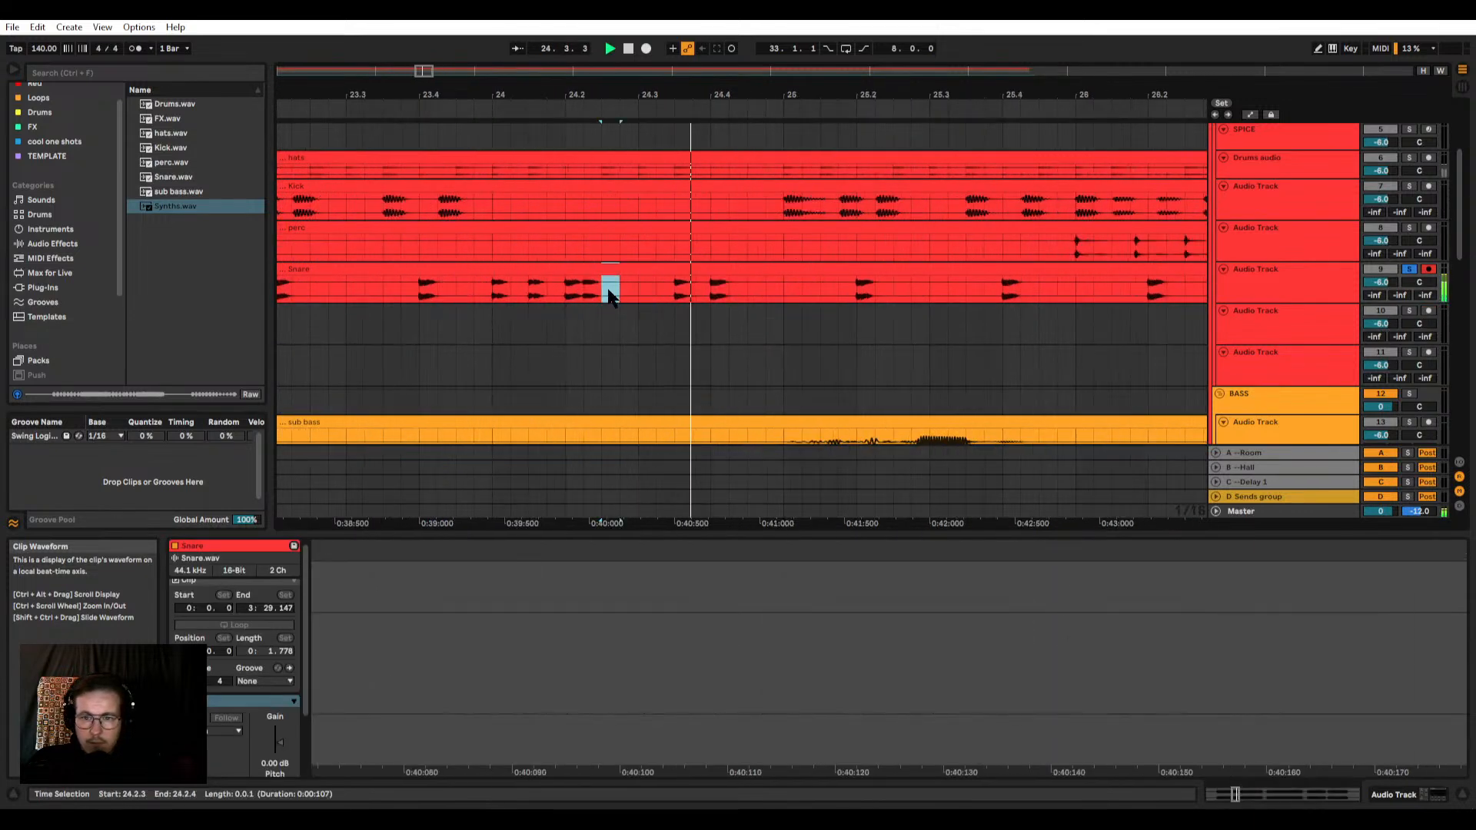
pyautogui.click(368, 296)
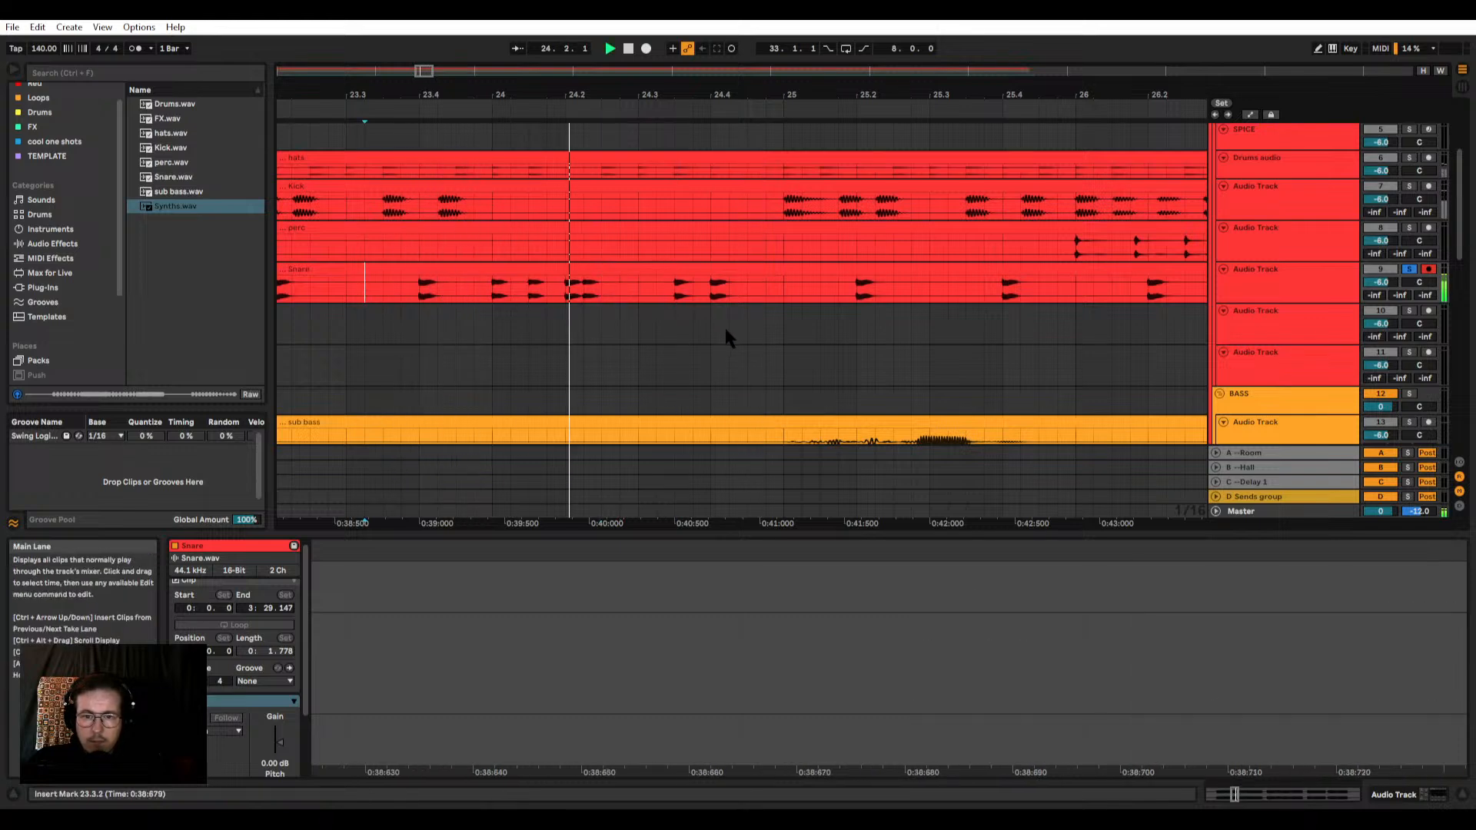
pyautogui.press('space')
# Step: Audition the individual snare hits of the fill in bar 24, from 24.3.2, 24.1.4 and 24.2.2
pyautogui.scroll(2, 711, 311)
pyautogui.click(614, 288)
pyautogui.press('space')
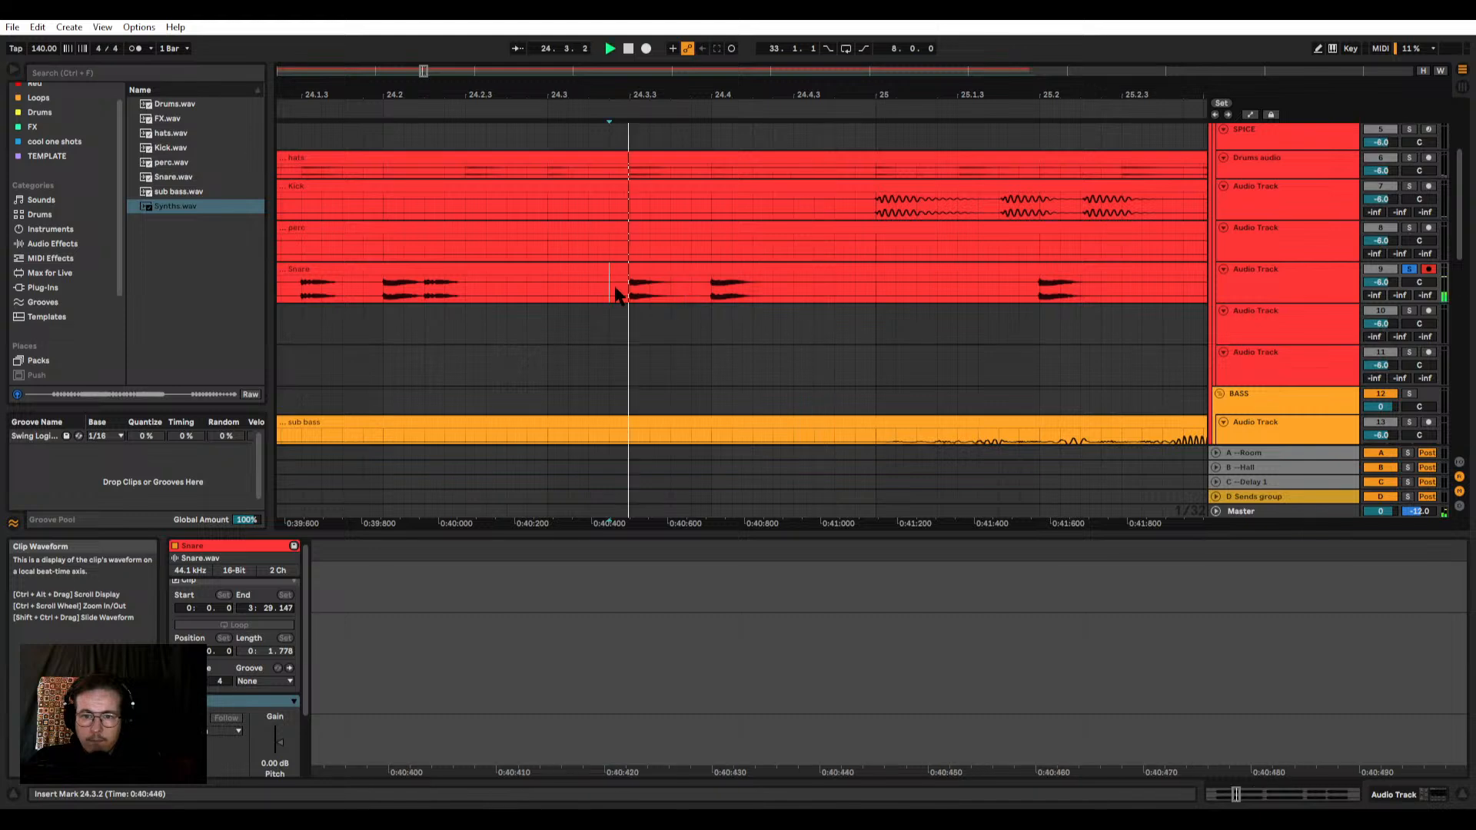
pyautogui.press('space')
pyautogui.click(428, 292)
pyautogui.press('space')
pyautogui.press('space')
pyautogui.press('space')
pyautogui.press('space')
pyautogui.click(361, 288)
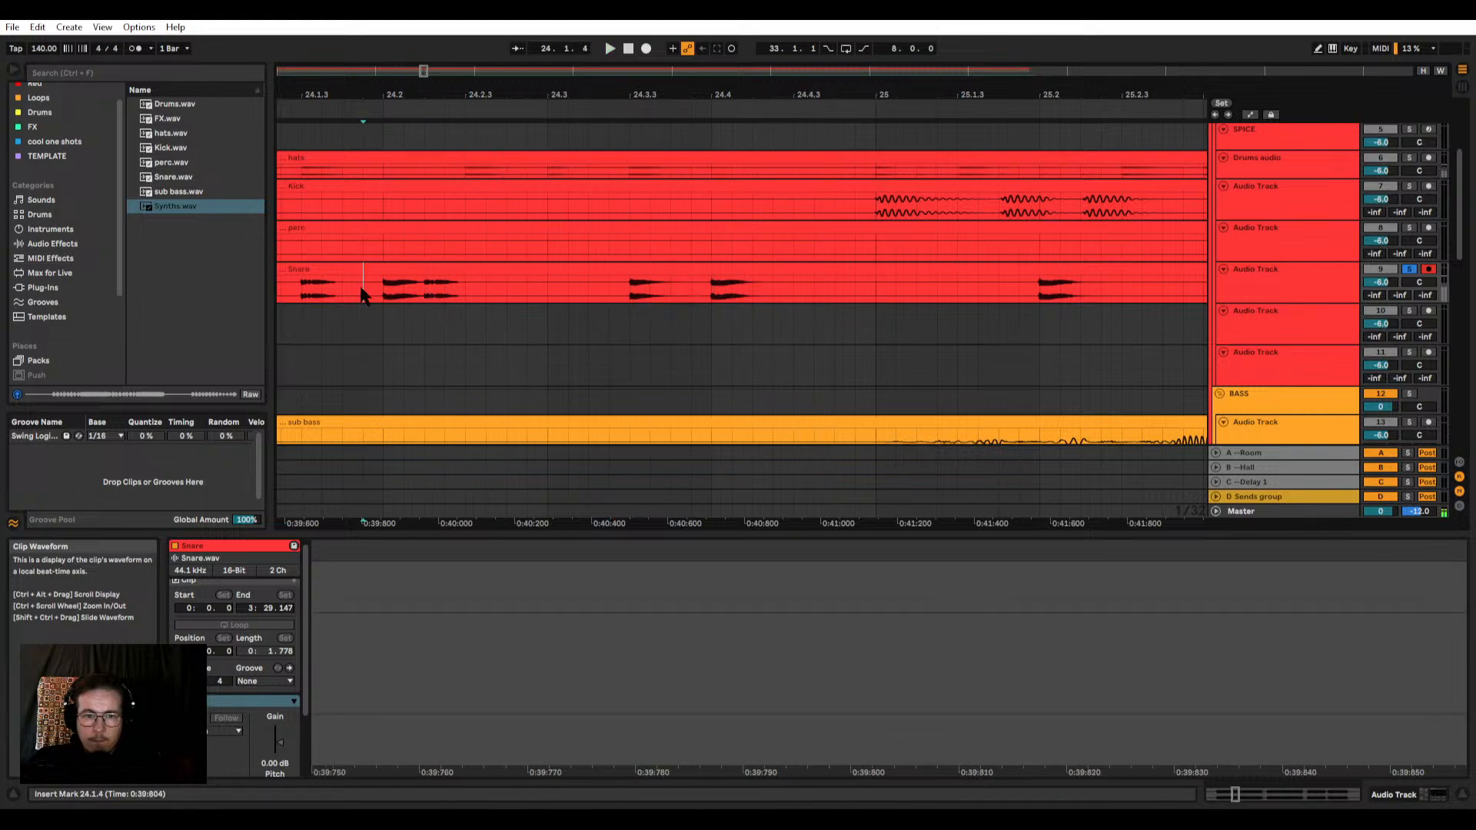
pyautogui.press('space')
pyautogui.press('space')
pyautogui.click(424, 286)
# Step: Split the Snare clip to isolate two hits, one from 24.2.2 to 24.2.3 and one from 24.3.3 to 24.4.1
pyautogui.press('space')
pyautogui.press('space')
pyautogui.moveTo(425, 284); pyautogui.dragTo(472, 277)
pyautogui.hotkey('ctrl', 'e')
pyautogui.press('space')
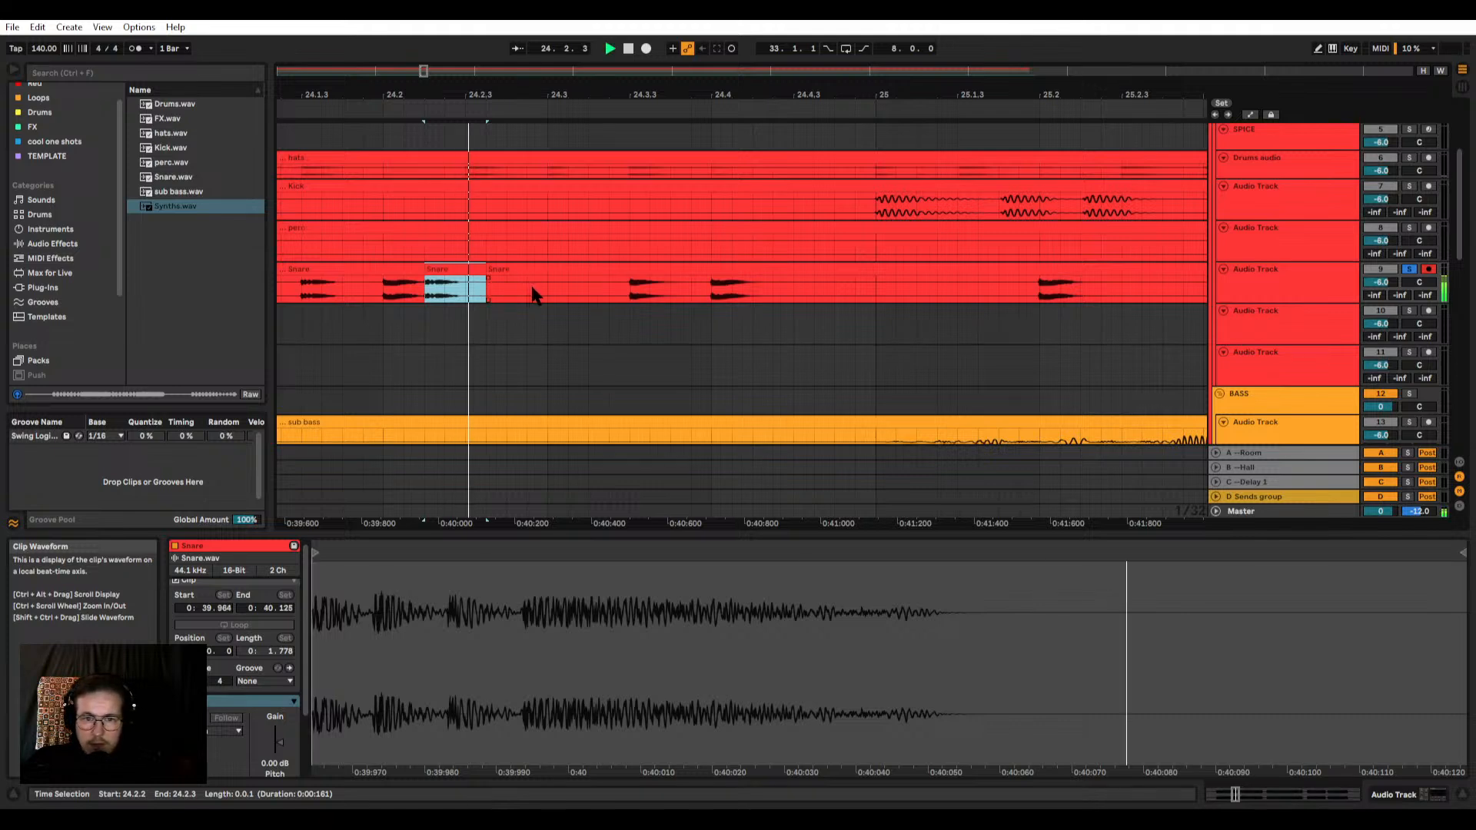
pyautogui.moveTo(630, 286); pyautogui.dragTo(711, 285)
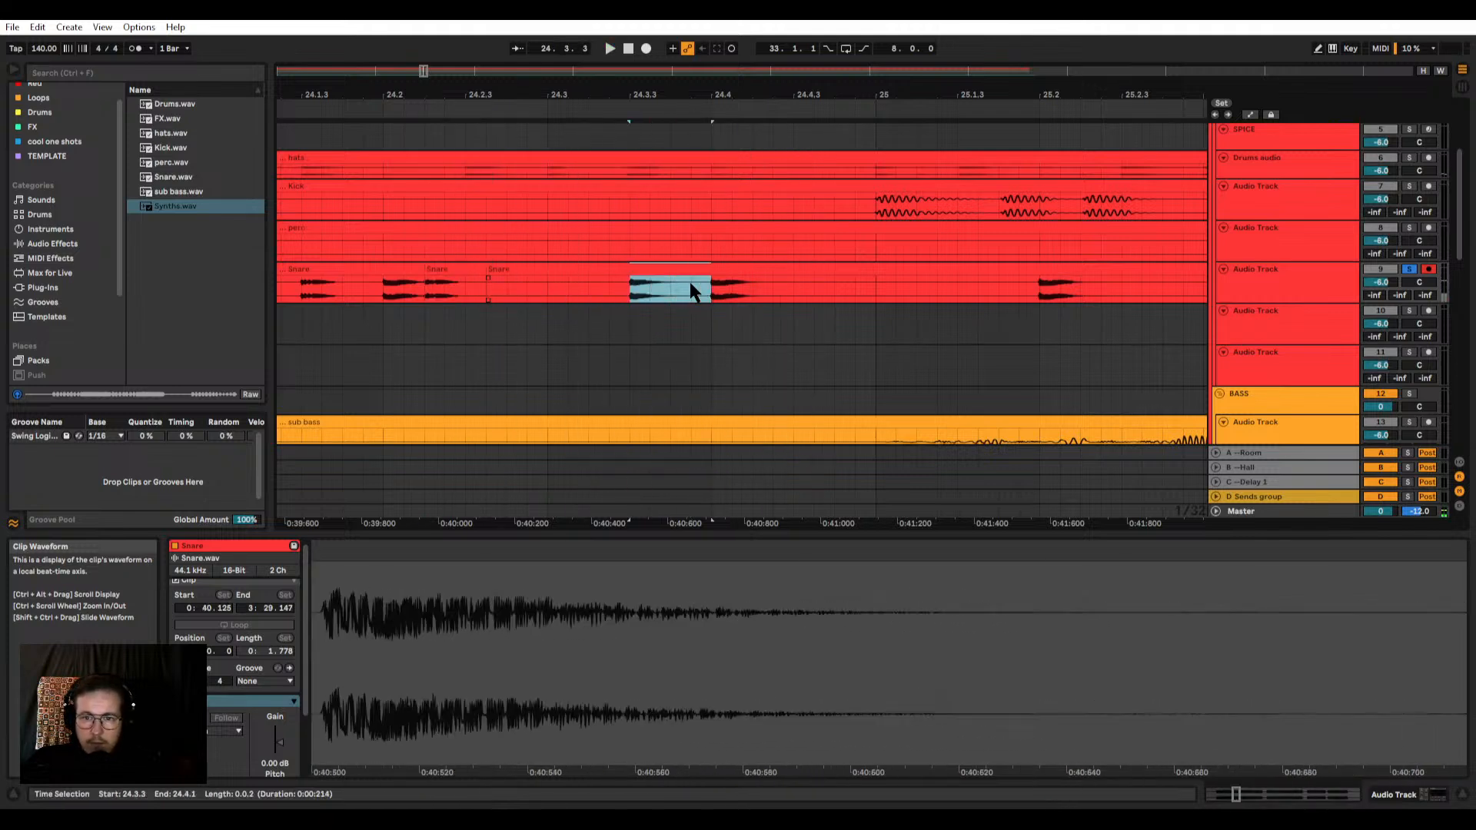
pyautogui.hotkey('ctrl', 'e')
# Step: Delete the Snare clip sections before, between and after the two isolated hits
pyautogui.click(519, 271)
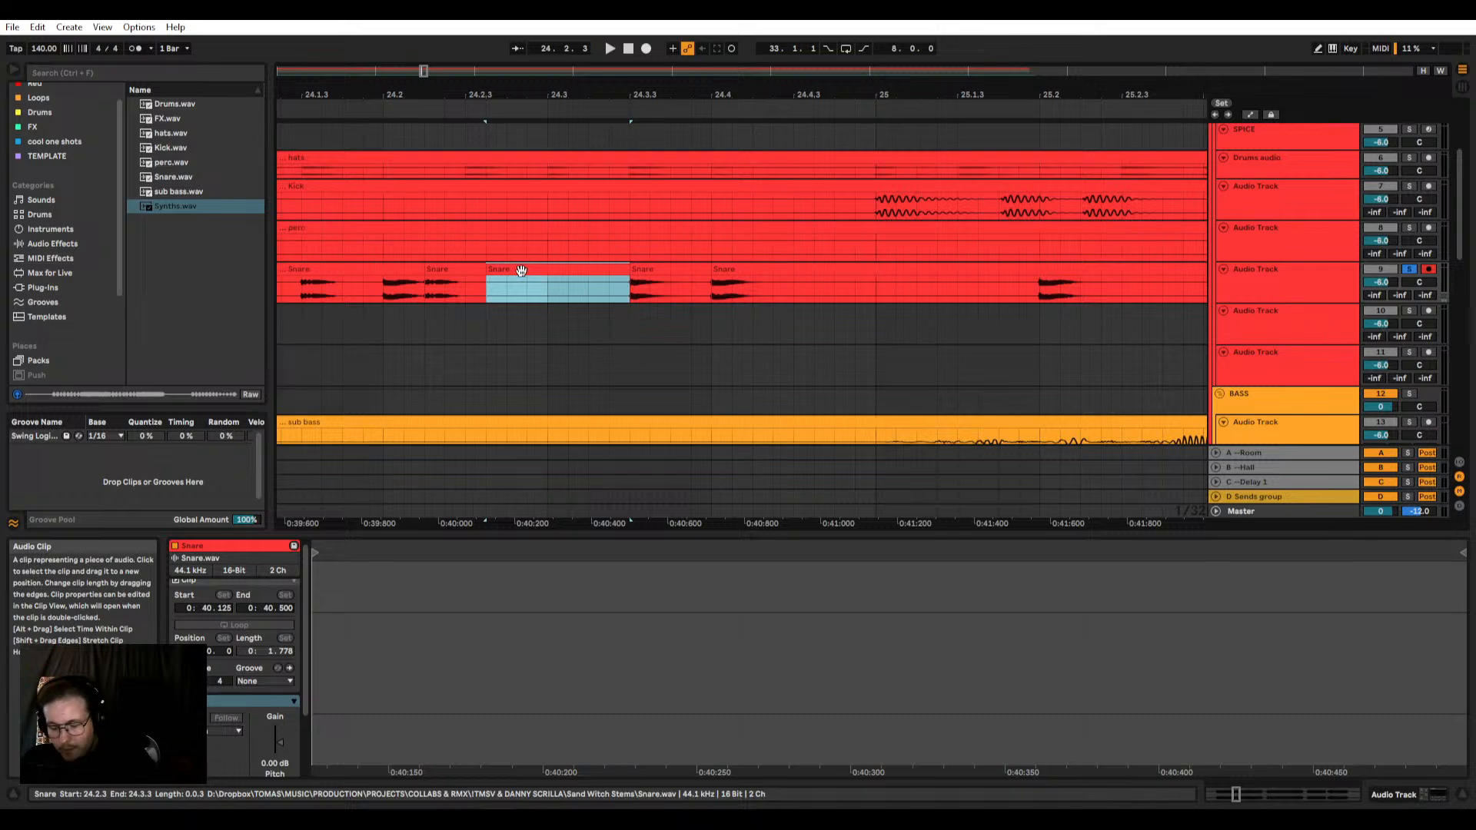
pyautogui.press('Delete')
pyautogui.click(758, 270)
pyautogui.press('Delete')
pyautogui.click(396, 270)
pyautogui.press('Delete')
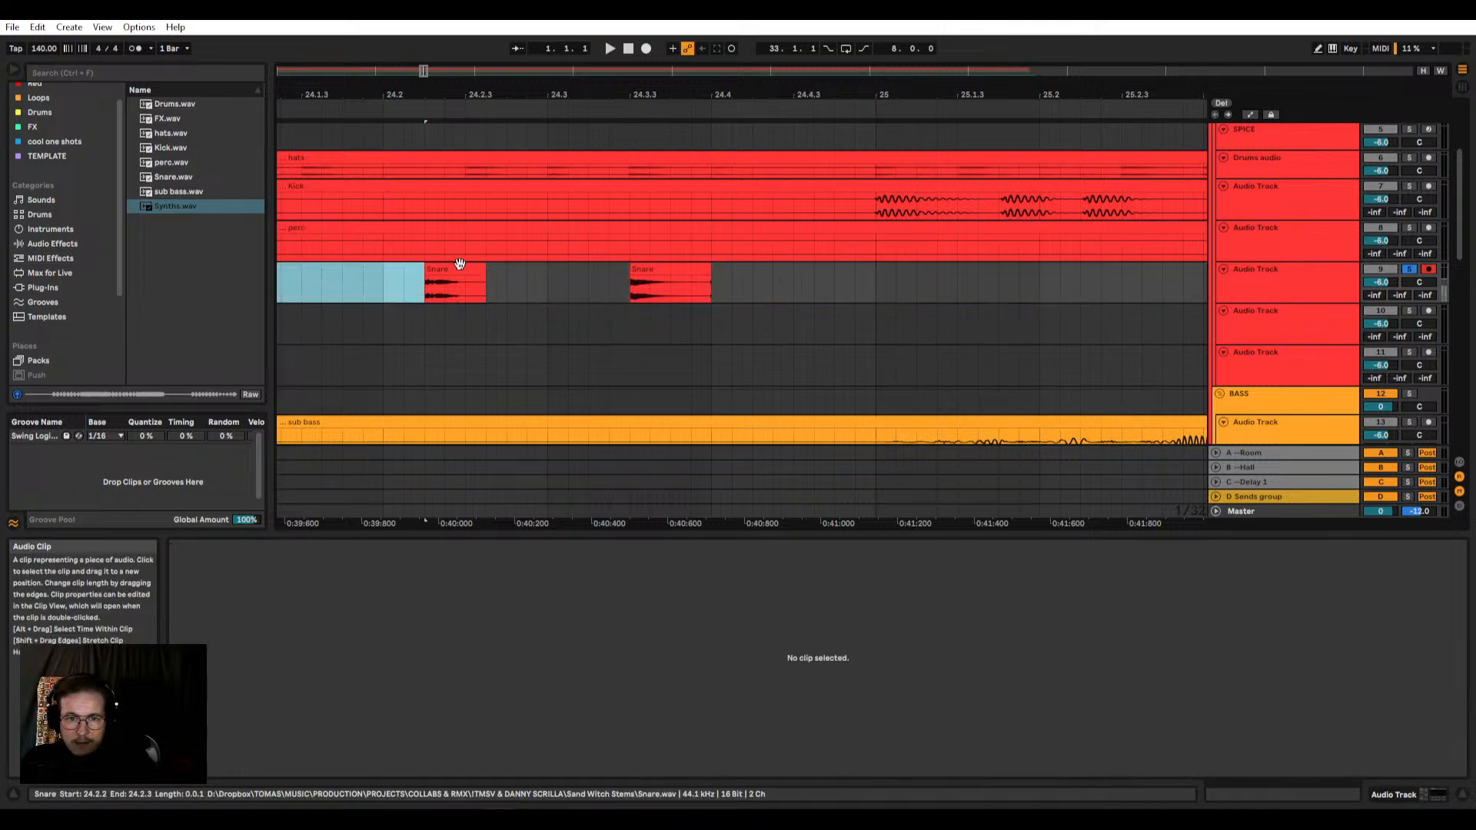
# Step: Move the first isolated snare hit to 24.3.1, then trim the ends of both clips to about 107 ms and 161 ms
pyautogui.moveTo(466, 269); pyautogui.dragTo(592, 276)
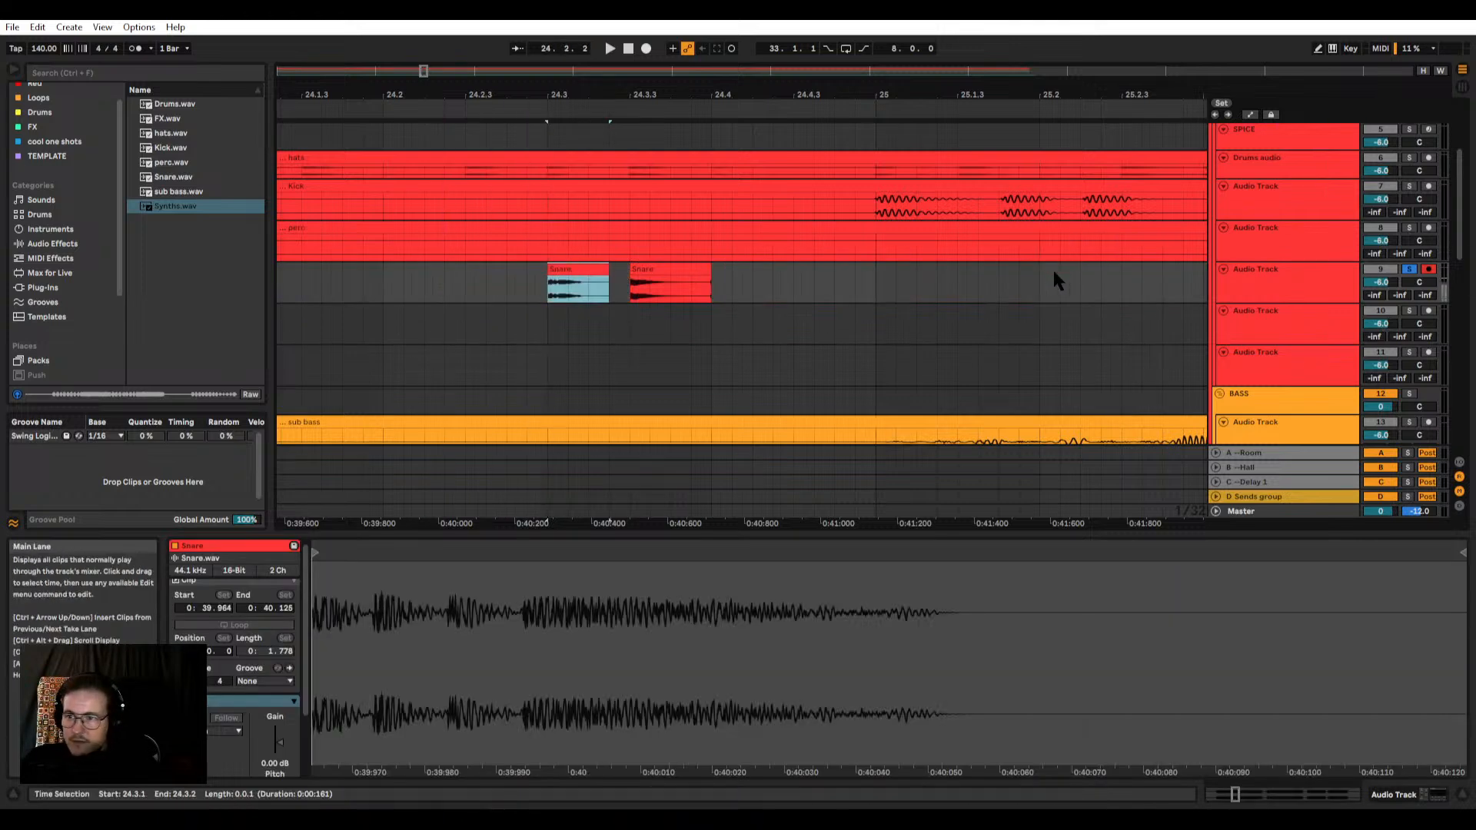
pyautogui.scroll(2, 1291, 220)
pyautogui.click(598, 362)
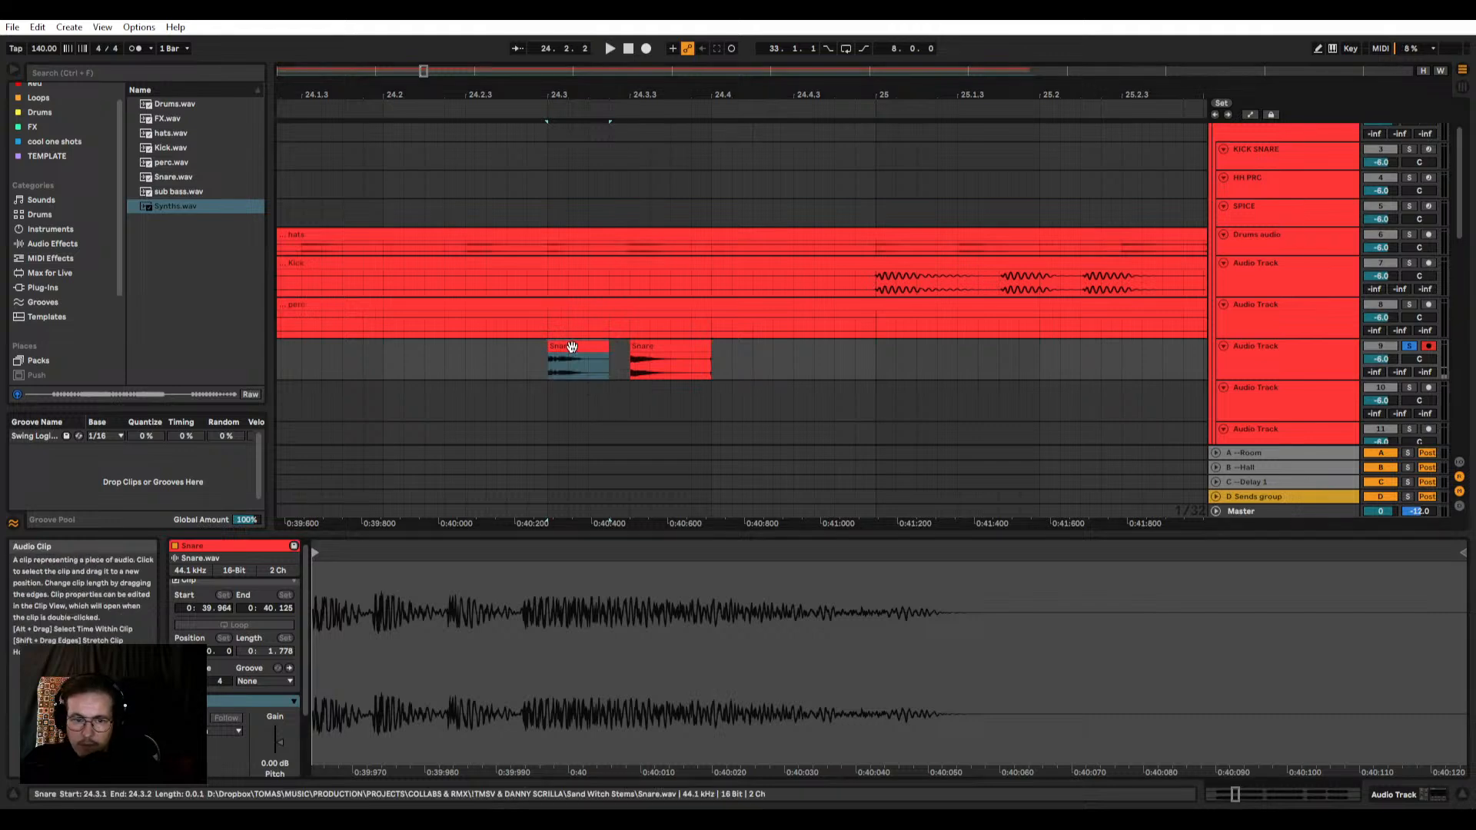
pyautogui.moveTo(607, 360); pyautogui.dragTo(588, 360)
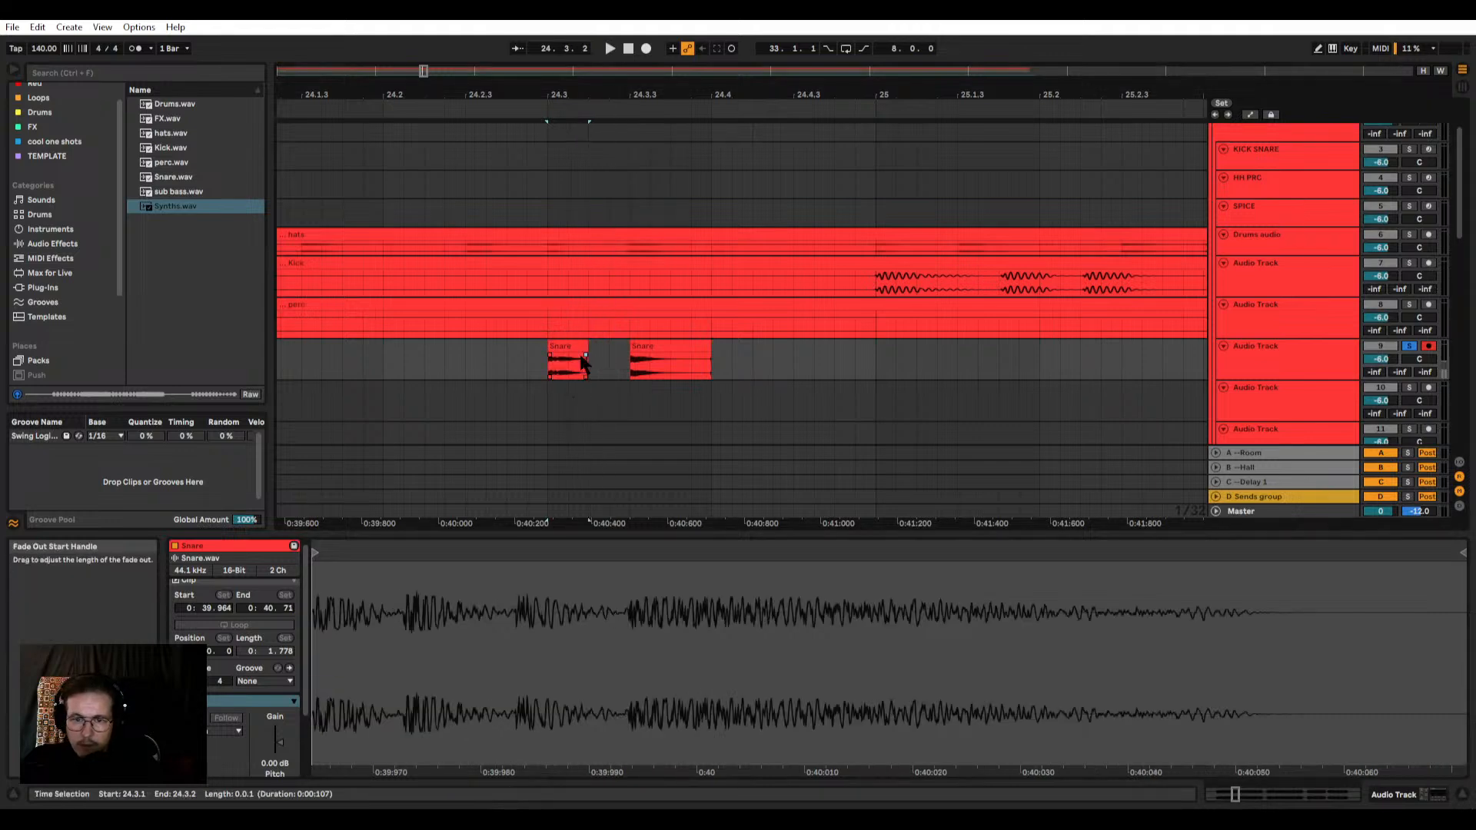
pyautogui.moveTo(709, 347)
pyautogui.mouseDown()
pyautogui.moveTo(670, 349)
pyautogui.moveTo(691, 350)
pyautogui.mouseUp()
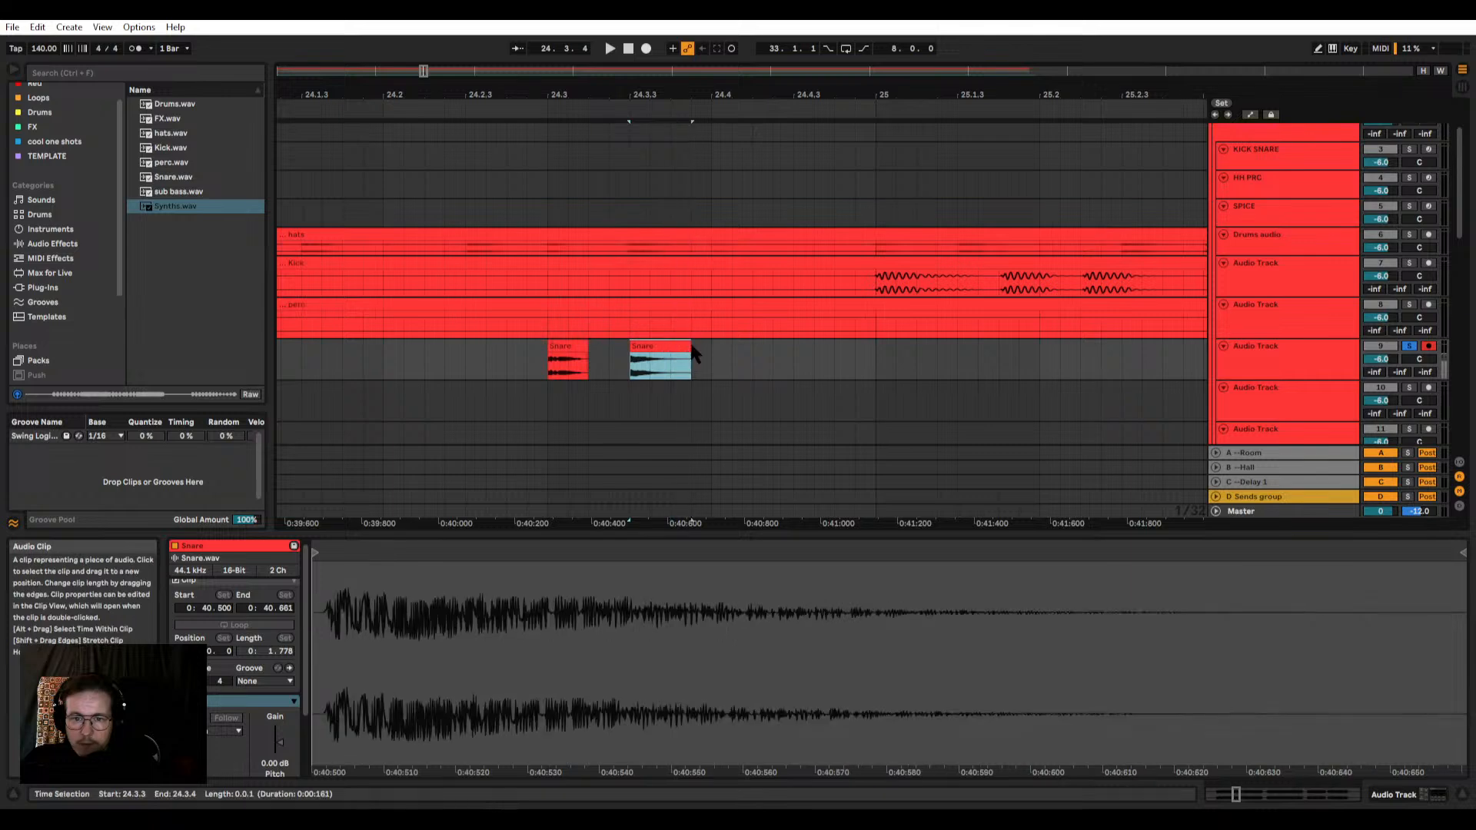
# Step: Enlarge the Snare track to view the two trimmed hits' waveforms and select the first clip
pyautogui.click(680, 348)
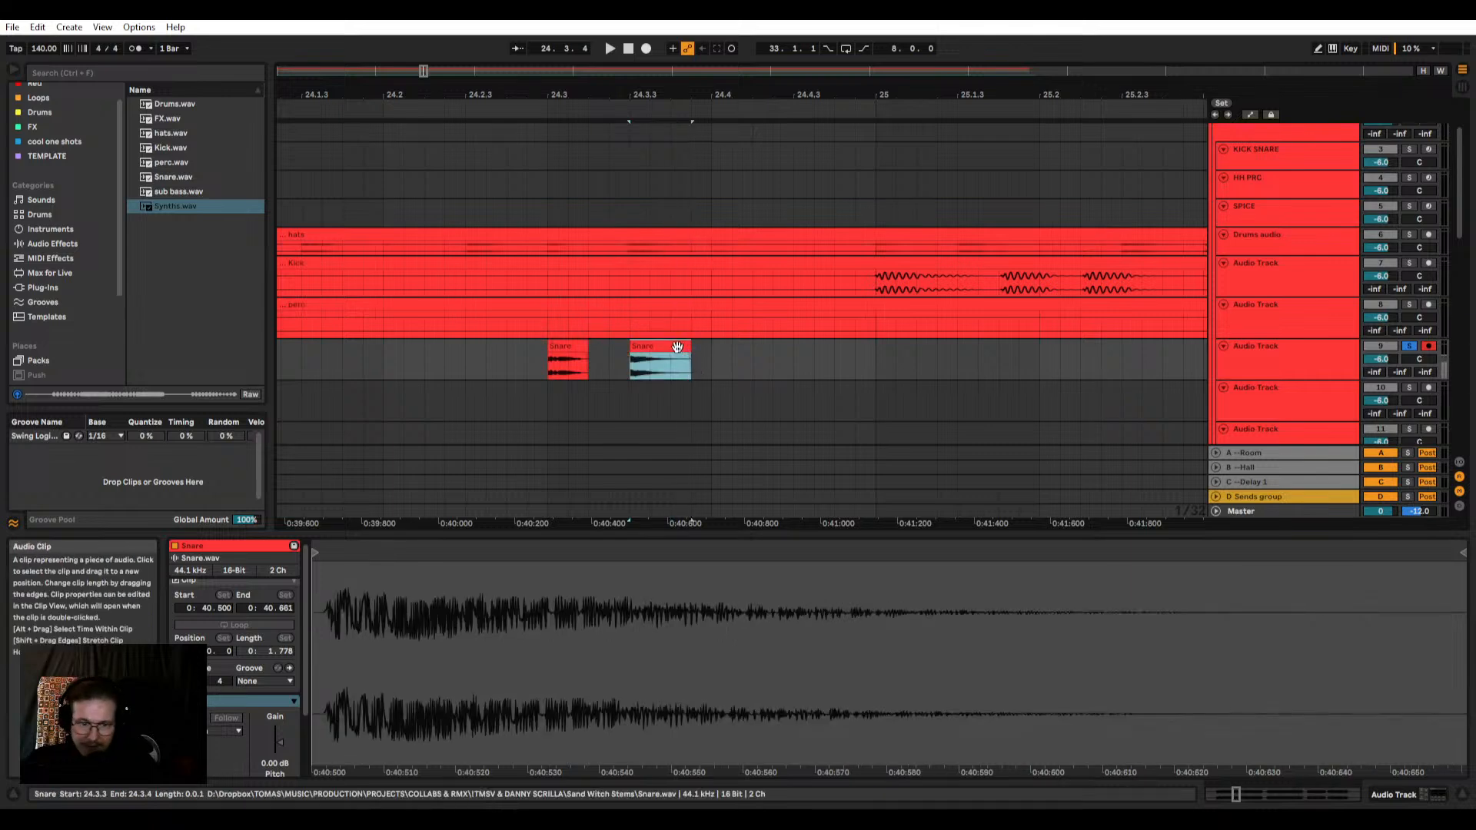
pyautogui.keyDown('shift'); pyautogui.click(569, 348); pyautogui.keyUp('shift')
pyautogui.click(1259, 374)
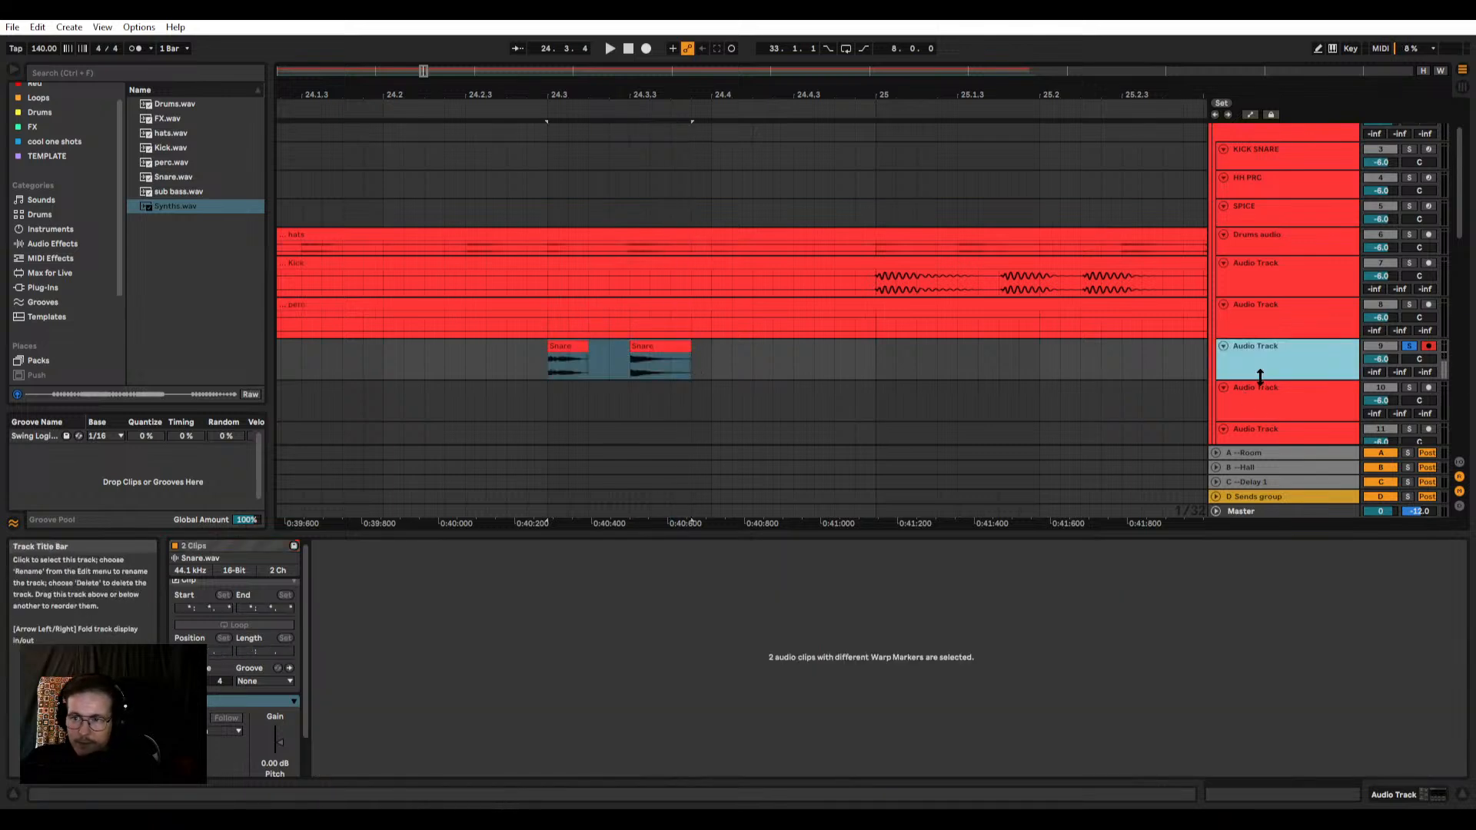
pyautogui.moveTo(1260, 377); pyautogui.dragTo(1260, 444)
pyautogui.scroll(3, 590, 357)
pyautogui.click(771, 346)
pyautogui.click(565, 346)
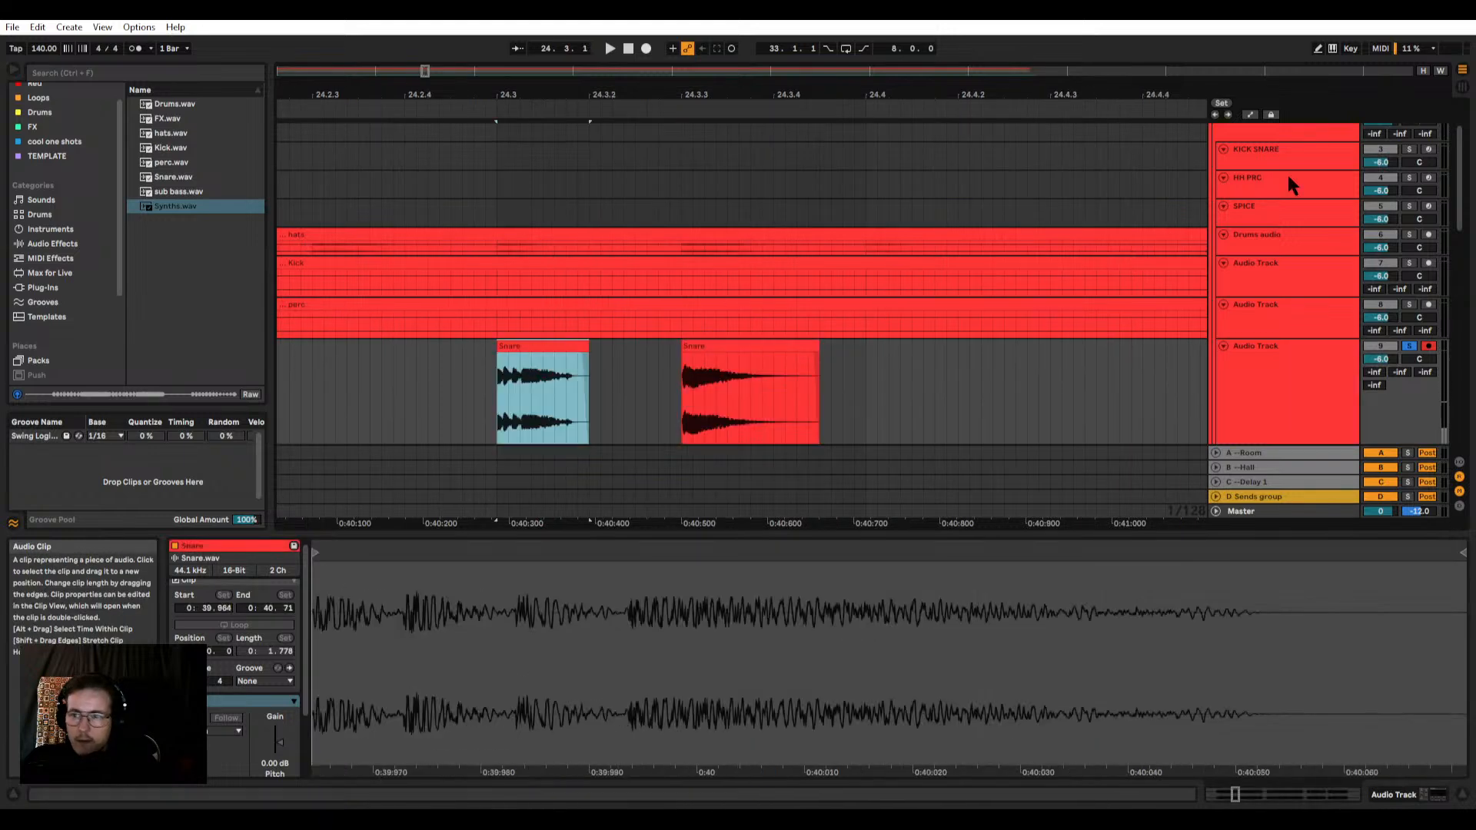
# Step: Load the two trimmed Snare clips onto the empty G#1 and A1 pads of the KICK SNARE Drum Rack
pyautogui.click(1308, 155)
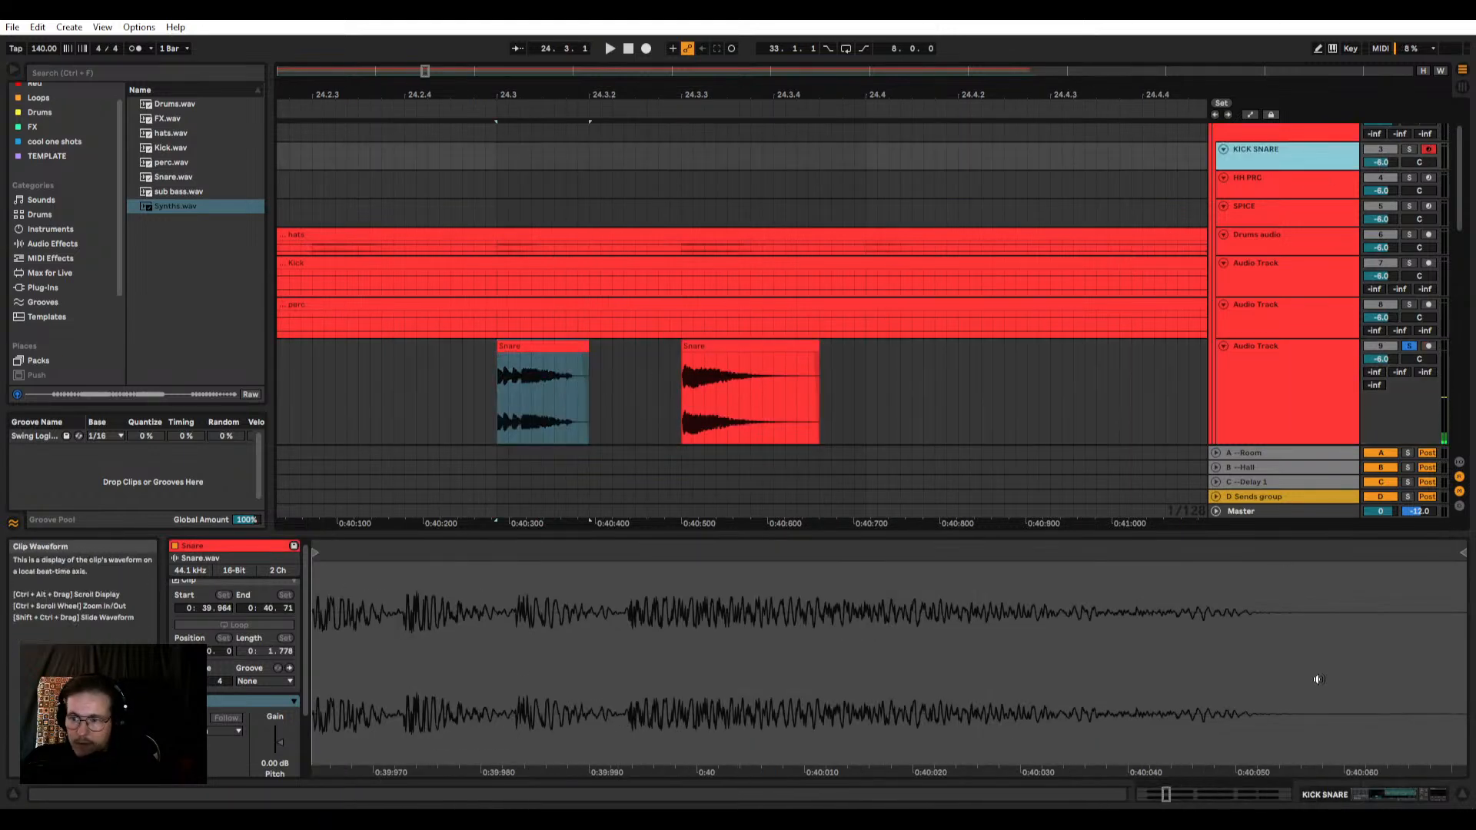
pyautogui.click(1265, 148)
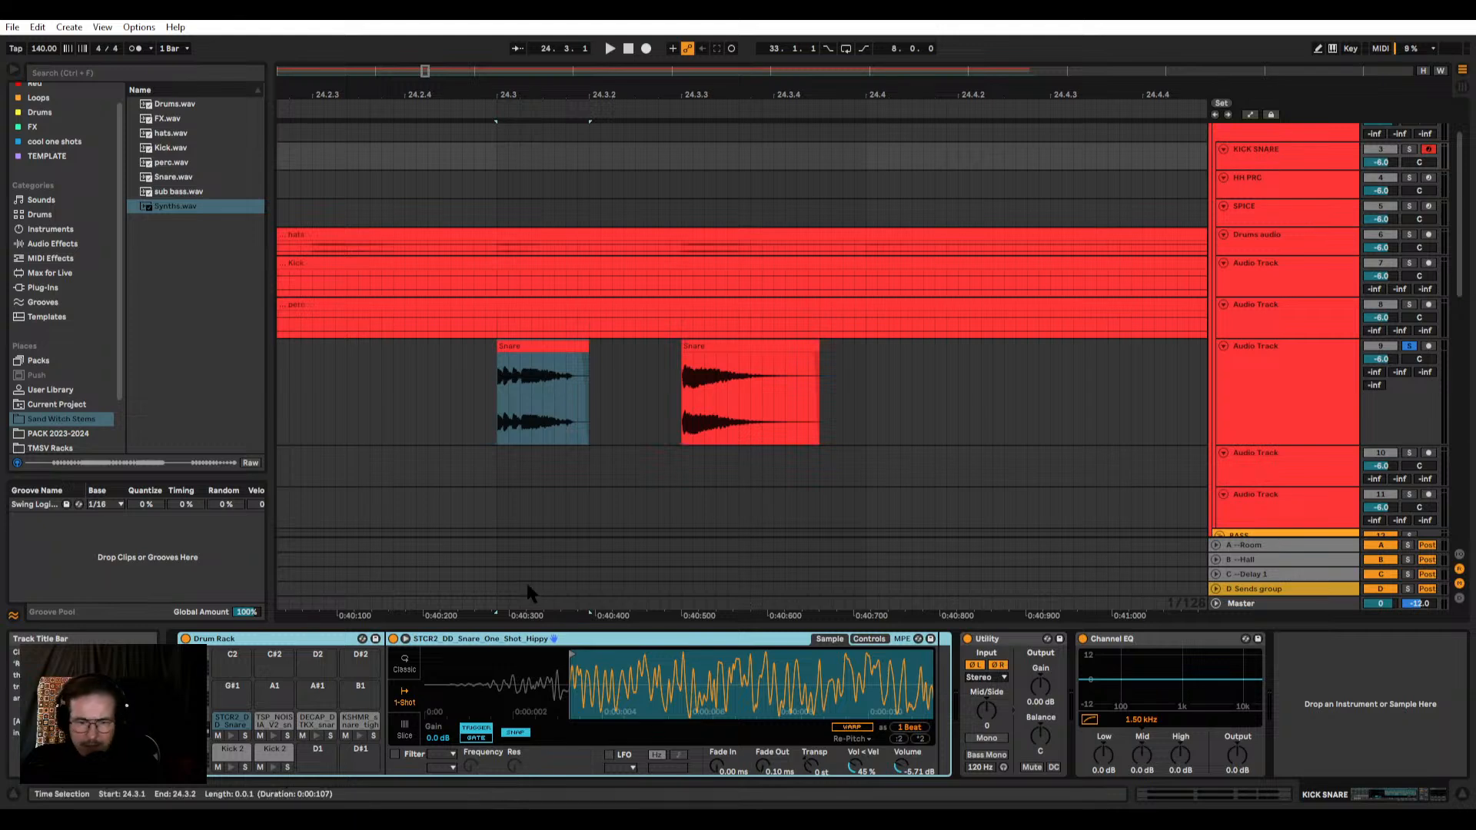
pyautogui.click(549, 347)
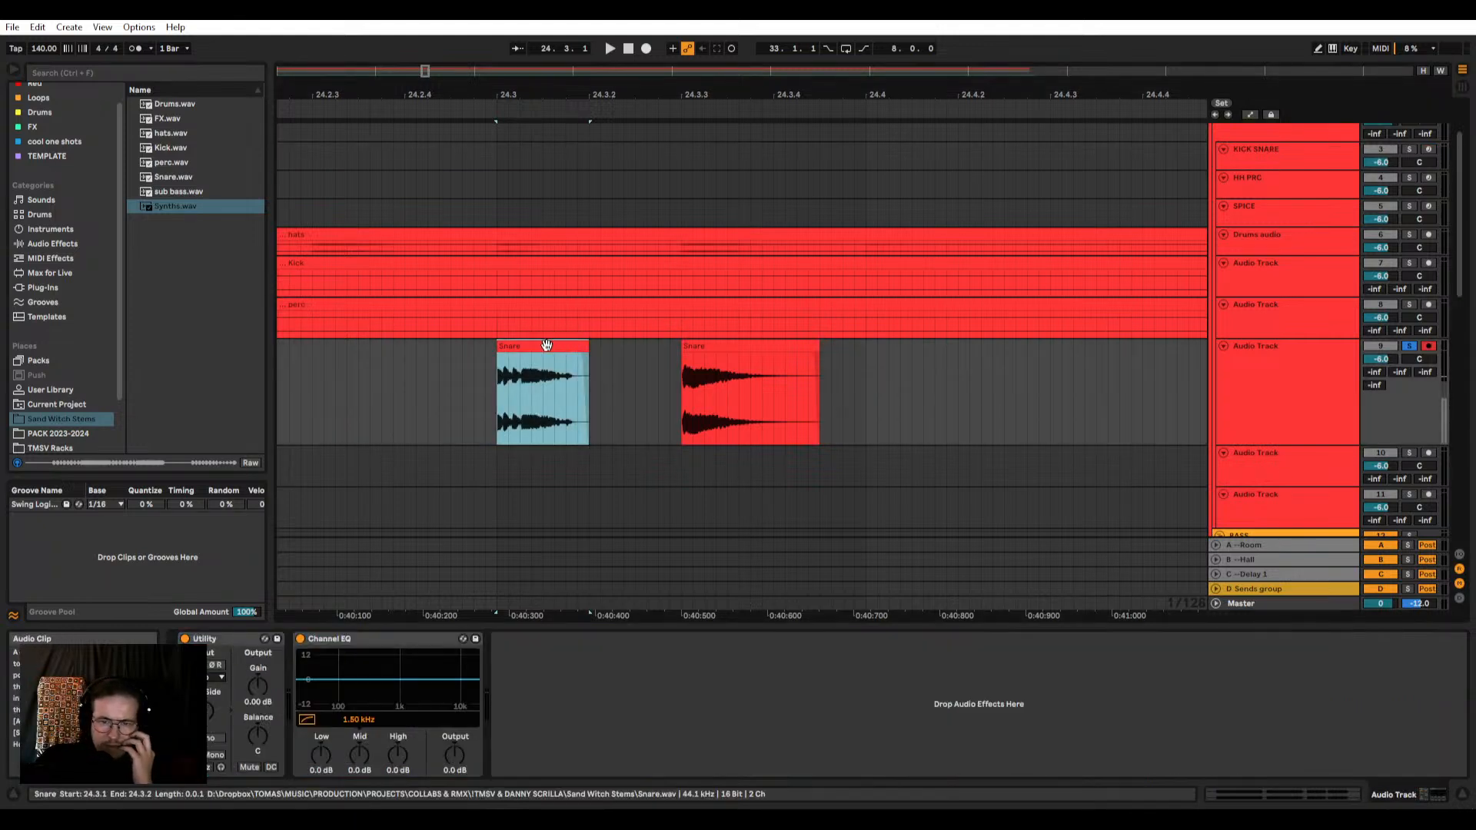
pyautogui.moveTo(521, 348); pyautogui.dragTo(1266, 170)
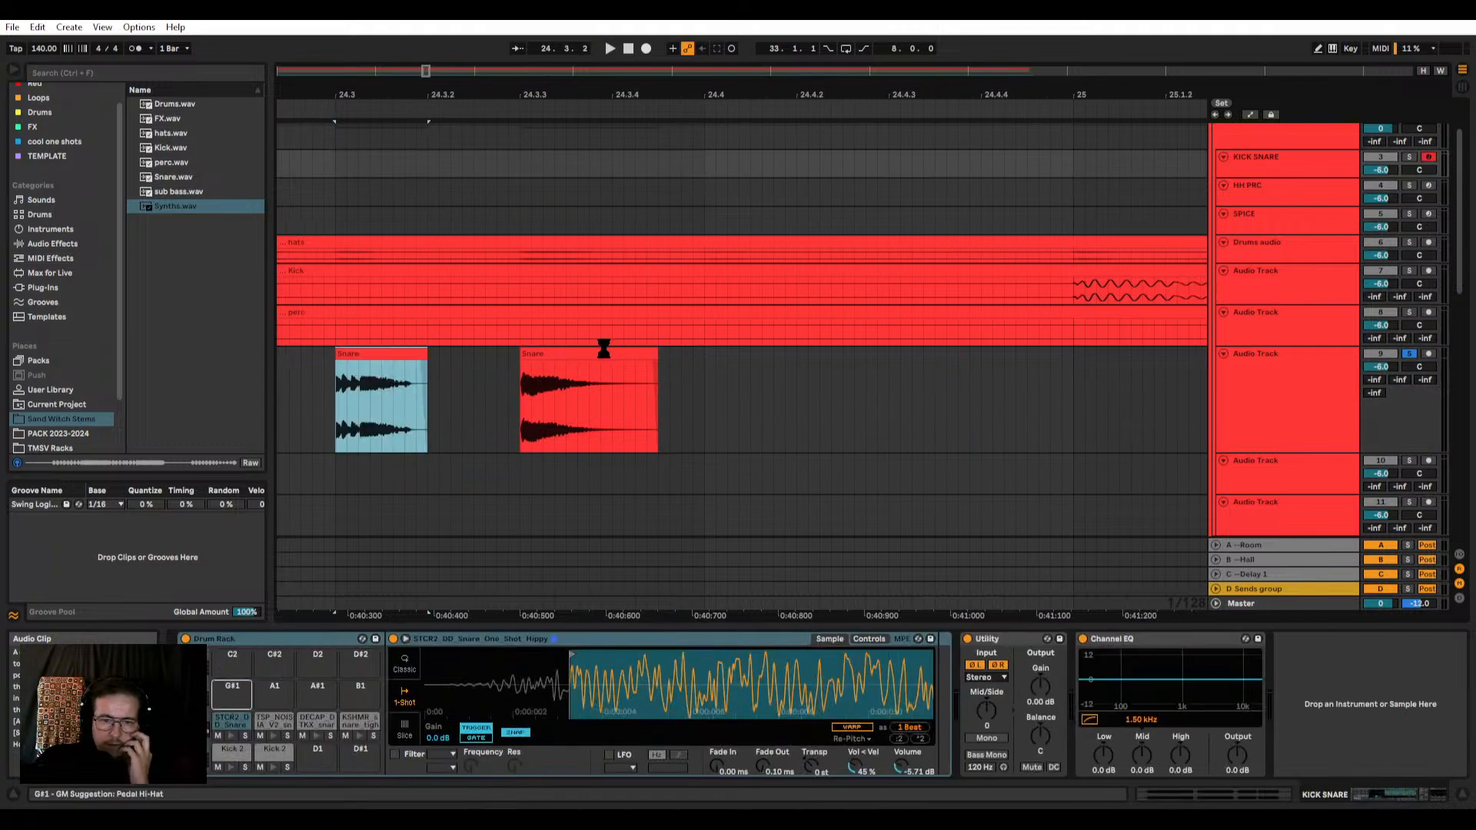
pyautogui.moveTo(594, 352); pyautogui.dragTo(1256, 197)
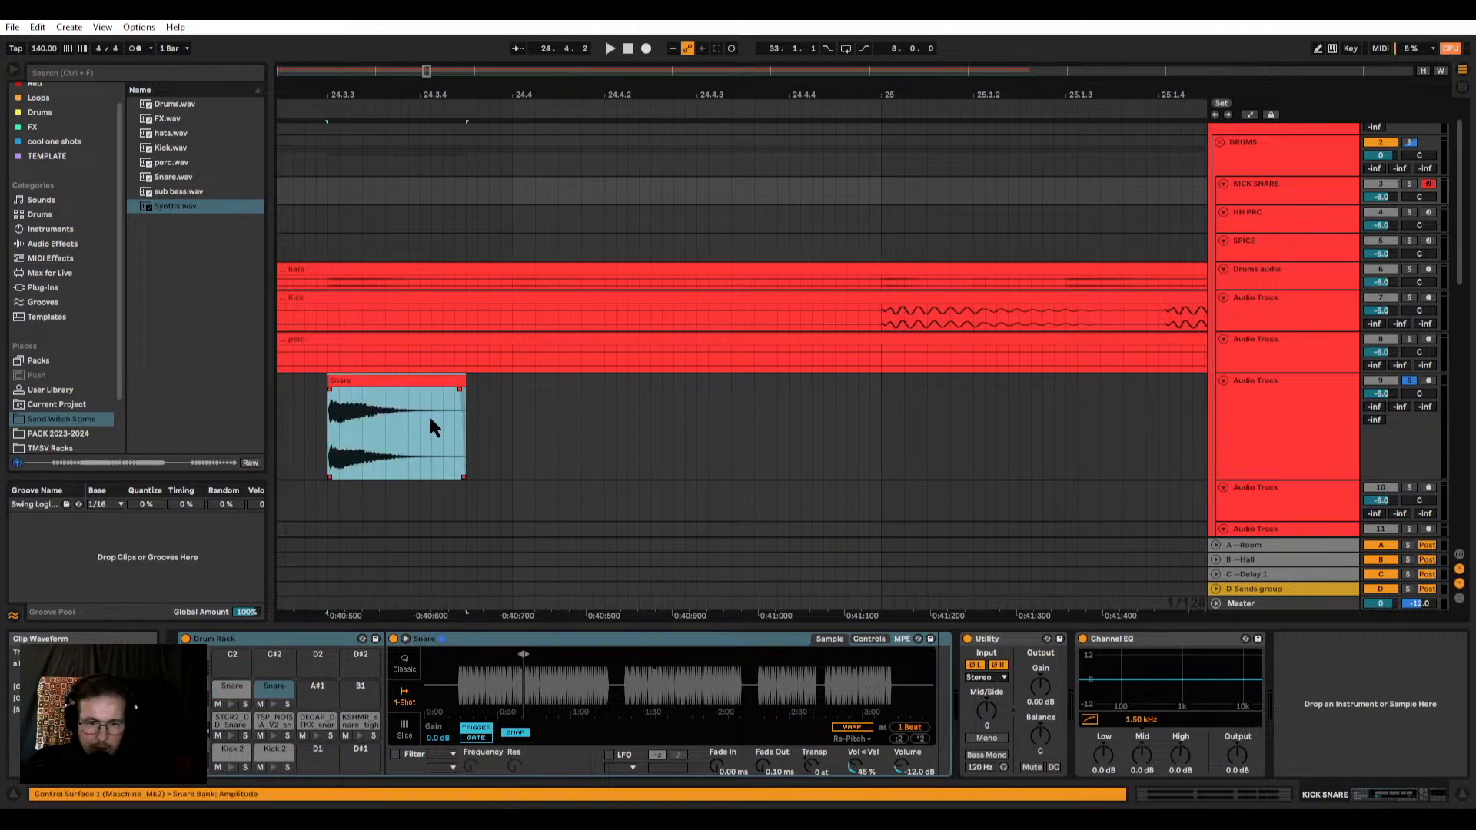
pyautogui.scroll(-3, 434, 419)
pyautogui.click(246, 683)
pyautogui.rightClick(505, 669)
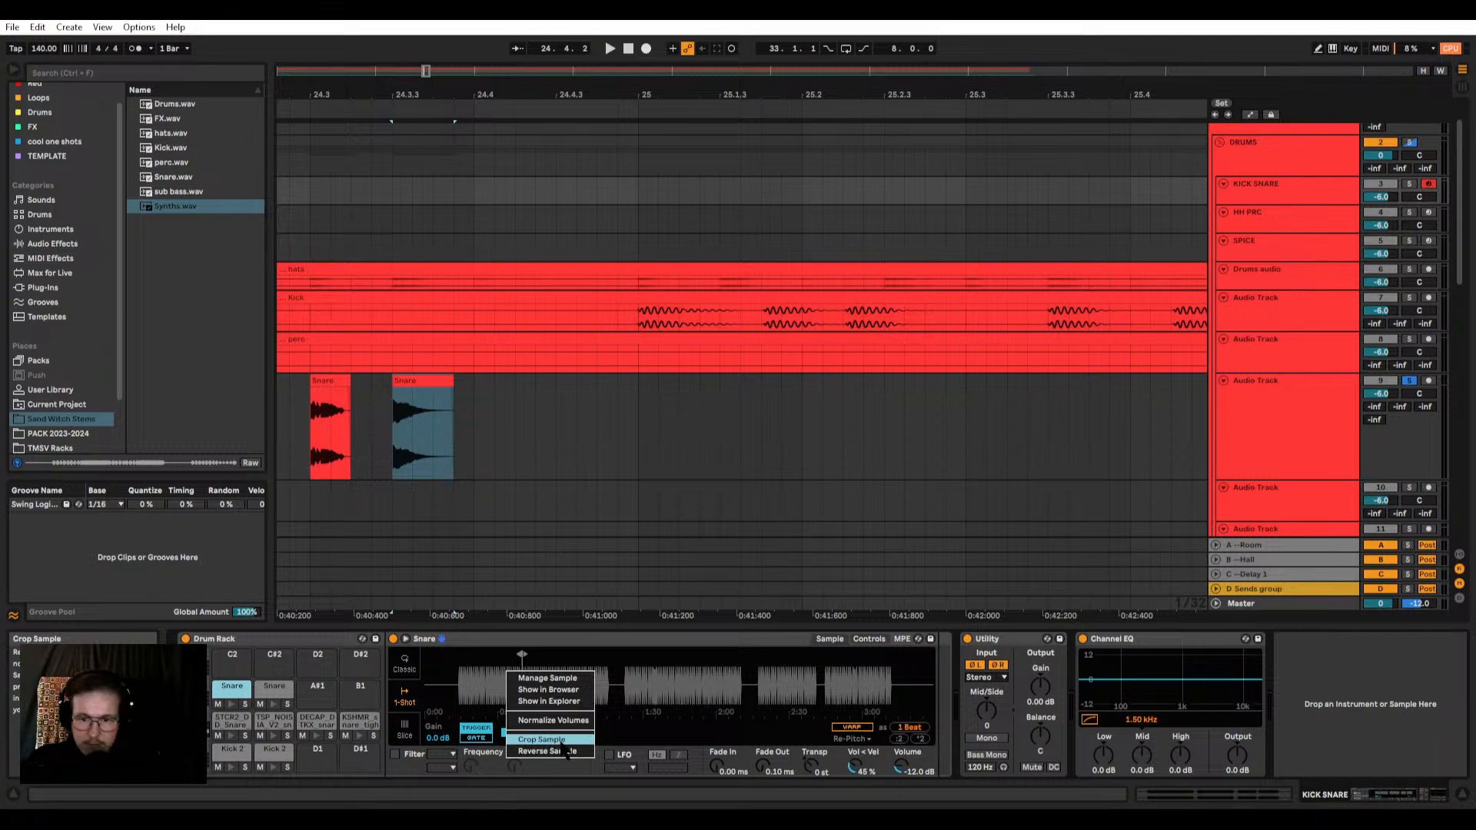
pyautogui.click(549, 721)
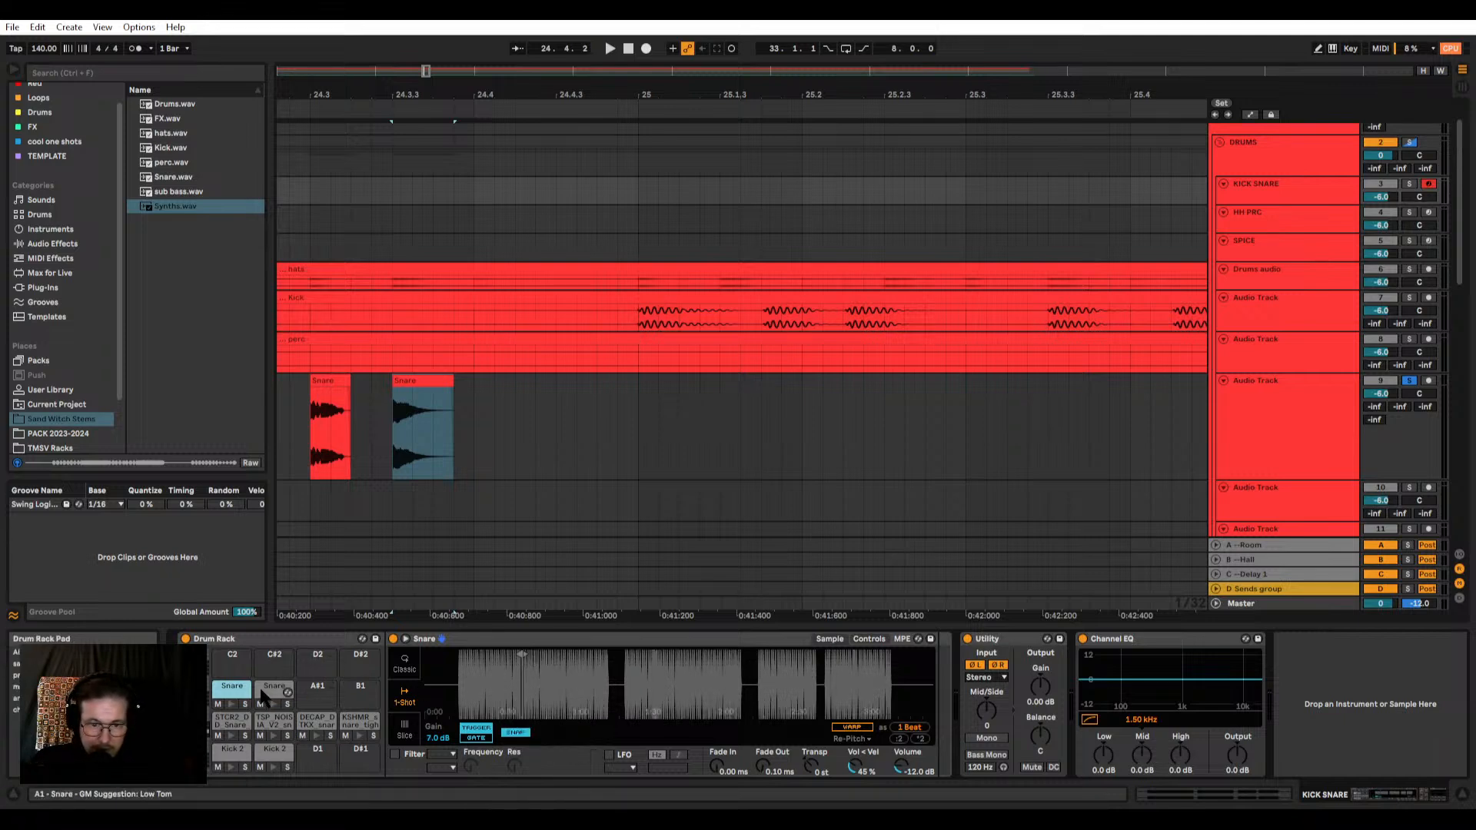
pyautogui.rightClick(507, 681)
pyautogui.click(487, 696)
pyautogui.hotkey('ctrl', 'z')
# Step: Crop the Snare samples on the G#1 and A1 pads to their isolated hits
pyautogui.rightClick(488, 674)
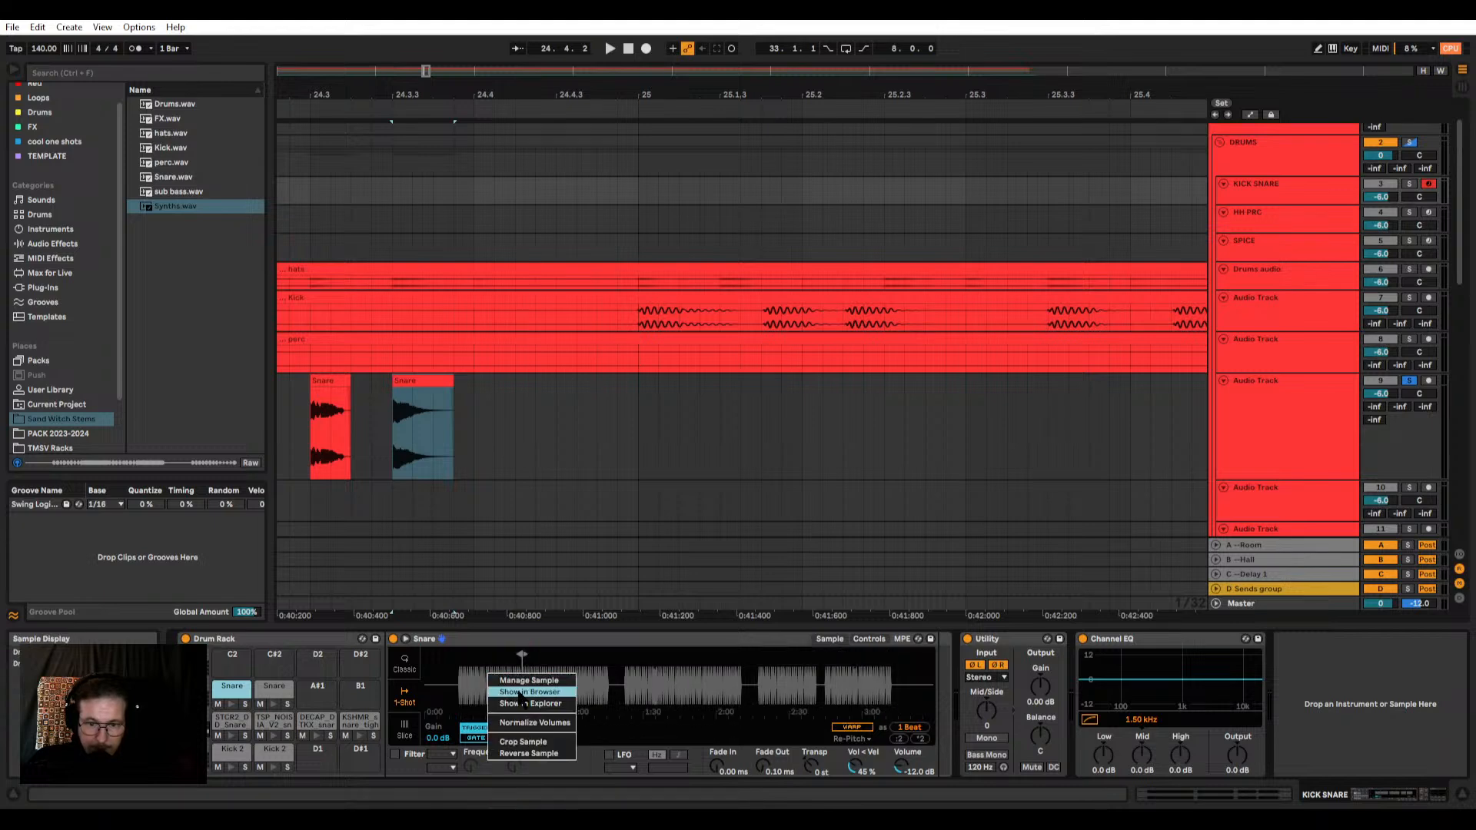
pyautogui.click(521, 742)
pyautogui.click(270, 688)
pyautogui.rightClick(495, 676)
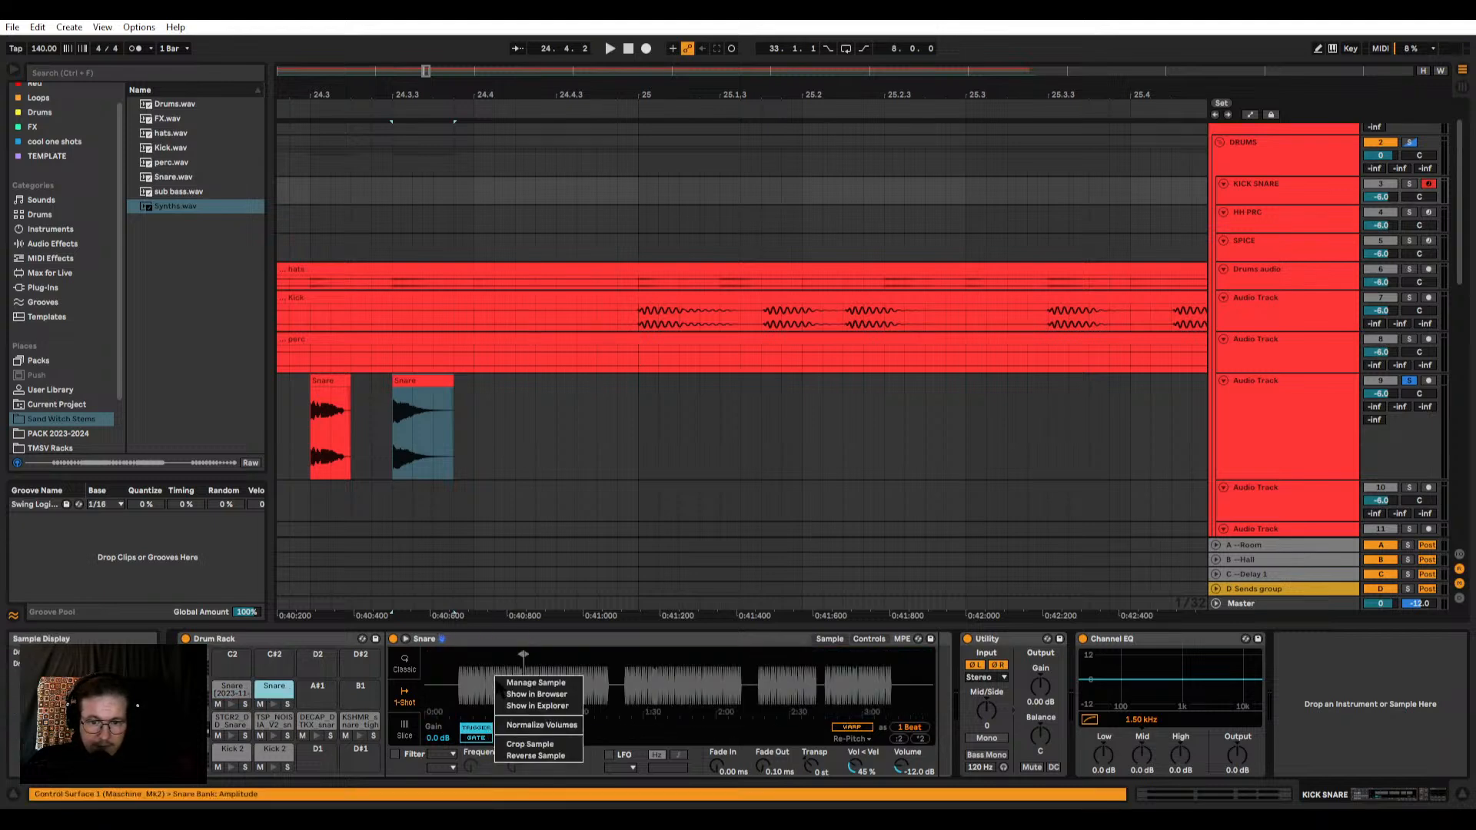
pyautogui.click(524, 745)
# Step: Trim the start of the A1 snare sample slightly and turn off Snap for the G#1 snare sample
pyautogui.scroll(6, 445, 663)
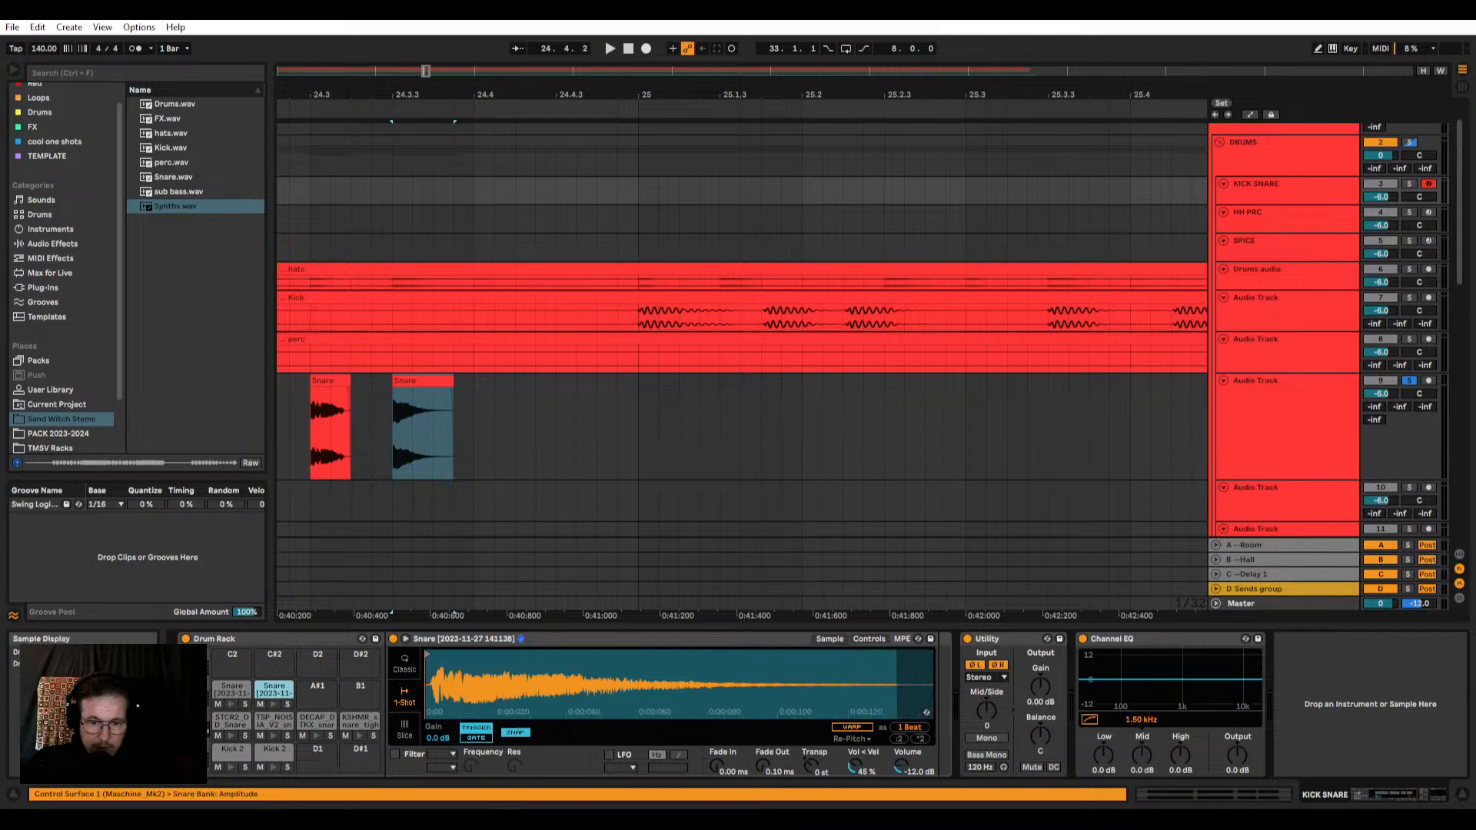
pyautogui.moveTo(436, 654); pyautogui.dragTo(470, 655)
pyautogui.click(231, 689)
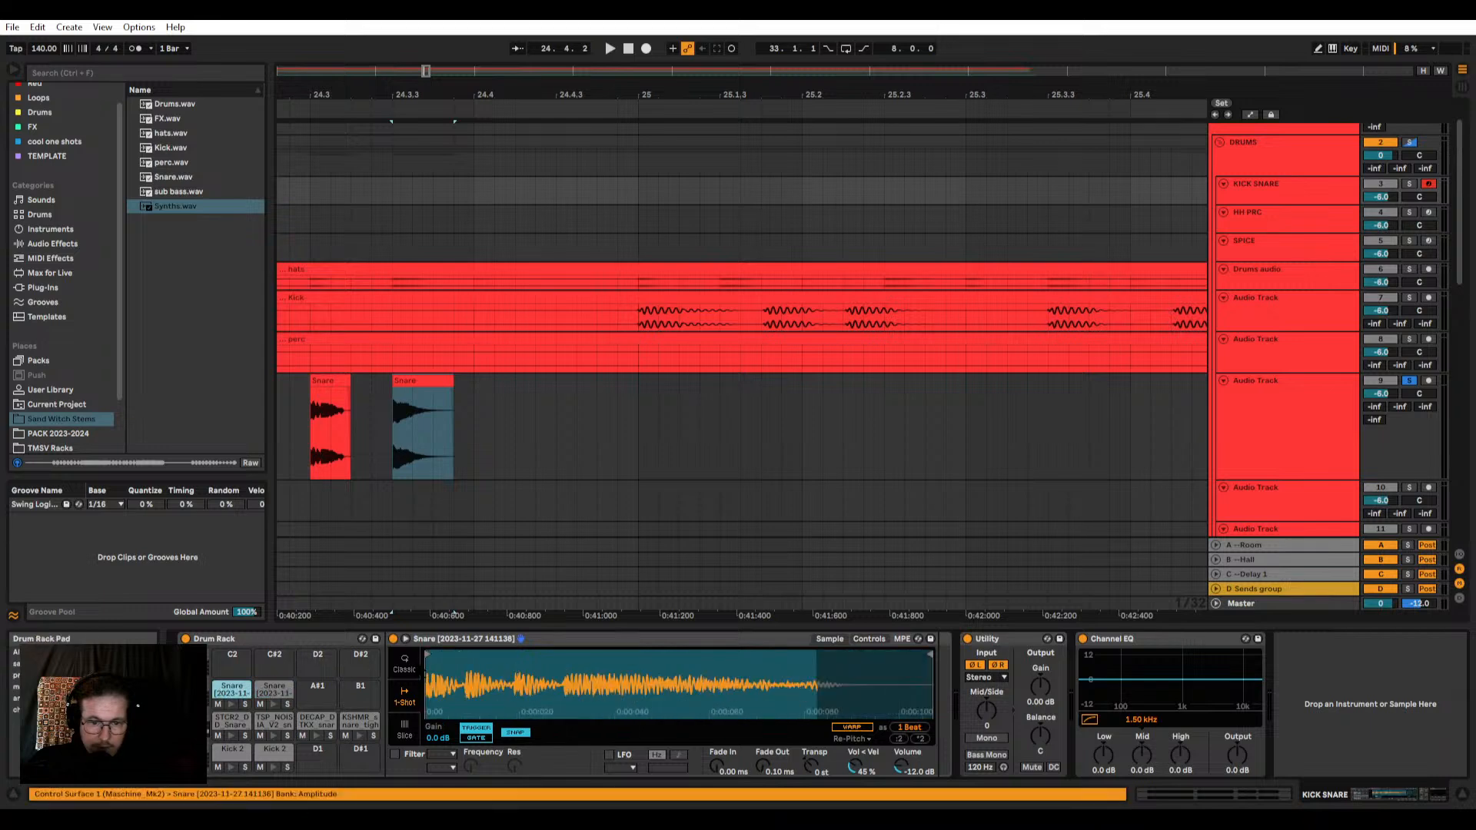
pyautogui.scroll(6, 432, 664)
pyautogui.scroll(-6, 432, 664)
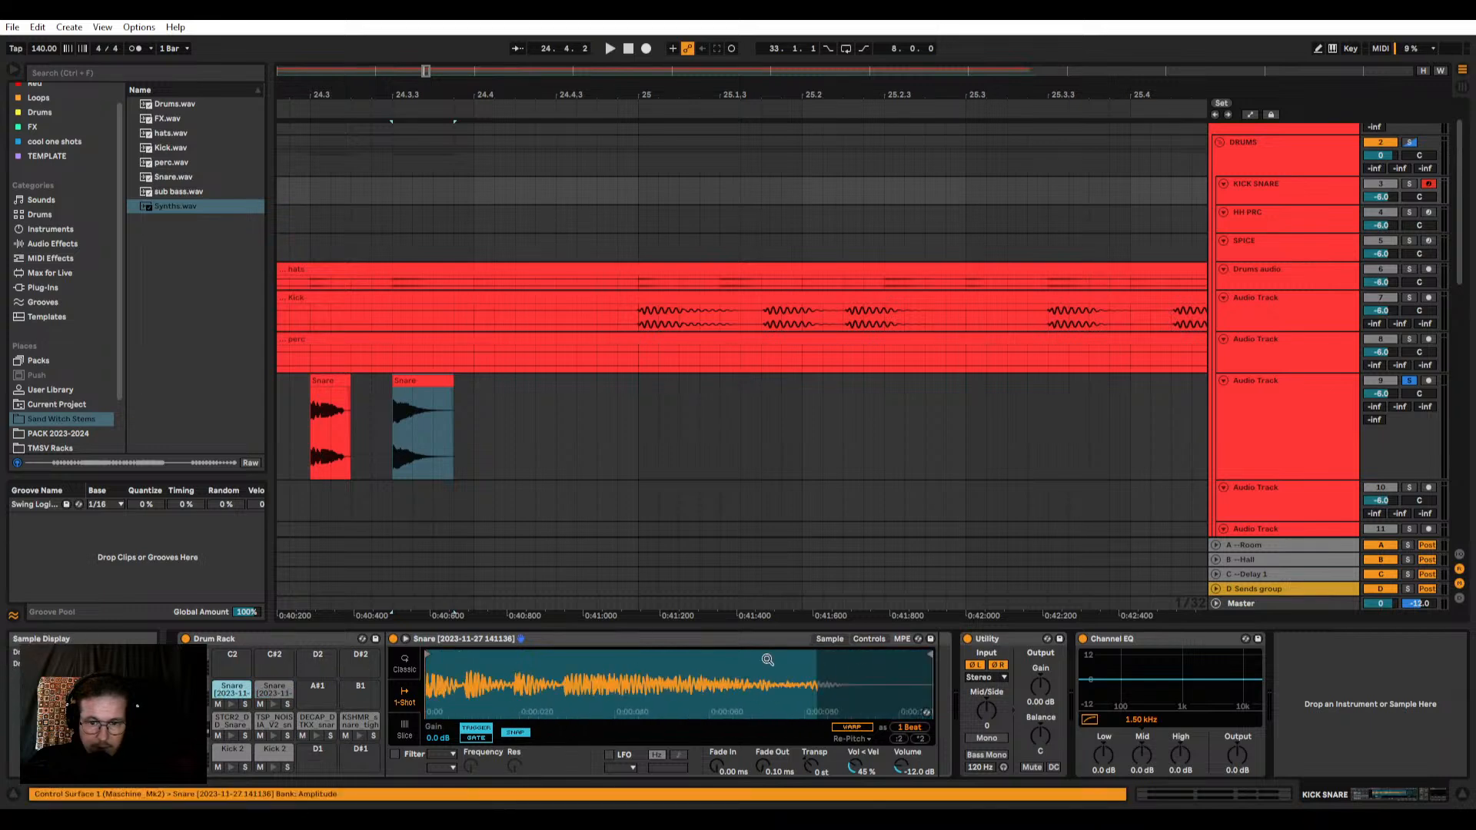
pyautogui.click(509, 730)
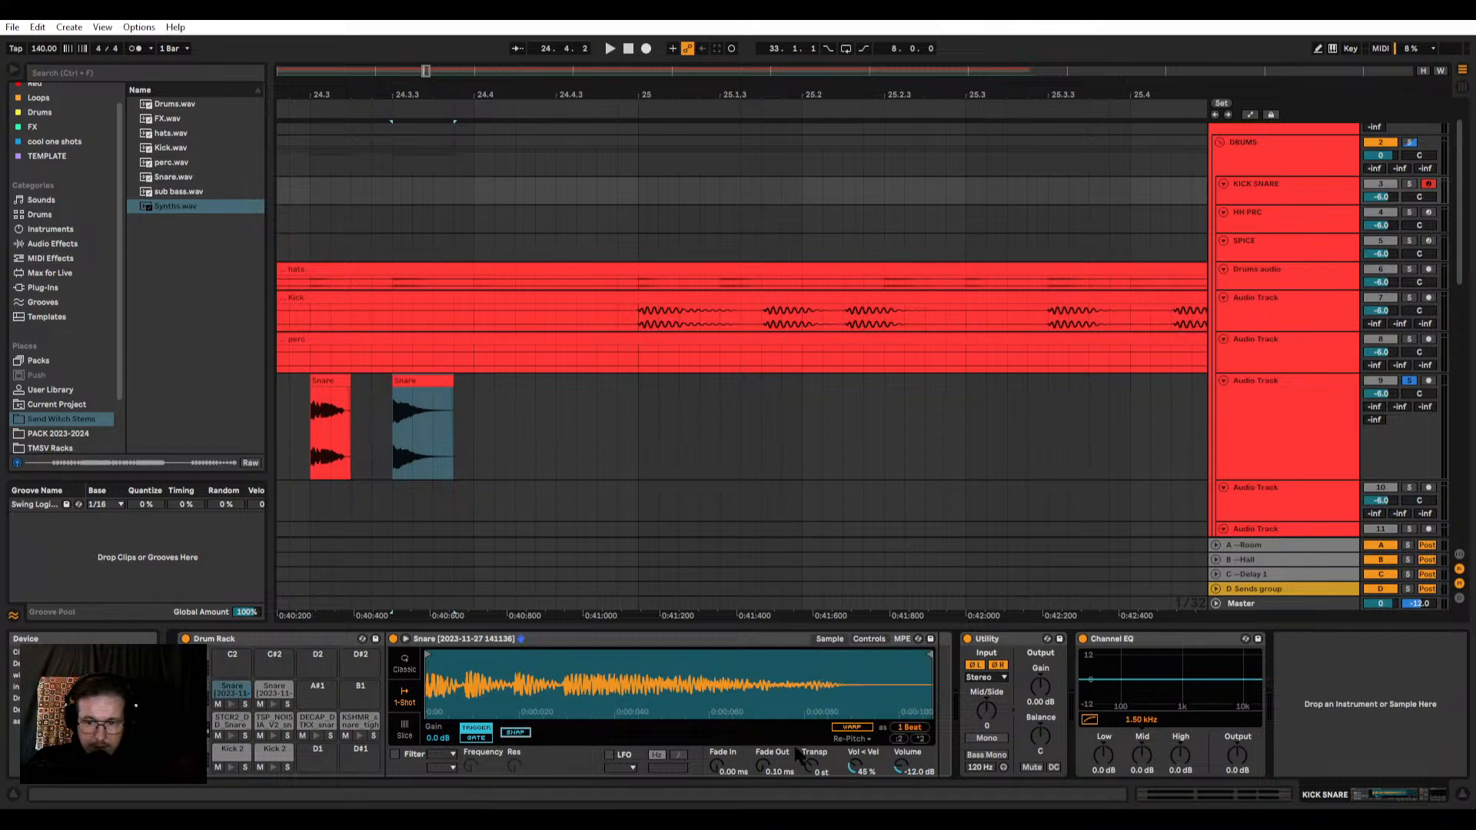
# Step: Set the Fade Out to 21.9 ms on the A1 snare and 13.2 ms on the G#1 snare
pyautogui.click(260, 694)
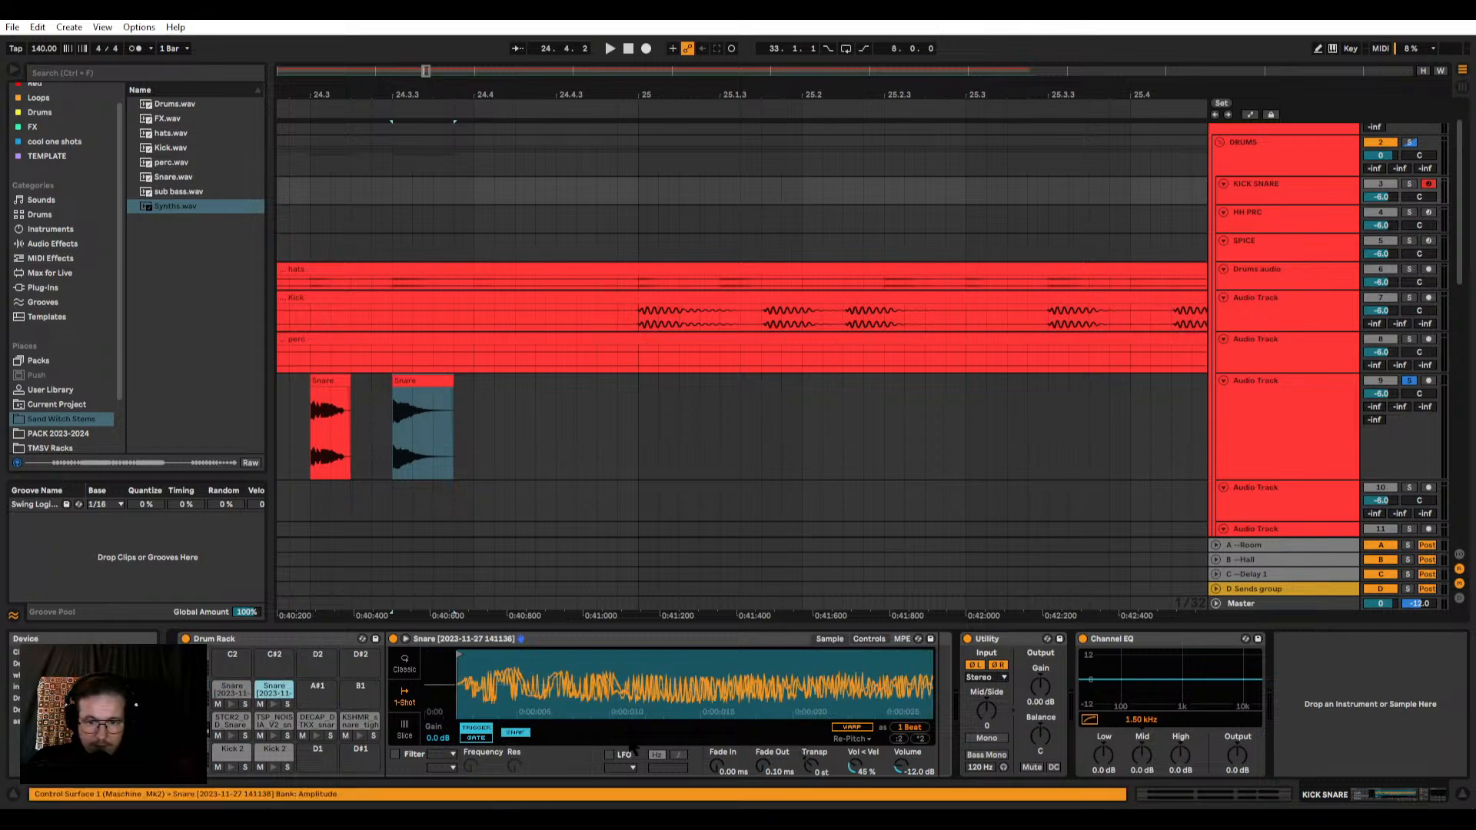
pyautogui.moveTo(641, 673); pyautogui.dragTo(706, 748)
pyautogui.moveTo(745, 677); pyautogui.dragTo(628, 676)
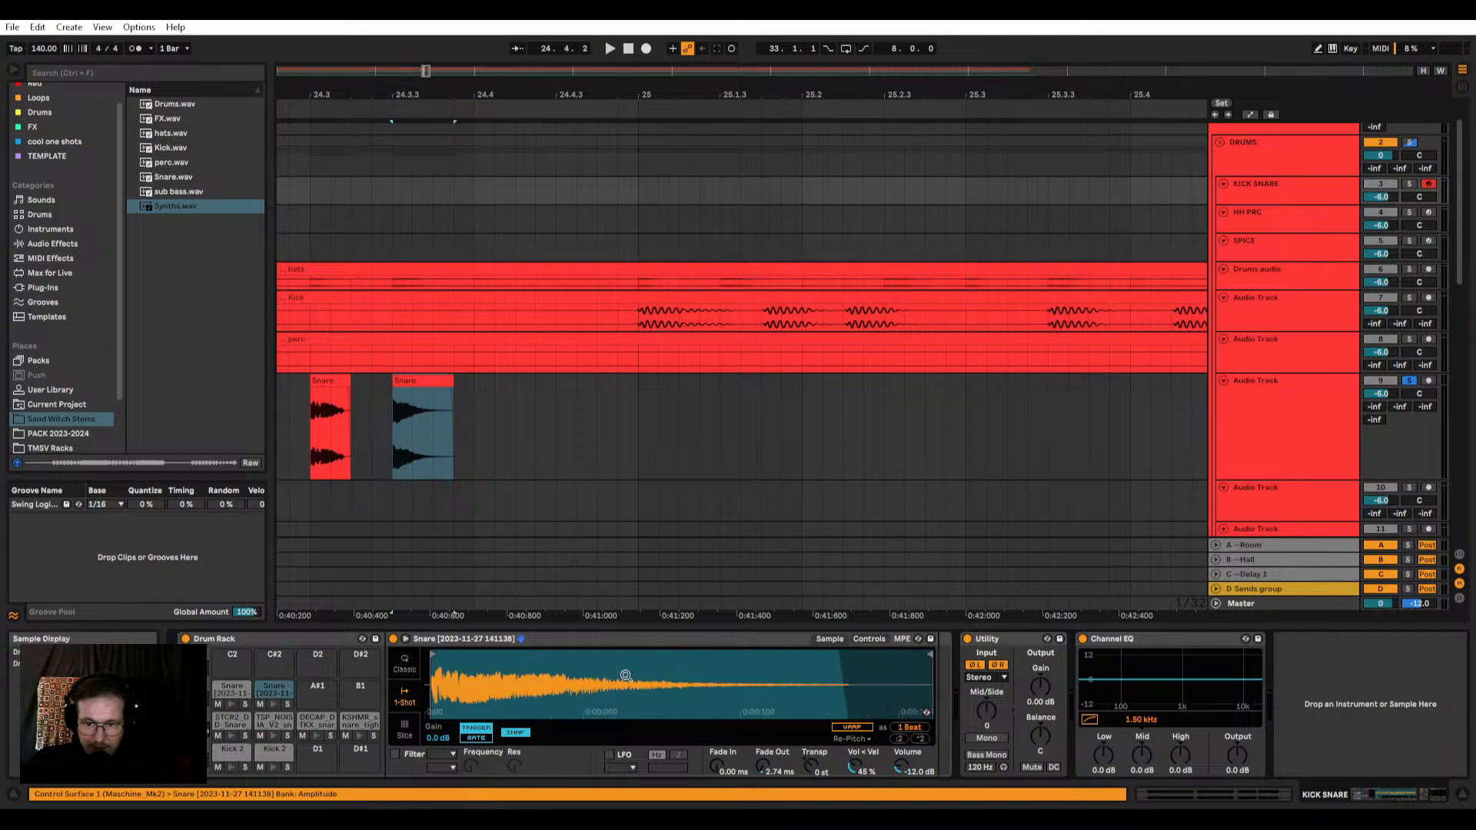
pyautogui.moveTo(767, 767); pyautogui.dragTo(767, 737)
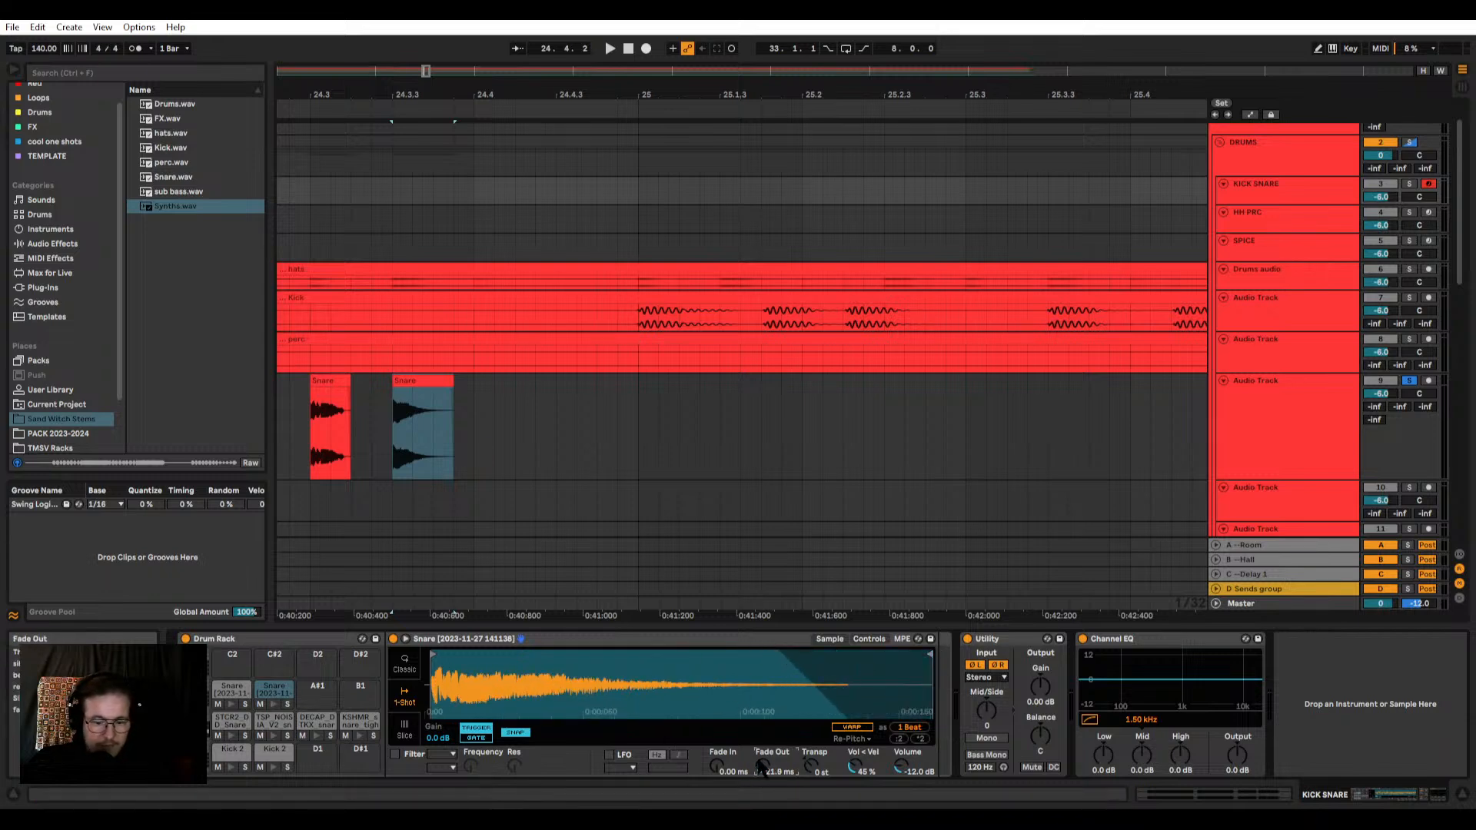
pyautogui.click(238, 690)
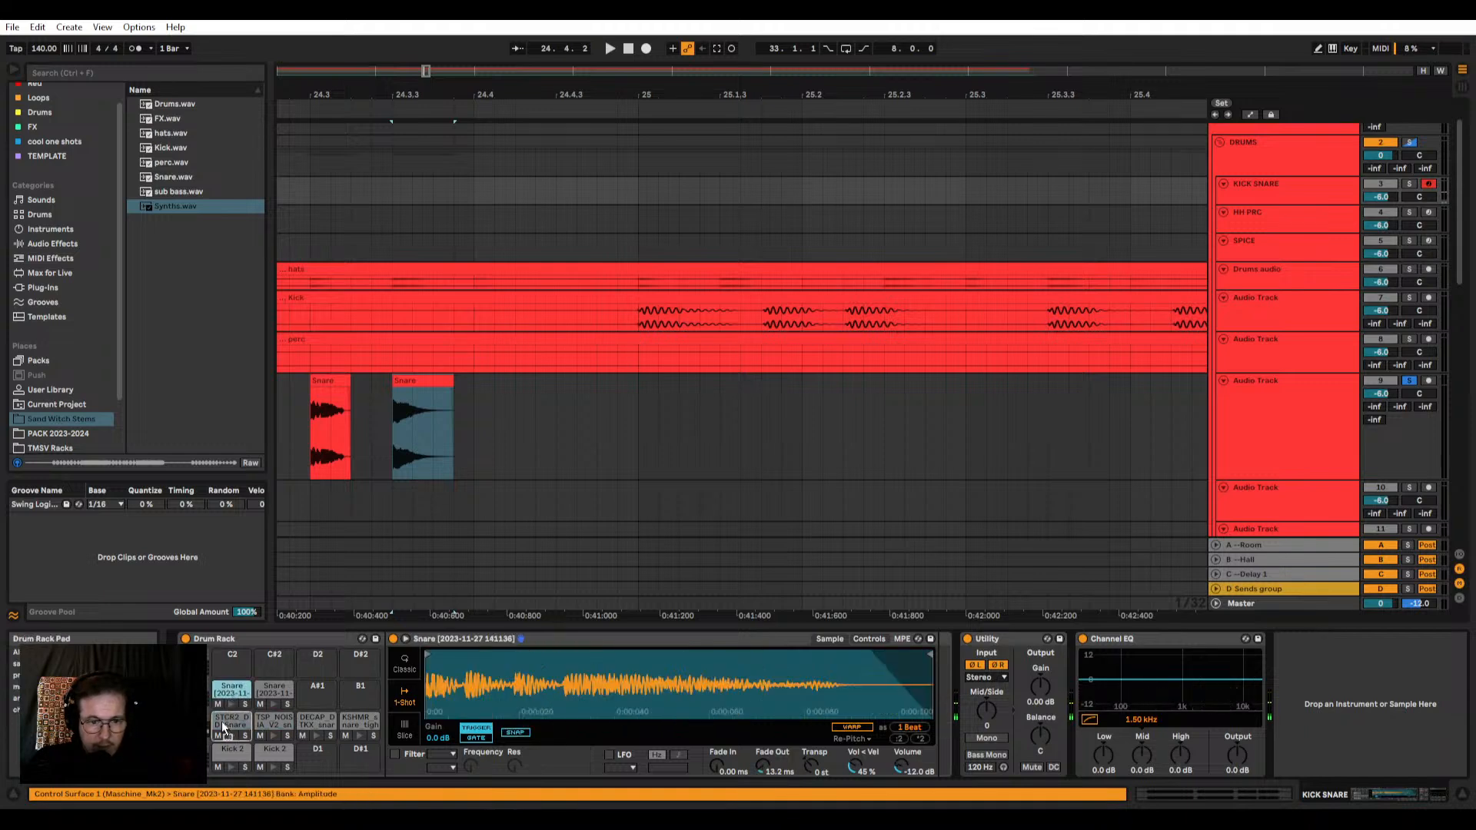
# Step: Try the two cropped snares on the pads directly below with the DRUMS solo off, and restore the original pad order
pyautogui.moveTo(222, 723); pyautogui.dragTo(223, 723)
pyautogui.moveTo(272, 688); pyautogui.dragTo(267, 720)
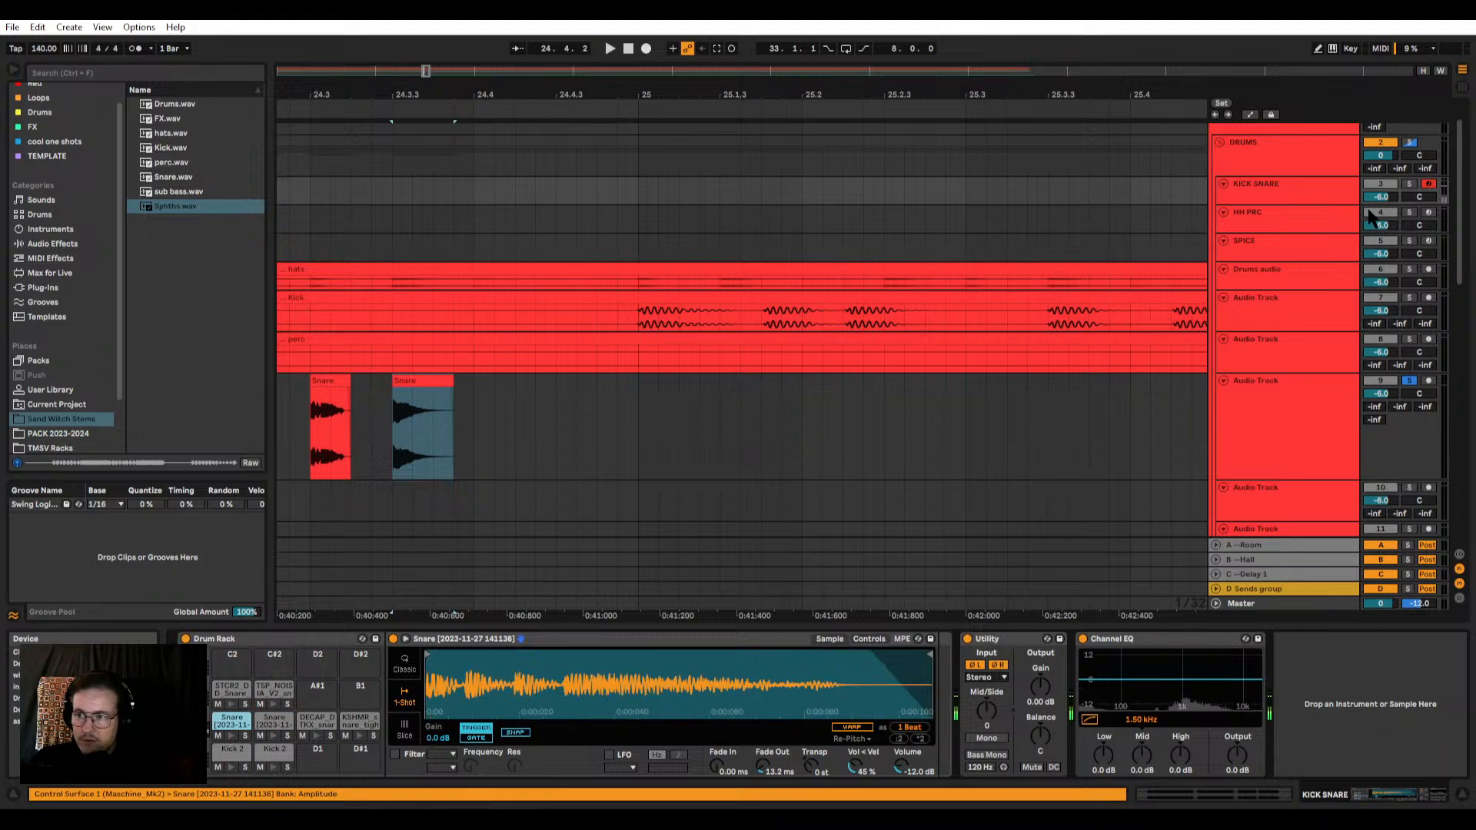
pyautogui.click(1413, 144)
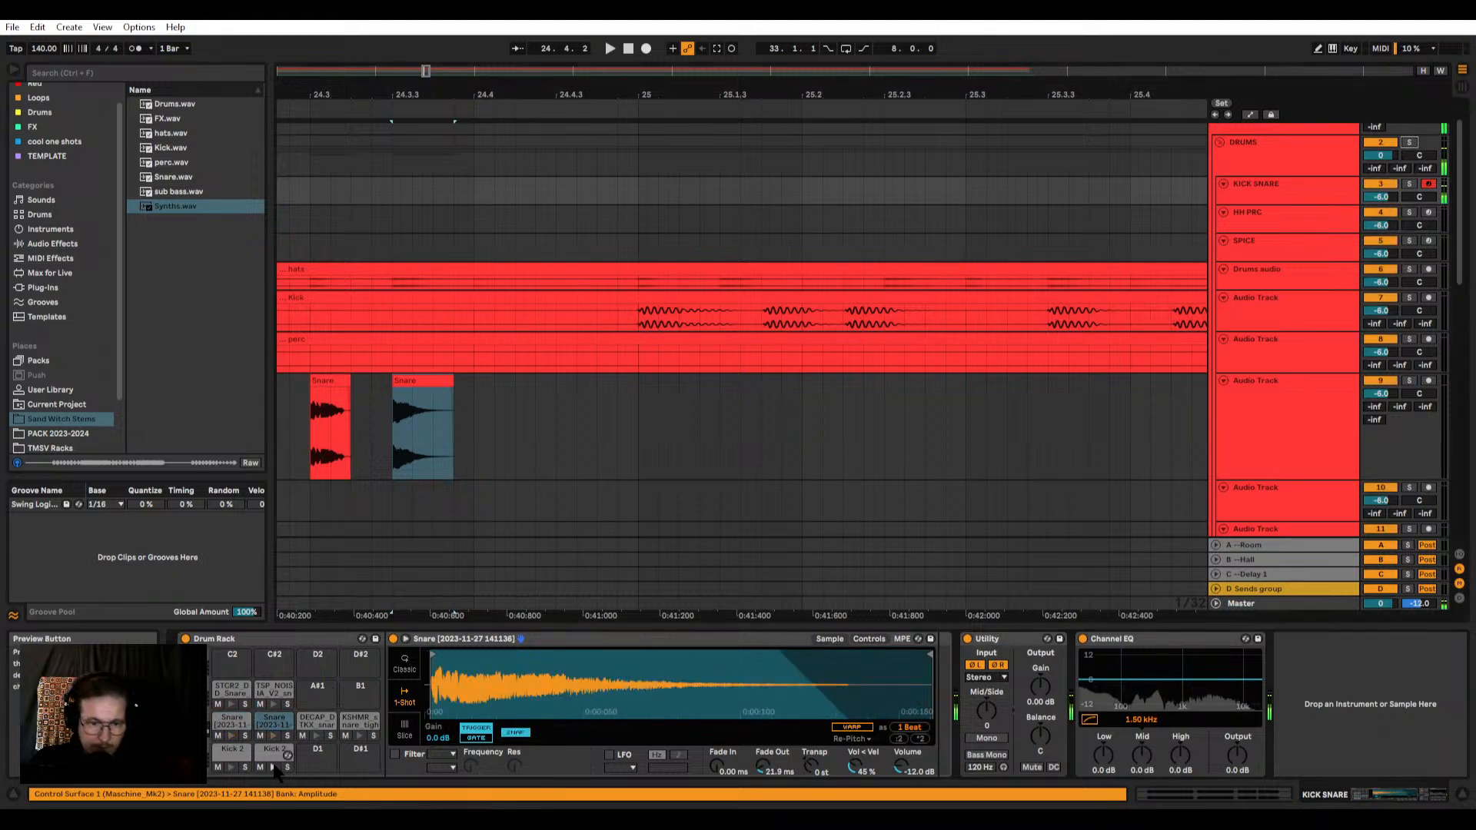
pyautogui.moveTo(233, 691); pyautogui.dragTo(261, 726)
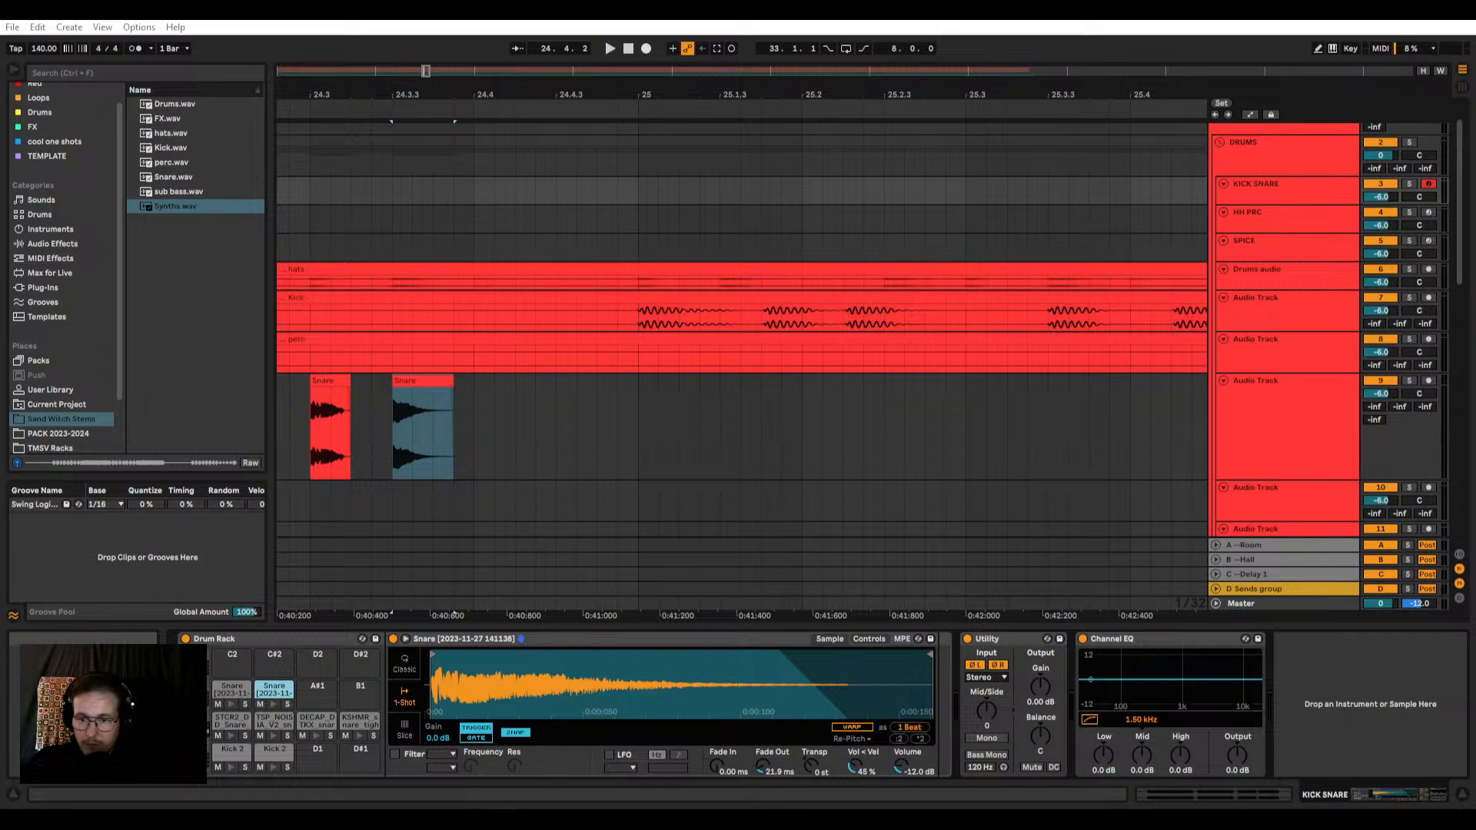
# Step: Enlarge the Drums audio track holding the hats clip and solo it
pyautogui.click(427, 384)
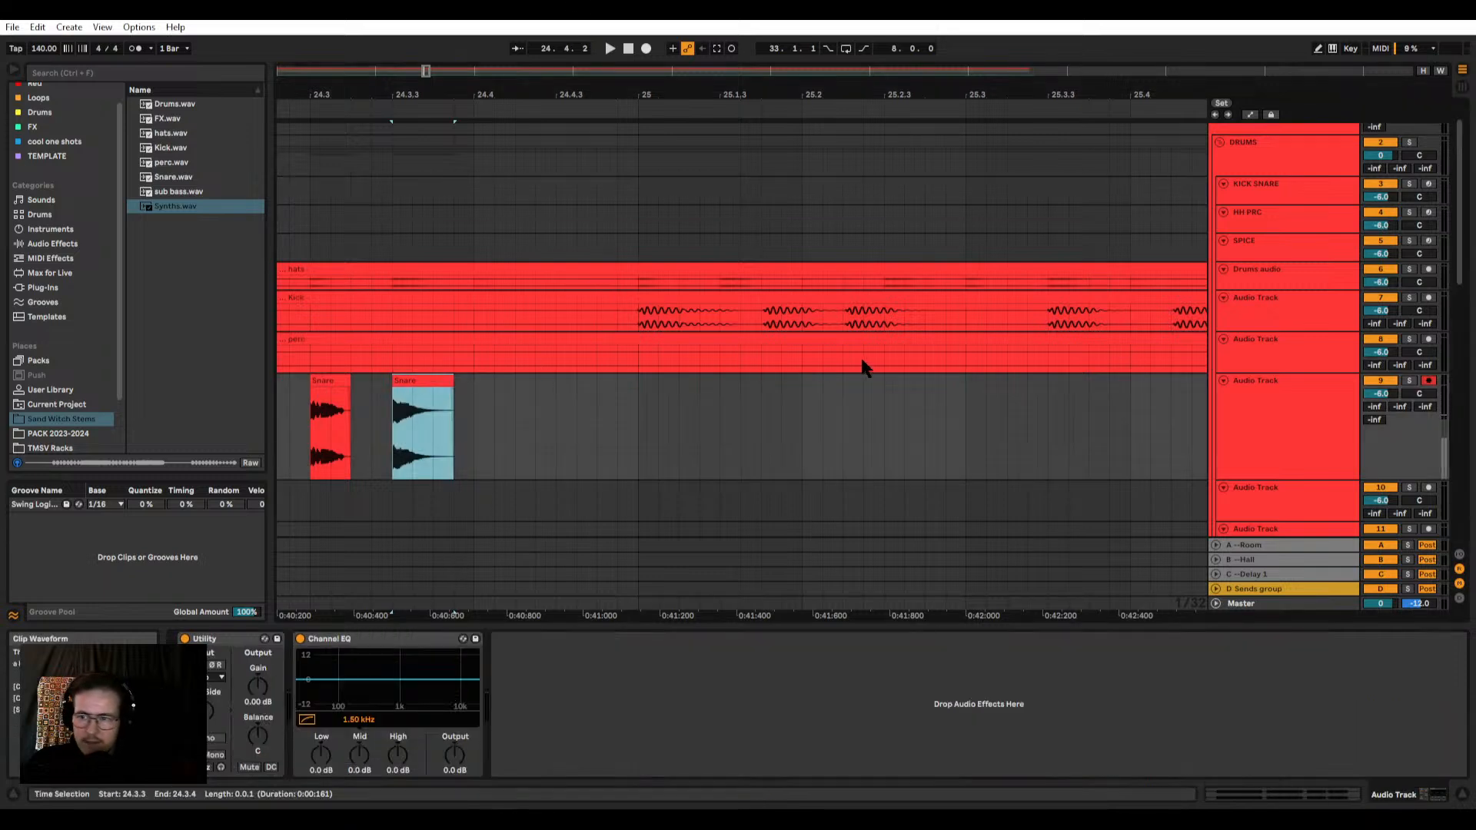
pyautogui.scroll(-5, 860, 355)
pyautogui.click(814, 317)
pyautogui.scroll(3, 819, 323)
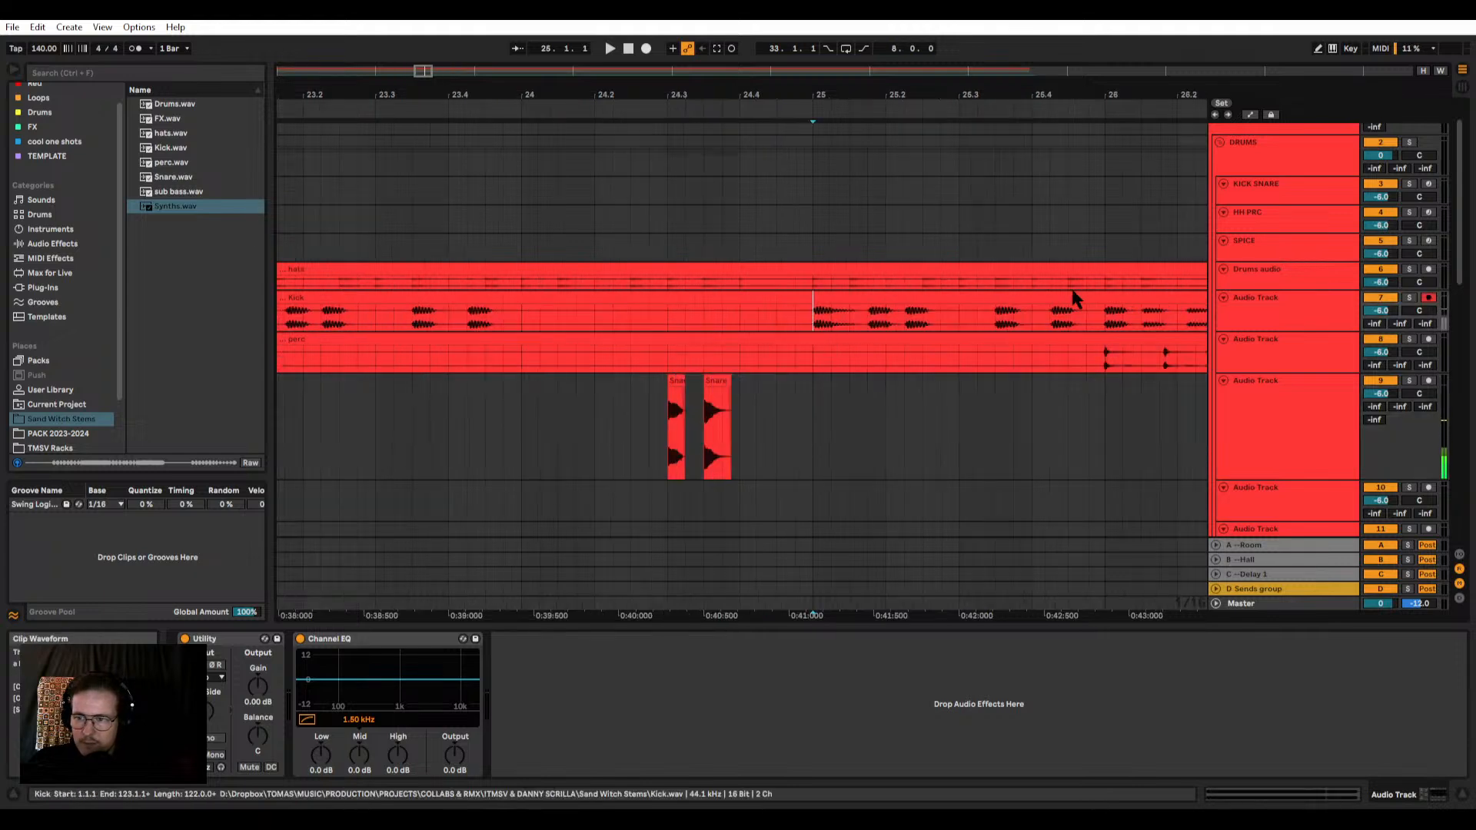
pyautogui.click(1292, 271)
pyautogui.click(912, 268)
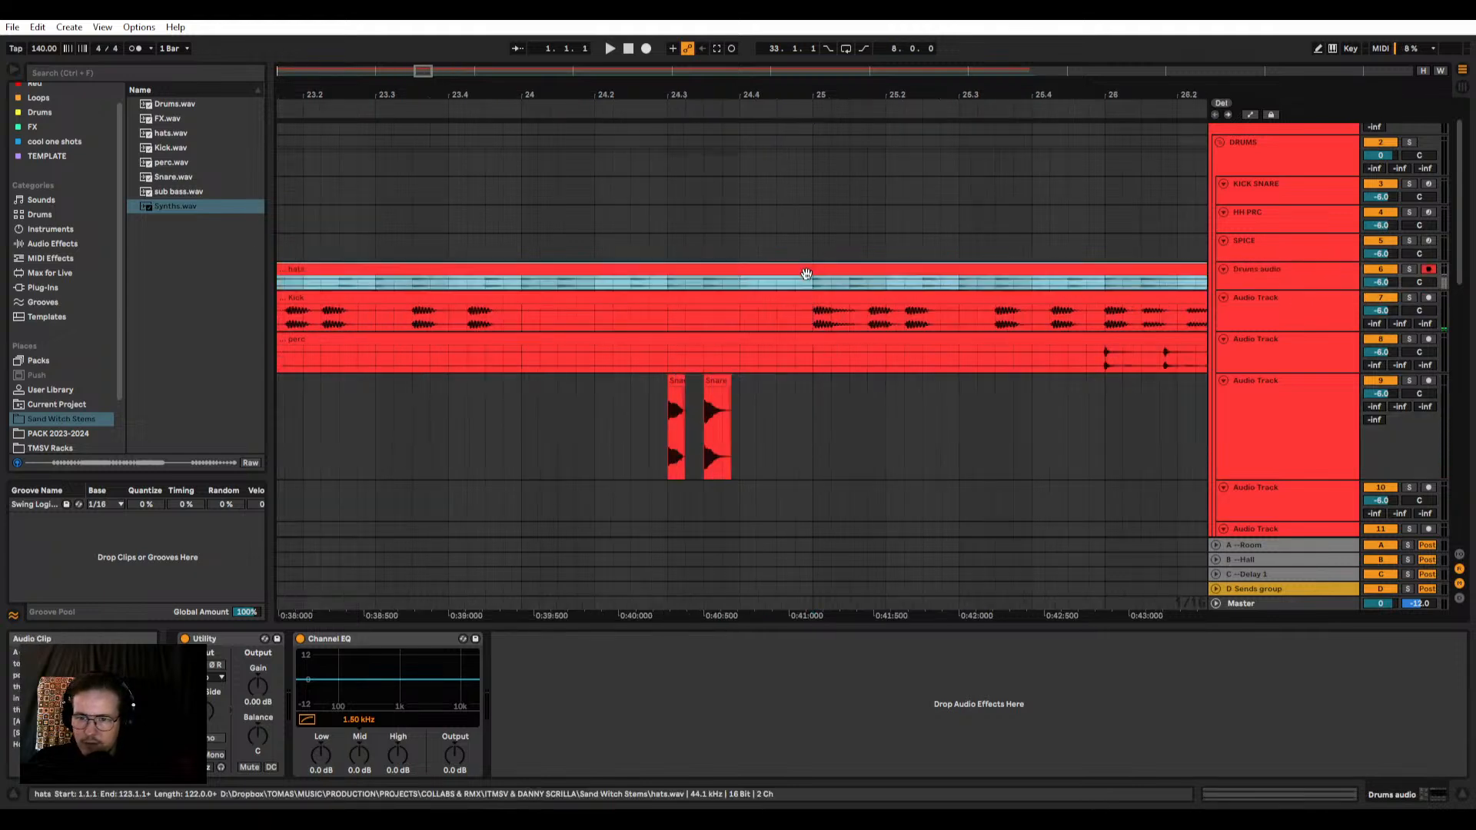
pyautogui.moveTo(1288, 290); pyautogui.dragTo(1332, 369)
pyautogui.click(1409, 269)
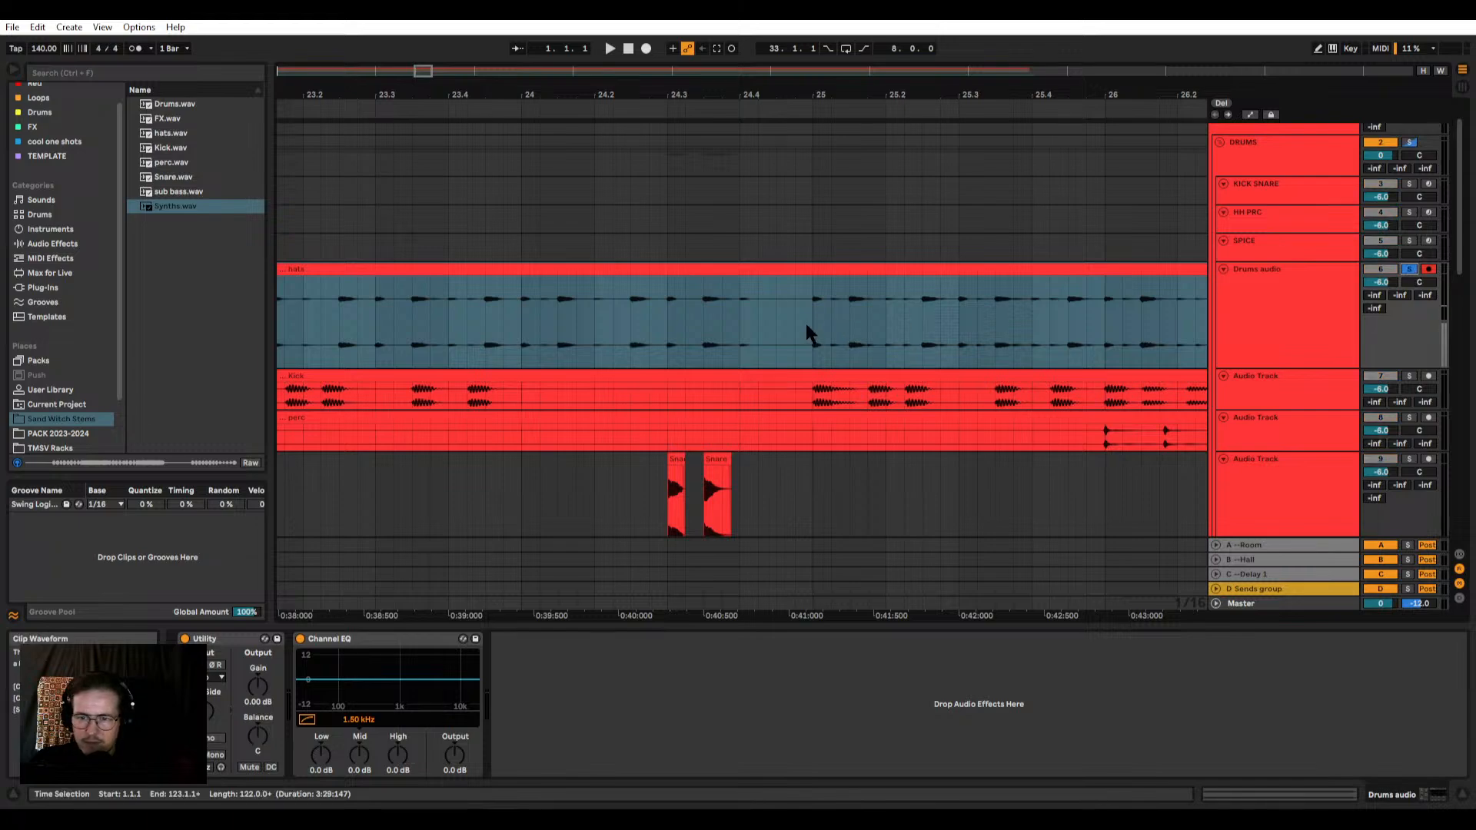
# Step: Listen to the soloed hats and split the clip at 65.1.1 and 66.1.1 to isolate one bar at marker C
pyautogui.press('space')
pyautogui.scroll(2, 896, 332)
pyautogui.scroll(-10, 727, 338)
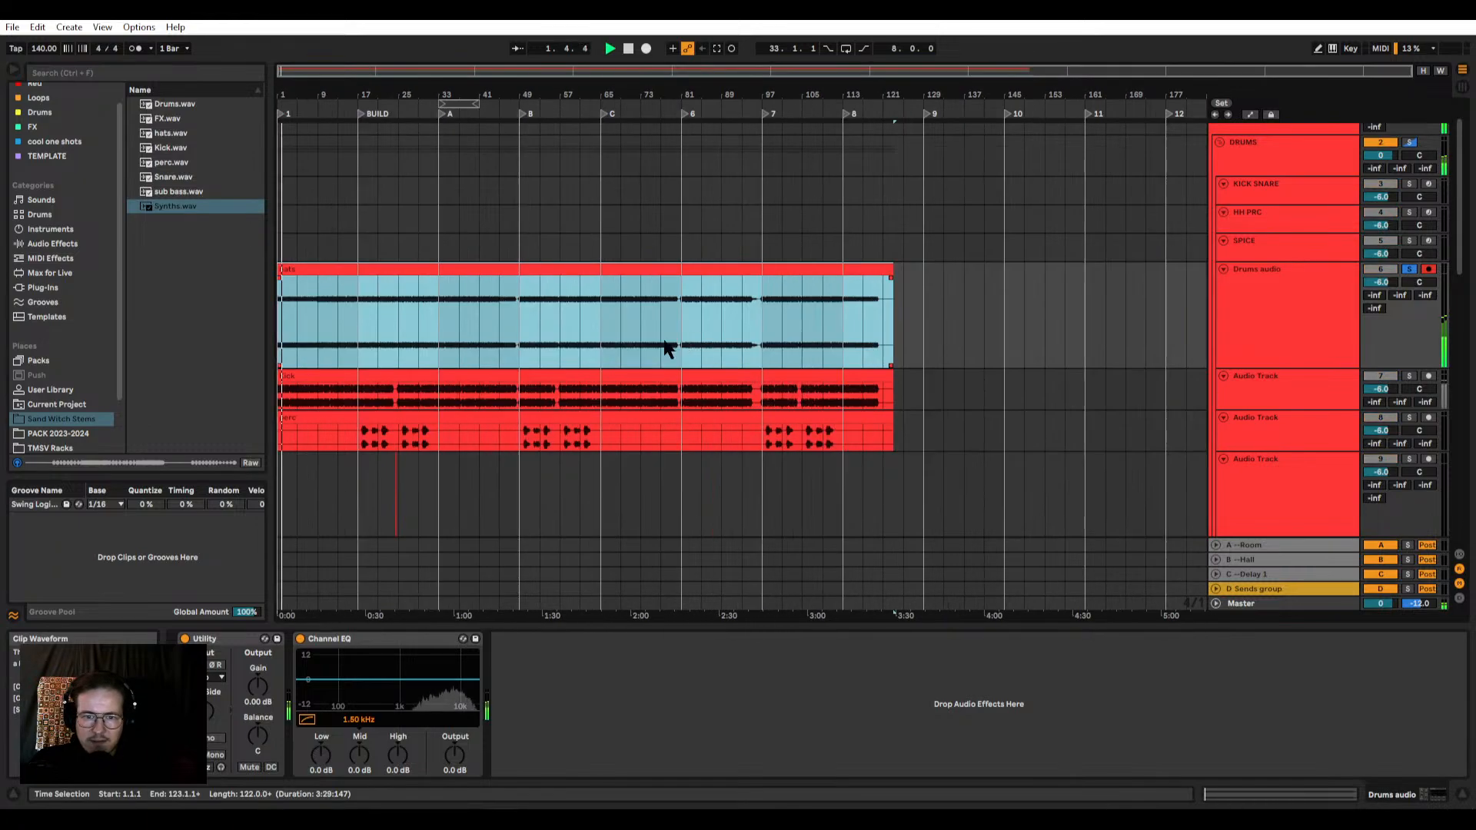
pyautogui.click(606, 311)
pyautogui.scroll(3, 585, 323)
pyautogui.scroll(8, 724, 327)
pyautogui.press('space')
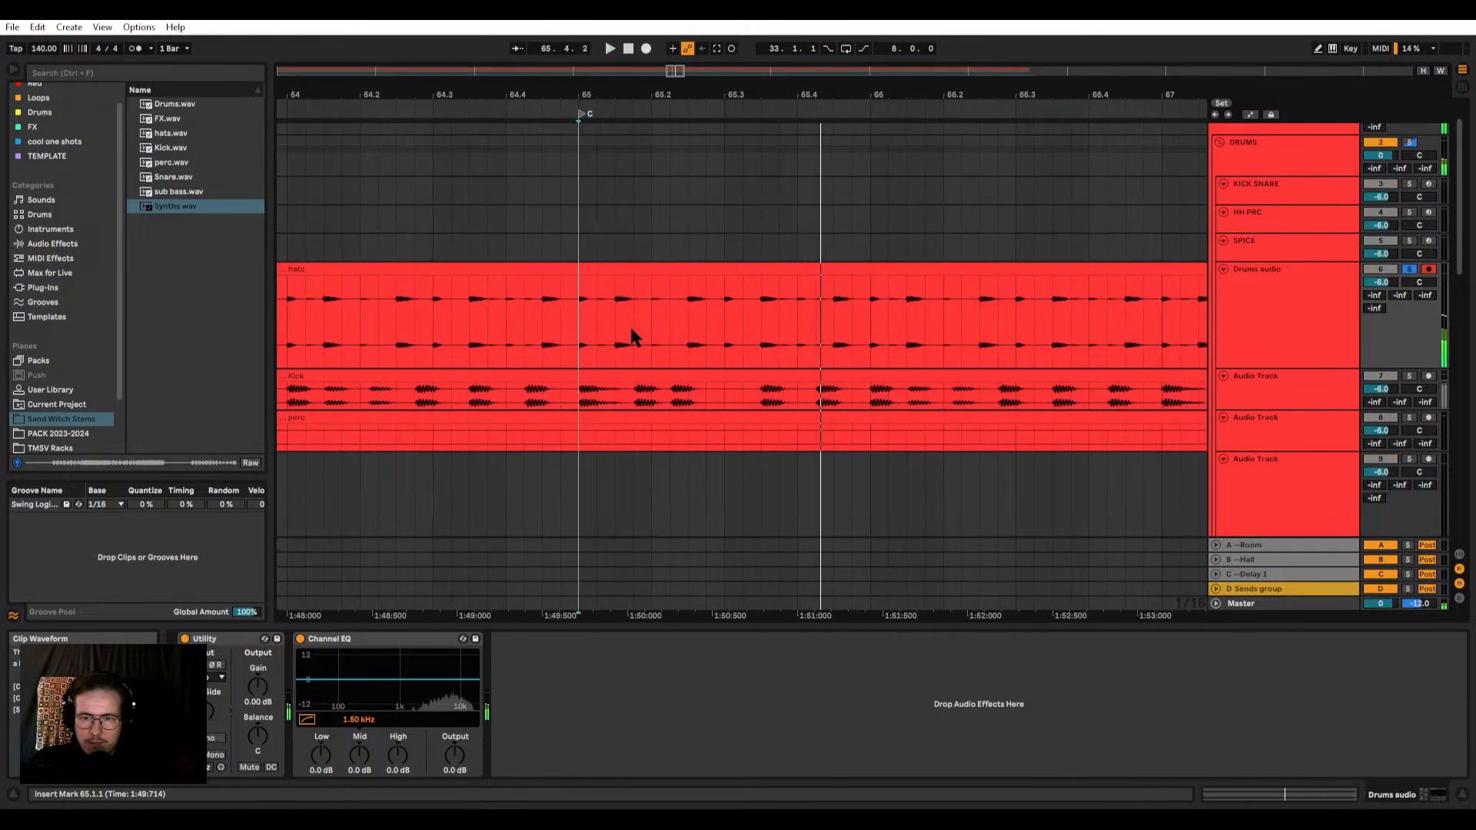
pyautogui.moveTo(581, 323); pyautogui.dragTo(878, 321)
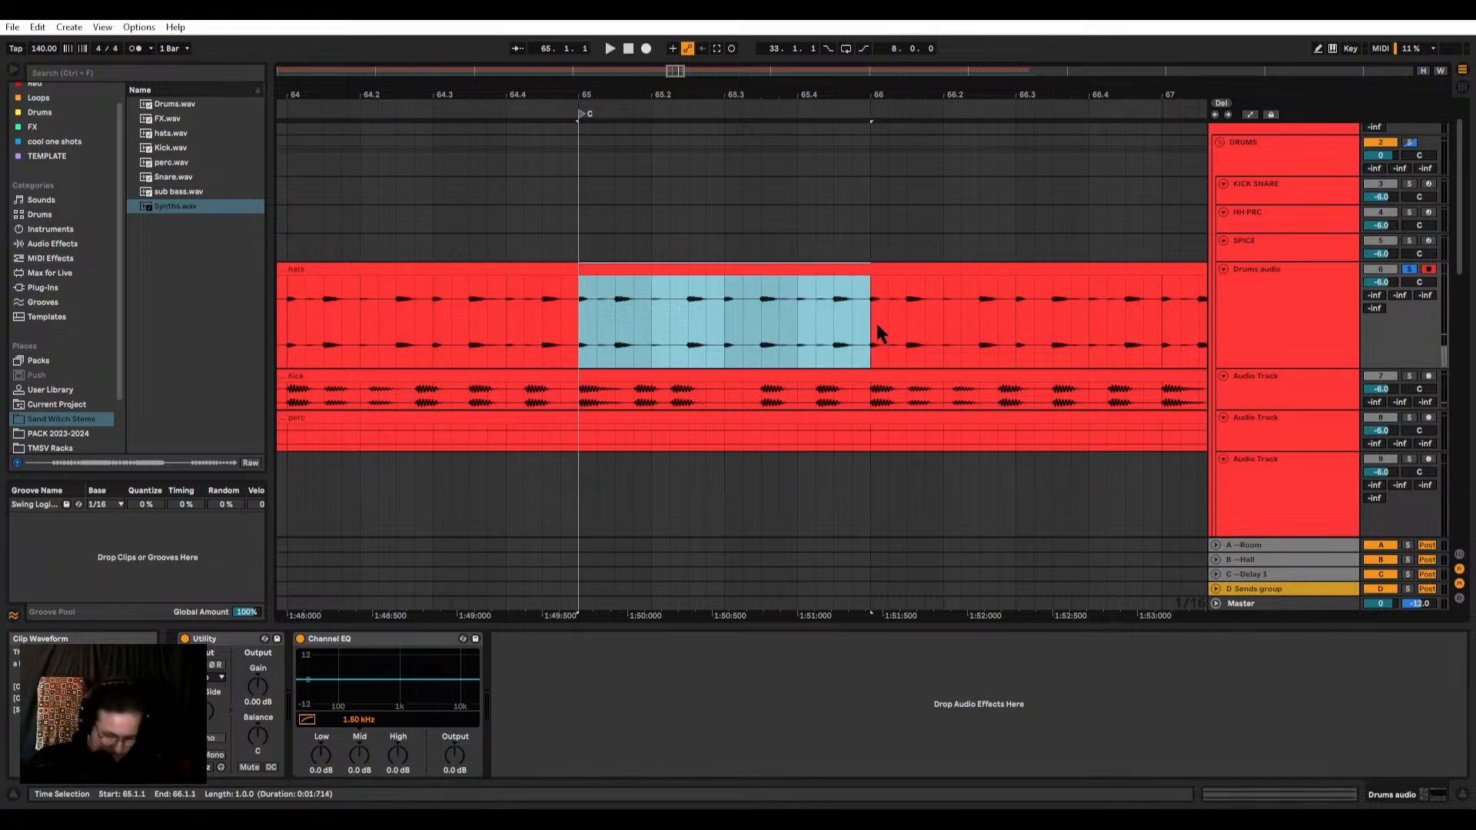
pyautogui.hotkey('ctrl', 'e')
# Step: Audition the hats section just after marker 7 and the isolated one-bar hats clip at 65.1.1
pyautogui.scroll(-5, 582, 266)
pyautogui.click(527, 269)
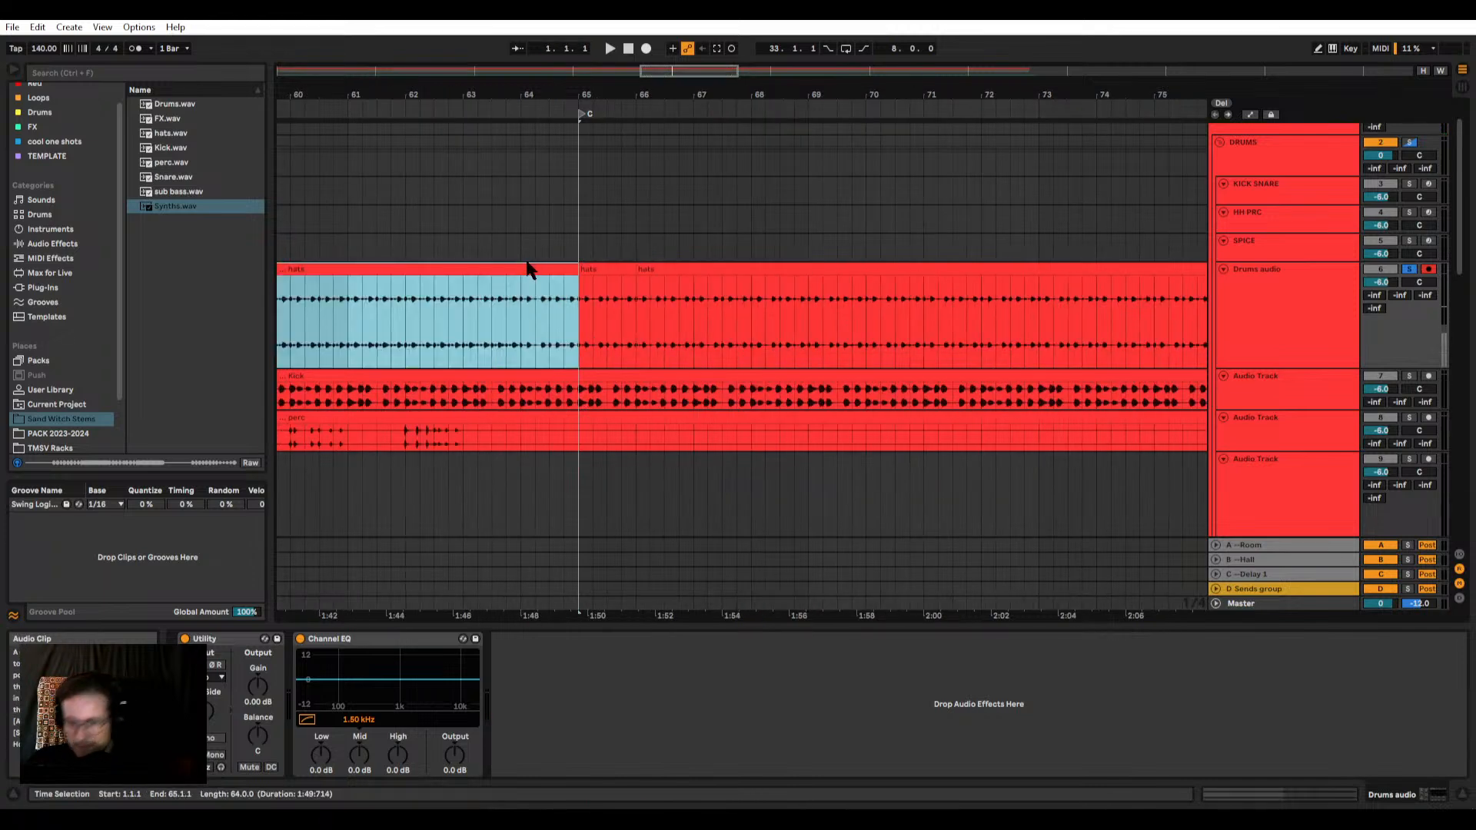
pyautogui.moveTo(571, 301); pyautogui.dragTo(556, 286)
pyautogui.scroll(-4, 558, 290)
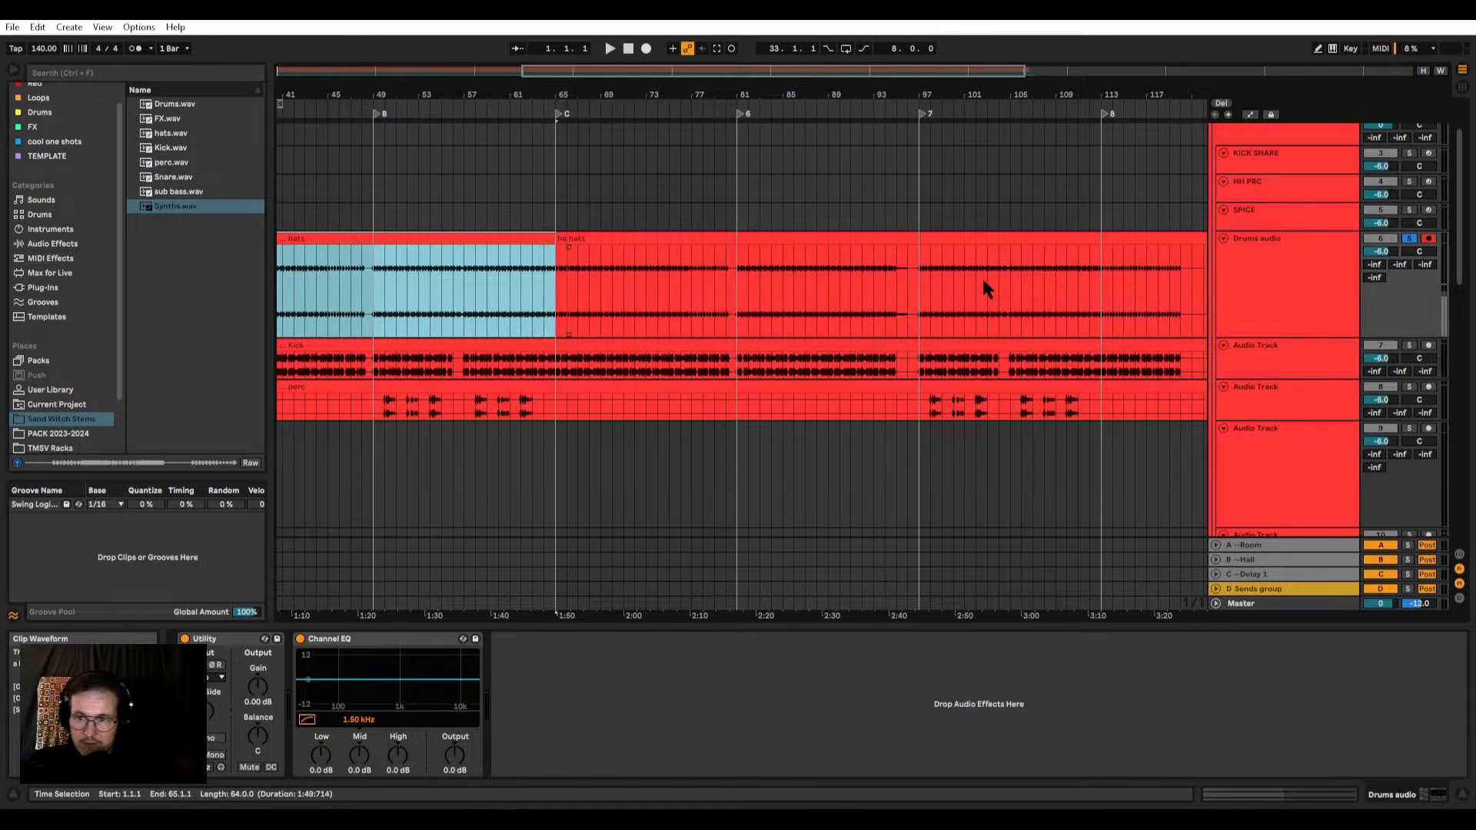
pyautogui.click(954, 289)
pyautogui.press('space')
pyautogui.click(559, 239)
pyautogui.scroll(4, 559, 239)
pyautogui.press('space')
pyautogui.press('space')
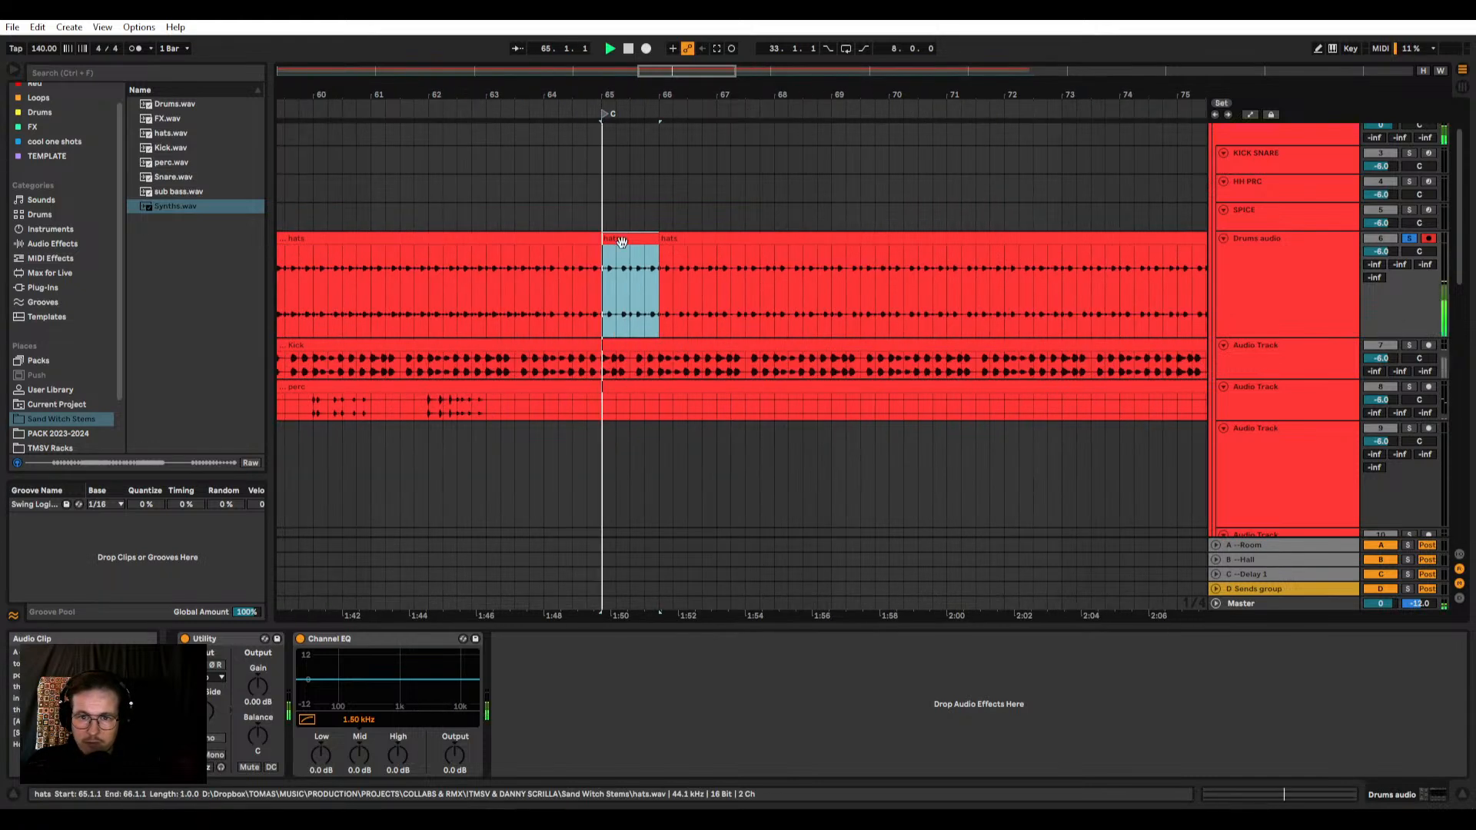
# Step: Delete the hats clip sections before 65.1.1 and after 66.1.1
pyautogui.scroll(3, 620, 242)
pyautogui.scroll(-3, 535, 246)
pyautogui.click(511, 239)
pyautogui.press('space')
pyautogui.press('Delete')
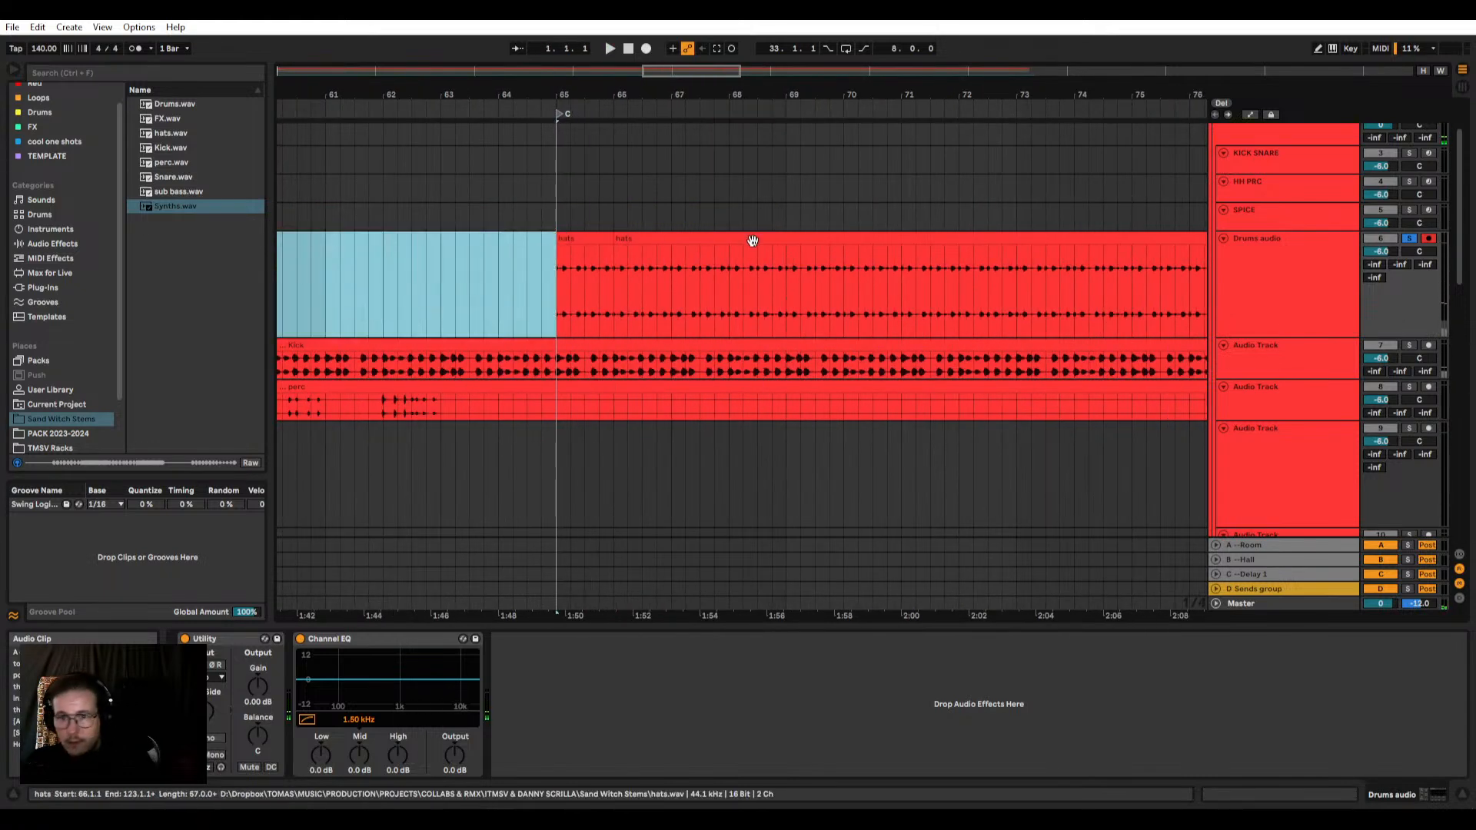
pyautogui.click(753, 240)
pyautogui.press('Delete')
# Step: Load the remaining one-bar hats clip onto the C1 pad of the HH PRC Drum Rack
pyautogui.click(609, 254)
pyautogui.scroll(2, 1204, 192)
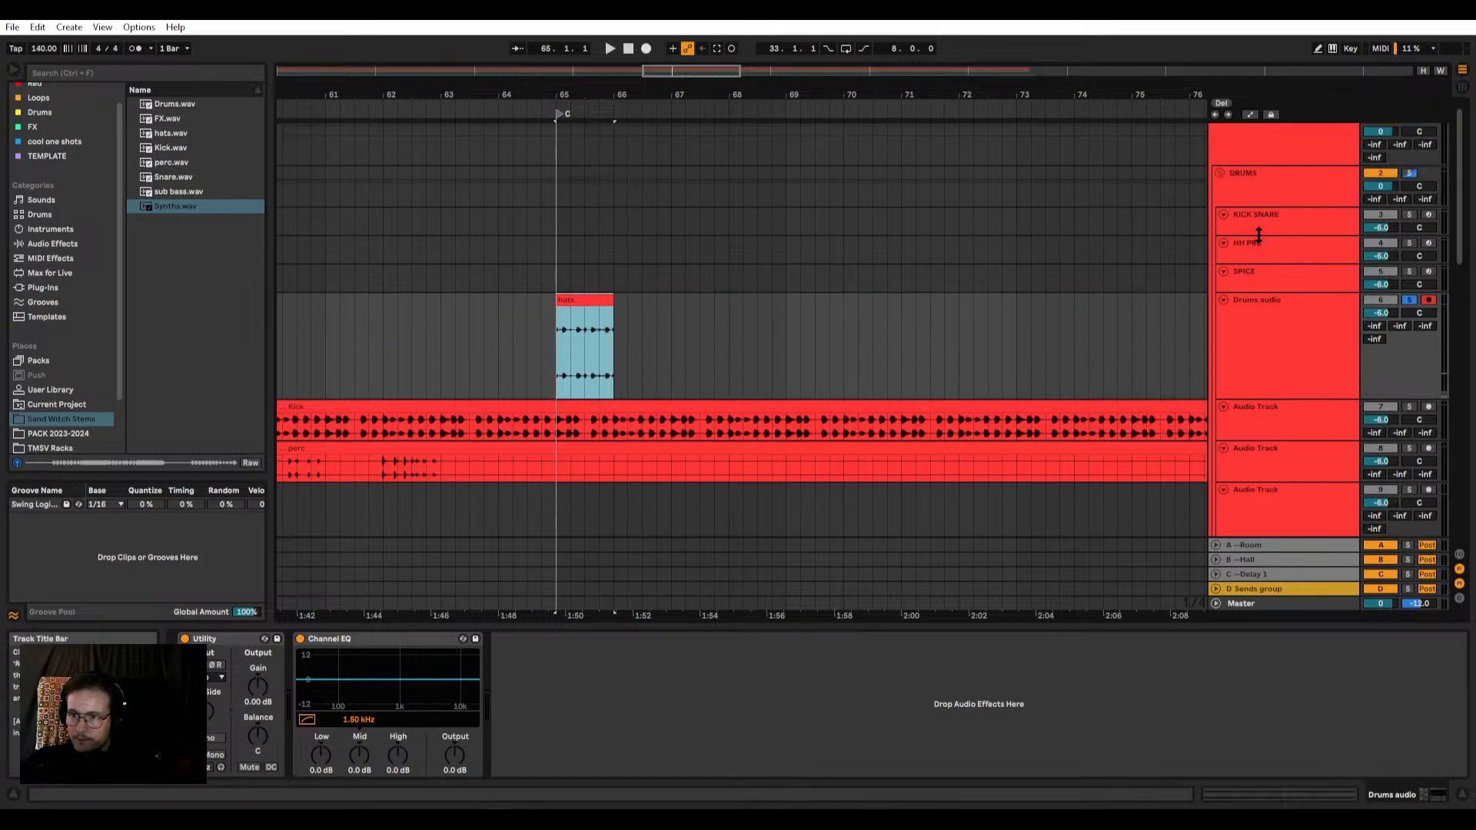
pyautogui.click(1261, 257)
pyautogui.click(611, 316)
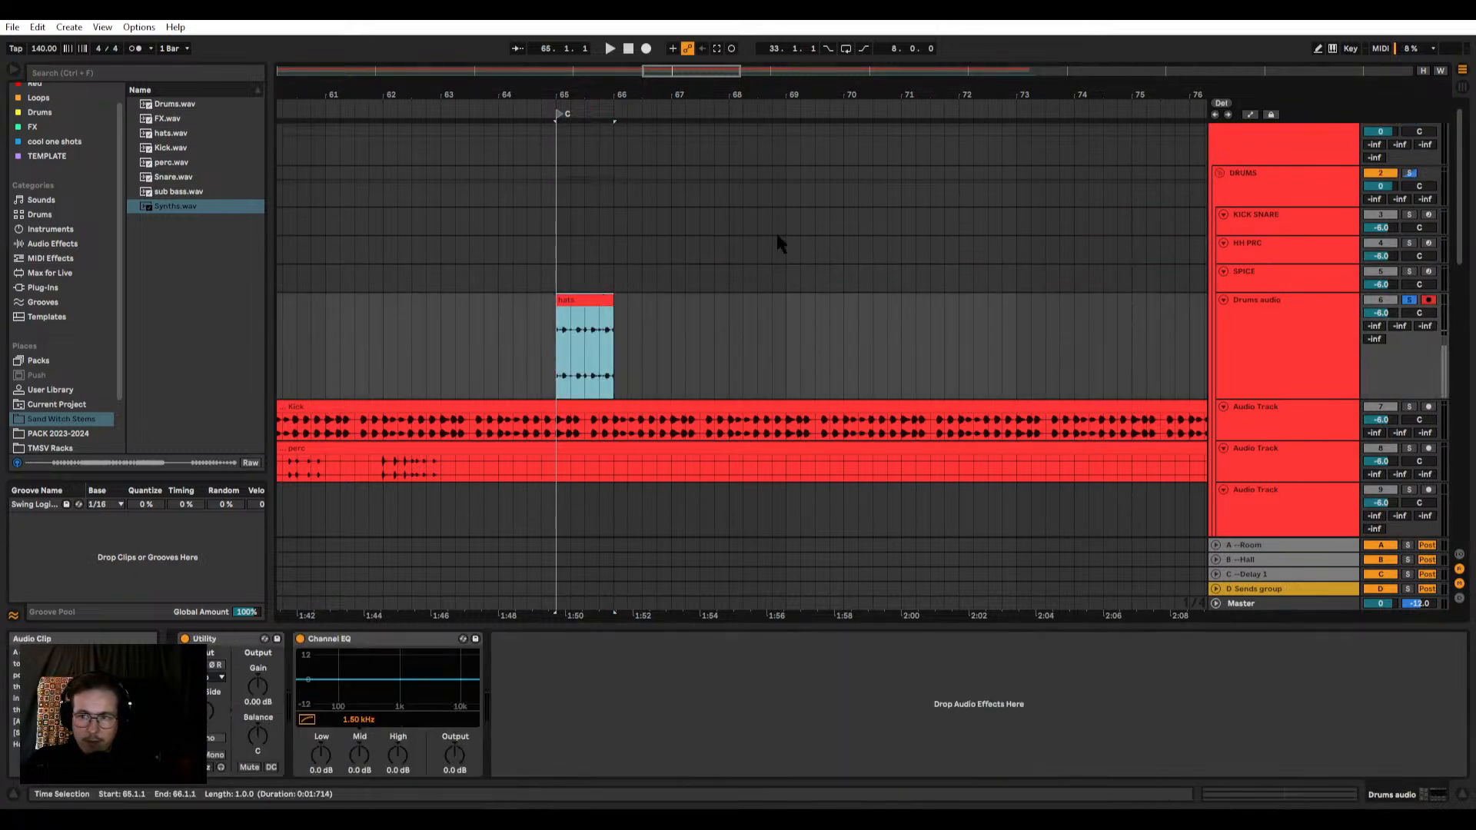
pyautogui.click(1285, 239)
pyautogui.moveTo(586, 301); pyautogui.dragTo(219, 765)
pyautogui.moveTo(226, 699); pyautogui.dragTo(233, 755)
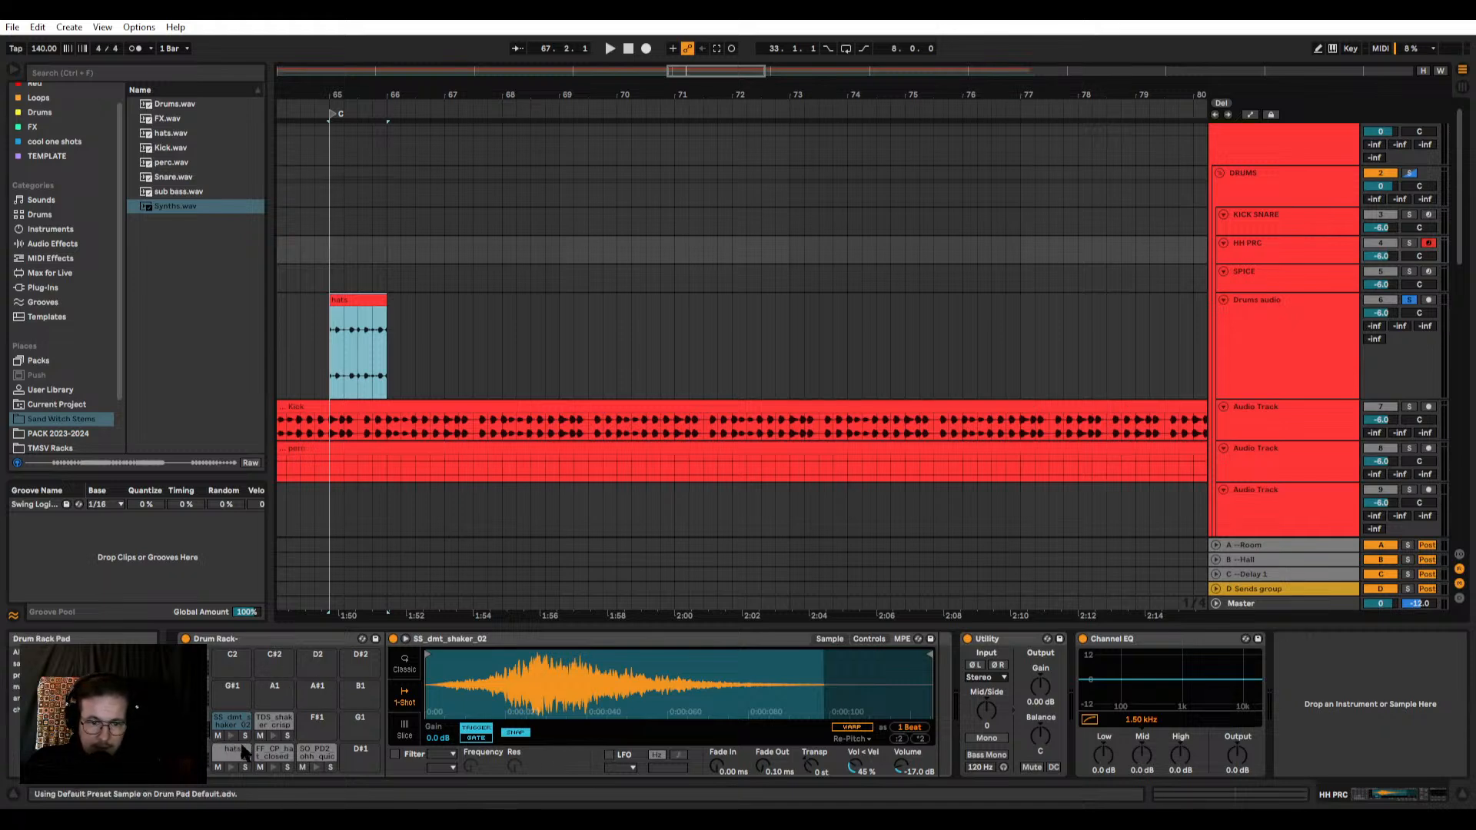
# Step: Crop the hats sample on the HH PRC rack's C1 pad to its one-bar region and copy it onto the C#1 pad
pyautogui.click(242, 752)
pyautogui.rightClick(611, 688)
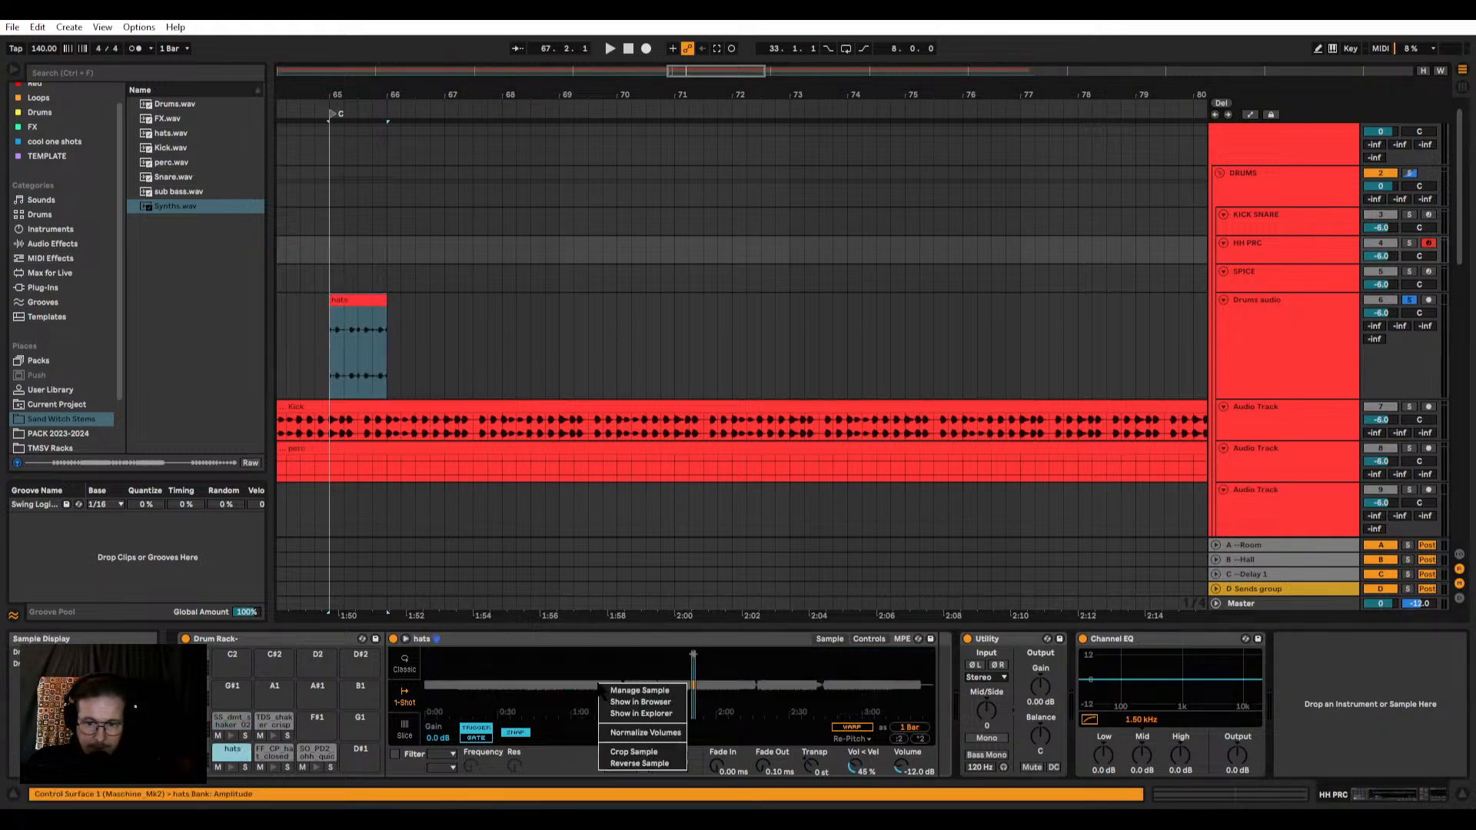
pyautogui.click(638, 752)
pyautogui.moveTo(444, 666)
pyautogui.mouseDown()
pyautogui.moveTo(443, 738)
pyautogui.moveTo(444, 654)
pyautogui.mouseUp()
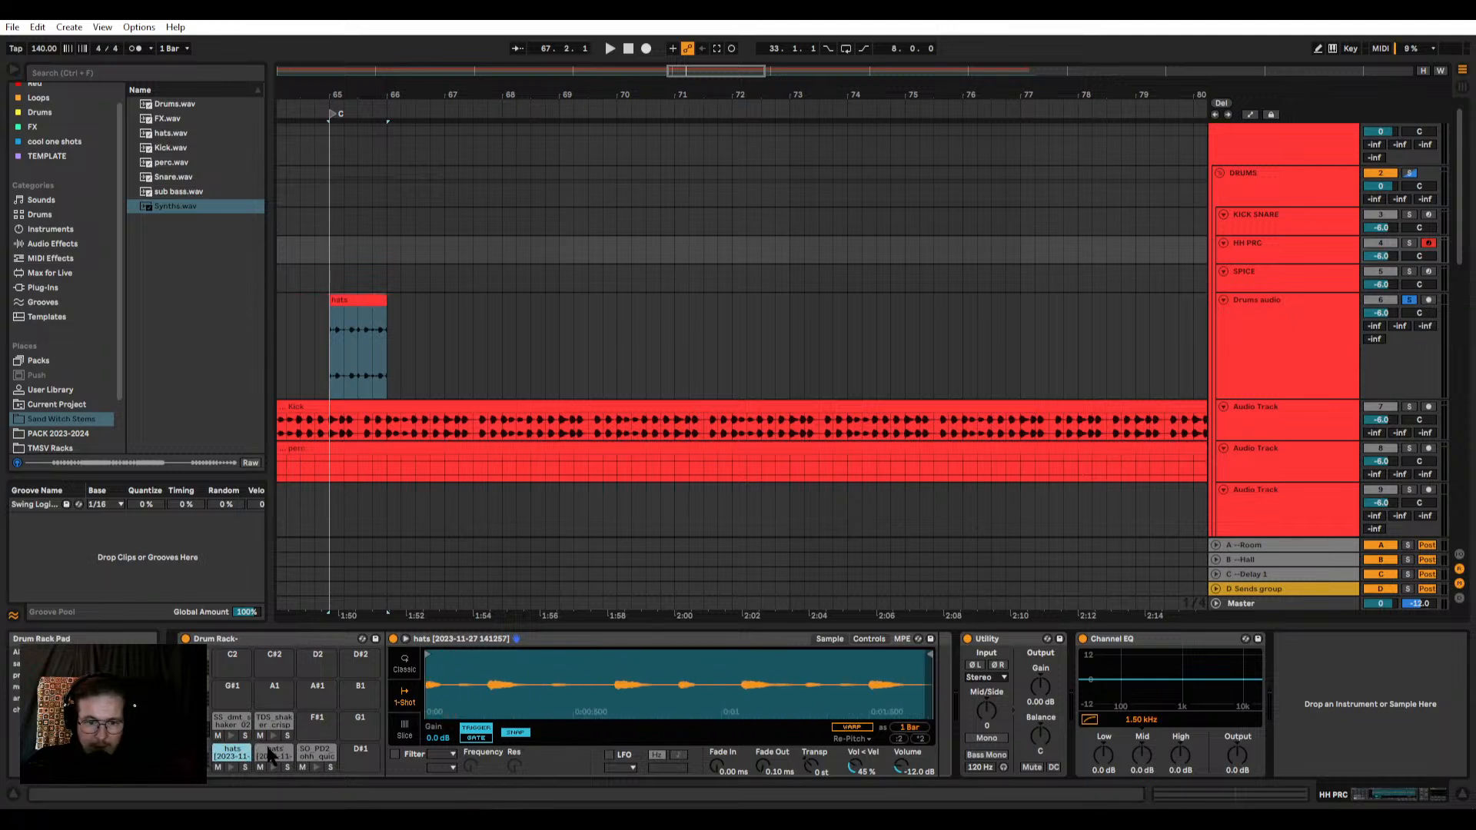
# Step: Unsolo the Drums audio track and audition the cropped one-bar hats sample on the C1 pad
pyautogui.click(1407, 300)
pyautogui.click(232, 768)
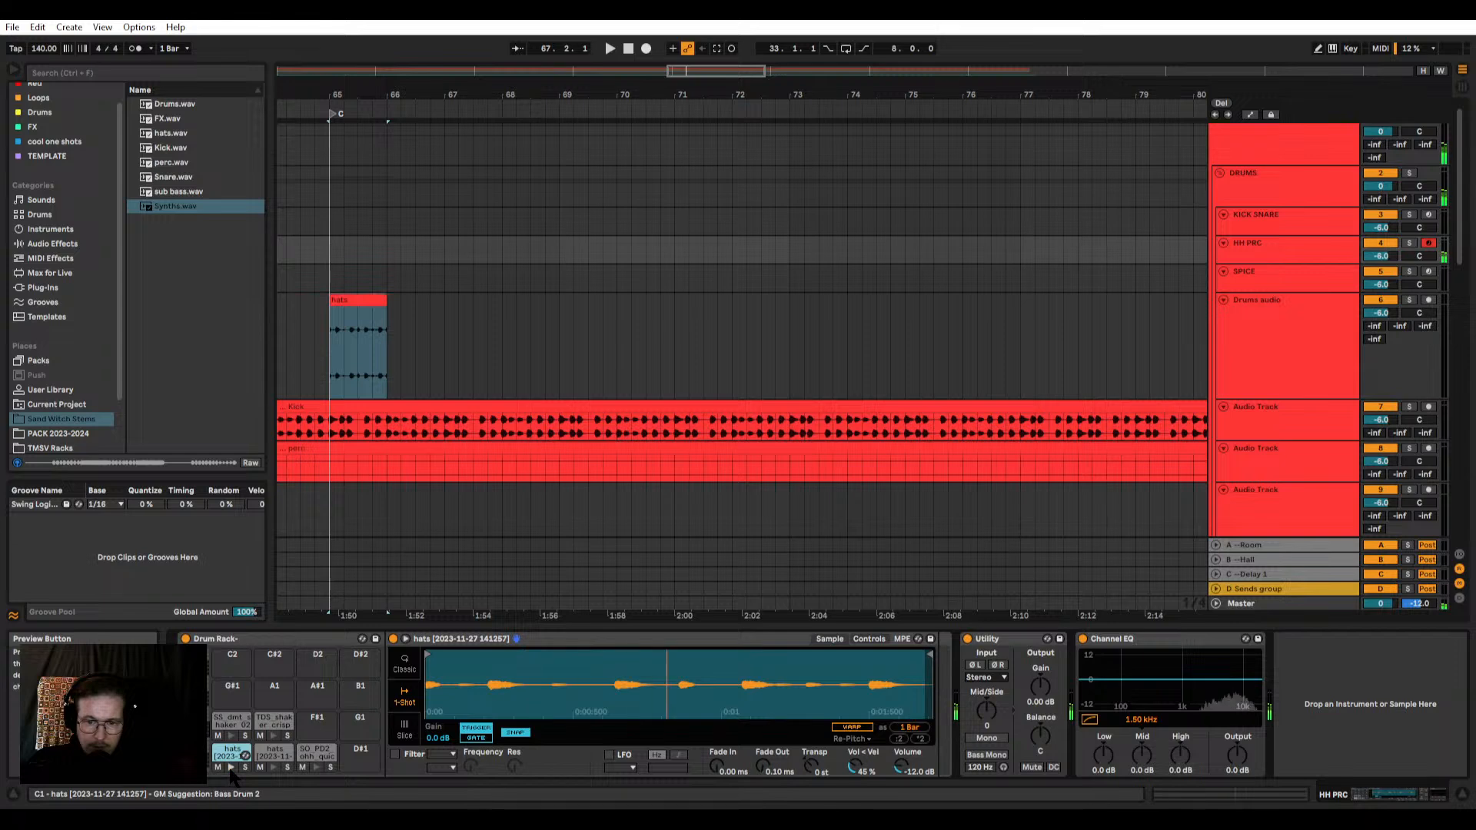
pyautogui.click(265, 752)
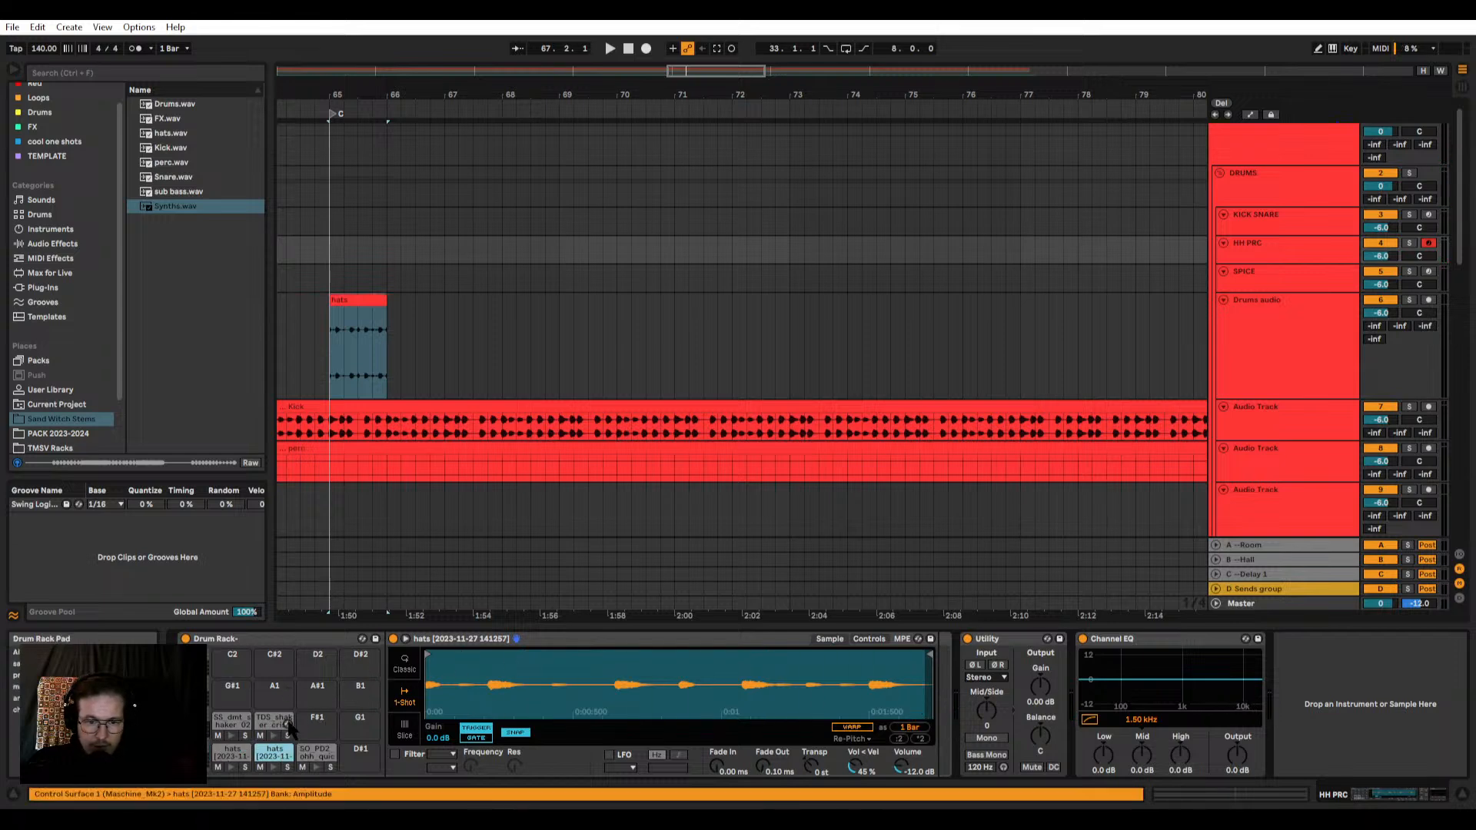
# Step: Trim the C1 pad's hats sample to the single hit at mid-bar and switch off its Snap option
pyautogui.click(233, 751)
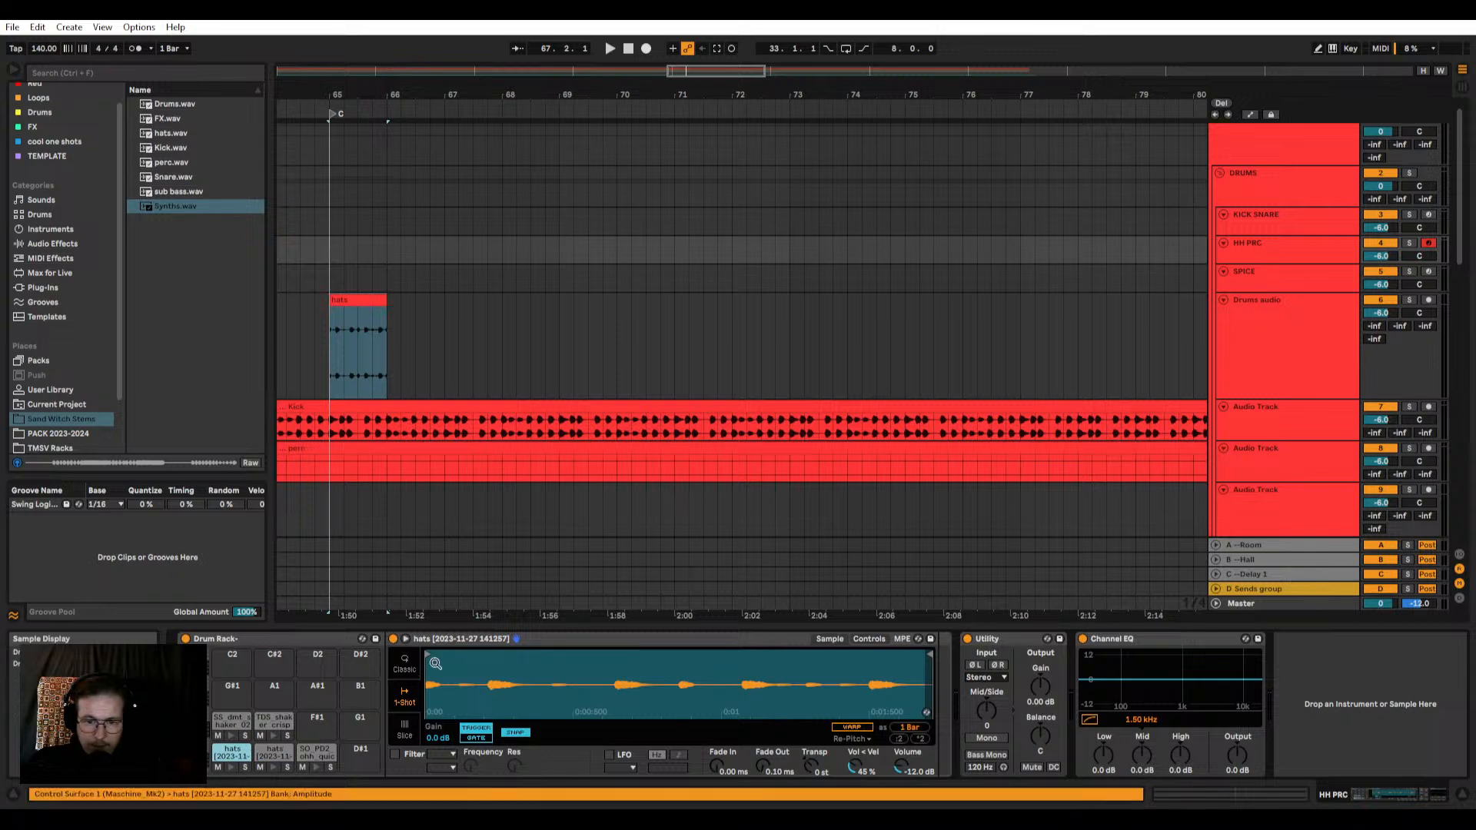
pyautogui.moveTo(428, 651); pyautogui.dragTo(680, 650)
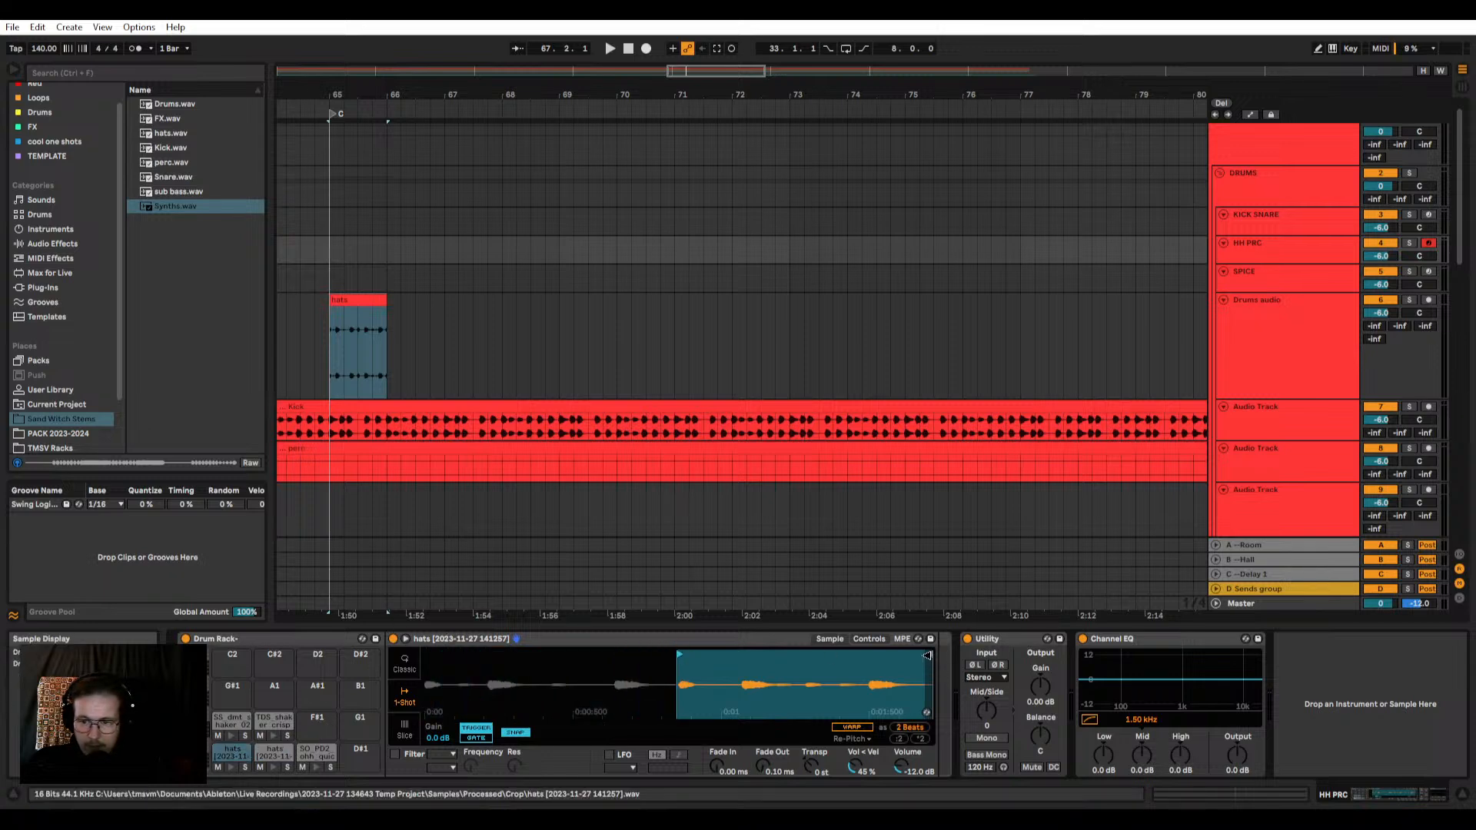
pyautogui.moveTo(930, 654)
pyautogui.mouseDown()
pyautogui.moveTo(701, 654)
pyautogui.moveTo(678, 682)
pyautogui.mouseUp()
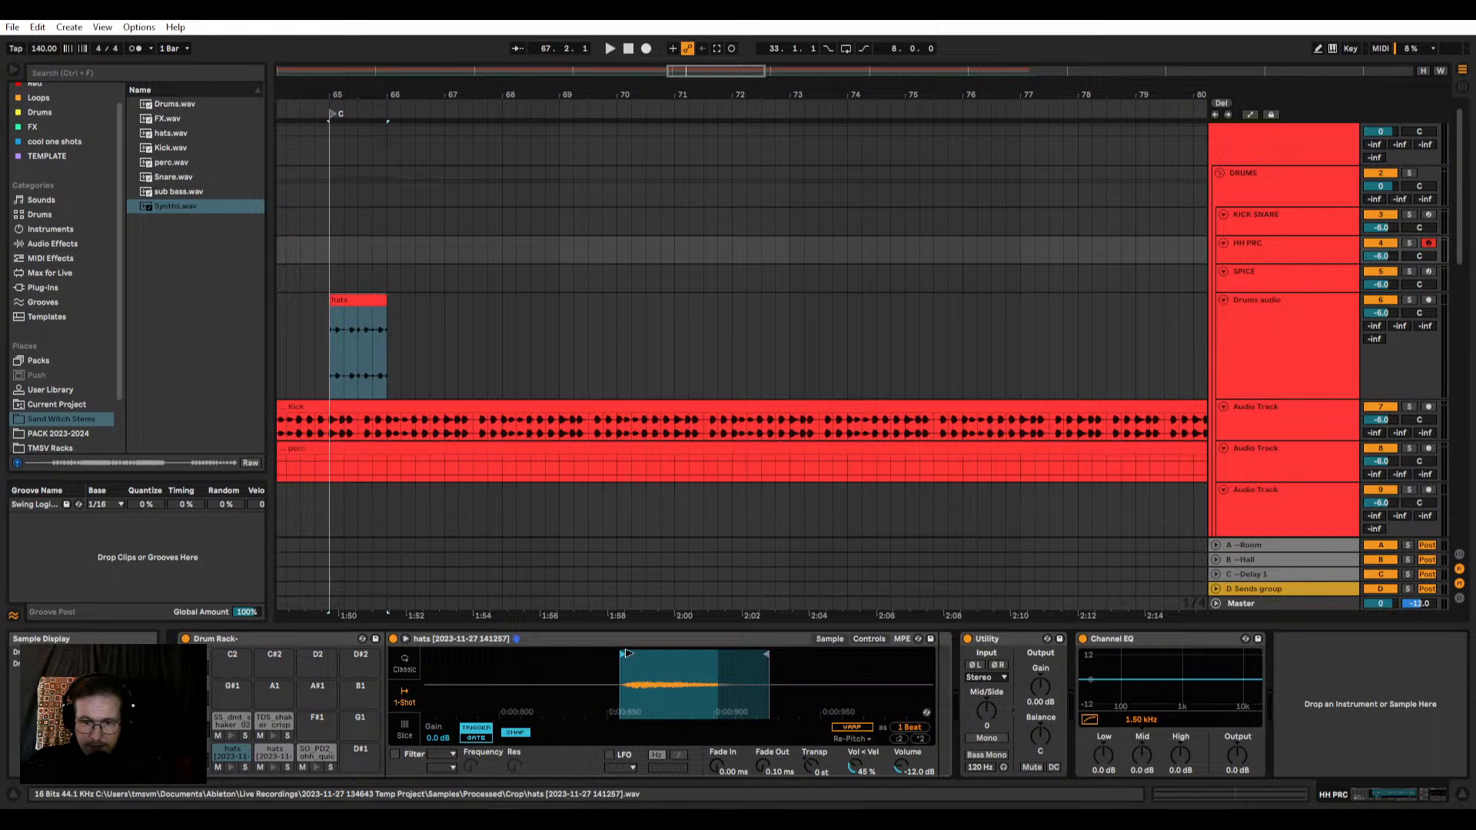
pyautogui.rightClick(612, 668)
pyautogui.click(662, 736)
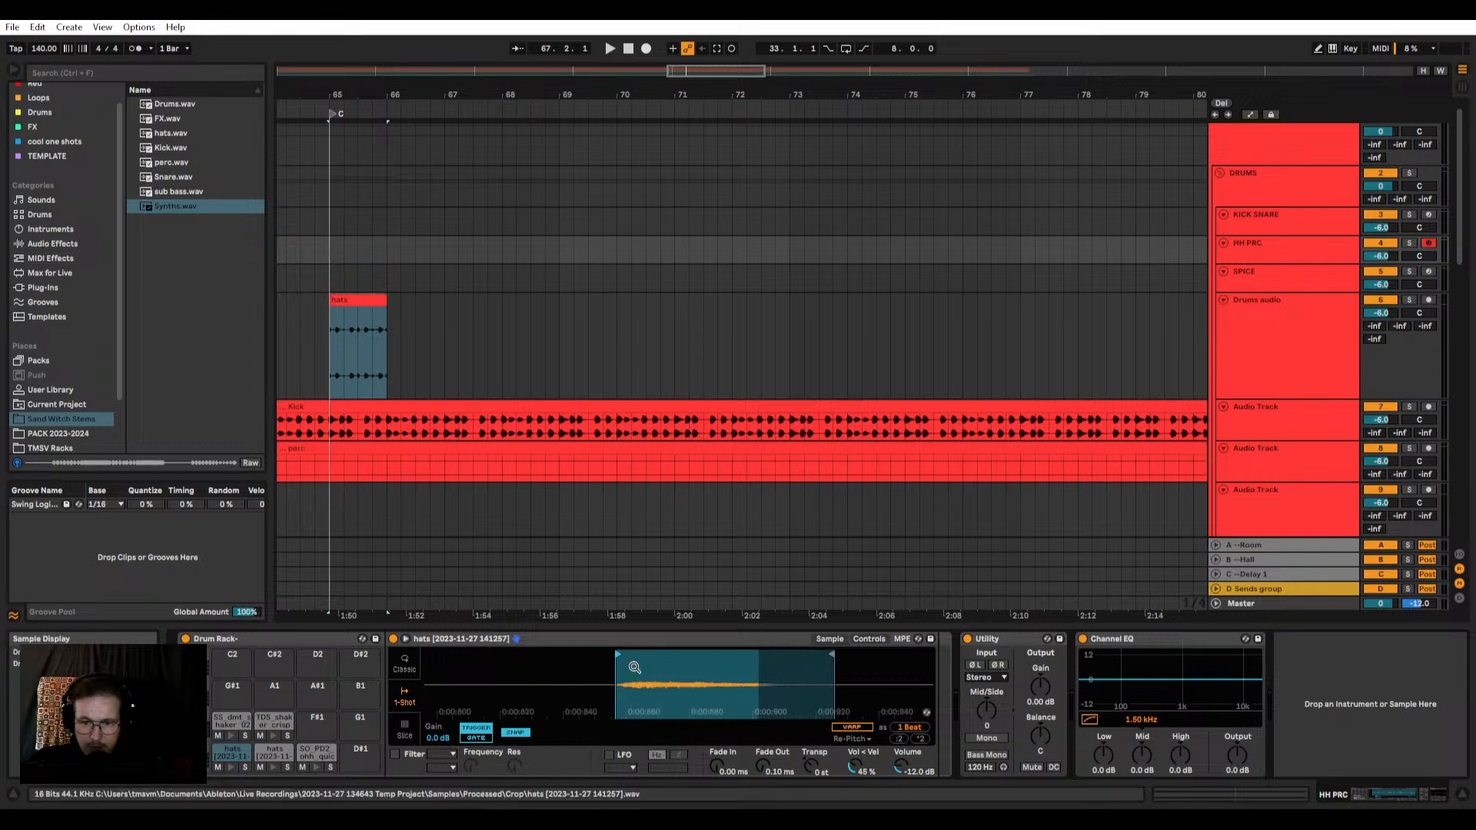
pyautogui.click(516, 733)
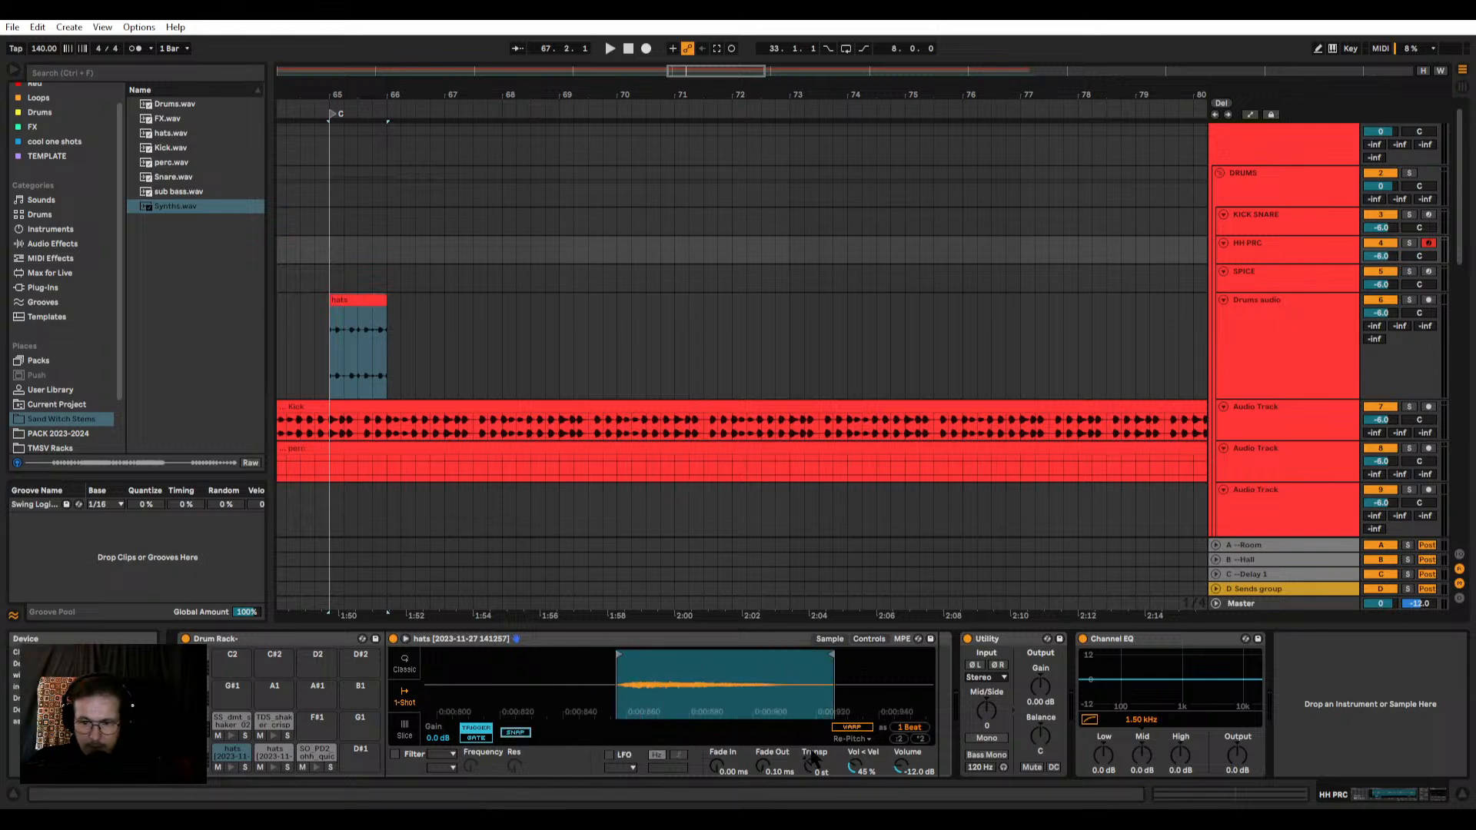
# Step: Trim the C#1 pad's hats sample to its second hit, at about 0:00.200, and set Fade Out to 21.9 ms
pyautogui.click(274, 752)
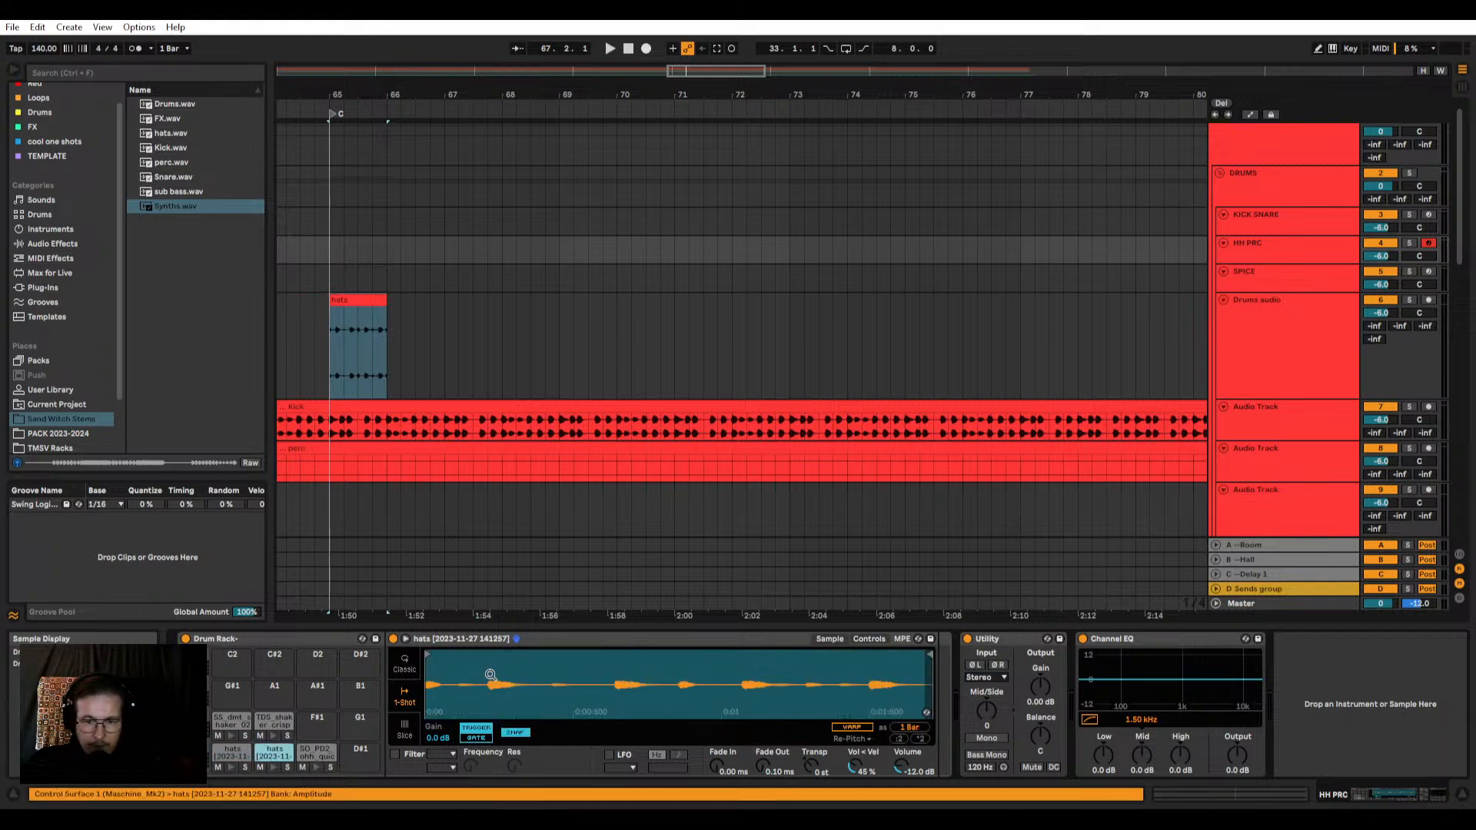
pyautogui.moveTo(430, 649); pyautogui.dragTo(484, 649)
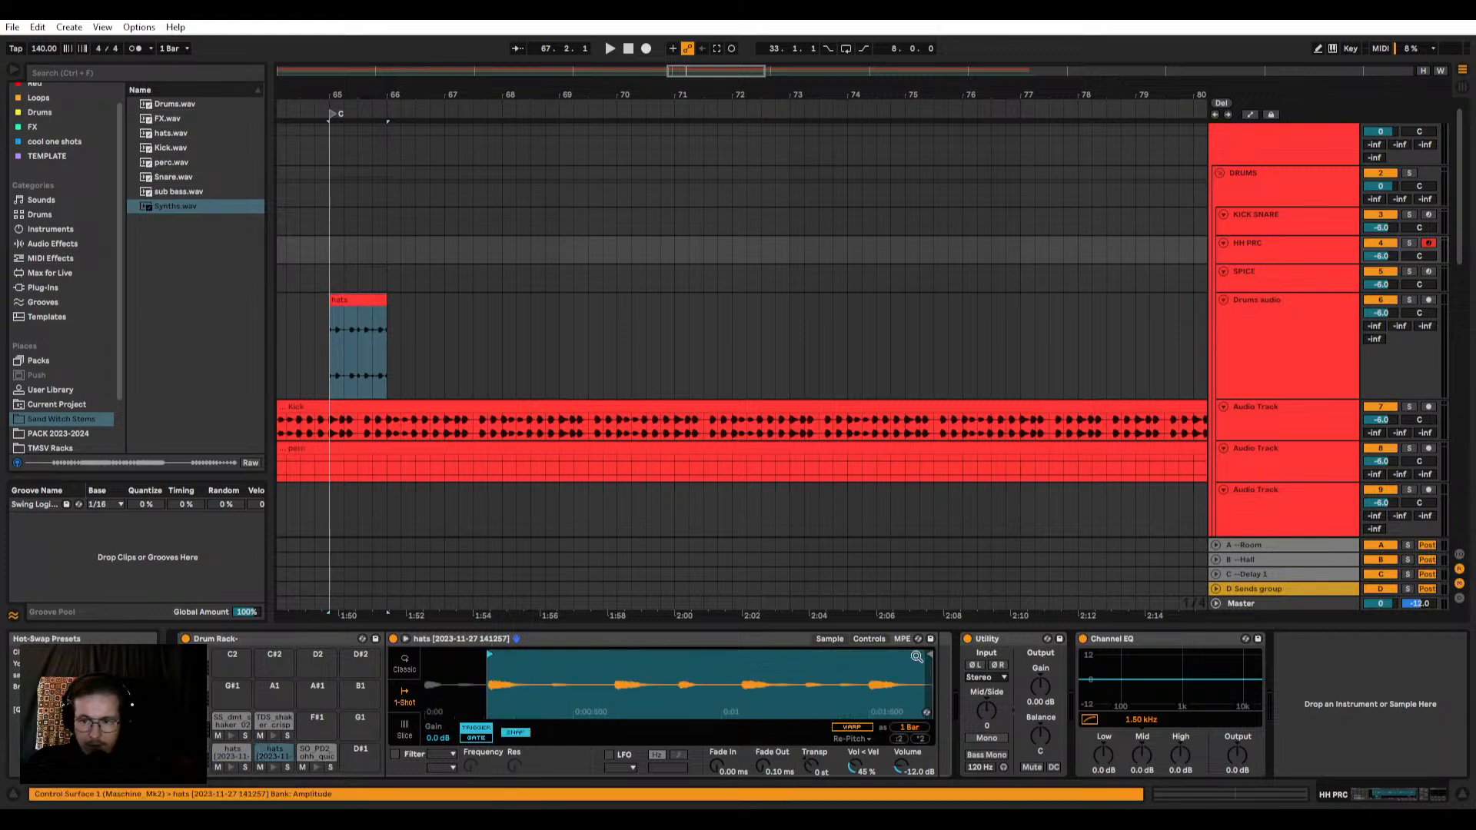
pyautogui.moveTo(930, 655)
pyautogui.mouseDown()
pyautogui.moveTo(529, 656)
pyautogui.moveTo(527, 672)
pyautogui.moveTo(850, 653)
pyautogui.mouseUp()
pyautogui.moveTo(764, 766); pyautogui.dragTo(764, 741)
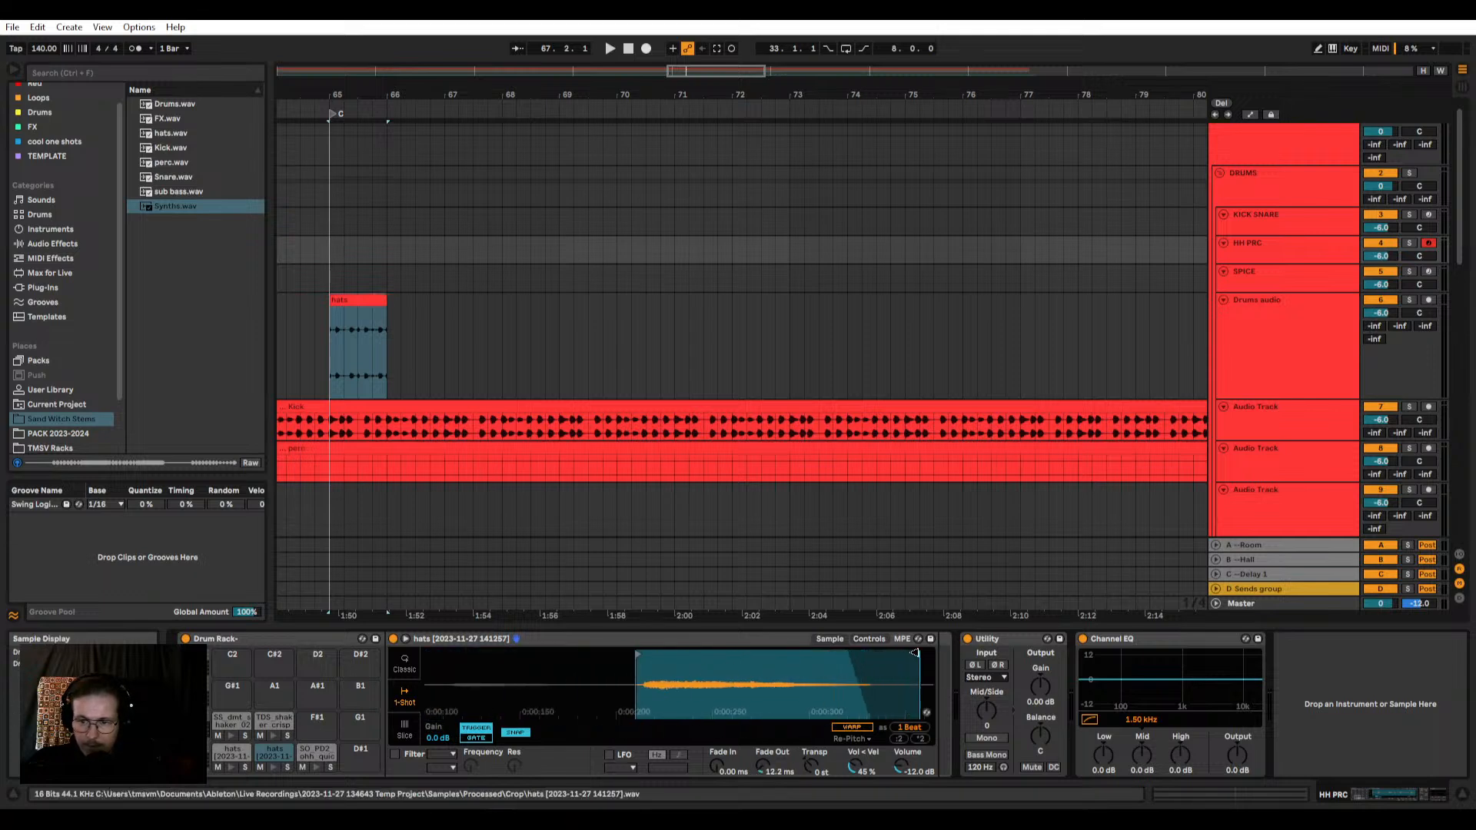
pyautogui.scroll(3, 636, 658)
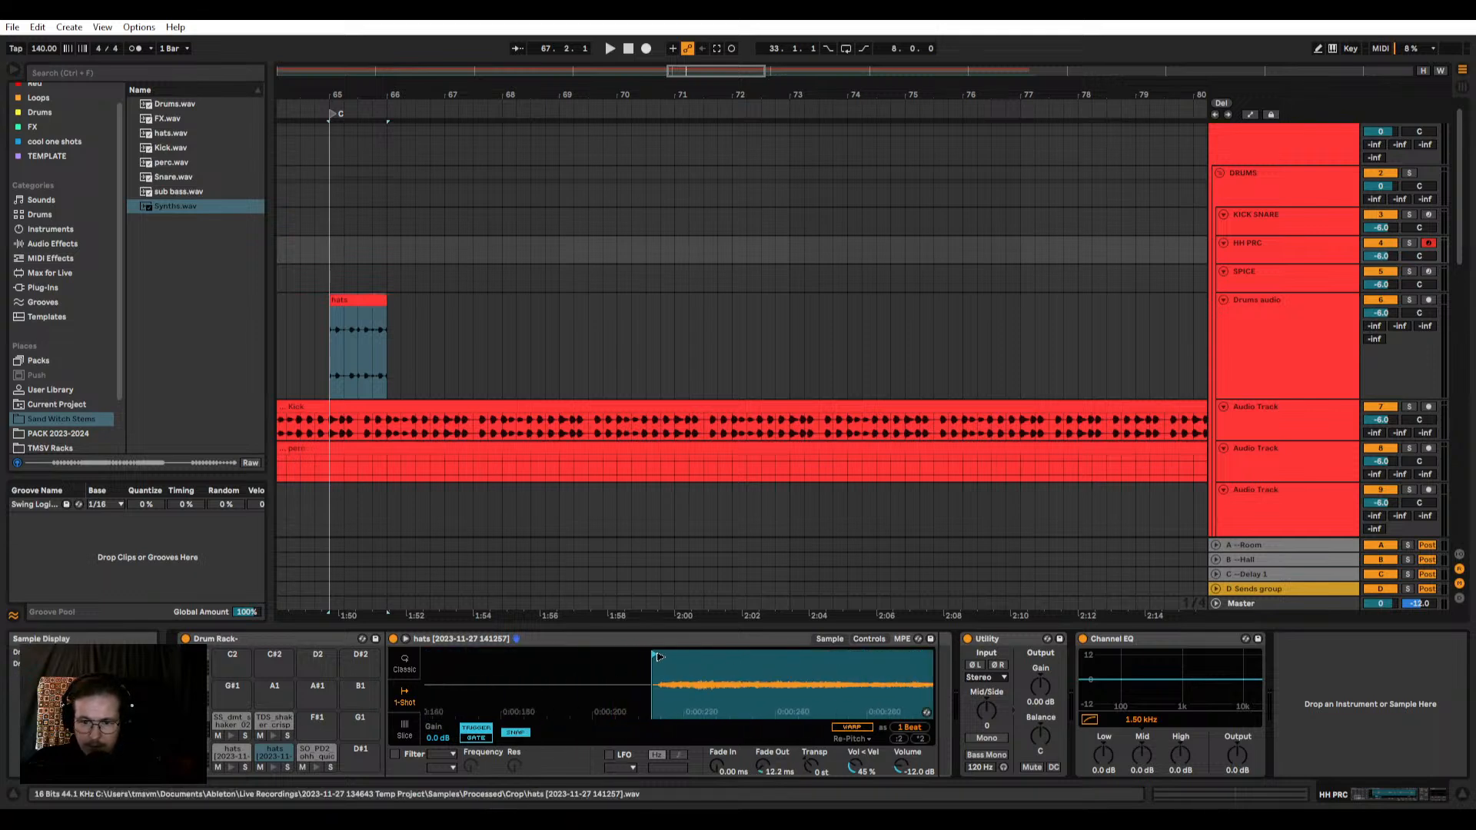
pyautogui.scroll(-3, 781, 663)
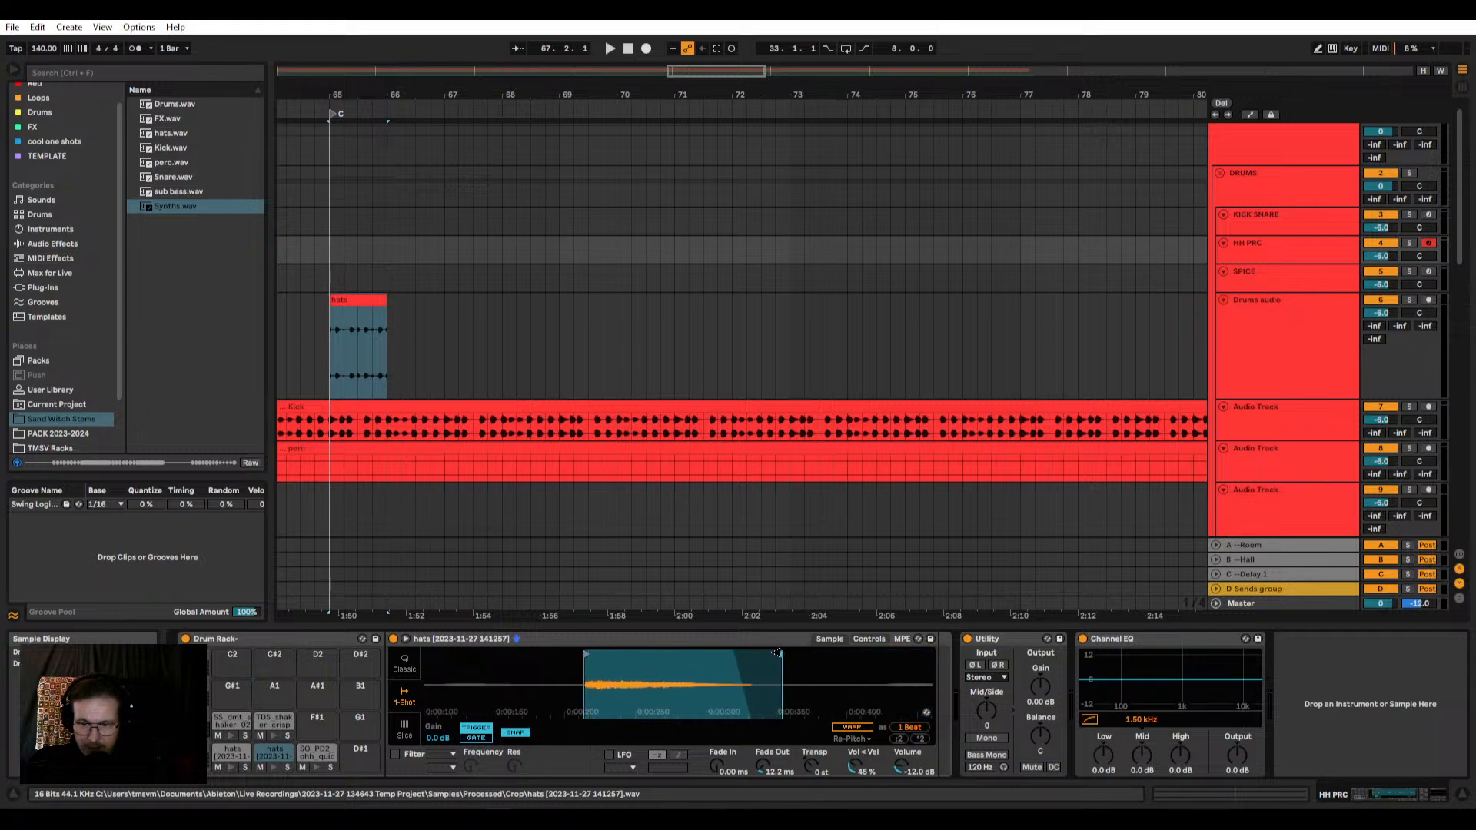
pyautogui.moveTo(762, 766); pyautogui.dragTo(763, 761)
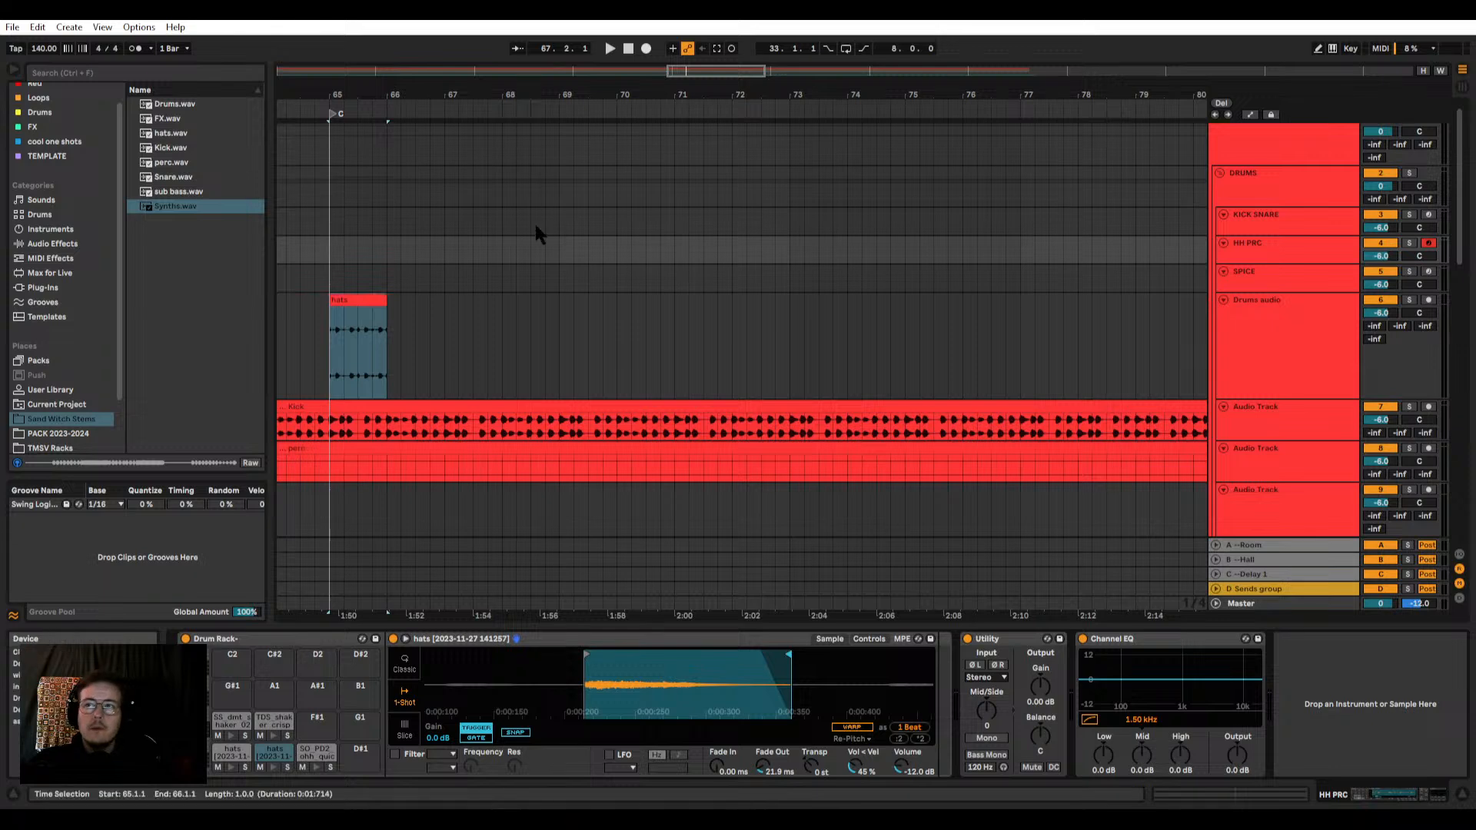
# Step: Audition the one-bar hats clip at 65.1.1, briefly soloing the Drums audio track
pyautogui.click(356, 299)
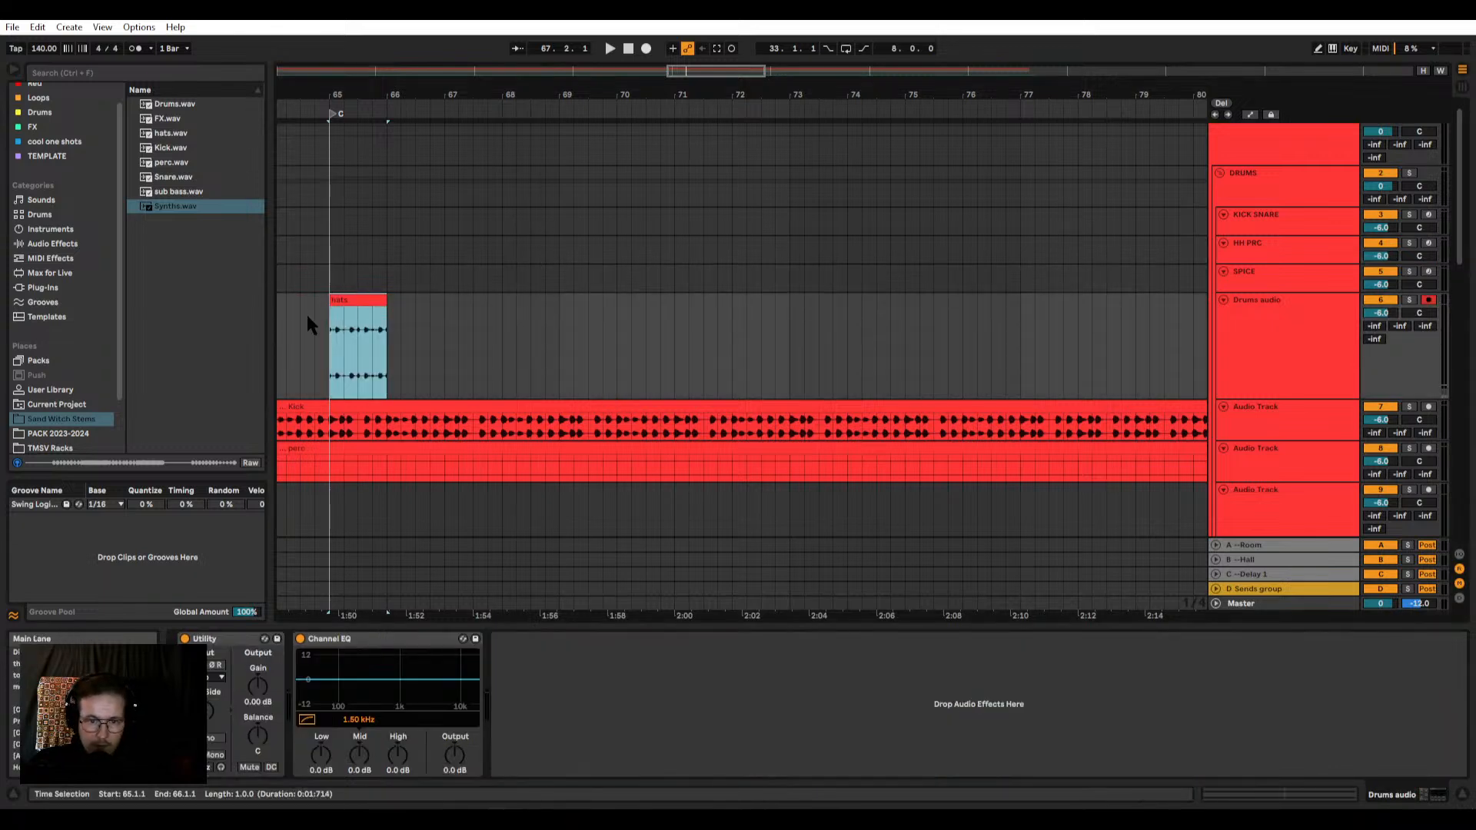
pyautogui.scroll(5, 309, 315)
pyautogui.press('space')
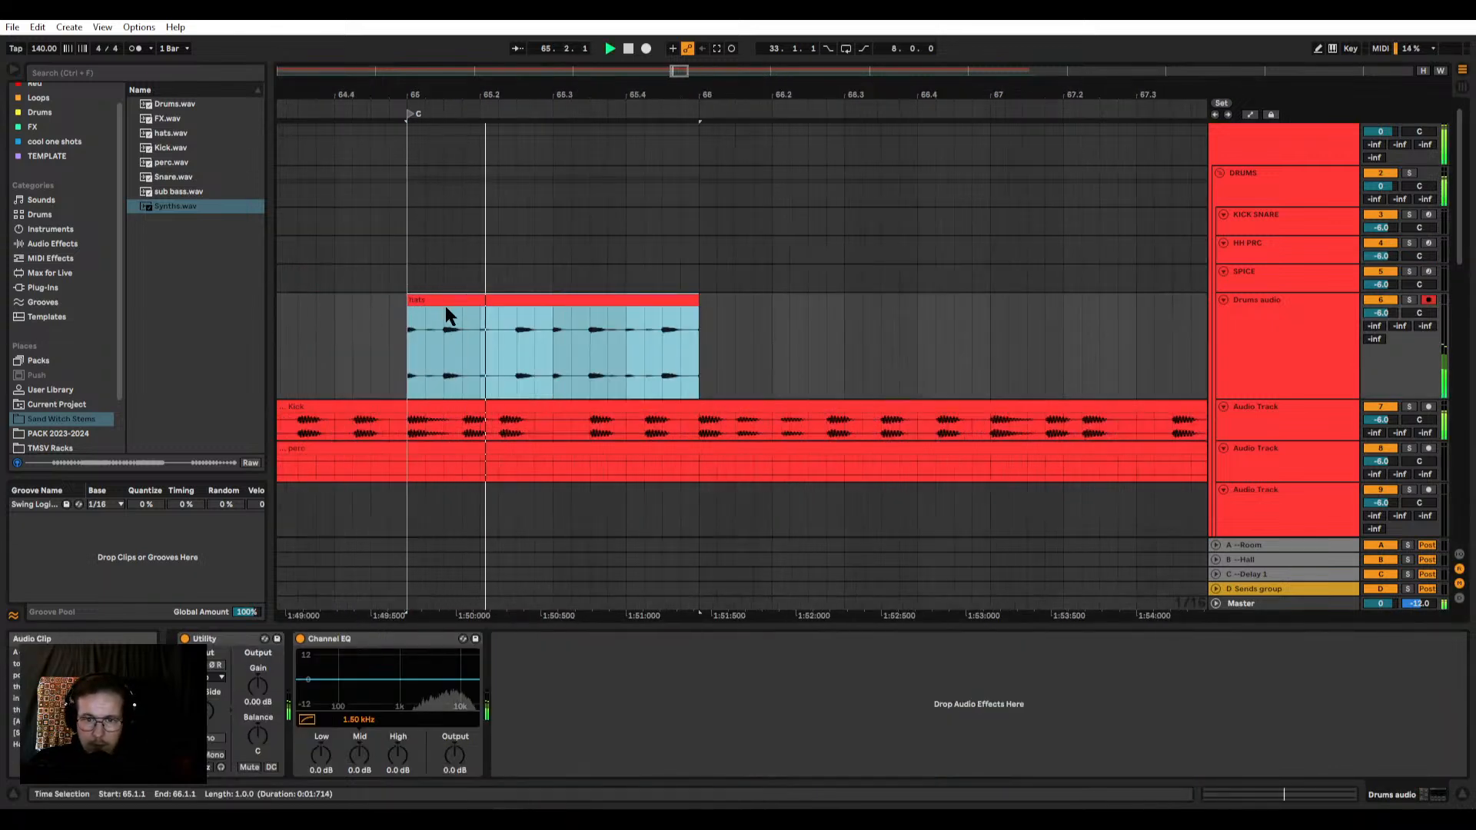
pyautogui.click(1410, 300)
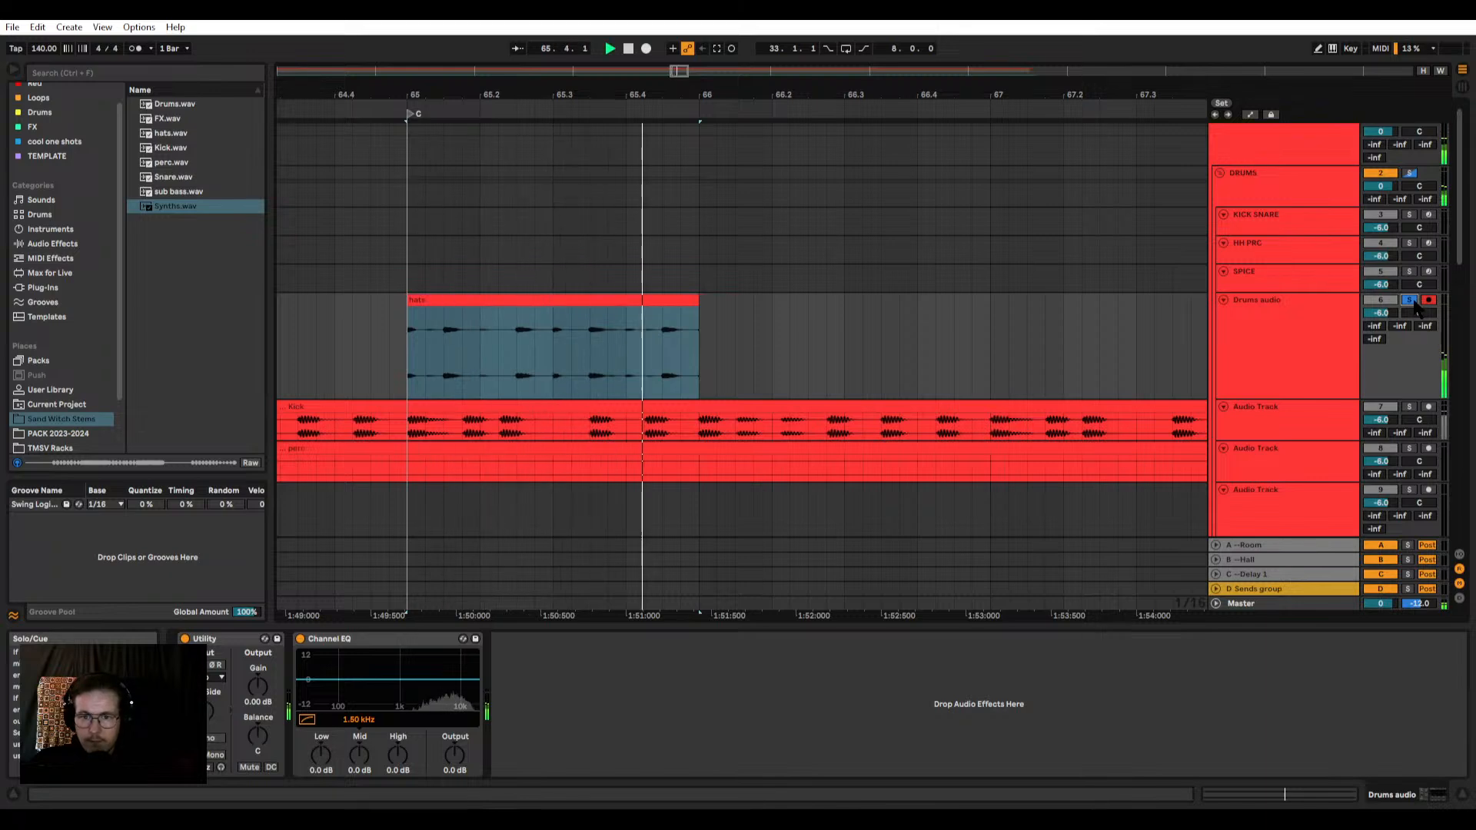
pyautogui.click(1413, 302)
pyautogui.press('space')
# Step: Extract the groove of the one-bar hats clip into the Groove Pool
pyautogui.click(613, 300)
pyautogui.scroll(3, 425, 319)
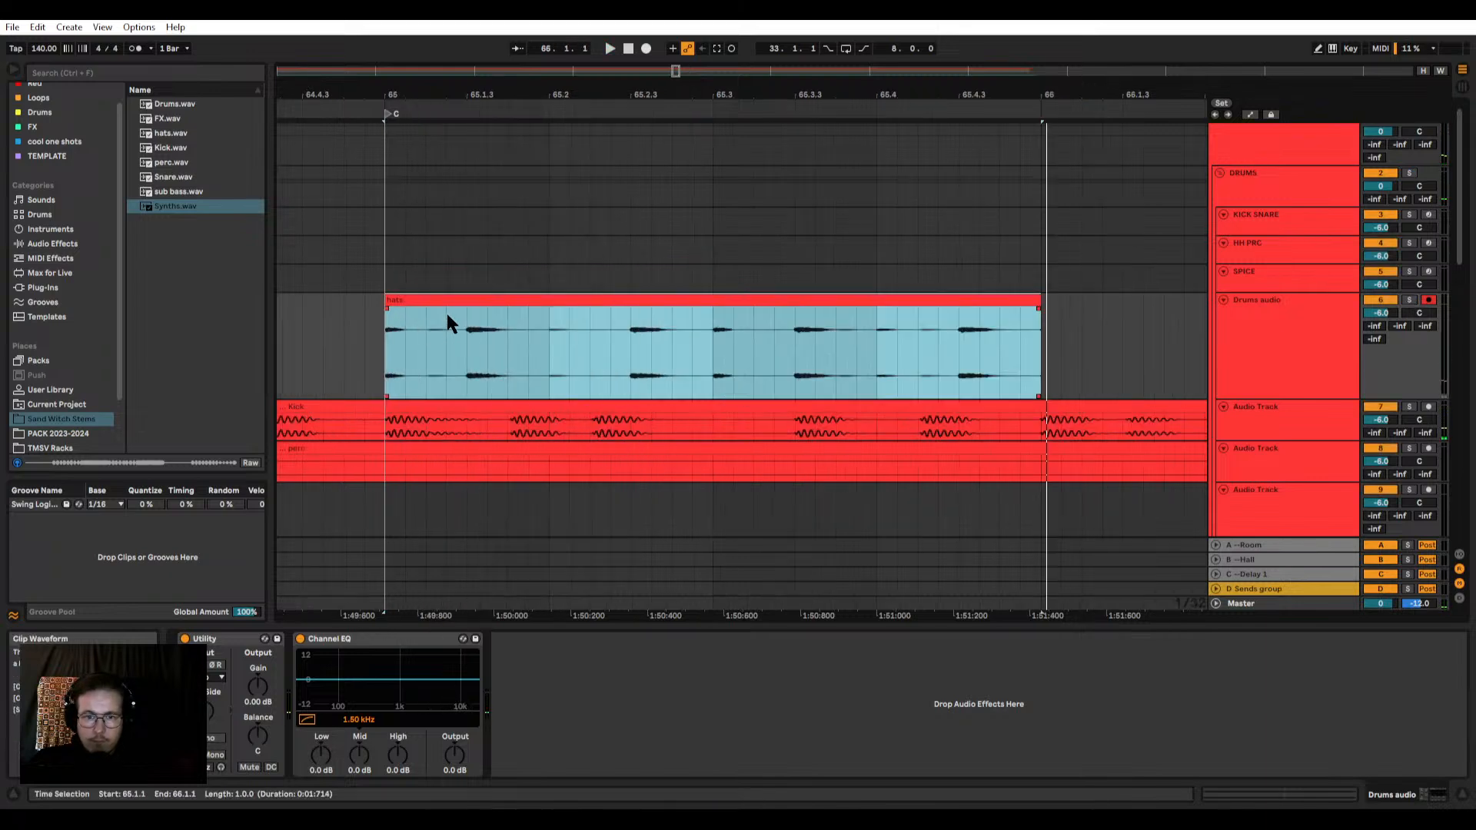
pyautogui.moveTo(463, 302); pyautogui.dragTo(77, 549)
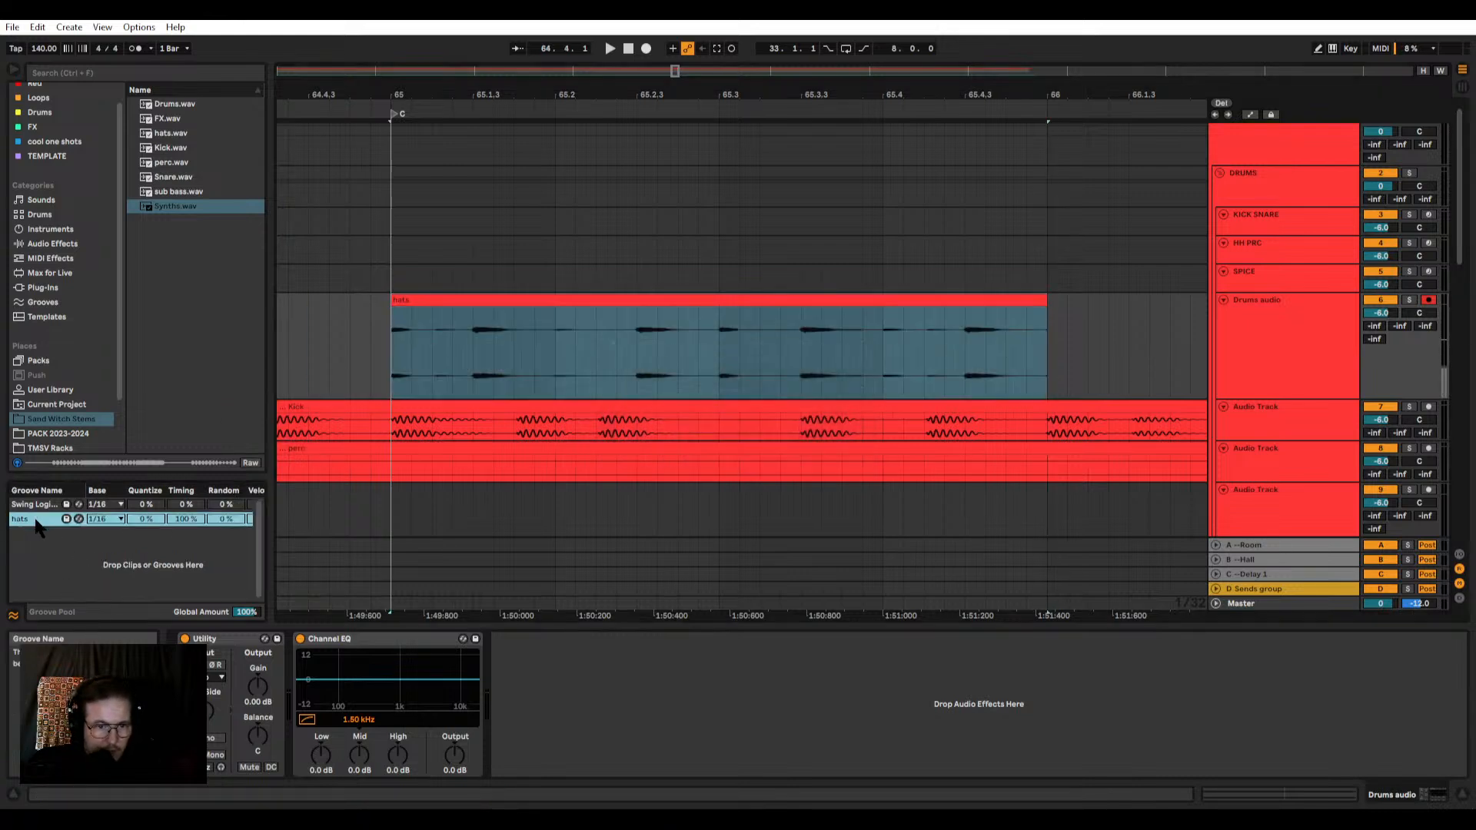
pyautogui.scroll(-4, 644, 350)
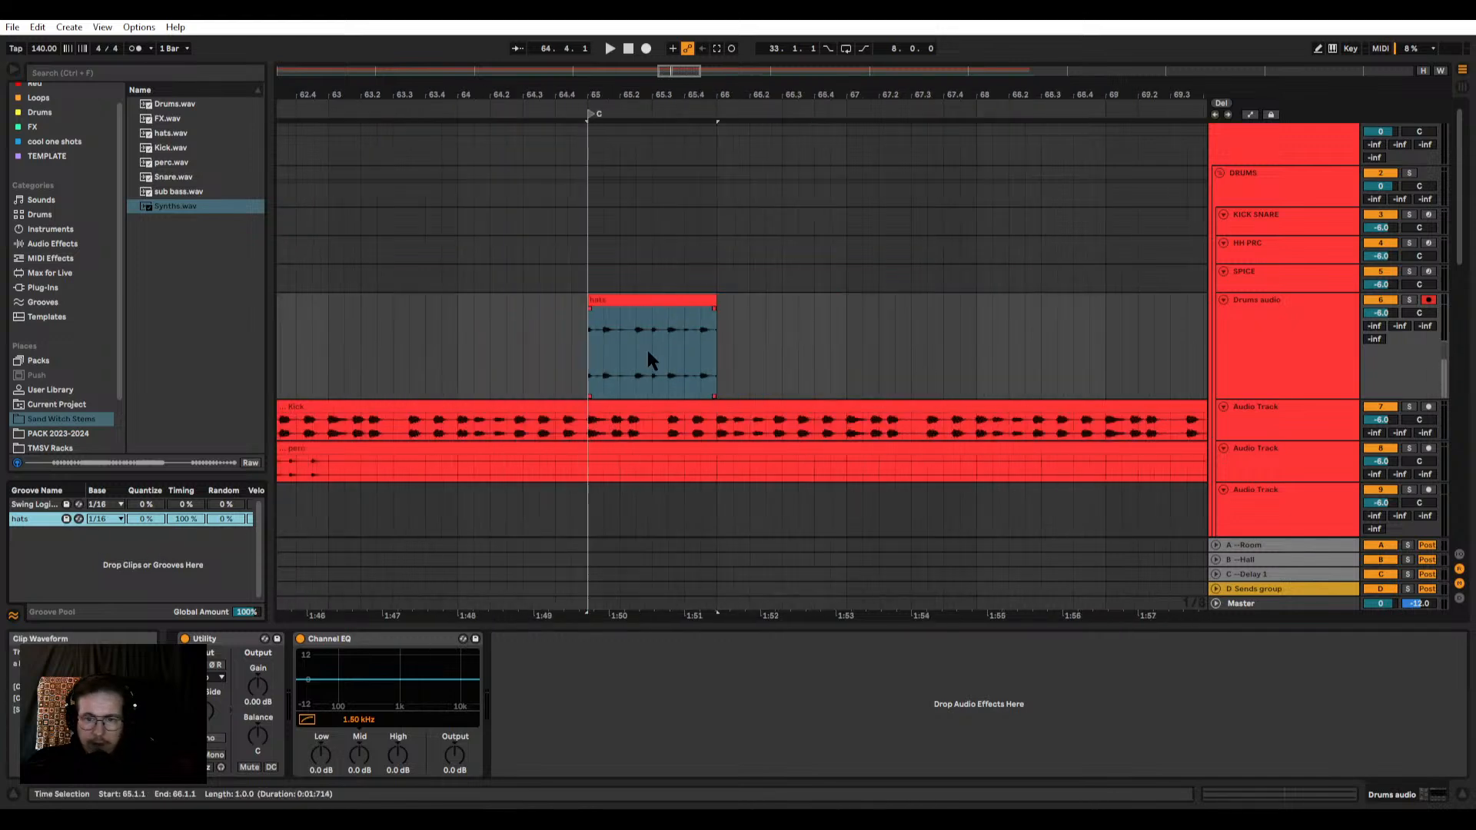
# Step: Examine the timing of the hats hits against the grid and the Kick stem between 65.1.1 and 66.1.1
pyautogui.scroll(2, 683, 442)
pyautogui.scroll(3, 523, 426)
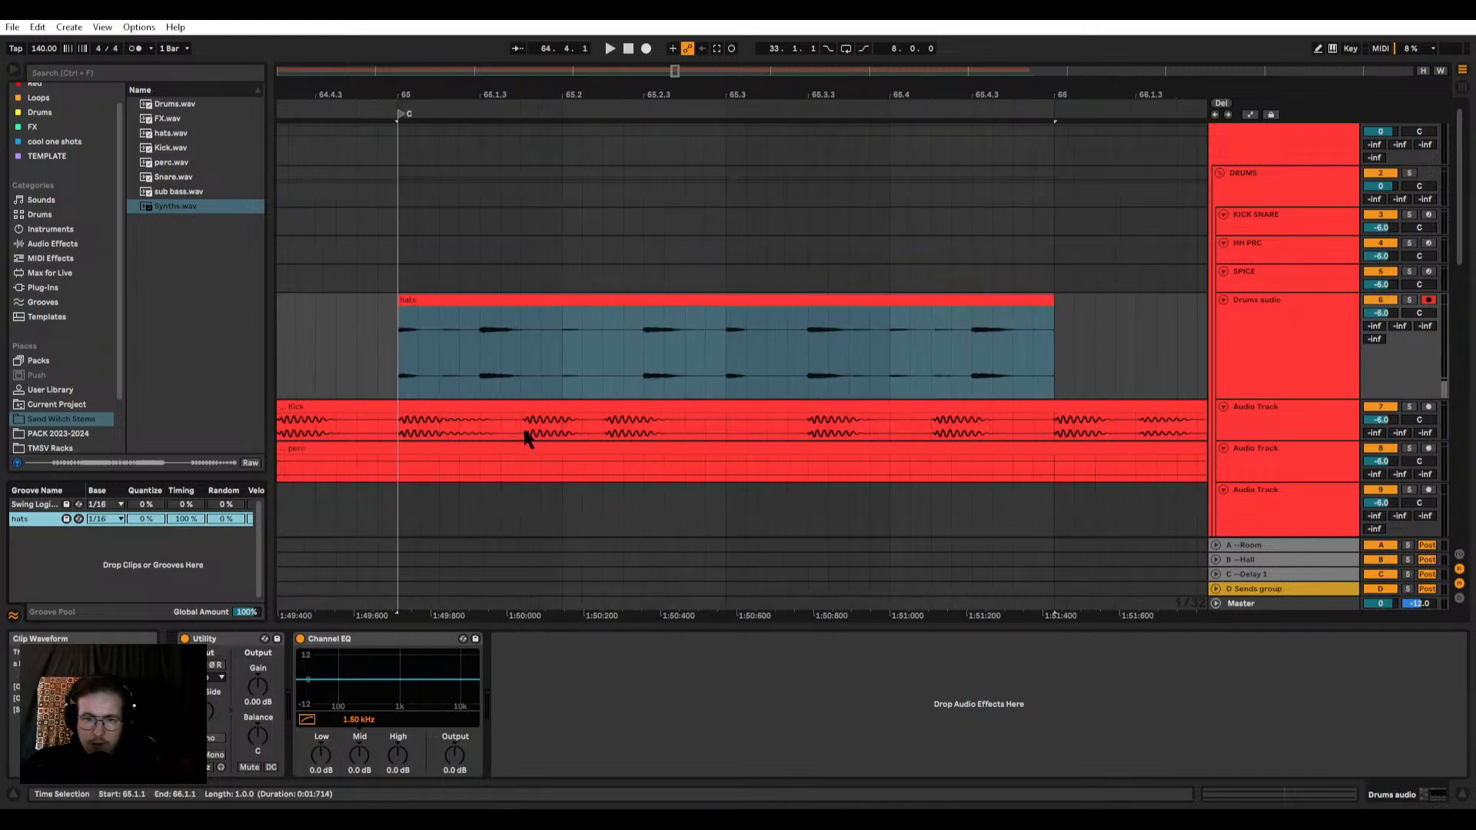
pyautogui.scroll(-2, 500, 427)
pyautogui.click(491, 408)
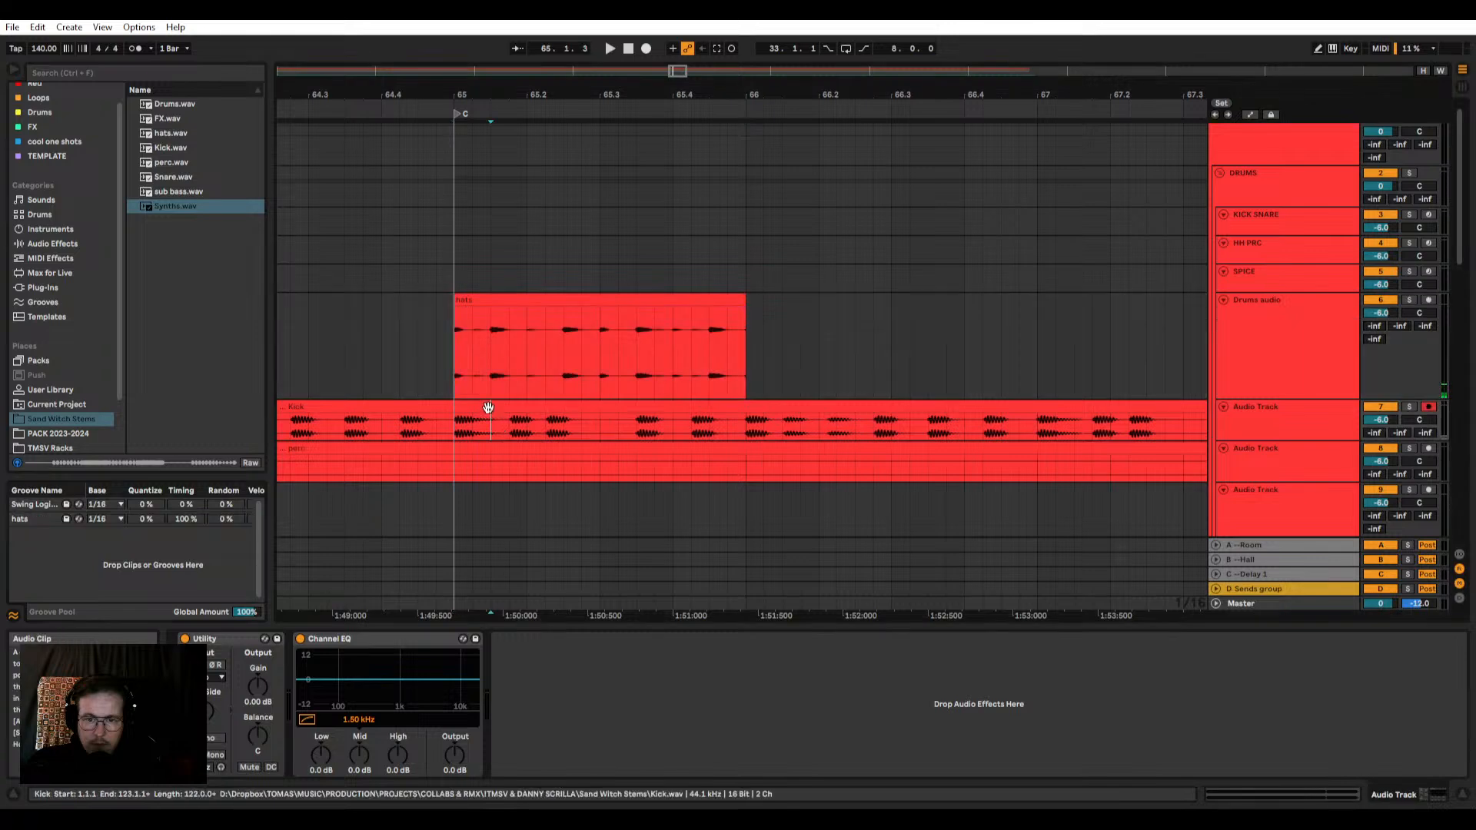
pyautogui.scroll(2, 486, 408)
pyautogui.scroll(-6, 486, 409)
pyautogui.scroll(10, 511, 330)
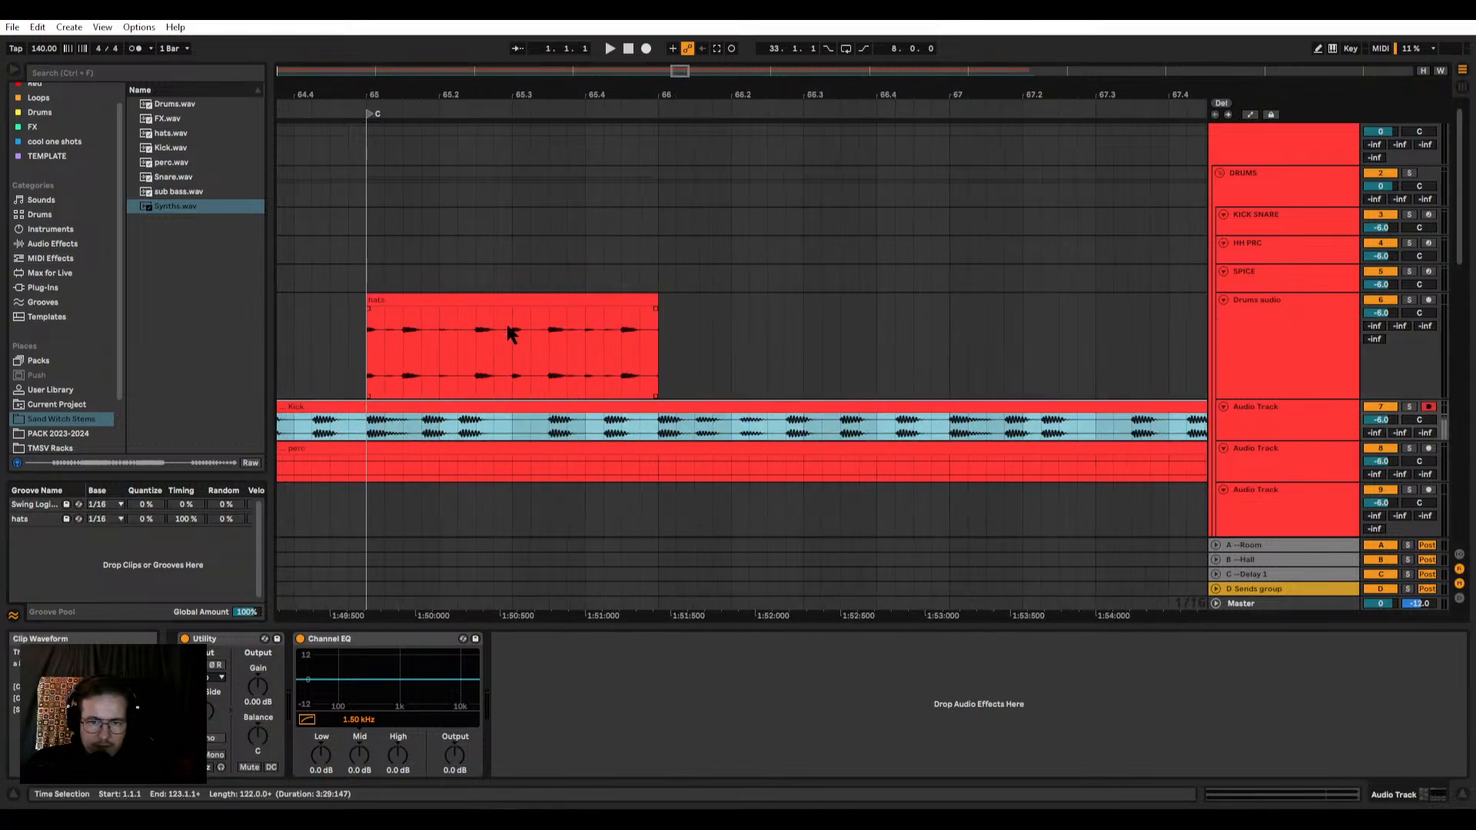
pyautogui.hscroll(3, 530, 339)
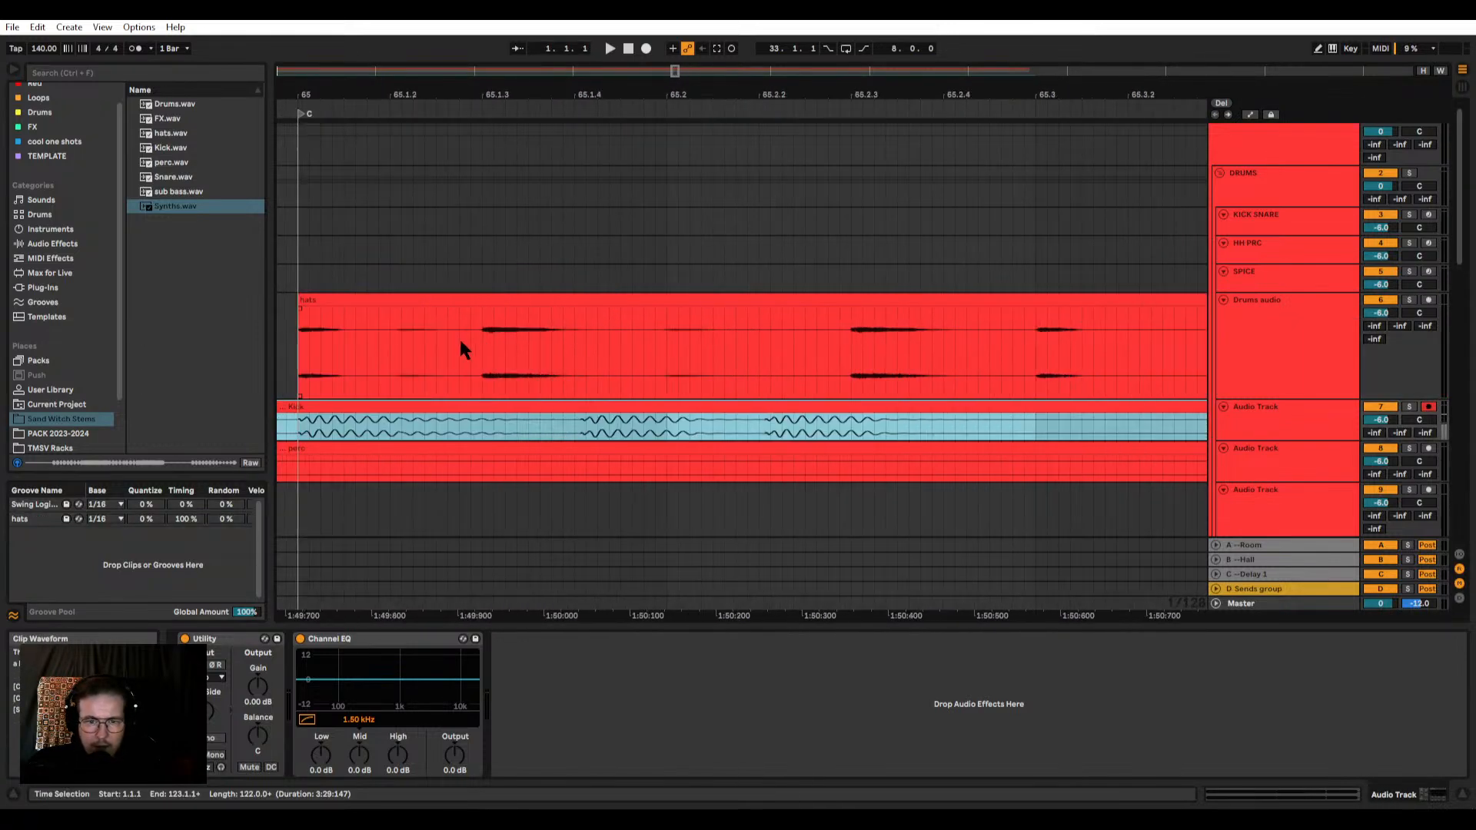
pyautogui.click(401, 356)
pyautogui.click(389, 351)
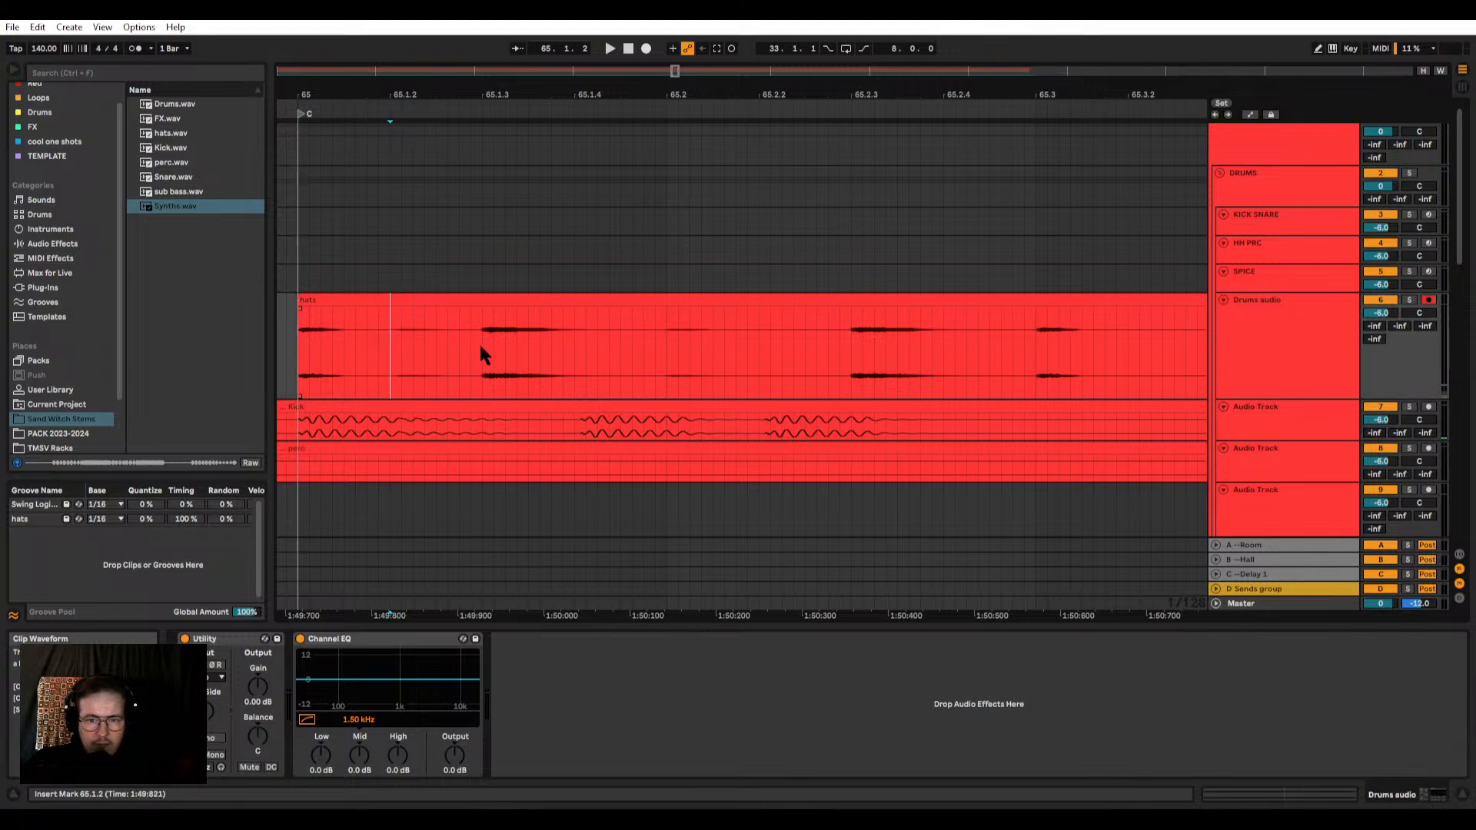
pyautogui.moveTo(645, 334)
pyautogui.mouseDown()
pyautogui.moveTo(667, 332)
pyautogui.moveTo(564, 344)
pyautogui.moveTo(666, 346)
pyautogui.mouseUp()
pyautogui.scroll(-6, 643, 299)
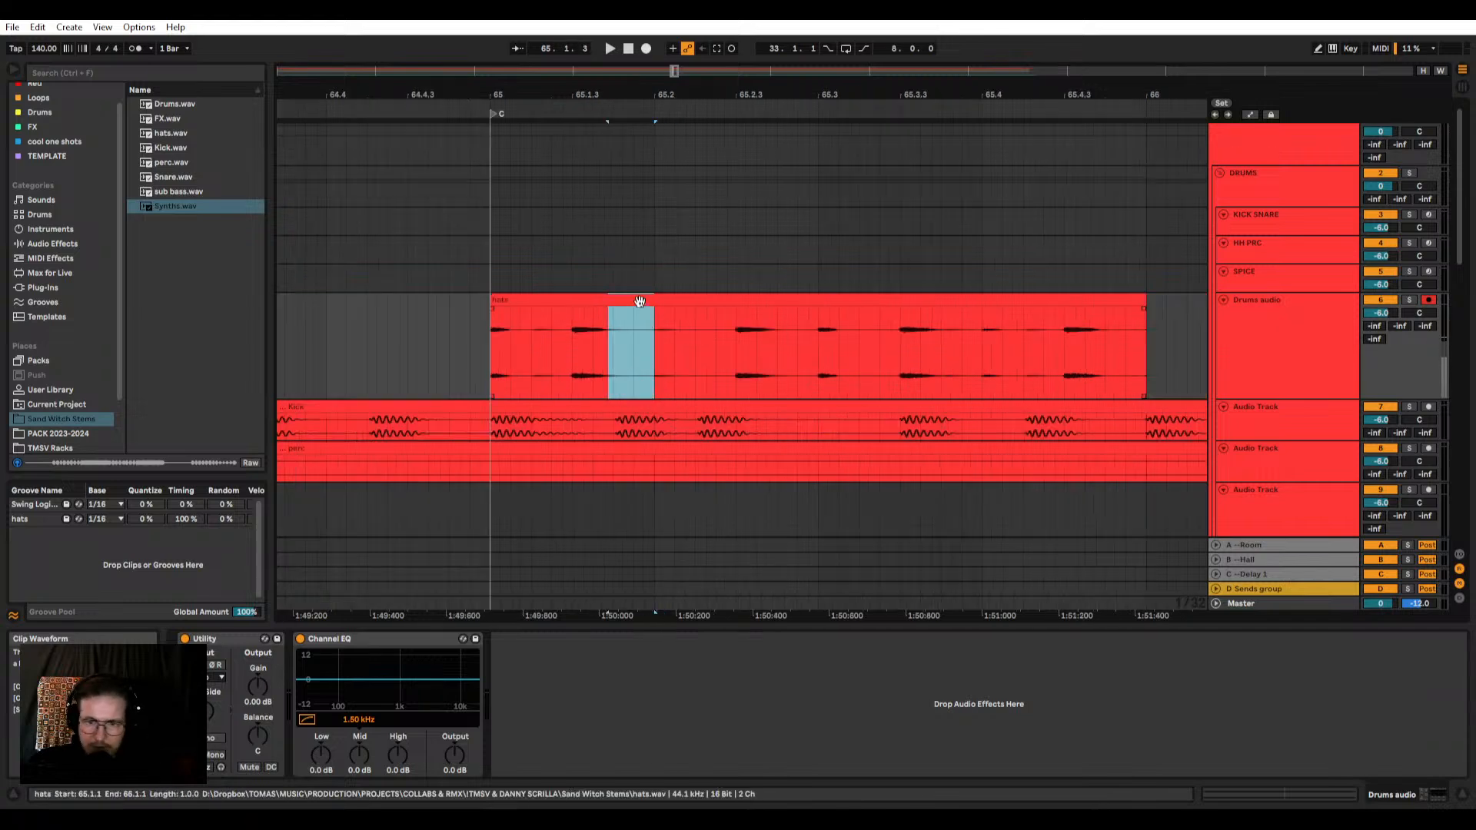
pyautogui.click(655, 299)
pyautogui.scroll(-2, 669, 277)
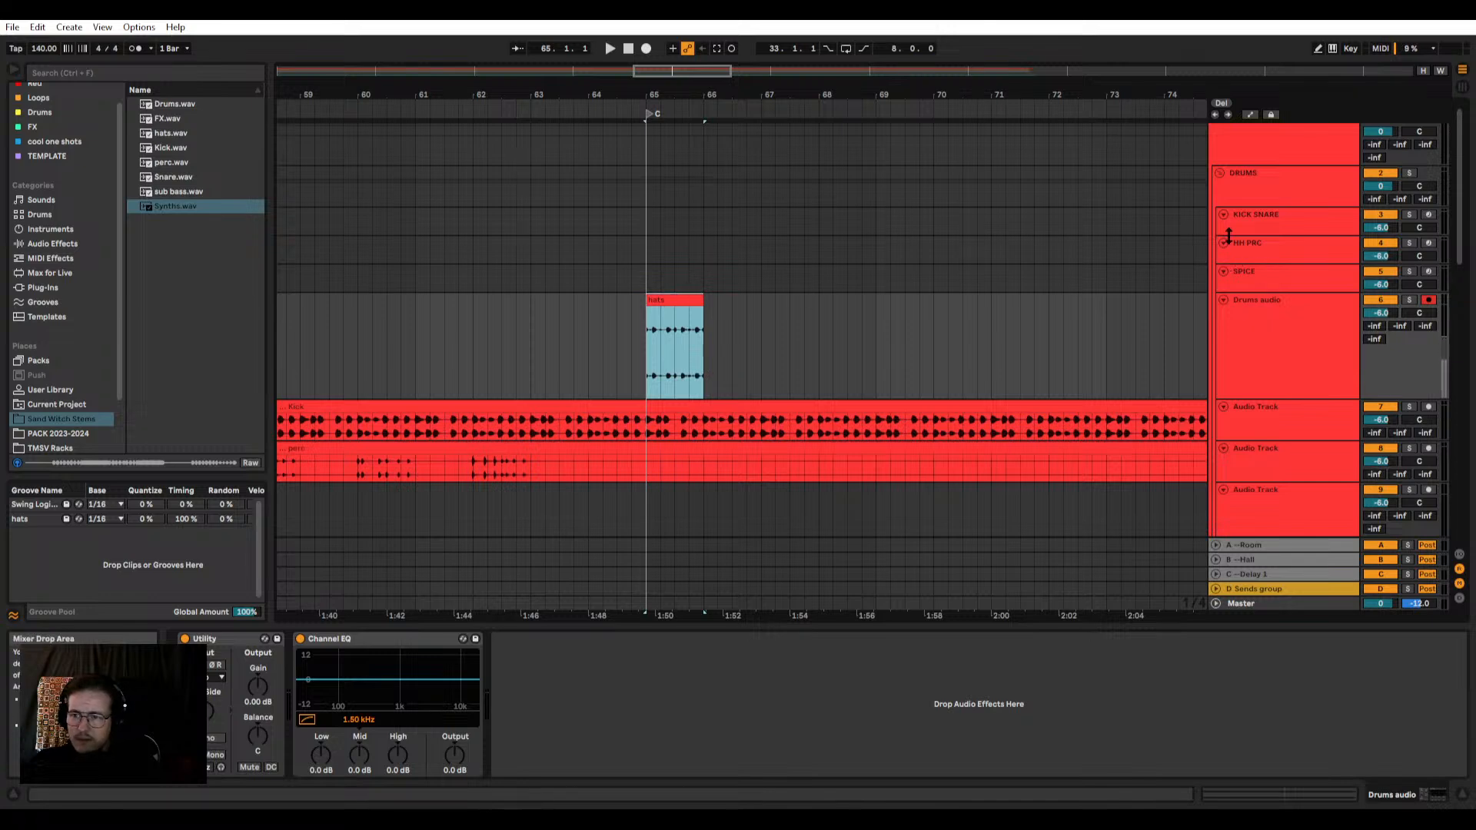
# Step: Solo the Kick stem's track and move the playback start to marker B at 49.1.1
pyautogui.scroll(-8, 813, 292)
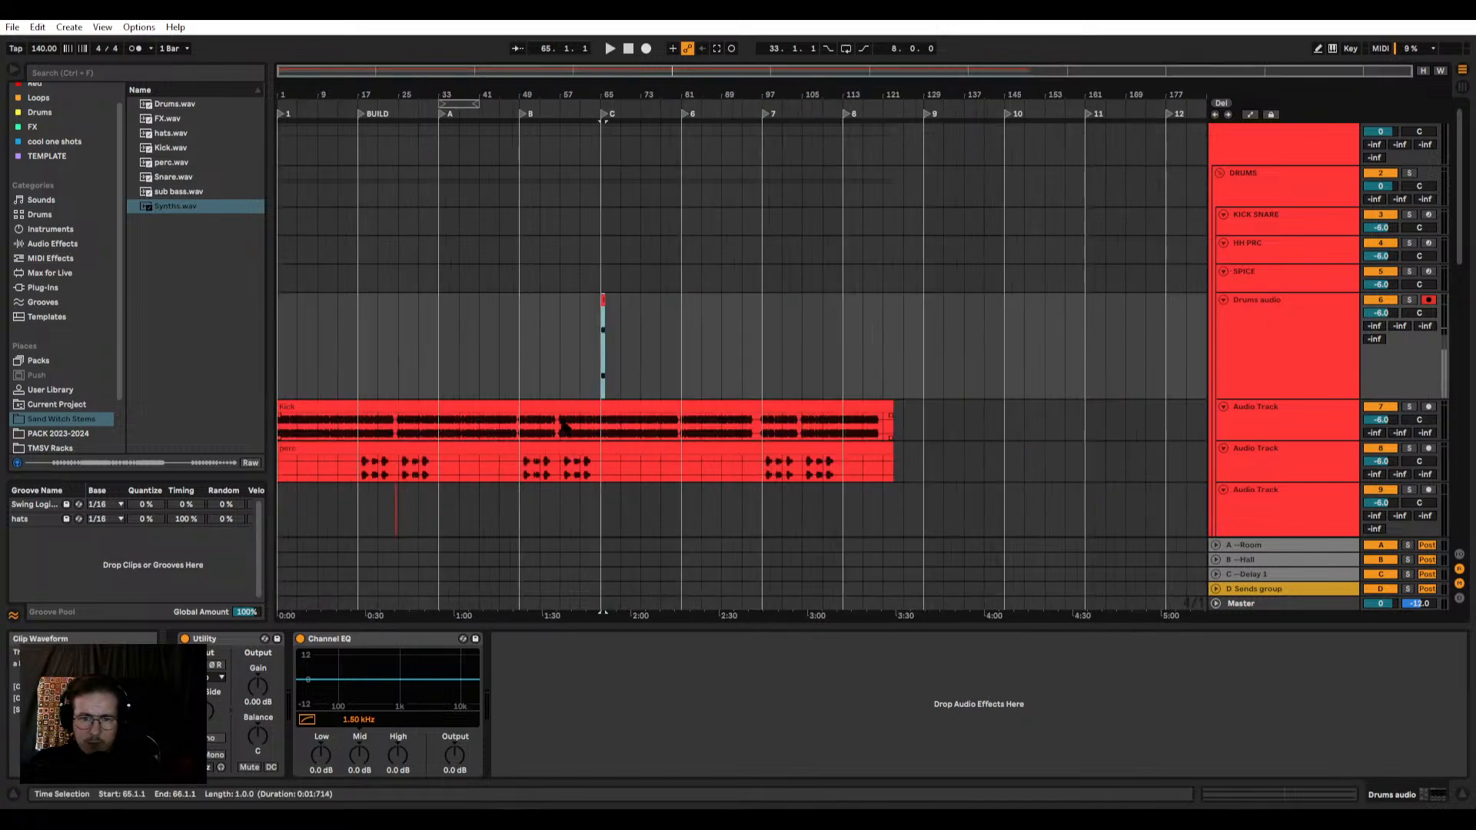
pyautogui.click(564, 427)
pyautogui.scroll(8, 487, 429)
pyautogui.press('space')
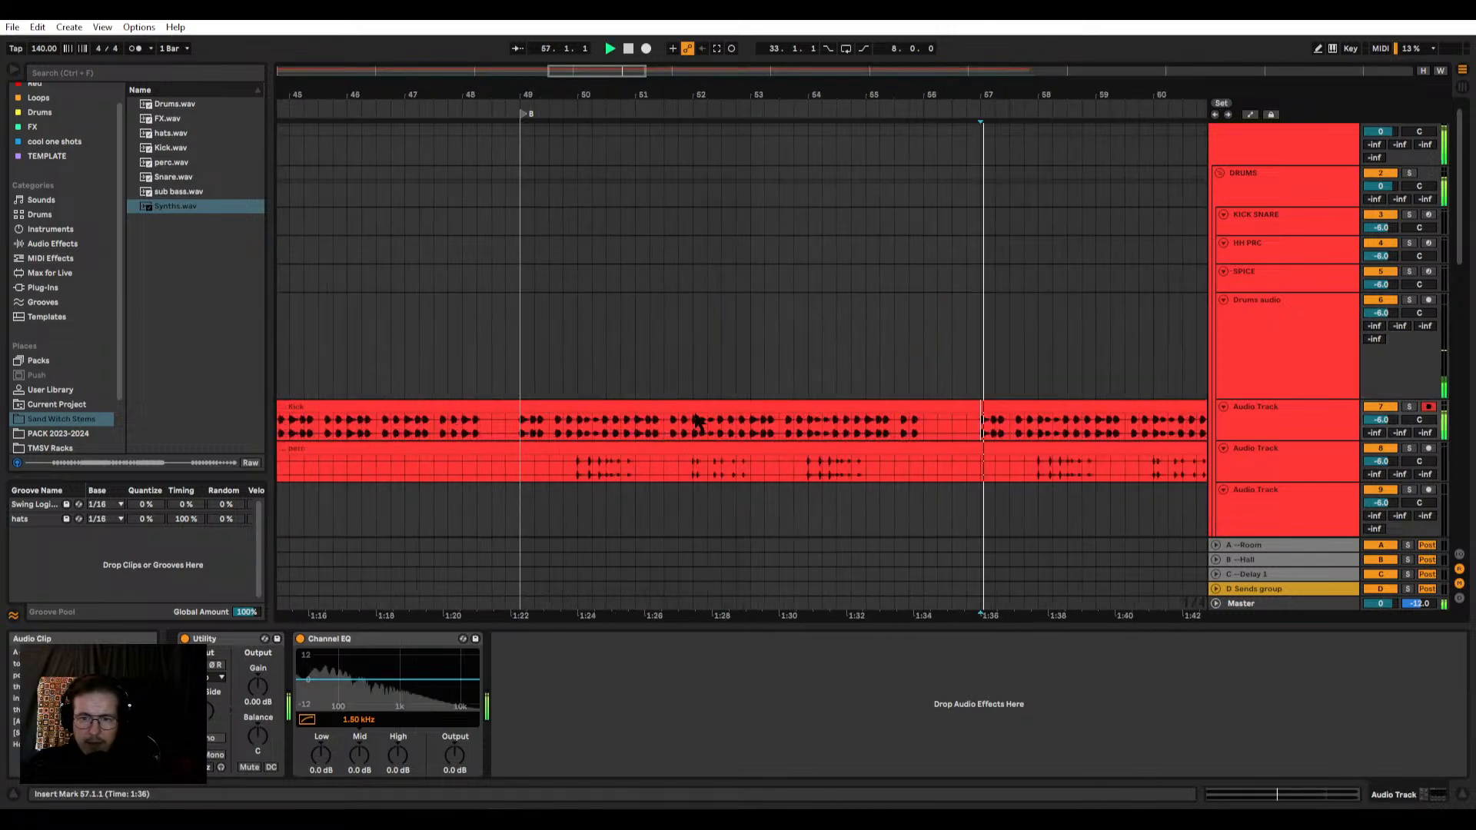
pyautogui.click(1409, 408)
pyautogui.click(522, 433)
pyautogui.scroll(5, 522, 432)
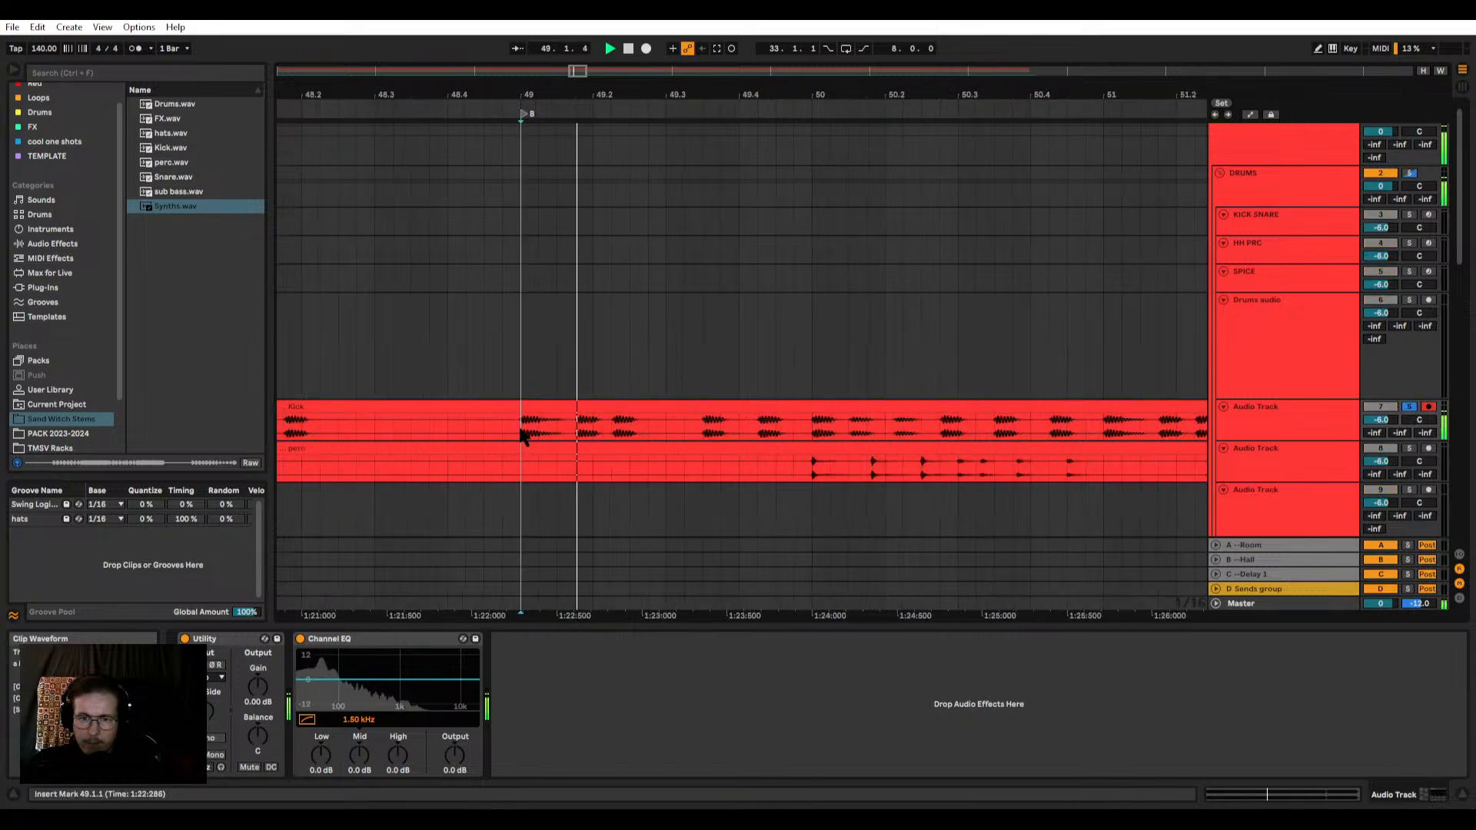
# Step: Audition individual hits of the soloed Kick stem from 49.1.1 and 49.3.3 to compare them
pyautogui.press('space')
pyautogui.press('space')
pyautogui.press('space')
pyautogui.press('space')
pyautogui.press('space')
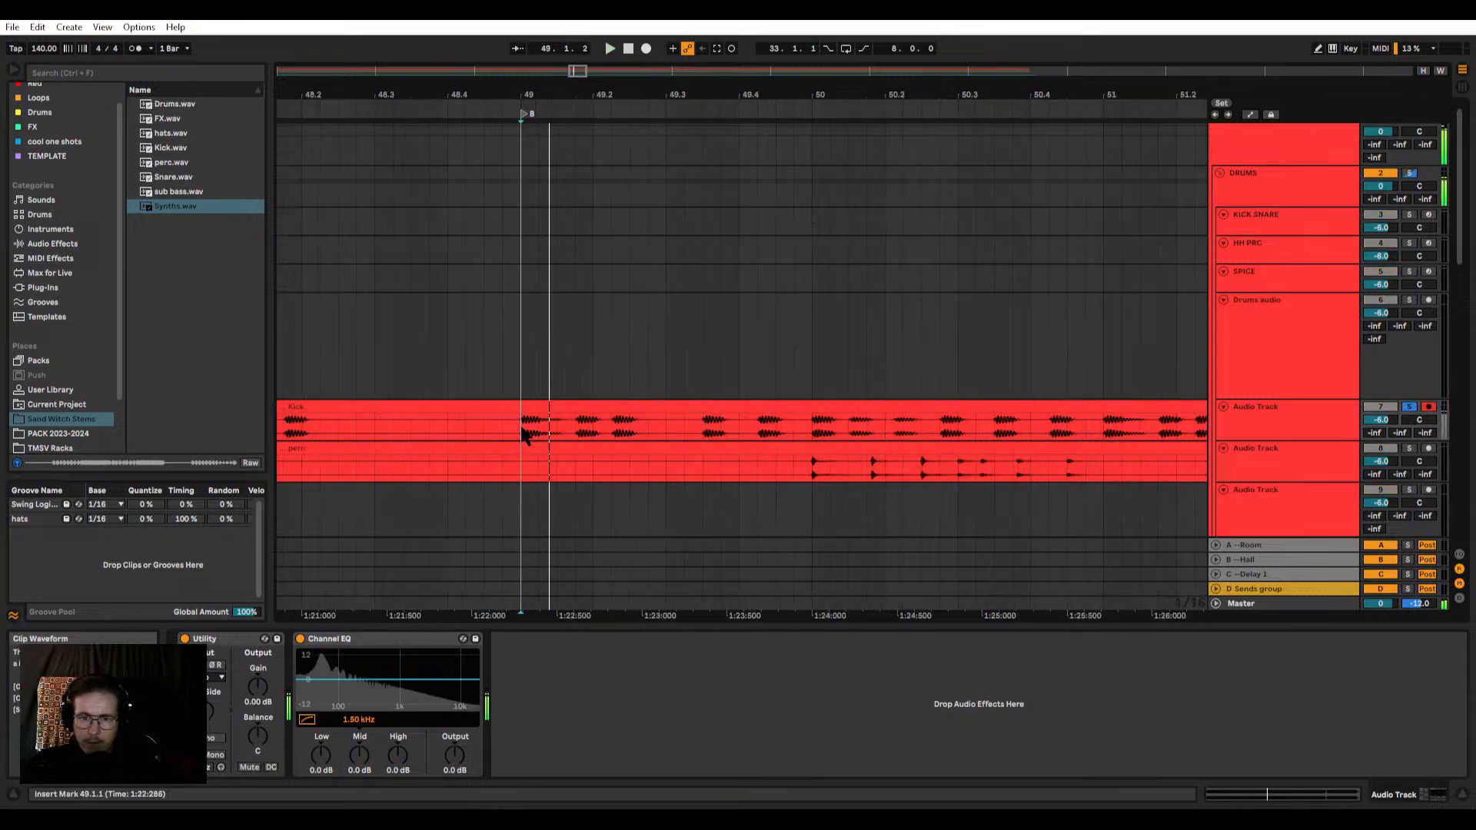
pyautogui.press('space')
pyautogui.press('space')
pyautogui.click(702, 432)
pyautogui.press('space')
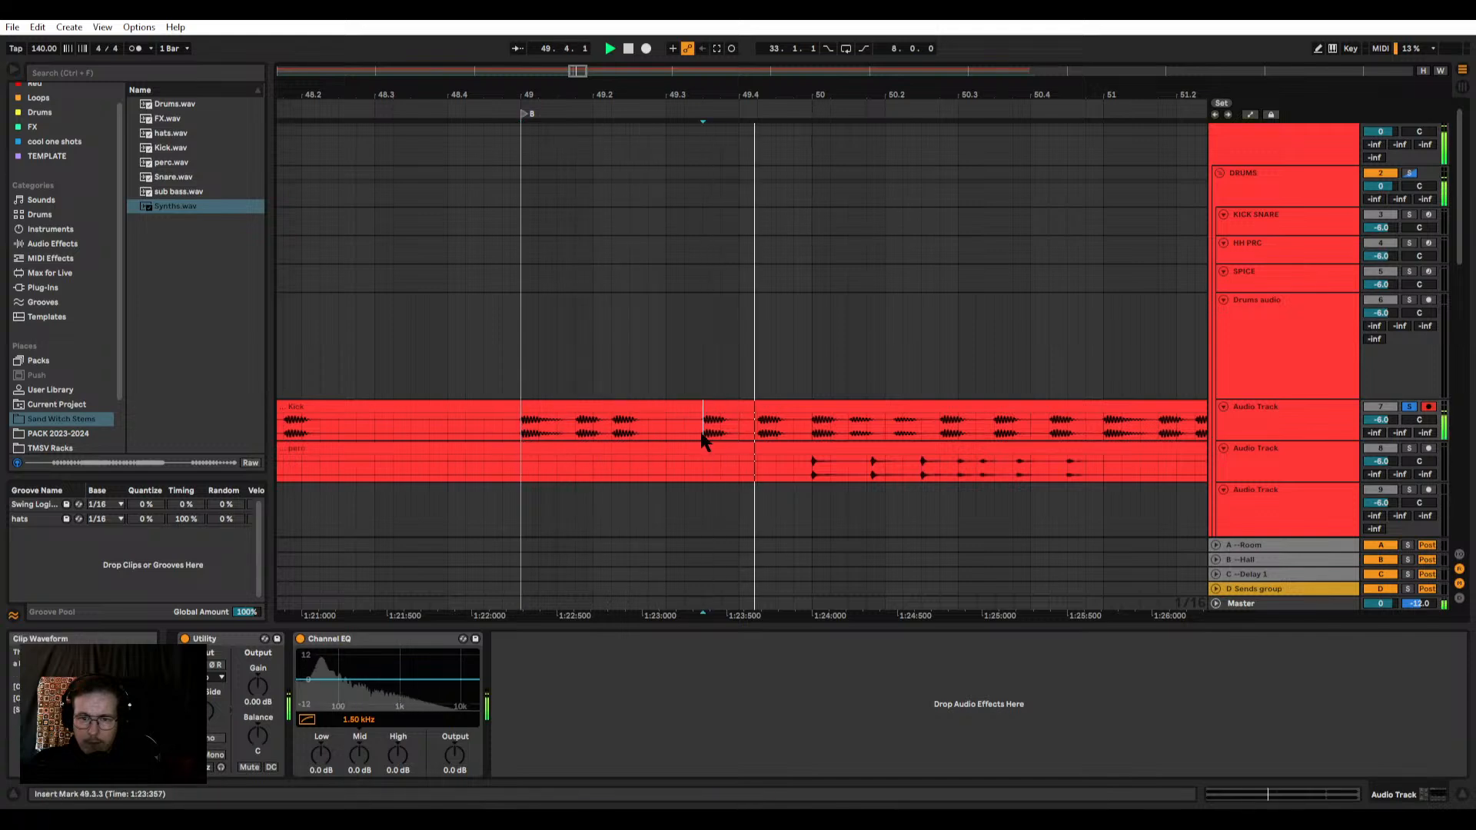
pyautogui.press('space')
pyautogui.press('space')
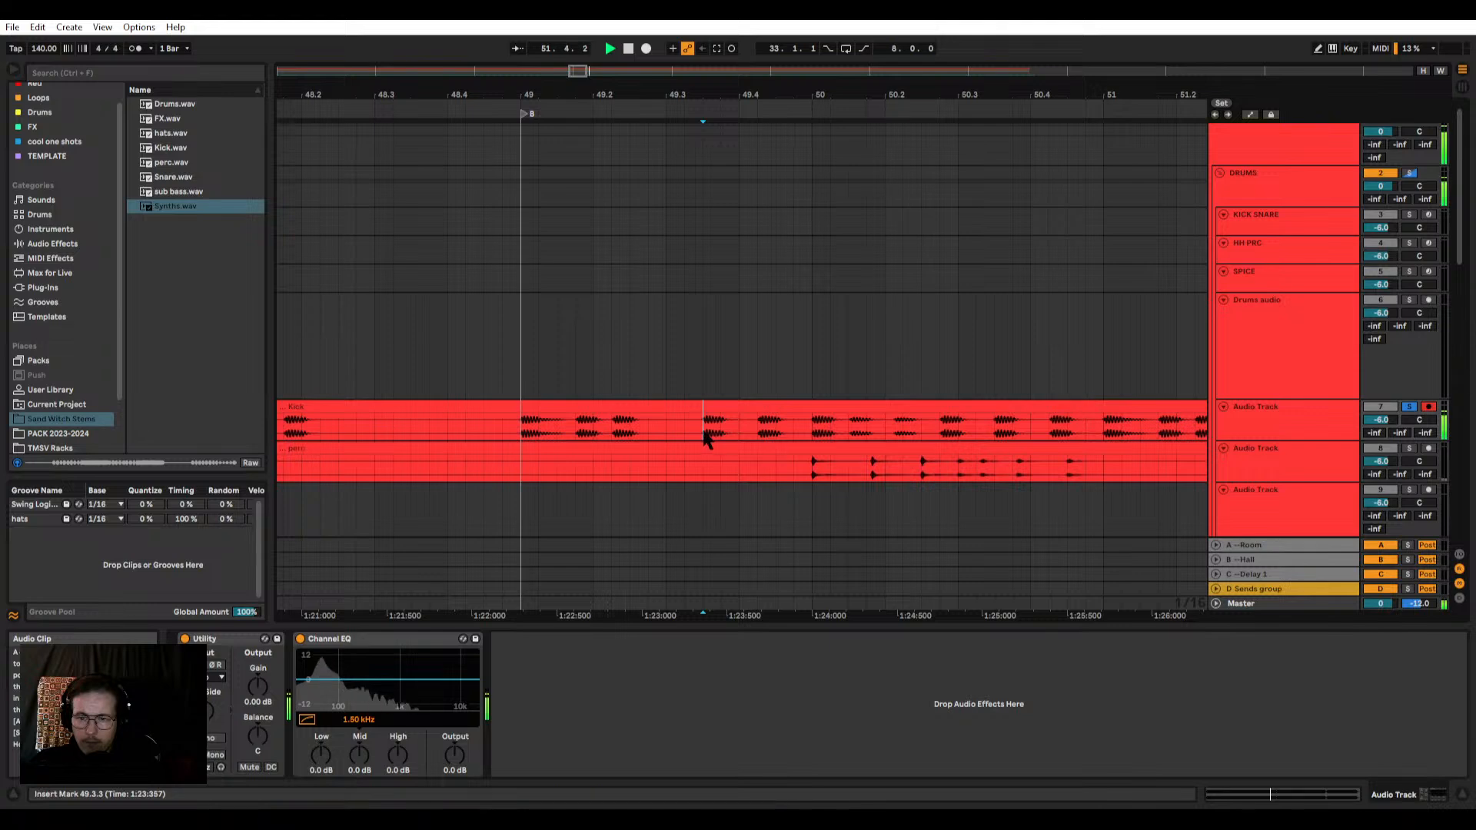
pyautogui.press('space')
pyautogui.press('space')
pyautogui.click(539, 430)
pyautogui.press('space')
pyautogui.press('space')
pyautogui.click(522, 432)
pyautogui.press('space')
pyautogui.press('space')
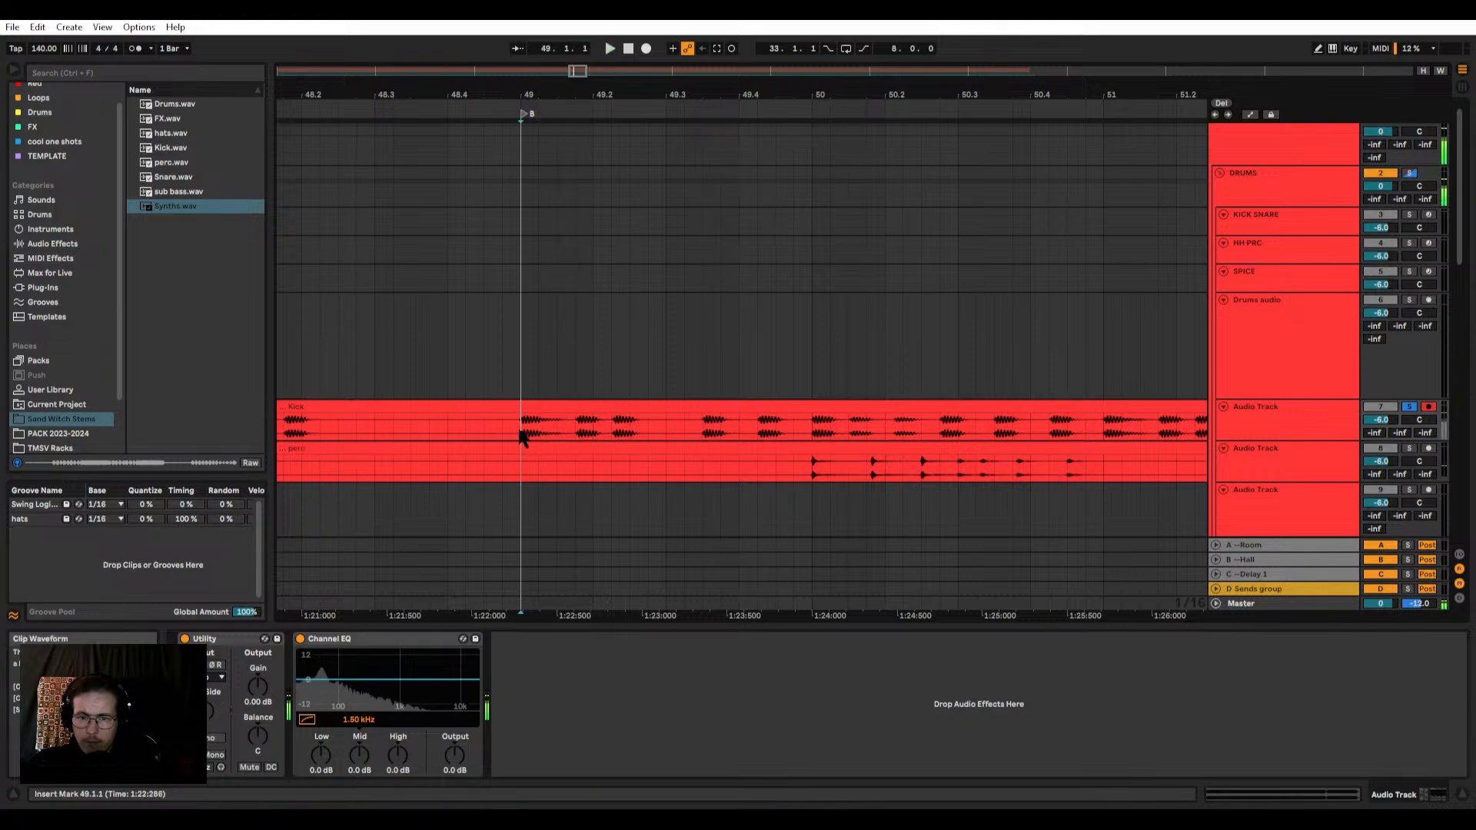
# Step: Split the Kick stem at the onset of the hit at 49.2.2
pyautogui.press('space')
pyautogui.scroll(6, 611, 422)
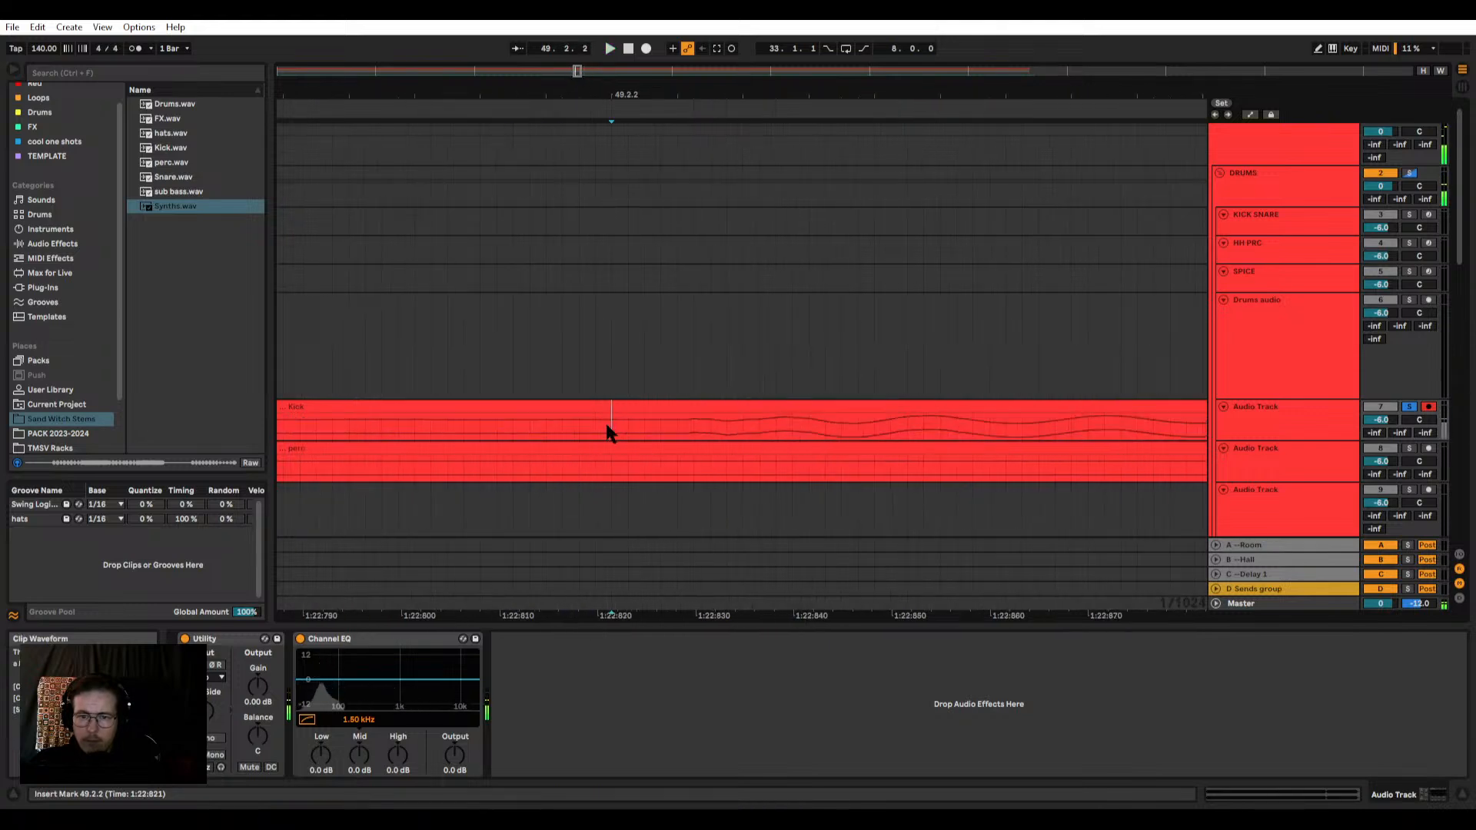
pyautogui.click(622, 423)
pyautogui.hotkey('ctrl', 'e')
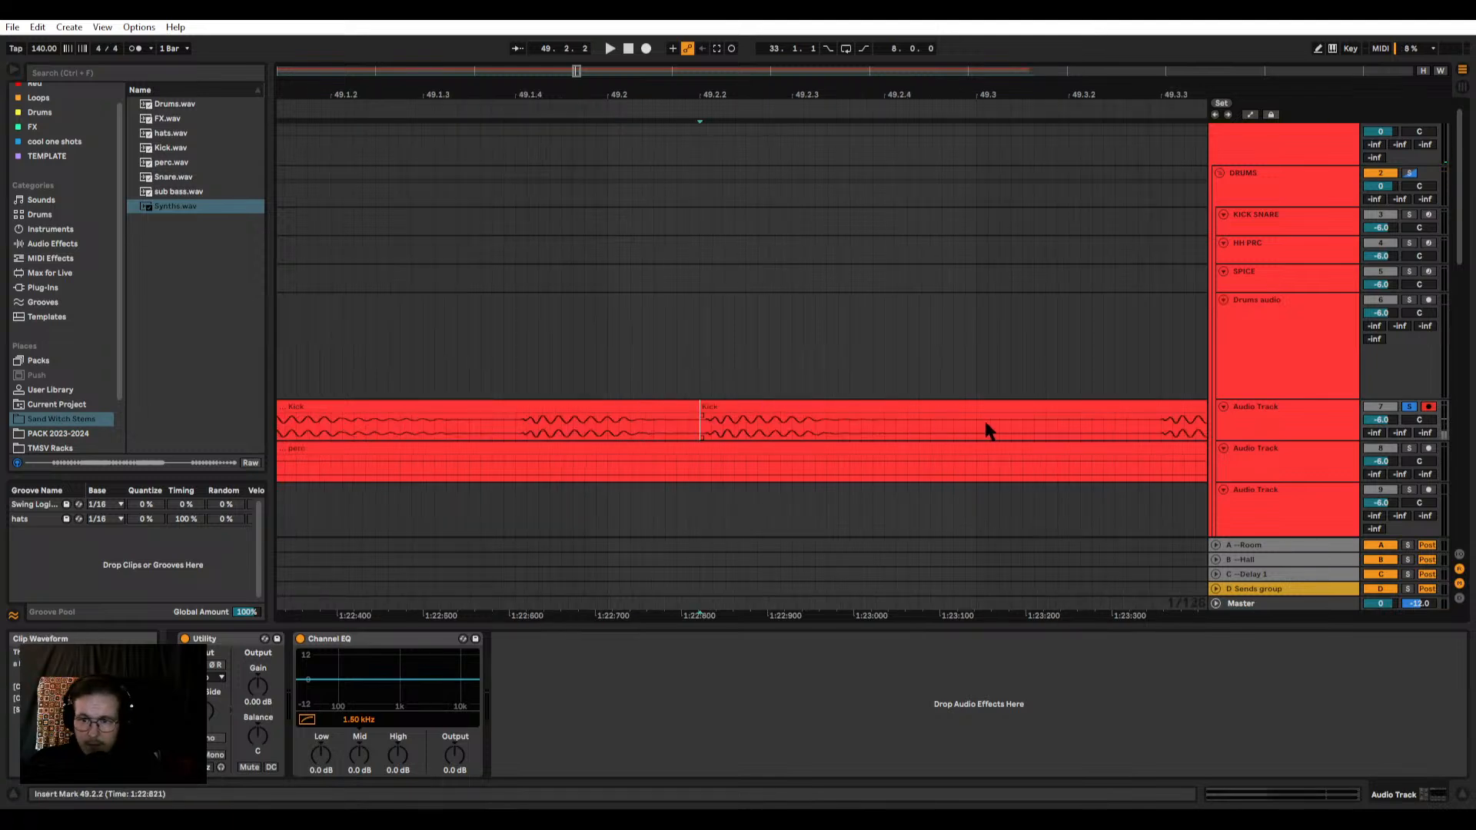
# Step: Isolate the kick hit by deleting the Kick stem before 49.2.2 and after 49.3.1
pyautogui.scroll(-6, 845, 422)
pyautogui.click(762, 412)
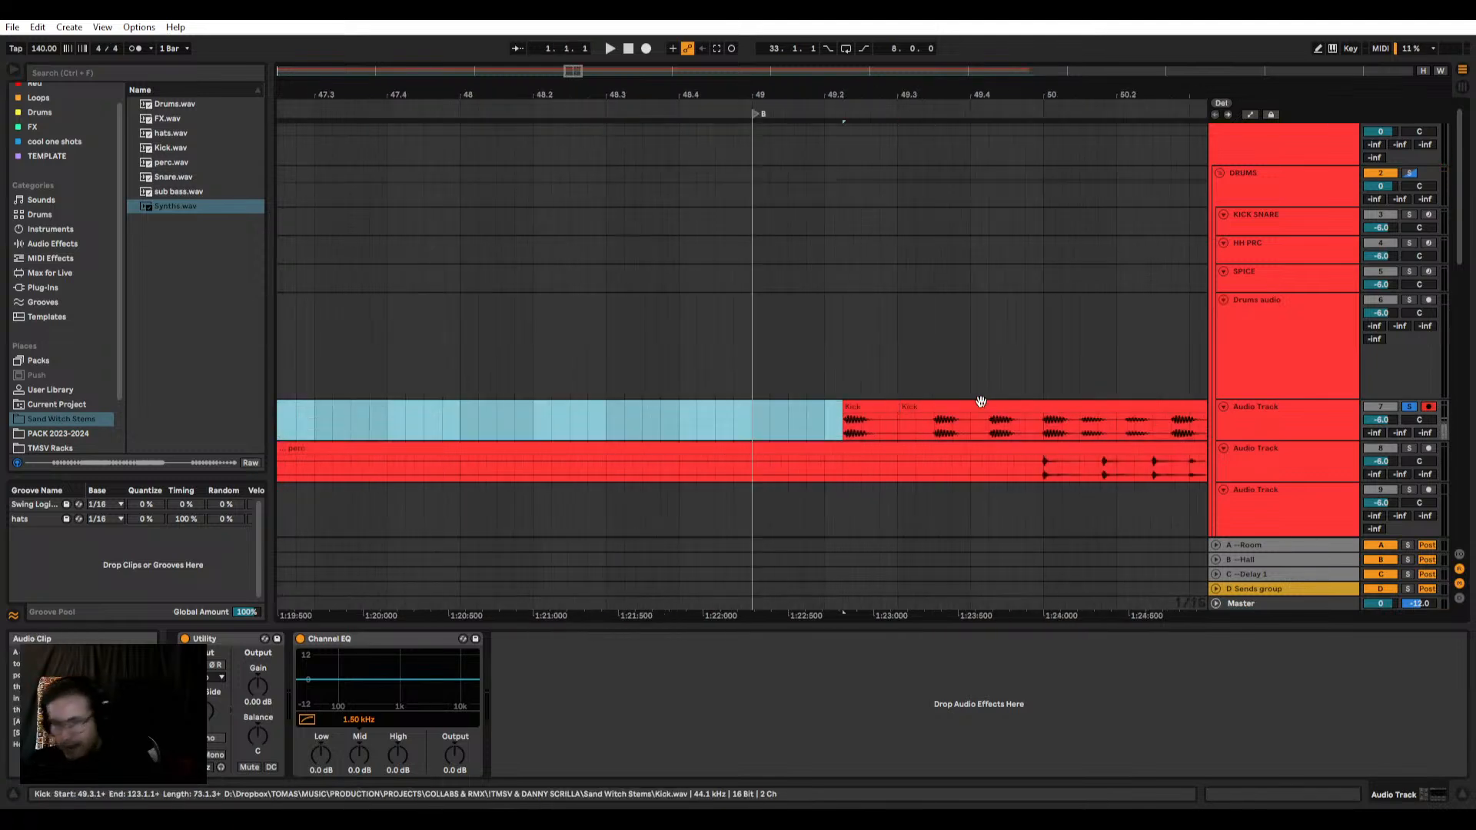
pyautogui.press('Delete')
pyautogui.click(1014, 408)
pyautogui.press('Delete')
# Step: Trim the silence before the isolated kick's onset and shorten the clip's tail
pyautogui.doubleClick(871, 408)
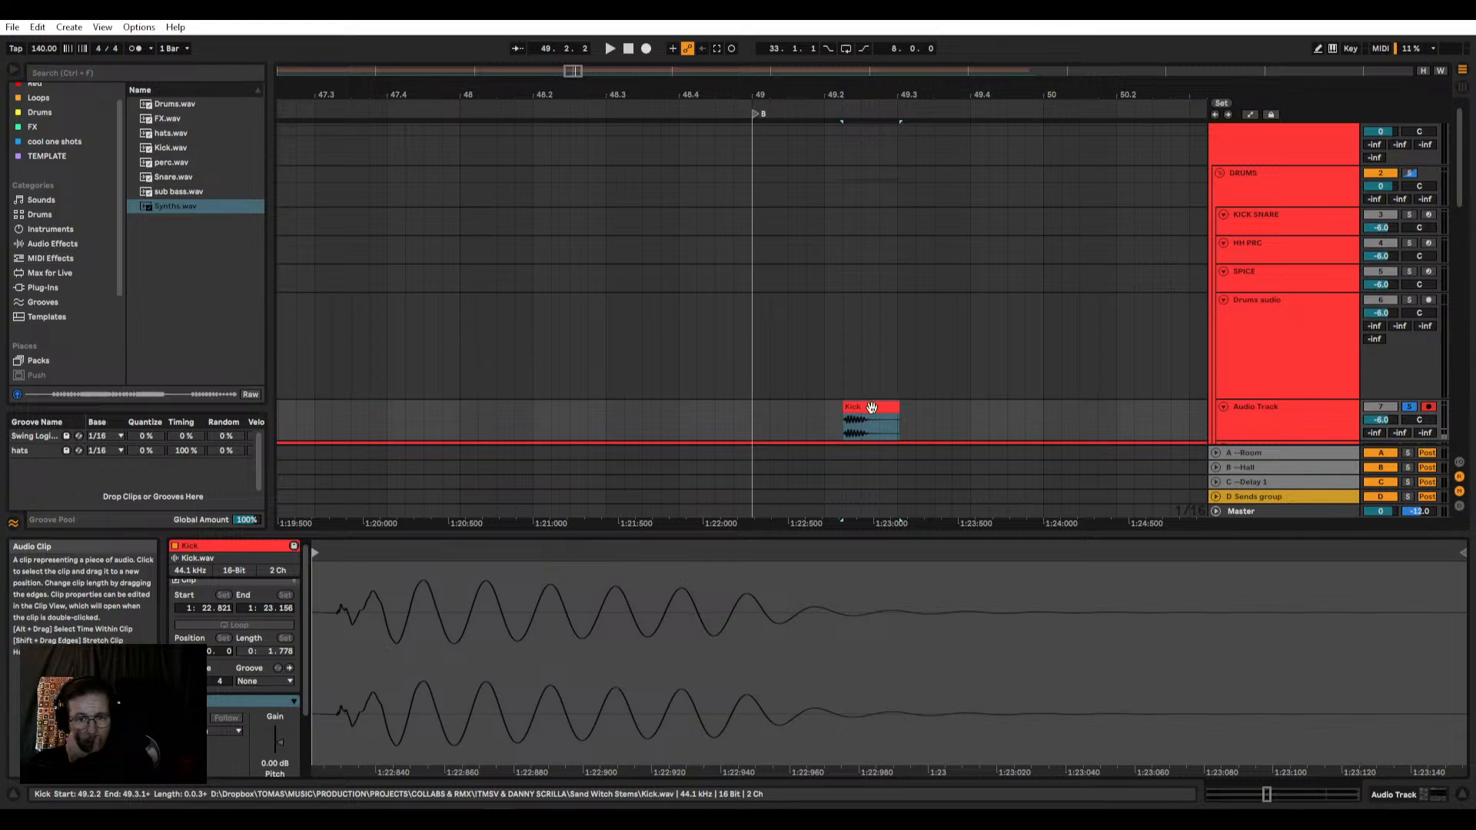
pyautogui.moveTo(314, 553); pyautogui.dragTo(336, 553)
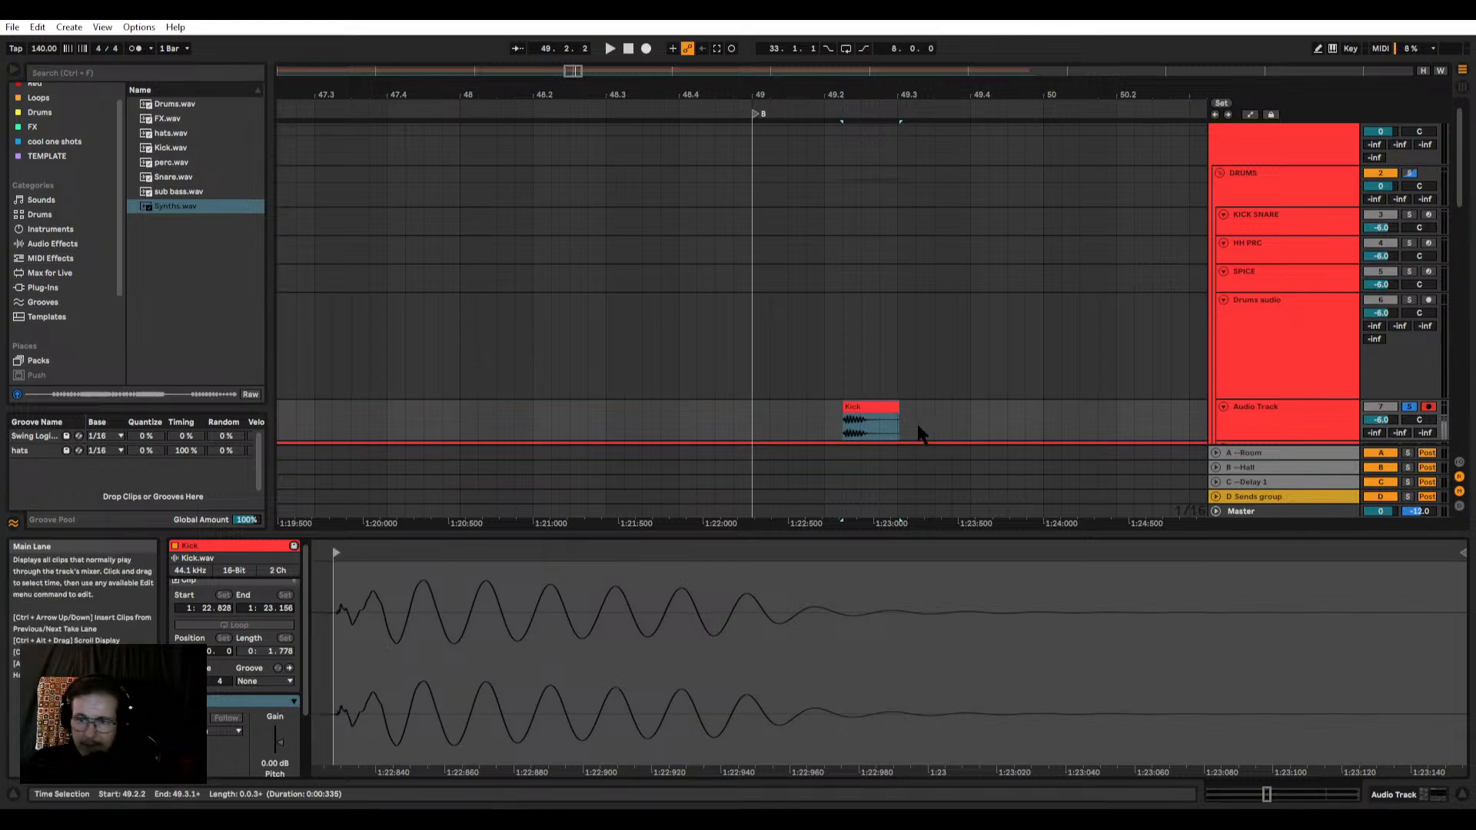
pyautogui.moveTo(897, 410); pyautogui.dragTo(852, 406)
pyautogui.scroll(4, 861, 409)
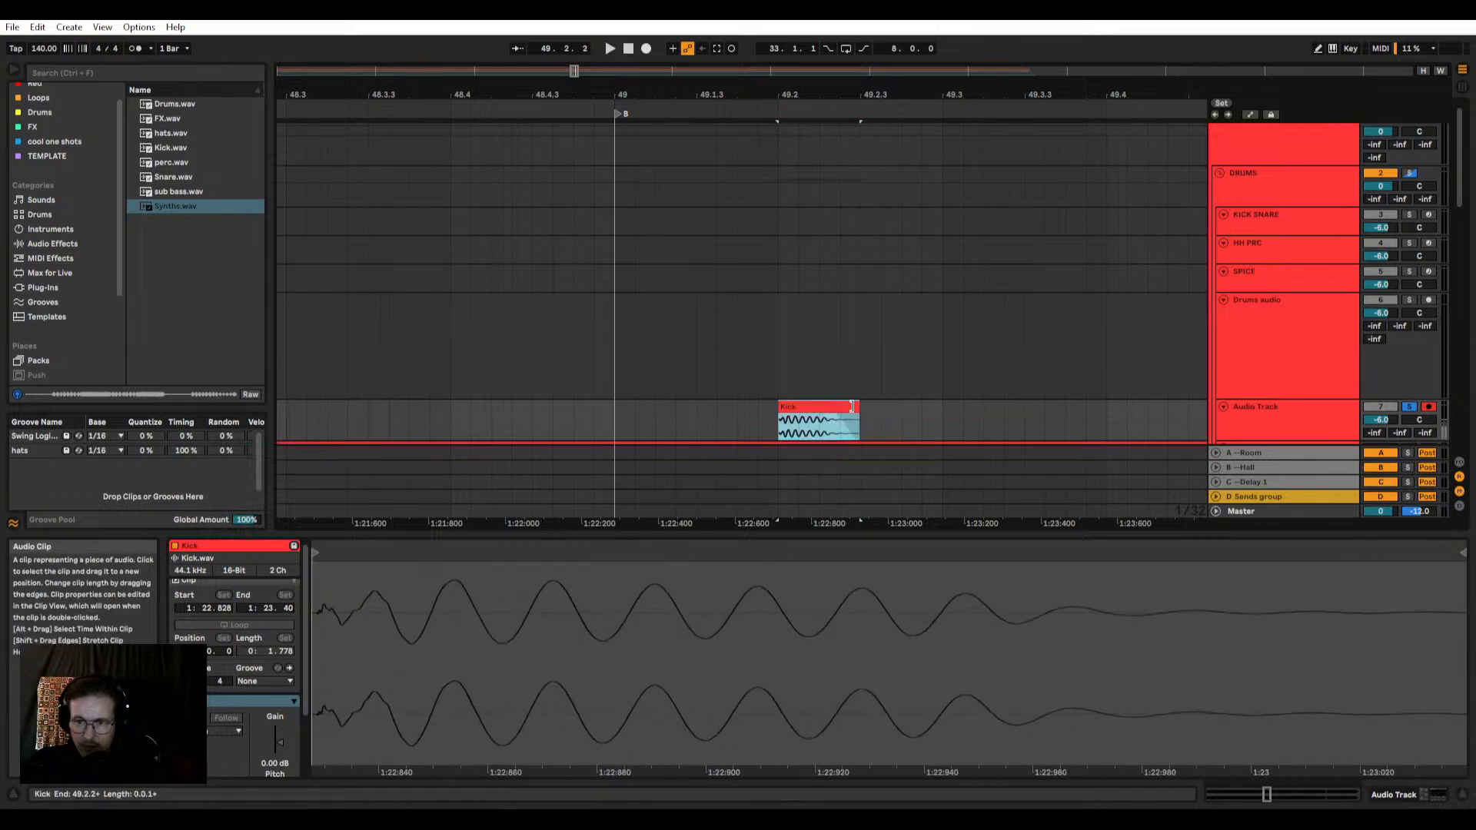
pyautogui.scroll(-5, 851, 408)
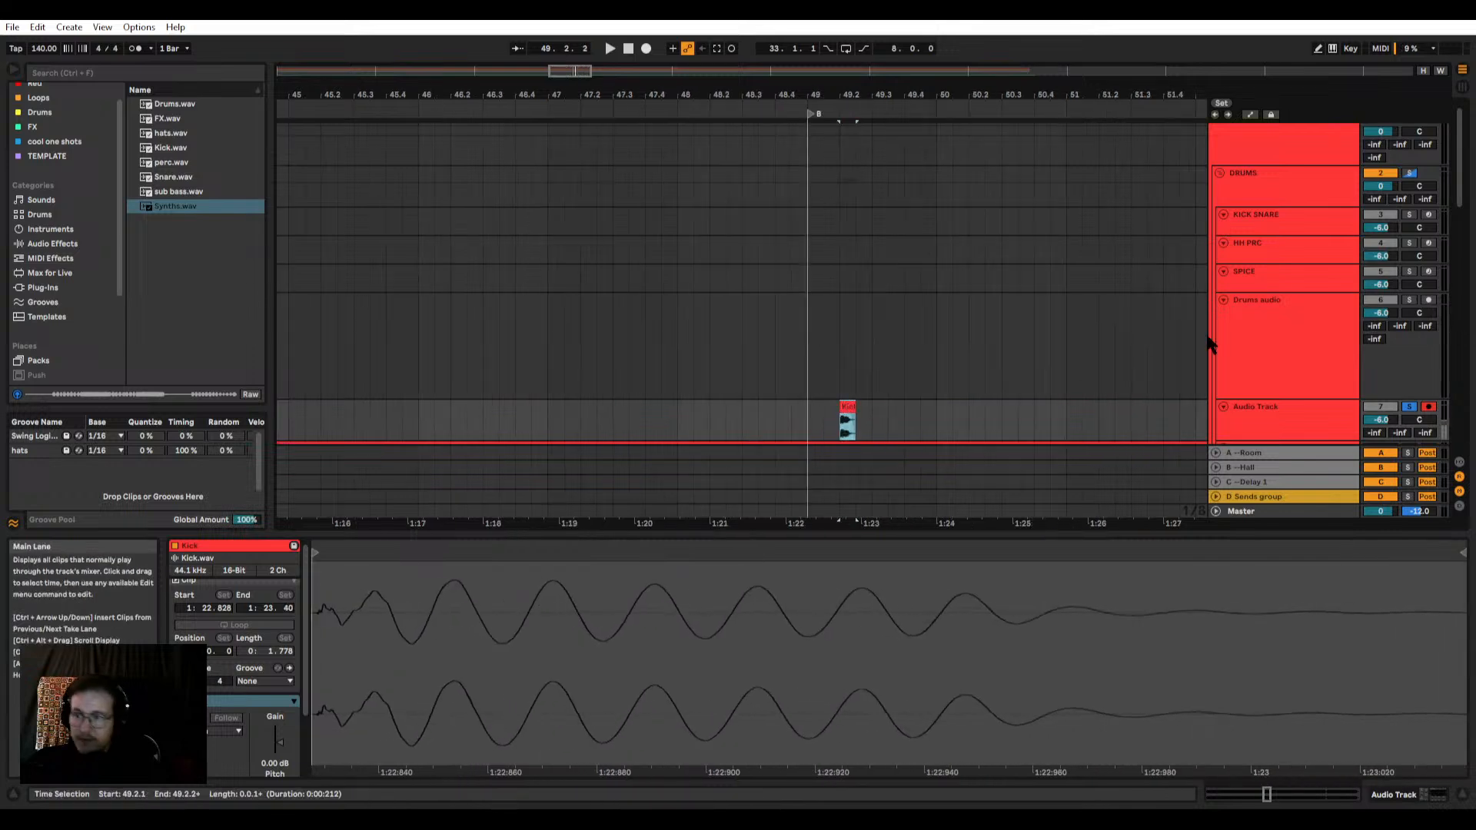
# Step: Load the trimmed kick onto the D1 pad of the KICK SNARE Drum Rack, crop its sample and audition it
pyautogui.click(1255, 222)
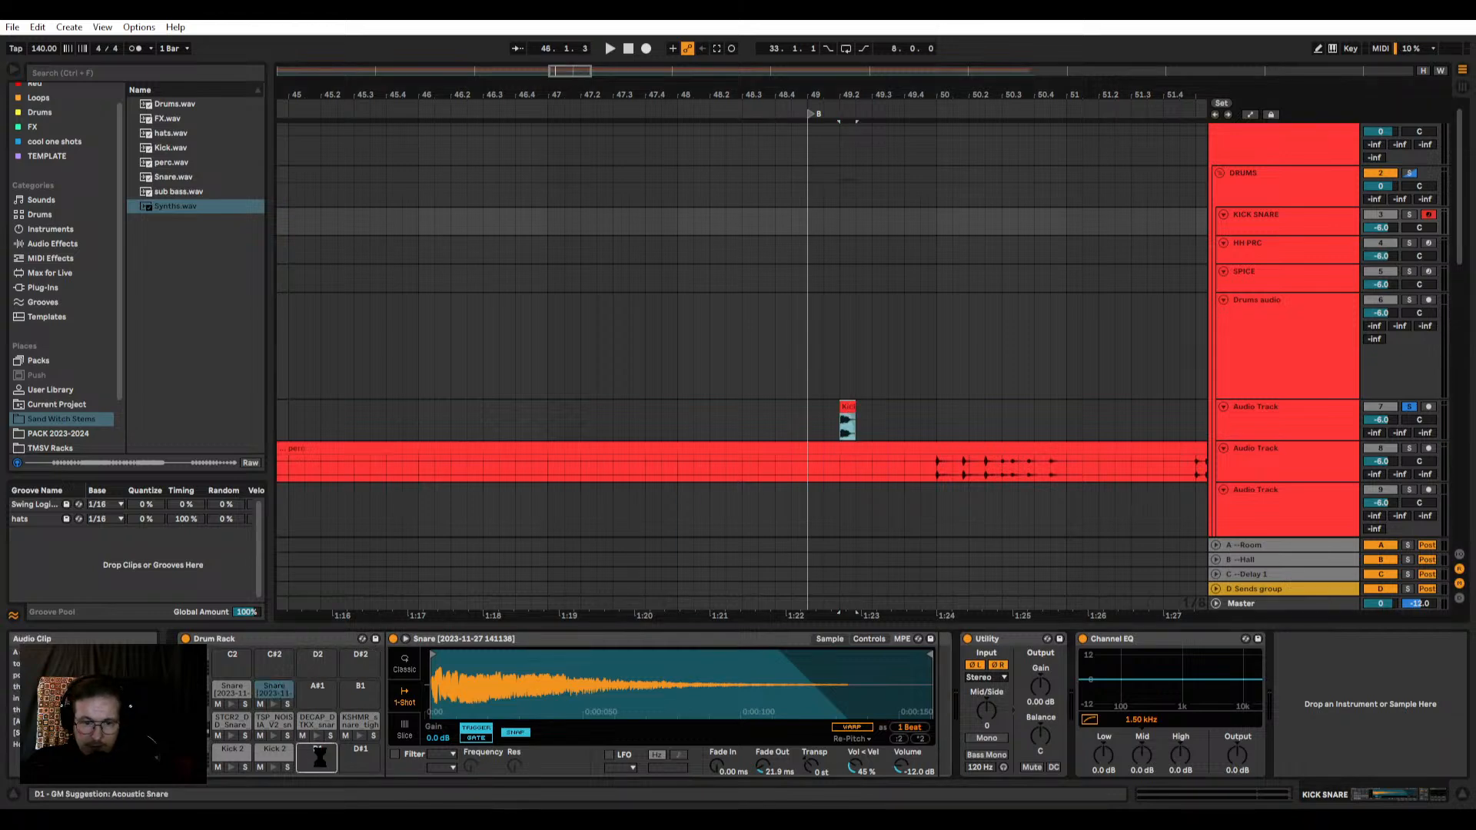
pyautogui.moveTo(319, 757); pyautogui.dragTo(321, 764)
pyautogui.rightClick(588, 691)
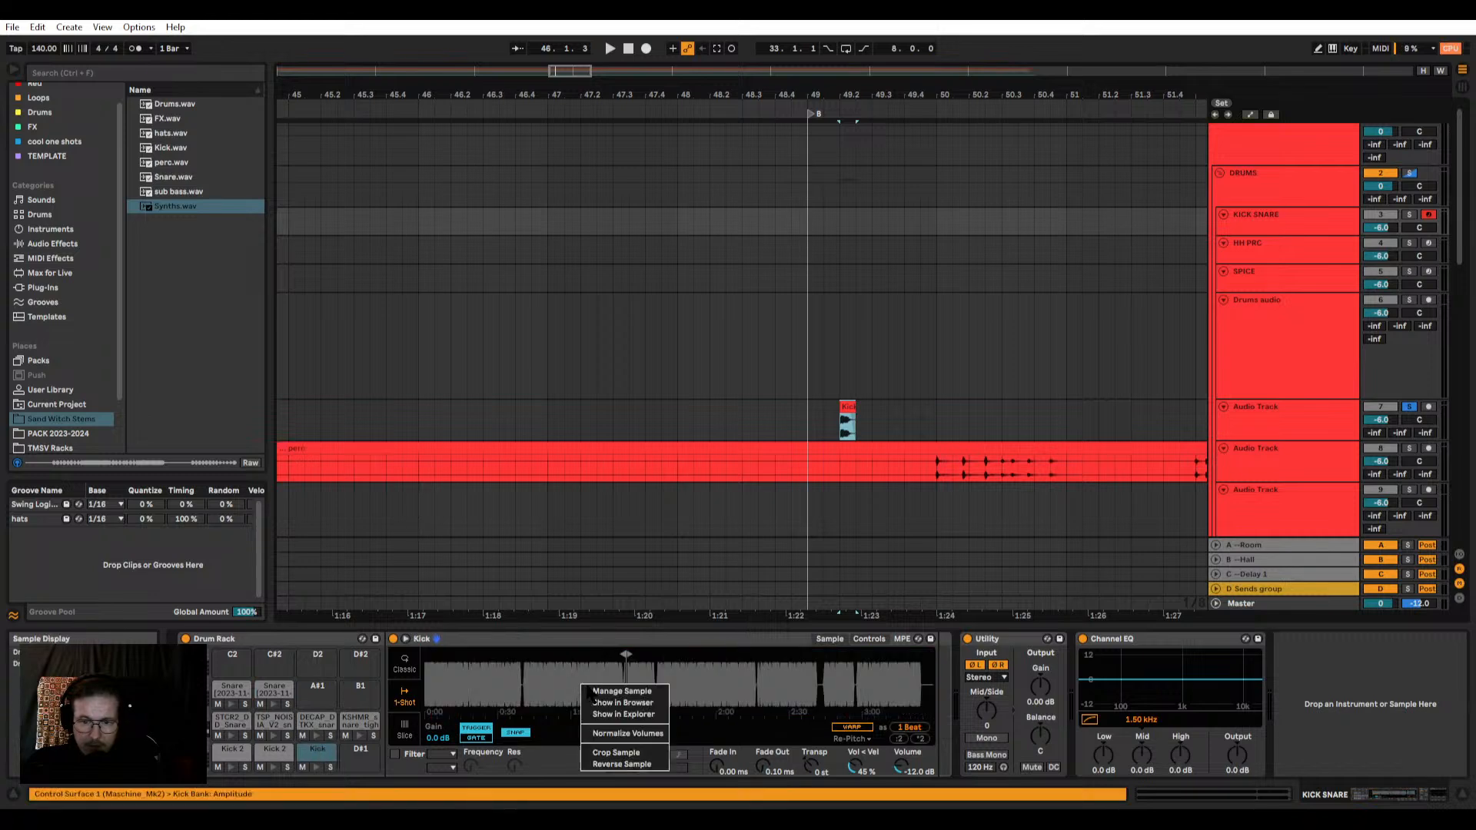
pyautogui.click(624, 754)
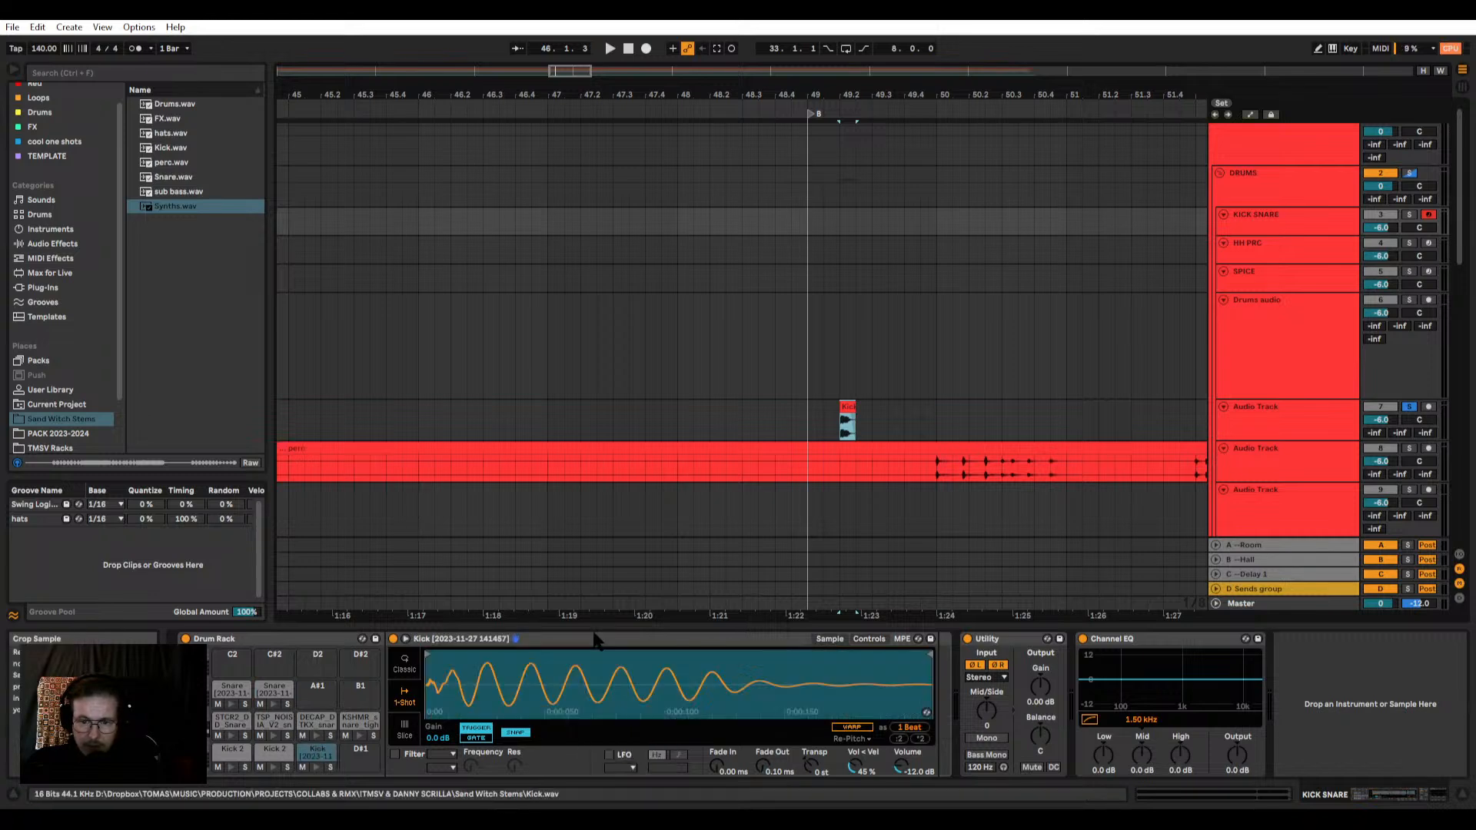
pyautogui.click(314, 769)
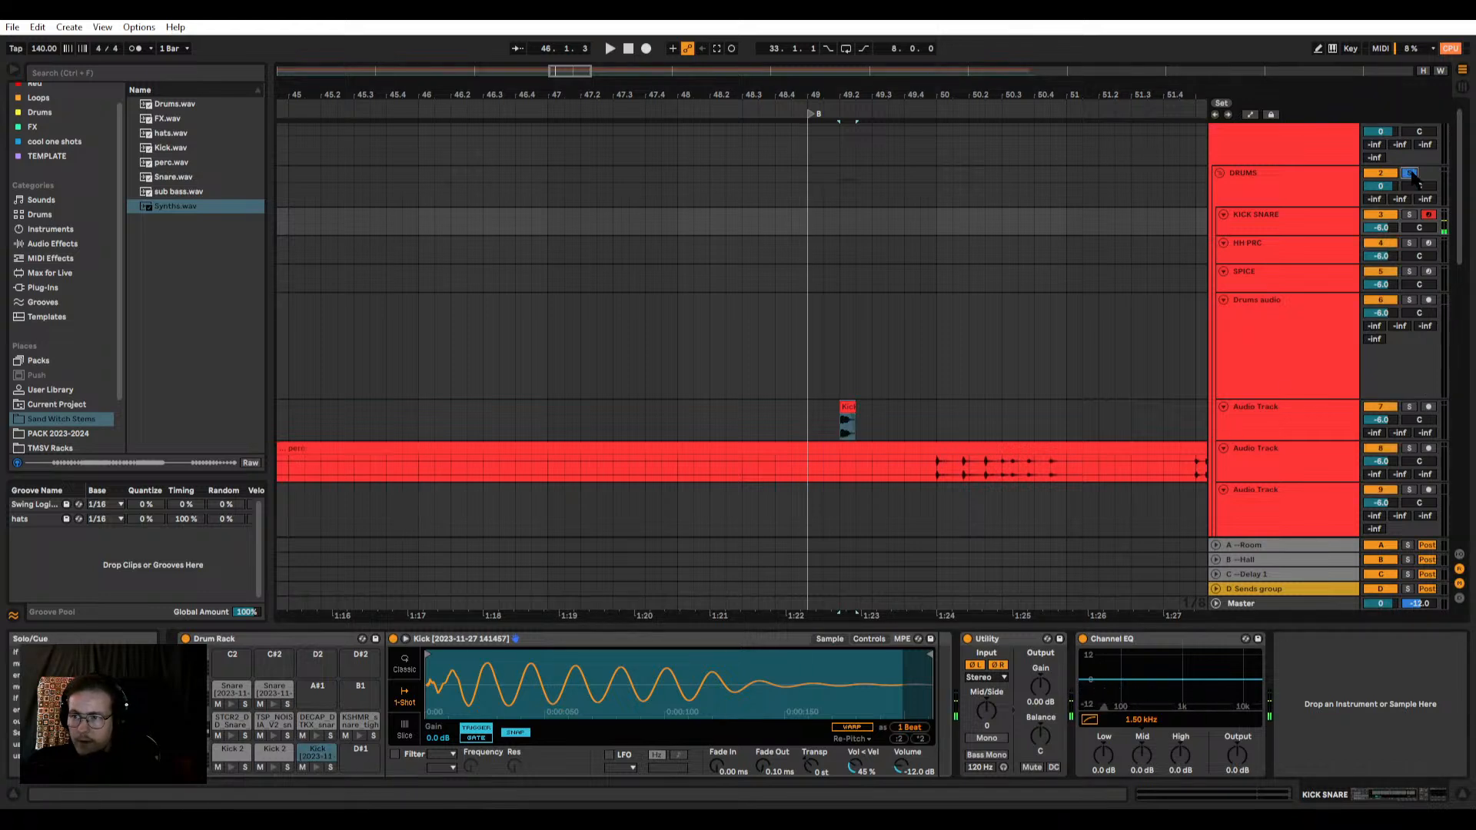
pyautogui.click(316, 768)
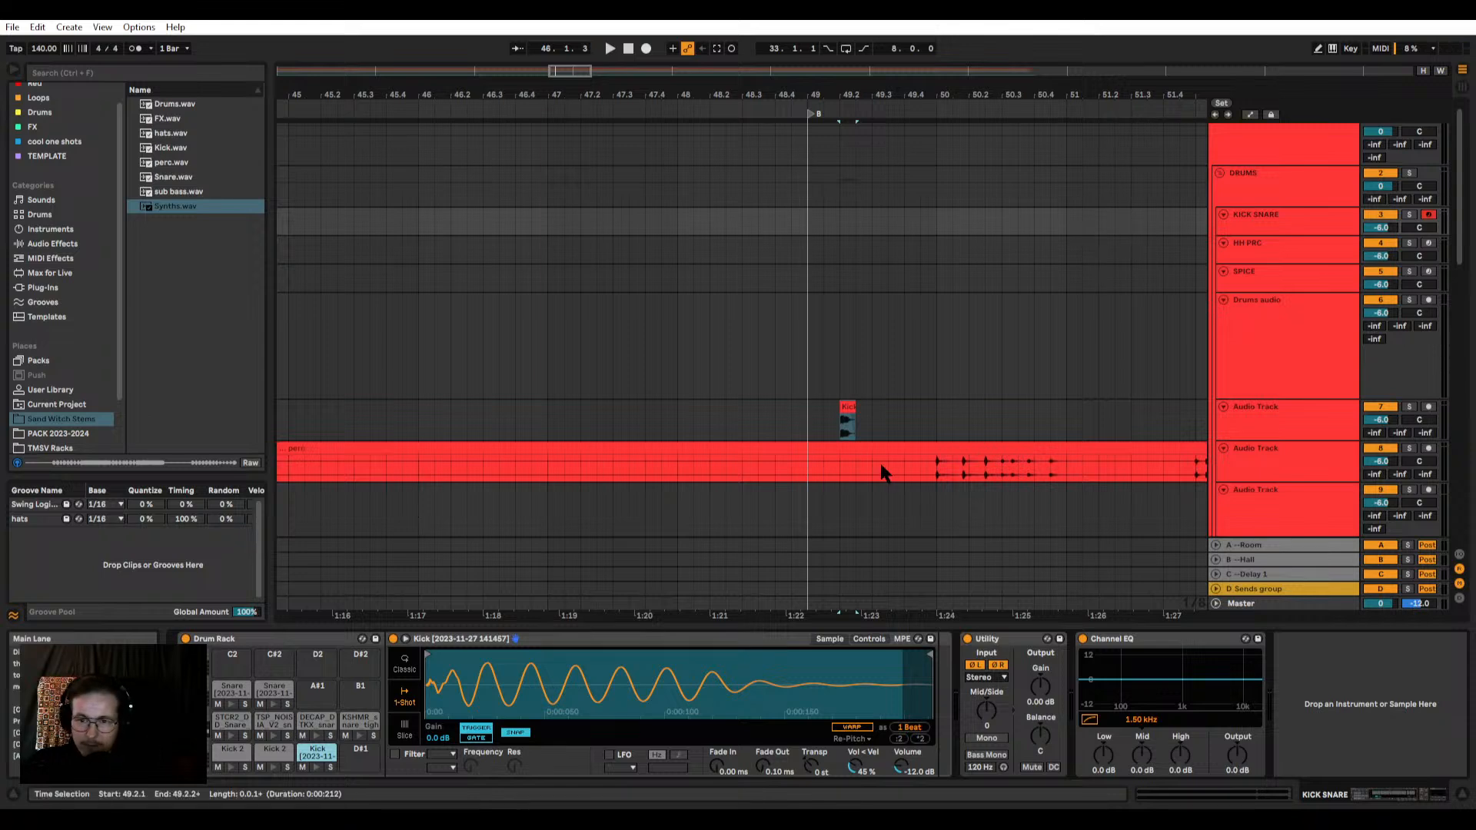
pyautogui.click(849, 406)
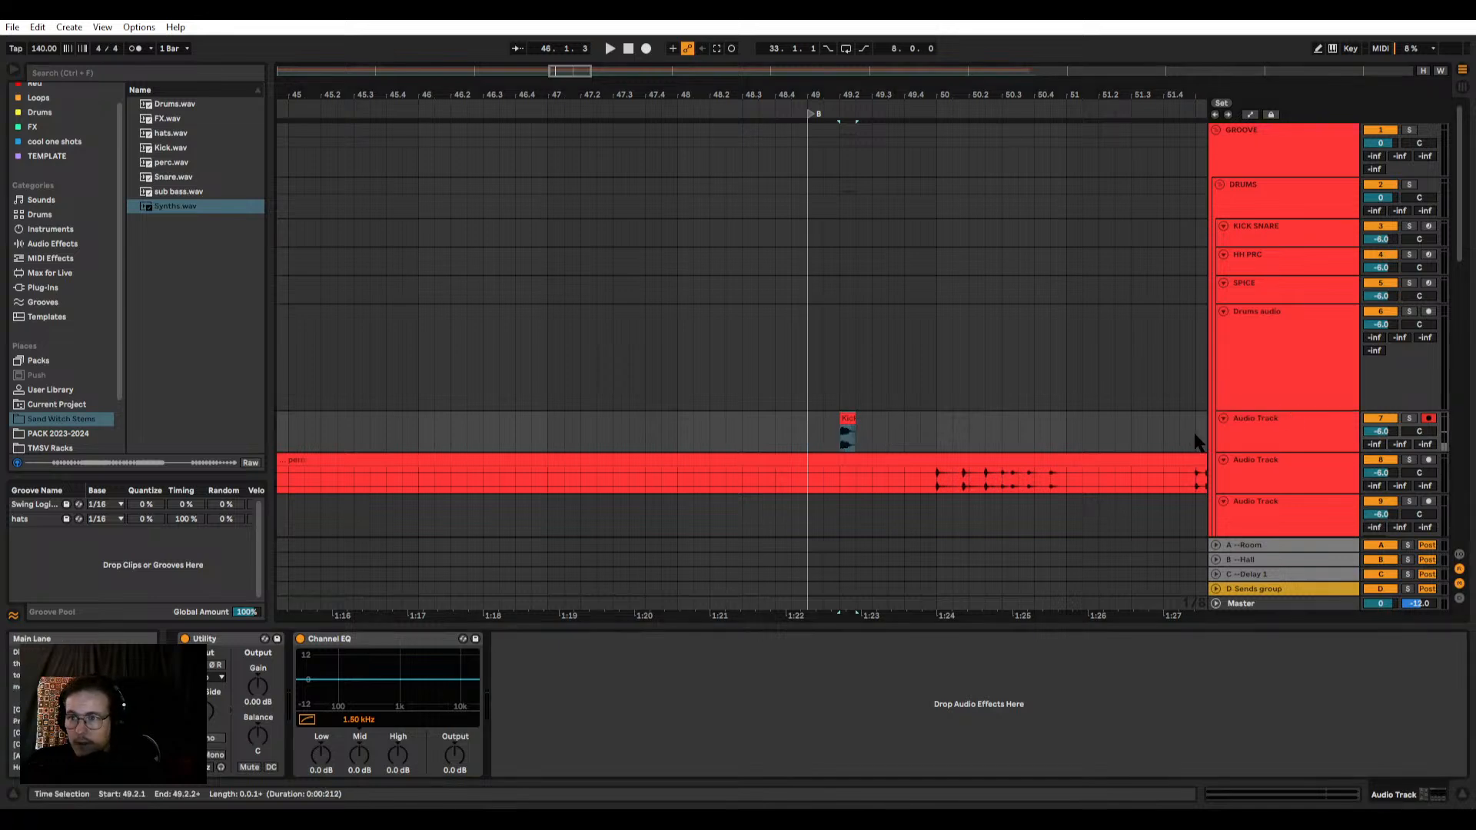
pyautogui.click(1256, 349)
pyautogui.click(1248, 430)
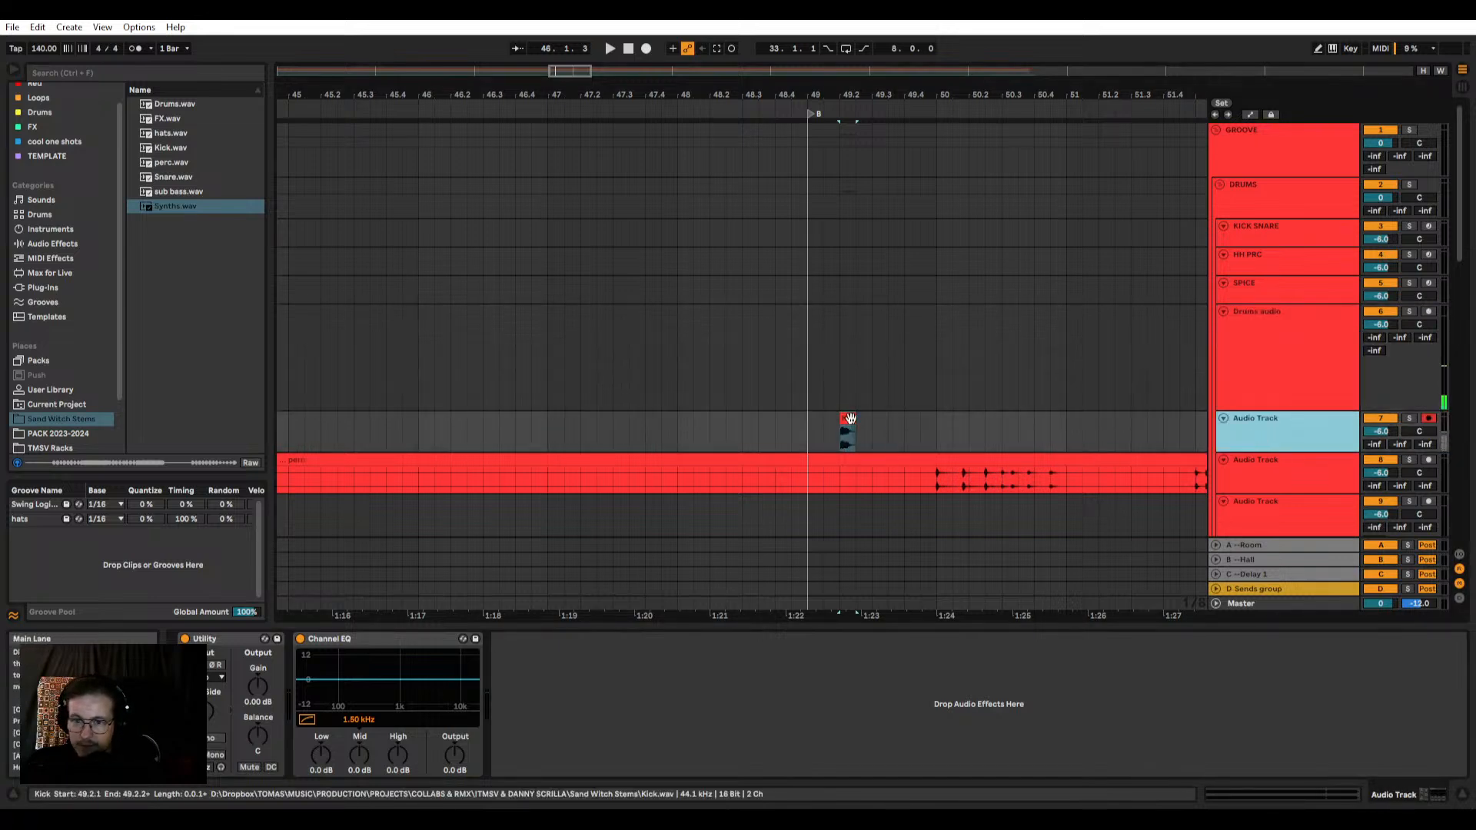
pyautogui.scroll(-5, 1045, 304)
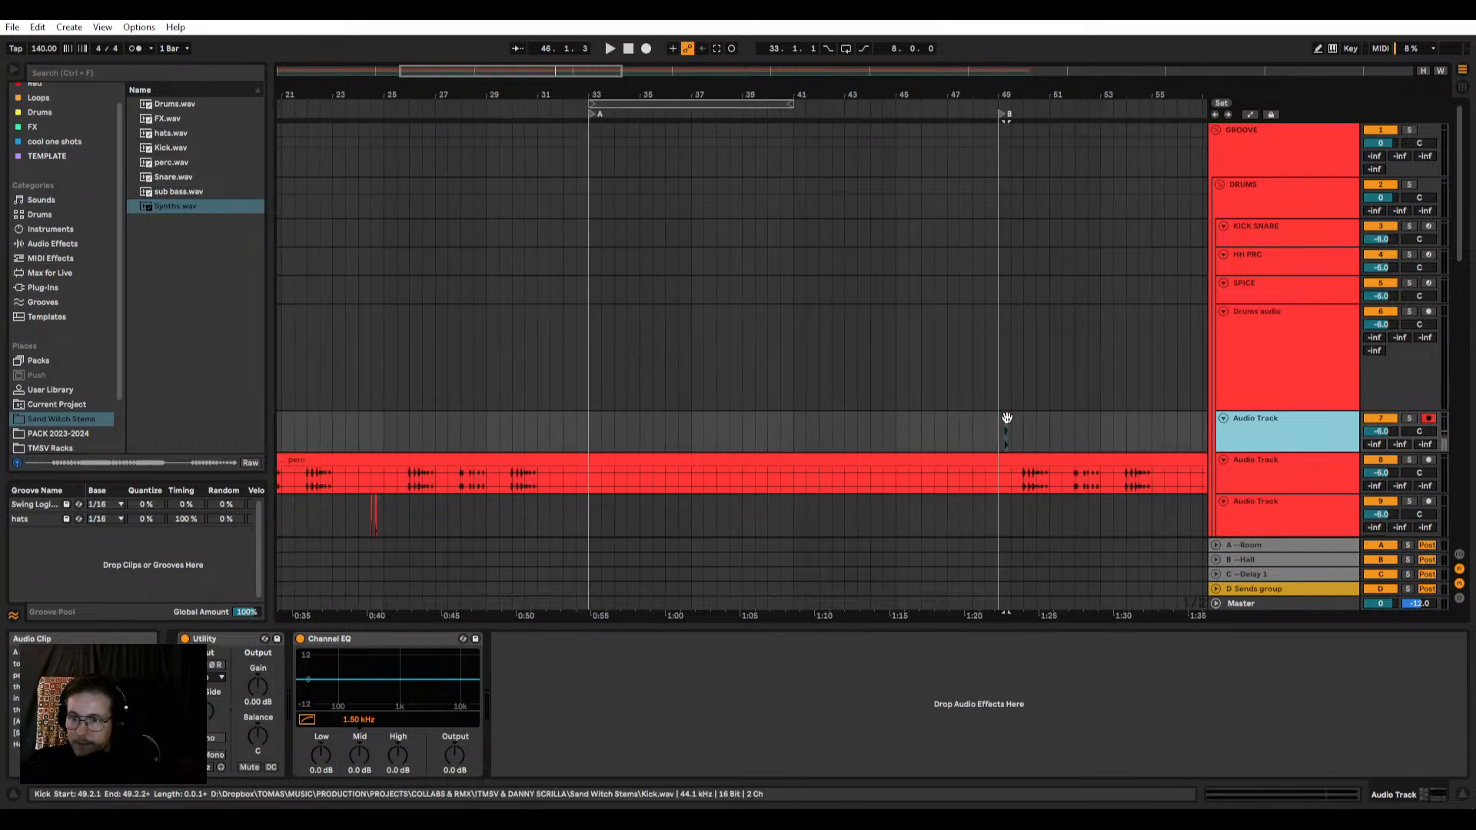
pyautogui.click(1270, 185)
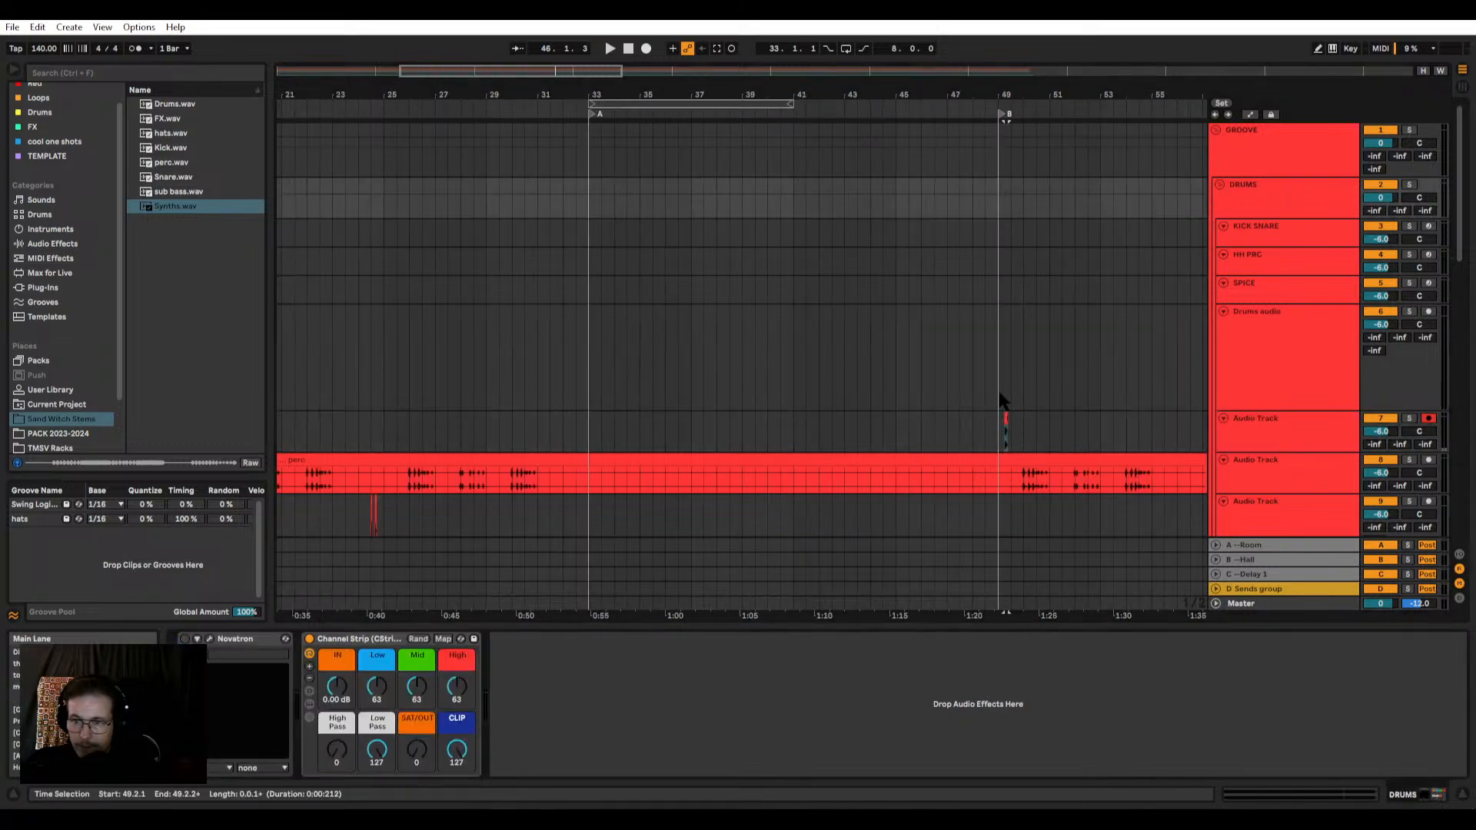
pyautogui.click(1240, 240)
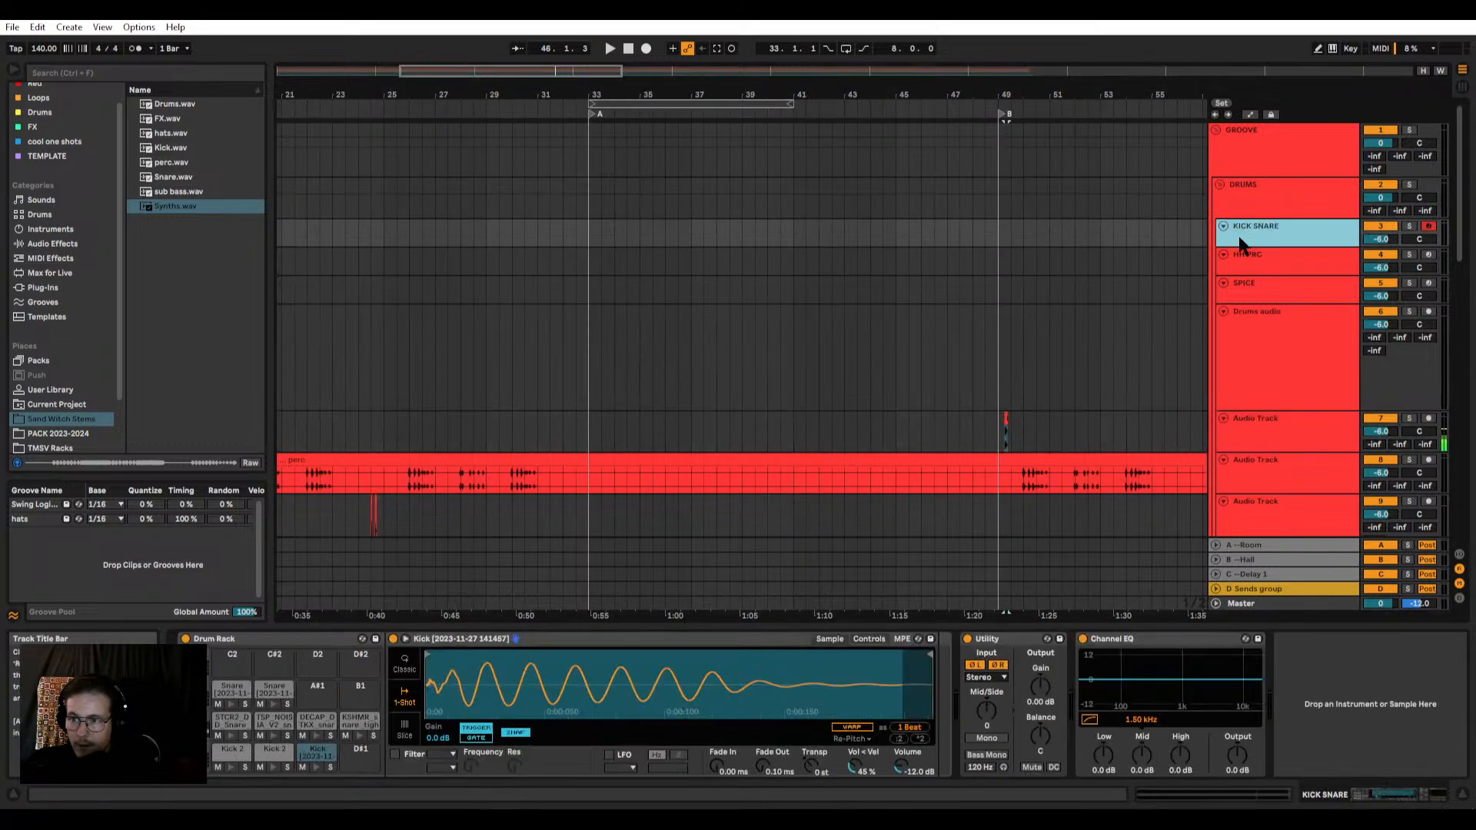
pyautogui.click(1005, 420)
pyautogui.scroll(3, 1013, 415)
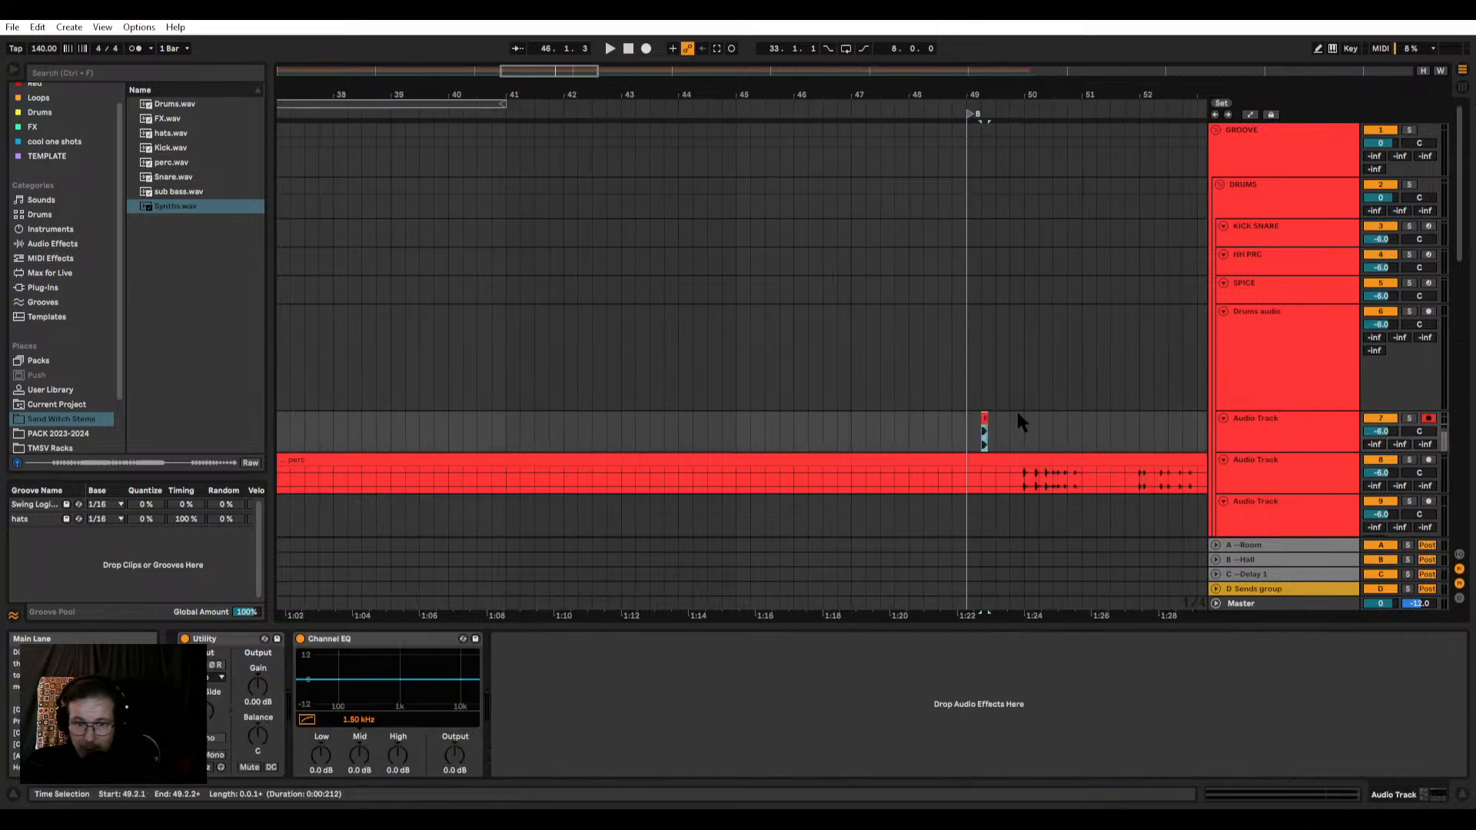
pyautogui.scroll(-10, 1016, 409)
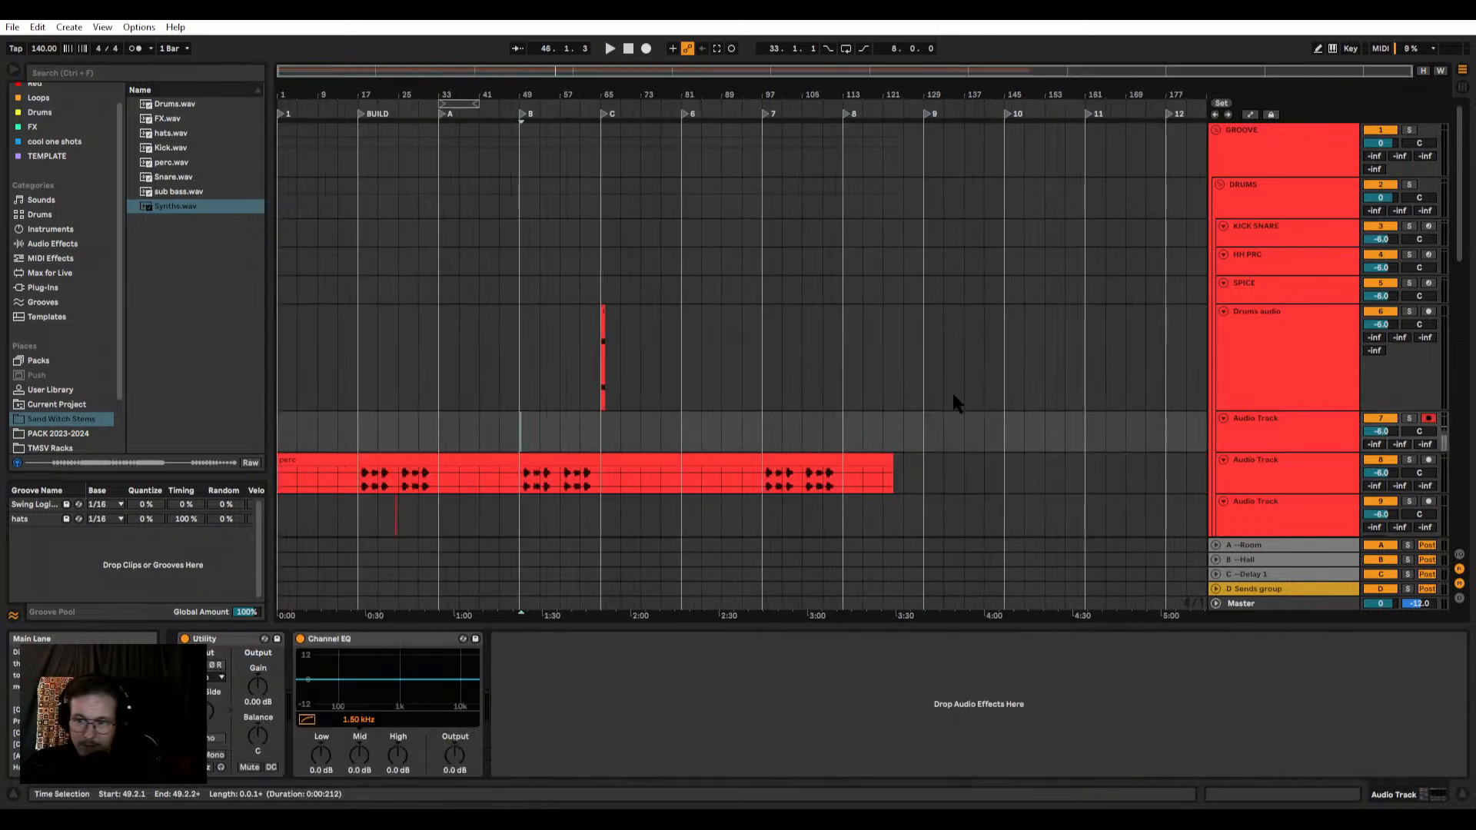
# Step: Trim the perc stem clip so it runs only from 17.1.1 to 33.1.1
pyautogui.click(412, 467)
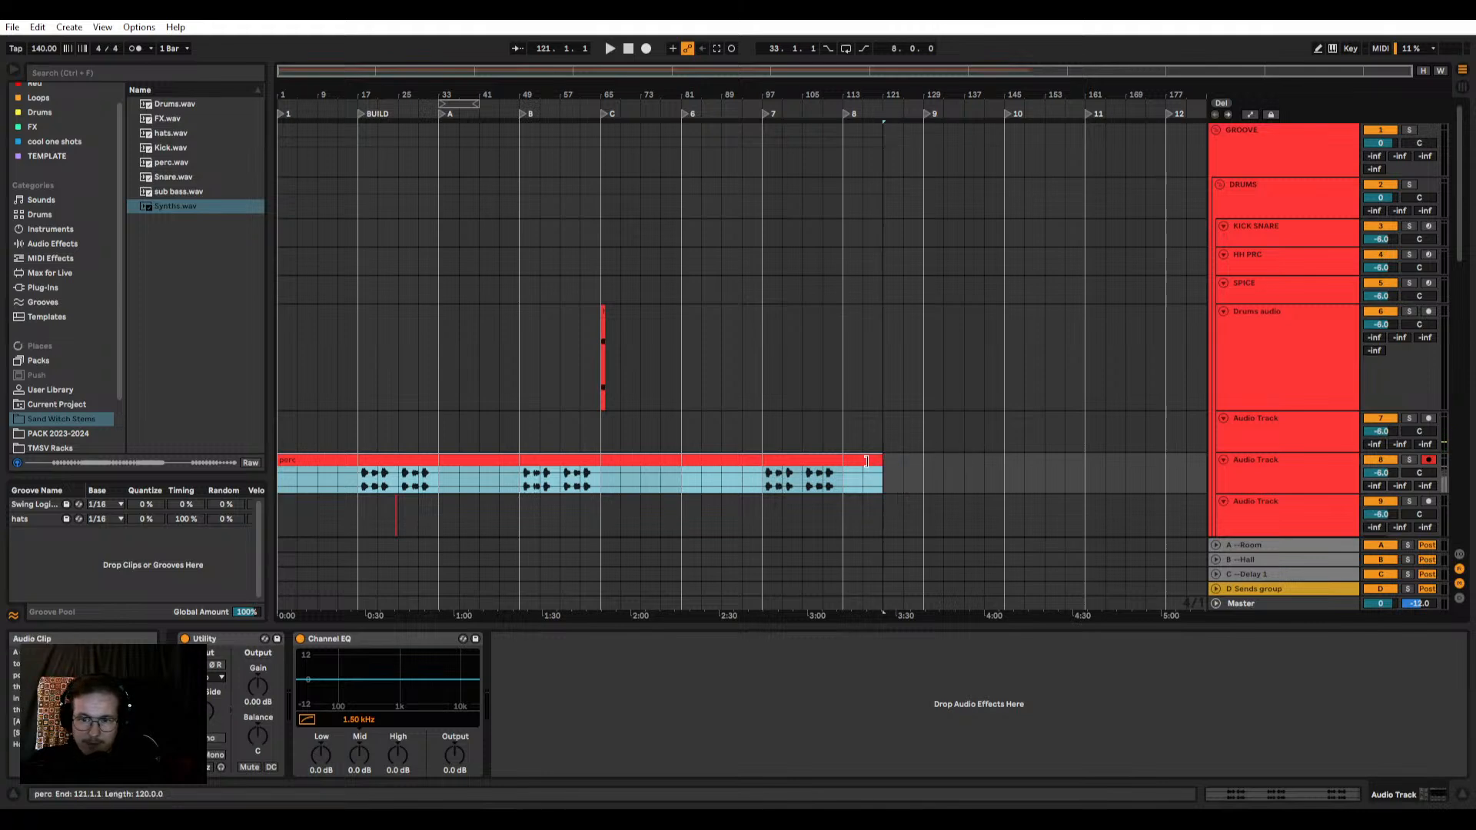
pyautogui.moveTo(866, 460); pyautogui.dragTo(438, 460)
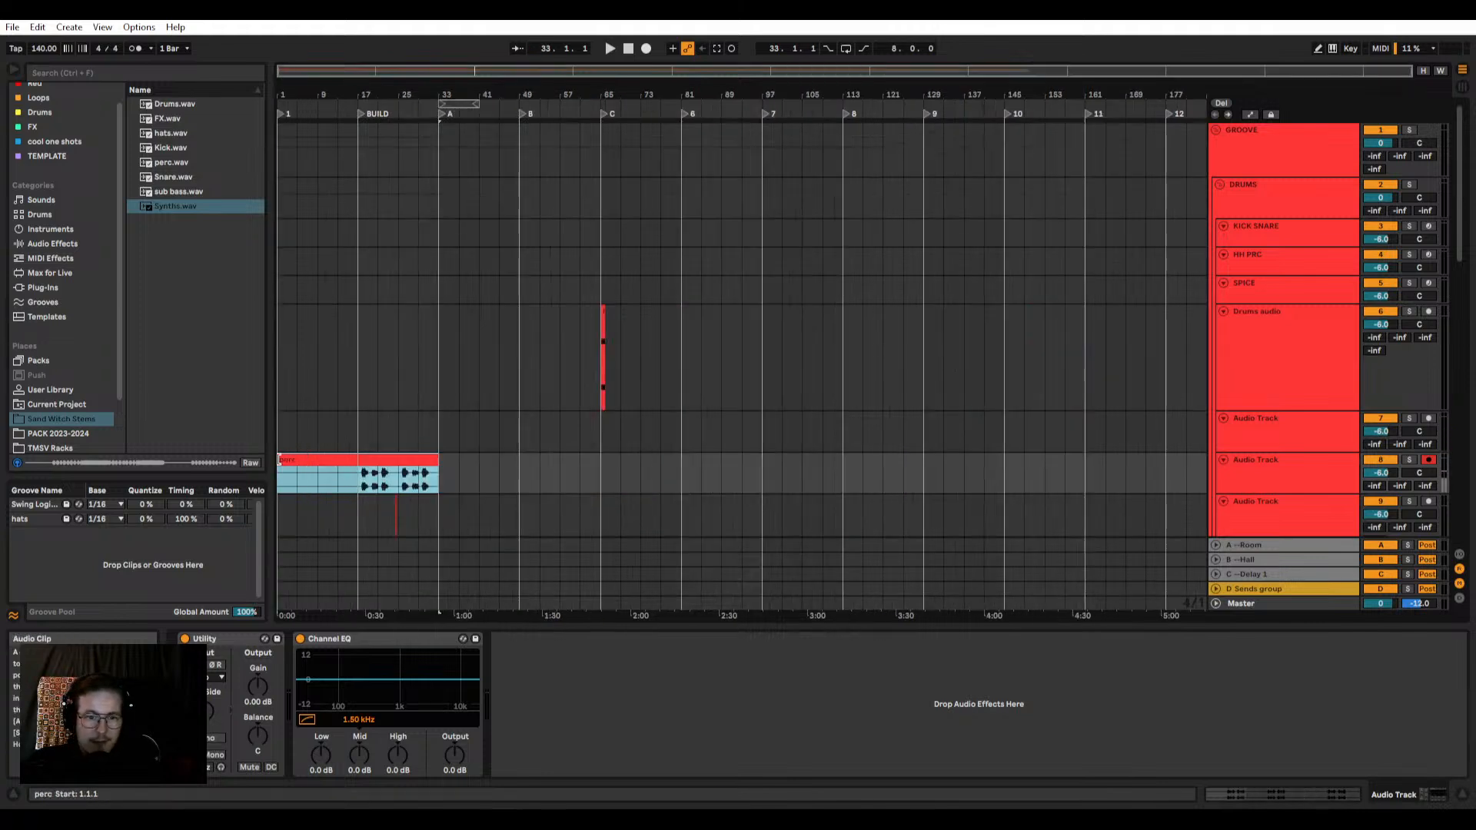
pyautogui.moveTo(279, 460); pyautogui.dragTo(358, 460)
pyautogui.scroll(5, 358, 460)
# Step: Split the perc clip at 25.1.1 and trim the first part to run from 18.1.1 to 24.1.1
pyautogui.click(607, 484)
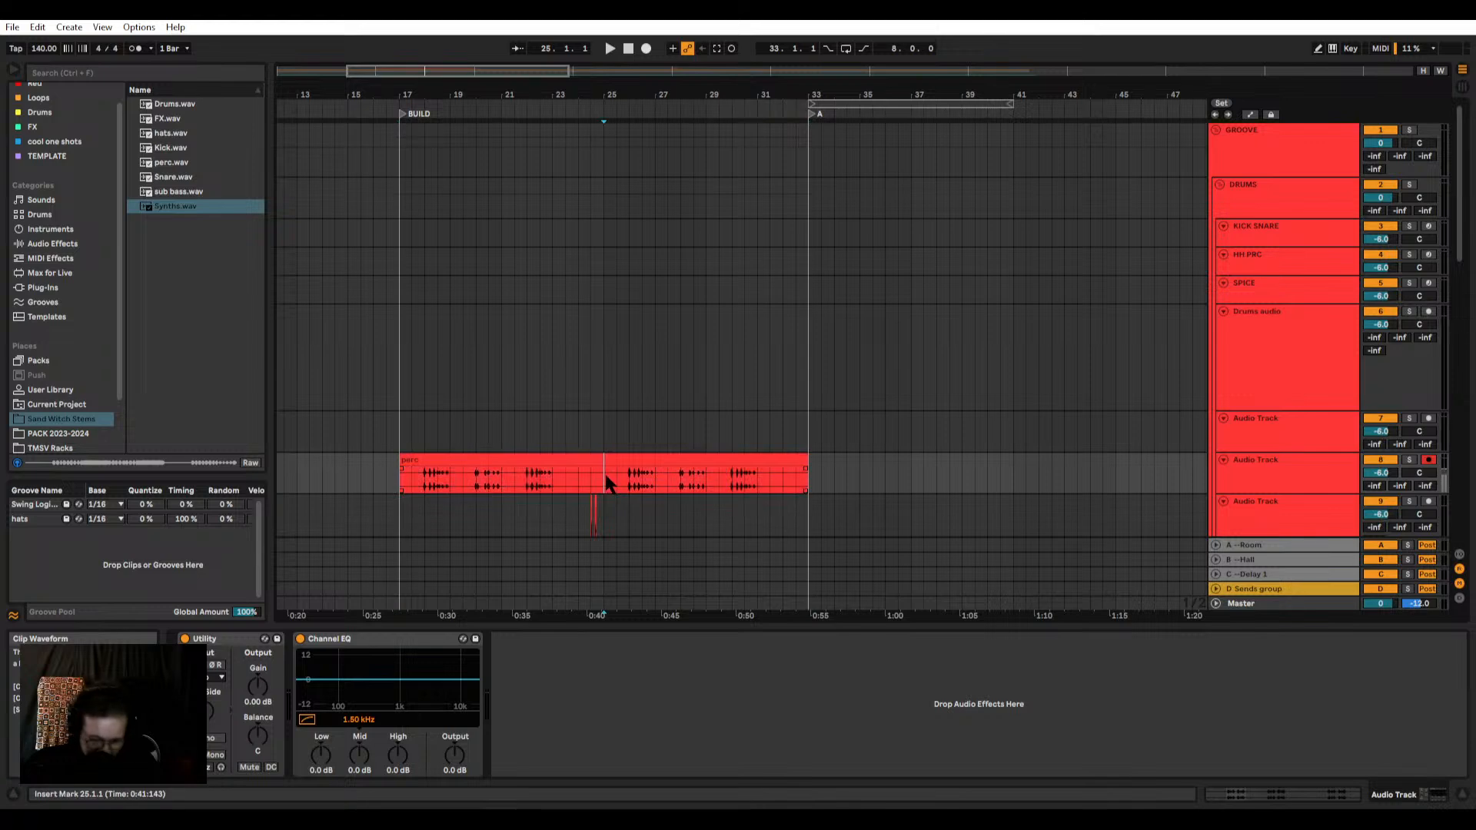
pyautogui.moveTo(600, 460); pyautogui.dragTo(577, 459)
pyautogui.scroll(4, 425, 462)
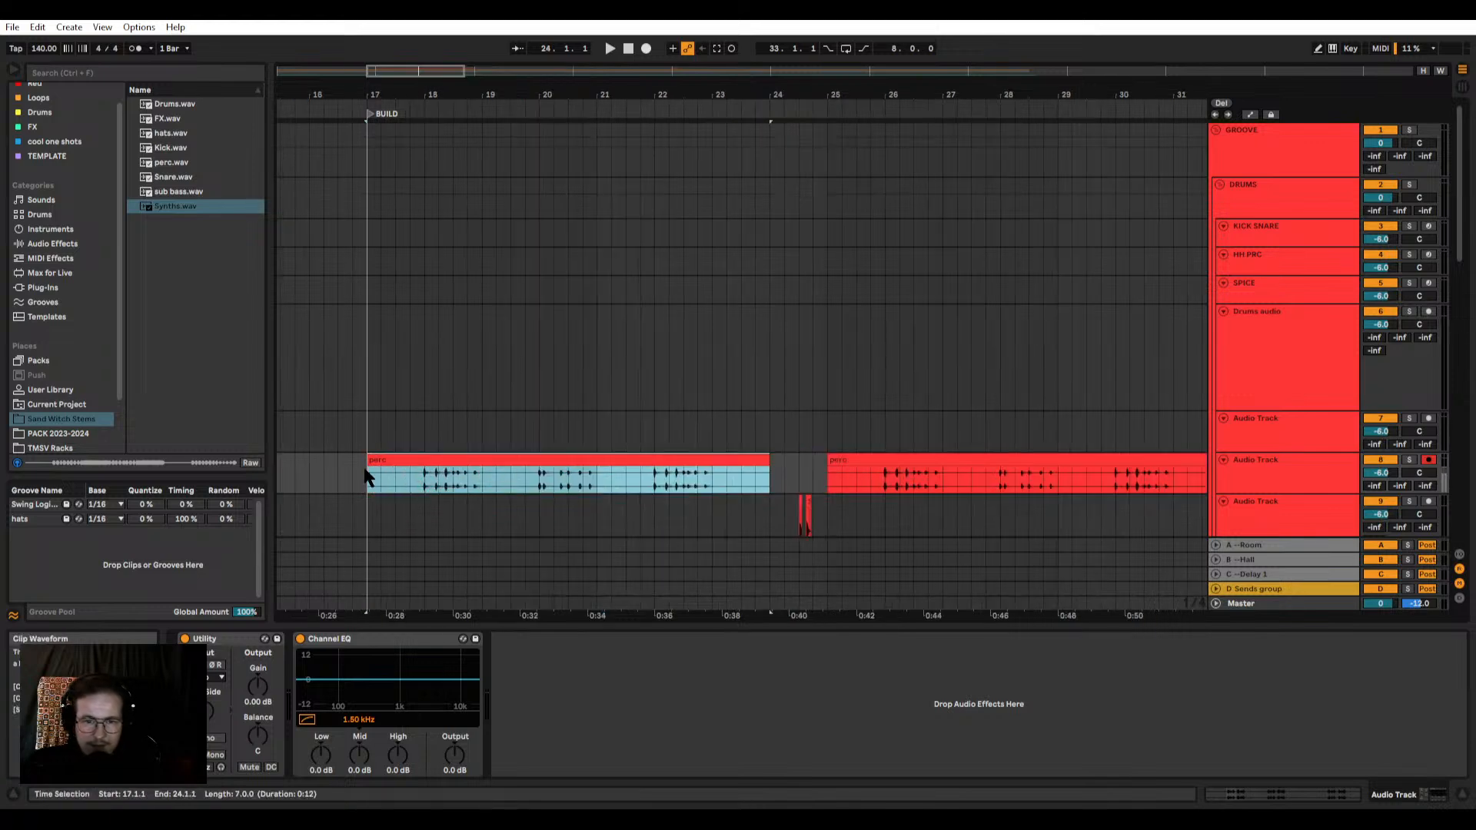
pyautogui.moveTo(369, 459); pyautogui.dragTo(556, 459)
pyautogui.scroll(5, 398, 460)
pyautogui.scroll(6, 556, 468)
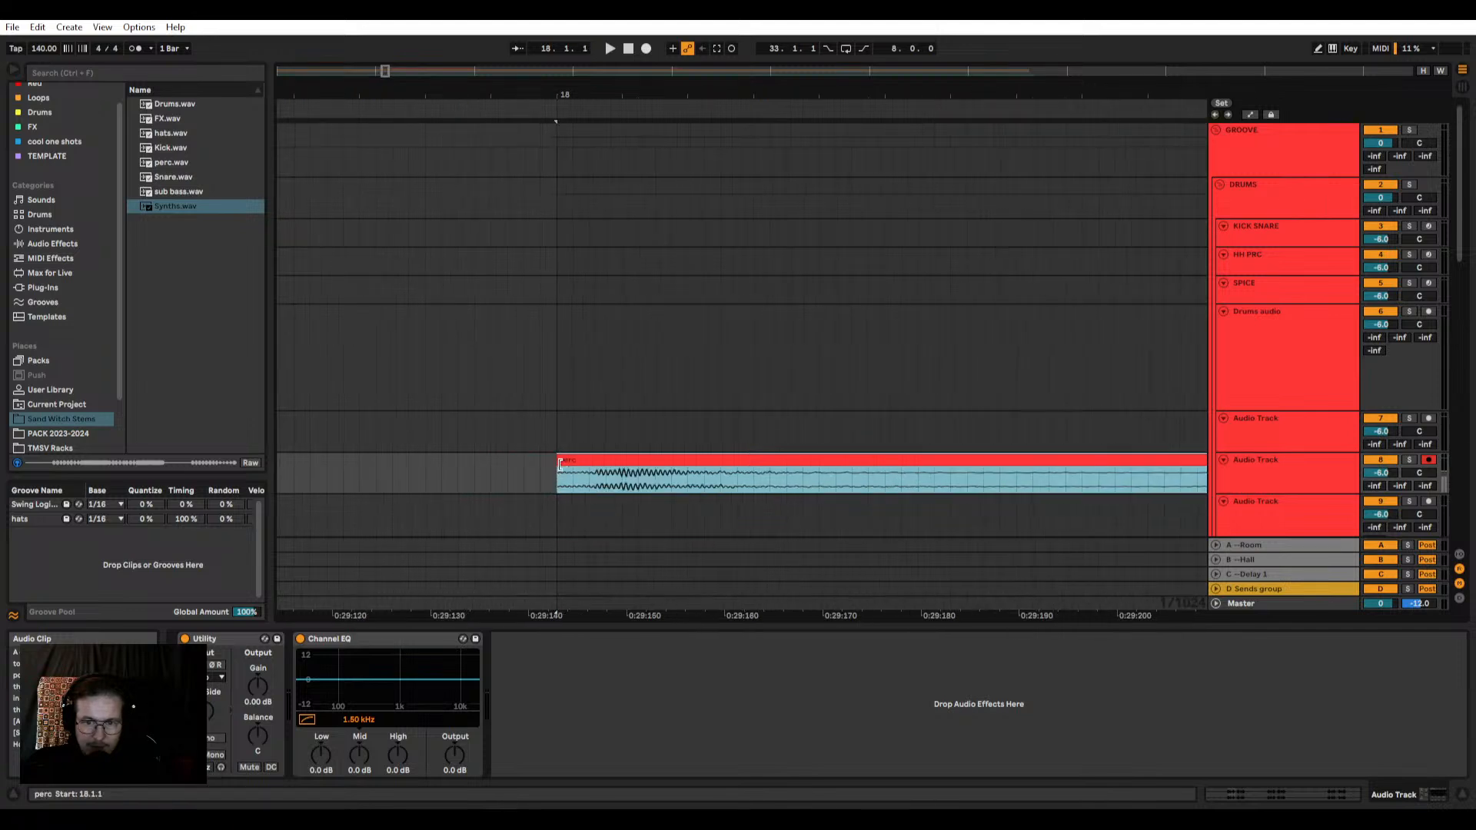
pyautogui.click(560, 480)
pyautogui.scroll(-4, 560, 480)
pyautogui.scroll(-10, 563, 475)
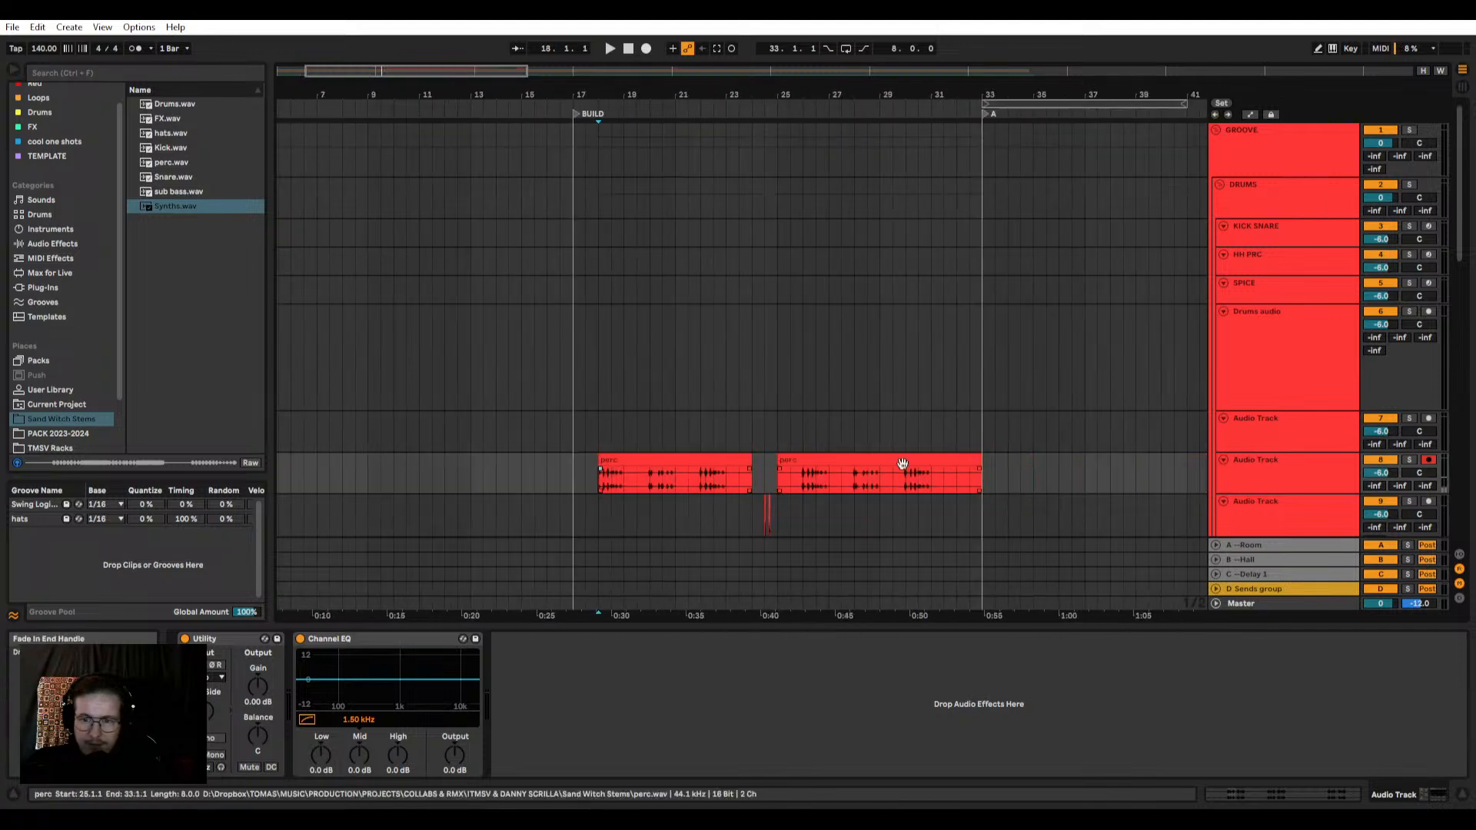
# Step: Increase the perc track's height and move the first perc clip so it starts at 17.1.1
pyautogui.moveTo(1308, 494); pyautogui.dragTo(1305, 571)
pyautogui.scroll(-2, 888, 375)
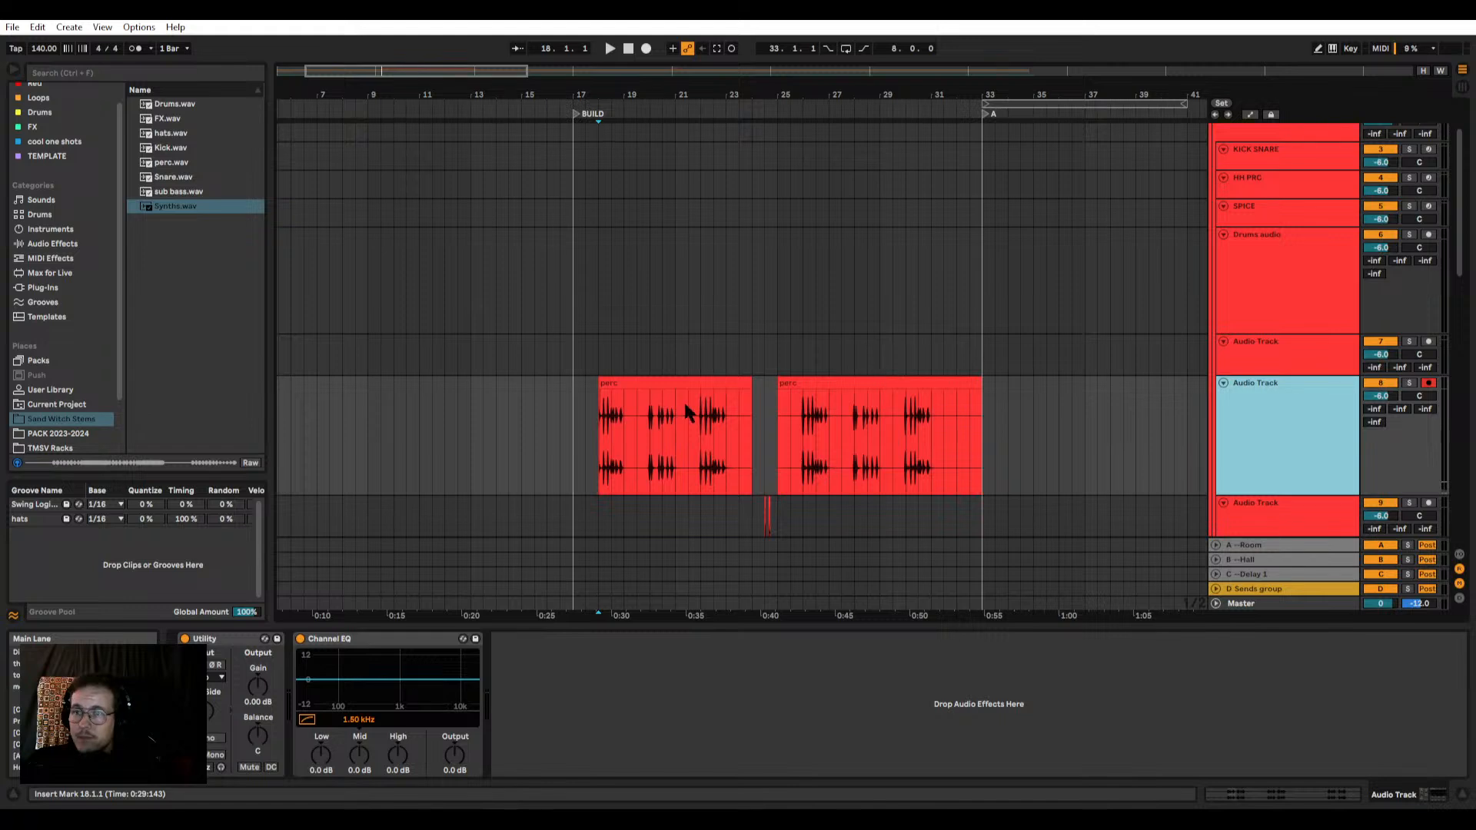
pyautogui.scroll(8, 600, 388)
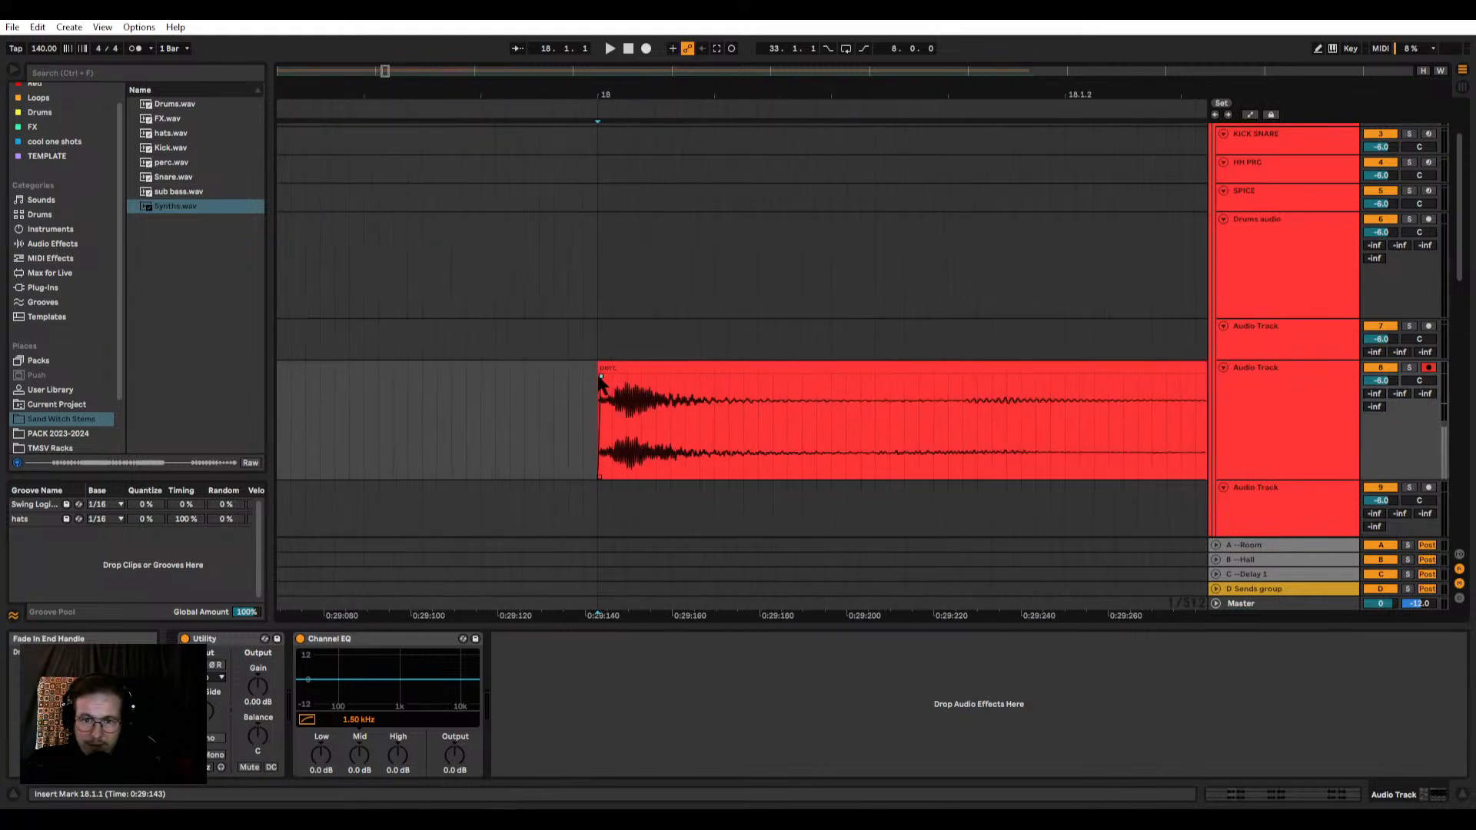
pyautogui.scroll(-9, 601, 378)
pyautogui.click(621, 366)
pyautogui.moveTo(642, 365); pyautogui.dragTo(619, 367)
# Step: Delete the second perc clip between 25.1.1 and 33.1.1
pyautogui.click(854, 365)
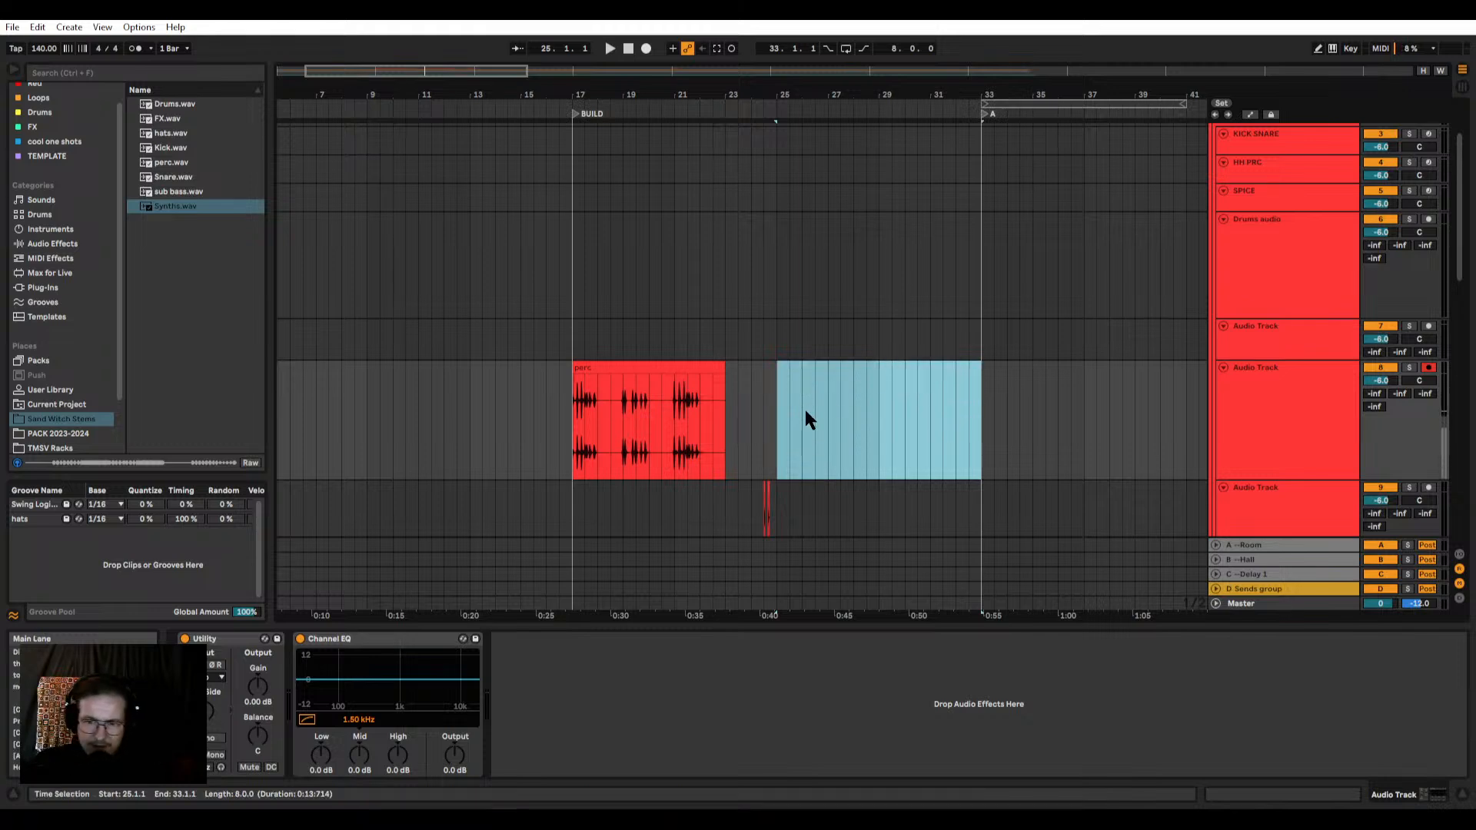
pyautogui.scroll(-1, 804, 418)
pyautogui.press('Delete')
# Step: Solo the perc track and audition the perc clip's hit groups from 17.1.1 onward
pyautogui.click(596, 387)
pyautogui.click(1409, 322)
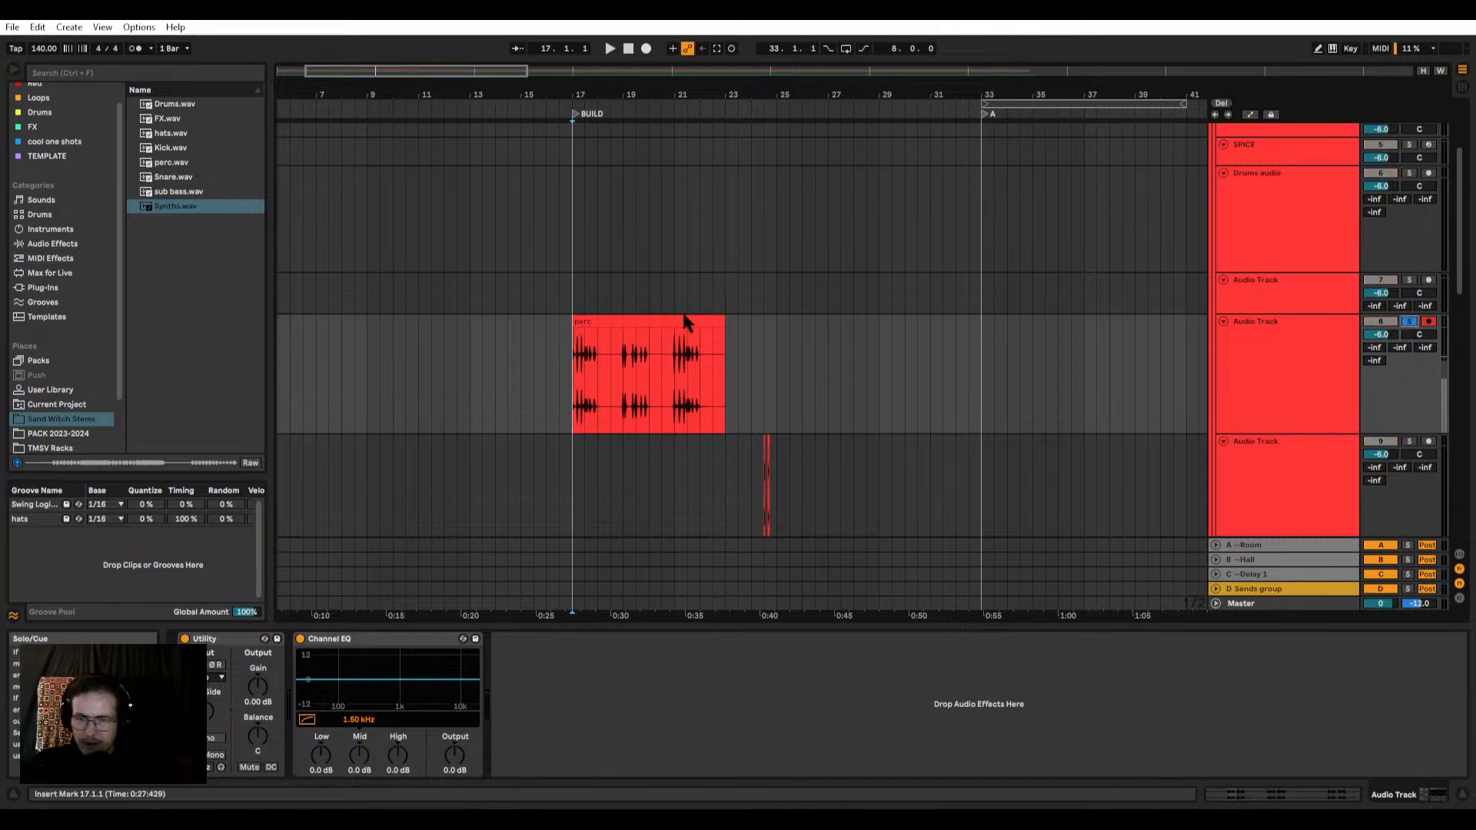
pyautogui.scroll(2, 607, 330)
pyautogui.press('space')
pyautogui.scroll(3, 535, 356)
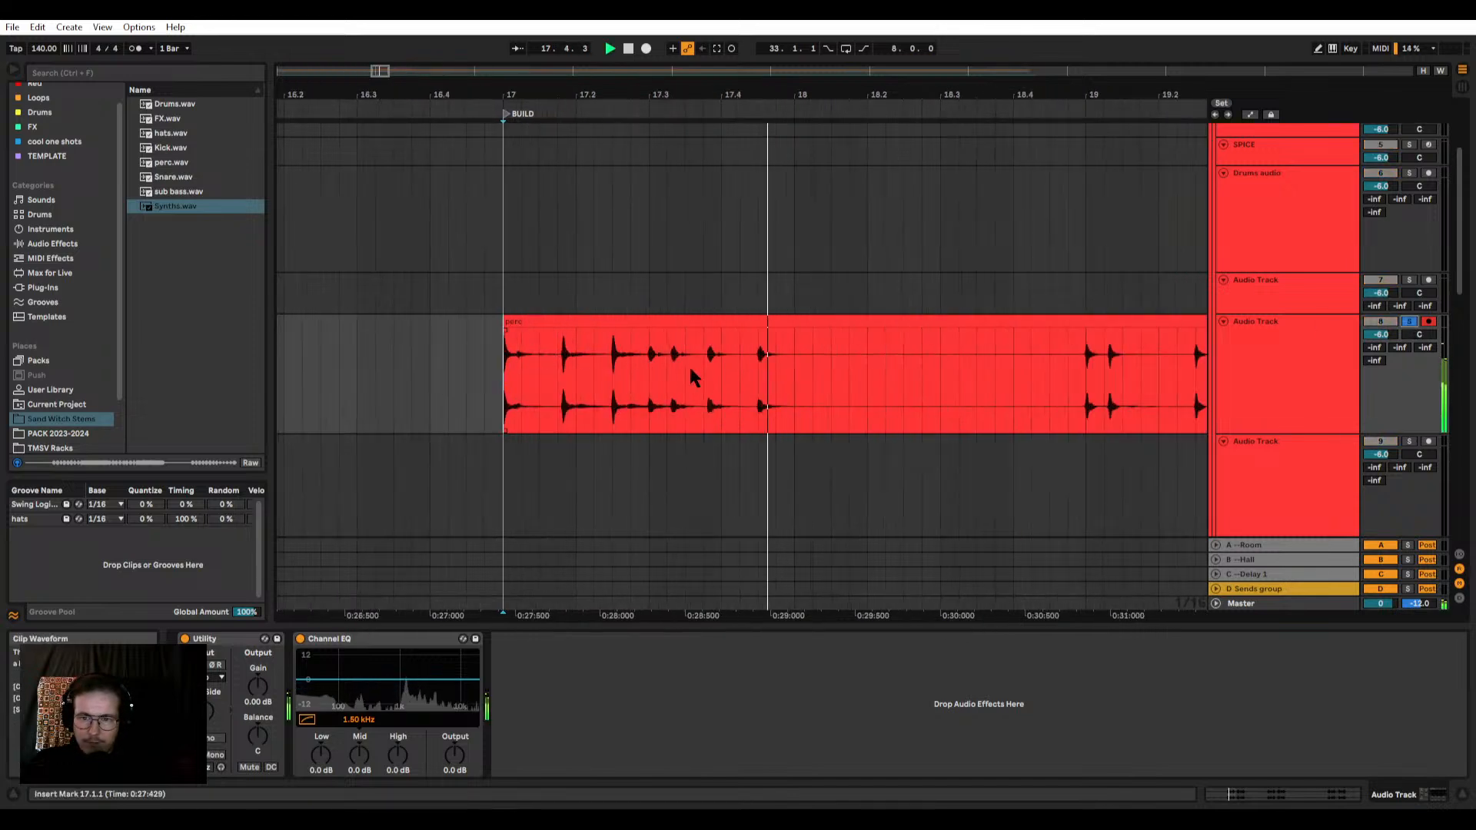
pyautogui.press('space')
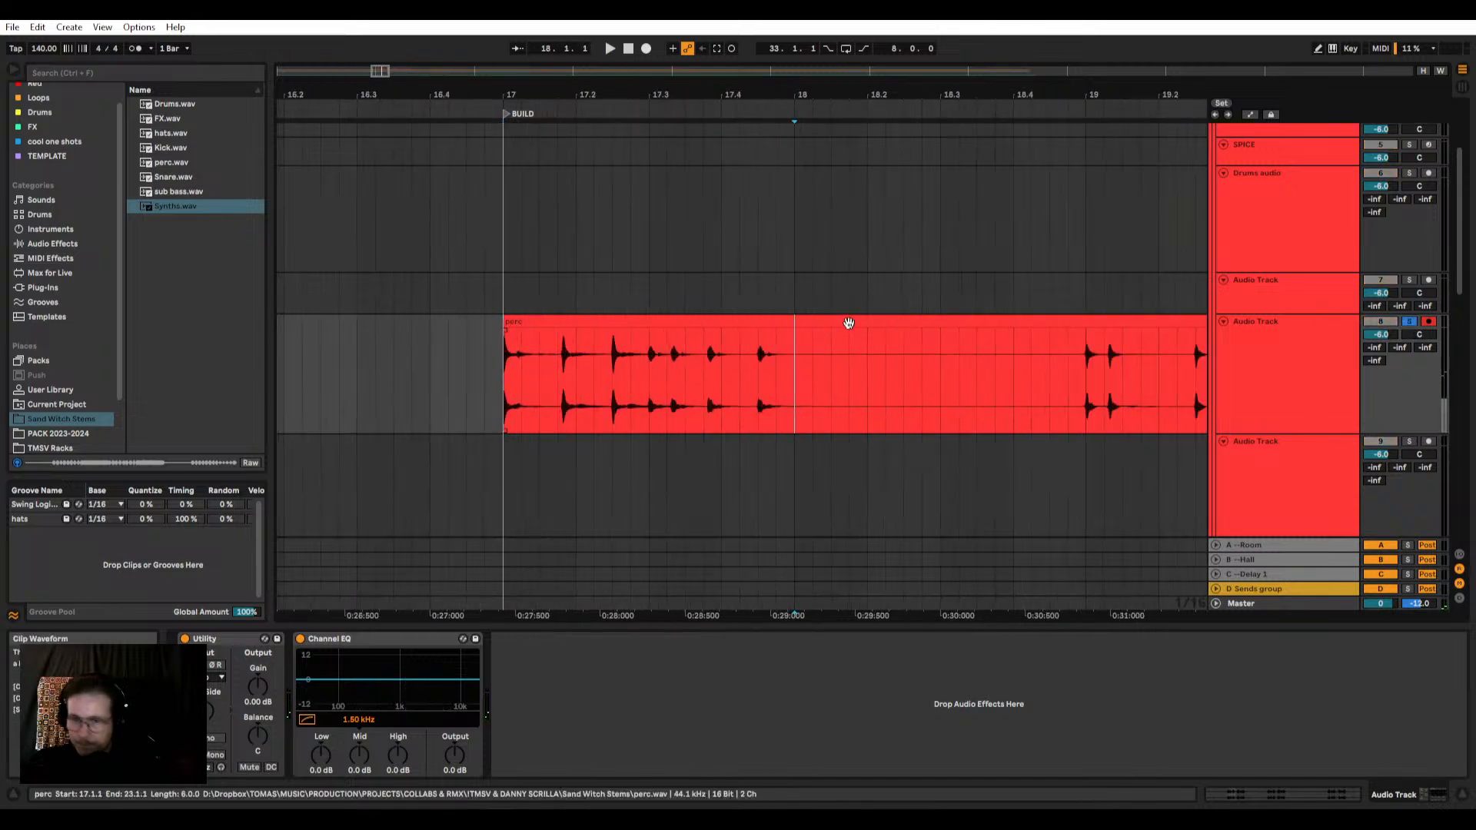
pyautogui.scroll(-5, 853, 342)
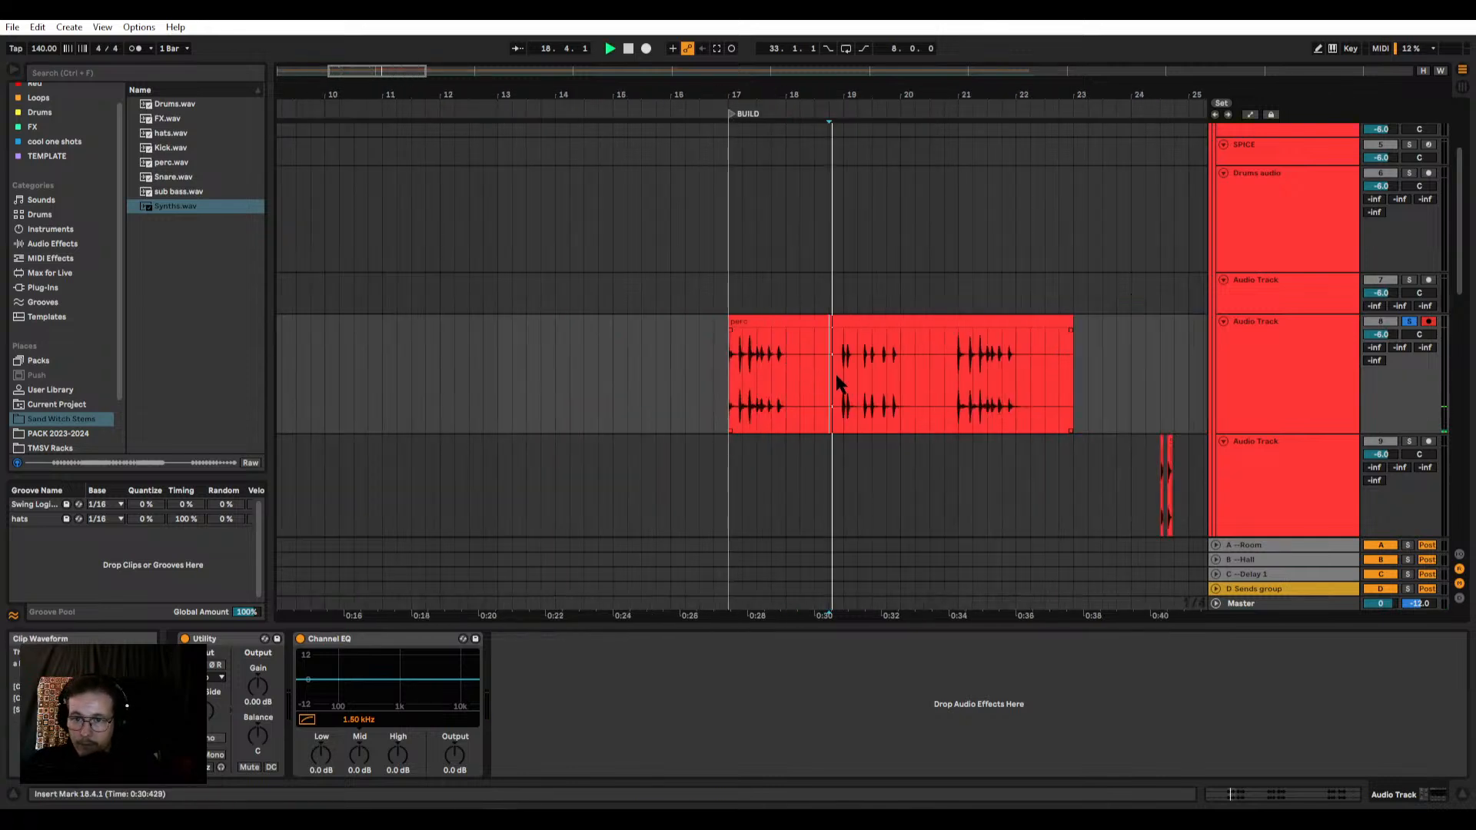
pyautogui.click(959, 373)
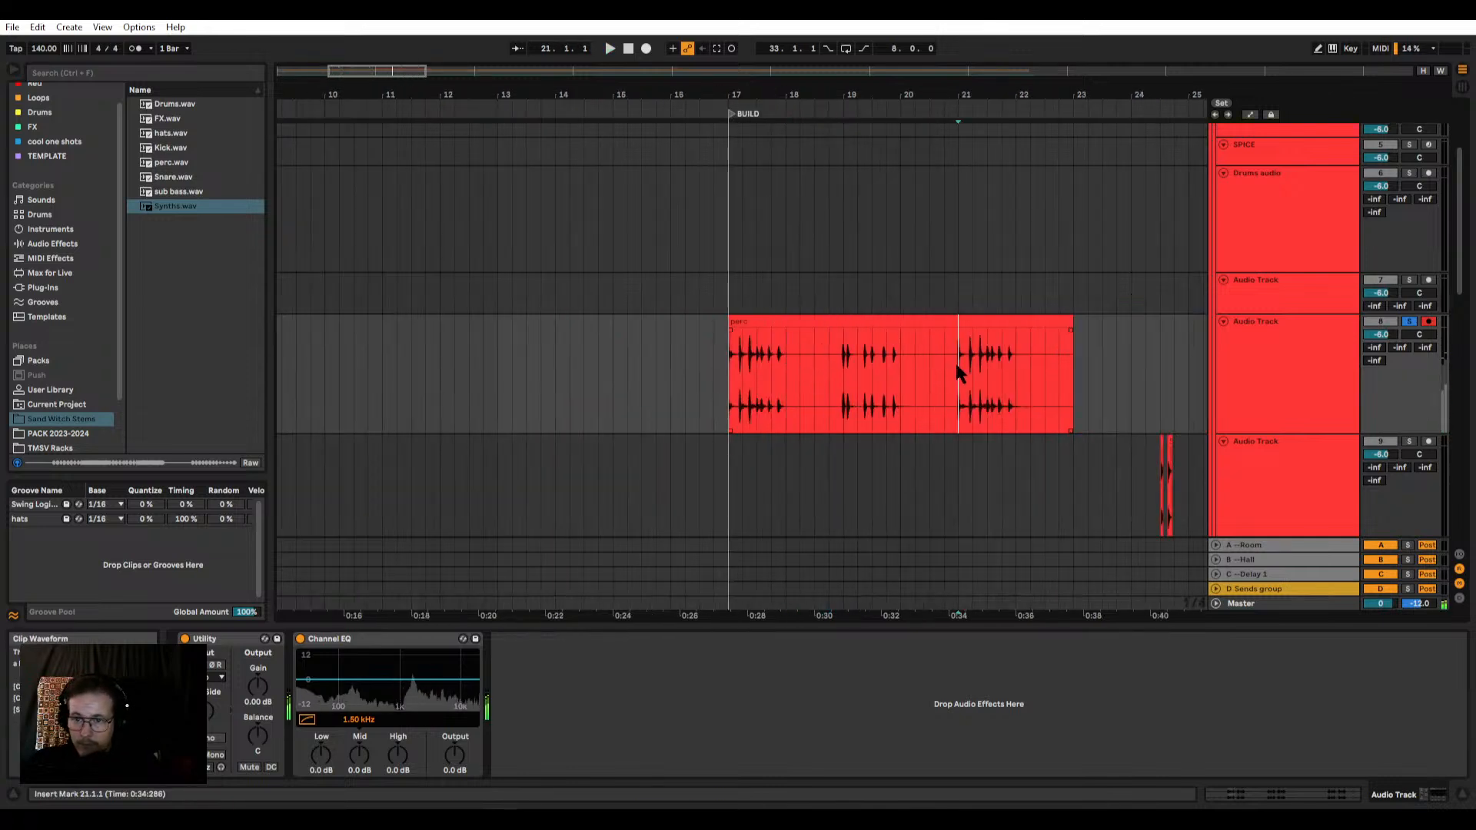
# Step: Extend the perc clip's end to 25.2.1 and audition it from 17.1.1 and 21.1.1
pyautogui.click(730, 388)
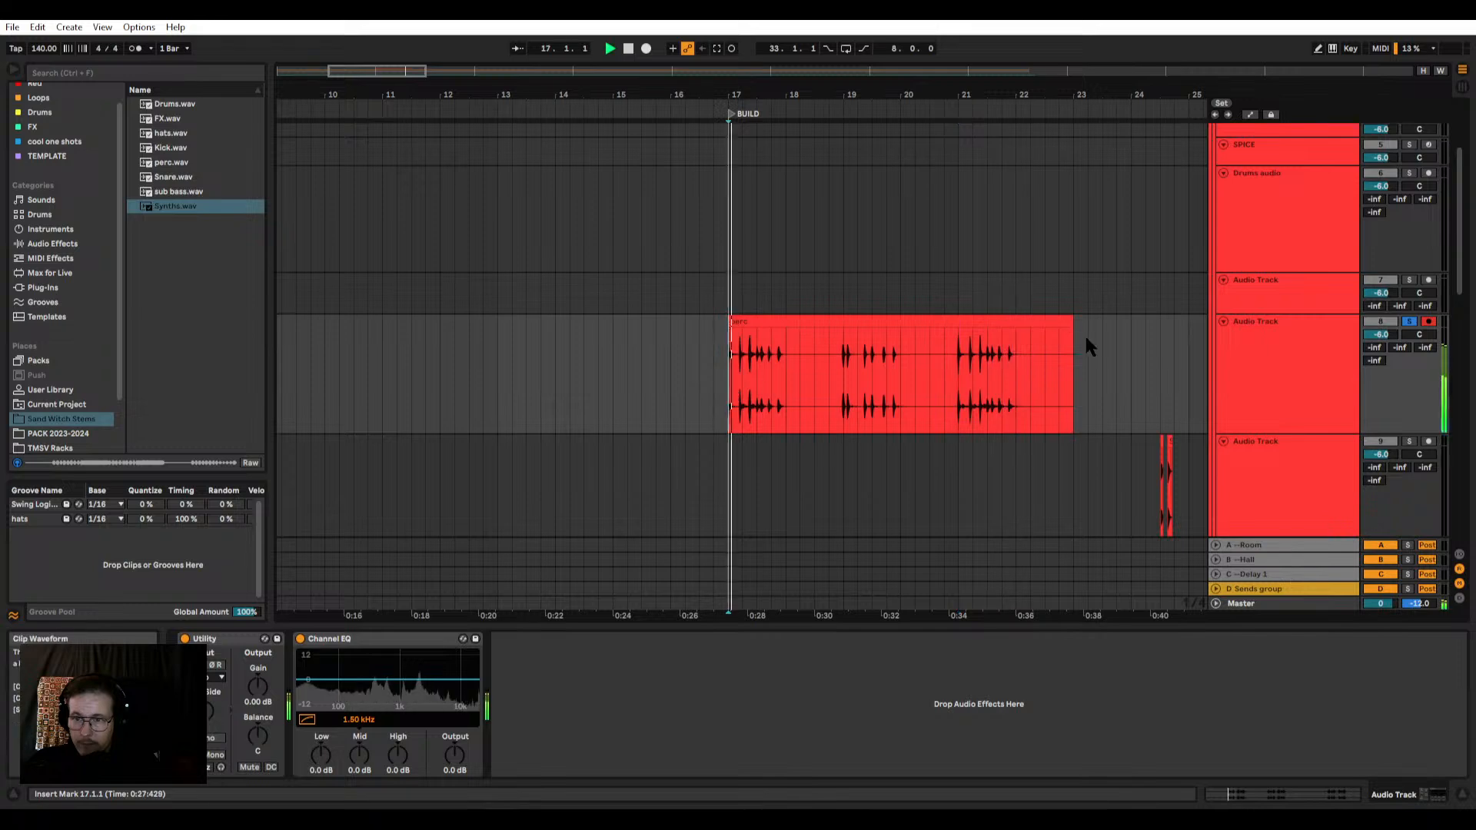
pyautogui.moveTo(1073, 346); pyautogui.dragTo(1204, 346)
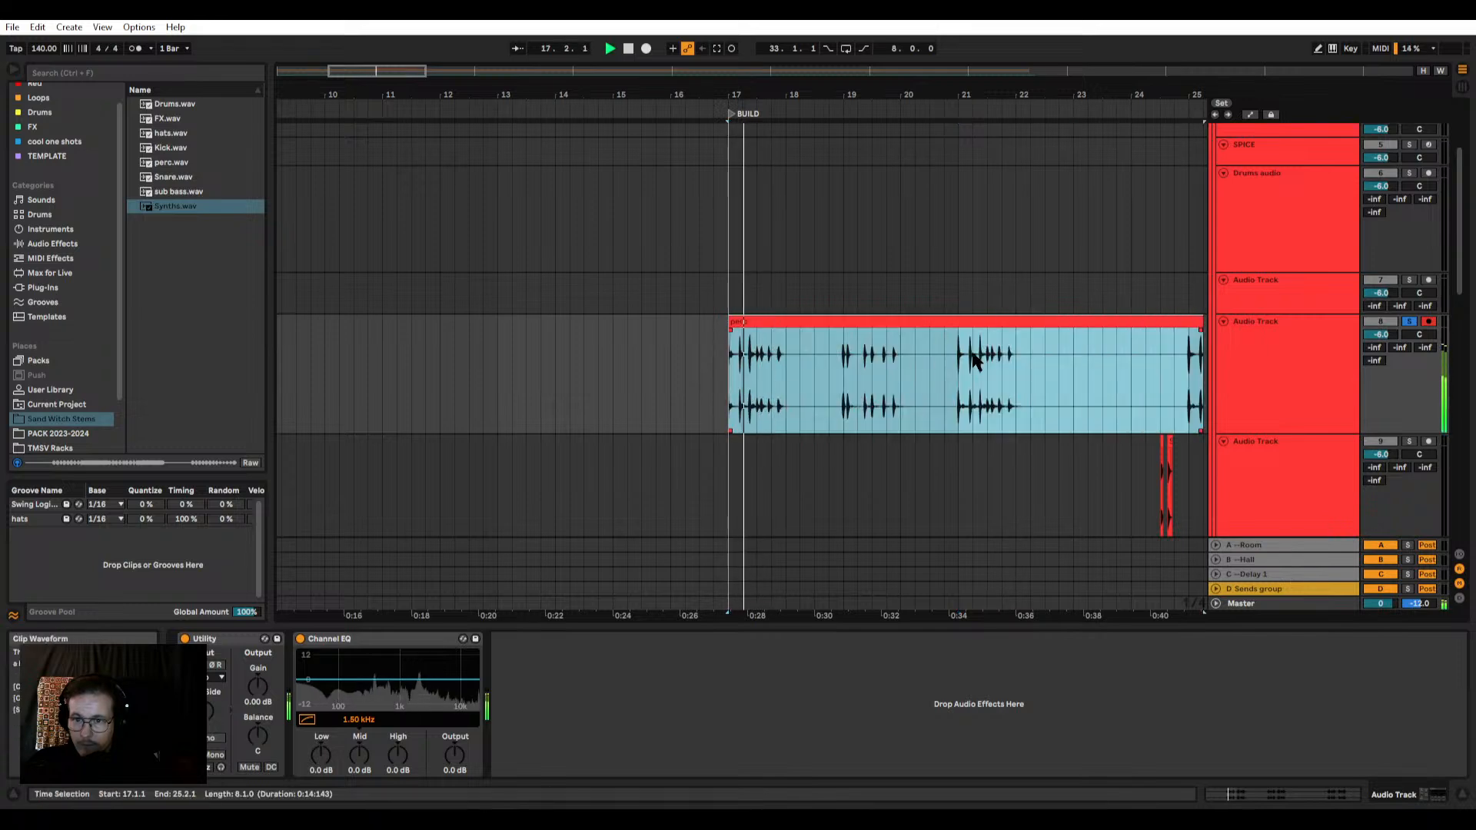
pyautogui.click(960, 358)
pyautogui.press('space')
pyautogui.press('space')
pyautogui.scroll(-2, 950, 360)
pyautogui.scroll(2, 890, 350)
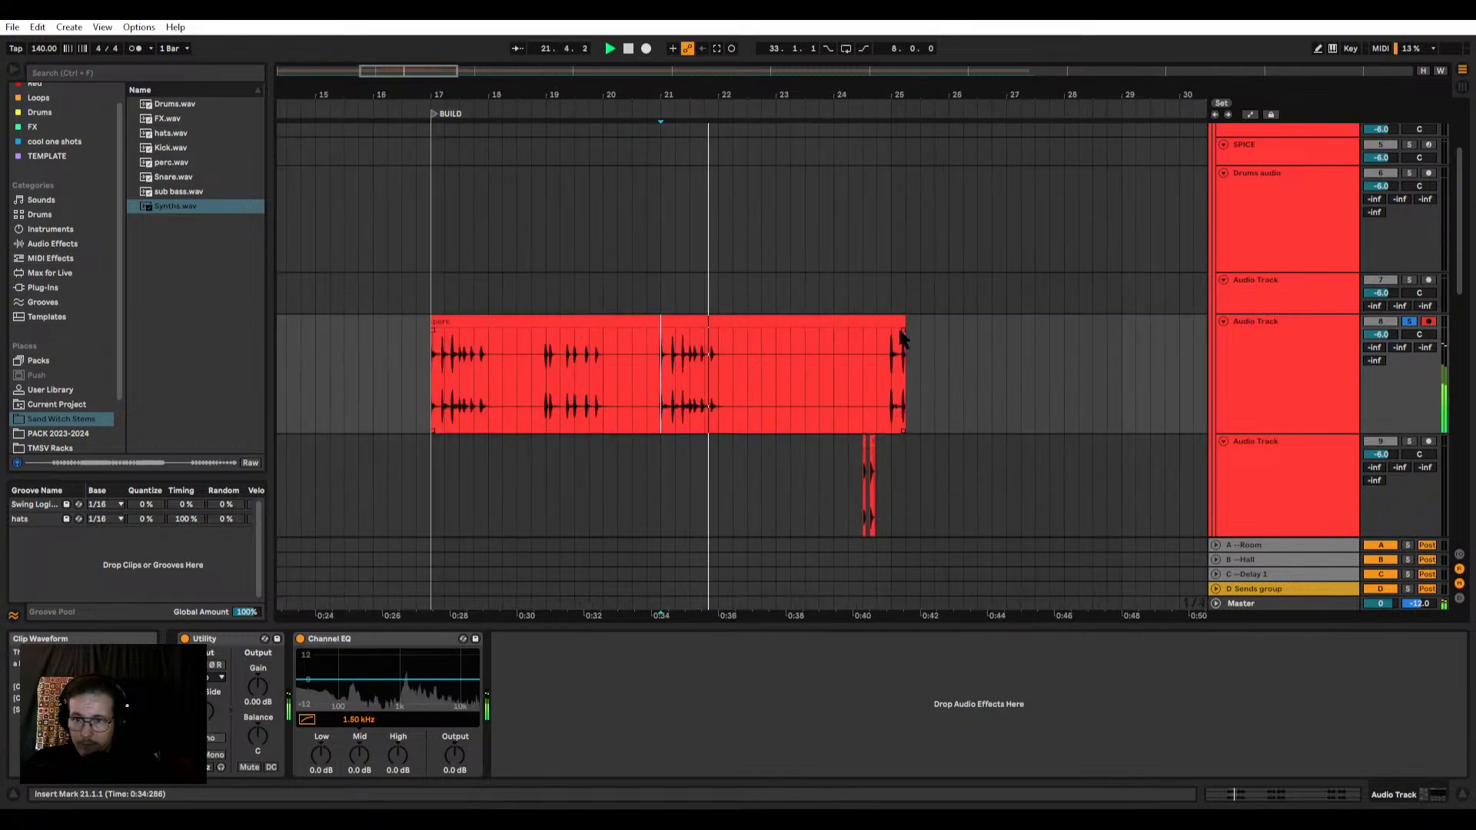
# Step: Shorten the perc clip to end at 24.4.1 and further back to 22.3.1
pyautogui.moveTo(904, 323)
pyautogui.mouseDown()
pyautogui.moveTo(1077, 323)
pyautogui.moveTo(876, 323)
pyautogui.mouseUp()
pyautogui.press('space')
pyautogui.click(892, 389)
pyautogui.press('space')
pyautogui.press('space')
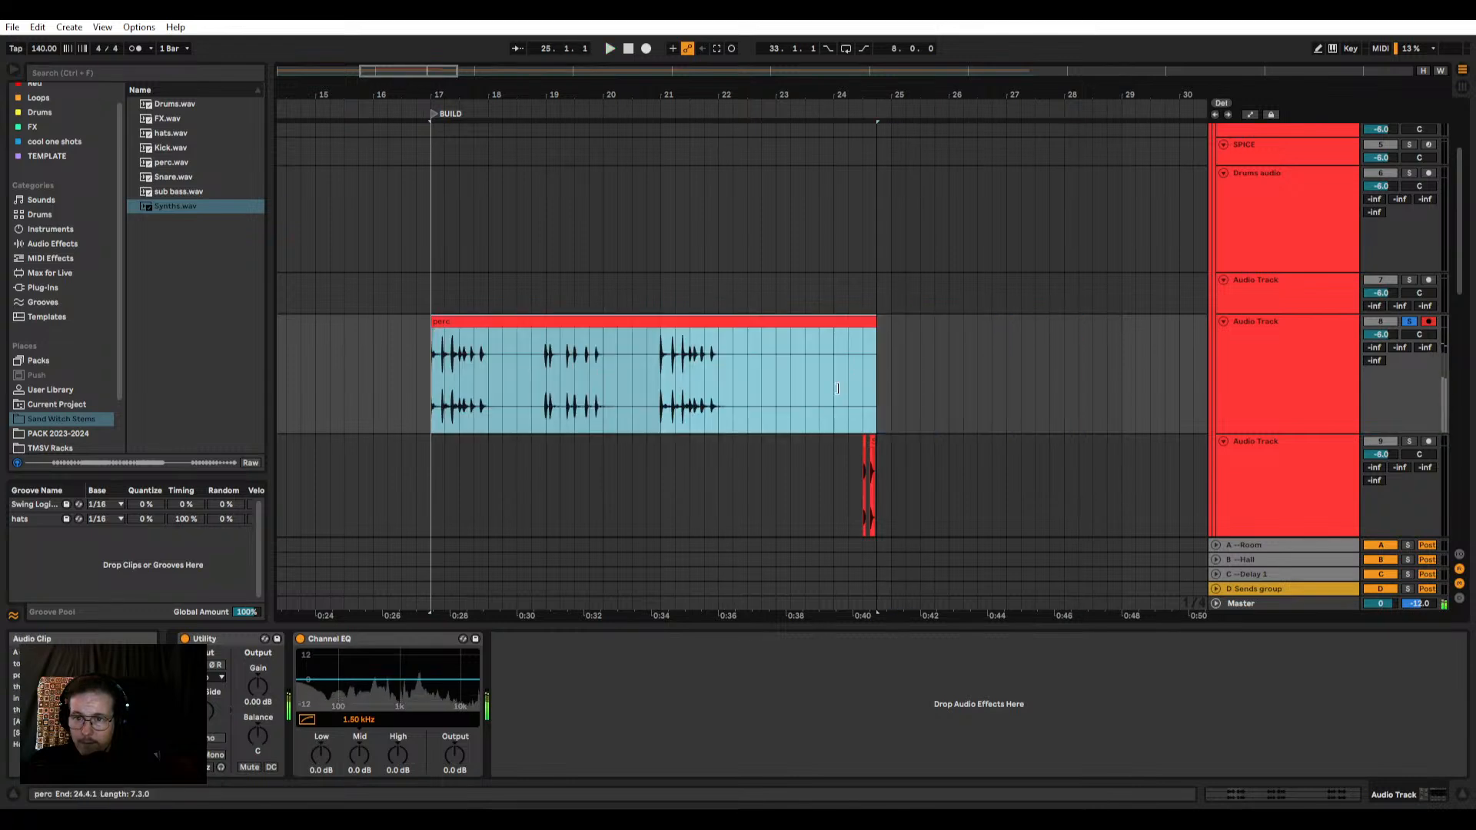
pyautogui.moveTo(875, 388); pyautogui.dragTo(748, 406)
pyautogui.scroll(3, 458, 379)
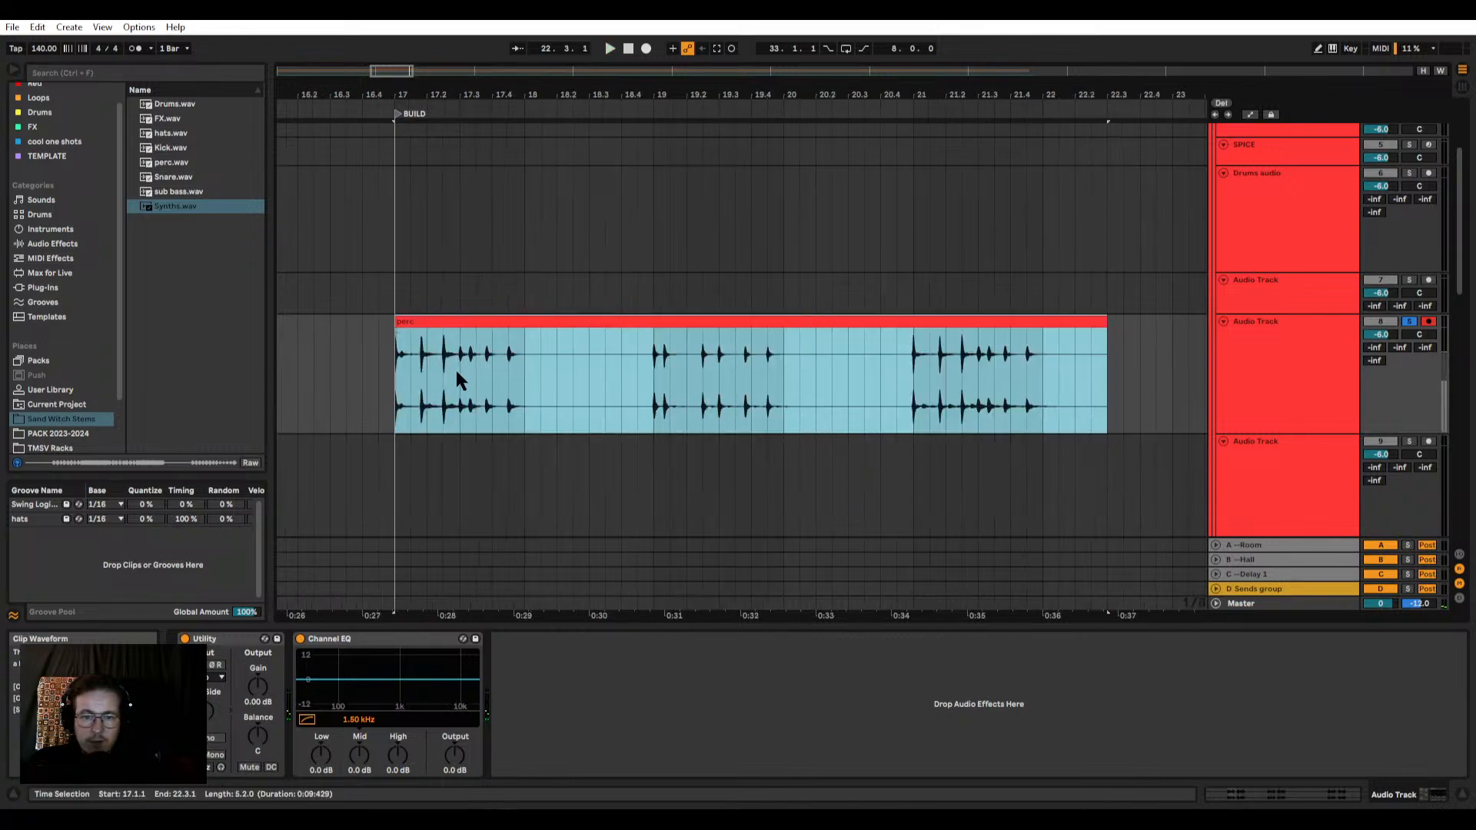
# Step: Audition the perc clip's three hit groups from 17.1.1, from 21.1.1 and from just before 19.1.1
pyautogui.click(392, 380)
pyautogui.press('space')
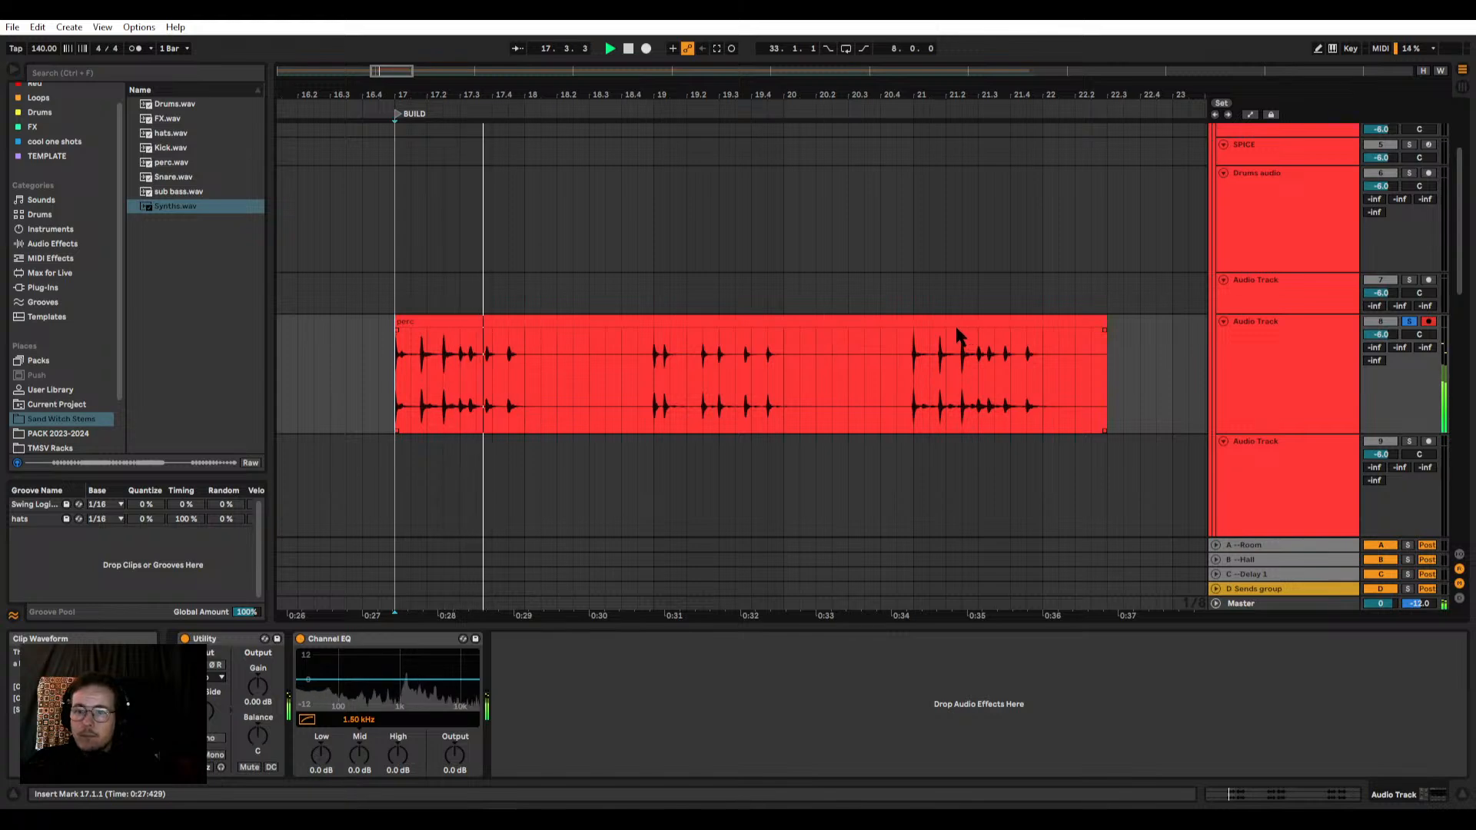
pyautogui.press('space')
pyautogui.press('space')
pyautogui.press('space')
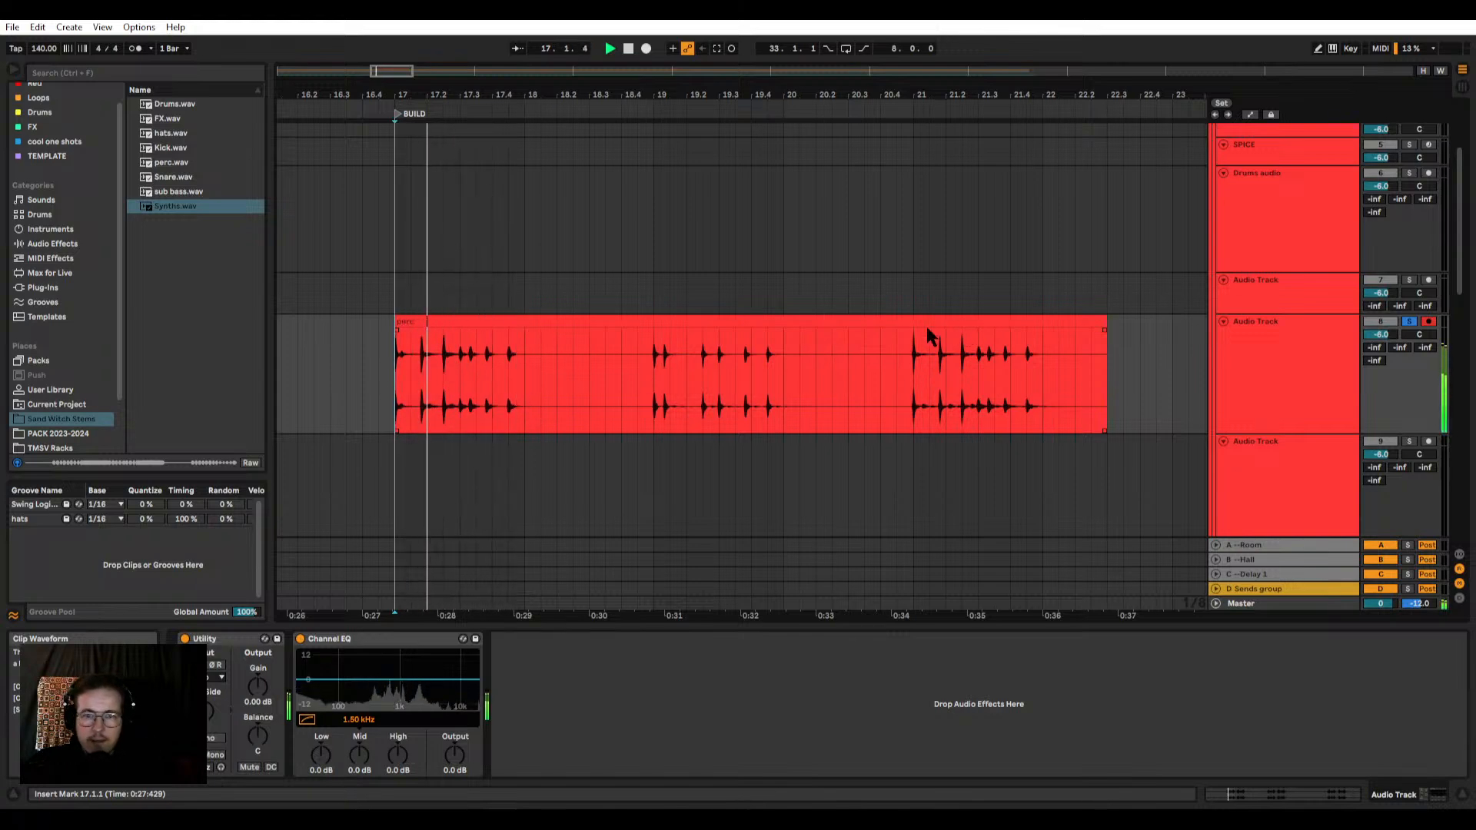
pyautogui.click(913, 385)
pyautogui.press('space')
pyautogui.press('space')
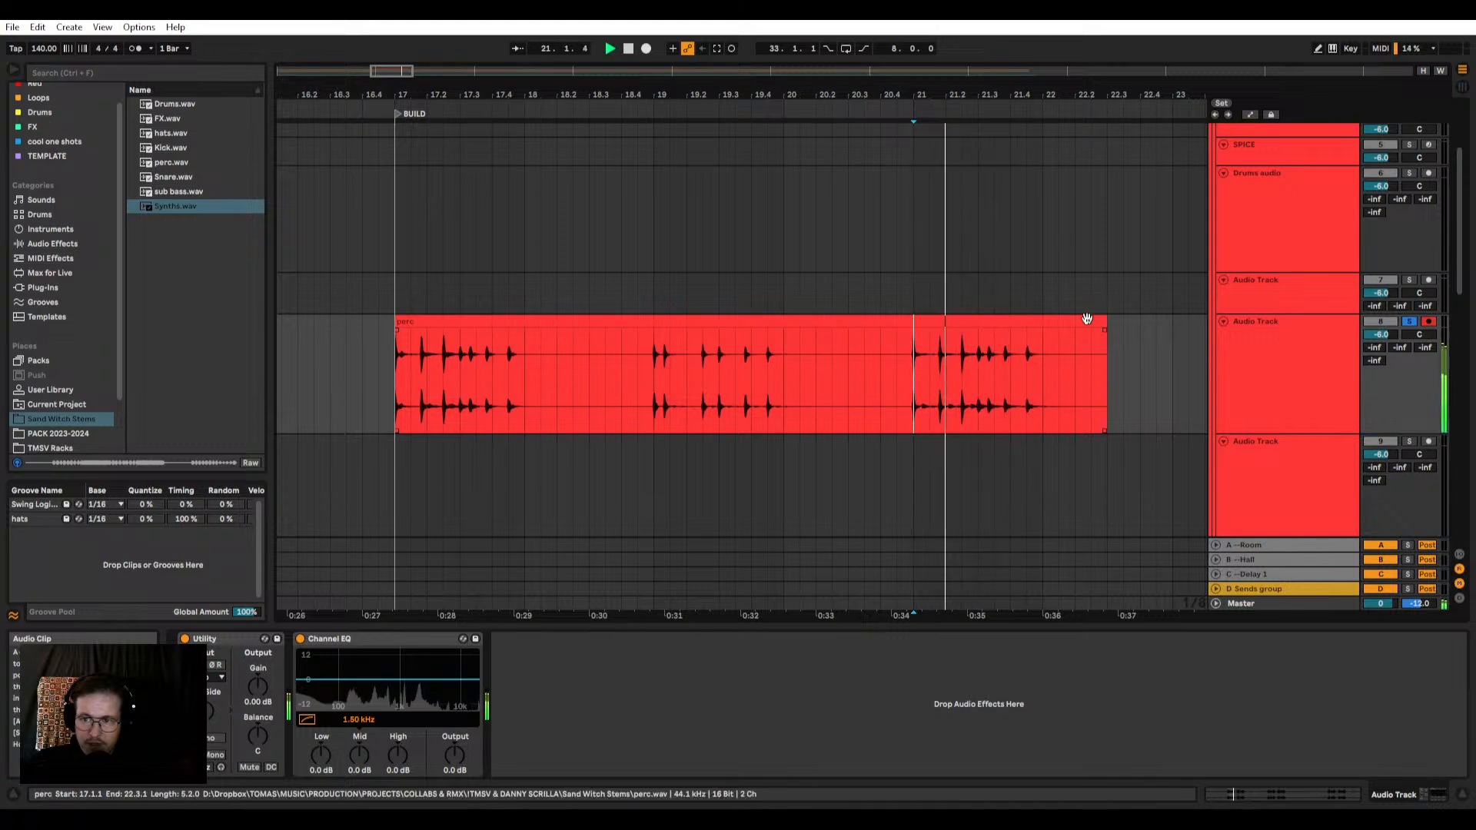
pyautogui.click(637, 384)
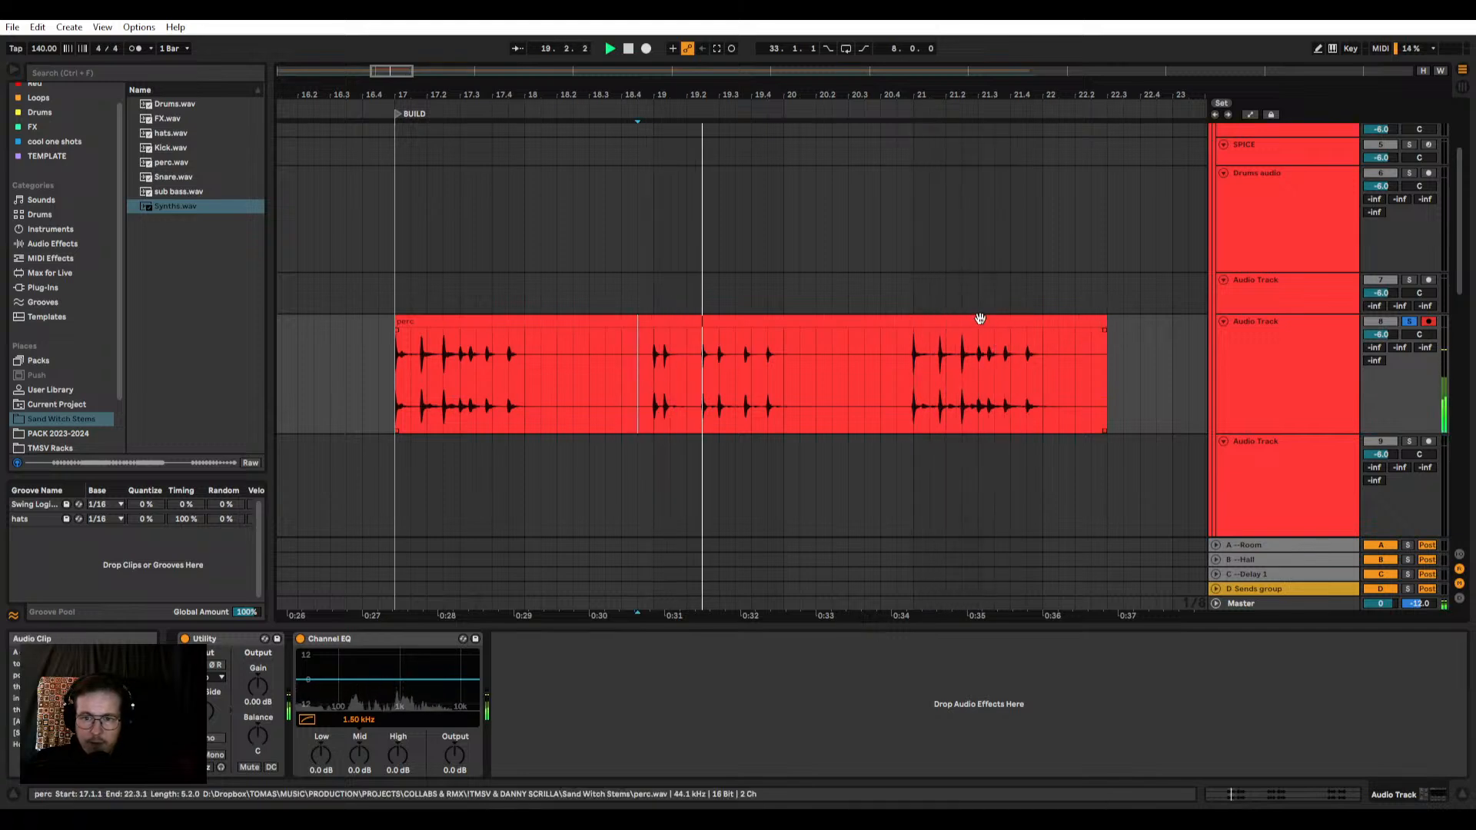
pyautogui.press('space')
# Step: Trim the perc clip's end to 21.1.1 to remove the third hit group
pyautogui.moveTo(1104, 320); pyautogui.dragTo(913, 319)
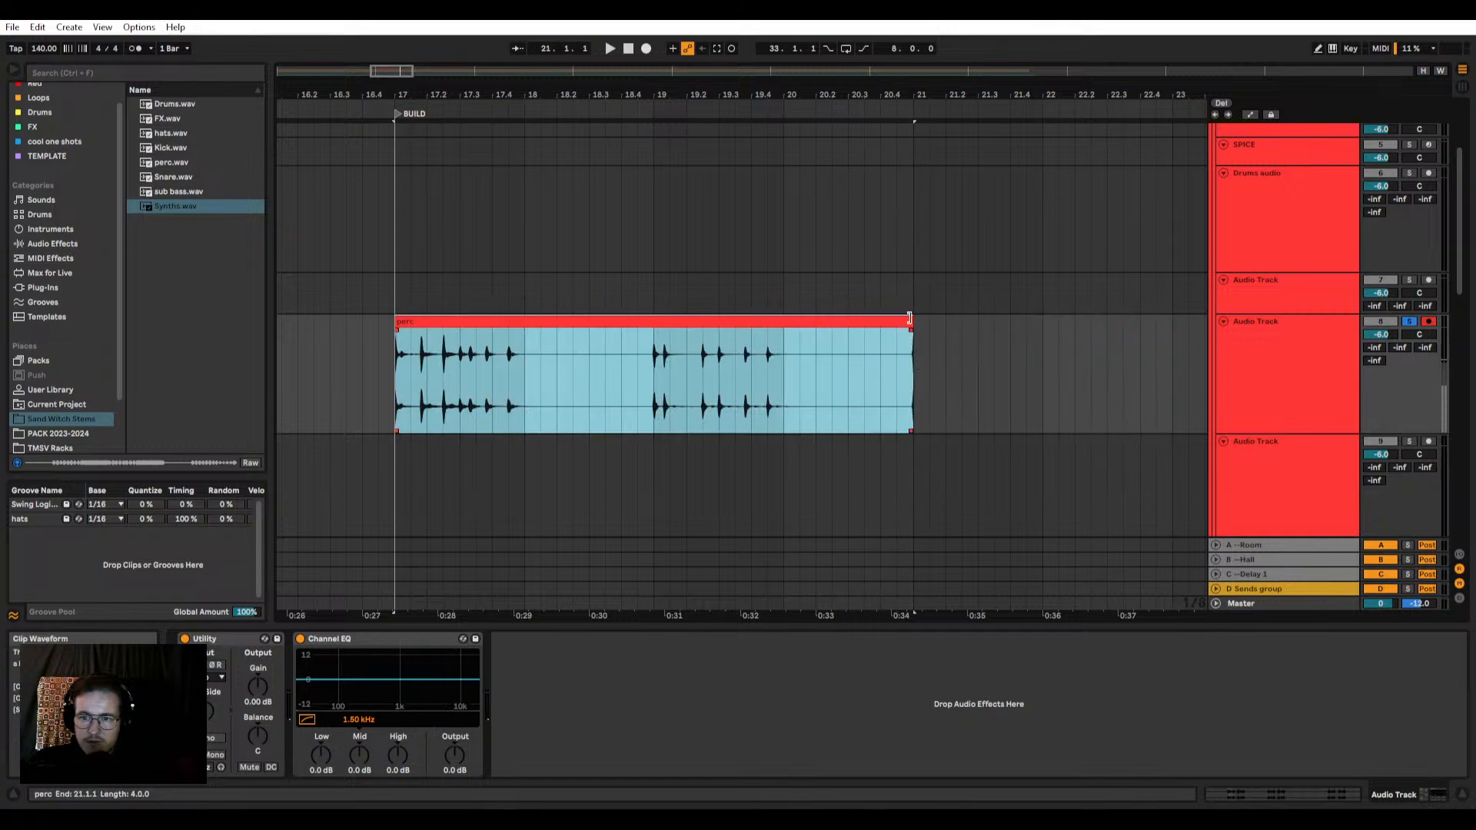
pyautogui.scroll(5, 911, 319)
pyautogui.scroll(-5, 911, 319)
pyautogui.click(461, 380)
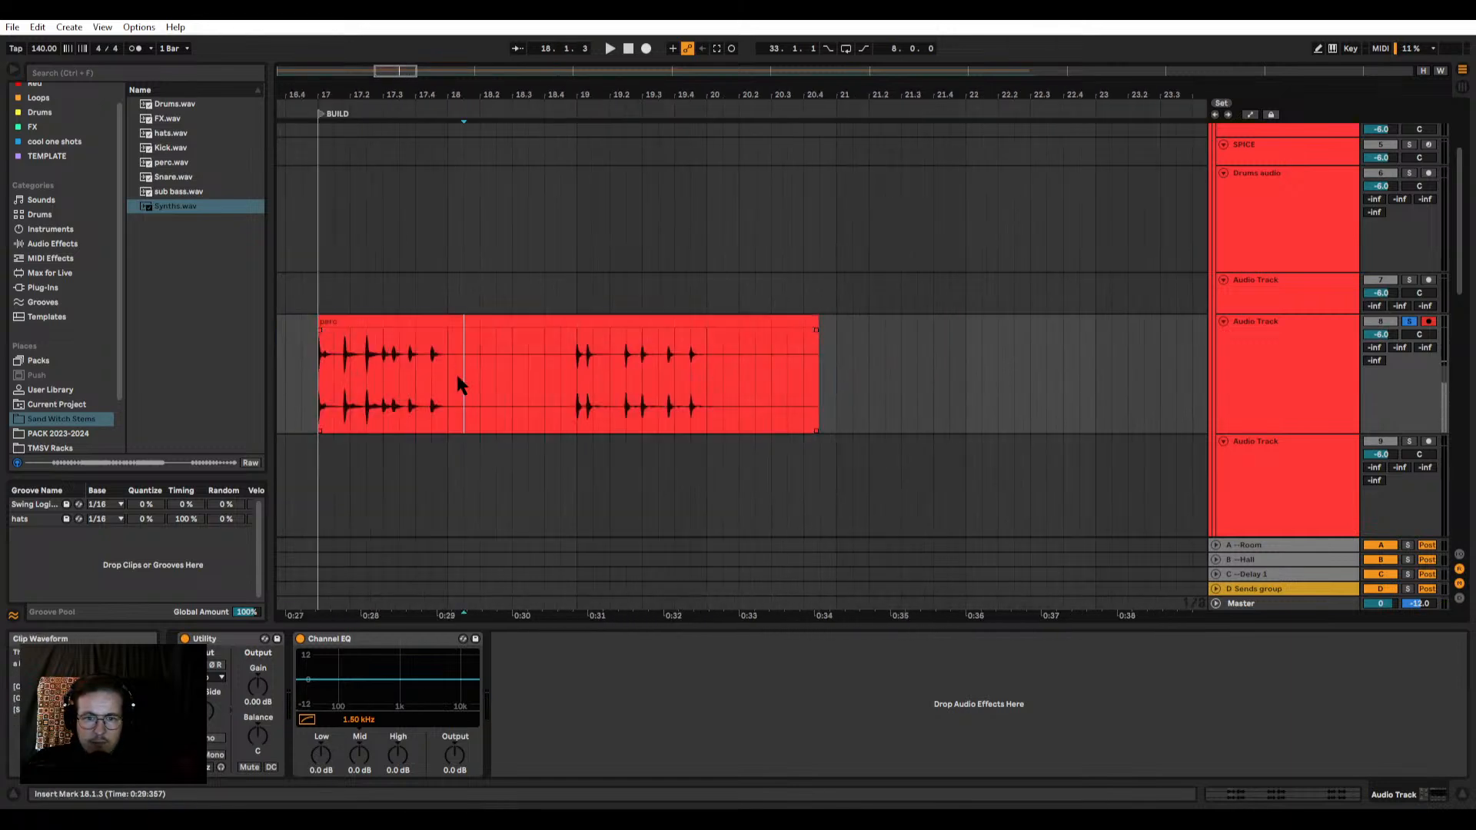
pyautogui.scroll(-5, 938, 350)
pyautogui.scroll(2, 907, 342)
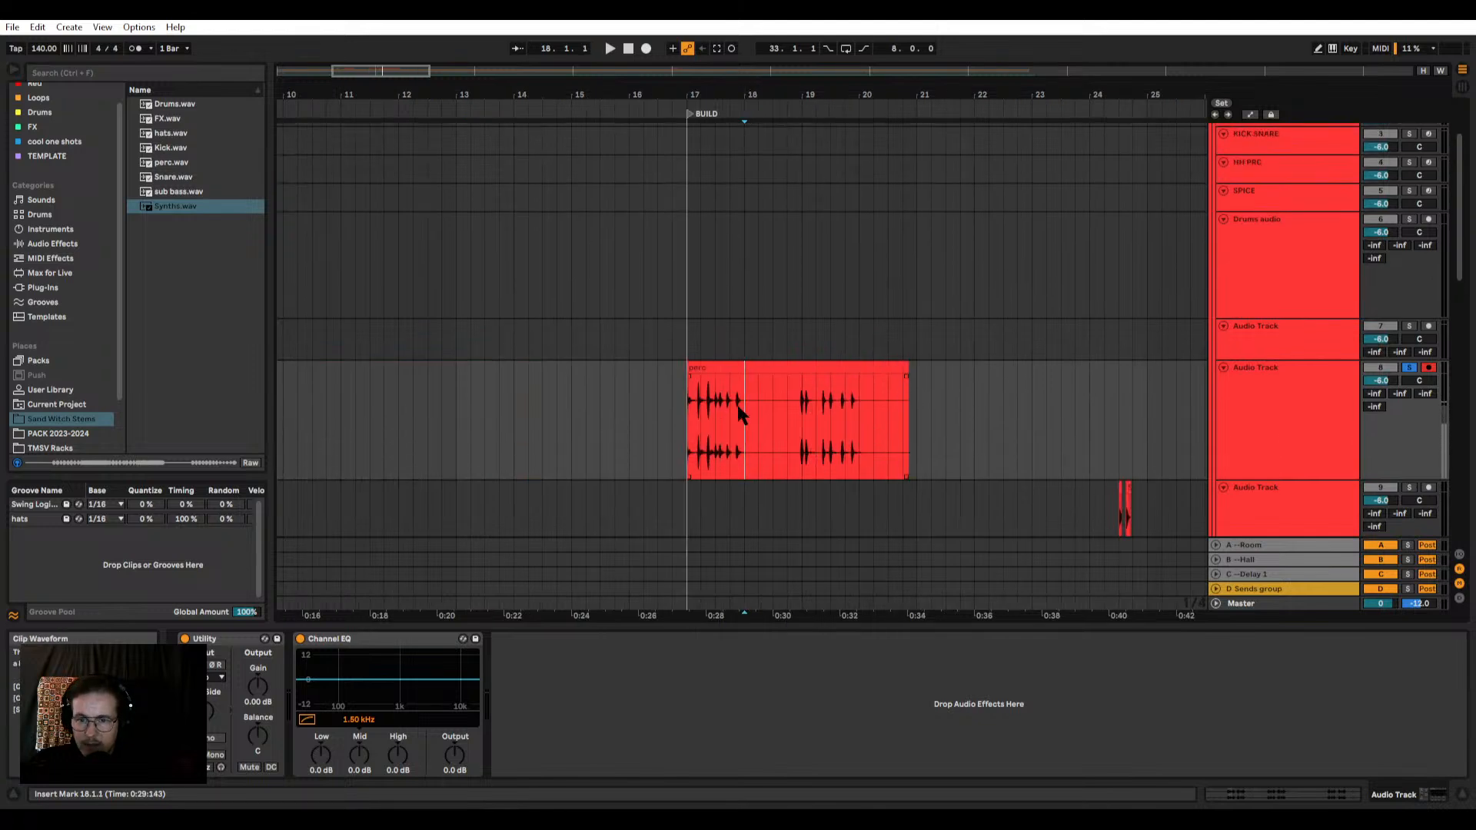
pyautogui.scroll(5, 740, 409)
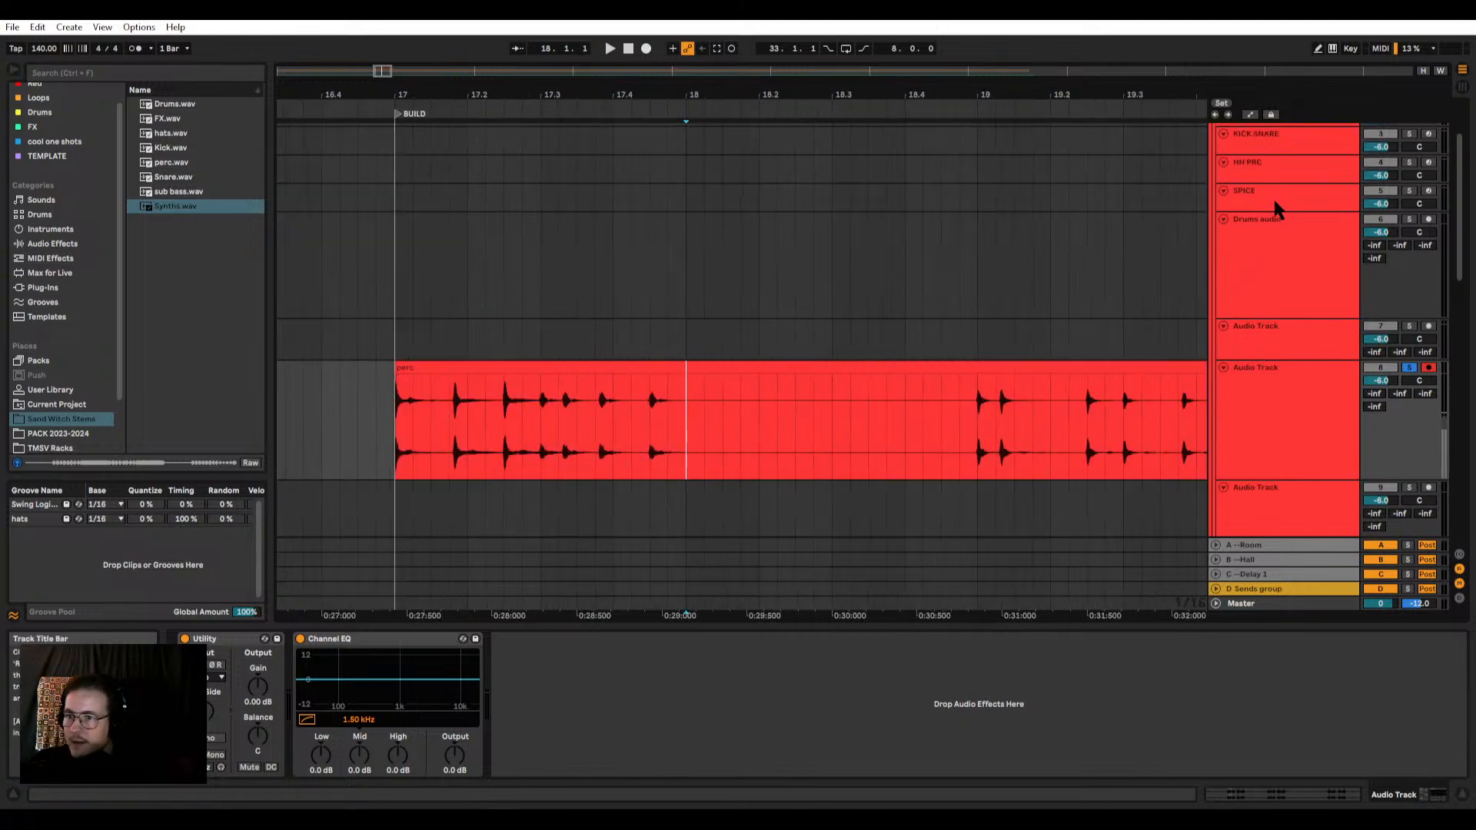
# Step: Check the HH PRC and SPICE track devices, and delete the silent perc section from 18.3.1 to 19.1.1
pyautogui.click(1277, 161)
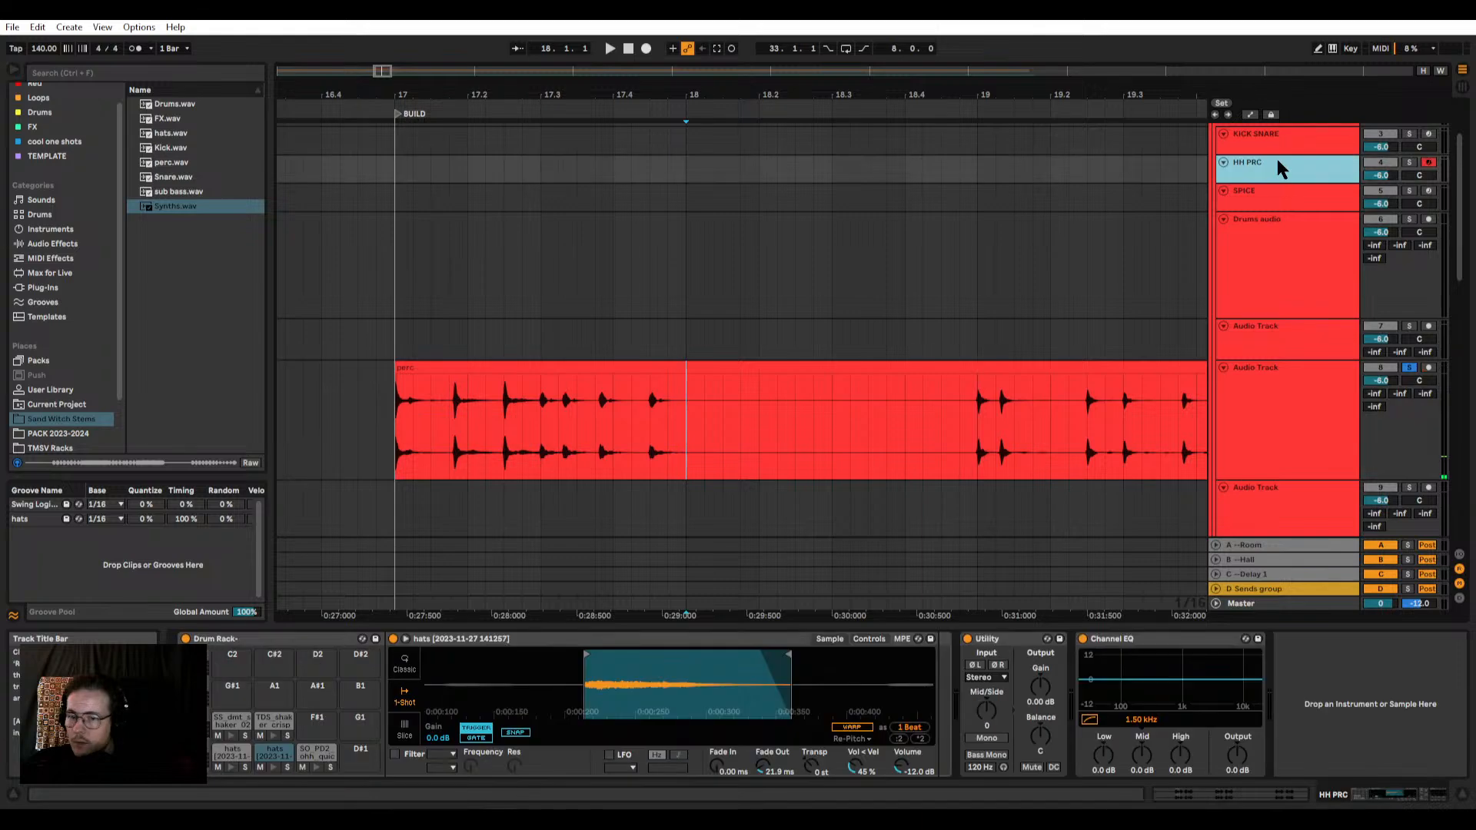
pyautogui.click(1267, 197)
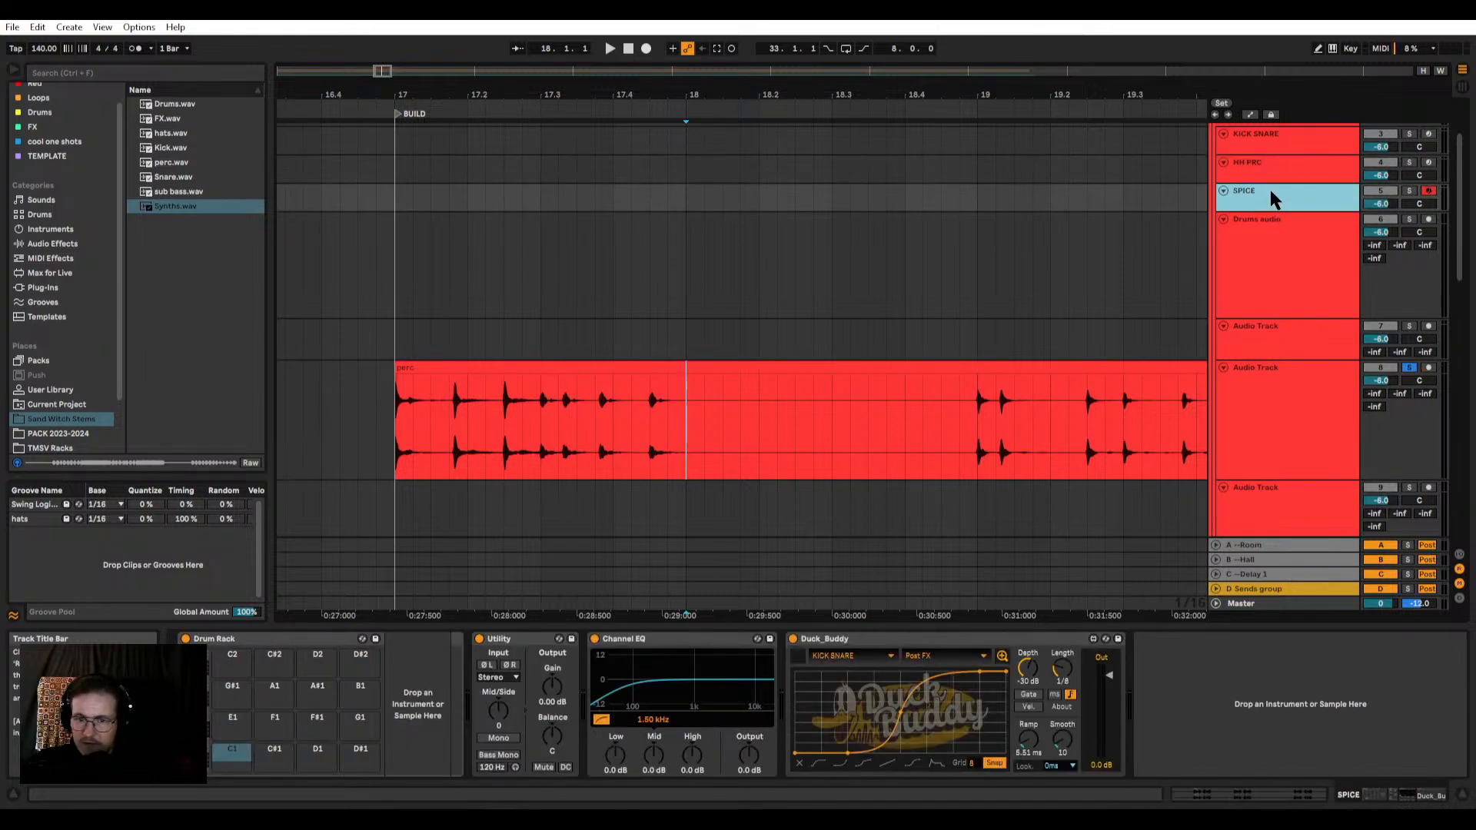
pyautogui.click(694, 406)
pyautogui.moveTo(981, 399); pyautogui.dragTo(836, 407)
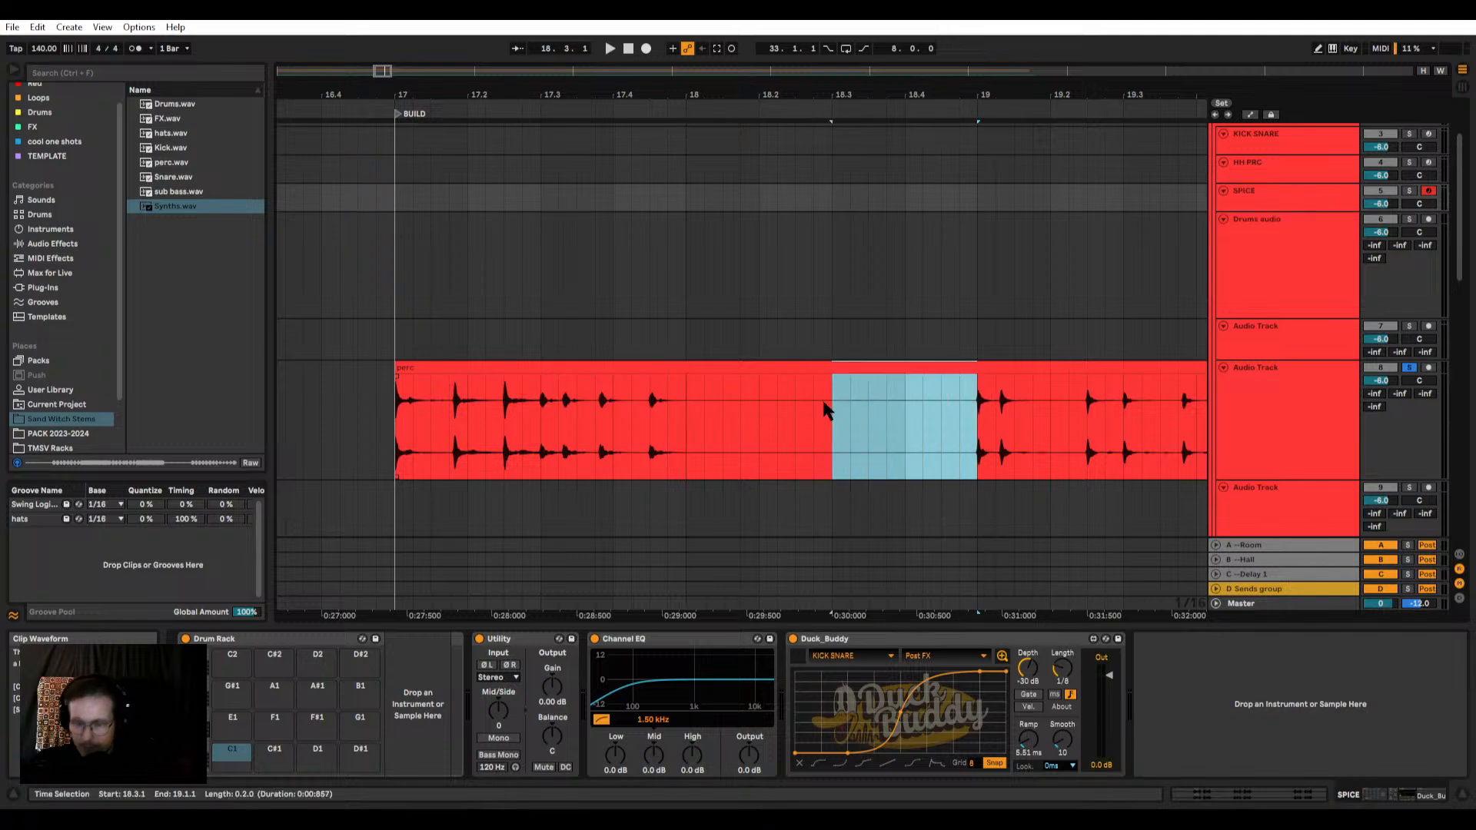
pyautogui.press('Delete')
# Step: Load the first perc clip onto the C1 pad of the SPICE track's Drum Rack and crop its sample
pyautogui.click(758, 369)
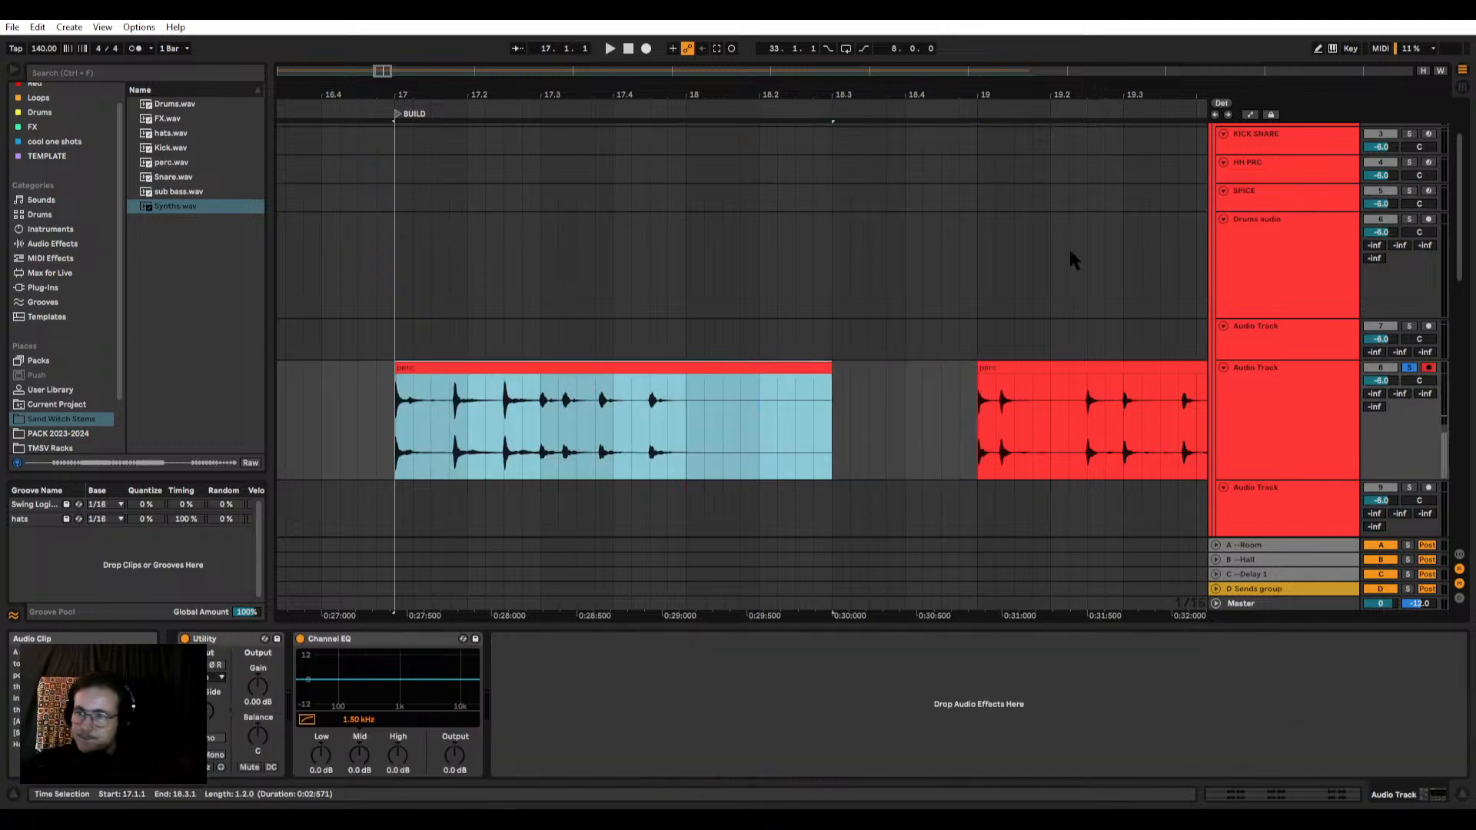
pyautogui.click(1252, 226)
pyautogui.click(1232, 201)
pyautogui.click(459, 415)
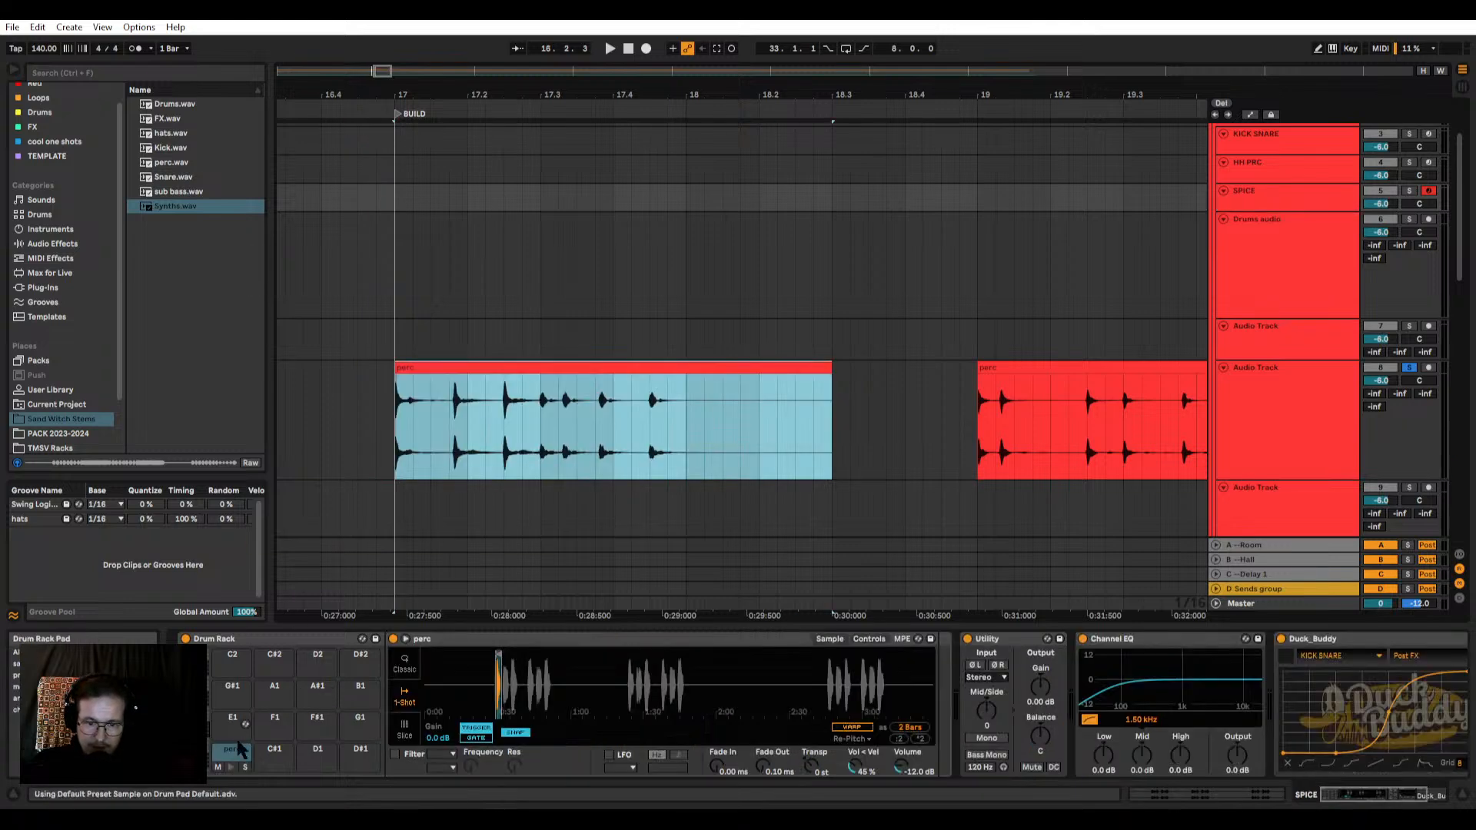
pyautogui.rightClick(492, 659)
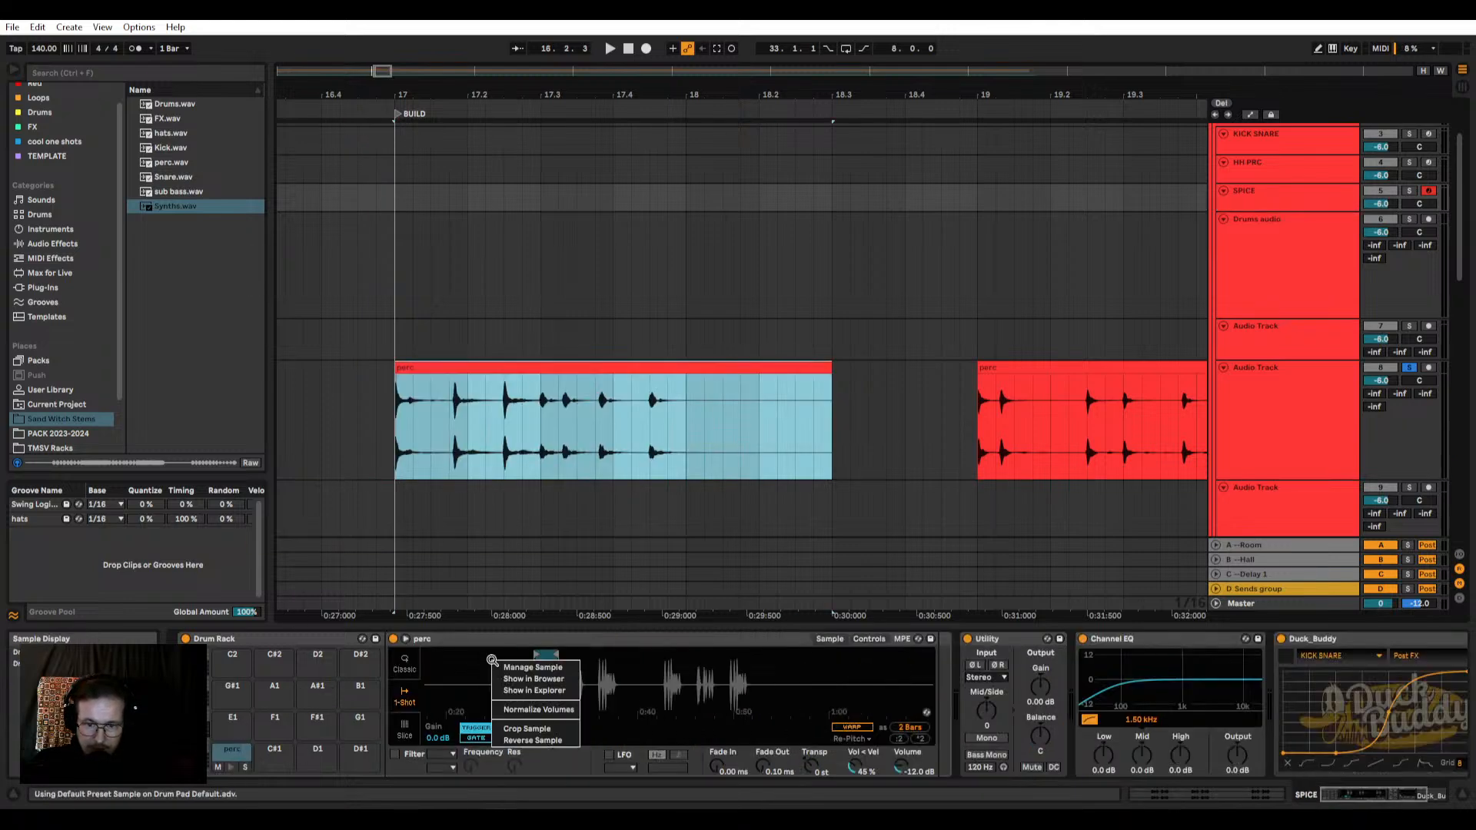
pyautogui.click(543, 729)
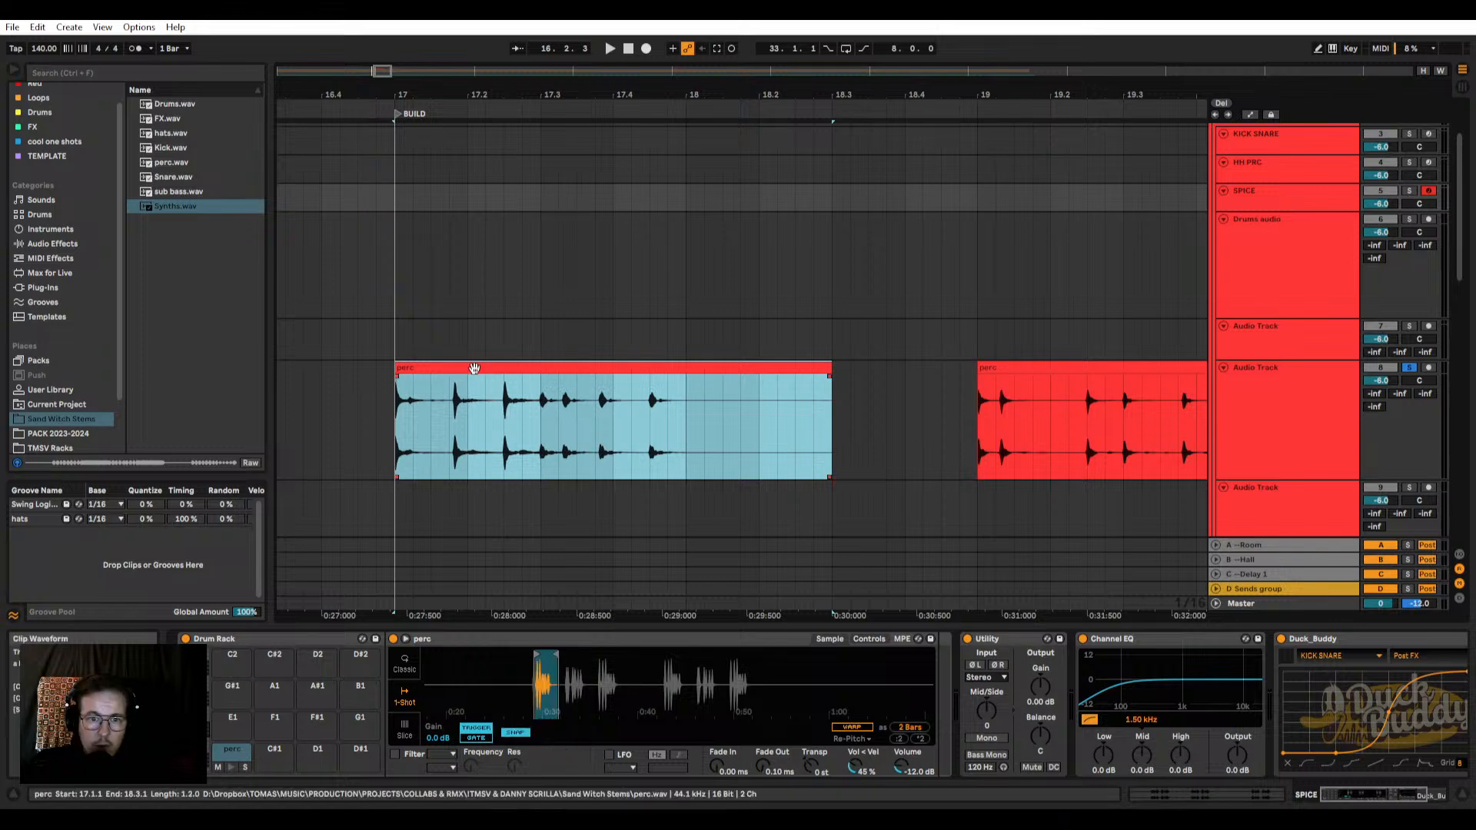
pyautogui.rightClick(494, 415)
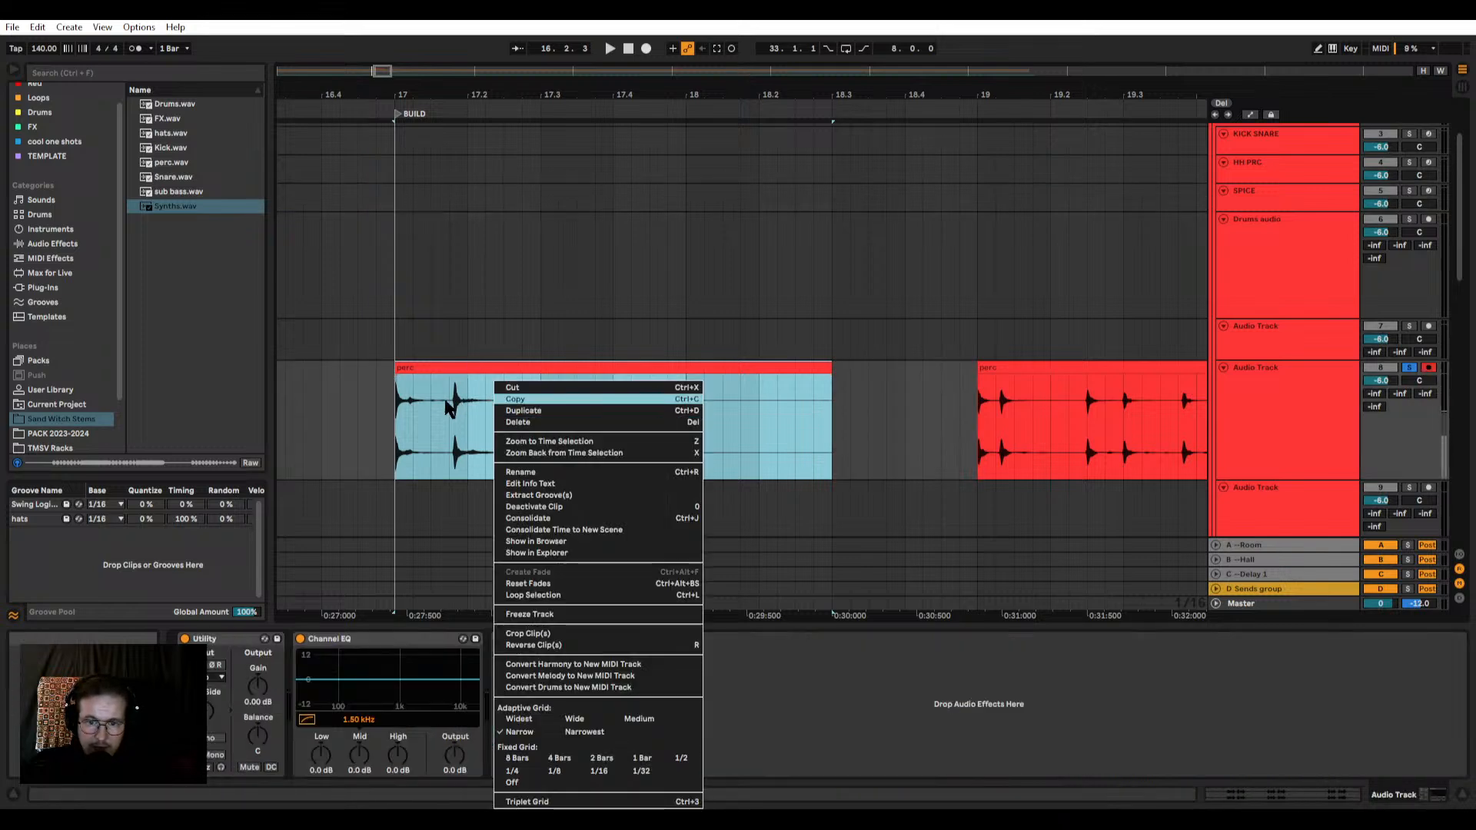
pyautogui.click(1209, 260)
pyautogui.click(1252, 261)
pyautogui.click(1114, 369)
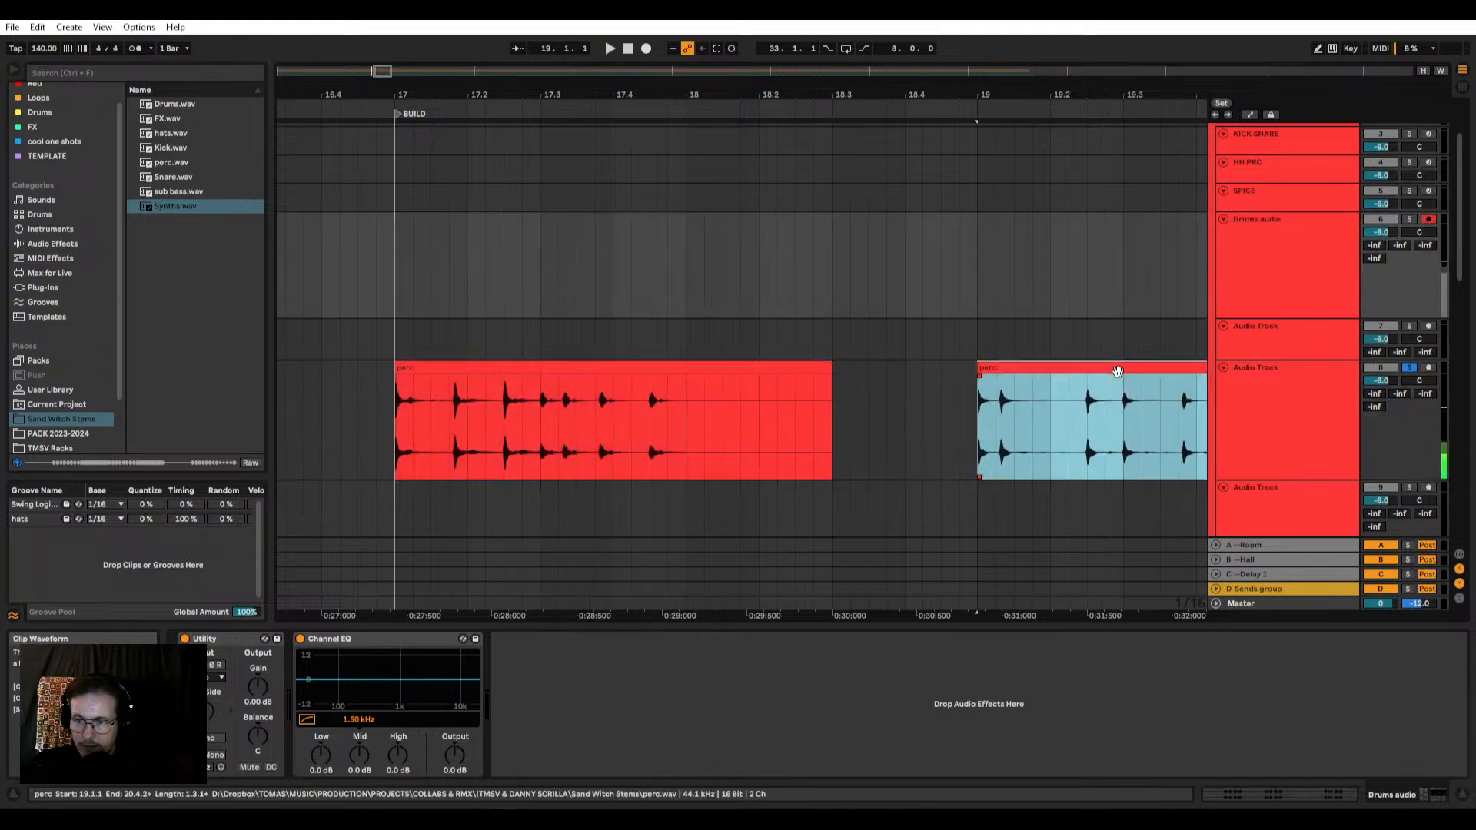
pyautogui.scroll(-6, 815, 372)
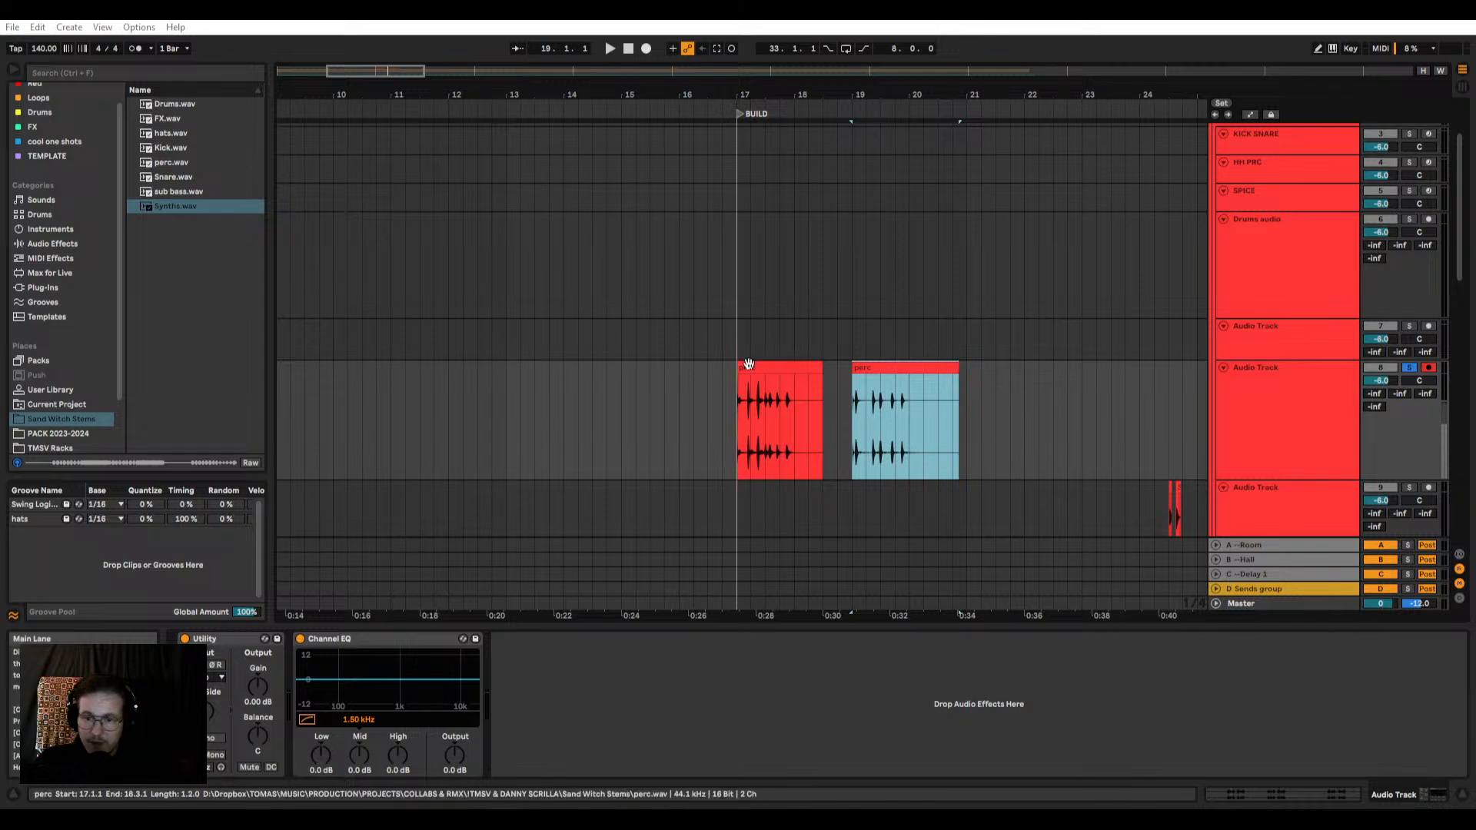
# Step: Trim the first perc clip to end at 18.1.1 and the second to end just after 19.4.4
pyautogui.scroll(3, 821, 364)
pyautogui.moveTo(821, 367); pyautogui.dragTo(753, 376)
pyautogui.scroll(3, 755, 377)
pyautogui.scroll(-3, 753, 377)
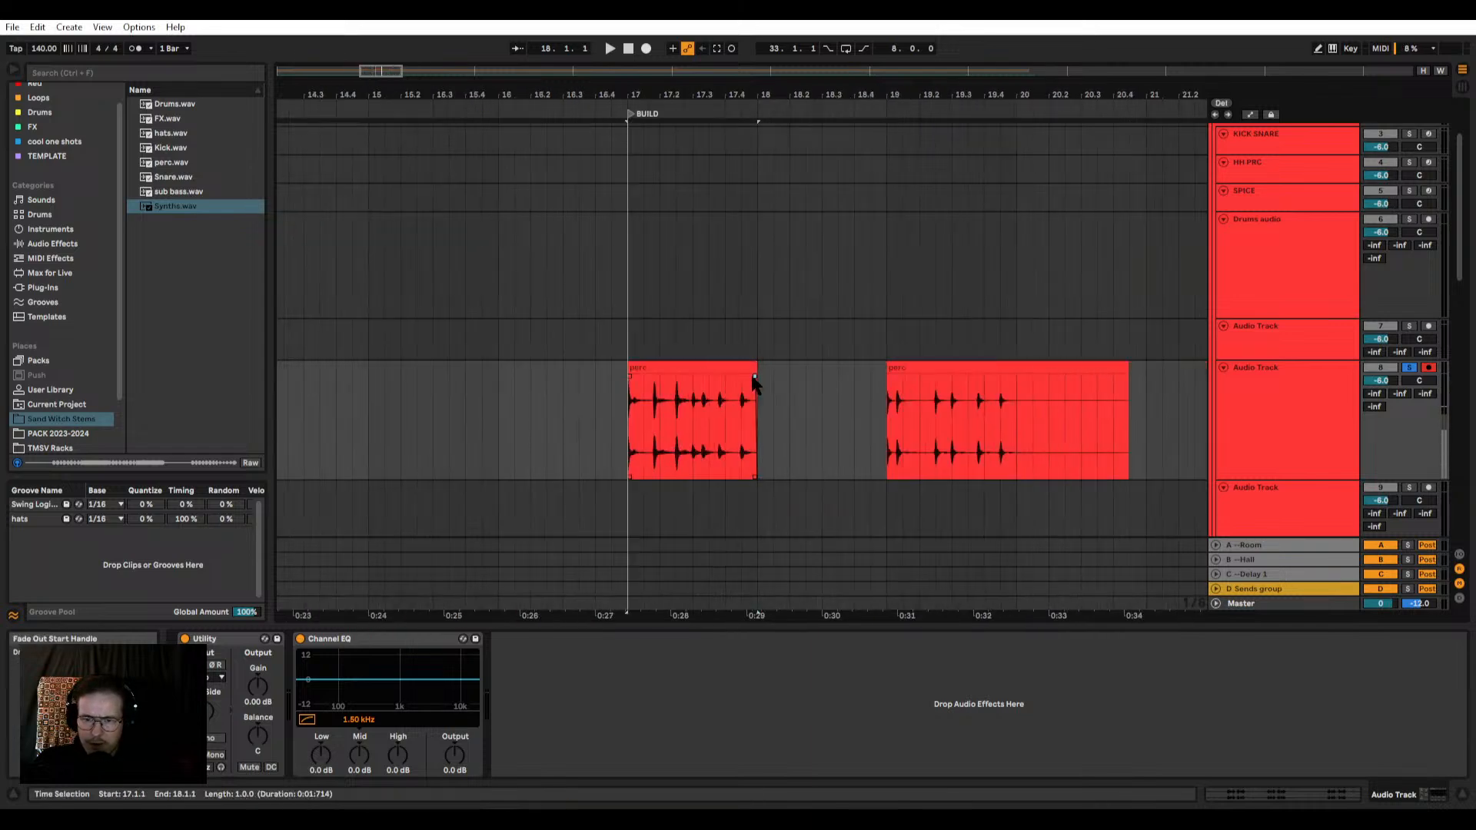
pyautogui.scroll(3, 753, 376)
pyautogui.scroll(-3, 753, 377)
pyautogui.moveTo(1129, 373); pyautogui.dragTo(1013, 378)
pyautogui.click(1013, 377)
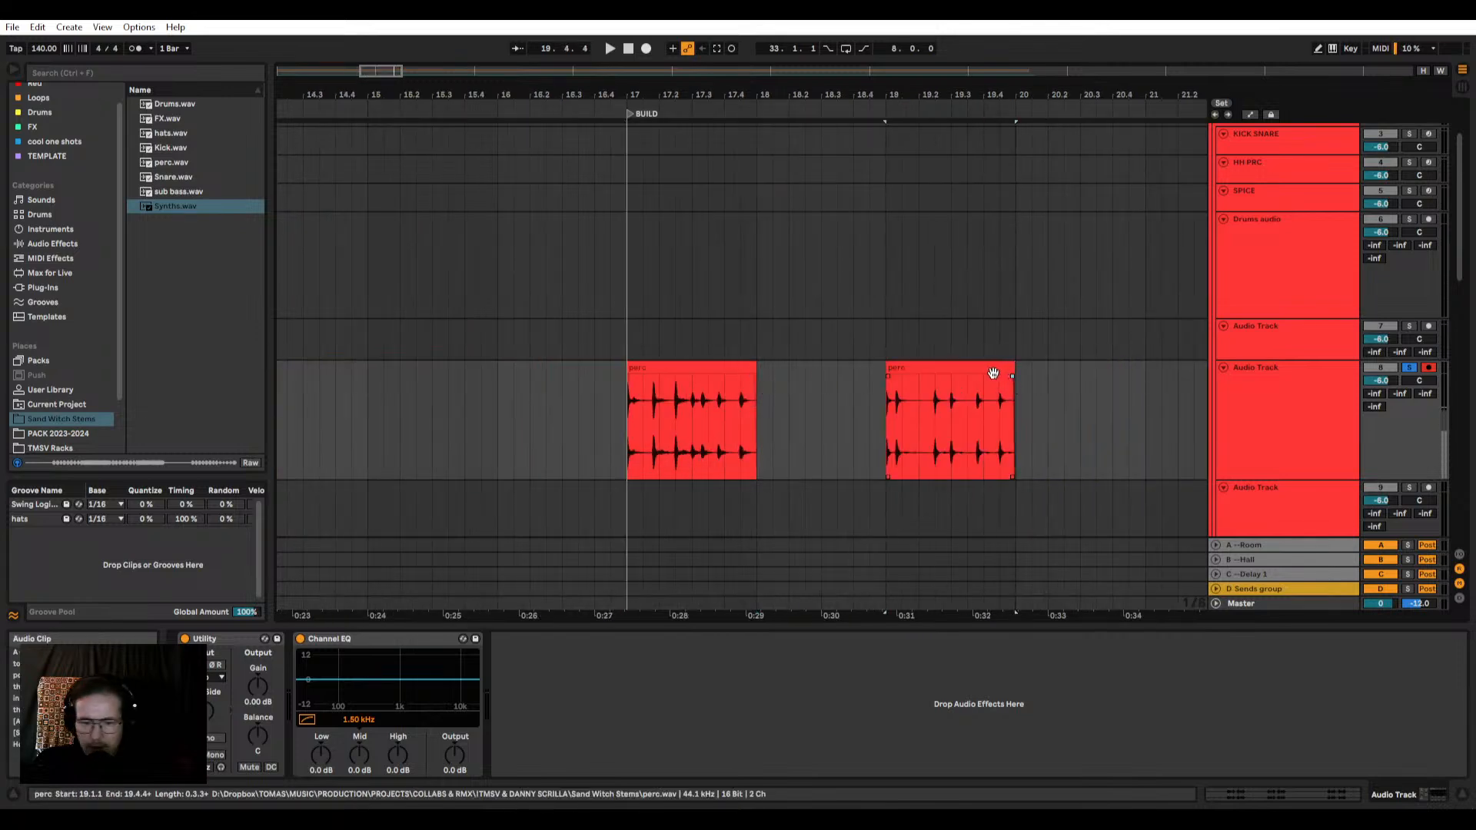
pyautogui.click(645, 443)
pyautogui.scroll(3, 648, 435)
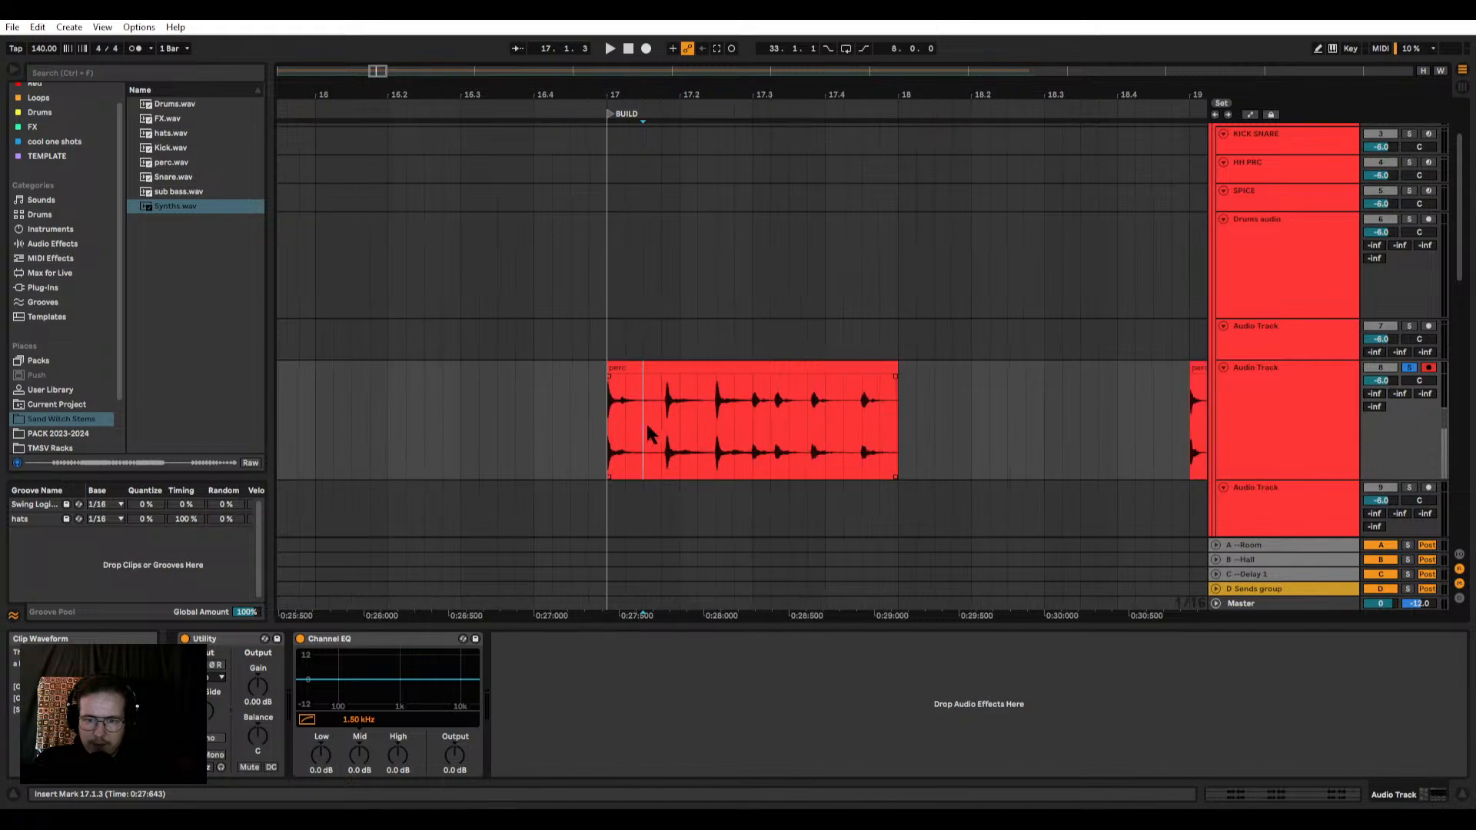
pyautogui.scroll(3, 648, 434)
pyautogui.click(678, 415)
pyautogui.scroll(-10, 677, 419)
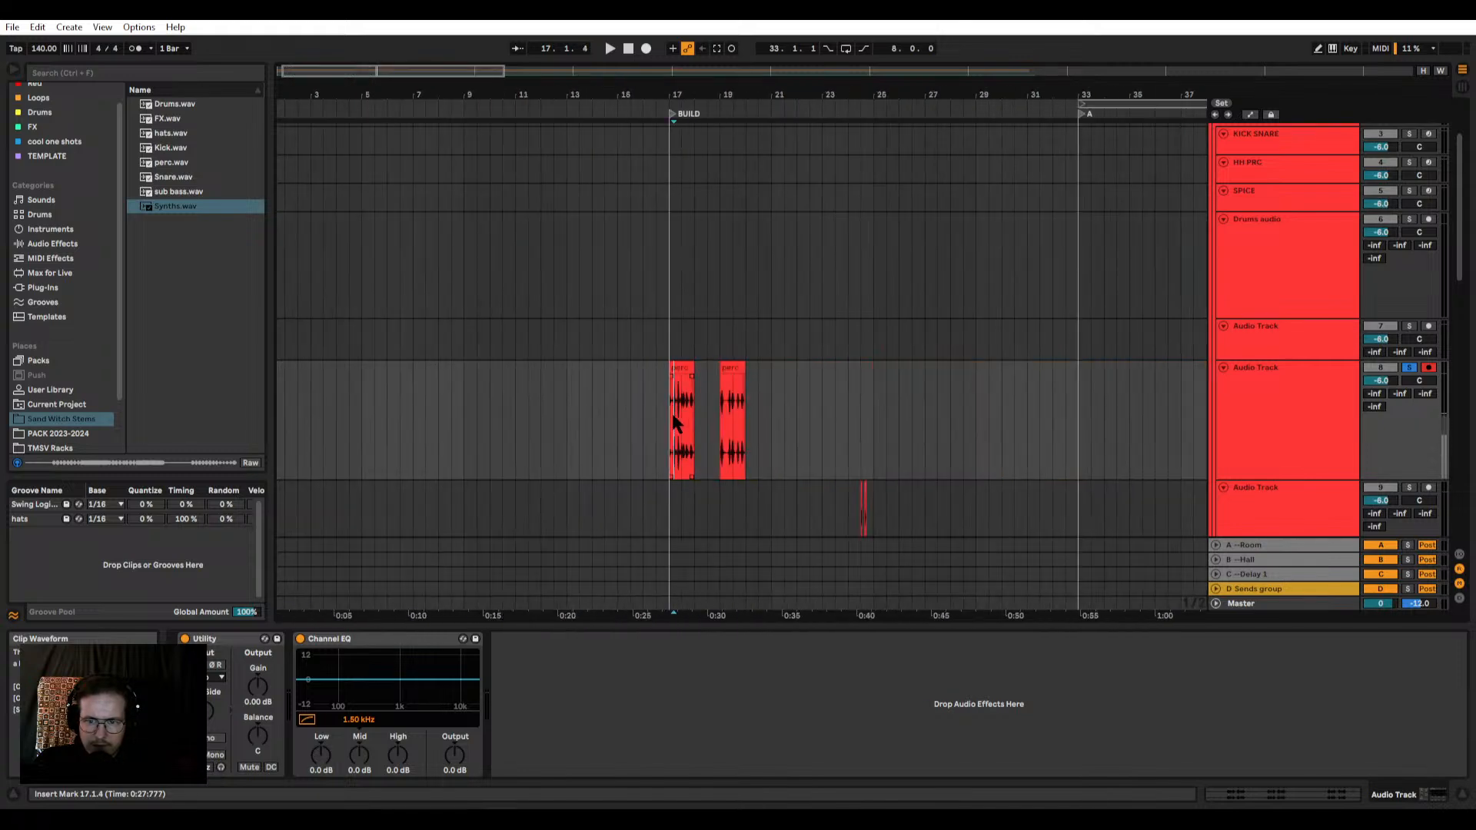
pyautogui.scroll(1, 672, 407)
pyautogui.scroll(4, 700, 403)
# Step: Move the one-bar hats clip on the Drums audio track from the C marker to the A marker at bar 33
pyautogui.scroll(-5, 939, 225)
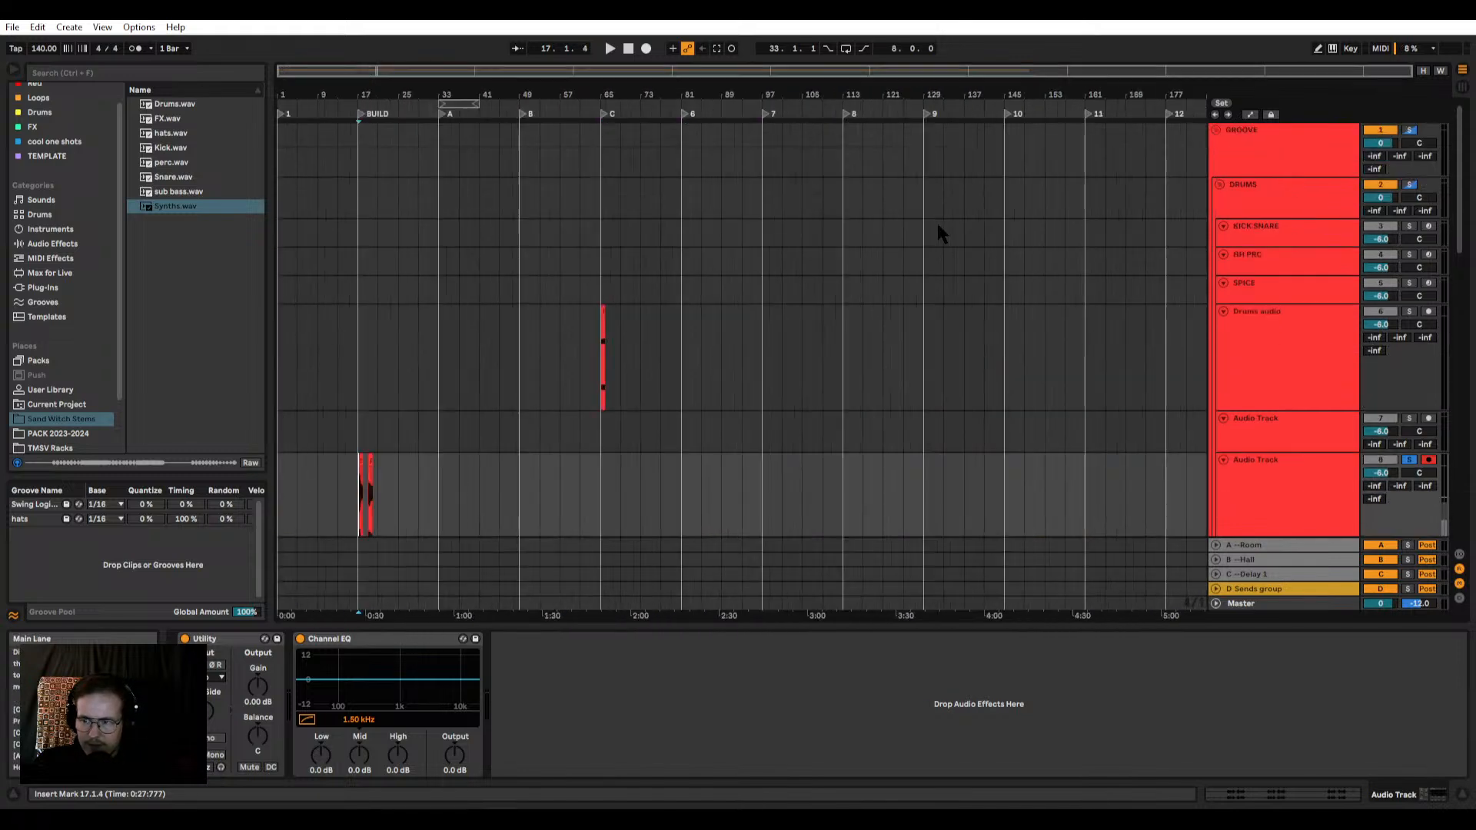
pyautogui.press('+')
pyautogui.click(920, 319)
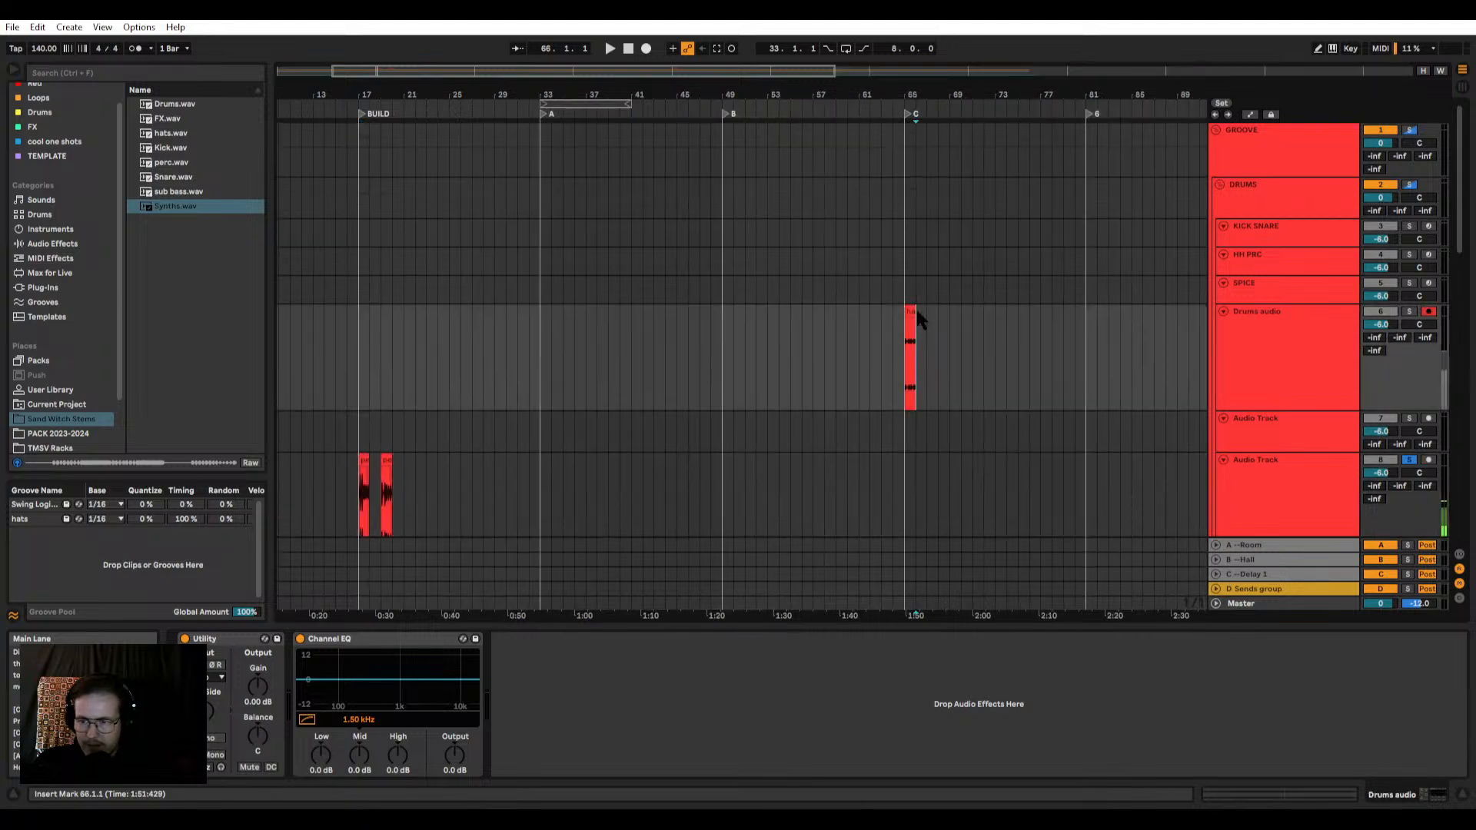
pyautogui.click(914, 315)
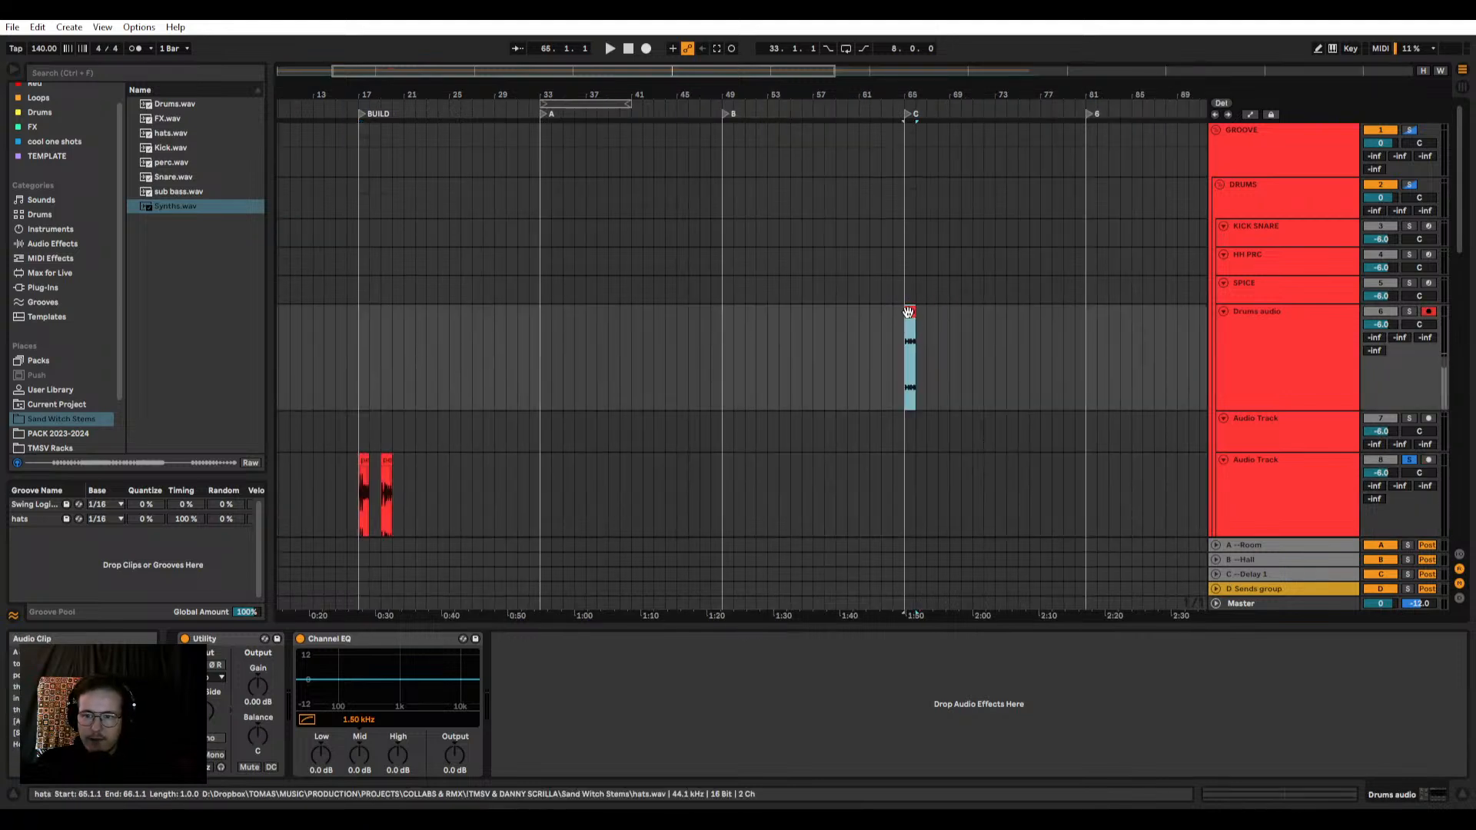
pyautogui.moveTo(909, 312); pyautogui.dragTo(545, 324)
# Step: Select the first perc clip from 17.1.1 to 18.1.1 and its audio track
pyautogui.scroll(5, 366, 352)
pyautogui.click(433, 463)
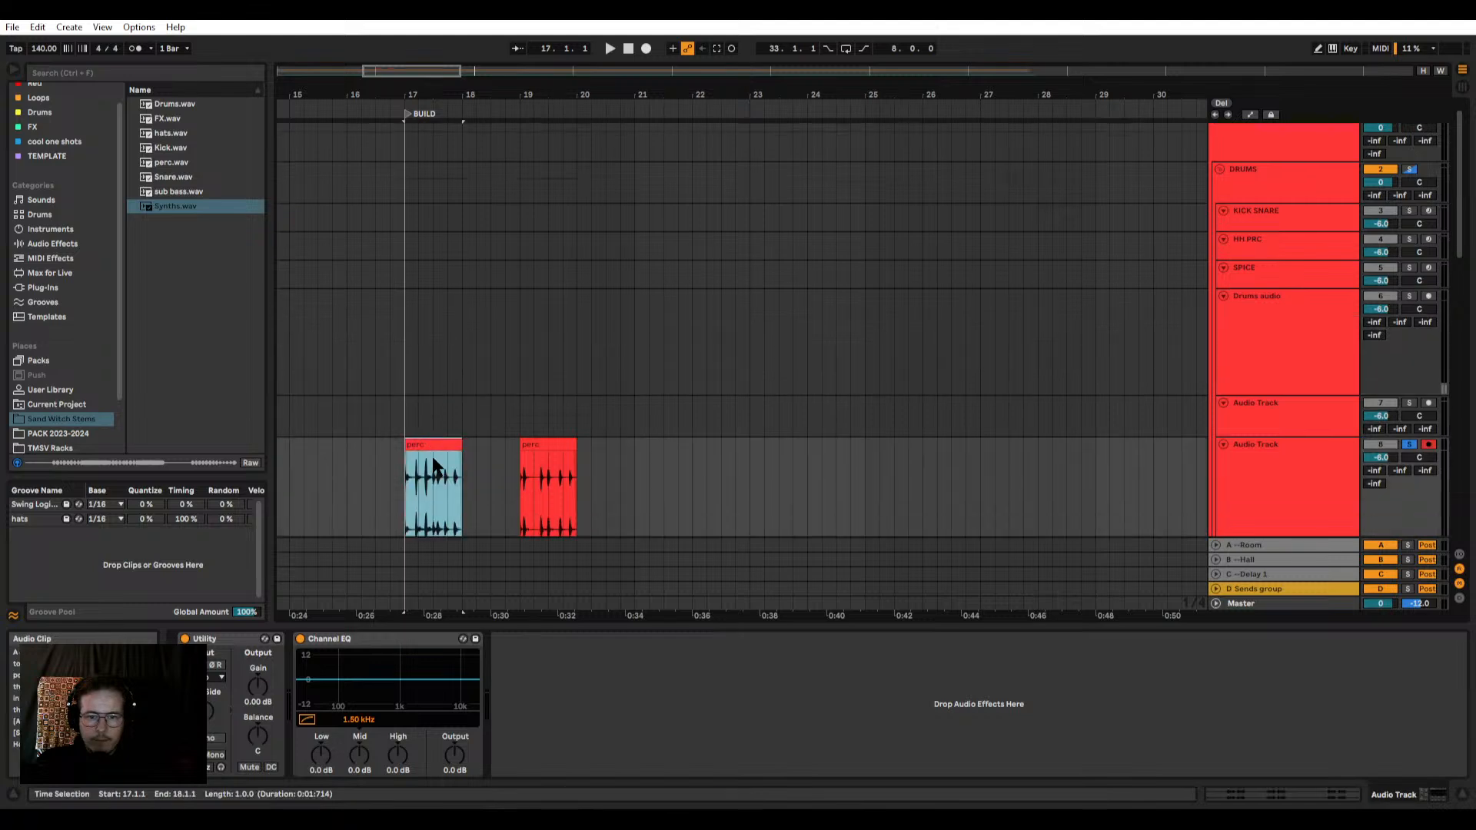
pyautogui.scroll(-1, 422, 459)
pyautogui.scroll(5, 391, 439)
pyautogui.moveTo(494, 399); pyautogui.dragTo(516, 380)
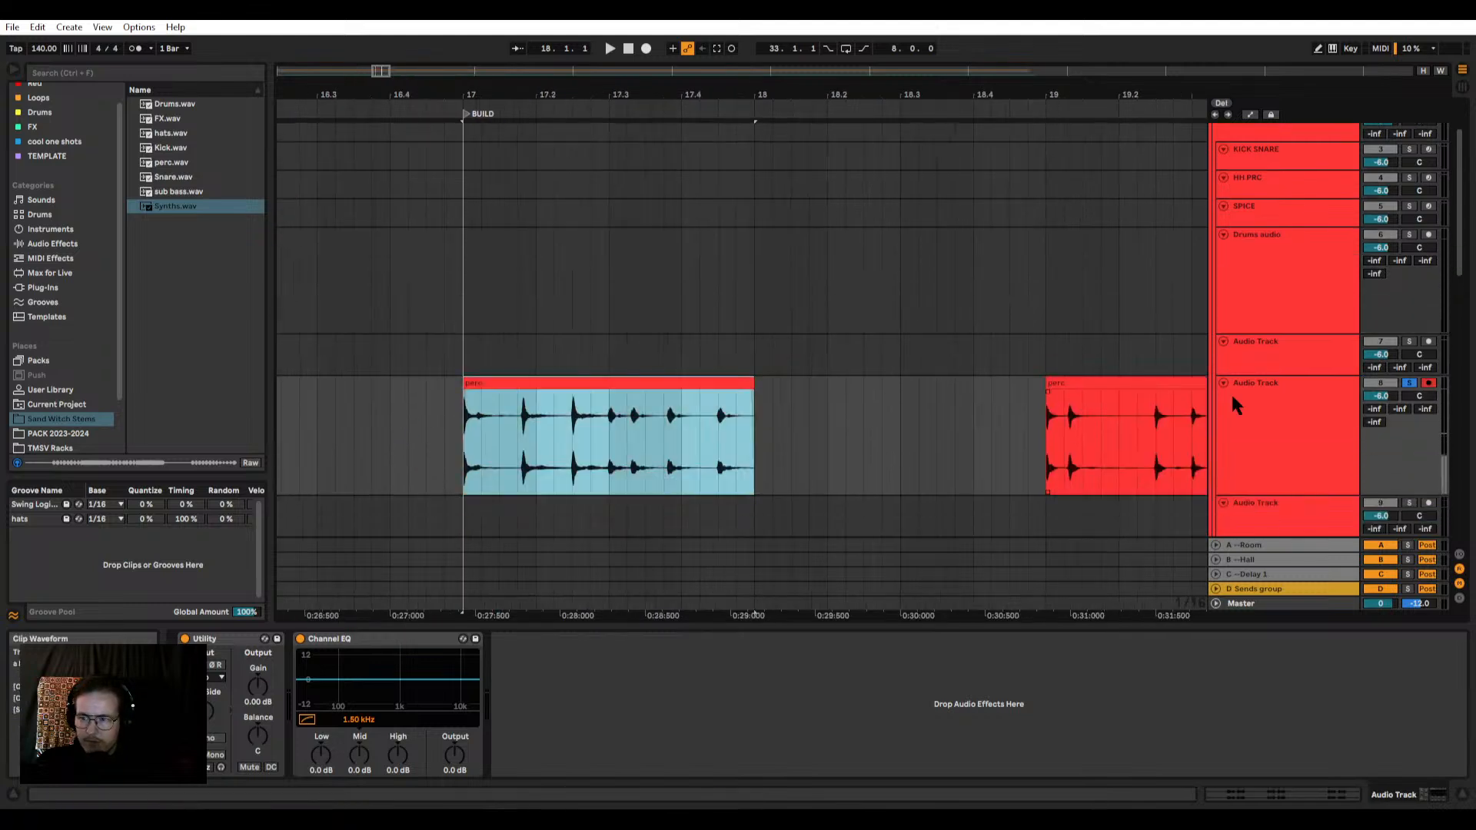
pyautogui.click(1234, 396)
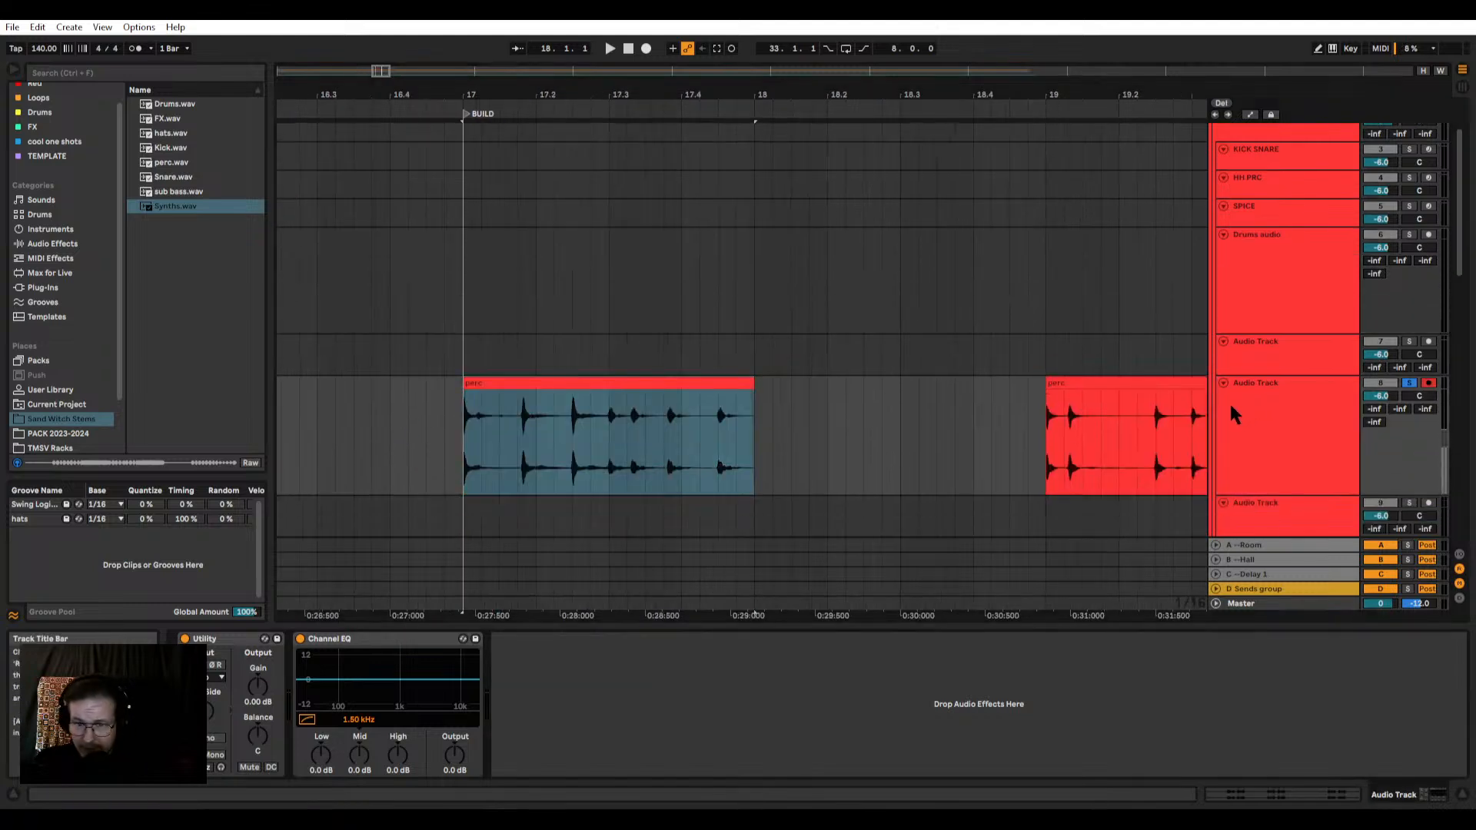
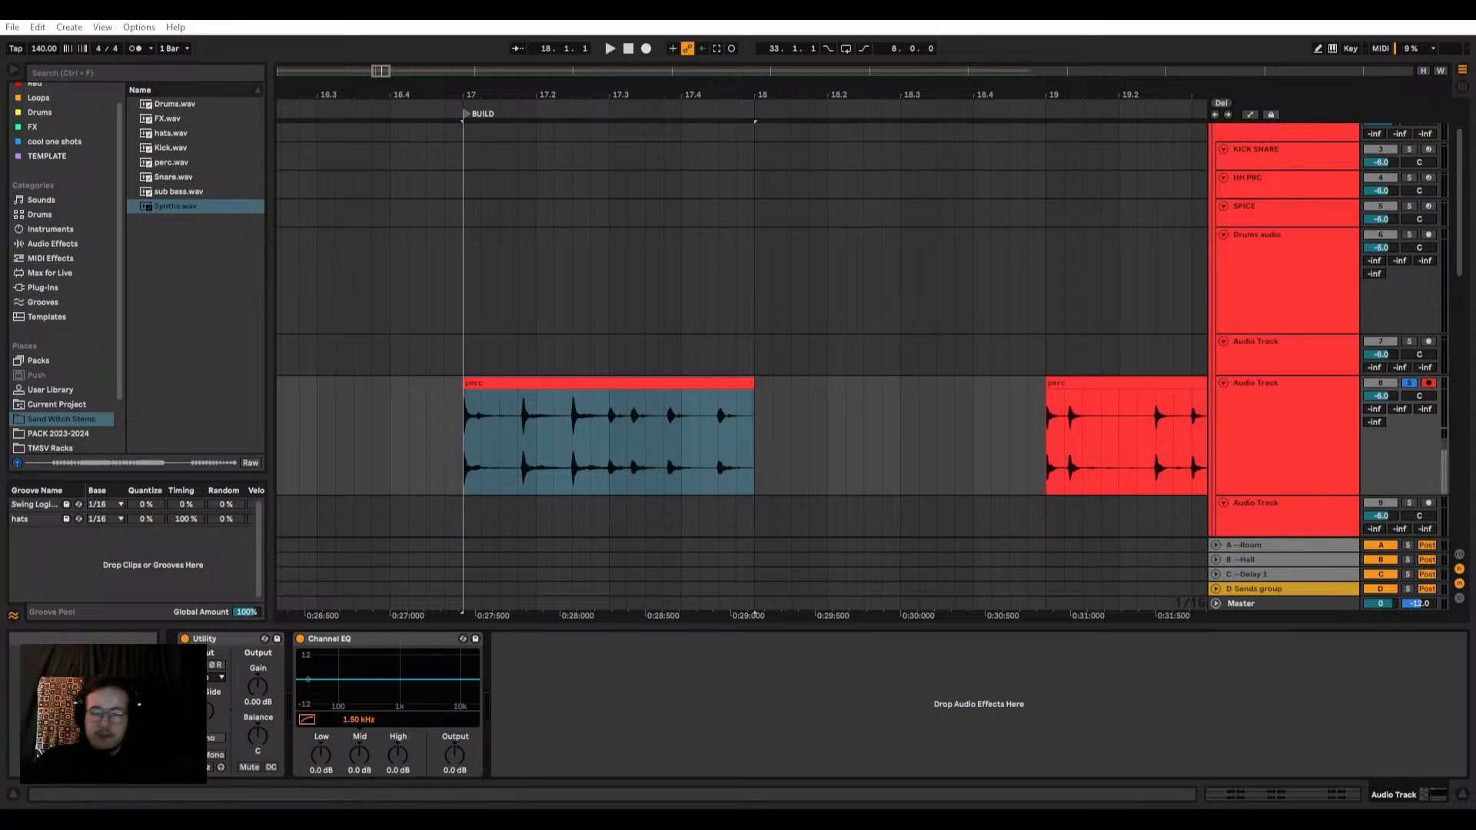
# Step: Clear the solo state on the DRUMS group and the perc audio track
pyautogui.click(523, 465)
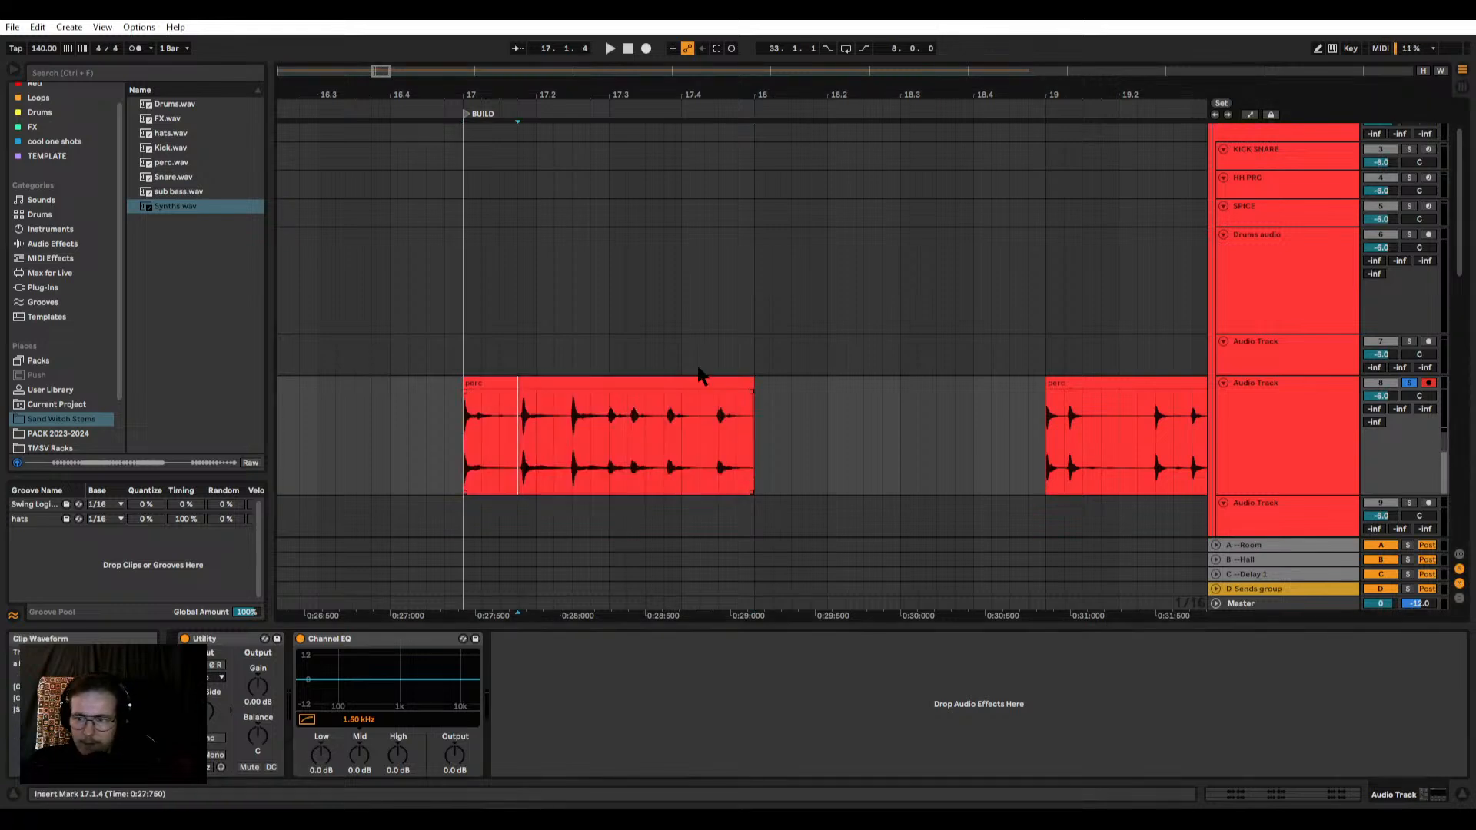
pyautogui.scroll(2, 715, 369)
pyautogui.scroll(-6, 1173, 237)
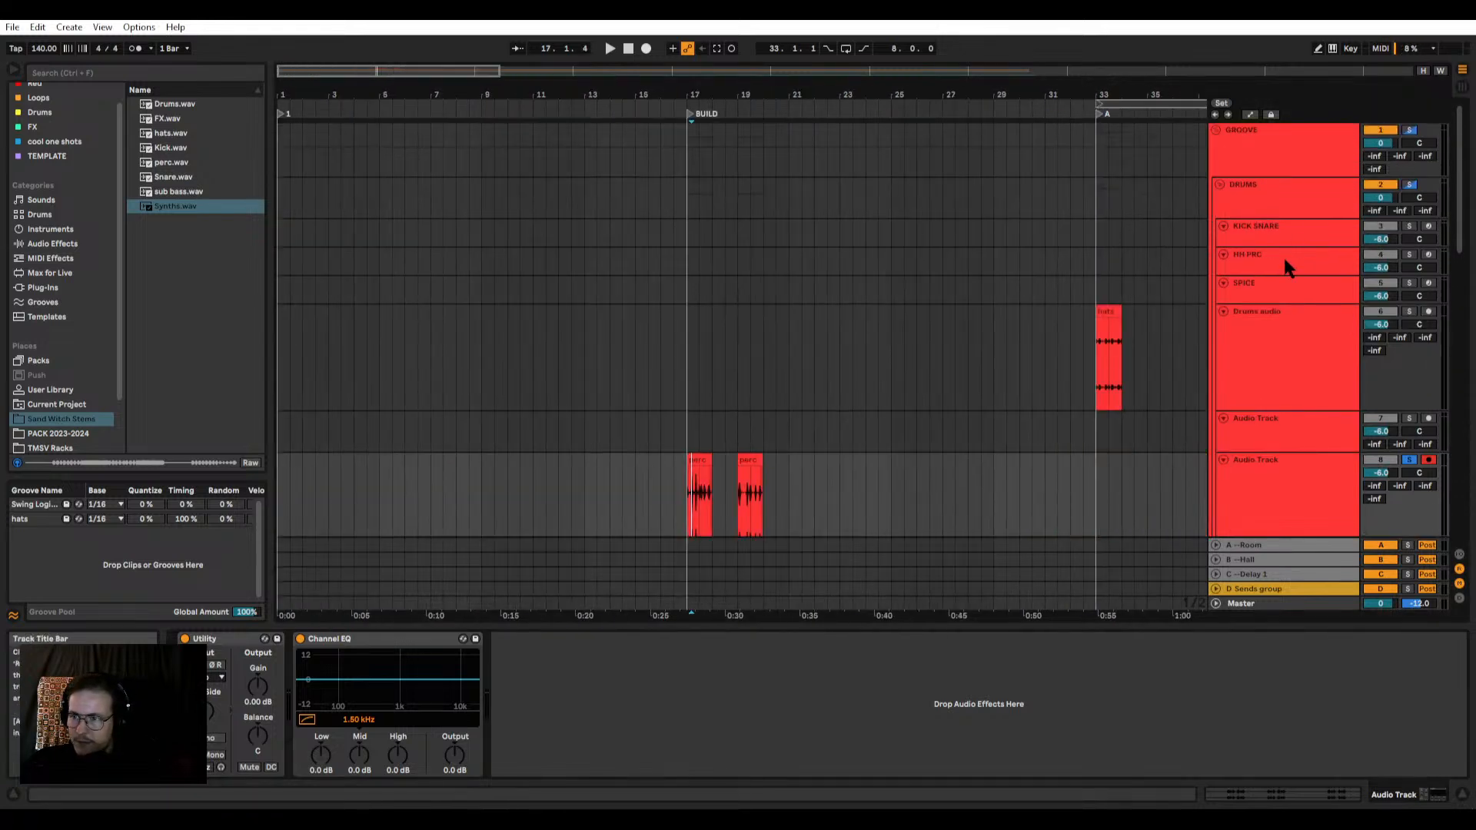
pyautogui.click(1409, 186)
pyautogui.click(1409, 185)
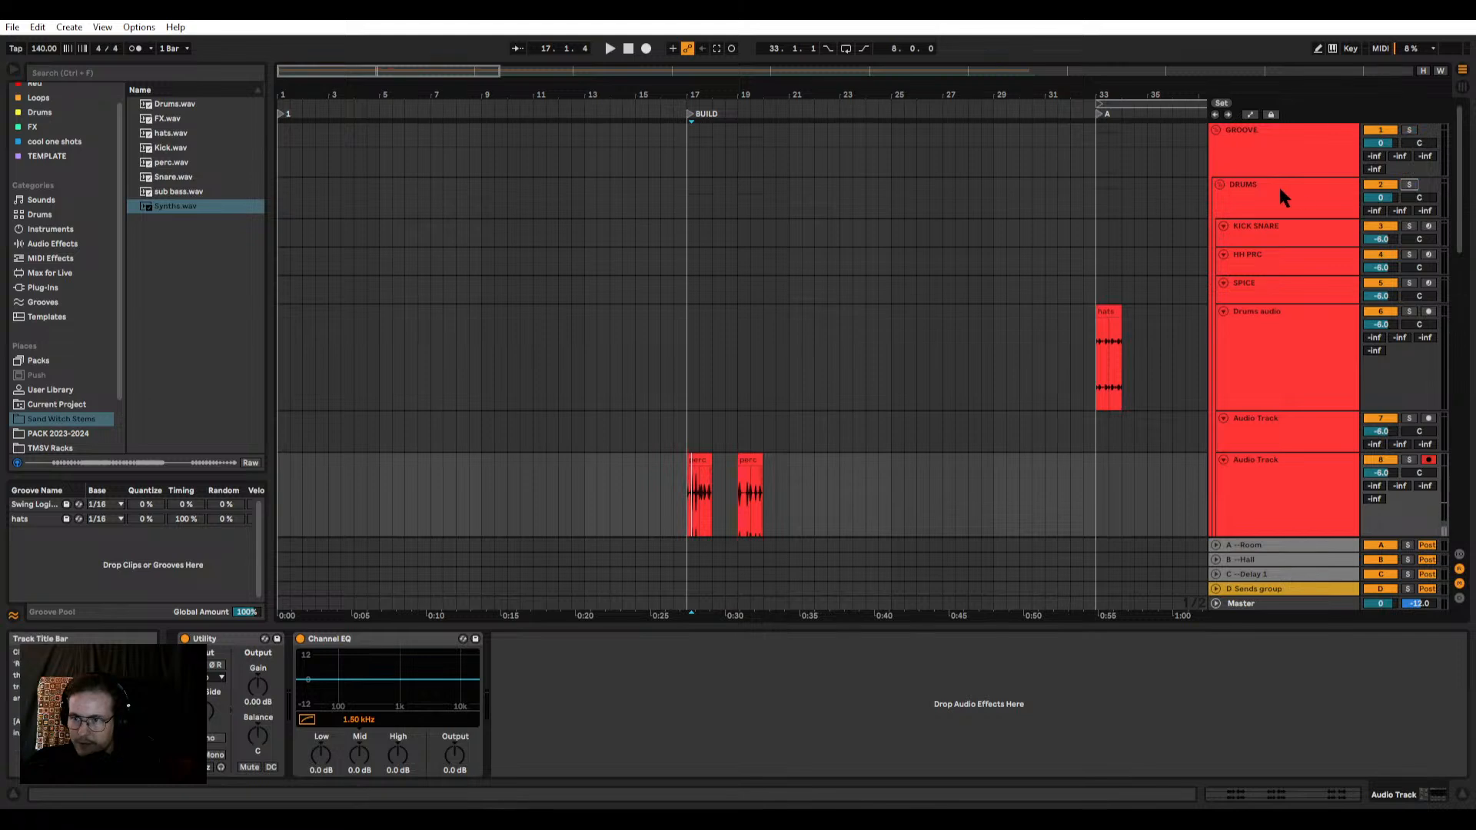
# Step: Crop the perc sample on the SPICE Drum Rack's C1 pad and copy that pad onto C#1, D1 and D#1
pyautogui.click(1300, 231)
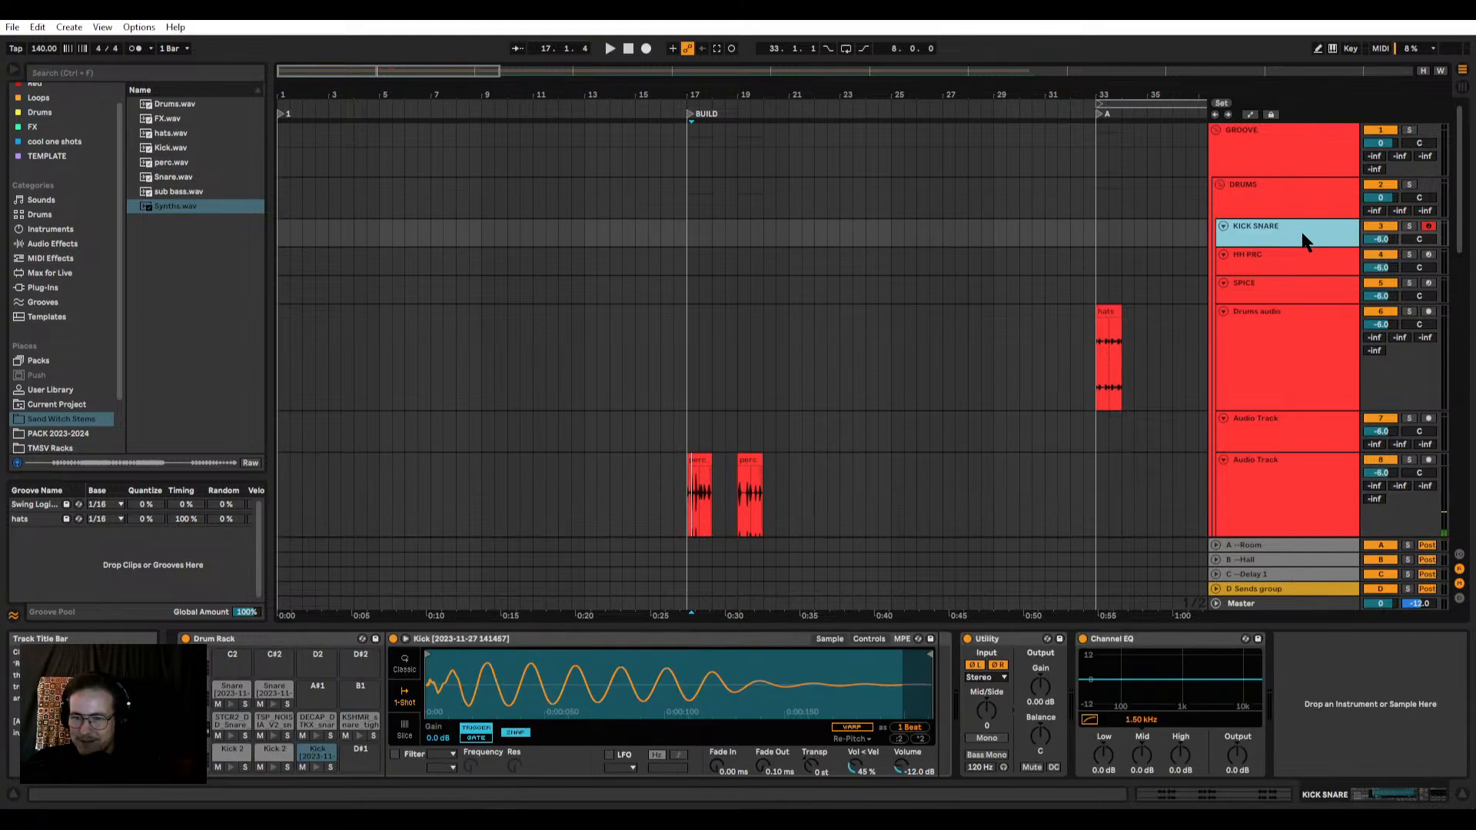
pyautogui.click(1310, 280)
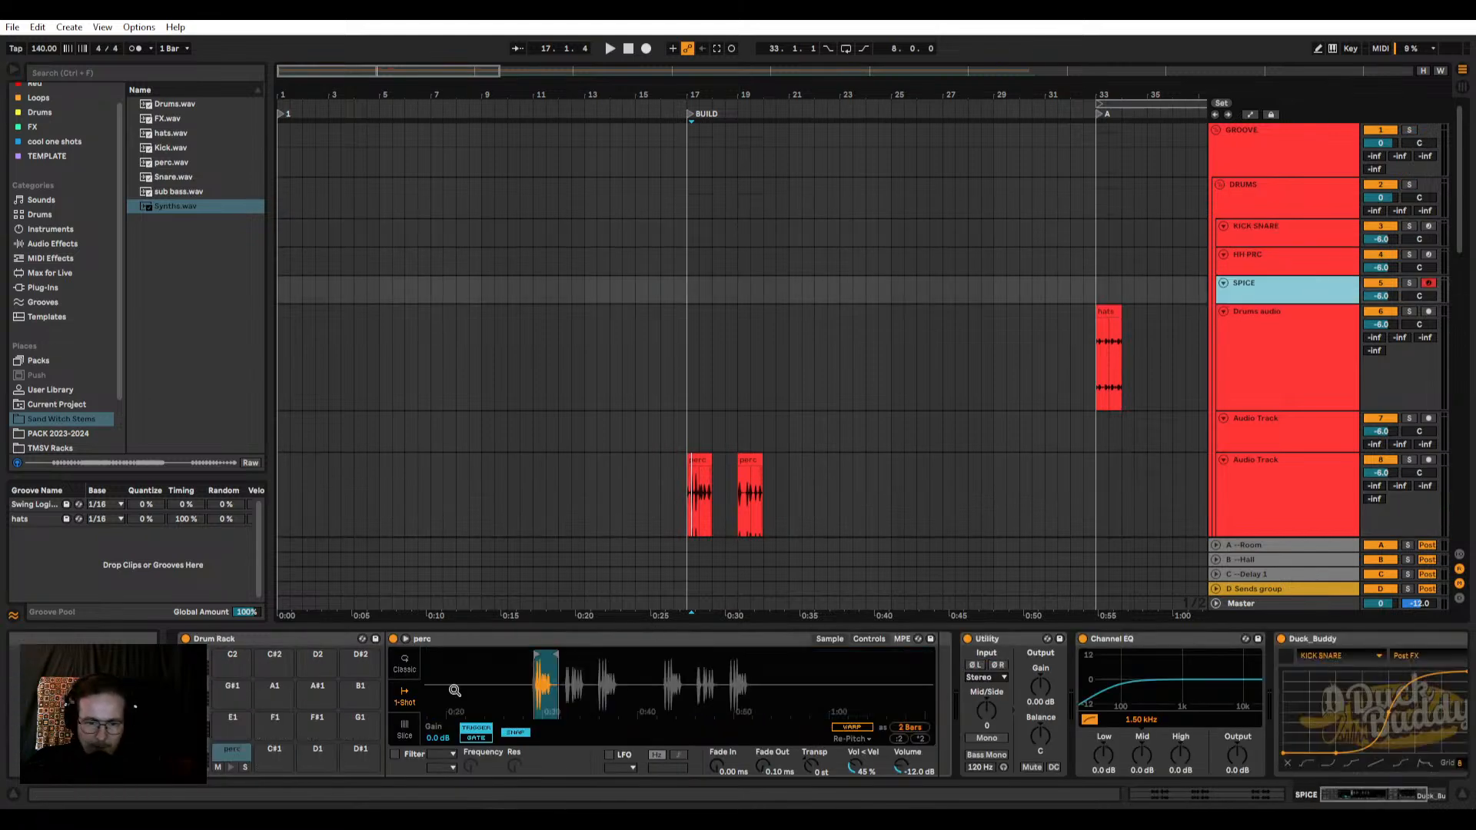
pyautogui.rightClick(543, 677)
pyautogui.click(578, 746)
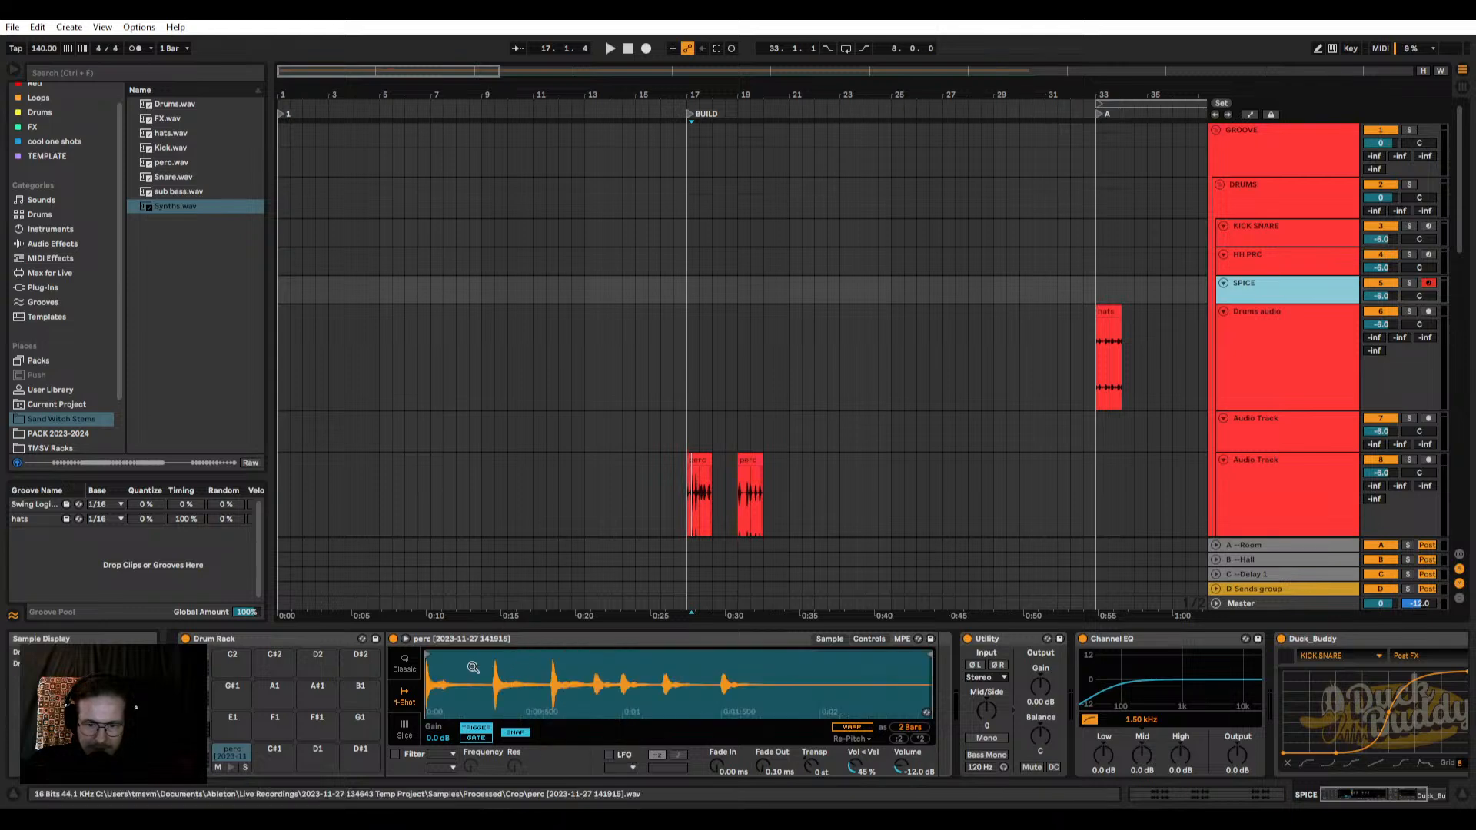
pyautogui.moveTo(229, 753); pyautogui.dragTo(360, 752)
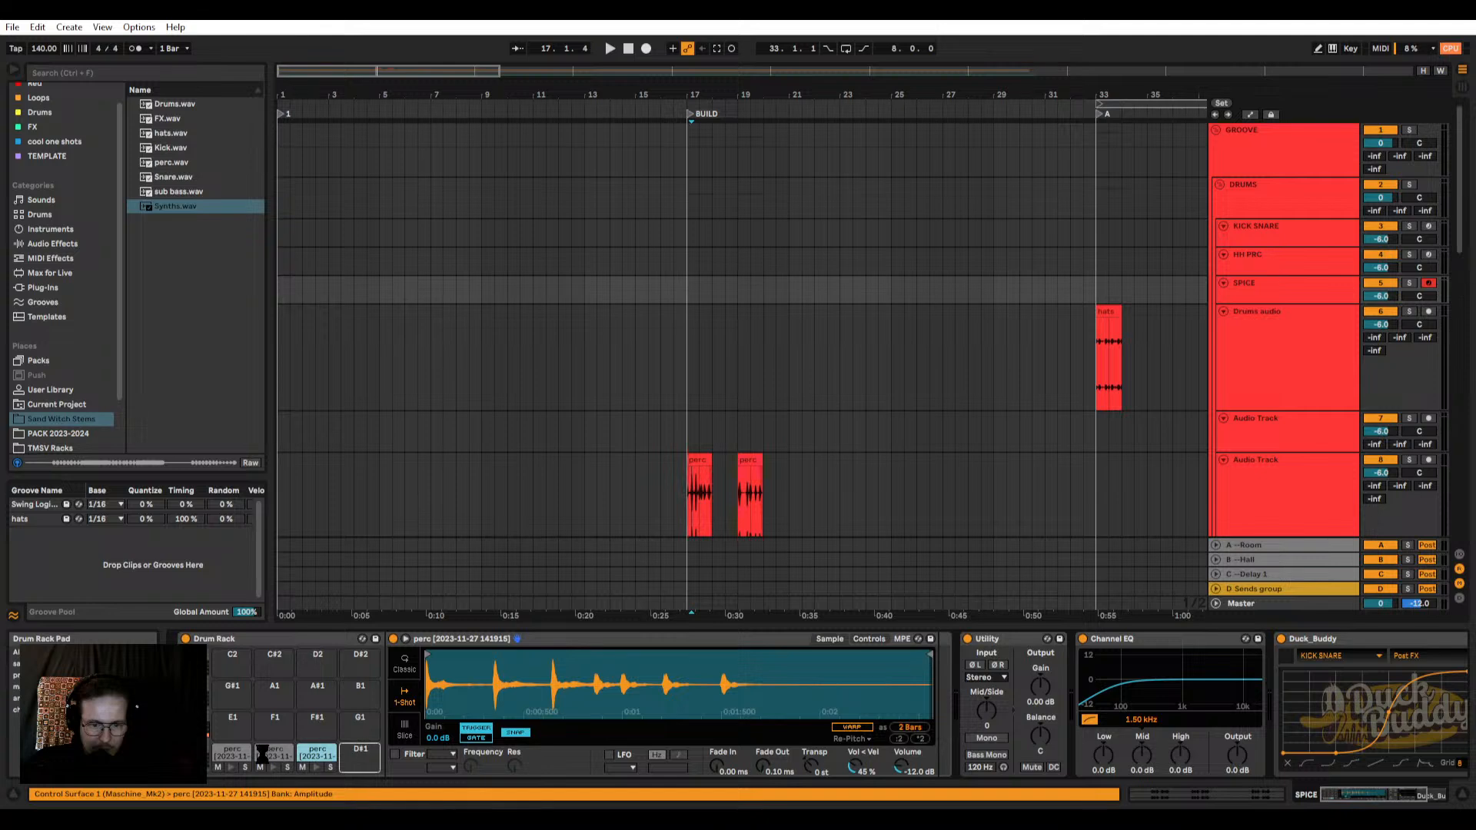
# Step: Isolate the first perc hit on the C1 pad, with Snap off and a fade-out of 88.8 ms
pyautogui.click(246, 755)
pyautogui.moveTo(931, 654)
pyautogui.mouseDown()
pyautogui.moveTo(471, 664)
pyautogui.moveTo(491, 664)
pyautogui.mouseUp()
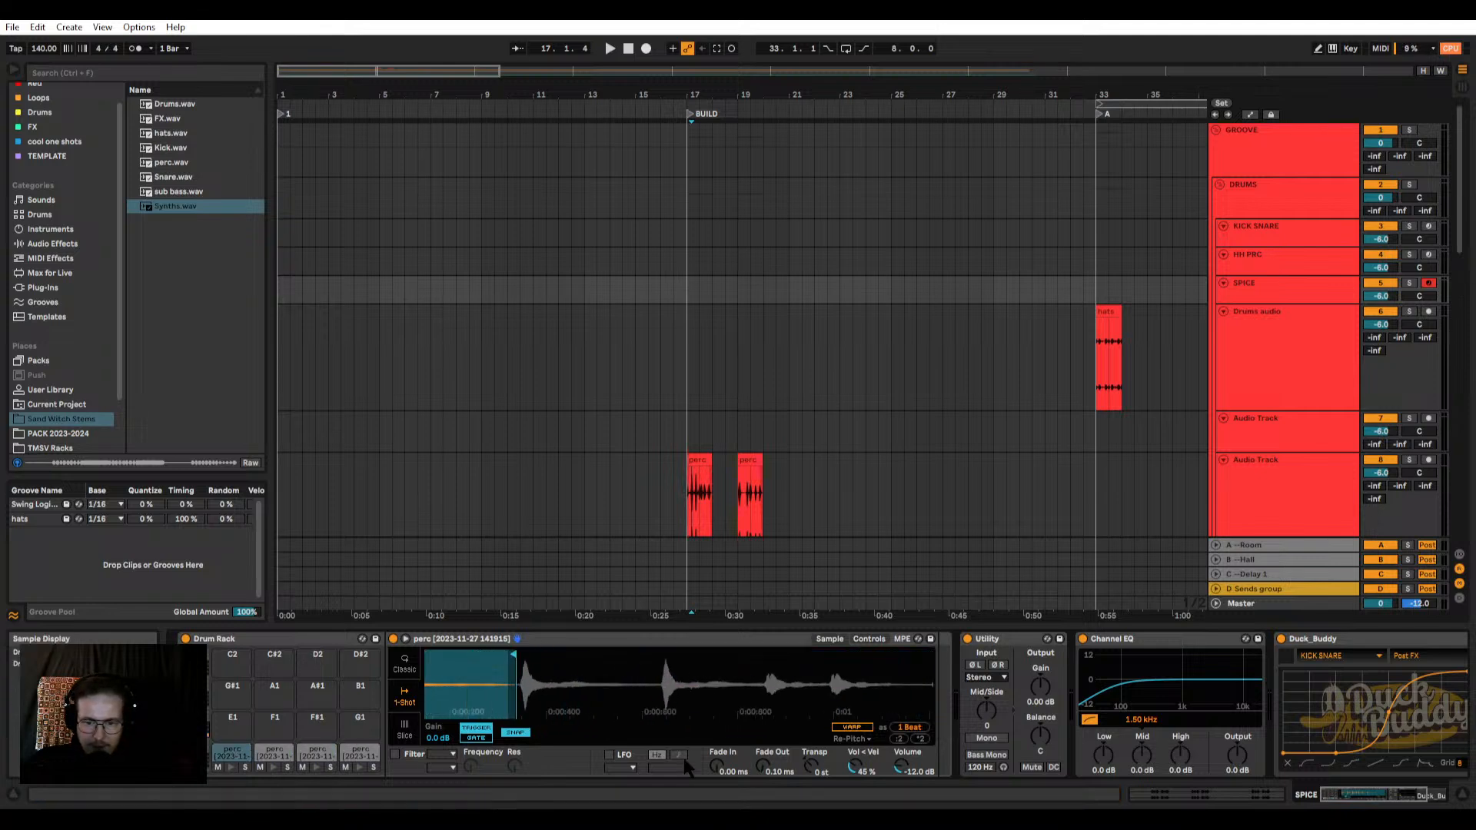
pyautogui.moveTo(763, 766); pyautogui.dragTo(762, 742)
pyautogui.click(516, 733)
pyautogui.moveTo(531, 676); pyautogui.dragTo(666, 662)
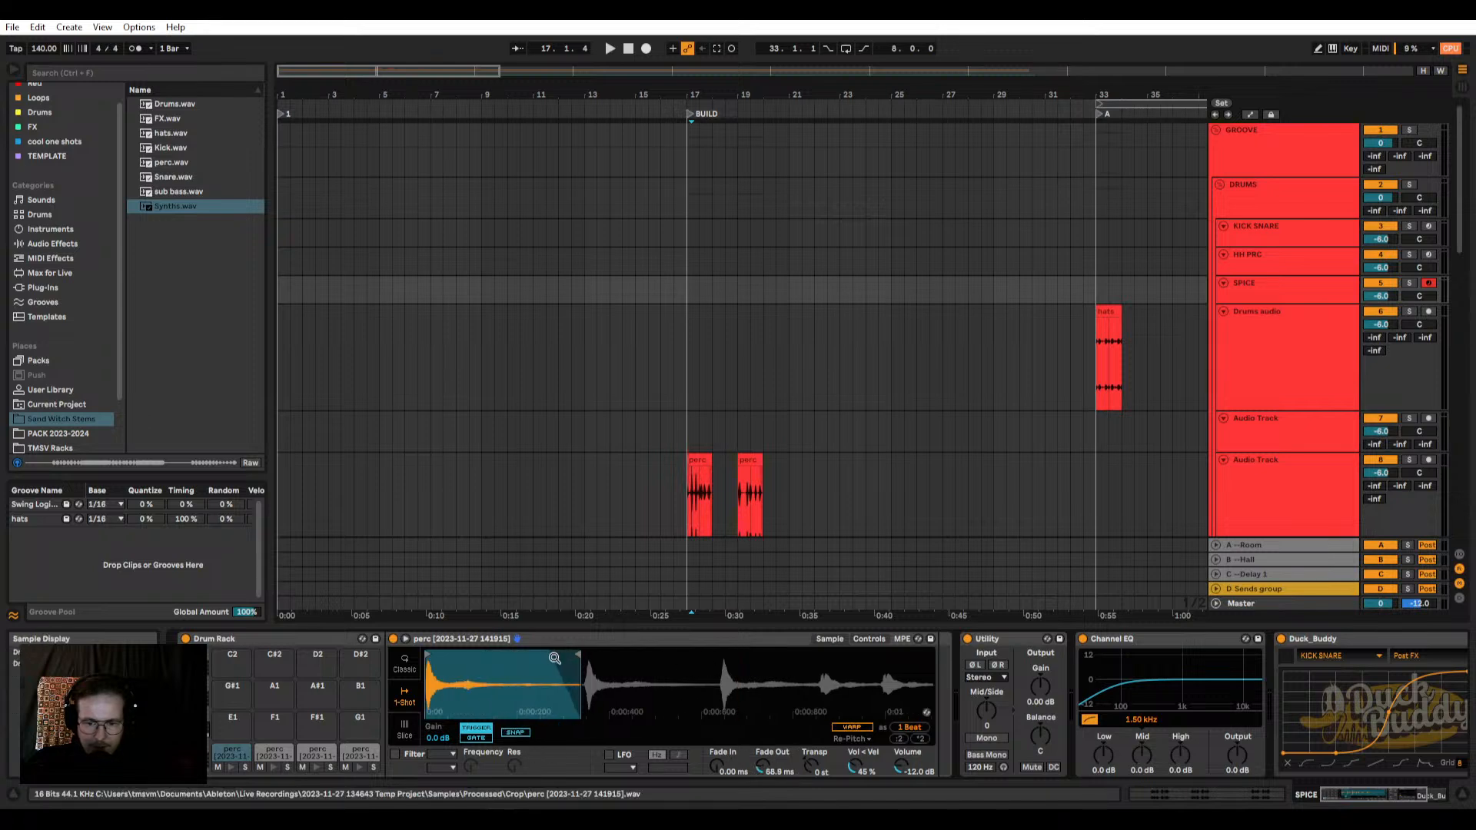
pyautogui.moveTo(577, 655); pyautogui.dragTo(466, 657)
# Step: Isolate the second perc hit on the C#1 pad and give it a 141 ms fade-out
pyautogui.click(285, 742)
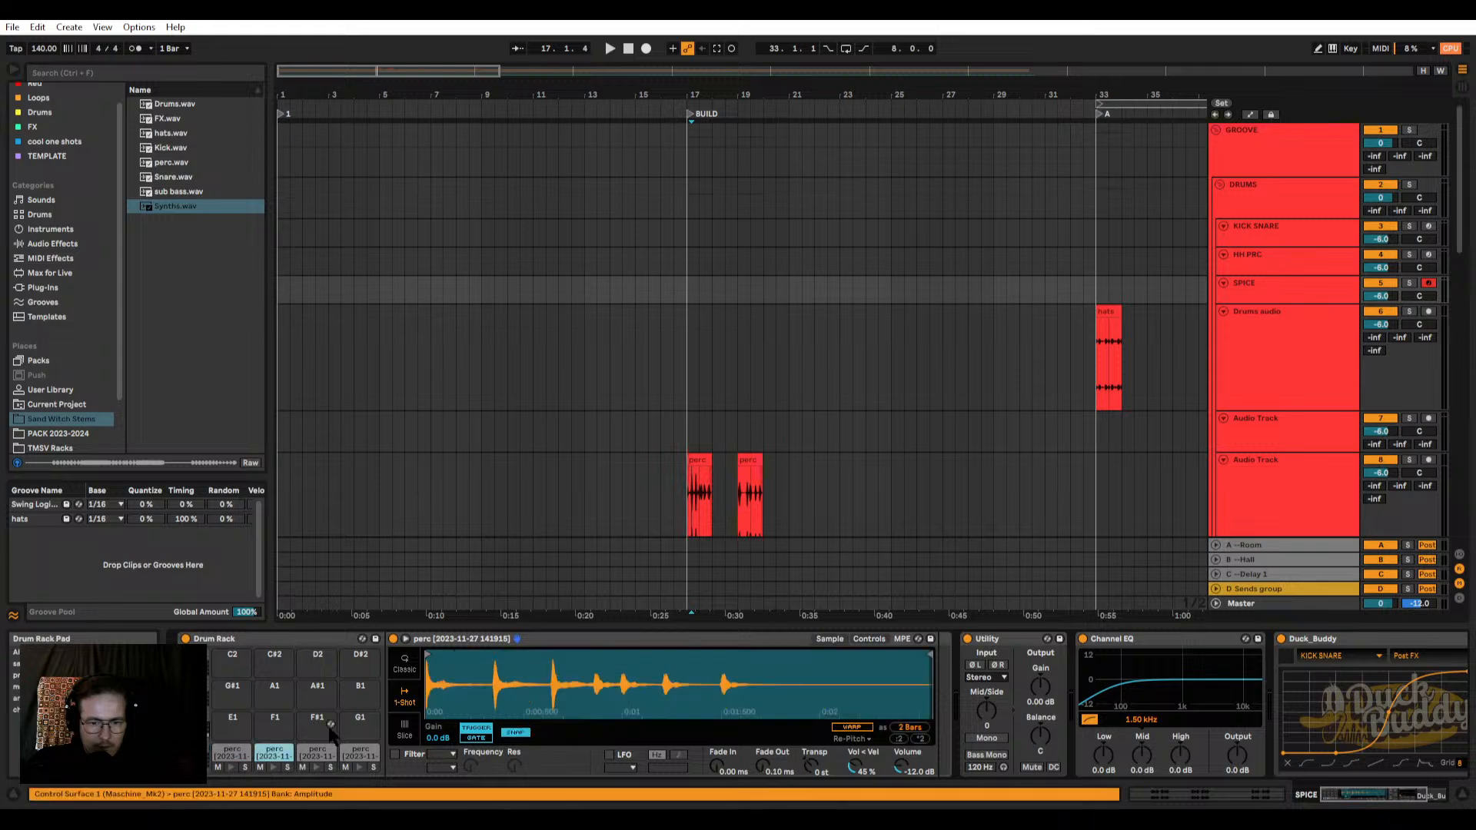
pyautogui.moveTo(429, 655); pyautogui.dragTo(495, 654)
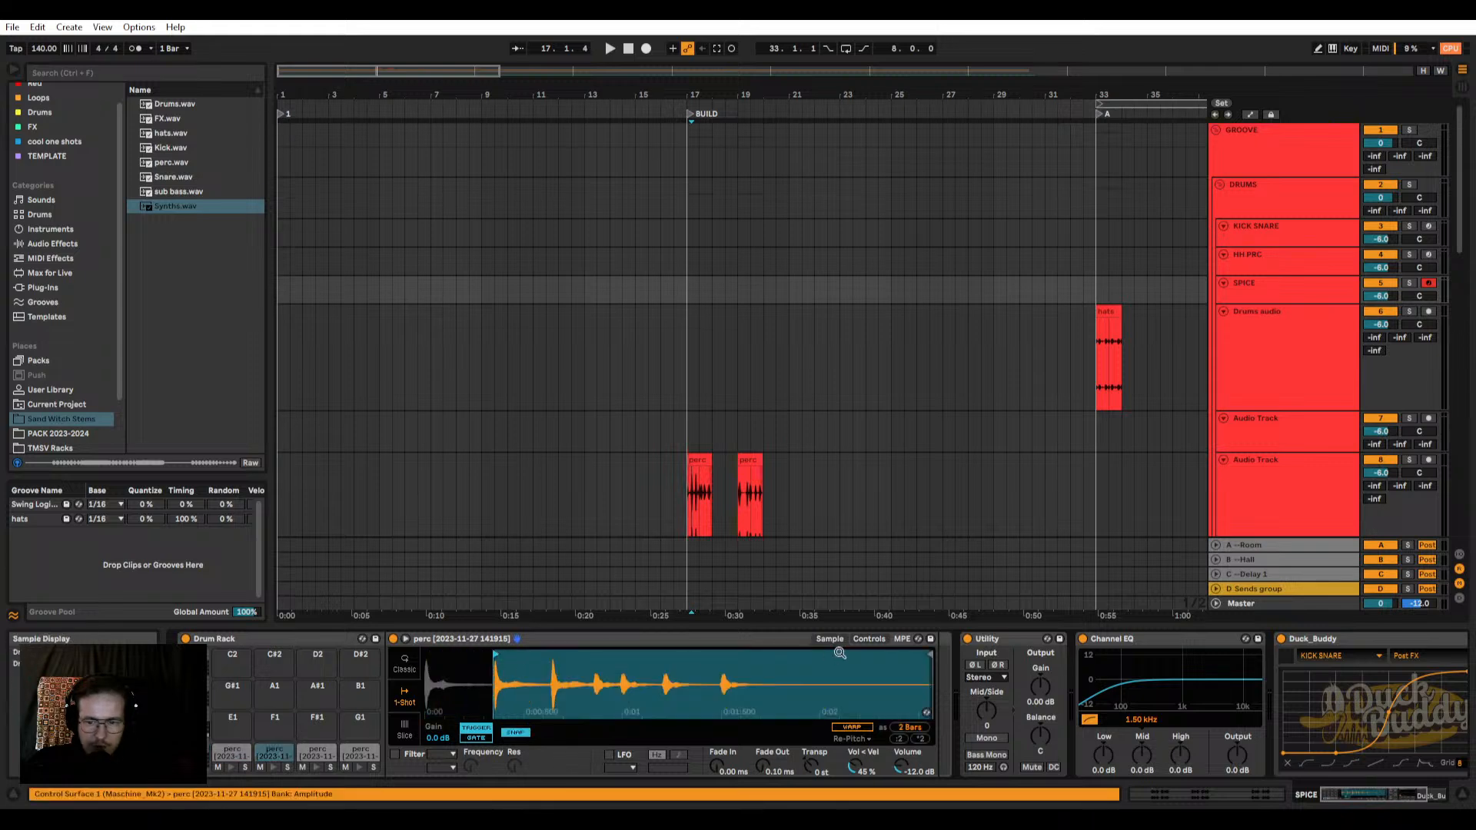
pyautogui.moveTo(924, 657)
pyautogui.mouseDown()
pyautogui.moveTo(543, 657)
pyautogui.moveTo(527, 723)
pyautogui.mouseUp()
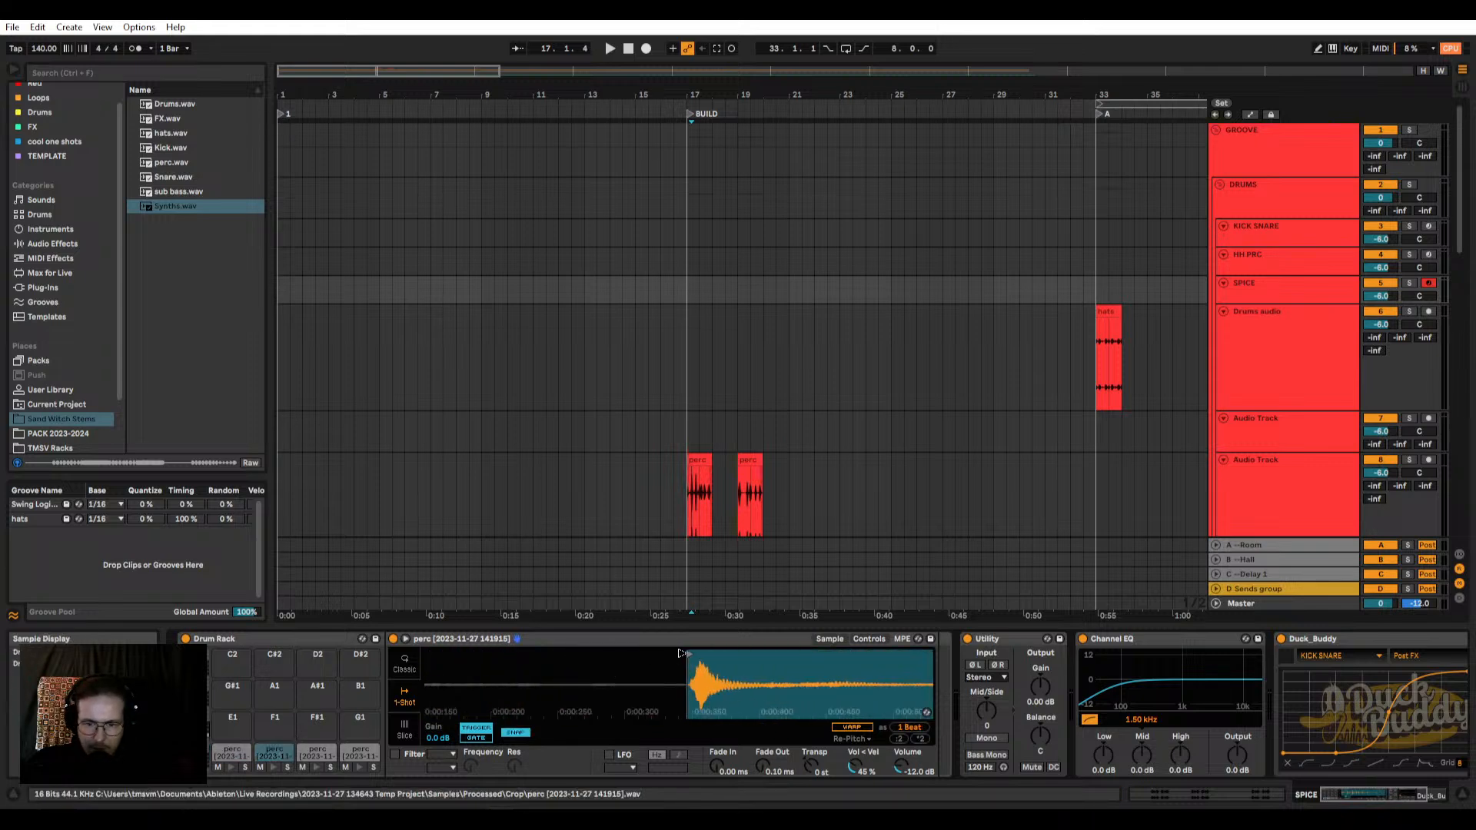
pyautogui.moveTo(692, 654); pyautogui.dragTo(612, 666)
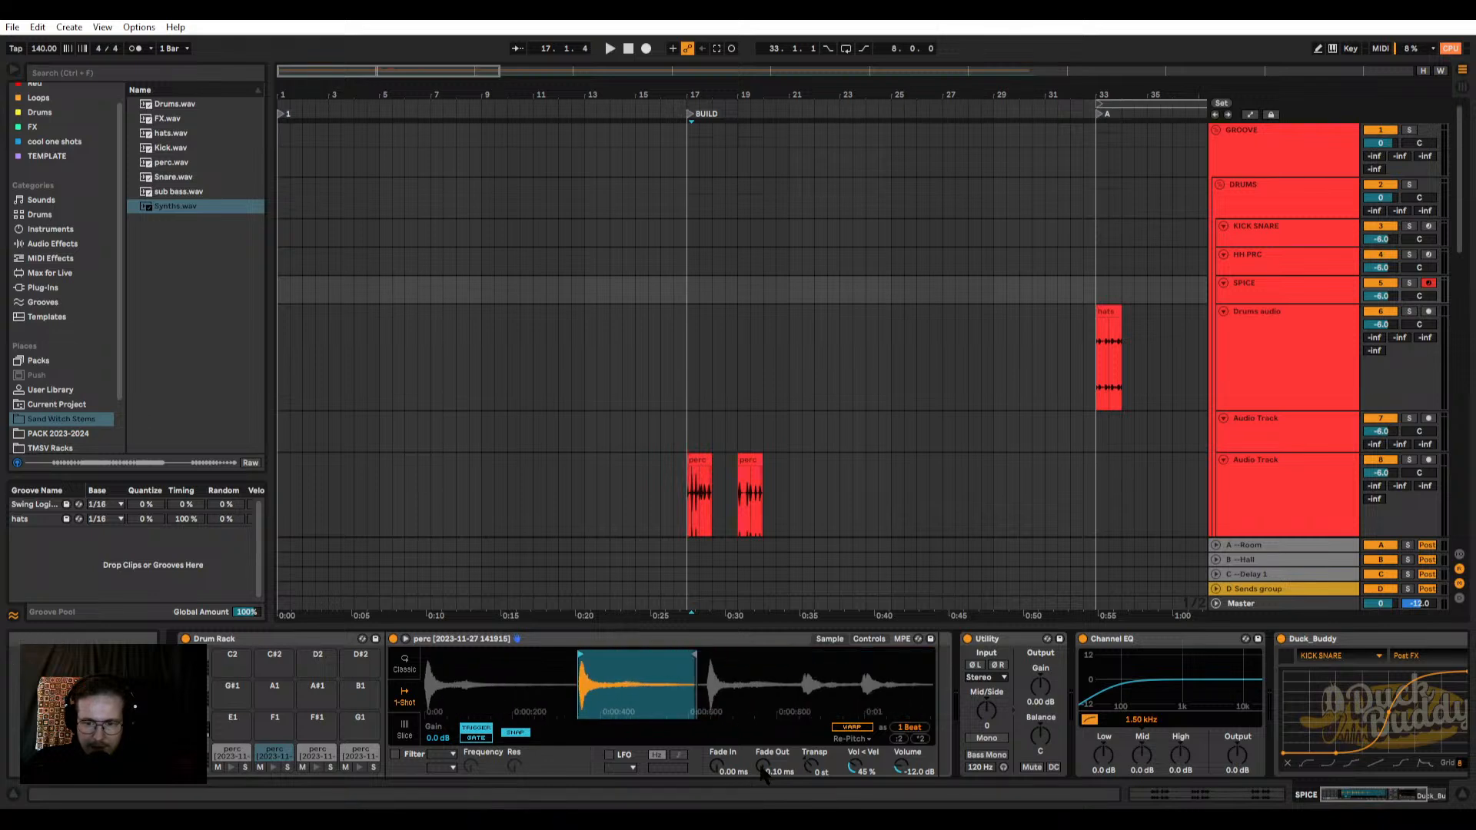
pyautogui.moveTo(763, 767); pyautogui.dragTo(762, 714)
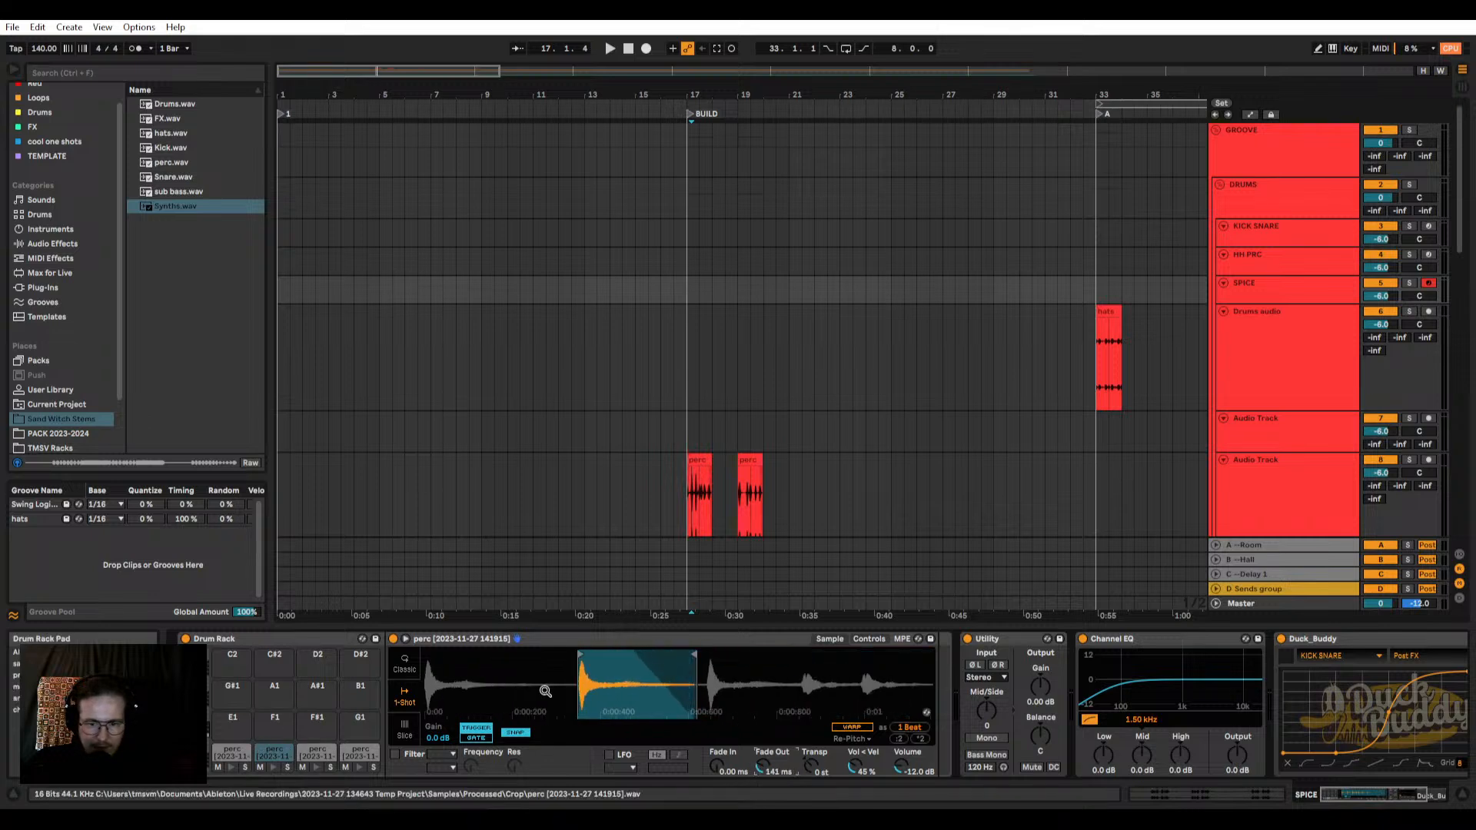
pyautogui.moveTo(690, 657); pyautogui.dragTo(678, 657)
# Step: Isolate the third perc hit on the D1 pad, preview it and set its fade-out to 39.3 ms
pyautogui.click(318, 751)
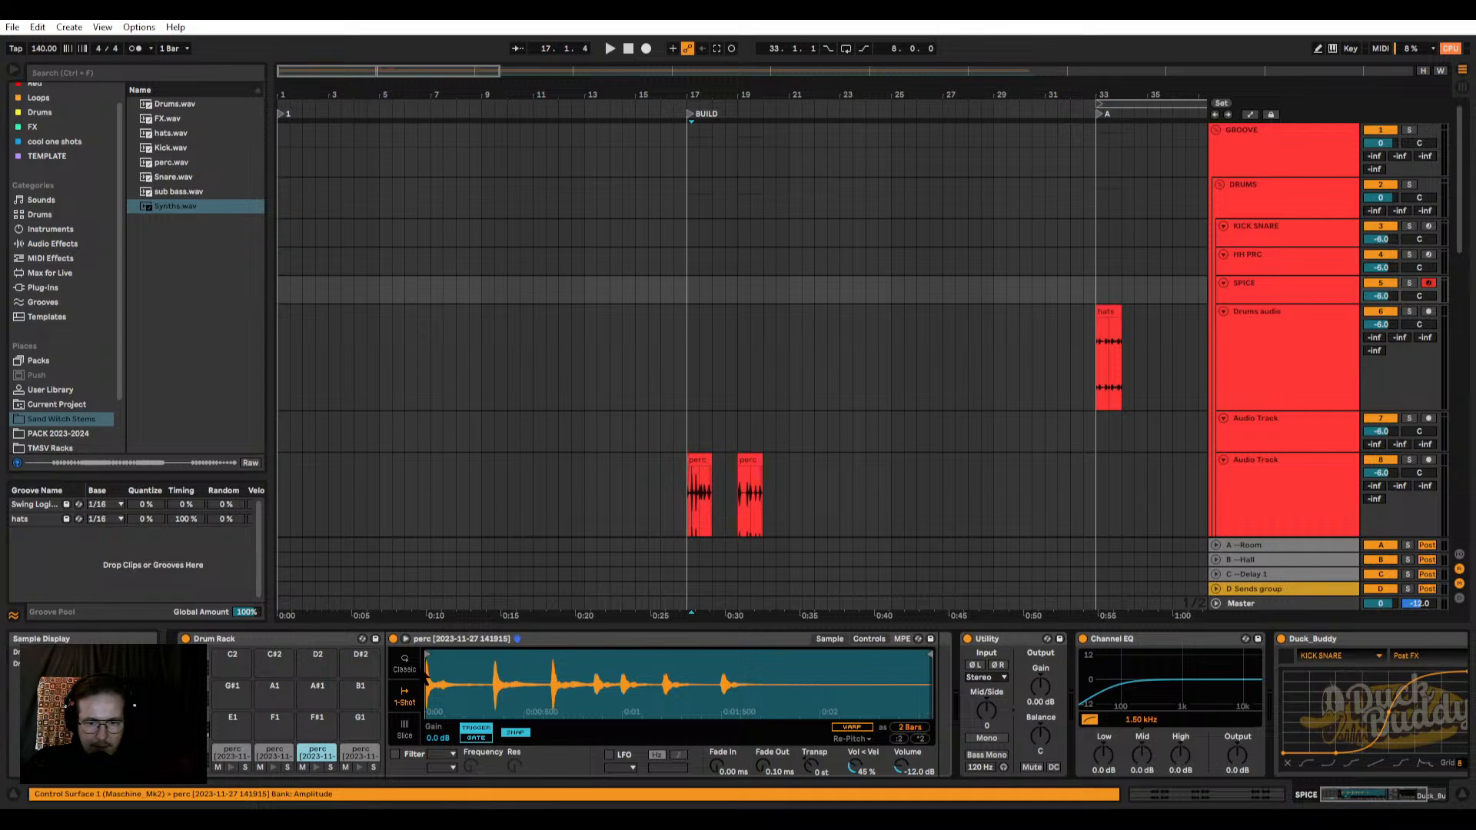
pyautogui.moveTo(430, 654); pyautogui.dragTo(551, 654)
pyautogui.moveTo(930, 654); pyautogui.dragTo(587, 659)
pyautogui.click(315, 767)
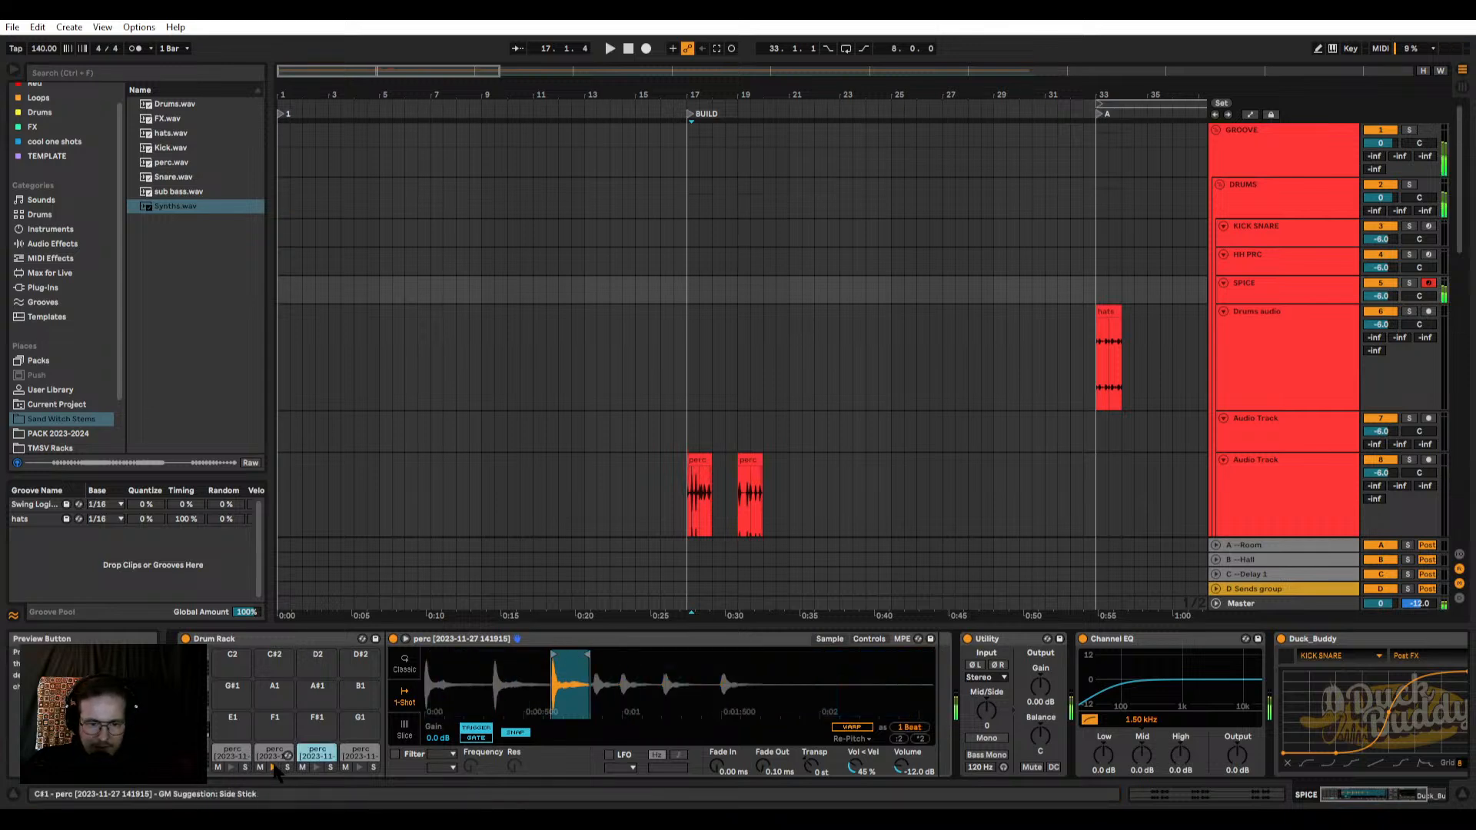
pyautogui.click(315, 767)
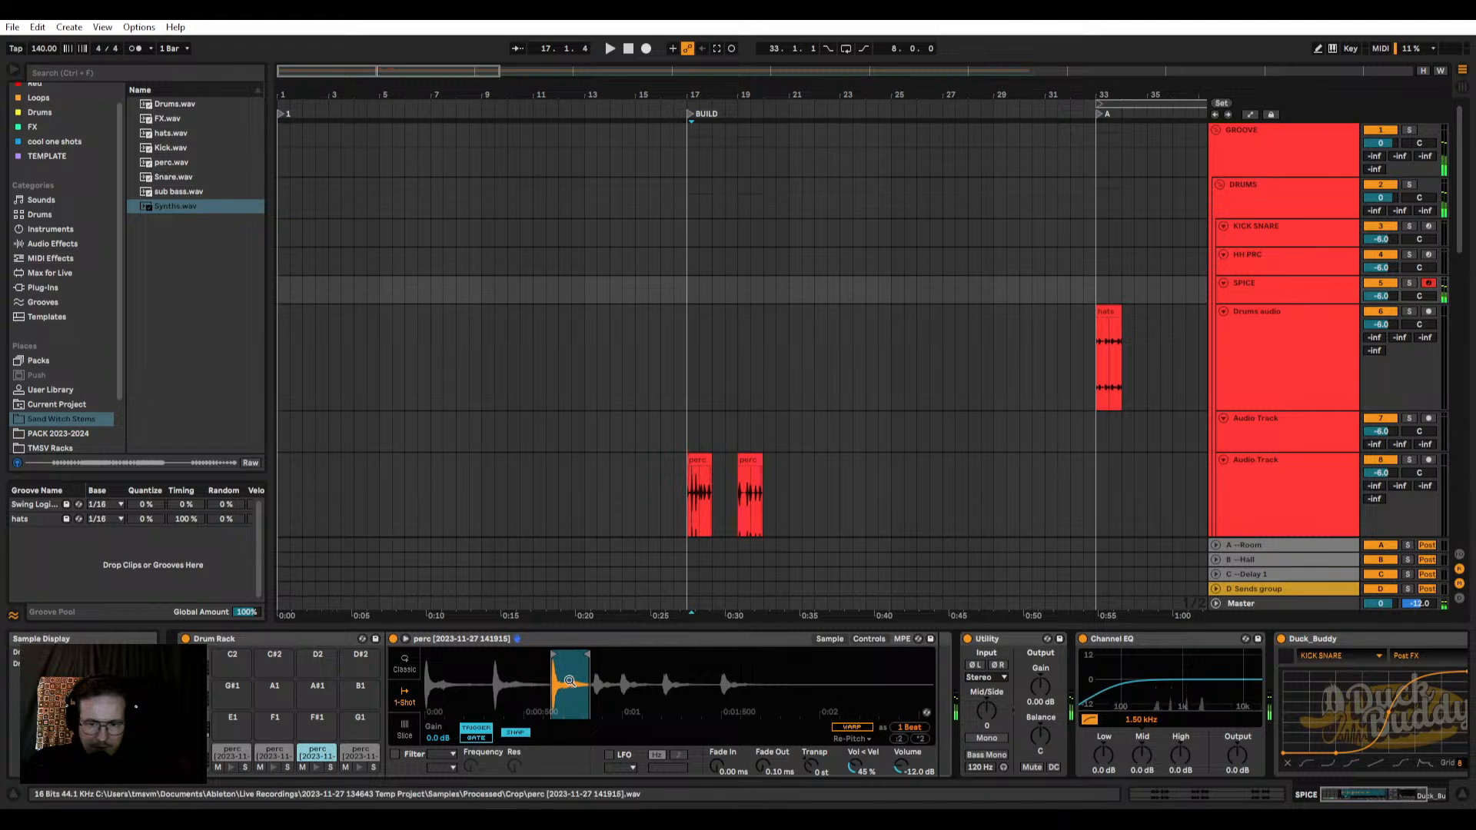
pyautogui.moveTo(574, 683); pyautogui.dragTo(582, 715)
pyautogui.moveTo(764, 767); pyautogui.dragTo(765, 738)
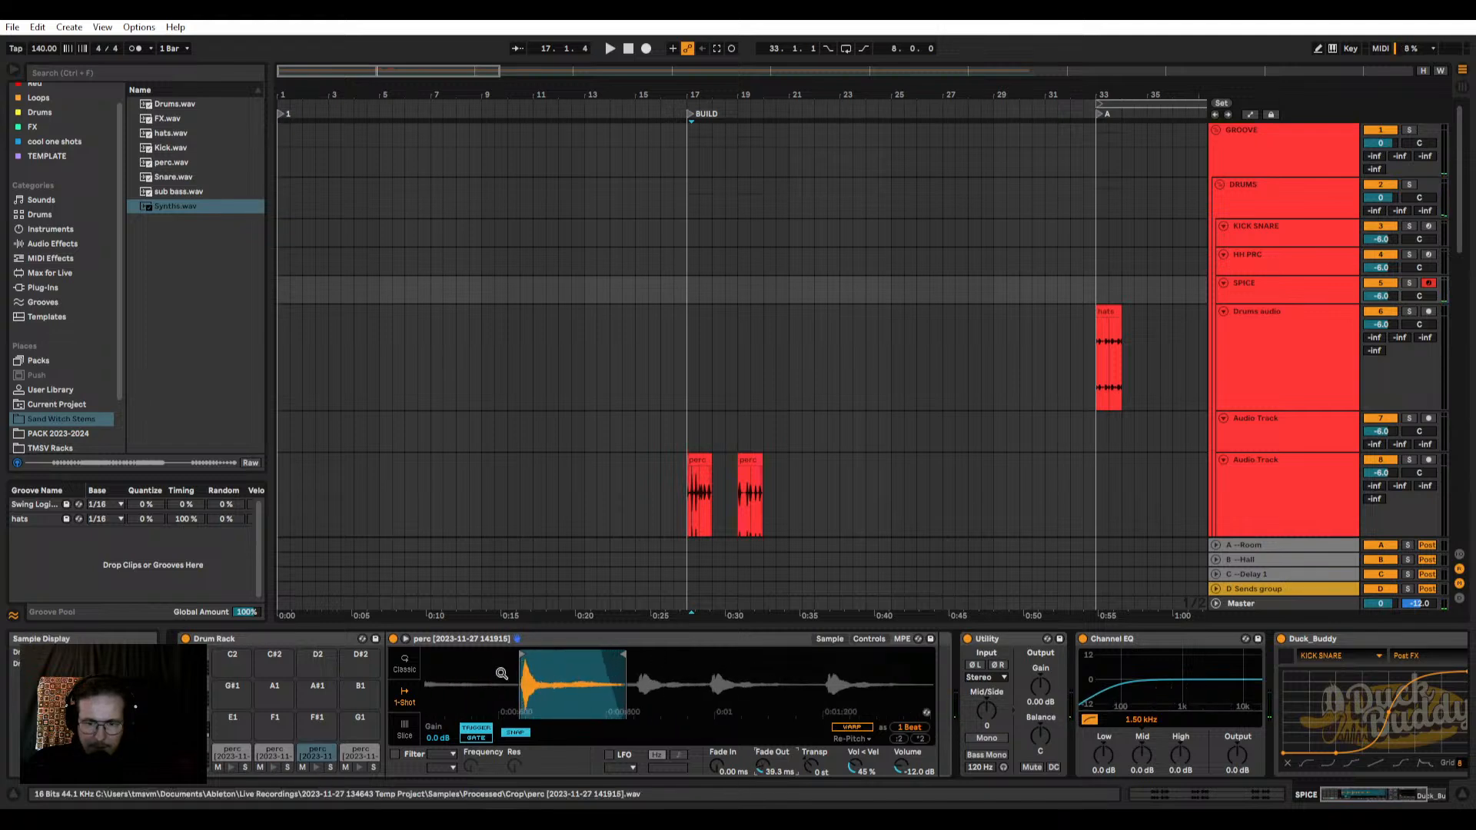
# Step: Turn Snap off on the D1 pad and fine-tune its sample end to just before the next hit
pyautogui.scroll(4, 501, 673)
pyautogui.moveTo(576, 655); pyautogui.dragTo(568, 654)
pyautogui.scroll(4, 589, 654)
pyautogui.scroll(-3, 564, 655)
pyautogui.moveTo(780, 658); pyautogui.dragTo(800, 659)
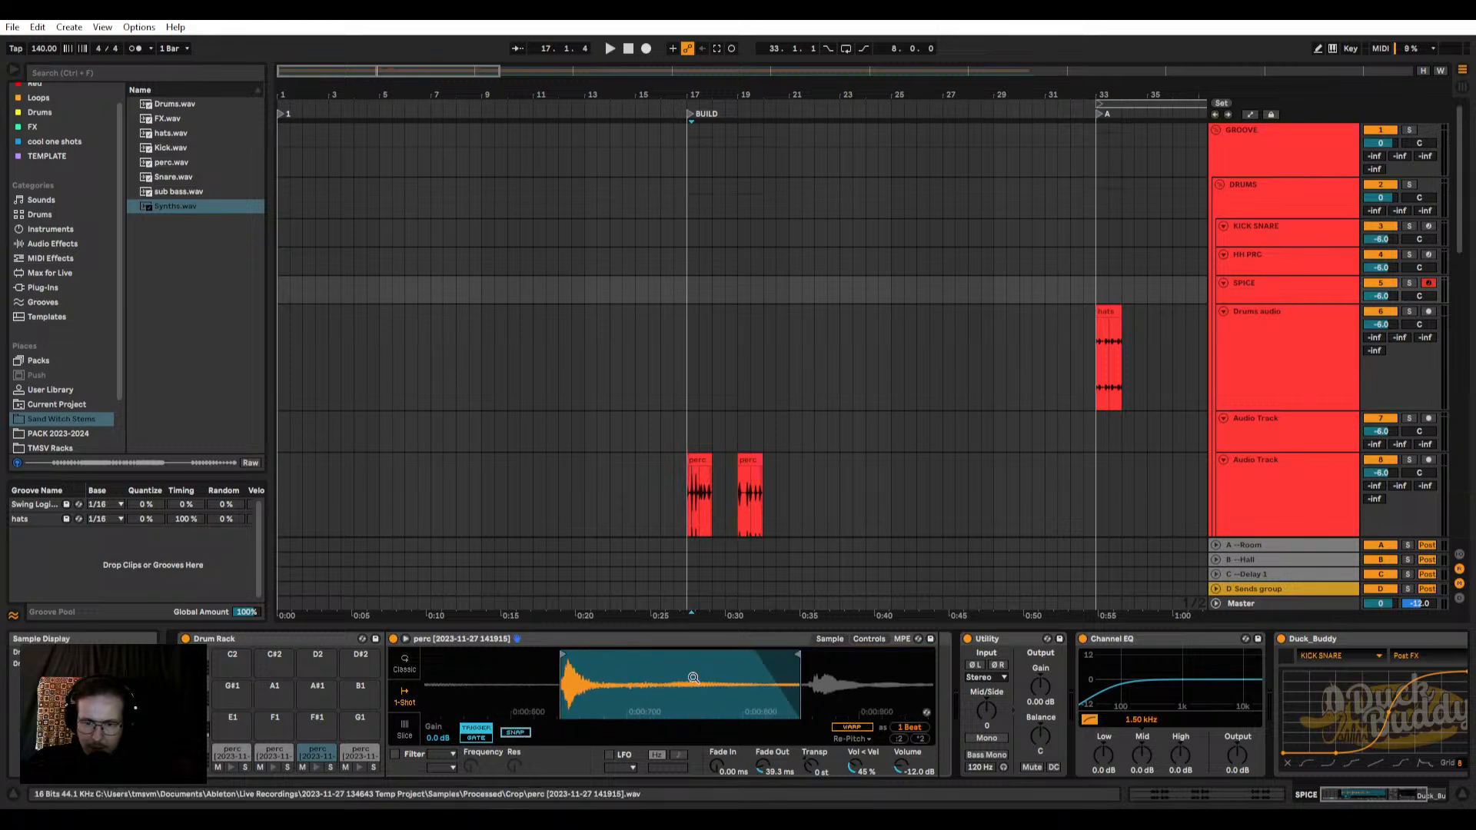
pyautogui.scroll(-1, 692, 675)
pyautogui.scroll(-2, 652, 662)
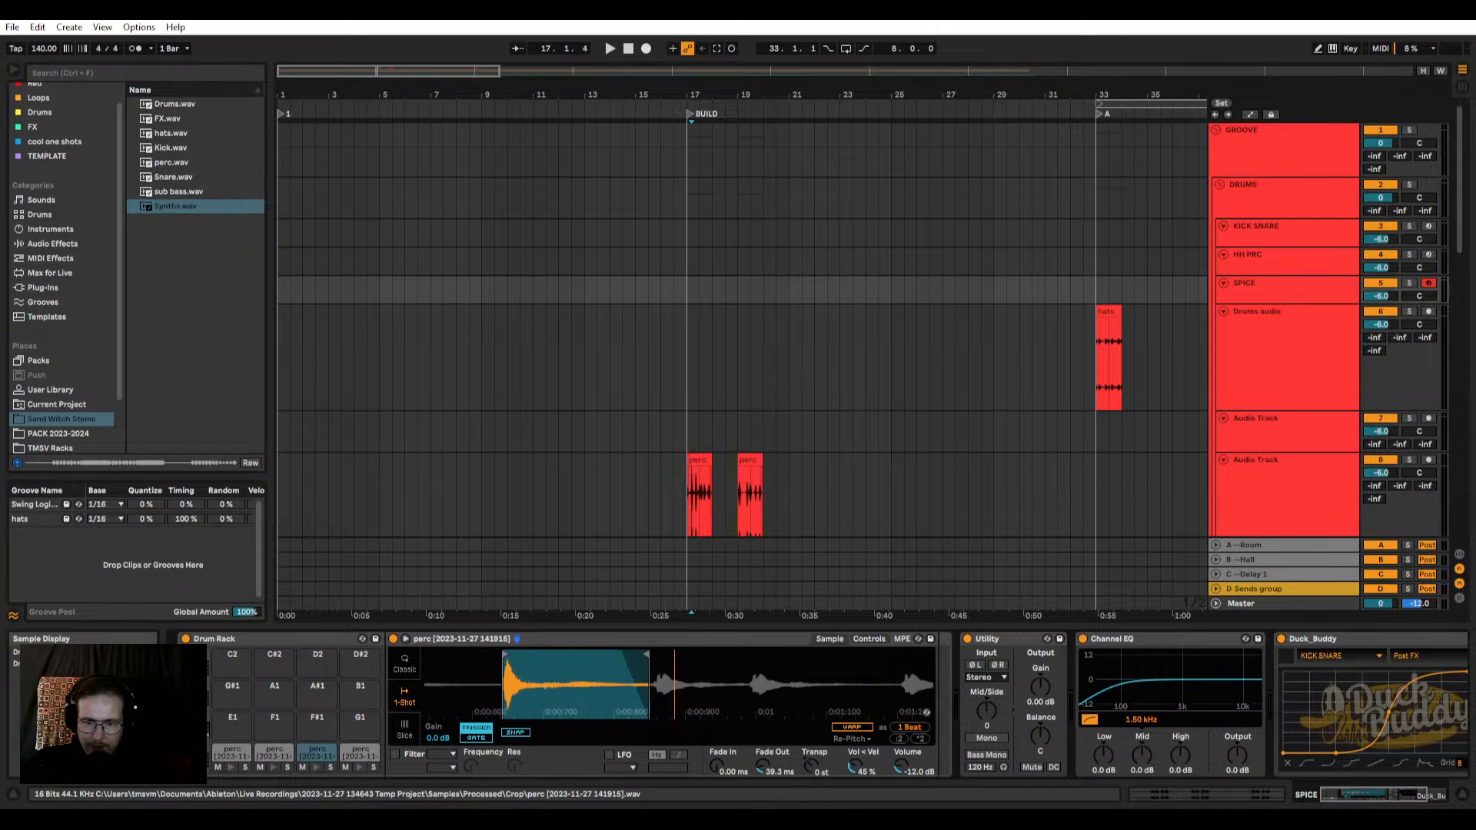
# Step: Restrict the D#1 pad's sample to the sixth perc hit after checking the C#1 and D1 pads
pyautogui.click(274, 752)
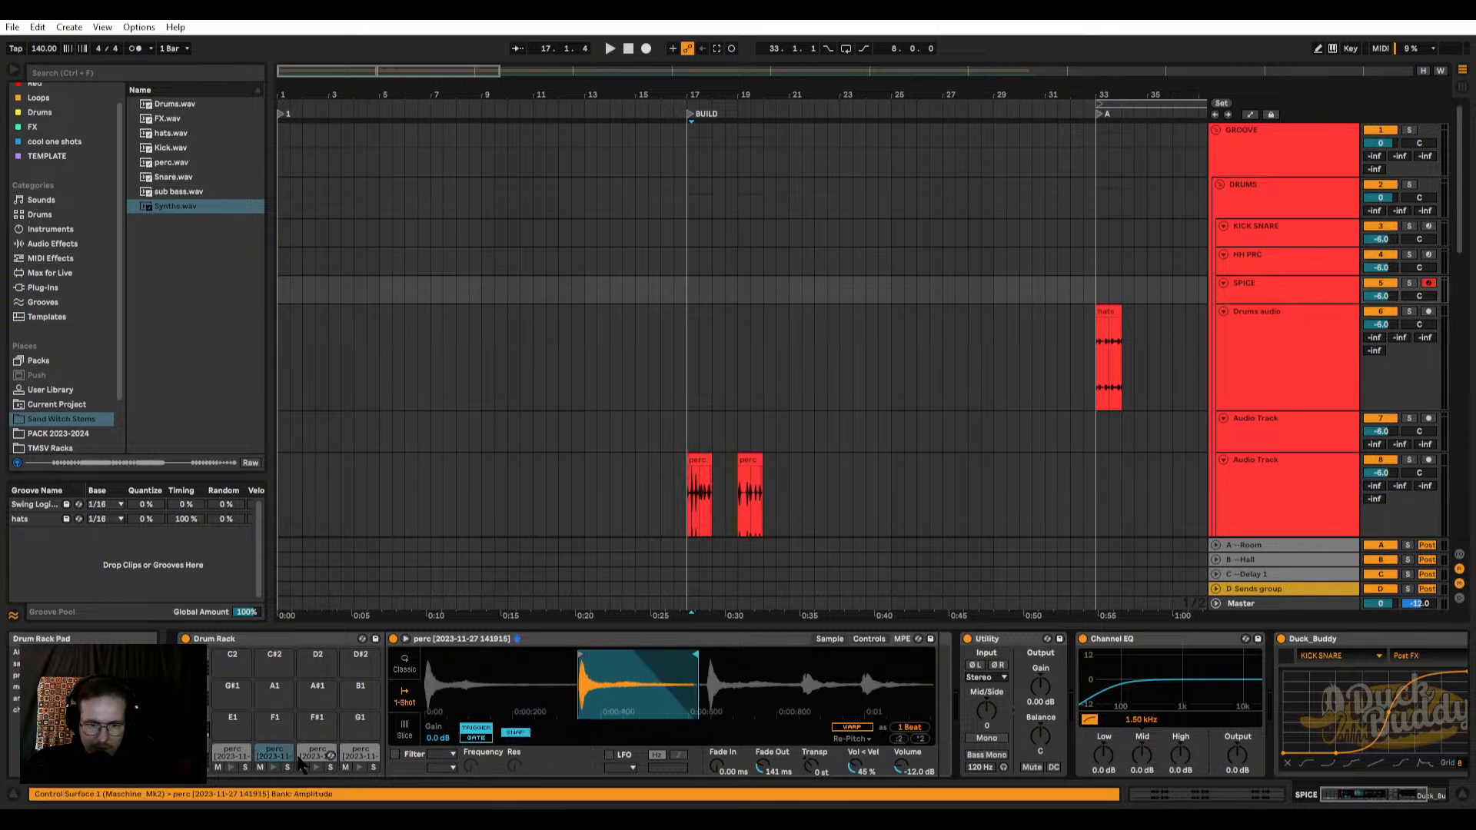
pyautogui.click(317, 752)
pyautogui.click(357, 754)
pyautogui.moveTo(430, 653)
pyautogui.mouseDown()
pyautogui.moveTo(609, 652)
pyautogui.moveTo(597, 653)
pyautogui.mouseUp()
pyautogui.moveTo(931, 651)
pyautogui.mouseDown()
pyautogui.moveTo(646, 652)
pyautogui.moveTo(792, 653)
pyautogui.mouseUp()
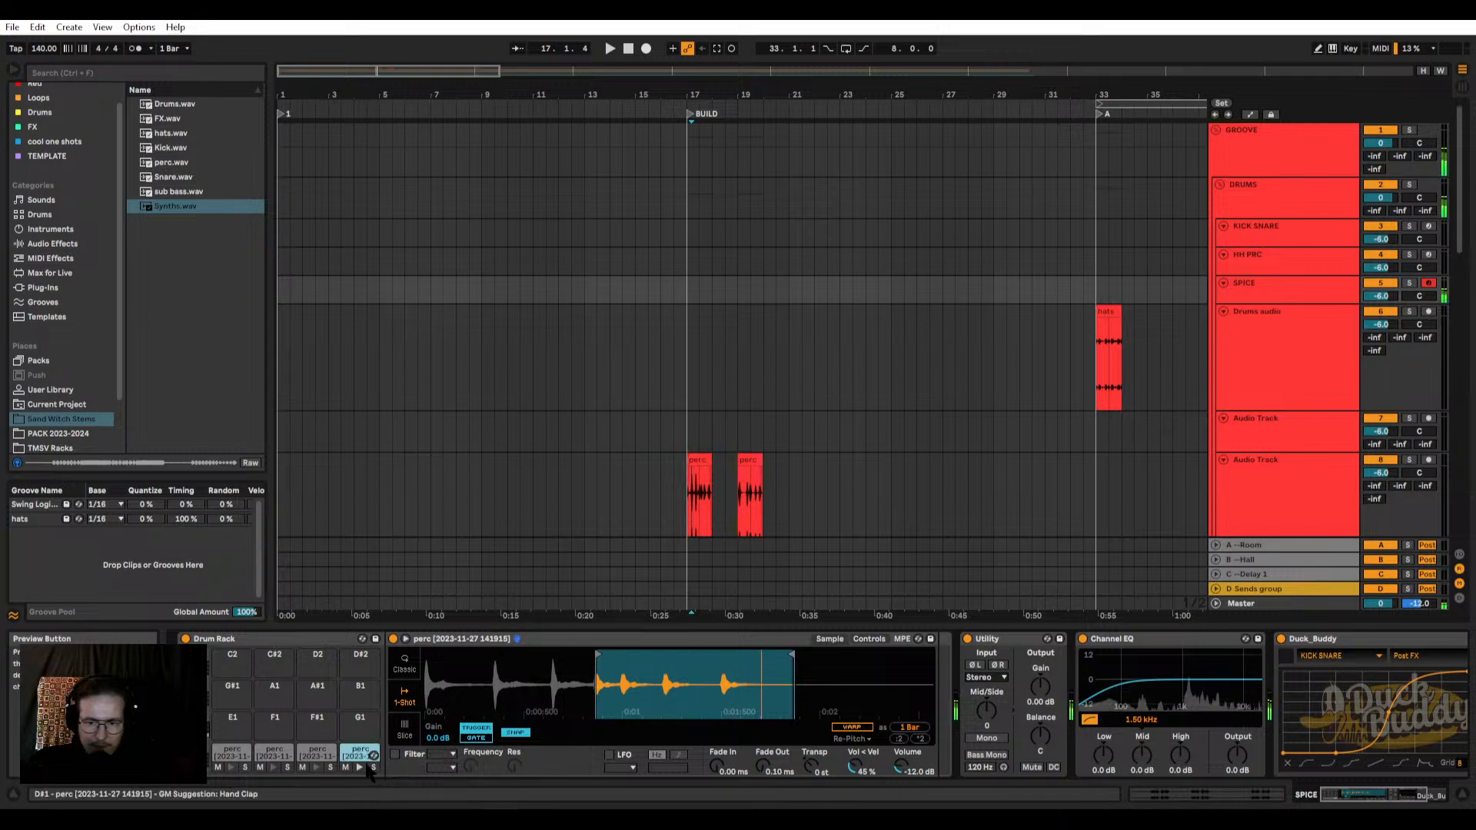
pyautogui.moveTo(597, 652)
pyautogui.mouseDown()
pyautogui.moveTo(681, 658)
pyautogui.moveTo(661, 660)
pyautogui.mouseUp()
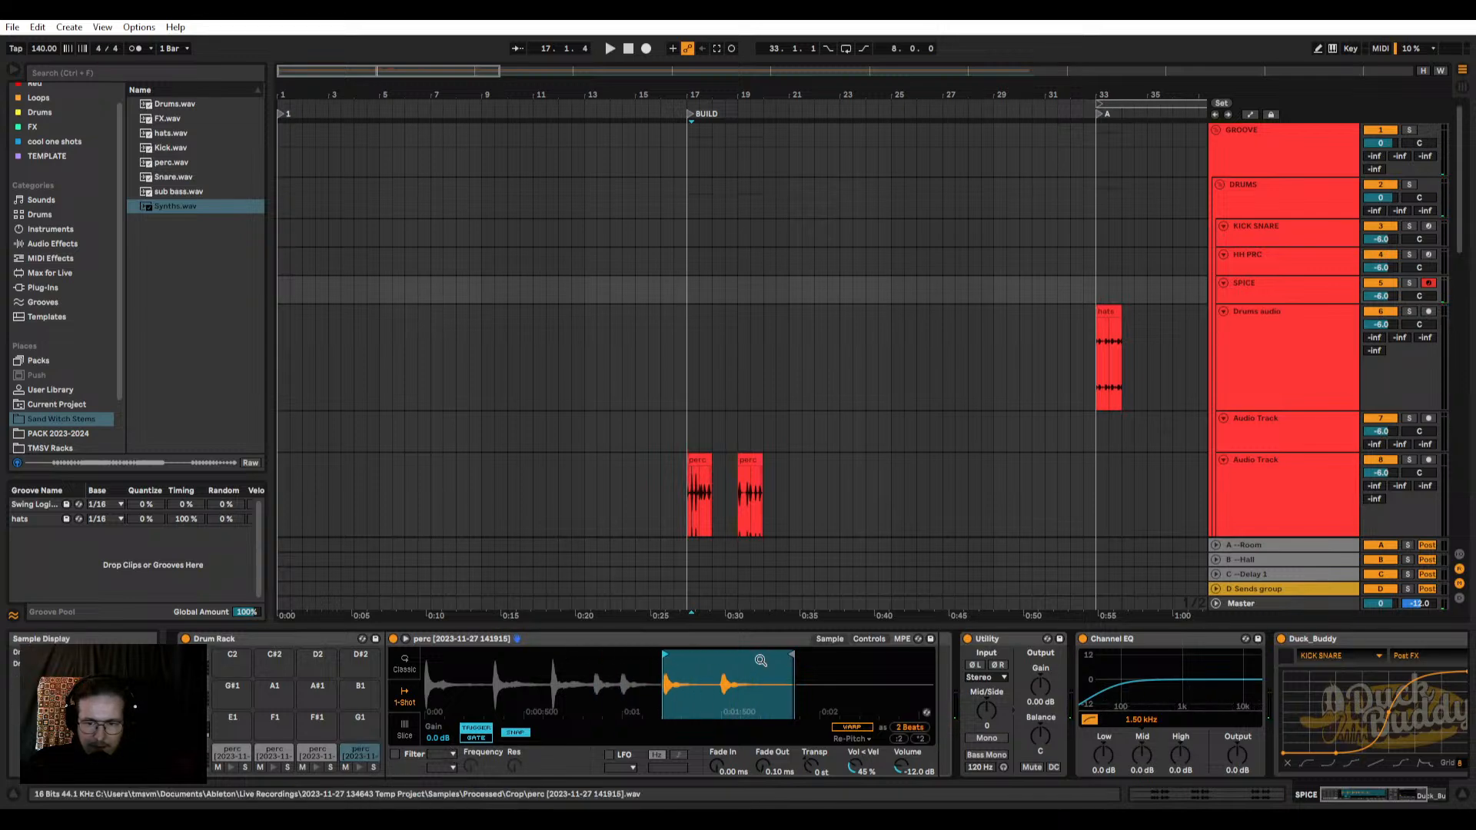
pyautogui.moveTo(792, 655); pyautogui.dragTo(690, 656)
# Step: Fine-tune the D#1 pad's sample start and end around the hit, with Snap off and a 21.9 ms fade-out, and preview it
pyautogui.moveTo(676, 673); pyautogui.dragTo(676, 719)
pyautogui.moveTo(596, 654); pyautogui.dragTo(603, 654)
pyautogui.moveTo(773, 654); pyautogui.dragTo(723, 654)
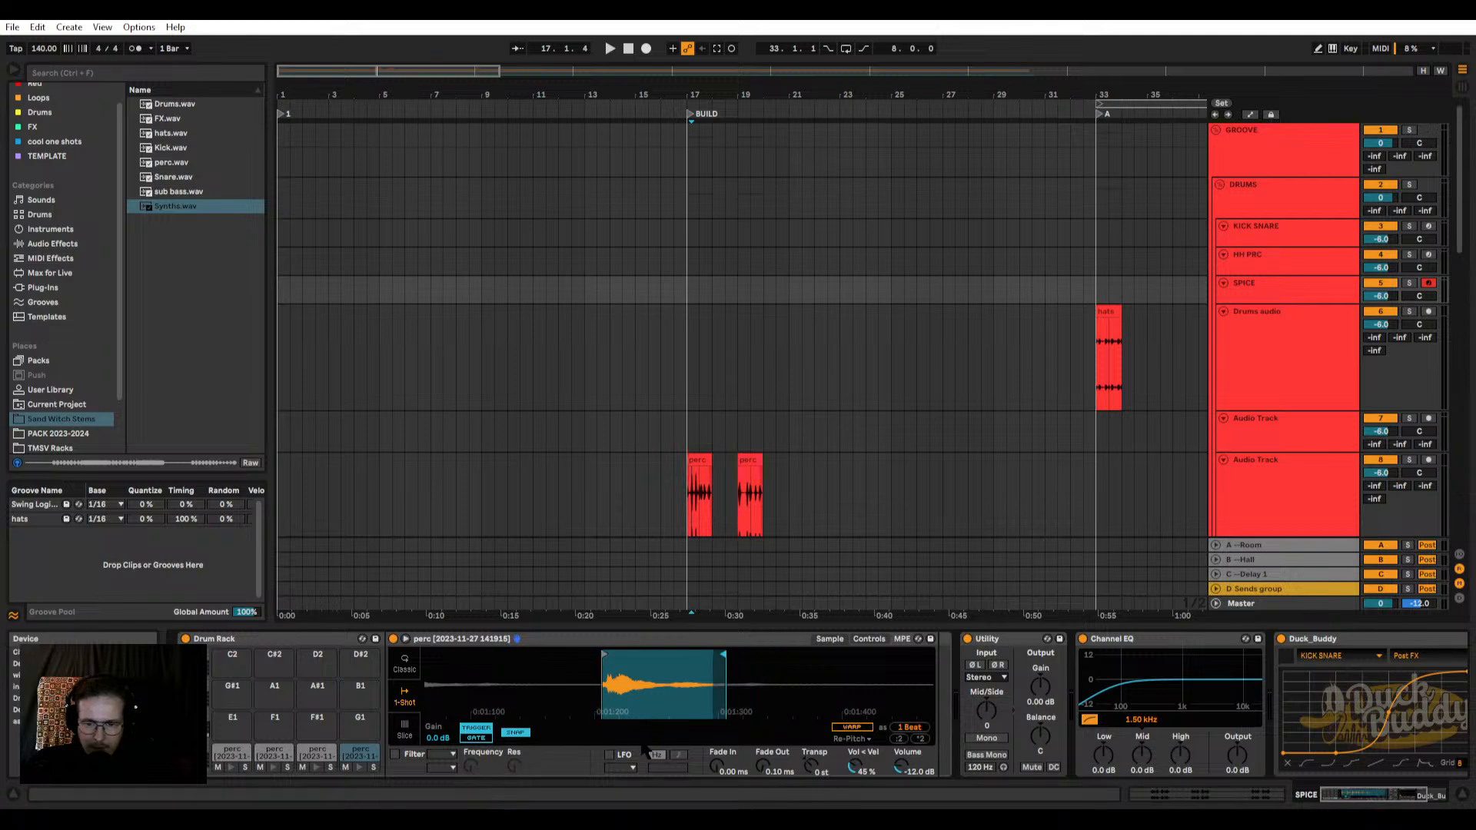
pyautogui.moveTo(763, 766); pyautogui.dragTo(763, 739)
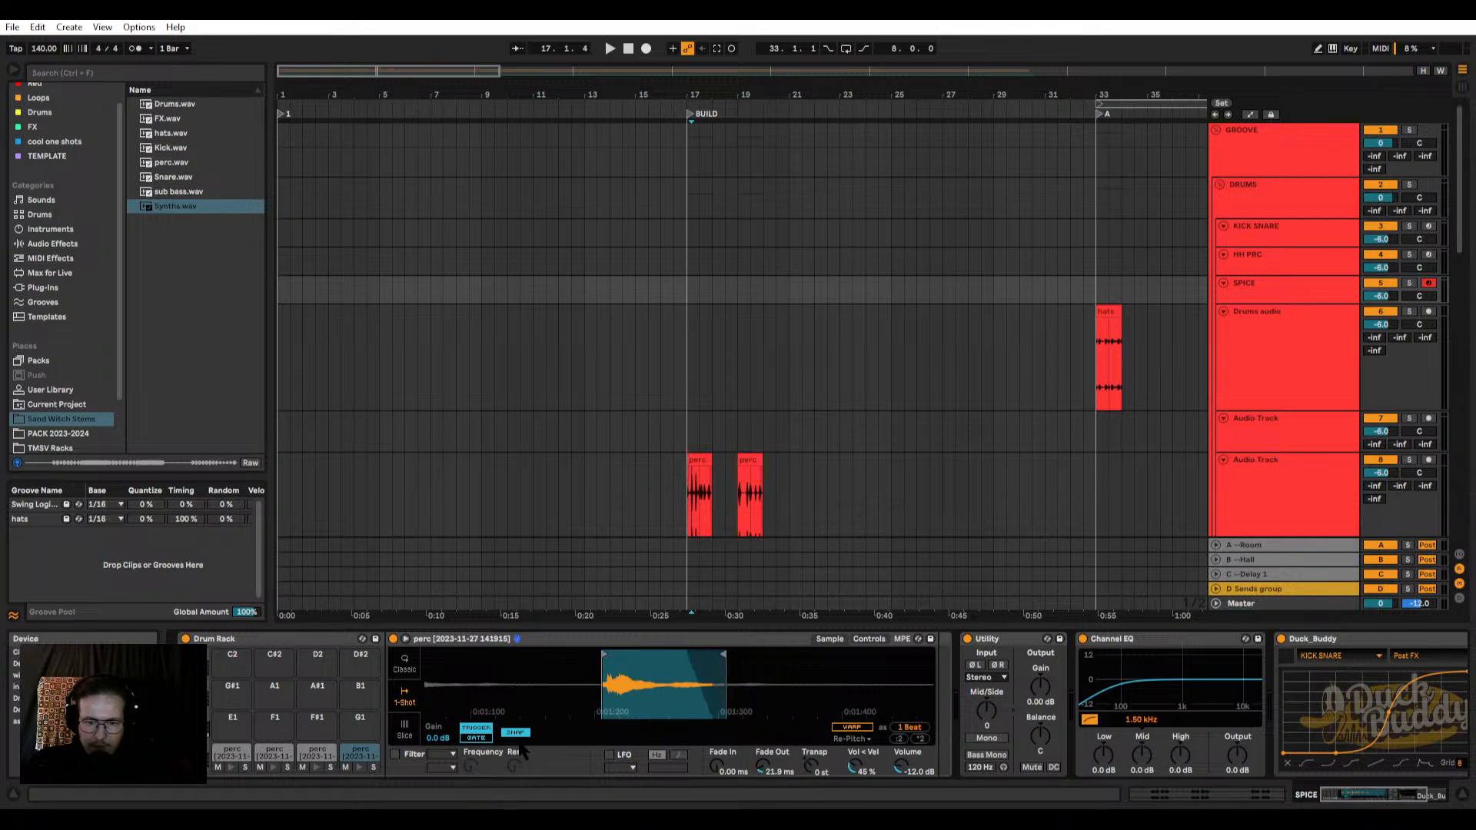
pyautogui.click(360, 761)
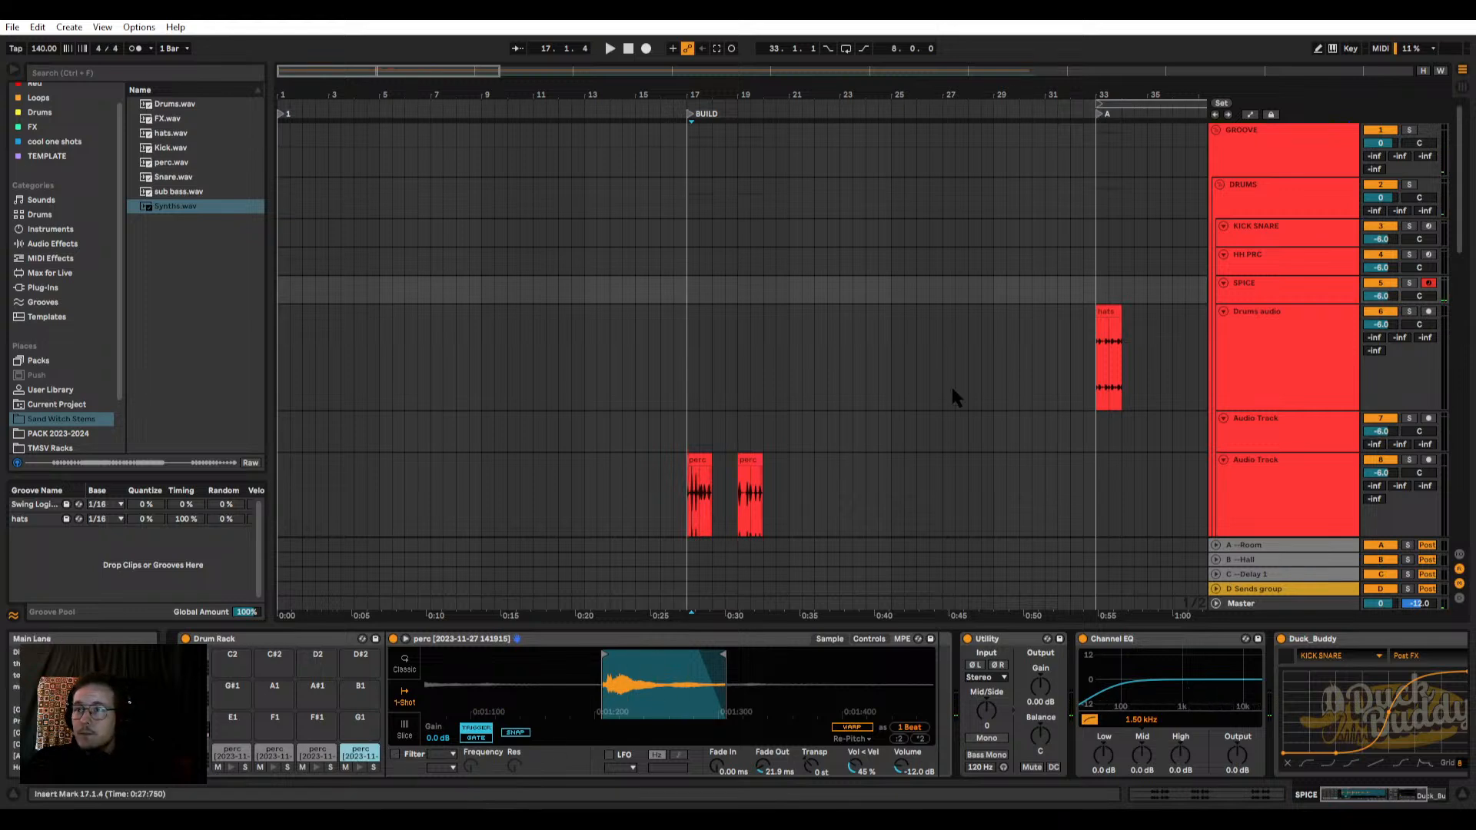
pyautogui.moveTo(724, 662); pyautogui.dragTo(762, 653)
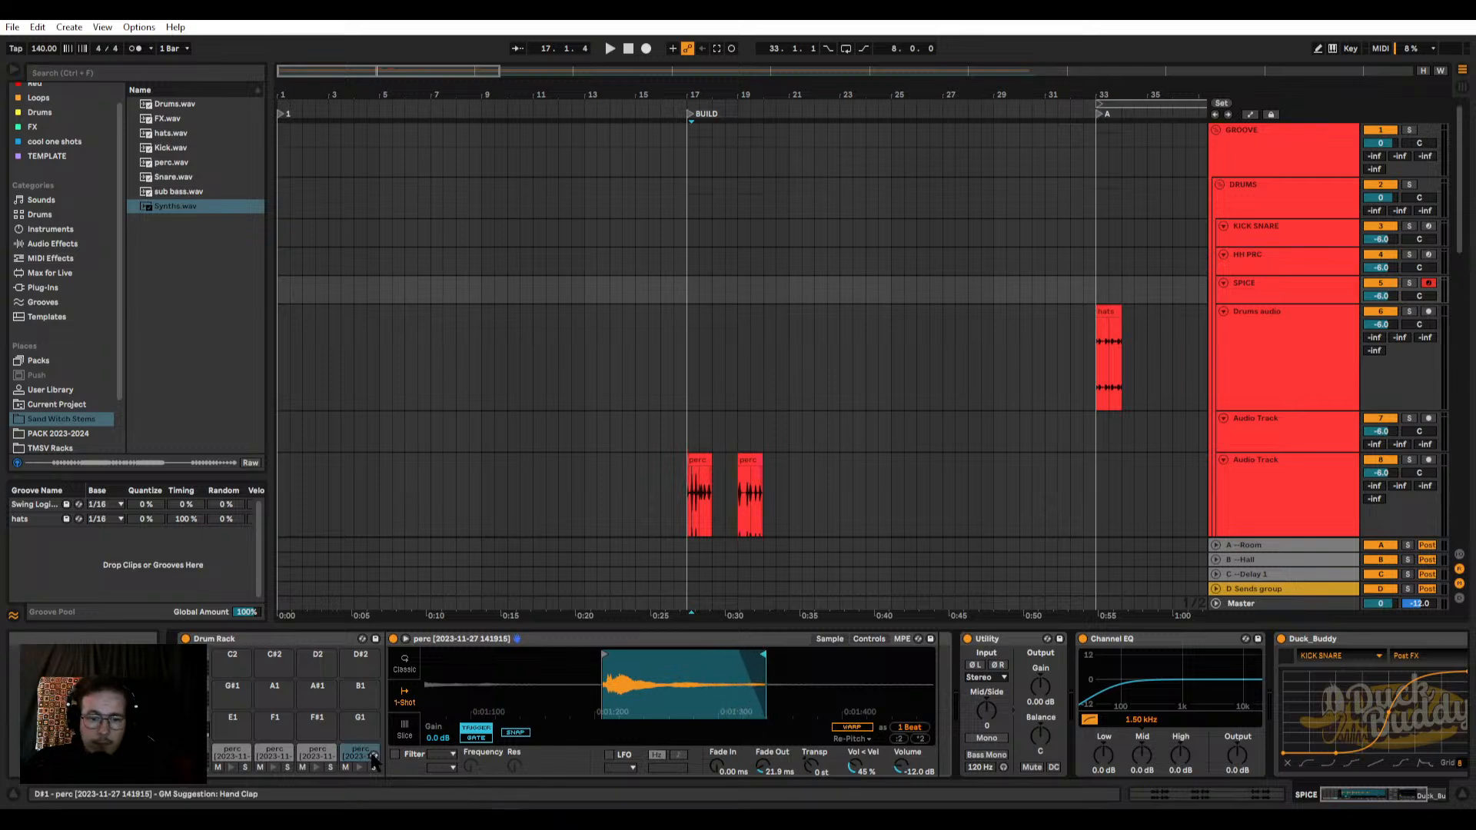
pyautogui.click(359, 767)
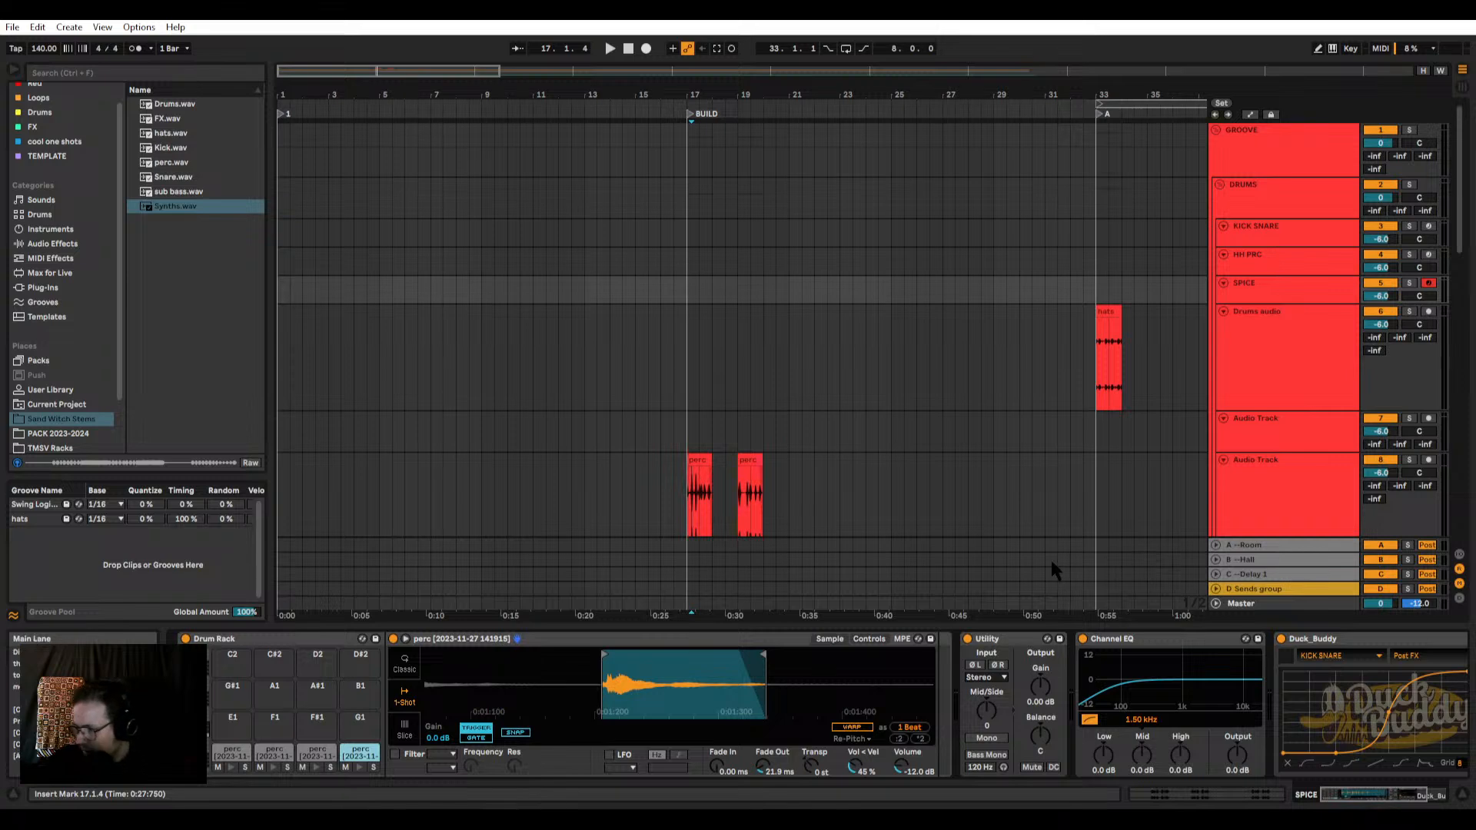
# Step: Inspect the first perc clip at bar 17 up close, including its end at 18.1.1
pyautogui.scroll(-3, 706, 431)
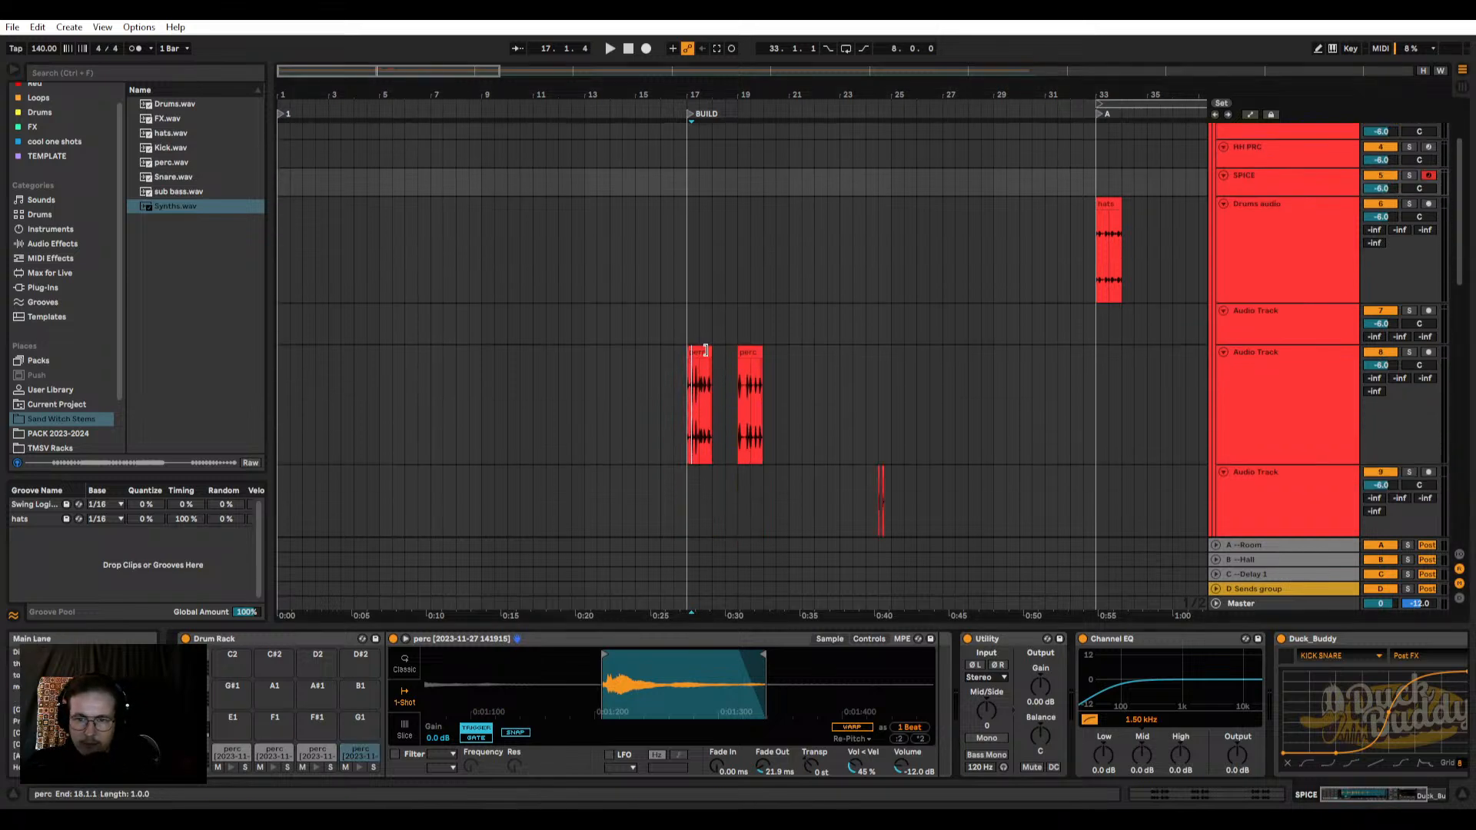
pyautogui.click(704, 353)
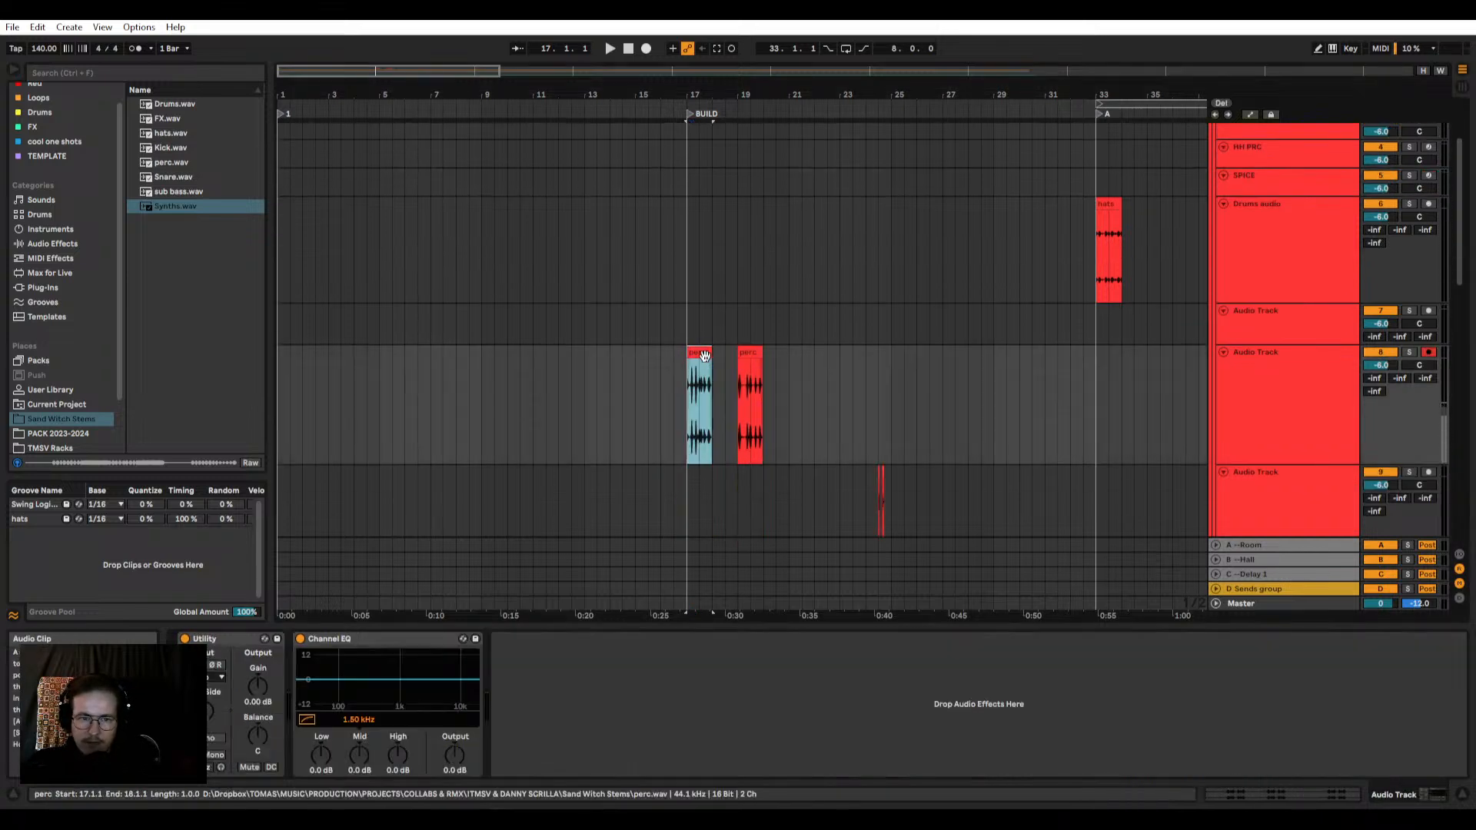
pyautogui.scroll(5, 705, 356)
pyautogui.click(970, 355)
pyautogui.click(736, 361)
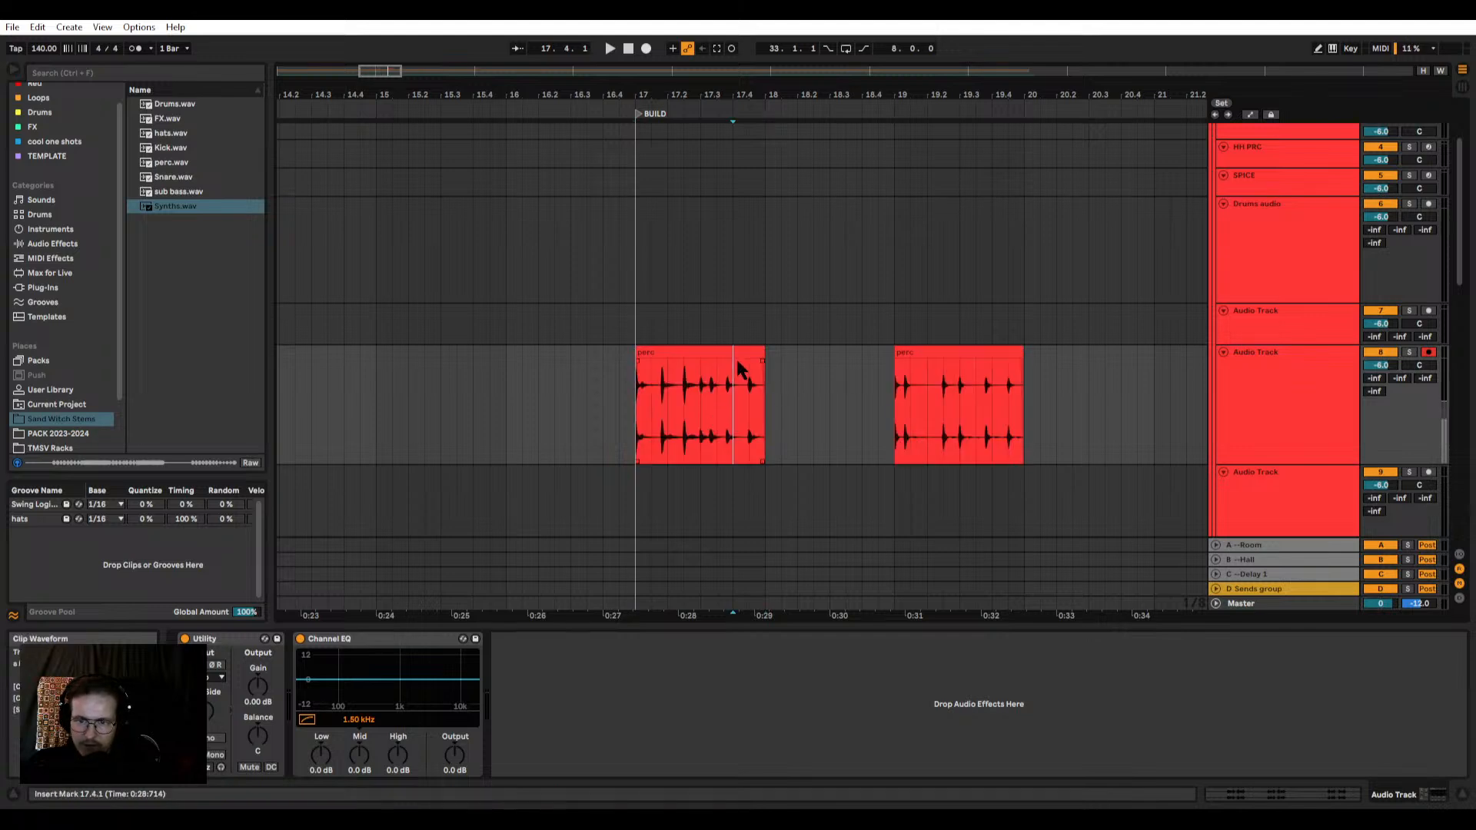
pyautogui.scroll(2, 763, 354)
pyautogui.moveTo(764, 354)
pyautogui.mouseDown()
pyautogui.moveTo(616, 353)
pyautogui.moveTo(766, 352)
pyautogui.mouseUp()
pyautogui.scroll(-3, 715, 357)
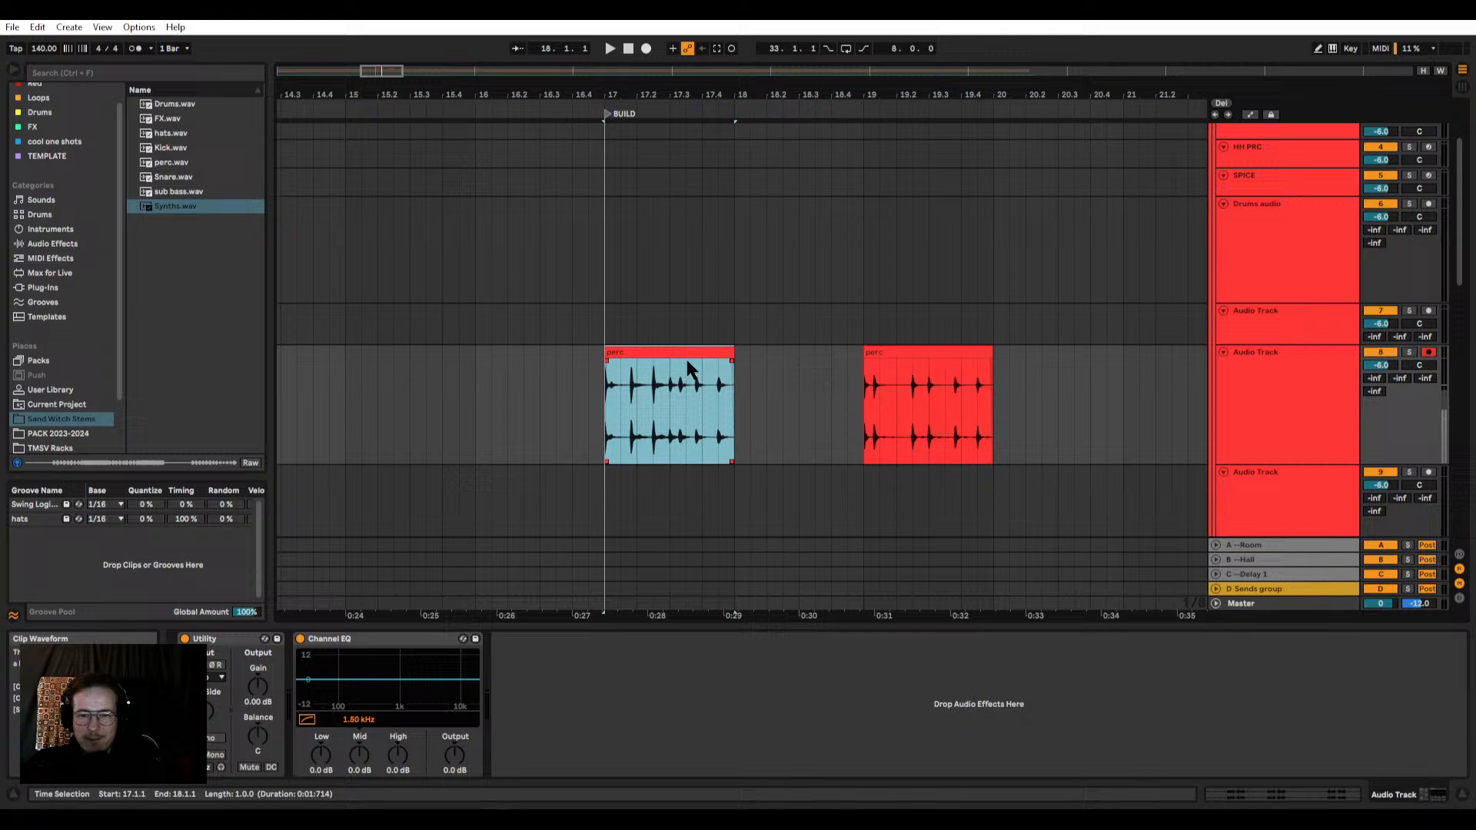
# Step: Compare the two perc clips and select the second one, starting at 19.1.1
pyautogui.click(899, 351)
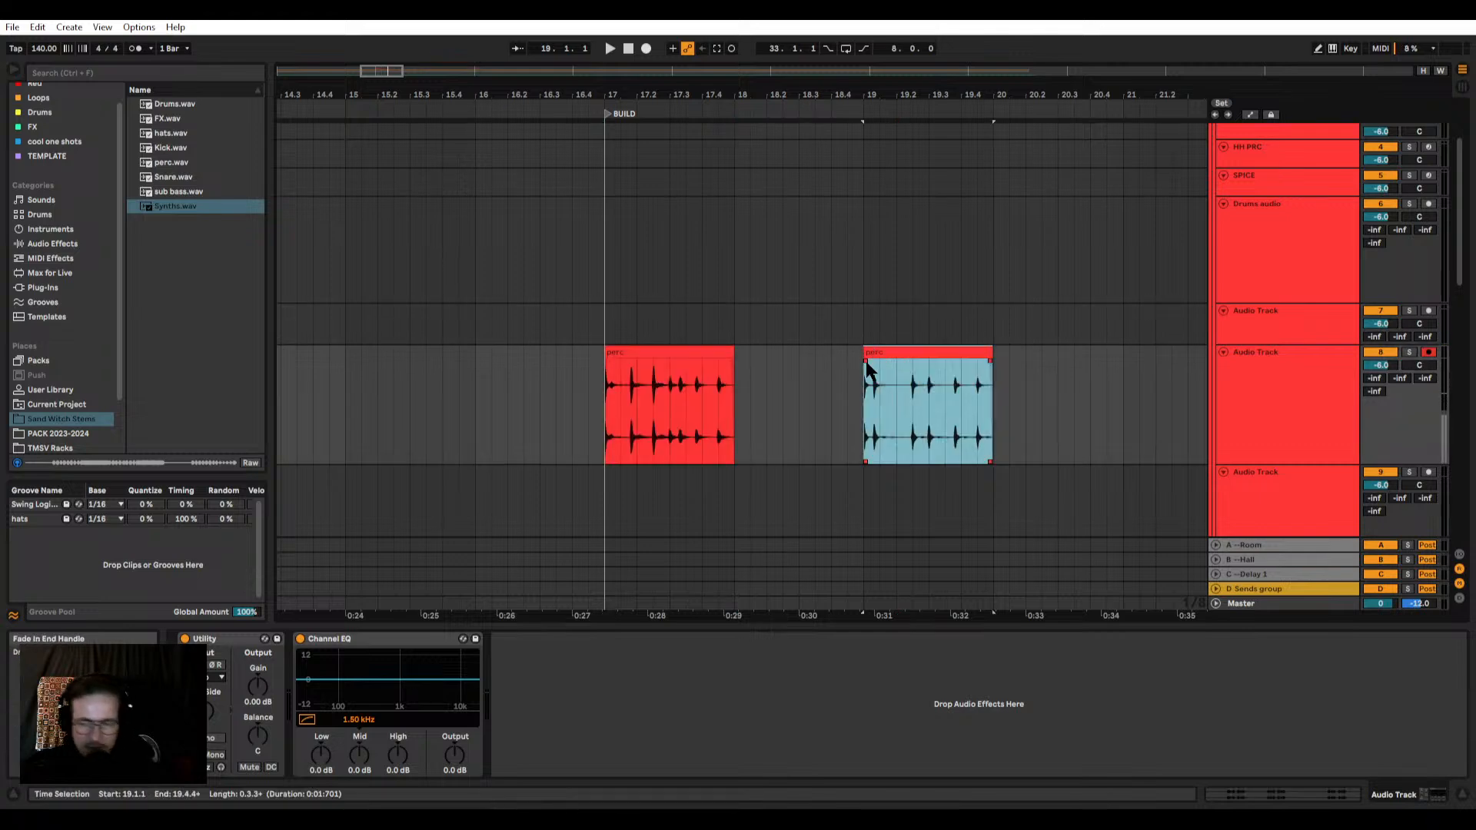
pyautogui.click(655, 351)
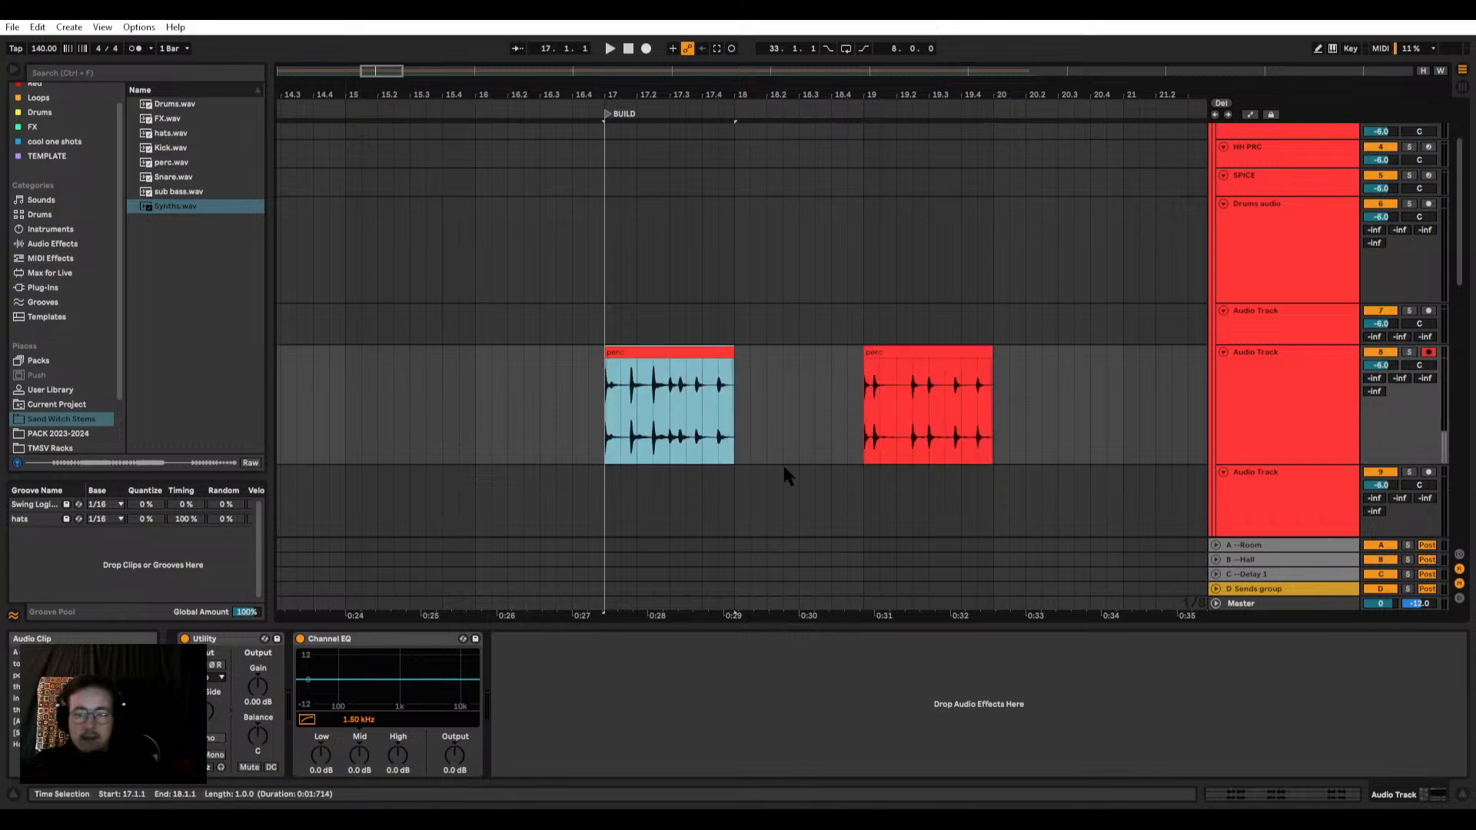
pyautogui.scroll(3, 807, 442)
pyautogui.scroll(-1, 834, 415)
pyautogui.click(700, 362)
pyautogui.click(921, 399)
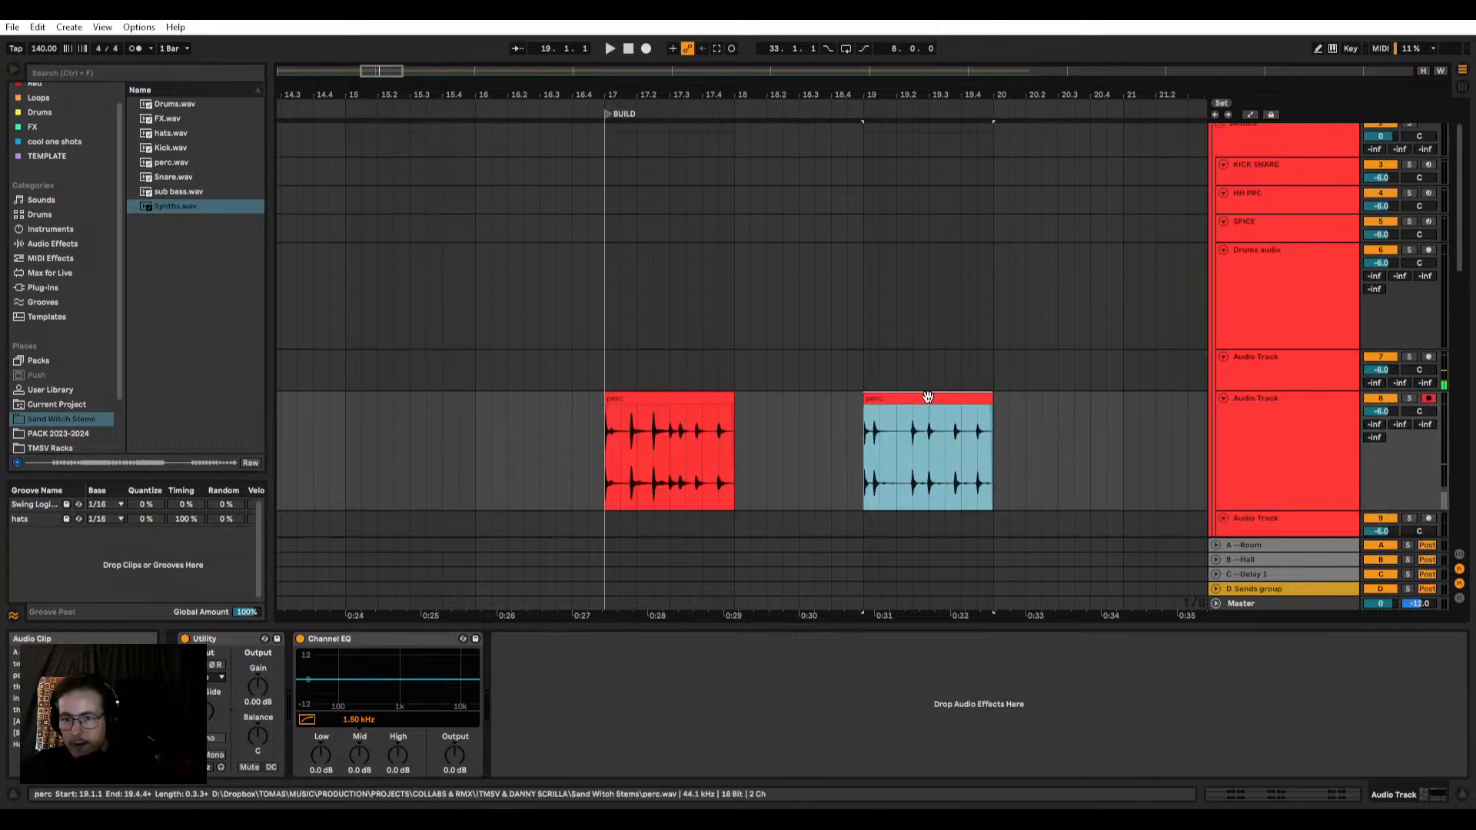
# Step: Play the second perc clip at 19.1.1 and look over the drum tracks and the sub bass stem
pyautogui.press('space')
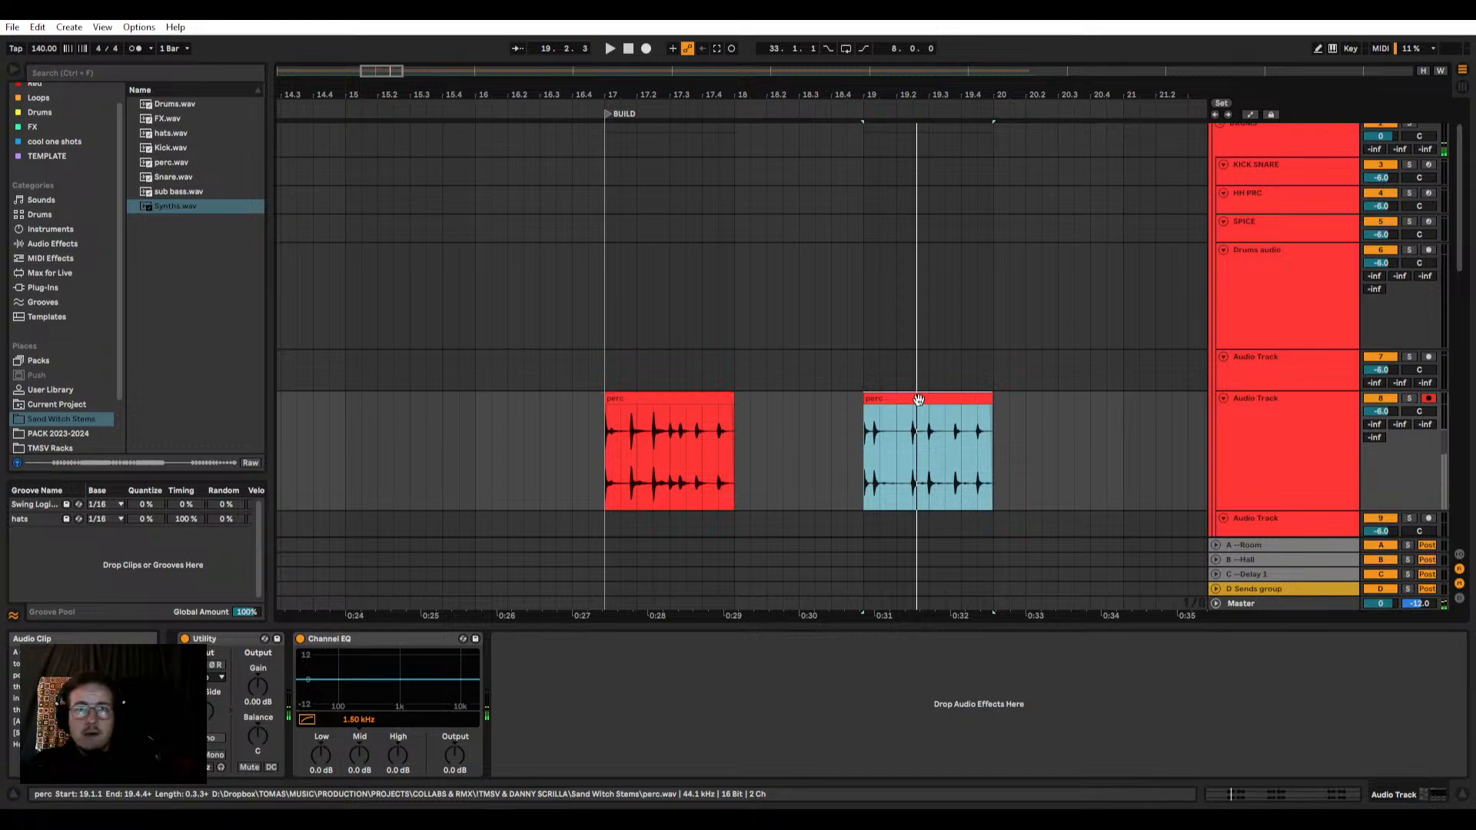
pyautogui.scroll(2, 920, 403)
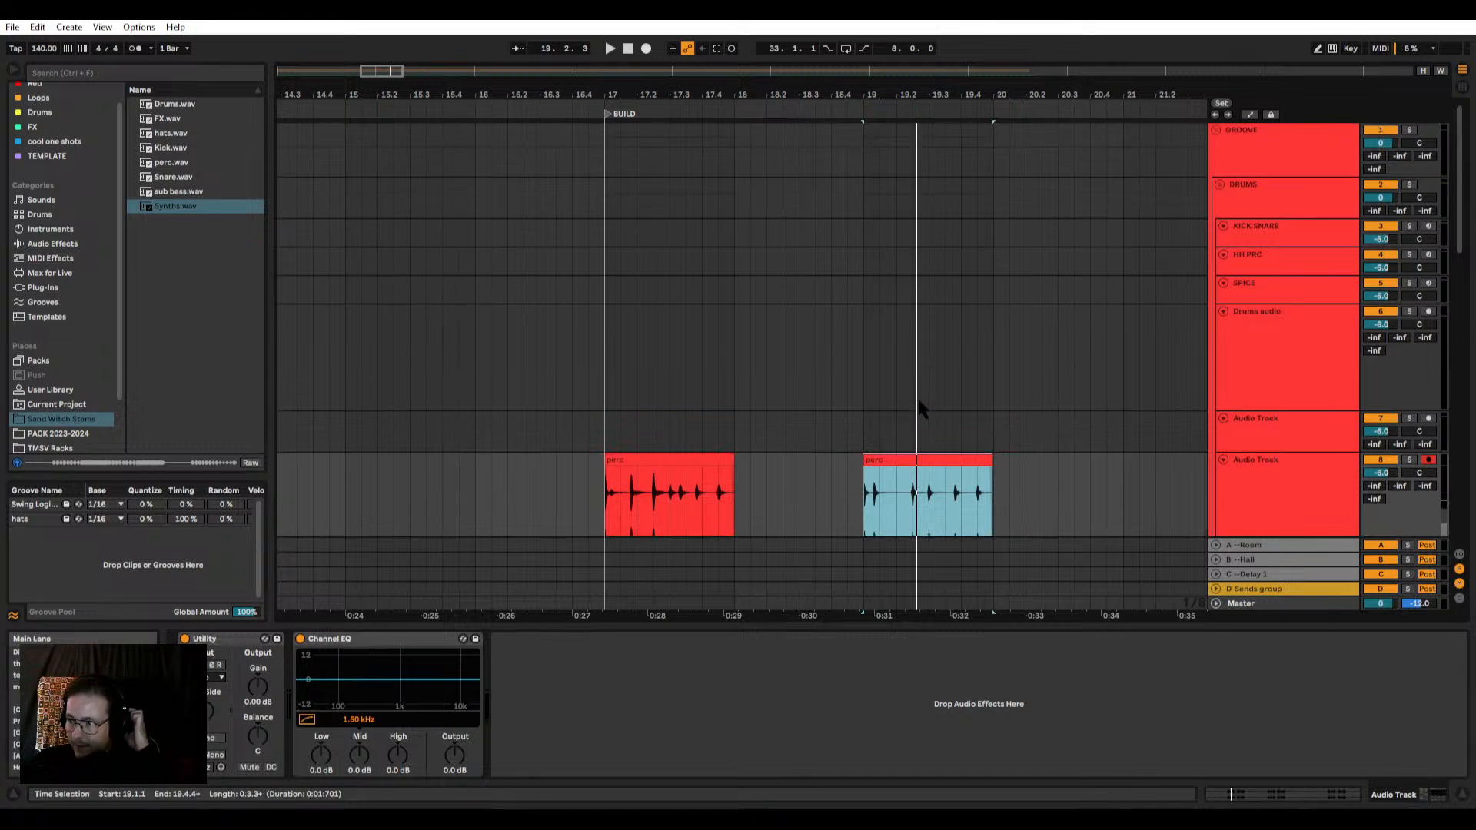
pyautogui.scroll(-5, 918, 398)
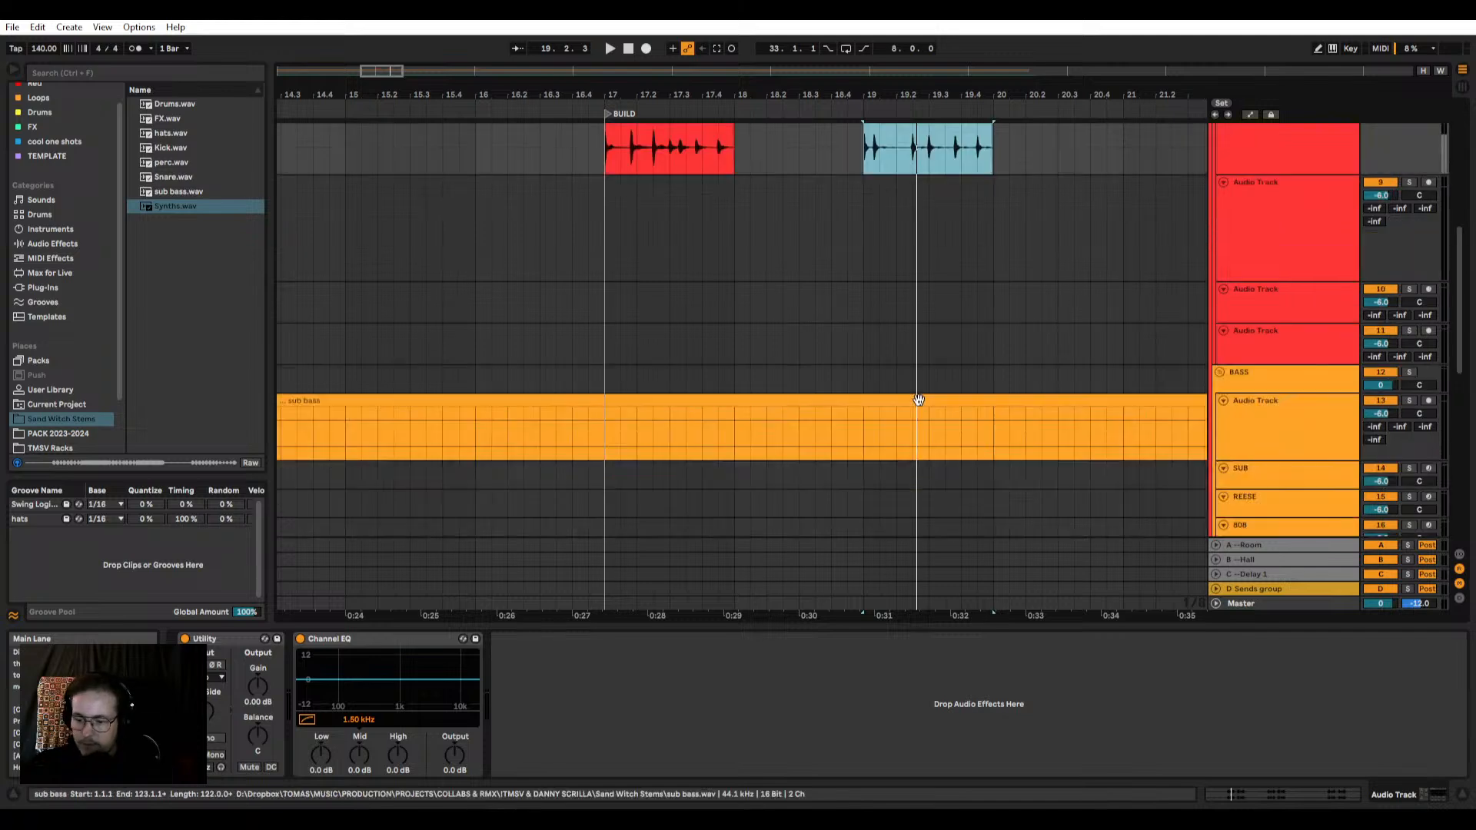
pyautogui.scroll(-1, 916, 398)
pyautogui.scroll(-8, 884, 396)
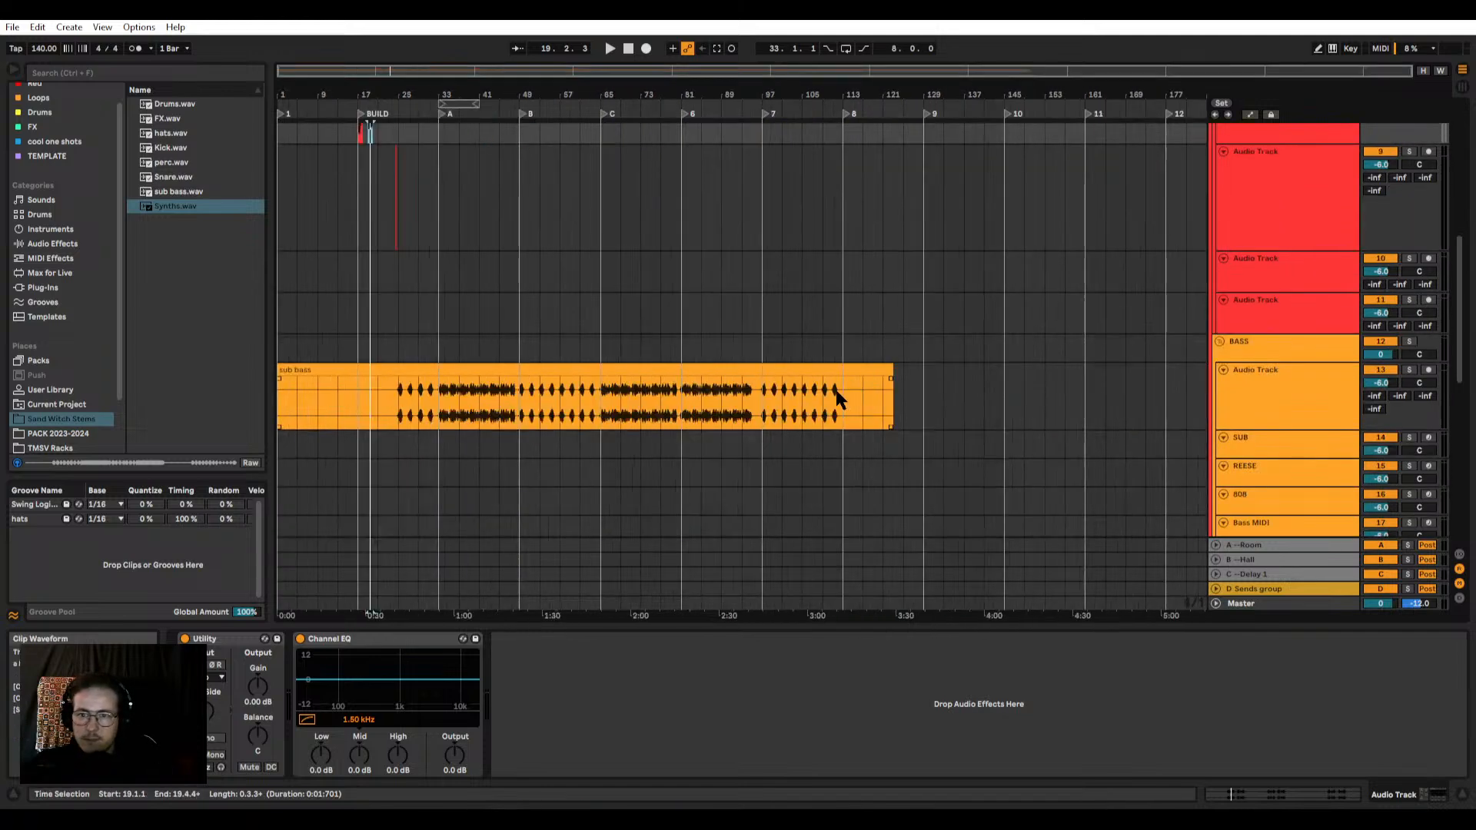
pyautogui.scroll(9, 653, 354)
pyautogui.scroll(10, 421, 314)
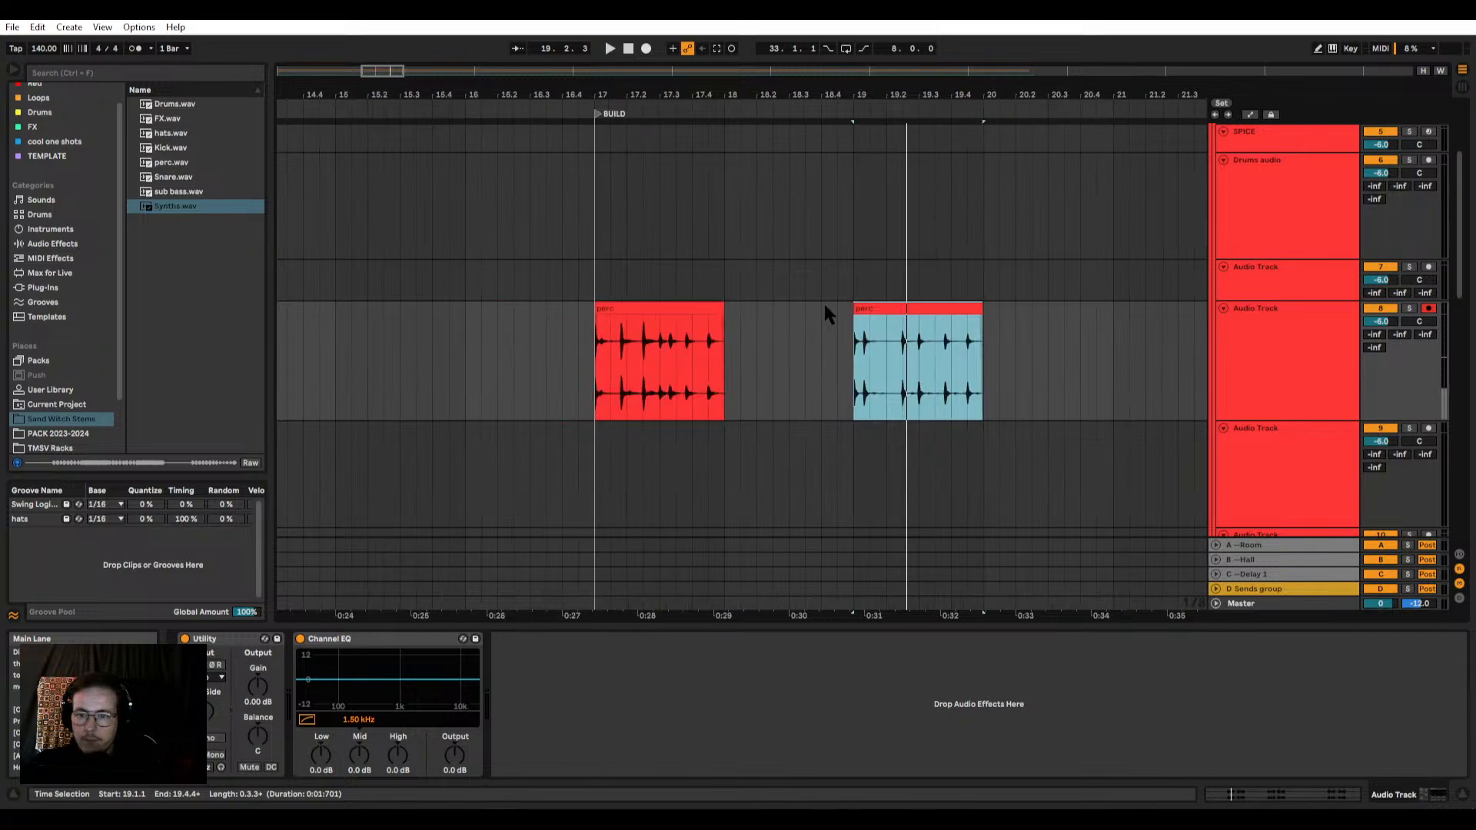
# Step: Solo the perc stem's track and compare the clips at bars 17 and 19 by playing them back
pyautogui.press('space')
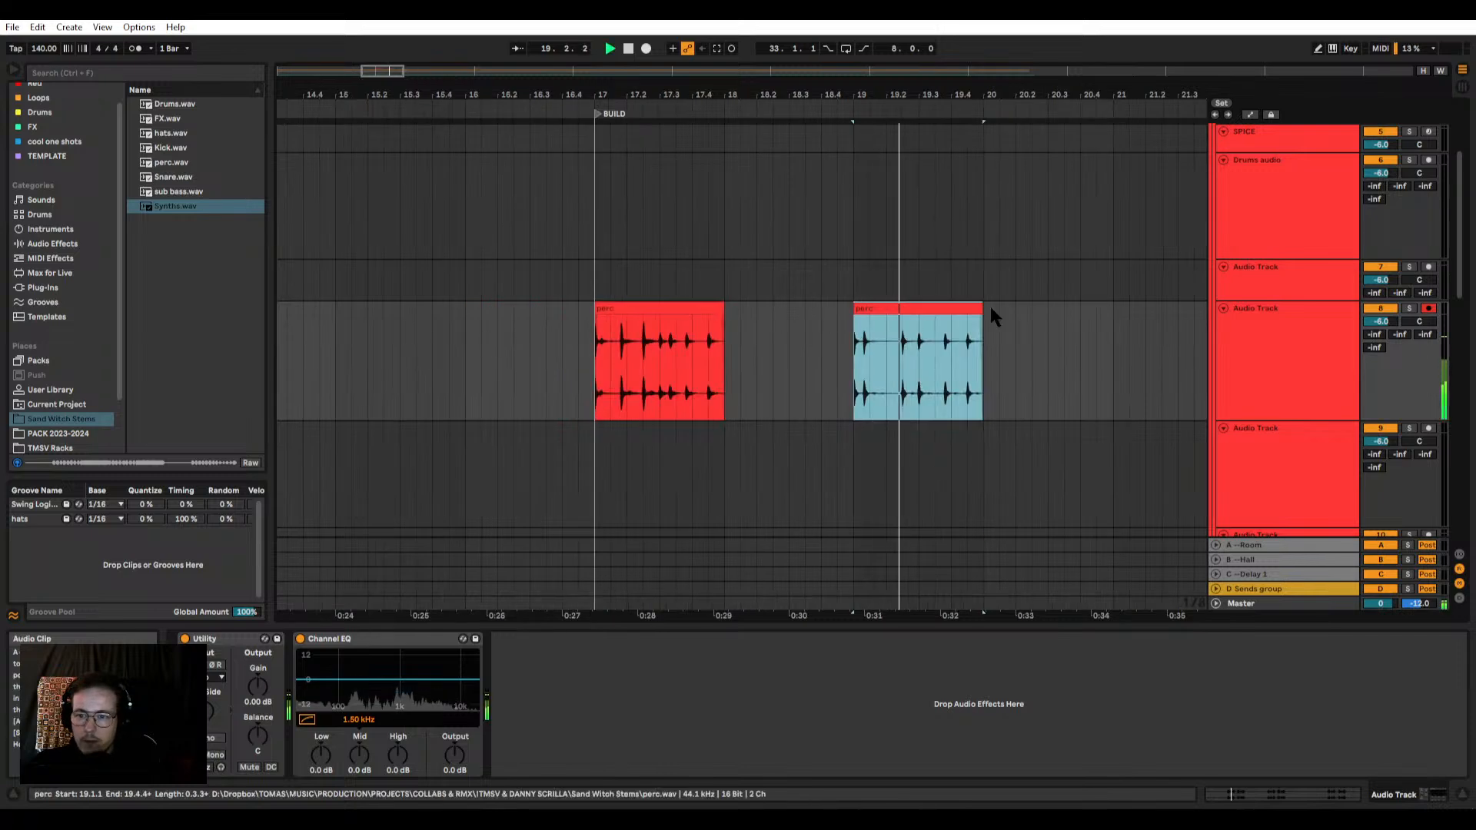
pyautogui.click(625, 308)
pyautogui.click(1410, 309)
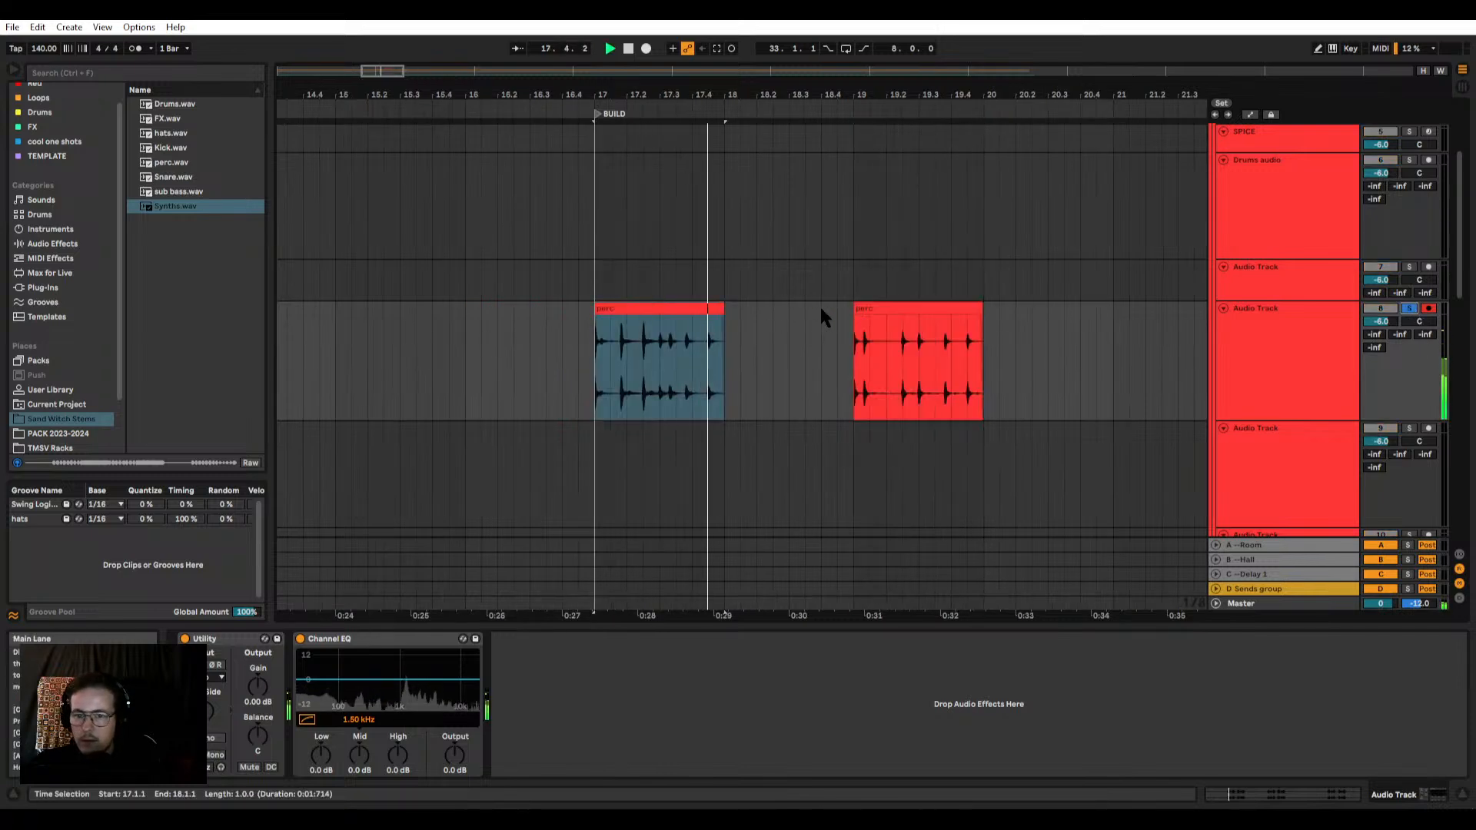
pyautogui.click(916, 311)
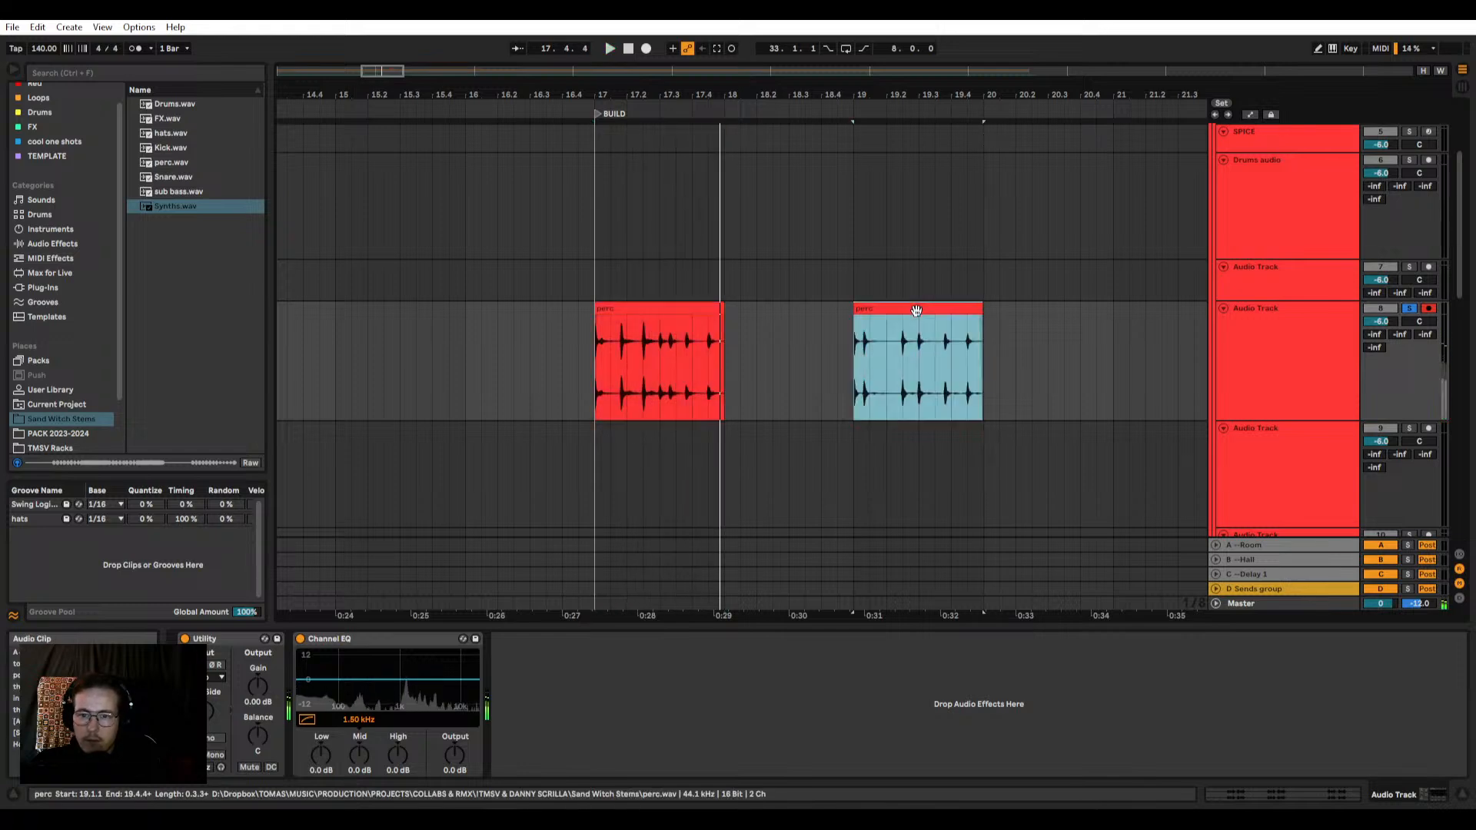
# Step: Load the second perc clip onto the SPICE Drum Rack's E1 pad and crop its sample
pyautogui.scroll(3, 929, 342)
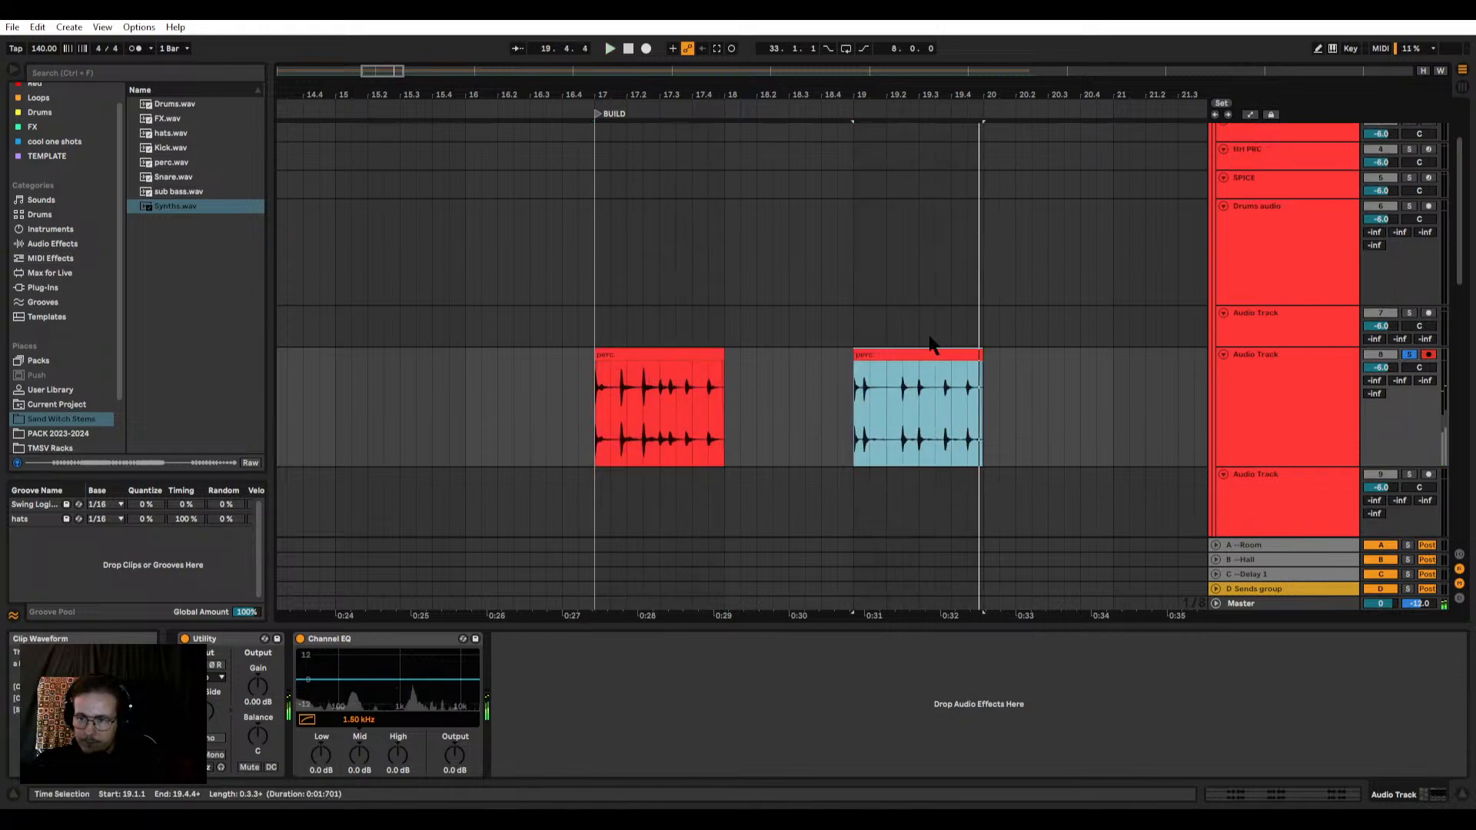
pyautogui.click(1254, 269)
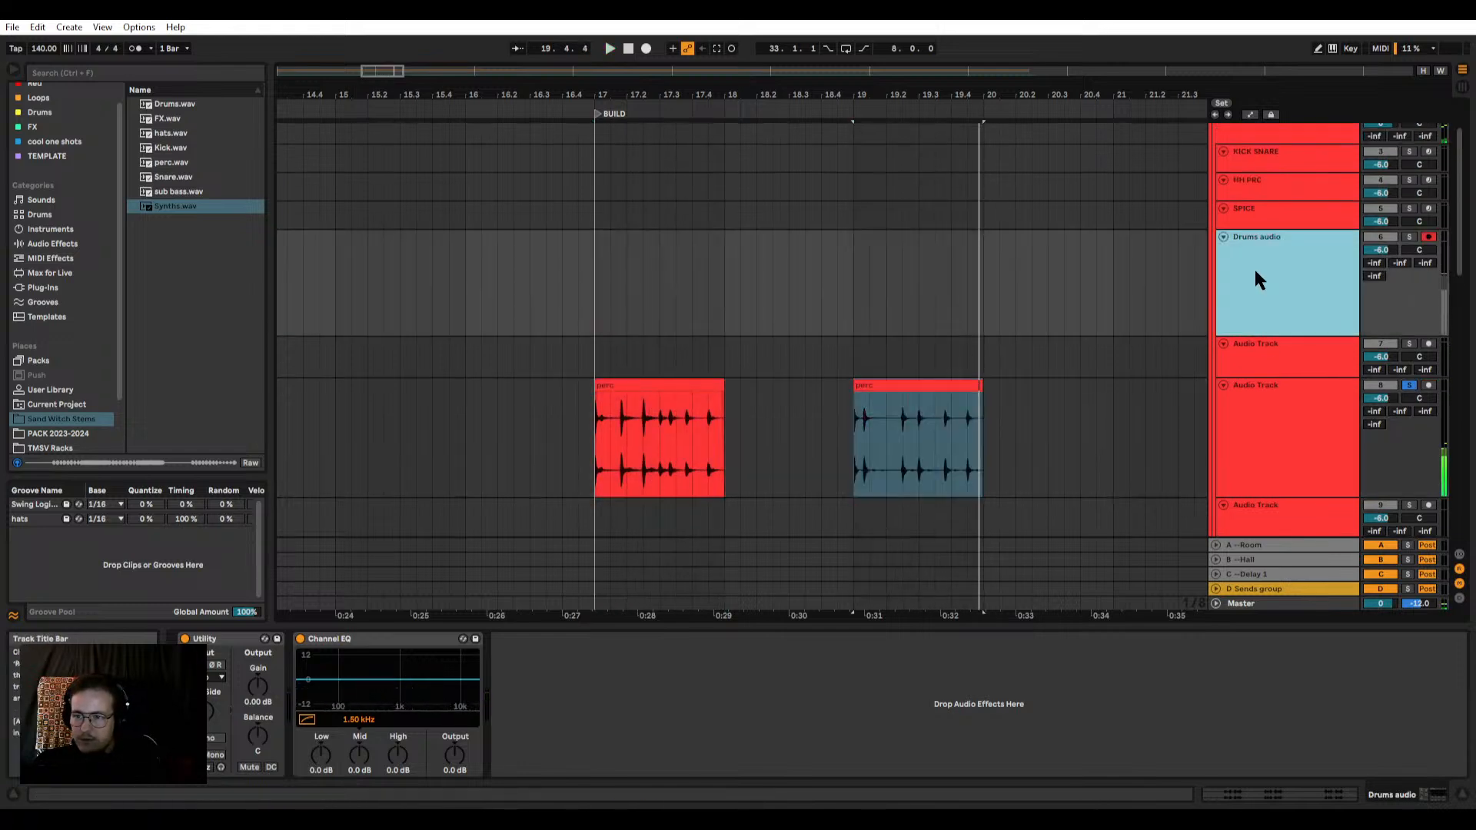
pyautogui.click(1325, 194)
pyautogui.click(1269, 216)
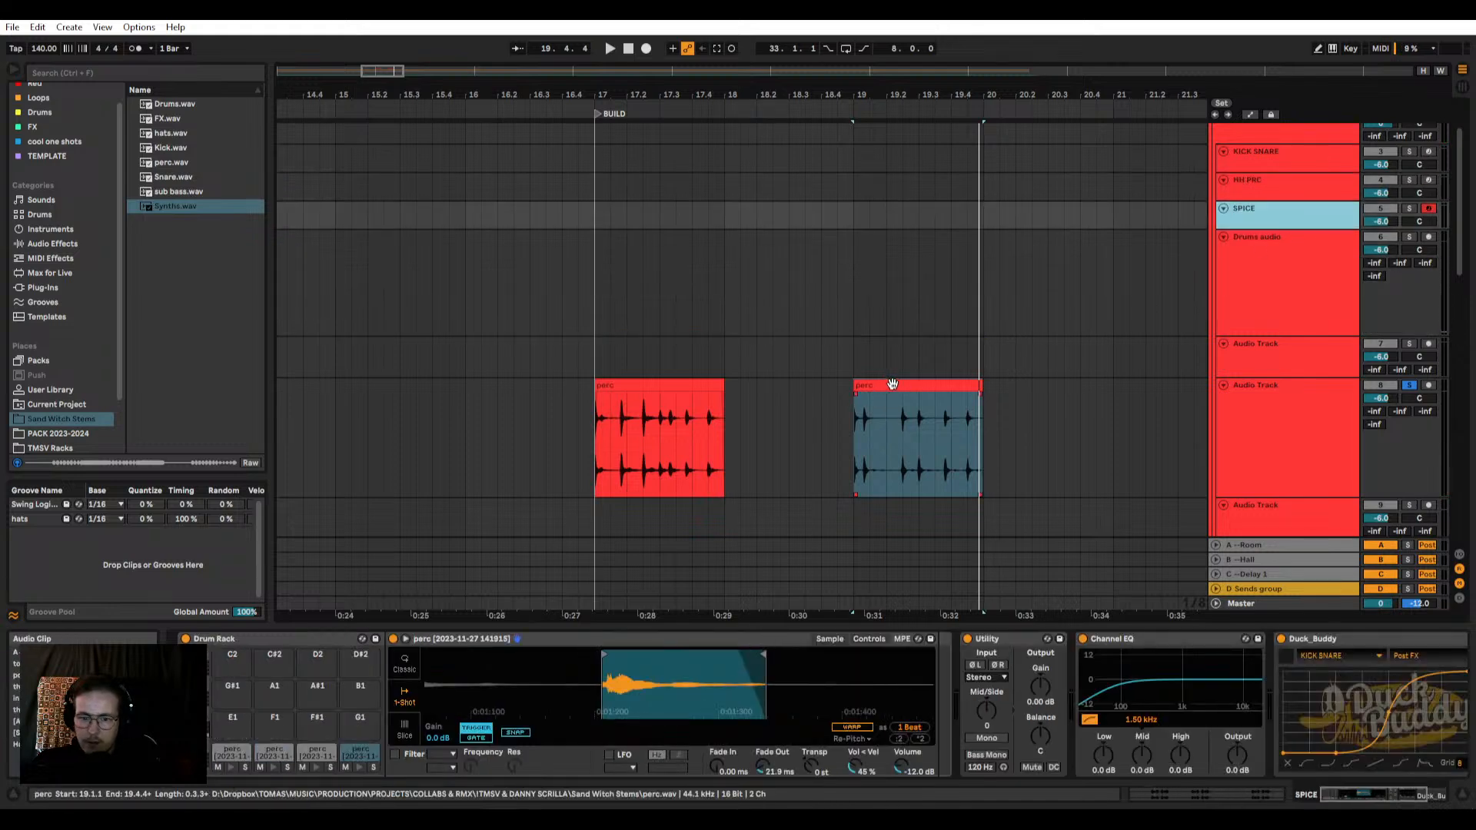
pyautogui.moveTo(890, 385); pyautogui.dragTo(226, 710)
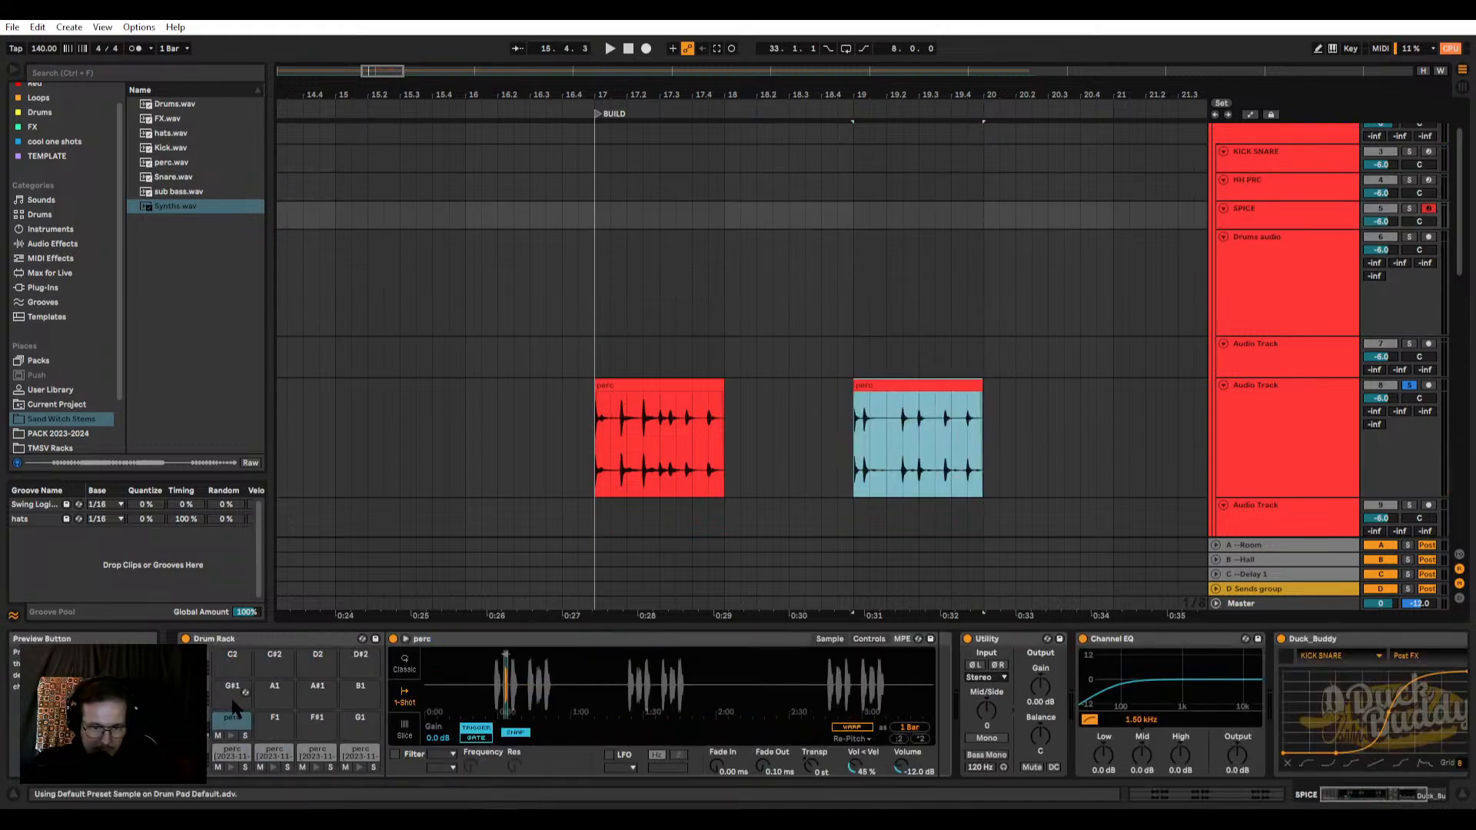
pyautogui.rightClick(508, 678)
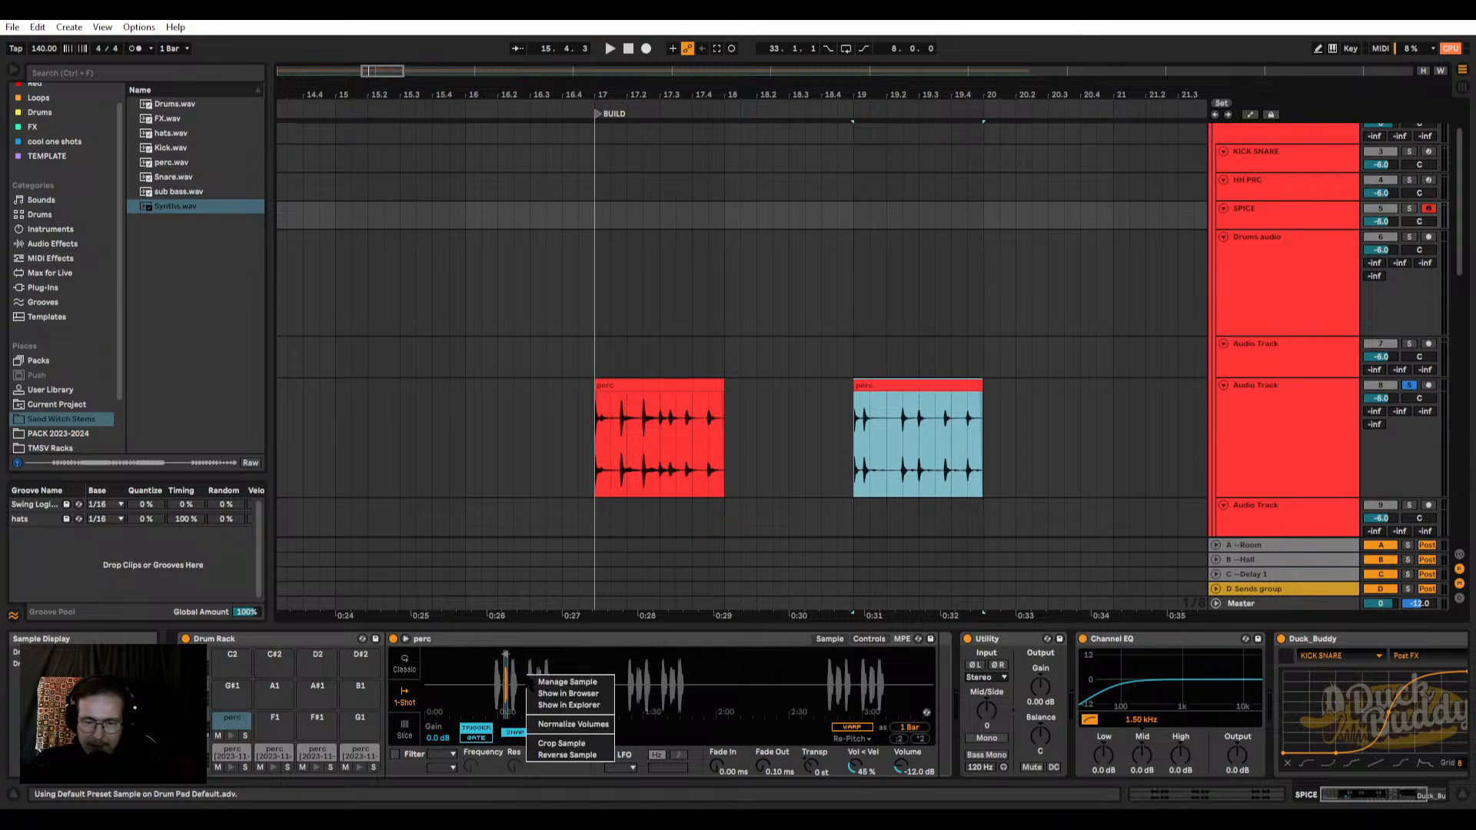
pyautogui.click(549, 750)
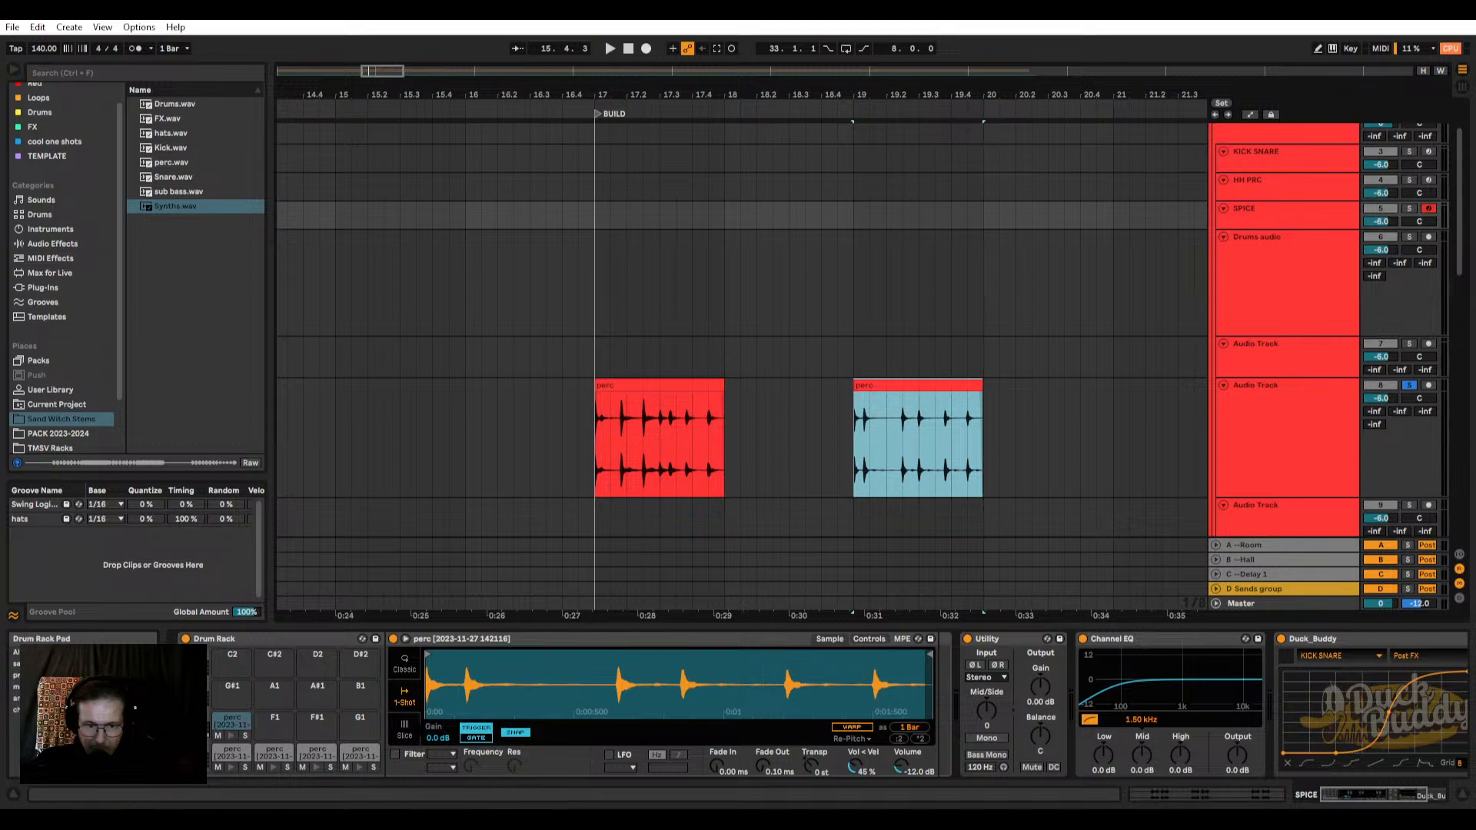
# Step: Trim the E1 pad's sample to the first perc hit with a 27.0 ms fade-out and preview it
pyautogui.moveTo(930, 655)
pyautogui.mouseDown()
pyautogui.moveTo(433, 655)
pyautogui.moveTo(459, 655)
pyautogui.moveTo(445, 730)
pyautogui.mouseUp()
pyautogui.moveTo(597, 655); pyautogui.dragTo(628, 654)
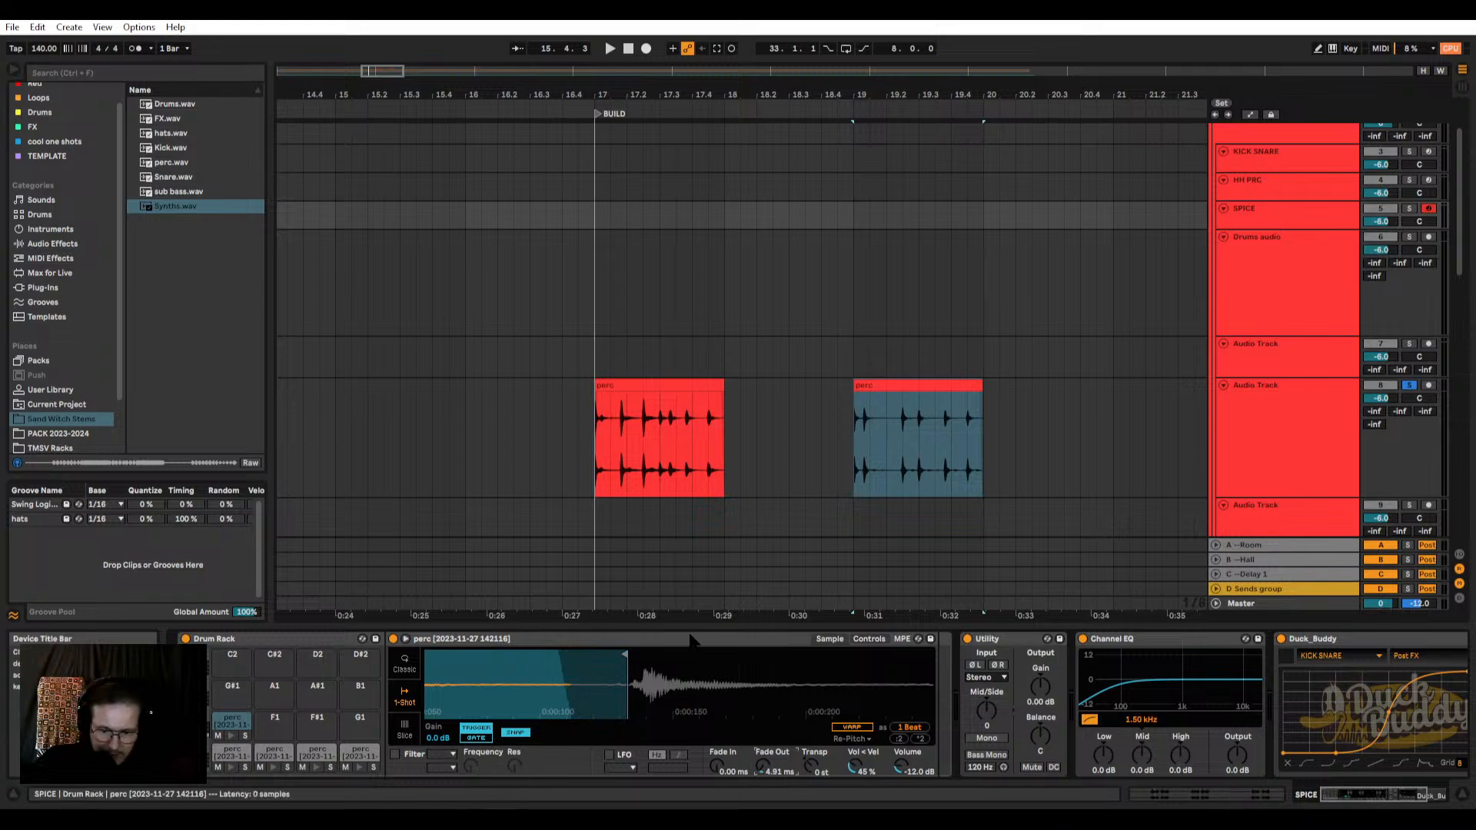
pyautogui.moveTo(519, 707); pyautogui.dragTo(453, 711)
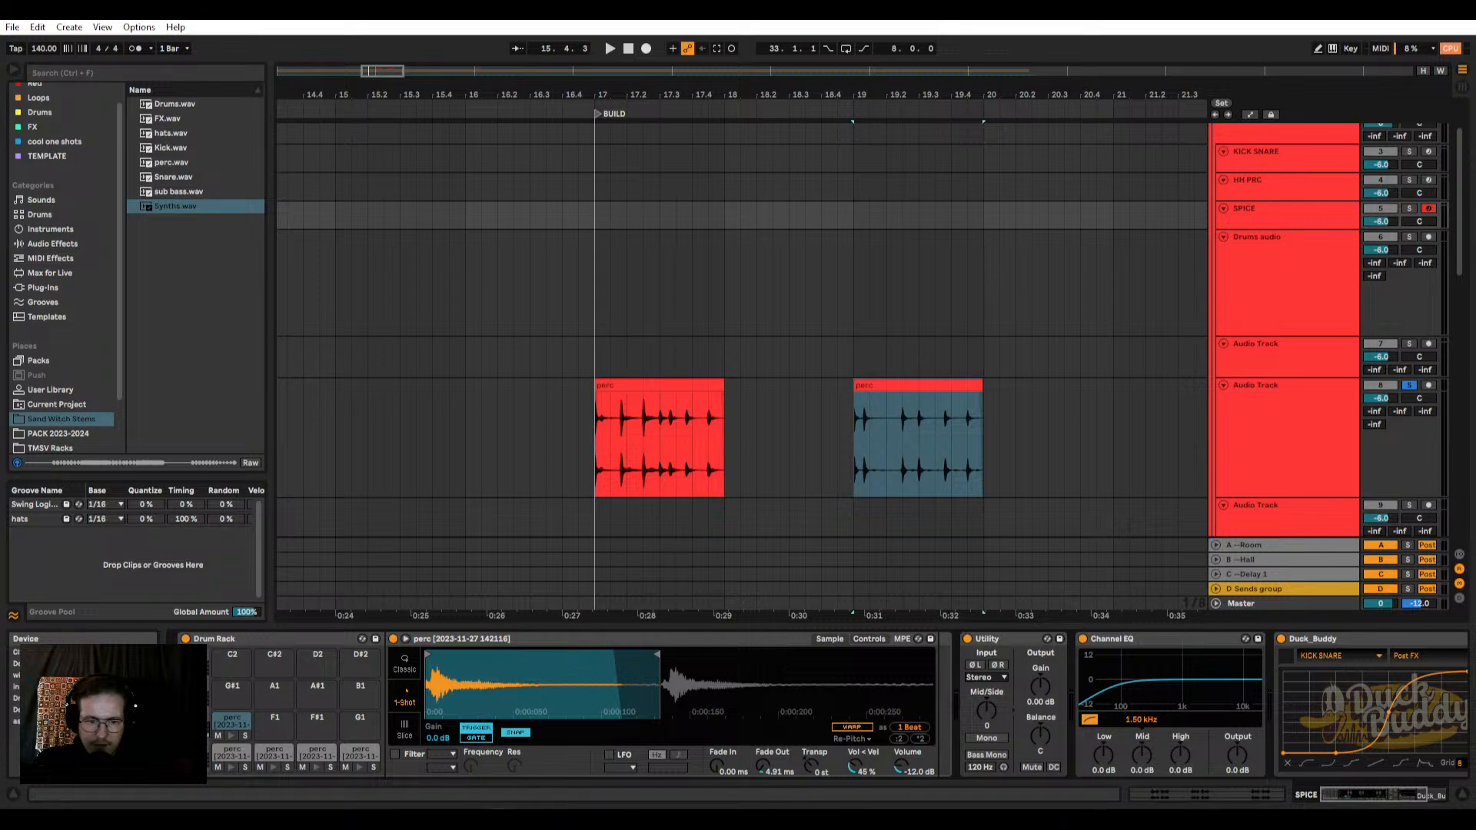
pyautogui.moveTo(764, 767); pyautogui.dragTo(764, 764)
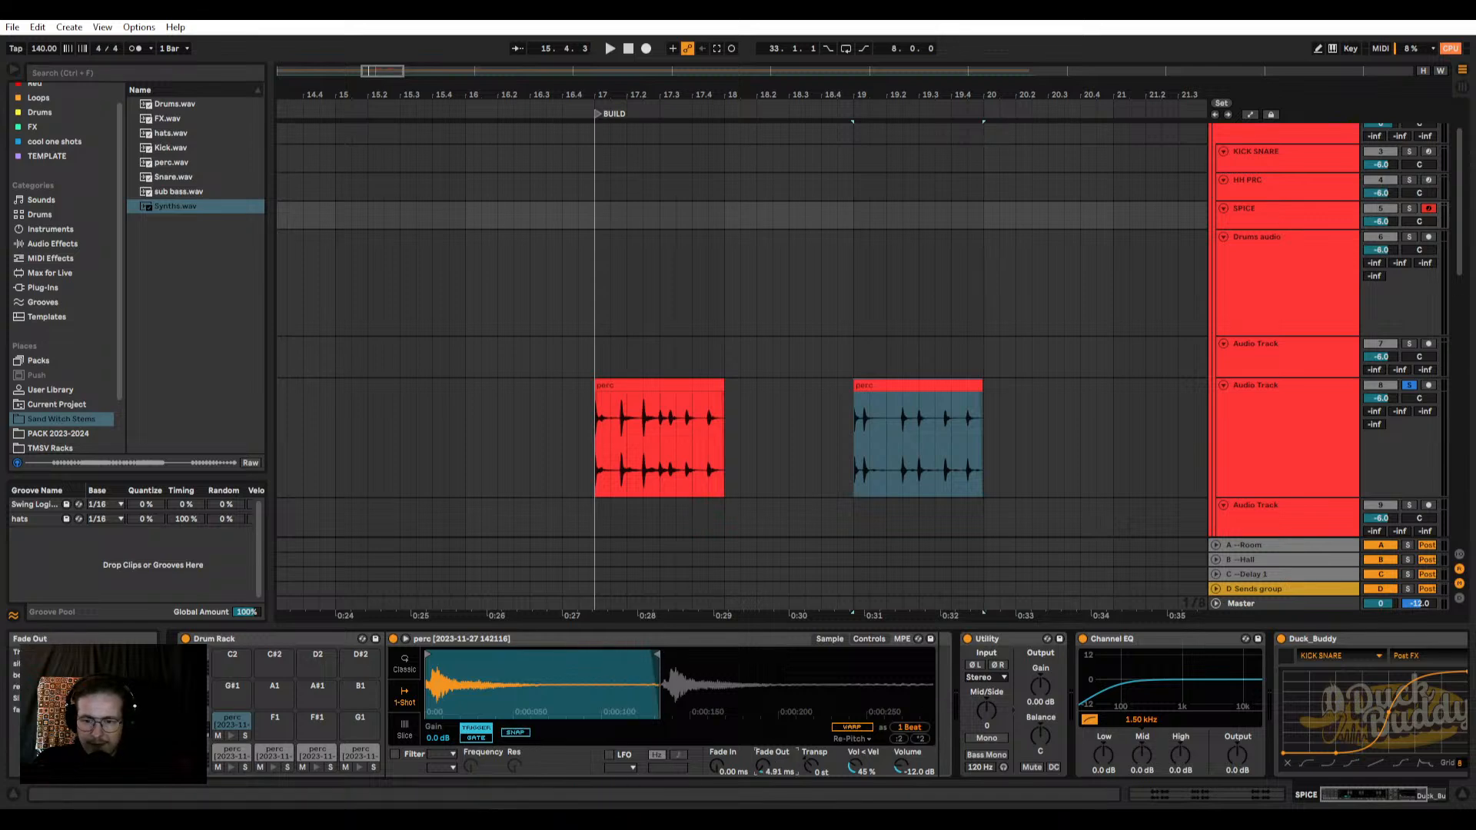
pyautogui.moveTo(645, 656)
pyautogui.mouseDown()
pyautogui.moveTo(542, 655)
pyautogui.moveTo(555, 656)
pyautogui.mouseUp()
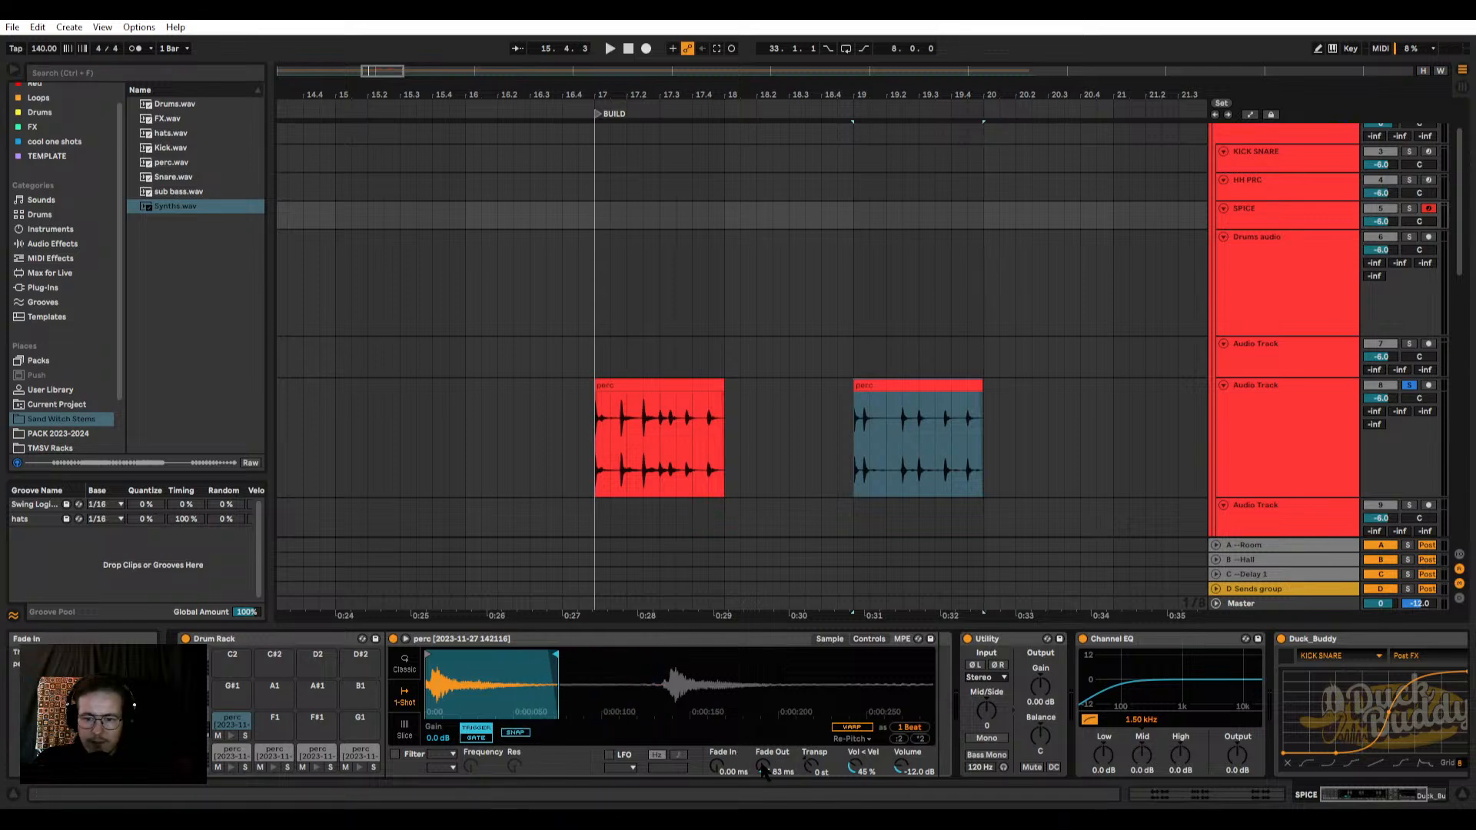
pyautogui.moveTo(764, 767); pyautogui.dragTo(764, 761)
pyautogui.click(236, 727)
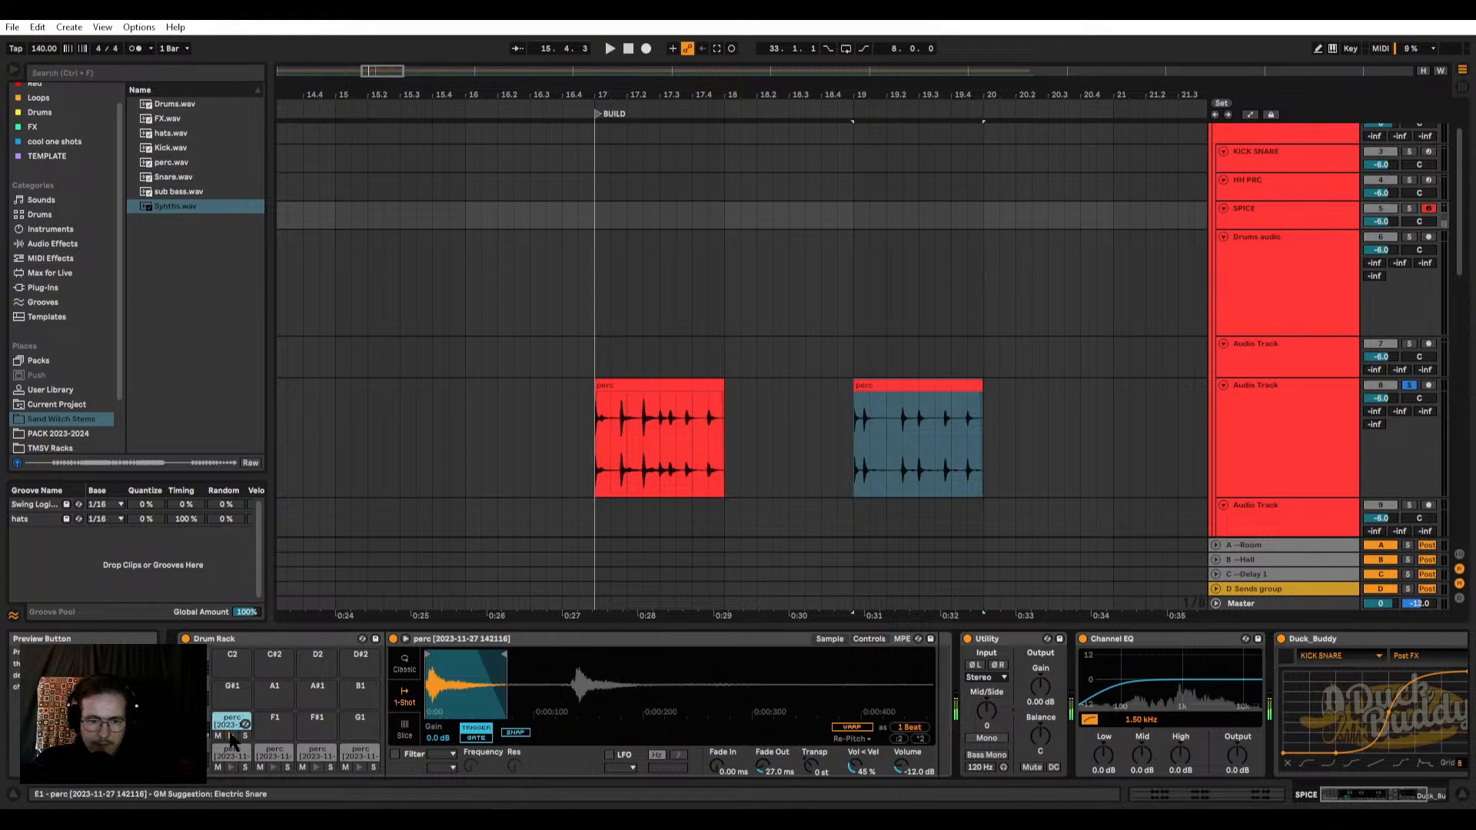
# Step: Unsolo the perc stem's track and readjust the E1 pad's sample end ahead of the second hit while previewing the pad
pyautogui.click(1409, 385)
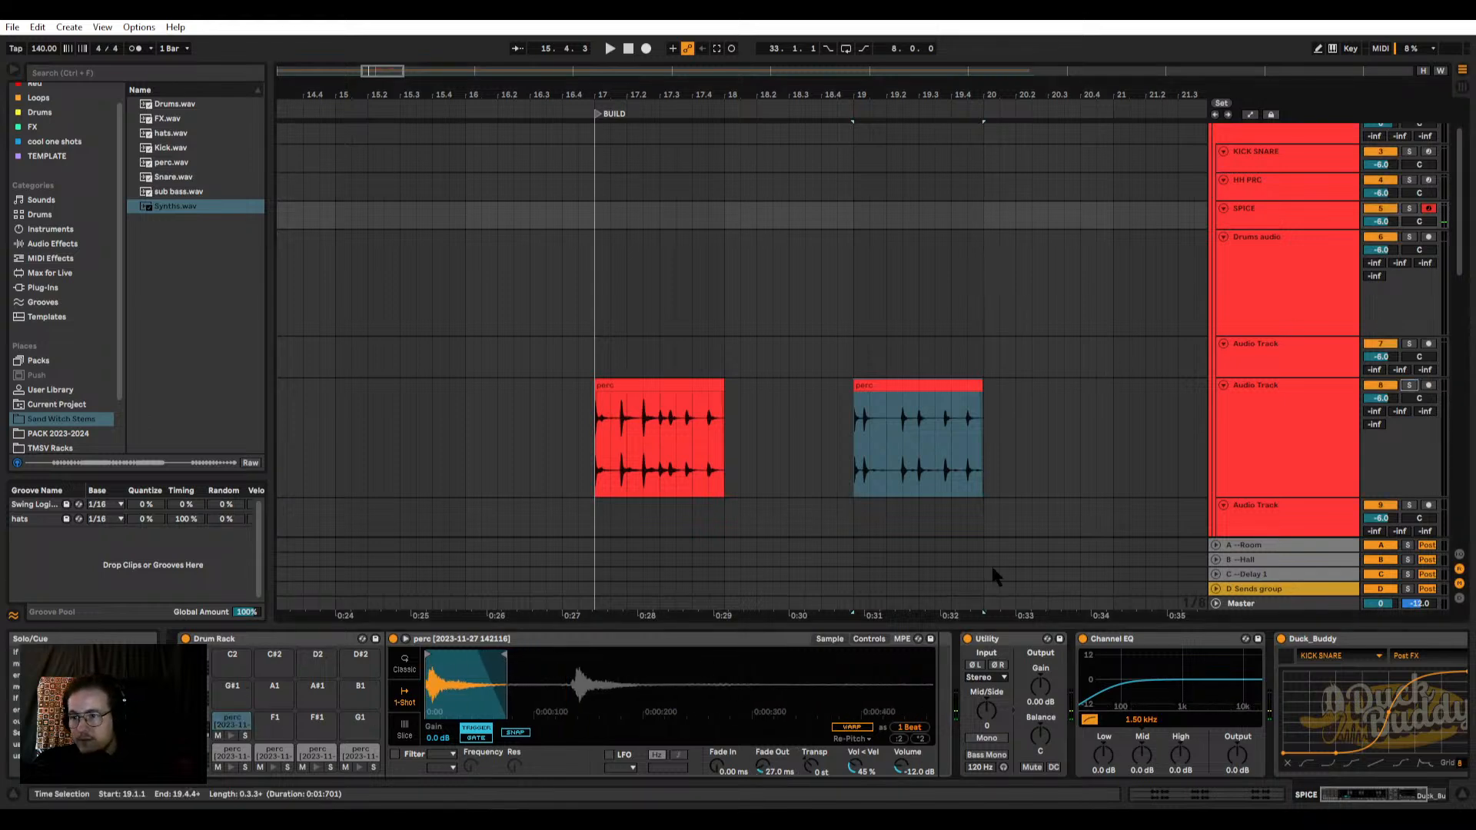
pyautogui.click(231, 737)
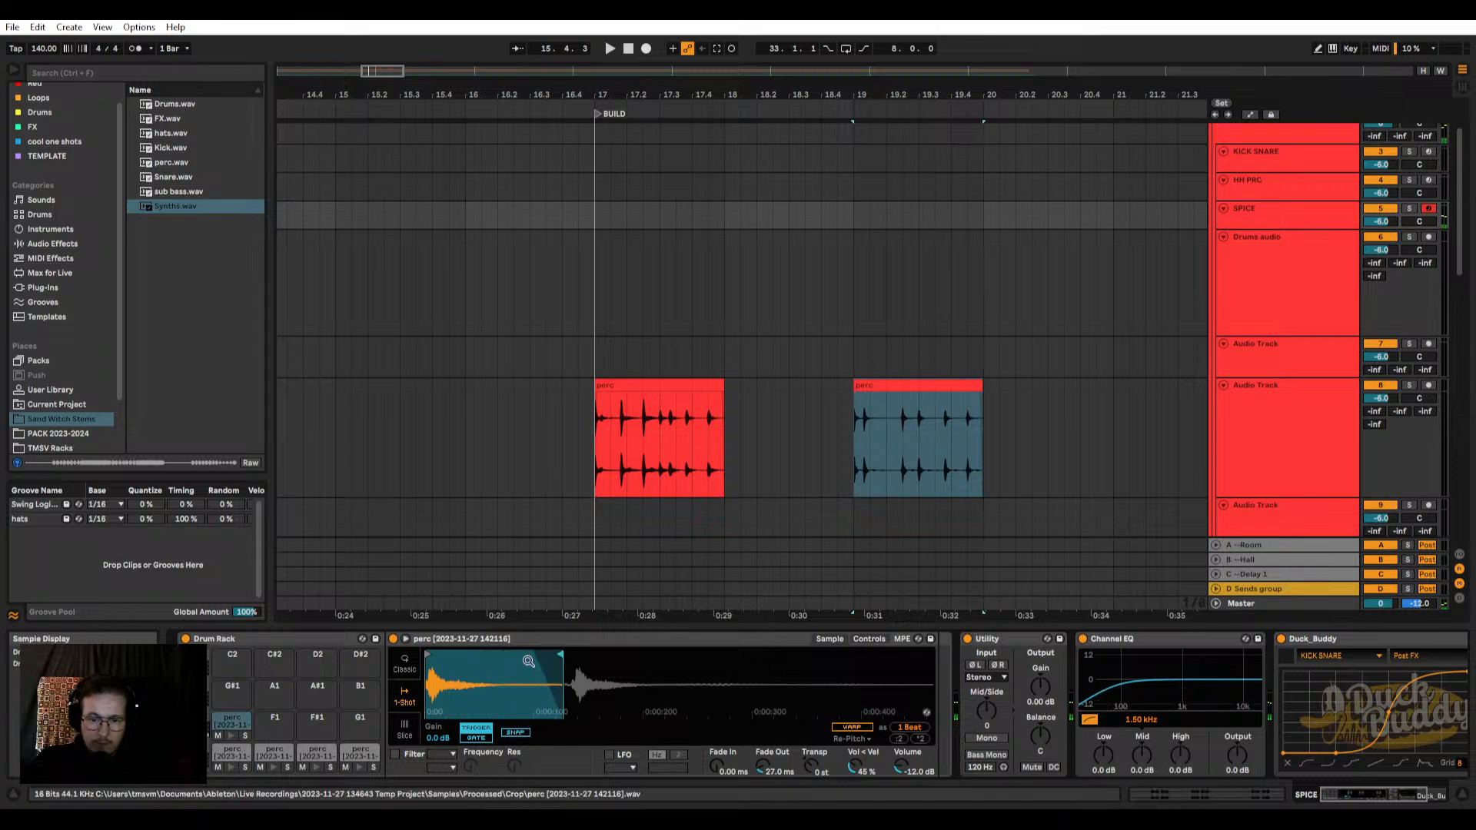
pyautogui.click(229, 736)
pyautogui.click(229, 736)
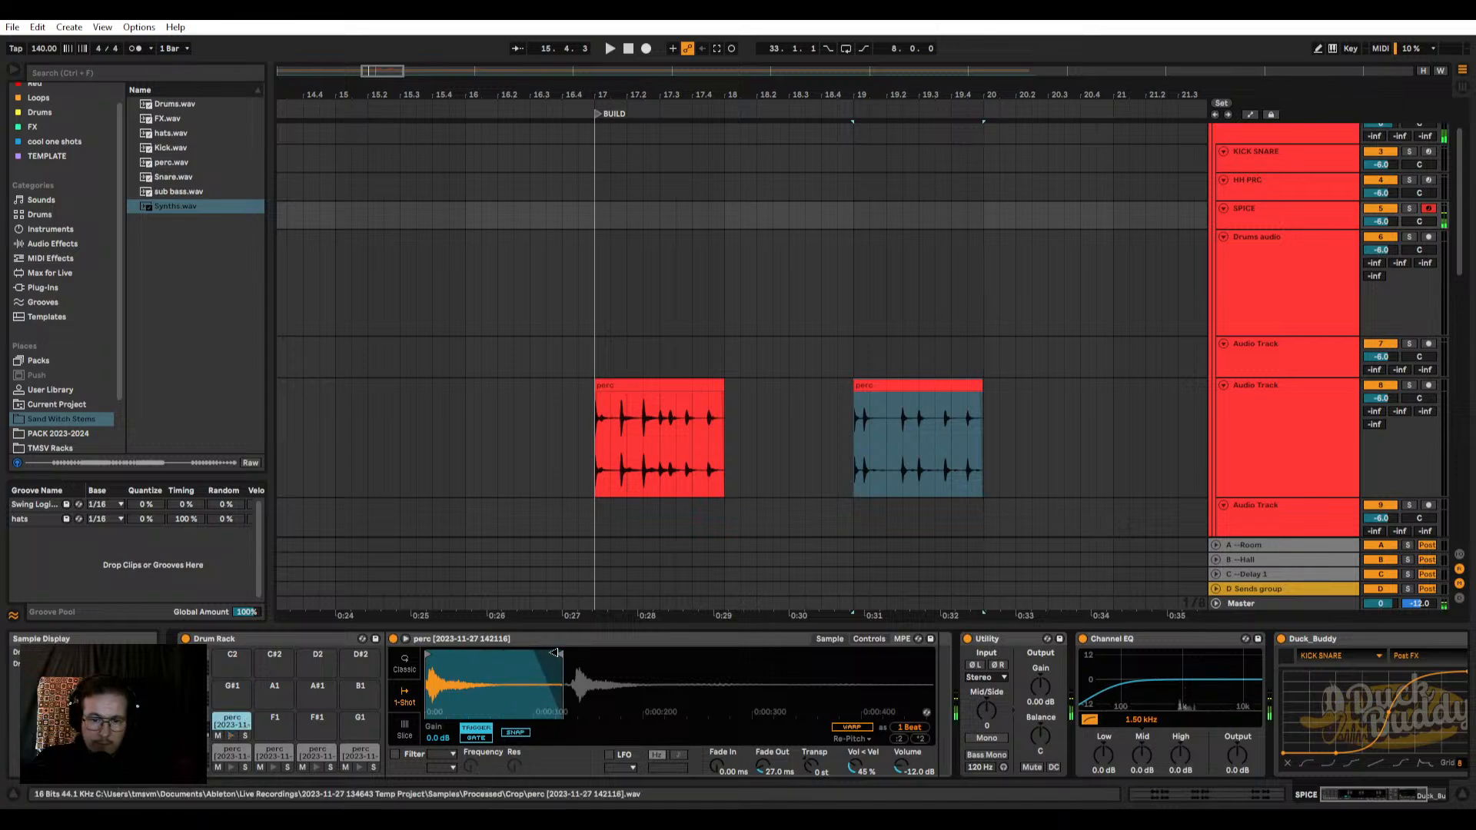
pyautogui.moveTo(561, 655); pyautogui.dragTo(539, 655)
pyautogui.click(230, 737)
# Step: Copy the E1 pad's sample to the F1, F#1 and G1 pads and audition the second perc hit on F1
pyautogui.moveTo(229, 727); pyautogui.dragTo(361, 725)
pyautogui.click(273, 726)
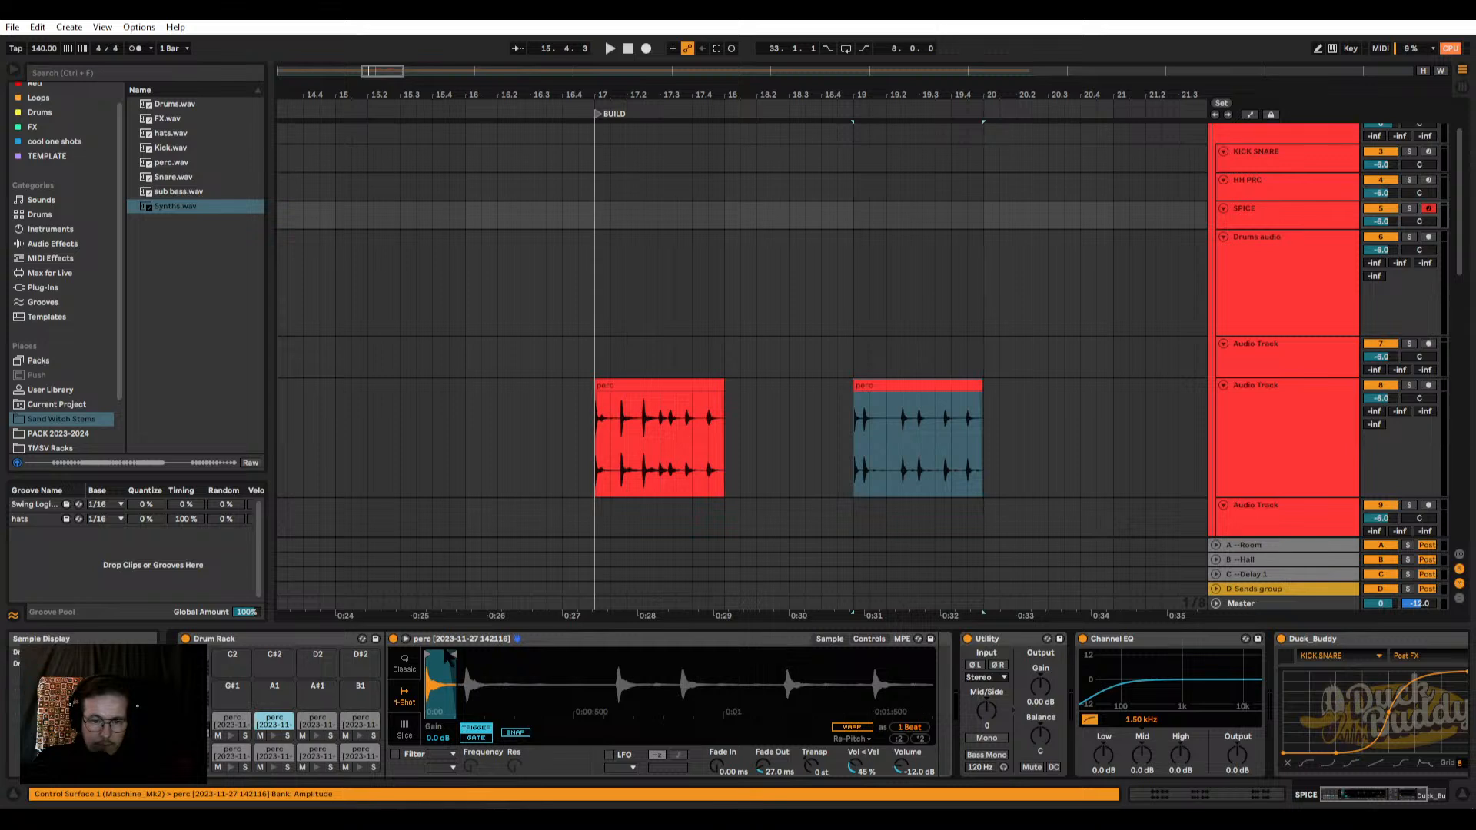
pyautogui.moveTo(455, 652)
pyautogui.mouseDown()
pyautogui.moveTo(585, 652)
pyautogui.moveTo(459, 652)
pyautogui.moveTo(529, 653)
pyautogui.moveTo(501, 655)
pyautogui.mouseUp()
pyautogui.click(274, 736)
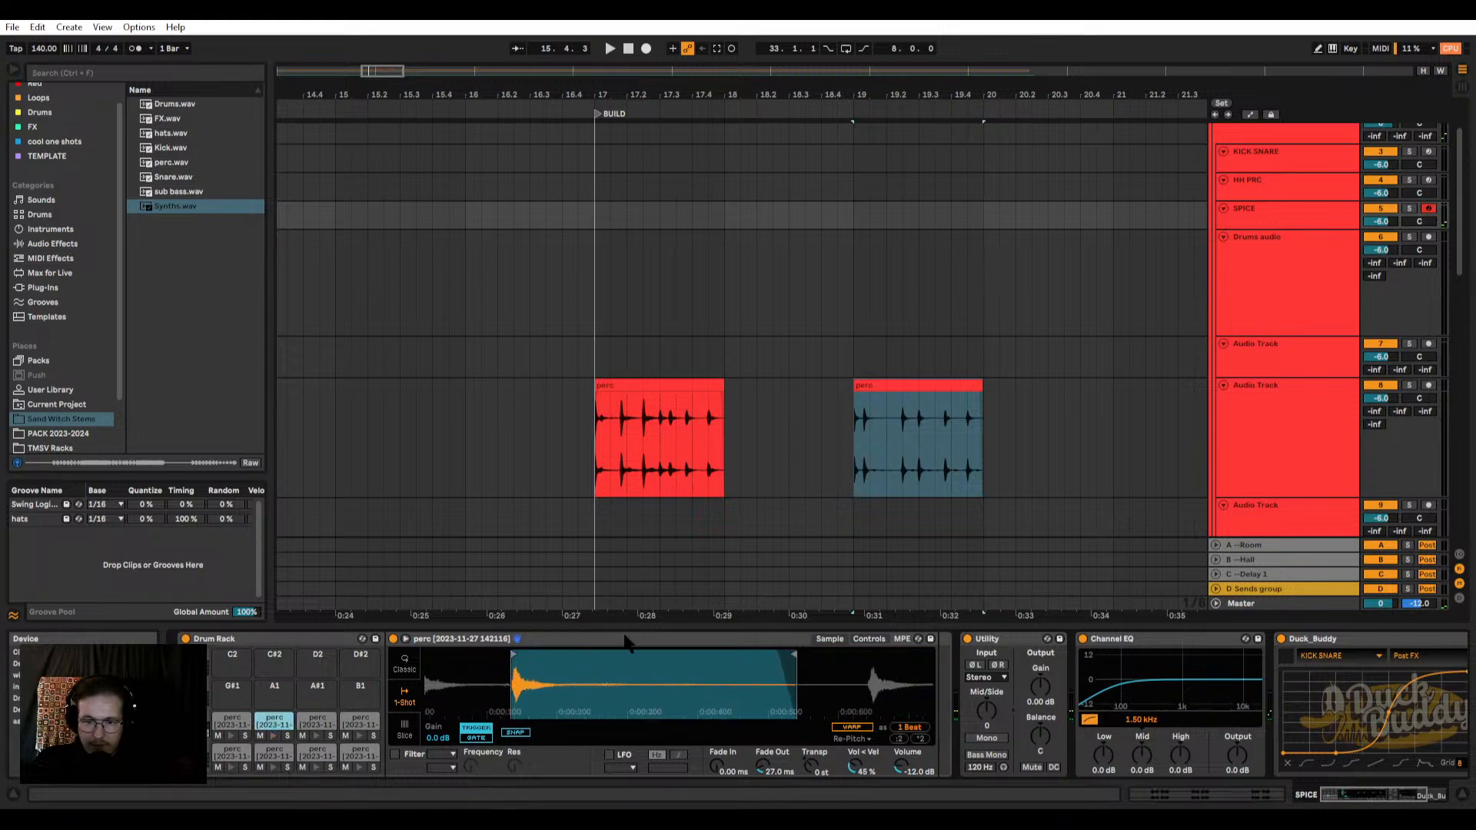
# Step: Try restricting the F1 pad's sample to the third perc hit, comparing it with E1 and shortening its end
pyautogui.moveTo(627, 653)
pyautogui.mouseDown()
pyautogui.moveTo(588, 645)
pyautogui.moveTo(931, 656)
pyautogui.mouseUp()
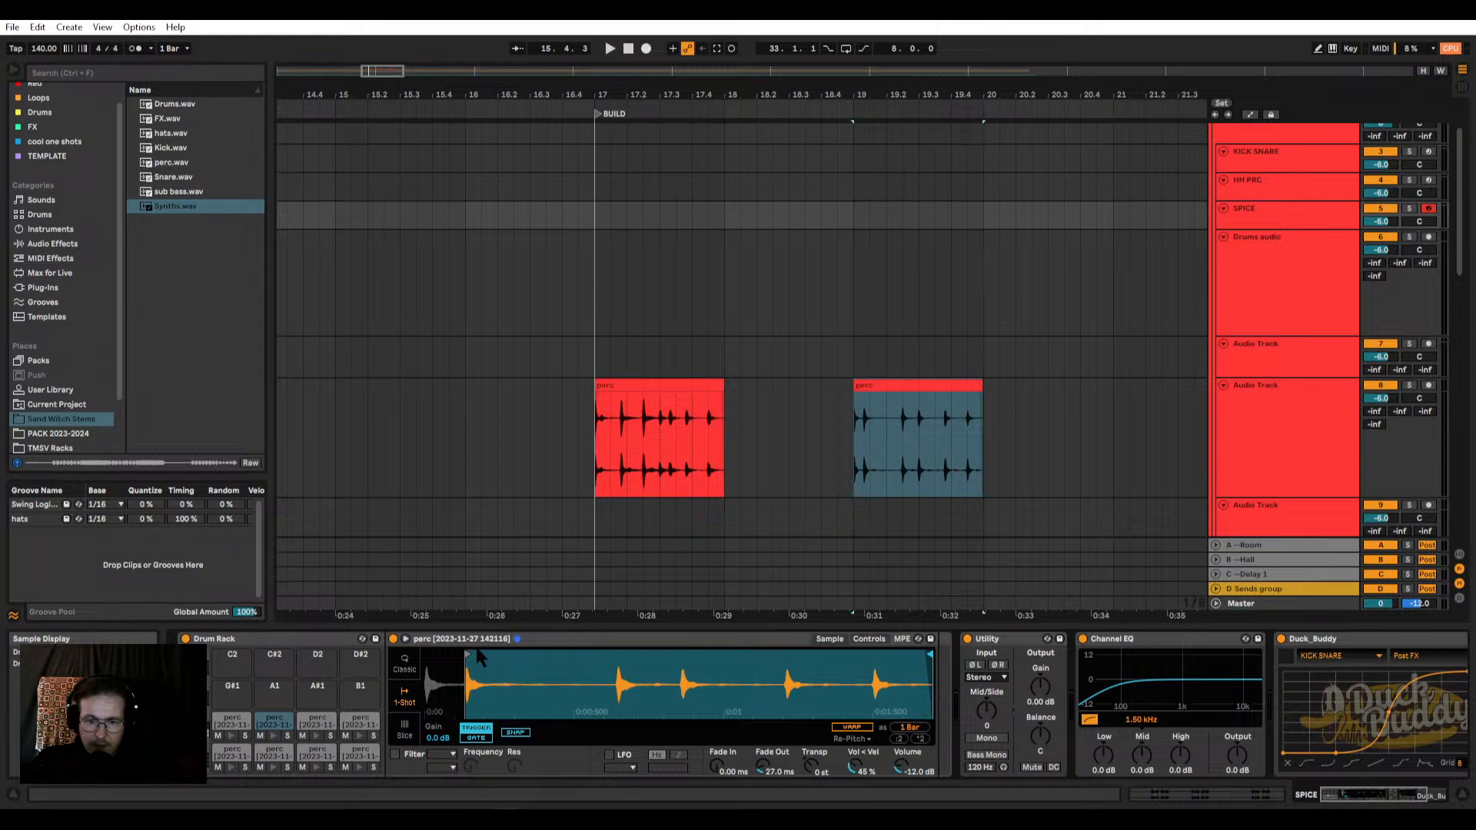
pyautogui.moveTo(467, 655)
pyautogui.mouseDown()
pyautogui.moveTo(642, 656)
pyautogui.moveTo(617, 663)
pyautogui.moveTo(644, 650)
pyautogui.moveTo(619, 648)
pyautogui.mouseUp()
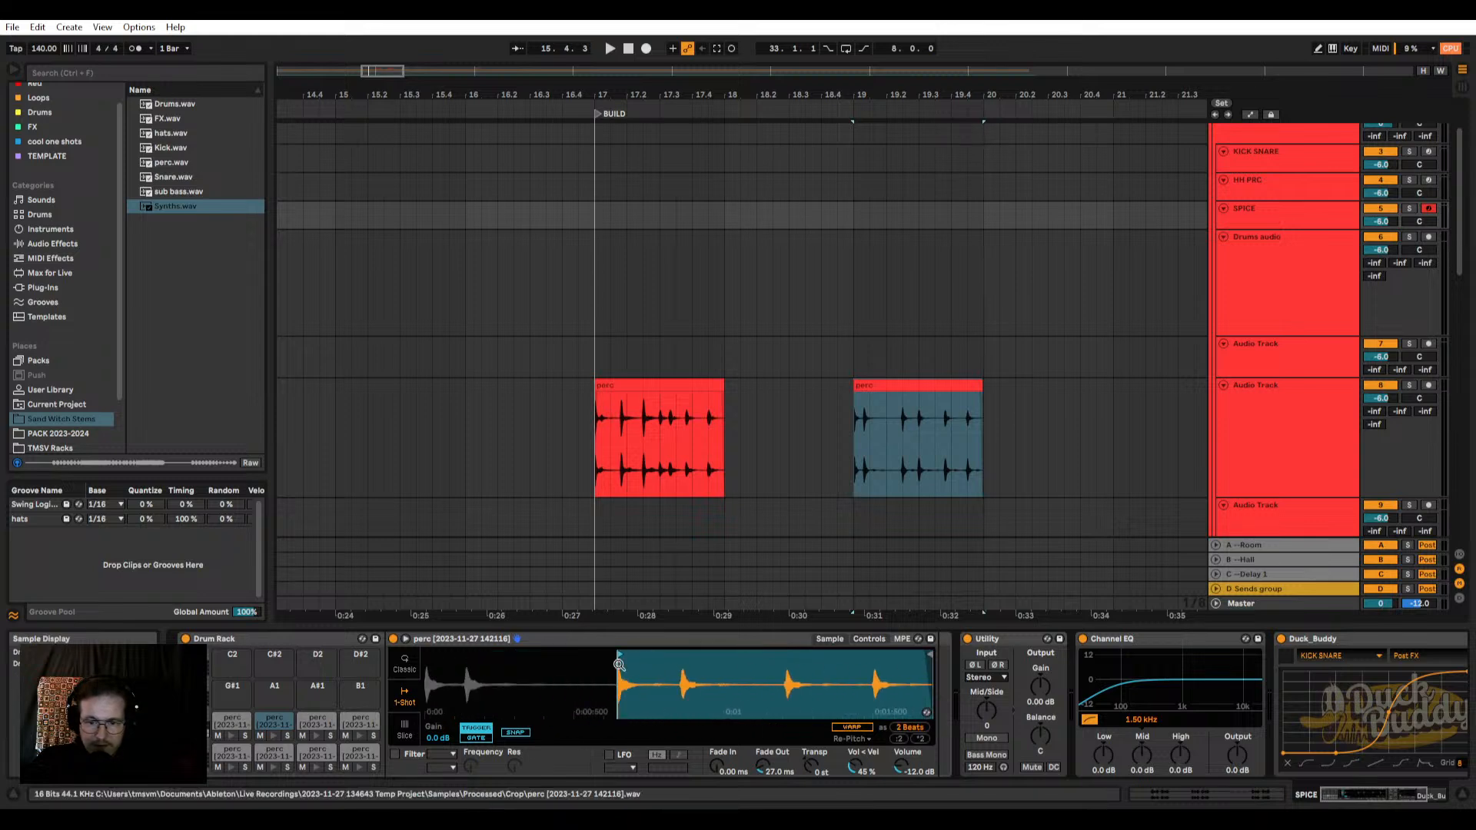
pyautogui.moveTo(931, 653)
pyautogui.mouseDown()
pyautogui.moveTo(670, 651)
pyautogui.moveTo(656, 685)
pyautogui.moveTo(733, 651)
pyautogui.mouseUp()
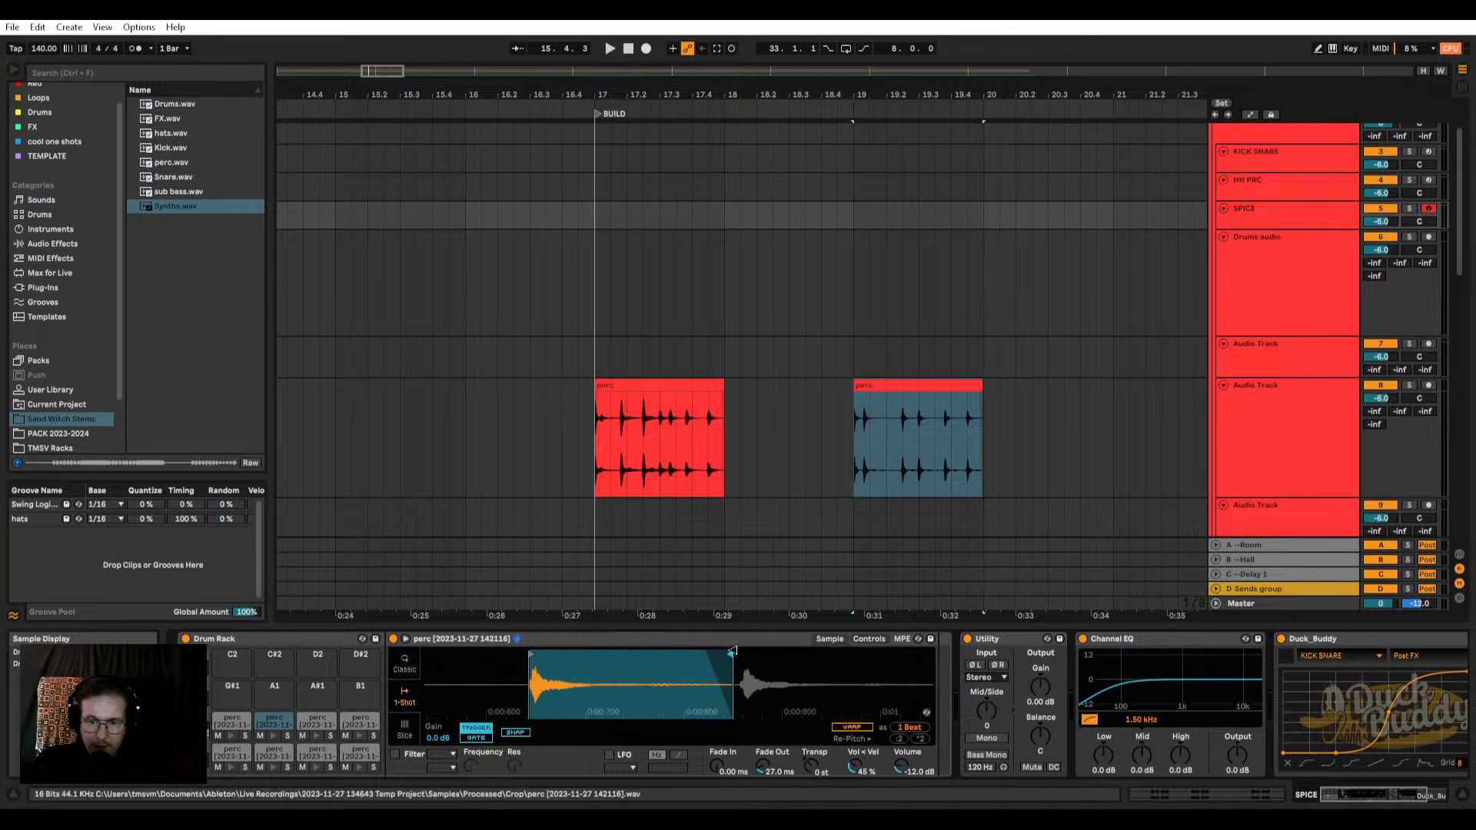
pyautogui.click(273, 737)
pyautogui.click(230, 736)
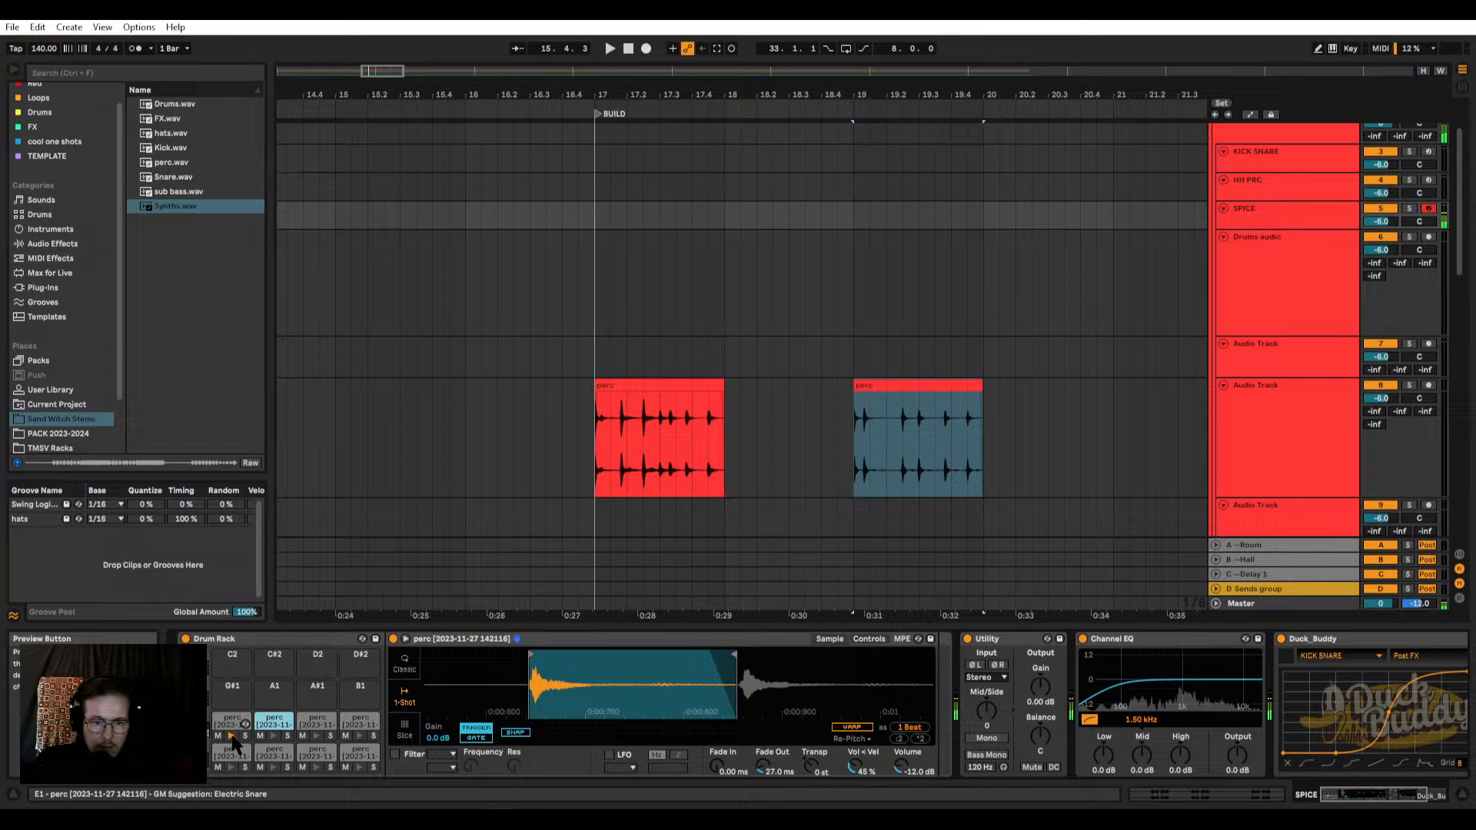
pyautogui.click(273, 736)
pyautogui.moveTo(730, 654); pyautogui.dragTo(650, 654)
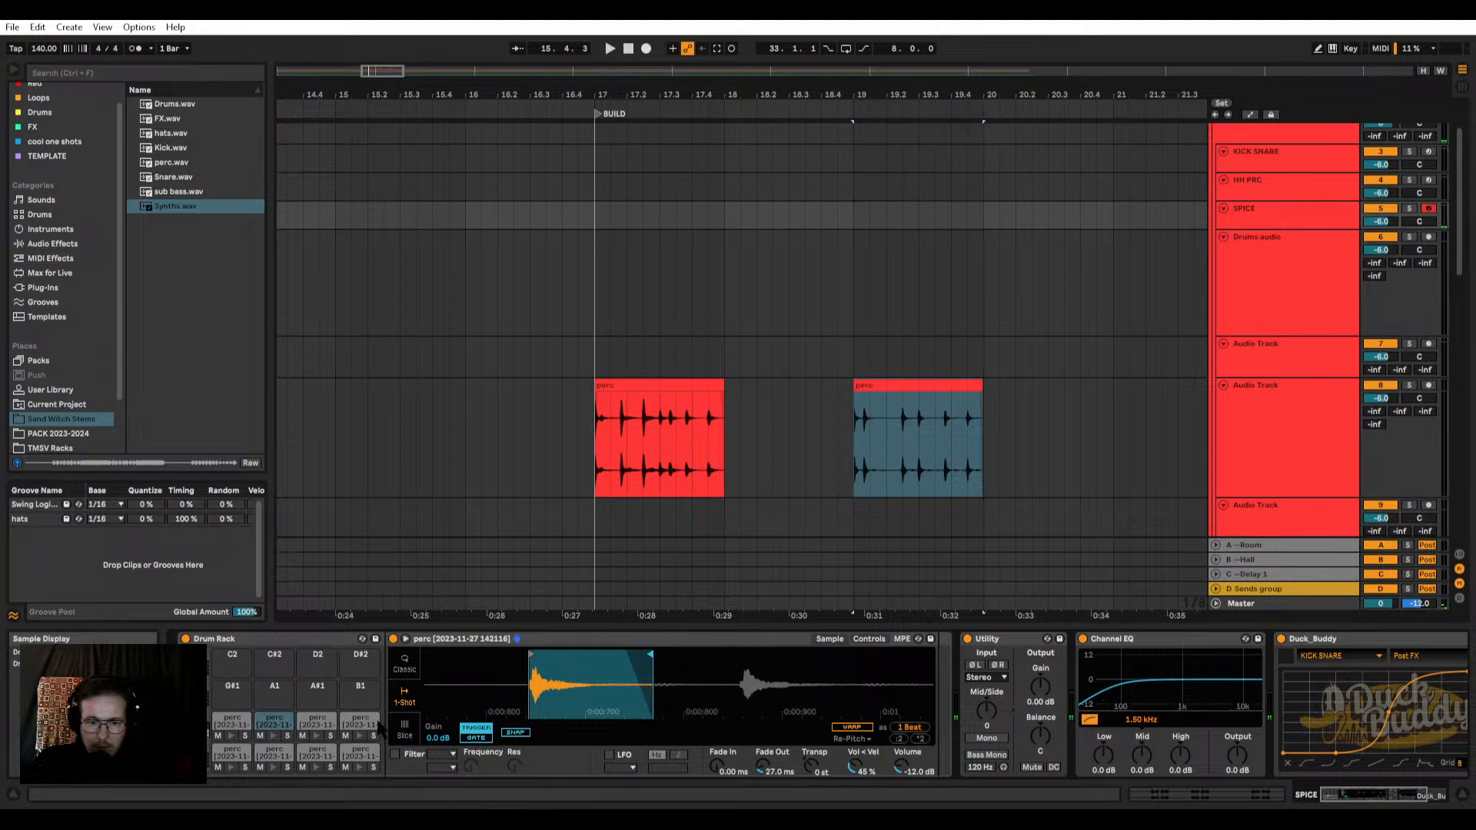
# Step: Compare the E1 and F1 pads and extend the E1 pad's sample end to just before the second hit
pyautogui.click(230, 735)
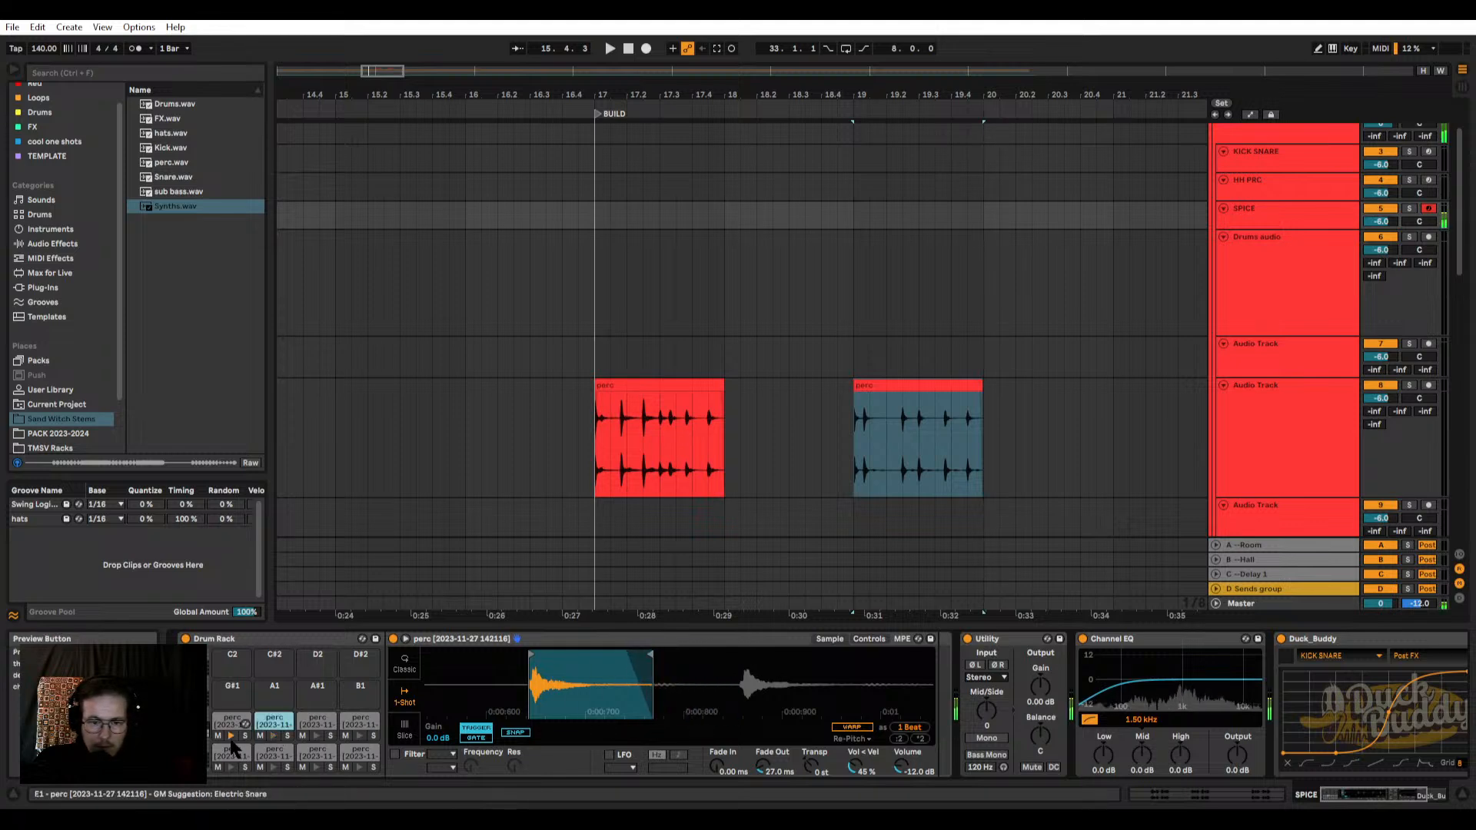
pyautogui.click(351, 741)
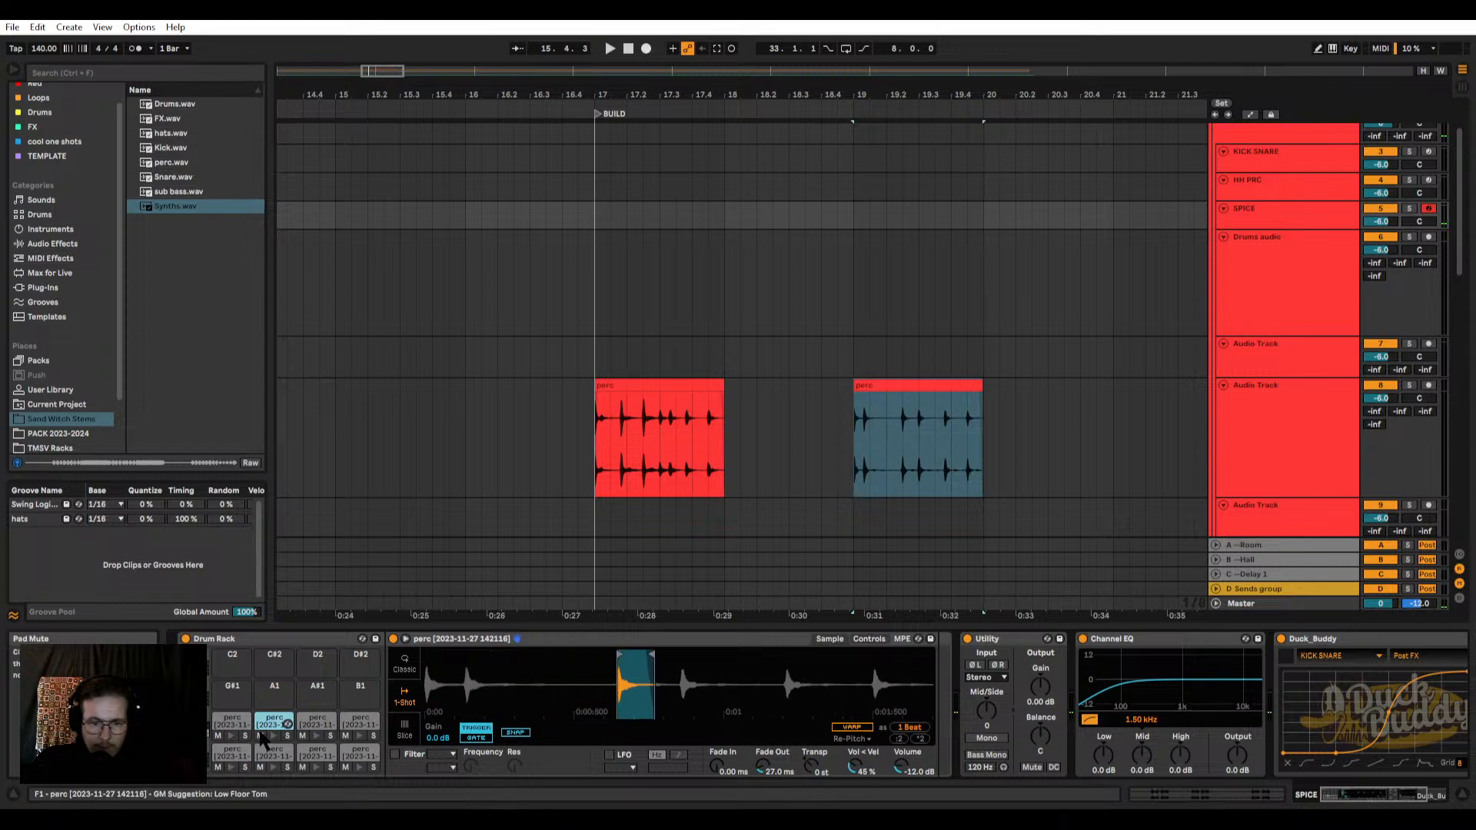
pyautogui.click(234, 723)
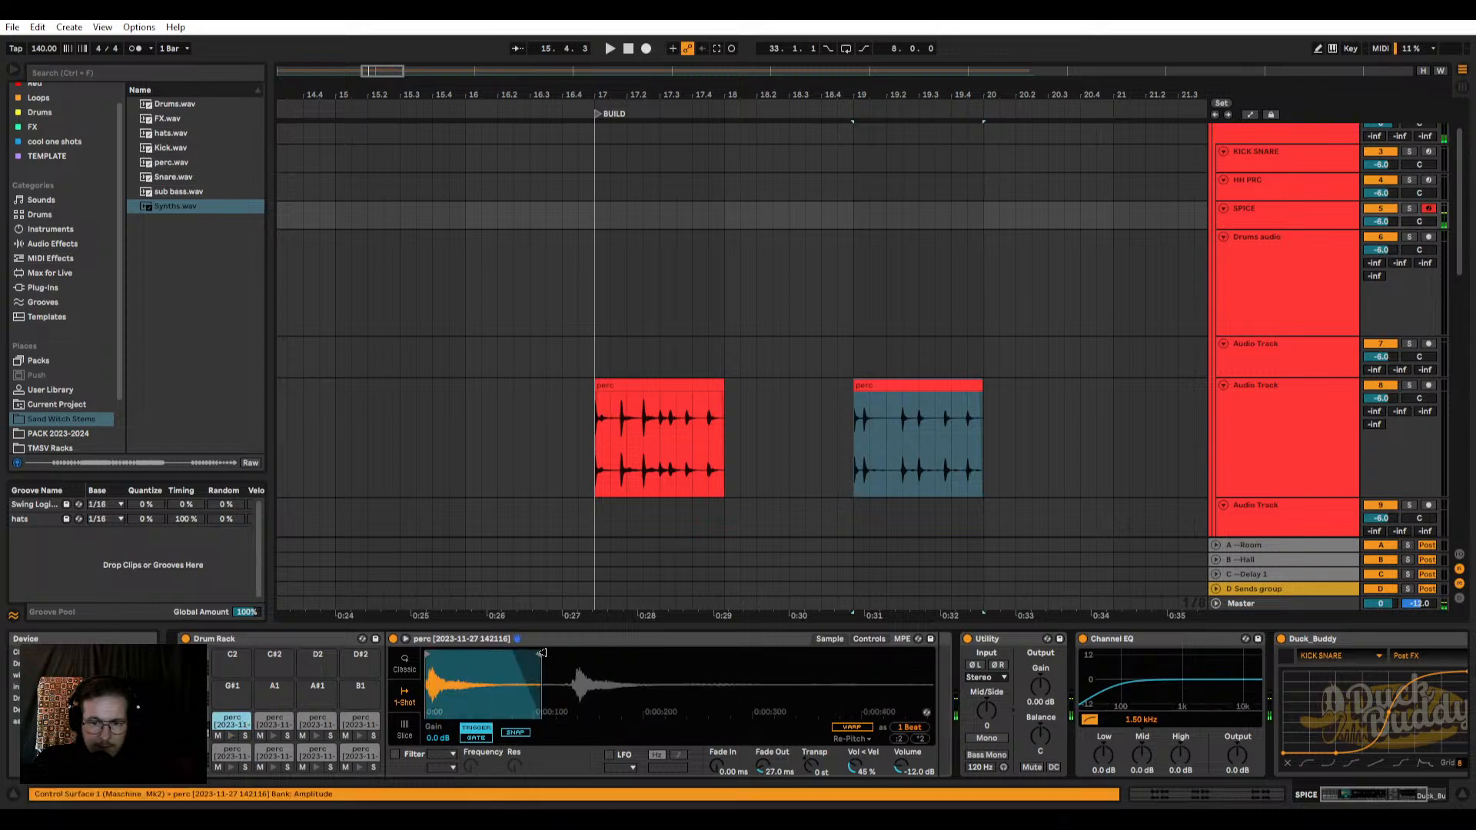
pyautogui.moveTo(542, 653); pyautogui.dragTo(565, 653)
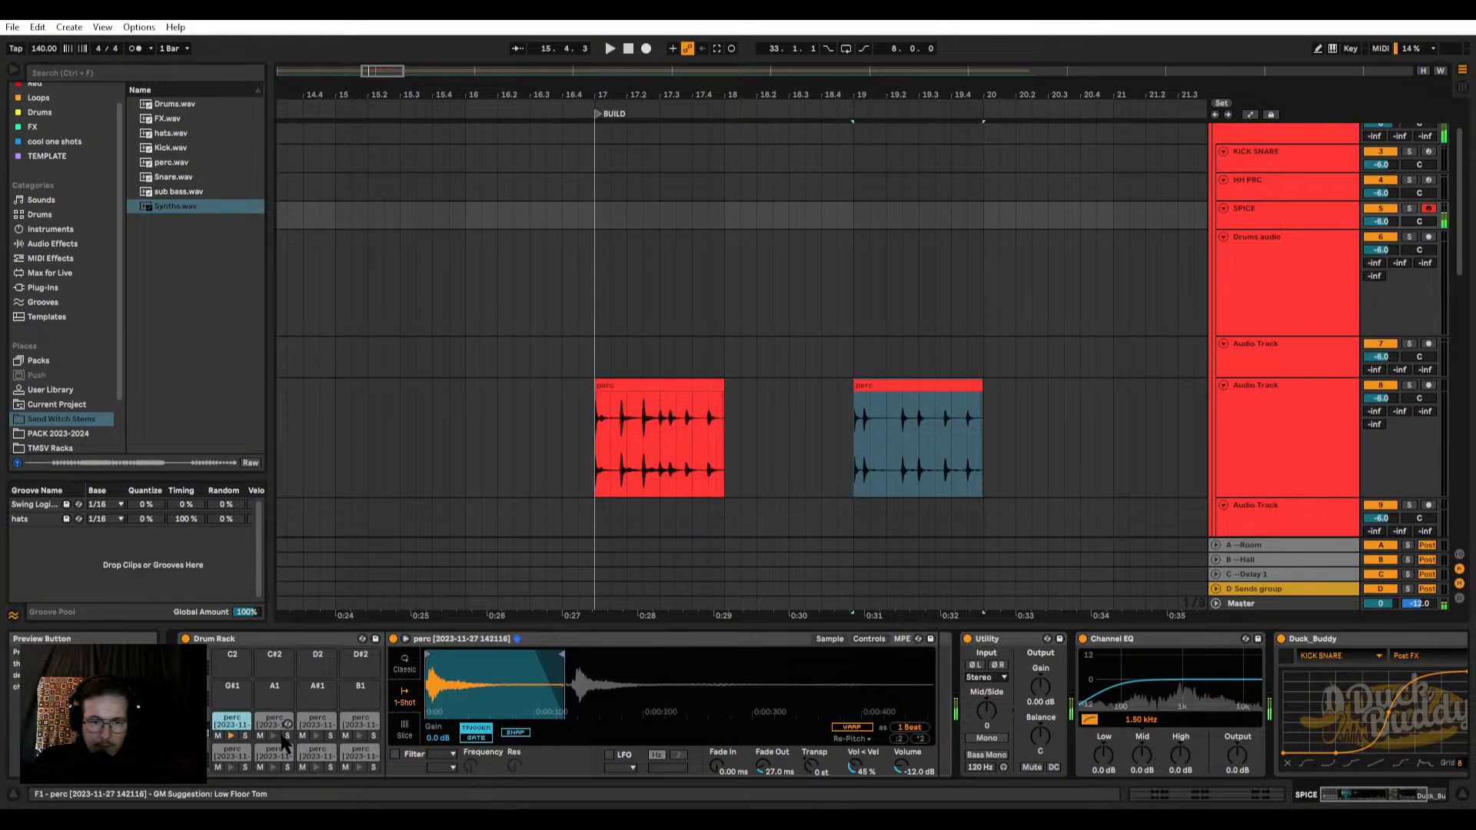
# Step: Move the F1 pad's sample region onto the fourth perc hit, previewing it and pulling its end ahead of the fifth hit
pyautogui.click(263, 723)
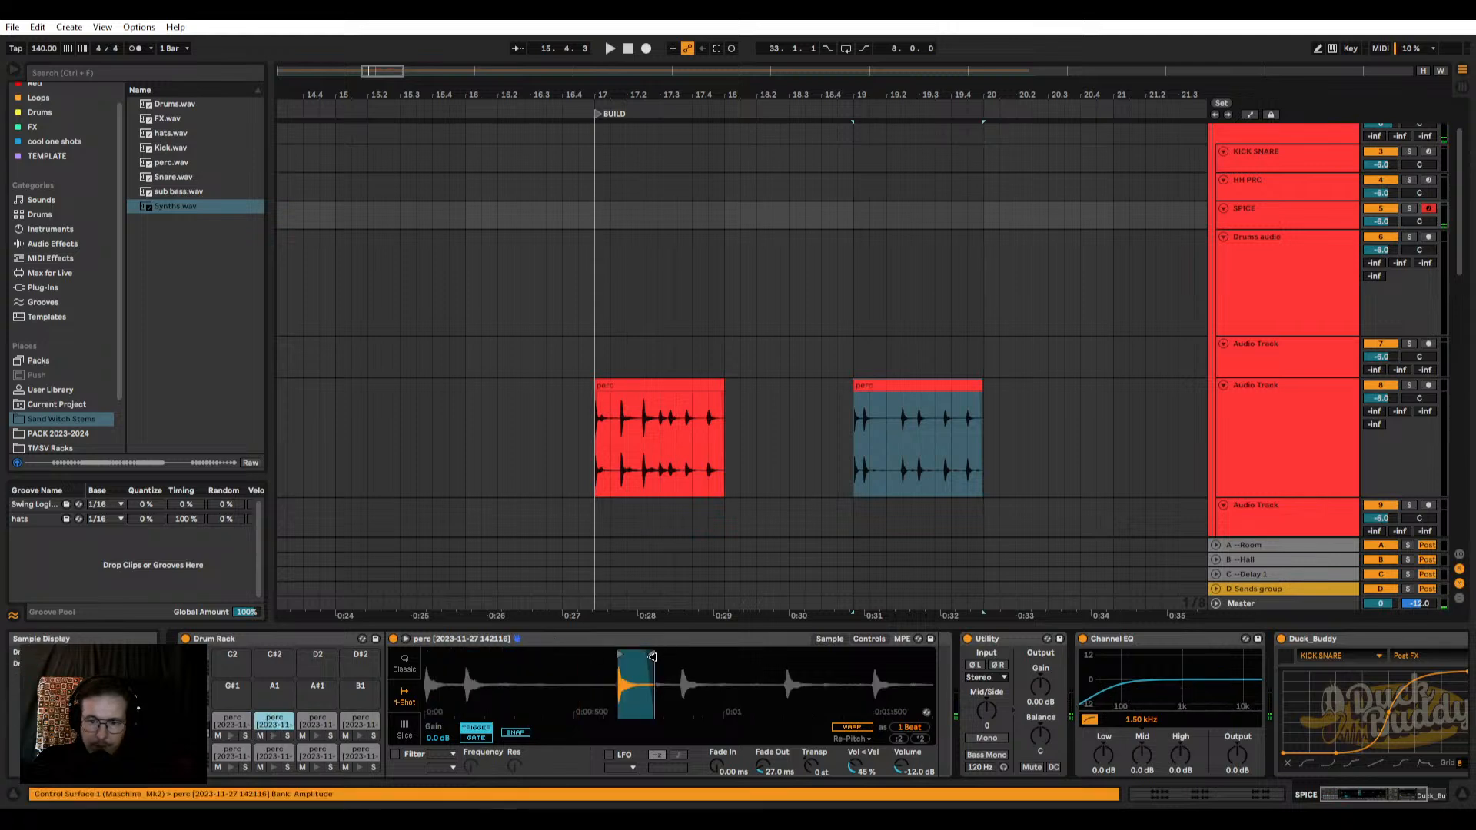
pyautogui.moveTo(652, 657)
pyautogui.mouseDown()
pyautogui.moveTo(933, 656)
pyautogui.moveTo(630, 655)
pyautogui.moveTo(681, 655)
pyautogui.mouseUp()
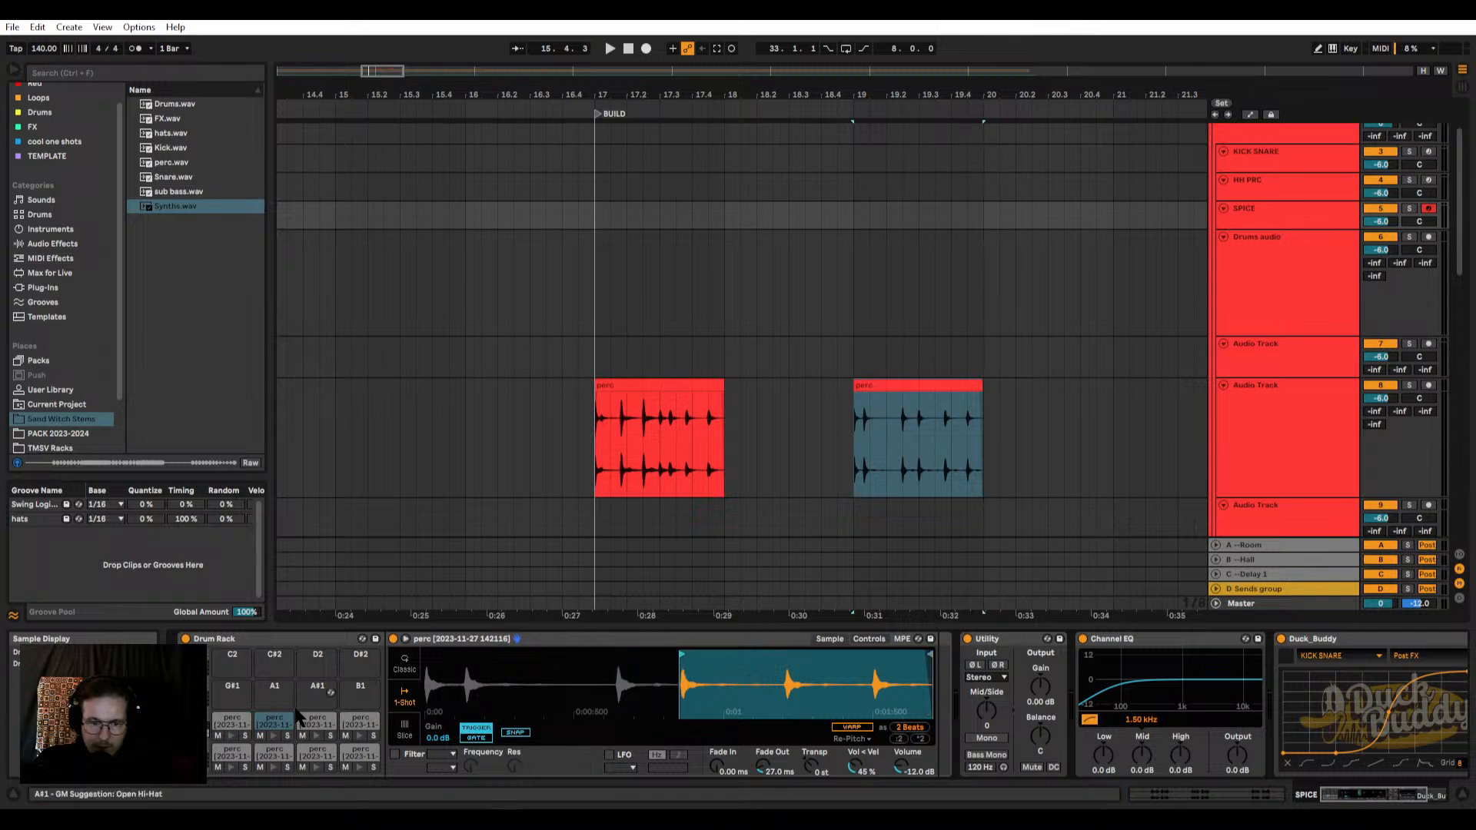
pyautogui.click(273, 736)
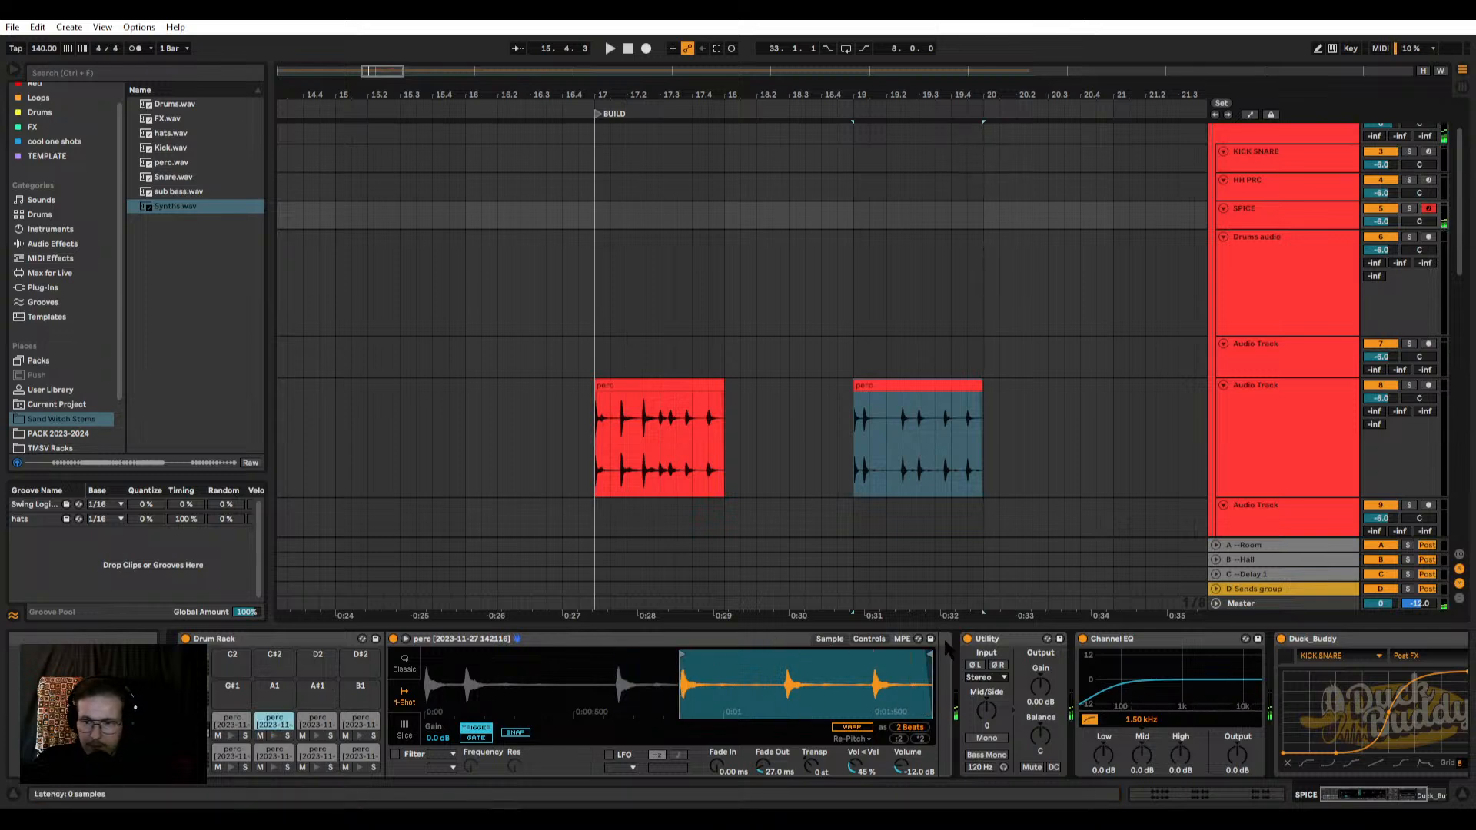
pyautogui.moveTo(930, 655)
pyautogui.mouseDown()
pyautogui.moveTo(722, 658)
pyautogui.moveTo(701, 675)
pyautogui.mouseUp()
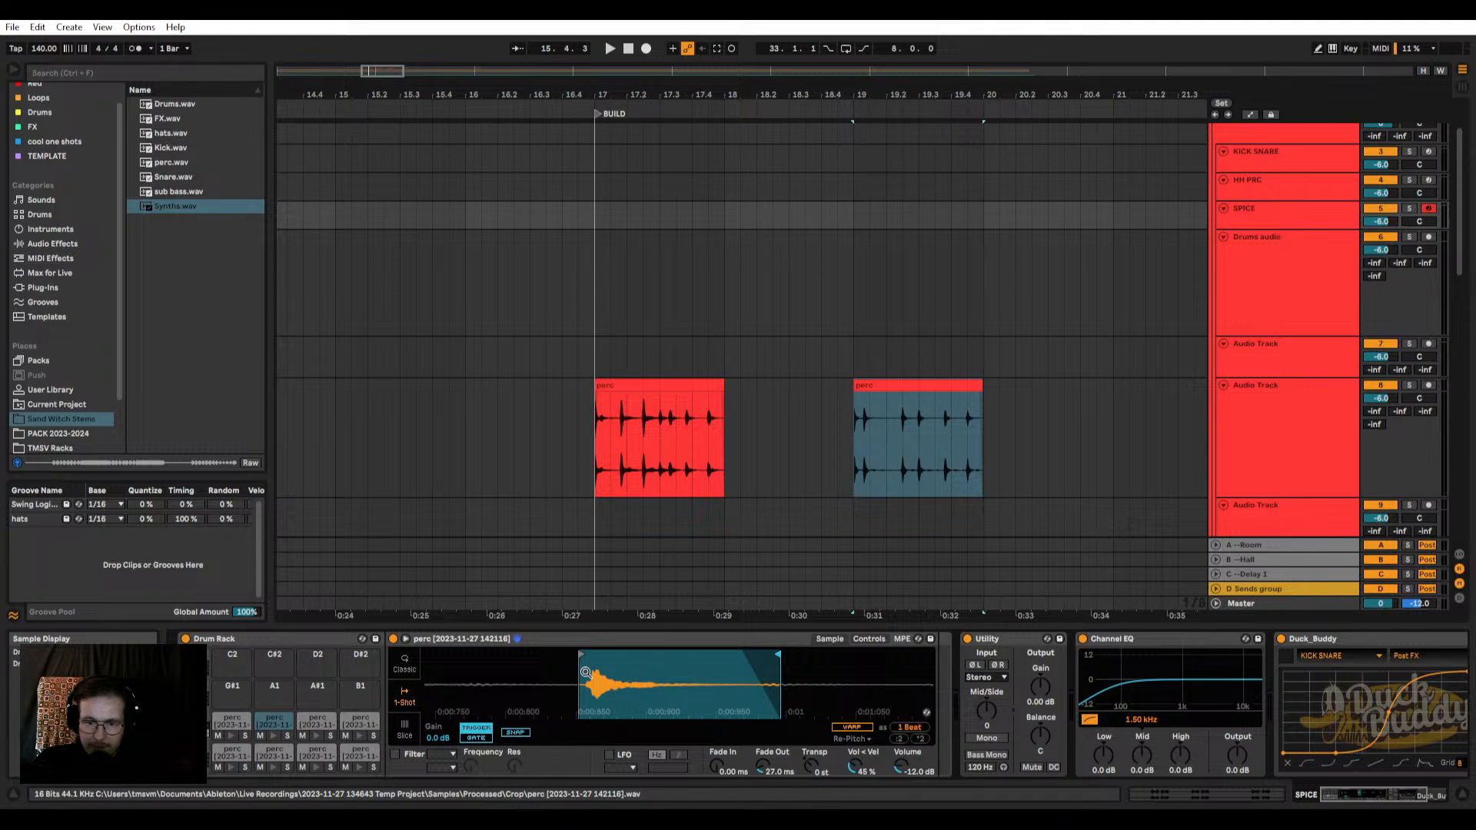
# Step: Tighten the F1 pad's sample start and end around the fourth perc hit and shorten its fade-out
pyautogui.scroll(3, 586, 673)
pyautogui.moveTo(562, 655); pyautogui.dragTo(612, 655)
pyautogui.scroll(-3, 652, 664)
pyautogui.moveTo(769, 655); pyautogui.dragTo(748, 656)
pyautogui.moveTo(763, 768); pyautogui.dragTo(762, 771)
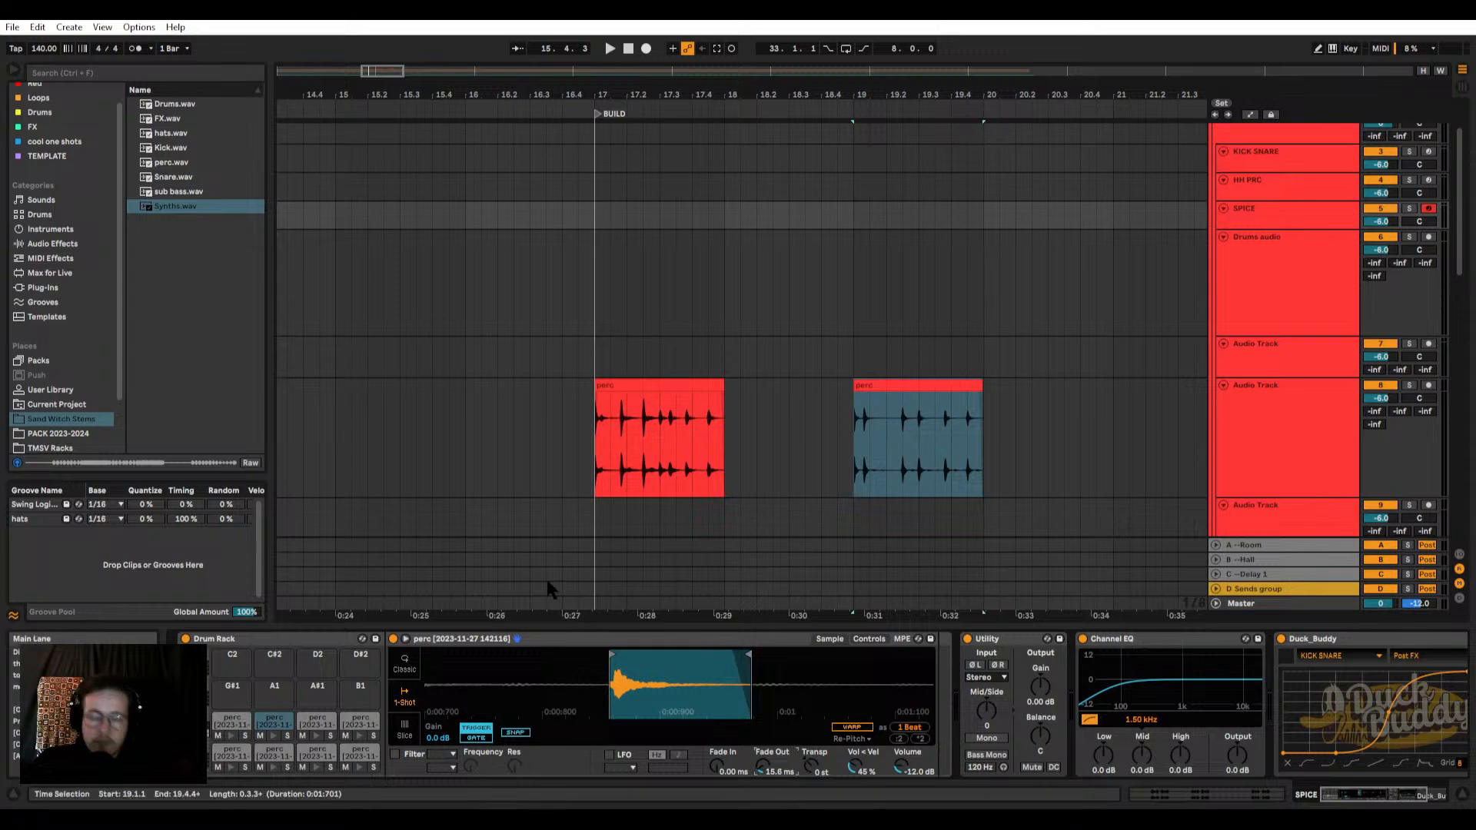
# Step: Delete the duplicate perc samples from the F#1 and G1 pads and return to the F1 pad's full waveform
pyautogui.click(312, 714)
pyautogui.rightClick(313, 716)
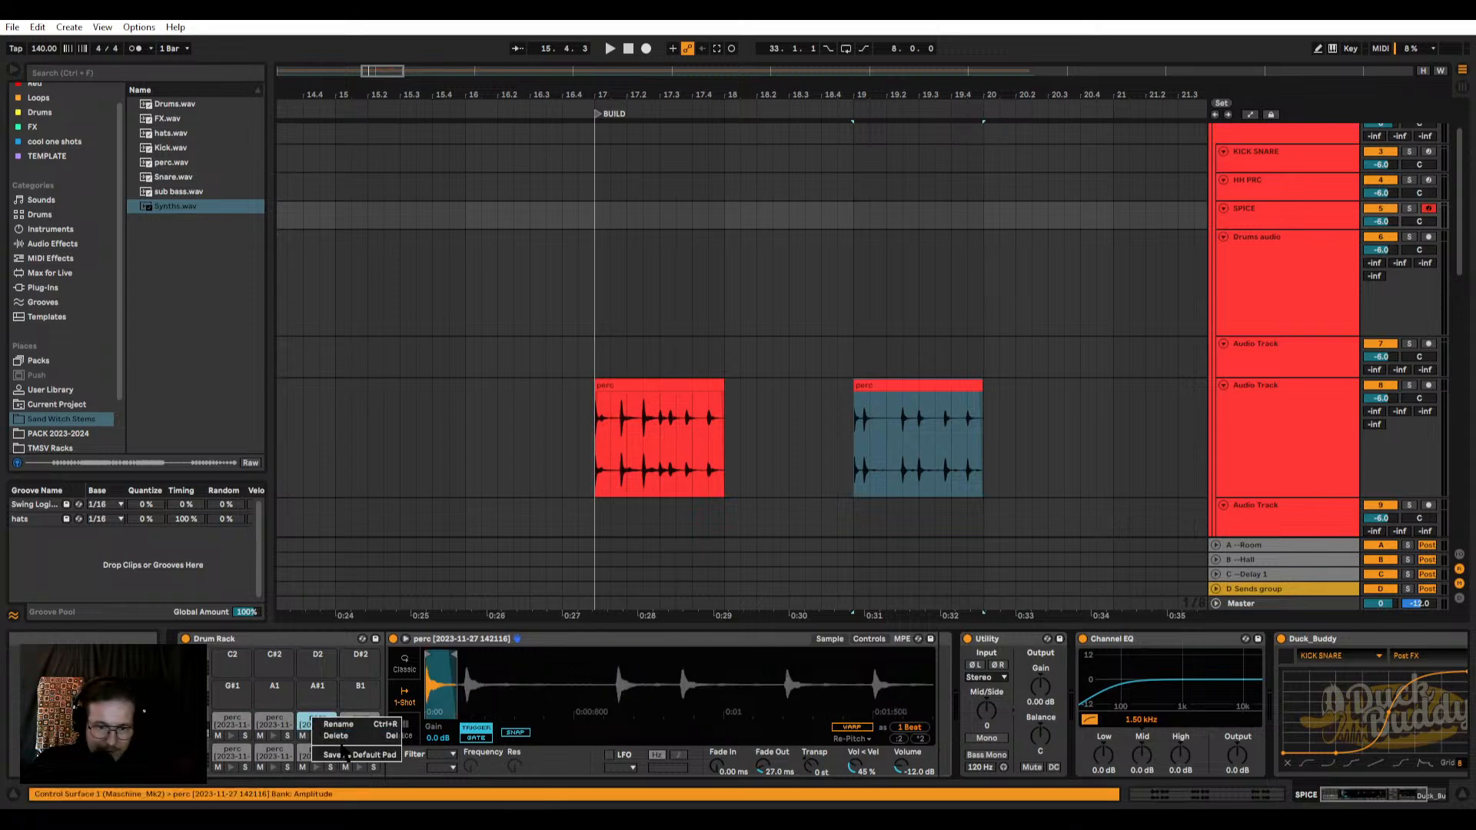
pyautogui.click(345, 734)
pyautogui.rightClick(354, 714)
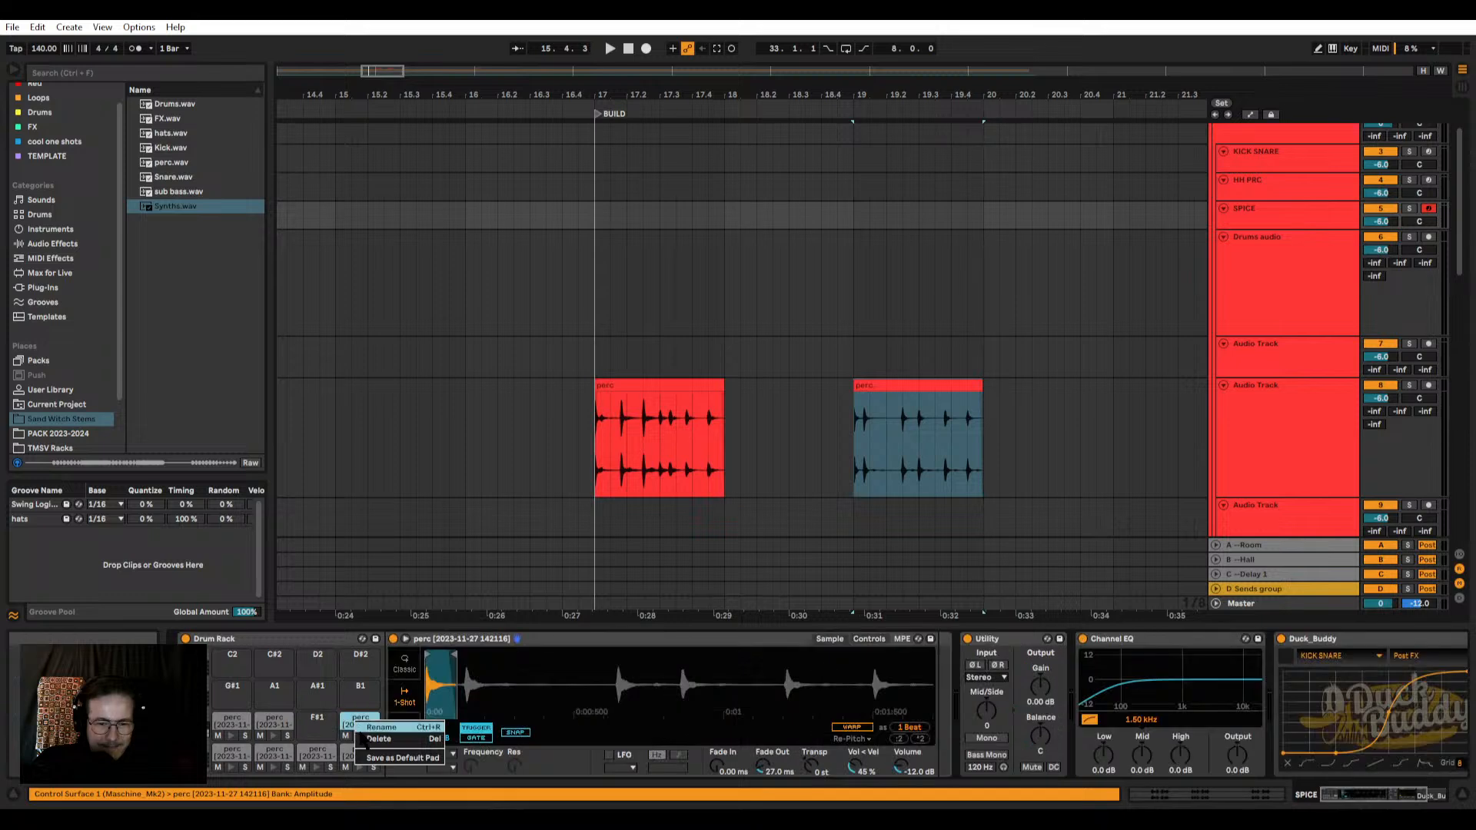
pyautogui.click(379, 739)
pyautogui.click(282, 723)
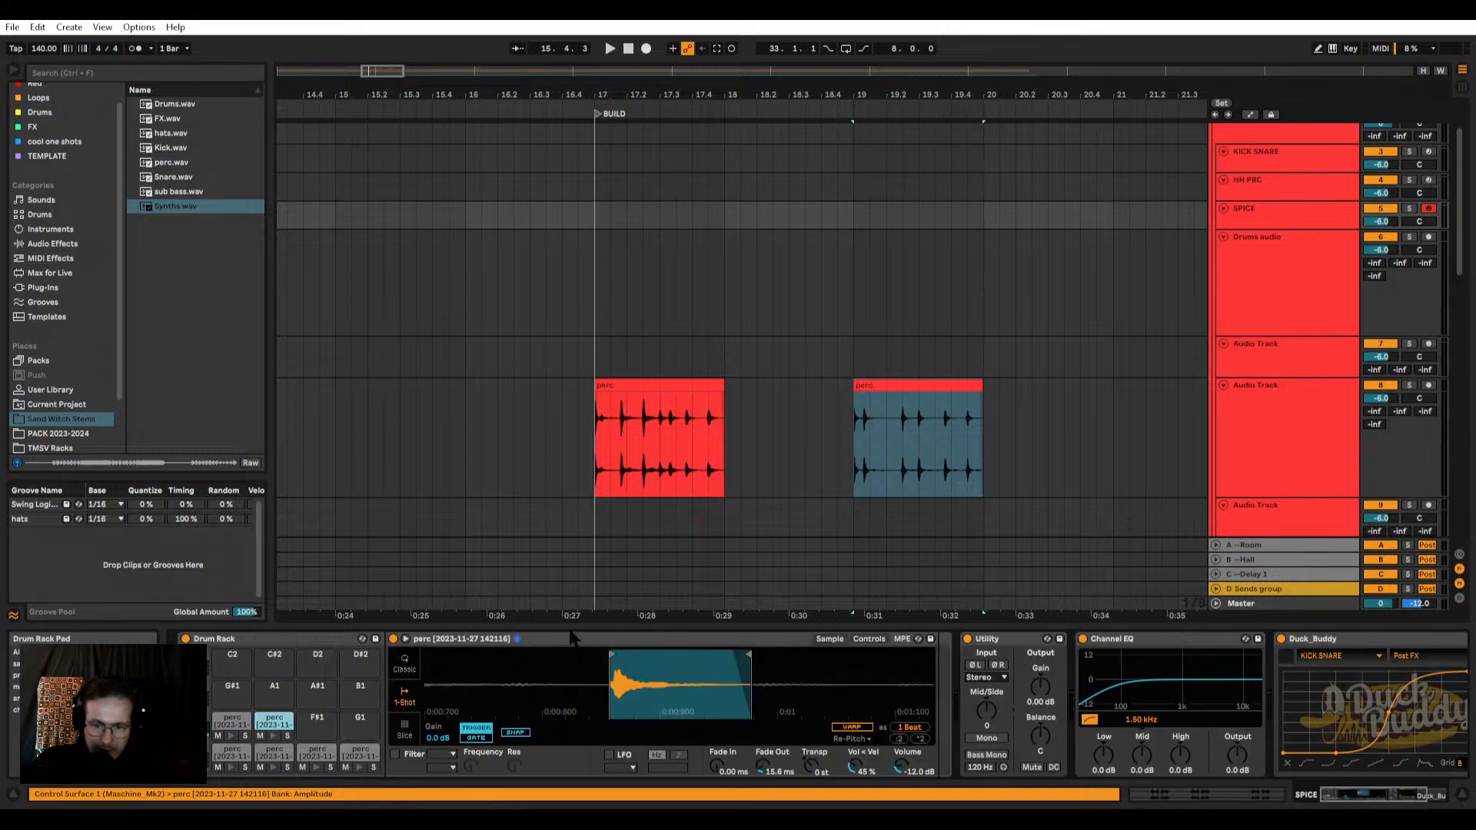
pyautogui.moveTo(615, 662); pyautogui.dragTo(615, 615)
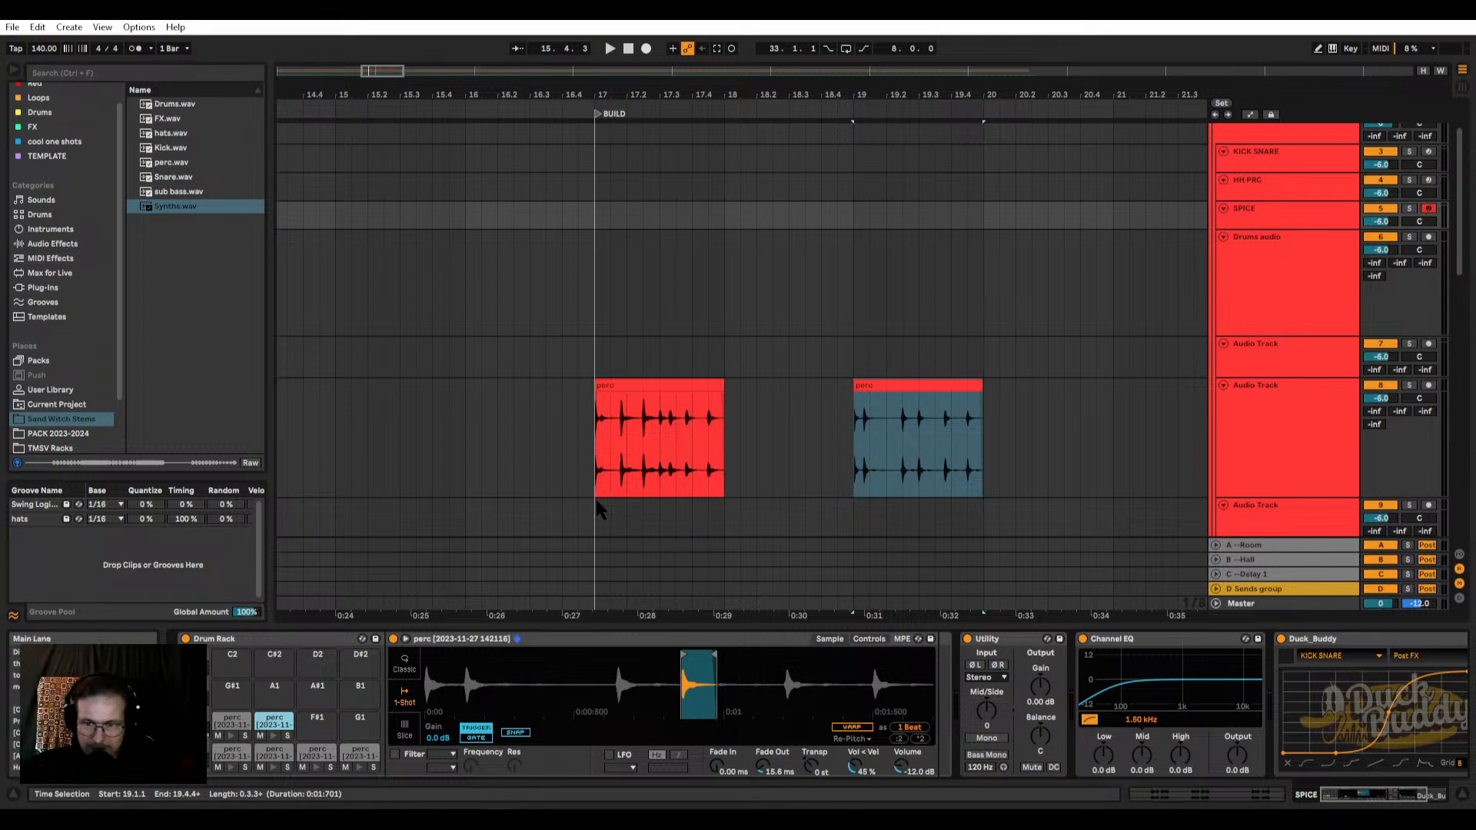
# Step: Solo the perc stem's track and audition the second perc clip at bar 19
pyautogui.click(929, 385)
pyautogui.press('space')
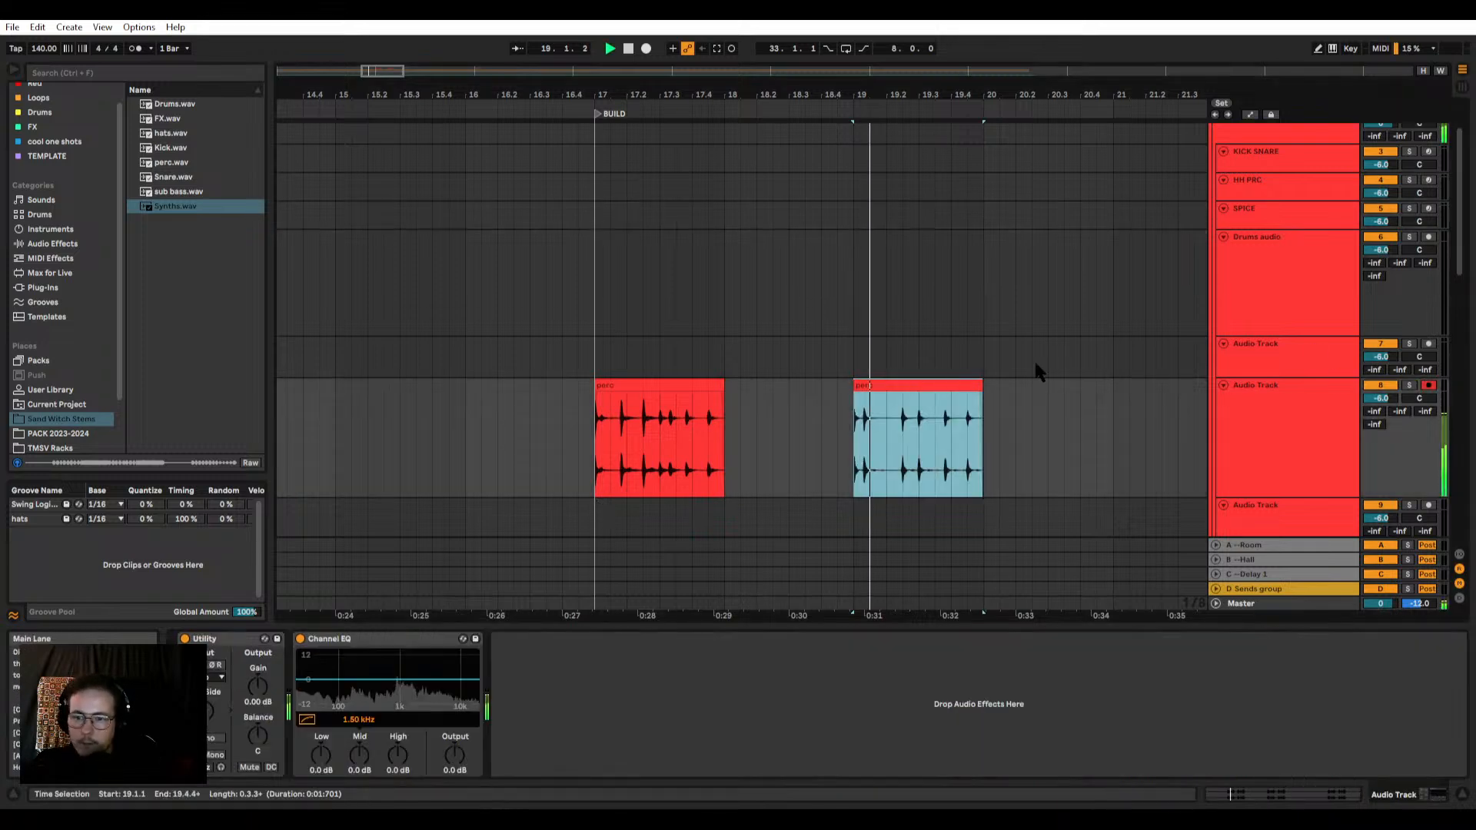
pyautogui.press('space')
pyautogui.click(1410, 386)
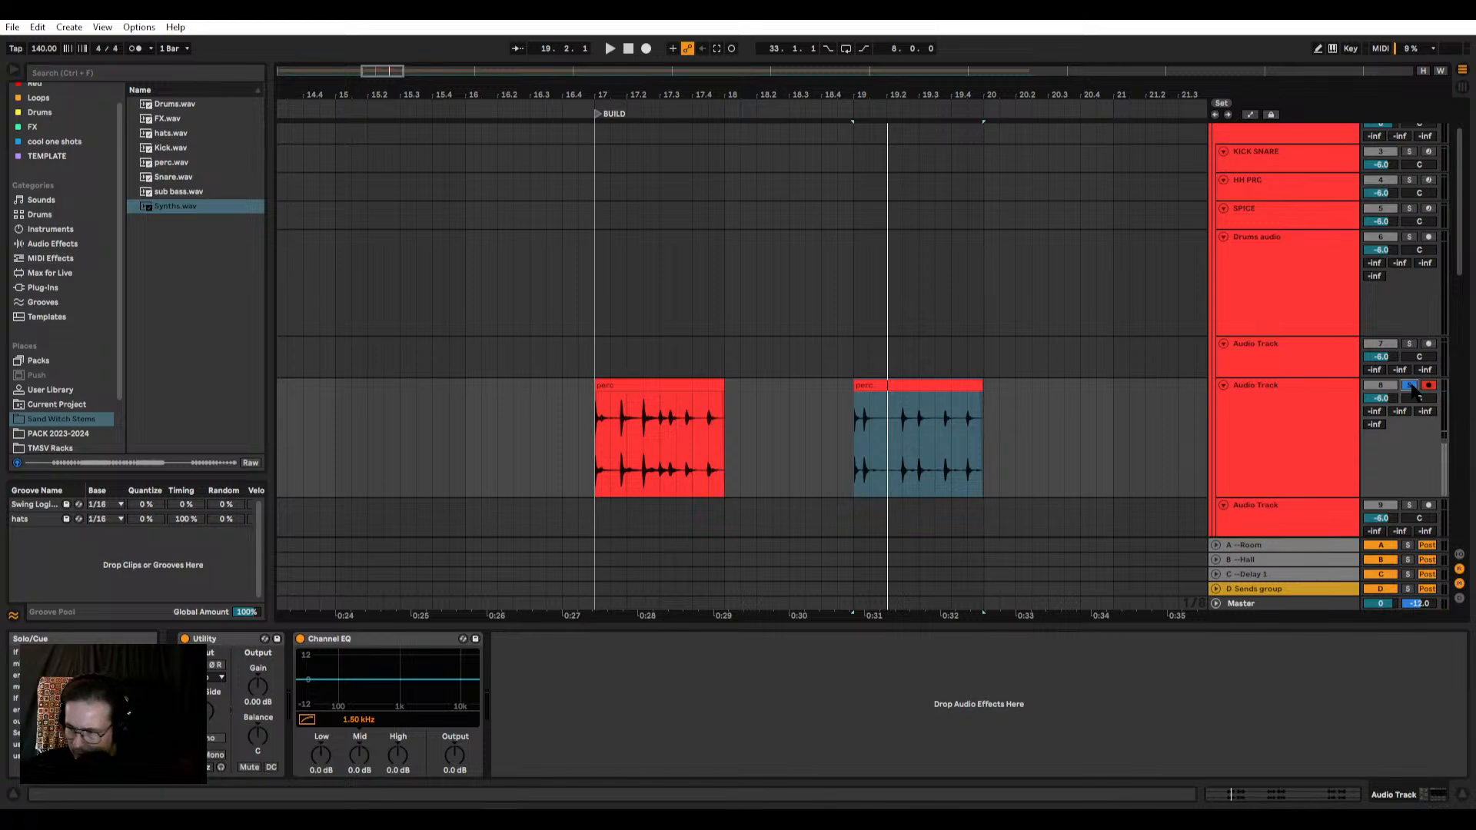
pyautogui.press('space')
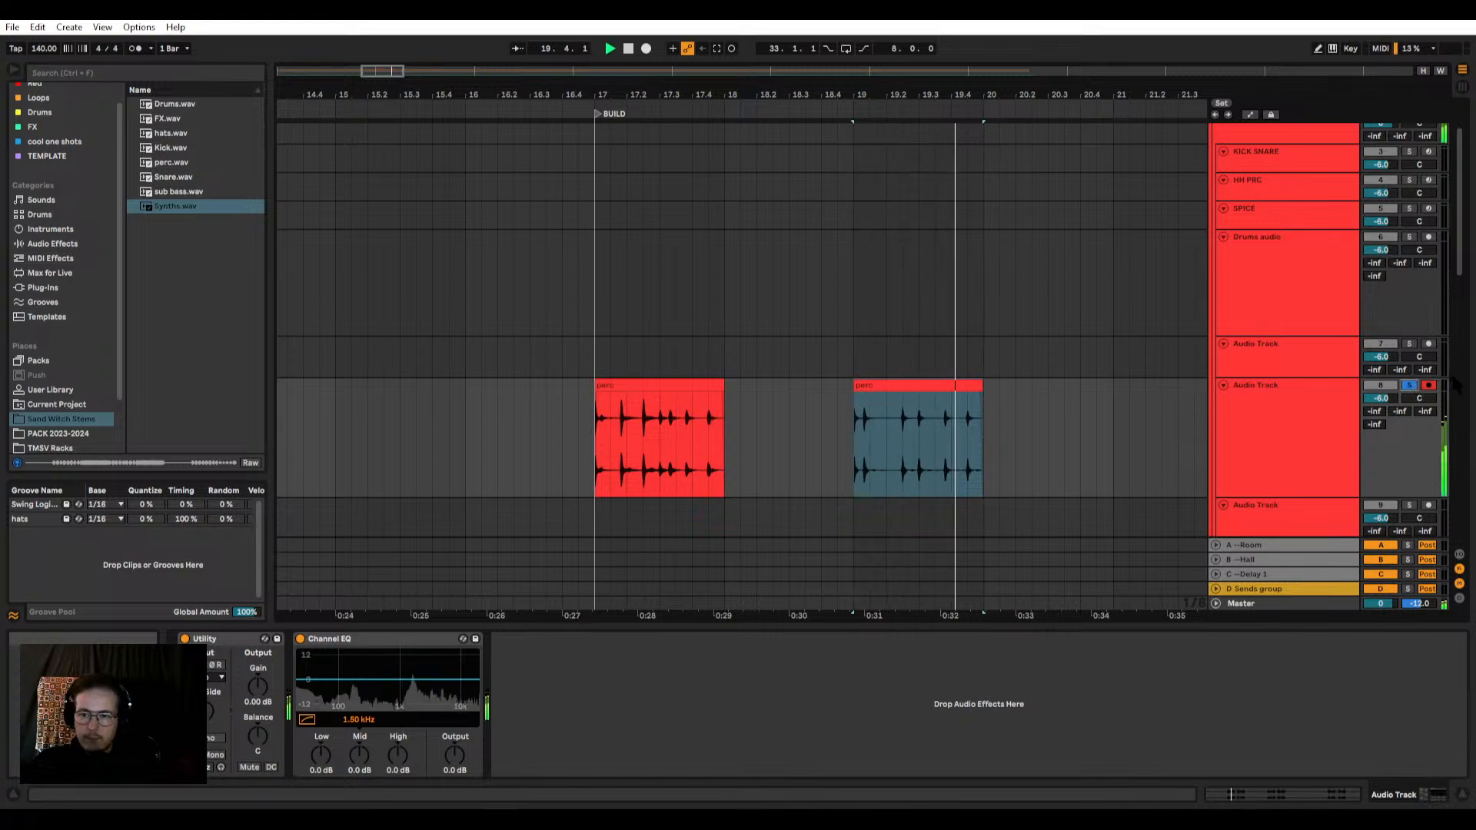
# Step: Delete both perc clips, at bars 19 and 17, from the arrangement
pyautogui.click(921, 395)
pyautogui.press('space')
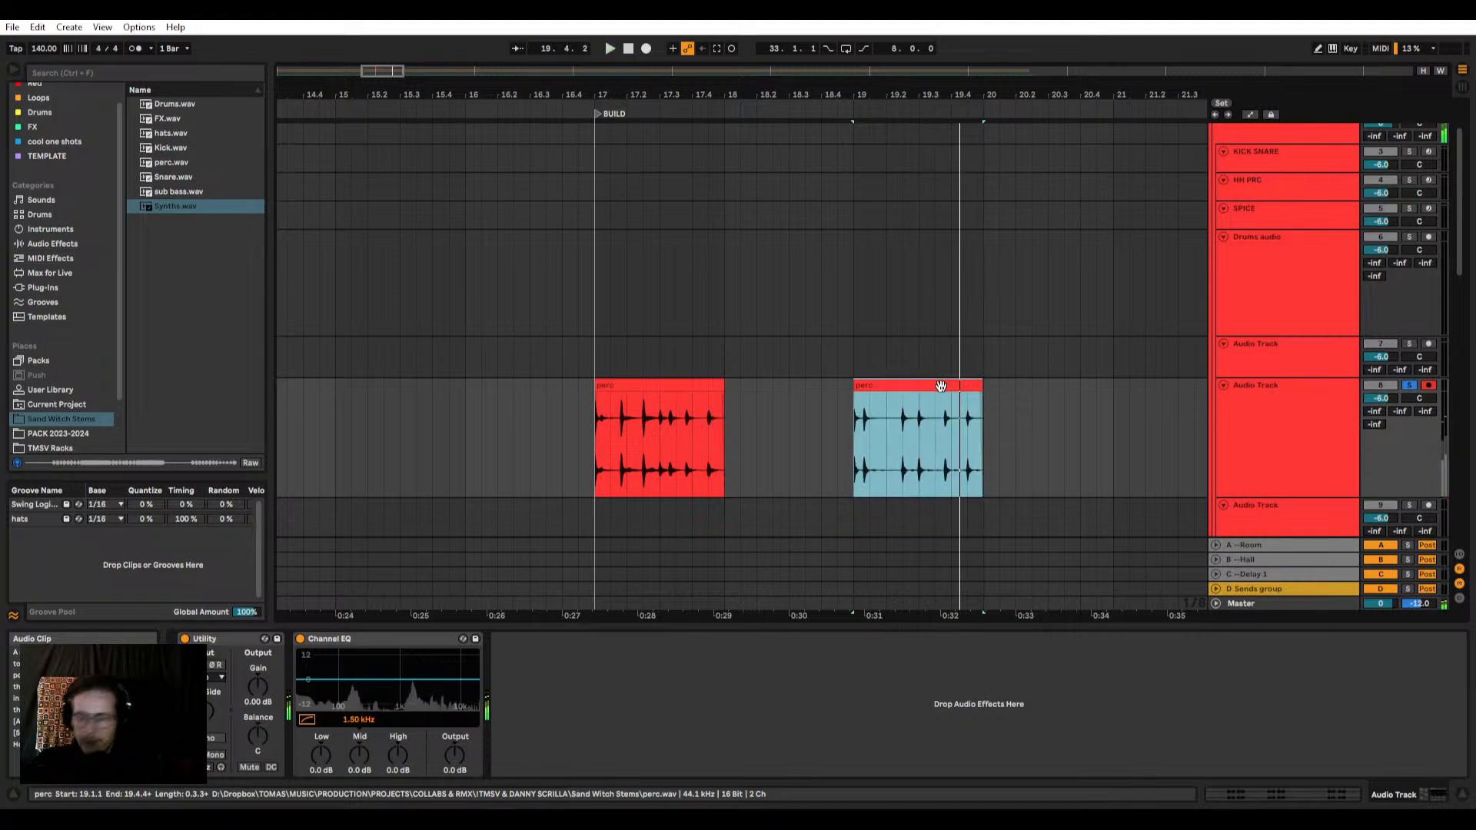
pyautogui.press('Delete')
pyautogui.click(644, 389)
pyautogui.press('Delete')
pyautogui.scroll(3, 644, 408)
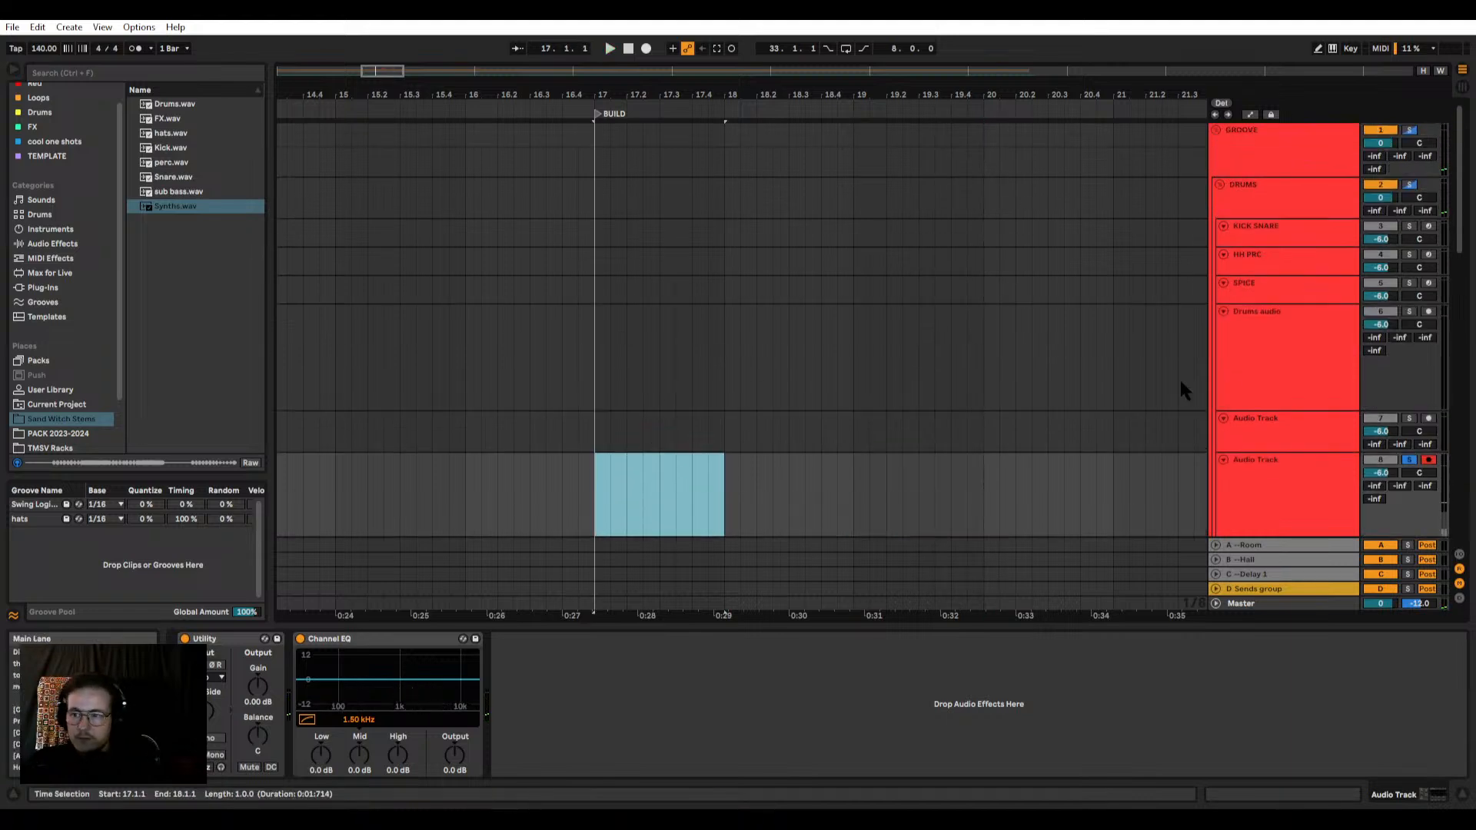
pyautogui.click(1253, 369)
# Step: Split the sub bass stem at 25.1.1 and 26.1.1 to isolate its first bass phrase
pyautogui.scroll(-5, 741, 354)
pyautogui.scroll(-6, 642, 333)
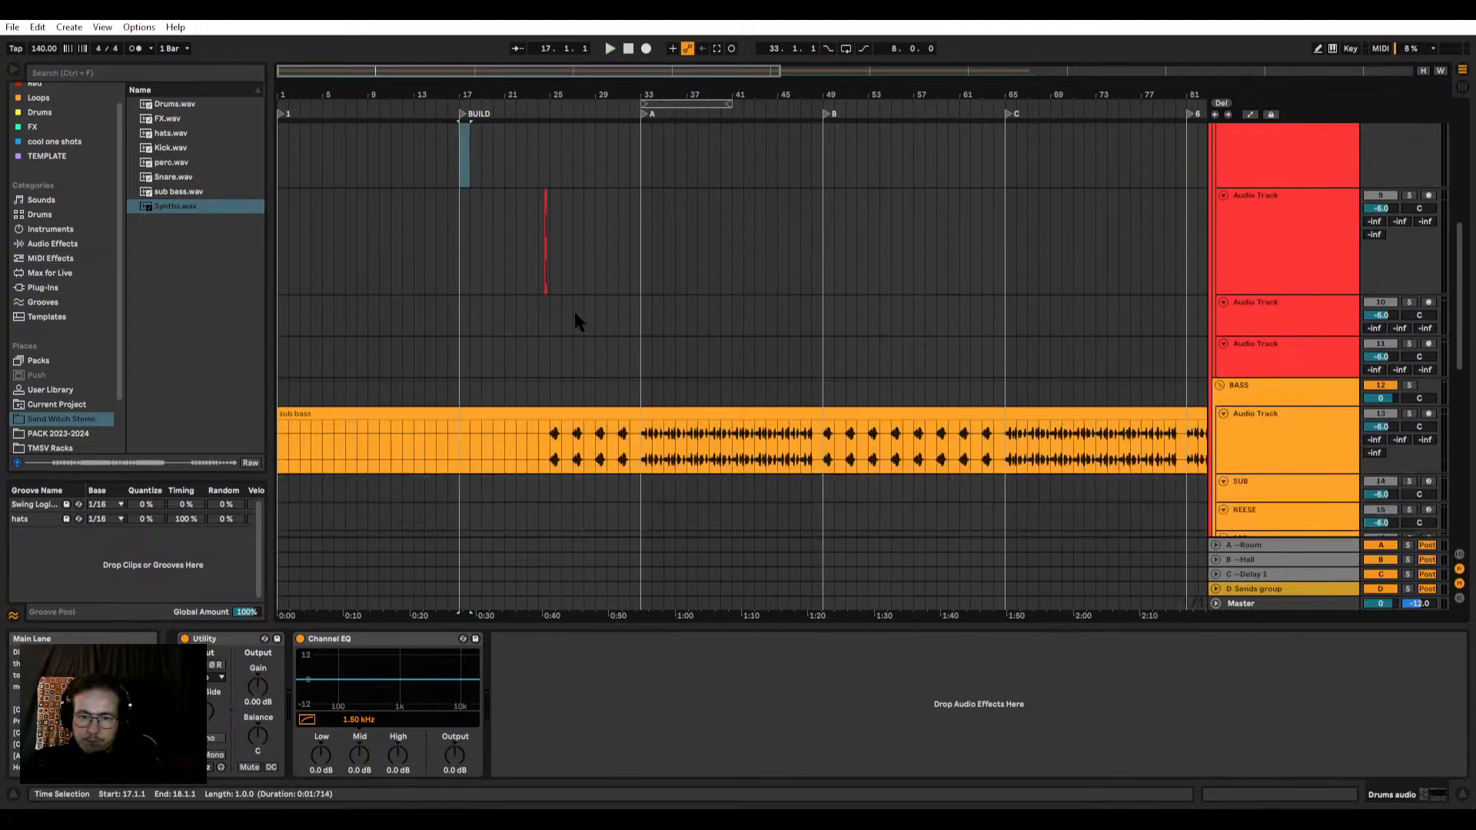
pyautogui.click(552, 317)
pyautogui.press('space')
pyautogui.scroll(5, 552, 317)
pyautogui.moveTo(552, 319)
pyautogui.mouseDown()
pyautogui.moveTo(594, 328)
pyautogui.moveTo(548, 322)
pyautogui.mouseUp()
pyautogui.hotkey('ctrl', 'e')
pyautogui.scroll(-5, 548, 323)
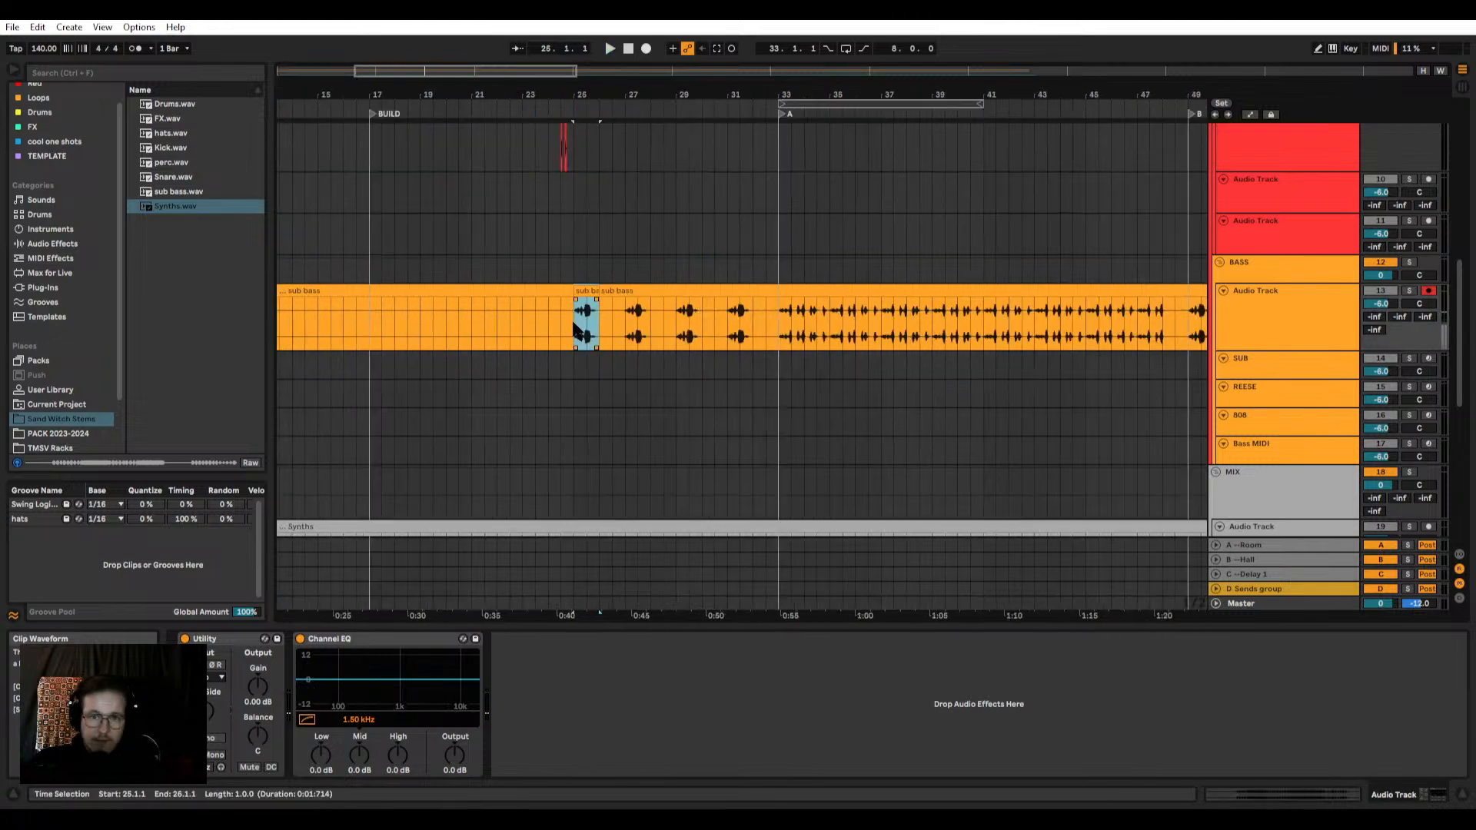
# Step: Delete the sub bass section before bar 25 and select the isolated one-bar clip
pyautogui.click(519, 292)
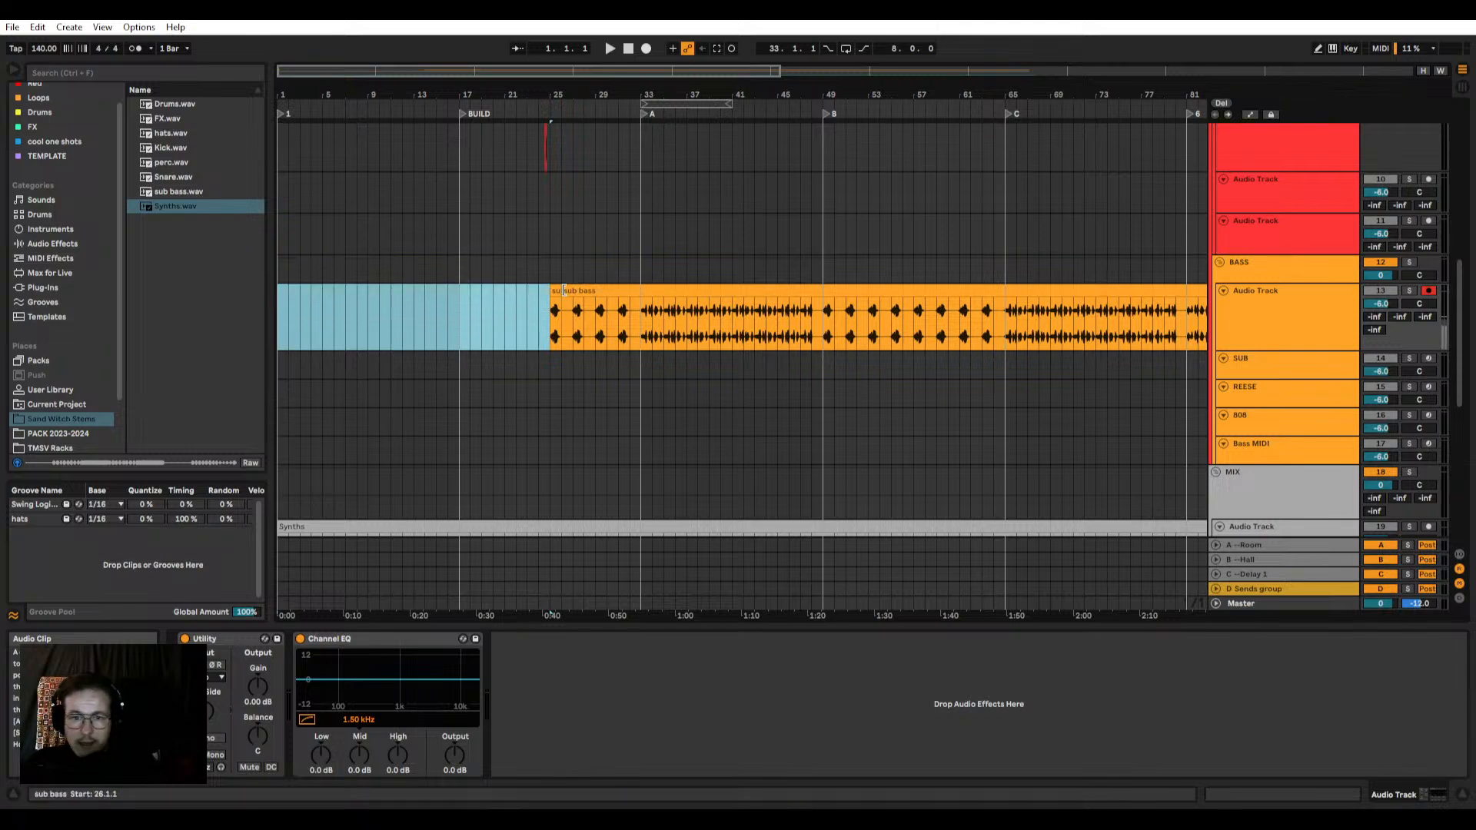
pyautogui.press('Delete')
pyautogui.click(555, 293)
pyautogui.scroll(5, 555, 293)
pyautogui.scroll(5, 623, 292)
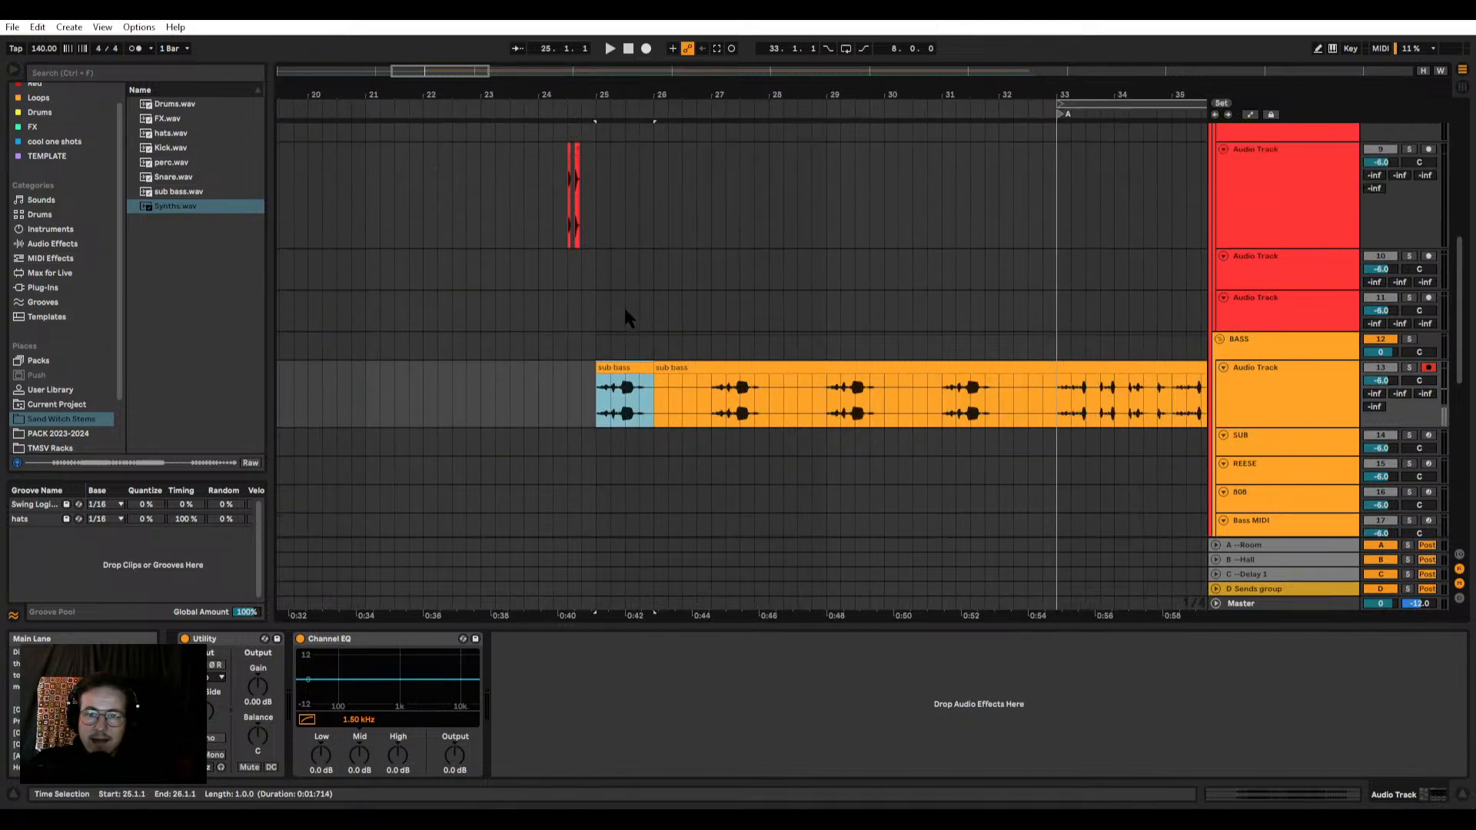
# Step: Remove the sub bass section from bar 26 onward and move the isolated one-bar clip to bar 33
pyautogui.scroll(-3, 625, 394)
pyautogui.click(682, 366)
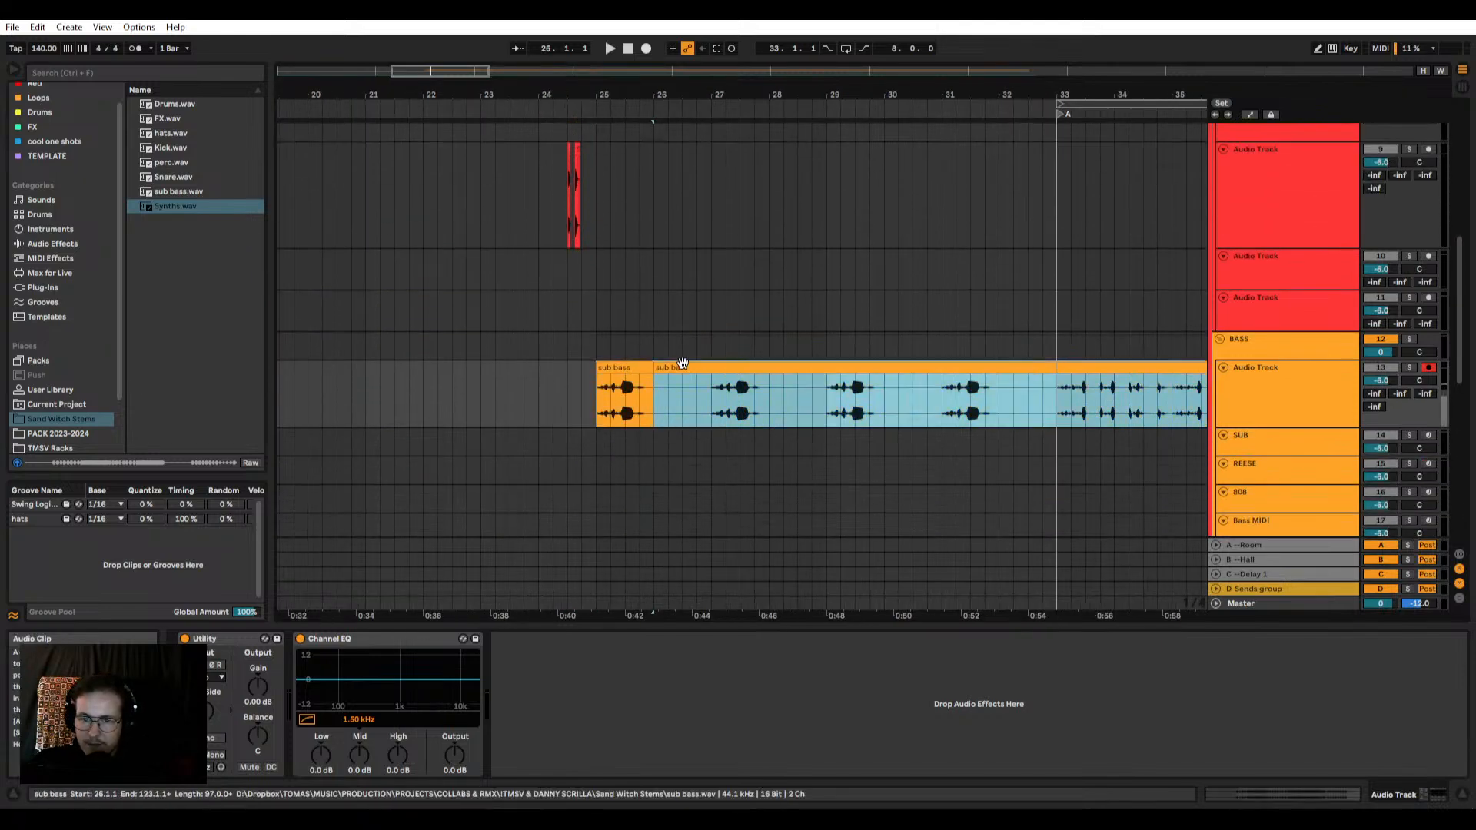
pyautogui.scroll(-5, 680, 364)
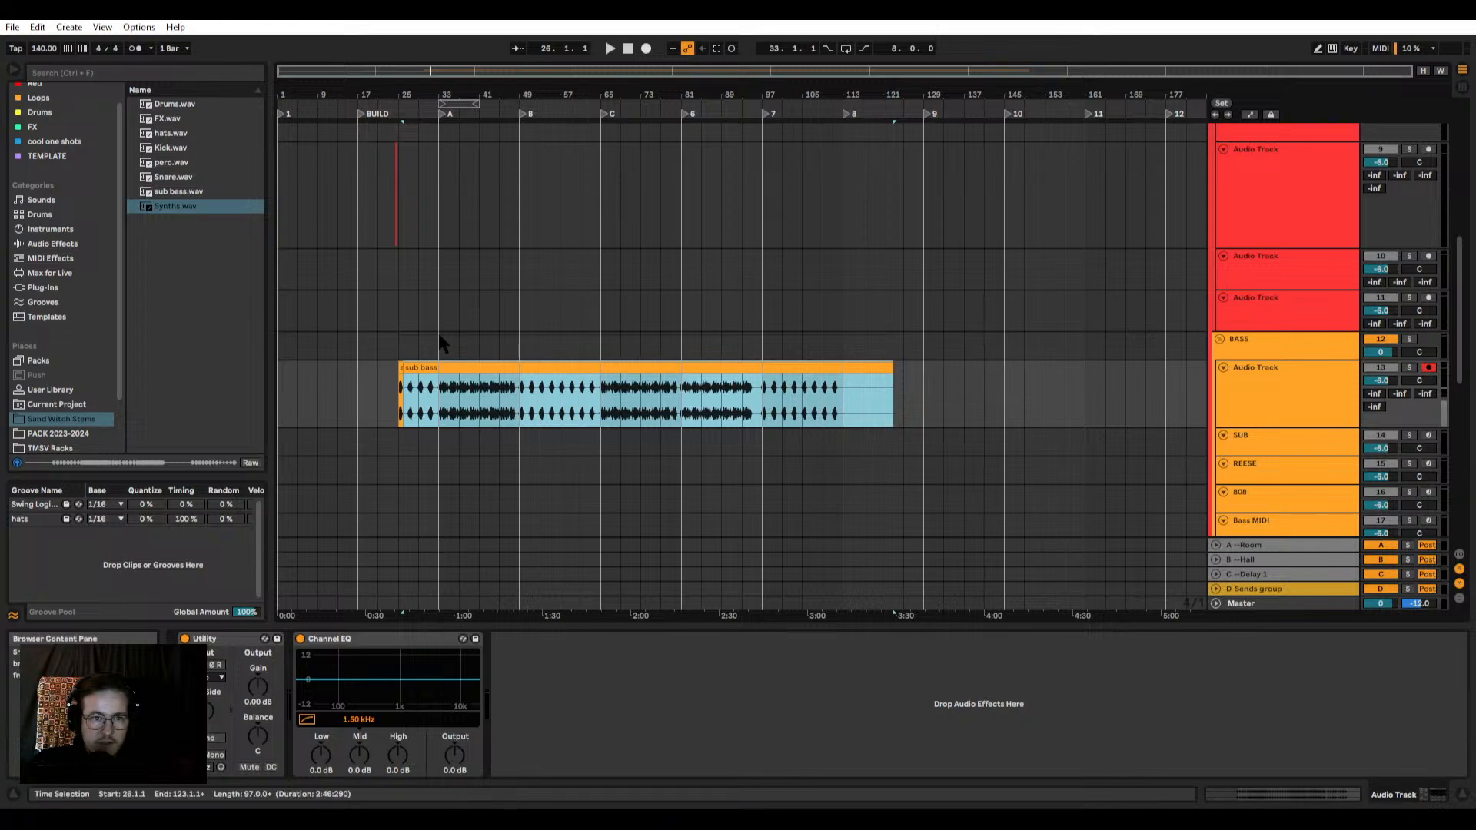
pyautogui.scroll(3, 514, 368)
pyautogui.scroll(-1, 565, 390)
pyautogui.scroll(3, 336, 375)
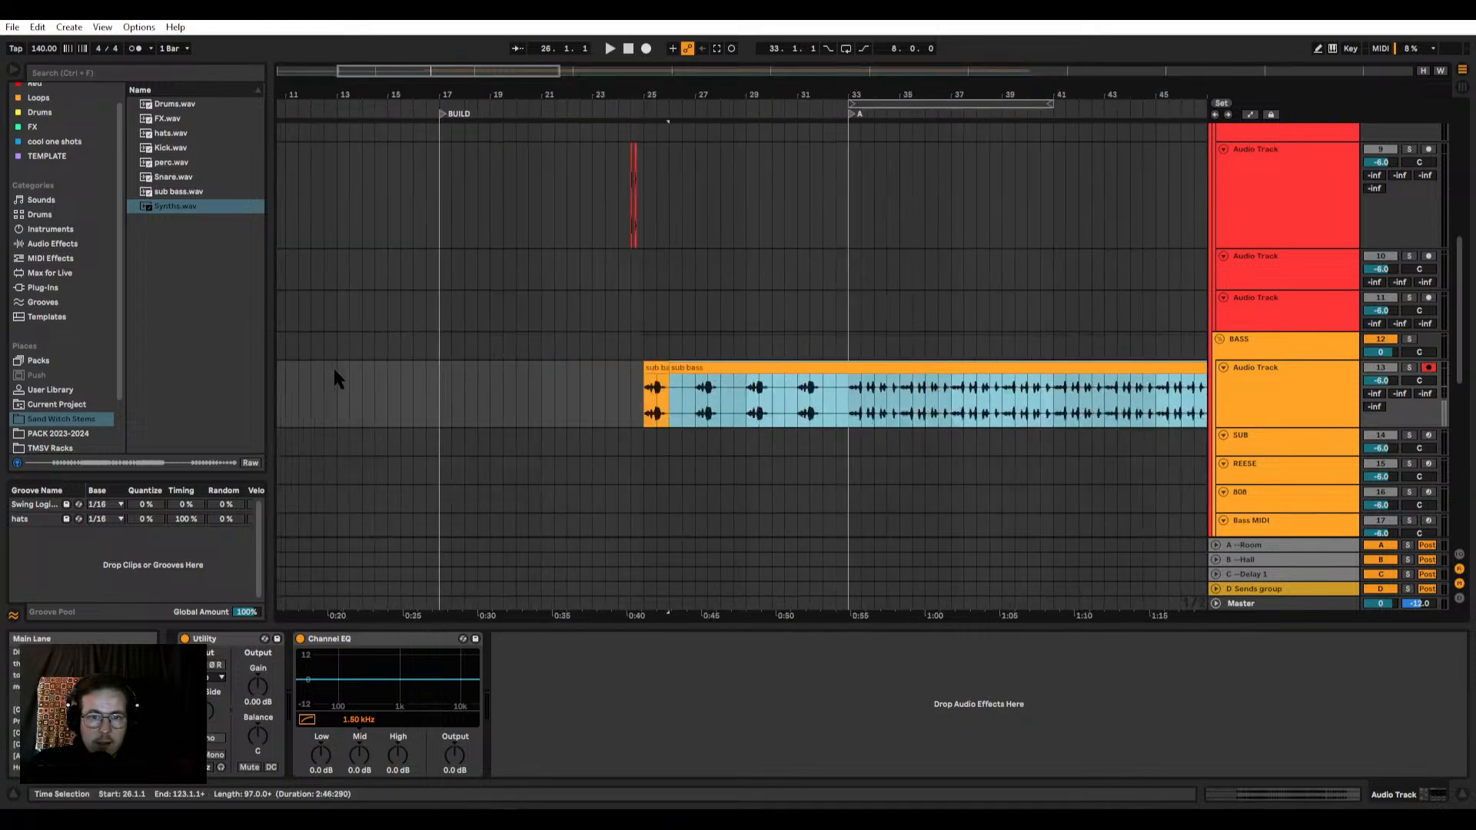
pyautogui.scroll(-2, 599, 378)
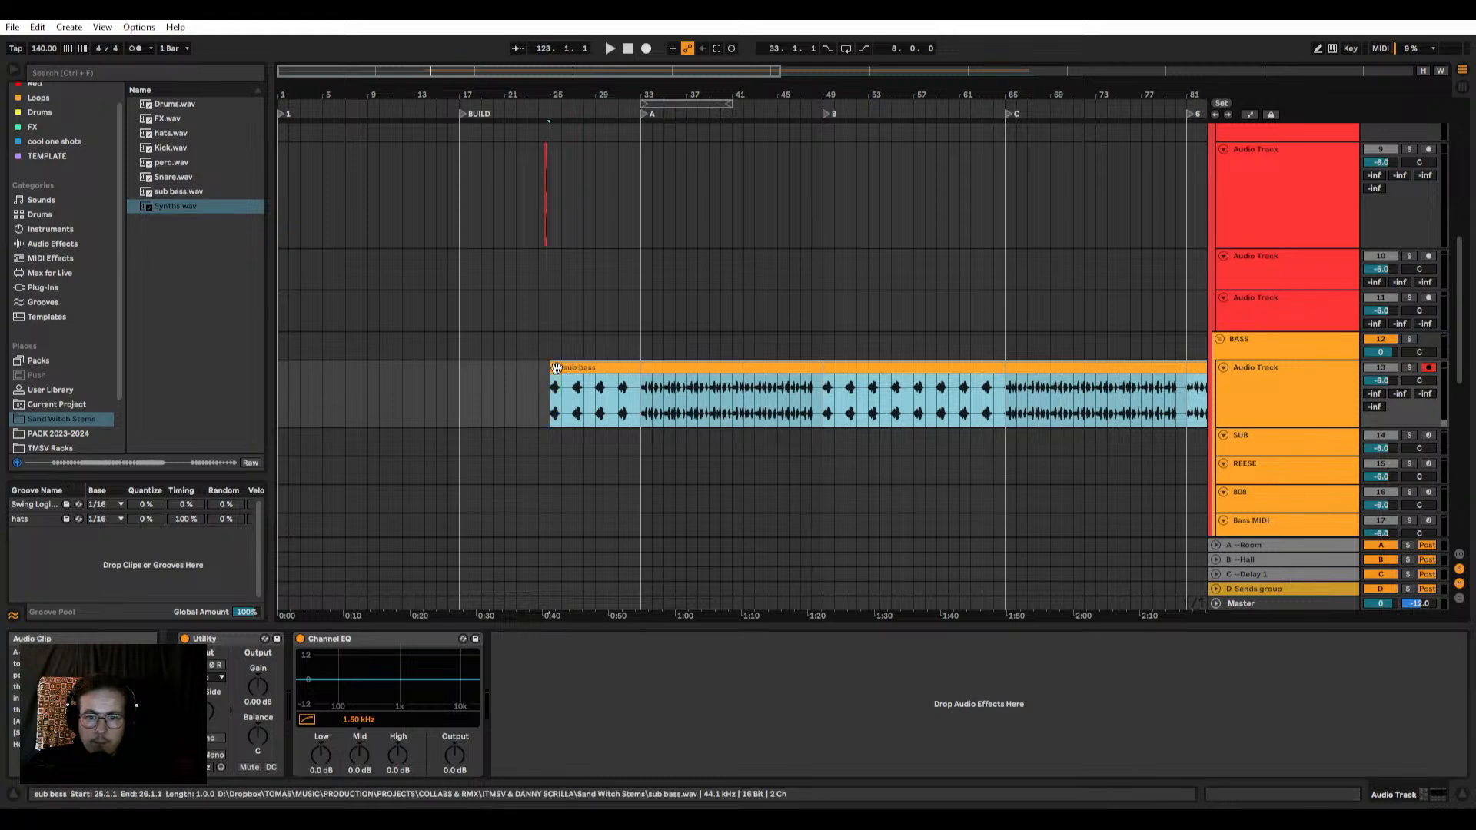
pyautogui.moveTo(583, 368); pyautogui.dragTo(654, 399)
pyautogui.press('z')
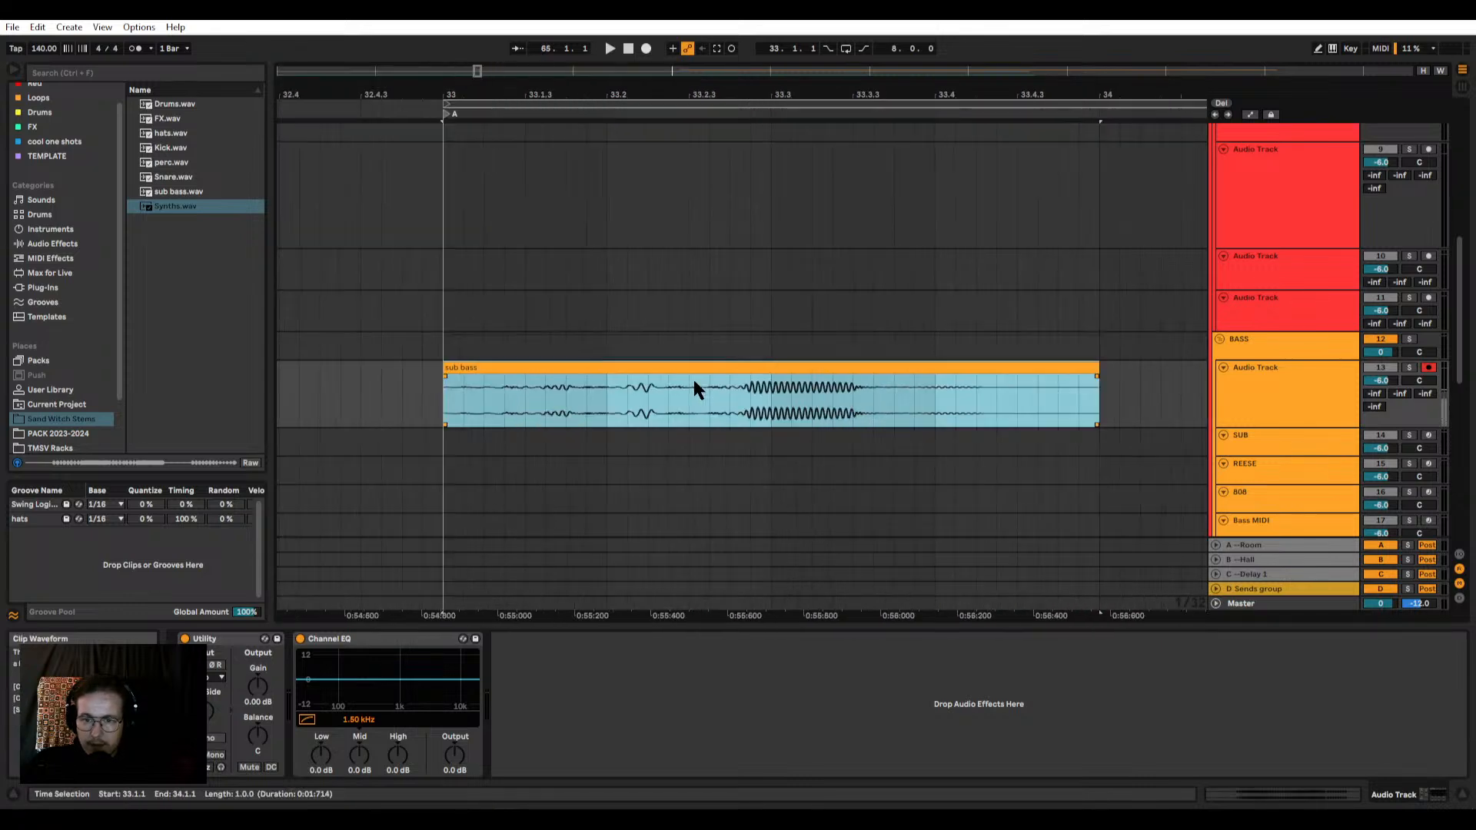
# Step: Audition the one-bar sub bass clip with its track soloed and split it at 33.2.4, ahead of the sustained note
pyautogui.scroll(-3, 624, 364)
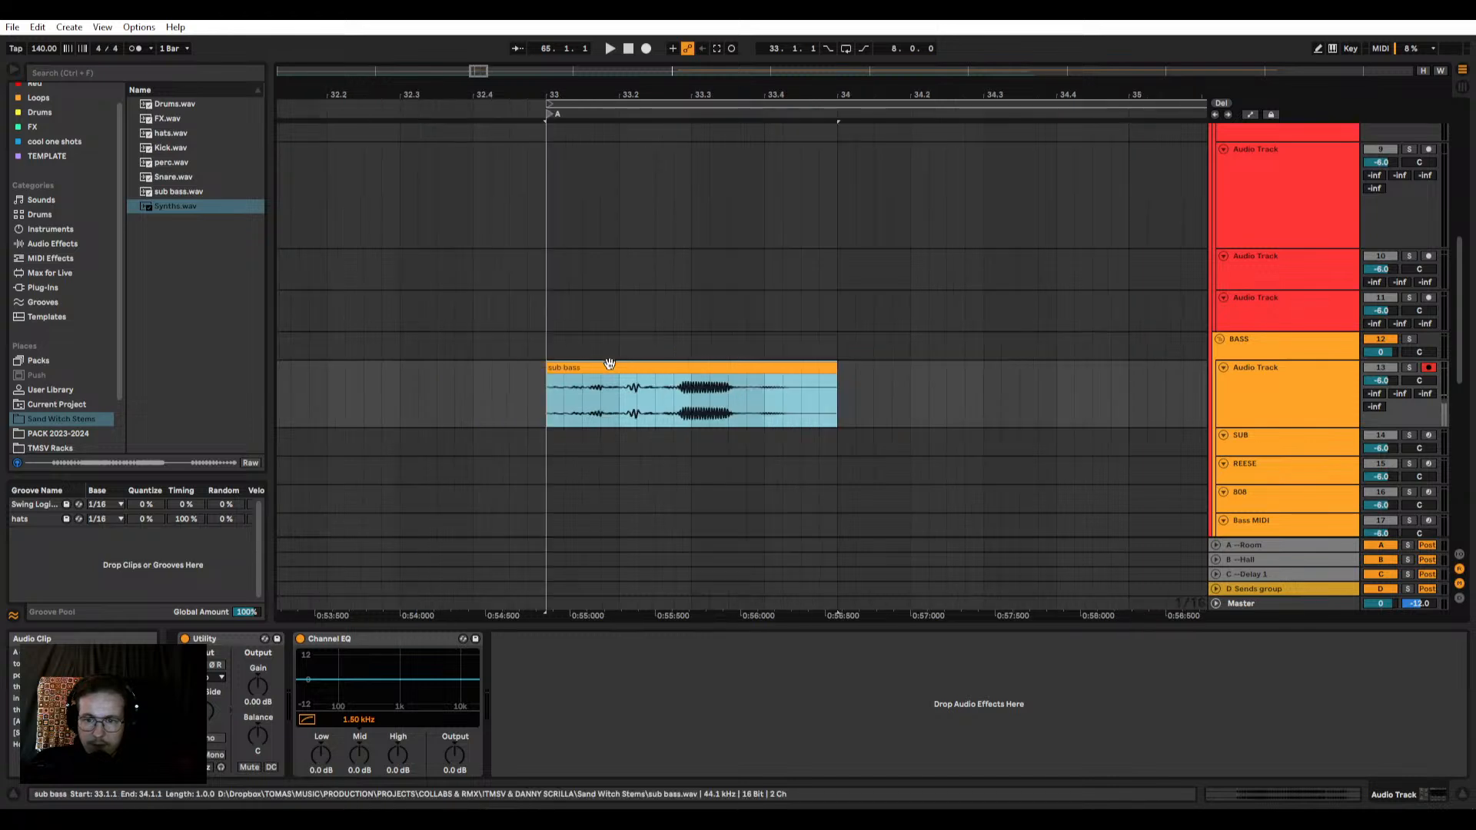
pyautogui.click(550, 384)
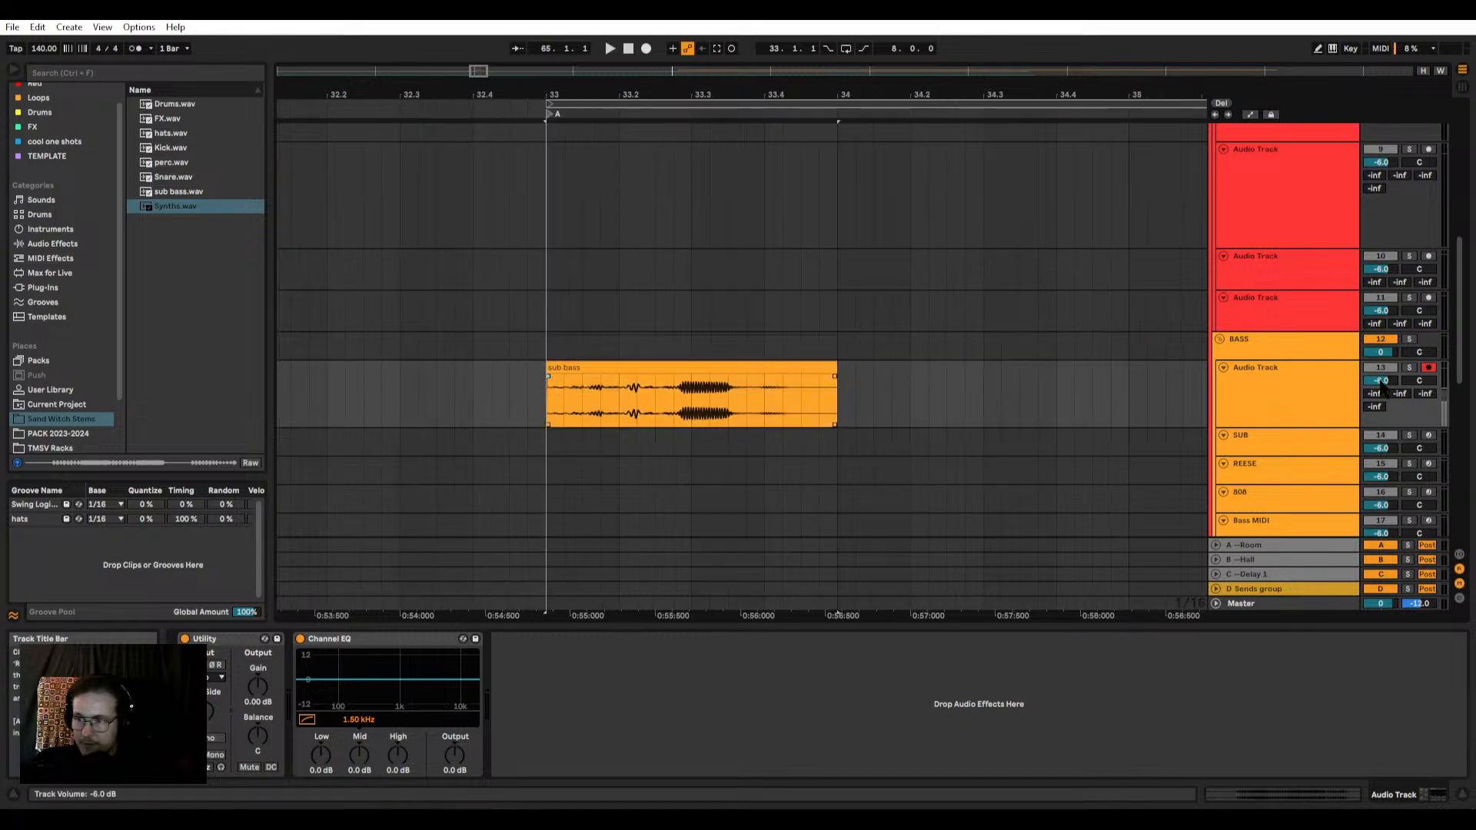
pyautogui.press('space')
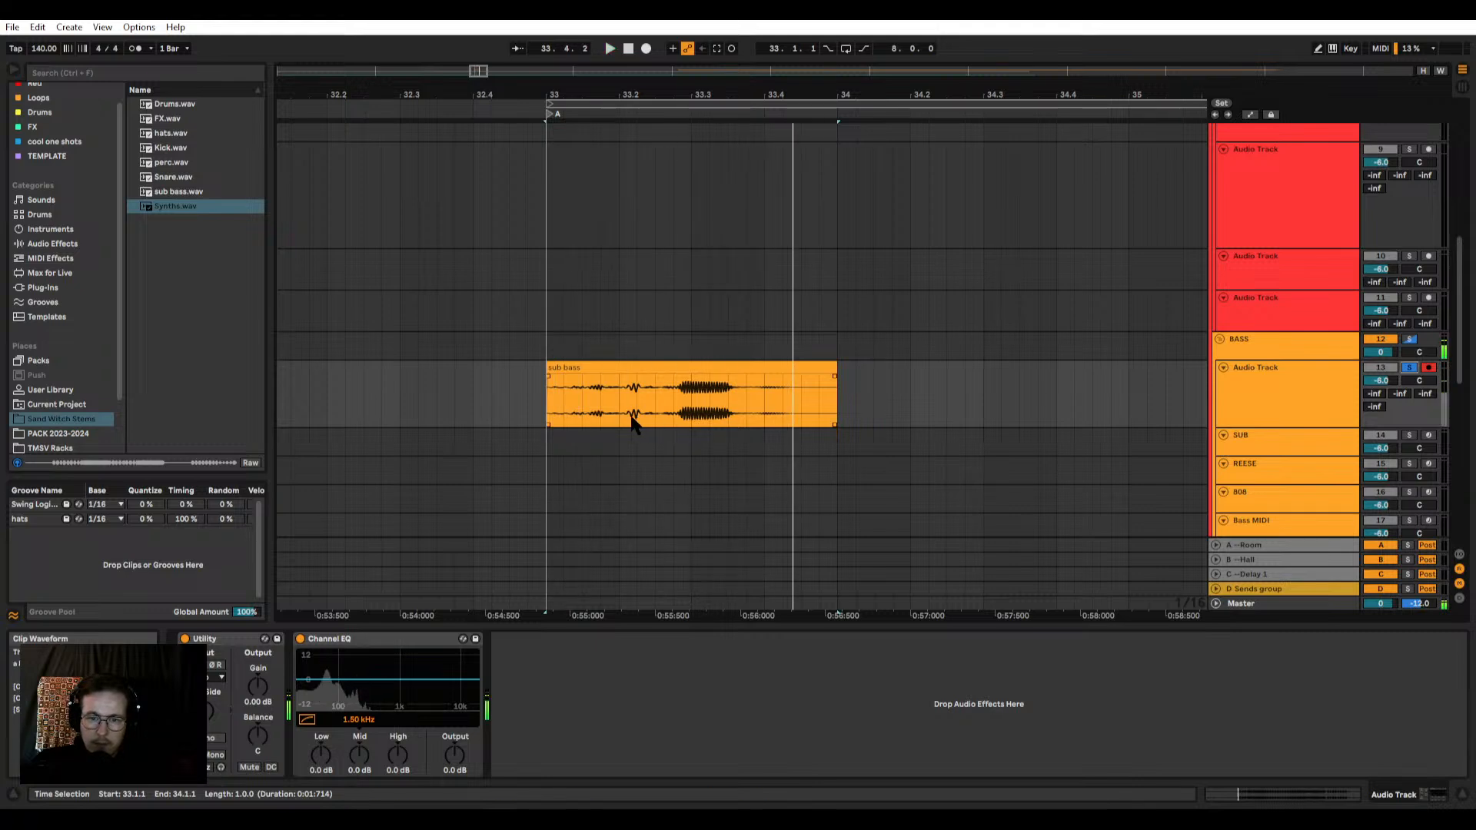
pyautogui.scroll(3, 636, 397)
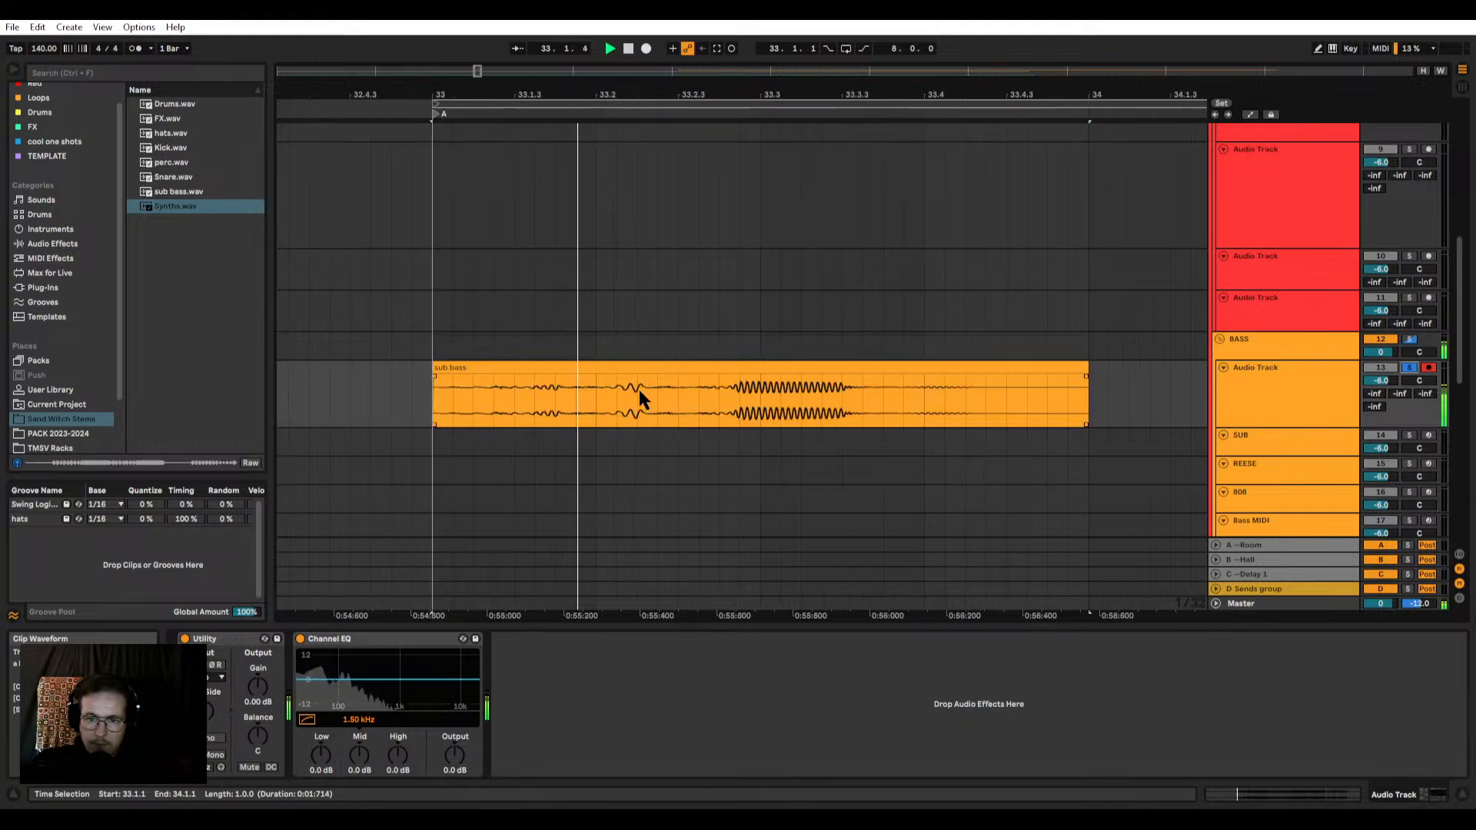
pyautogui.press('space')
pyautogui.keyDown('shift'); pyautogui.click(718, 389); pyautogui.keyUp('shift')
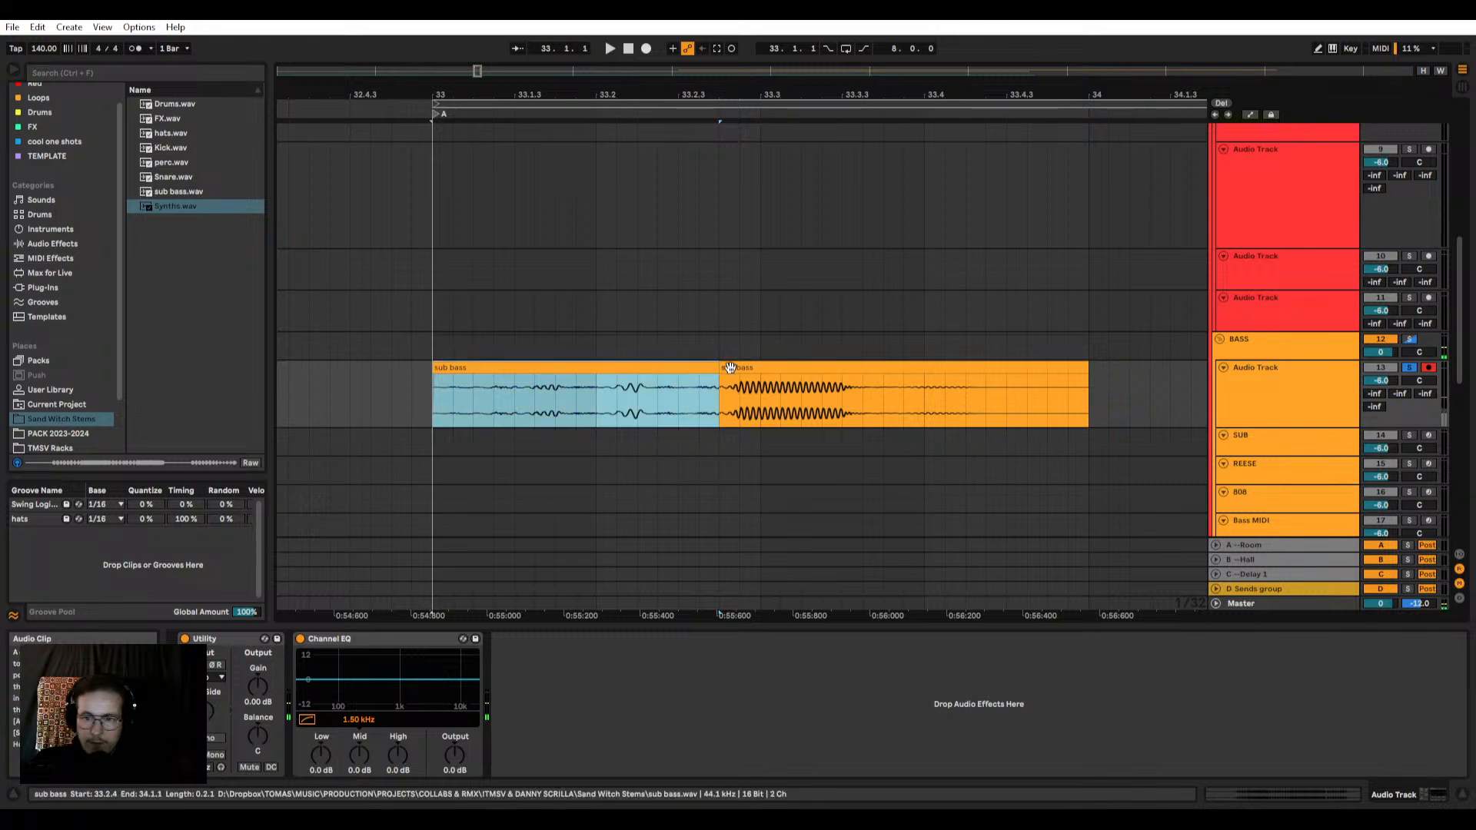
pyautogui.hotkey('ctrl', 'e')
# Step: Raise the first sub bass piece's clip gain to 11.0 dB and audition it
pyautogui.click(438, 384)
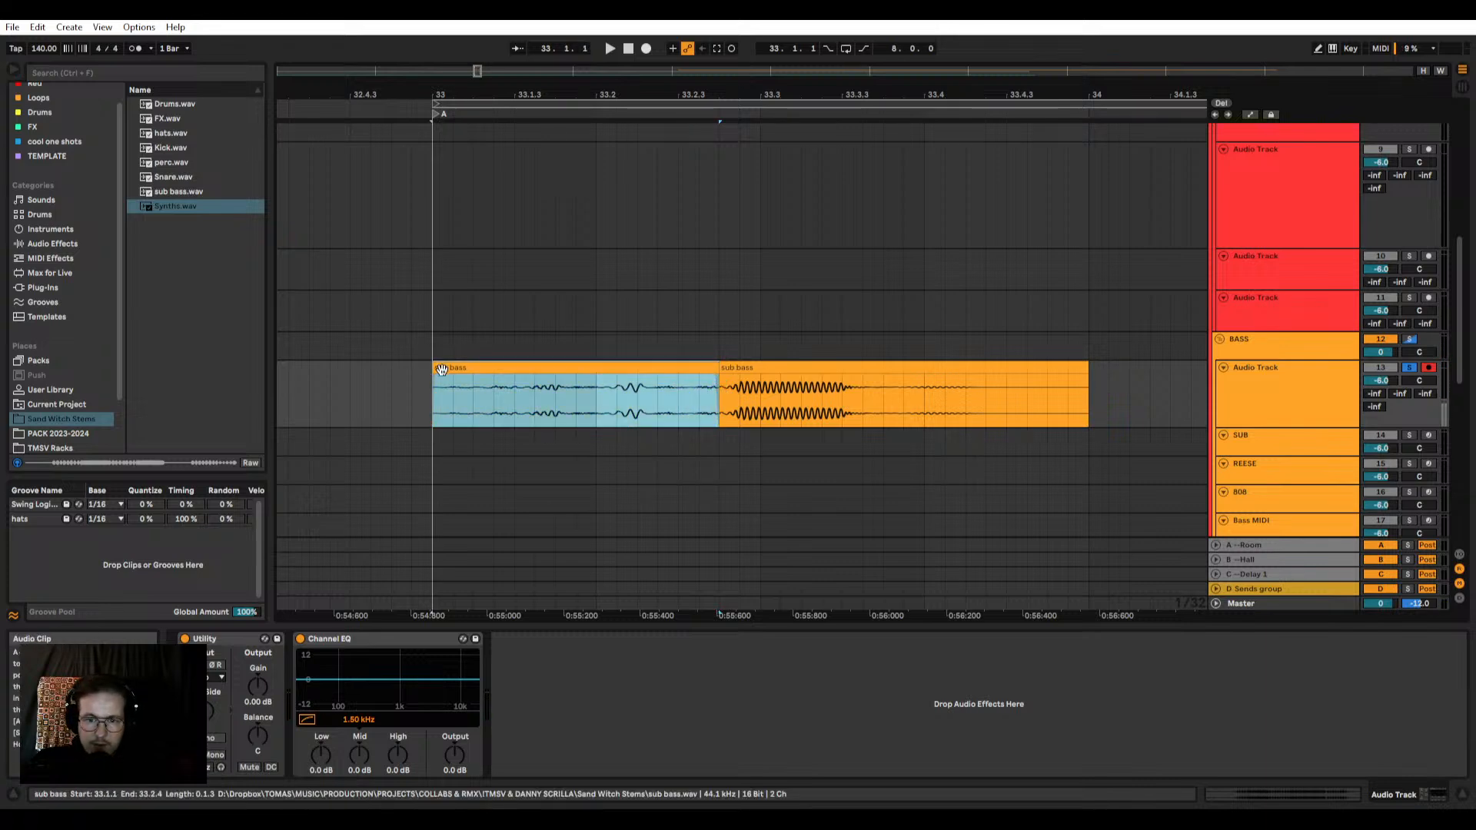
pyautogui.doubleClick(438, 385)
pyautogui.moveTo(280, 743); pyautogui.dragTo(275, 742)
pyautogui.press('space')
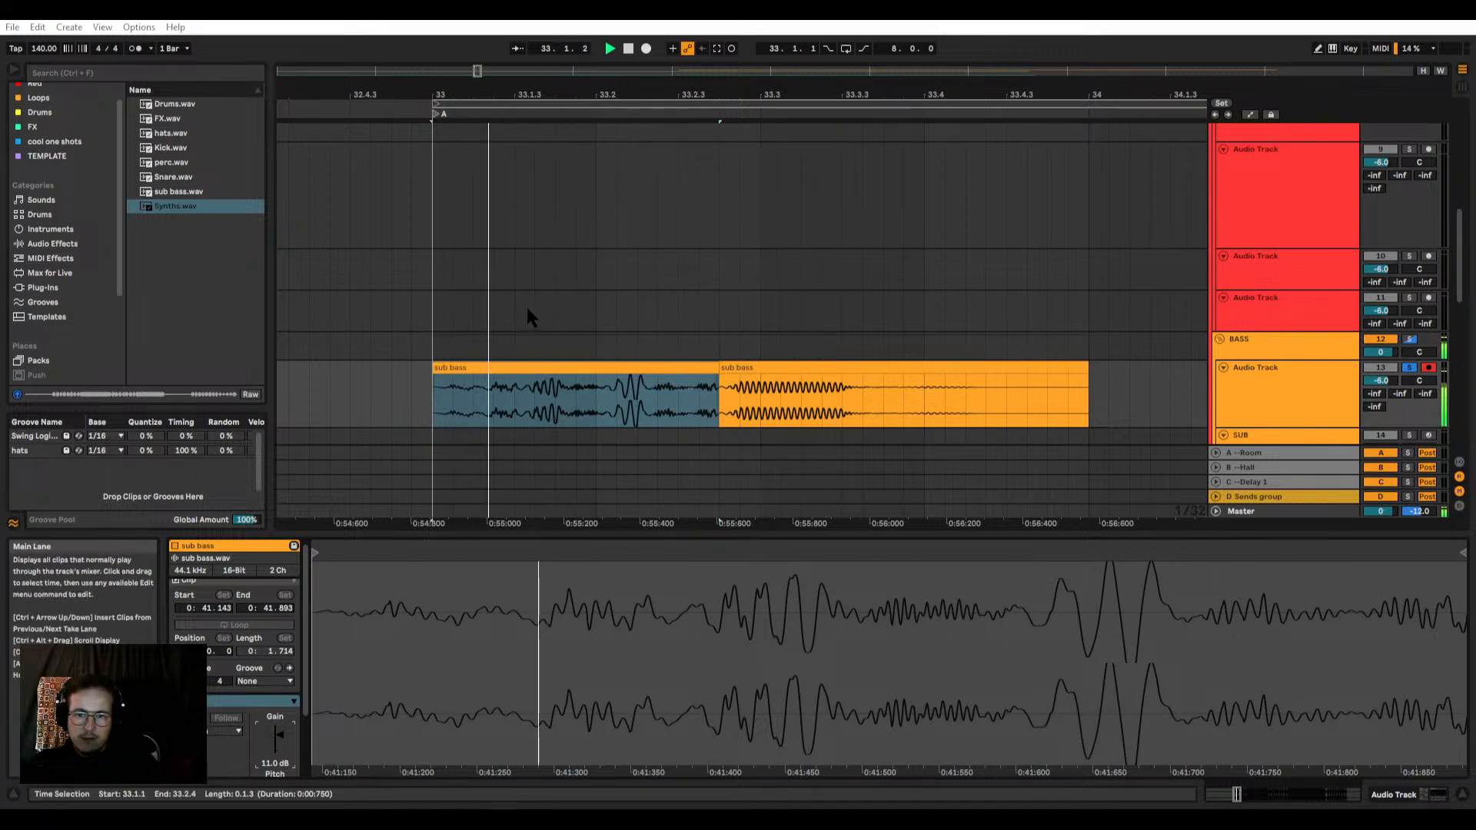
pyautogui.press('space')
pyautogui.press('space')
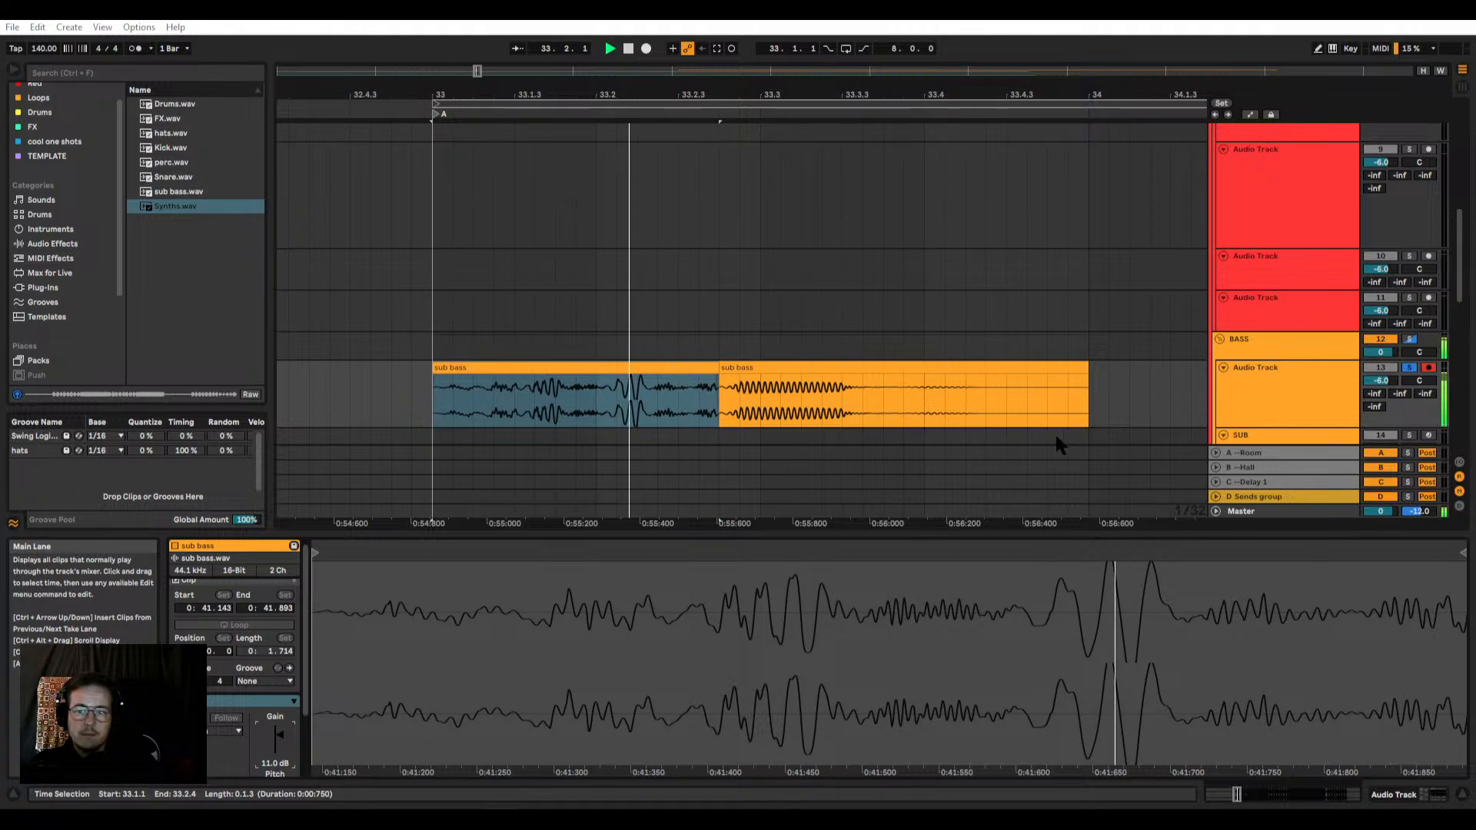
# Step: Trim the end of the second sub bass piece back to 33.4.1
pyautogui.click(728, 378)
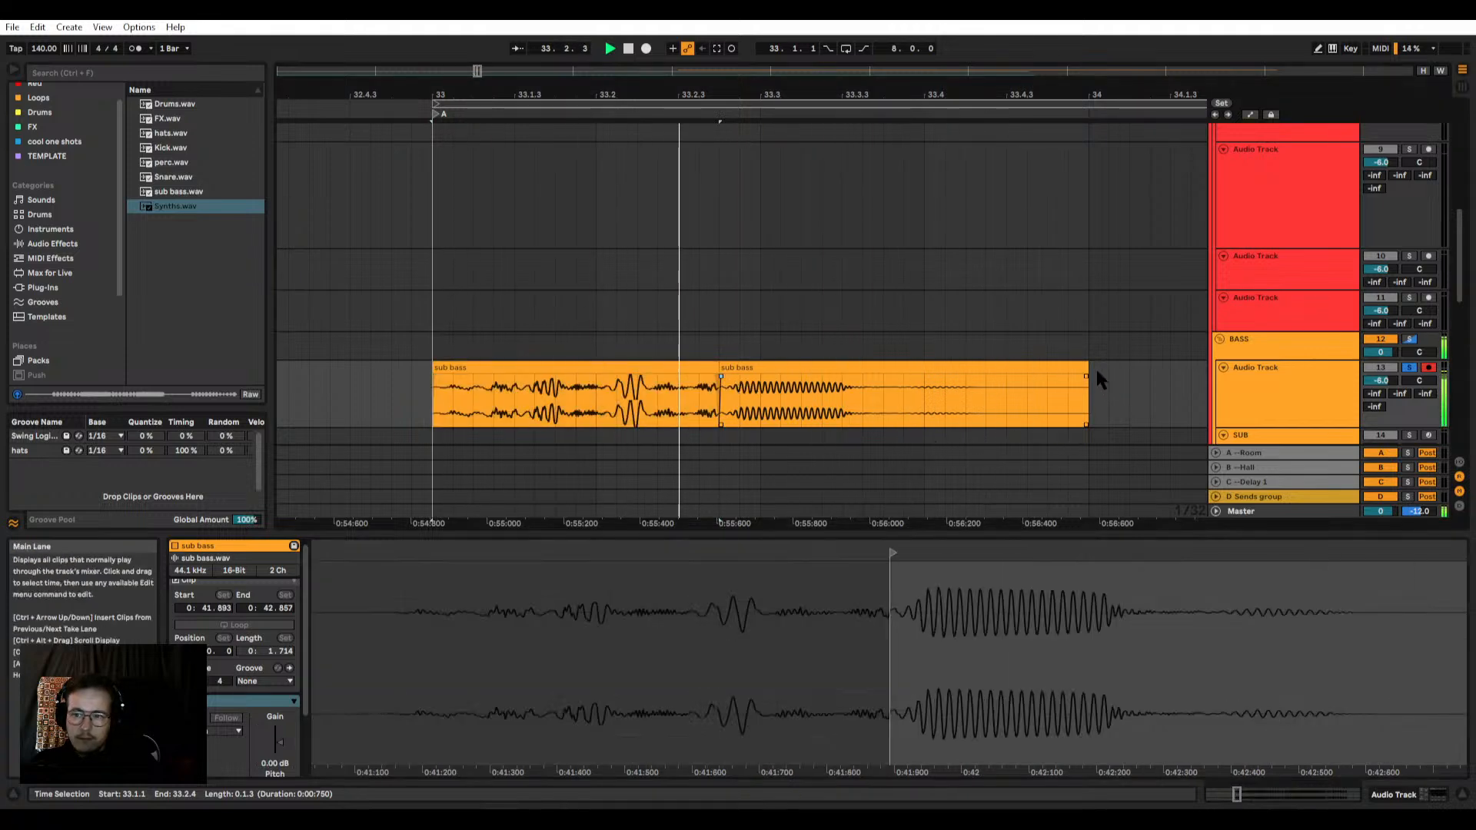
pyautogui.moveTo(1085, 369); pyautogui.dragTo(922, 369)
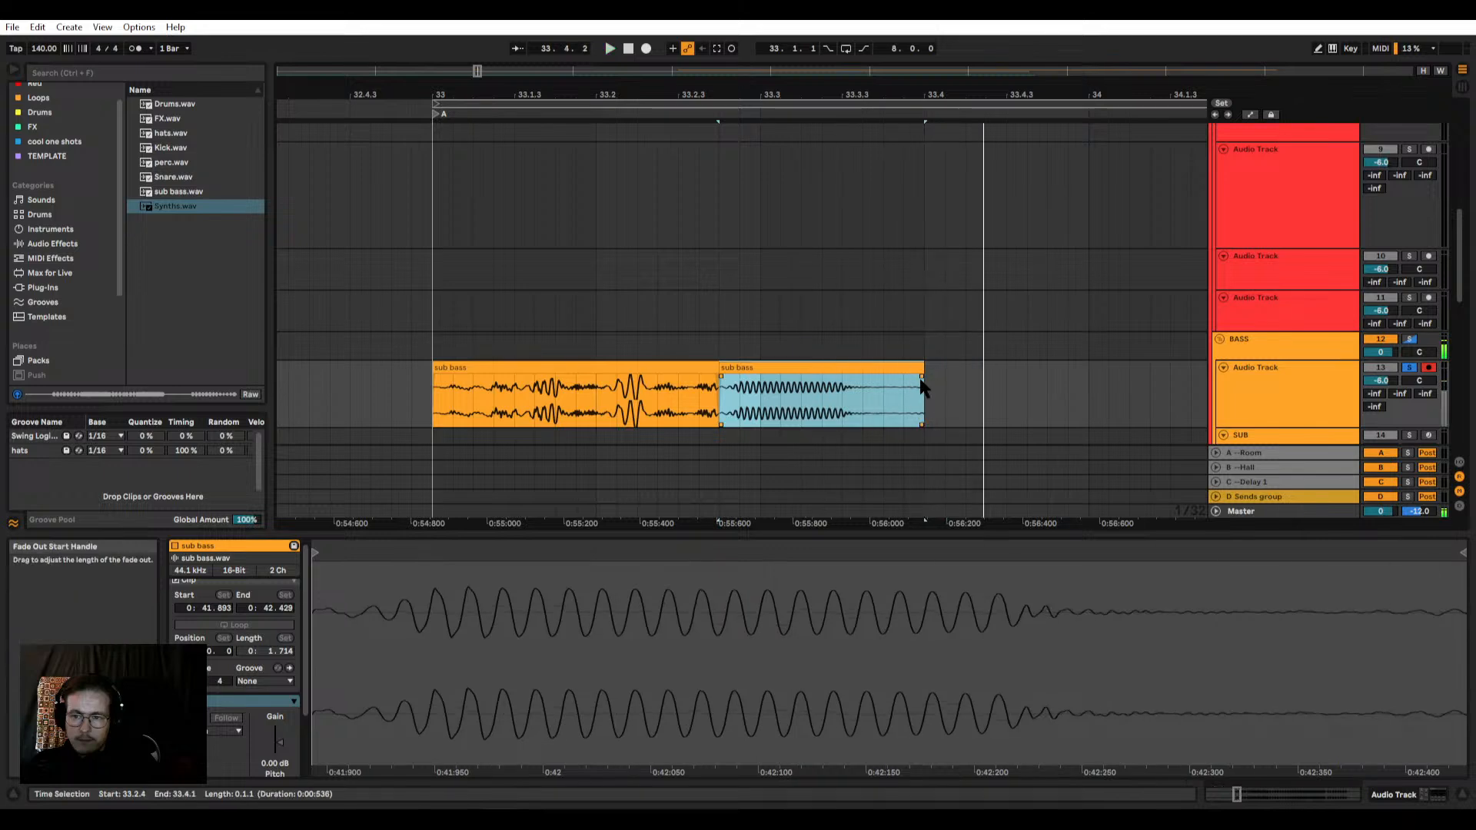
pyautogui.press('space')
# Step: Separate the two sub bass pieces by moving the first one back to 32.1.1
pyautogui.moveTo(798, 371); pyautogui.dragTo(512, 372)
pyautogui.hotkey('ctrl', 'z')
pyautogui.moveTo(641, 371); pyautogui.dragTo(459, 374)
pyautogui.scroll(-5, 632, 376)
pyautogui.moveTo(586, 371); pyautogui.dragTo(493, 370)
# Step: Audition the separated first sub bass piece at bar 32
pyautogui.press('space')
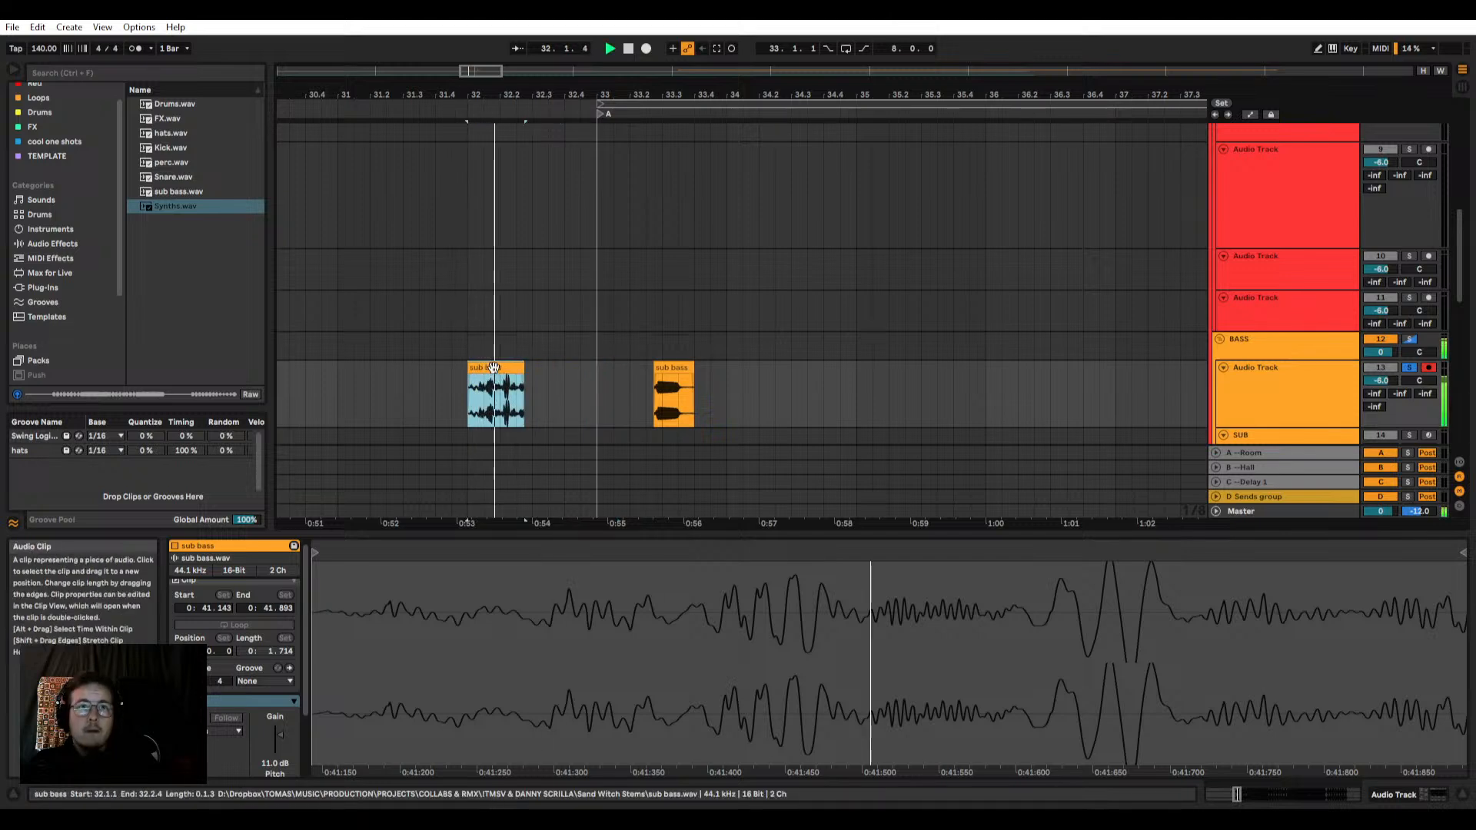
pyautogui.press('space')
pyautogui.press('space')
pyautogui.press('space')
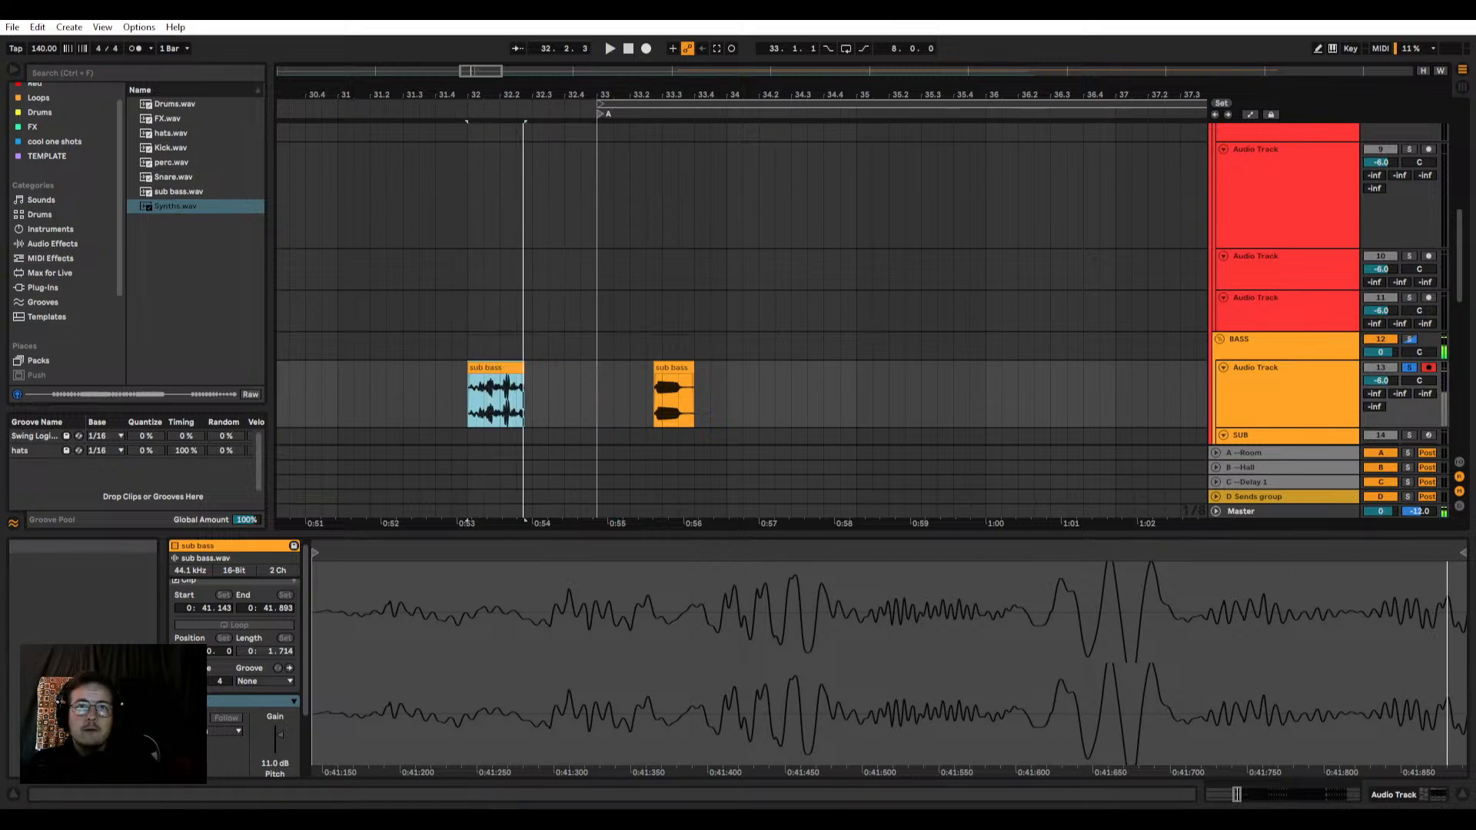
# Step: Examine the frequency content of the first sub bass piece in the master's VISION 4X analyzer, closing it when done
pyautogui.hotkey('ctrl', 'alt', 'p')
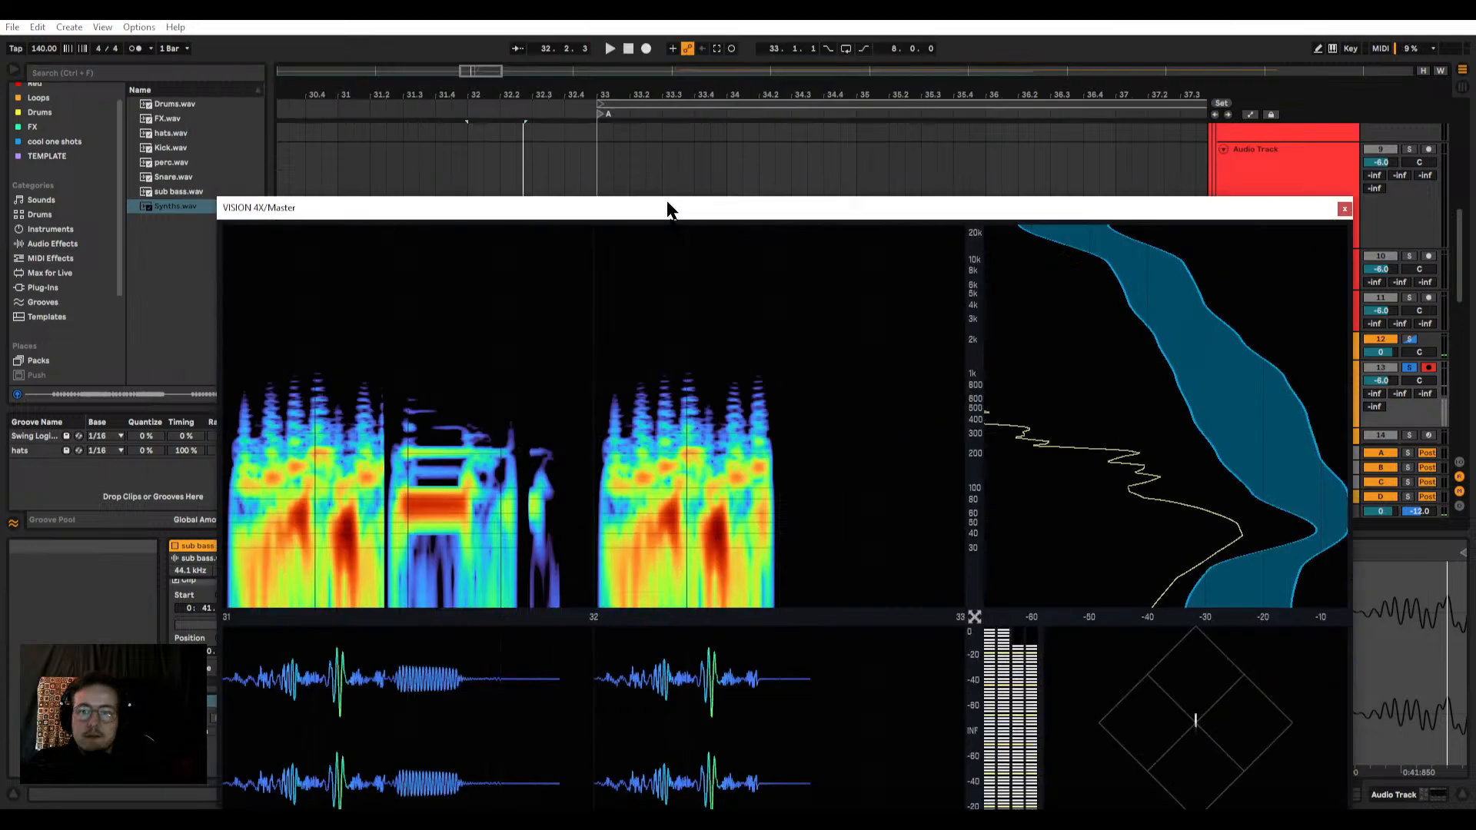
pyautogui.moveTo(666, 203); pyautogui.dragTo(703, 67)
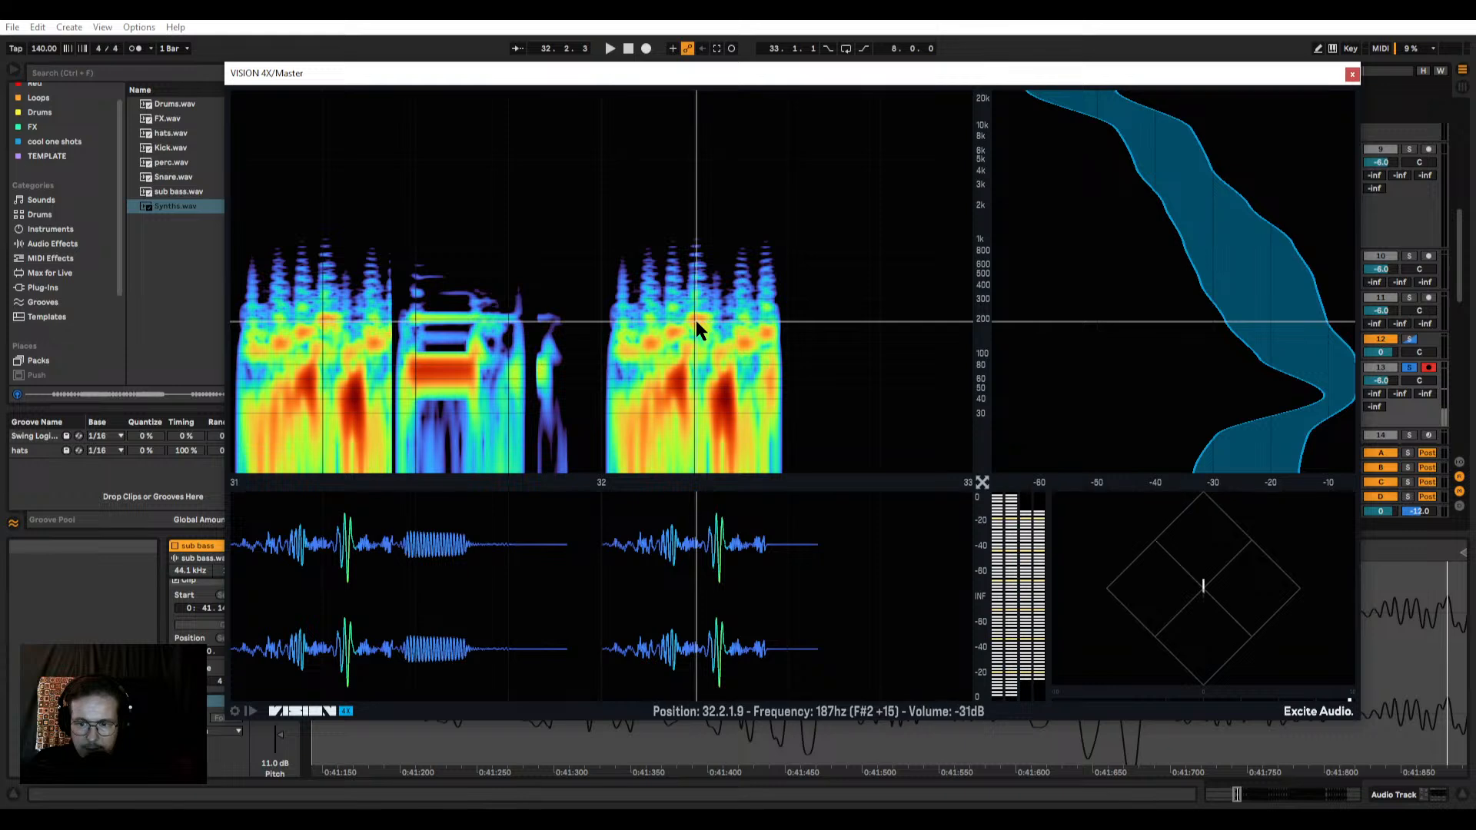
pyautogui.click(1352, 75)
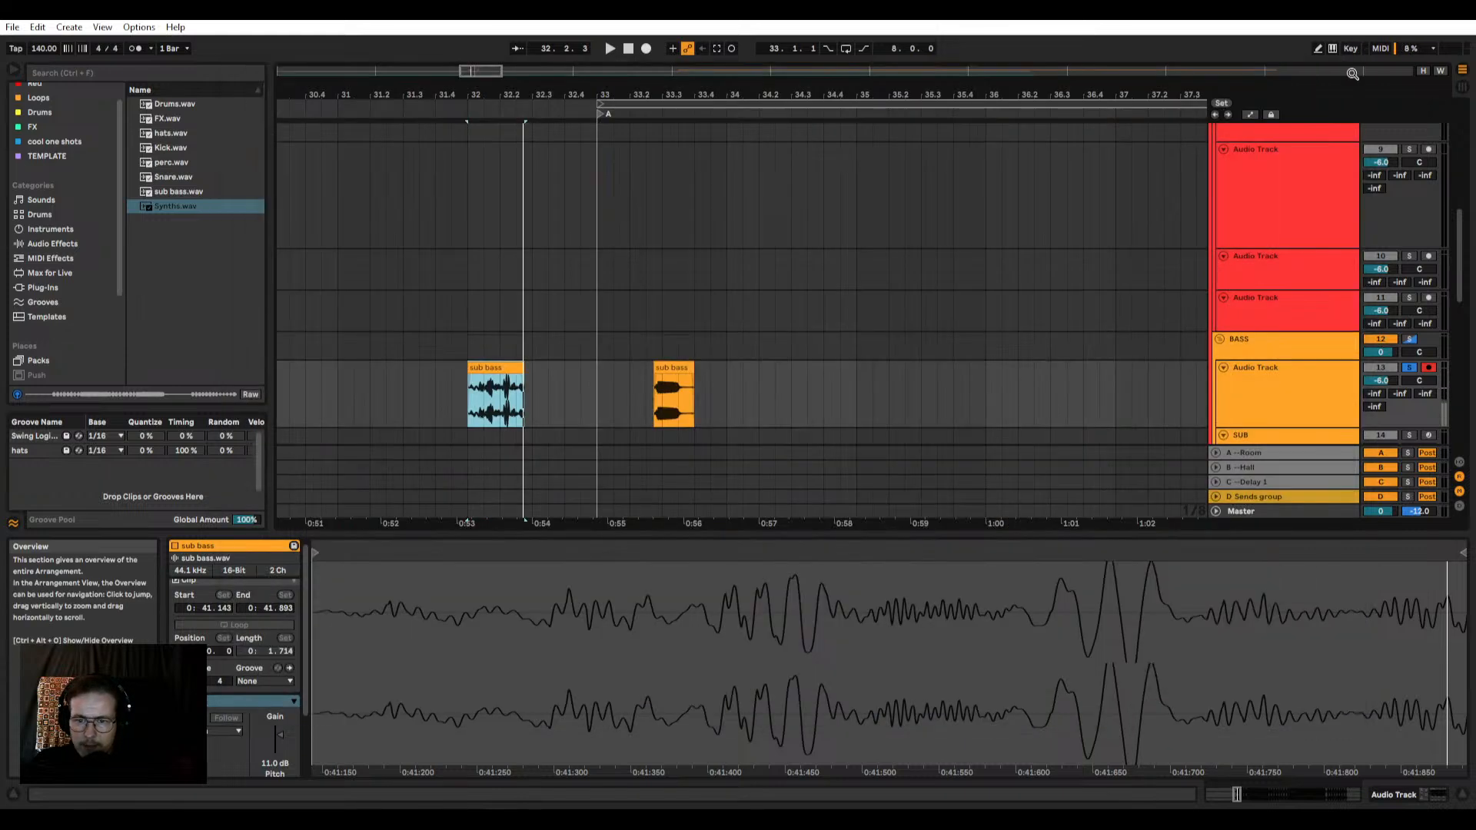
# Step: Open the Phase Plant synth on the SUB track
pyautogui.scroll(-3, 1118, 321)
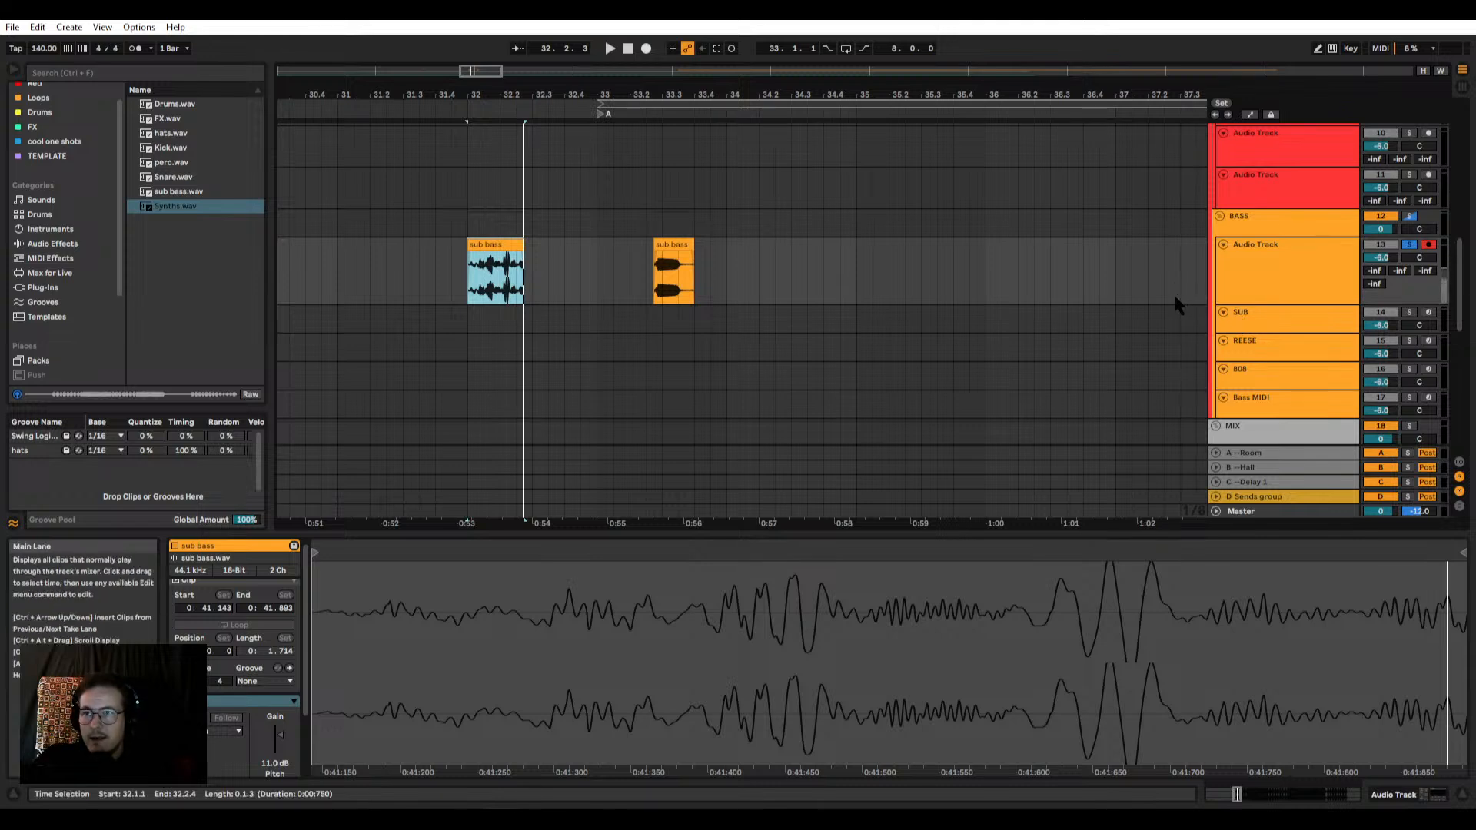
pyautogui.click(1256, 293)
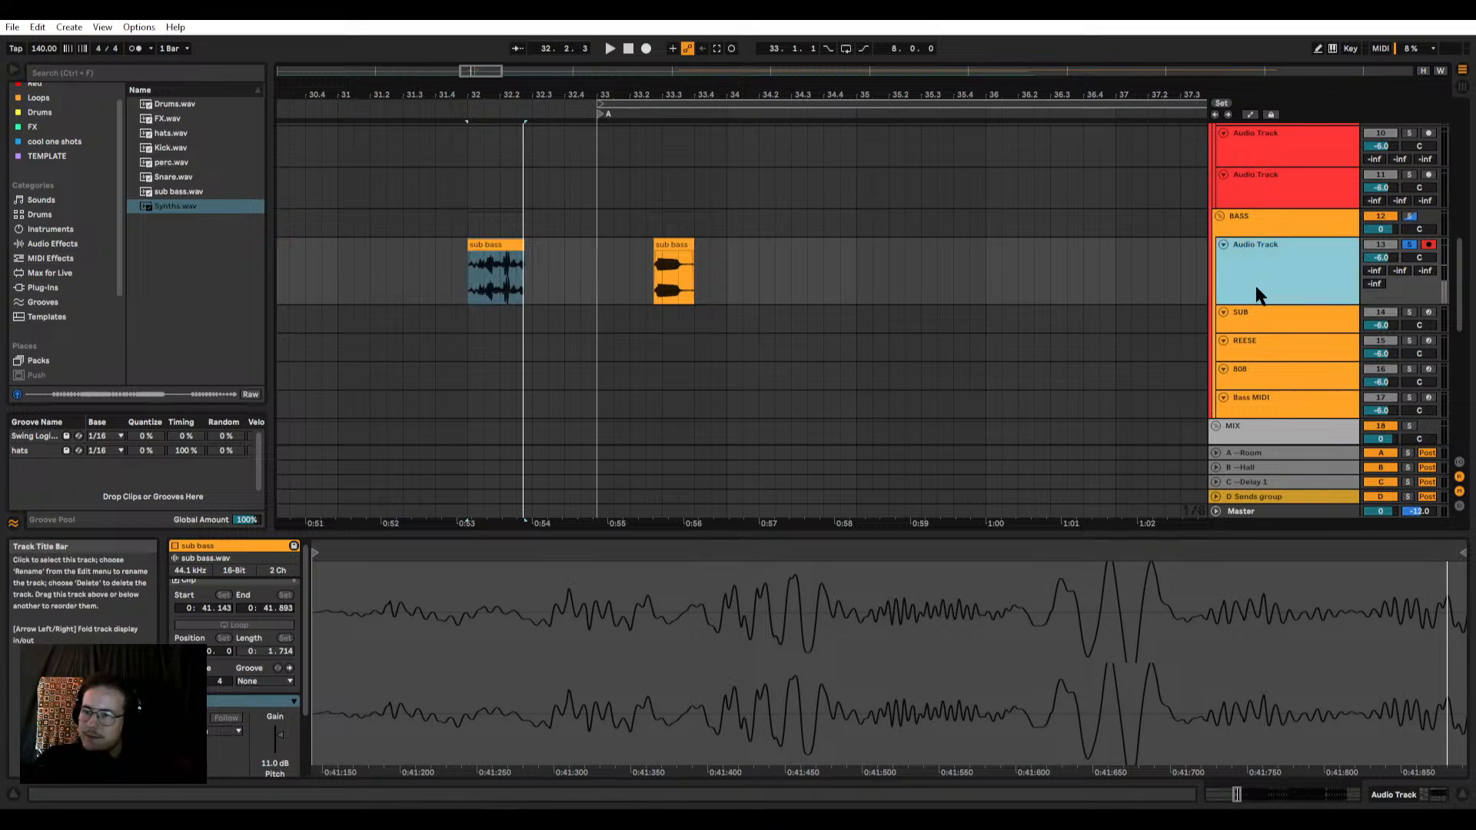
pyautogui.click(1244, 312)
pyautogui.hotkey('shift', 'Tab')
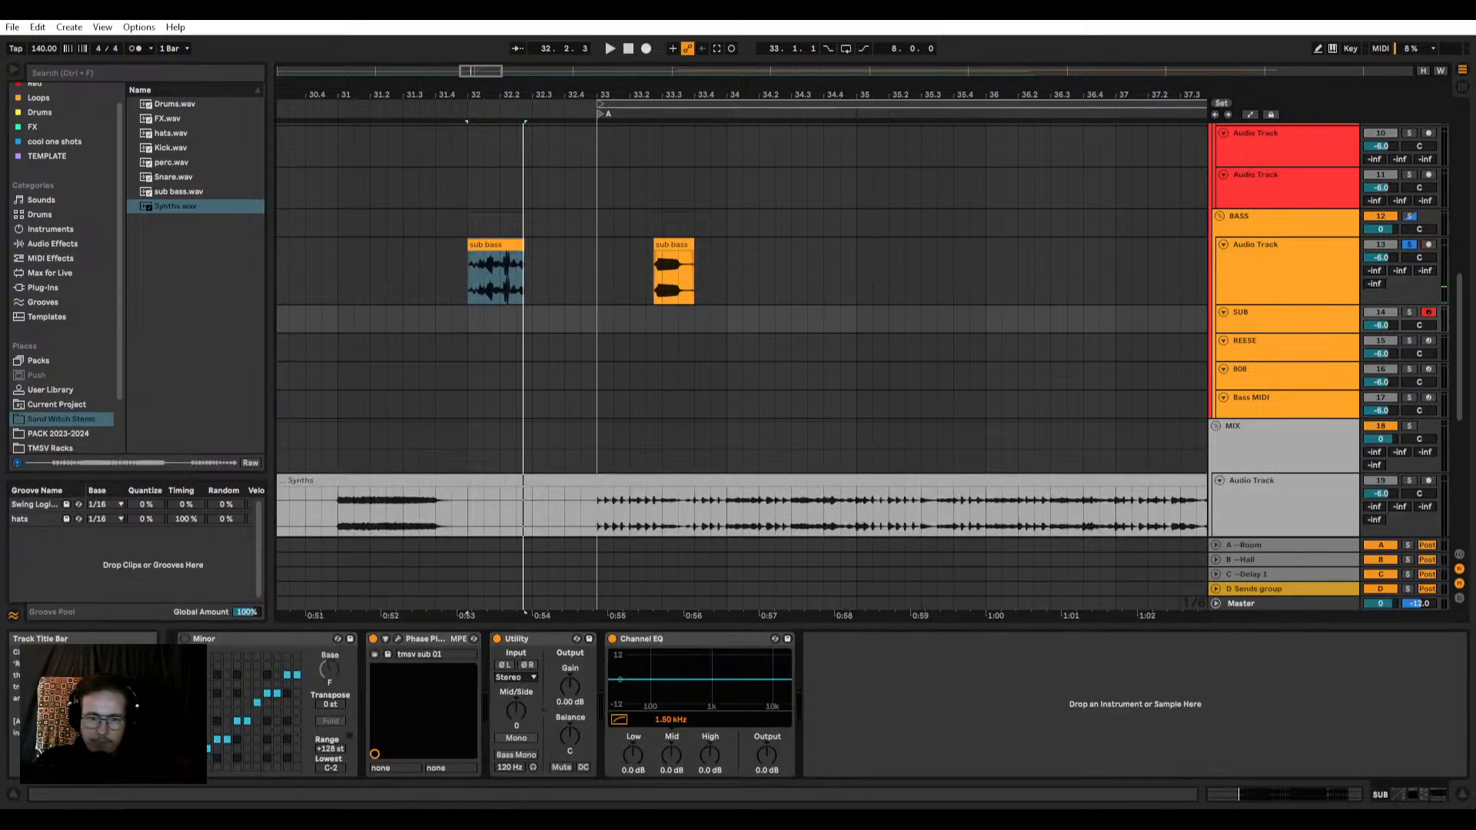
pyautogui.click(398, 639)
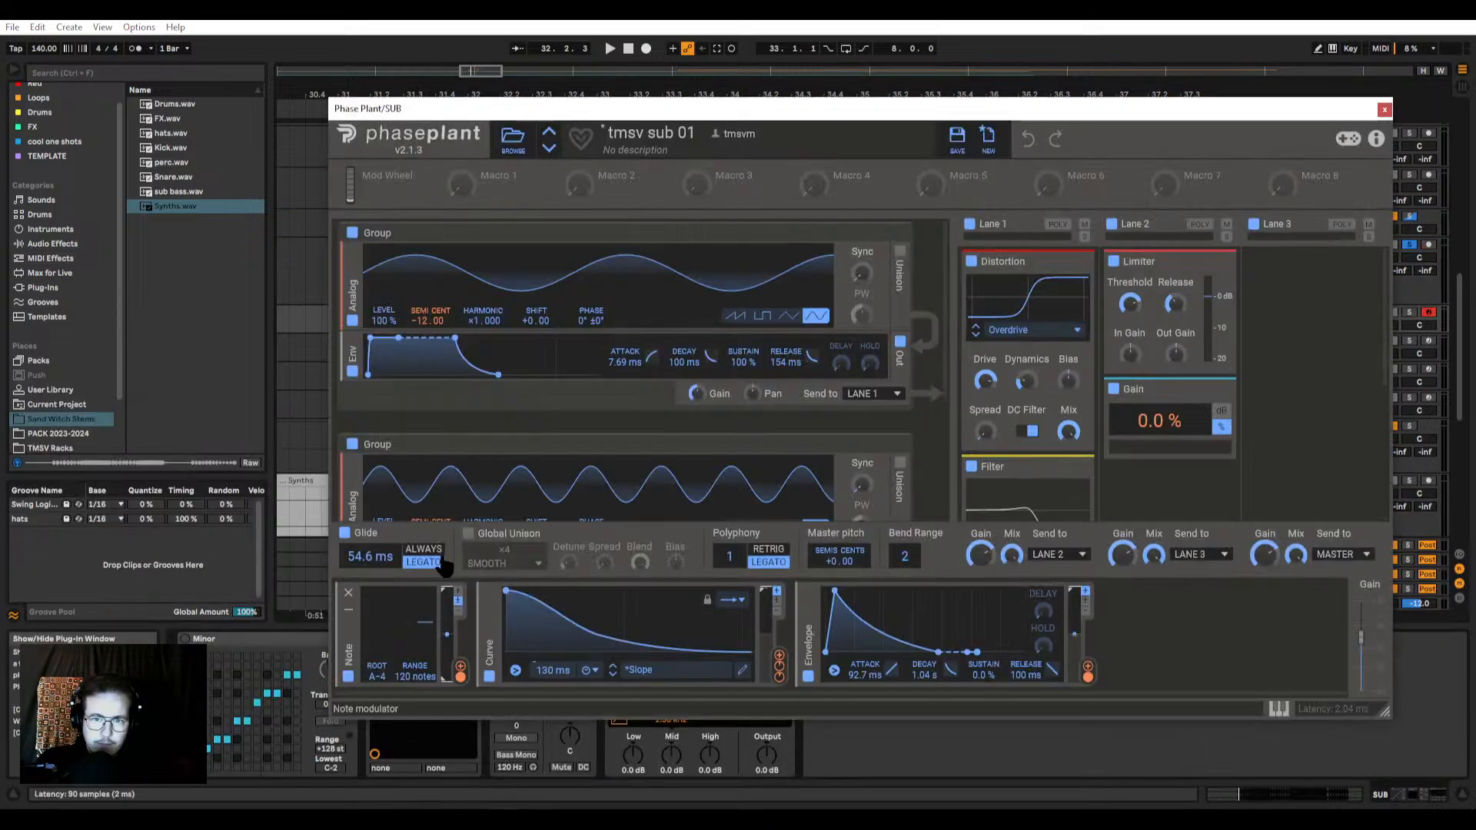
pyautogui.moveTo(612, 110); pyautogui.dragTo(554, 107)
# Step: Look through Phase Plant's preset library, including the factory Bass Attack category, and return to the synth view
pyautogui.click(610, 133)
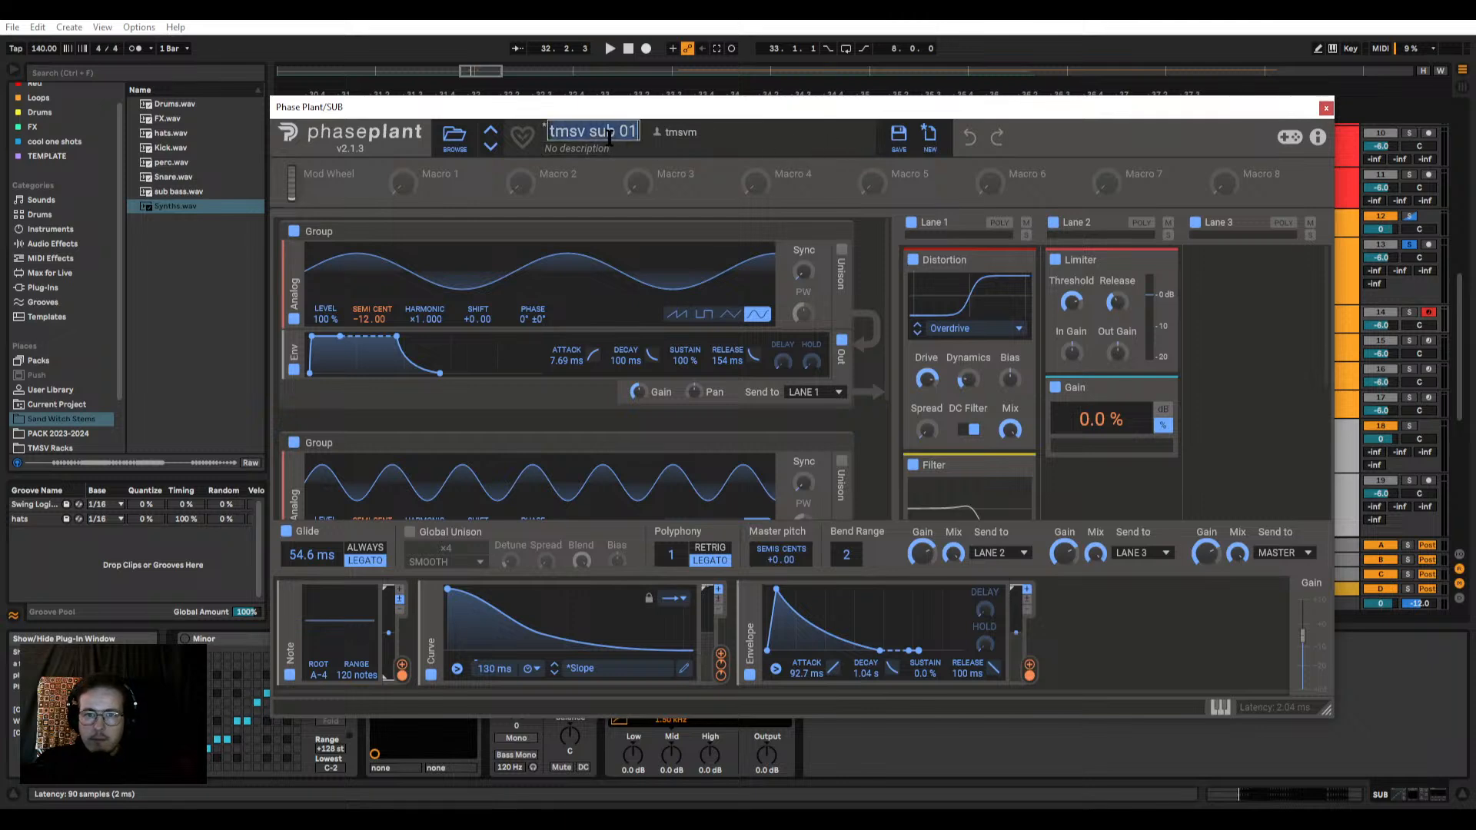
pyautogui.click(459, 142)
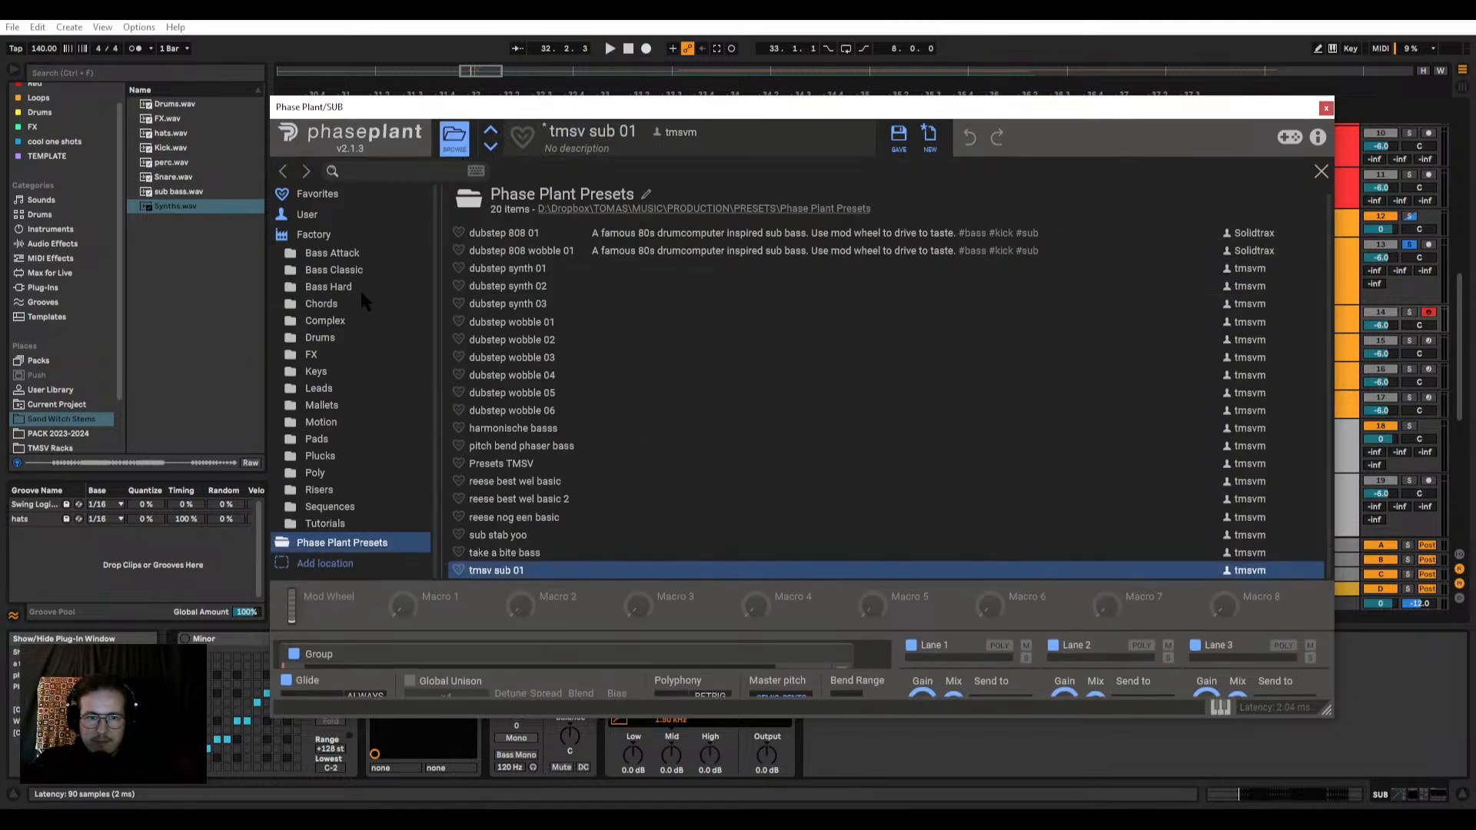
pyautogui.click(333, 254)
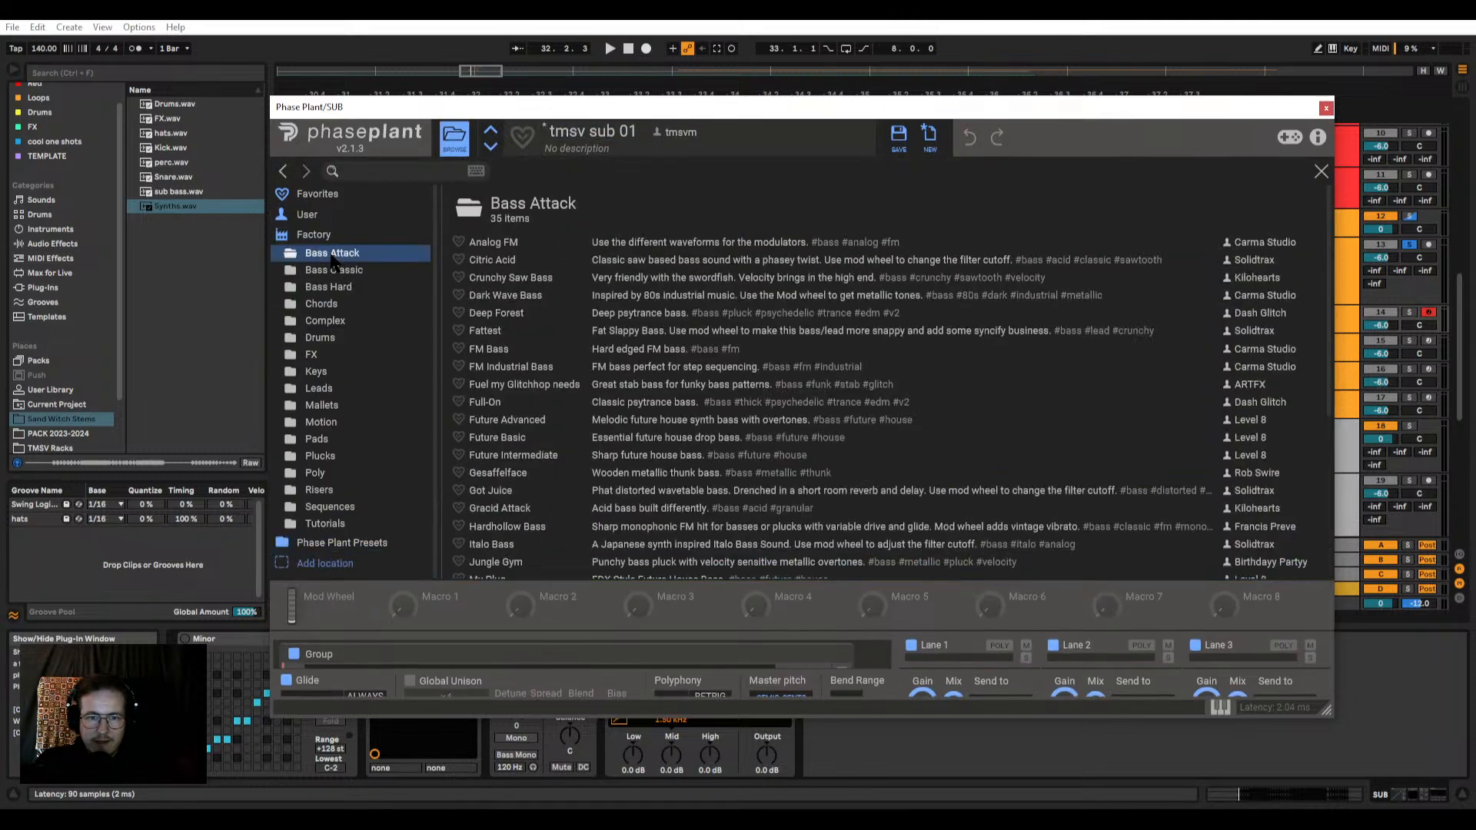
pyautogui.click(283, 171)
pyautogui.click(454, 138)
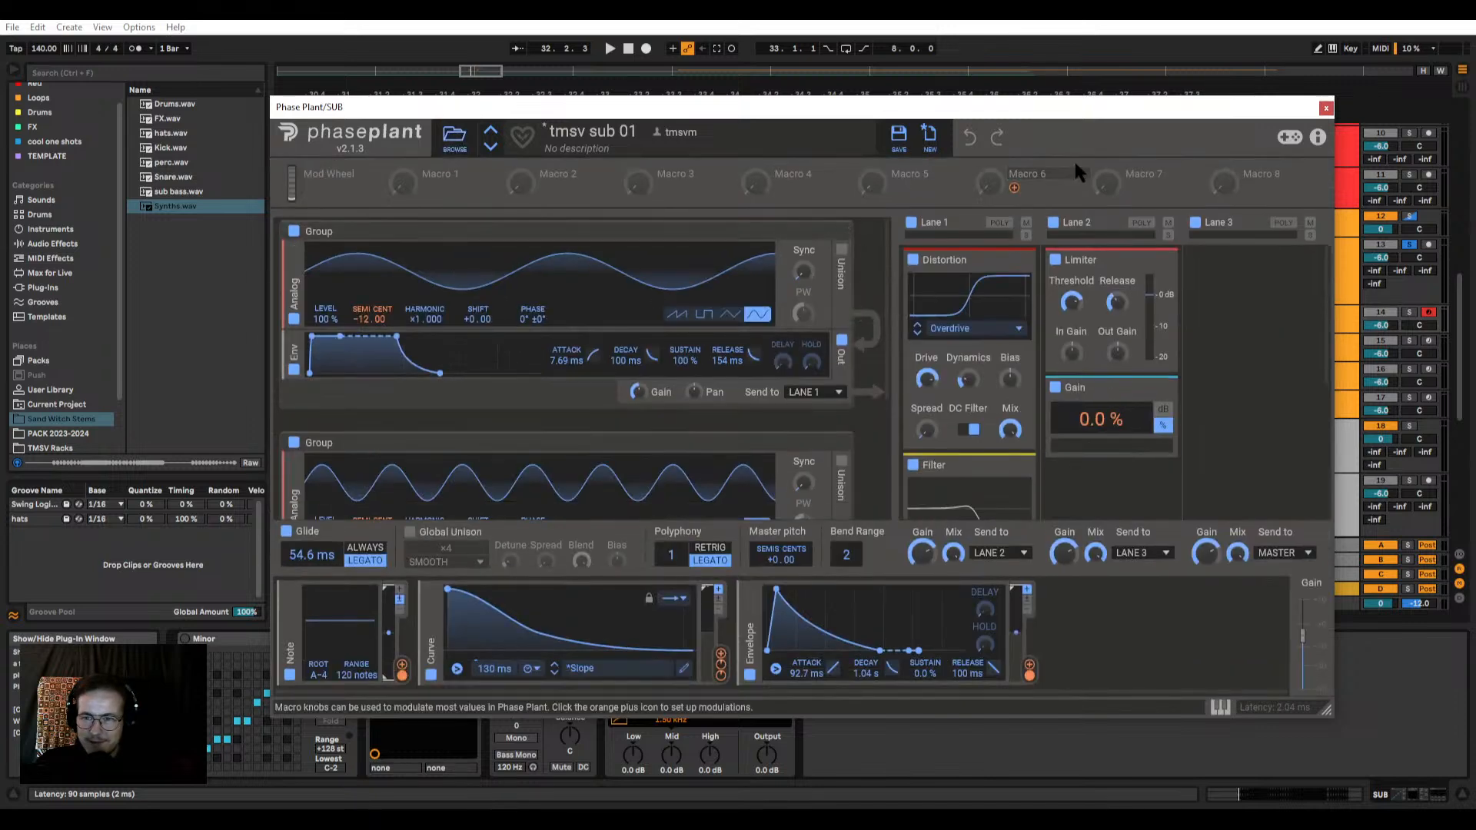
pyautogui.doubleClick(567, 135)
pyautogui.click(714, 140)
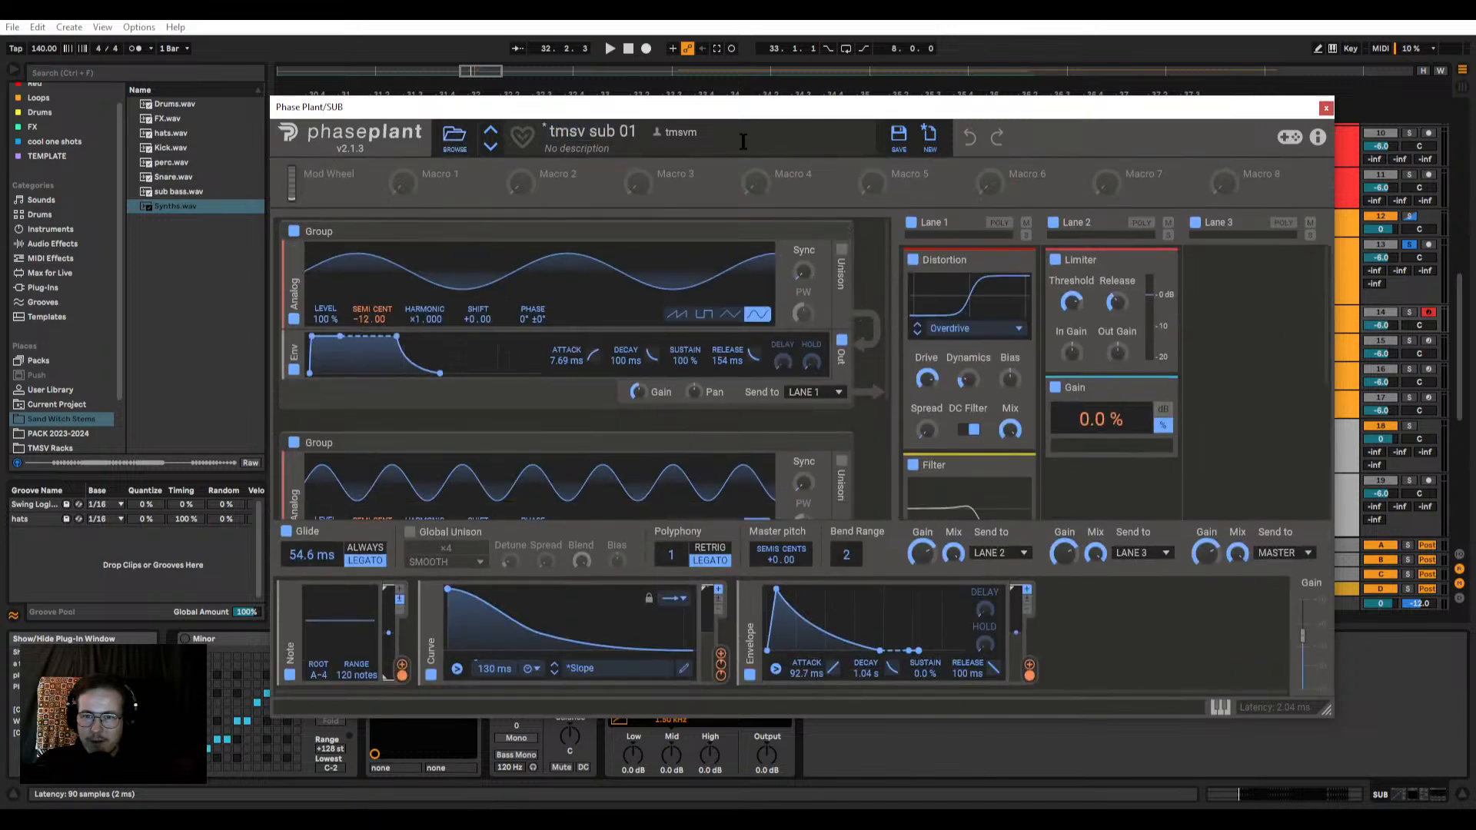
pyautogui.click(561, 135)
pyautogui.click(499, 140)
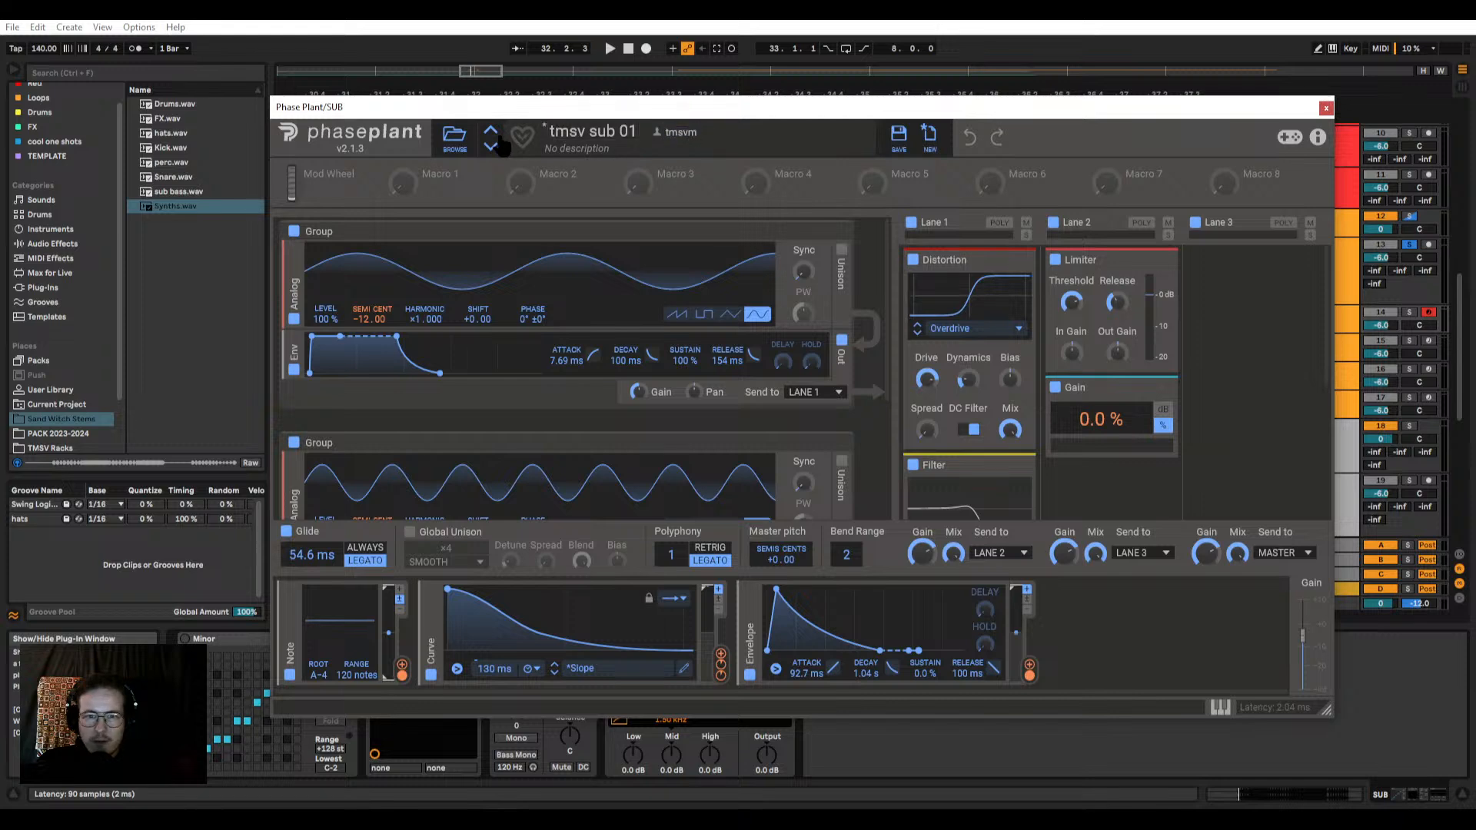
# Step: Start a new blank Phase Plant patch and add an analog oscillator set to a sine wave
pyautogui.click(929, 137)
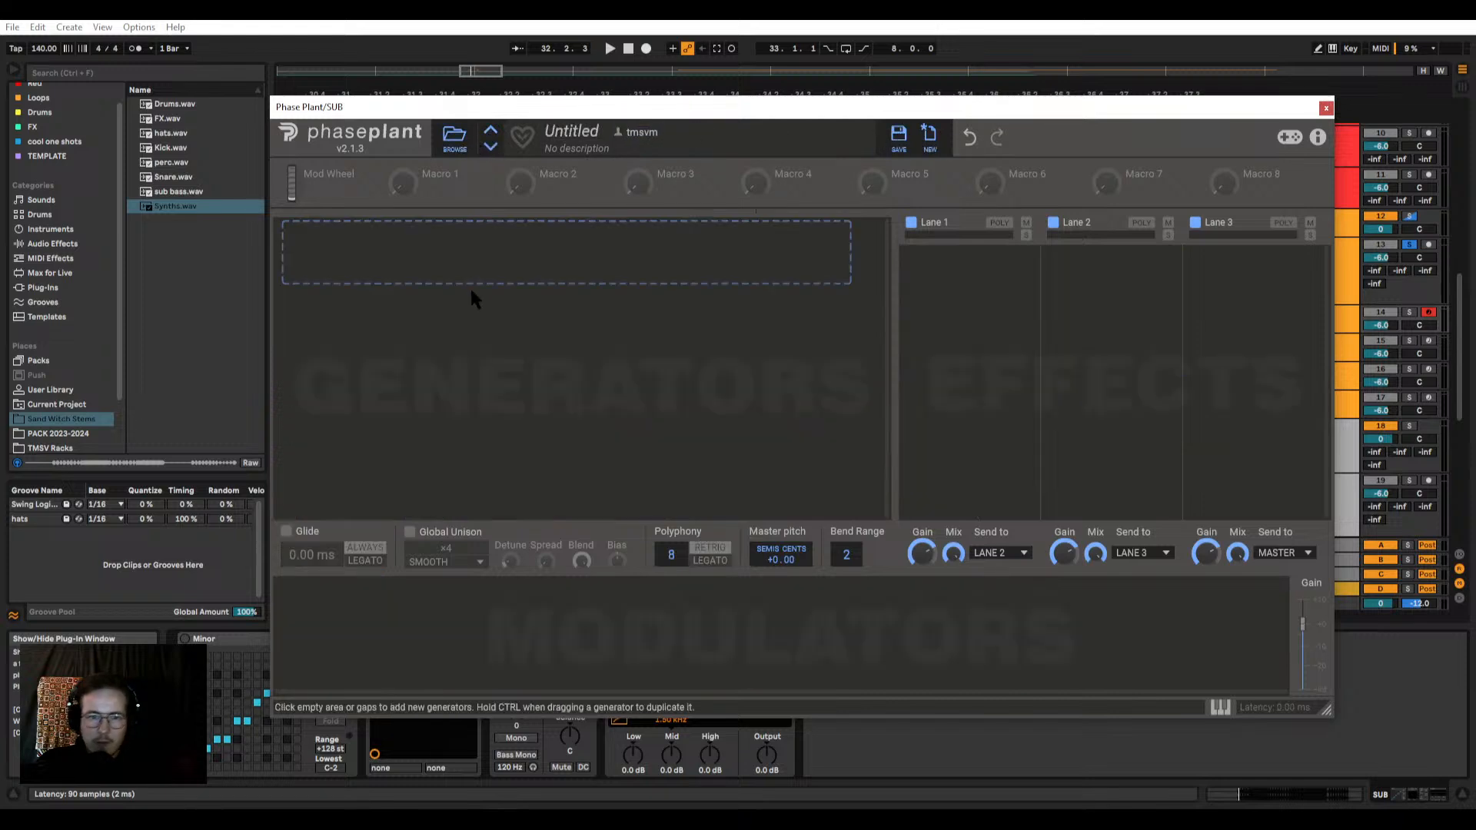
pyautogui.click(477, 273)
pyautogui.click(504, 321)
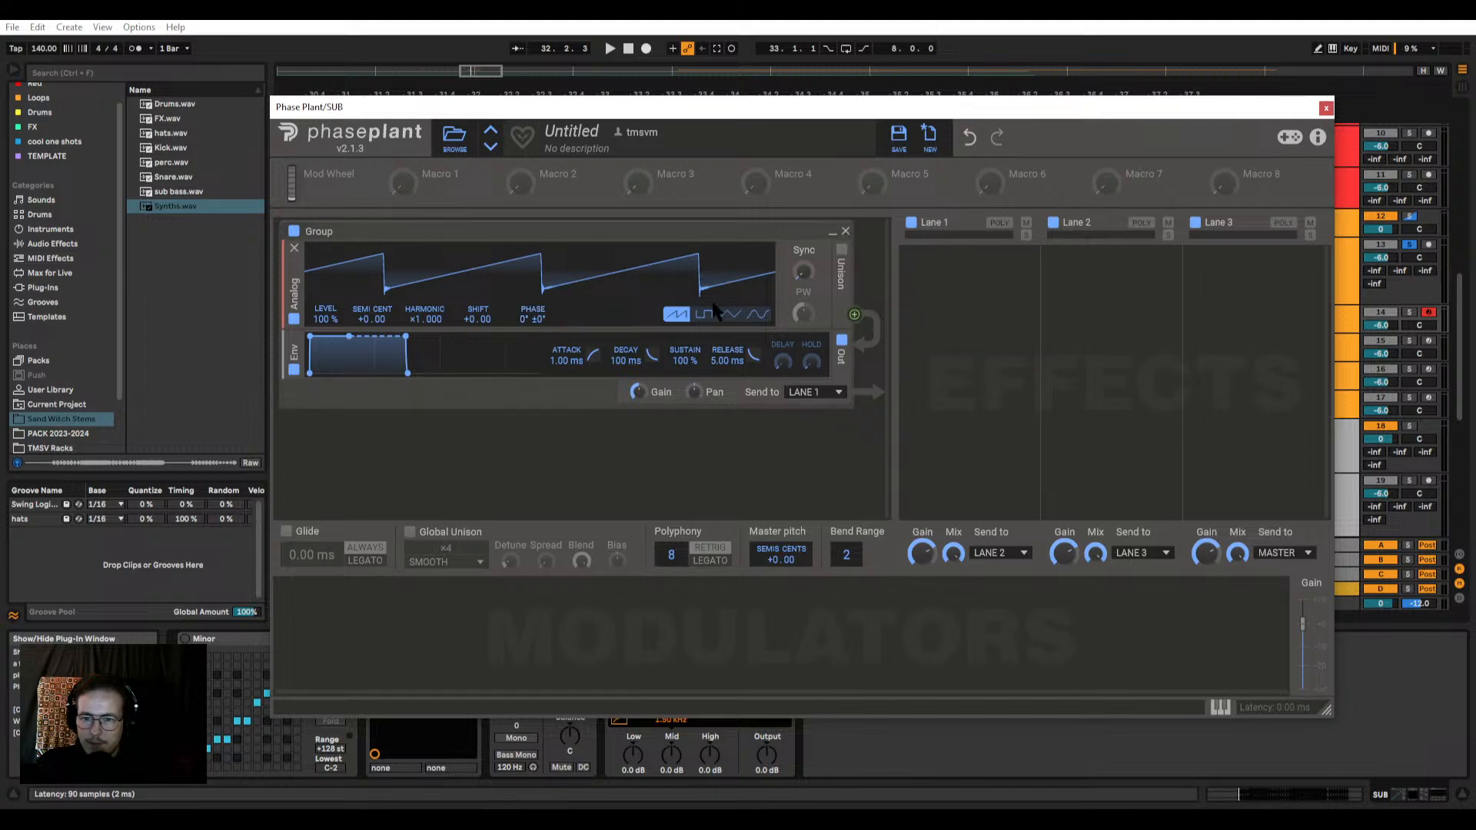
pyautogui.click(755, 315)
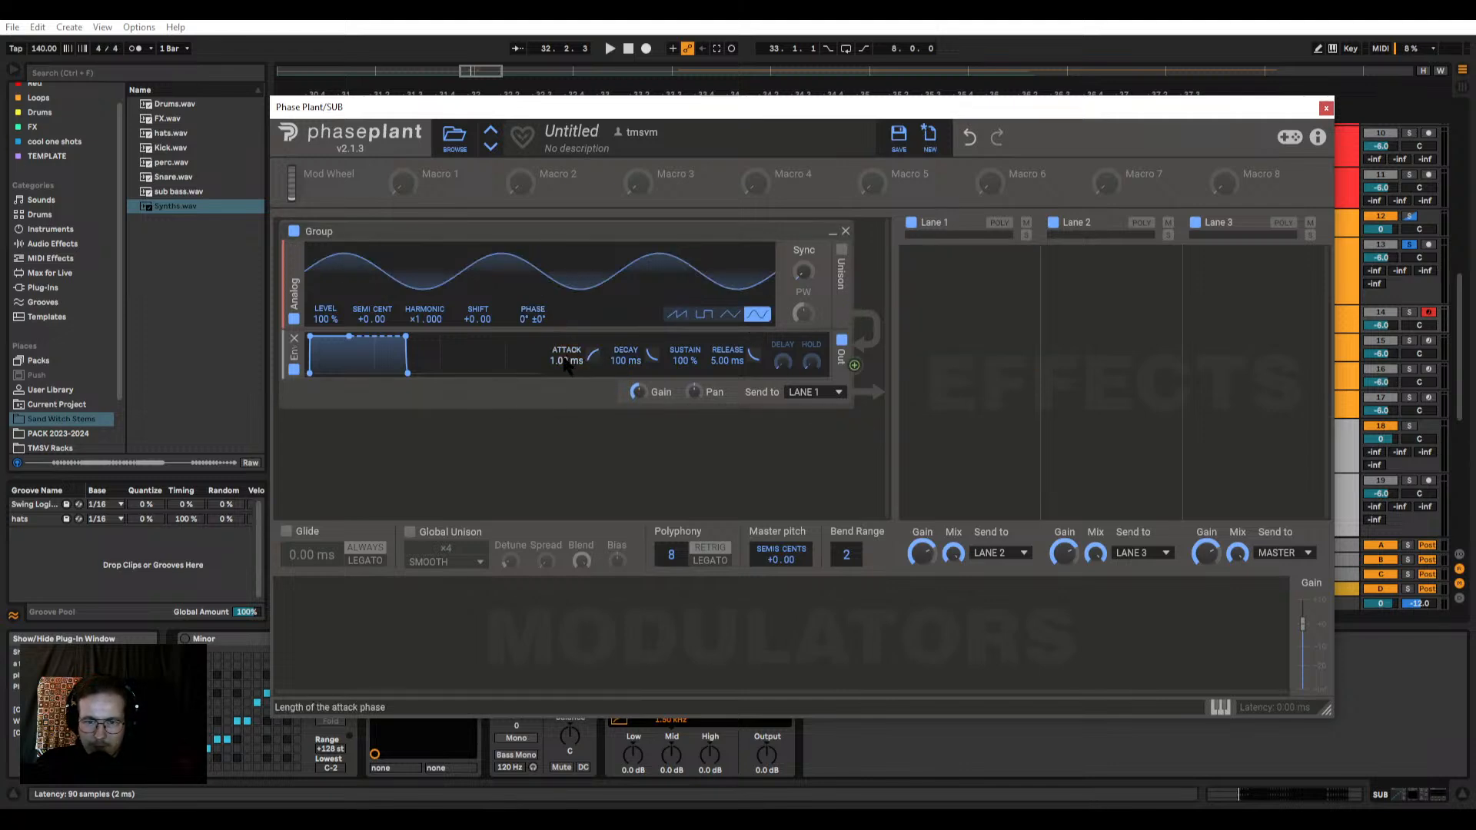
# Step: Lengthen the sine oscillator's envelope to an 18.7 ms attack and a 17.0 ms release, and close the synth
pyautogui.moveTo(566, 360); pyautogui.dragTo(566, 354)
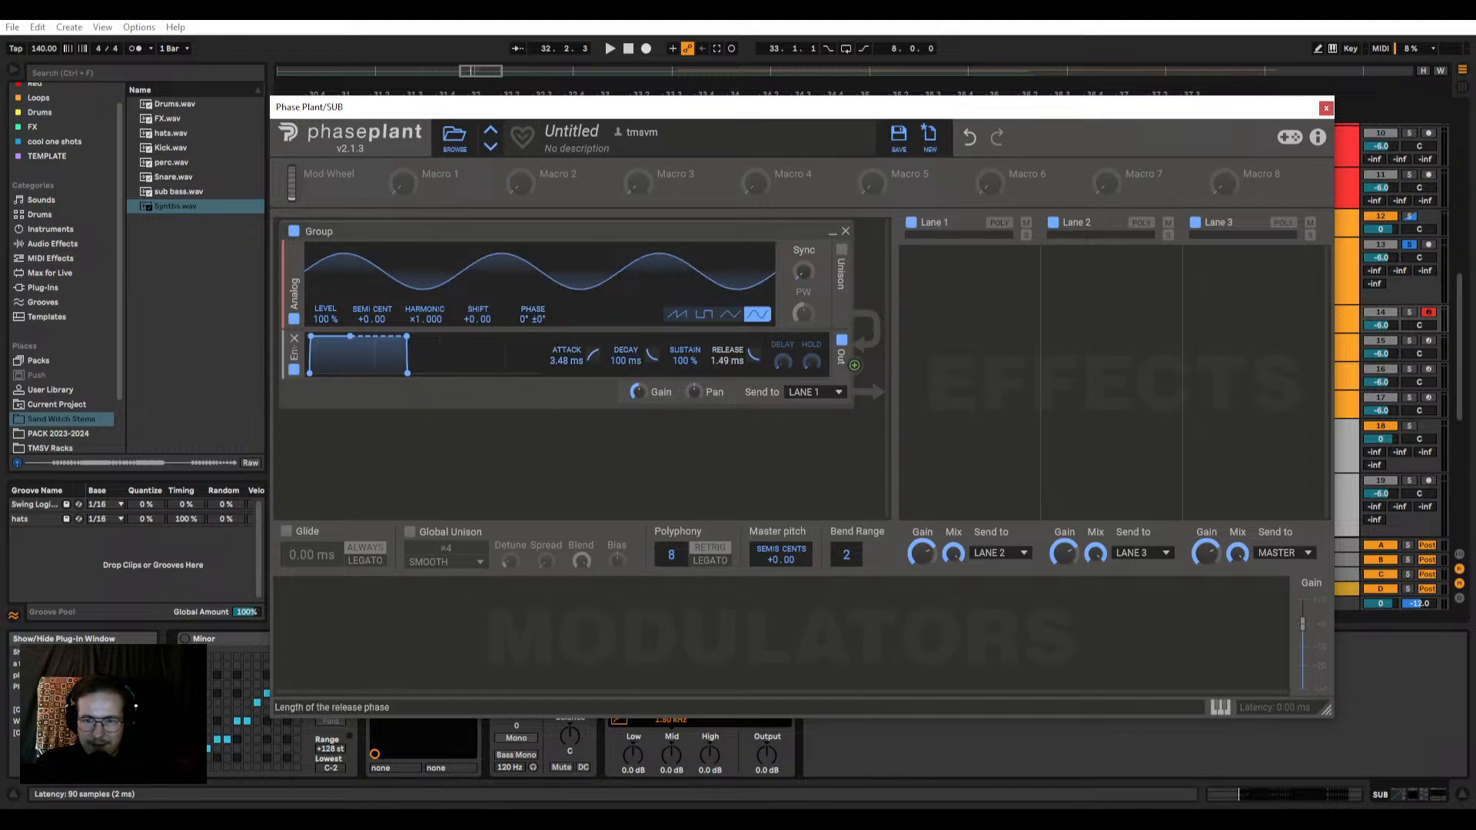
pyautogui.moveTo(754, 355); pyautogui.dragTo(753, 350)
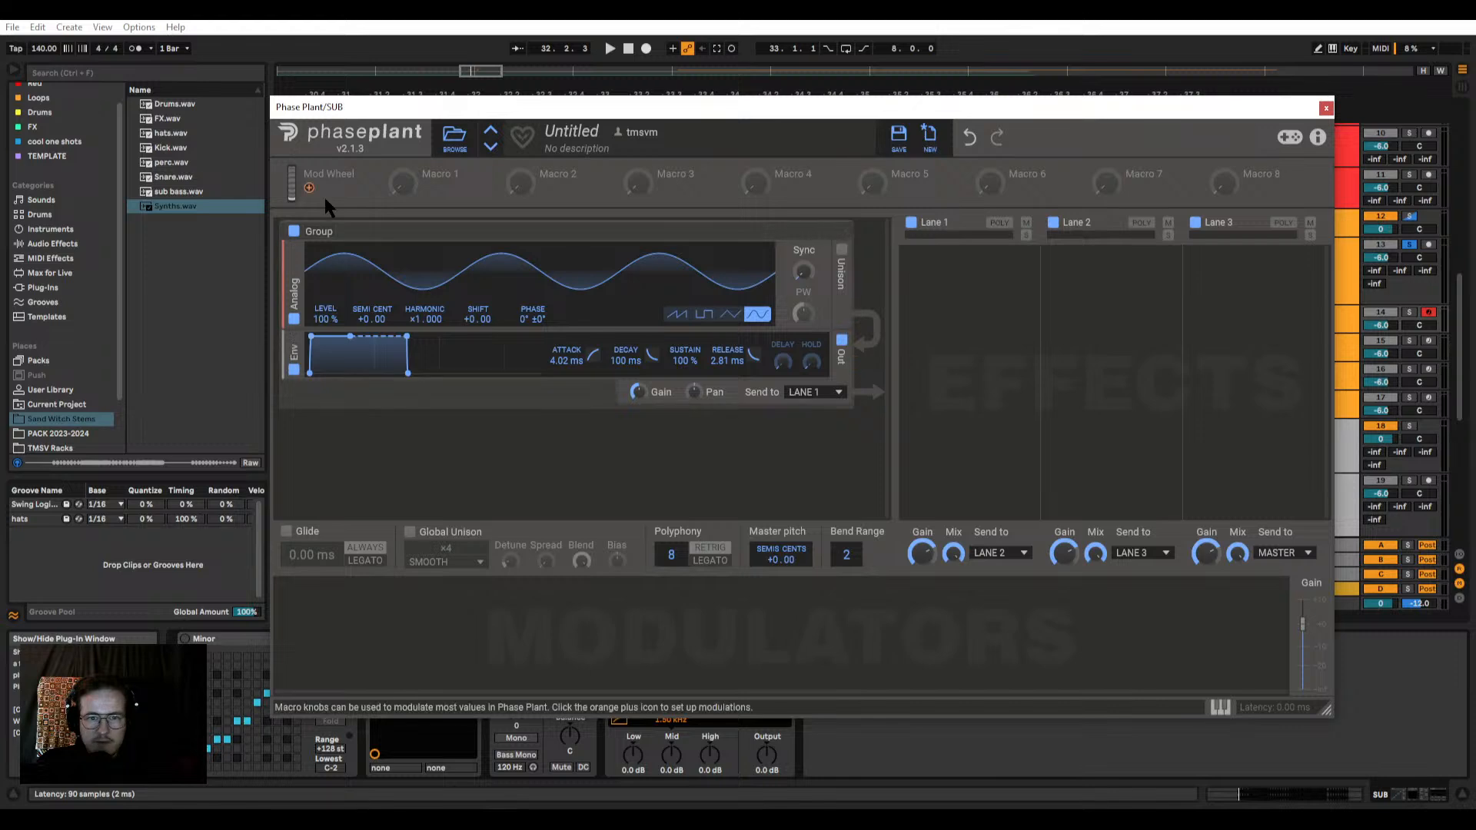
pyautogui.moveTo(336, 112); pyautogui.dragTo(345, 119)
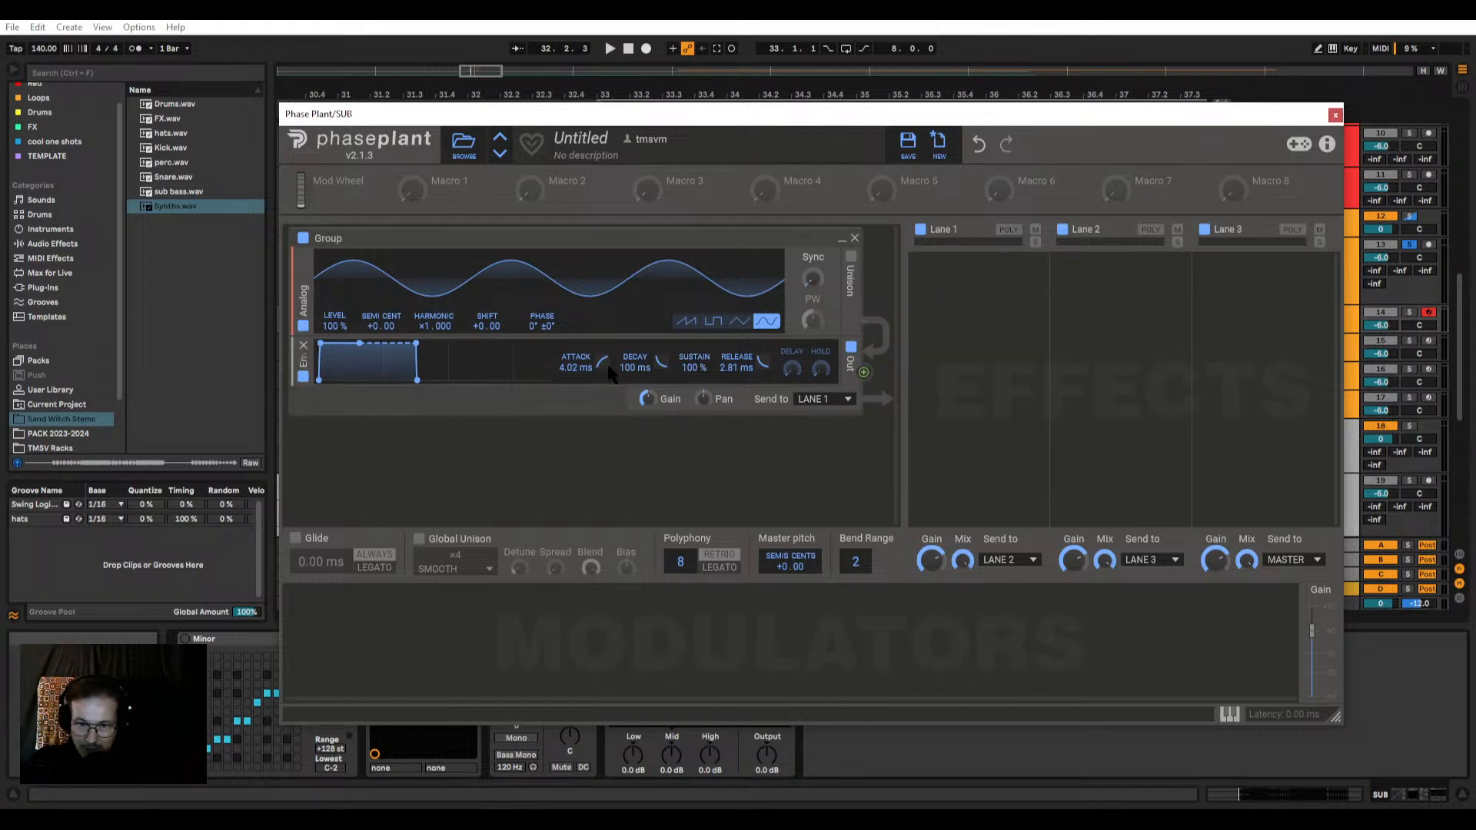
pyautogui.moveTo(611, 373); pyautogui.dragTo(611, 368)
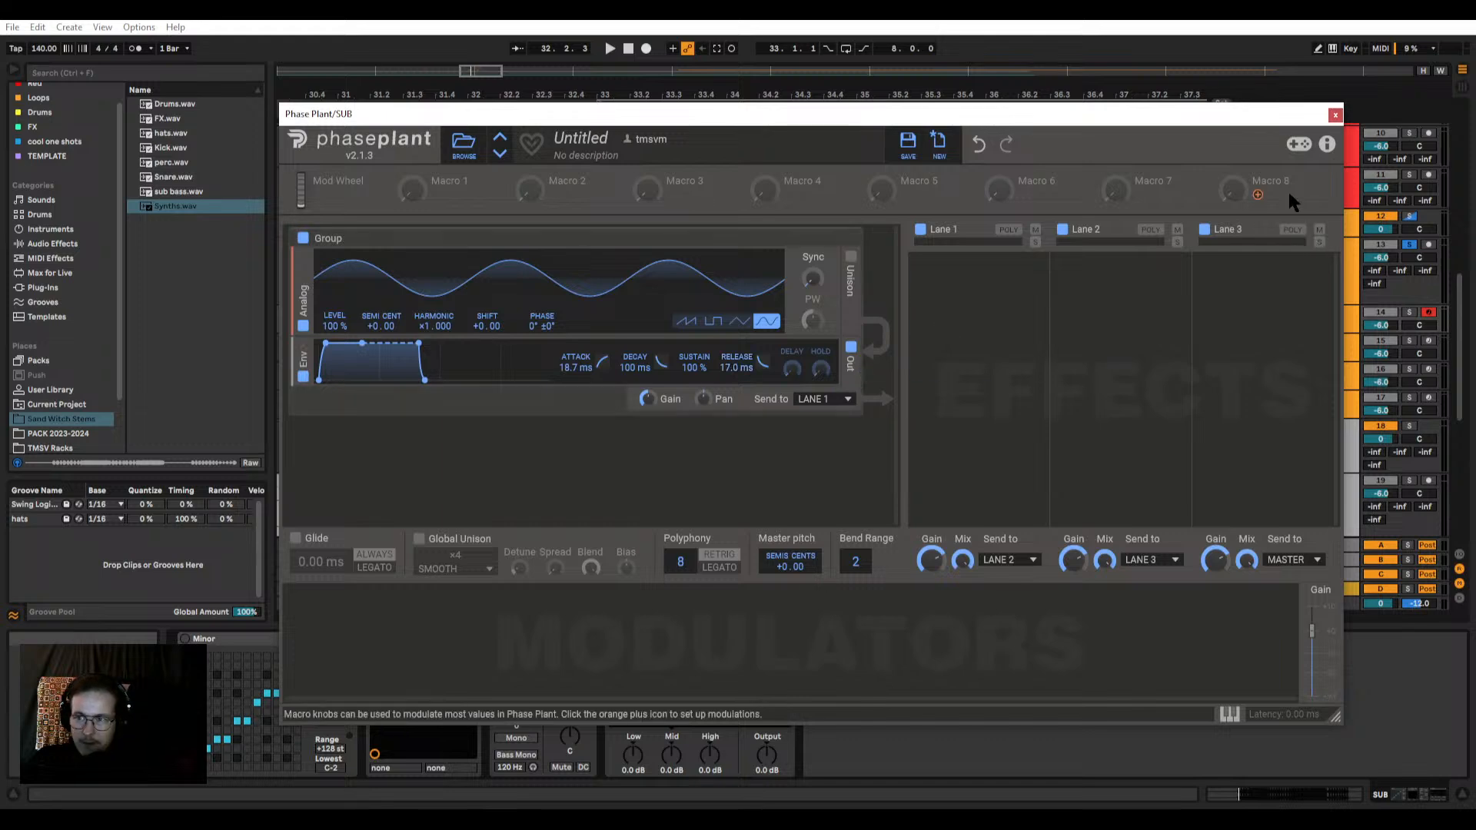
pyautogui.click(1335, 116)
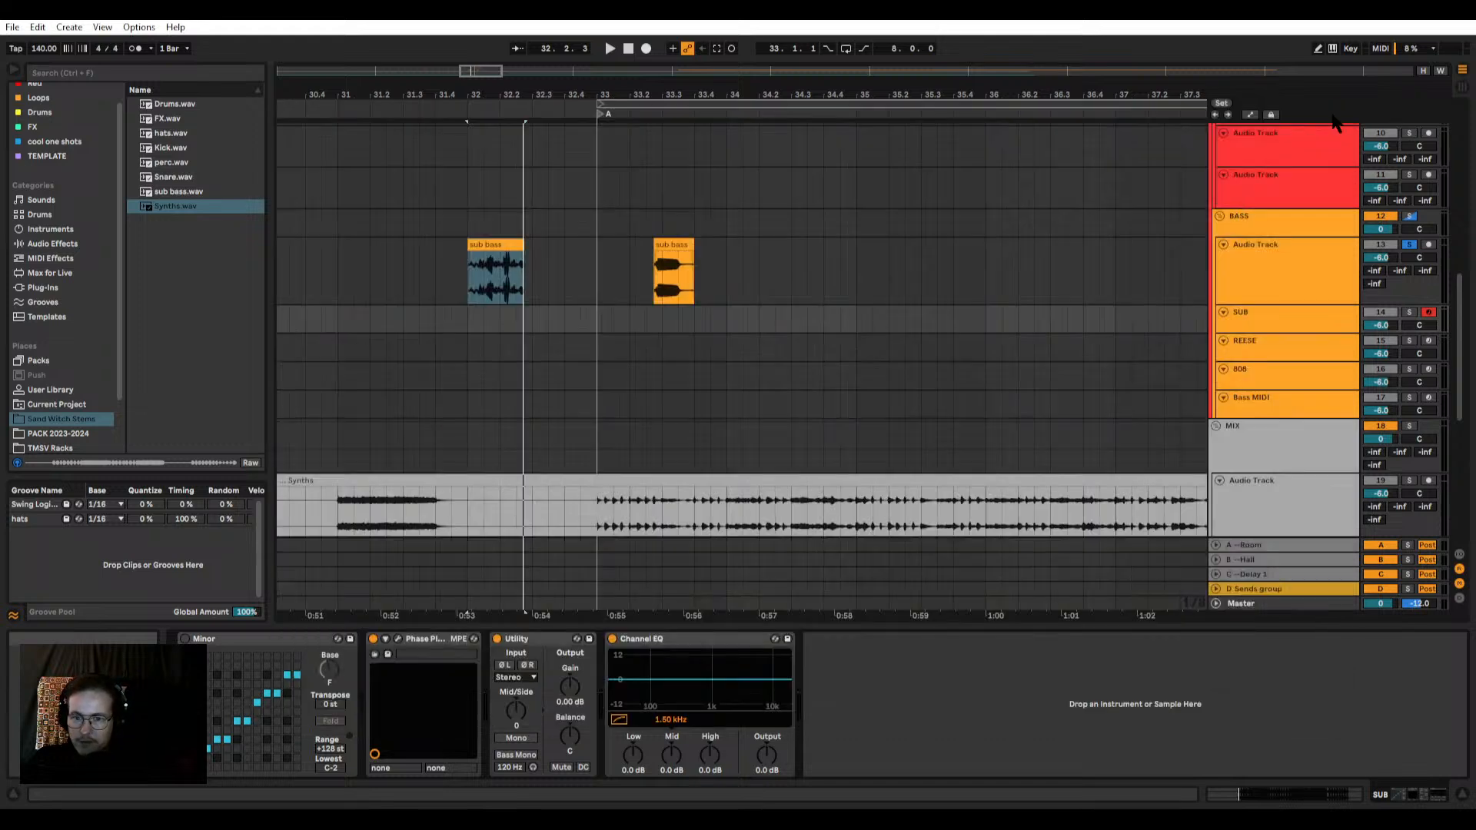
# Step: Move the second sub bass piece to 34.1.1 and solo the SUB track
pyautogui.moveTo(672, 245); pyautogui.dragTo(746, 240)
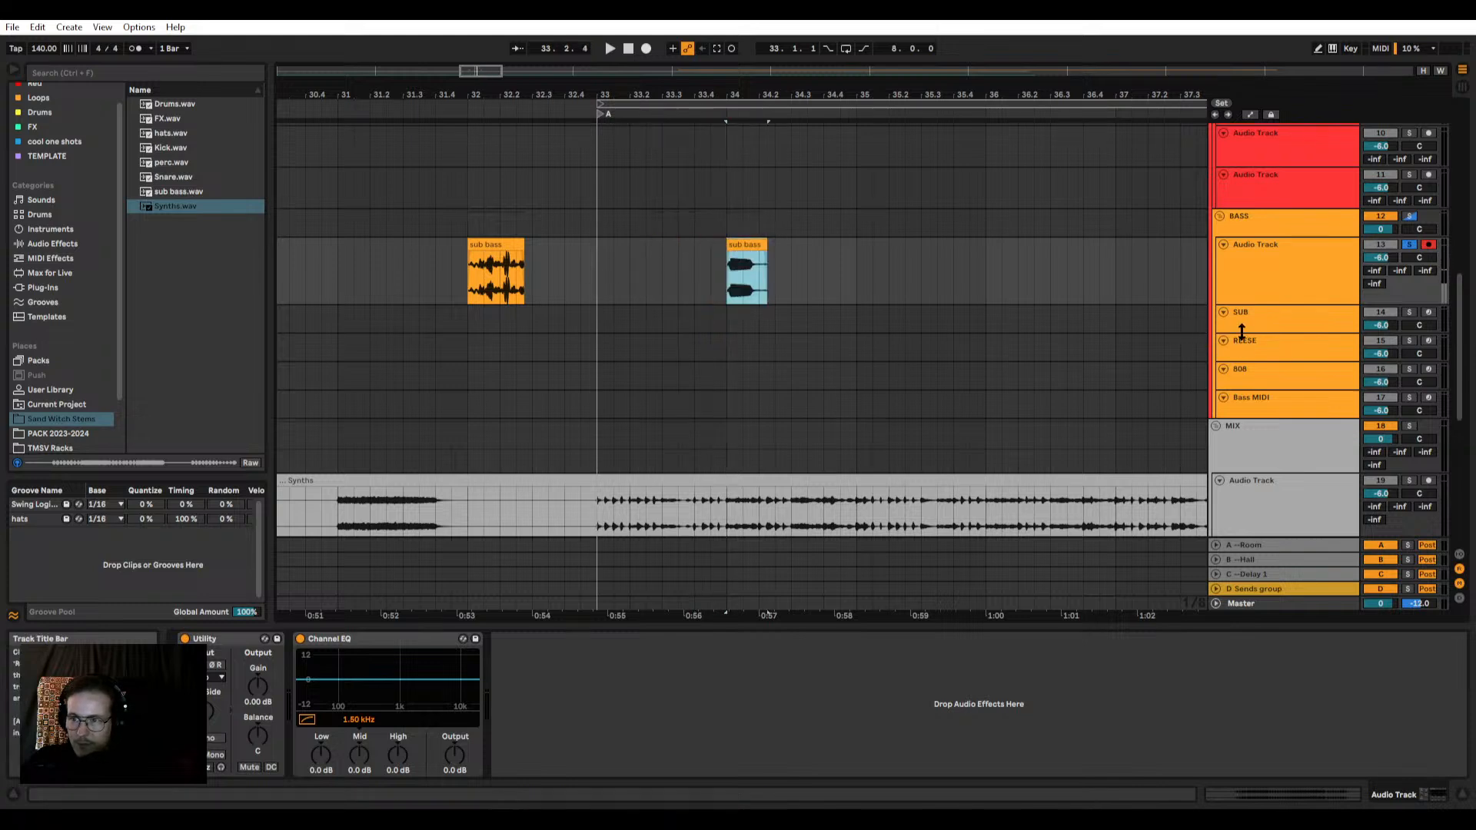
pyautogui.click(1285, 323)
pyautogui.click(1409, 312)
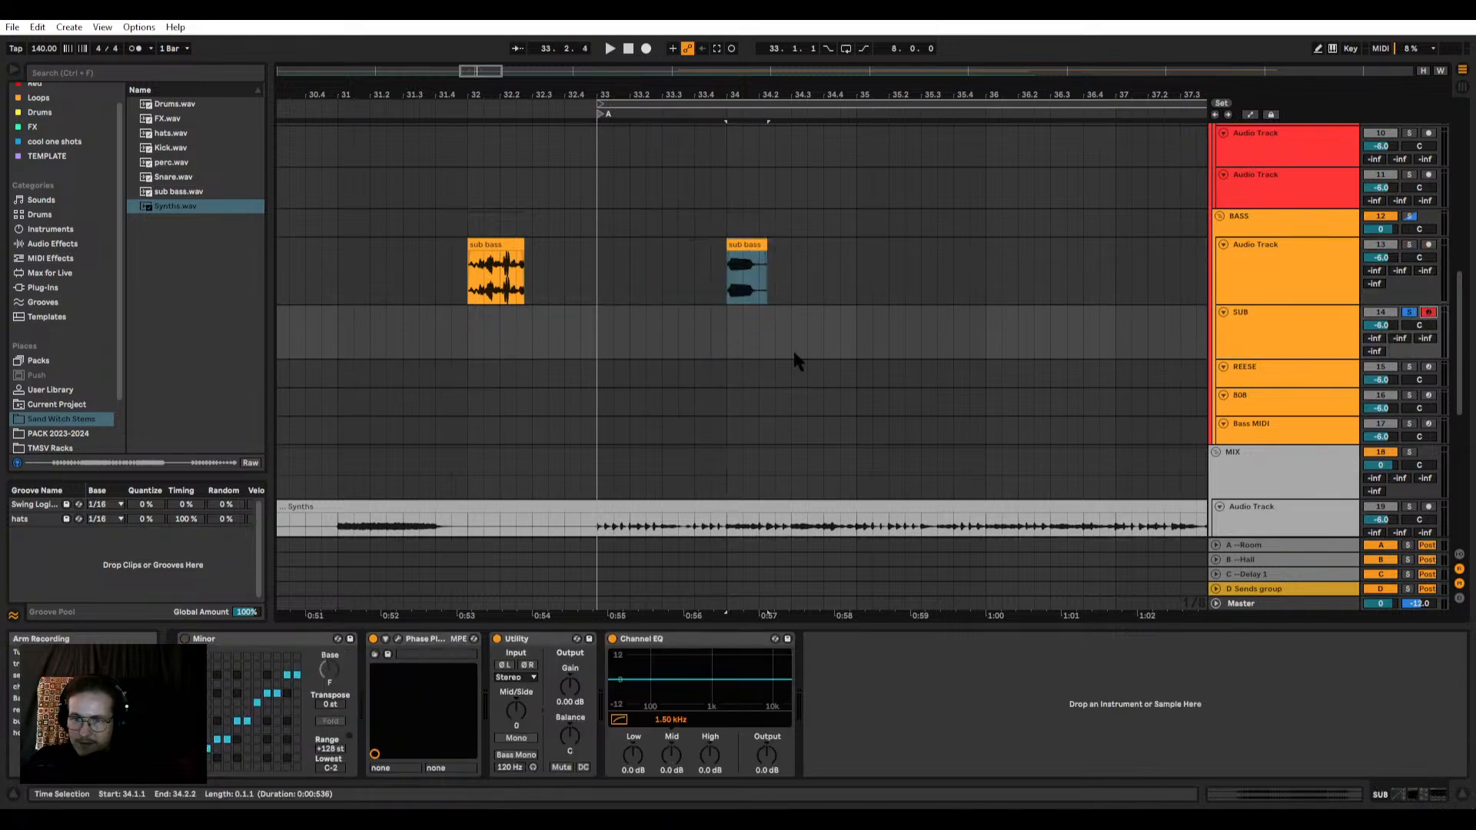
# Step: Create a MIDI clip on the SUB track from 33.1.1 to 33.3.1 with a sixteenth-note G#3 at its start
pyautogui.moveTo(599, 335); pyautogui.dragTo(657, 333)
pyautogui.hotkey('ctrl', 'shift', 'm')
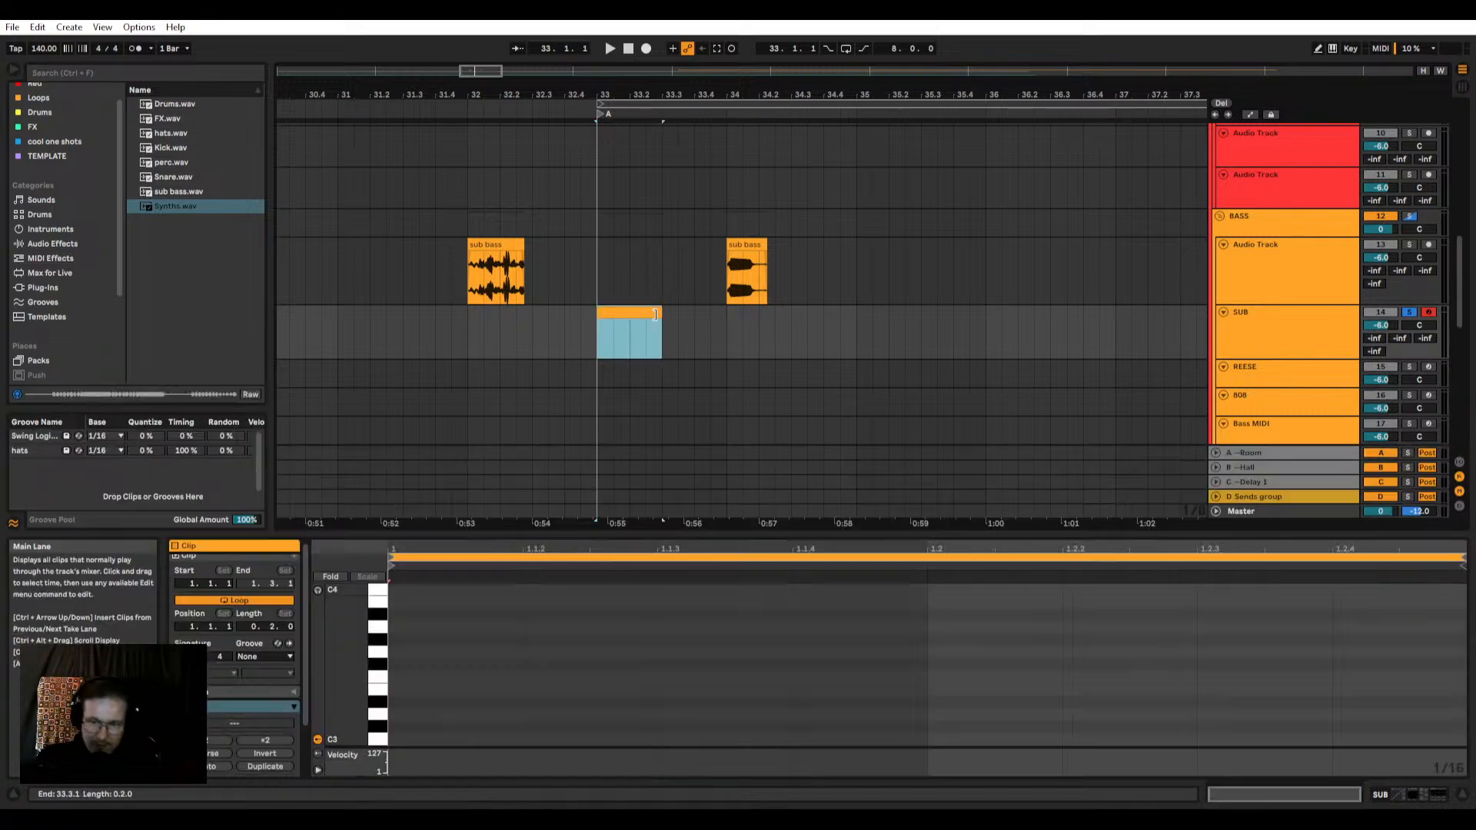
pyautogui.scroll(2, 616, 315)
pyautogui.doubleClick(616, 314)
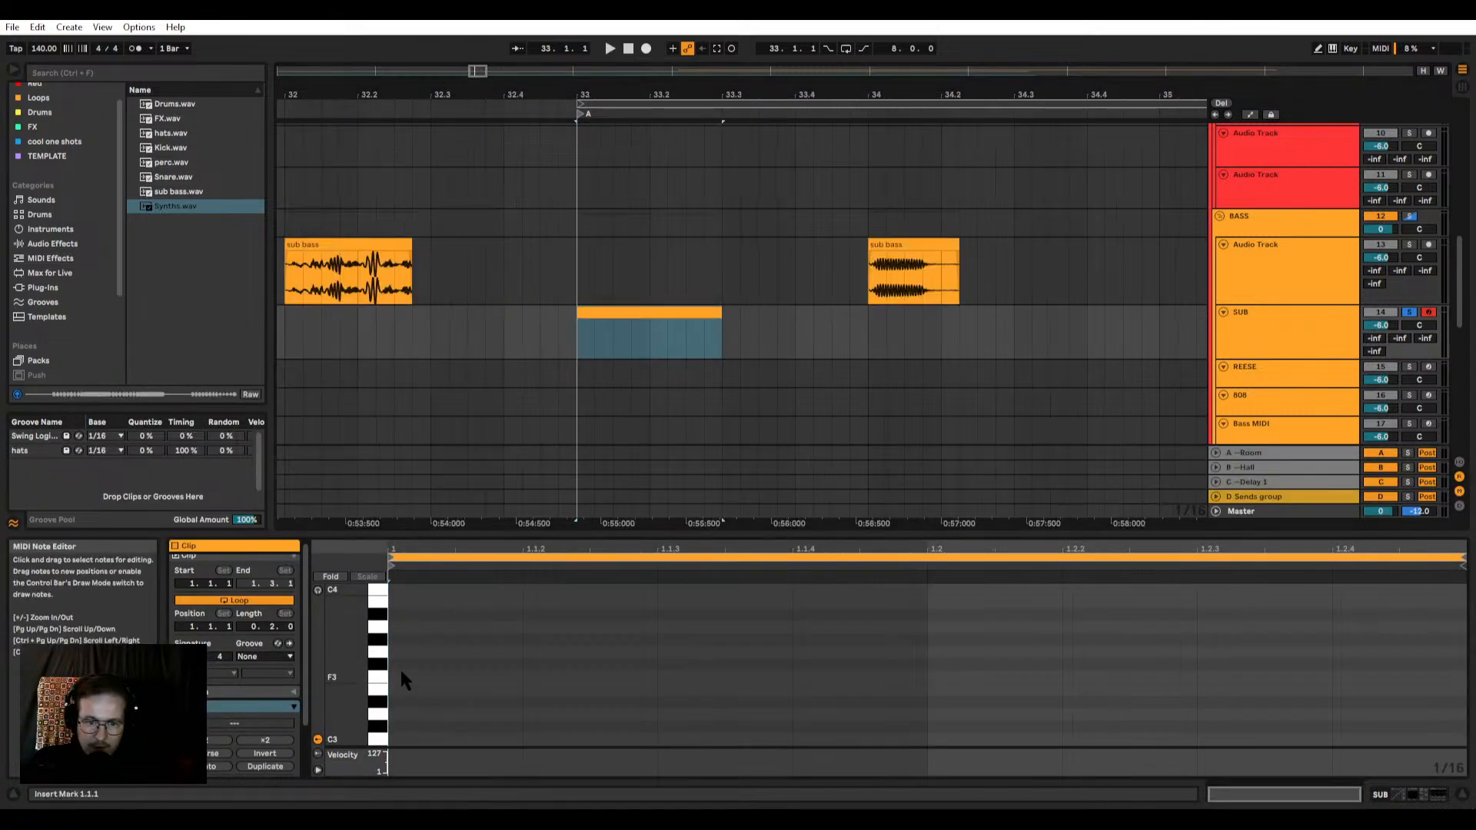
pyautogui.doubleClick(403, 639)
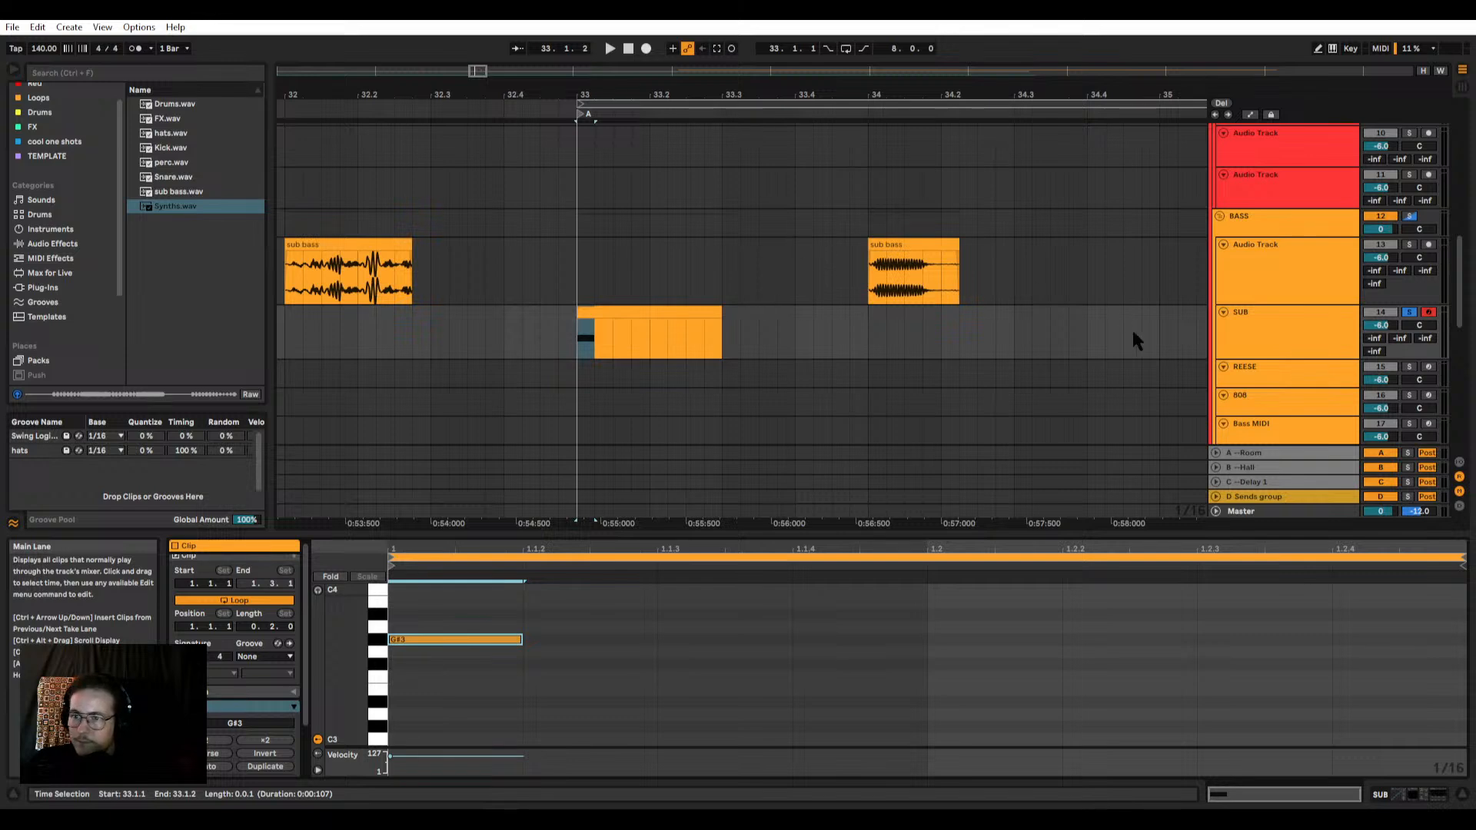
# Step: Audition the G#3 note and bring up the VISION 4X analyzer below the bass clips
pyautogui.press('space')
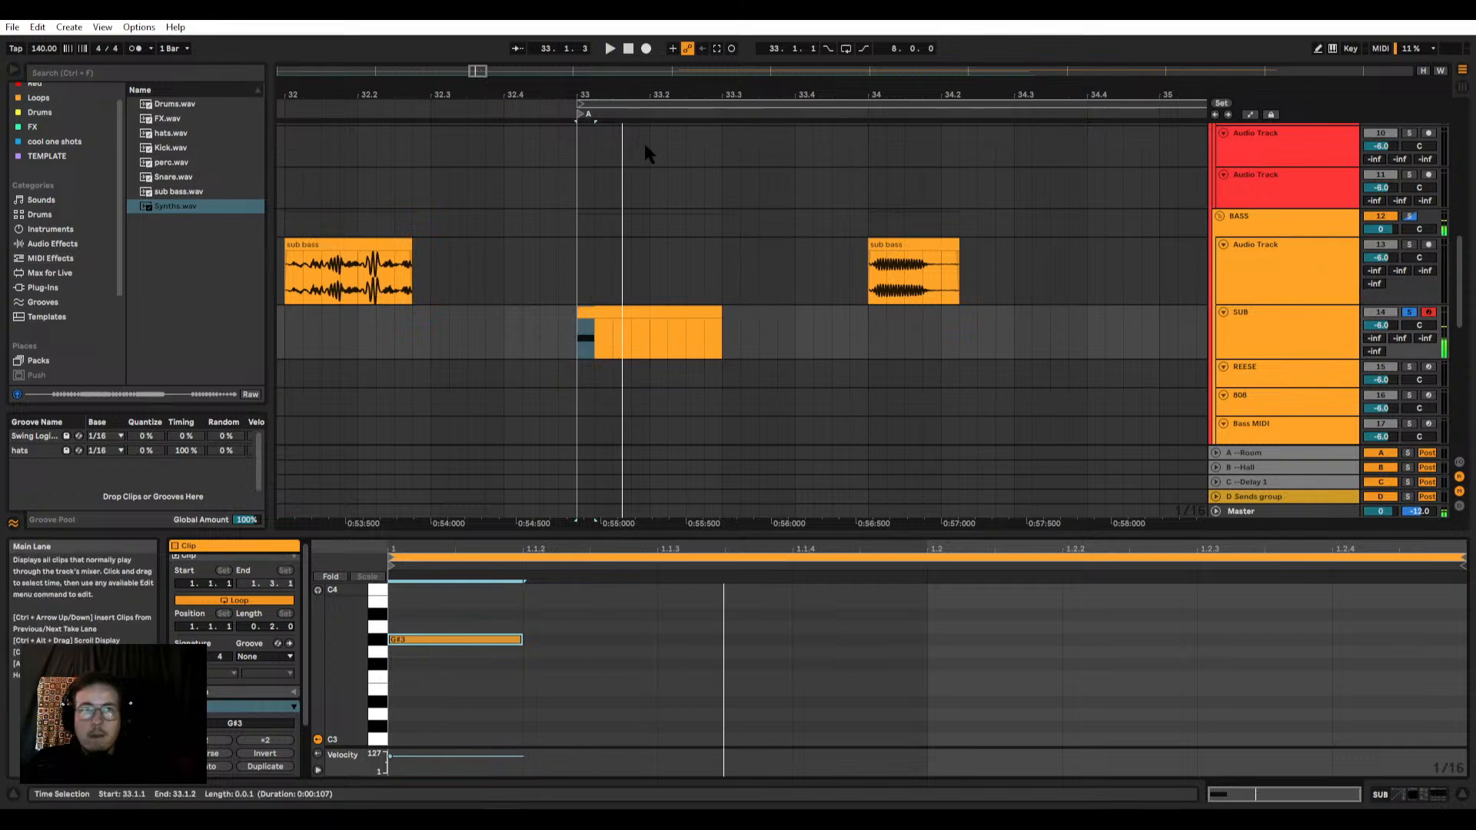
pyautogui.hotkey('ctrl', 'alt', 'p')
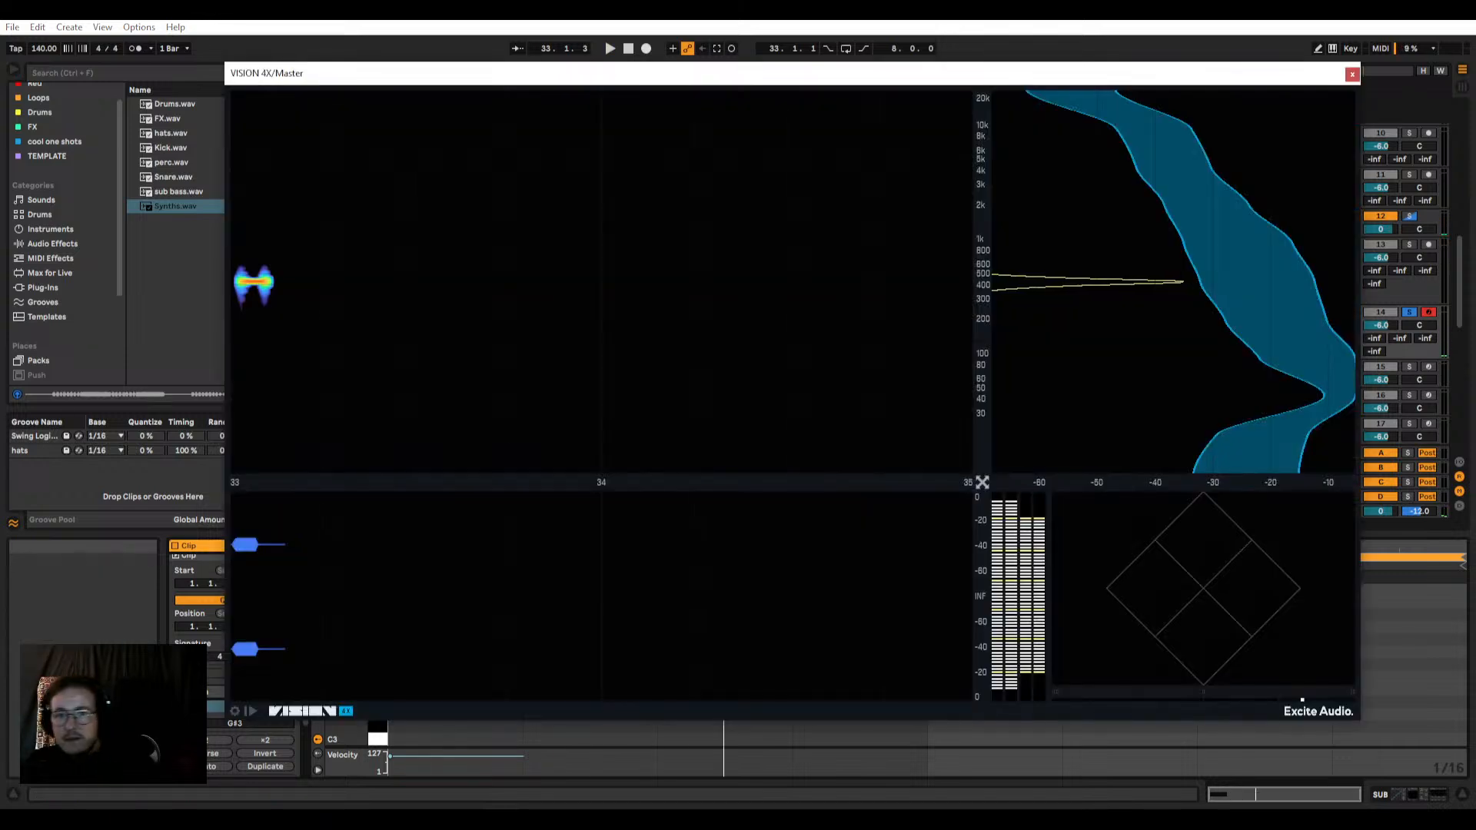
pyautogui.moveTo(596, 76); pyautogui.dragTo(497, 433)
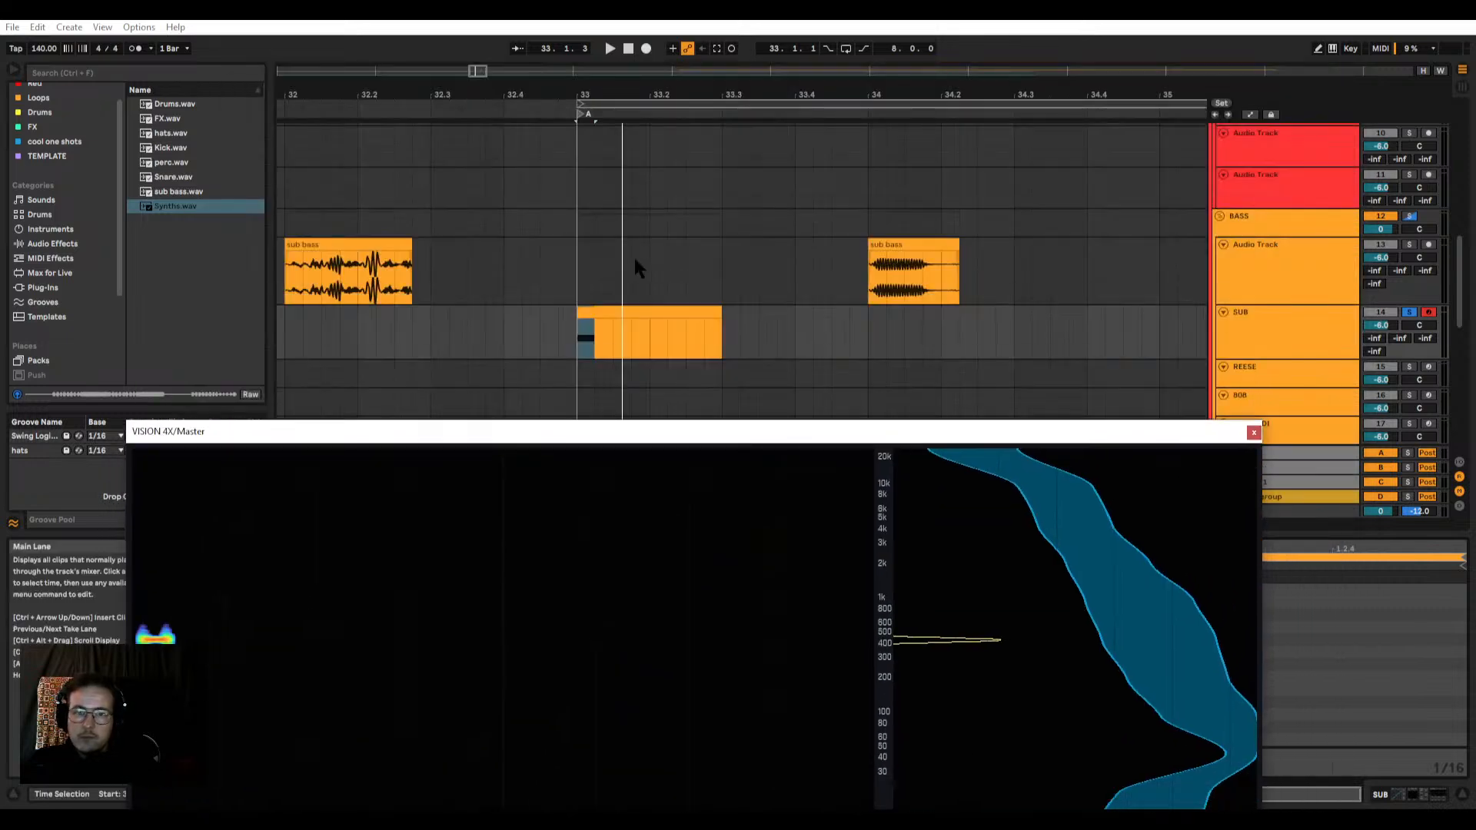
# Step: Solo the bass audio track, play the first sub bass piece and examine its pitches in VISION 4X
pyautogui.click(407, 277)
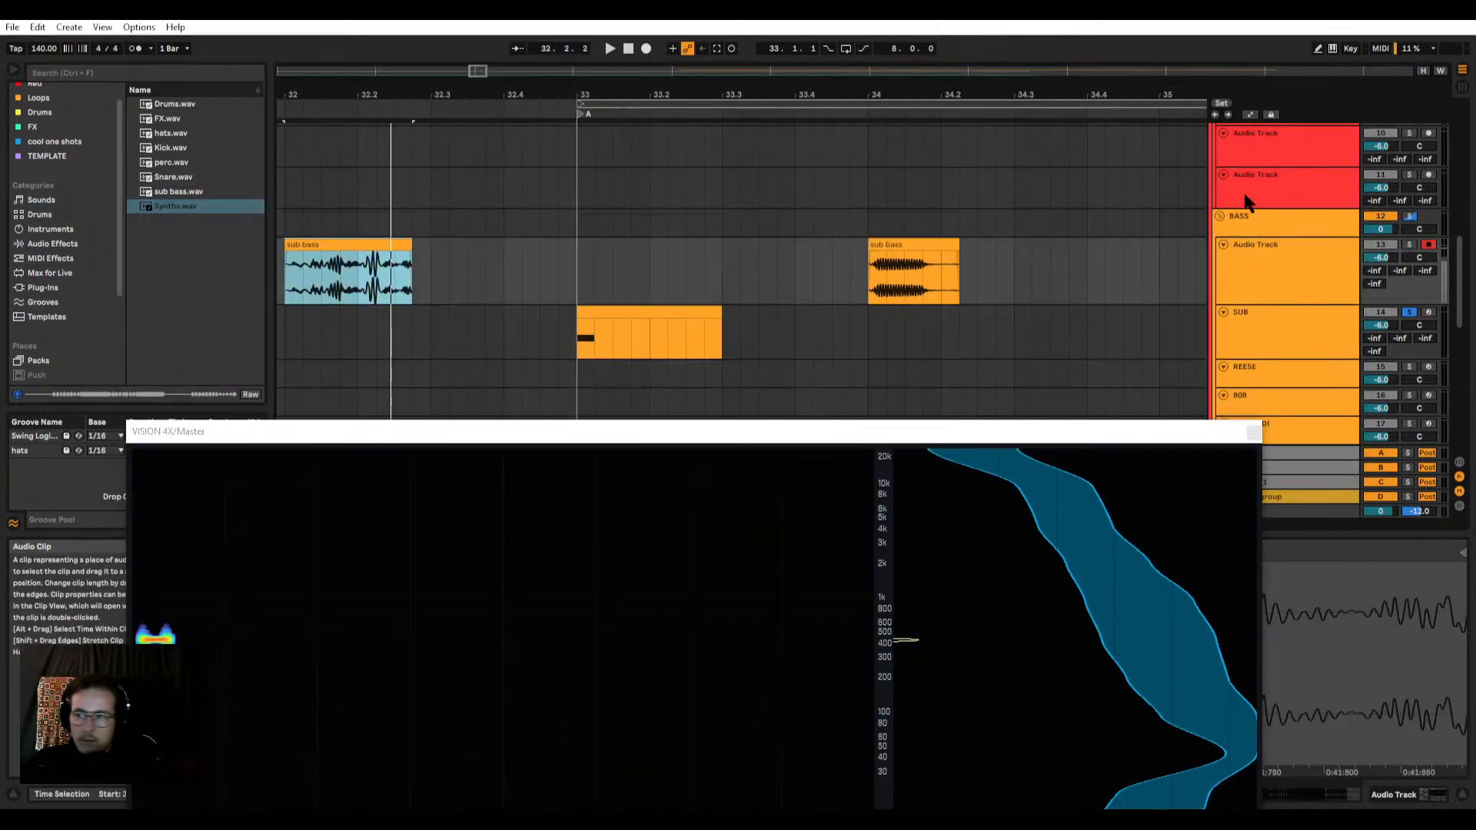
pyautogui.click(1409, 244)
pyautogui.press('space')
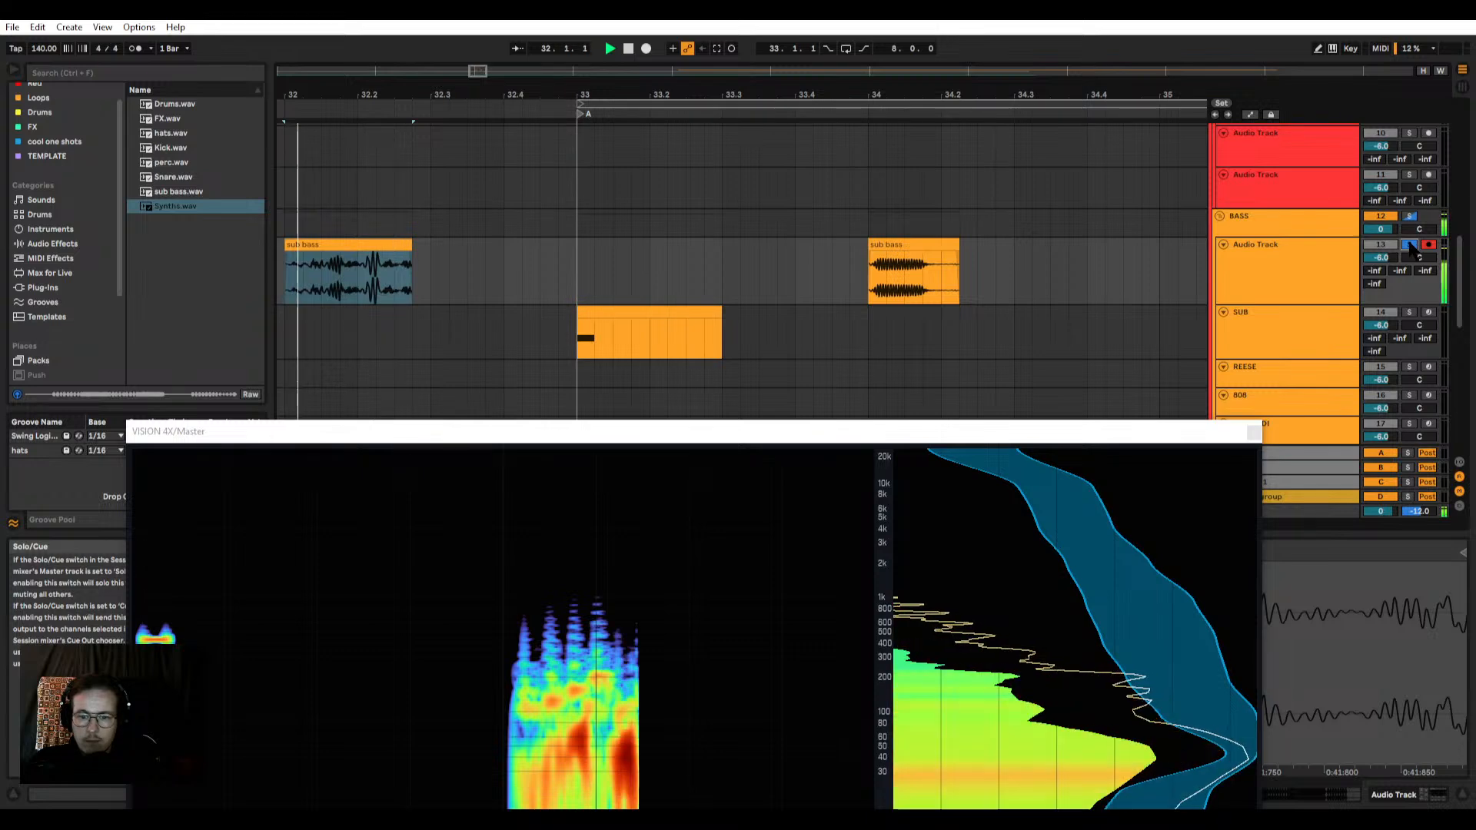
pyautogui.moveTo(933, 433); pyautogui.dragTo(928, 159)
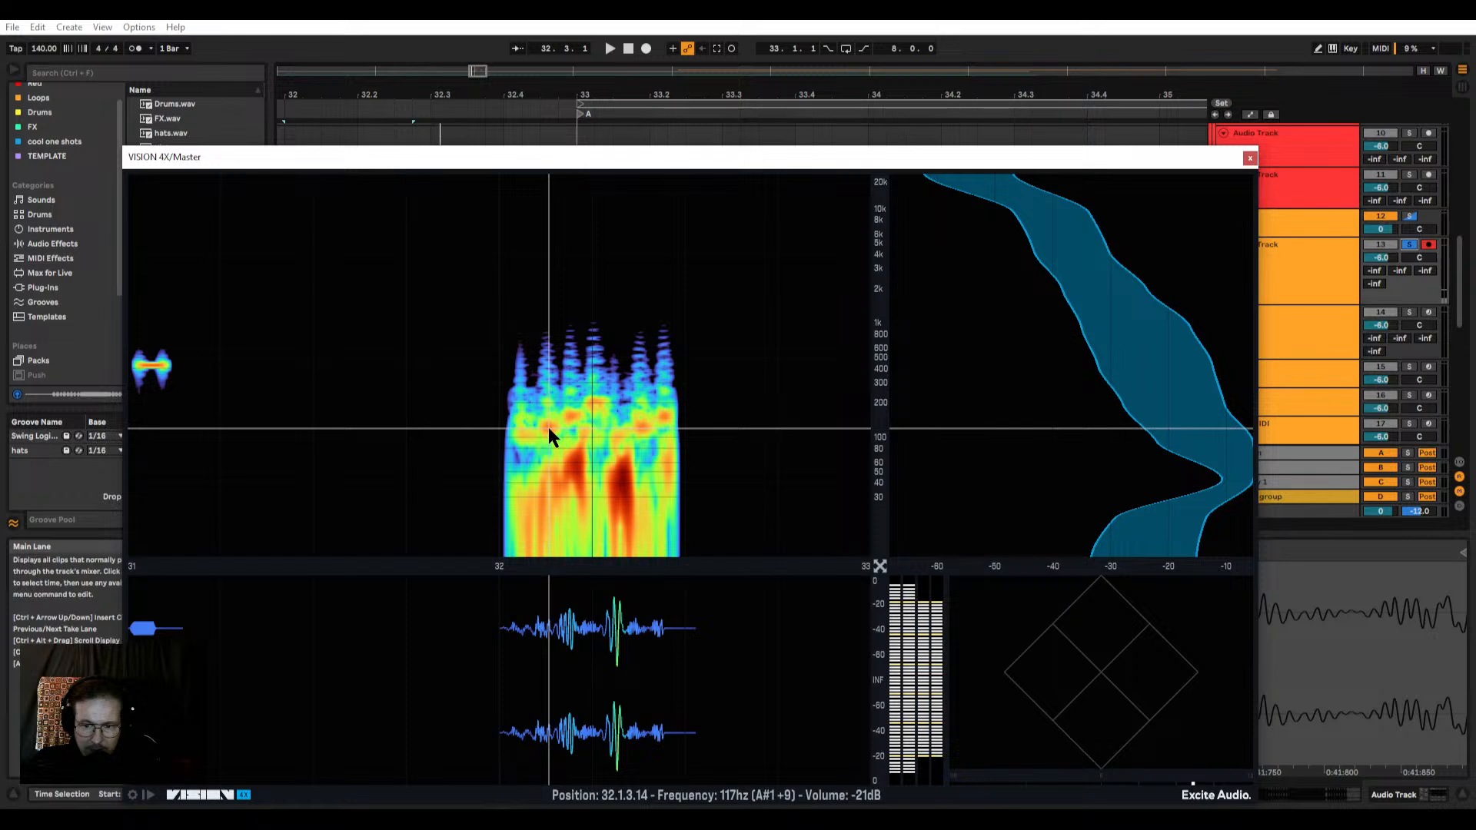
pyautogui.moveTo(1104, 155); pyautogui.dragTo(1155, 0)
# Step: Copy the G#3 note in the SUB clip to A#3 at 1.1.2, keeping the original note
pyautogui.scroll(-1, 765, 403)
pyautogui.click(646, 327)
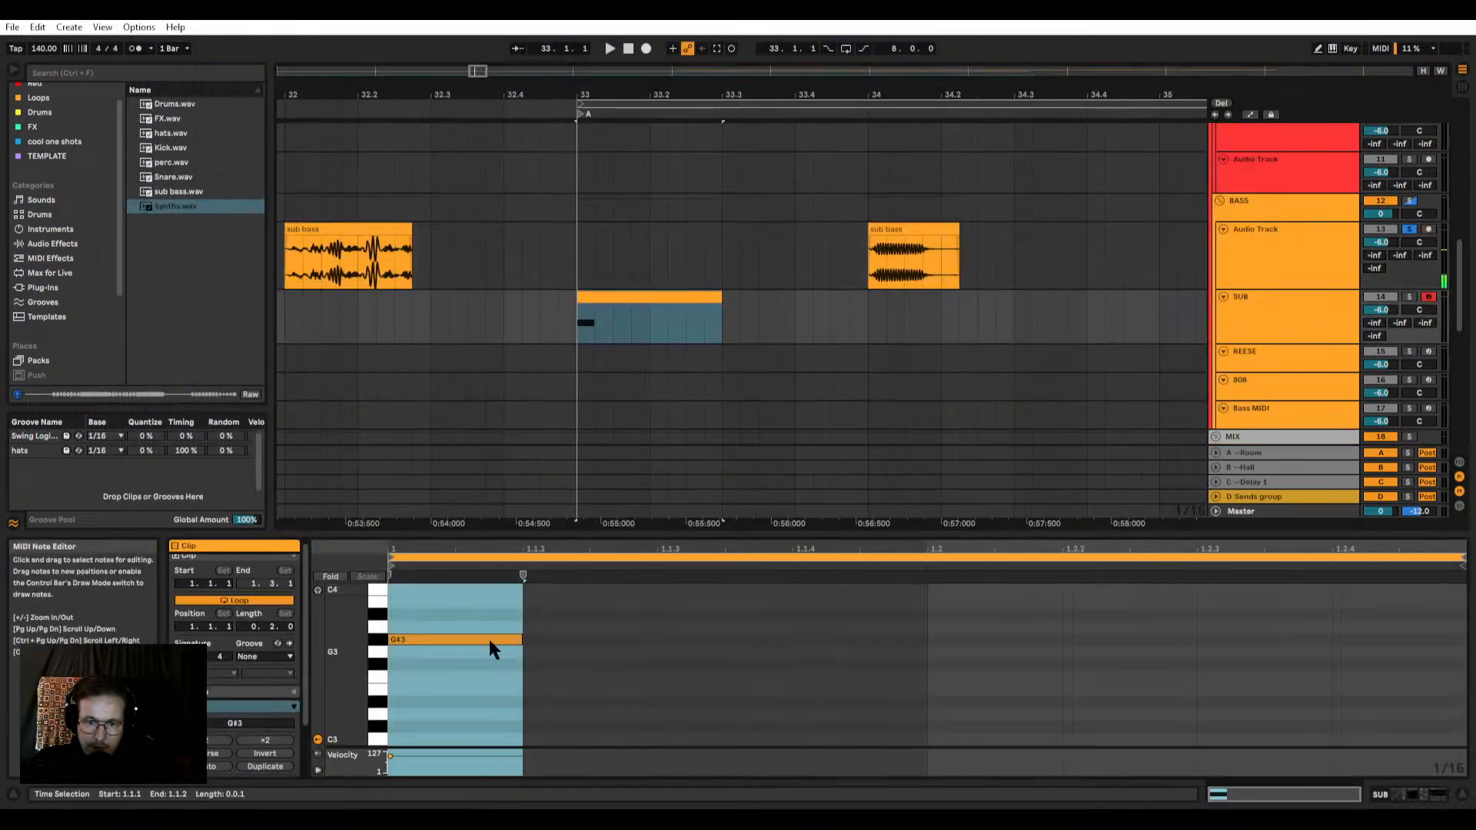
pyautogui.moveTo(480, 656); pyautogui.dragTo(588, 644)
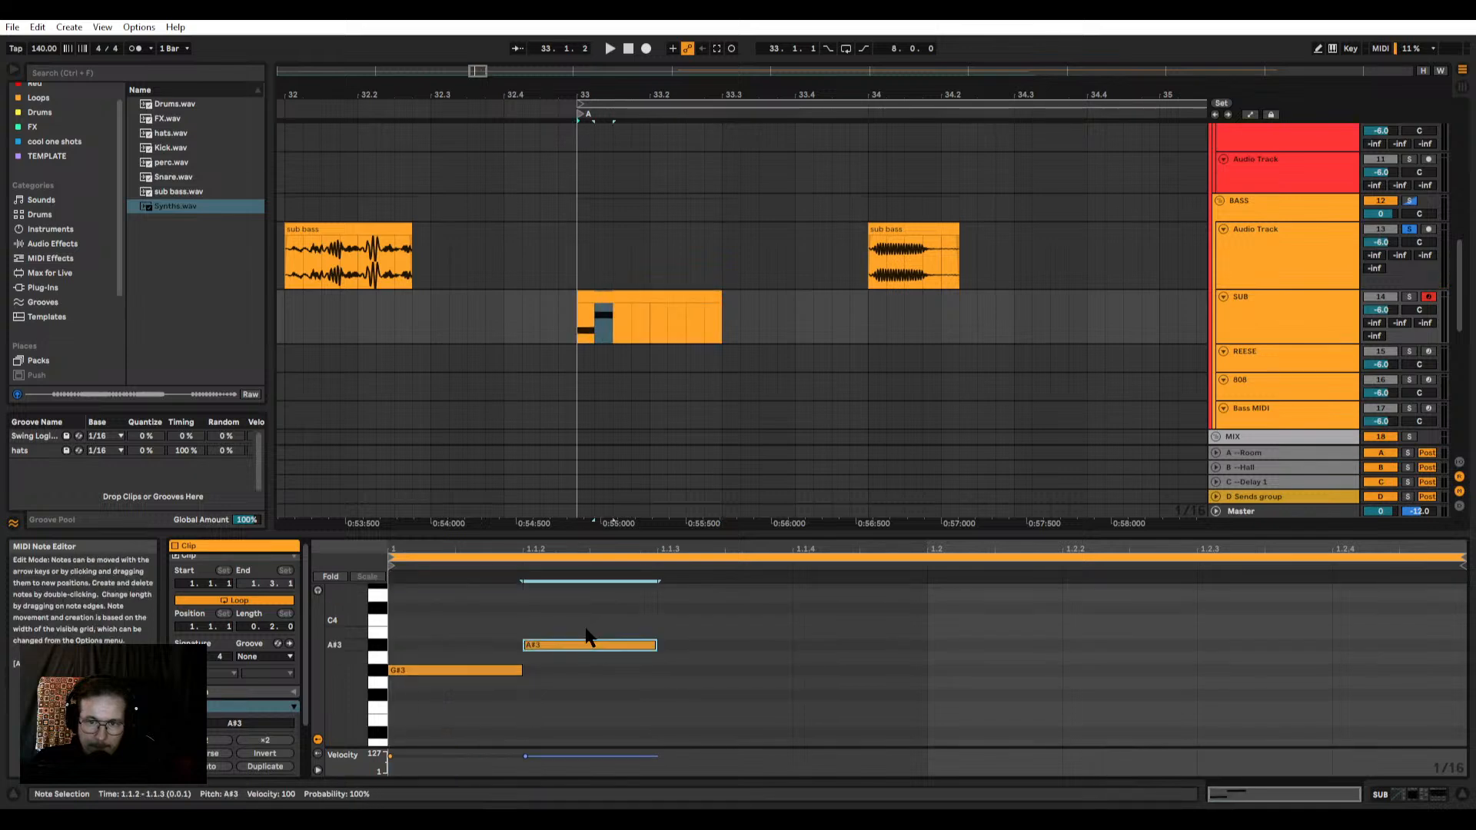
pyautogui.click(645, 298)
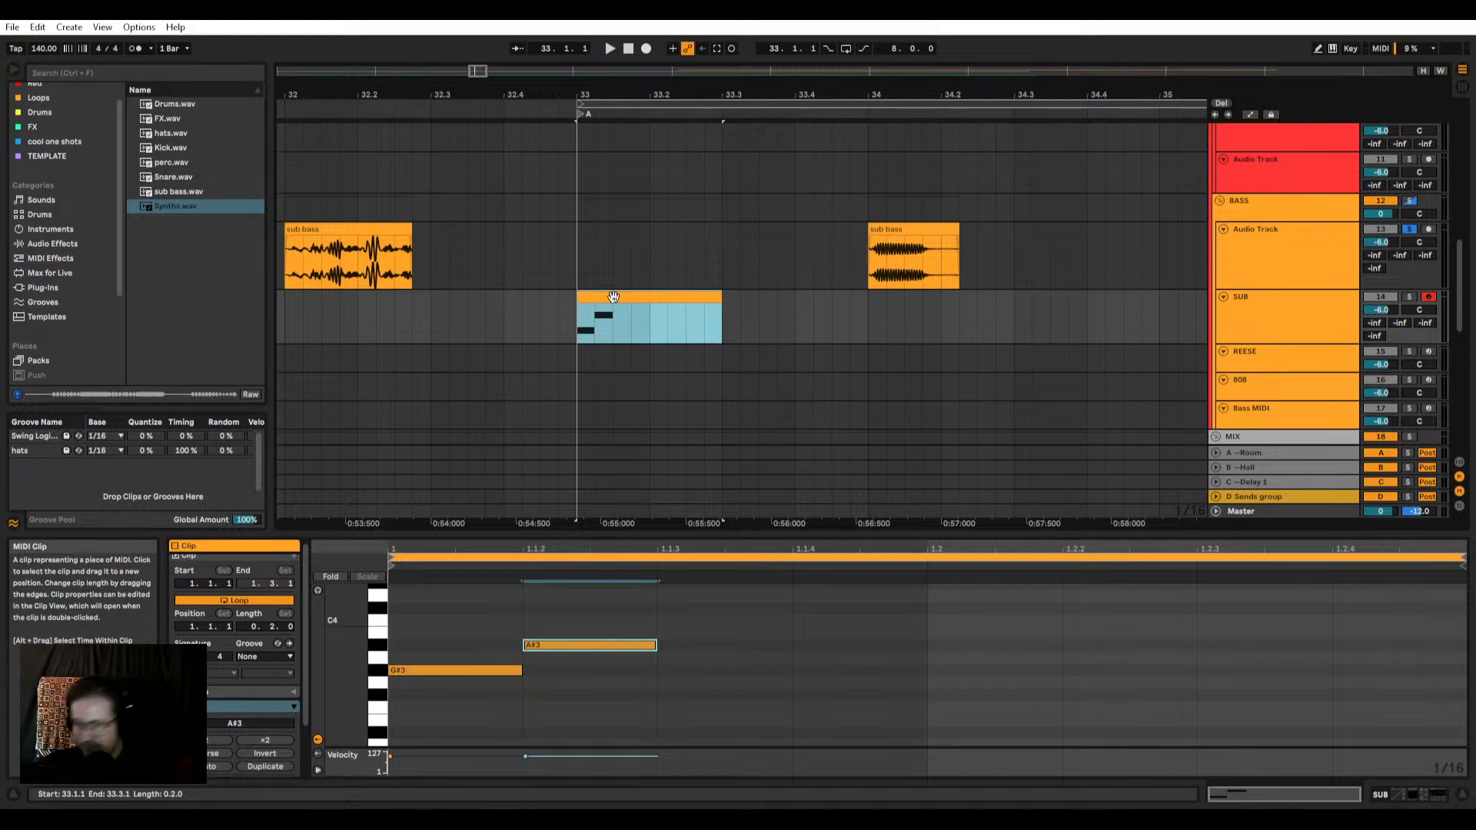
# Step: Audition the two notes of the SUB clip and check the SUB track's device chain
pyautogui.press('space')
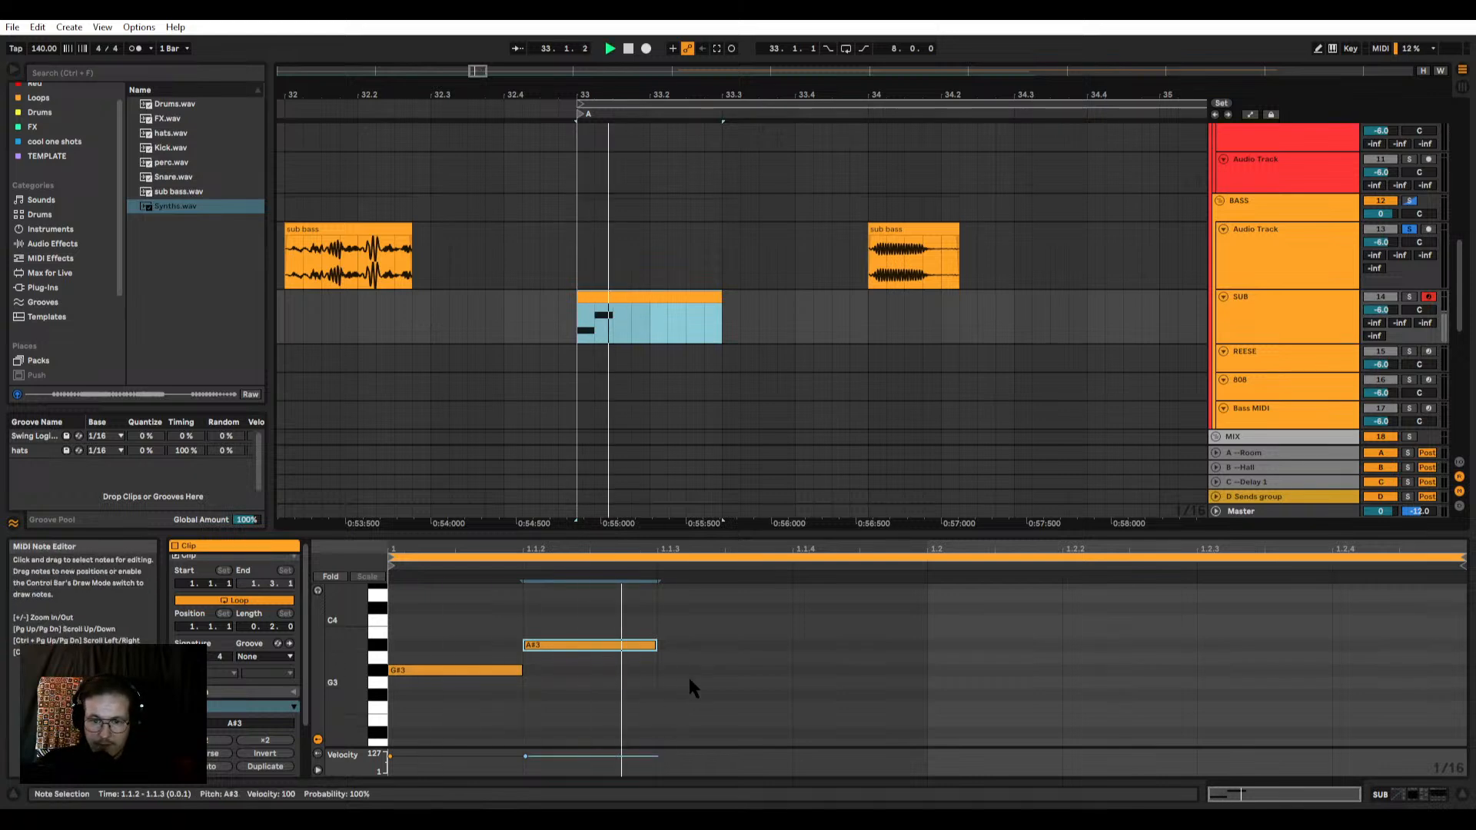
pyautogui.press('space')
pyautogui.doubleClick(1272, 293)
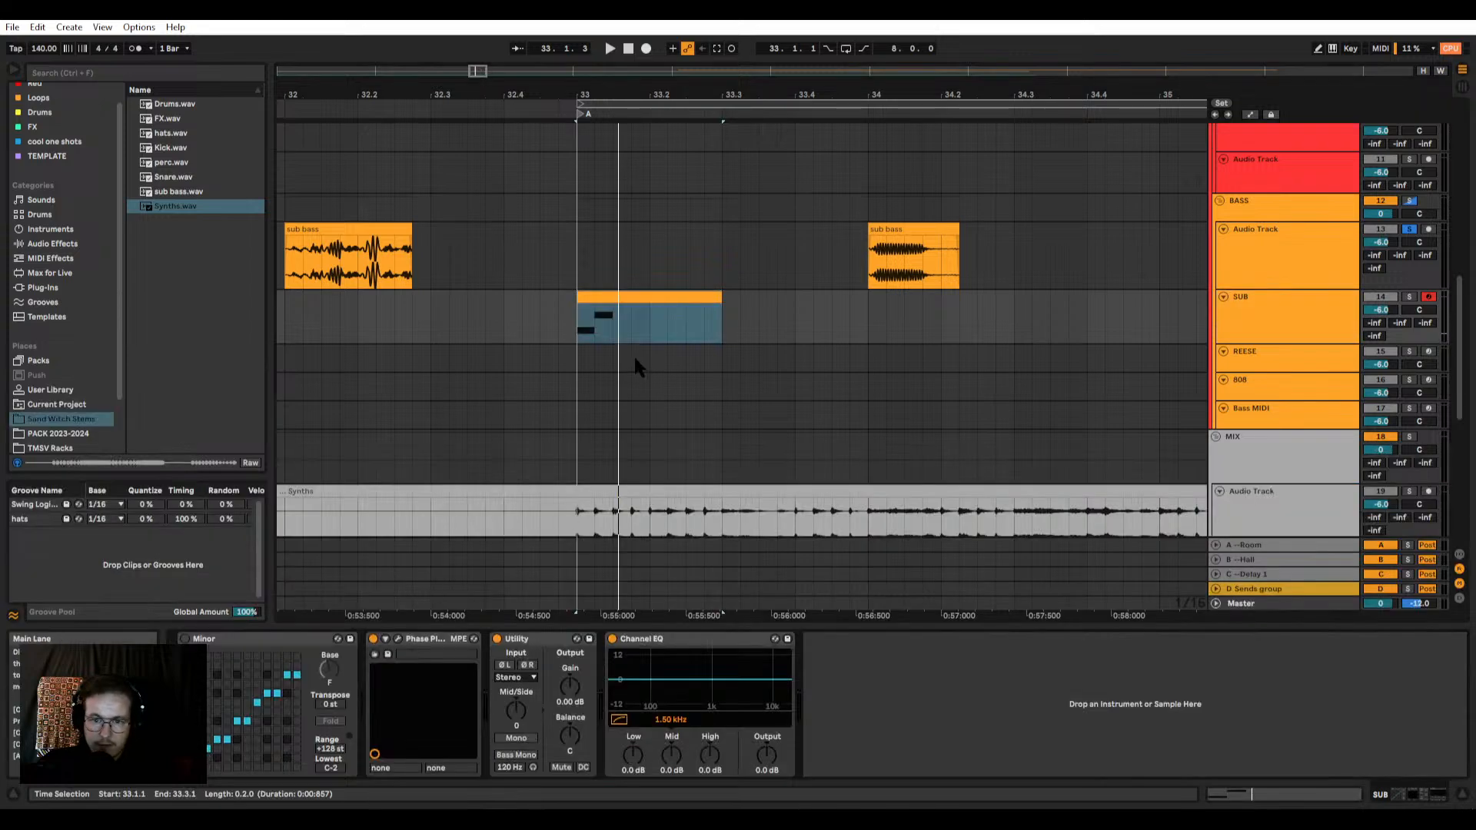
pyautogui.doubleClick(636, 301)
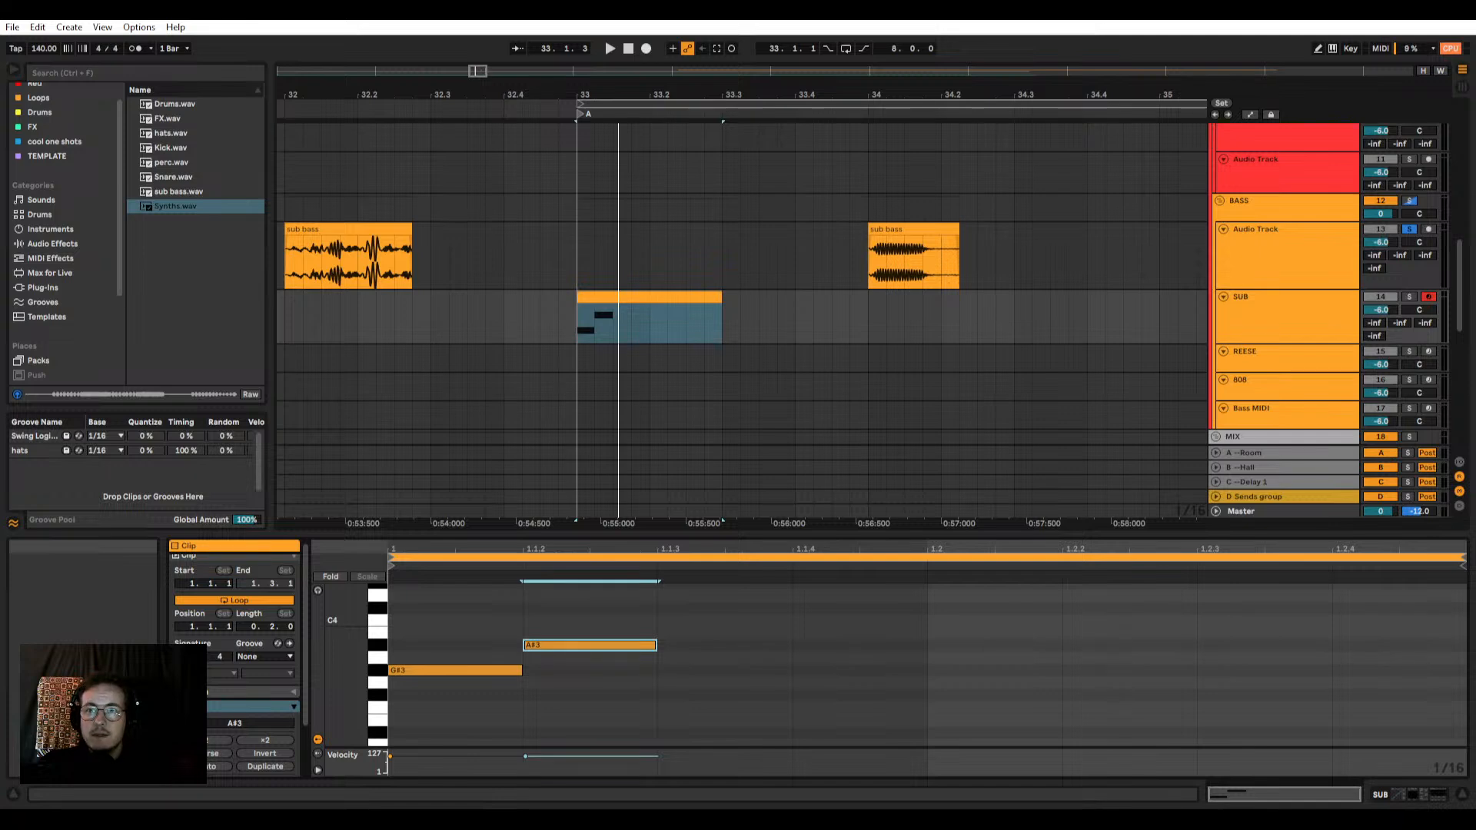
# Step: Add sixteenth notes D4 at 1.1.3 and G4 at 1.1.4 to the SUB clip
pyautogui.doubleClick(664, 595)
pyautogui.scroll(1, 635, 231)
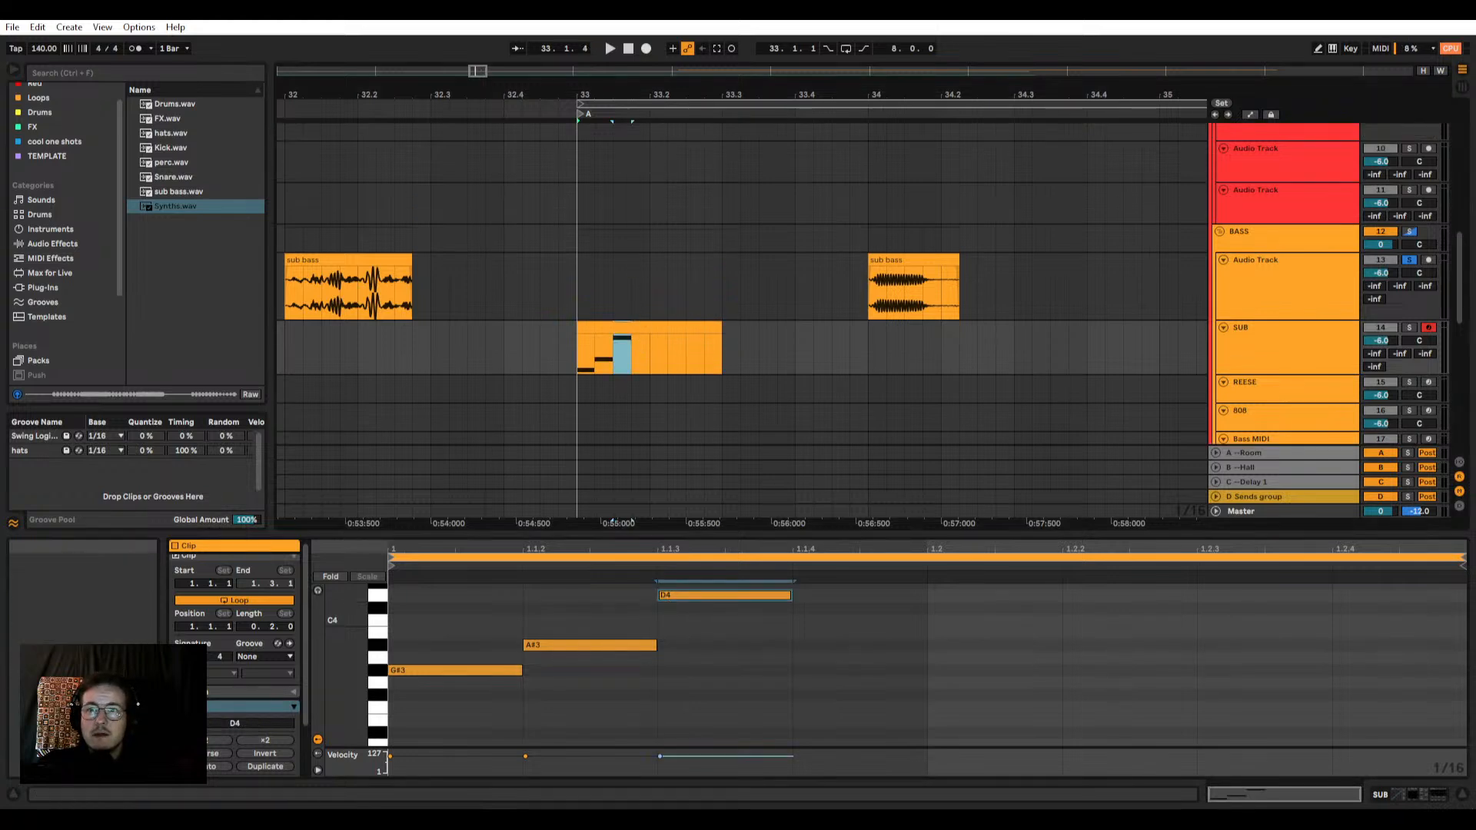
pyautogui.scroll(2, 758, 677)
pyautogui.doubleClick(830, 620)
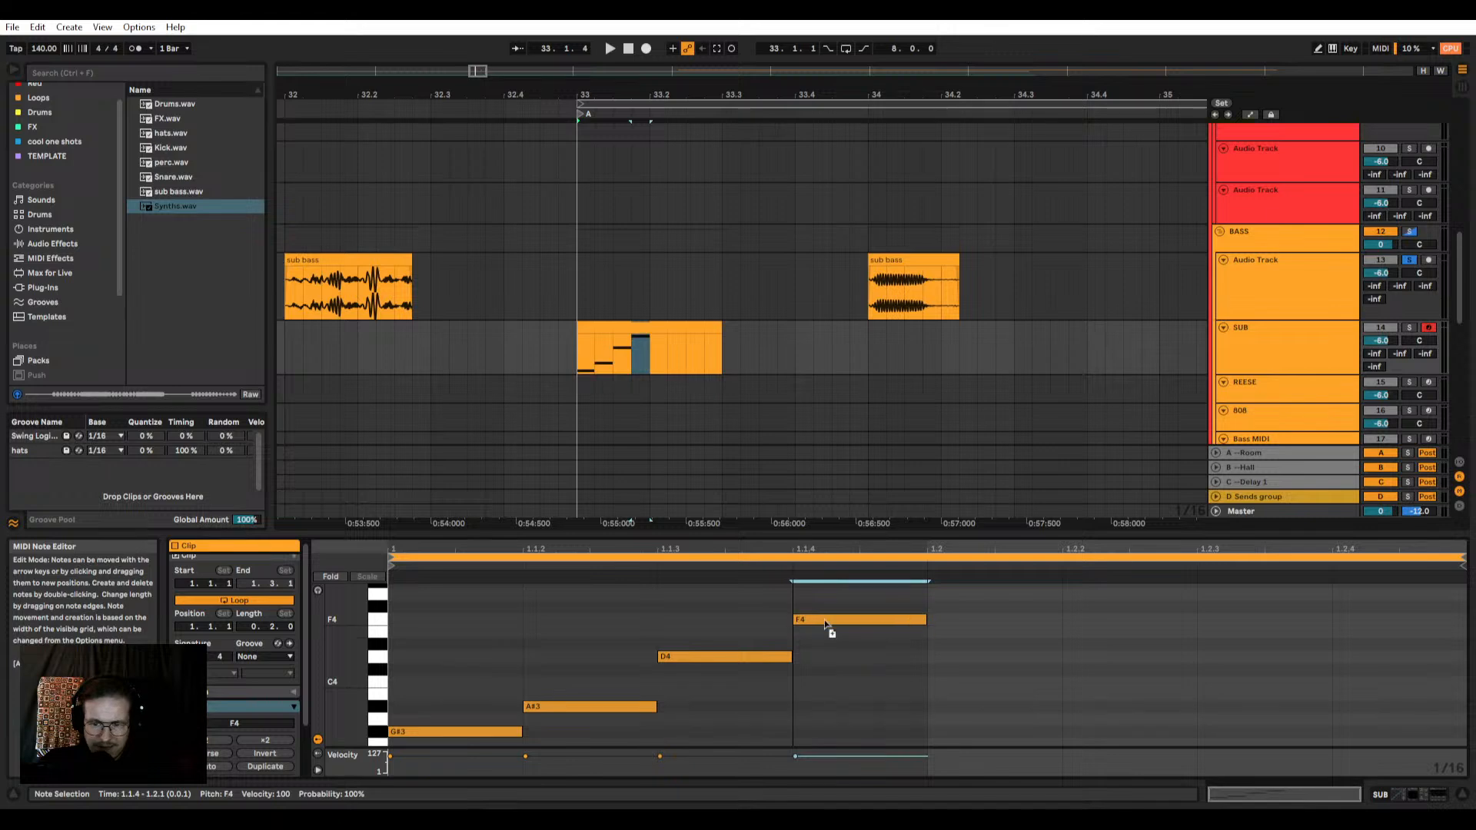
pyautogui.moveTo(826, 624); pyautogui.dragTo(826, 595)
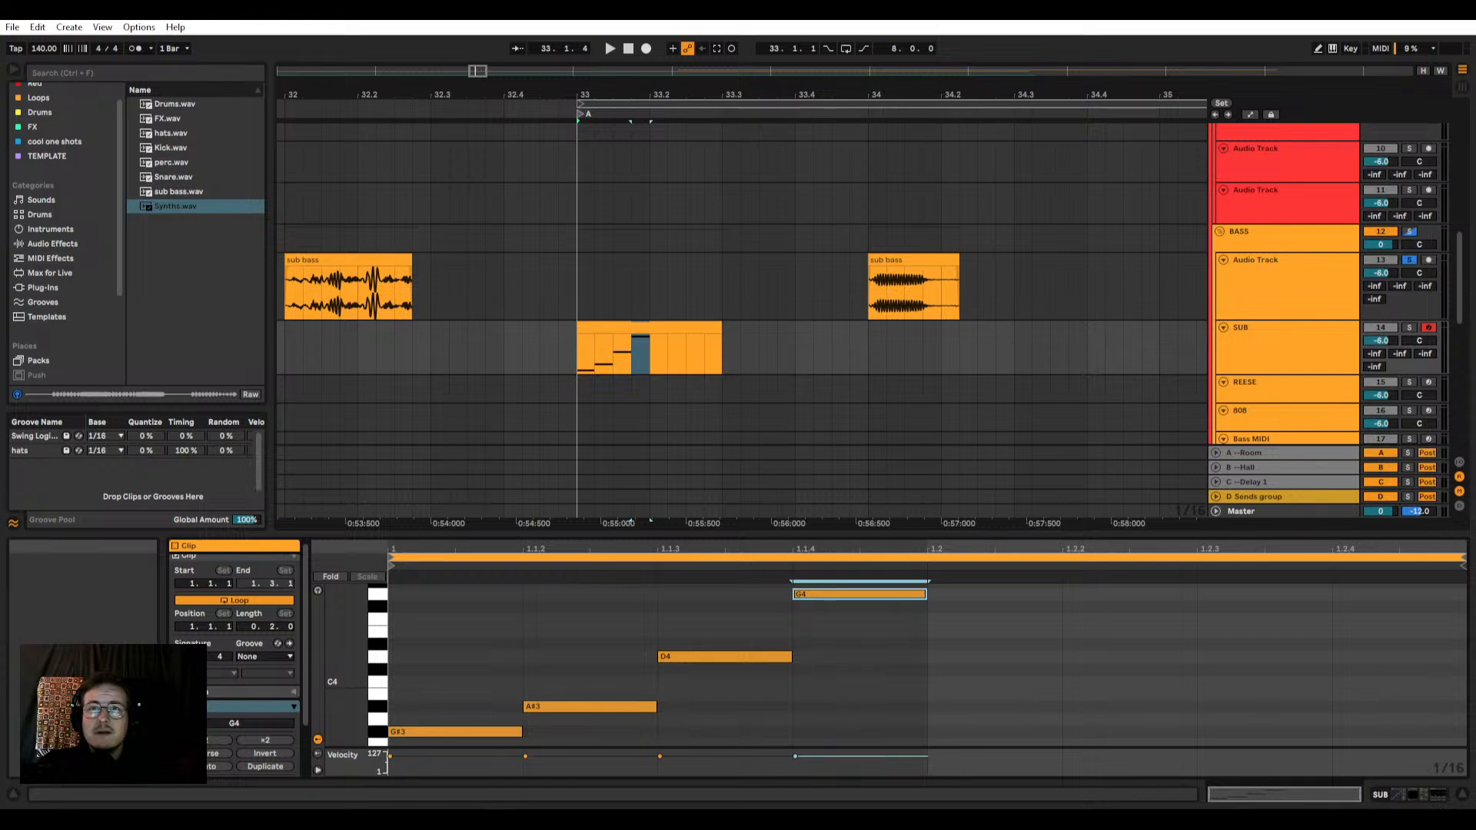
# Step: Move the SUB clip to 32.1.1, beneath the first sub bass audio piece, and play from there
pyautogui.click(645, 329)
pyautogui.keyDown('ctrl'); pyautogui.scroll(-3, 667, 329); pyautogui.keyUp('ctrl')
pyautogui.moveTo(531, 346); pyautogui.dragTo(522, 331)
pyautogui.keyDown('ctrl'); pyautogui.scroll(4, 520, 329); pyautogui.keyUp('ctrl')
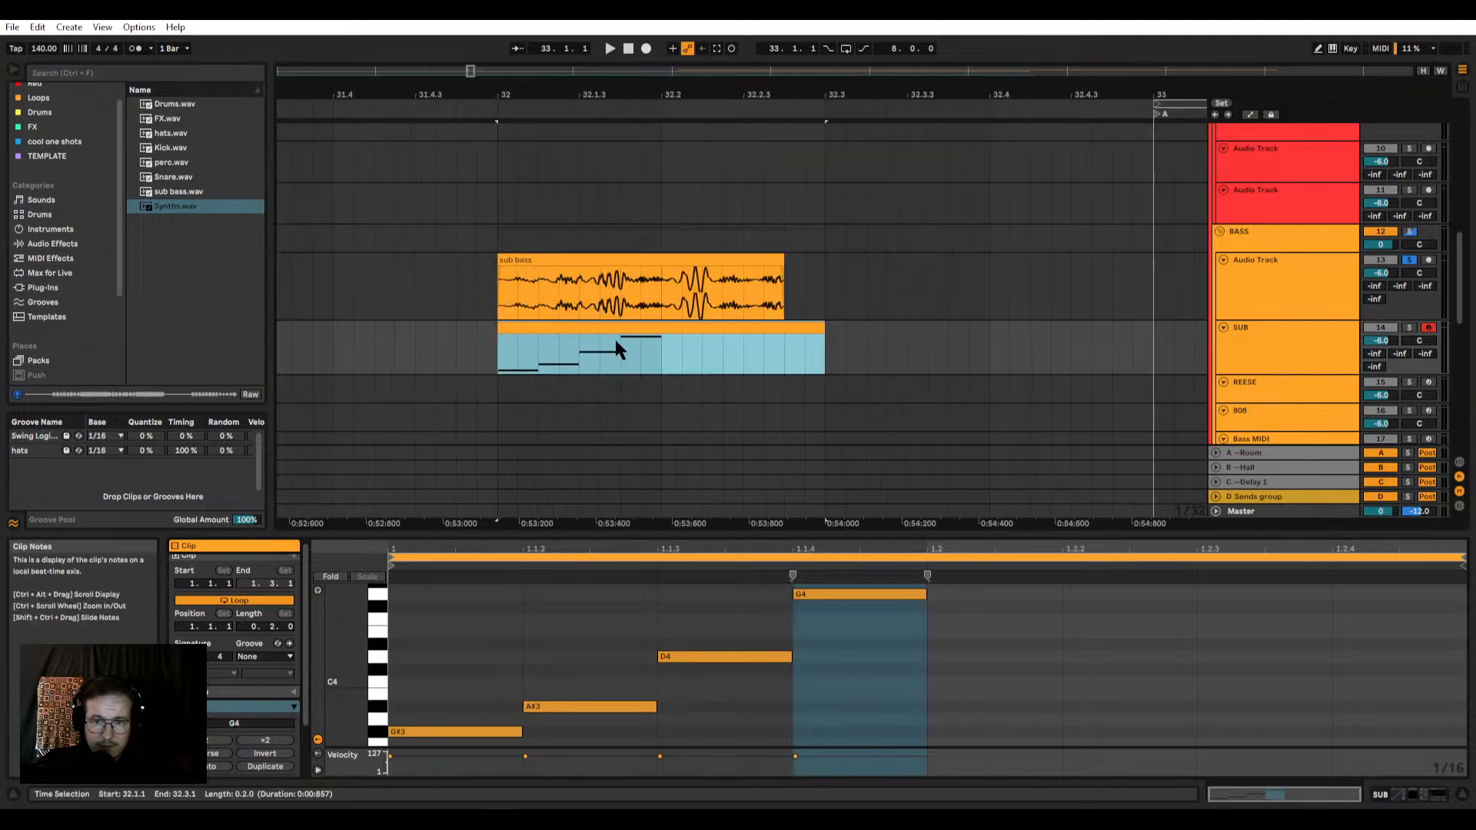
pyautogui.press('space')
pyautogui.press('space')
# Step: Solo the SUB track alongside the bass audio track, keep it active, and play both clips together
pyautogui.press('space')
pyautogui.press('space')
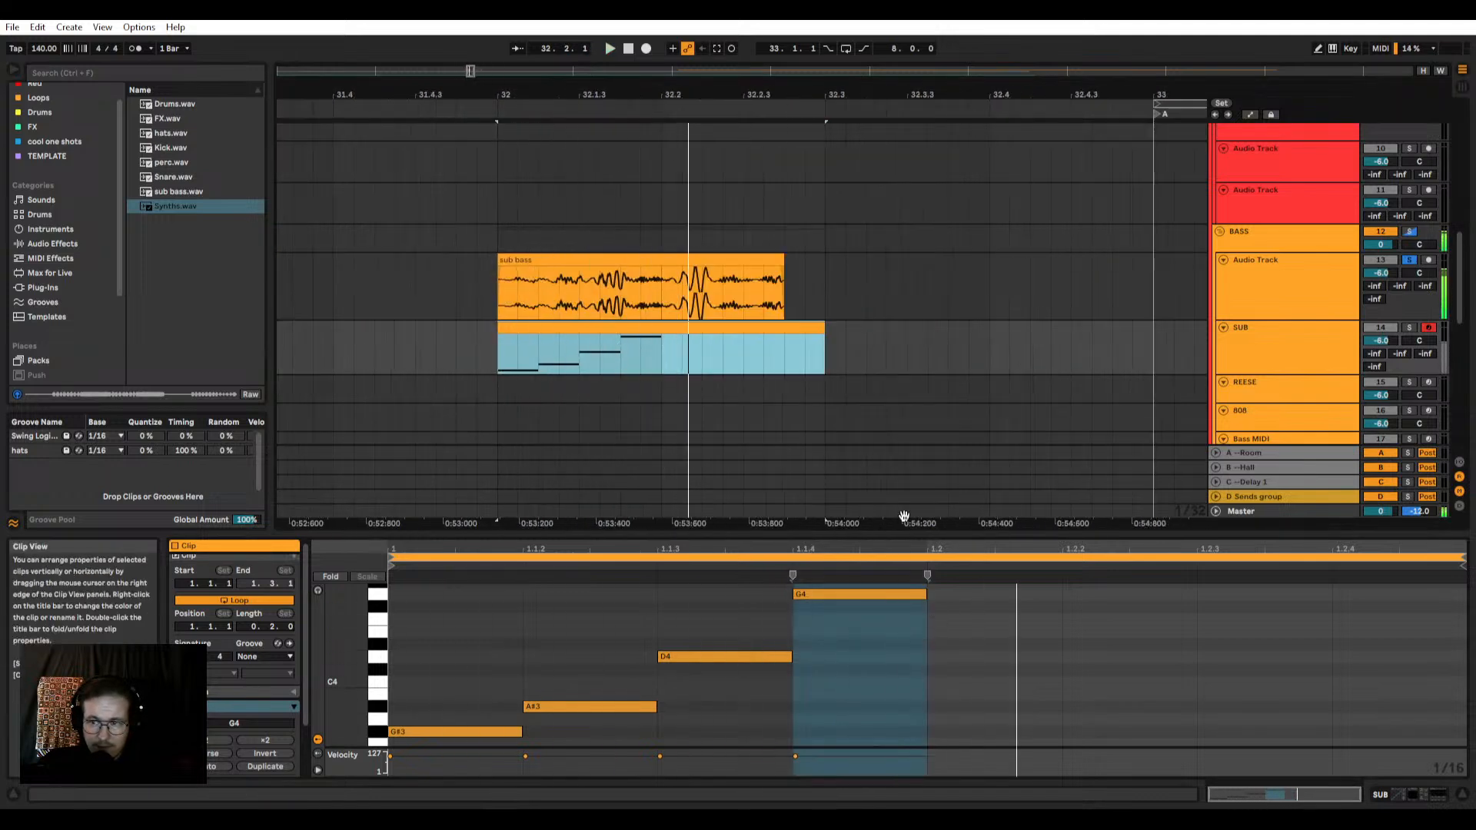
pyautogui.press('space')
pyautogui.click(1395, 327)
pyautogui.press('space')
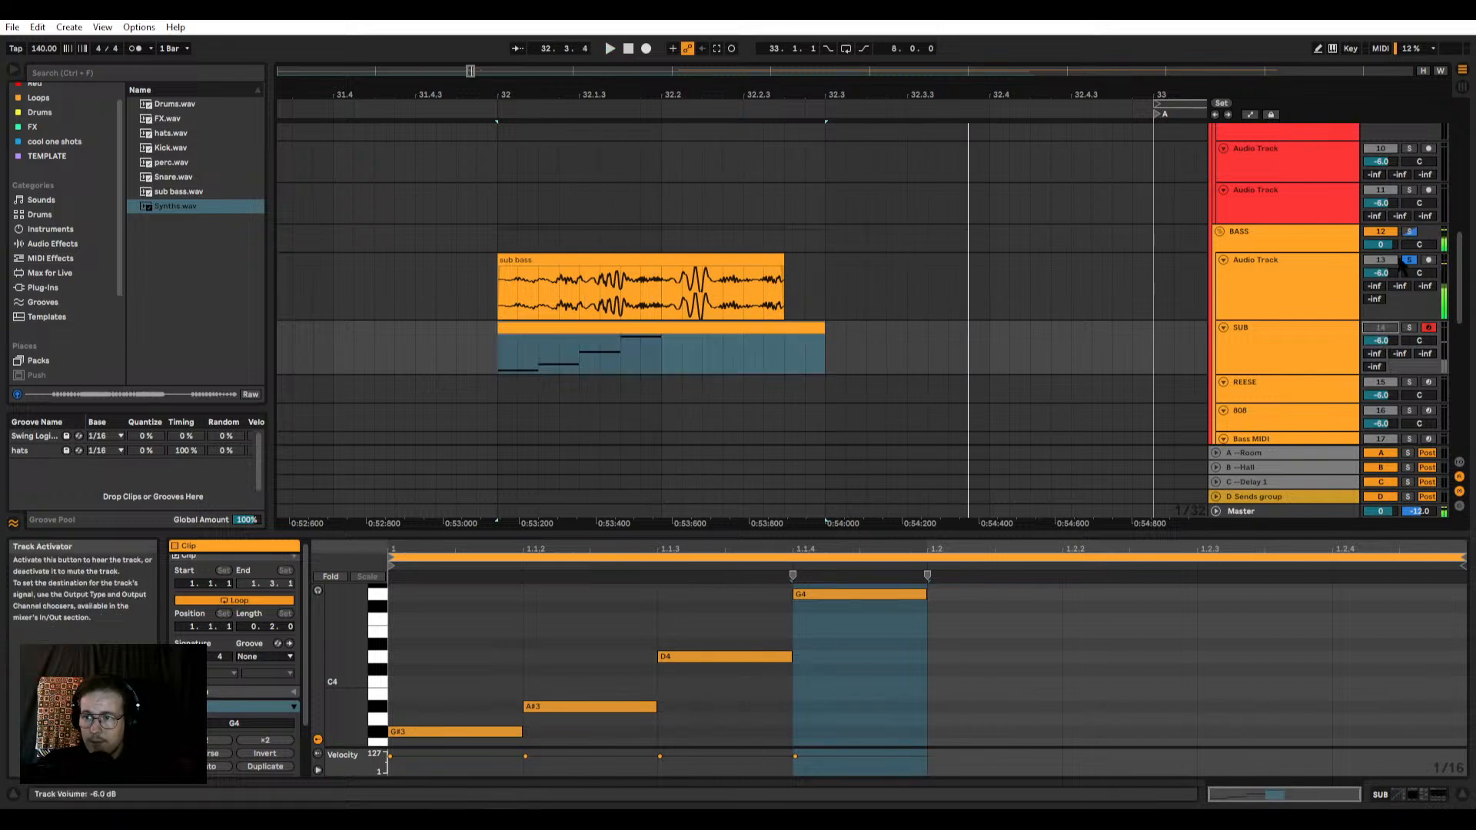
pyautogui.keyDown('ctrl'); pyautogui.click(1409, 328); pyautogui.keyUp('ctrl')
pyautogui.click(1385, 327)
pyautogui.press('space')
pyautogui.press('space')
pyautogui.press('space')
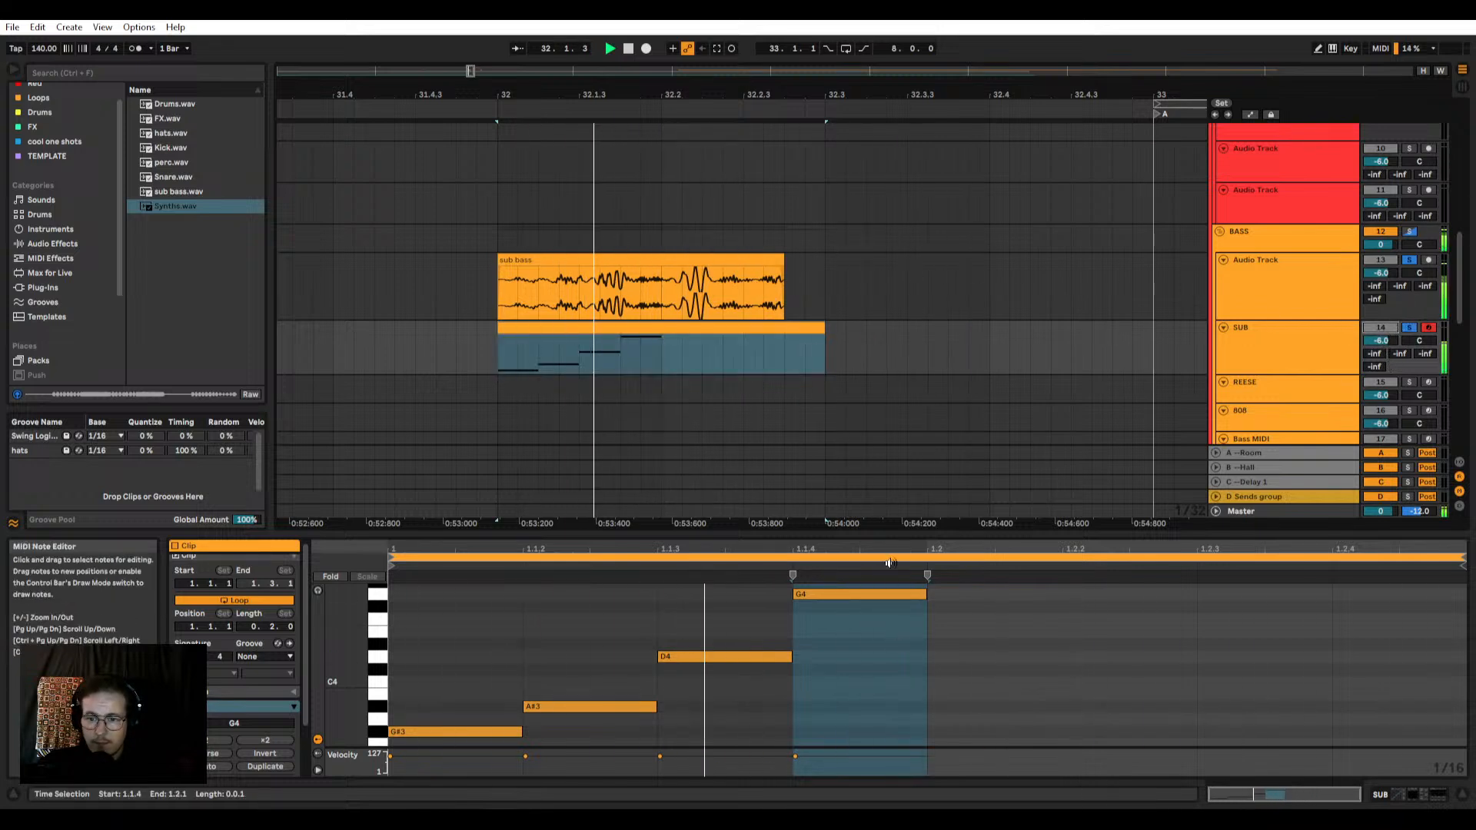
pyautogui.press('space')
# Step: Enlarge the note editor and transpose all four SUB notes down two octaves, to G#1–G2
pyautogui.moveTo(869, 533); pyautogui.dragTo(858, 322)
pyautogui.hotkey('ctrl', 'a')
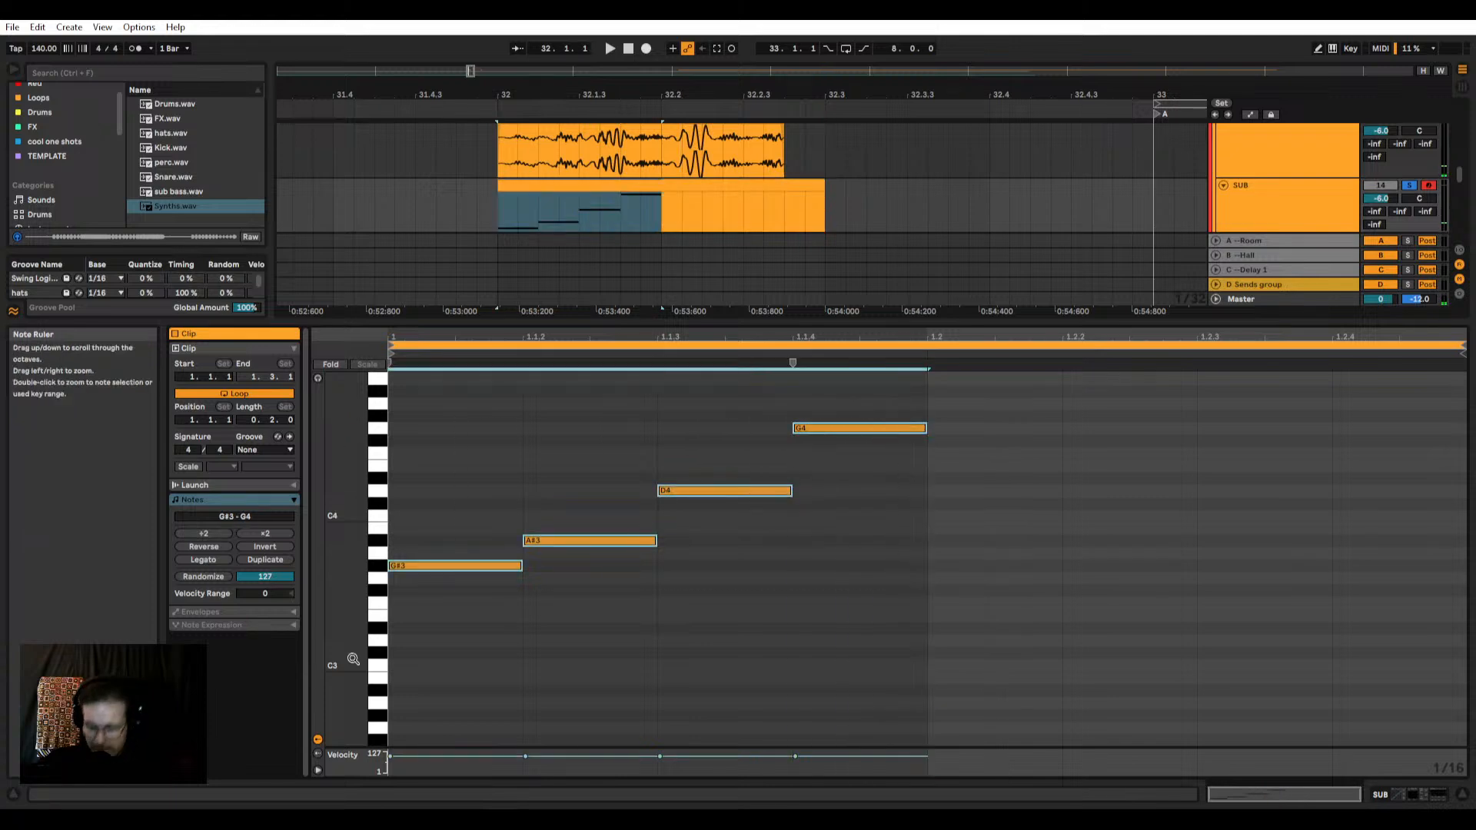
pyautogui.hotkey('shift', 'Down')
pyautogui.hotkey('shift', 'Down')
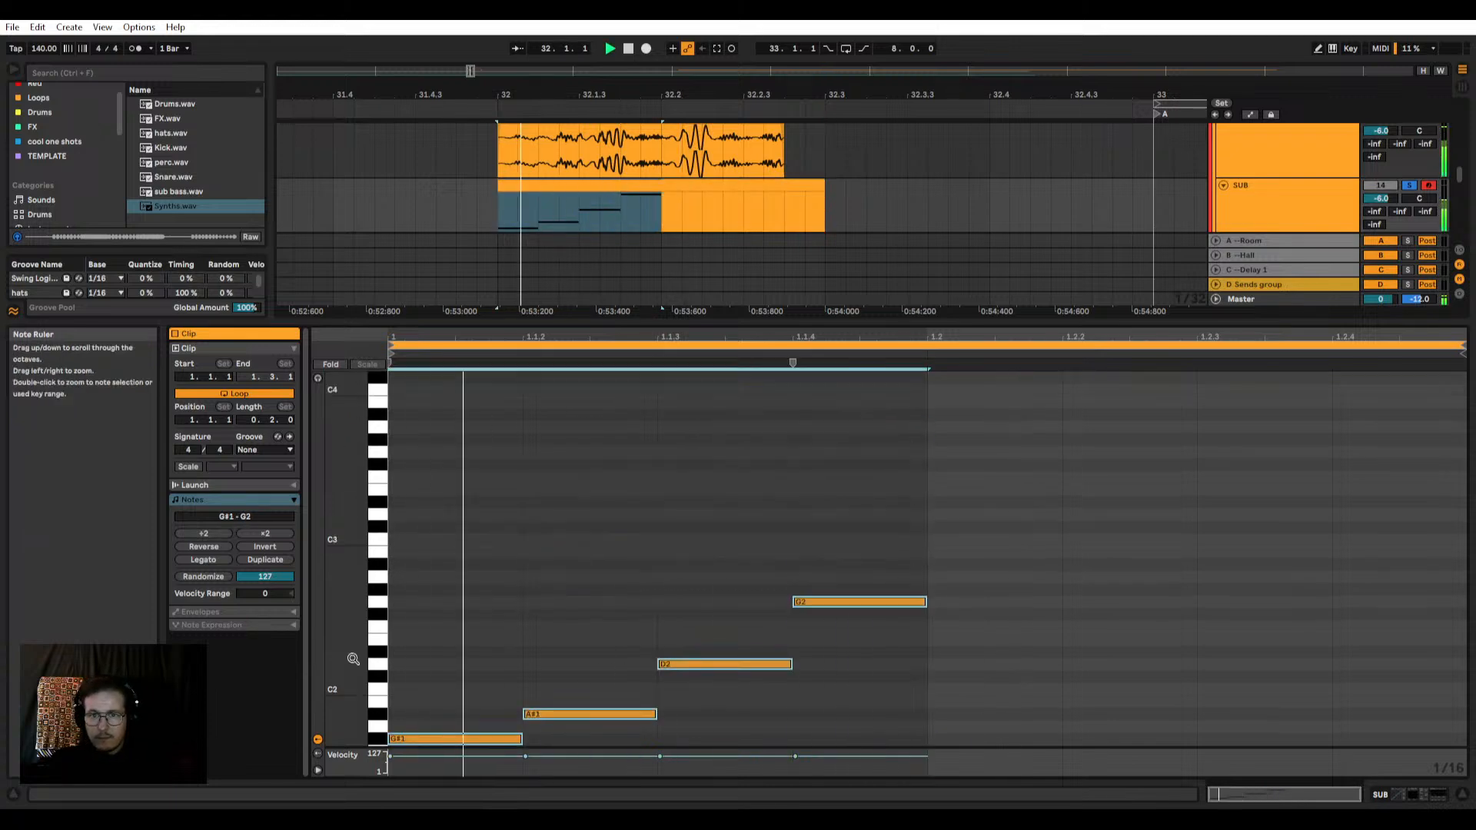
pyautogui.hotkey('shift', 'Down')
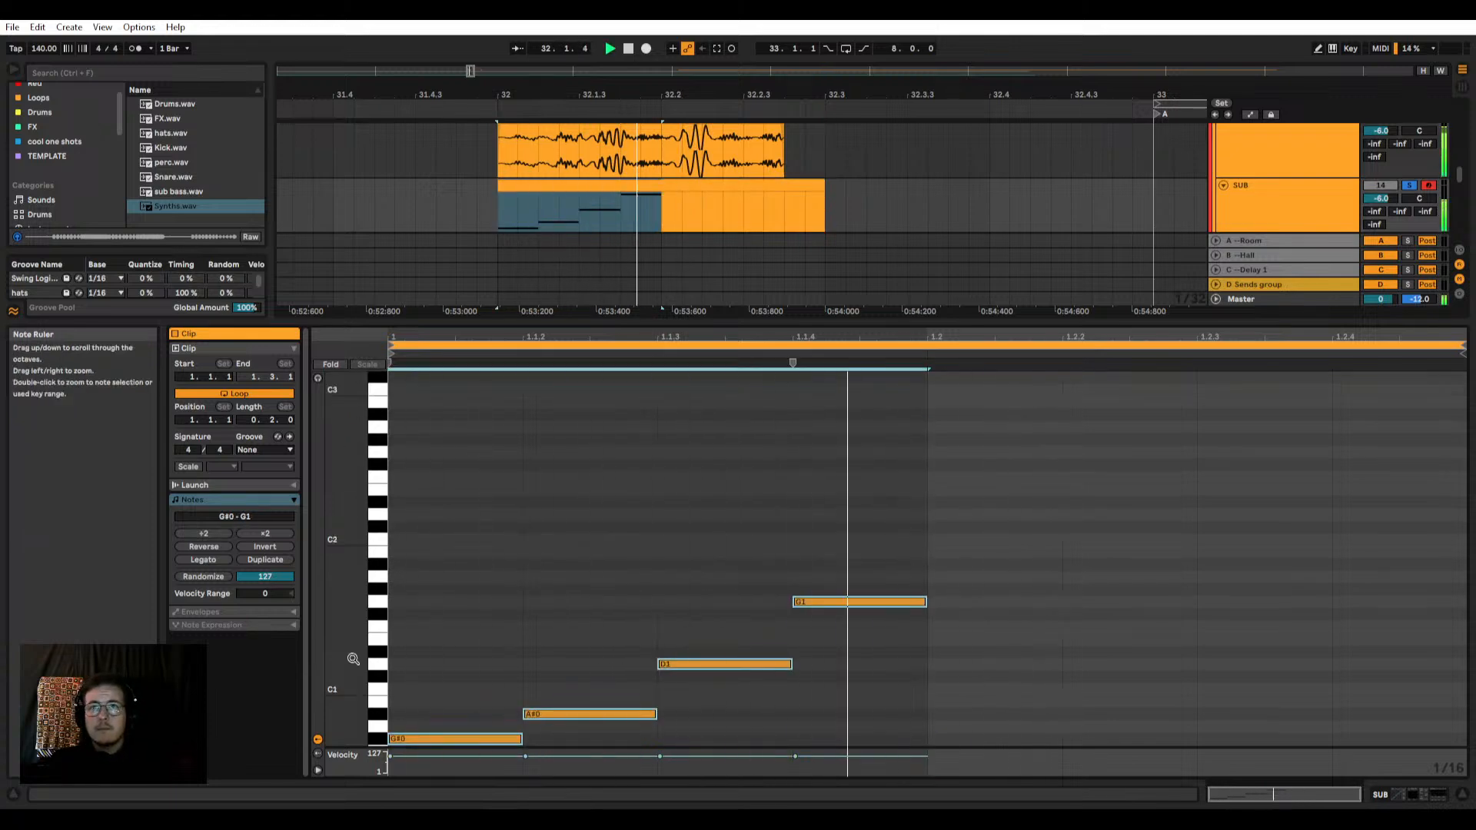
pyautogui.hotkey('shift', 'Up')
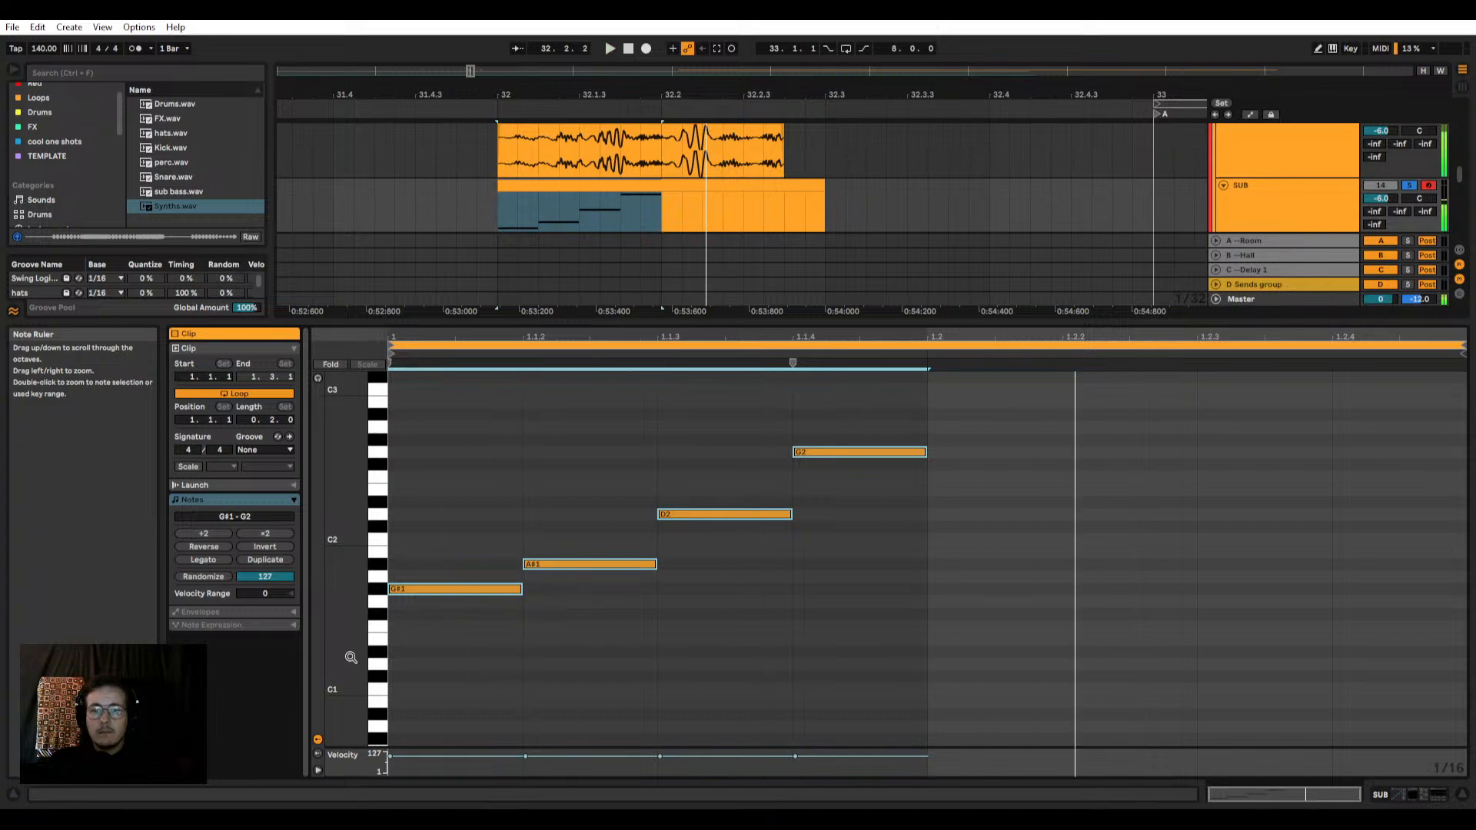
# Step: Shorten all four SUB notes to about a third of a sixteenth and compare the playback in VISION 4X
pyautogui.moveTo(945, 409); pyautogui.dragTo(433, 590)
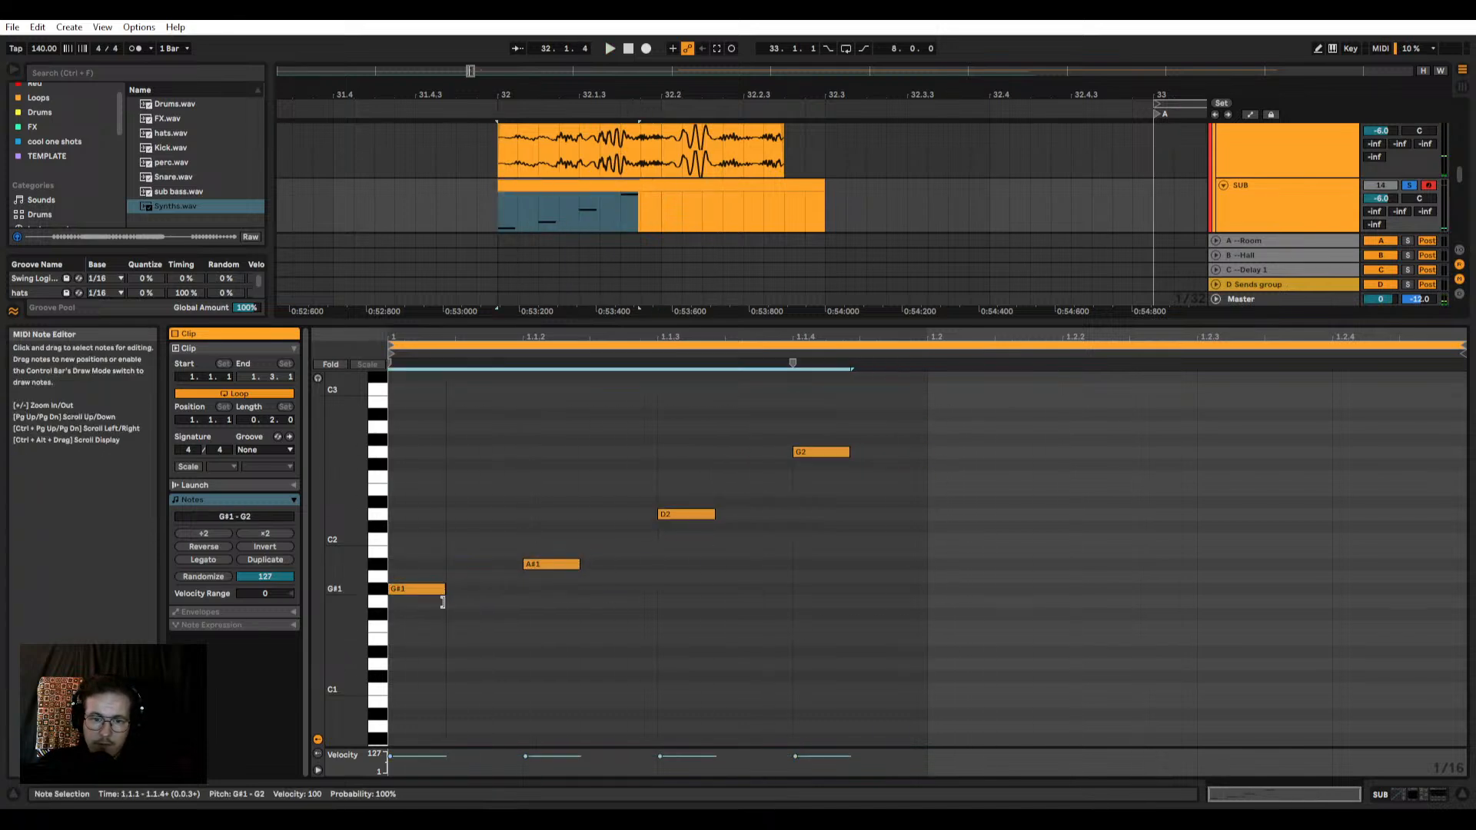
pyautogui.moveTo(613, 21); pyautogui.dragTo(693, 109)
pyautogui.press('space')
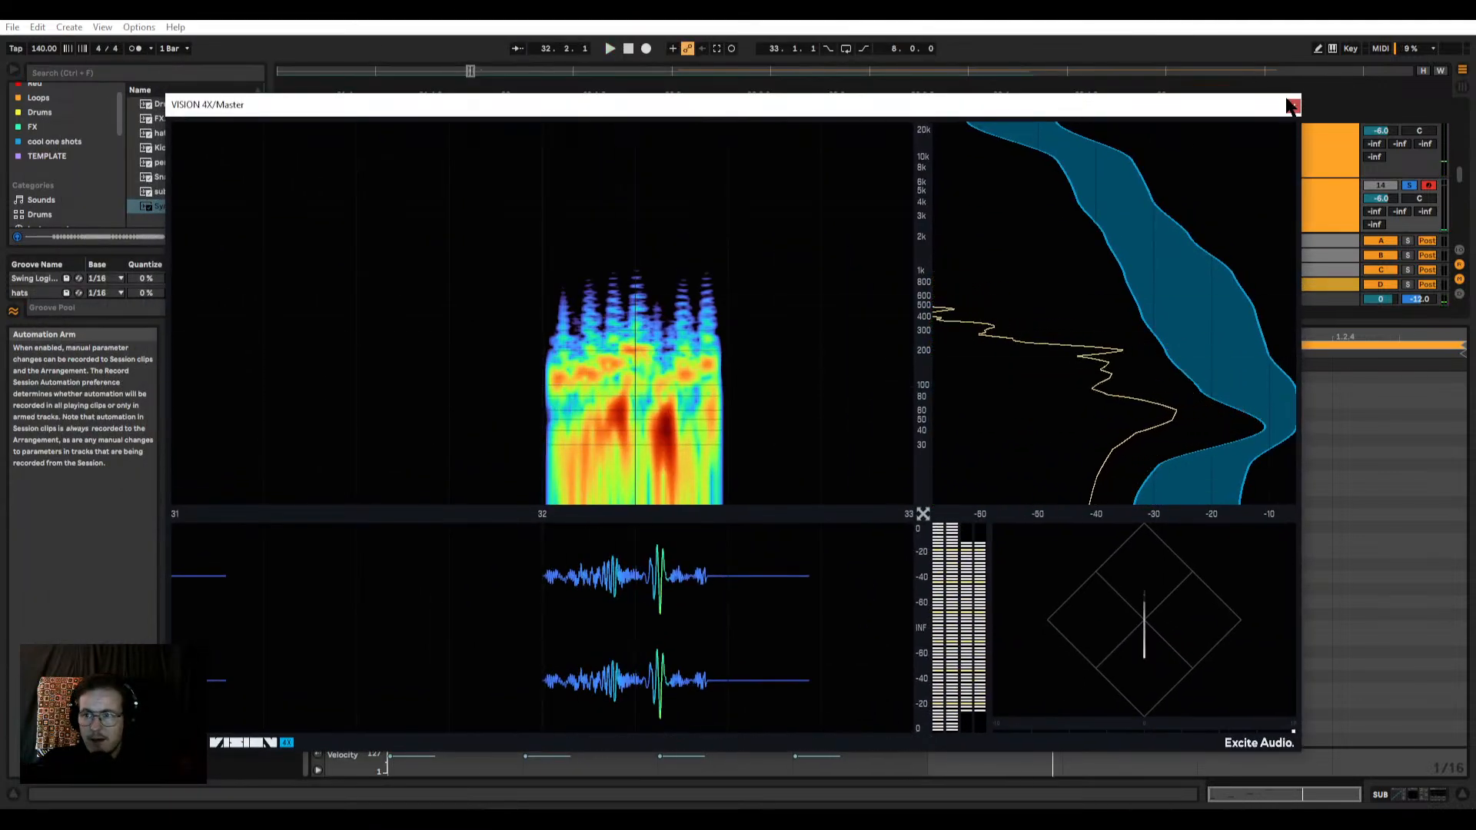
pyautogui.press('space')
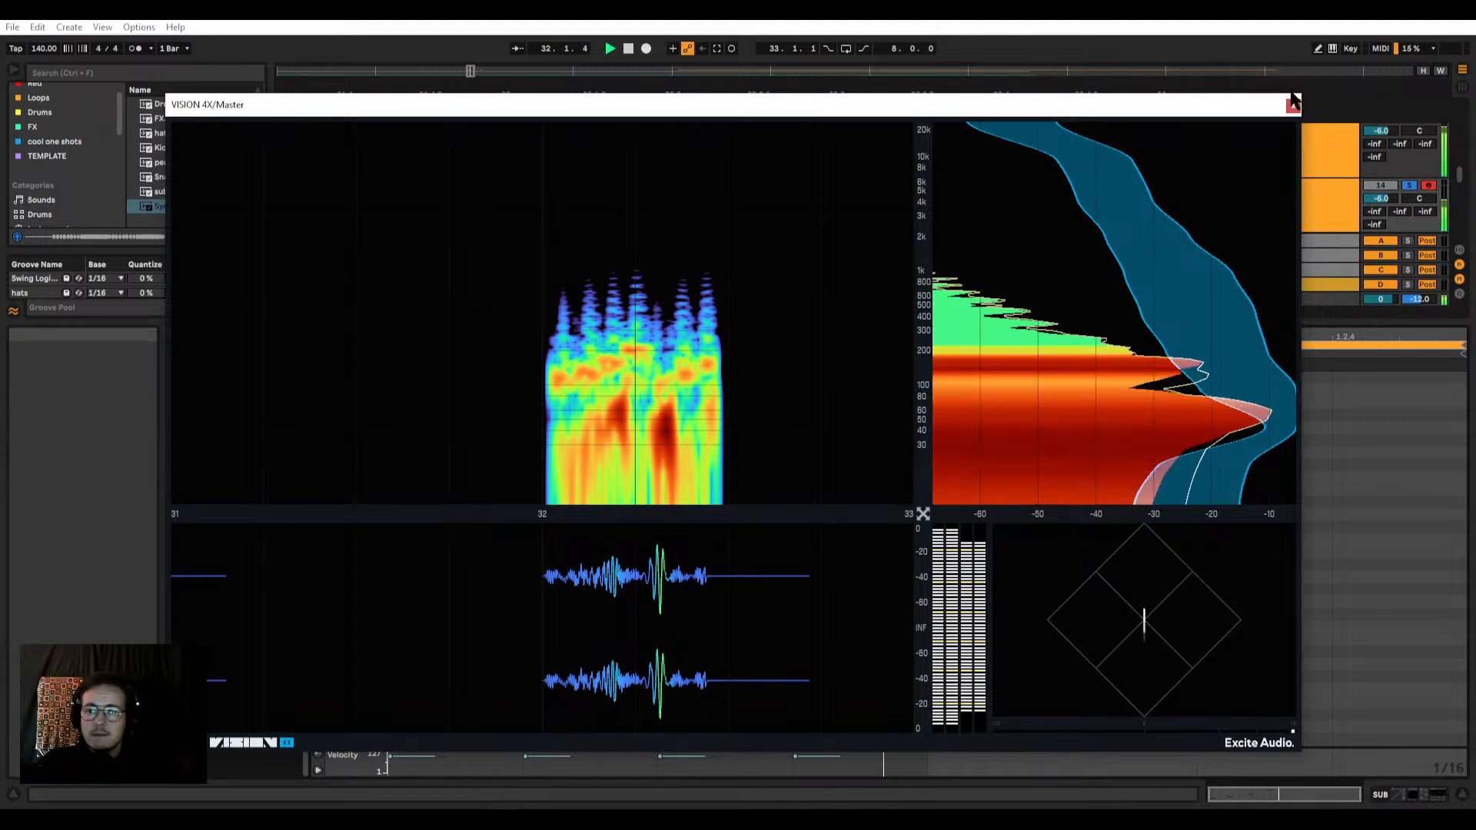
pyautogui.click(1292, 107)
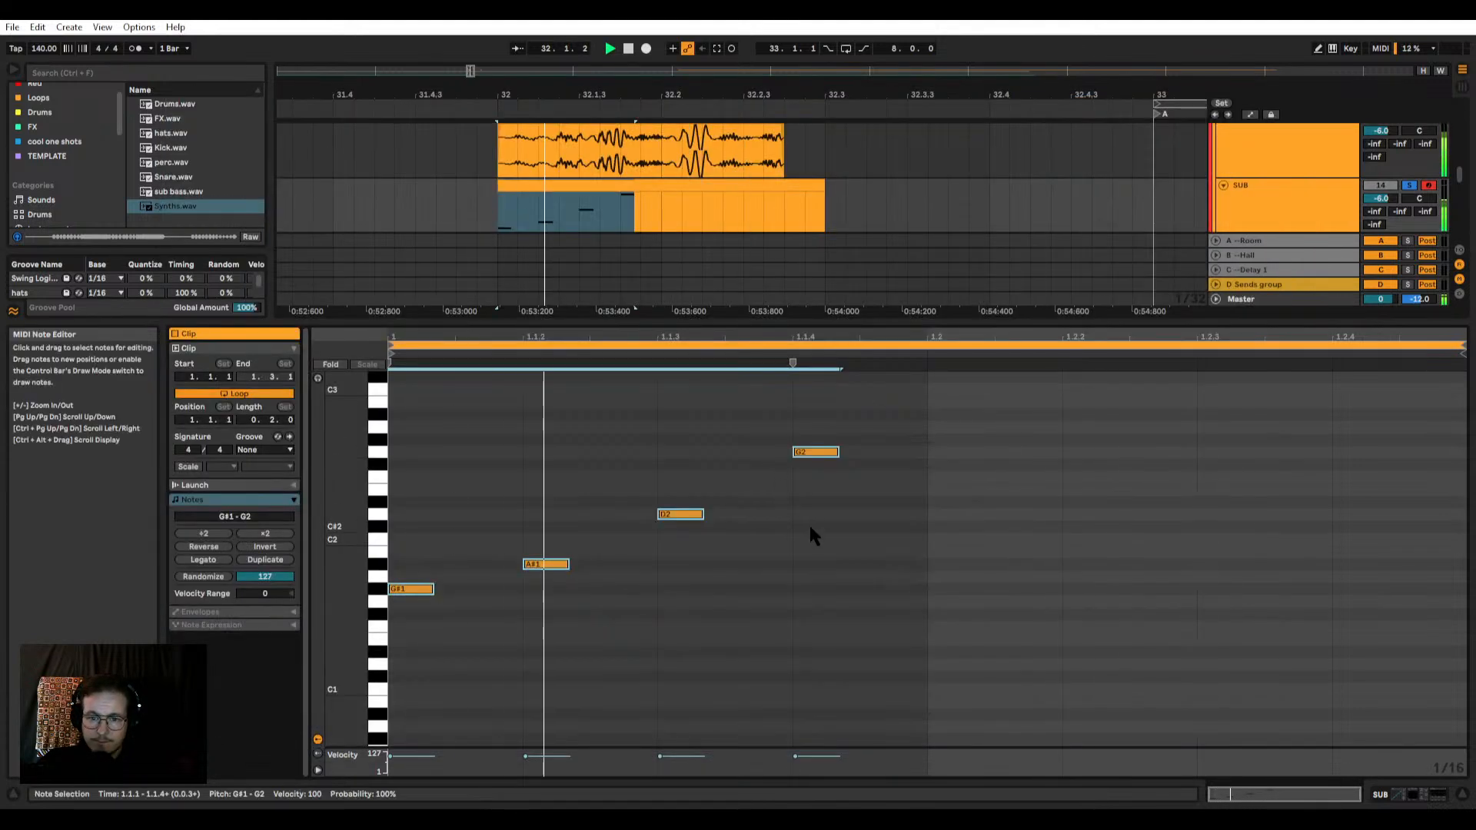
# Step: Set the length of all four SUB notes to about two thirds of a sixteenth and audition them
pyautogui.moveTo(881, 415); pyautogui.dragTo(378, 688)
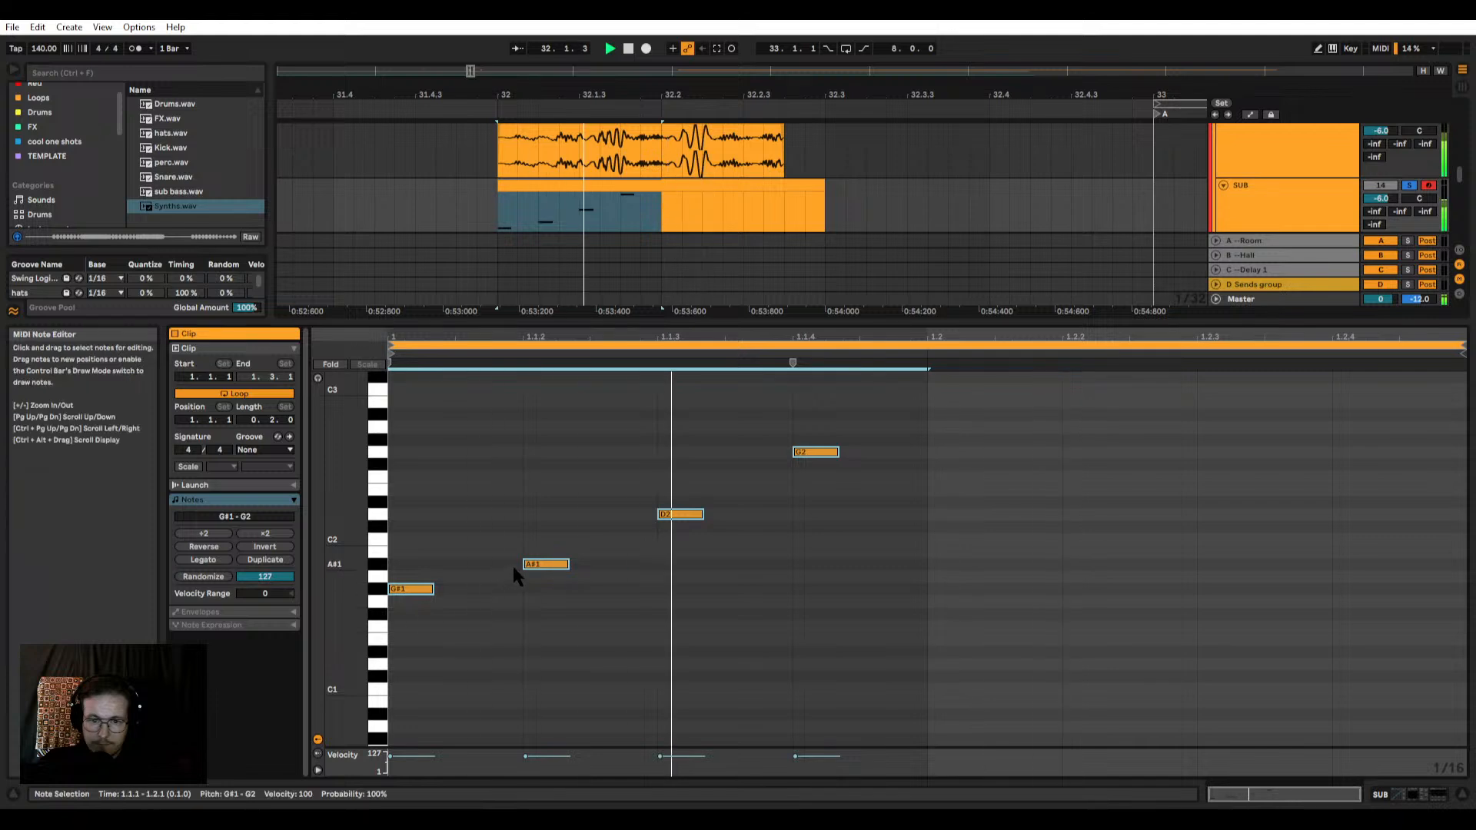
pyautogui.click(543, 565)
pyautogui.press('space')
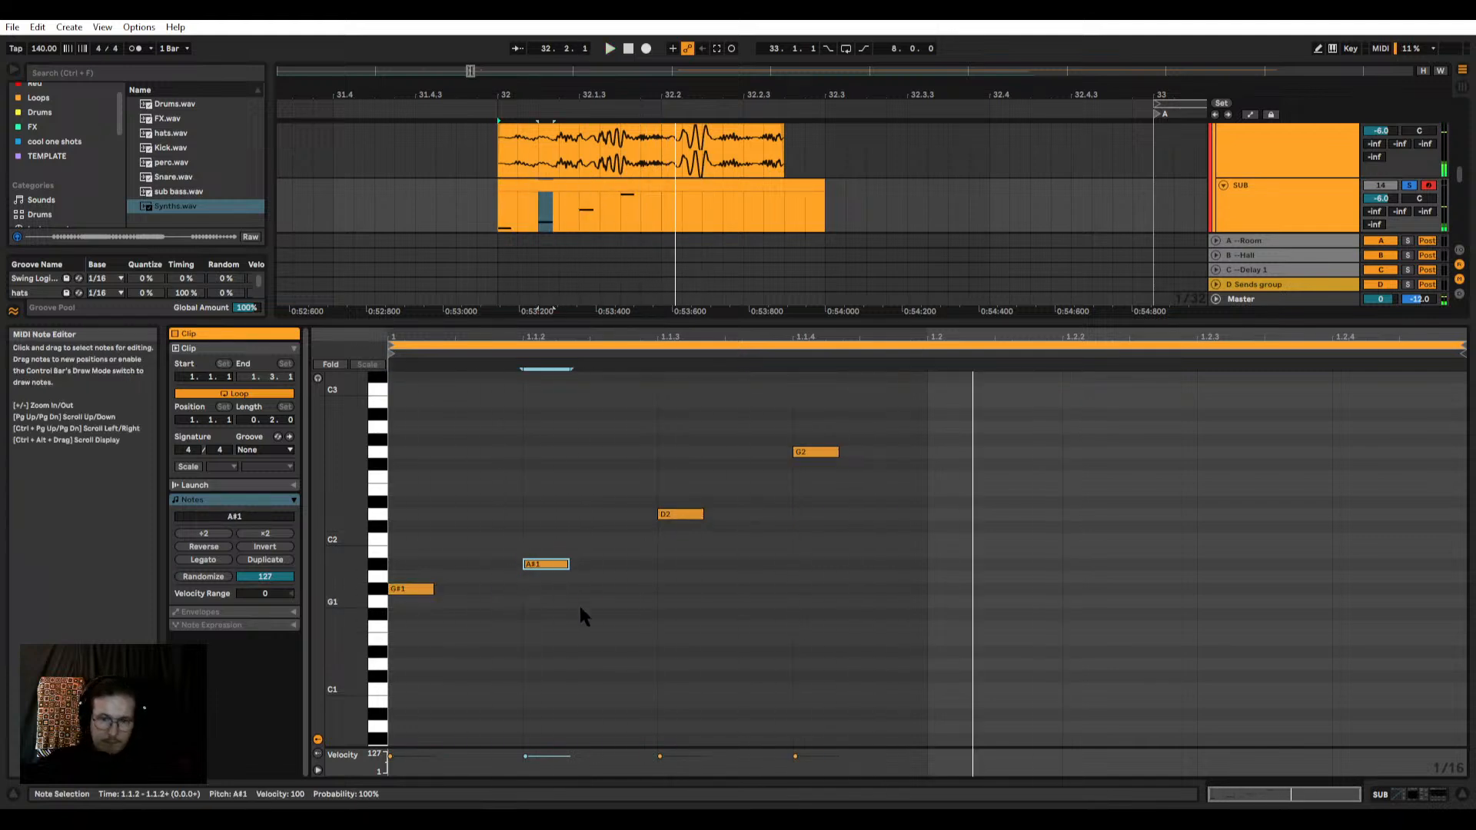
pyautogui.moveTo(875, 456); pyautogui.dragTo(483, 586)
pyautogui.hotkey('ctrl', 'a')
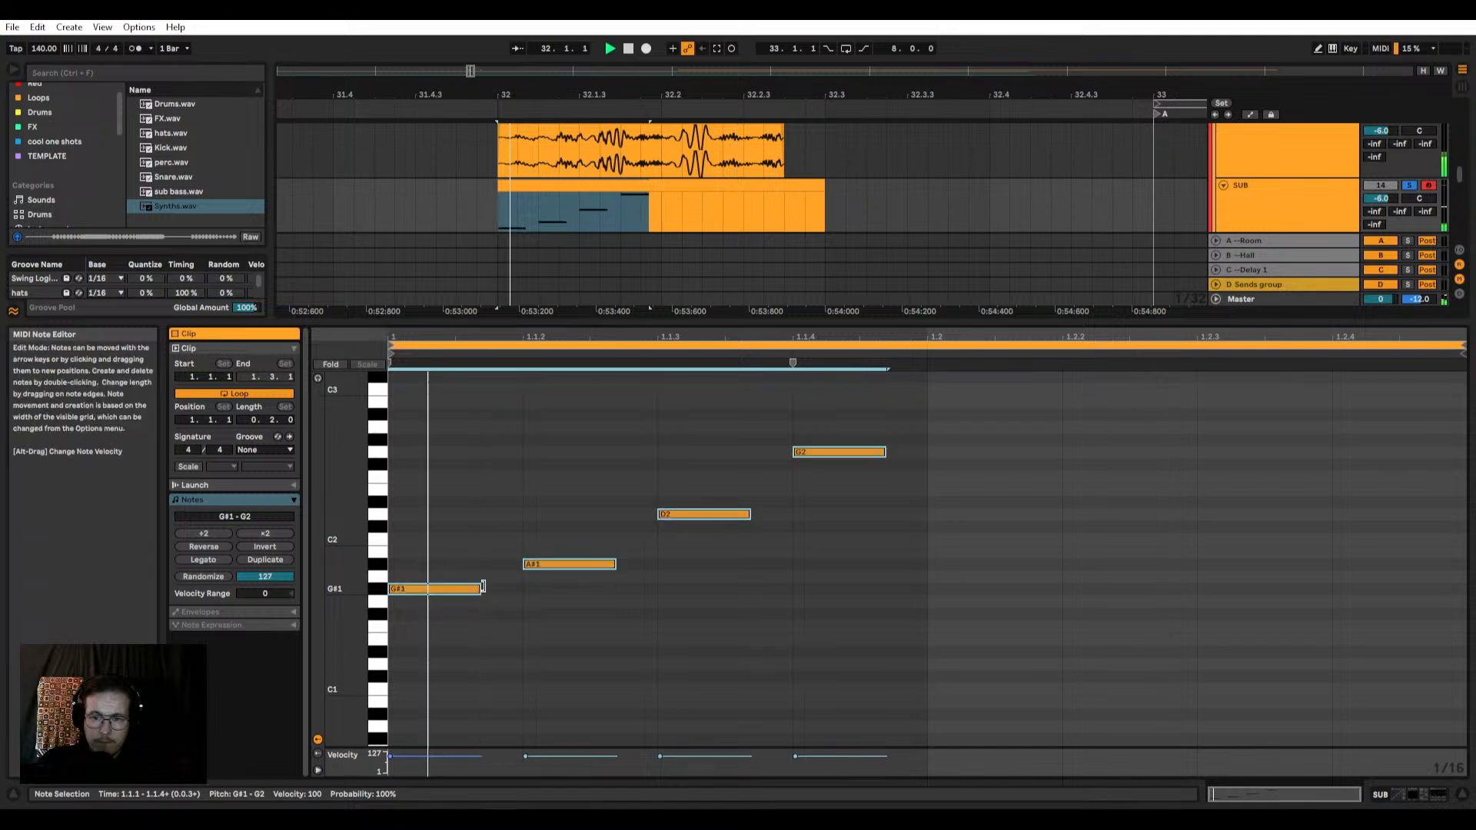
pyautogui.press('space')
# Step: Duplicate the four-note phrase to 1.2, delete the copied G2 at 1.2.4, and audition the result
pyautogui.moveTo(929, 425); pyautogui.dragTo(306, 593)
pyautogui.hotkey('ctrl', 'd')
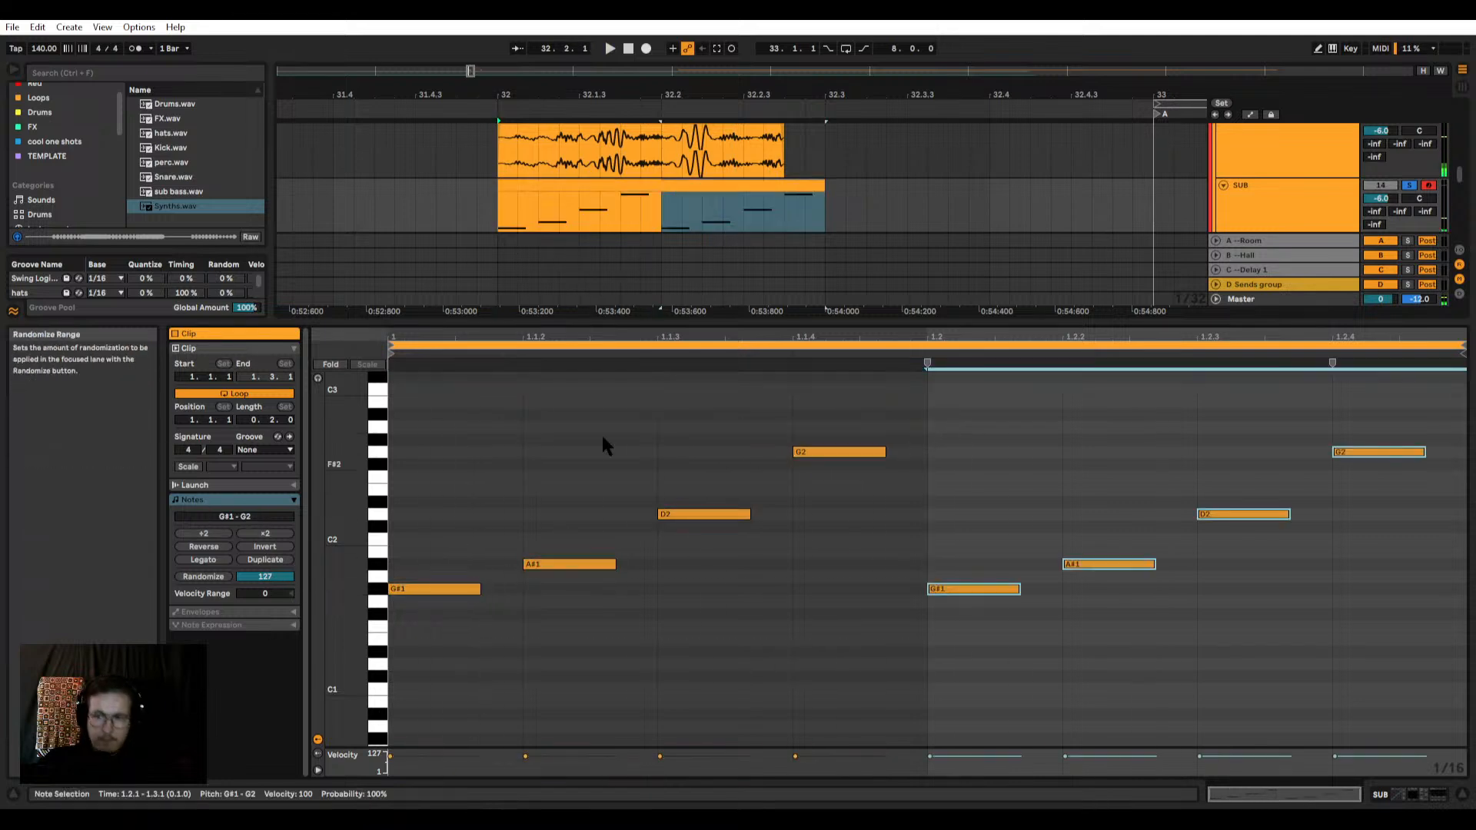
pyautogui.press('space')
pyautogui.click(1376, 452)
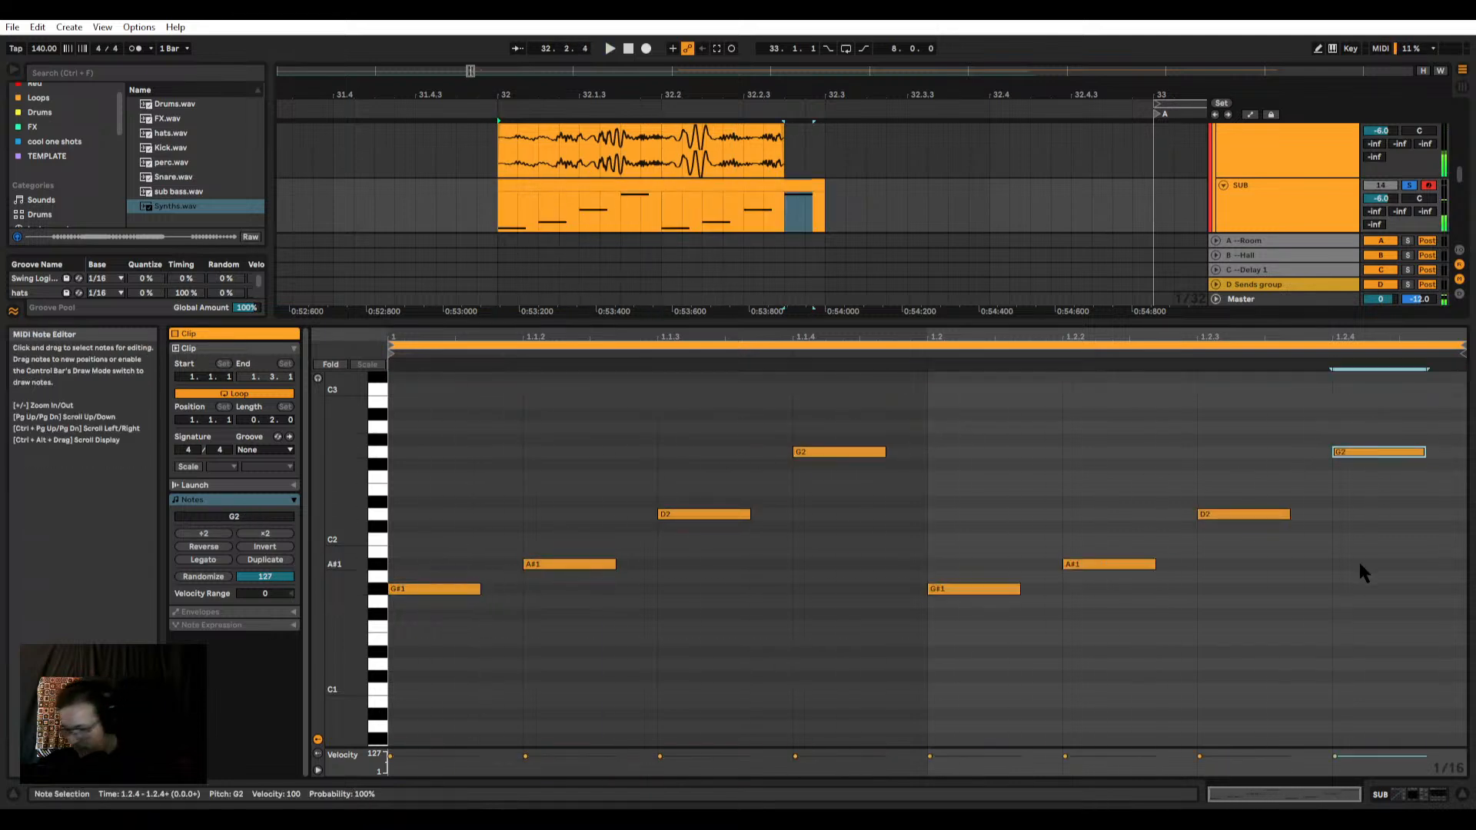
pyautogui.press('Delete')
pyautogui.press('space')
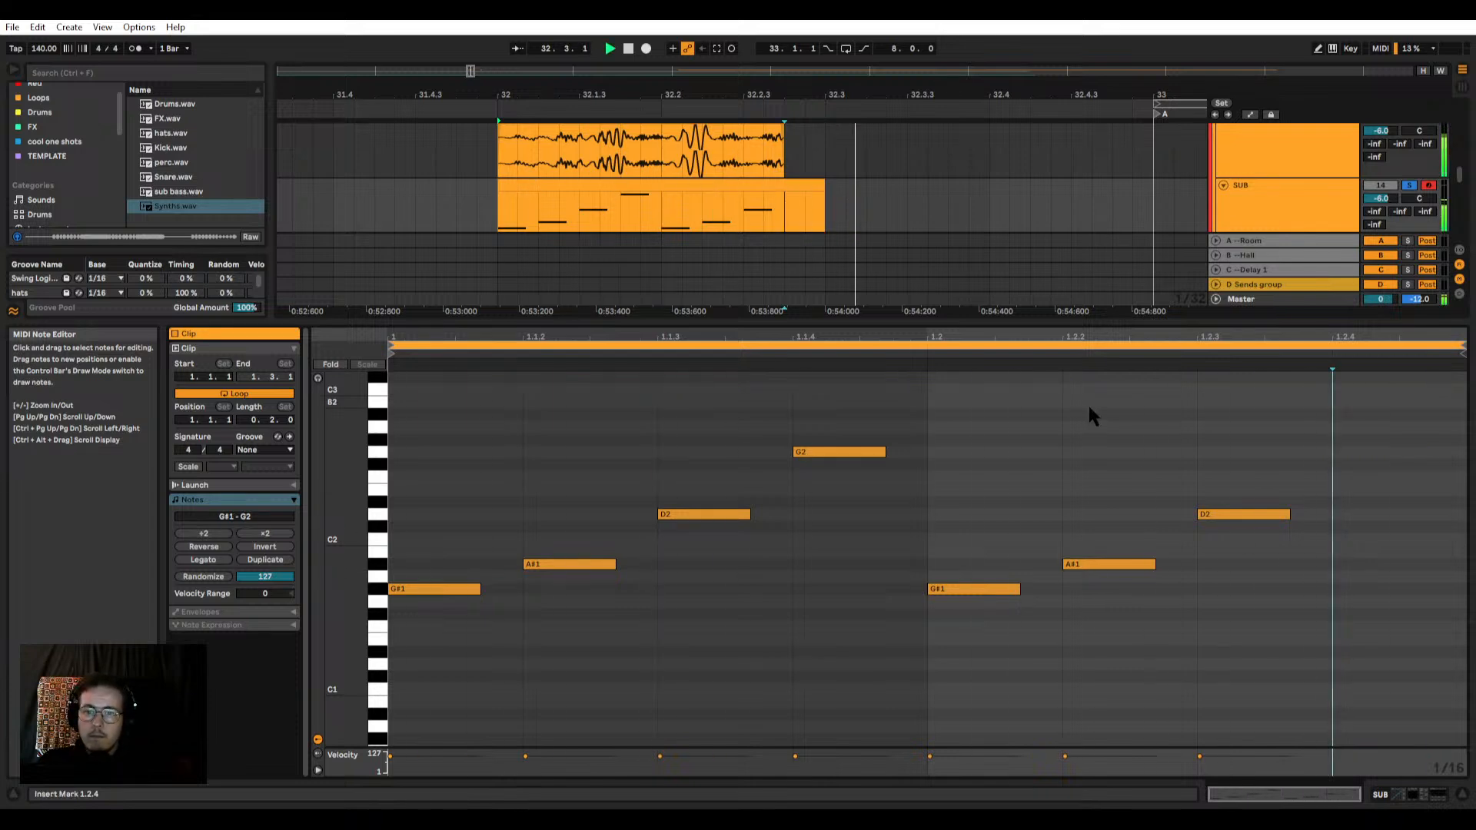
pyautogui.press('space')
# Step: Try transposing all seven SUB notes to the C#2–C3 range while playing them against the sub bass audio
pyautogui.moveTo(1318, 412); pyautogui.dragTo(424, 632)
pyautogui.press('Down')
pyautogui.press('Down')
pyautogui.press('Down')
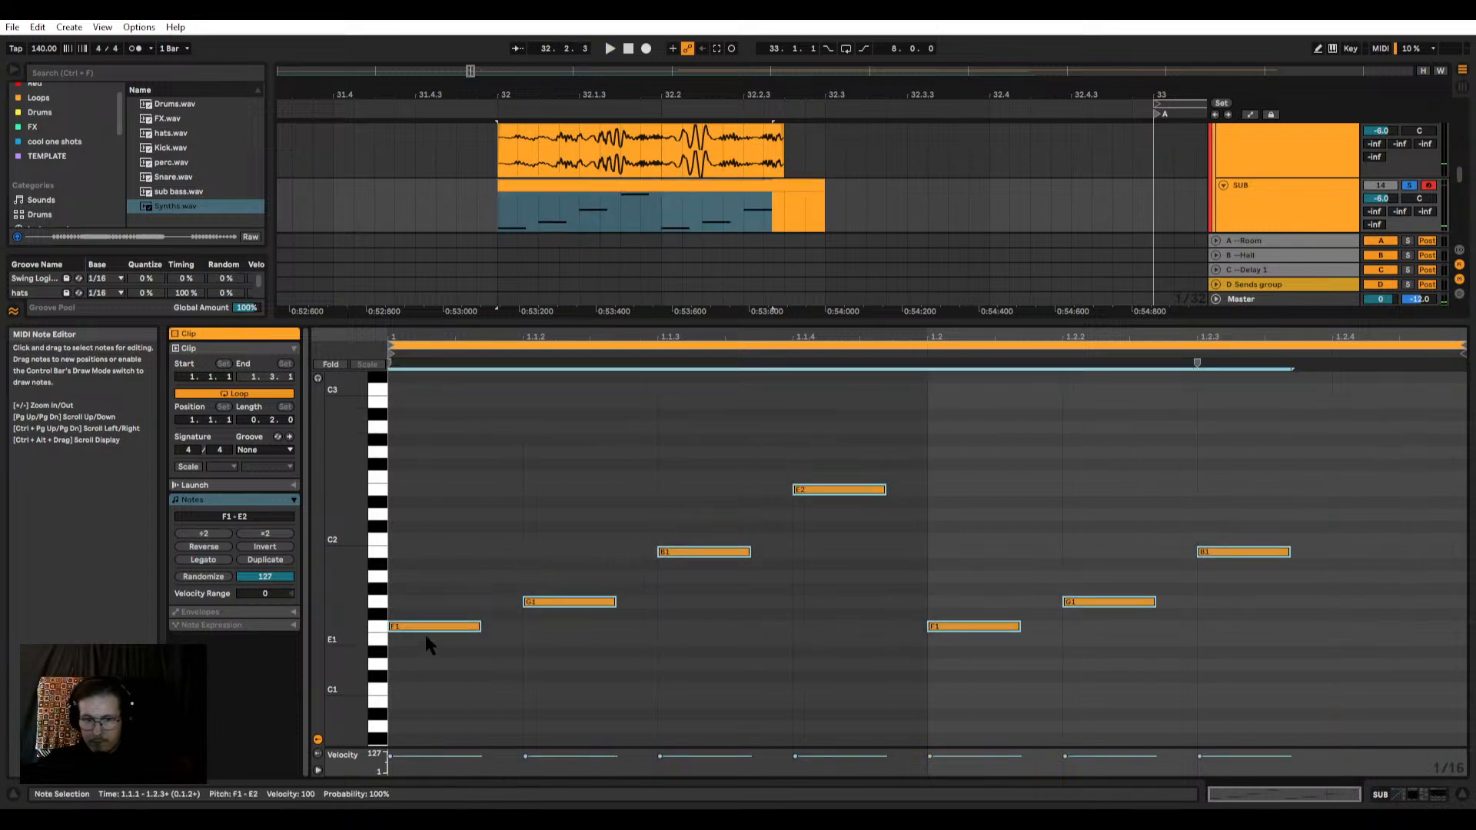
pyautogui.press('Down')
pyautogui.press('Down')
pyautogui.press('space')
pyautogui.hotkey('shift', 'Up')
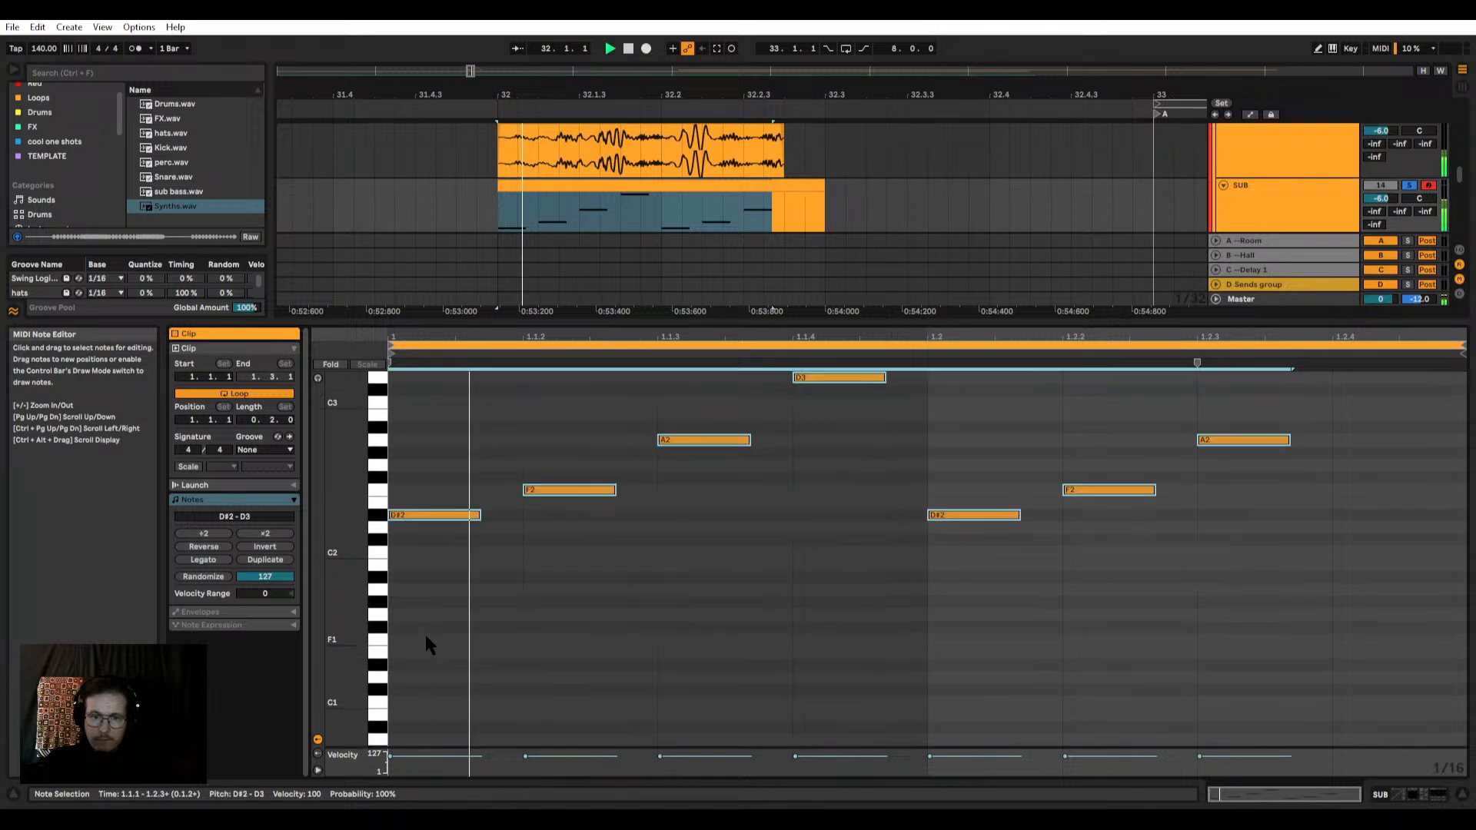
pyautogui.press('Down')
pyautogui.press('Down')
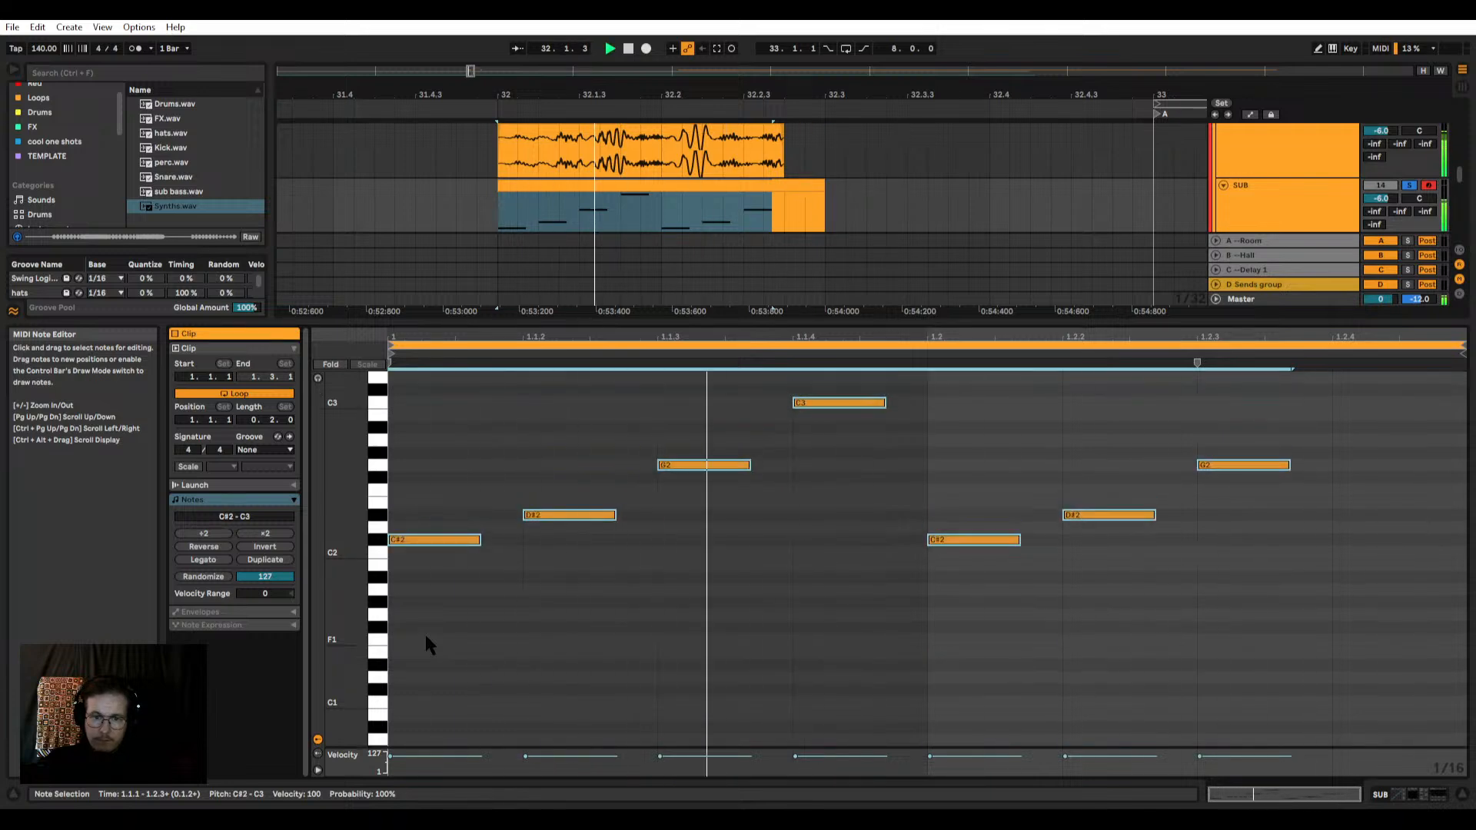
# Step: Transpose all seven SUB notes to the G#2–G3 range during playback
pyautogui.press('Up')
pyautogui.press('Up')
pyautogui.press('Up')
pyautogui.press('Up')
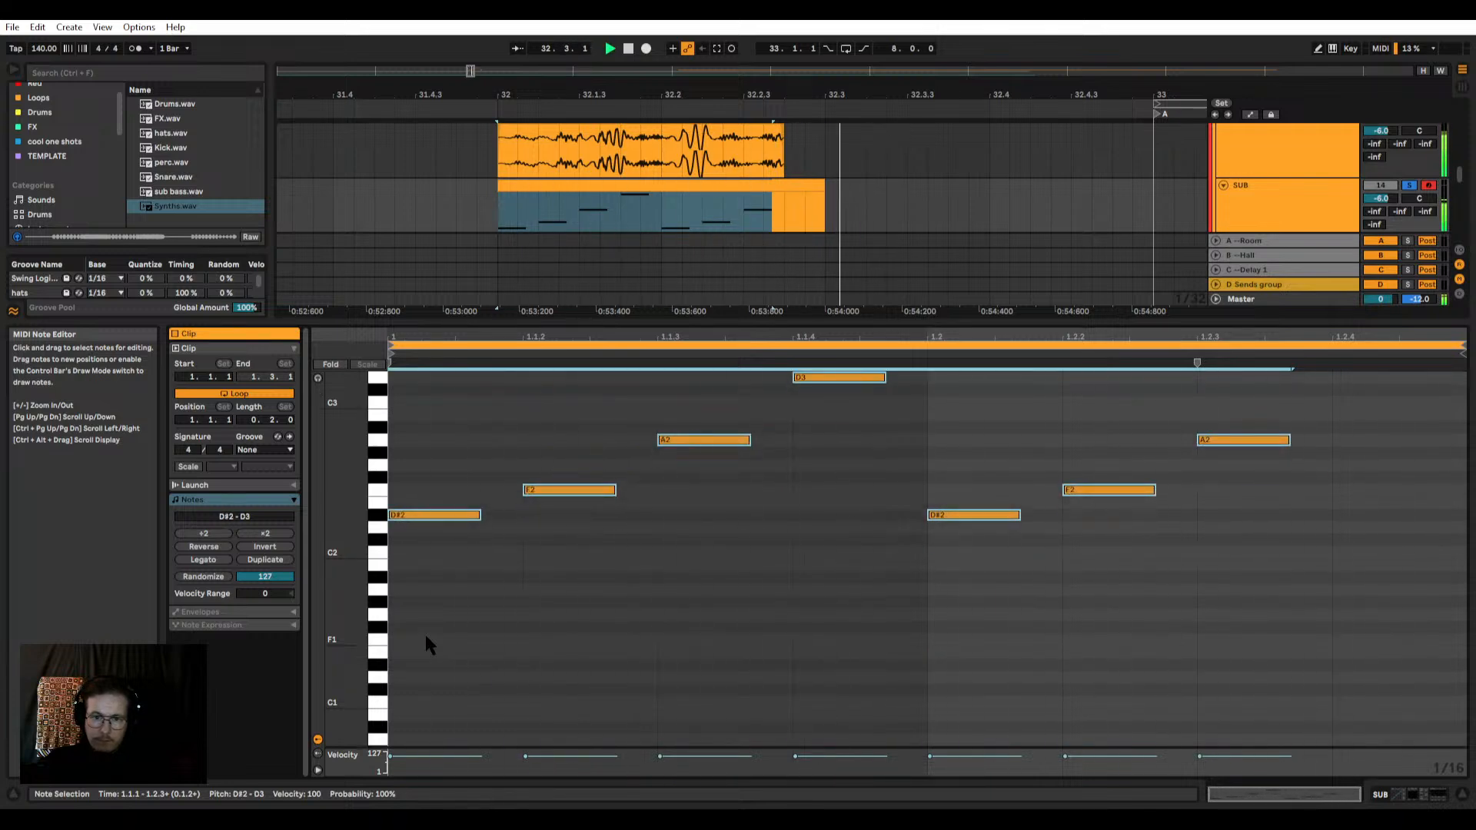
pyautogui.press('Up')
pyautogui.press('Up')
pyautogui.press('Up')
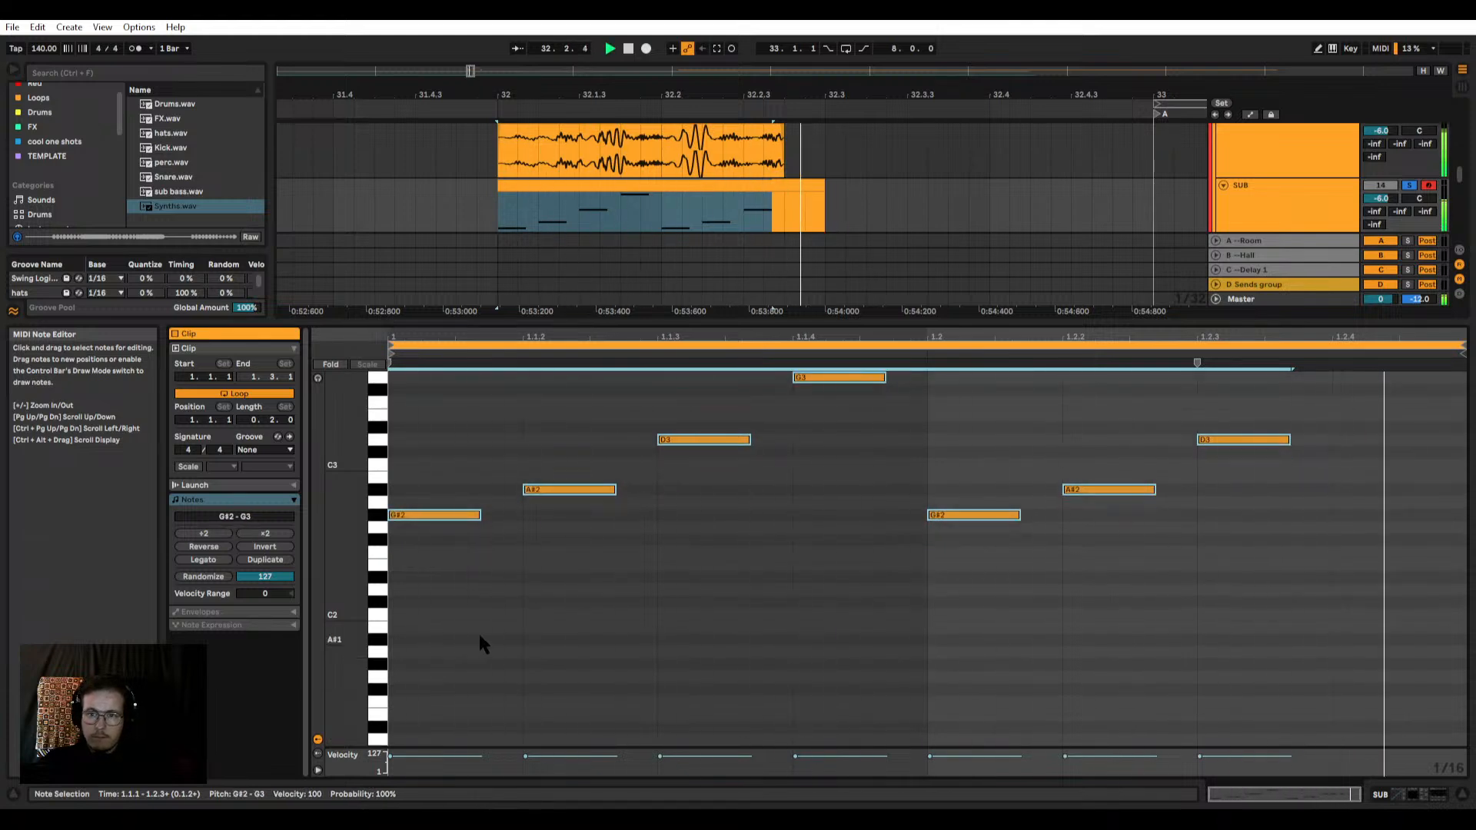
pyautogui.press('space')
# Step: Place the second sub bass audio piece directly behind the first at 32.2.4, keeping the two as separate clips
pyautogui.scroll(-5, 703, 200)
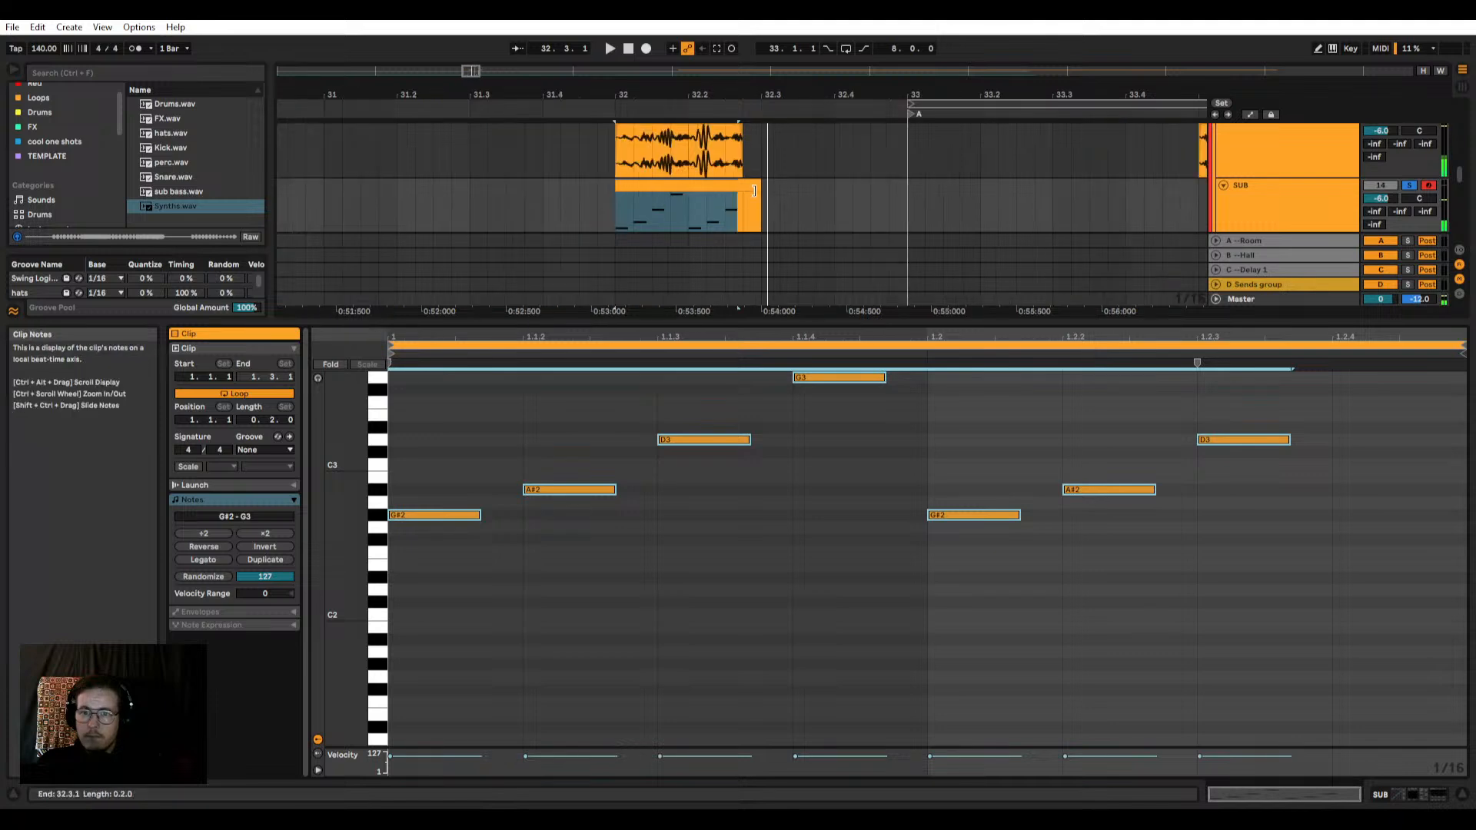
pyautogui.scroll(1, 828, 186)
pyautogui.moveTo(910, 164); pyautogui.dragTo(888, 174)
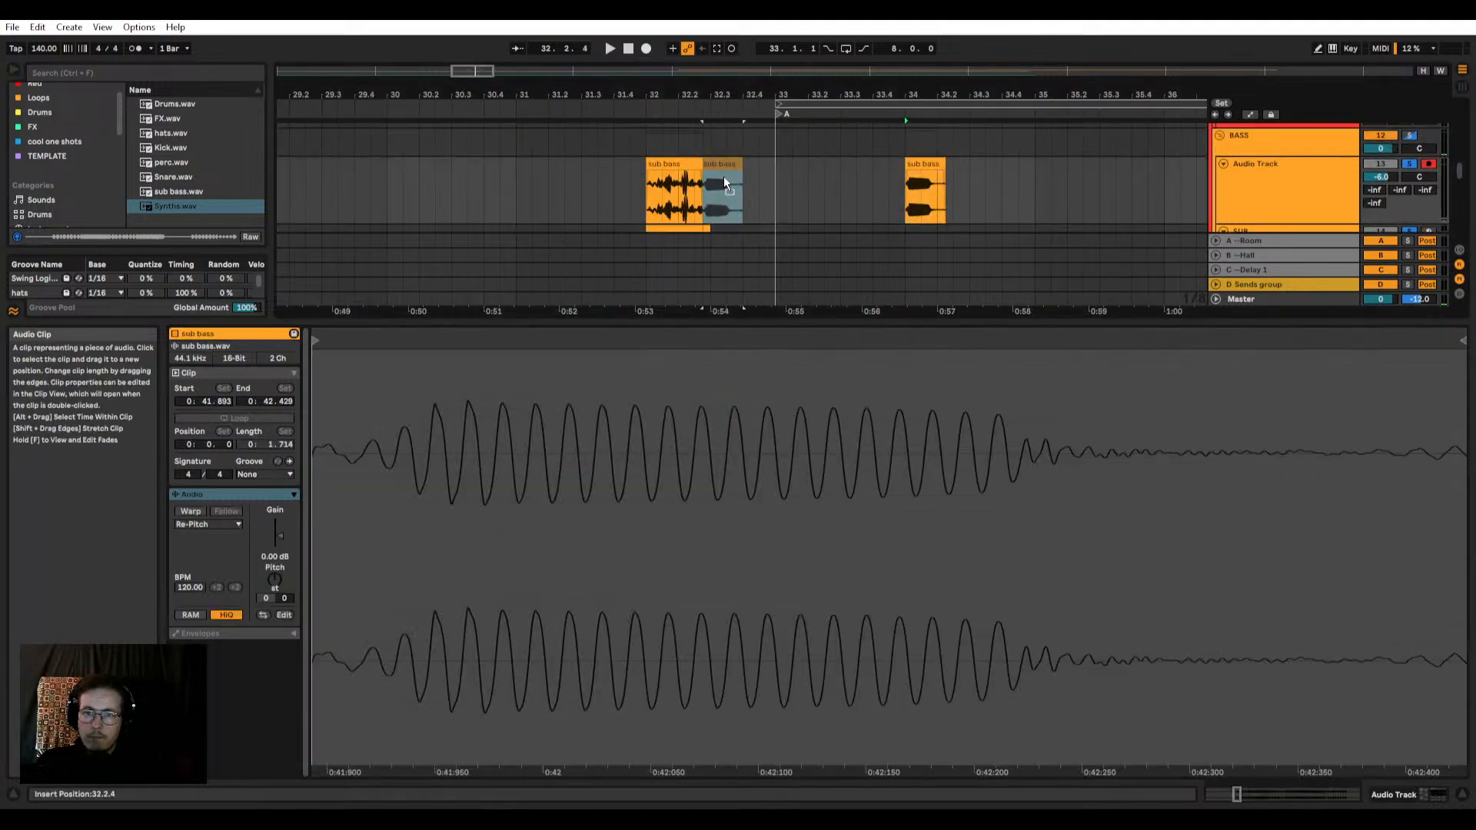
pyautogui.scroll(4, 688, 184)
pyautogui.moveTo(722, 177); pyautogui.dragTo(990, 175)
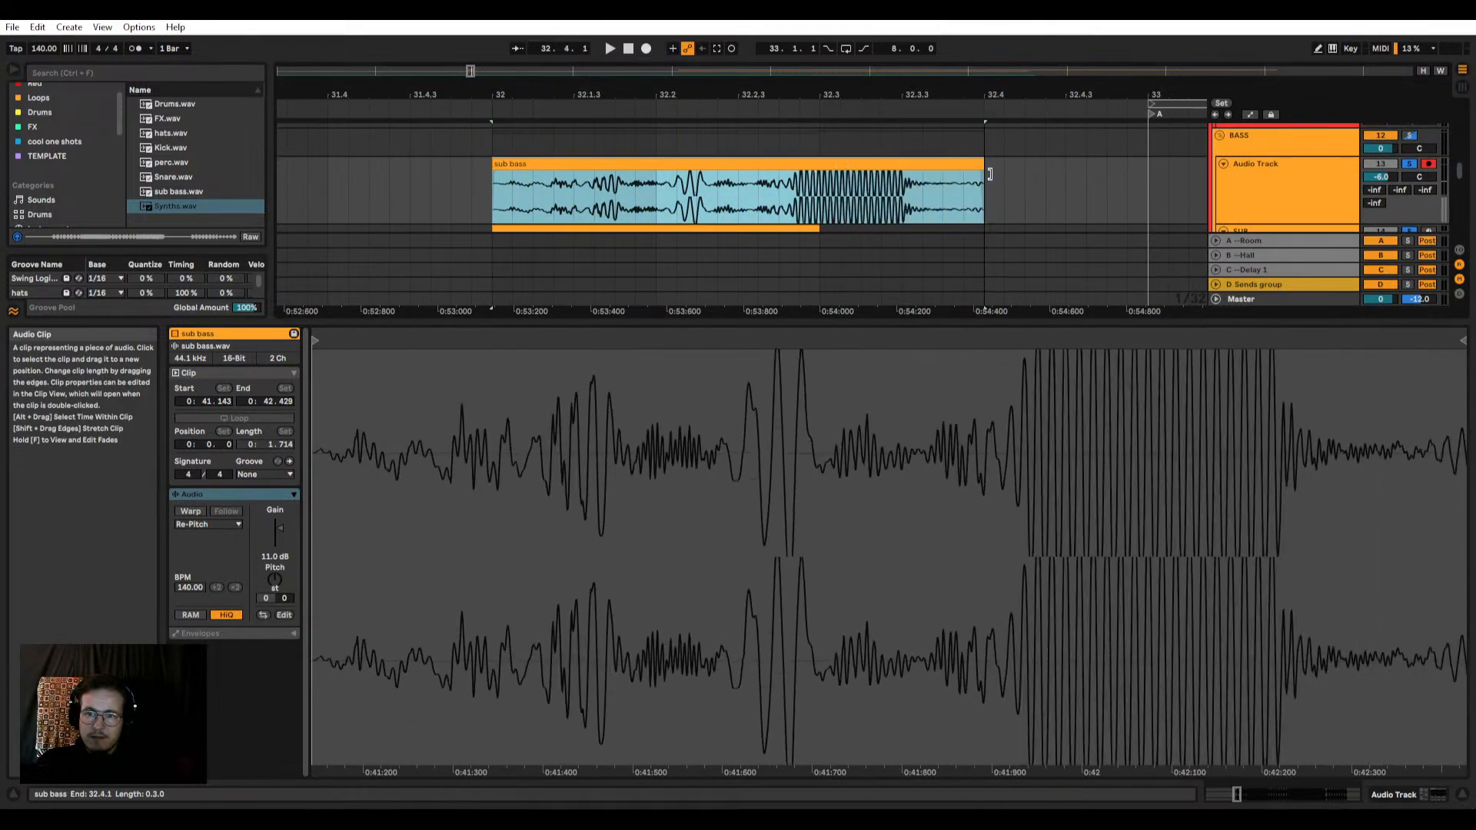
pyautogui.hotkey('ctrl', 'z')
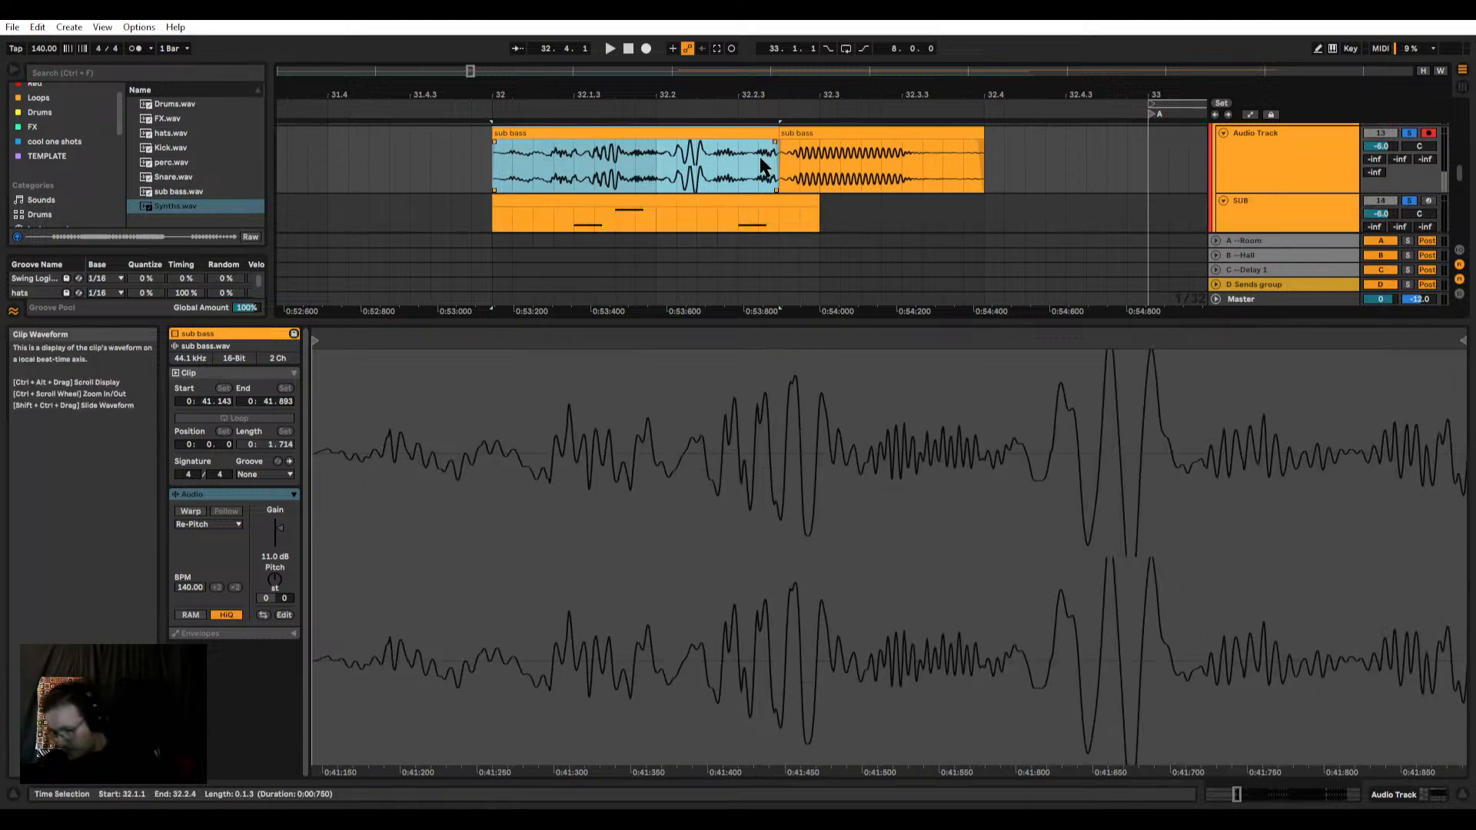
# Step: Delete the first sub bass audio piece and play the SUB clip together with the remaining piece
pyautogui.press('Delete')
pyautogui.click(676, 298)
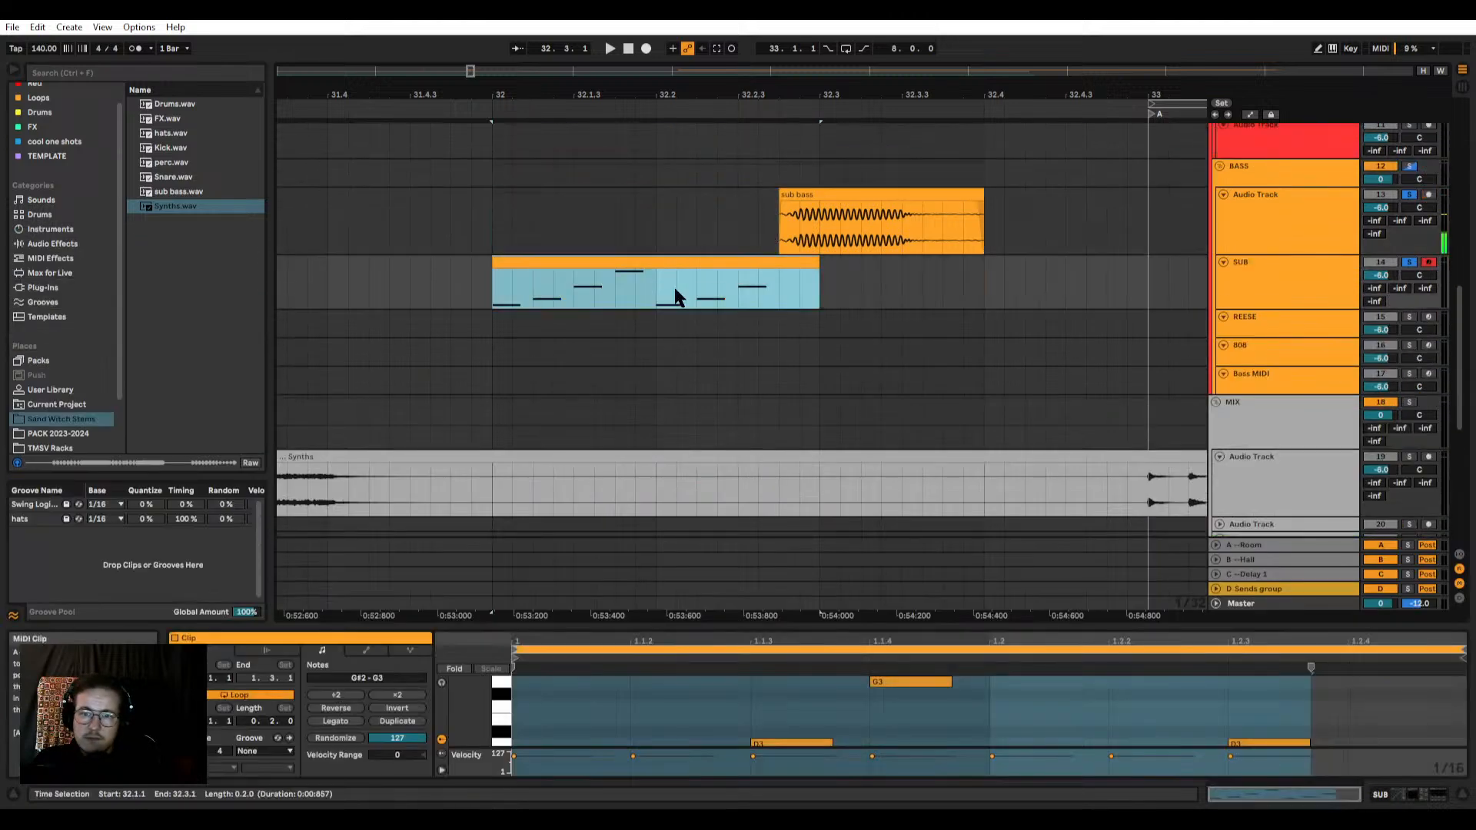
pyautogui.scroll(3, 677, 299)
pyautogui.press('space')
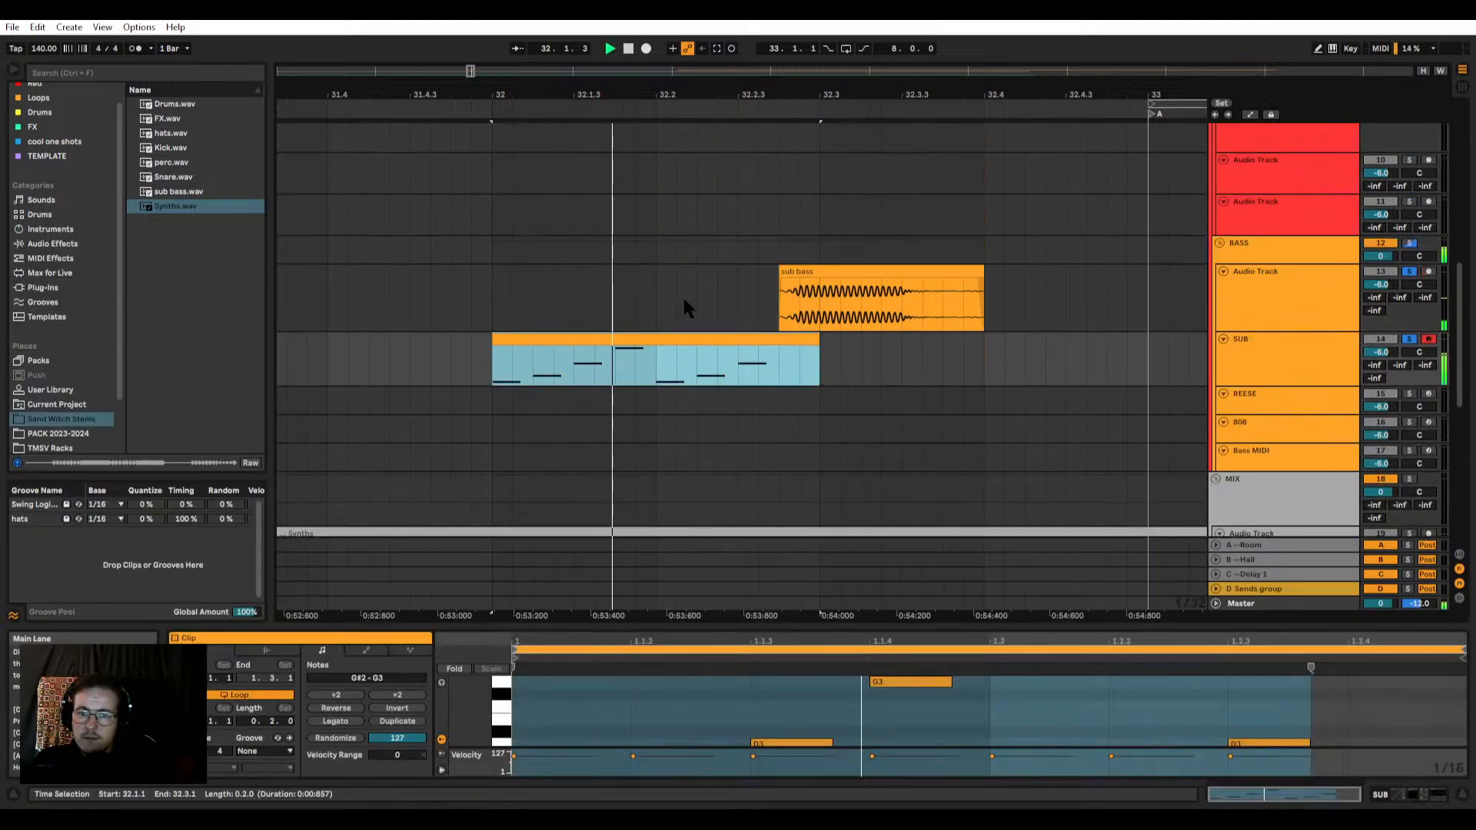
# Step: Transpose all seven SUB notes to the G#0–G1 range and play them with the remaining sub bass piece
pyautogui.doubleClick(634, 336)
pyautogui.press('space')
pyautogui.moveTo(615, 627); pyautogui.dragTo(596, 374)
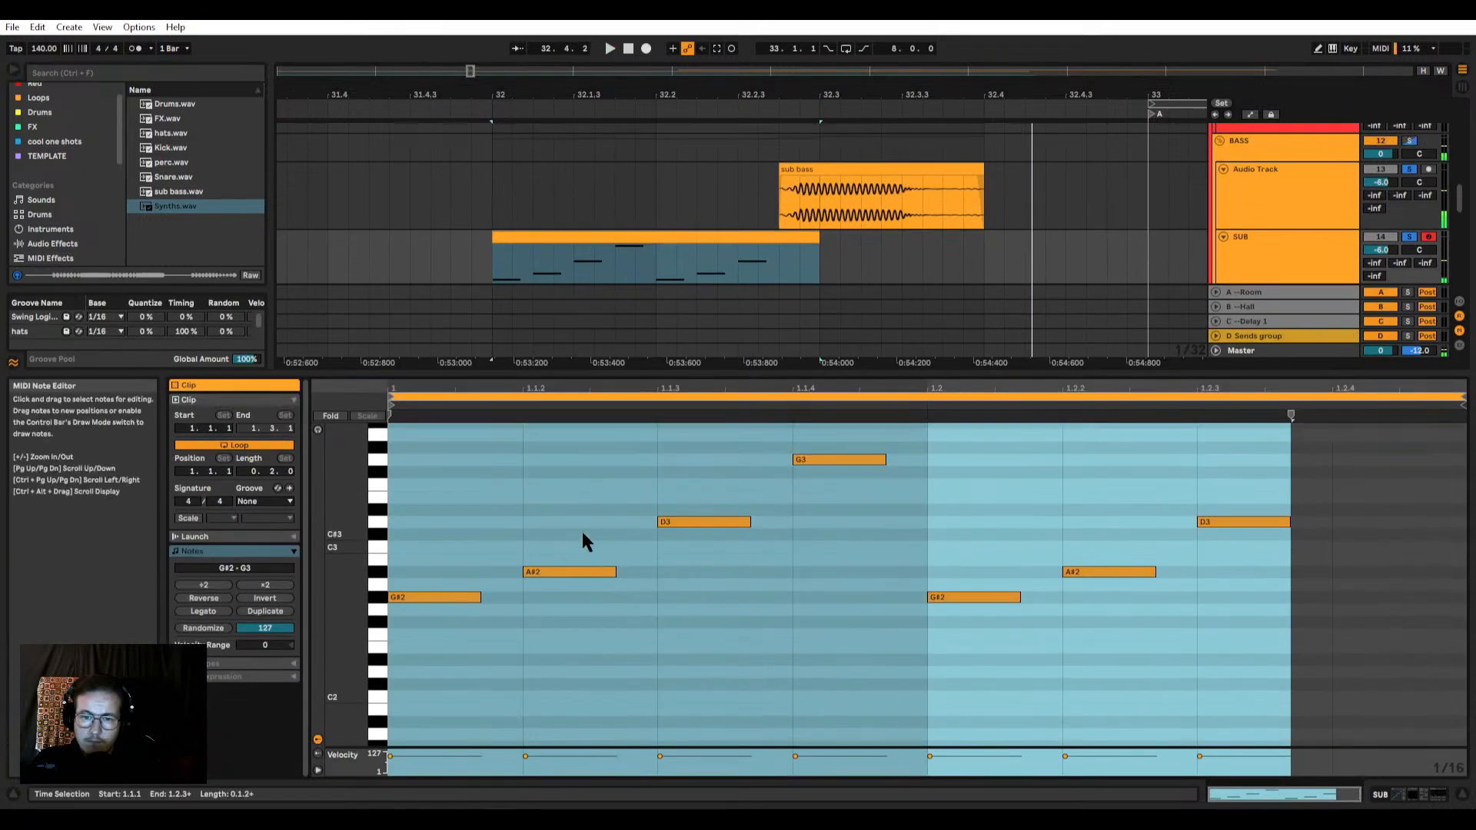
pyautogui.scroll(1, 582, 532)
pyautogui.moveTo(452, 497); pyautogui.dragTo(861, 716)
pyautogui.moveTo(527, 455); pyautogui.dragTo(1197, 666)
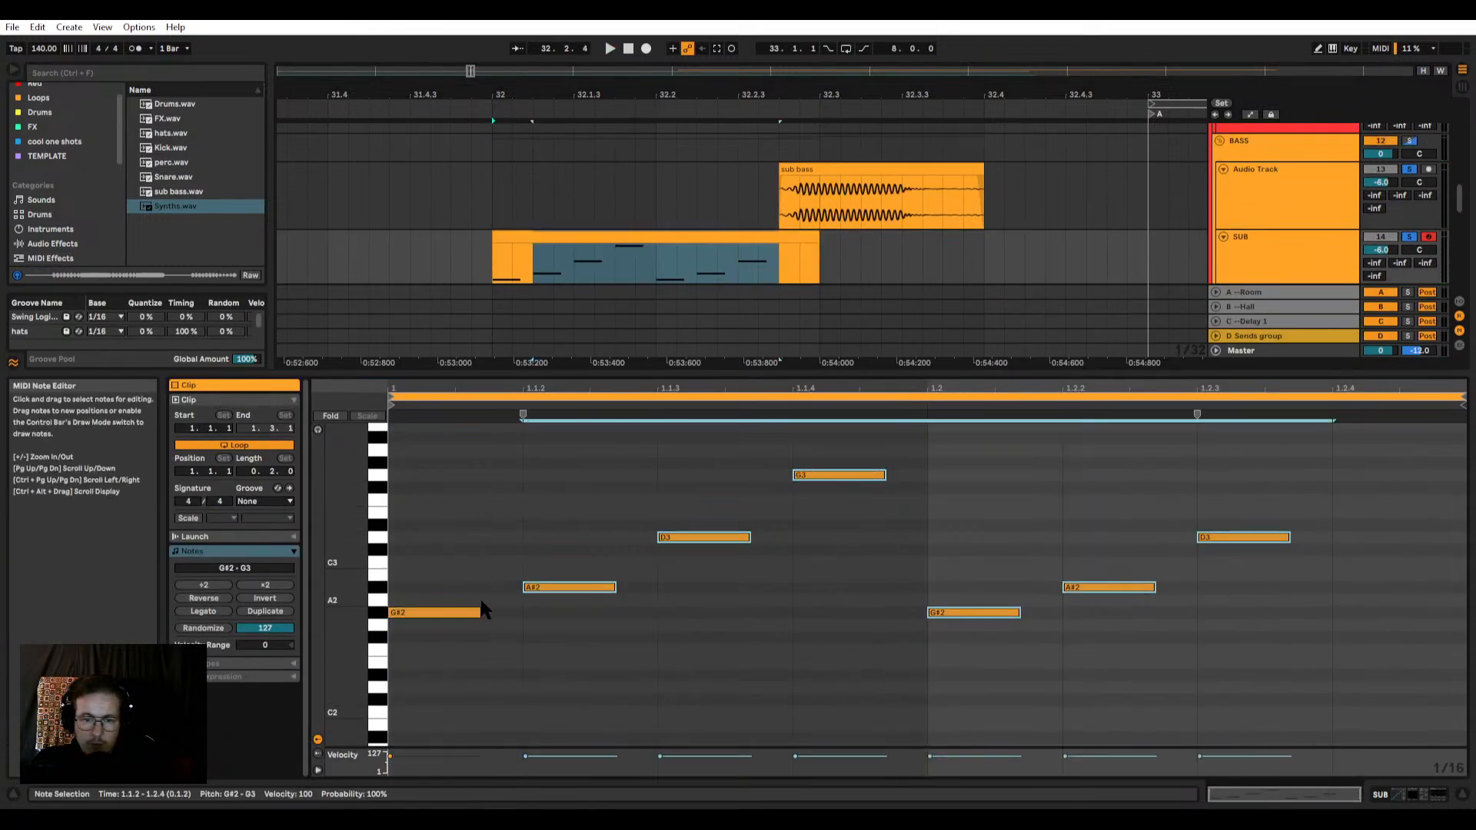
pyautogui.moveTo(436, 464); pyautogui.dragTo(1238, 692)
pyautogui.click(749, 613)
pyautogui.moveTo(1306, 471); pyautogui.dragTo(319, 677)
pyautogui.hotkey('shift', 'Down')
pyautogui.press('space')
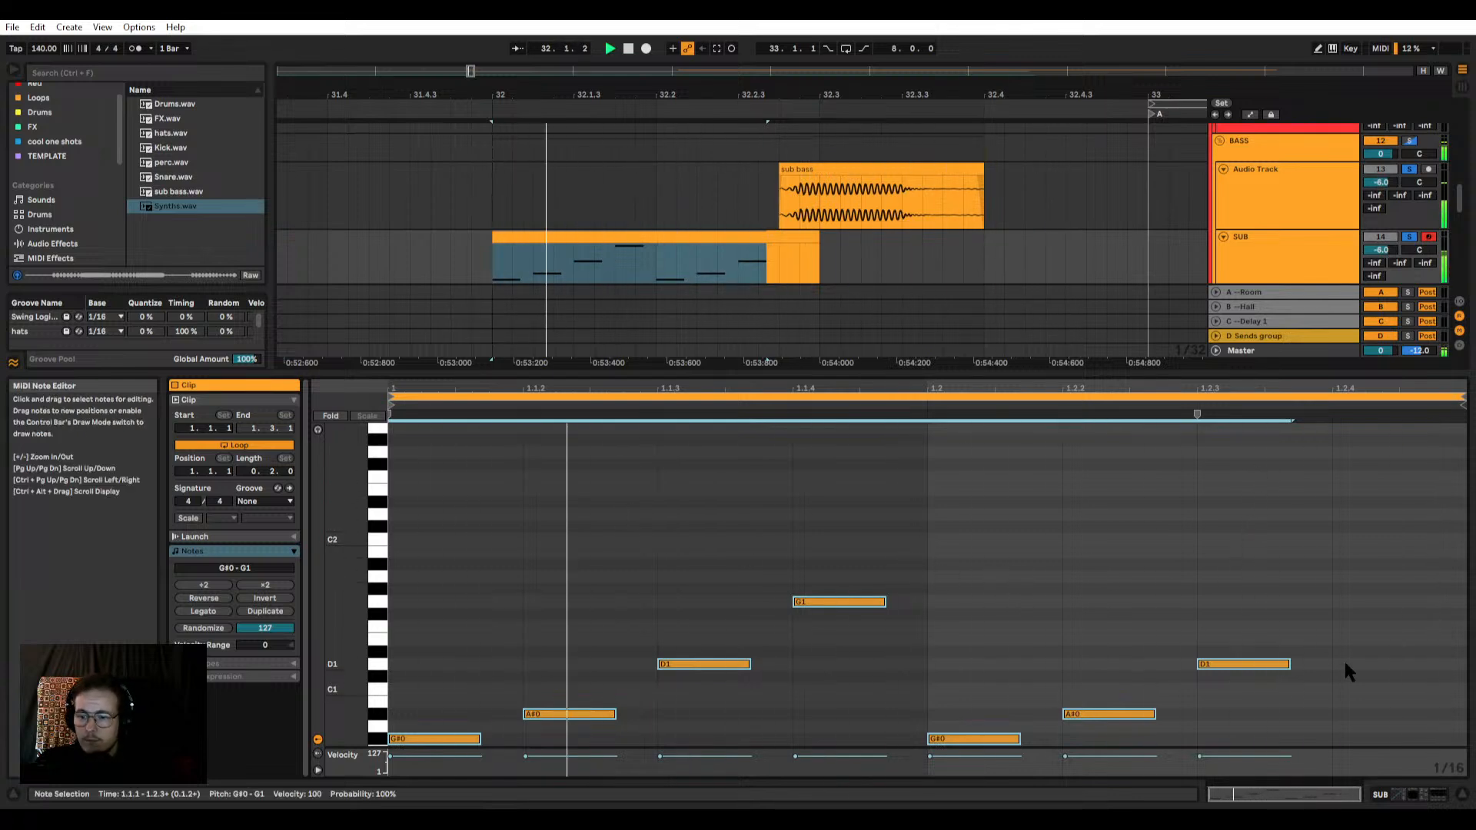
pyautogui.scroll(3, 934, 293)
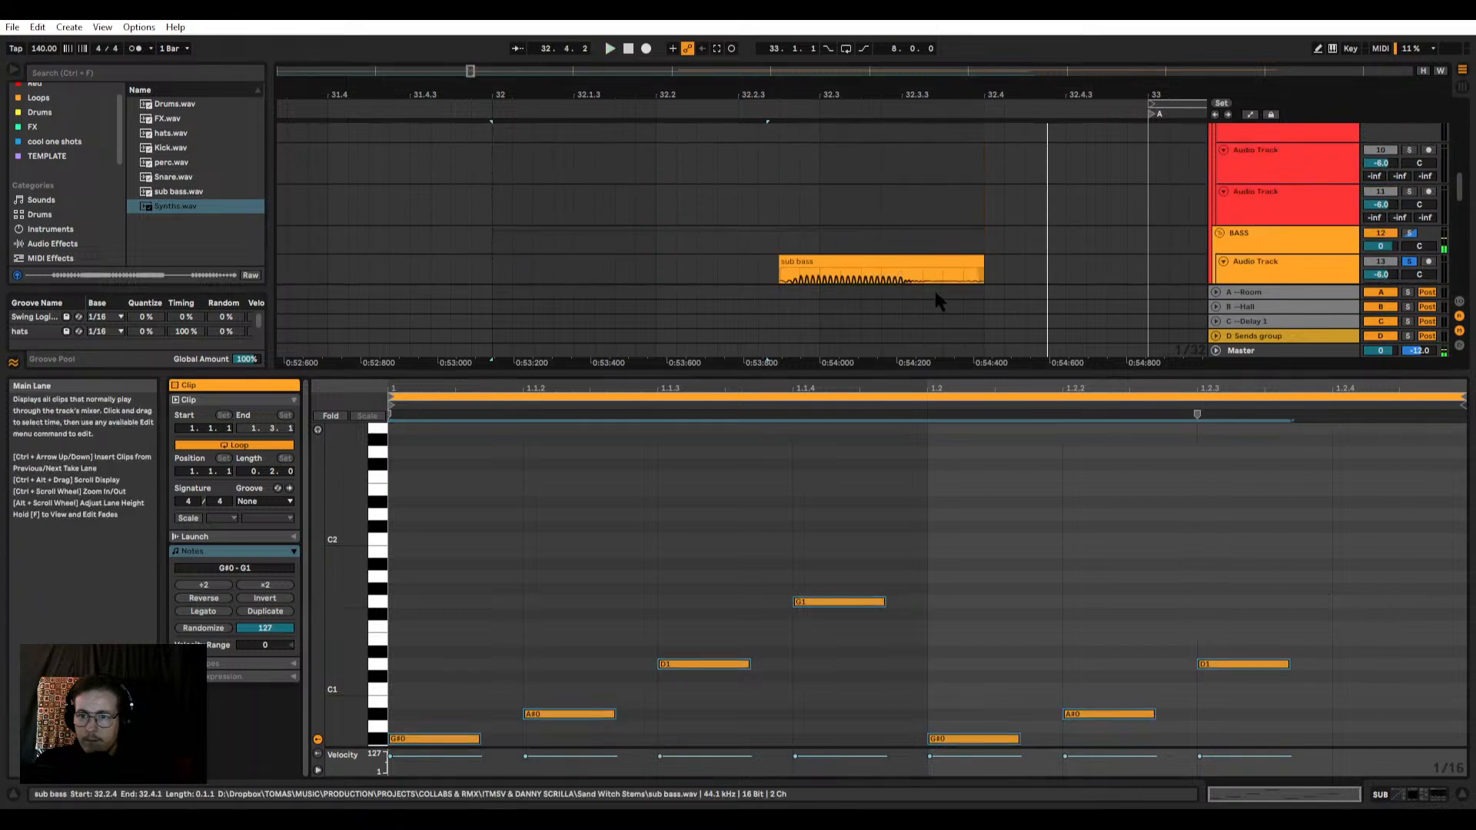
# Step: Loop the arrangement from 32.1.1 to 33.1.1 and play the SUB clip against the sub bass piece
pyautogui.moveTo(915, 371); pyautogui.dragTo(884, 692)
pyautogui.scroll(3, 848, 426)
pyautogui.click(741, 412)
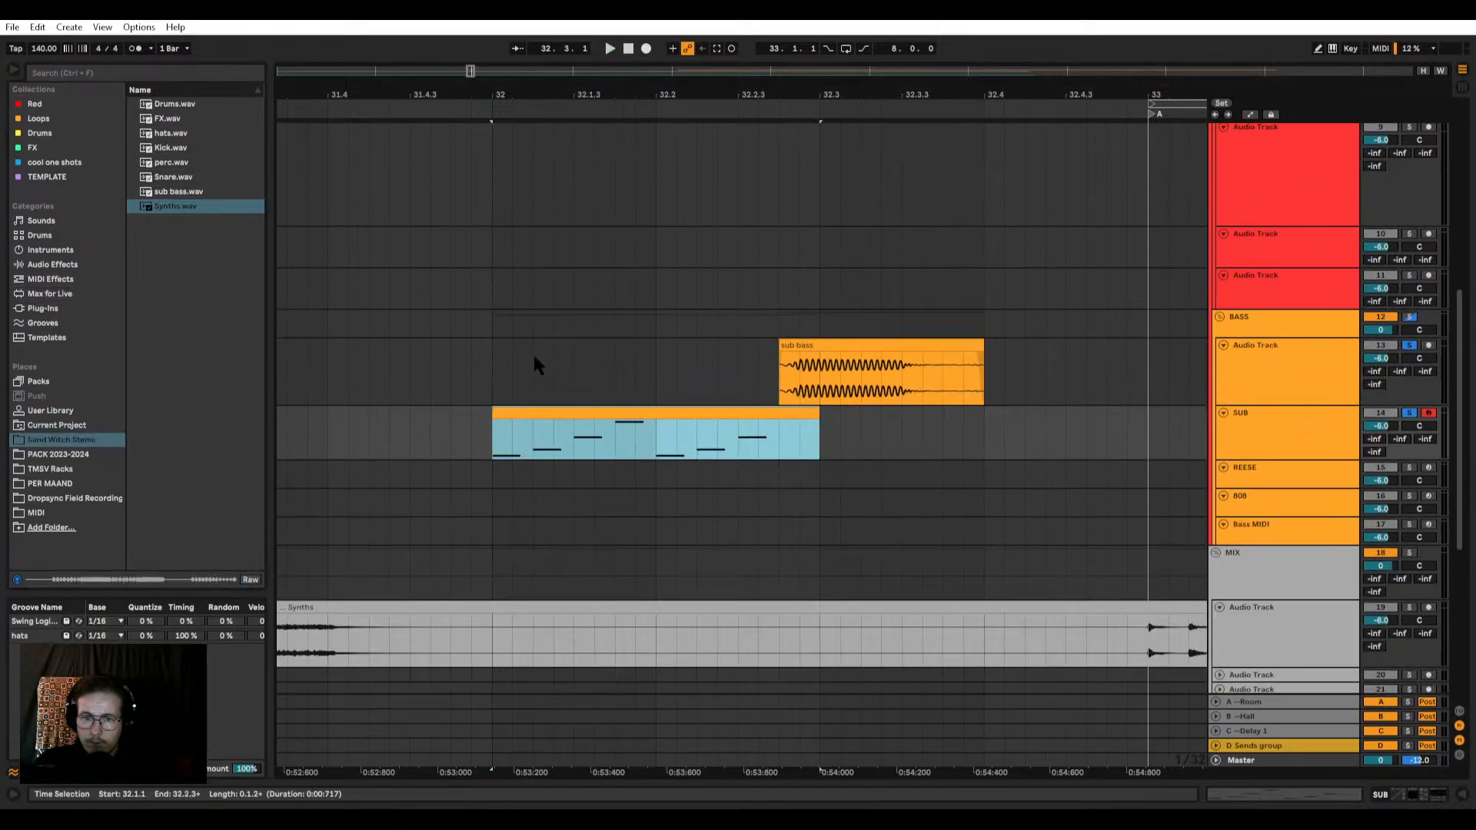
pyautogui.moveTo(534, 358); pyautogui.dragTo(994, 372)
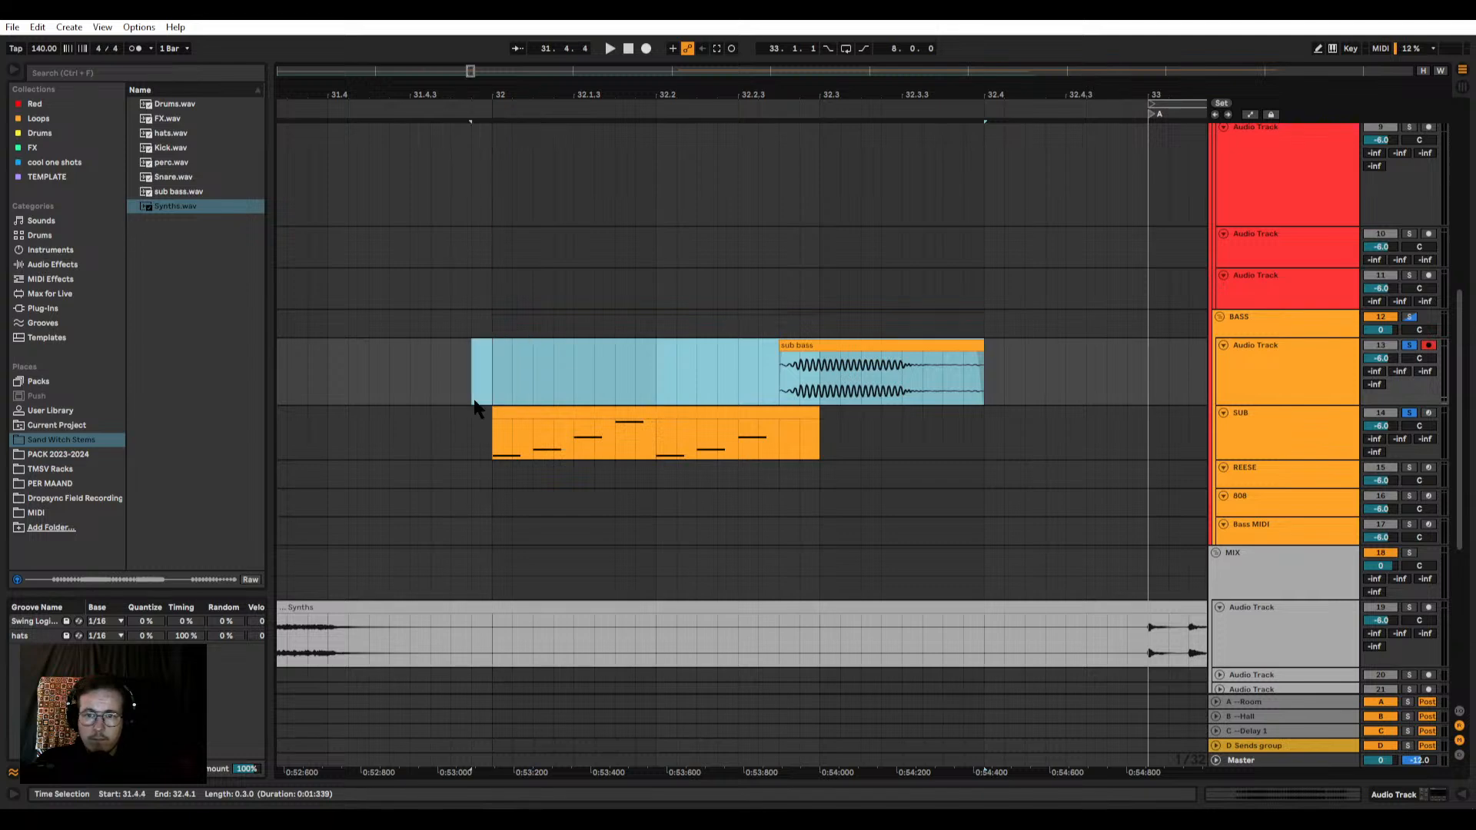
pyautogui.scroll(-2, 475, 408)
pyautogui.moveTo(487, 384); pyautogui.dragTo(772, 384)
pyautogui.hotkey('ctrl', 'l')
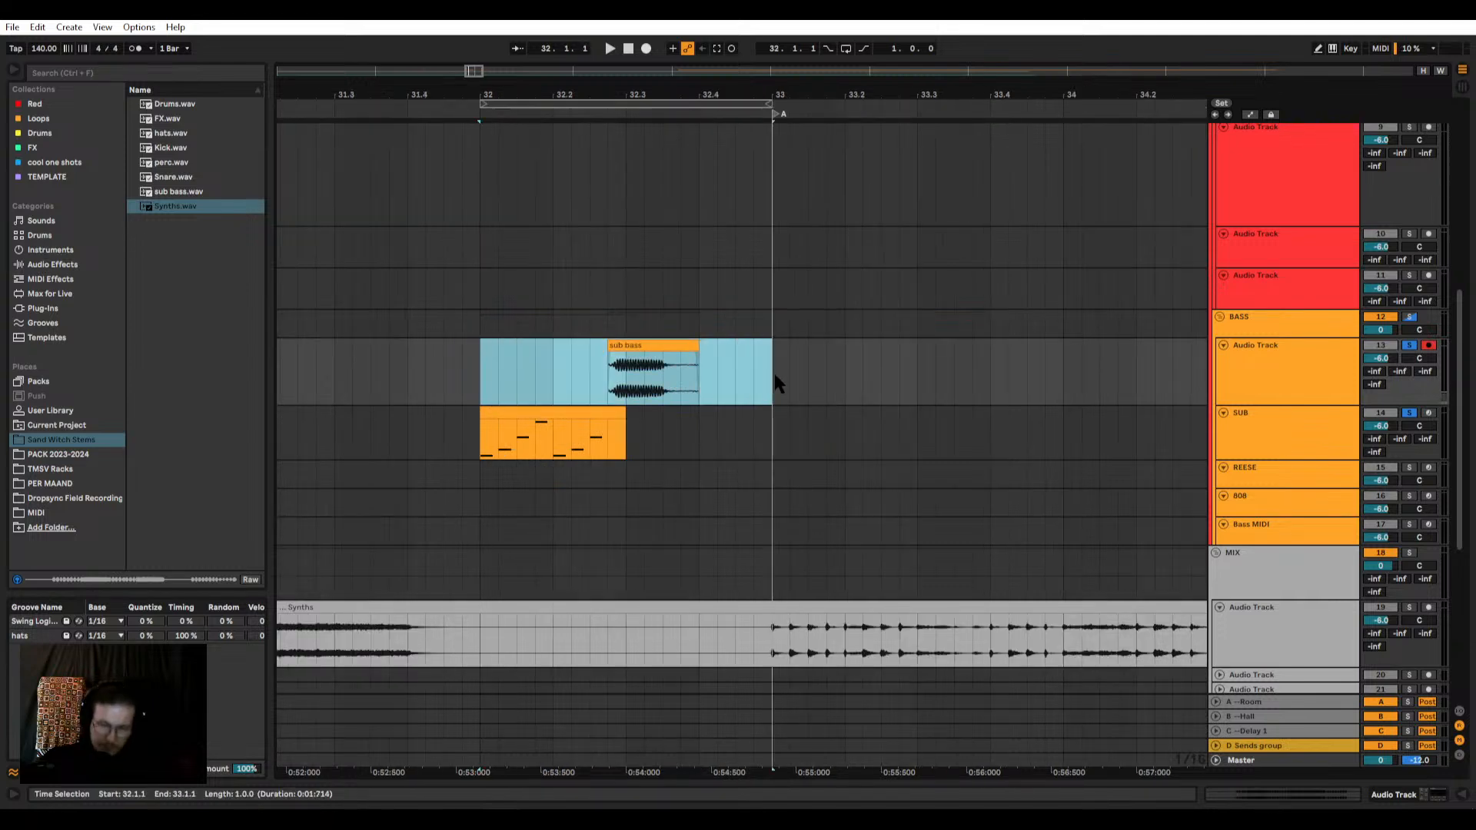
pyautogui.press('space')
# Step: Examine the Phase Plant sine patch on the SUB track, including its oscillator and envelope, then close its window
pyautogui.doubleClick(1263, 421)
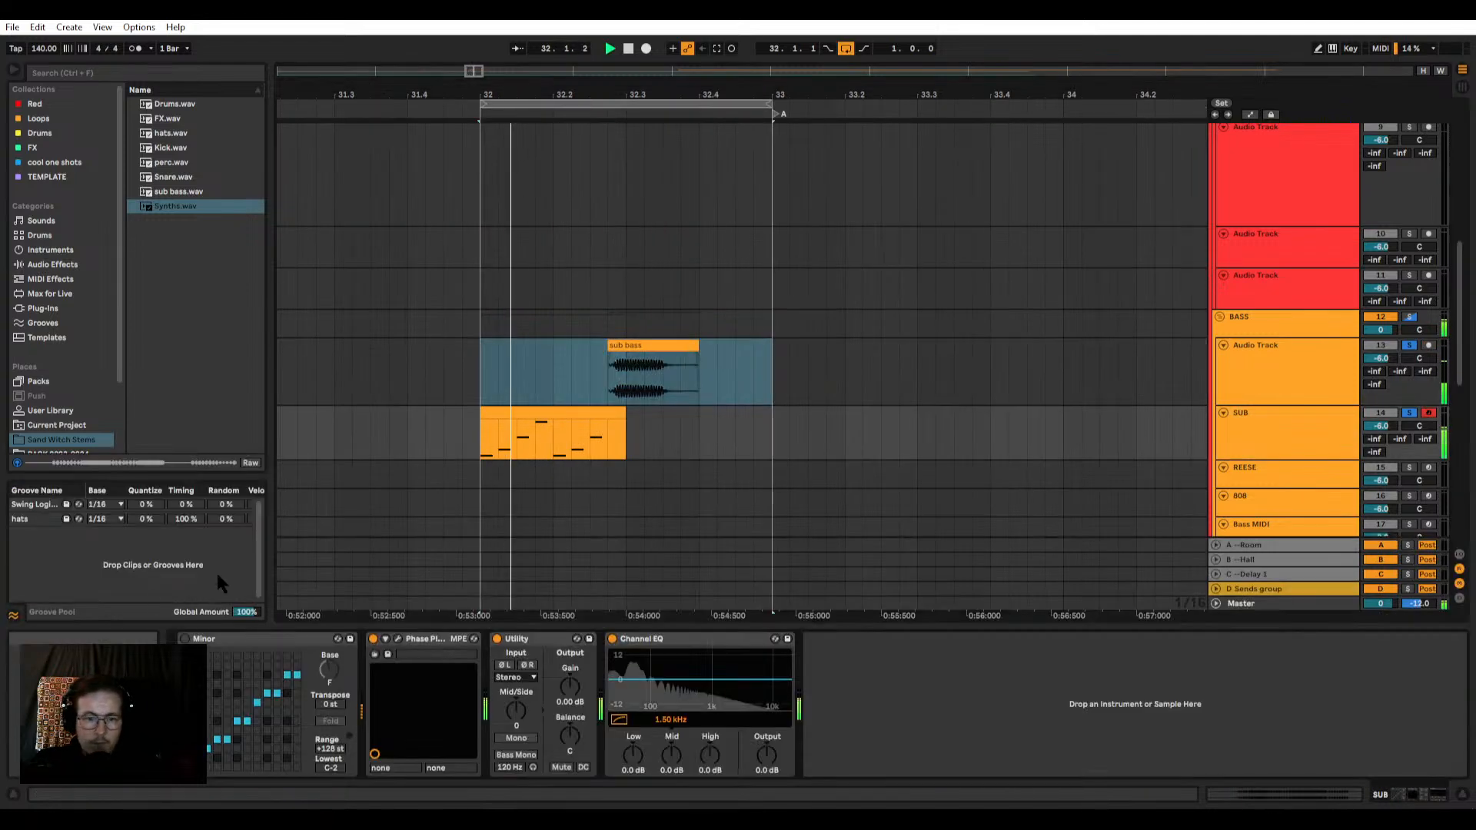
pyautogui.click(385, 639)
pyautogui.click(396, 639)
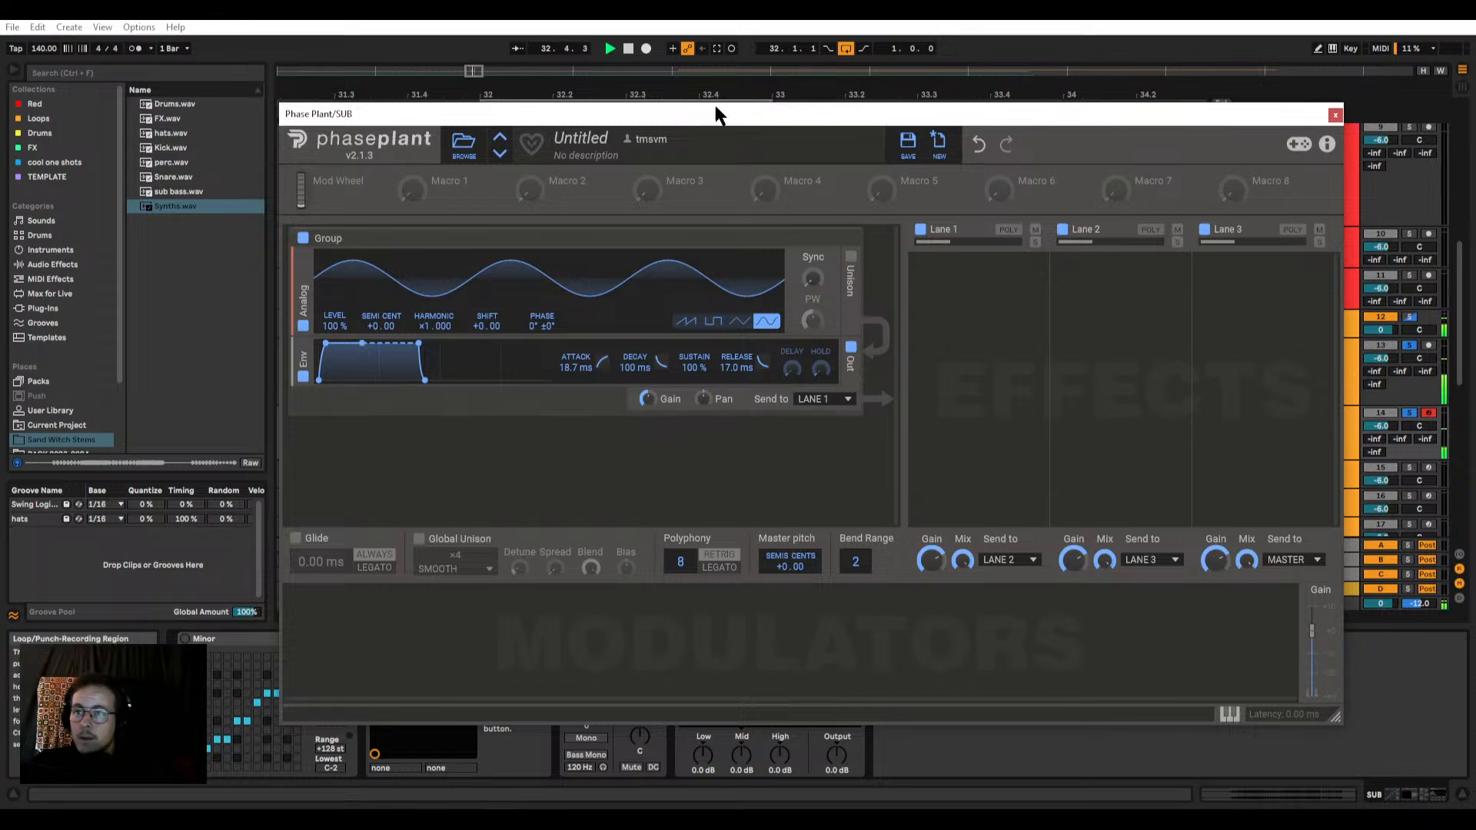
pyautogui.moveTo(701, 121); pyautogui.dragTo(664, 121)
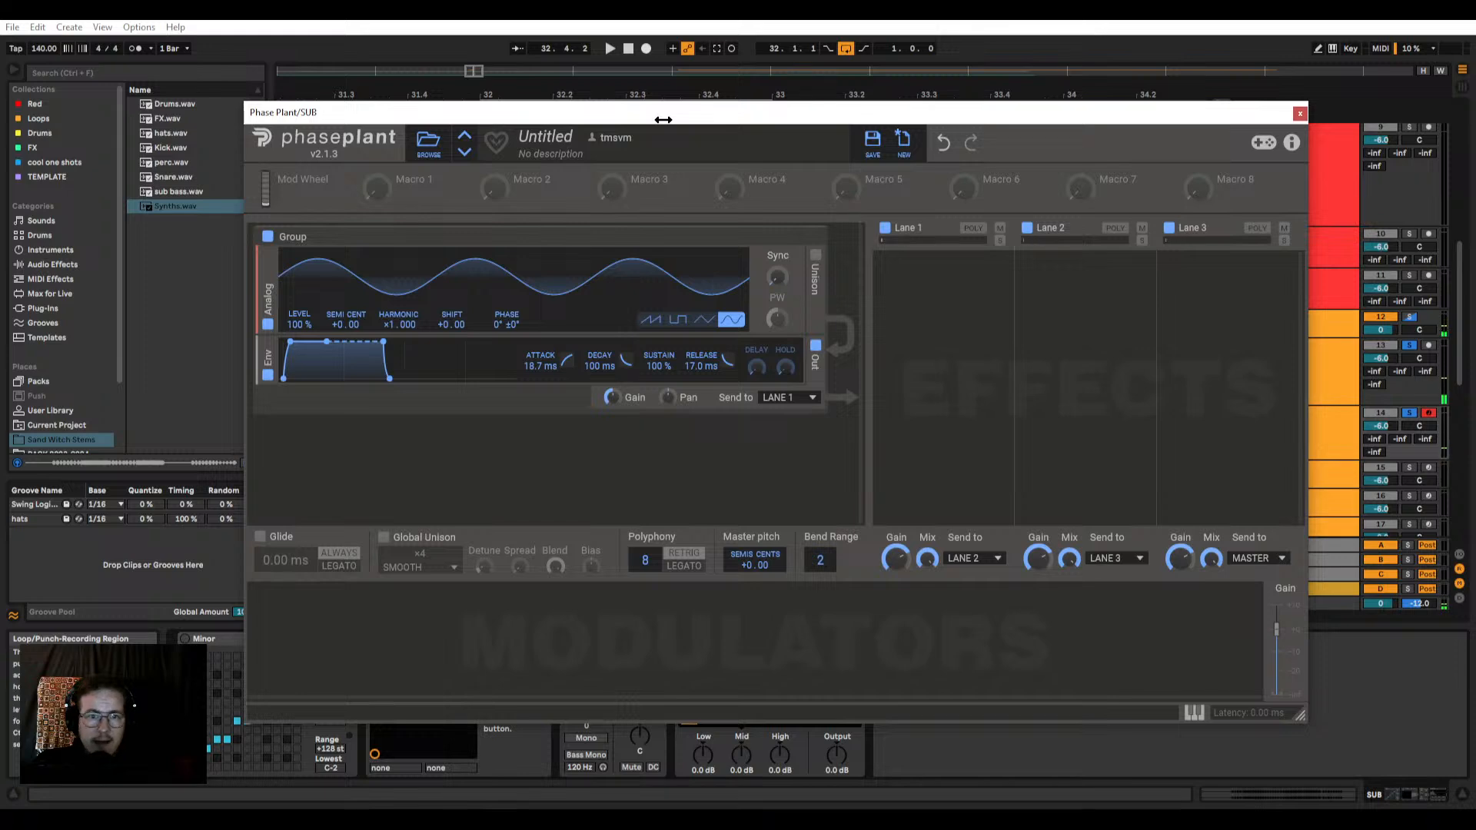
pyautogui.moveTo(663, 120); pyautogui.dragTo(698, 125)
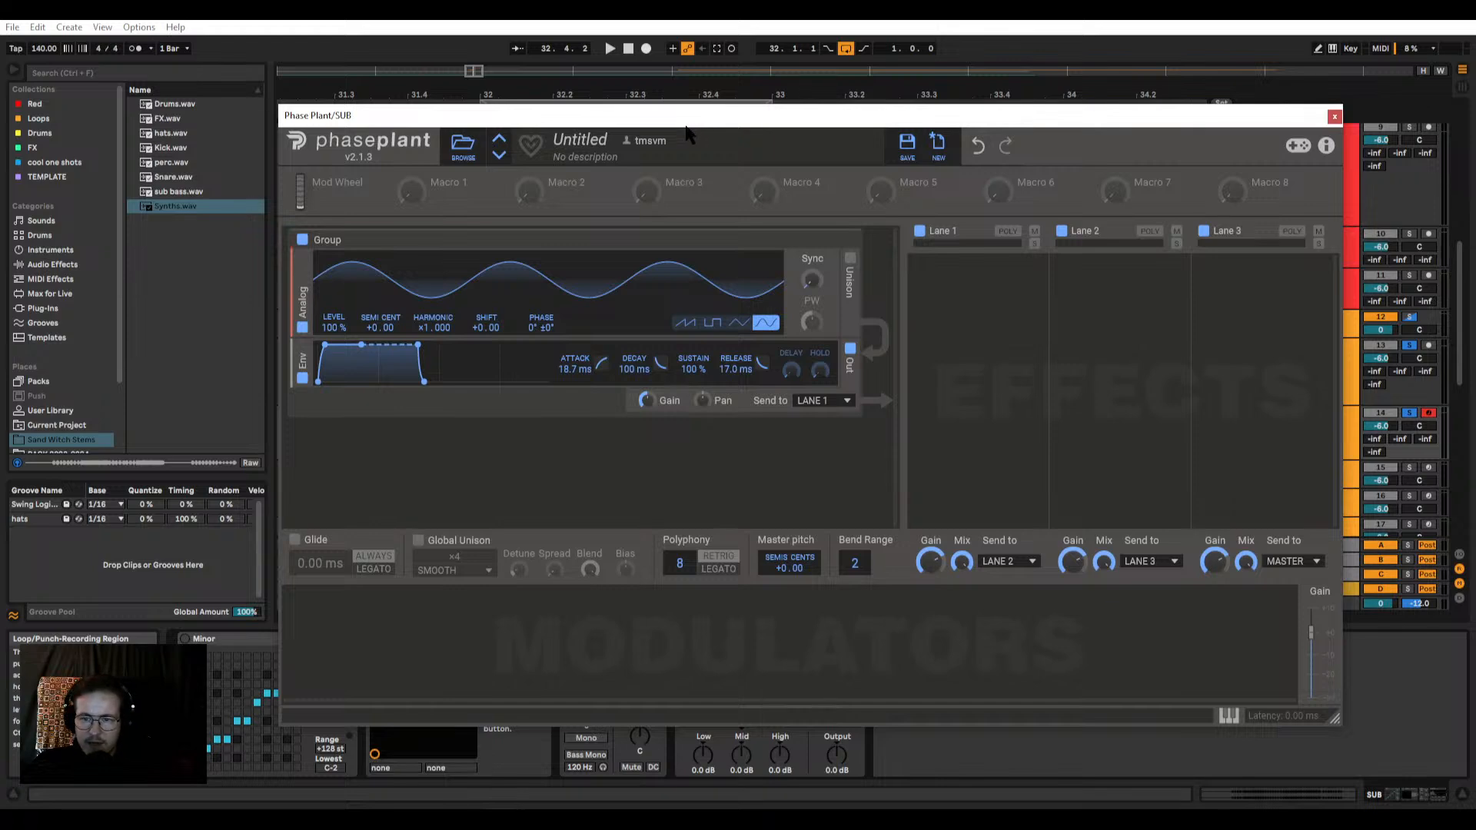
pyautogui.click(1335, 116)
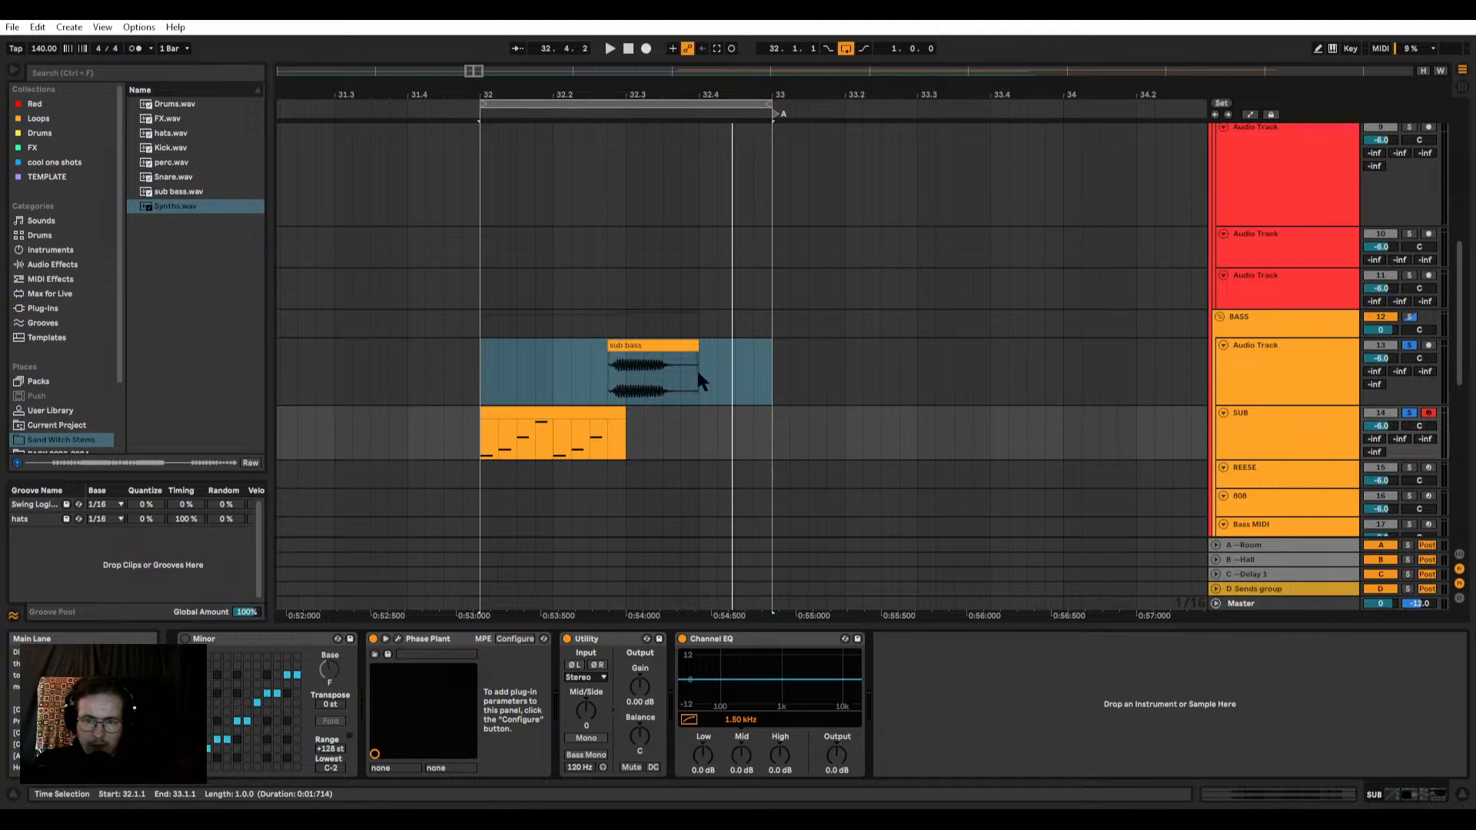
# Step: Copy the sub bass piece earlier so it ends at 32.1.4, and extend its start back to 31.2.1
pyautogui.scroll(-2, 500, 381)
pyautogui.scroll(1, 527, 351)
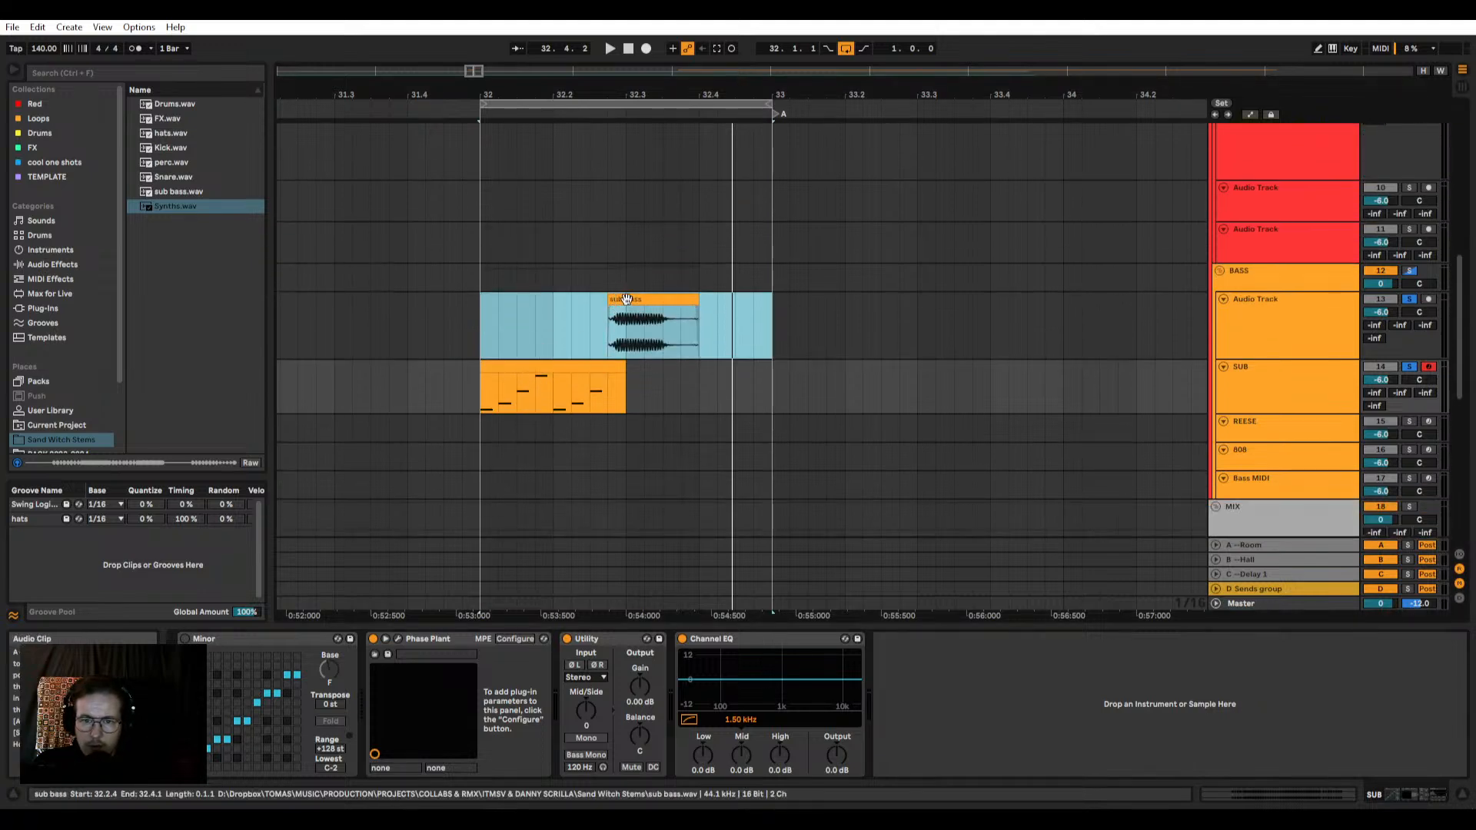
pyautogui.moveTo(625, 299); pyautogui.dragTo(422, 309)
pyautogui.scroll(-2, 461, 315)
pyautogui.scroll(5, 436, 319)
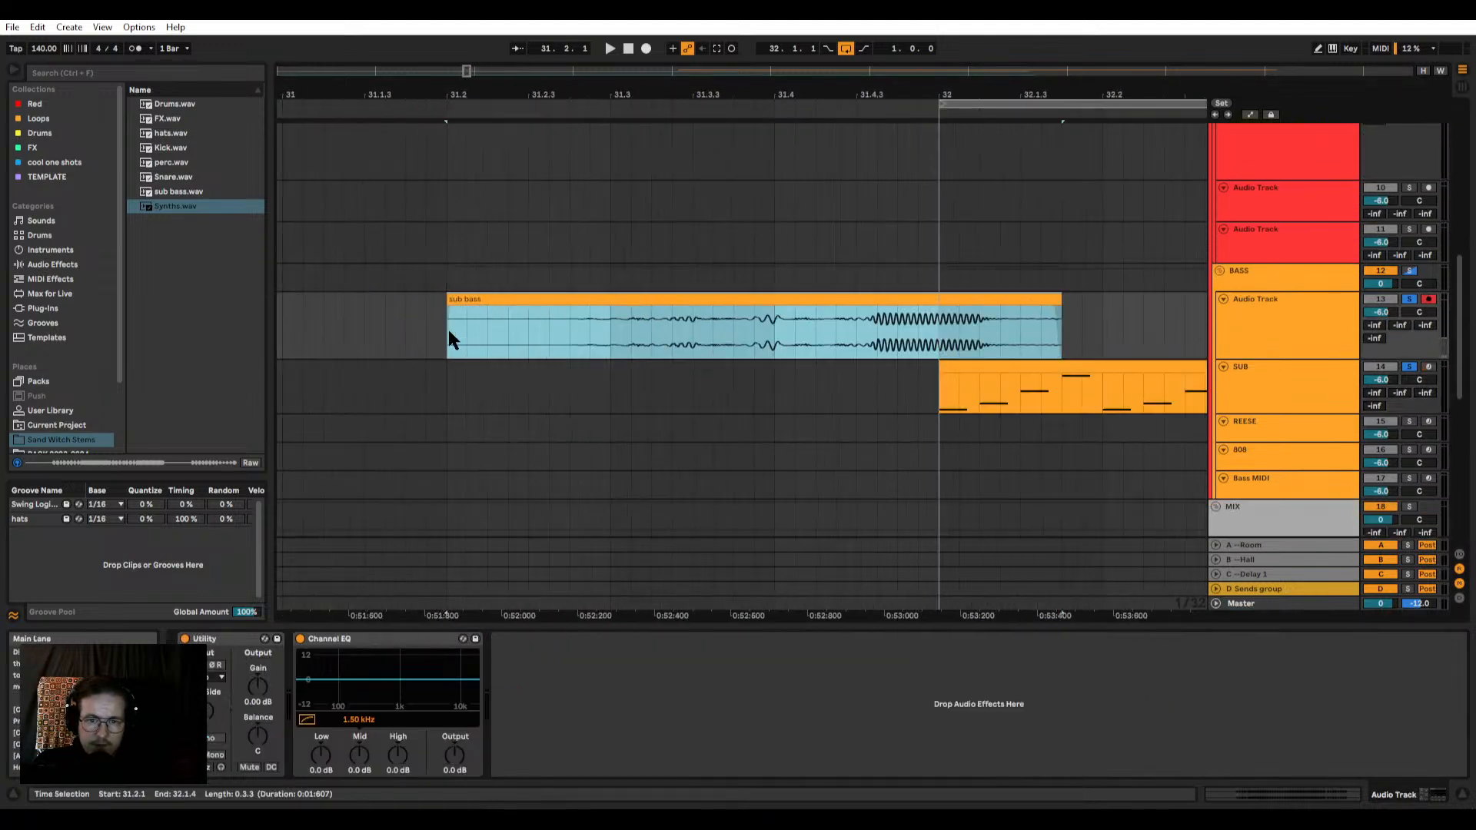
# Step: Loop 31.2.3 to 31.4.3, raise the extended sub bass clip's gain and play it
pyautogui.moveTo(549, 328); pyautogui.dragTo(797, 327)
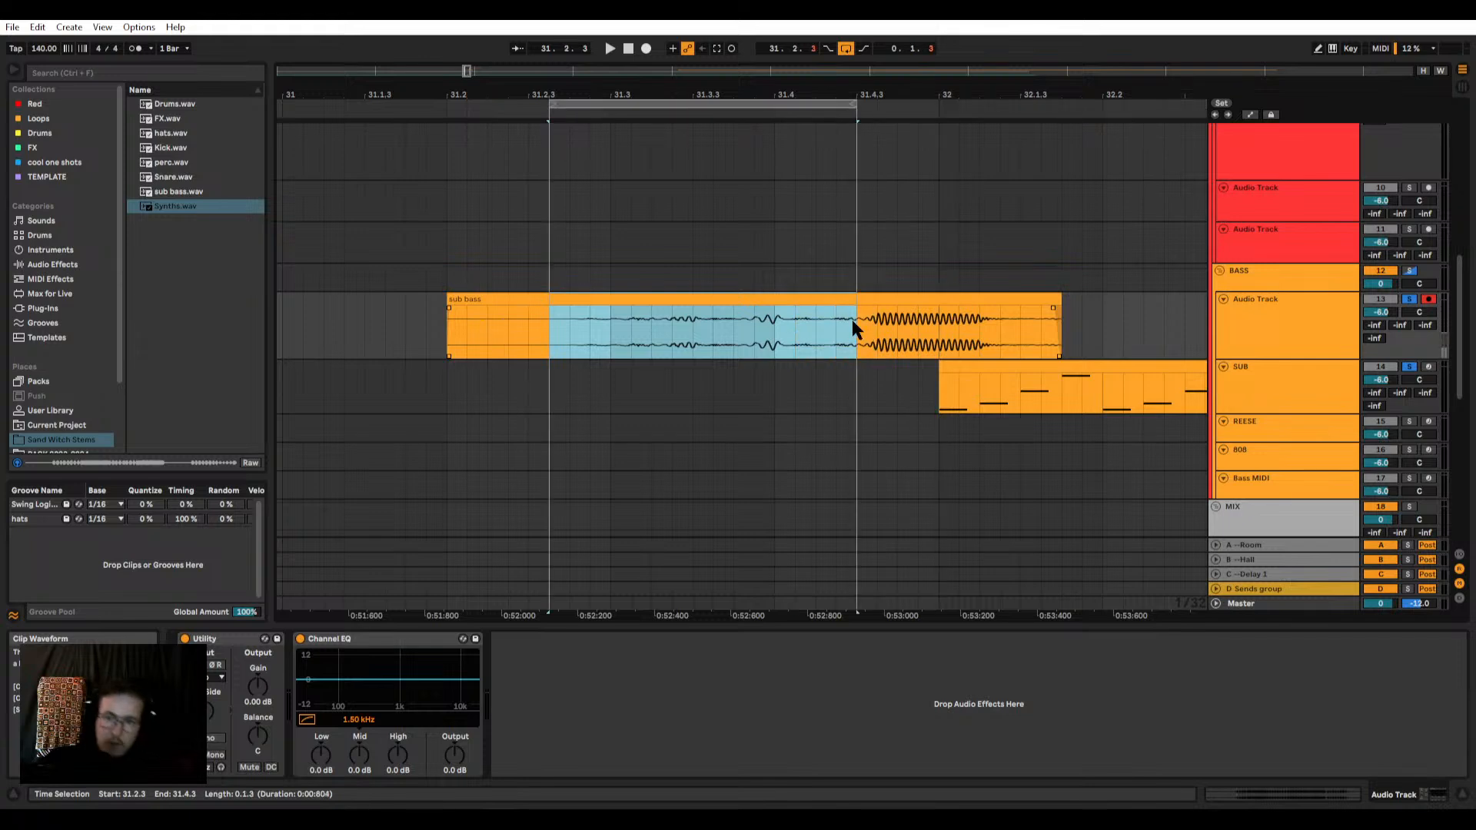
pyautogui.doubleClick(731, 298)
pyautogui.moveTo(407, 713); pyautogui.dragTo(407, 669)
pyautogui.press('space')
pyautogui.press('space')
pyautogui.click(1409, 299)
pyautogui.click(1409, 299)
pyautogui.press('space')
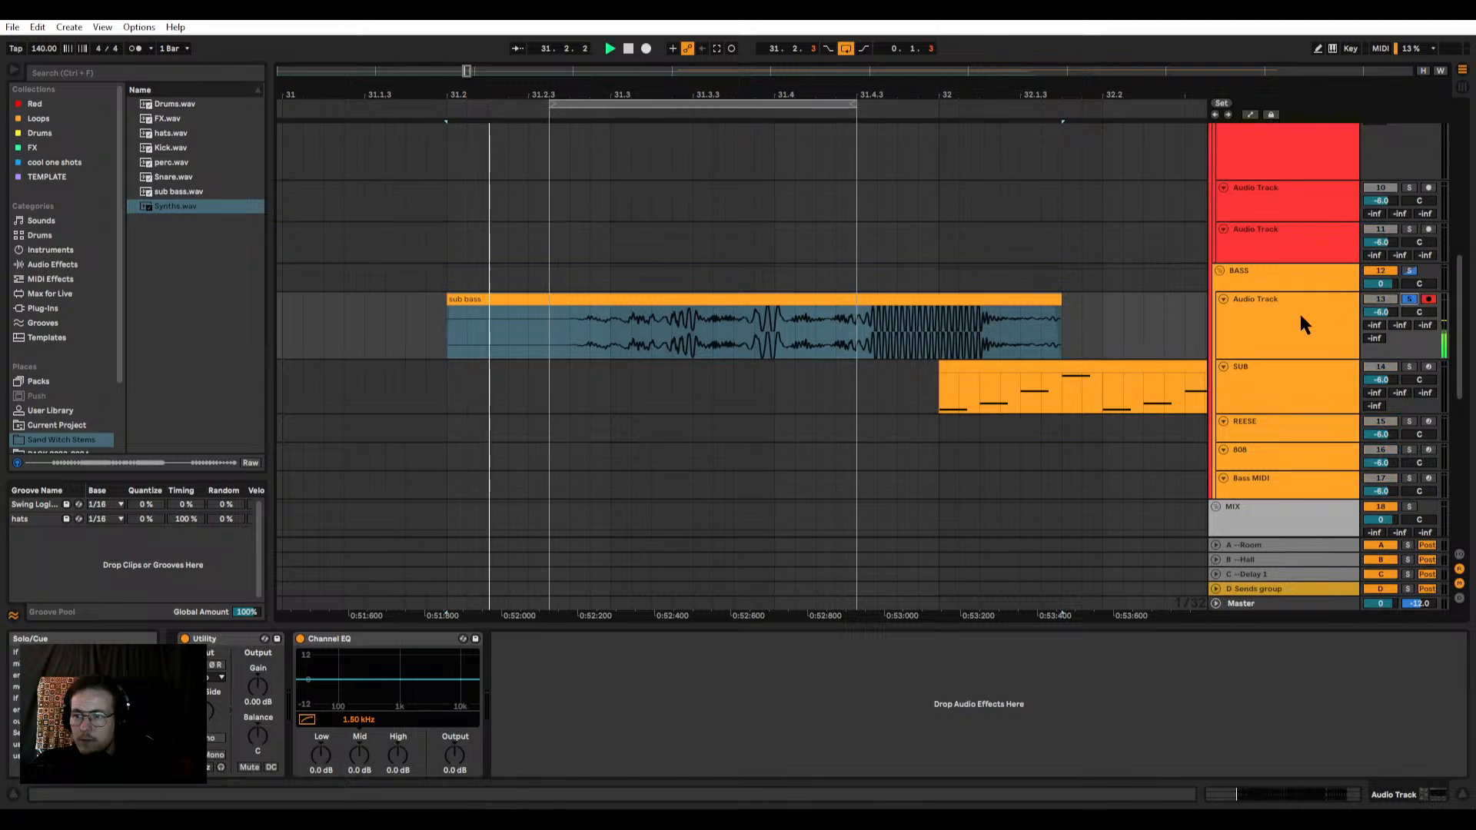
# Step: Find the Tuner device in the browser and add it after the Channel EQ on the sub bass audio track
pyautogui.click(1332, 315)
pyautogui.click(62, 73)
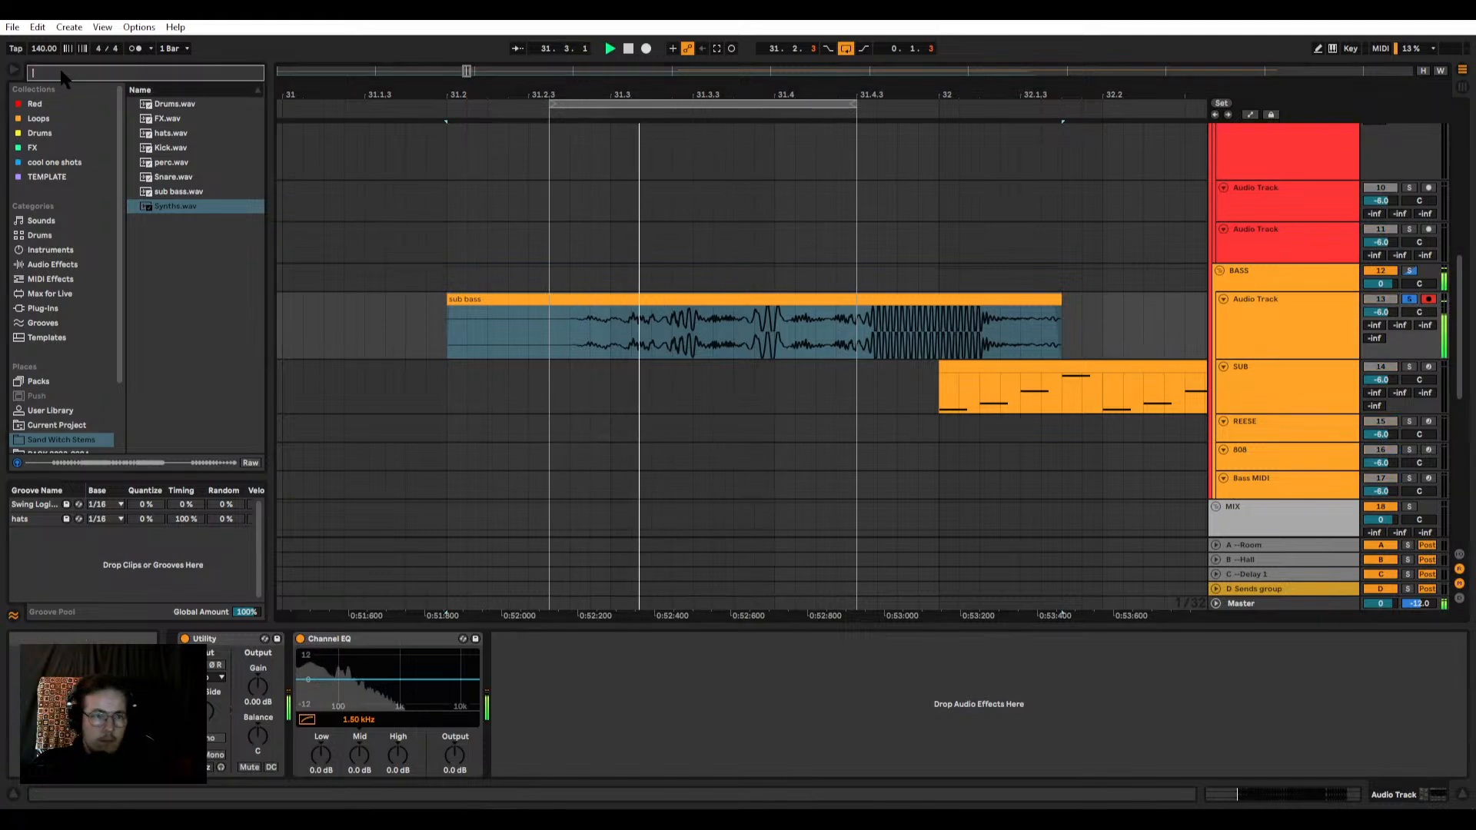
pyautogui.write('tuner')
pyautogui.click(46, 343)
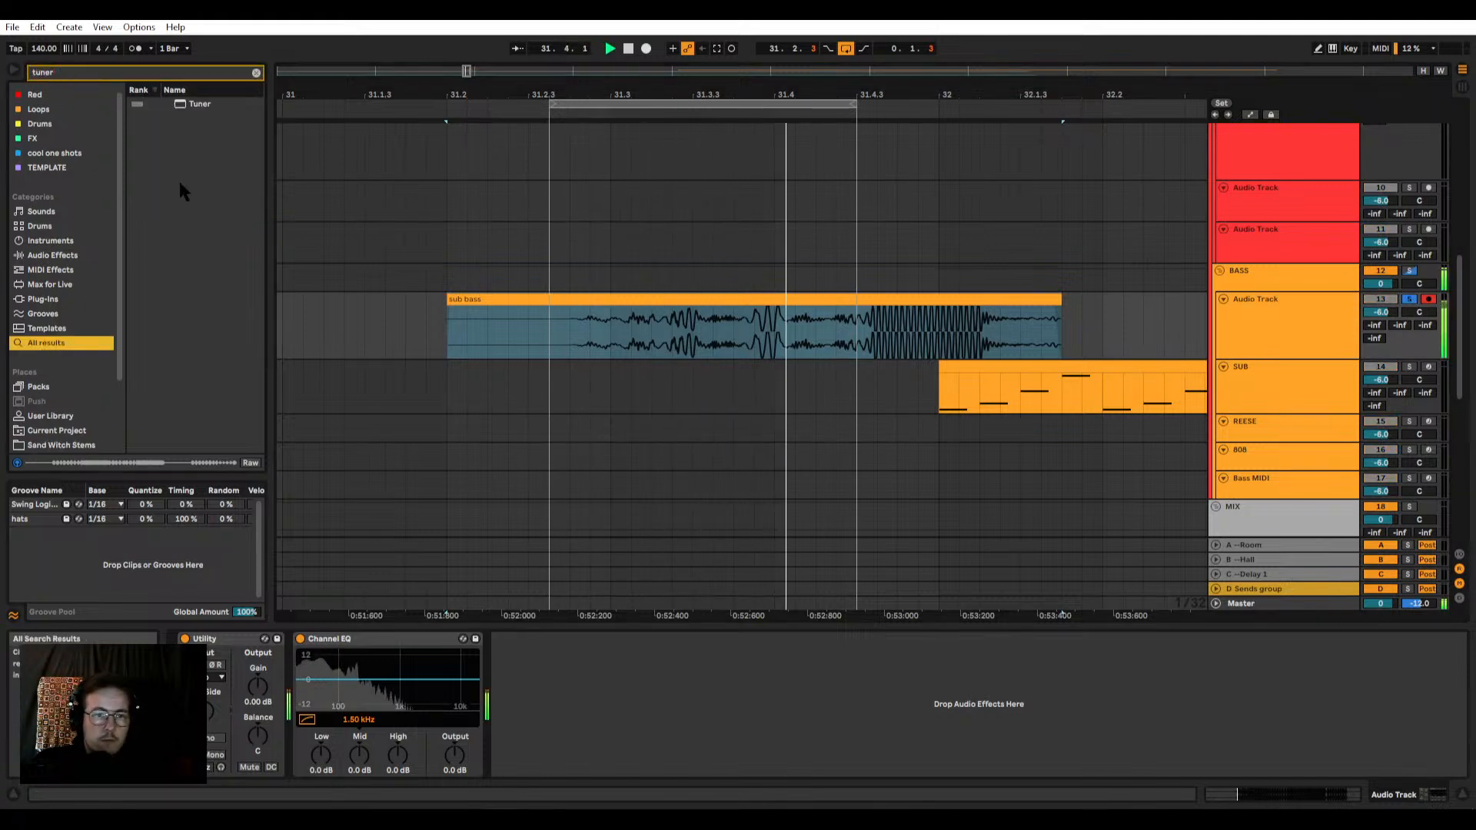
pyautogui.moveTo(208, 104); pyautogui.dragTo(244, 115)
pyautogui.moveTo(611, 324); pyautogui.dragTo(1222, 338)
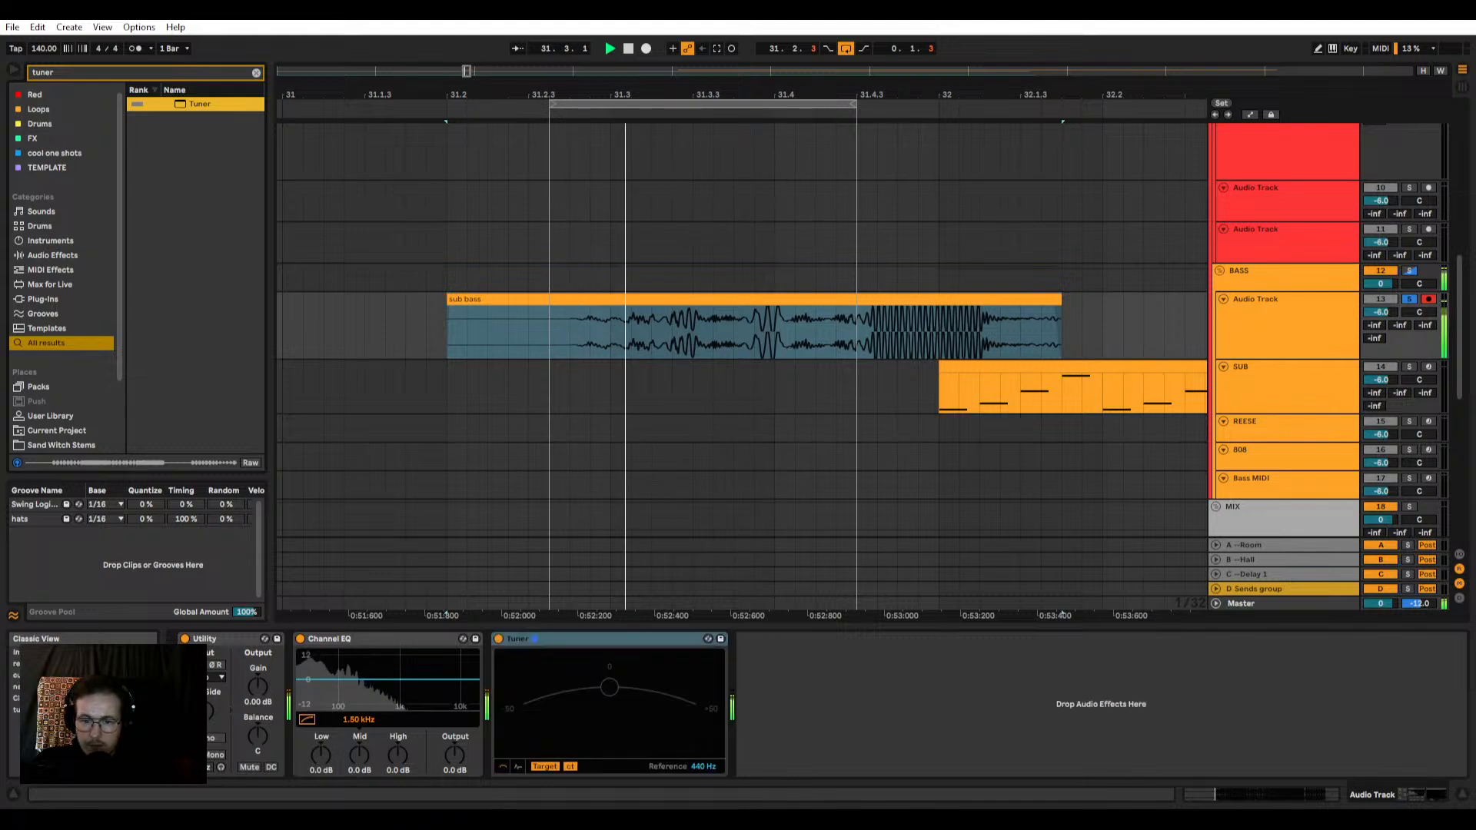
pyautogui.click(534, 639)
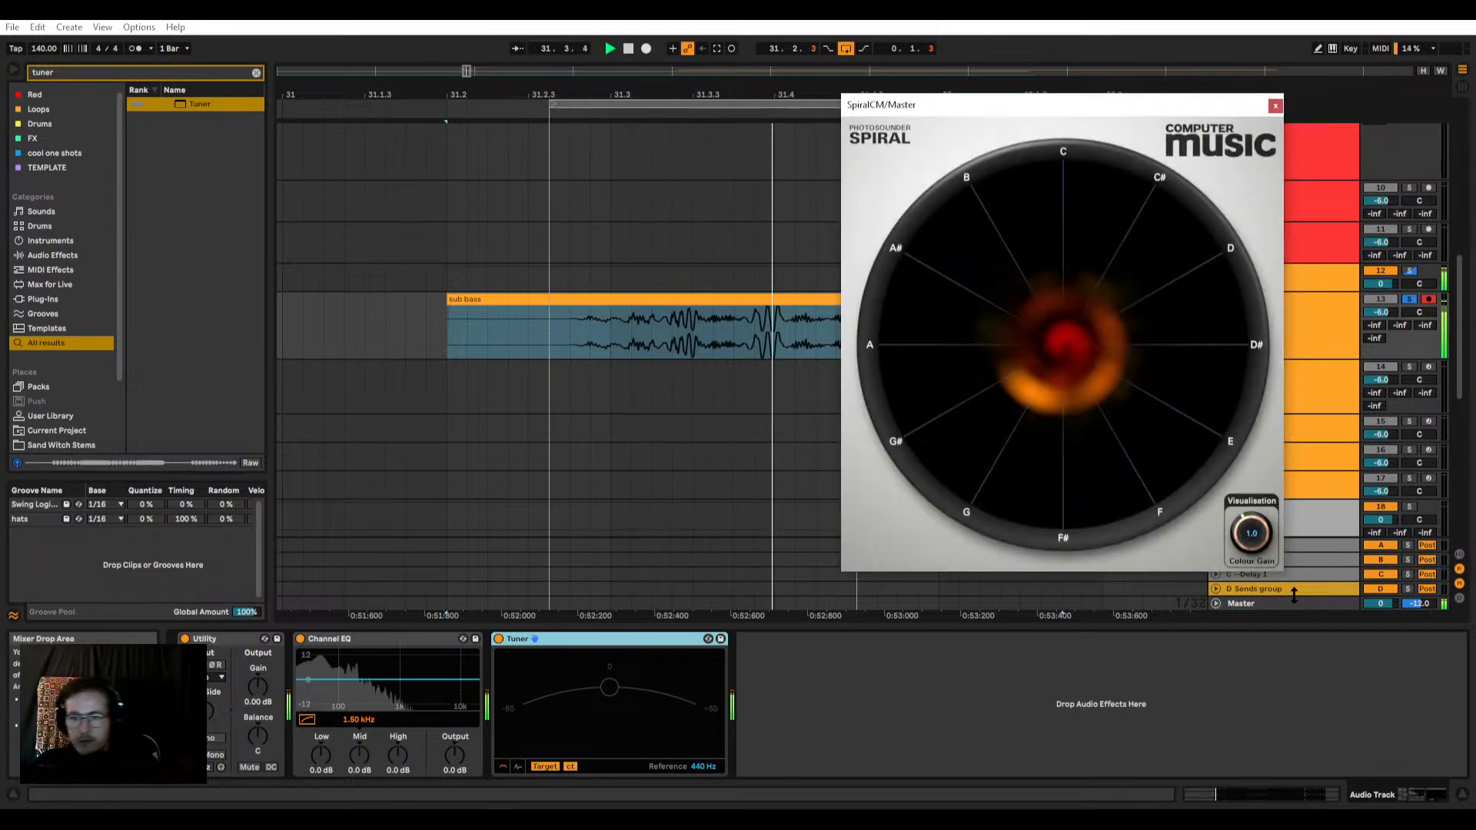
# Step: Examine the looped sub bass pitch in the Spiral analyser on the Master, then close it and stop playback
pyautogui.moveTo(1072, 108); pyautogui.dragTo(537, 161)
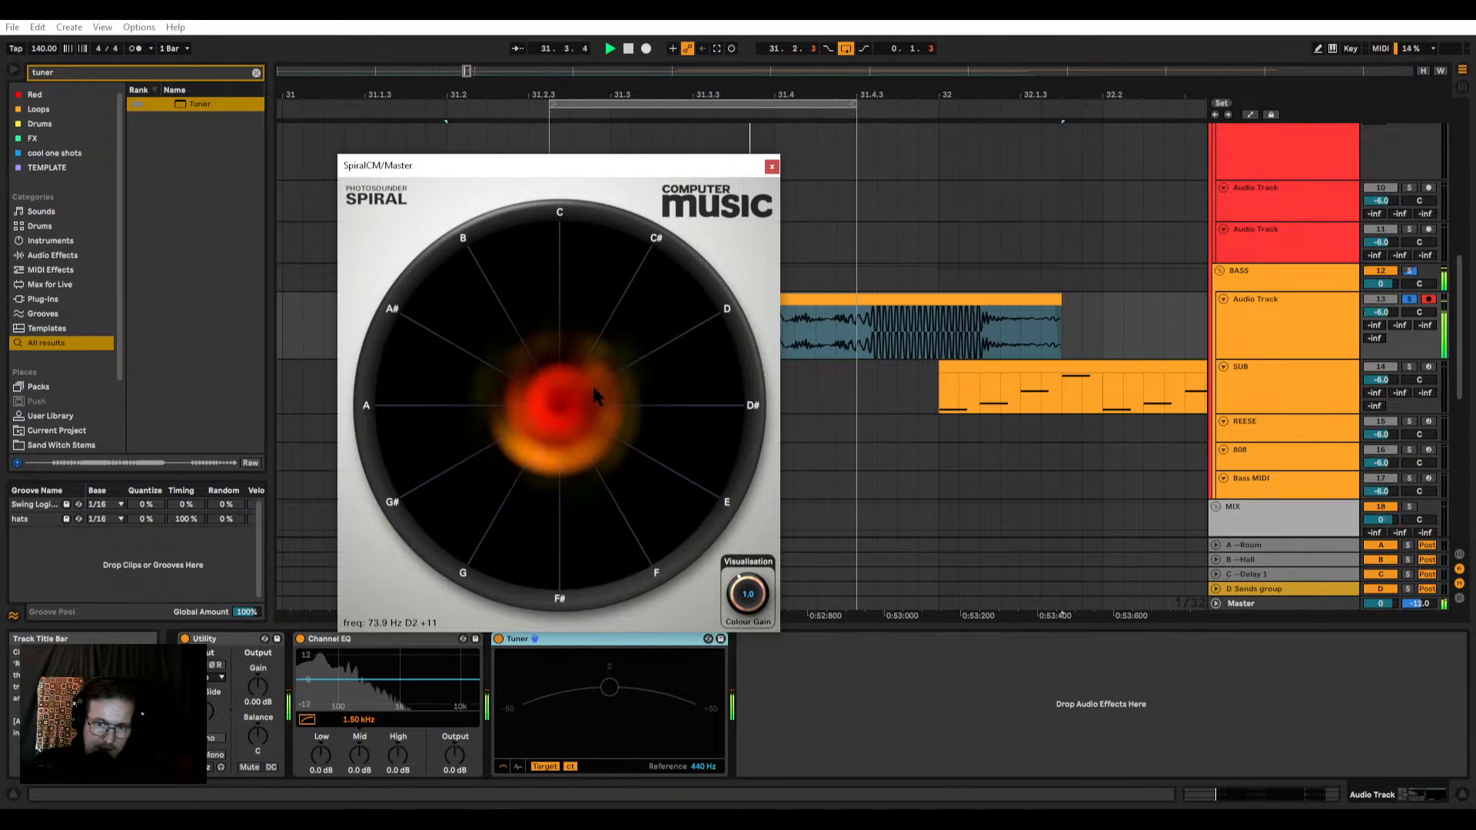
pyautogui.click(772, 166)
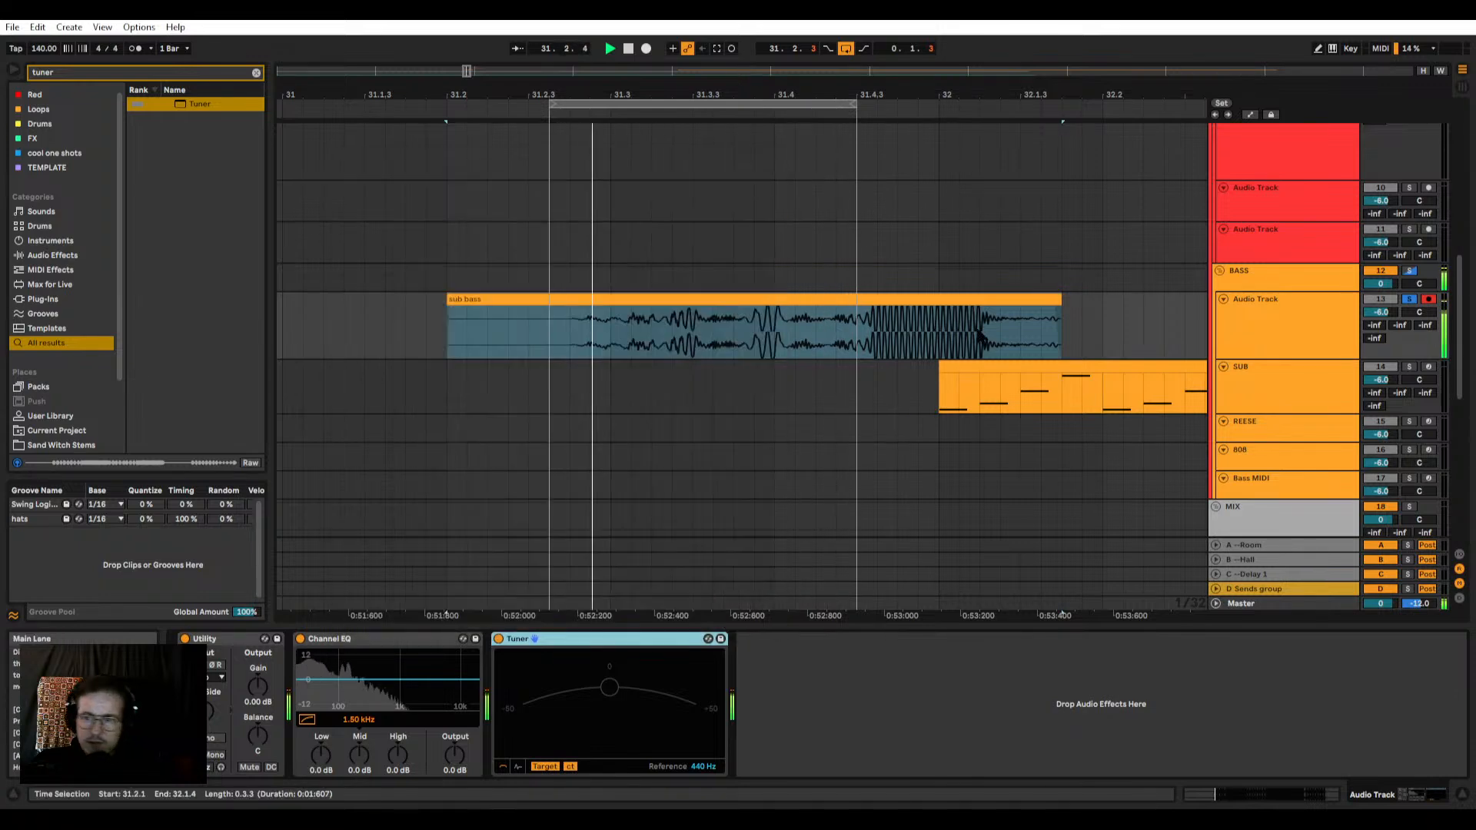
pyautogui.press('space')
# Step: Lower the two G#0 notes in the SUB clip by one semitone to G0
pyautogui.click(965, 377)
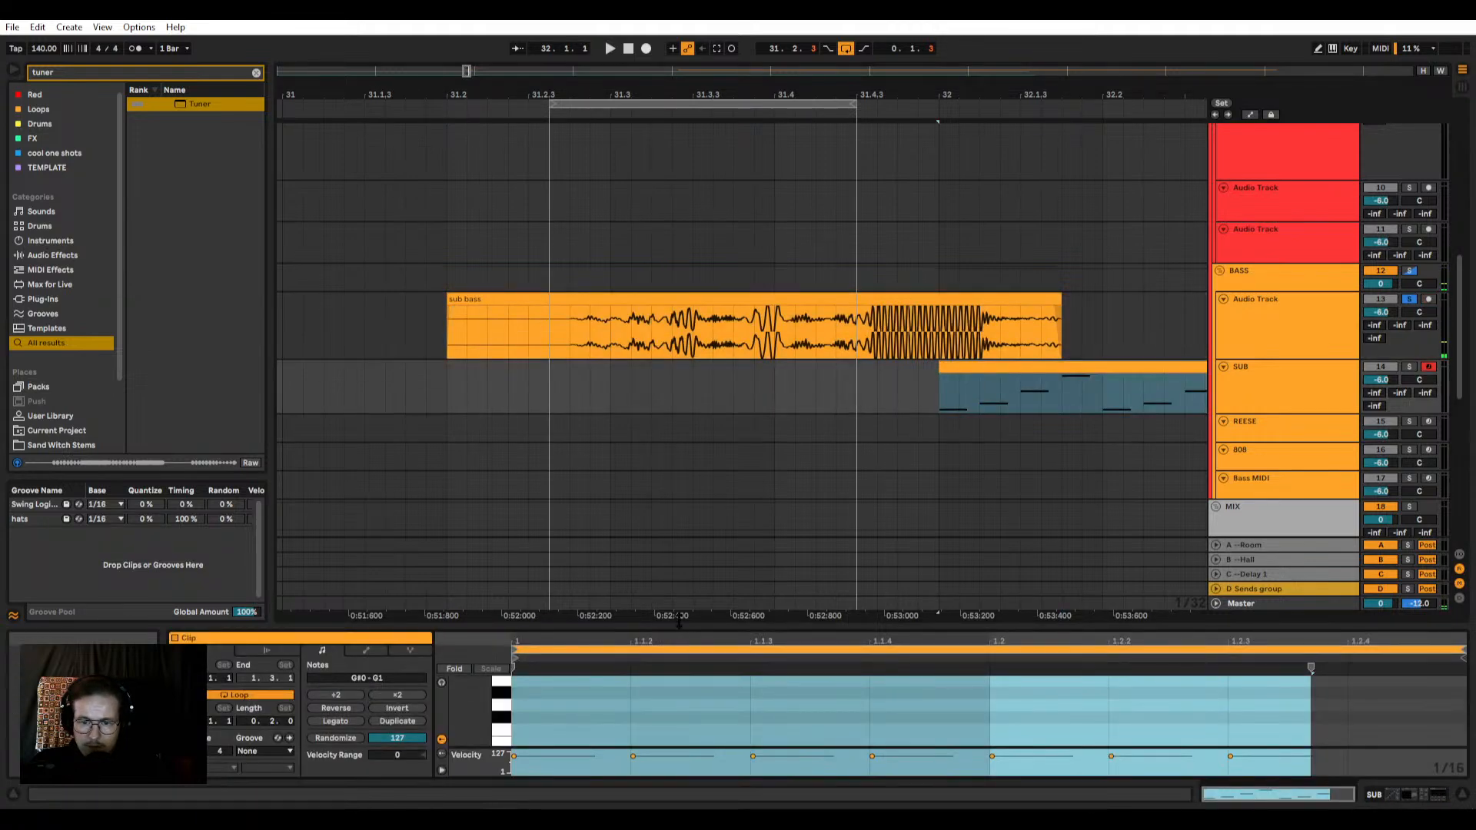
pyautogui.moveTo(680, 623); pyautogui.dragTo(680, 327)
pyautogui.click(392, 692)
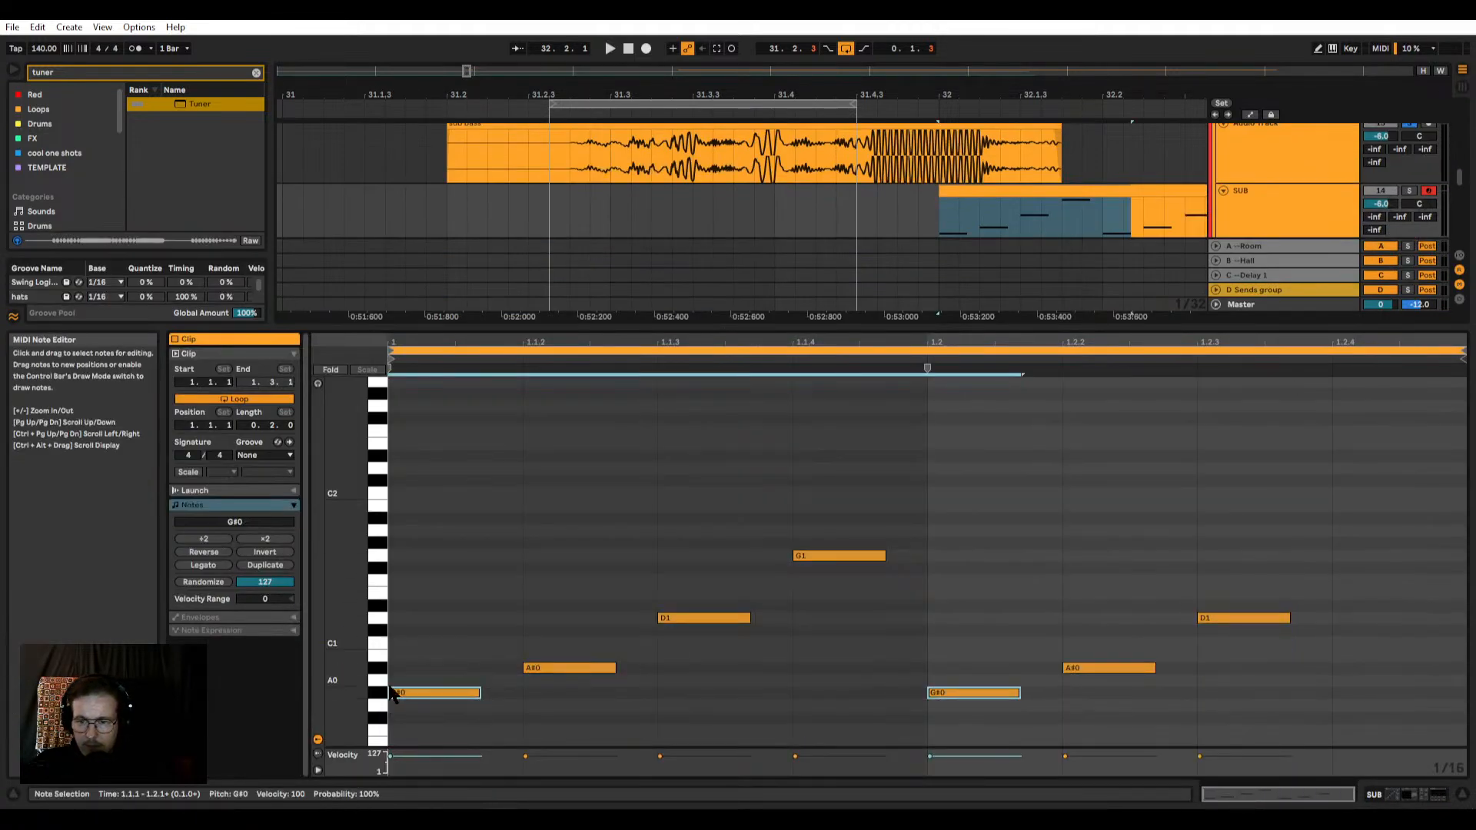
pyautogui.press('Left')
pyautogui.press('Right')
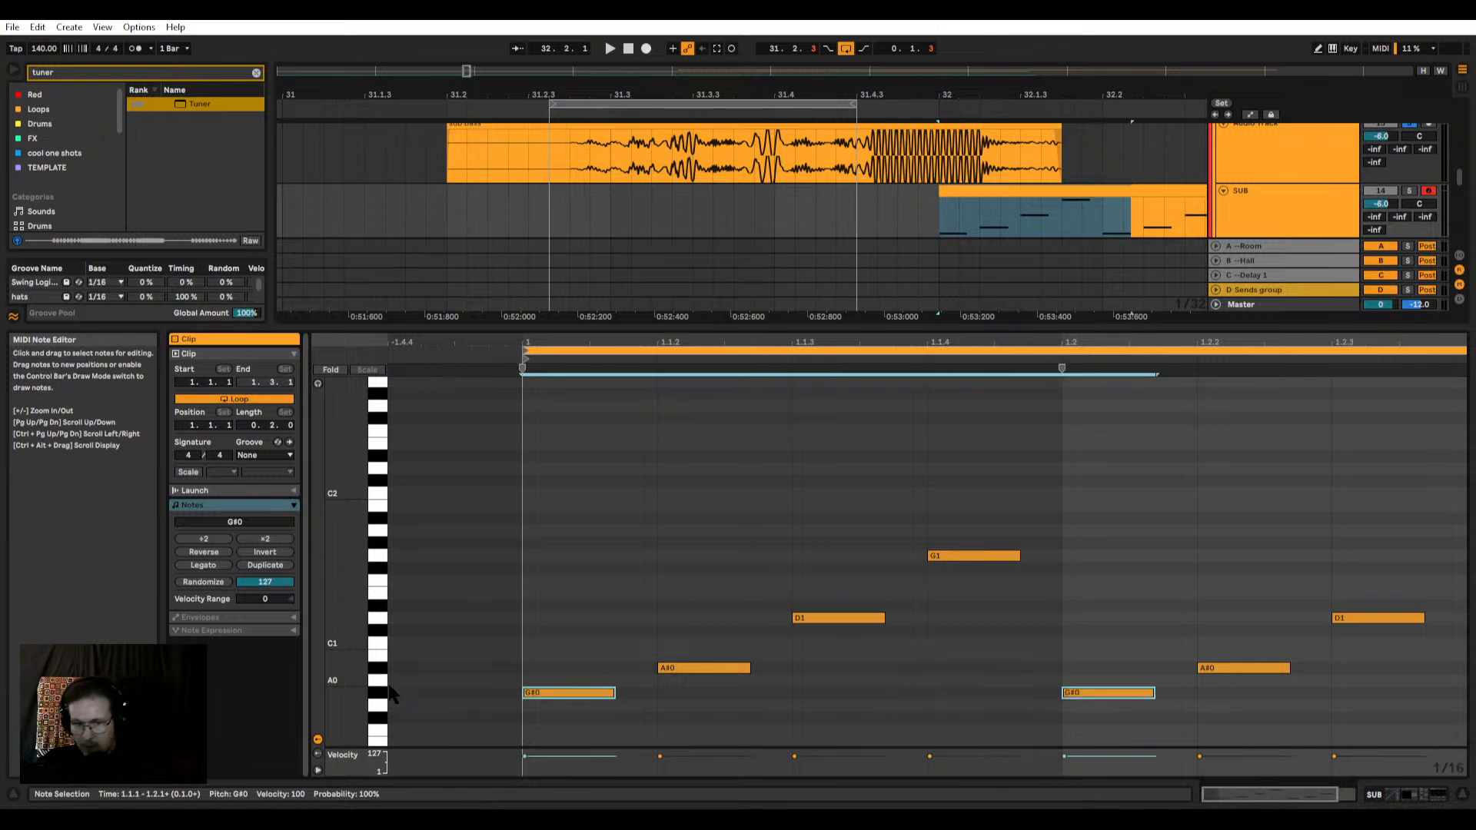
pyautogui.press('Down')
pyautogui.press('-')
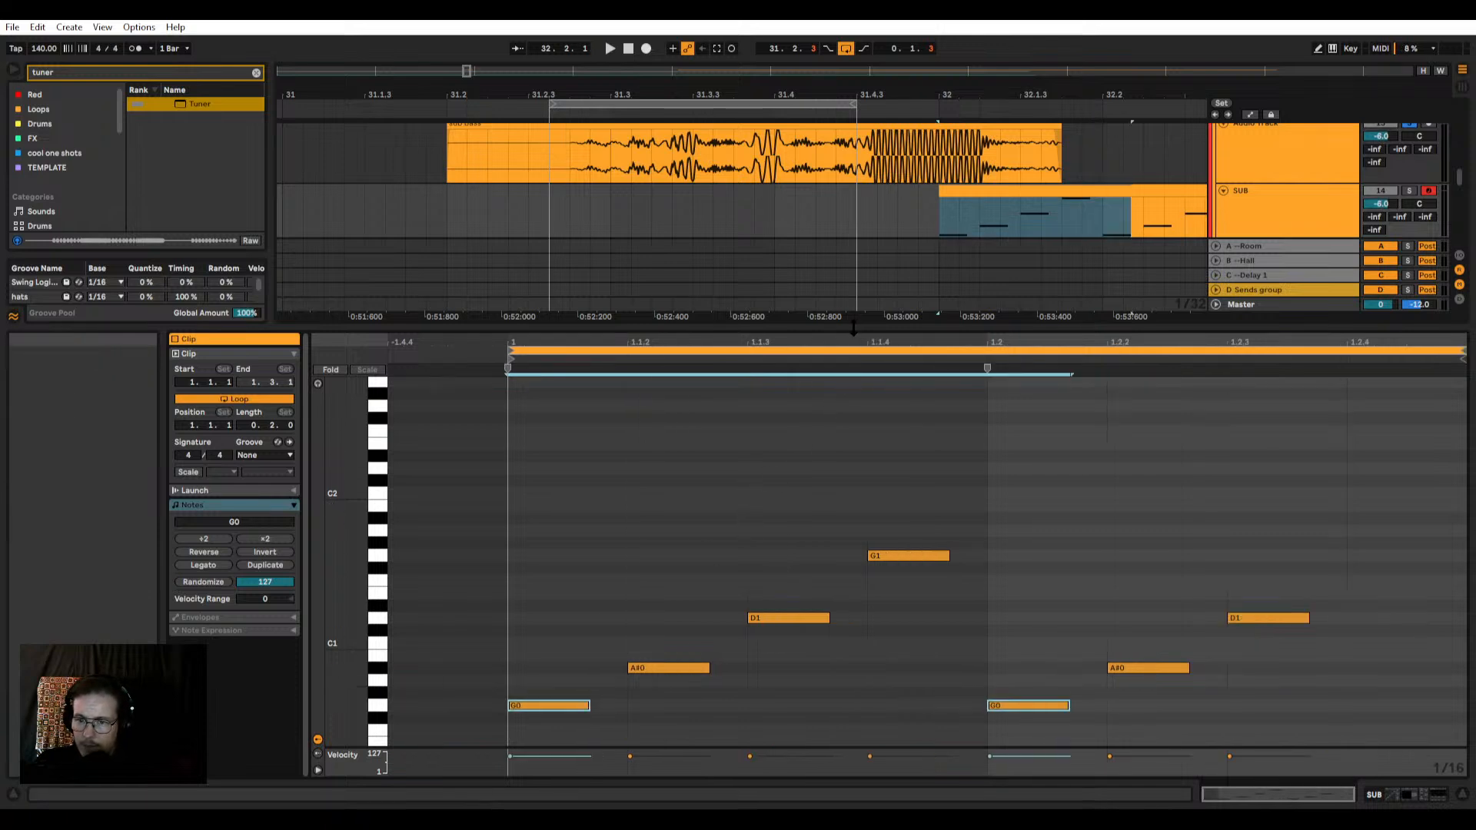
# Step: Move the SUB clip to start at 31.2.4, beneath the extended sub bass clip
pyautogui.hotkey('ctrl', 'alt', 'l')
pyautogui.scroll(-3, 661, 315)
pyautogui.click(848, 178)
pyautogui.click(847, 191)
pyautogui.scroll(3, 844, 198)
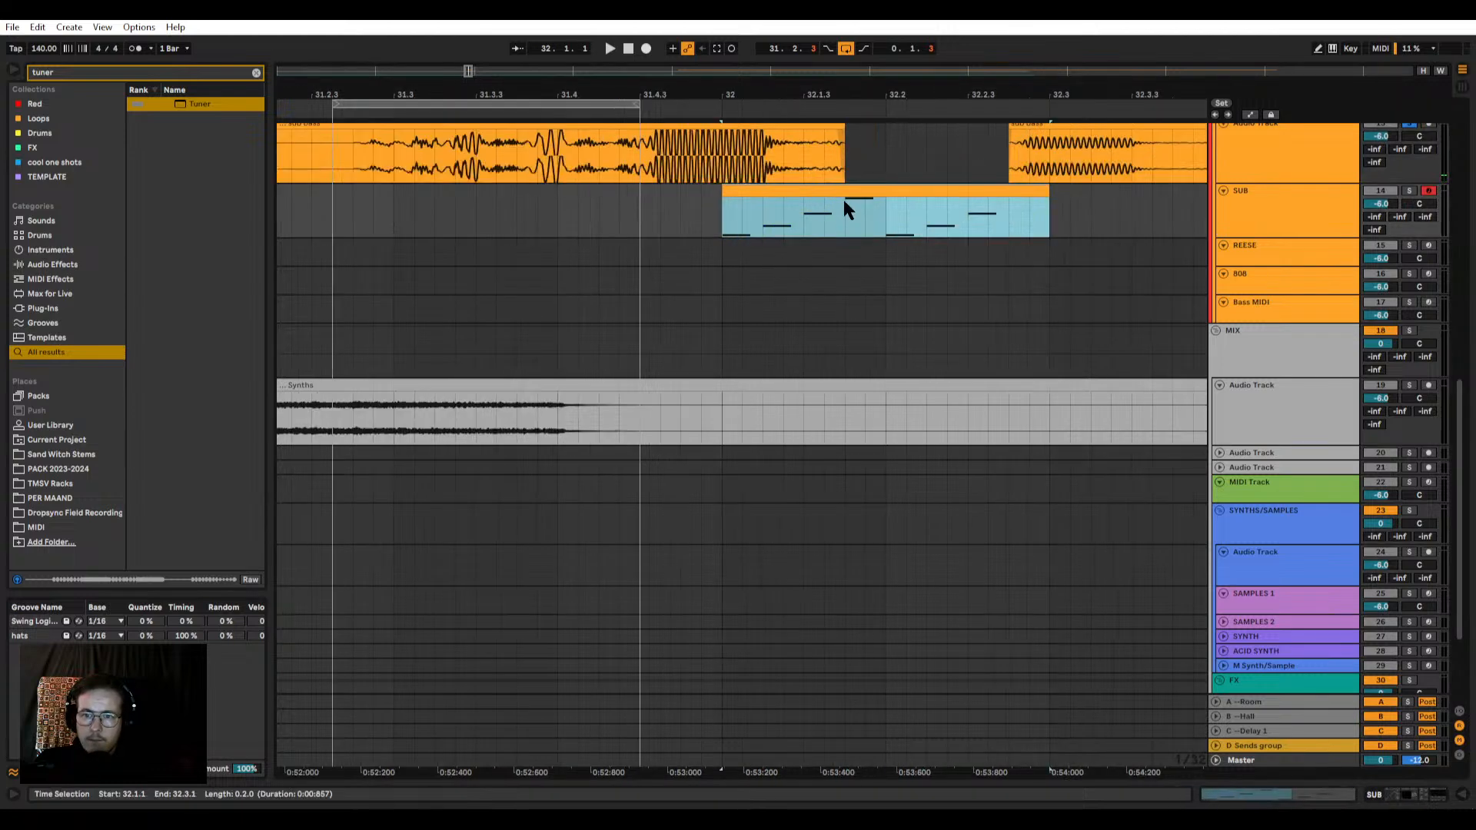
pyautogui.scroll(-3, 842, 197)
pyautogui.moveTo(815, 196); pyautogui.dragTo(658, 196)
pyautogui.scroll(2, 669, 231)
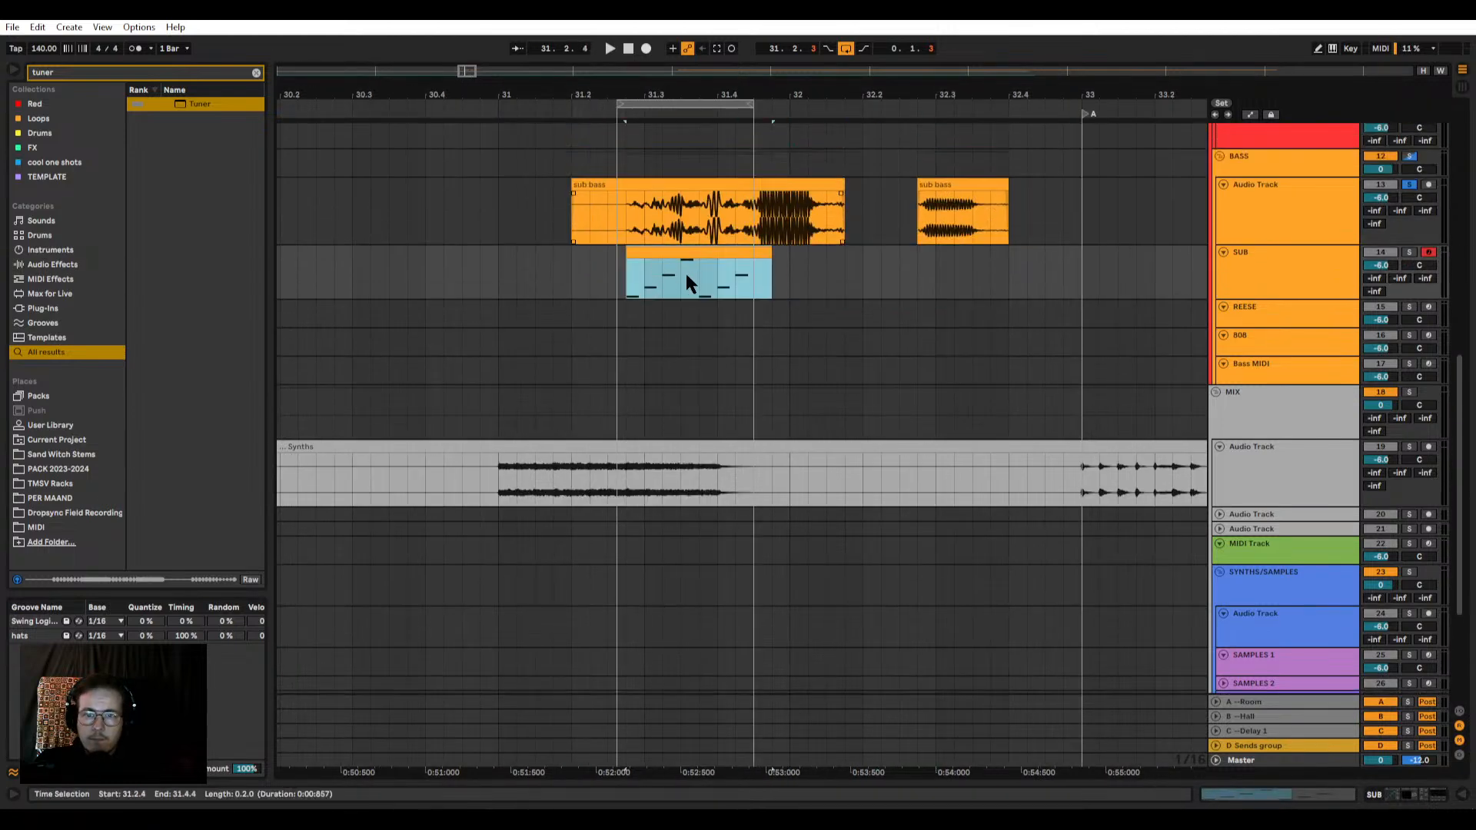
# Step: Solo the SUB track and play its clip together with the extended sub bass audio
pyautogui.moveTo(661, 254); pyautogui.dragTo(643, 253)
pyautogui.press('space')
pyautogui.hotkey('ctrl', 'z')
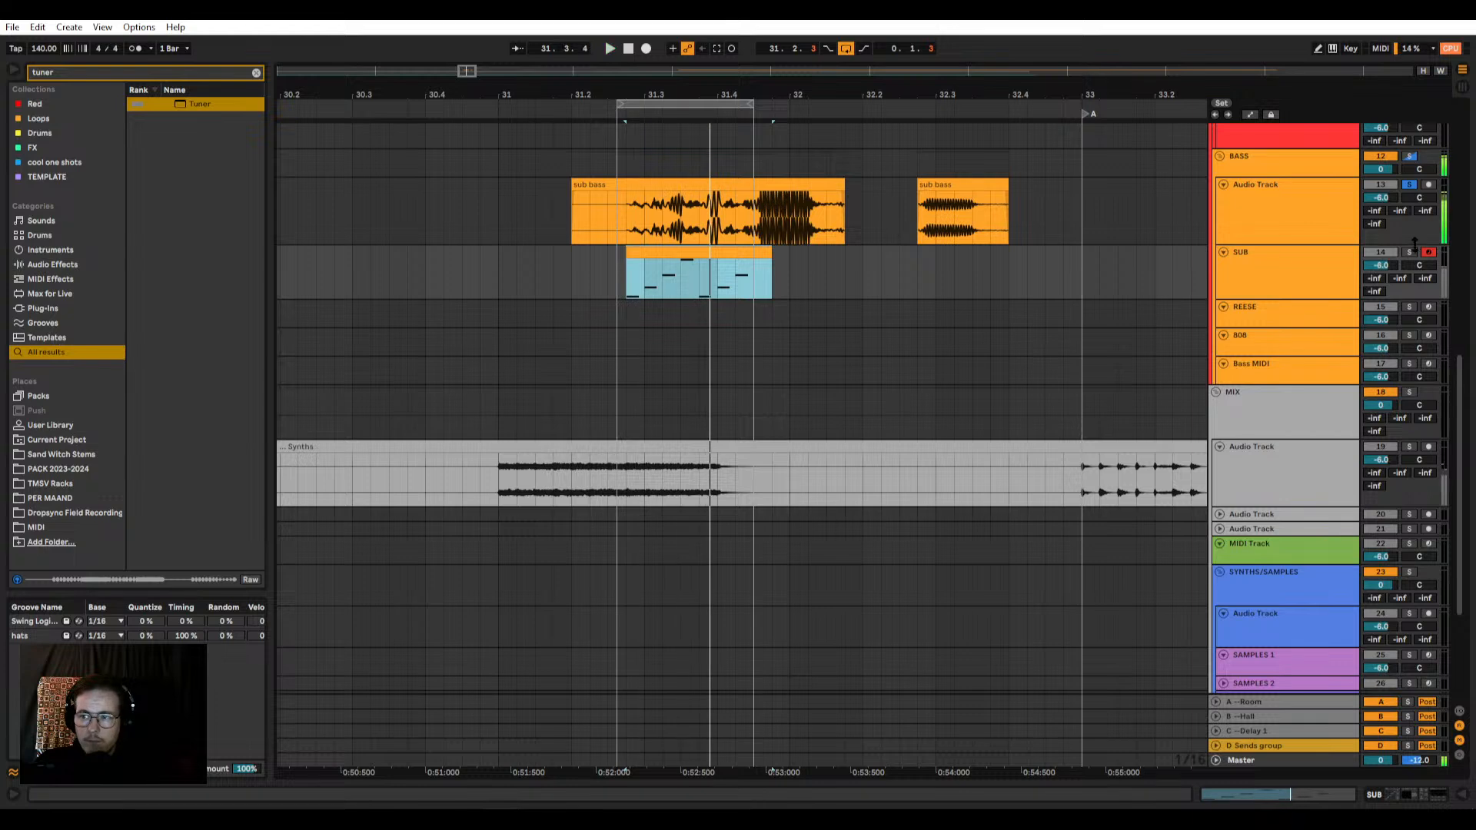
pyautogui.click(1409, 253)
pyautogui.press('space')
# Step: Try all seven SUB notes in the G2–G3 range and play them against the sub bass audio
pyautogui.doubleClick(681, 254)
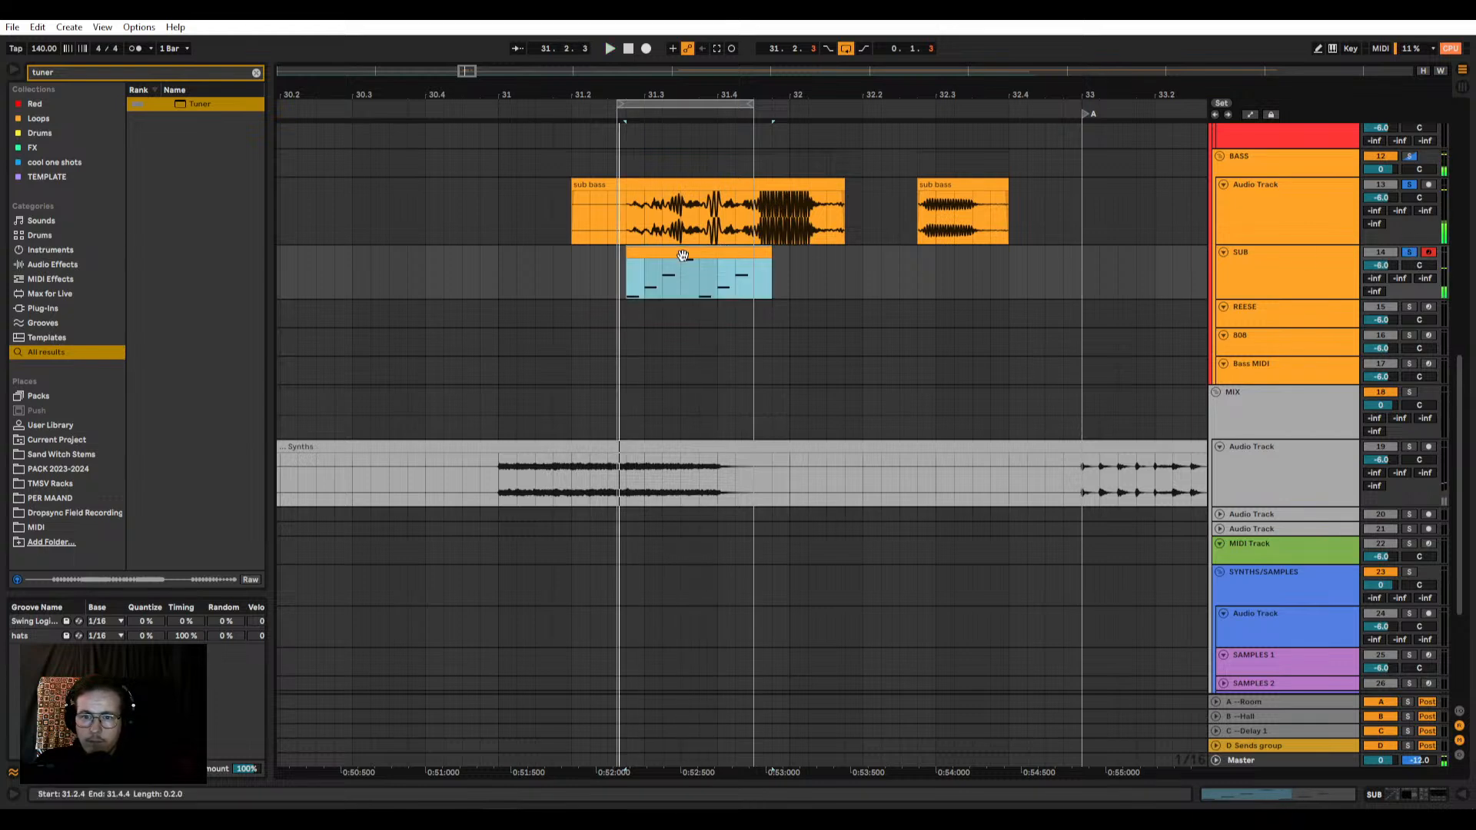
pyautogui.hotkey('ctrl', 'a')
pyautogui.hotkey('shift', 'Up')
pyautogui.hotkey('shift', 'Up')
pyautogui.press('space')
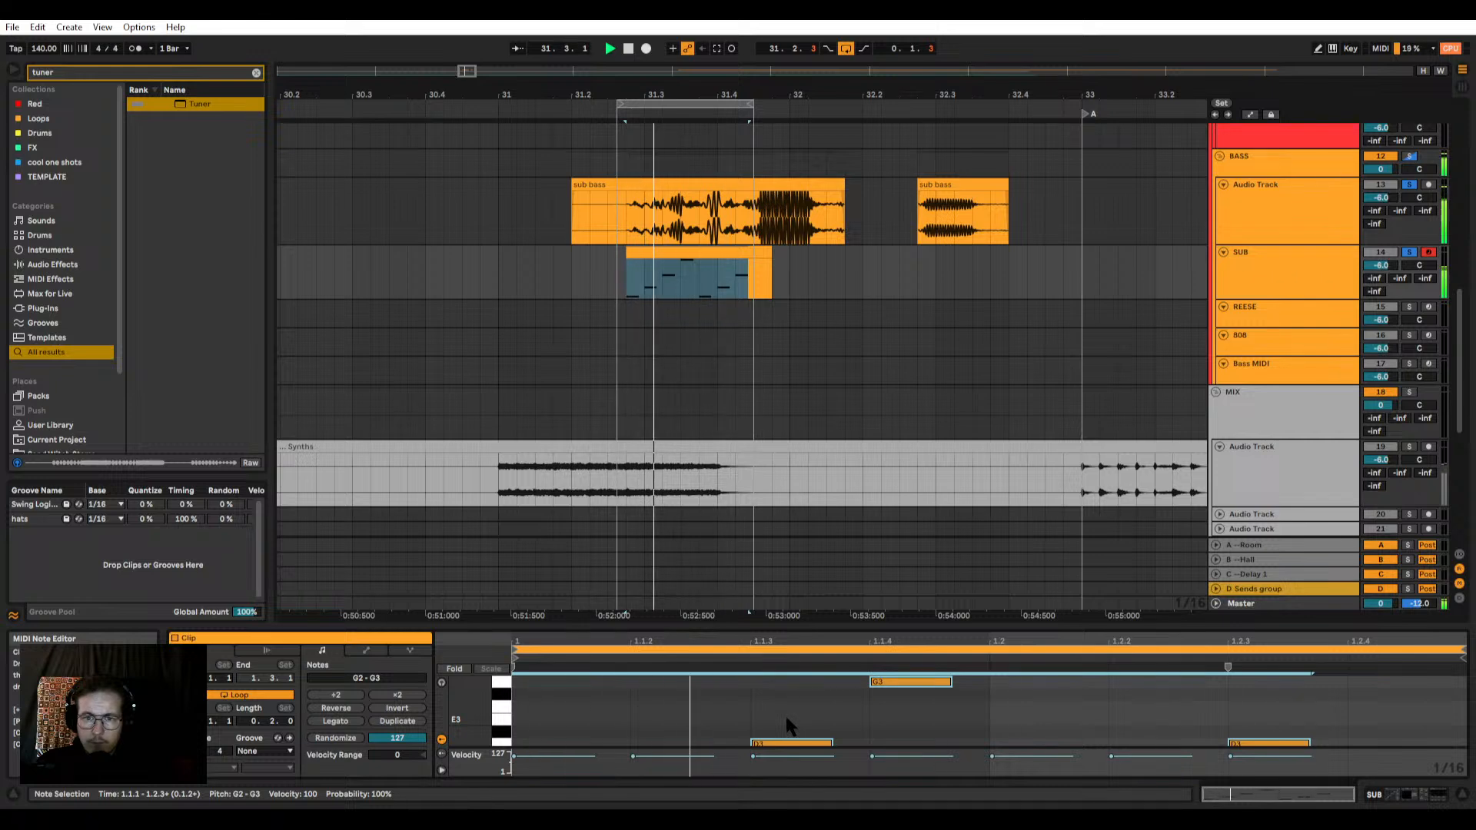
# Step: Transpose all SUB notes down to G0–G1 during playback, auditioning the G1–G2 and G-1–G0 ranges on the way
pyautogui.hotkey('shift', 'Down')
pyautogui.hotkey('shift', 'Down')
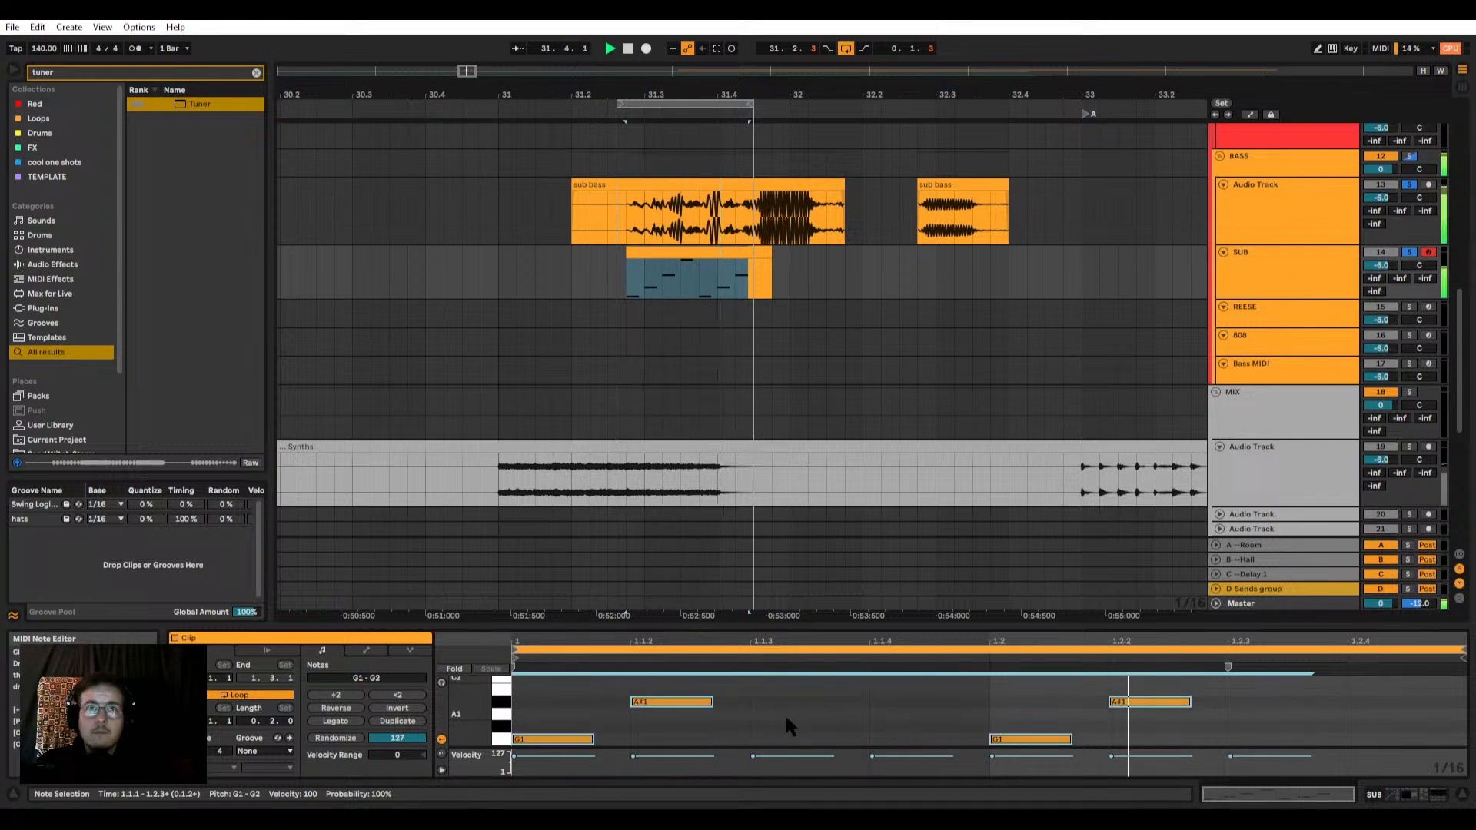
pyautogui.hotkey('shift', 'Down')
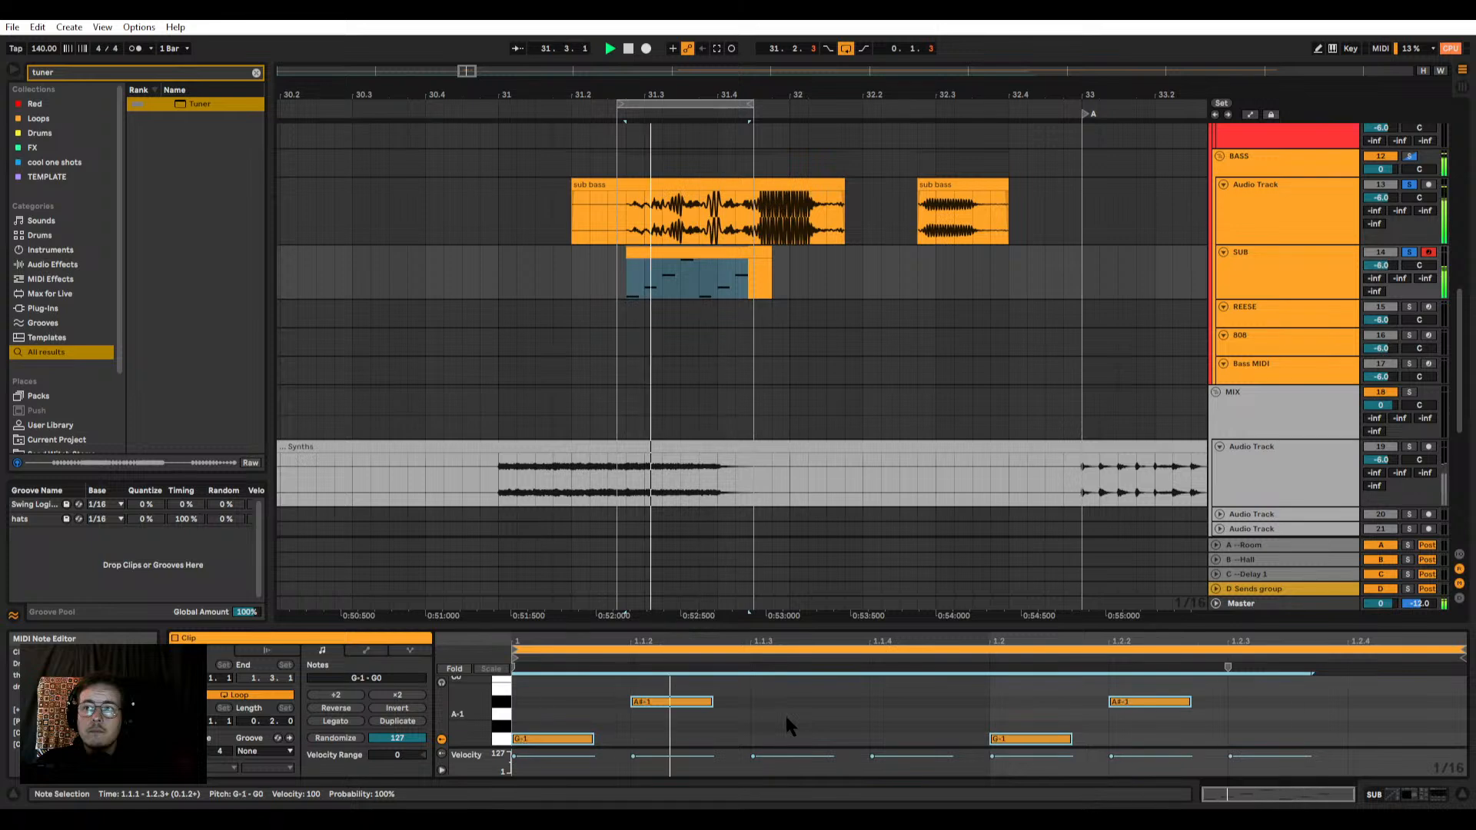
pyautogui.hotkey('shift', 'Up')
pyautogui.press('space')
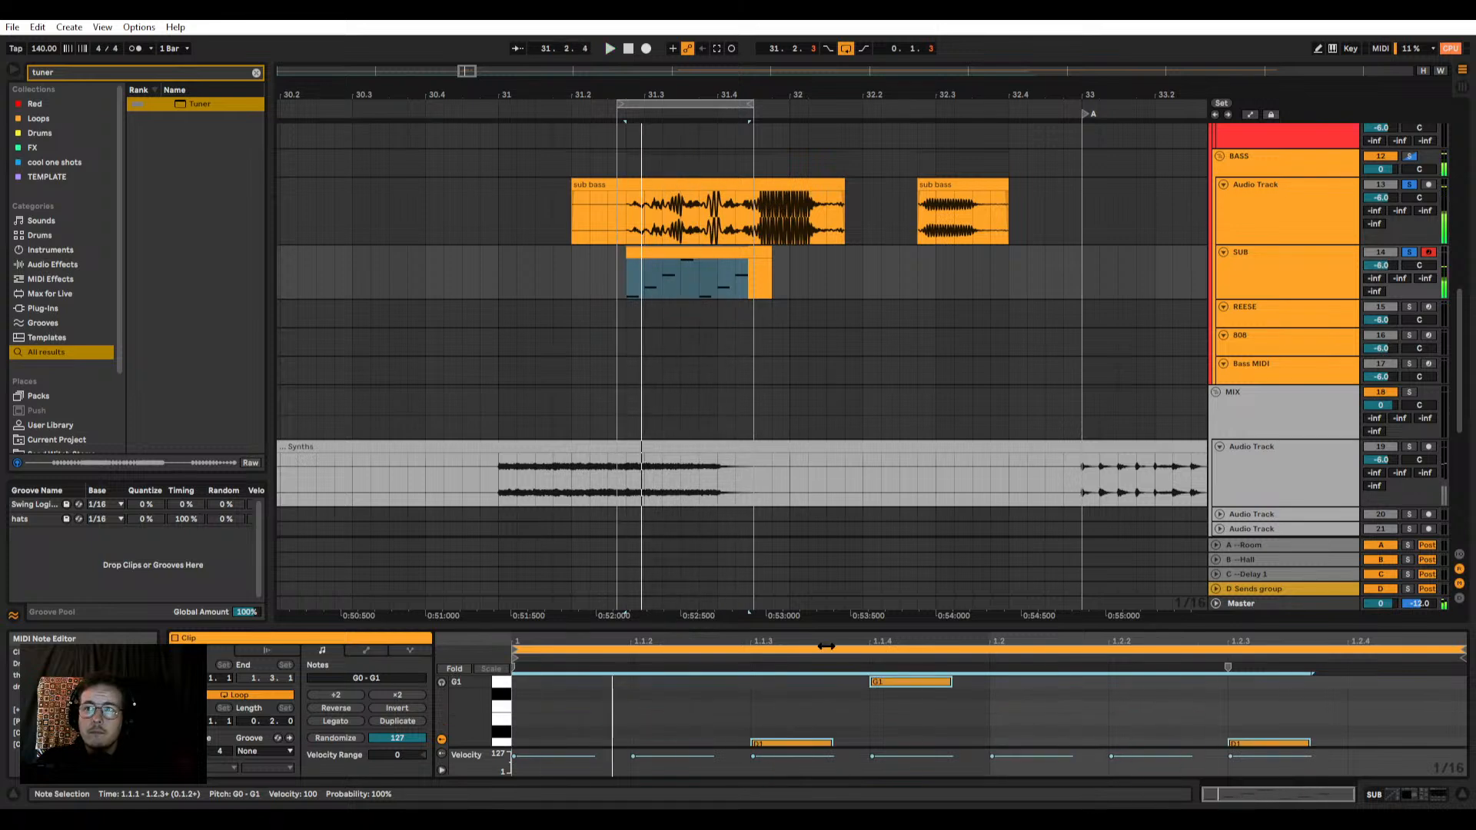
# Step: Try shifting the SUB clip slightly earlier against the sub bass audio
pyautogui.click(671, 251)
pyautogui.moveTo(673, 250); pyautogui.dragTo(626, 260)
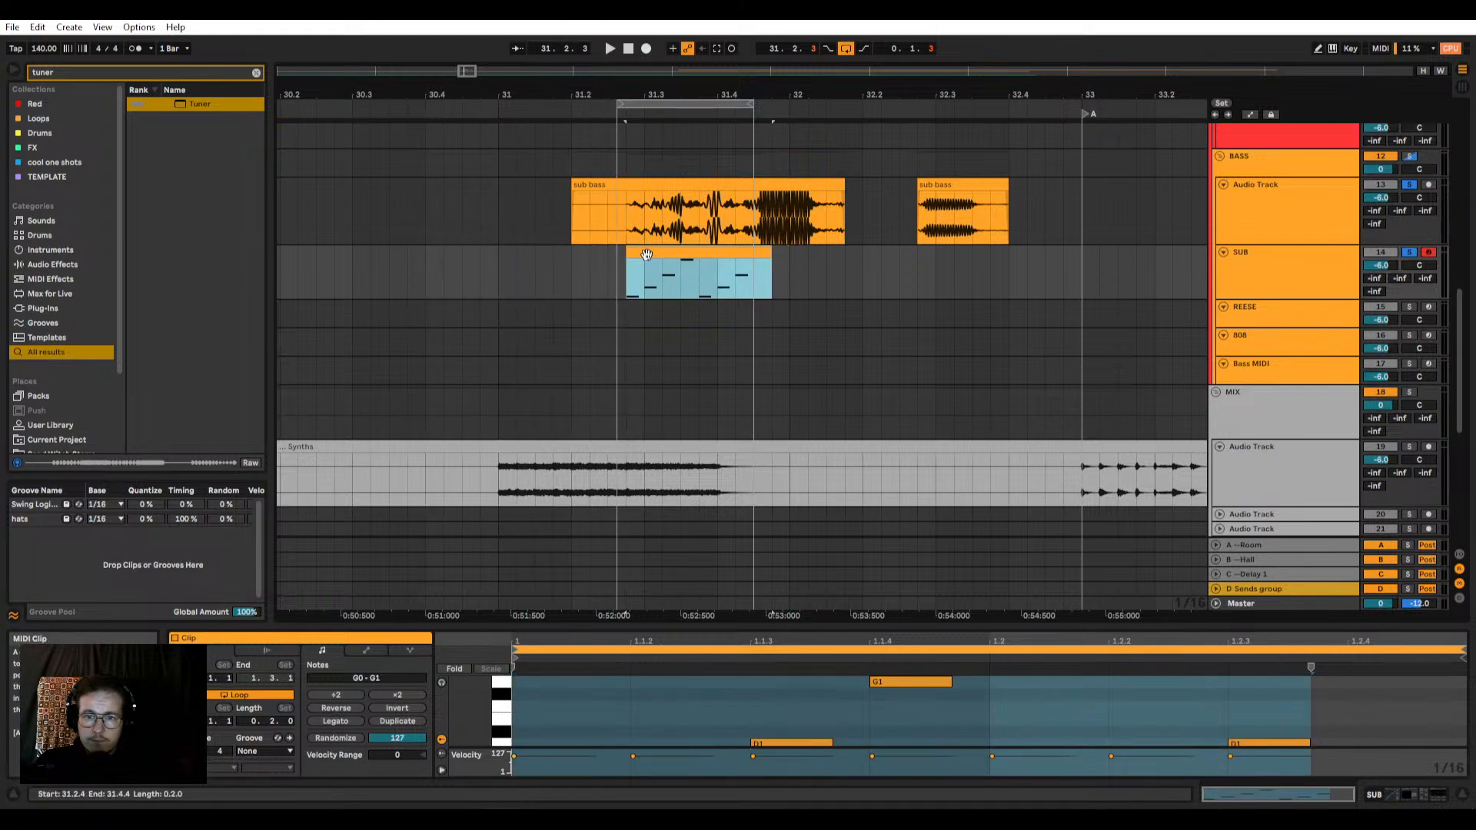
# Step: Delete the longer sub bass clip and move the SUB MIDI clip to start at 32.1.1
pyautogui.press('Right')
pyautogui.scroll(-2, 645, 126)
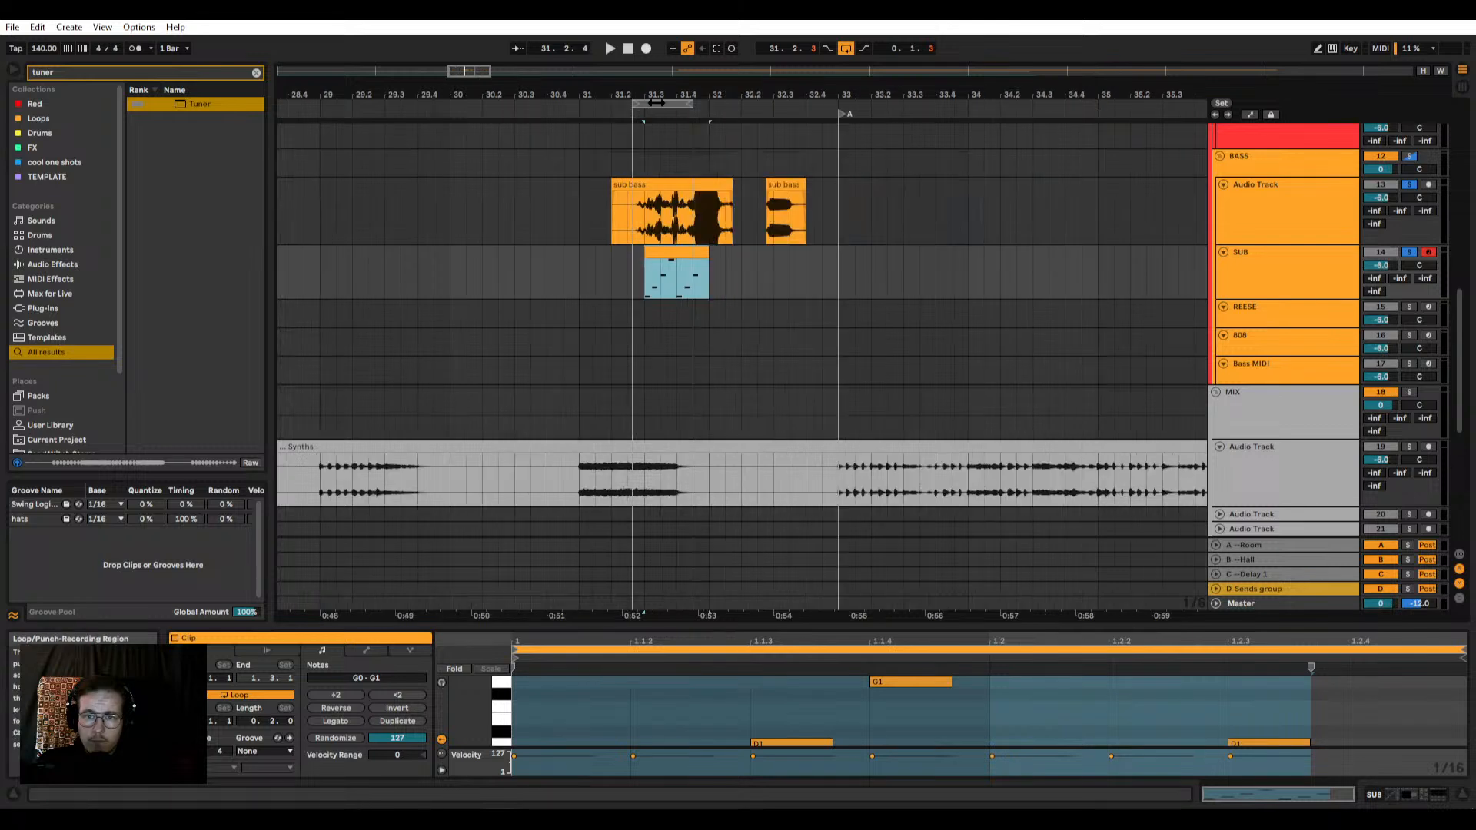
pyautogui.moveTo(656, 103); pyautogui.dragTo(604, 104)
pyautogui.click(656, 181)
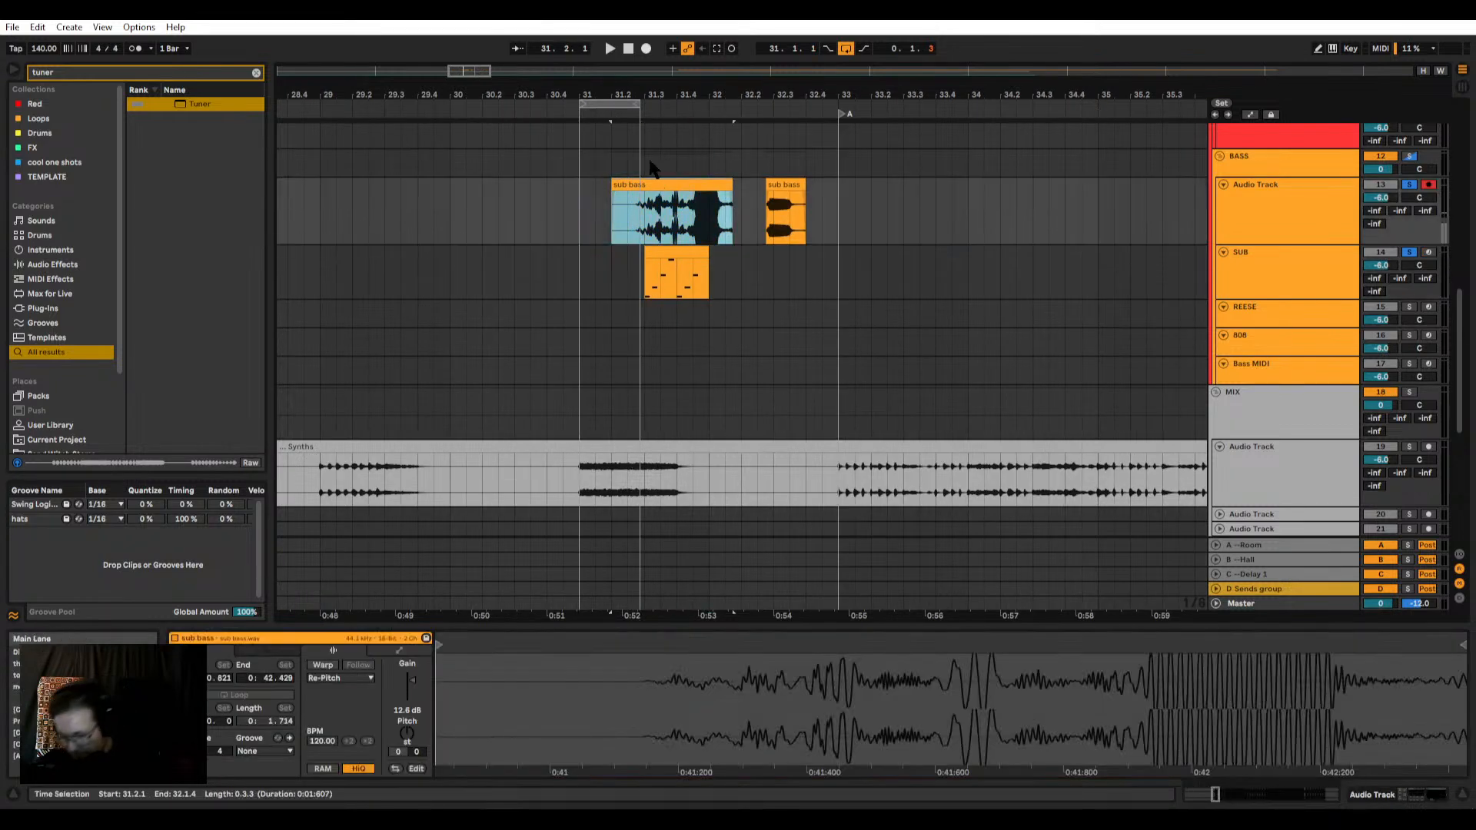
pyautogui.press('Delete')
pyautogui.moveTo(660, 260); pyautogui.dragTo(843, 231)
pyautogui.click(692, 262)
pyautogui.click(707, 231)
pyautogui.click(718, 254)
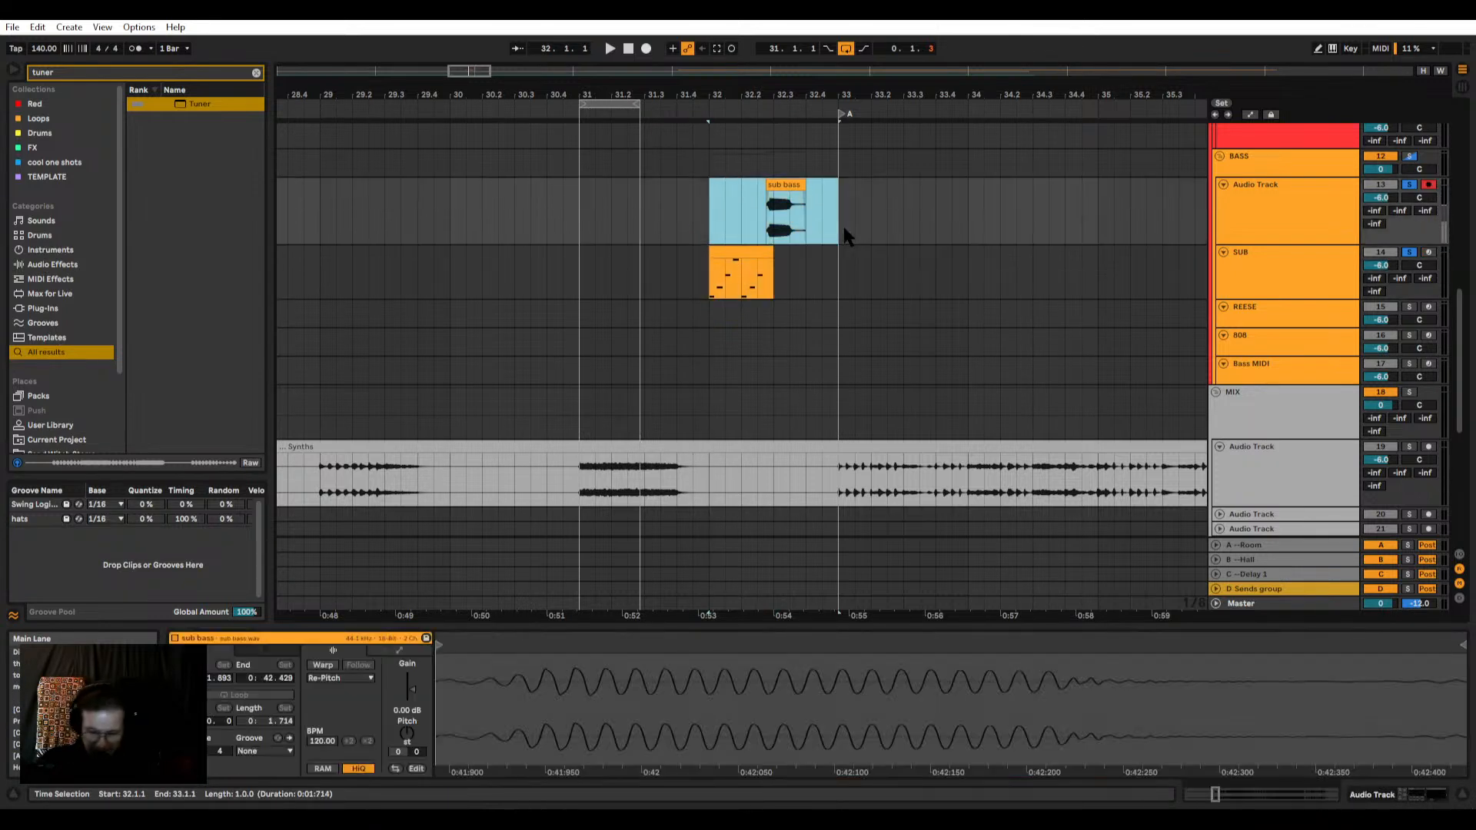
# Step: Loop the bar from 32.1.1 to 33.1.1 and compare the remaining sub bass clip with the SUB clip
pyautogui.hotkey('ctrl', 'l')
pyautogui.scroll(3, 908, 252)
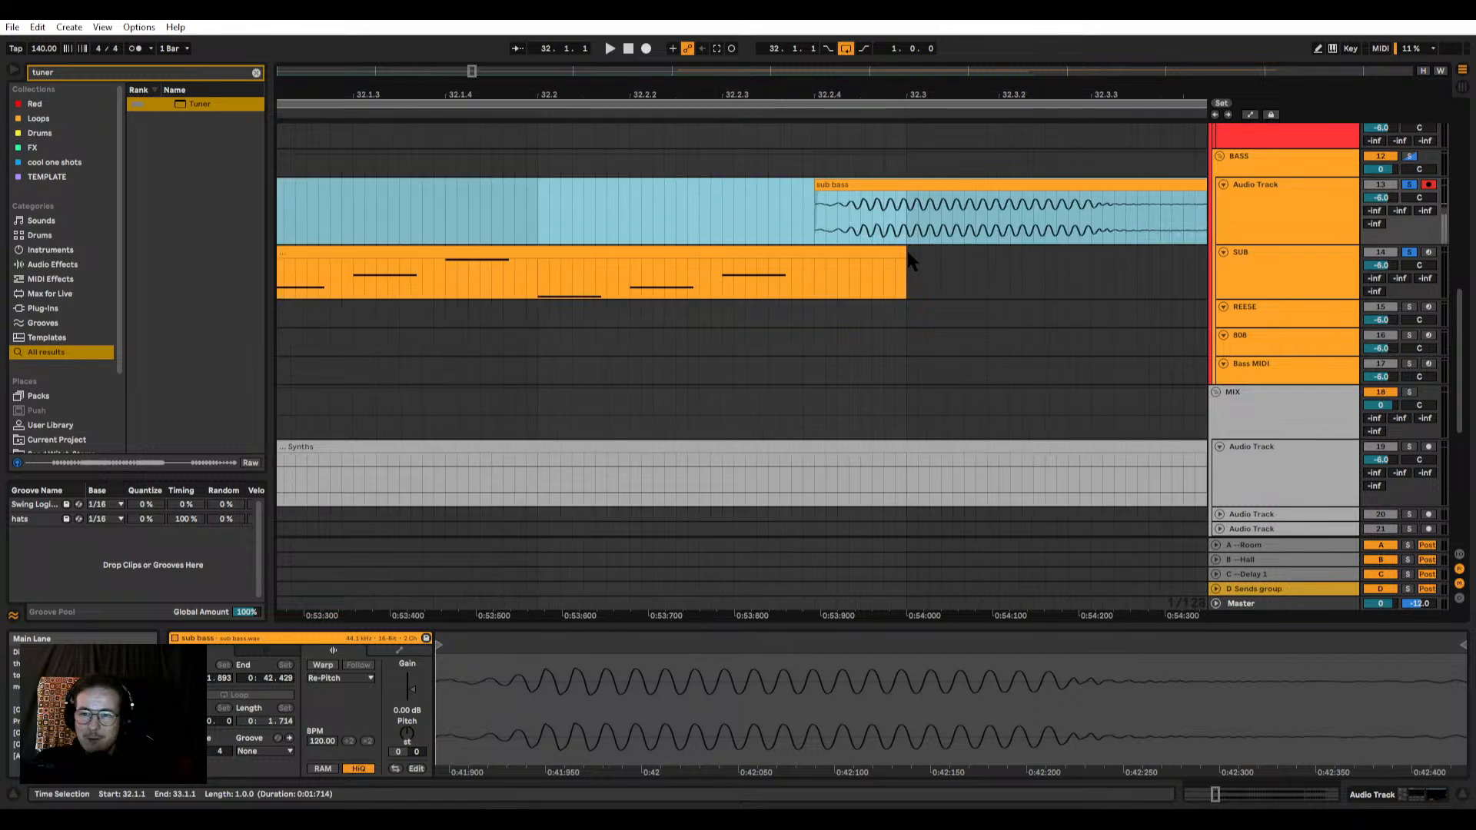
pyautogui.click(819, 193)
pyautogui.scroll(-3, 800, 187)
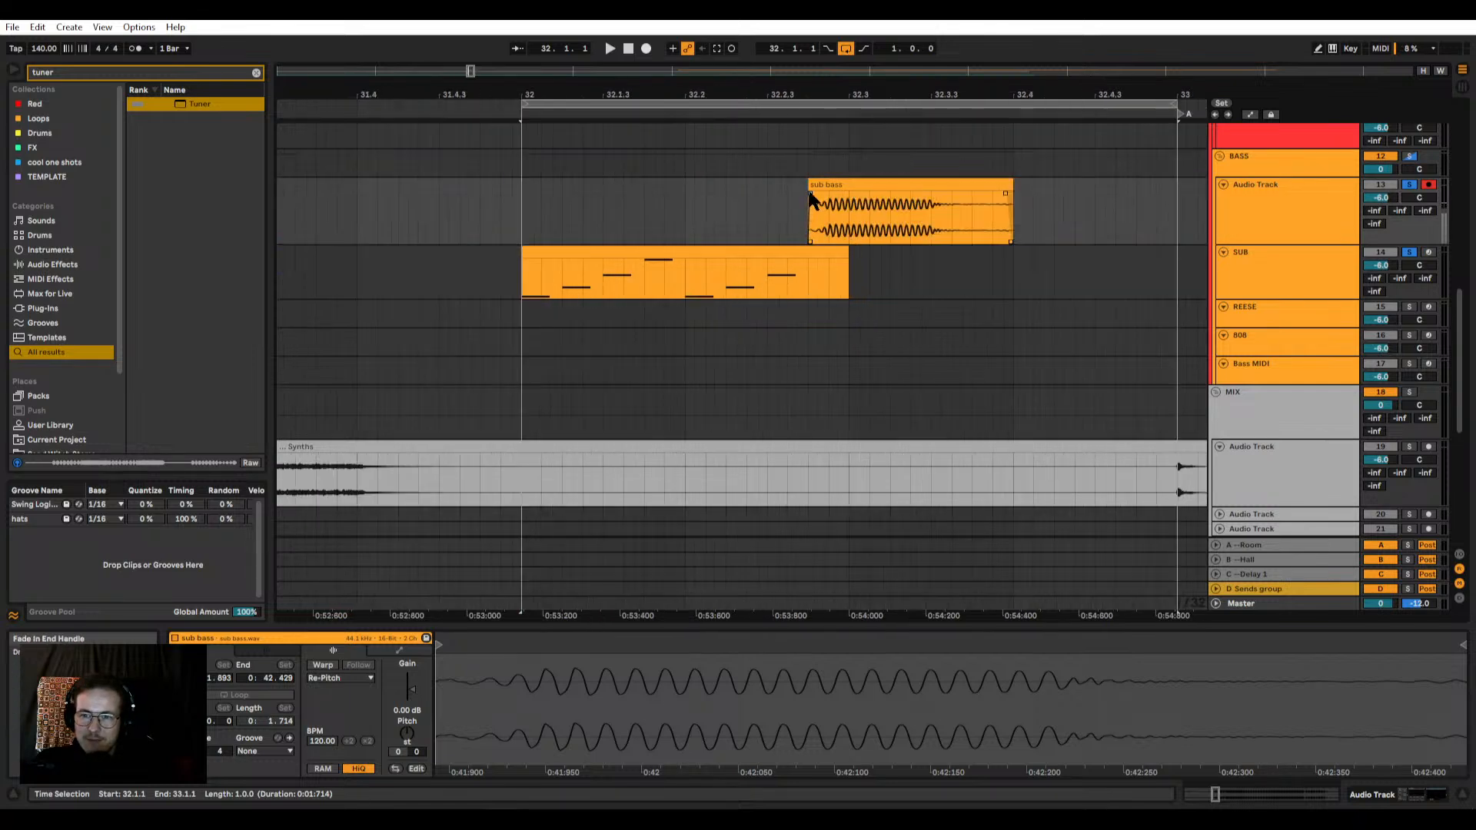
pyautogui.scroll(-3, 797, 257)
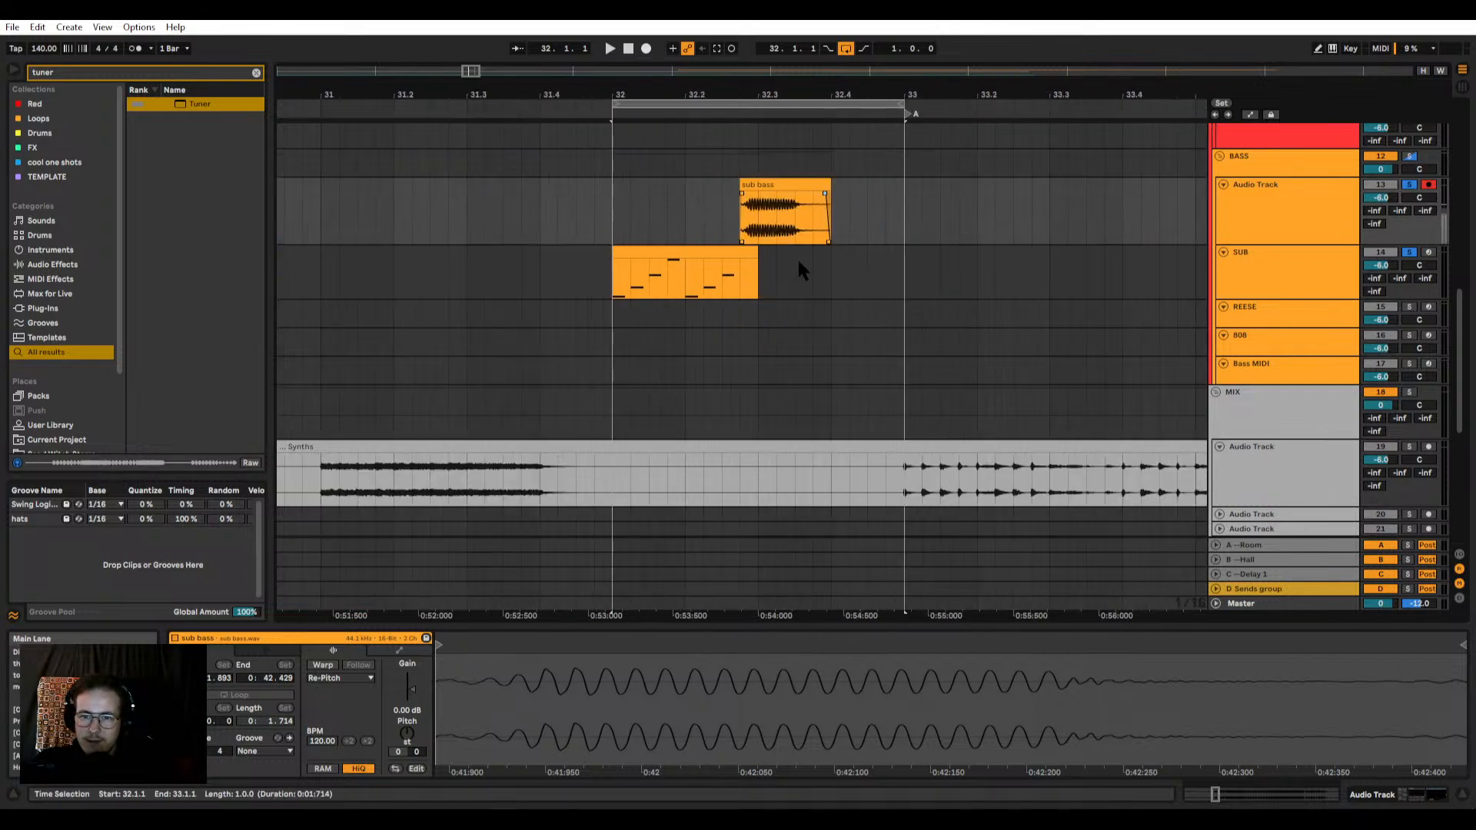
pyautogui.scroll(3, 686, 246)
pyautogui.moveTo(676, 262)
pyautogui.mouseDown()
pyautogui.moveTo(1004, 261)
pyautogui.moveTo(685, 282)
pyautogui.mouseUp()
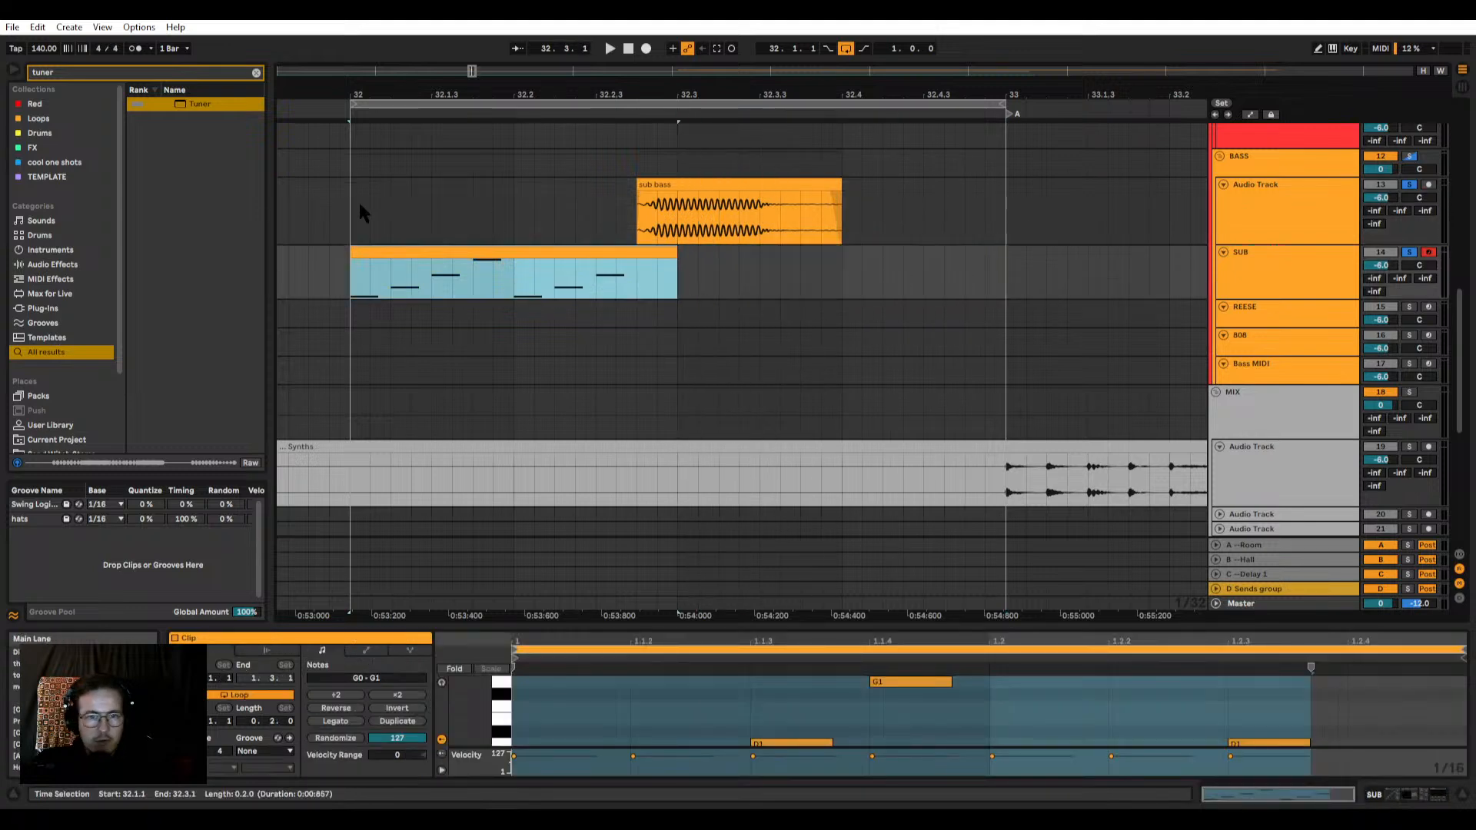
pyautogui.moveTo(358, 204); pyautogui.dragTo(1010, 256)
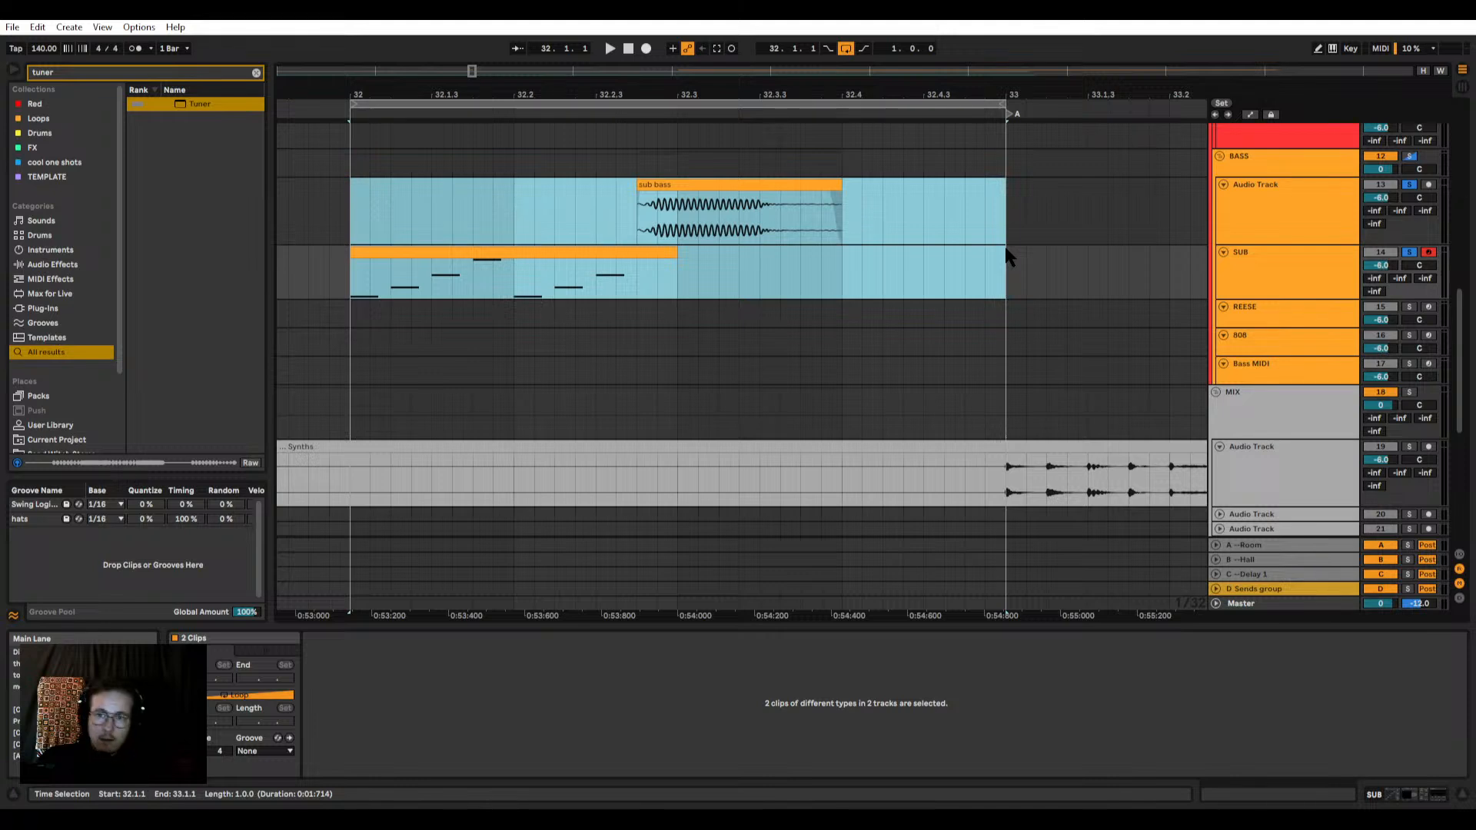
pyautogui.press('-')
pyautogui.click(711, 250)
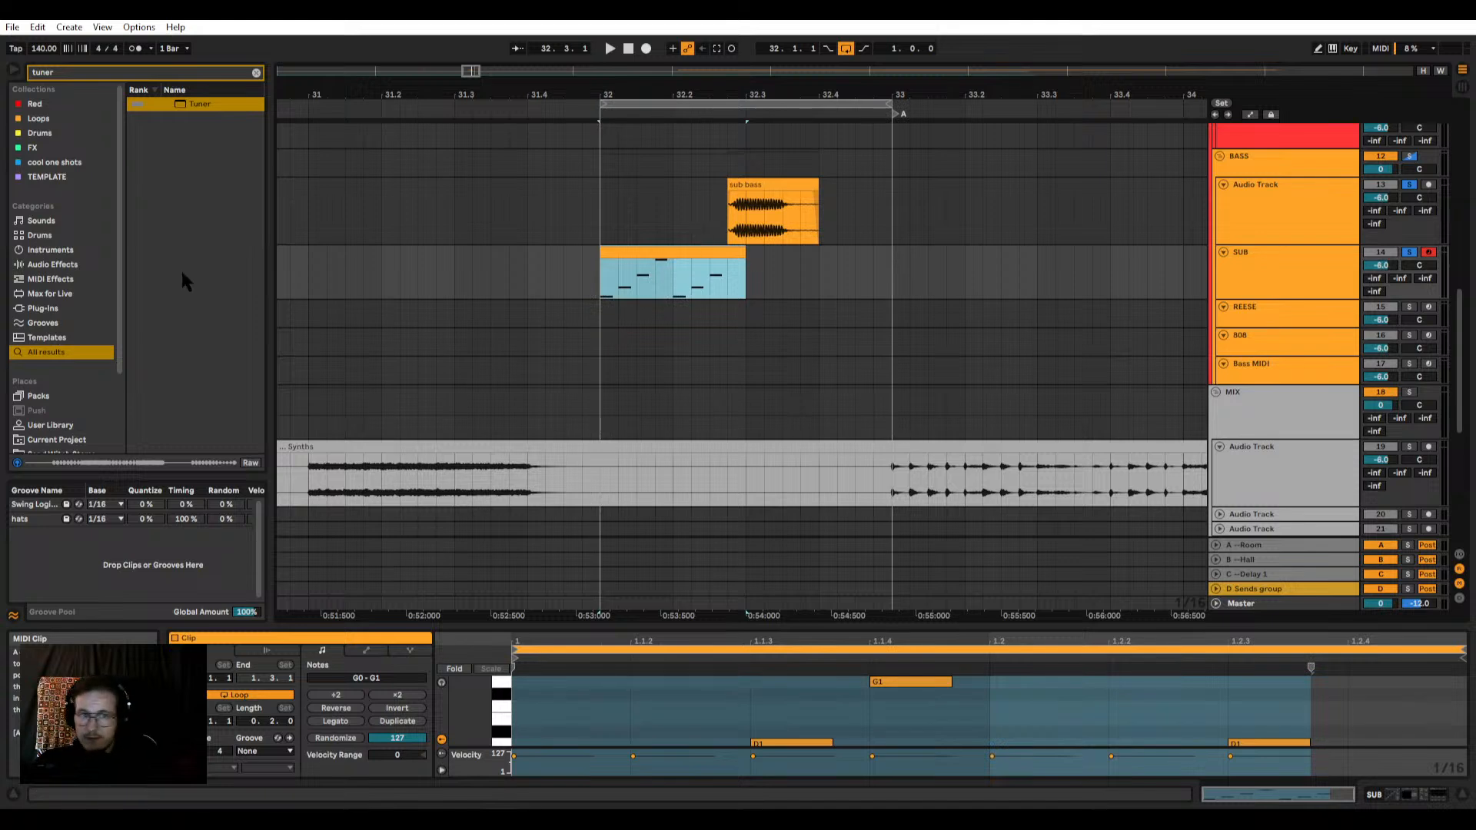
# Step: Clear the browser search and play the looped bar from 32.1.1
pyautogui.click(257, 71)
pyautogui.click(698, 254)
pyautogui.scroll(3, 892, 263)
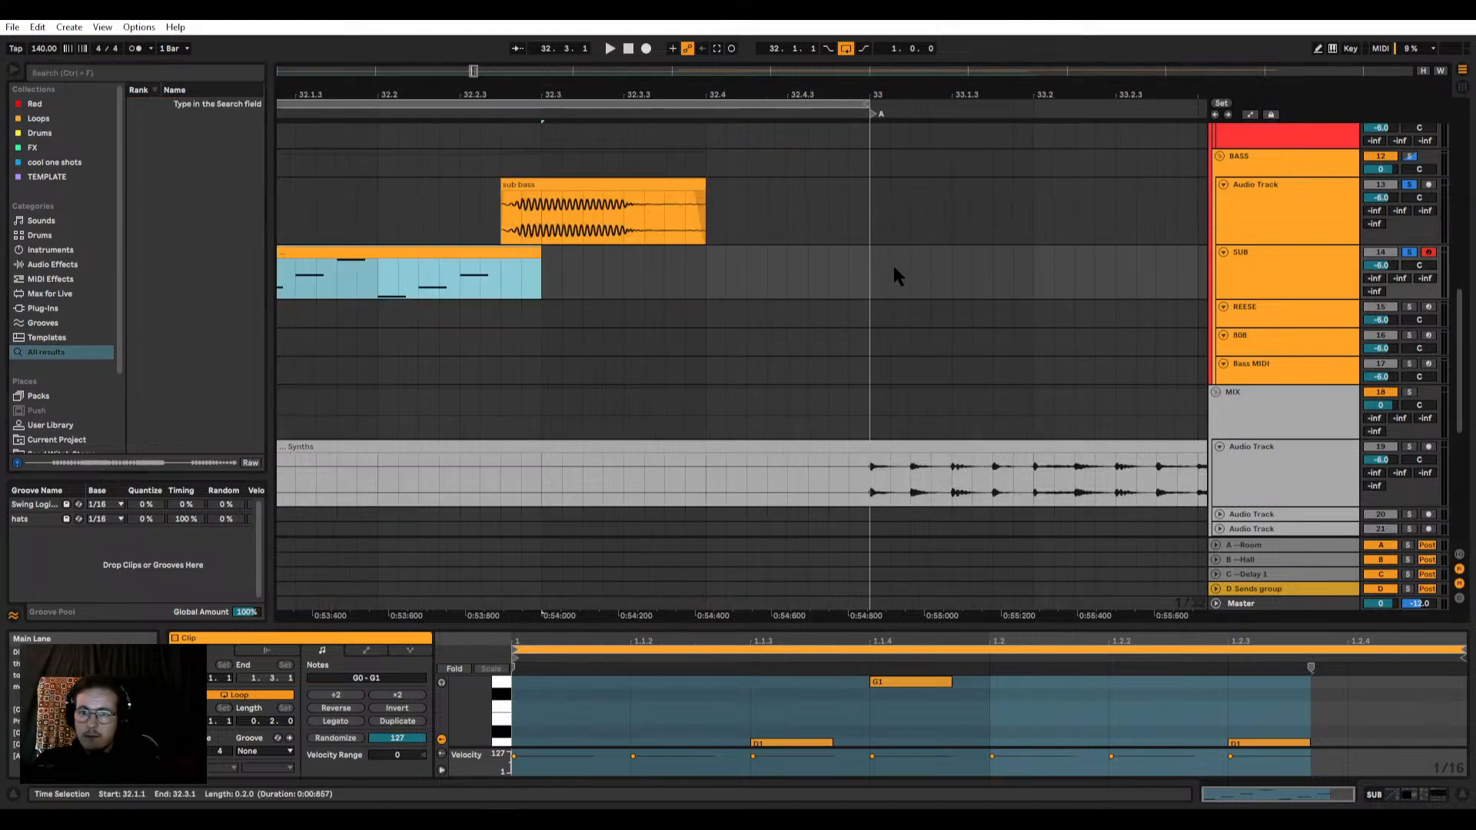
pyautogui.scroll(-3, 661, 255)
pyautogui.scroll(3, 530, 238)
pyautogui.click(398, 202)
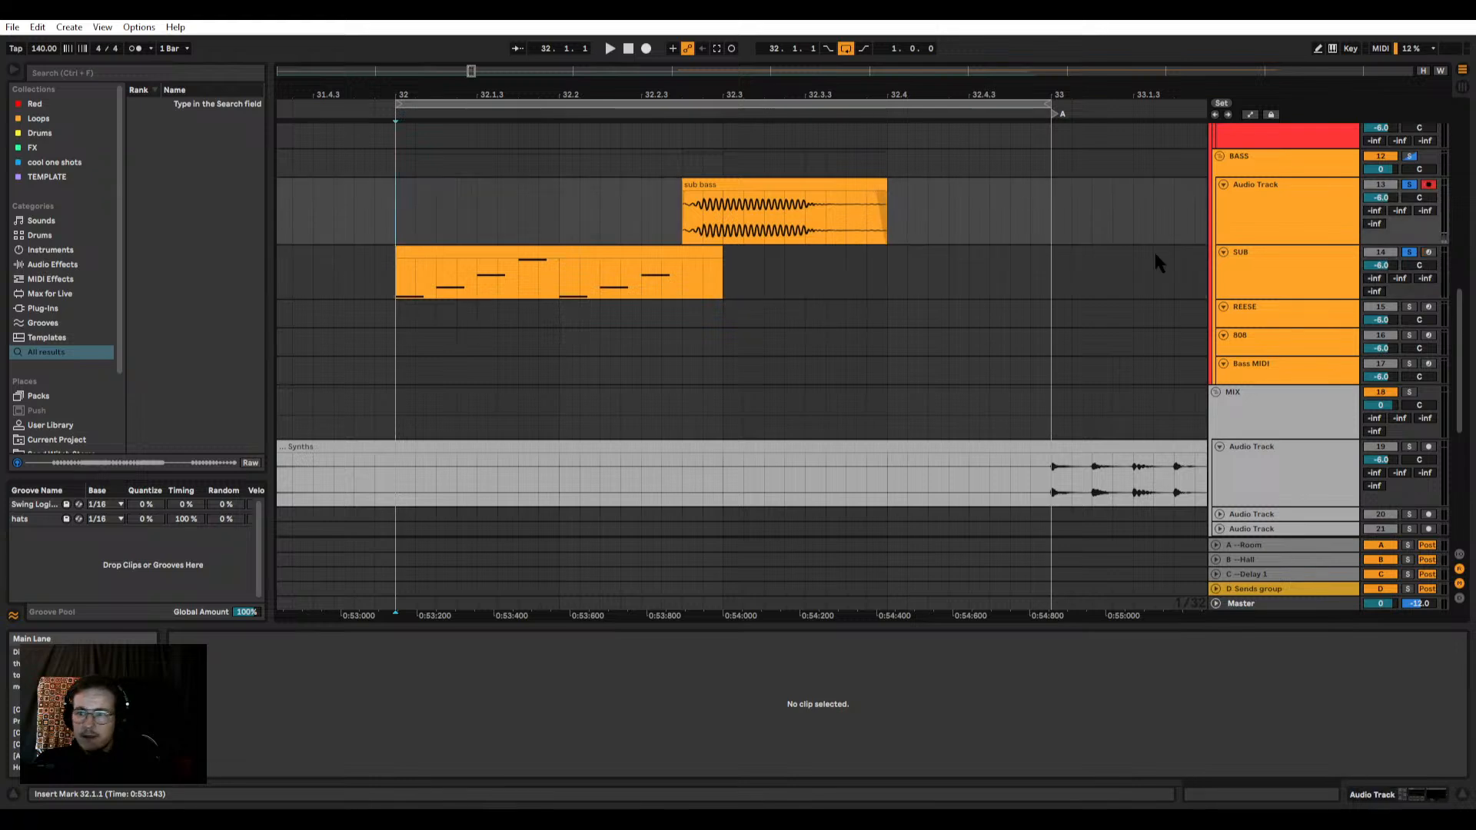
pyautogui.press('space')
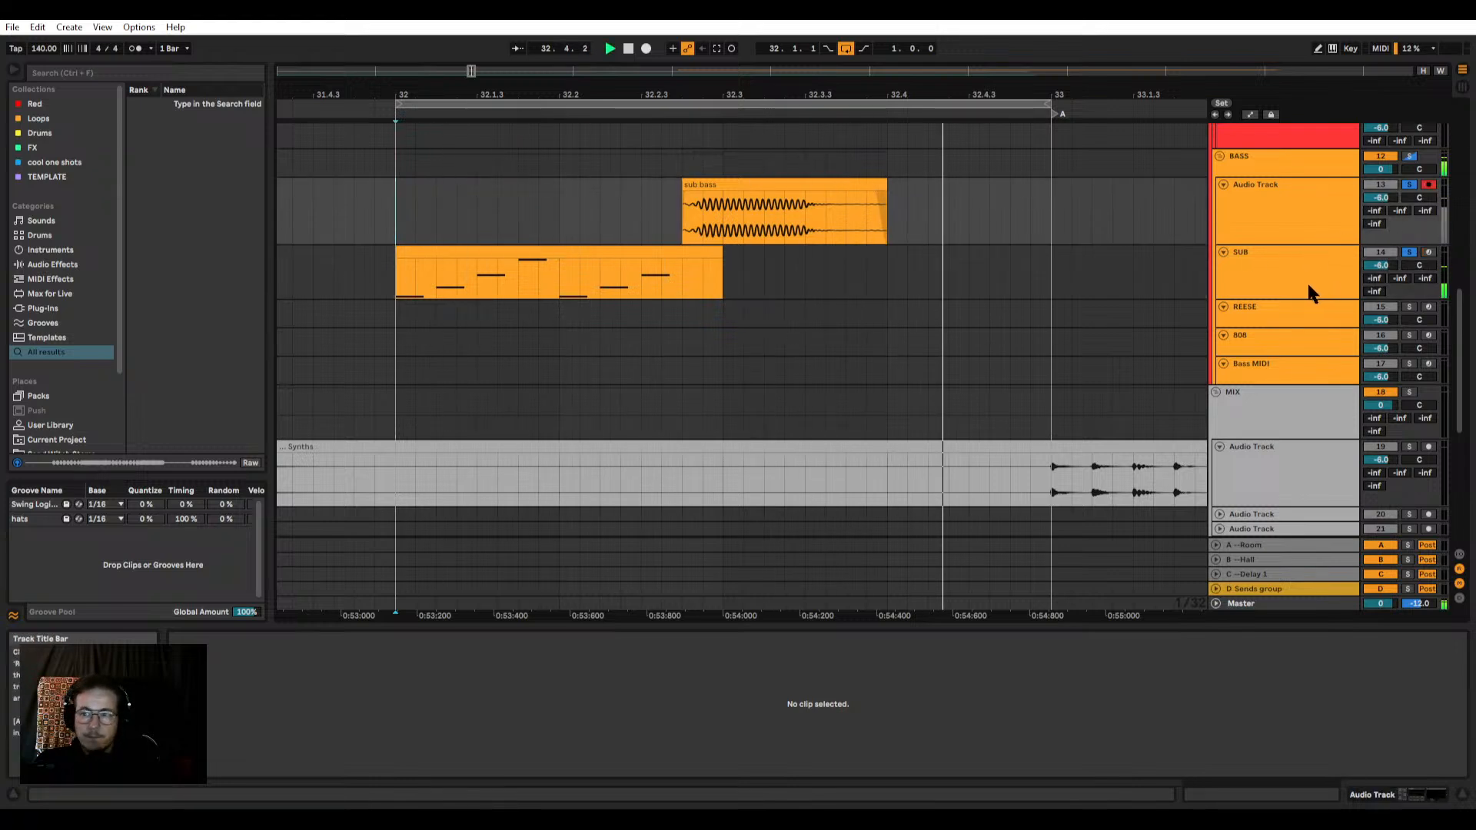
# Step: Open Phase Plant on the SUB track and add a second analog generator group with a sine wave and its output disabled
pyautogui.click(1284, 257)
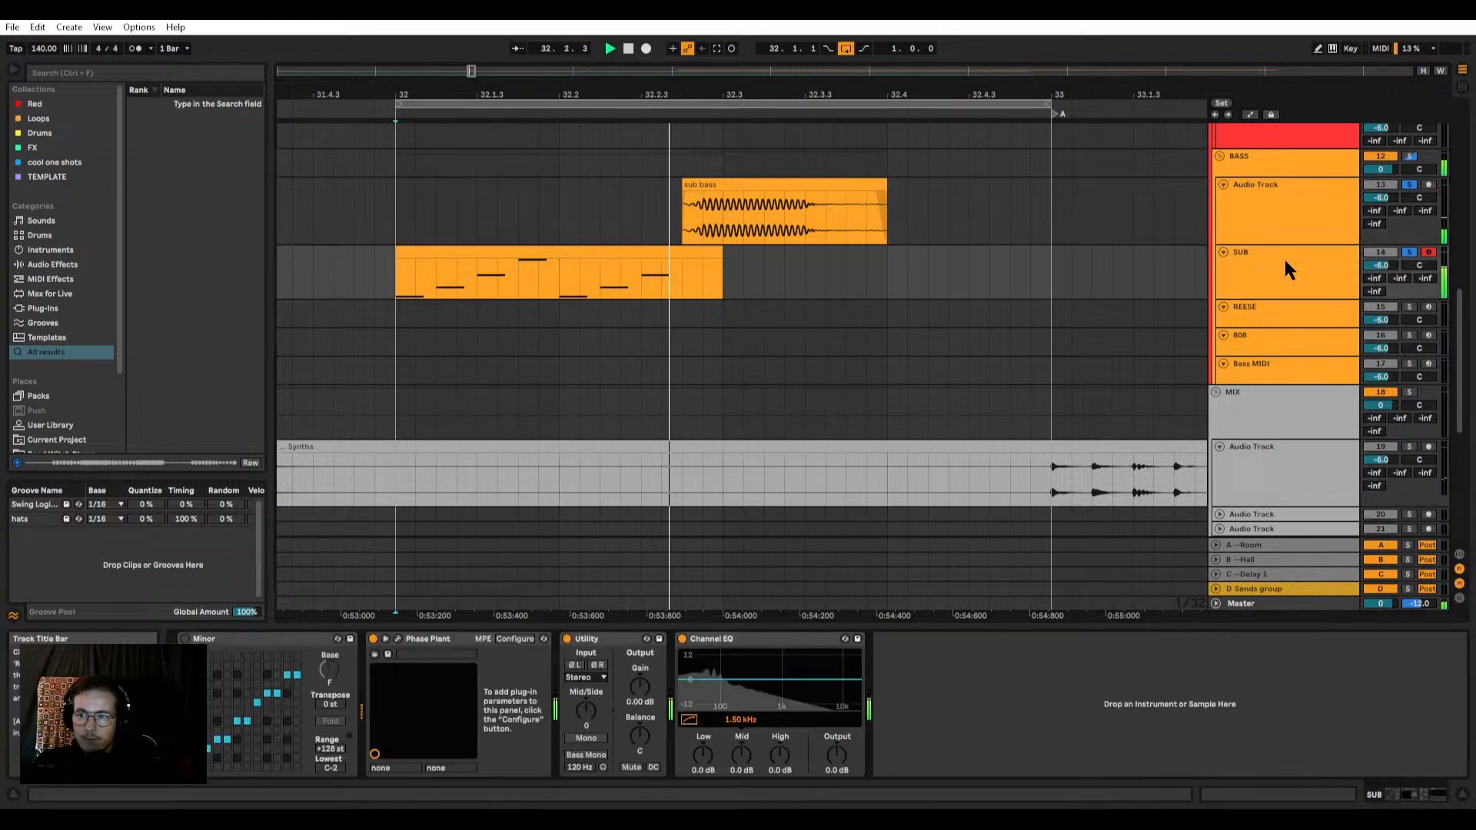
pyautogui.click(396, 645)
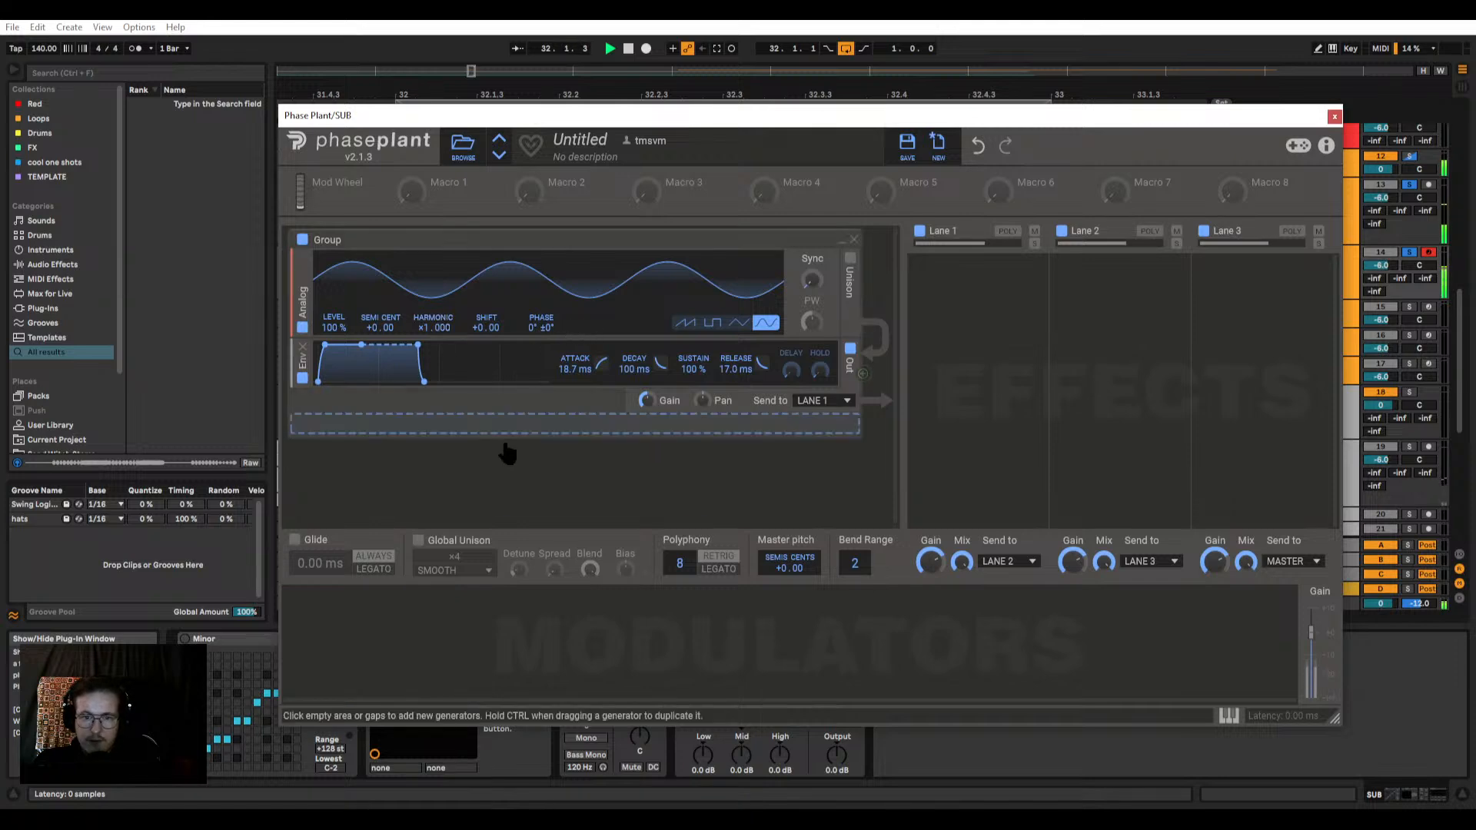
pyautogui.click(496, 465)
pyautogui.click(526, 516)
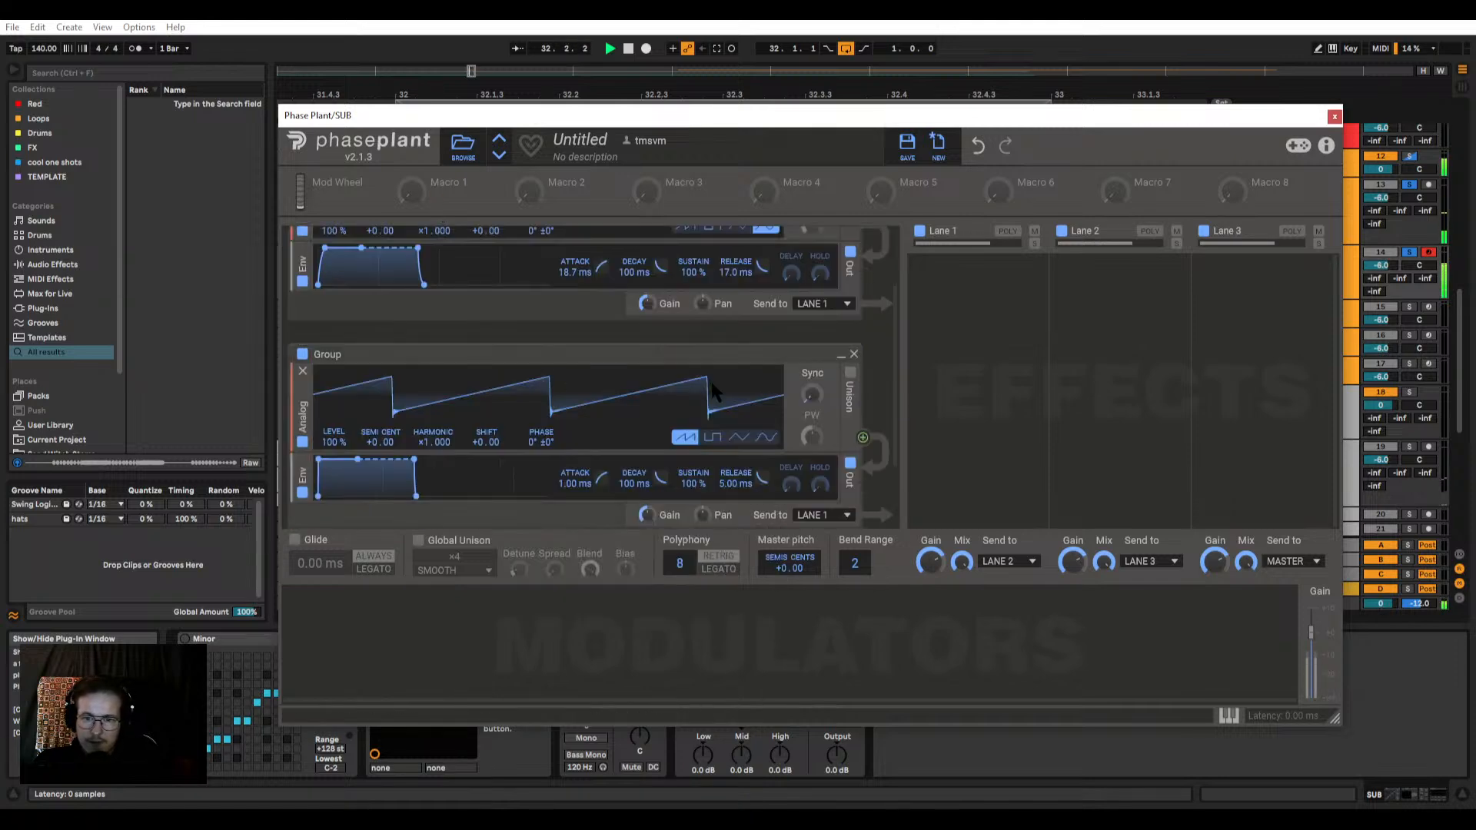
pyautogui.click(850, 463)
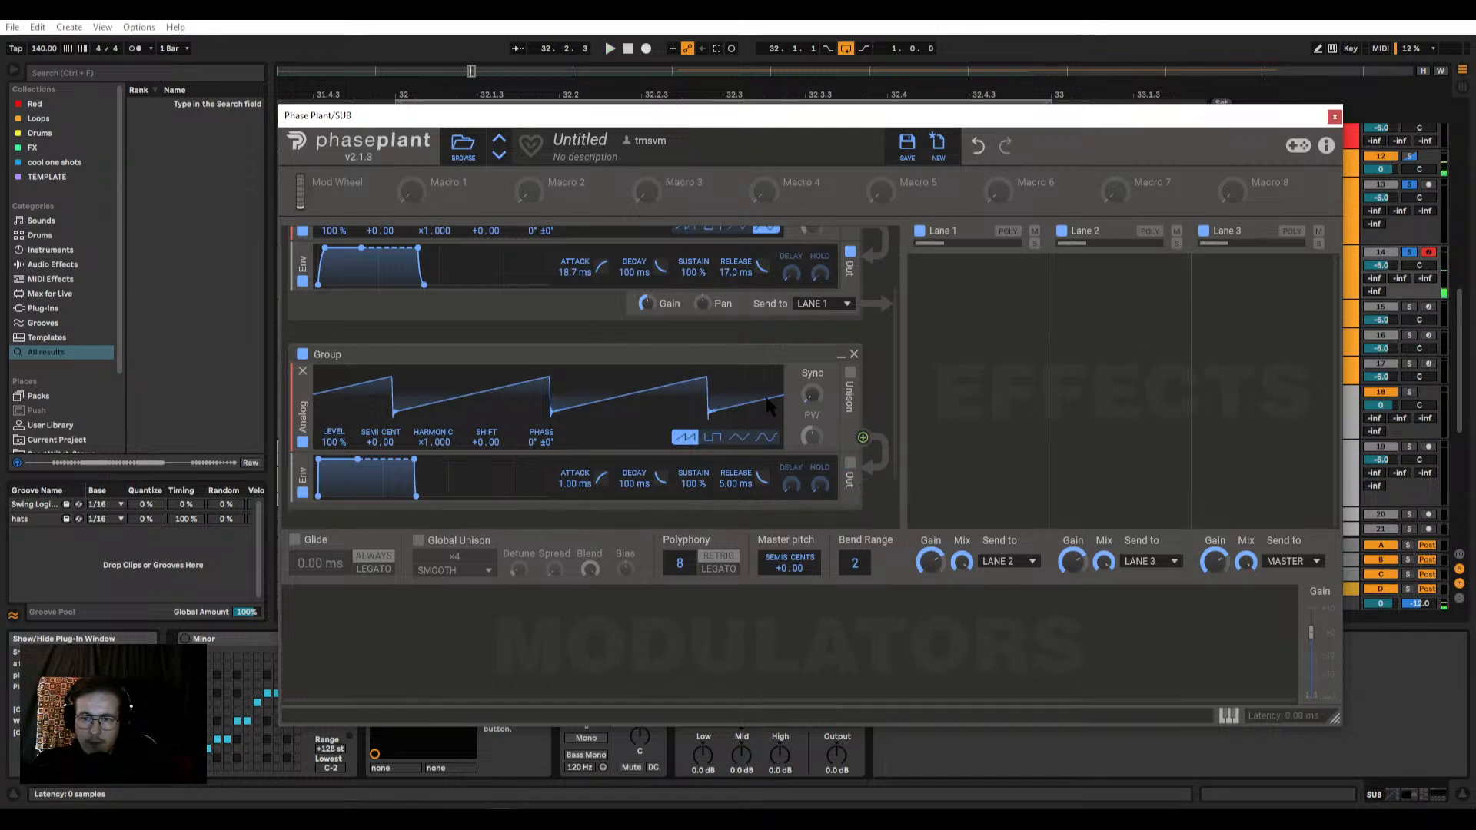
pyautogui.click(765, 437)
pyautogui.scroll(2, 867, 506)
pyautogui.scroll(-1, 865, 501)
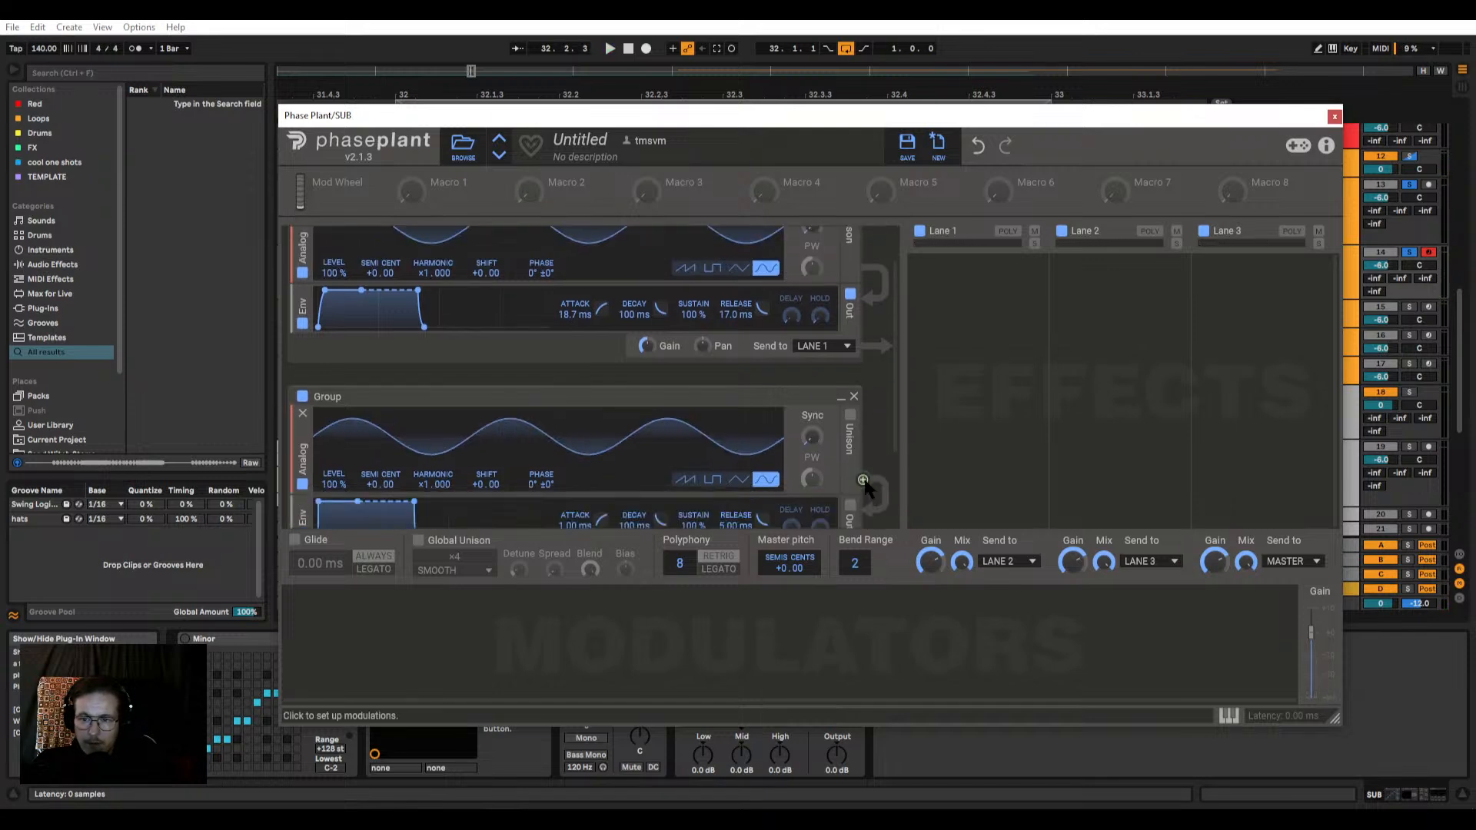
# Step: Try modulating the first oscillator's phase with the second analog oscillator at about 24% and audition it
pyautogui.moveTo(864, 482); pyautogui.dragTo(543, 308)
pyautogui.press('space')
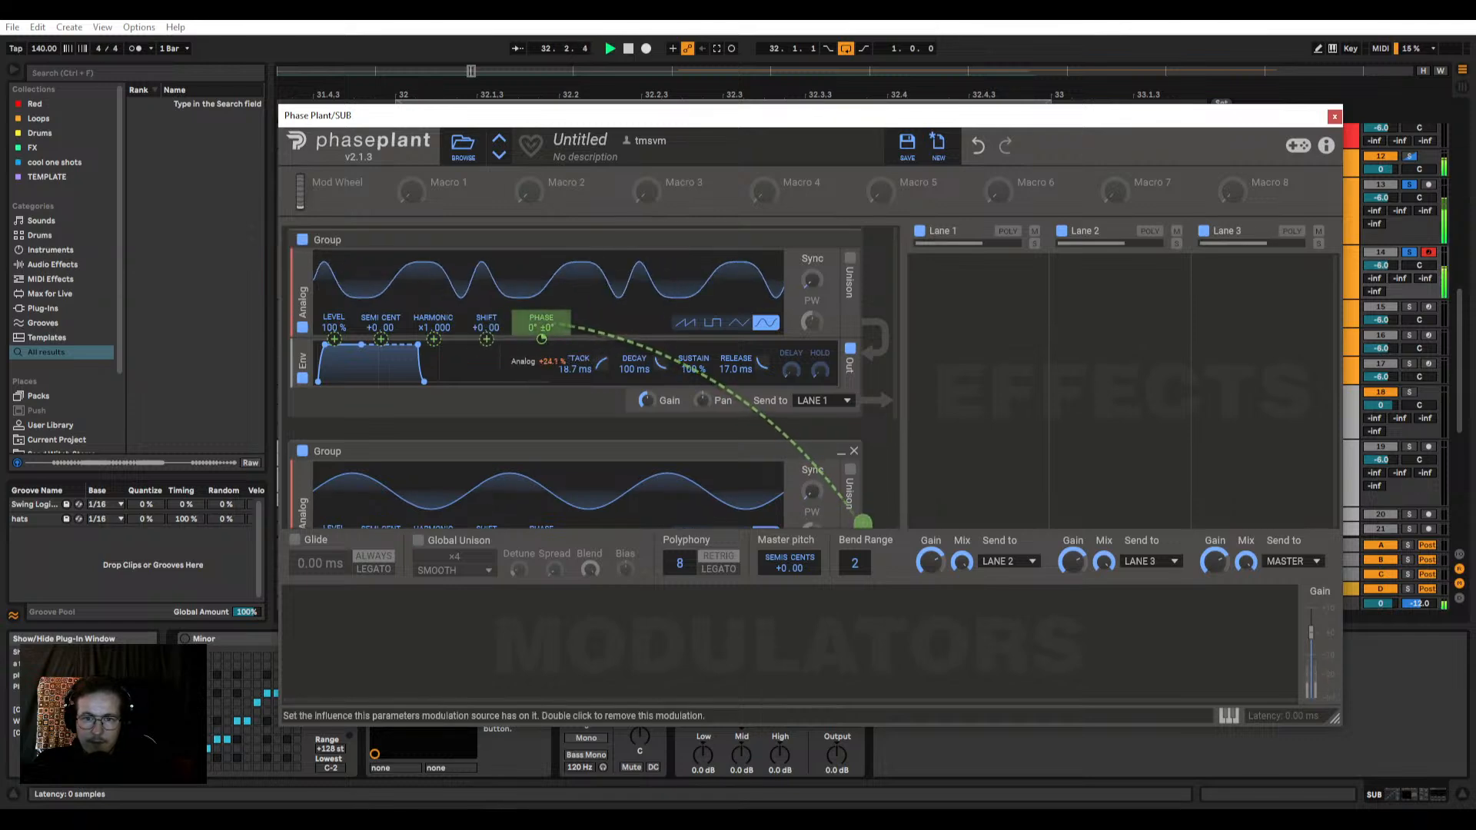
pyautogui.press('space')
# Step: Set the second group's envelope attack to 152 ms and bend its attack curve so it rises slowly at first
pyautogui.scroll(-2, 582, 454)
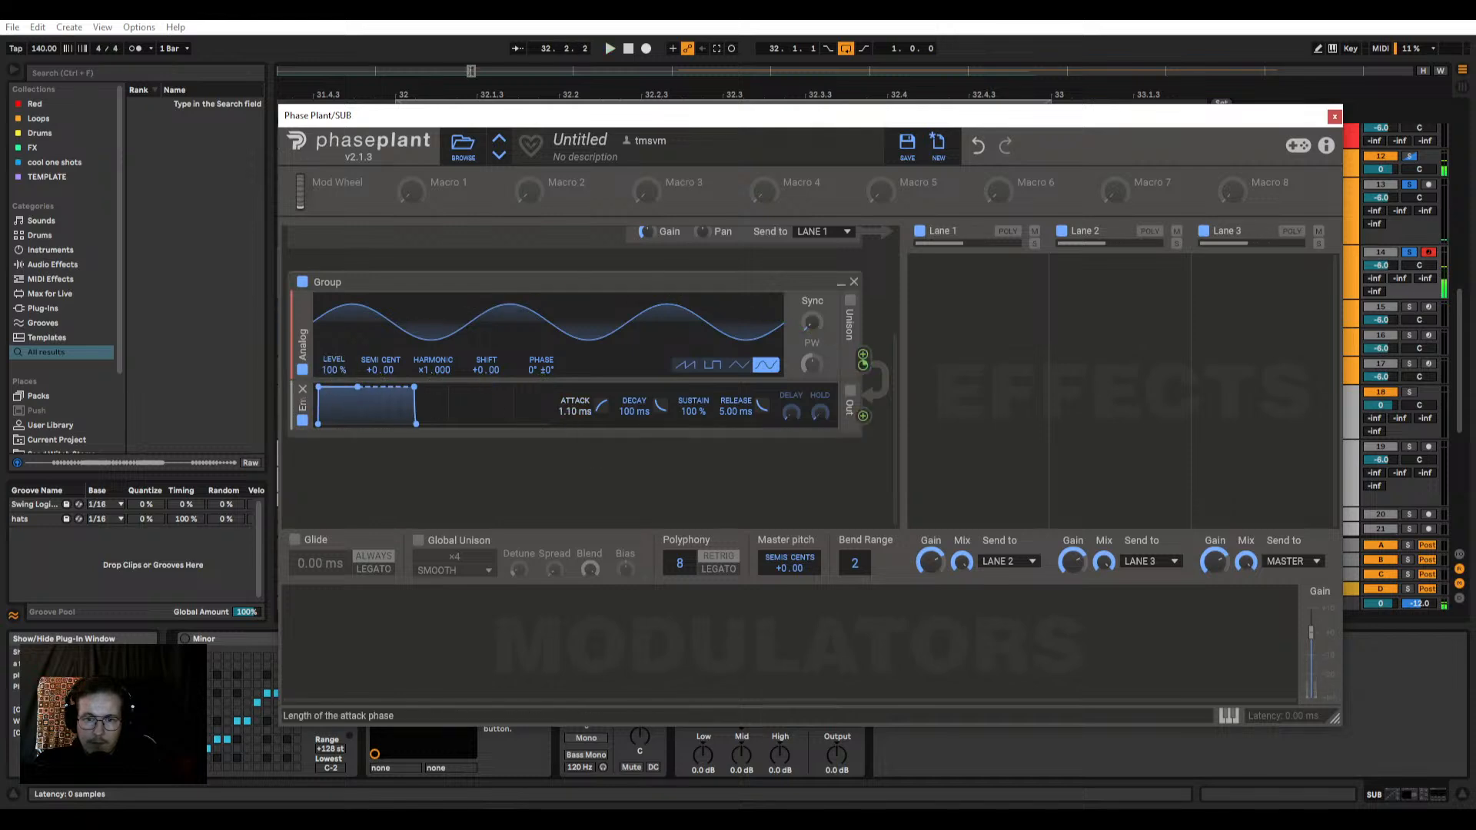
pyautogui.moveTo(575, 407); pyautogui.dragTo(575, 357)
pyautogui.moveTo(343, 404); pyautogui.dragTo(342, 409)
pyautogui.moveTo(602, 405); pyautogui.dragTo(601, 449)
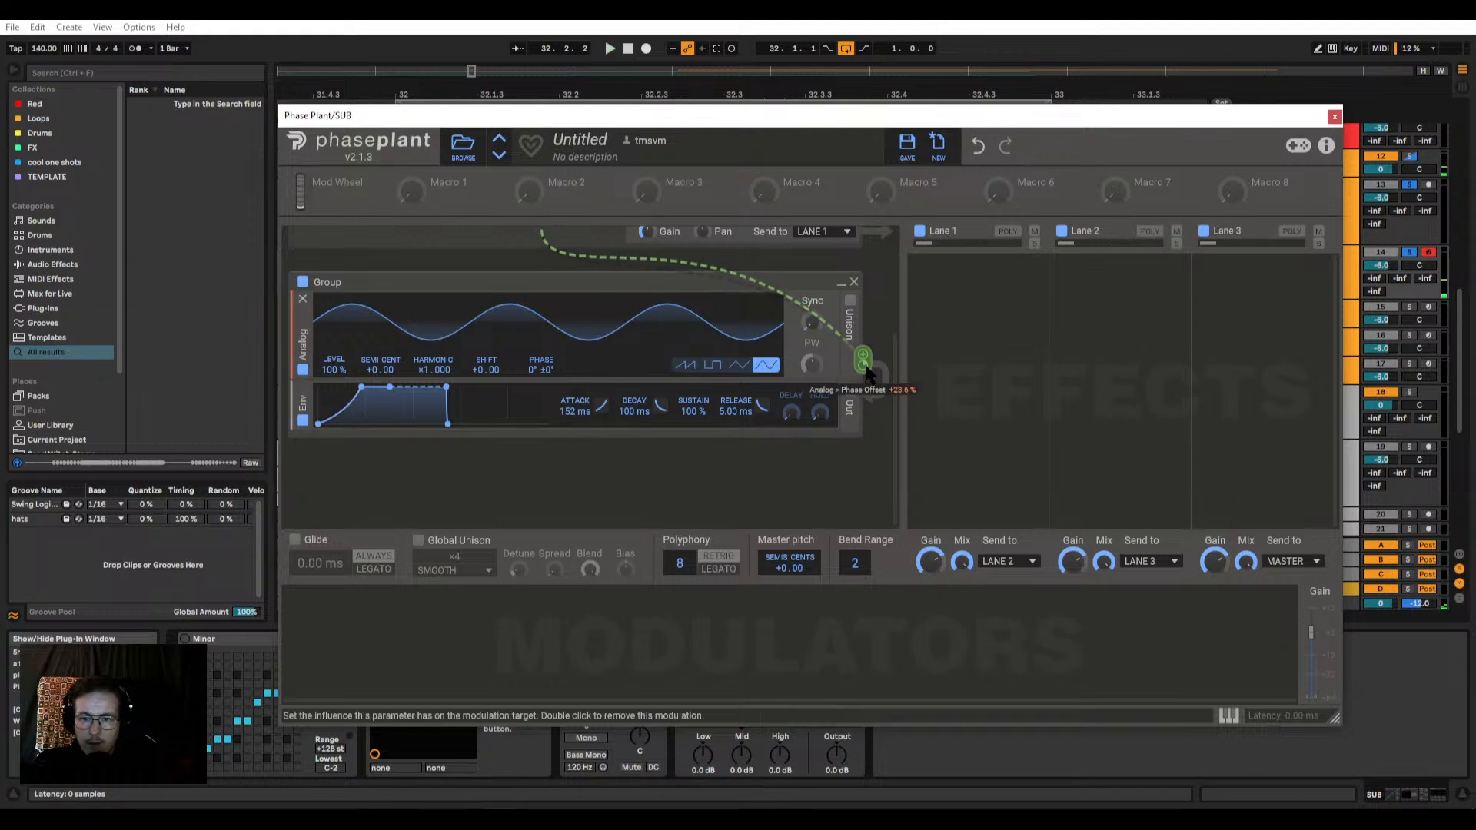
# Step: Replace the oscillator modulation on the first oscillator's phase with the second group's envelope at about 33% and play it
pyautogui.rightClick(862, 362)
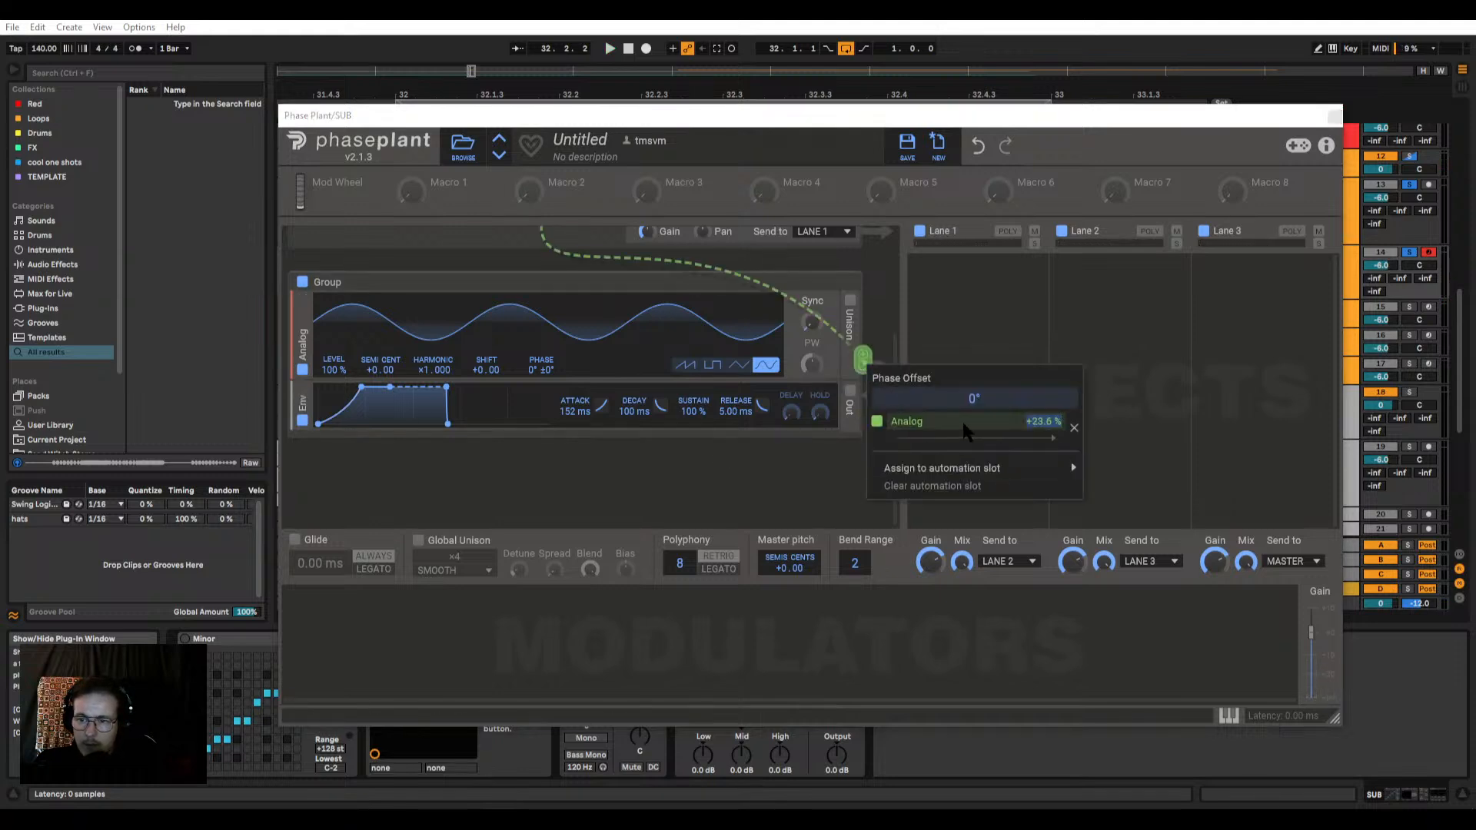
pyautogui.click(1071, 421)
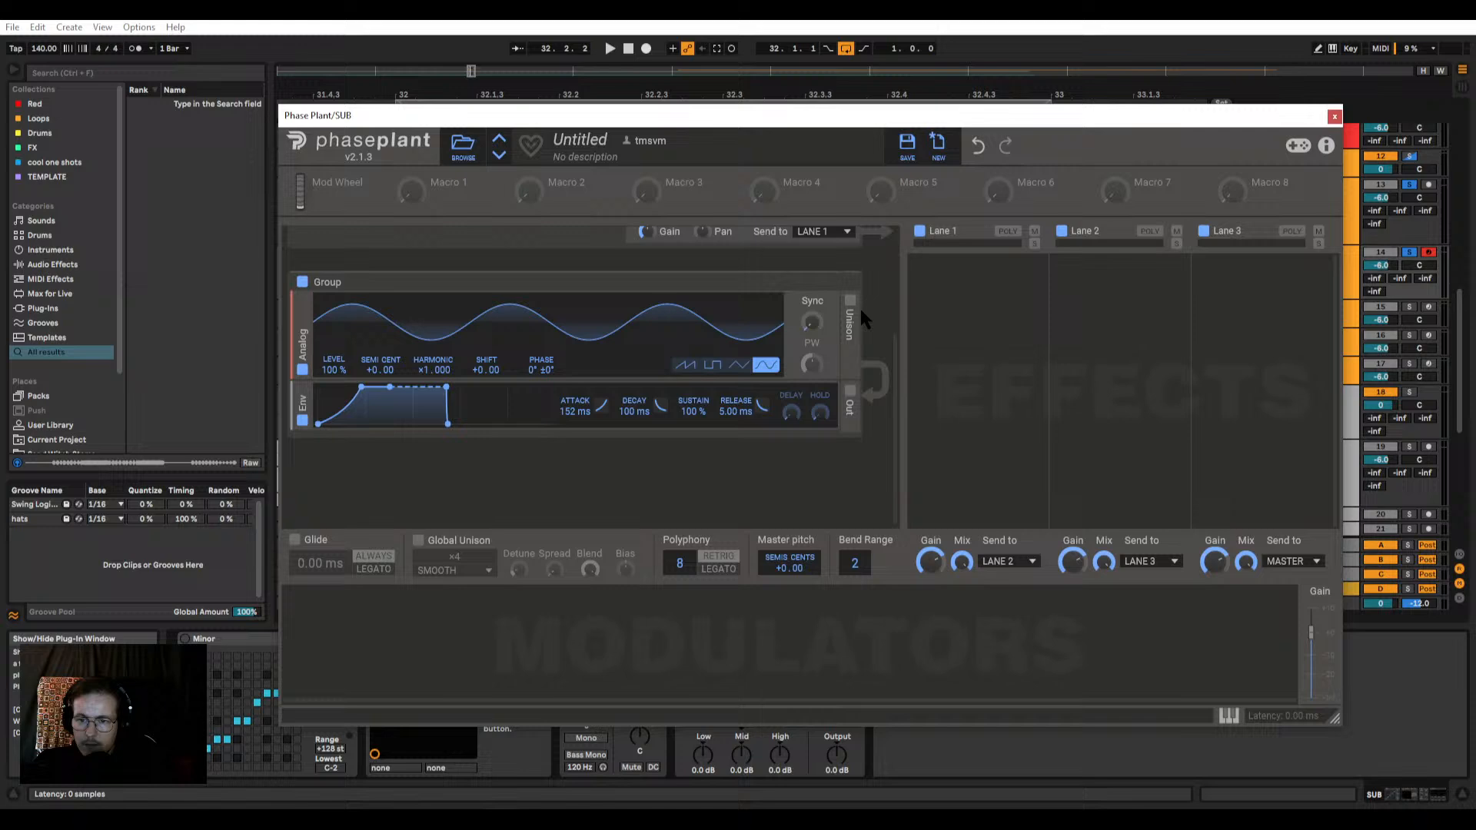
pyautogui.click(860, 413)
pyautogui.scroll(3, 830, 408)
pyautogui.moveTo(542, 343); pyautogui.dragTo(541, 323)
pyautogui.press('space')
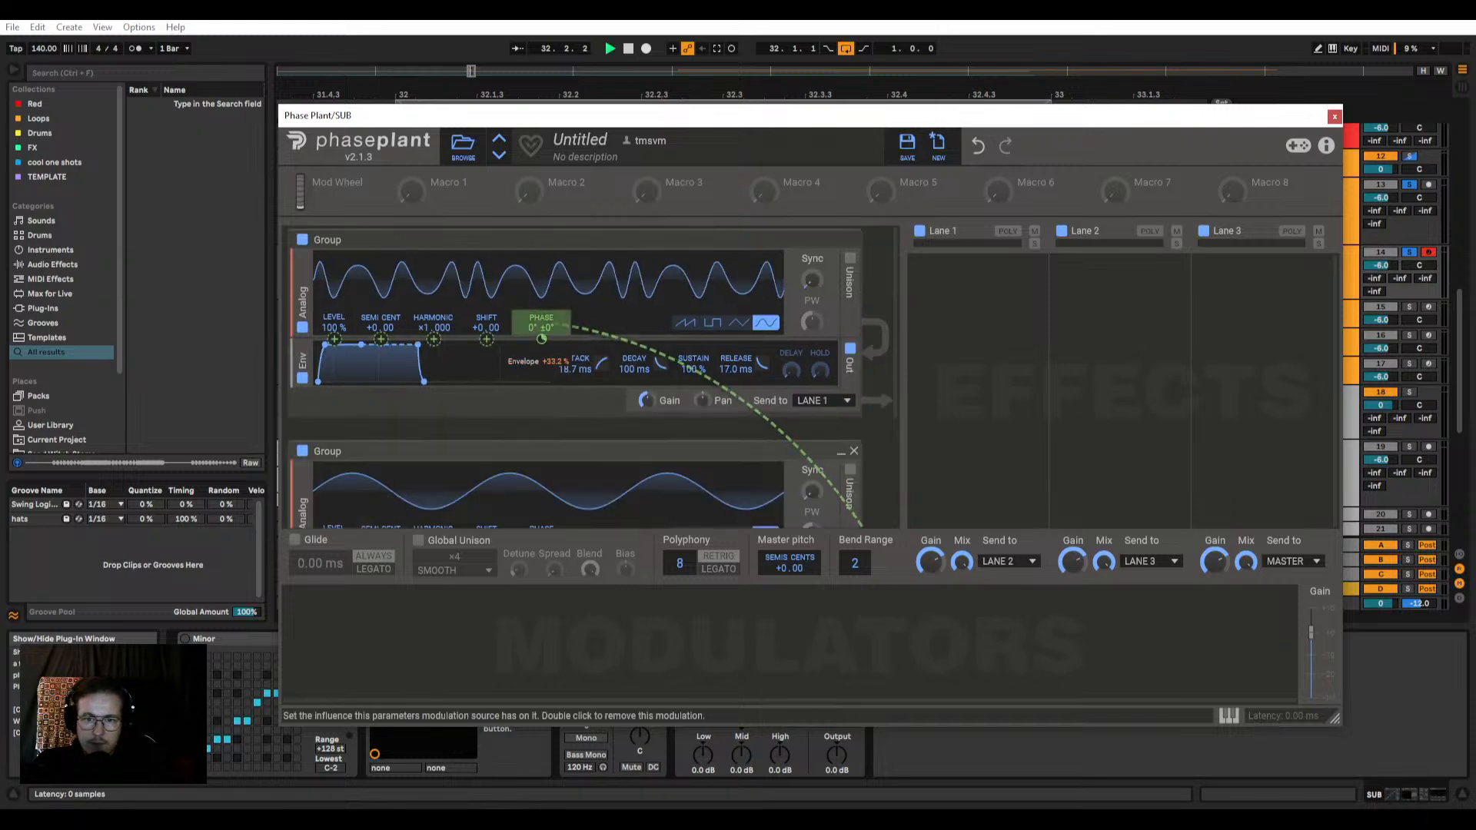
# Step: Set the second group's envelope release to 110 ms and its attack to 66 ms during playback
pyautogui.scroll(-3, 541, 343)
pyautogui.moveTo(489, 391); pyautogui.dragTo(461, 424)
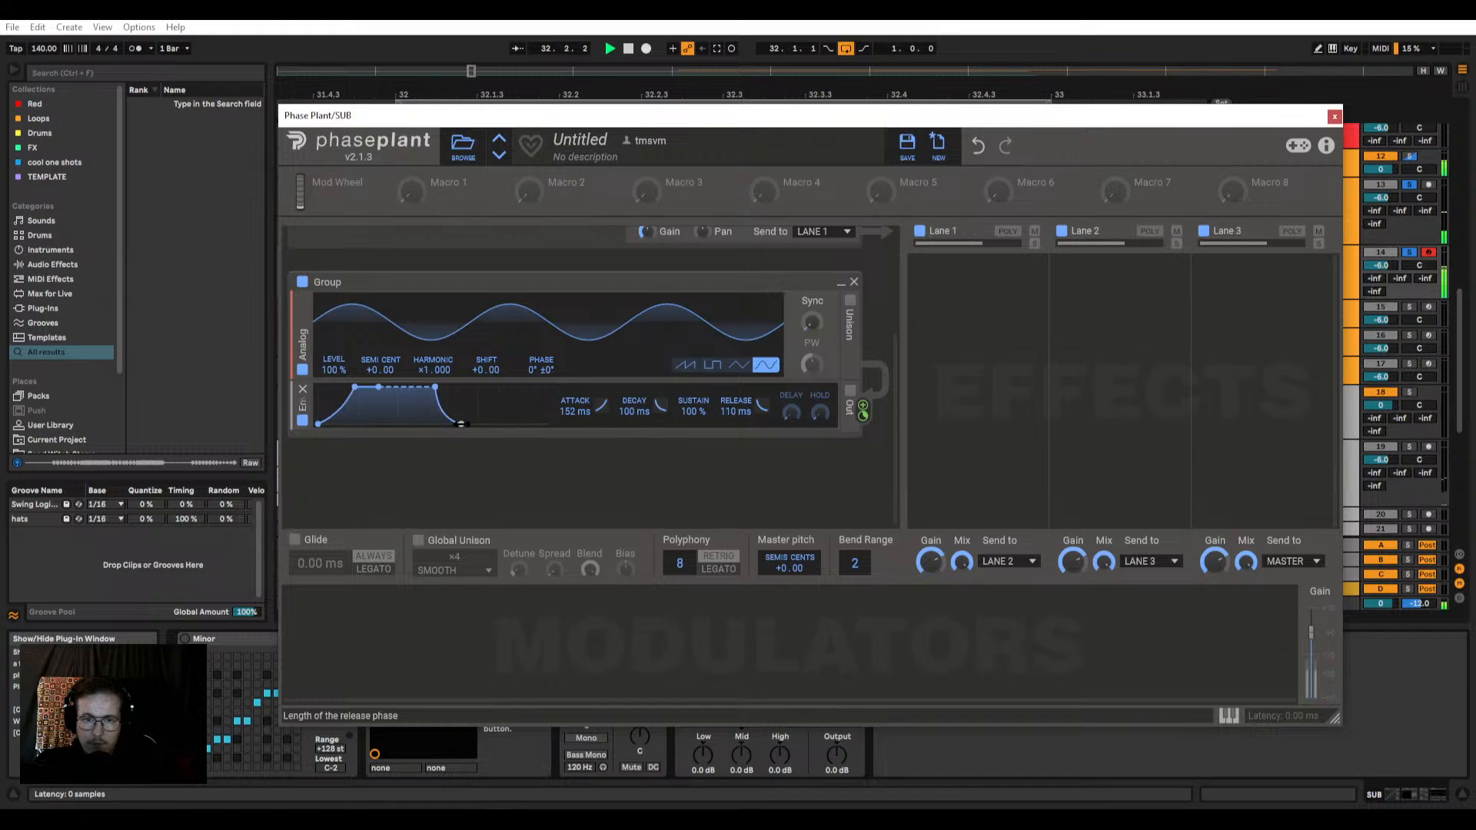
pyautogui.scroll(3, 347, 473)
pyautogui.moveTo(348, 474); pyautogui.dragTo(336, 472)
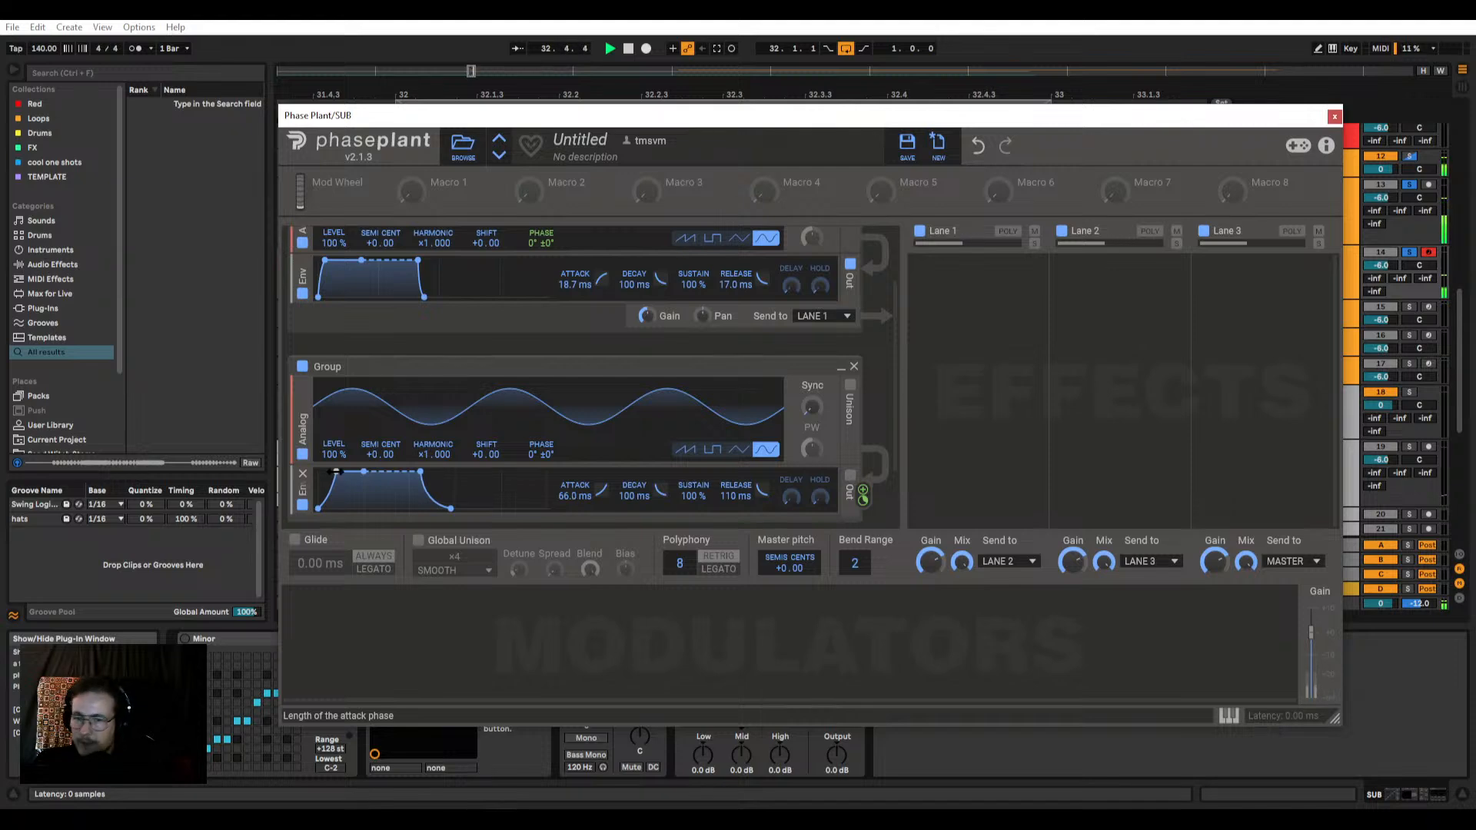
# Step: Lengthen the first group's envelope release to 83.7 ms and audition the sub
pyautogui.scroll(2, 436, 380)
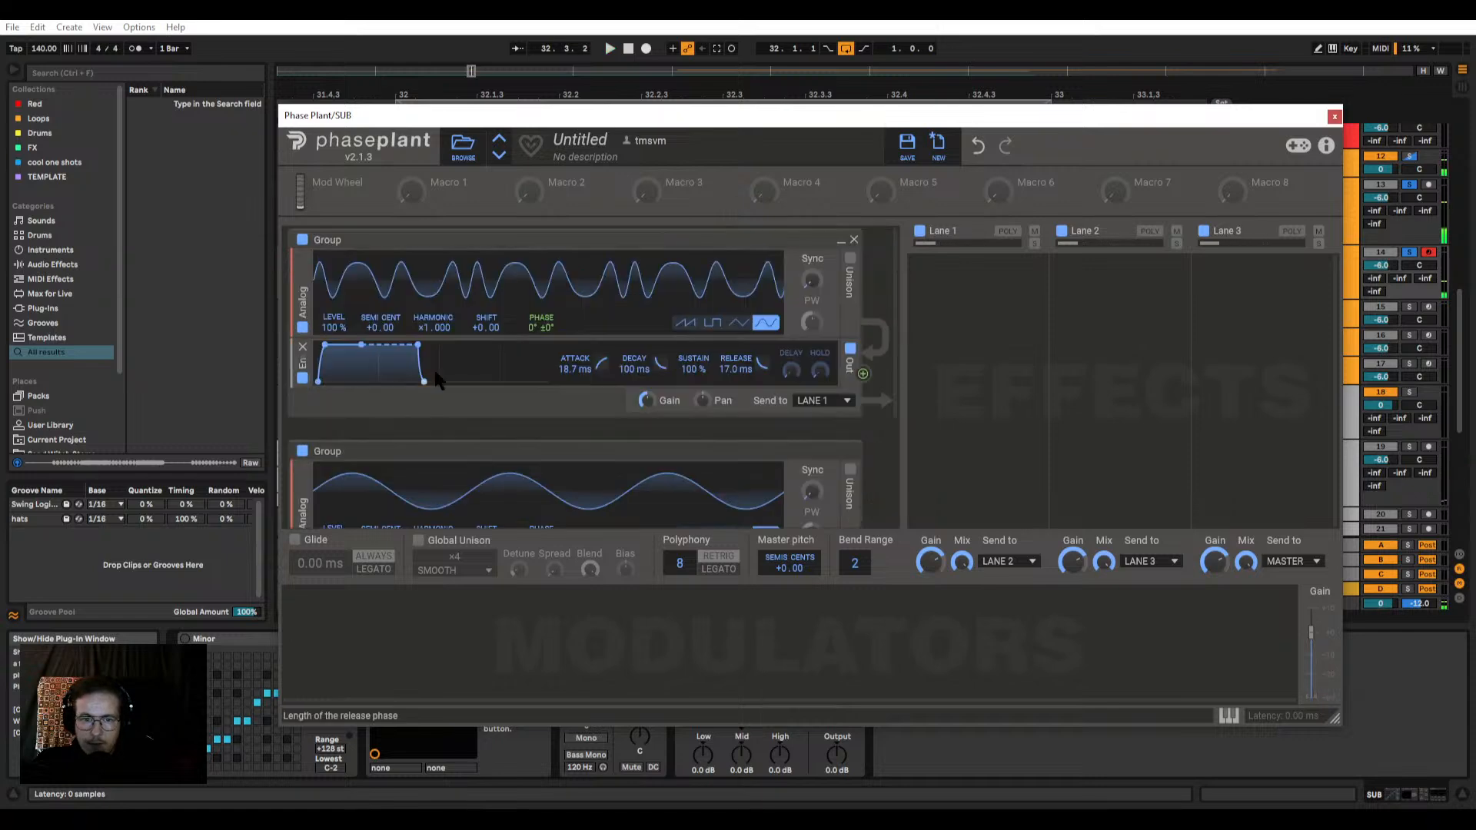
pyautogui.moveTo(426, 381); pyautogui.dragTo(432, 383)
pyautogui.scroll(-3, 435, 388)
pyautogui.scroll(2, 701, 366)
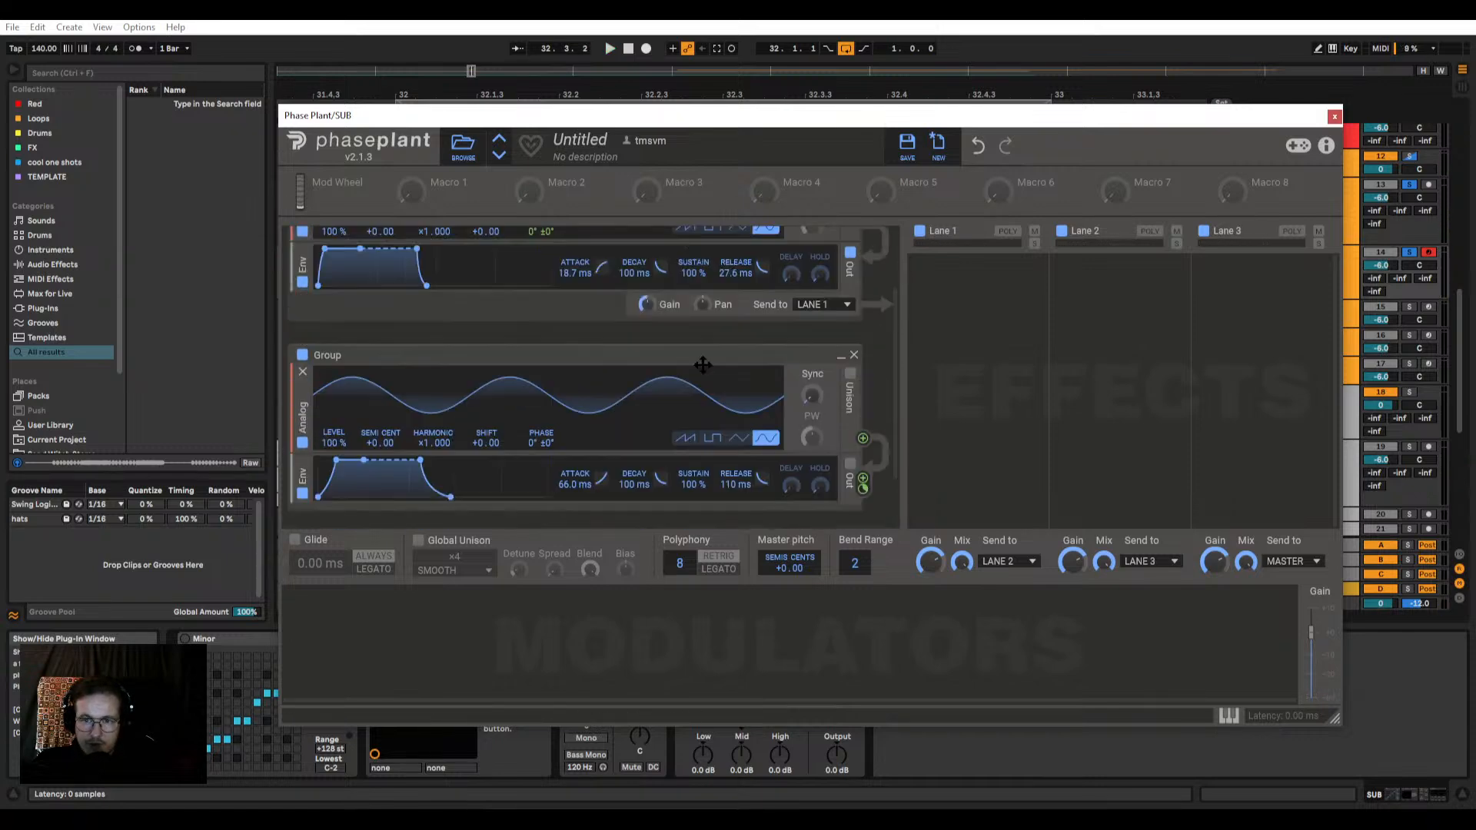
pyautogui.moveTo(750, 326); pyautogui.dragTo(750, 306)
pyautogui.press('space')
# Step: Set the second group's envelope release to 147 ms and its attack to 53.1 ms, auditioning the loop
pyautogui.scroll(-2, 744, 332)
pyautogui.moveTo(746, 444); pyautogui.dragTo(746, 432)
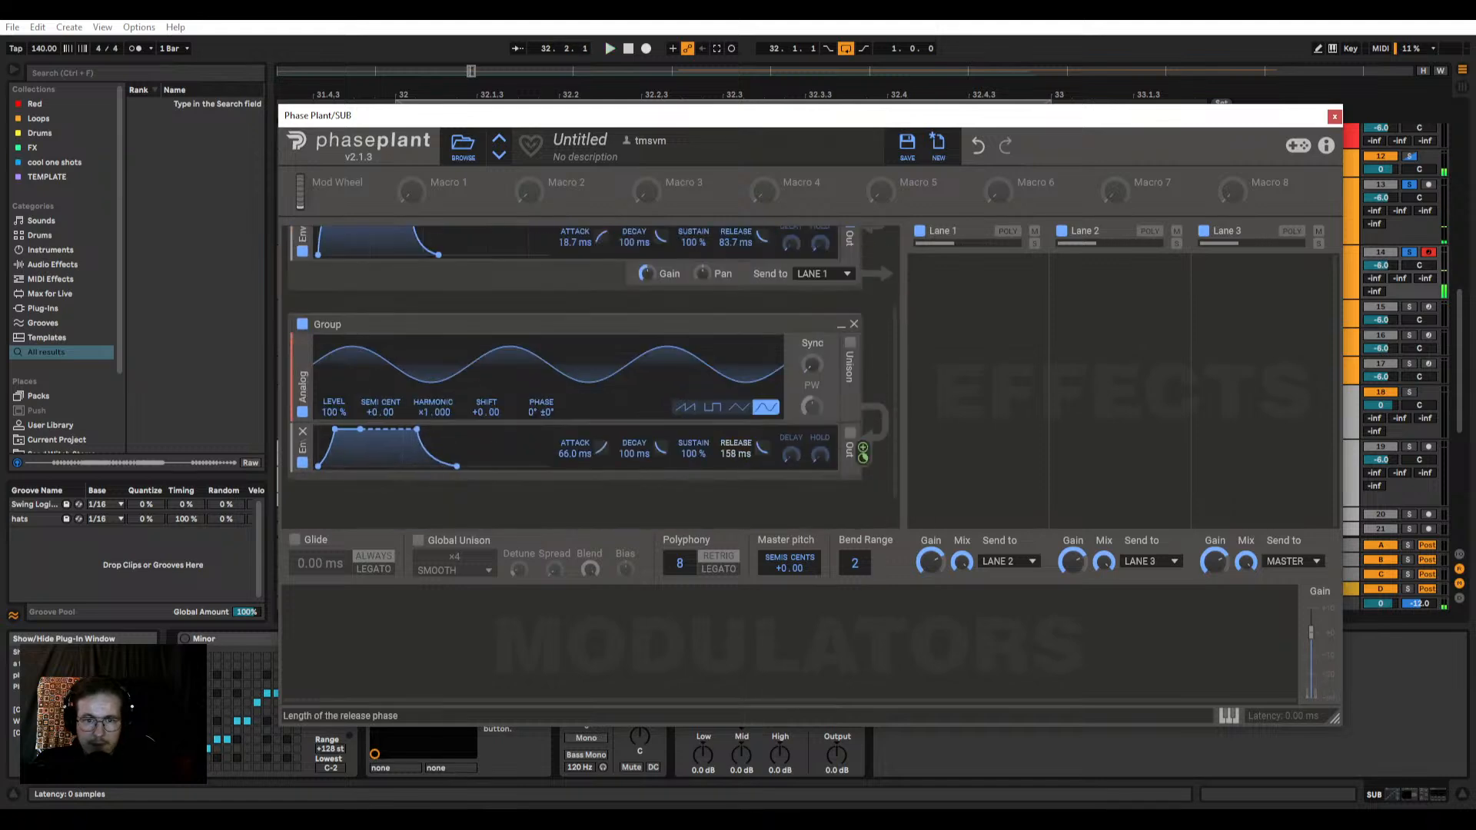
pyautogui.press('space')
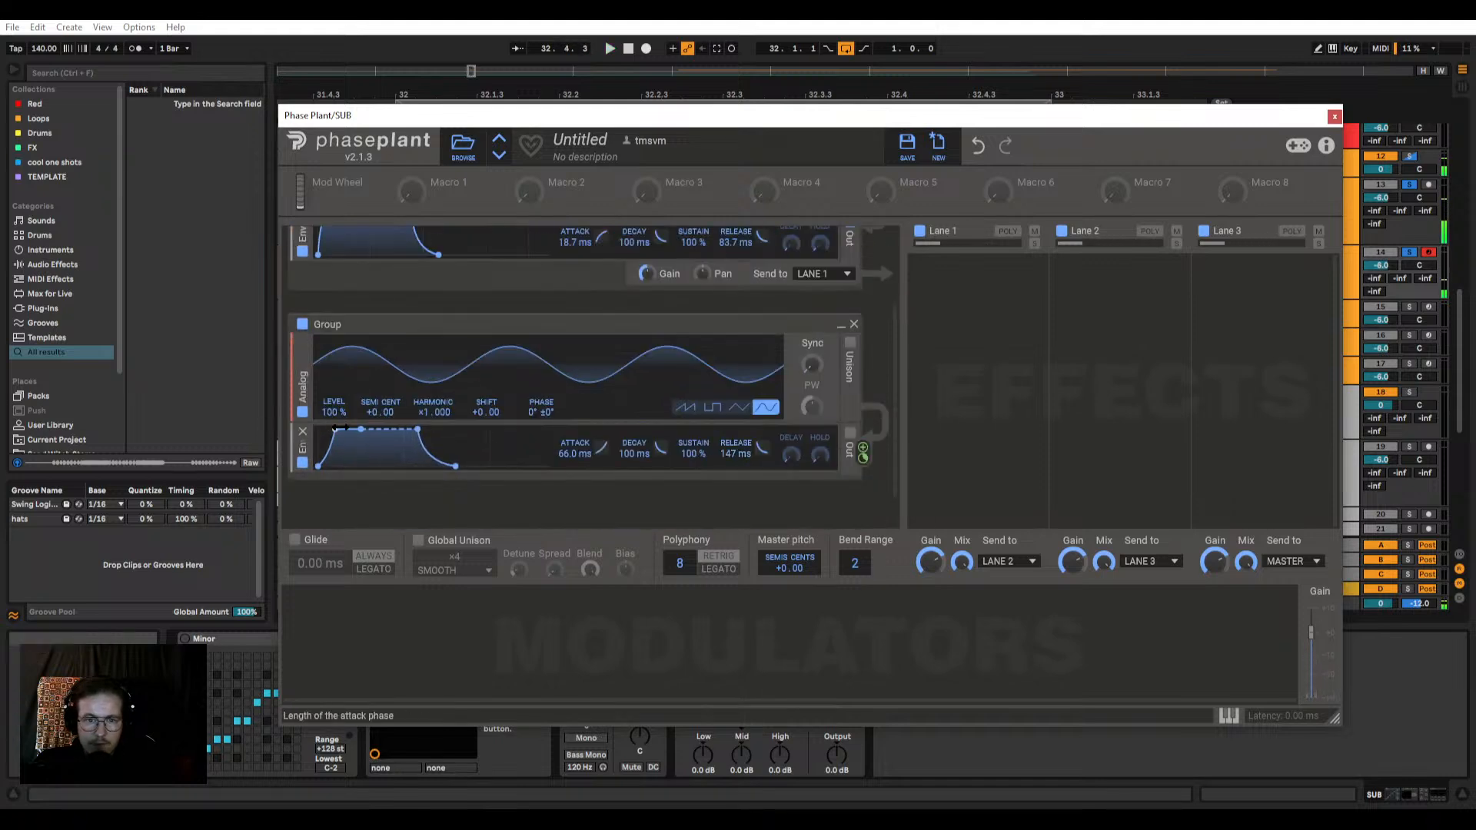
pyautogui.moveTo(335, 429); pyautogui.dragTo(332, 430)
pyautogui.press('space')
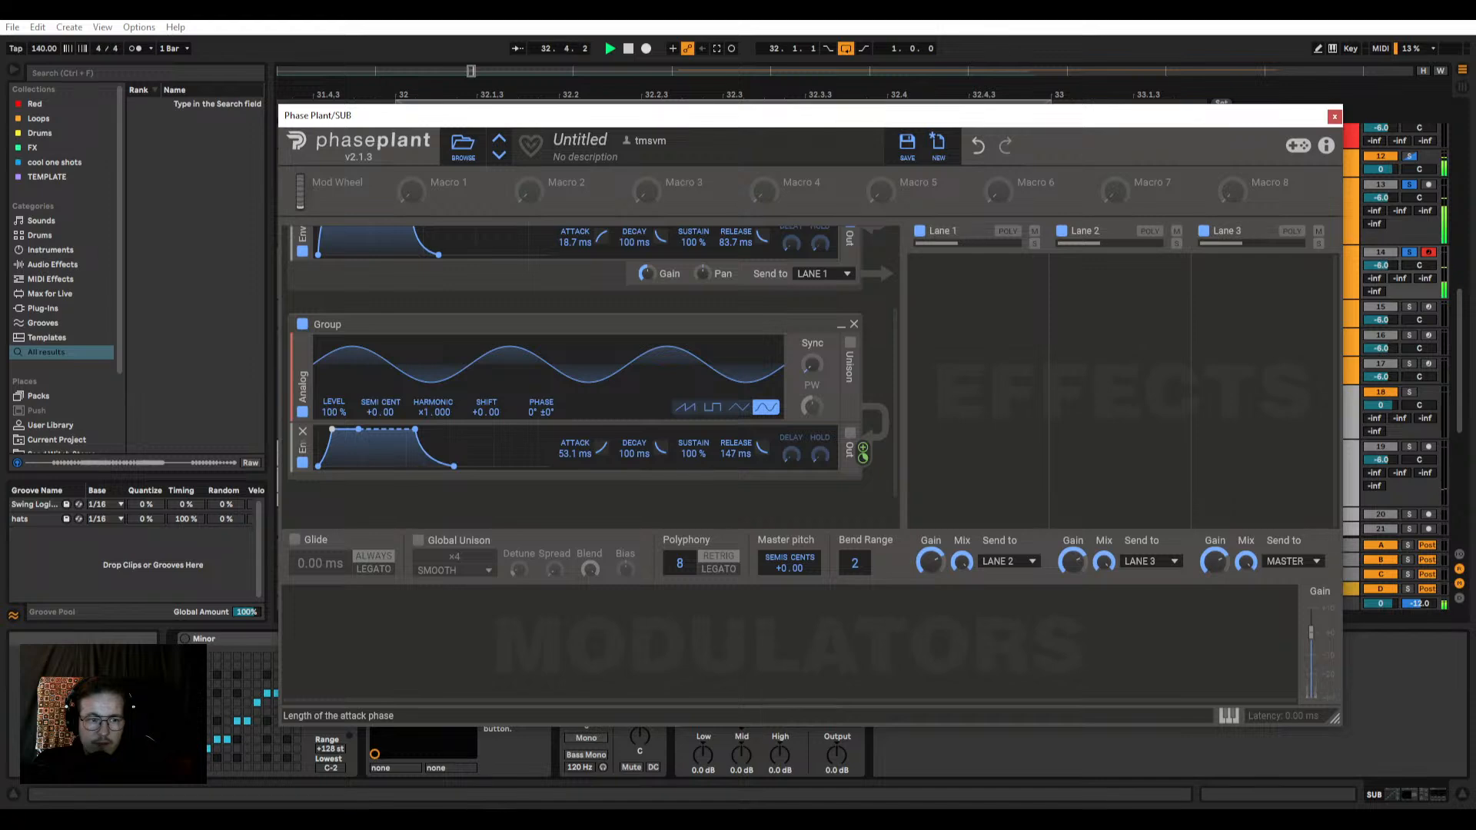
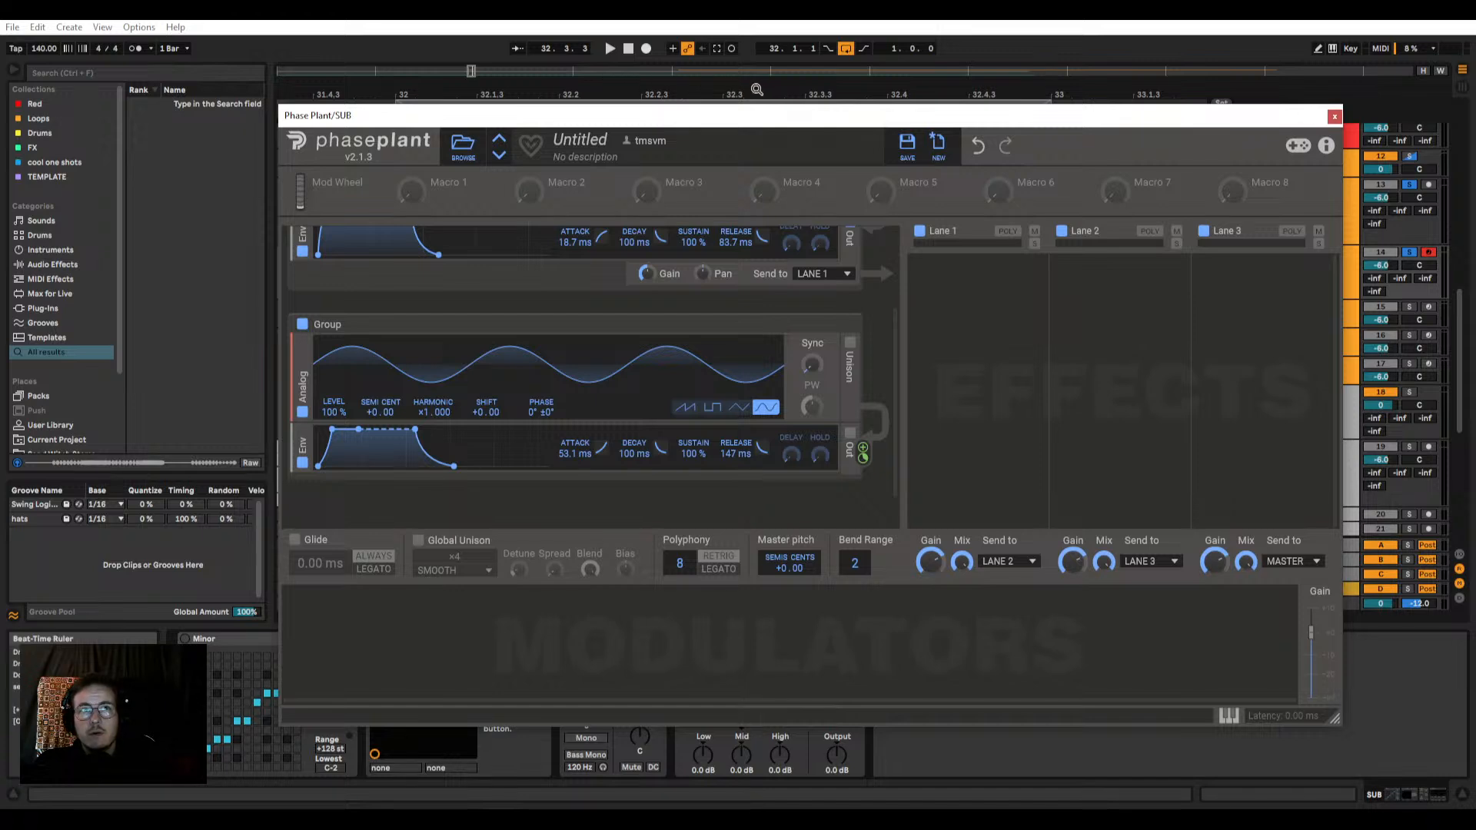
# Step: Bring up the VISION 4X analyser on the master, examine the spectrum of the sub, and close it
pyautogui.moveTo(635, 109); pyautogui.dragTo(580, 93)
pyautogui.hotkey('ctrl', 'alt', 'p')
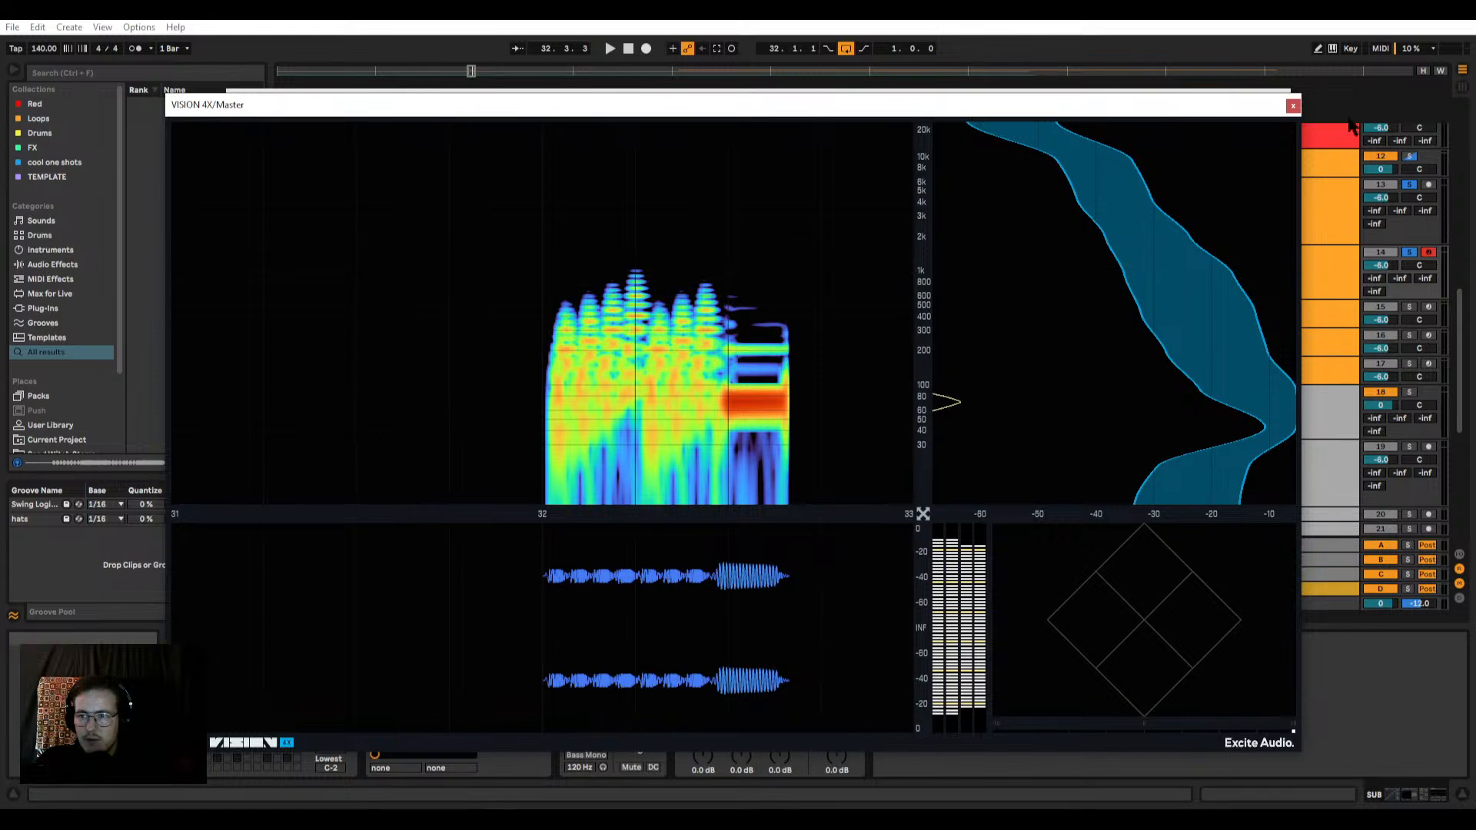
pyautogui.click(1293, 105)
pyautogui.moveTo(767, 109); pyautogui.dragTo(796, 92)
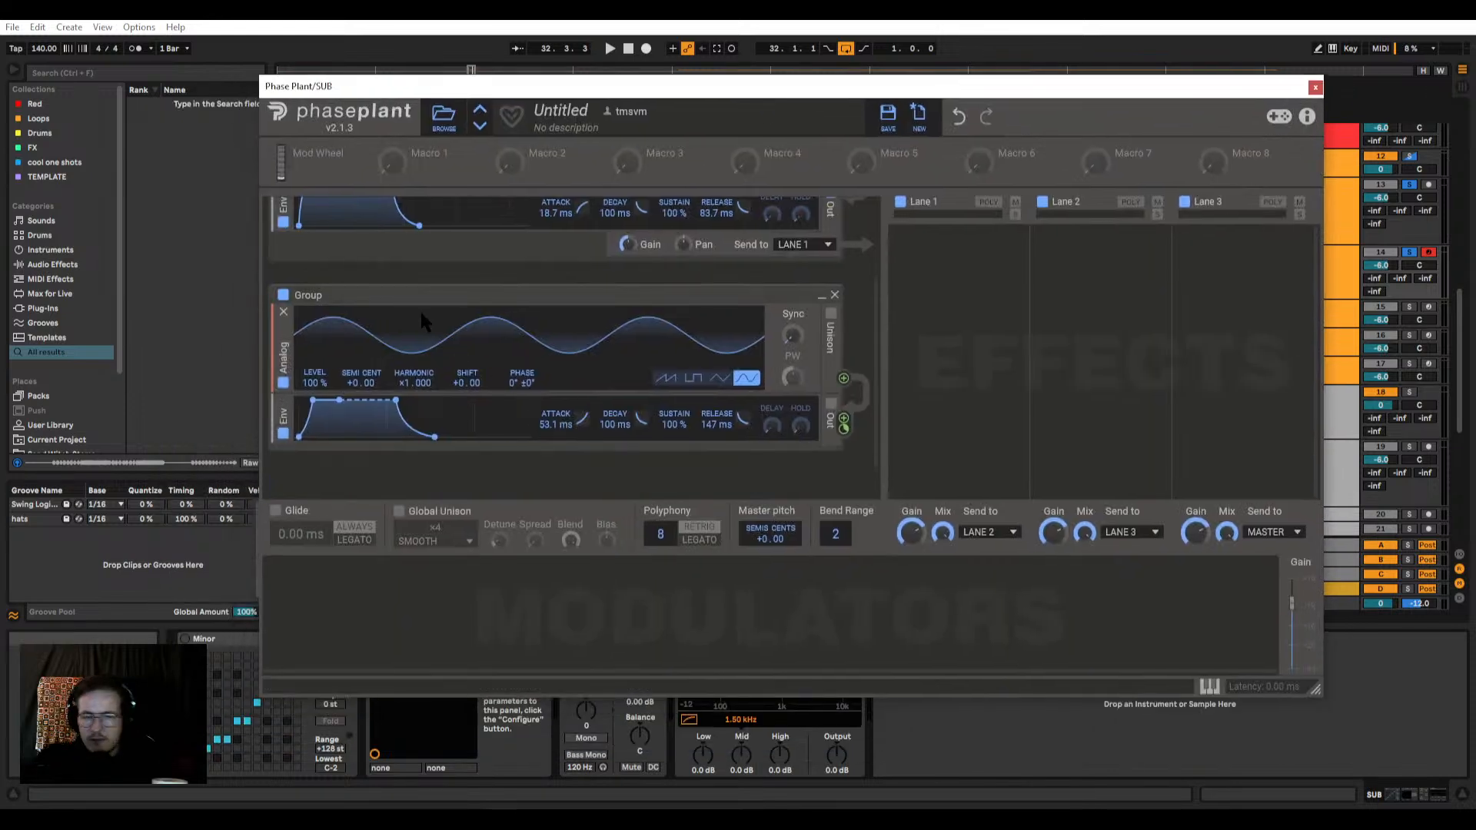
pyautogui.moveTo(627, 93); pyautogui.dragTo(589, 93)
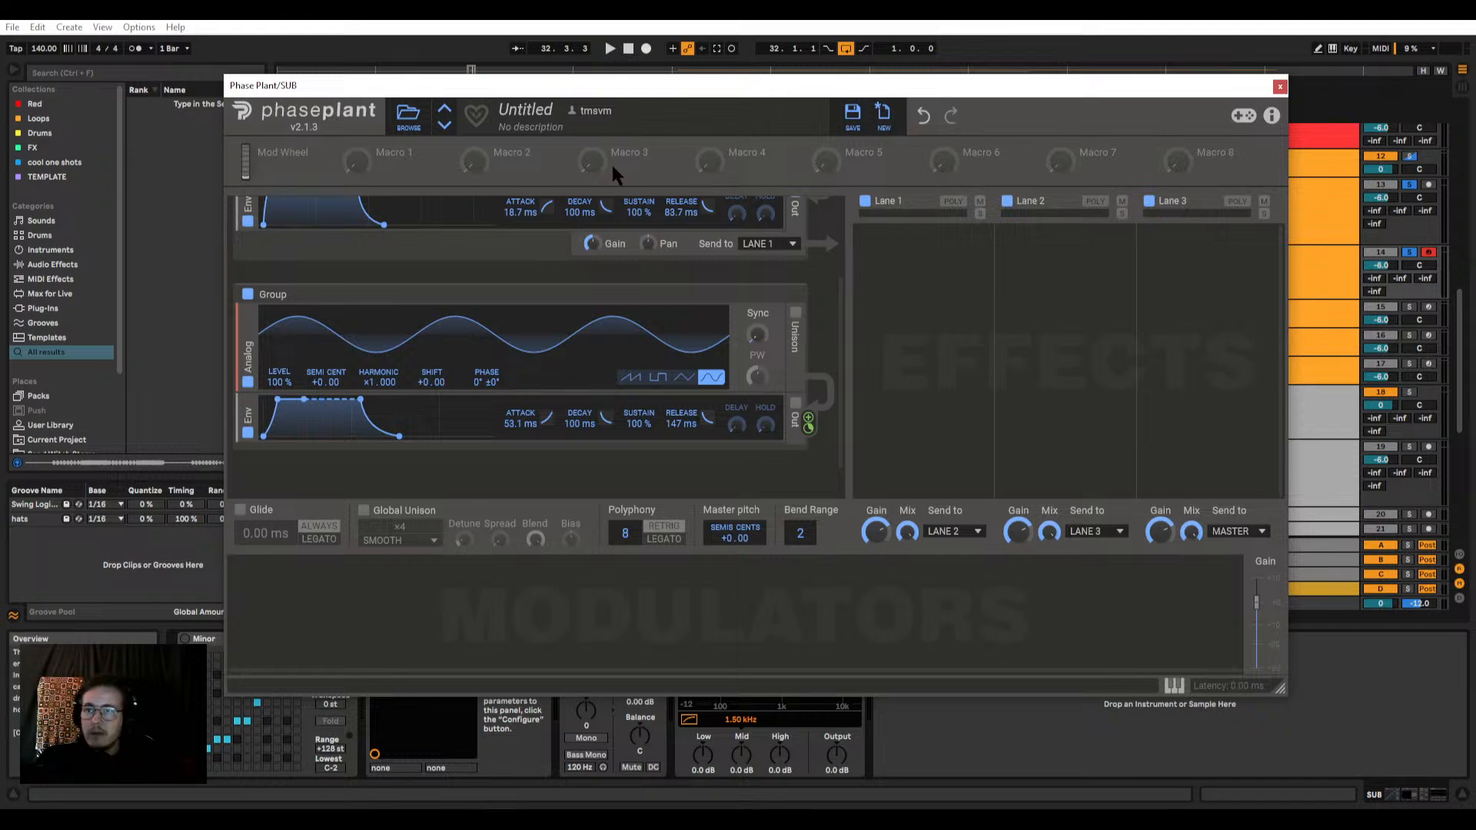
pyautogui.moveTo(484, 90); pyautogui.dragTo(494, 91)
# Step: Audition the square and triangle waveforms on the second group's oscillator during playback, returning it to a sine wave
pyautogui.press('space')
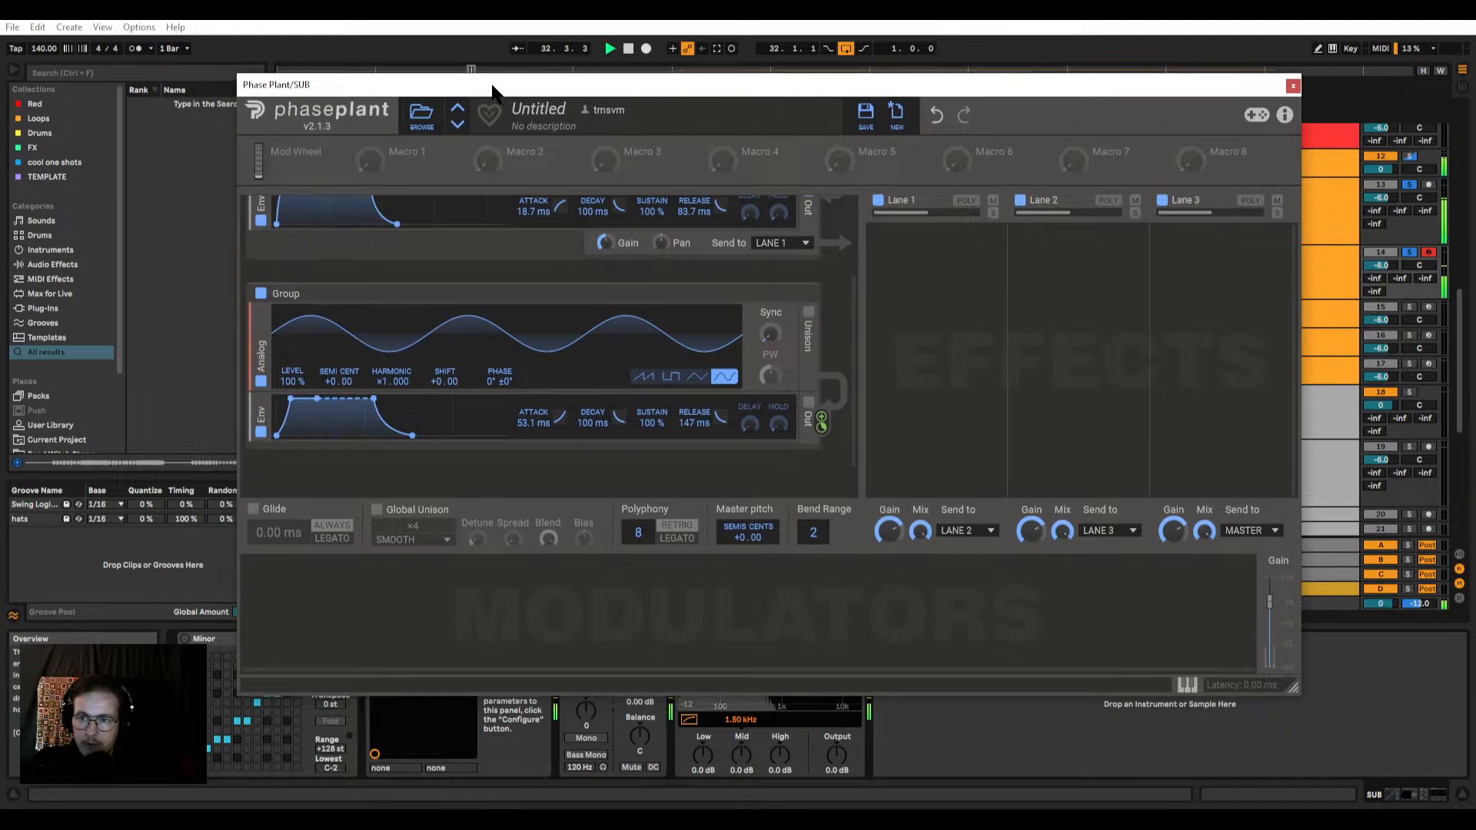
pyautogui.click(672, 378)
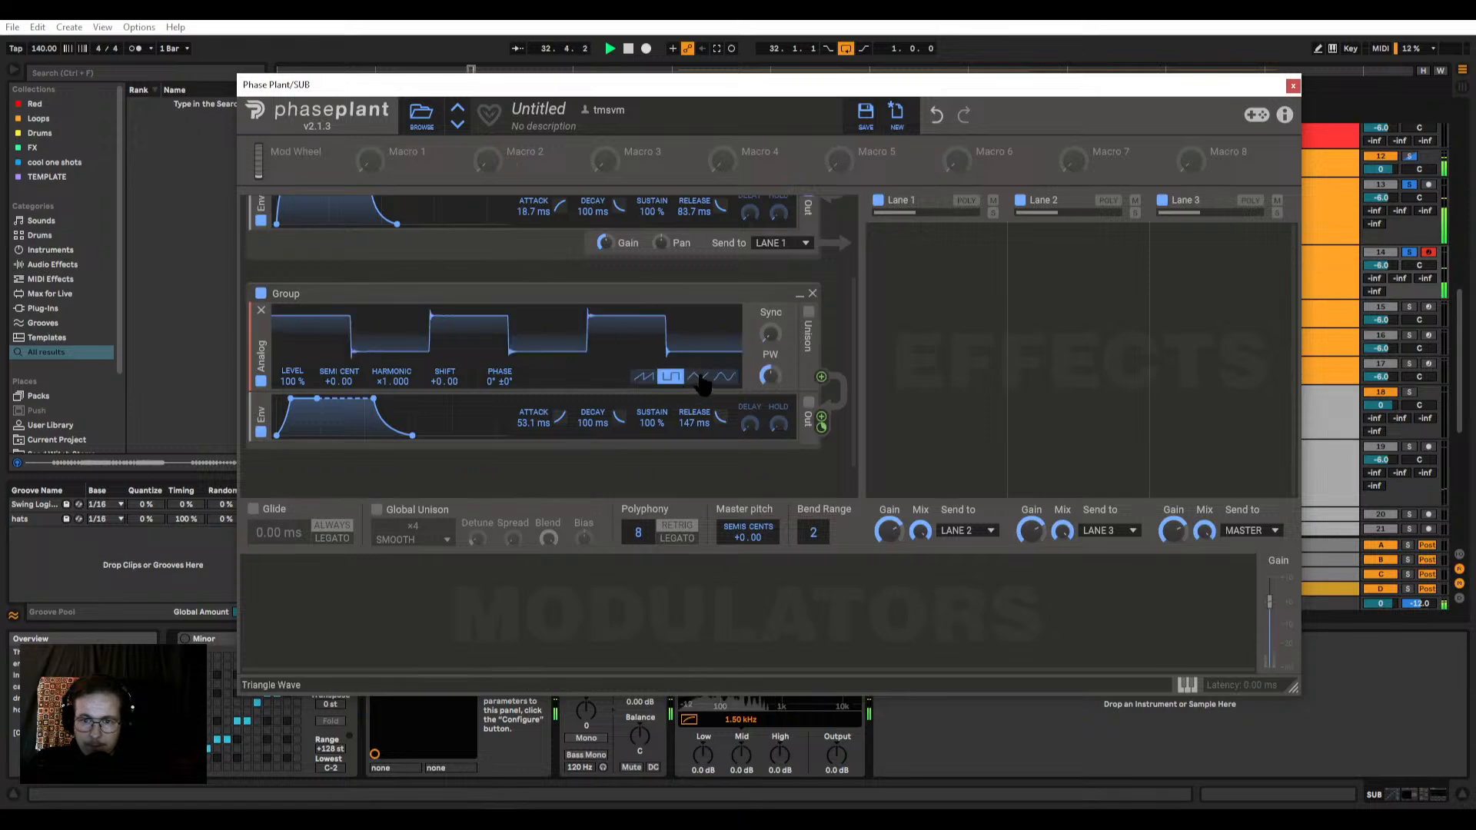
pyautogui.click(697, 376)
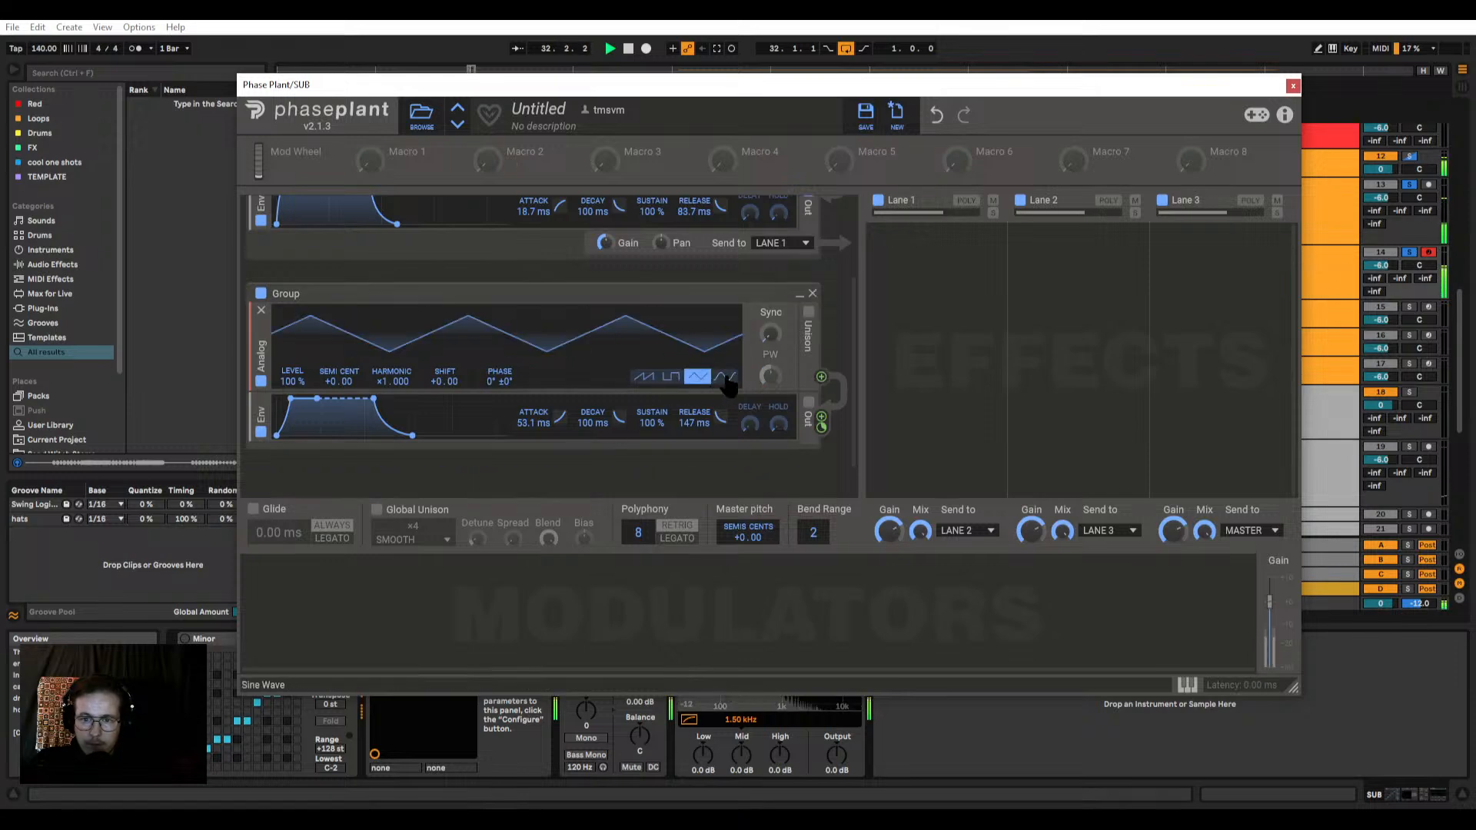
pyautogui.click(726, 377)
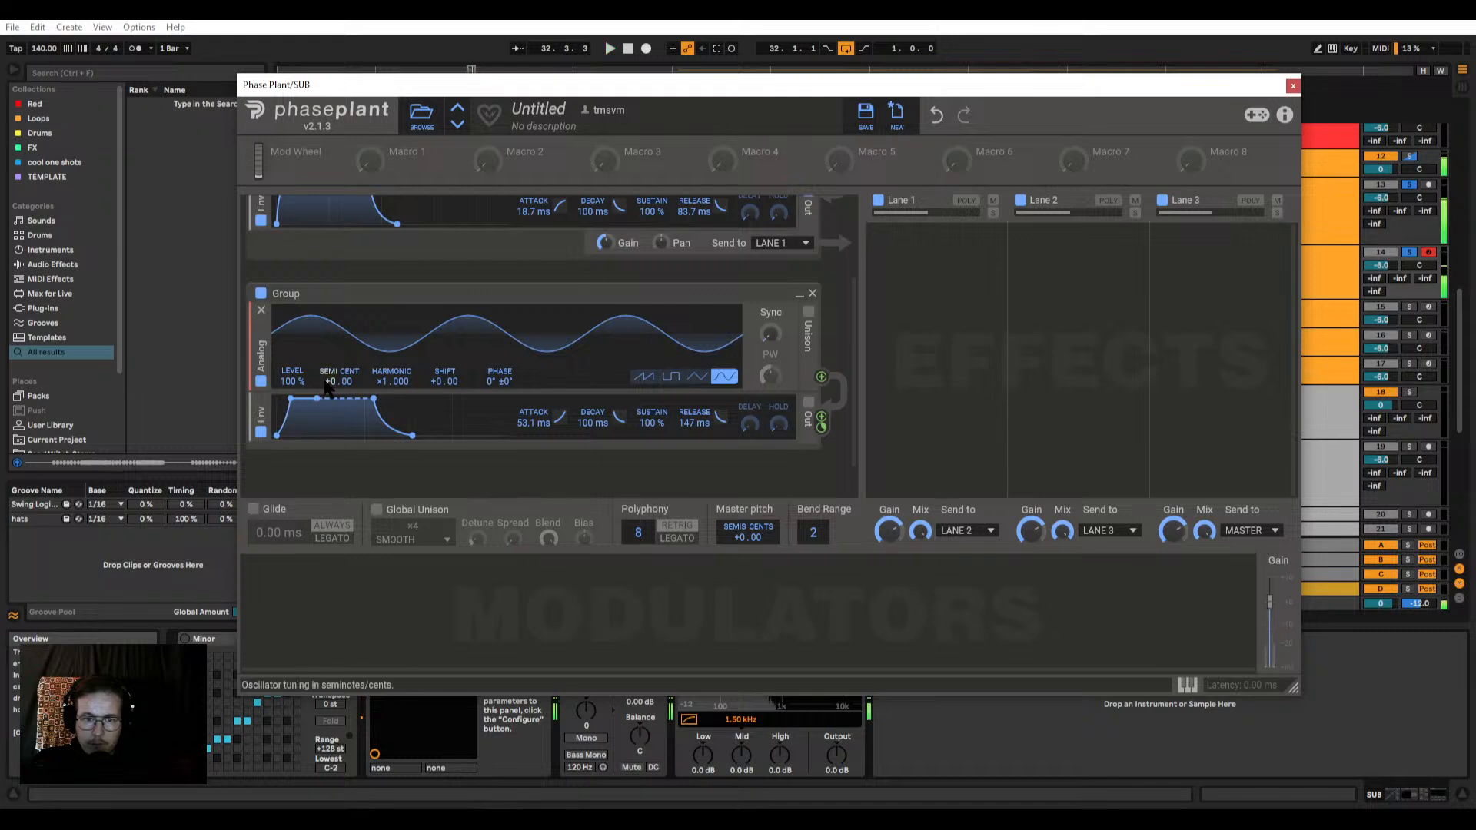
# Step: Tune the second group's oscillator to +12 semitones and set its envelope to 37.8 ms attack, 54.5 ms decay and 0% sustain
pyautogui.moveTo(330, 382); pyautogui.dragTo(331, 305)
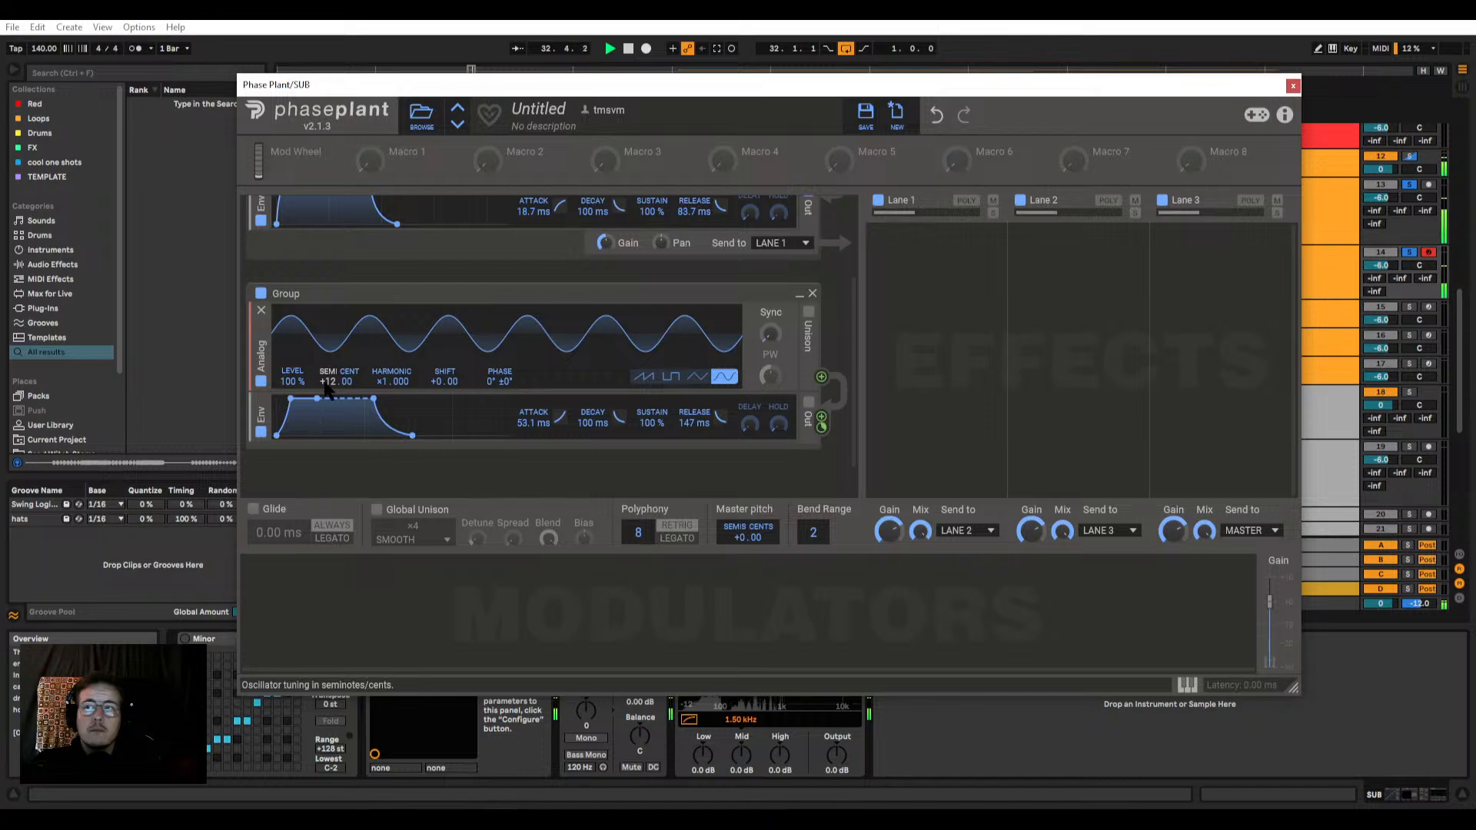
pyautogui.moveTo(317, 398)
pyautogui.mouseDown()
pyautogui.moveTo(301, 432)
pyautogui.moveTo(316, 436)
pyautogui.moveTo(301, 398)
pyautogui.mouseUp()
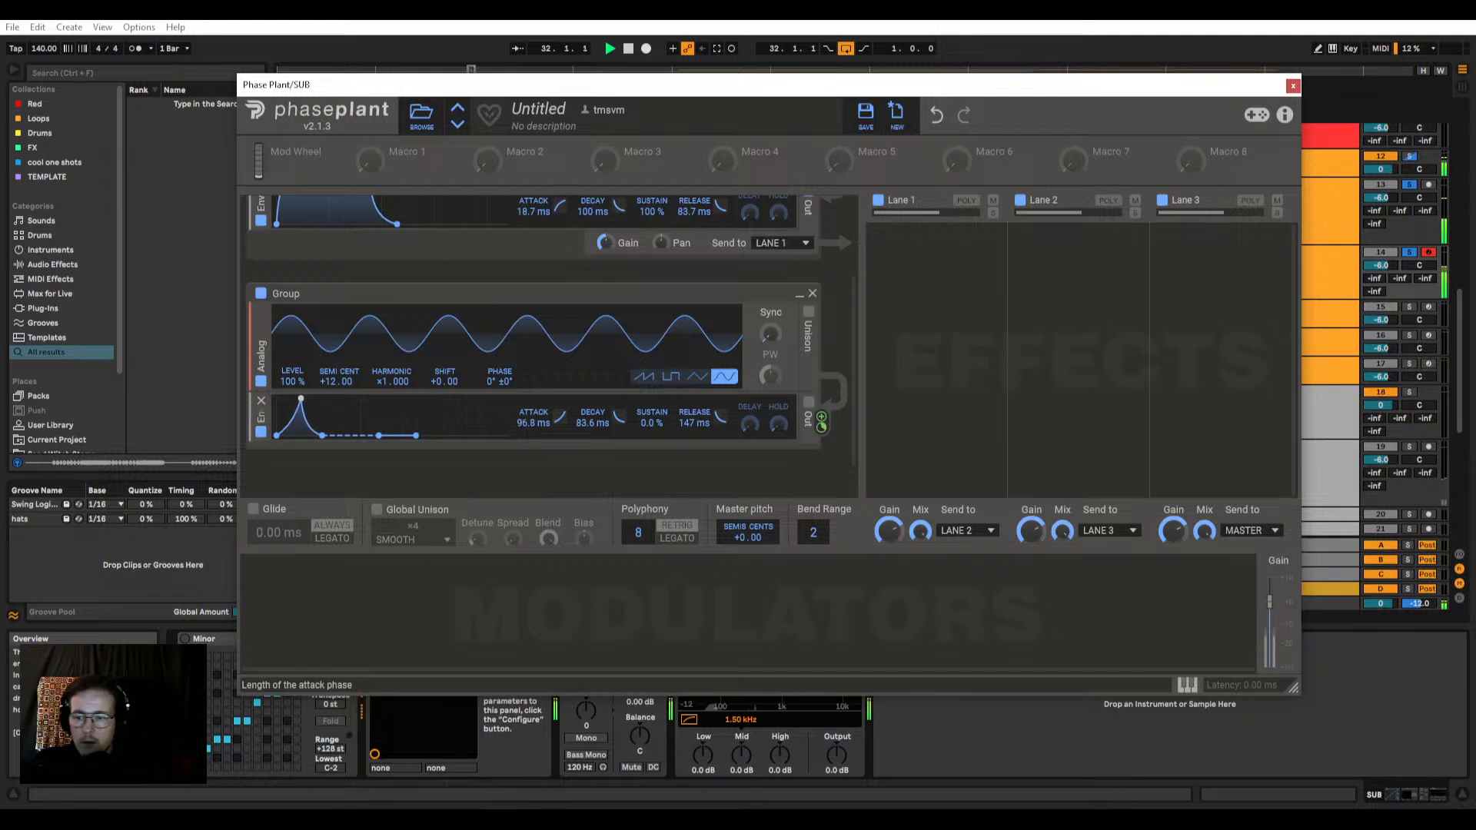
pyautogui.moveTo(301, 398); pyautogui.dragTo(299, 398)
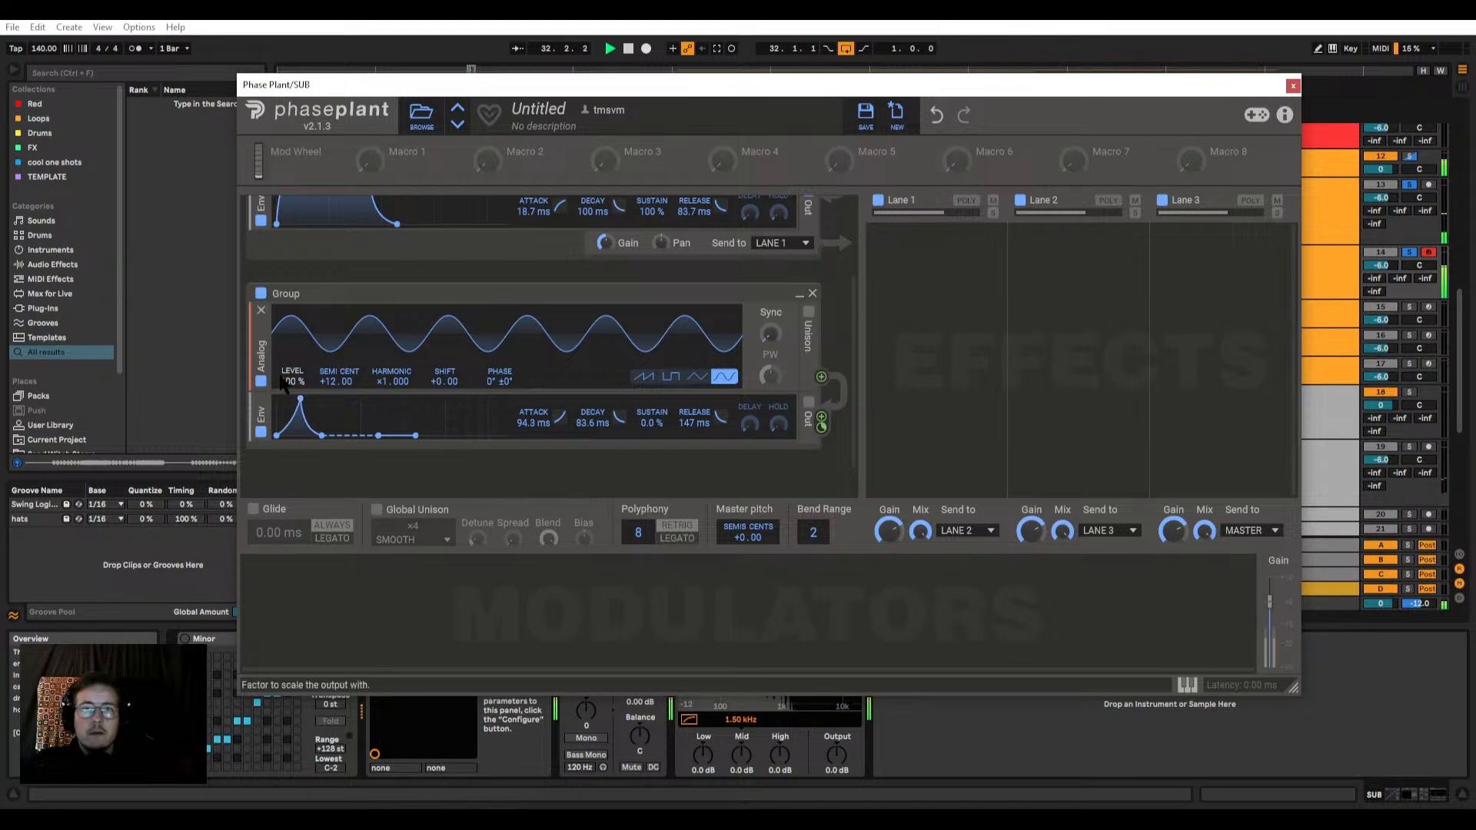
pyautogui.moveTo(300, 398); pyautogui.dragTo(289, 399)
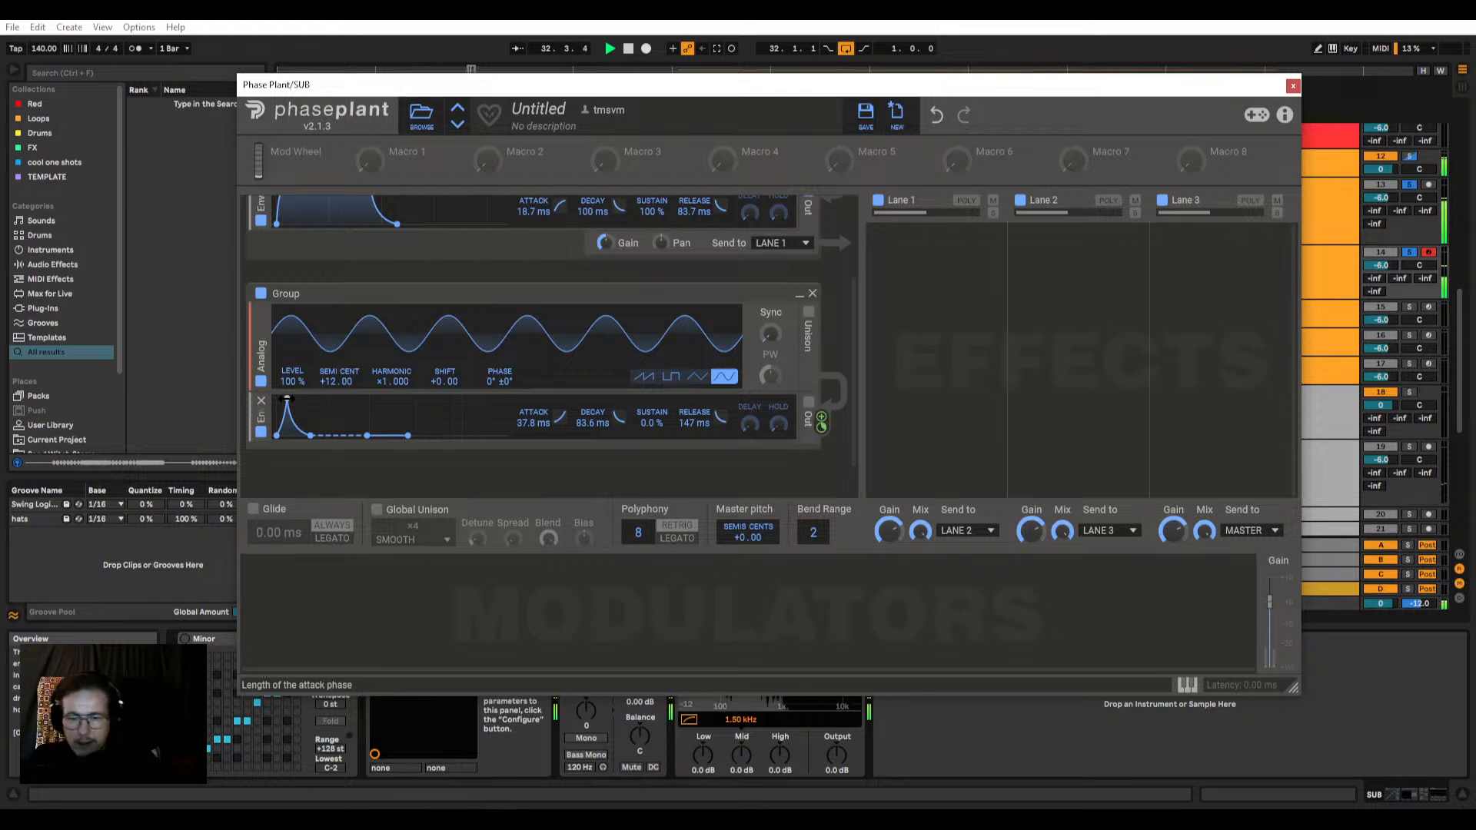
pyautogui.moveTo(429, 86); pyautogui.dragTo(407, 86)
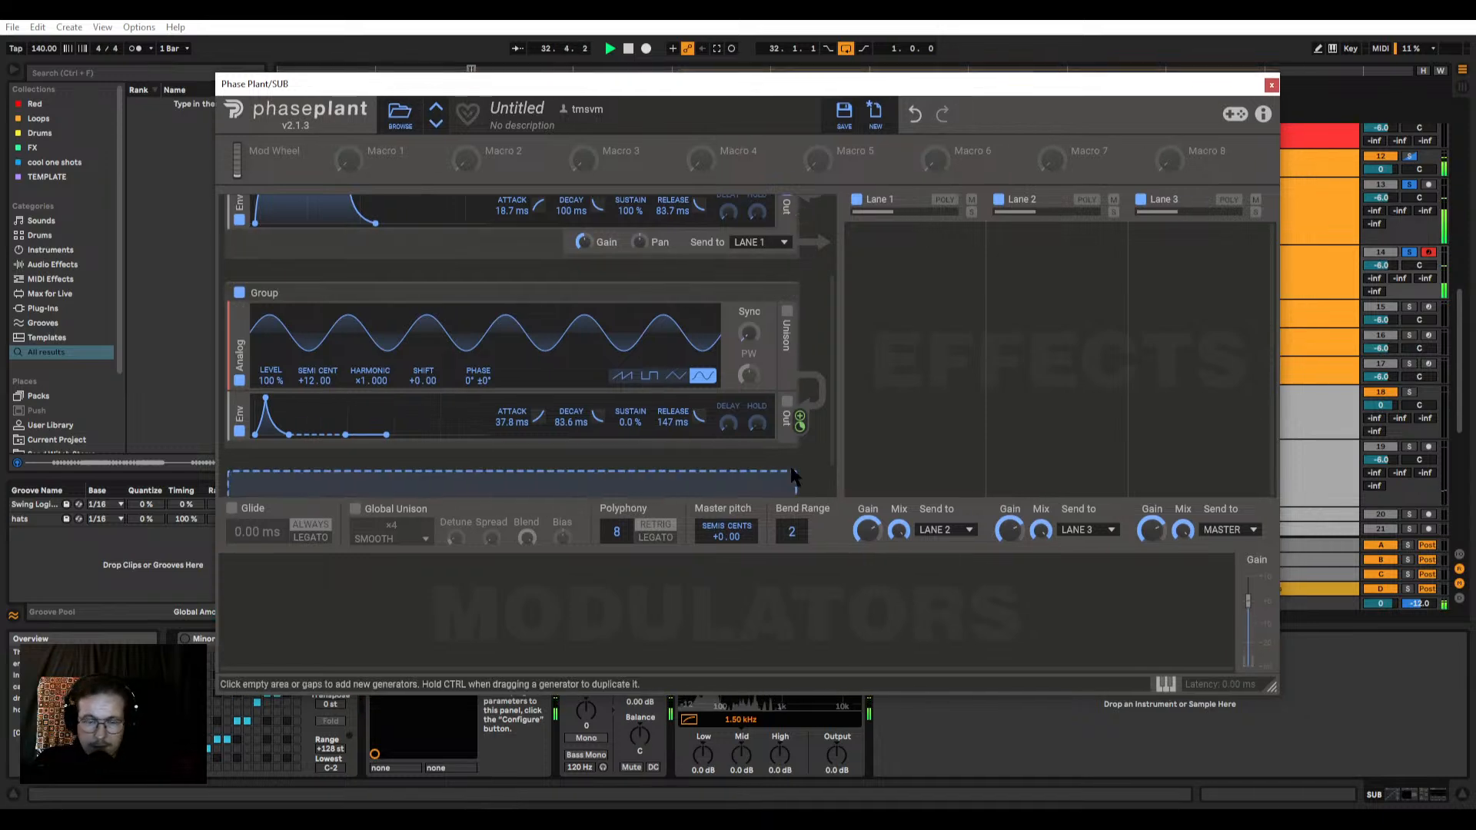
pyautogui.moveTo(289, 435); pyautogui.dragTo(282, 435)
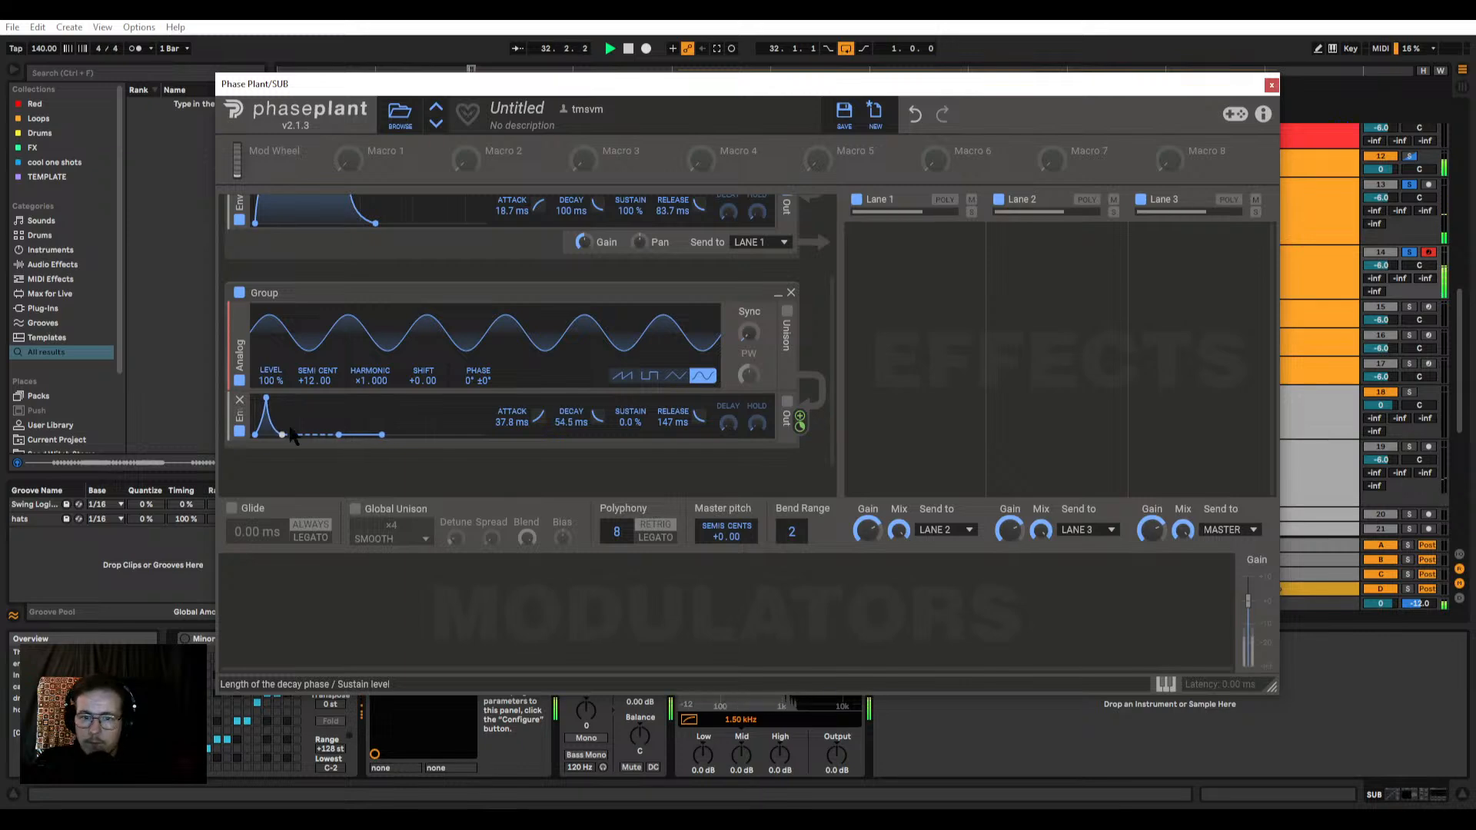
# Step: Add a Distortion effect to Lane 1 and disable the second group
pyautogui.click(911, 275)
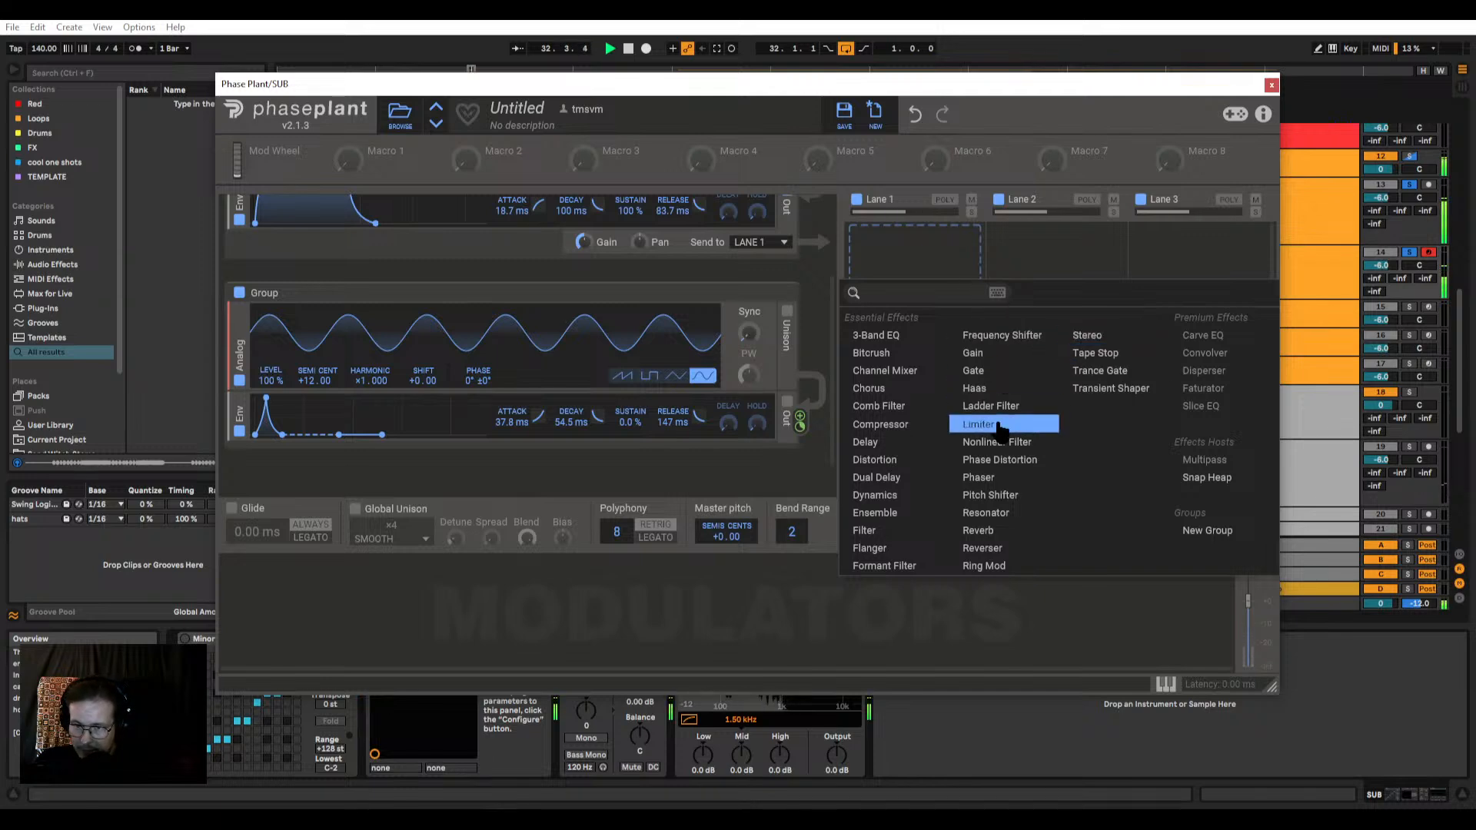
pyautogui.click(889, 461)
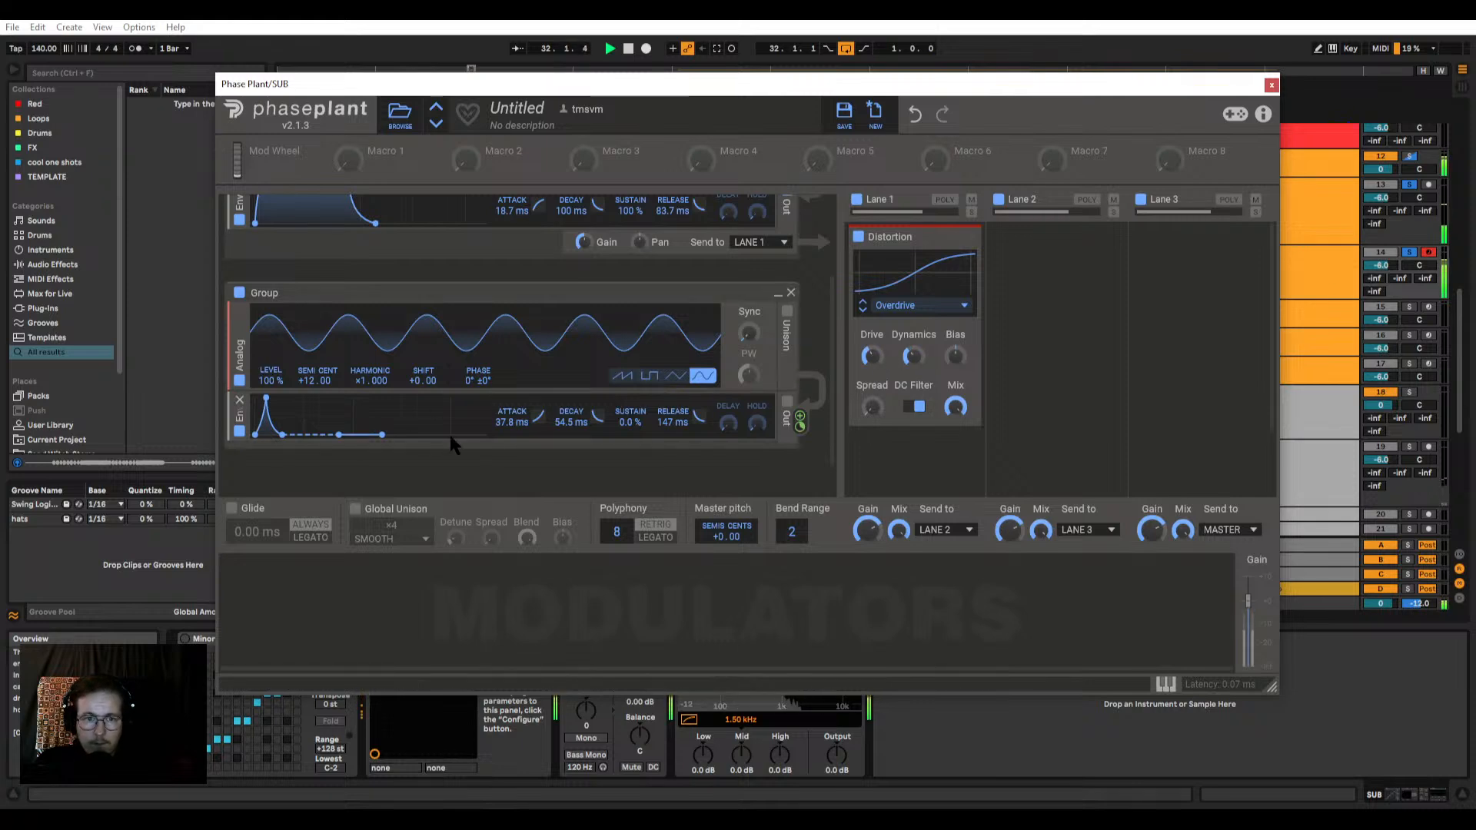
pyautogui.click(239, 293)
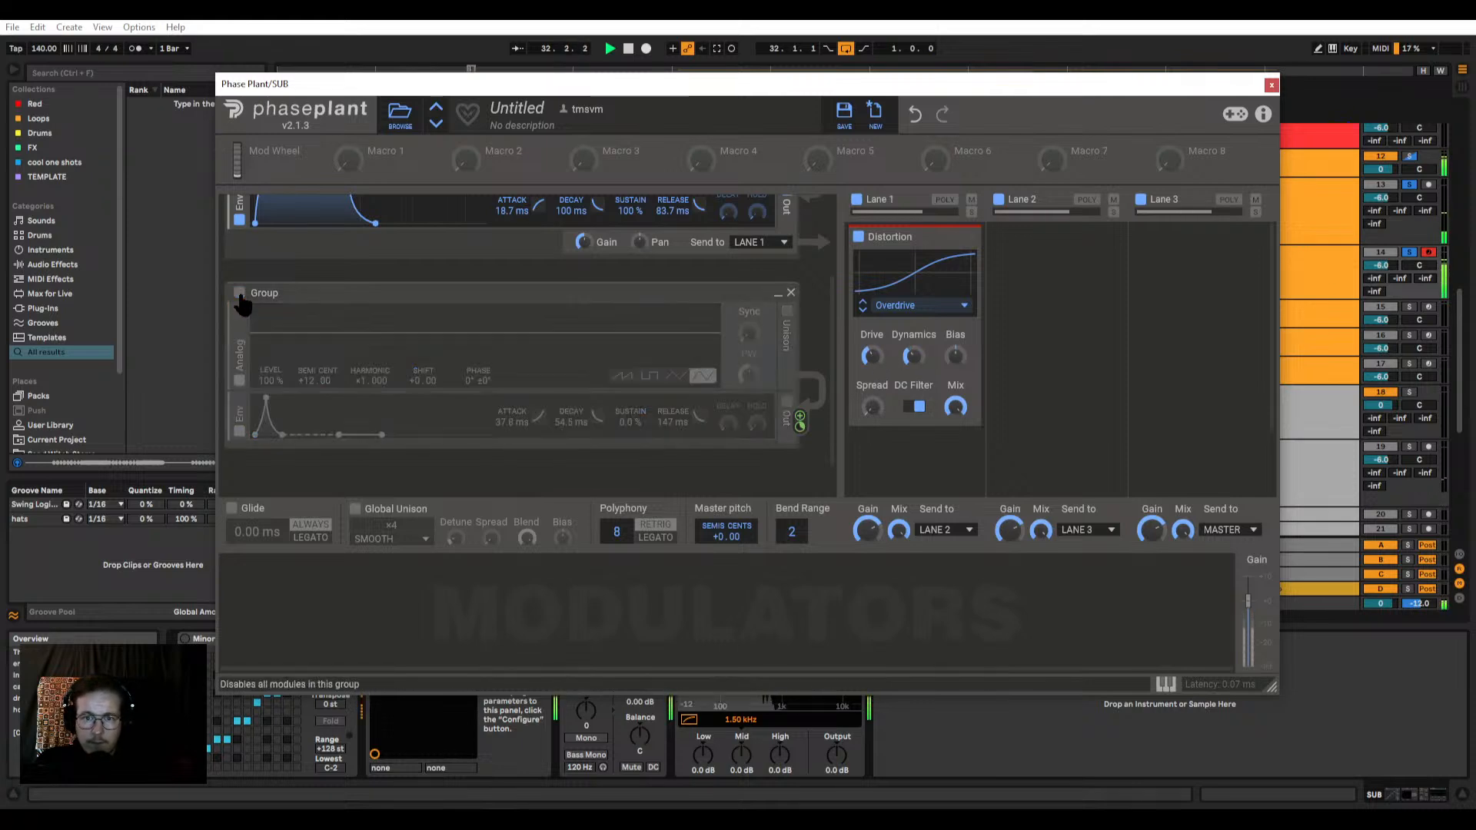
pyautogui.scroll(-1, 544, 356)
pyautogui.click(489, 430)
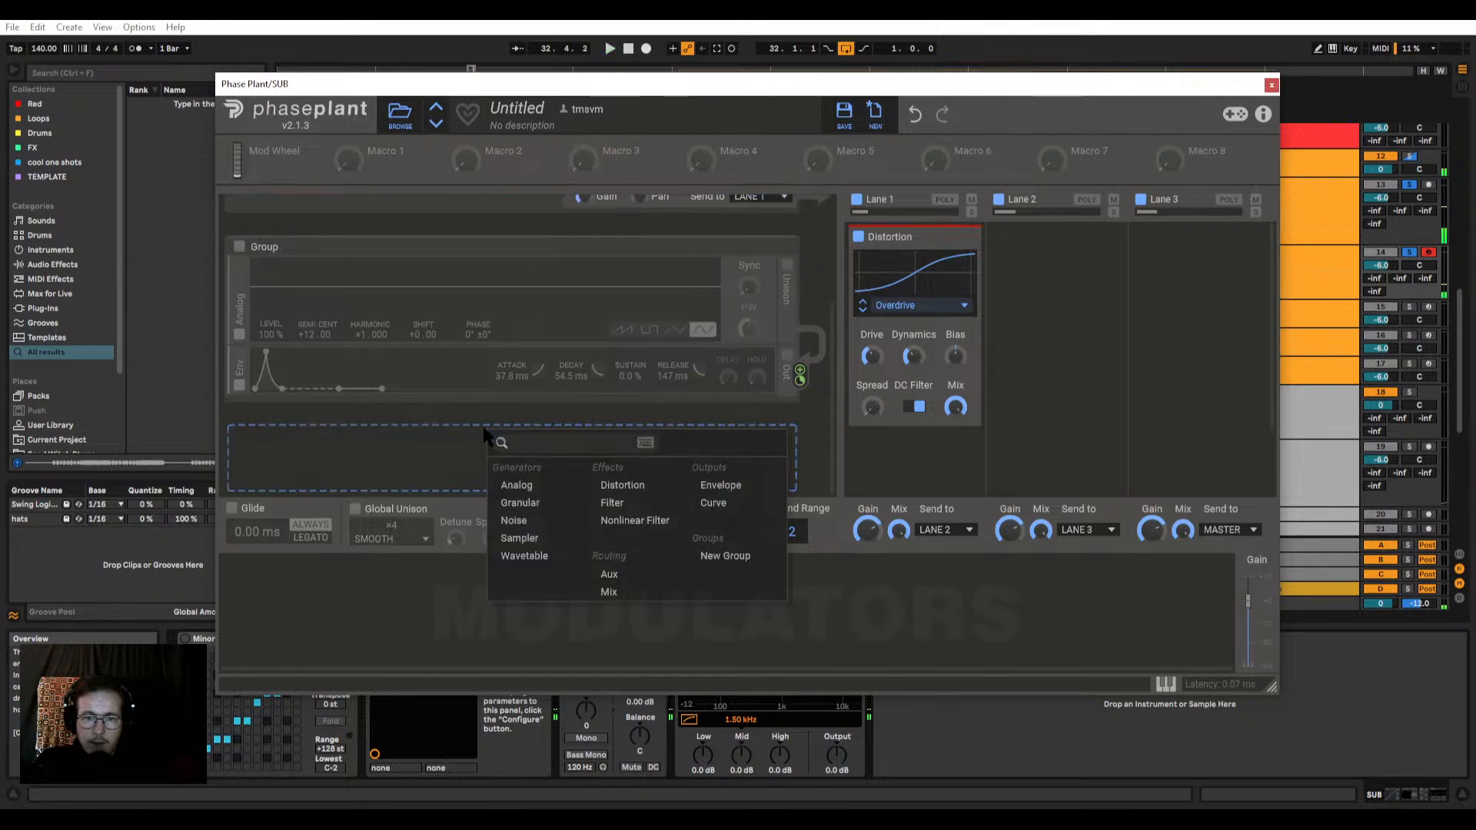
pyautogui.click(508, 482)
pyautogui.scroll(-1, 387, 373)
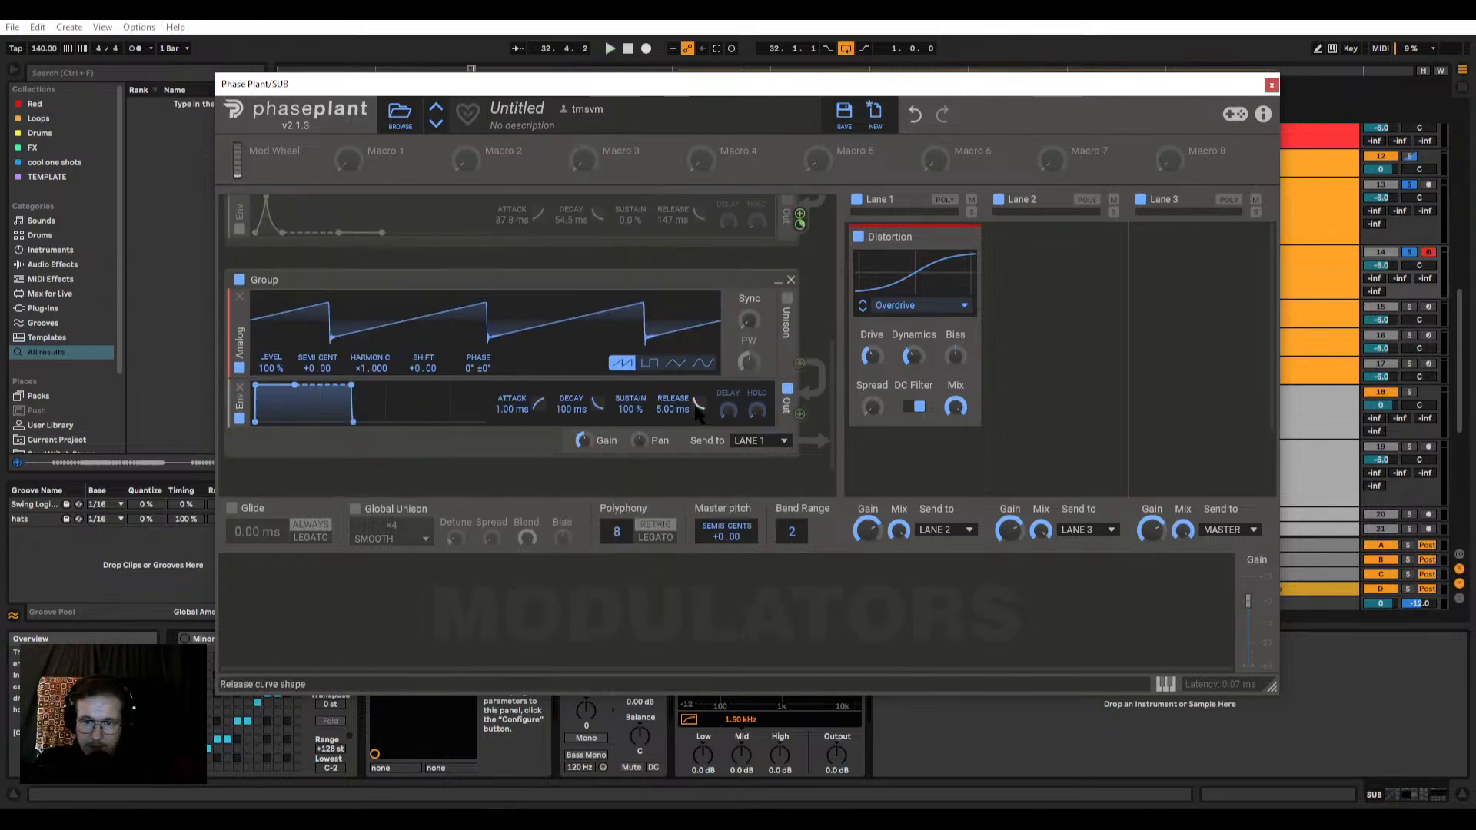
pyautogui.click(791, 281)
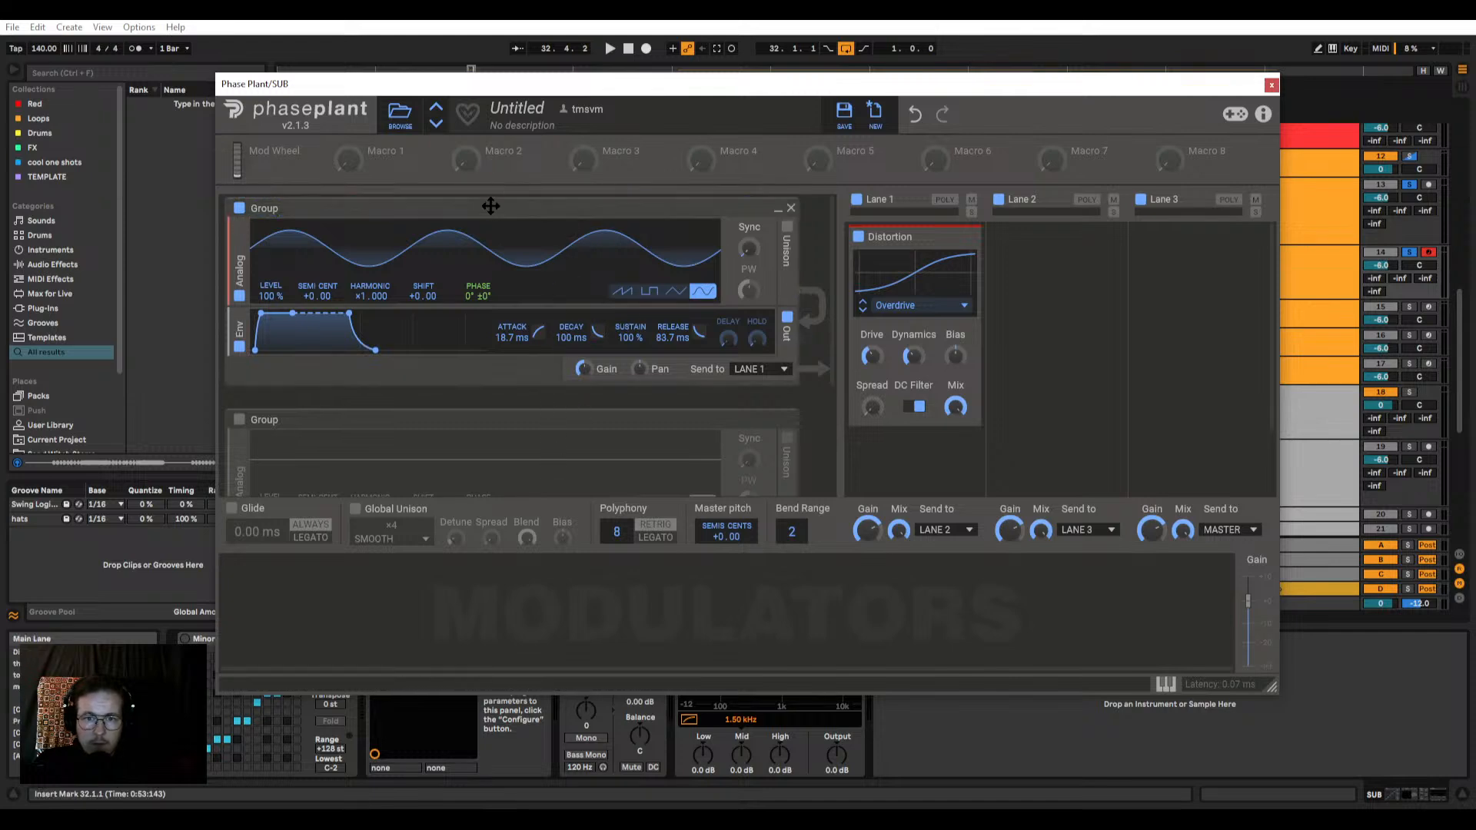
# Step: Duplicate the first group with the copy's oscillator tuned to +19 semitones, and audition it with and without the Distortion
pyautogui.moveTo(500, 209); pyautogui.dragTo(494, 408)
pyautogui.scroll(-5, 571, 286)
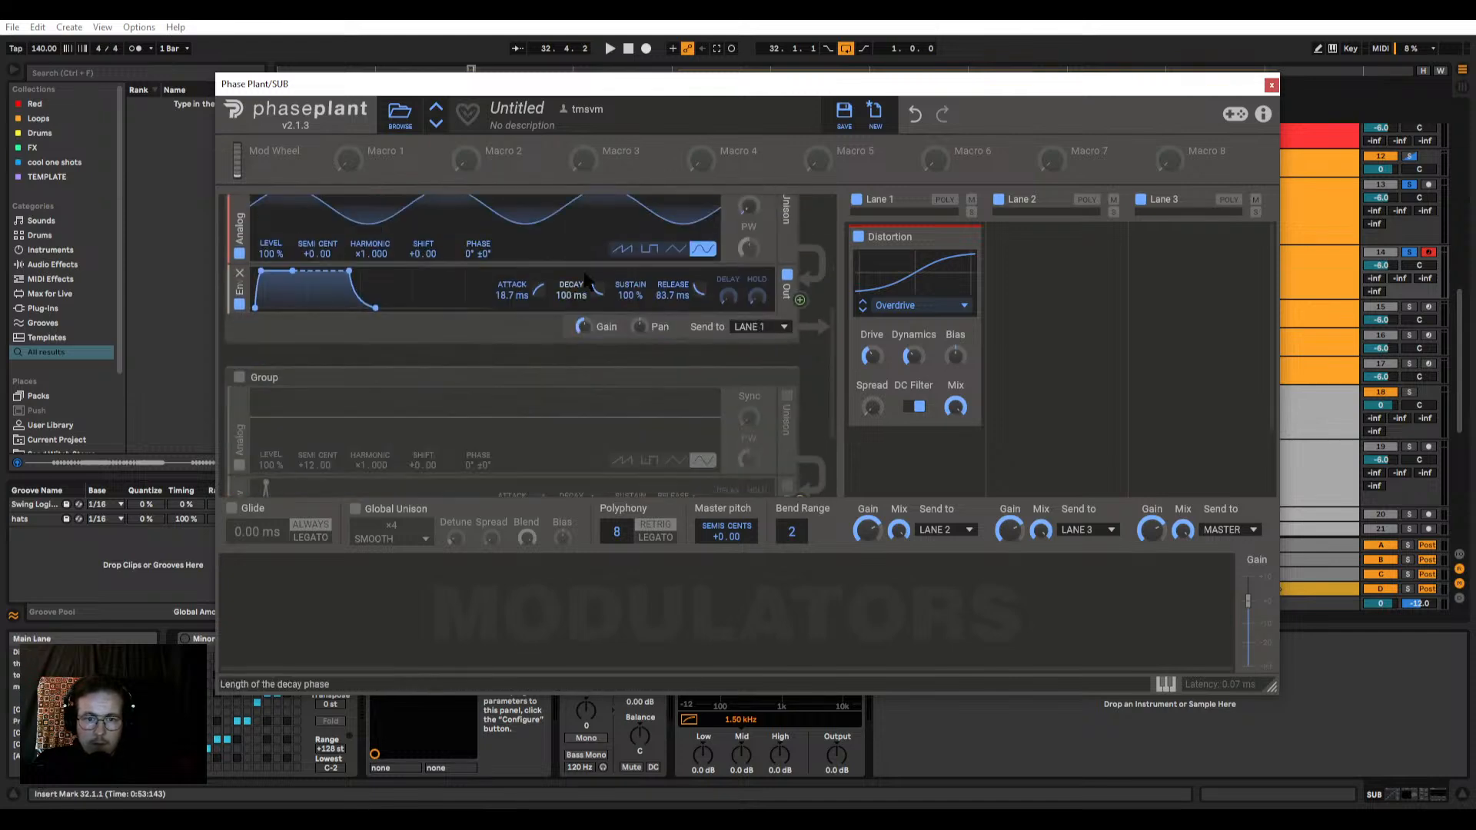
pyautogui.scroll(1, 309, 292)
pyautogui.scroll(1, 305, 292)
pyautogui.moveTo(307, 338); pyautogui.dragTo(308, 300)
pyautogui.press('space')
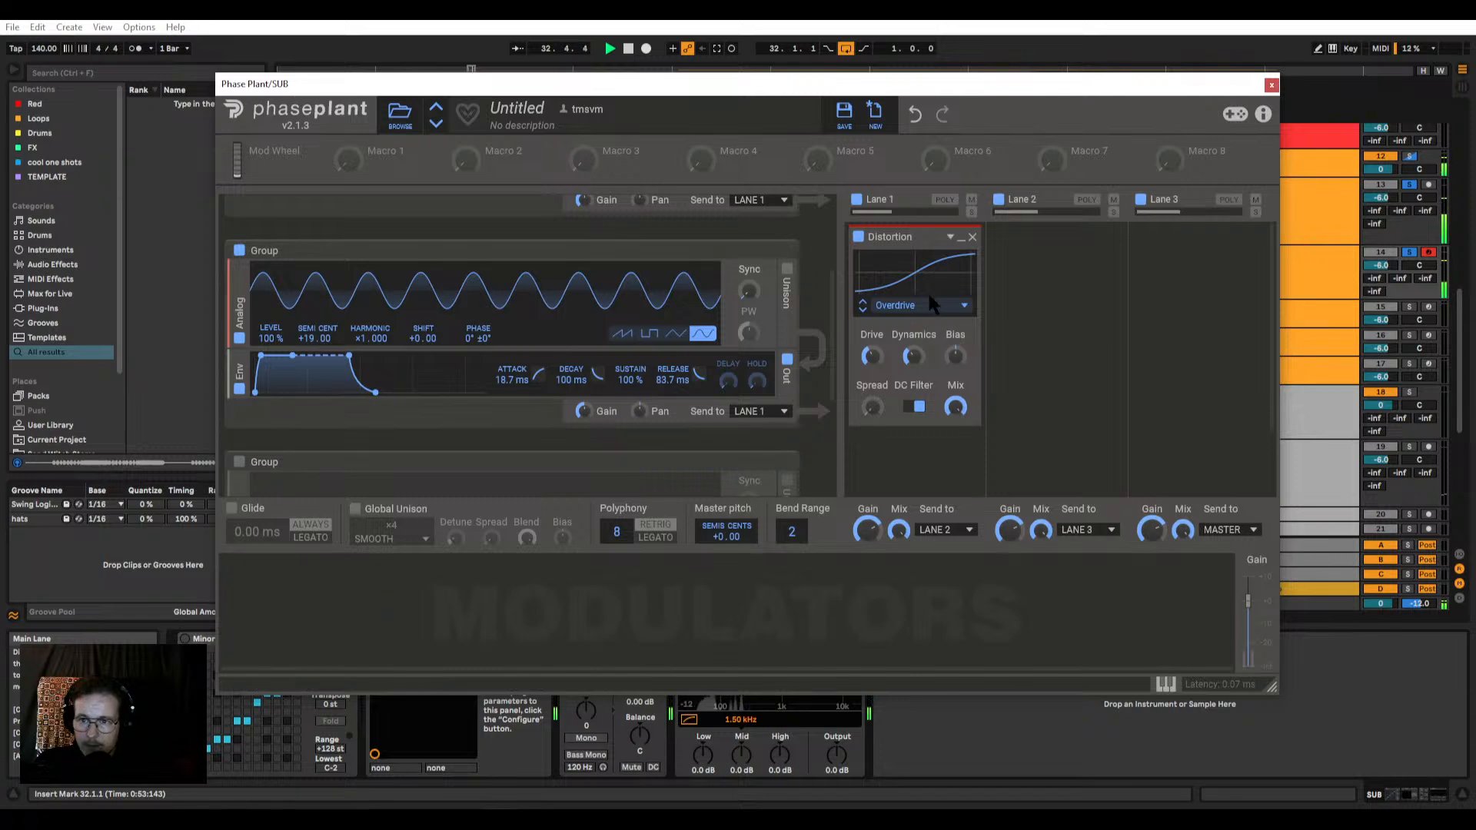
pyautogui.click(858, 237)
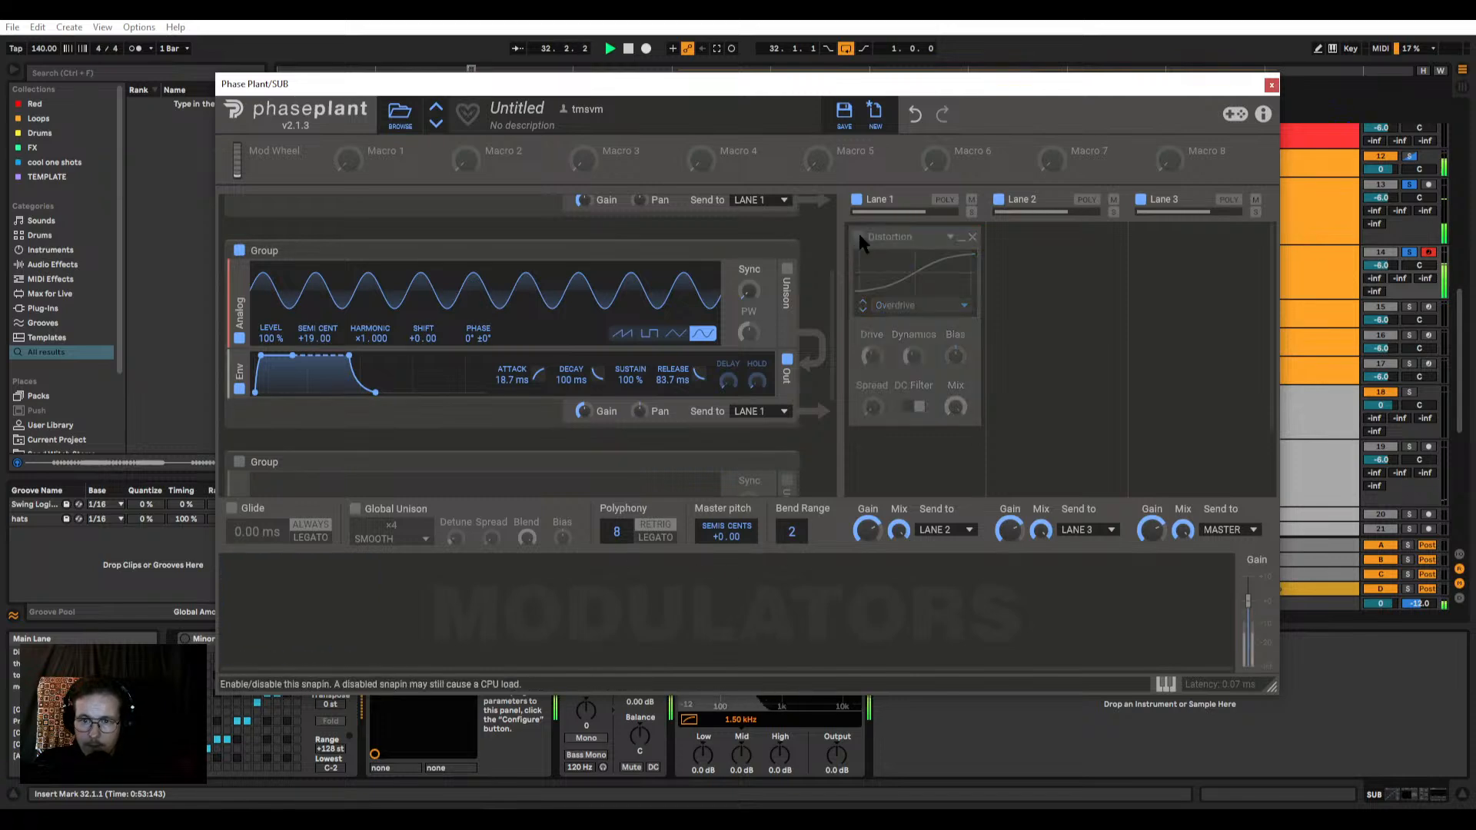
pyautogui.click(858, 238)
# Step: Set the duplicated group's envelope attack to 91.5 ms and the first group's envelope release to 169 ms, and close the synth
pyautogui.moveTo(262, 358); pyautogui.dragTo(271, 356)
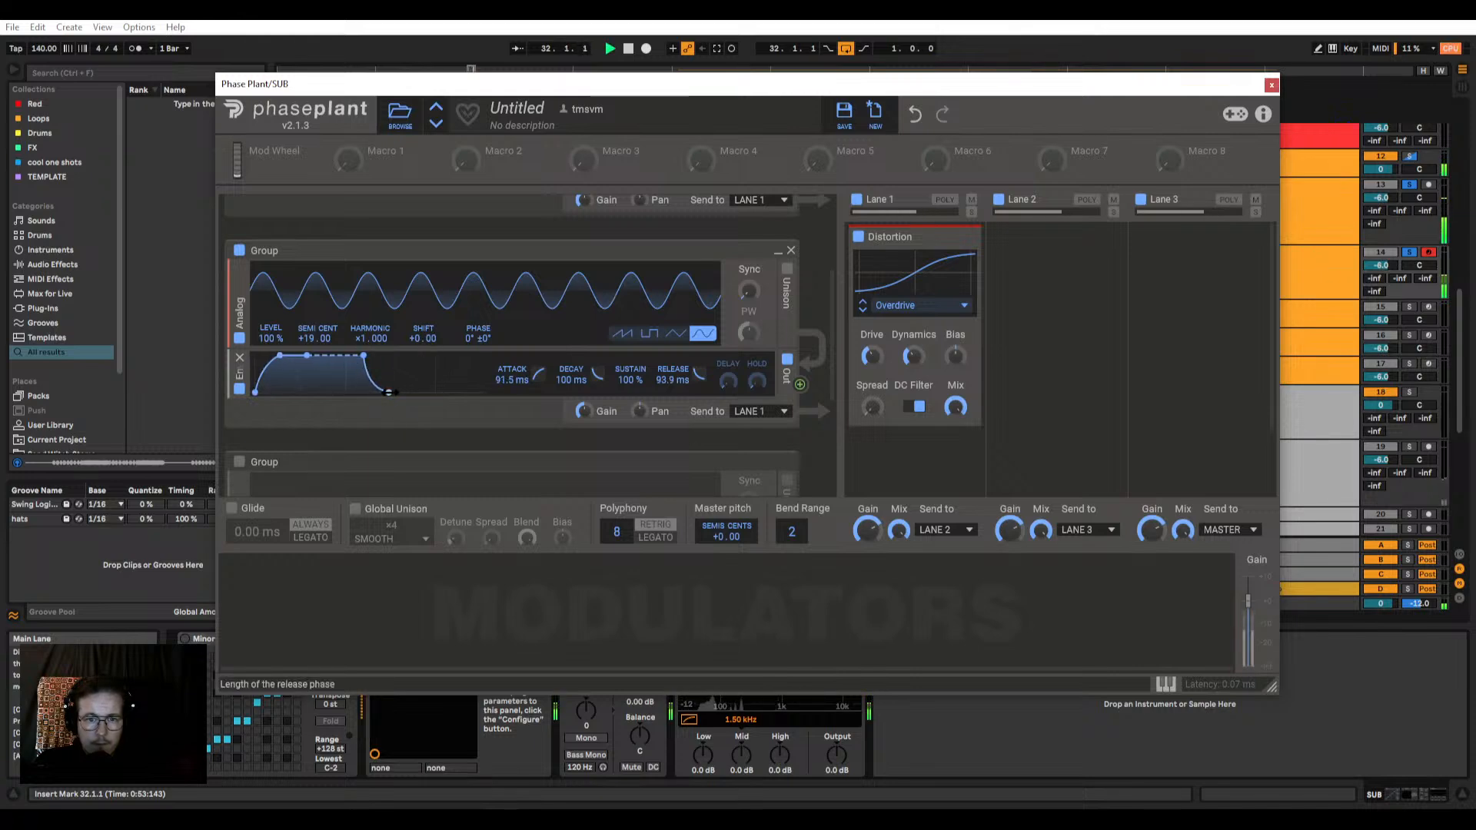
pyautogui.scroll(3, 495, 323)
pyautogui.moveTo(377, 351); pyautogui.dragTo(389, 350)
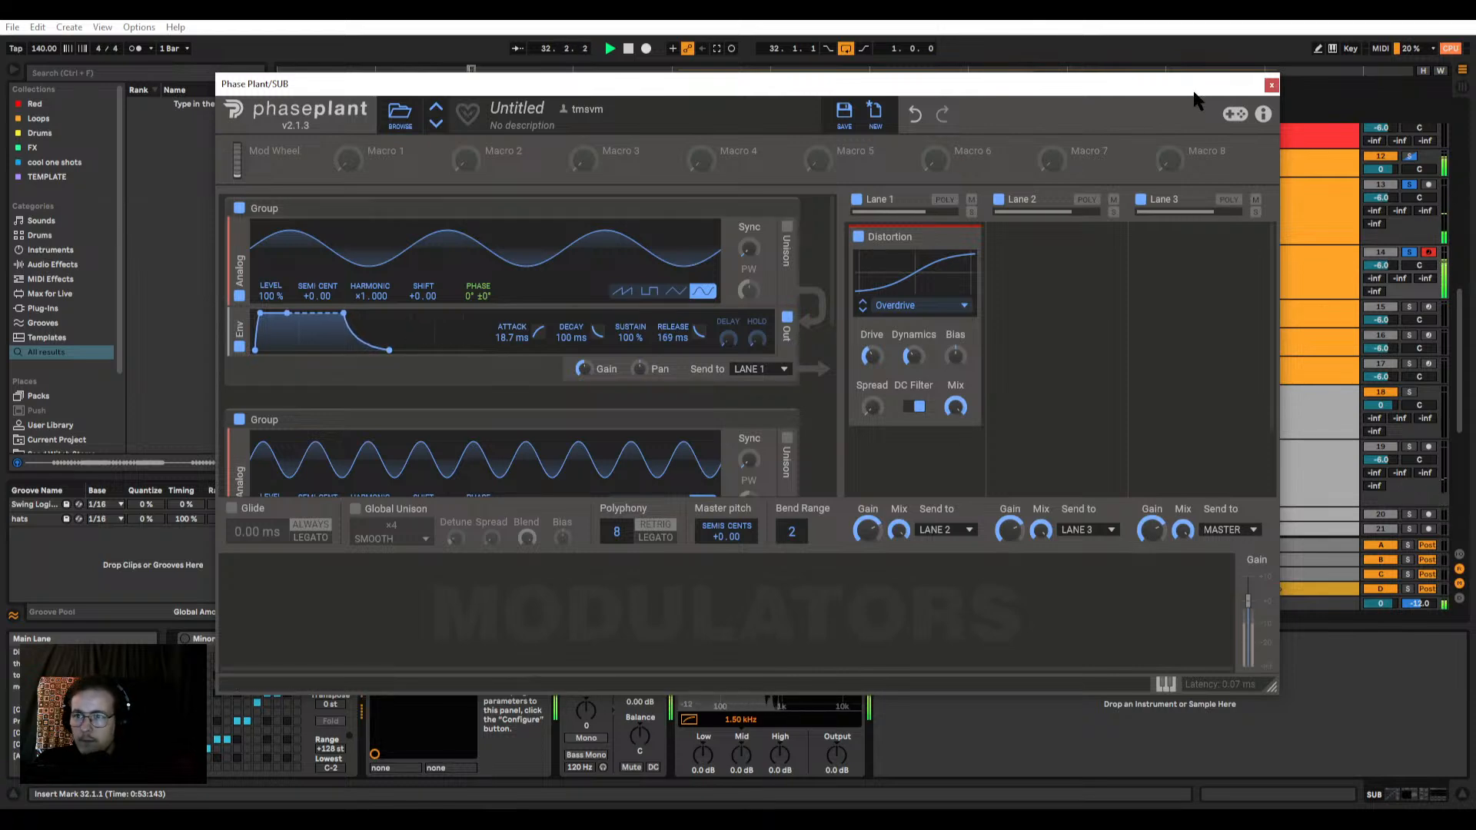
pyautogui.click(1271, 84)
# Step: Move the hats clip on the Drums audio track to bar 32 so it plays within the loop
pyautogui.scroll(5, 663, 330)
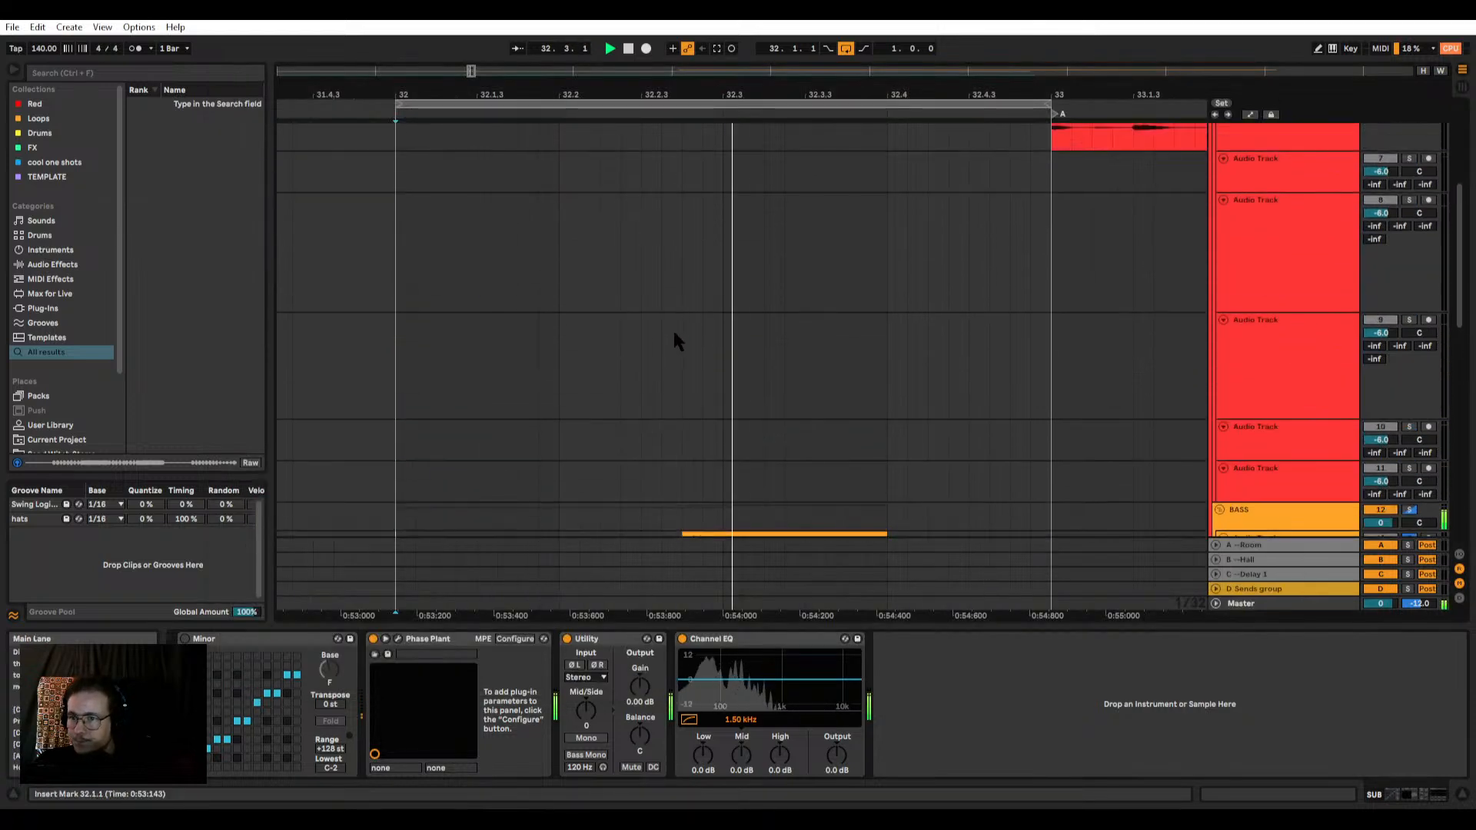
pyautogui.scroll(2, 647, 378)
pyautogui.scroll(-4, 602, 344)
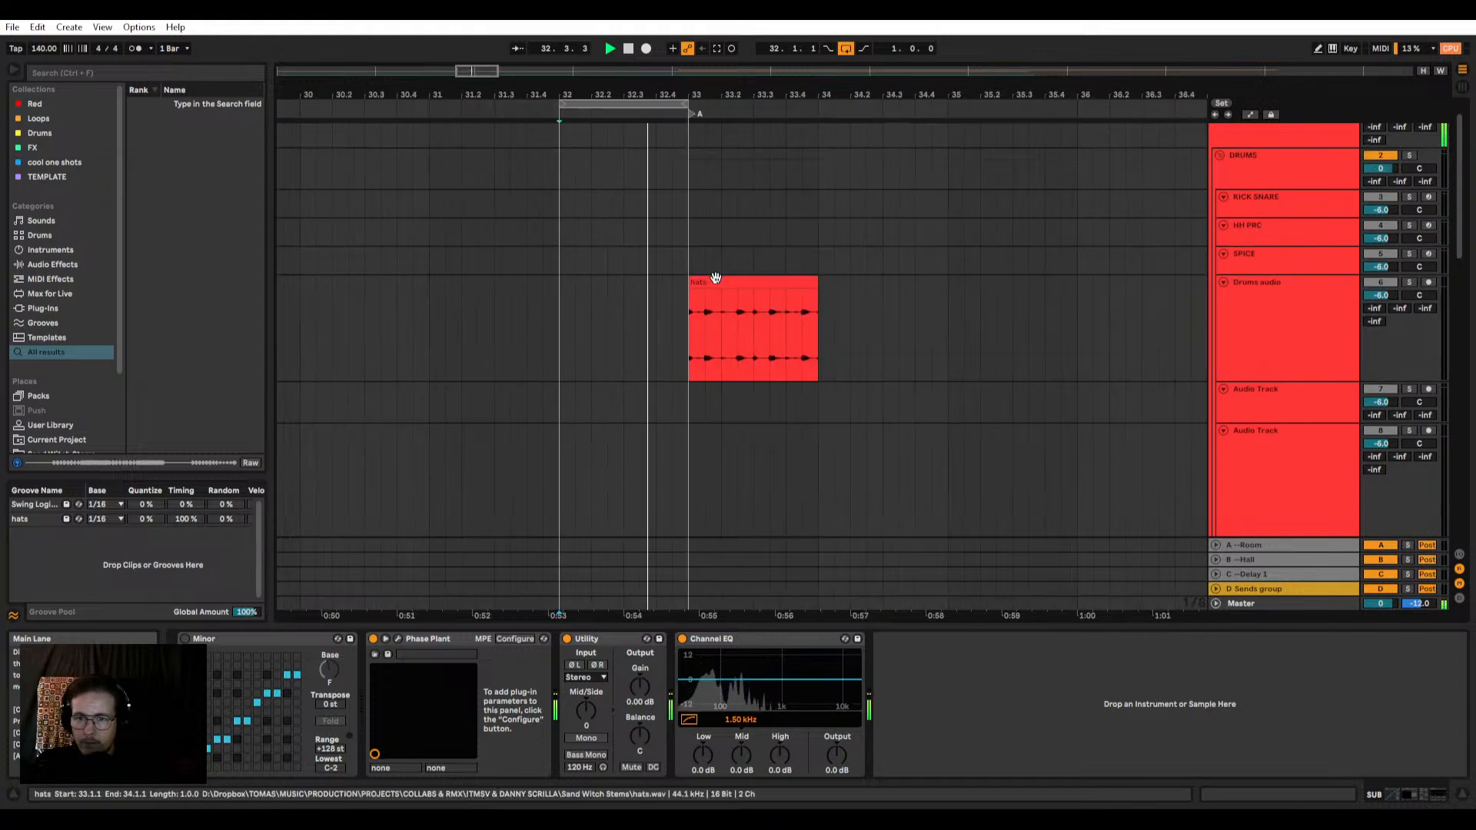
pyautogui.click(716, 279)
pyautogui.moveTo(791, 288); pyautogui.dragTo(652, 302)
pyautogui.scroll(-6, 764, 405)
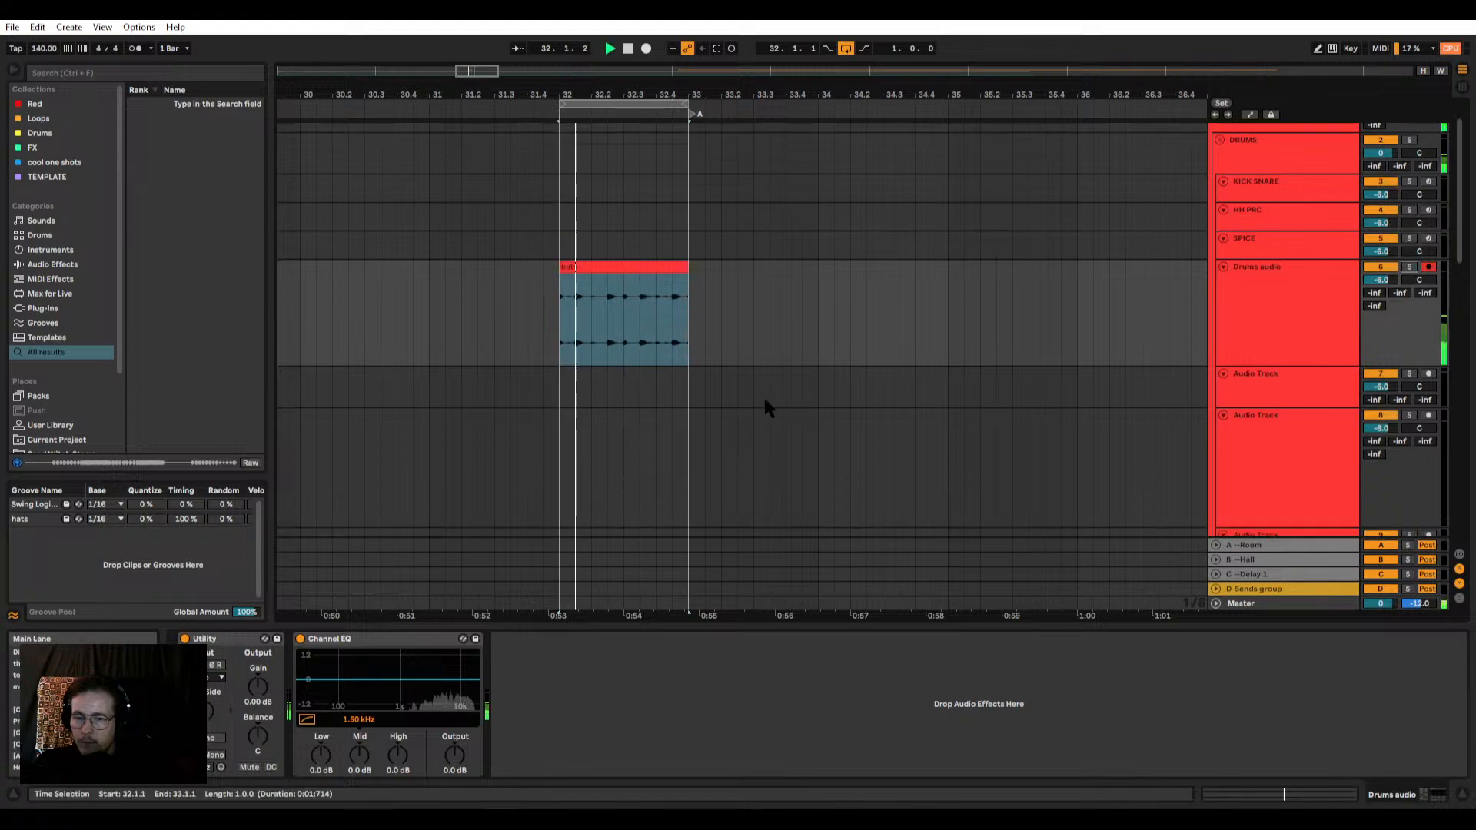
# Step: Extend the end of the sub bass audio clip to 32.4.1 and delete the Tuner from its track
pyautogui.scroll(-4, 588, 443)
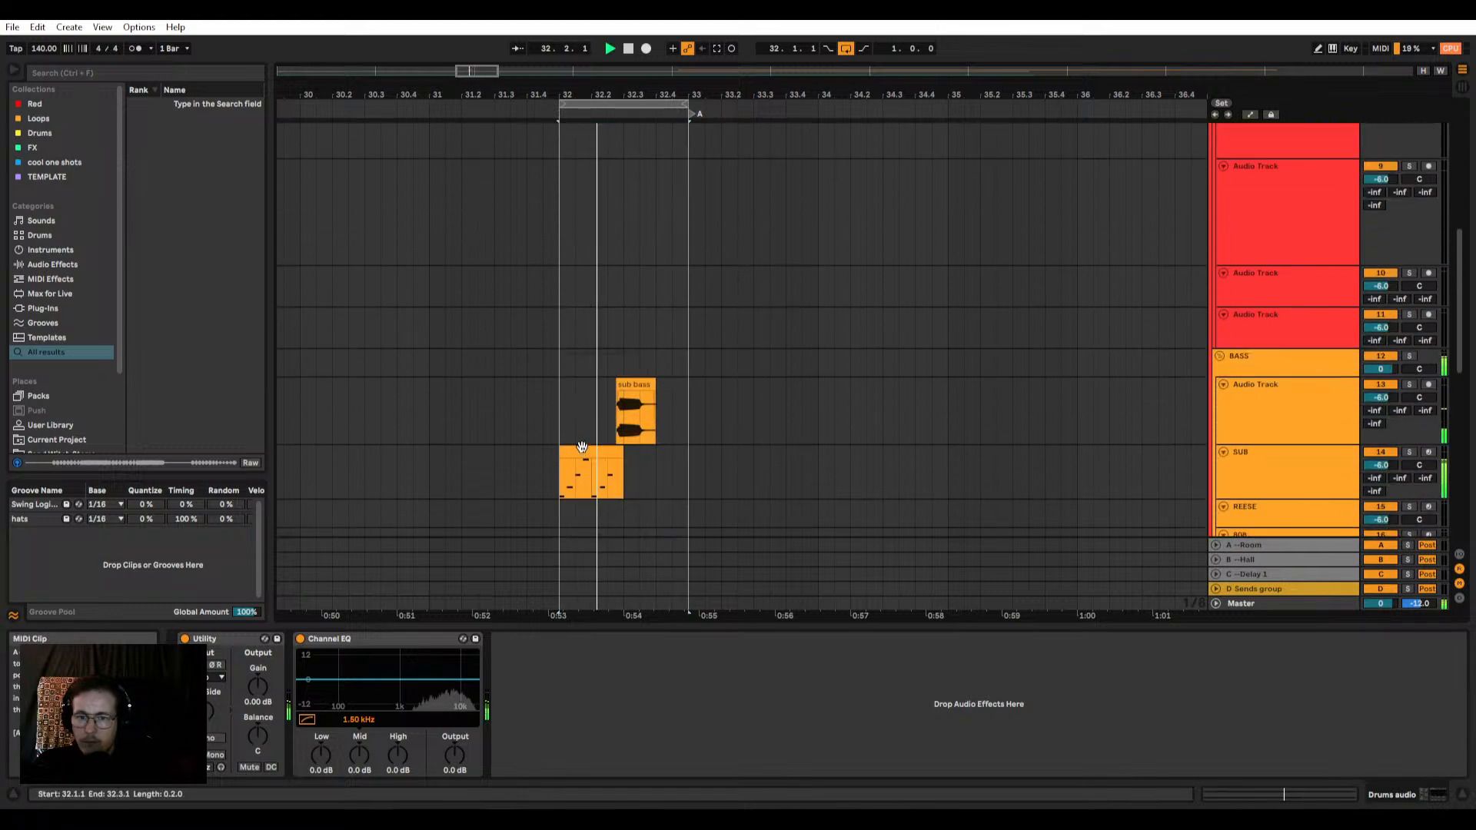
pyautogui.scroll(5, 582, 447)
pyautogui.moveTo(837, 384)
pyautogui.mouseDown()
pyautogui.moveTo(879, 385)
pyautogui.moveTo(821, 397)
pyautogui.moveTo(857, 392)
pyautogui.mouseUp()
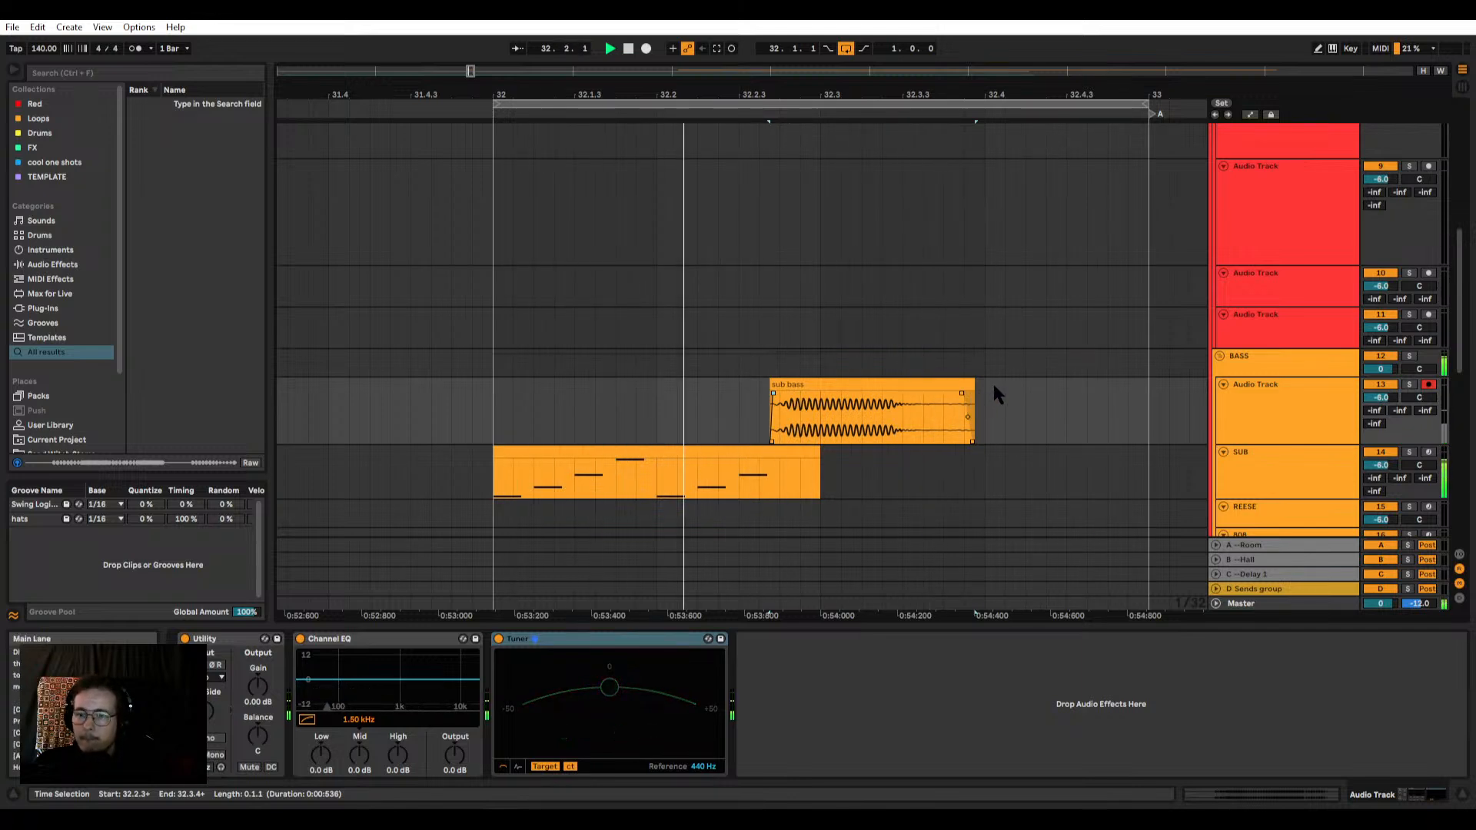
pyautogui.moveTo(974, 385); pyautogui.dragTo(985, 385)
pyautogui.click(971, 394)
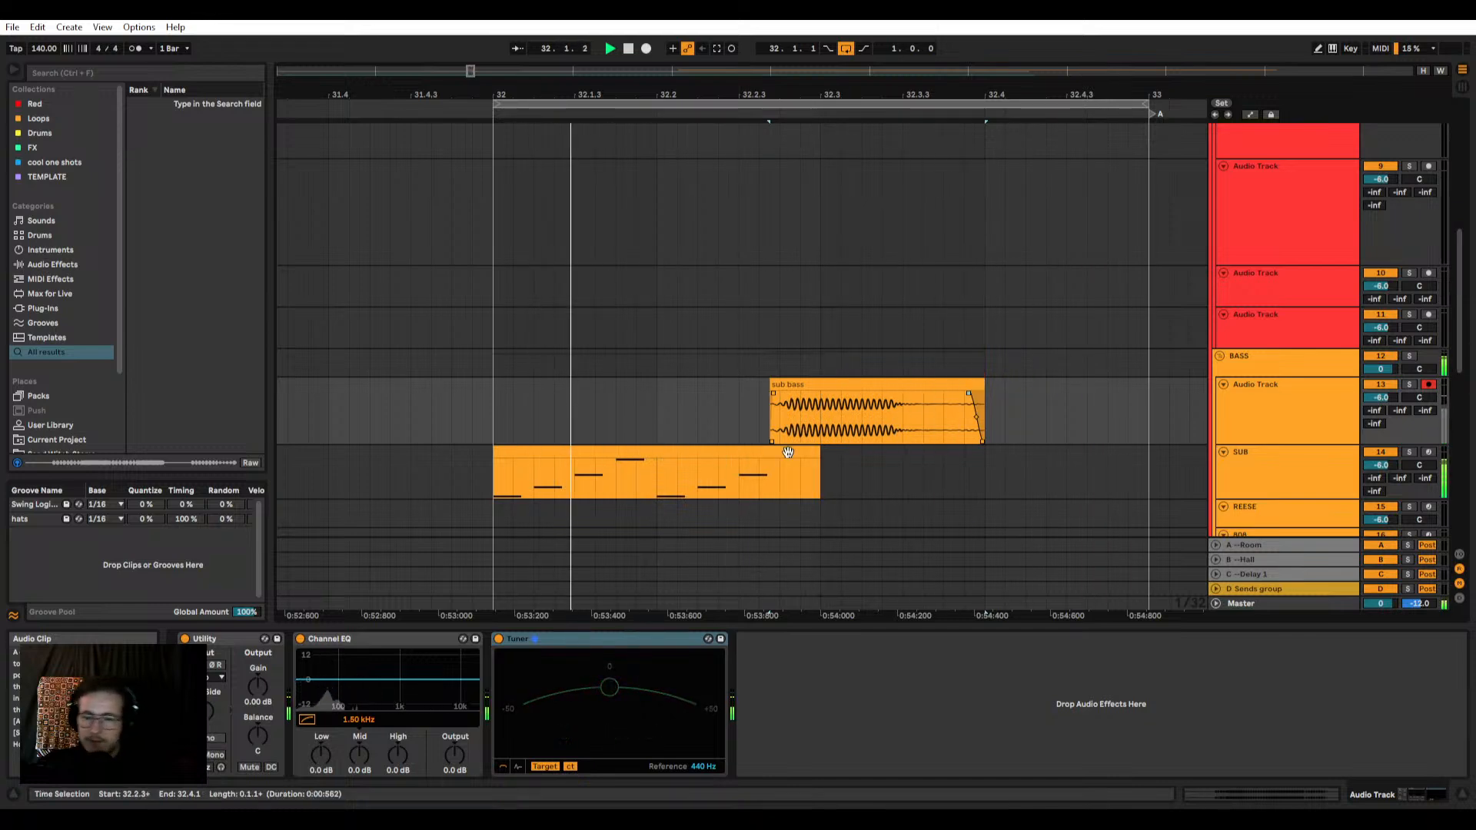
pyautogui.click(588, 644)
pyautogui.press('Delete')
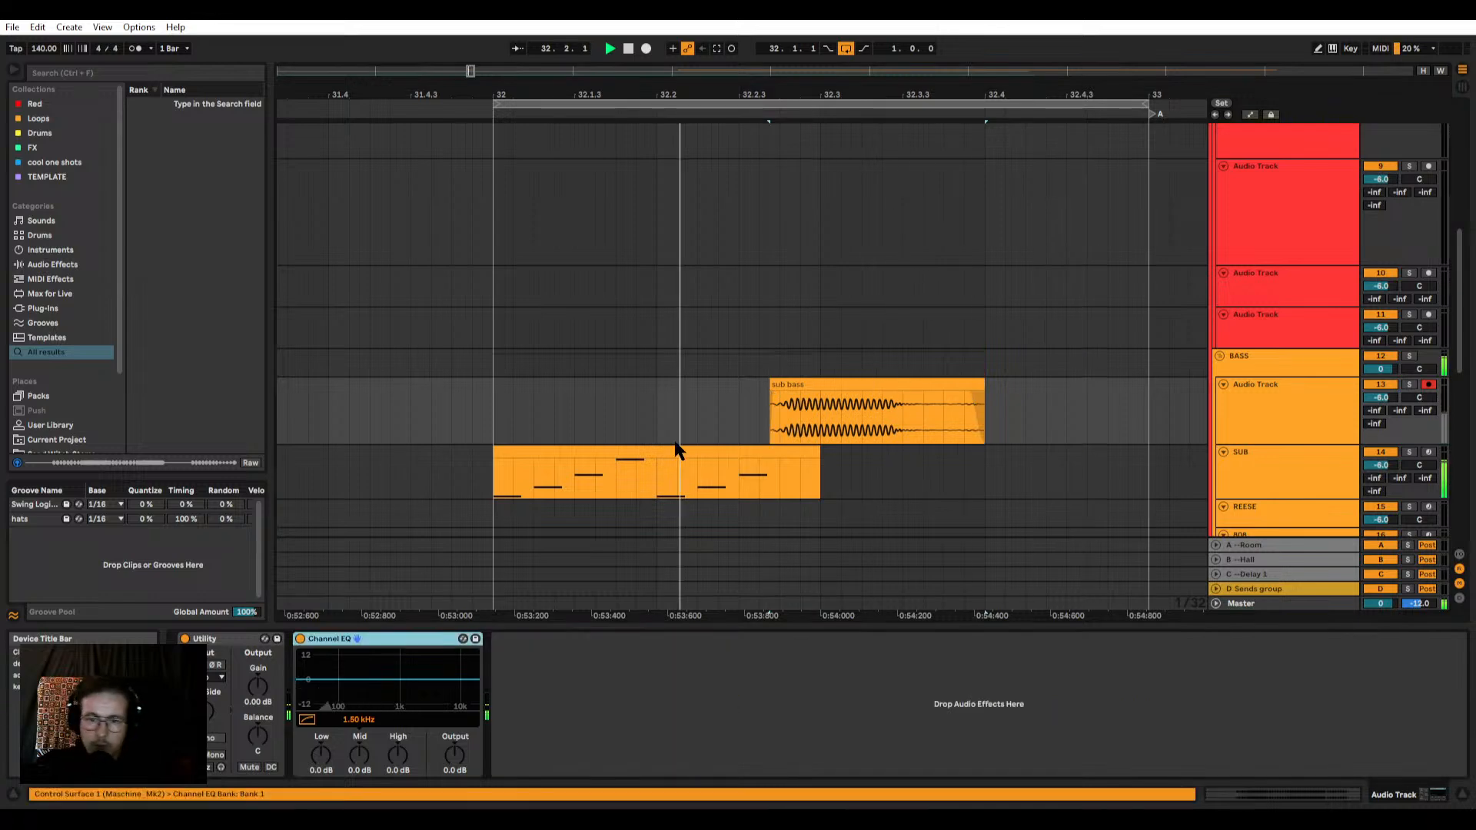
# Step: Move the hats clip on the Drums audio track back to bar 33, outside the loop
pyautogui.scroll(5, 499, 415)
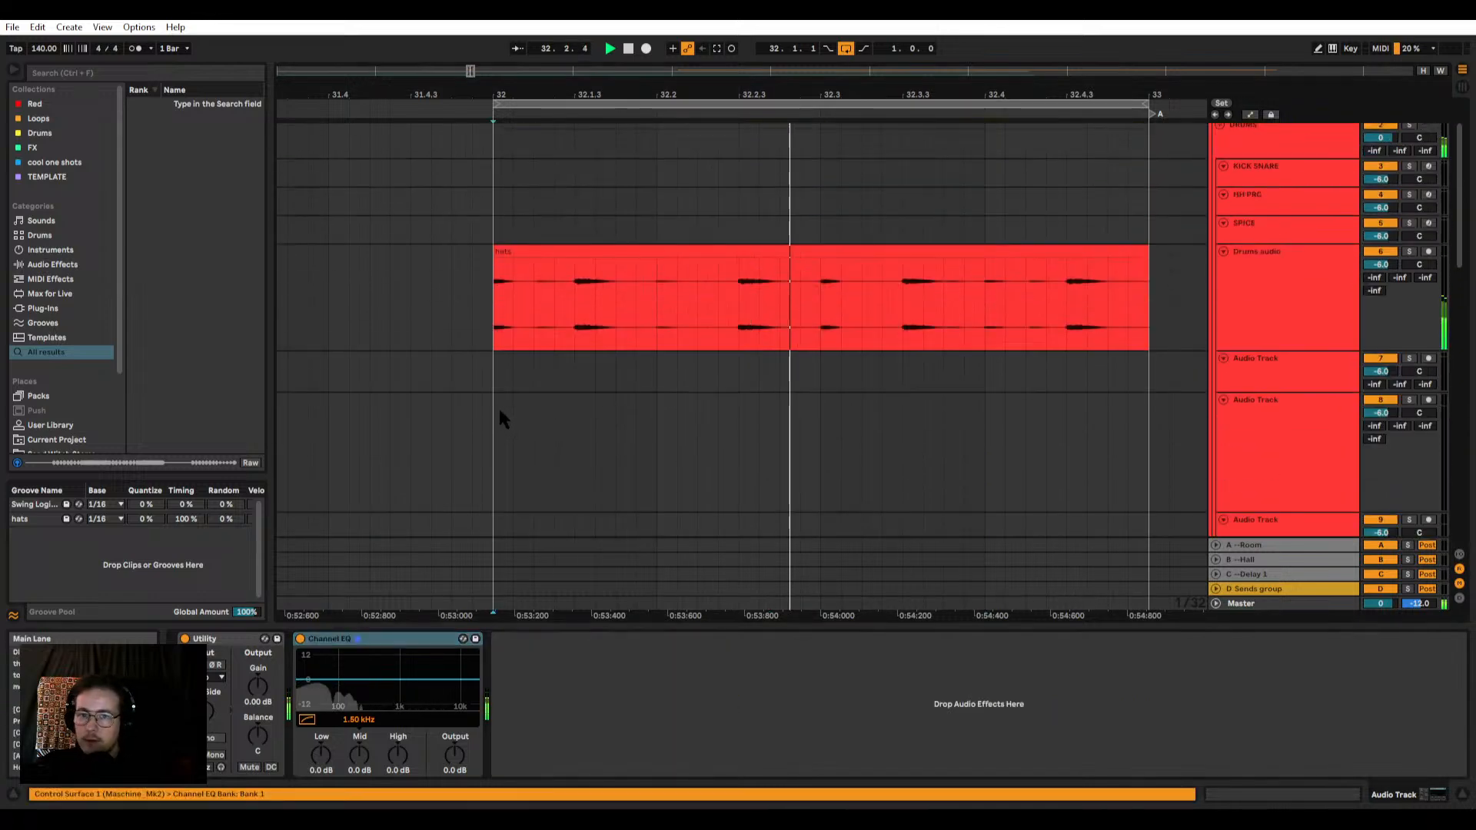
pyautogui.click(698, 266)
pyautogui.press('-')
pyautogui.press('-')
pyautogui.moveTo(665, 254); pyautogui.dragTo(810, 255)
pyautogui.scroll(2, 636, 323)
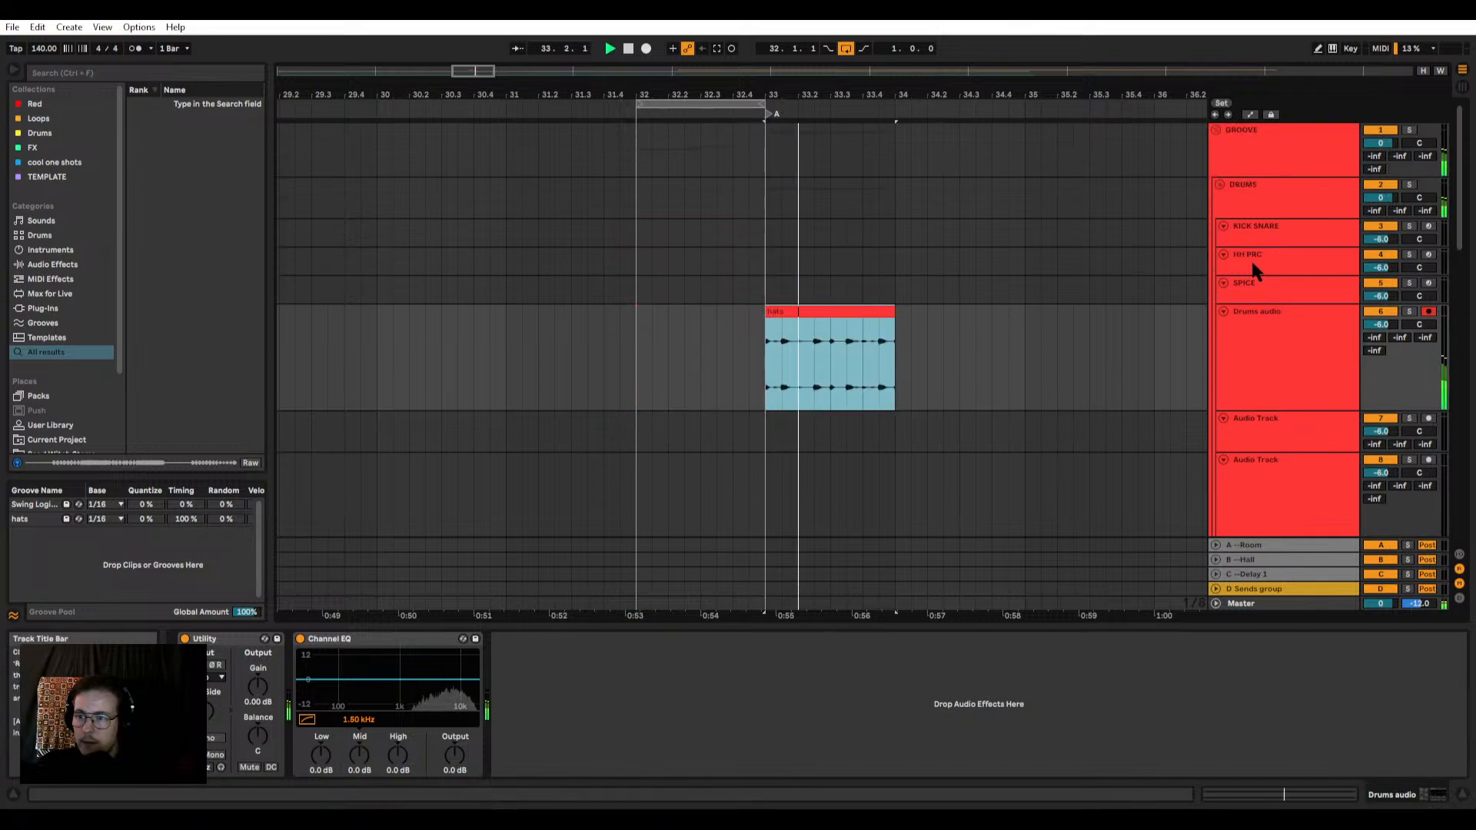
# Step: Create a one-bar MIDI clip at bar 32 on the HH PRC track and add a C1 hats note at its start
pyautogui.click(1251, 260)
pyautogui.moveTo(636, 261); pyautogui.dragTo(758, 262)
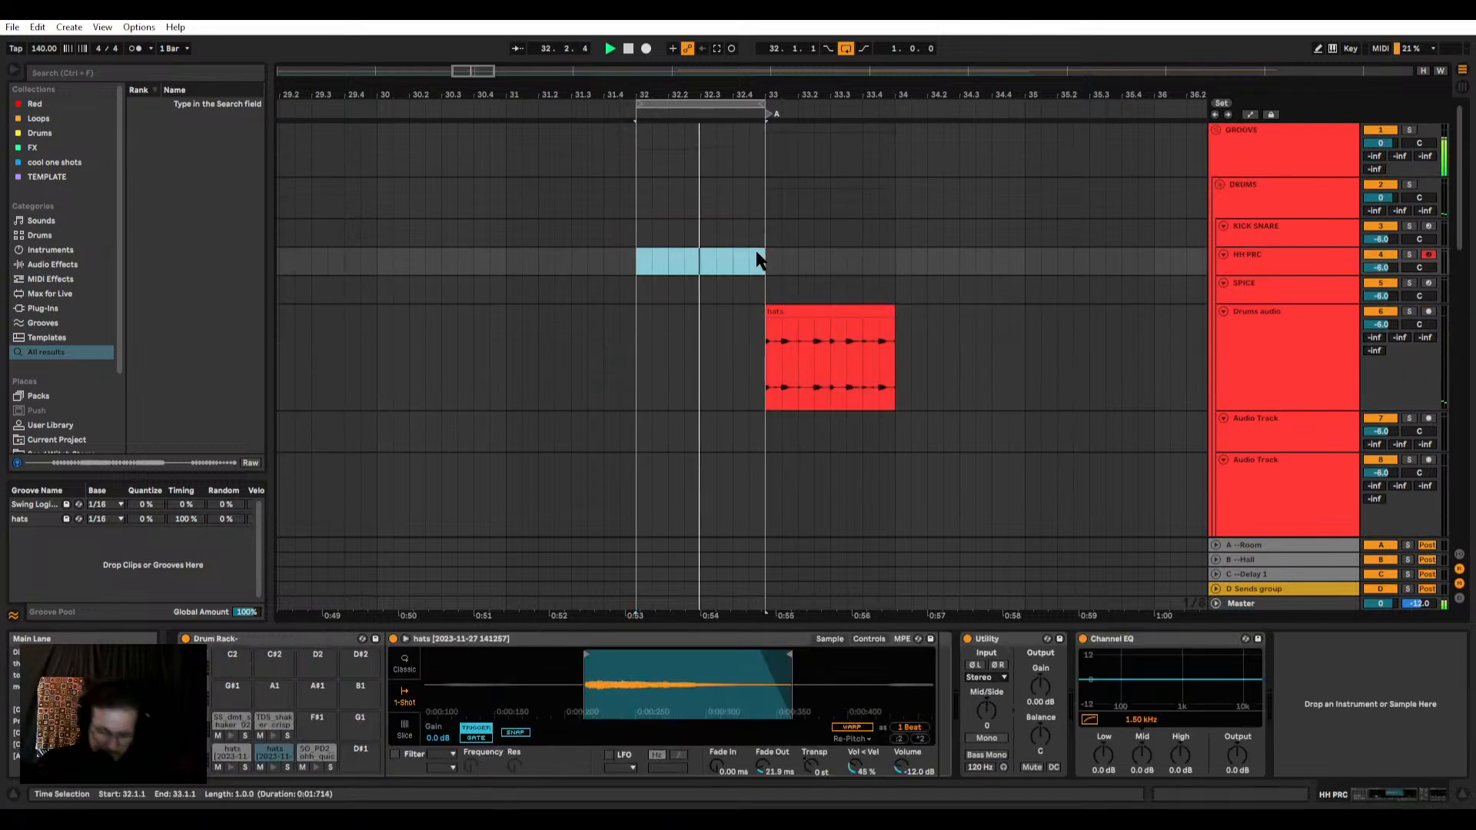
pyautogui.hotkey('ctrl', 'shift', 'm')
pyautogui.doubleClick(574, 734)
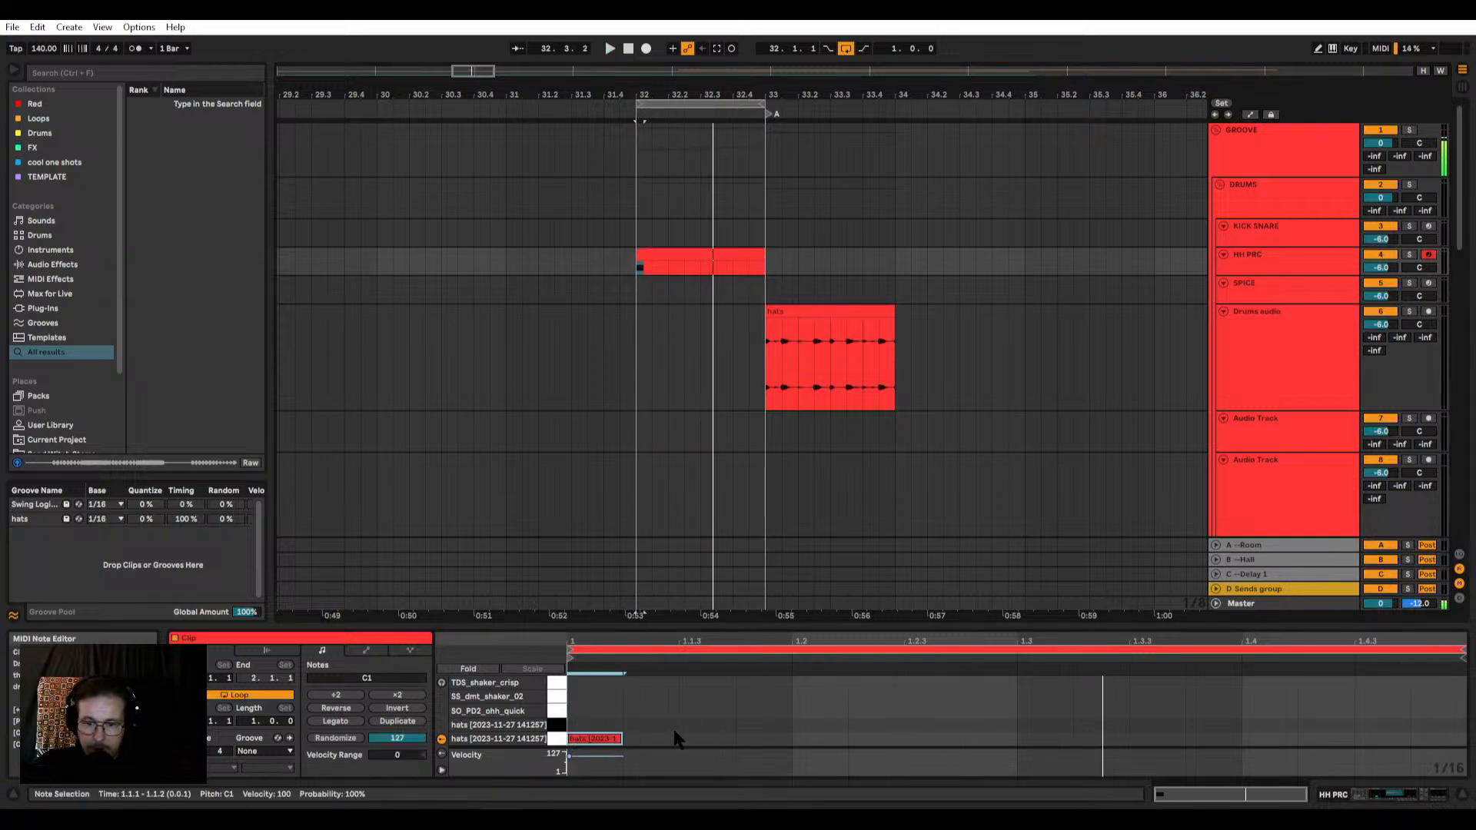
# Step: Add four C#1 hats notes to the HH PRC clip at 1.1.3, 1.2.3, 1.3.3 and 1.4.3
pyautogui.doubleClick(684, 725)
pyautogui.doubleClick(919, 725)
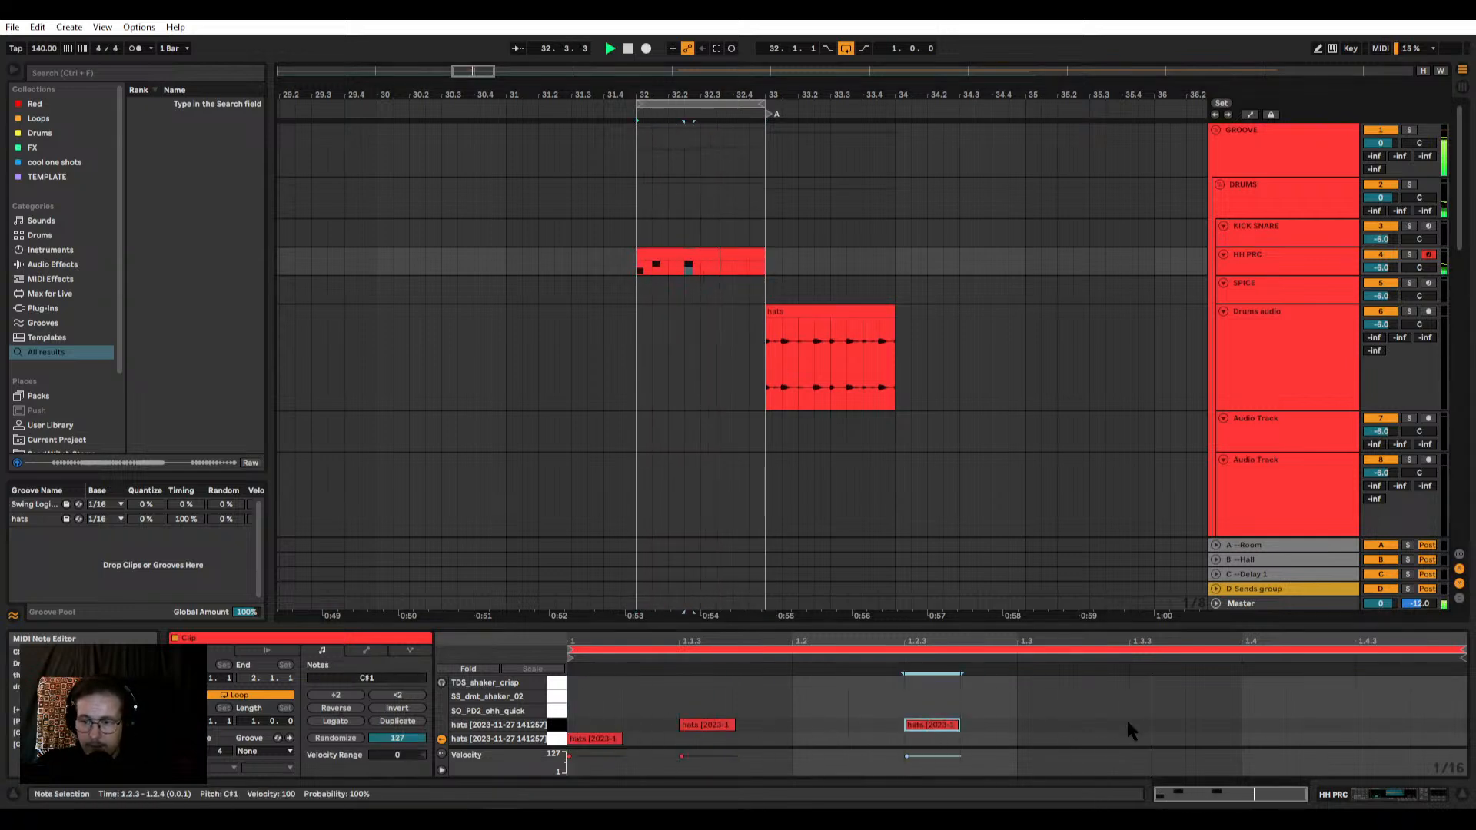
pyautogui.doubleClick(1150, 725)
pyautogui.doubleClick(1376, 725)
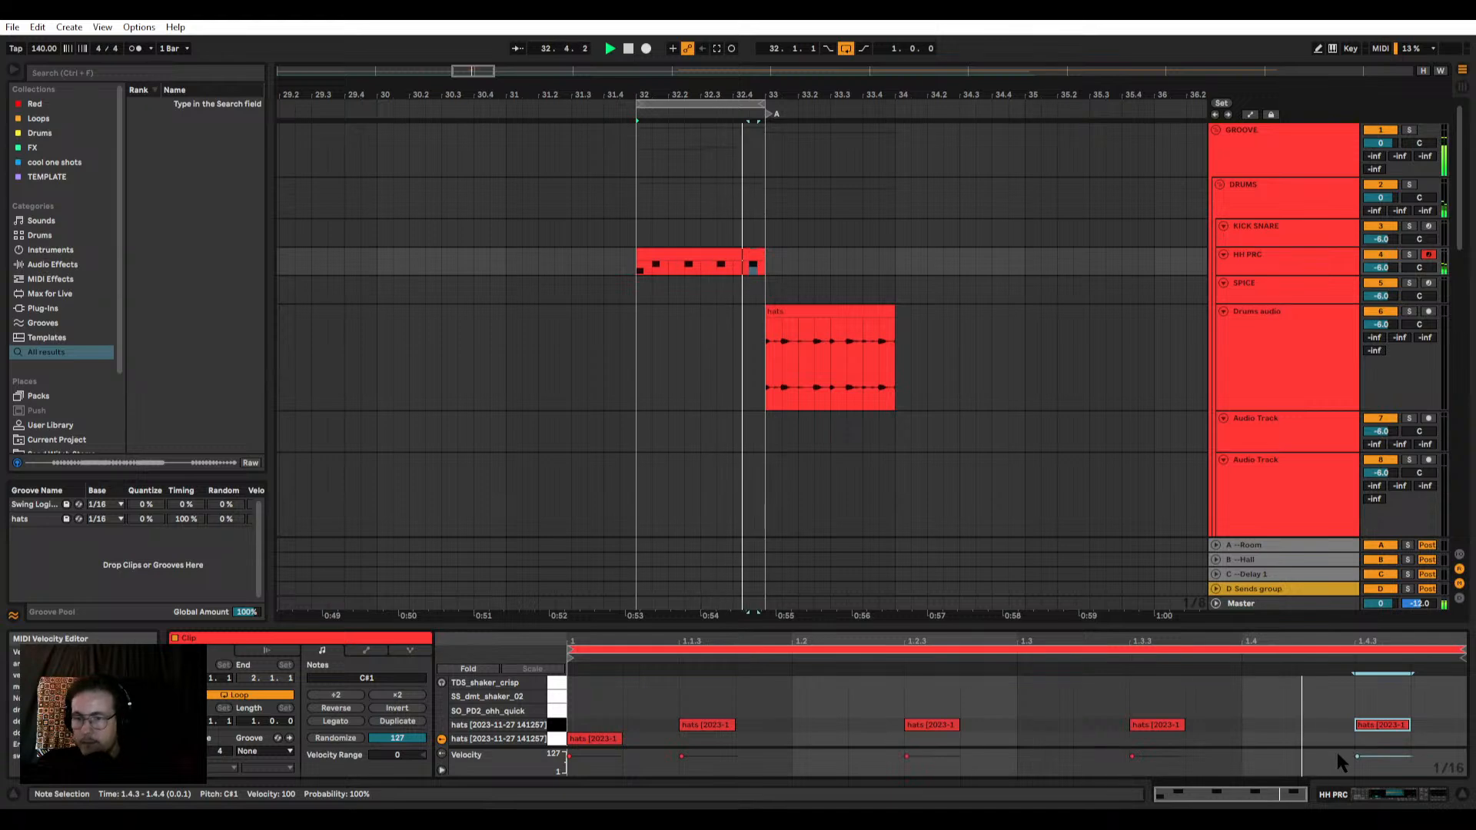
# Step: Move the hats audio clip on the Drums audio track to bar 37
pyautogui.click(793, 313)
pyautogui.press('-')
pyautogui.press('-')
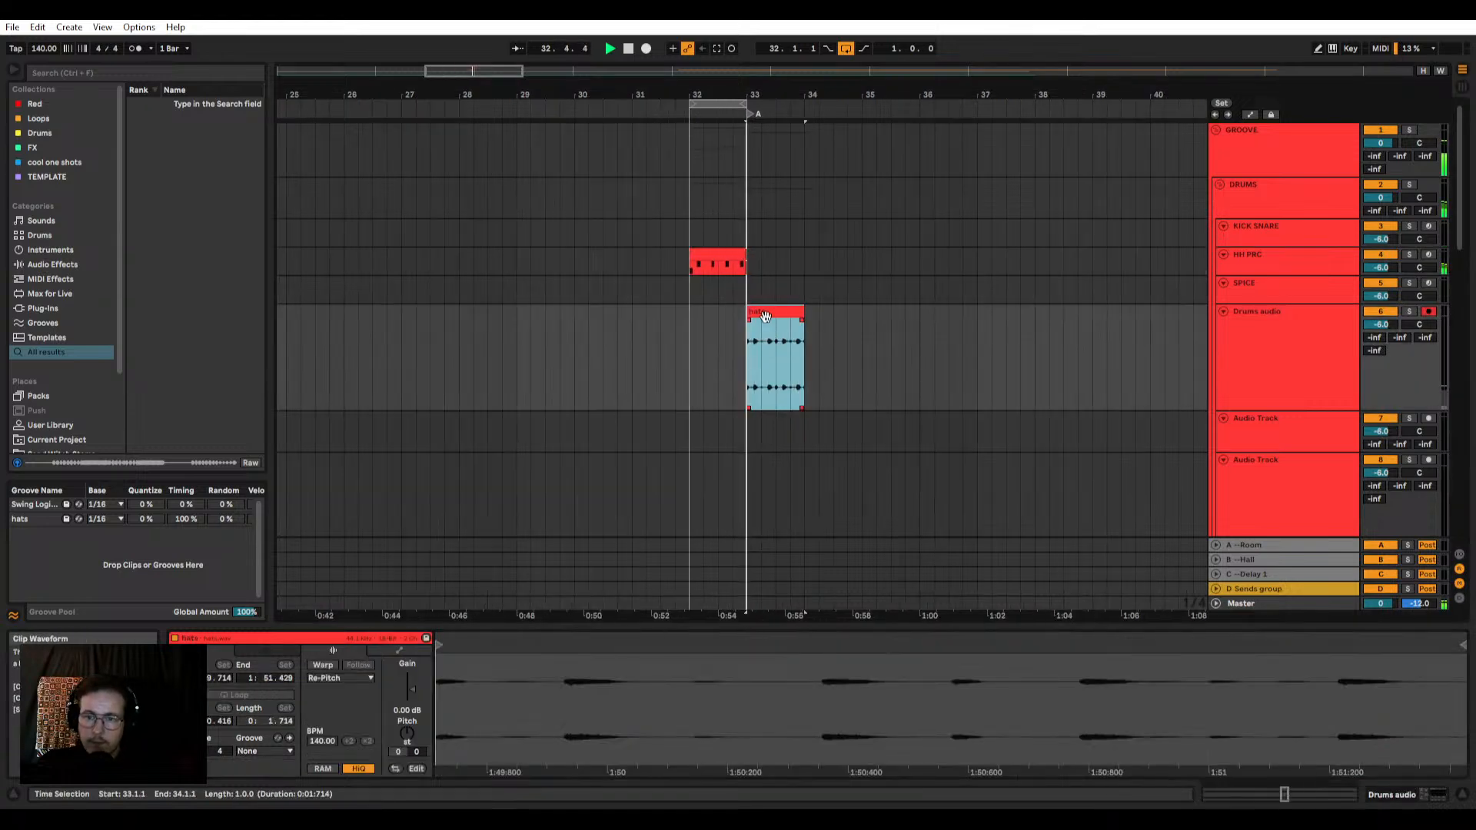
pyautogui.moveTo(765, 316); pyautogui.dragTo(994, 315)
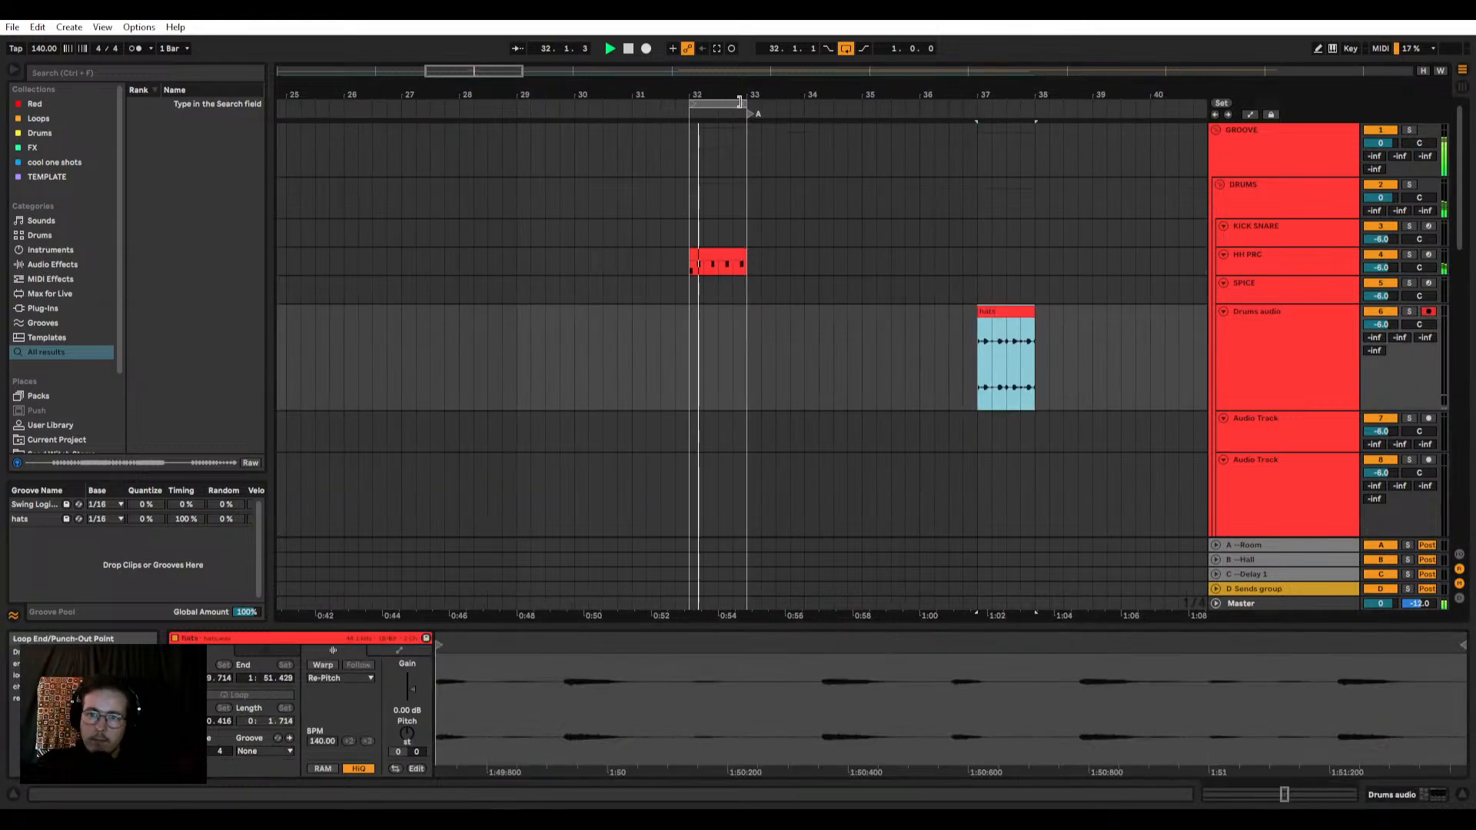
# Step: Move the clips in bar 32 across the drum and bass tracks to bar 33 and loop that bar
pyautogui.moveTo(698, 200); pyautogui.dragTo(767, 416)
pyautogui.scroll(4, 806, 395)
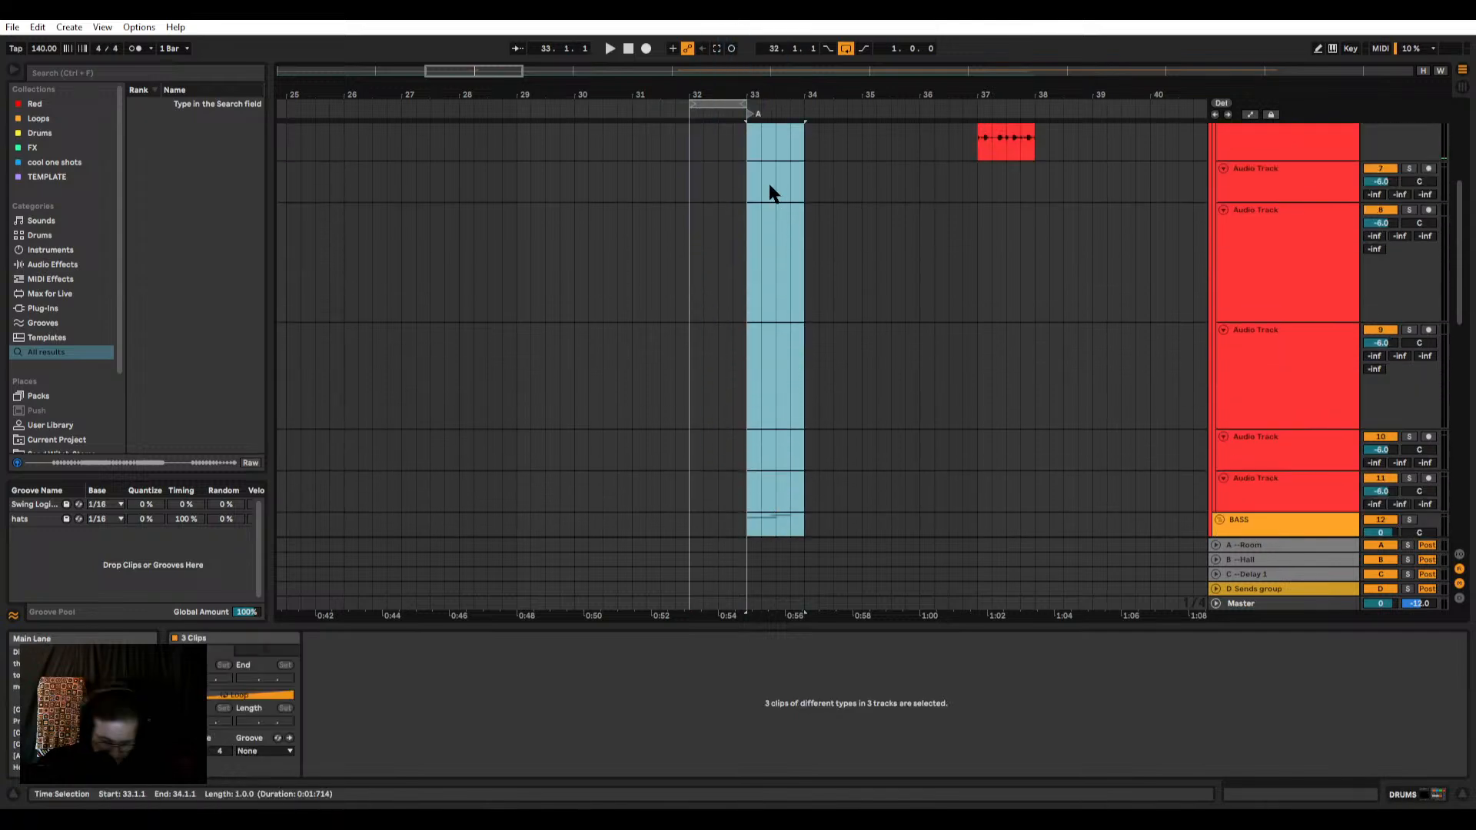
pyautogui.hotkey('ctrl', 'l')
pyautogui.scroll(4, 781, 233)
pyautogui.scroll(2, 761, 215)
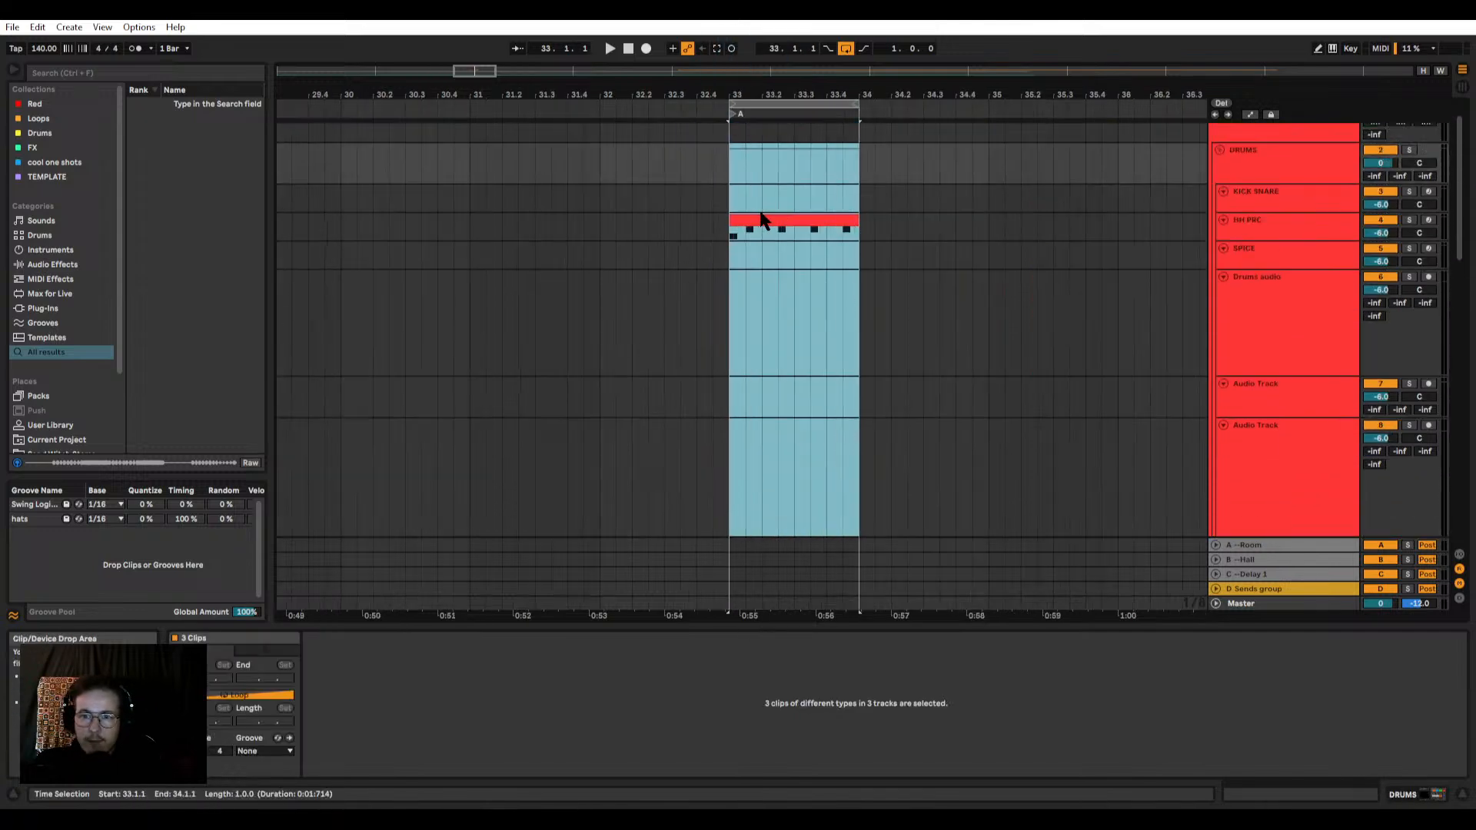
# Step: Enlarge the HH PRC track's height and extend the loop to two bars, ending at bar 35
pyautogui.click(761, 217)
pyautogui.press('space')
pyautogui.click(1254, 229)
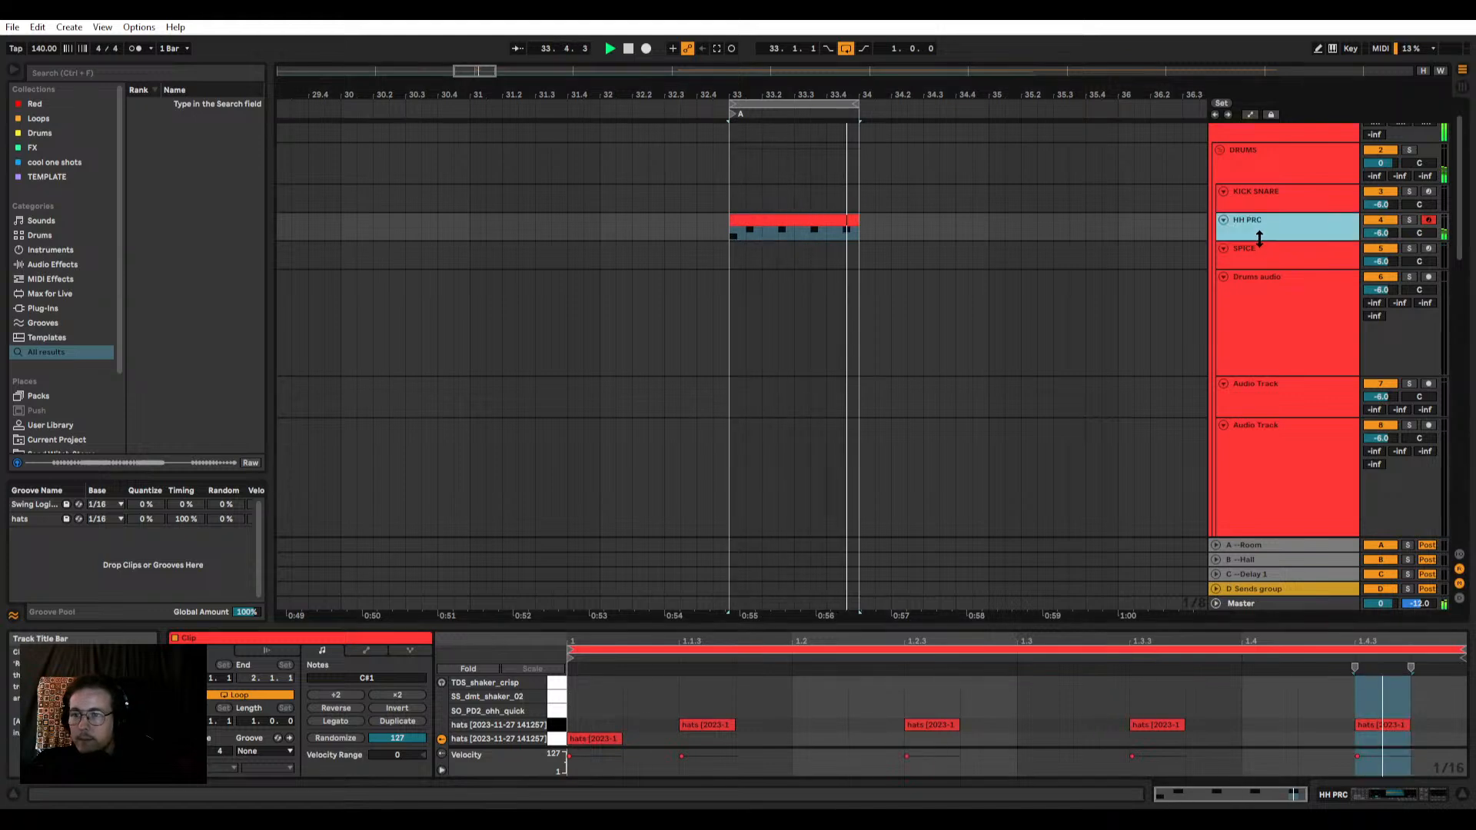
pyautogui.moveTo(1259, 239); pyautogui.dragTo(1259, 318)
pyautogui.hscroll(3, 860, 219)
pyautogui.moveTo(704, 113); pyautogui.dragTo(822, 114)
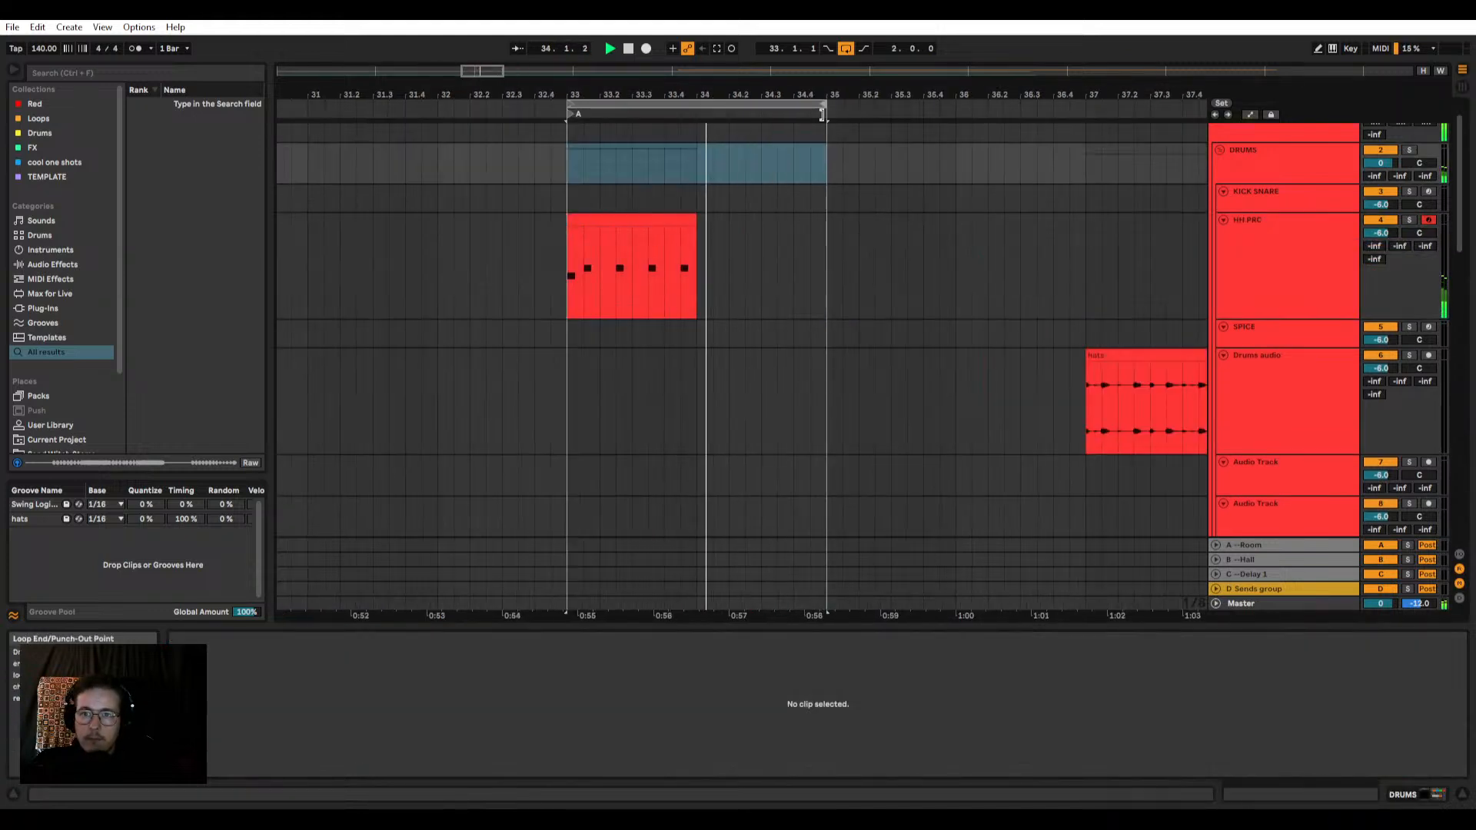
# Step: Duplicate the HH PRC MIDI clip into bar 34 and consolidate both into one two-bar clip
pyautogui.click(682, 223)
pyautogui.hotkey('ctrl', 'd')
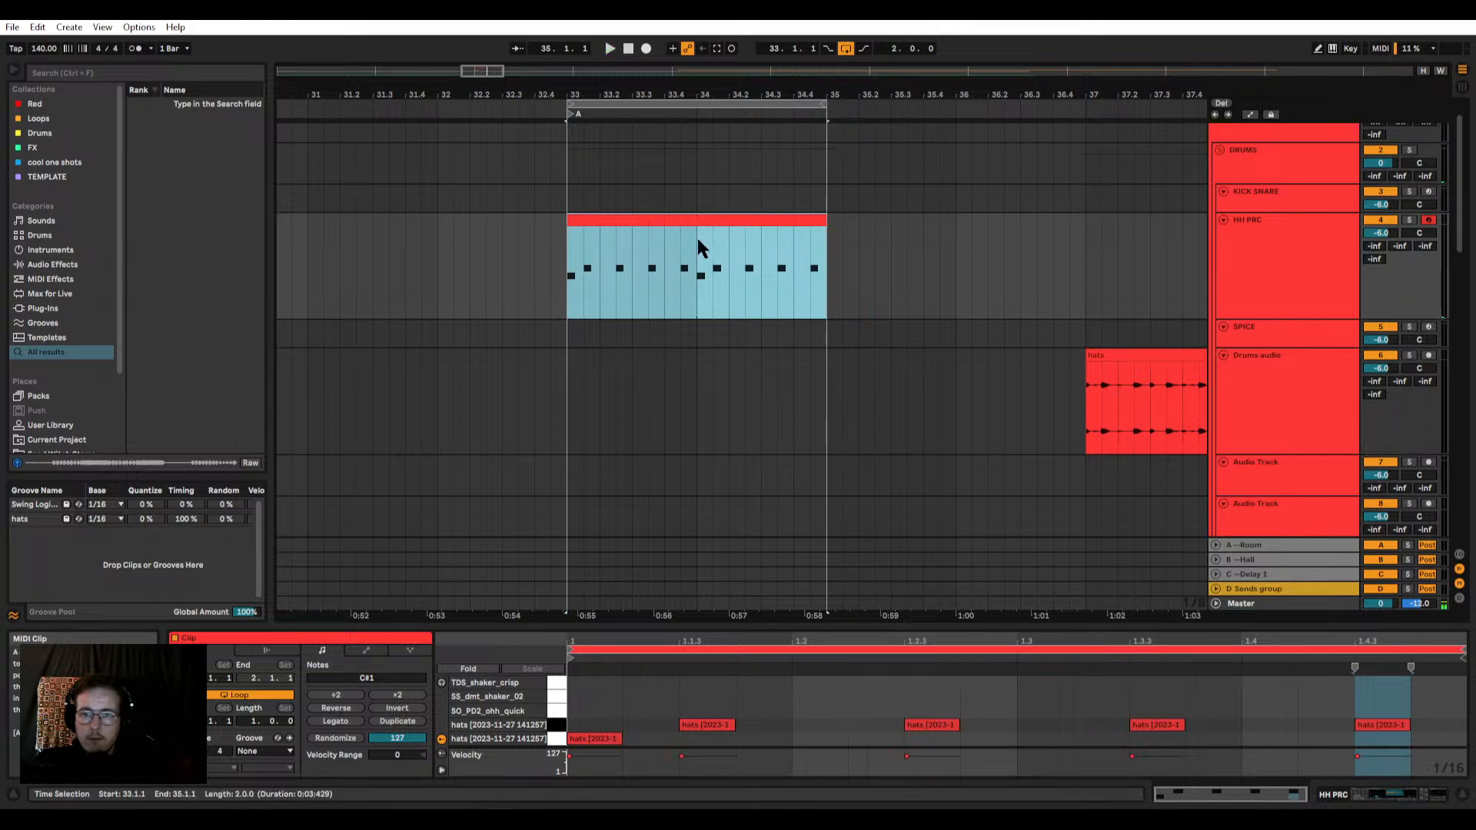
pyautogui.hotkey('ctrl', 'j')
# Step: Delete the C1 hats note at 2.1.1 in the HH PRC clip and play the loop
pyautogui.click(1030, 737)
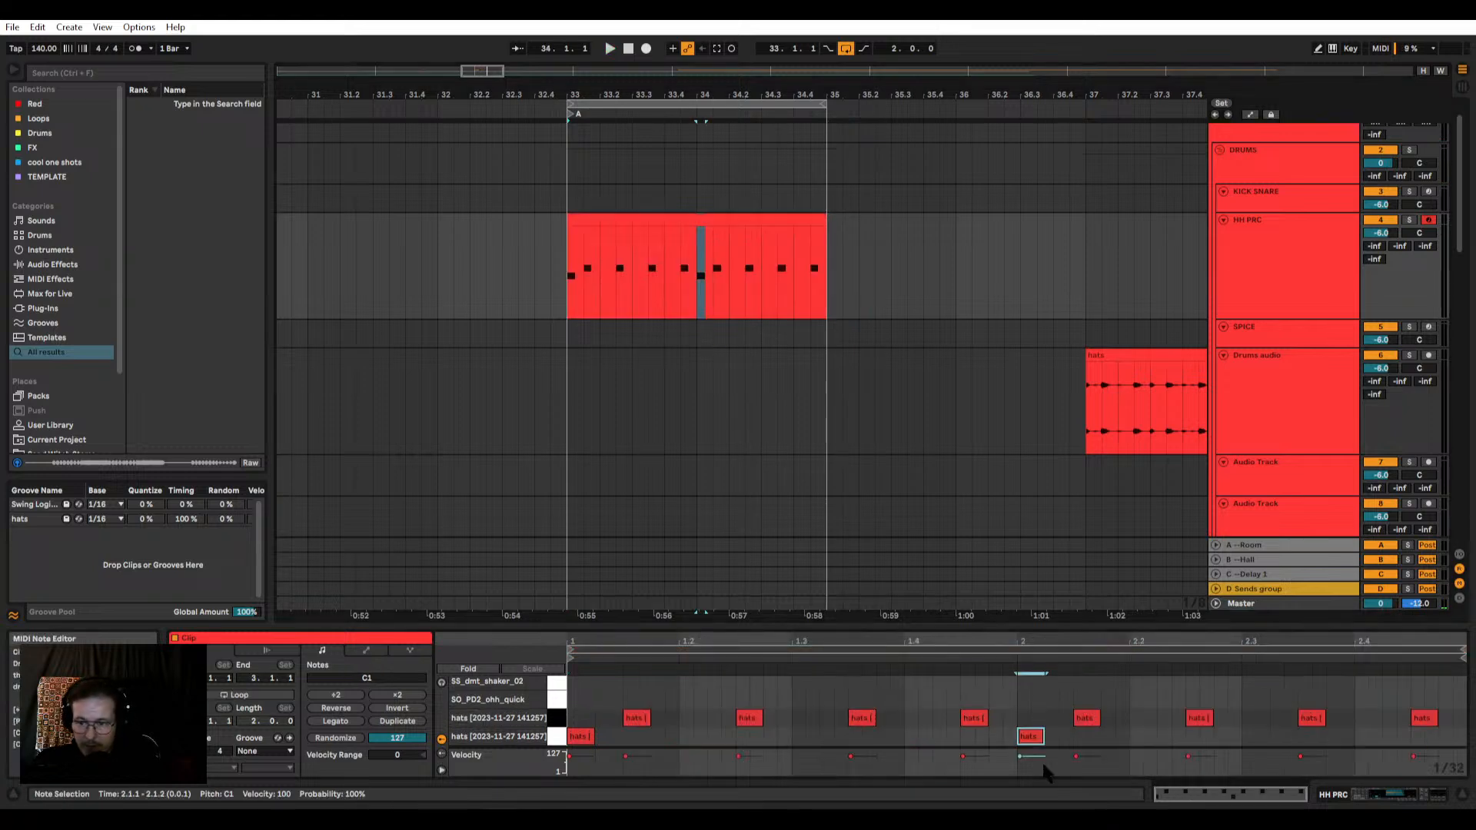
pyautogui.scroll(-10, 692, 323)
pyautogui.press('space')
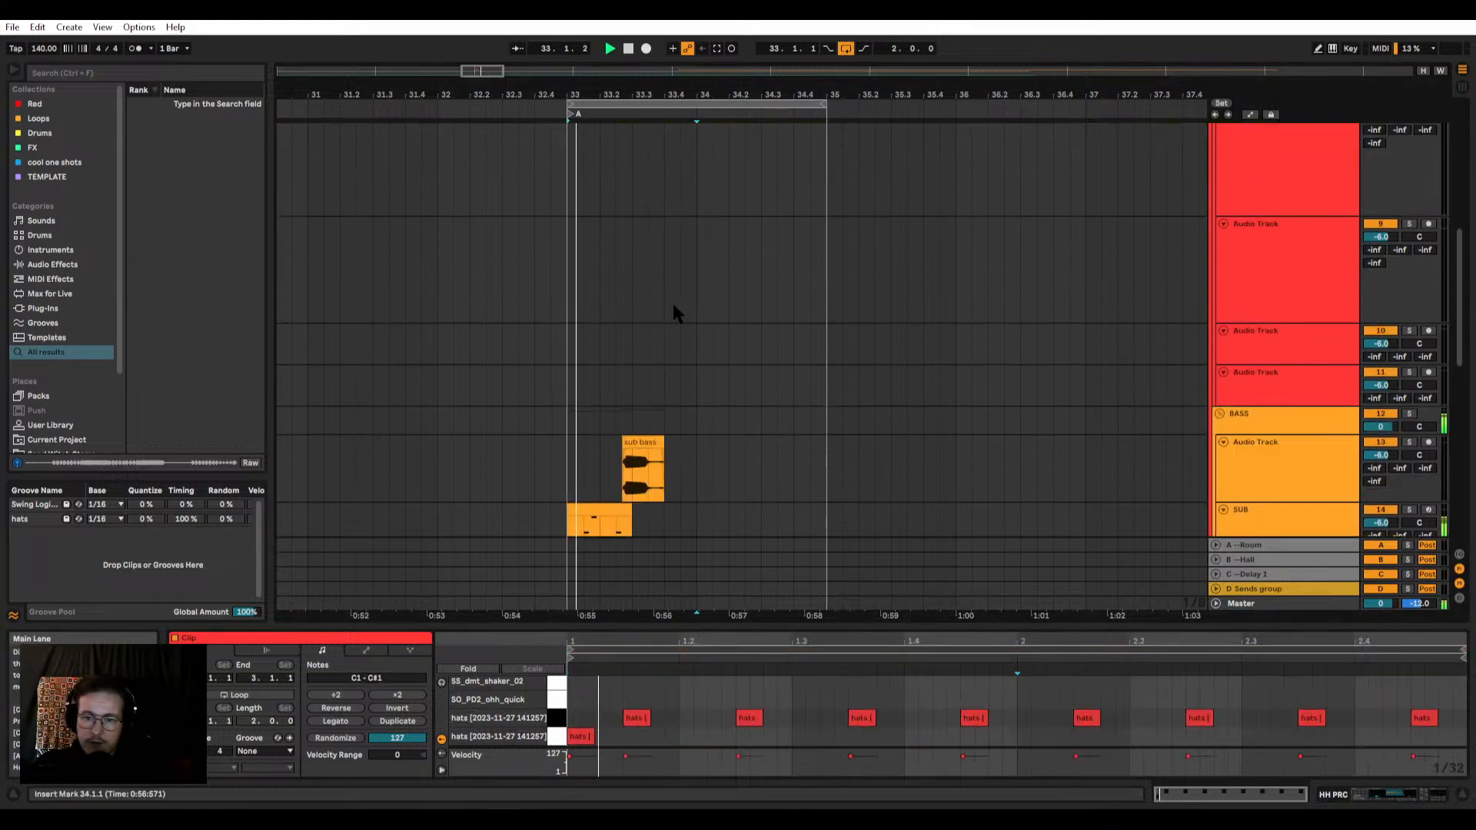
# Step: Split the Synths clip at bar 34 and trim the start of its second part to bar 43
pyautogui.click(699, 292)
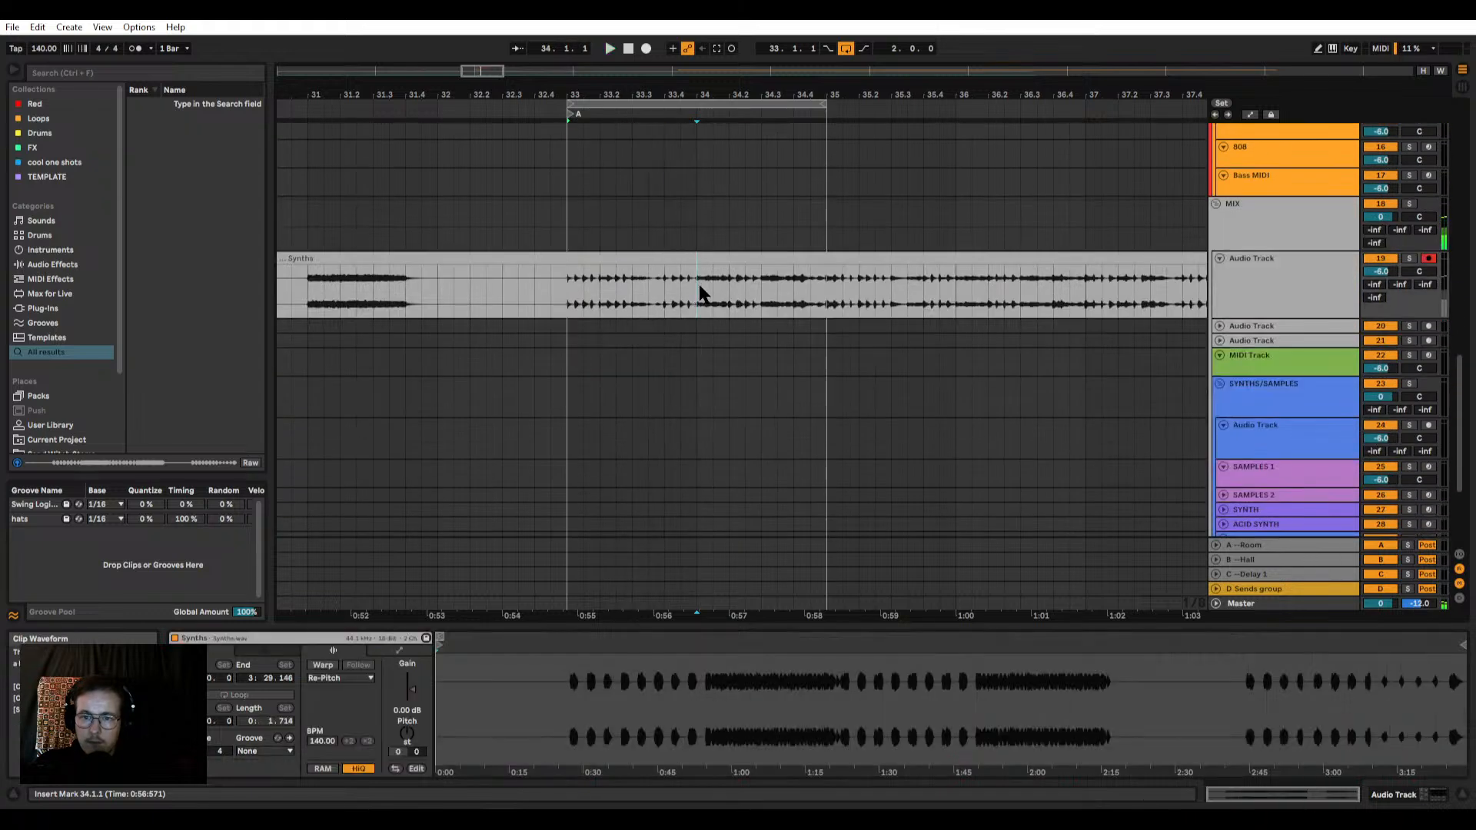
pyautogui.hotkey('ctrl', 'e')
pyautogui.scroll(-6, 698, 291)
pyautogui.scroll(2, 664, 260)
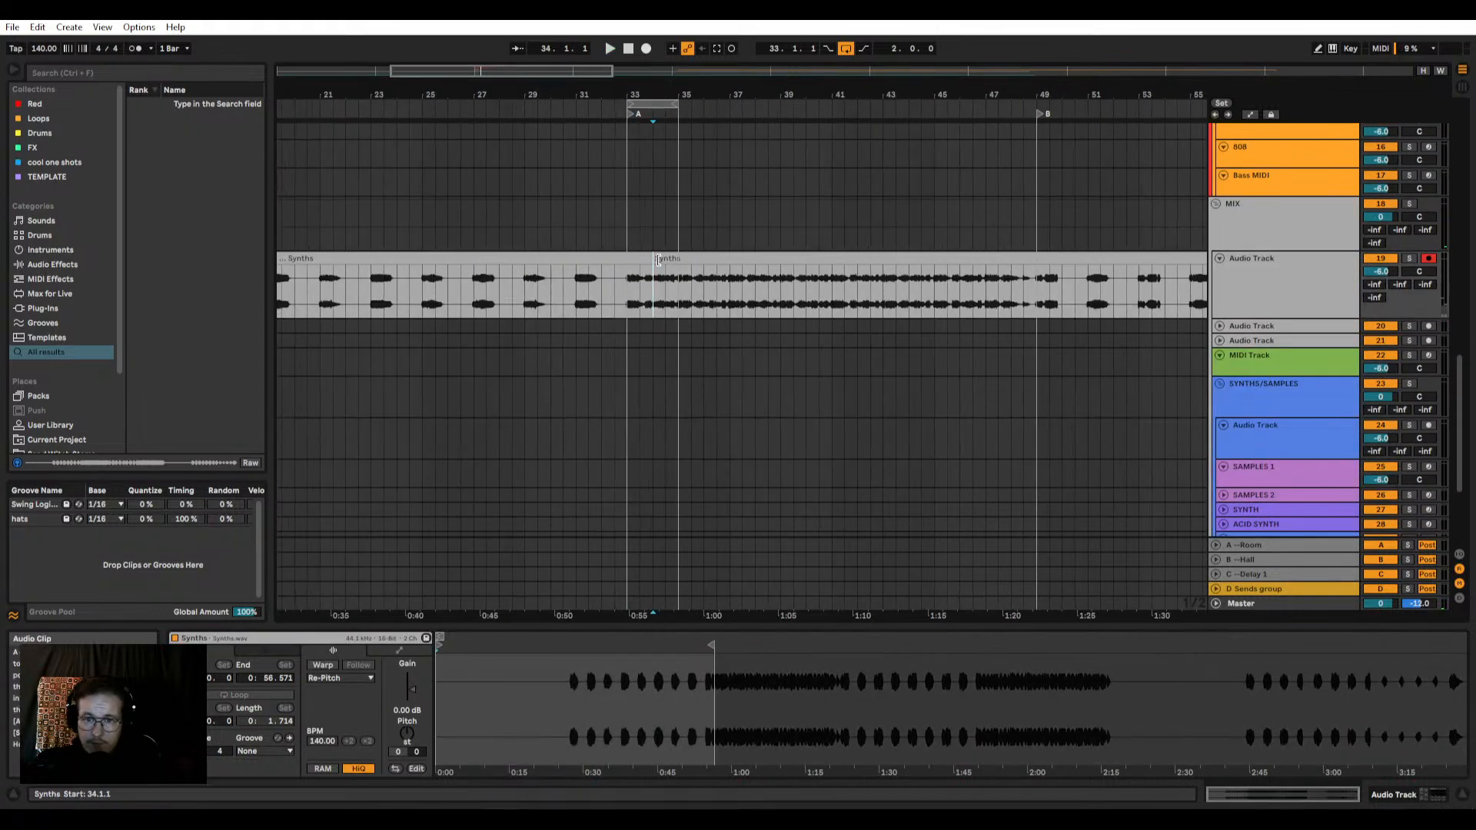
pyautogui.moveTo(654, 260); pyautogui.dragTo(677, 262)
pyautogui.click(679, 270)
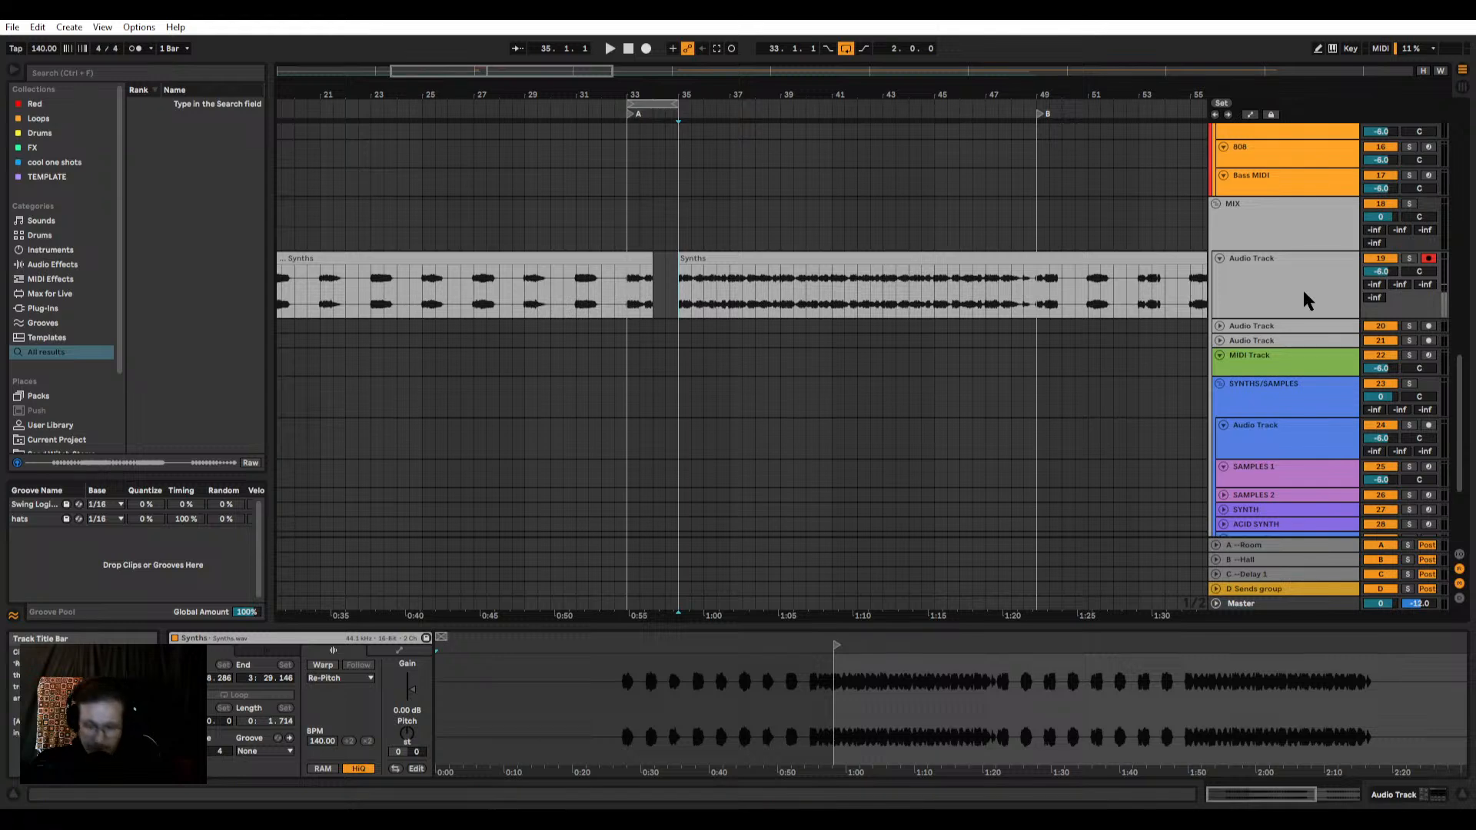
pyautogui.scroll(-4, 747, 278)
pyautogui.moveTo(666, 259); pyautogui.dragTo(755, 260)
# Step: Duplicate bar 33 of the Synths clip into bar 34 and play the loop
pyautogui.scroll(4, 647, 266)
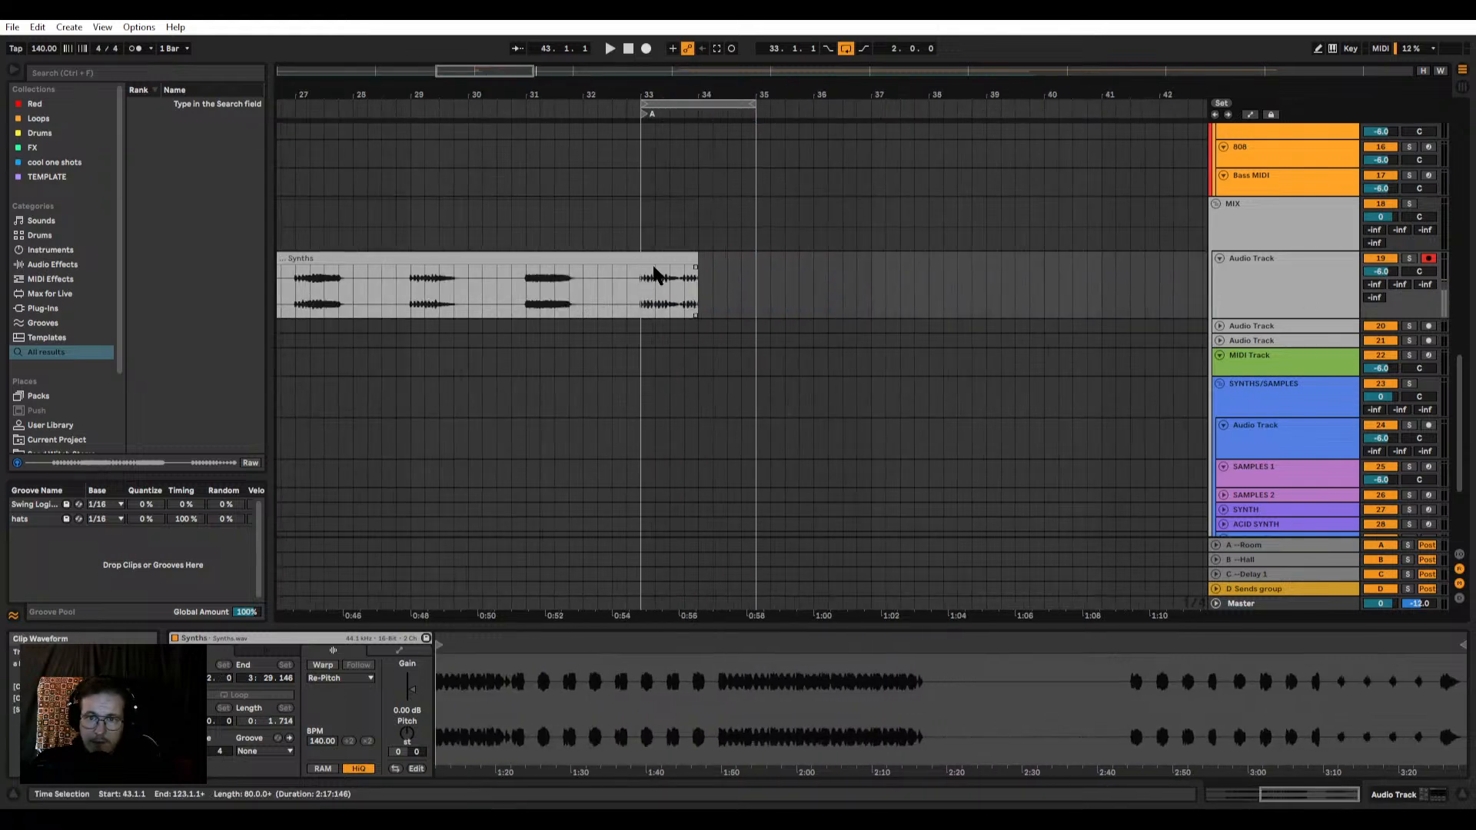
pyautogui.moveTo(643, 292); pyautogui.dragTo(701, 290)
pyautogui.hotkey('ctrl', 'd')
pyautogui.click(637, 297)
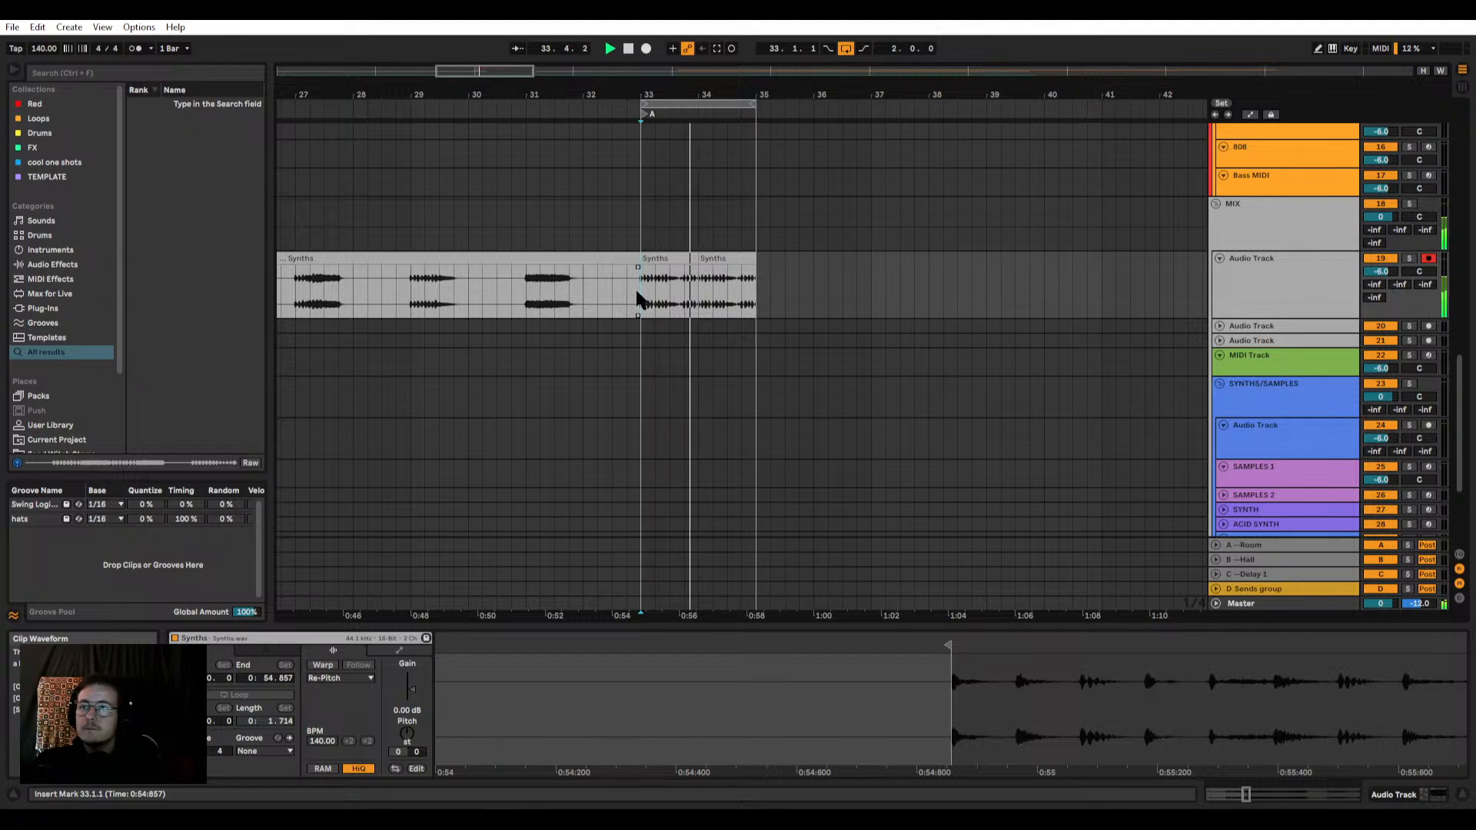
# Step: Insert an audio track below the Synths track and move the two one-bar Synths clips at bars 33 and 34 onto it
pyautogui.click(1298, 278)
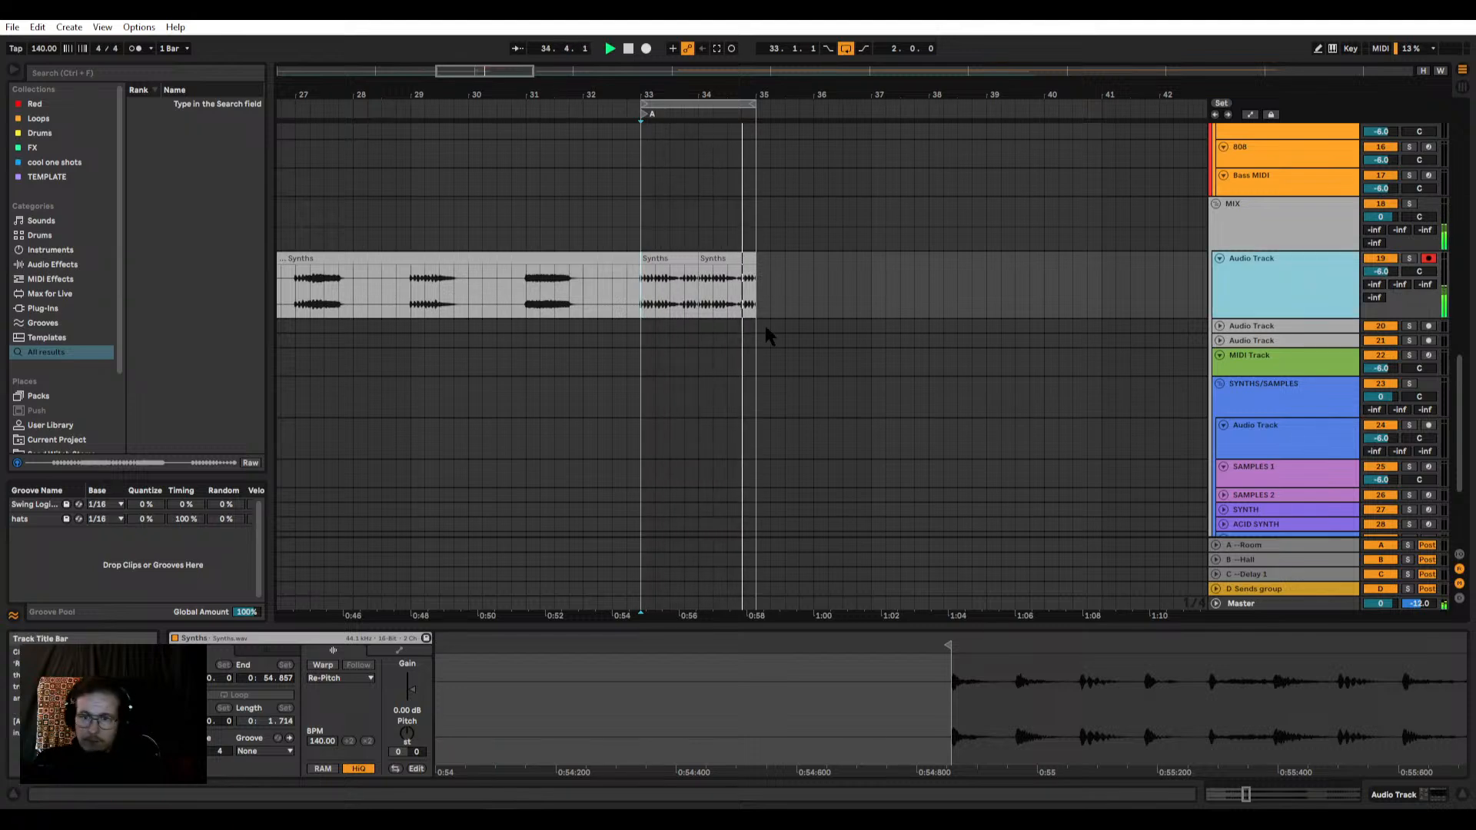
pyautogui.hotkey('ctrl', 't')
pyautogui.click(662, 259)
pyautogui.keyDown('shift'); pyautogui.click(709, 259); pyautogui.keyUp('shift')
pyautogui.moveTo(679, 259); pyautogui.dragTo(679, 336)
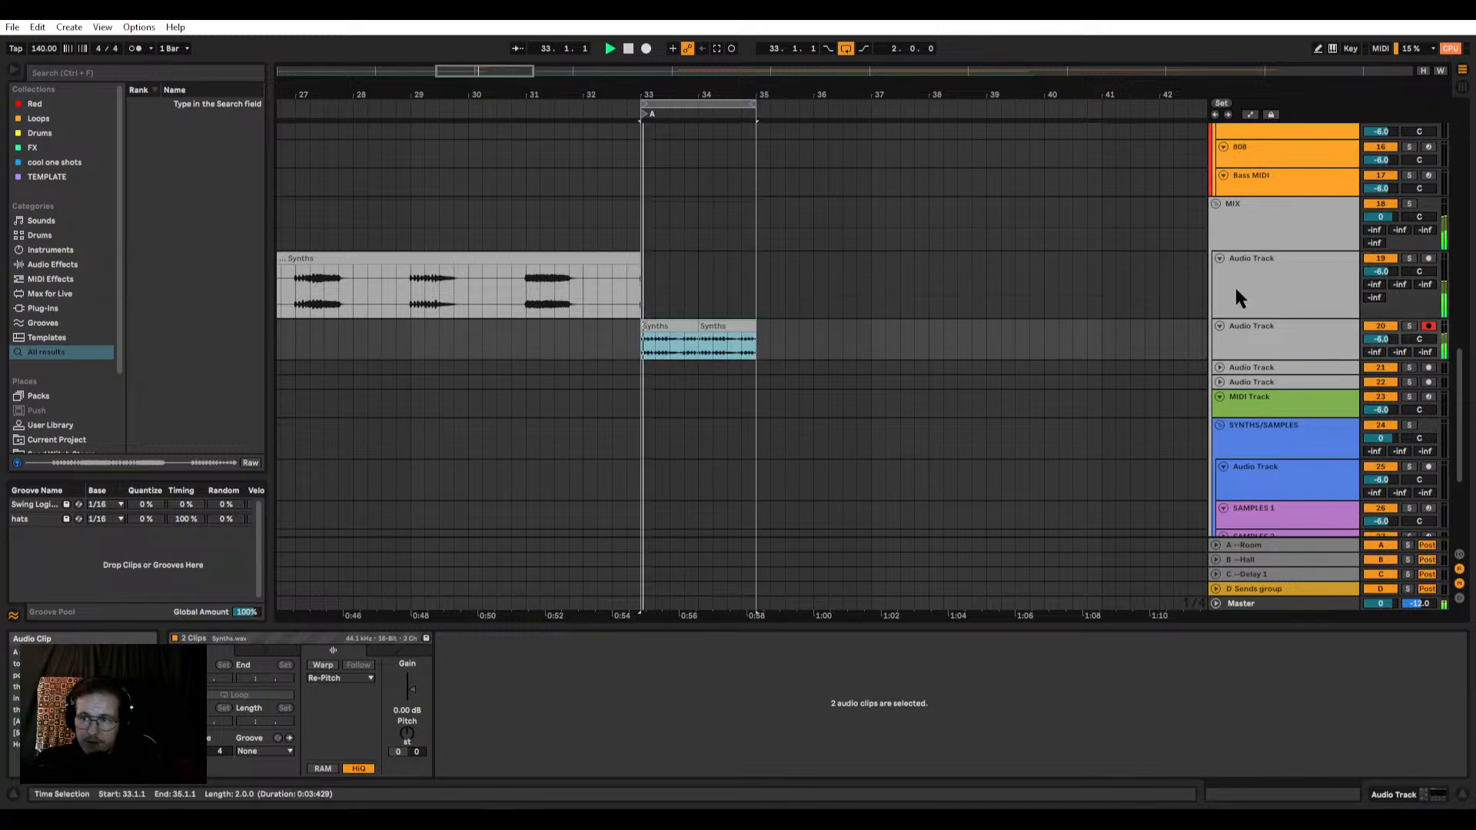
# Step: Extend the start of the remaining later Synths clip on its original track back to bar 33
pyautogui.press('-')
pyautogui.press('-')
pyautogui.moveTo(954, 261); pyautogui.dragTo(730, 281)
pyautogui.press('+')
pyautogui.press('+')
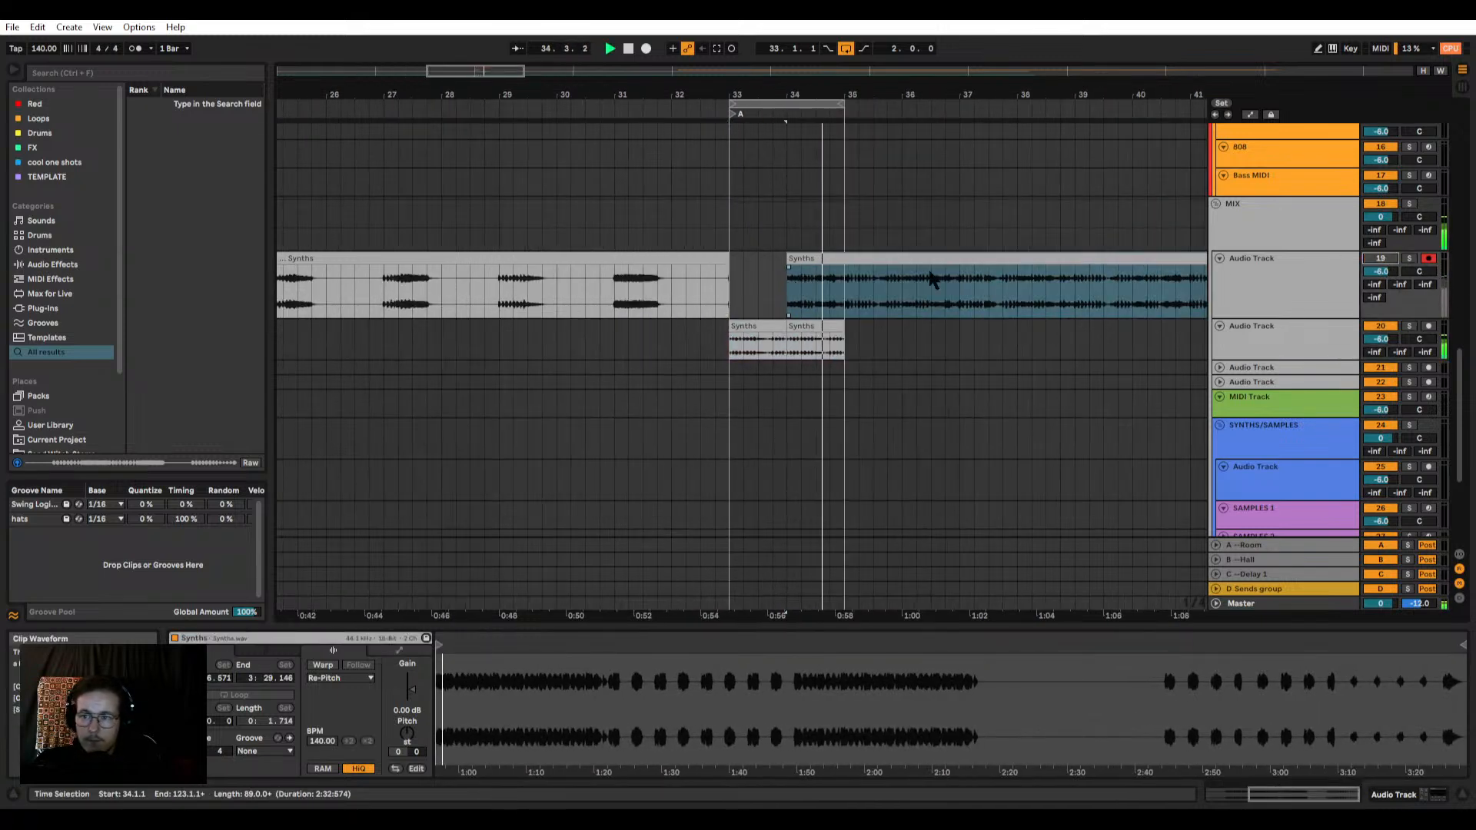
pyautogui.hotkey('ctrl', 'z')
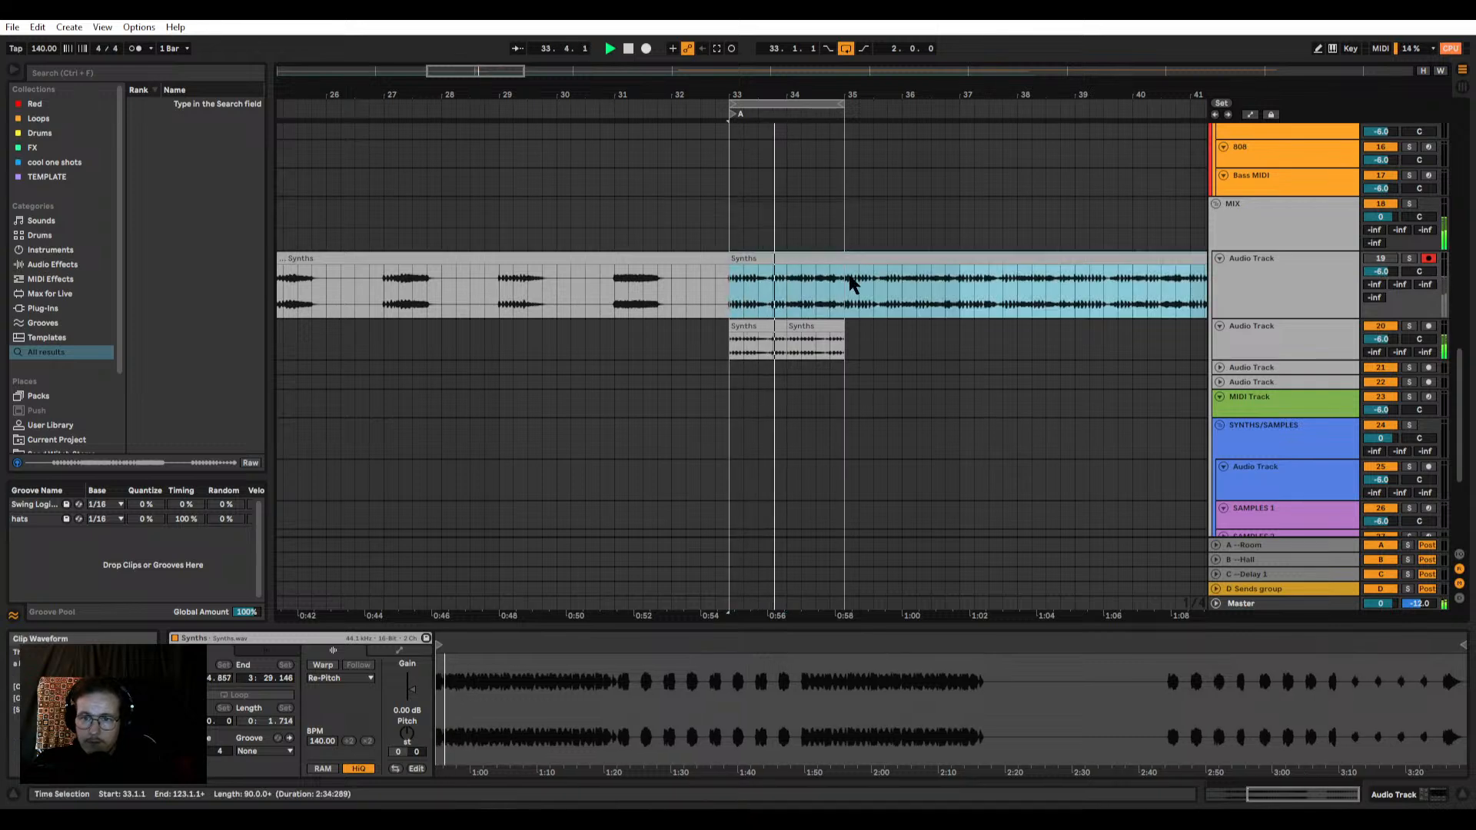
# Step: Examine the edges of the two one-bar Synths clips at bars 33, 34 and 35 during playback
pyautogui.scroll(2, 858, 299)
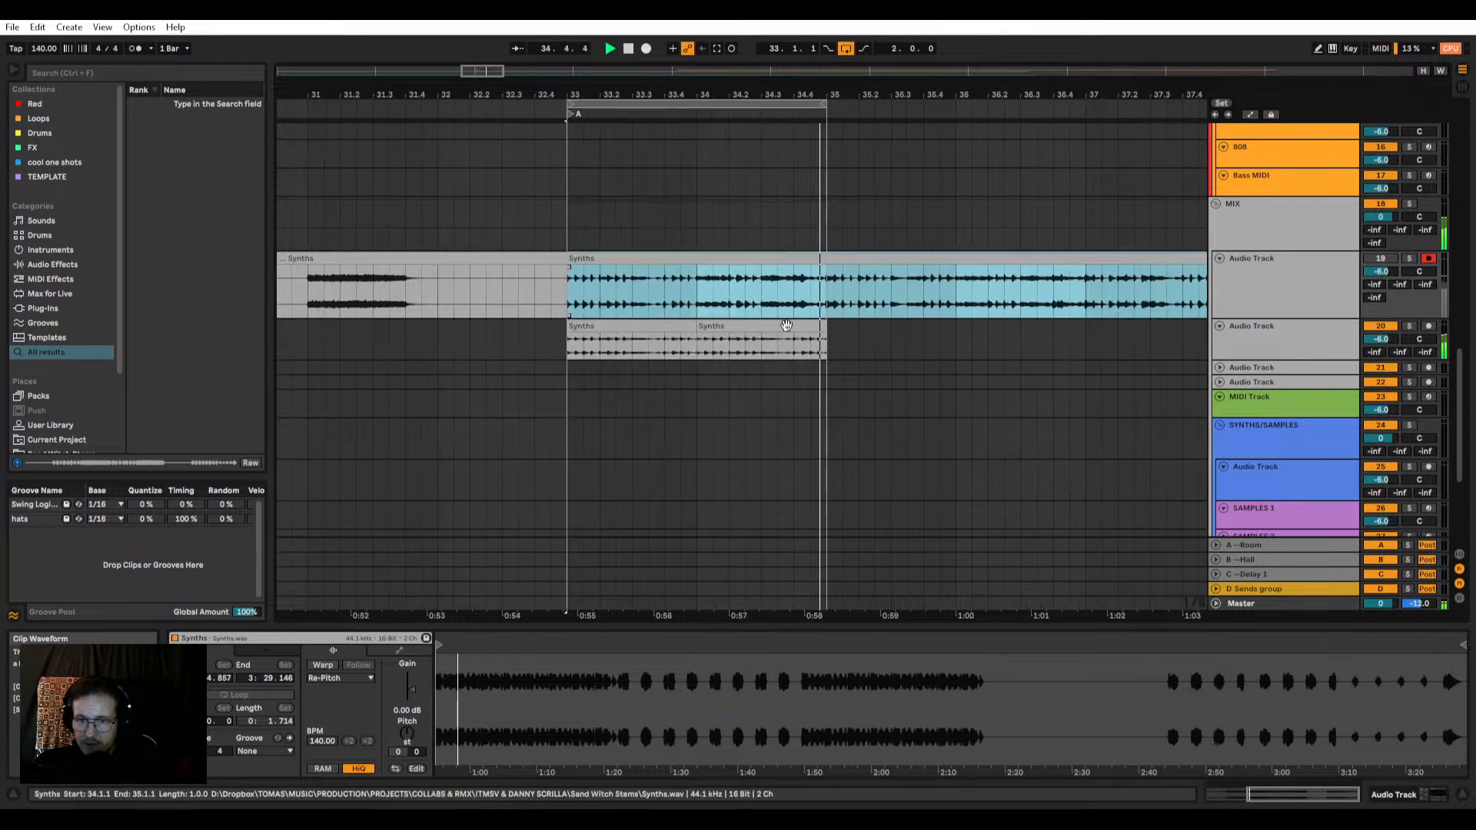
pyautogui.click(640, 320)
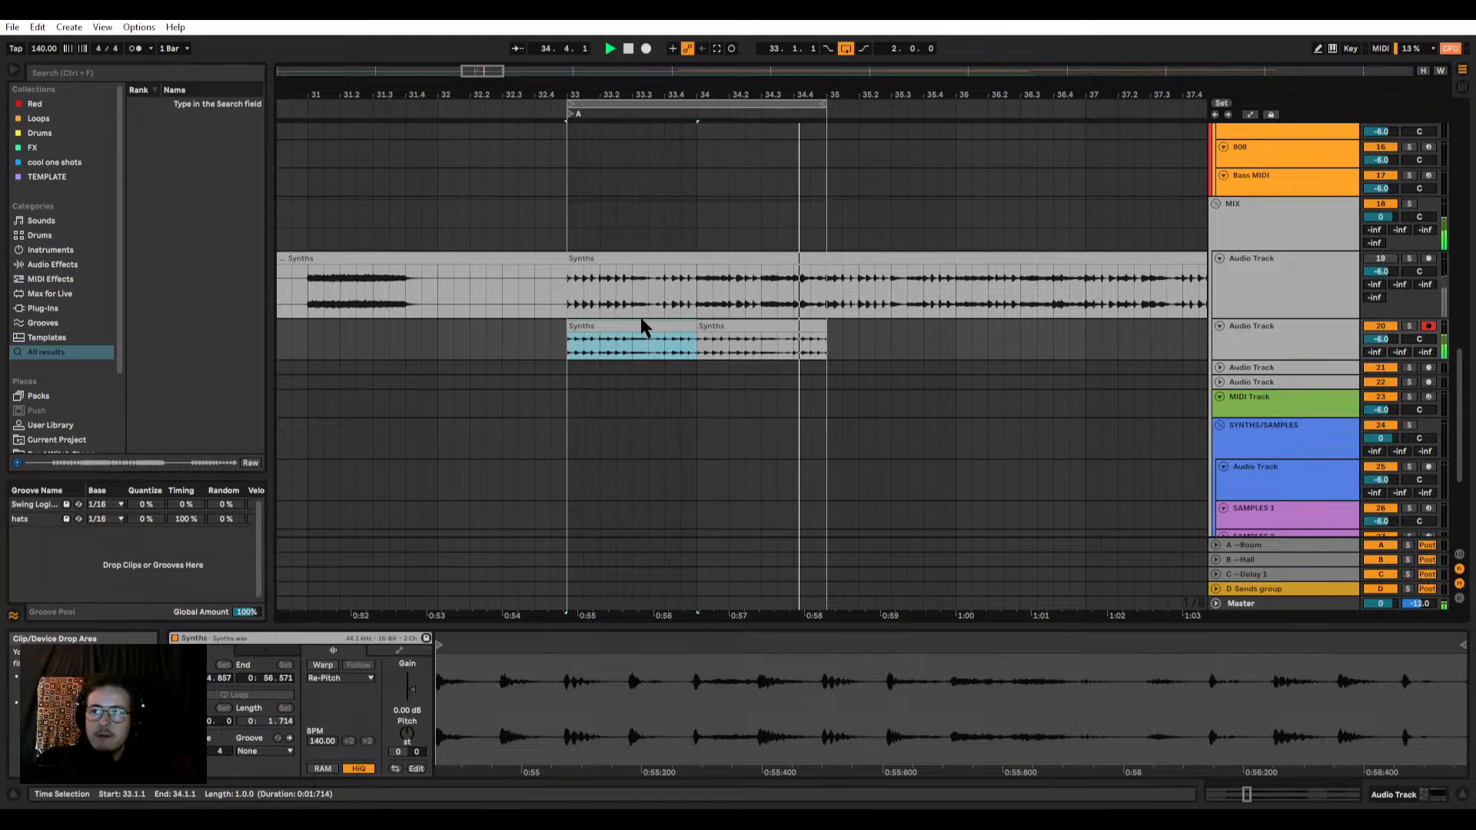
pyautogui.scroll(6, 694, 350)
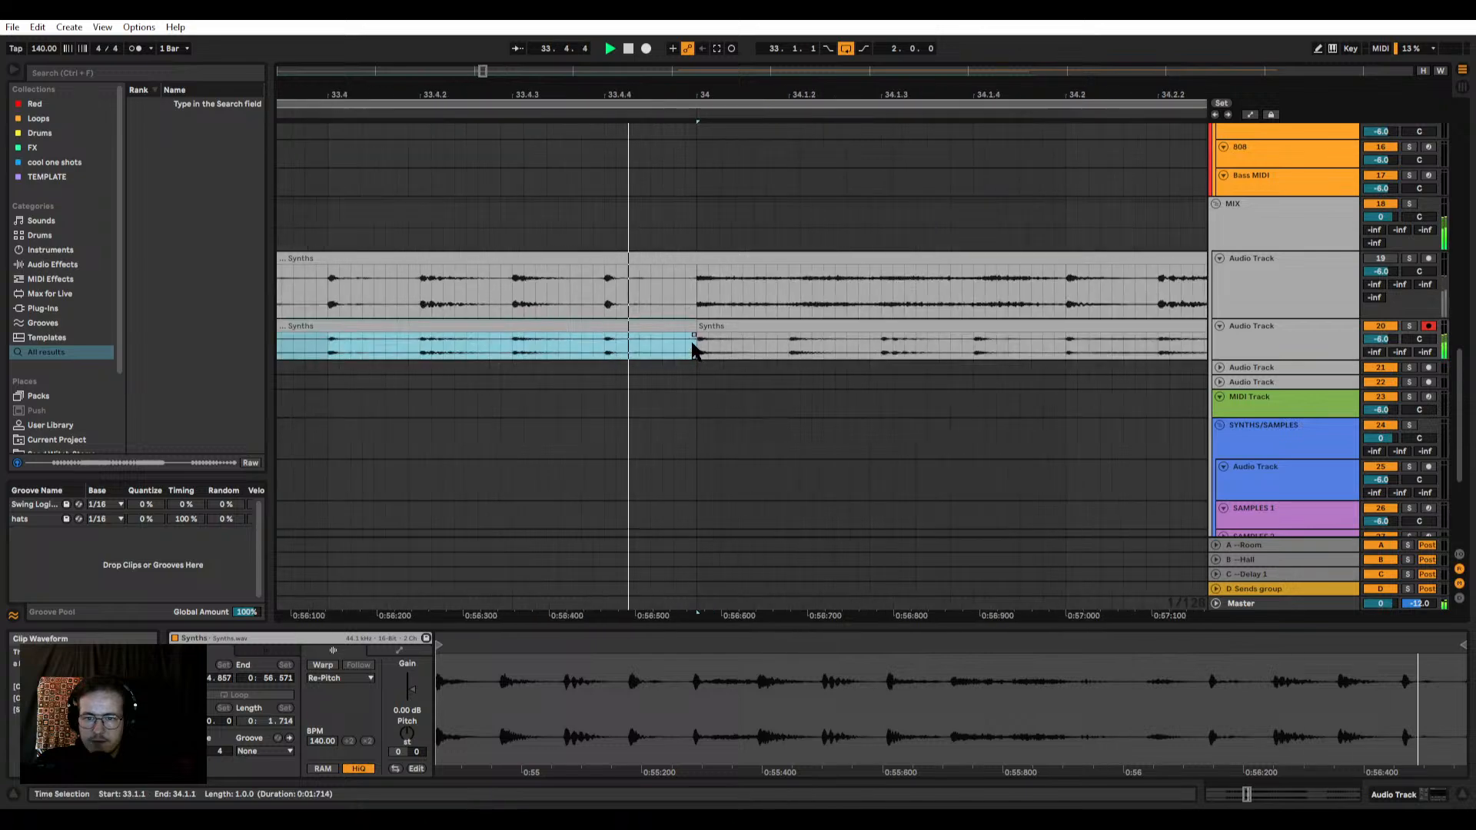
pyautogui.click(695, 346)
pyautogui.scroll(-5, 701, 342)
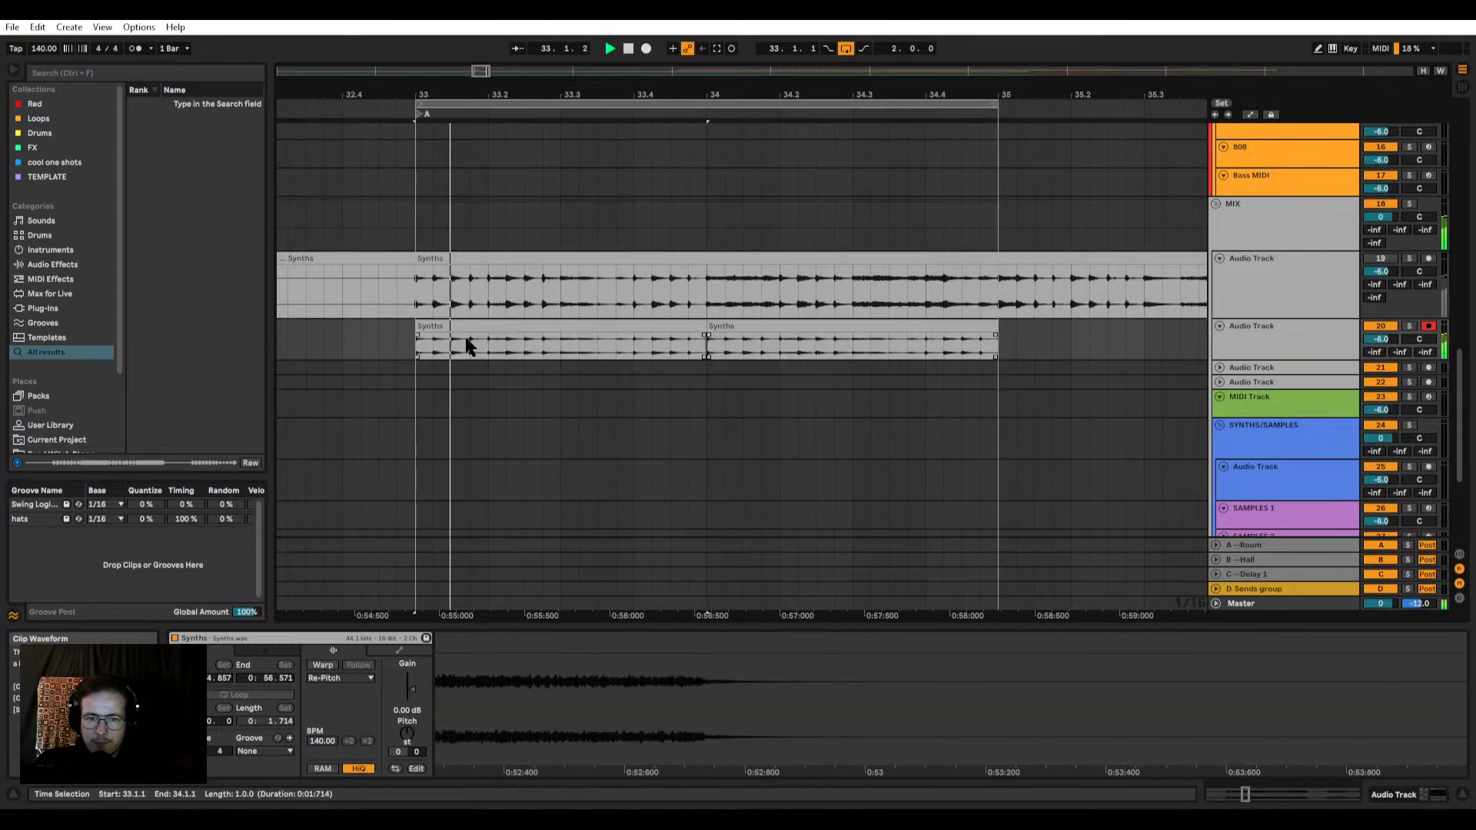
pyautogui.scroll(2, 417, 344)
pyautogui.click(417, 344)
pyautogui.scroll(-4, 417, 343)
pyautogui.scroll(4, 674, 346)
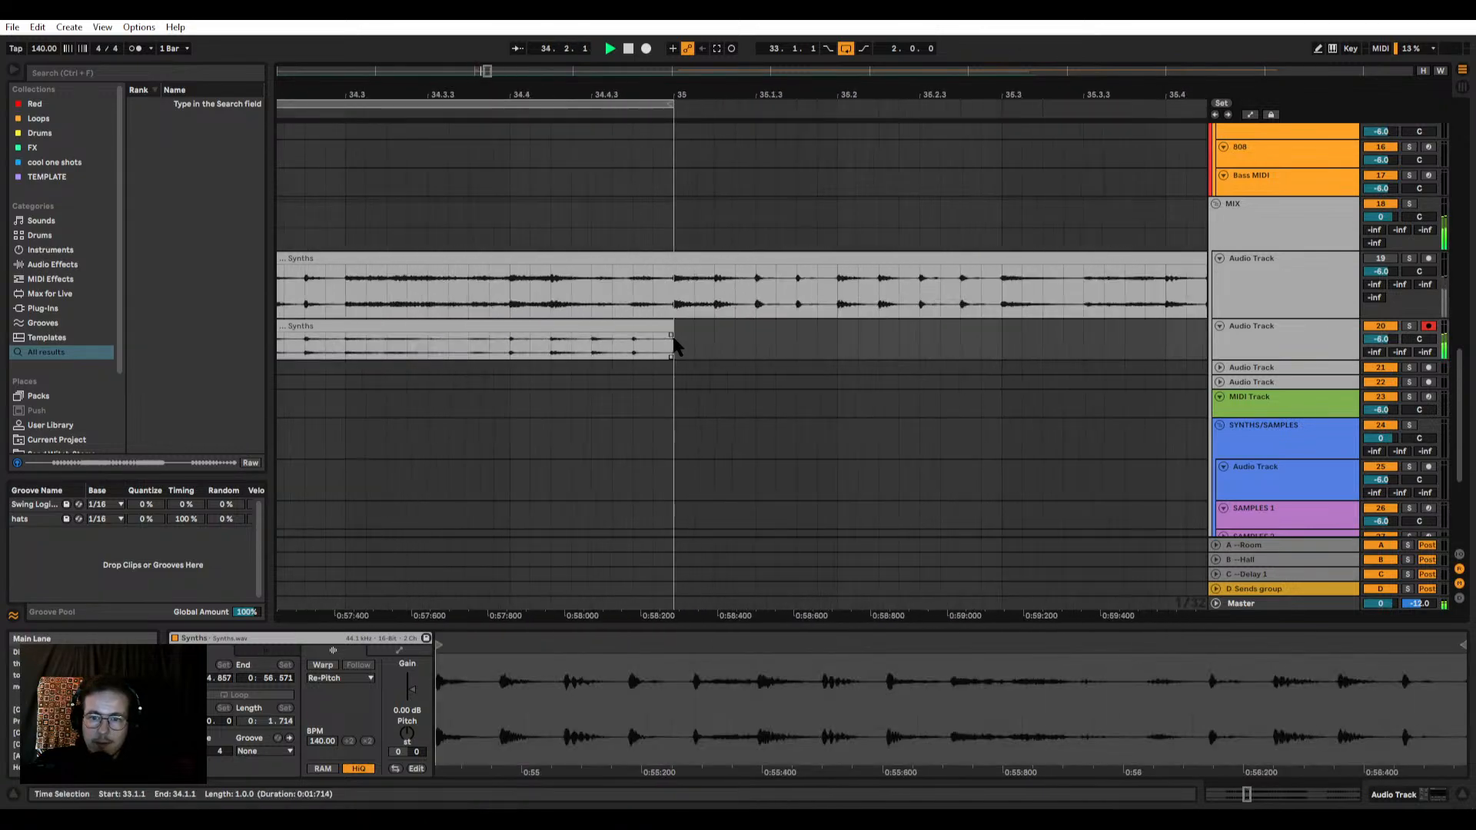
# Step: Duplicate bar 33 of the sub bass audio track and the SUB MIDI track into bar 34
pyautogui.scroll(-5, 677, 331)
pyautogui.scroll(5, 471, 320)
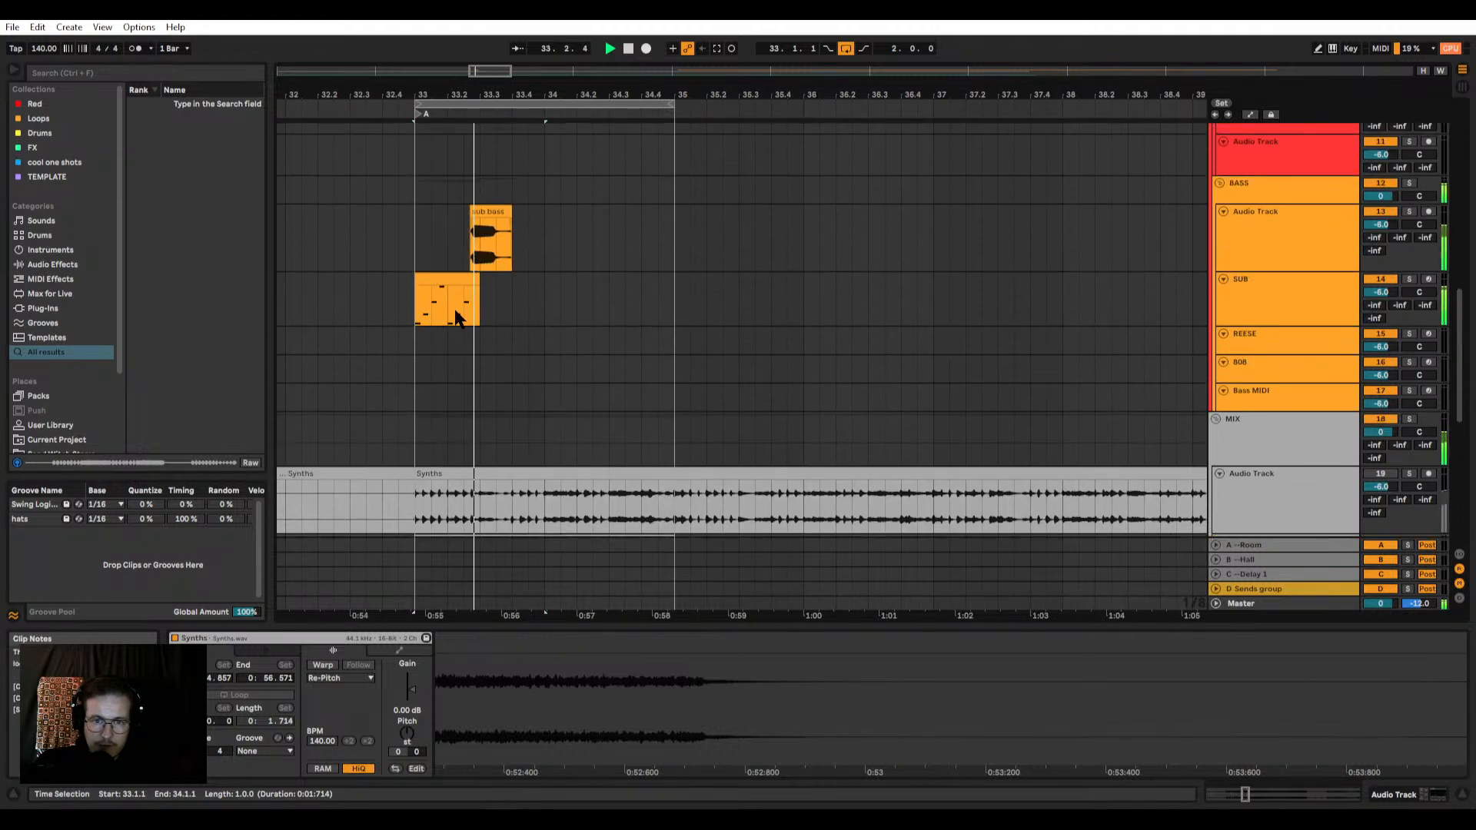
pyautogui.scroll(3, 456, 318)
pyautogui.moveTo(647, 242); pyautogui.dragTo(374, 304)
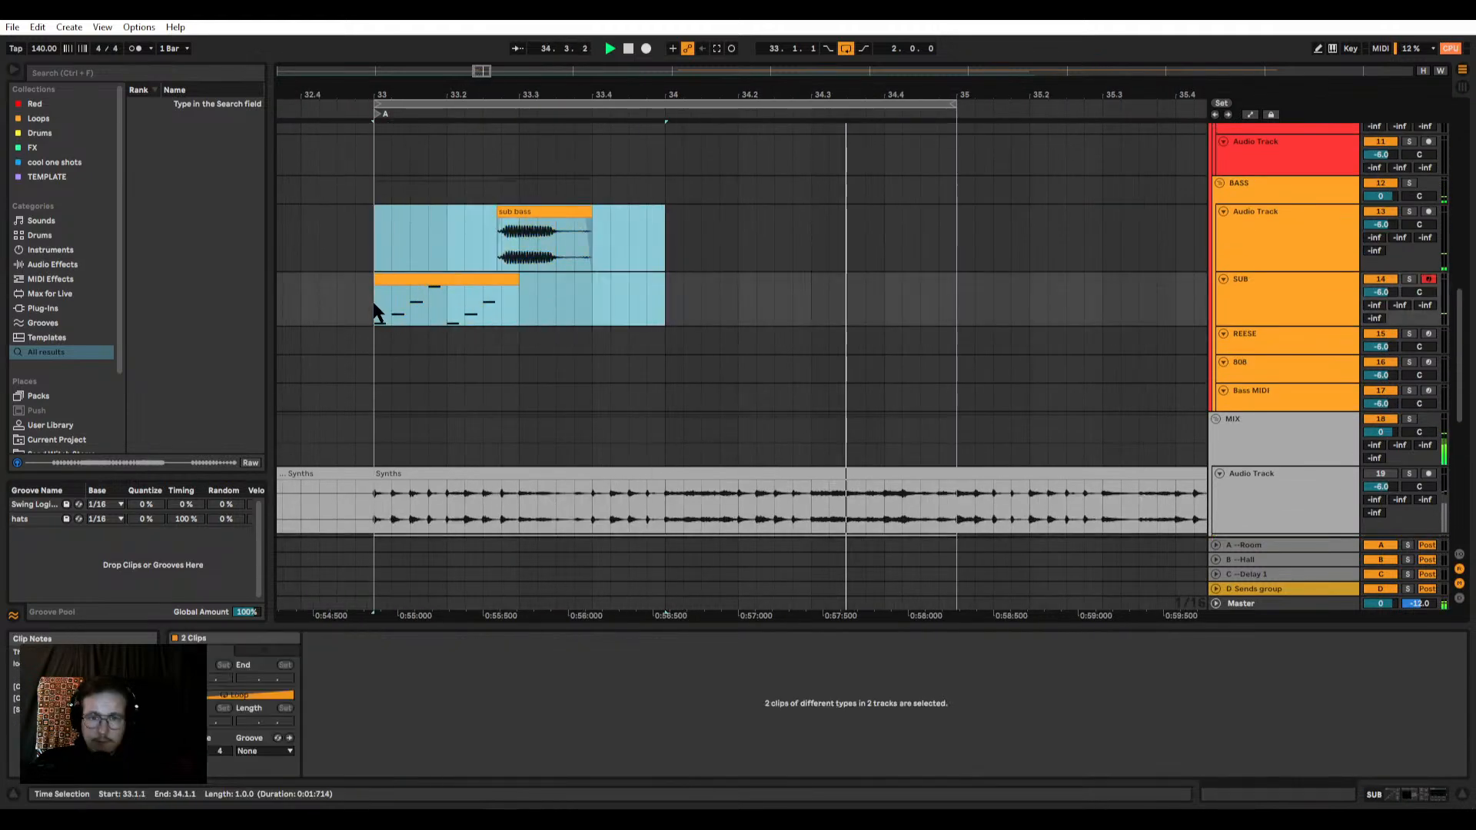
pyautogui.hotkey('ctrl', 'd')
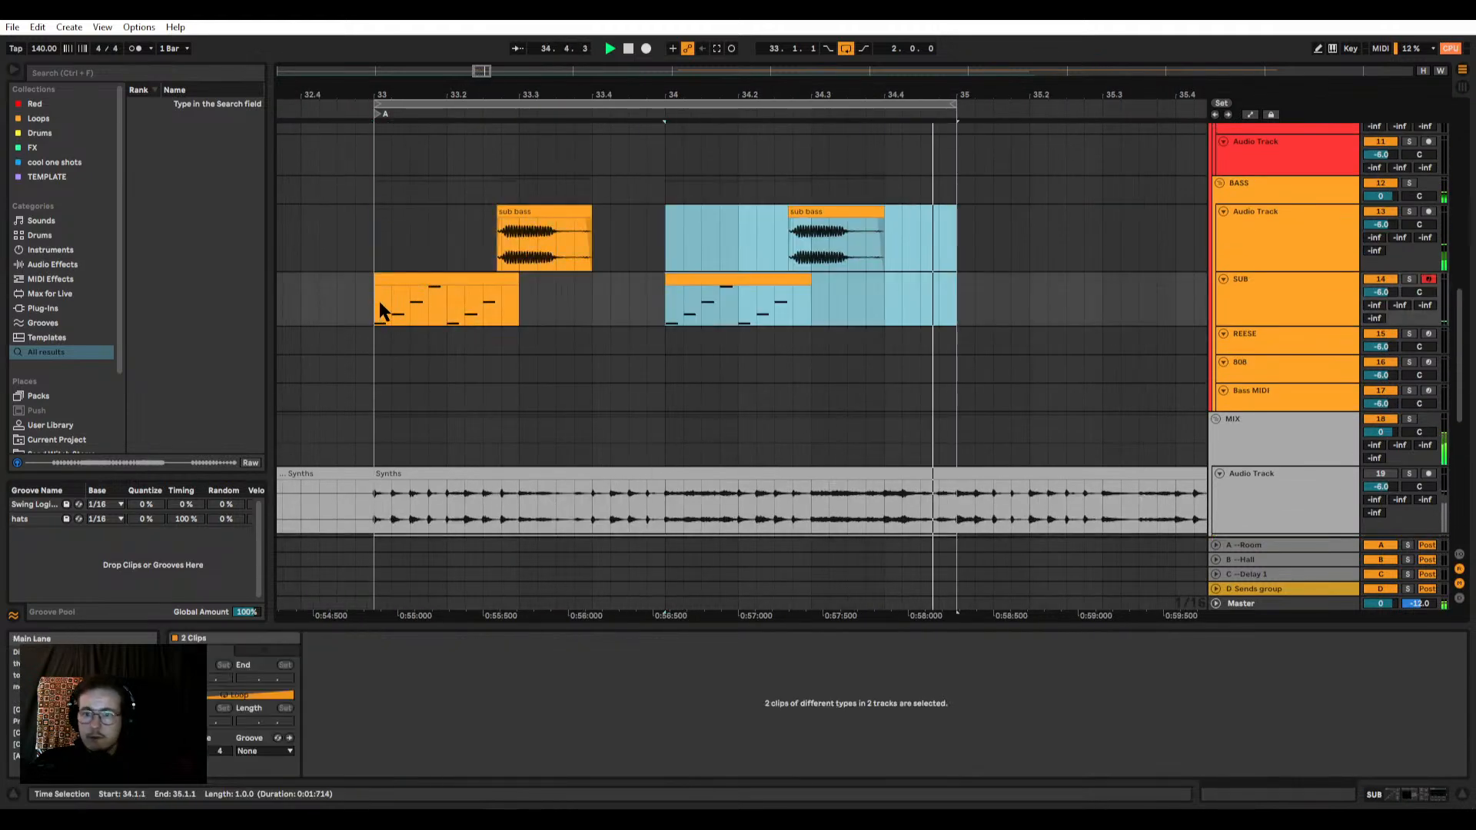
# Step: Place a reversed copy of the bar 34 sub bass audio clip directly after it, ending at bar 35
pyautogui.click(742, 277)
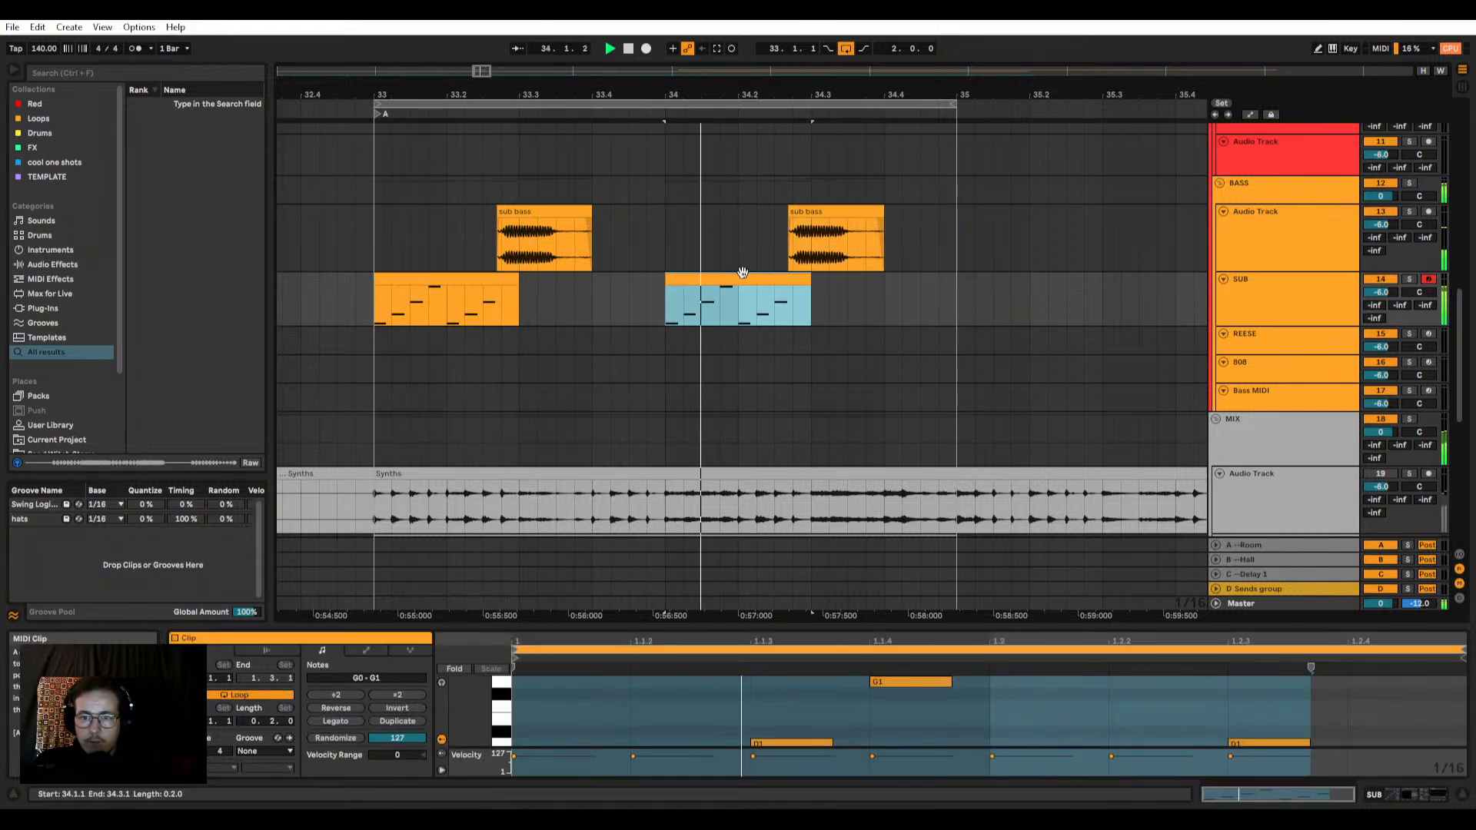
pyautogui.click(862, 211)
pyautogui.press('r')
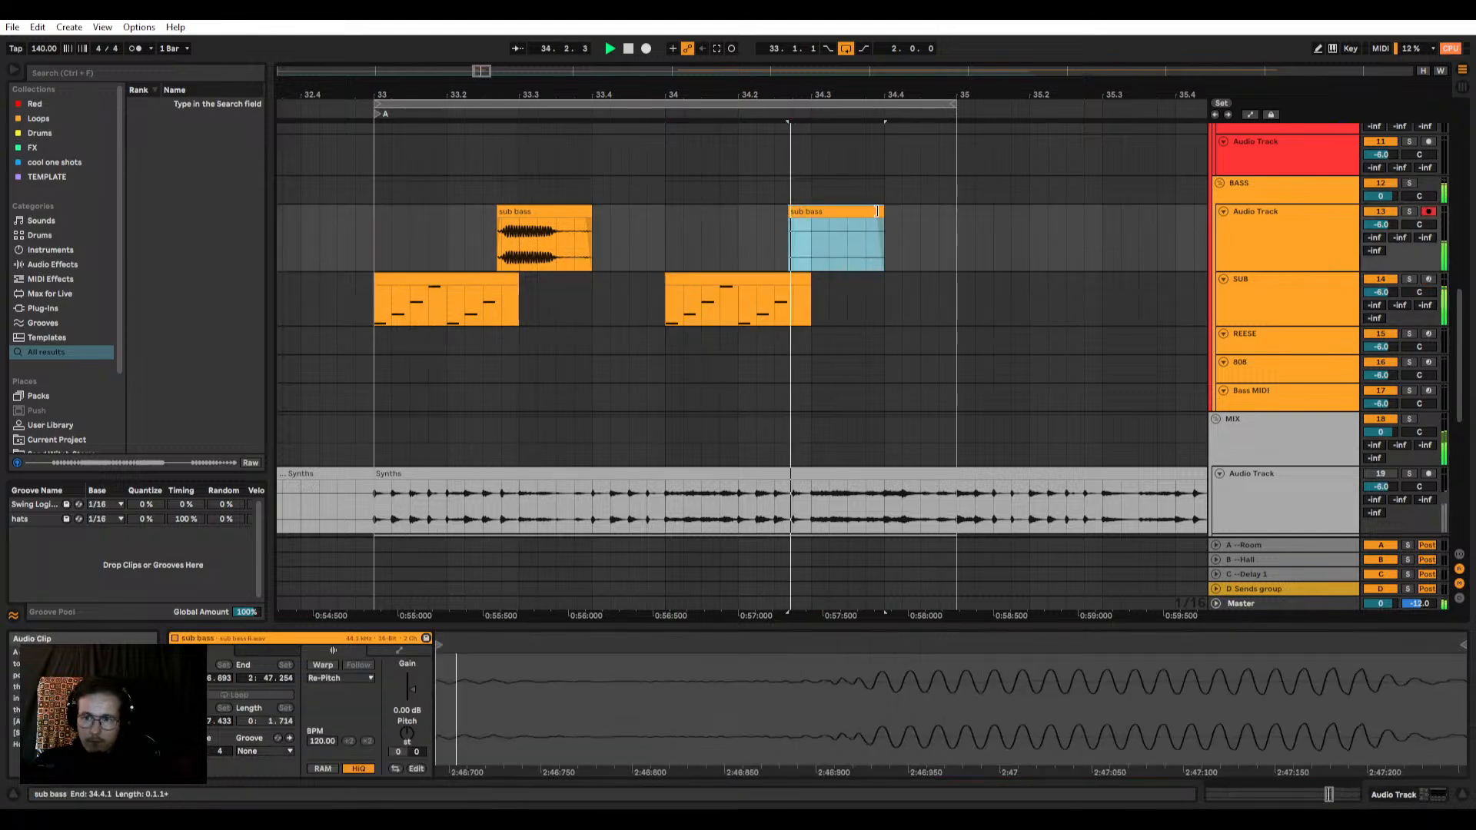
pyautogui.hotkey('ctrl', 'd')
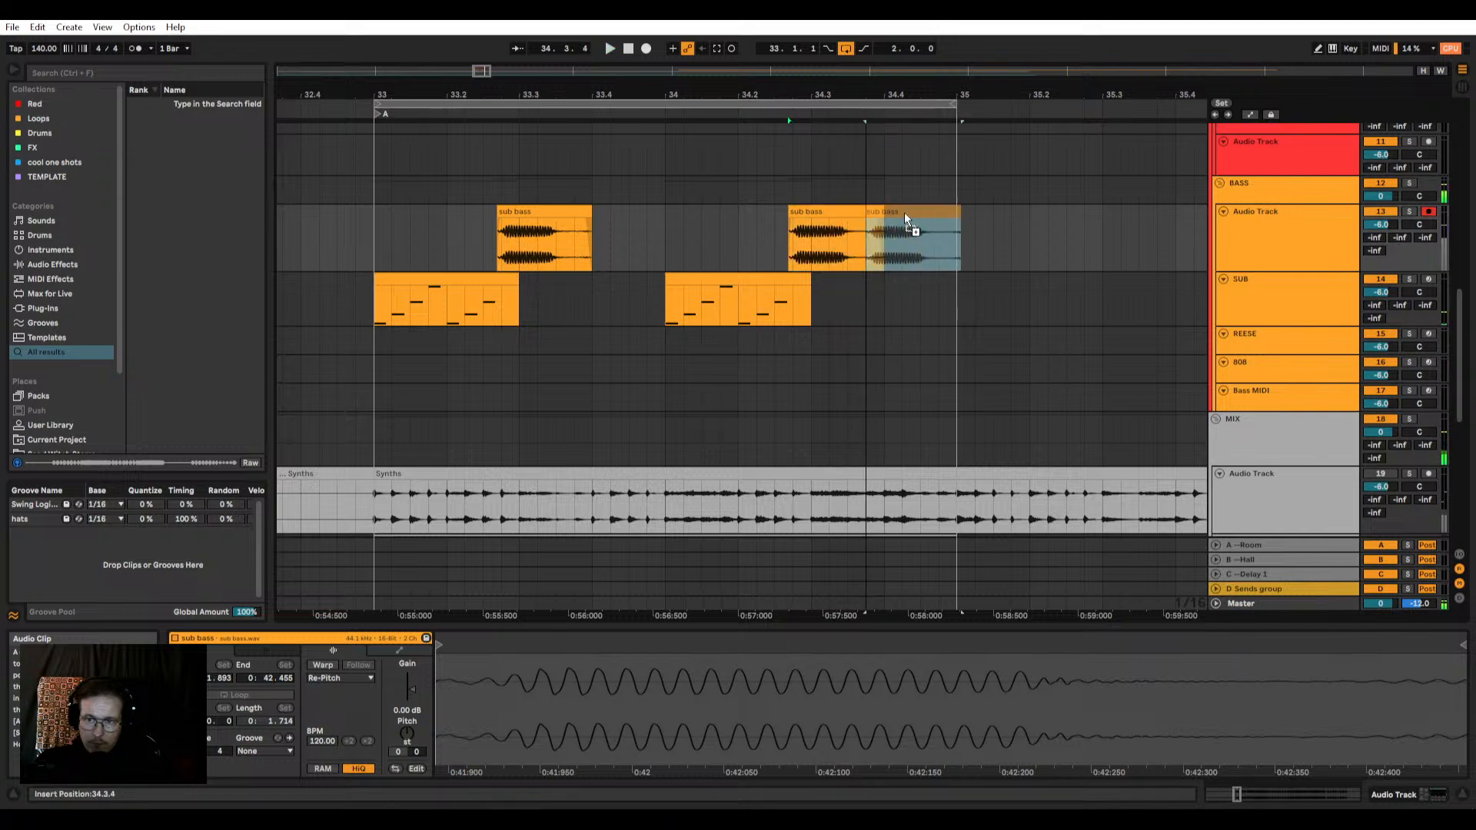
pyautogui.click(842, 210)
pyautogui.press('space')
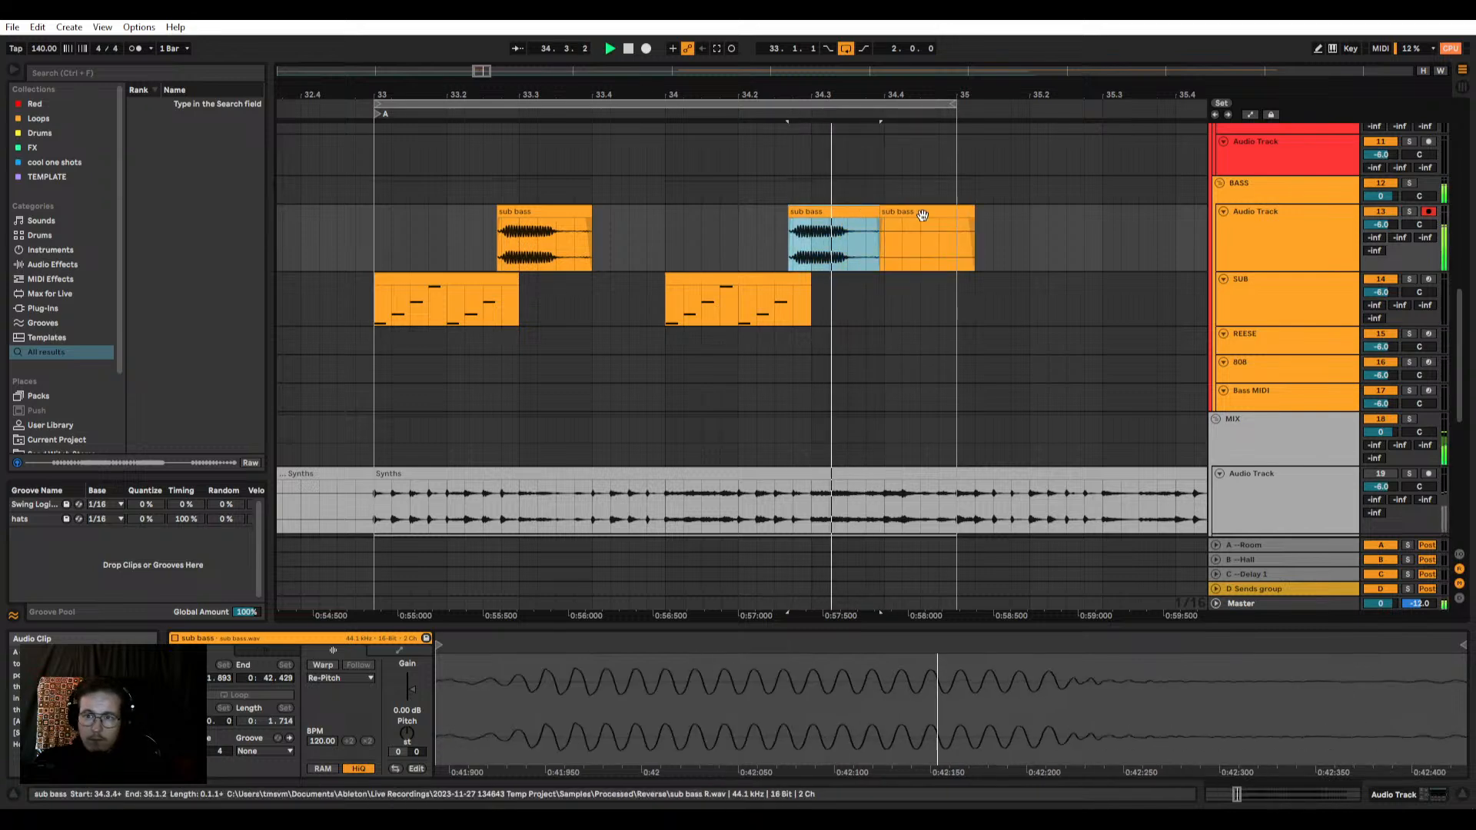
pyautogui.moveTo(973, 211); pyautogui.dragTo(893, 213)
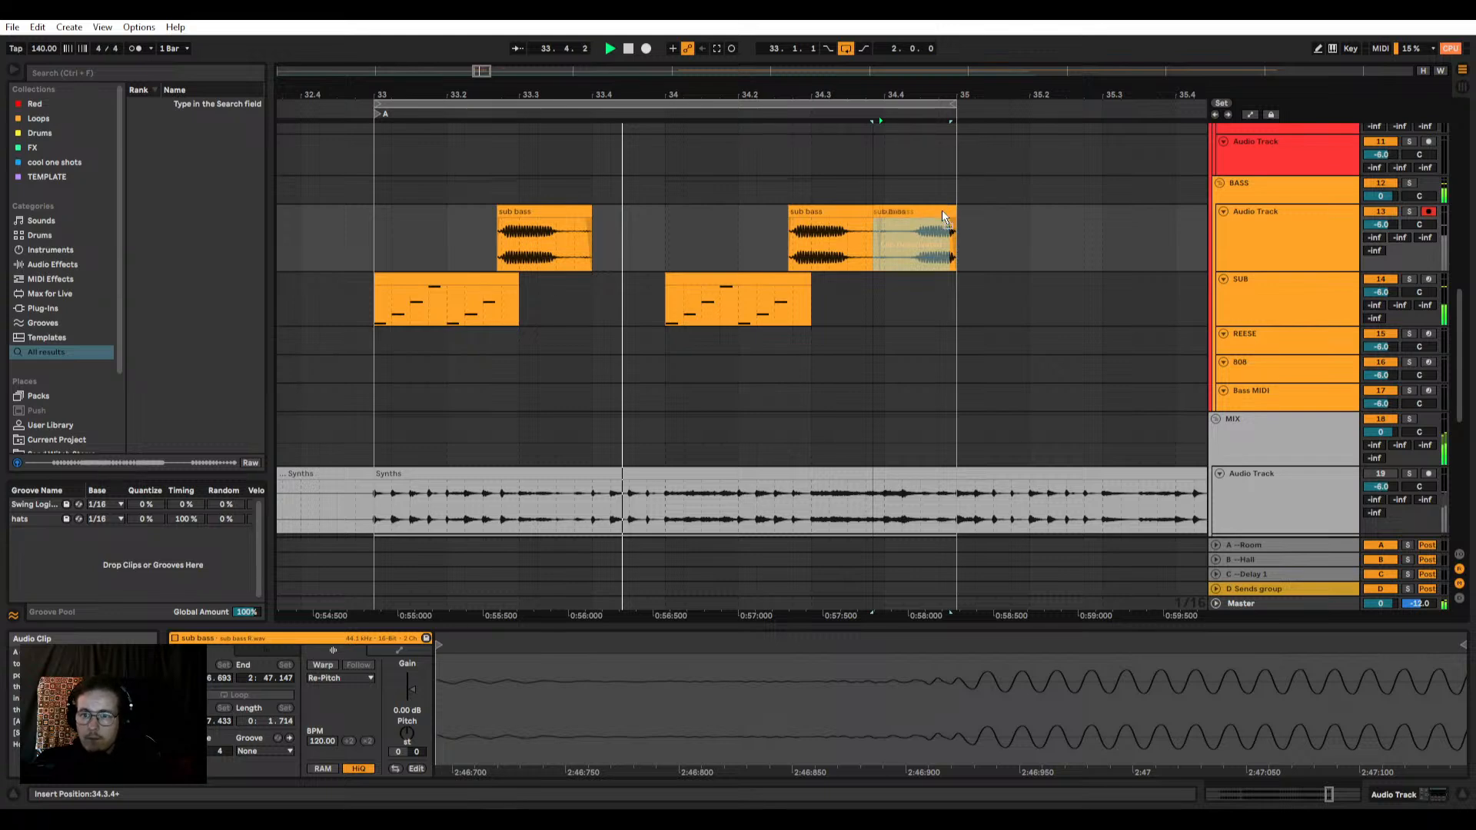
pyautogui.moveTo(895, 217); pyautogui.dragTo(883, 217)
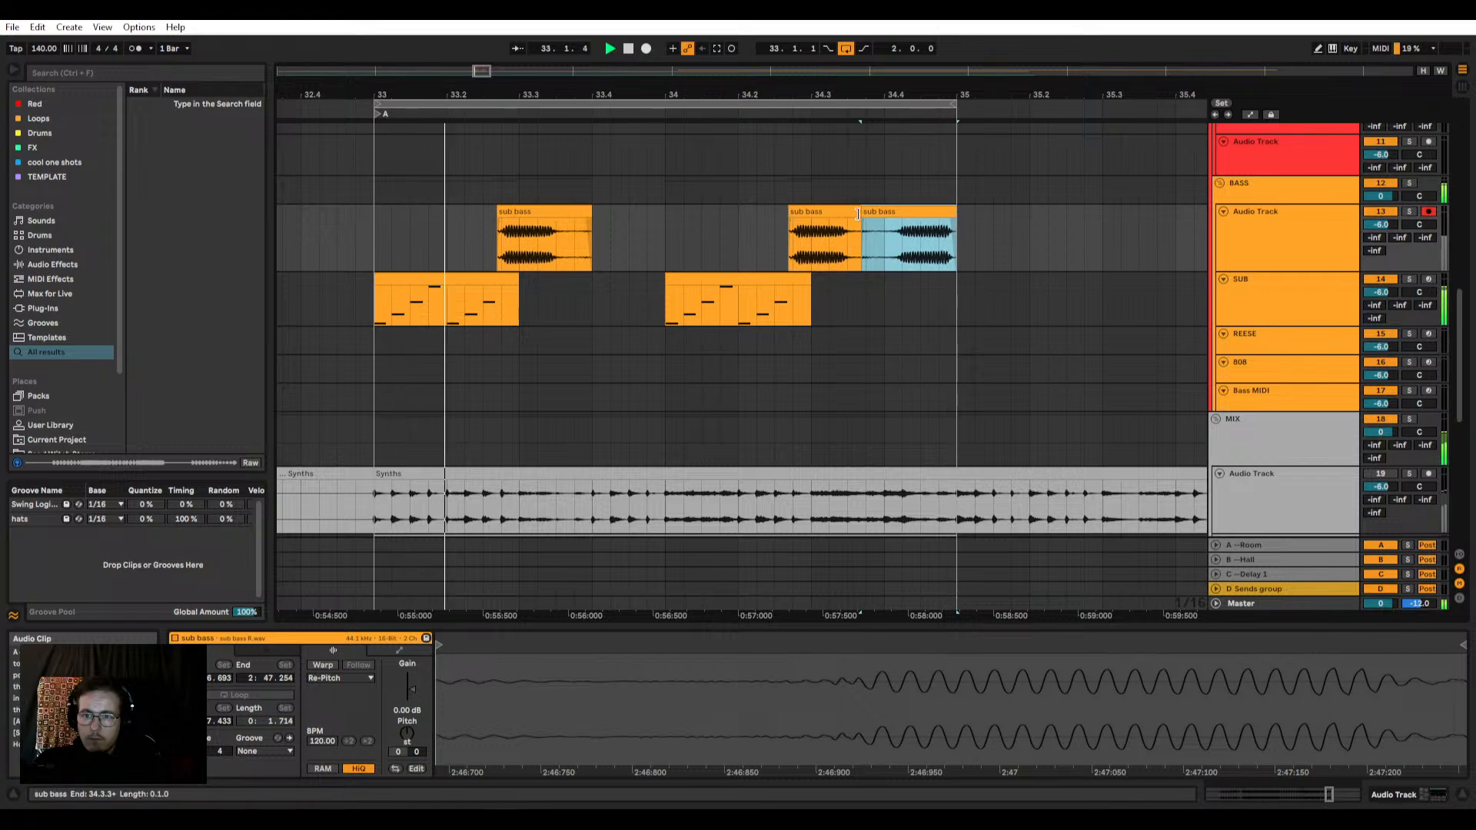
# Step: Crossfade the end of the bar 34 sub bass audio clip into its reversed copy
pyautogui.click(842, 230)
pyautogui.press('+')
pyautogui.moveTo(833, 248); pyautogui.dragTo(869, 248)
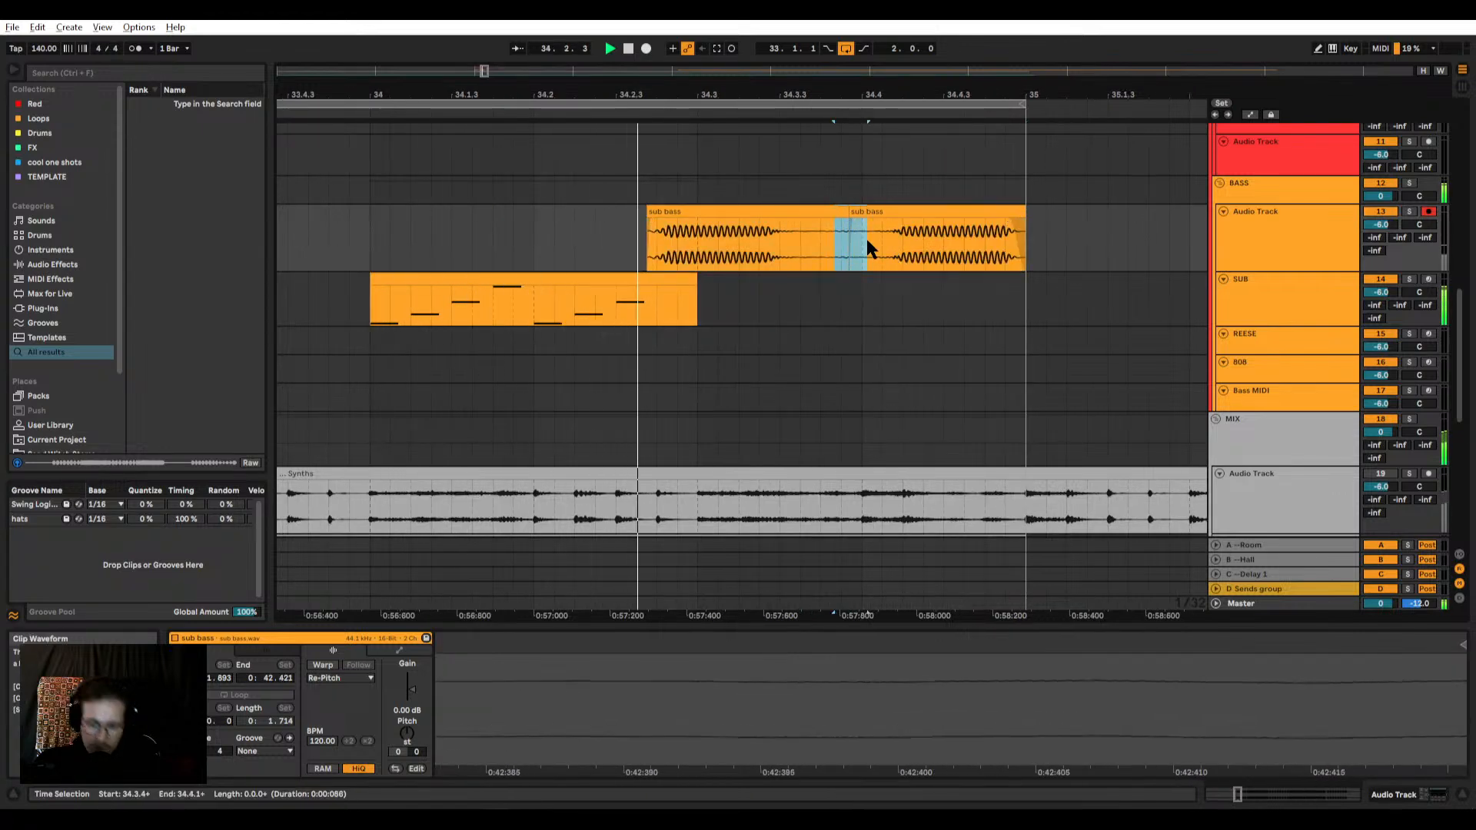
pyautogui.hotkey('ctrl', 'alt', 'f')
pyautogui.click(832, 220)
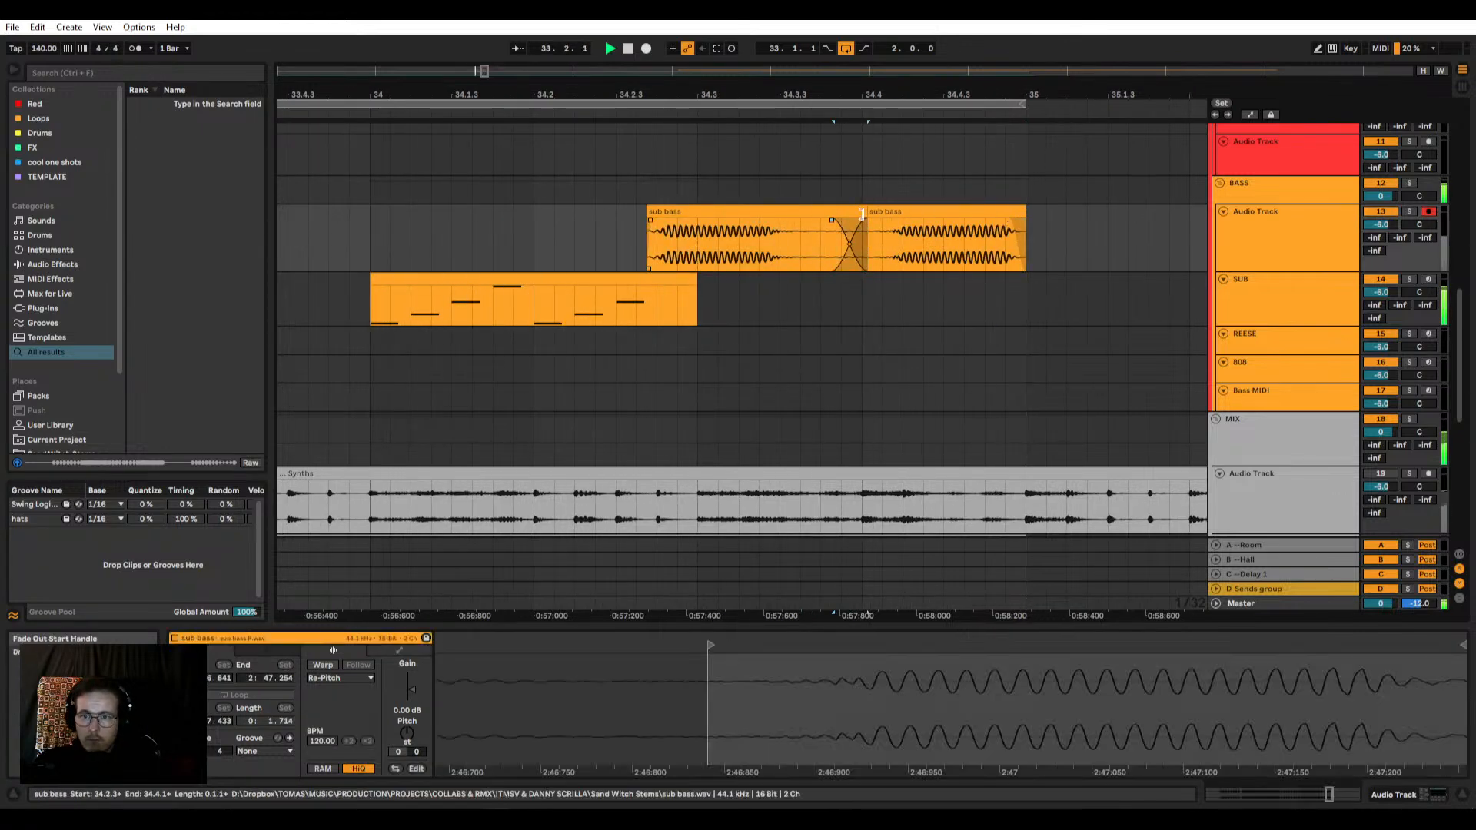
pyautogui.click(862, 214)
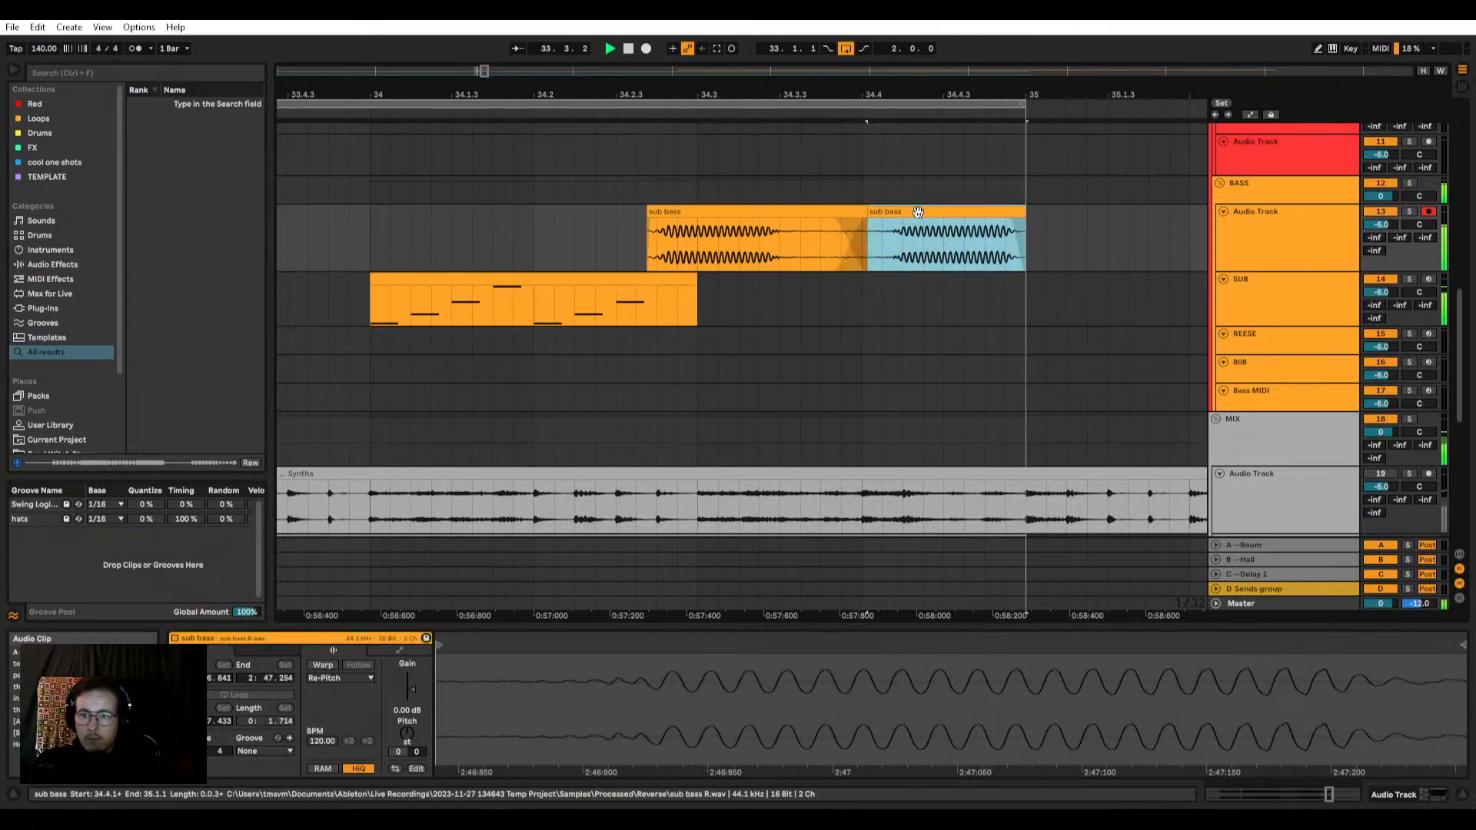
# Step: Move the reversed sub bass clip's start marker later in its sample and extend the clip's end back to bar 35
pyautogui.moveTo(496, 644); pyautogui.dragTo(516, 644)
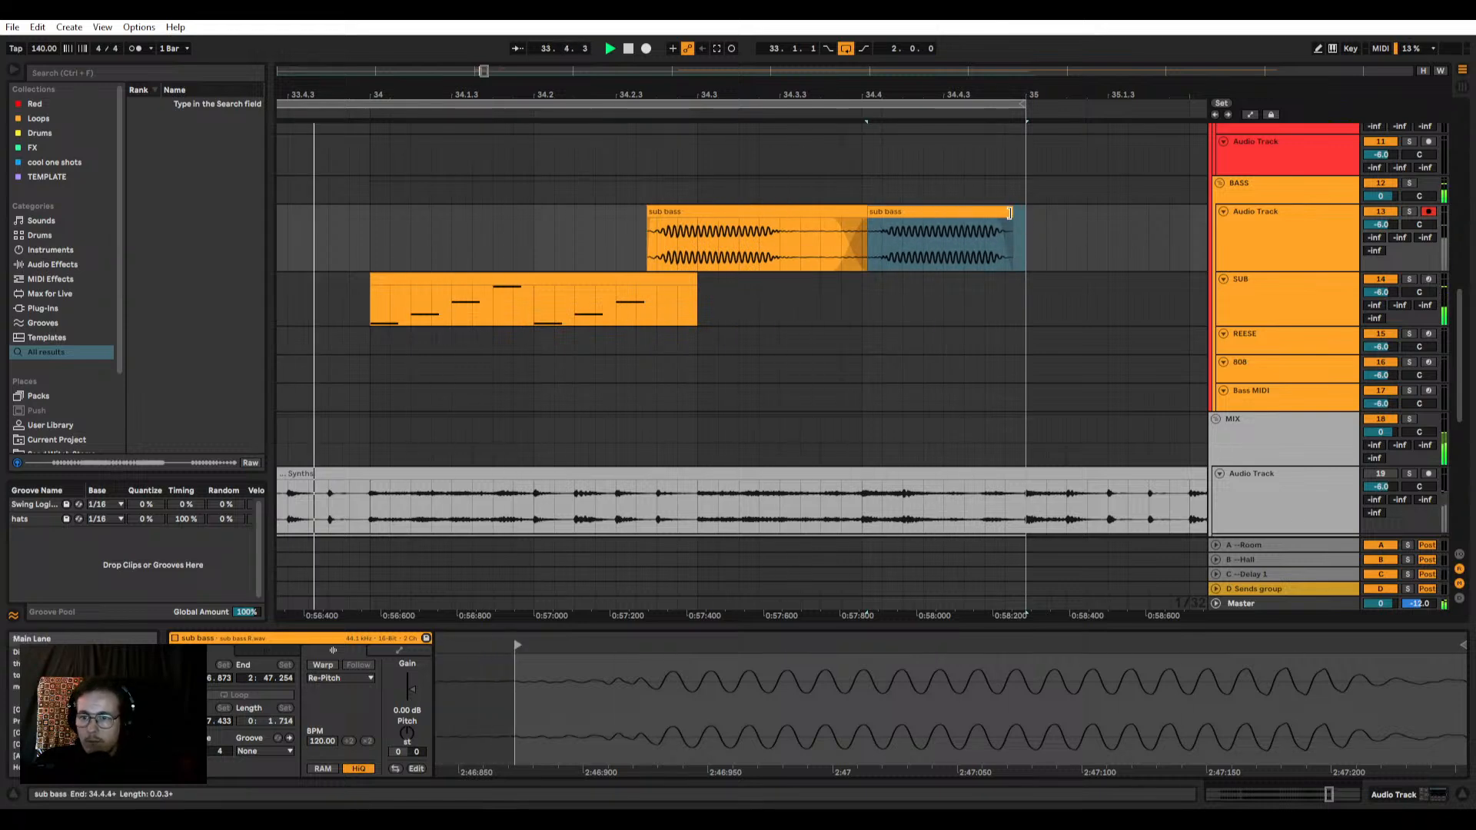
pyautogui.moveTo(1009, 213); pyautogui.dragTo(1025, 214)
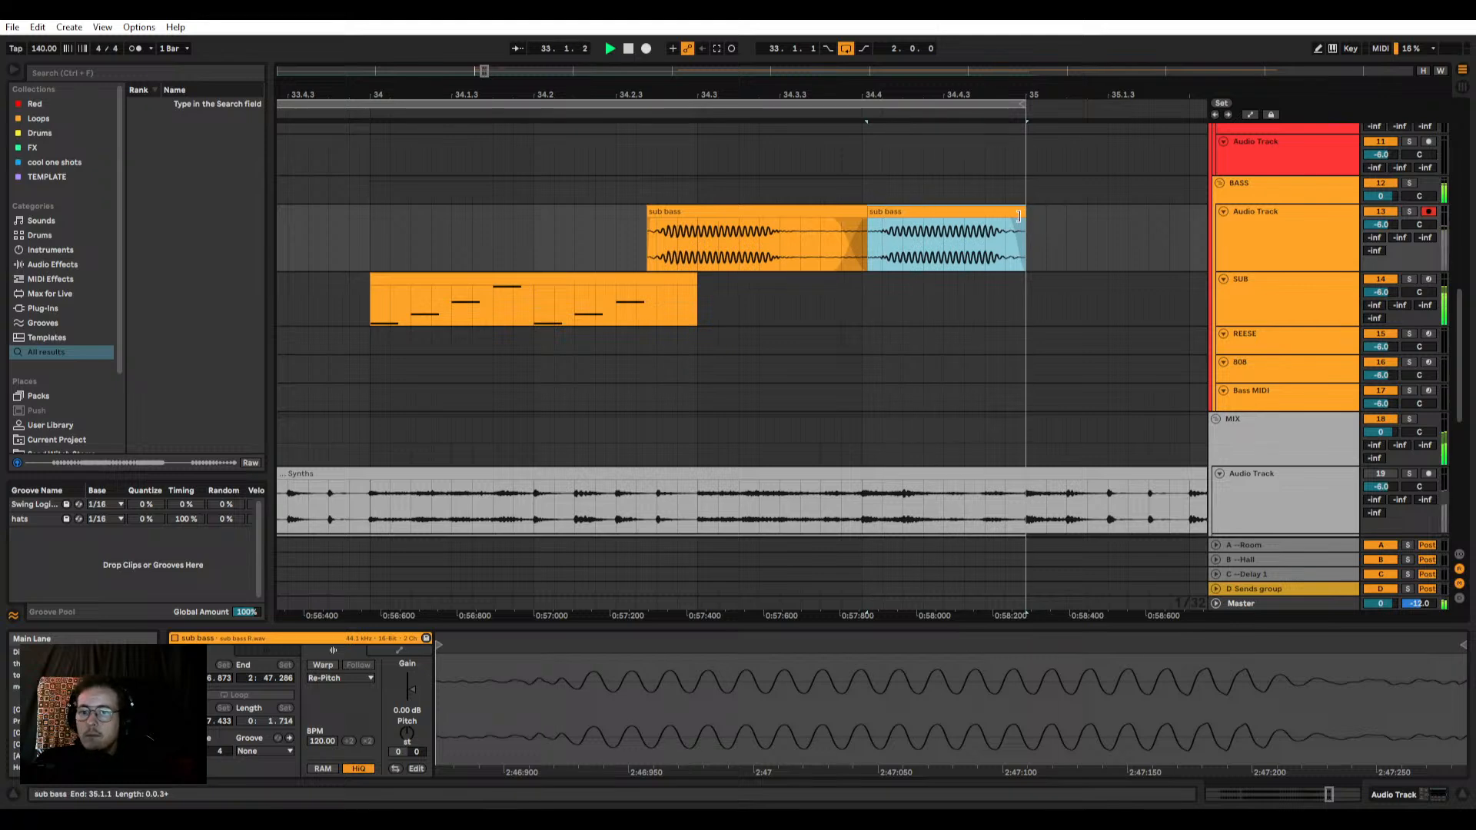
pyautogui.click(1008, 222)
pyautogui.scroll(-4, 787, 234)
pyautogui.scroll(2, 741, 253)
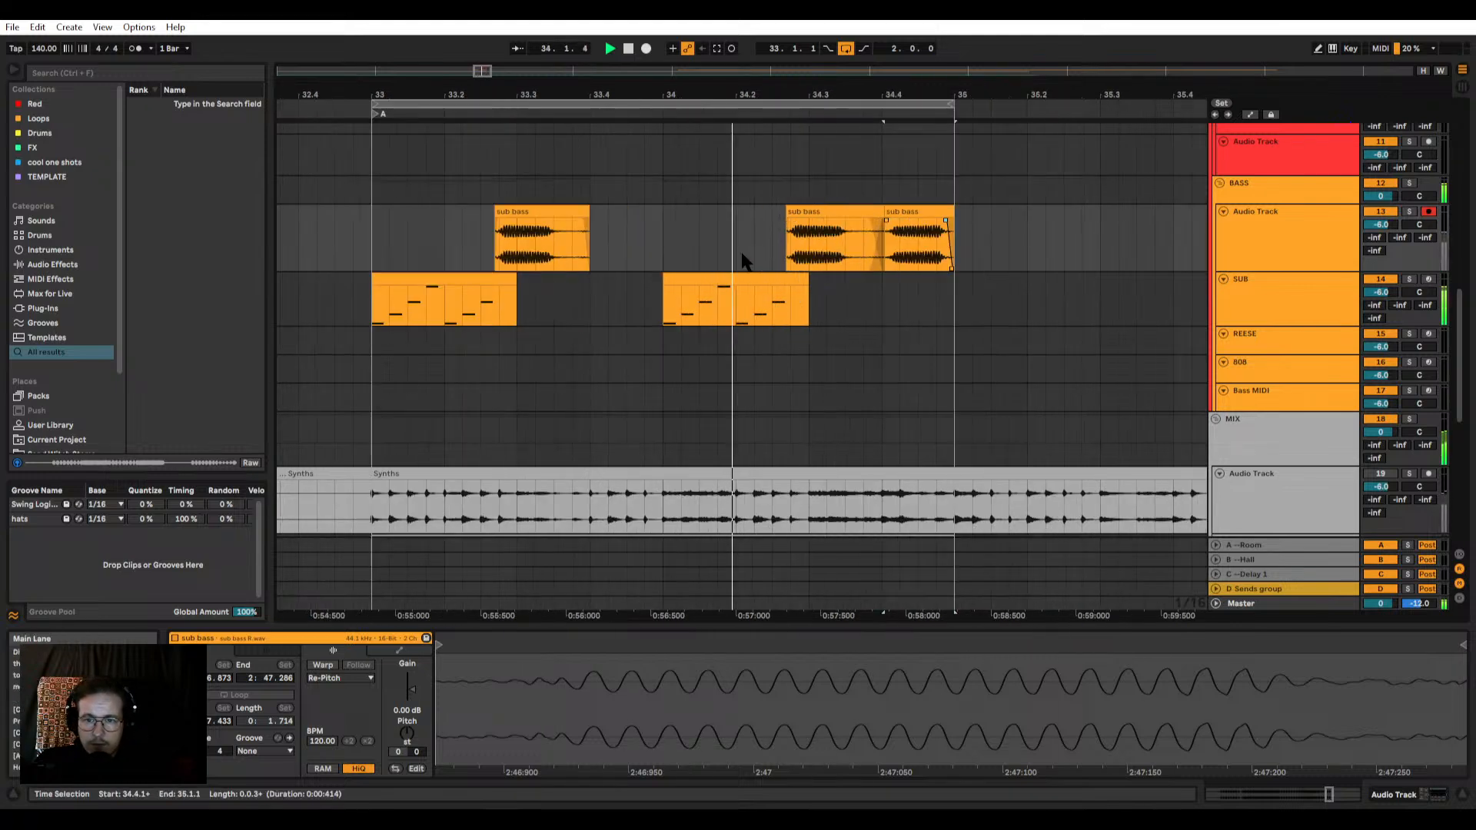
# Step: Inspect the tail of the bar 33 sub bass audio clip and play the loop from bar 33
pyautogui.scroll(3, 576, 237)
pyautogui.click(598, 245)
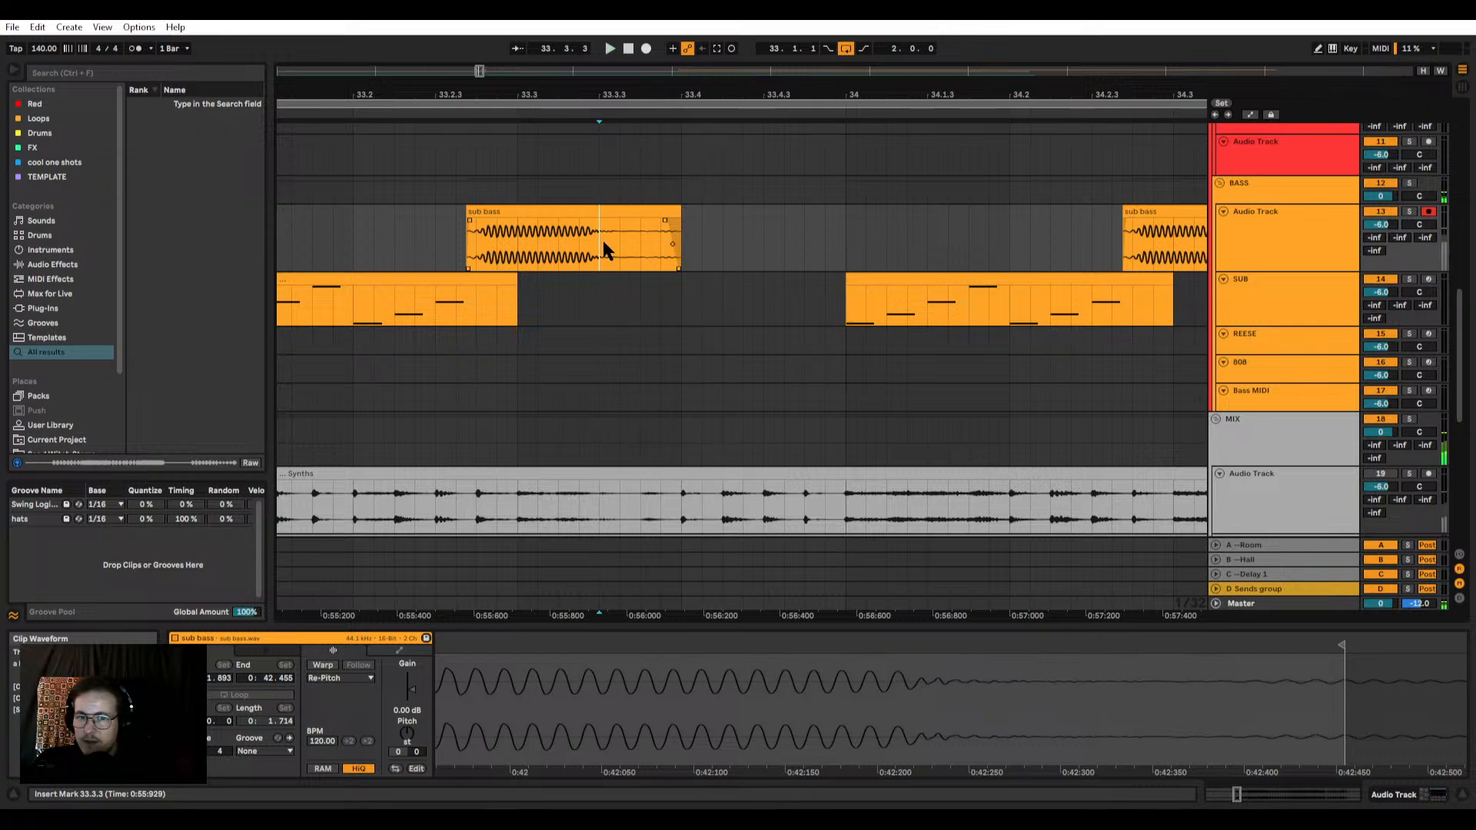
pyautogui.moveTo(602, 237); pyautogui.dragTo(703, 229)
pyautogui.scroll(-2, 702, 229)
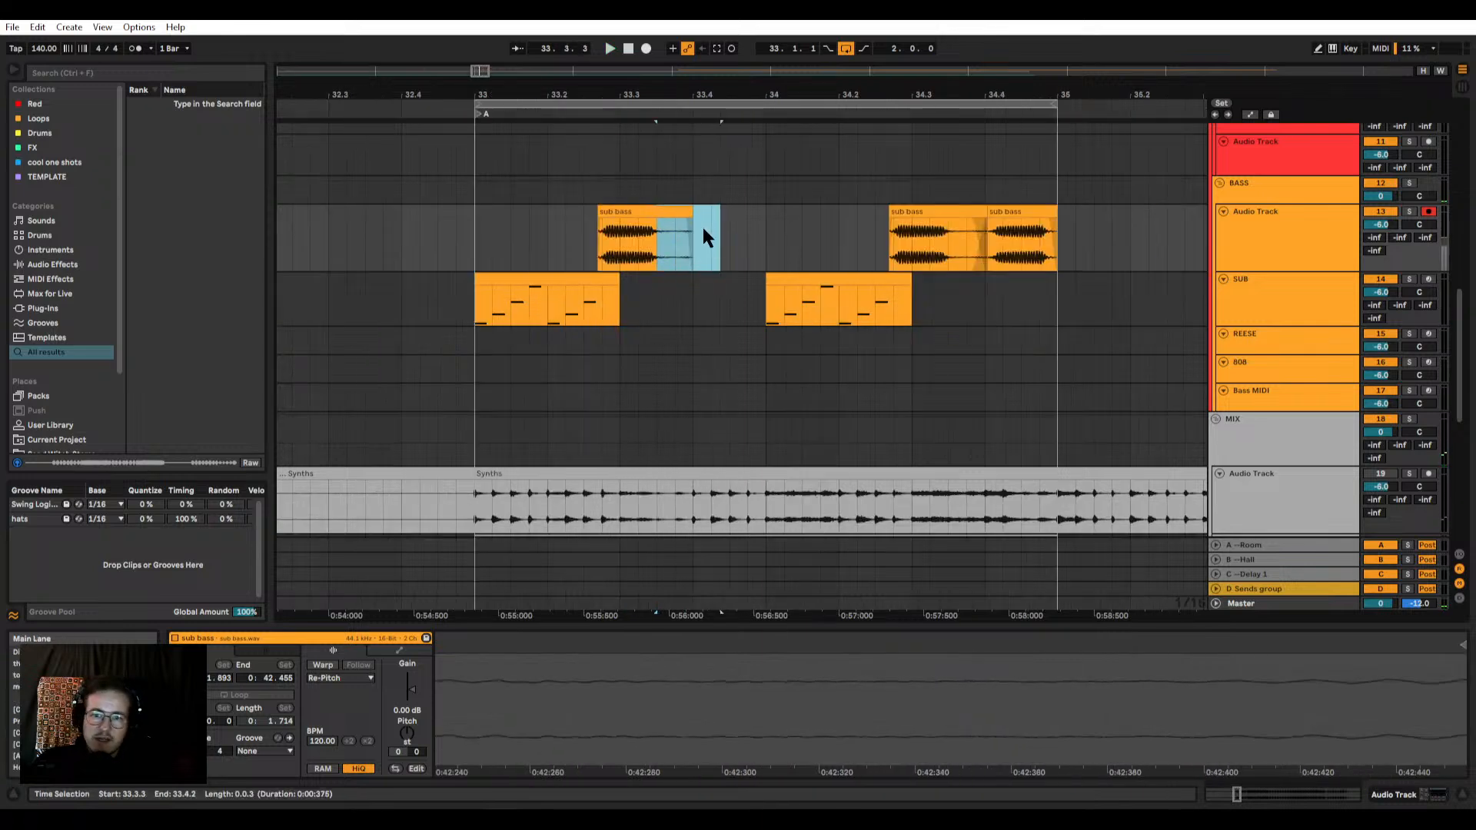
pyautogui.click(472, 250)
pyautogui.scroll(2, 530, 266)
pyautogui.press('space')
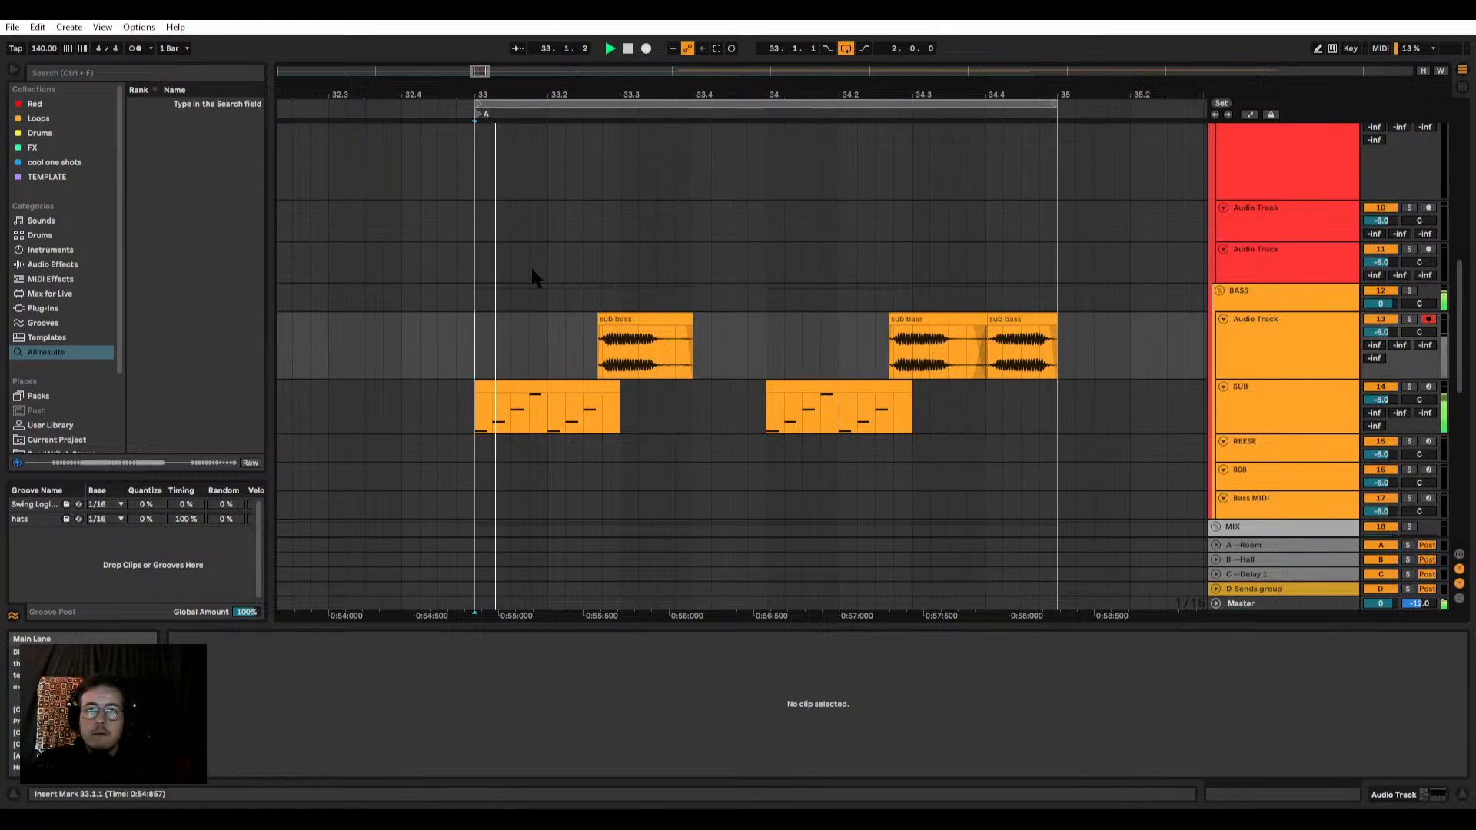
# Step: Reshape the crossfade between the bar 34 sub bass clips so the fade-in of the reversed copy ends later
pyautogui.scroll(1, 531, 267)
pyautogui.scroll(2, 987, 347)
pyautogui.moveTo(989, 344); pyautogui.dragTo(1070, 348)
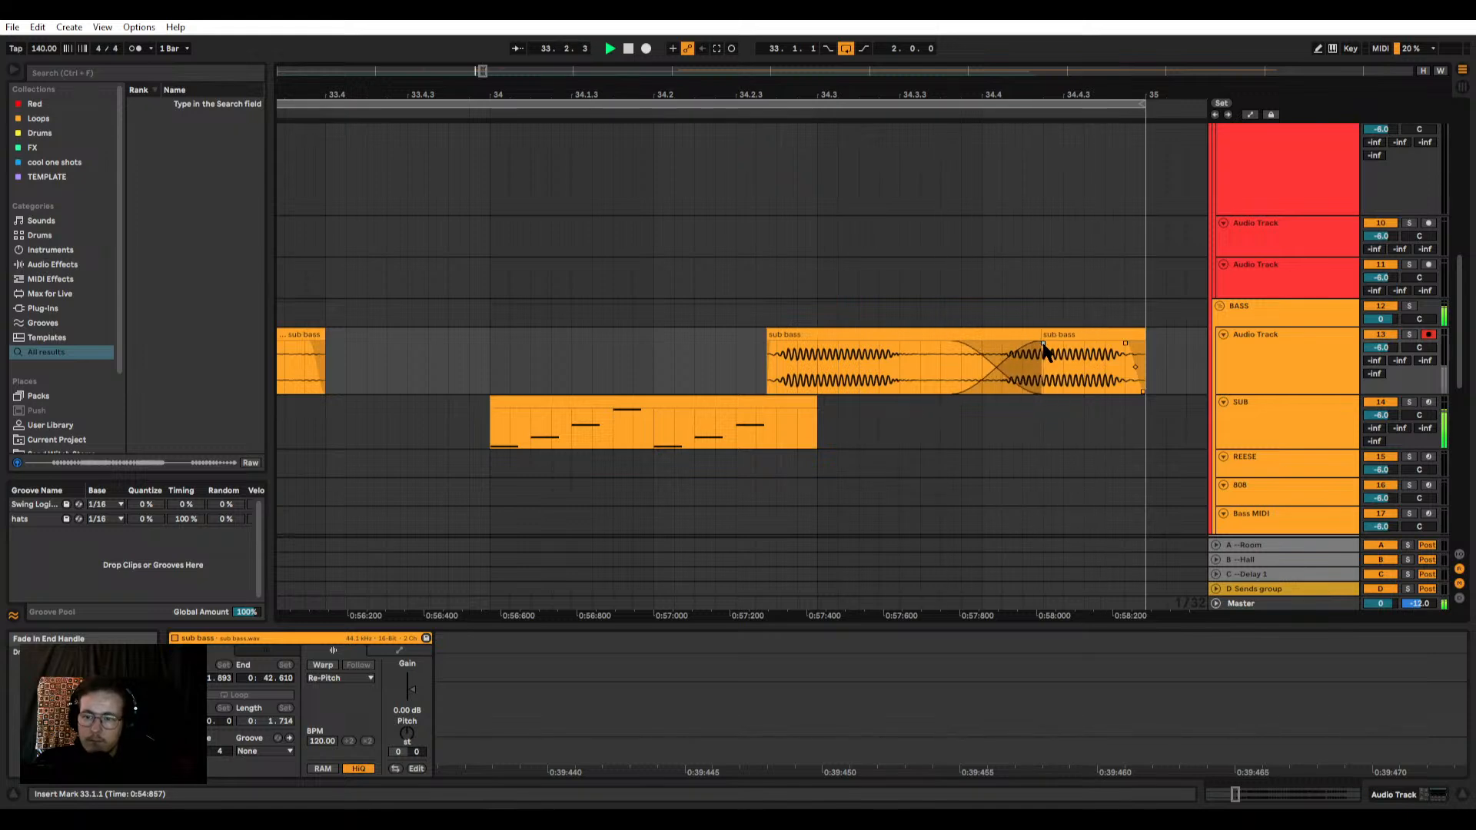
# Step: Create an empty two-bar MIDI clip on the KICK SNARE track from bar 33 to bar 35
pyautogui.scroll(-3, 707, 319)
pyautogui.scroll(5, 682, 289)
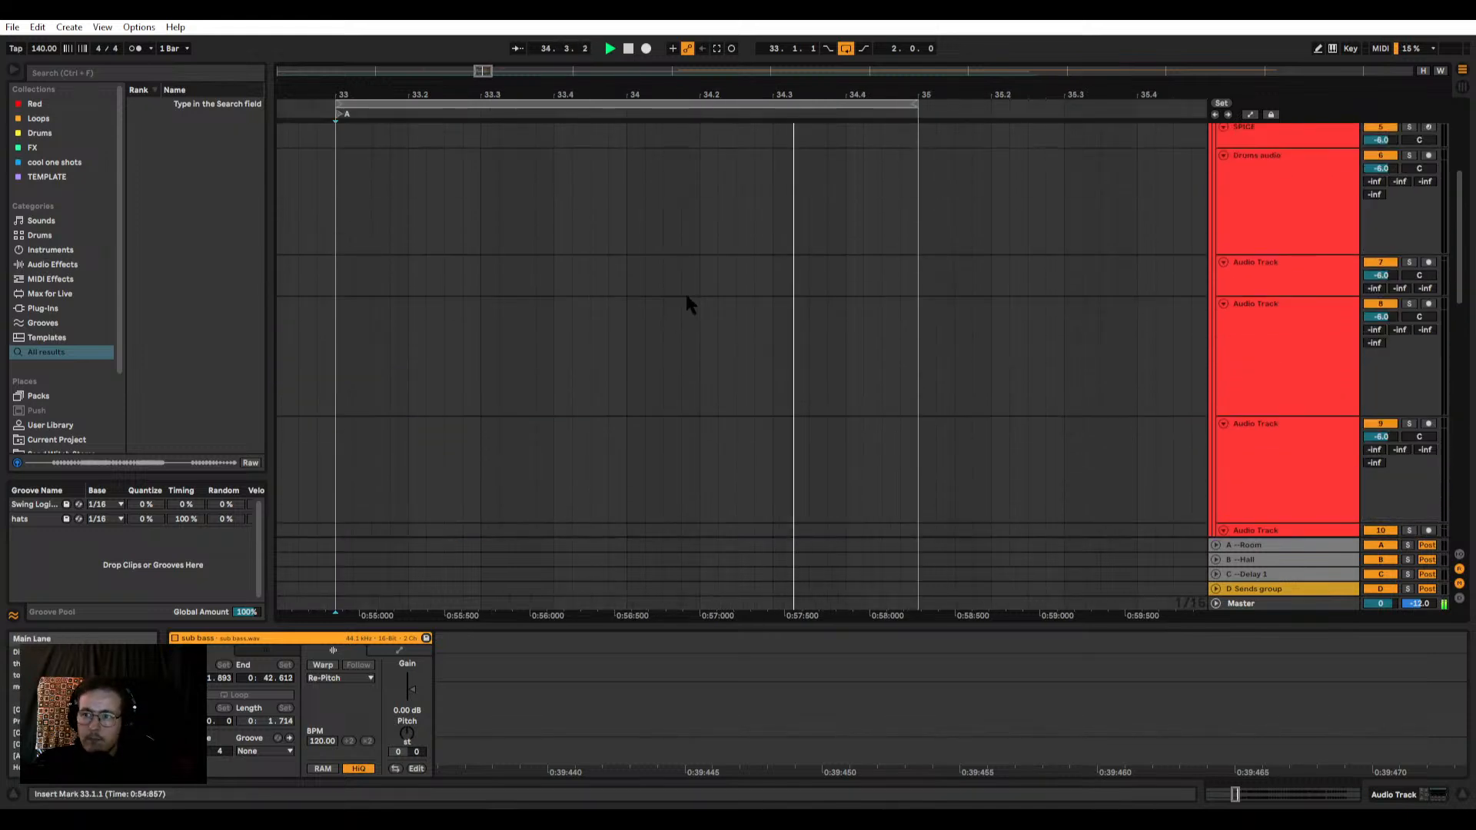
pyautogui.scroll(4, 685, 300)
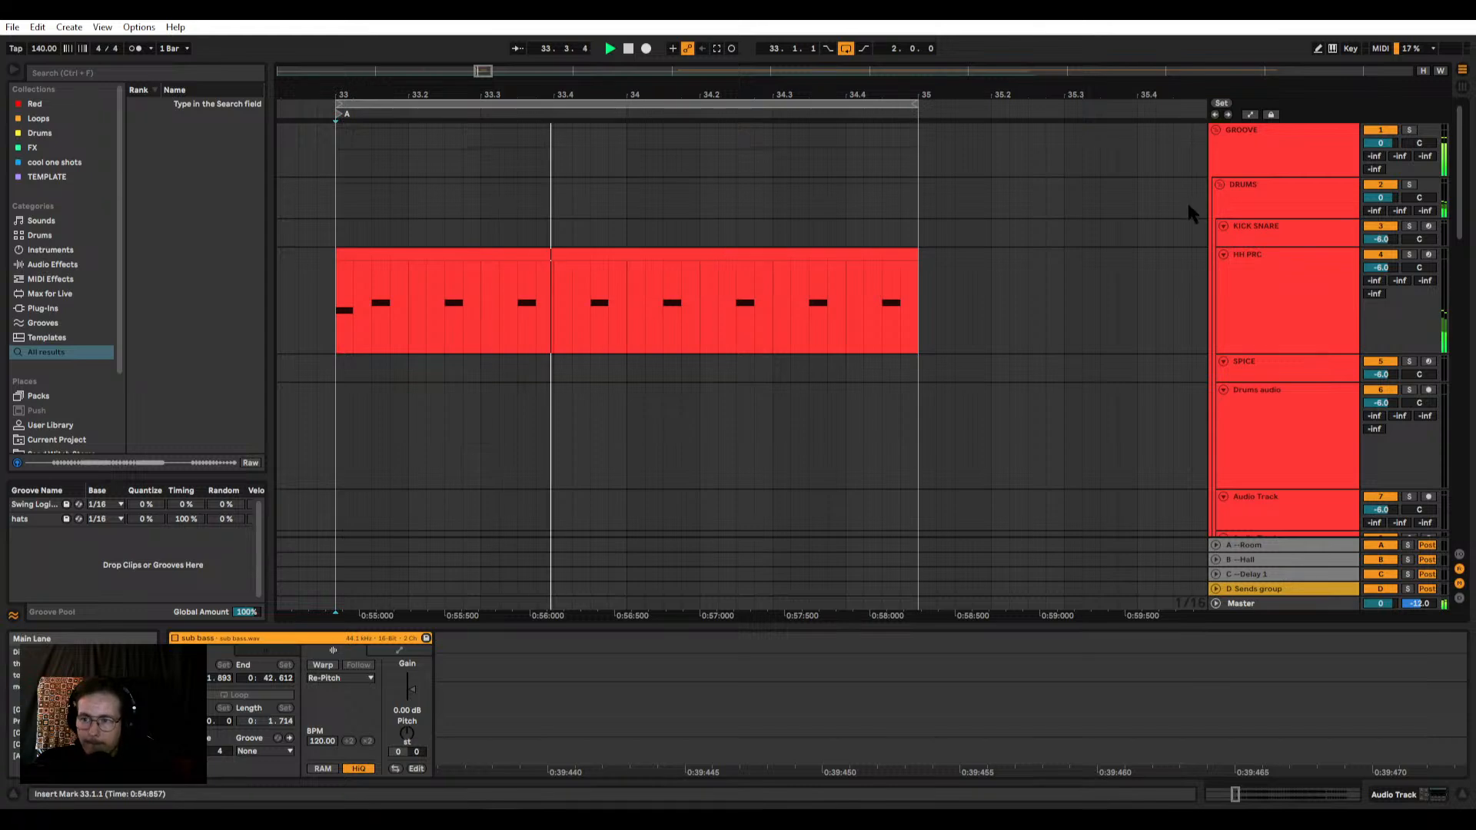
pyautogui.click(1266, 233)
pyautogui.moveTo(334, 238); pyautogui.dragTo(920, 238)
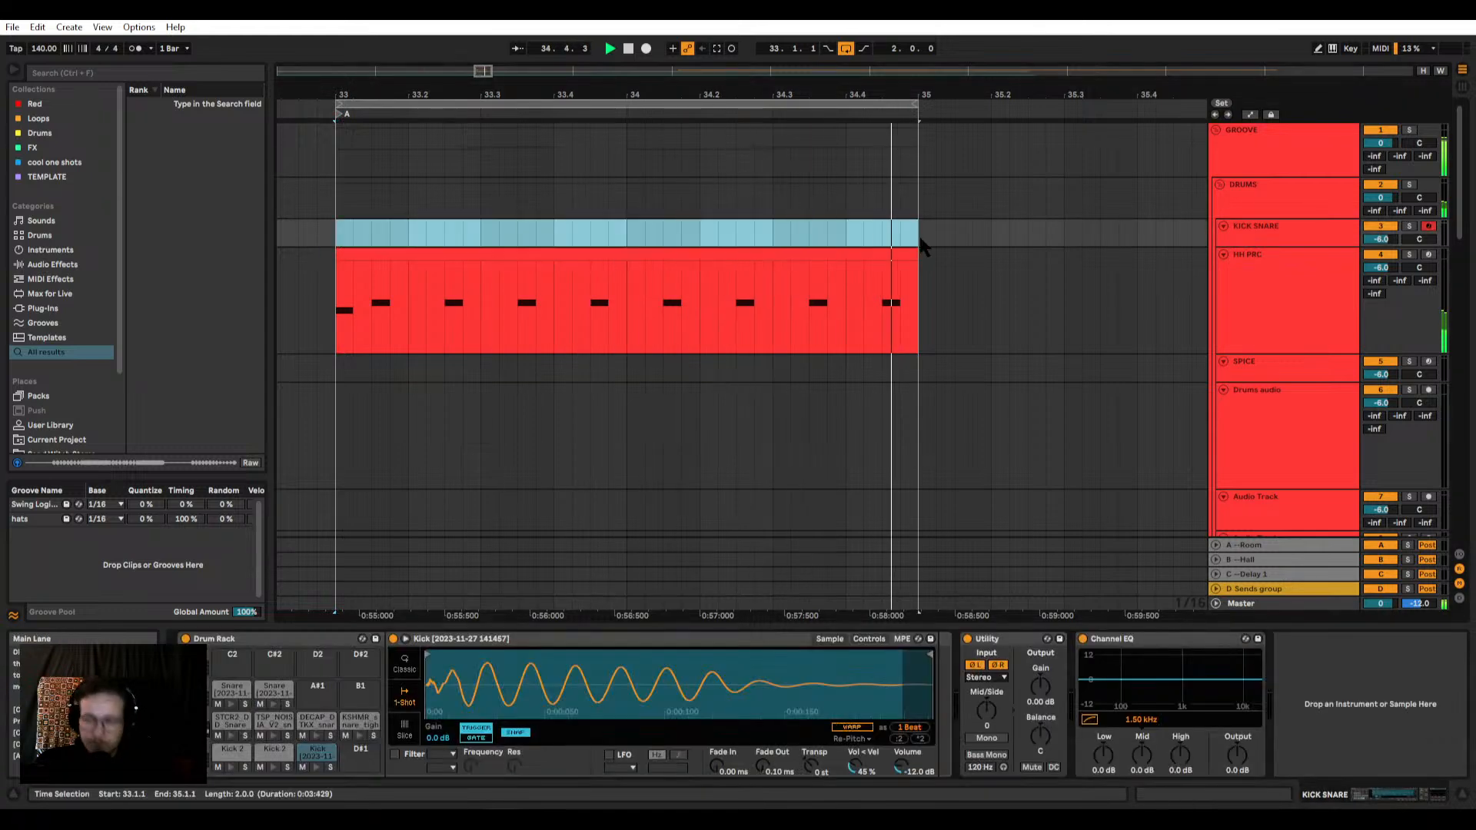
pyautogui.hotkey('ctrl', 'shift', 'm')
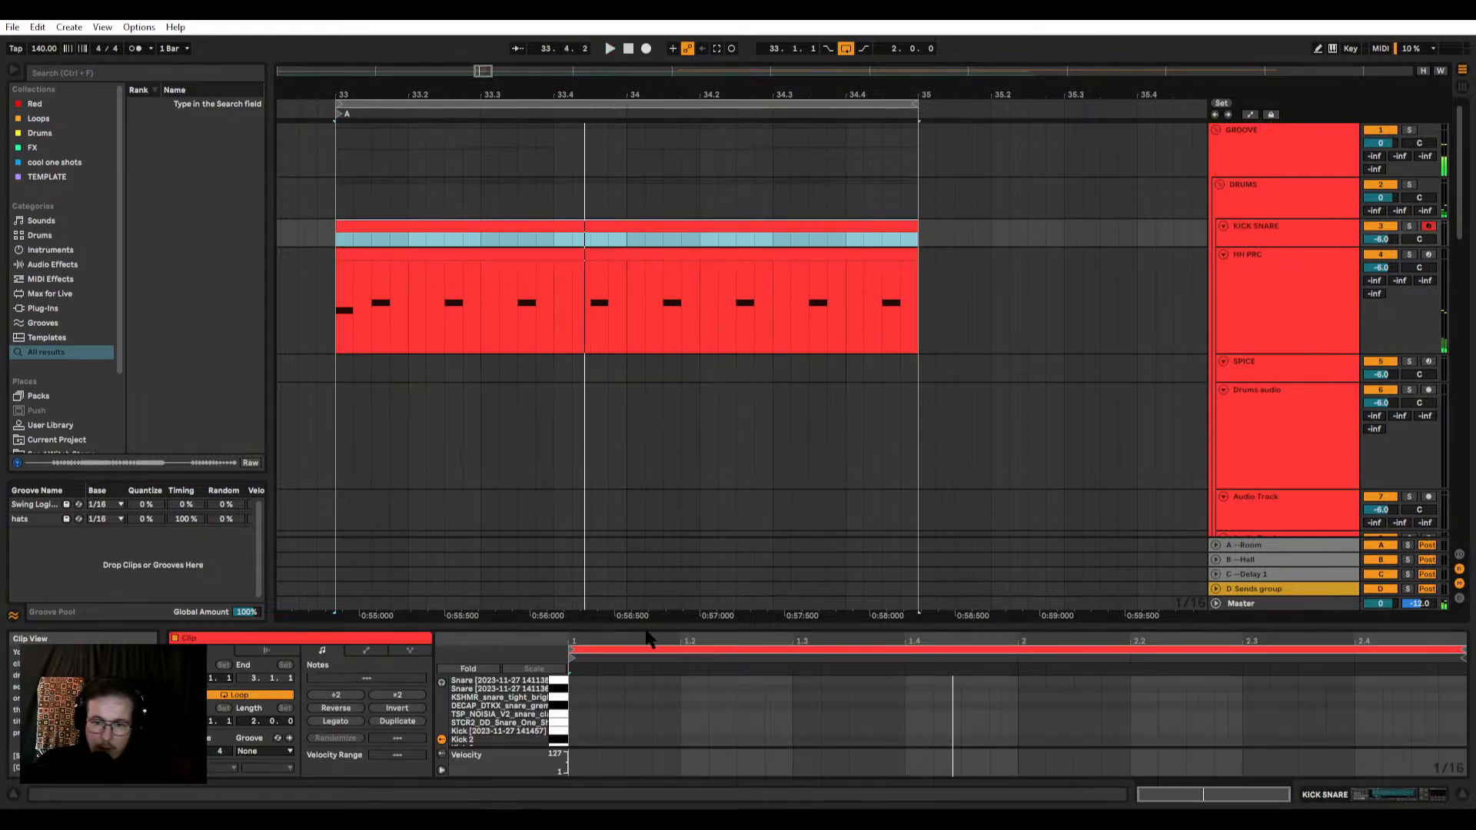
# Step: Enlarge the note editor, add a D1 kick note at 1.1.1 in the KICK SNARE clip, and audition it
pyautogui.moveTo(646, 629); pyautogui.dragTo(646, 485)
pyautogui.doubleClick(462, 652)
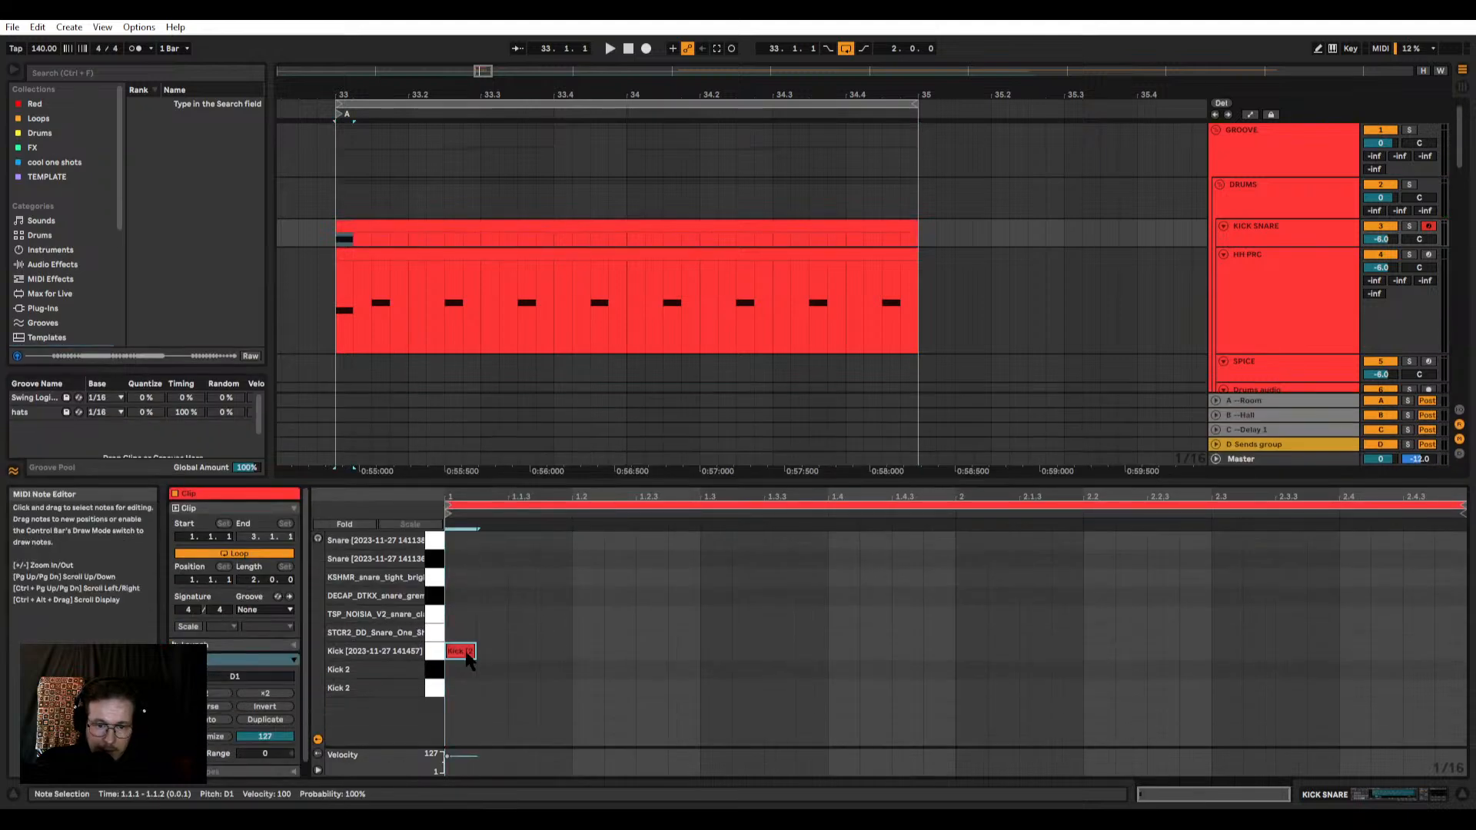
pyautogui.press('space')
pyautogui.press('space')
# Step: Raise the kick sample's volume to -0.57 dB in the KICK SNARE drum rack and audition it in the loop
pyautogui.click(1247, 227)
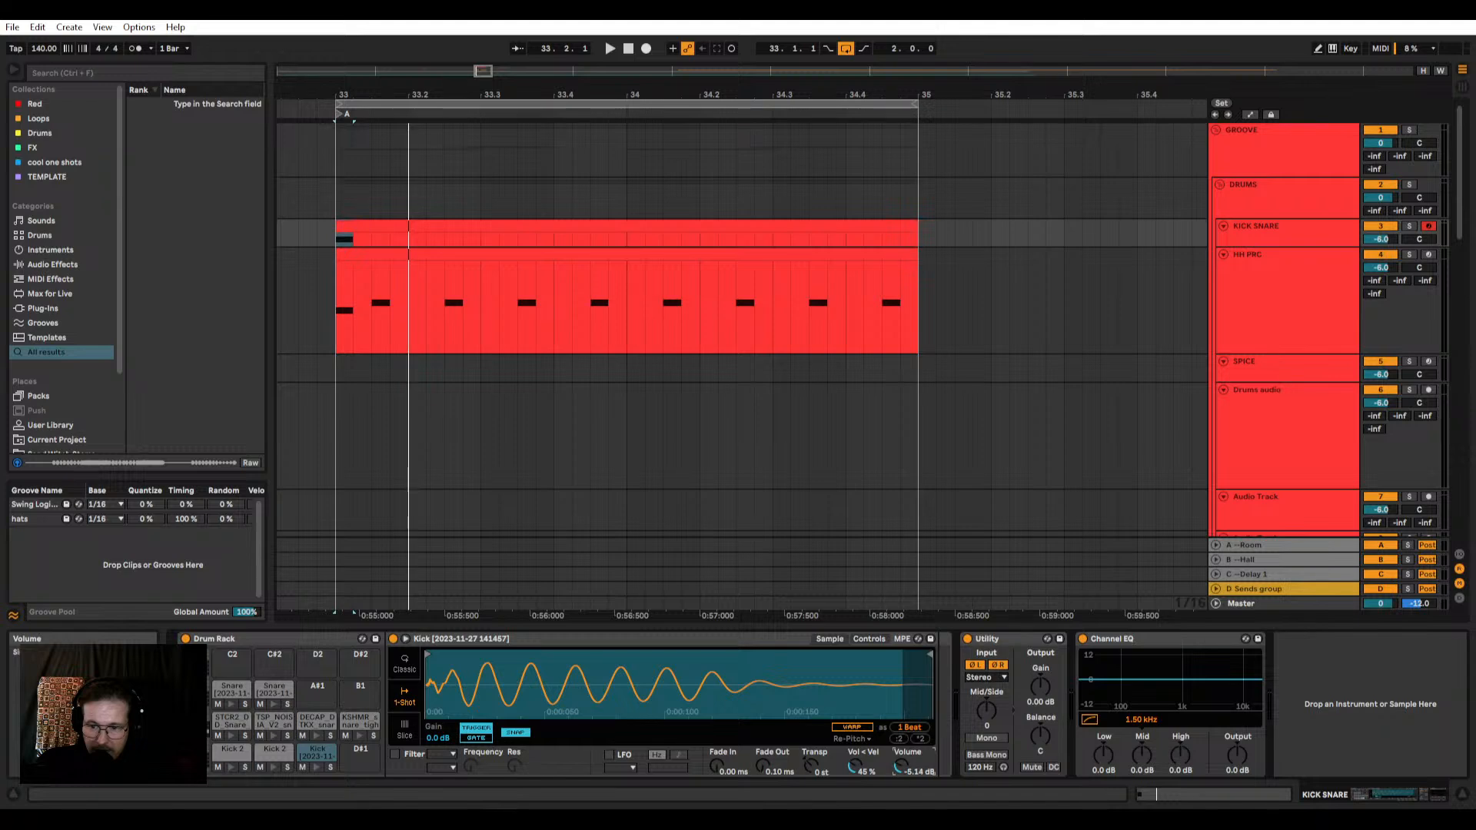
pyautogui.moveTo(901, 770); pyautogui.dragTo(901, 780)
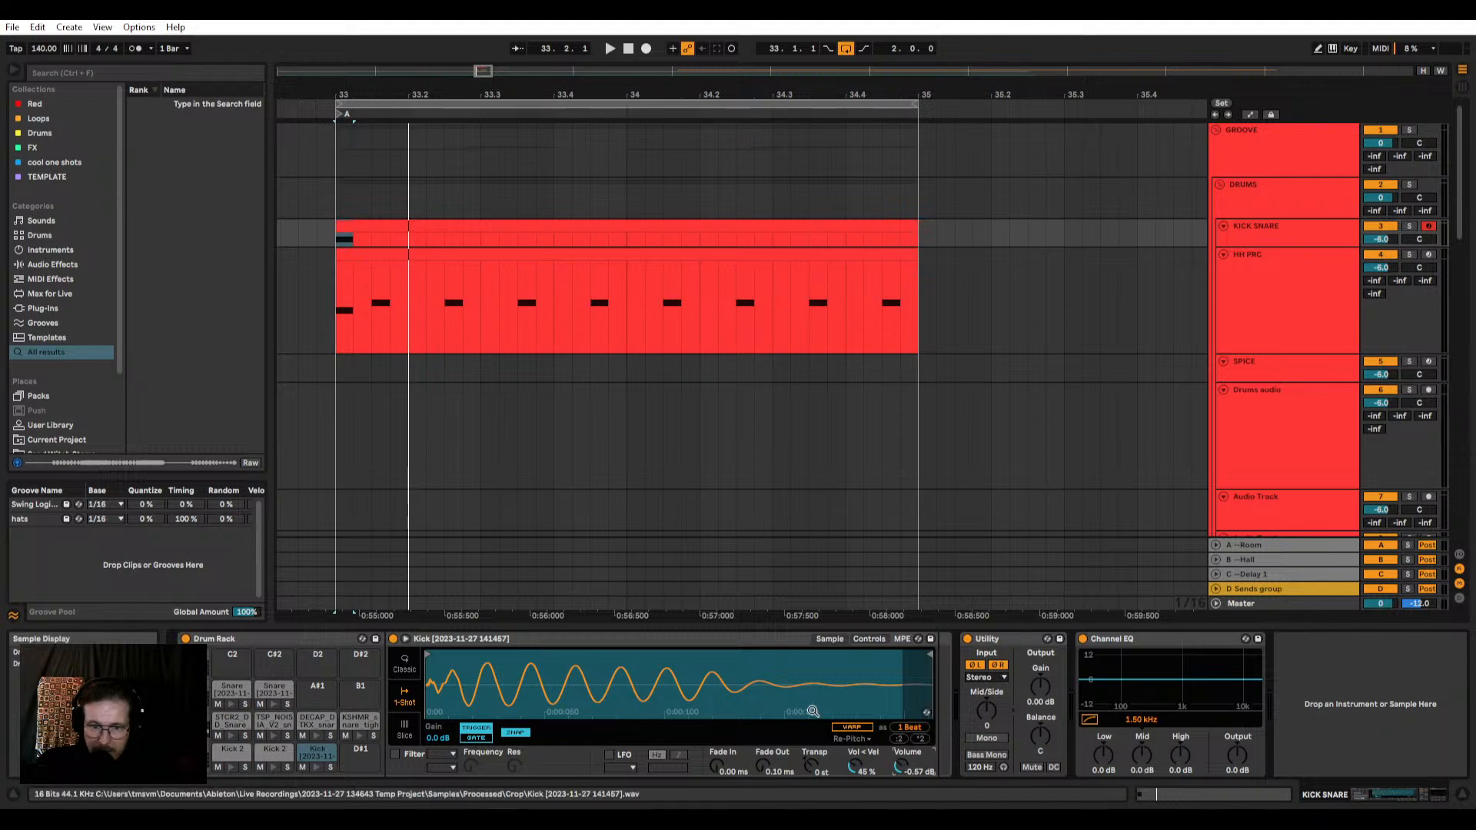
pyautogui.press('space')
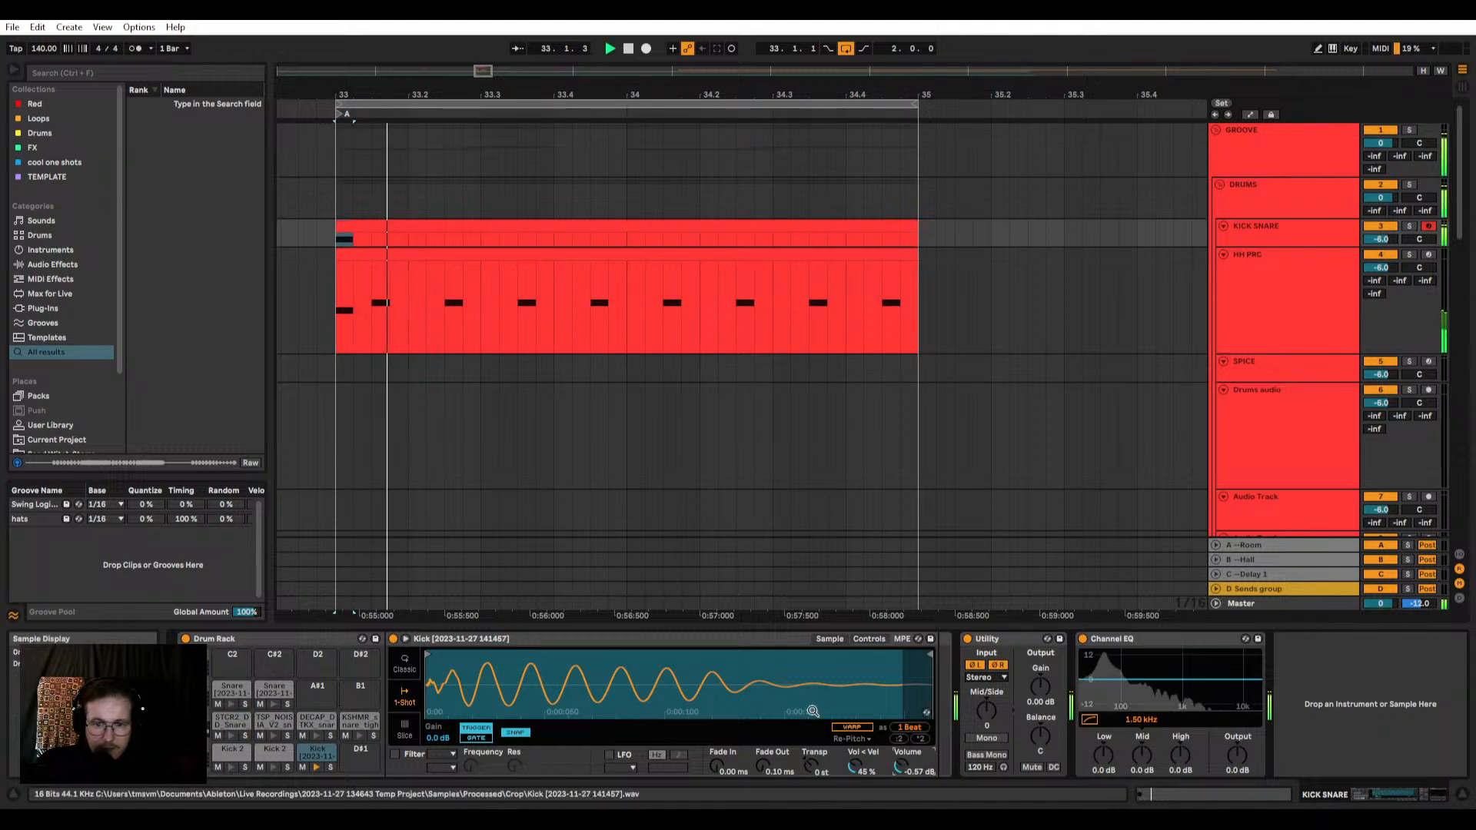
pyautogui.click(543, 225)
pyautogui.press('space')
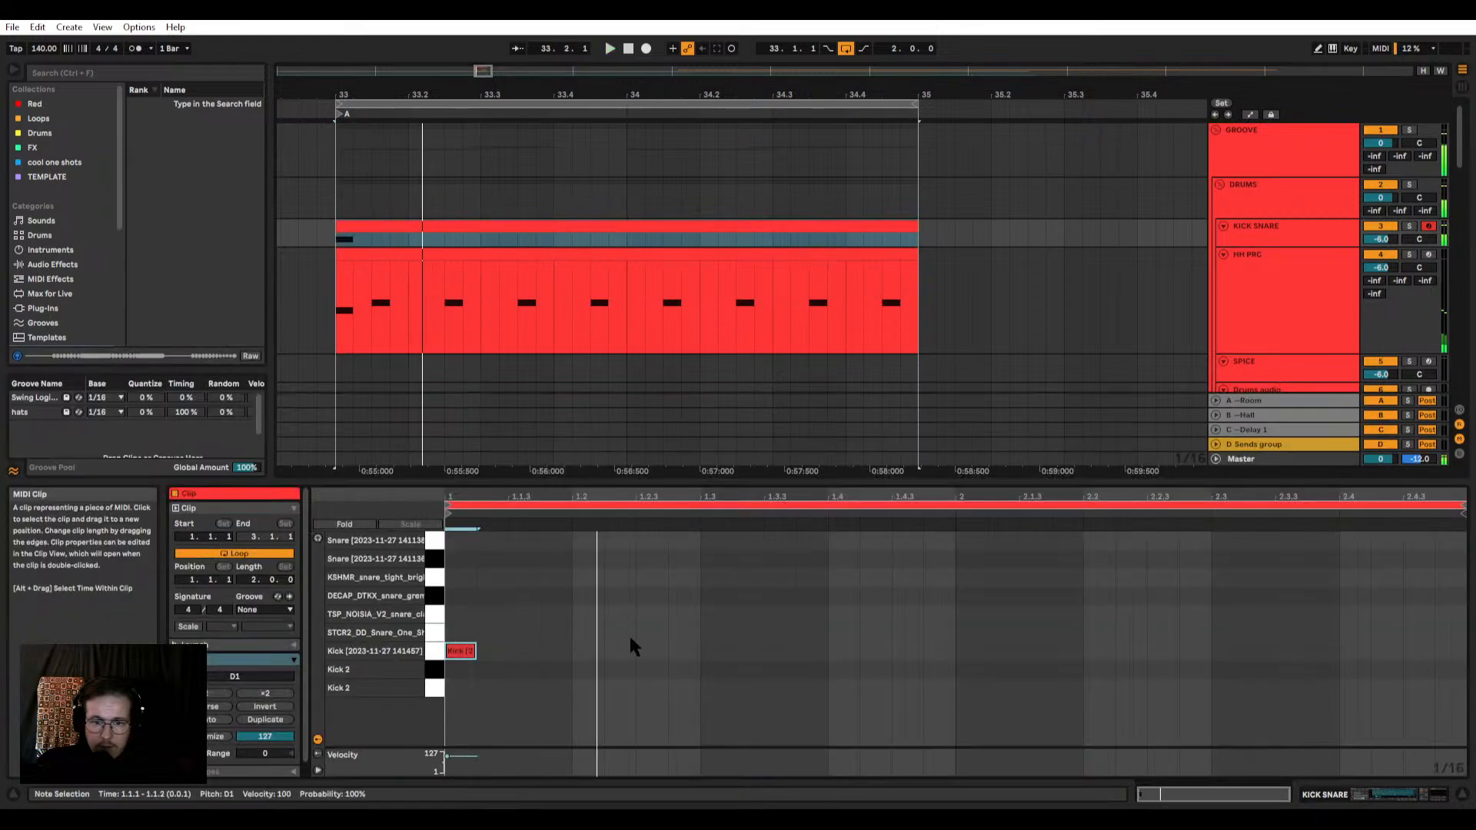
pyautogui.click(469, 654)
pyautogui.moveTo(473, 663); pyautogui.dragTo(647, 659)
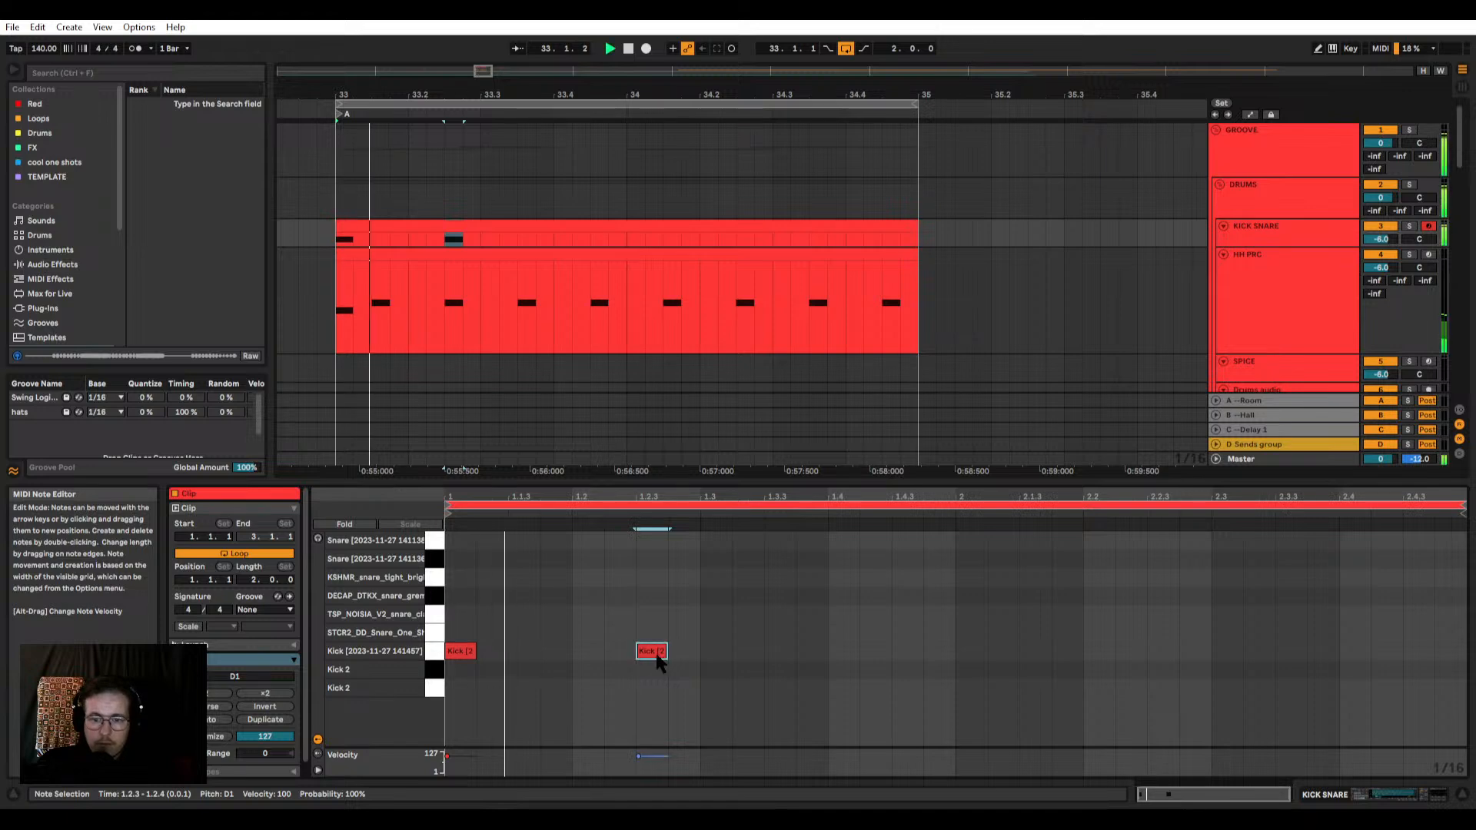
pyautogui.moveTo(658, 660); pyautogui.dragTo(520, 660)
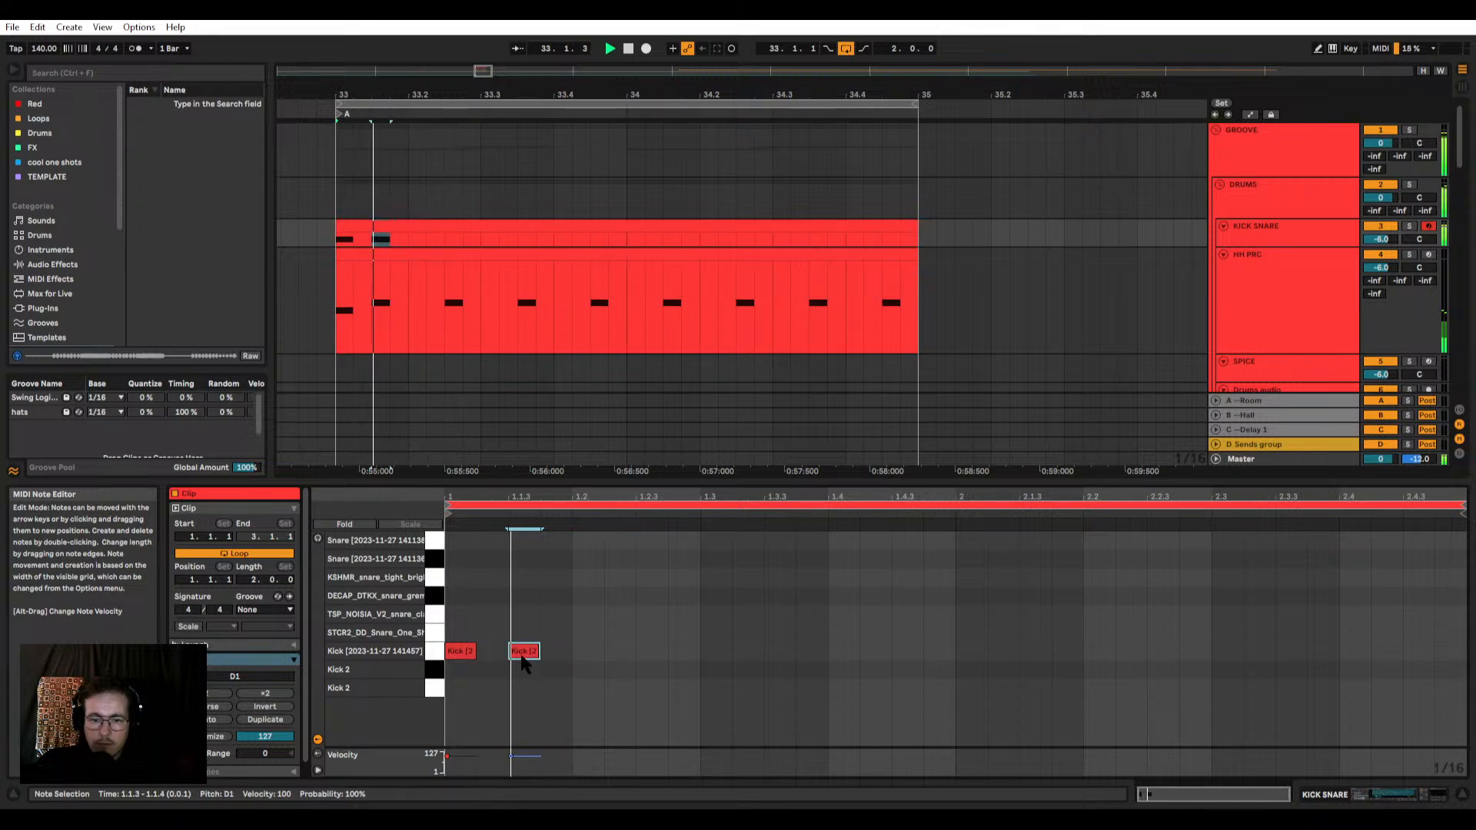
pyautogui.moveTo(527, 653); pyautogui.dragTo(560, 659)
pyautogui.doubleClick(651, 653)
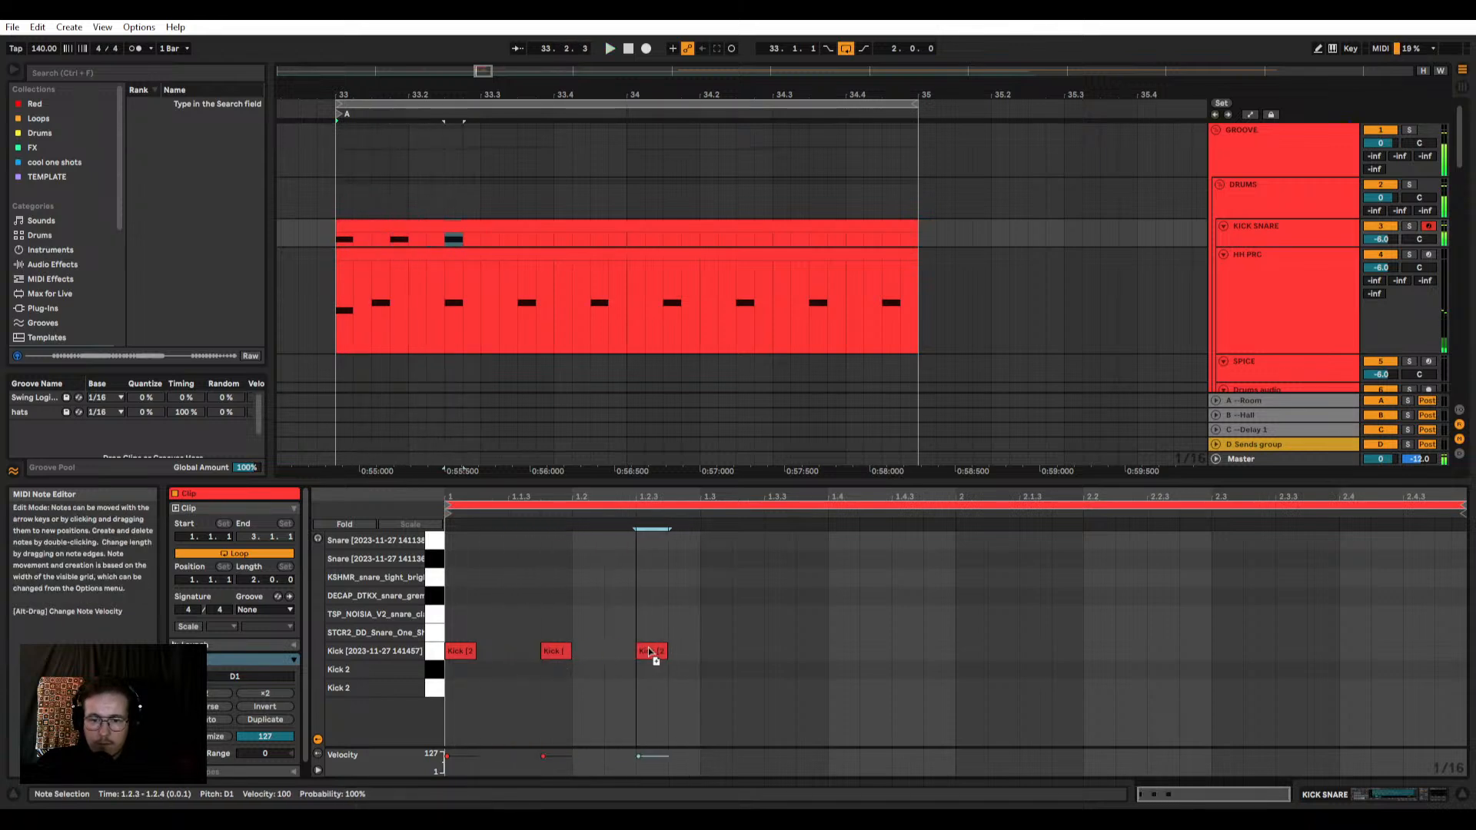
pyautogui.moveTo(565, 650)
pyautogui.mouseDown()
pyautogui.moveTo(790, 651)
pyautogui.moveTo(565, 659)
pyautogui.mouseUp()
pyautogui.press('Delete')
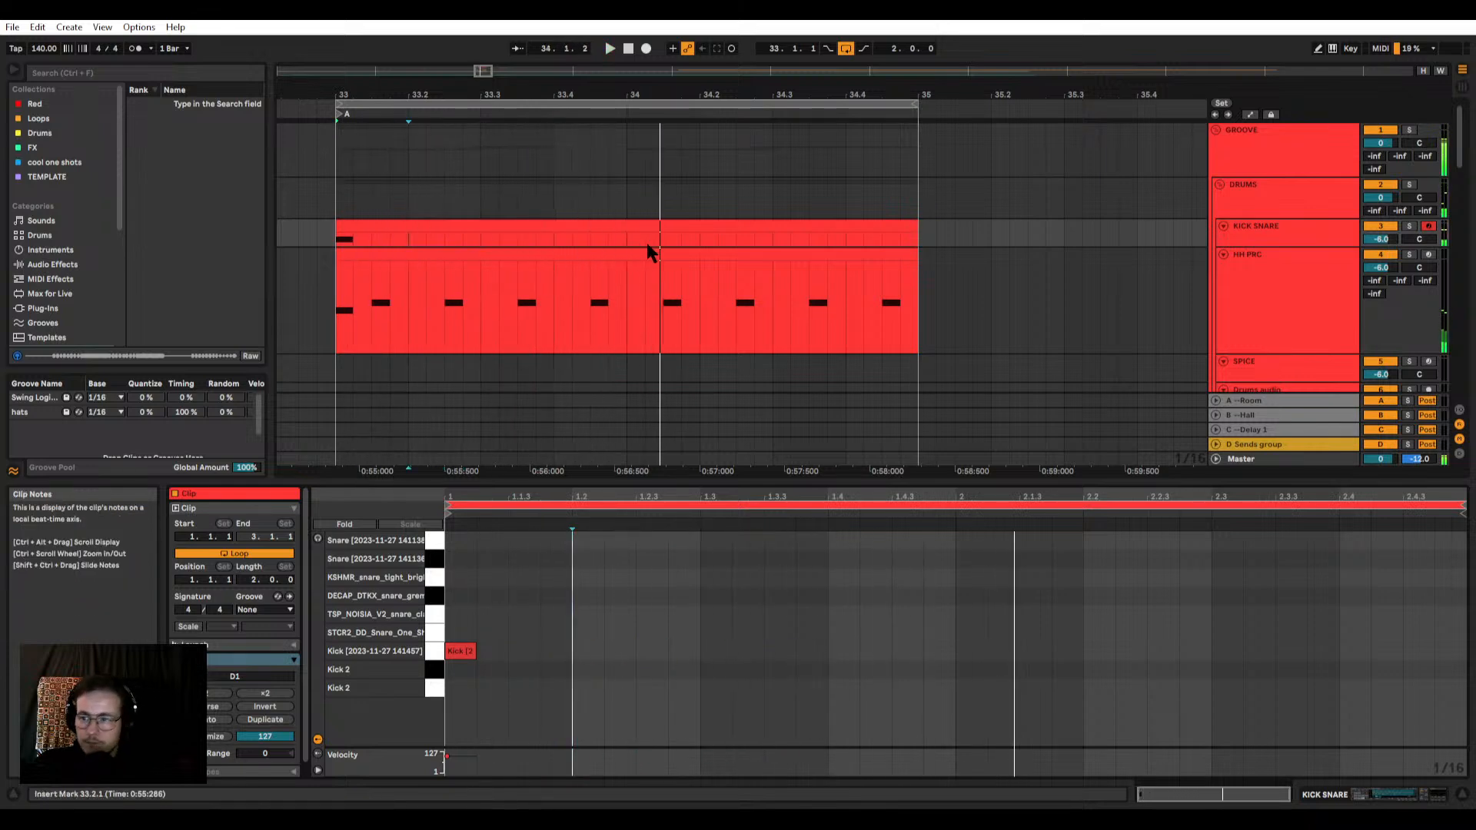
# Step: Add both layered snare notes on beats 1.2 and 1.4 of the KICK SNARE clip and audition them
pyautogui.click(613, 224)
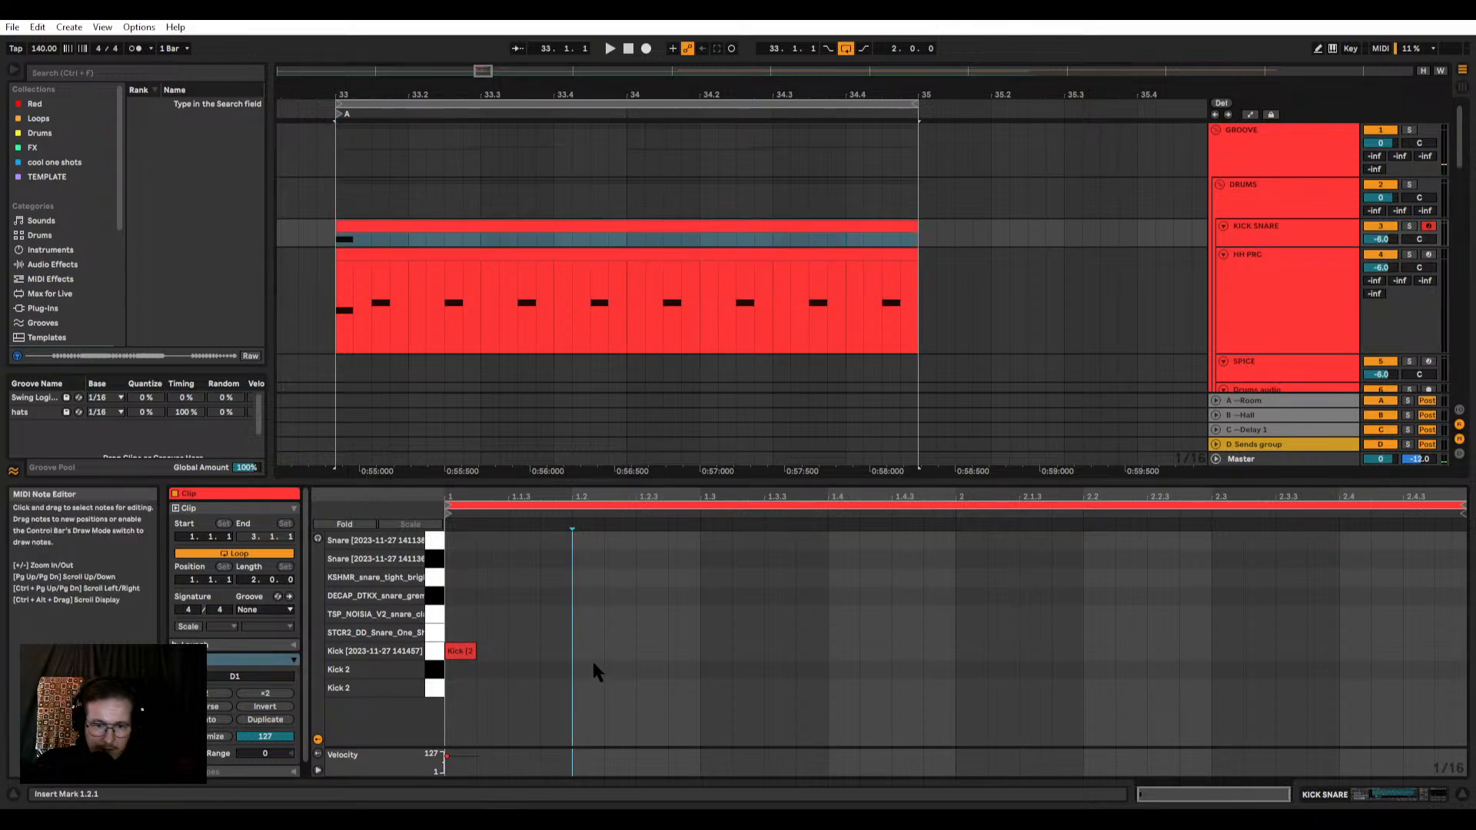
pyautogui.doubleClick(589, 557)
pyautogui.doubleClick(591, 542)
pyautogui.press('space')
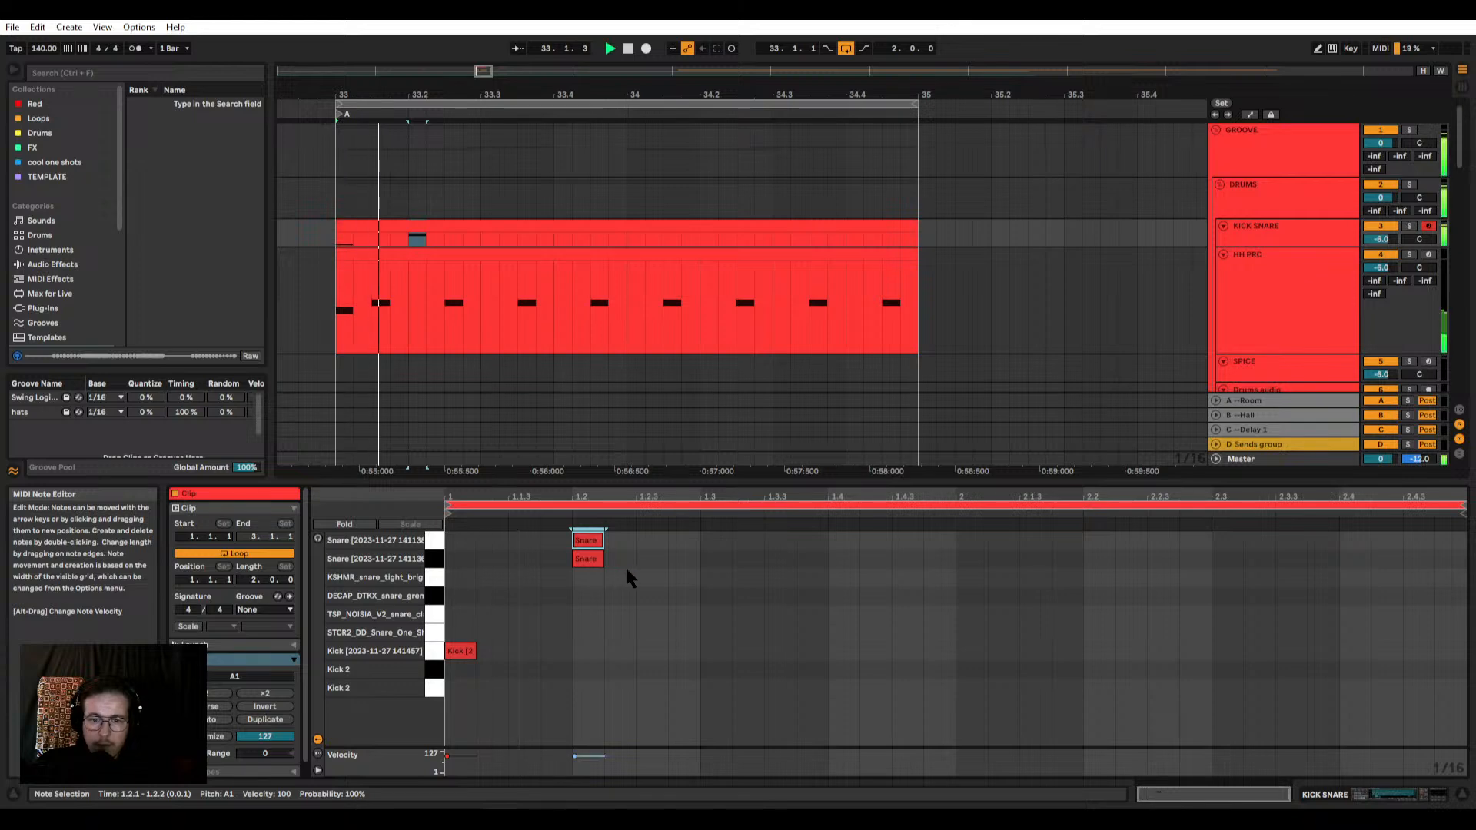
pyautogui.press('space')
pyautogui.doubleClick(837, 557)
pyautogui.doubleClick(840, 542)
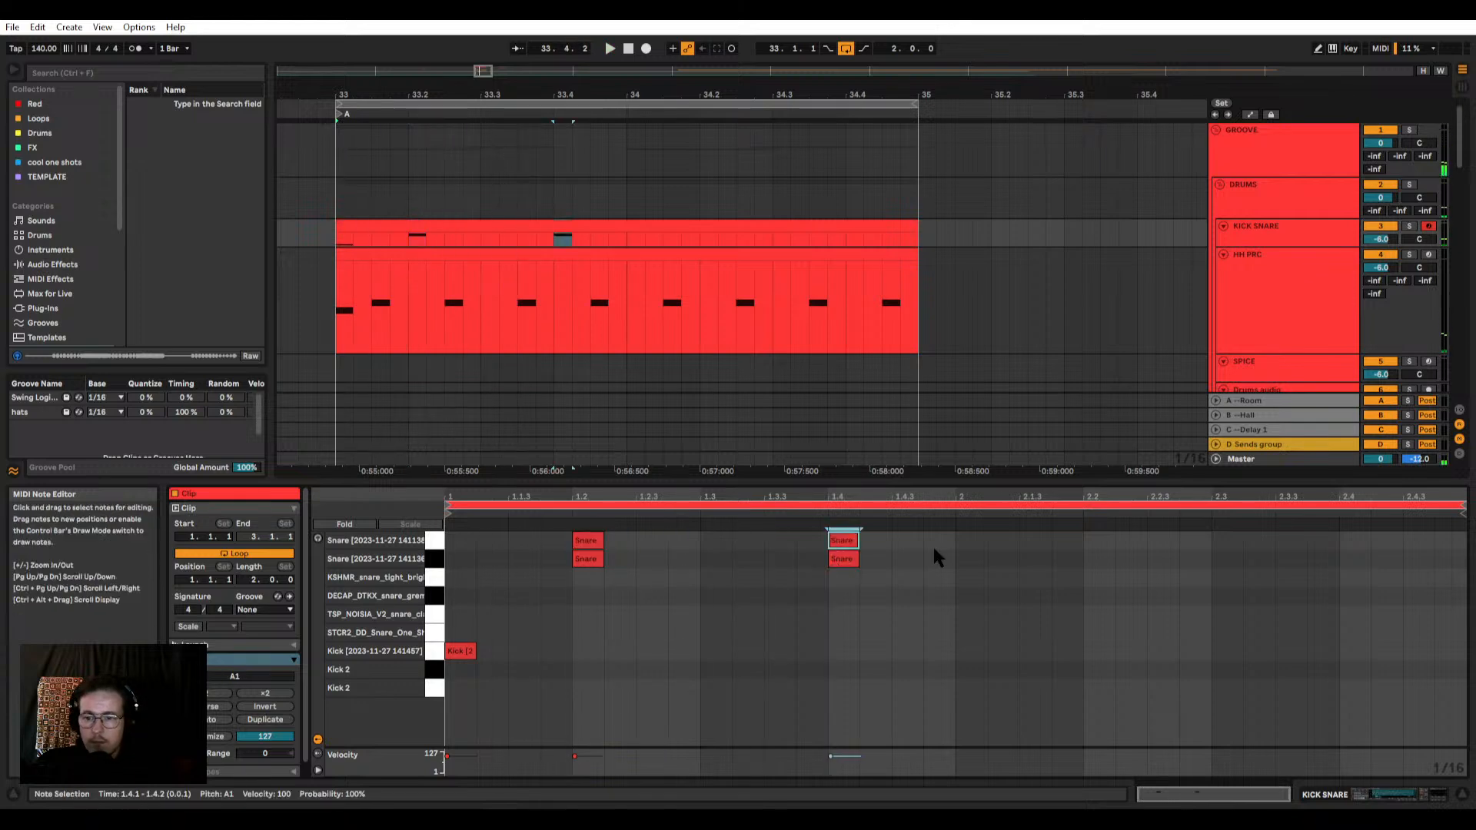
# Step: Duplicate the first bar's layered snare notes into the second bar and play the loop
pyautogui.moveTo(947, 593); pyautogui.dragTo(501, 538)
pyautogui.hotkey('ctrl', 'd')
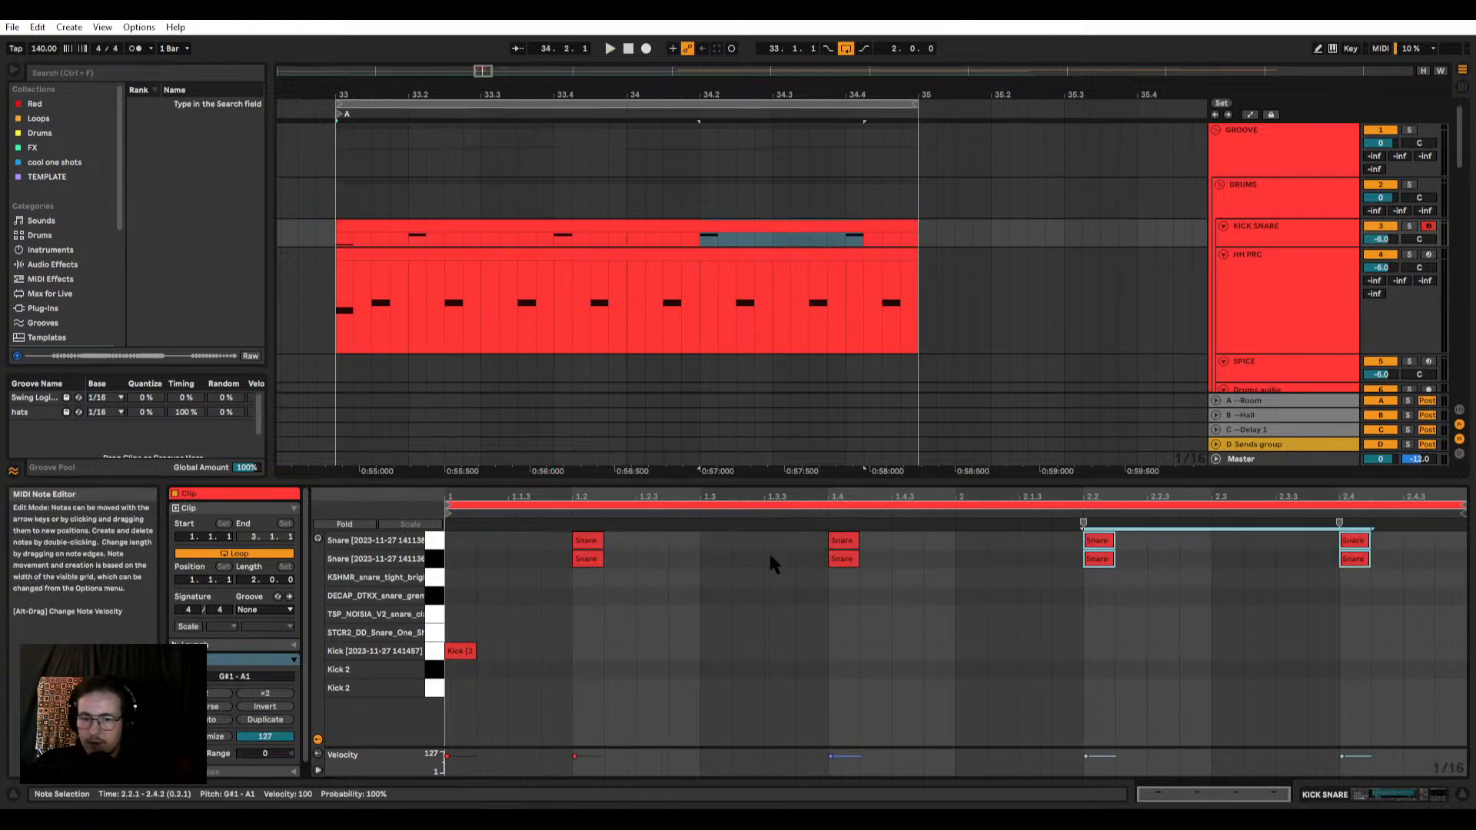
pyautogui.press('space')
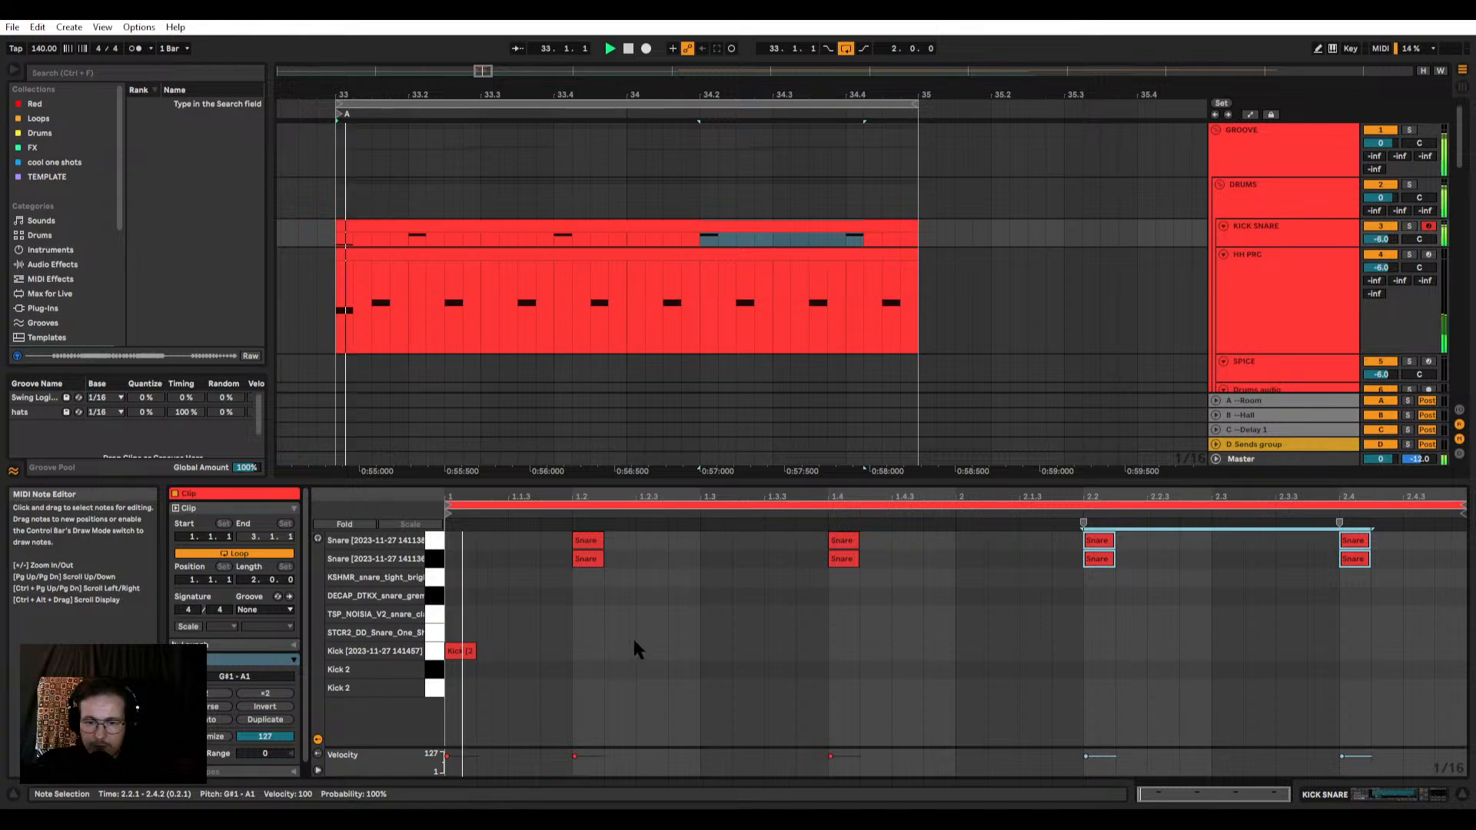
# Step: Add two consecutive kick notes at 1.3.2 and 1.3.3 and play the pattern
pyautogui.press('space')
pyautogui.click(764, 647)
pyautogui.doubleClick(766, 647)
pyautogui.doubleClick(744, 649)
pyautogui.press('space')
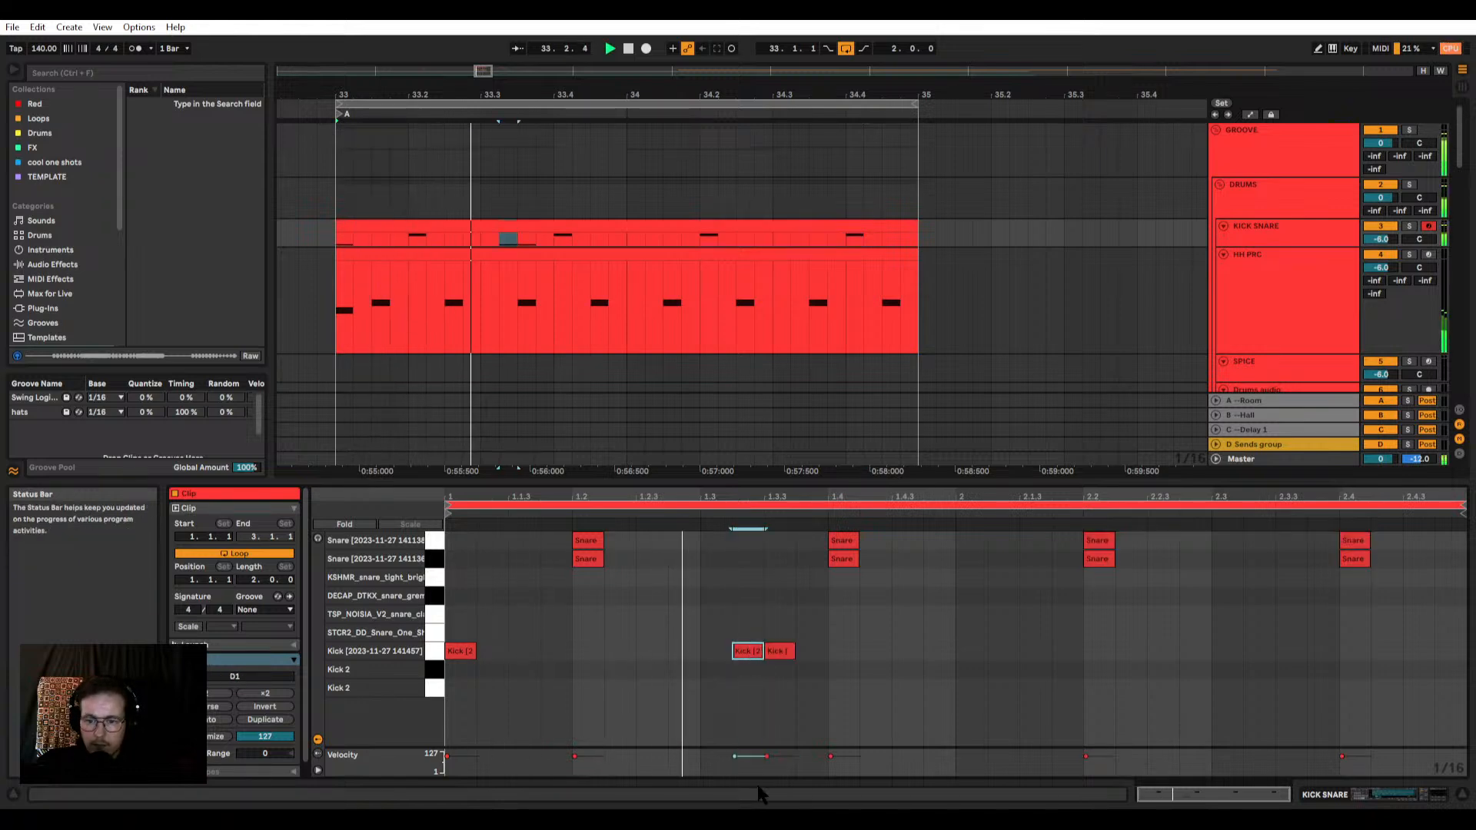
# Step: Add second-bar kick notes at 2.1.1, 2.2.4 and 2.3.3 in the KICK SNARE clip
pyautogui.doubleClick(973, 651)
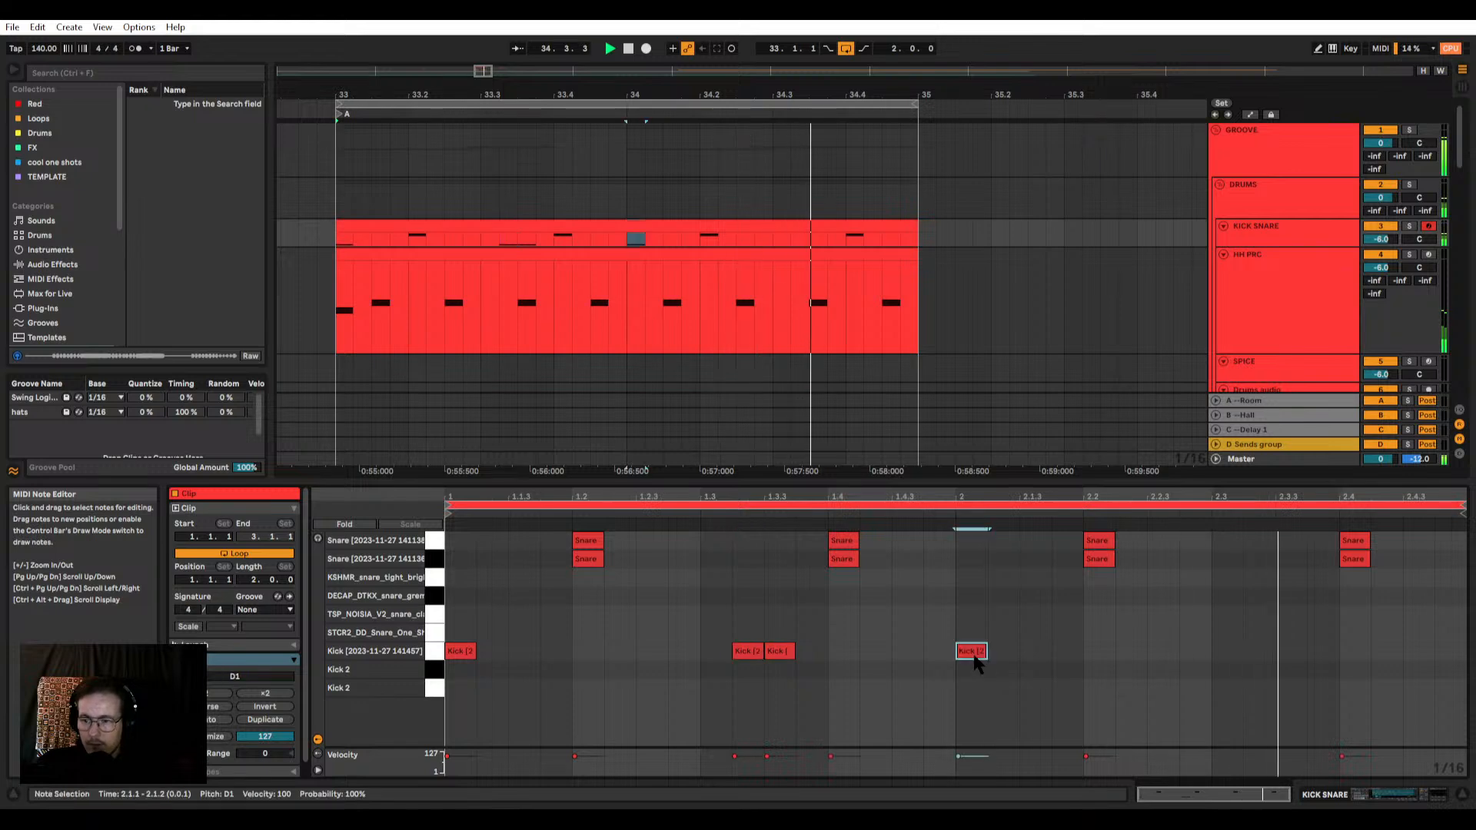
pyautogui.doubleClick(1196, 651)
pyautogui.doubleClick(1291, 651)
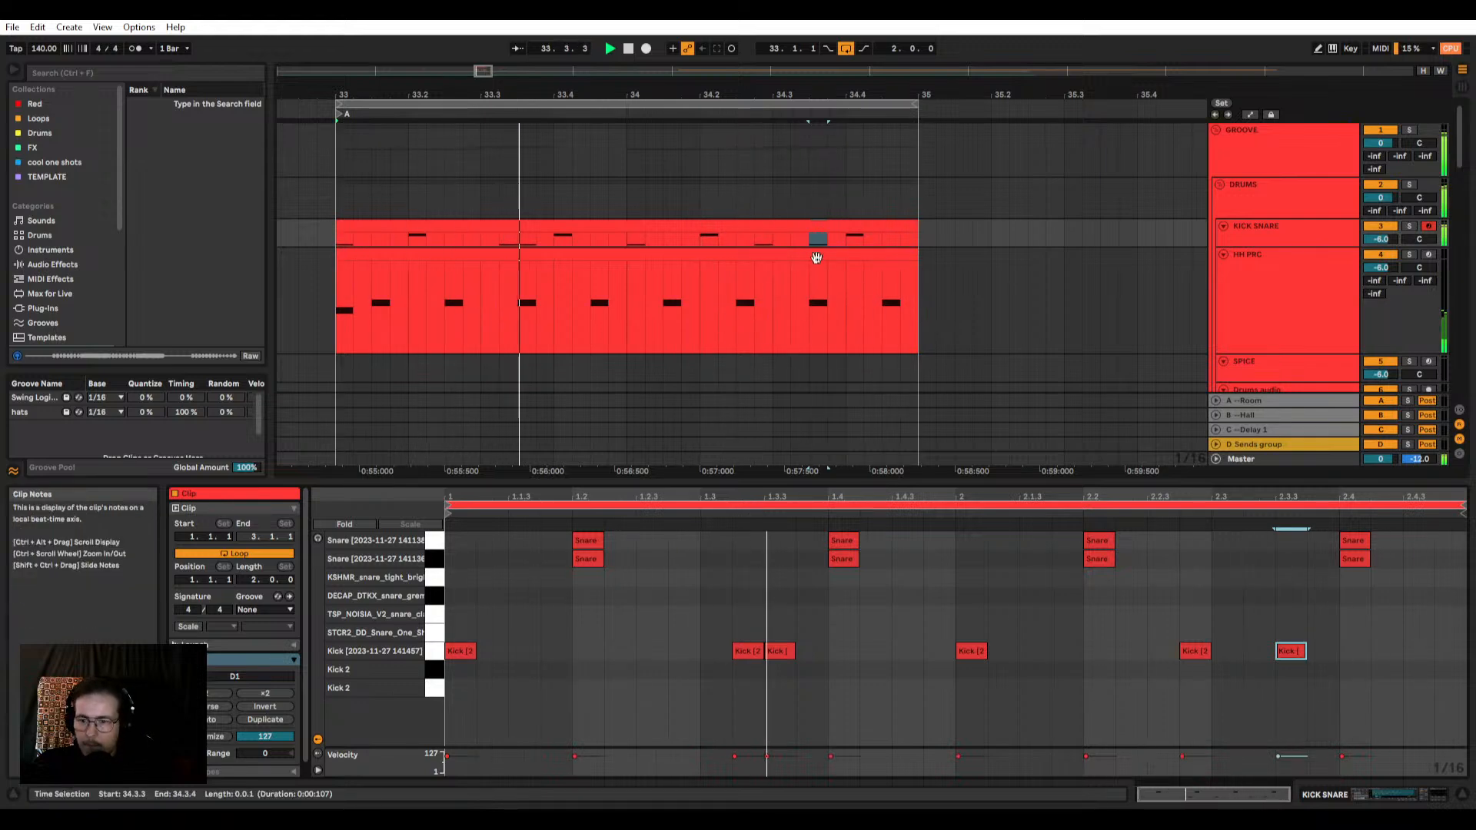
pyautogui.click(816, 233)
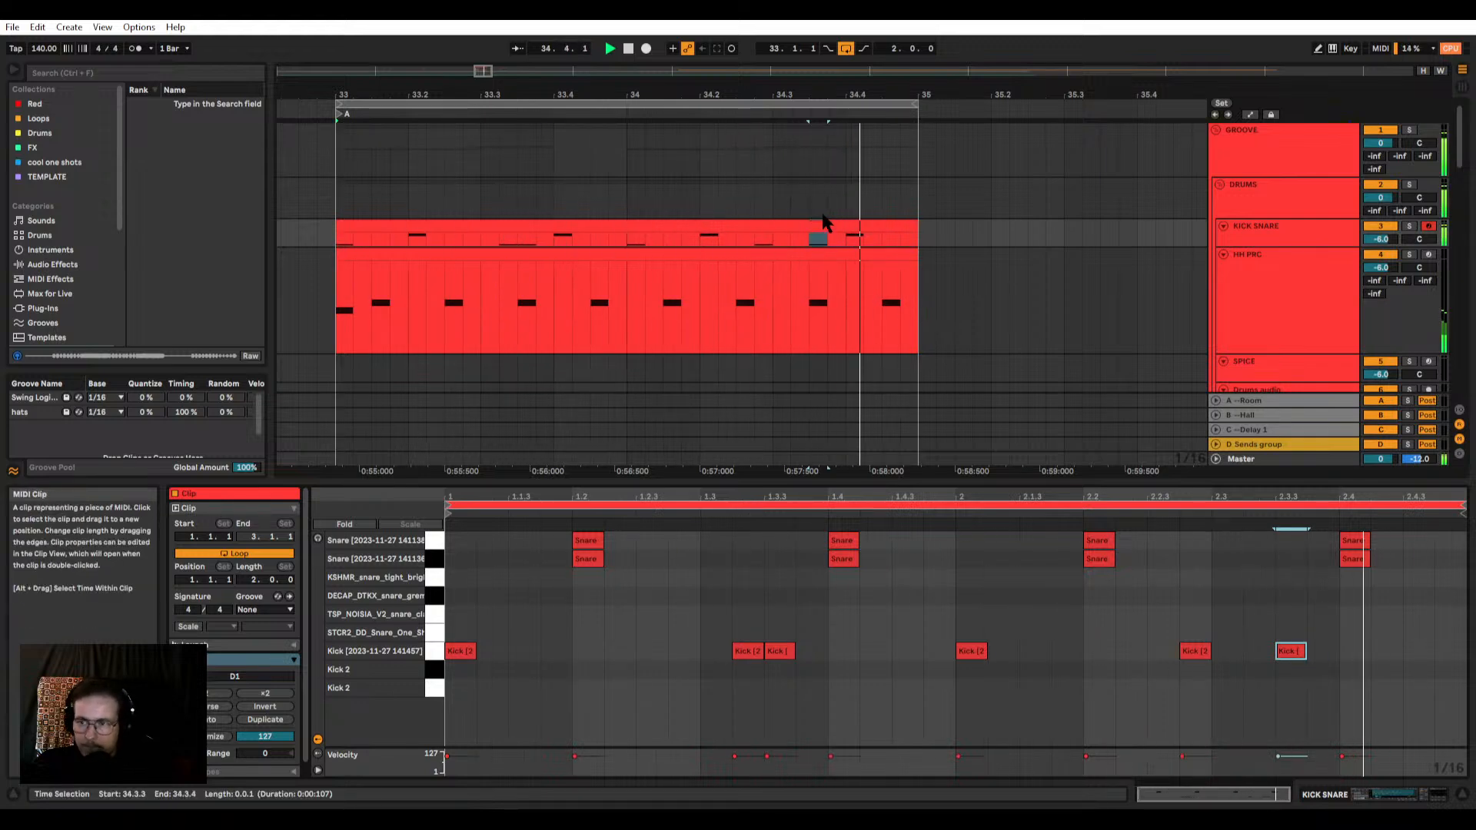
# Step: Stop playback, open the bar 33 MIDI clip on the SUB track, and solo that track
pyautogui.scroll(-2, 836, 223)
pyautogui.moveTo(941, 480); pyautogui.dragTo(934, 613)
pyautogui.scroll(-6, 856, 355)
pyautogui.scroll(-3, 834, 377)
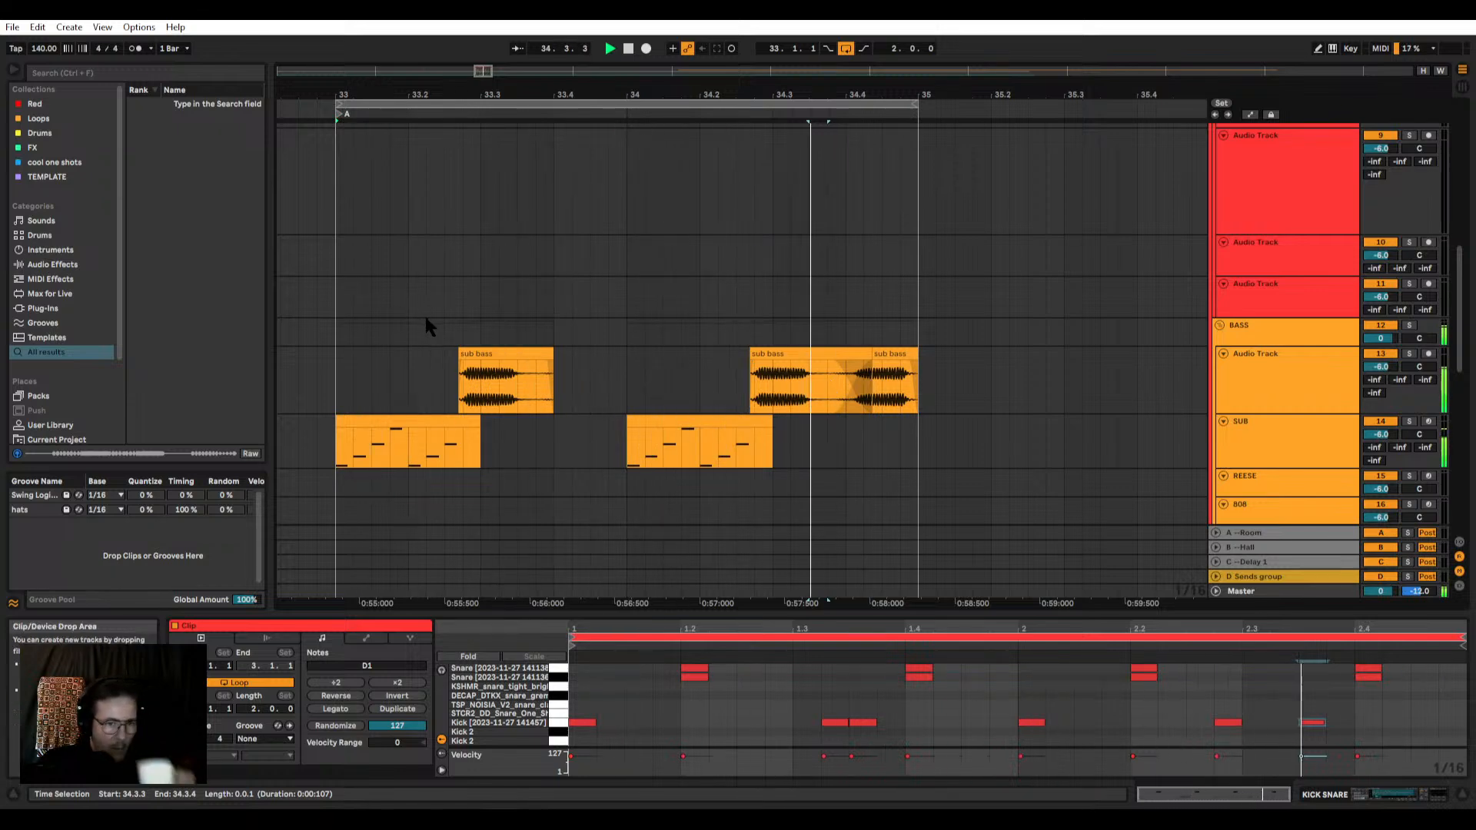
pyautogui.scroll(-2, 538, 331)
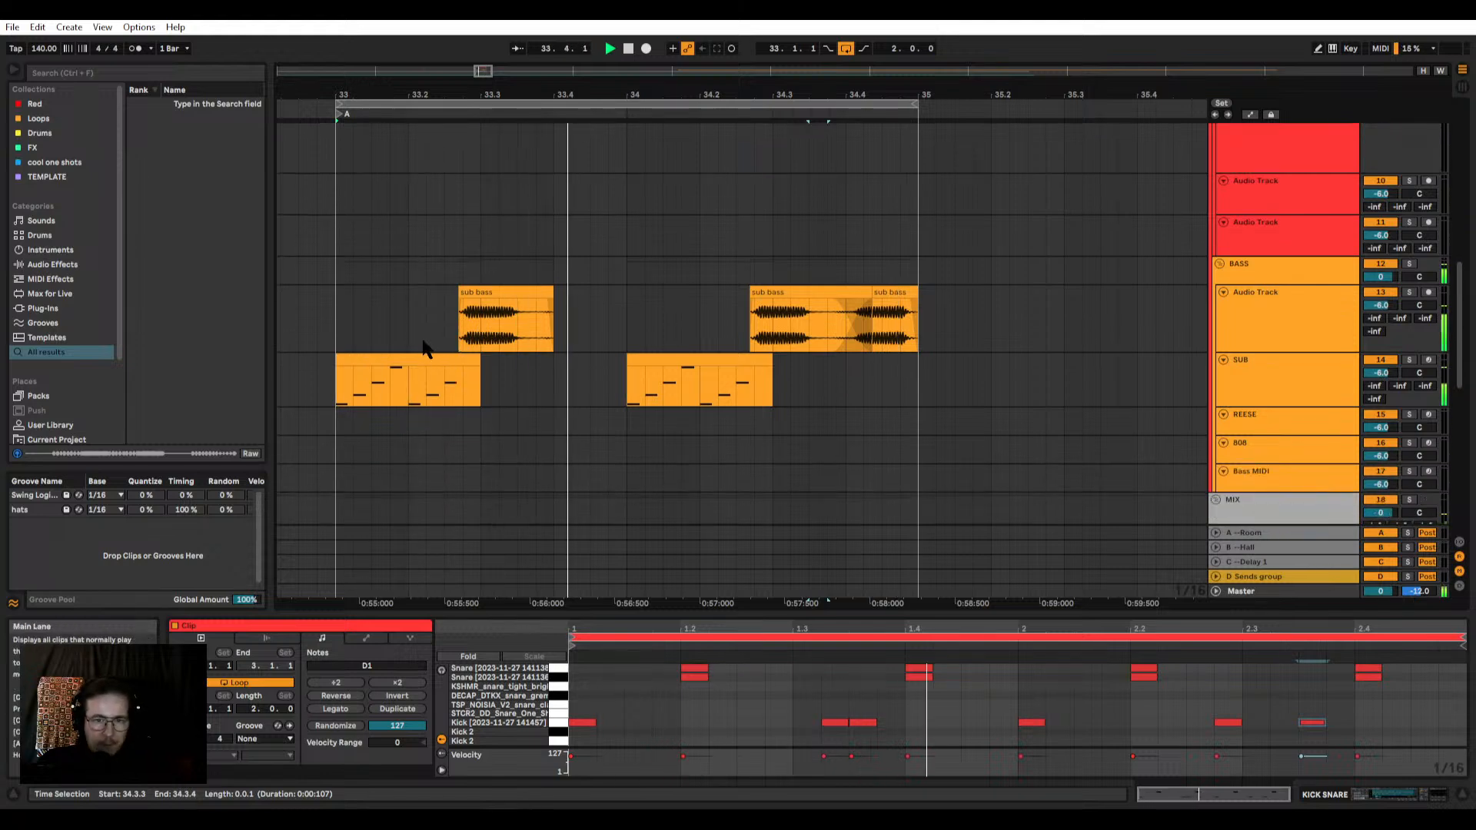
pyautogui.click(396, 368)
pyautogui.press('space')
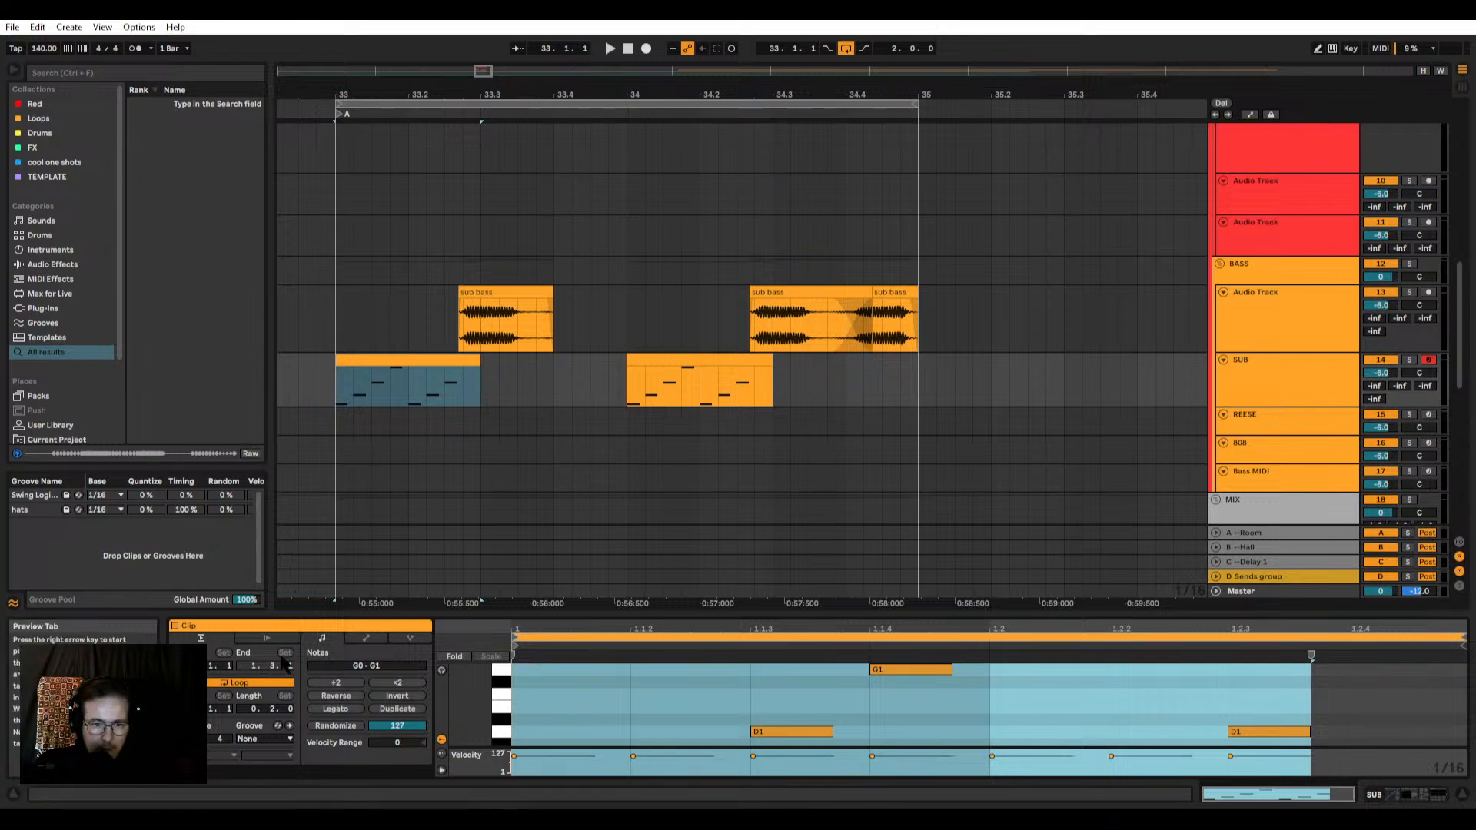
pyautogui.click(1409, 359)
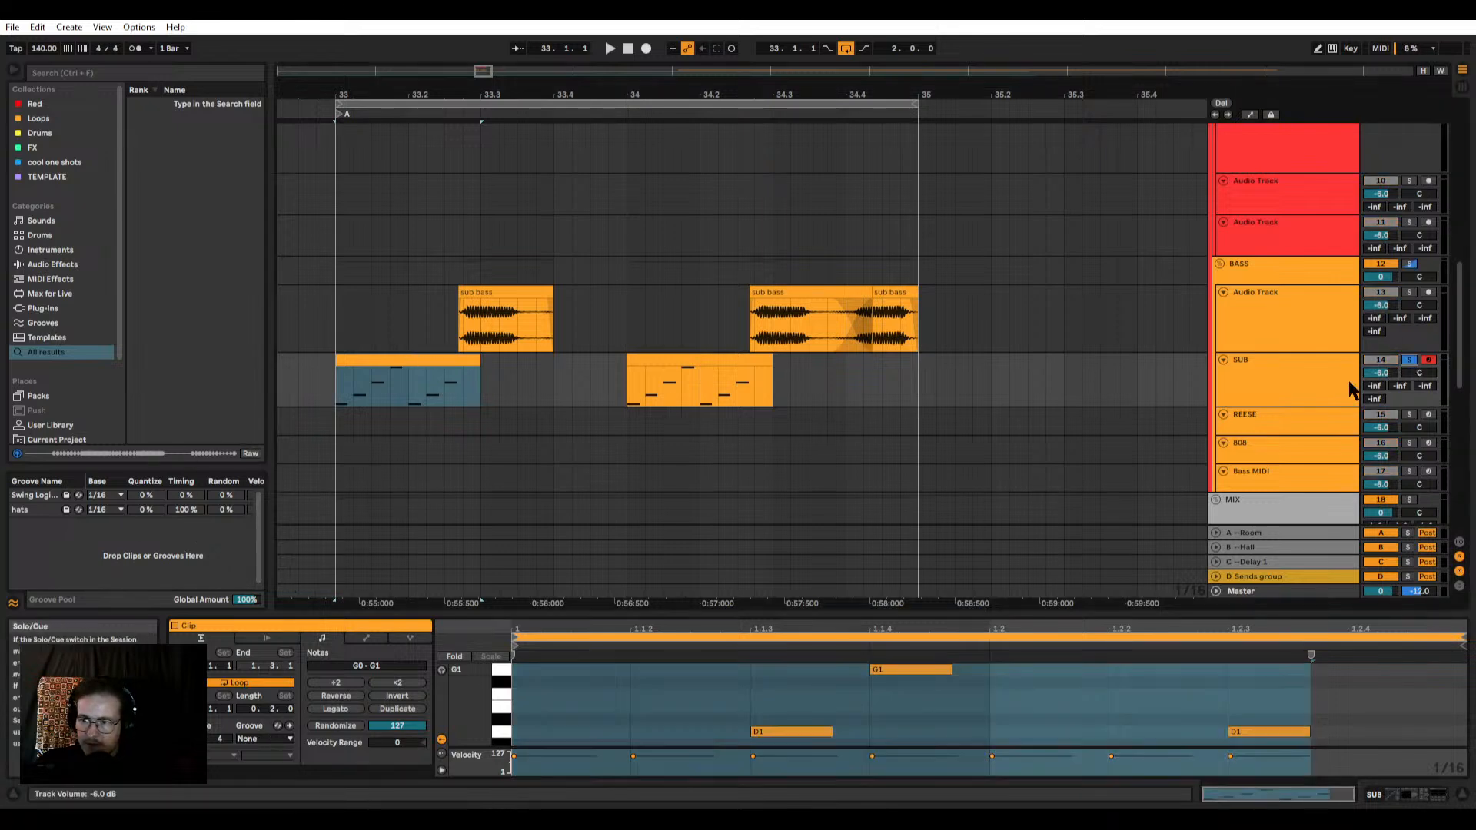
# Step: Play the soloed loop and apply the hats groove to the bar 33 clip on the SUB track
pyautogui.press('space')
pyautogui.click(264, 739)
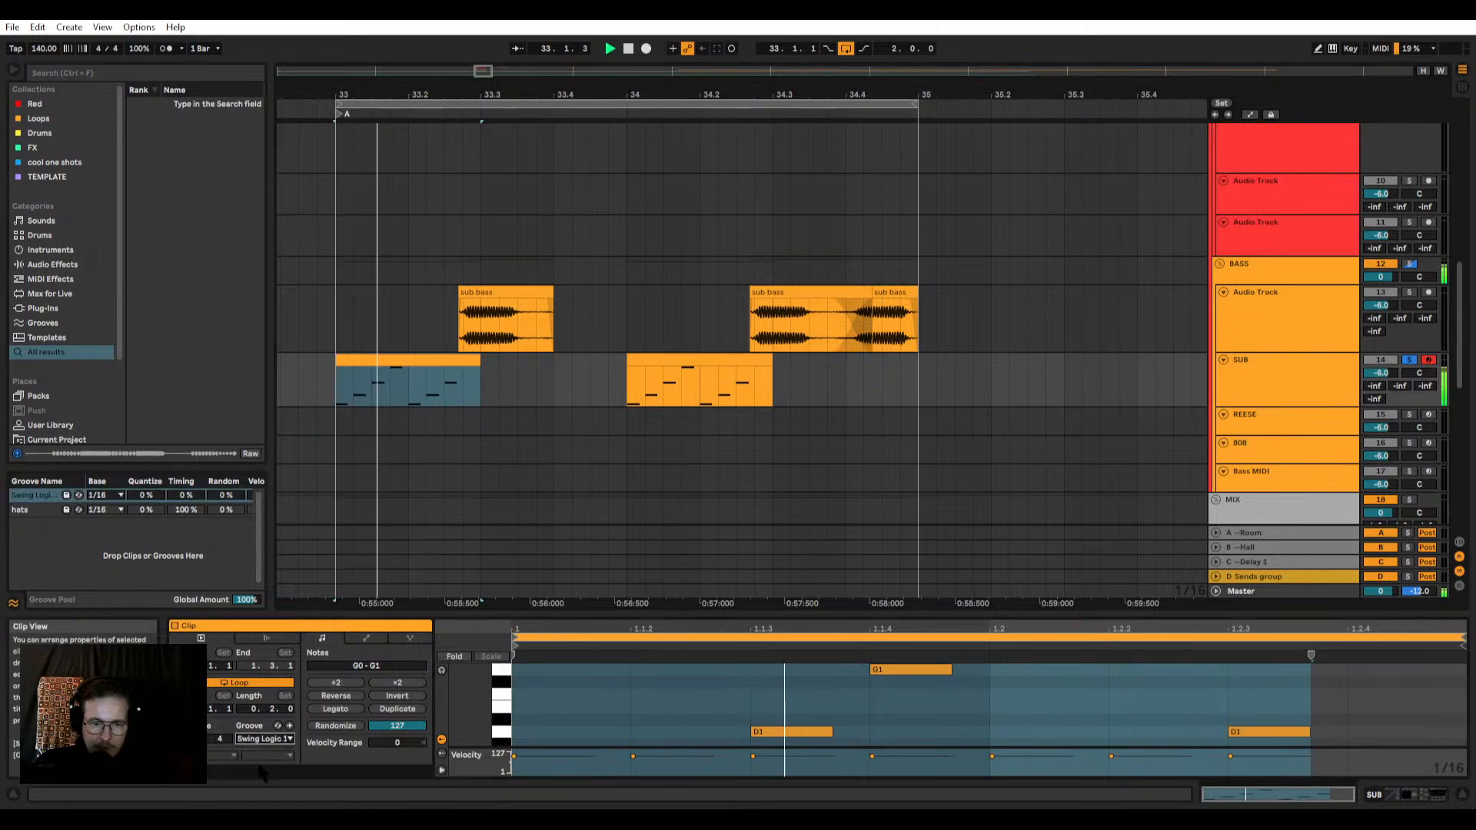
pyautogui.click(261, 773)
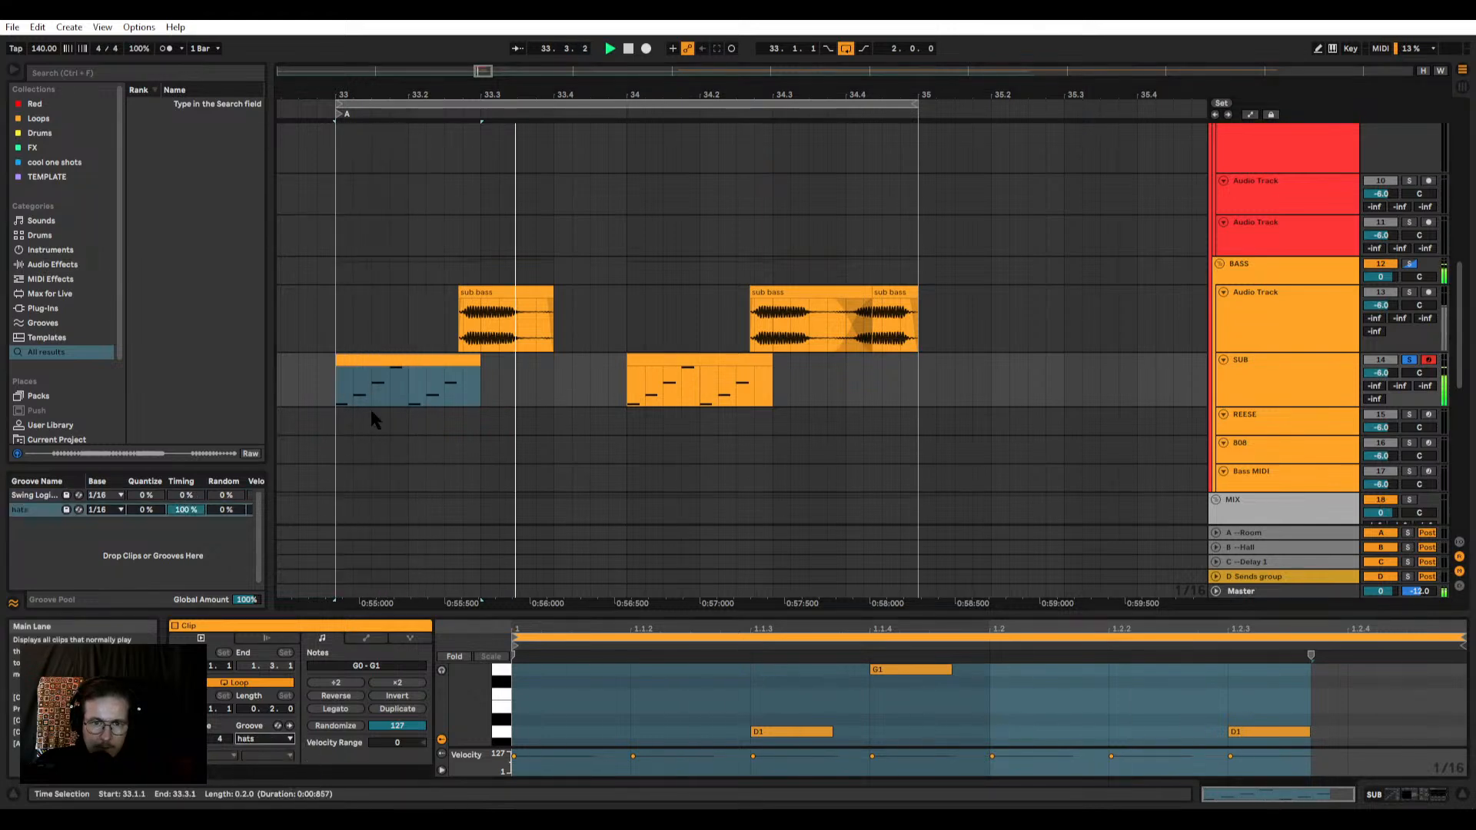
pyautogui.press('space')
pyautogui.press('space')
# Step: Apply the hats groove to the bar 33 and bar 34 SUB clips together and play the loop
pyautogui.click(410, 361)
pyautogui.press('space')
pyautogui.keyDown('shift'); pyautogui.click(671, 360); pyautogui.keyUp('shift')
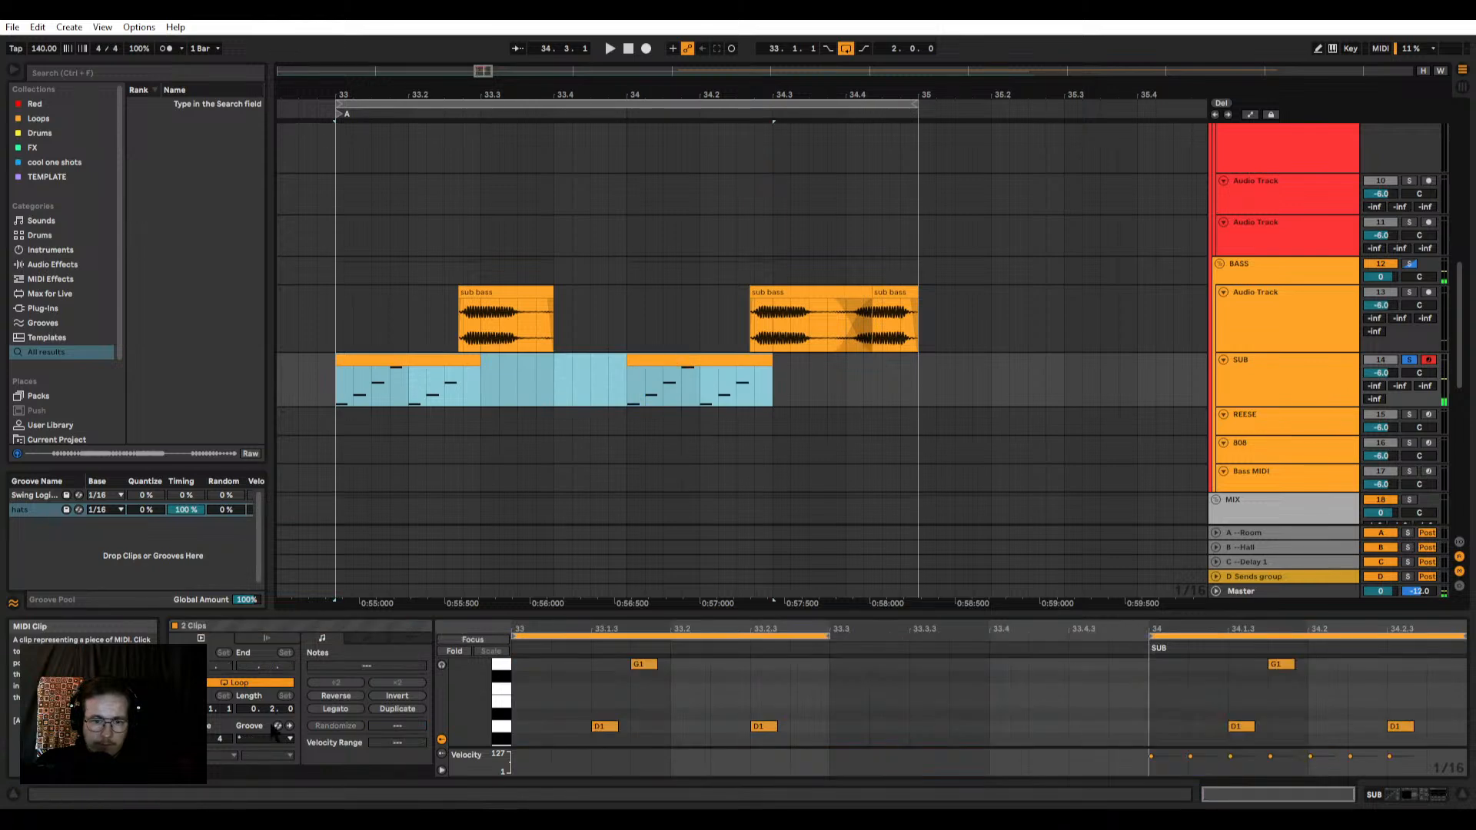
pyautogui.click(265, 740)
pyautogui.click(261, 773)
pyautogui.press('space')
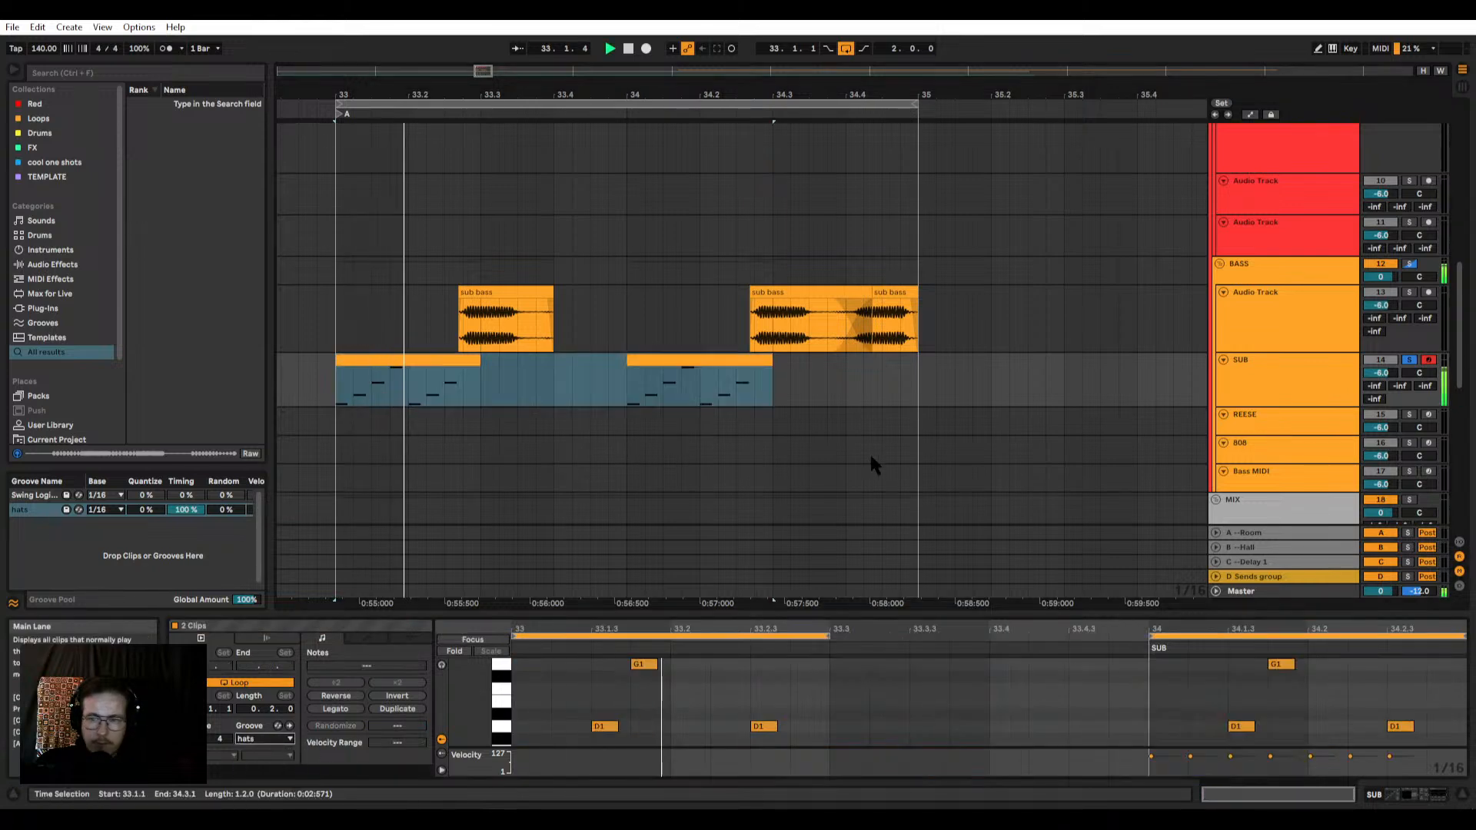
# Step: Unsolo the SUB track and move the long Synths clip from bar 33 to bar 41
pyautogui.click(1412, 360)
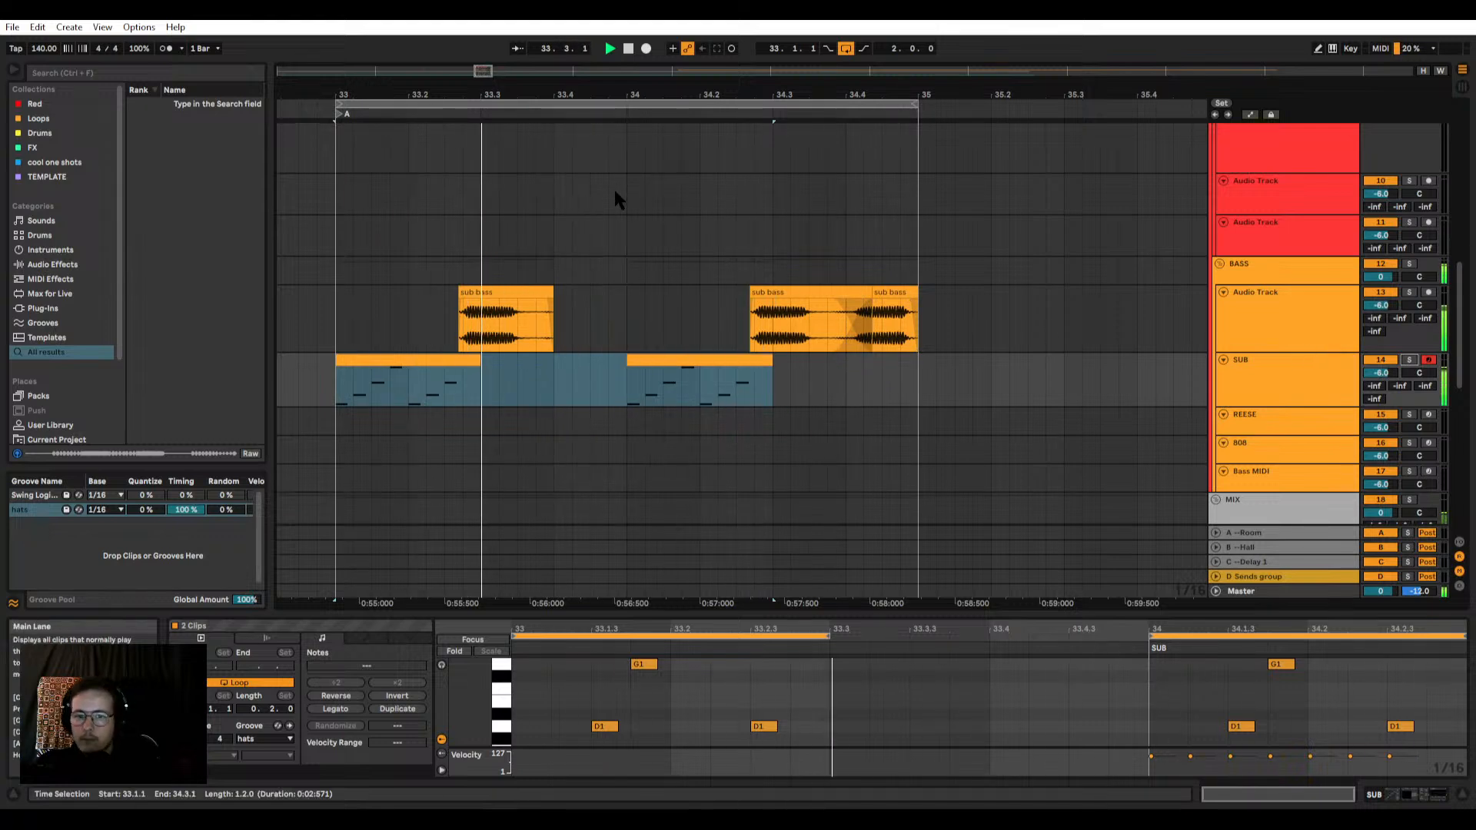
pyautogui.scroll(-6, 596, 230)
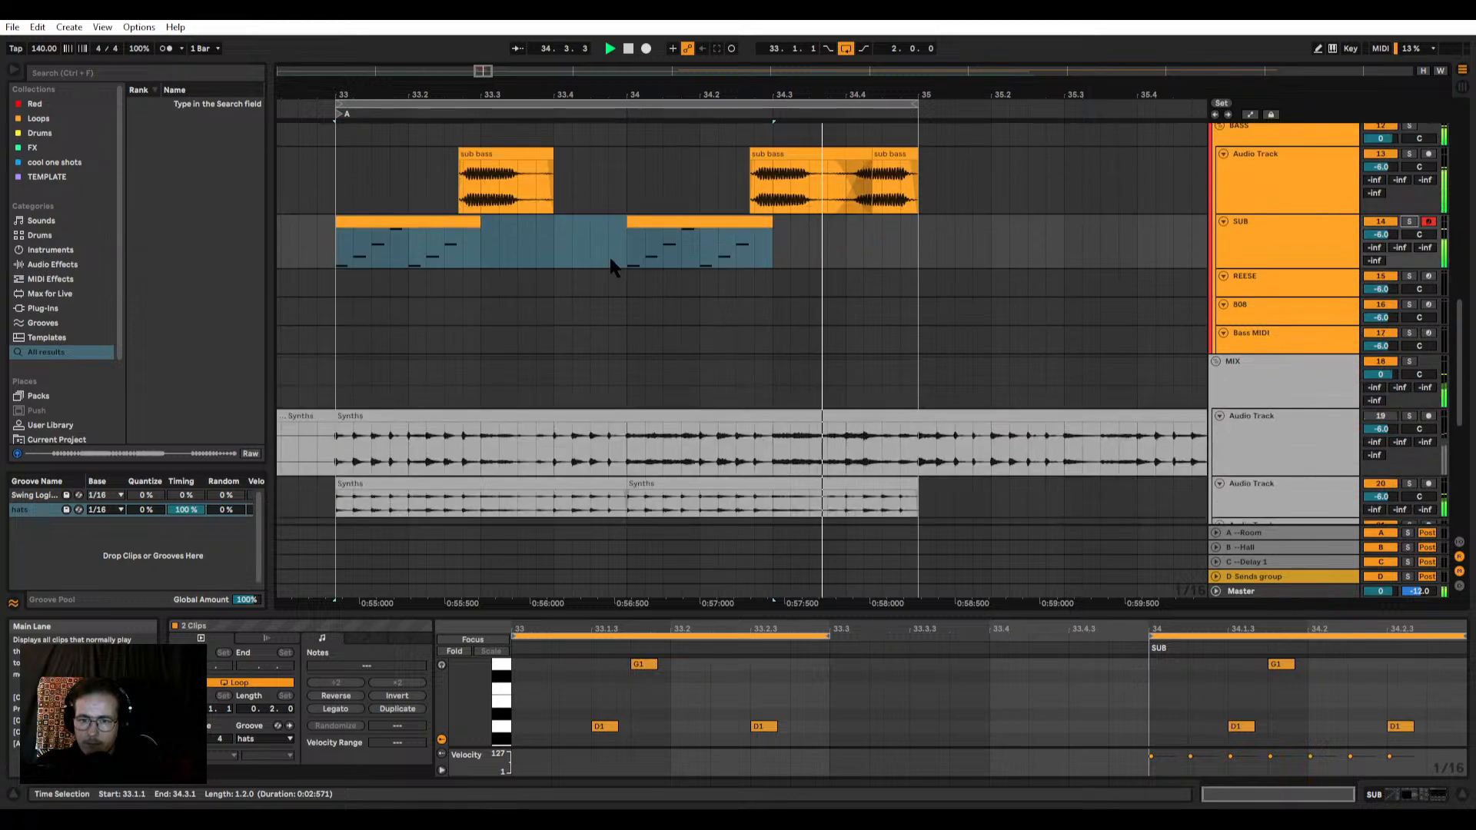
pyautogui.scroll(-8, 601, 266)
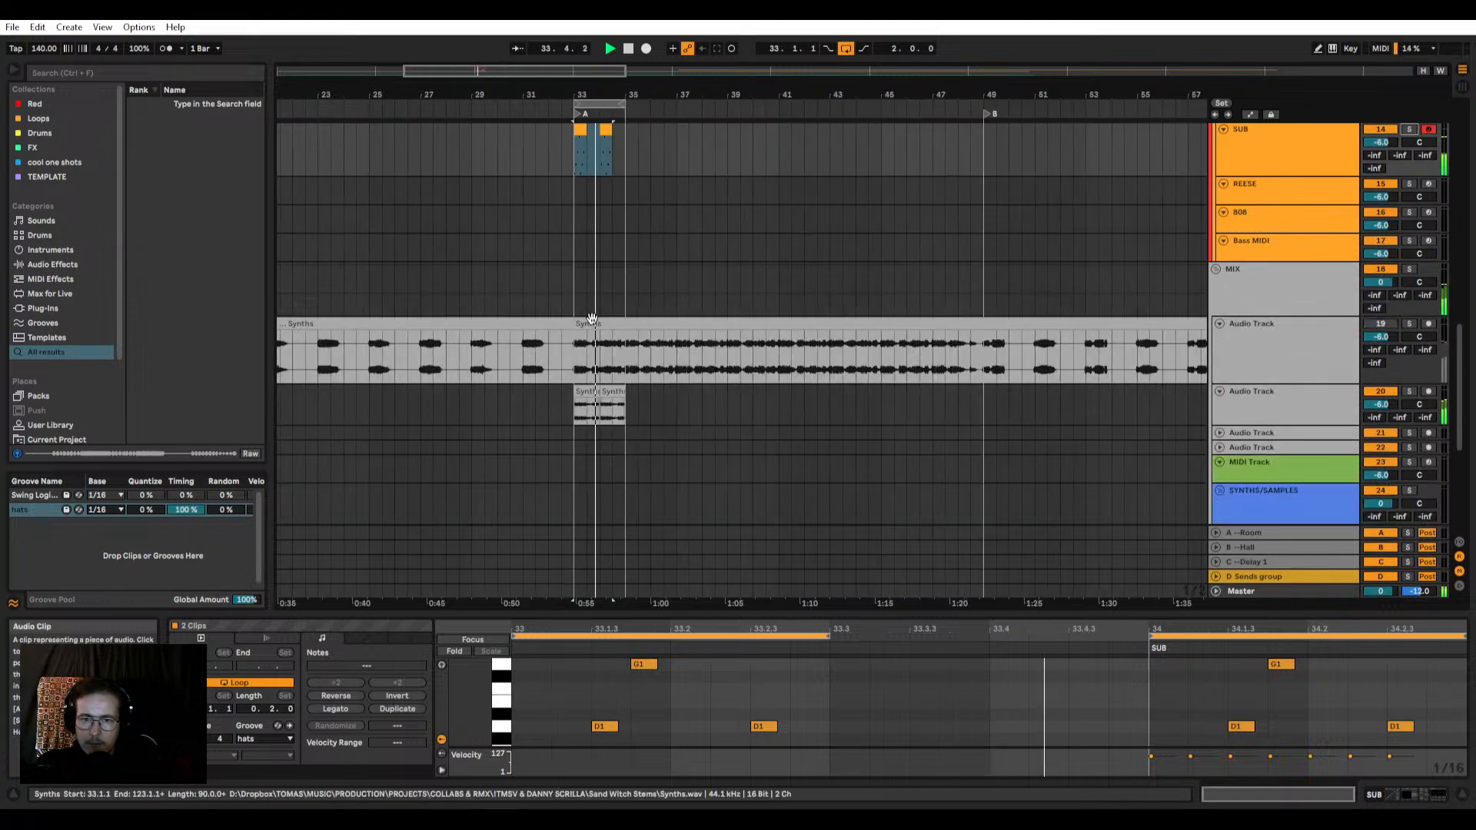
pyautogui.moveTo(575, 327); pyautogui.dragTo(779, 333)
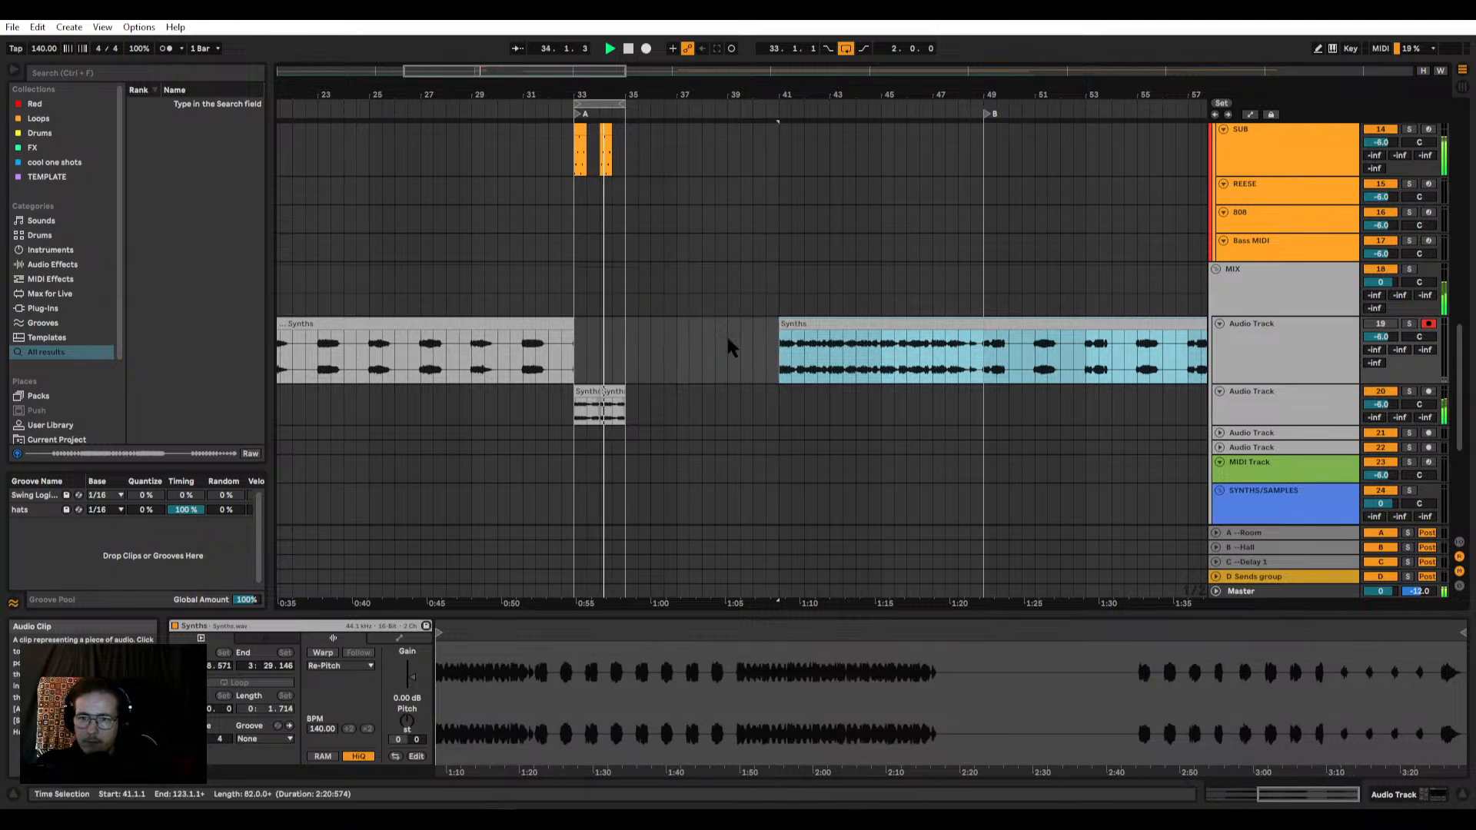
# Step: Extend the loop to four bars and duplicate the two-bar groove across all tracks from bar 33 to bar 35
pyautogui.scroll(3, 552, 346)
pyautogui.scroll(-3, 650, 201)
pyautogui.moveTo(681, 105); pyautogui.dragTo(734, 112)
pyautogui.scroll(4, 675, 202)
pyautogui.moveTo(695, 421); pyautogui.dragTo(442, 23)
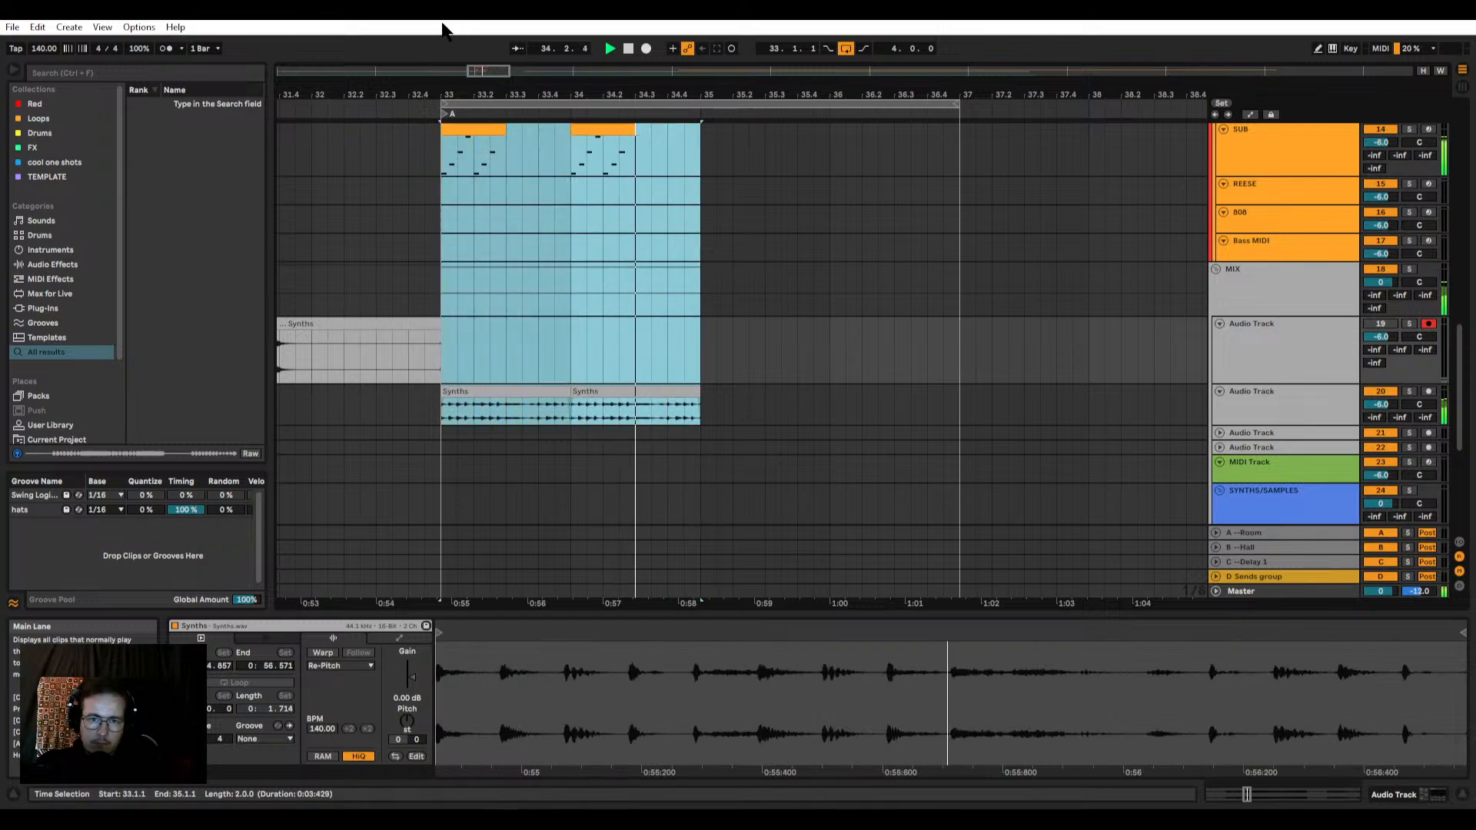
pyautogui.hotkey('ctrl', 'd')
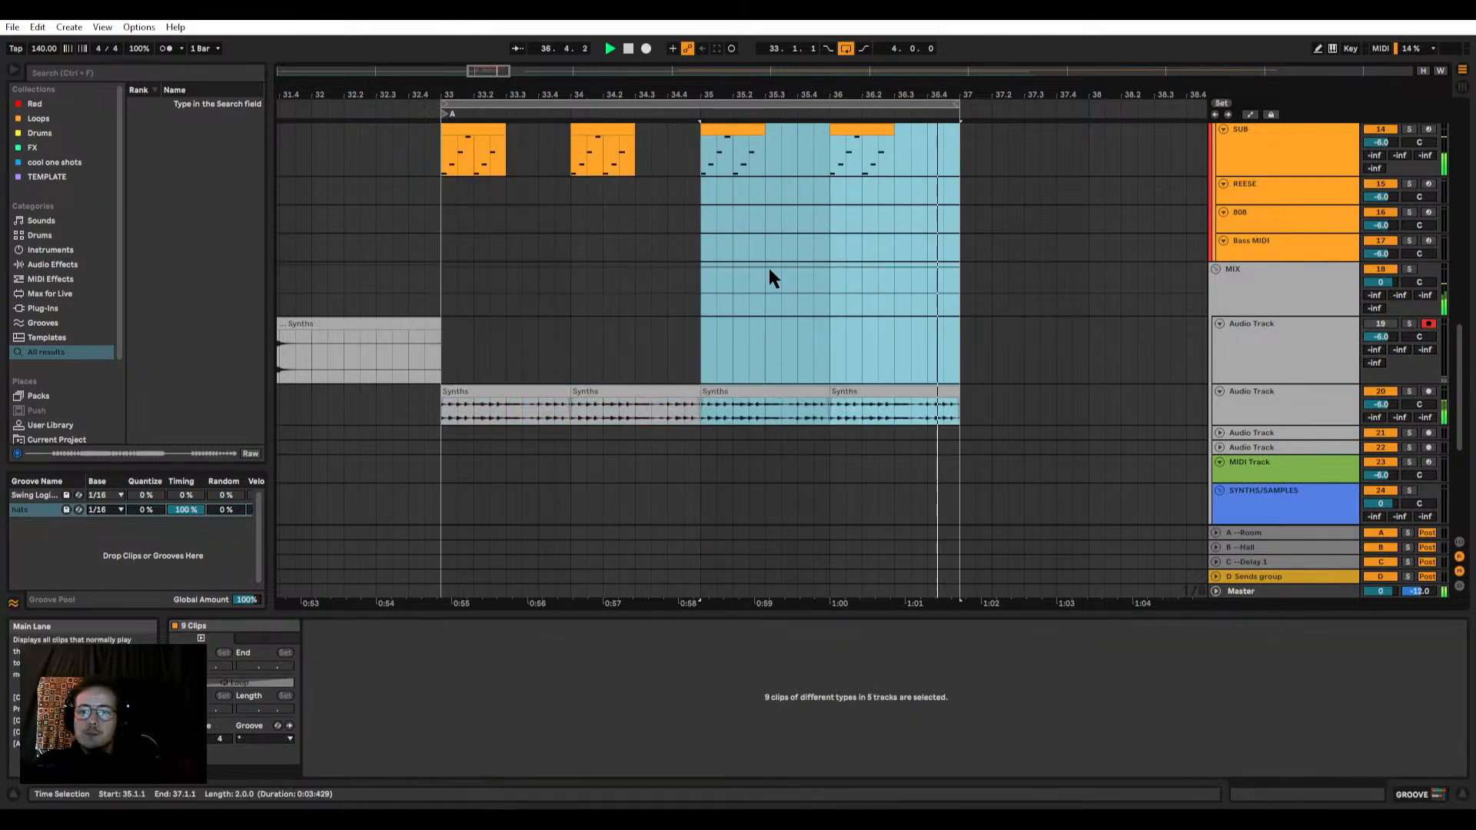
# Step: Delete the kick notes at 1.3.2 and 2.3.3 in the KICK SNARE clip at bar 35
pyautogui.scroll(10, 771, 275)
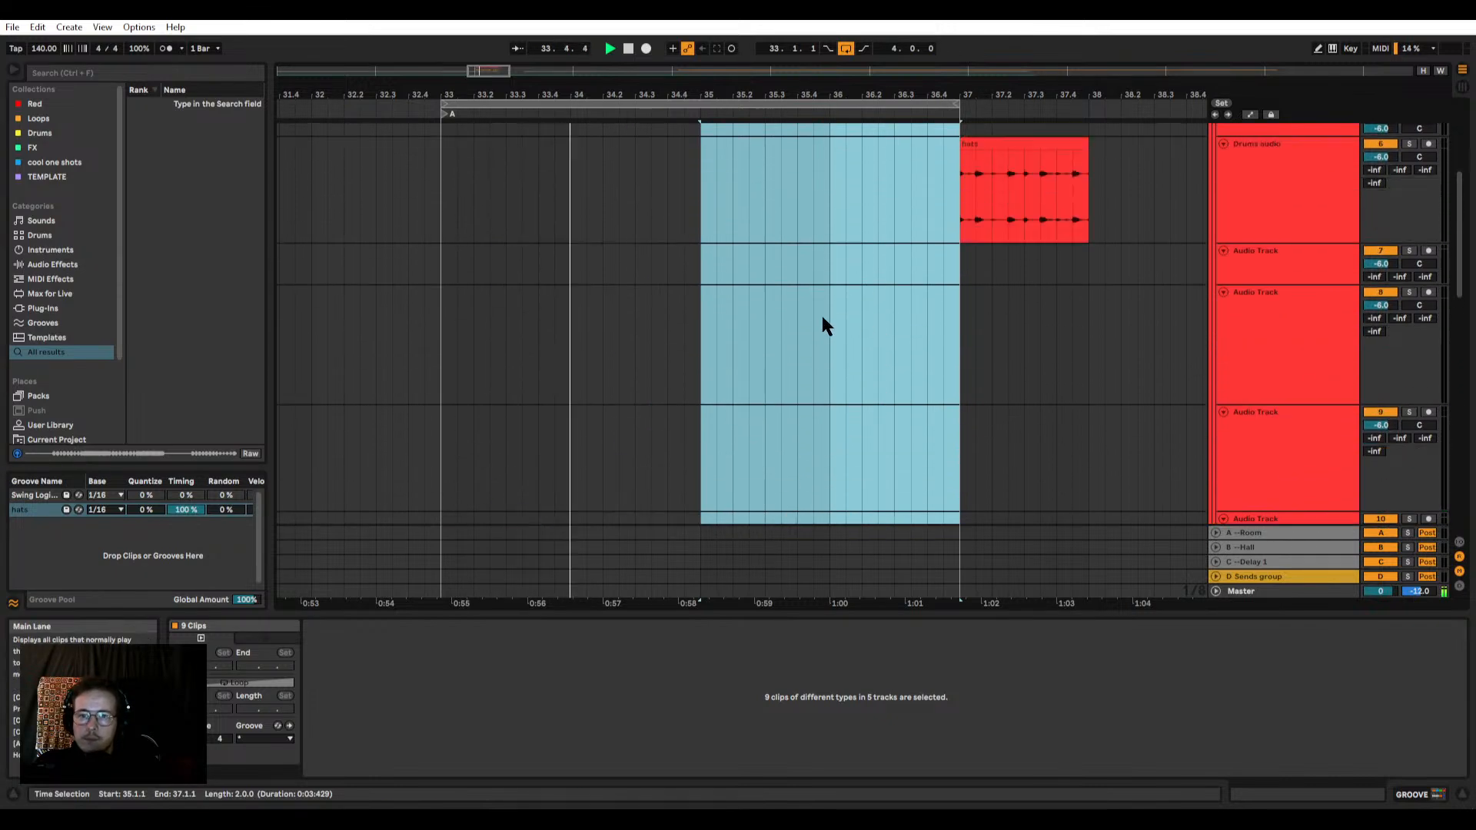
pyautogui.scroll(5, 808, 316)
pyautogui.click(813, 229)
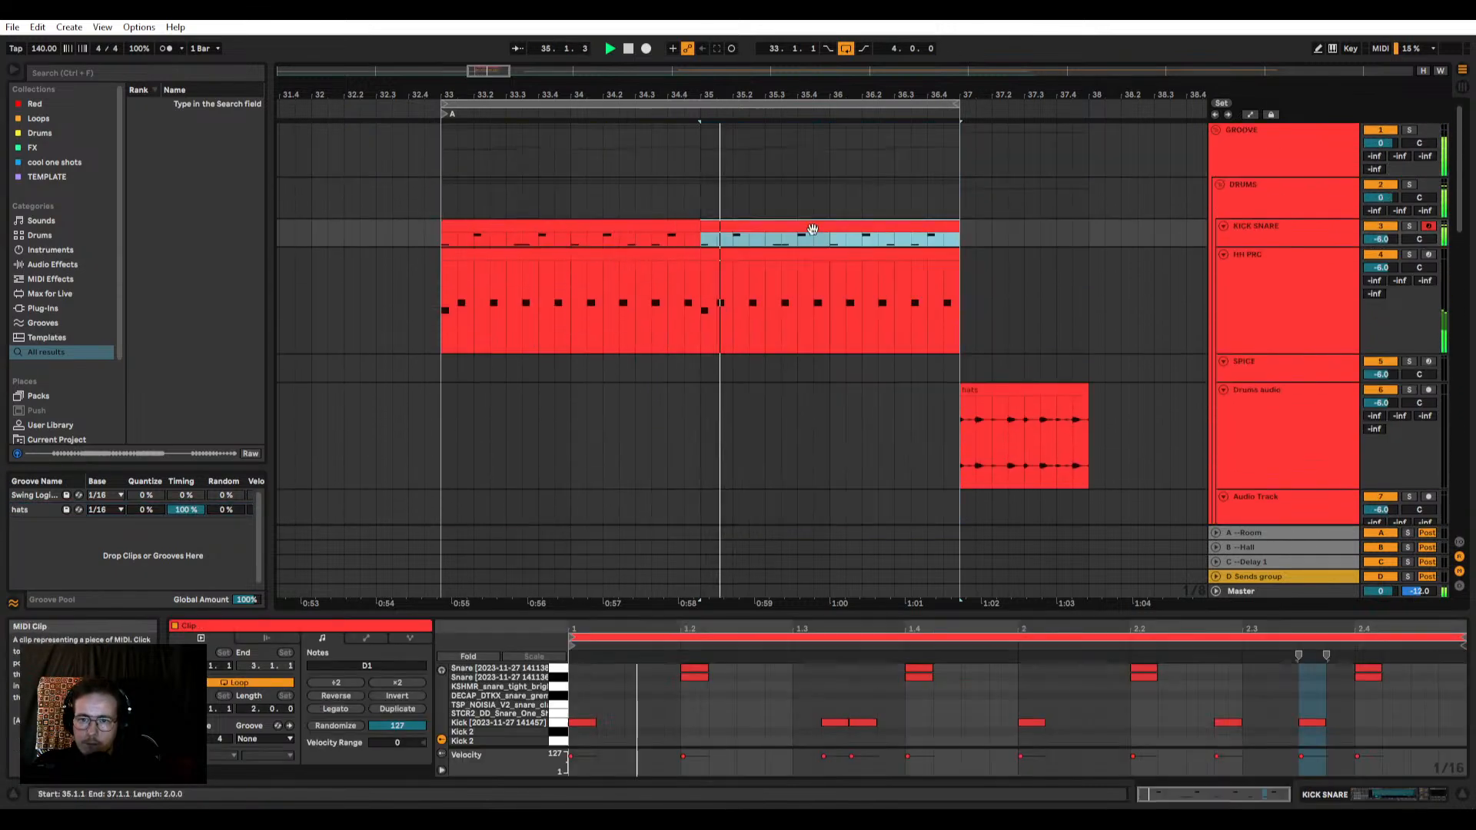
pyautogui.click(835, 723)
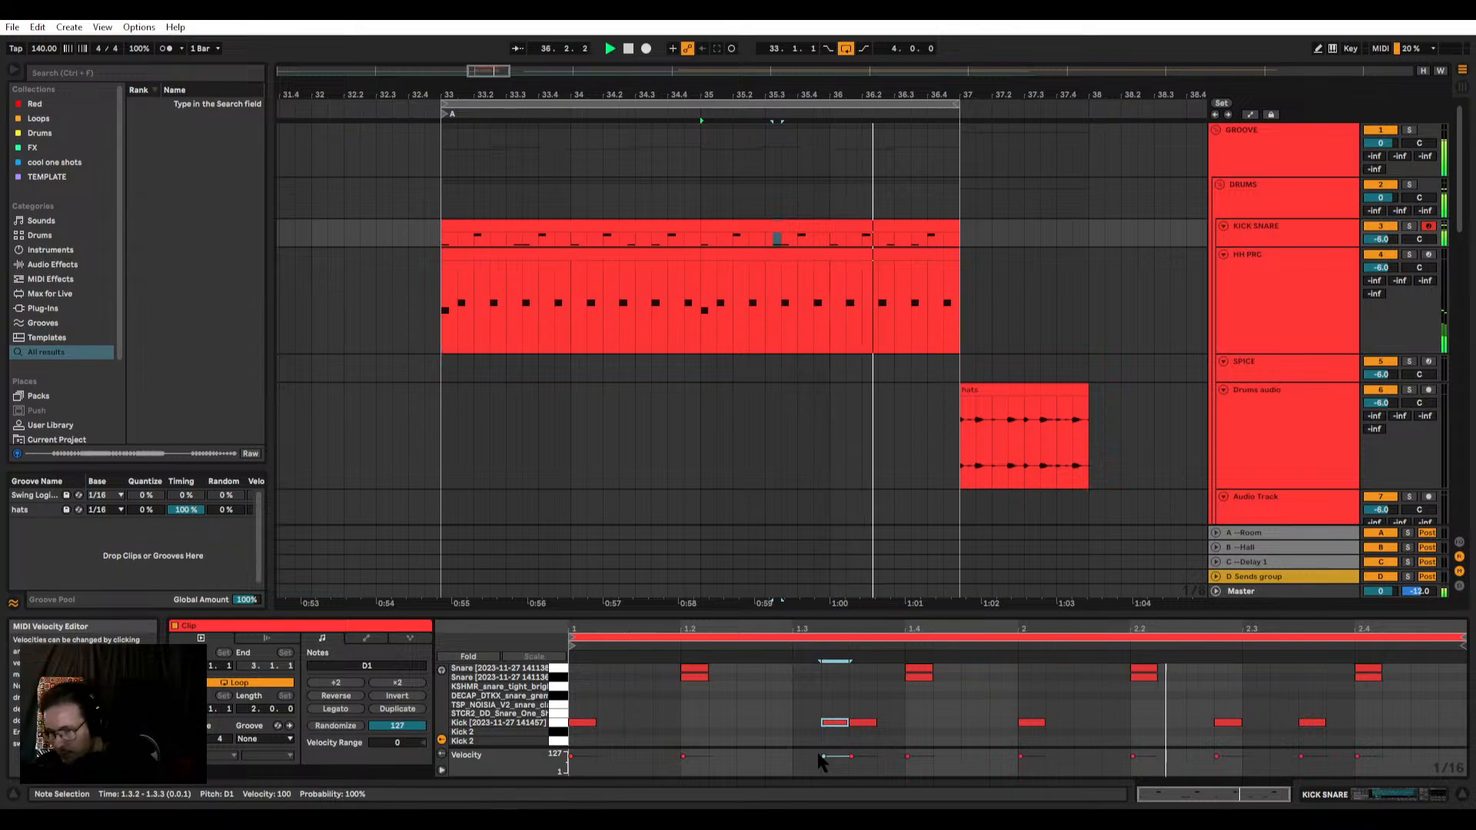
pyautogui.press('Delete')
pyautogui.click(1310, 721)
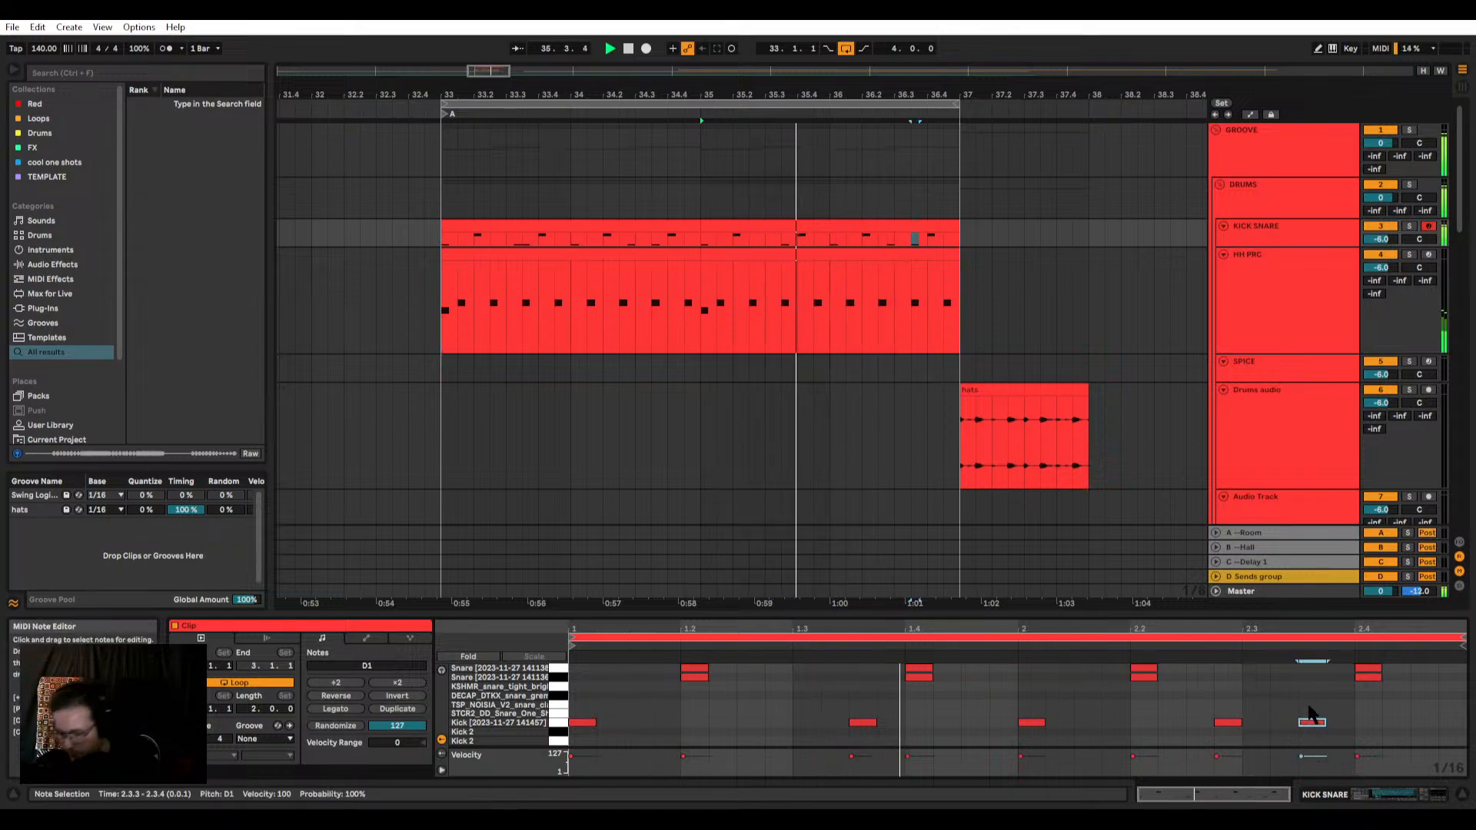
pyautogui.press('Delete')
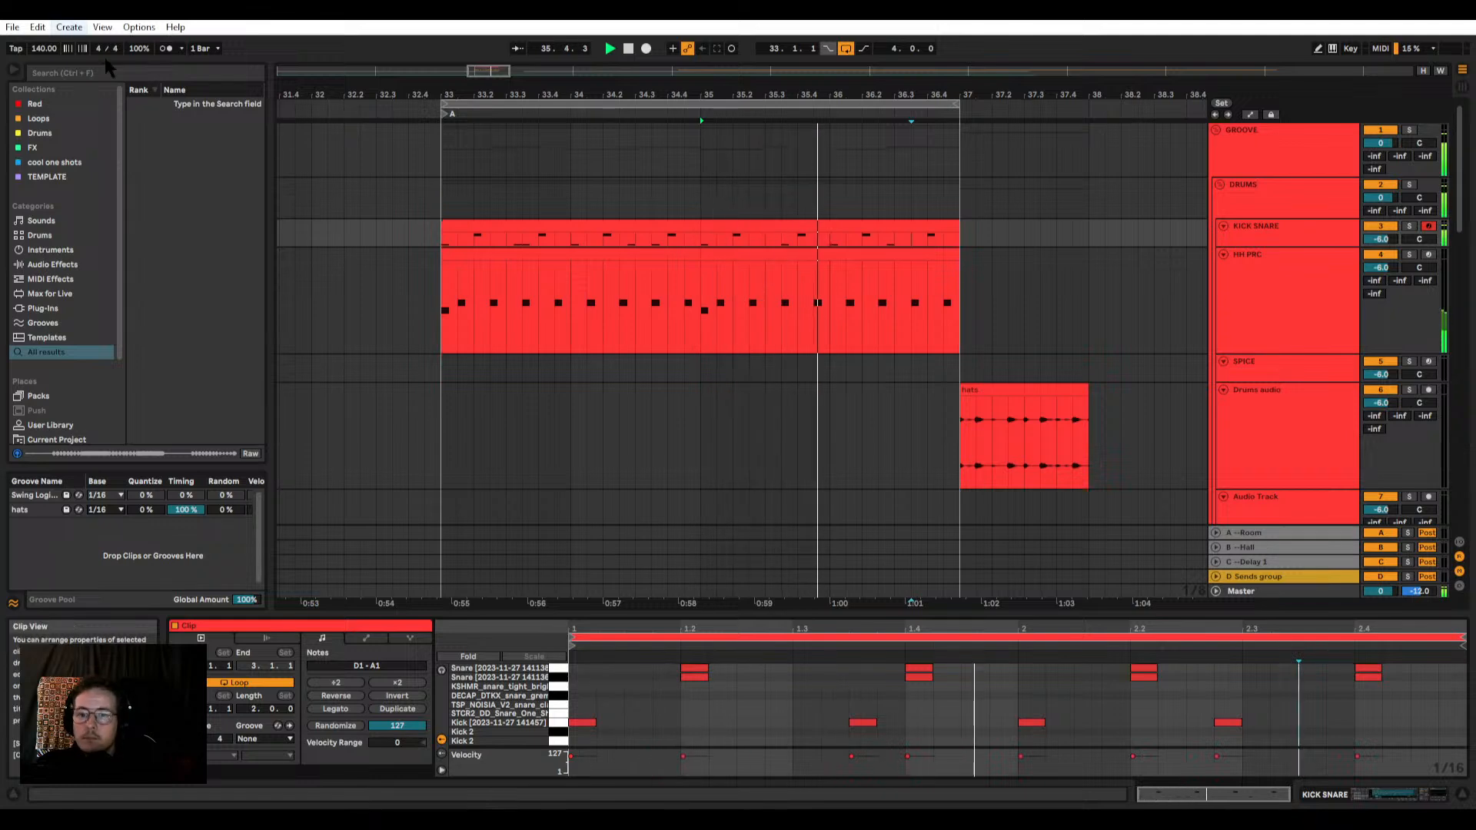
# Step: Solo the GROOVE and DRUMS groups and play the four-bar loop from bar 33
pyautogui.click(562, 260)
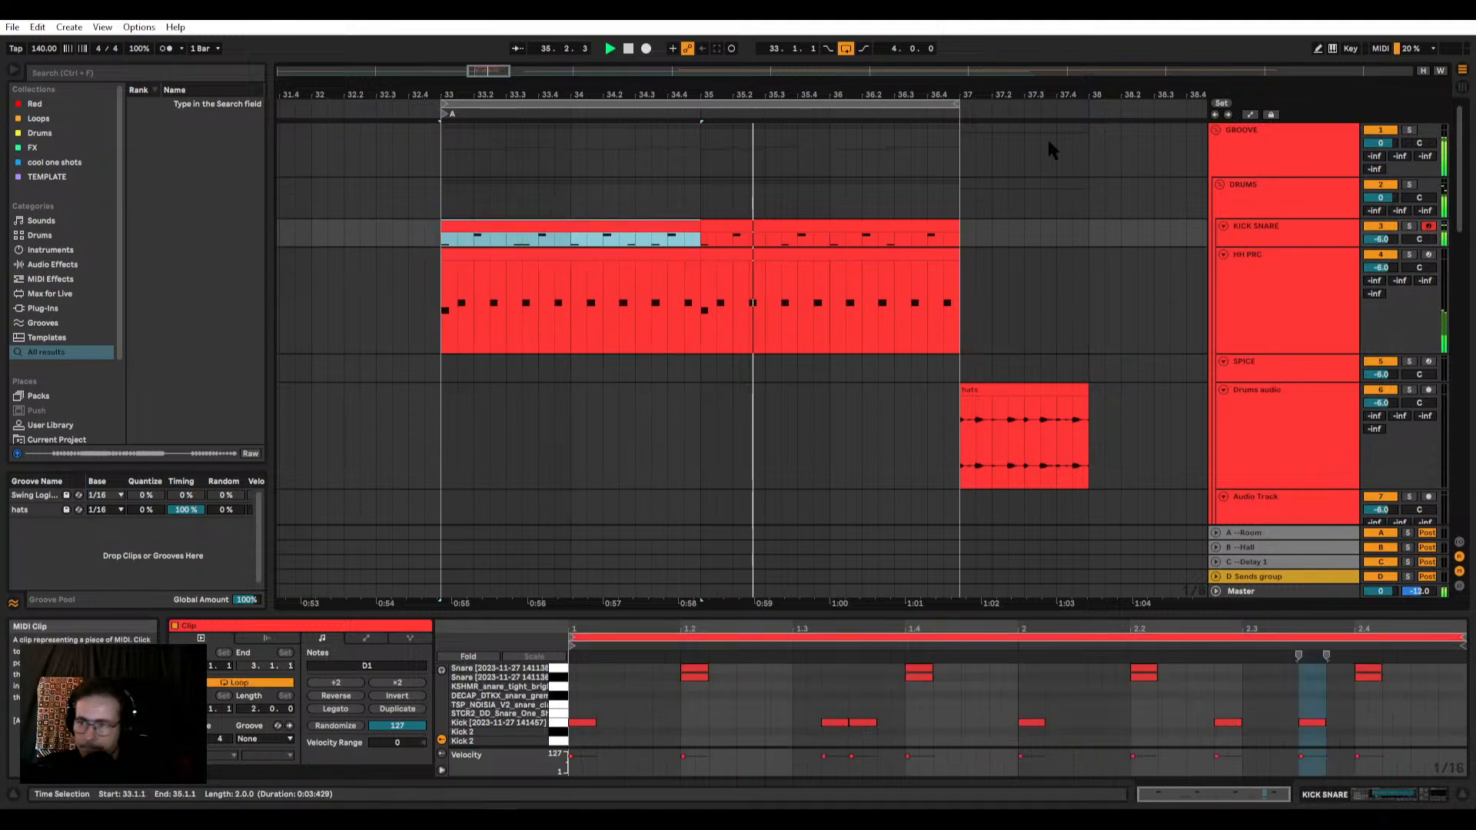
pyautogui.press('Up')
pyautogui.click(1311, 237)
pyautogui.press('Up')
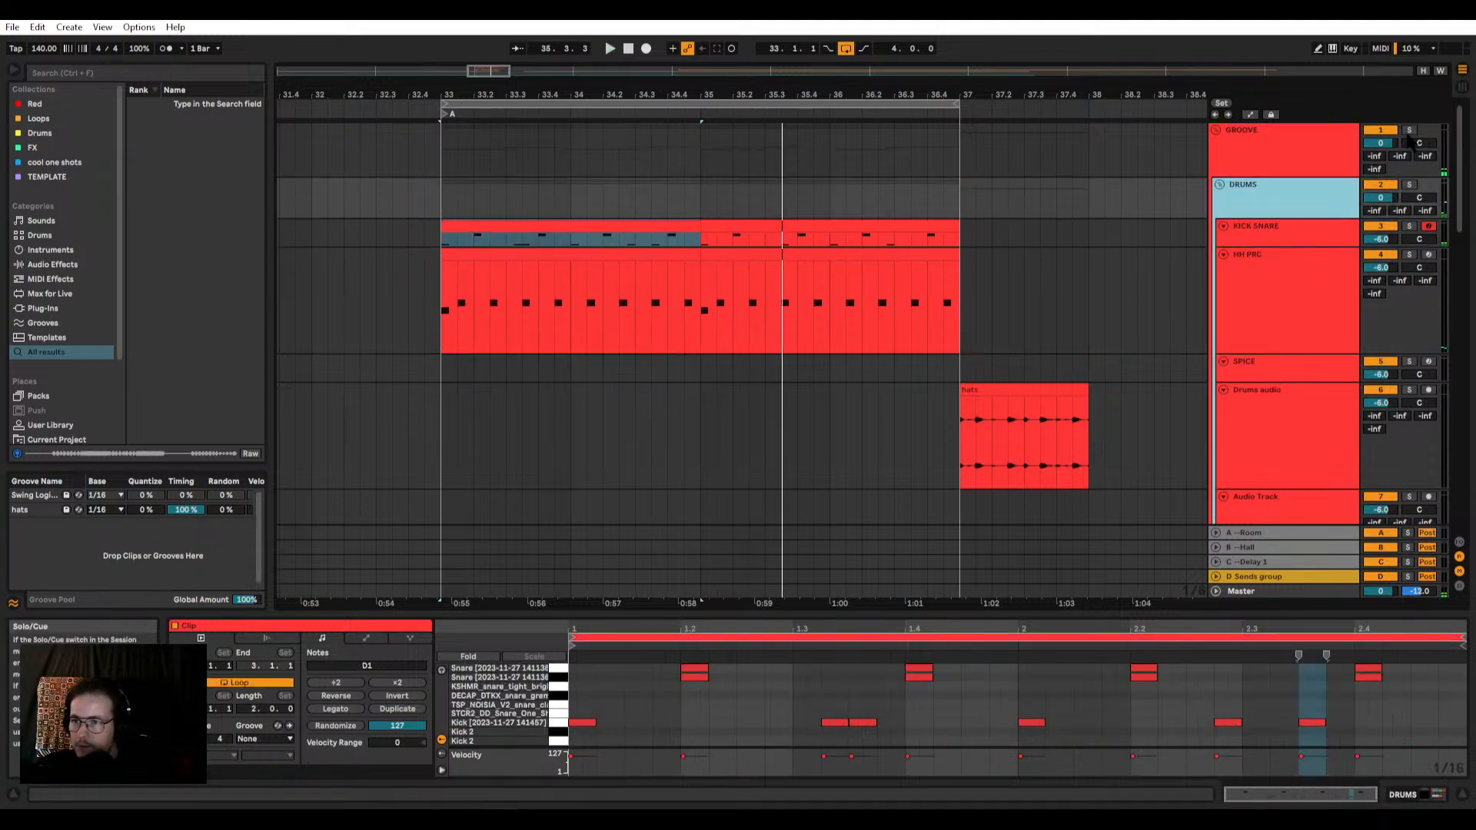
pyautogui.click(1409, 130)
pyautogui.press('space')
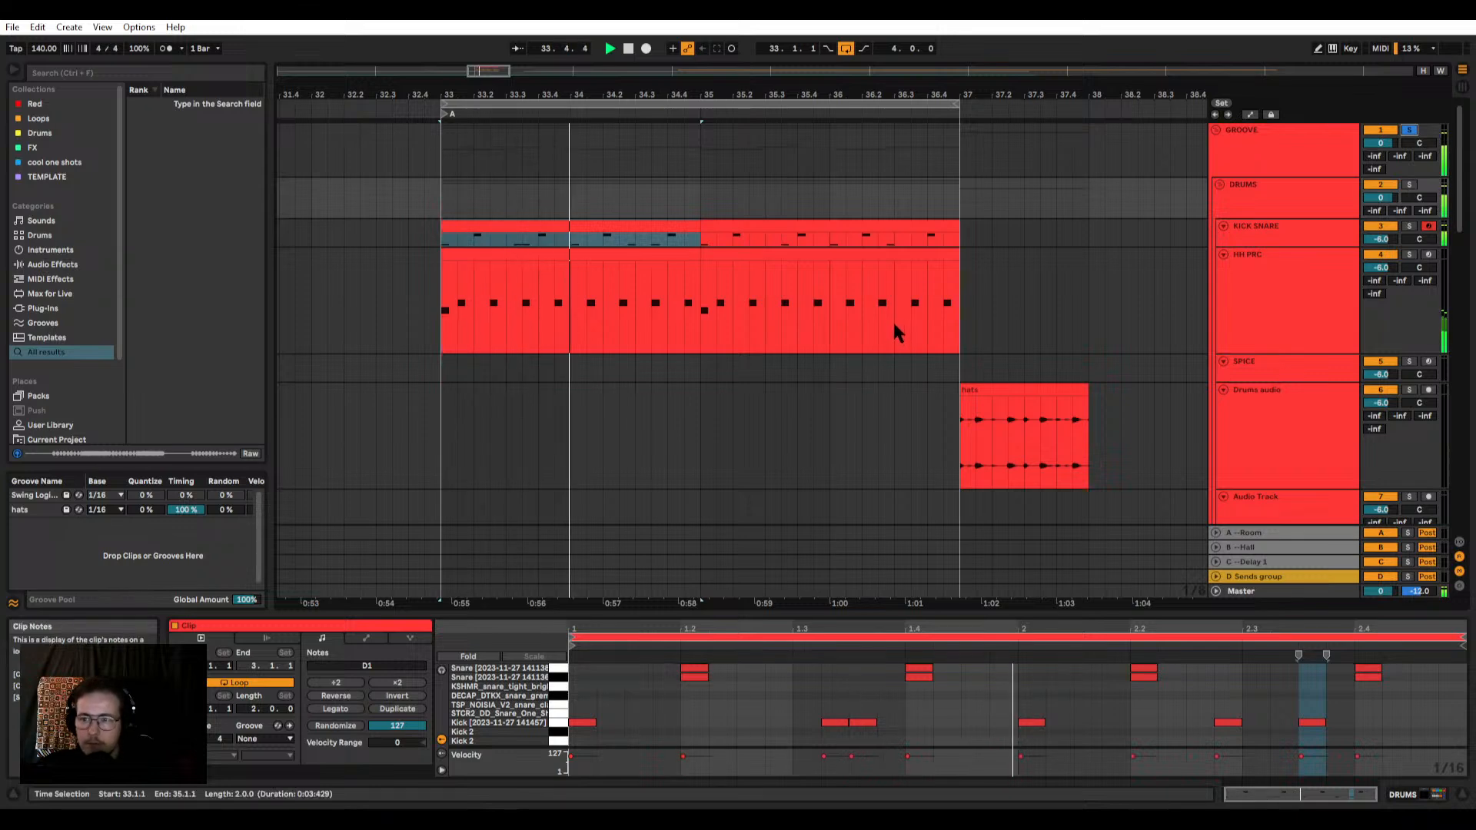
pyautogui.press('space')
pyautogui.scroll(-4, 1144, 293)
pyautogui.scroll(4, 1168, 277)
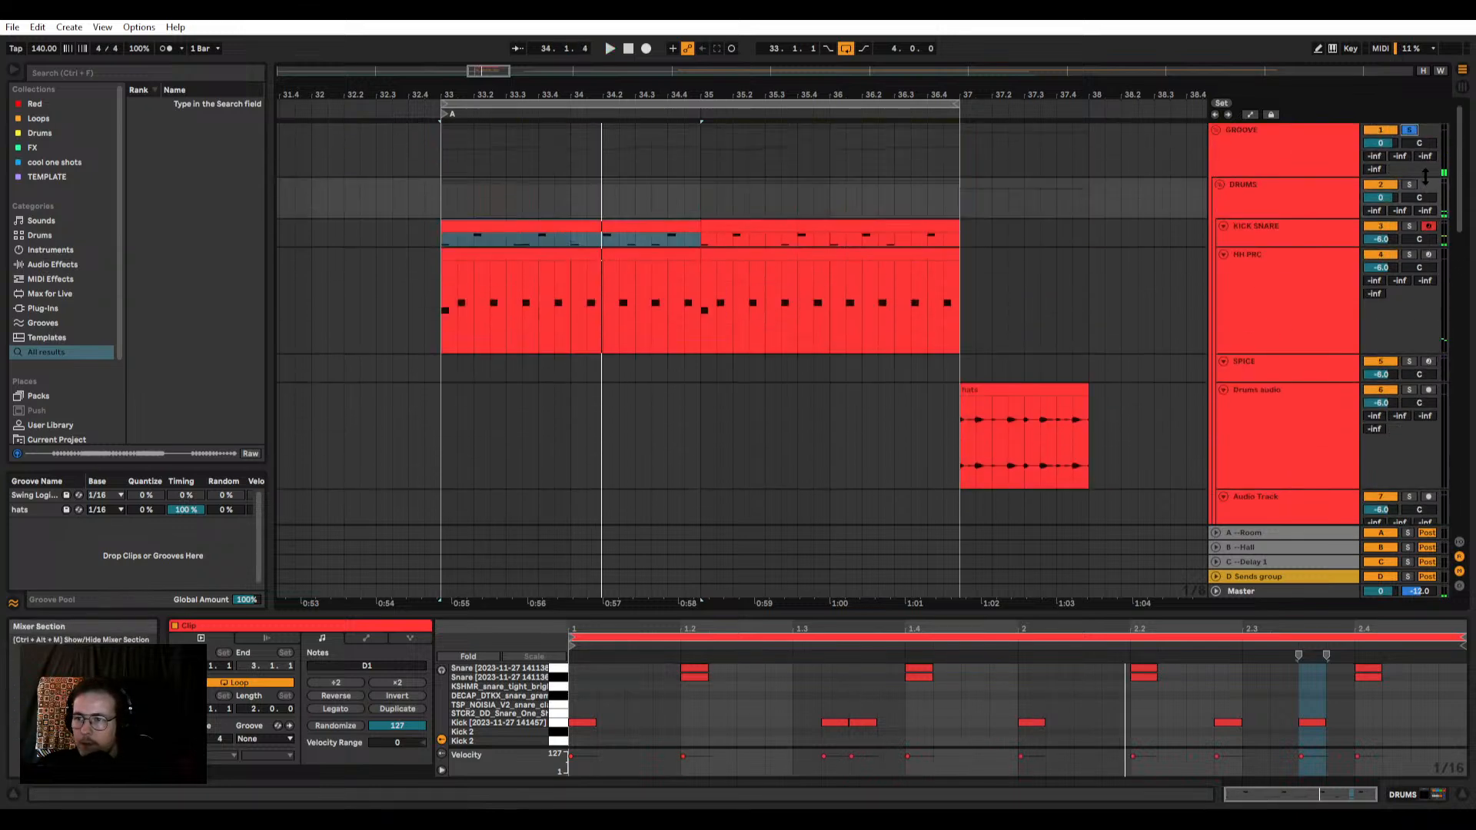
pyautogui.press('space')
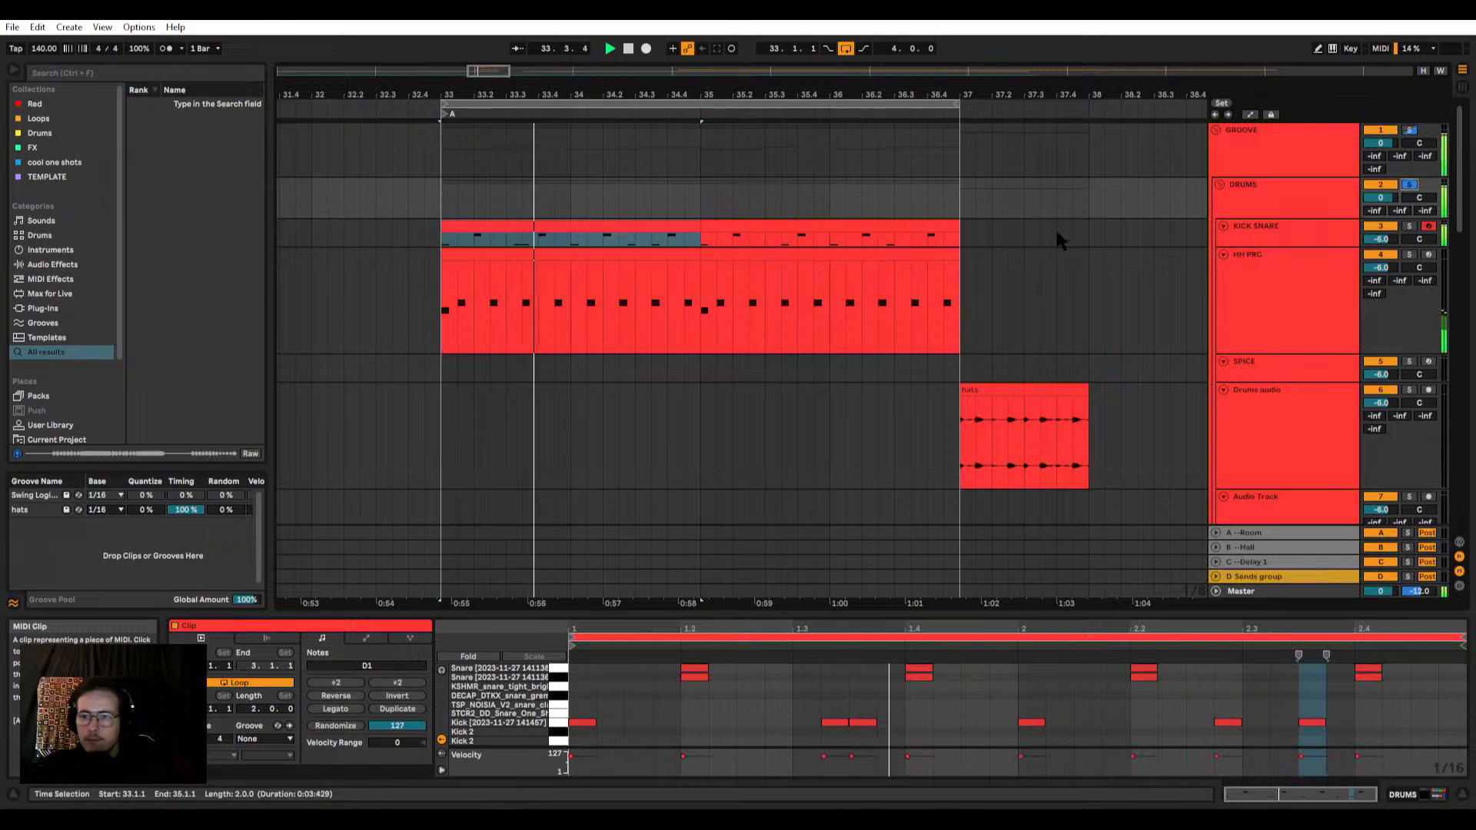
# Step: Shorten the end of the kick sample in the KICK SNARE drum rack and set its fade out to 85.2 ms
pyautogui.click(1250, 233)
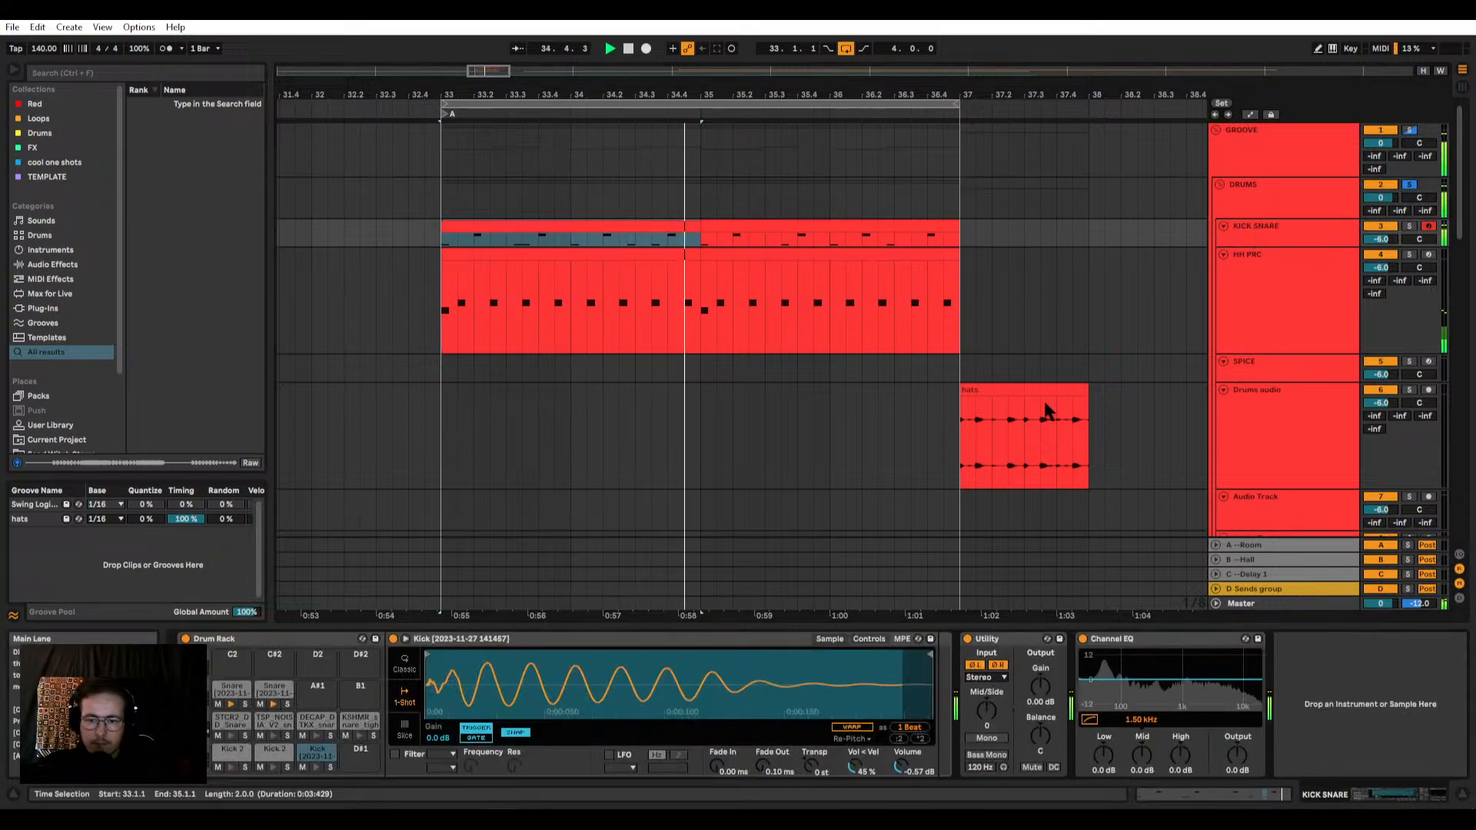
pyautogui.moveTo(930, 655); pyautogui.dragTo(844, 658)
pyautogui.moveTo(761, 769); pyautogui.dragTo(761, 723)
pyautogui.moveTo(844, 655)
pyautogui.mouseDown()
pyautogui.moveTo(618, 656)
pyautogui.moveTo(810, 656)
pyautogui.mouseUp()
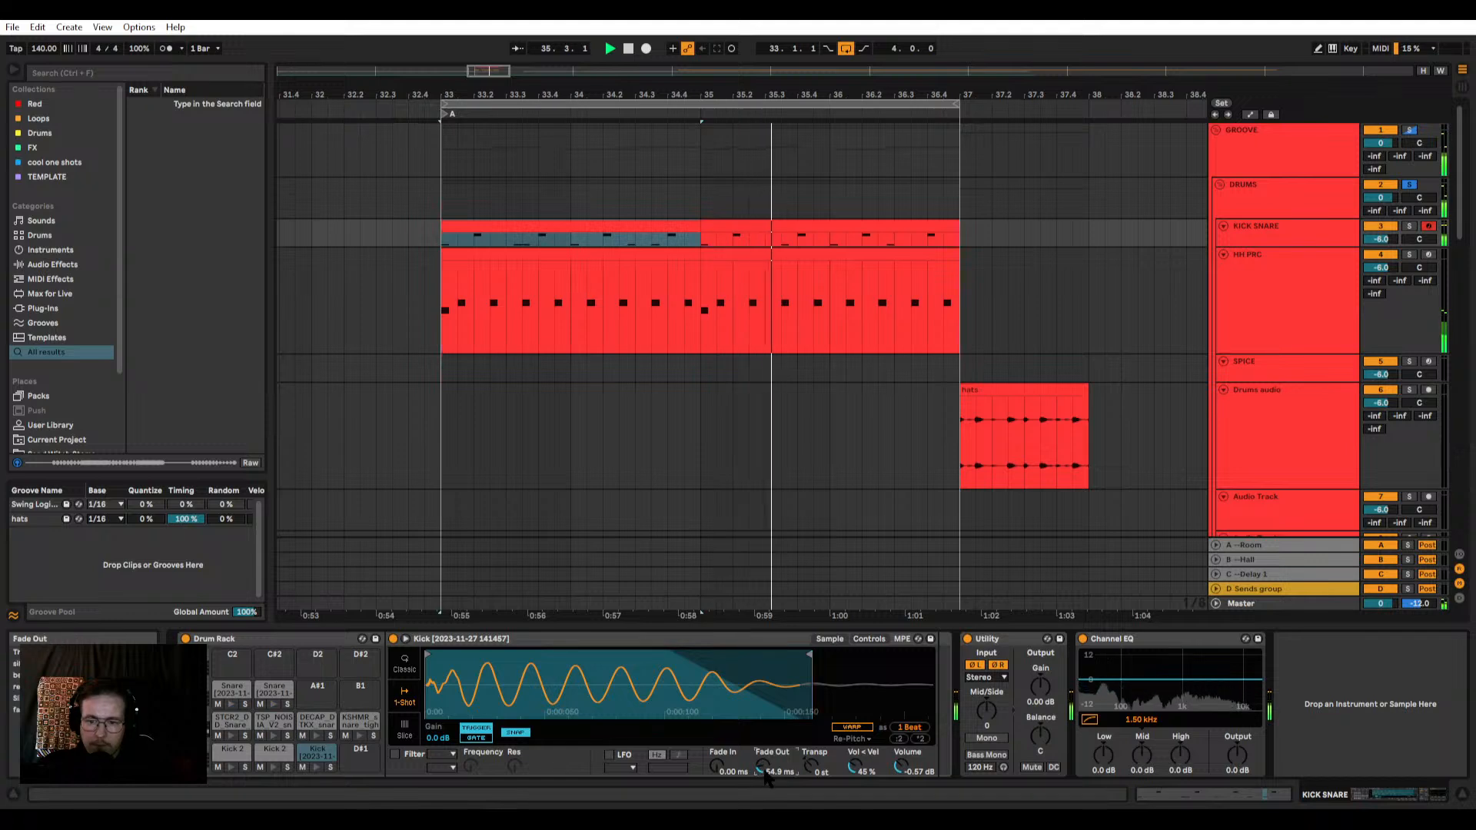
pyautogui.moveTo(765, 775); pyautogui.dragTo(765, 757)
pyautogui.moveTo(806, 655); pyautogui.dragTo(811, 656)
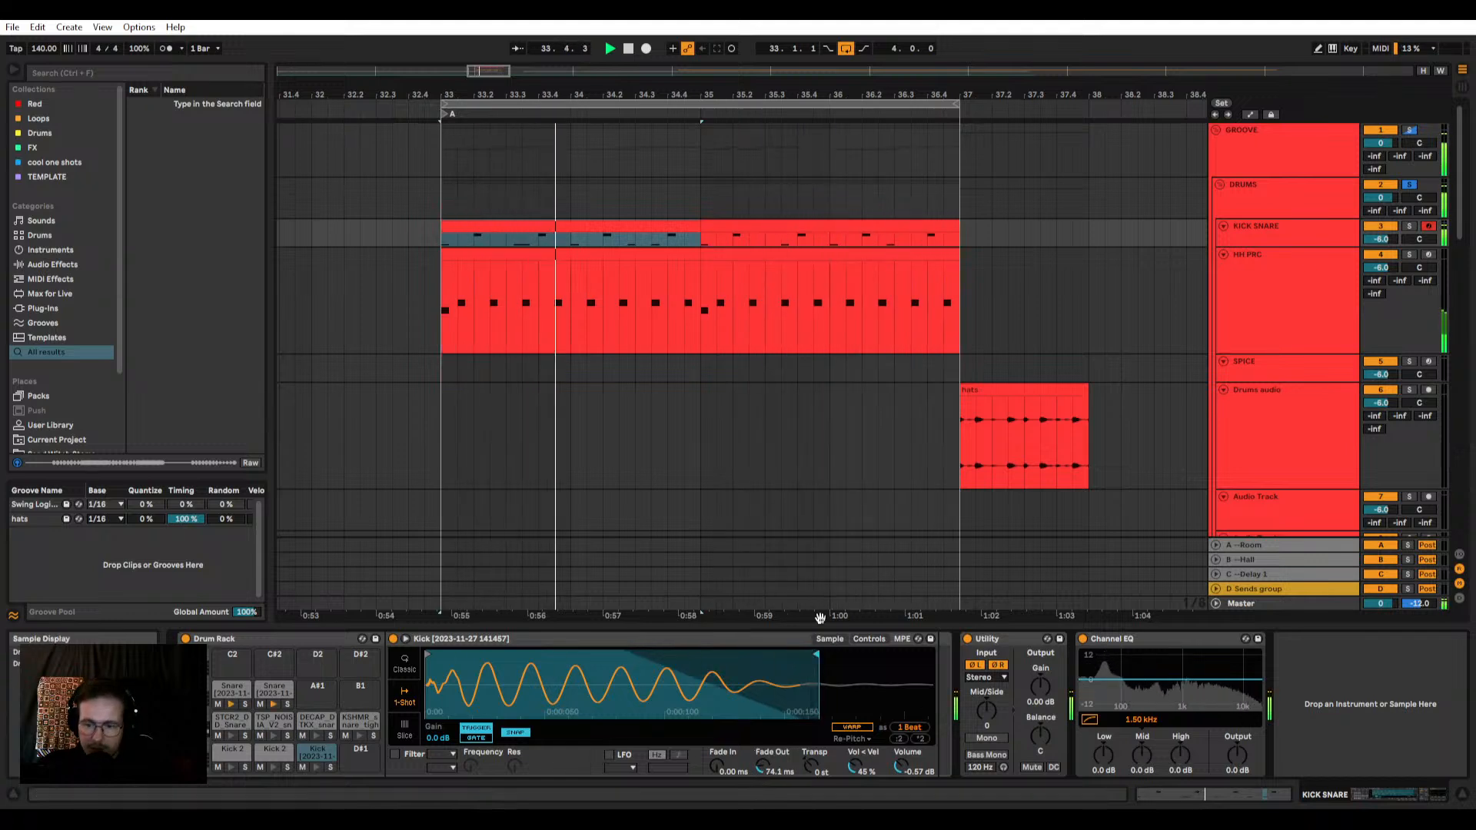
pyautogui.moveTo(812, 656)
pyautogui.mouseDown()
pyautogui.moveTo(844, 653)
pyautogui.moveTo(746, 658)
pyautogui.moveTo(864, 654)
pyautogui.mouseUp()
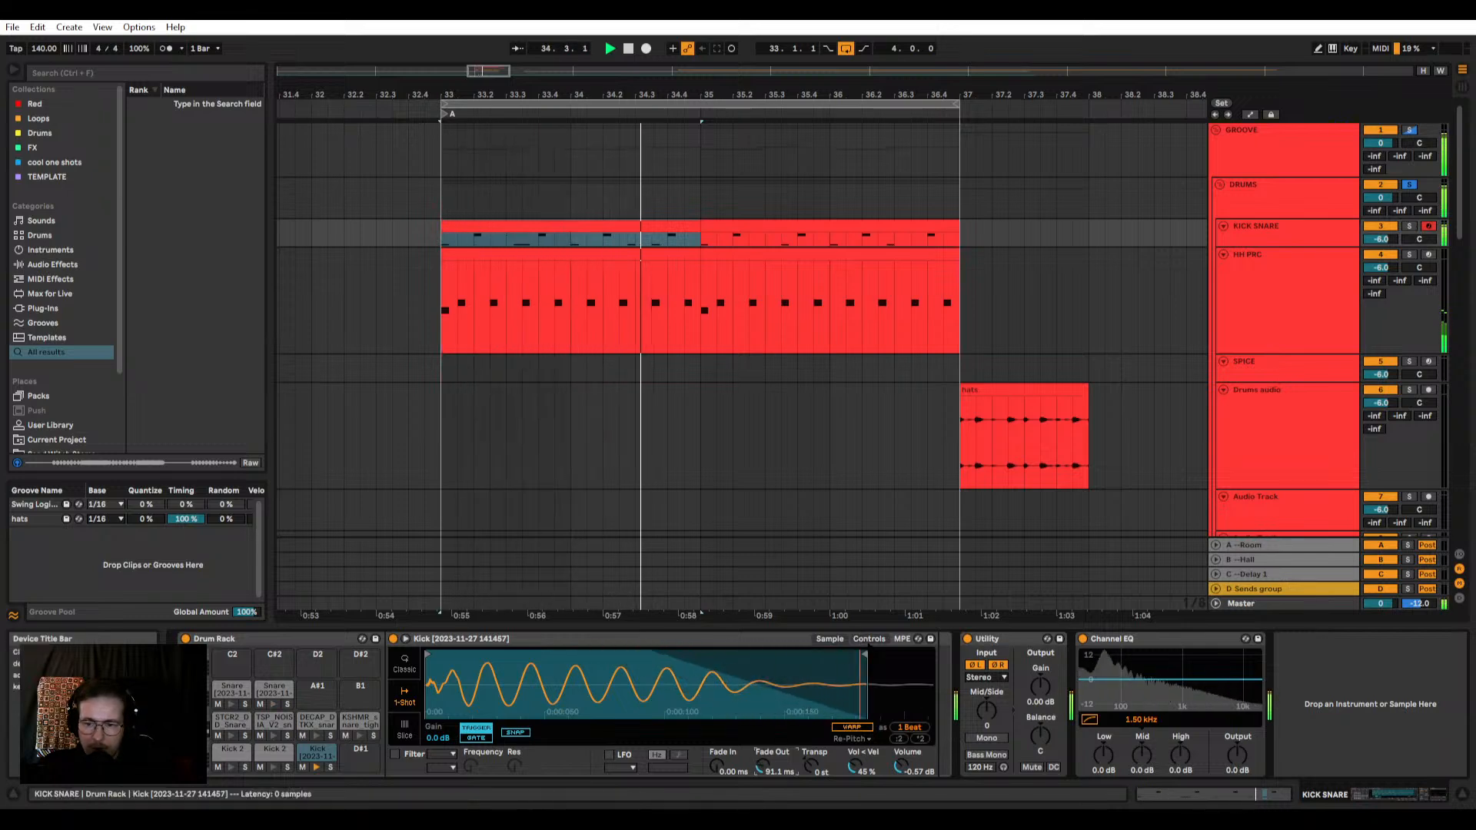
pyautogui.moveTo(762, 766); pyautogui.dragTo(763, 771)
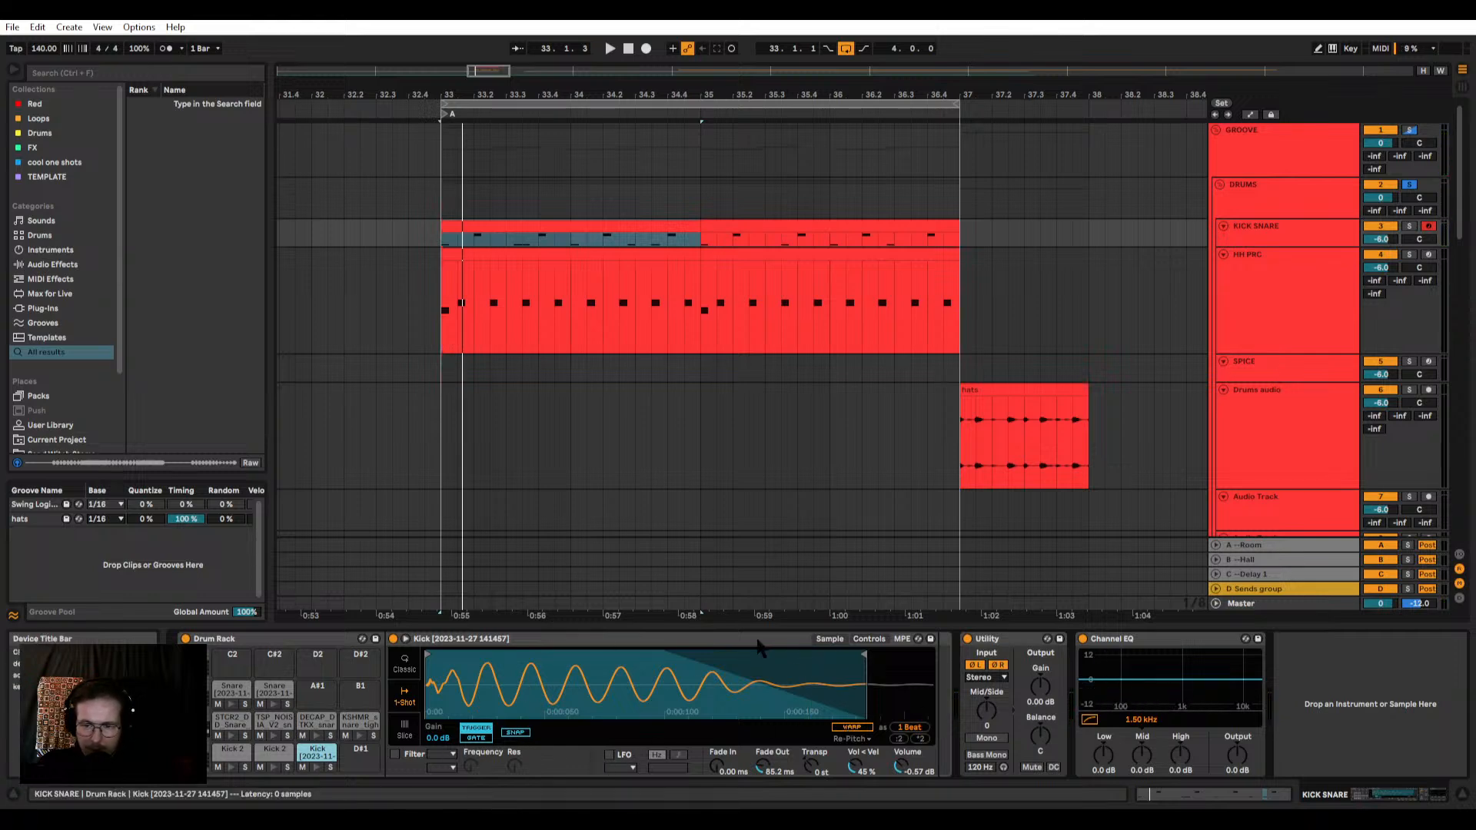
pyautogui.click(870, 639)
pyautogui.click(829, 639)
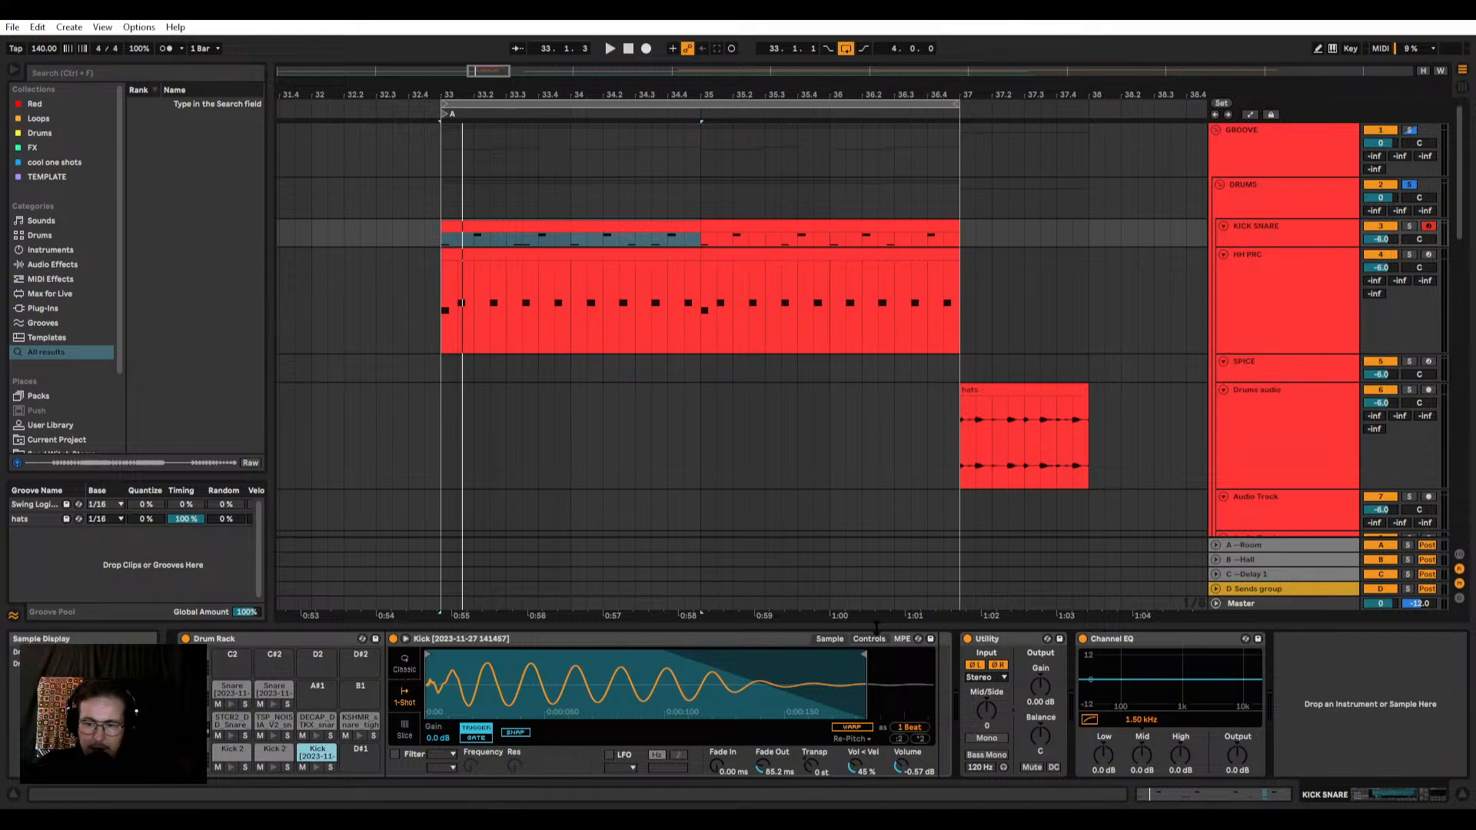
pyautogui.click(871, 639)
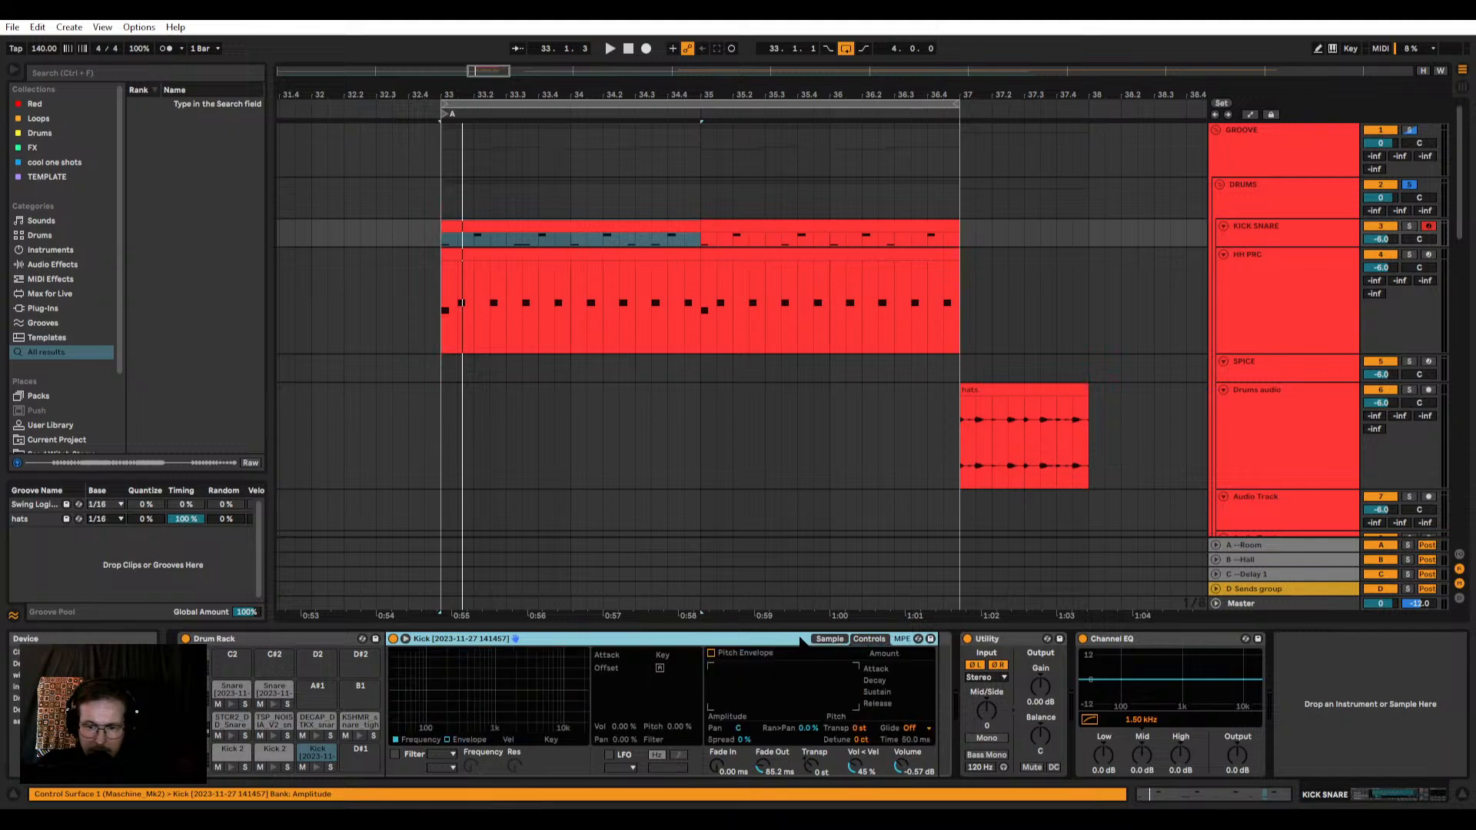
pyautogui.click(830, 639)
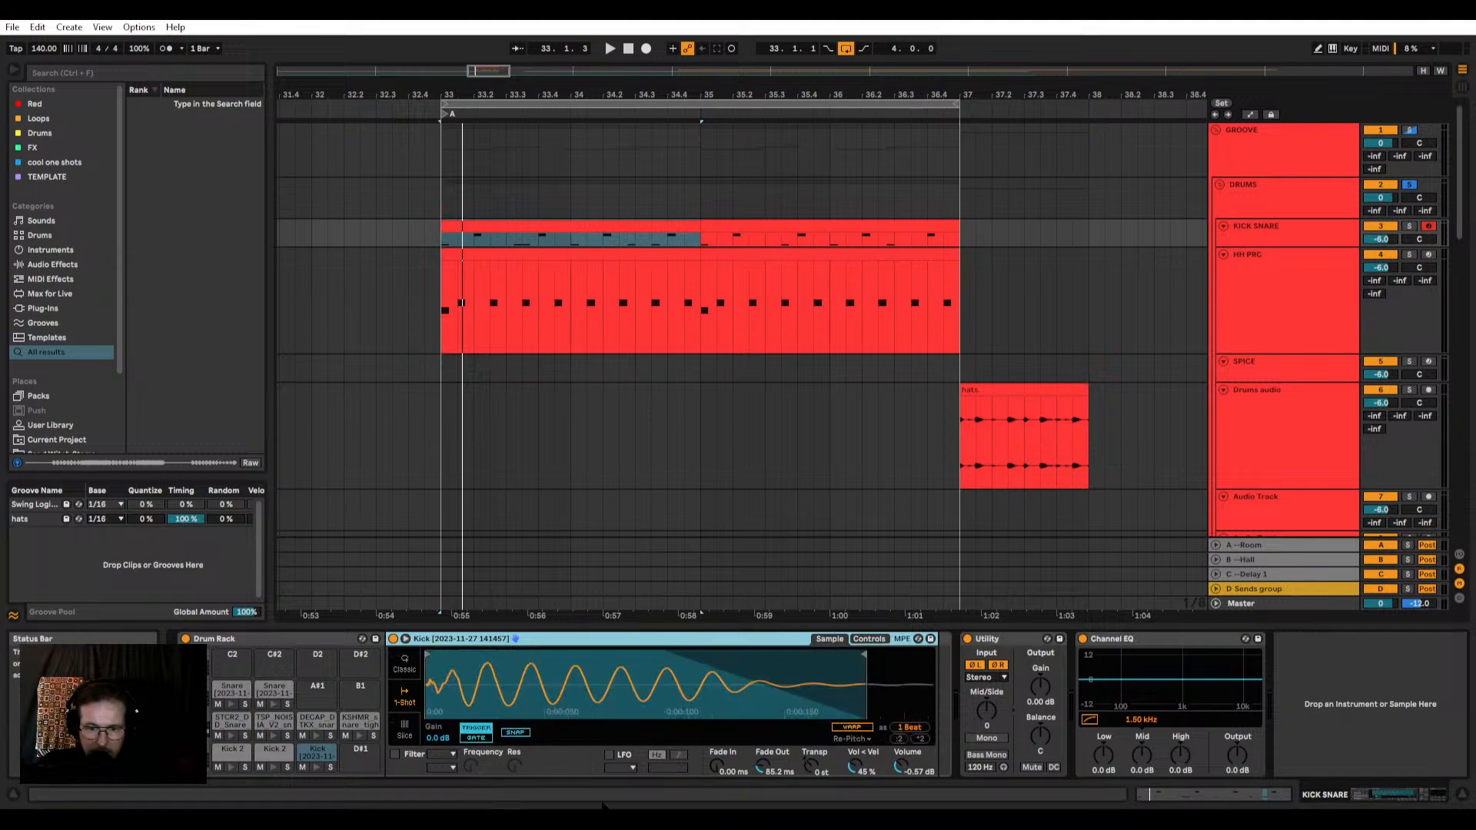
pyautogui.click(870, 638)
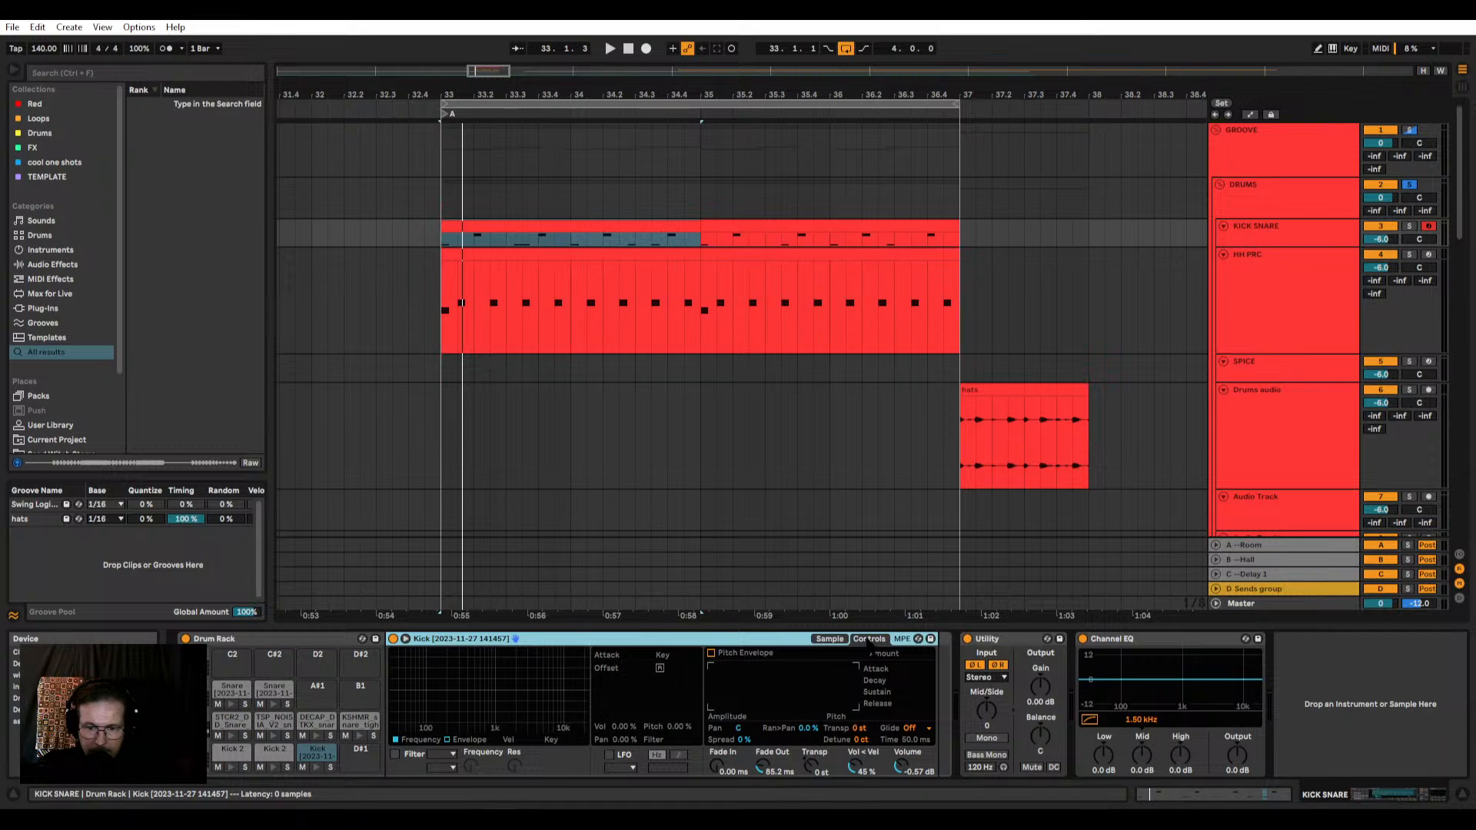
pyautogui.click(830, 639)
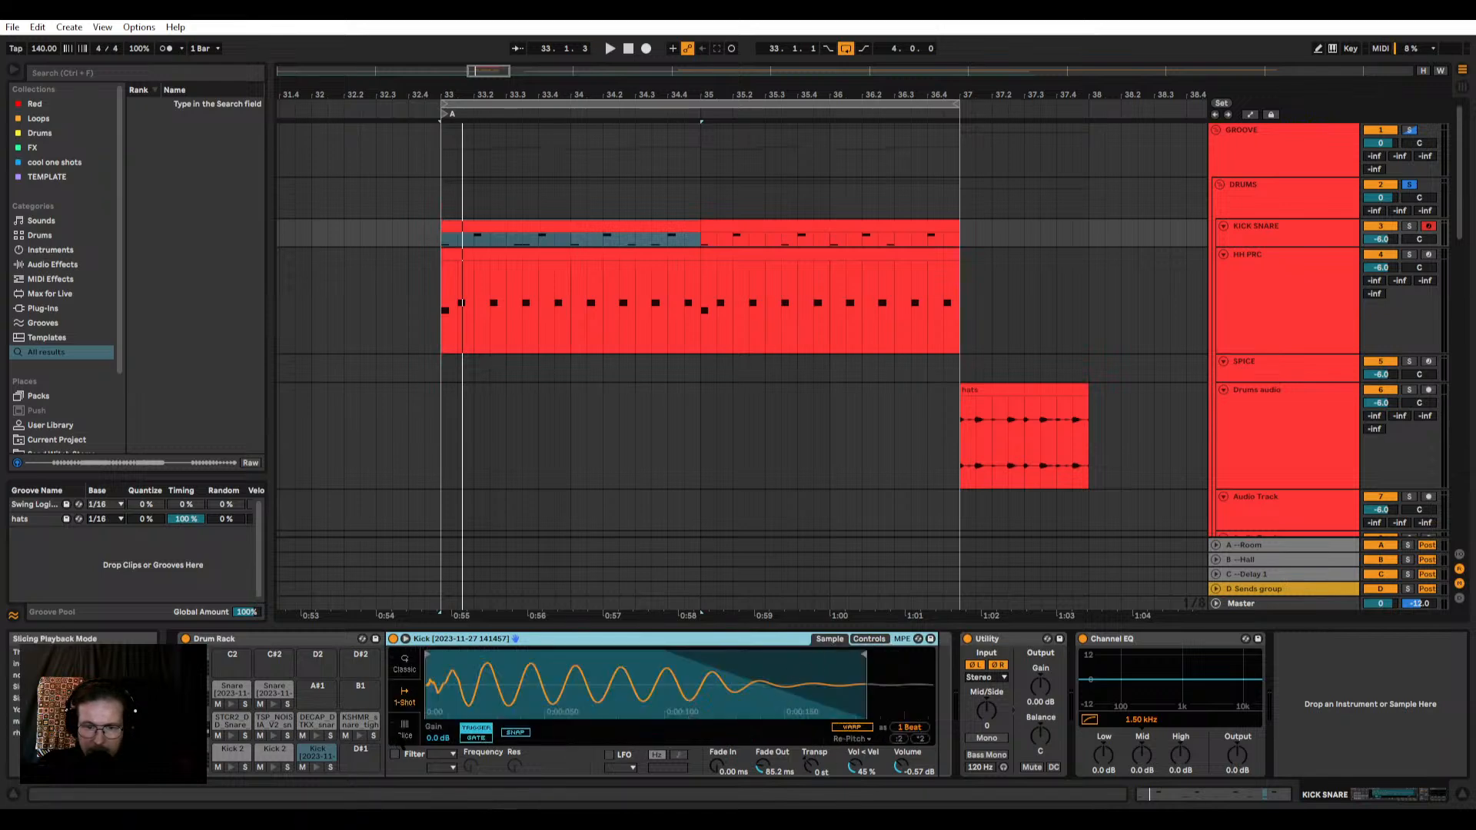
# Step: Switch the kick's sampler to Classic playback mode and limit its voices to 1 while playing the loop
pyautogui.press('space')
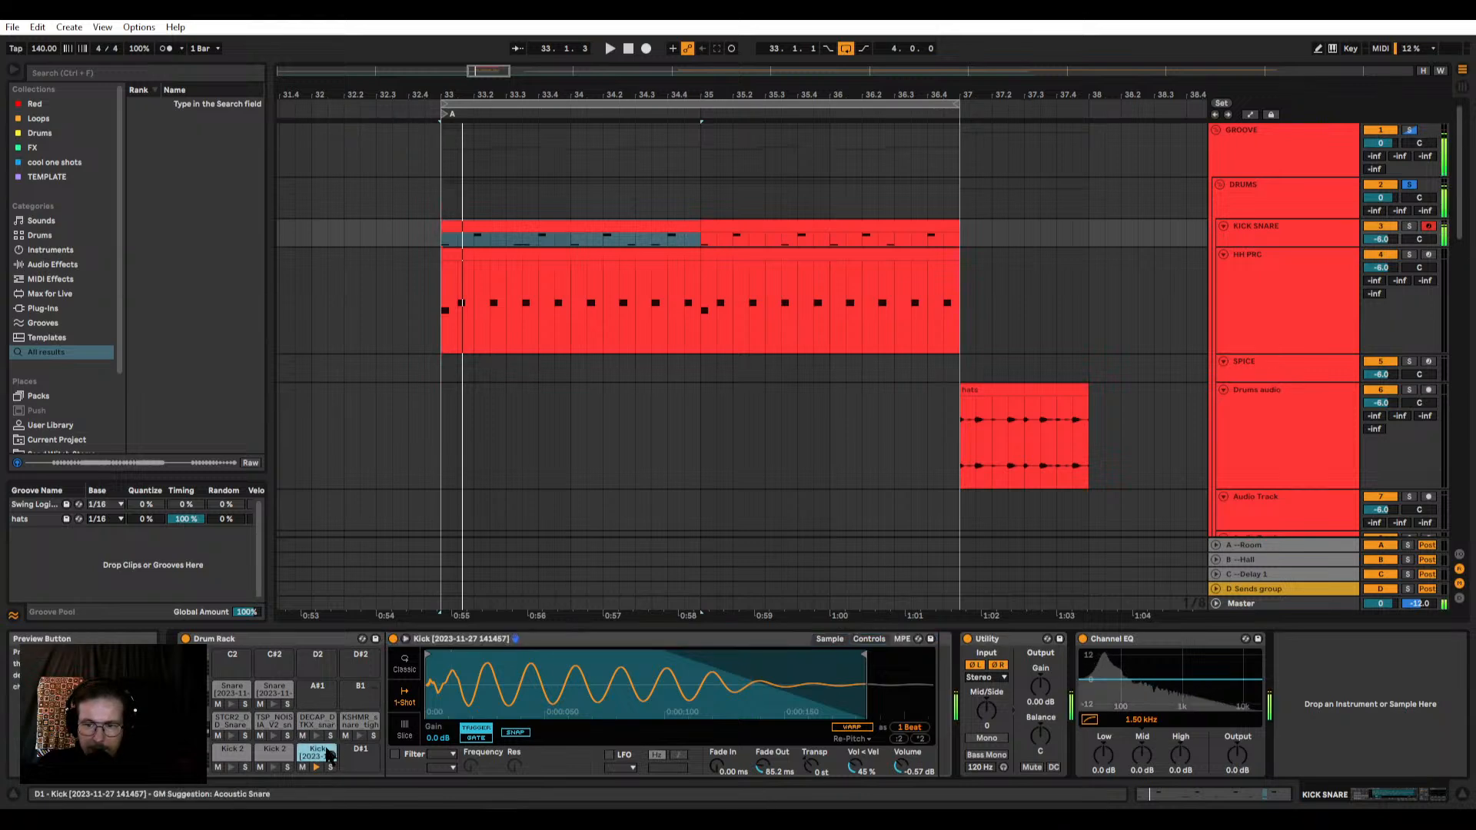
pyautogui.press('space')
pyautogui.click(405, 663)
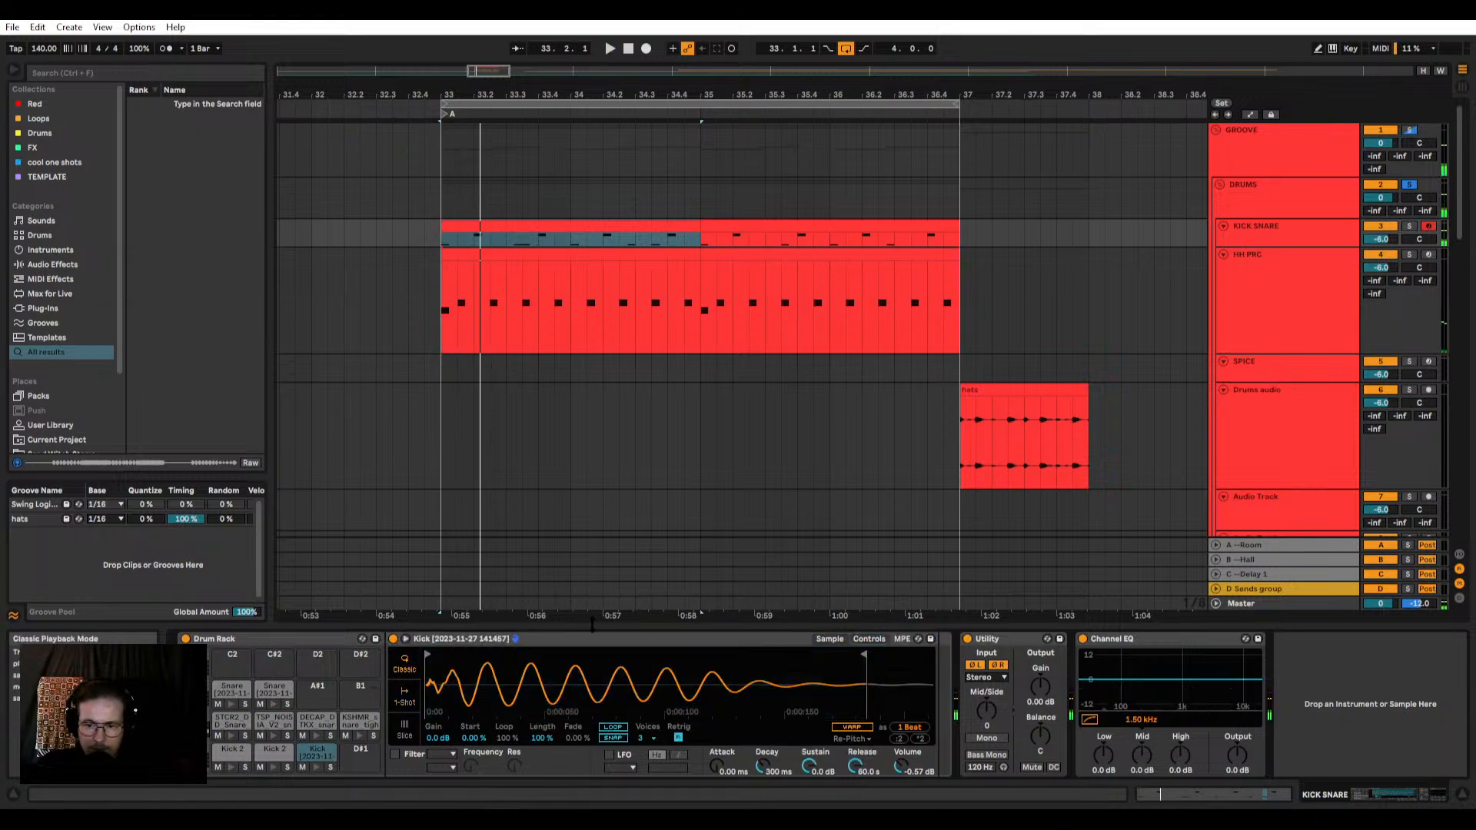
pyautogui.press('space')
pyautogui.click(648, 738)
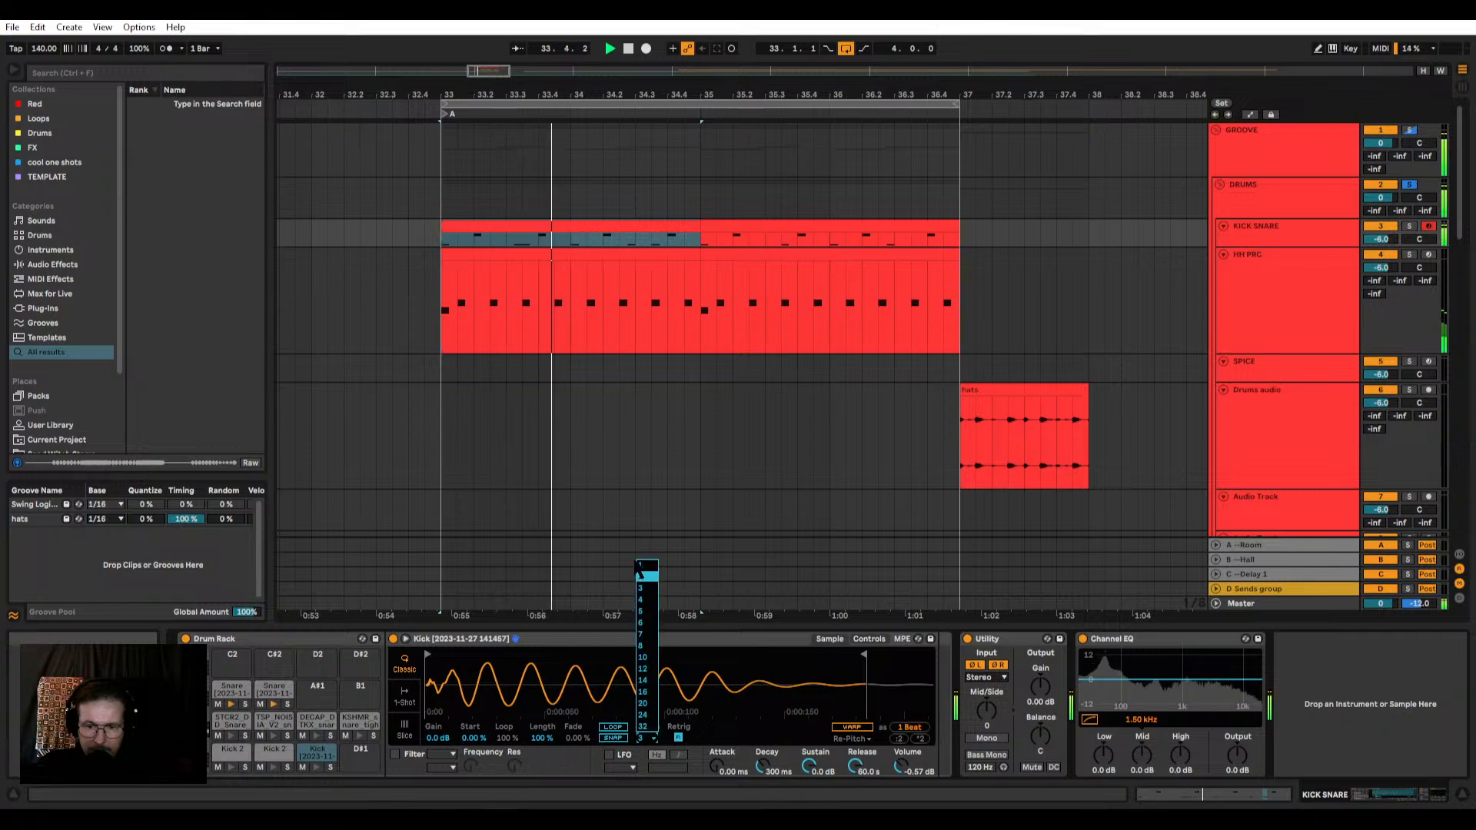
pyautogui.click(643, 564)
pyautogui.click(648, 738)
pyautogui.click(643, 564)
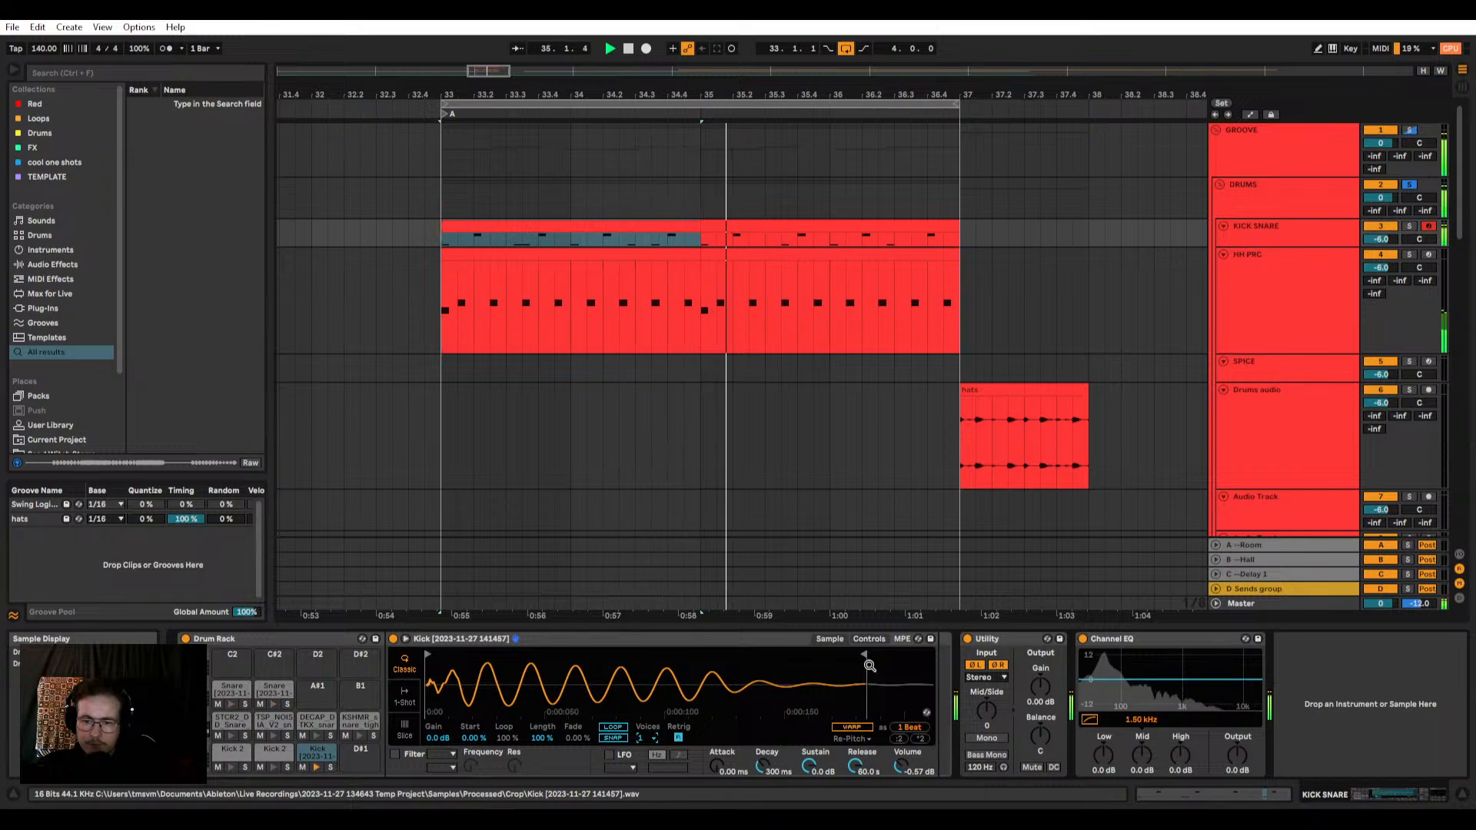
# Step: Try a 537 ms amp decay on the kick, and return its sampler to 1-Shot mode with an earlier sample end
pyautogui.moveTo(865, 657); pyautogui.dragTo(863, 658)
pyautogui.moveTo(809, 765)
pyautogui.mouseDown()
pyautogui.moveTo(809, 787)
pyautogui.moveTo(802, 766)
pyautogui.mouseUp()
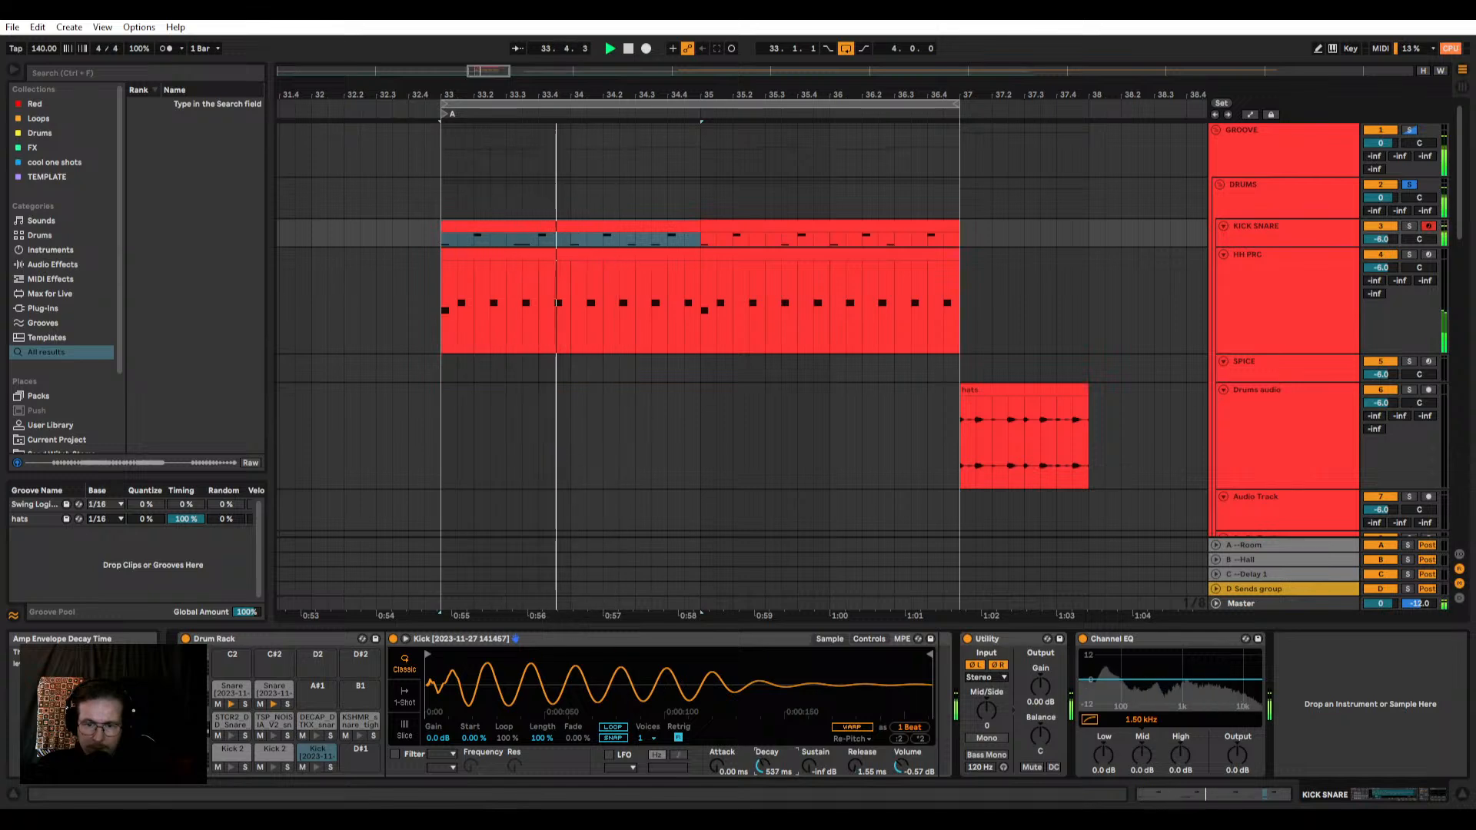
pyautogui.click(404, 702)
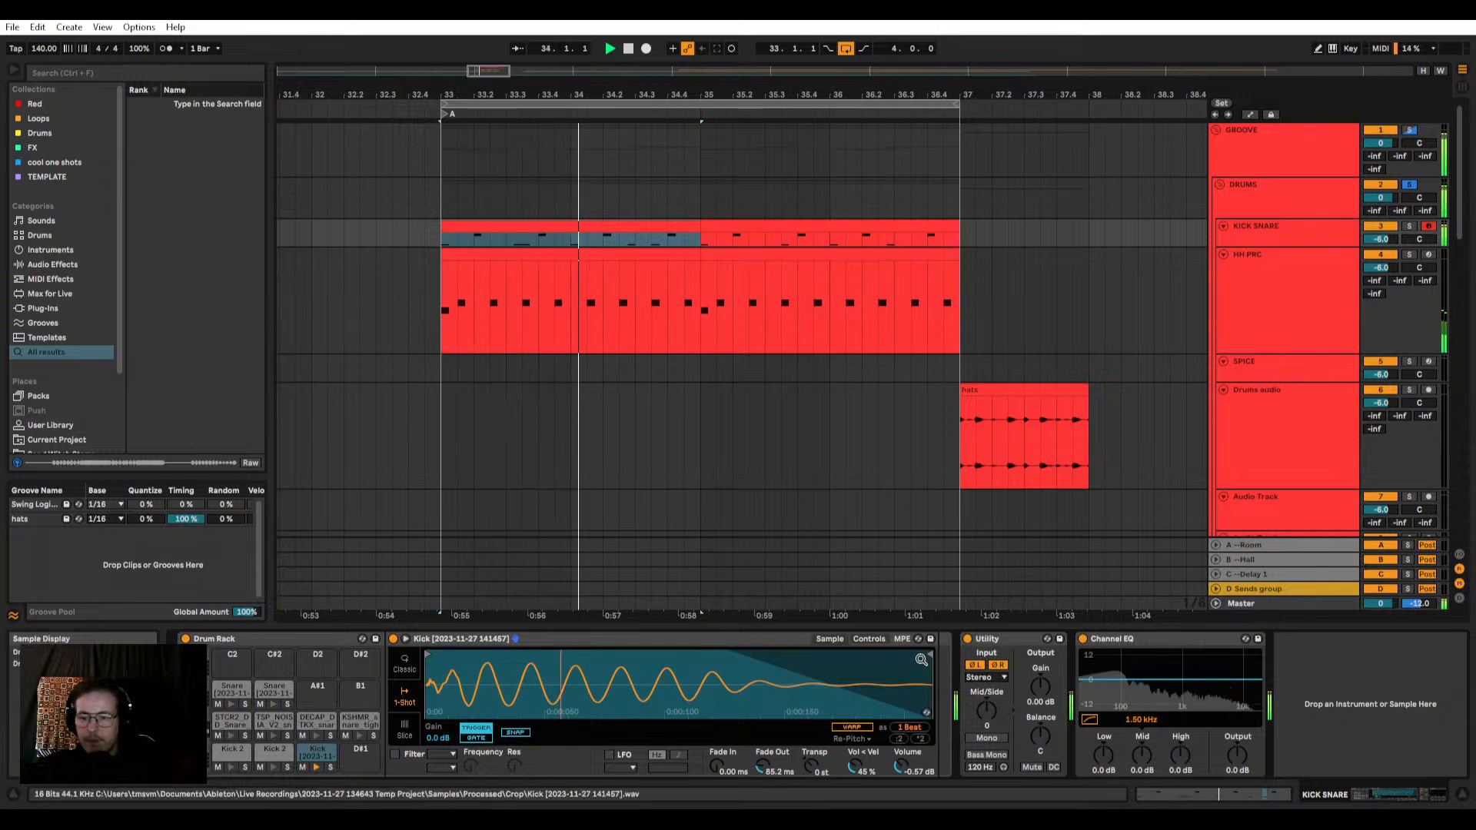
pyautogui.moveTo(925, 653); pyautogui.dragTo(839, 651)
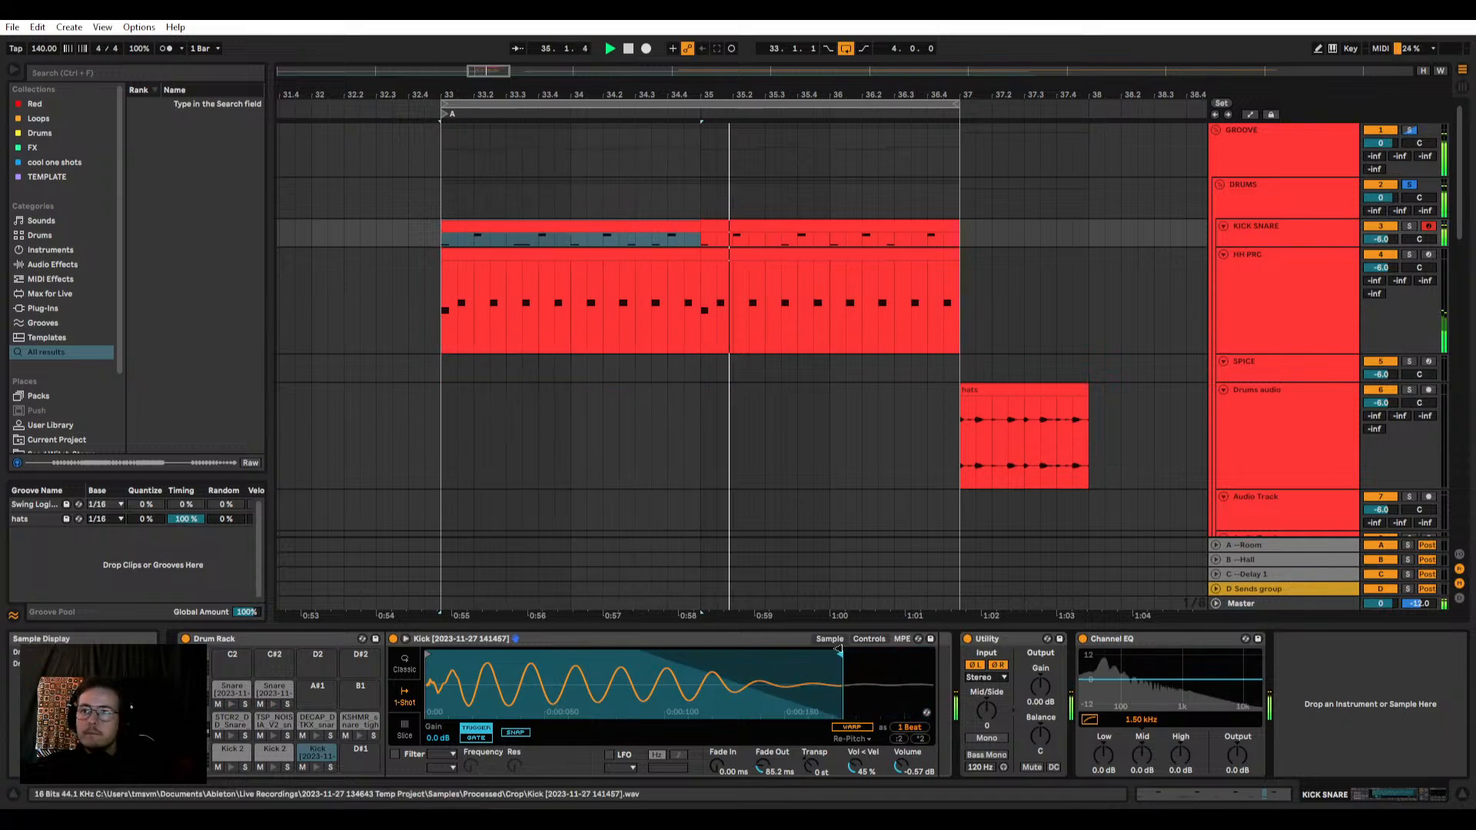
# Step: Show the master's VISION 4X analyzer, shrink its window and place it over the browser
pyautogui.click(1270, 259)
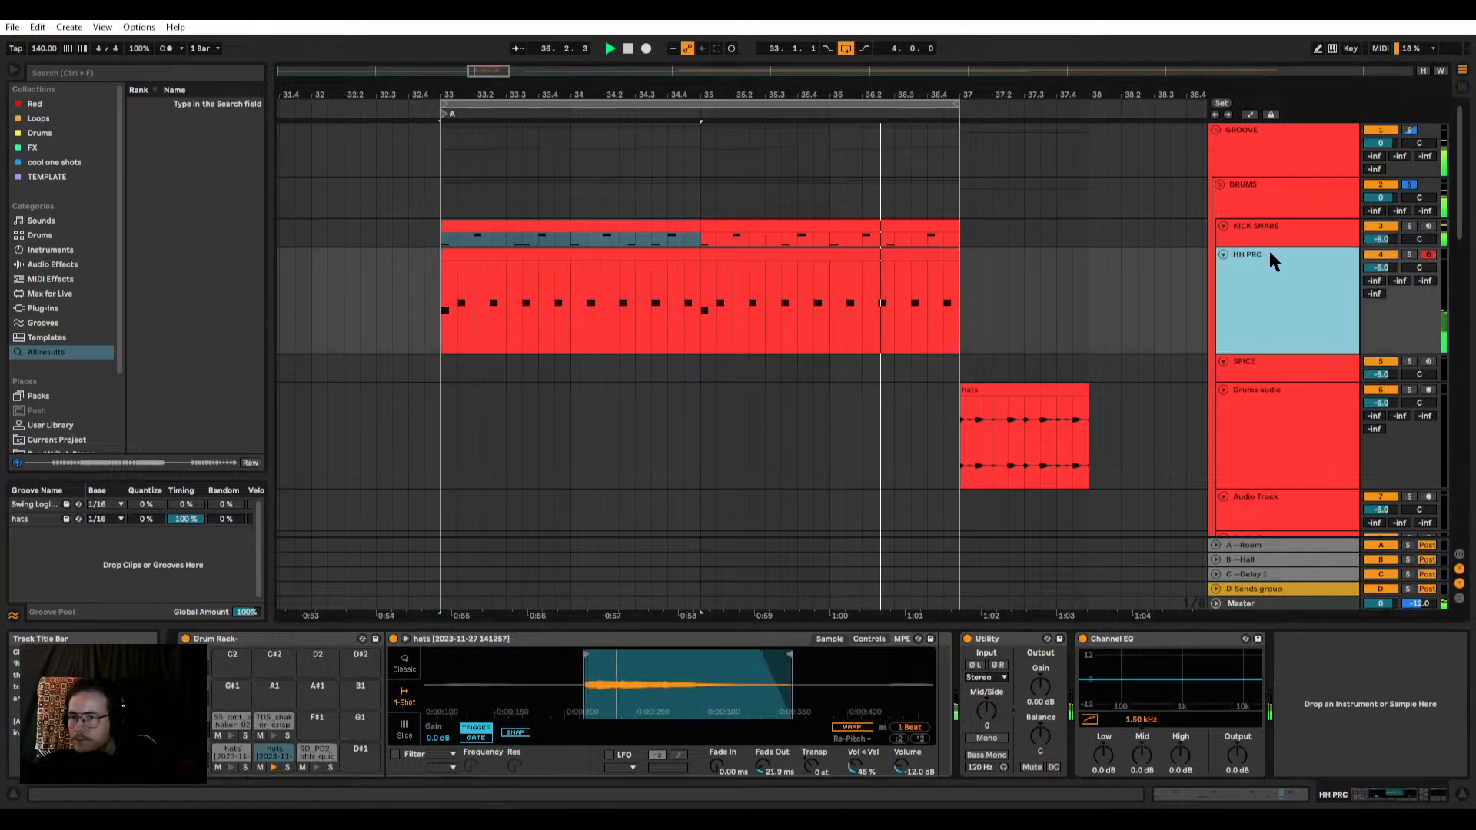
pyautogui.click(1276, 233)
pyautogui.hotkey('ctrl', 'alt', 'p')
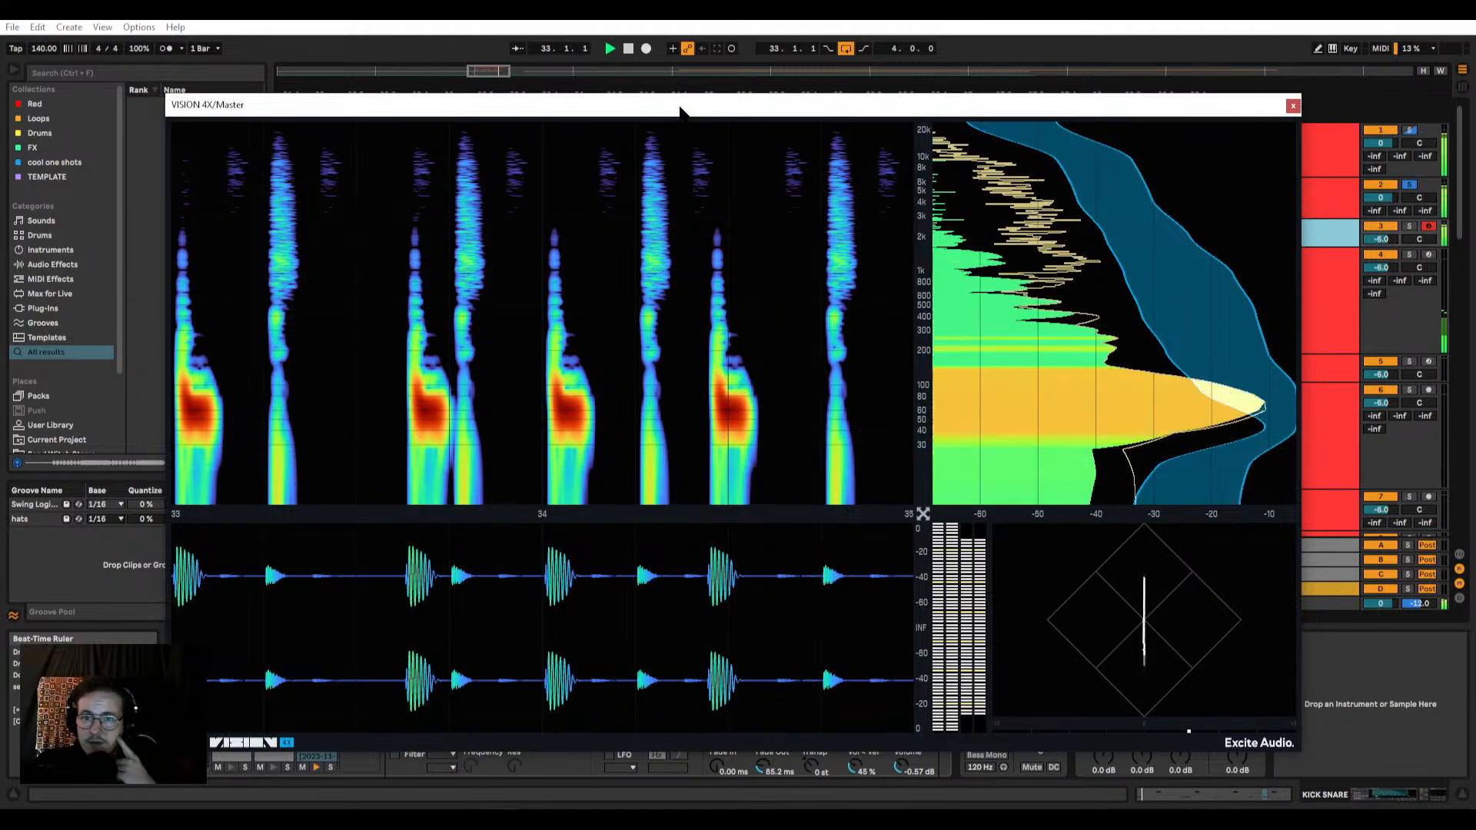
pyautogui.moveTo(679, 107); pyautogui.dragTo(681, 102)
pyautogui.moveTo(1303, 747); pyautogui.dragTo(659, 435)
pyautogui.moveTo(451, 101); pyautogui.dragTo(320, 90)
pyautogui.click(1273, 231)
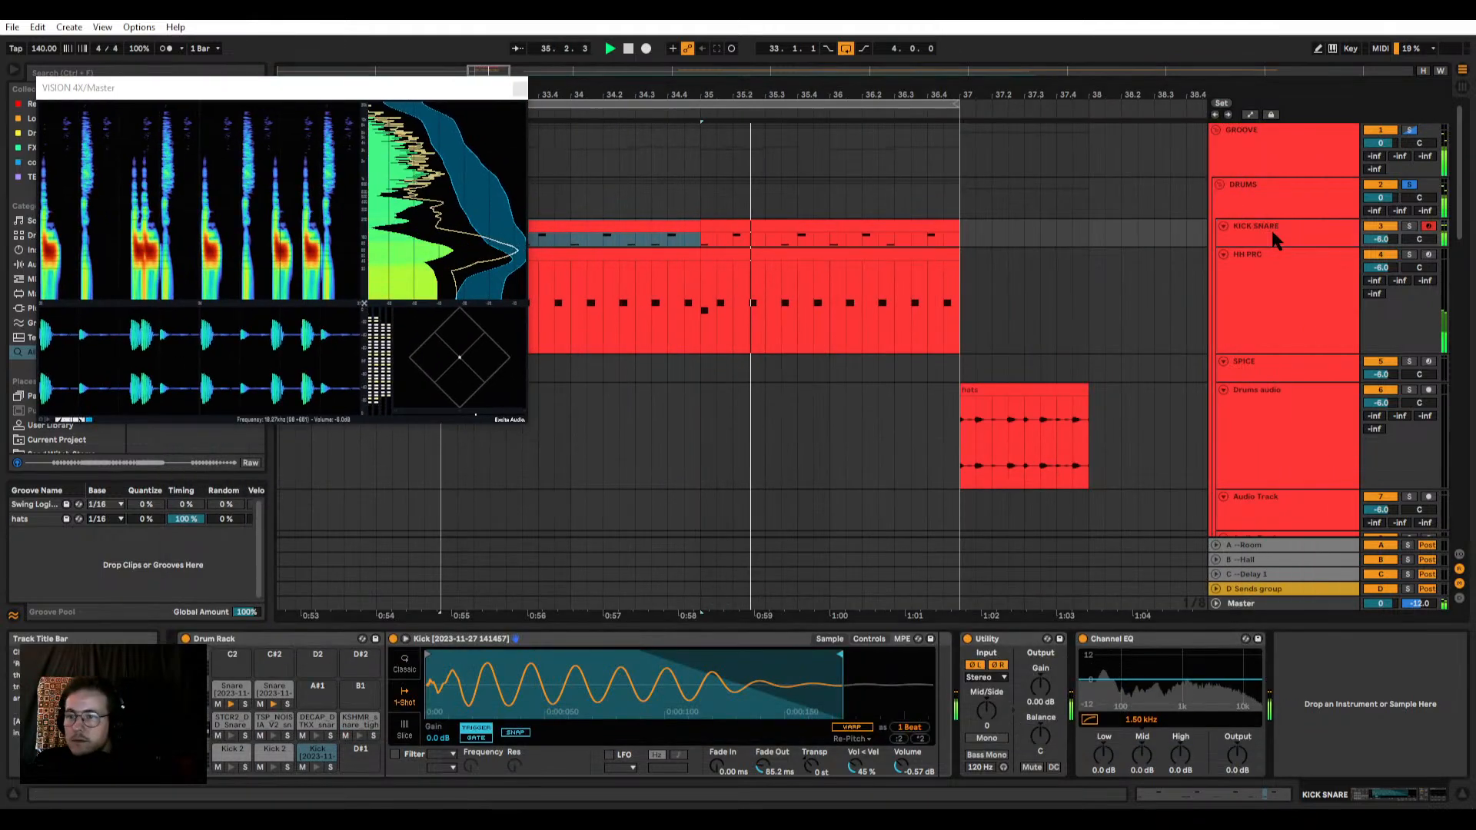
pyautogui.click(273, 690)
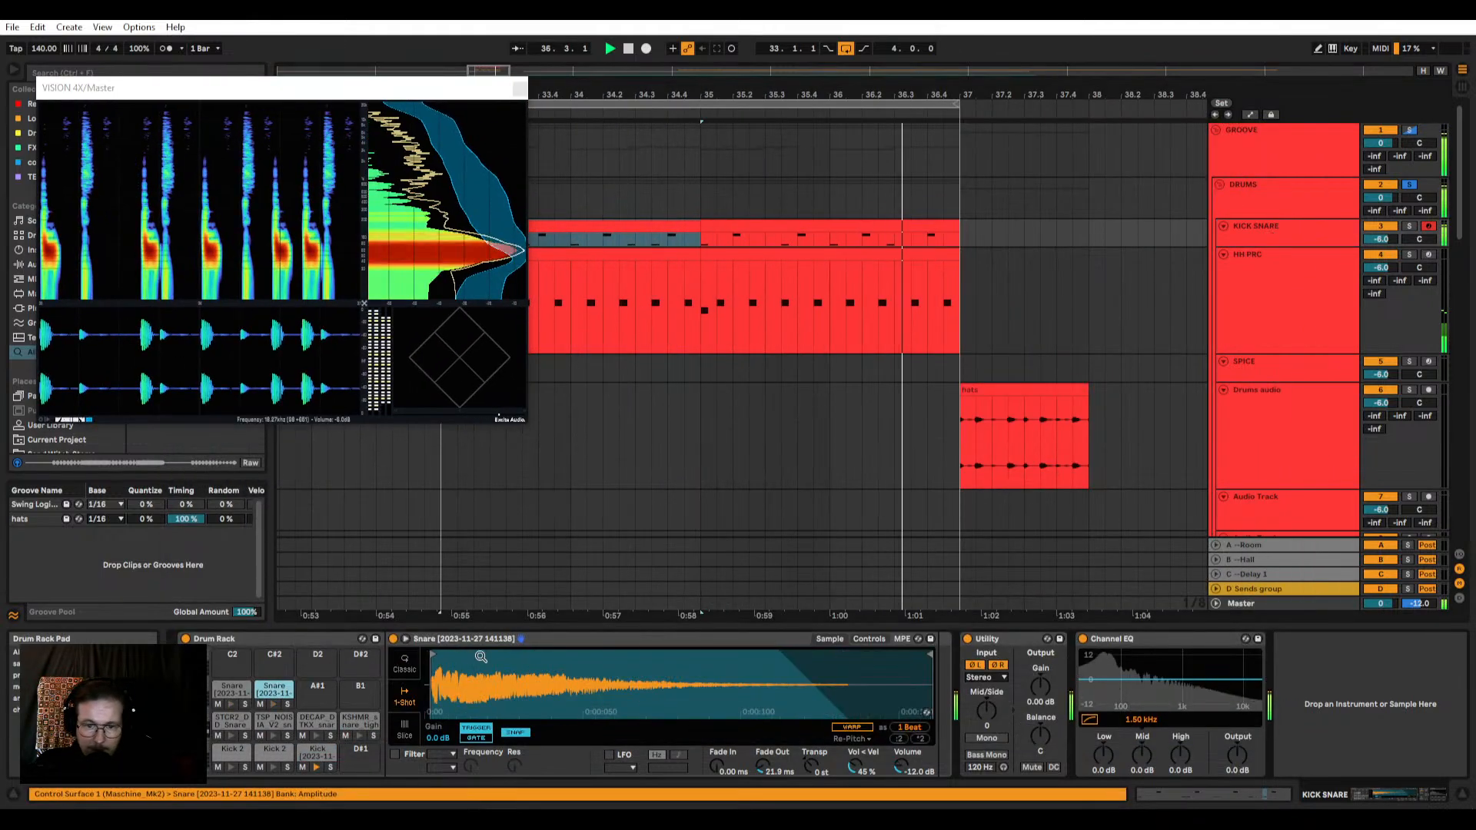
pyautogui.moveTo(901, 766); pyautogui.dragTo(901, 748)
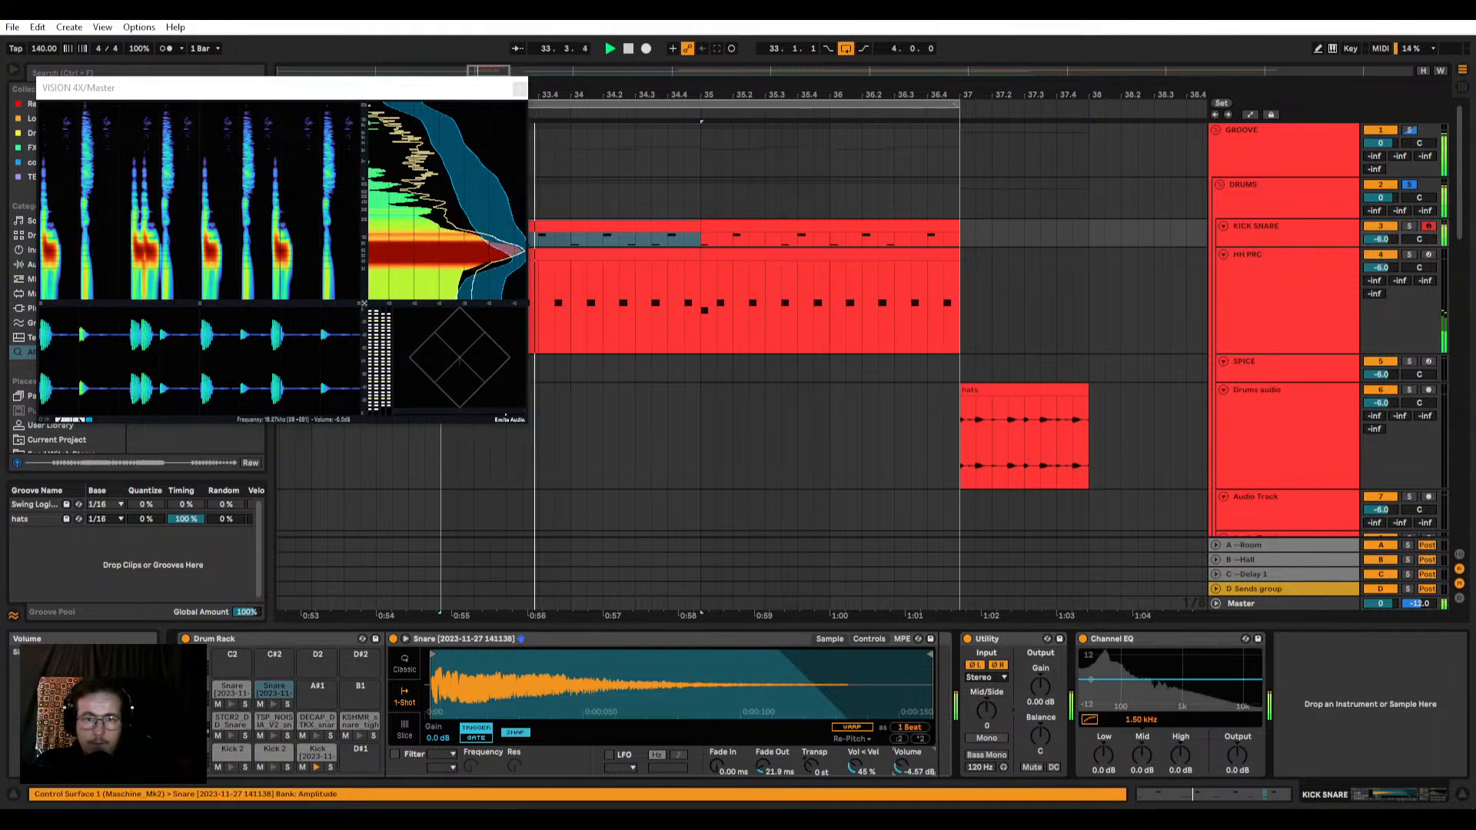
pyautogui.click(286, 704)
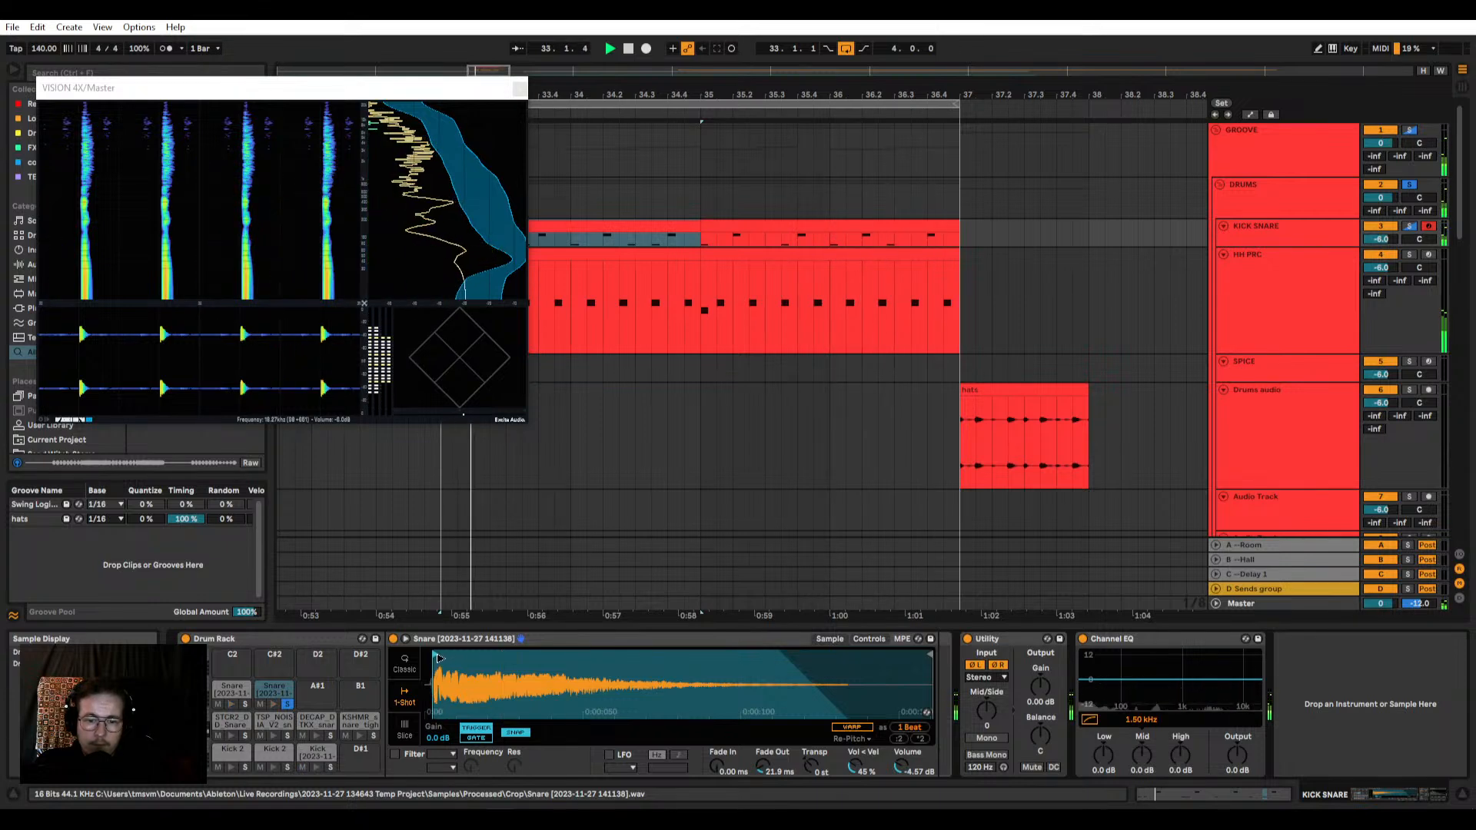
pyautogui.moveTo(439, 659); pyautogui.dragTo(529, 659)
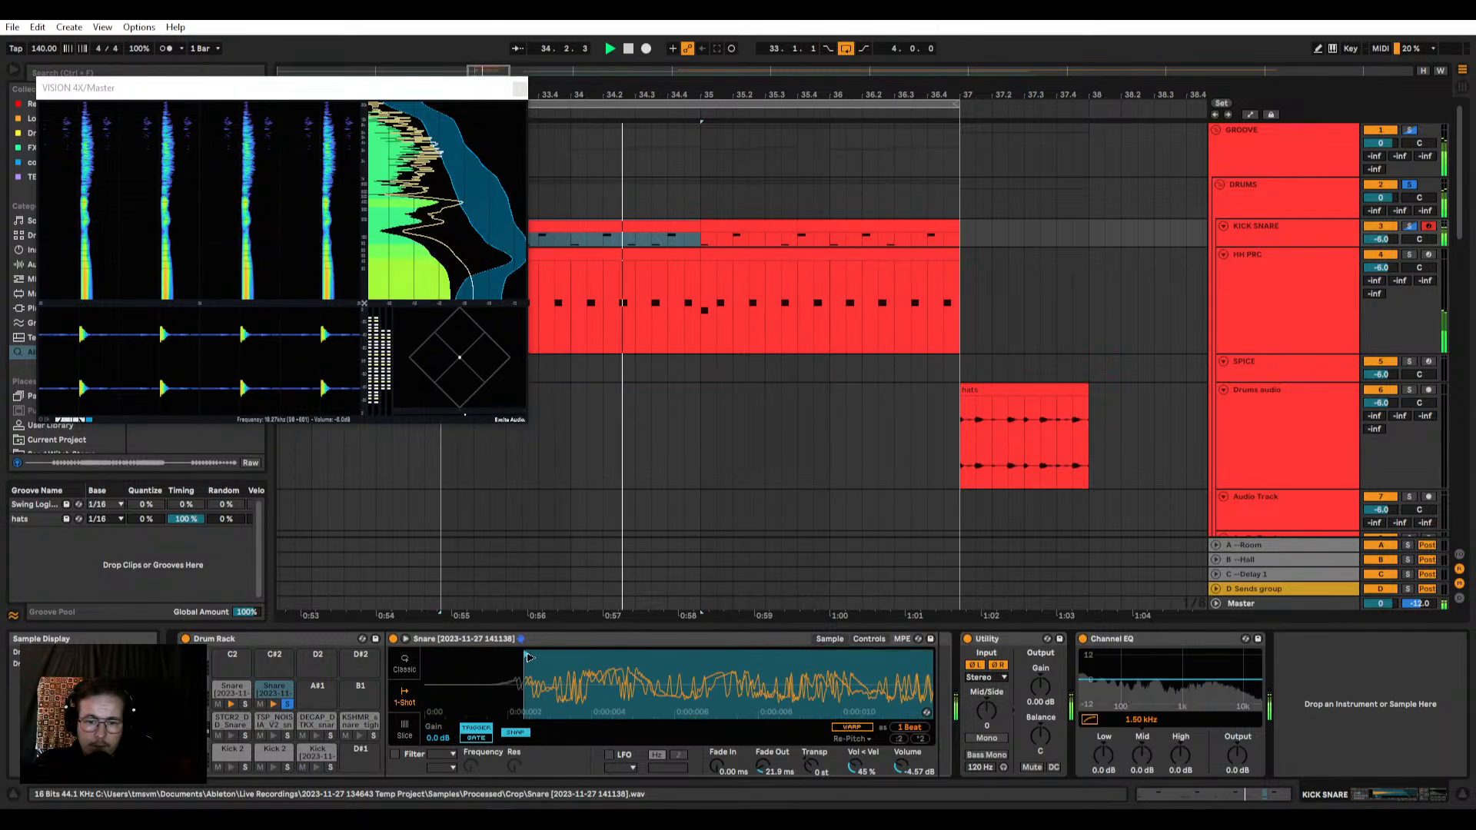
pyautogui.moveTo(661, 700); pyautogui.dragTo(861, 658)
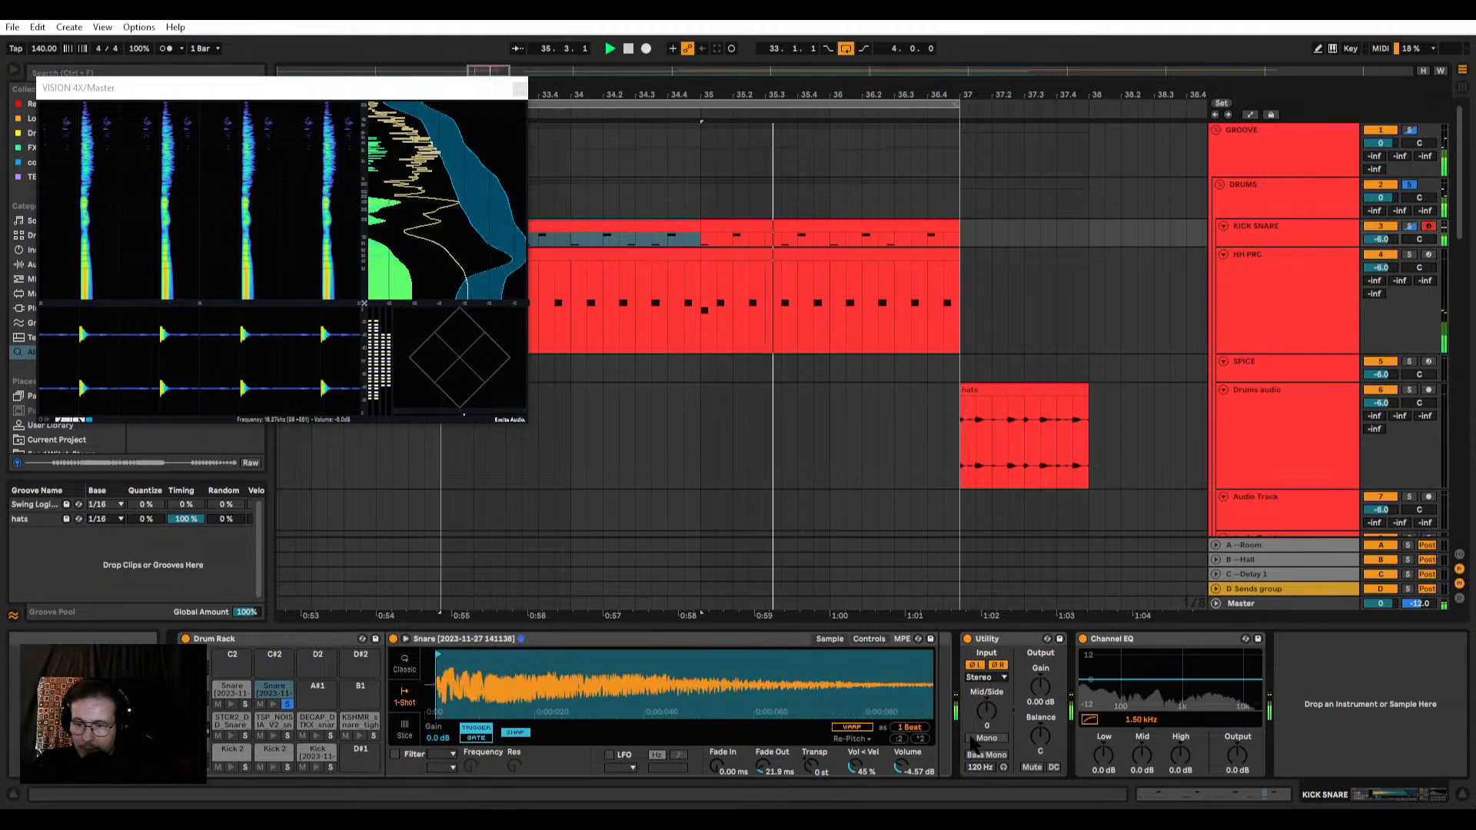
# Step: Add a Utility to the soloed snare's chain and compare its Left, Right and Stereo channel modes
pyautogui.moveTo(996, 639); pyautogui.dragTo(939, 673)
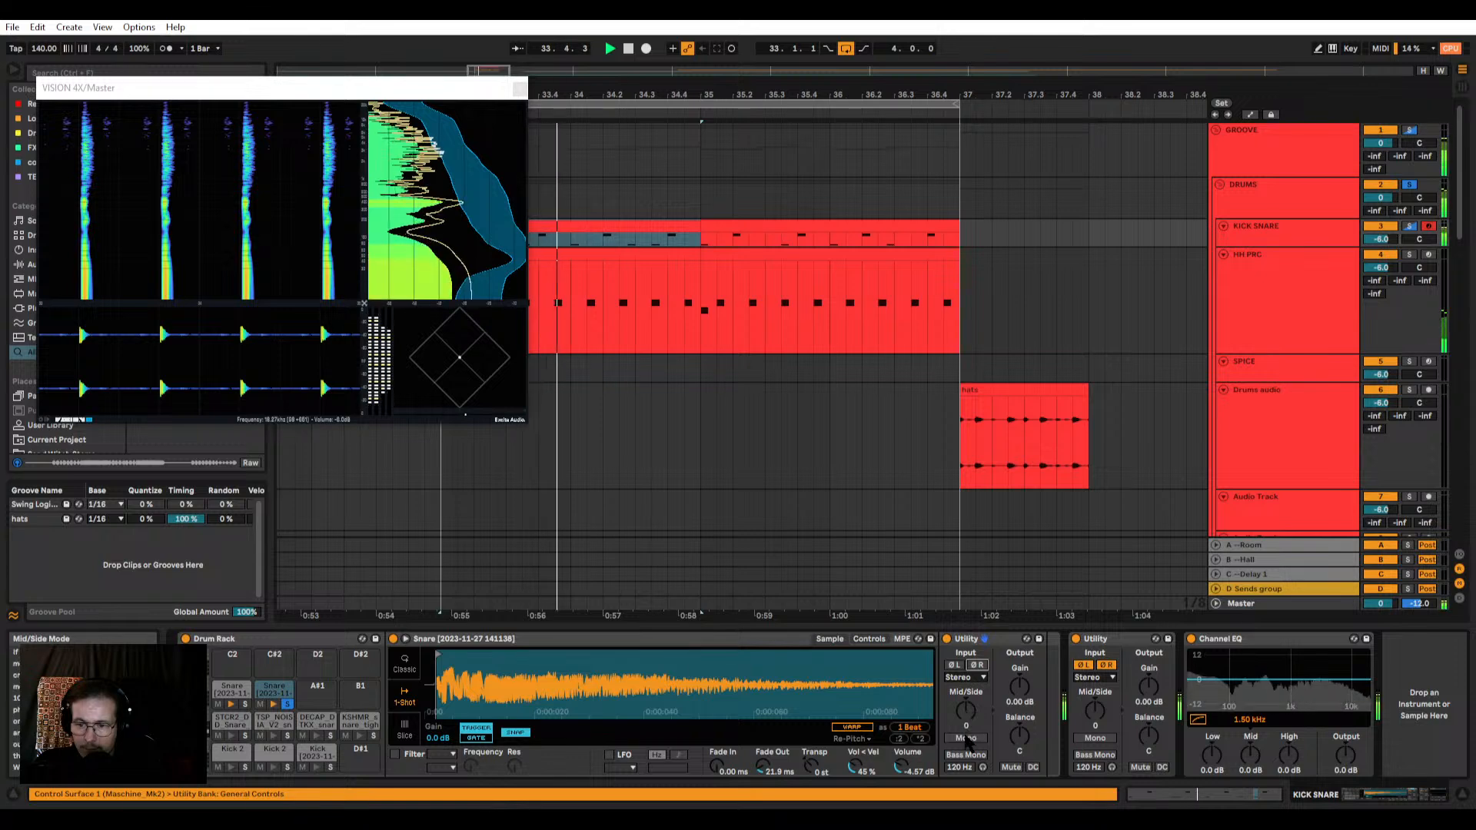
pyautogui.click(965, 677)
pyautogui.click(964, 688)
pyautogui.click(965, 679)
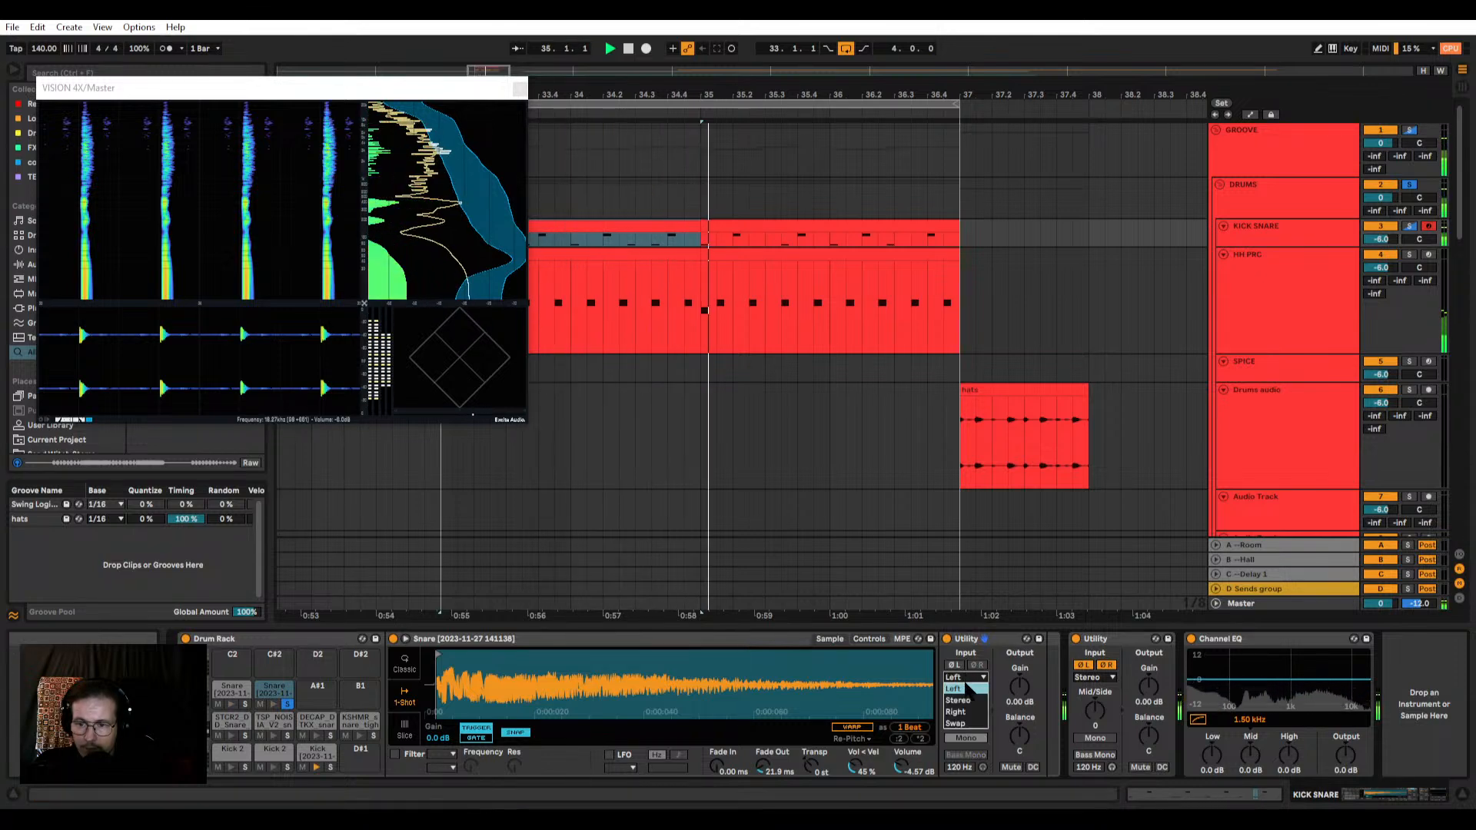
pyautogui.click(956, 712)
pyautogui.click(965, 677)
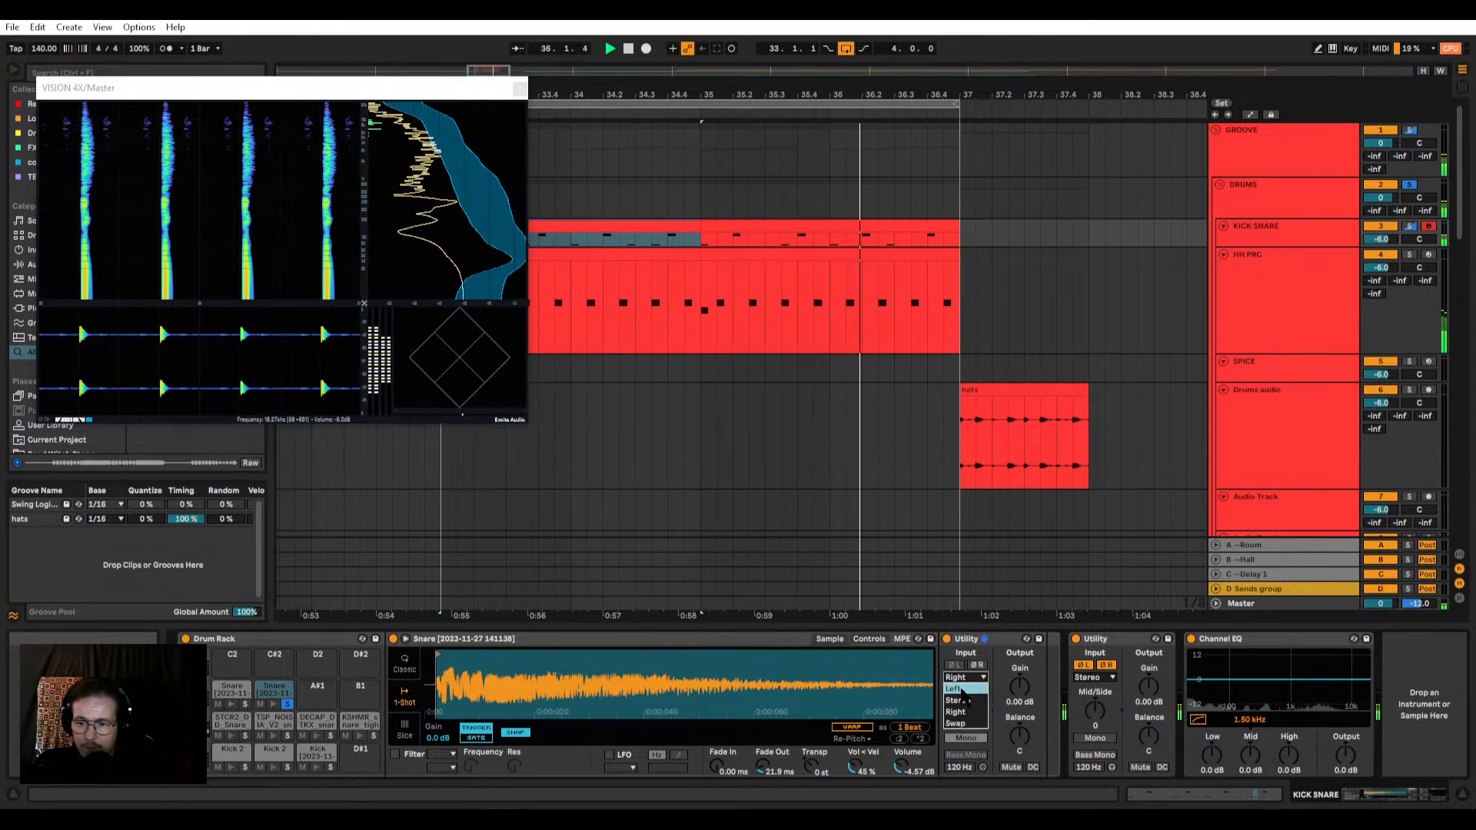
pyautogui.click(956, 701)
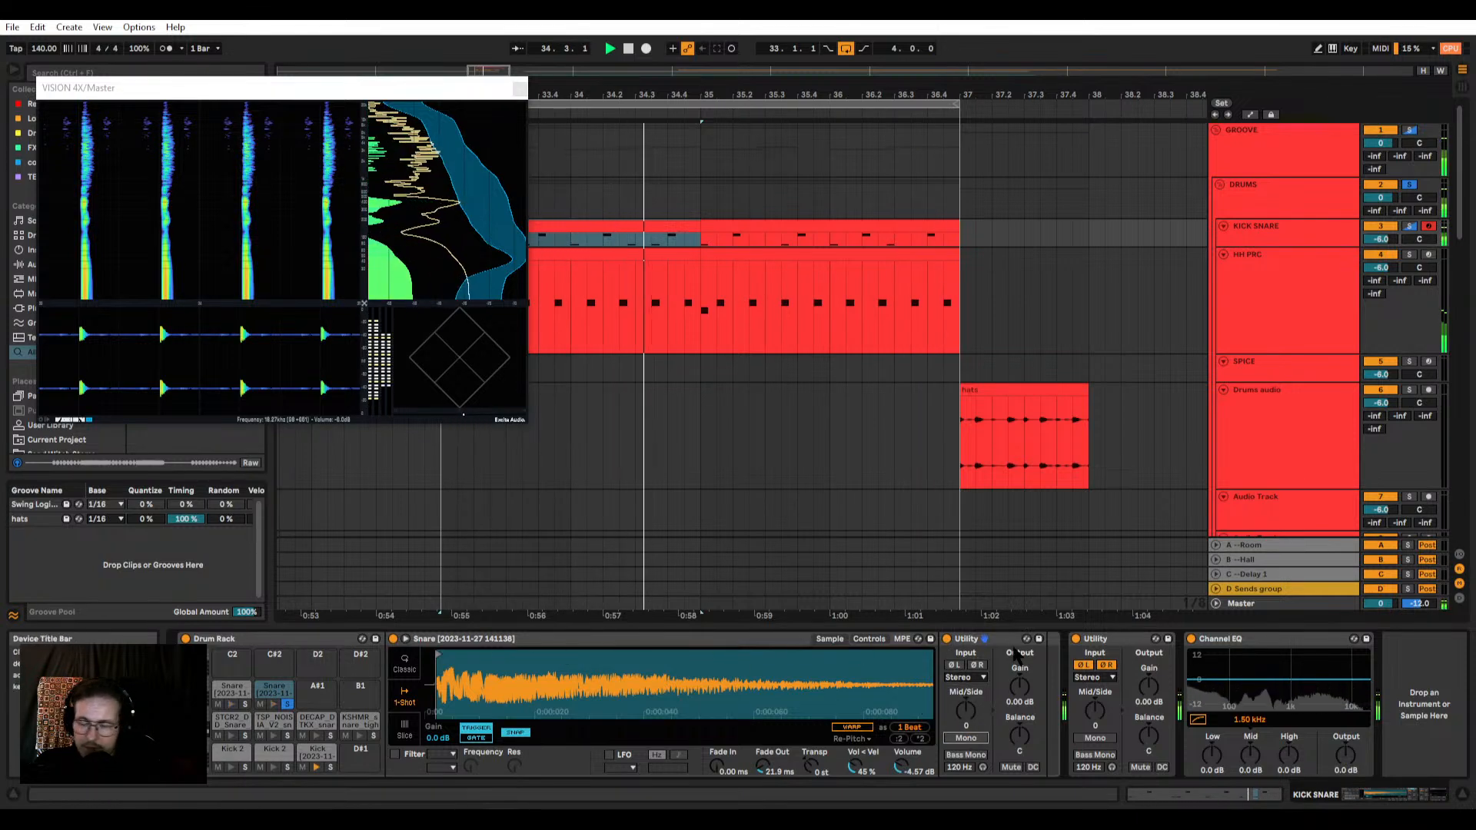
# Step: Try Mono and Left in the snare's Utility and set its channel mode to Right
pyautogui.click(965, 738)
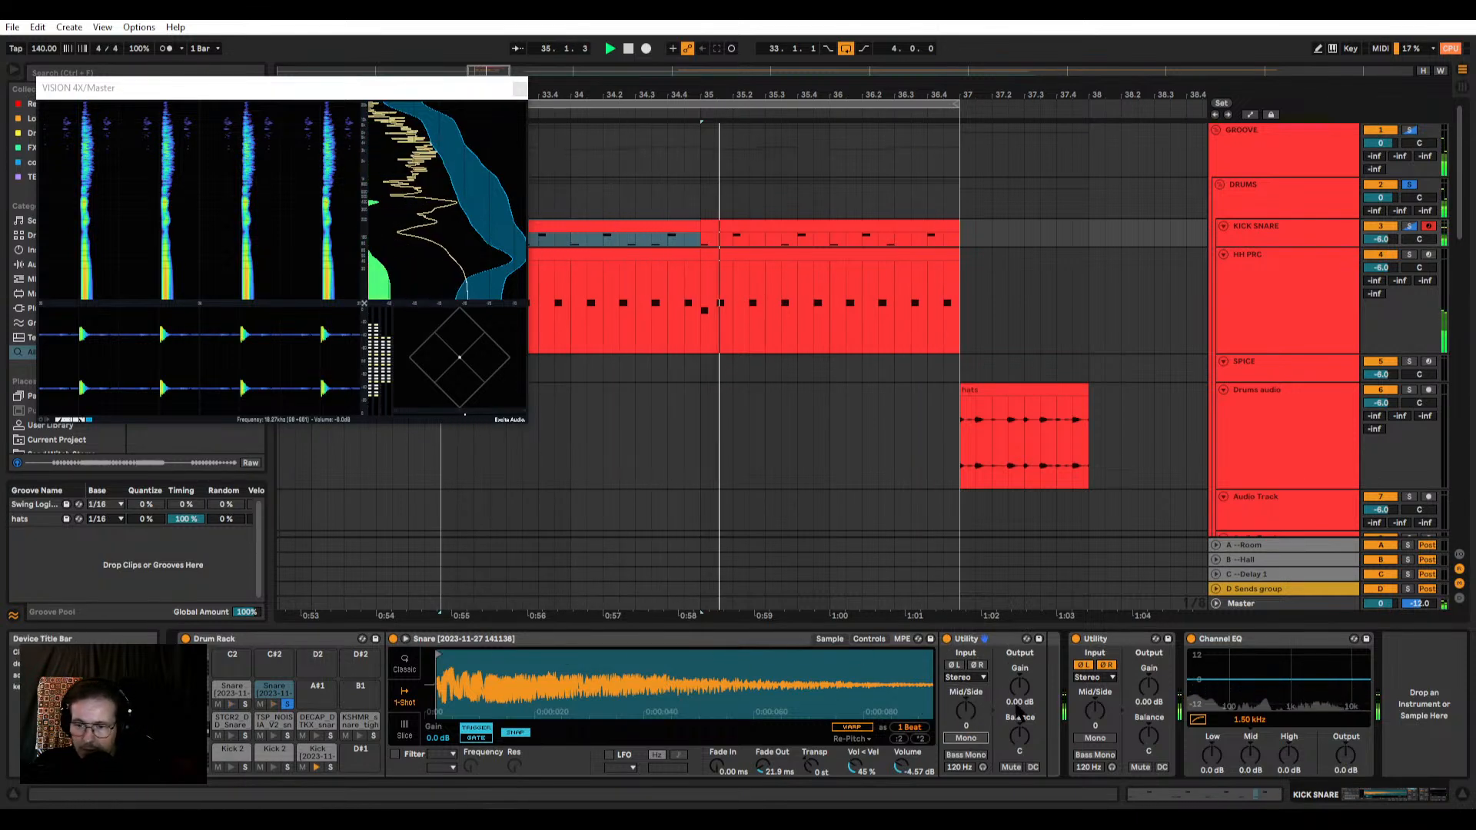
pyautogui.click(961, 677)
pyautogui.click(953, 688)
pyautogui.click(961, 677)
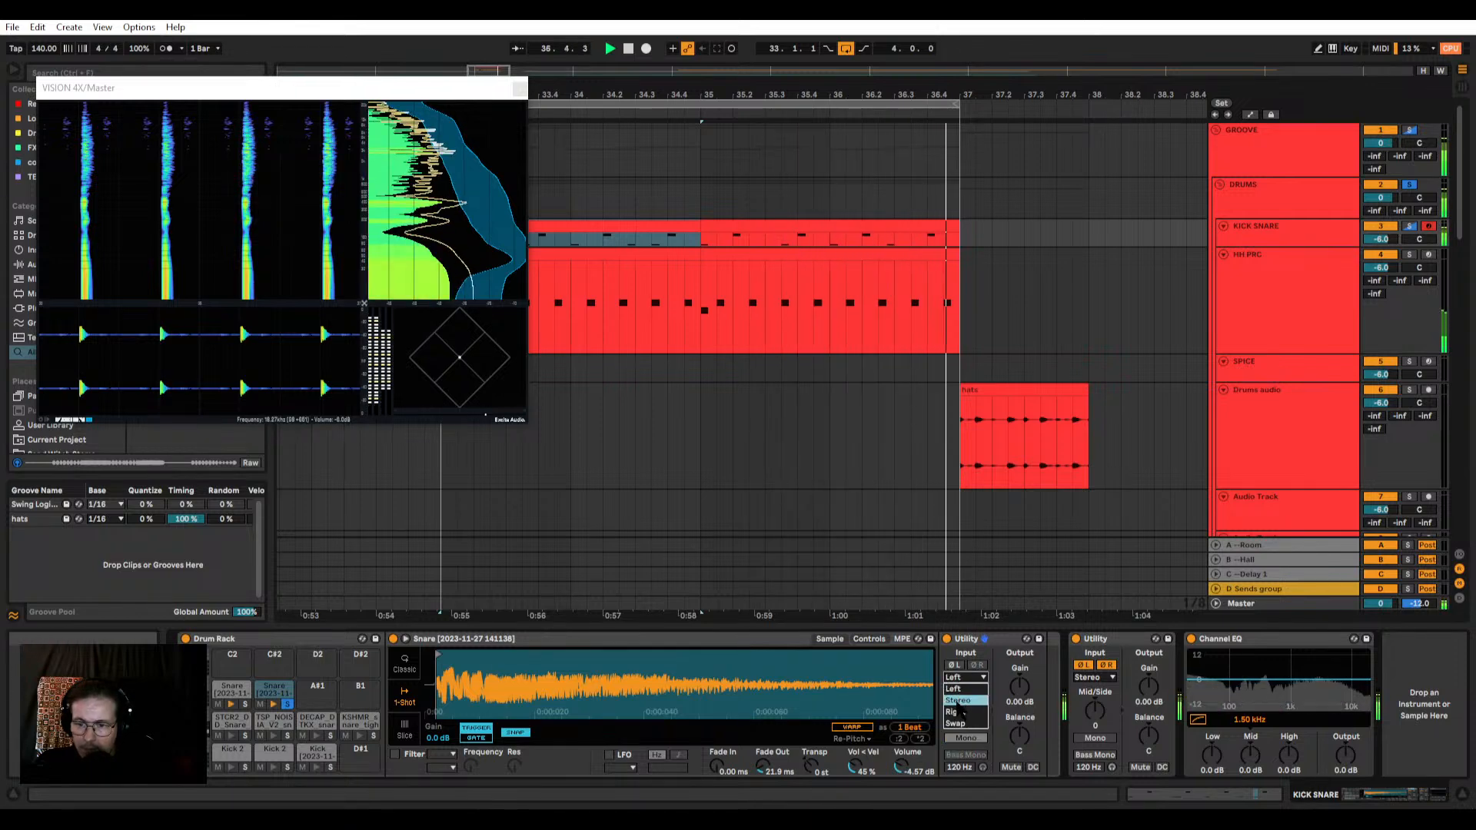
pyautogui.click(965, 640)
pyautogui.click(965, 639)
pyautogui.click(962, 677)
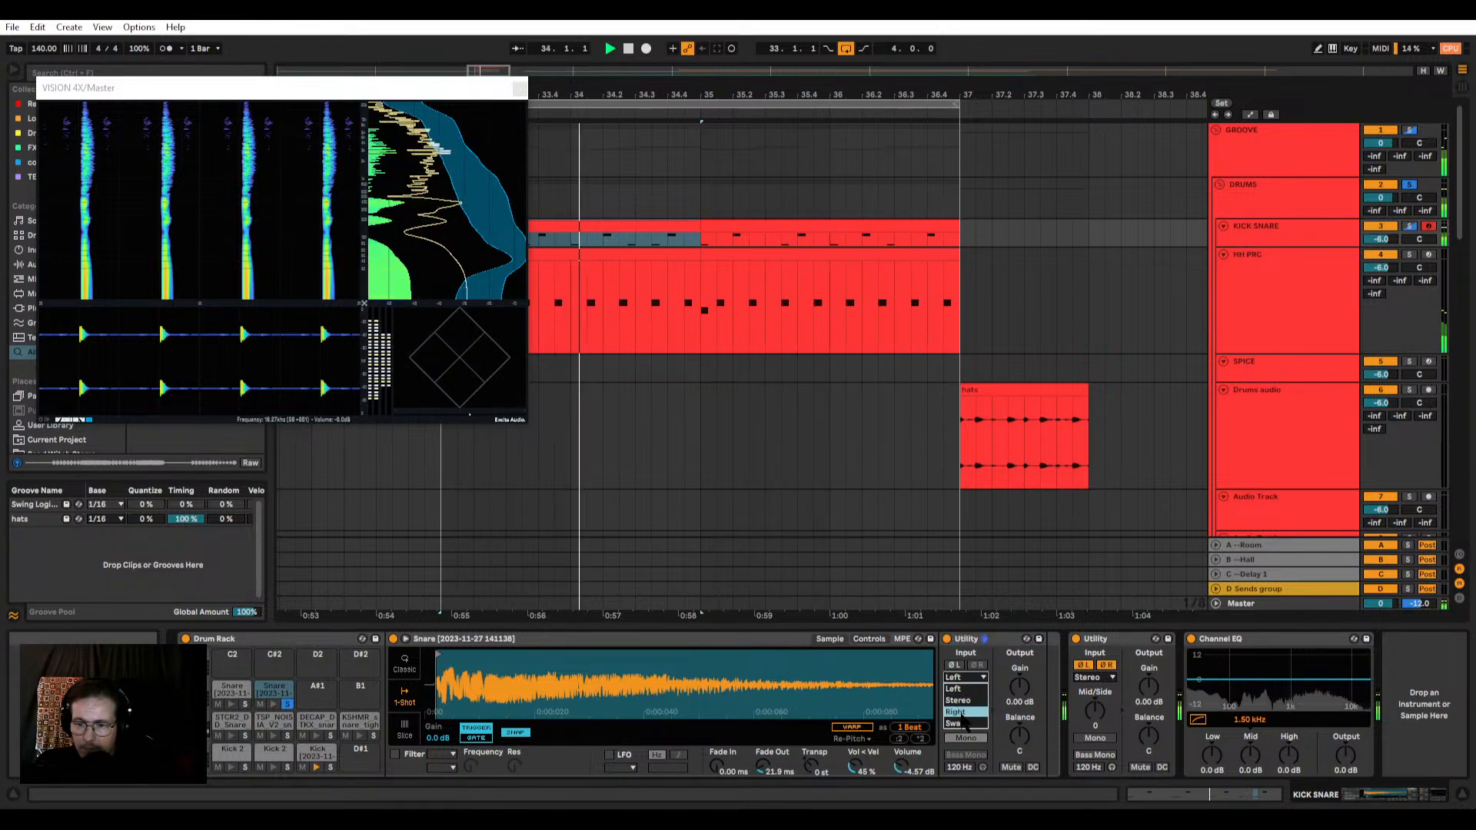
pyautogui.click(961, 714)
pyautogui.click(964, 677)
pyautogui.click(994, 656)
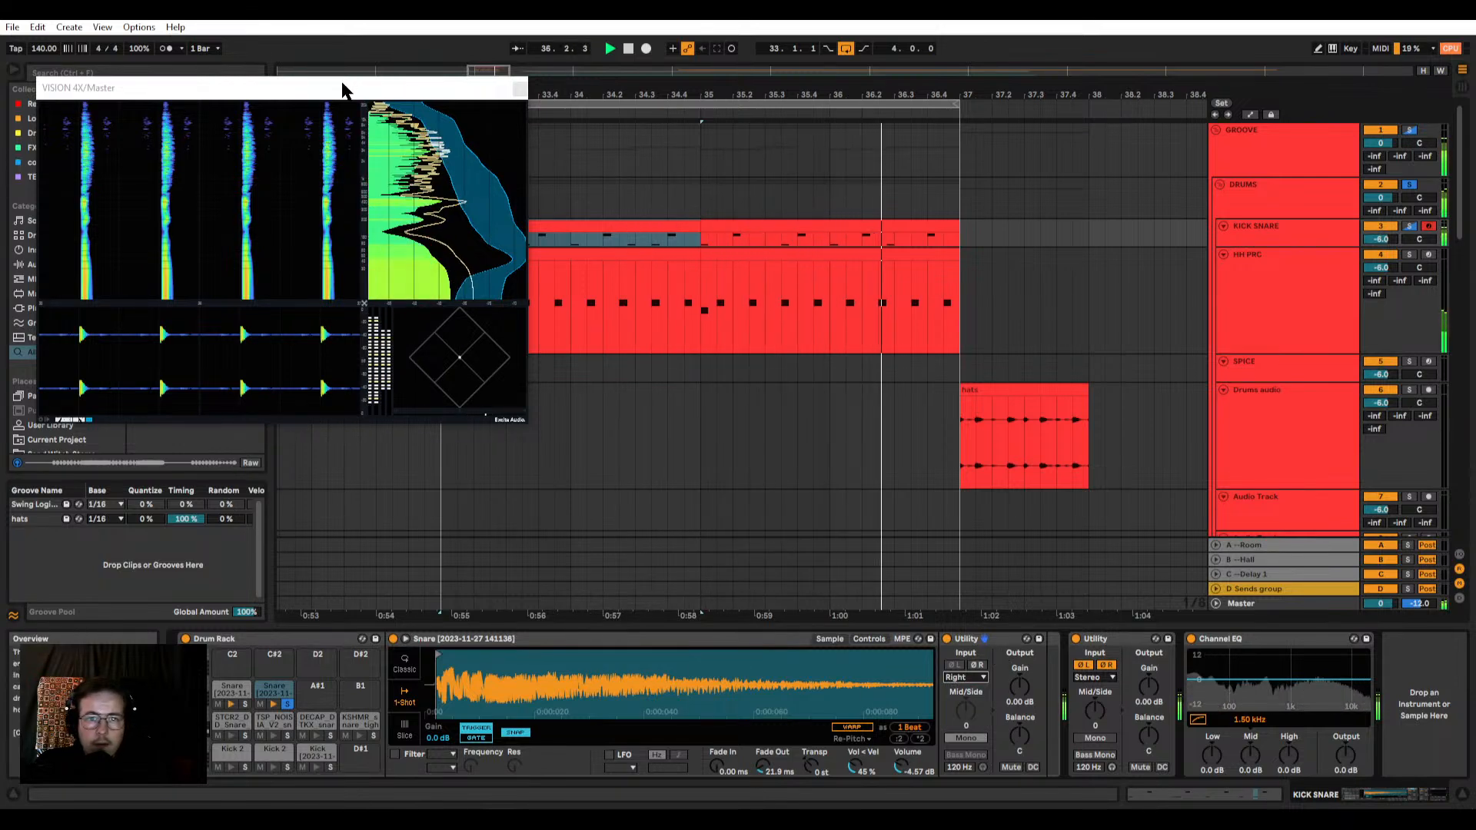
# Step: Search the browser for "eq" and add an EQ Eight after the Utility in the snare's chain
pyautogui.moveTo(343, 90); pyautogui.dragTo(509, 127)
pyautogui.click(82, 72)
pyautogui.write('eq')
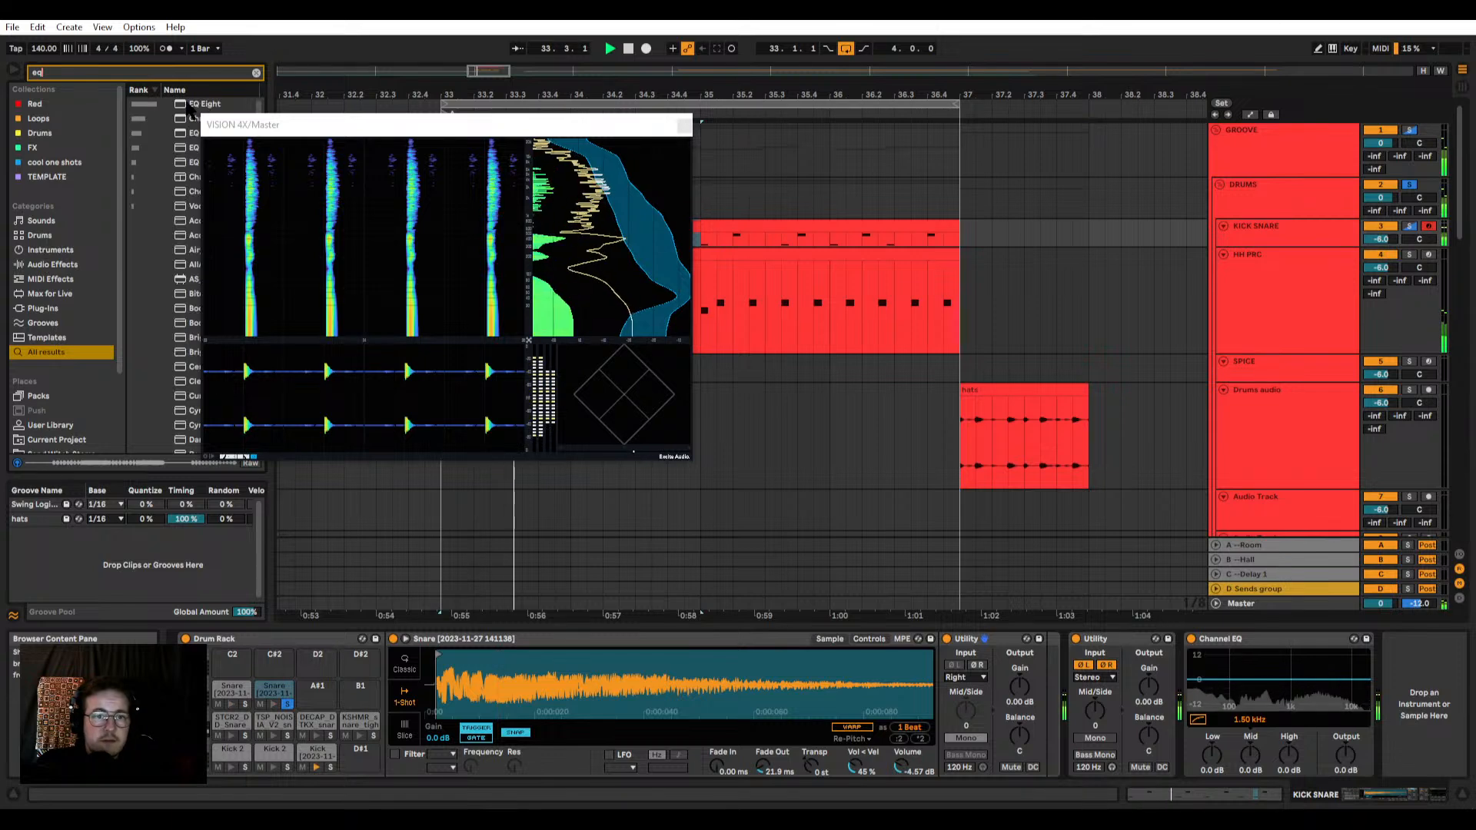
pyautogui.moveTo(192, 111)
pyautogui.mouseDown()
pyautogui.moveTo(1130, 703)
pyautogui.moveTo(1023, 709)
pyautogui.mouseUp()
pyautogui.moveTo(983, 648); pyautogui.dragTo(988, 650)
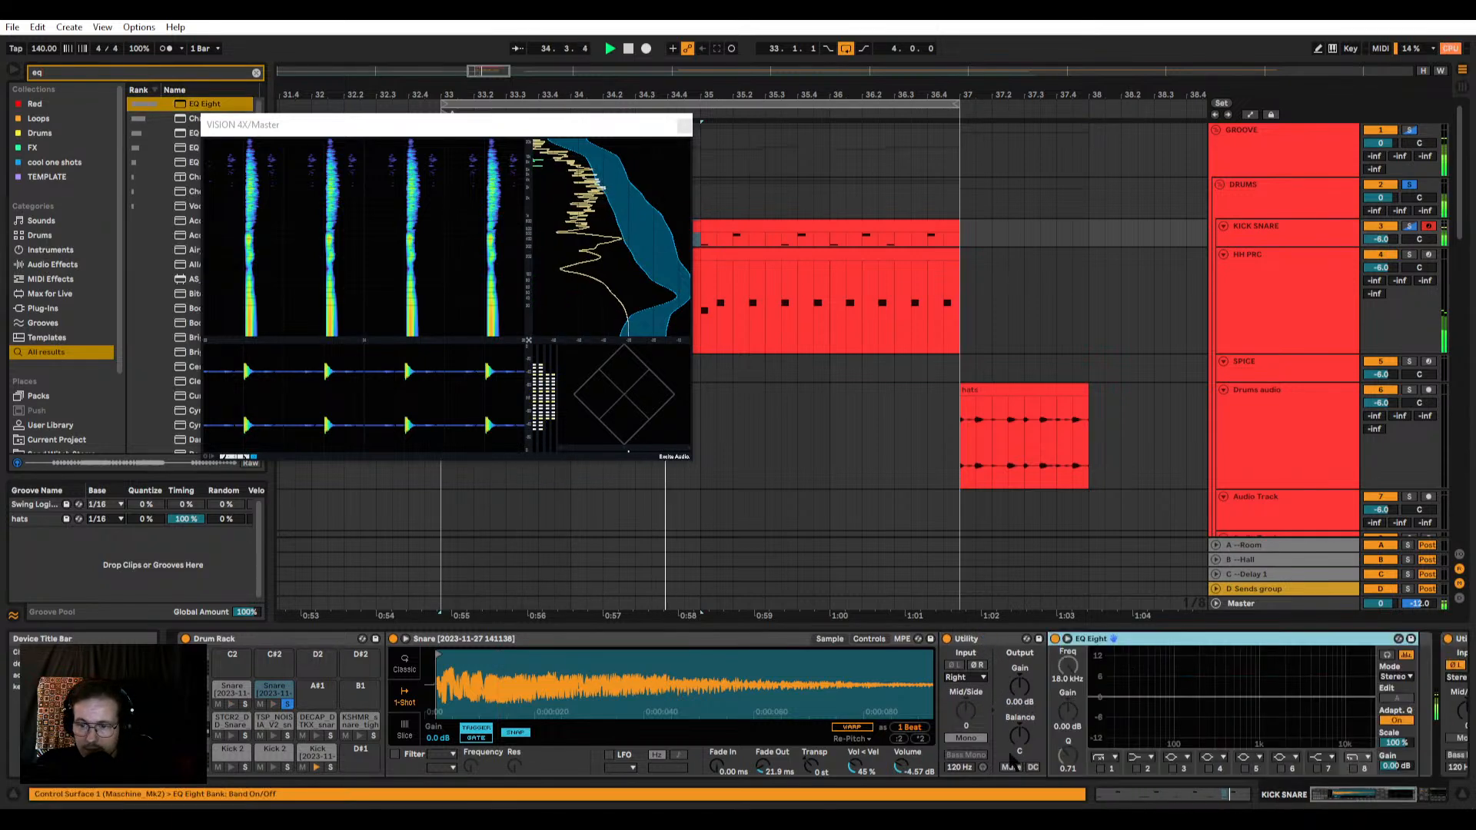
# Step: Cut the snare's lows below about 100 Hz with EQ Eight band 1 and boost band 5 by 1.38 dB at 868 Hz
pyautogui.moveTo(1171, 720); pyautogui.dragTo(1092, 699)
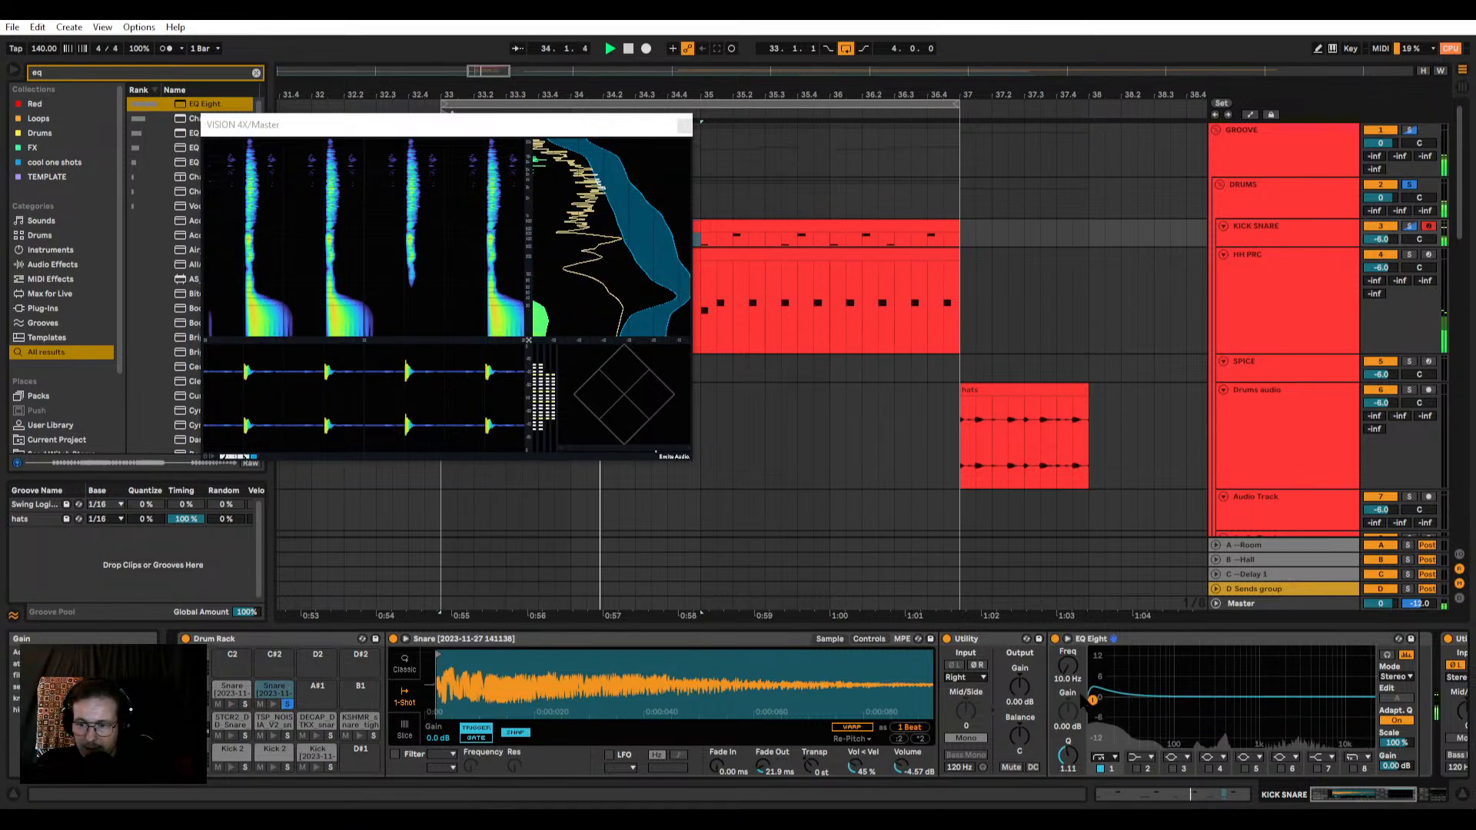
pyautogui.moveTo(1092, 699); pyautogui.dragTo(1257, 696)
pyautogui.click(1244, 768)
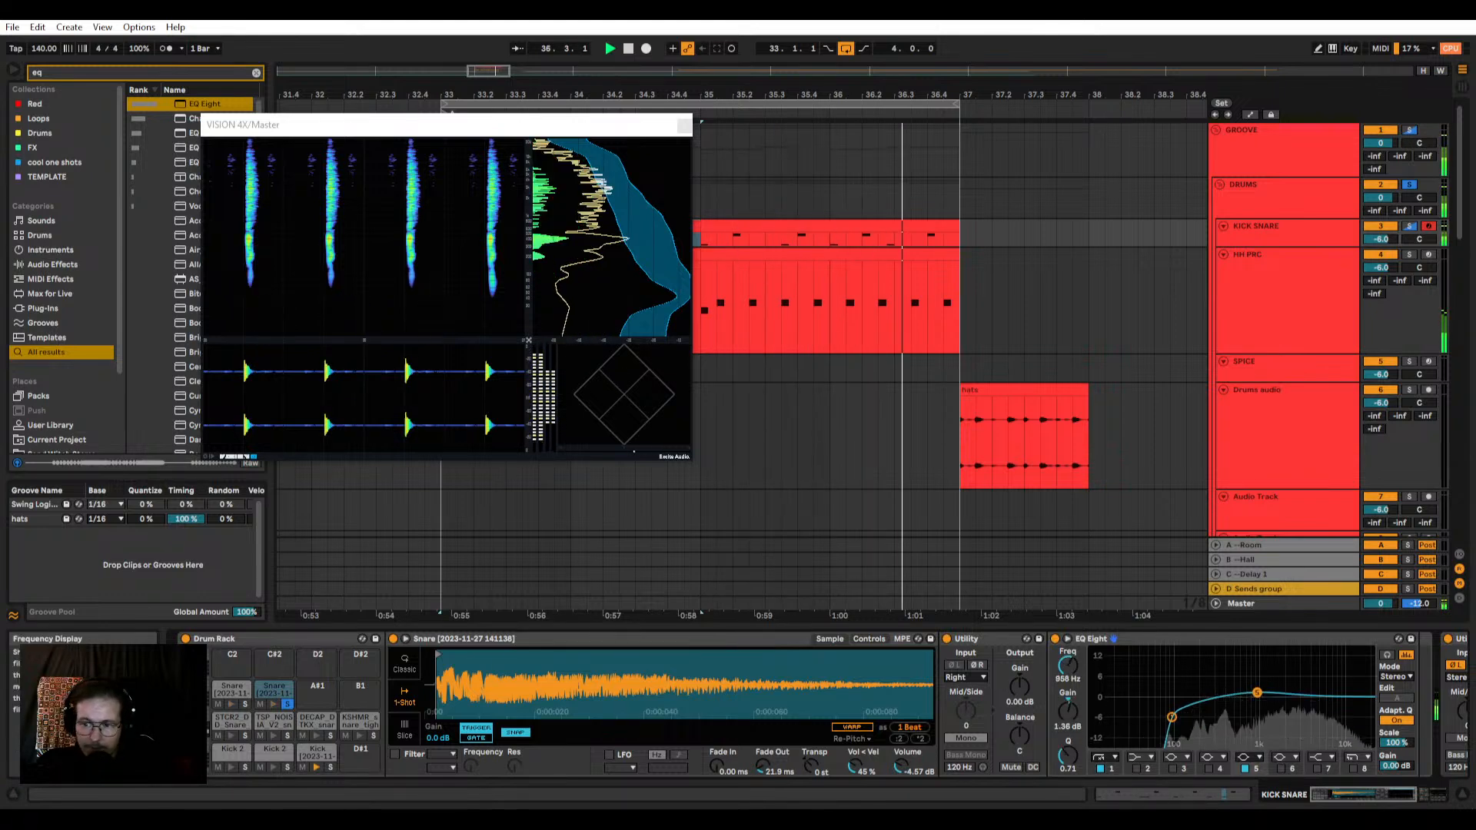
# Step: Add a Channel EQ to the other snare with its low cut on, Low -8.5 dB, Mid 1.7 dB at 306 Hz and High 3.8 dB
pyautogui.click(234, 692)
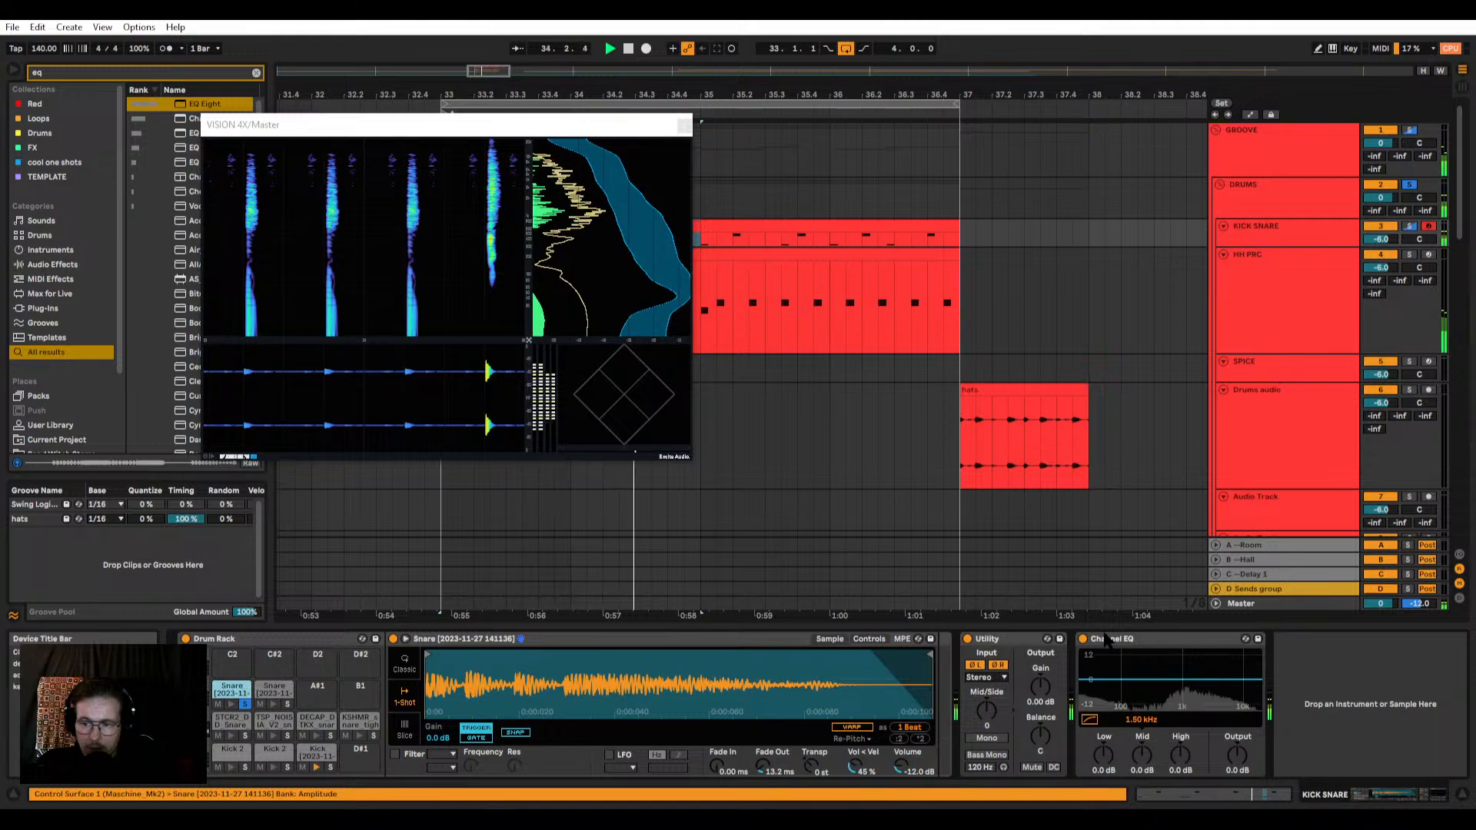
pyautogui.moveTo(1162, 639); pyautogui.dragTo(943, 680)
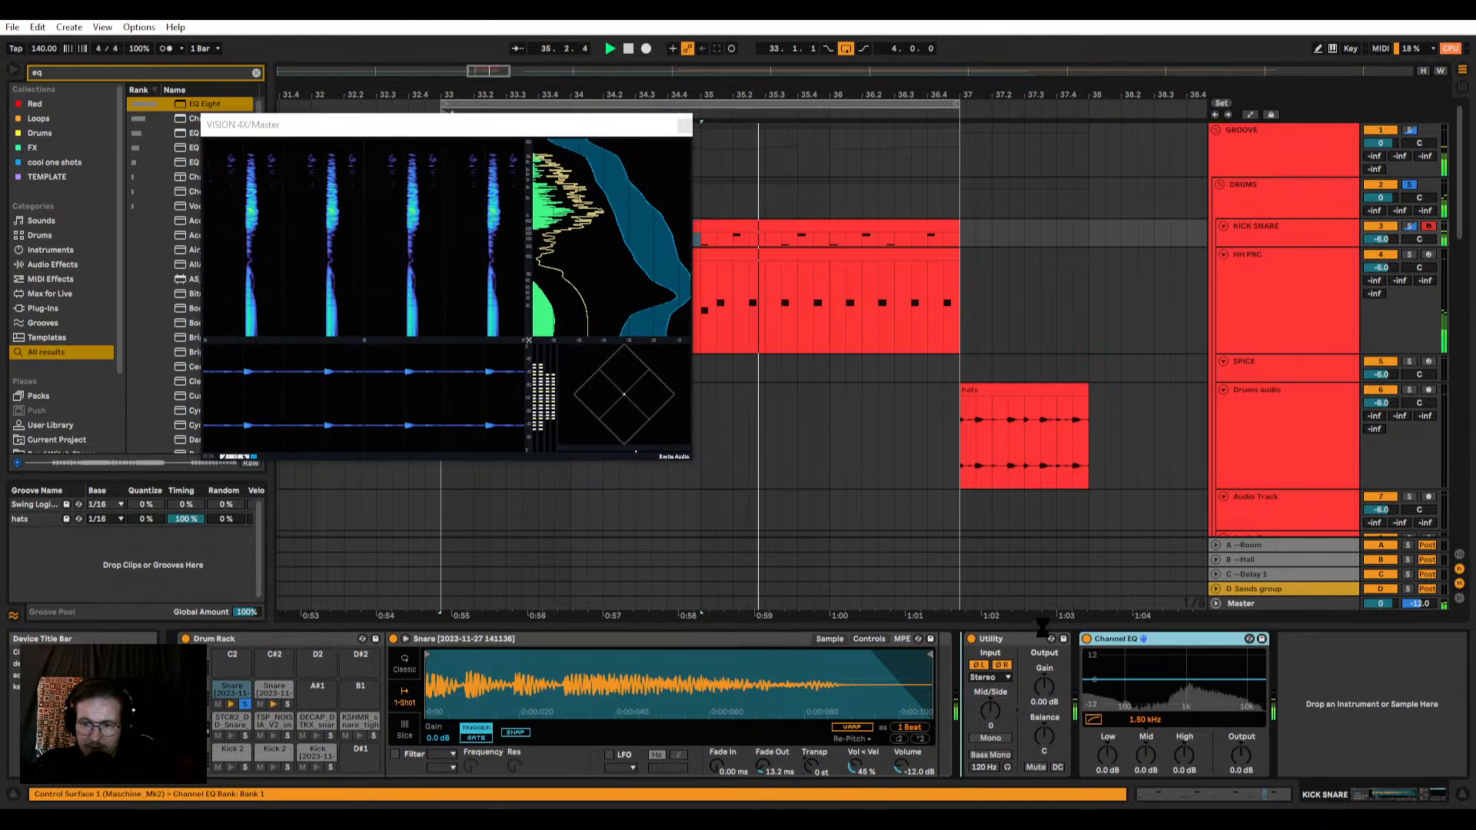
pyautogui.moveTo(1042, 626); pyautogui.dragTo(952, 657)
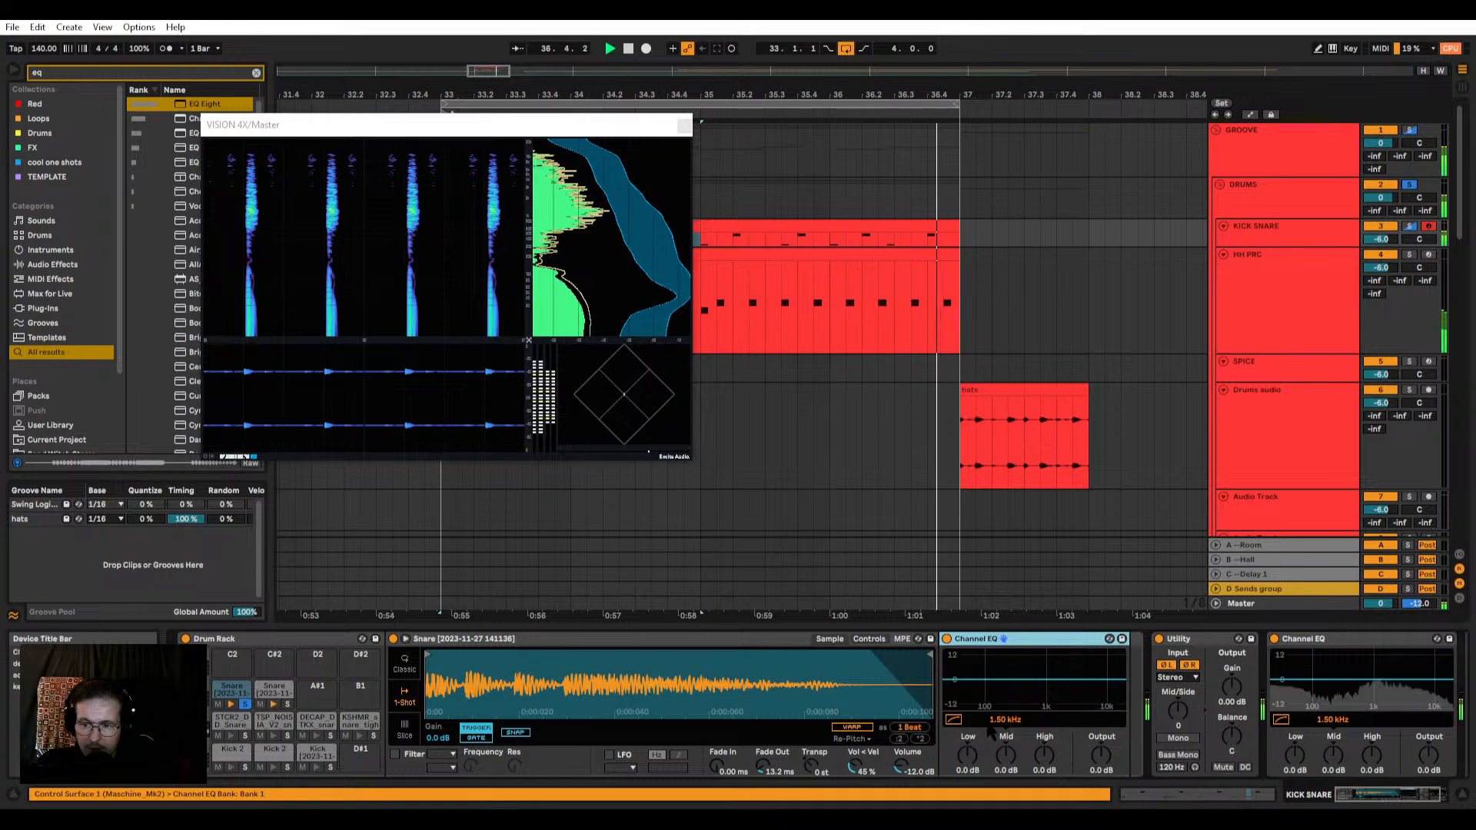
pyautogui.moveTo(968, 755); pyautogui.dragTo(1045, 741)
pyautogui.click(954, 719)
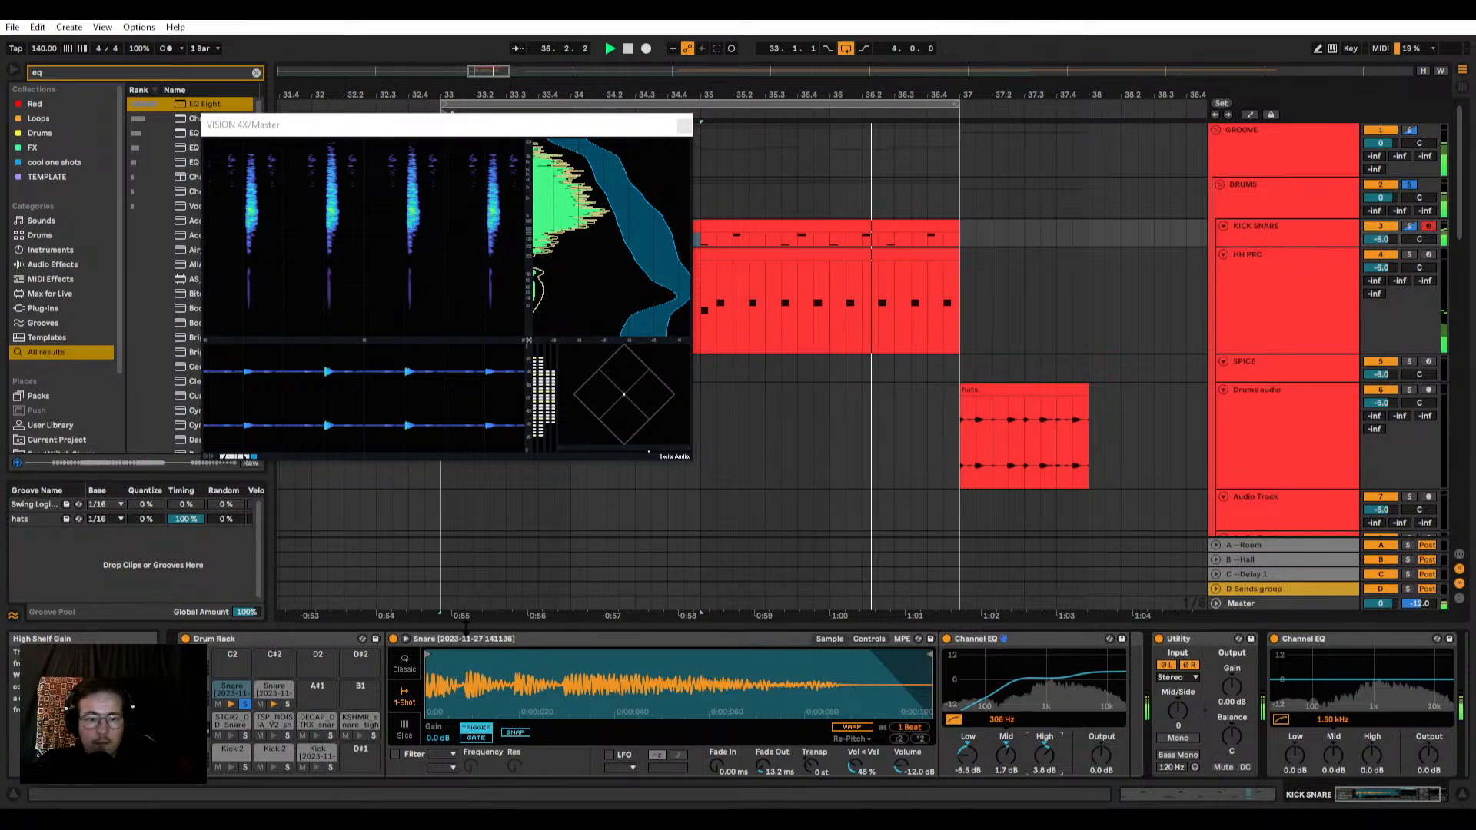
pyautogui.click(246, 704)
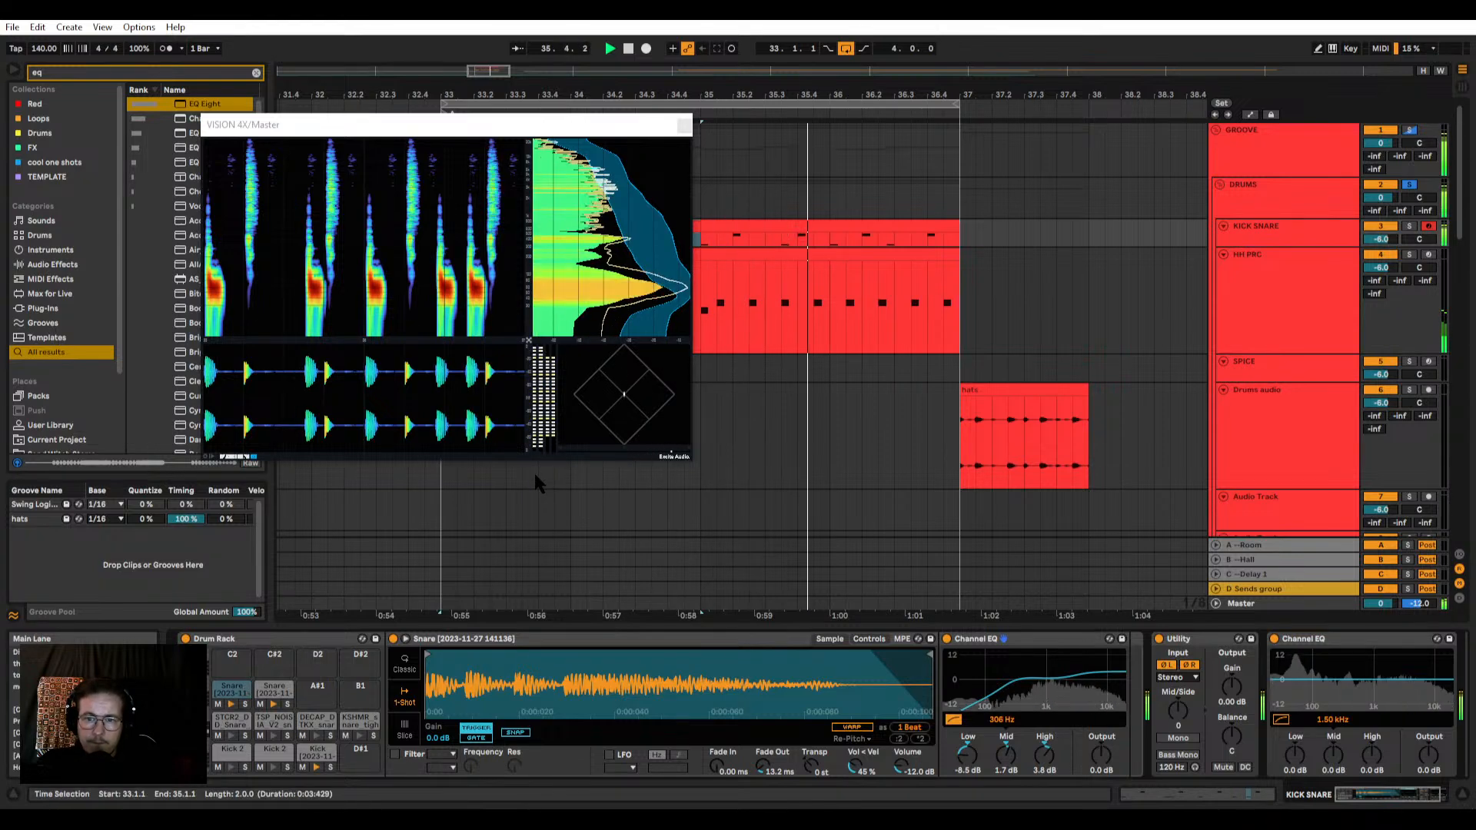
# Step: Set the kick pad's volume to -4.00 dB and add a Drum Buss to its chain
pyautogui.click(1253, 228)
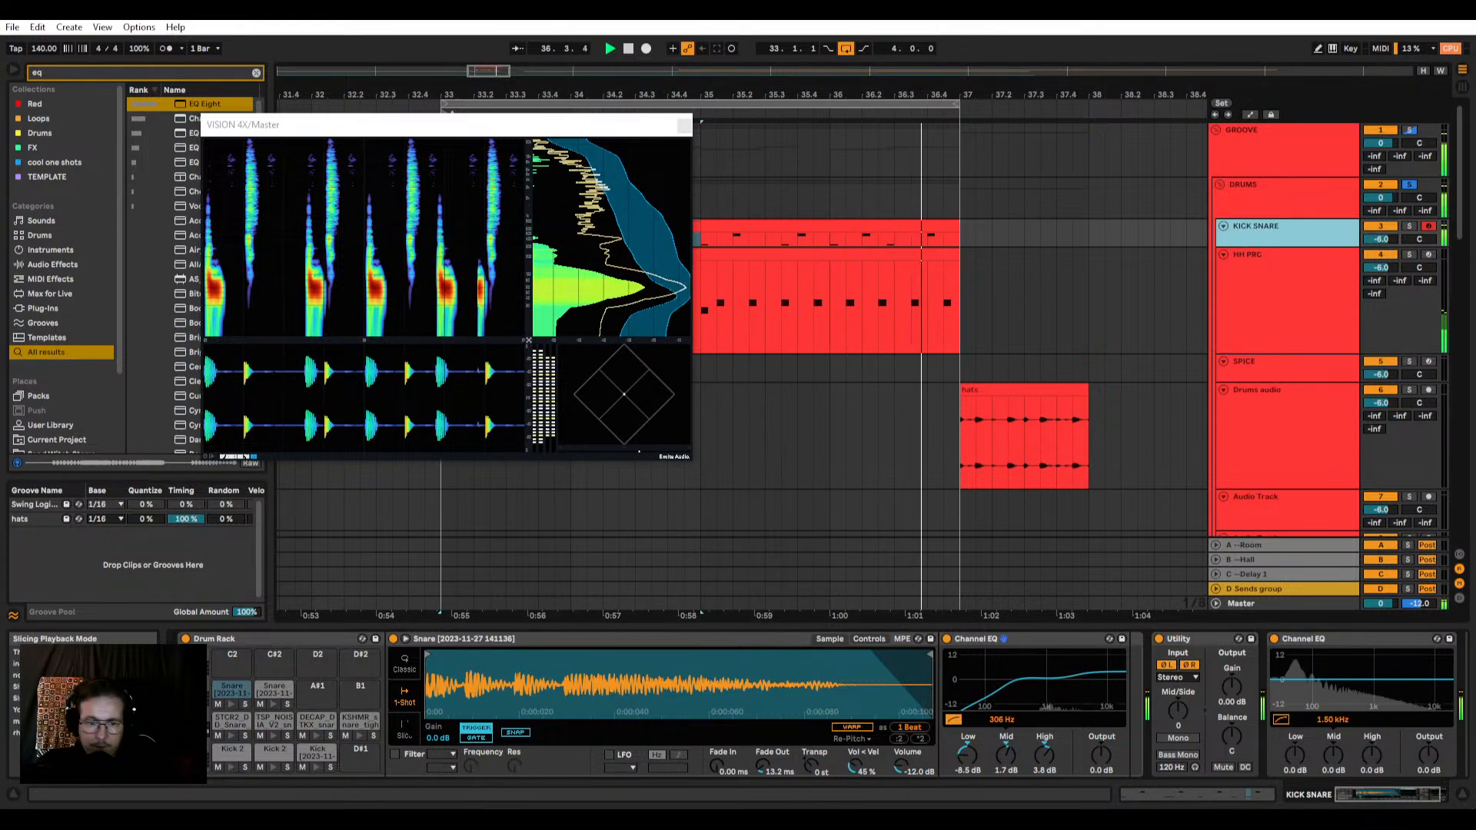
pyautogui.click(317, 753)
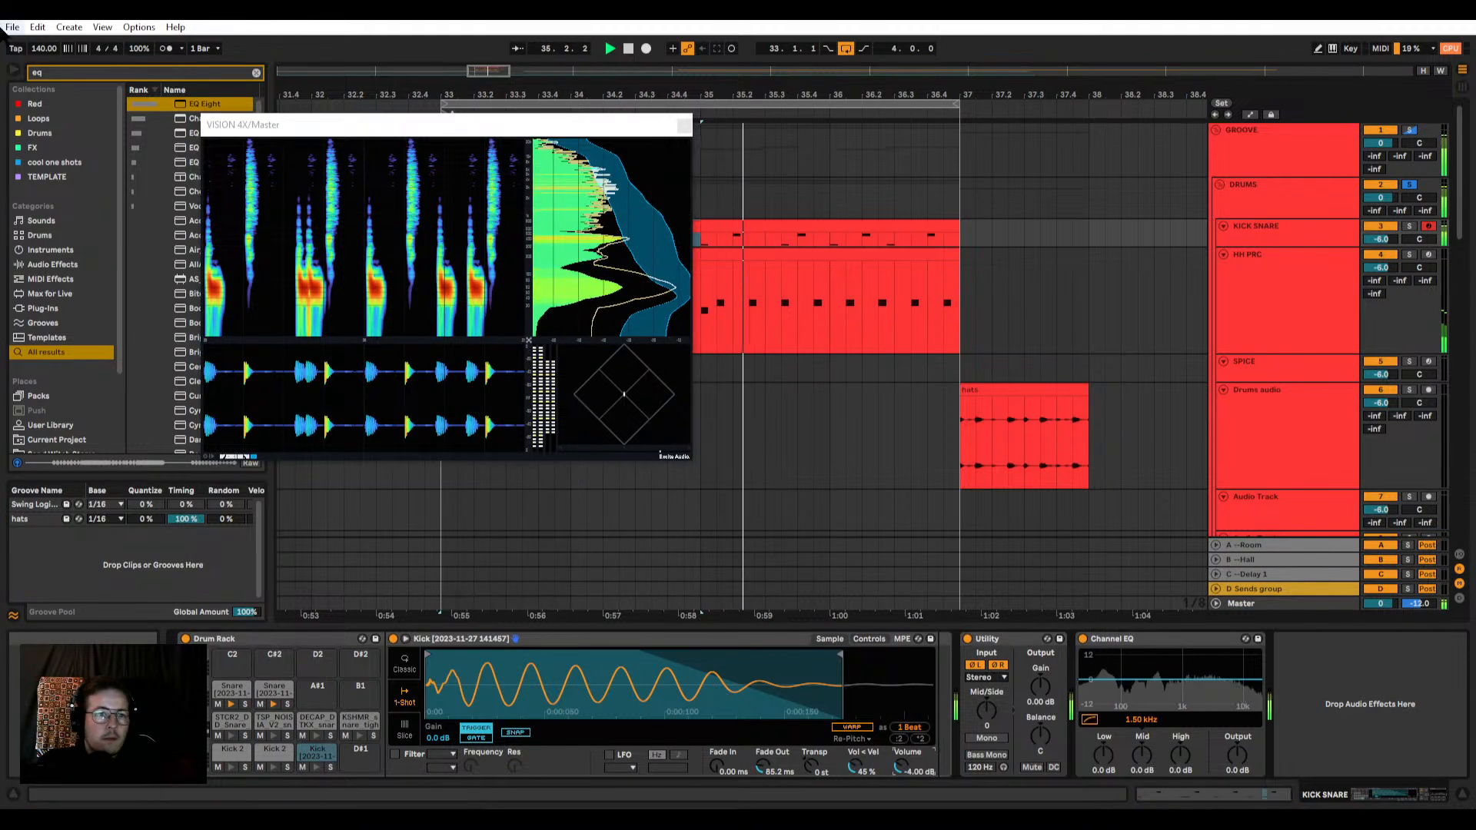
pyautogui.moveTo(60, 73); pyautogui.dragTo(4, 62)
pyautogui.write('drum bus')
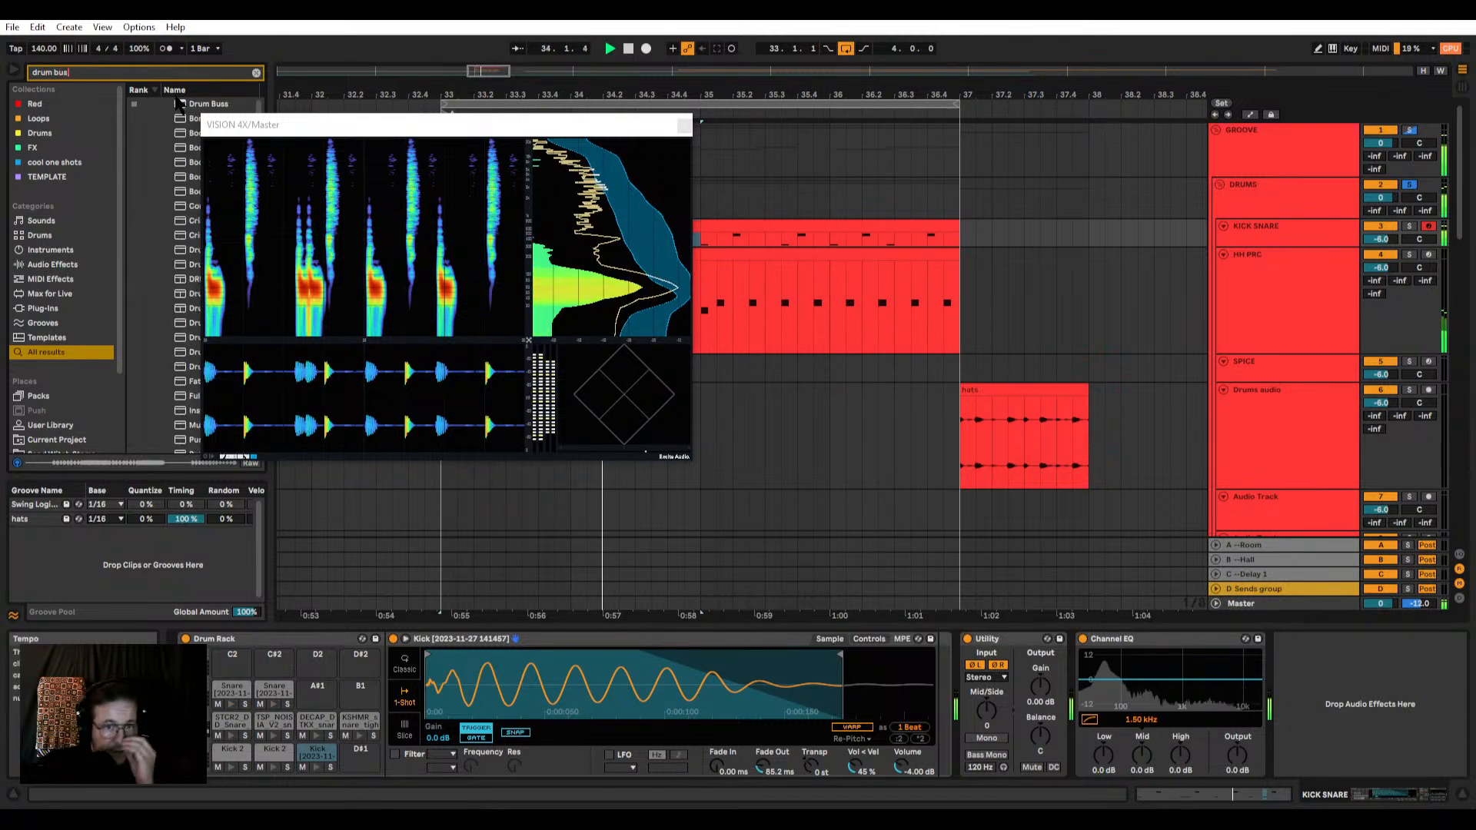
pyautogui.moveTo(257, 124); pyautogui.dragTo(306, 125)
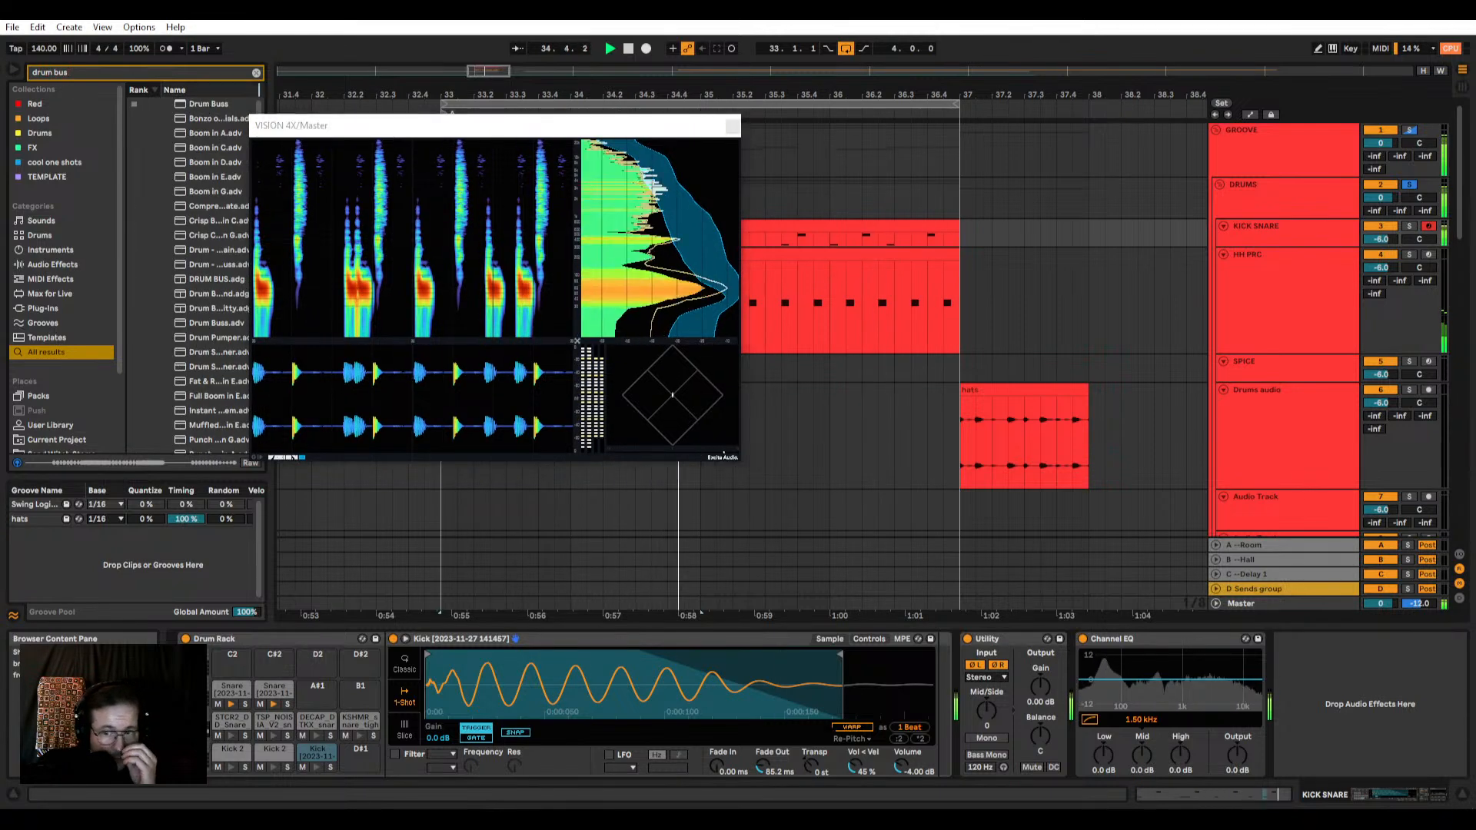
pyautogui.moveTo(209, 104); pyautogui.dragTo(942, 686)
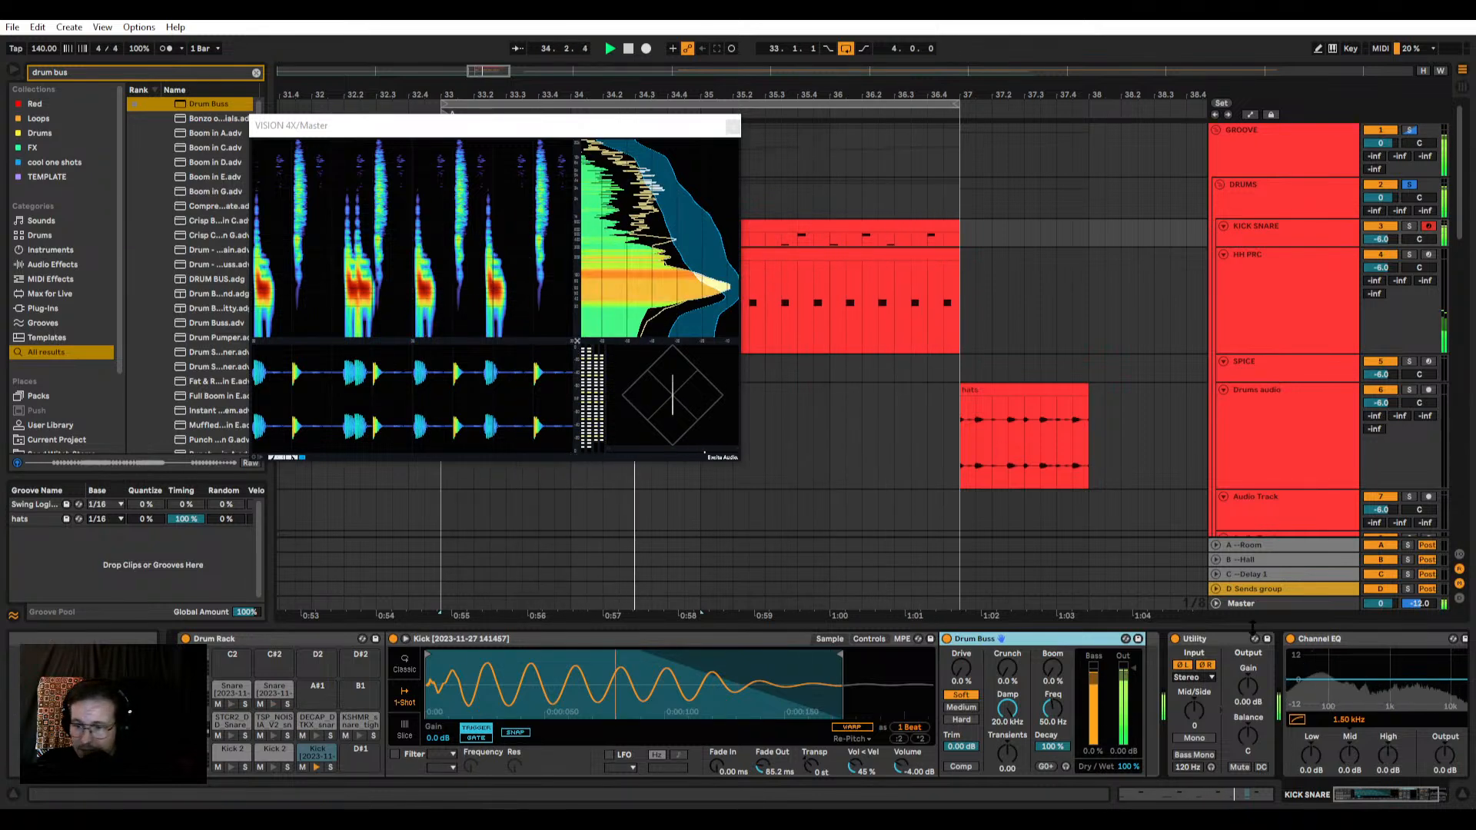
# Step: Force the kick's Drum Buss Boom frequency to the nearest note, 49.0 Hz, and raise the Boom amount to about 59%
pyautogui.click(1049, 767)
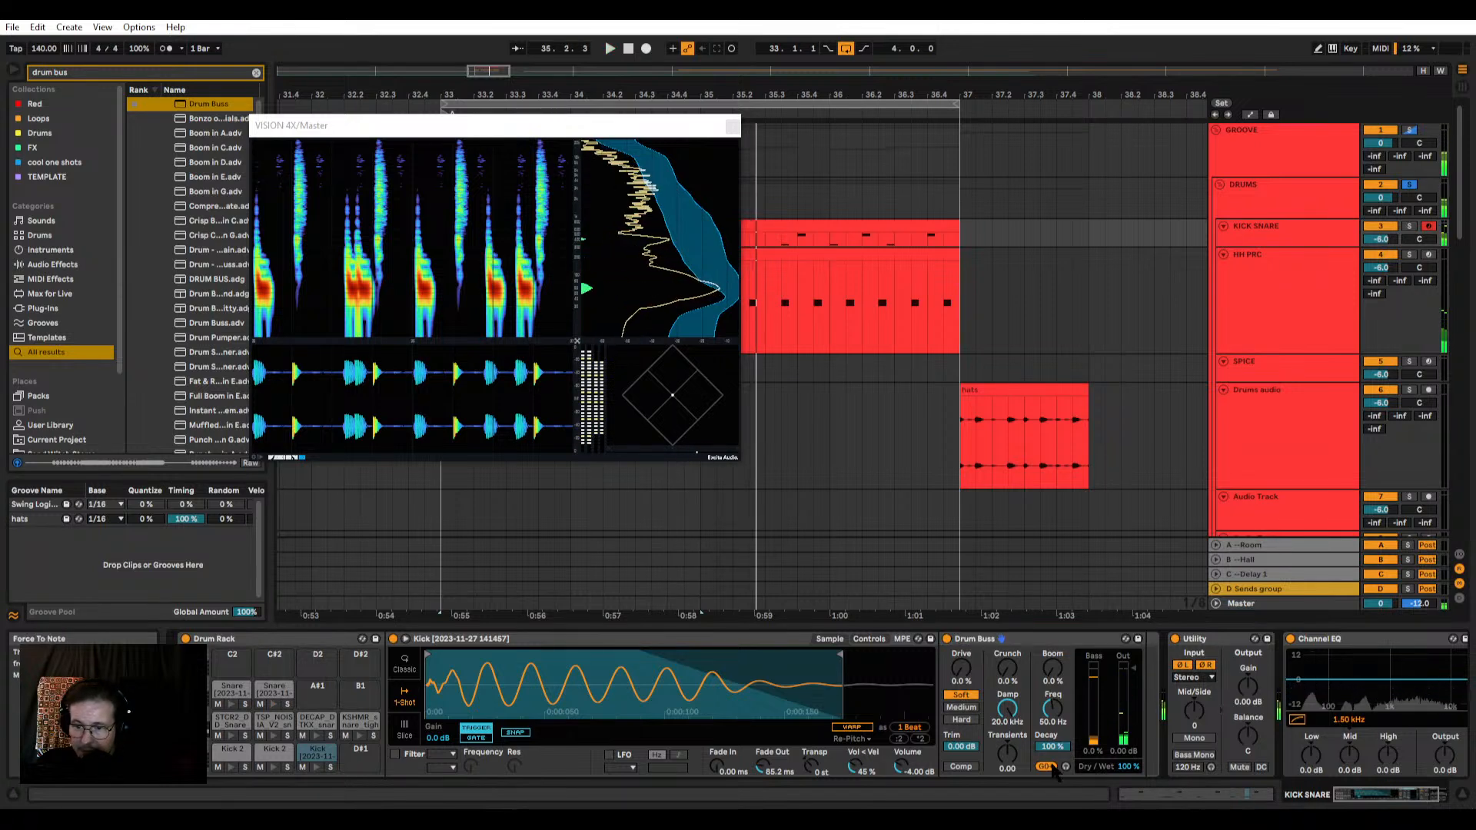
pyautogui.moveTo(1052, 669); pyautogui.dragTo(1052, 625)
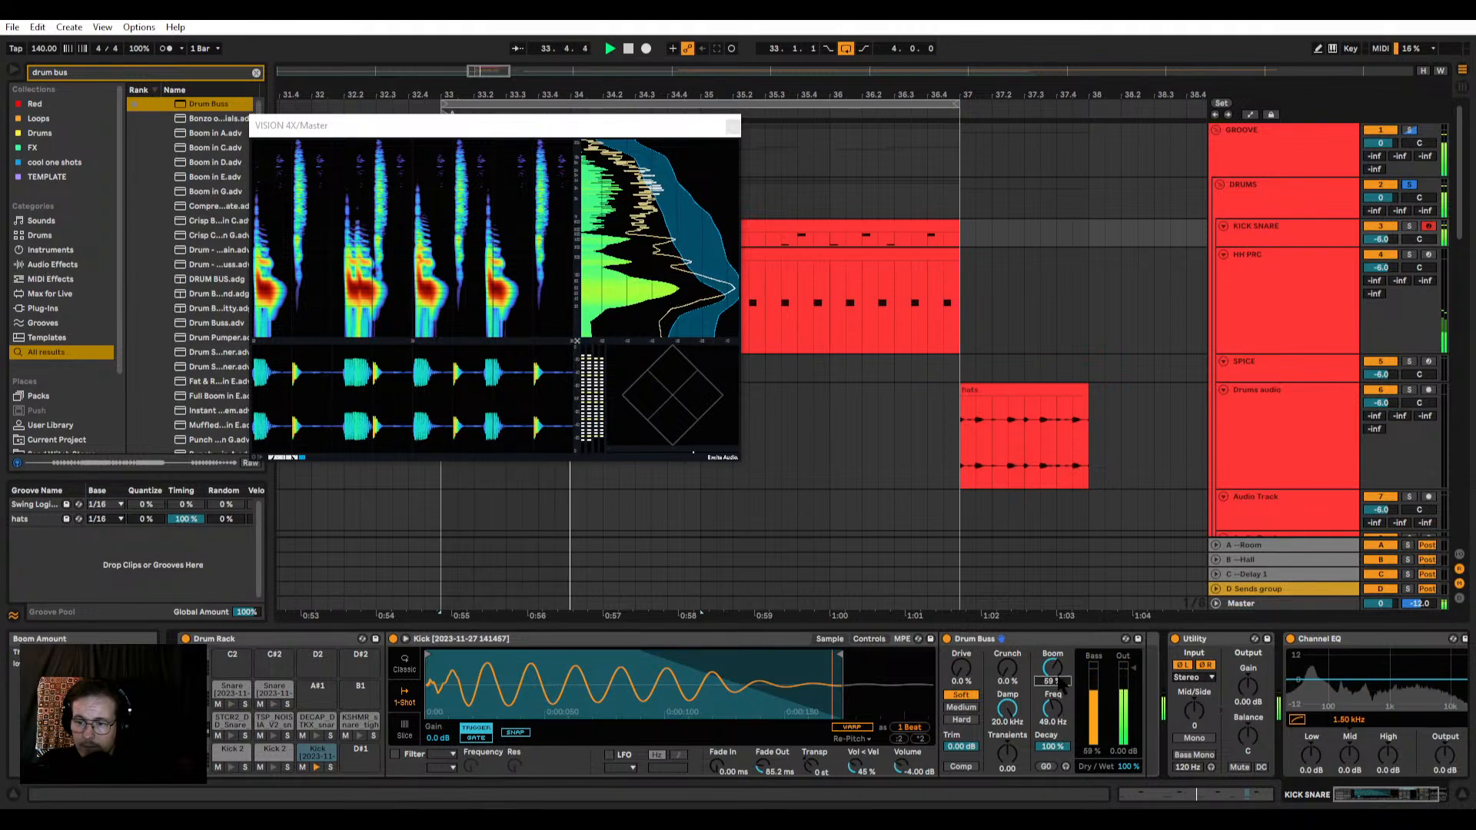
# Step: Set the kick's Drum Buss output to -4.78 dB and dry/wet to about 46%, reset its trim to 0.00 dB, and compare with bypass
pyautogui.moveTo(1053, 746); pyautogui.dragTo(1134, 679)
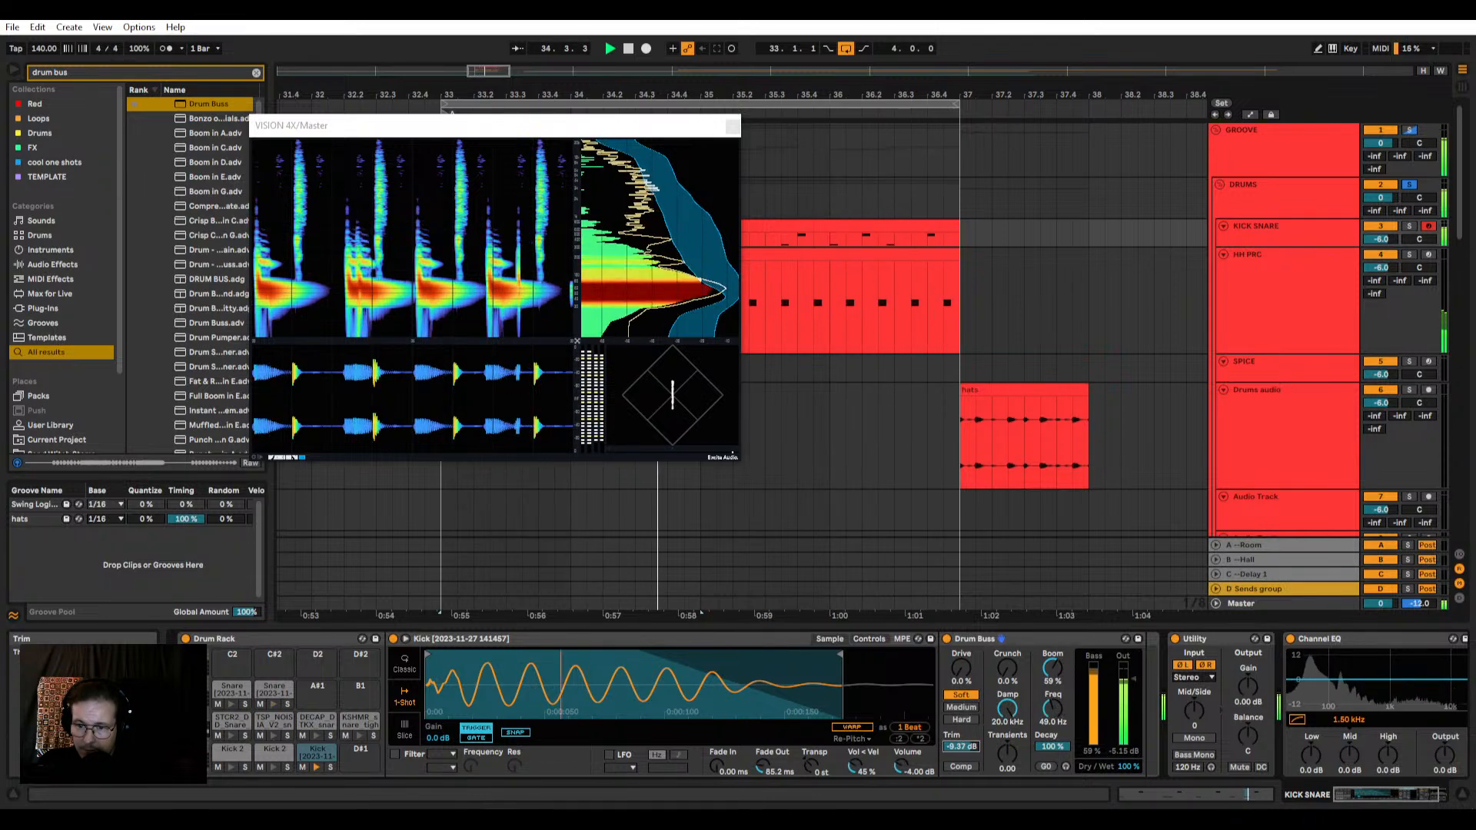
pyautogui.moveTo(961, 746); pyautogui.dragTo(961, 743)
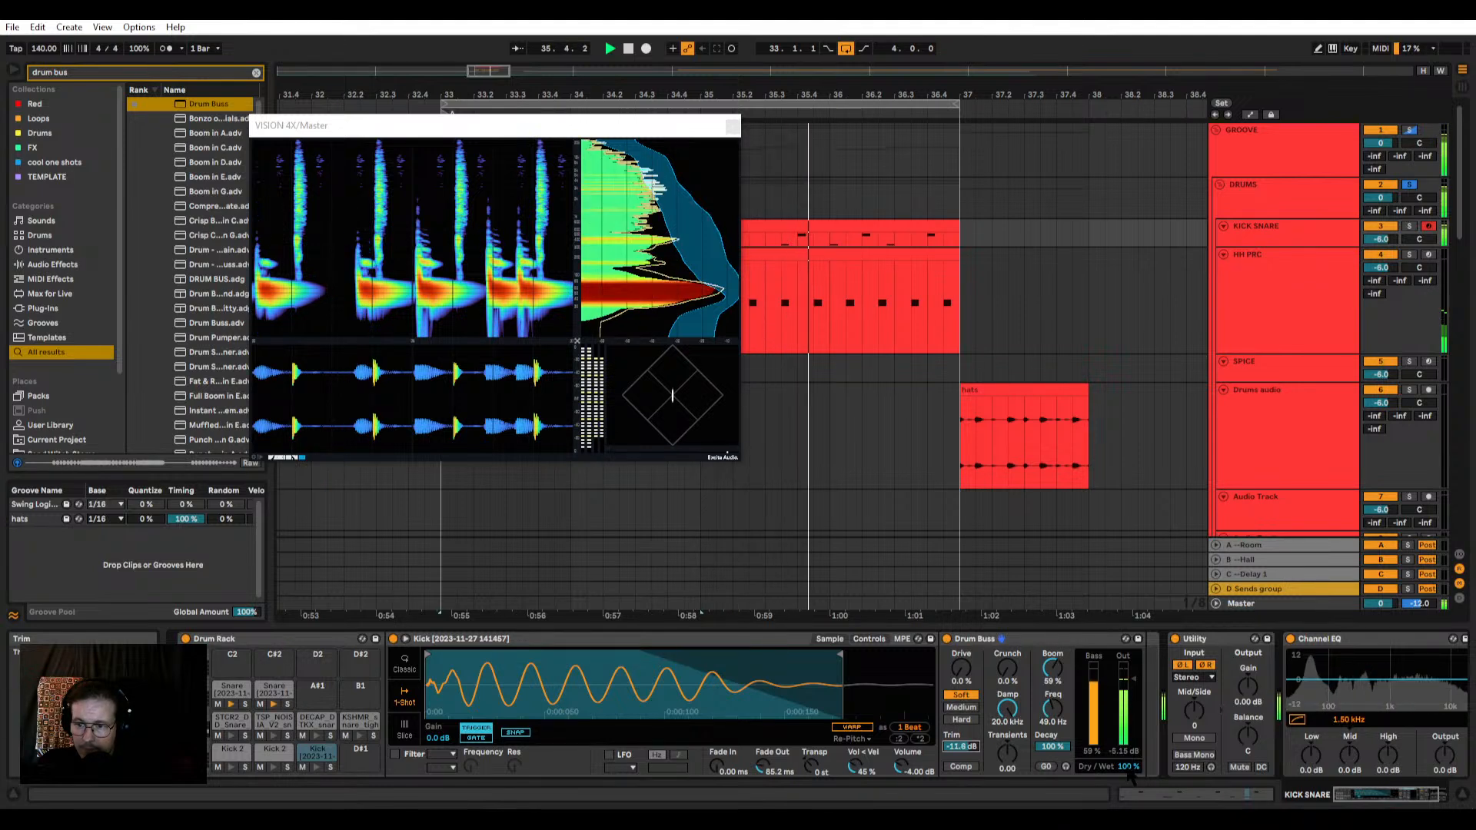
pyautogui.moveTo(1127, 767); pyautogui.dragTo(1126, 768)
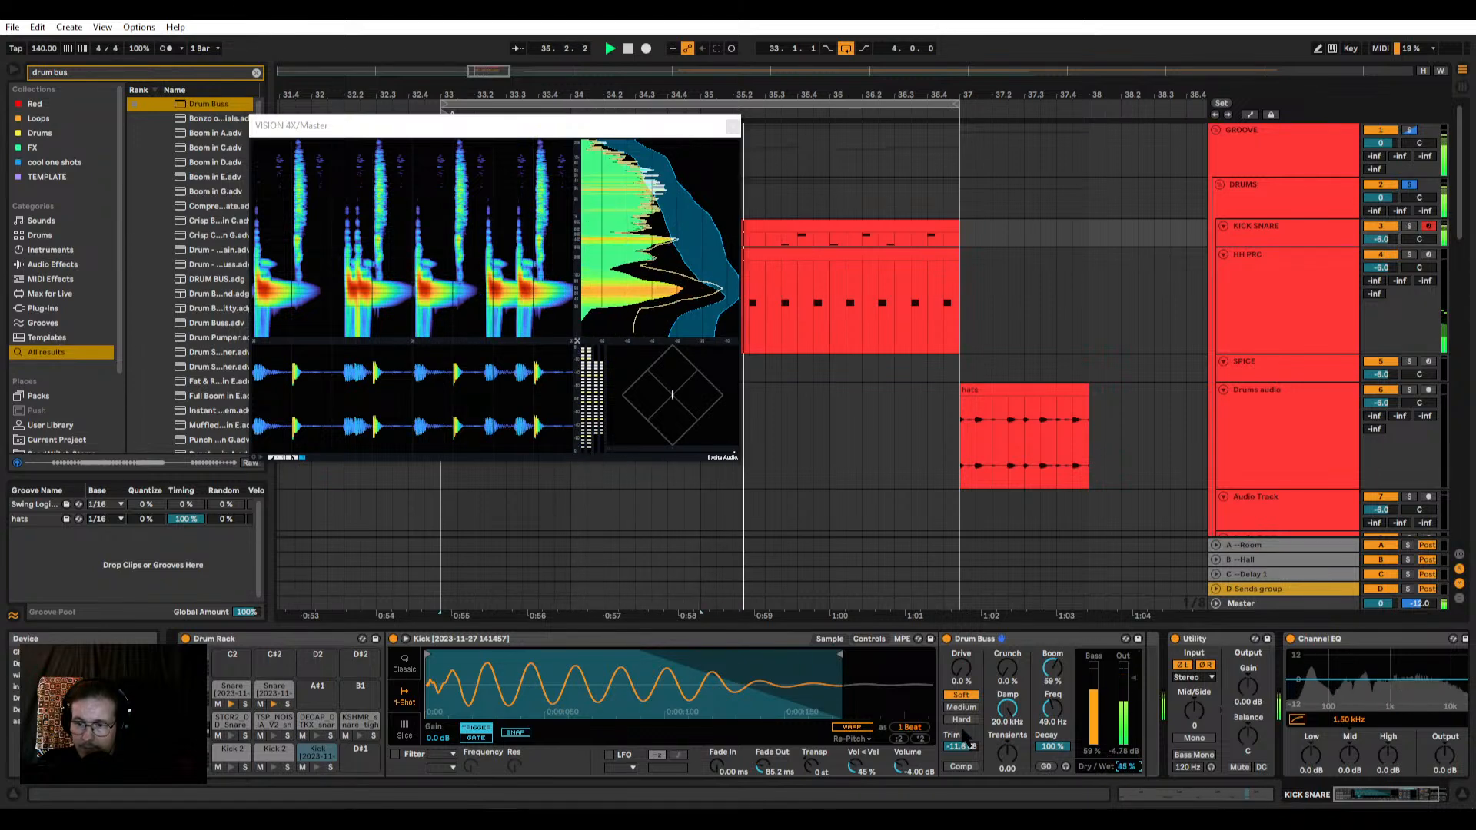
pyautogui.moveTo(961, 746); pyautogui.dragTo(961, 718)
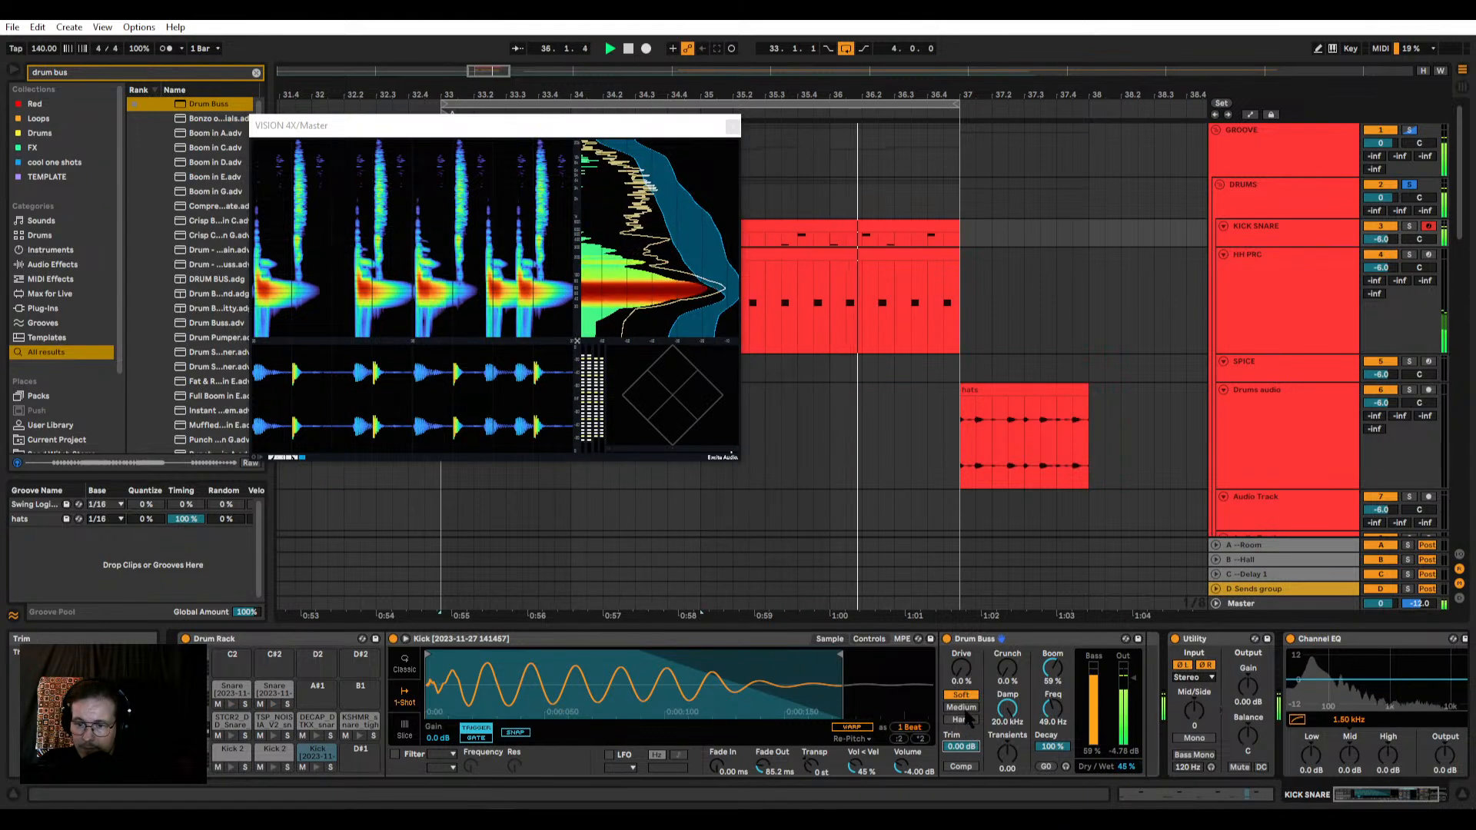
pyautogui.click(946, 639)
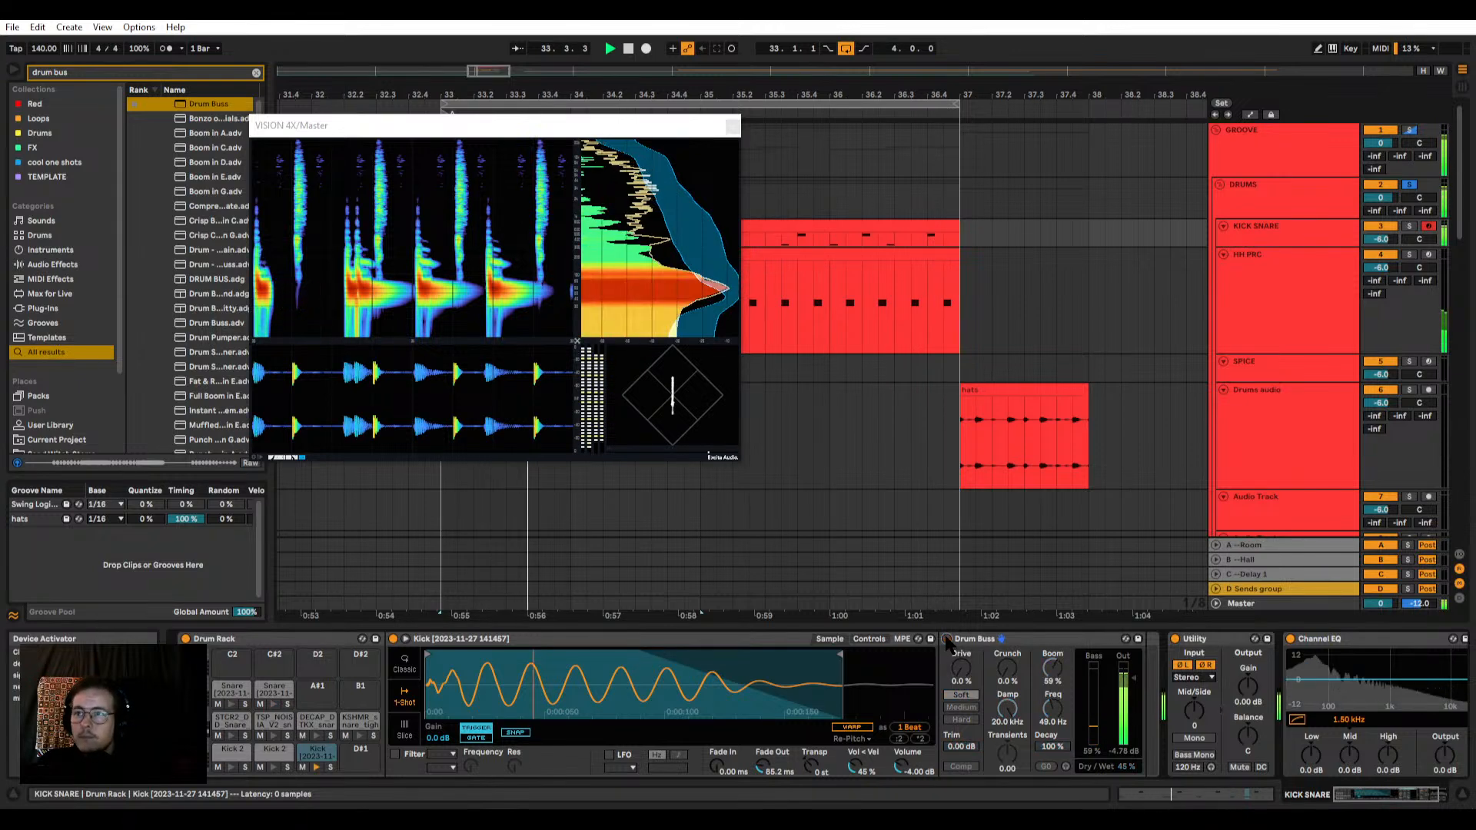
pyautogui.click(947, 640)
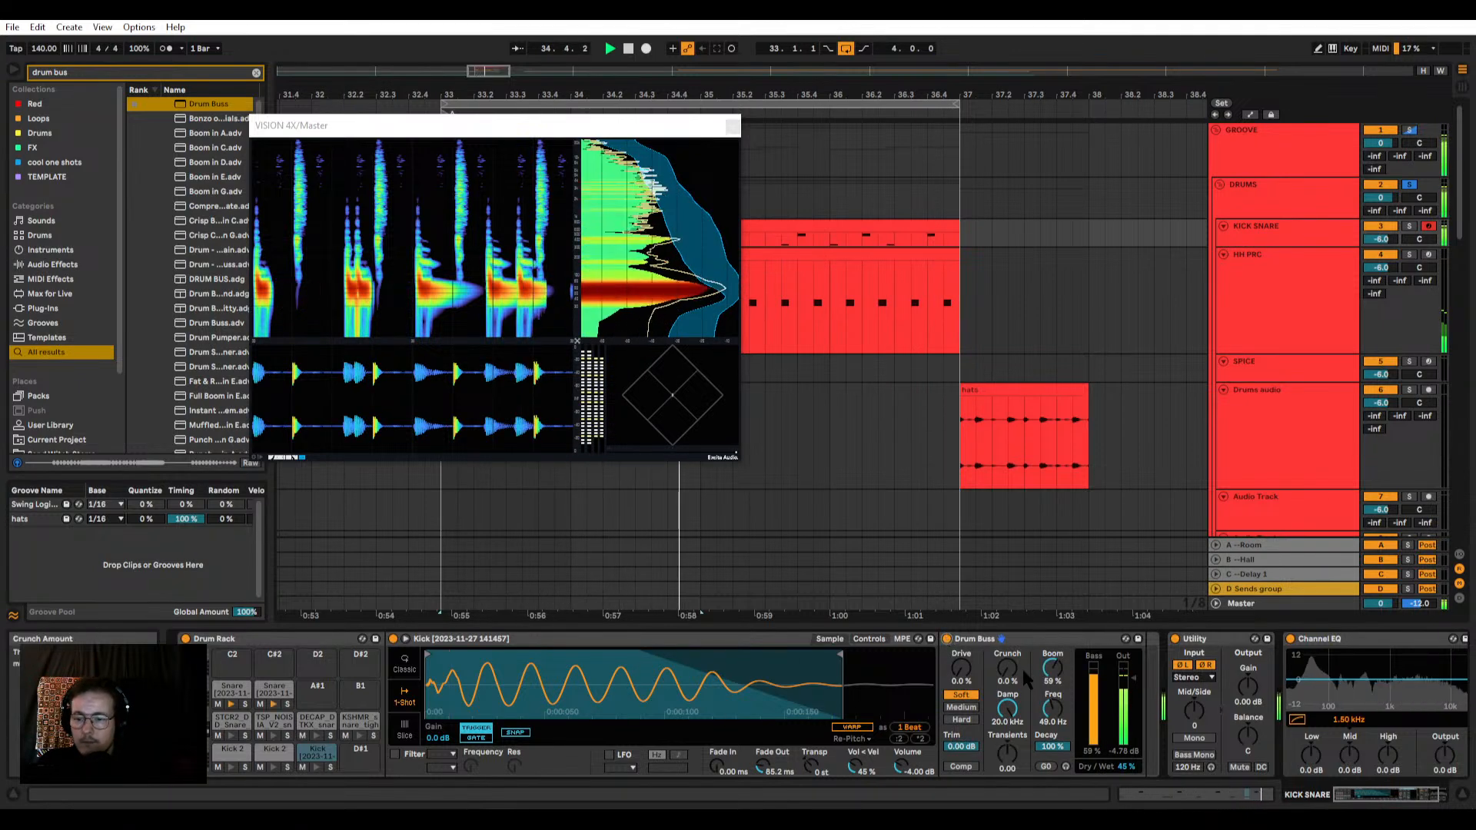
# Step: Set the kick's Drum Buss Boom to about 65%, Decay 55%, Trim -7.19 dB and output -3.66 dB, comparing with bypass
pyautogui.moveTo(1053, 668); pyautogui.dragTo(1052, 670)
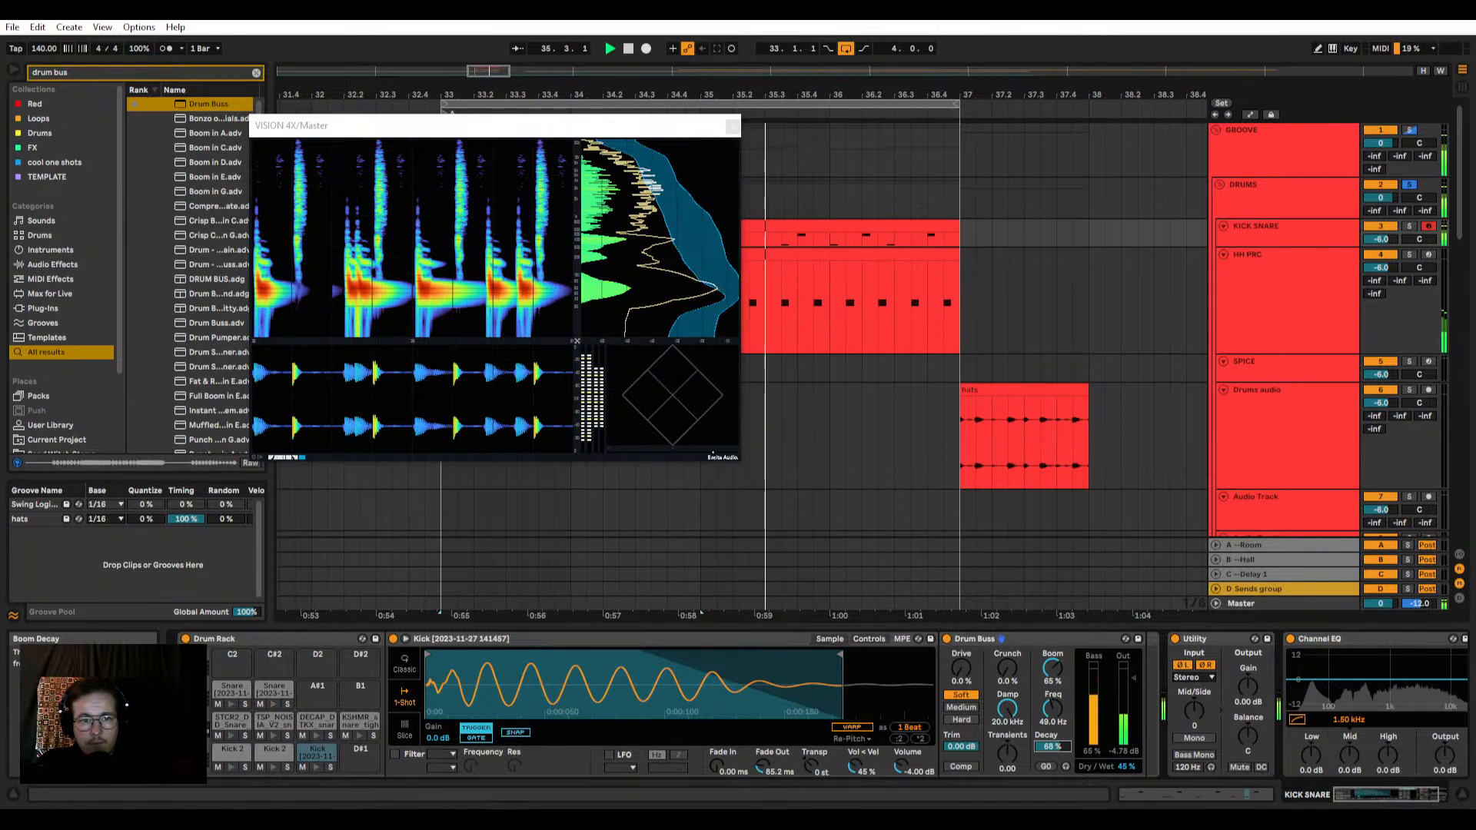
pyautogui.moveTo(1053, 747); pyautogui.dragTo(1052, 742)
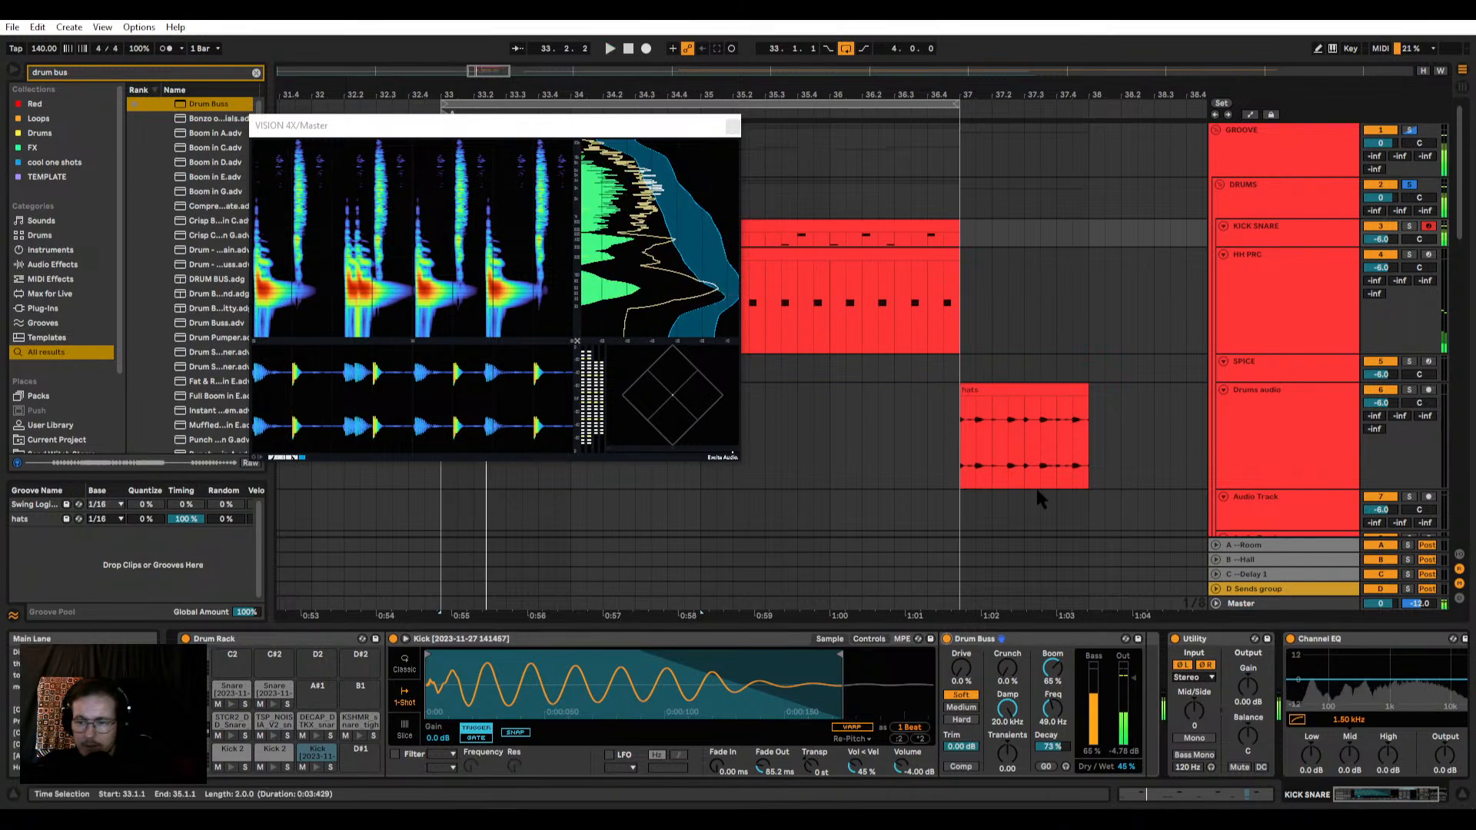
pyautogui.click(950, 647)
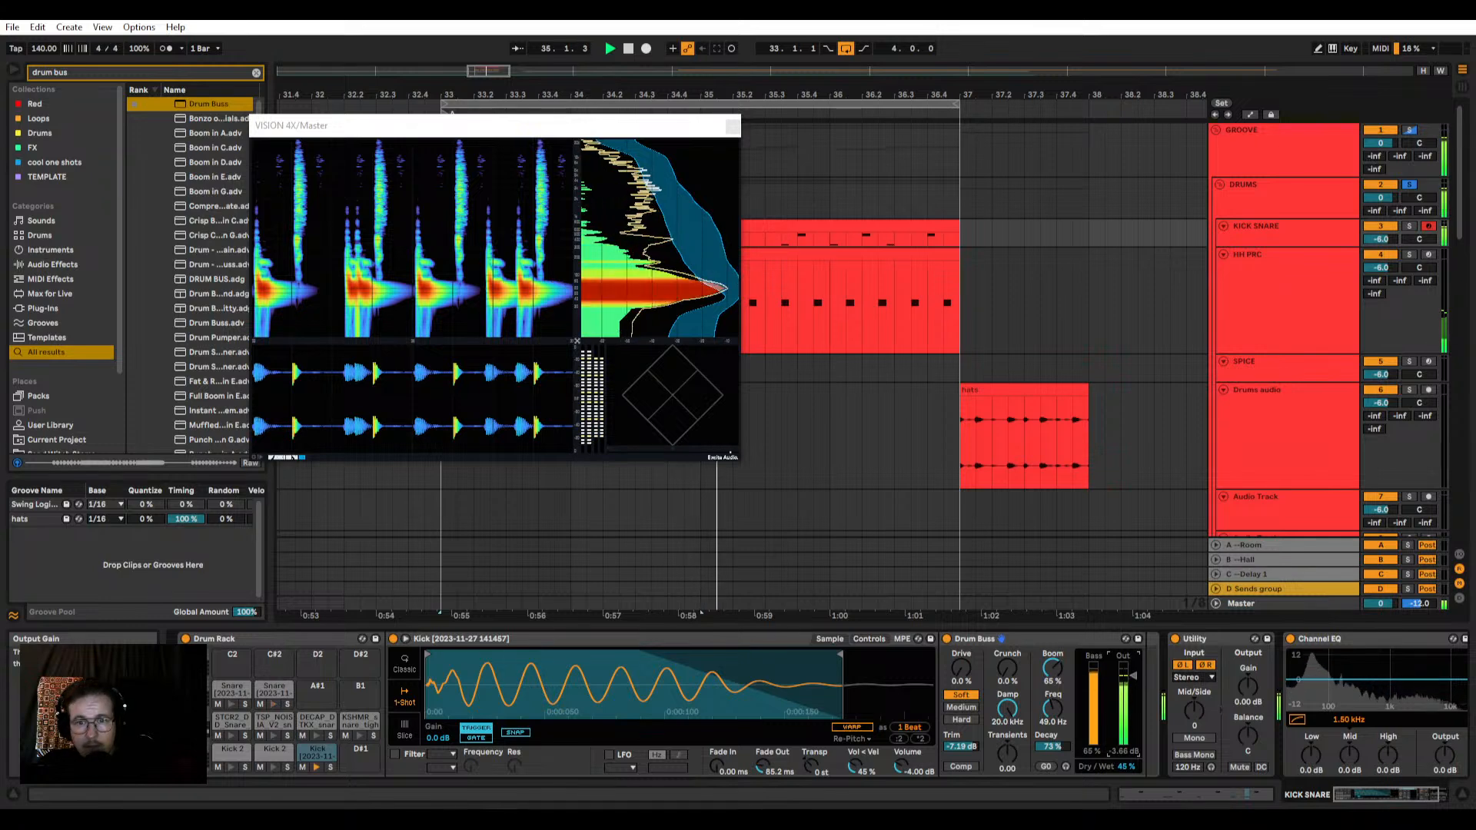
pyautogui.click(948, 640)
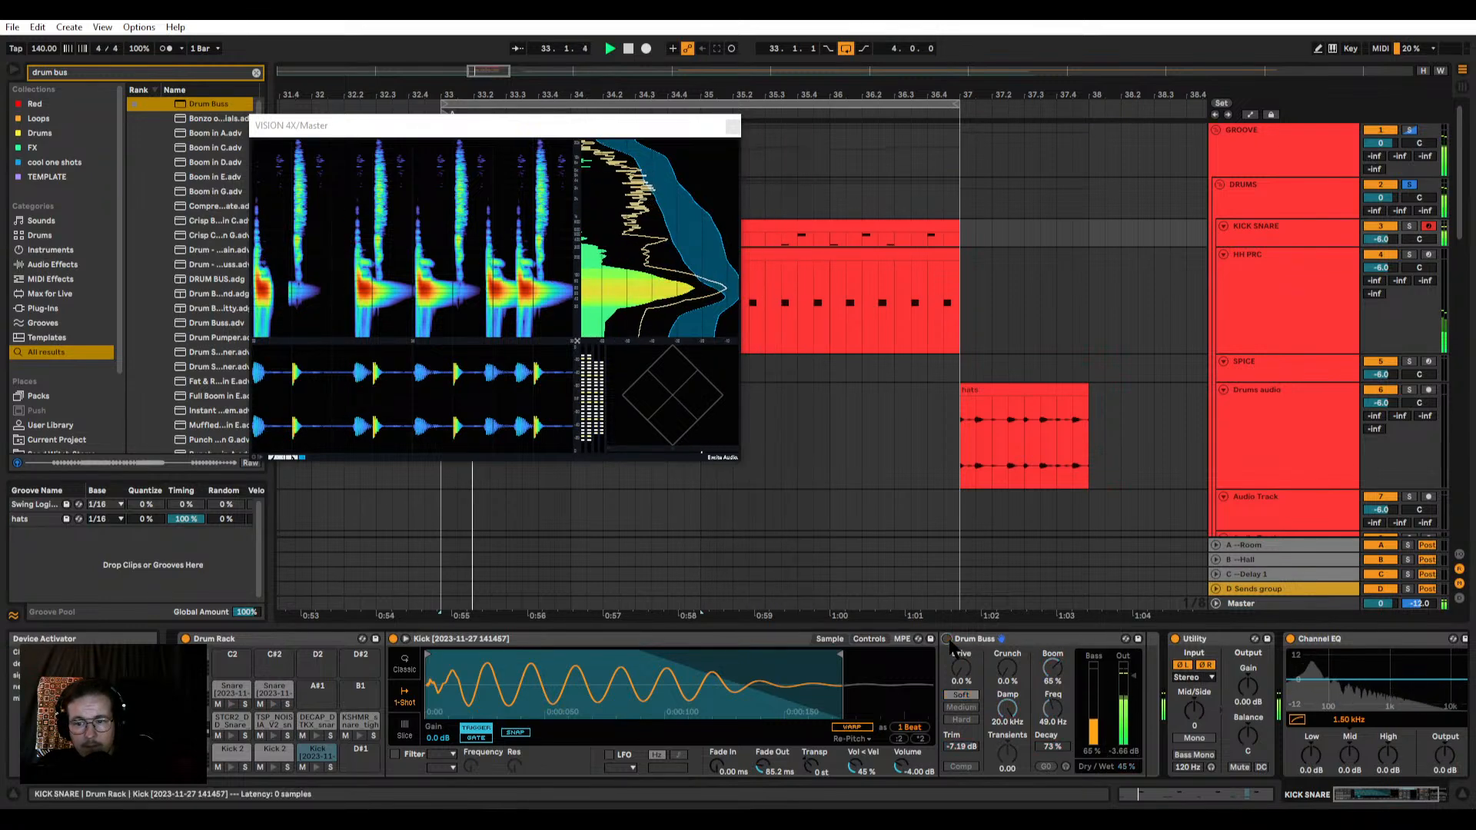
pyautogui.click(949, 644)
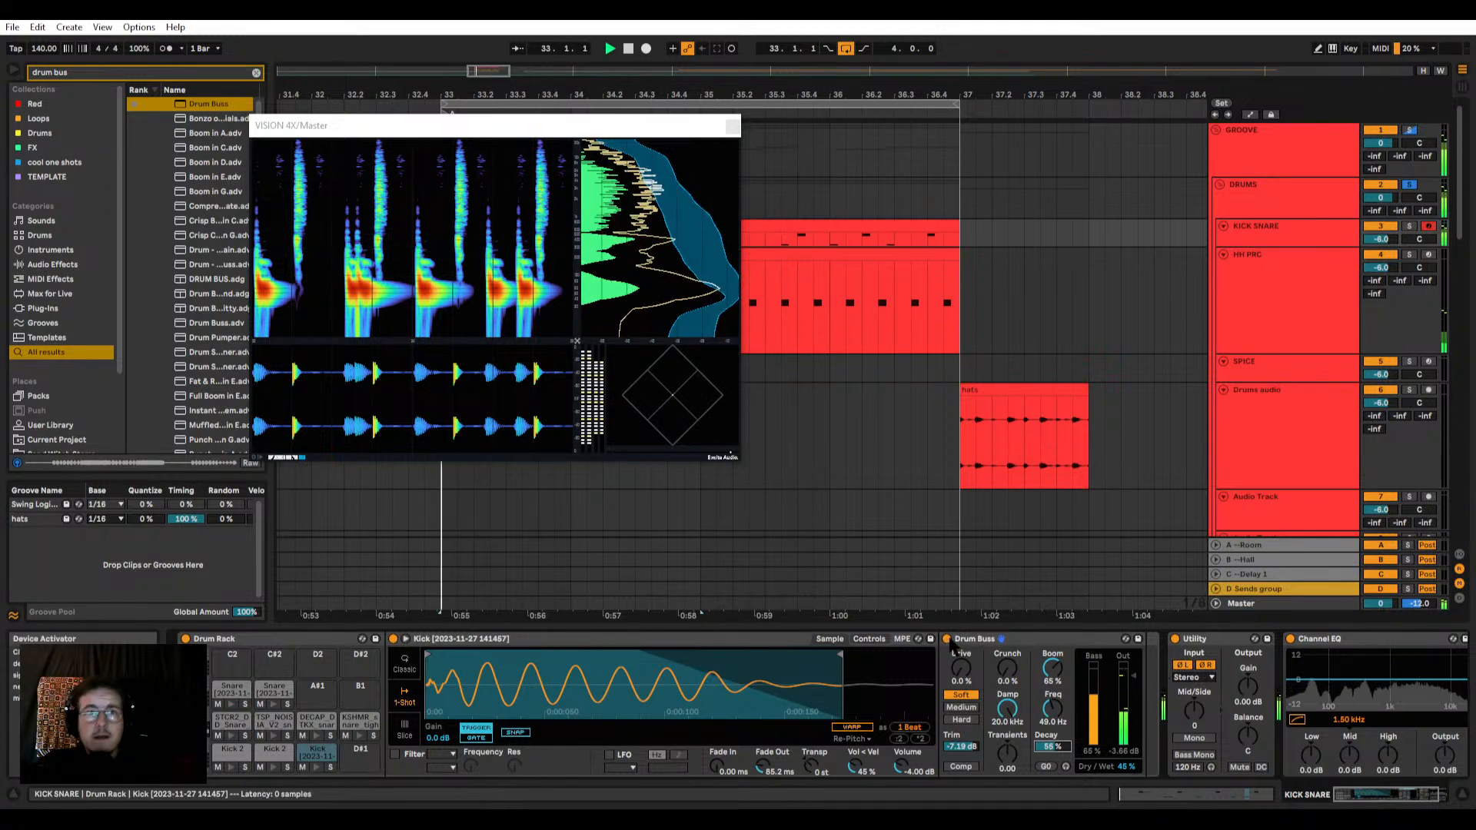
pyautogui.click(948, 639)
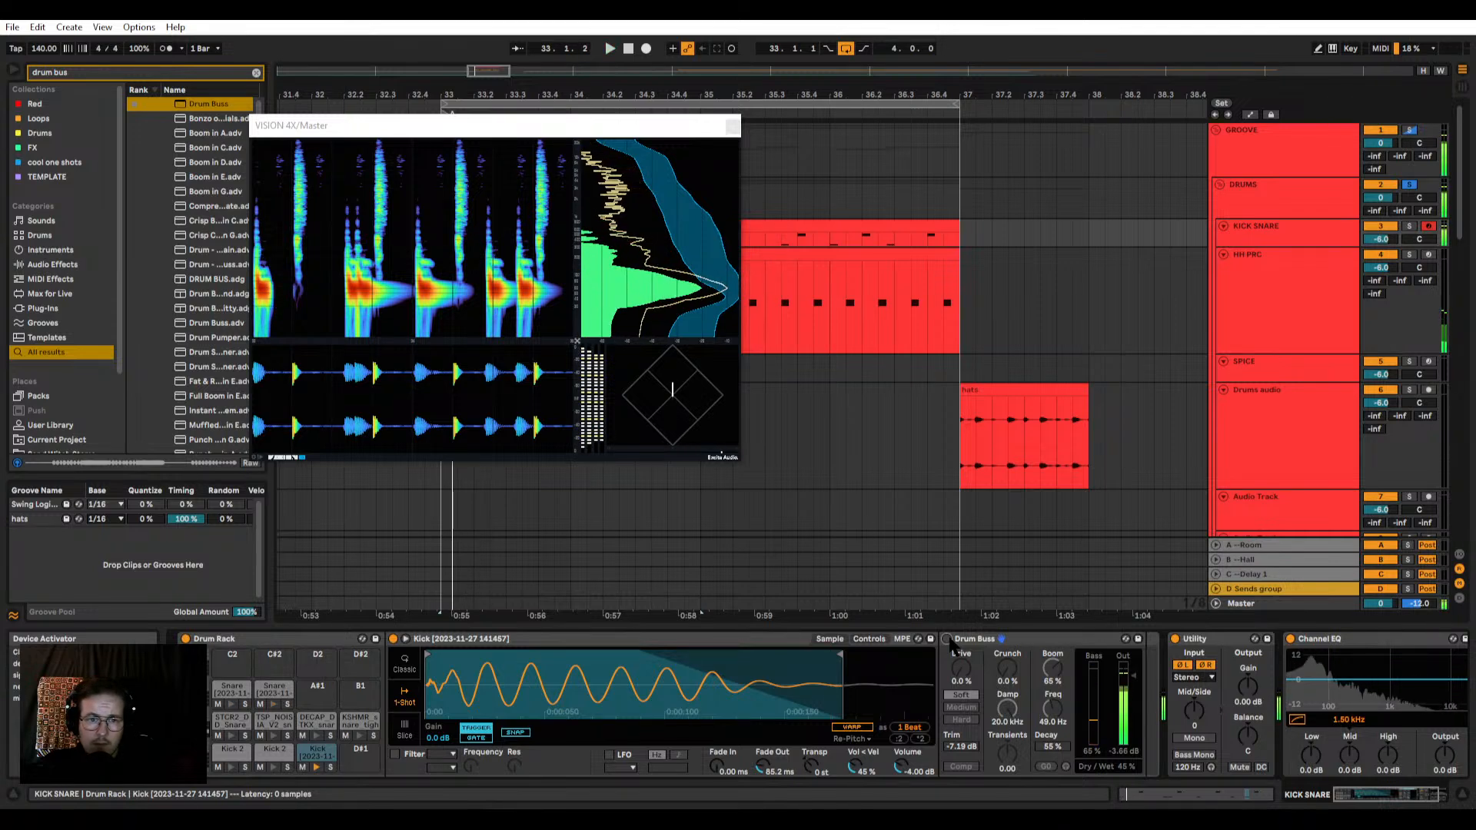
pyautogui.click(950, 641)
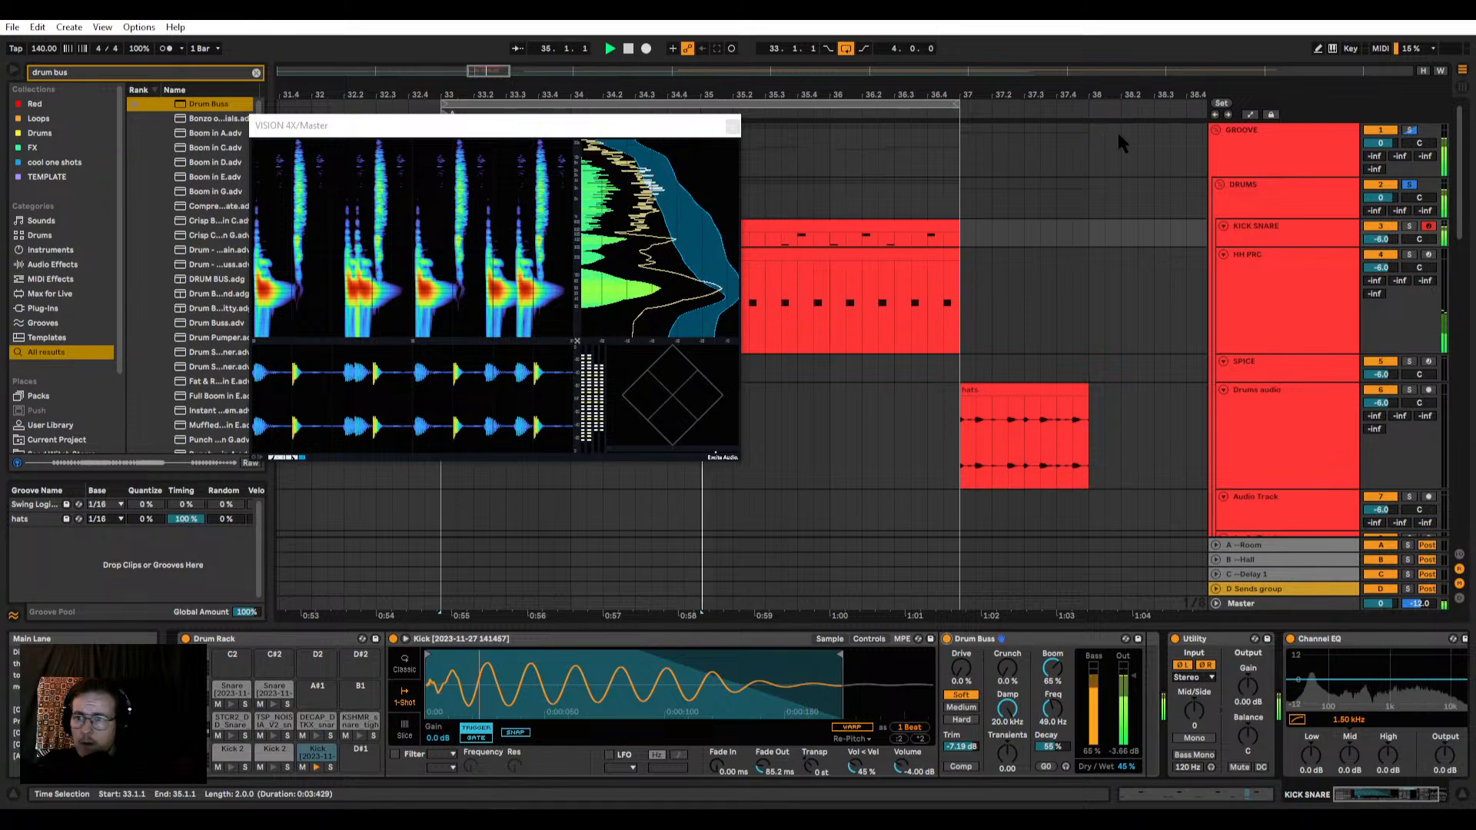
# Step: Adjust Novatron on the DRUMS group to 59.7% Compress, 8.9 ms Attack and -9.7 dB Output
pyautogui.click(1285, 132)
pyautogui.click(1261, 192)
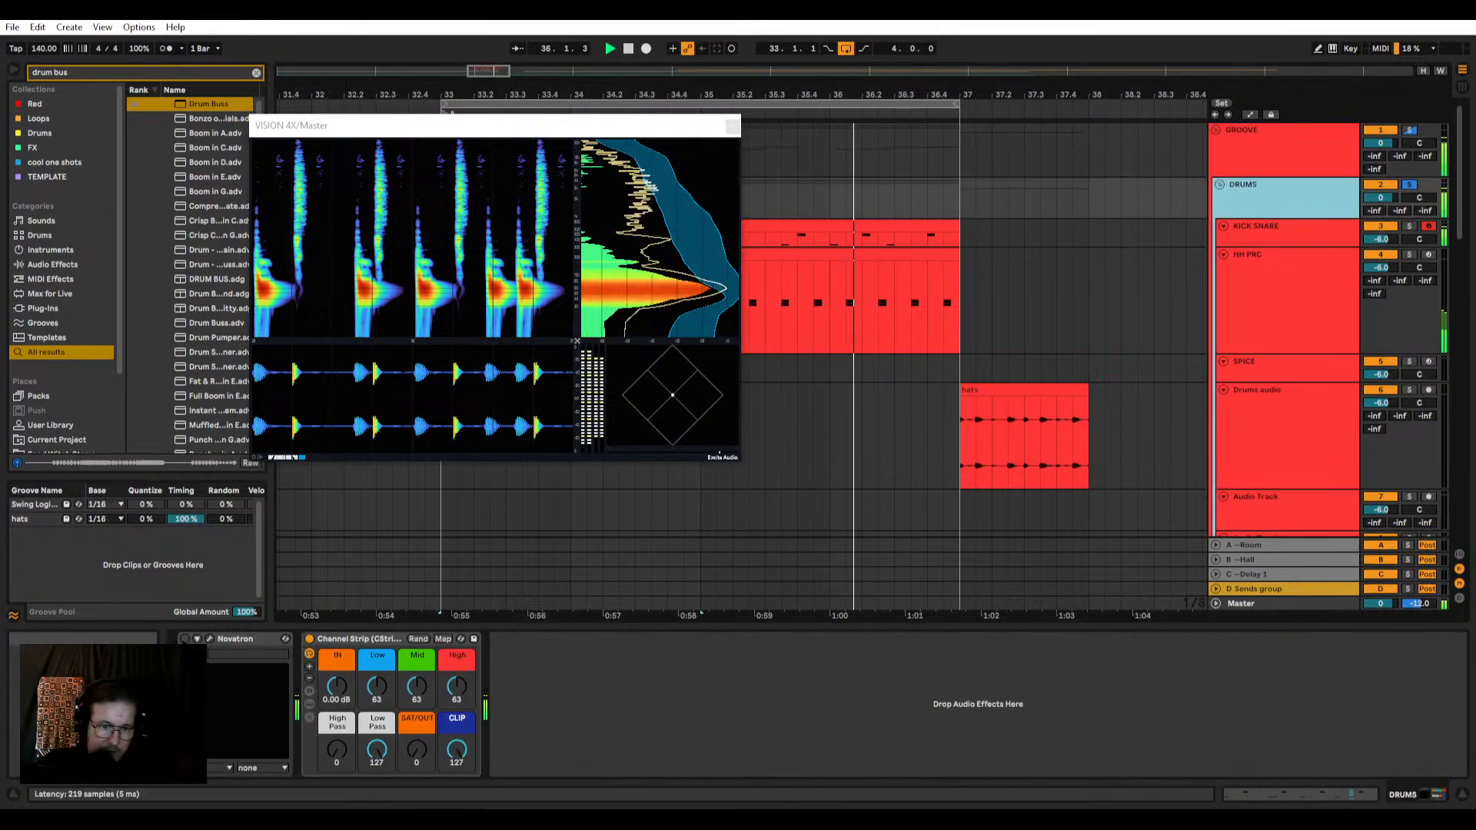
pyautogui.click(209, 638)
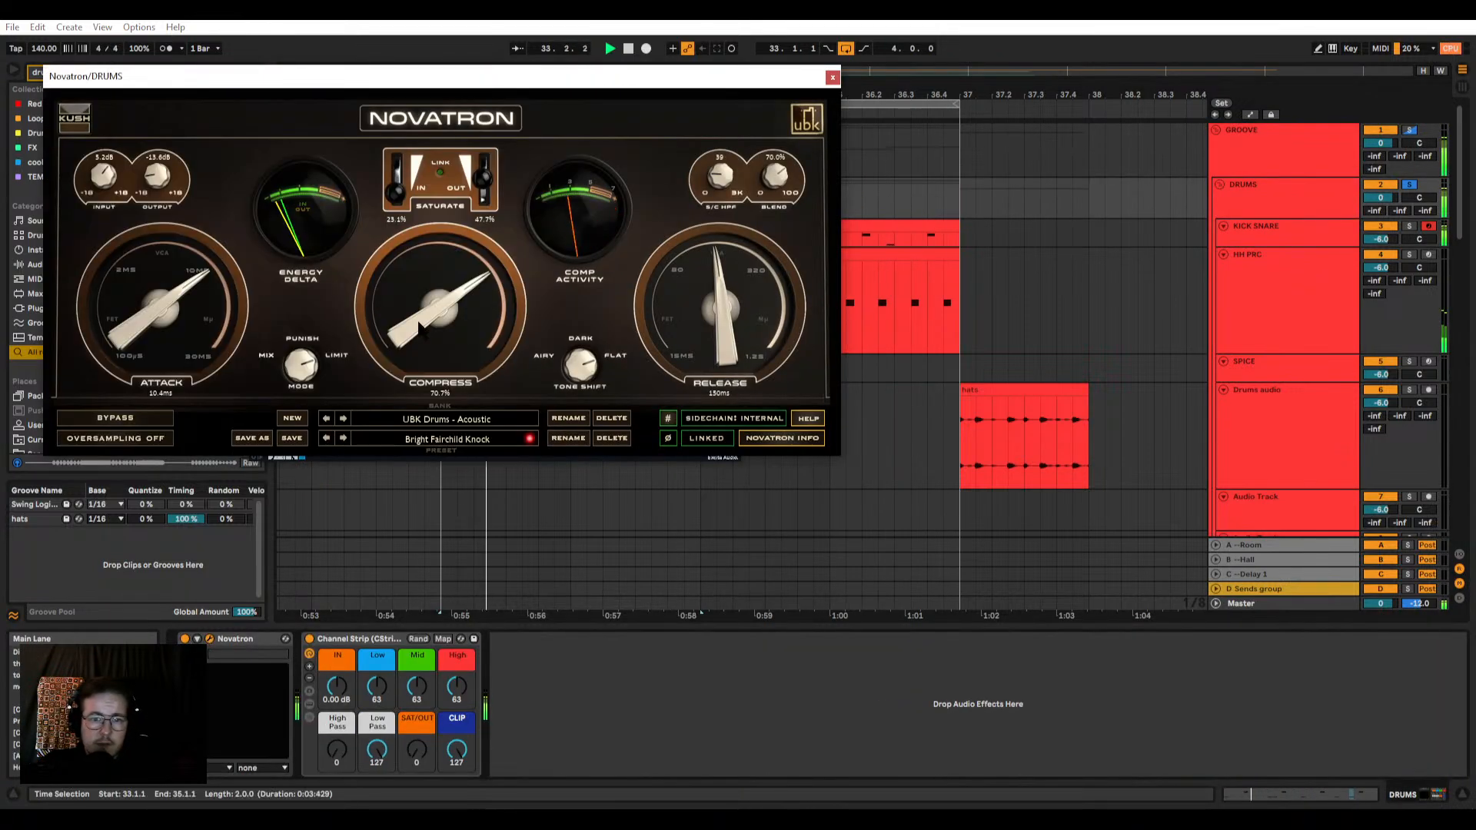
pyautogui.moveTo(419, 325); pyautogui.dragTo(425, 349)
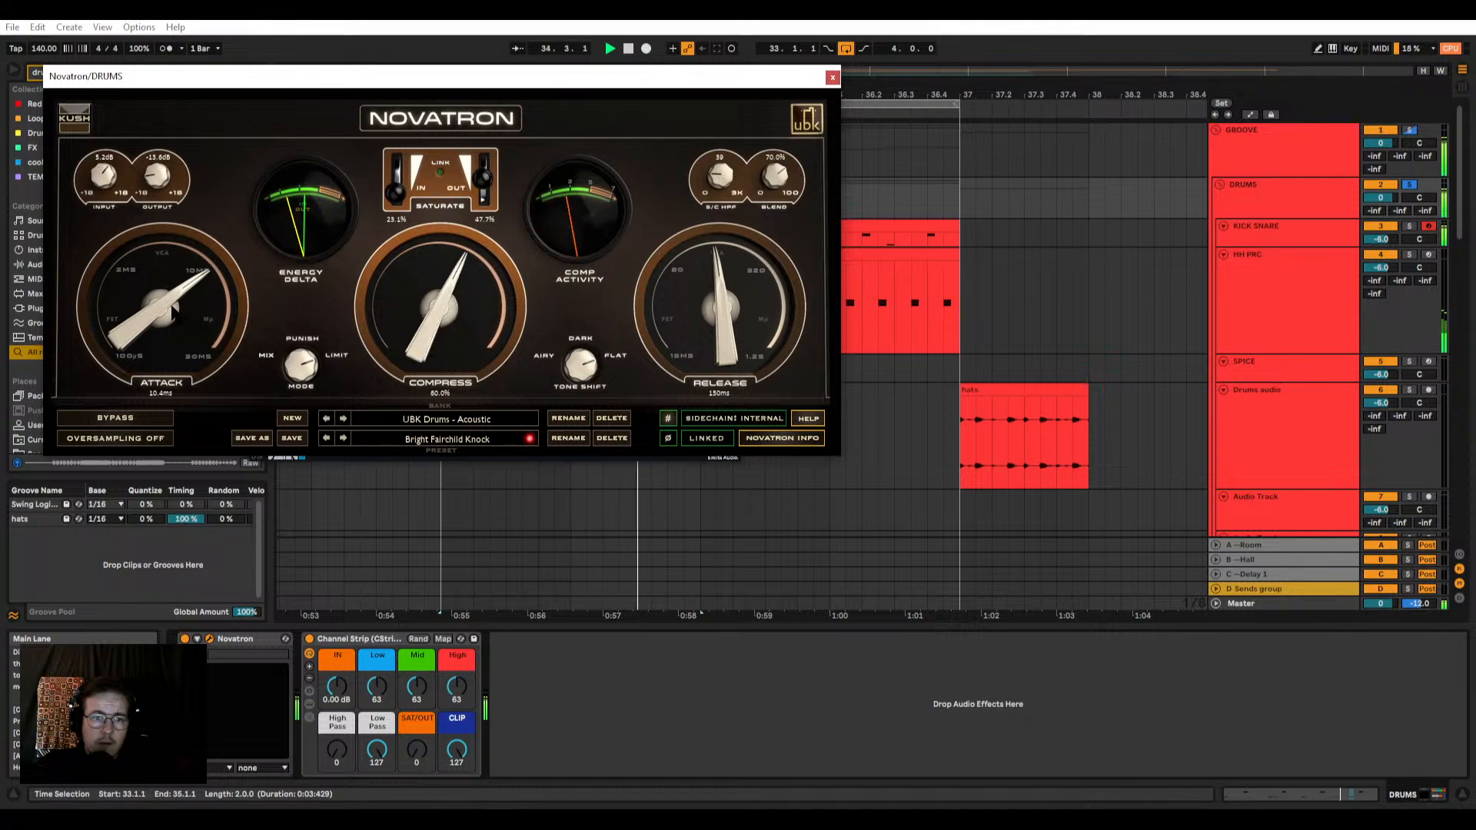
pyautogui.moveTo(173, 313); pyautogui.dragTo(173, 314)
pyautogui.moveTo(437, 323); pyautogui.dragTo(496, 347)
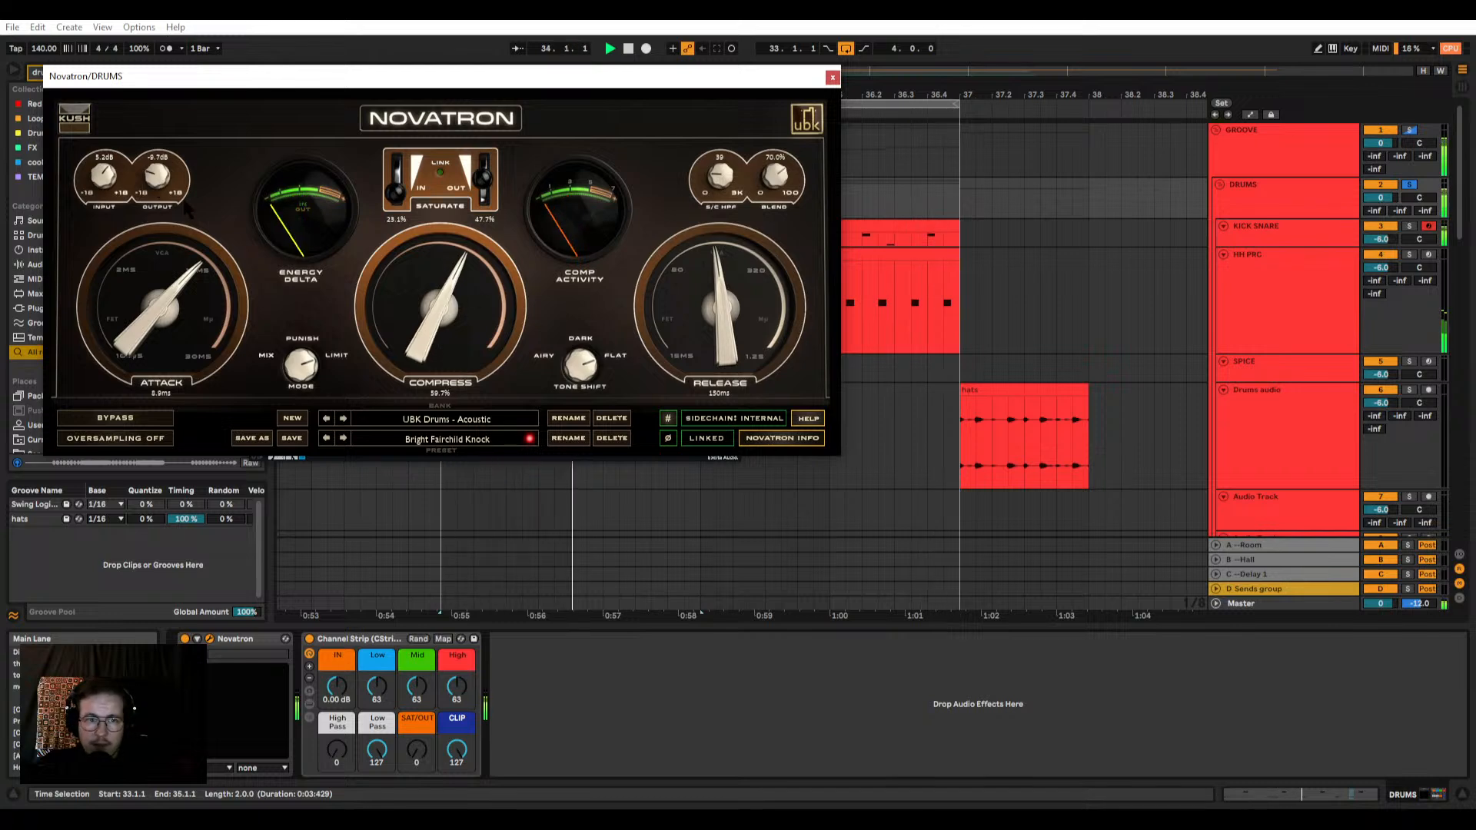
pyautogui.click(833, 78)
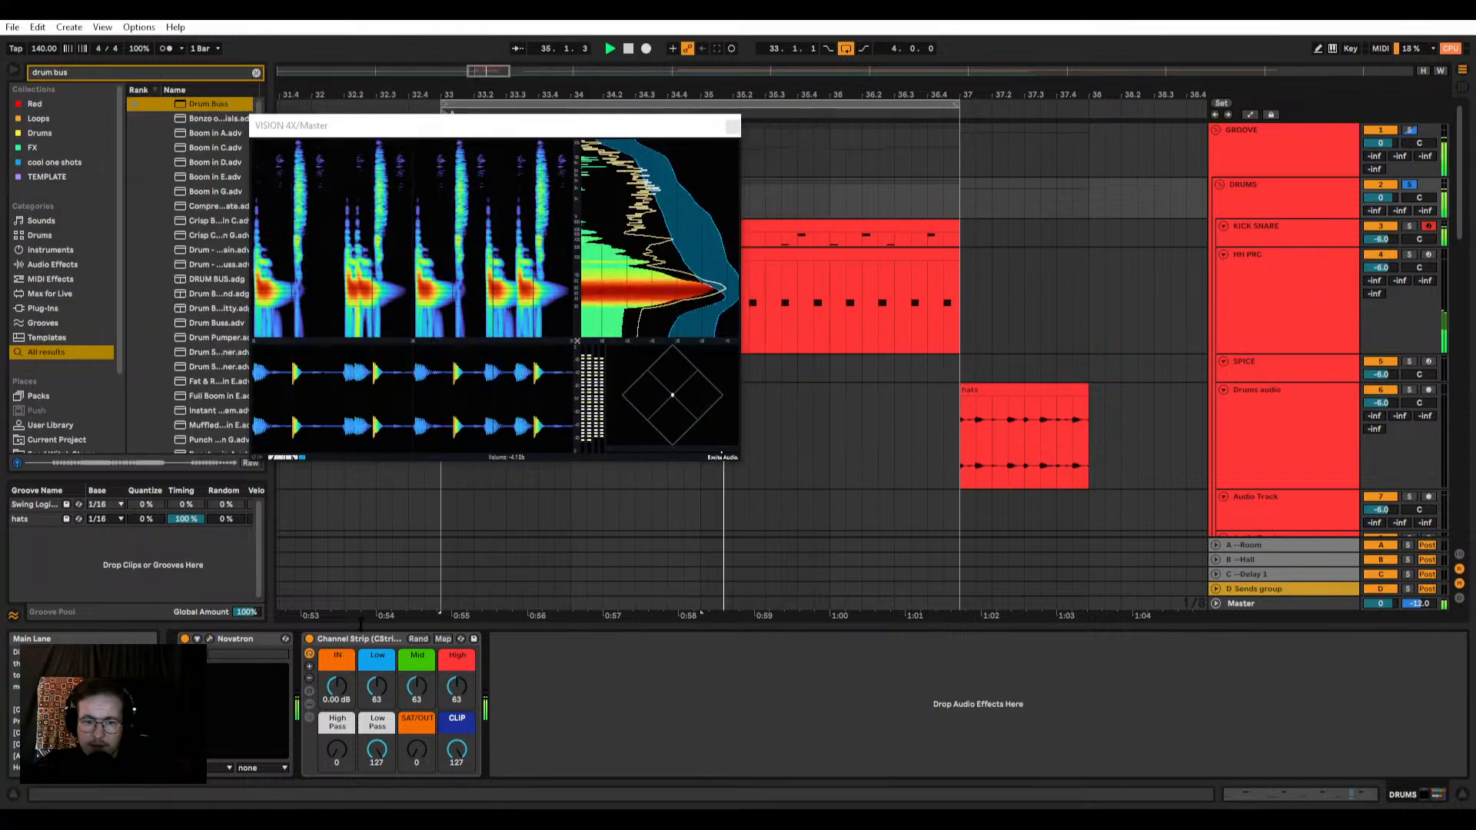
# Step: Compare the DRUMS group with Novatron bypassed, and refine Novatron to about 65% Compress and 10.6 ms Attack
pyautogui.click(459, 638)
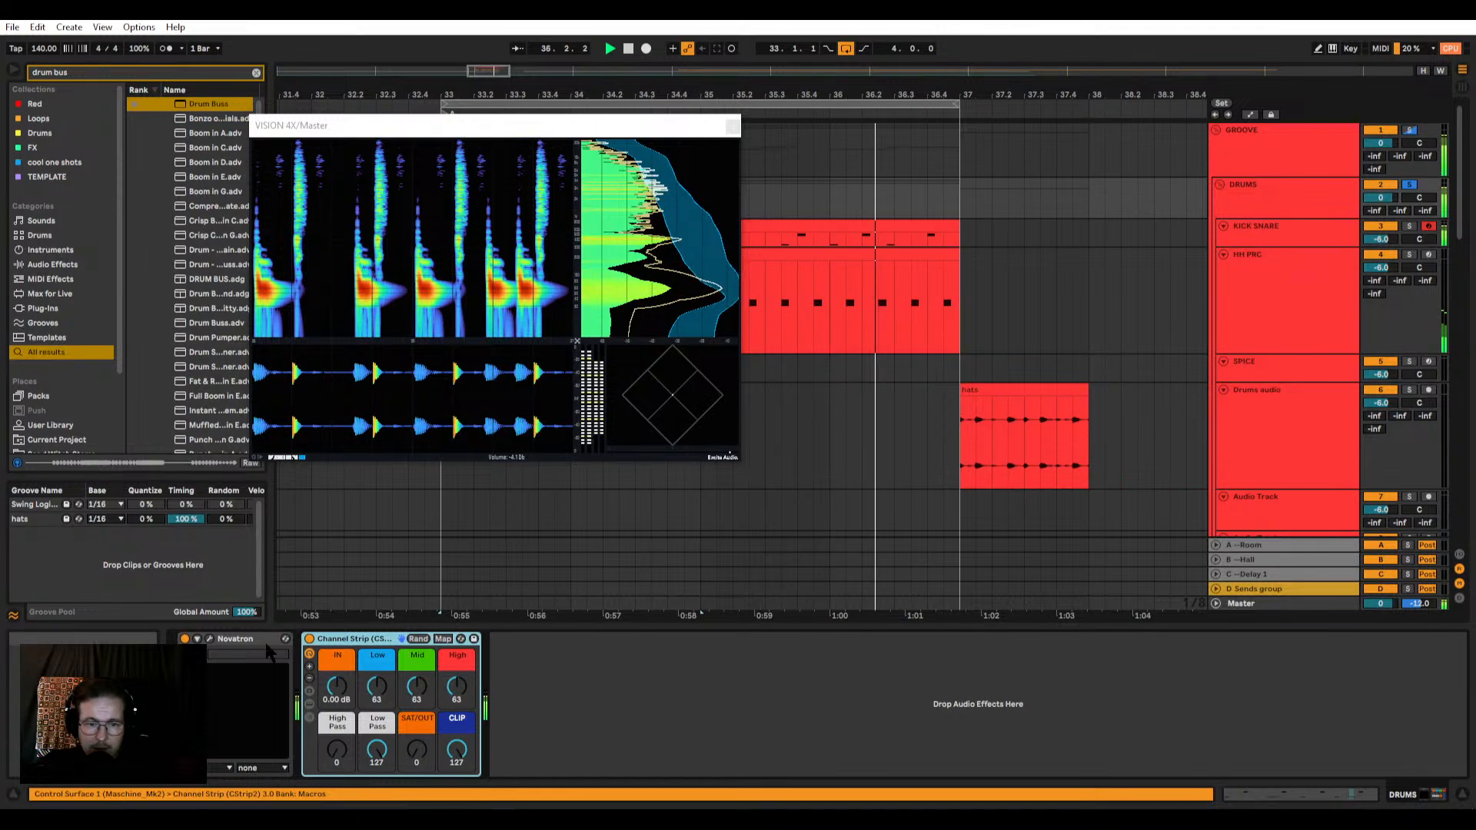
pyautogui.click(185, 638)
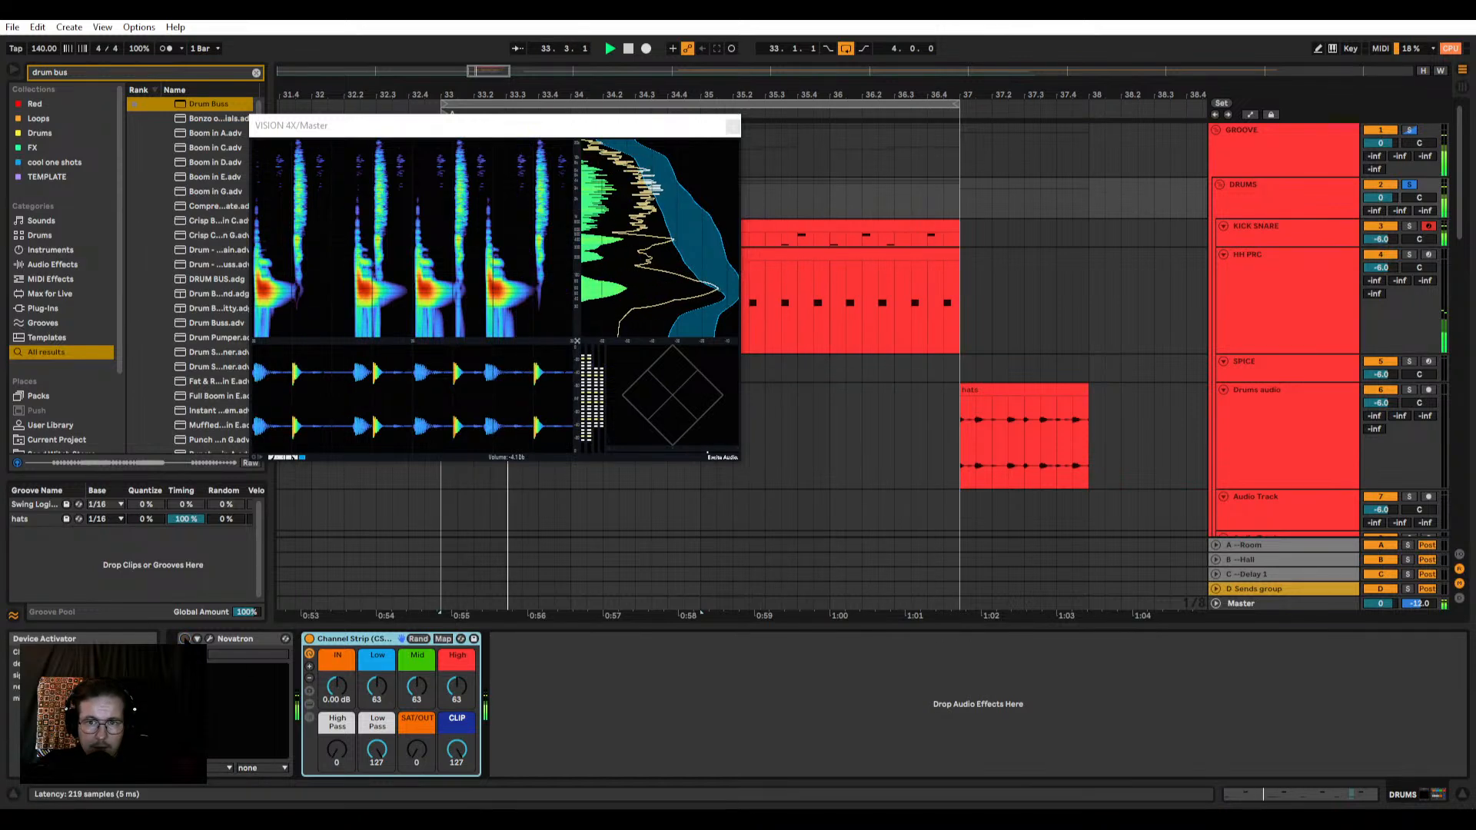
pyautogui.click(184, 639)
pyautogui.click(209, 638)
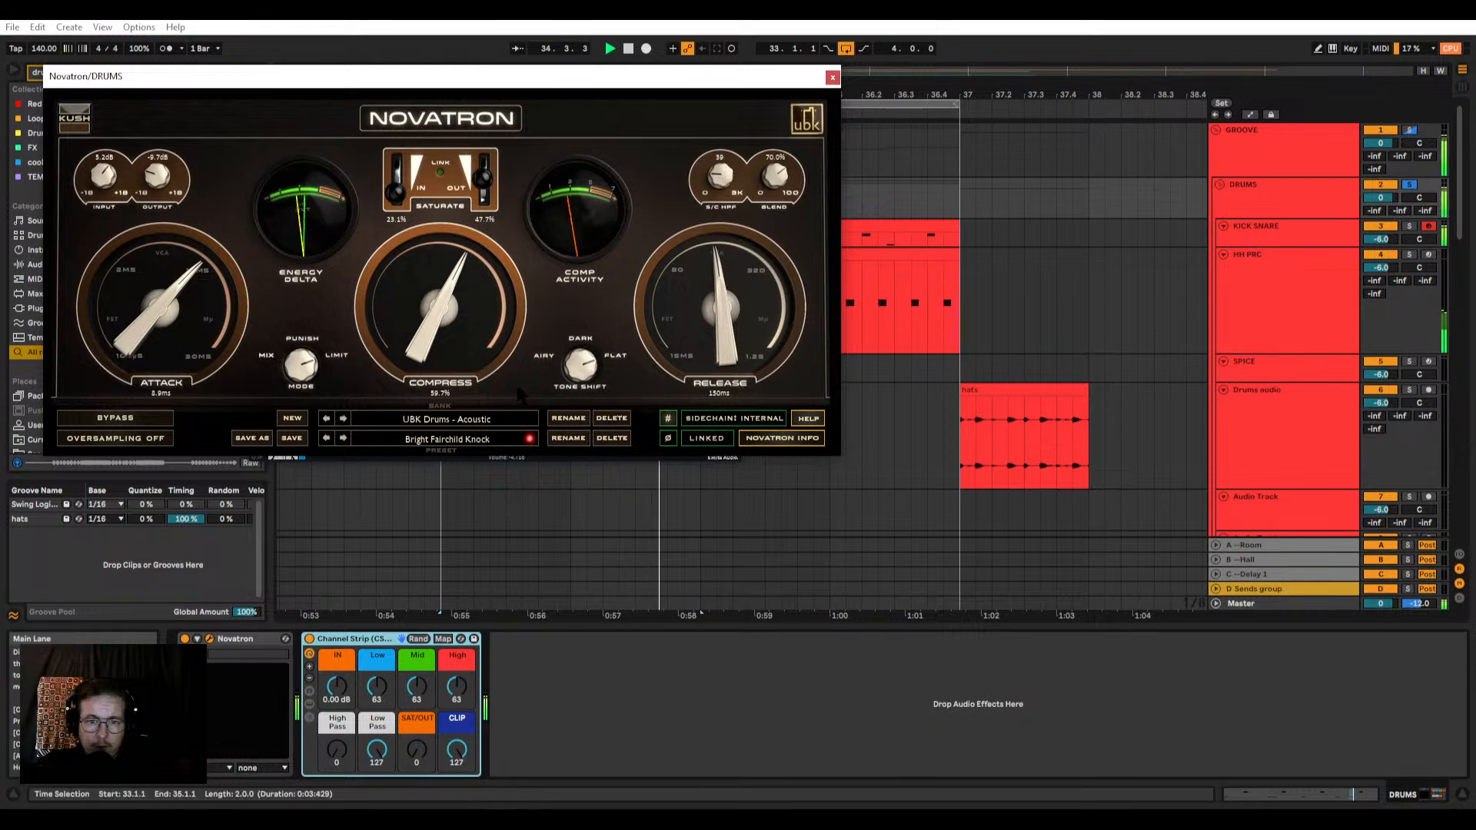
pyautogui.moveTo(446, 327); pyautogui.dragTo(446, 295)
pyautogui.moveTo(176, 313); pyautogui.dragTo(176, 306)
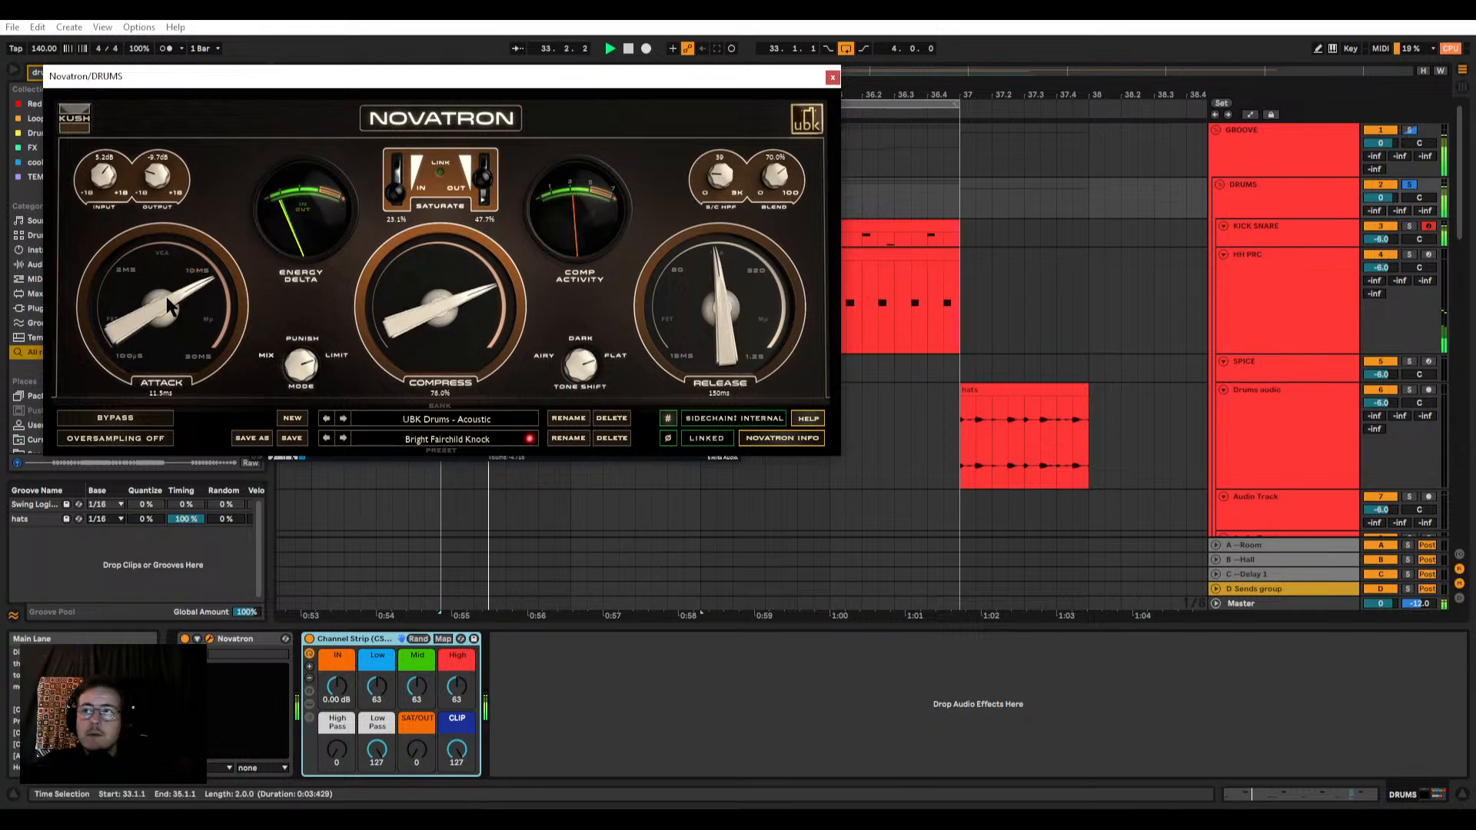
pyautogui.moveTo(426, 329); pyautogui.dragTo(422, 345)
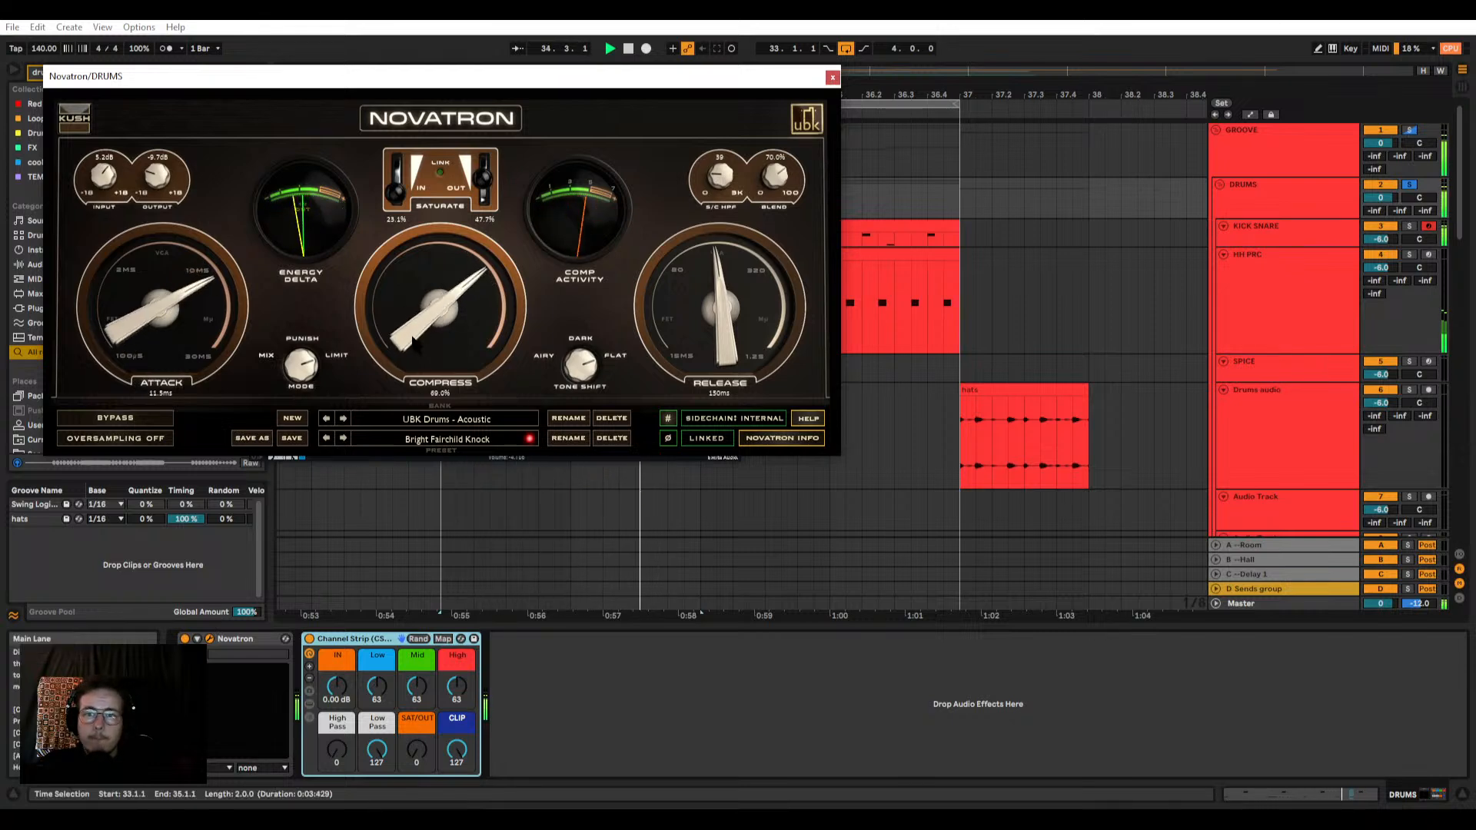
pyautogui.moveTo(208, 315); pyautogui.dragTo(207, 323)
pyautogui.moveTo(405, 331); pyautogui.dragTo(405, 339)
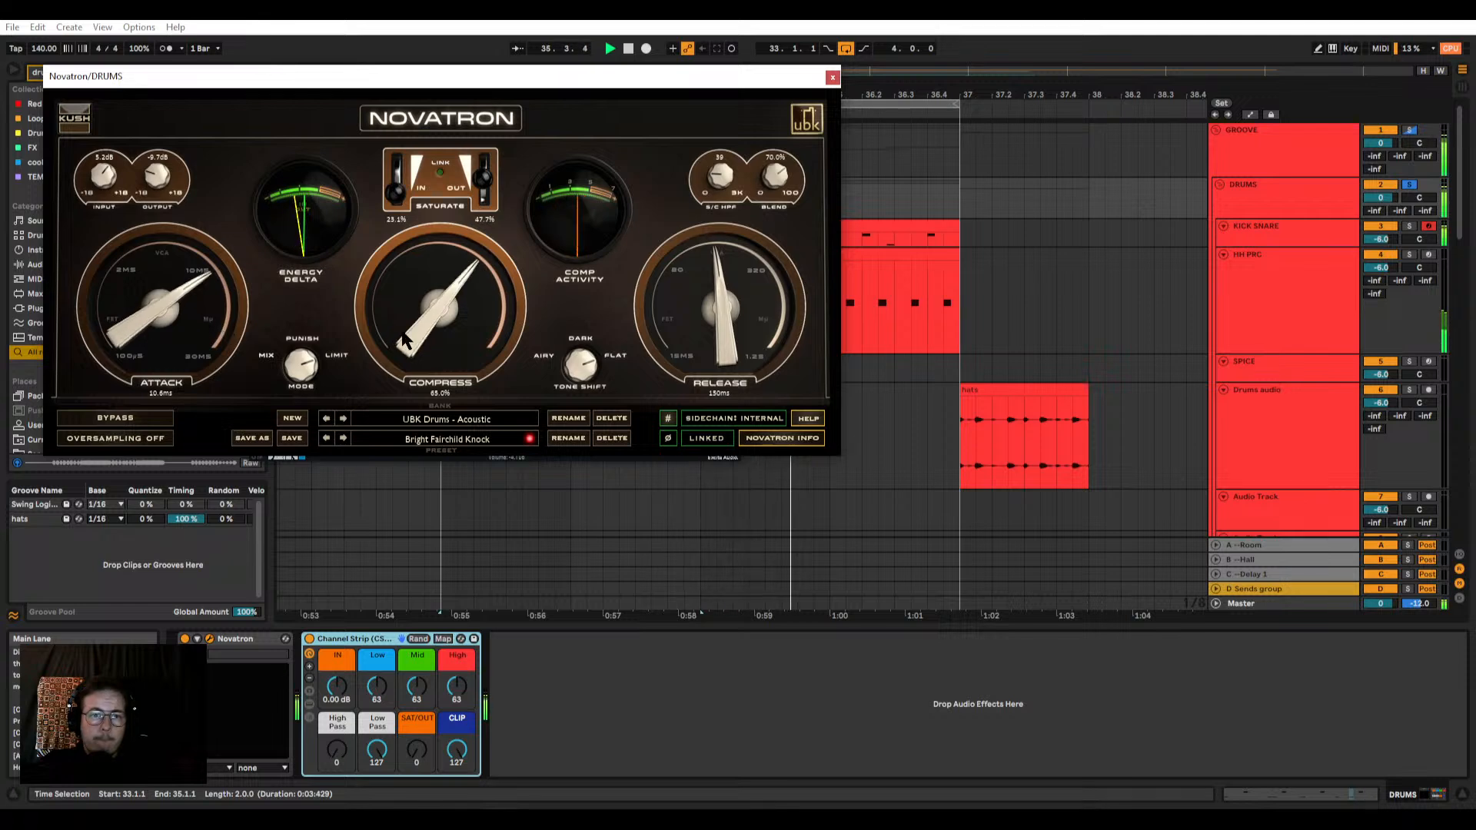
pyautogui.click(832, 78)
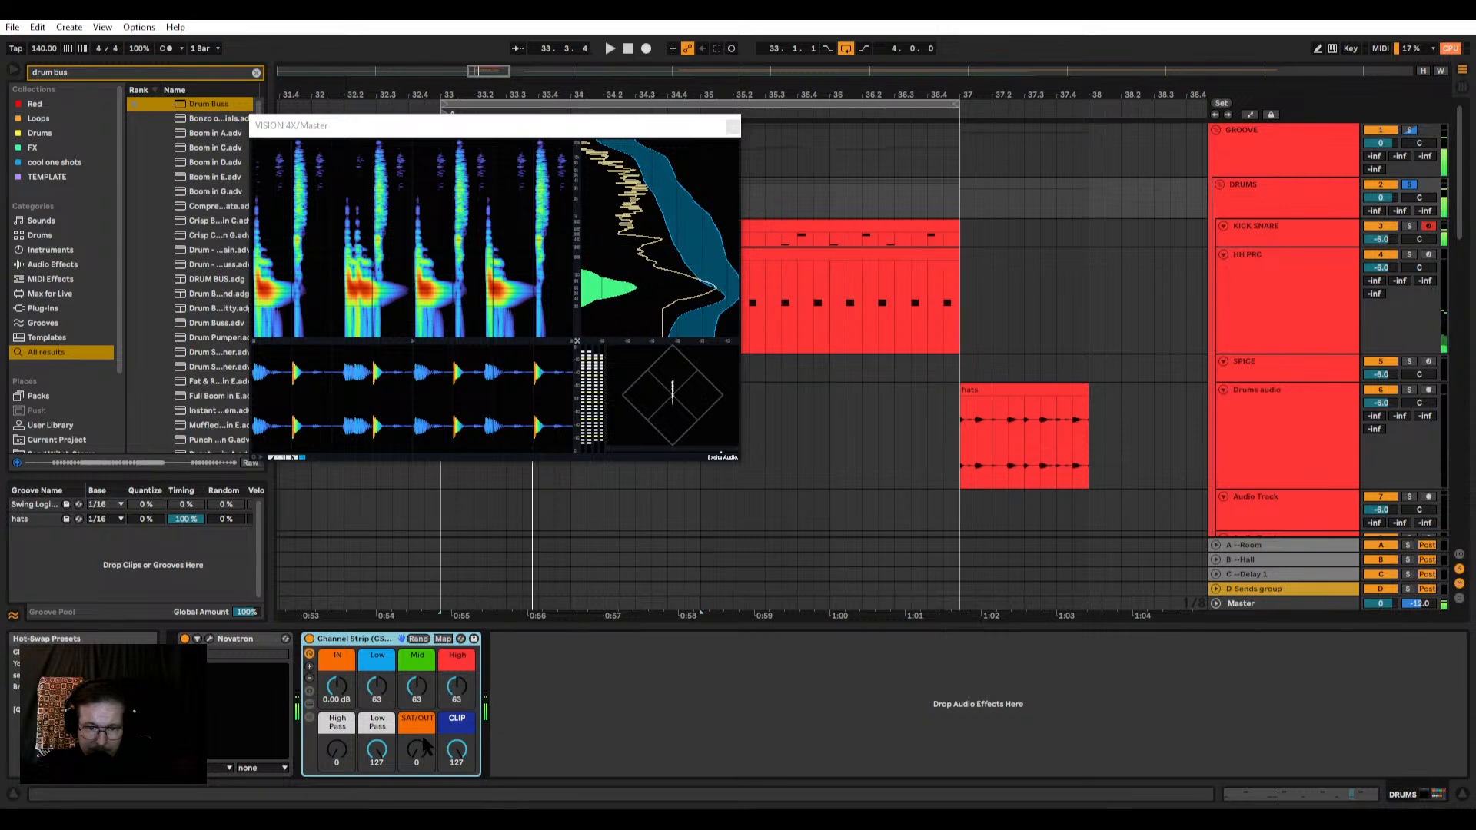
# Step: Drive the DRUMS group's Channel Strip with IN at 5.26 dB and SAT/OUT at 41
pyautogui.moveTo(424, 746); pyautogui.dragTo(424, 695)
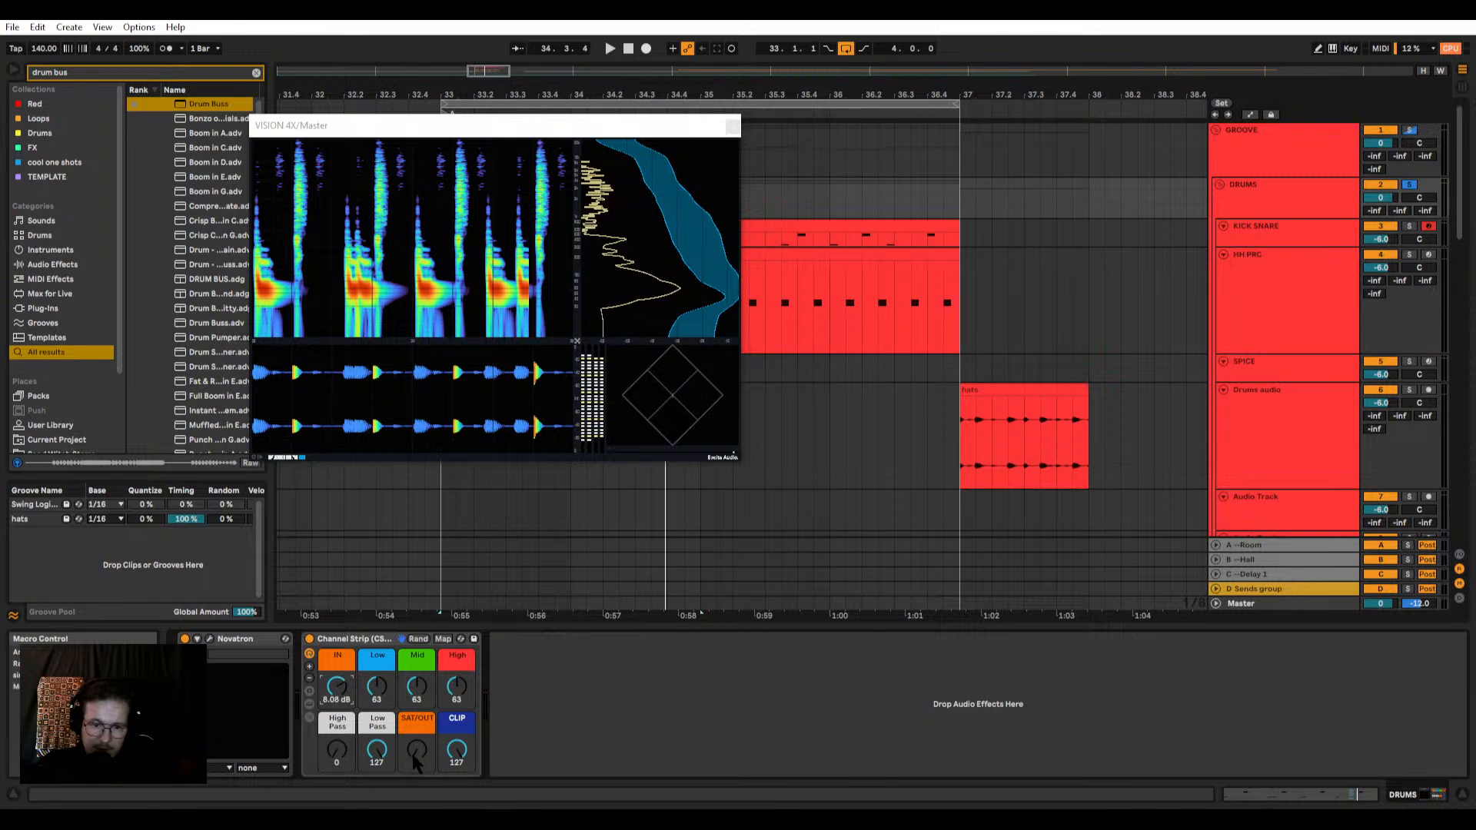
pyautogui.press('space')
pyautogui.moveTo(416, 761)
pyautogui.mouseDown()
pyautogui.moveTo(416, 747)
pyautogui.moveTo(416, 775)
pyautogui.moveTo(416, 748)
pyautogui.mouseUp()
pyautogui.moveTo(337, 686); pyautogui.dragTo(337, 696)
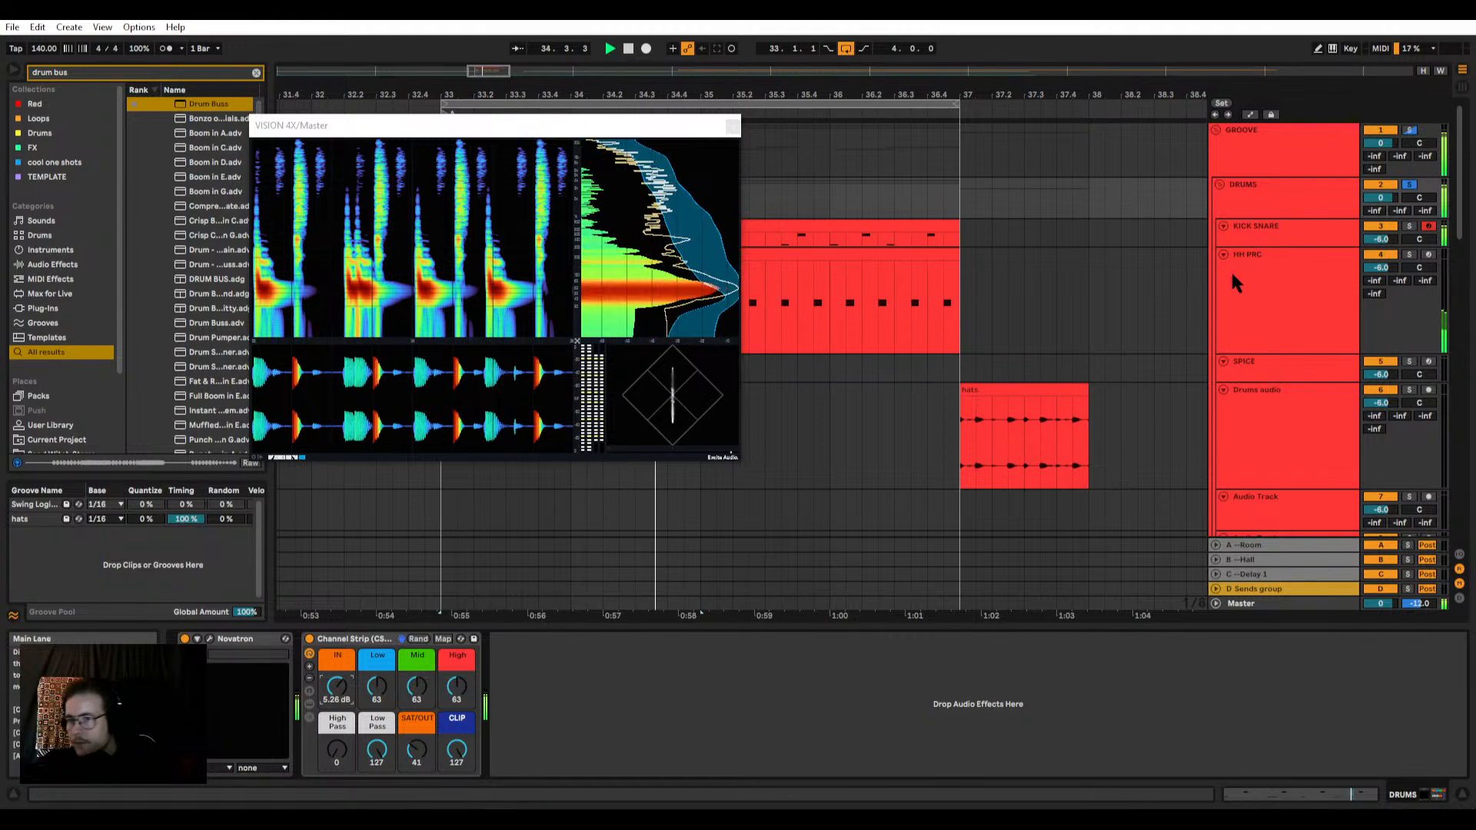
# Step: Add an EQ Eight after the Drum Buss in the kick's chain on the KICK SNARE track
pyautogui.click(1292, 201)
pyautogui.click(1282, 265)
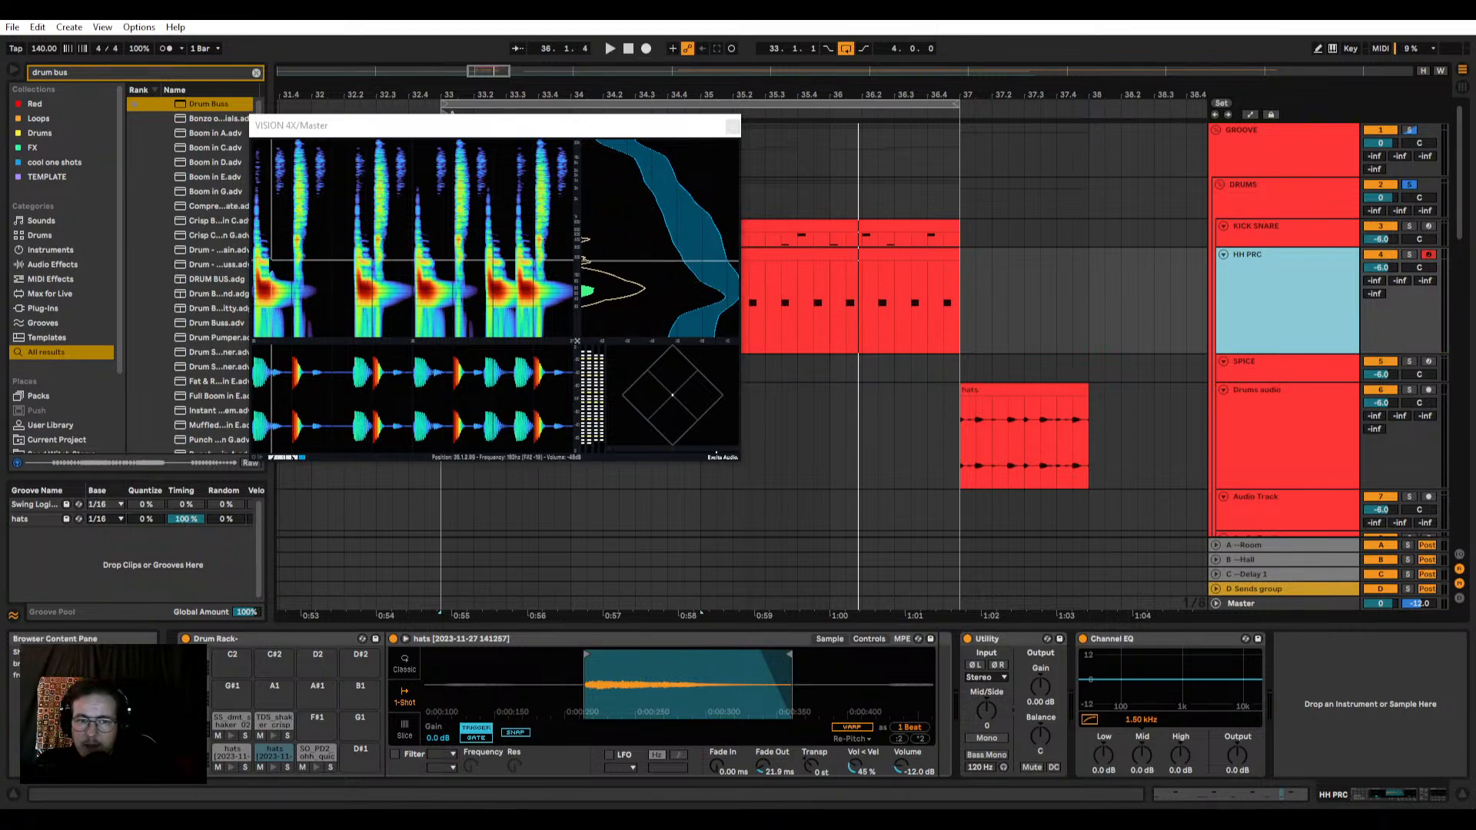
pyautogui.click(1264, 236)
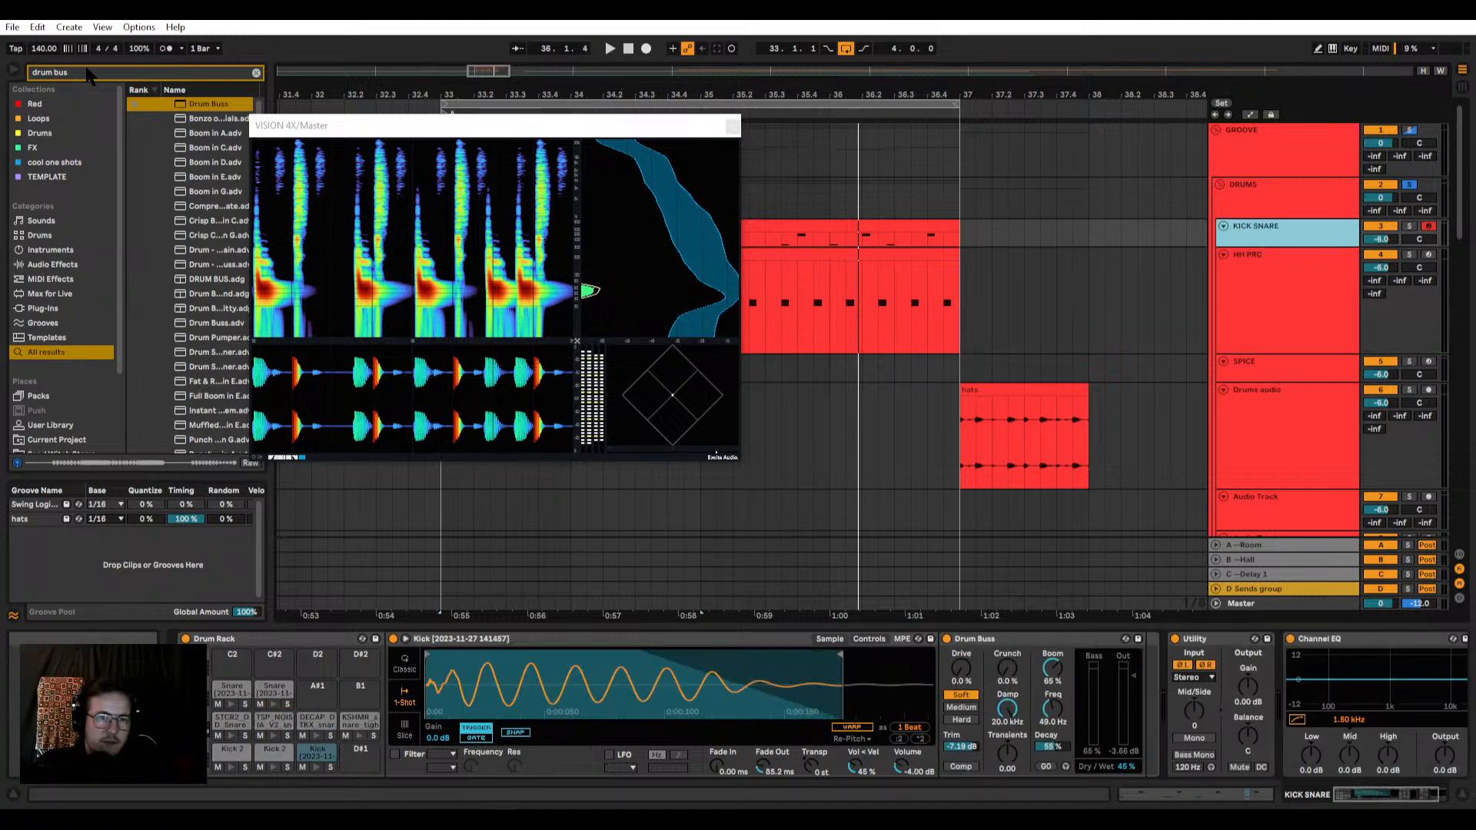
pyautogui.write('eq')
pyautogui.moveTo(192, 108); pyautogui.dragTo(1133, 684)
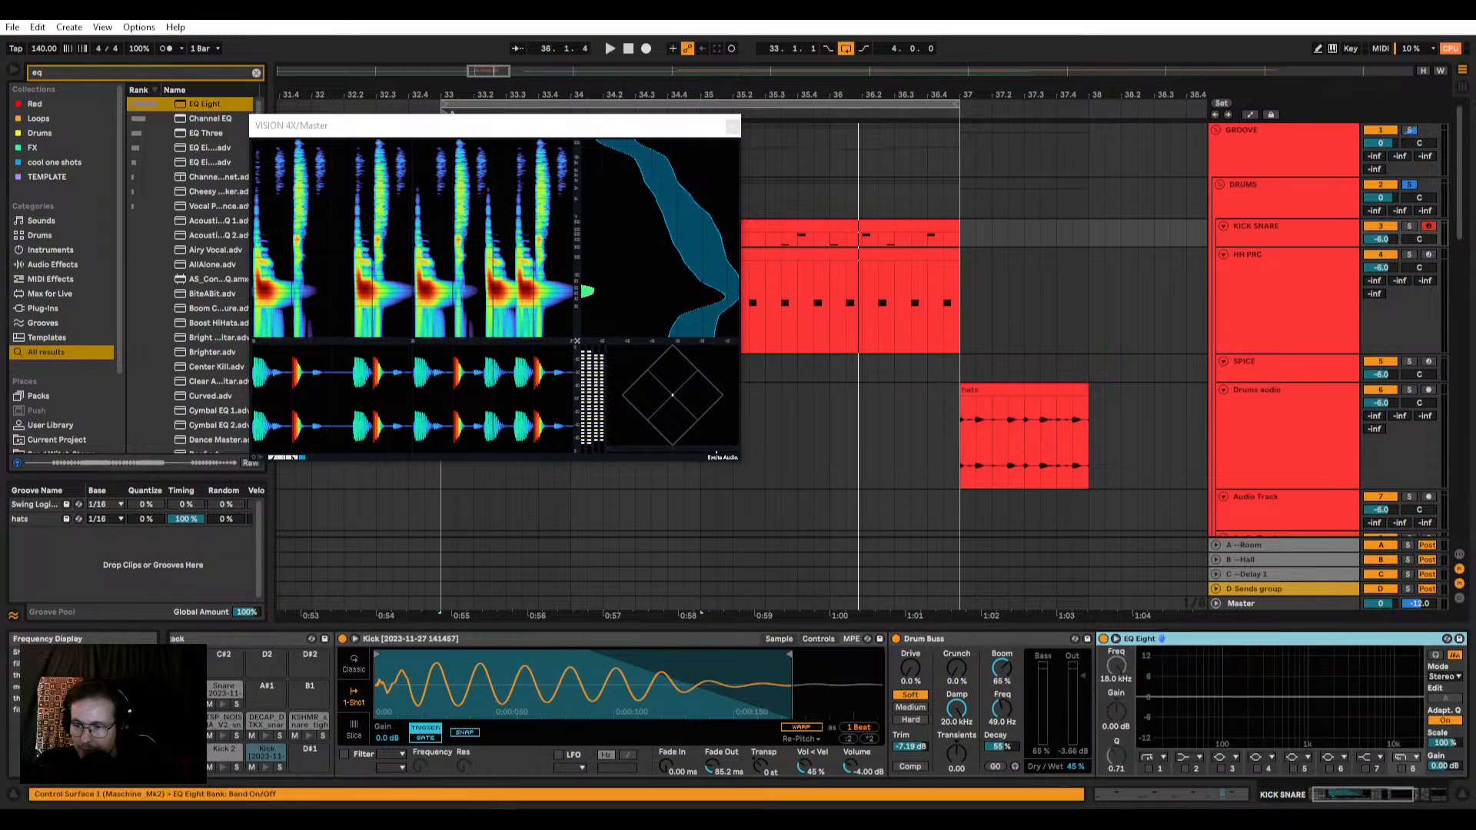
pyautogui.click(1374, 797)
# Step: Leave only EQ Eight band 3 on and dip the kick -4.52 dB at 160 Hz with Q 1.79, comparing with bypass
pyautogui.click(890, 772)
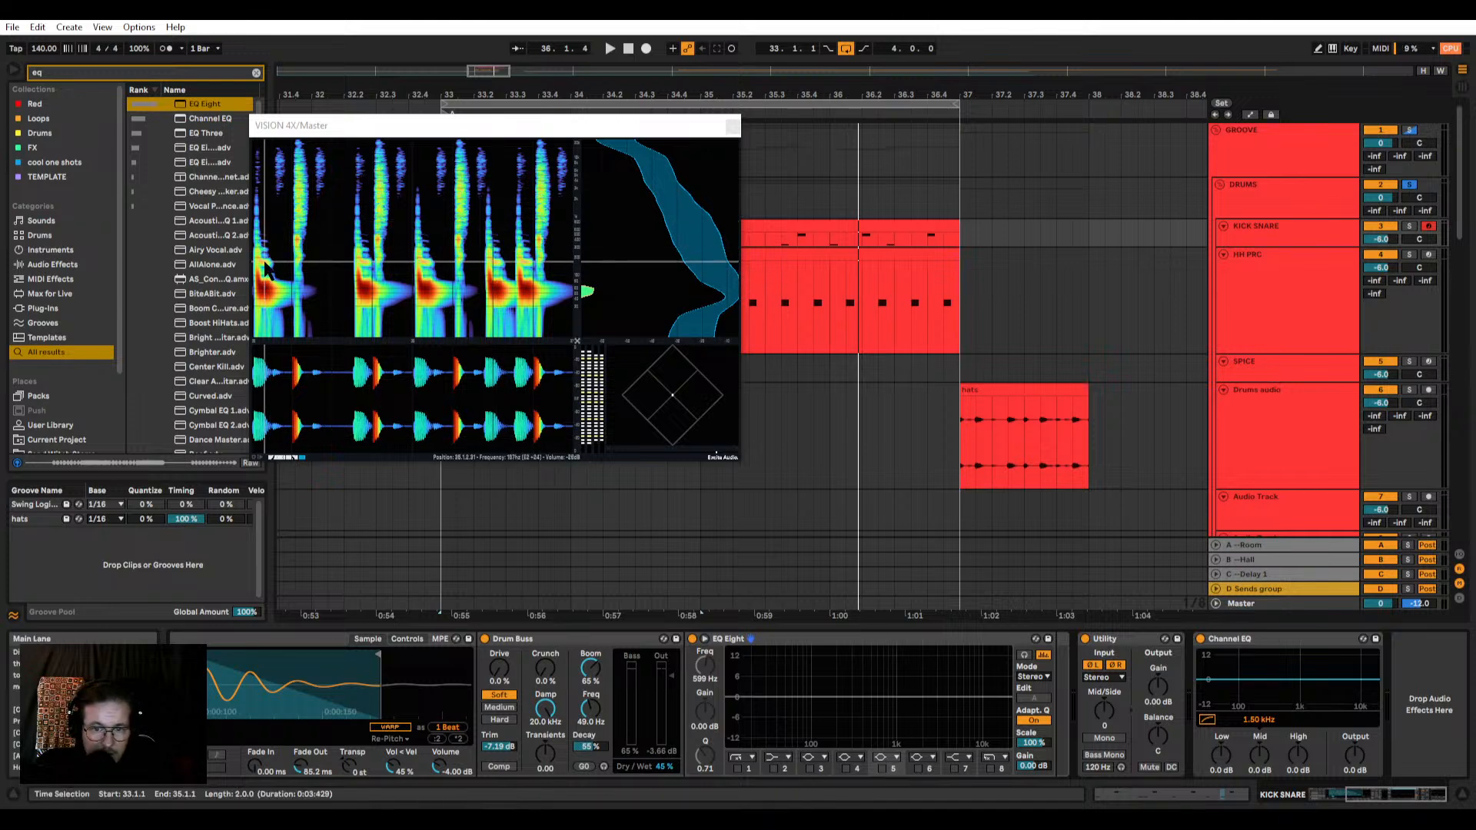
pyautogui.click(809, 768)
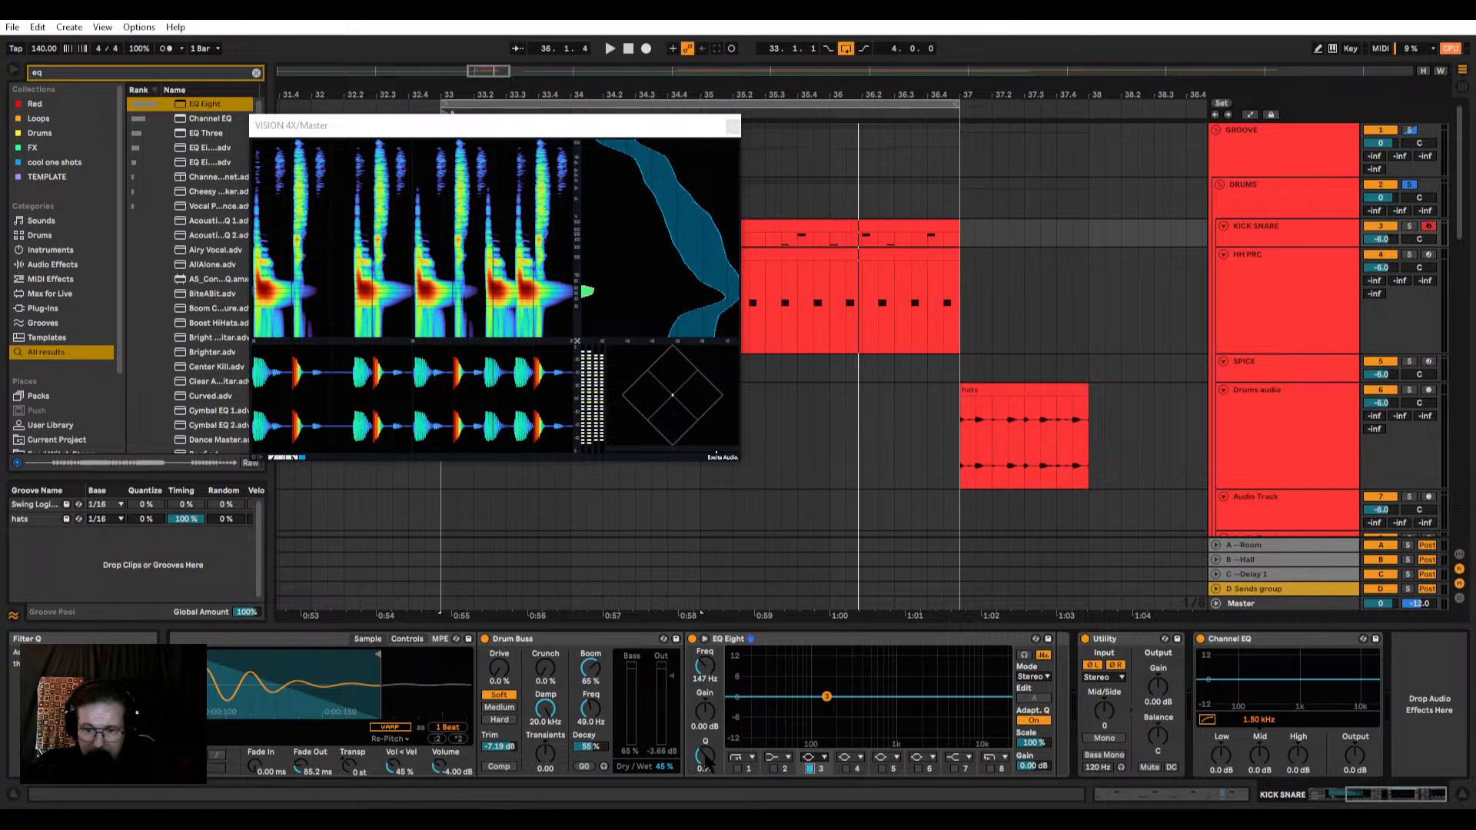
pyautogui.press('space')
pyautogui.moveTo(843, 705)
pyautogui.mouseDown()
pyautogui.moveTo(829, 650)
pyautogui.moveTo(829, 711)
pyautogui.mouseUp()
pyautogui.press('space')
pyautogui.press('space')
pyautogui.press('space')
pyautogui.press('space')
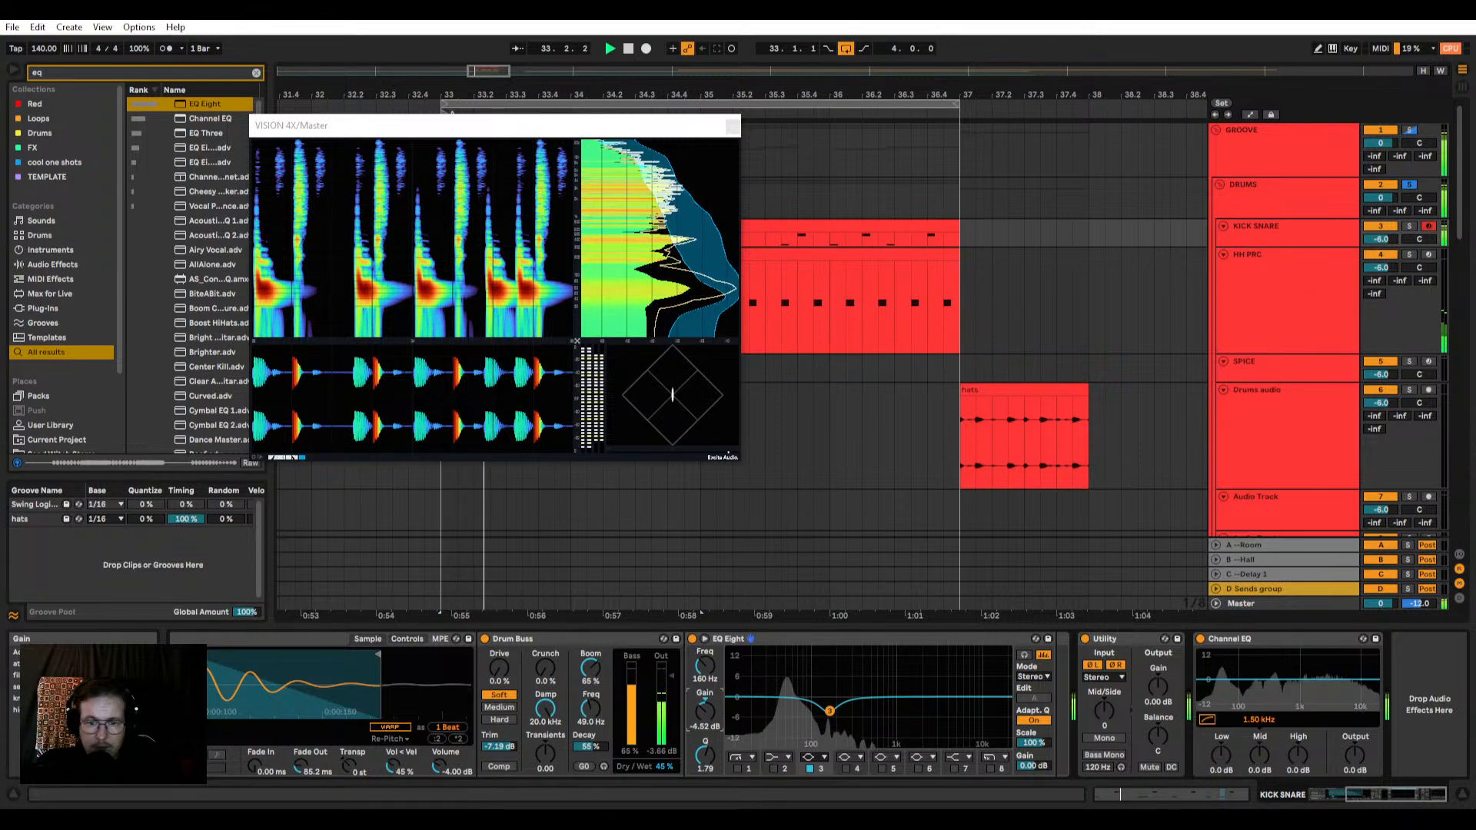
pyautogui.click(692, 639)
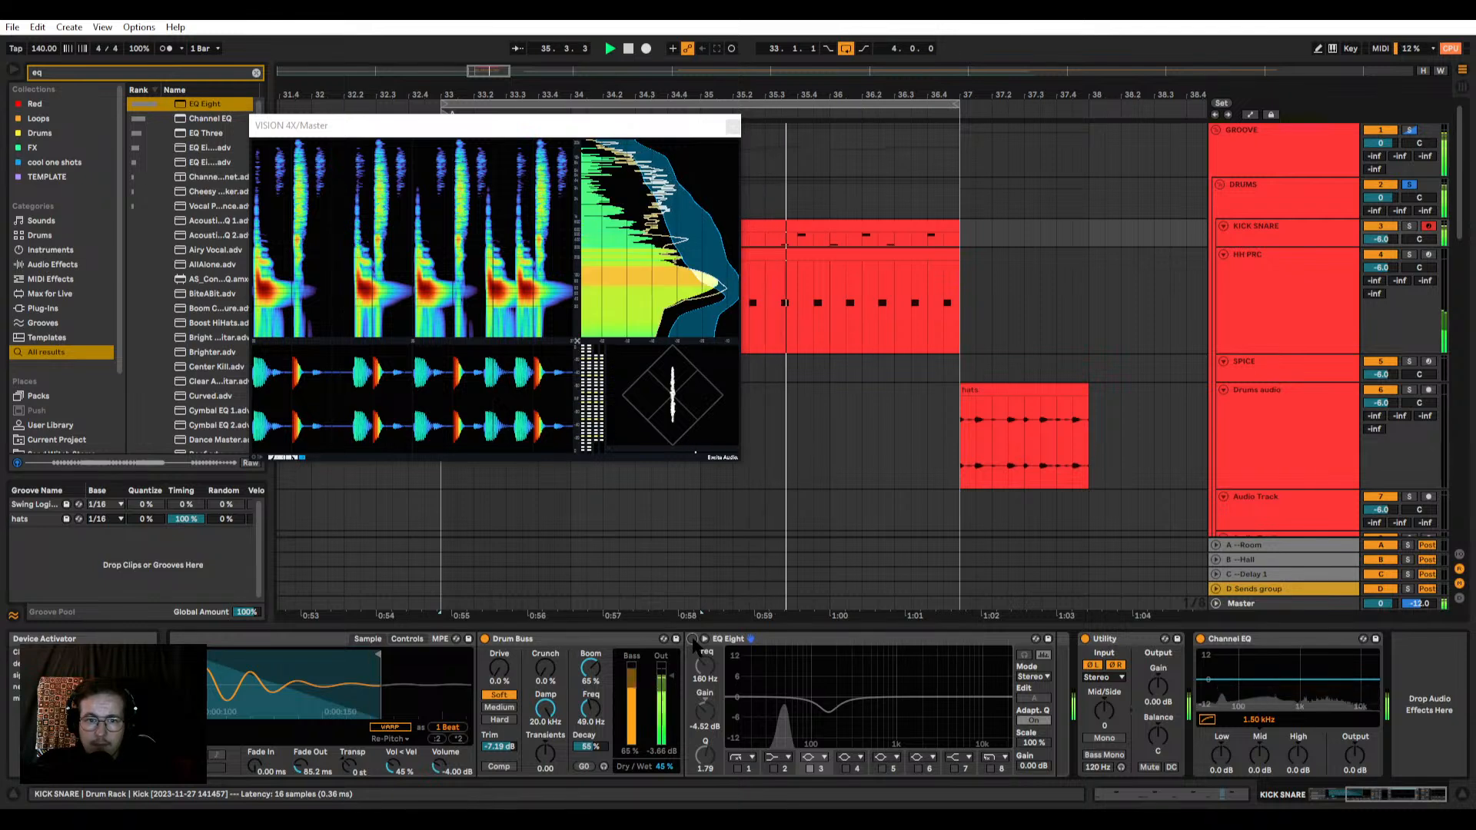
pyautogui.click(692, 639)
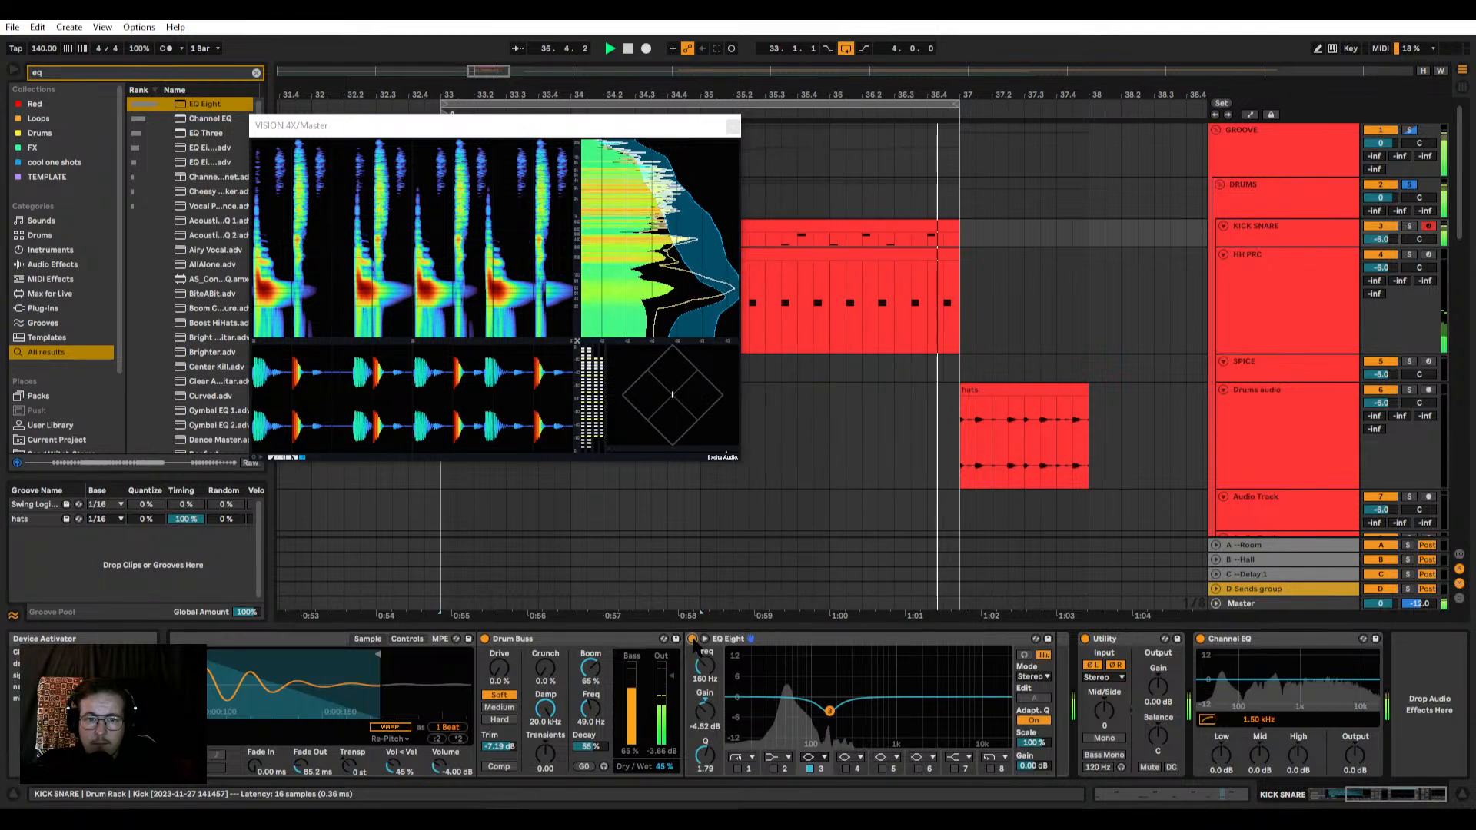
# Step: Deepen the kick's EQ Eight dip at 160 Hz to -10.5 dB, comparing it with the EQ bypassed
pyautogui.click(692, 639)
pyautogui.click(693, 639)
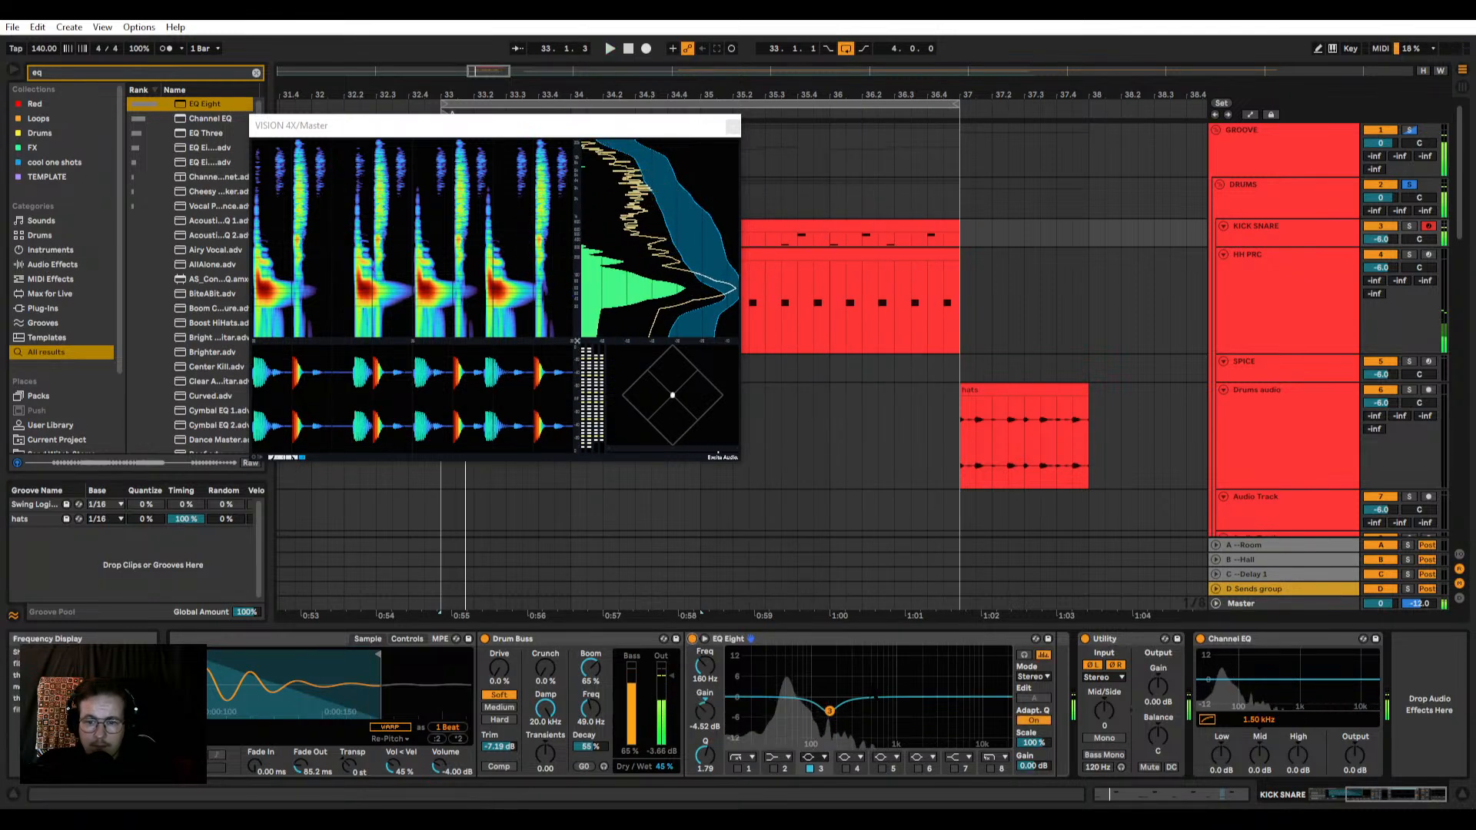
pyautogui.moveTo(829, 711); pyautogui.dragTo(829, 728)
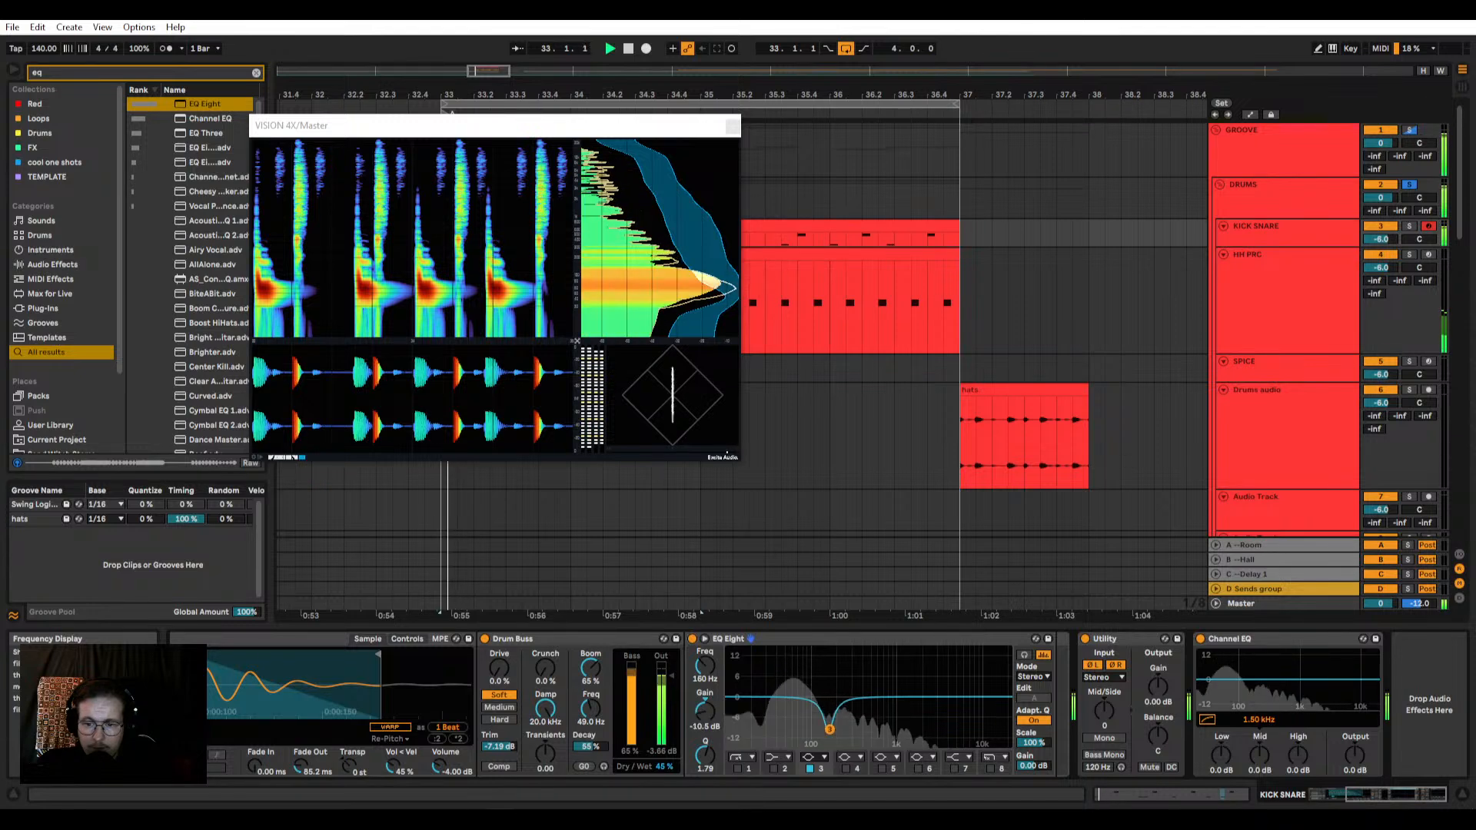
pyautogui.click(693, 639)
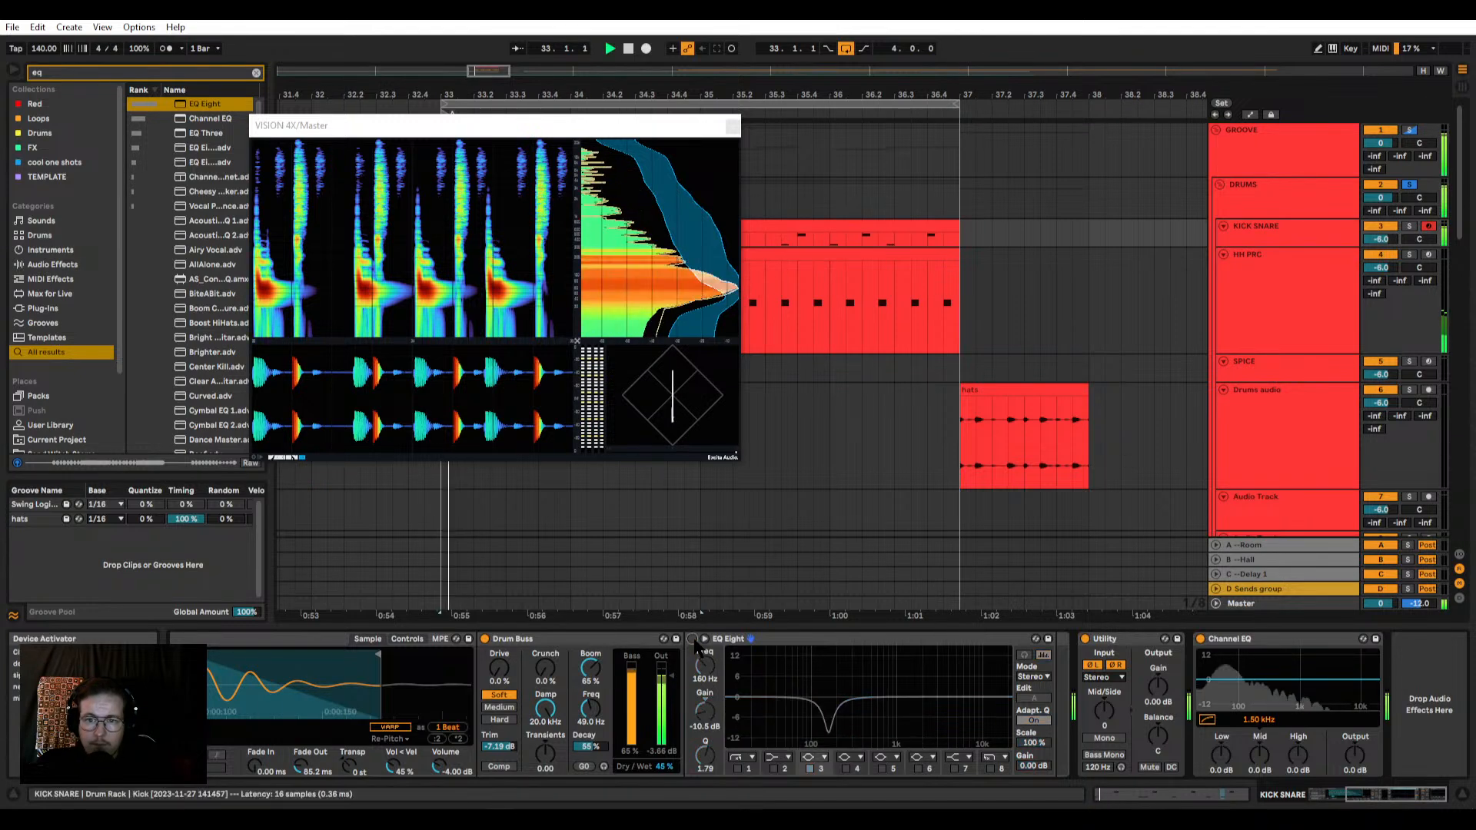
pyautogui.click(693, 638)
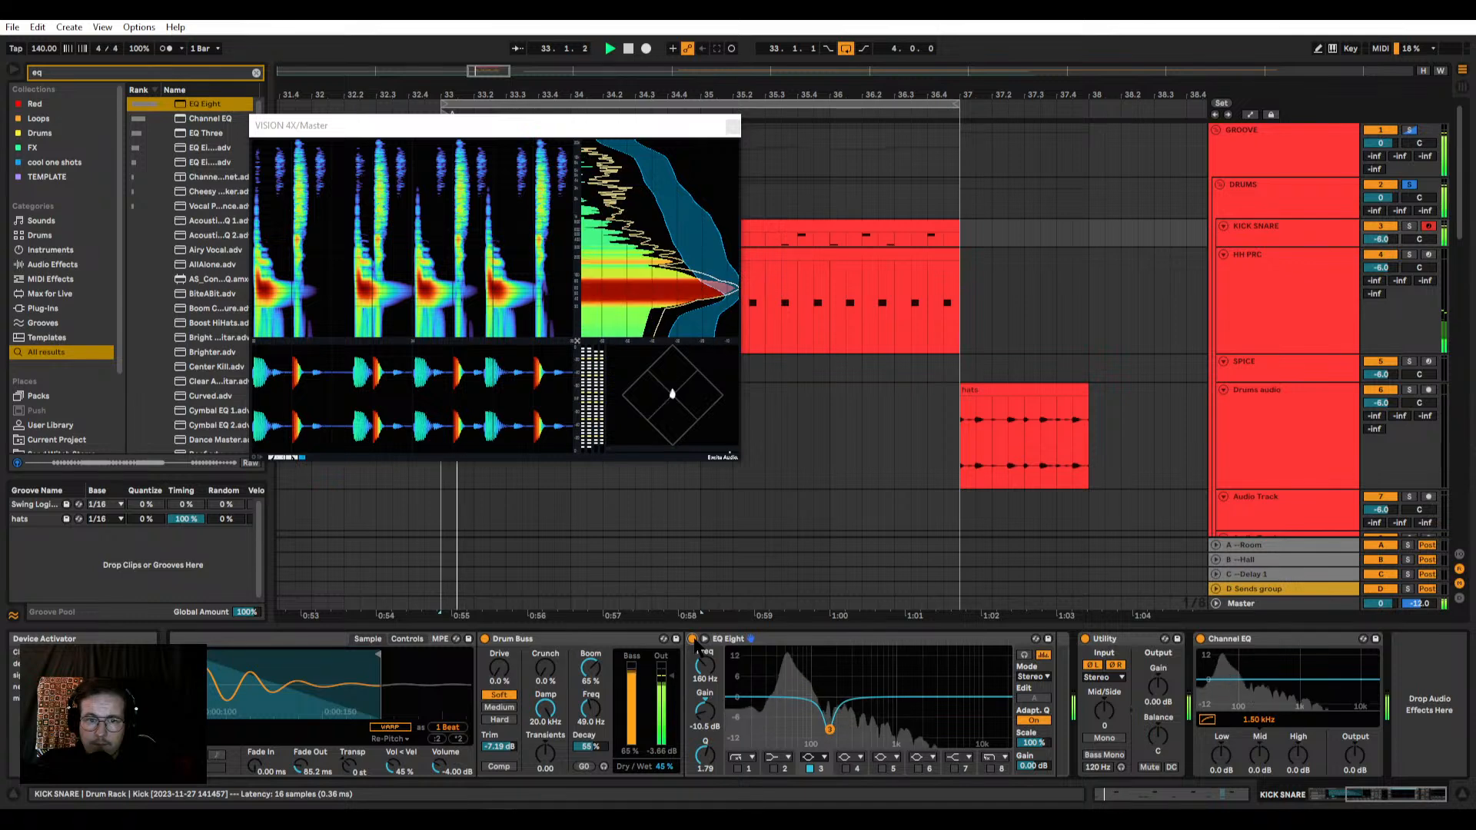
pyautogui.click(694, 640)
pyautogui.click(693, 640)
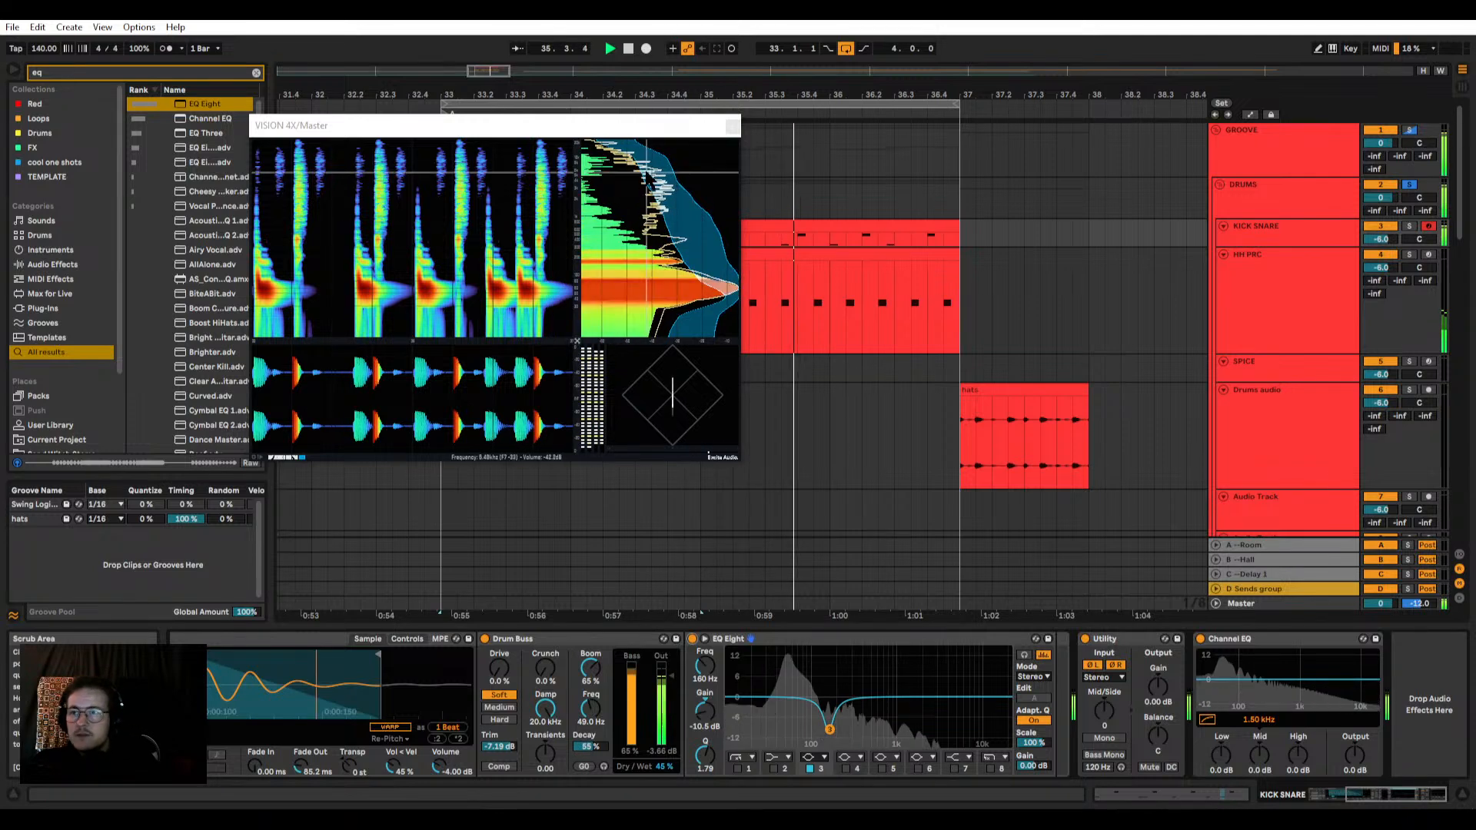
# Step: Close the VISION 4X analyser, unsolo the DRUMS group and play the full loop
pyautogui.click(731, 127)
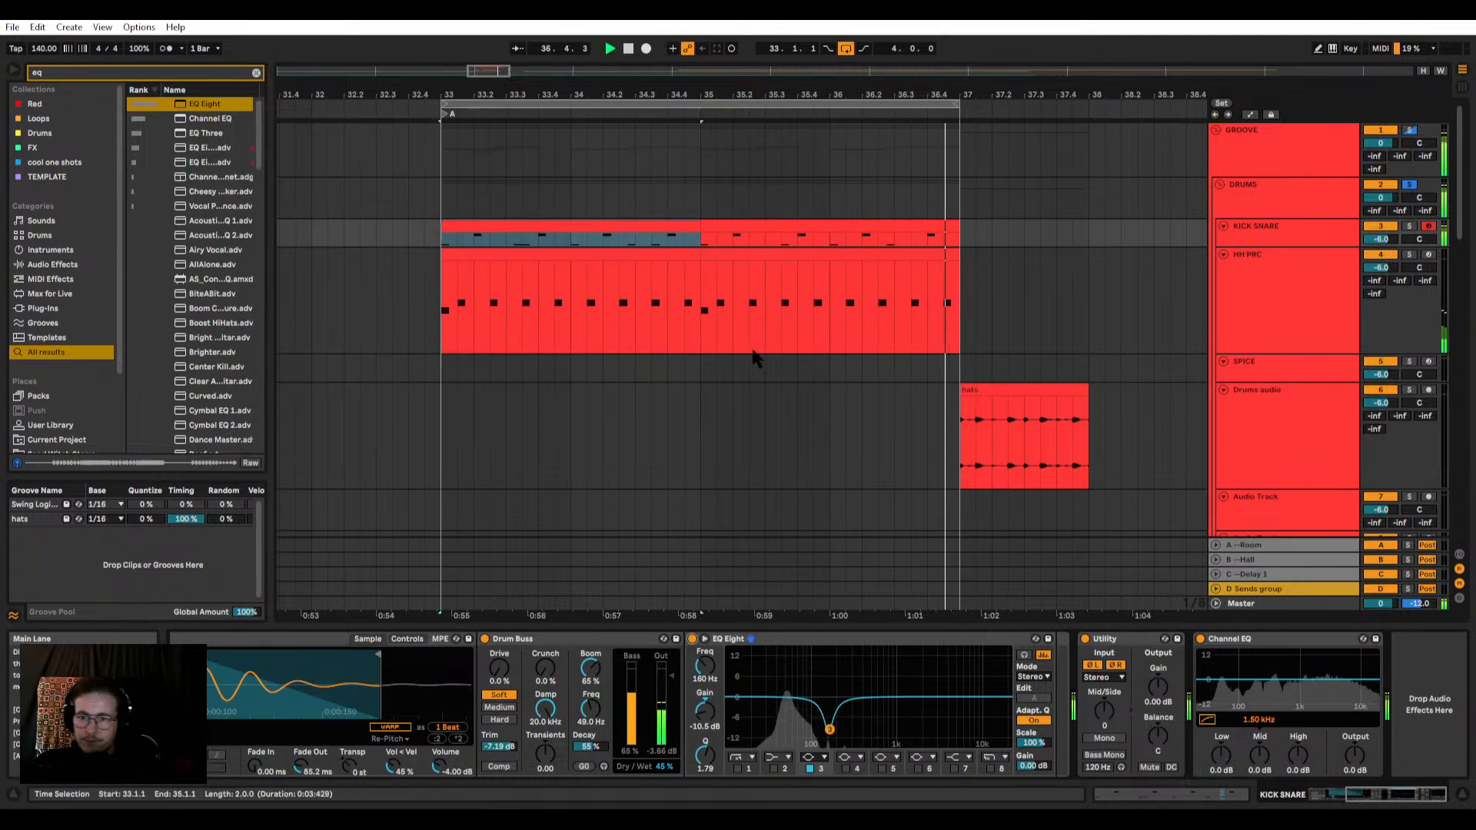
pyautogui.scroll(-2, 650, 266)
pyautogui.click(646, 251)
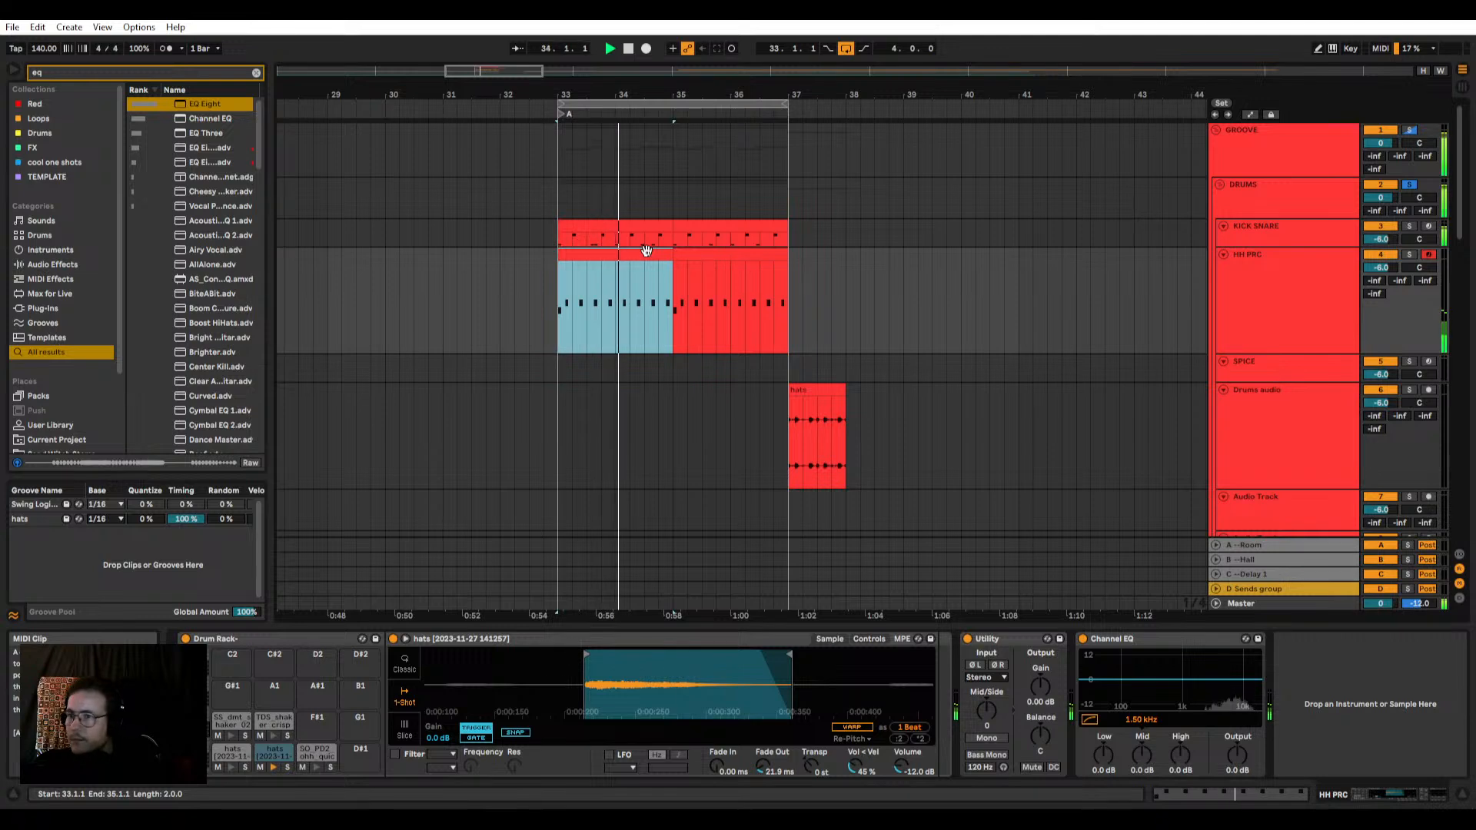
pyautogui.press('space')
pyautogui.click(1409, 185)
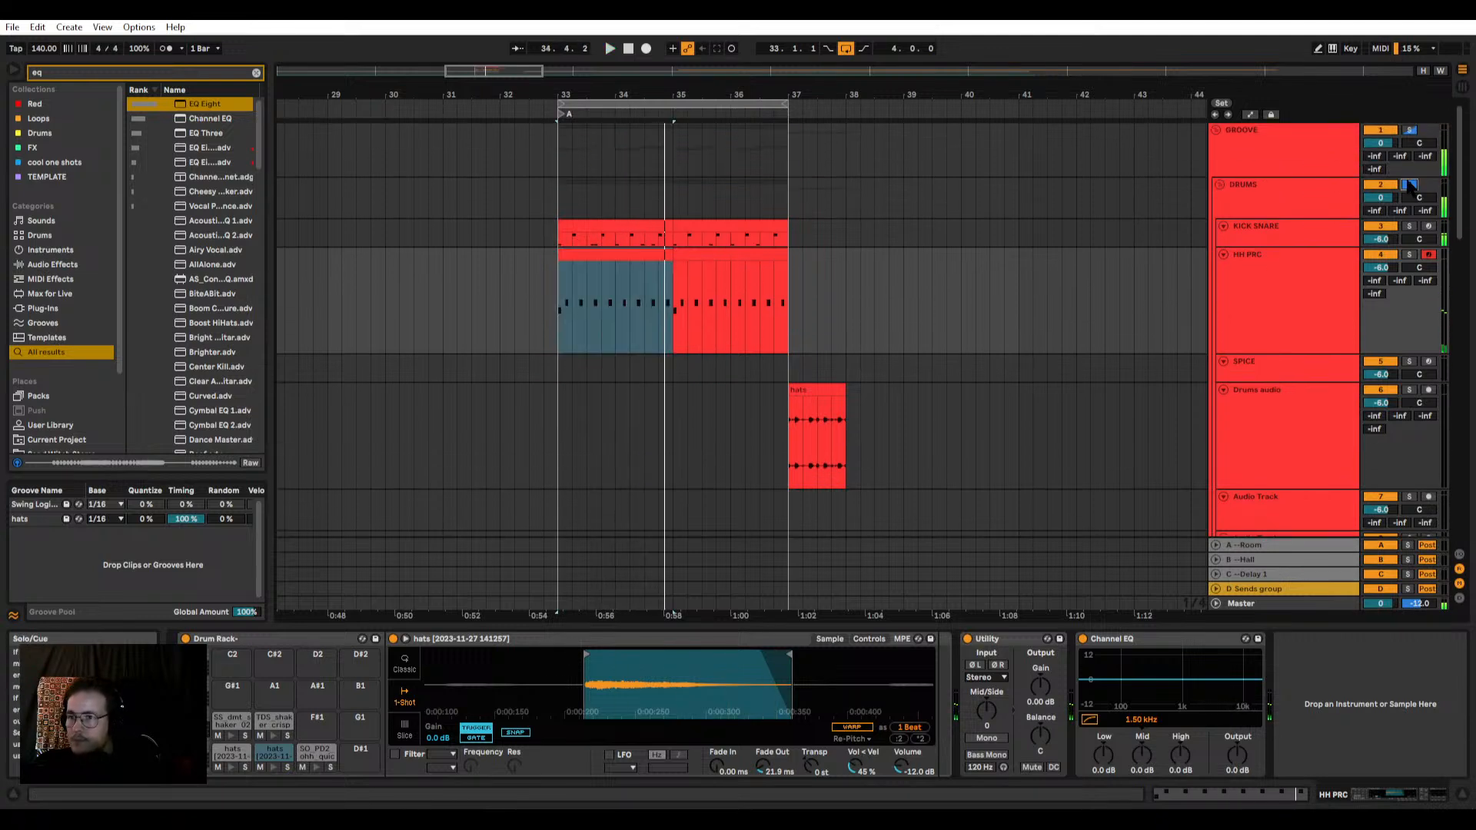
pyautogui.press('space')
# Step: Examine the bass and synth clips across the arrangement while the full loop plays
pyautogui.scroll(-3, 686, 315)
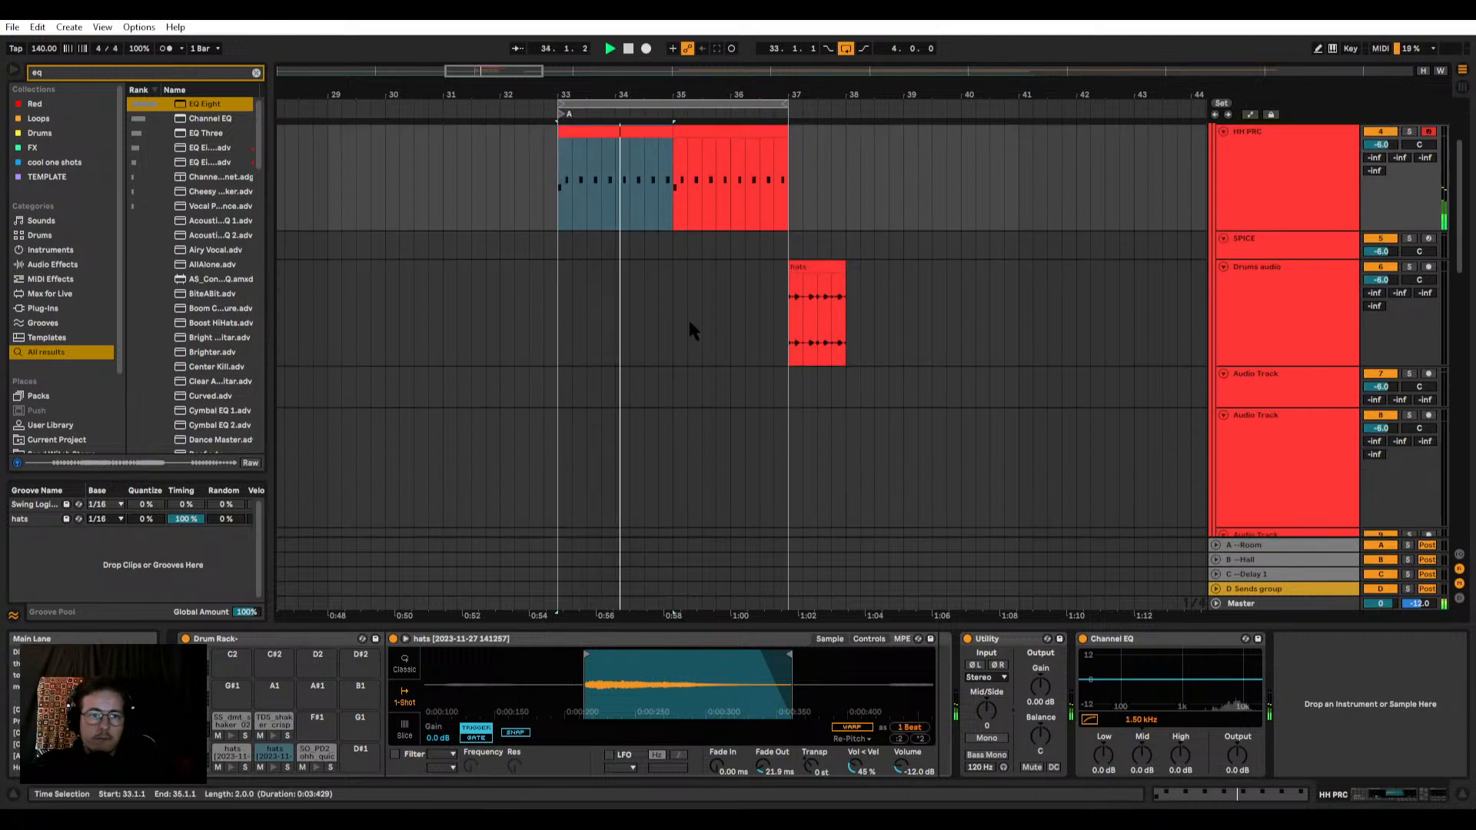
pyautogui.scroll(-10, 679, 312)
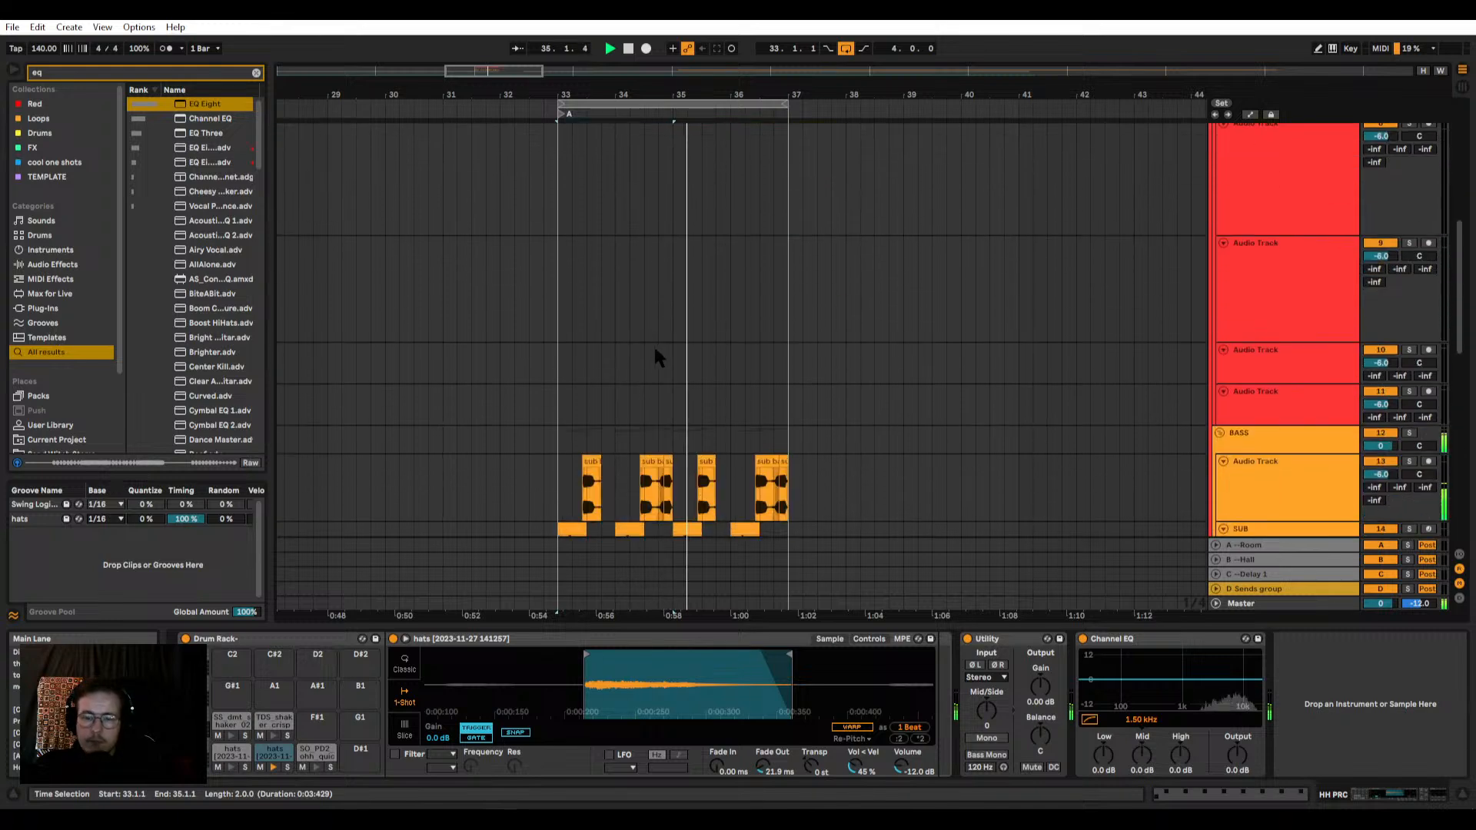
pyautogui.scroll(-4, 630, 346)
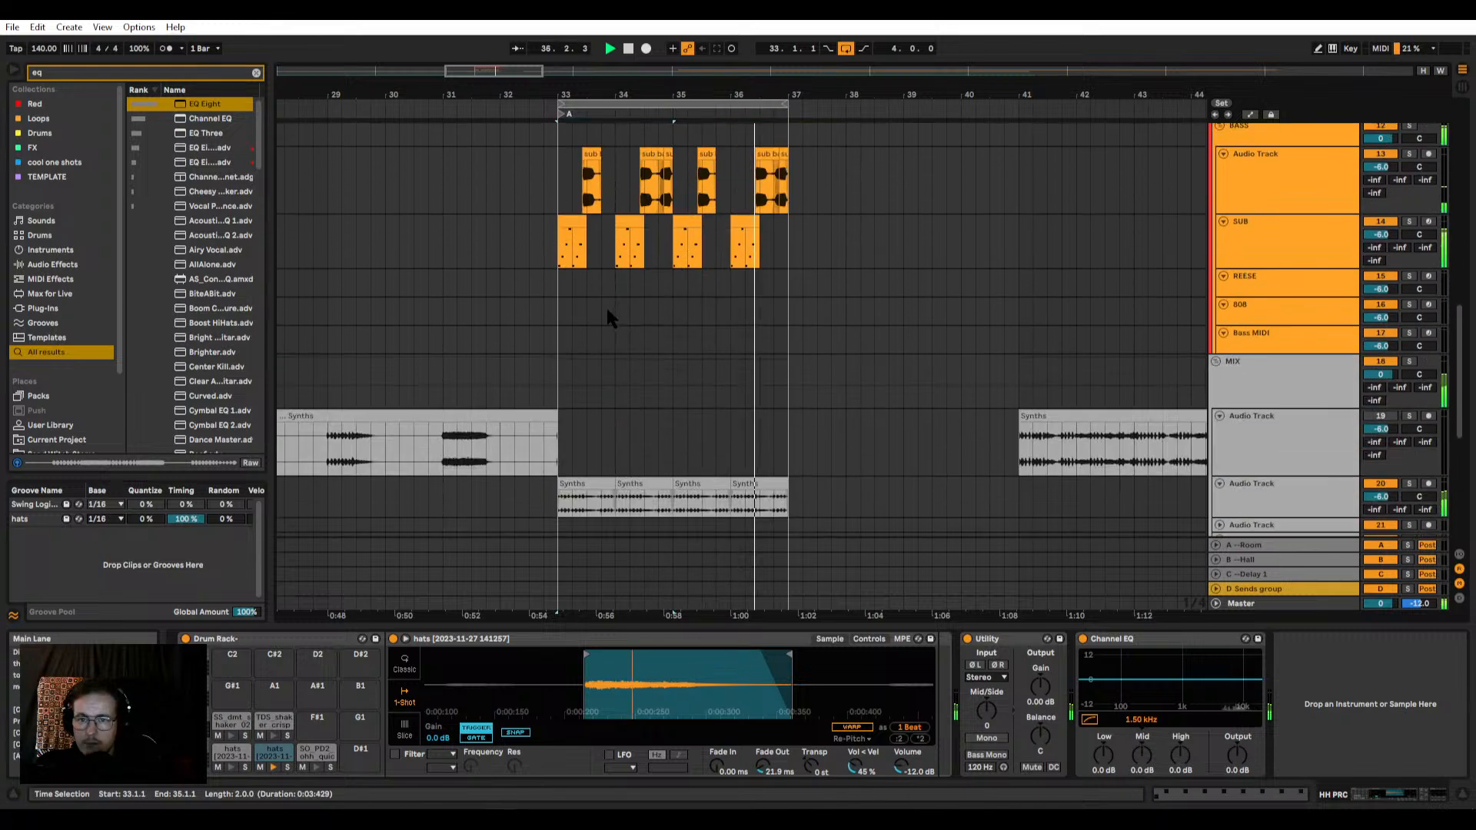
pyautogui.scroll(5, 654, 154)
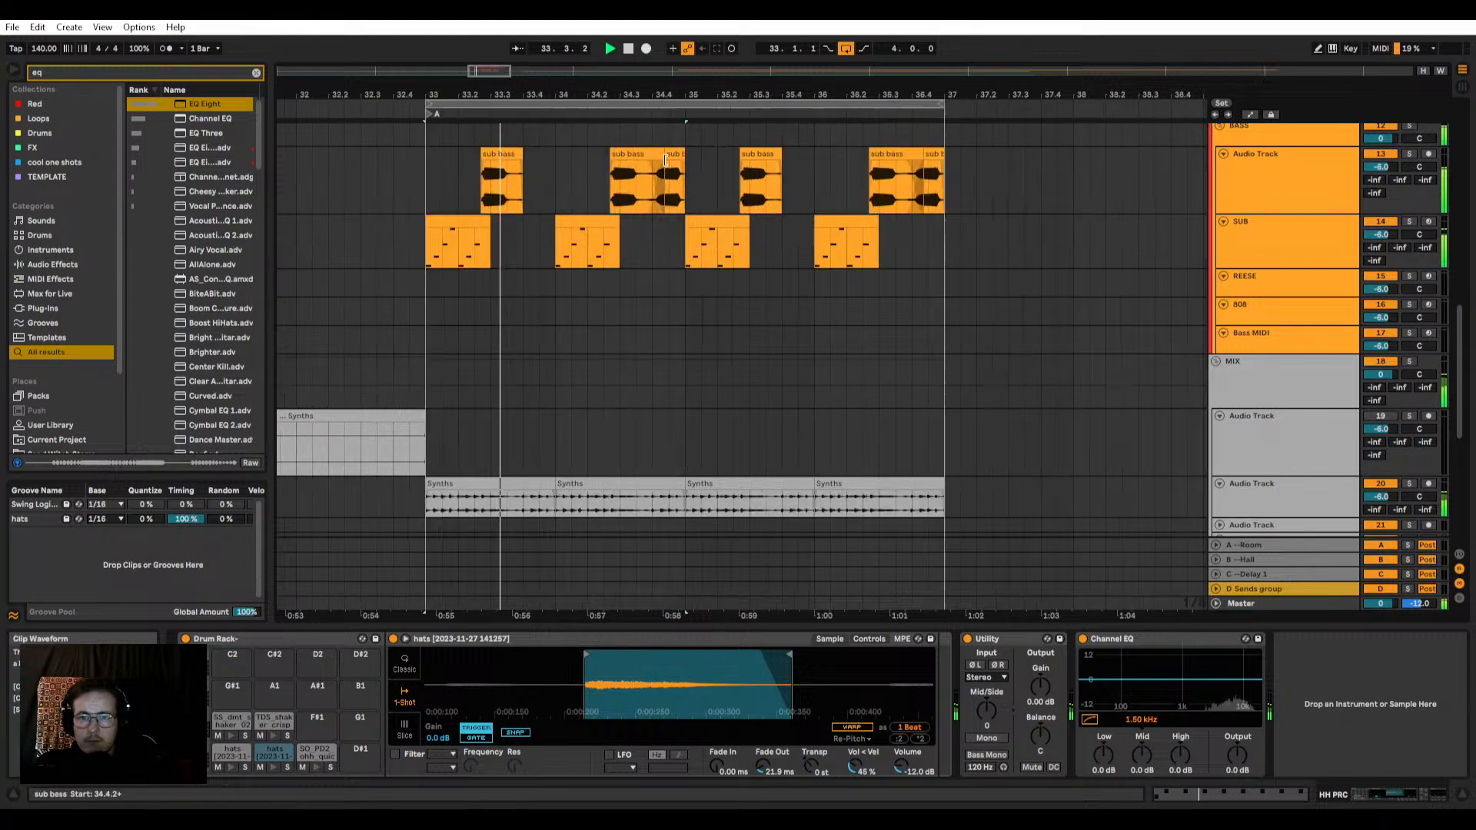
pyautogui.click(636, 153)
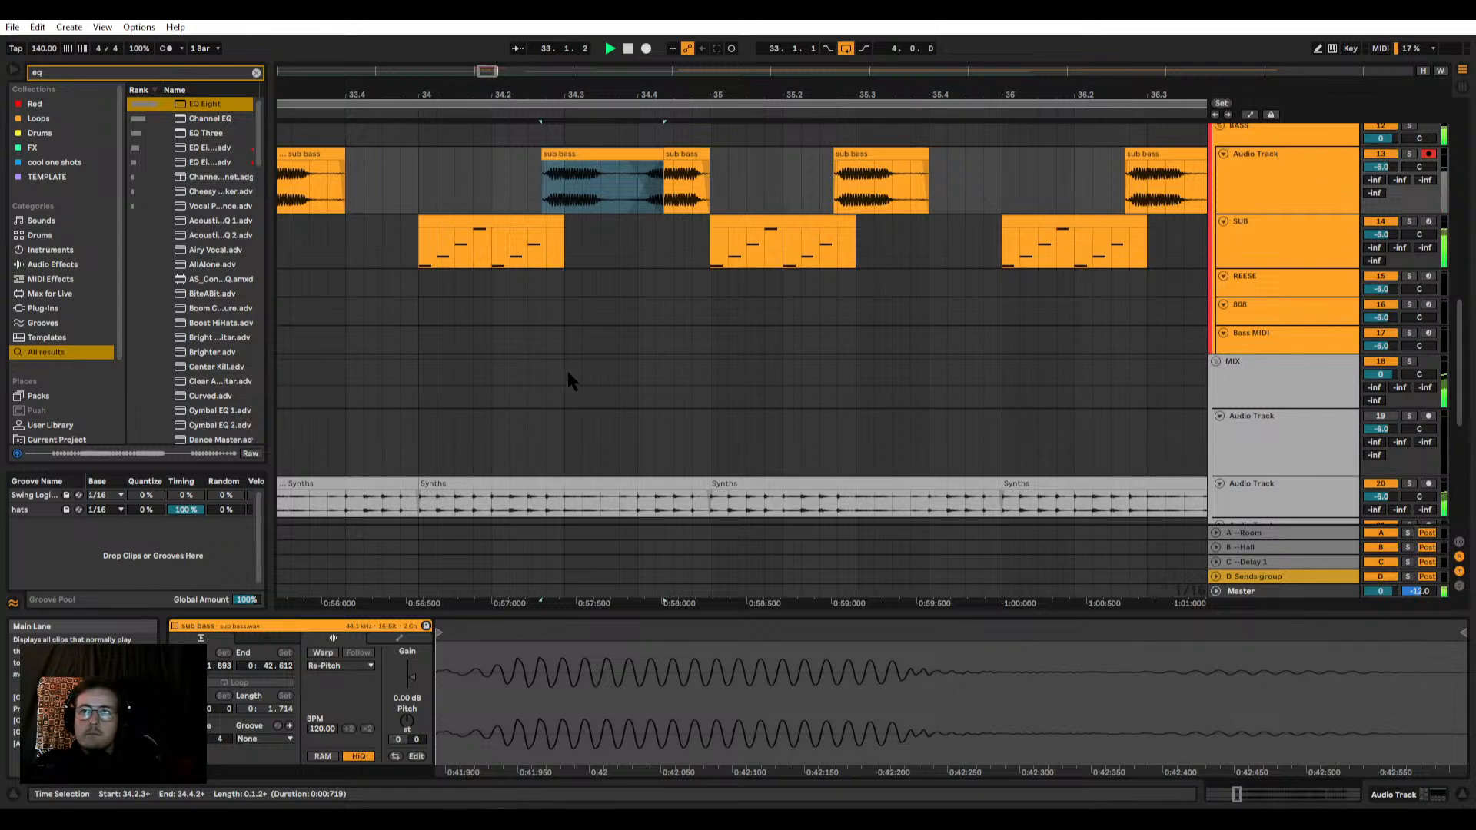
pyautogui.scroll(-5, 624, 342)
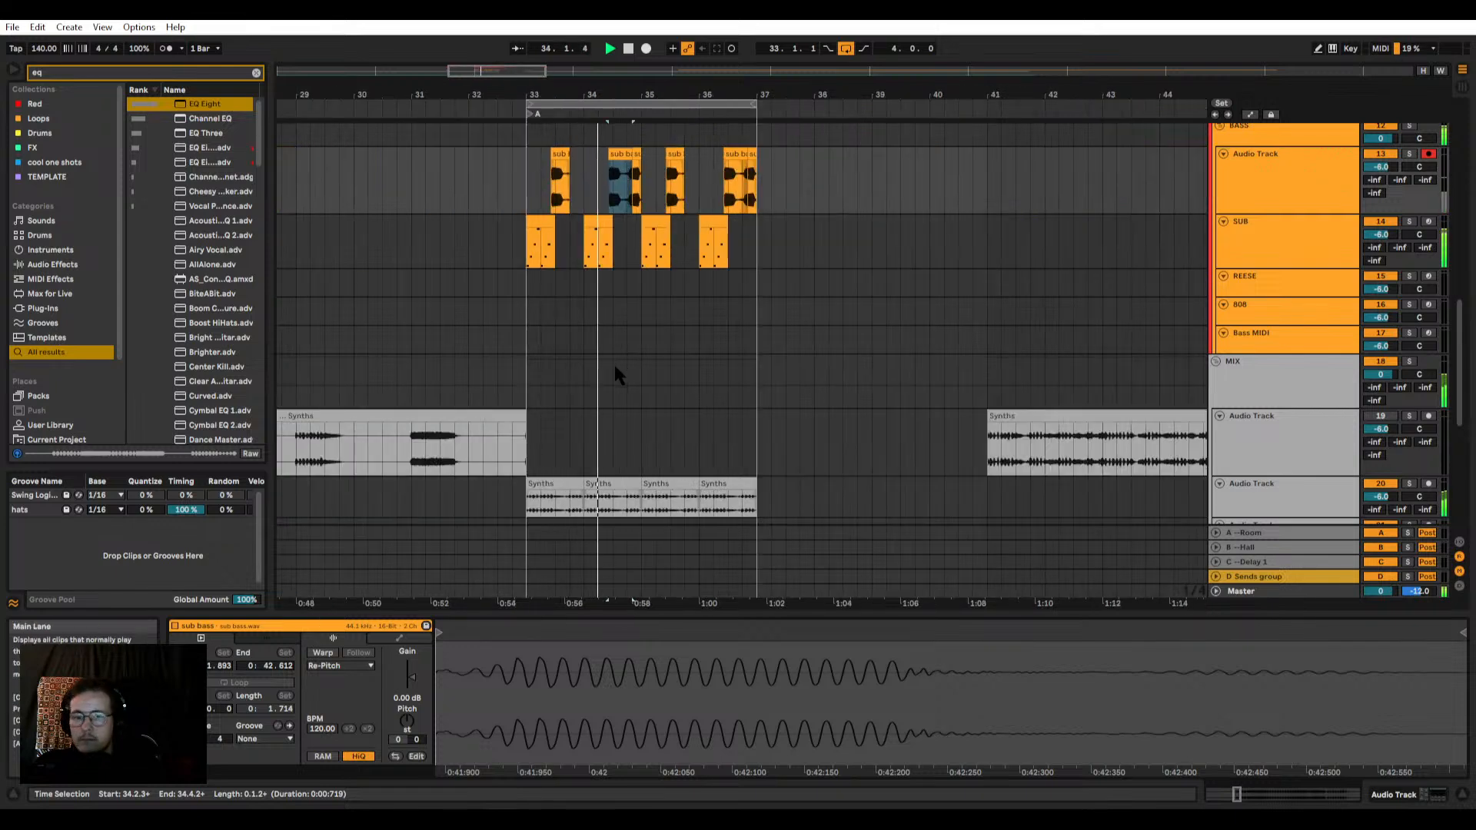
pyautogui.scroll(-3, 619, 408)
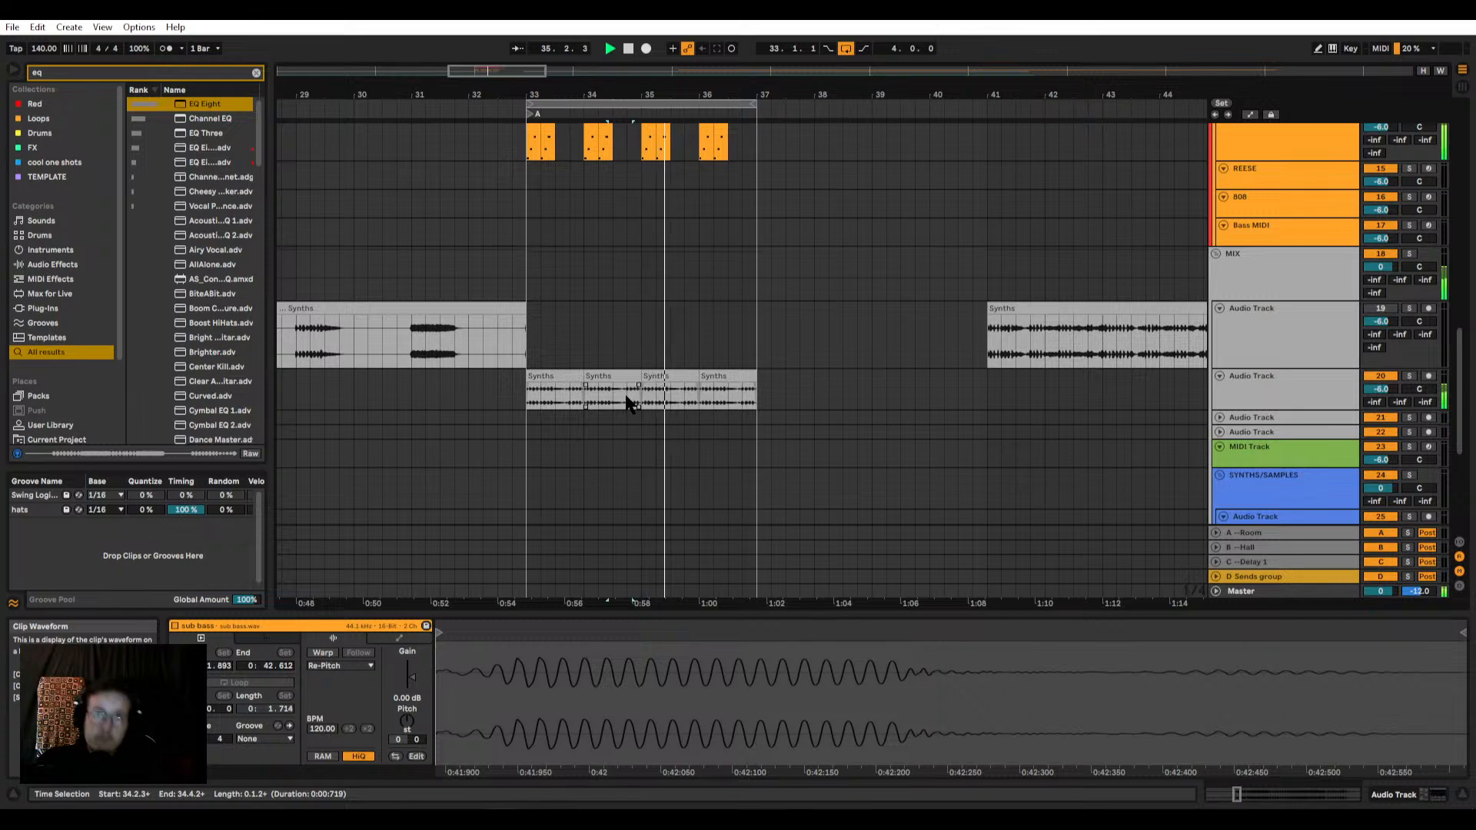
# Step: Show the master's VISION 4X analyser and raise the SUB track's Utility gain to 5.56 dB
pyautogui.hotkey('ctrl', 'alt', 'p')
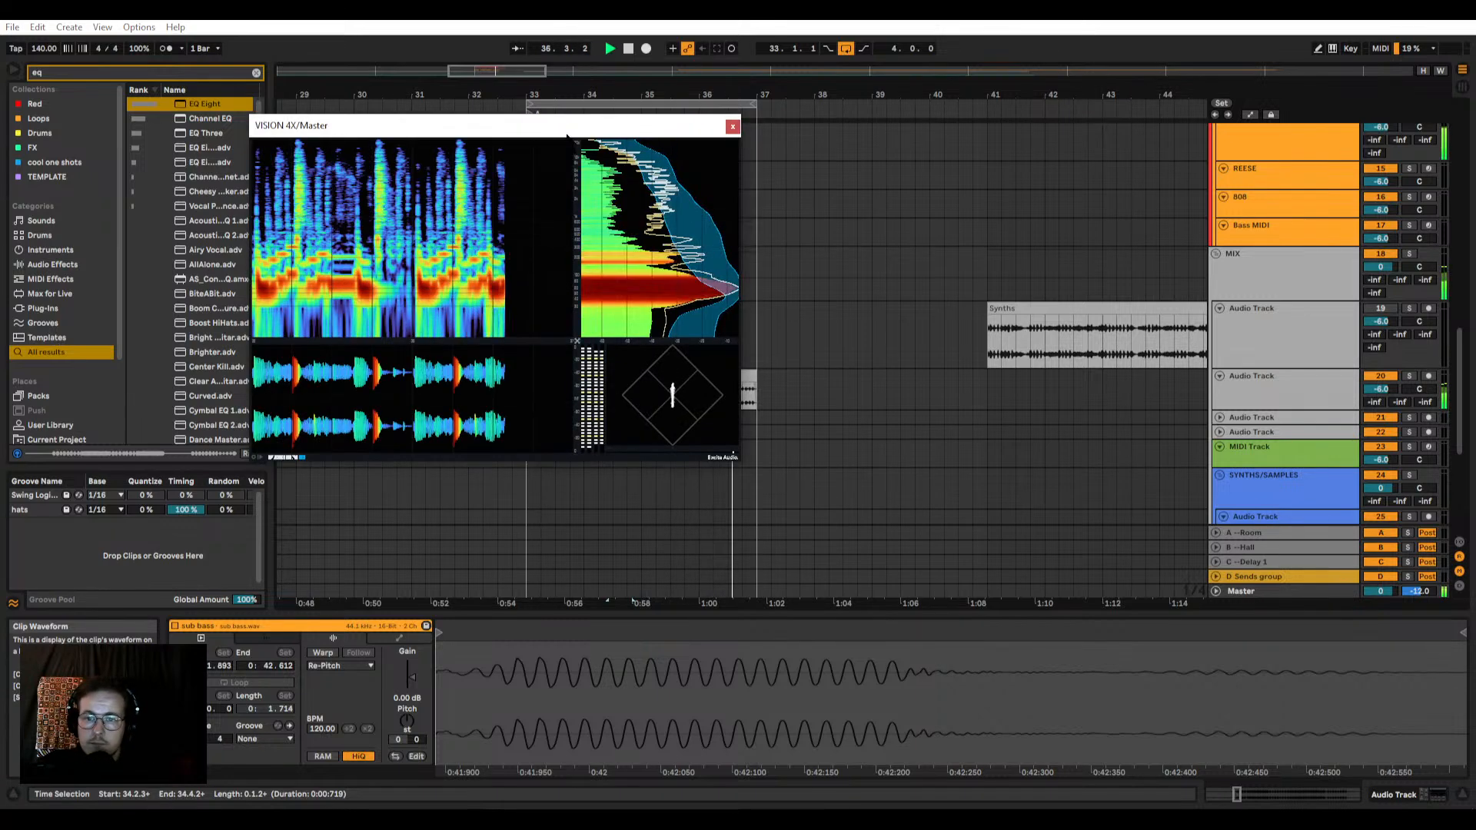
pyautogui.moveTo(567, 129); pyautogui.dragTo(424, 127)
pyautogui.scroll(6, 1145, 241)
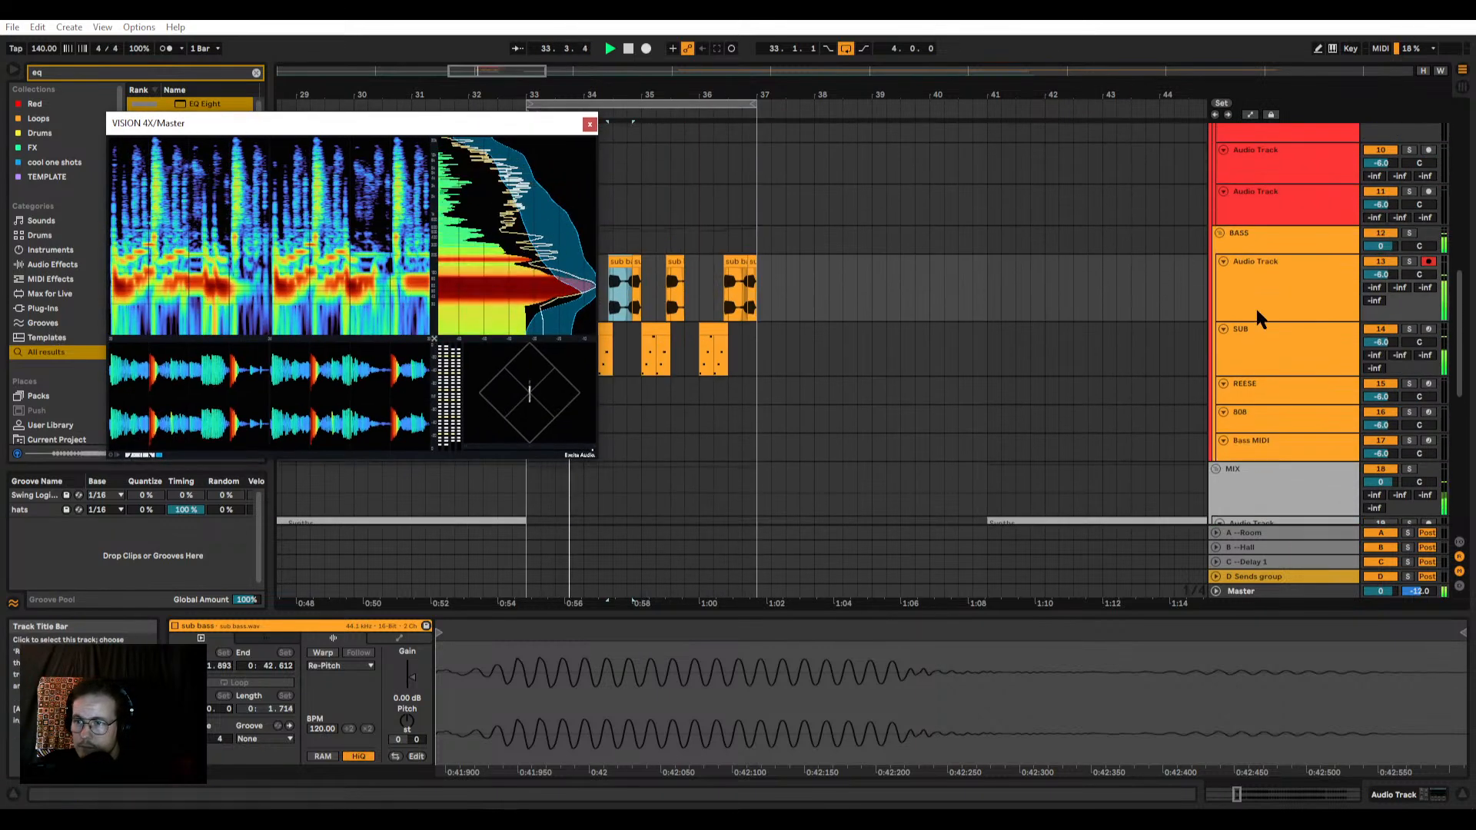
pyautogui.click(1279, 331)
pyautogui.doubleClick(1246, 338)
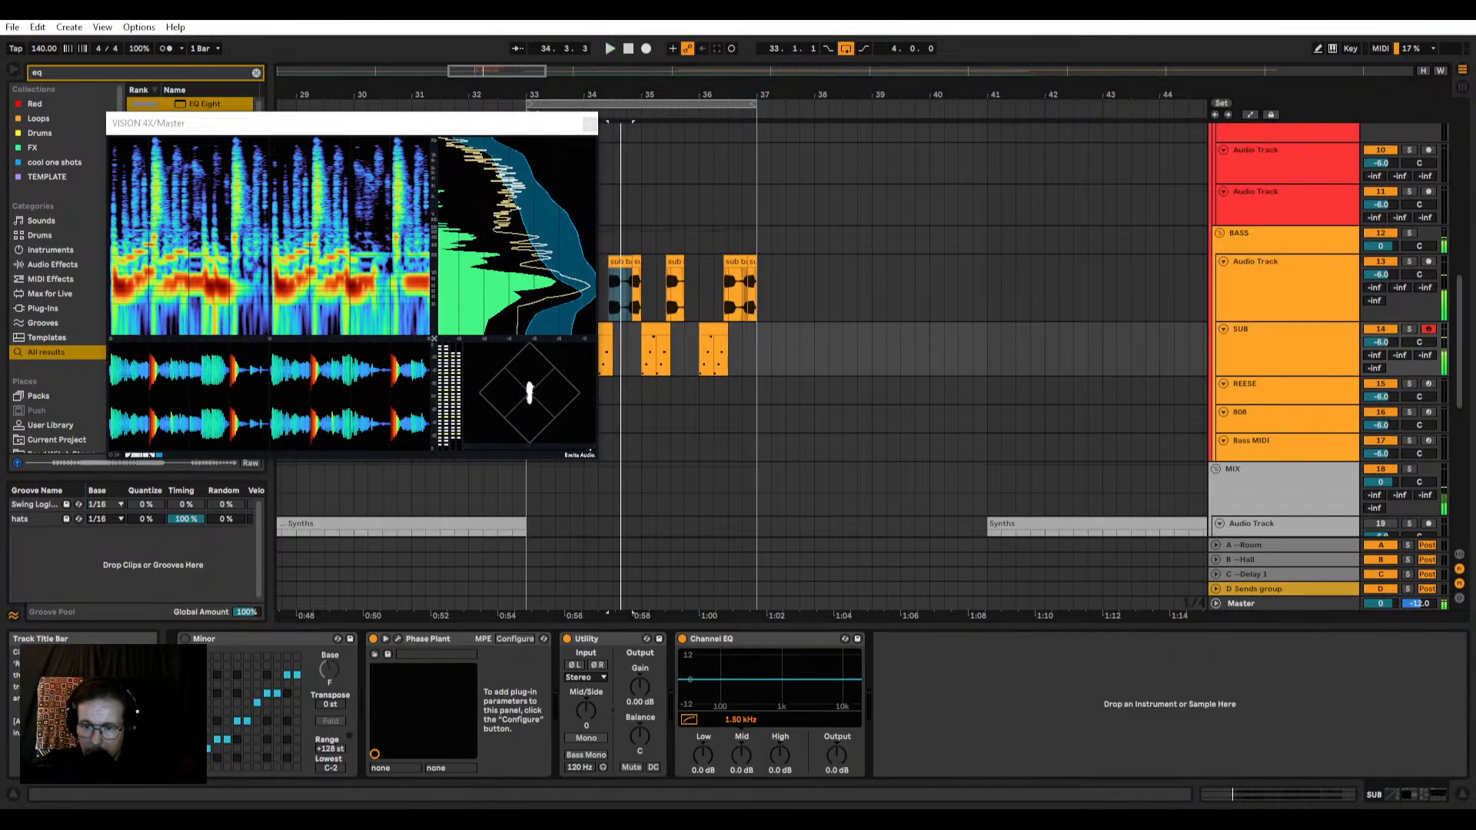
pyautogui.moveTo(639, 686); pyautogui.dragTo(639, 675)
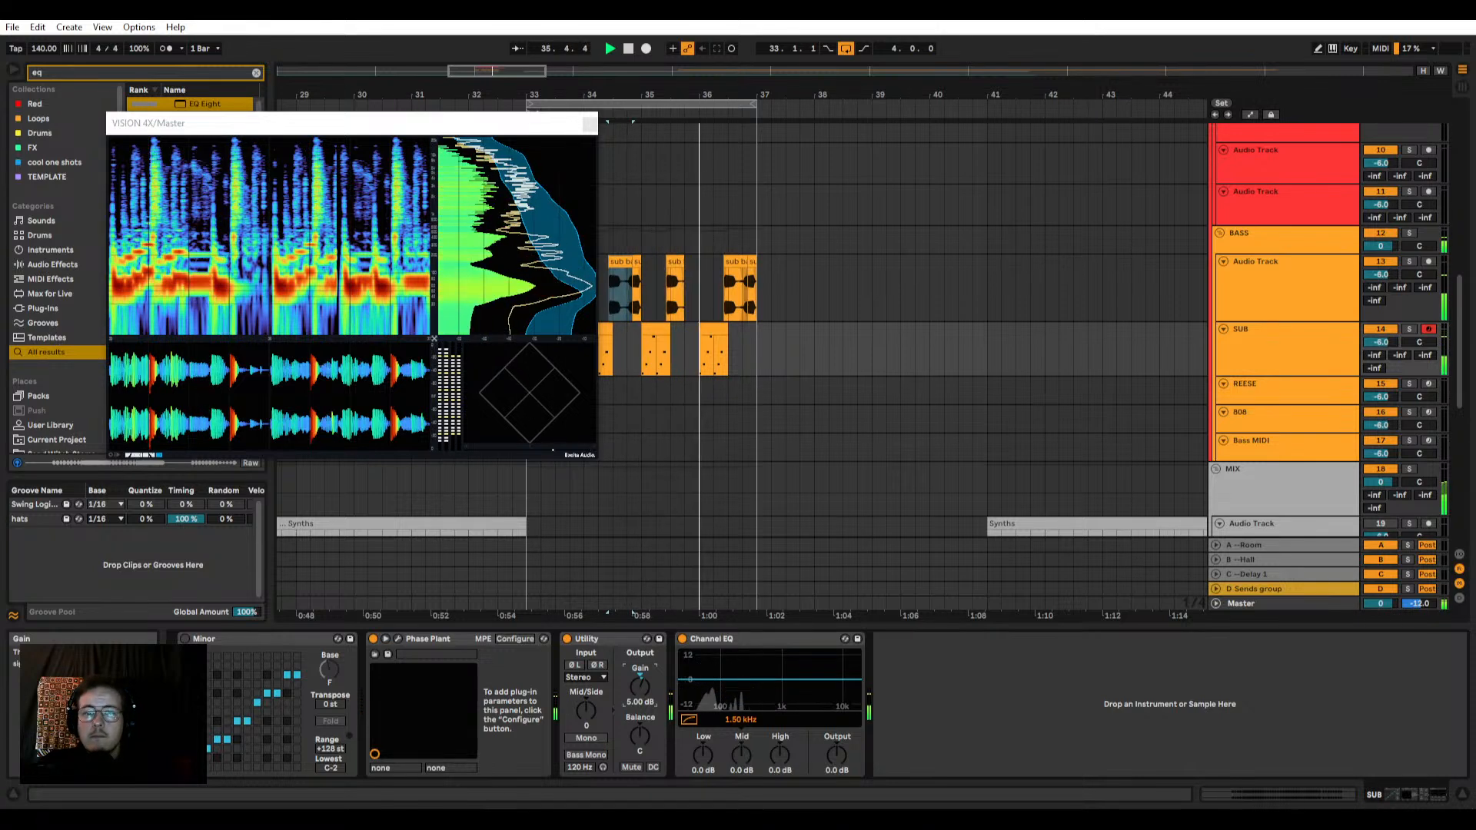
pyautogui.moveTo(640, 675); pyautogui.dragTo(639, 673)
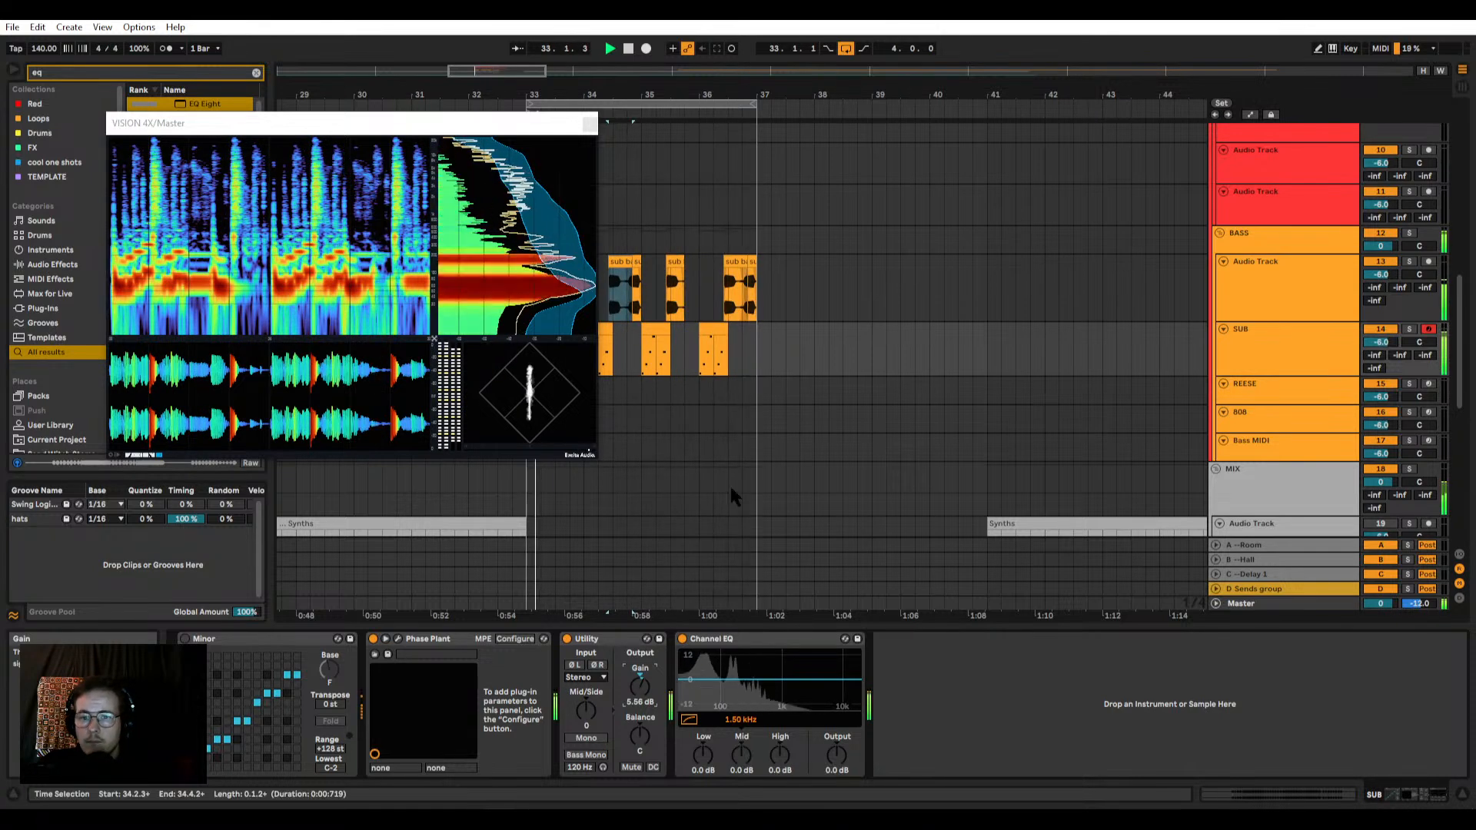
# Step: Add a Utility after the Channel Strip on the DRUMS group and set its gain to -5.00 dB
pyautogui.scroll(8, 1190, 251)
pyautogui.click(1261, 192)
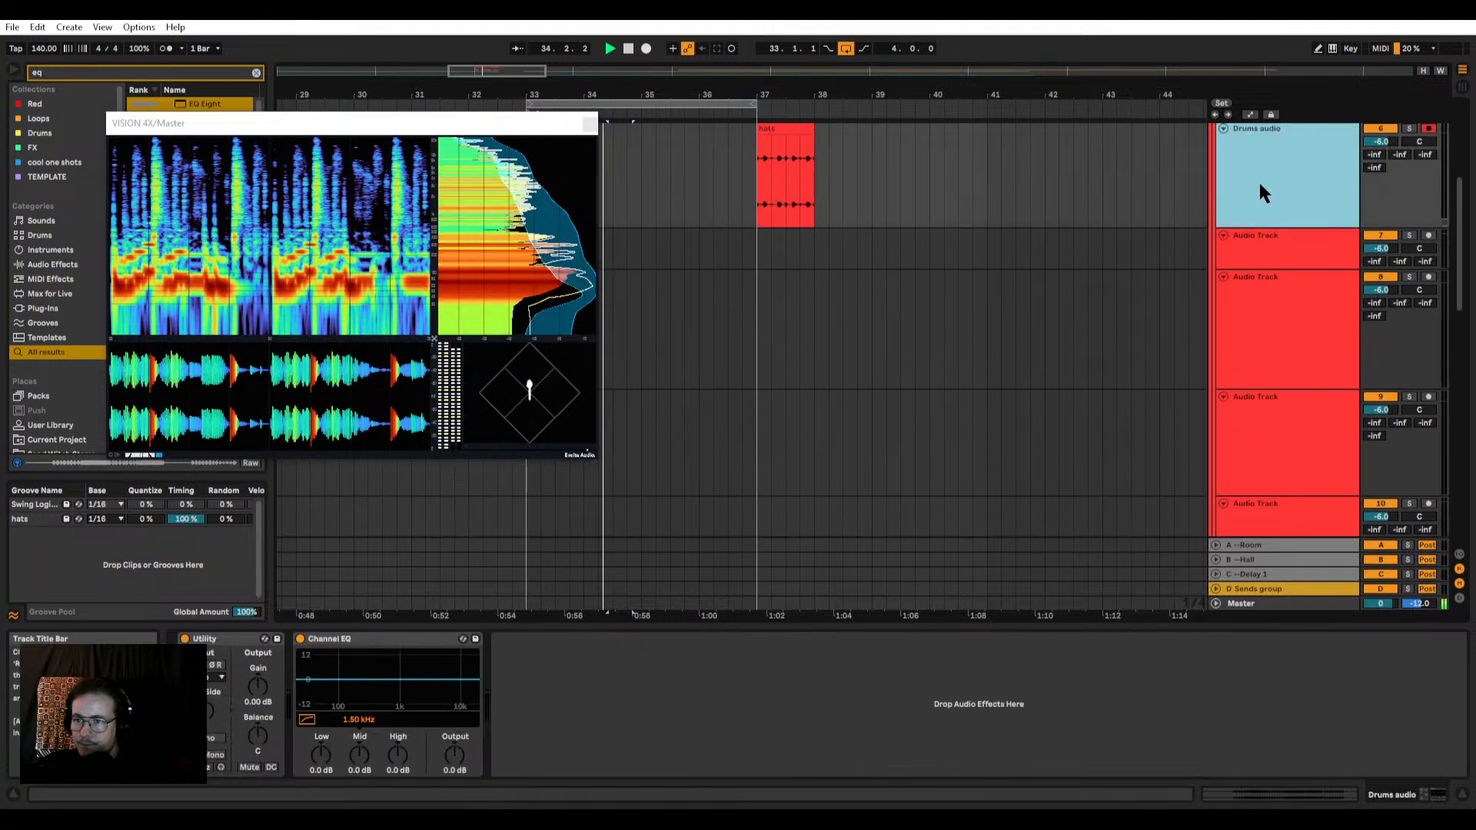
pyautogui.scroll(5, 1268, 196)
pyautogui.click(1253, 192)
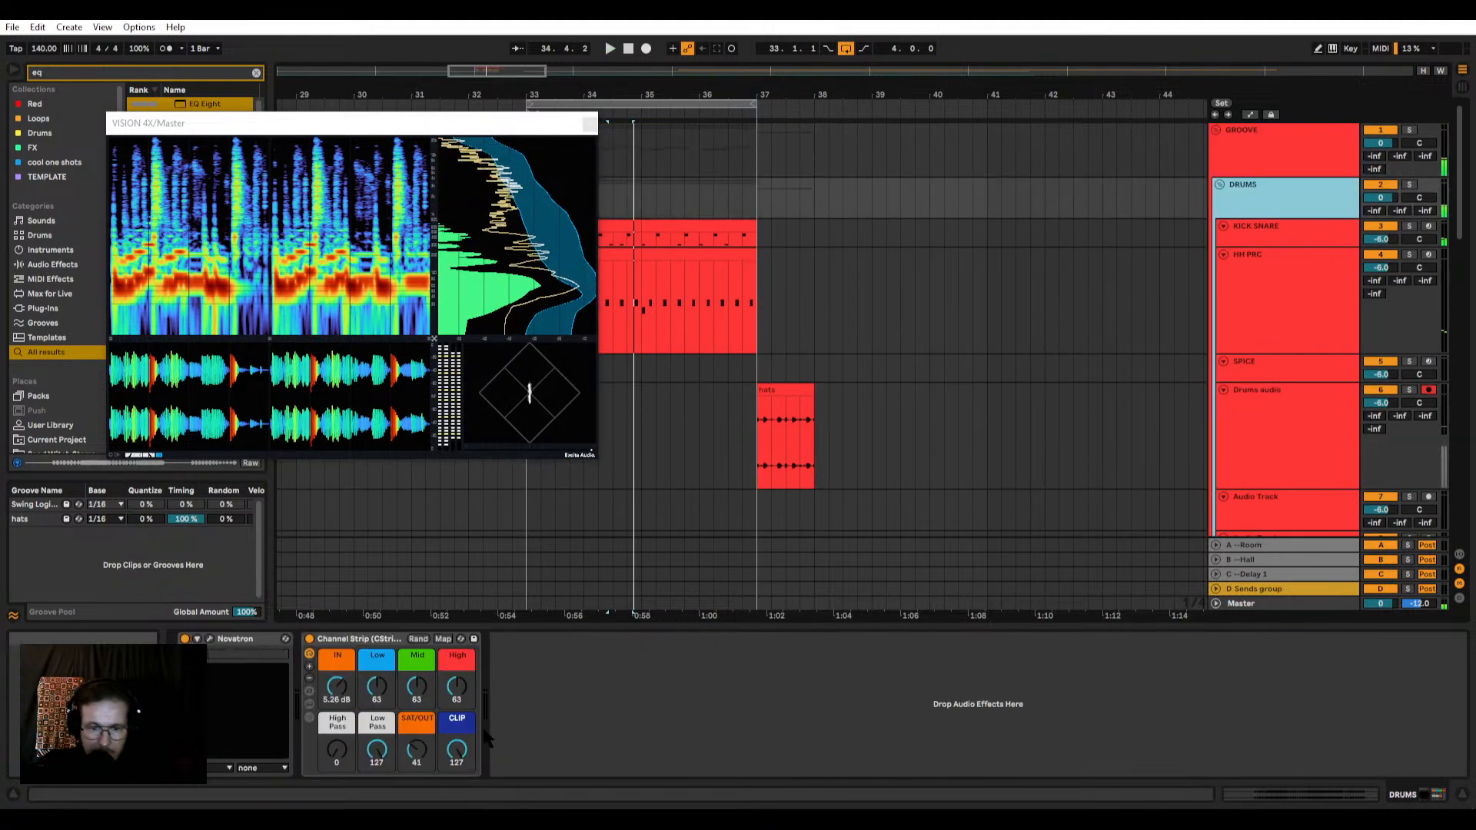
pyautogui.moveTo(191, 127); pyautogui.dragTo(379, 133)
pyautogui.write('il')
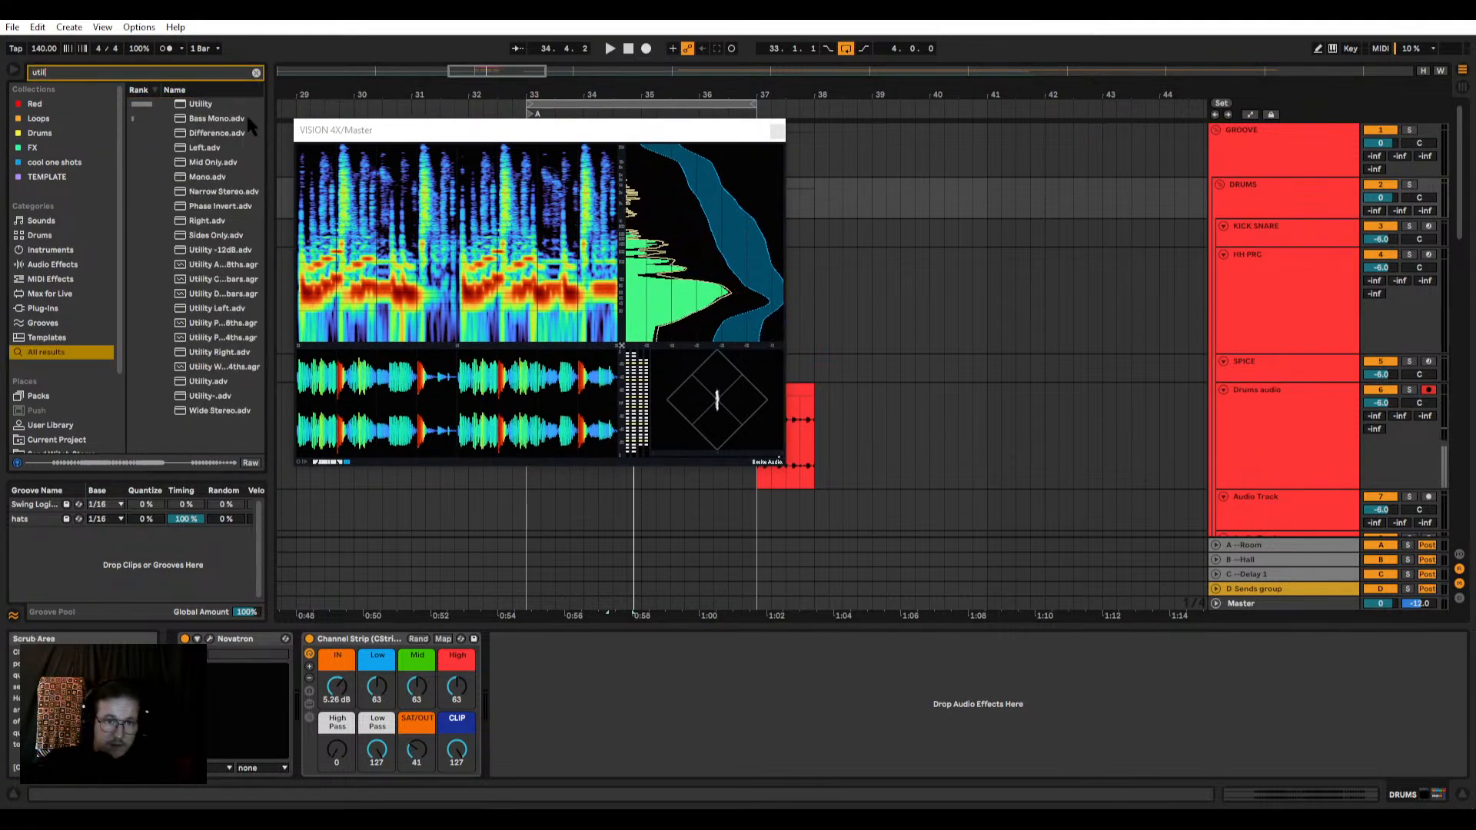
pyautogui.moveTo(593, 645); pyautogui.dragTo(575, 688)
pyautogui.press('space')
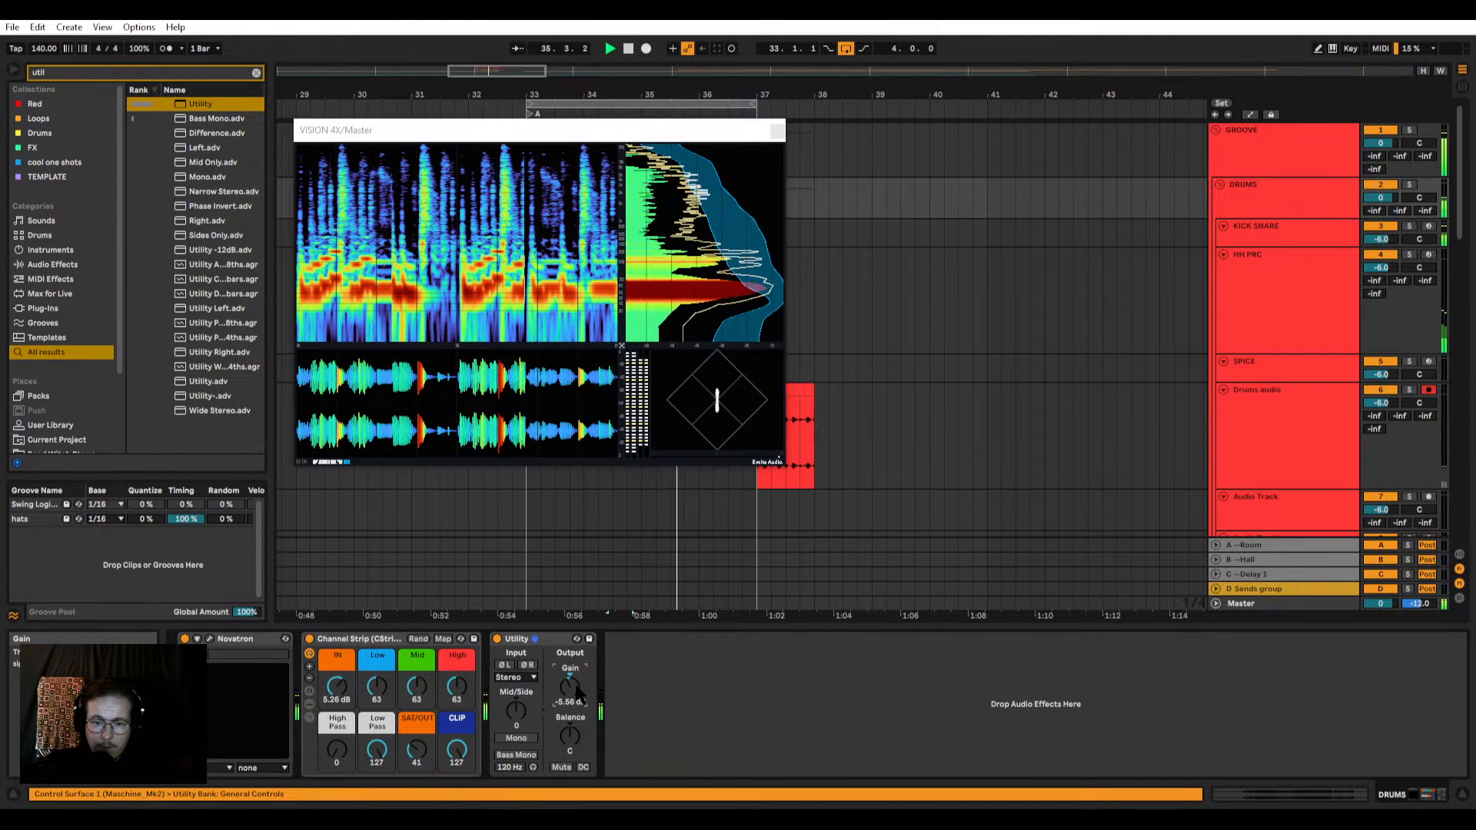
pyautogui.press('space')
pyautogui.hotkey('alt', 'space')
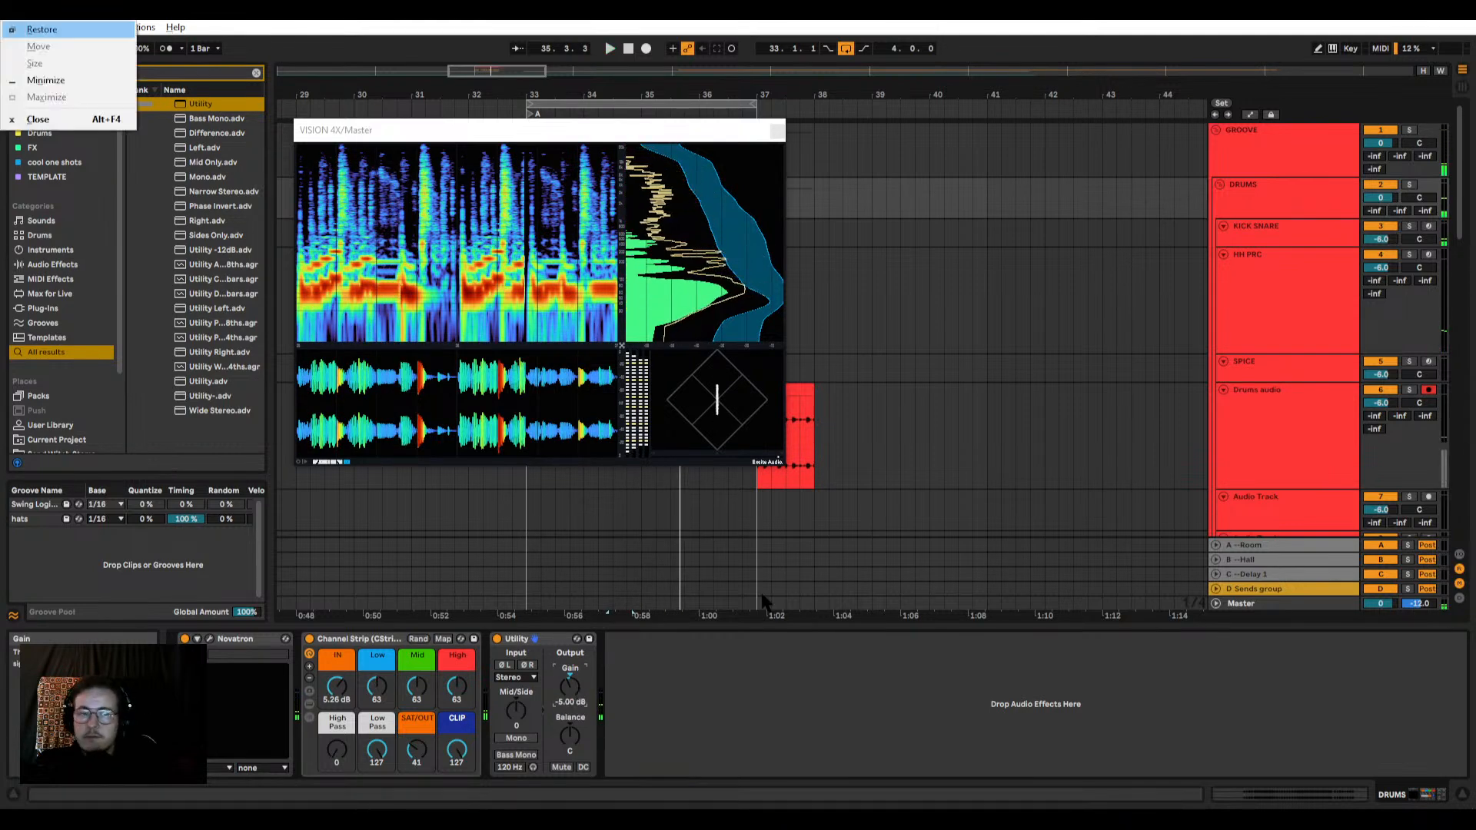
pyautogui.press('Escape')
# Step: Listen to the full loop with the lowered DRUMS group and close the VISION 4X analyser
pyautogui.press('space')
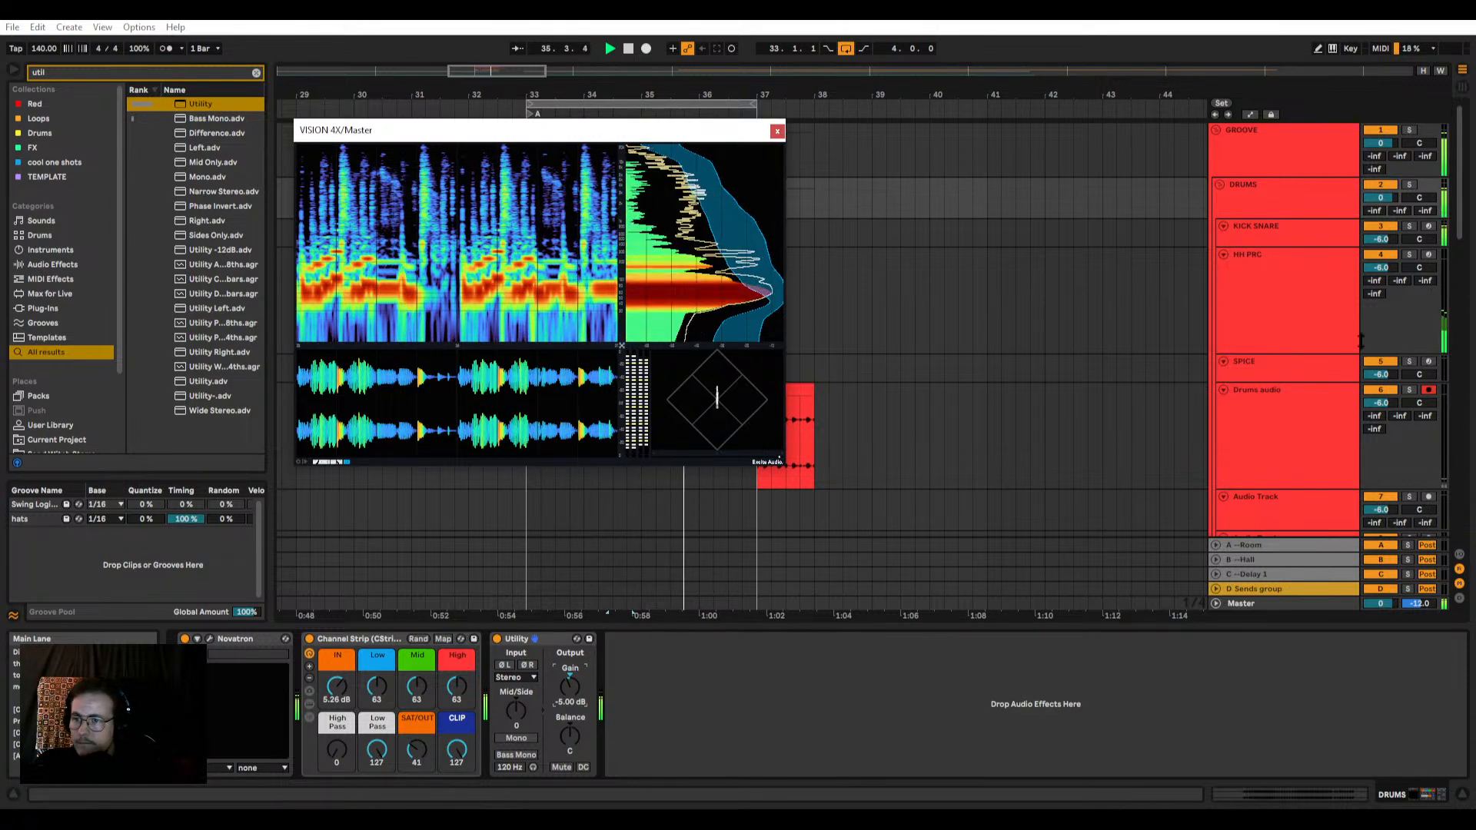
pyautogui.click(1270, 180)
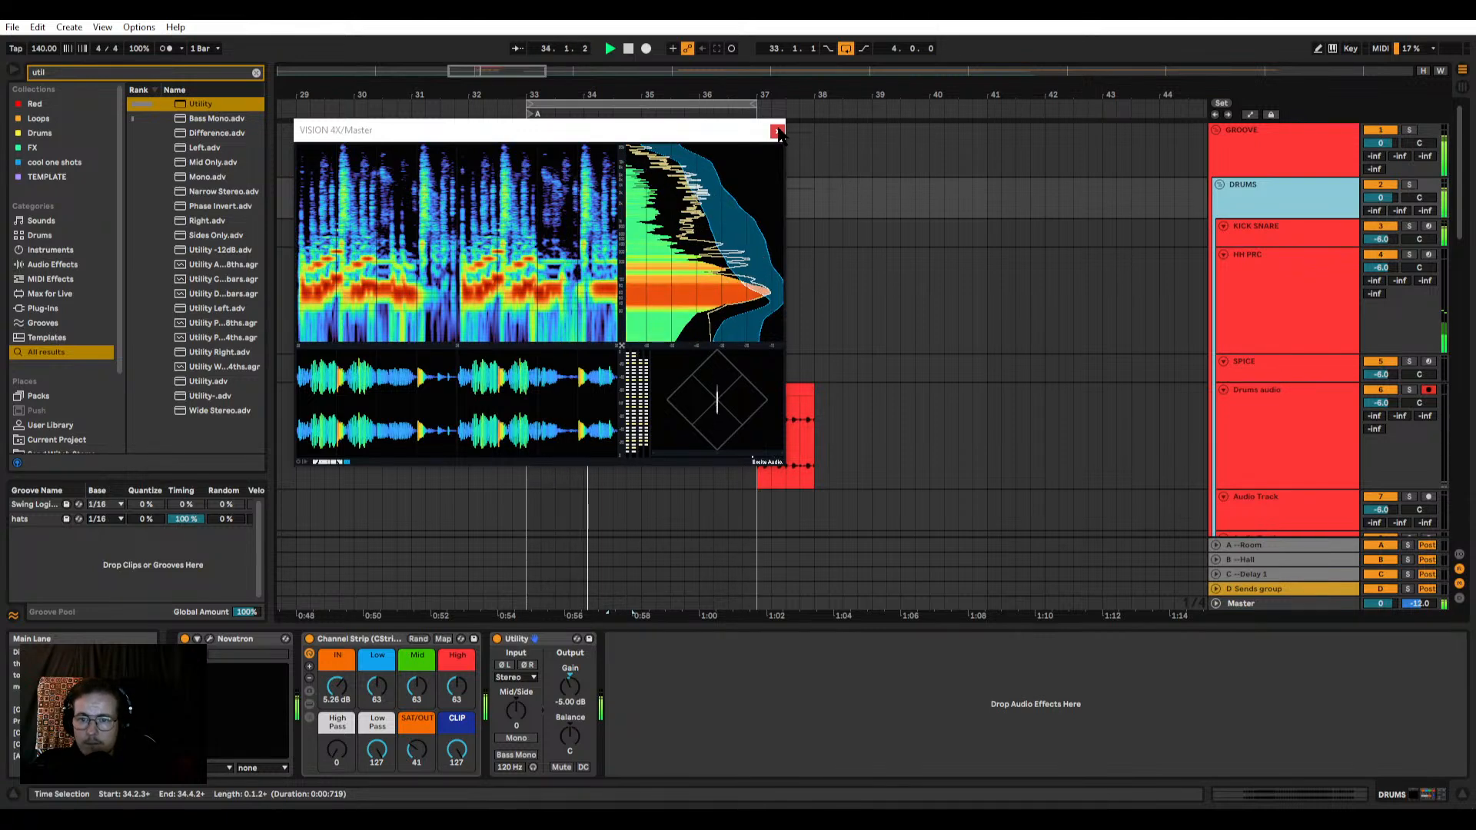
pyautogui.click(778, 133)
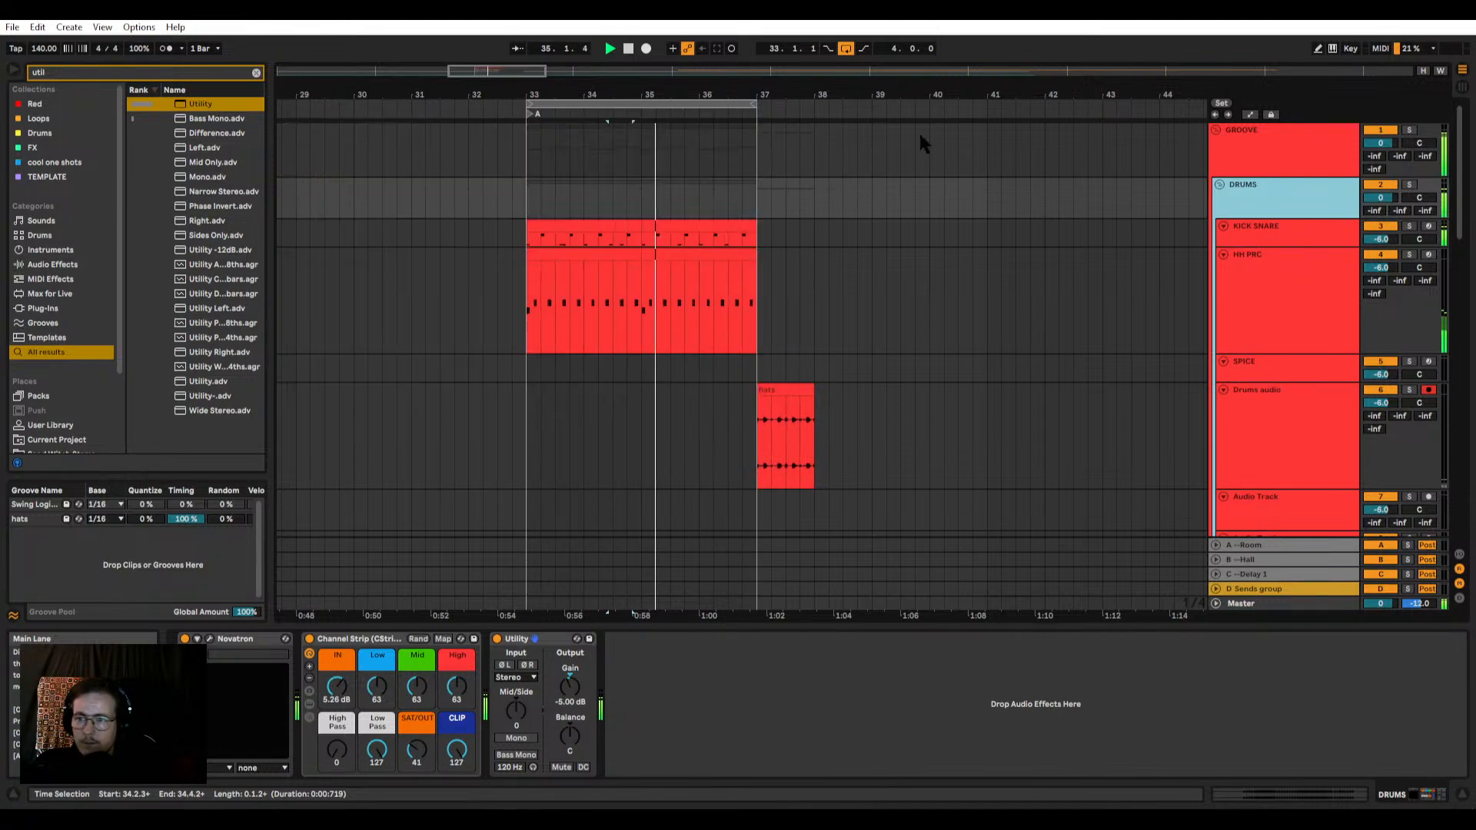
pyautogui.click(1179, 231)
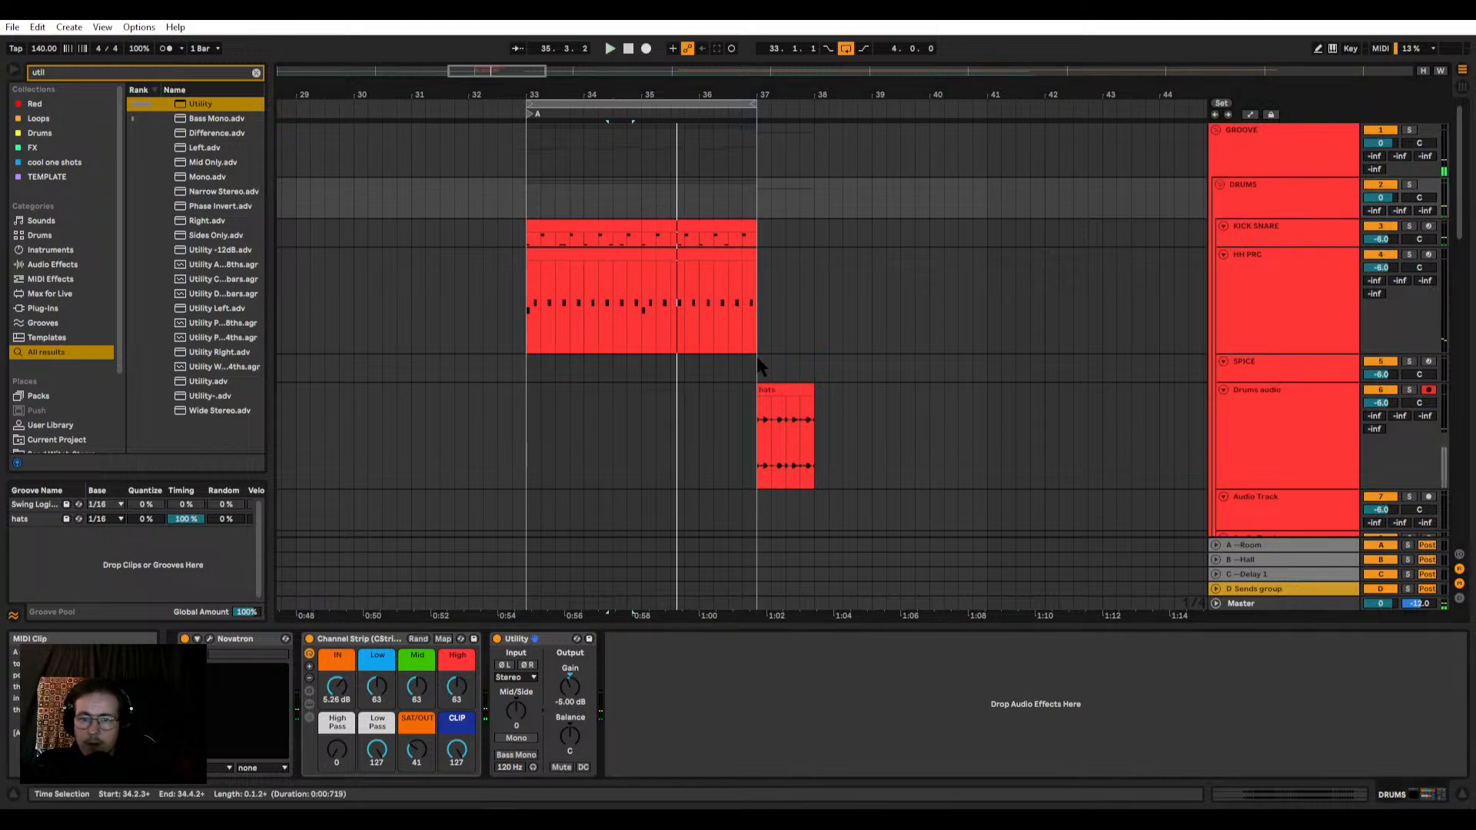
# Step: Select the first clip on the SUB track, solo the track and play it from bar 33
pyautogui.scroll(-9, 692, 377)
pyautogui.click(544, 452)
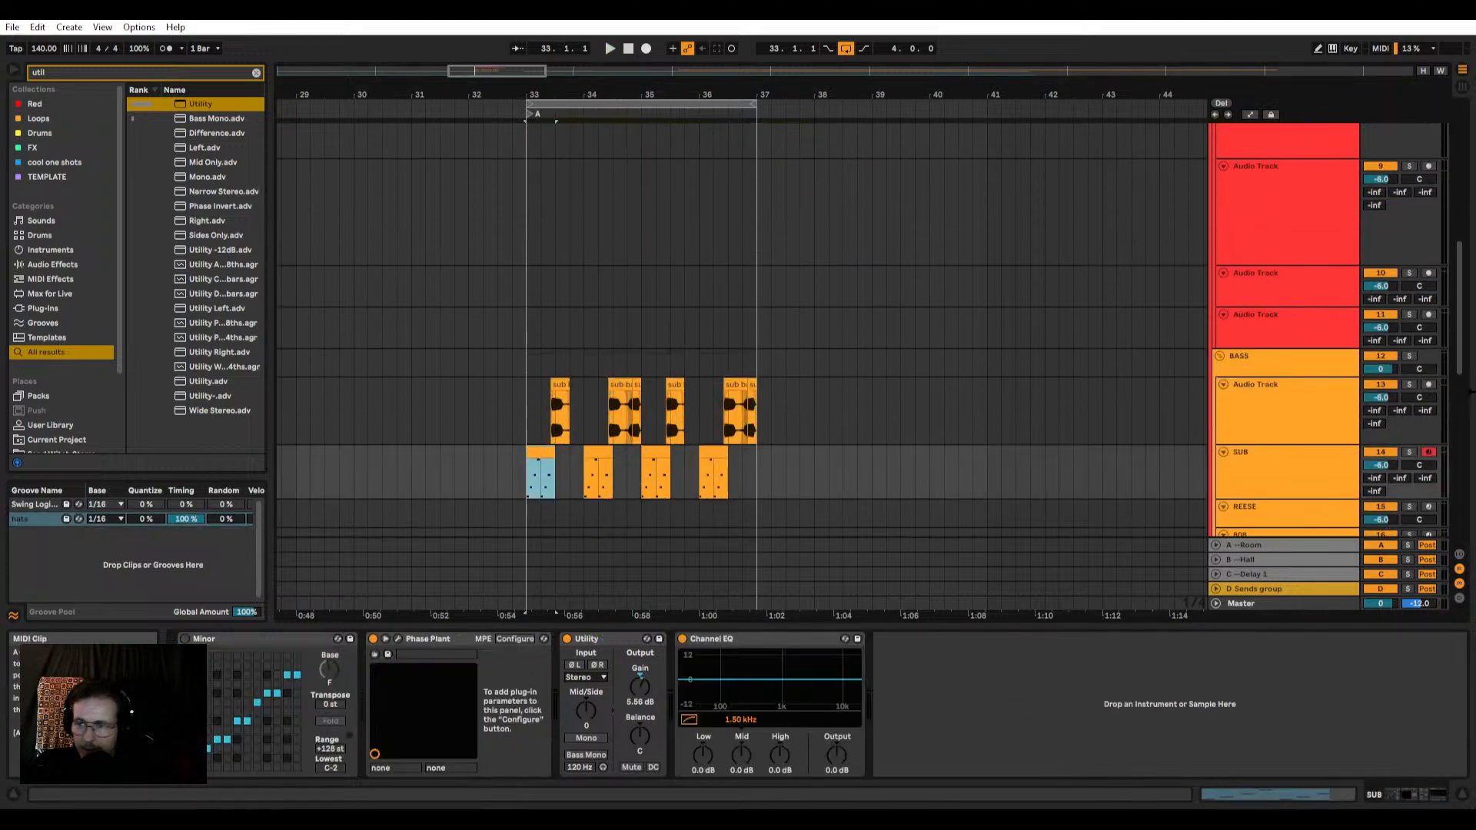
pyautogui.click(1408, 452)
pyautogui.press('space')
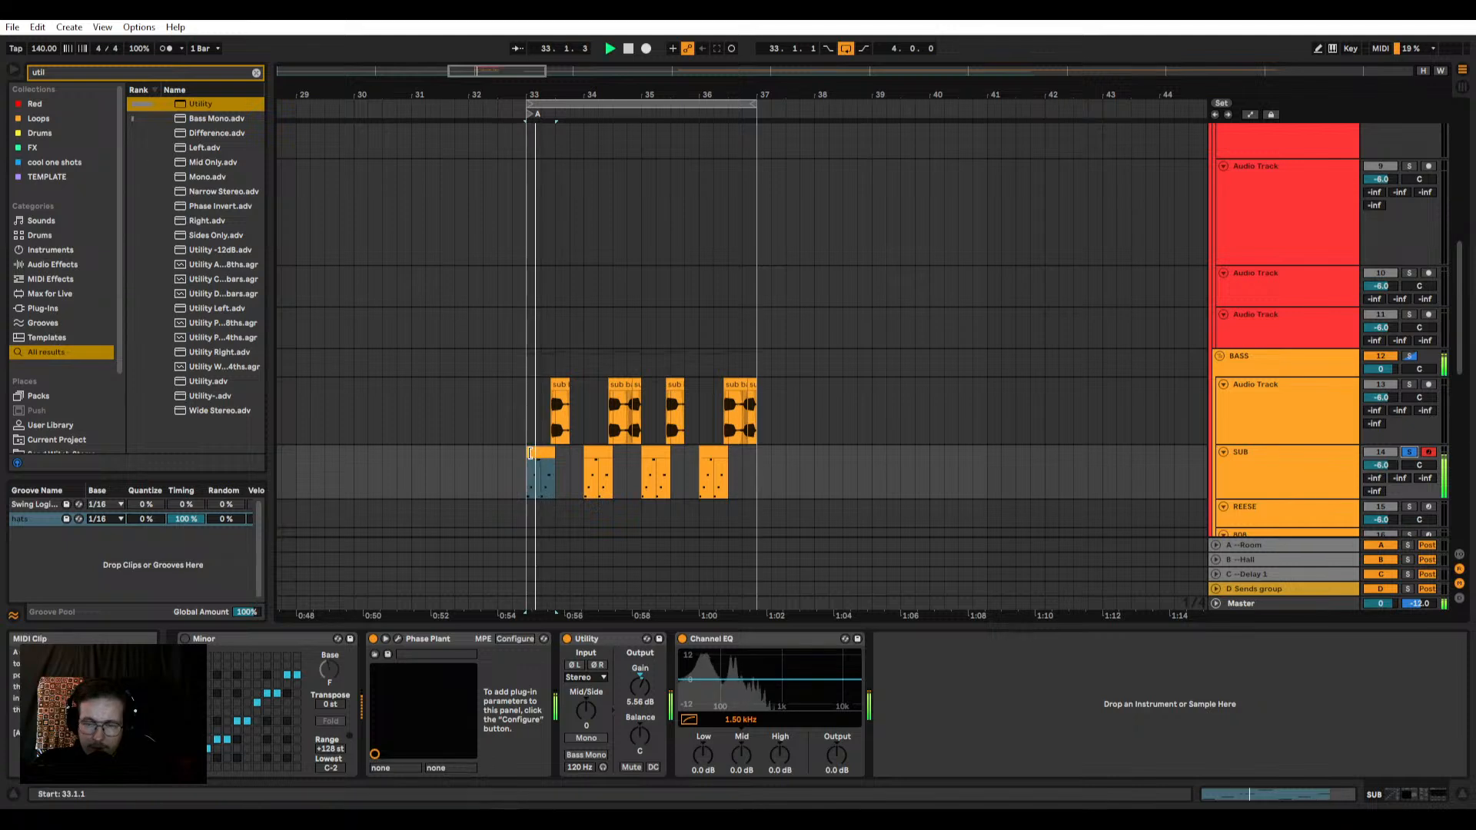
pyautogui.press('space')
pyautogui.press('space')
# Step: Check the soloed sub's spectrum in VISION 4X and cut its Channel EQ Mid by -4.8 dB at 316 Hz
pyautogui.hotkey('ctrl', 'alt', 'p')
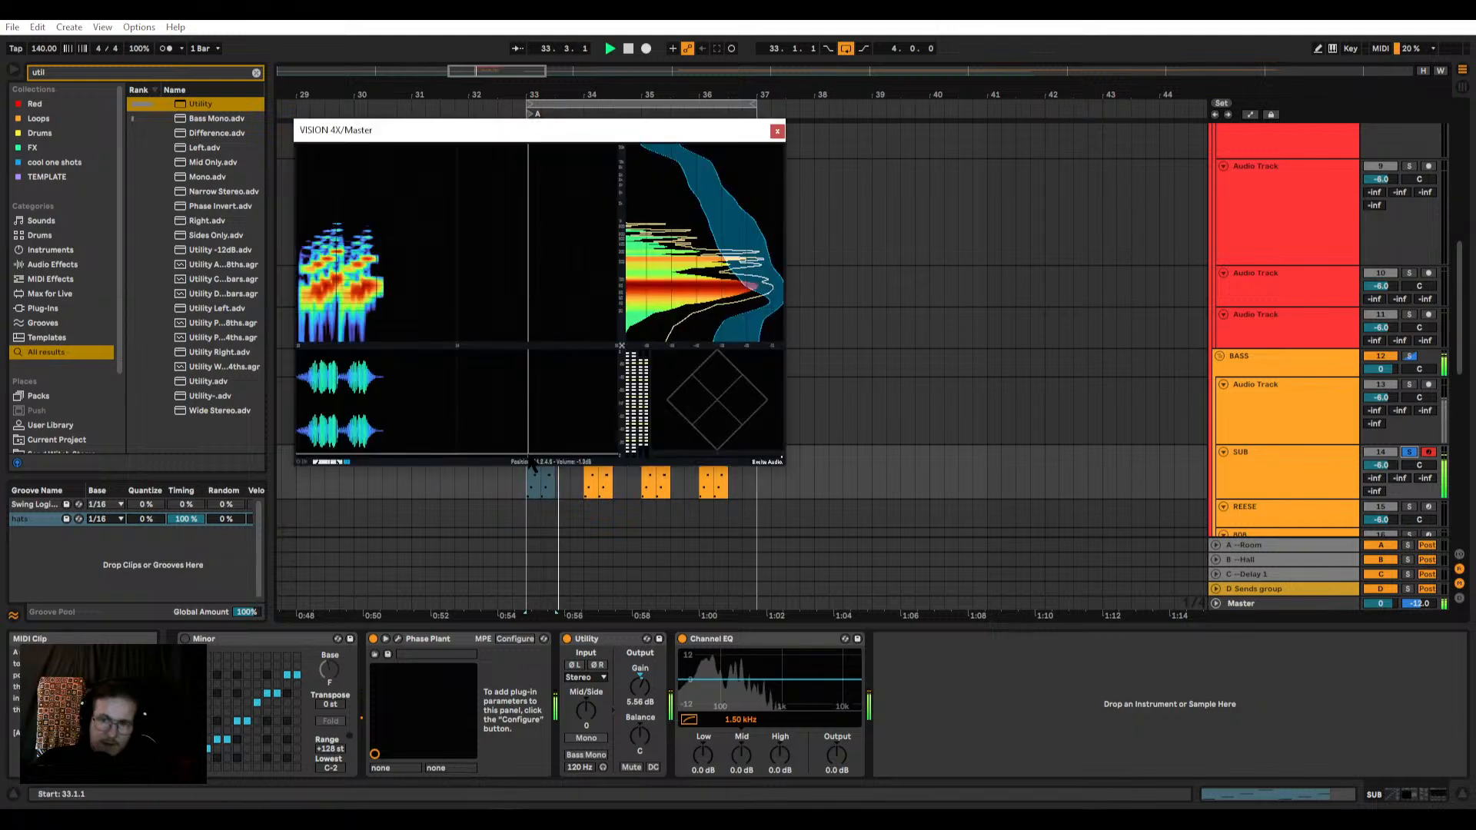
pyautogui.press('space')
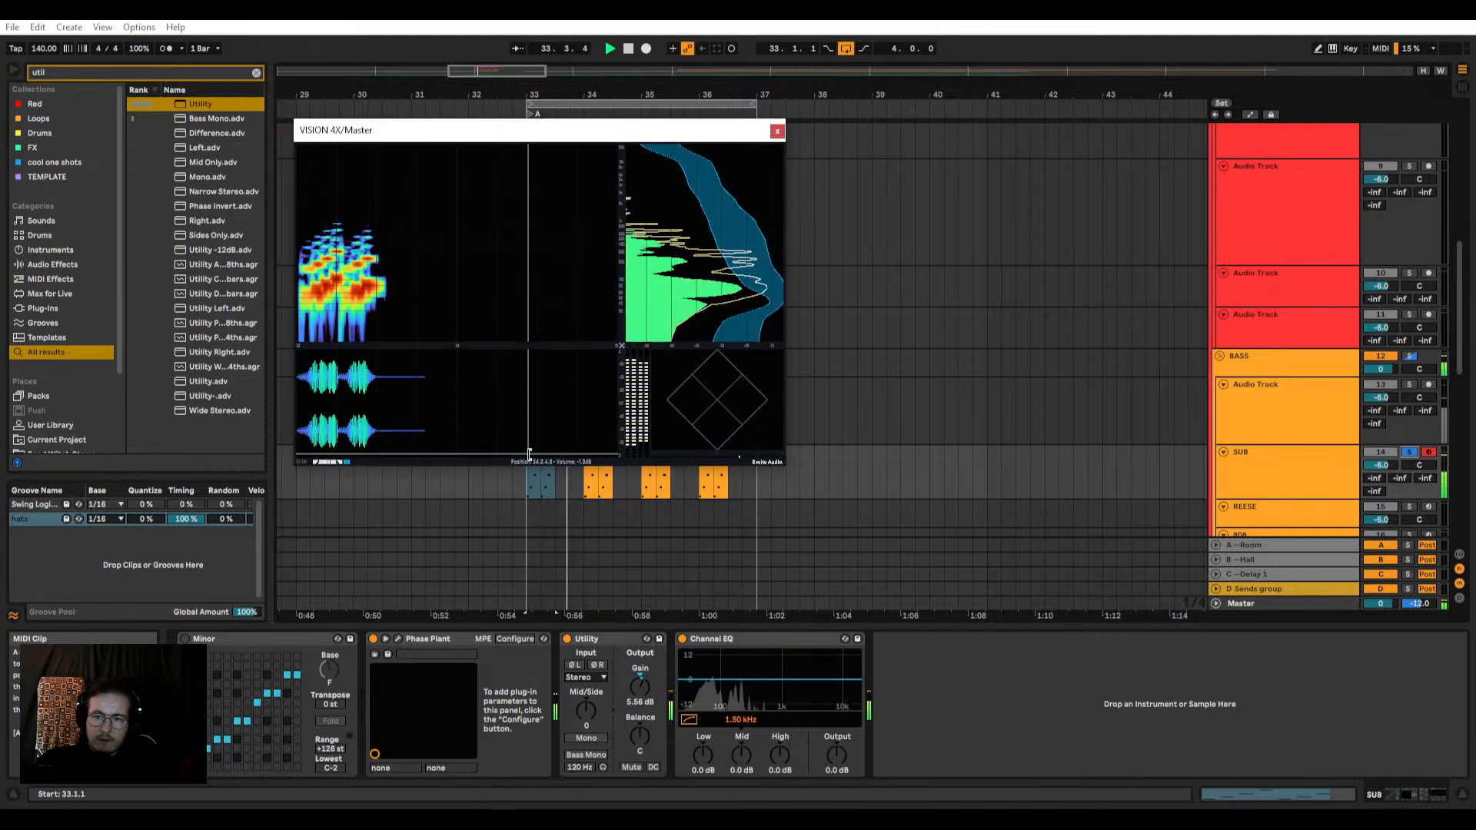
pyautogui.hotkey('ctrl', 'alt', 'p')
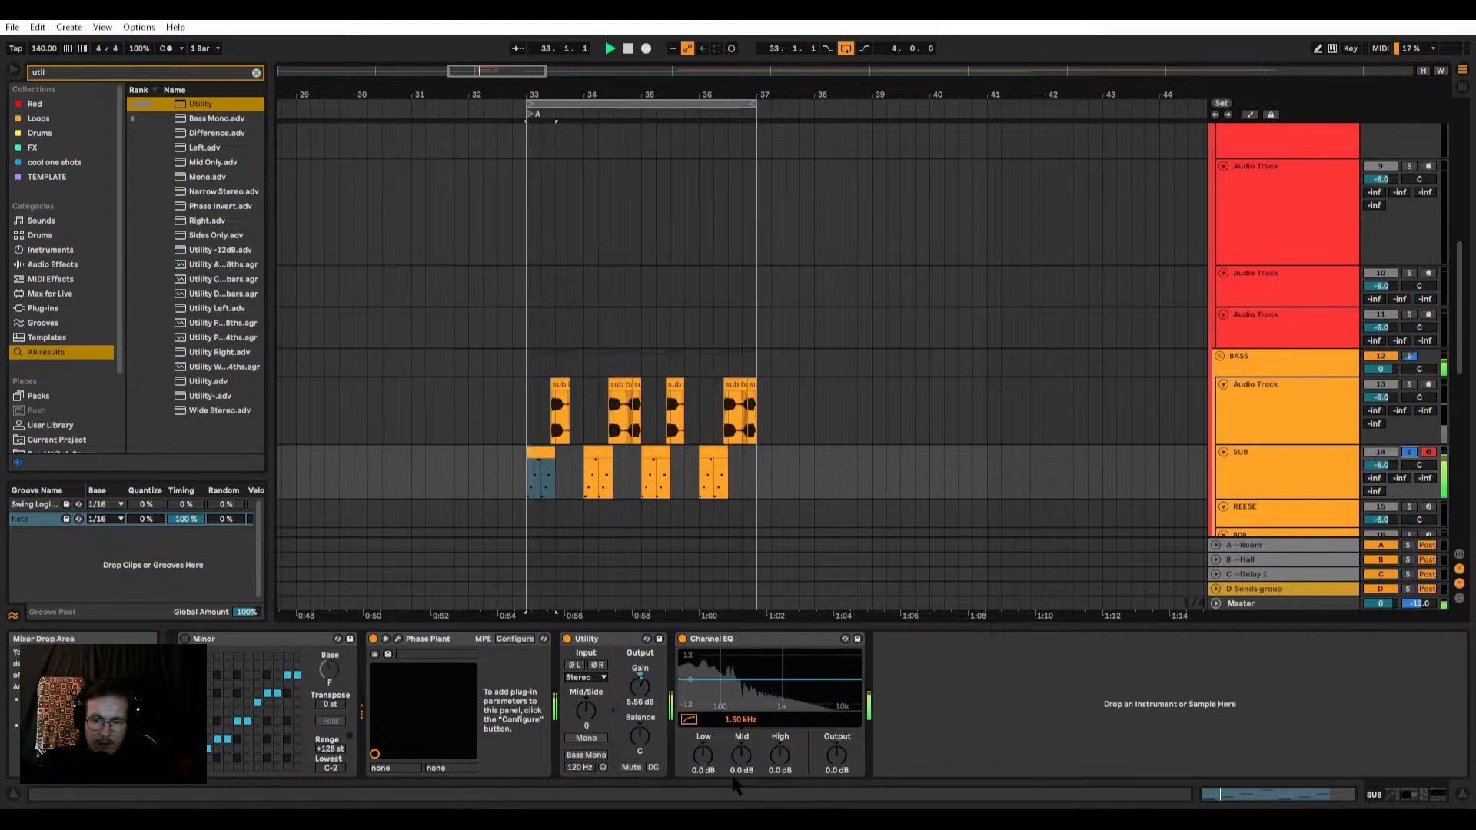
pyautogui.moveTo(738, 734); pyautogui.dragTo(738, 757)
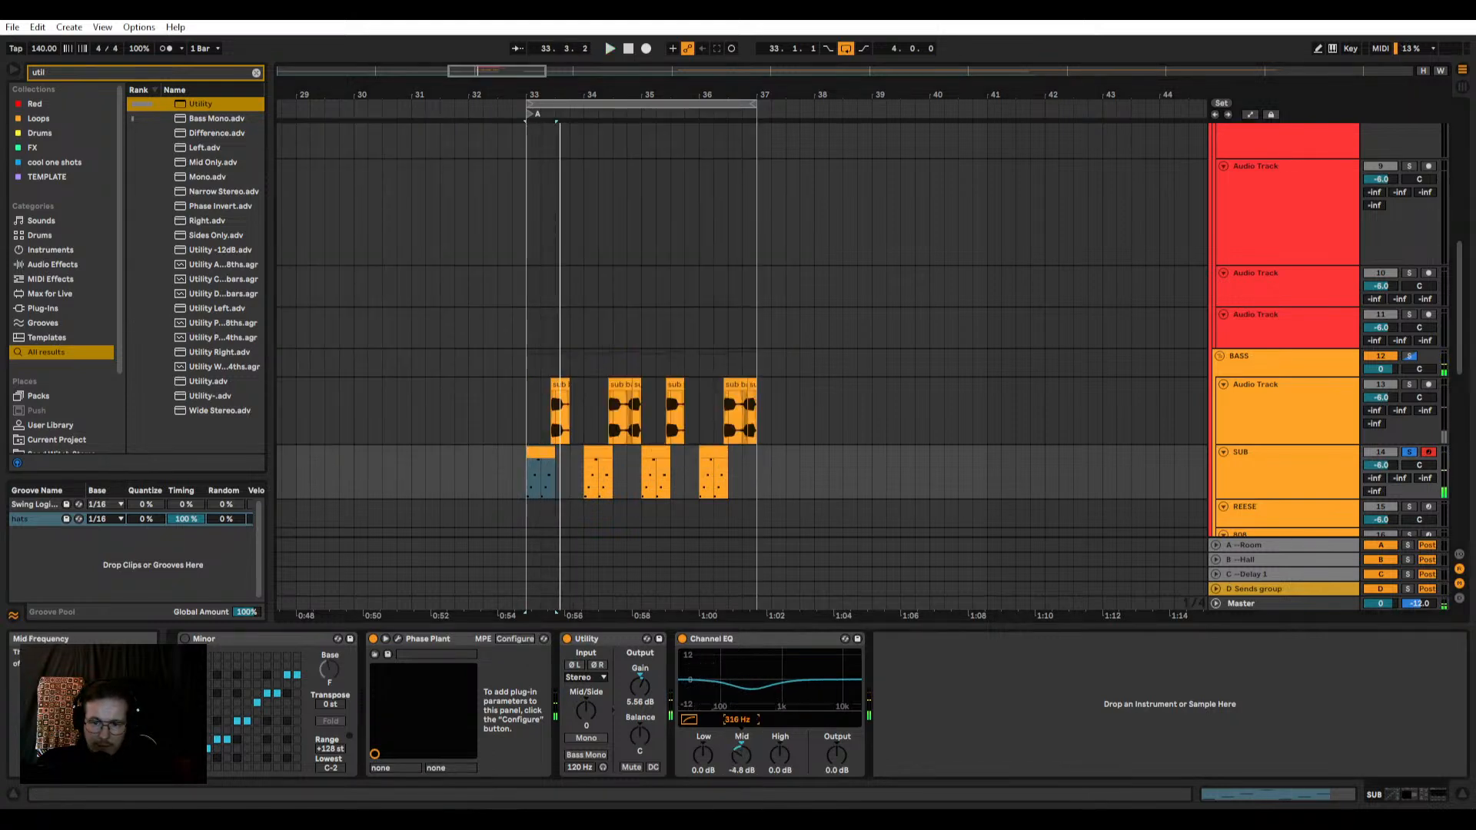
# Step: Set the sub's Channel EQ to Low 1.7 dB and Mid -5.0 dB at 252 Hz, and play the loop with SUB unsoloed
pyautogui.press('space')
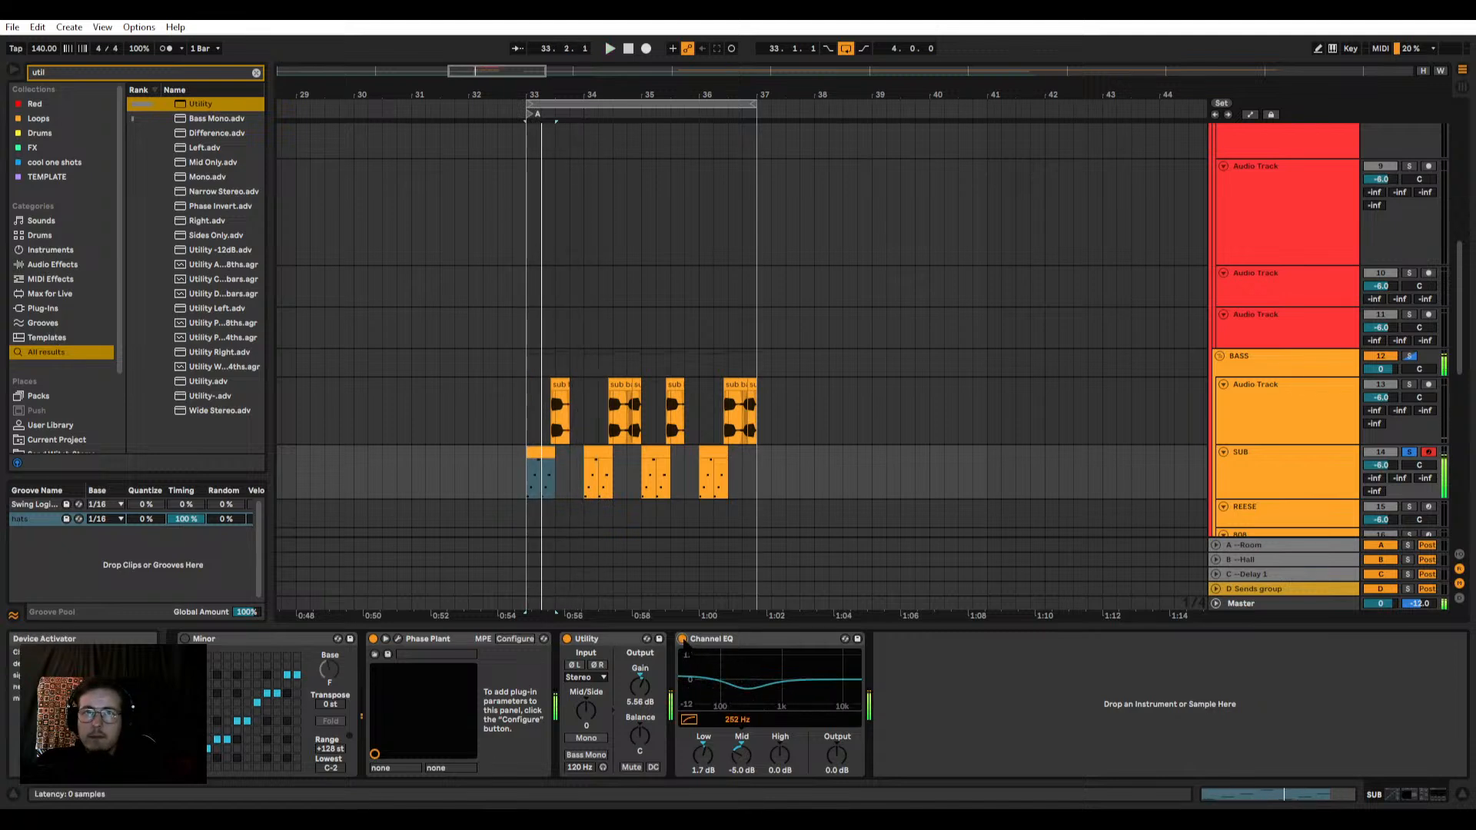
pyautogui.click(1409, 452)
pyautogui.press('space')
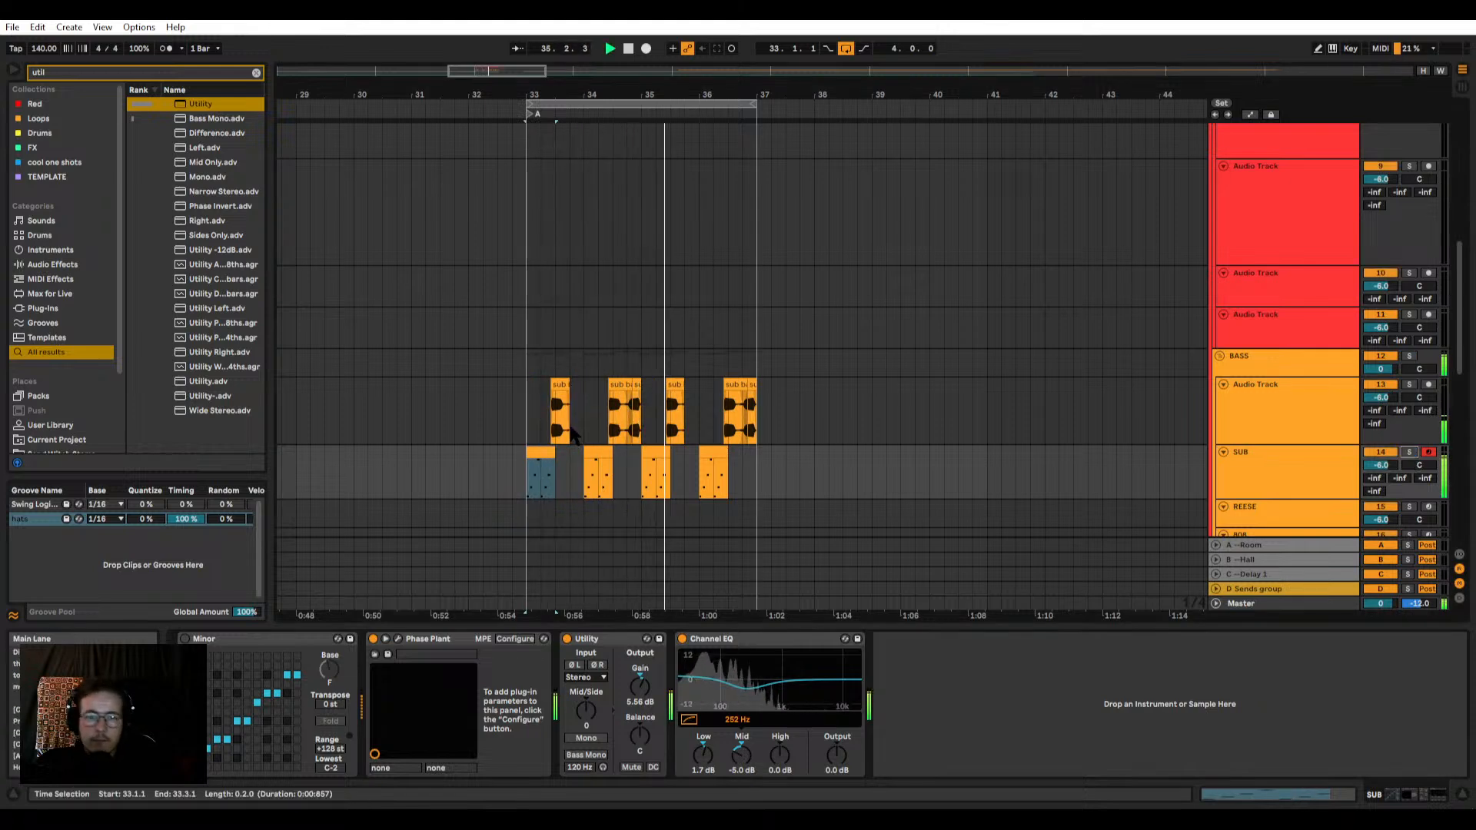
# Step: Remove the leftover hats clip after bar 37 on the Drums audio track
pyautogui.scroll(6, 573, 435)
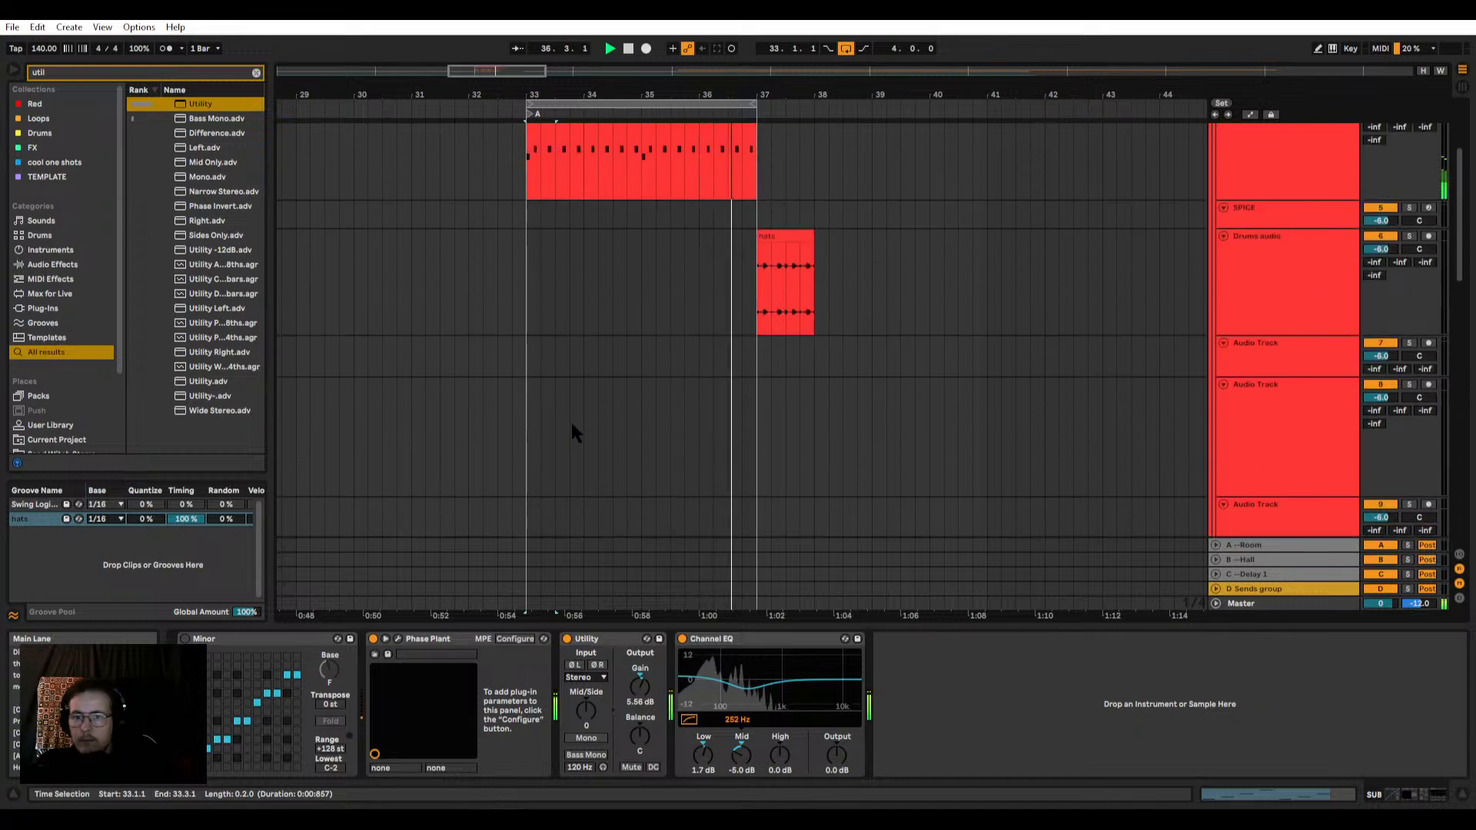
pyautogui.scroll(-3, 569, 452)
pyautogui.scroll(2, 580, 459)
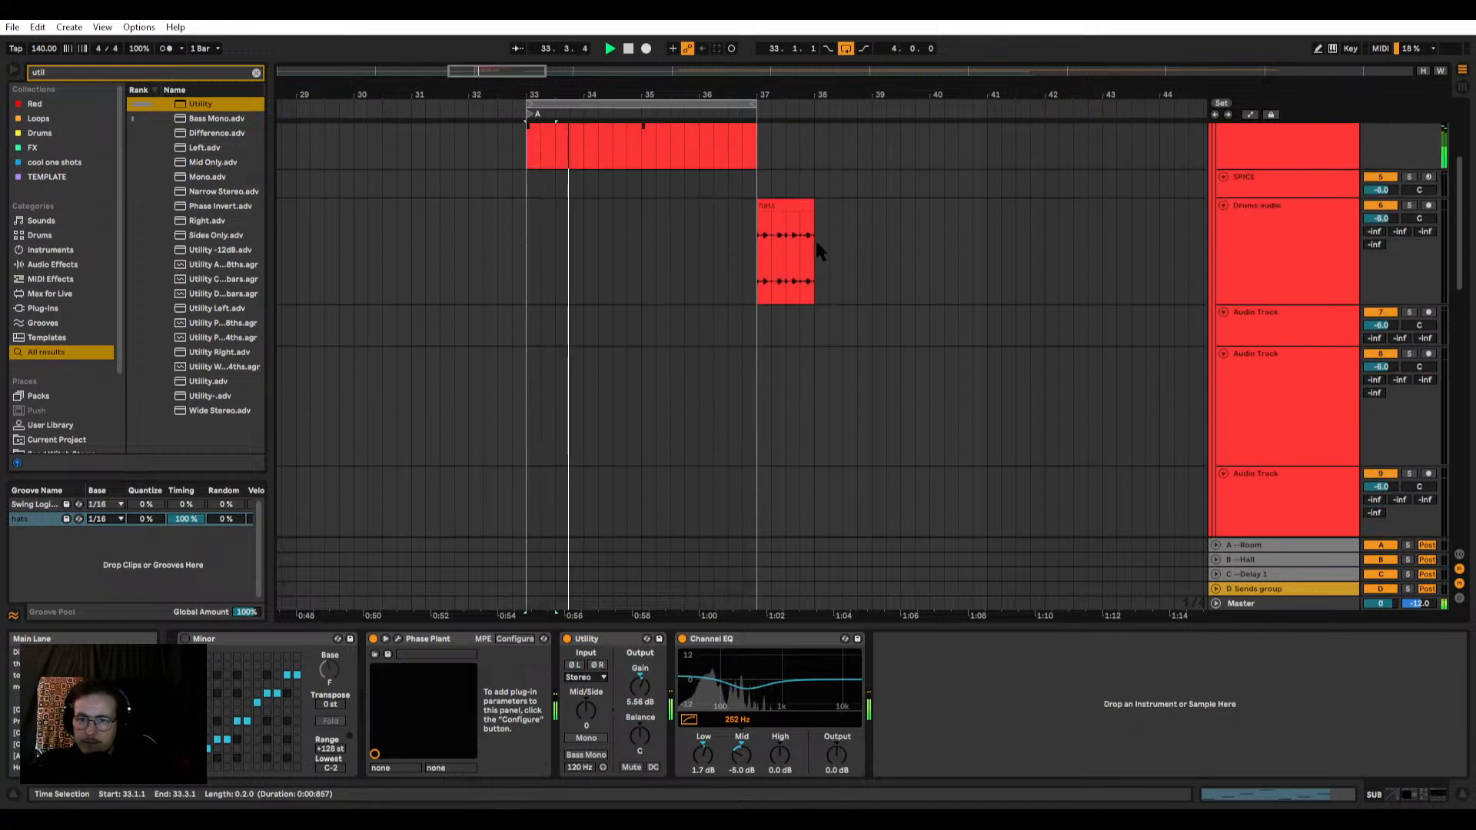
pyautogui.moveTo(758, 205); pyautogui.dragTo(769, 206)
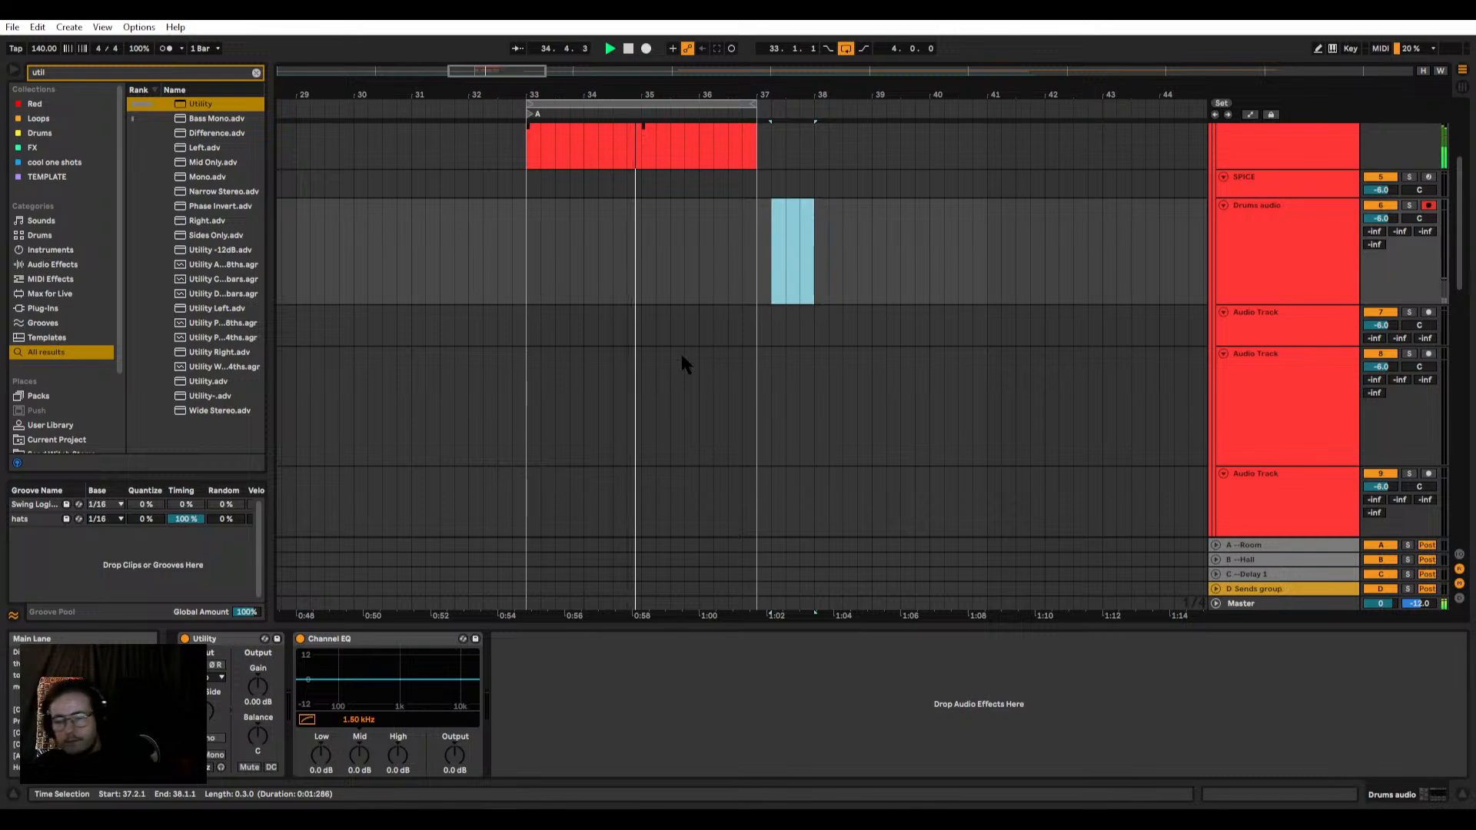
# Step: Duplicate the four-bar drum and bass groove to fill bars 33 to 41, with the loop extended to eight bars
pyautogui.scroll(-5, 680, 351)
pyautogui.scroll(-3, 584, 418)
pyautogui.moveTo(525, 346); pyautogui.dragTo(988, 106)
pyautogui.hotkey('ctrl', 'd')
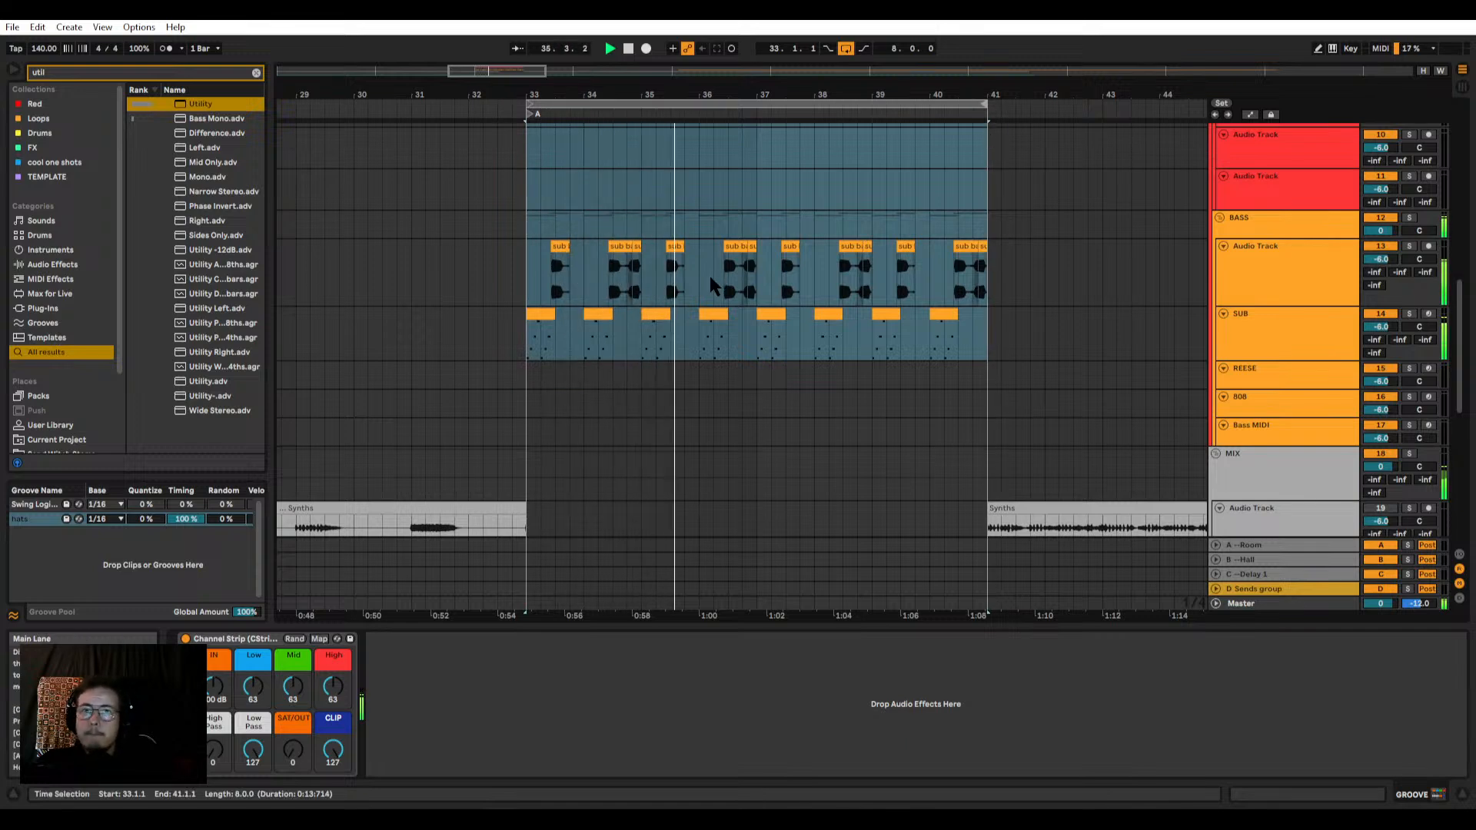
pyautogui.click(710, 275)
pyautogui.scroll(5, 747, 273)
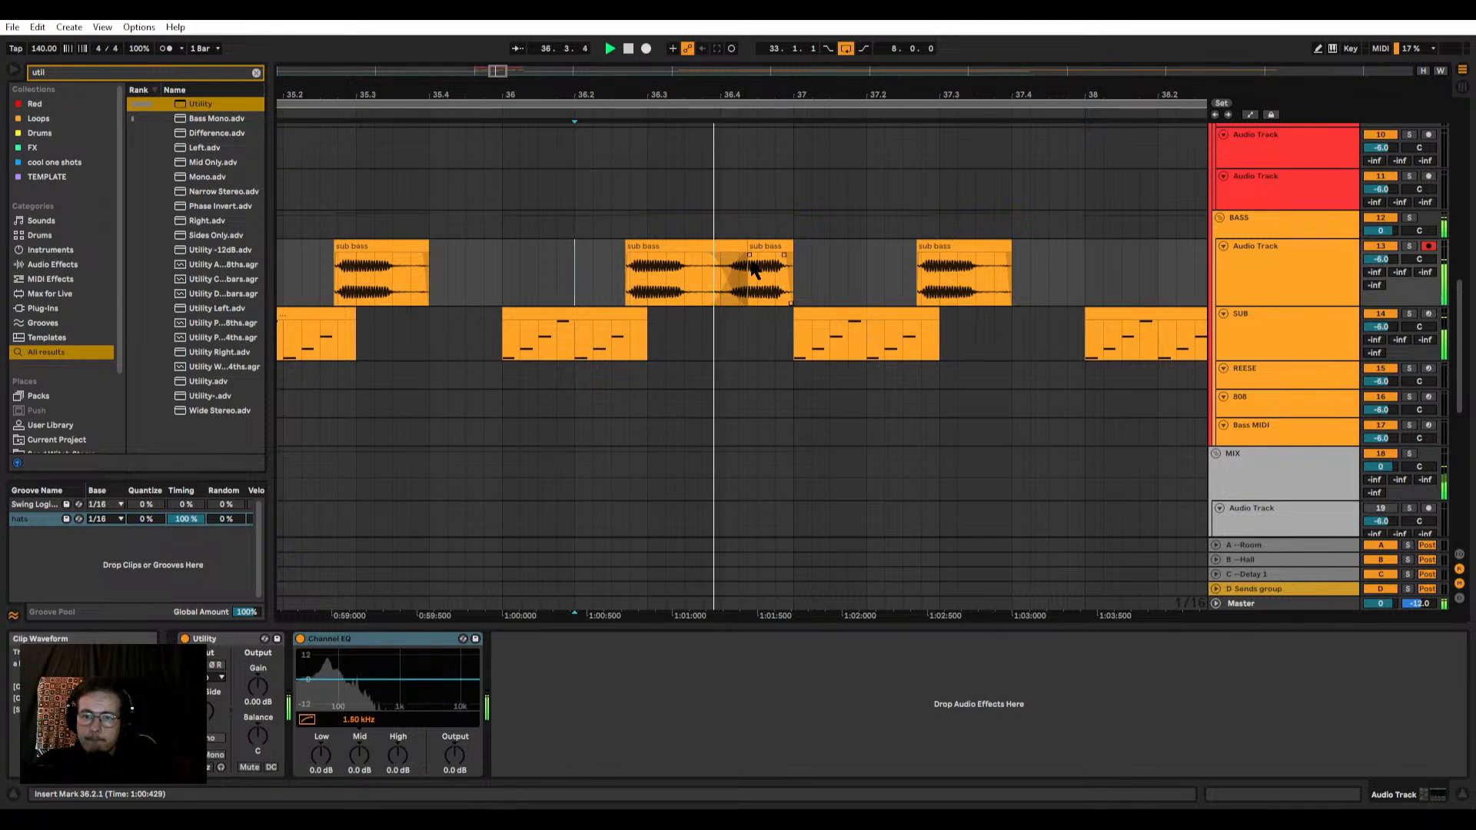
pyautogui.scroll(-5, 749, 278)
pyautogui.scroll(2, 773, 306)
# Step: Duplicate the four Synths clips from bar 33 on audio track 20 so that they fill the loop up to bar 41
pyautogui.scroll(-7, 771, 302)
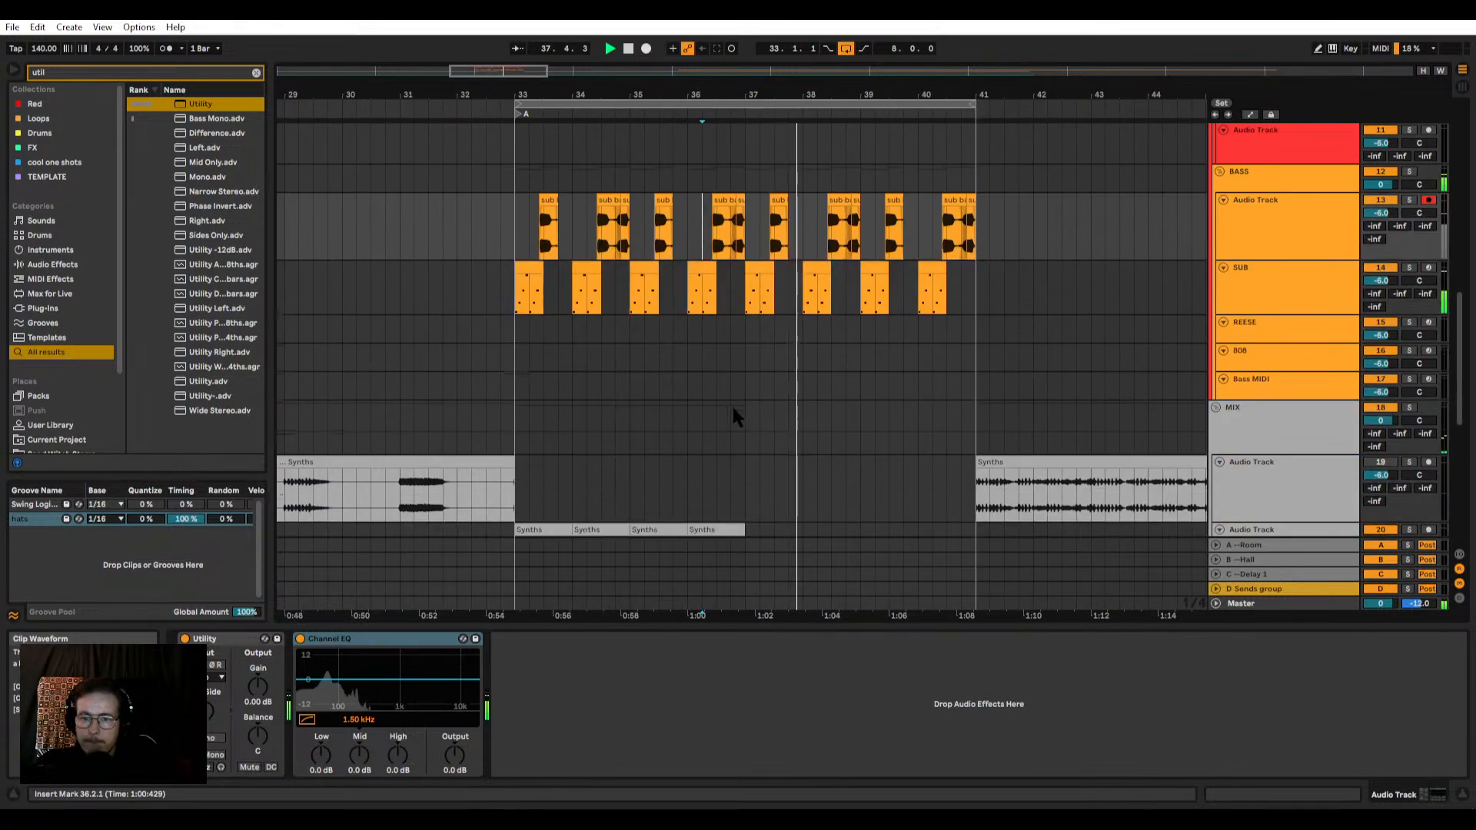
pyautogui.click(728, 299)
pyautogui.keyDown('shift'); pyautogui.click(535, 301); pyautogui.keyUp('shift')
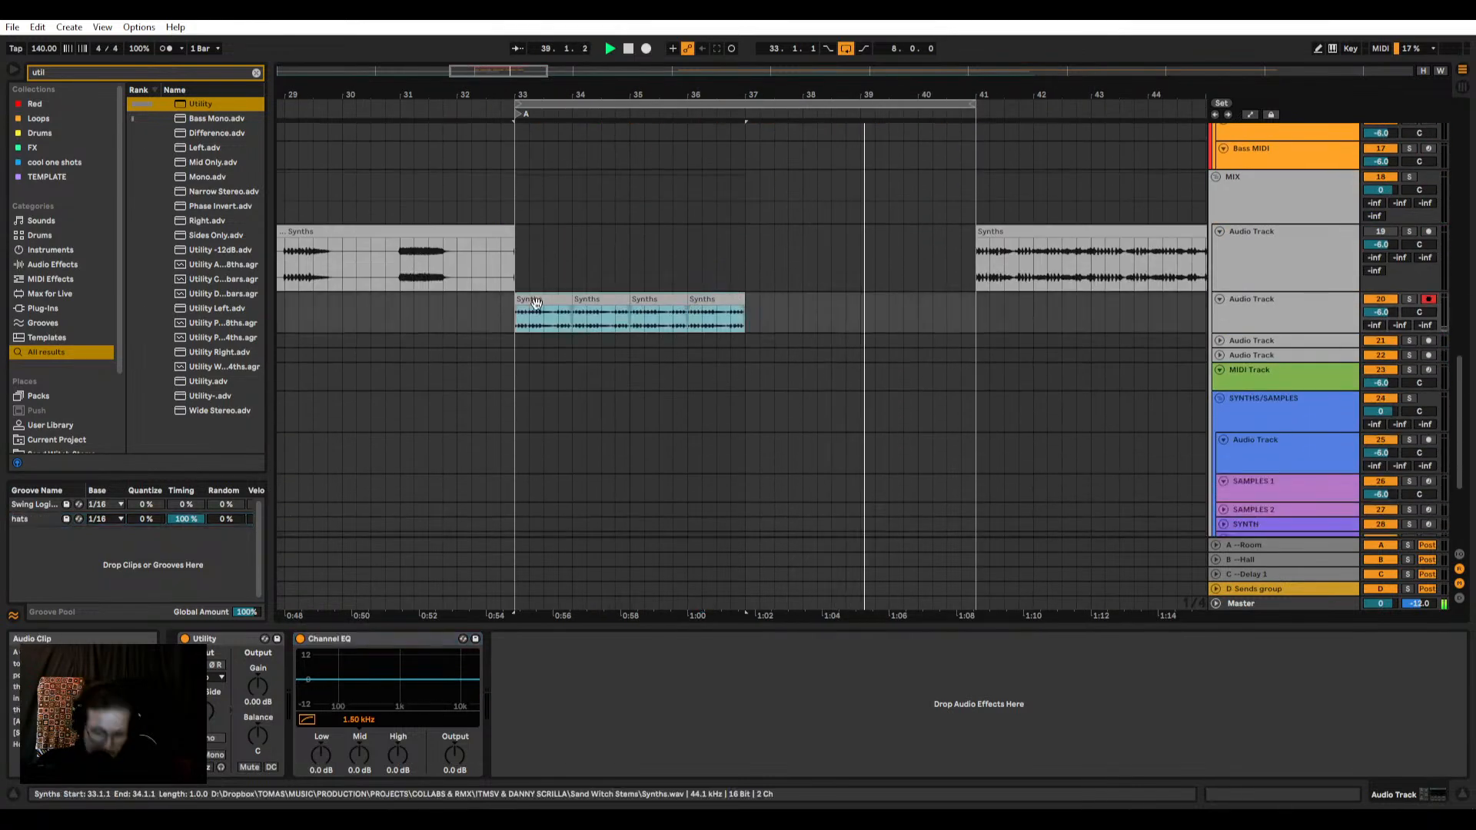
pyautogui.hotkey('ctrl', 'd')
pyautogui.click(764, 316)
# Step: Activate audio track 19 in the MIX group and play its Synths clip from bar 41
pyautogui.click(704, 298)
pyautogui.scroll(-3, 649, 300)
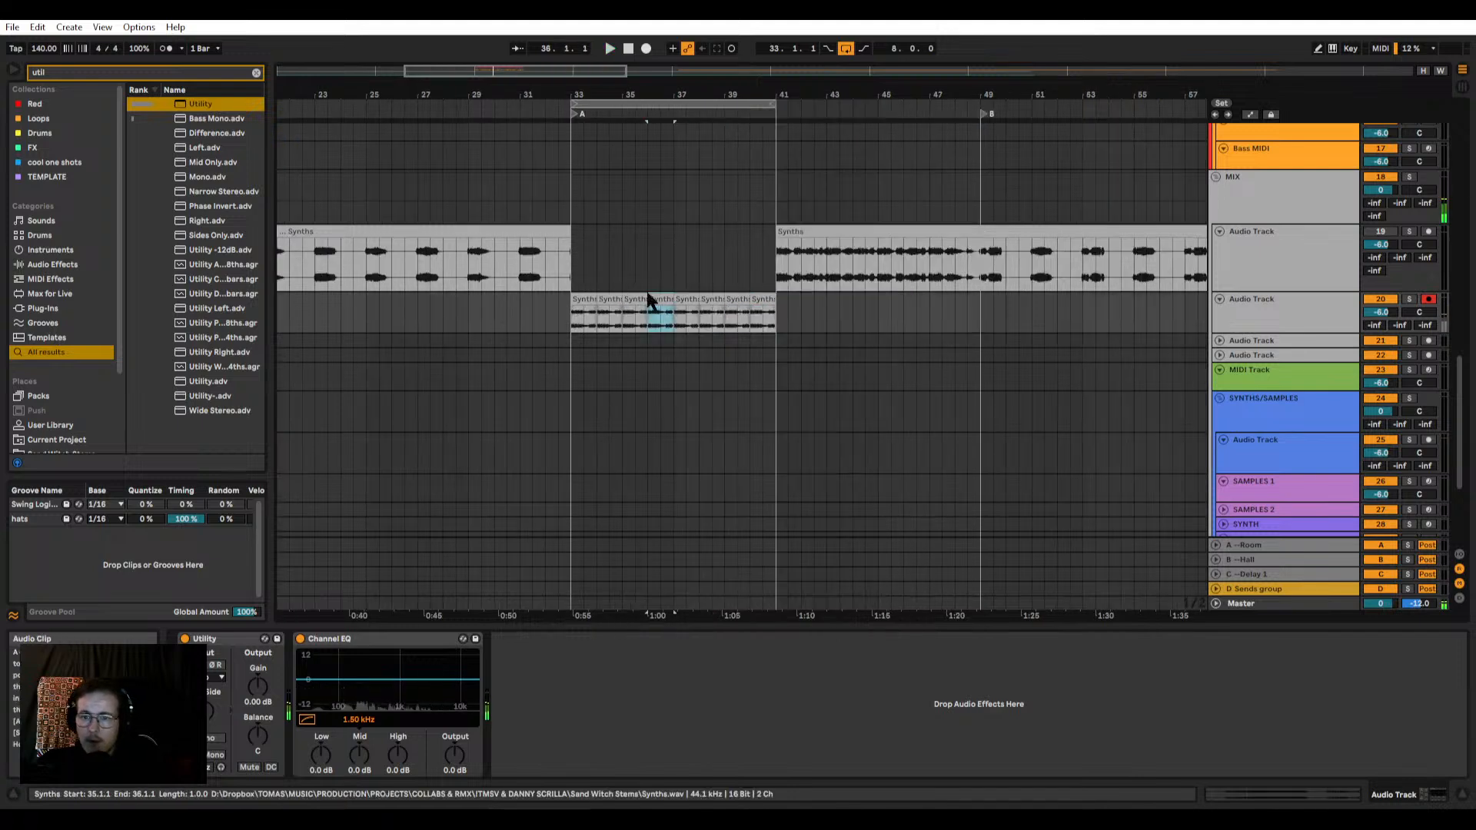
pyautogui.scroll(3, 731, 289)
pyautogui.click(902, 232)
pyautogui.press('space')
pyautogui.press('space')
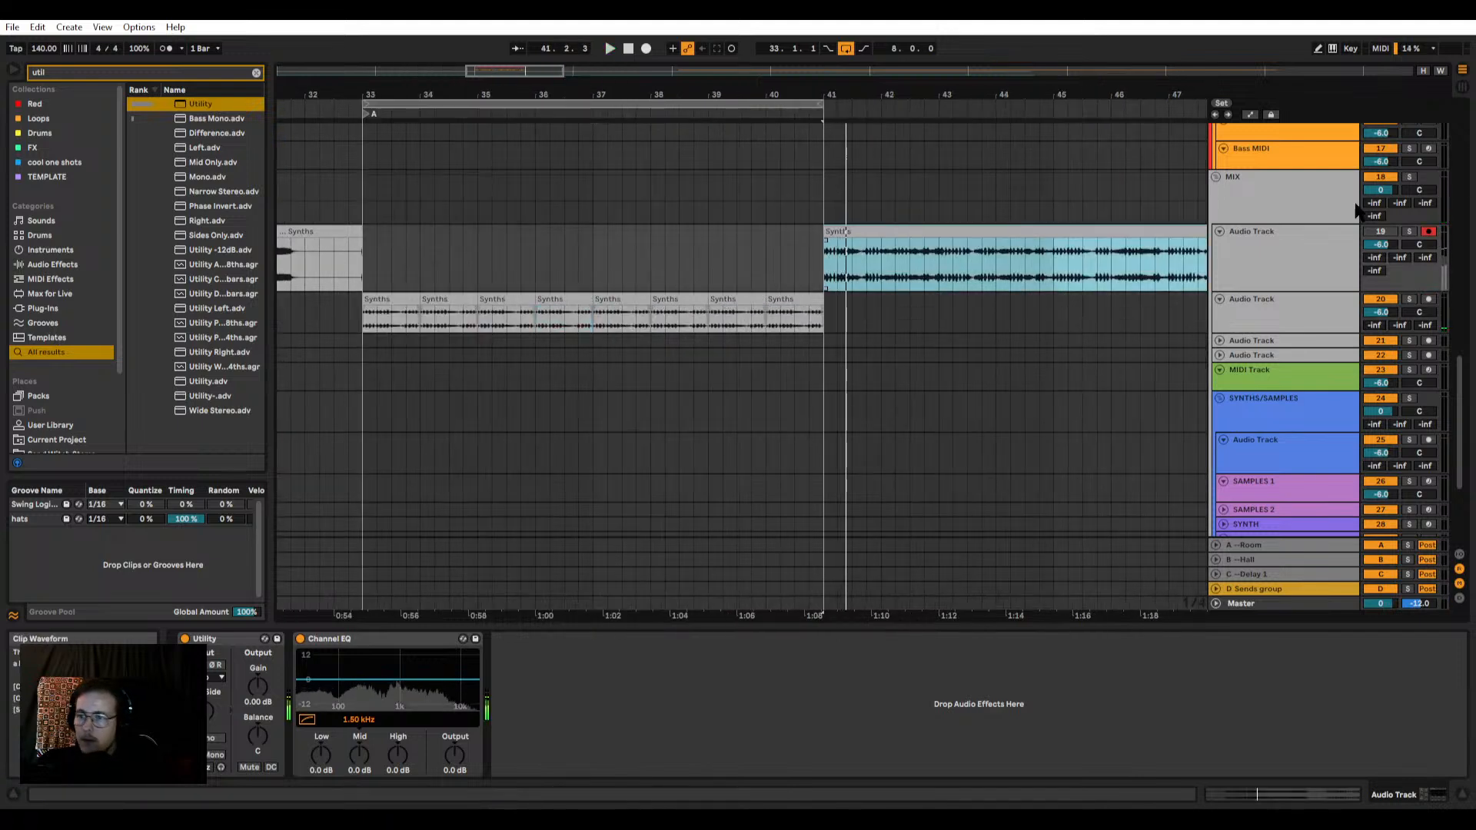
pyautogui.click(1380, 232)
pyautogui.press('space')
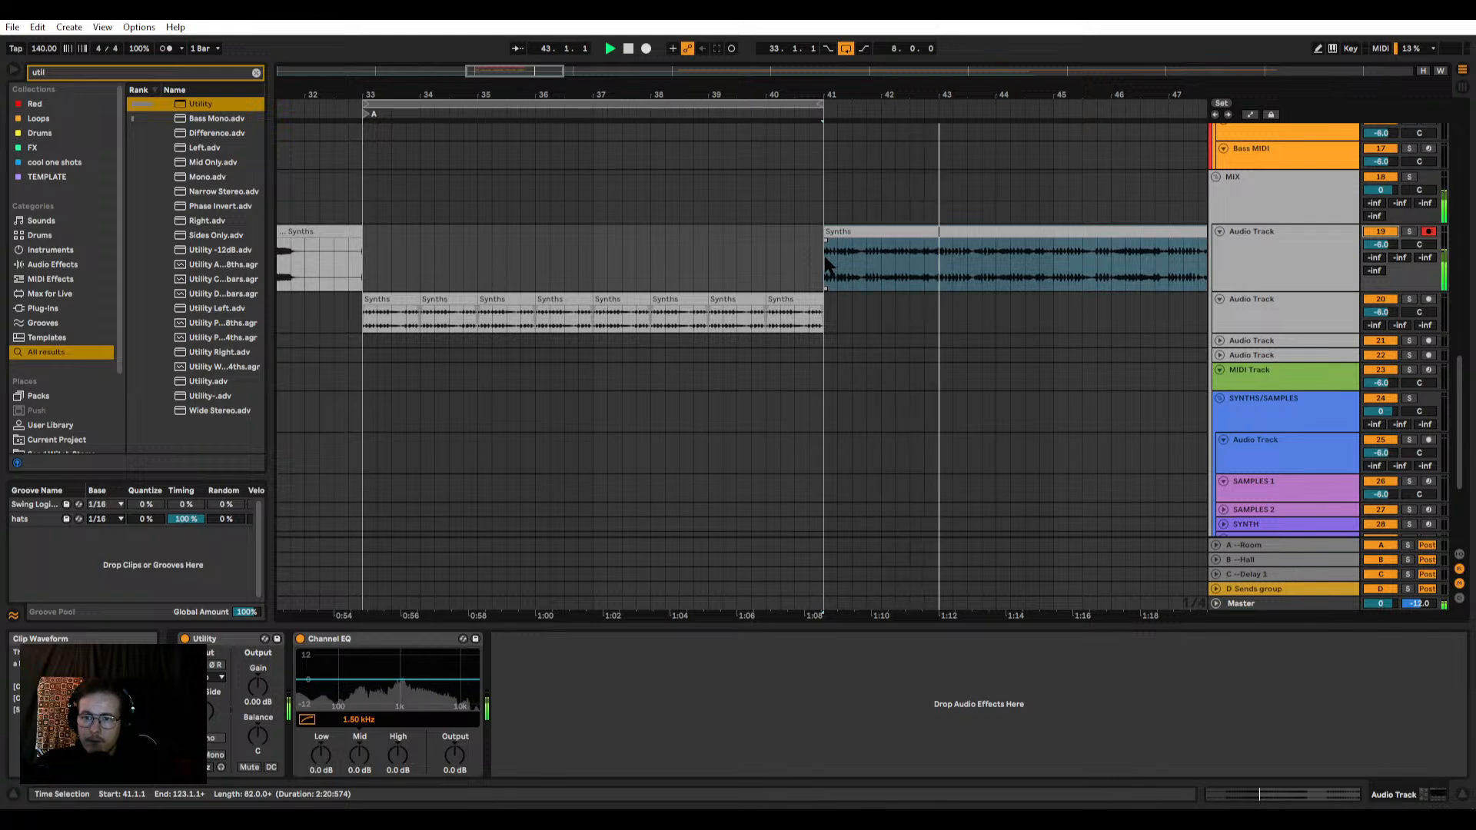
# Step: Move the first two bars of track 19's Synths clip at bar 41 to bars 39–41 on track 20 and colour the piece blue
pyautogui.moveTo(827, 265); pyautogui.dragTo(758, 302)
pyautogui.press('space')
pyautogui.rightClick(758, 302)
pyautogui.click(919, 621)
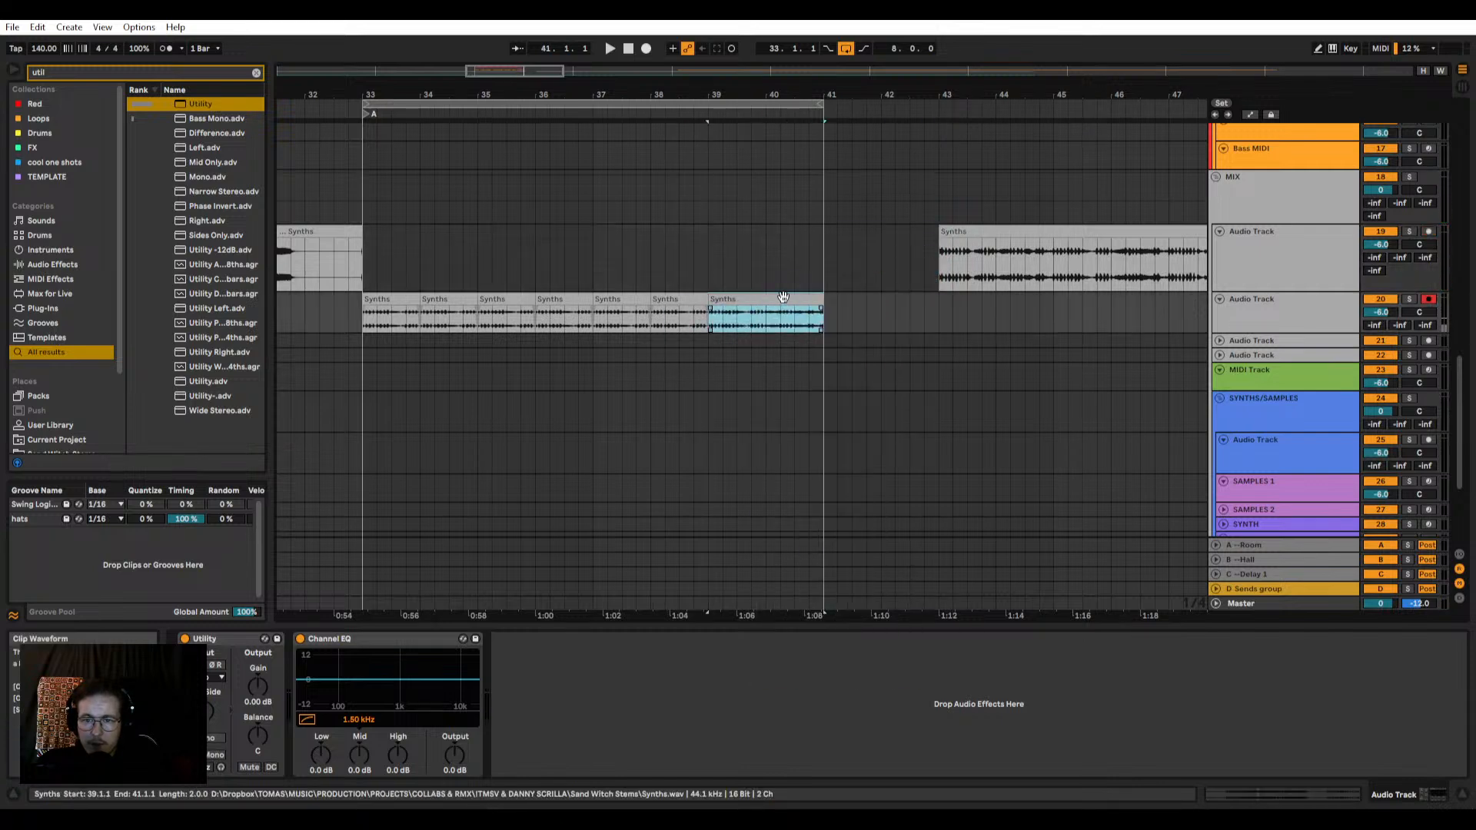
pyautogui.rightClick(785, 299)
pyautogui.click(913, 625)
# Step: Play the Synths arrangement on track 20 from its first clip at bar 33
pyautogui.click(388, 314)
pyautogui.press('space')
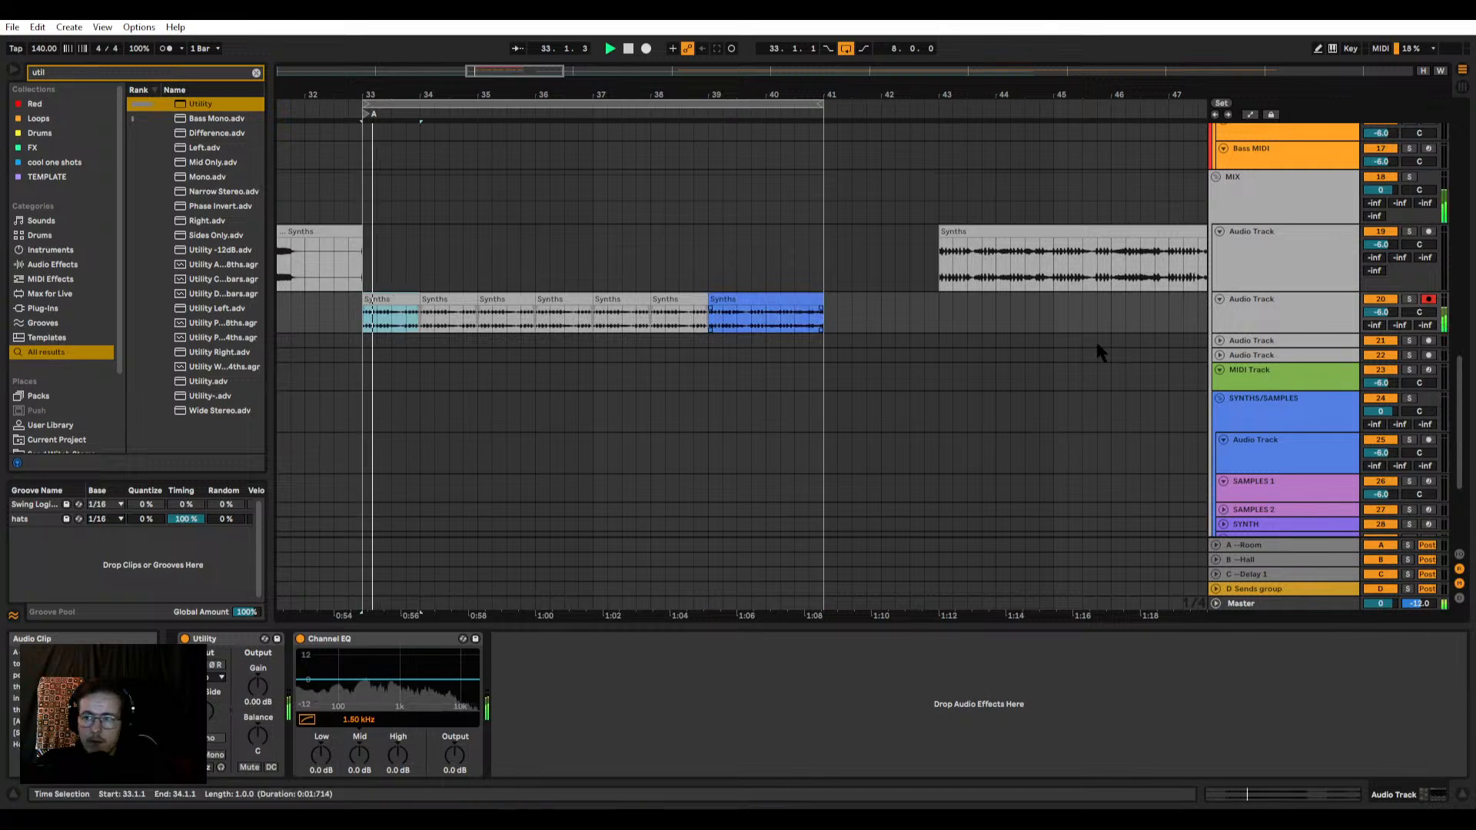
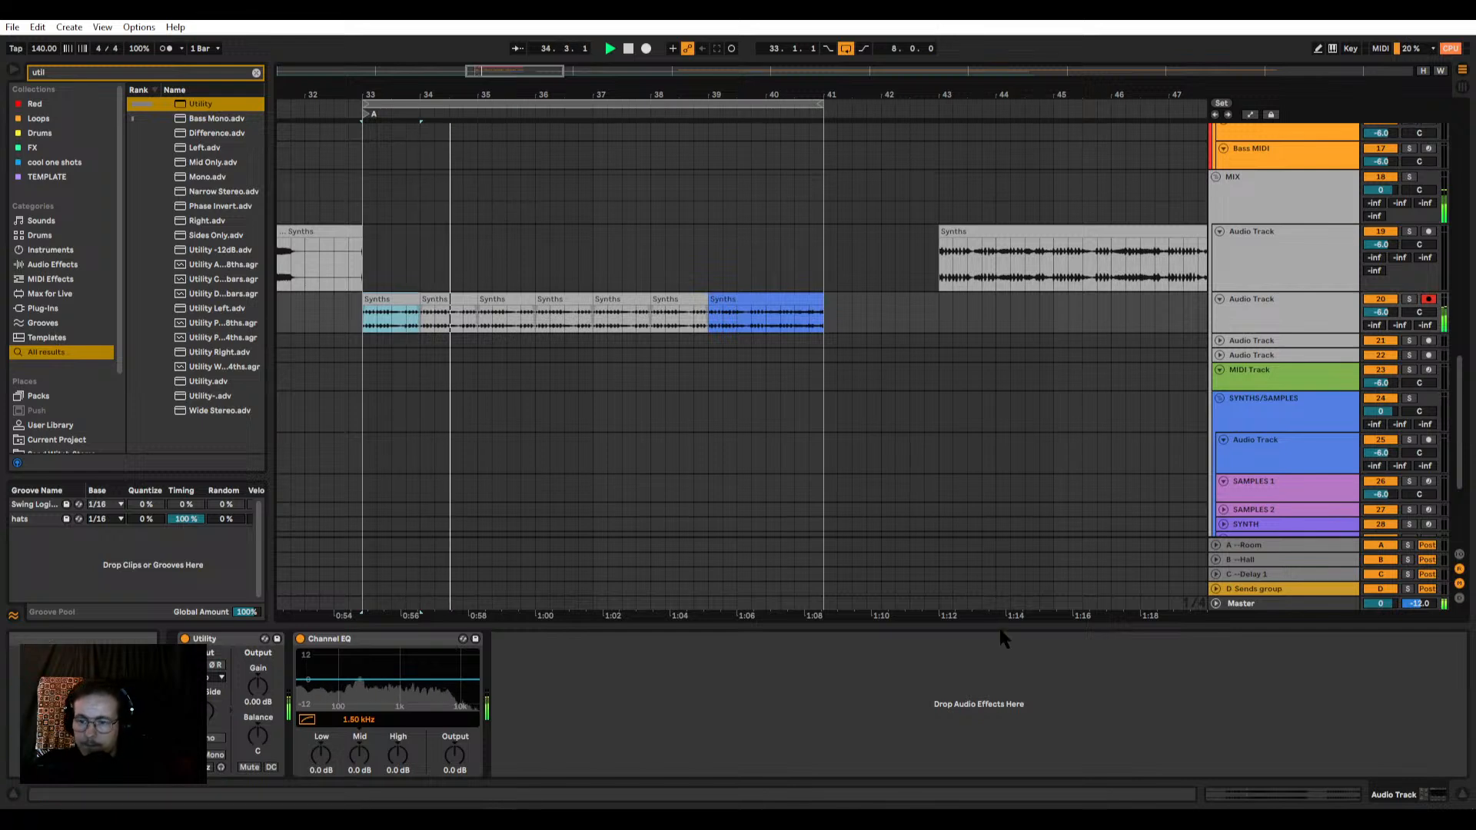
# Step: Hide the device chain and move the Synths clip on track 19 so that it starts at bar 41
pyautogui.moveTo(1000, 628); pyautogui.dragTo(1002, 761)
pyautogui.scroll(2, 646, 382)
pyautogui.scroll(3, 657, 403)
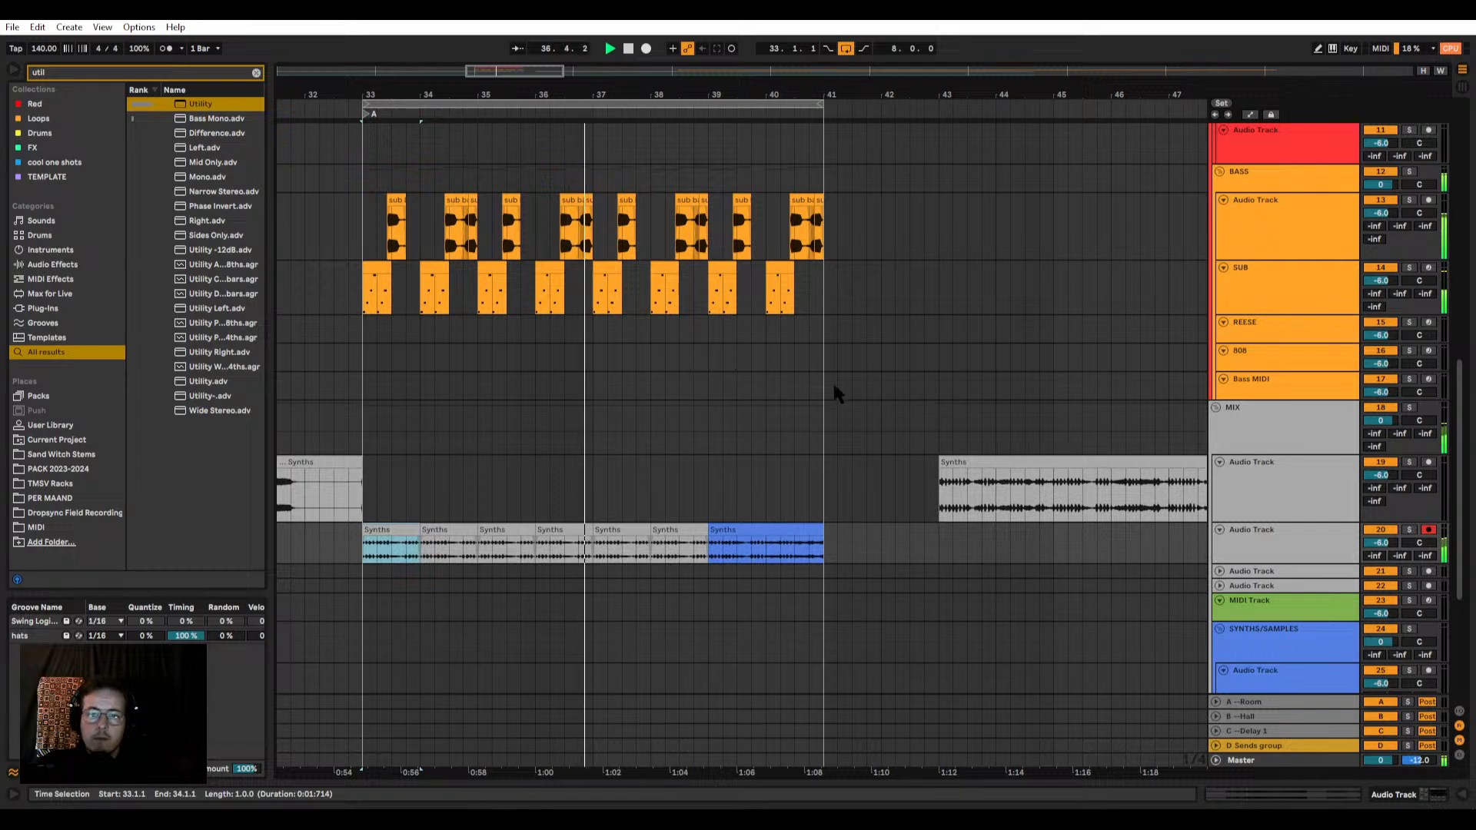
pyautogui.scroll(-5, 777, 458)
pyautogui.click(456, 460)
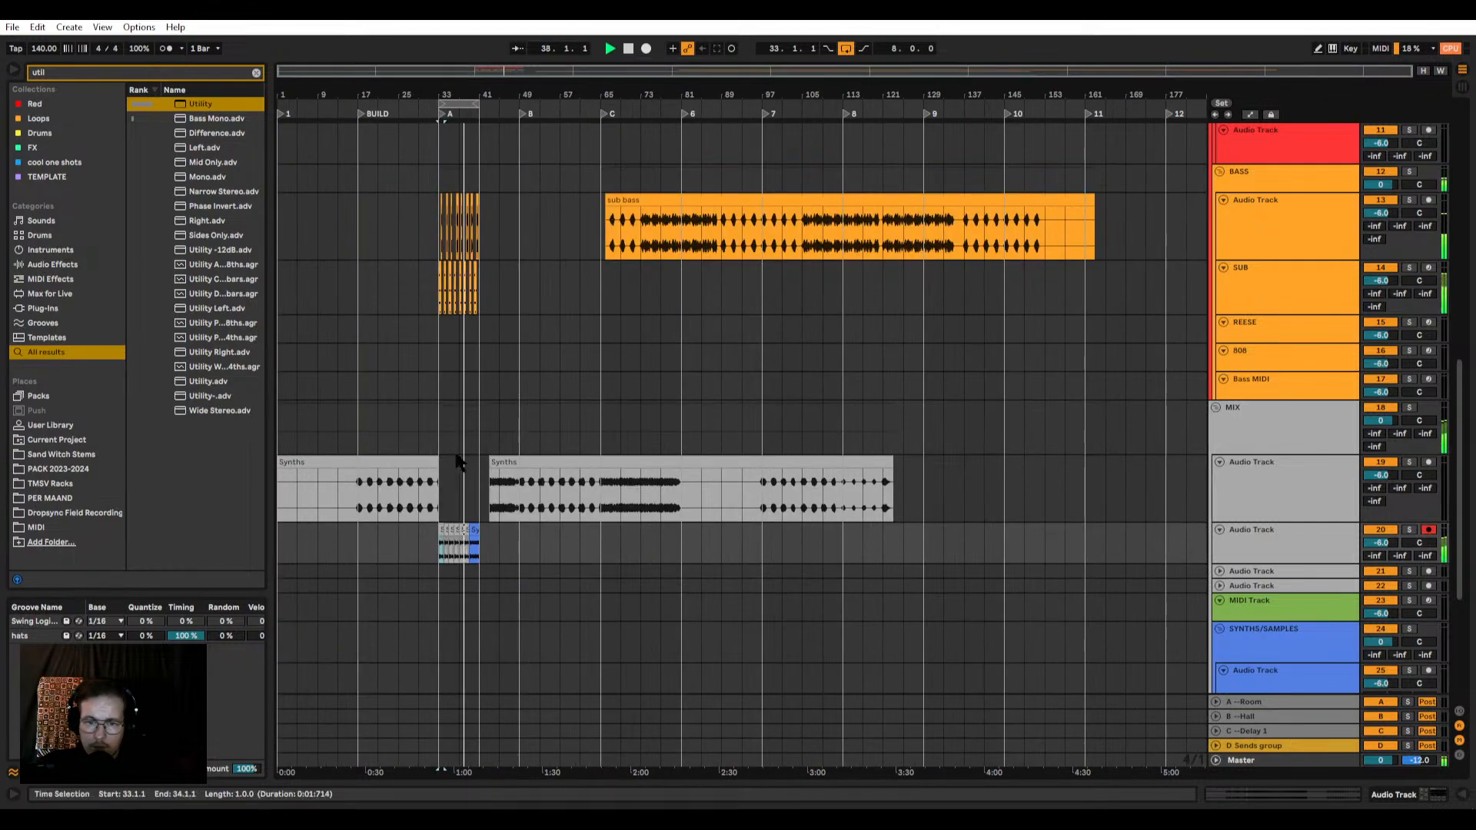
pyautogui.click(494, 460)
pyautogui.moveTo(491, 461); pyautogui.dragTo(481, 463)
pyautogui.scroll(4, 503, 482)
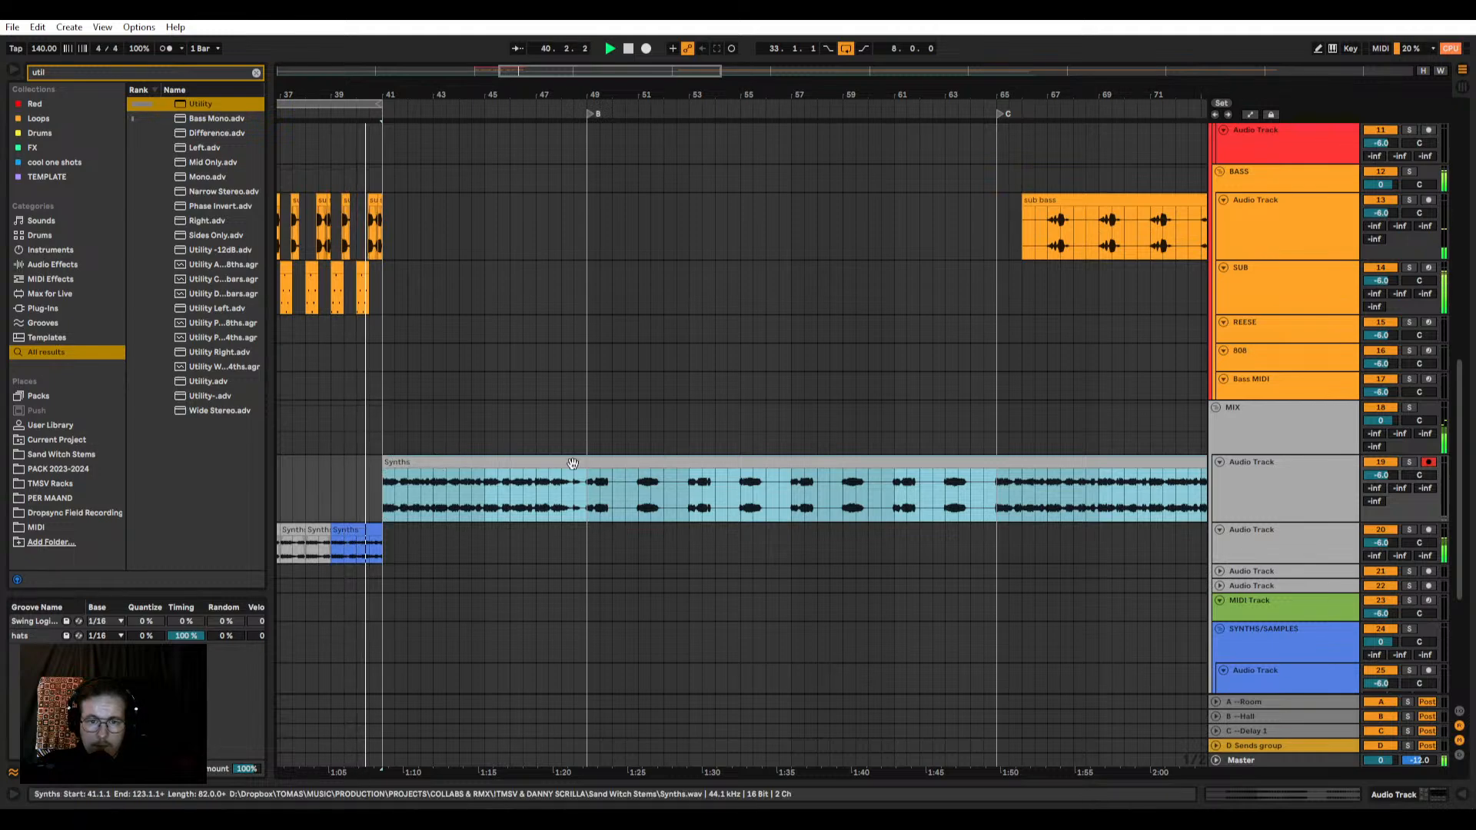
pyautogui.scroll(-3, 422, 484)
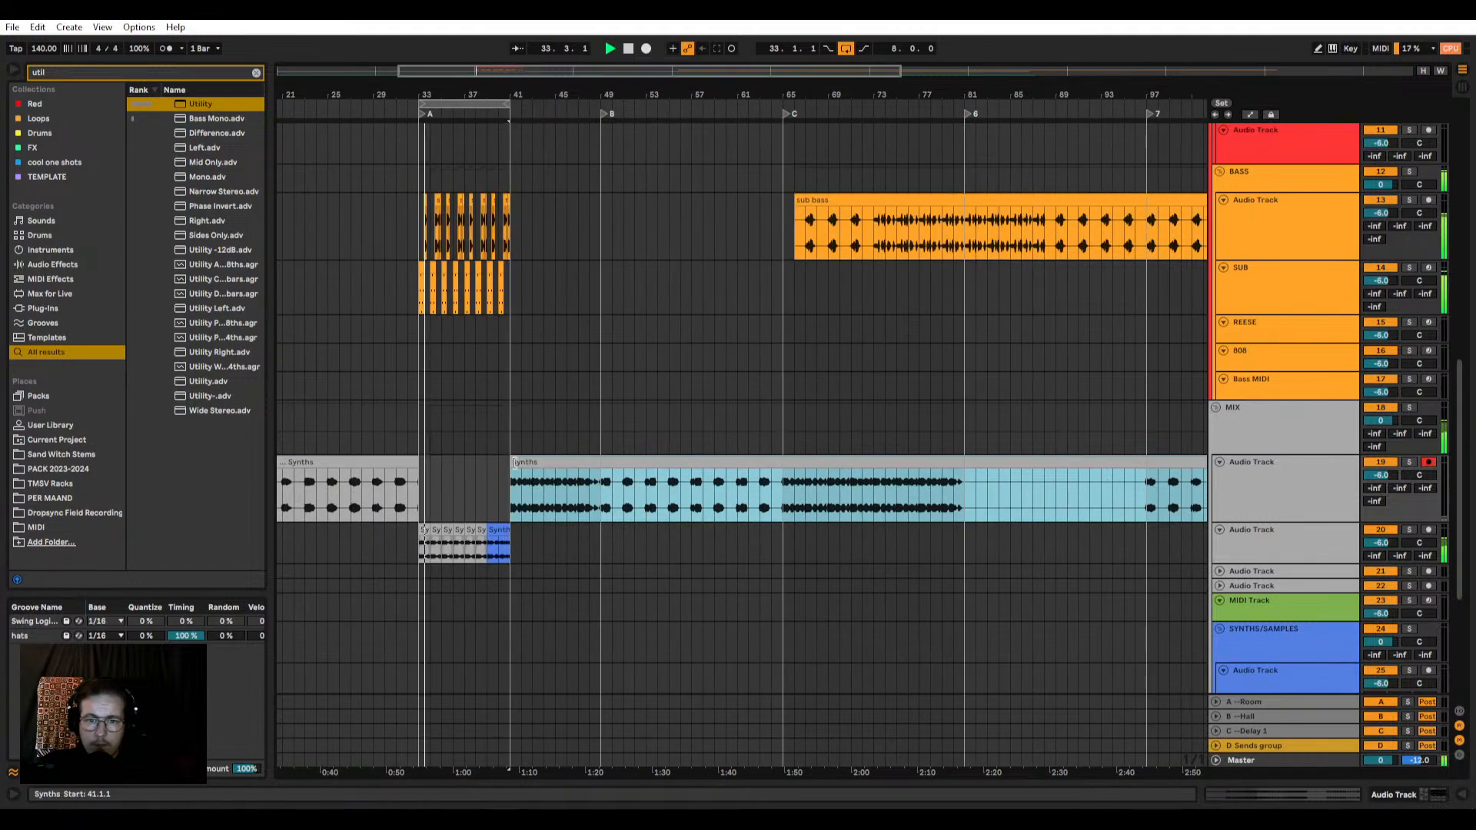
# Step: Duplicate bars 33–41 of the drum, bass and Synths tracks to bars 41–49 and extend the loop to 16 bars
pyautogui.scroll(6, 421, 466)
pyautogui.press('space')
pyautogui.moveTo(880, 556); pyautogui.dragTo(419, 138)
pyautogui.hotkey('ctrl', 'd')
pyautogui.scroll(-3, 557, 238)
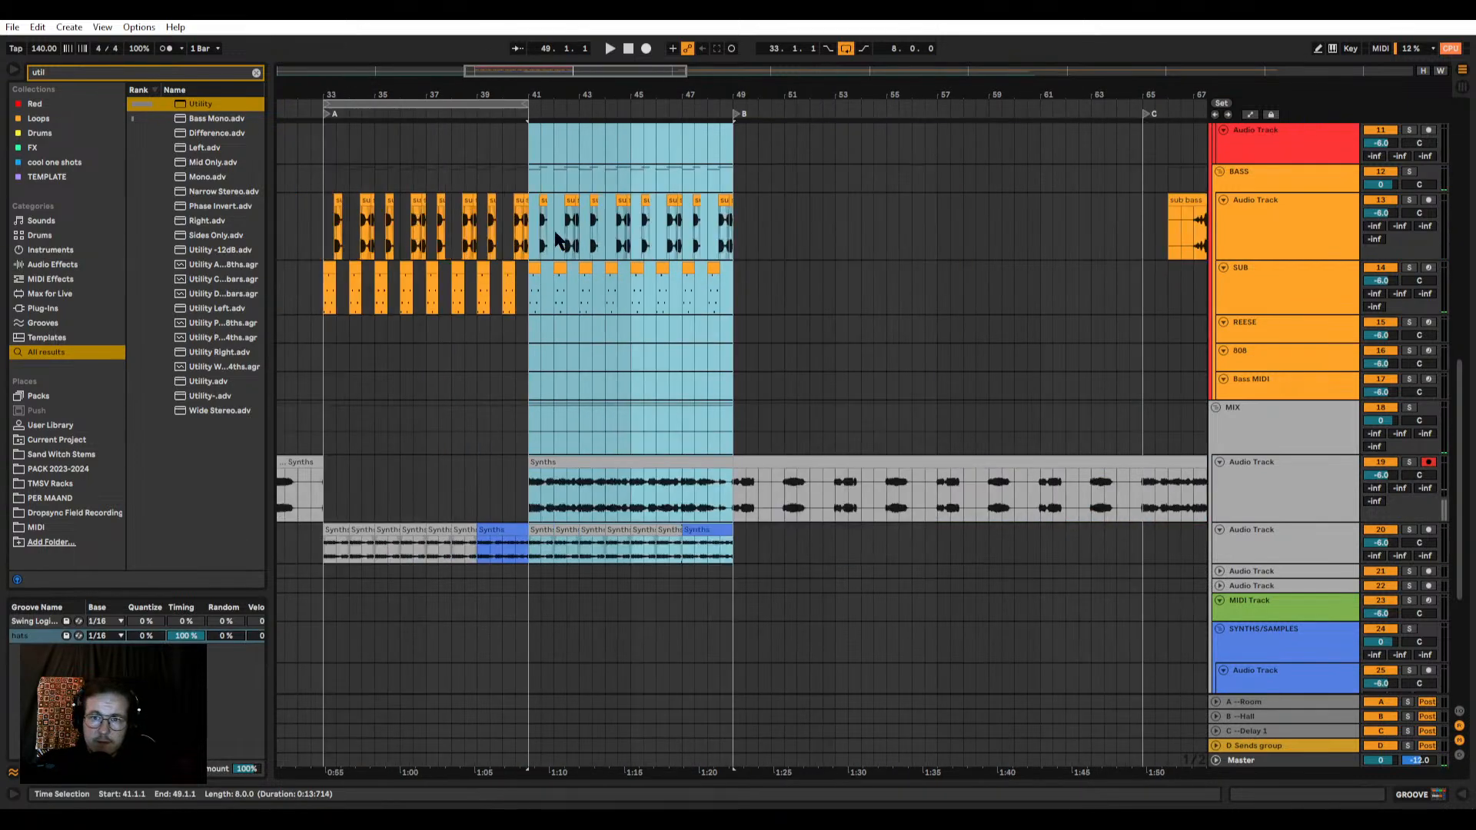
pyautogui.moveTo(523, 102); pyautogui.dragTo(731, 113)
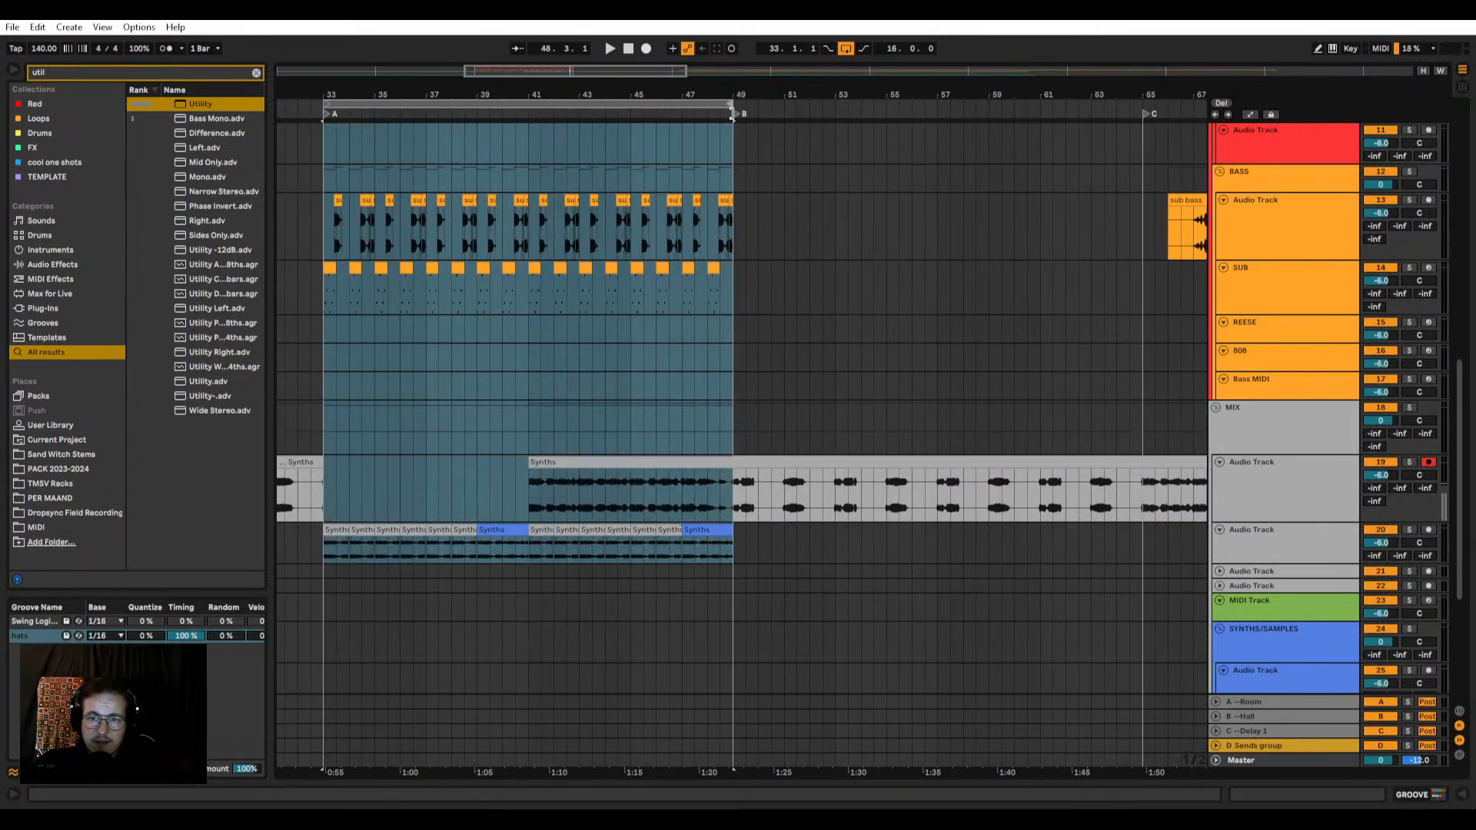
# Step: Solo audio track 19 and play its Synths clip from bar 41
pyautogui.click(544, 462)
pyautogui.scroll(-3, 553, 442)
pyautogui.scroll(3, 543, 462)
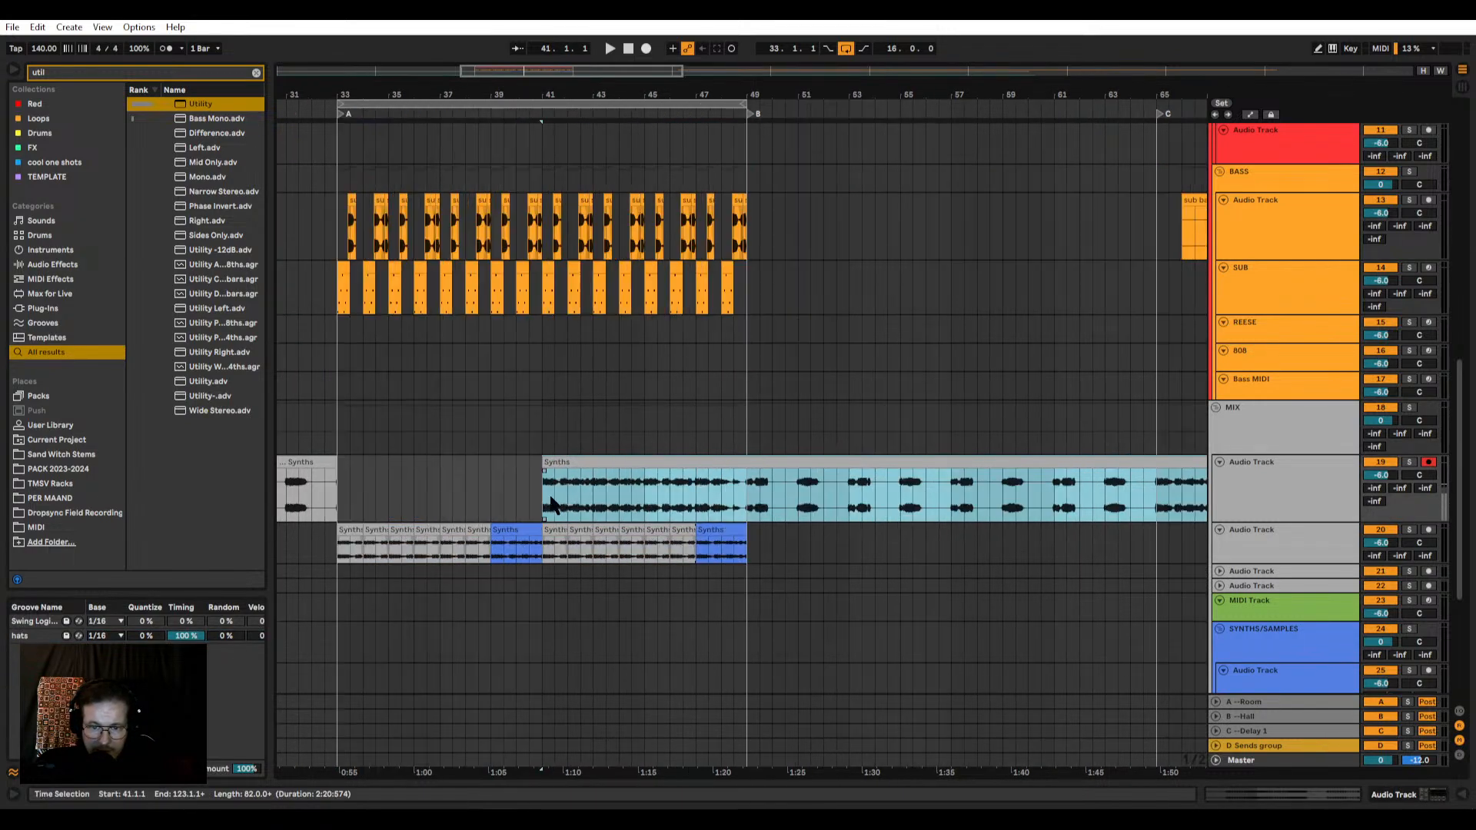
pyautogui.click(569, 528)
pyautogui.scroll(3, 569, 528)
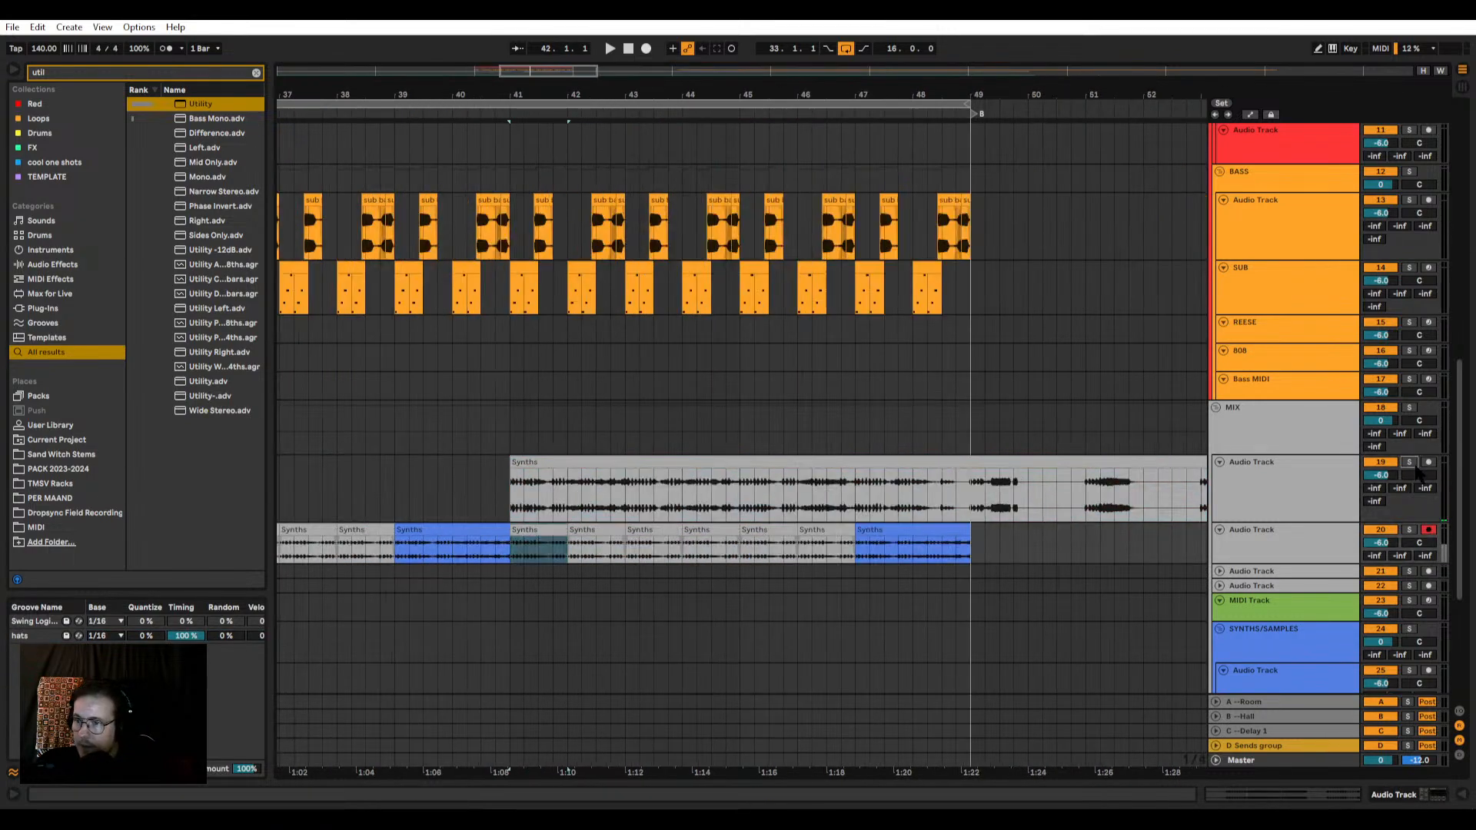
pyautogui.click(1410, 463)
pyautogui.click(511, 500)
pyautogui.press('space')
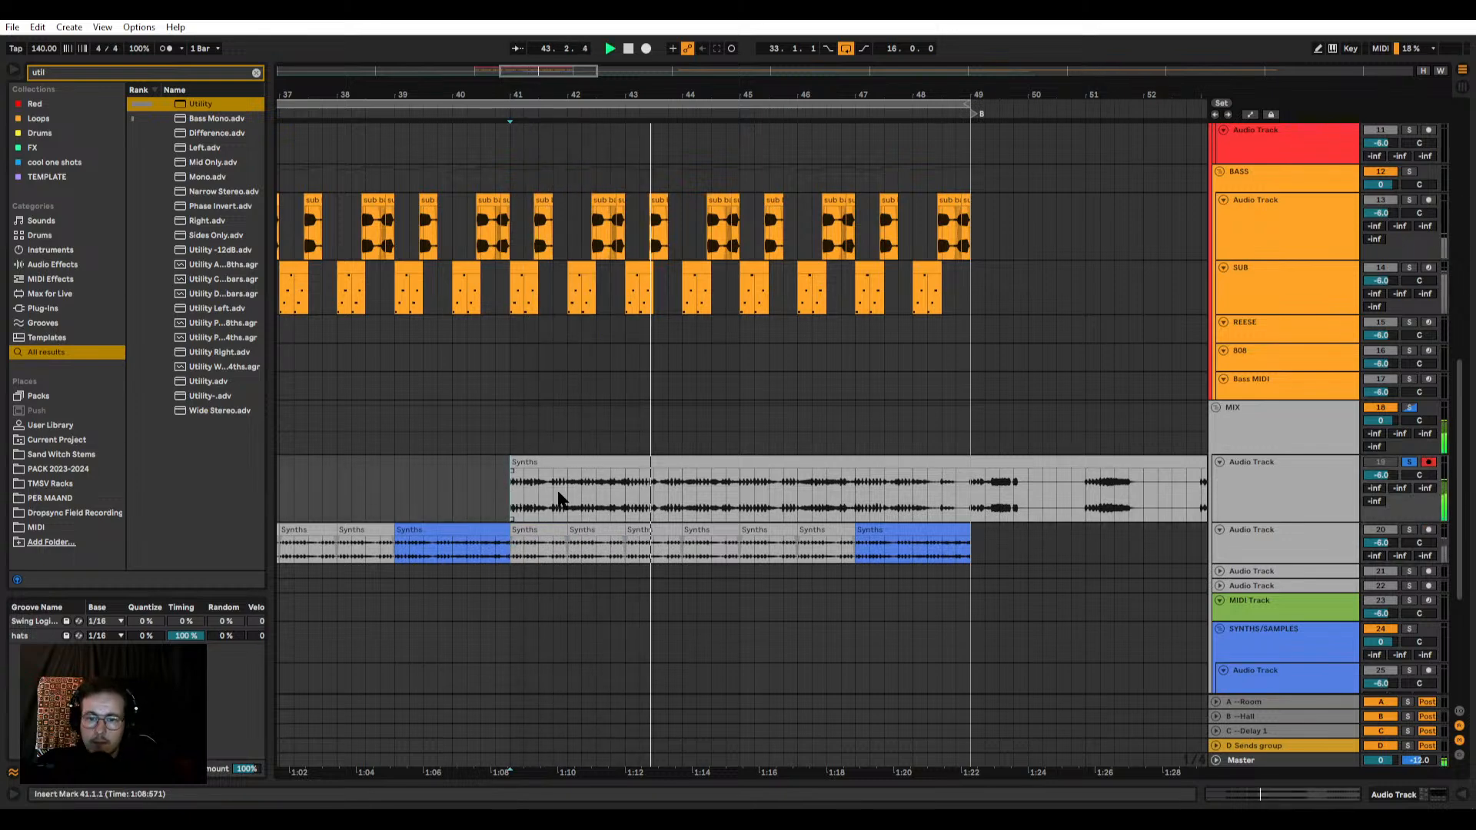
pyautogui.scroll(-2, 624, 507)
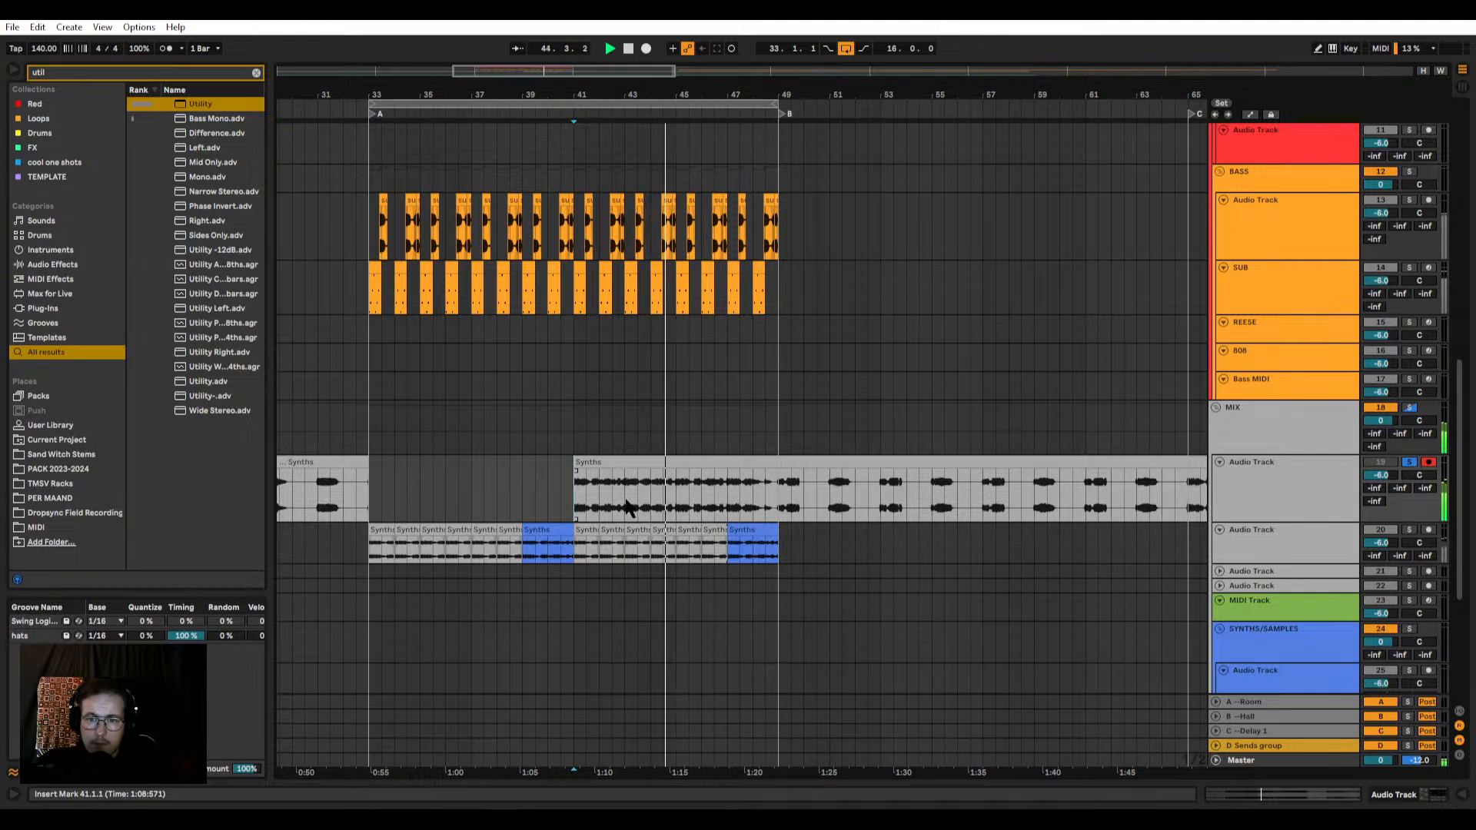
# Step: Move bar 44 of track 19's Synths clip to the same position on track 20 and colour the piece green
pyautogui.moveTo(655, 504); pyautogui.dragTo(661, 505)
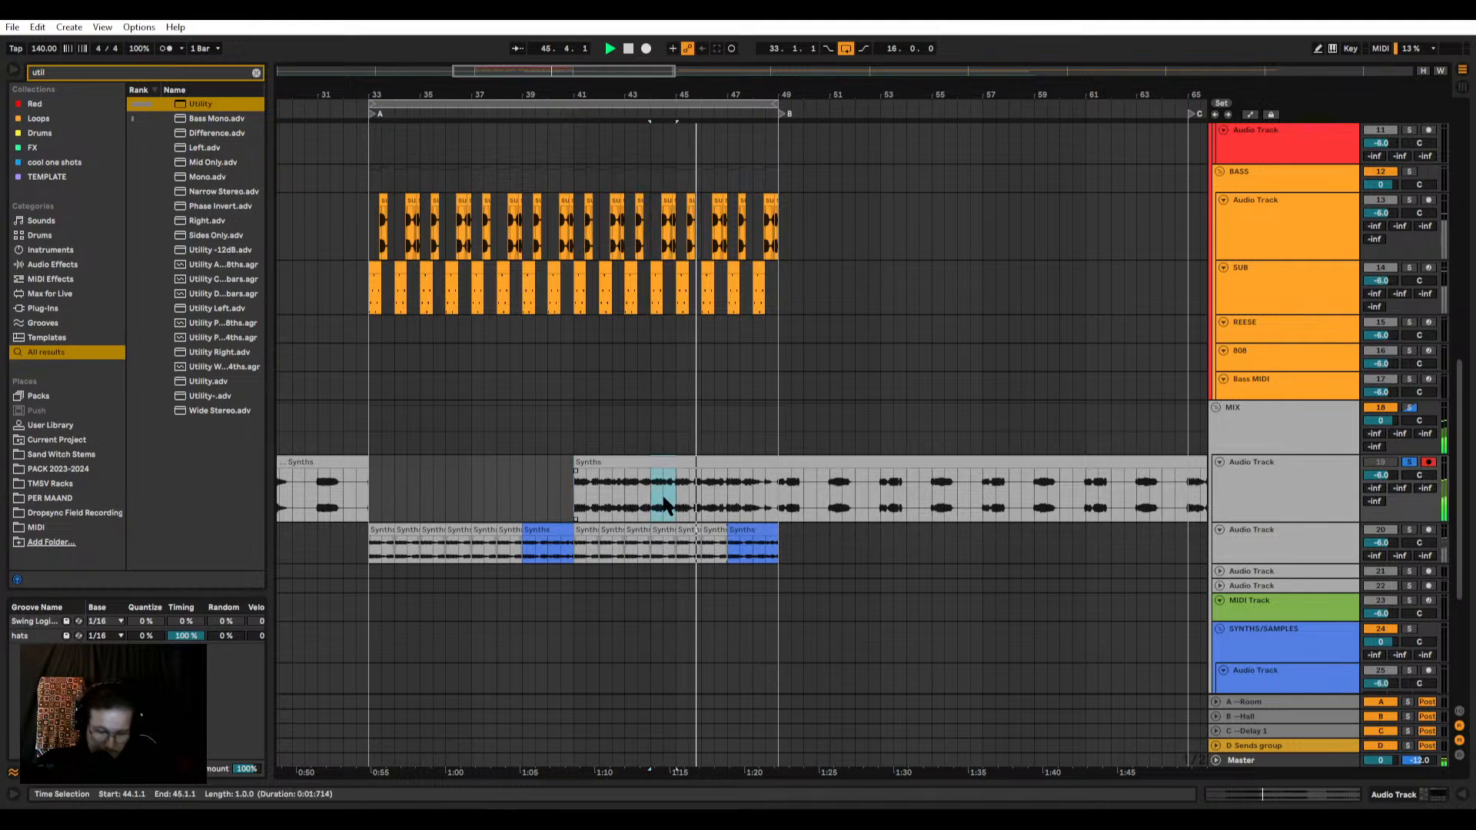
pyautogui.rightClick(665, 547)
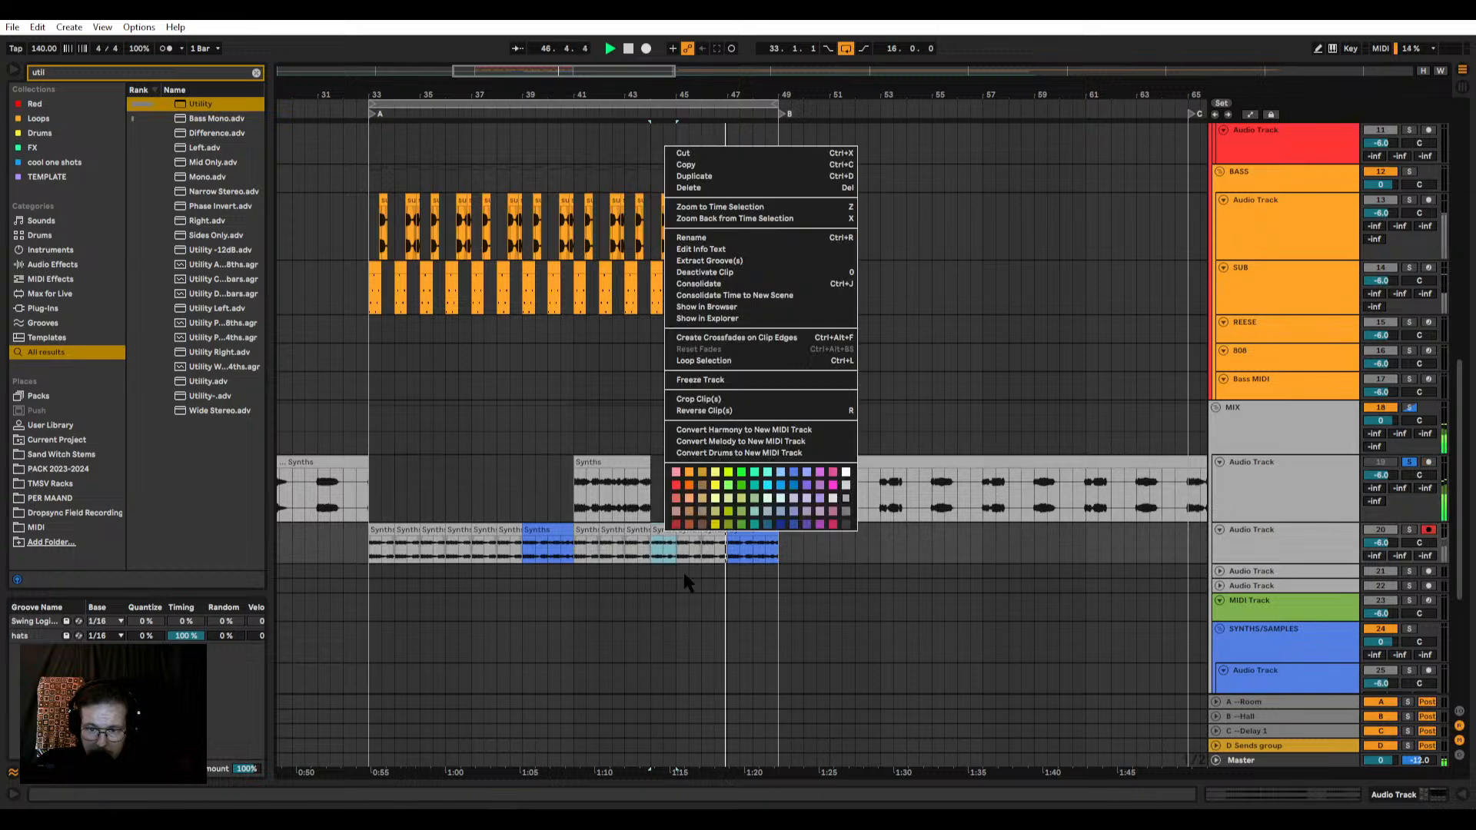
pyautogui.press('Escape')
pyautogui.scroll(2, 734, 504)
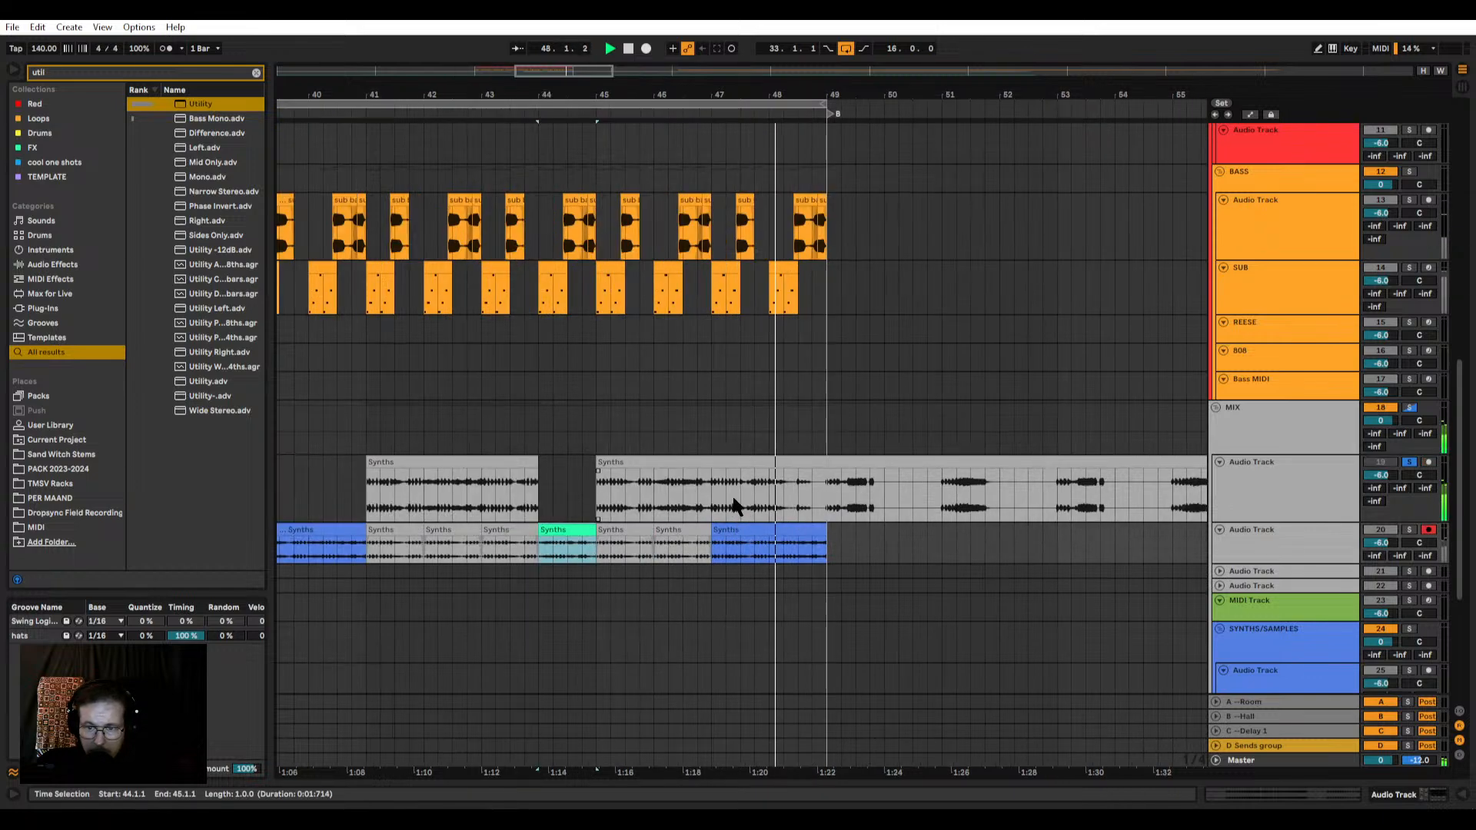
# Step: Split track 19's Synths clip at bar 47, stop playback and delete its remaining pieces between bars 41 and 47
pyautogui.click(712, 503)
pyautogui.hotkey('ctrl', 'e')
pyautogui.press('space')
pyautogui.click(688, 464)
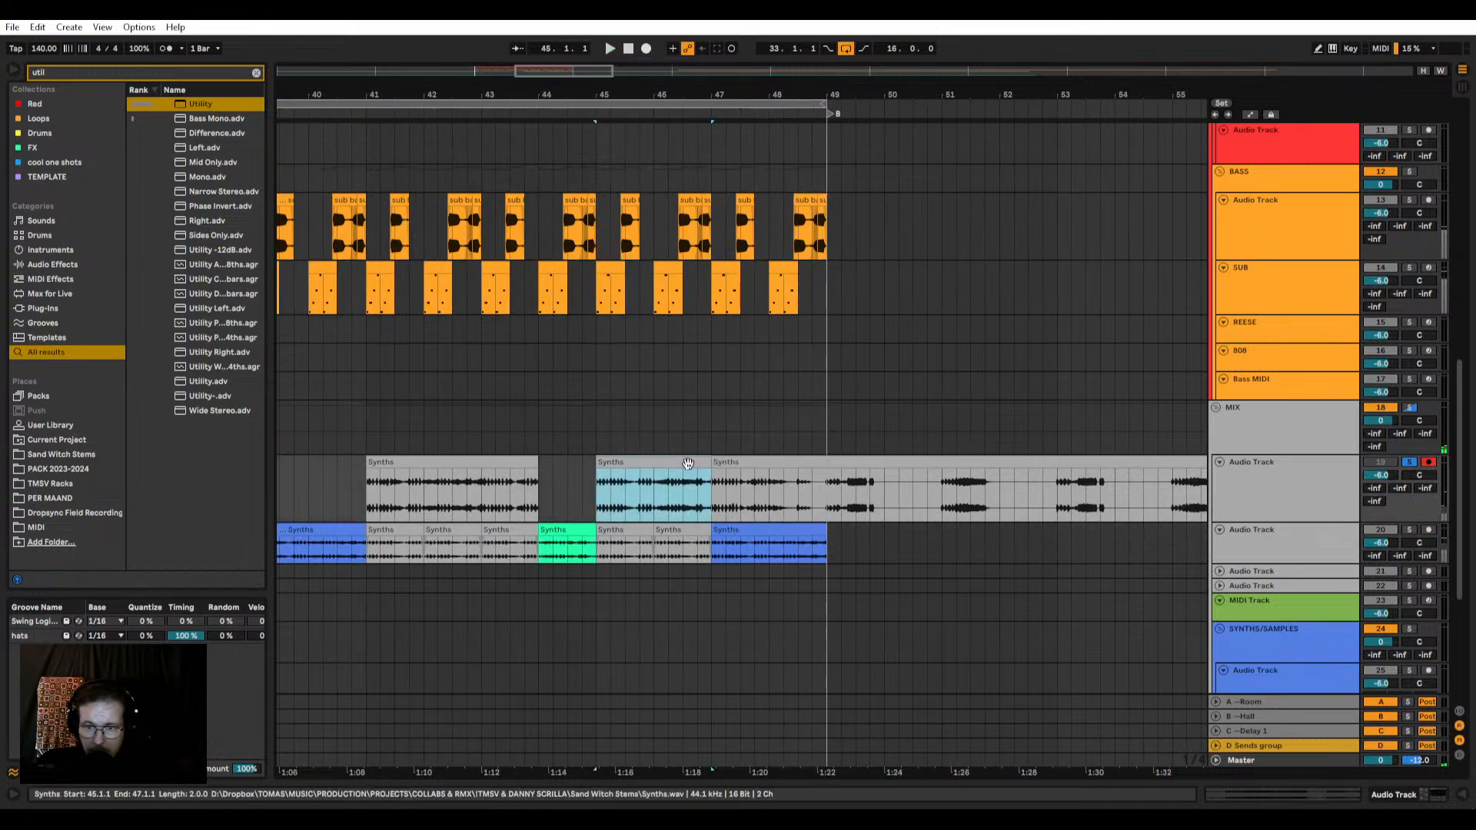
pyautogui.press('Delete')
pyautogui.click(511, 492)
pyautogui.press('Delete')
pyautogui.click(583, 511)
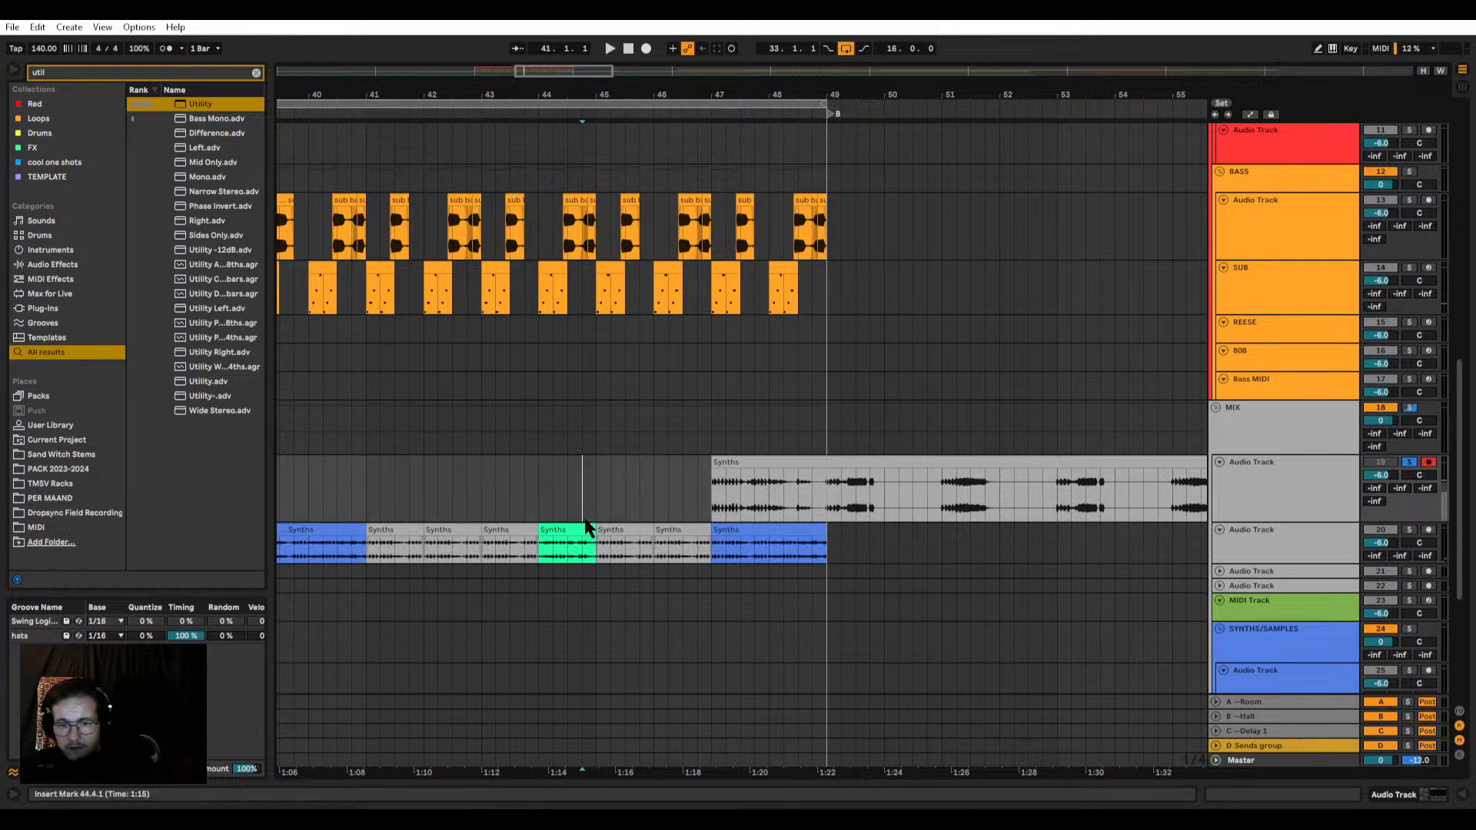
# Step: Move bars 47–49 of track 19's Synths clip to the same position on track 20 and colour the piece yellow-green
pyautogui.click(738, 472)
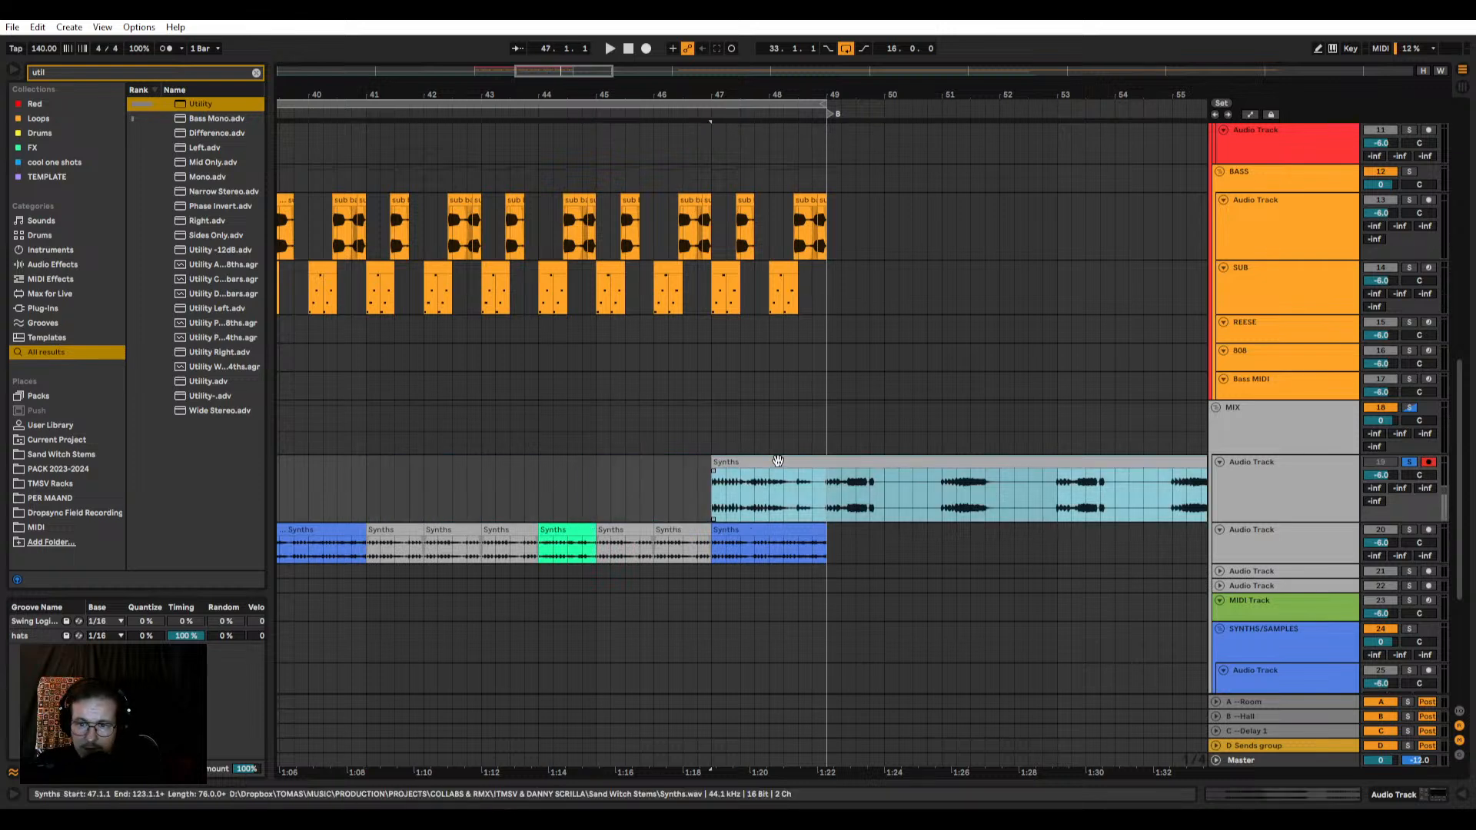
pyautogui.click(828, 506)
pyautogui.moveTo(803, 462); pyautogui.dragTo(795, 527)
pyautogui.rightClick(796, 527)
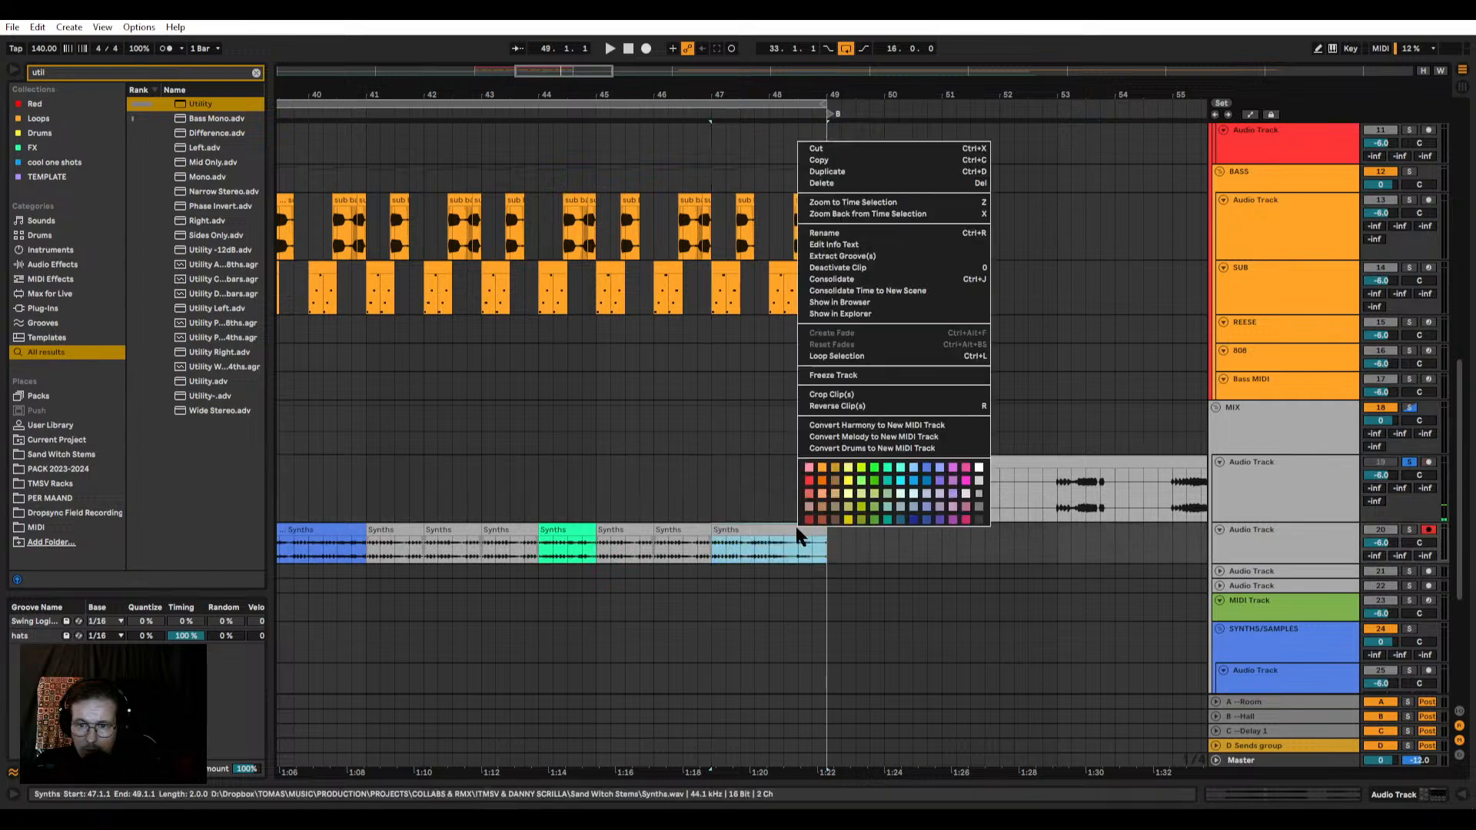
pyautogui.click(884, 488)
# Step: Play the 16-bar loop from bar 33 and turn off the MIX group's solo to hear every track
pyautogui.scroll(-4, 824, 489)
pyautogui.click(641, 419)
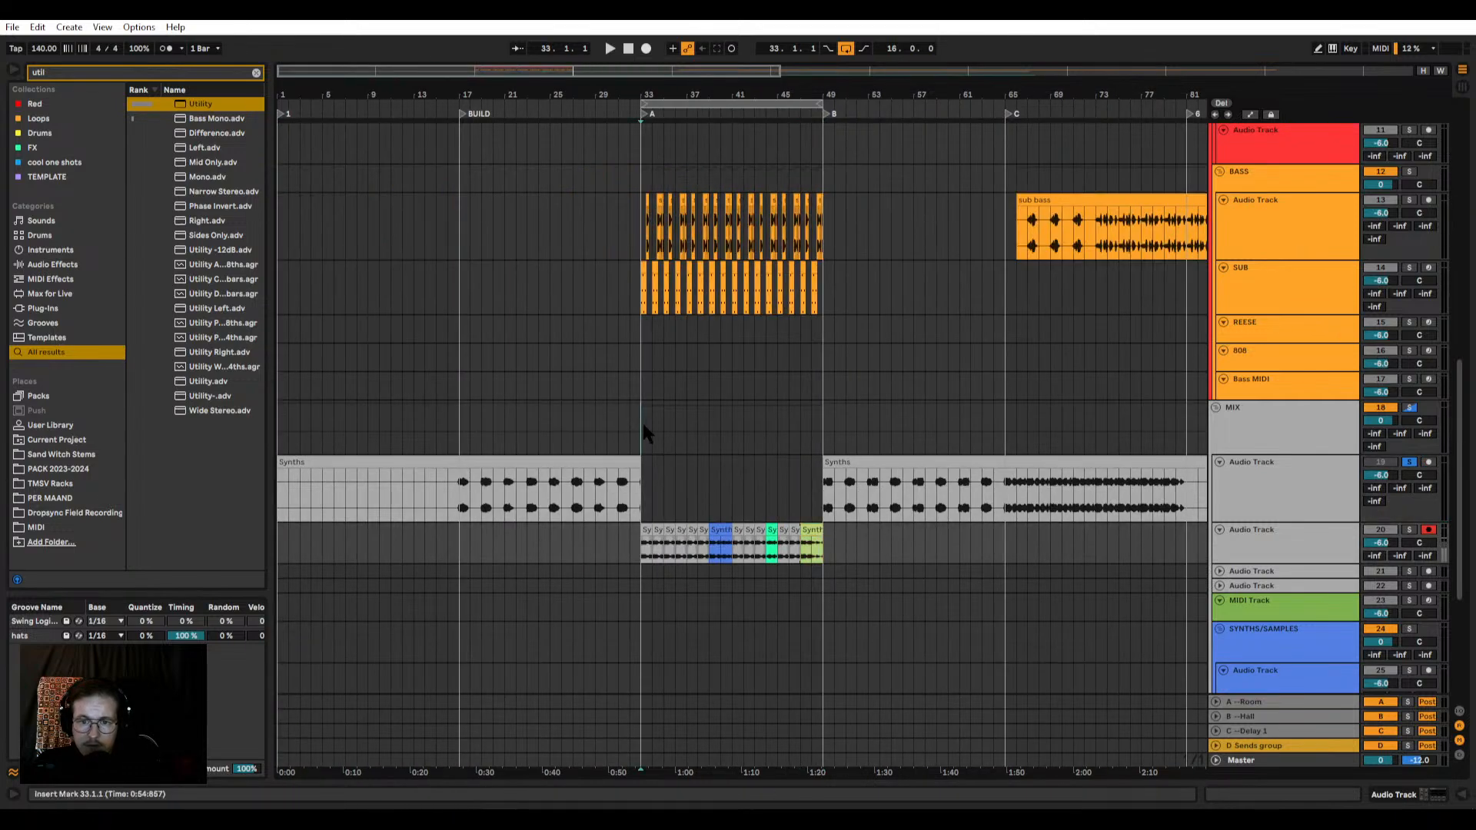
pyautogui.press('space')
pyautogui.scroll(2, 808, 416)
pyautogui.click(1411, 408)
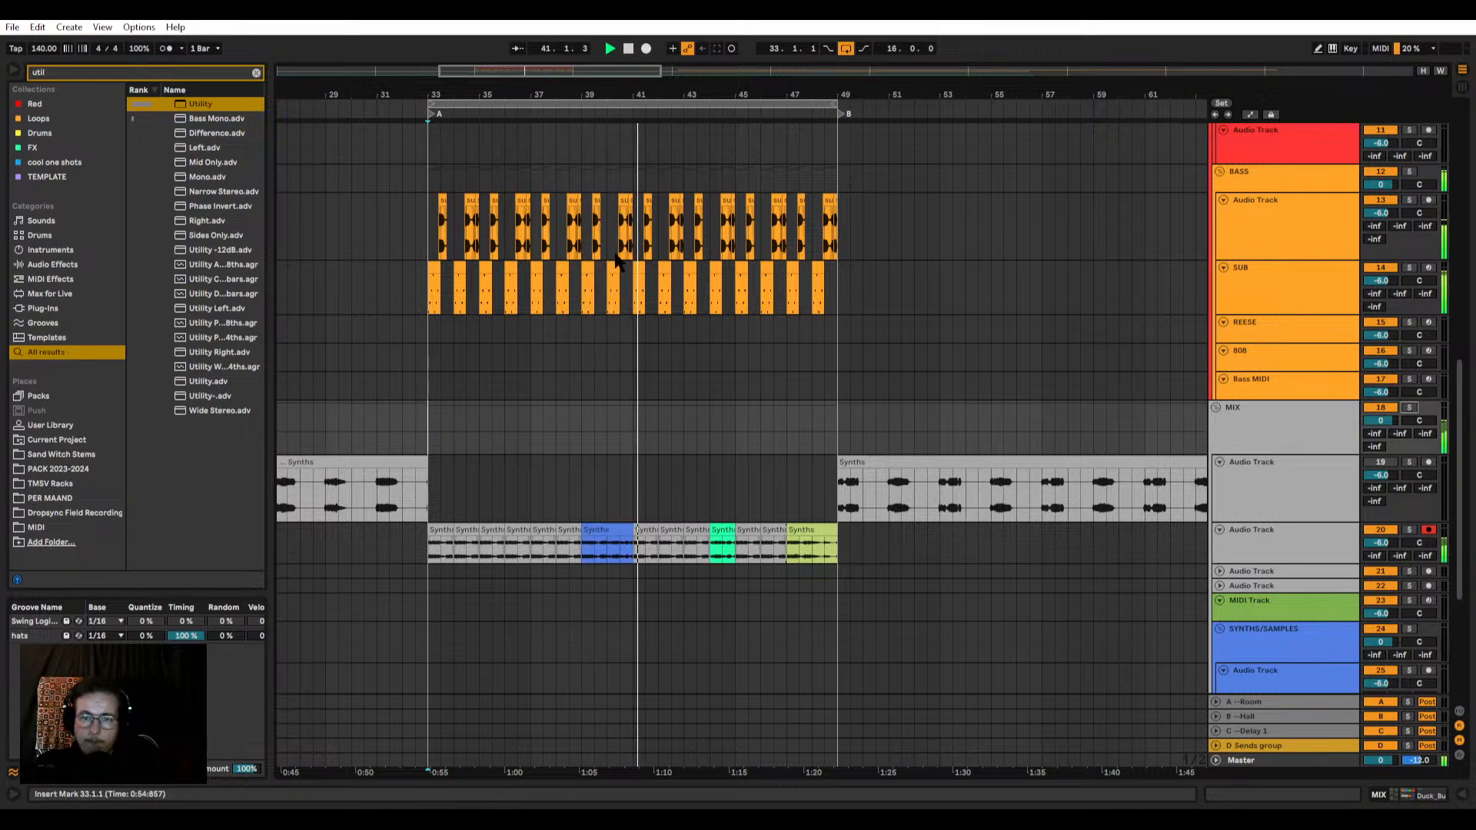
# Step: Examine the sub bass clips around bar 41 and the KICK SNARE and HH PRC patterns during playback
pyautogui.scroll(8, 625, 285)
pyautogui.click(667, 220)
pyautogui.scroll(10, 669, 213)
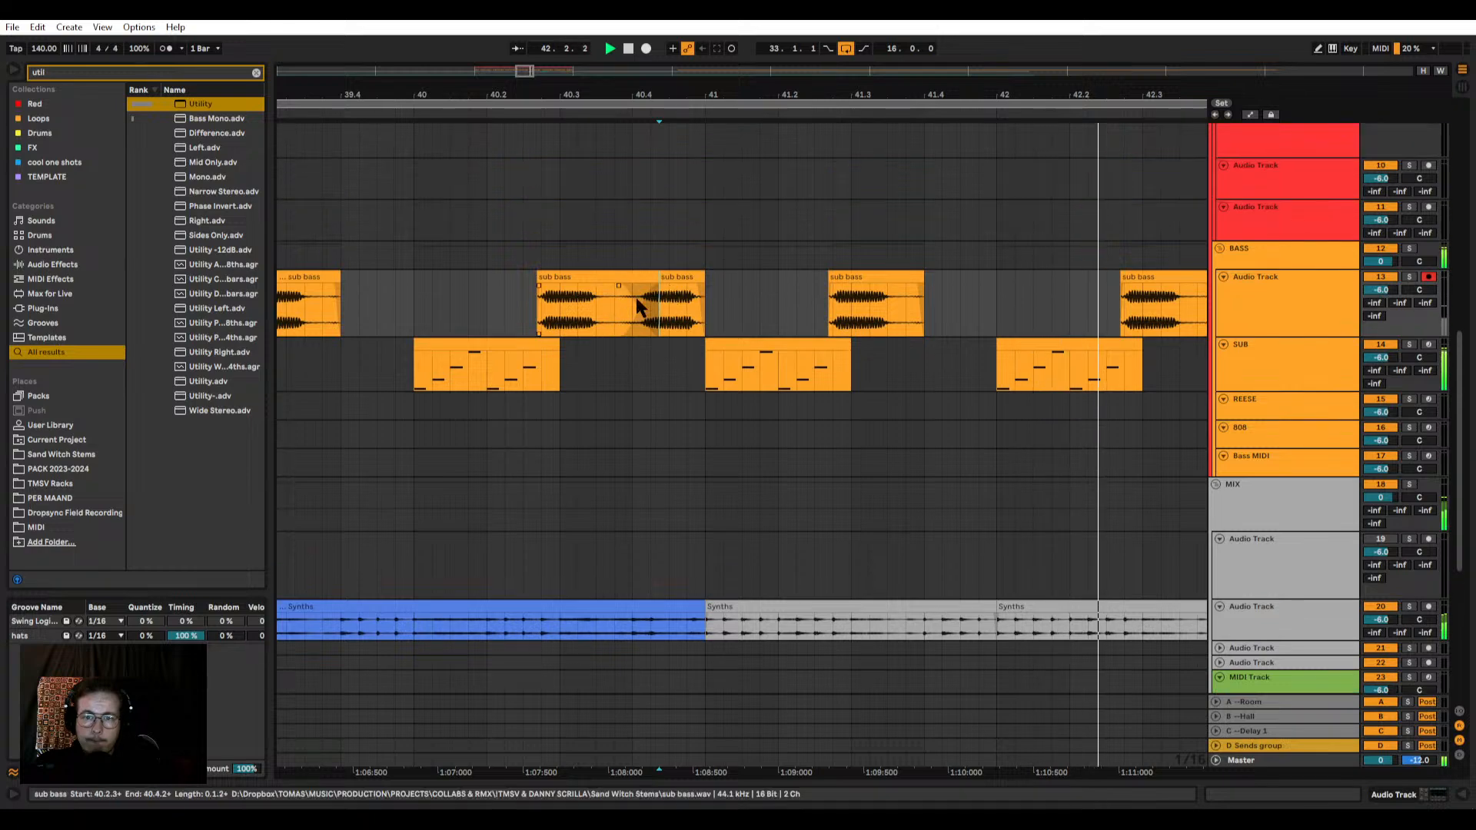
pyautogui.scroll(5, 608, 253)
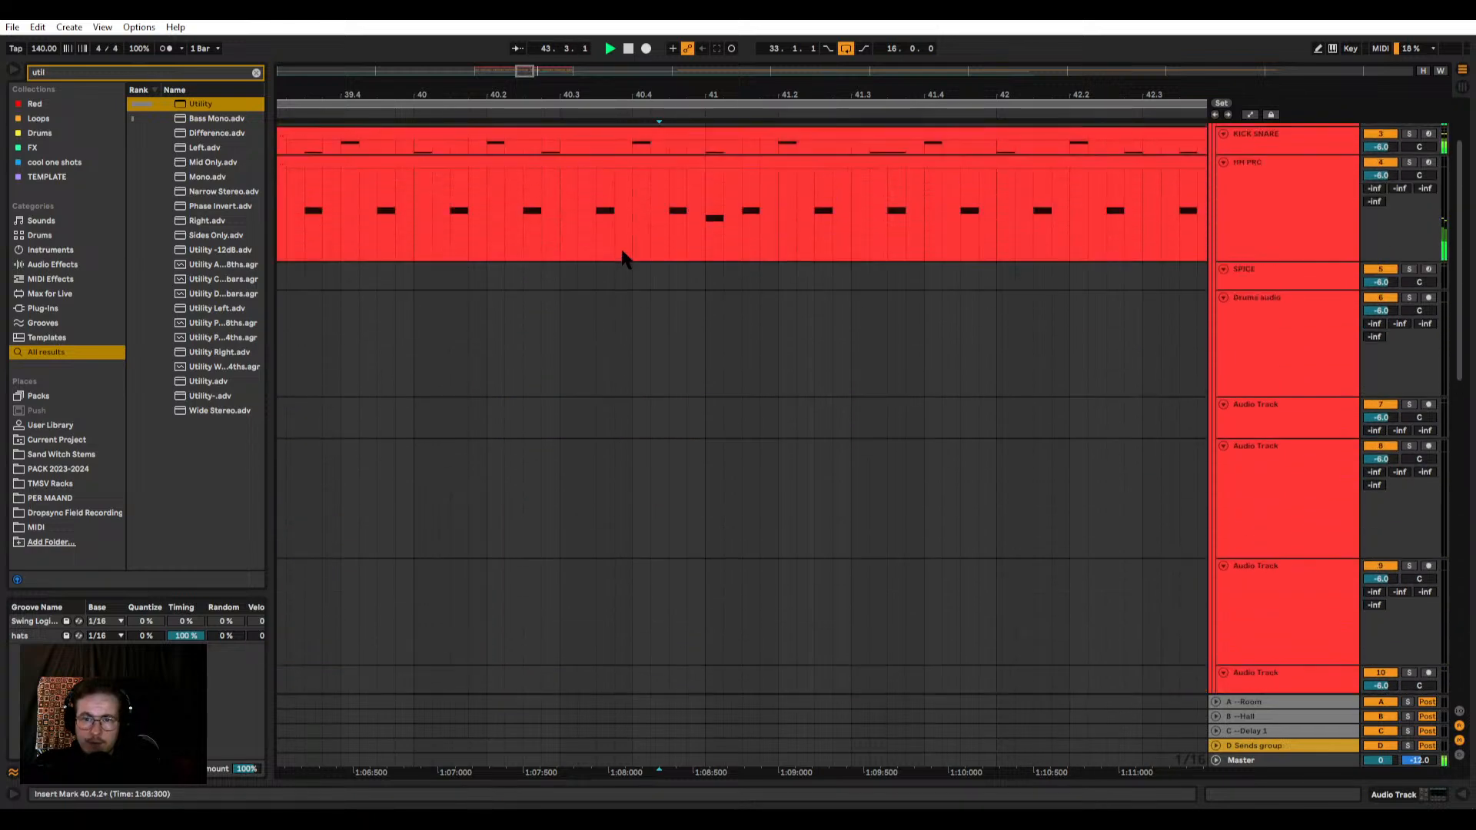
pyautogui.scroll(-8, 573, 312)
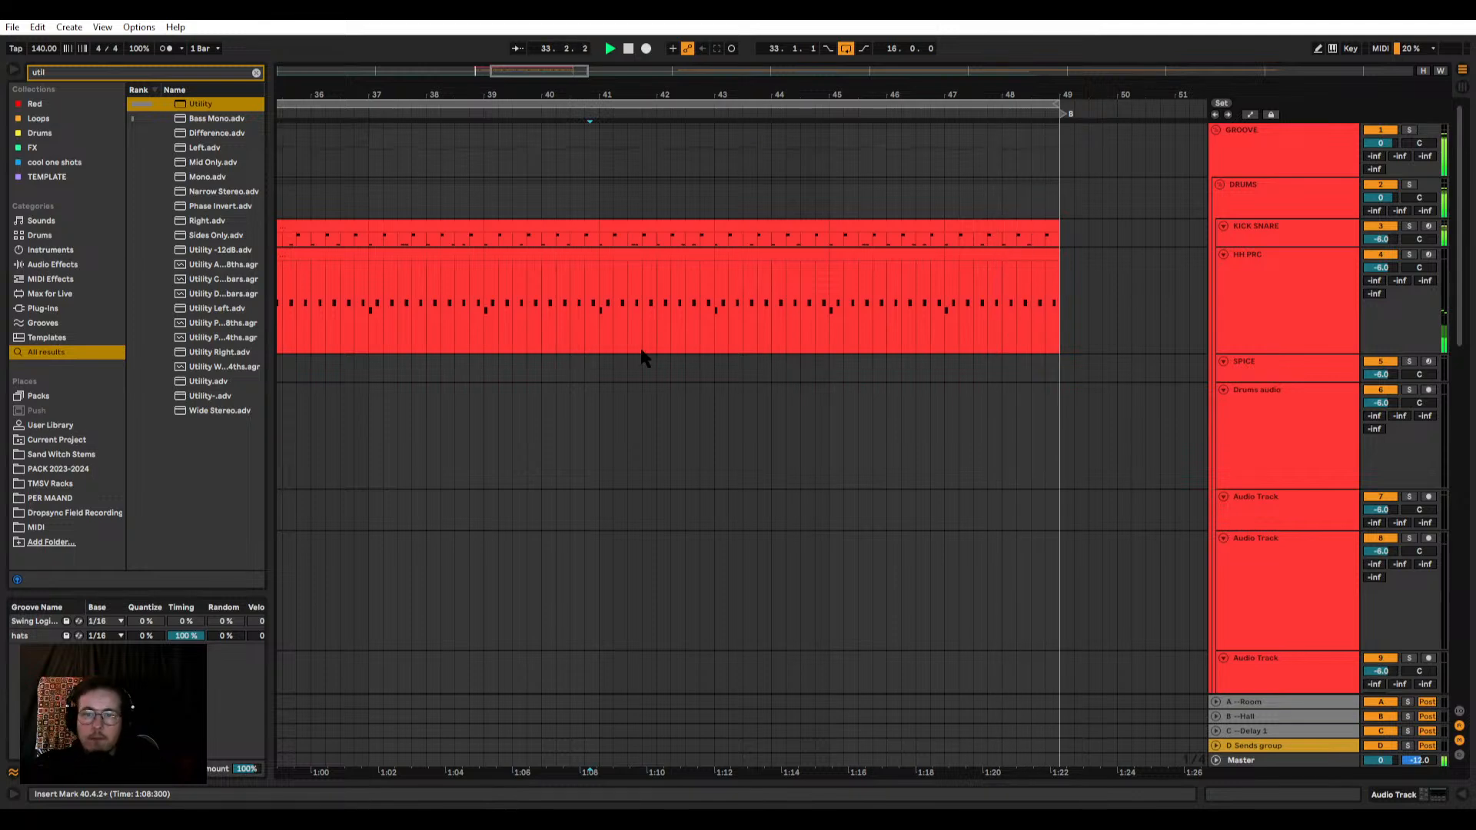
# Step: Increase the KICK SNARE track's height, select bars 41–43 of its clip and stop playback
pyautogui.scroll(-2, 644, 358)
pyautogui.click(1269, 240)
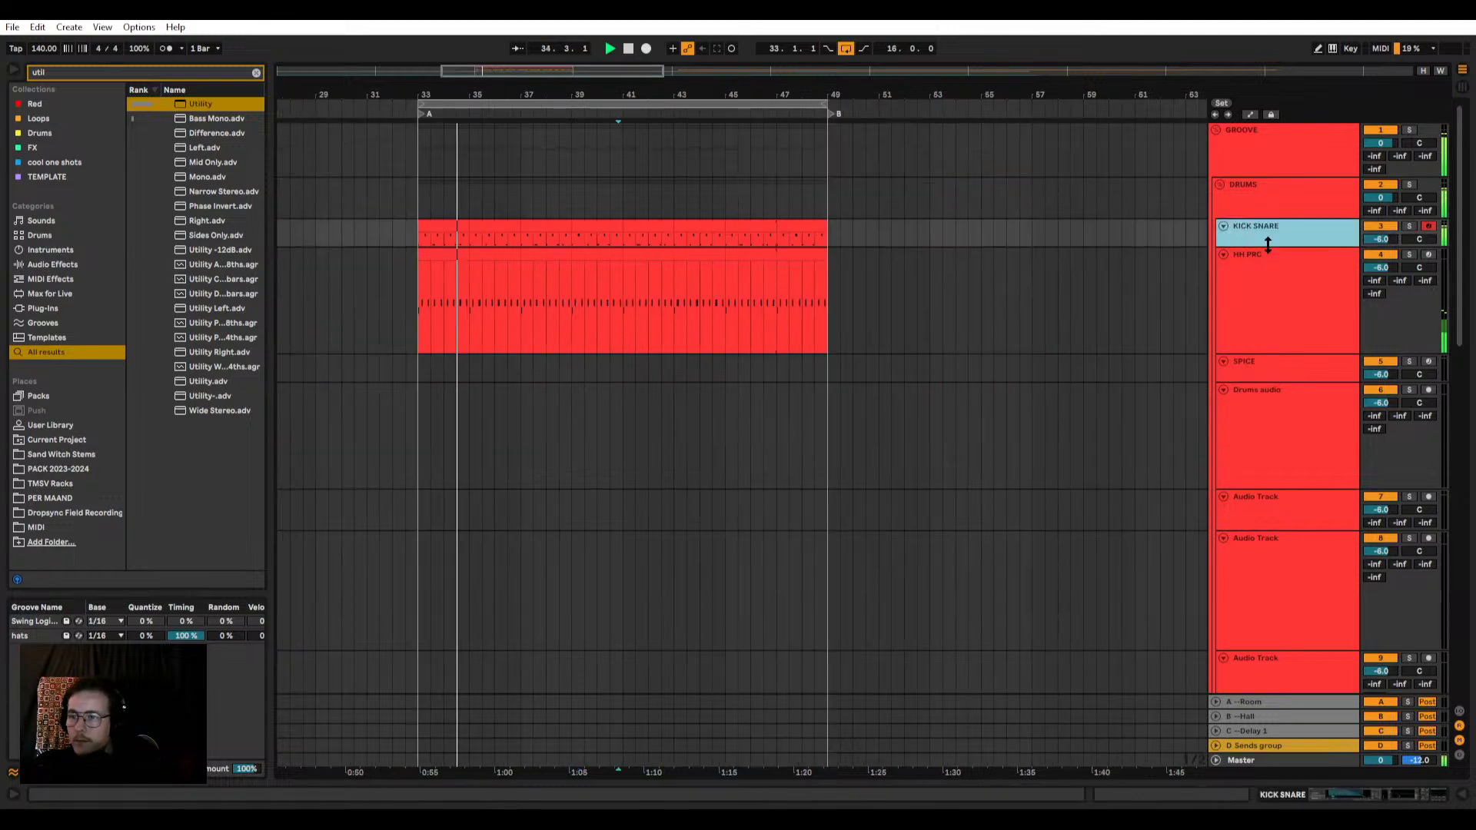
pyautogui.moveTo(1268, 244); pyautogui.dragTo(1262, 273)
pyautogui.click(1252, 292)
pyautogui.scroll(2, 491, 309)
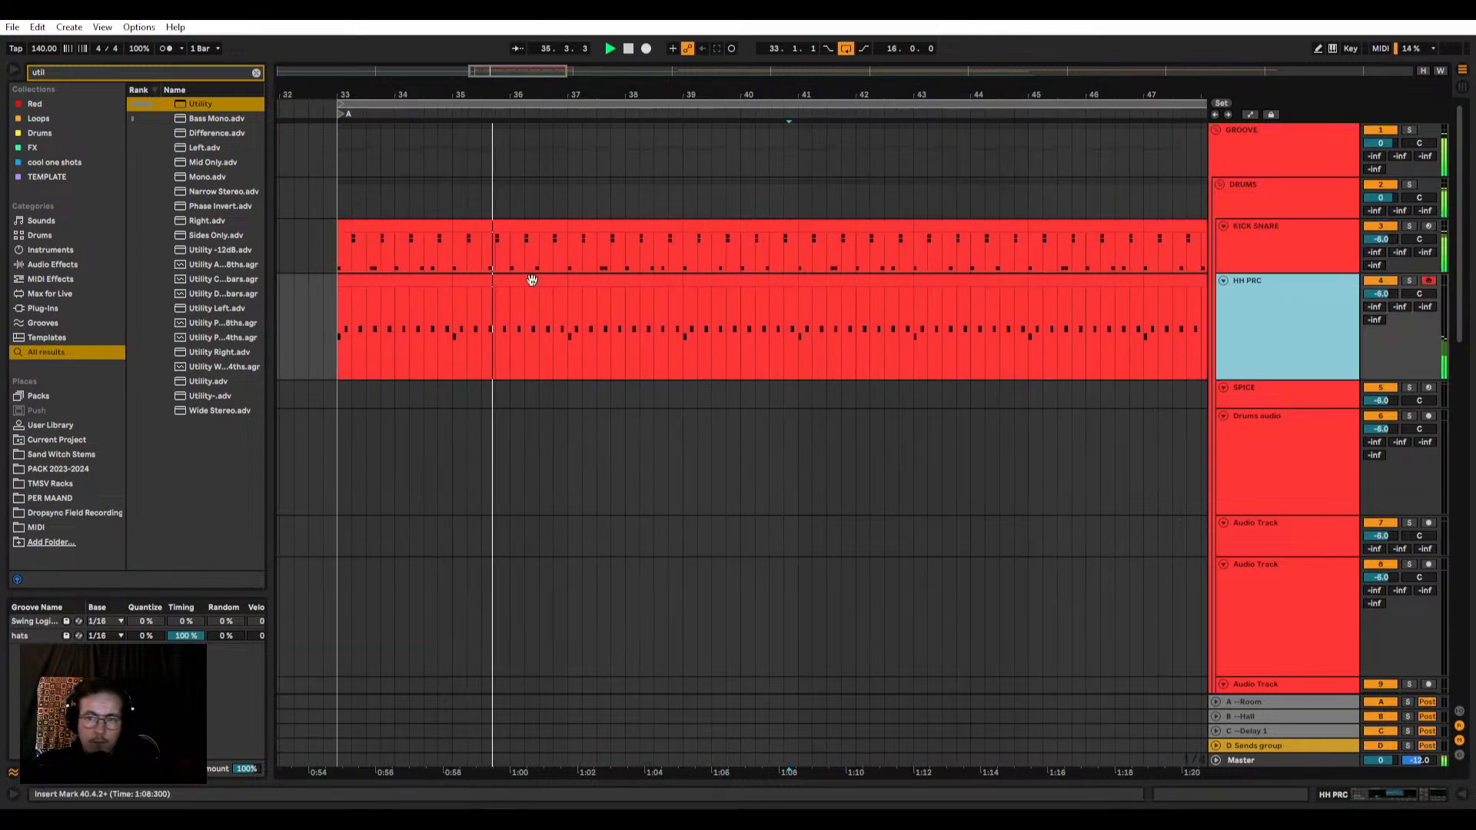
pyautogui.doubleClick(1265, 249)
pyautogui.click(846, 227)
pyautogui.press('space')
# Step: Show the KICK SNARE track's devices and try a -4.0 dB send to the Room return on that track
pyautogui.doubleClick(1312, 243)
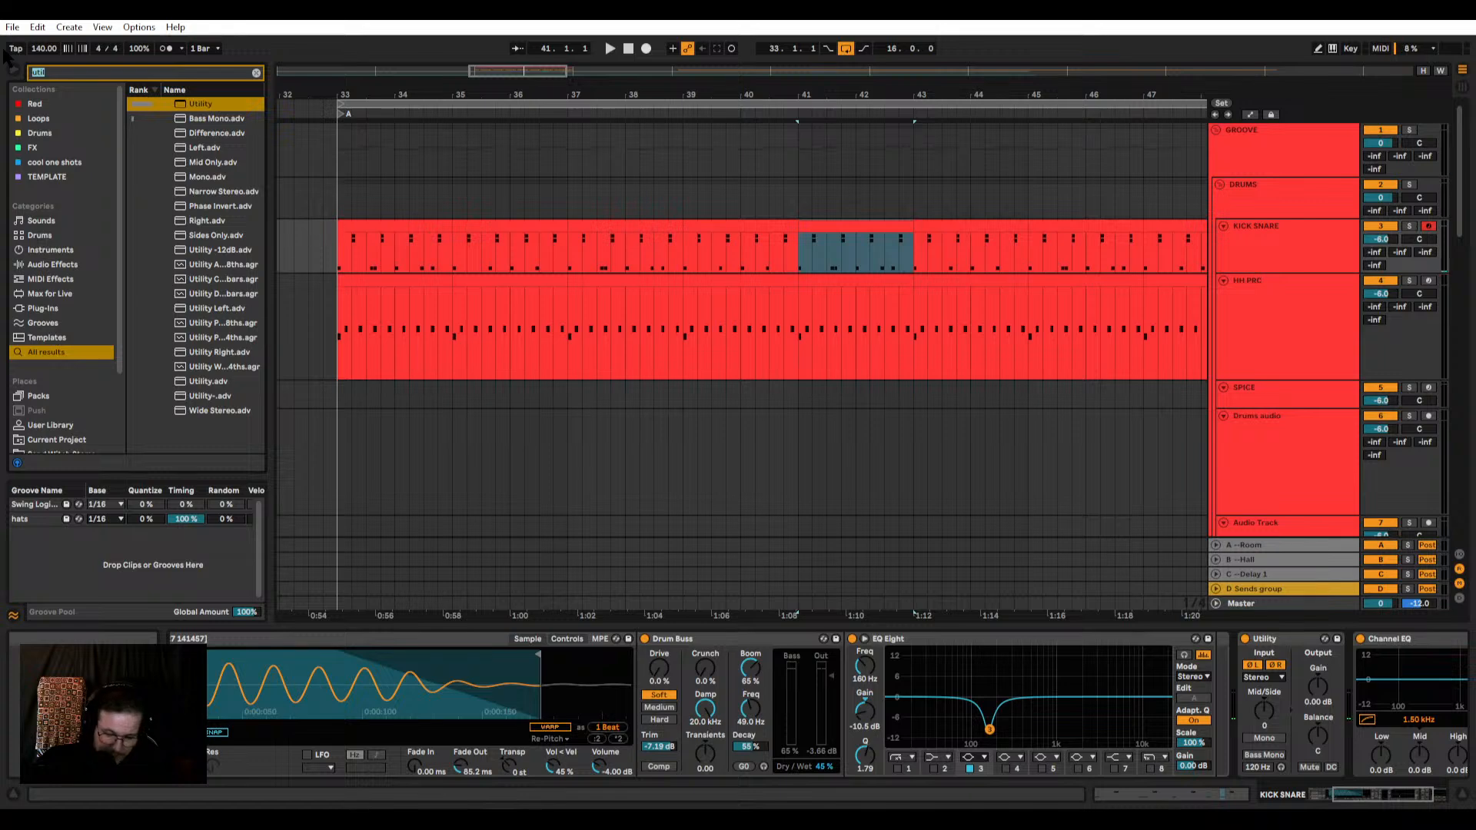
pyautogui.click(1234, 240)
pyautogui.click(1293, 186)
pyautogui.click(1300, 240)
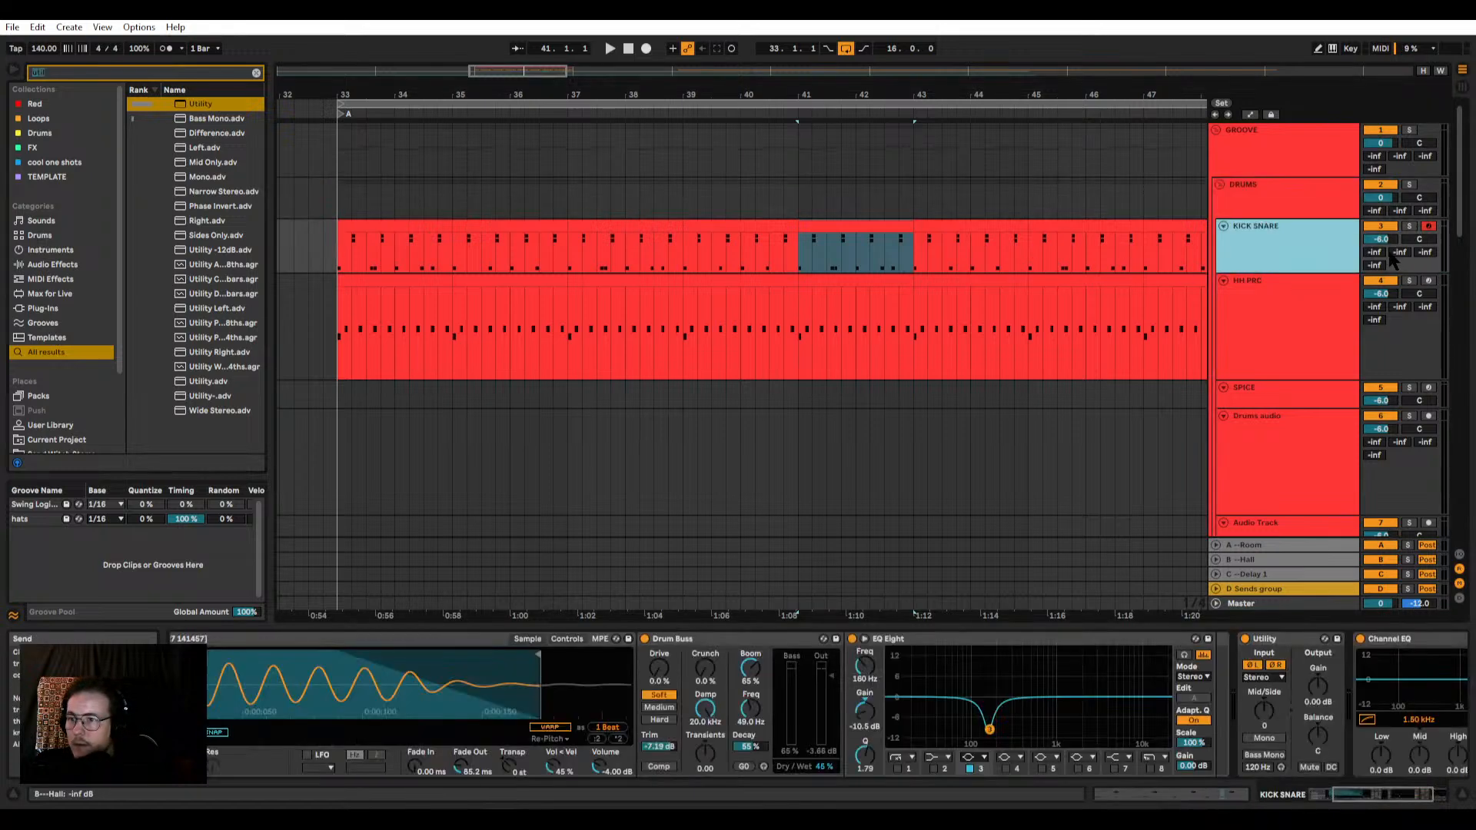
pyautogui.moveTo(1375, 253); pyautogui.dragTo(1375, 211)
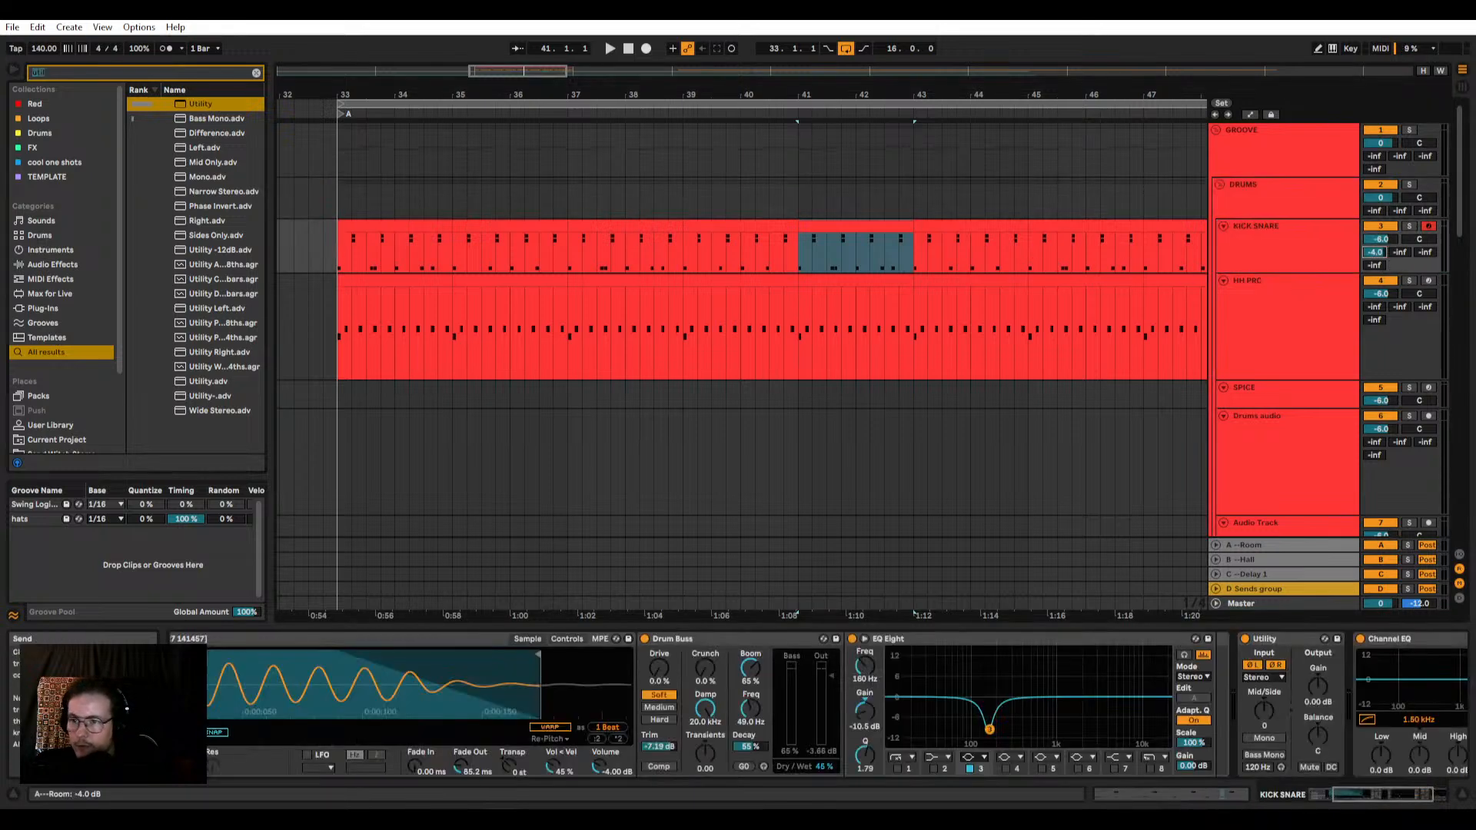
# Step: Play from bar 41 and set the DRUMS group's send to the Room return to -11.2 dB
pyautogui.press('space')
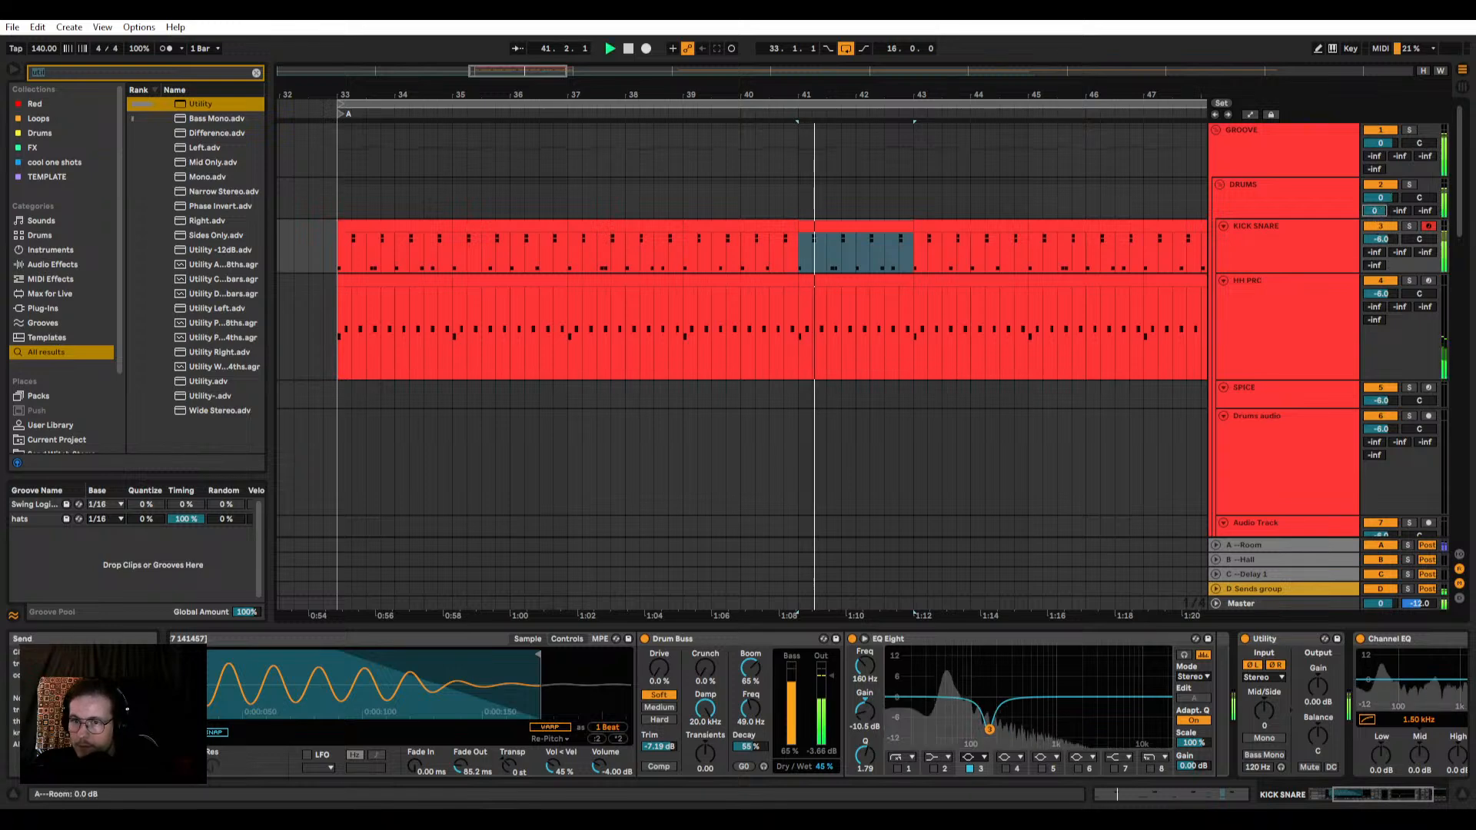
pyautogui.moveTo(1375, 211); pyautogui.dragTo(1374, 277)
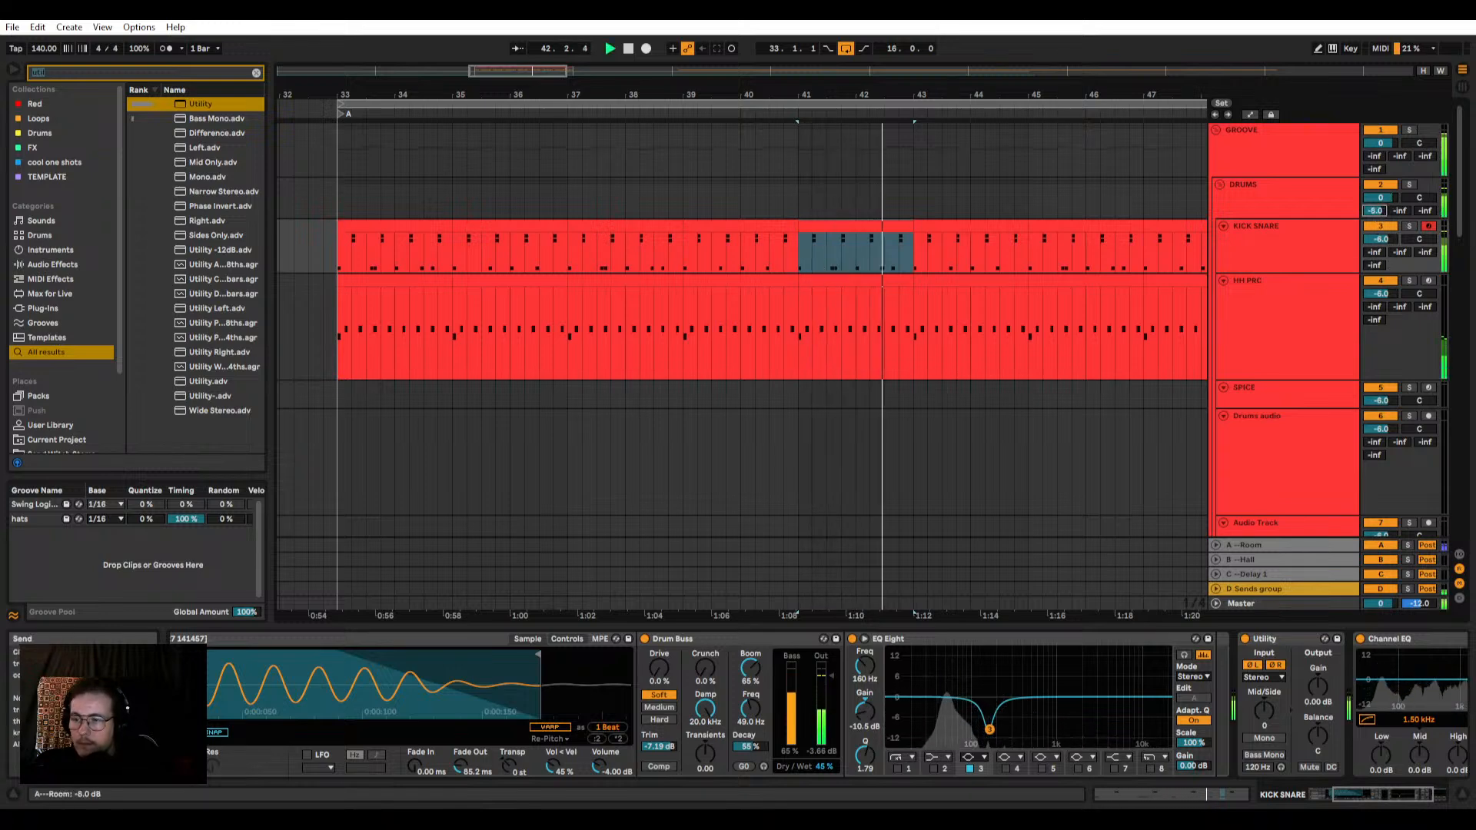
pyautogui.moveTo(1375, 211); pyautogui.dragTo(1374, 138)
pyautogui.moveTo(1374, 211)
pyautogui.mouseDown()
pyautogui.moveTo(1374, 238)
pyautogui.moveTo(1375, 212)
pyautogui.mouseUp()
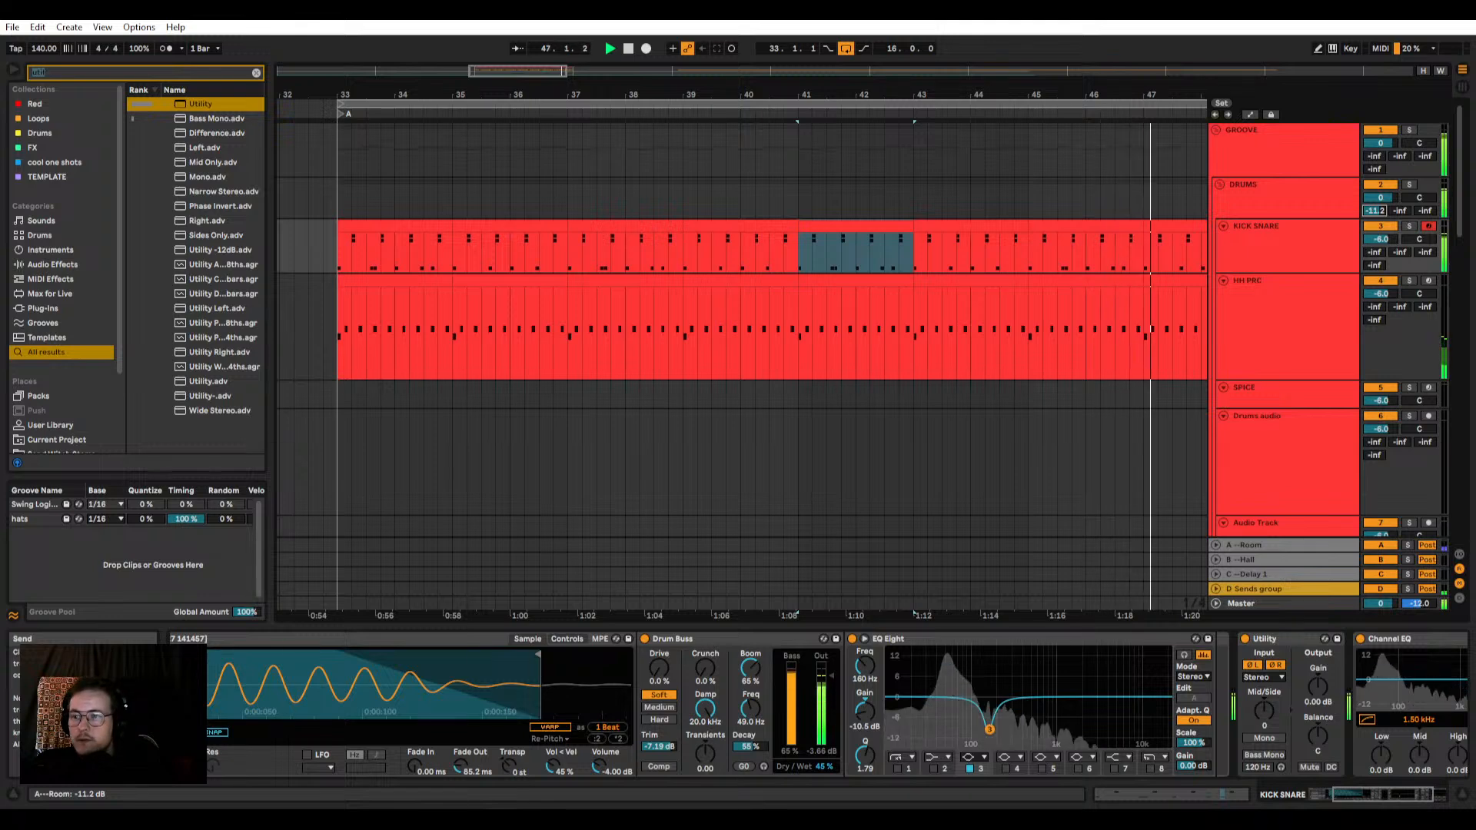
# Step: Solo the Room return to hear its reverb on the drums during playback, and turn the solo off again
pyautogui.scroll(-3, 854, 378)
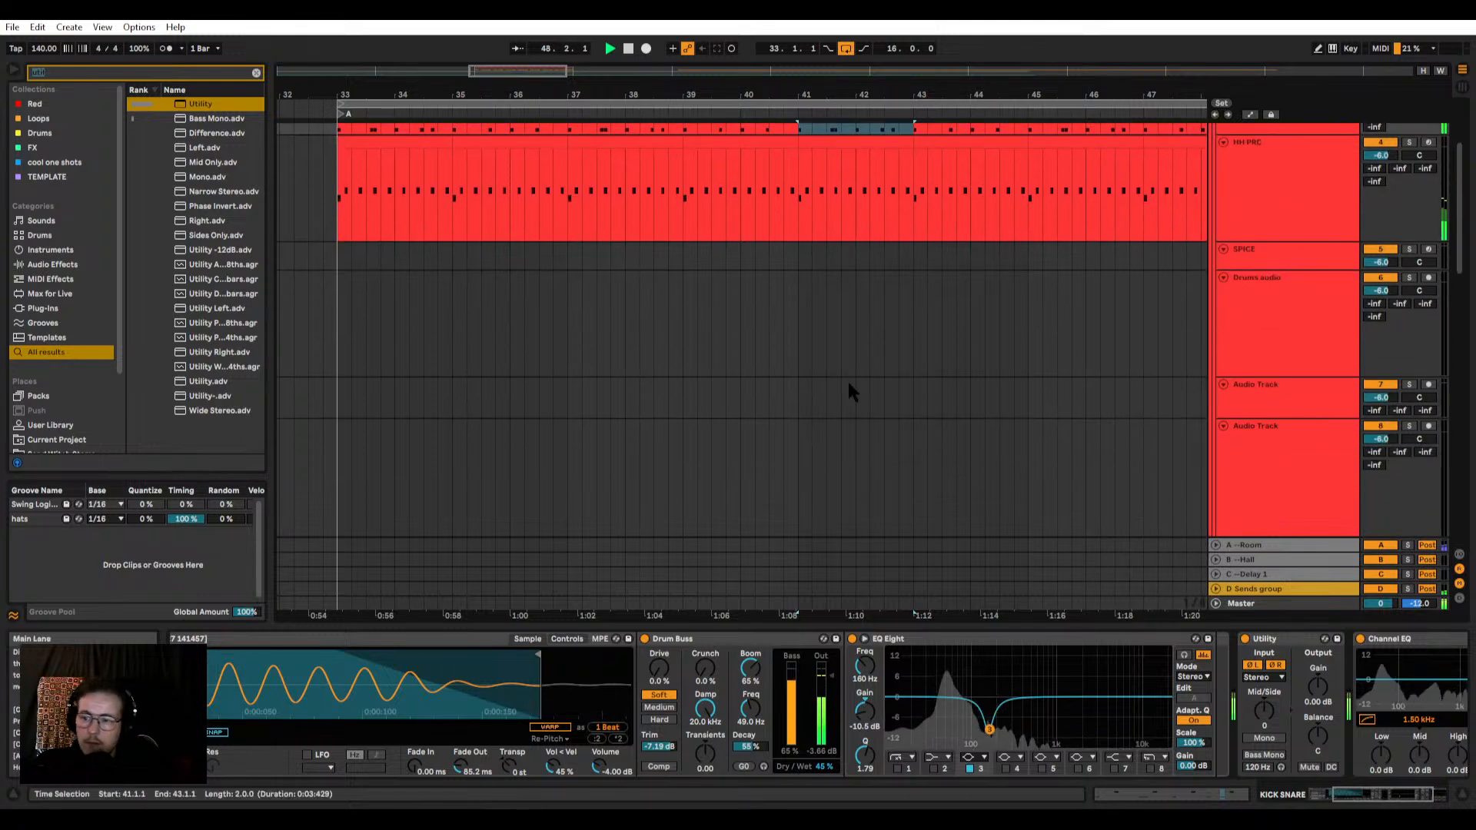
pyautogui.click(1293, 545)
pyautogui.click(1412, 545)
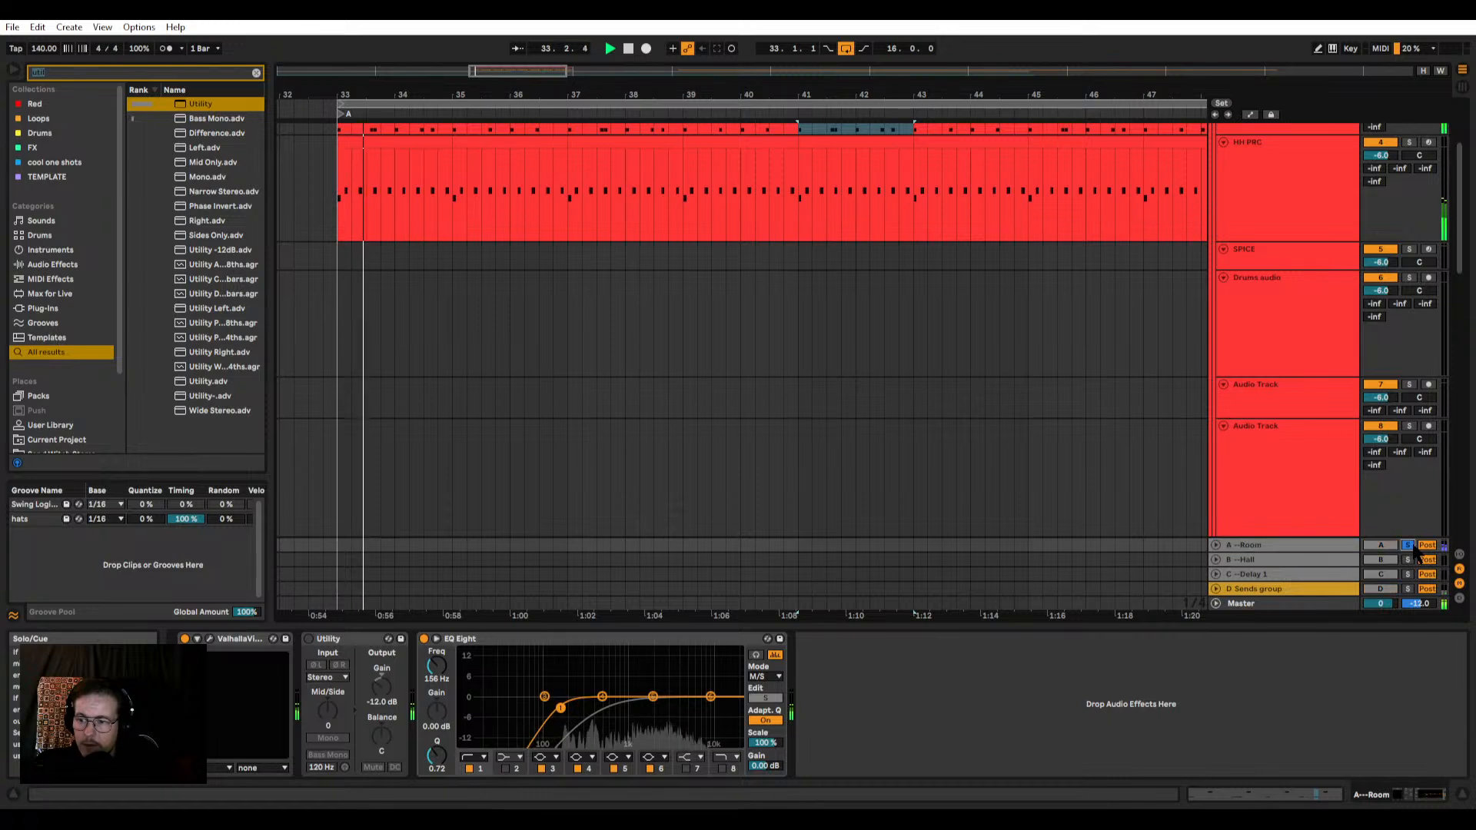
pyautogui.click(1409, 545)
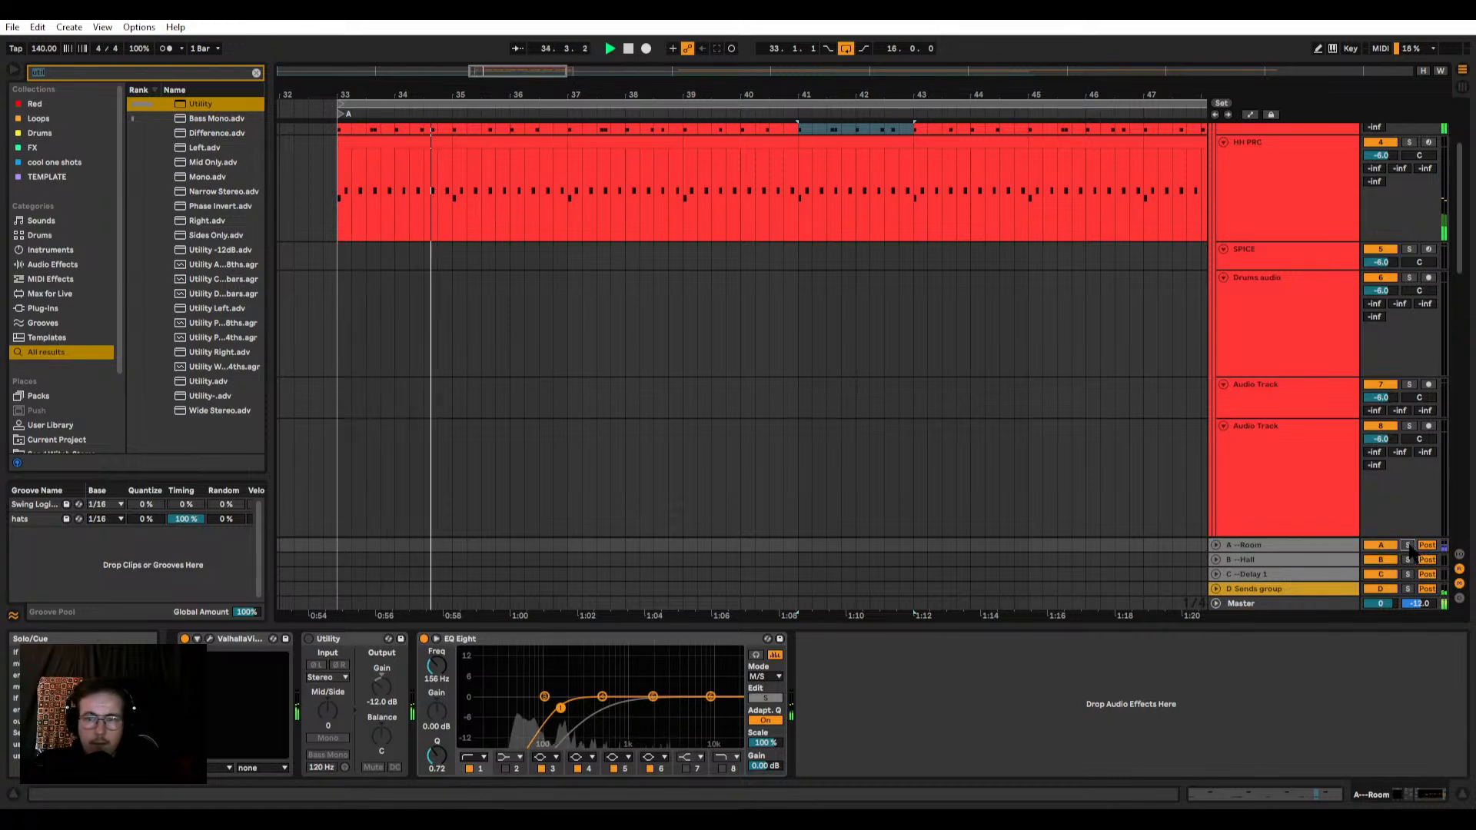
# Step: Stop playback and select the range from 40.3 to 41 on the empty audio track just above the BASS group
pyautogui.scroll(-3, 692, 423)
pyautogui.scroll(-6, 692, 415)
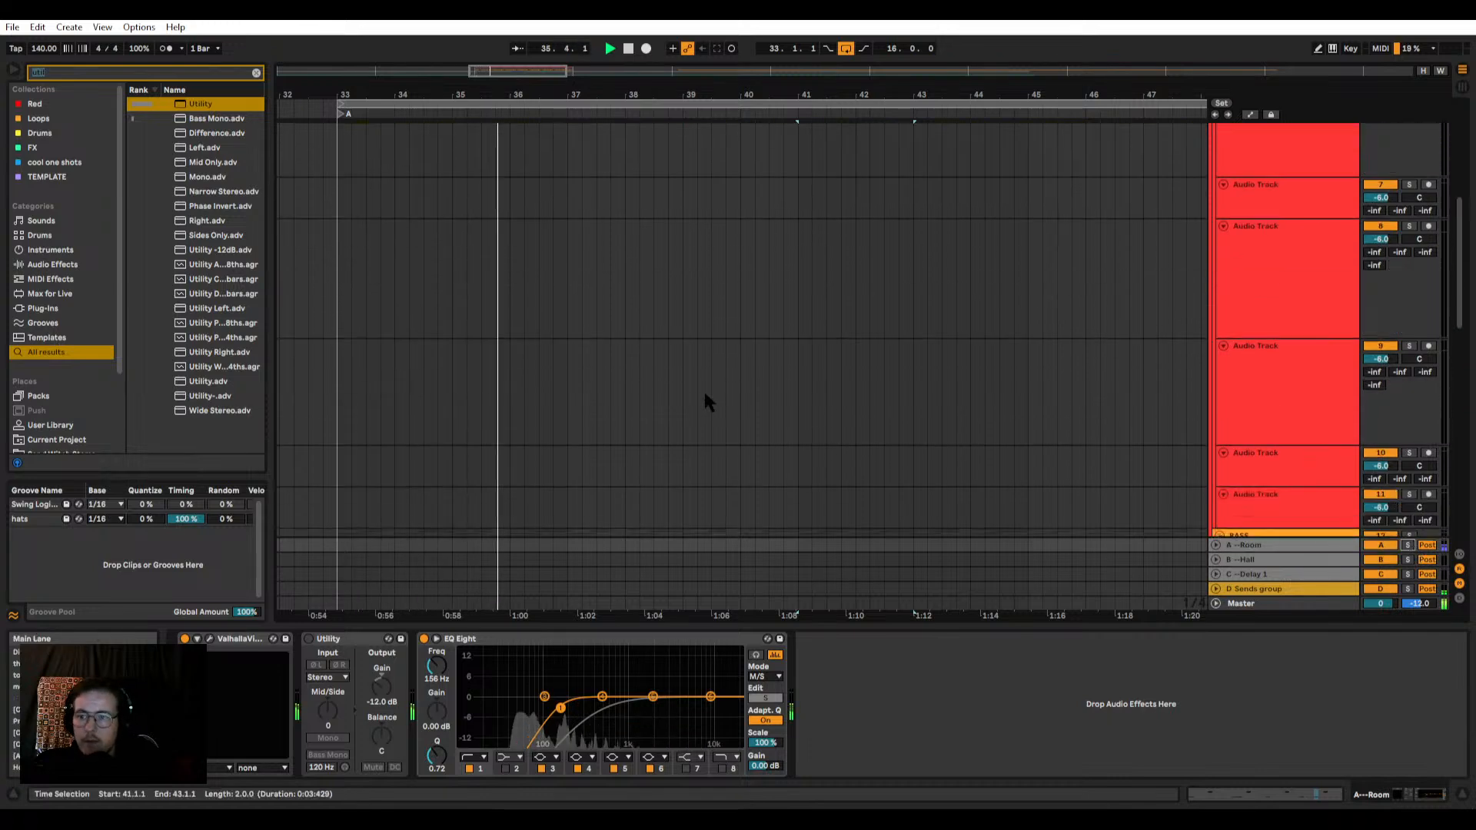
pyautogui.scroll(-3, 657, 387)
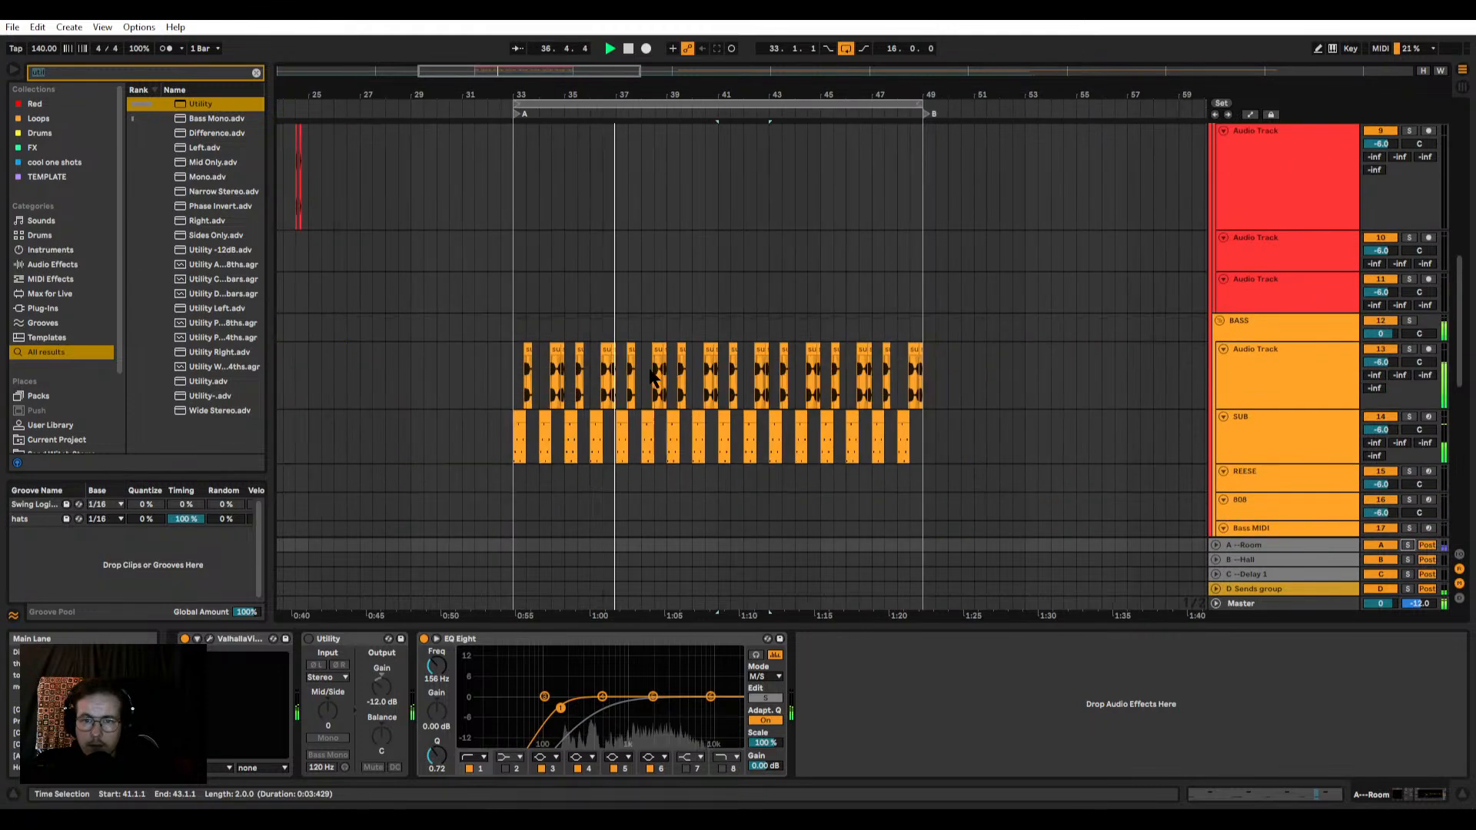
pyautogui.scroll(3, 703, 323)
pyautogui.moveTo(706, 289); pyautogui.dragTo(737, 286)
pyautogui.scroll(5, 720, 289)
pyautogui.press('space')
pyautogui.moveTo(644, 298); pyautogui.dragTo(734, 303)
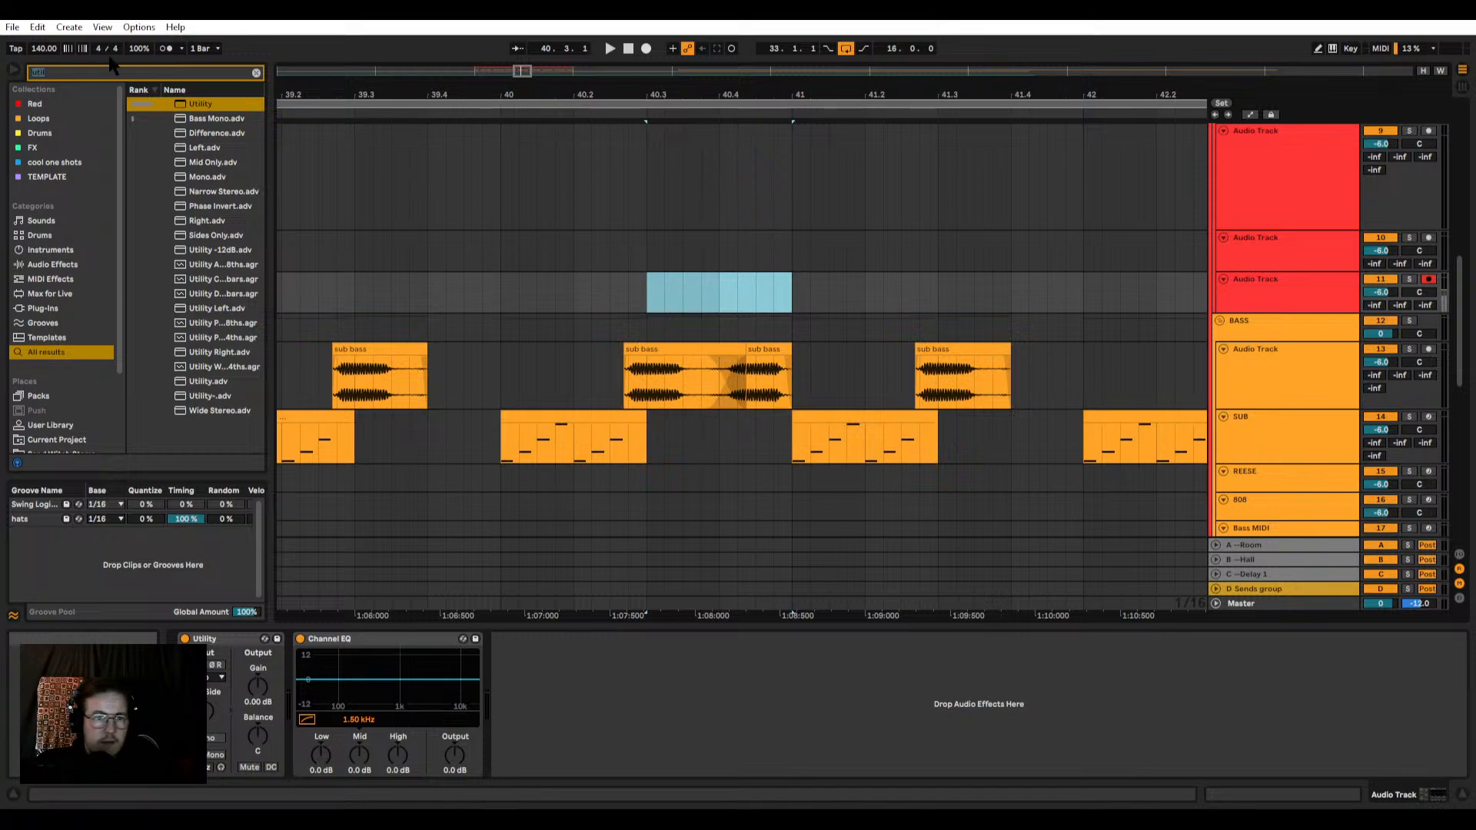
# Step: Clear the browser search and open the Fills folder under DRUMS and SPICE in PACK 2023-2024
pyautogui.hotkey('ctrl', 'f')
pyautogui.press('BackSpace')
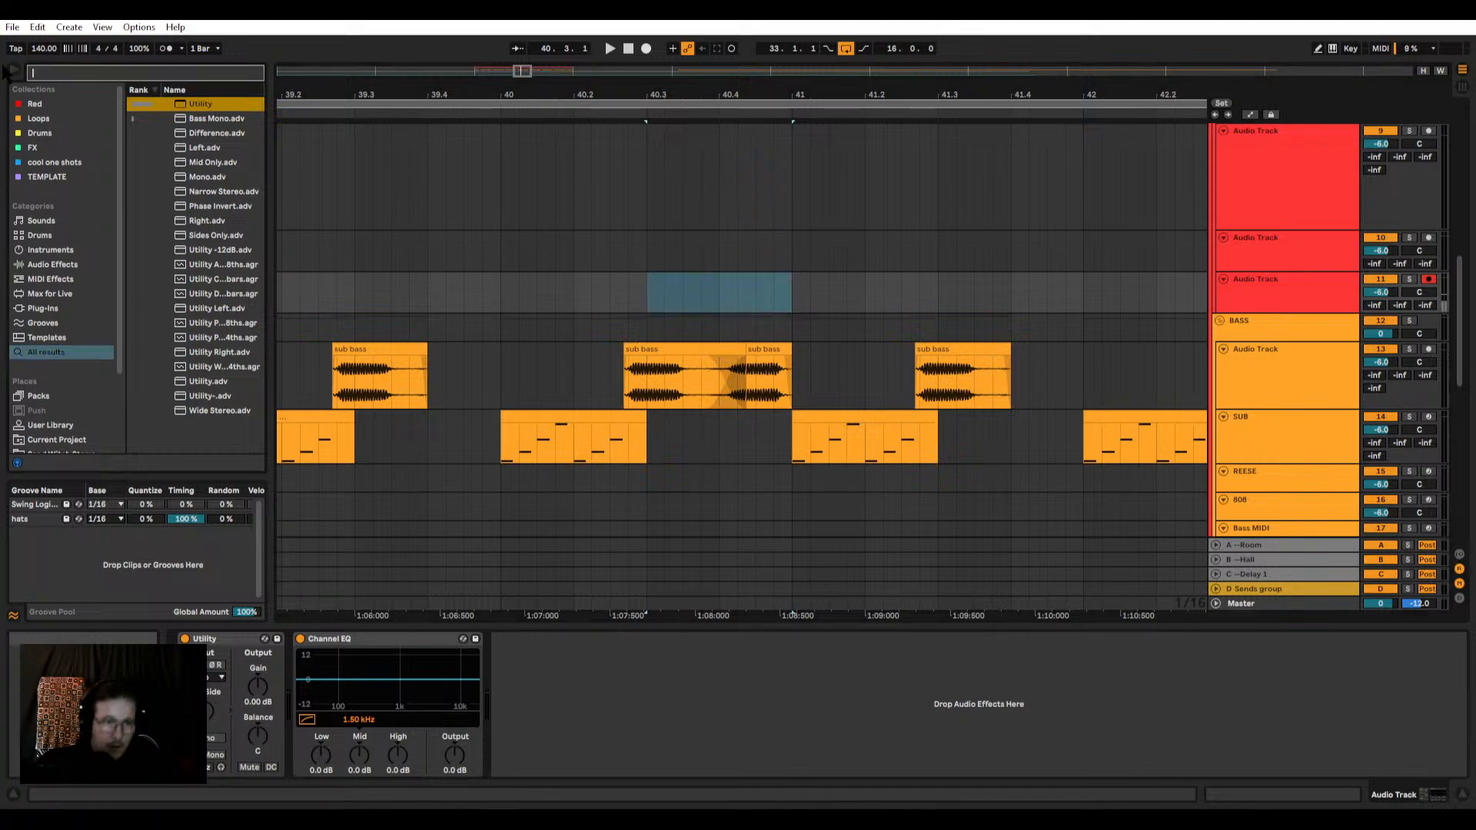
pyautogui.scroll(-2, 83, 327)
pyautogui.click(77, 368)
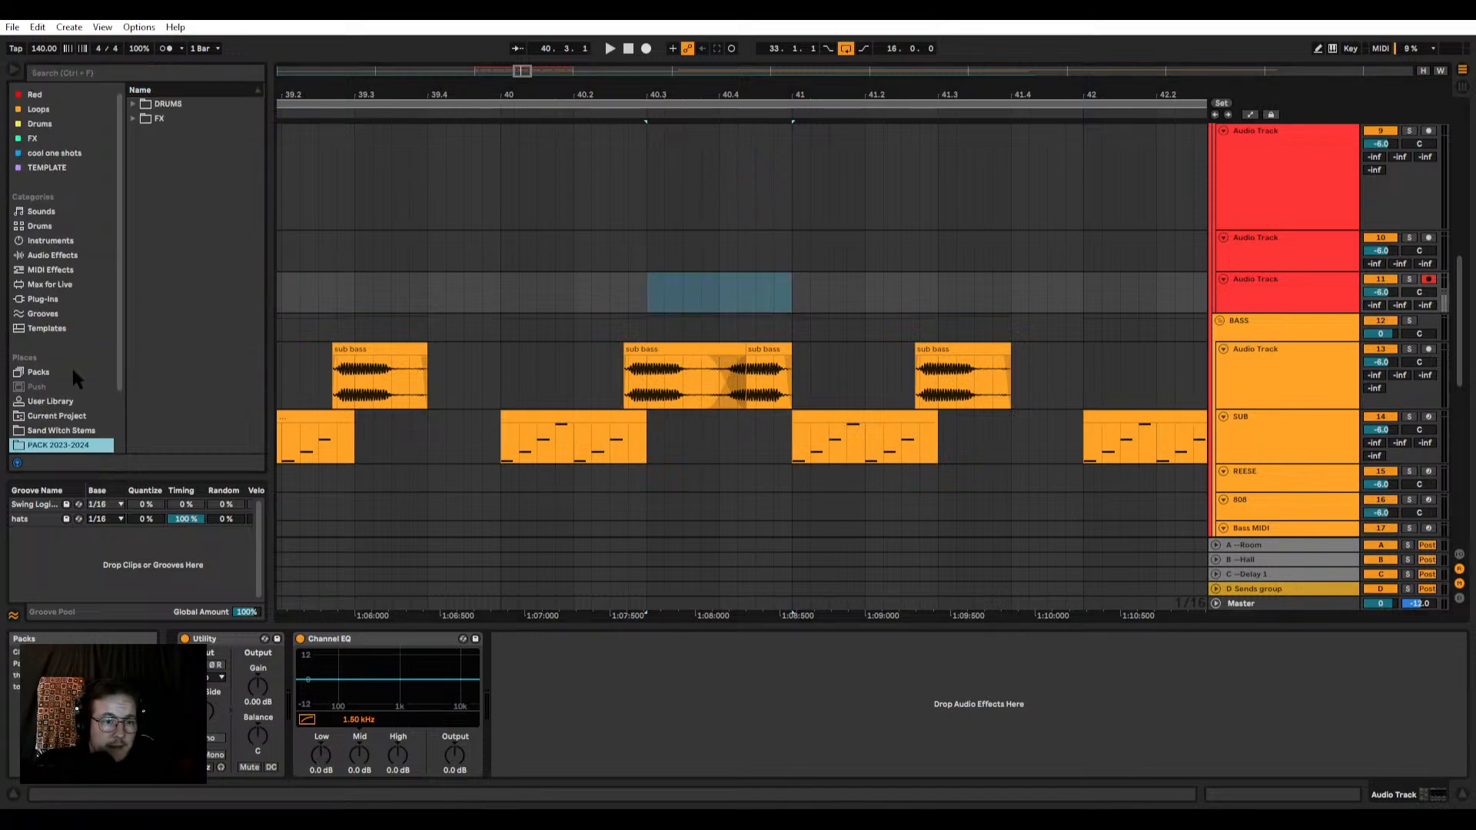
pyautogui.click(133, 105)
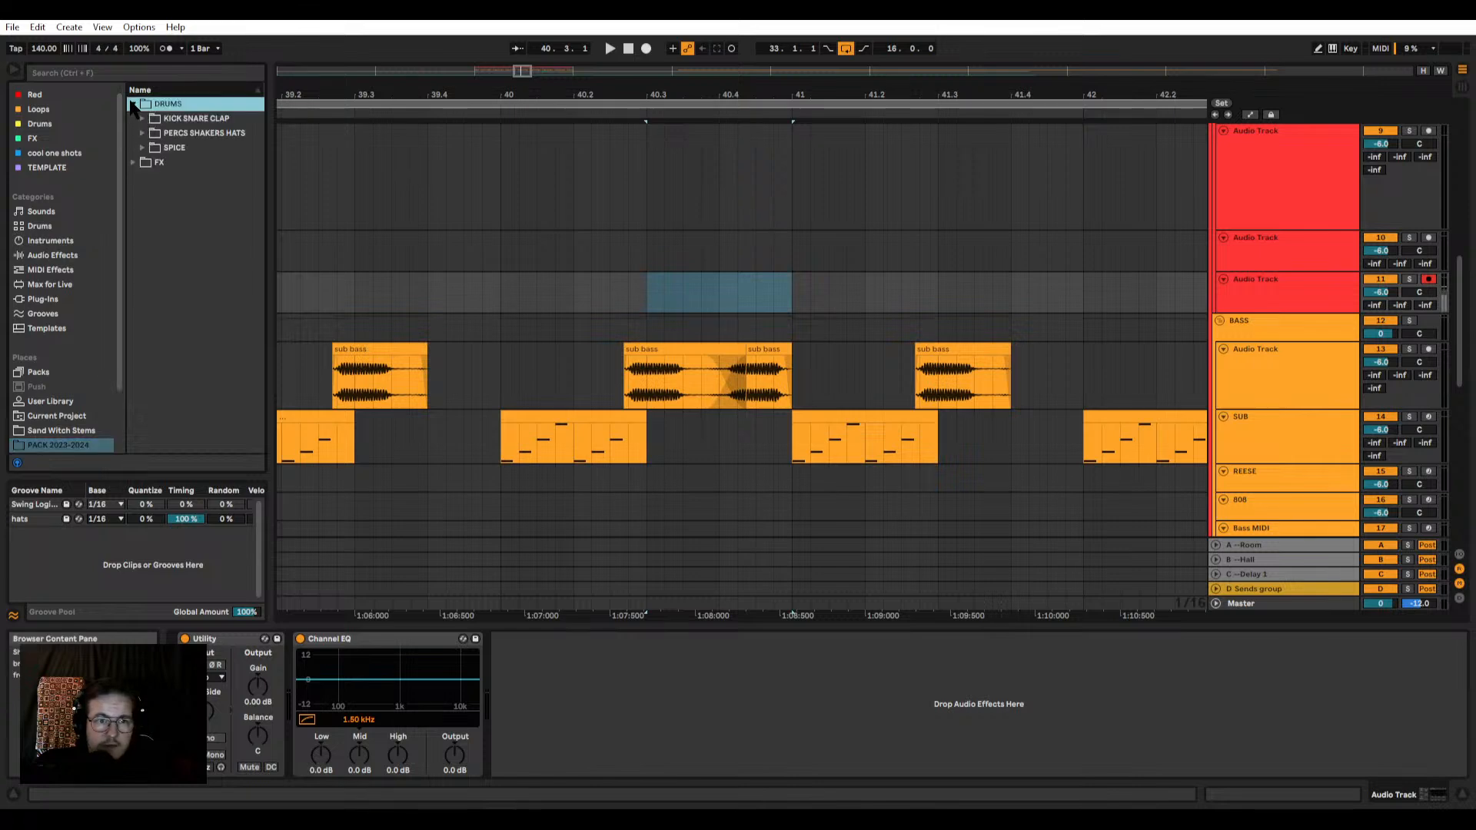
pyautogui.click(145, 147)
pyautogui.click(144, 148)
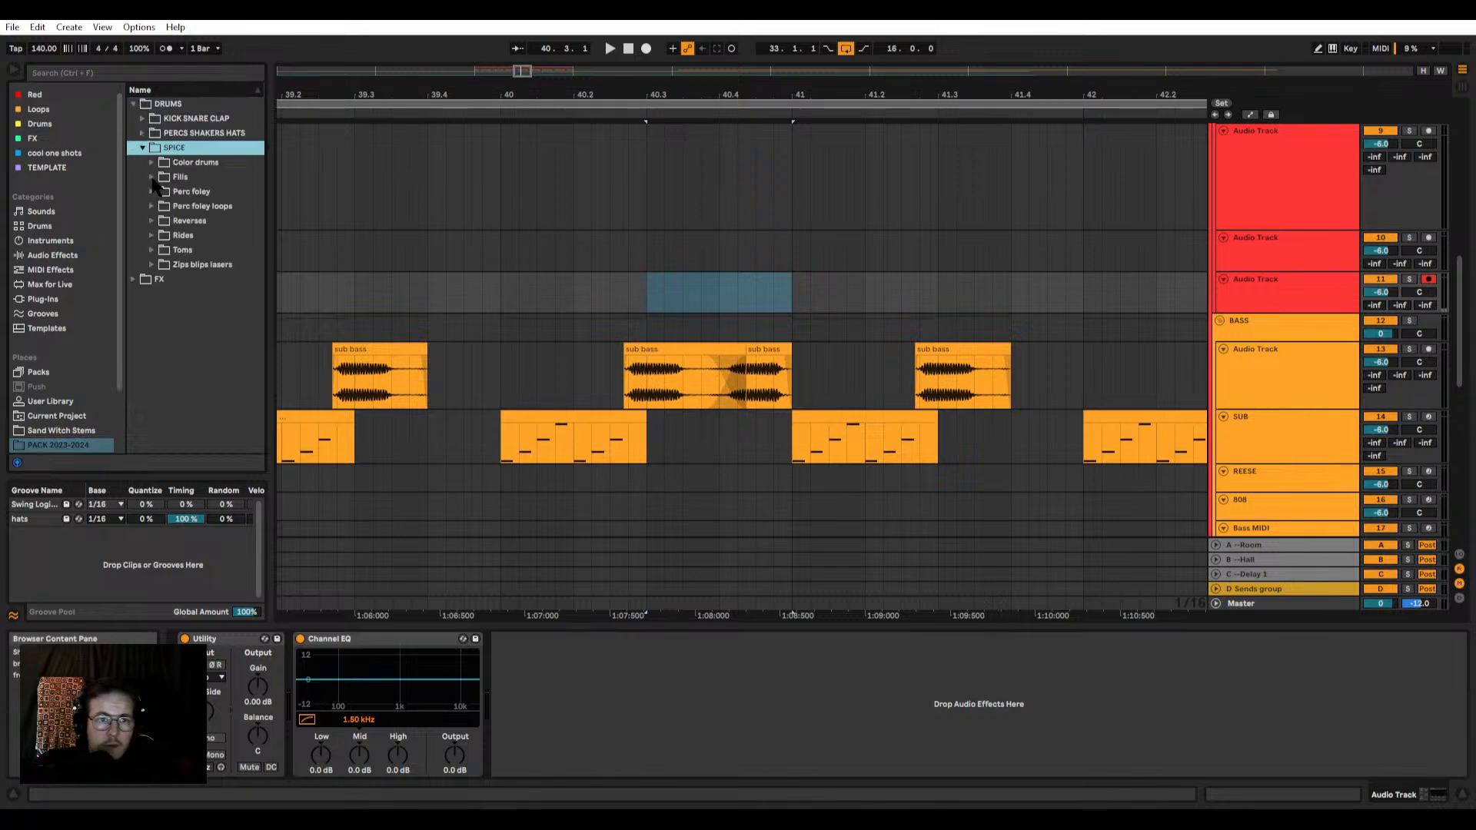
pyautogui.click(152, 179)
# Step: Audition the drum fill samples, including the vinyl loop and mr_snare fills, and select the TS_DARREN_KING_80 knockdown fill
pyautogui.click(209, 295)
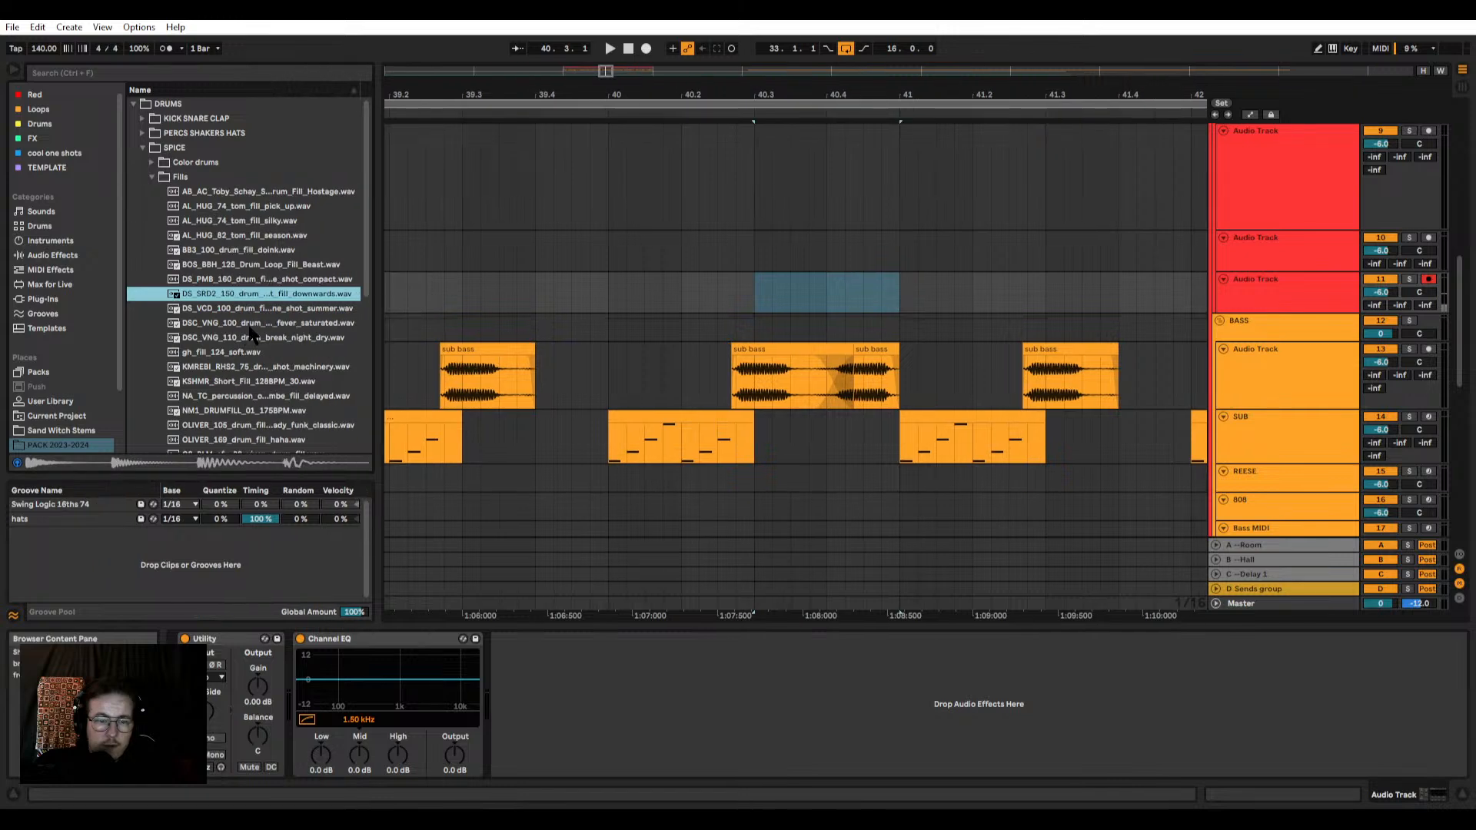
pyautogui.scroll(-4, 252, 333)
pyautogui.click(278, 317)
pyautogui.click(292, 390)
pyautogui.scroll(-6, 253, 323)
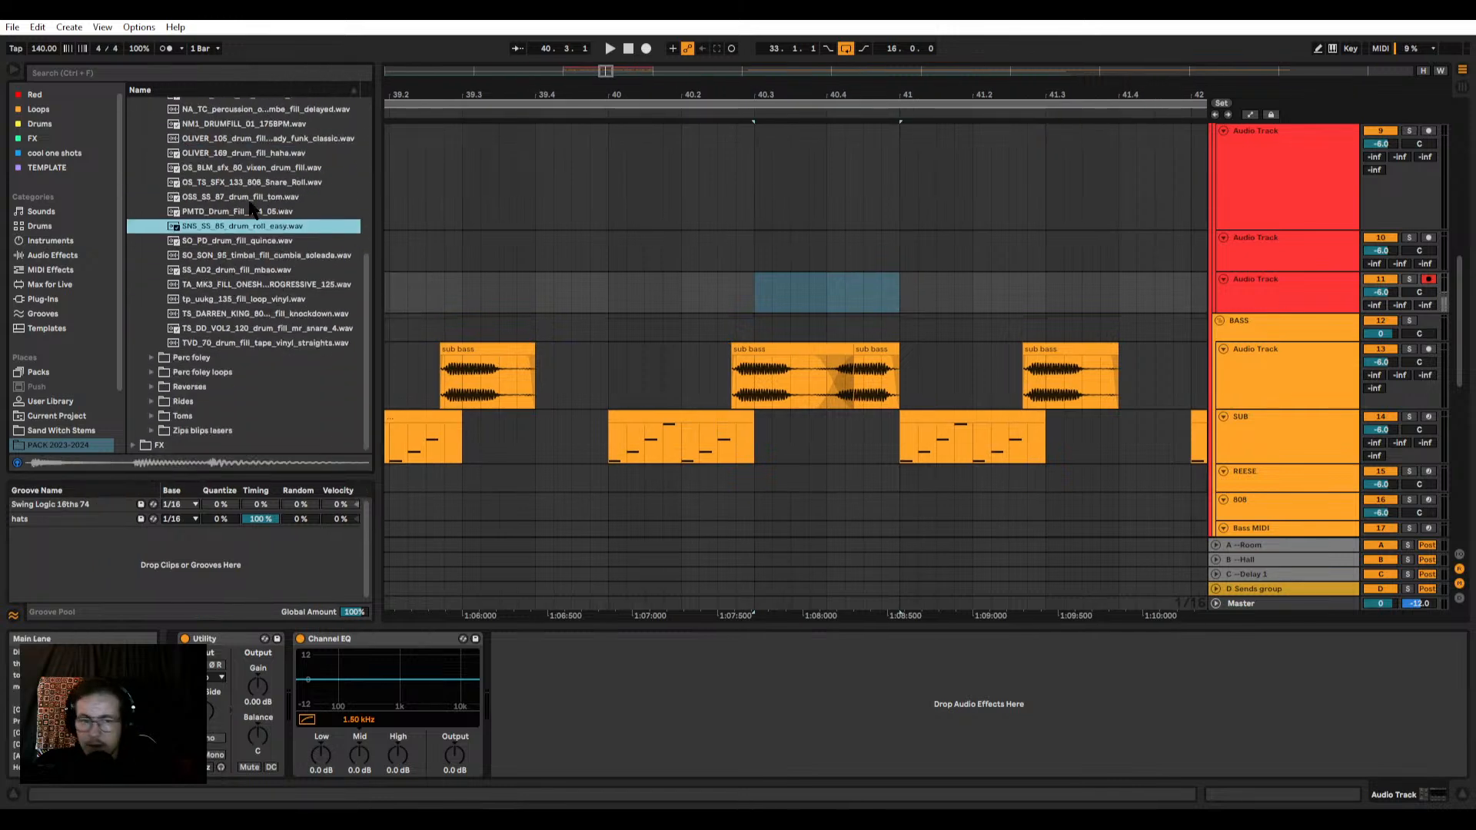
pyautogui.click(273, 270)
pyautogui.click(243, 300)
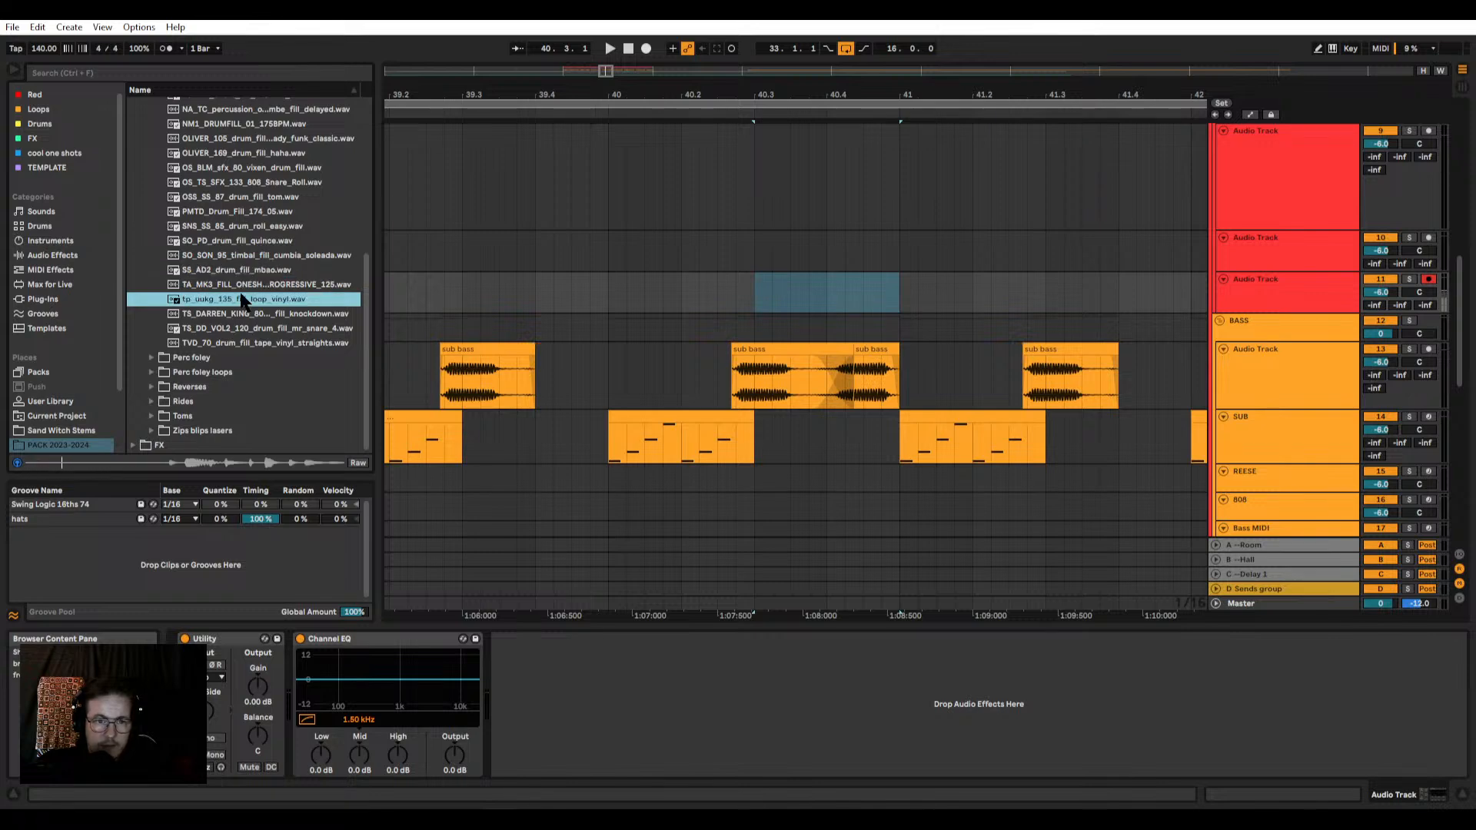
pyautogui.click(230, 315)
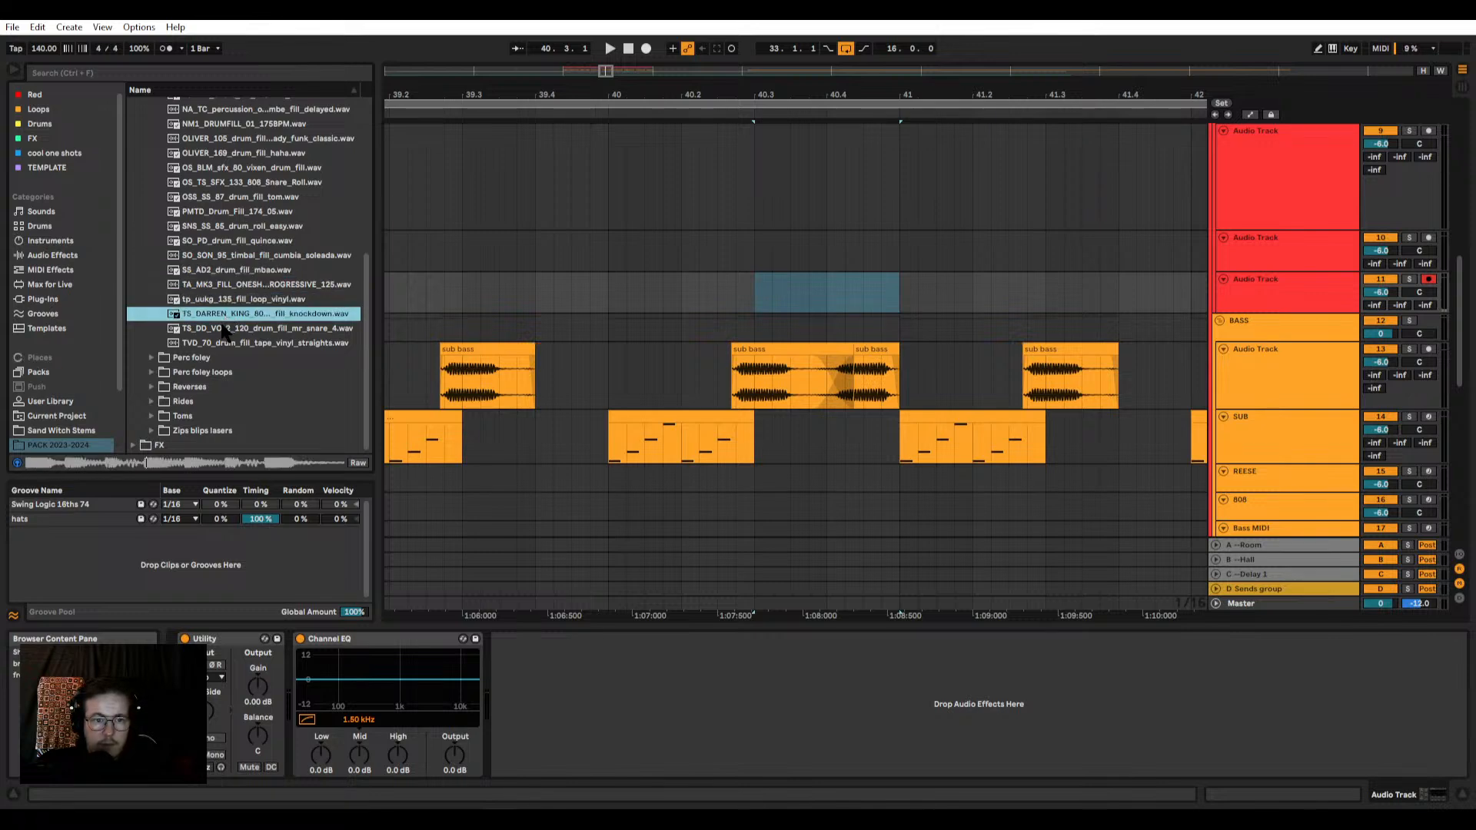
pyautogui.click(222, 325)
pyautogui.click(222, 315)
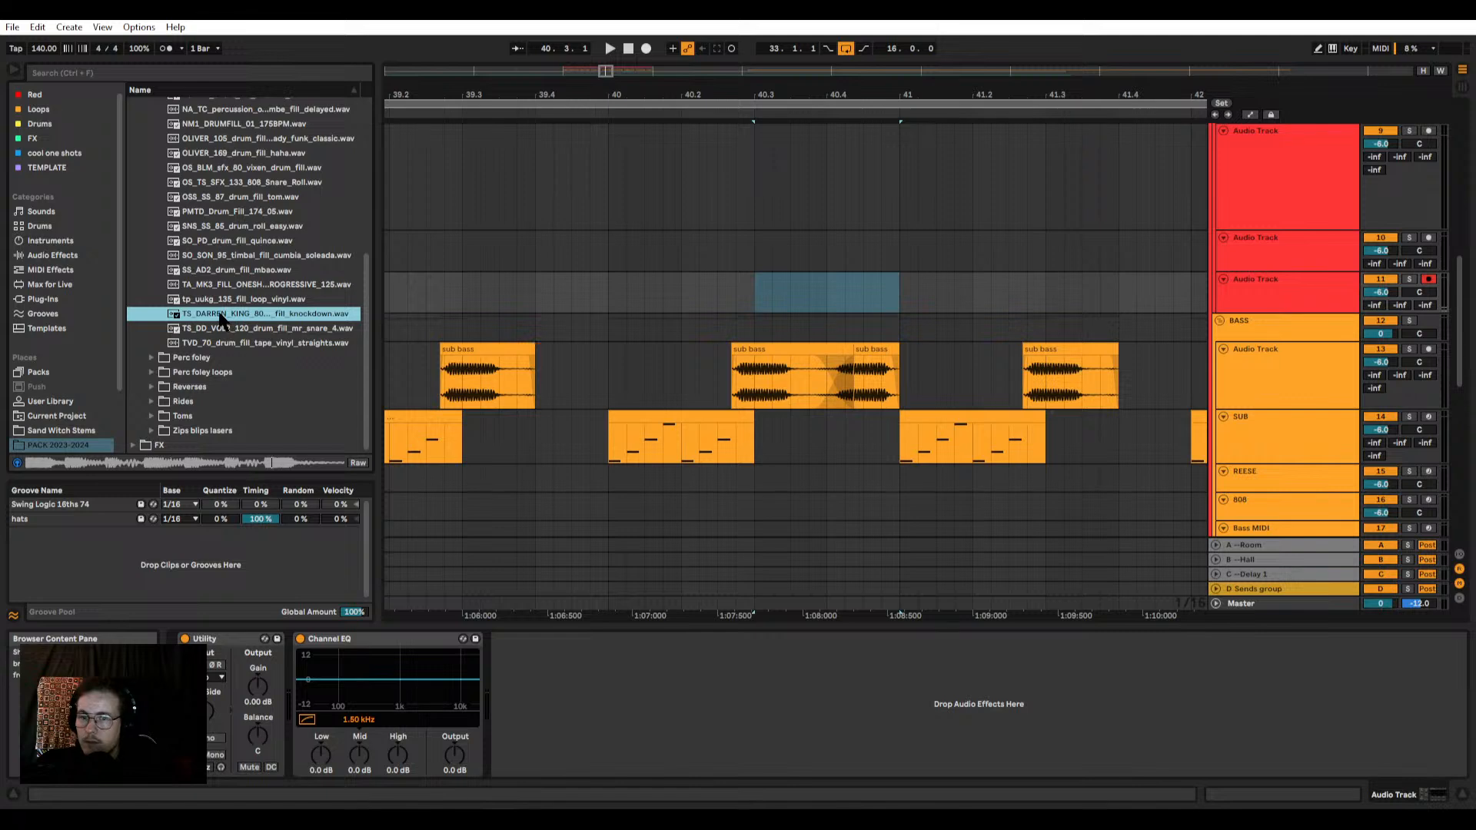
# Step: Delete the four surplus audio tracks directly below the Drums audio track and reduce the height of Drums audio
pyautogui.scroll(-12, 761, 301)
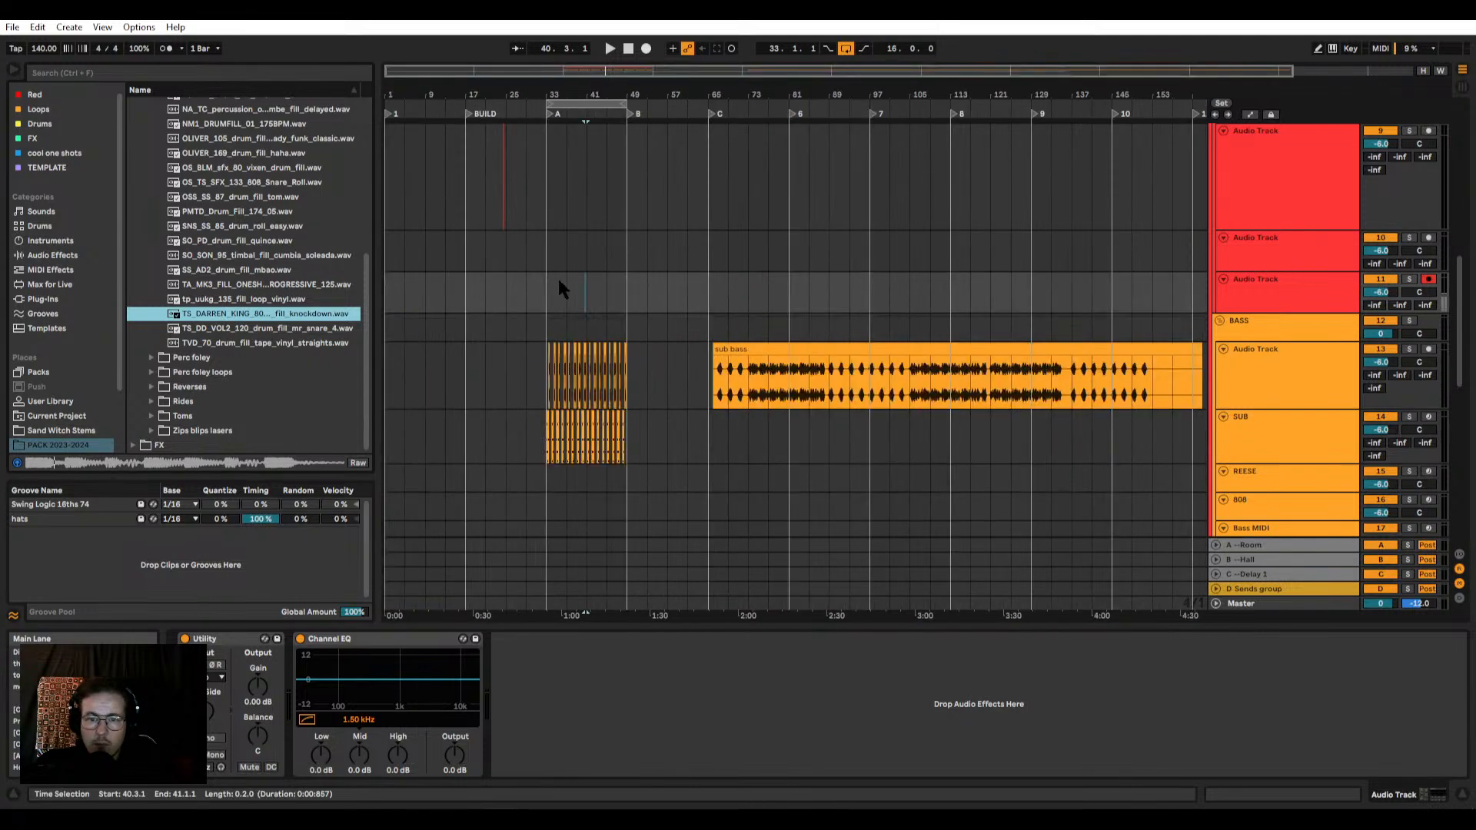
pyautogui.scroll(5, 582, 289)
pyautogui.scroll(-6, 613, 292)
pyautogui.scroll(4, 1094, 257)
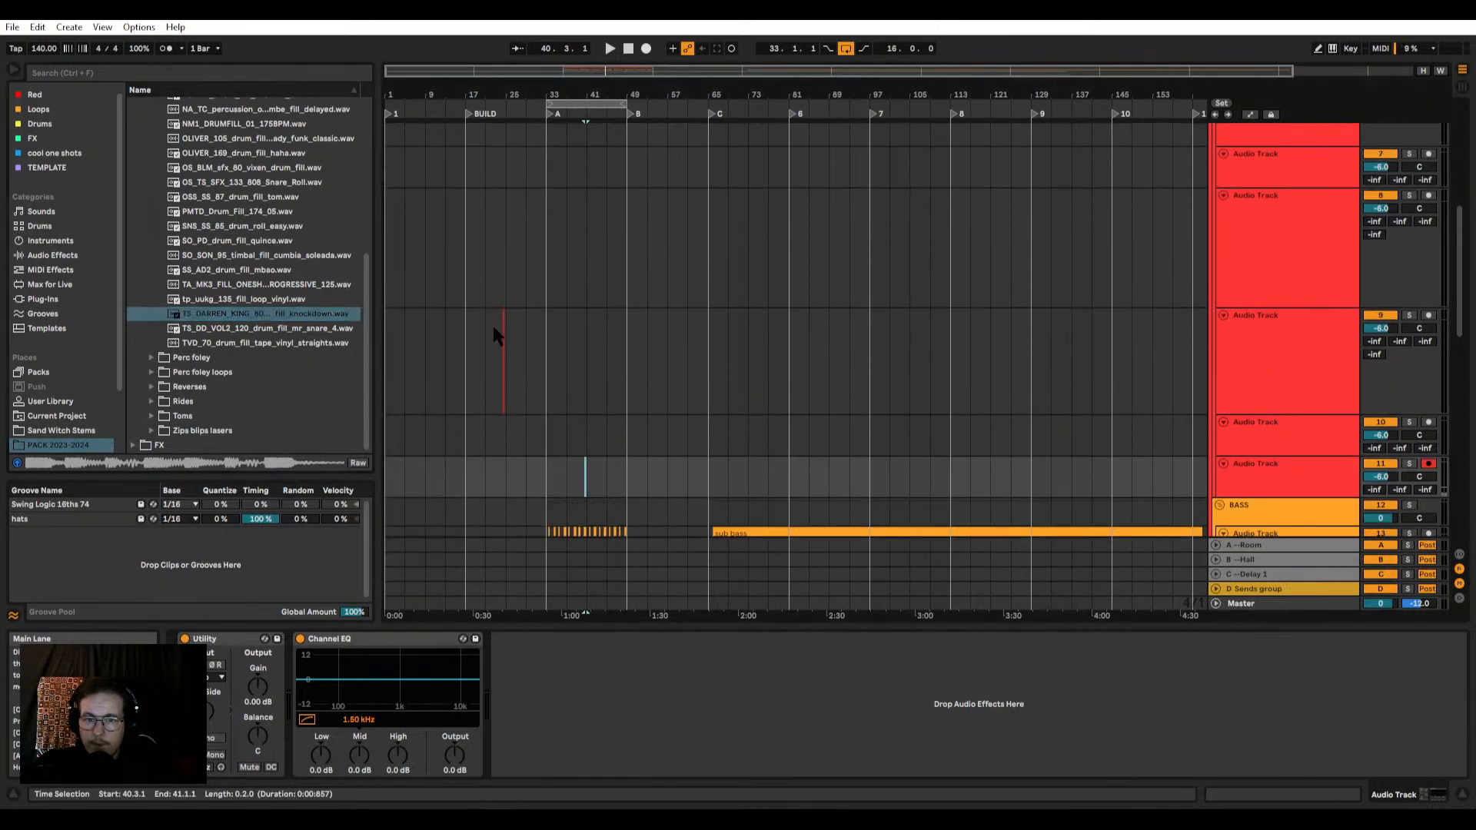
pyautogui.scroll(15, 496, 334)
pyautogui.scroll(-10, 672, 329)
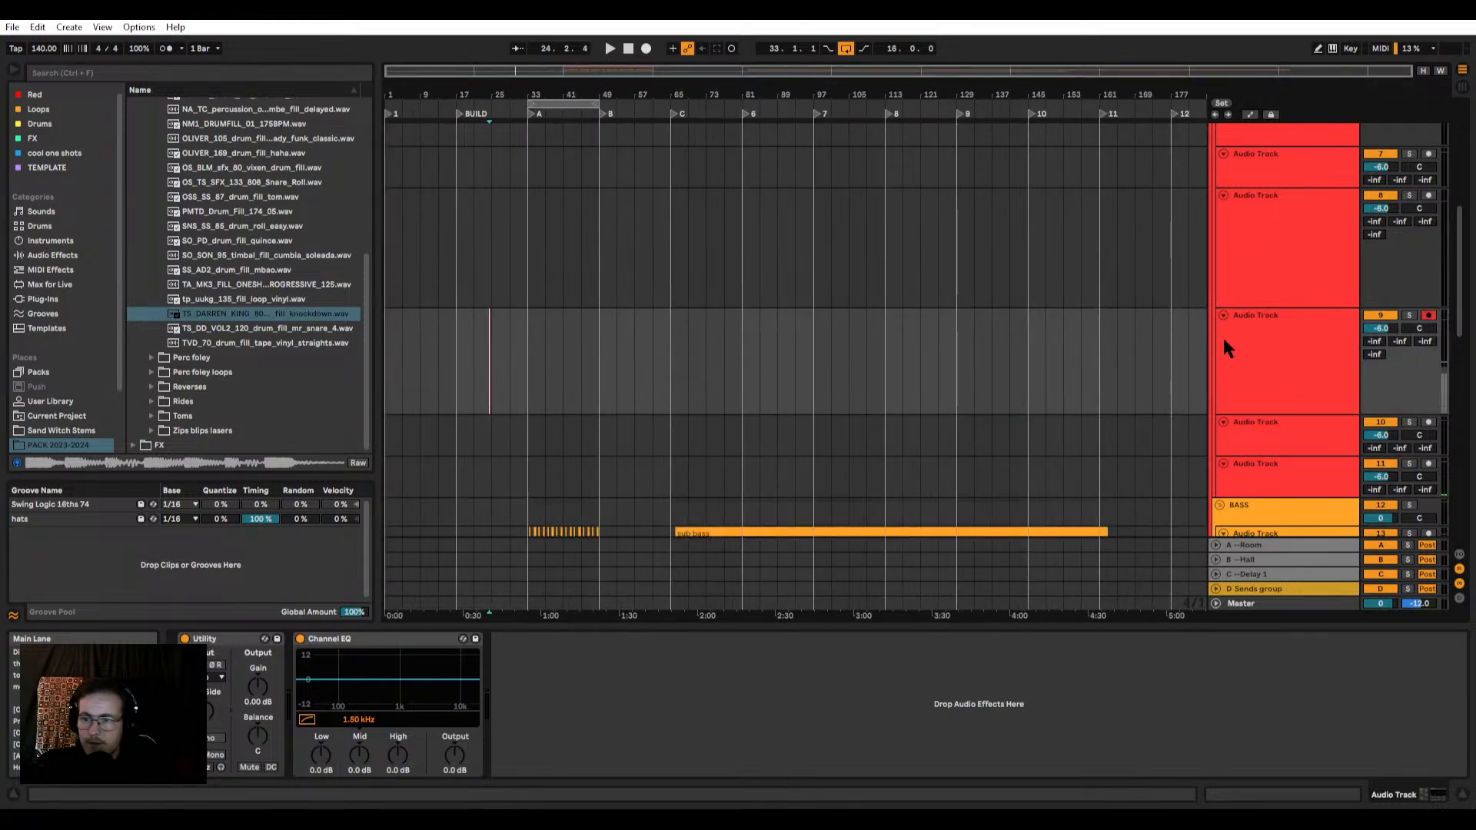
pyautogui.click(1223, 335)
pyautogui.scroll(2, 1213, 306)
pyautogui.scroll(3, 691, 336)
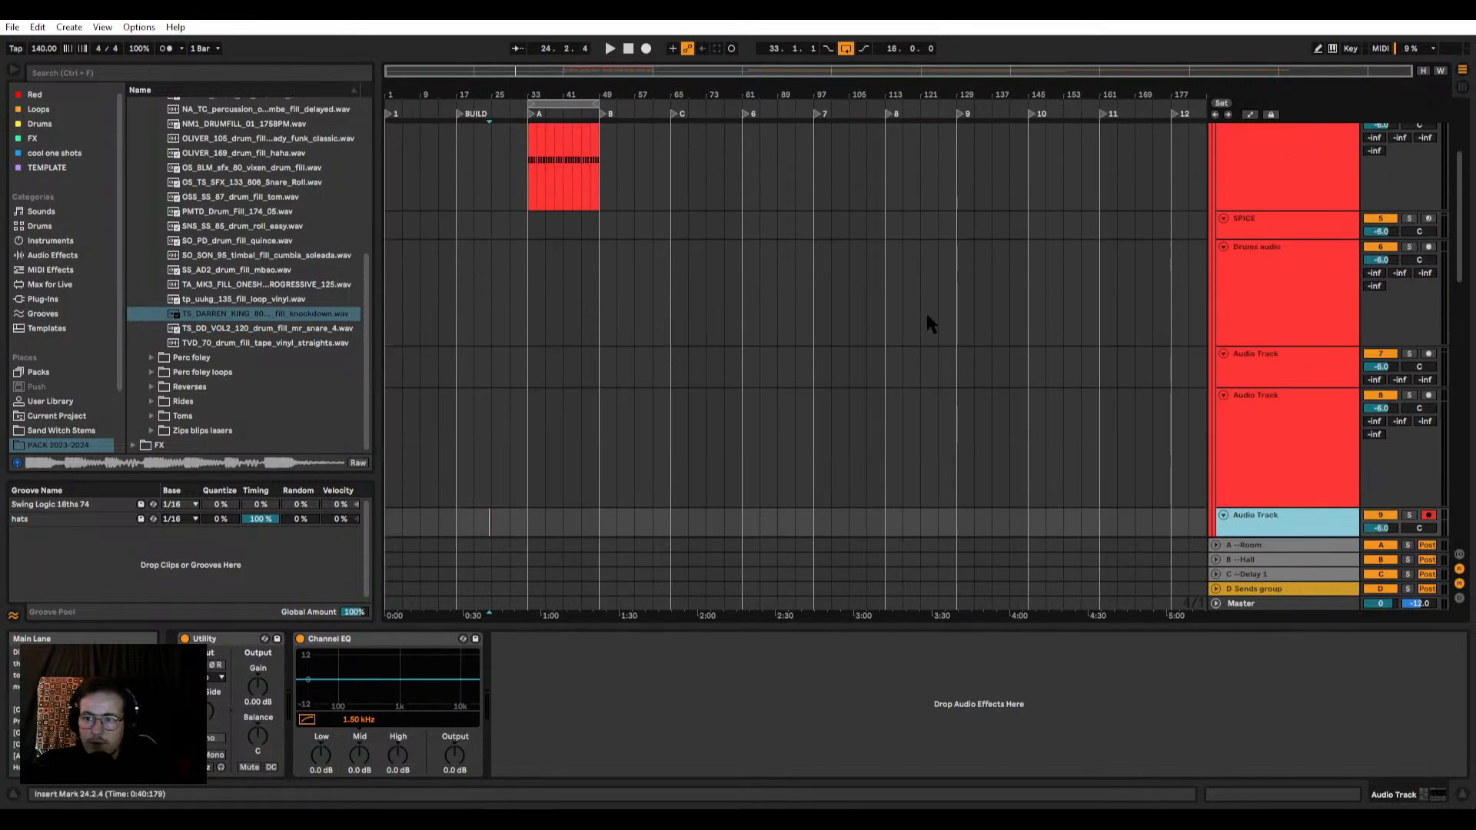
pyautogui.click(1230, 321)
pyautogui.scroll(1, 972, 324)
pyautogui.click(1238, 389)
pyautogui.scroll(-5, 1202, 409)
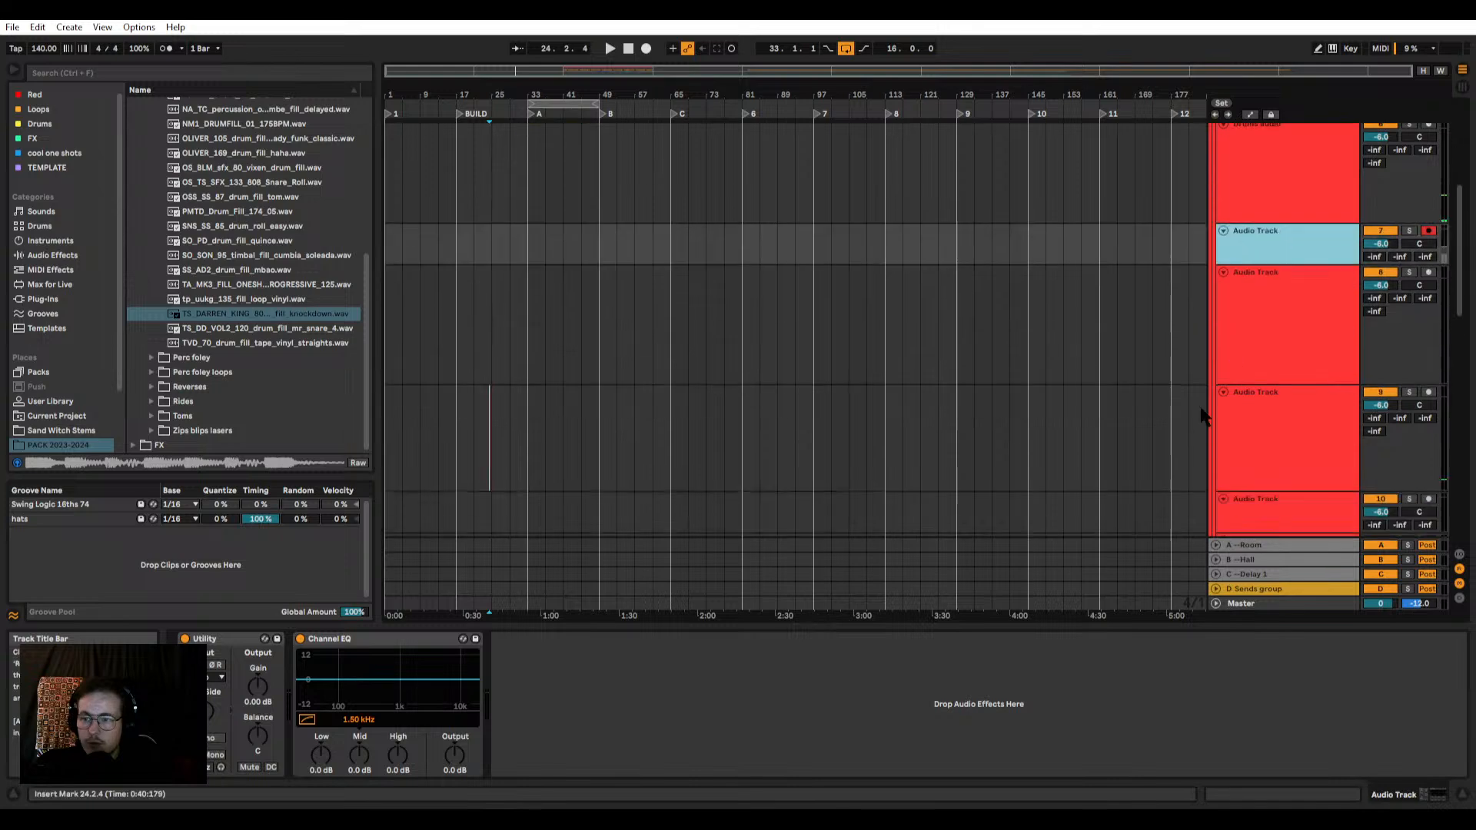
pyautogui.scroll(-5, 1203, 415)
pyautogui.keyDown('shift'); pyautogui.click(1257, 344); pyautogui.keyUp('shift')
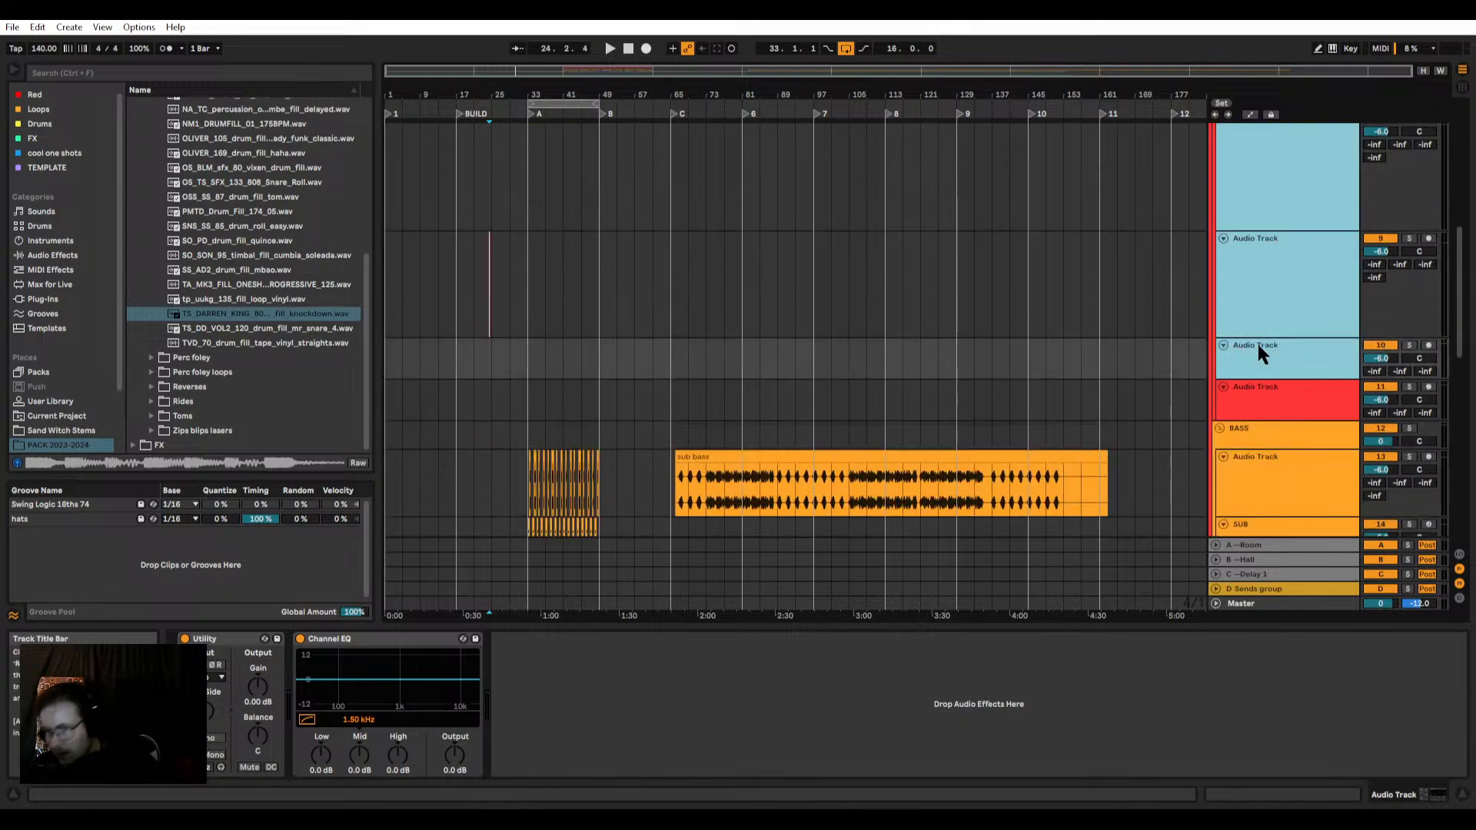
pyautogui.press('Delete')
pyautogui.click(1266, 336)
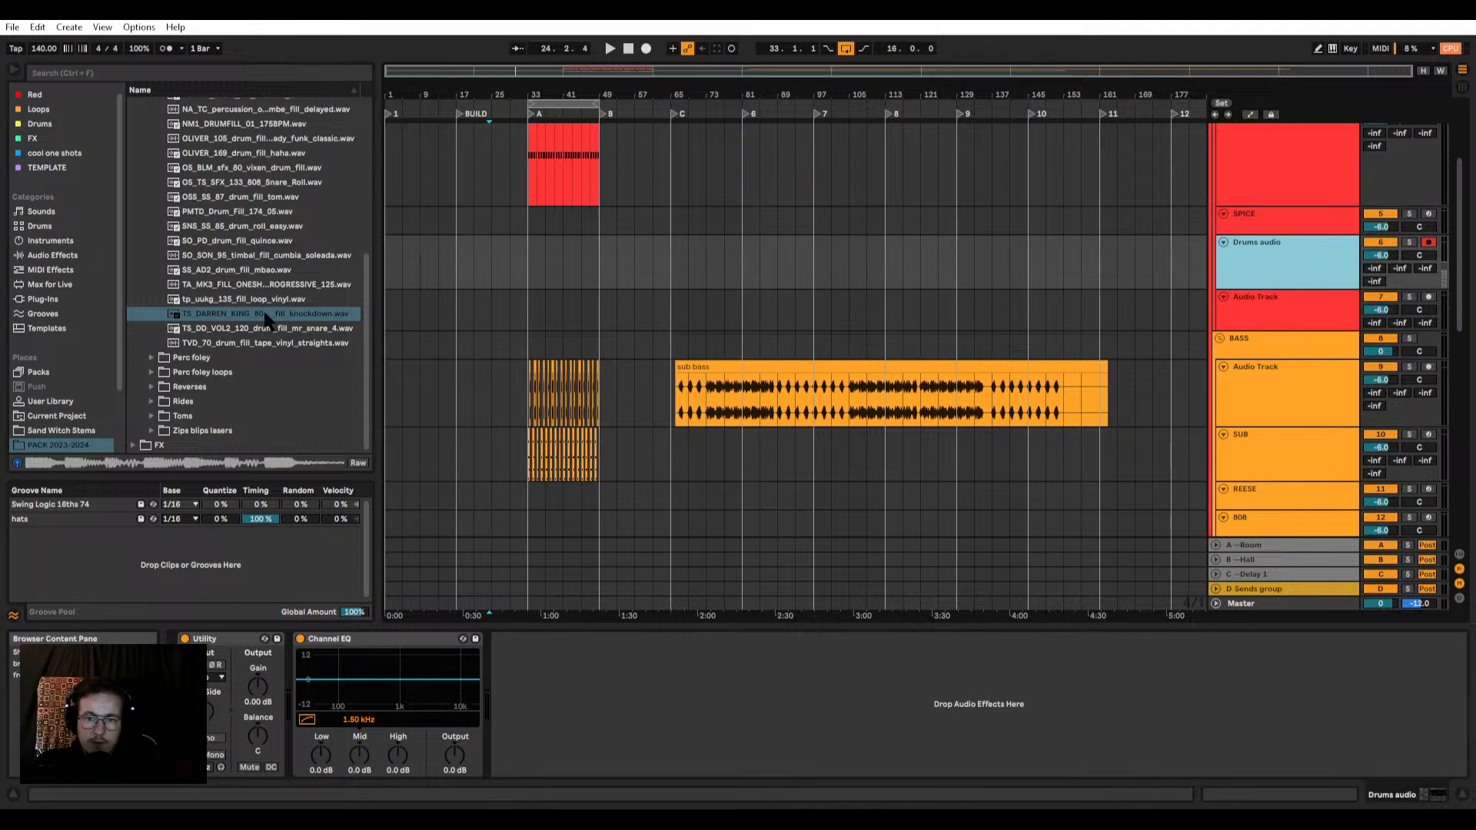
# Step: Place the TS_DARREN_KING_80 knockdown fill on the Drums audio track, starting at 40.2
pyautogui.moveTo(264, 319); pyautogui.dragTo(556, 251)
pyautogui.scroll(4, 556, 252)
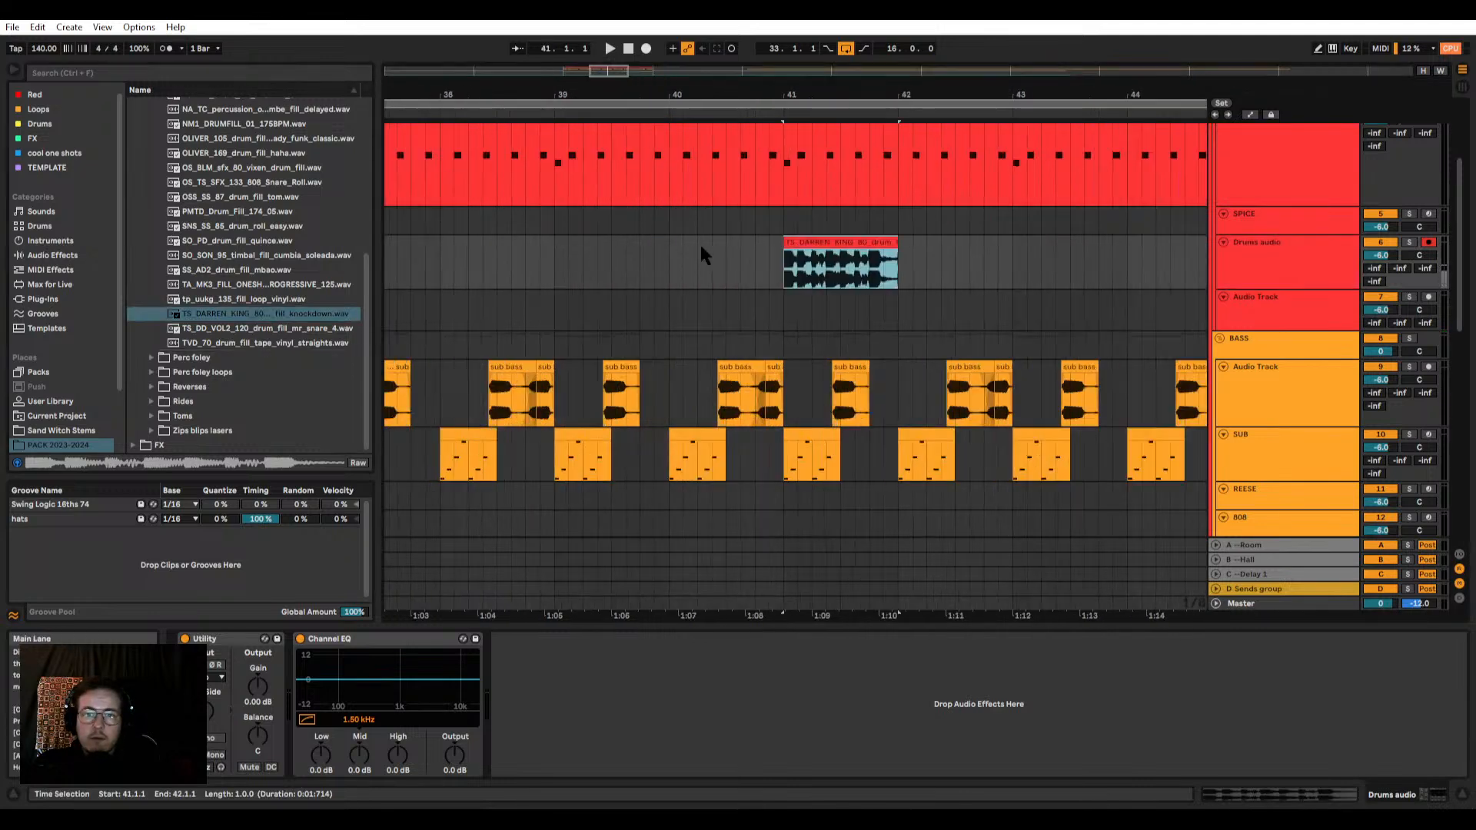
pyautogui.moveTo(815, 244)
pyautogui.mouseDown()
pyautogui.moveTo(656, 246)
pyautogui.moveTo(753, 247)
pyautogui.mouseUp()
pyautogui.scroll(-3, 745, 254)
pyautogui.scroll(2, 743, 255)
pyautogui.scroll(-2, 742, 252)
pyautogui.click(706, 248)
pyautogui.scroll(2, 720, 241)
pyautogui.scroll(3, 736, 252)
pyautogui.click(702, 262)
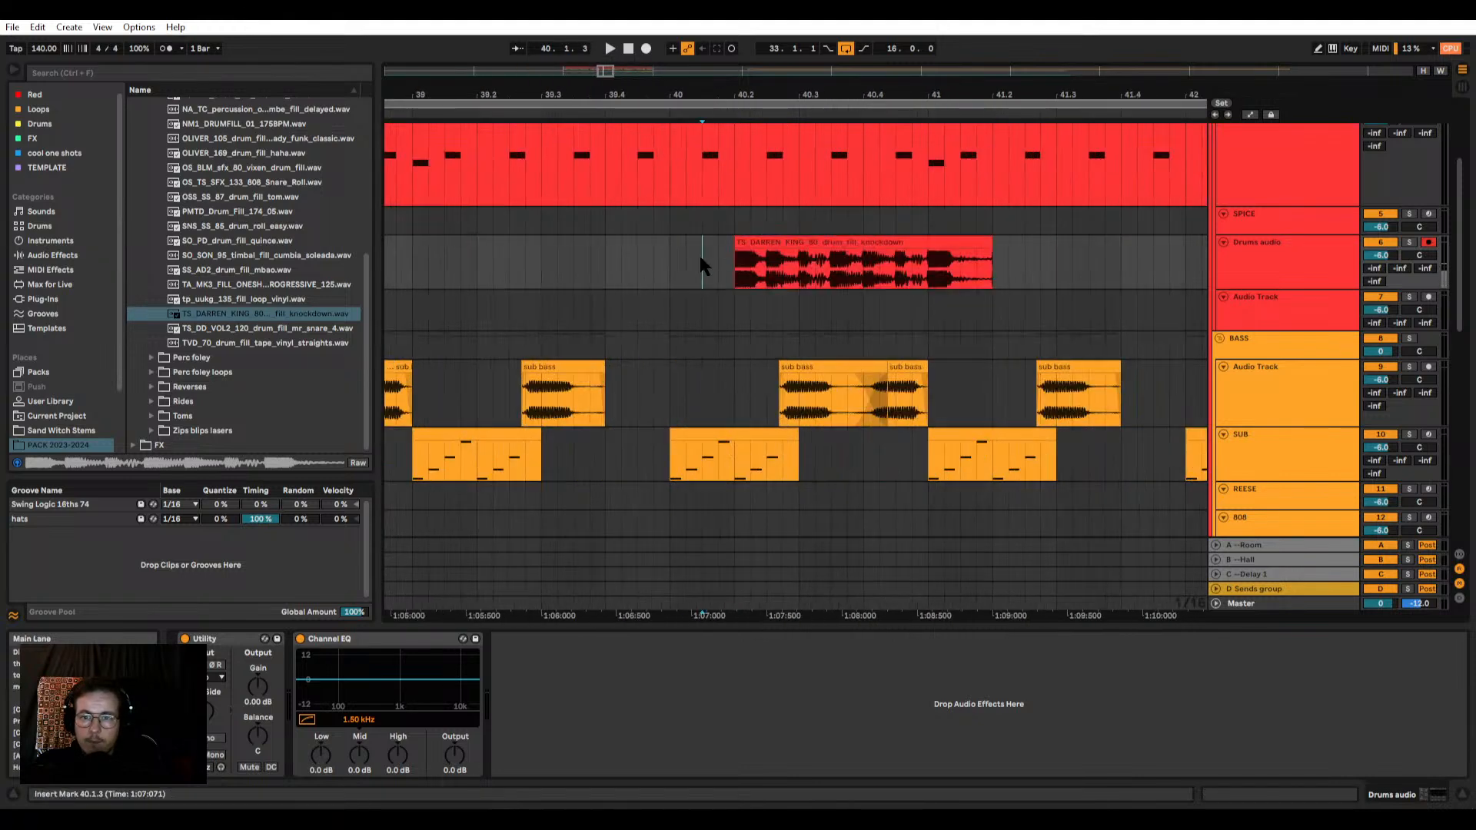
# Step: Halve the fill clip's tempo to 80 BPM and shorten it to a one-beat clip from 40.3 to 40.4
pyautogui.press('space')
pyautogui.doubleClick(920, 244)
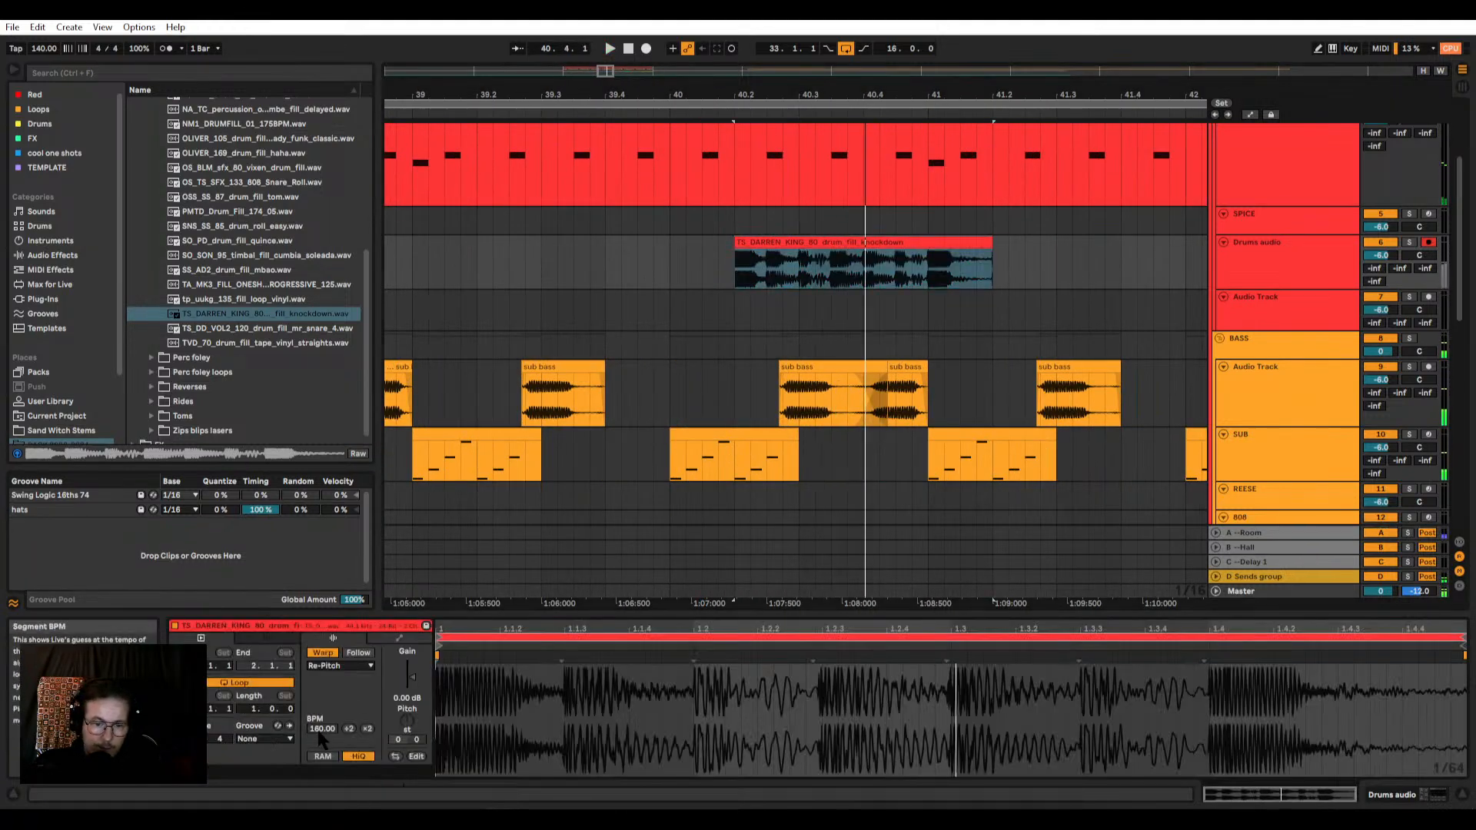
pyautogui.click(349, 728)
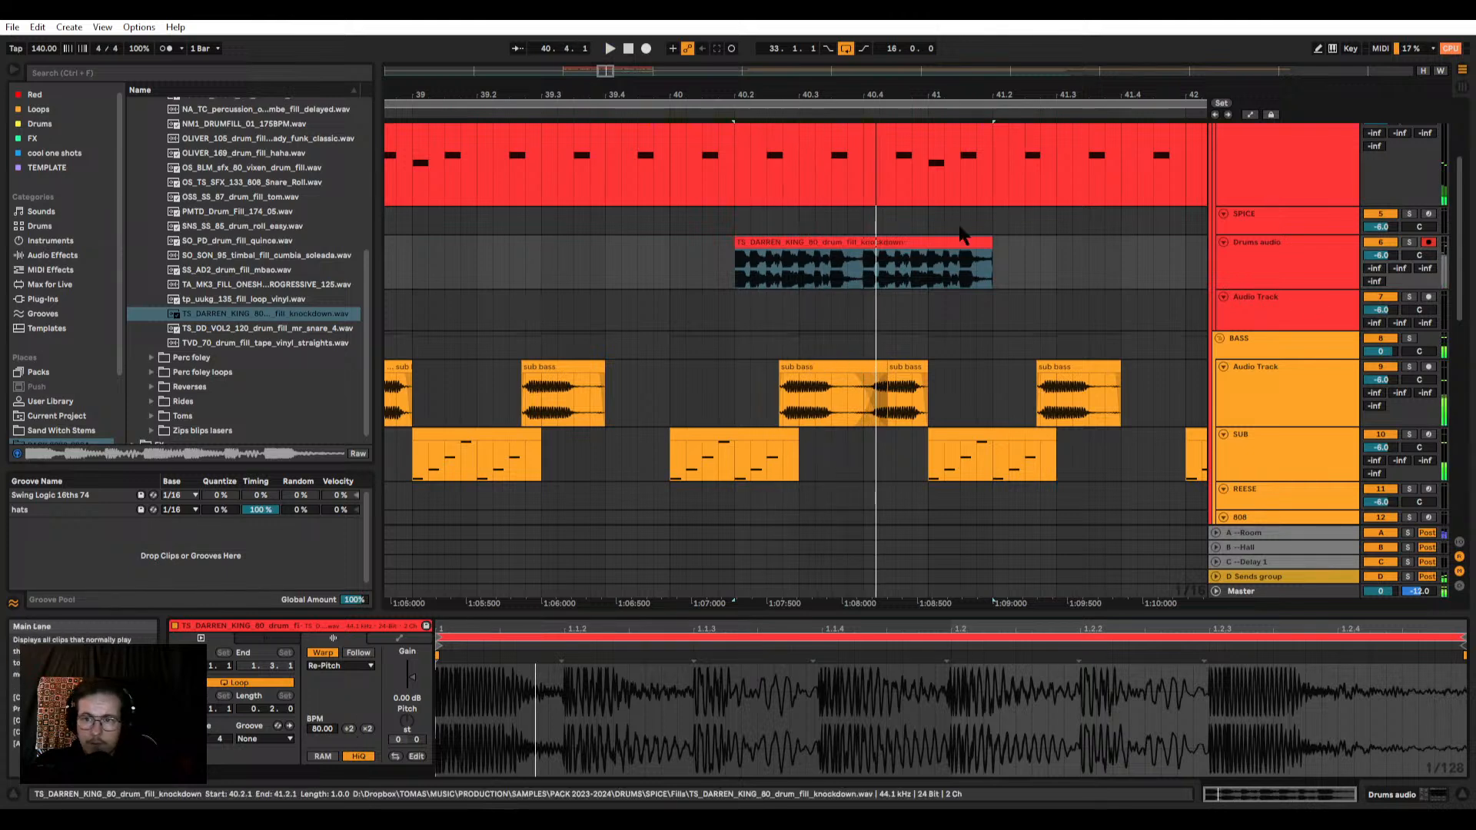
pyautogui.moveTo(992, 243); pyautogui.dragTo(839, 243)
pyautogui.scroll(2, 858, 363)
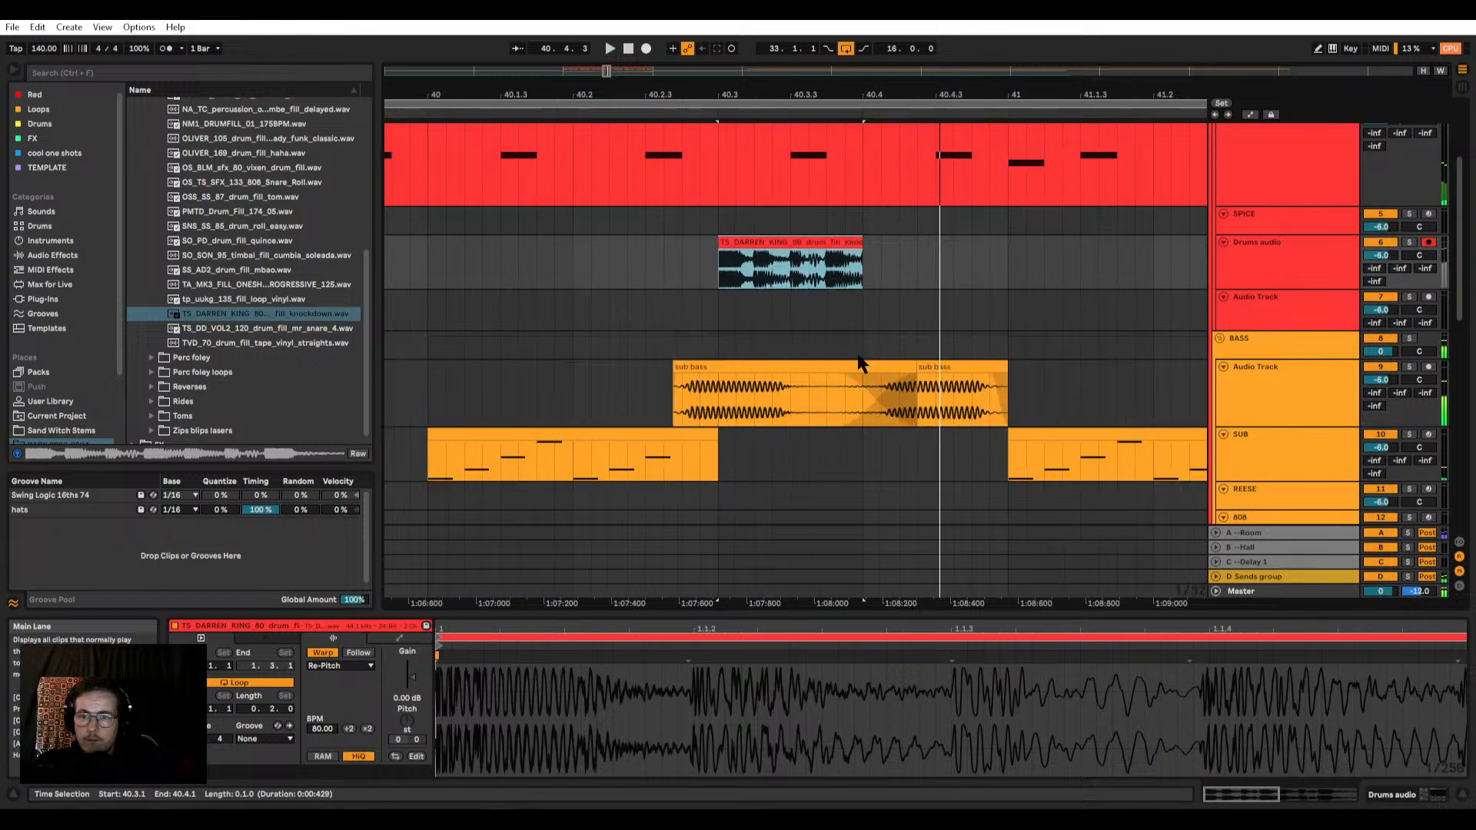
# Step: Play around the fill and move its one-beat clip to span 40.4 to 41 on the Drums audio track
pyautogui.scroll(-5, 829, 253)
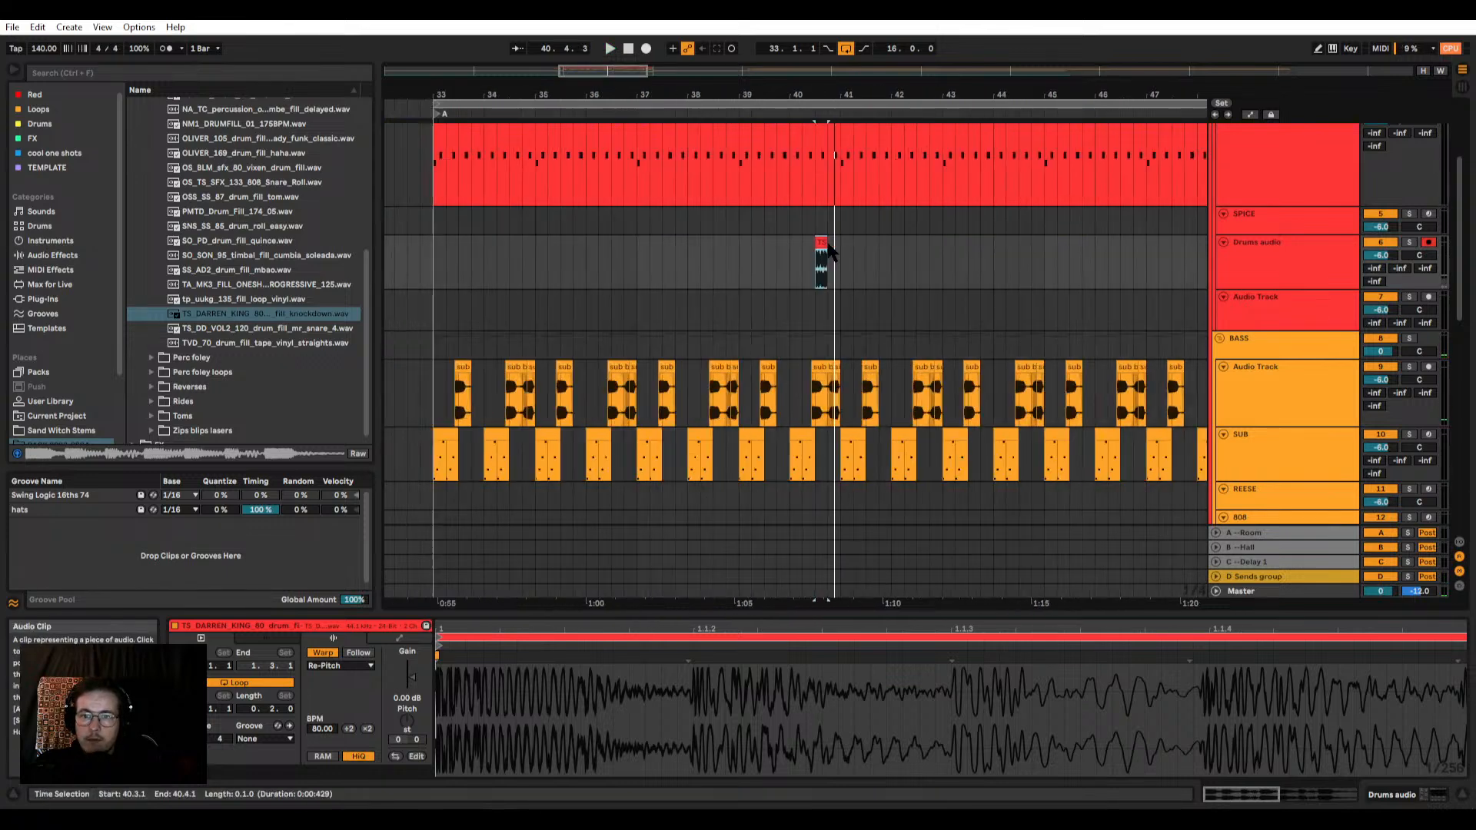
pyautogui.scroll(-3, 826, 250)
pyautogui.scroll(5, 827, 256)
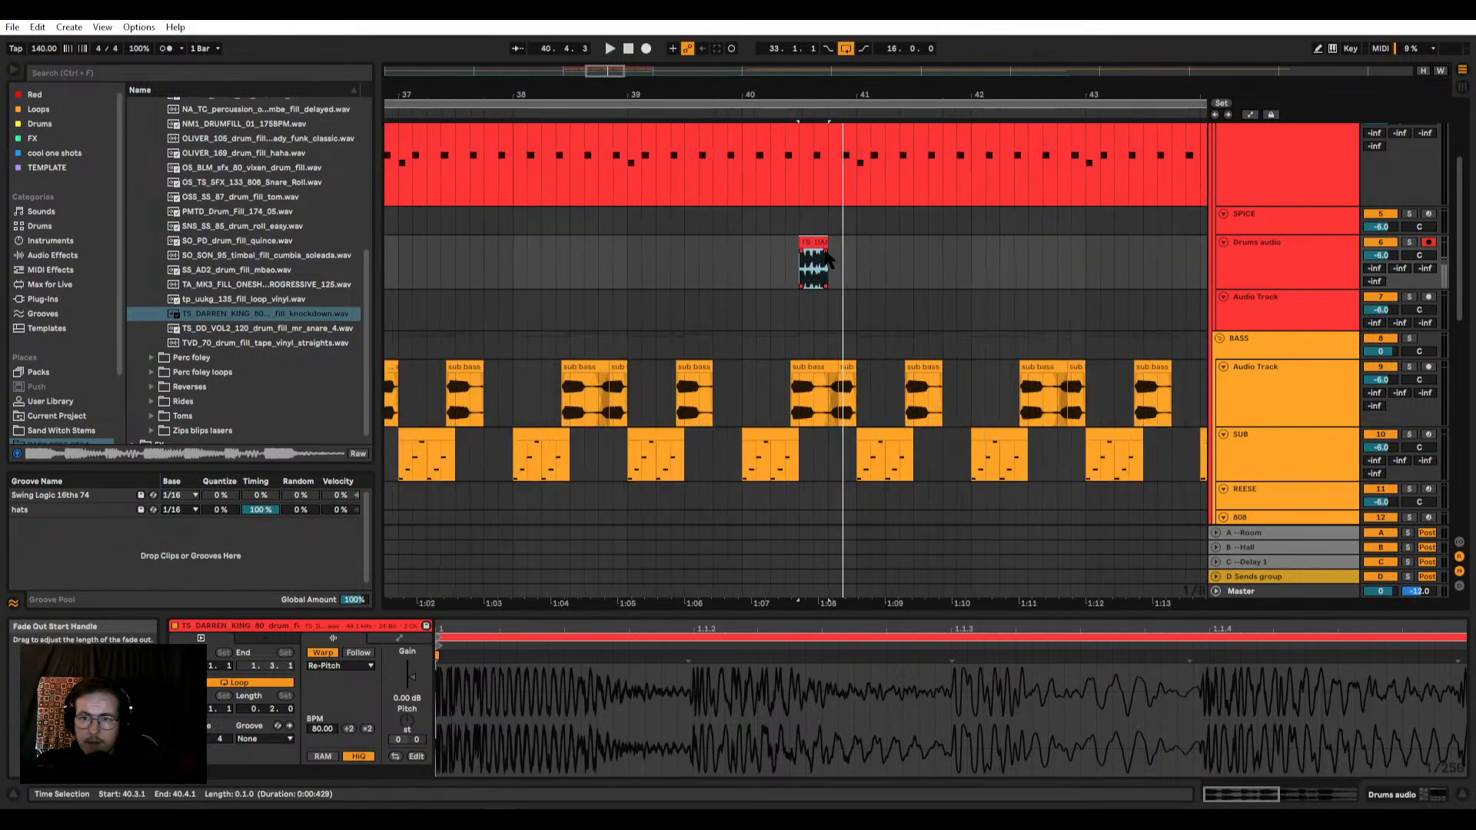
pyautogui.click(827, 231)
pyautogui.scroll(3, 842, 317)
pyautogui.press('space')
pyautogui.scroll(-2, 823, 327)
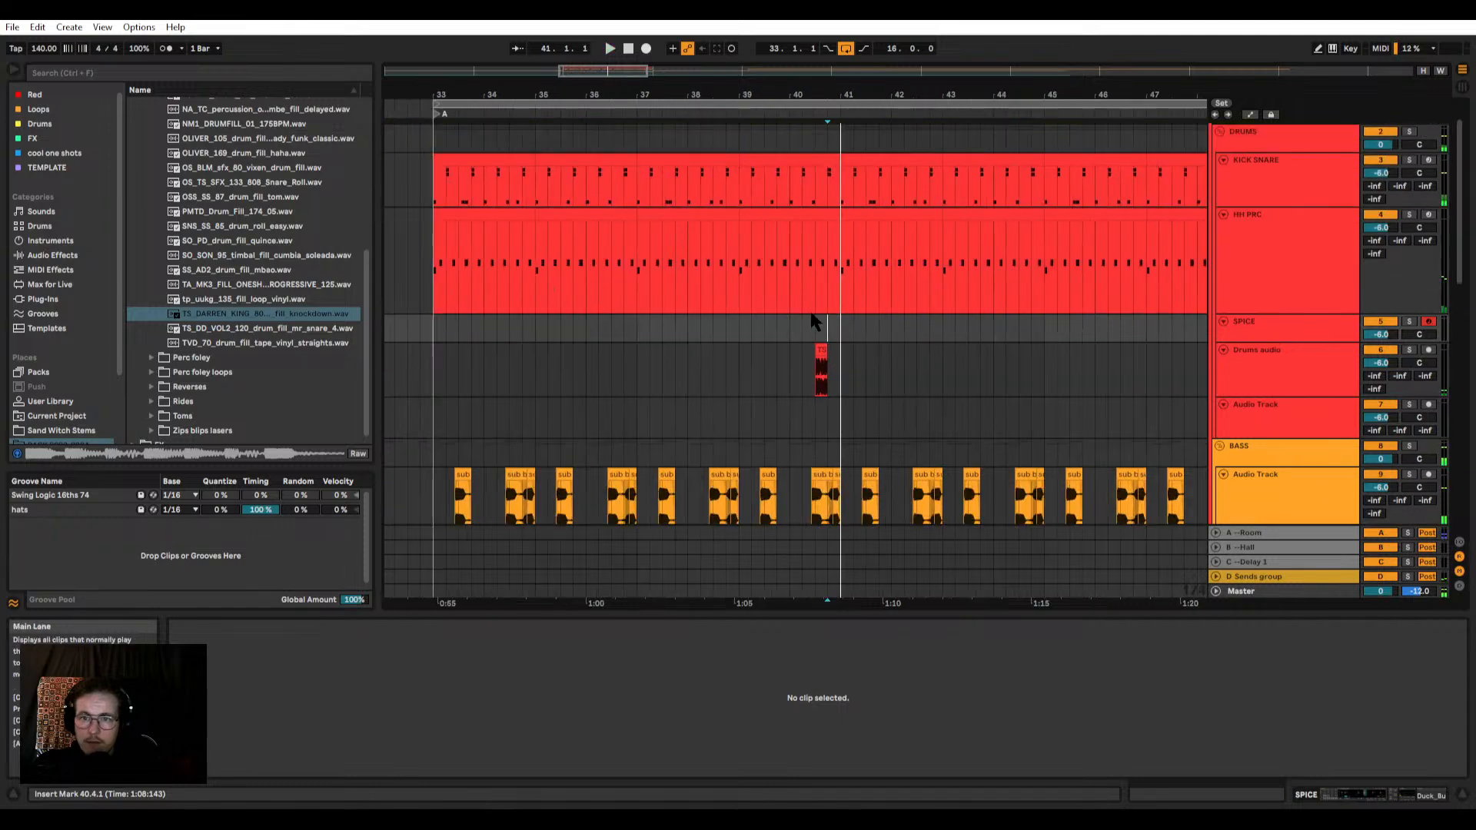
pyautogui.moveTo(821, 351); pyautogui.dragTo(749, 356)
pyautogui.scroll(-2, 816, 245)
pyautogui.scroll(5, 844, 384)
pyautogui.scroll(2, 749, 356)
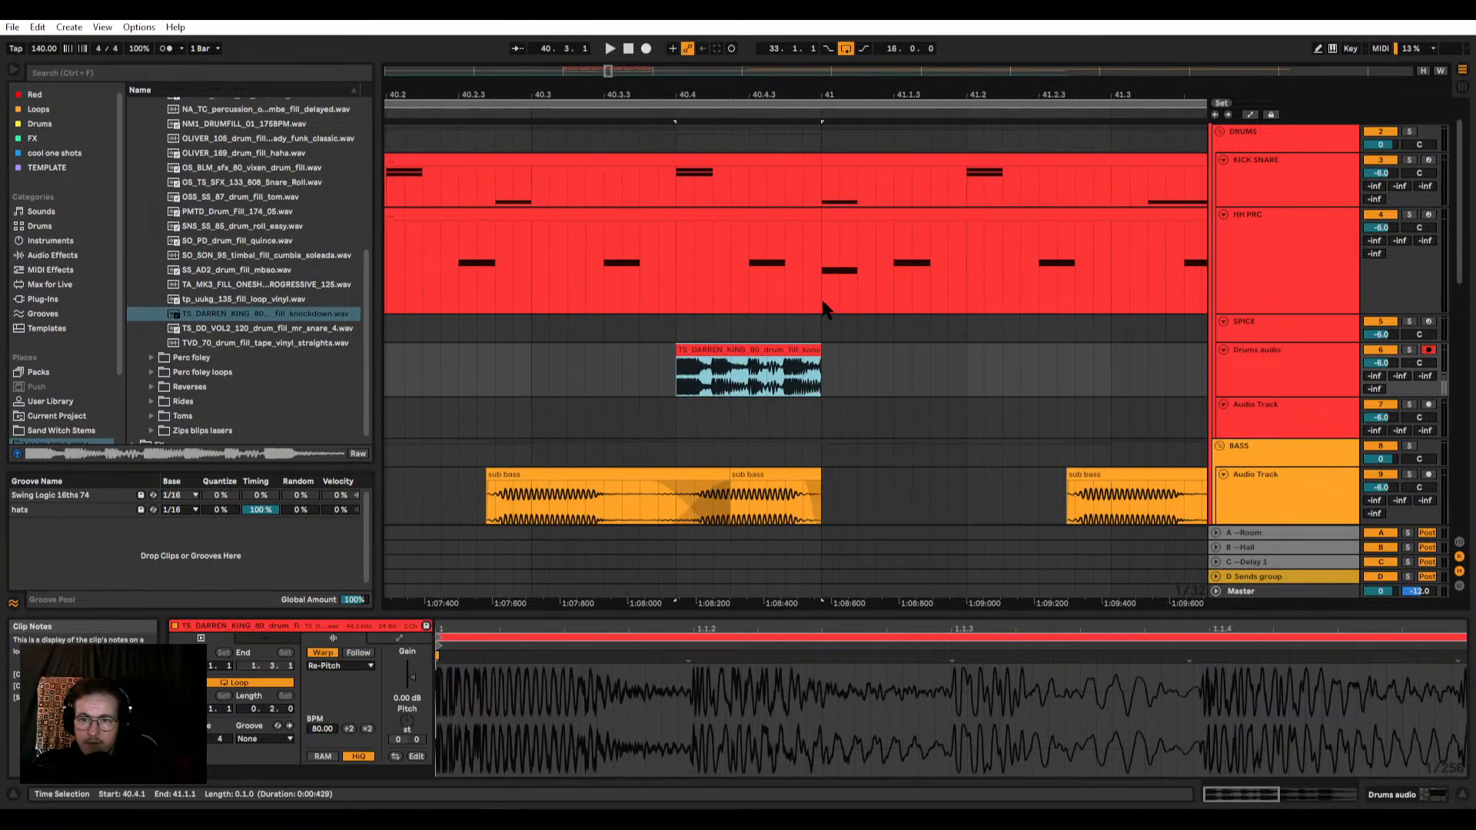
# Step: Clear the KICK SNARE, HH PRC and sub bass audio clips between 40.4 and 41 to make room for the fill
pyautogui.moveTo(821, 309); pyautogui.dragTo(676, 219)
pyautogui.scroll(-5, 644, 346)
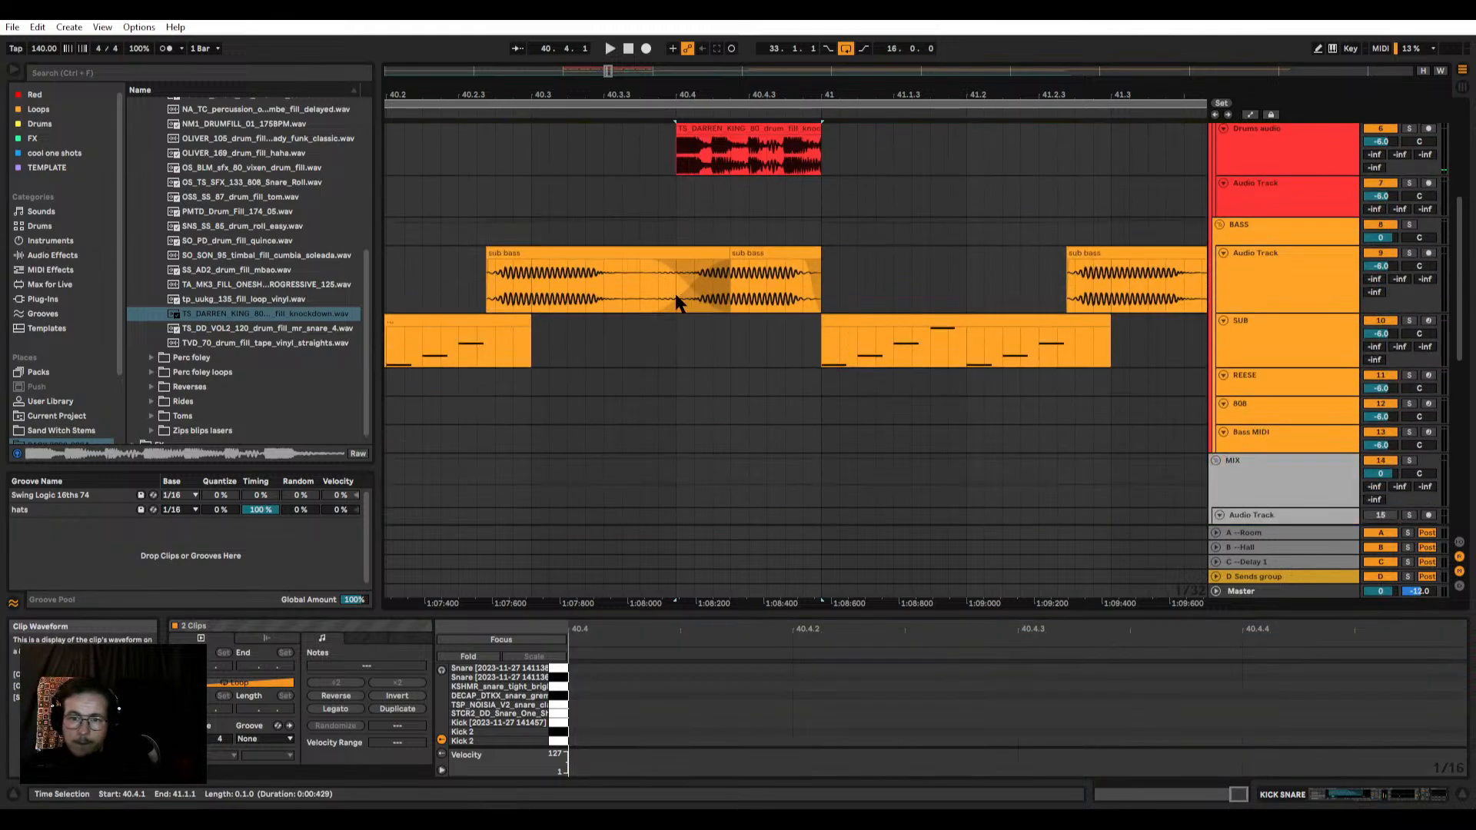
pyautogui.moveTo(661, 282)
pyautogui.mouseDown()
pyautogui.moveTo(824, 388)
pyautogui.moveTo(822, 283)
pyautogui.moveTo(677, 284)
pyautogui.moveTo(658, 262)
pyautogui.mouseUp()
pyautogui.press('Delete')
# Step: Shorten the blue Synths clip before bar 41 to end at 40.4 and play the section from bar 33
pyautogui.scroll(-3, 691, 295)
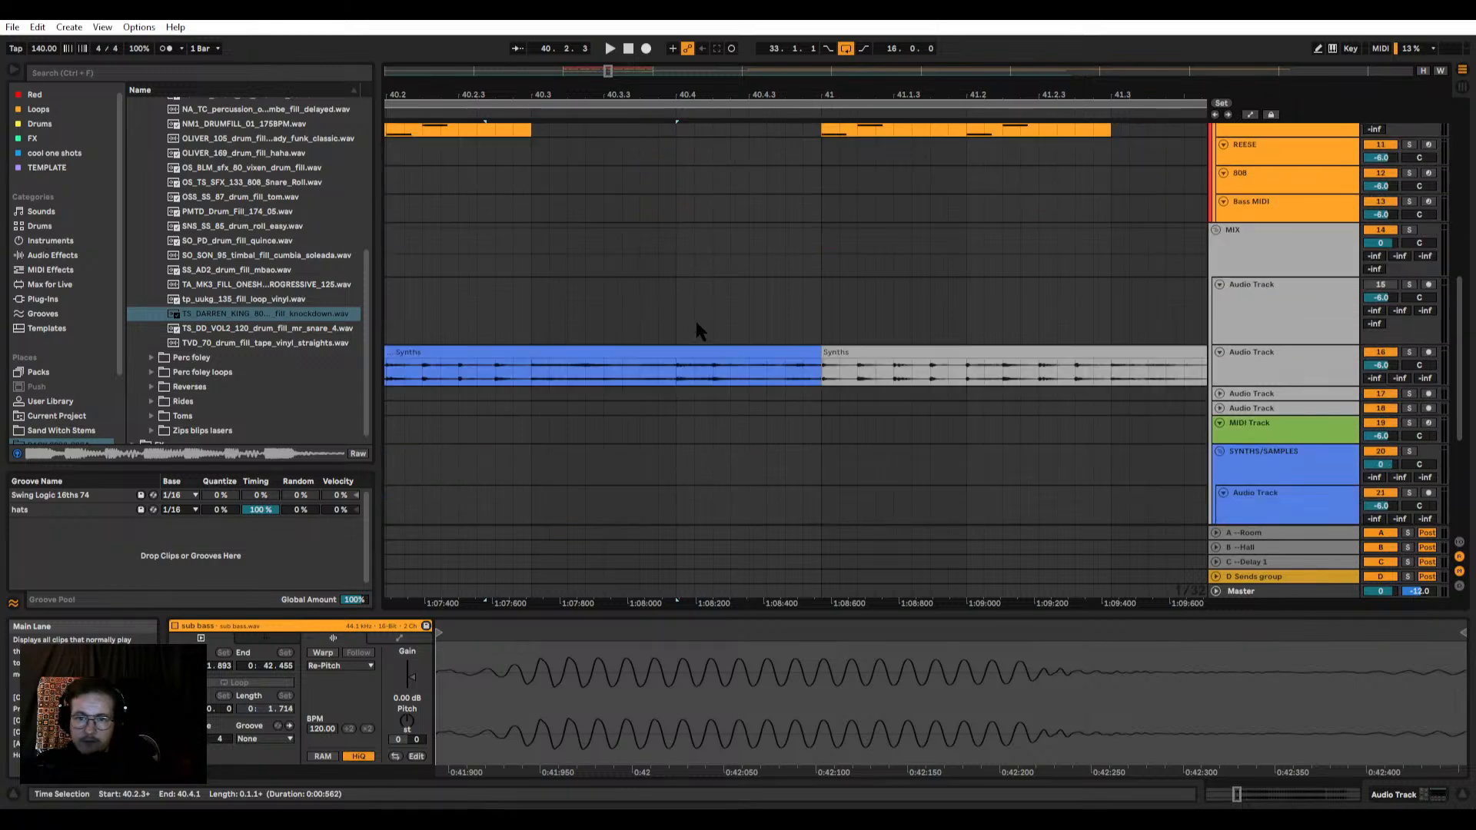
pyautogui.moveTo(819, 352); pyautogui.dragTo(676, 354)
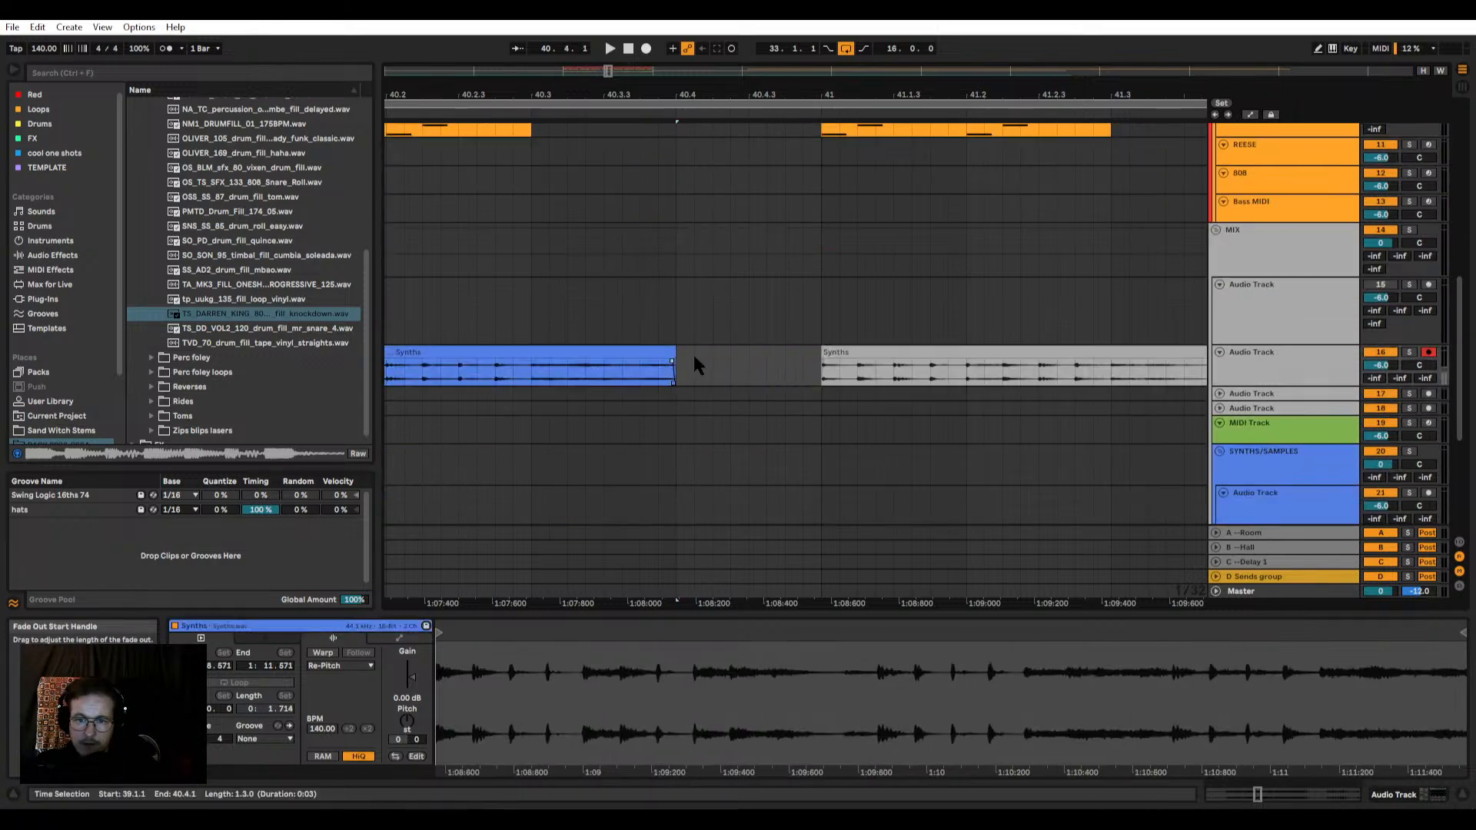
pyautogui.press('x')
pyautogui.click(707, 305)
pyautogui.scroll(2, 787, 291)
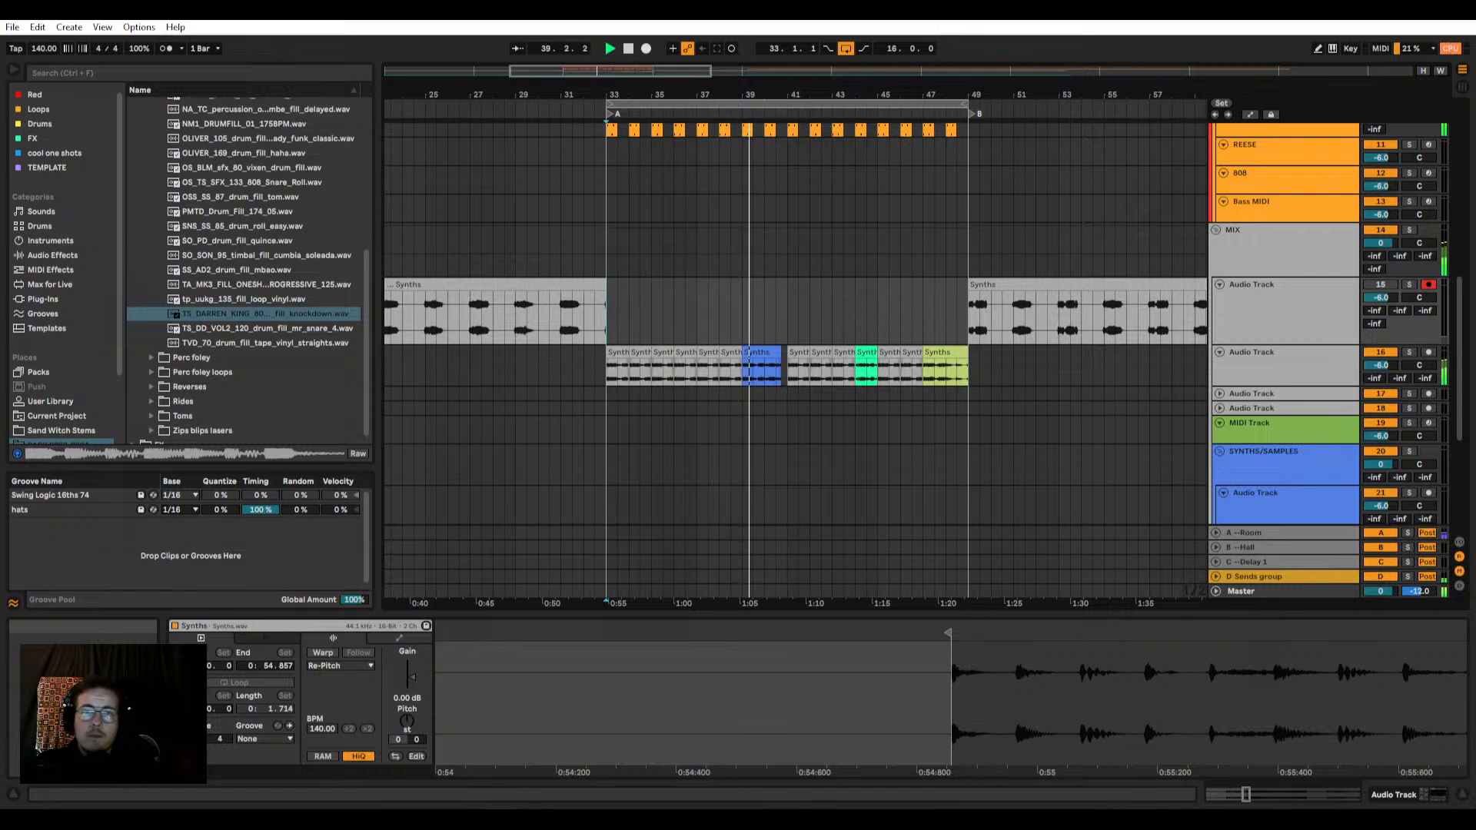
pyautogui.scroll(5, 838, 299)
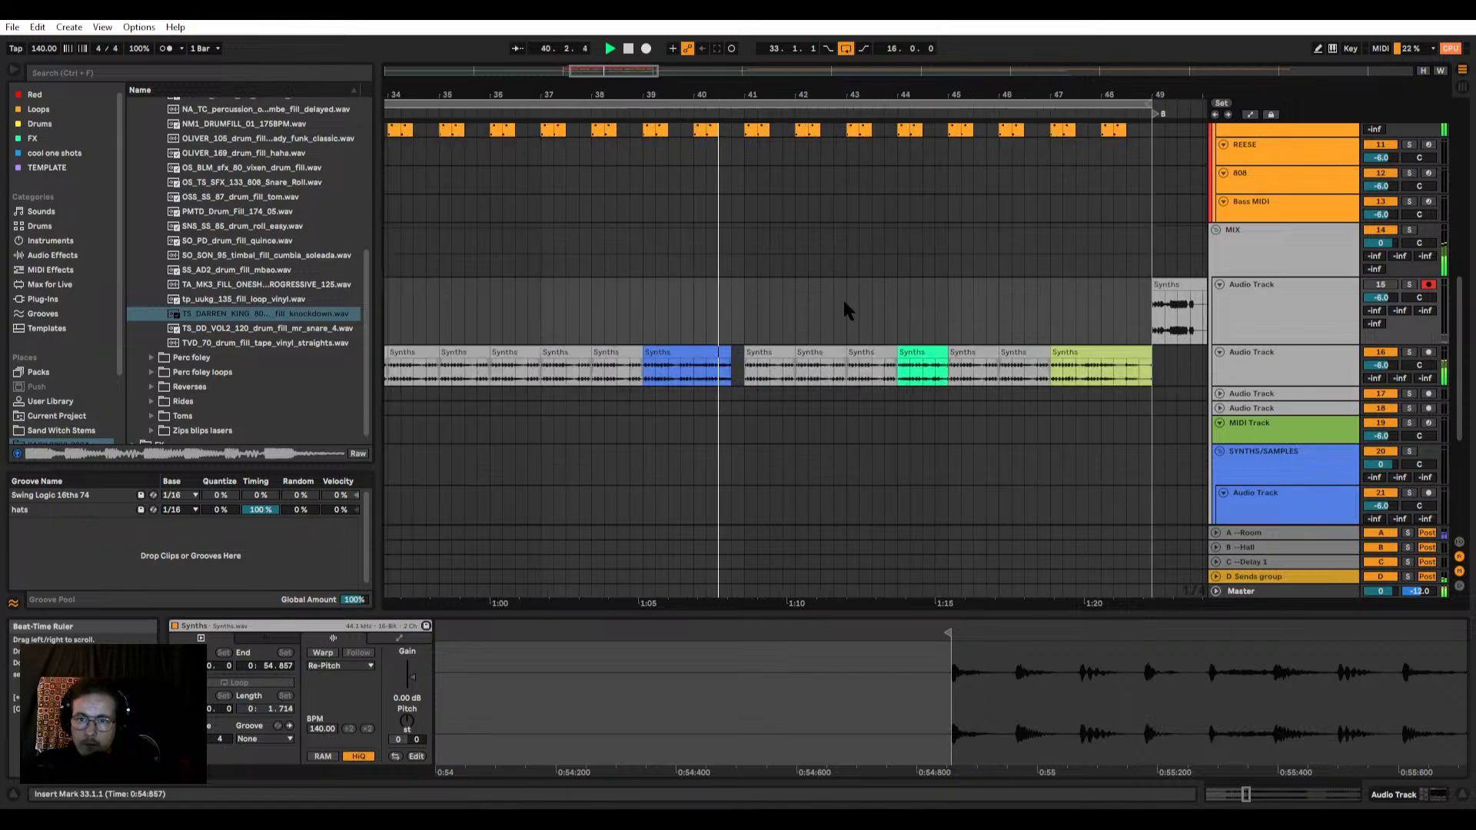
pyautogui.scroll(6, 544, 276)
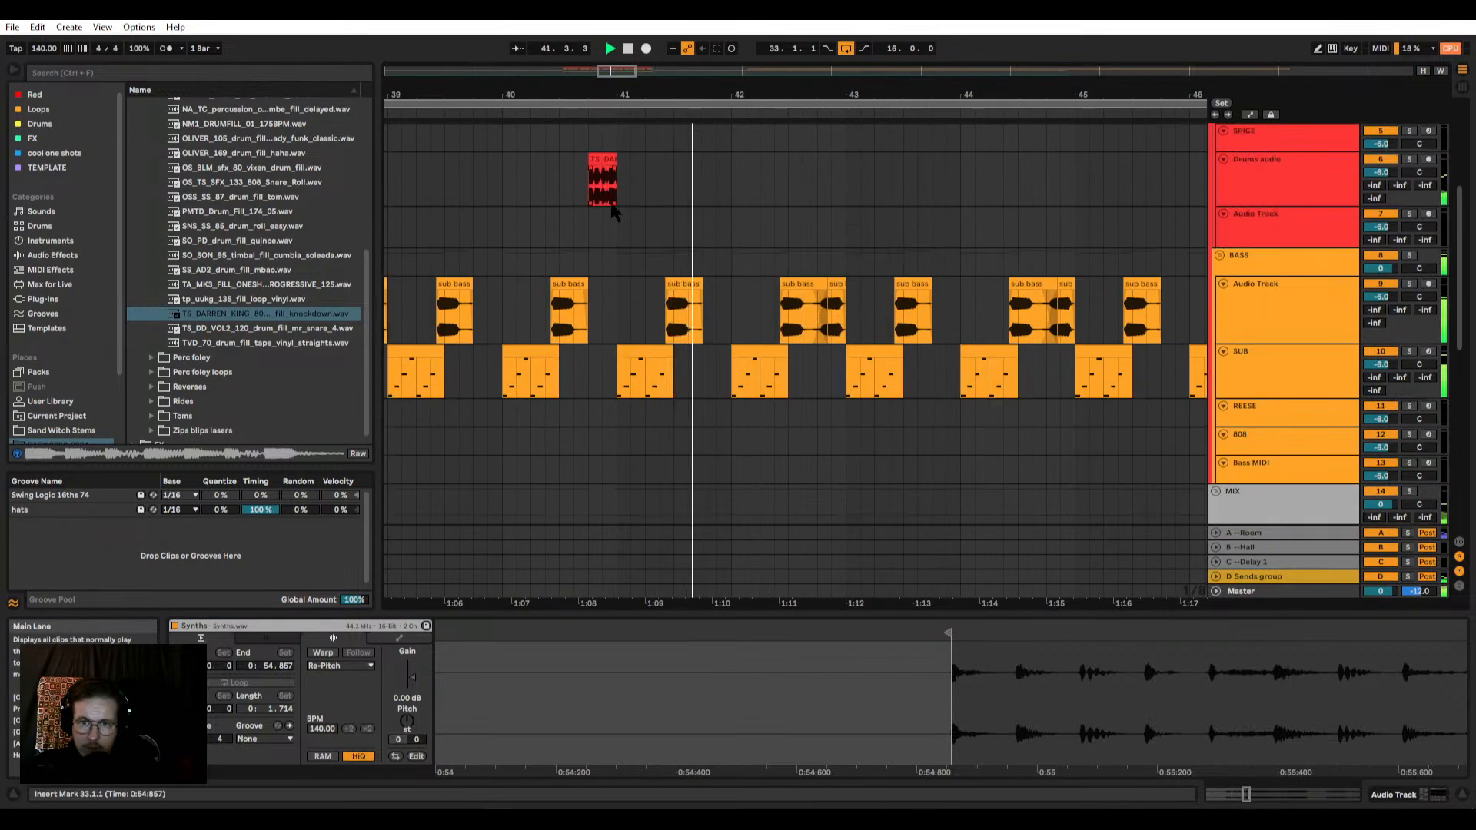
pyautogui.scroll(2, 605, 296)
pyautogui.click(607, 301)
pyautogui.press('space')
pyautogui.click(608, 282)
pyautogui.press('0')
pyautogui.scroll(5, 605, 319)
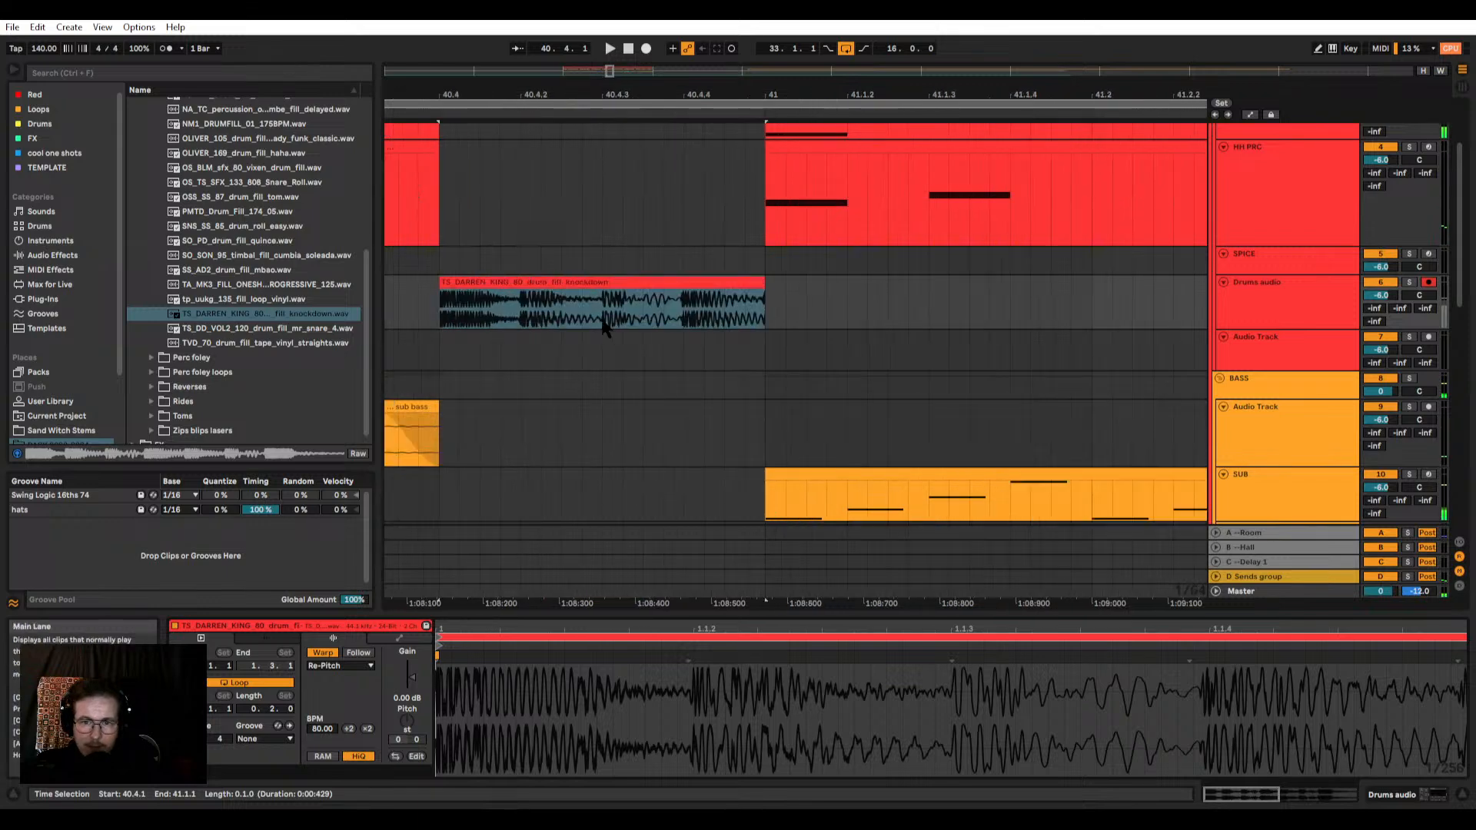
pyautogui.press('0')
# Step: Apply the hats groove to the one-beat fill clip on the Drums audio track and play from just before the fill
pyautogui.click(518, 303)
pyautogui.scroll(3, 502, 303)
pyautogui.click(652, 283)
pyautogui.scroll(-3, 667, 286)
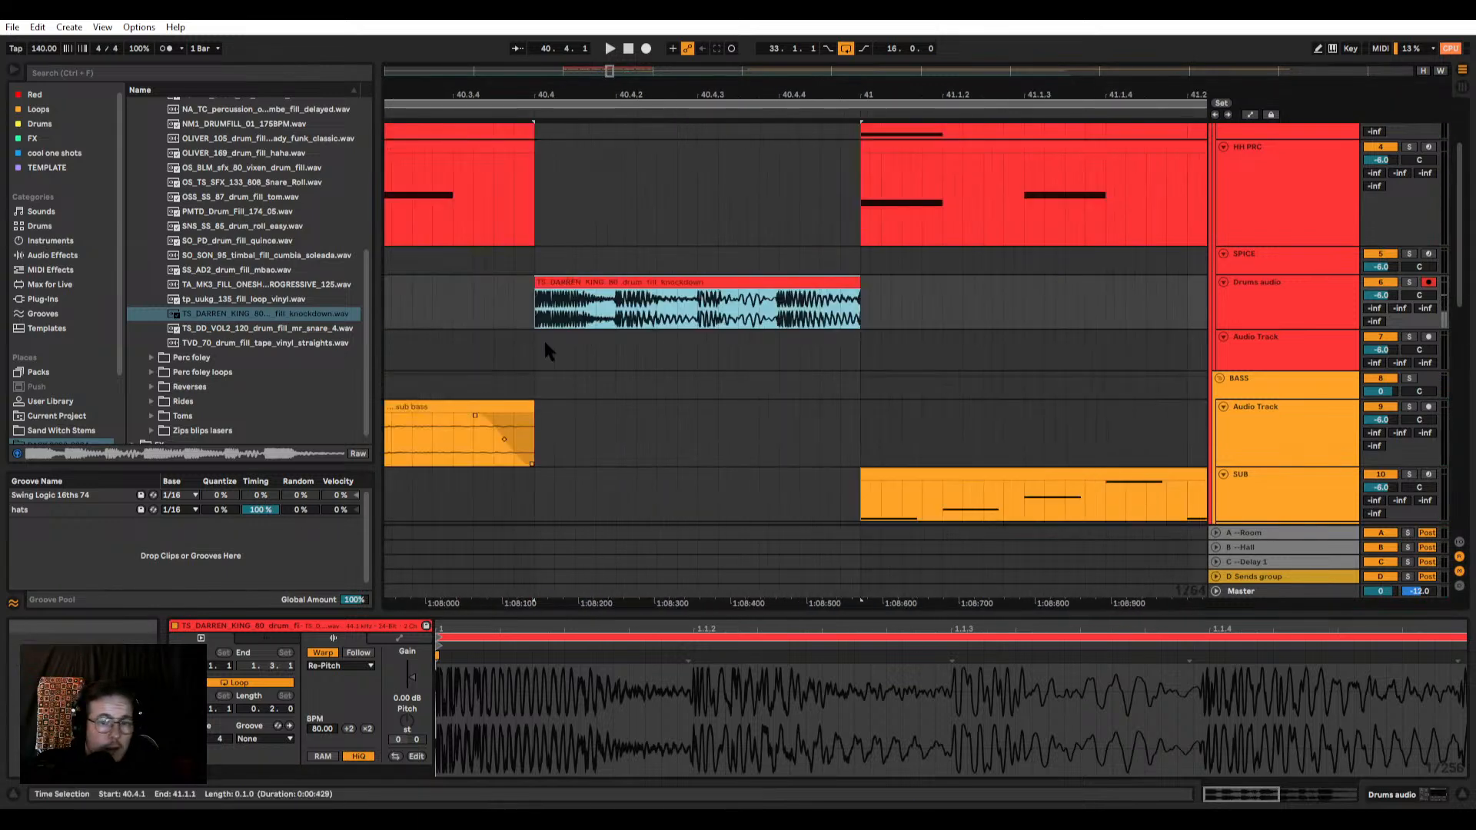
pyautogui.moveTo(49, 513); pyautogui.dragTo(552, 289)
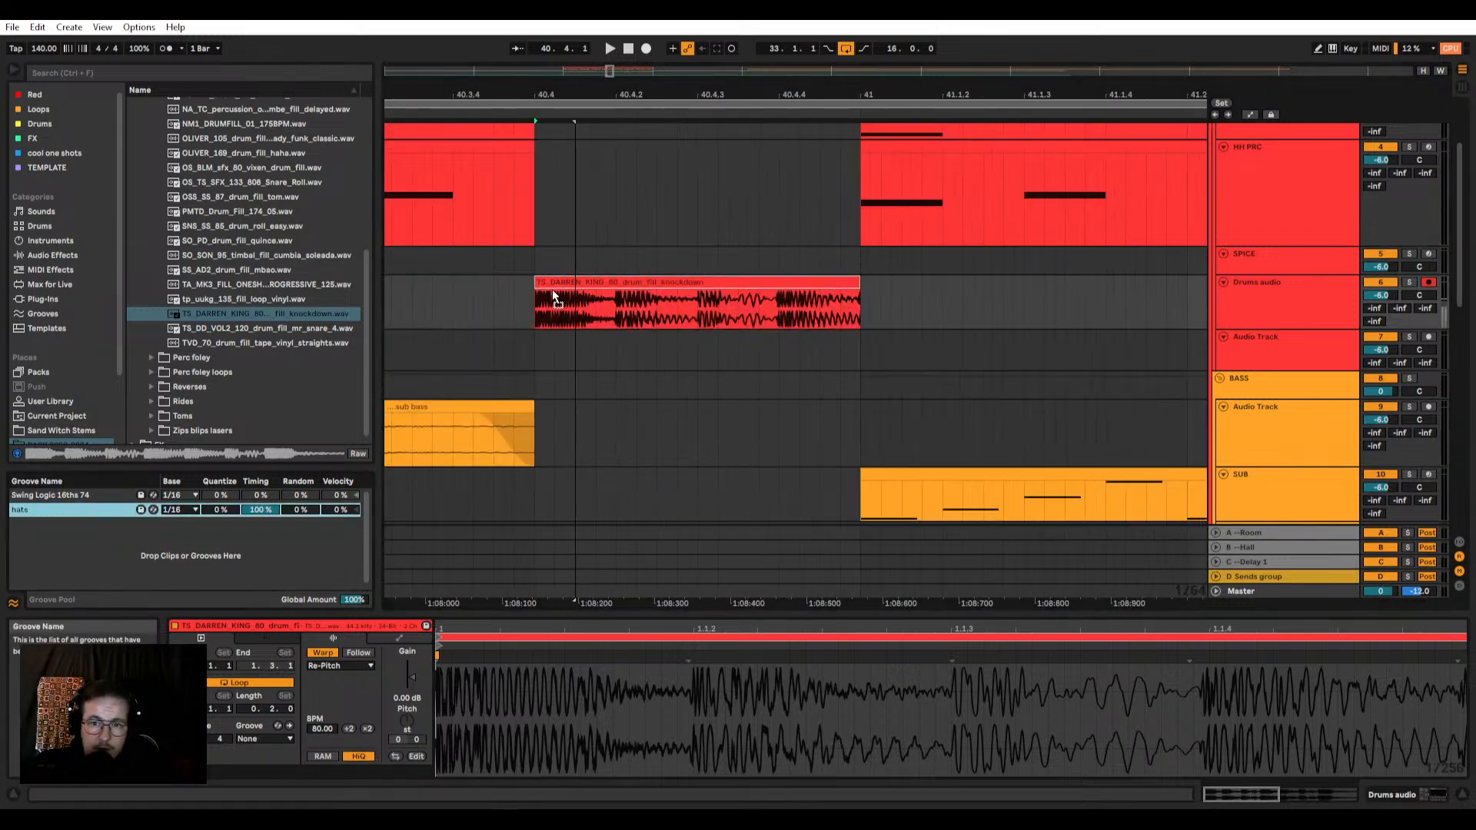
pyautogui.scroll(-3, 640, 285)
pyautogui.click(563, 304)
pyautogui.press('space')
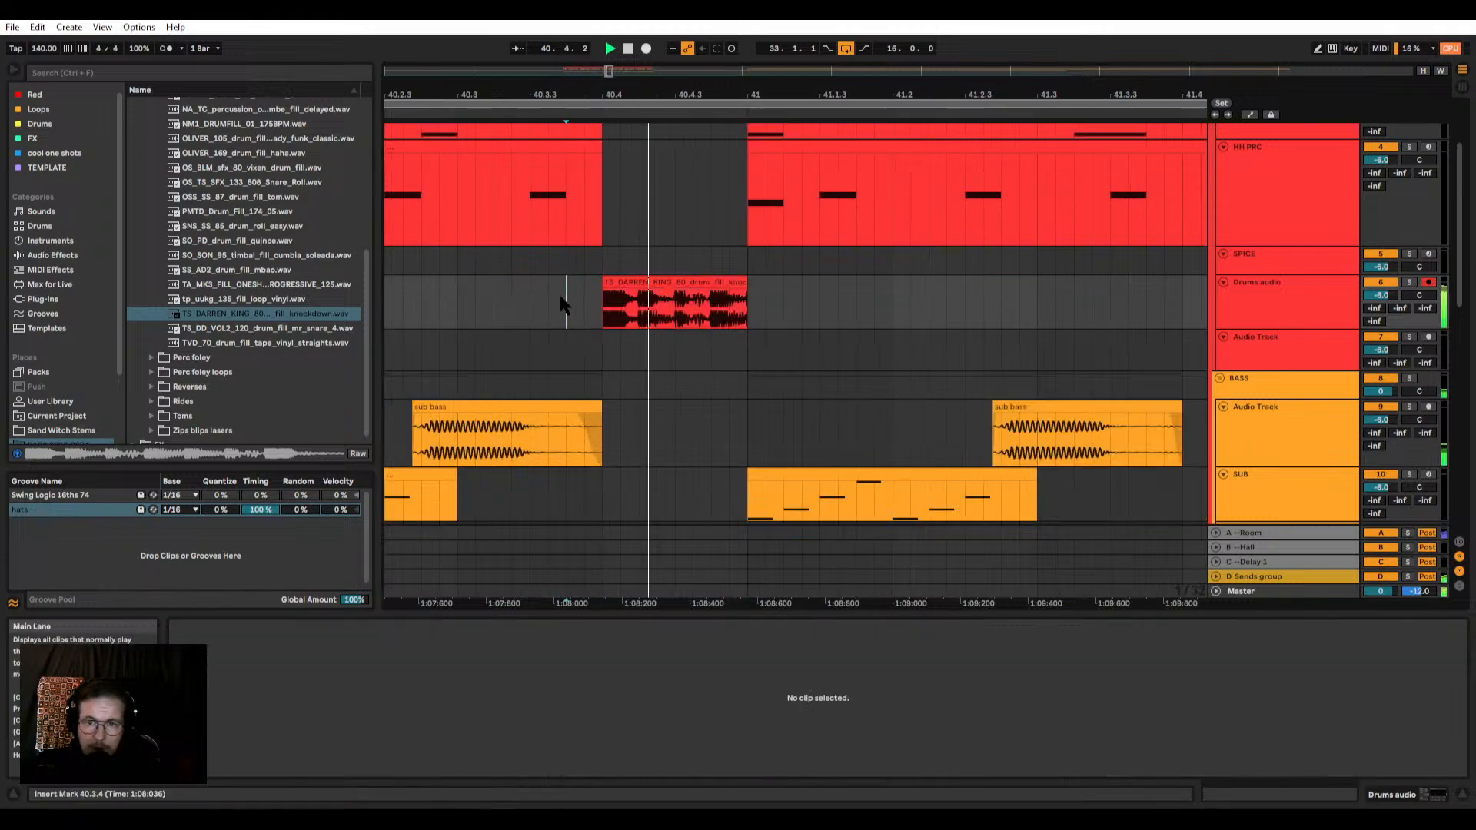
# Step: Set the fill clip's warp mode to Beats and transpose it up 5 semitones
pyautogui.click(661, 282)
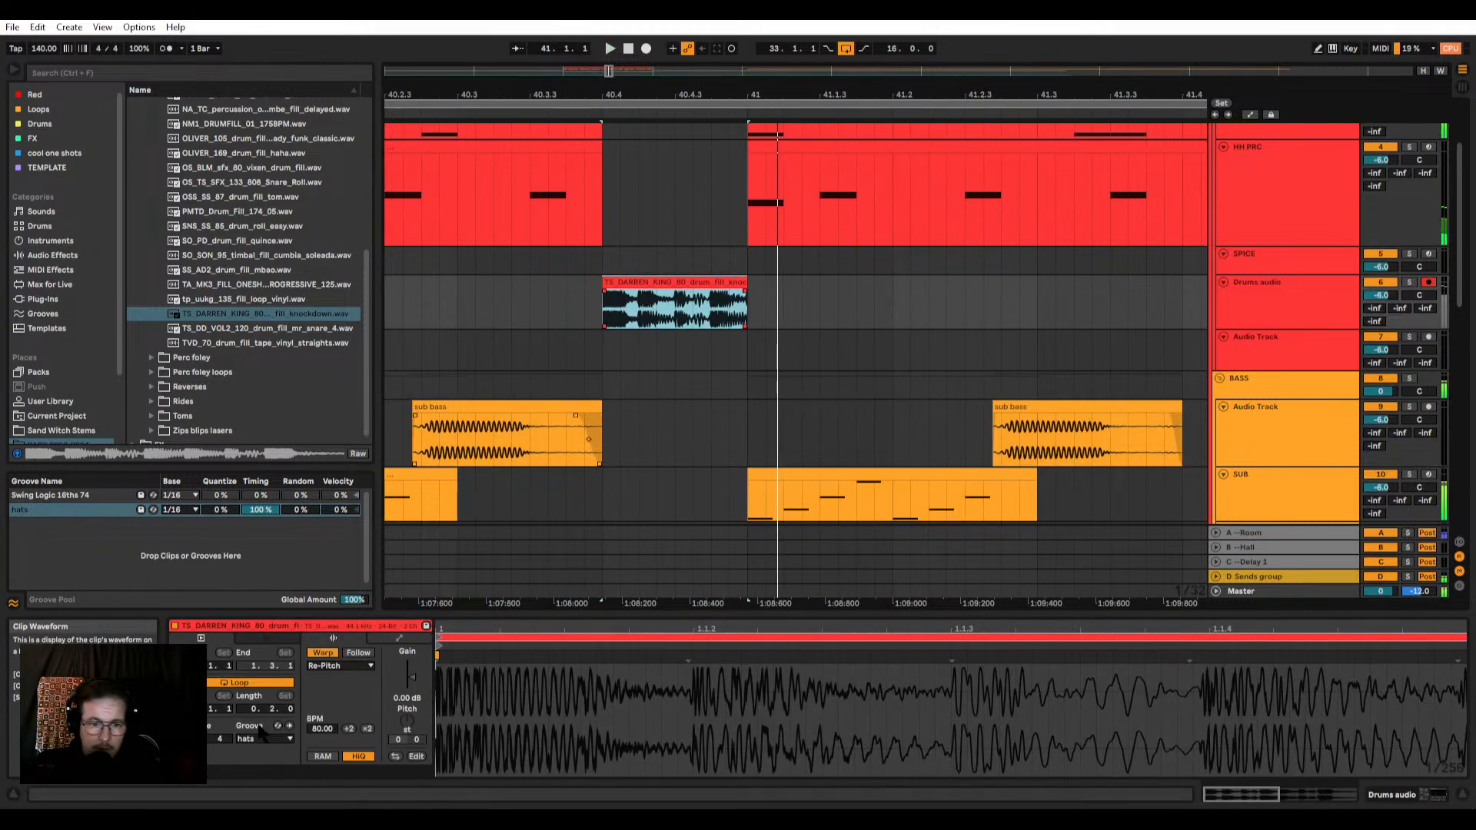
pyautogui.click(319, 665)
pyautogui.click(317, 676)
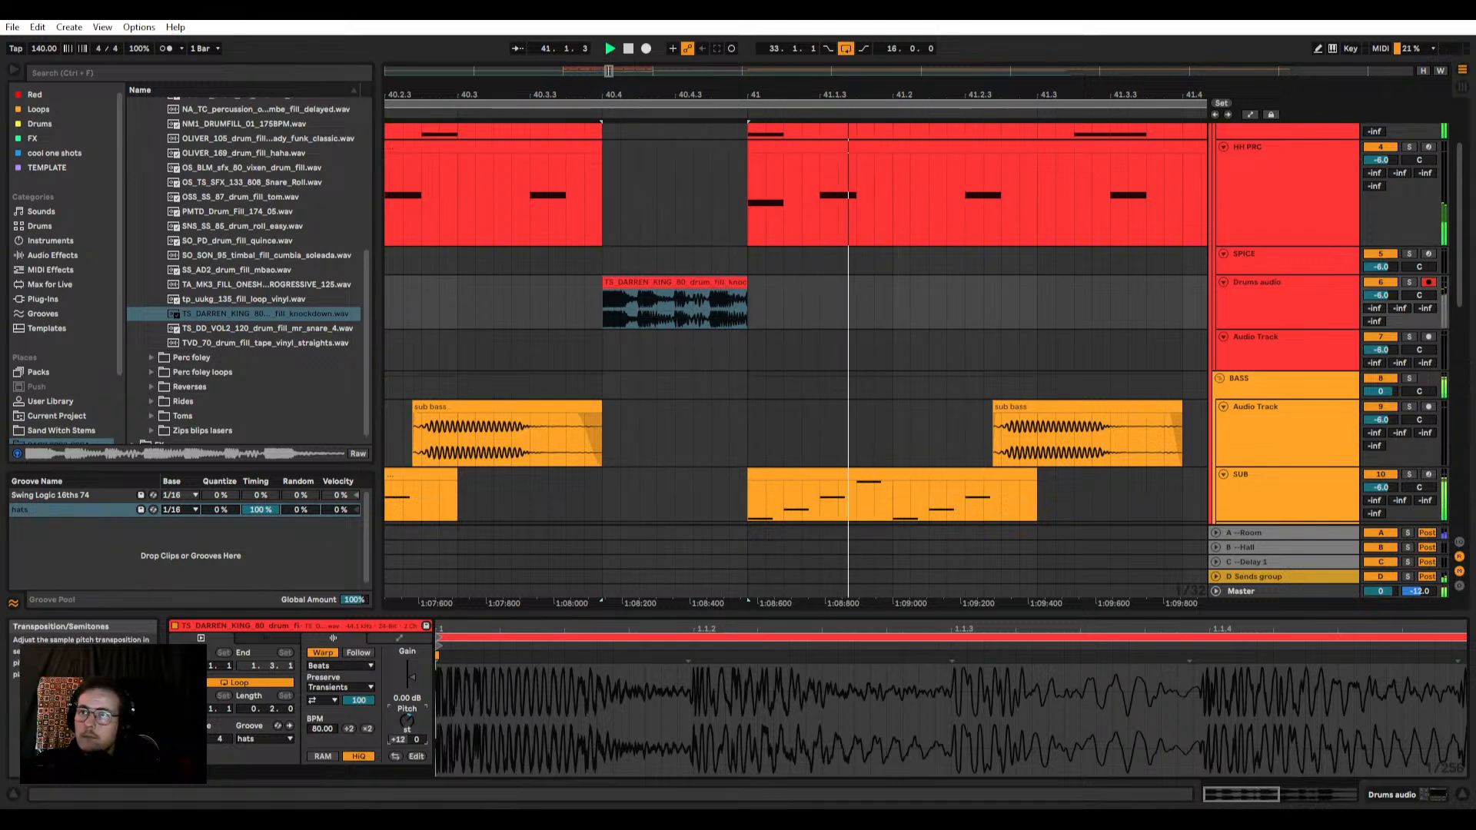
pyautogui.moveTo(412, 703); pyautogui.dragTo(412, 690)
# Step: Turn off transient looping for the fill clip and lower its transient envelope to tighten the hits
pyautogui.scroll(3, 621, 364)
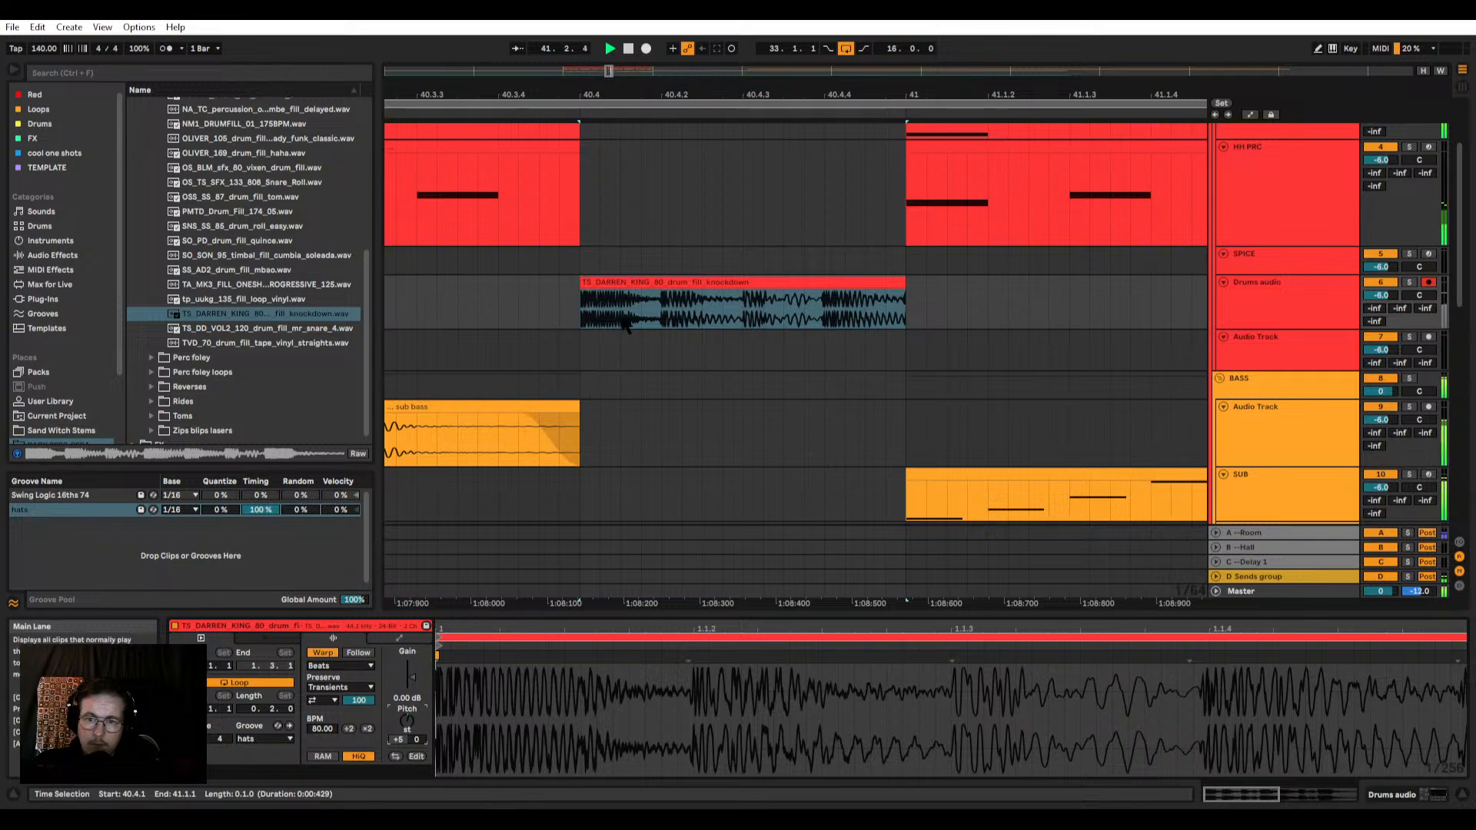
pyautogui.scroll(3, 624, 323)
pyautogui.click(329, 700)
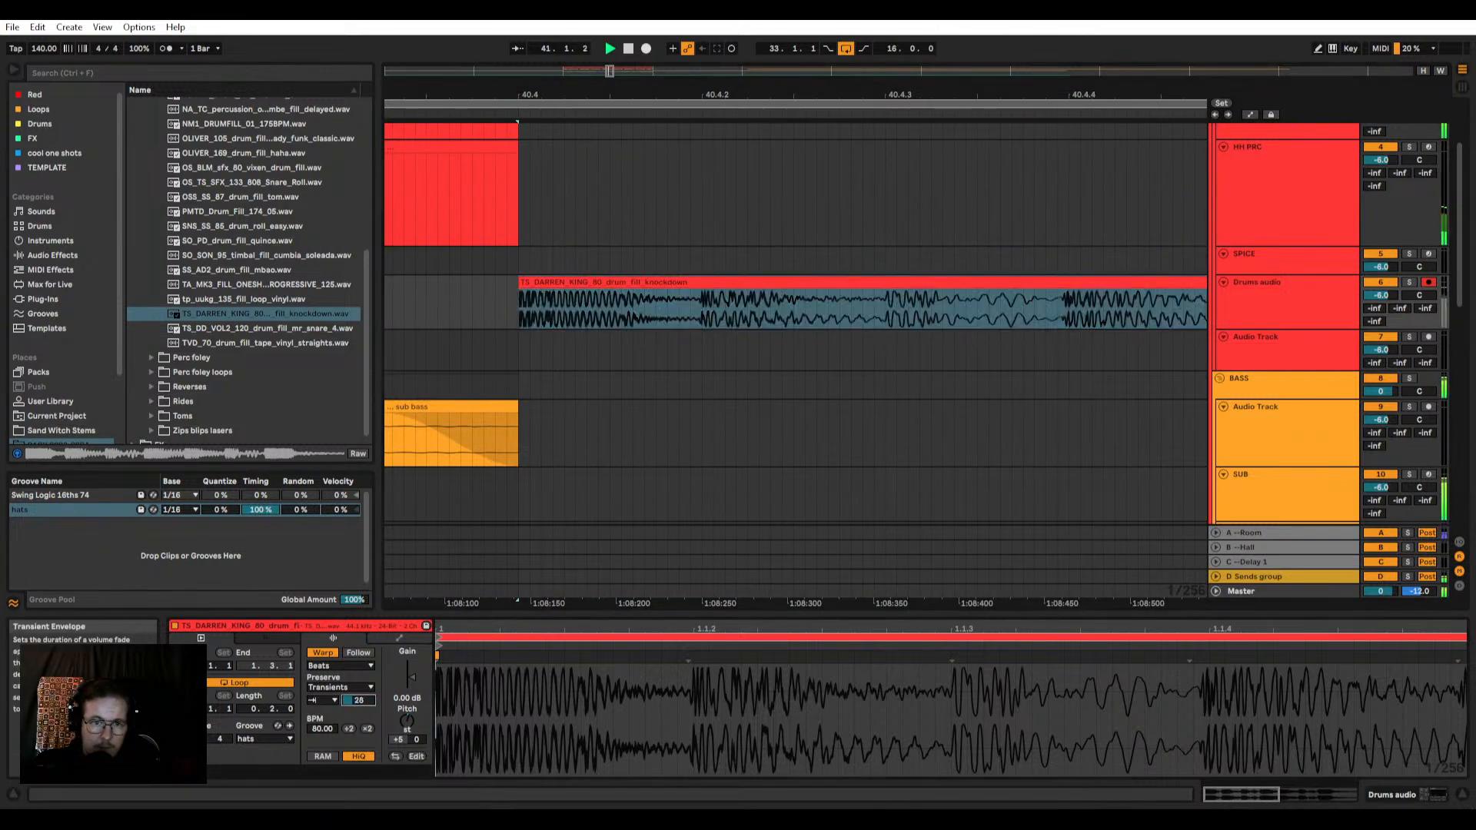
pyautogui.write('37')
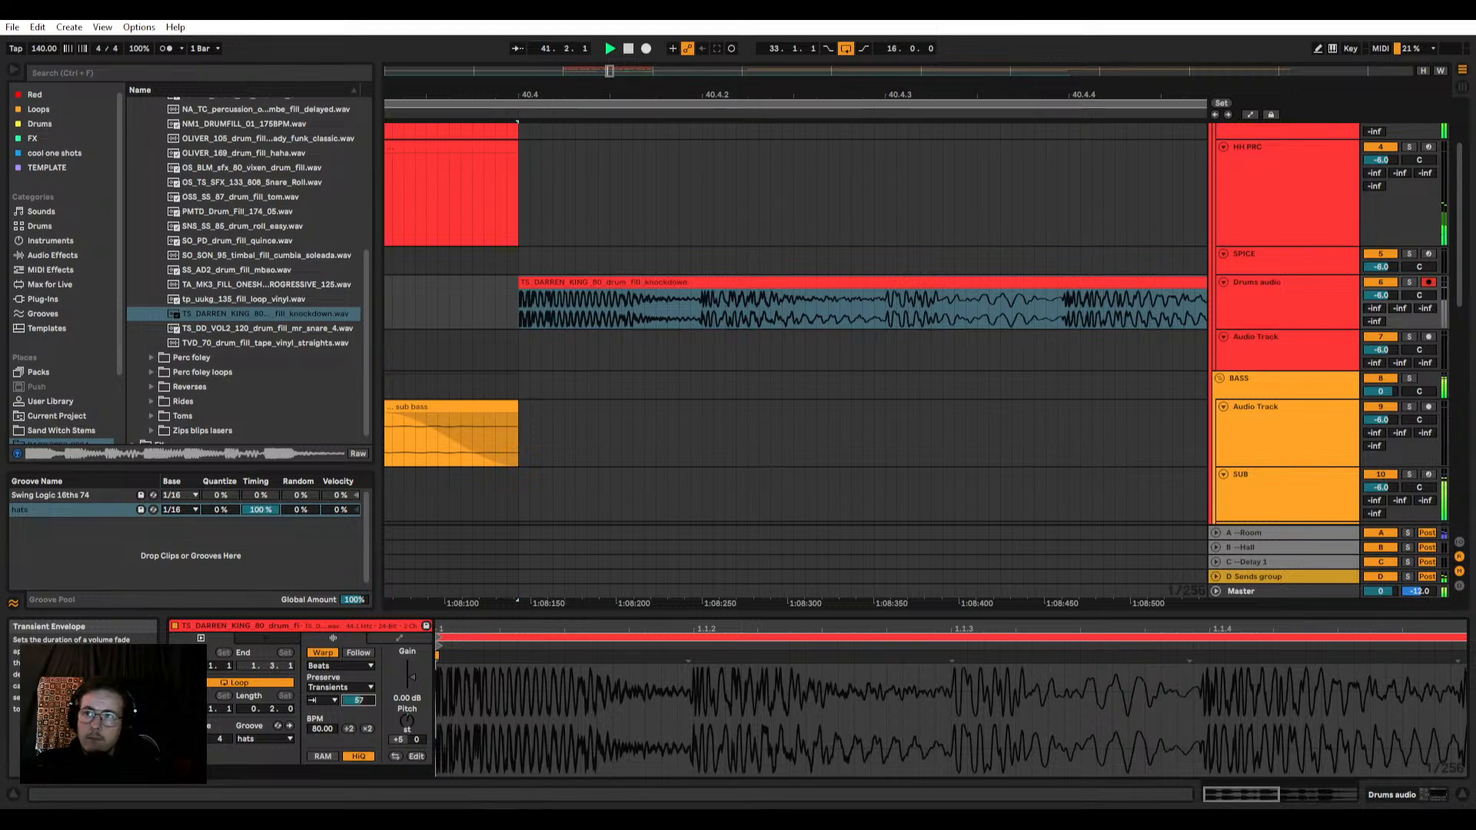
pyautogui.scroll(-5, 607, 342)
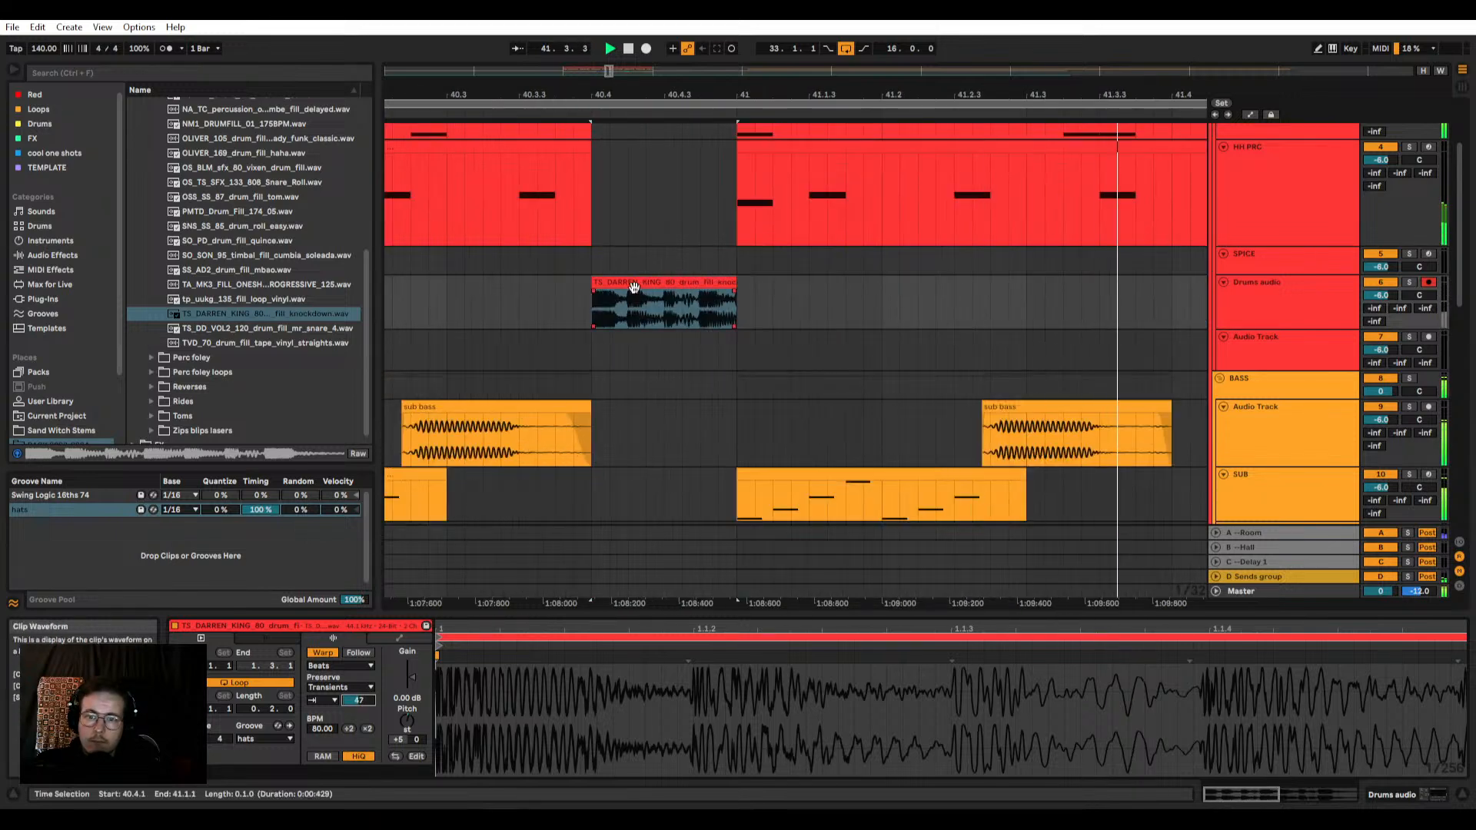
pyautogui.click(634, 287)
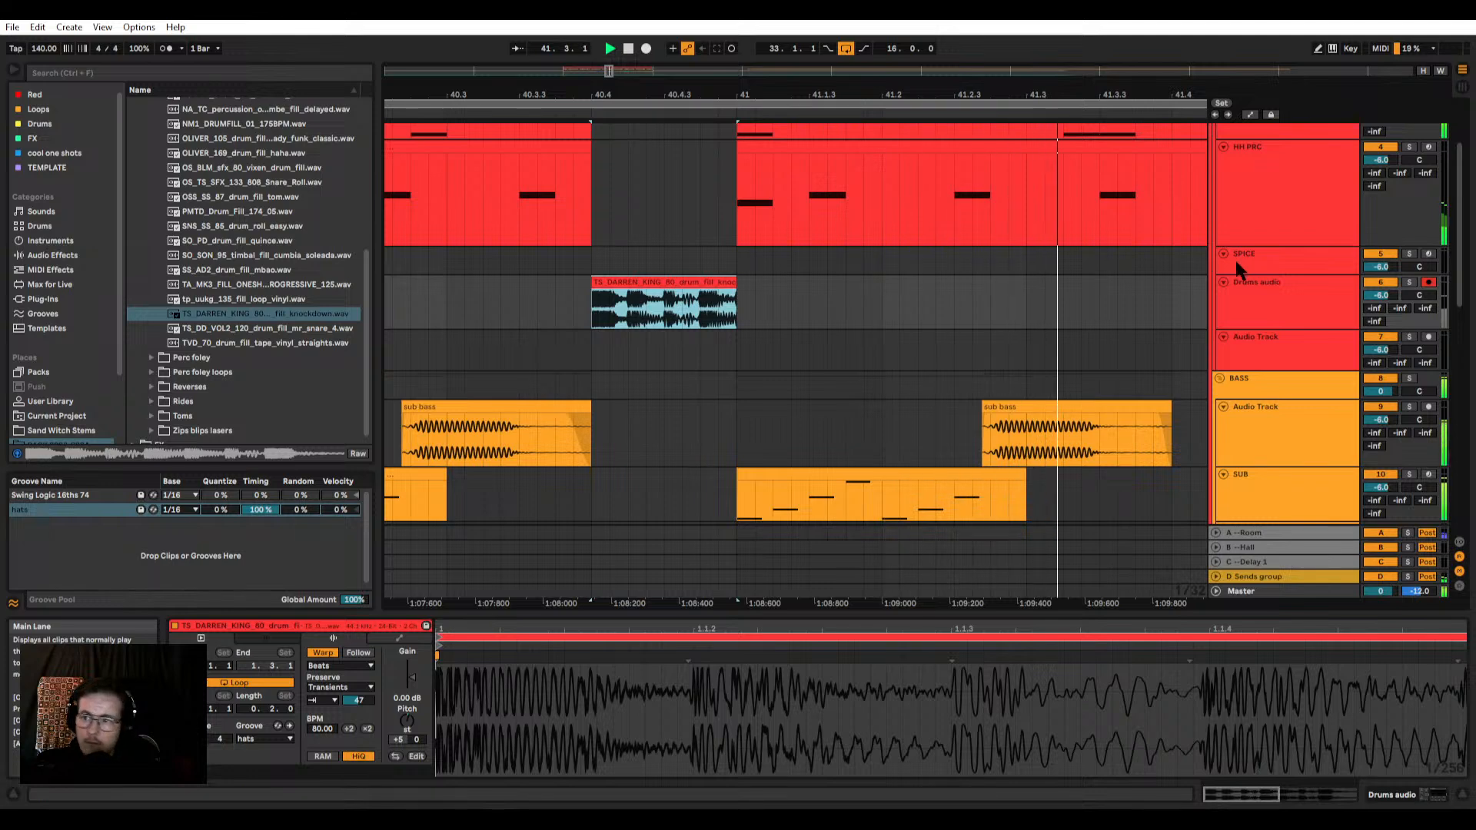
# Step: Search the browser for "ott rev" and add the Reverb OTT rack to the Drums audio track
pyautogui.click(1276, 287)
pyautogui.click(69, 72)
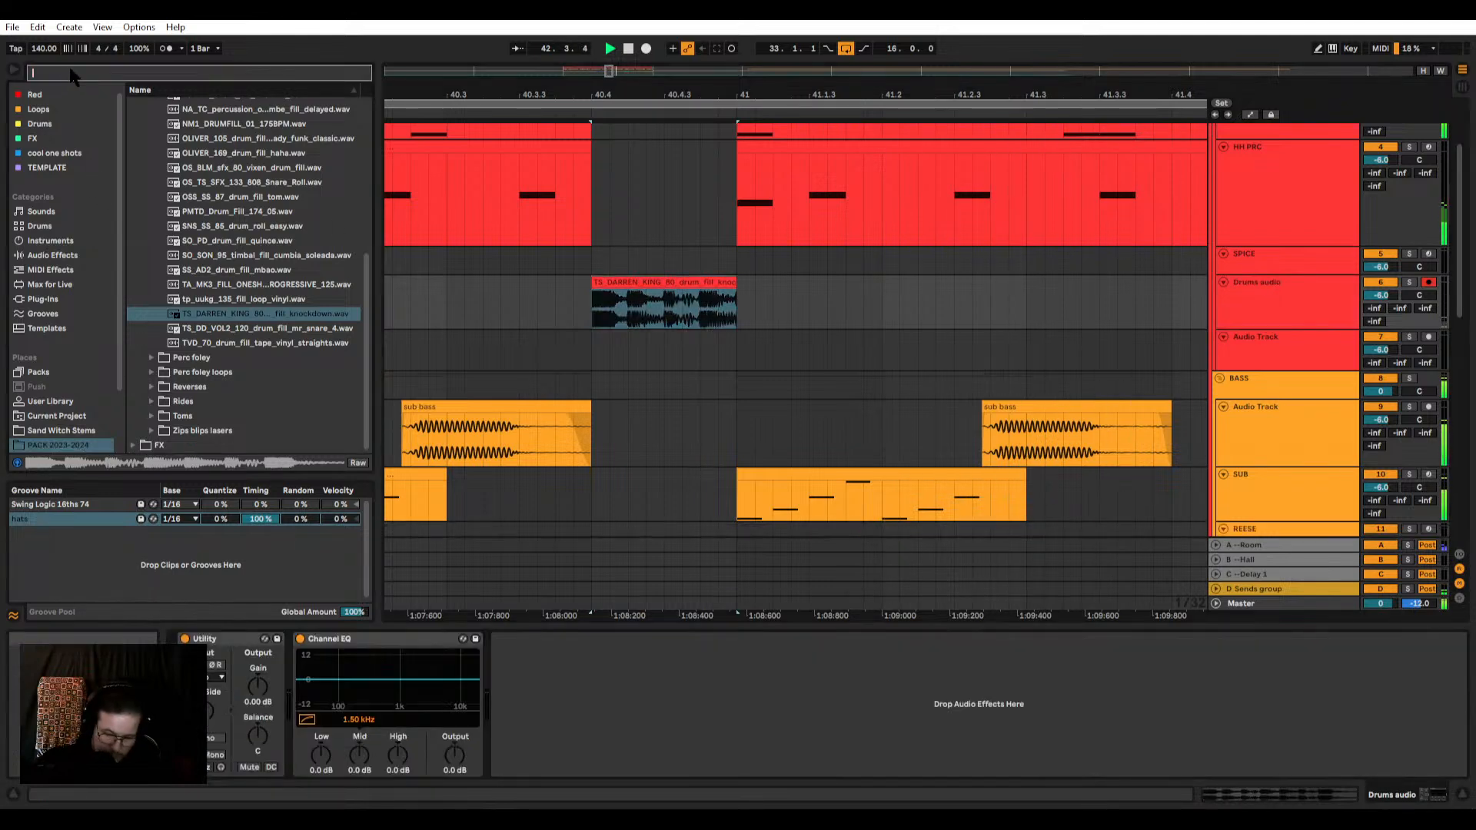
pyautogui.write('ott rer')
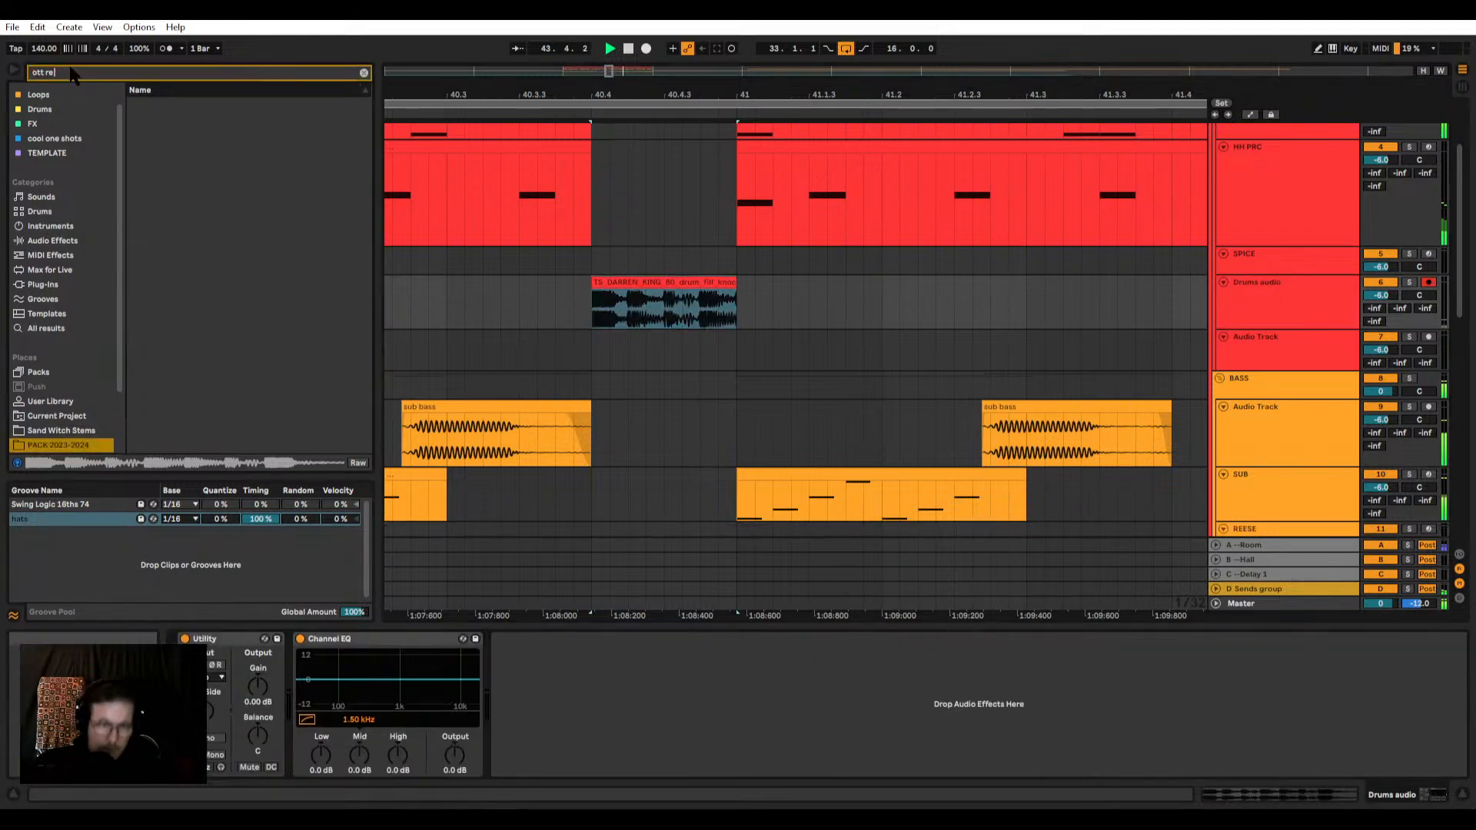
pyautogui.click(54, 330)
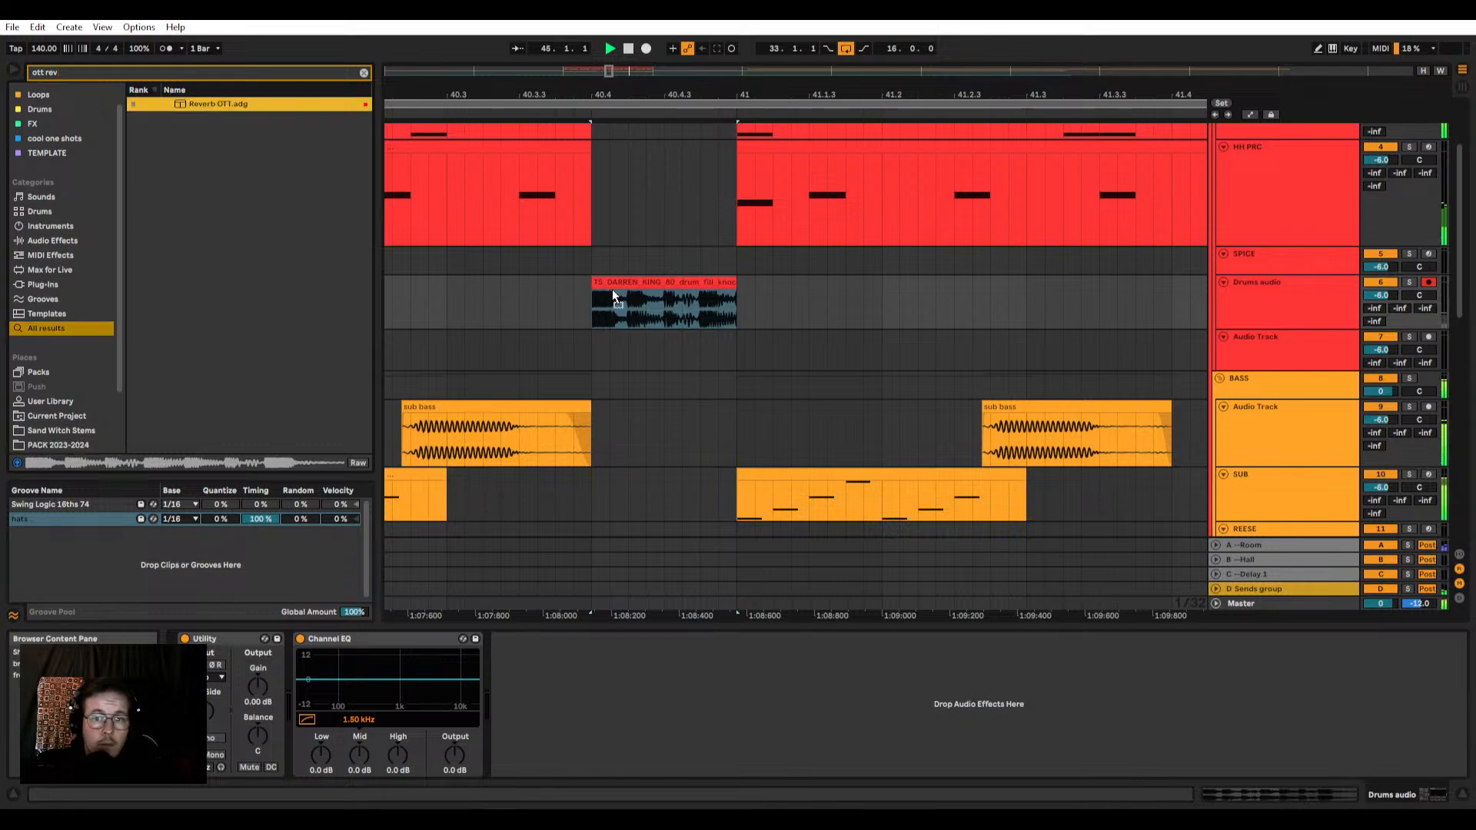
pyautogui.moveTo(691, 332); pyautogui.dragTo(690, 332)
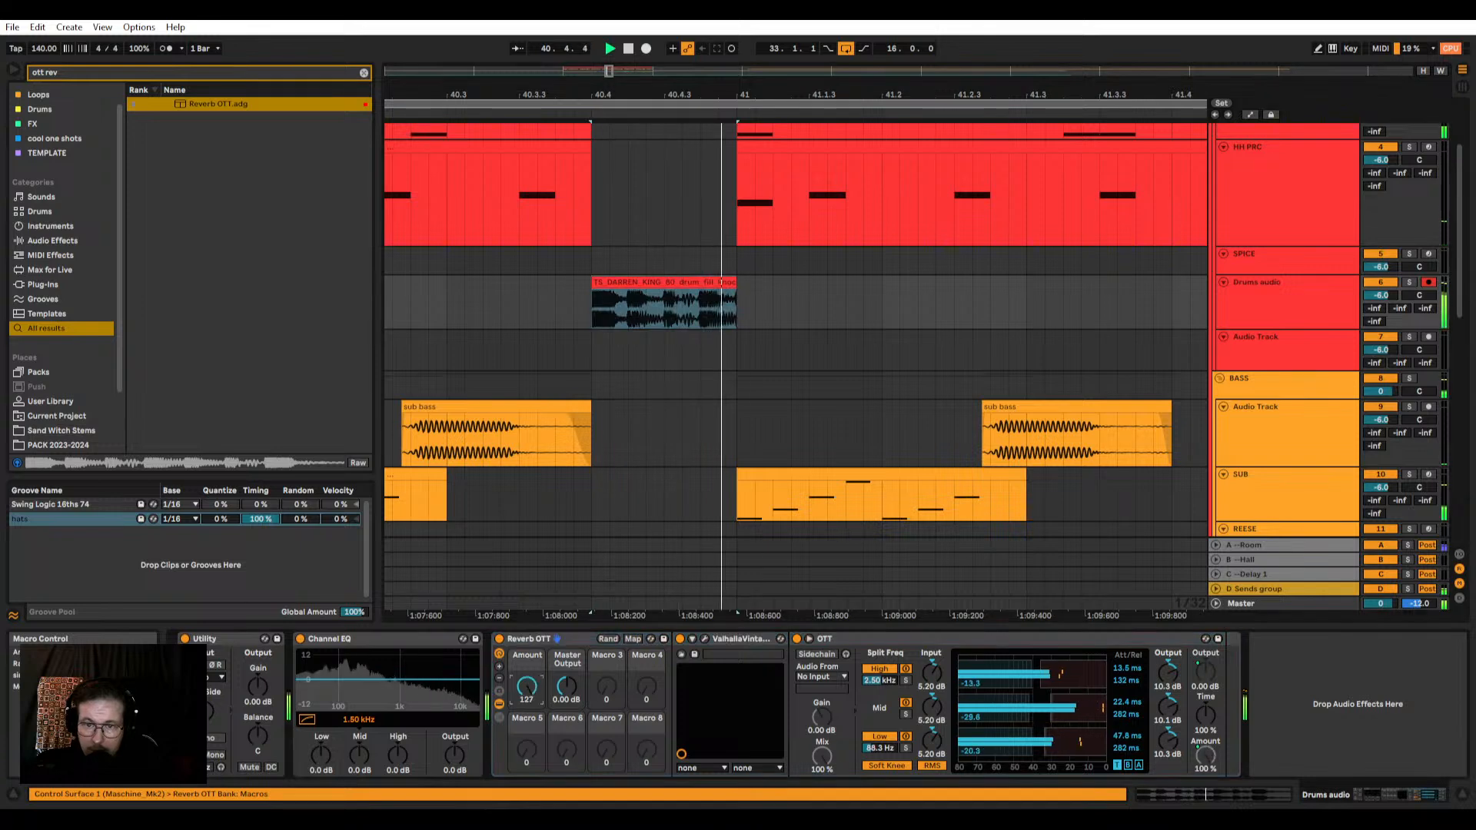
# Step: Automate the Reverb OTT Amount on Drums audio with a curved rise from 0 at 40.4 to about 56 at bar 41
pyautogui.press('a')
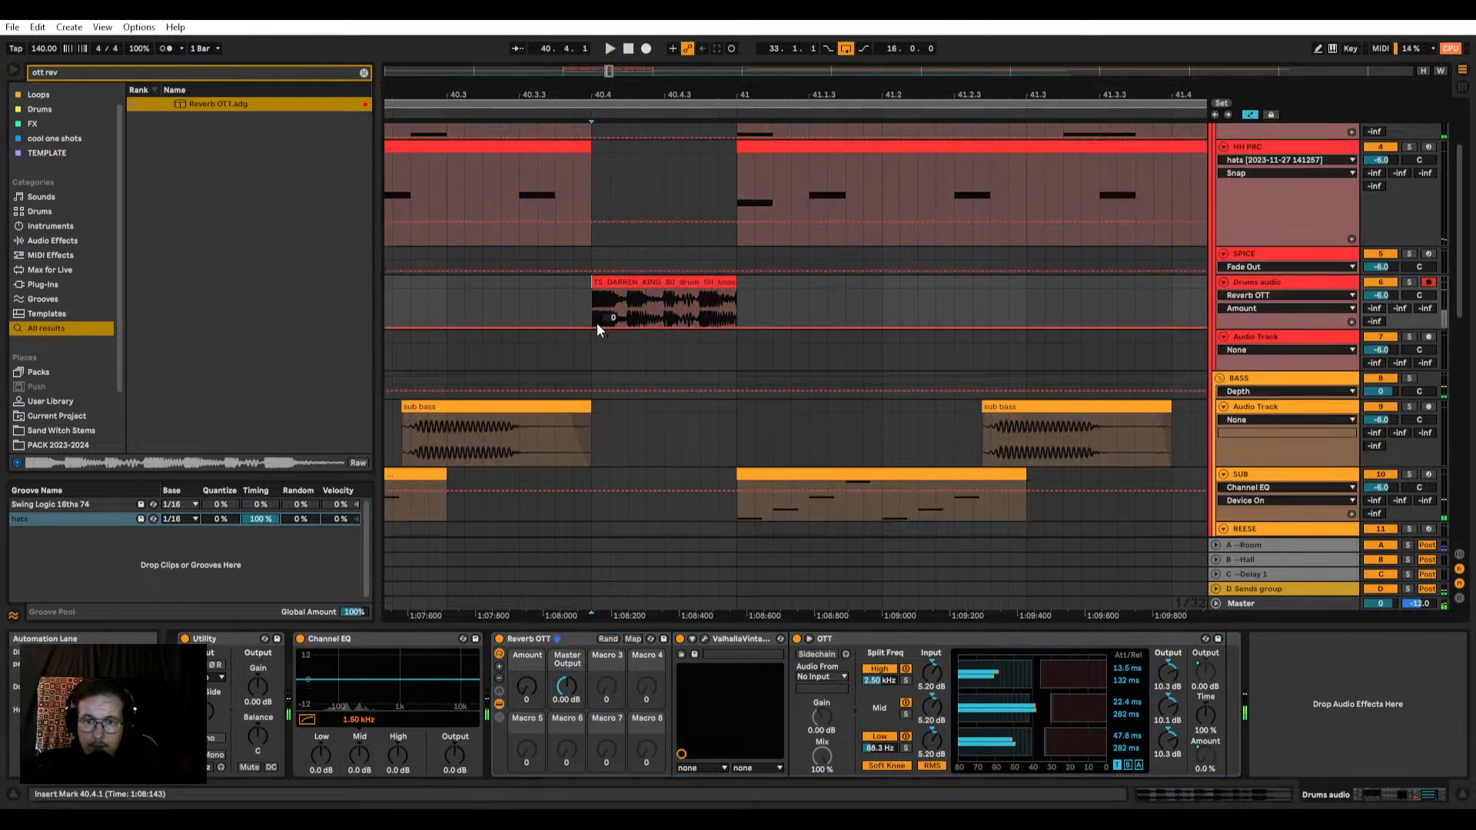
pyautogui.moveTo(725, 327)
pyautogui.mouseDown()
pyautogui.moveTo(724, 314)
pyautogui.moveTo(737, 331)
pyautogui.mouseUp()
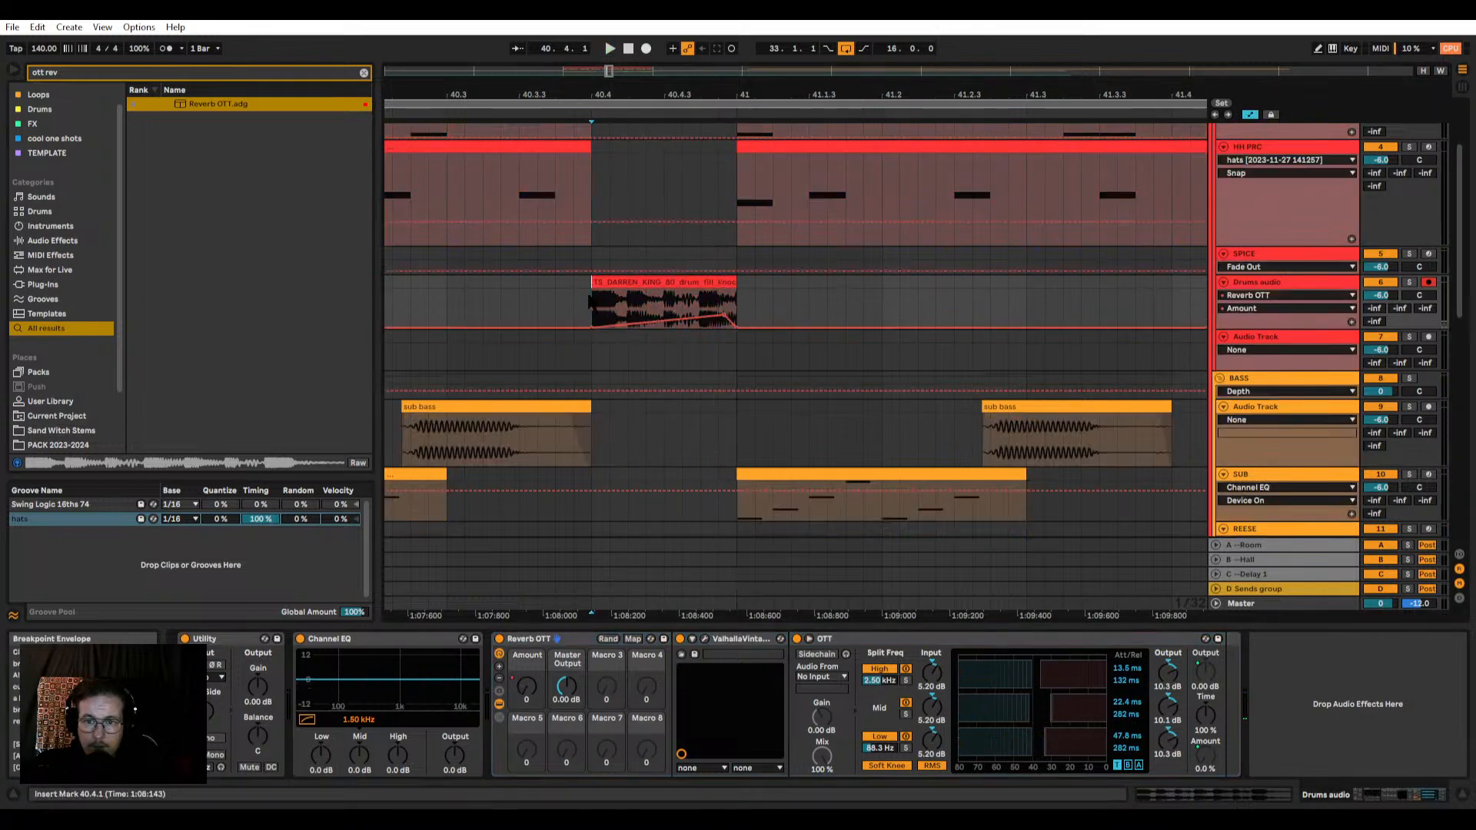
pyautogui.click(591, 304)
pyautogui.press('space')
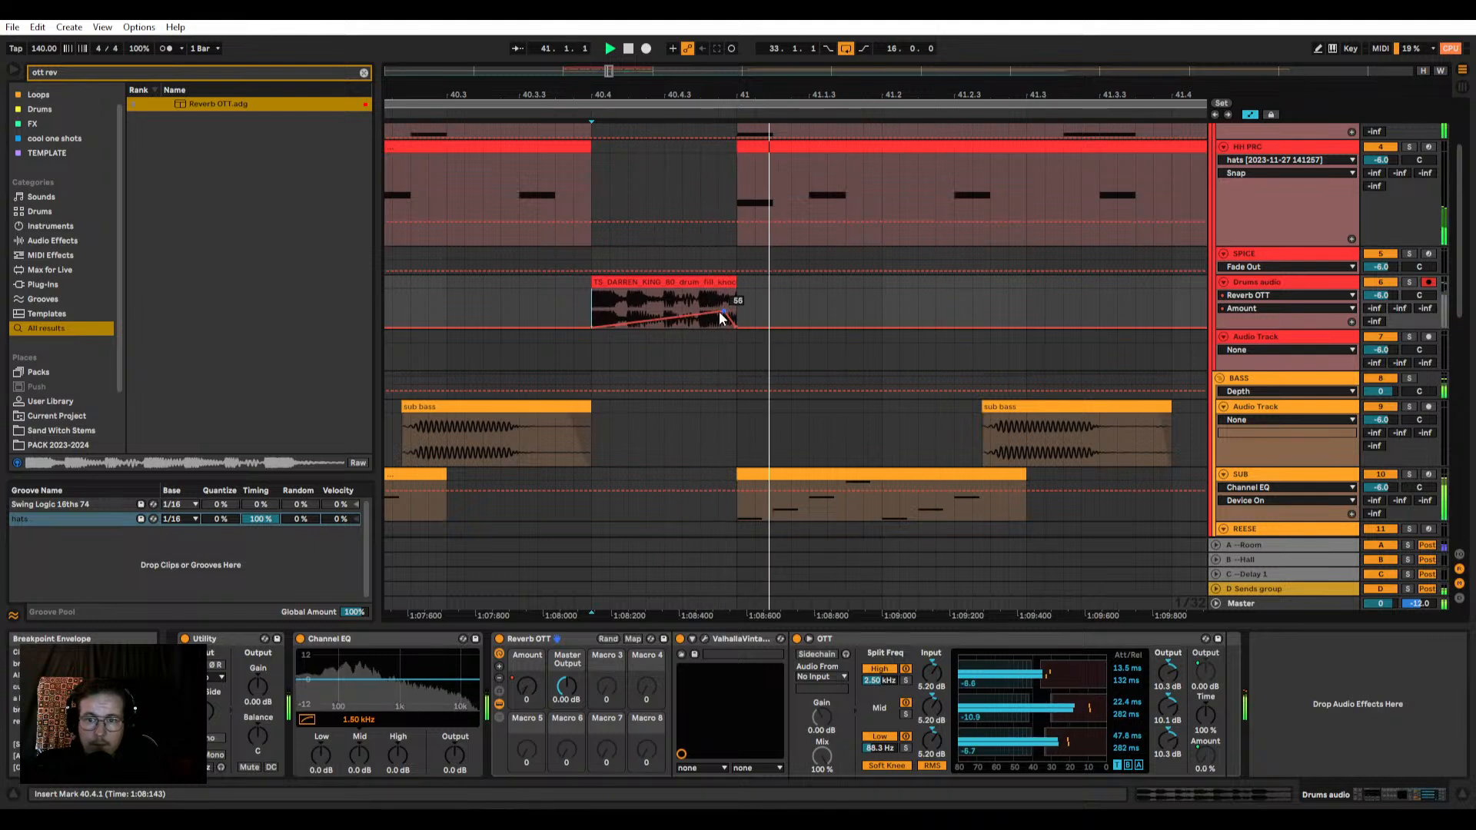
pyautogui.keyDown('alt'); pyautogui.moveTo(677, 318); pyautogui.dragTo(738, 314); pyautogui.keyUp('alt')
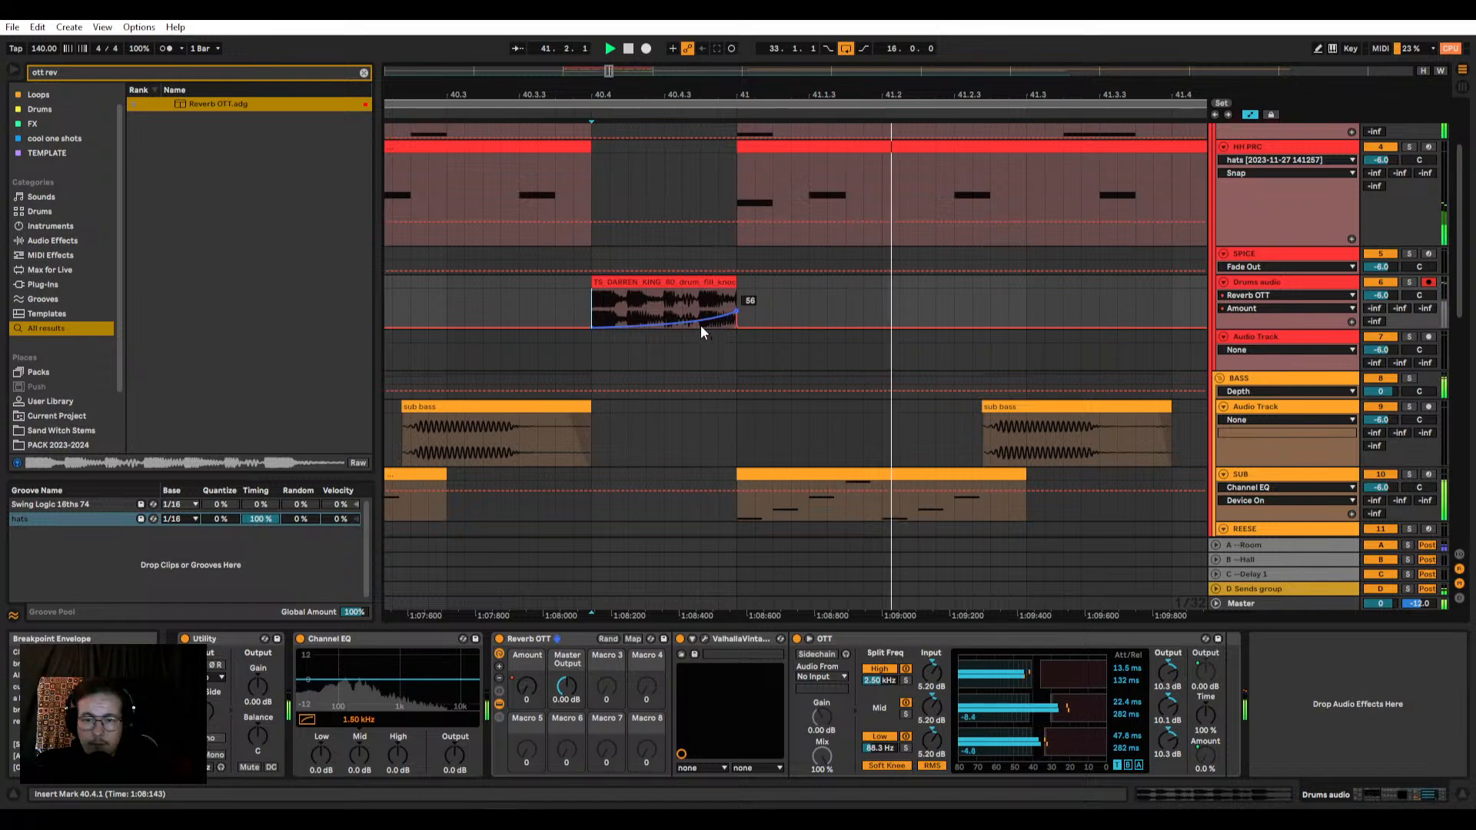
pyautogui.press('space')
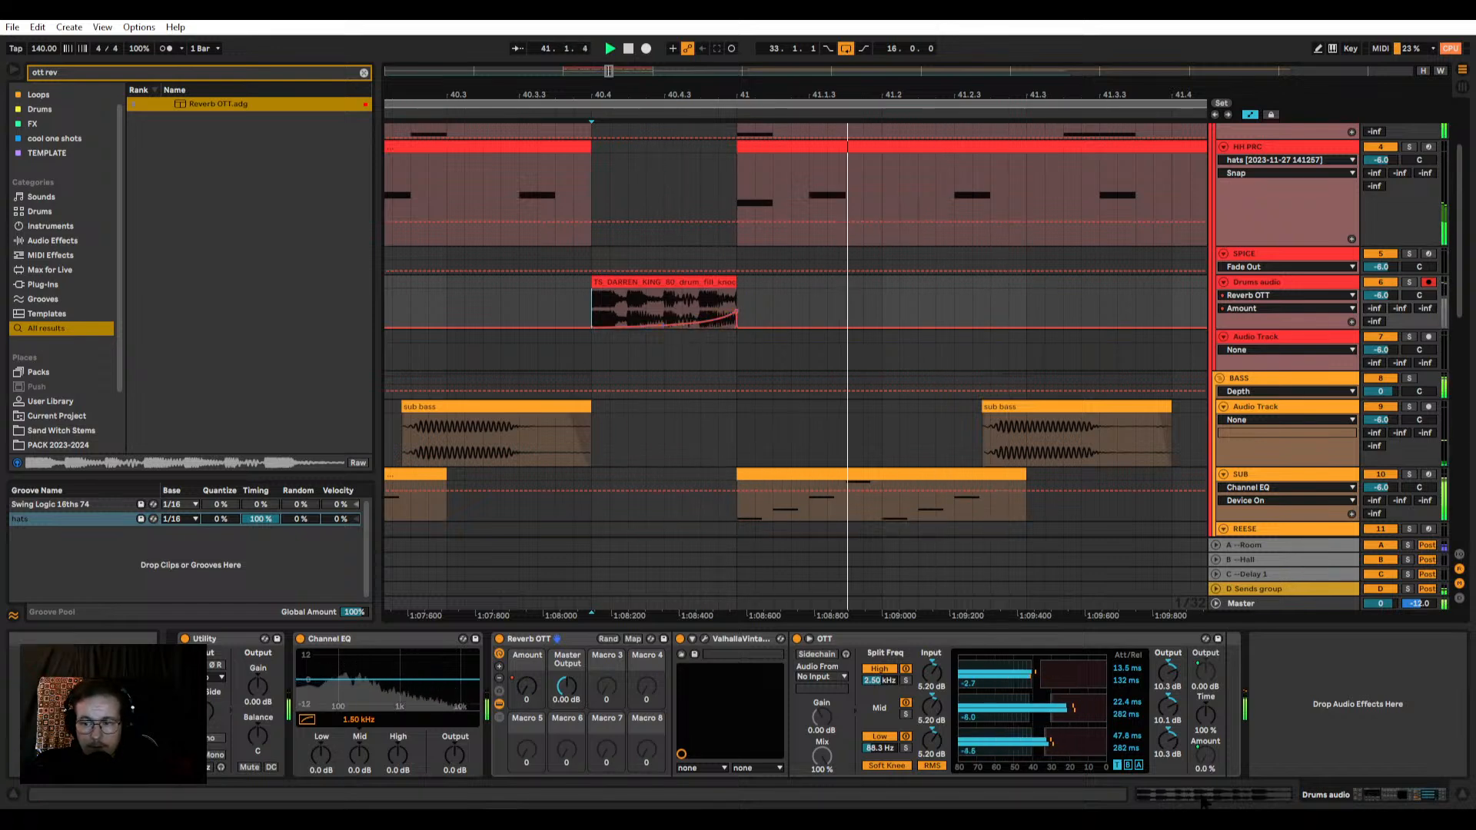
# Step: Lower the OTT low-band output gain to -8.80 dB while replaying the fill
pyautogui.press('space')
pyautogui.press('space')
pyautogui.moveTo(1167, 740); pyautogui.dragTo(1167, 785)
pyautogui.press('space')
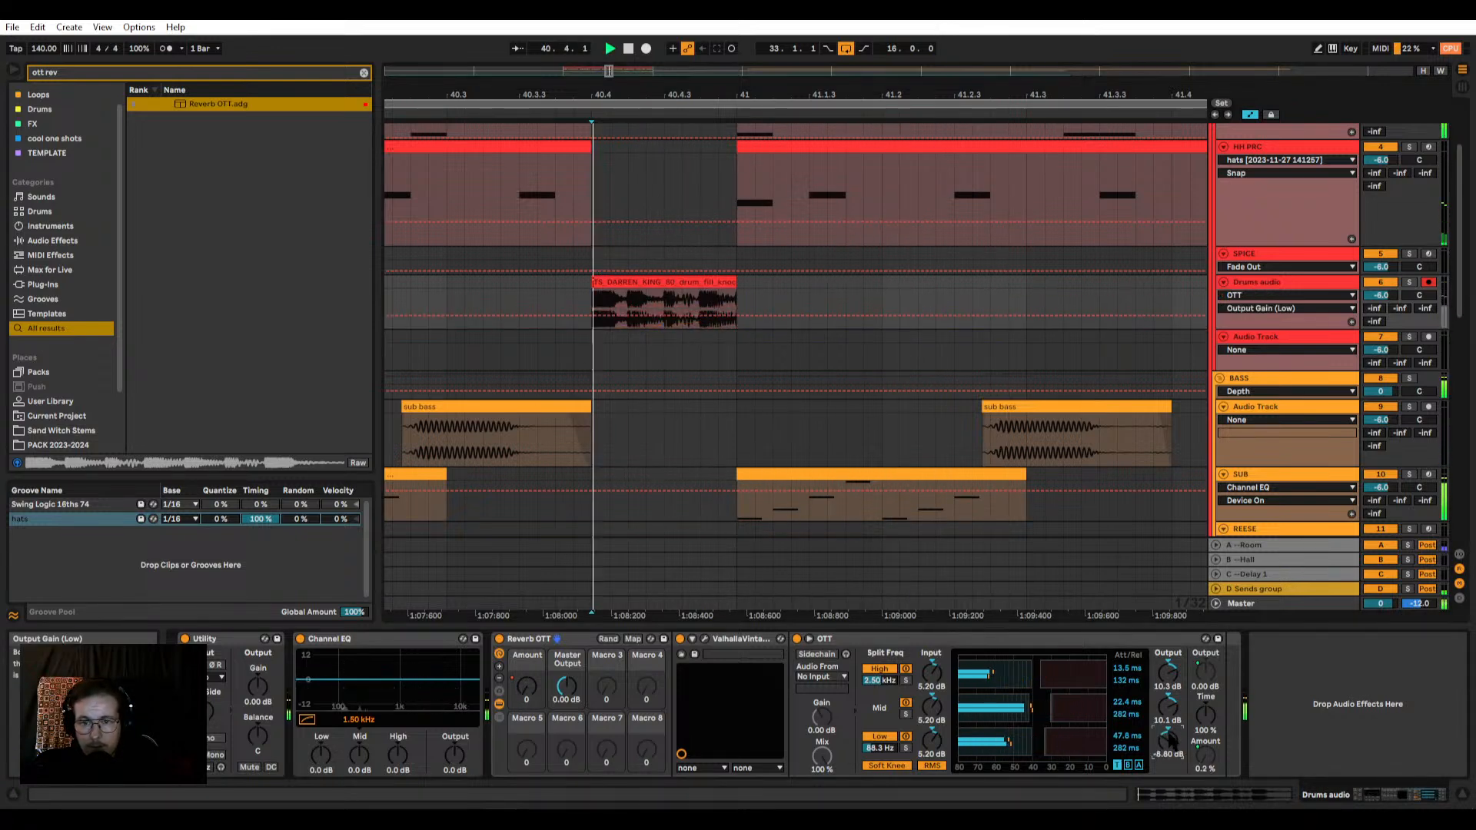
pyautogui.press('space')
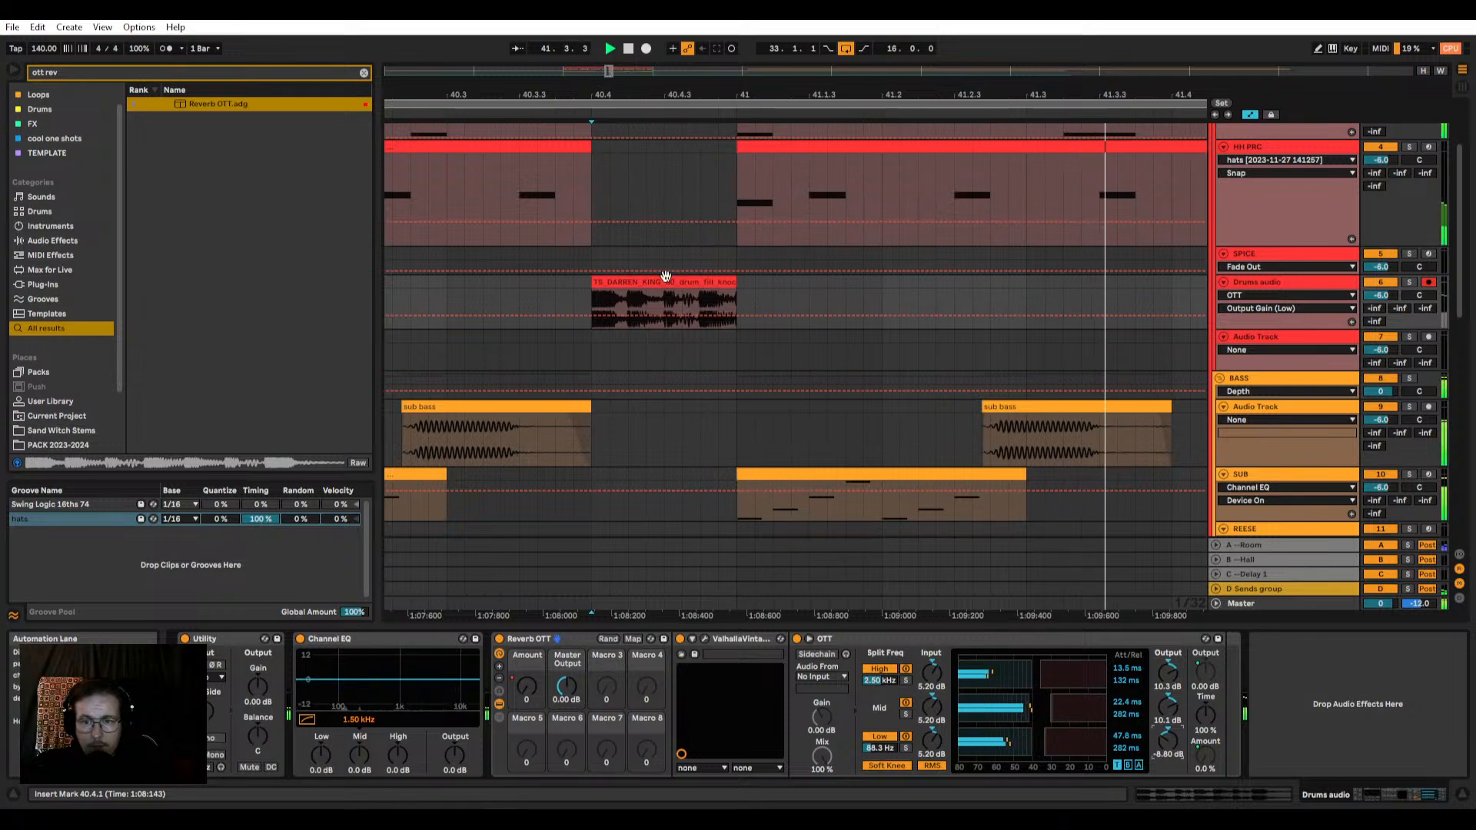
# Step: Shift the peak of the Reverb OTT Amount automation slightly before bar 41 and replay the fill into the next bars
pyautogui.click(523, 683)
pyautogui.press('space')
pyautogui.press('space')
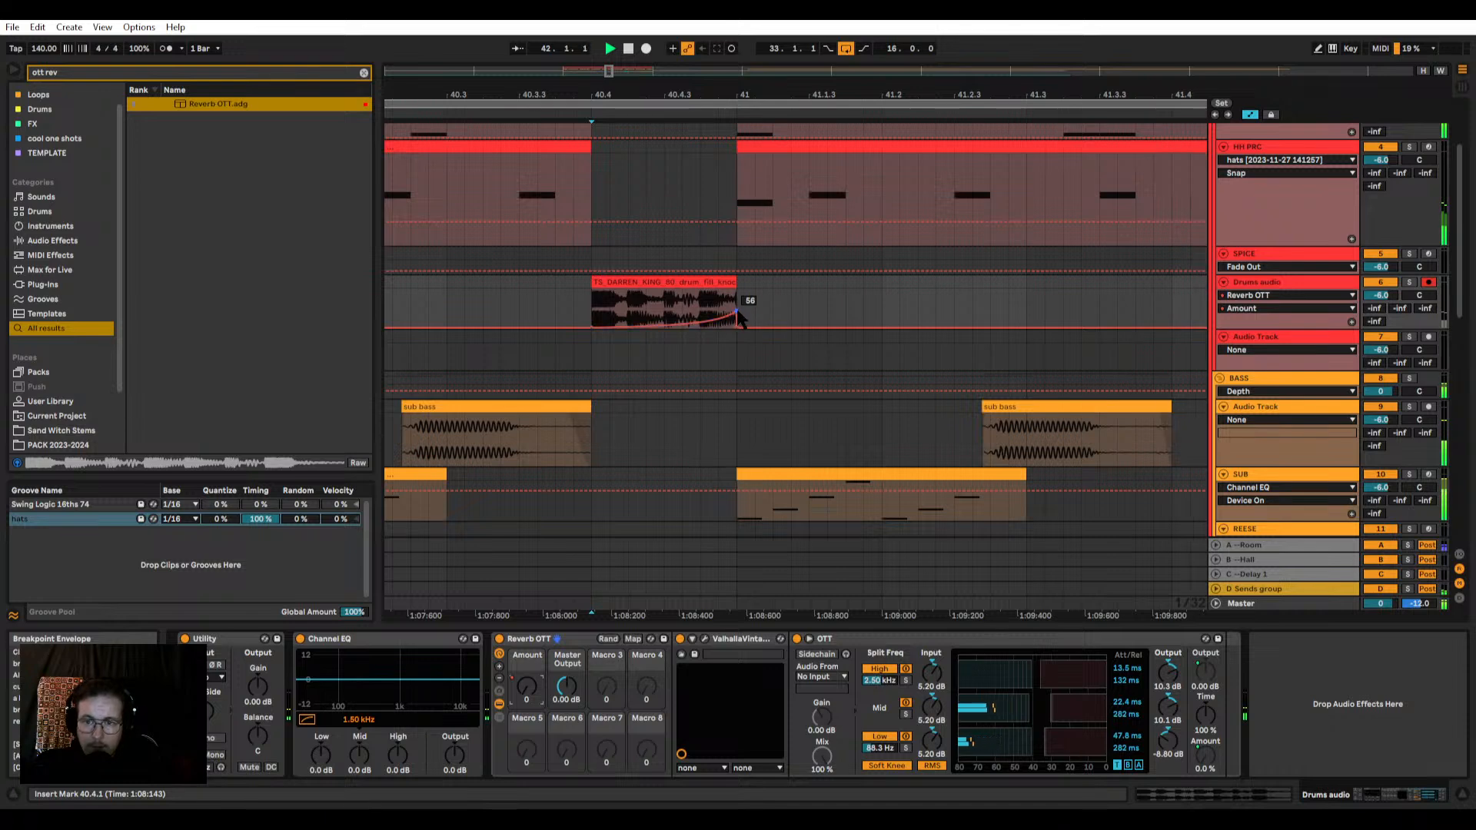
pyautogui.press('space')
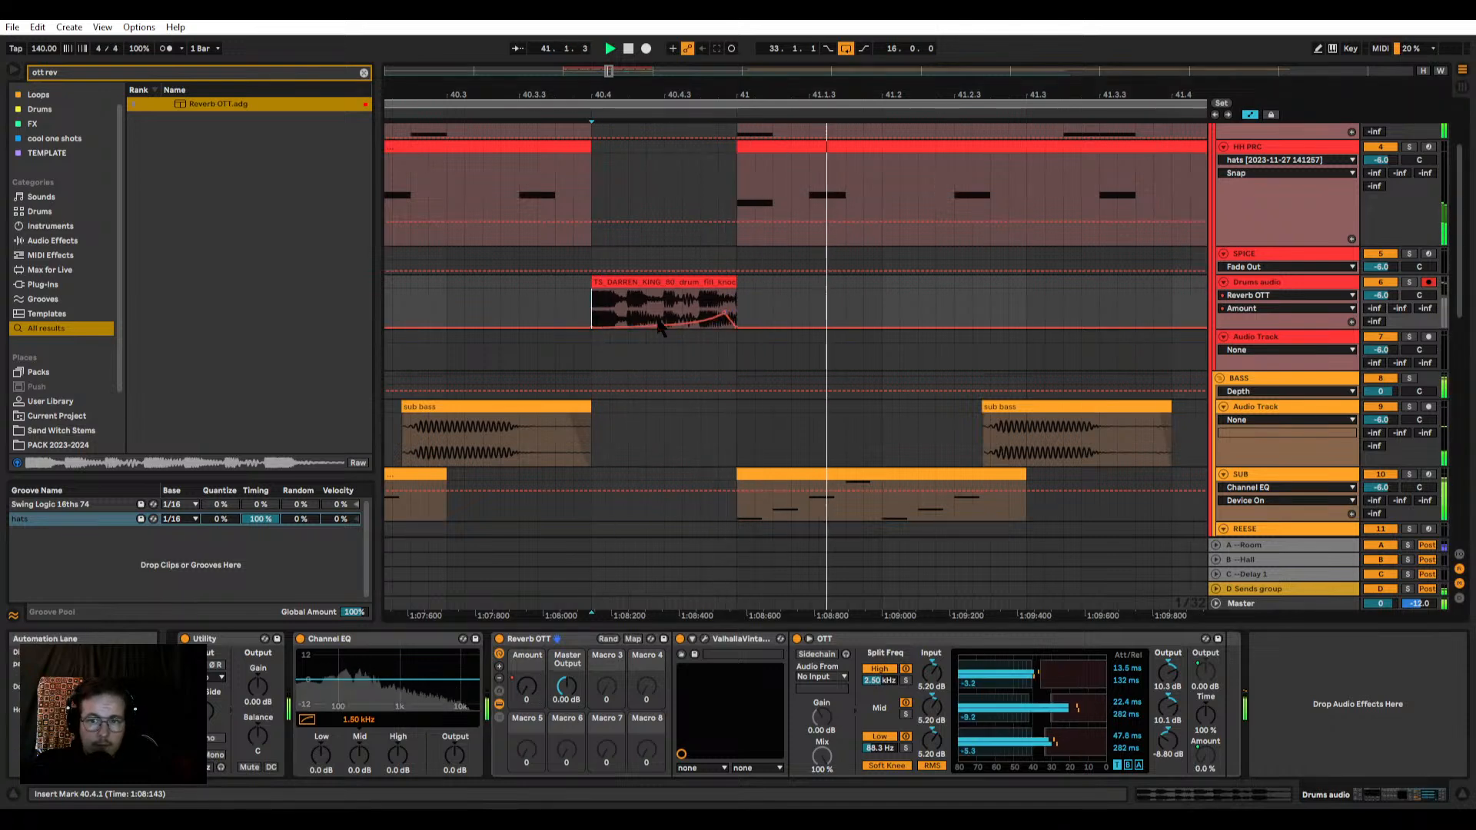
pyautogui.moveTo(727, 312); pyautogui.dragTo(974, 326)
pyautogui.hotkey('ctrl', 'z')
pyautogui.press('space')
pyautogui.press('space')
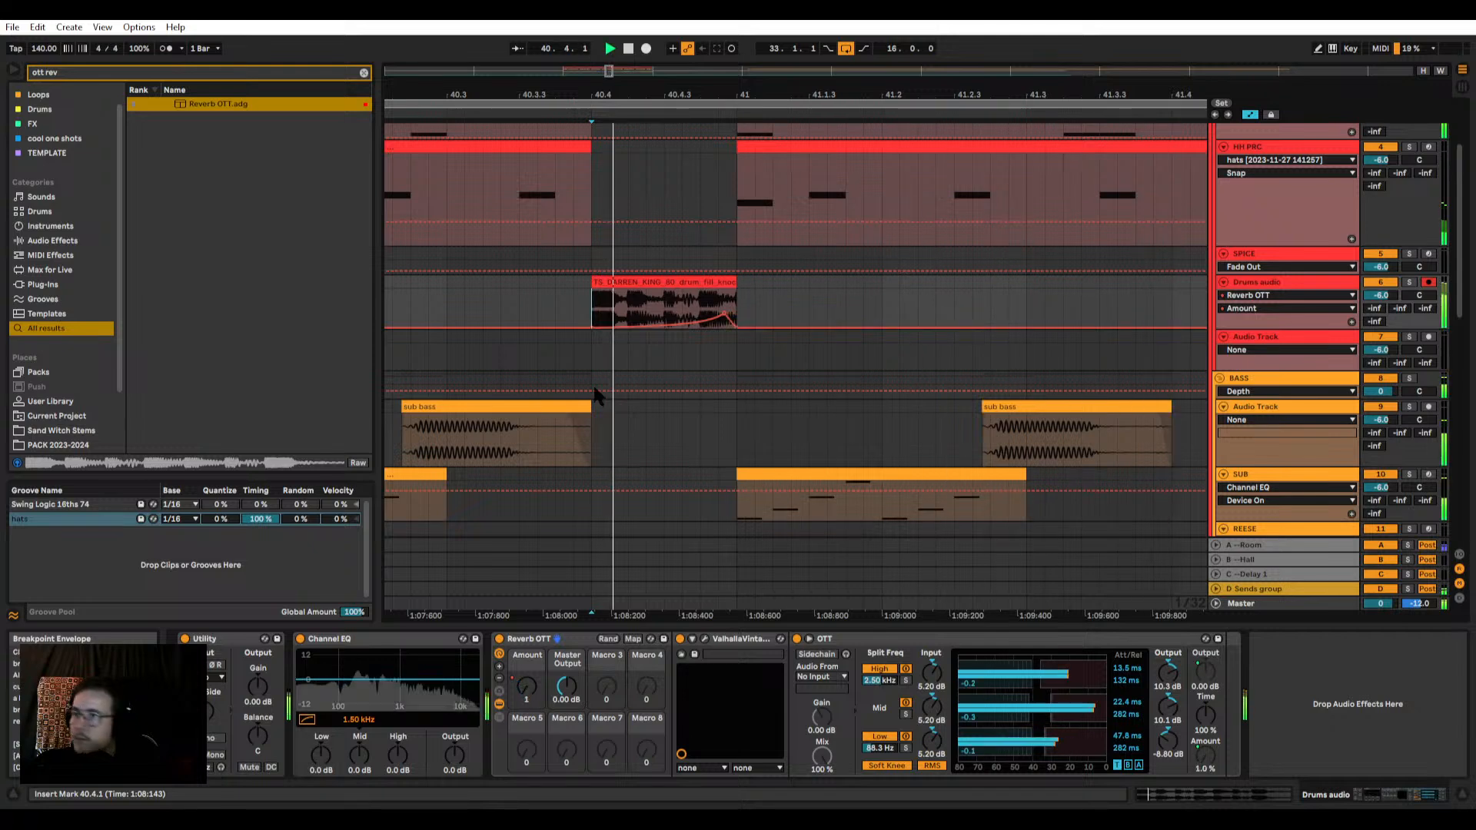
pyautogui.scroll(-3, 686, 342)
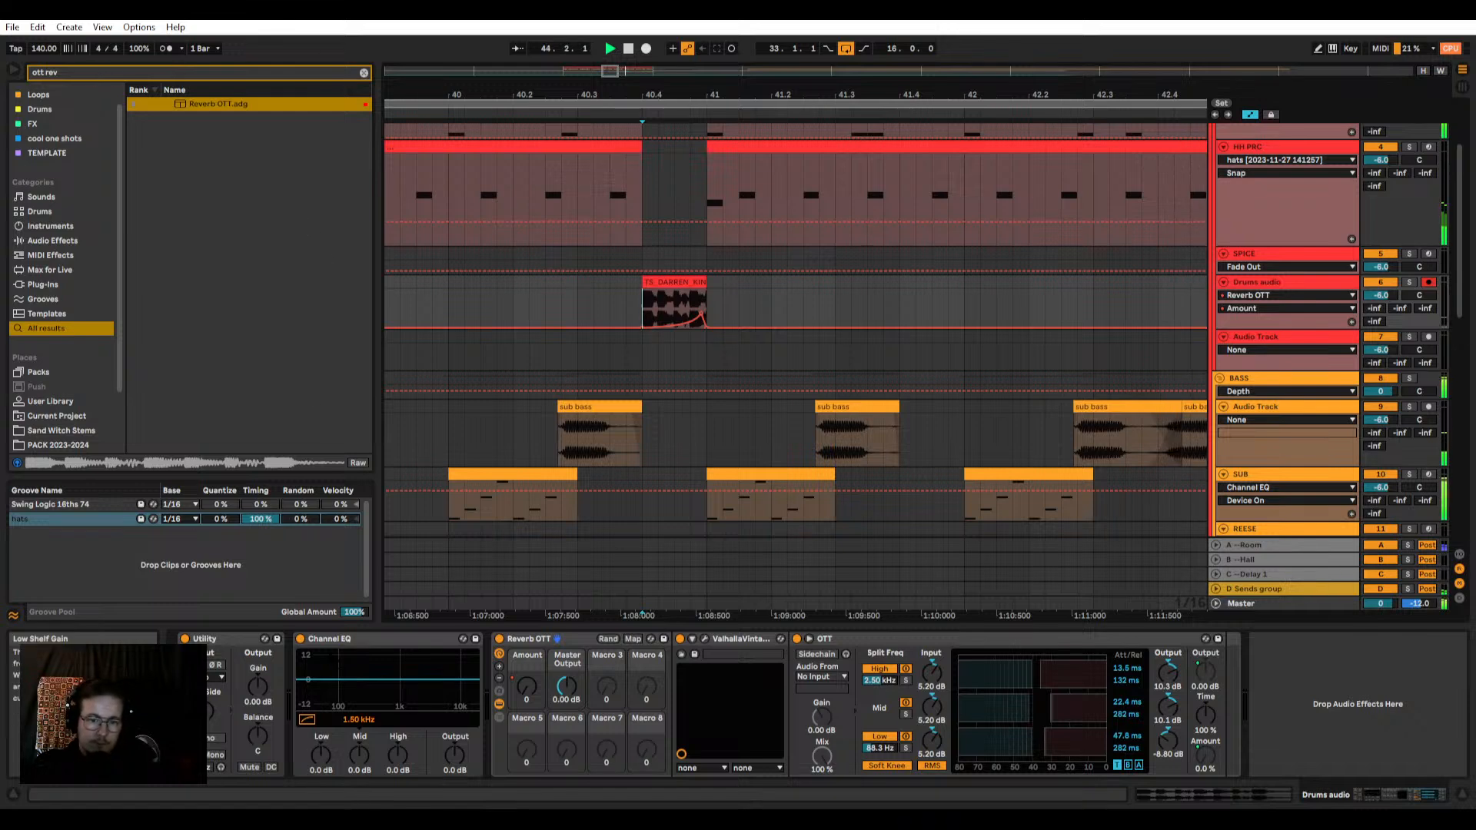
# Step: Move the Channel EQ behind Reverb OTT, turn on its high-pass filter and cut the low gain to -9.9 dB
pyautogui.moveTo(1202, 709); pyautogui.dragTo(1199, 711)
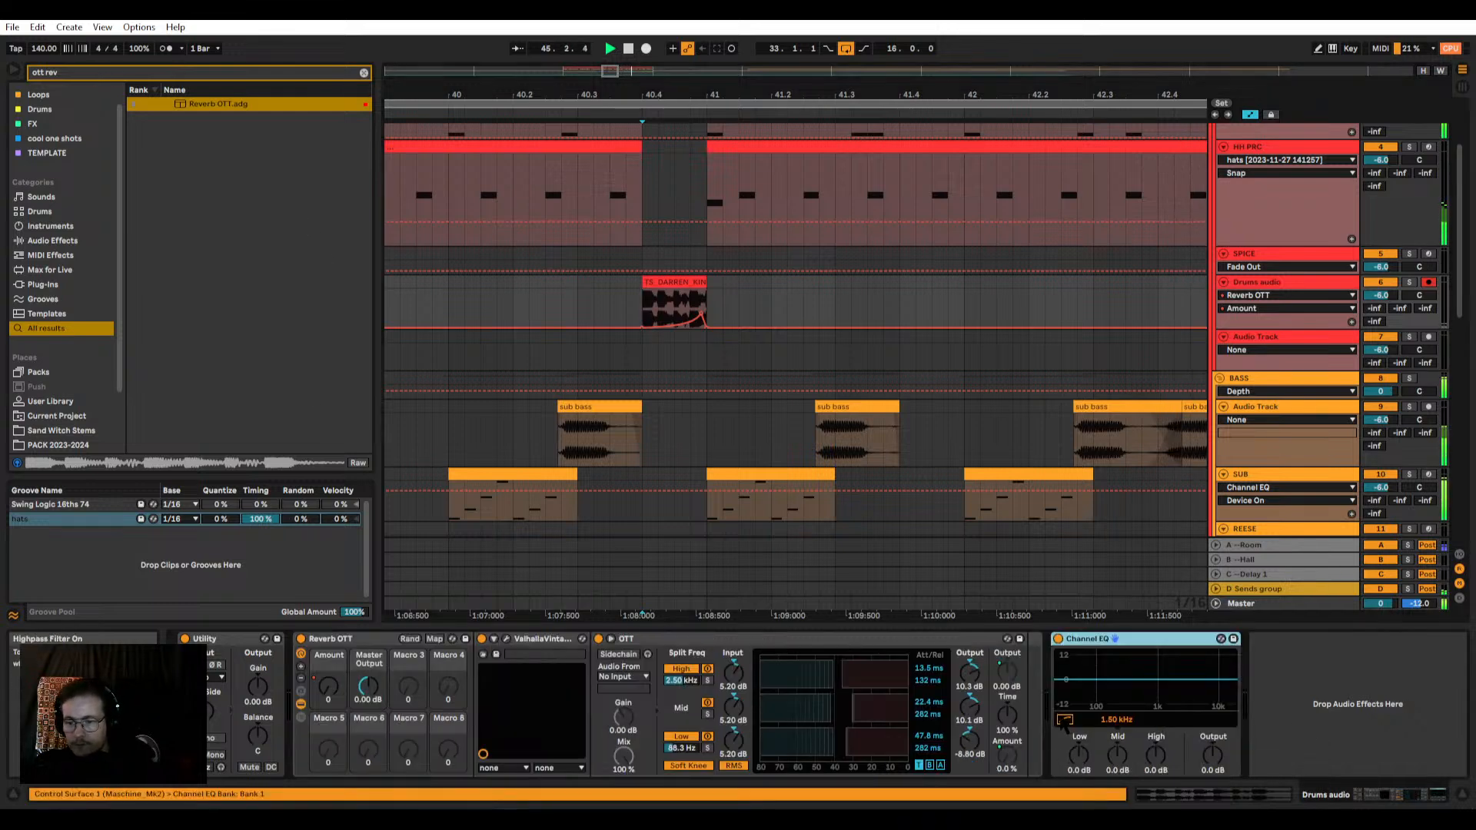
pyautogui.click(1065, 720)
pyautogui.moveTo(1079, 755); pyautogui.dragTo(1078, 803)
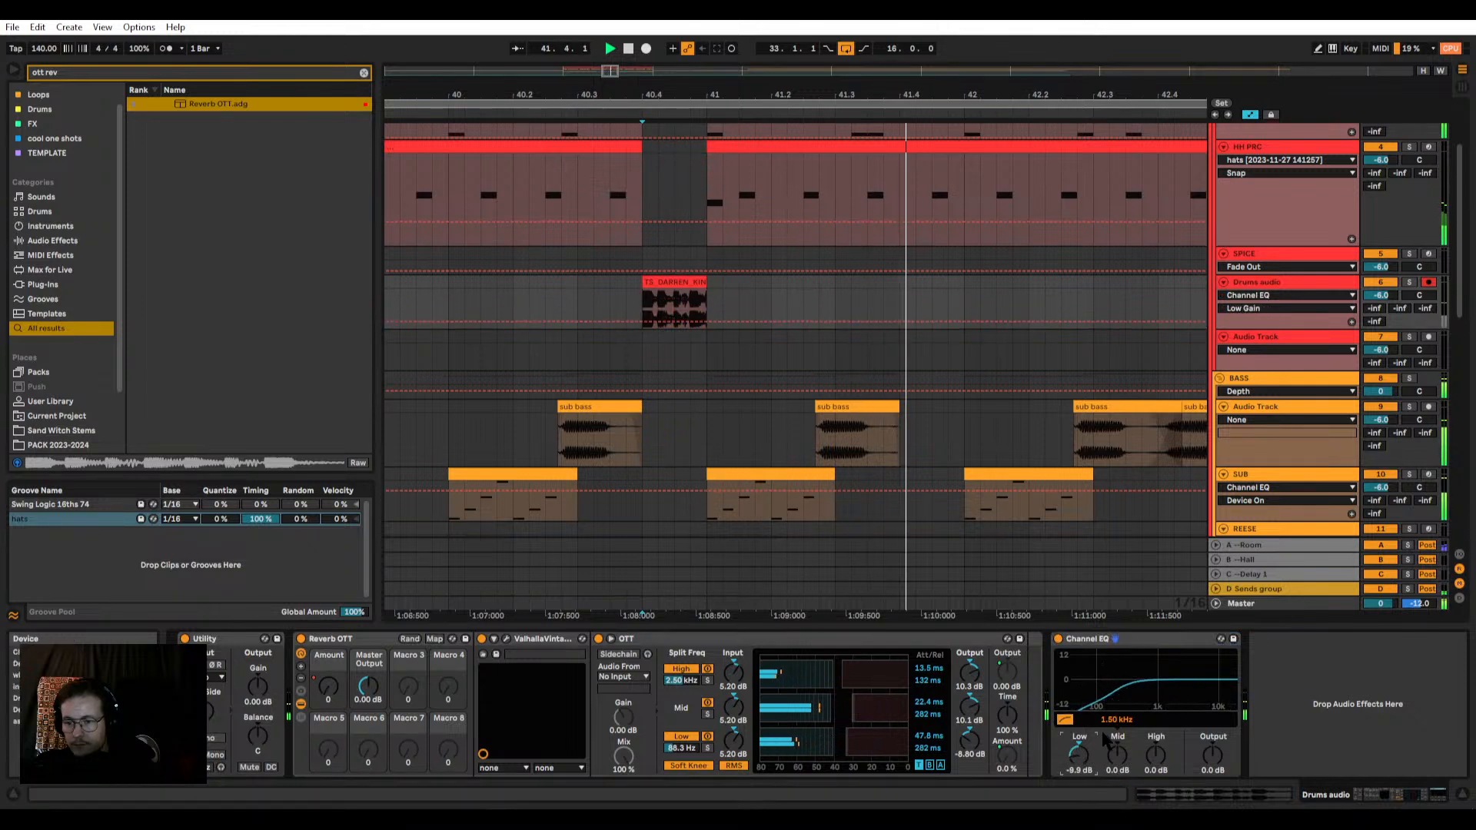
# Step: Set the Channel EQ's mid frequency to 141 Hz and boost its mid gain to 3.6 dB while replaying the fill
pyautogui.moveTo(1117, 720); pyautogui.dragTo(1117, 760)
pyautogui.press('space')
pyautogui.press('space')
pyautogui.doubleClick(1115, 755)
pyautogui.press('space')
pyautogui.press('space')
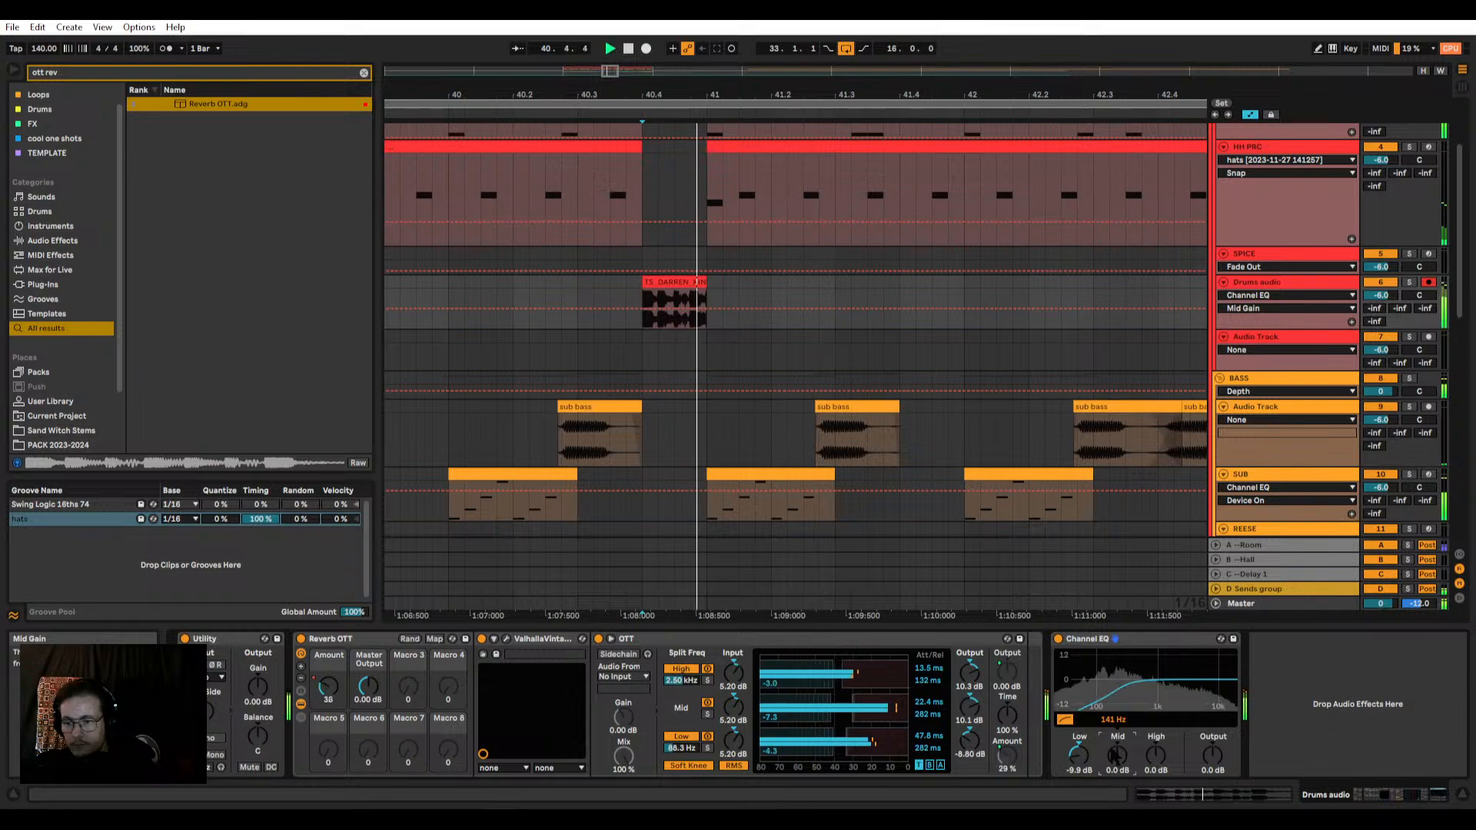
pyautogui.press('space')
pyautogui.press('space')
pyautogui.press('space')
pyautogui.press('space')
pyautogui.moveTo(1115, 756); pyautogui.dragTo(1115, 734)
# Step: Play on past the fill to the loop end at bar 49 while reviewing the drum, bass and synth arrangement
pyautogui.scroll(-5, 778, 362)
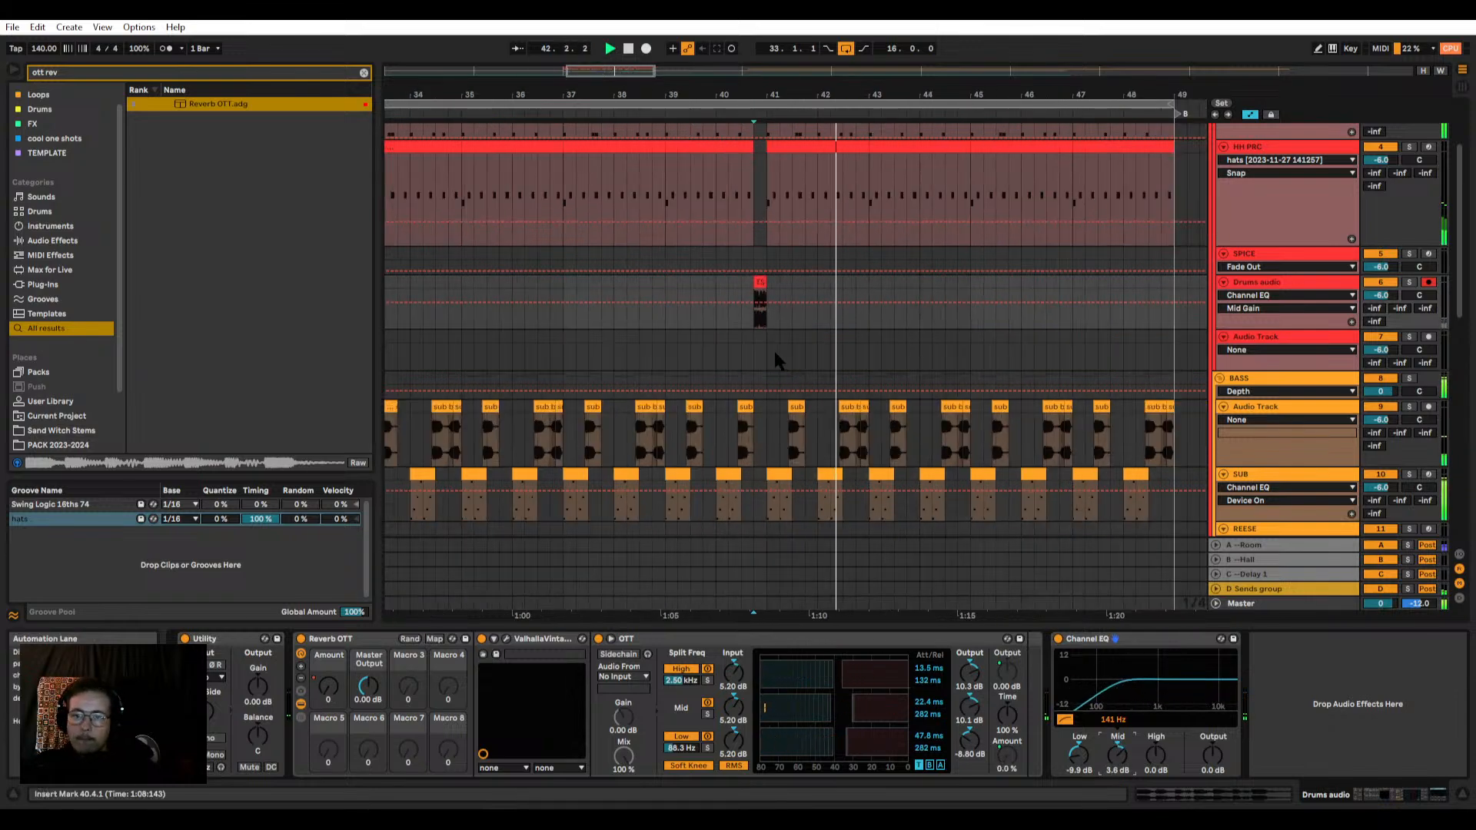
pyautogui.scroll(-5, 778, 361)
pyautogui.scroll(-3, 846, 367)
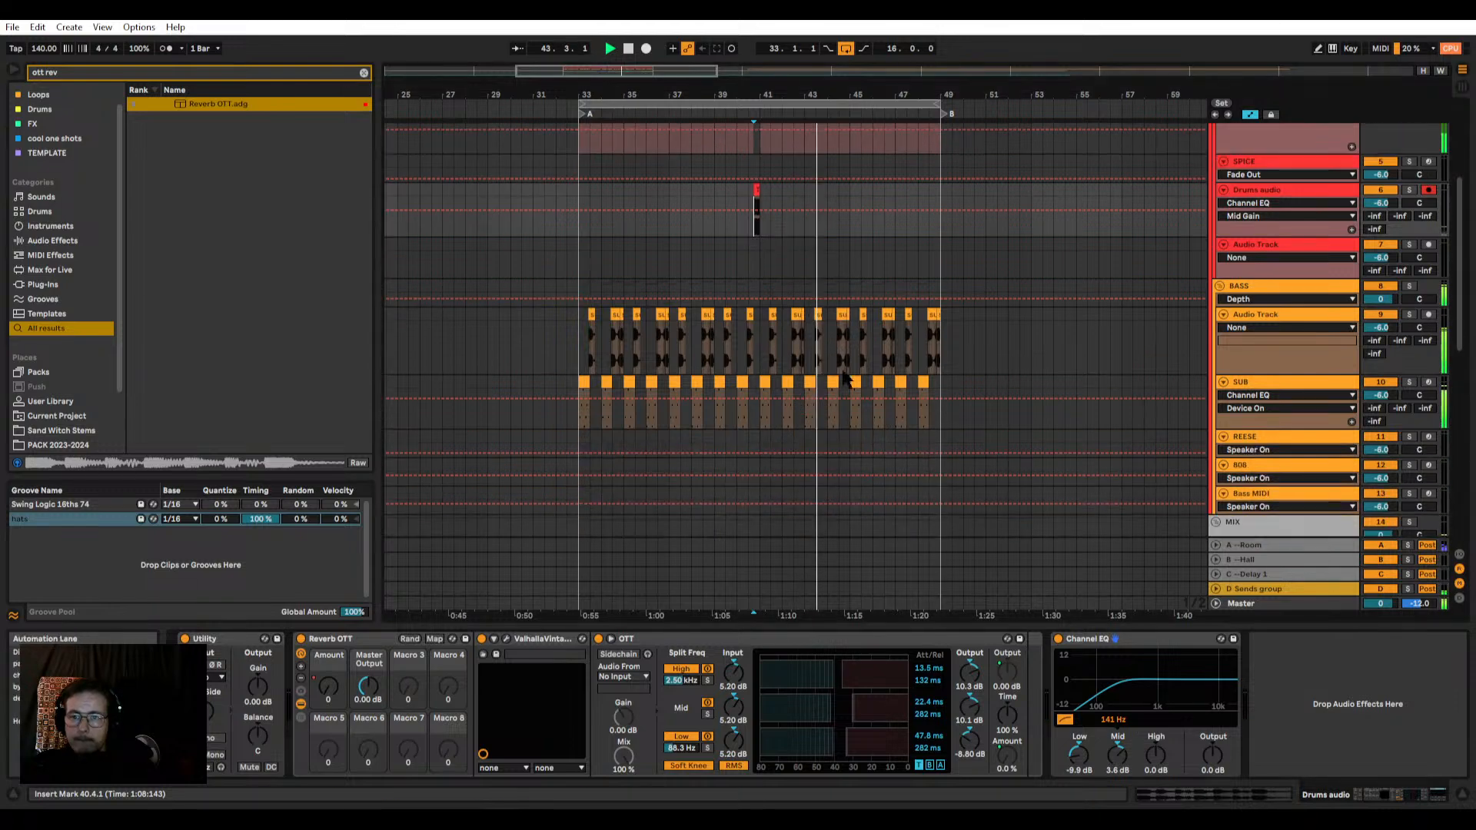
pyautogui.moveTo(860, 623); pyautogui.dragTo(863, 708)
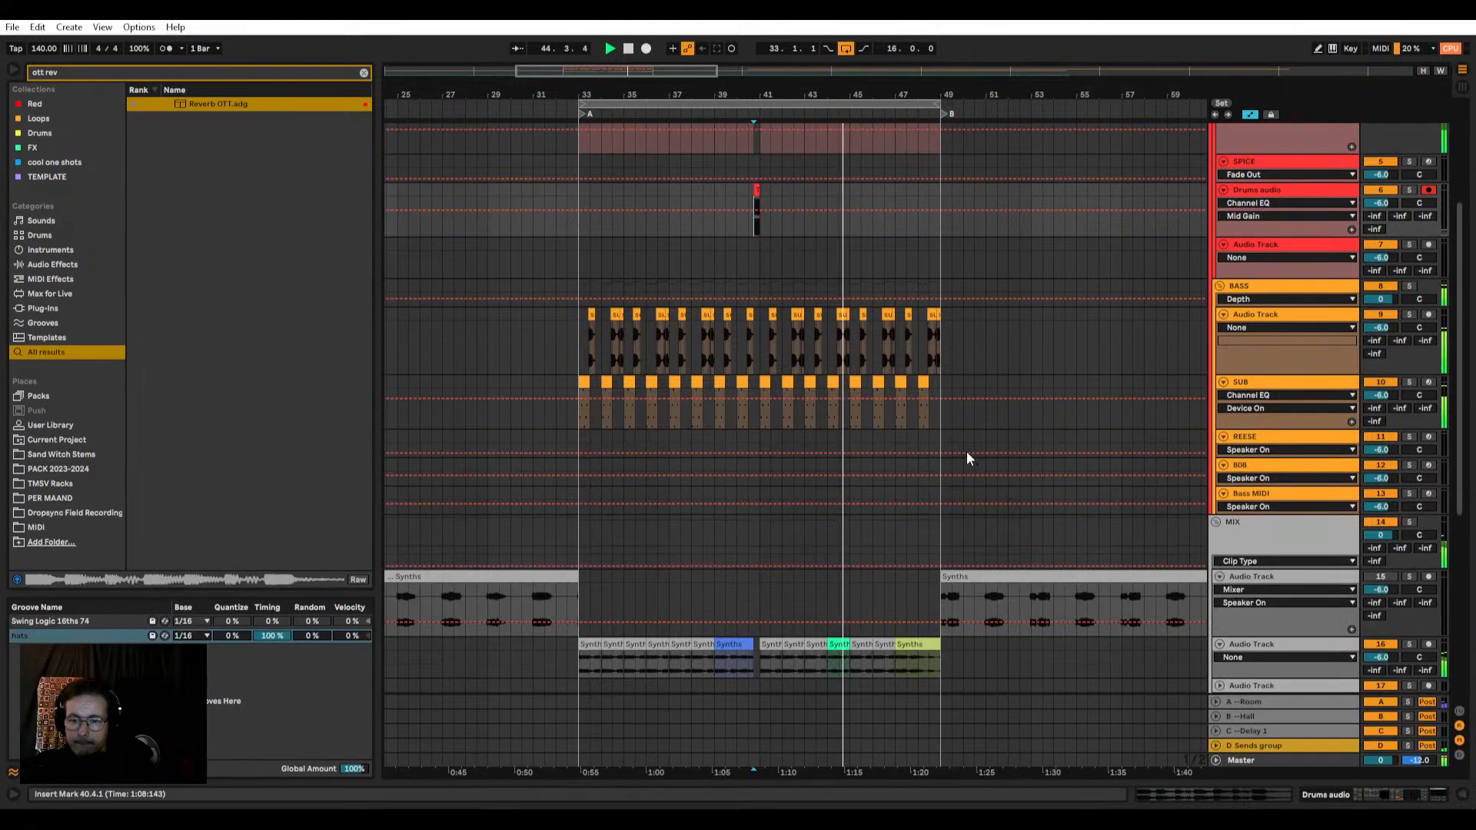
pyautogui.scroll(4, 969, 458)
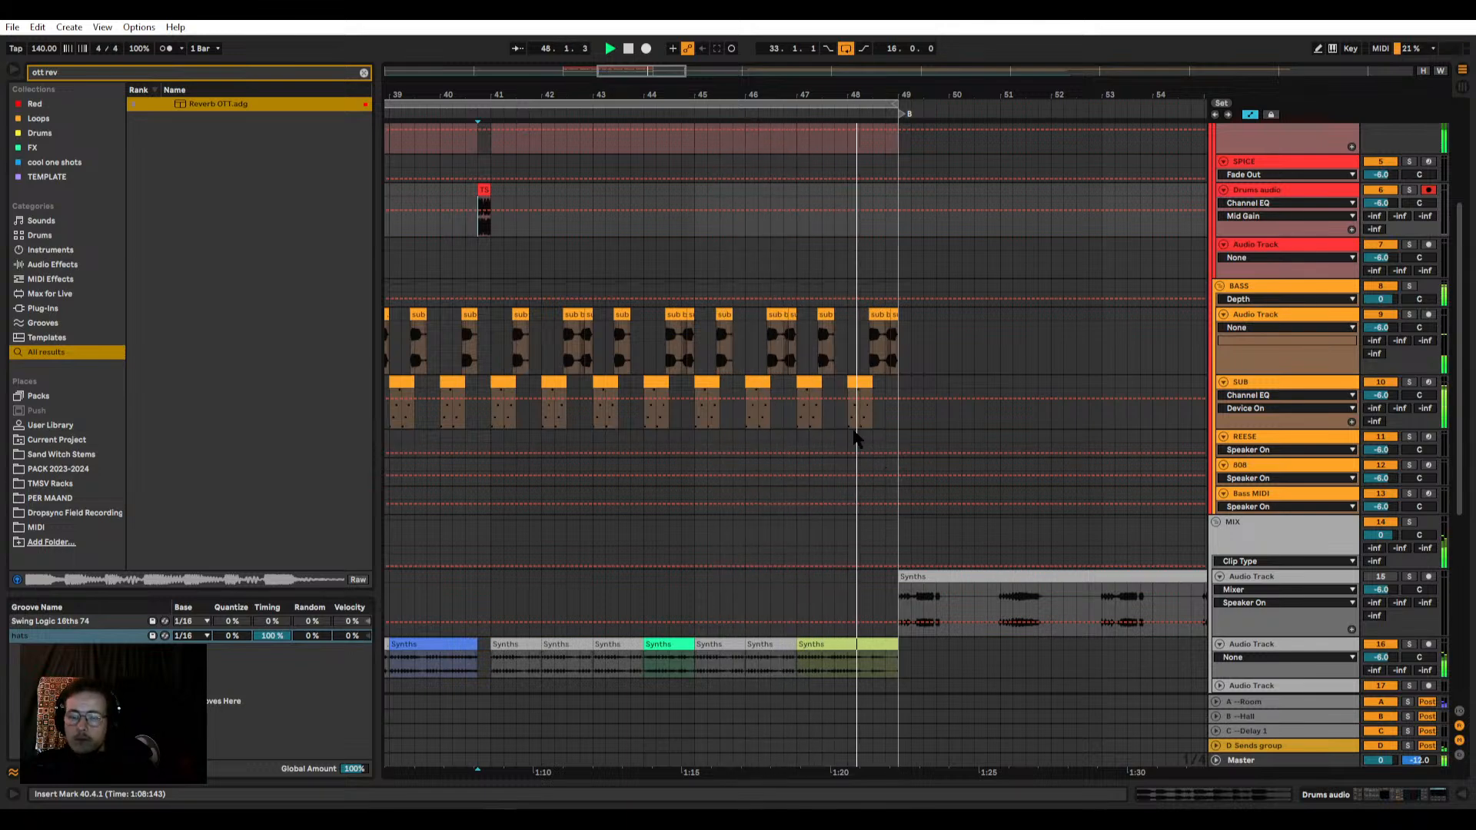
pyautogui.scroll(3, 888, 428)
pyautogui.scroll(5, 846, 376)
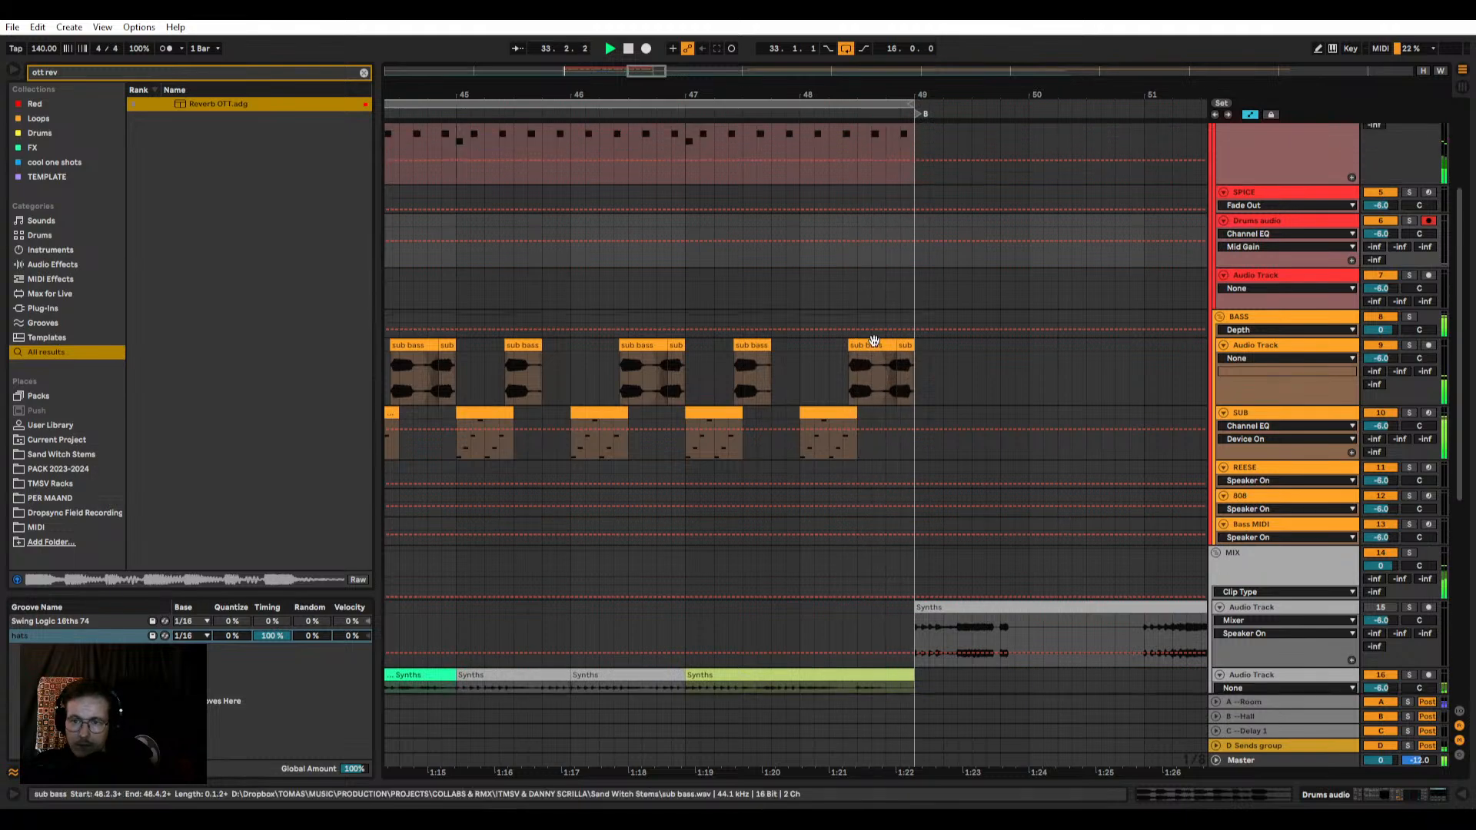
# Step: Select the KICK SNARE and HH PRC patterns over bars 47 to 49 and open the KICK SNARE clip's notes
pyautogui.click(800, 225)
pyautogui.scroll(2, 801, 227)
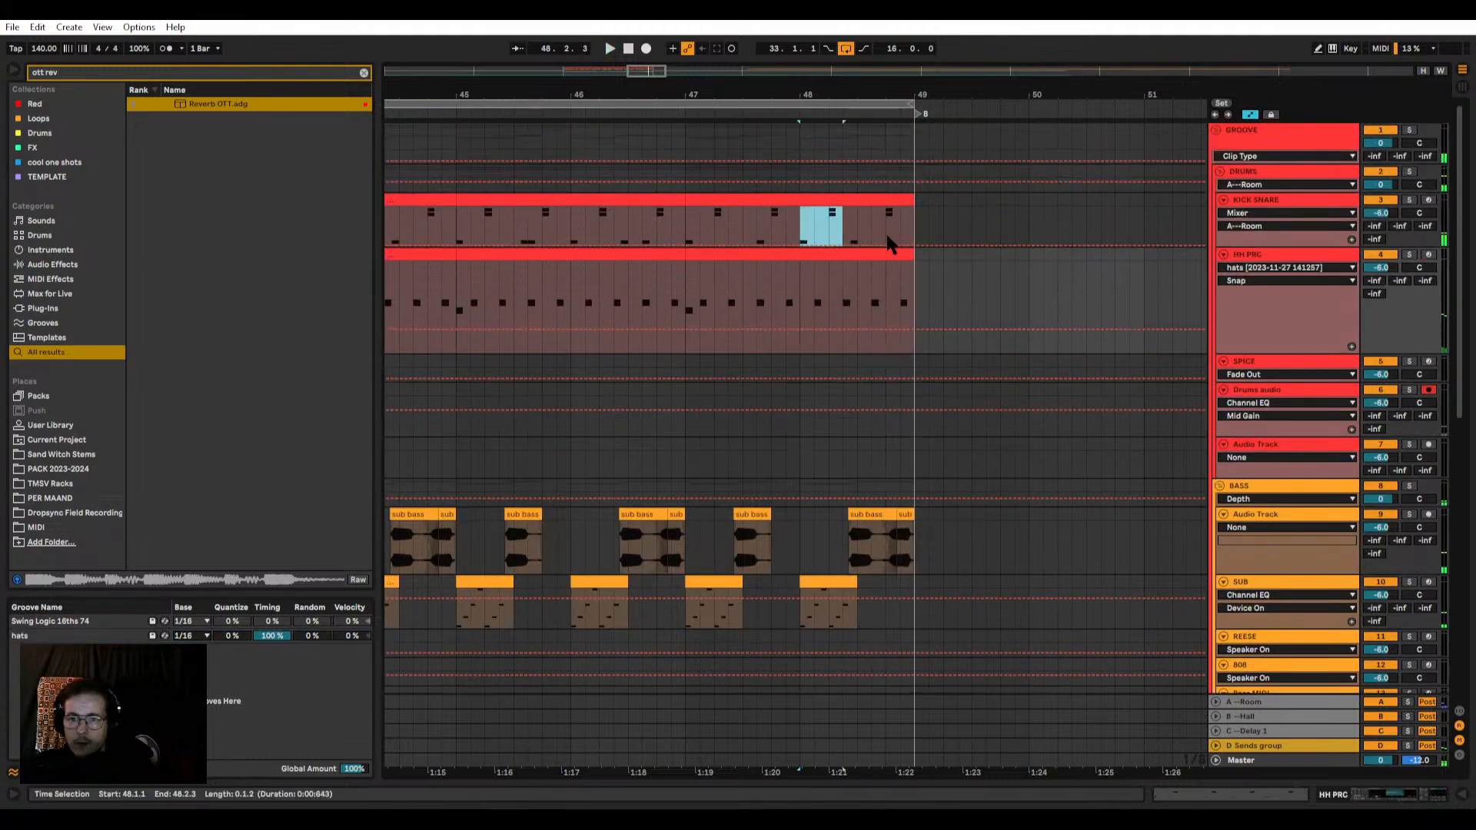
pyautogui.moveTo(887, 236); pyautogui.dragTo(915, 266)
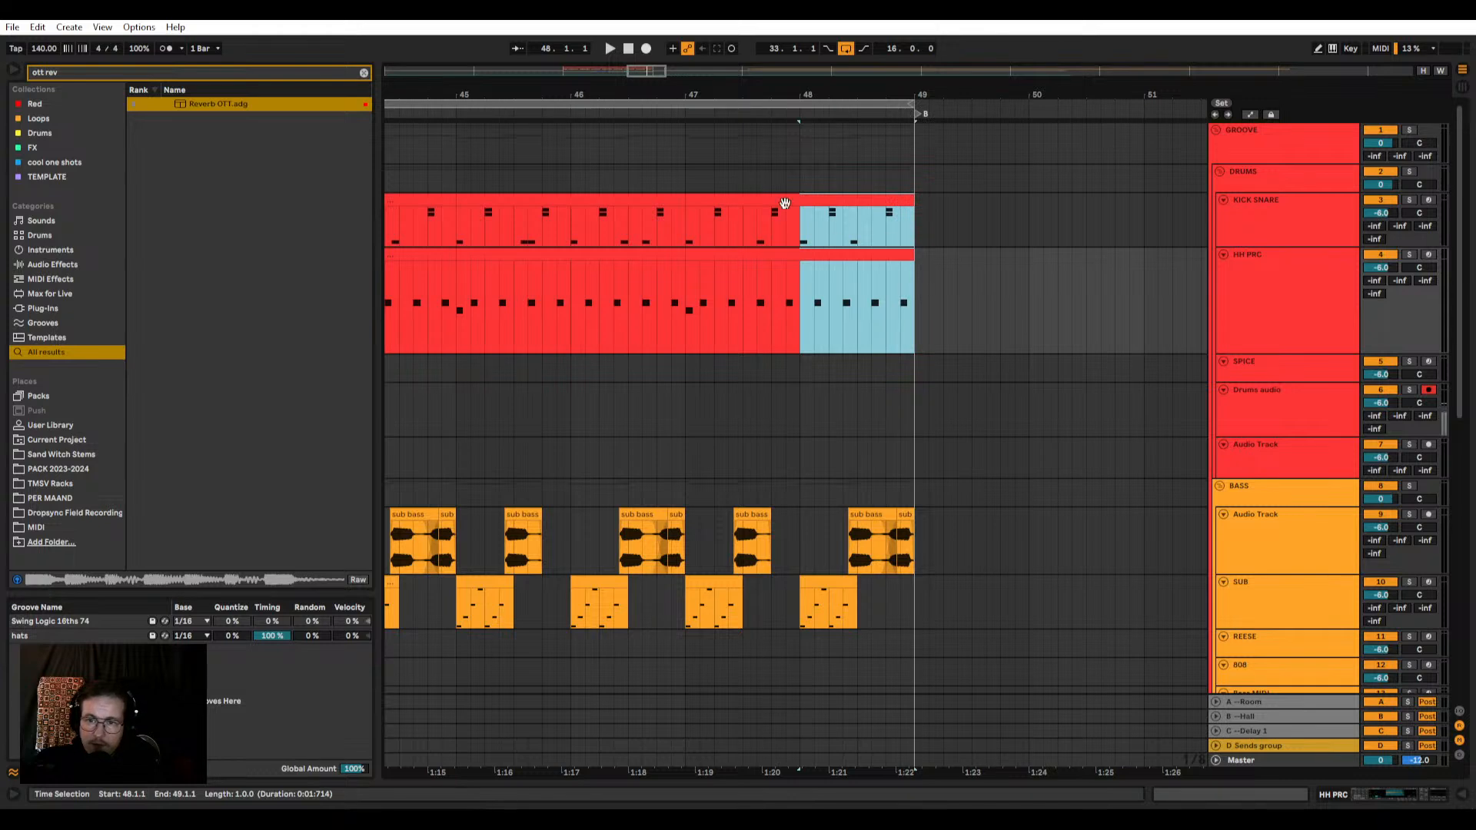
pyautogui.moveTo(684, 232); pyautogui.dragTo(921, 332)
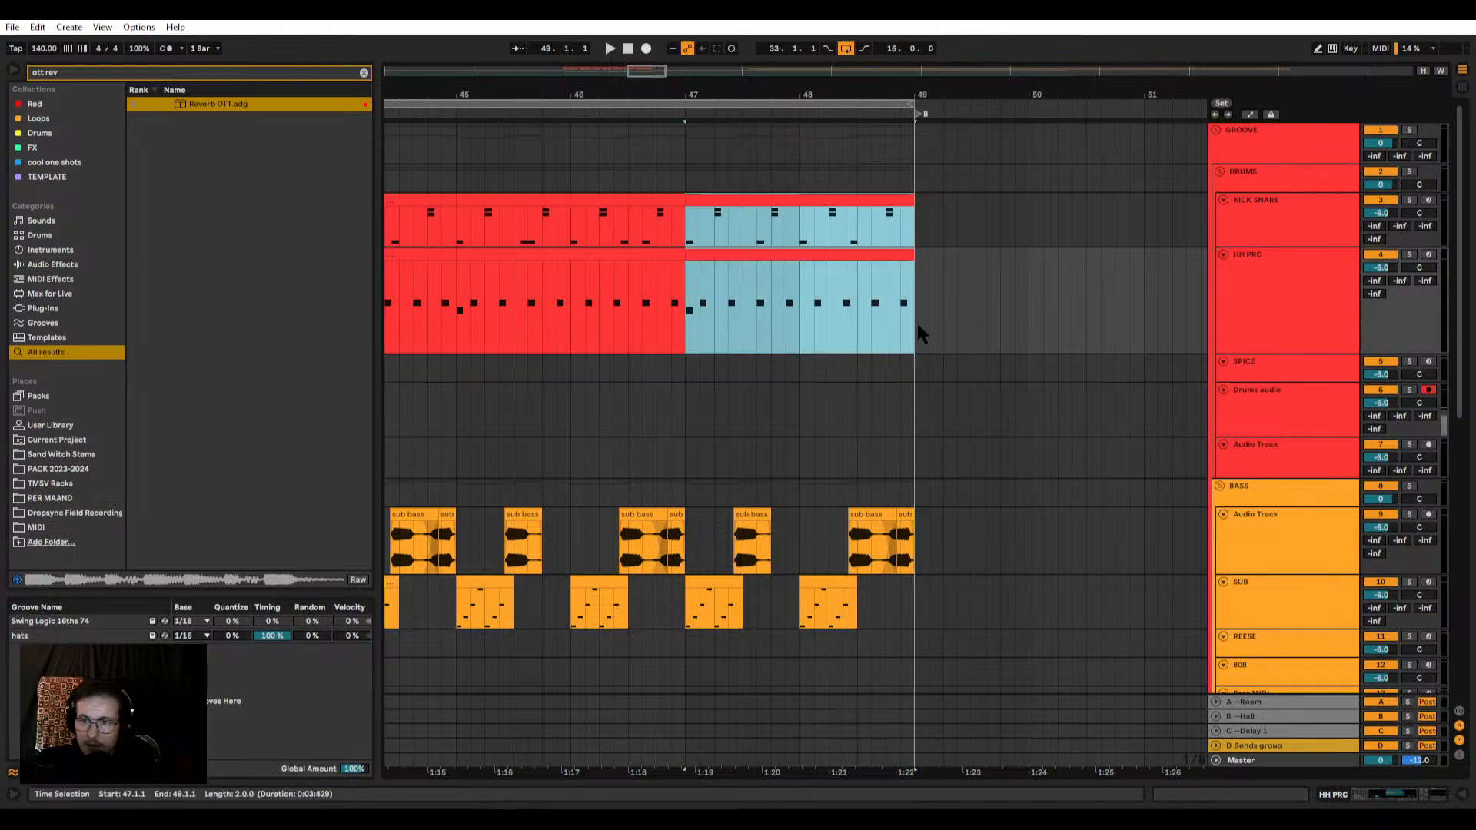
pyautogui.click(731, 198)
pyautogui.doubleClick(730, 201)
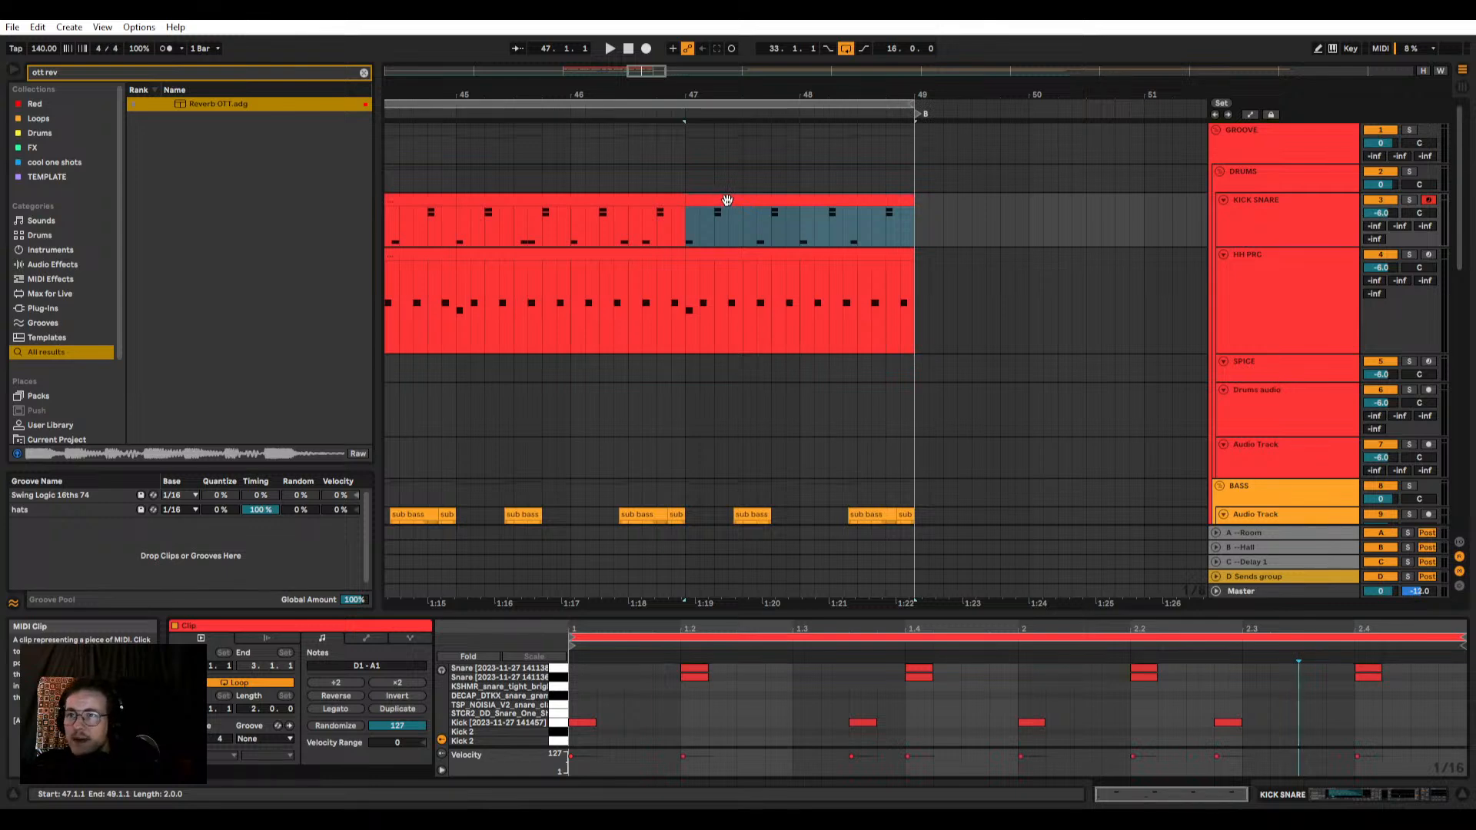
pyautogui.click(728, 200)
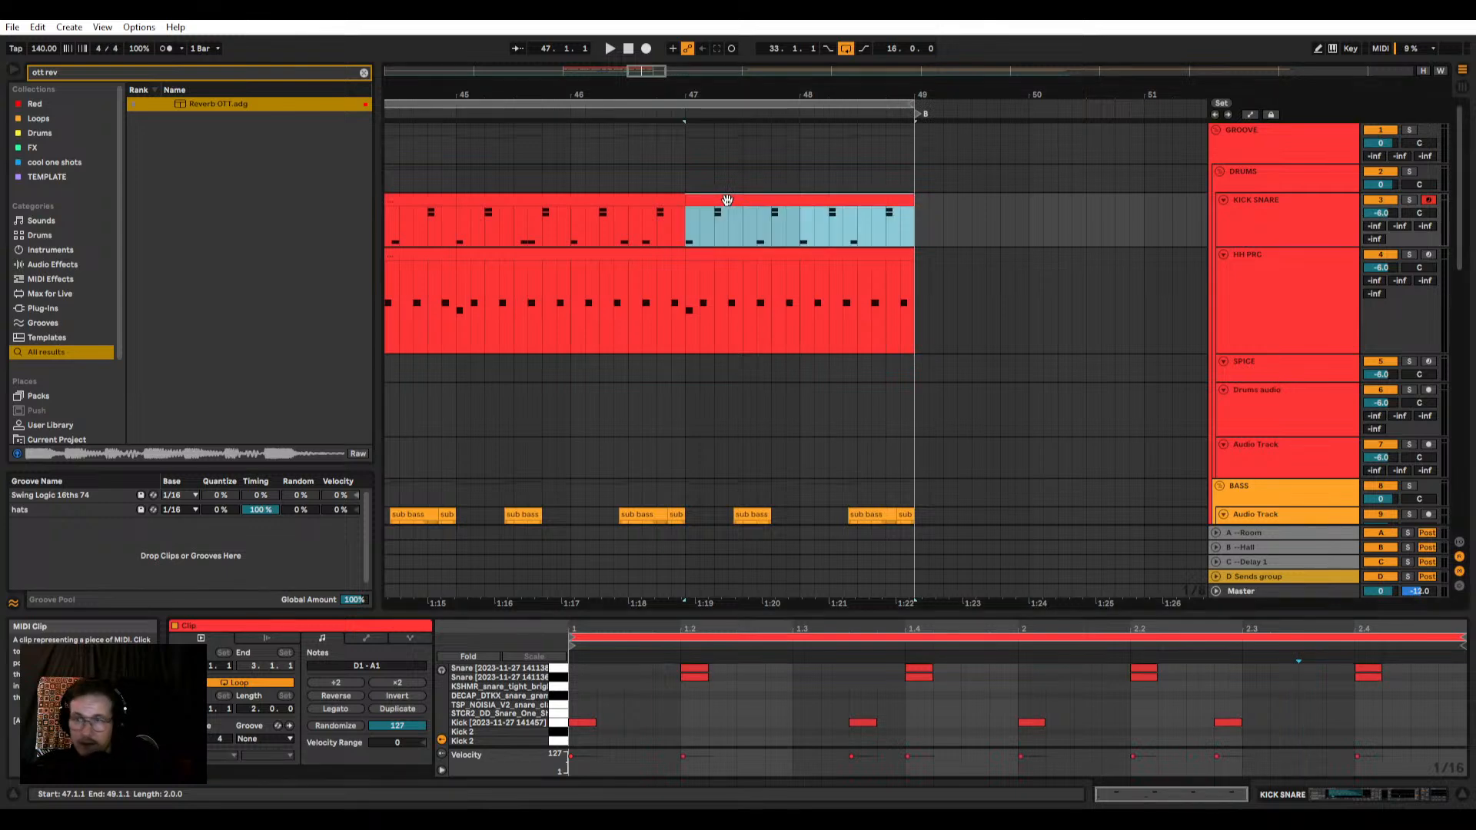
# Step: Open the last two-bar HH PRC clip and add two short notes at 1.4.1 and 1.4.2 on the lower hats row
pyautogui.click(715, 276)
pyautogui.press('space')
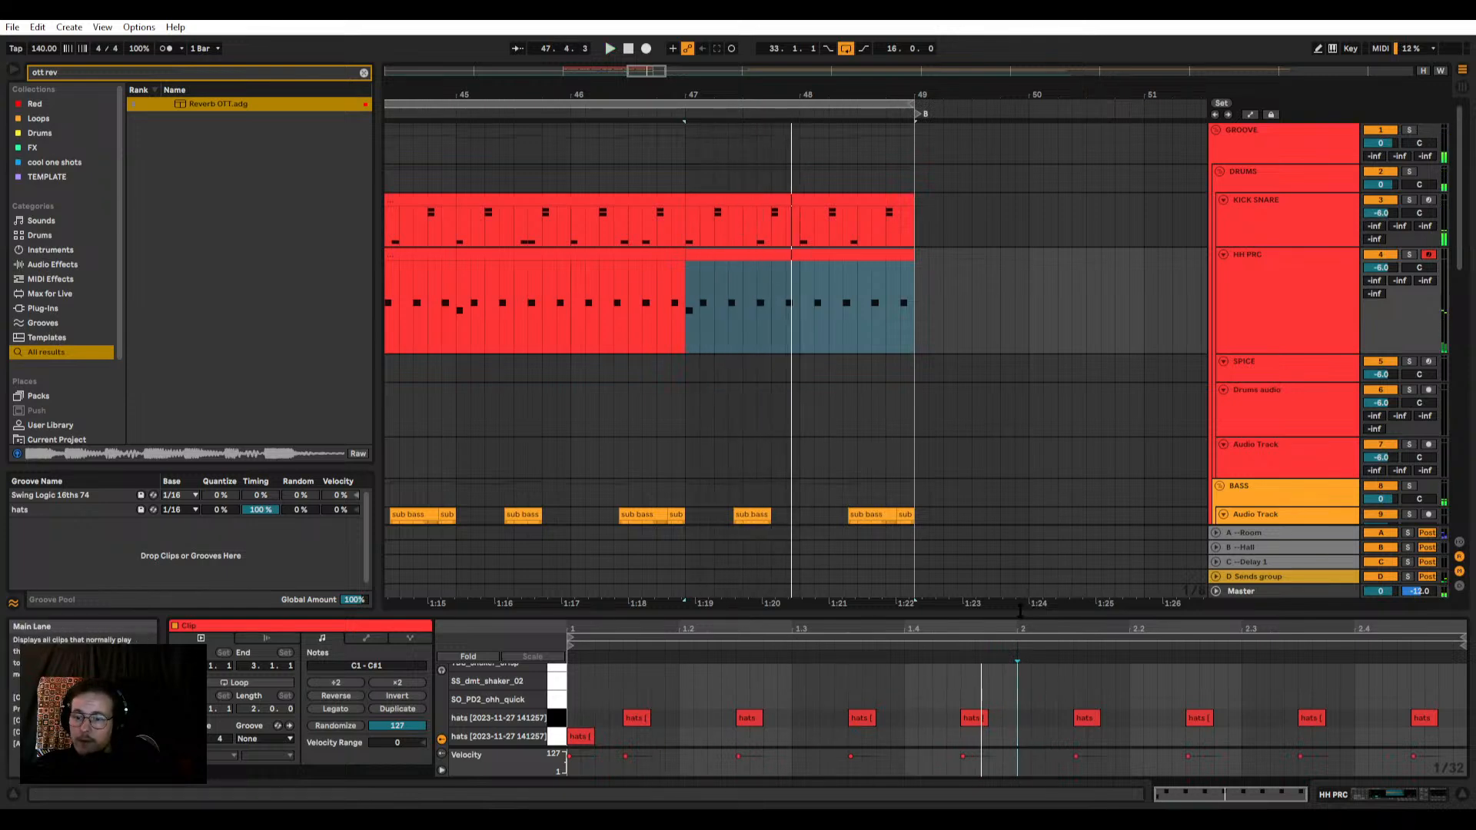
pyautogui.moveTo(1020, 611); pyautogui.dragTo(999, 472)
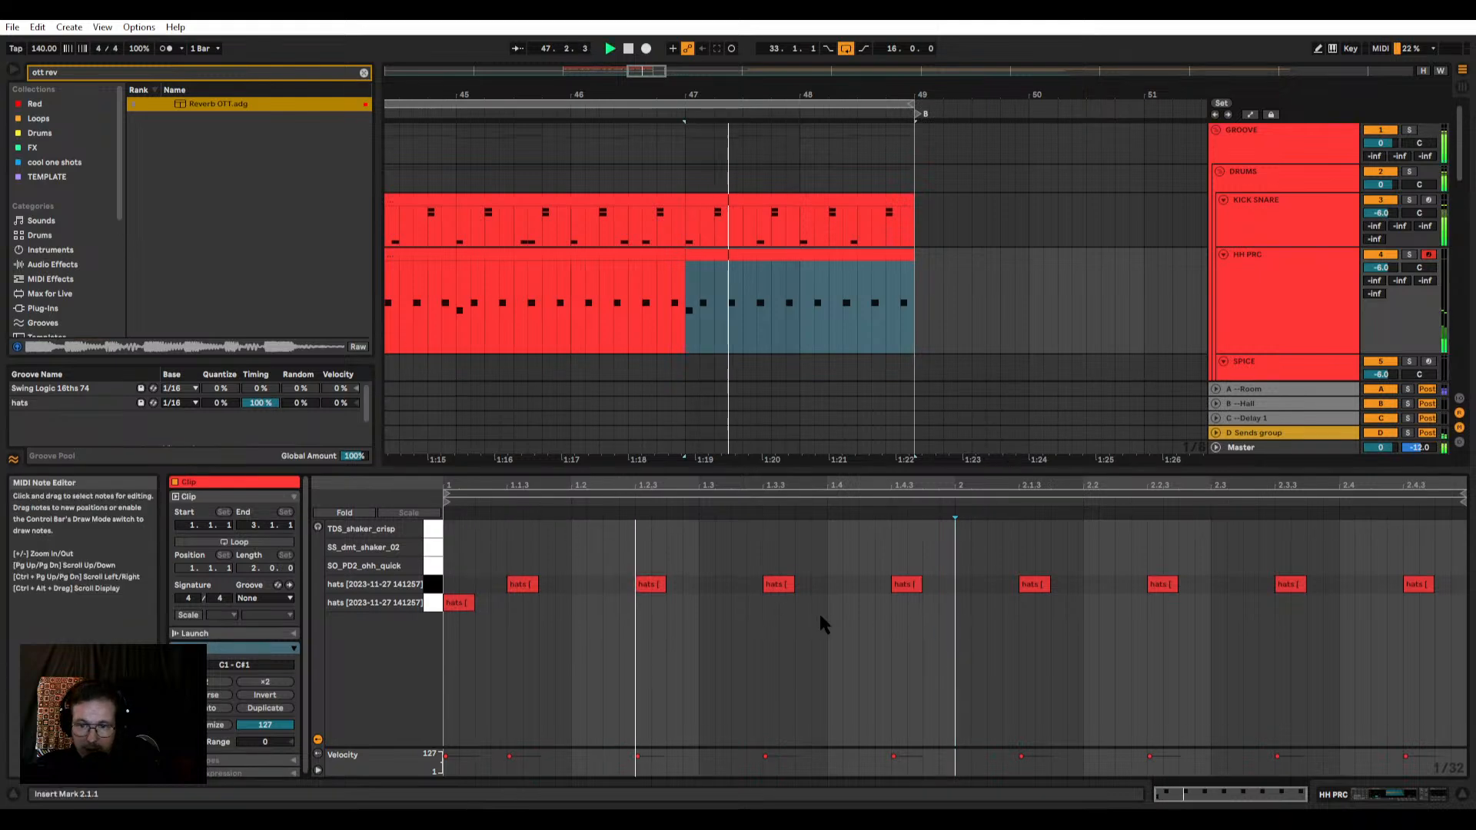
pyautogui.doubleClick(846, 602)
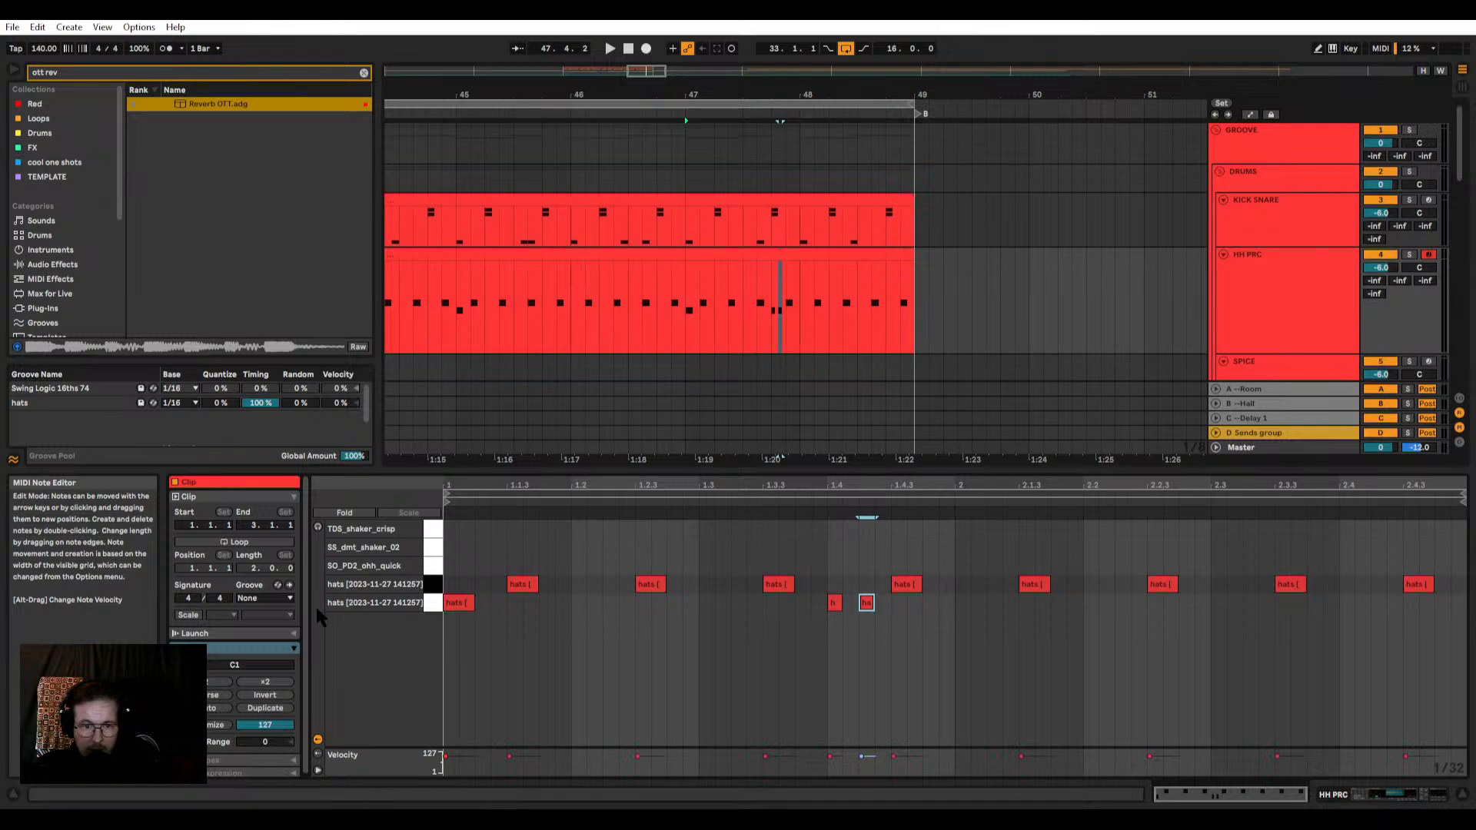
# Step: Apply the hats groove to all KICK SNARE and HH PRC clips between bars 33 and 49
pyautogui.scroll(-3, 758, 292)
pyautogui.click(814, 257)
pyautogui.scroll(-5, 824, 261)
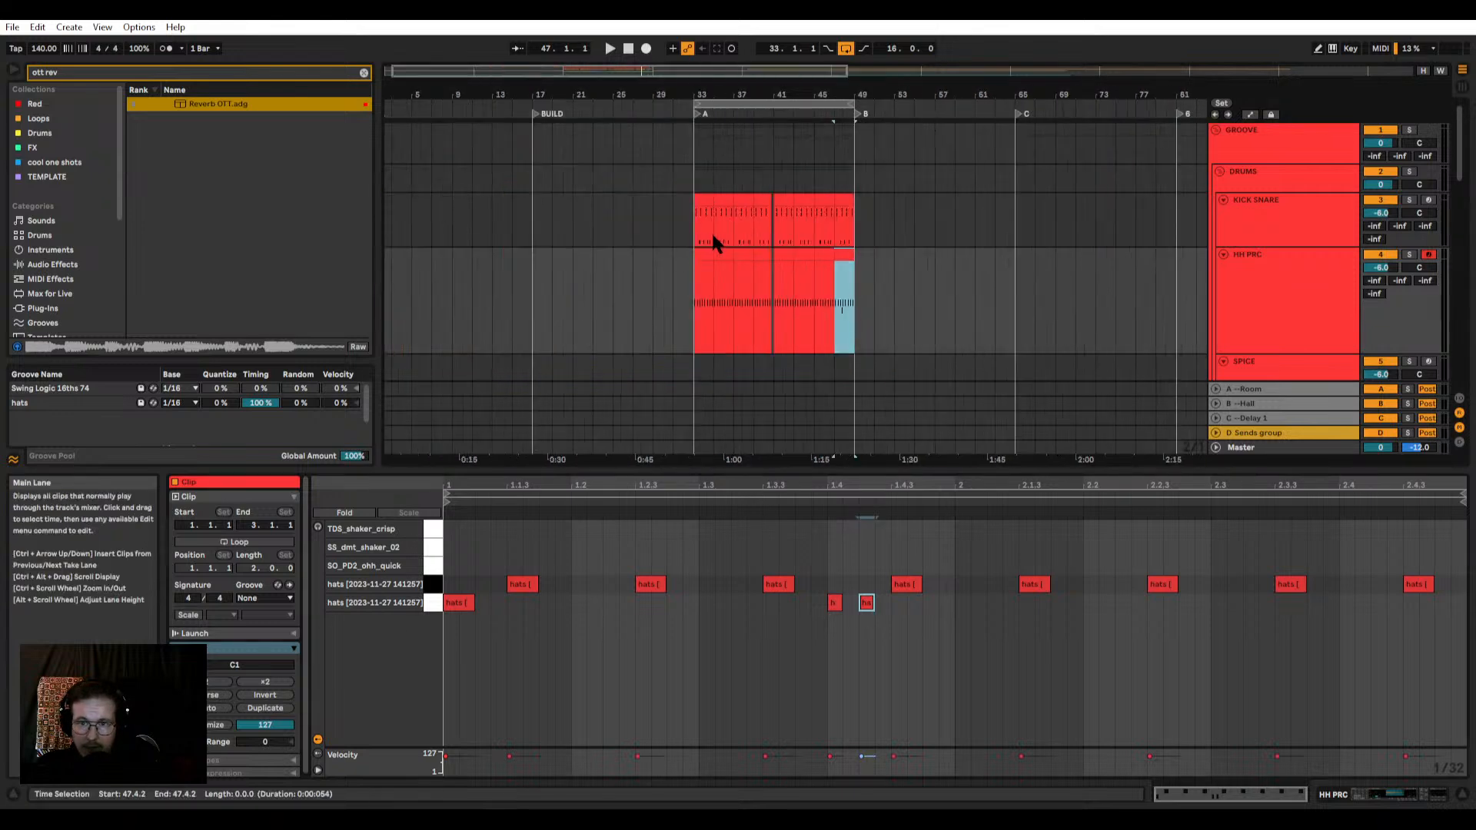
pyautogui.hotkey('ctrl', 'a')
pyautogui.click(264, 598)
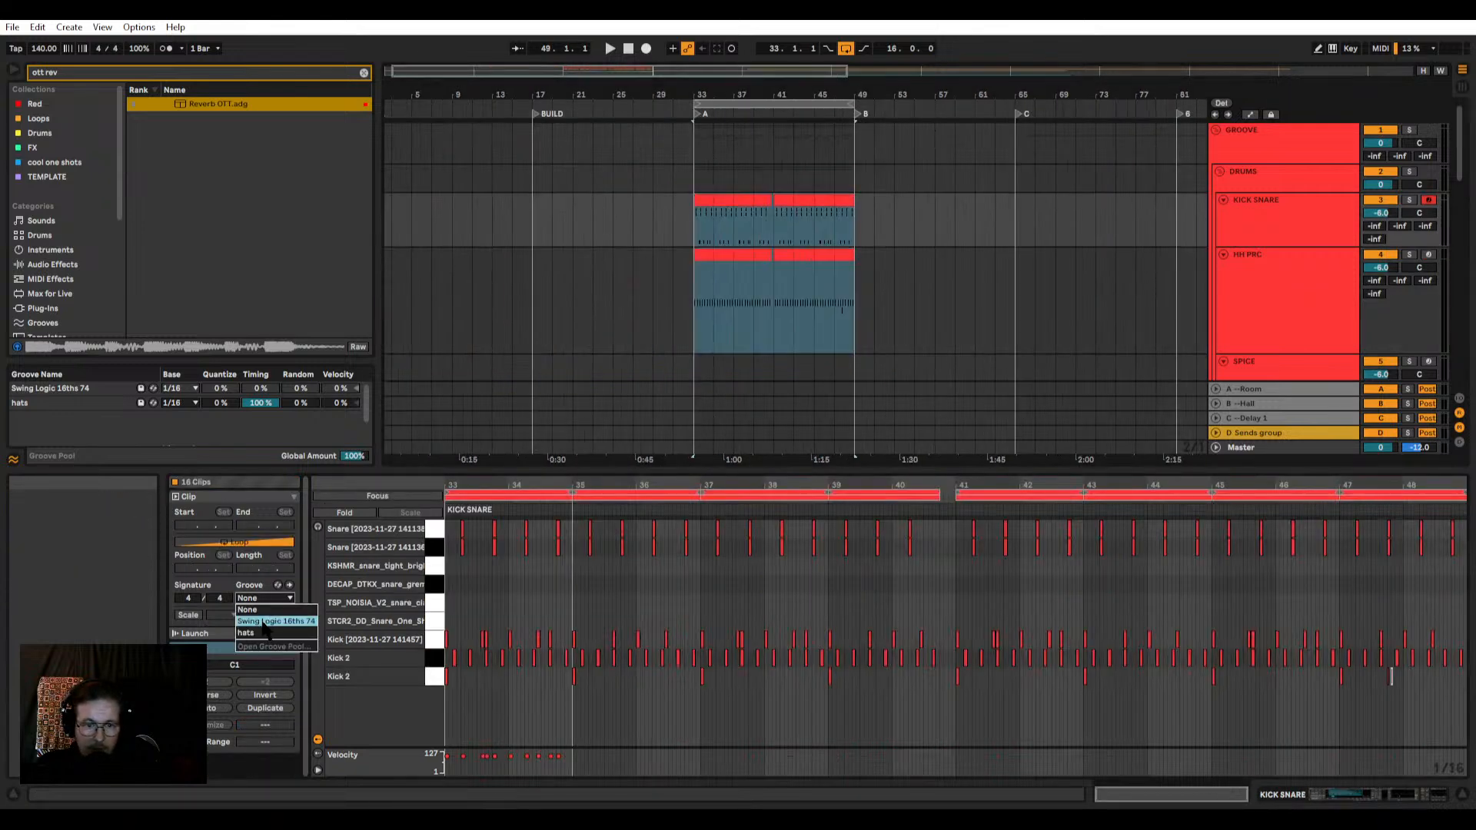
pyautogui.click(262, 631)
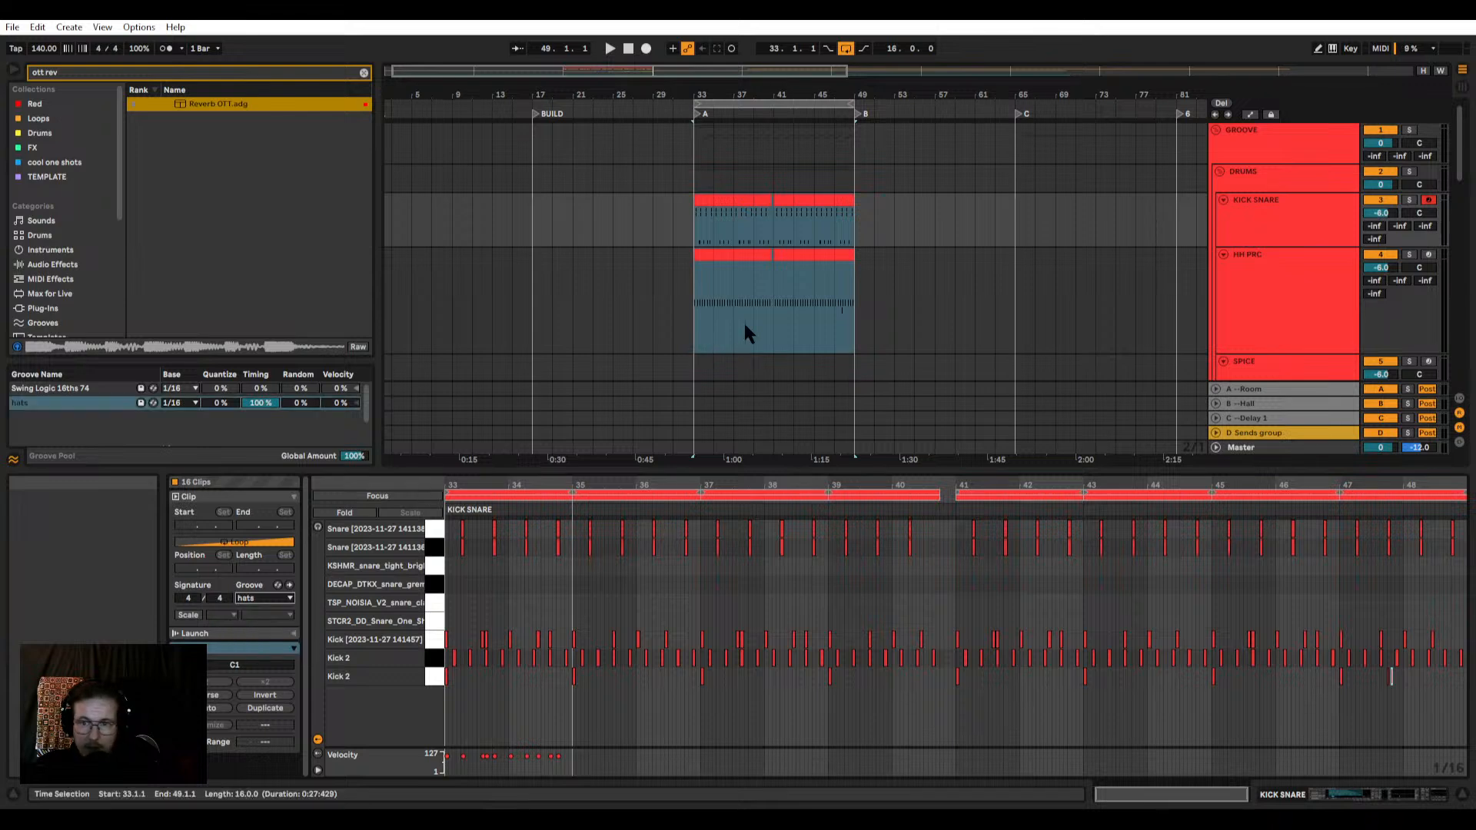
# Step: Play the HH PRC clip at bars 45 to 47 and reopen the clip at bars 47 to 49 to compare them
pyautogui.scroll(4, 814, 295)
pyautogui.click(834, 255)
pyautogui.press('space')
pyautogui.scroll(5, 838, 310)
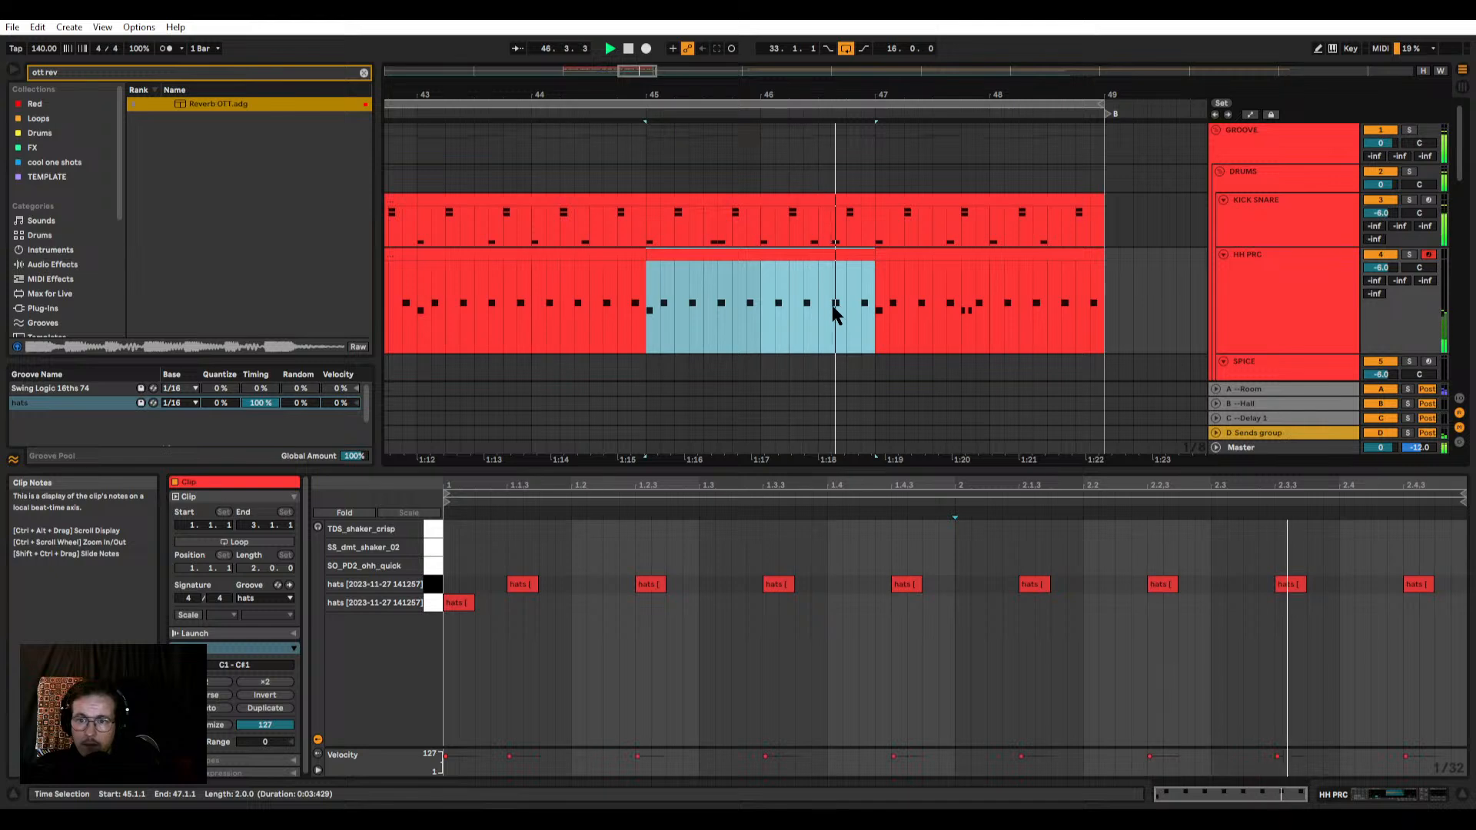
pyautogui.press('space')
pyautogui.click(956, 254)
pyautogui.scroll(-5, 844, 262)
pyautogui.scroll(5, 868, 255)
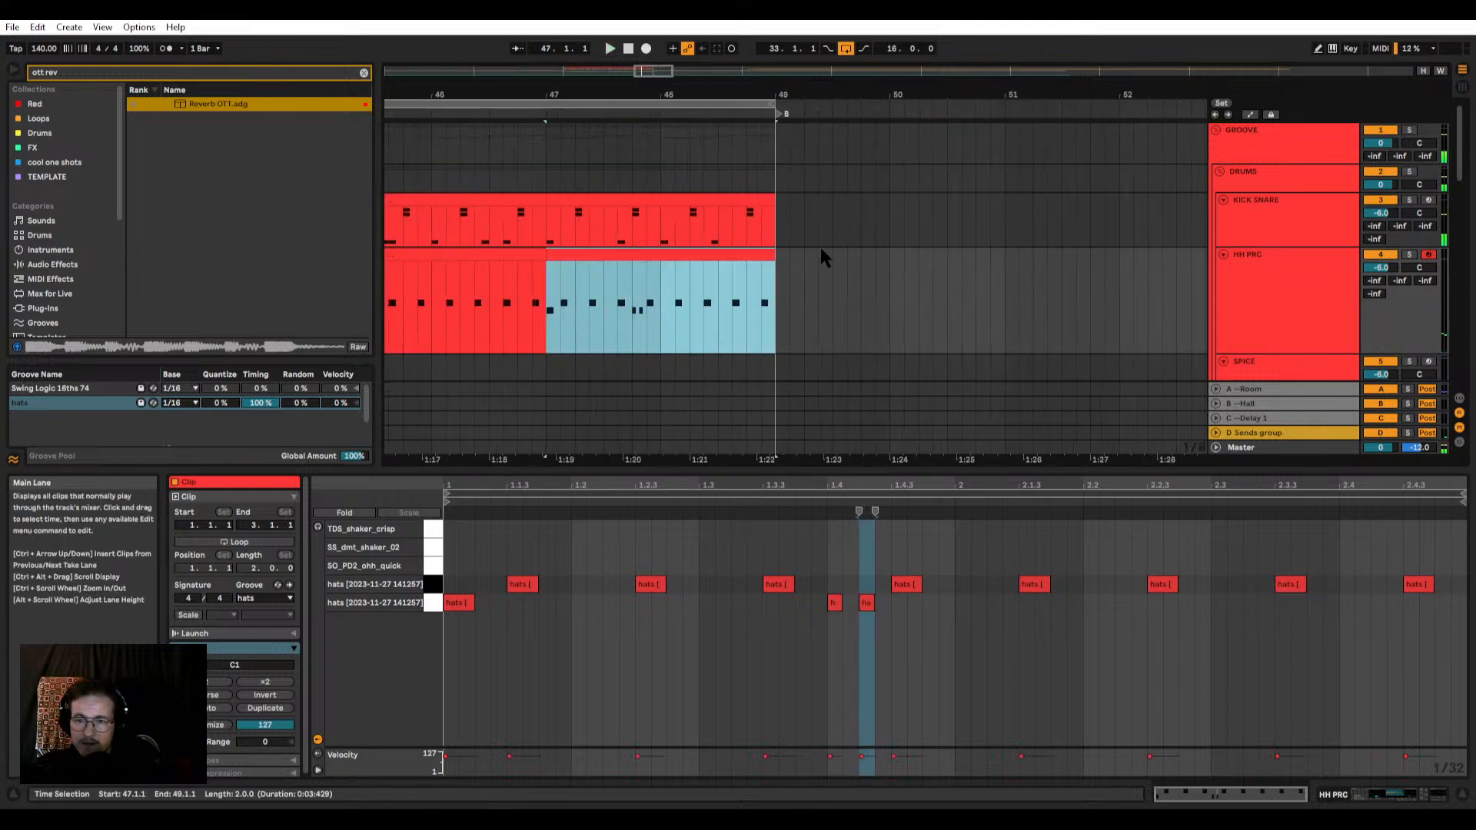
# Step: Solo the HH PRC track and play its last two-bar clip from bar 47
pyautogui.click(866, 602)
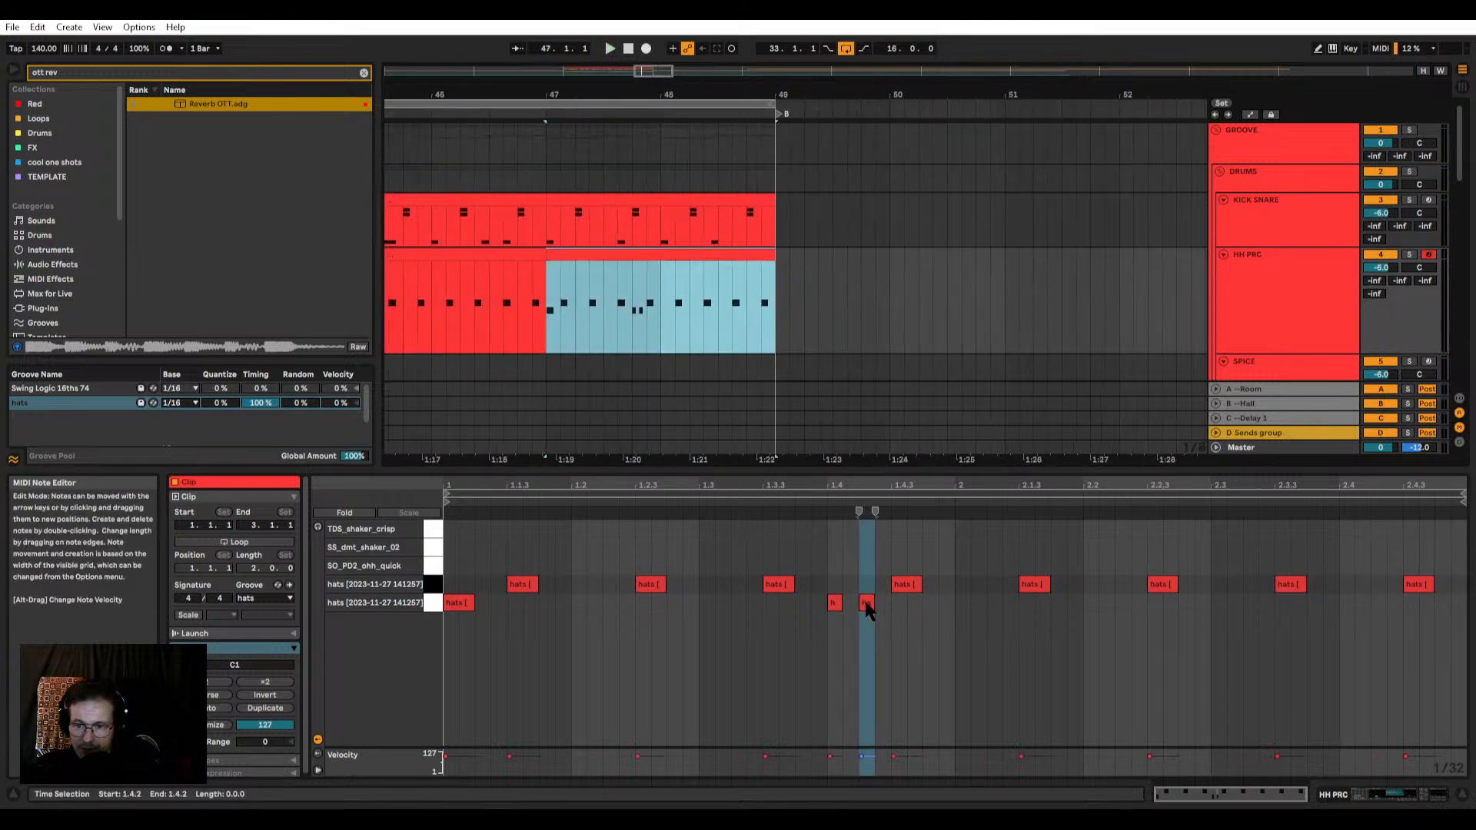
pyautogui.click(1409, 255)
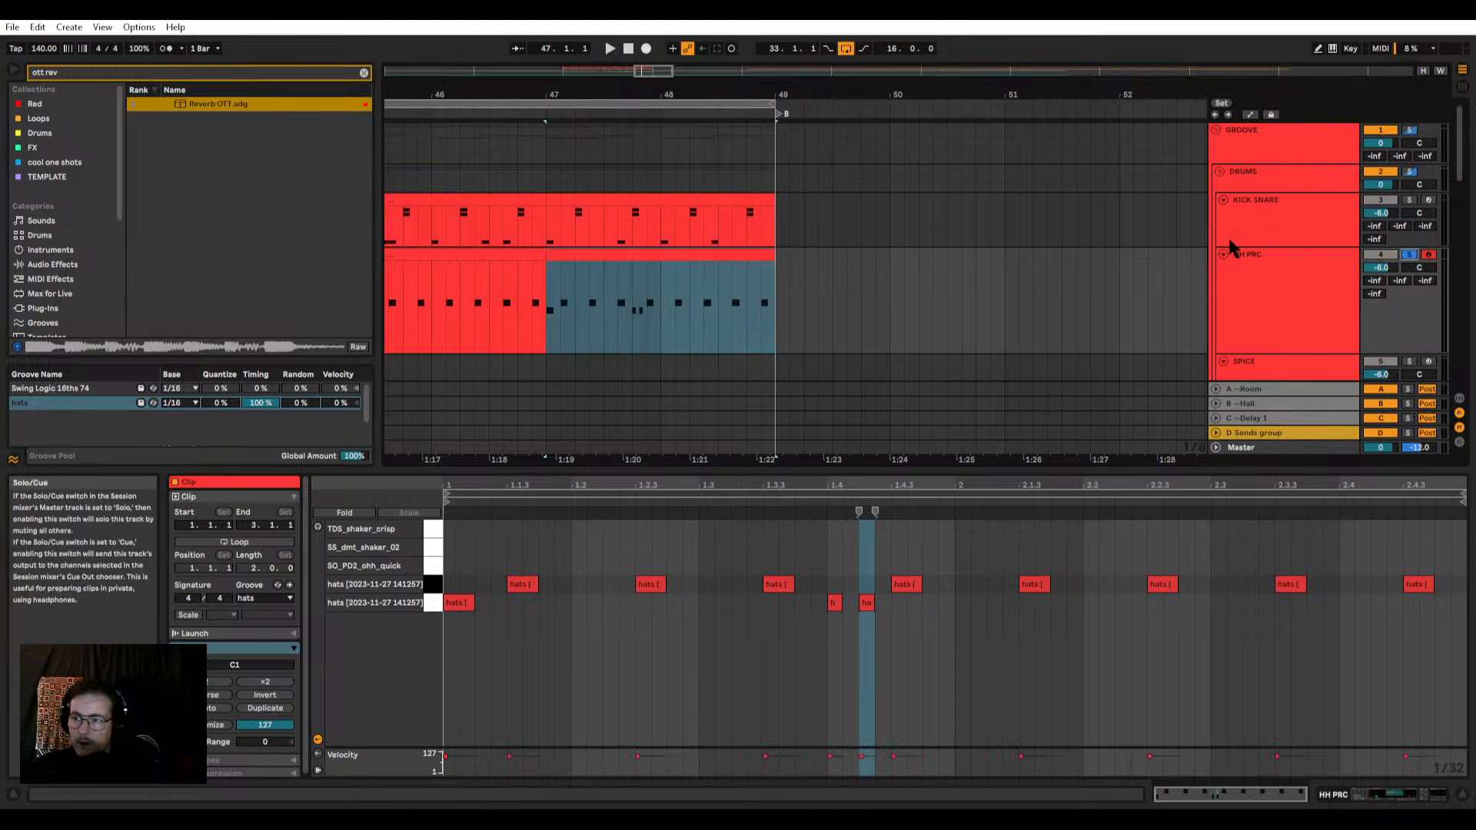
pyautogui.click(590, 253)
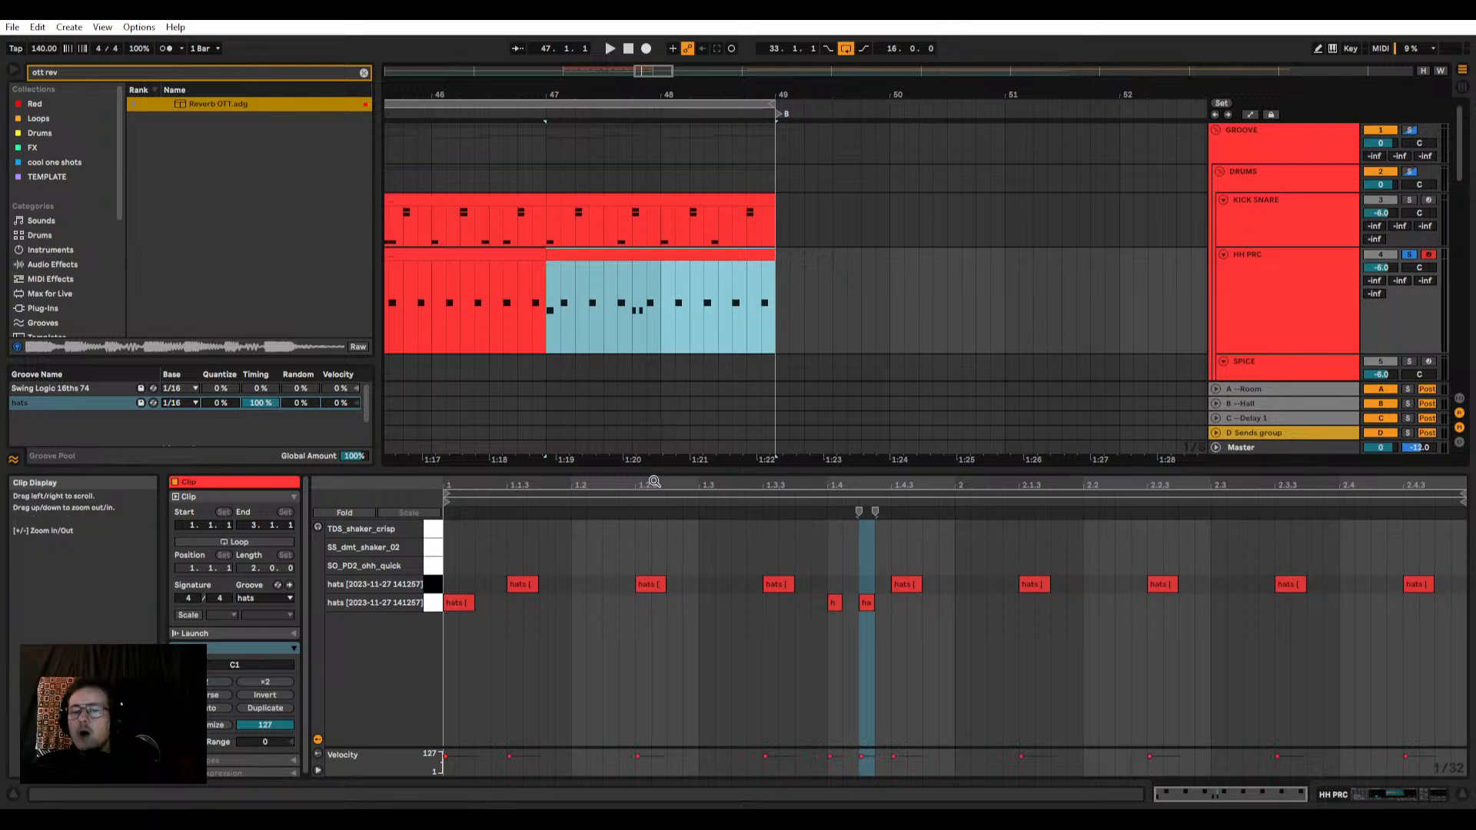
pyautogui.click(624, 265)
pyautogui.click(621, 253)
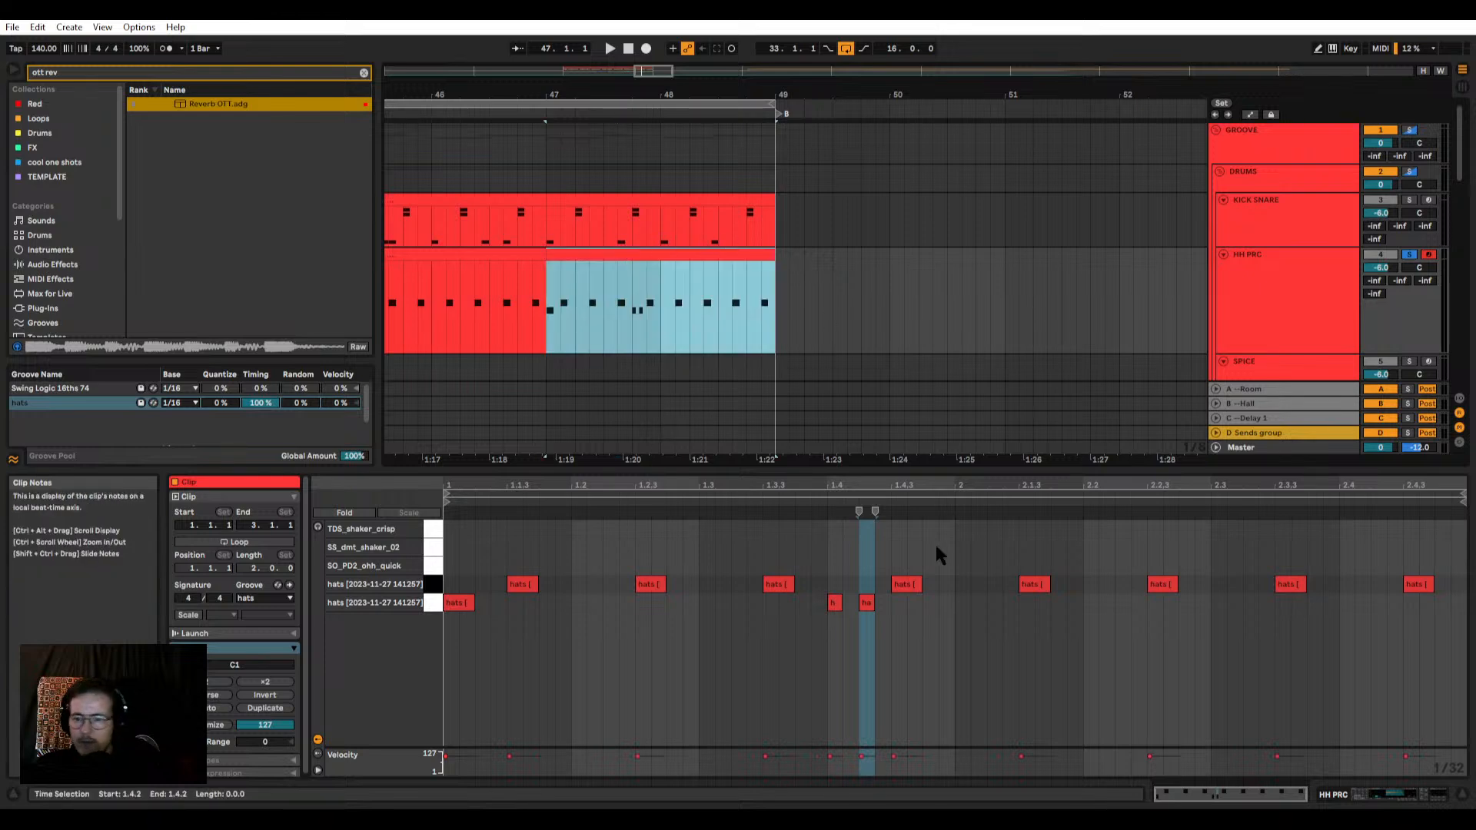
pyautogui.moveTo(913, 470); pyautogui.dragTo(909, 459)
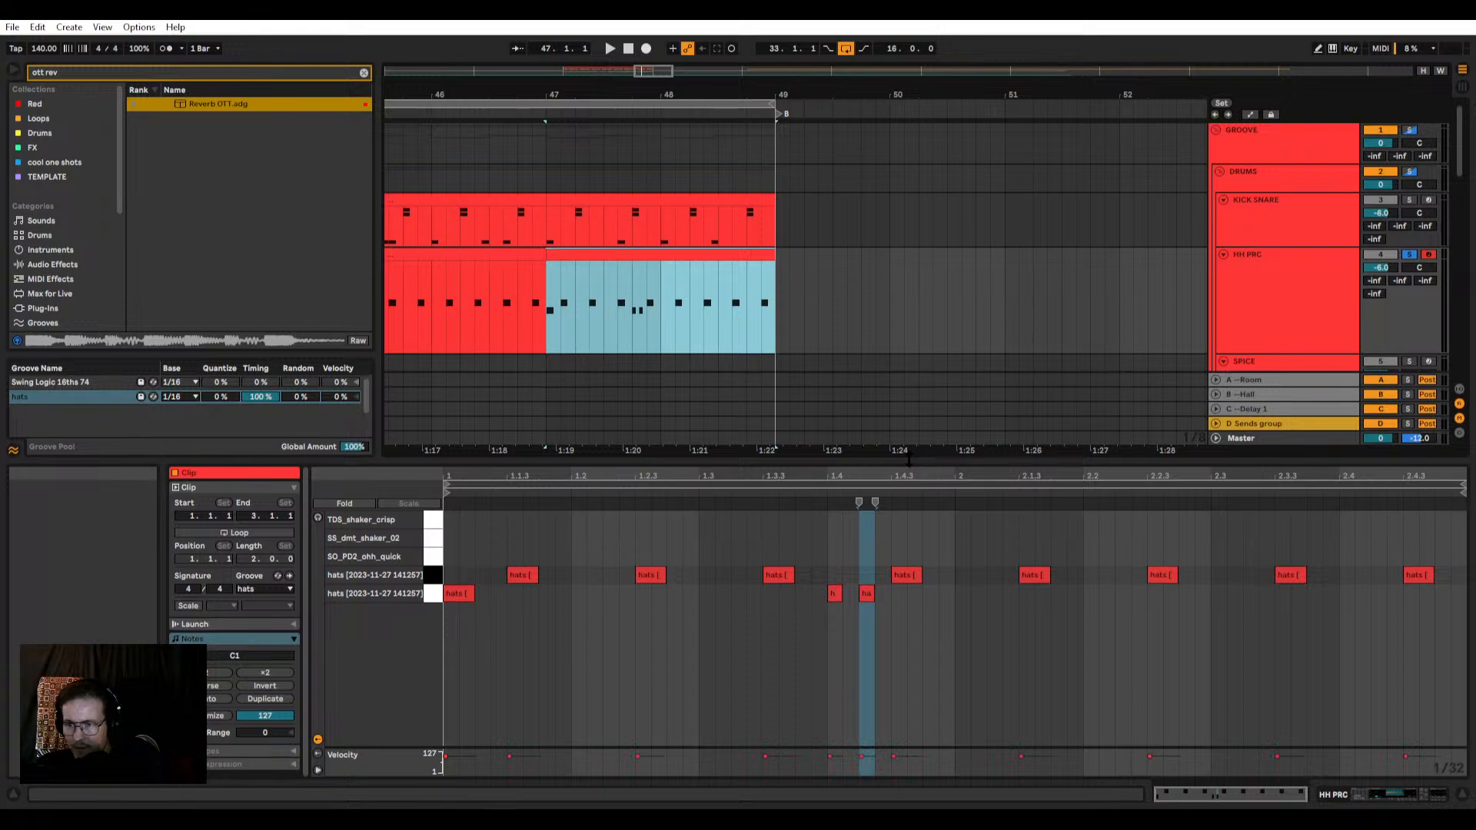
pyautogui.hscroll(1, 692, 273)
pyautogui.click(672, 263)
pyautogui.click(659, 254)
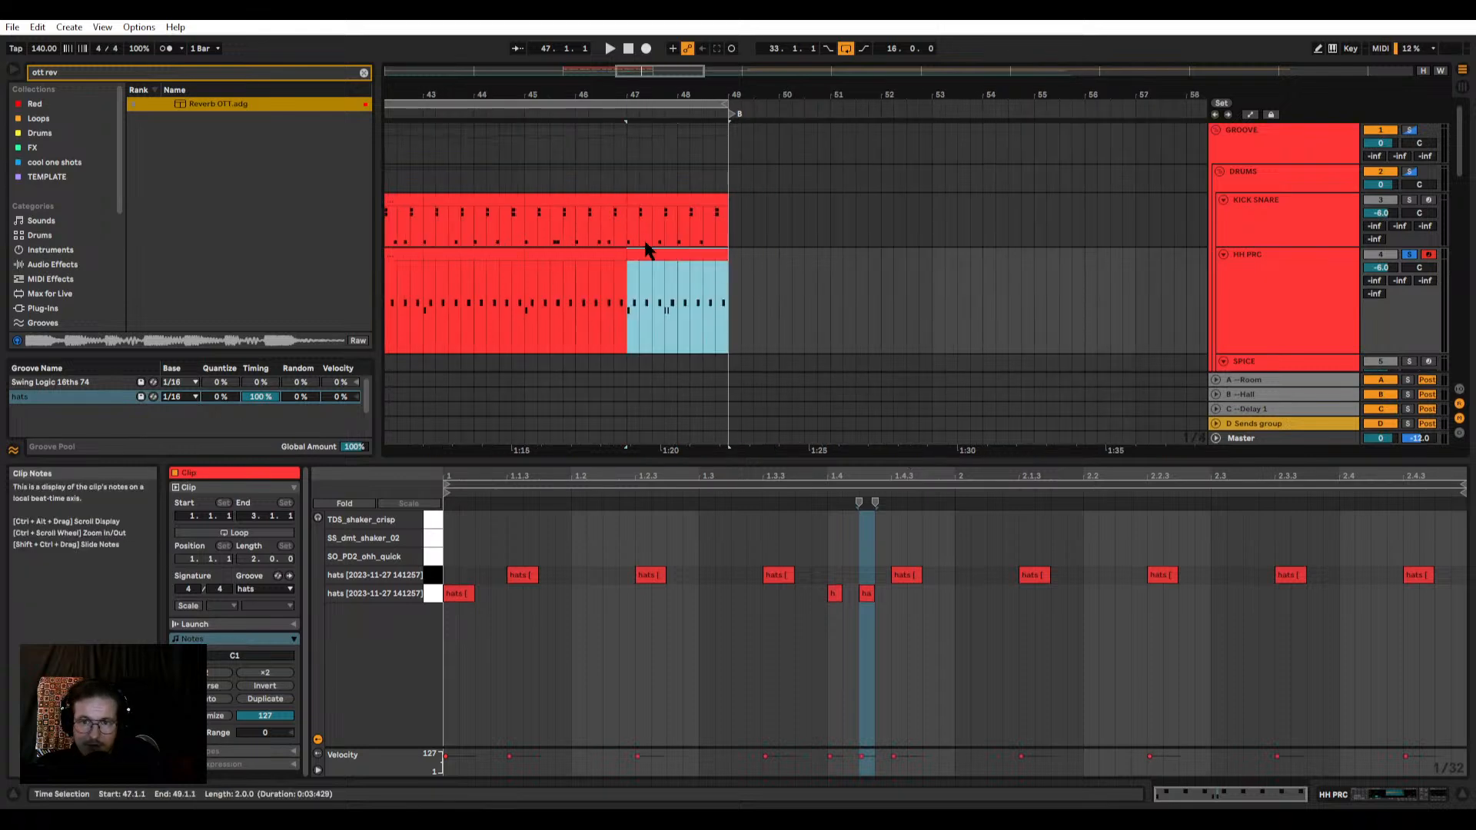
pyautogui.hscroll(-2, 654, 249)
pyautogui.press('space')
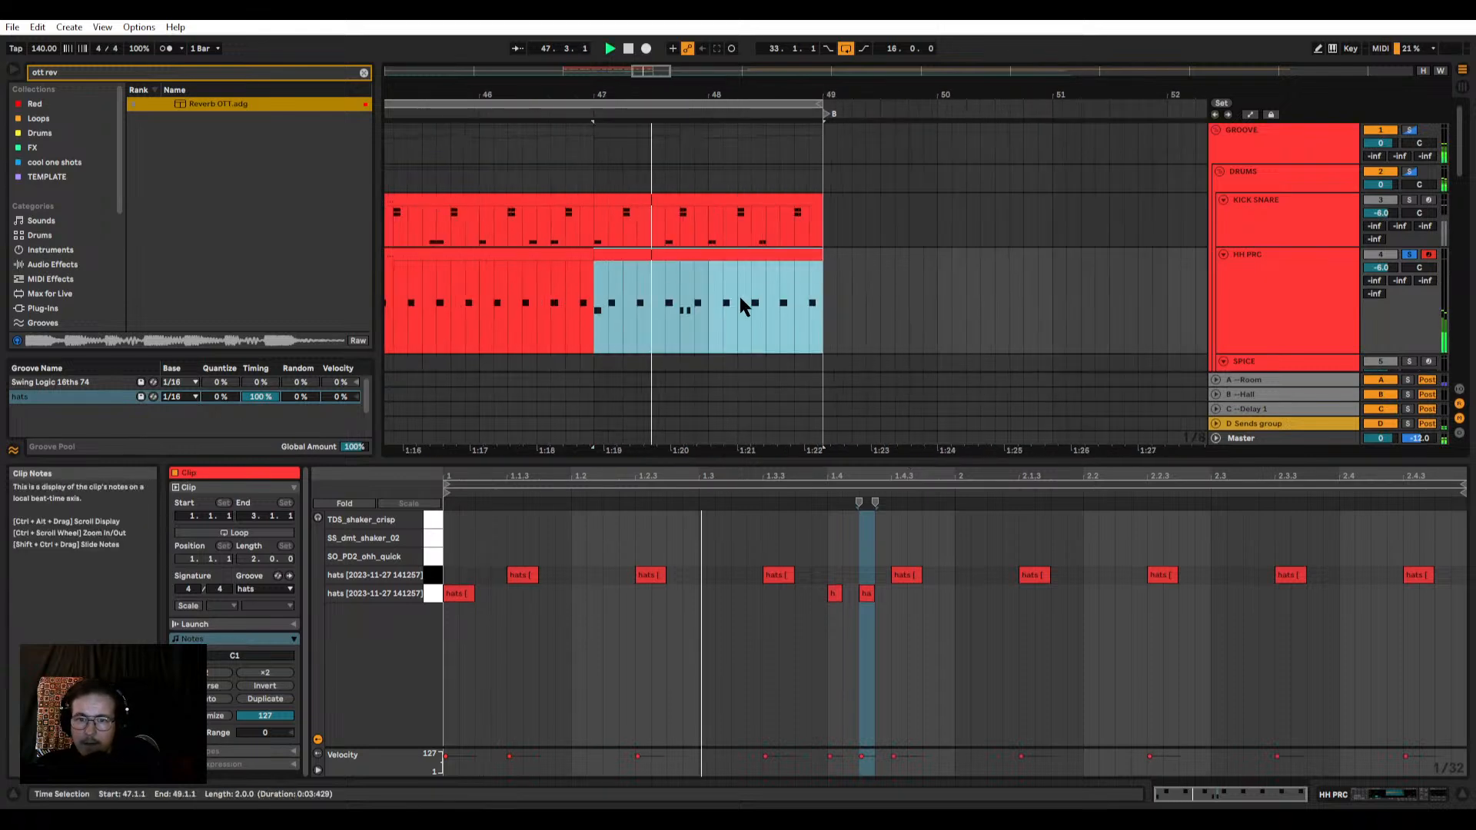
# Step: Set the hat at 1.4.2 to velocity 54 and add two short lower hats at 2.4.1 and 2.4.2, the second at velocity 29
pyautogui.click(877, 582)
pyautogui.moveTo(867, 594)
pyautogui.mouseDown()
pyautogui.moveTo(883, 595)
pyautogui.moveTo(873, 603)
pyautogui.mouseUp()
pyautogui.moveTo(862, 764); pyautogui.dragTo(861, 765)
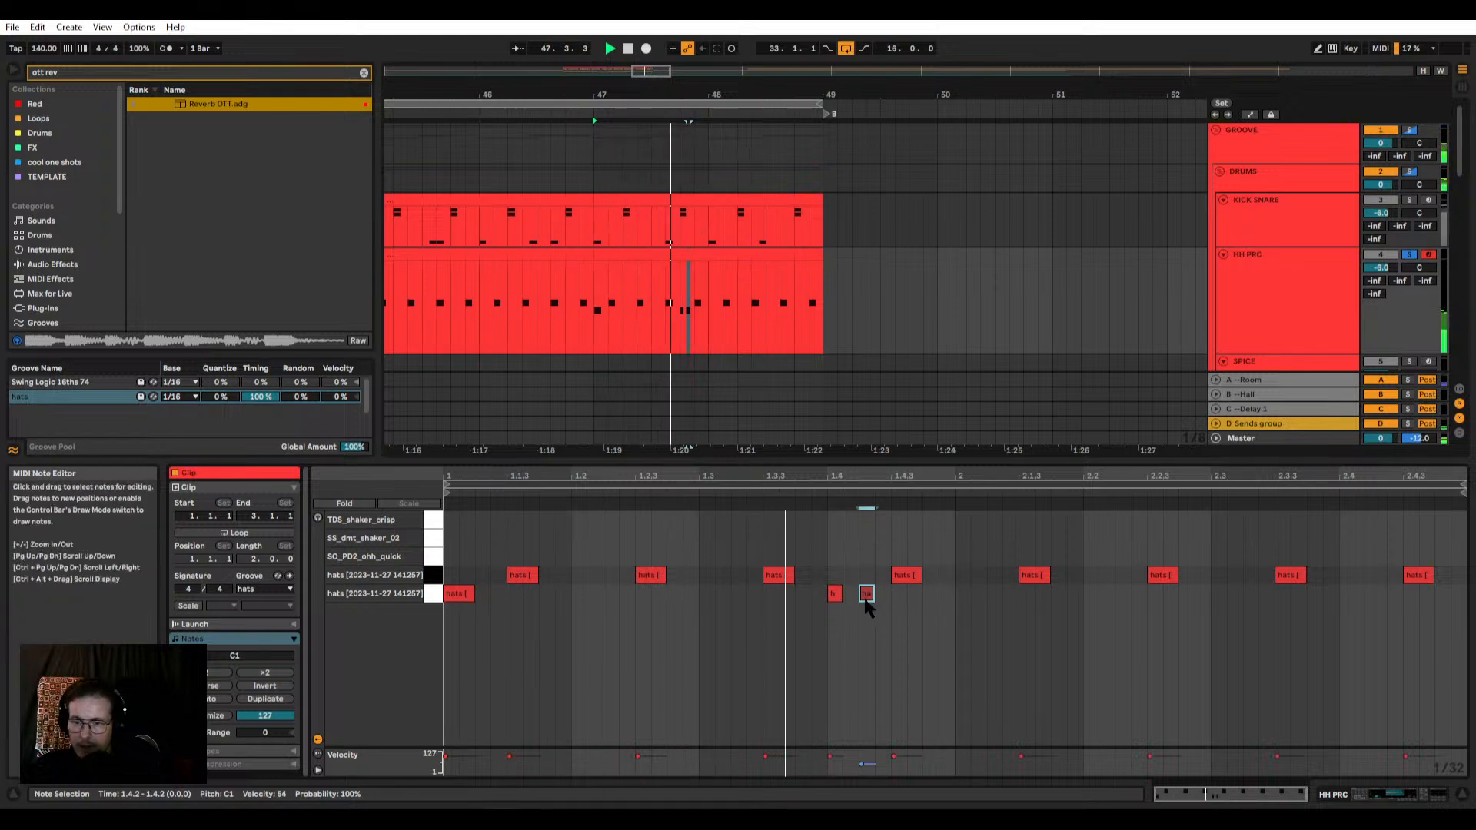
pyautogui.doubleClick(1356, 599)
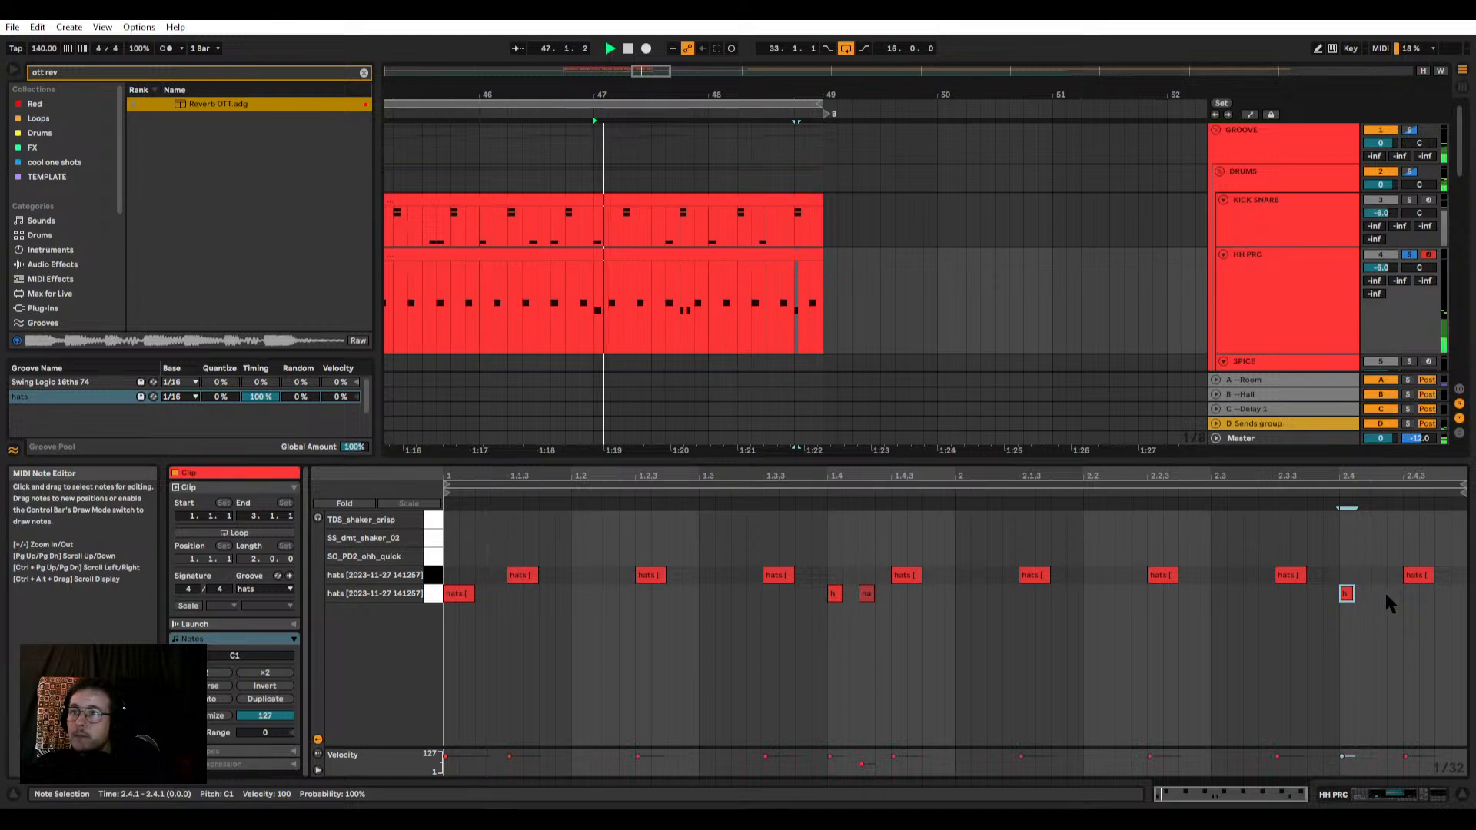
pyautogui.doubleClick(1379, 593)
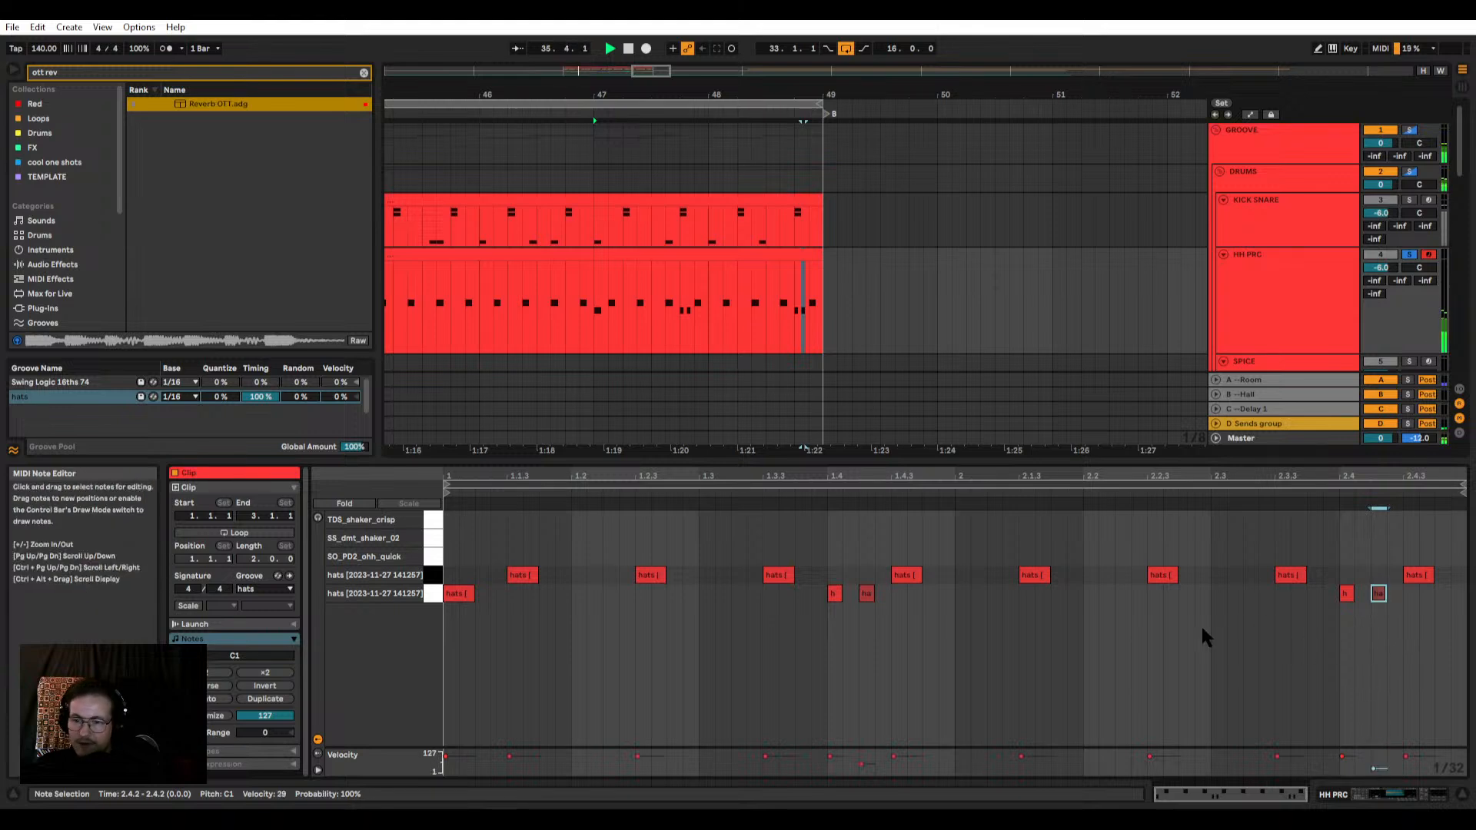
# Step: Undo the velocity change on the 2.4.2 hat and split the last HH PRC clip at bar 48
pyautogui.keyDown('ctrl'); pyautogui.scroll(-3, 796, 273); pyautogui.keyUp('ctrl')
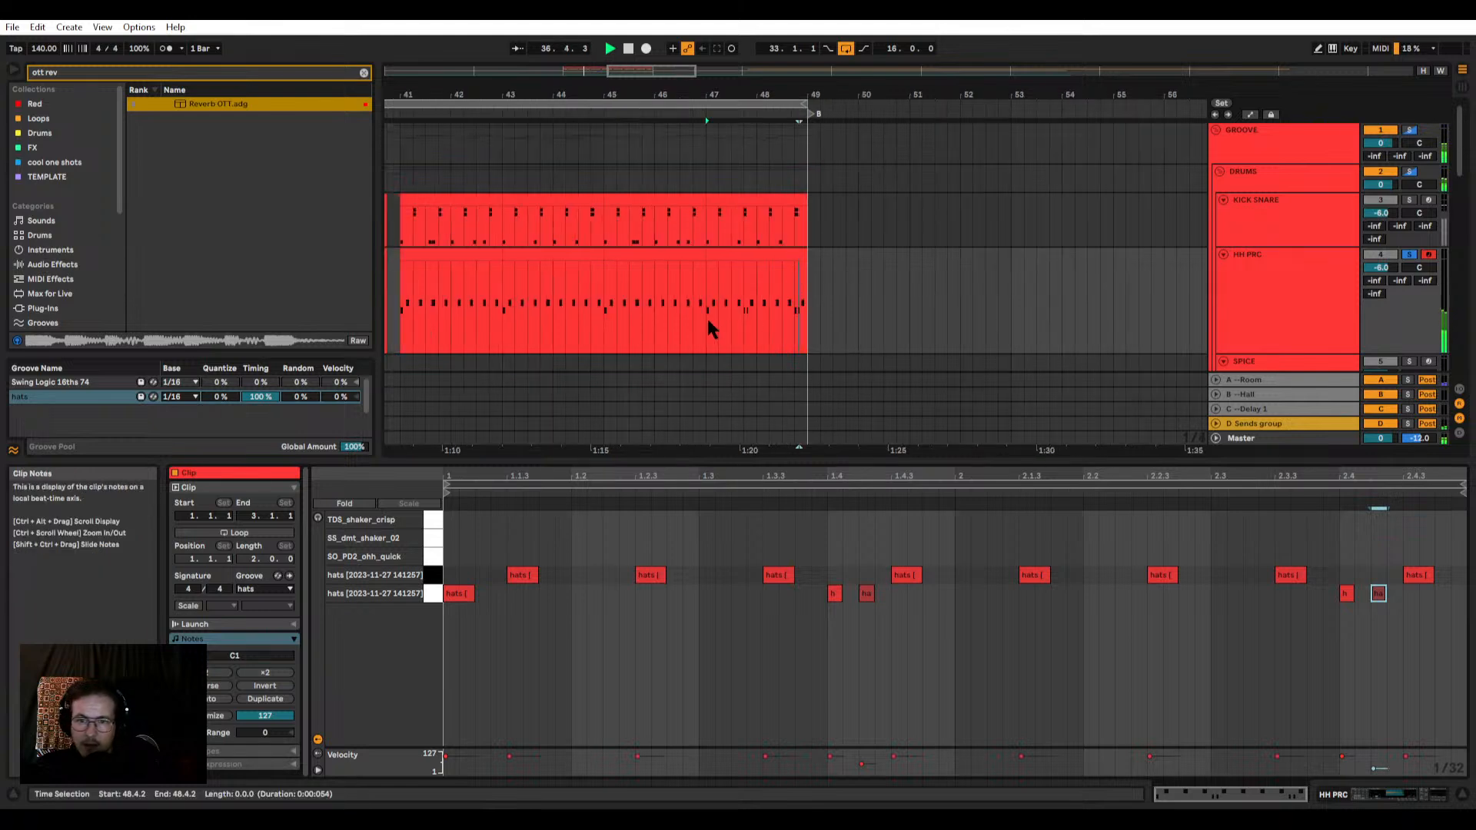
pyautogui.click(756, 253)
pyautogui.keyDown('ctrl'); pyautogui.scroll(3, 772, 259); pyautogui.keyUp('ctrl')
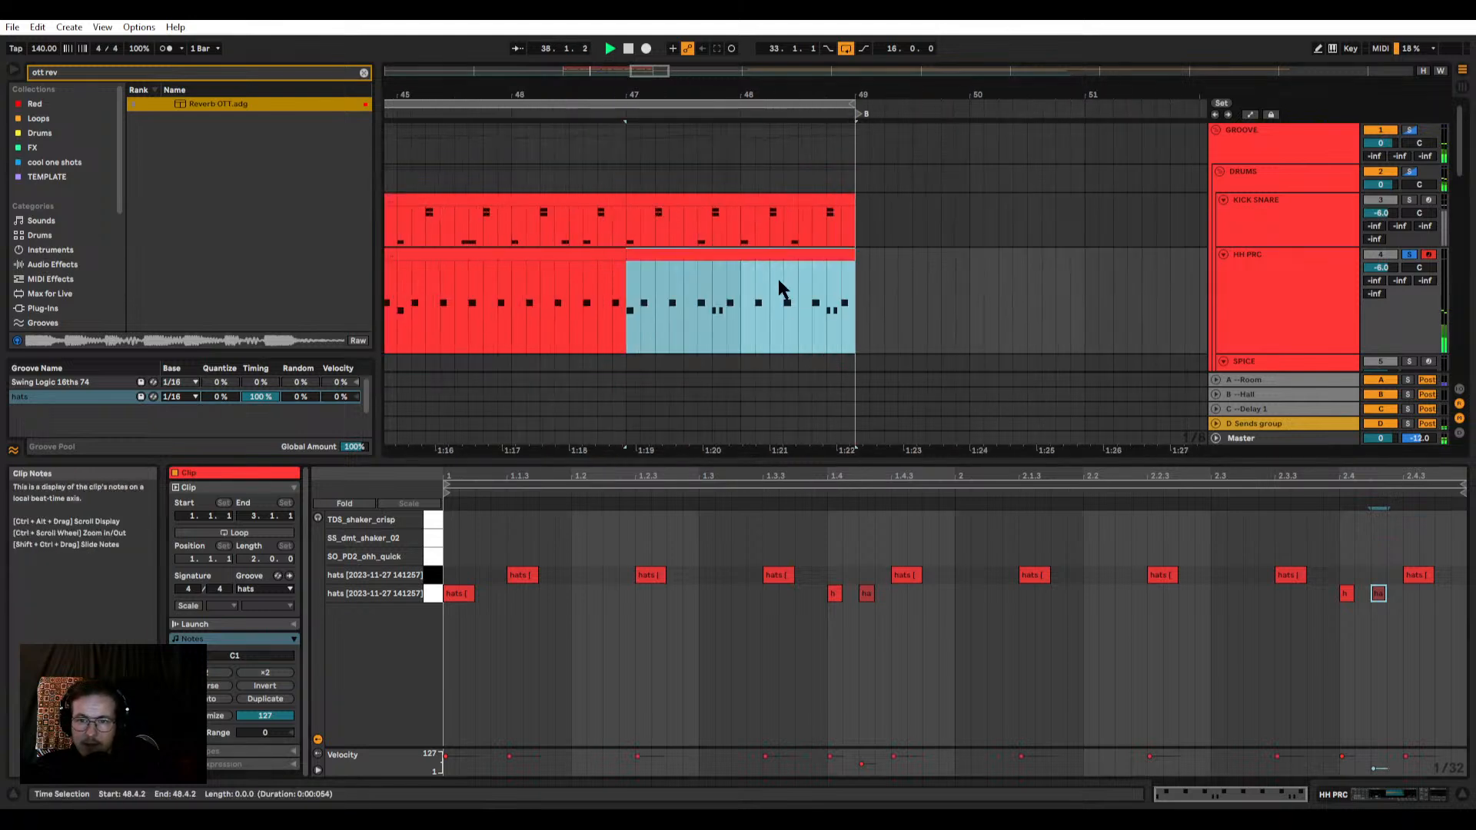
pyautogui.hotkey('ctrl', 'z')
pyautogui.click(738, 303)
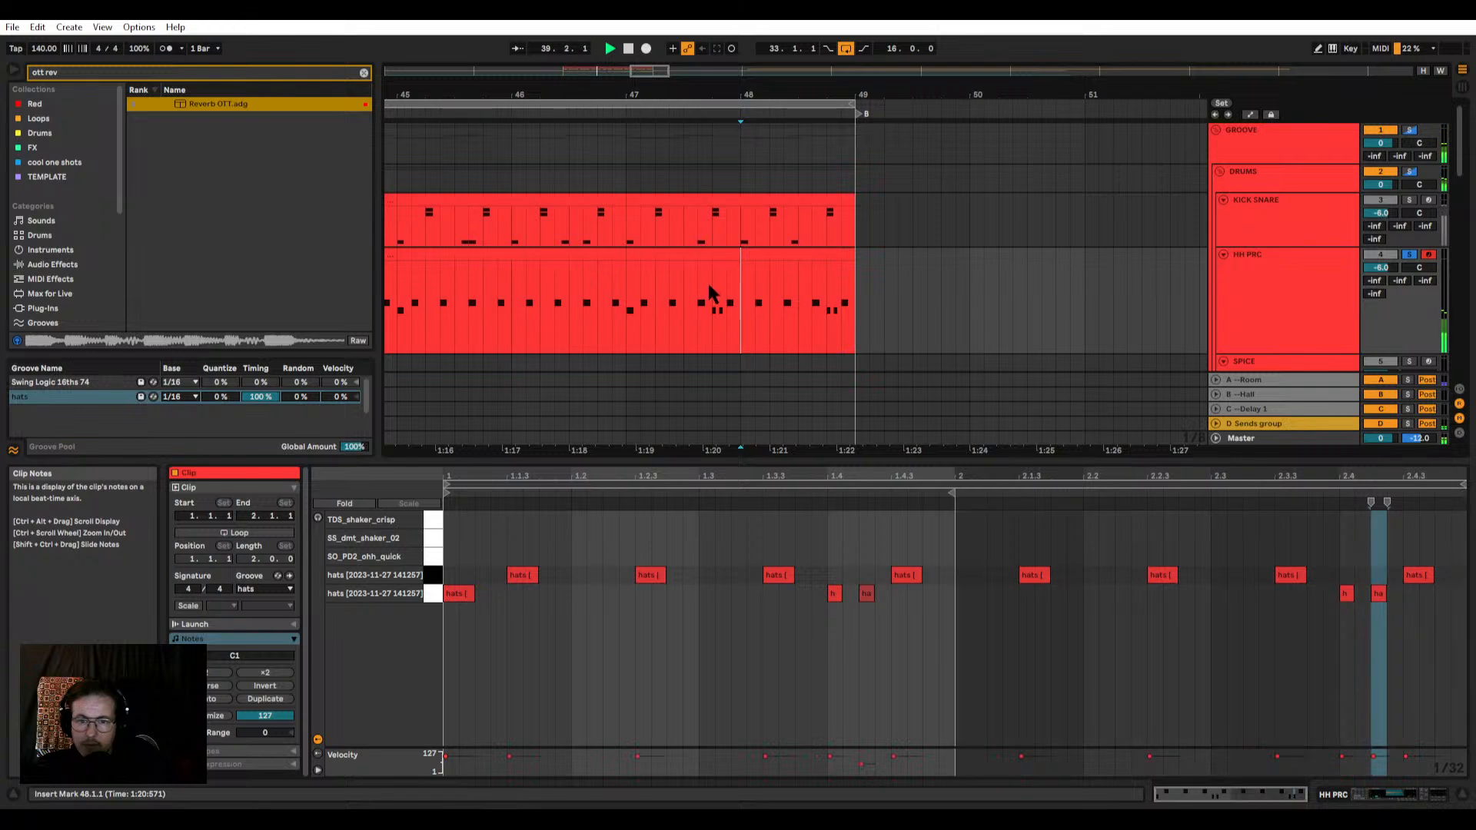
# Step: Replace bar 47 of HH PRC with a one-bar copy of the earlier hat pattern without the added double hats
pyautogui.keyDown('ctrl'); pyautogui.scroll(-3, 712, 295); pyautogui.keyUp('ctrl')
pyautogui.click(587, 294)
pyautogui.keyDown('ctrl'); pyautogui.scroll(-3, 622, 291); pyautogui.keyUp('ctrl')
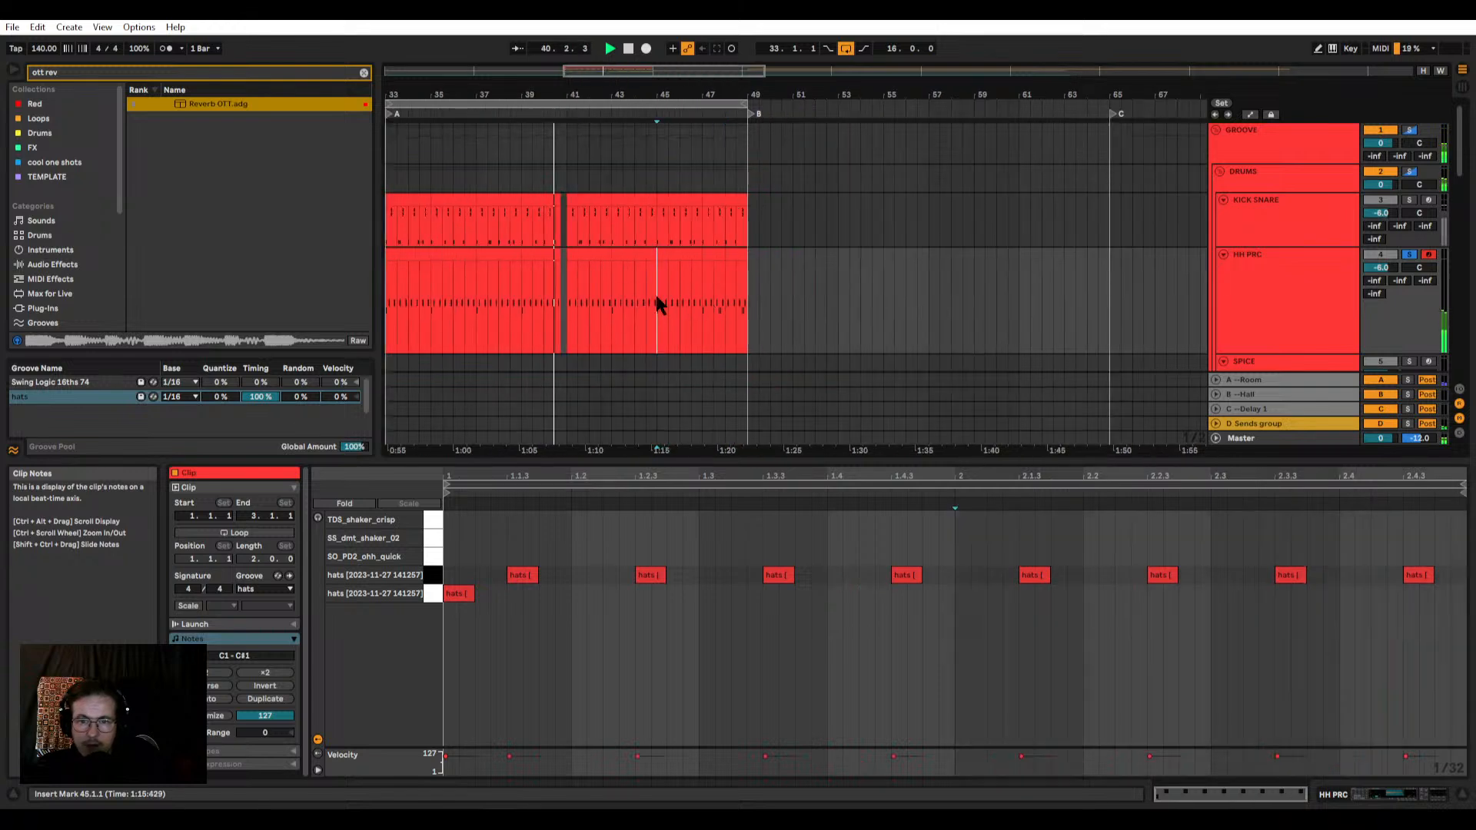
pyautogui.keyDown('ctrl'); pyautogui.scroll(3, 666, 301); pyautogui.keyUp('ctrl')
pyautogui.moveTo(632, 301); pyautogui.dragTo(764, 257)
pyautogui.keyDown('ctrl'); pyautogui.scroll(3, 797, 275); pyautogui.keyUp('ctrl')
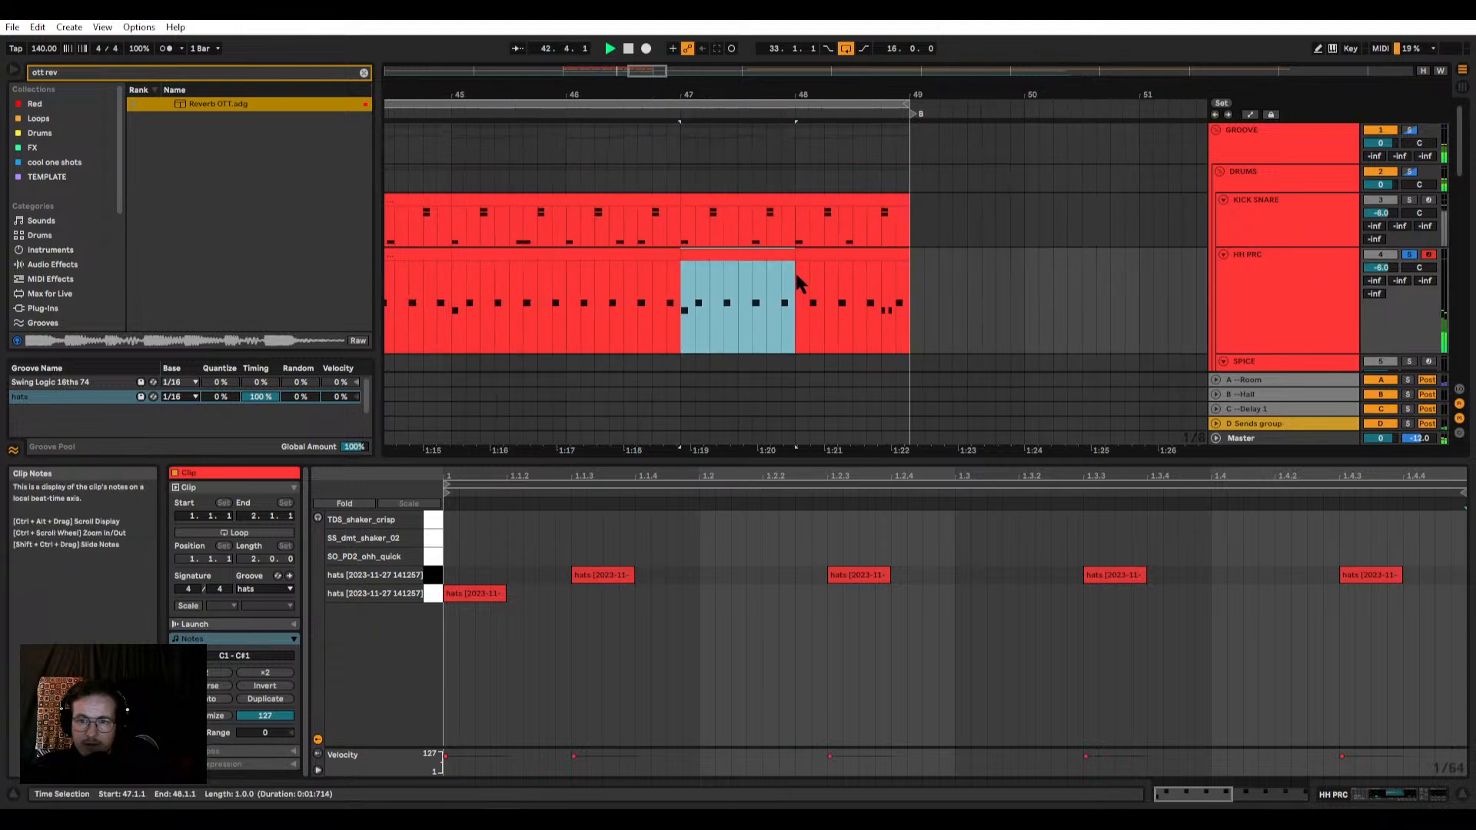
pyautogui.keyDown('ctrl'); pyautogui.scroll(-3, 778, 261); pyautogui.keyUp('ctrl')
pyautogui.keyDown('ctrl'); pyautogui.scroll(3, 845, 326); pyautogui.keyUp('ctrl')
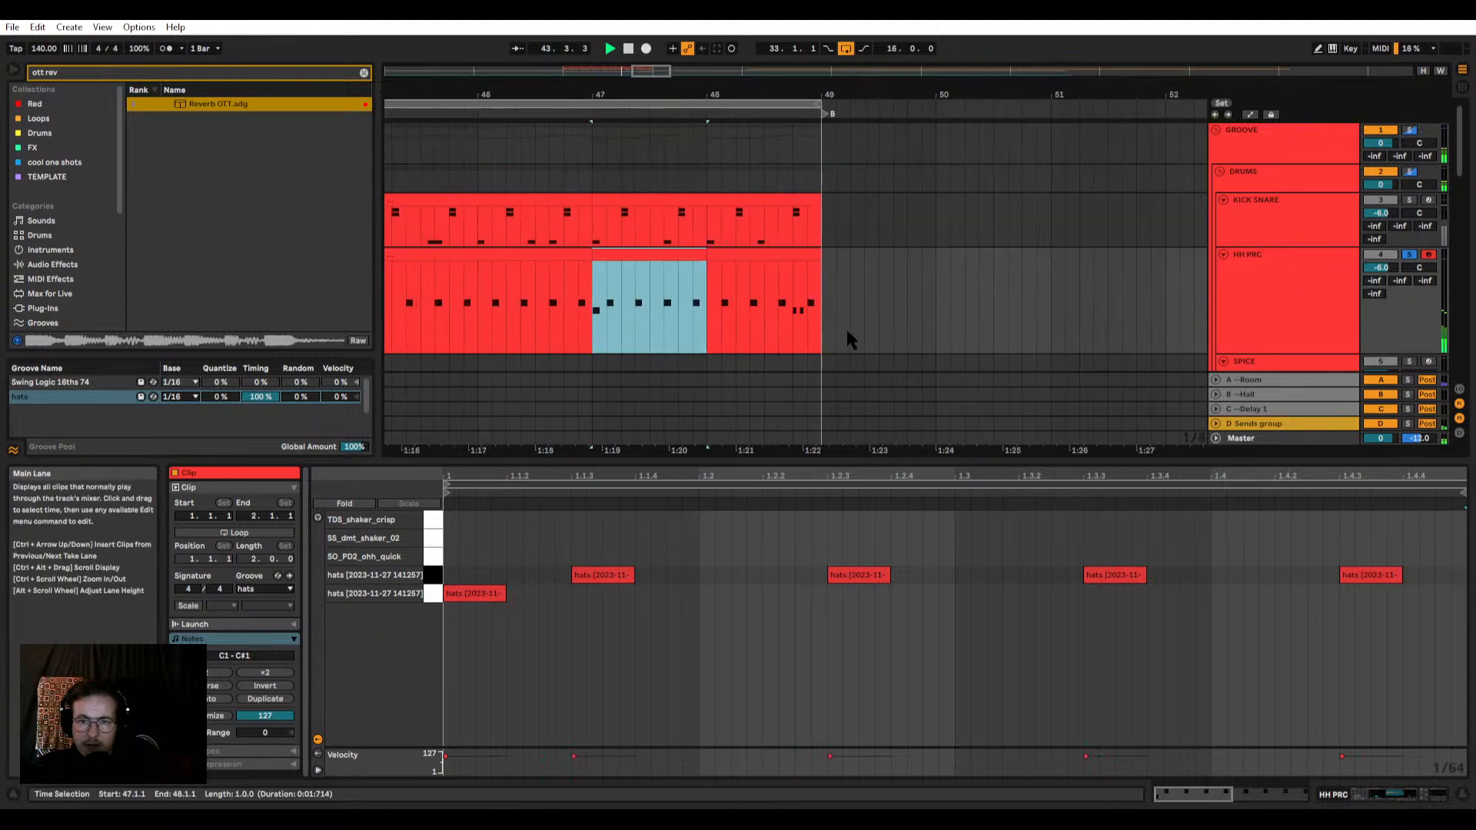
# Step: Add two short lower hats at 2.2.1 and 2.2.2 in the bar 48 HH PRC clip and play it back
pyautogui.click(752, 254)
pyautogui.keyDown('ctrl'); pyautogui.scroll(3, 771, 275); pyautogui.keyUp('ctrl')
pyautogui.doubleClick(751, 256)
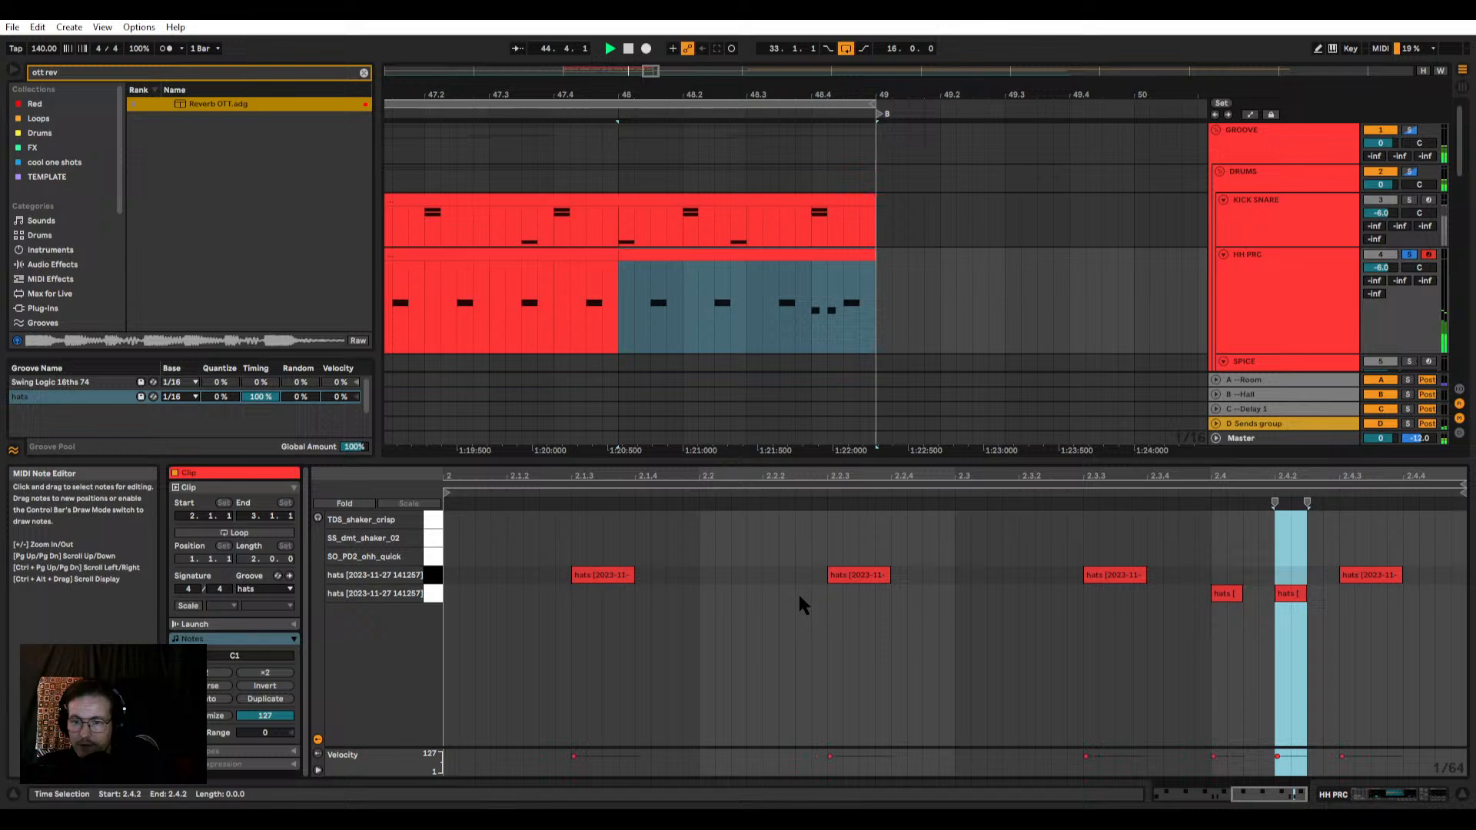
pyautogui.doubleClick(707, 592)
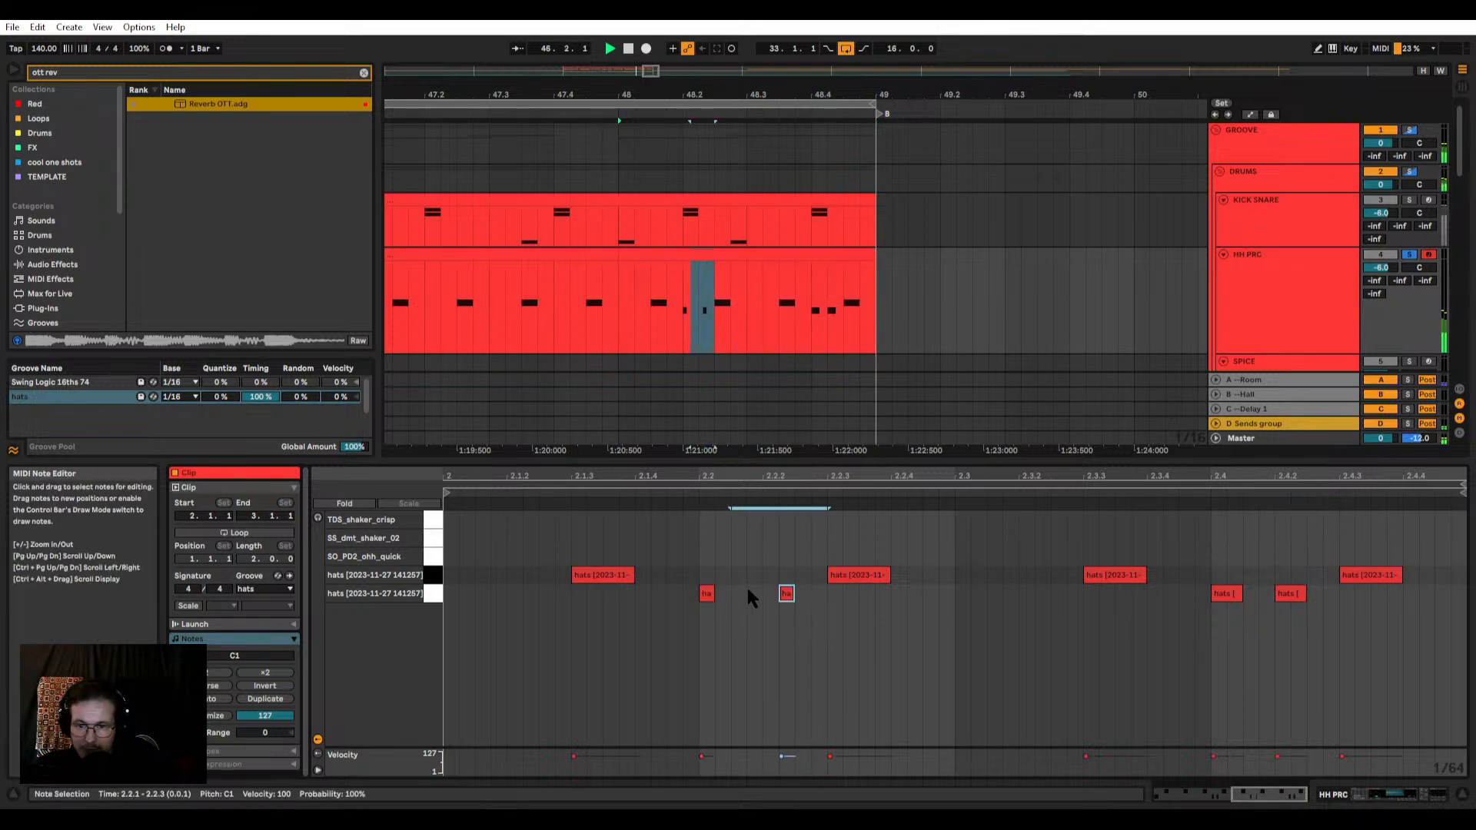
pyautogui.moveTo(787, 594); pyautogui.dragTo(817, 594)
pyautogui.press('space')
pyautogui.click(797, 605)
pyautogui.press('space')
pyautogui.press('space')
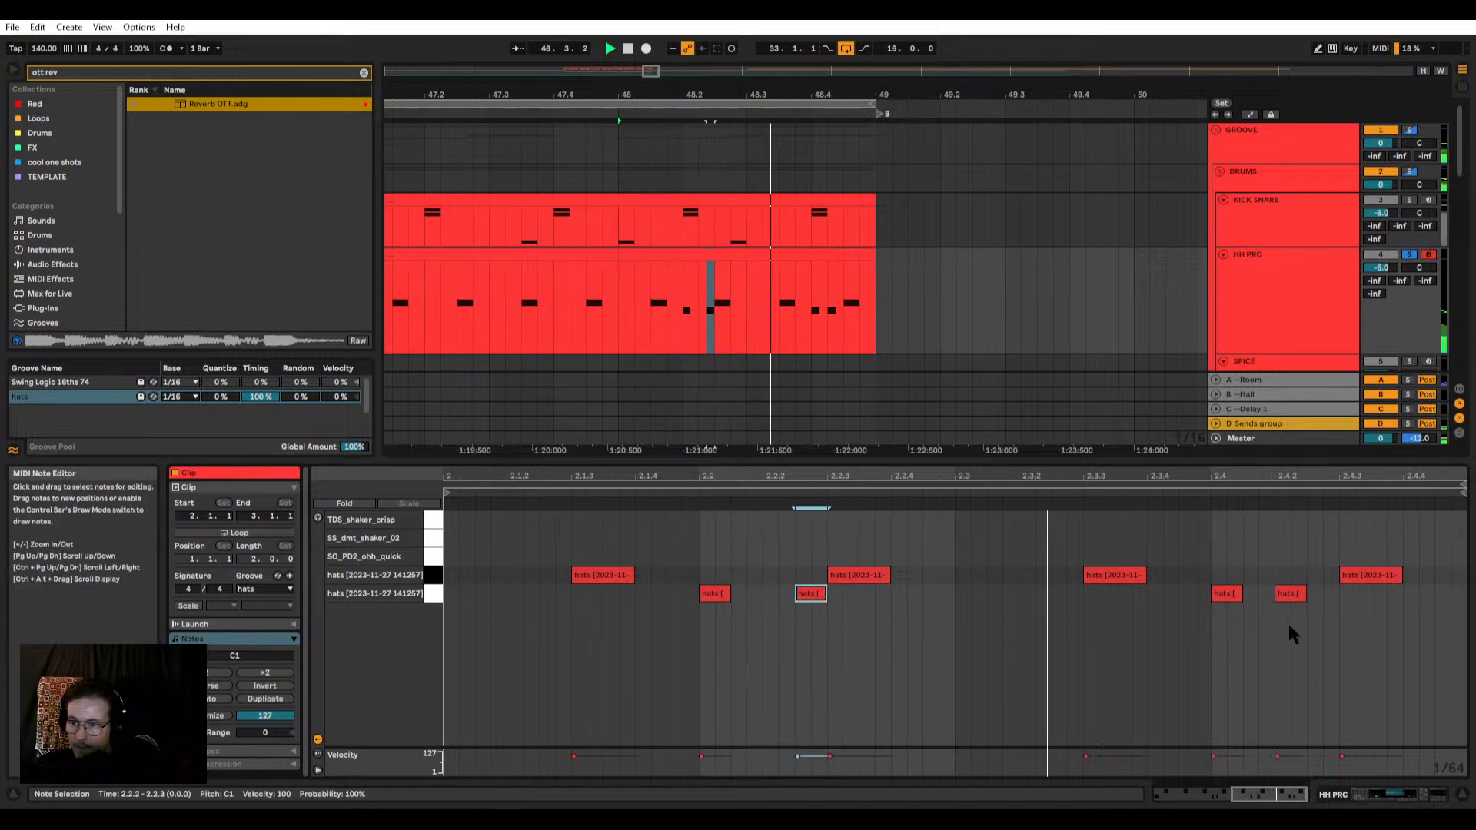
# Step: Shift the lower hat at 2.4.2 a 1/32 note later and take HH PRC out of solo
pyautogui.moveTo(1293, 597); pyautogui.dragTo(1328, 598)
pyautogui.scroll(-3, 969, 596)
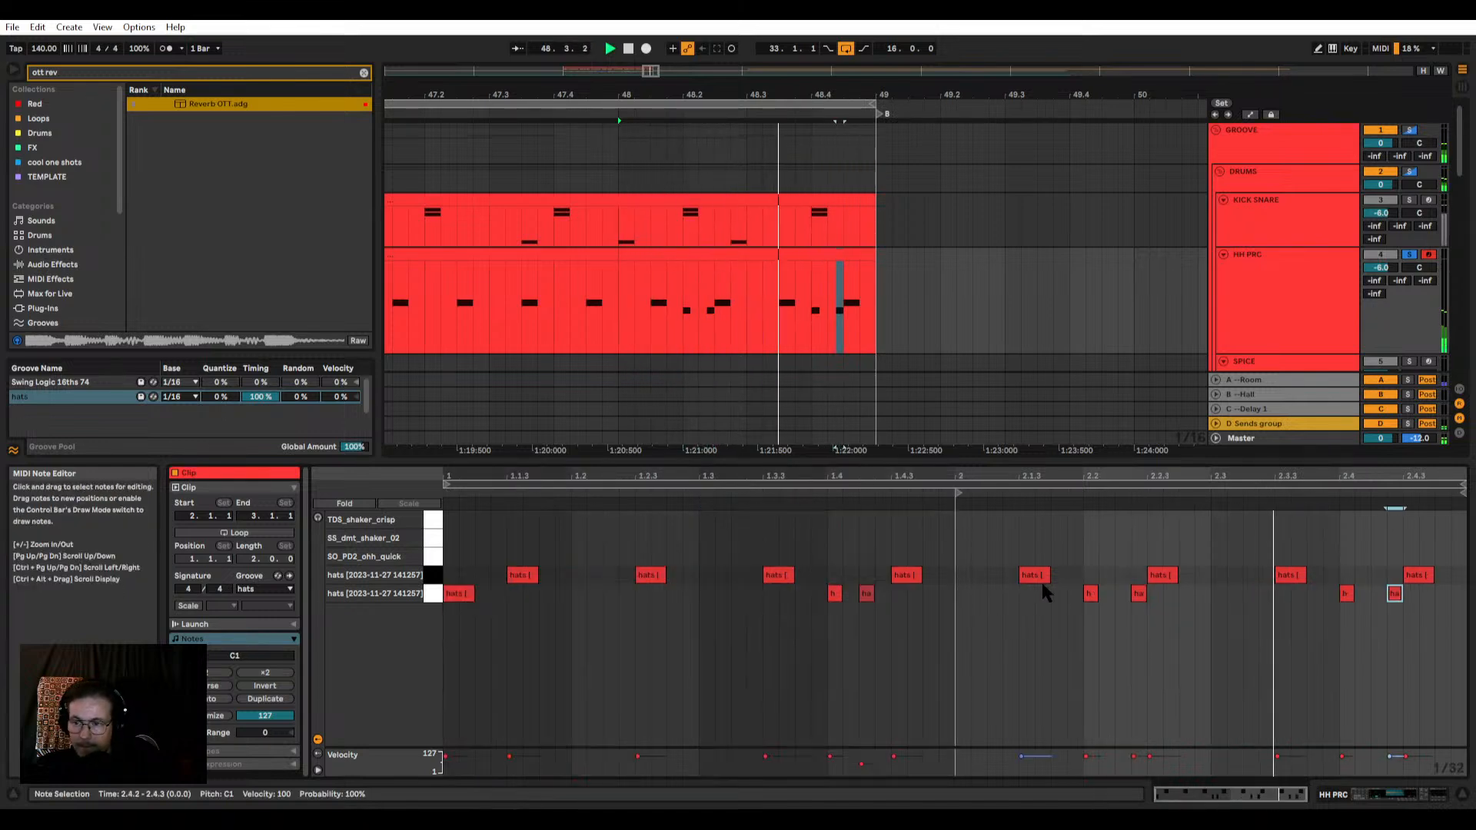
pyautogui.click(1411, 256)
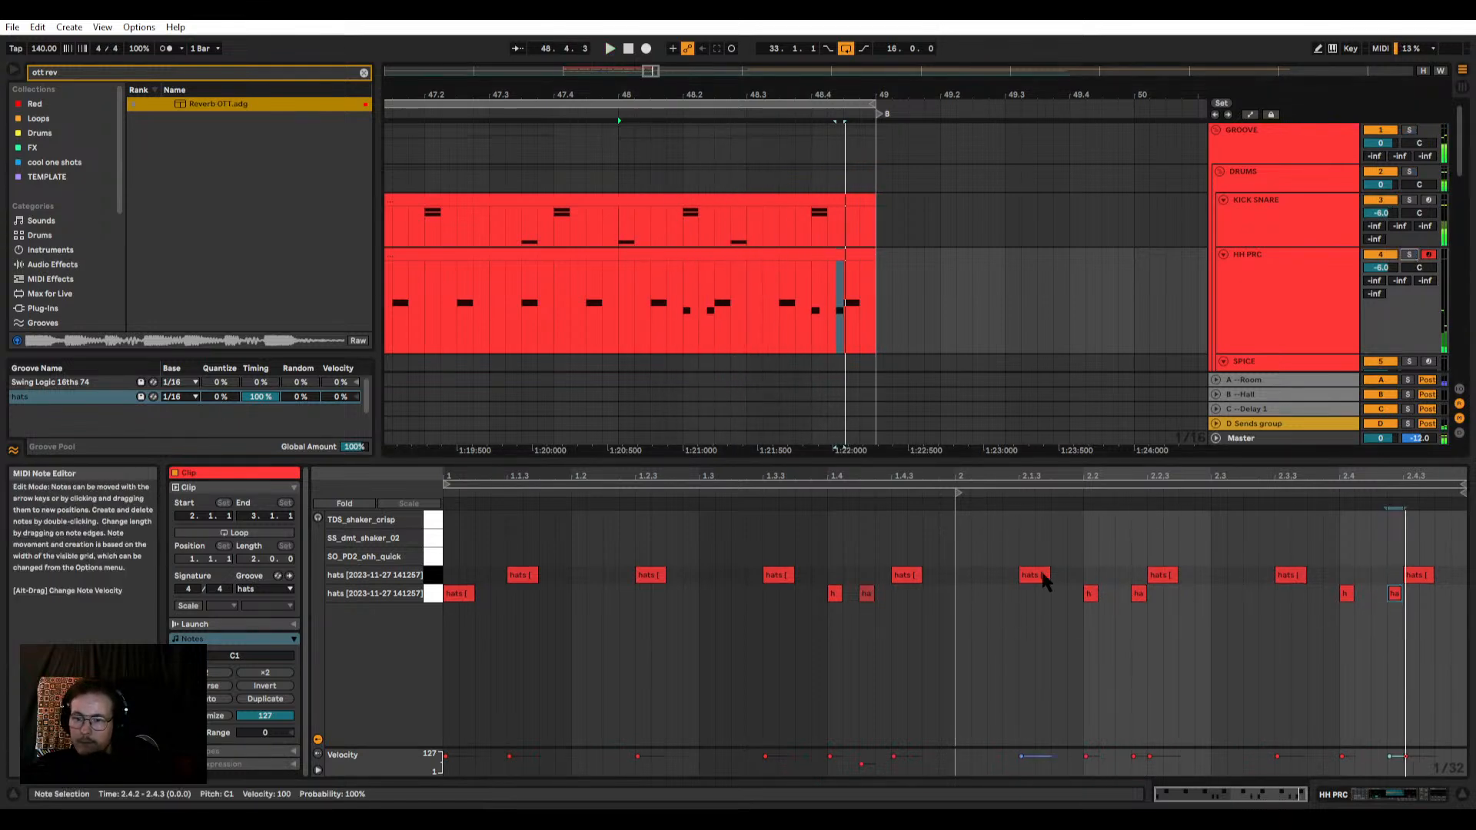
# Step: Place an extra upper hat at 2.2.1 with the lower hat a 1/32 note ahead of it, auditioning the bar
pyautogui.moveTo(1037, 575); pyautogui.dragTo(1465, 515)
pyautogui.press('space')
pyautogui.press('space')
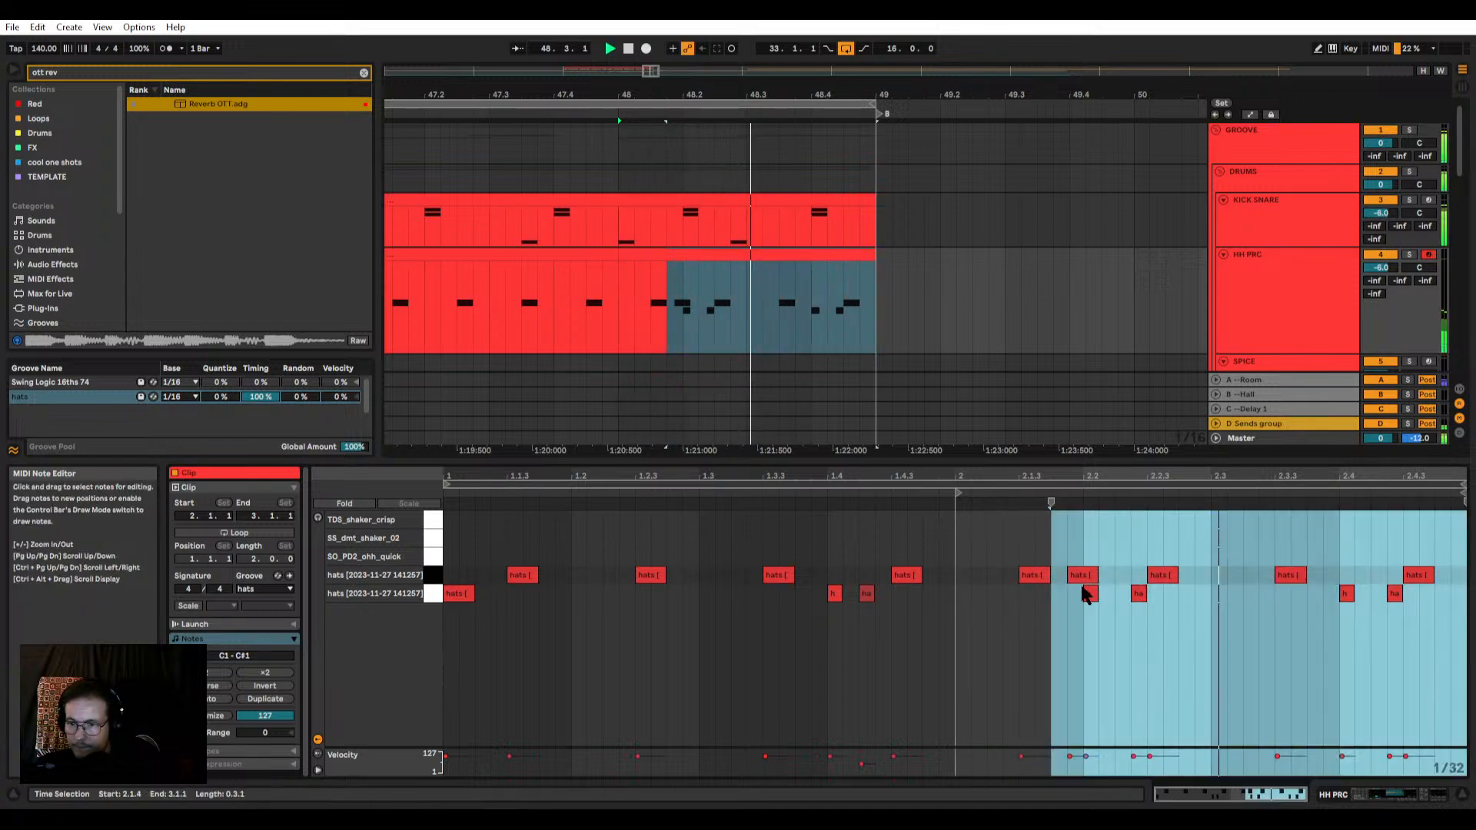
pyautogui.click(1084, 577)
pyautogui.press('space')
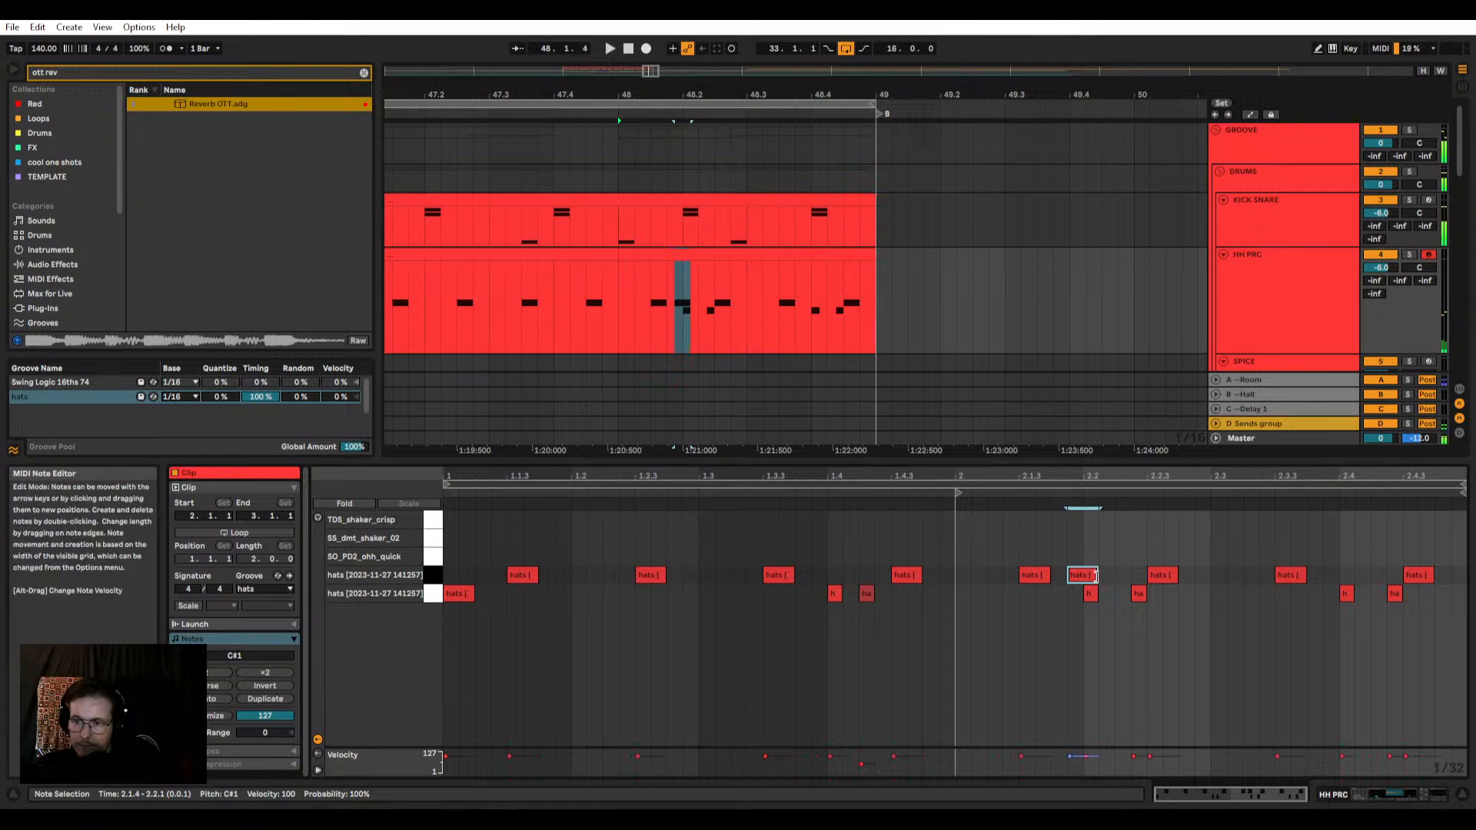
pyautogui.moveTo(1096, 576)
pyautogui.mouseDown()
pyautogui.moveTo(1074, 595)
pyautogui.moveTo(1113, 578)
pyautogui.mouseUp()
pyautogui.press('space')
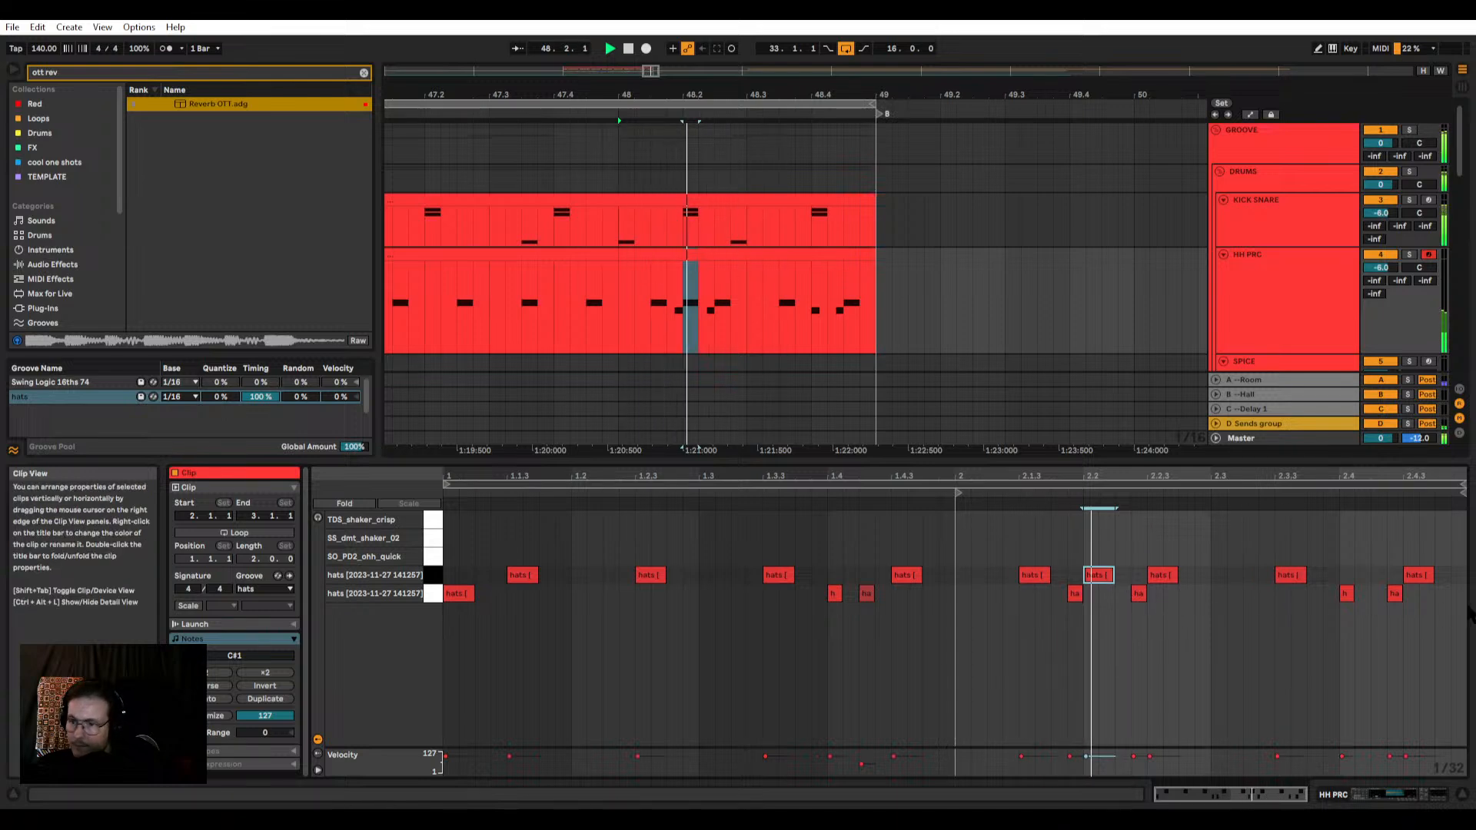
# Step: Delete the lower hat around 2.4.1 in the bar 48 HH PRC clip and play the result
pyautogui.click(1346, 593)
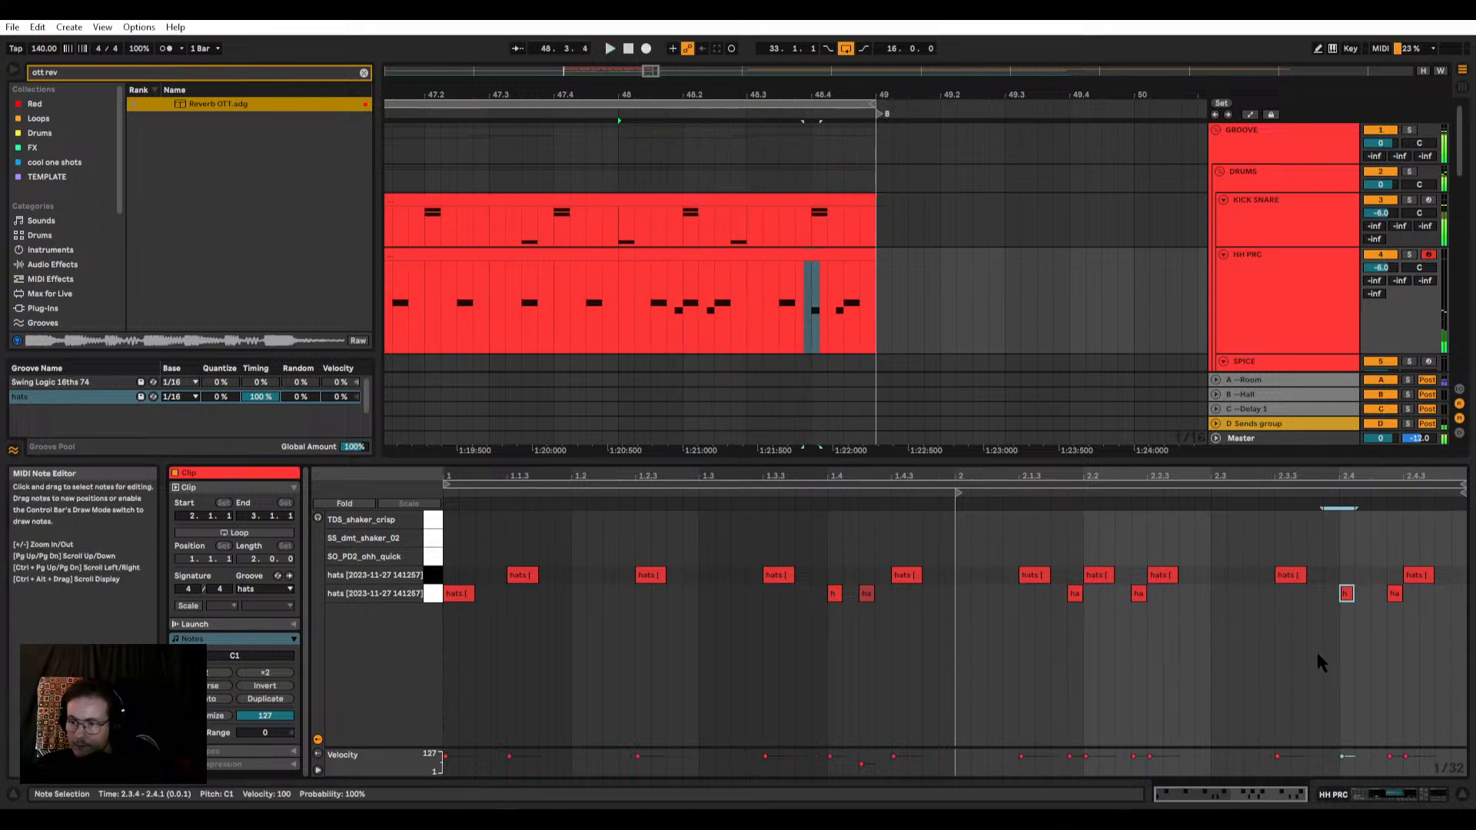
pyautogui.press('Delete')
pyautogui.click(1316, 650)
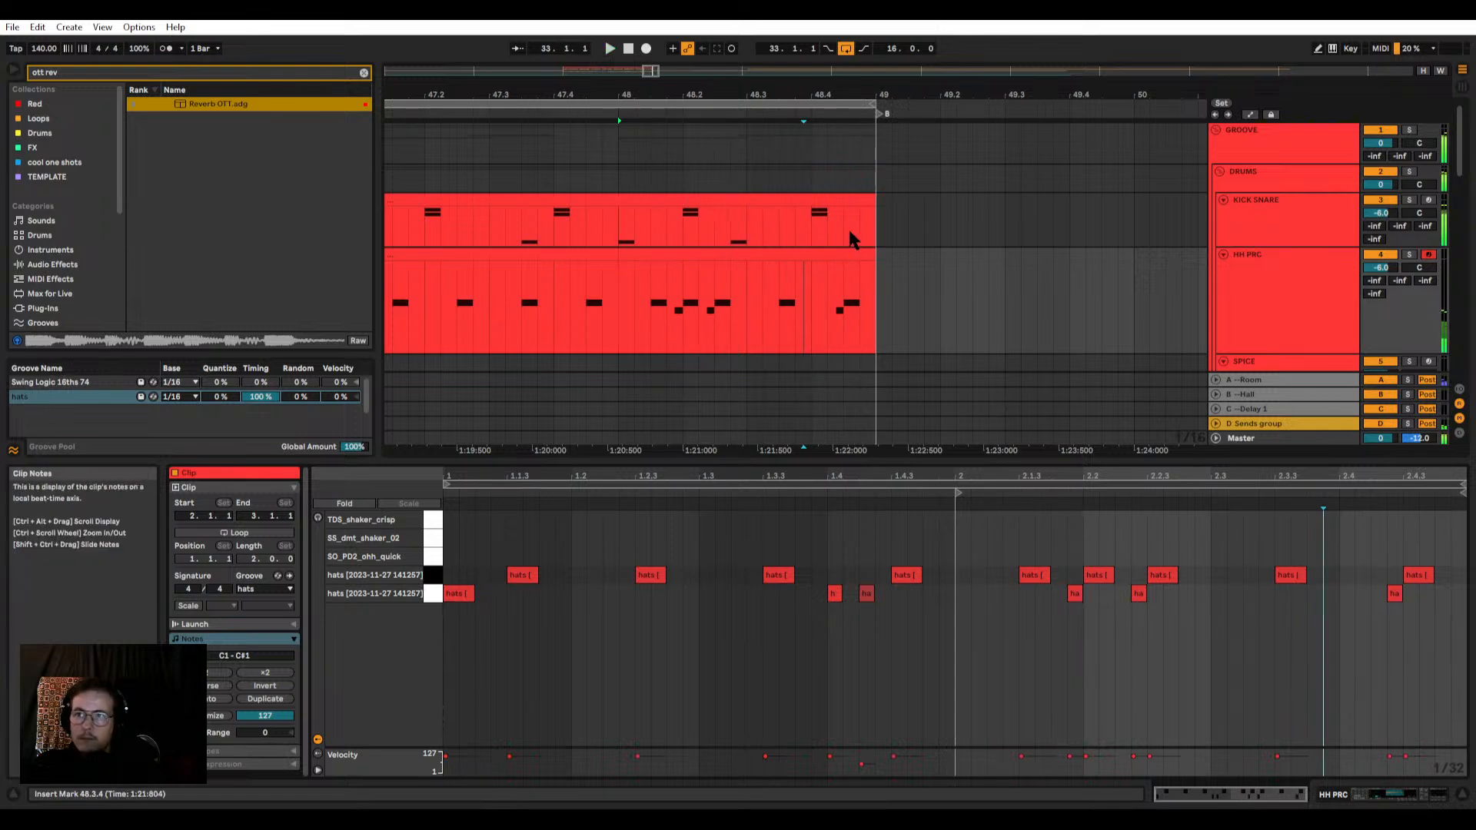
pyautogui.press('space')
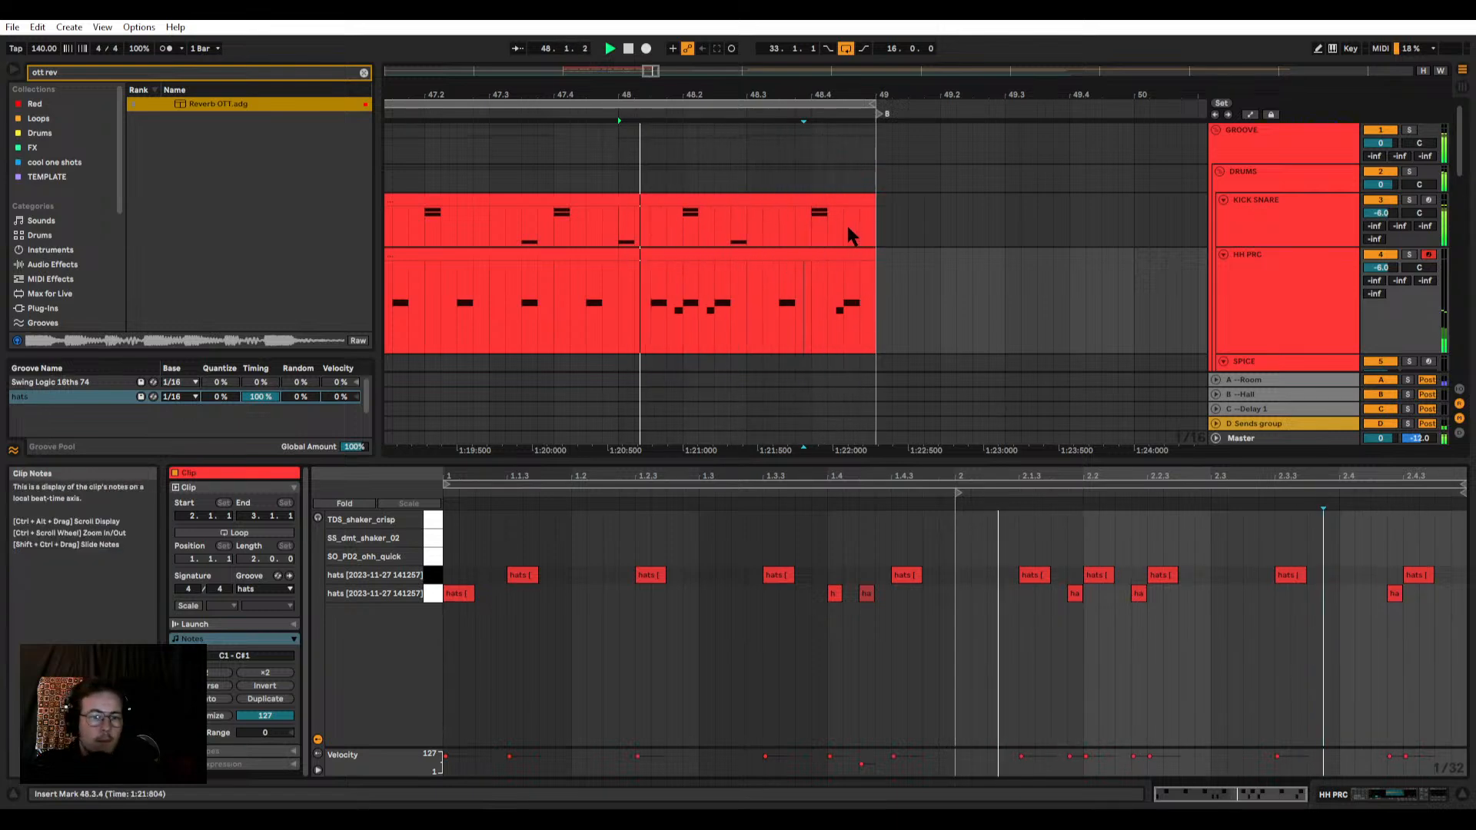
# Step: Reduce the hats groove's Timing to 0% while playing bar 48
pyautogui.moveTo(263, 395); pyautogui.dragTo(263, 447)
pyautogui.press('space')
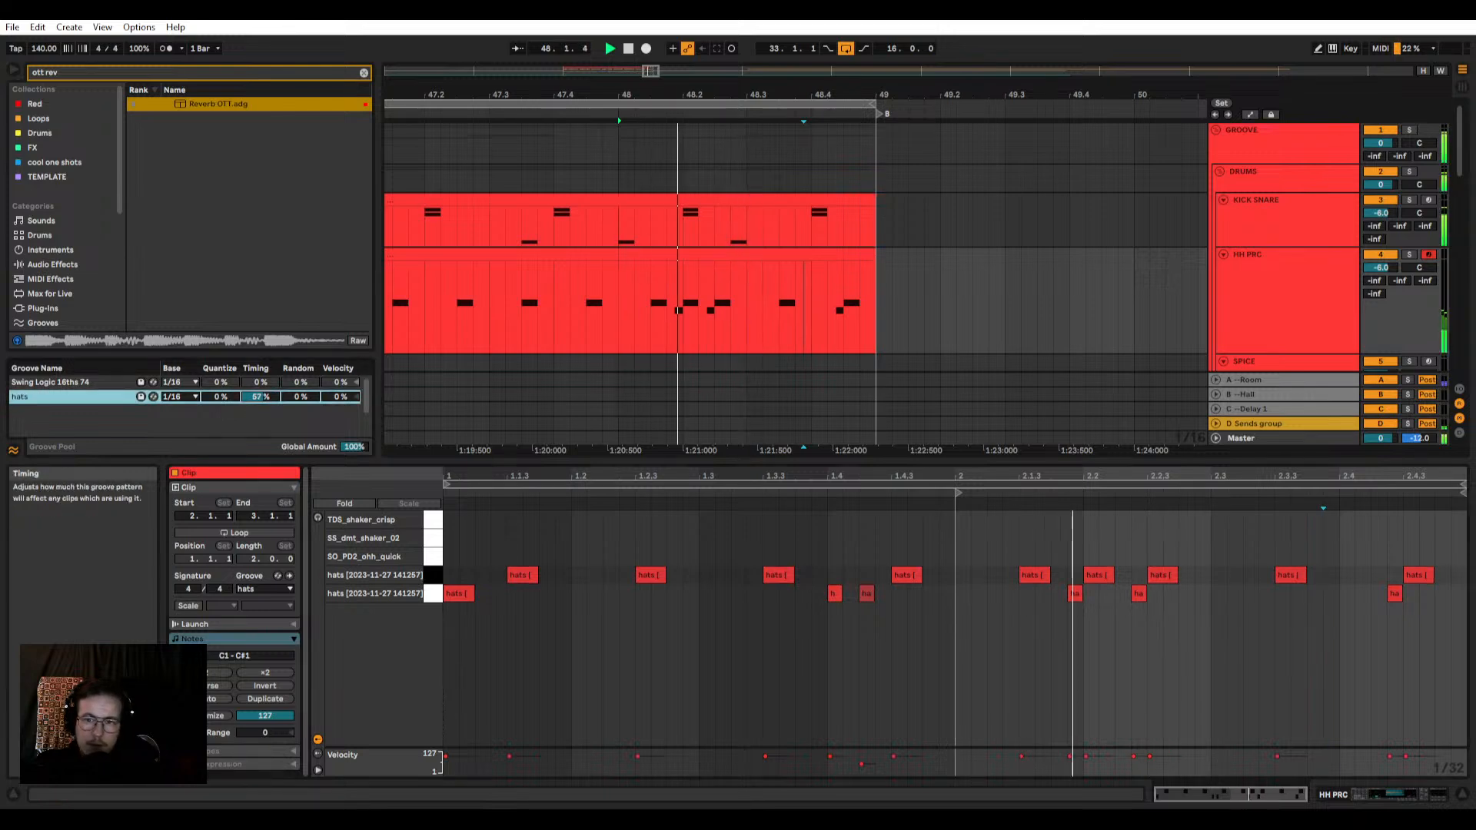
pyautogui.press('space')
pyautogui.press('space')
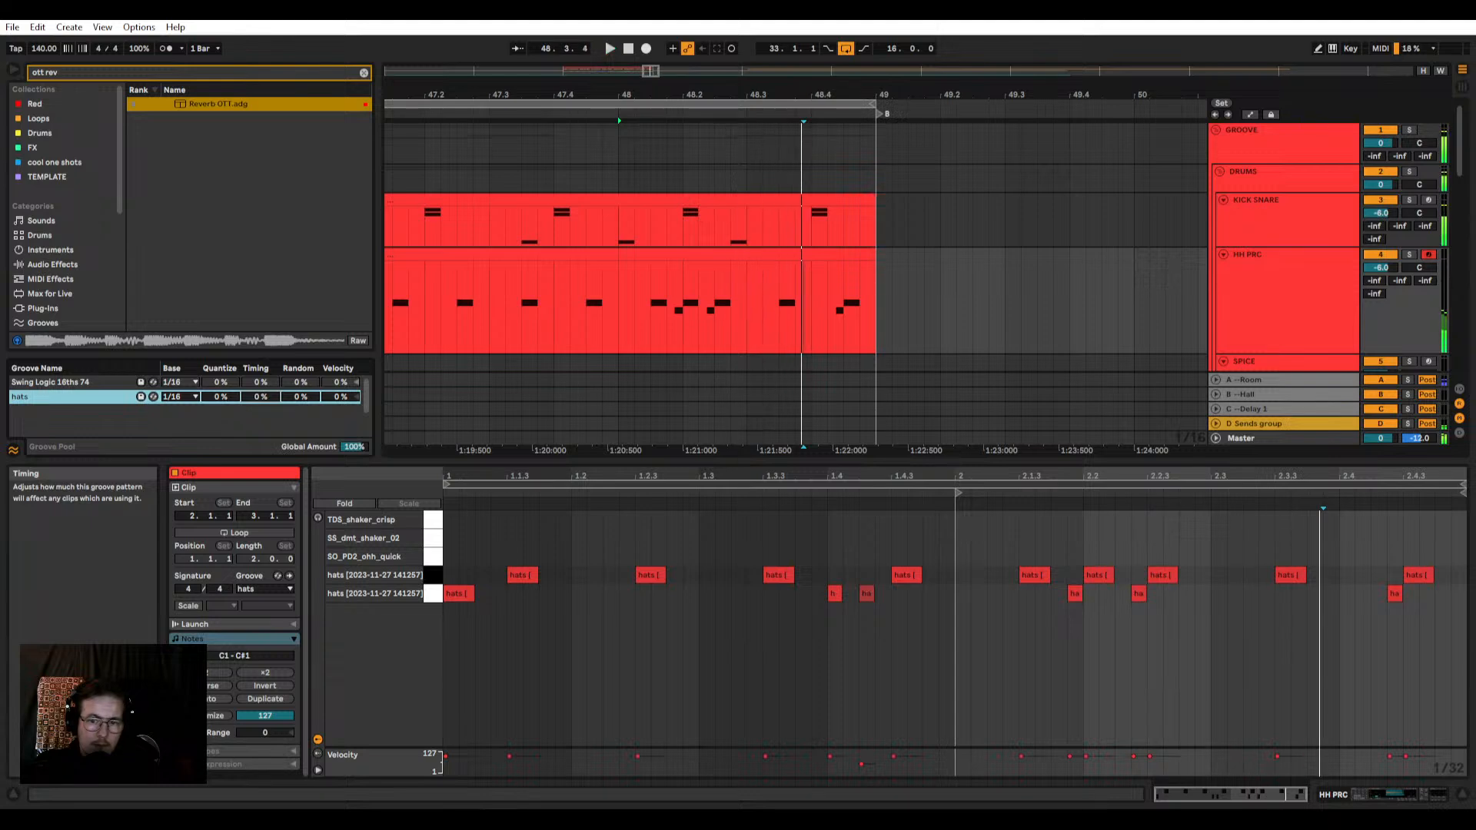
pyautogui.press('space')
pyautogui.press('space')
# Step: Raise the hats groove's Timing to 100% for comparison in the full mix and return it to 0%
pyautogui.moveTo(264, 397); pyautogui.dragTo(264, 319)
pyautogui.press('space')
pyautogui.press('space')
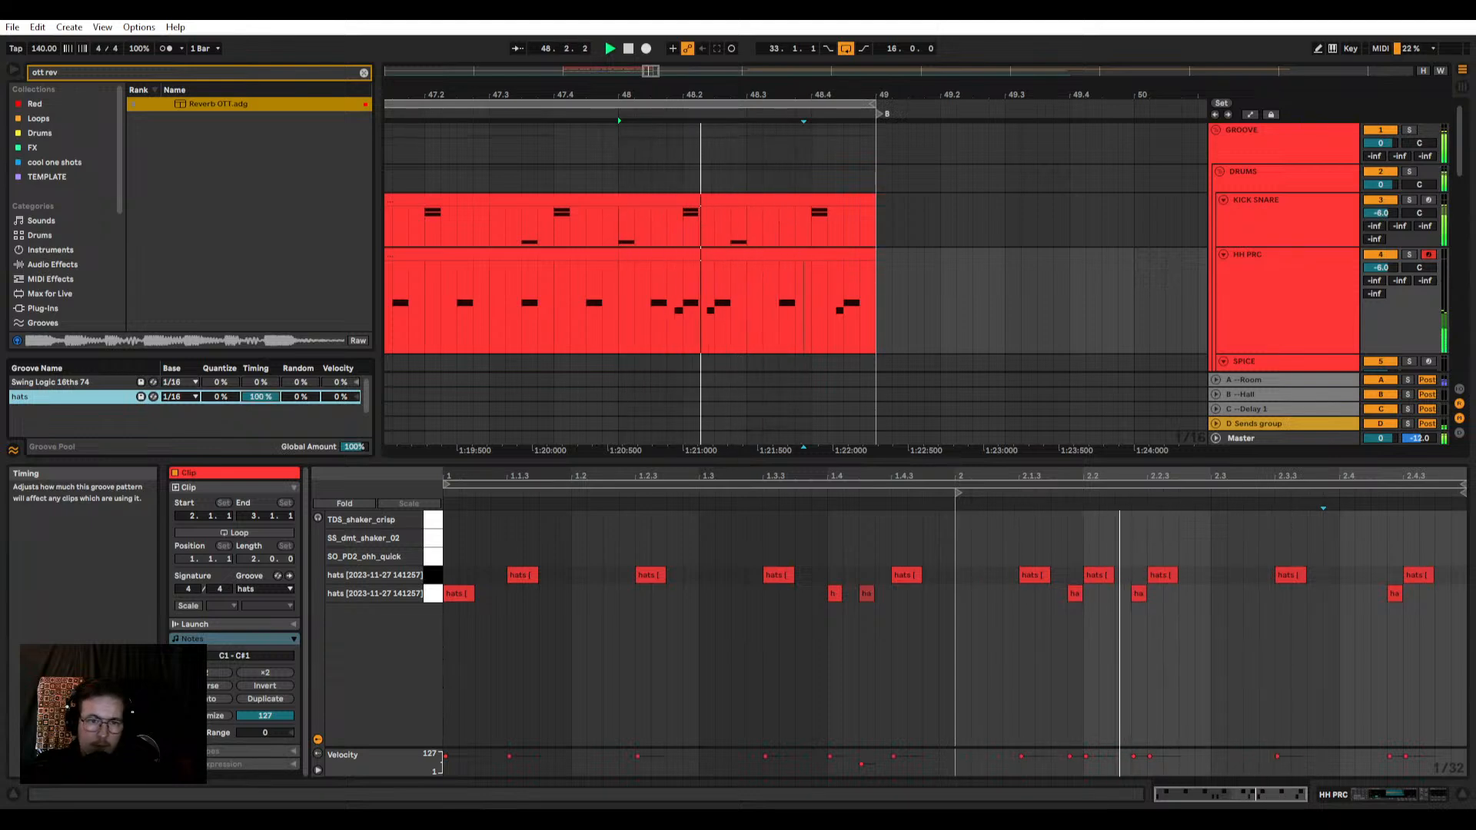
pyautogui.press('space')
pyautogui.moveTo(264, 397); pyautogui.dragTo(264, 474)
pyautogui.press('space')
# Step: Solo HH PRC and try raising the hats groove's Quantize amount during playback before resetting it to 0%
pyautogui.press('space')
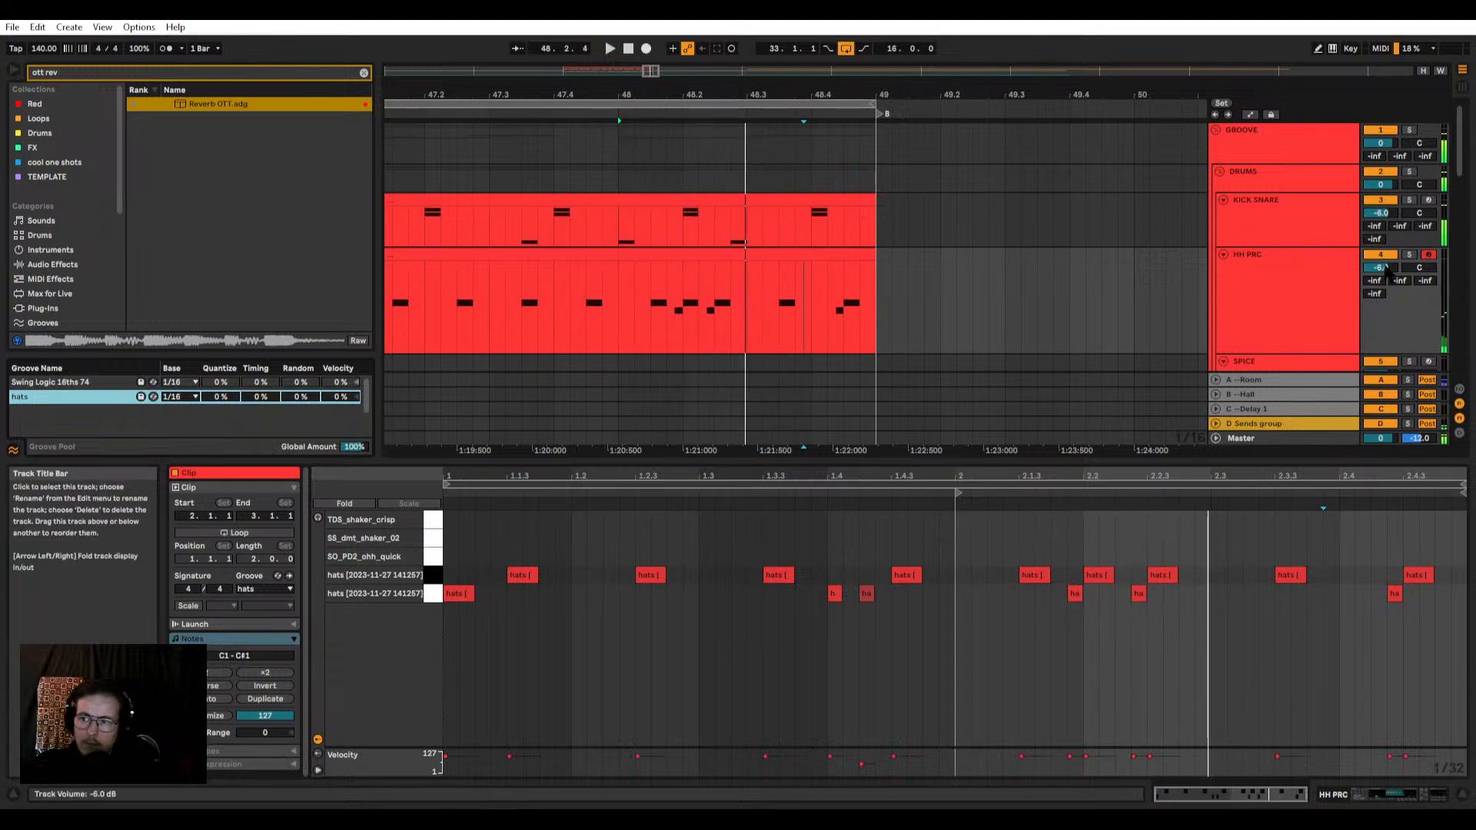
pyautogui.click(1409, 254)
pyautogui.press('space')
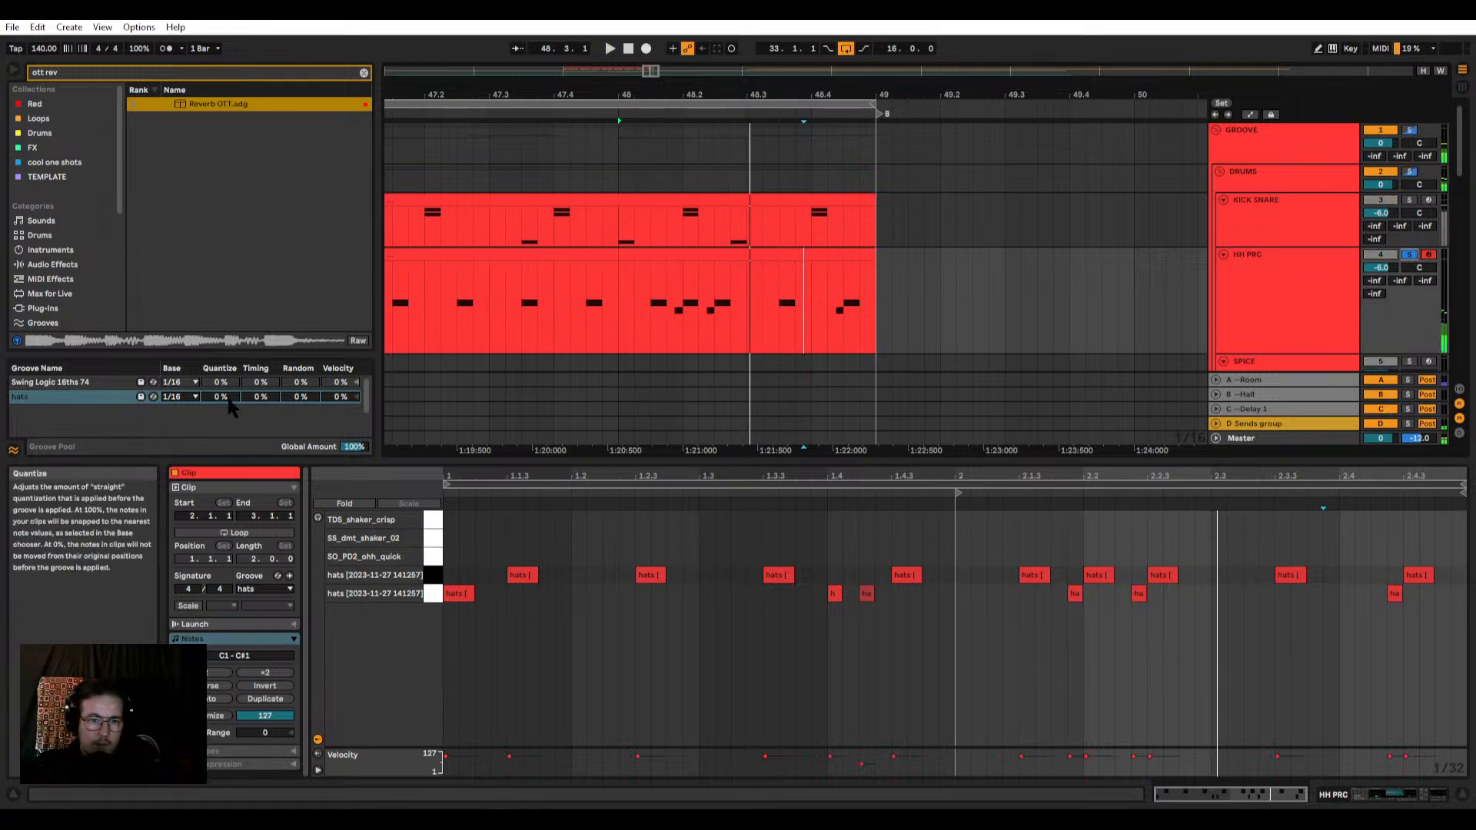
pyautogui.moveTo(228, 401); pyautogui.dragTo(228, 325)
pyautogui.press('space')
# Step: Compare the soloed hats with the groove's Timing switched between 0% and 100%
pyautogui.press('space')
pyautogui.moveTo(226, 399); pyautogui.dragTo(226, 475)
pyautogui.press('space')
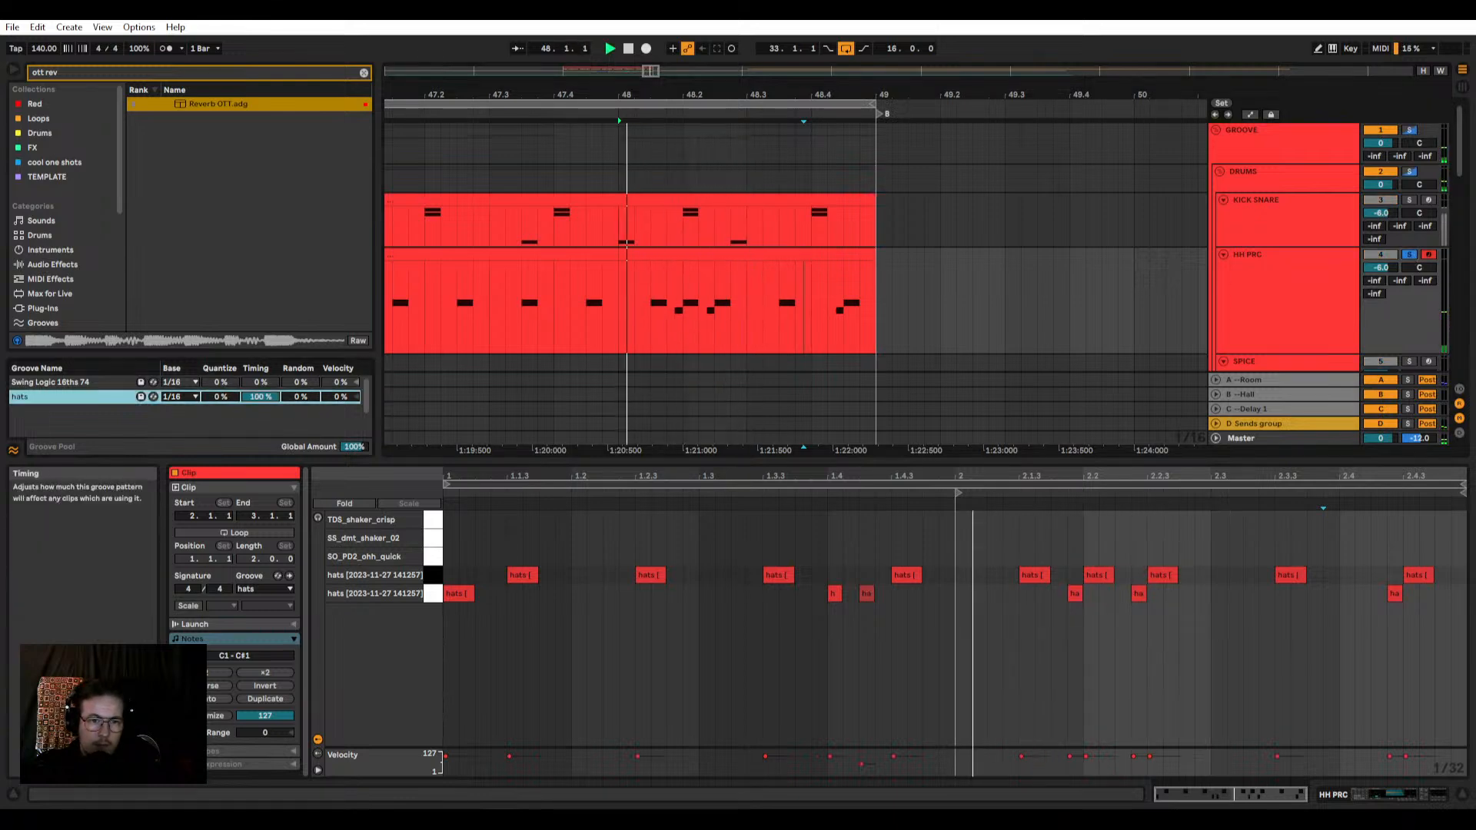
pyautogui.press('space')
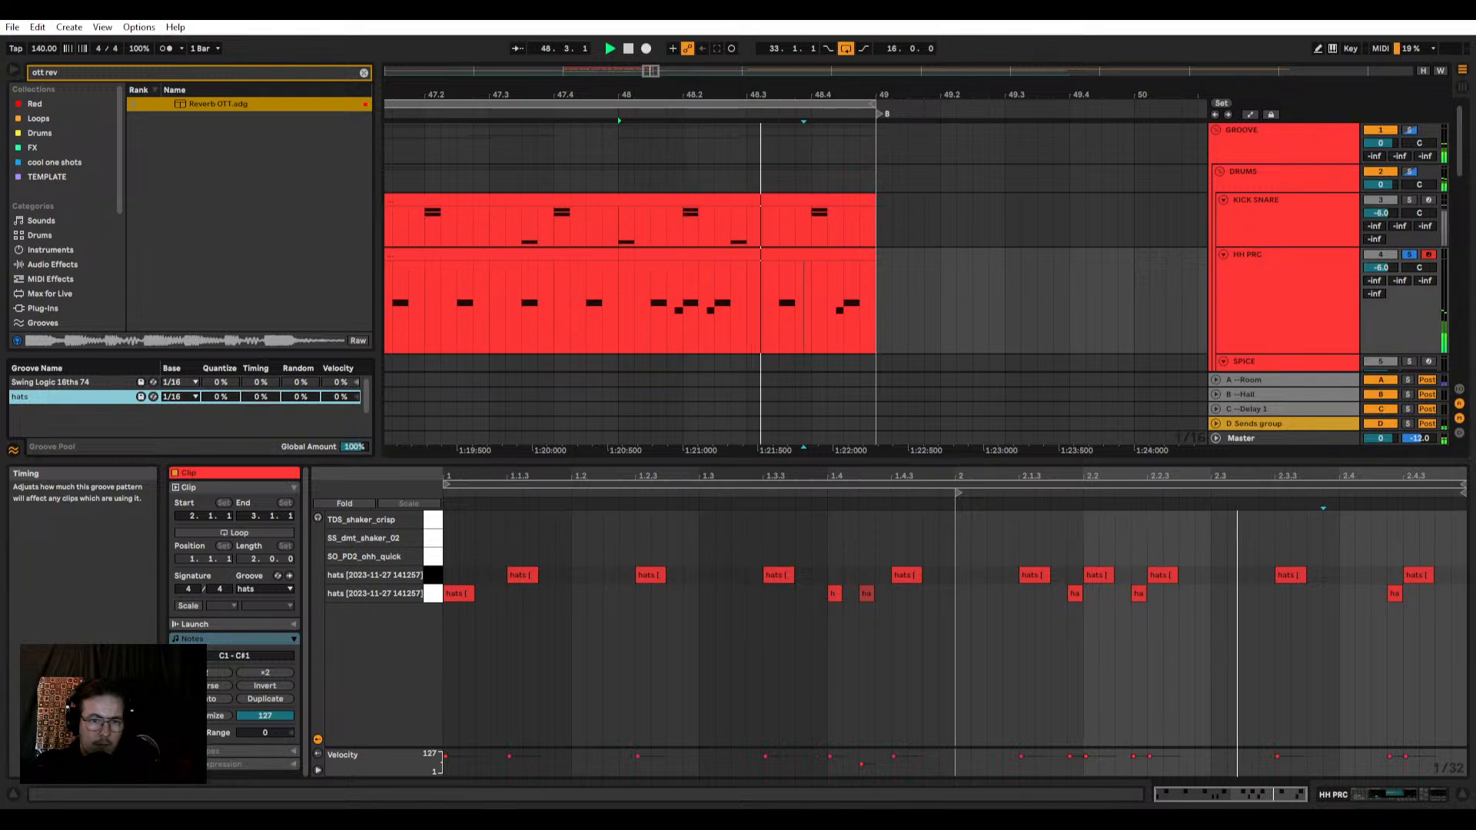
pyautogui.press('space')
pyautogui.moveTo(261, 397); pyautogui.dragTo(261, 320)
pyautogui.press('space')
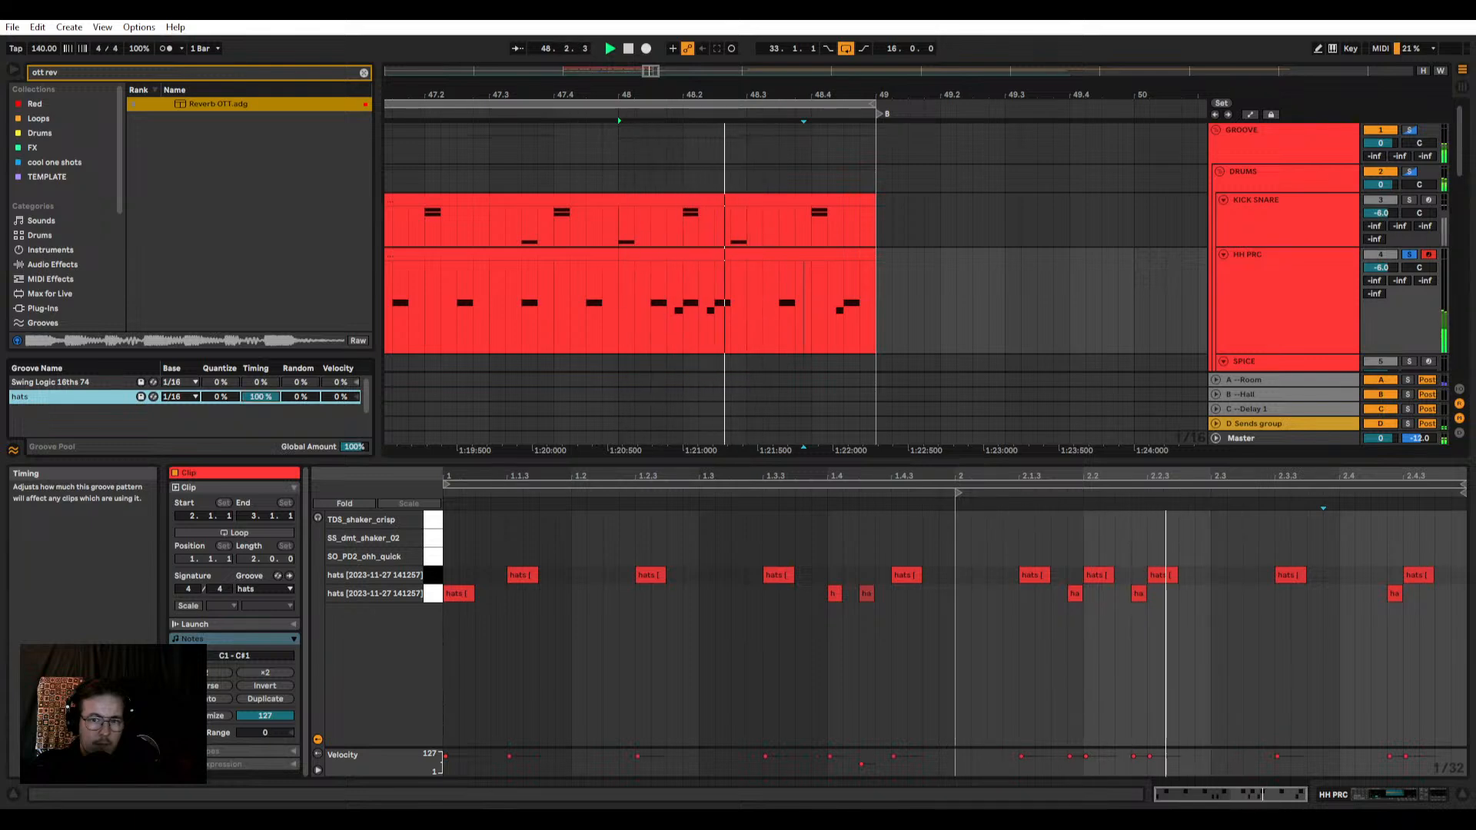
pyautogui.moveTo(260, 398); pyautogui.dragTo(261, 472)
# Step: Try raising the hats groove's Random amount, reset it to 0%, and set its Timing to 0%
pyautogui.press('space')
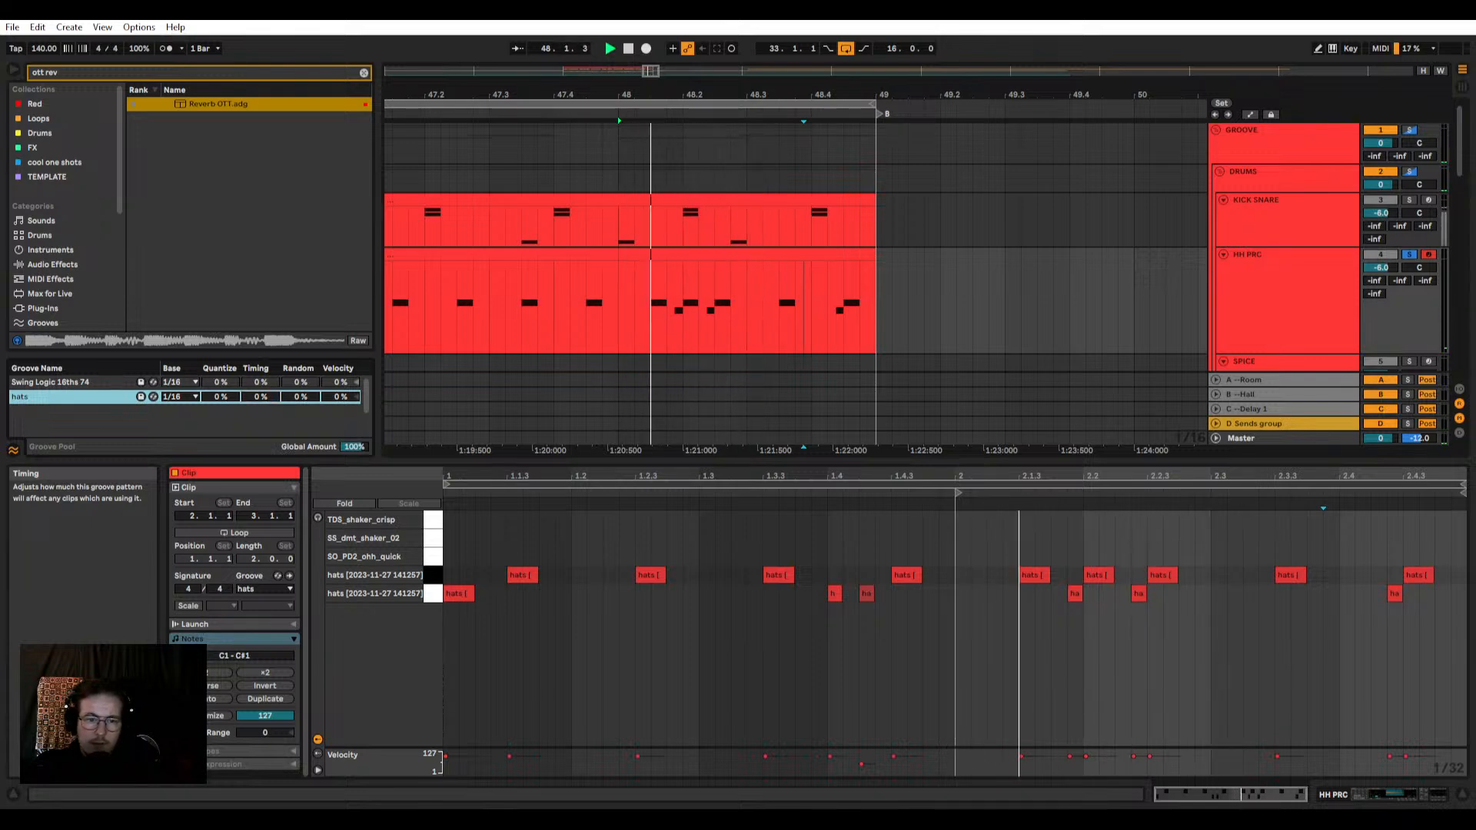
pyautogui.moveTo(300, 397); pyautogui.dragTo(301, 330)
pyautogui.press('space')
pyautogui.press('space')
pyautogui.moveTo(304, 398); pyautogui.dragTo(304, 476)
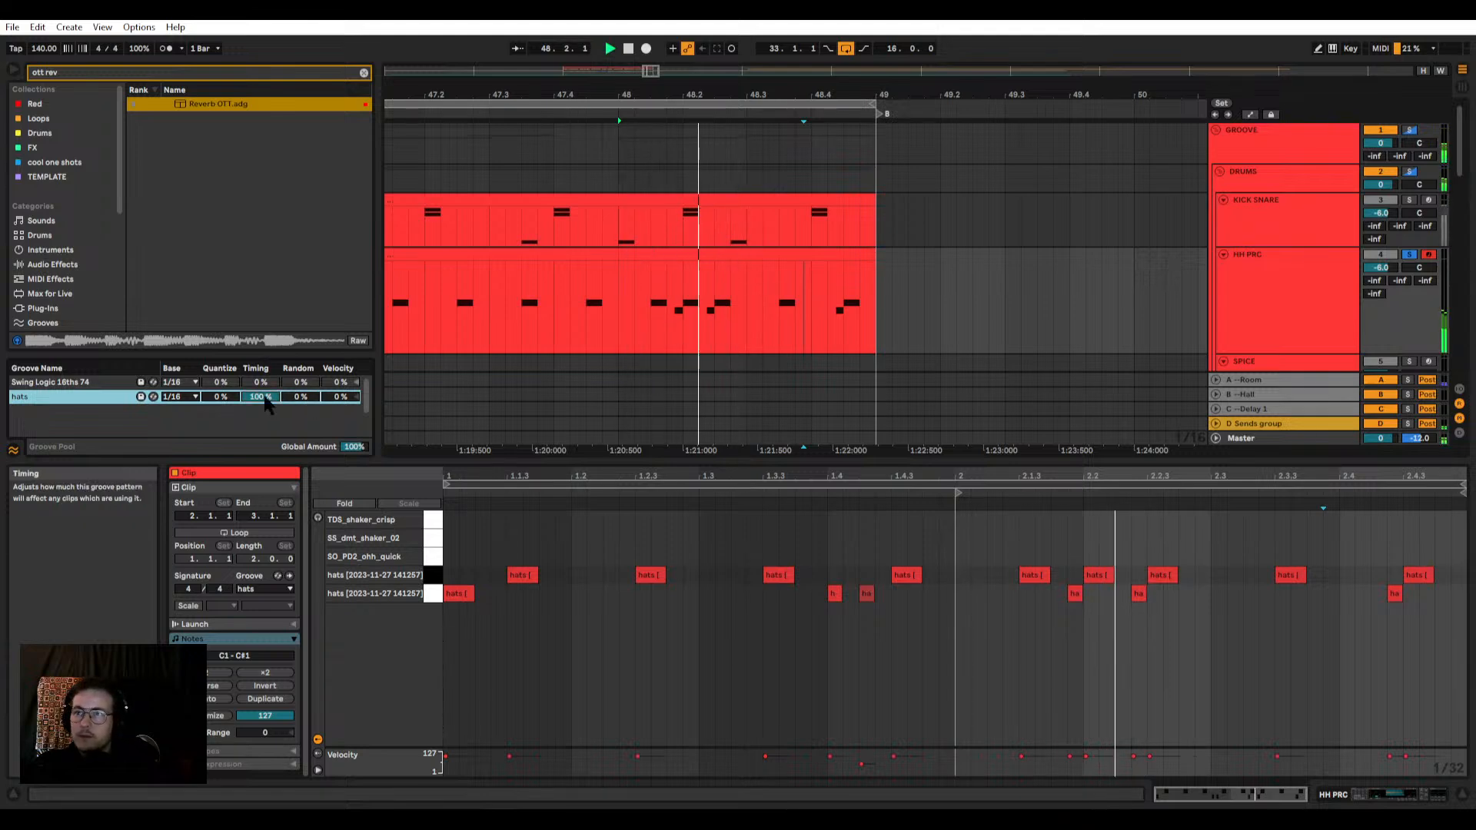
pyautogui.moveTo(267, 399); pyautogui.dragTo(267, 475)
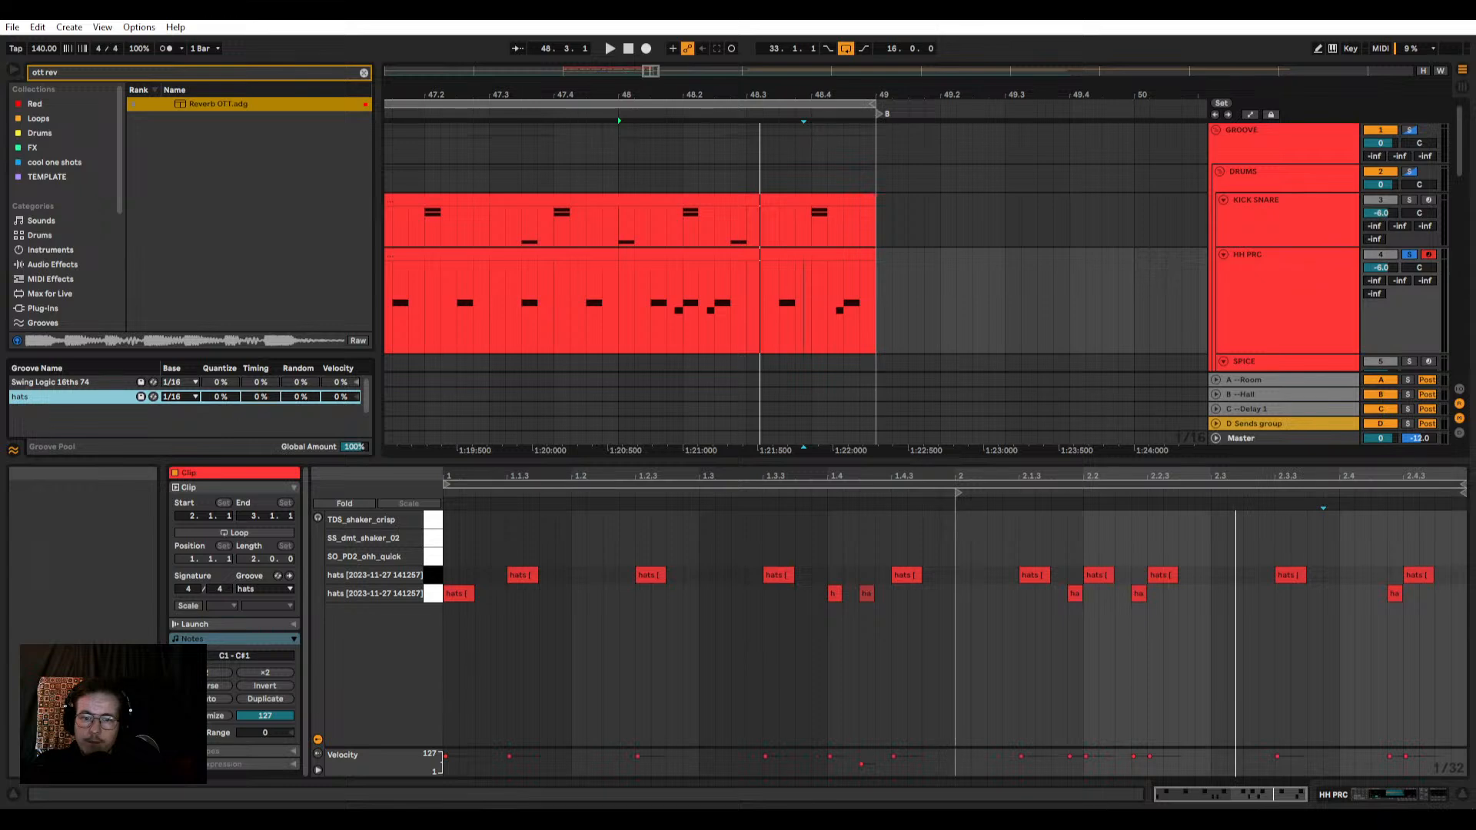
pyautogui.click(770, 476)
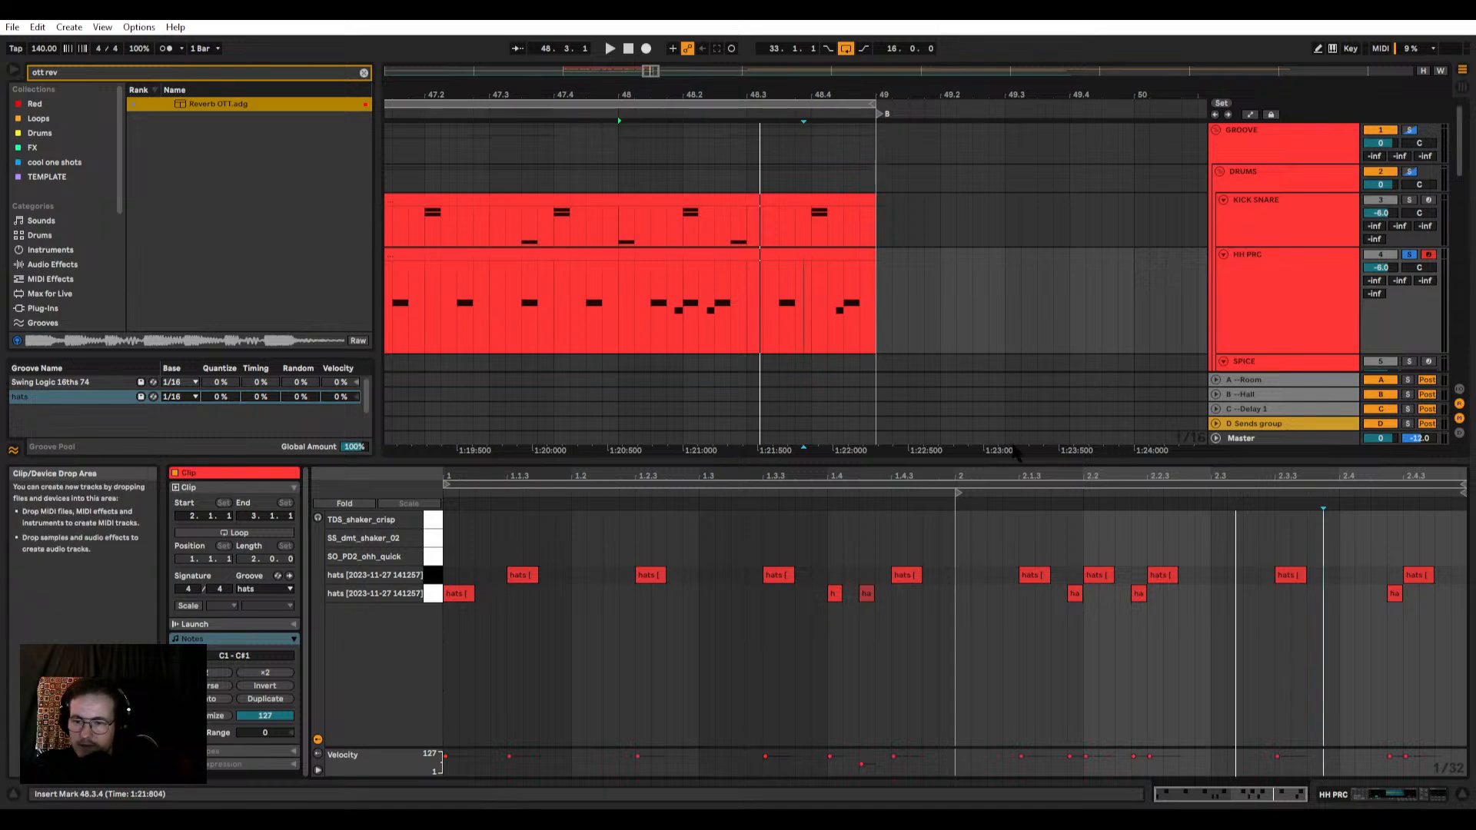
pyautogui.moveTo(988, 474)
pyautogui.mouseDown()
pyautogui.moveTo(847, 503)
pyautogui.moveTo(989, 474)
pyautogui.mouseUp()
pyautogui.moveTo(1422, 475)
pyautogui.mouseDown()
pyautogui.moveTo(1422, 523)
pyautogui.moveTo(1422, 475)
pyautogui.mouseUp()
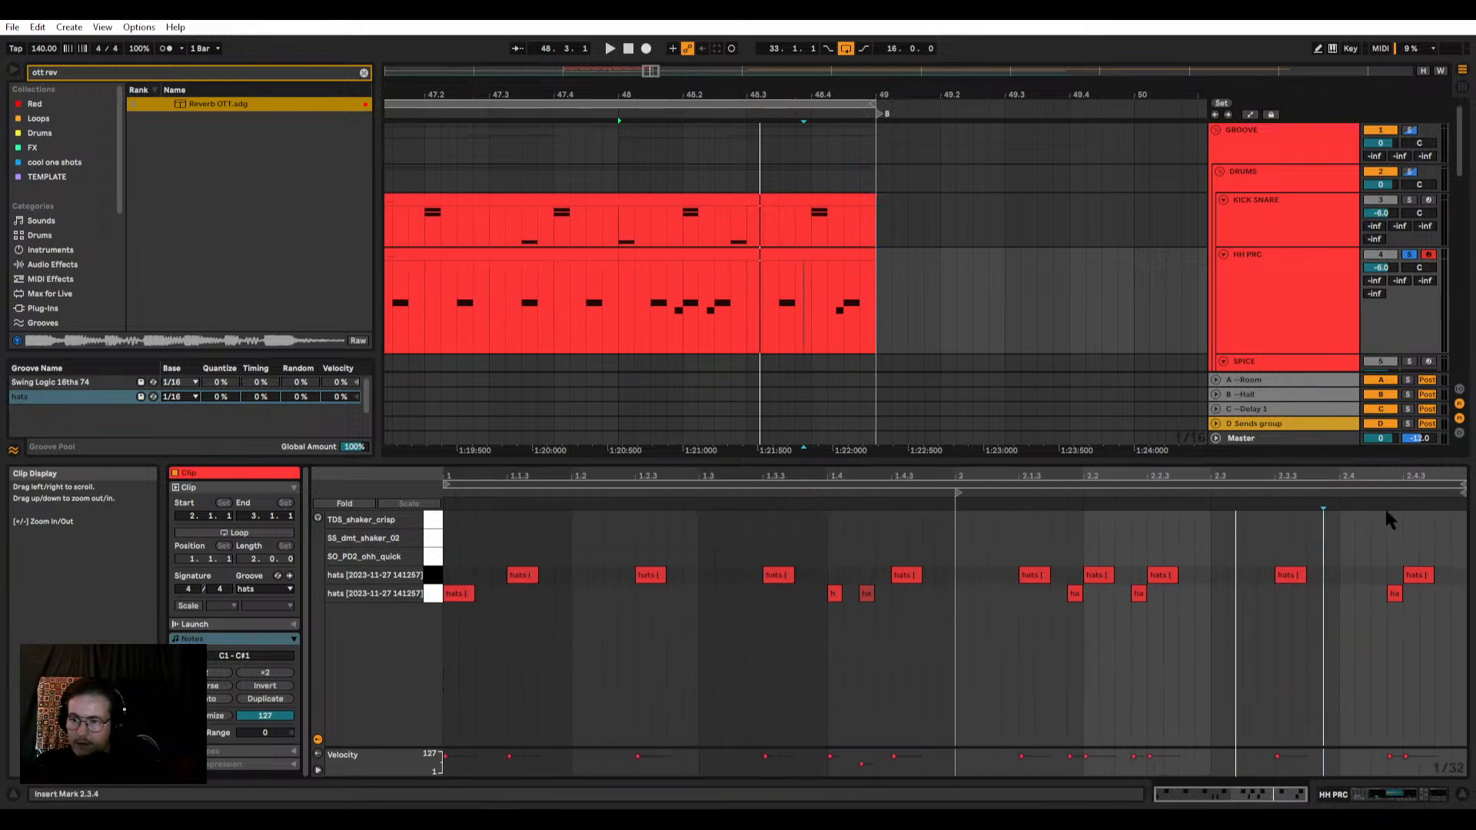
pyautogui.click(1354, 530)
pyautogui.press('space')
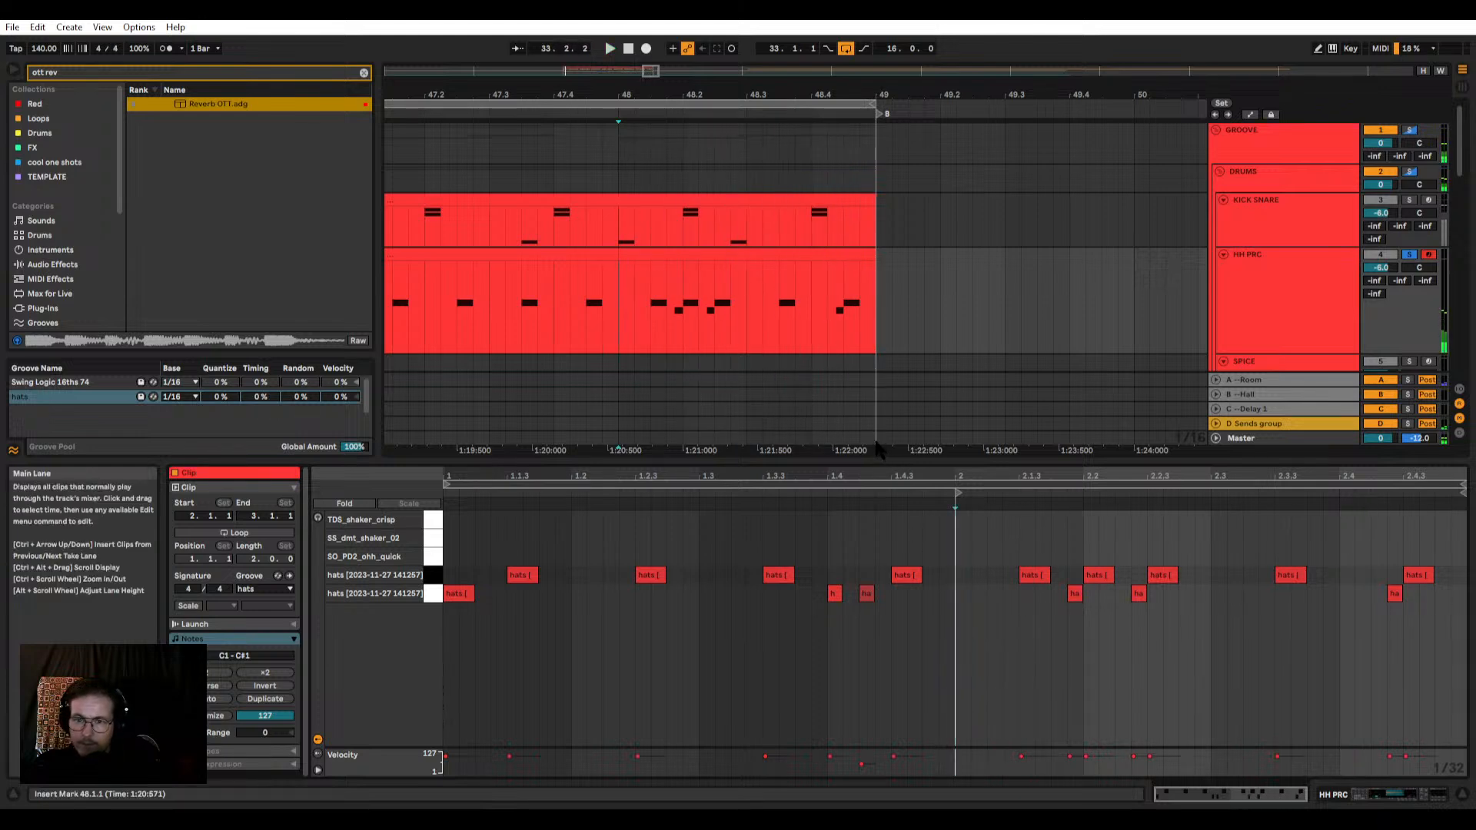
# Step: Move the two lower hats around 2.2 to 2.1.4 and 2.2.2, lengthen them to 1/16 notes, and play them
pyautogui.moveTo(1029, 597); pyautogui.dragTo(1227, 625)
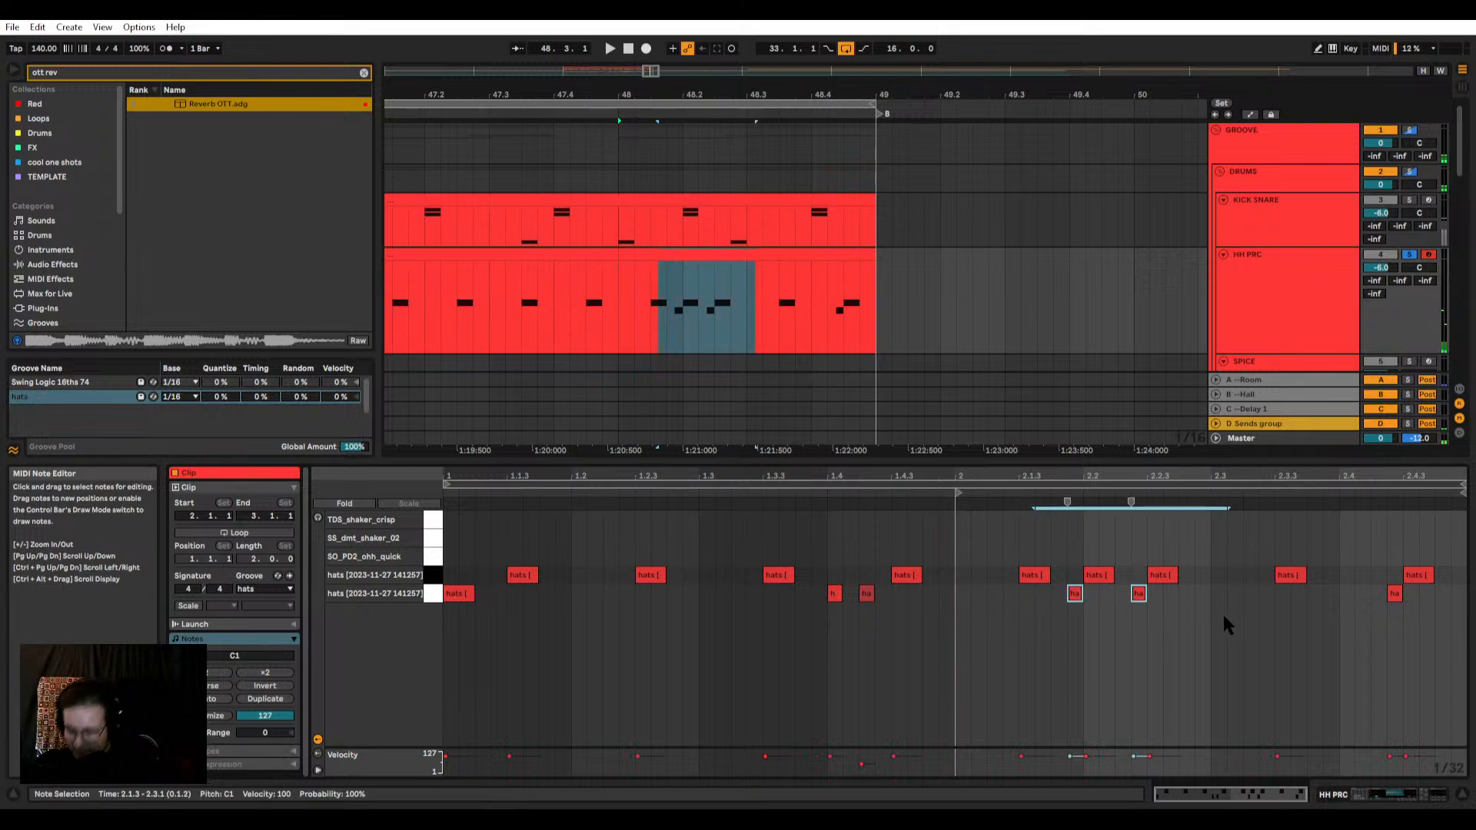
pyautogui.press('Left')
pyautogui.hotkey('shift', 'Right')
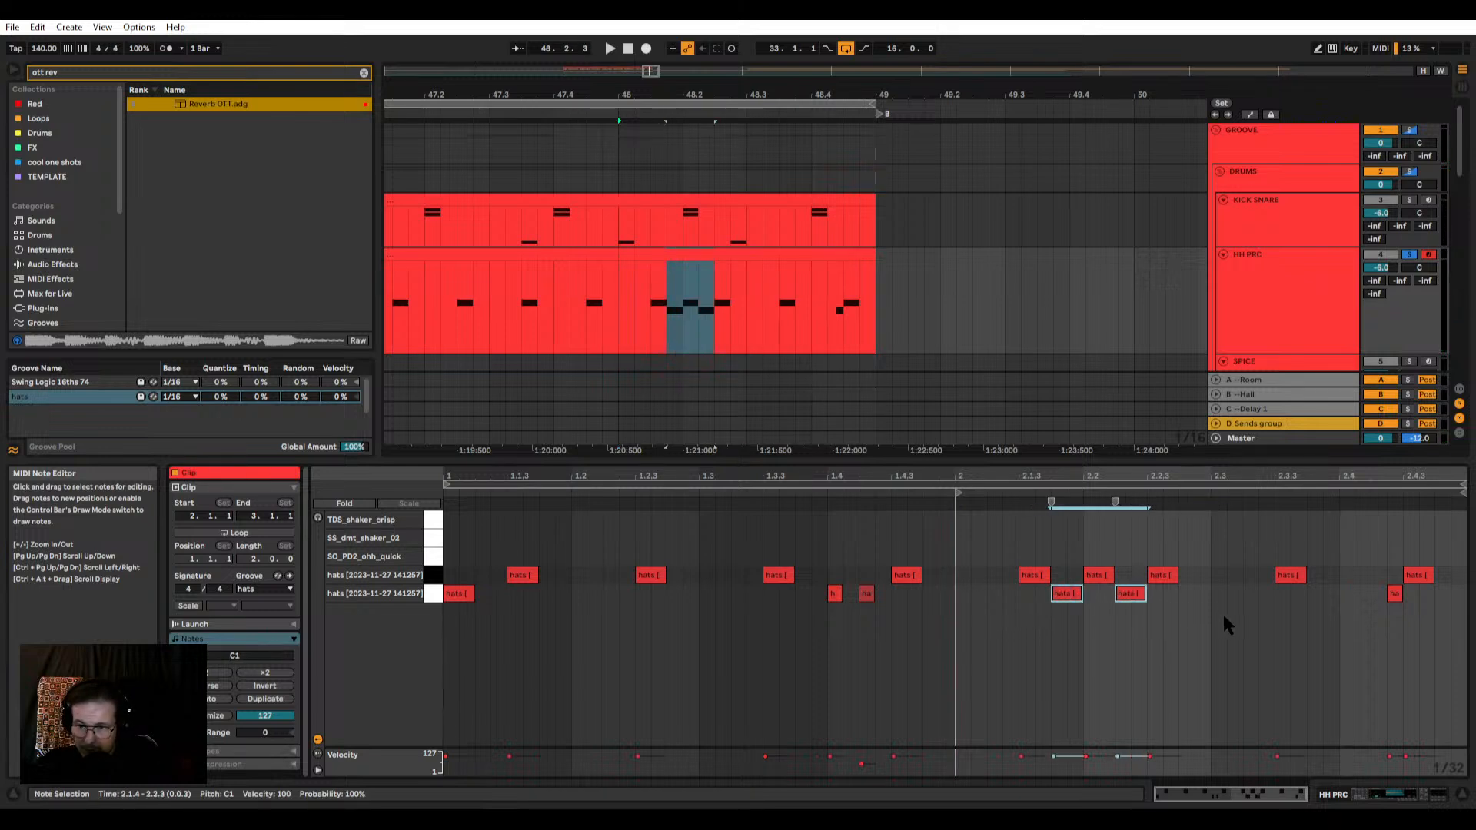
pyautogui.press('space')
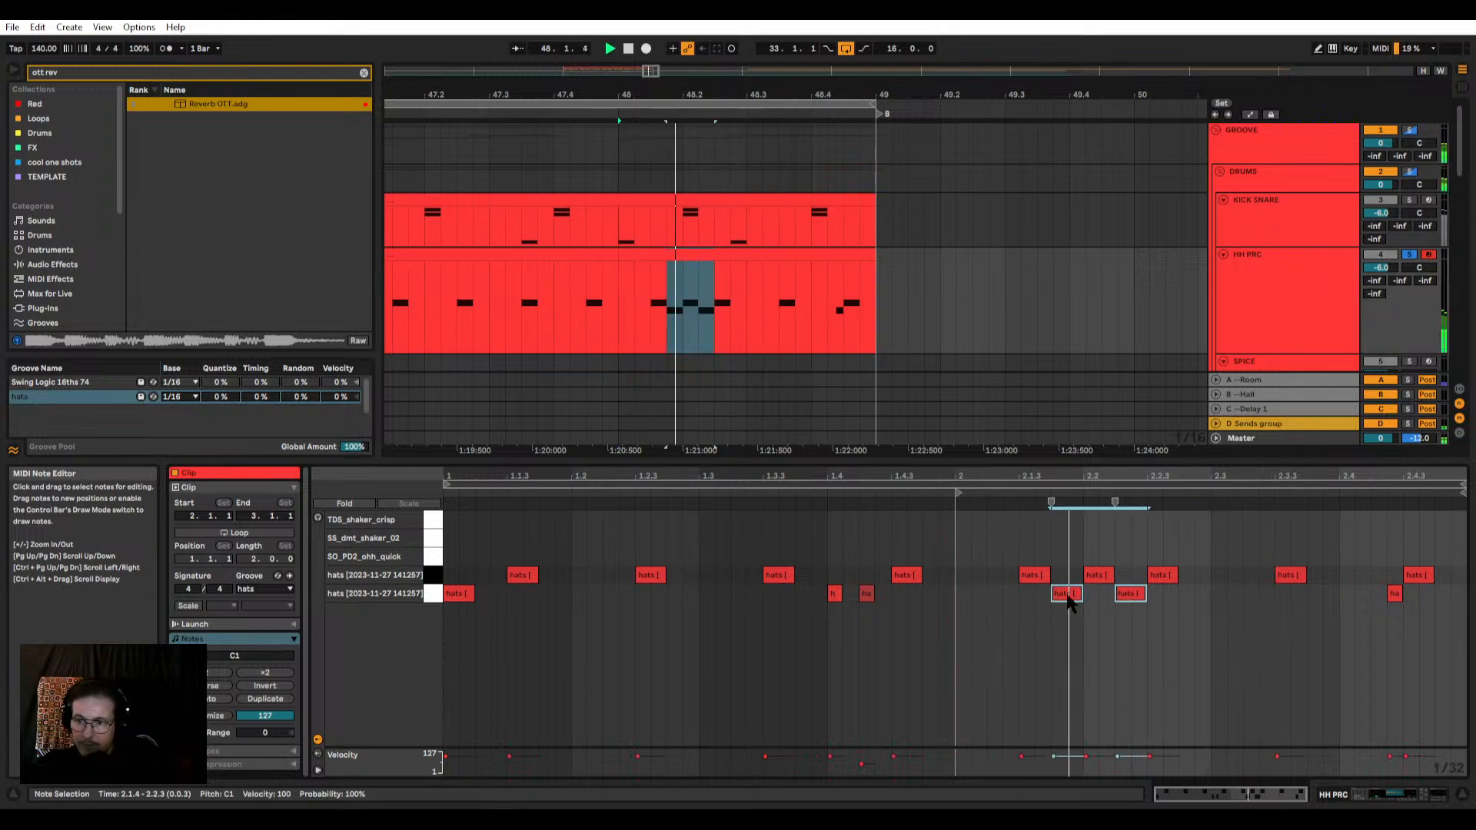
pyautogui.press('space')
# Step: Delete all the hats in bar 48 of HH PRC and play the emptied bar
pyautogui.moveTo(994, 555); pyautogui.dragTo(1444, 630)
pyautogui.press('Delete')
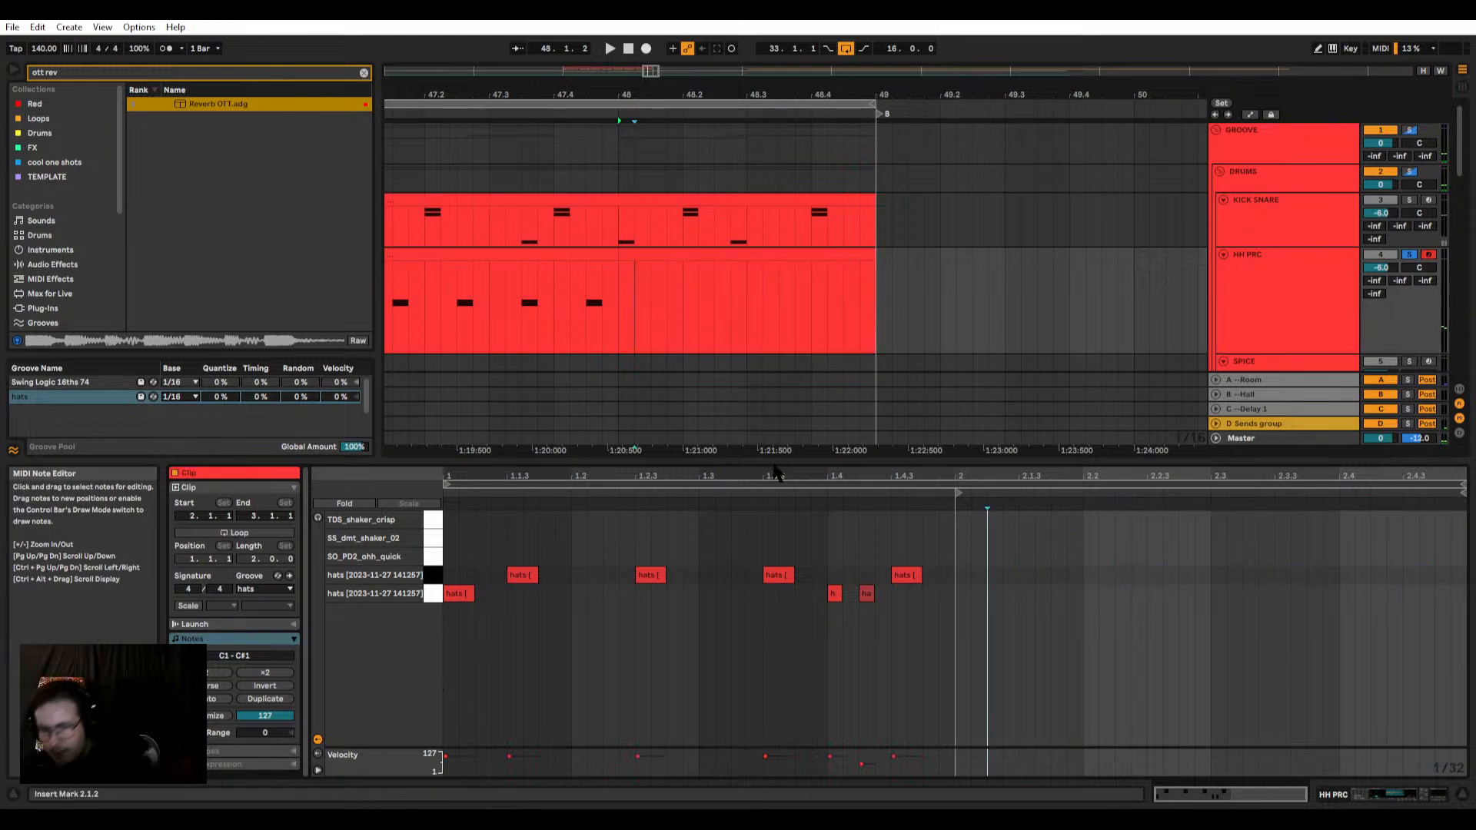
pyautogui.click(628, 256)
pyautogui.press('space')
pyautogui.press('space')
# Step: Unsolo HH PRC and replace the kick at 2.2.4 in the last KICK SNARE clip with a snare on the lower snare row
pyautogui.click(712, 202)
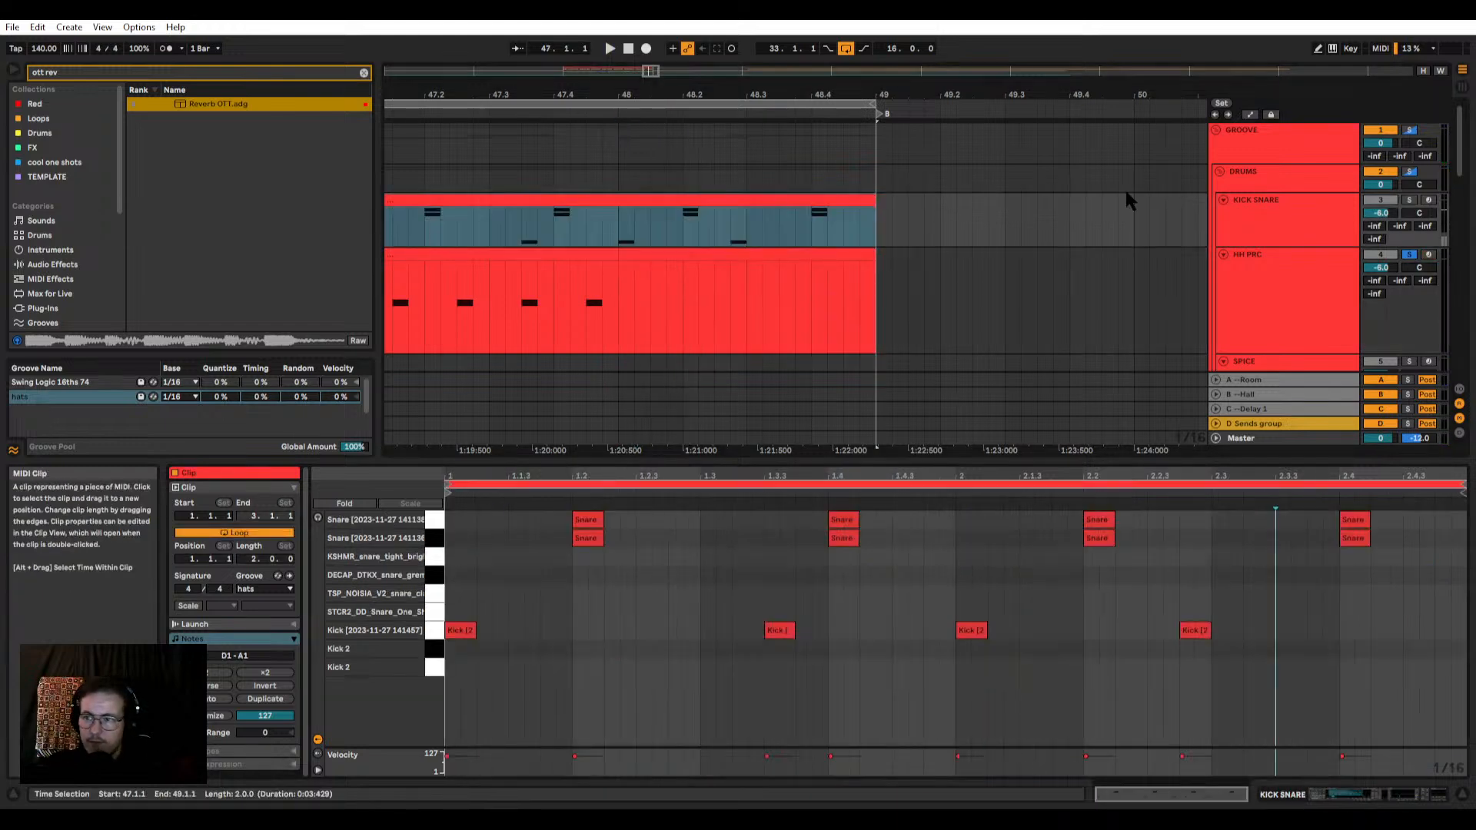
pyautogui.click(1408, 201)
pyautogui.press('space')
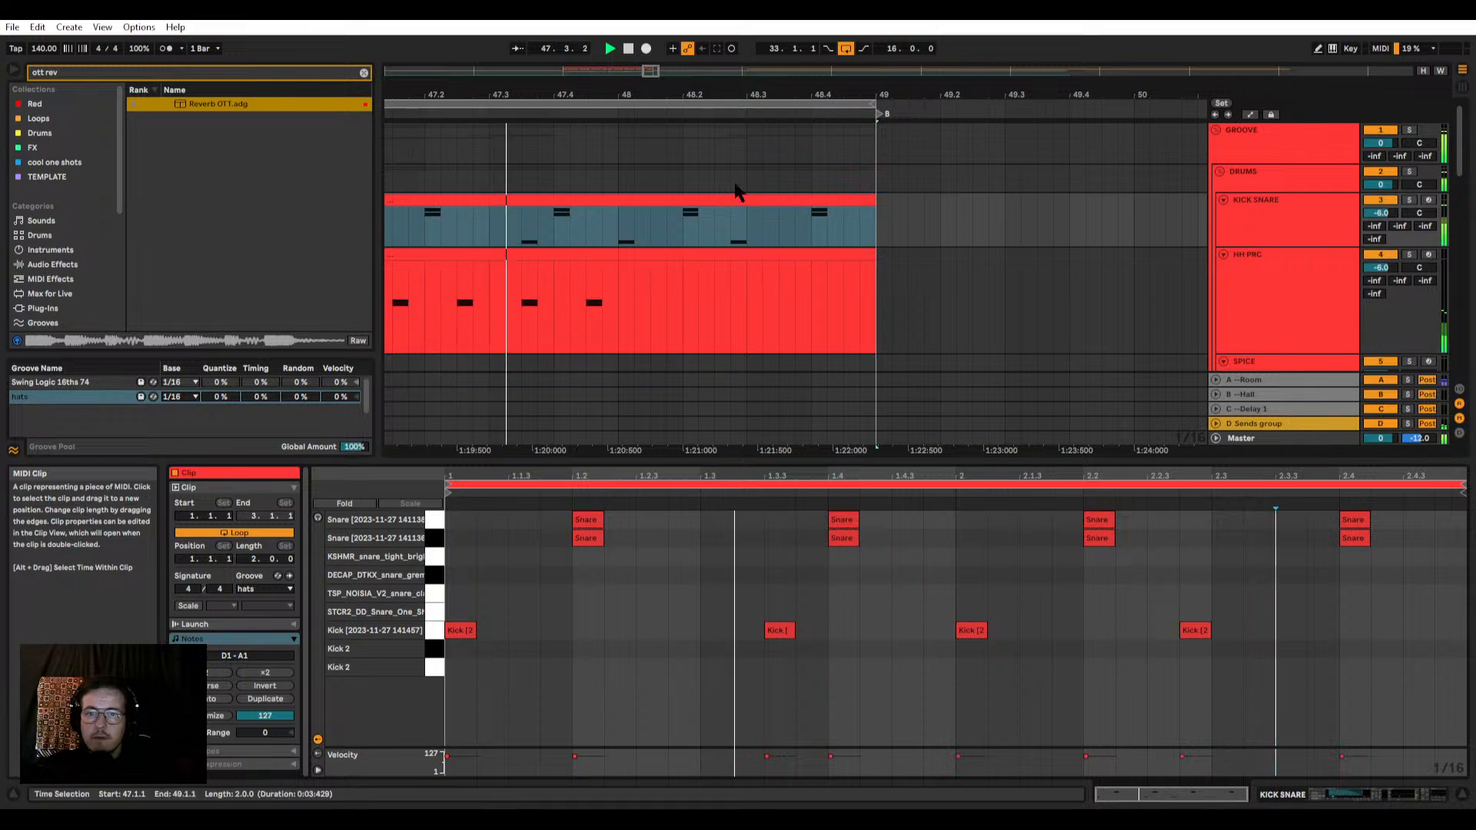
pyautogui.press('space')
pyautogui.doubleClick(1193, 537)
pyautogui.press('Delete')
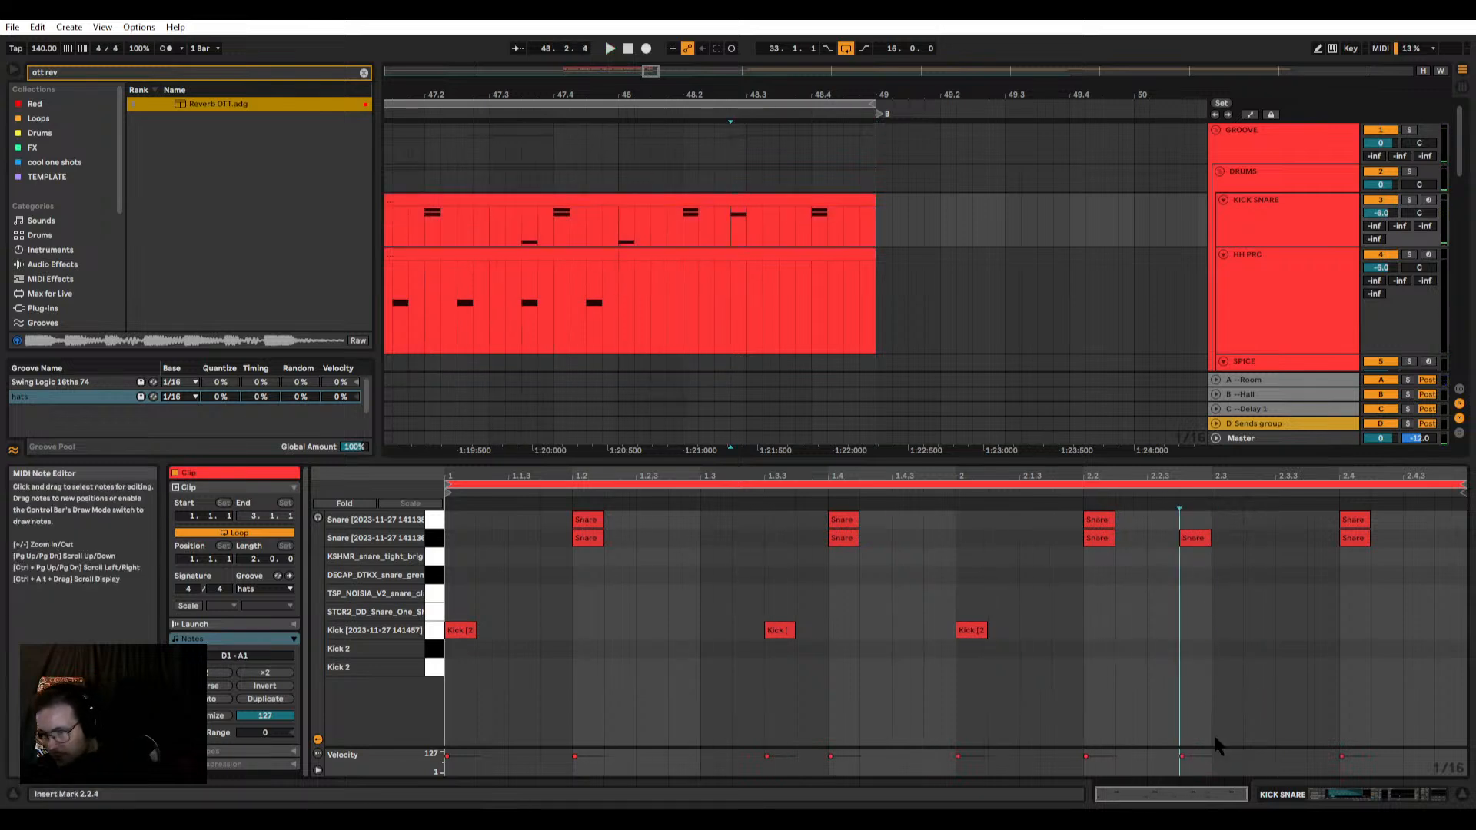
# Step: Complete the KICK SNARE fill with a snare at 2.3.3, only the upper snare at 2.4, and kicks at 2.4.3 and 2.4.4
pyautogui.doubleClick(1287, 537)
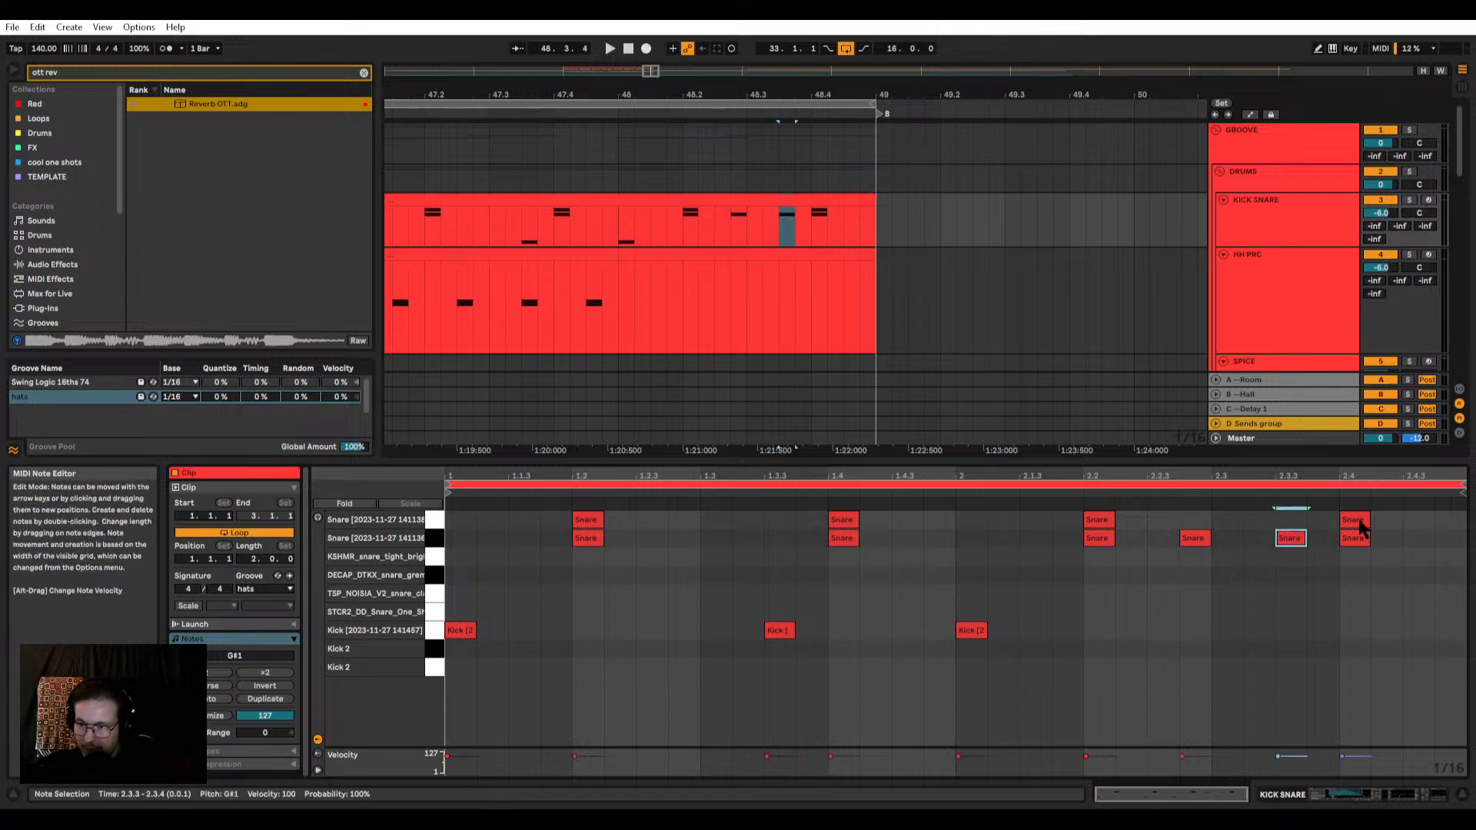
pyautogui.press('Delete')
pyautogui.press('space')
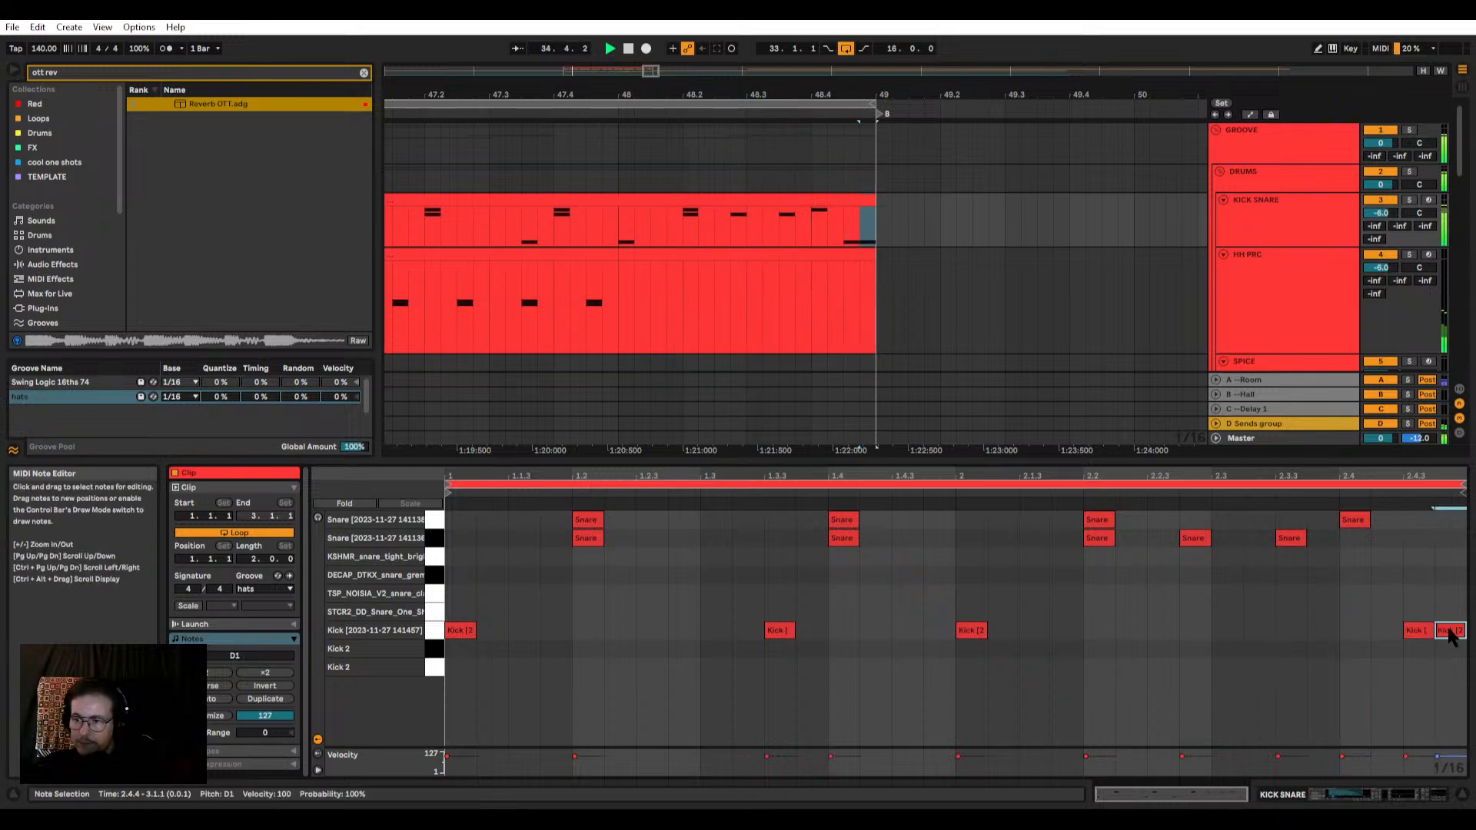
pyautogui.click(676, 303)
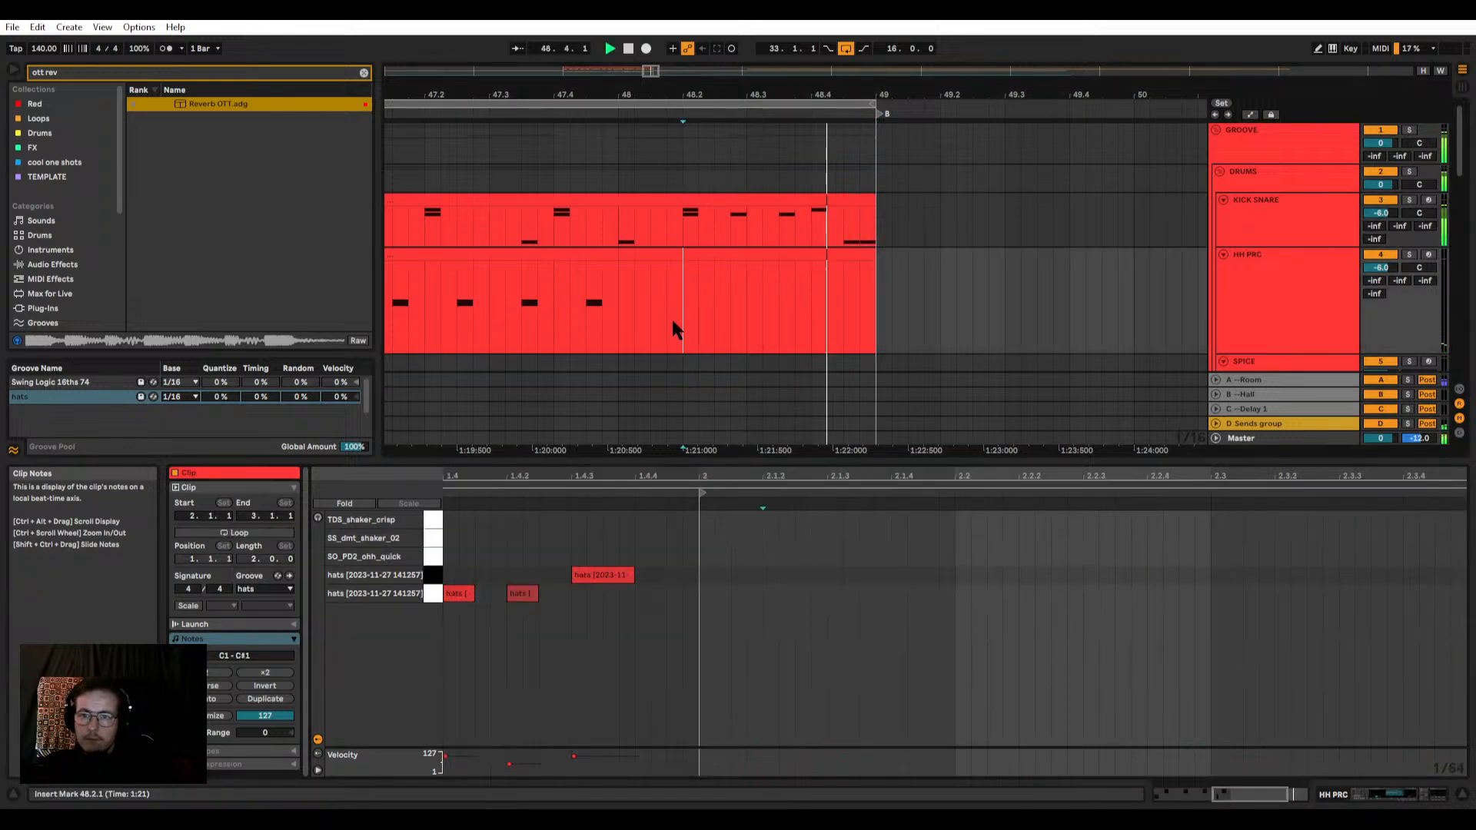
# Step: Delete the short reversed sub bass clip from 48.4.2 to the end of bar 48 in the BASS group
pyautogui.click(613, 327)
pyautogui.click(842, 200)
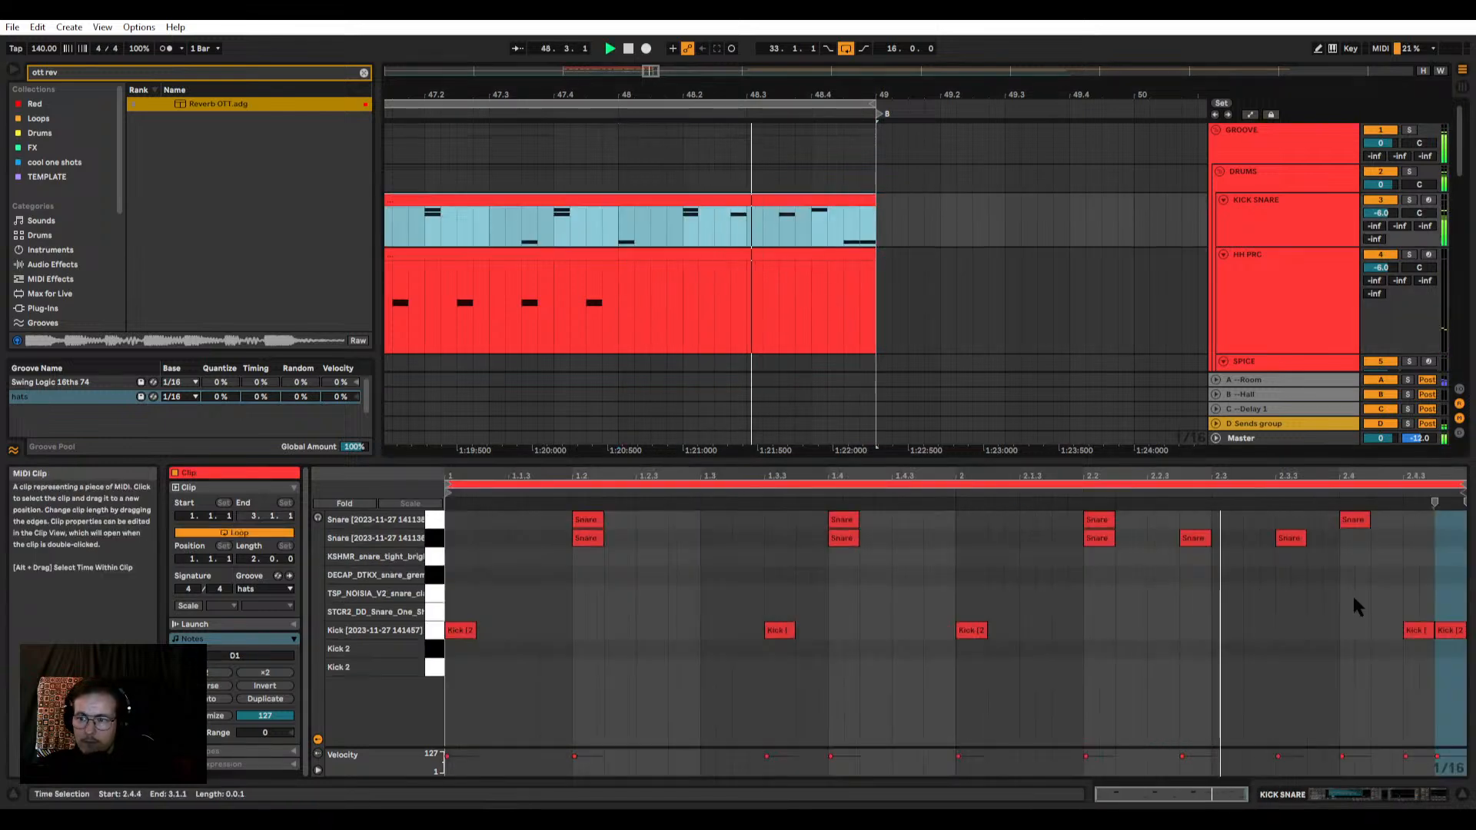
pyautogui.press('space')
pyautogui.scroll(-8, 822, 238)
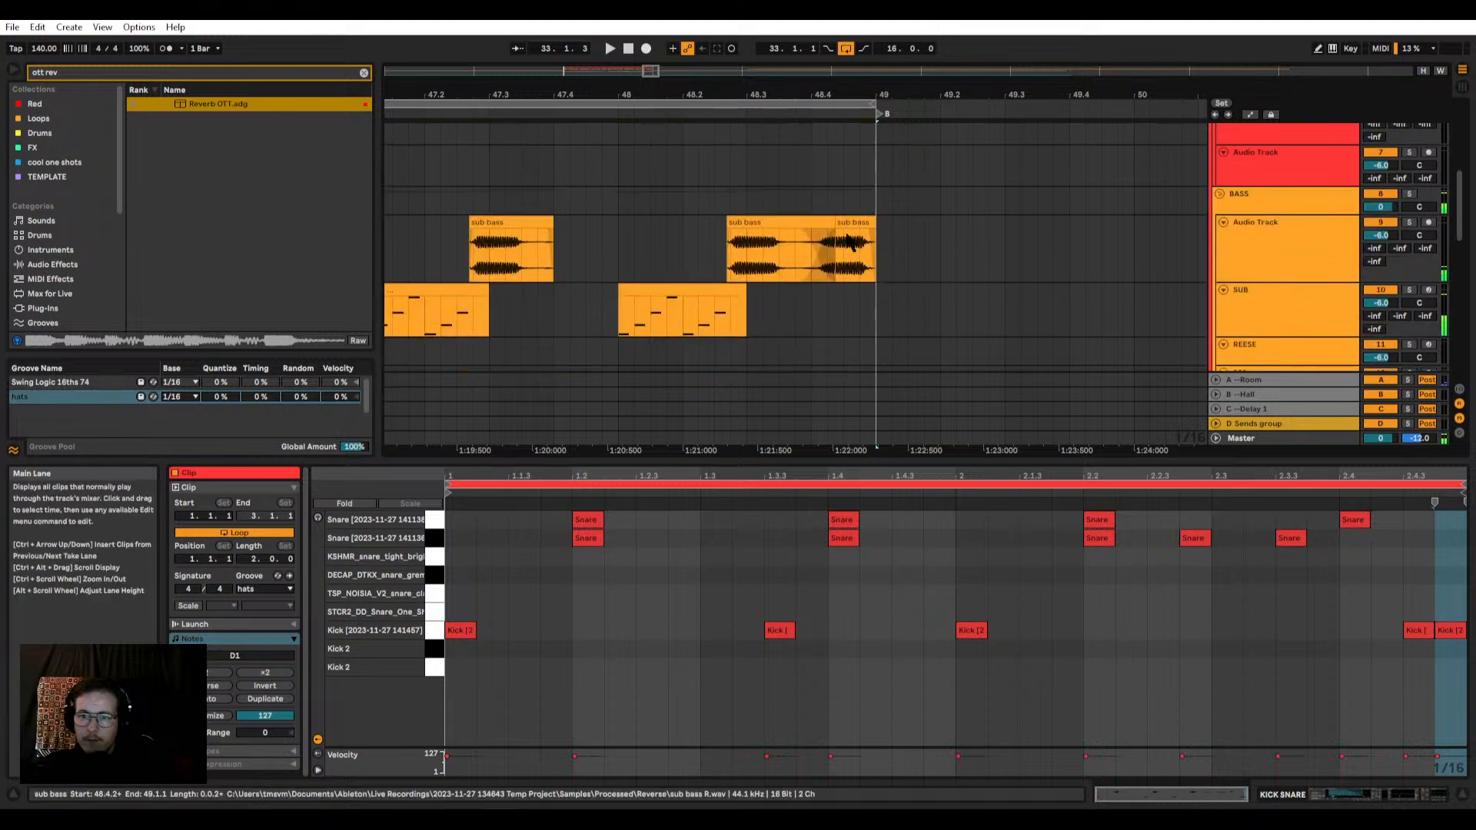
pyautogui.click(866, 224)
pyautogui.press('Delete')
# Step: Play the loop and lengthen the last sub bass clip so it ends at 48.4.3
pyautogui.click(729, 254)
pyautogui.press('space')
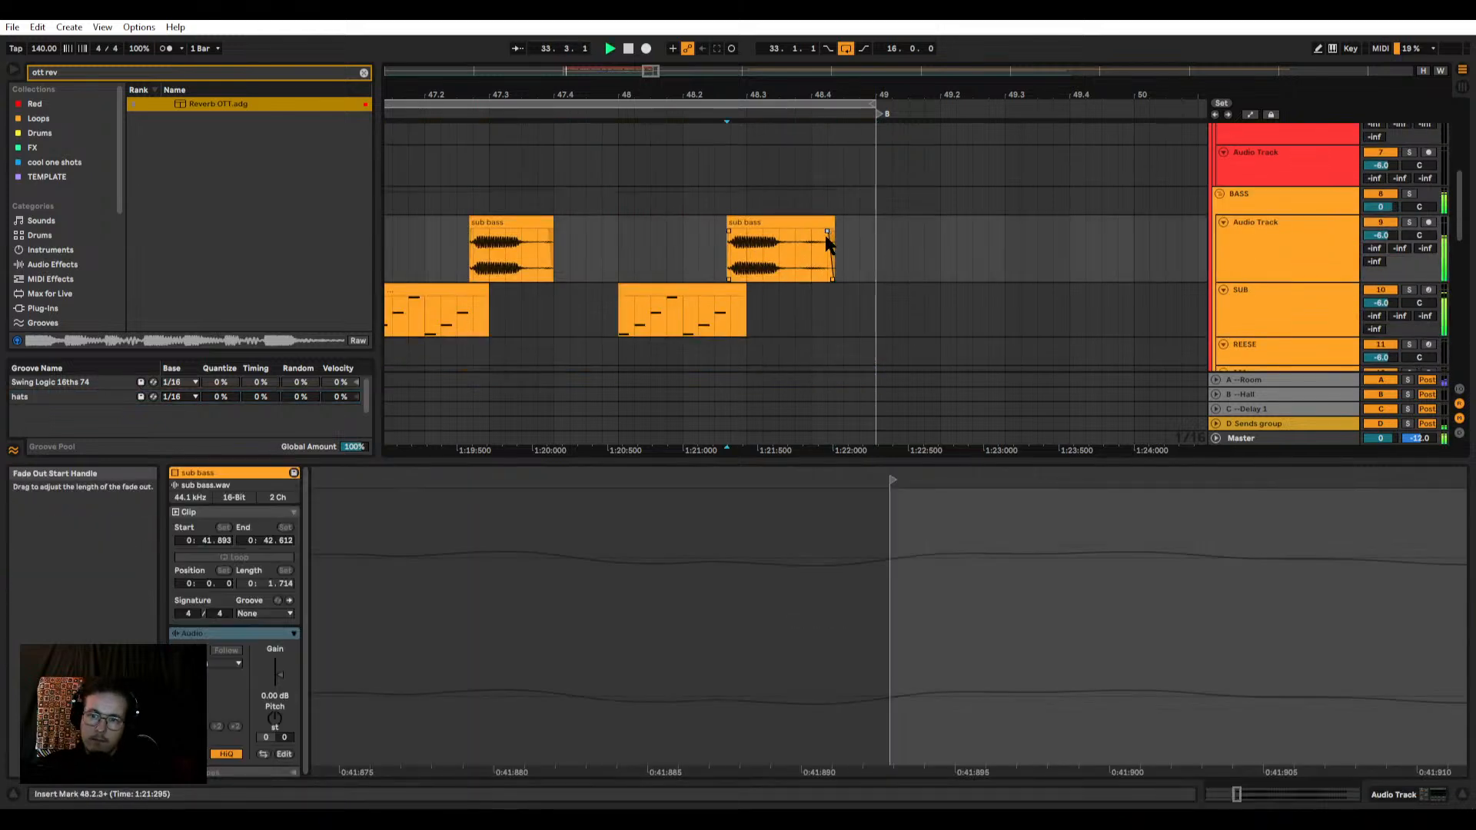
pyautogui.click(742, 250)
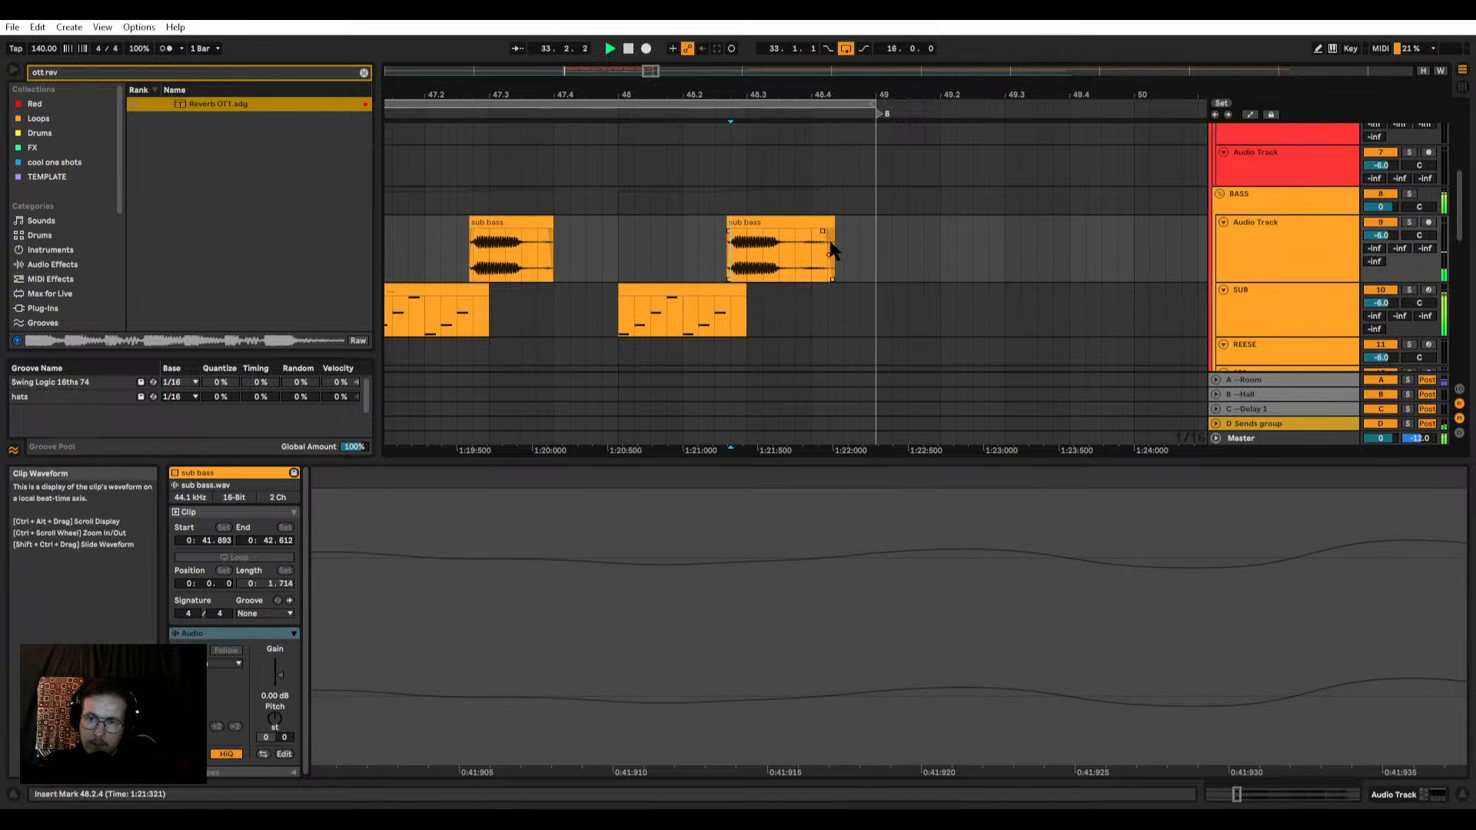
pyautogui.moveTo(833, 225); pyautogui.dragTo(844, 229)
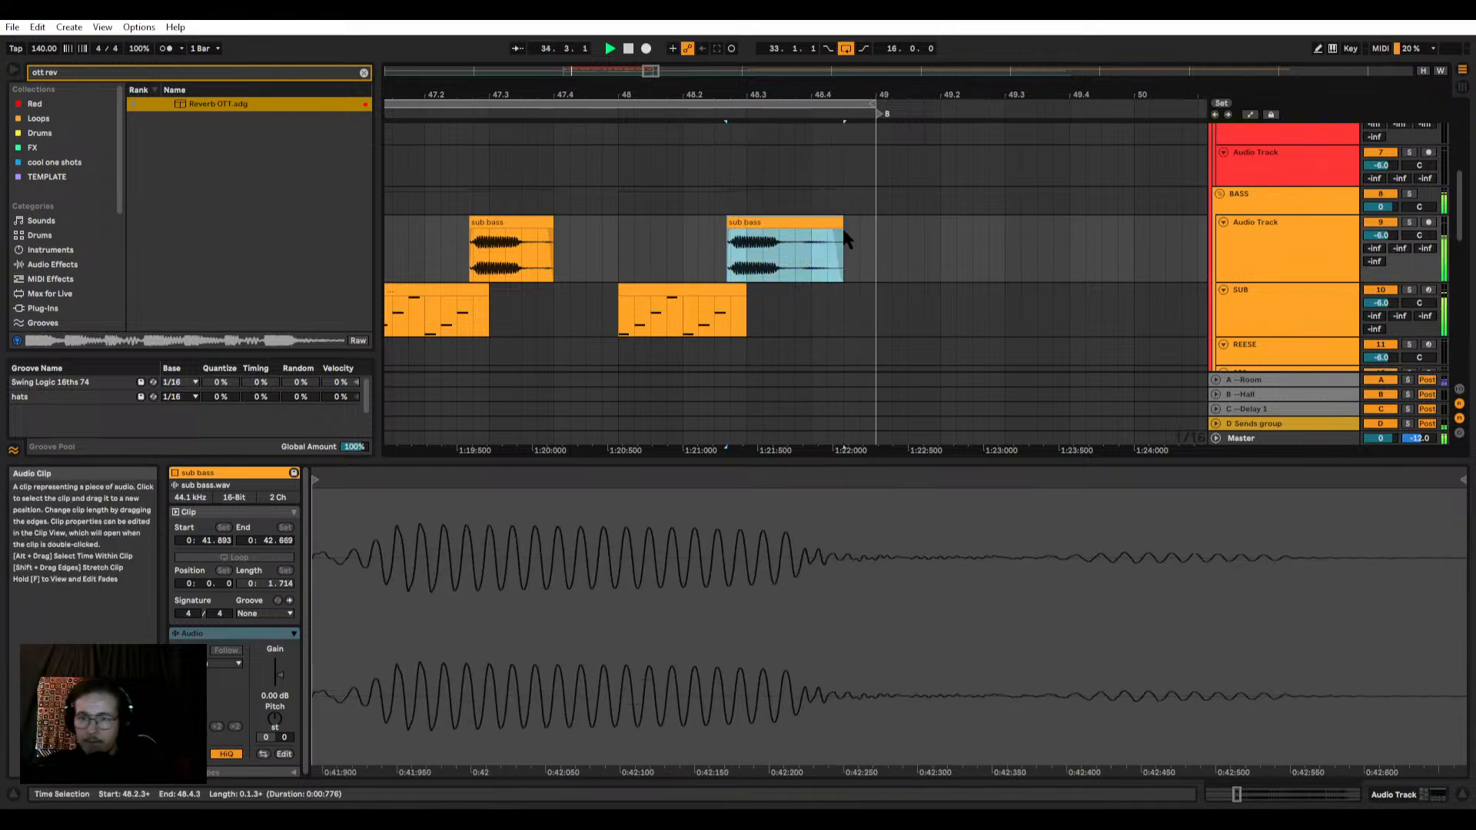
pyautogui.scroll(-3, 881, 293)
pyautogui.scroll(-5, 876, 296)
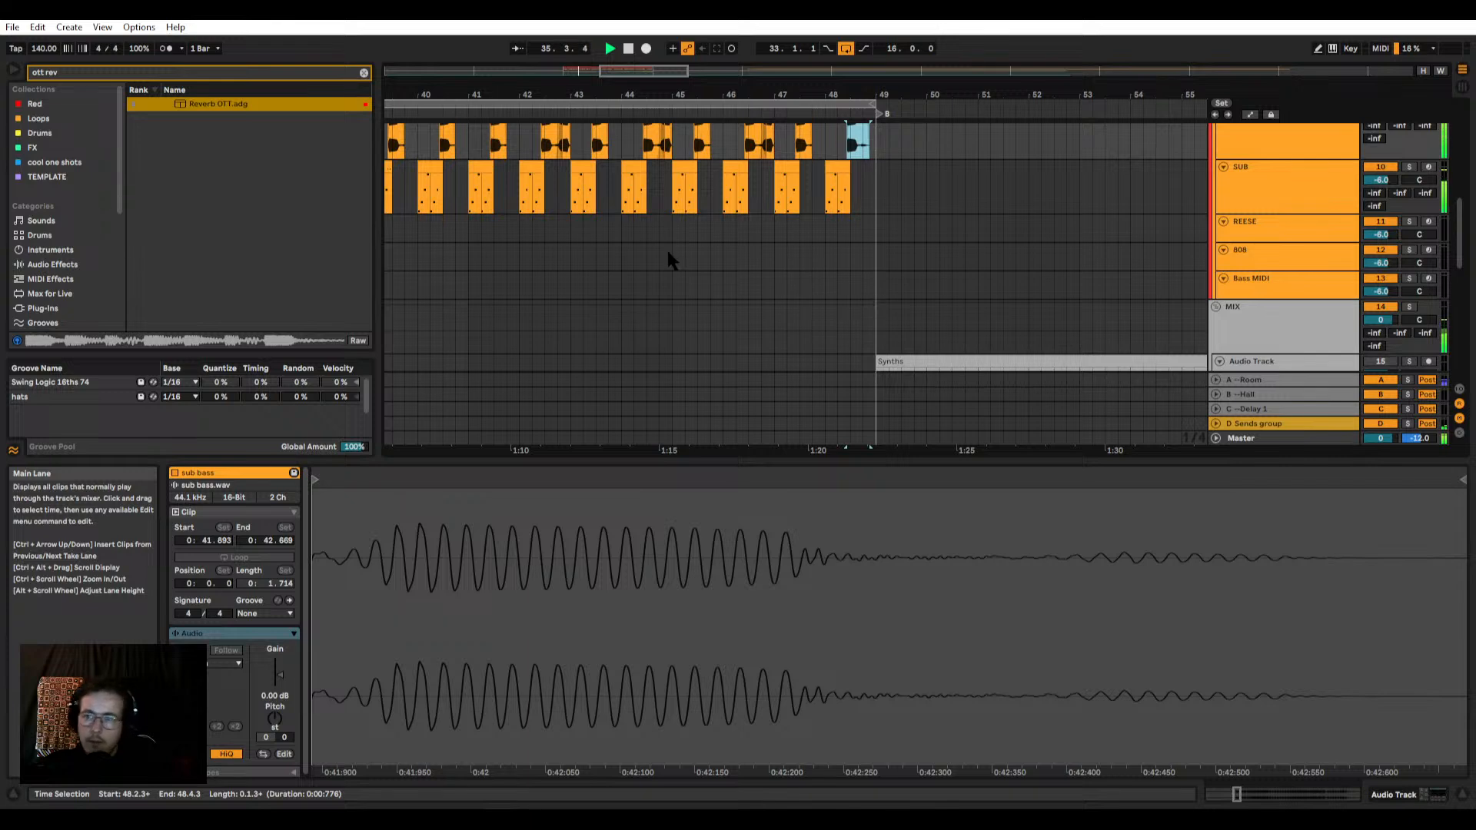
pyautogui.scroll(-4, 667, 254)
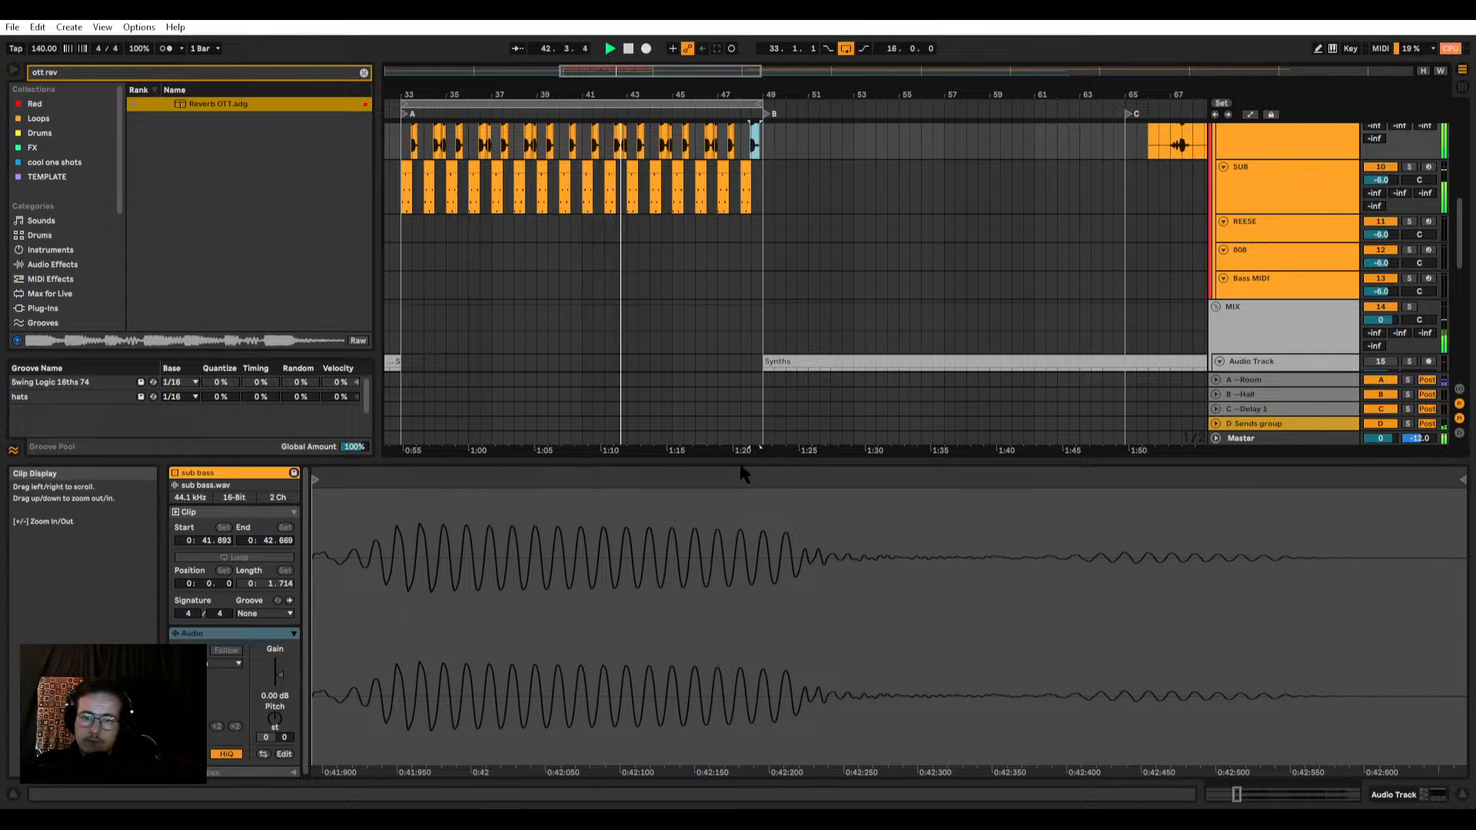
# Step: Hide the clip view, examine the drum, bass and synth clips around the bar 41 gap, and play from 41.1.1
pyautogui.hotkey('ctrl', 'alt', 'l')
pyautogui.scroll(2, 591, 321)
pyautogui.scroll(3, 560, 278)
pyautogui.click(608, 181)
pyautogui.press('space')
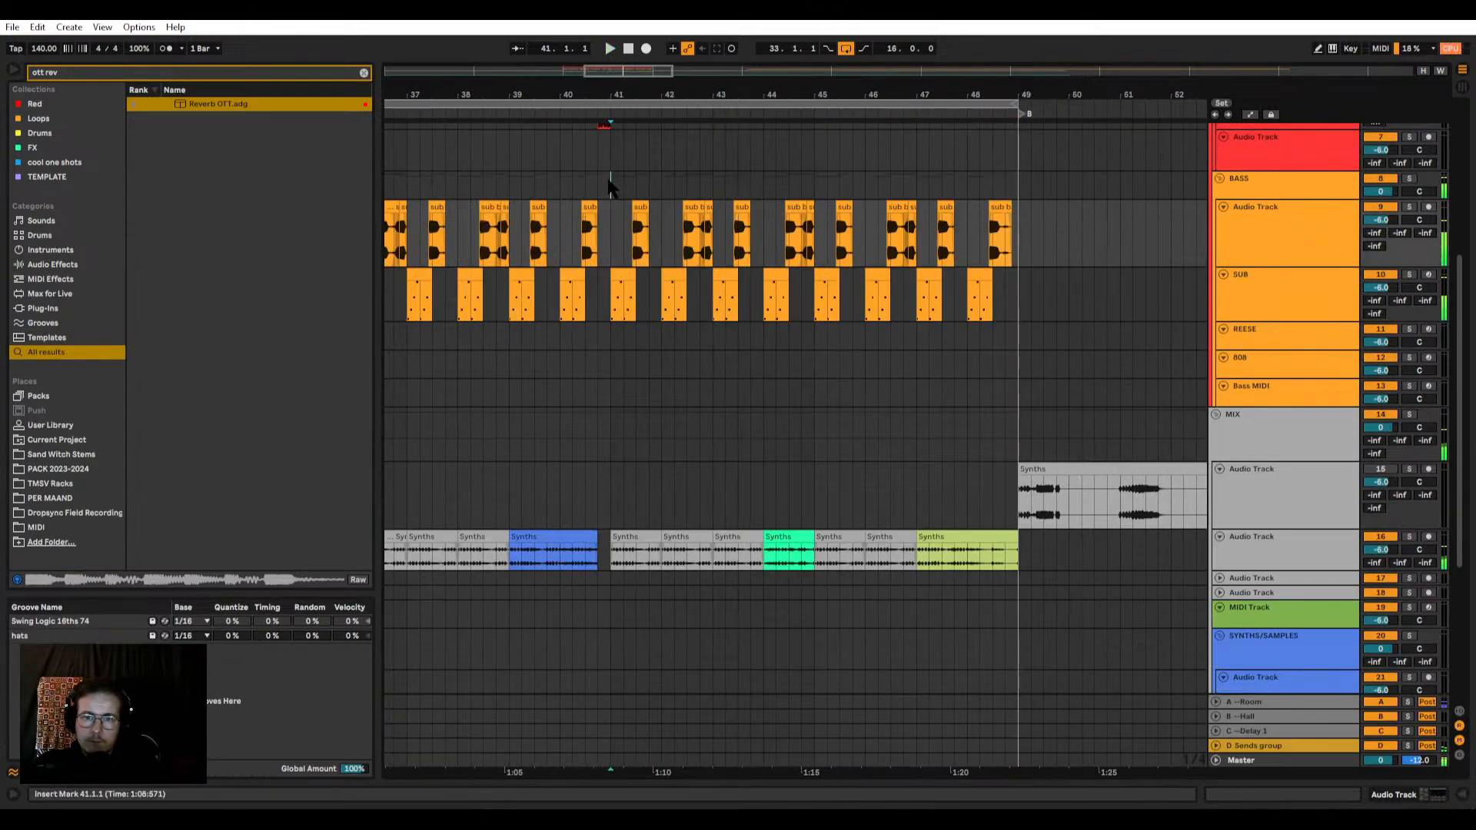
pyautogui.scroll(6, 618, 300)
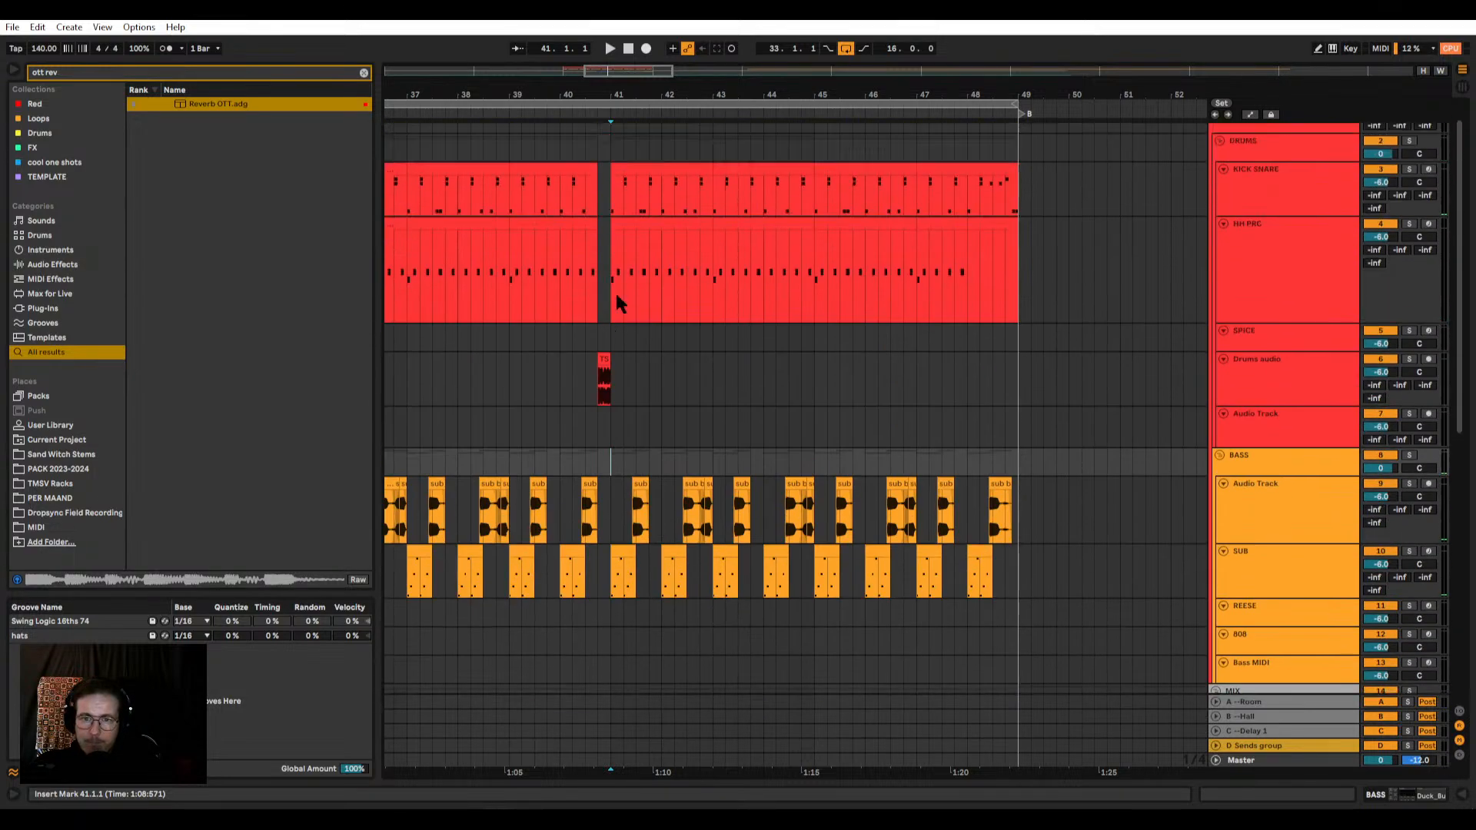
pyautogui.scroll(1, 618, 295)
pyautogui.scroll(-3, 618, 296)
pyautogui.scroll(3, 609, 349)
pyautogui.click(627, 325)
pyautogui.scroll(-5, 625, 314)
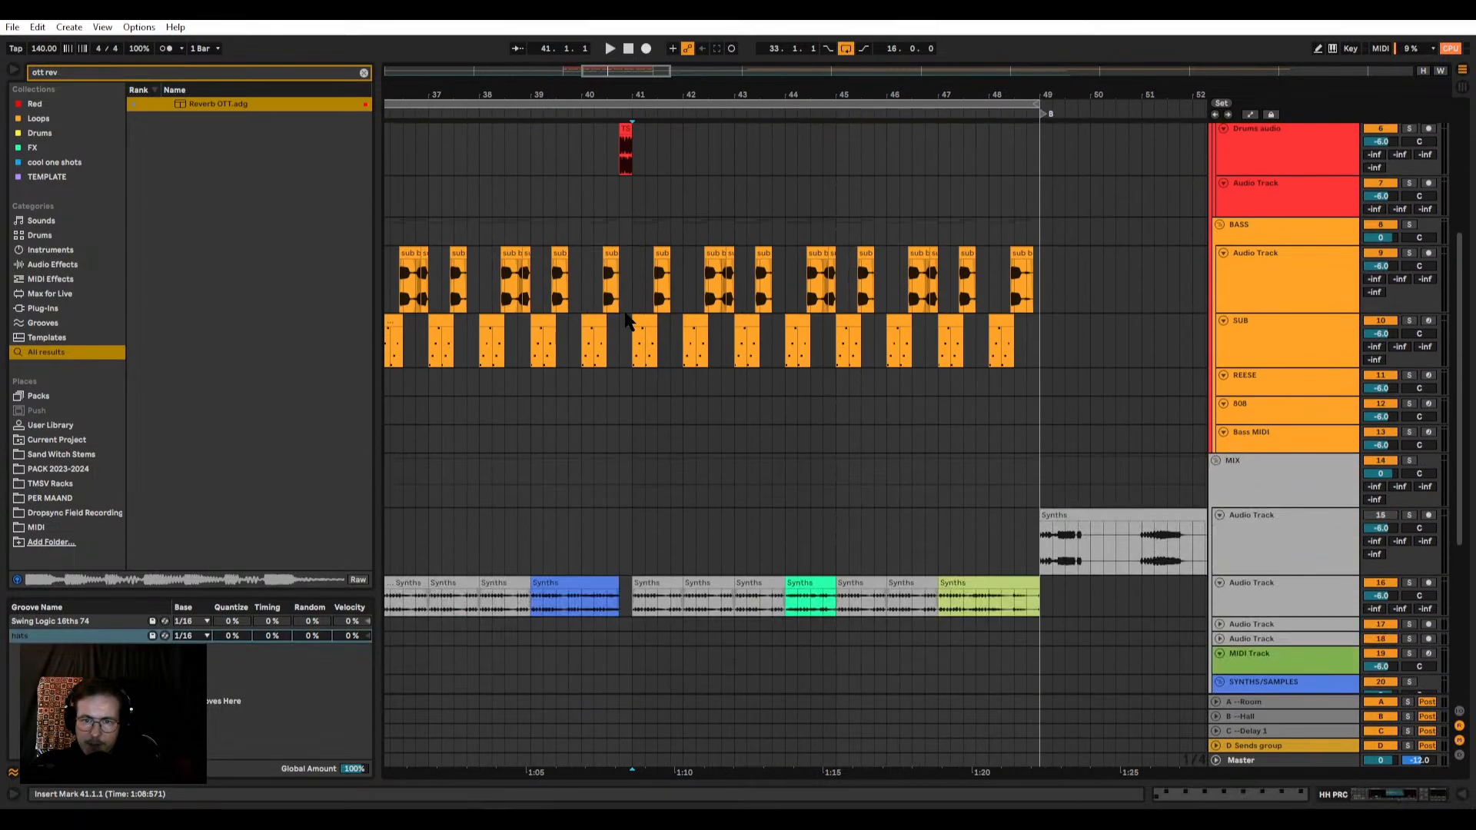
pyautogui.scroll(-5, 638, 315)
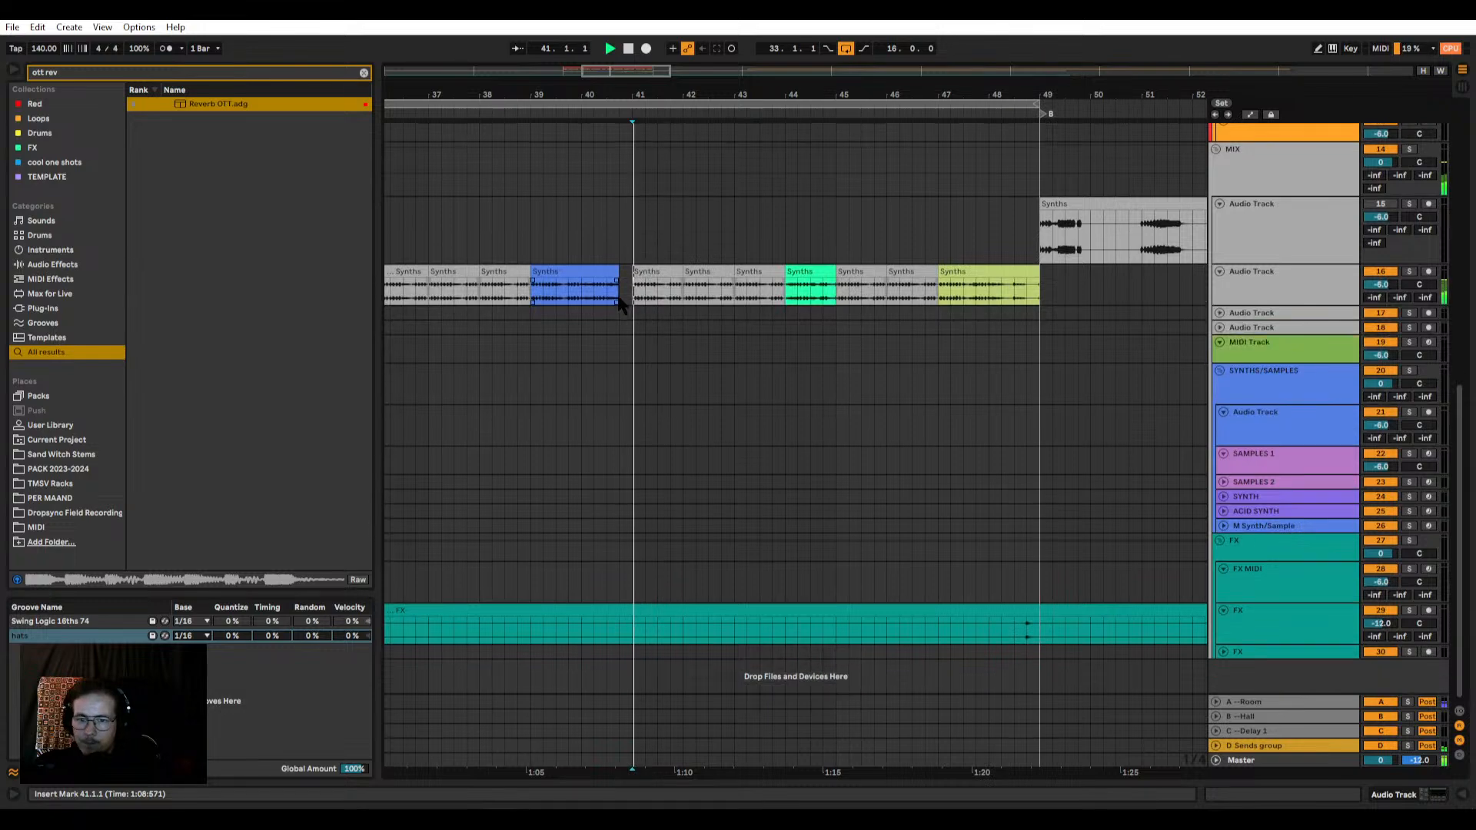
pyautogui.press('space')
# Step: Audition the long Synths stem on track 15 in section B and from the start of BUILD
pyautogui.scroll(-3, 619, 308)
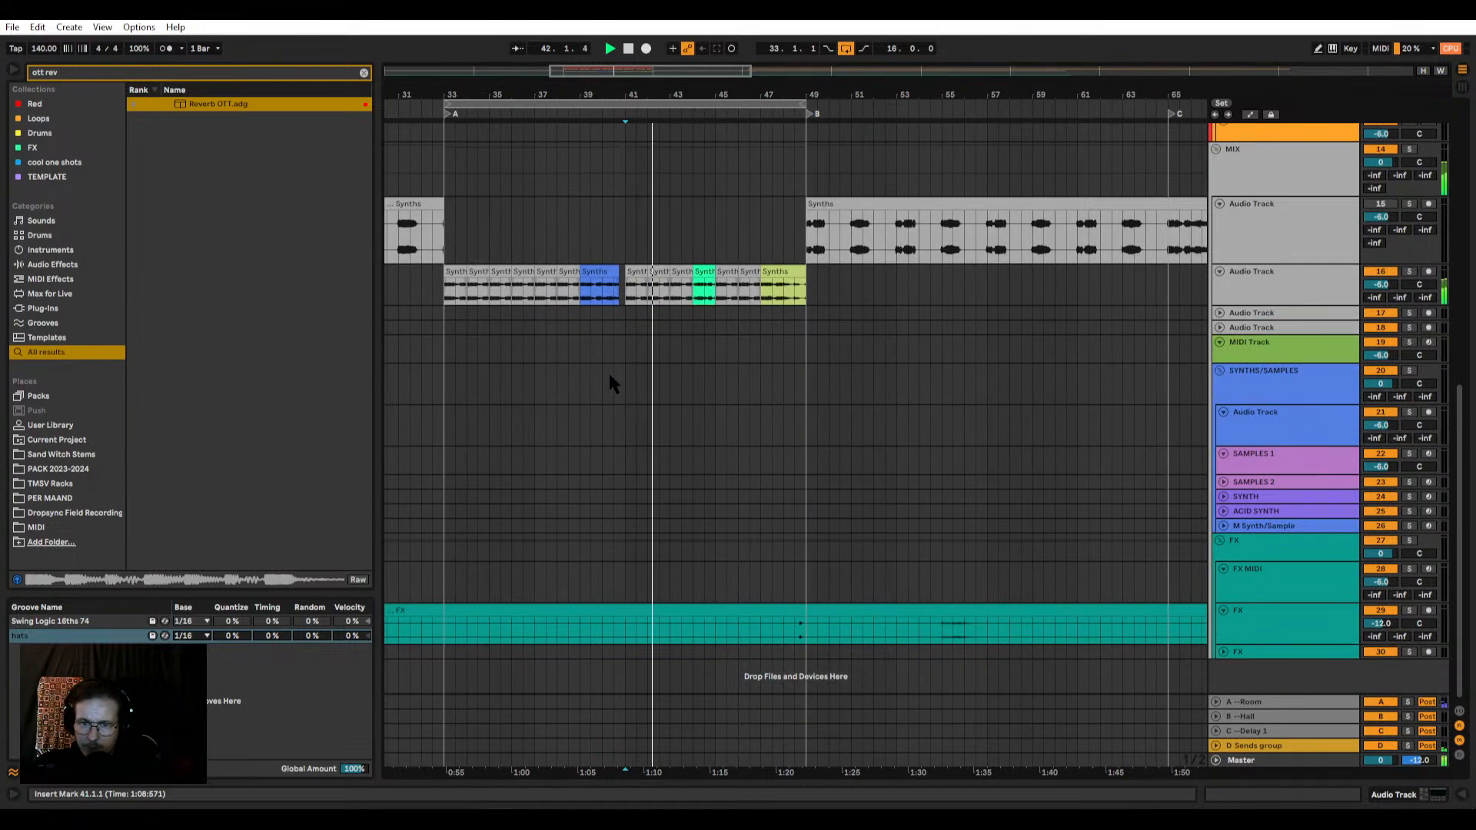
pyautogui.scroll(-5, 614, 338)
pyautogui.click(606, 250)
pyautogui.scroll(5, 605, 252)
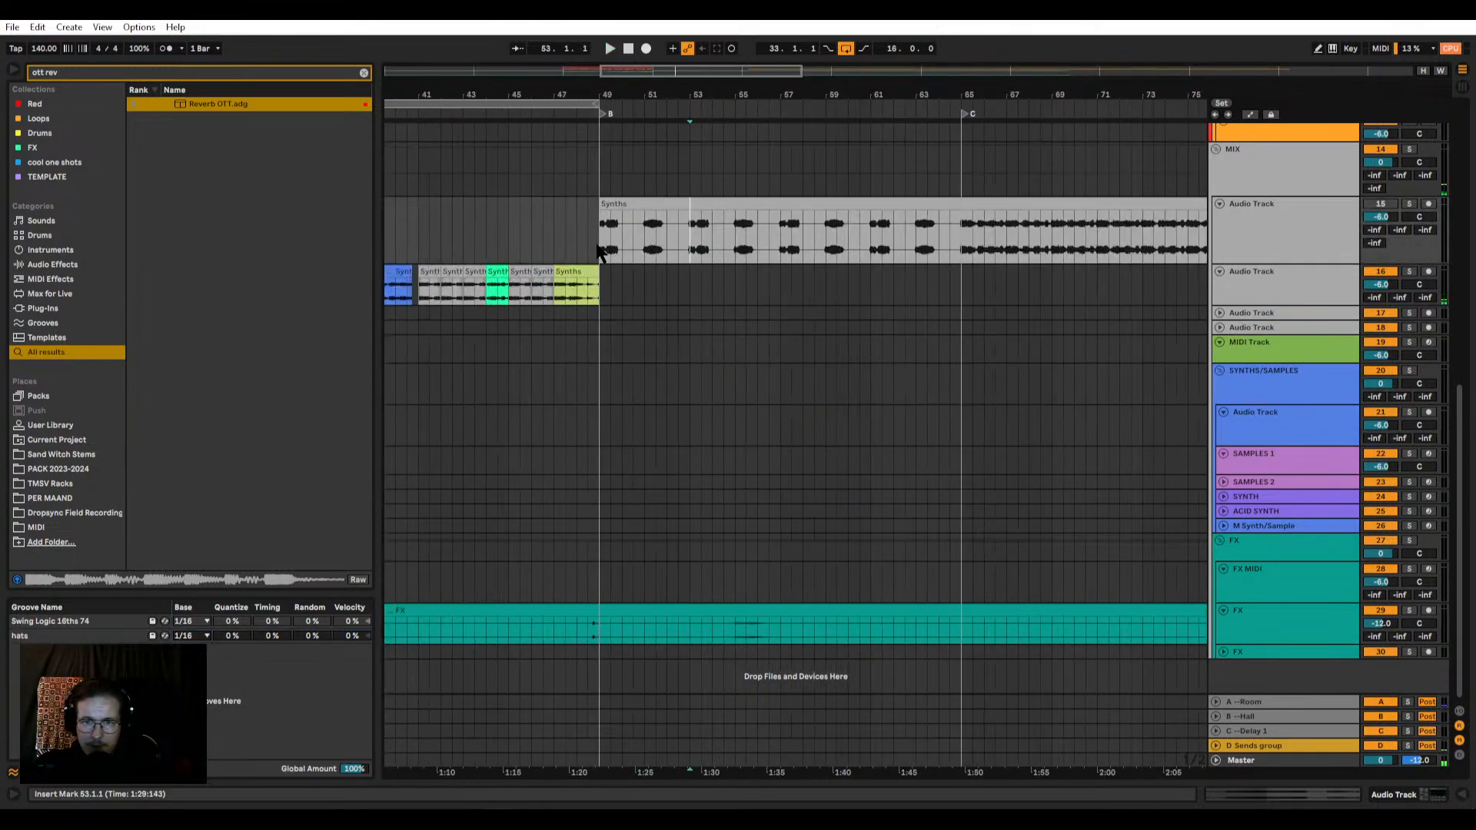
pyautogui.scroll(-3, 604, 252)
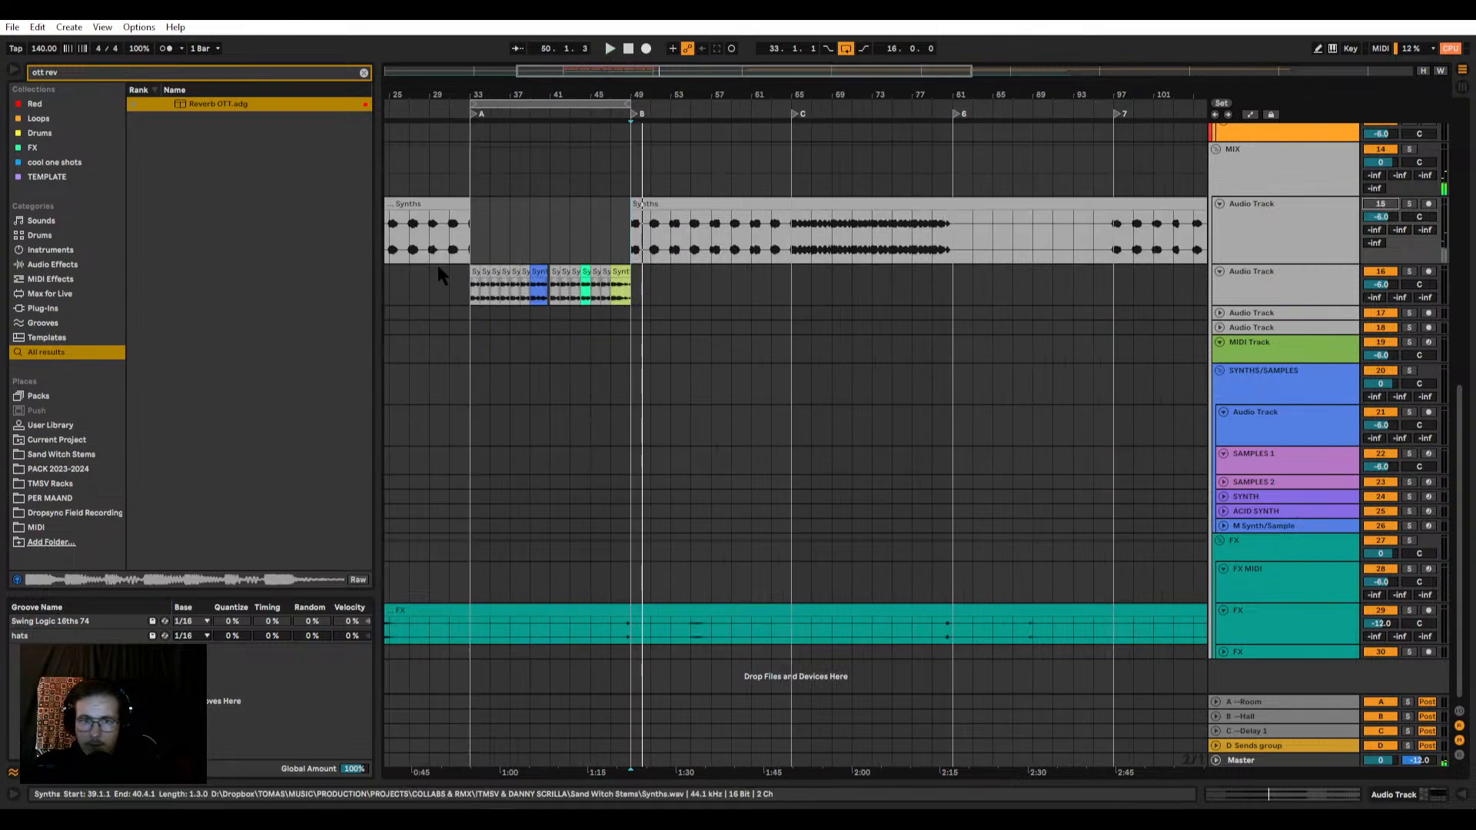
pyautogui.scroll(-3, 453, 254)
pyautogui.click(461, 241)
pyautogui.scroll(6, 461, 241)
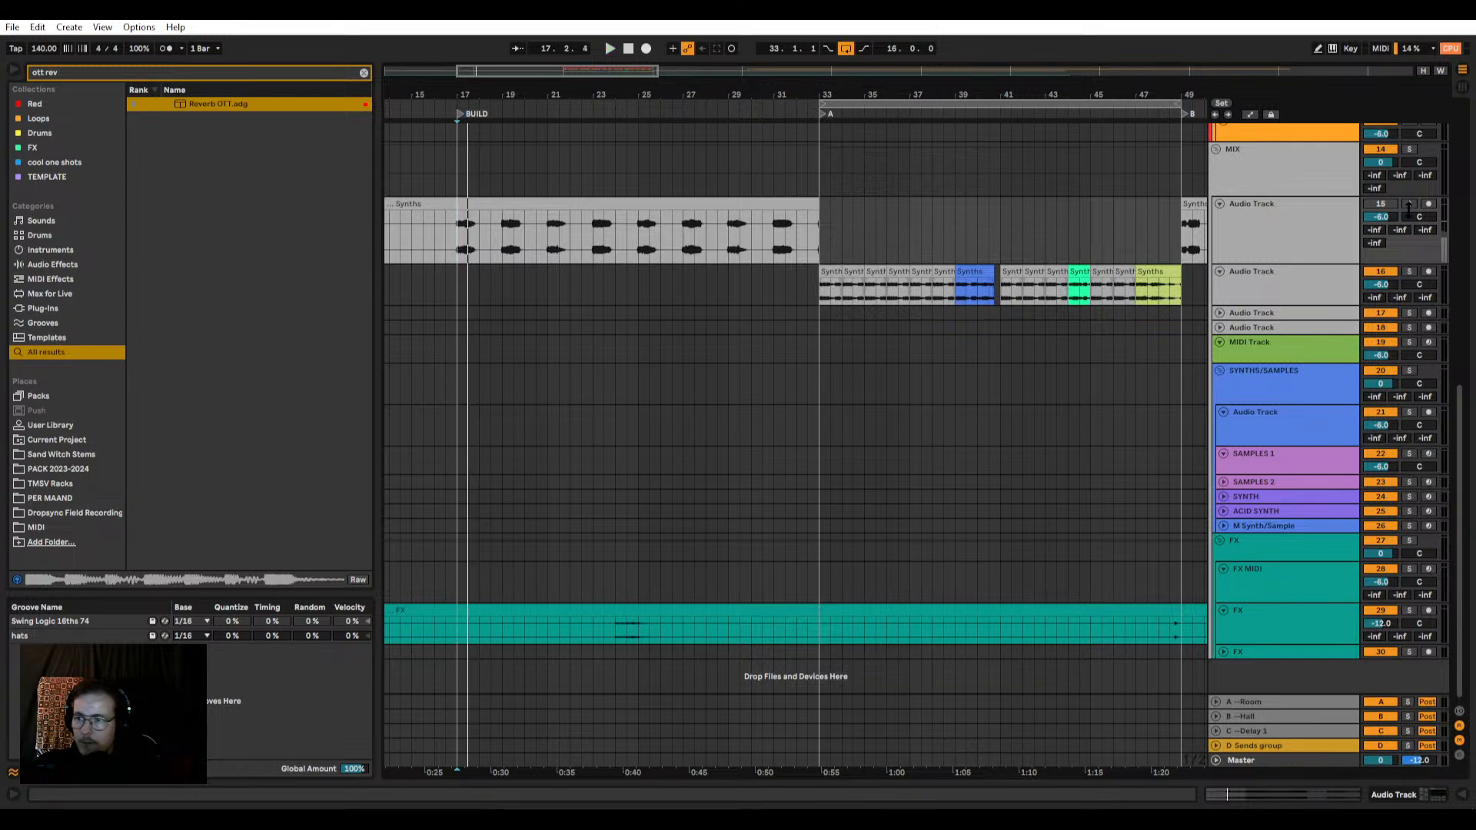
# Step: Copy 1.2.0 bars of the Synths stem from the start of BUILD to 41.1.1 on track 17 and enlarge that track
pyautogui.moveTo(448, 244); pyautogui.dragTo(875, 221)
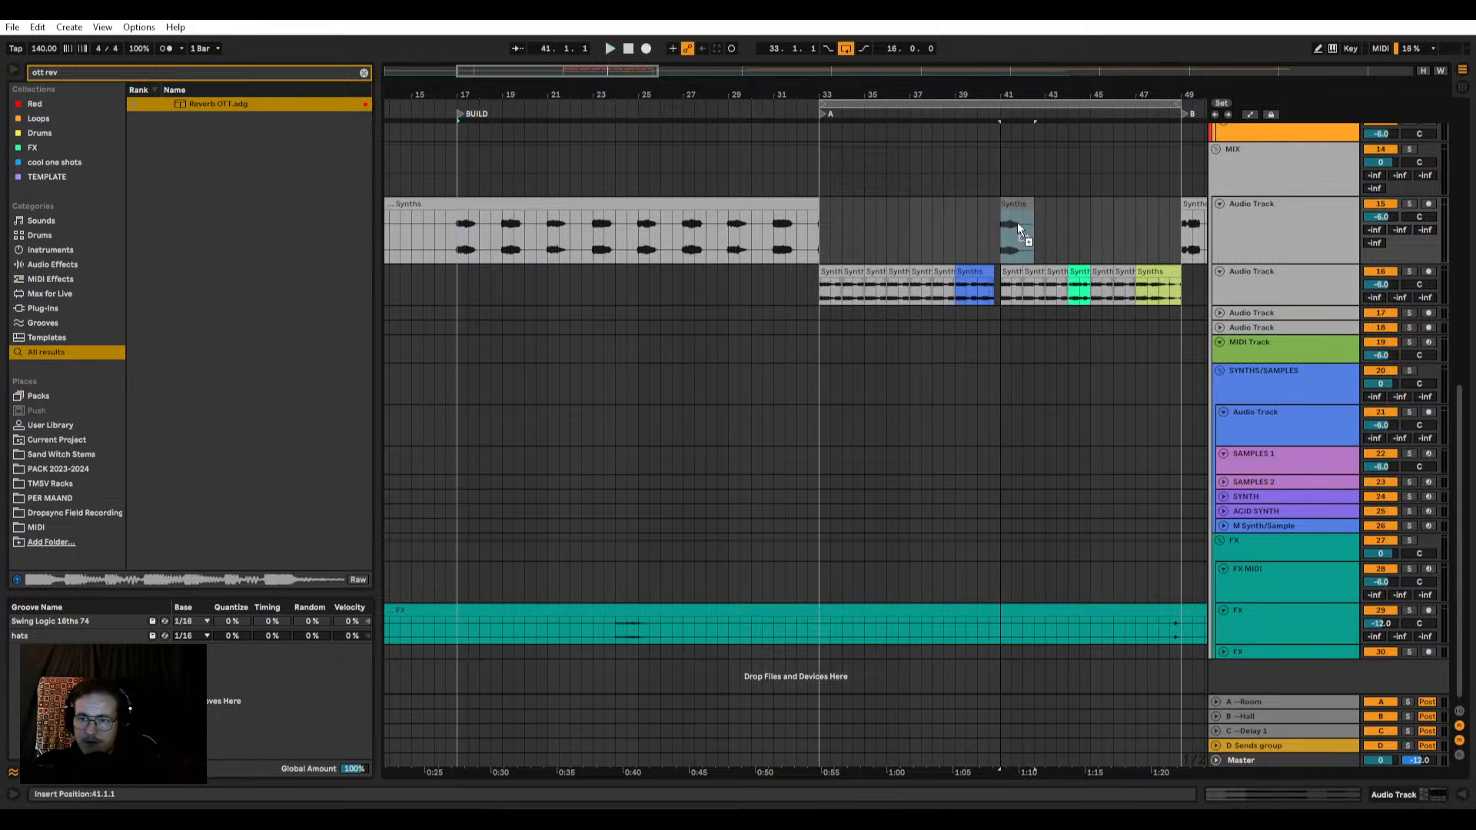
pyautogui.moveTo(1017, 222); pyautogui.dragTo(1019, 224)
pyautogui.hscroll(3, 1112, 224)
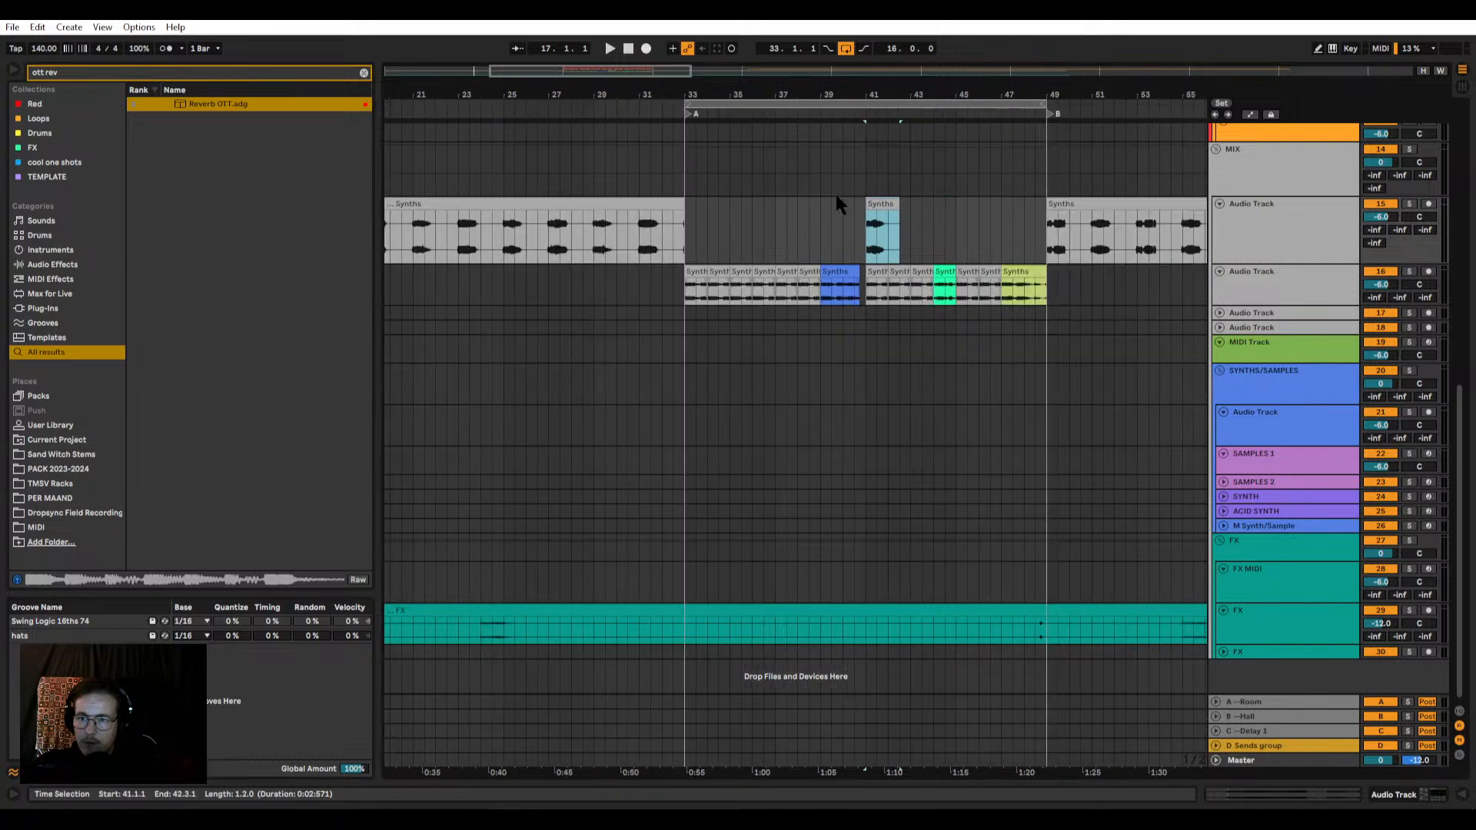
pyautogui.click(1220, 313)
pyautogui.moveTo(879, 204); pyautogui.dragTo(879, 317)
pyautogui.scroll(5, 880, 313)
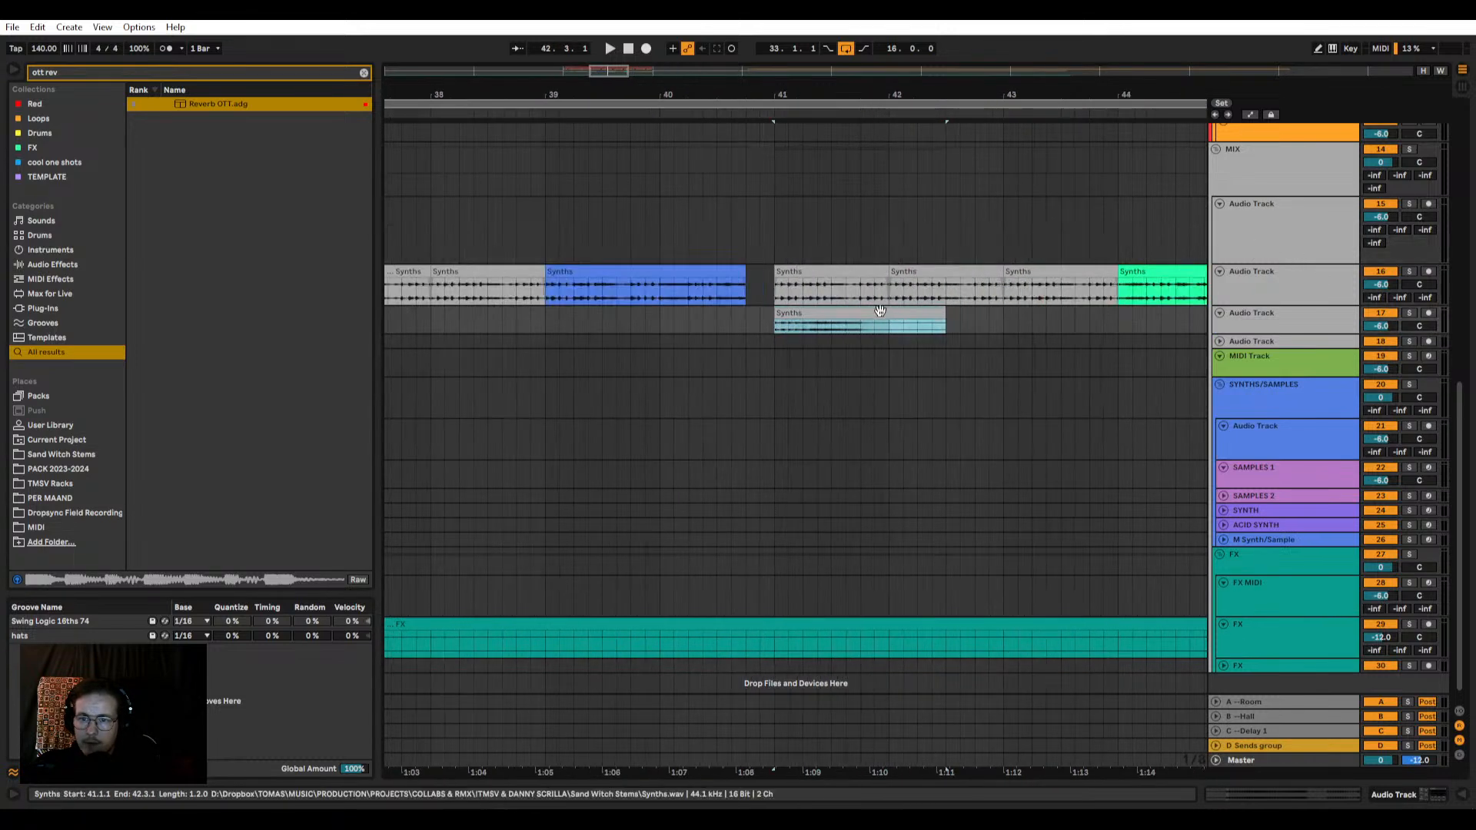
pyautogui.moveTo(1299, 334); pyautogui.dragTo(1300, 504)
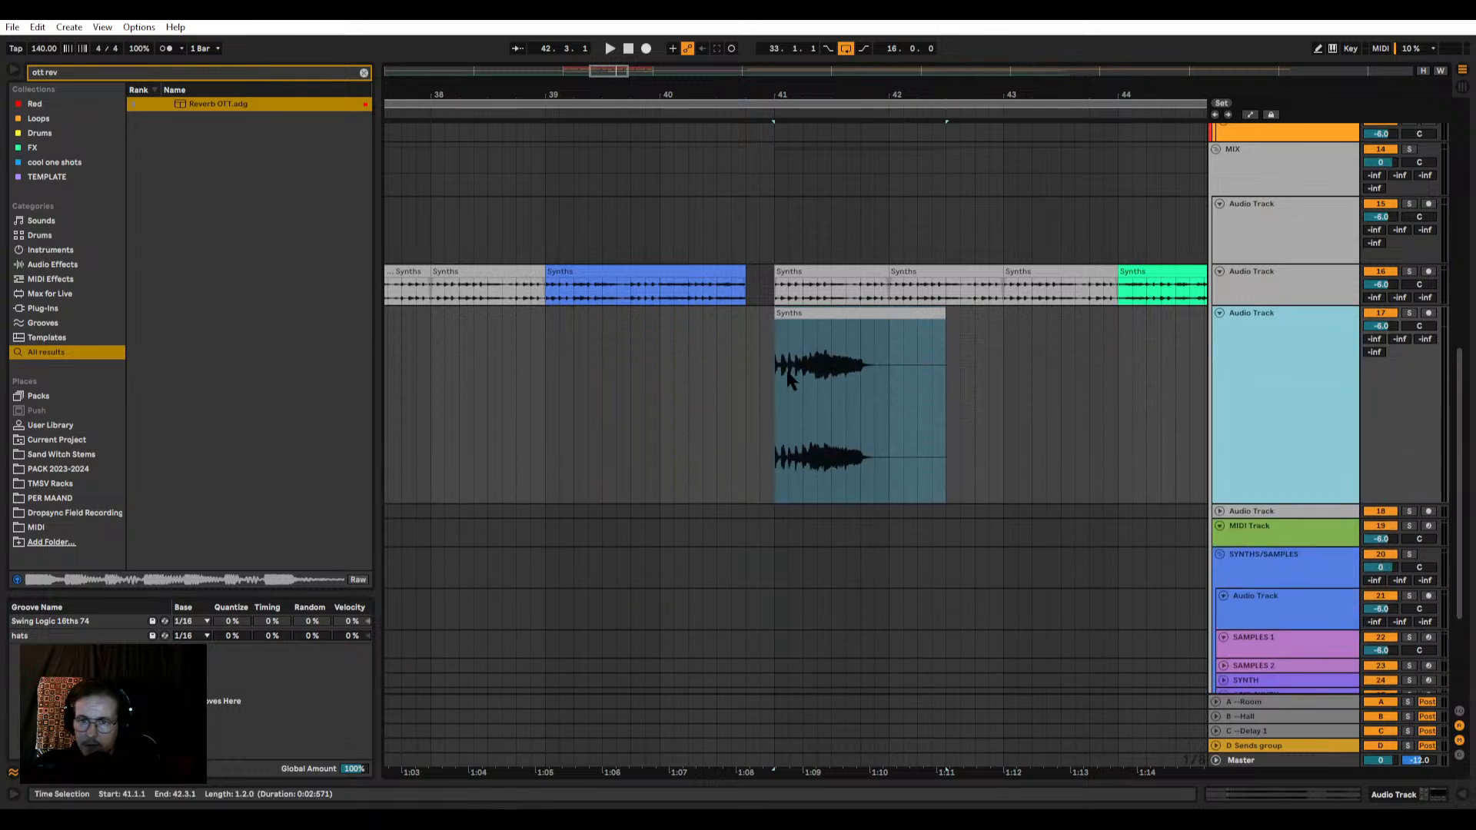
# Step: Play the copied Synths phrase from 40.2.1, adjust the fade at its start, and replay it
pyautogui.click(689, 381)
pyautogui.press('space')
pyautogui.scroll(4, 803, 376)
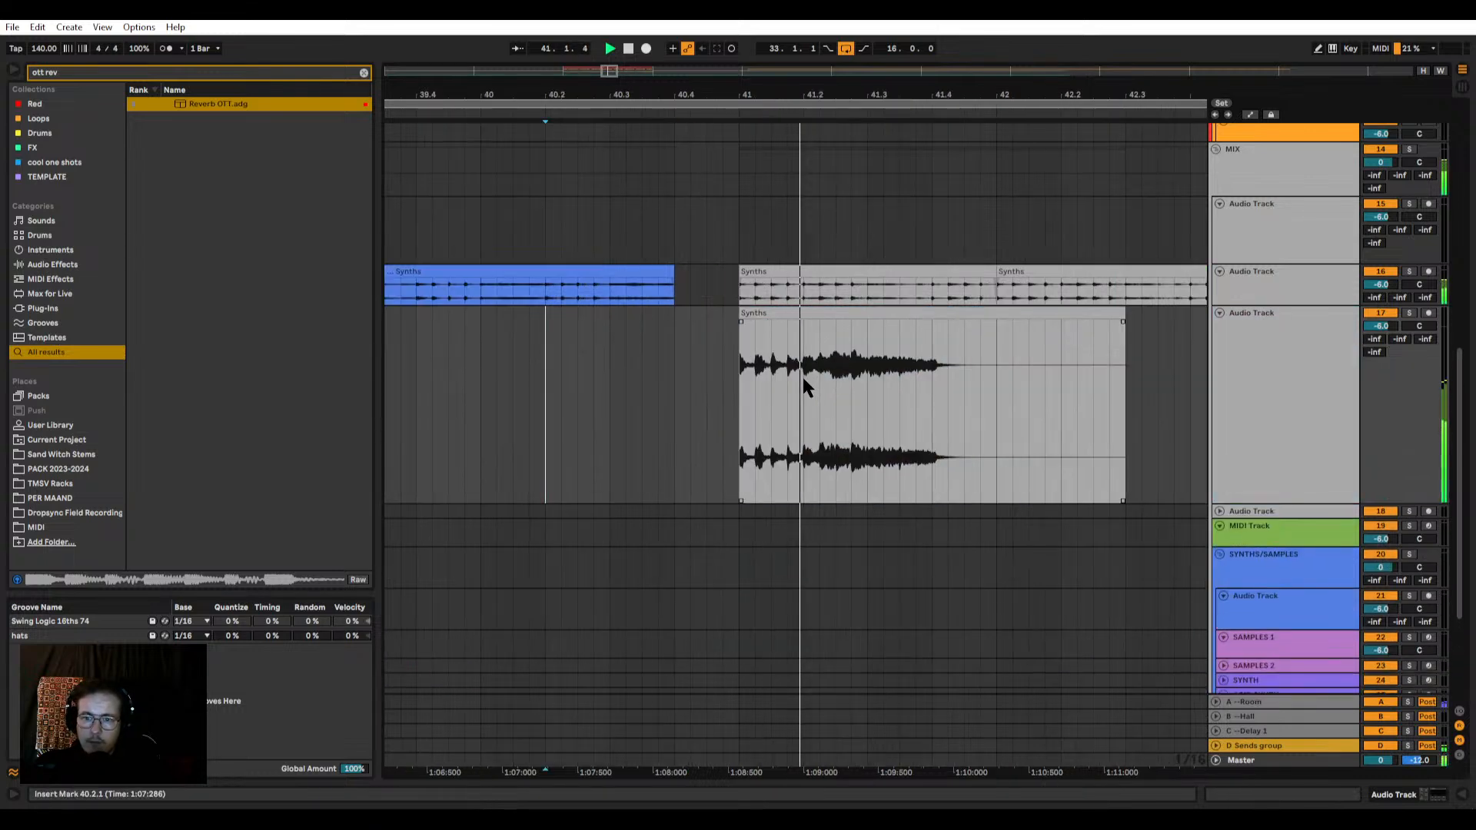
pyautogui.press('space')
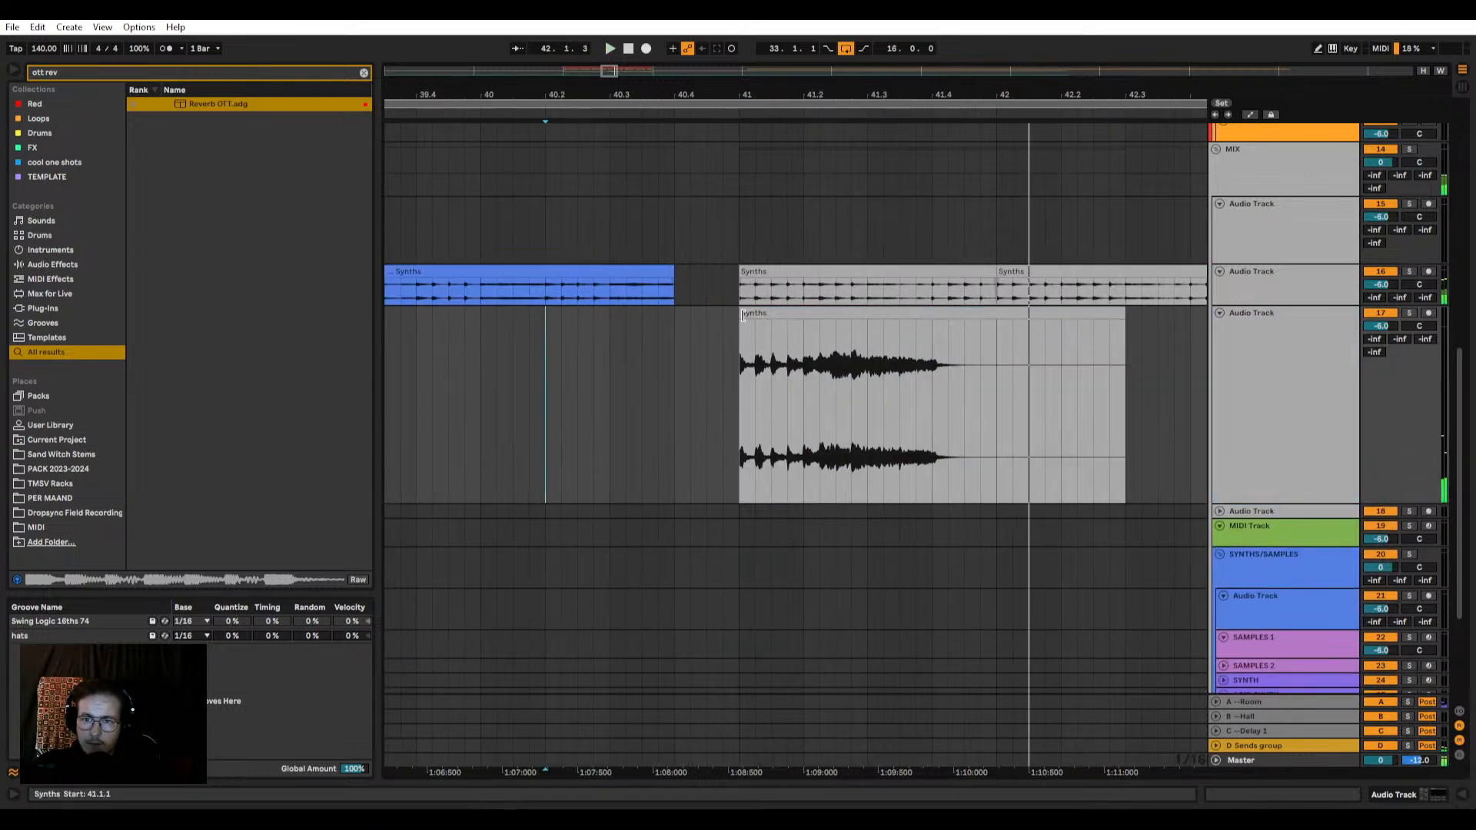
pyautogui.press('space')
pyautogui.moveTo(741, 326)
pyautogui.mouseDown()
pyautogui.moveTo(817, 321)
pyautogui.moveTo(740, 327)
pyautogui.mouseUp()
pyautogui.press('space')
pyautogui.press('space')
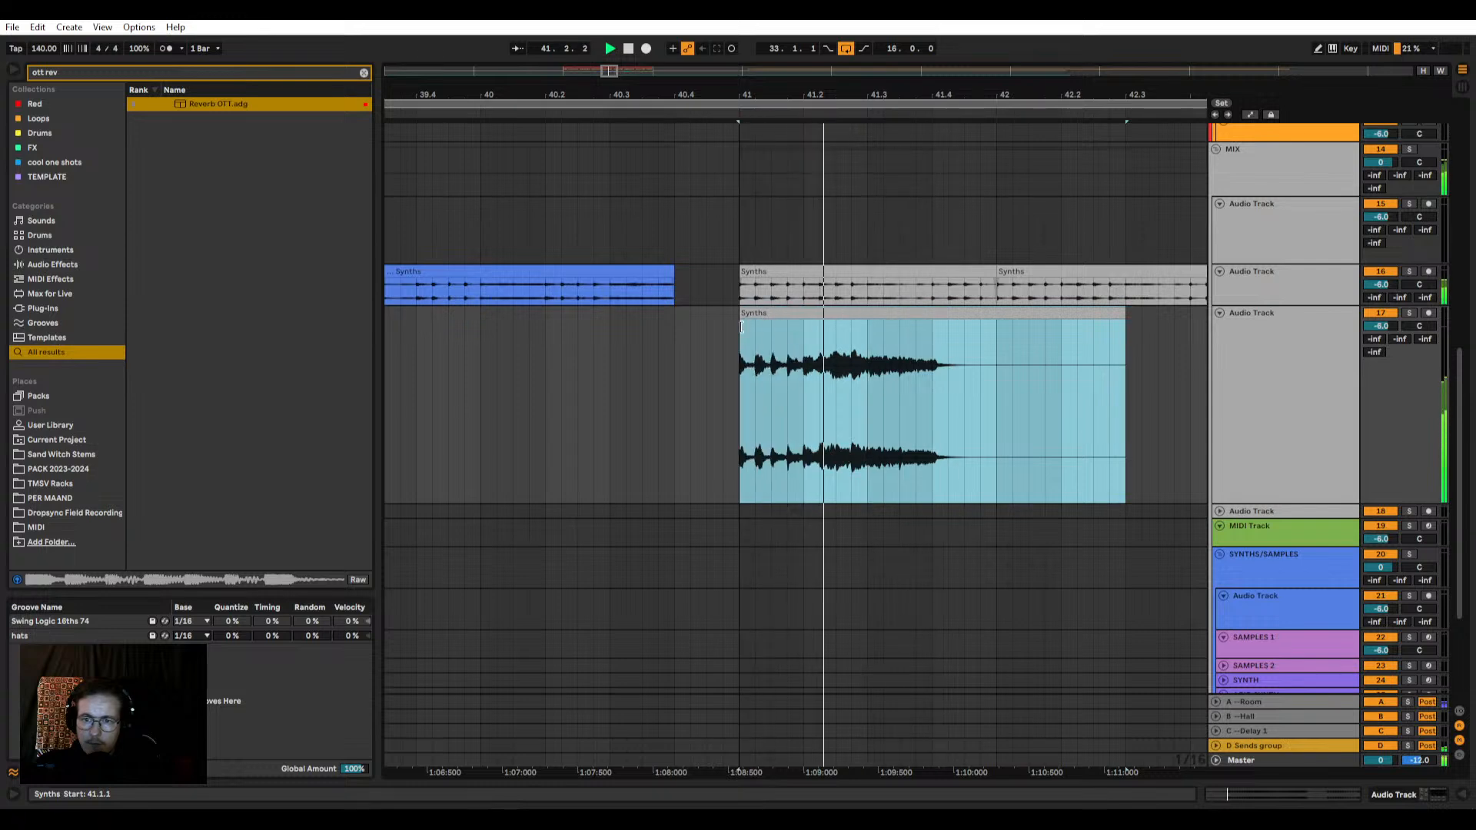
pyautogui.press('space')
# Step: Duplicate the phrase's first beat on track 17 over 41.2.1 to 41.3.1 and play from 40.4.3
pyautogui.moveTo(801, 393); pyautogui.dragTo(755, 395)
pyautogui.hotkey('ctrl', 'd')
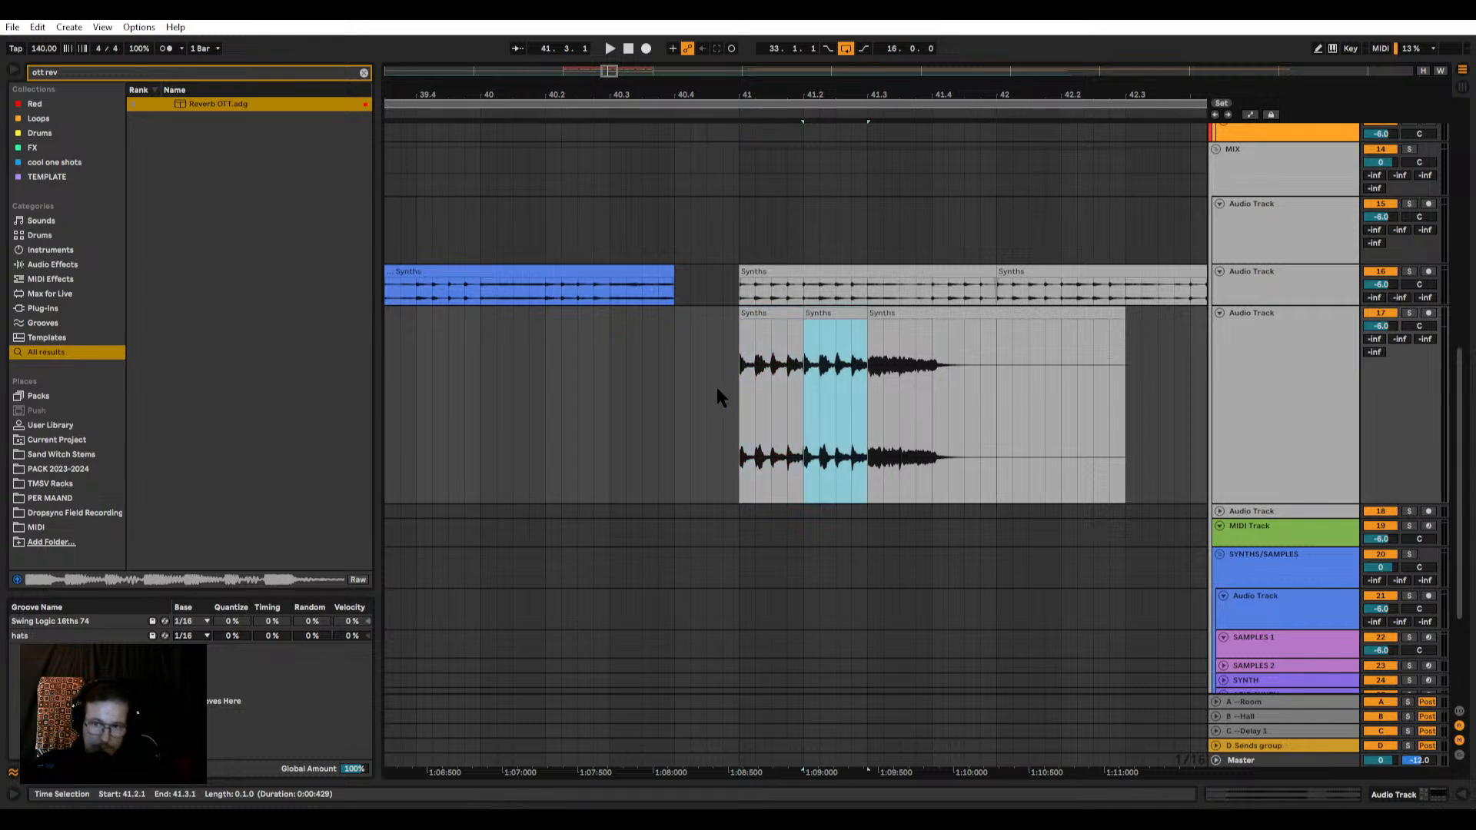
pyautogui.click(713, 388)
pyautogui.press('space')
pyautogui.press('space')
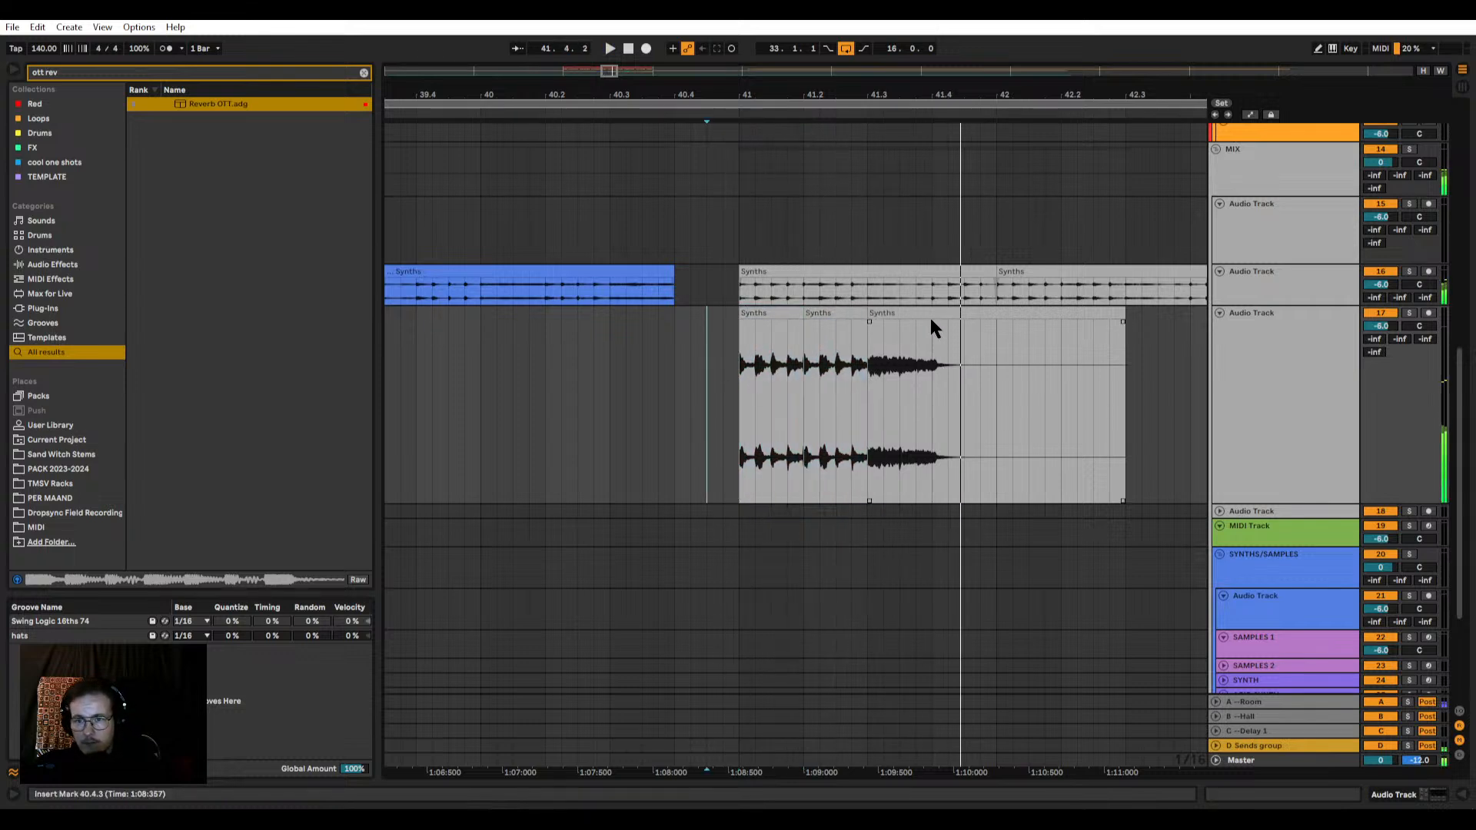
pyautogui.press('space')
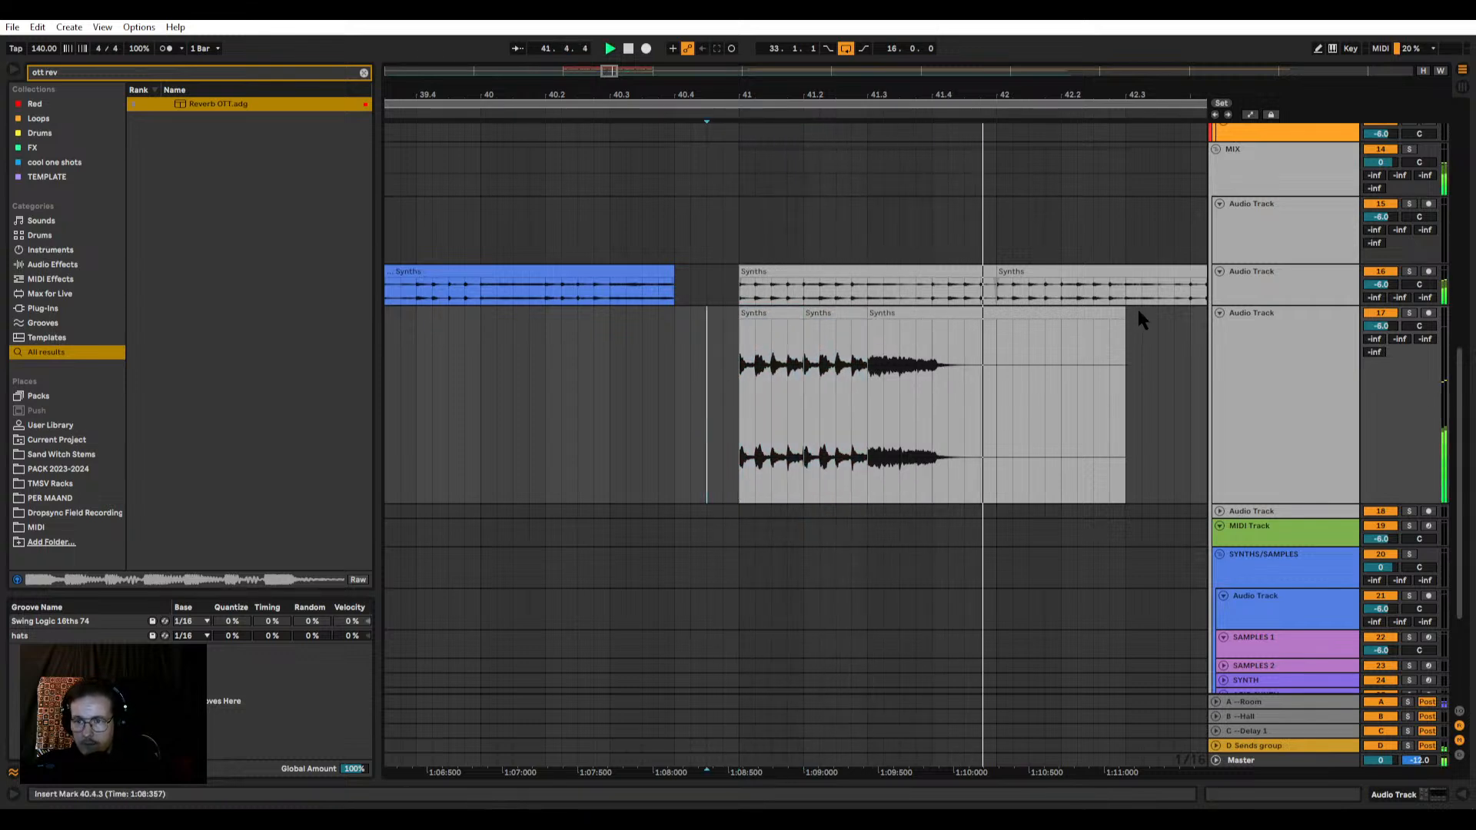
pyautogui.press('space')
# Step: Shorten the last Synths clip on track 17 so it ends at 41.4.1
pyautogui.moveTo(1125, 338); pyautogui.dragTo(927, 323)
pyautogui.scroll(4, 935, 343)
pyautogui.scroll(-2, 830, 350)
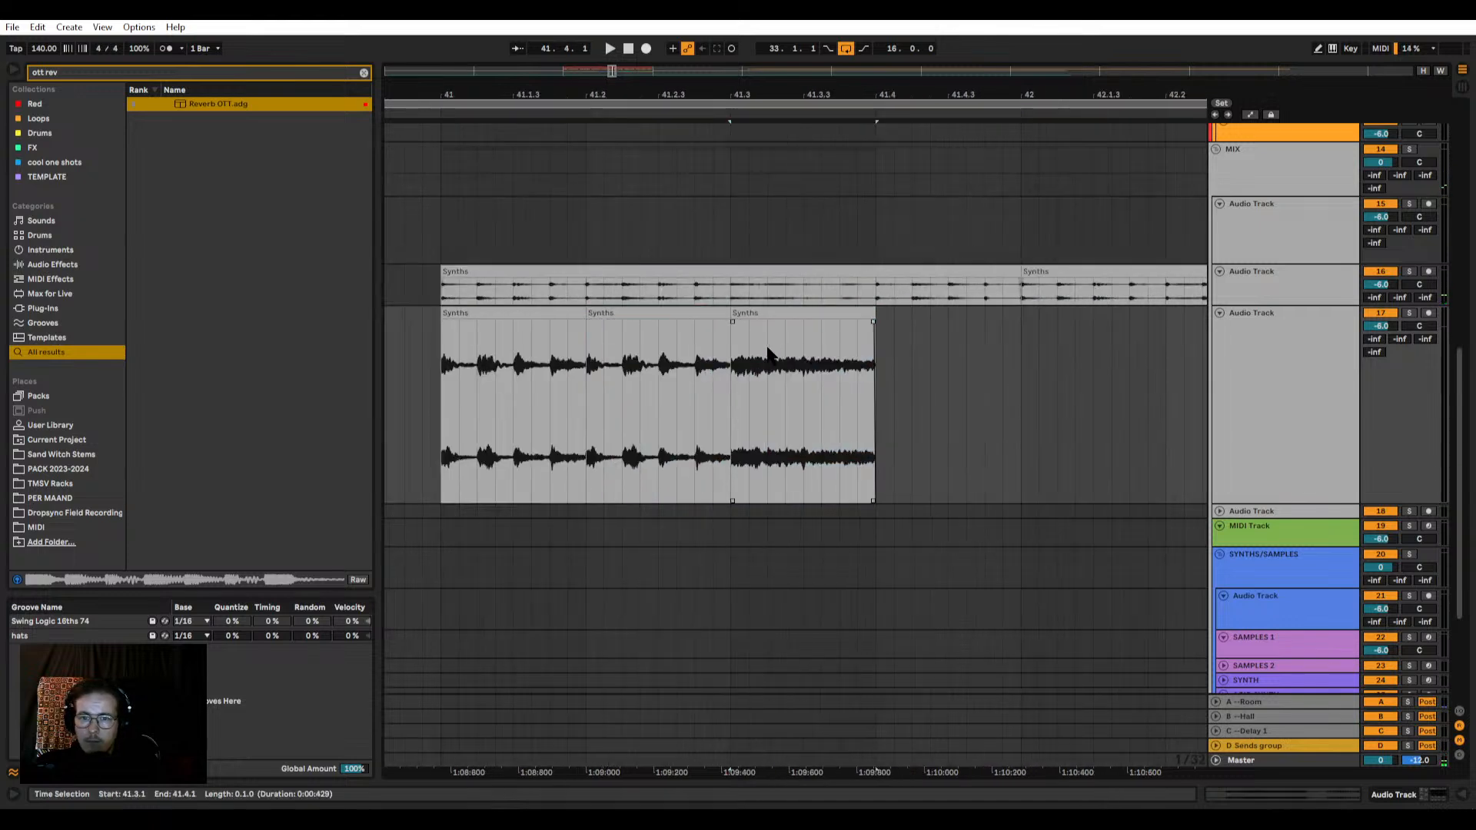
# Step: Create fades across the three Synths clips on track 17 and play them from 41.1.1
pyautogui.click(543, 315)
pyautogui.keyDown('shift'); pyautogui.click(757, 314); pyautogui.keyUp('shift')
pyautogui.hotkey('ctrl', 'alt', 'f')
pyautogui.click(552, 322)
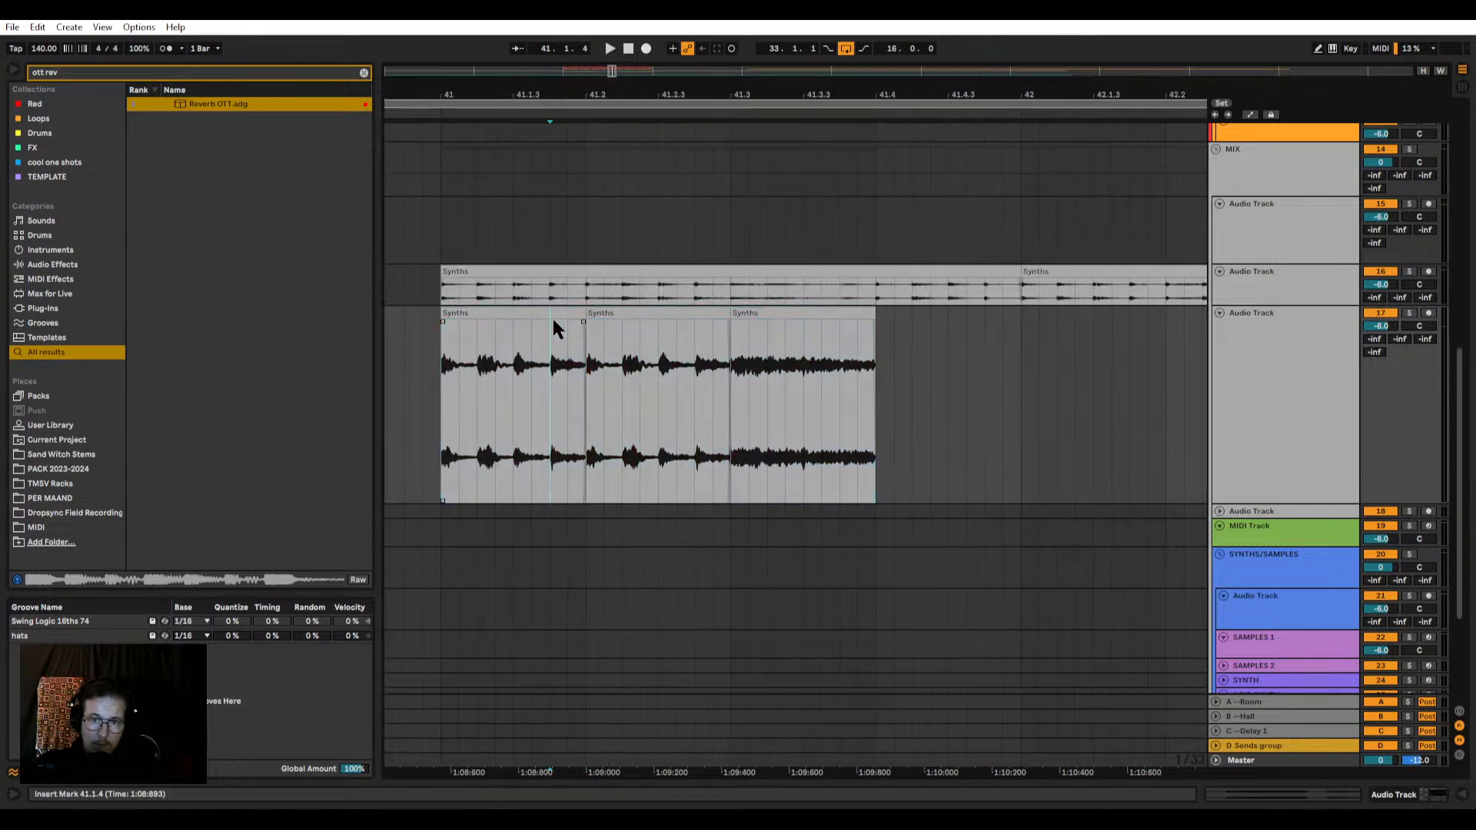
pyautogui.click(557, 313)
pyautogui.press('space')
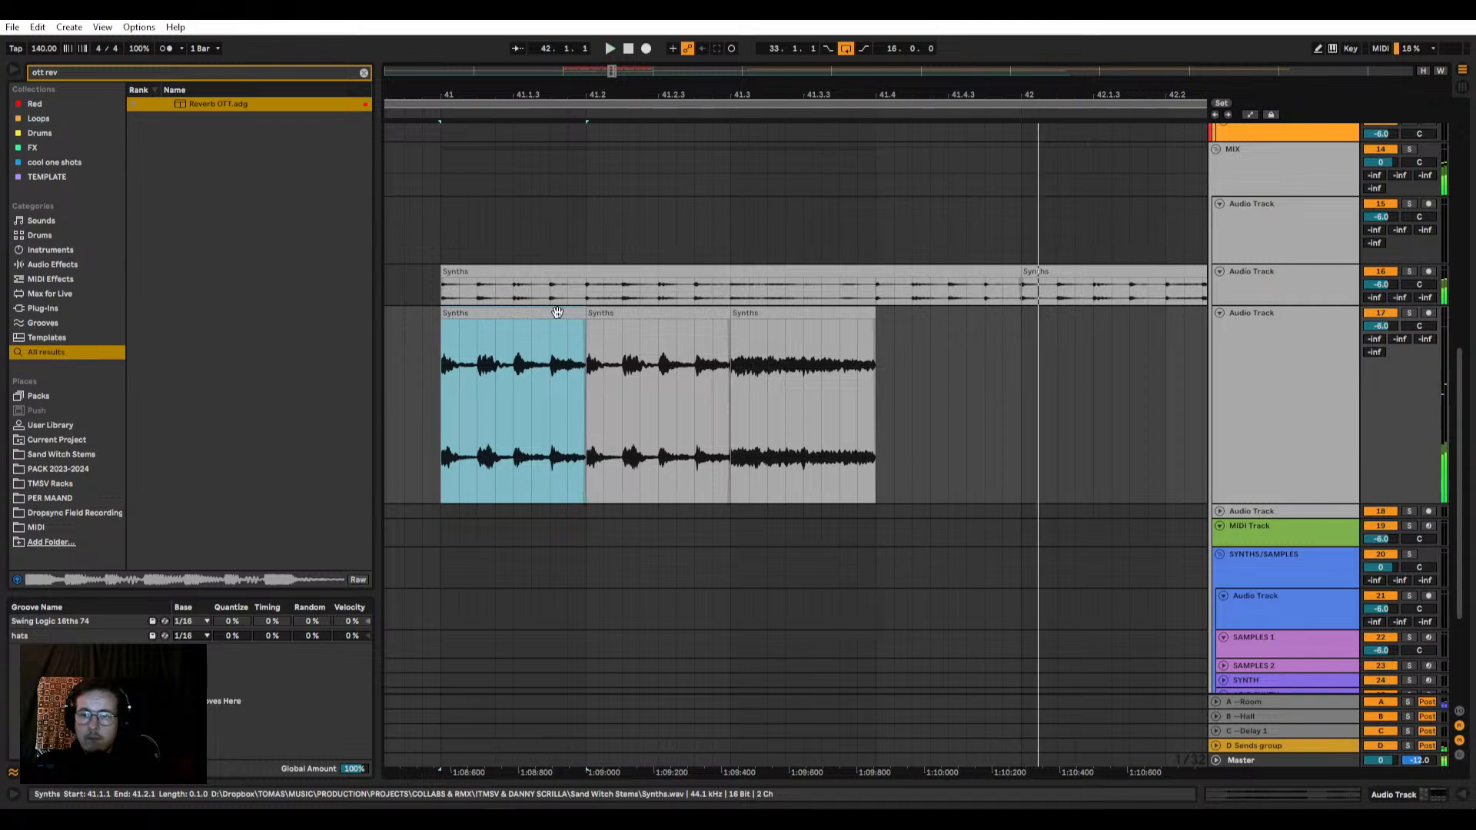
# Step: Search the browser for "valhall", add ValhallaSupermassive after Channel EQ on track 17, and play the phrase
pyautogui.scroll(-5, 768, 405)
pyautogui.doubleClick(1225, 389)
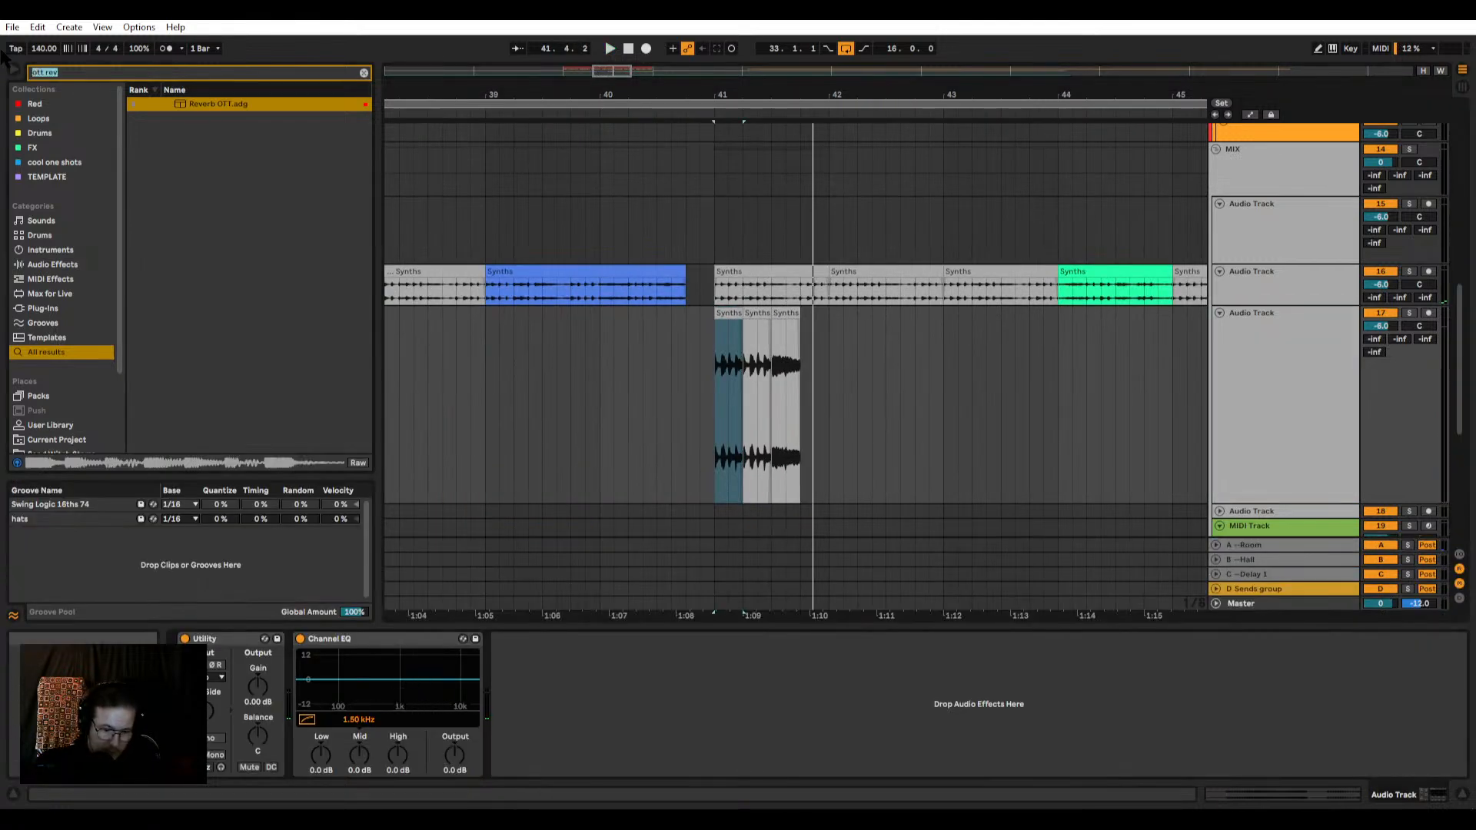
pyautogui.write('valhall')
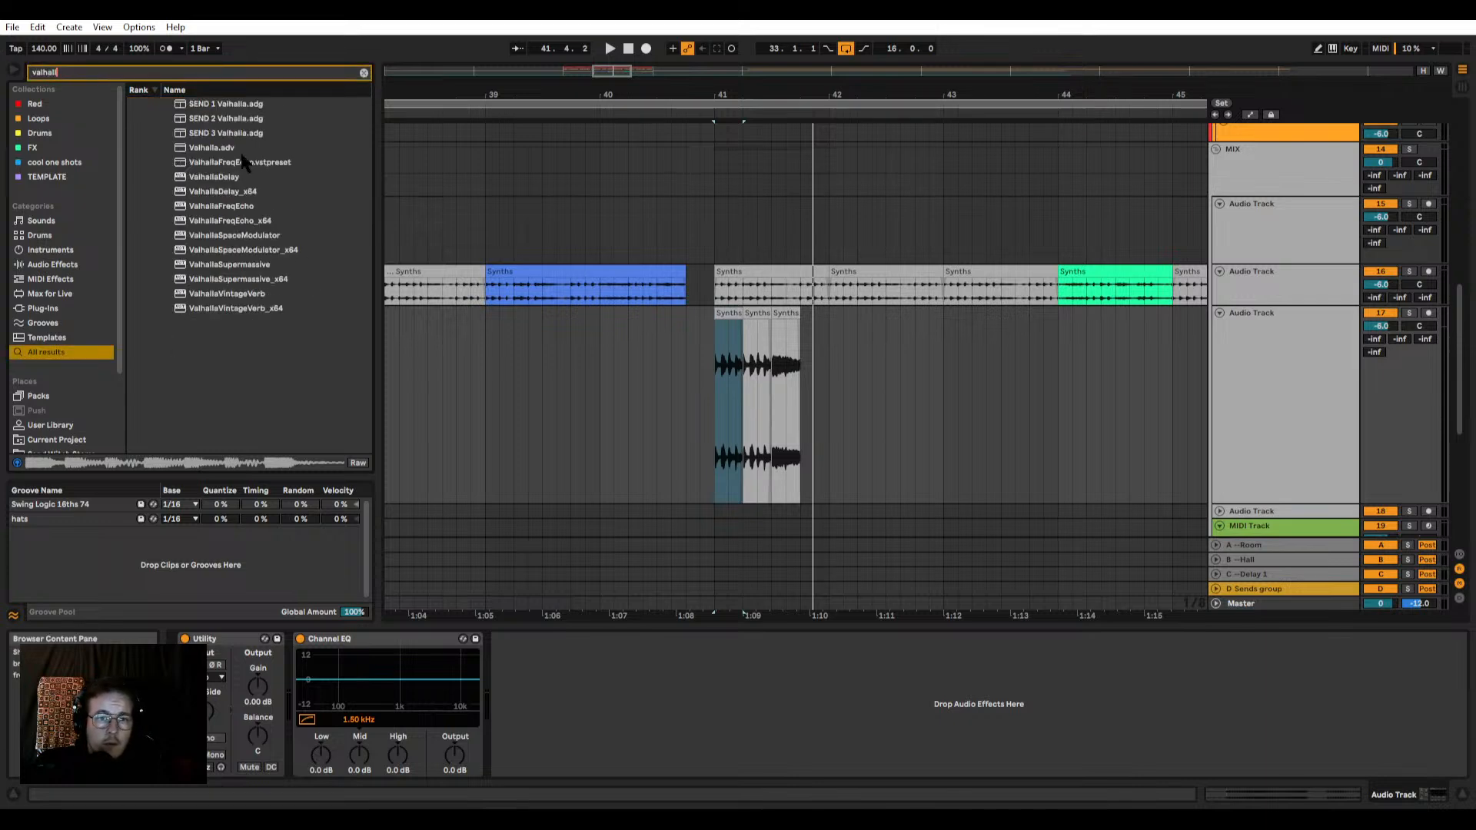
pyautogui.click(234, 268)
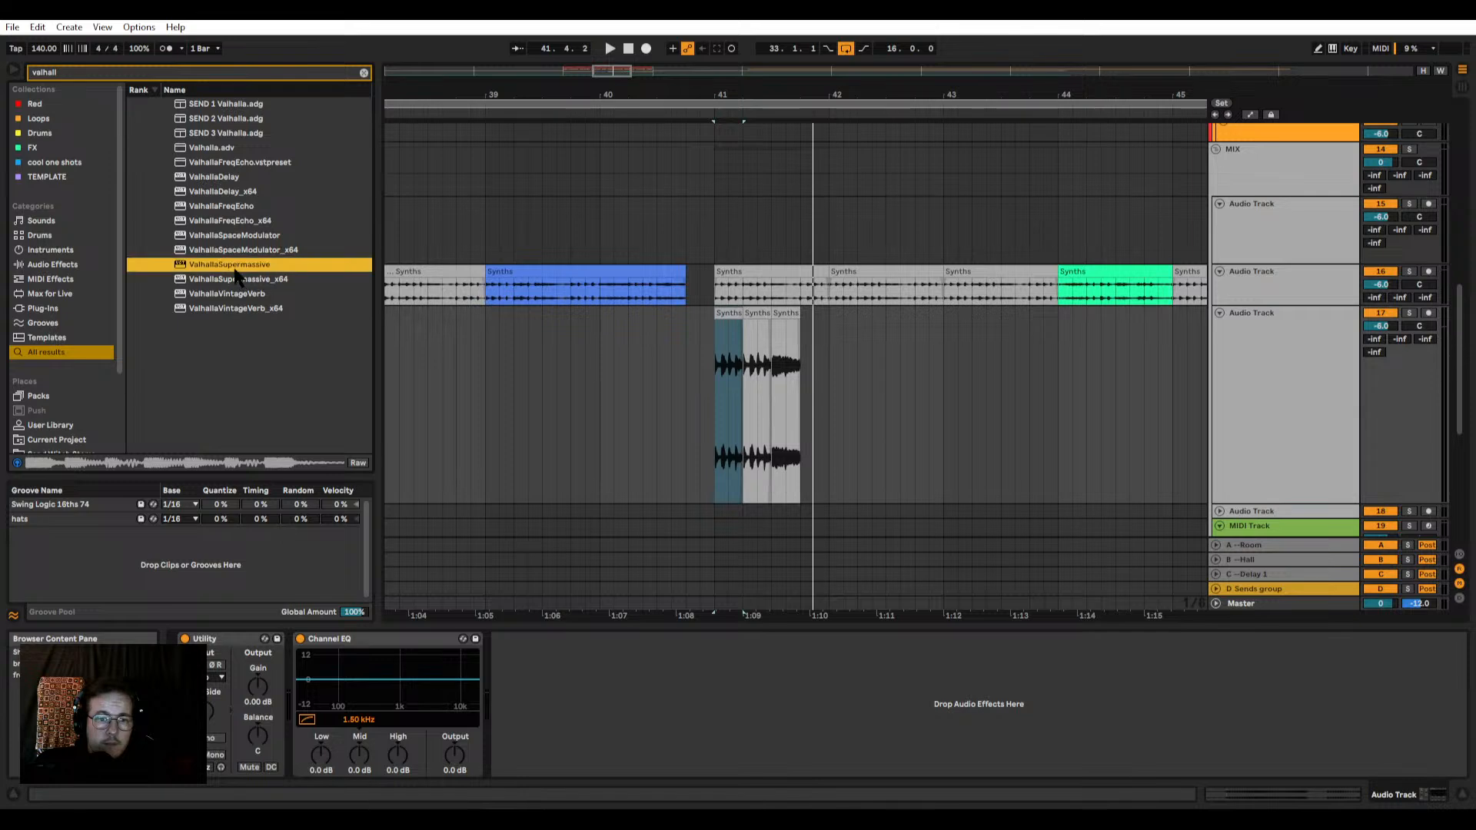
pyautogui.press('space')
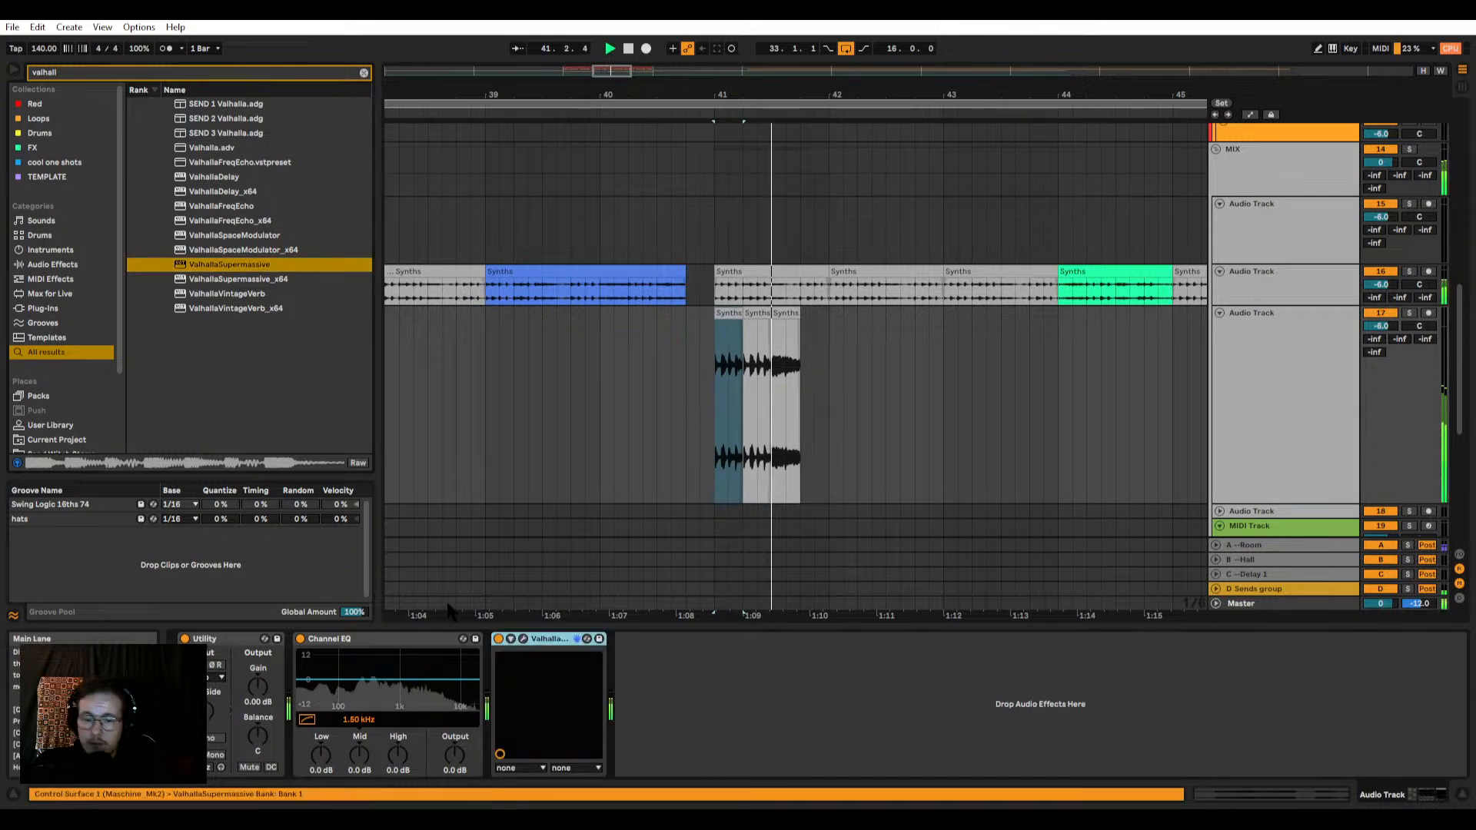
# Step: Load the EighthNoteMagnetar preset in ValhallaSupermassive on track 17 and play the phrase from 41.1.1
pyautogui.click(524, 639)
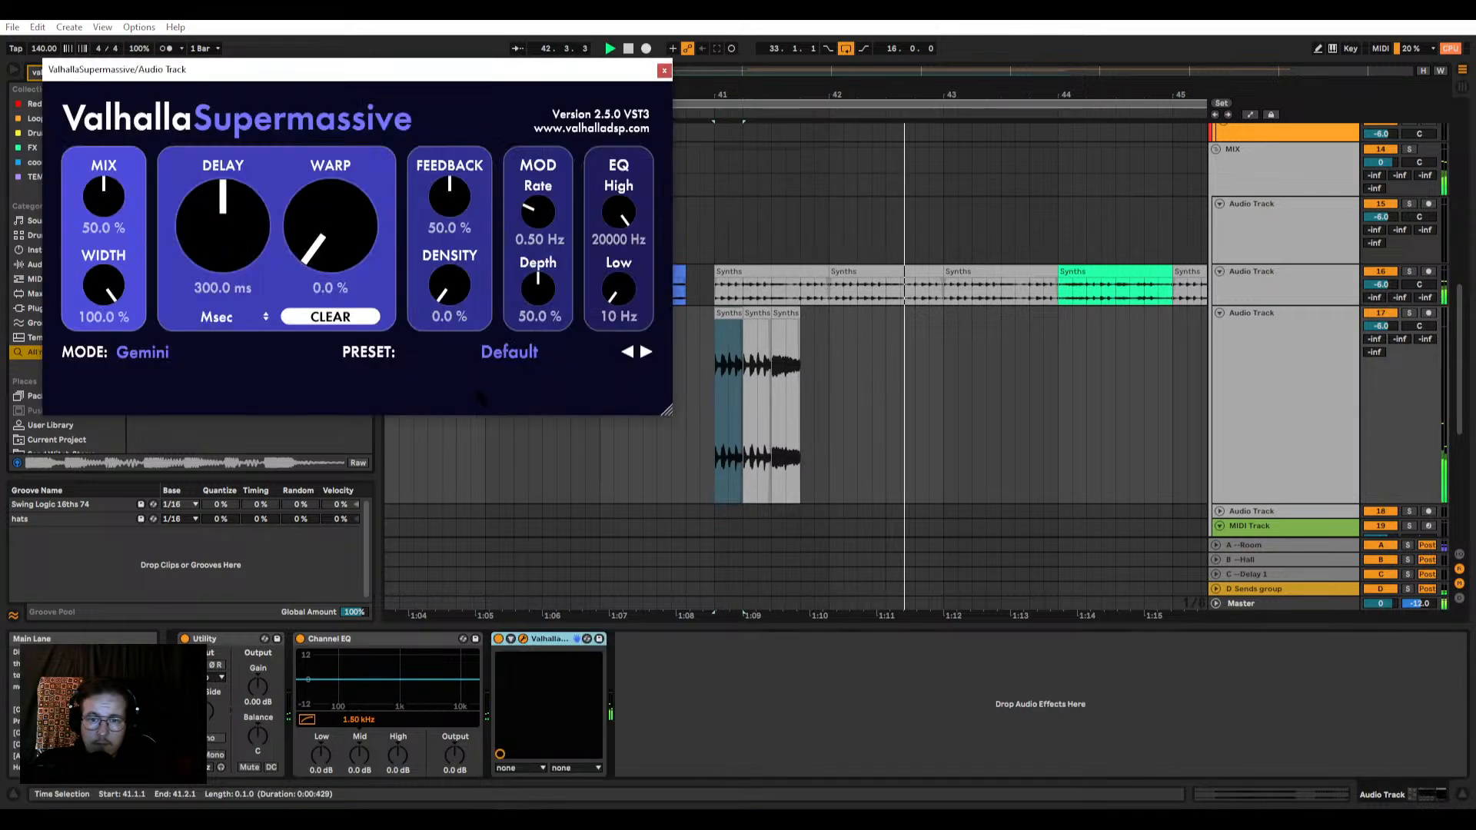
pyautogui.click(510, 351)
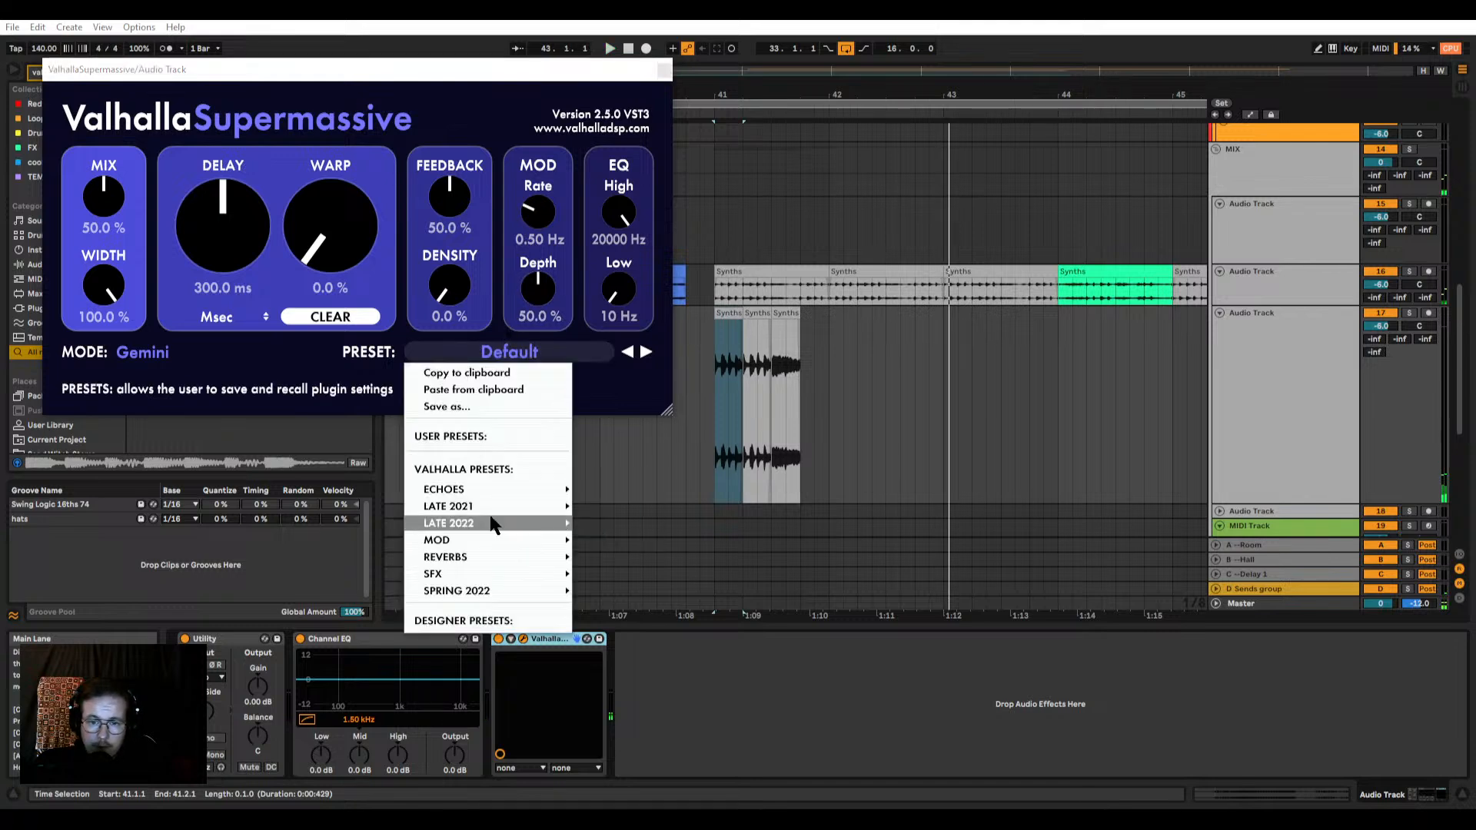
pyautogui.moveTo(492, 523)
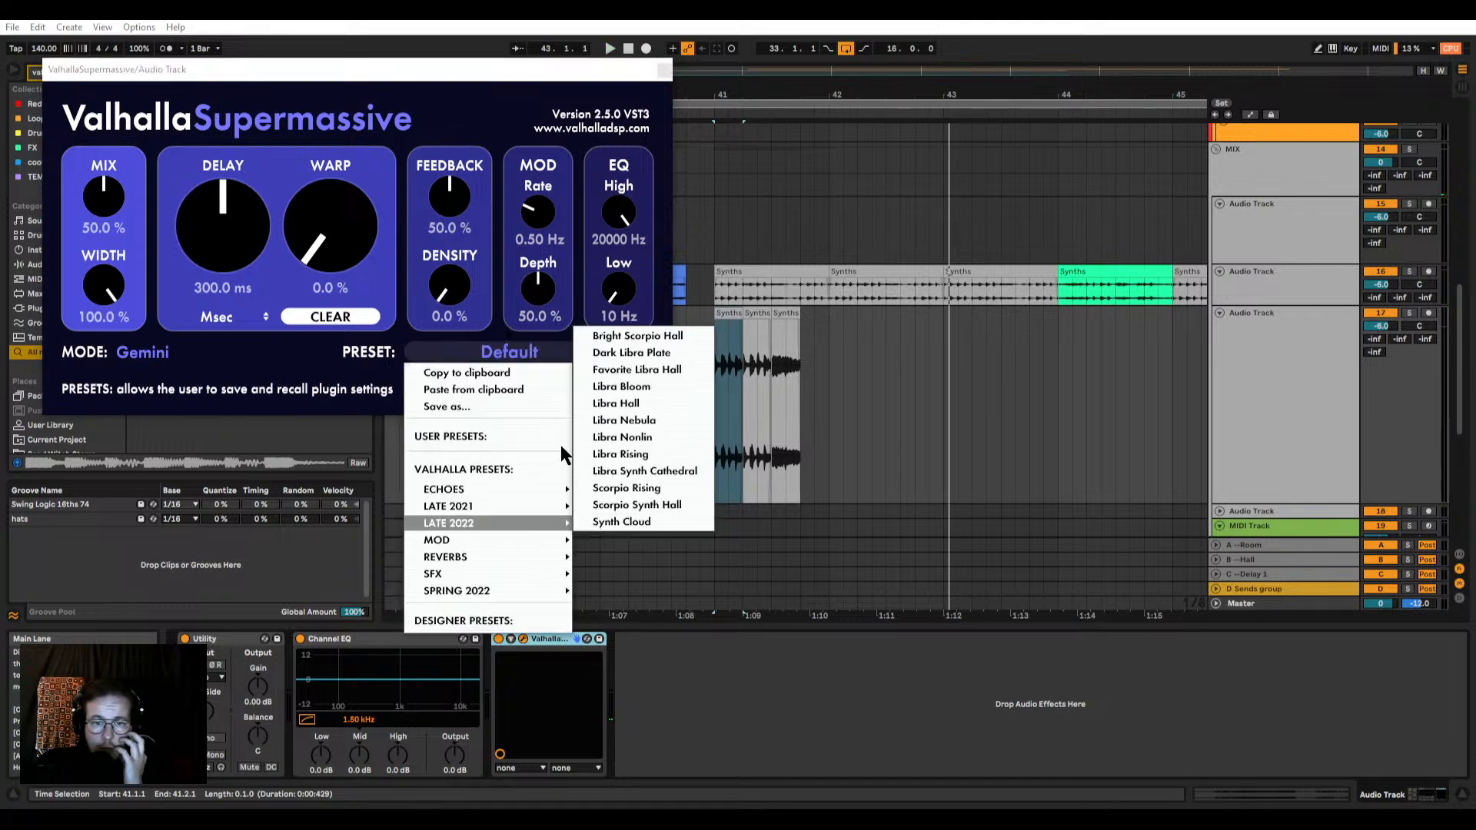
pyautogui.moveTo(492, 573)
pyautogui.moveTo(619, 538)
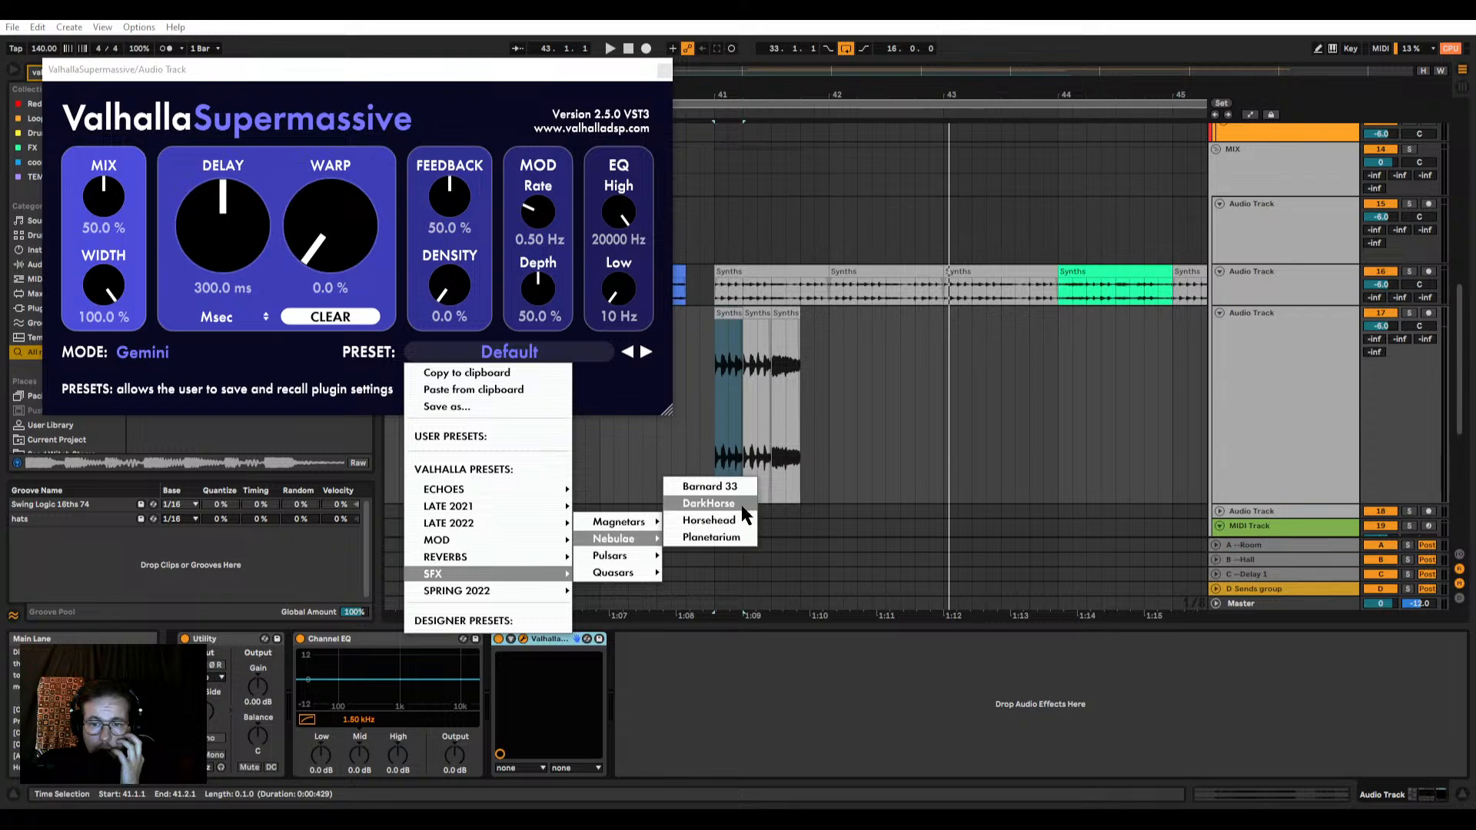
pyautogui.moveTo(619, 573)
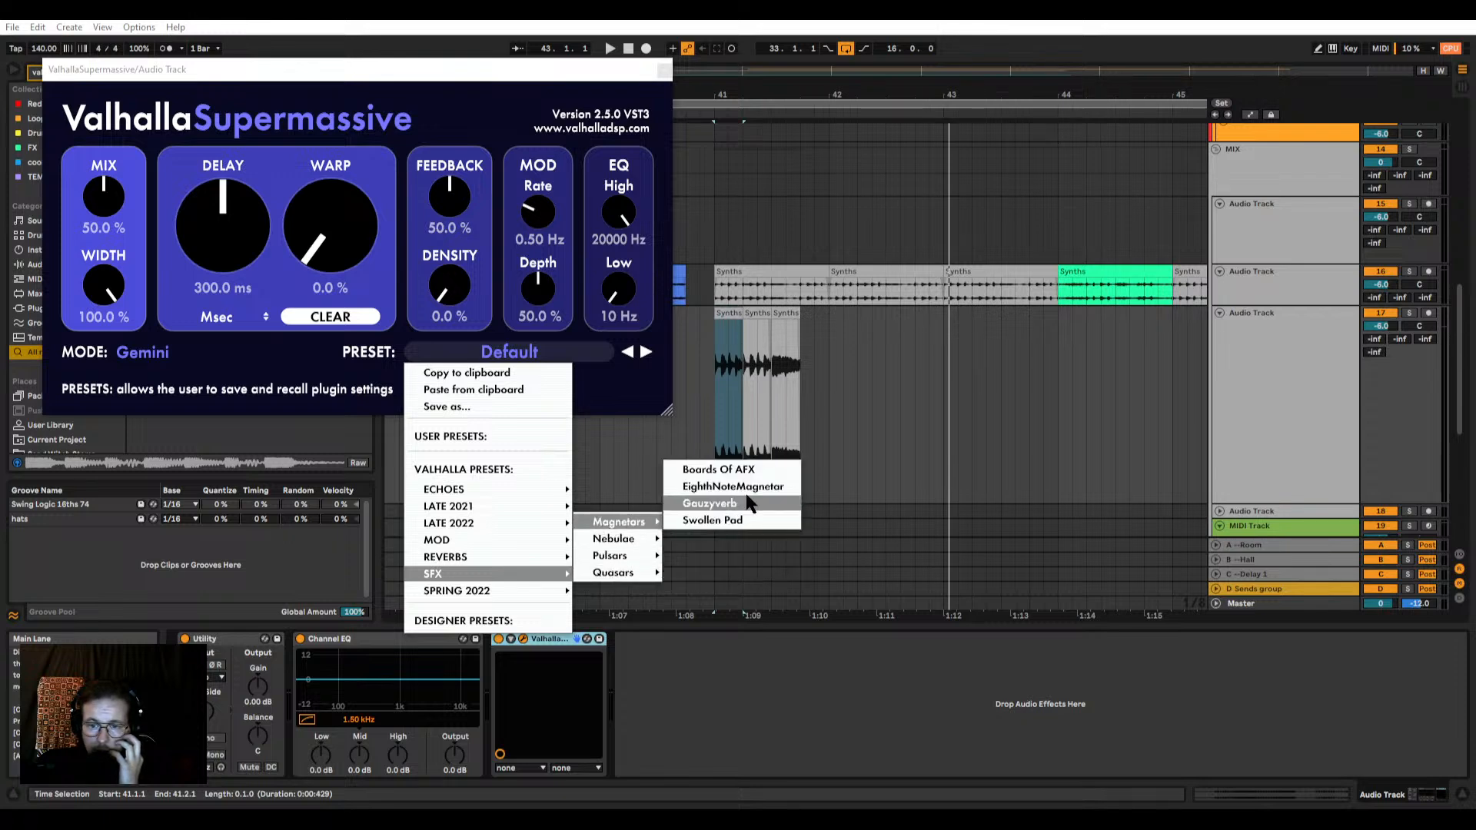
pyautogui.click(696, 486)
pyautogui.click(730, 394)
pyautogui.press('space')
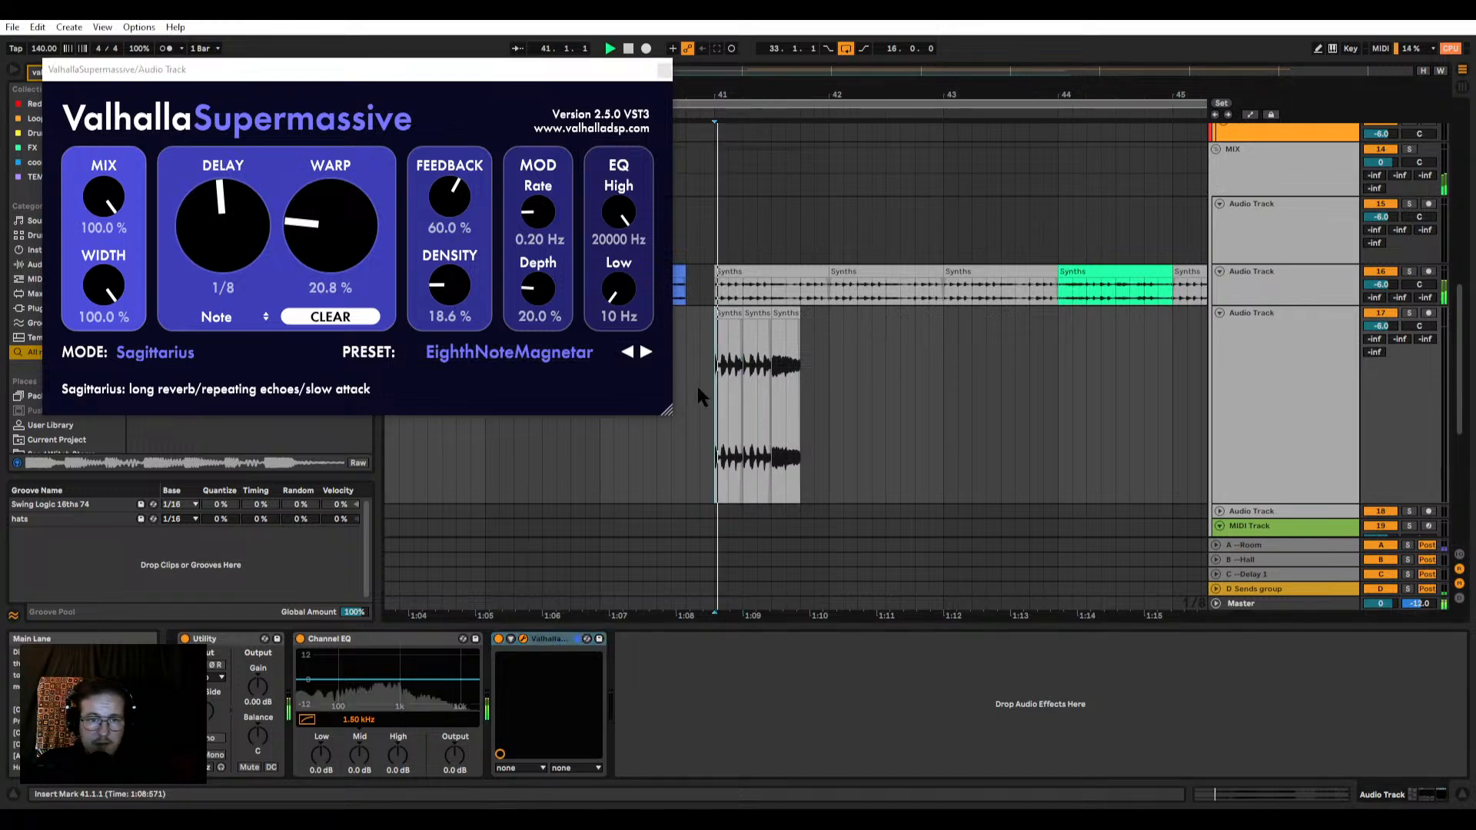
# Step: Set ValhallaSupermassive's Mix to 31.2 % and Warp to 8.4 %, play the result, and close the plug-in window
pyautogui.moveTo(115, 200); pyautogui.dragTo(105, 332)
pyautogui.press('space')
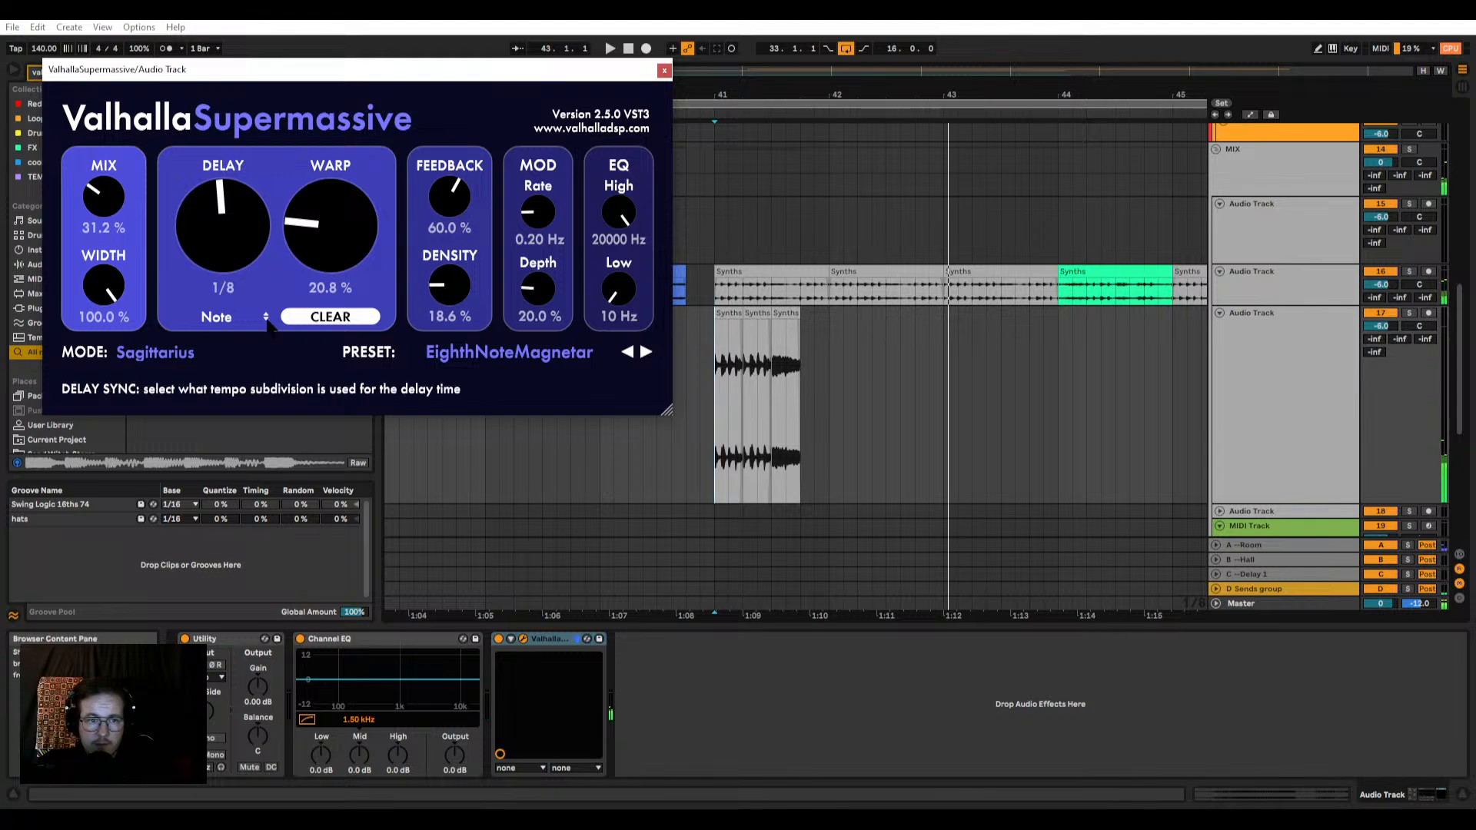
pyautogui.moveTo(324, 253); pyautogui.dragTo(319, 278)
pyautogui.press('space')
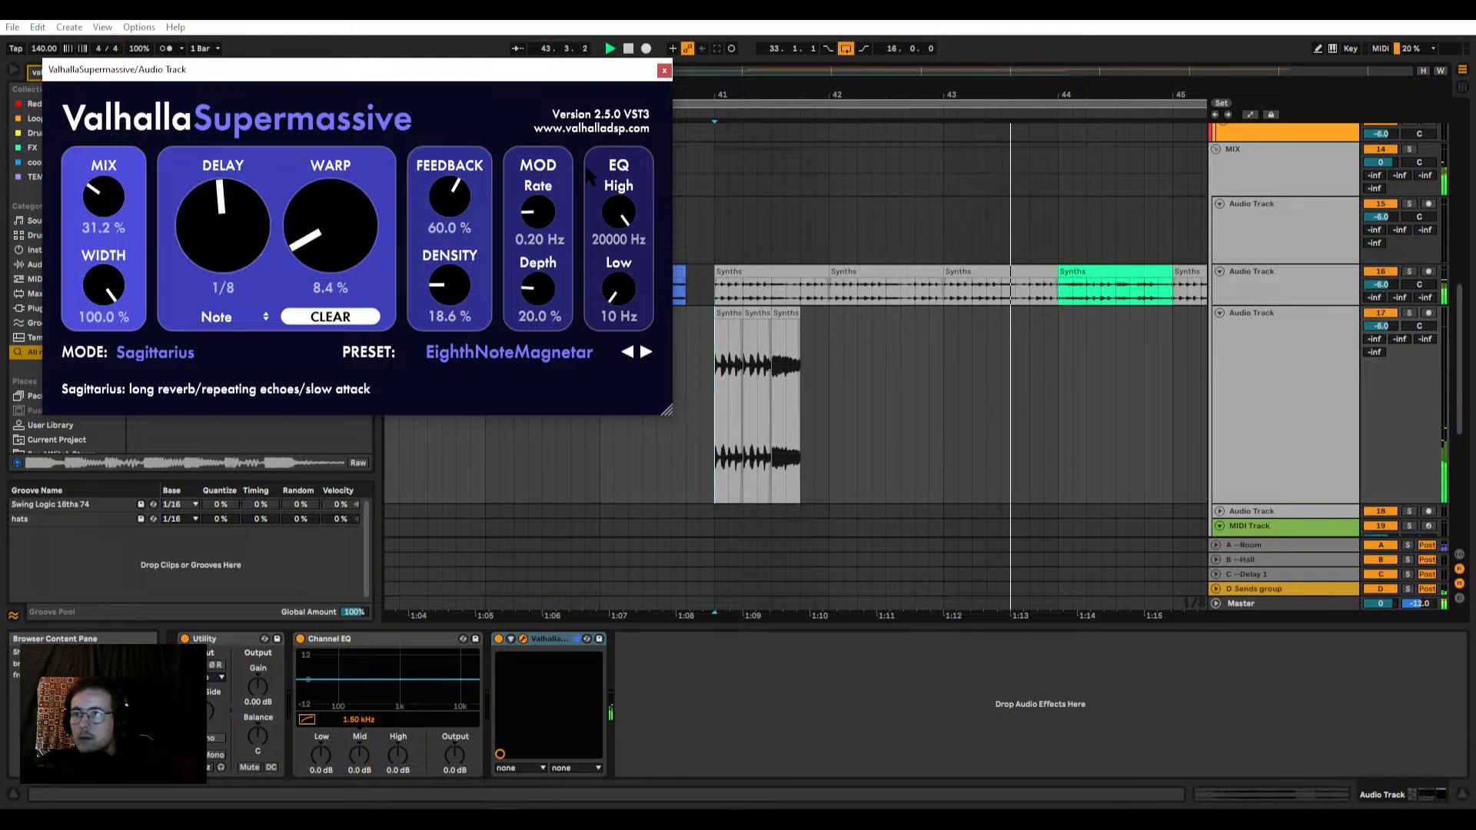
pyautogui.click(664, 70)
# Step: Extend the arrangement loop to 32 bars, covering 33.1.1 to 65.1.1
pyautogui.scroll(-5, 658, 231)
pyautogui.scroll(4, 758, 376)
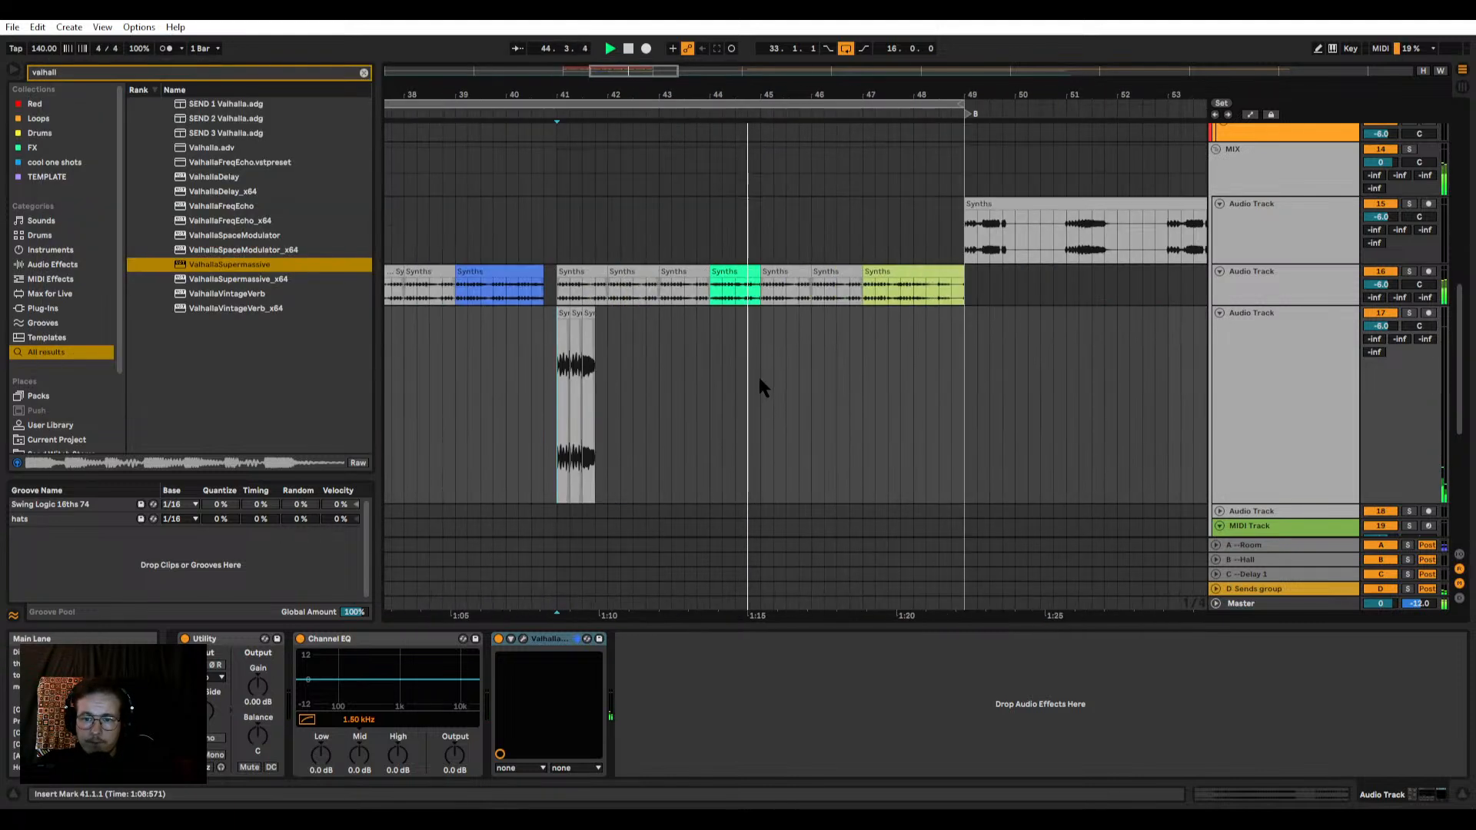
pyautogui.moveTo(758, 375); pyautogui.dragTo(557, 396)
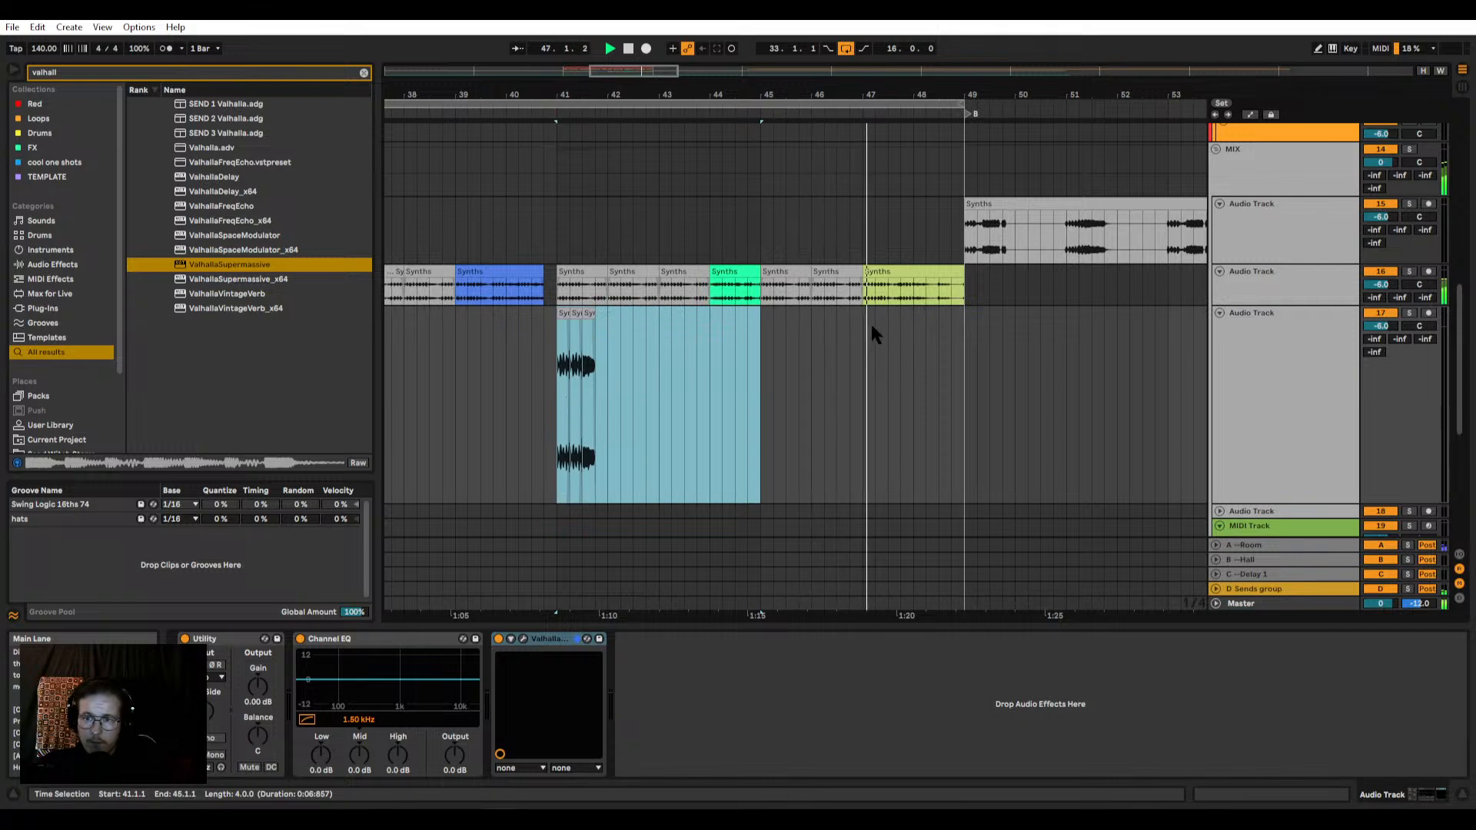
pyautogui.scroll(-5, 870, 321)
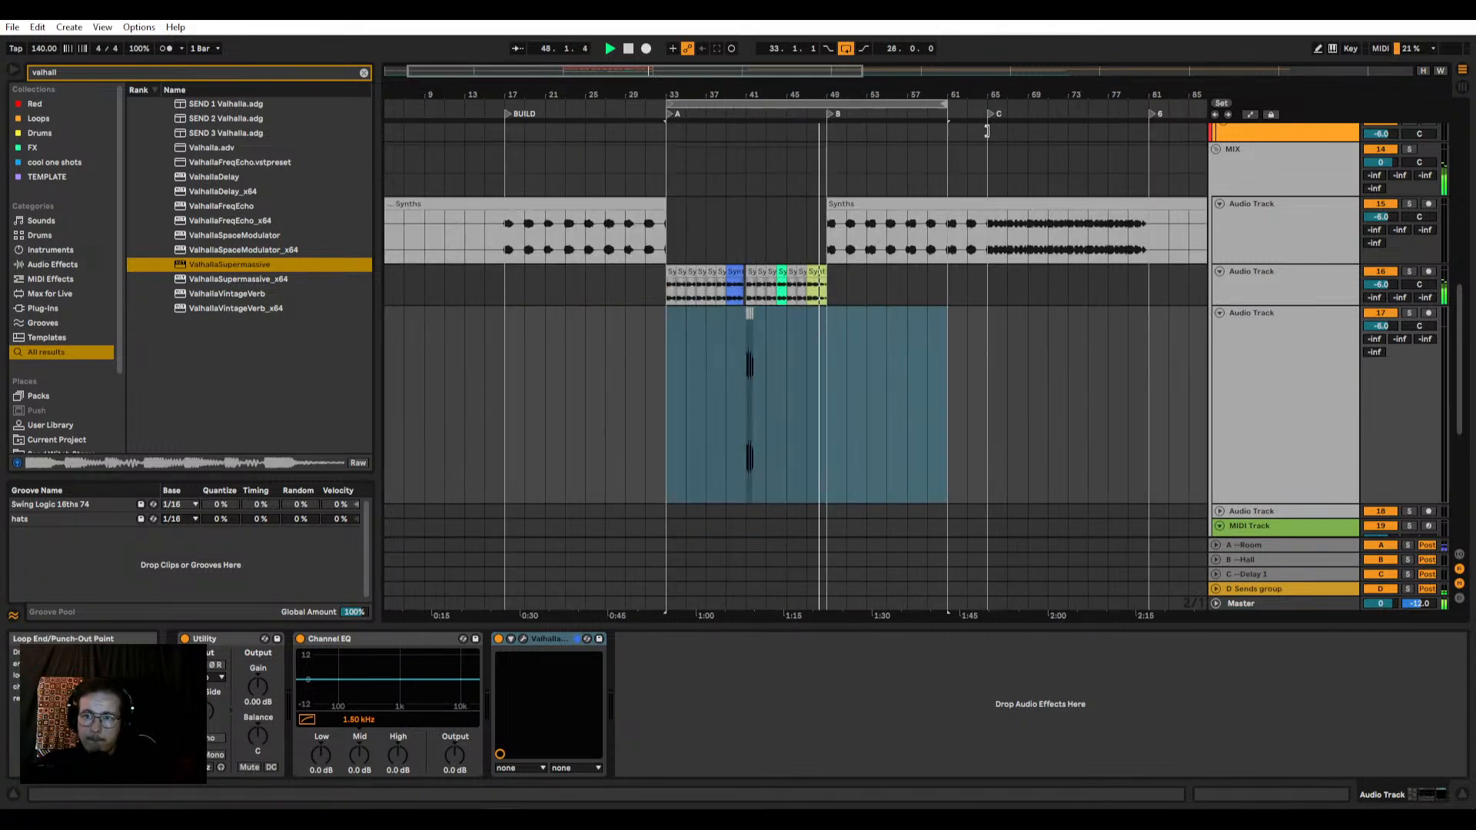
pyautogui.moveTo(987, 131); pyautogui.dragTo(985, 138)
pyautogui.scroll(2, 967, 308)
pyautogui.scroll(-2, 673, 367)
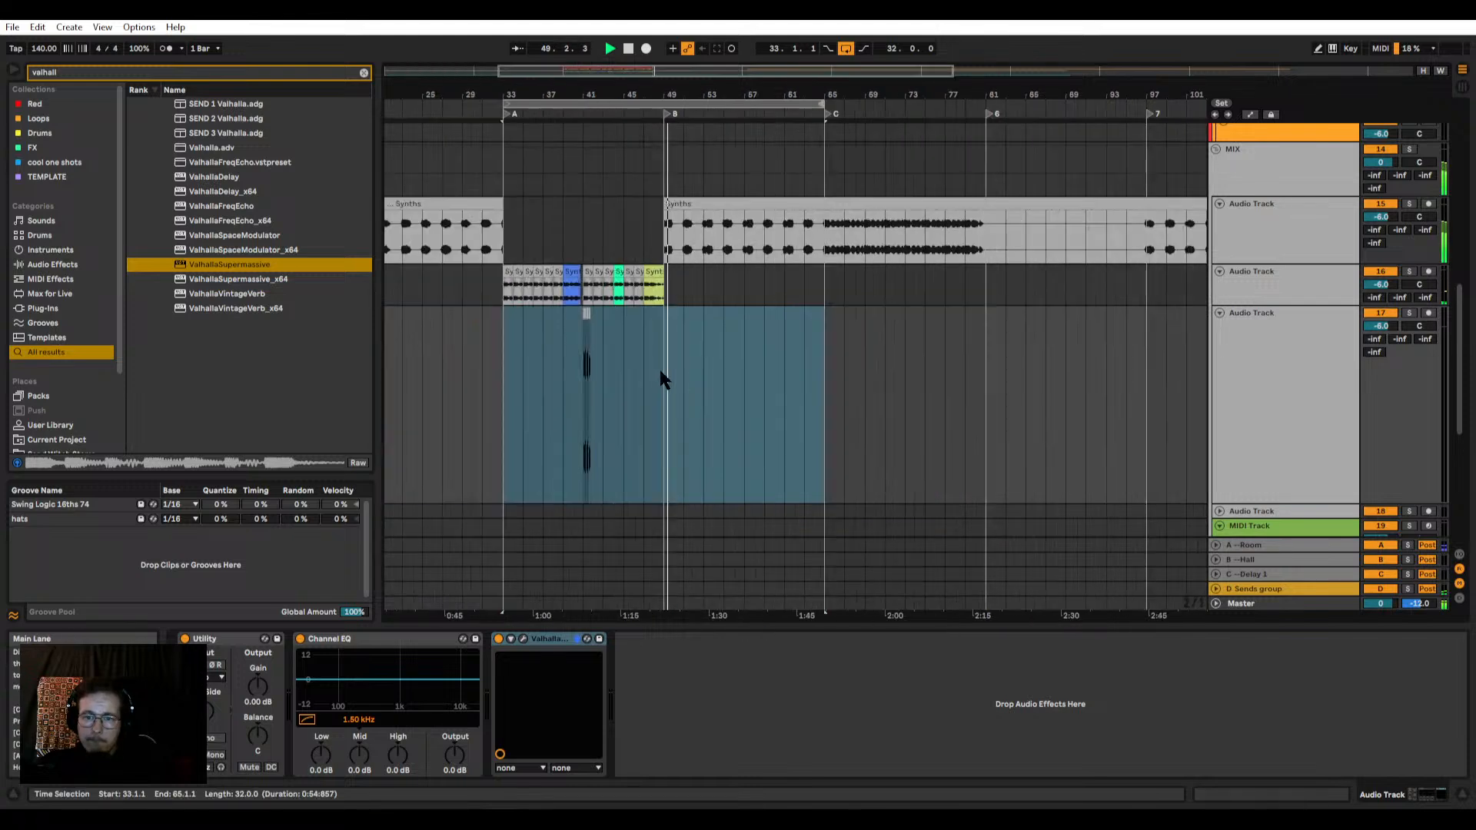
# Step: Stop playback and duplicate bars 33 to 49 to bar 49 on all tracks from GROOVE down to track 17
pyautogui.press('space')
pyautogui.moveTo(669, 377); pyautogui.dragTo(501, 24)
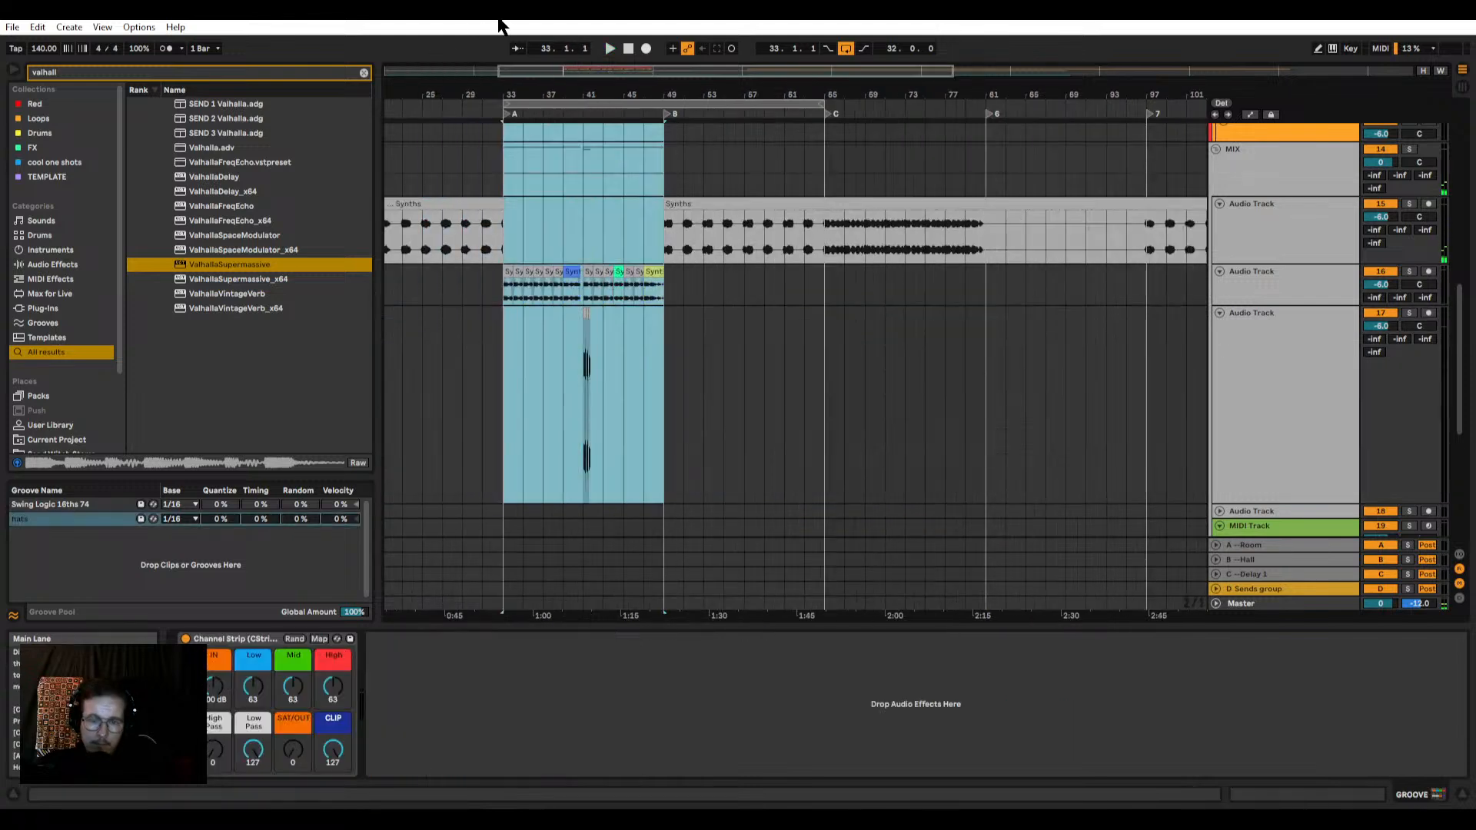
pyautogui.hotkey('ctrl', 'd')
# Step: Select the duplicated Synths clips on track 16 and play them briefly soloed from 49.1.1
pyautogui.click(669, 272)
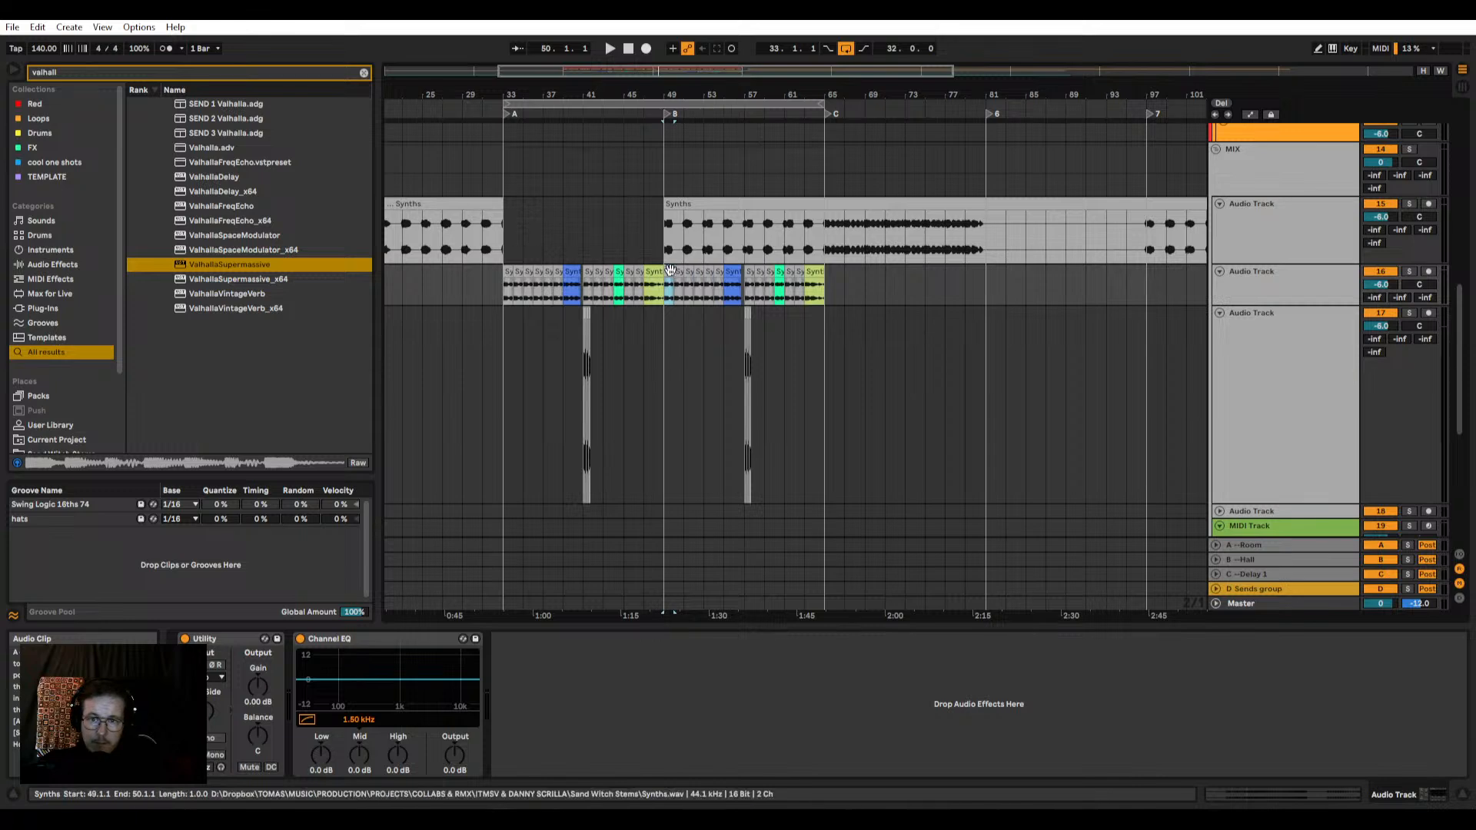
pyautogui.keyDown('shift'); pyautogui.click(807, 271); pyautogui.keyUp('shift')
pyautogui.press('+')
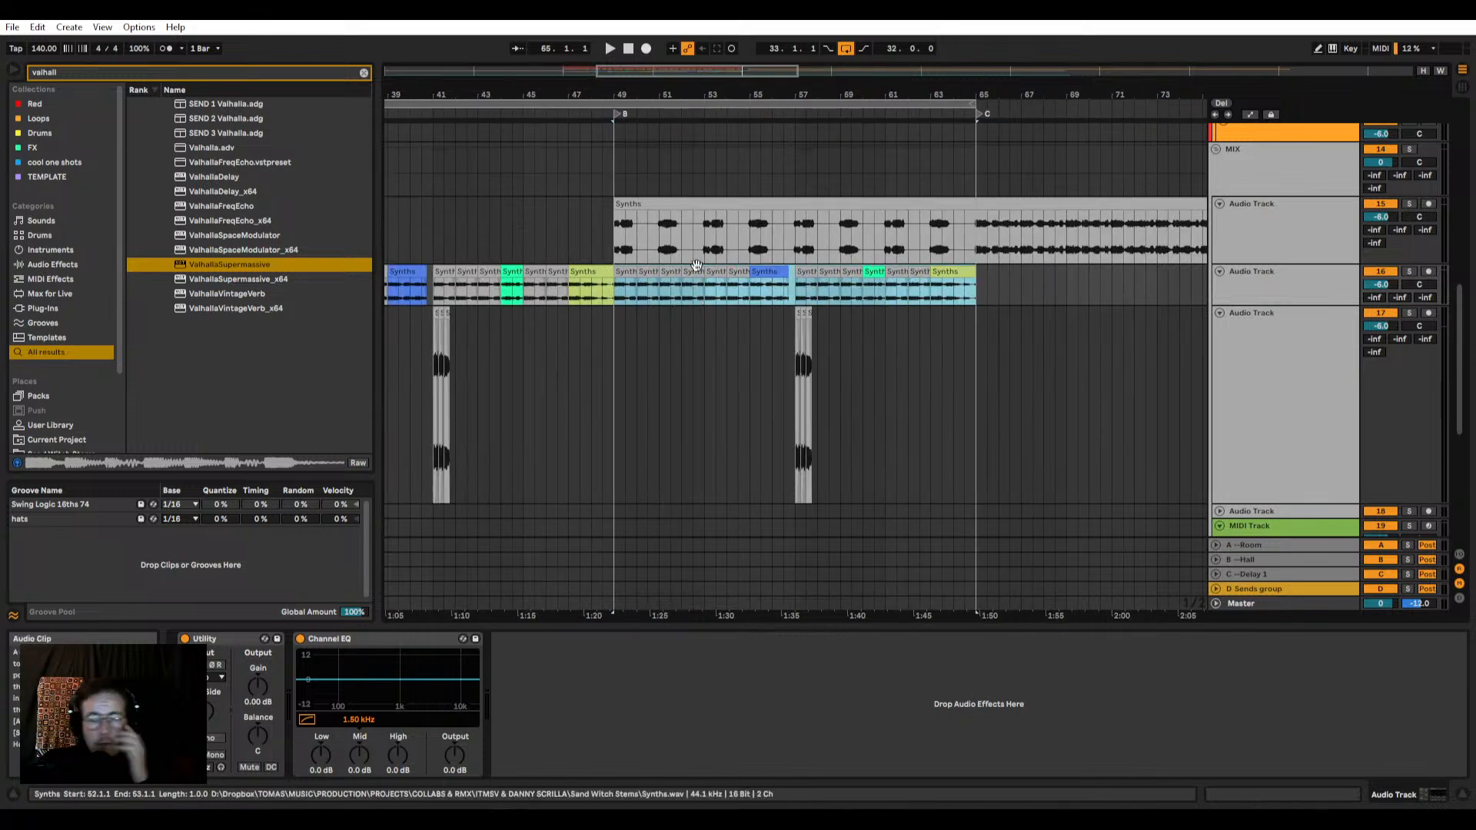
pyautogui.click(1251, 286)
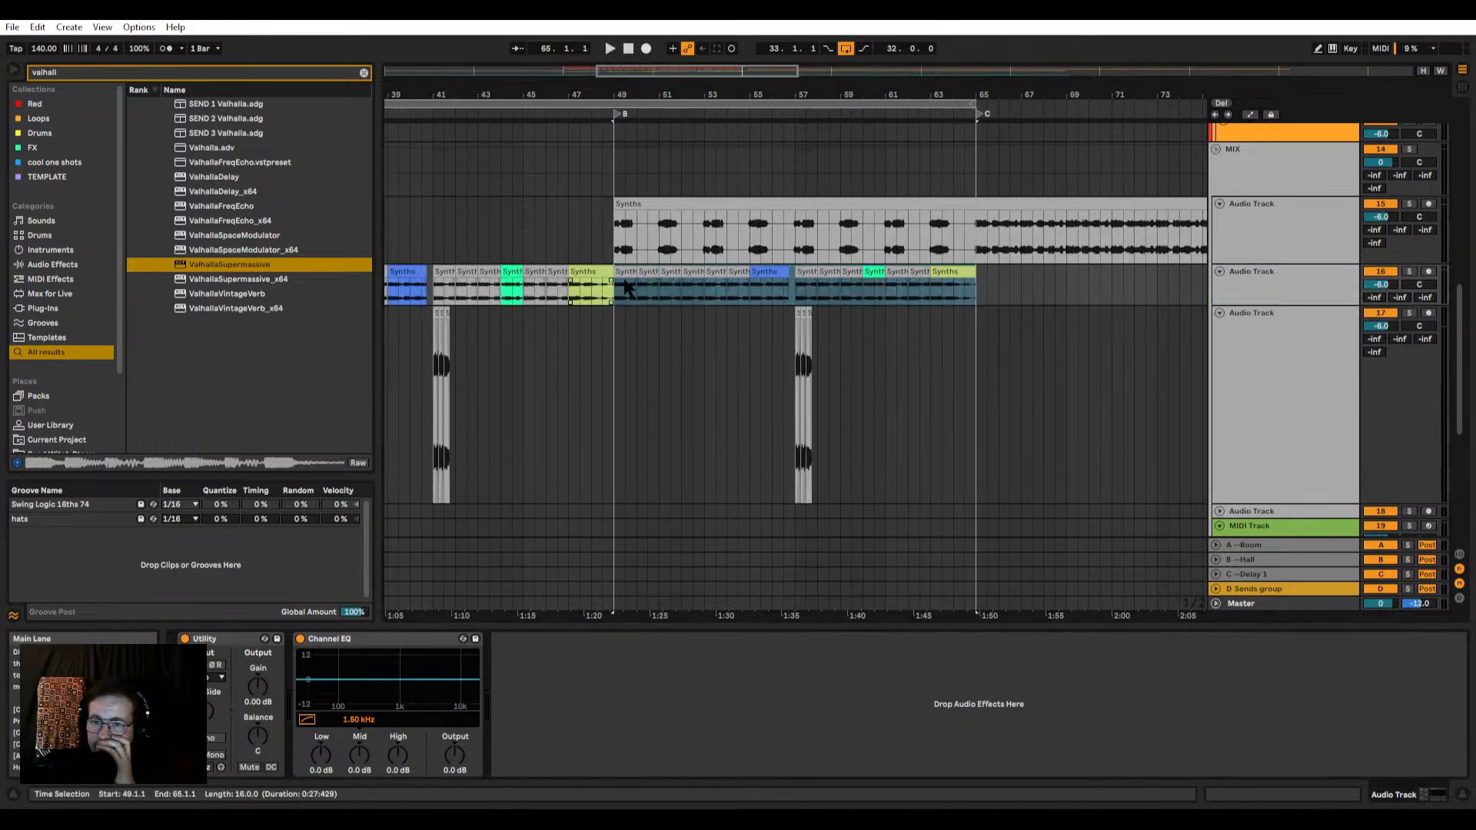
pyautogui.click(1410, 271)
pyautogui.press('space')
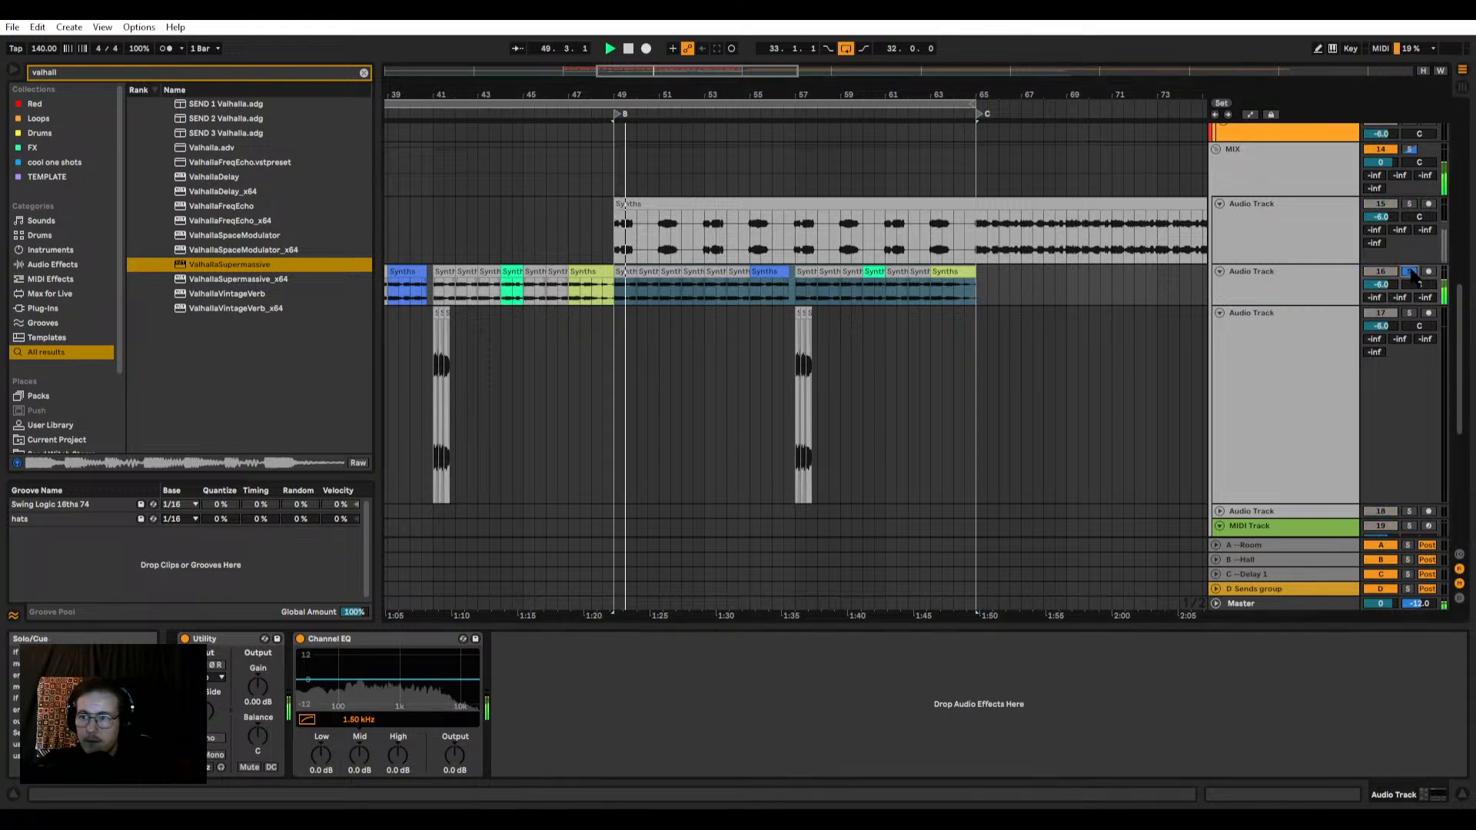
pyautogui.click(1410, 271)
# Step: Search the browser for "tracks" and add Trackspacer 2.5 to track 16 after Channel EQ
pyautogui.click(1296, 230)
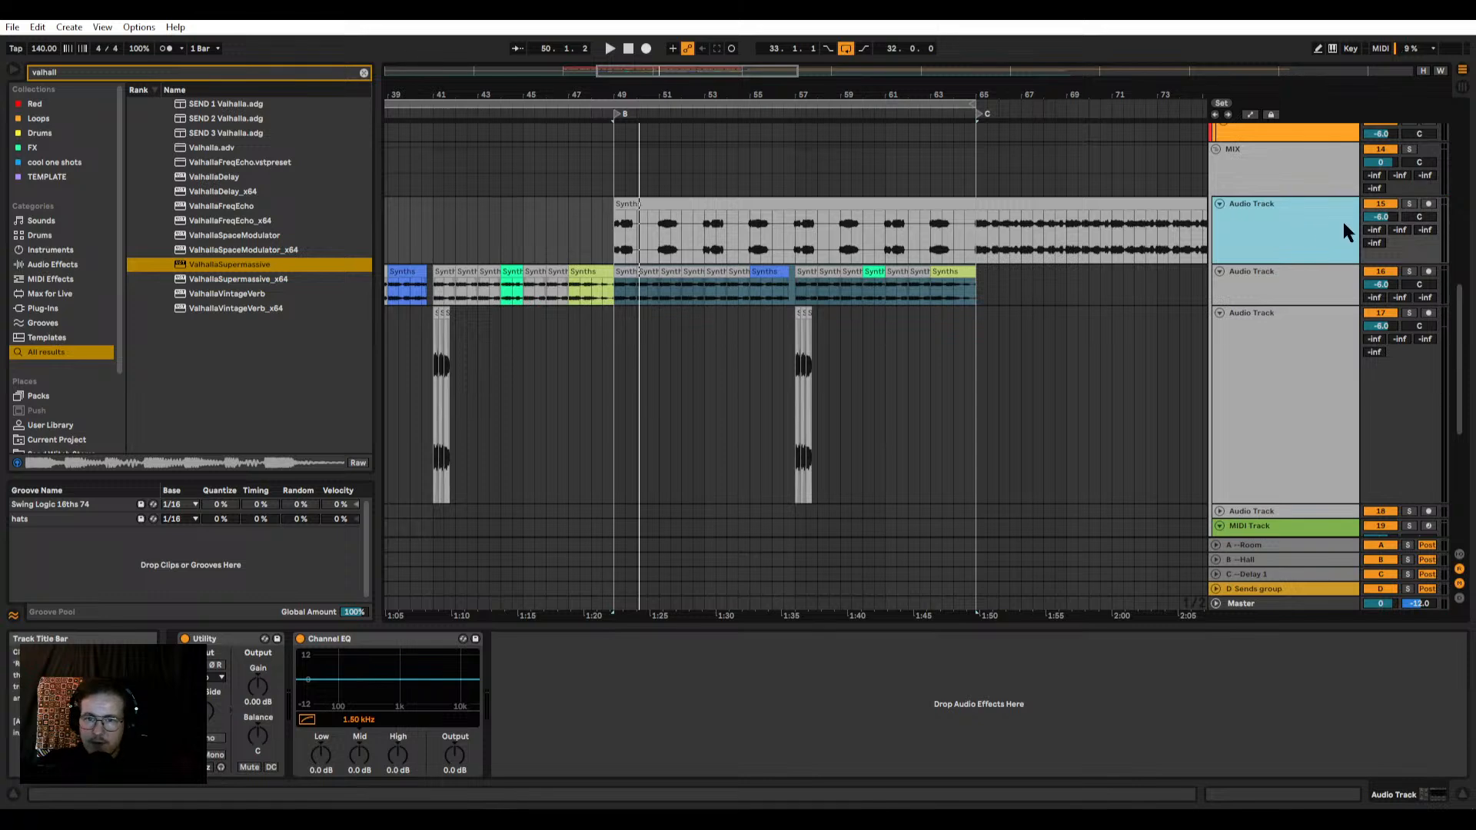
pyautogui.click(80, 72)
pyautogui.write('tr')
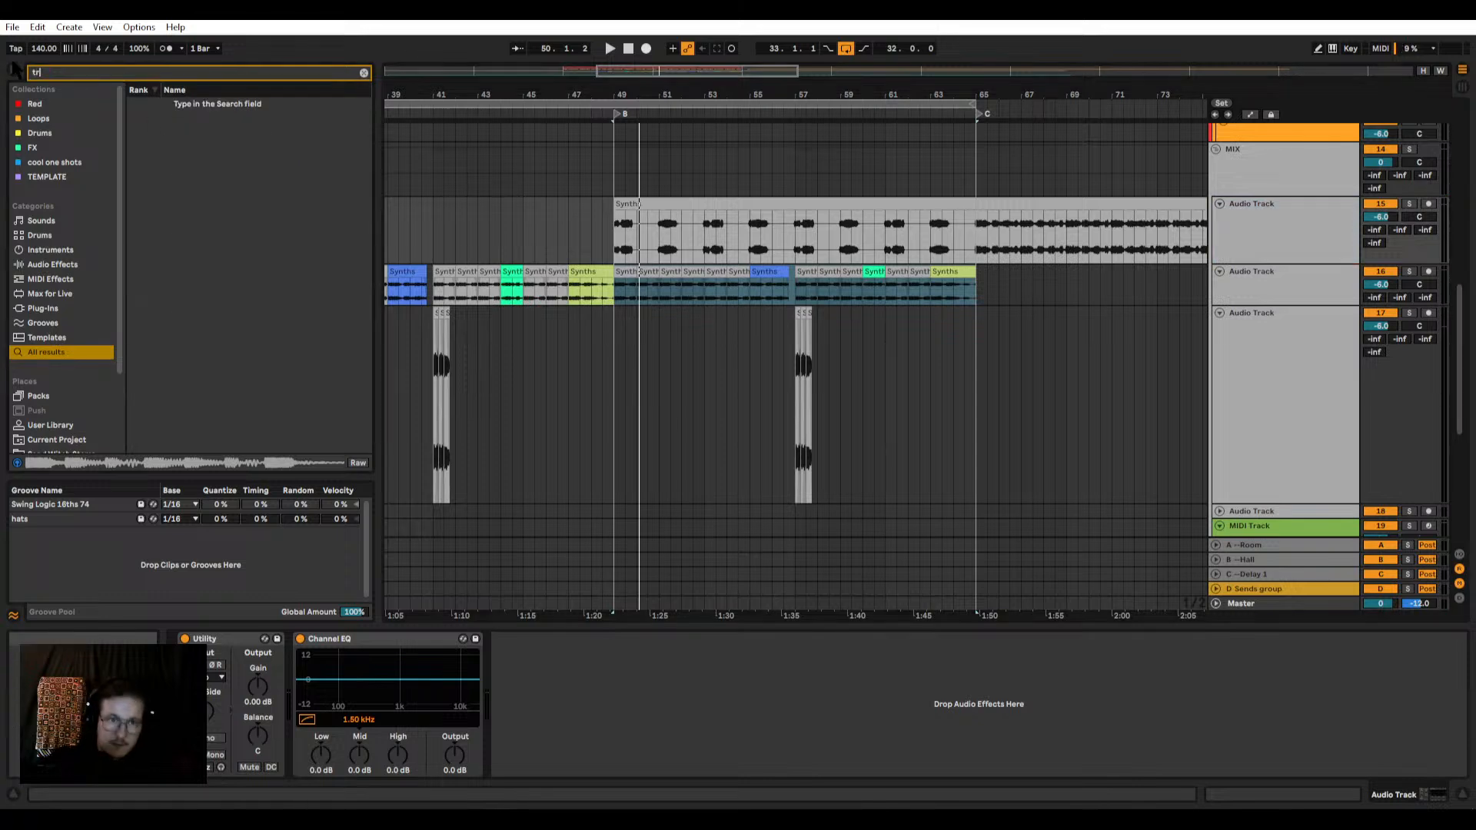
pyautogui.write('acks')
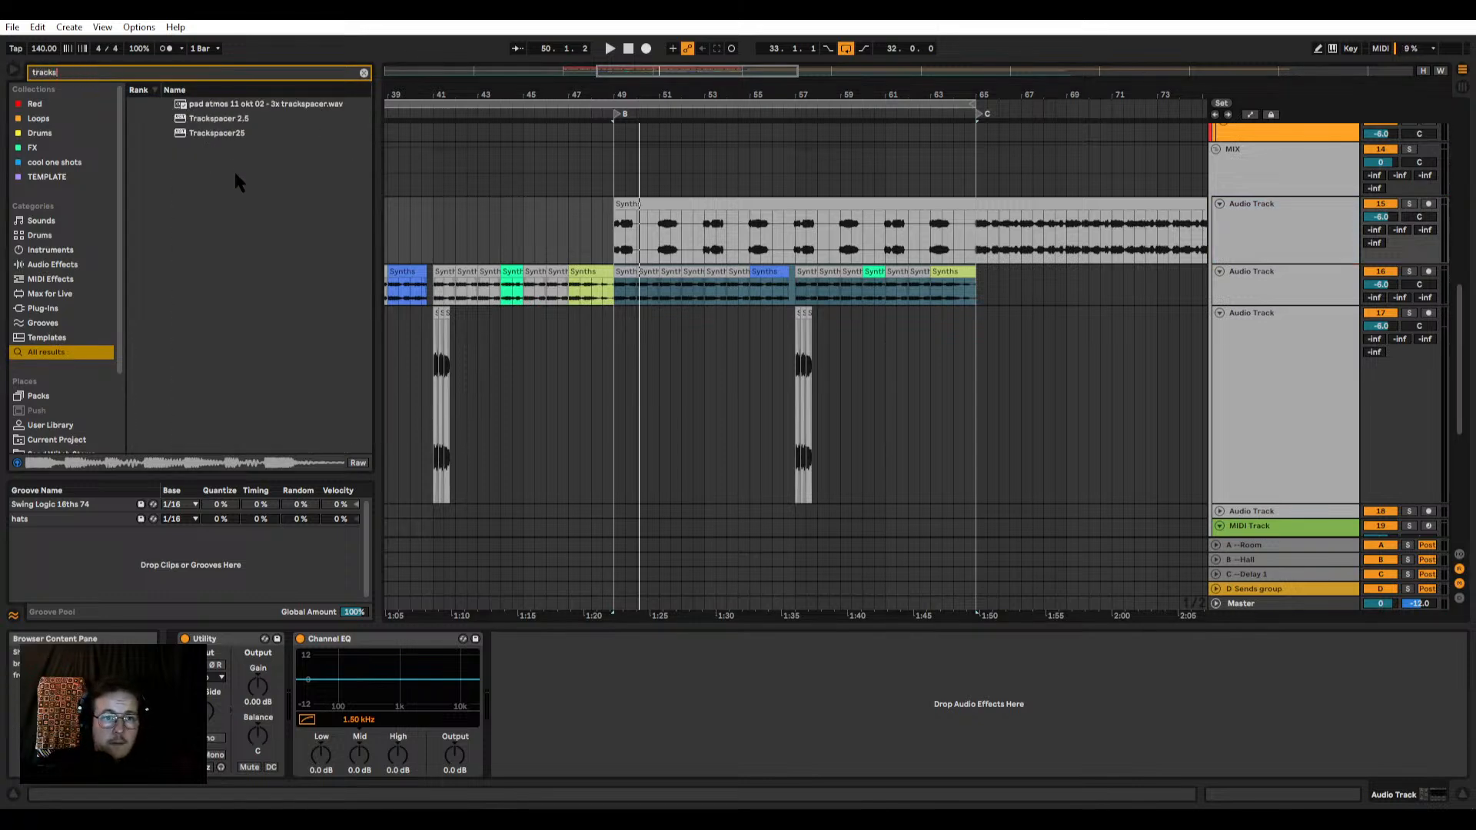
pyautogui.moveTo(199, 123); pyautogui.dragTo(757, 296)
# Step: Rename track 15 as 15 Synths and split its Synths clip at 65.1.1
pyautogui.click(1294, 234)
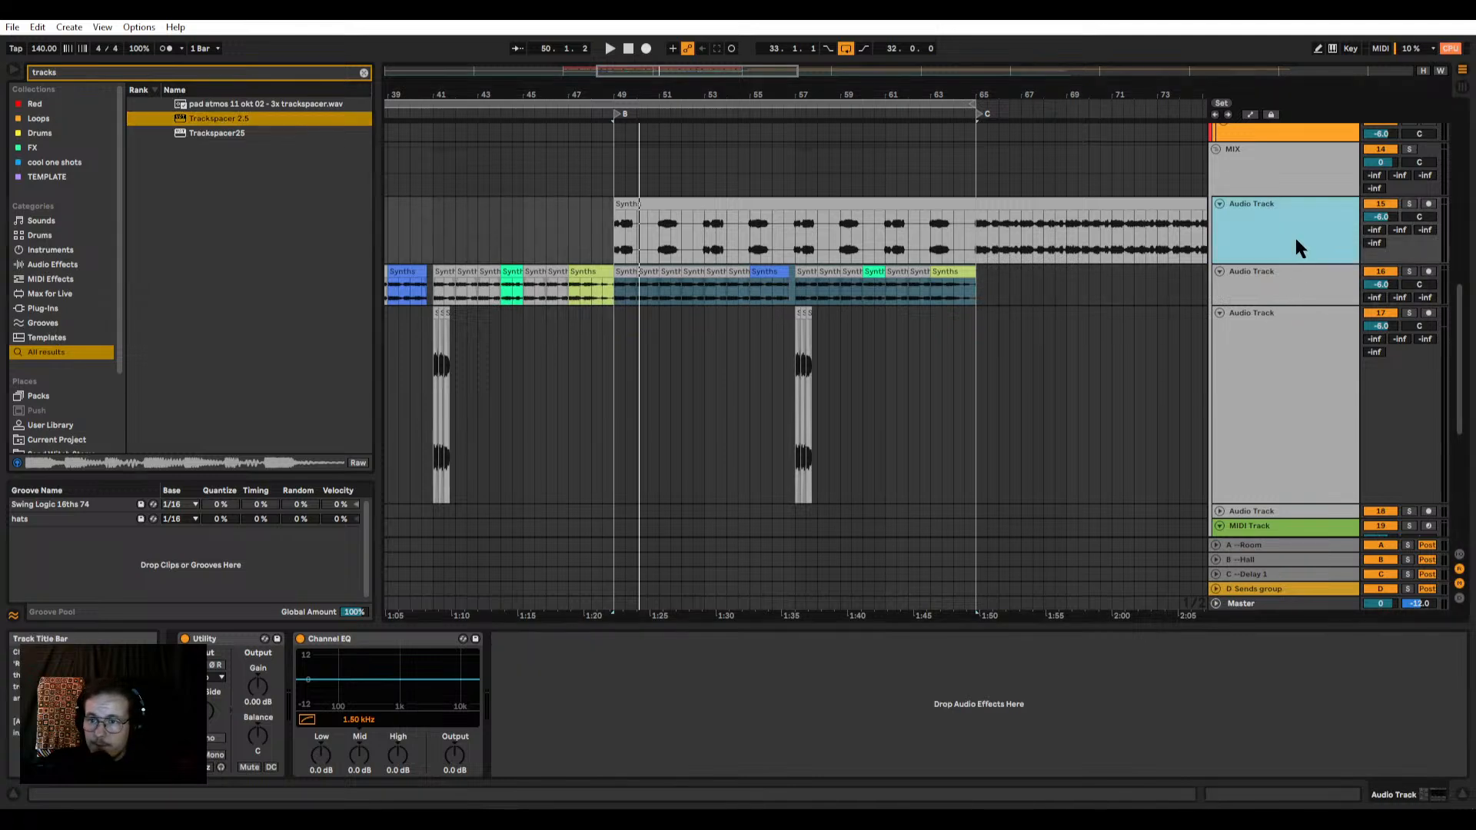
pyautogui.hotkey('ctrl', 'r')
pyautogui.write('su')
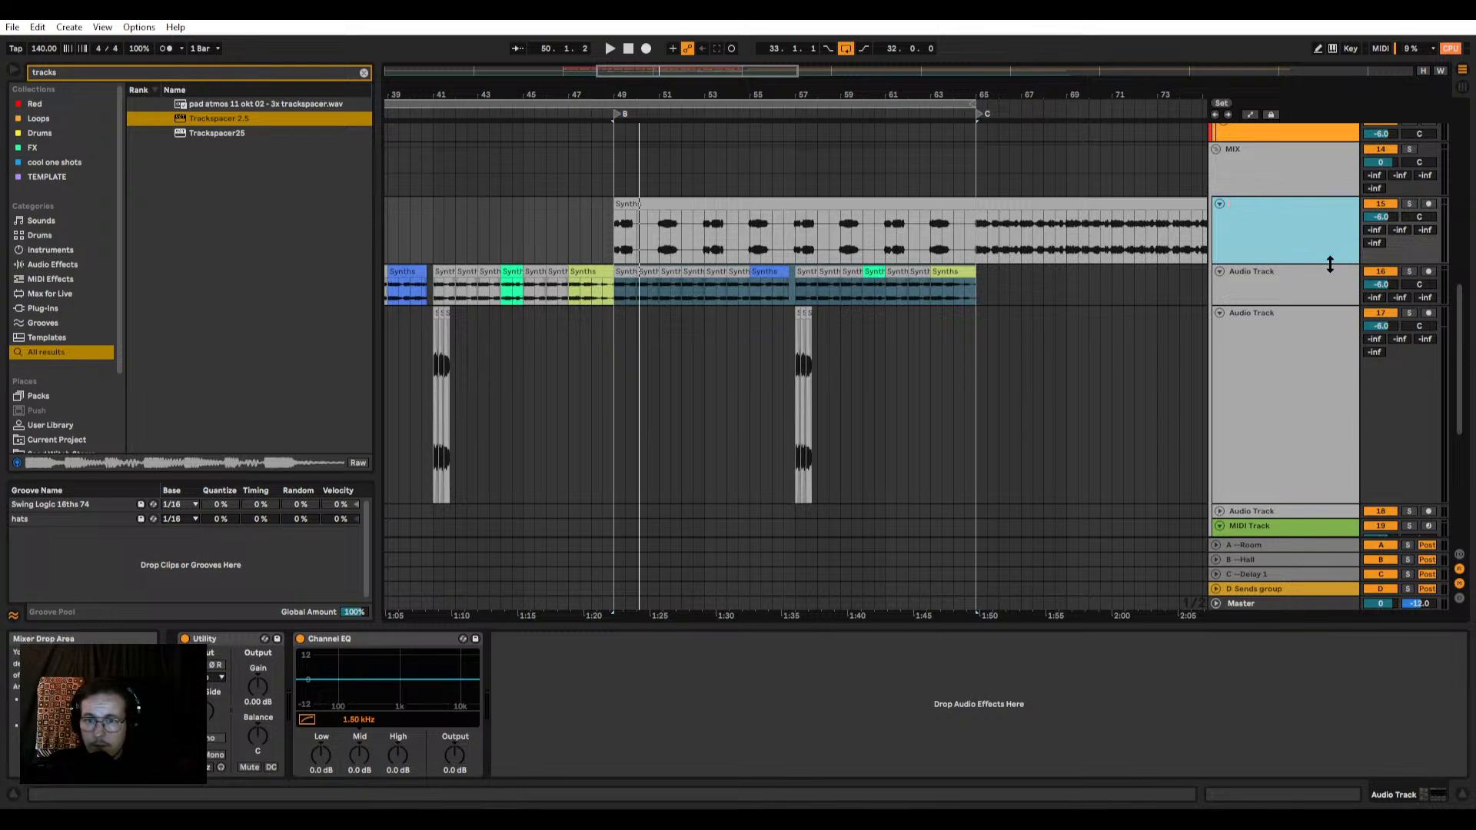
pyautogui.click(976, 223)
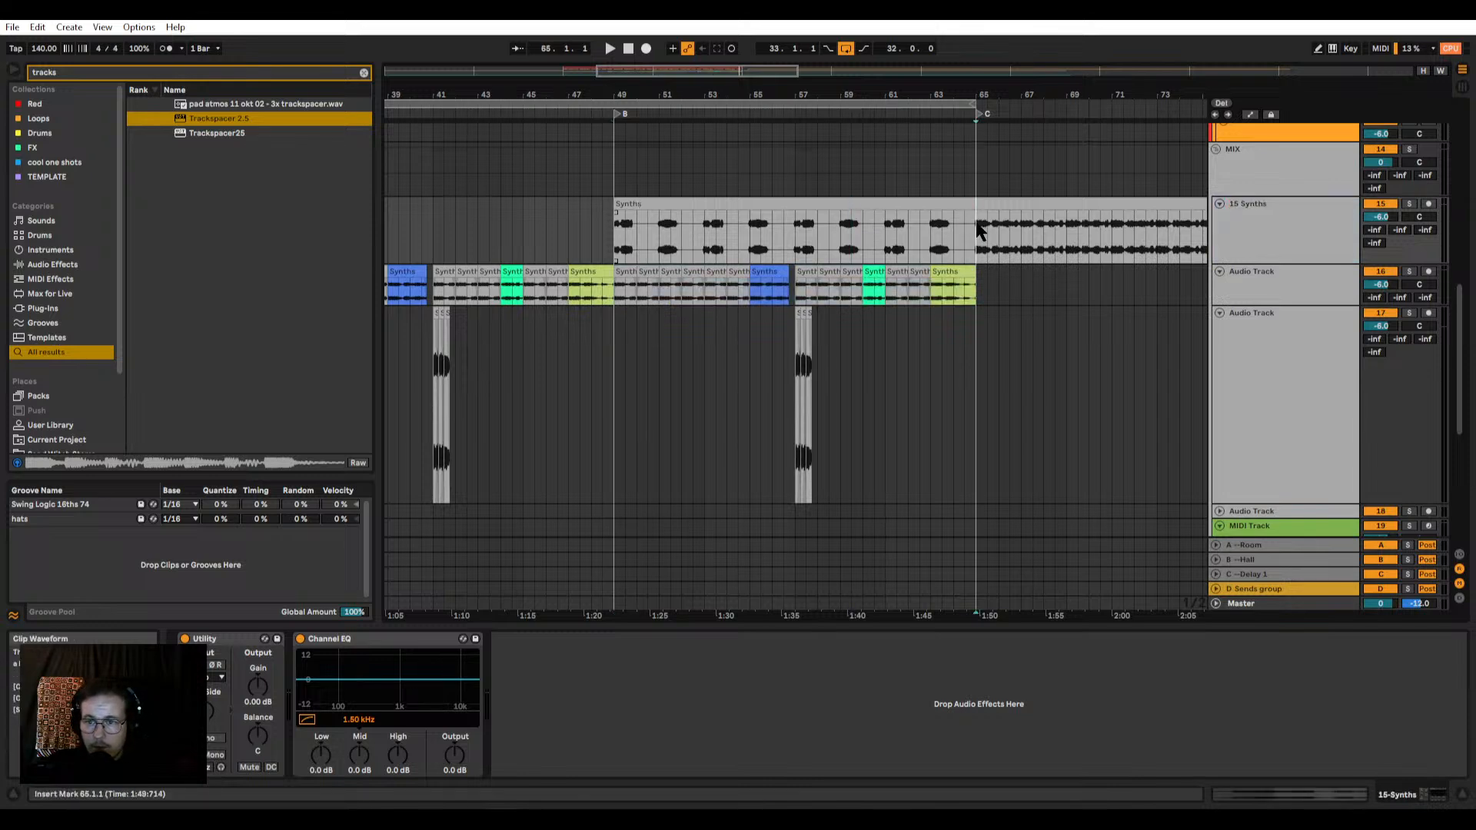
# Step: Move the bar 49 to 65 Synths clip from track 15 onto a new audio track 18 named "synth main??"
pyautogui.click(1269, 227)
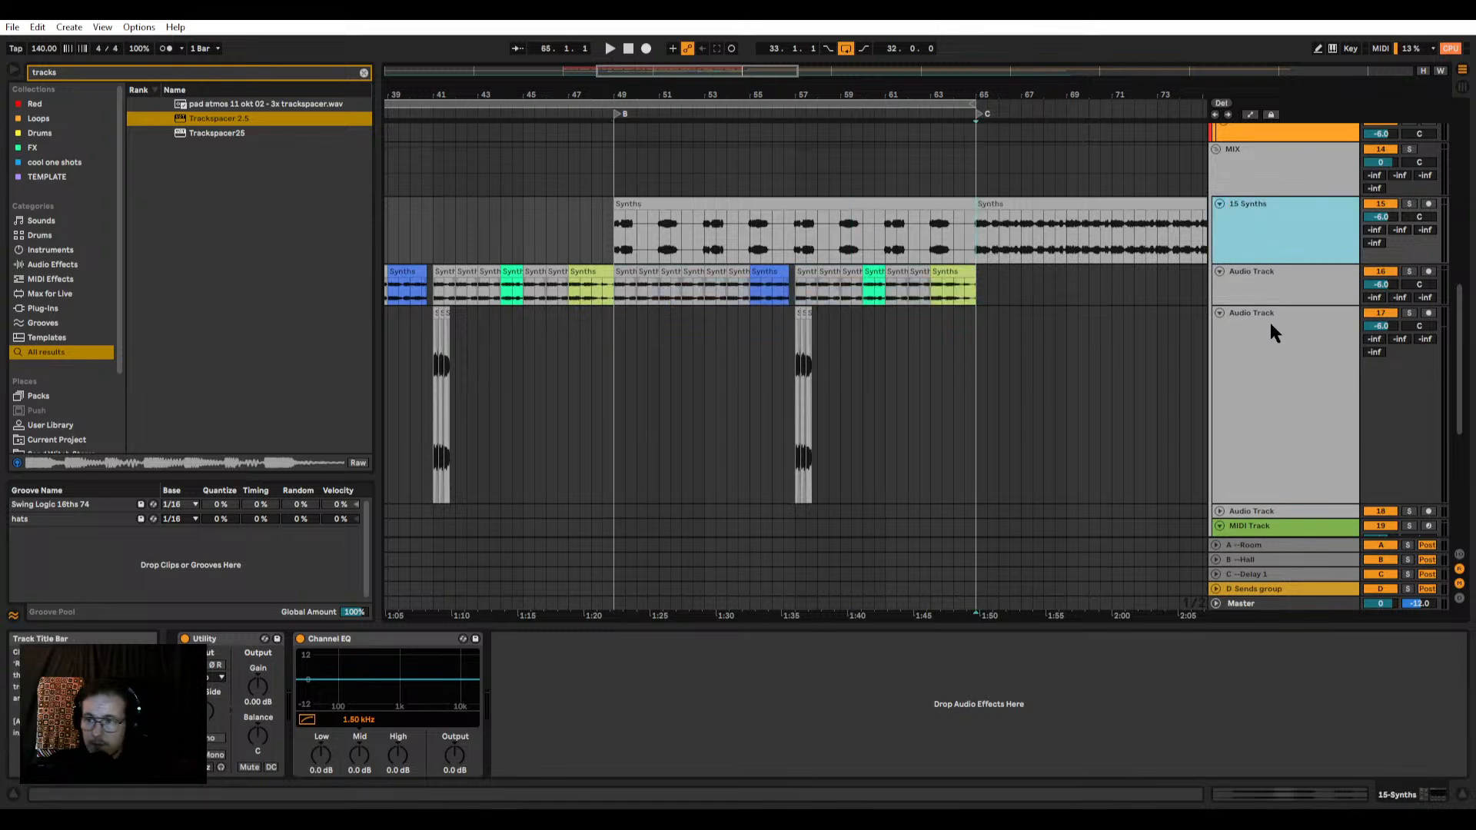
pyautogui.scroll(-3, 1253, 206)
pyautogui.scroll(-3, 794, 319)
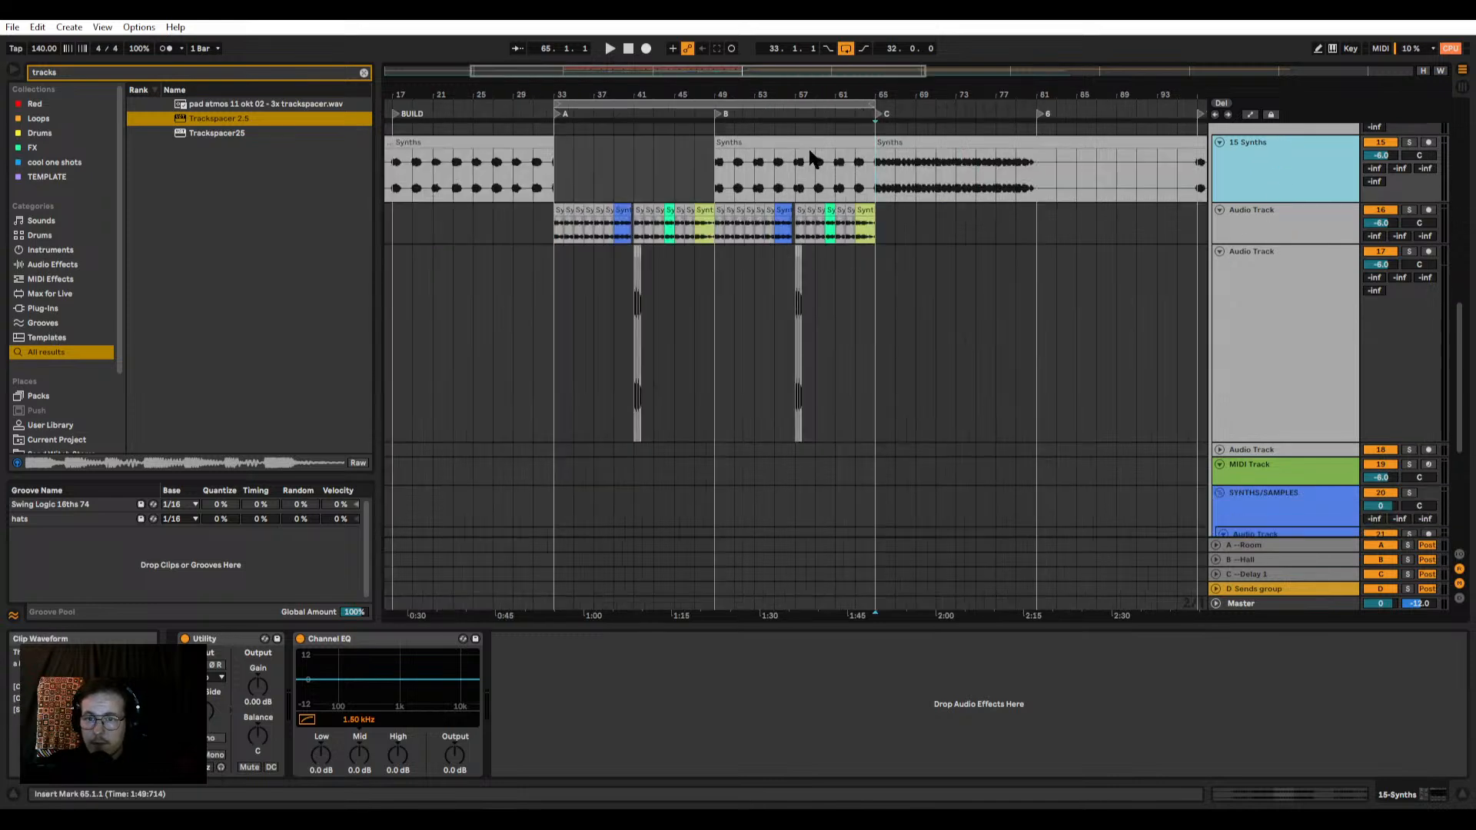
pyautogui.click(814, 157)
pyautogui.click(1307, 350)
pyautogui.moveTo(778, 146); pyautogui.dragTo(770, 448)
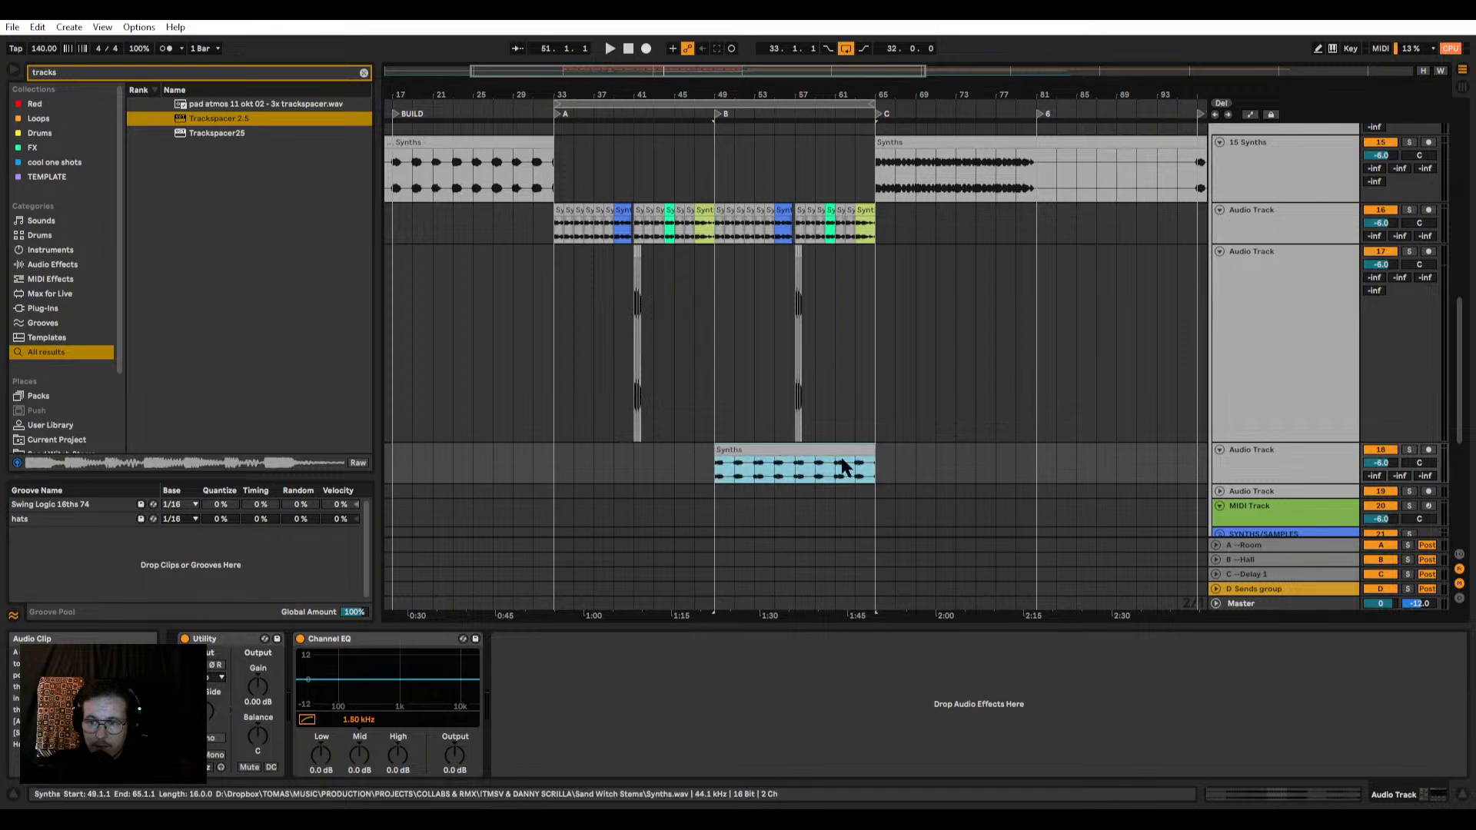
pyautogui.click(1250, 175)
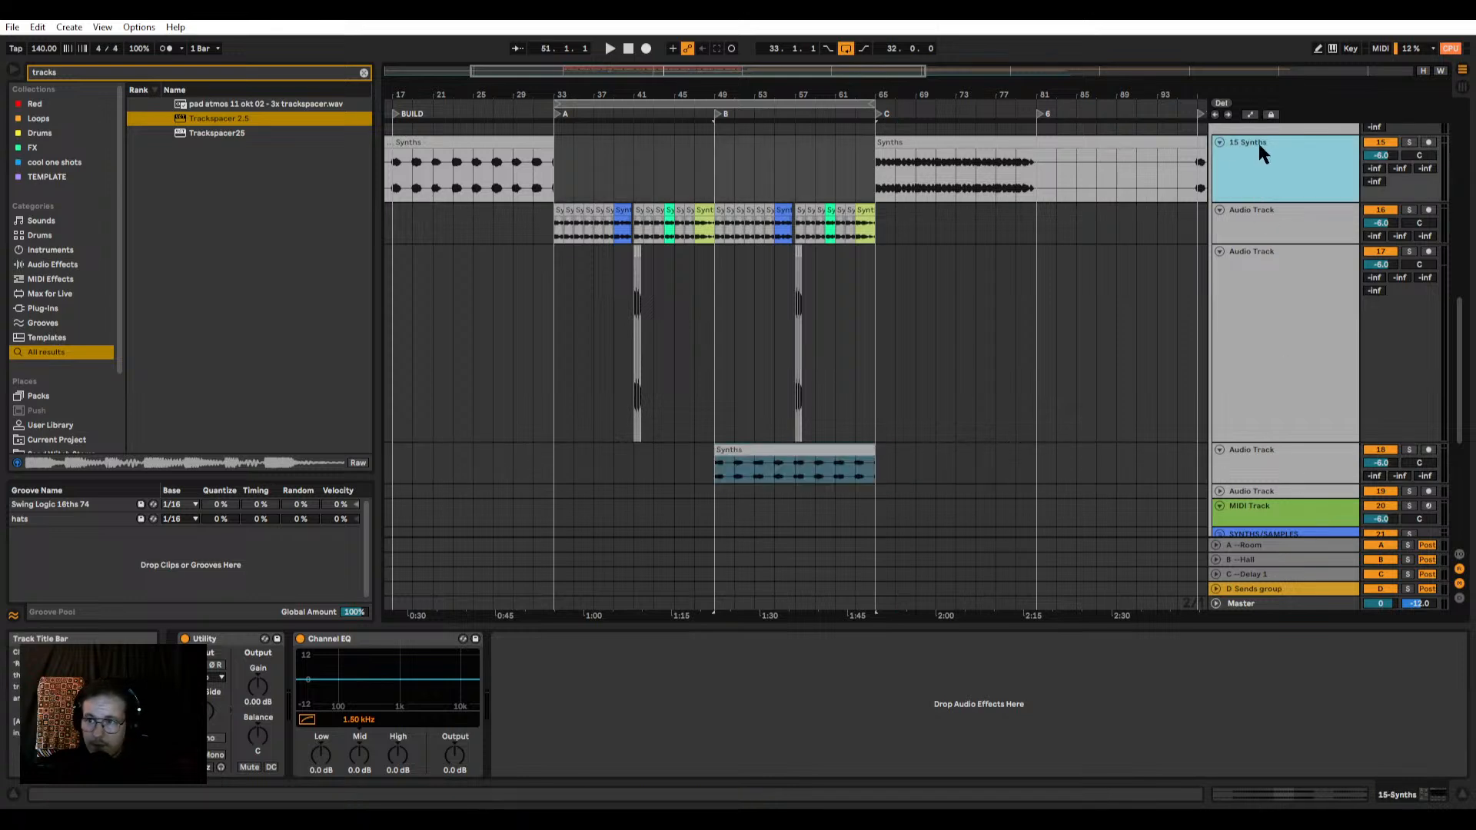
pyautogui.click(1249, 460)
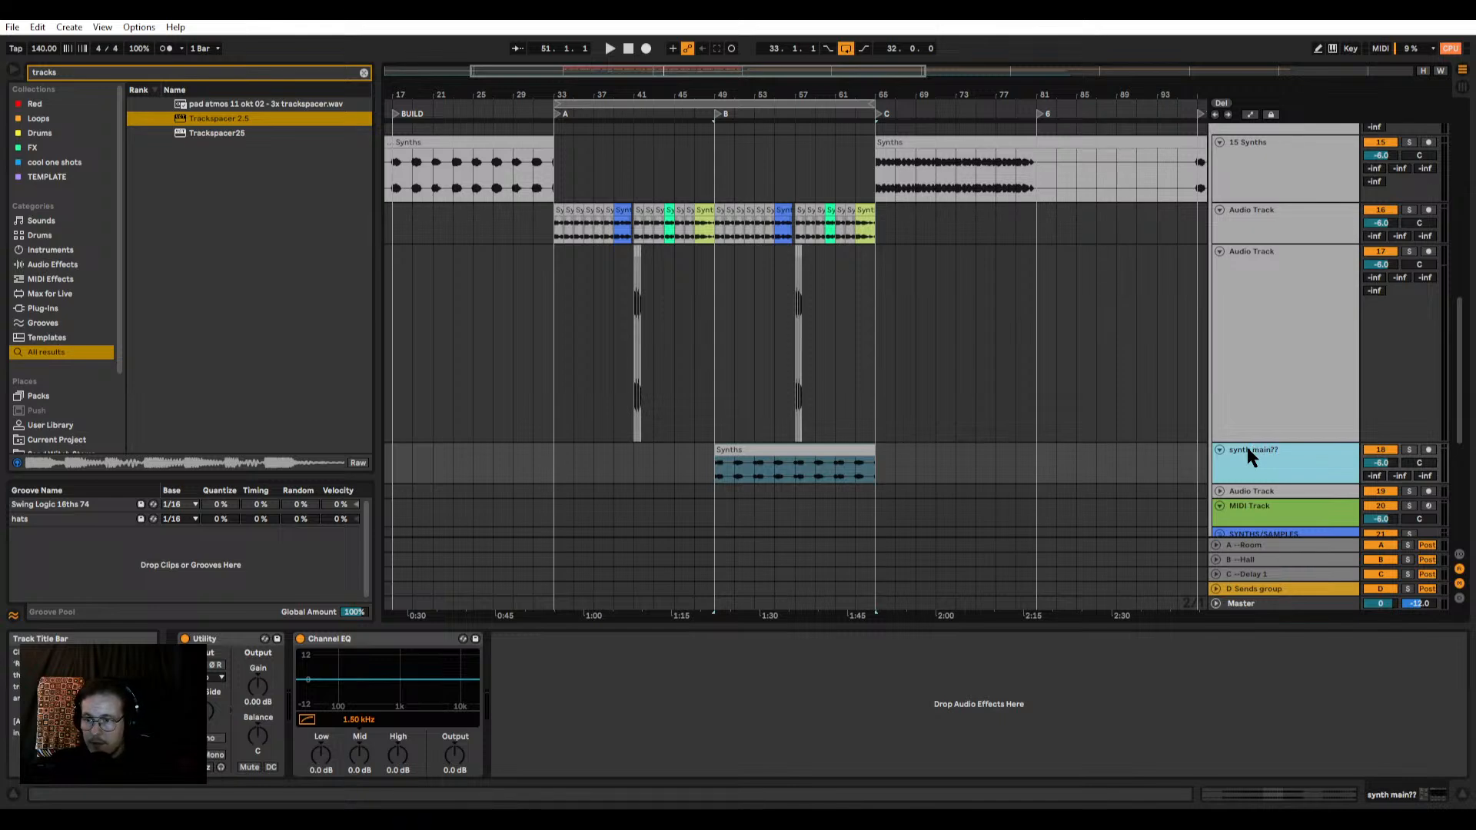
# Step: Set the sidechain input of Trackspacer 2.5 on track 16 to synth main?? and open the plug-in window
pyautogui.scroll(3, 769, 300)
pyautogui.click(1301, 237)
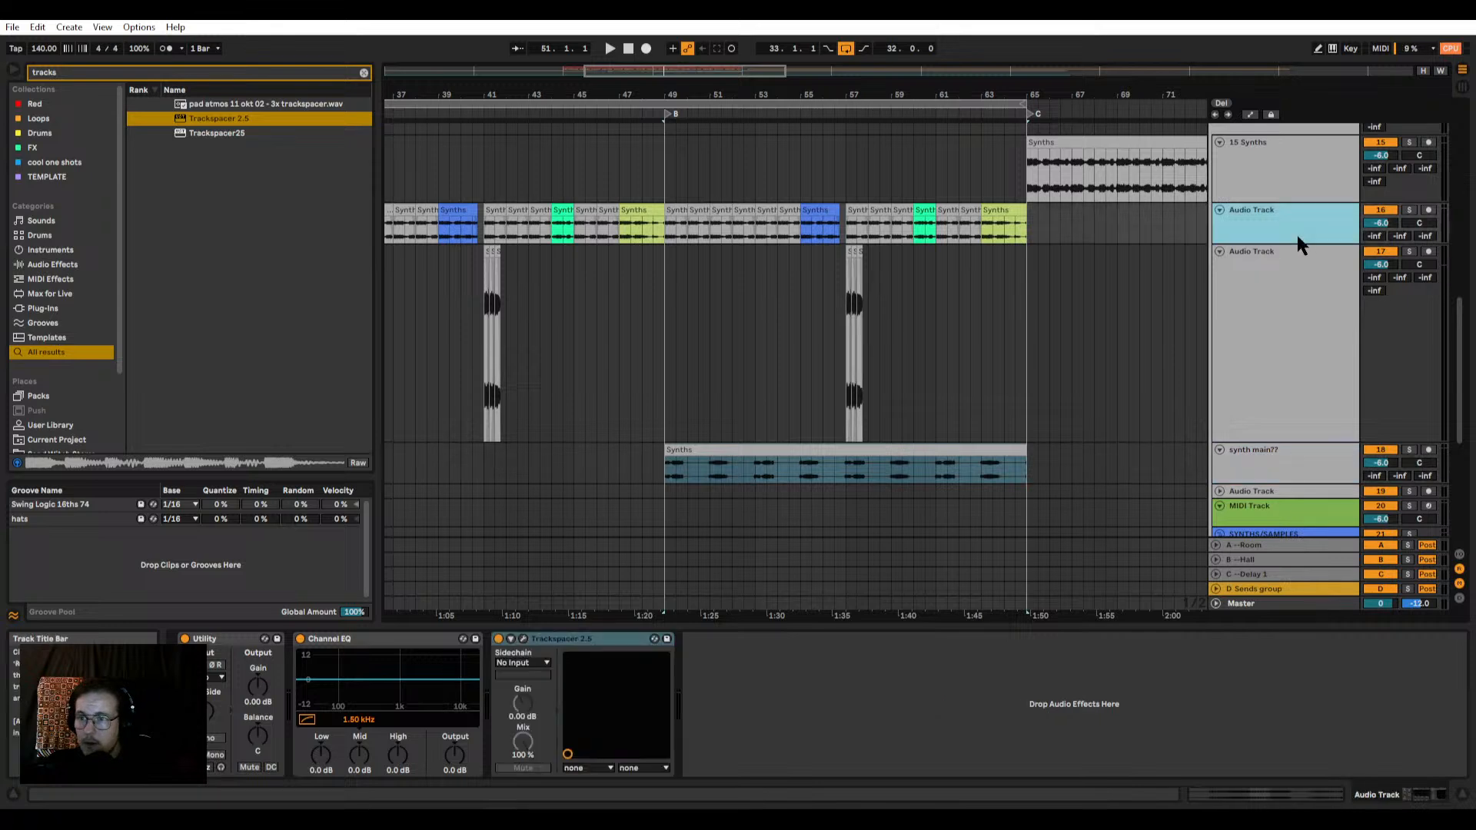
pyautogui.click(523, 663)
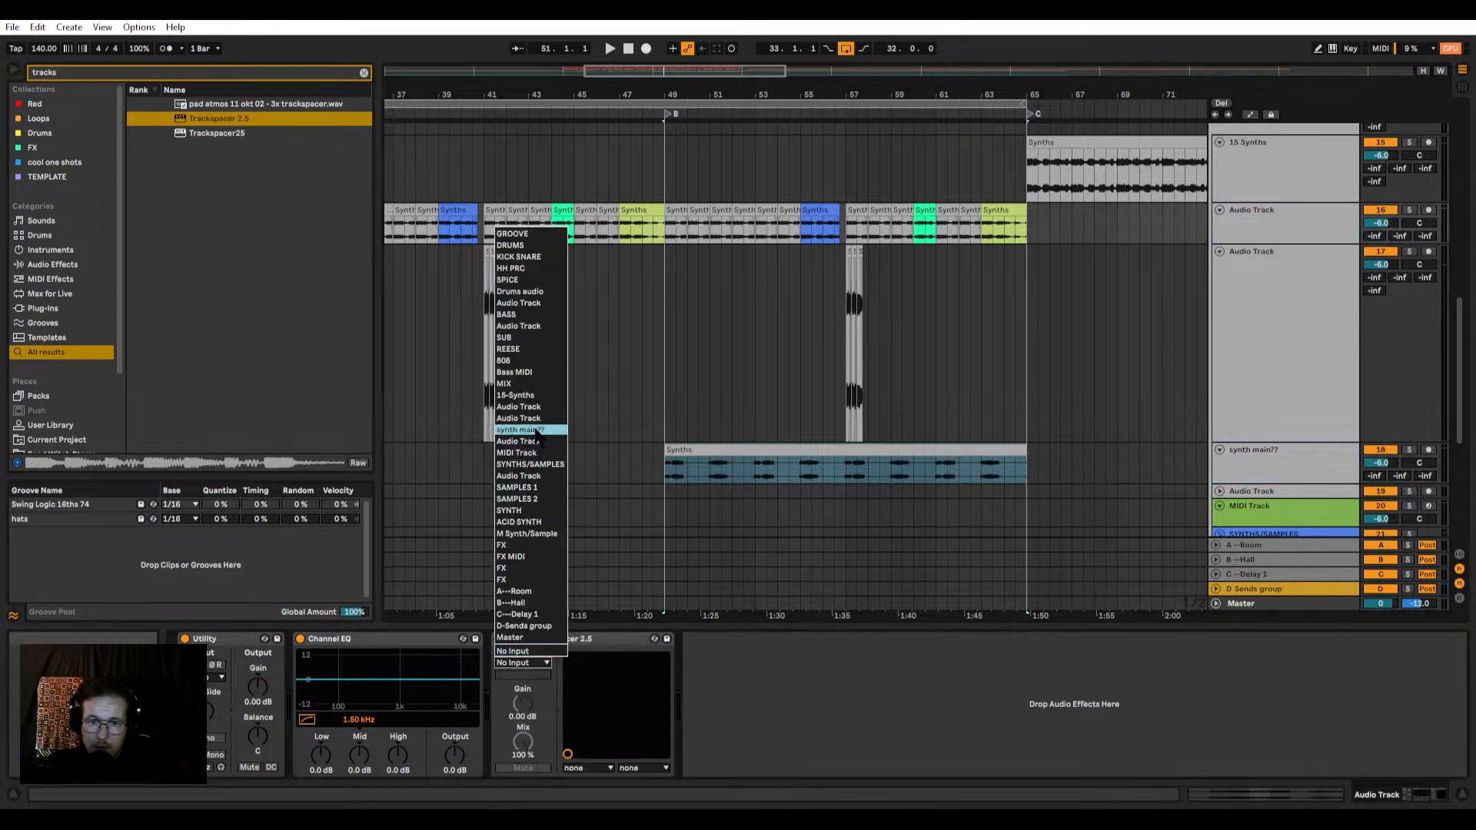
pyautogui.click(536, 430)
pyautogui.click(523, 639)
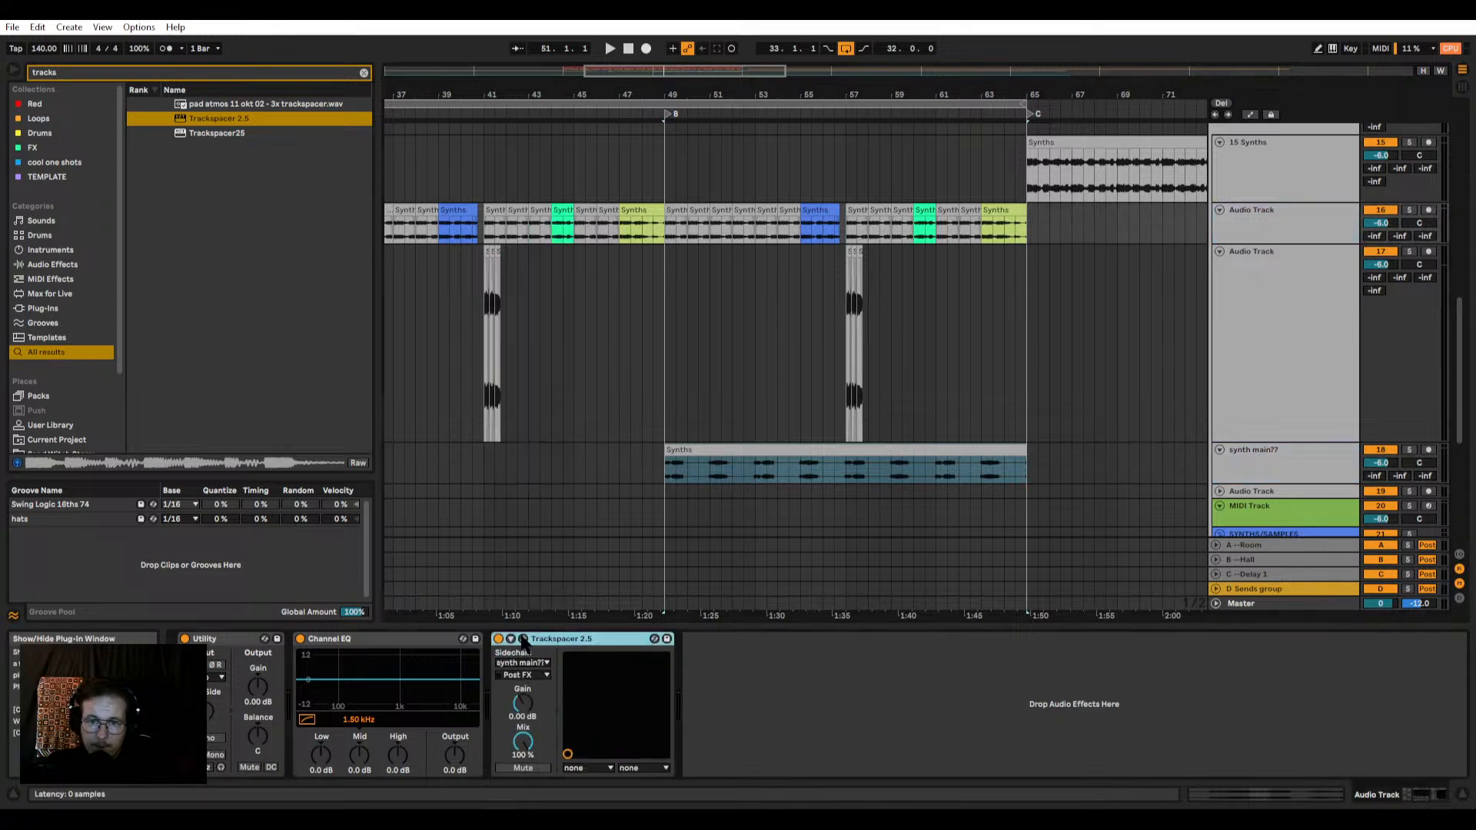
# Step: Raise Trackspacer's Amount to about three quarters while playing from 49.1.1, and close its window
pyautogui.click(670, 318)
pyautogui.press('space')
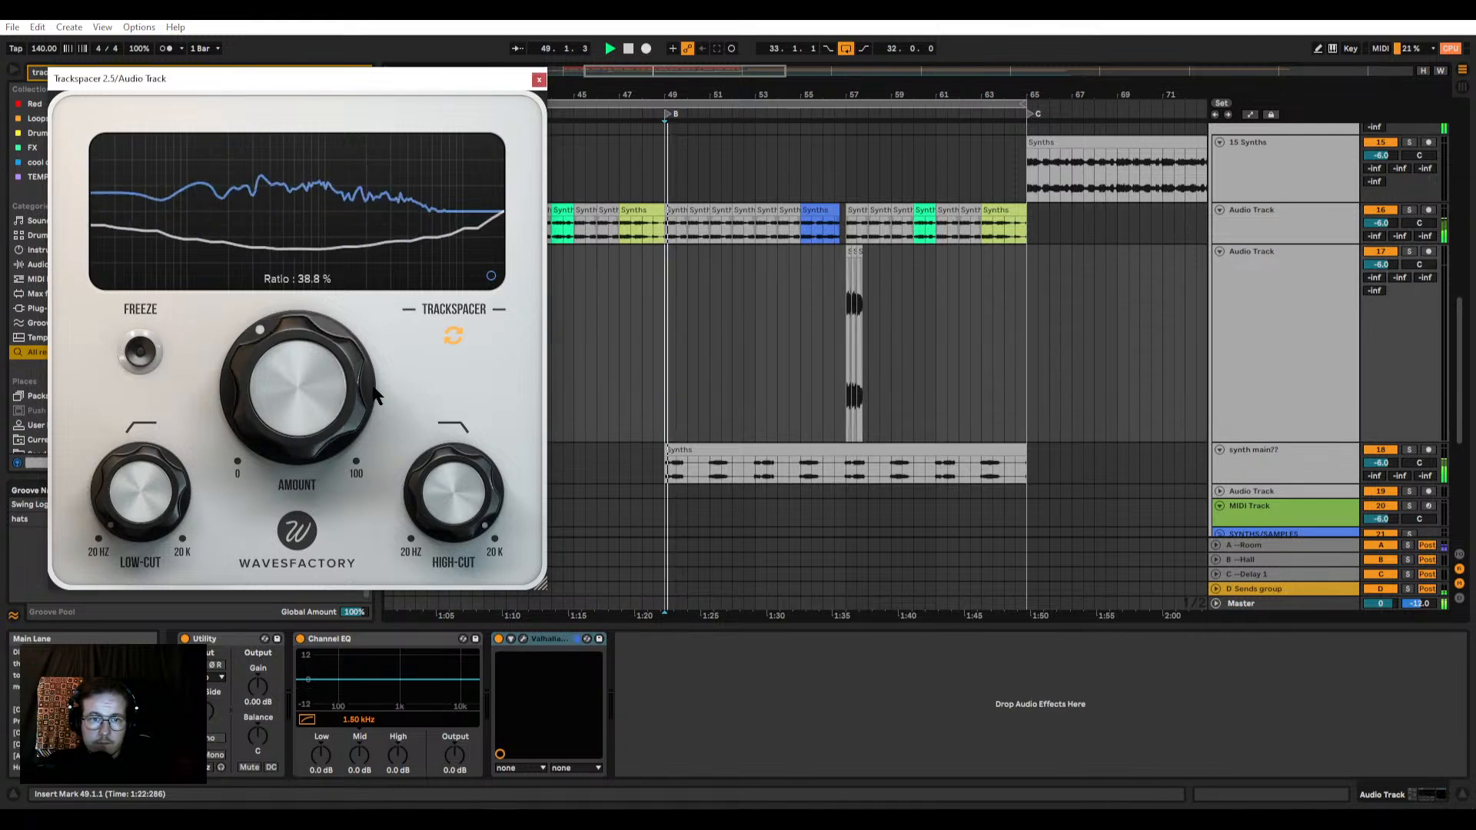
pyautogui.moveTo(310, 365); pyautogui.dragTo(302, 353)
pyautogui.press('space')
pyautogui.press('space')
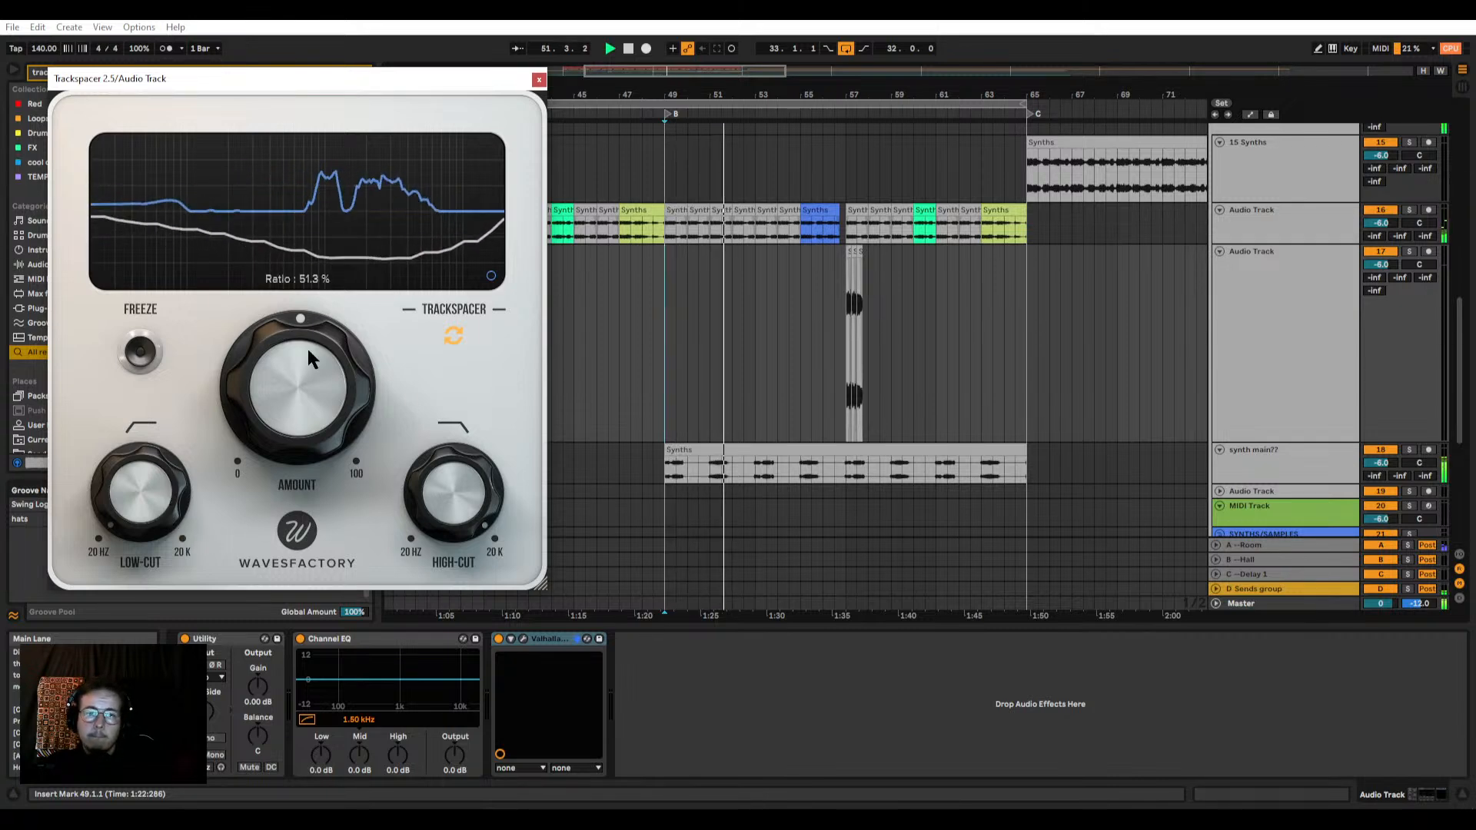
pyautogui.moveTo(306, 357); pyautogui.dragTo(276, 215)
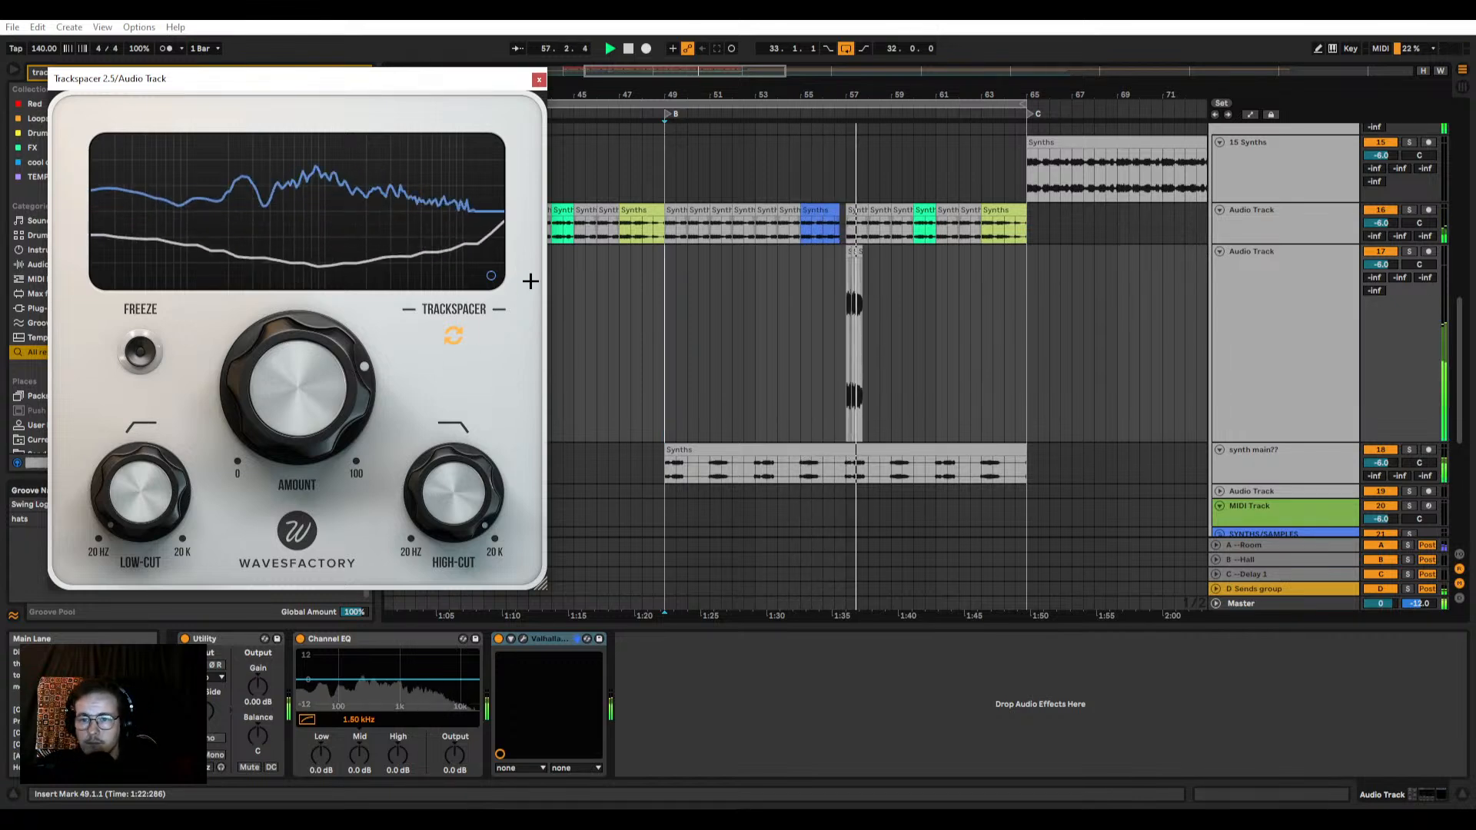
pyautogui.click(539, 80)
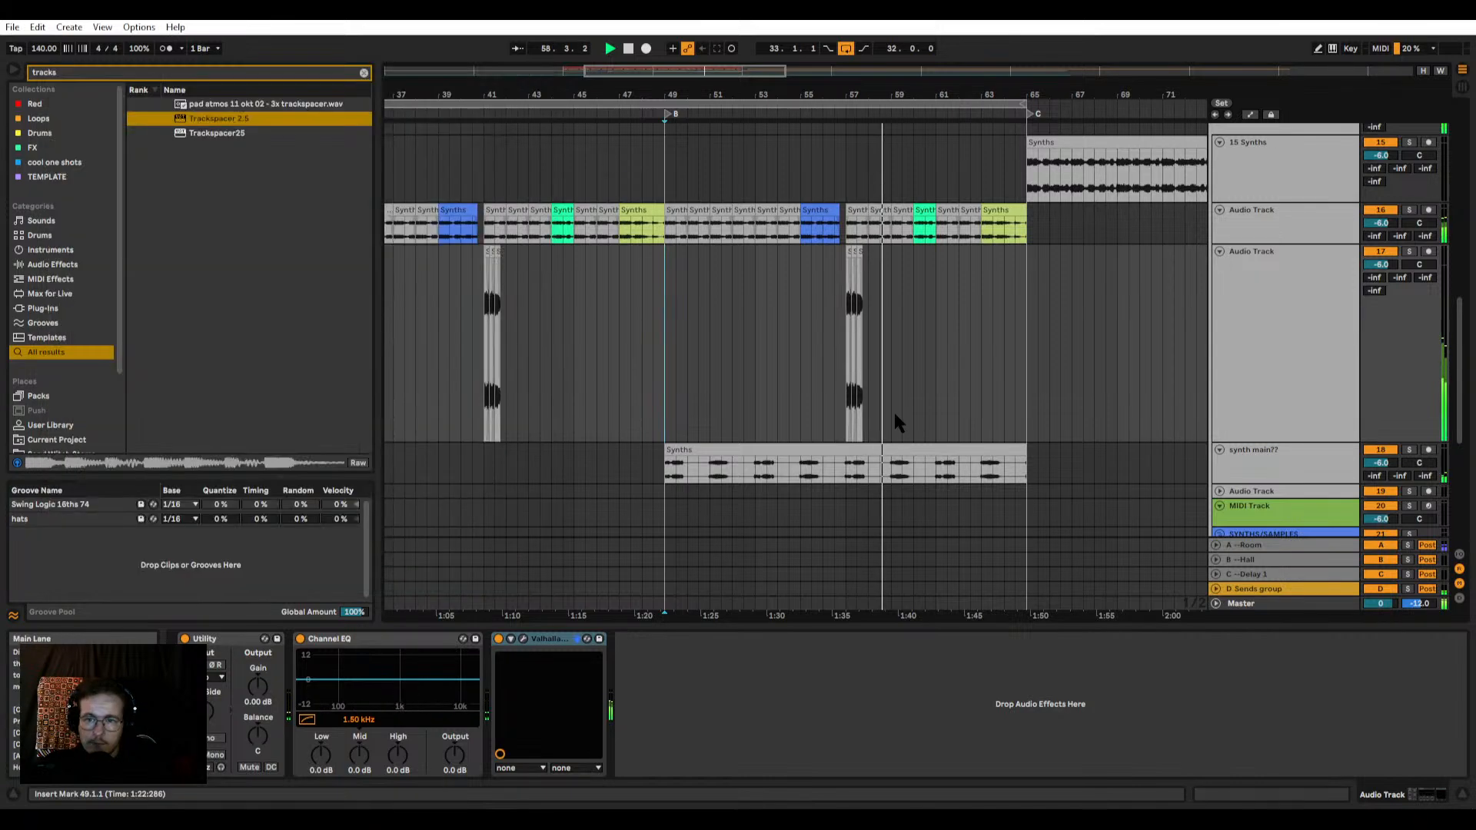
# Step: Move the synth main?? phrase starting at 57.1.1 up onto track 17 and play from there
pyautogui.scroll(4, 882, 406)
pyautogui.scroll(-2, 834, 394)
pyautogui.scroll(-2, 831, 391)
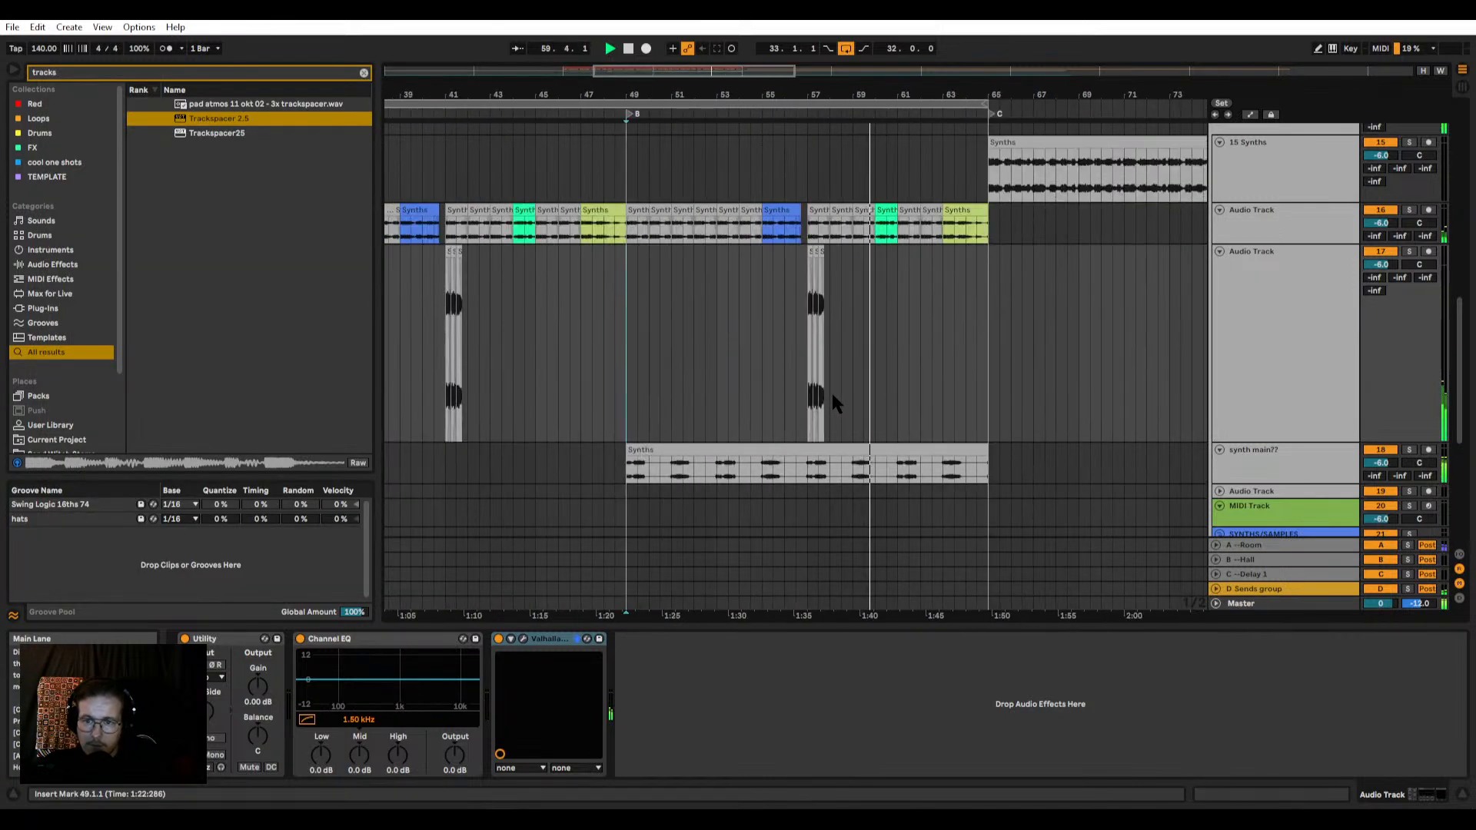
pyautogui.scroll(3, 813, 394)
pyautogui.moveTo(715, 469); pyautogui.dragTo(722, 377)
pyautogui.press('space')
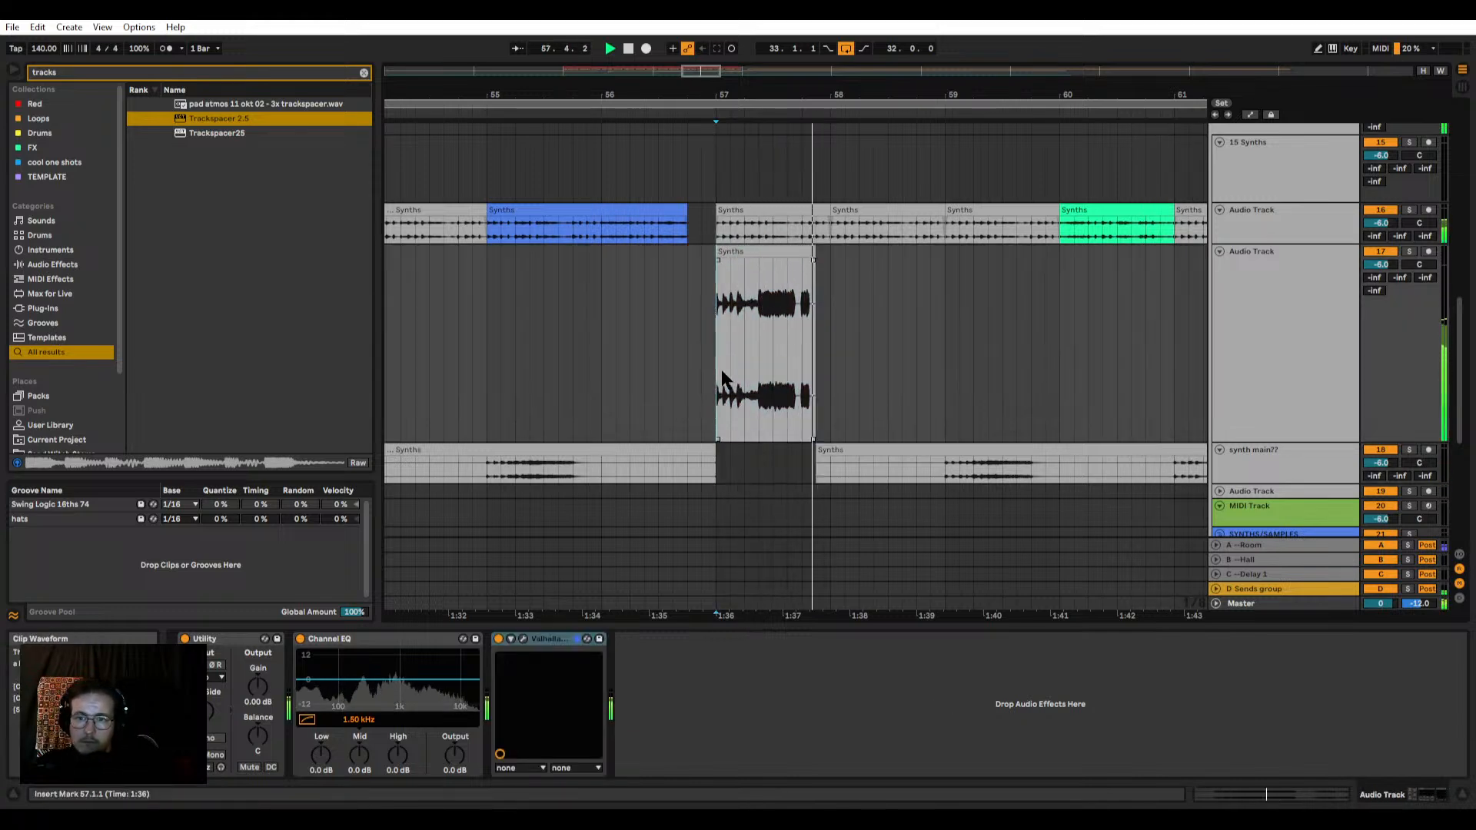
# Step: Move the short synth main?? note at 59.3.1 onto track 17 and play from 59.1.1
pyautogui.scroll(-2, 829, 289)
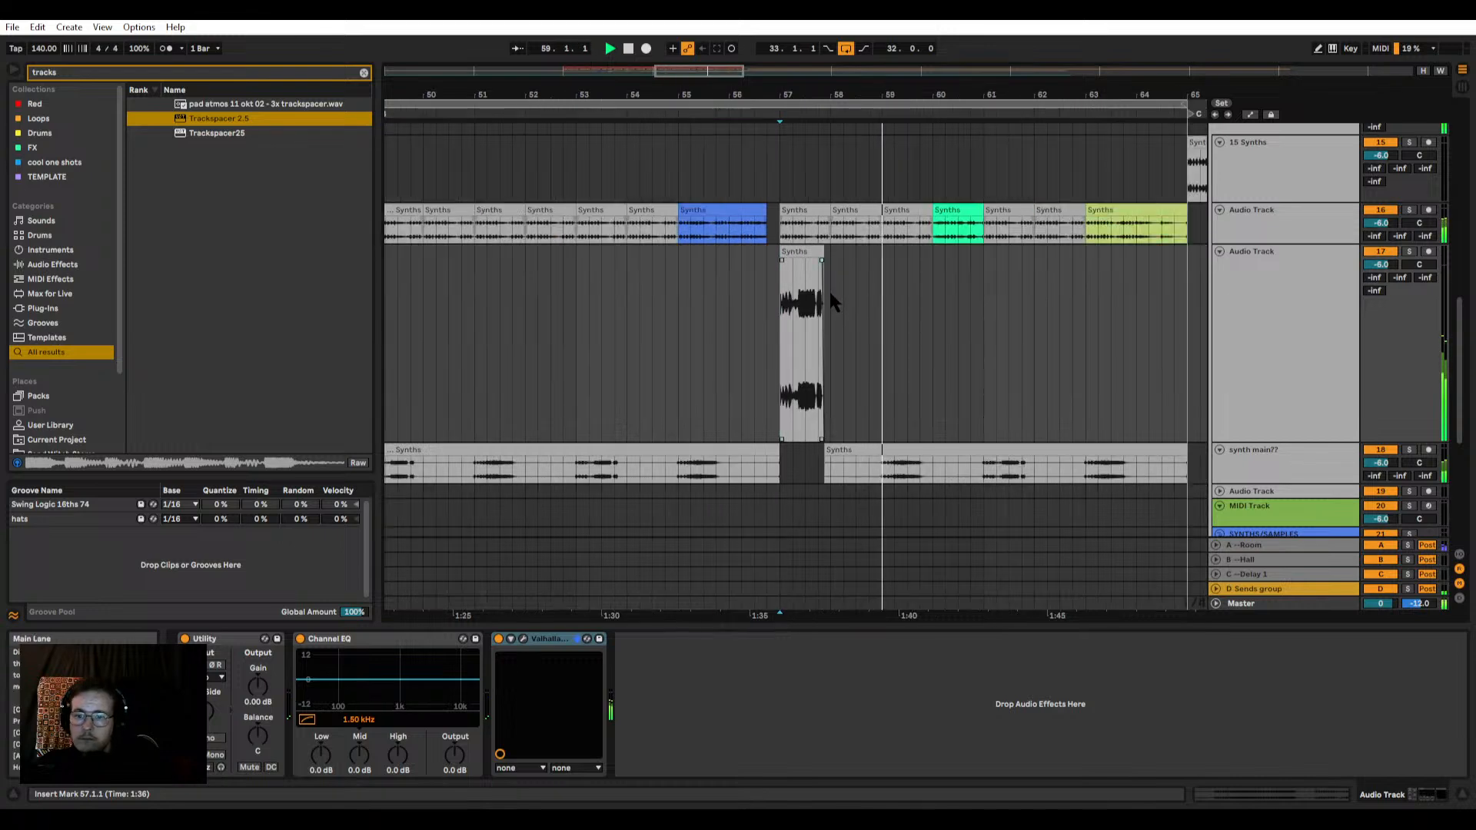
pyautogui.scroll(-2, 828, 290)
pyautogui.scroll(4, 884, 461)
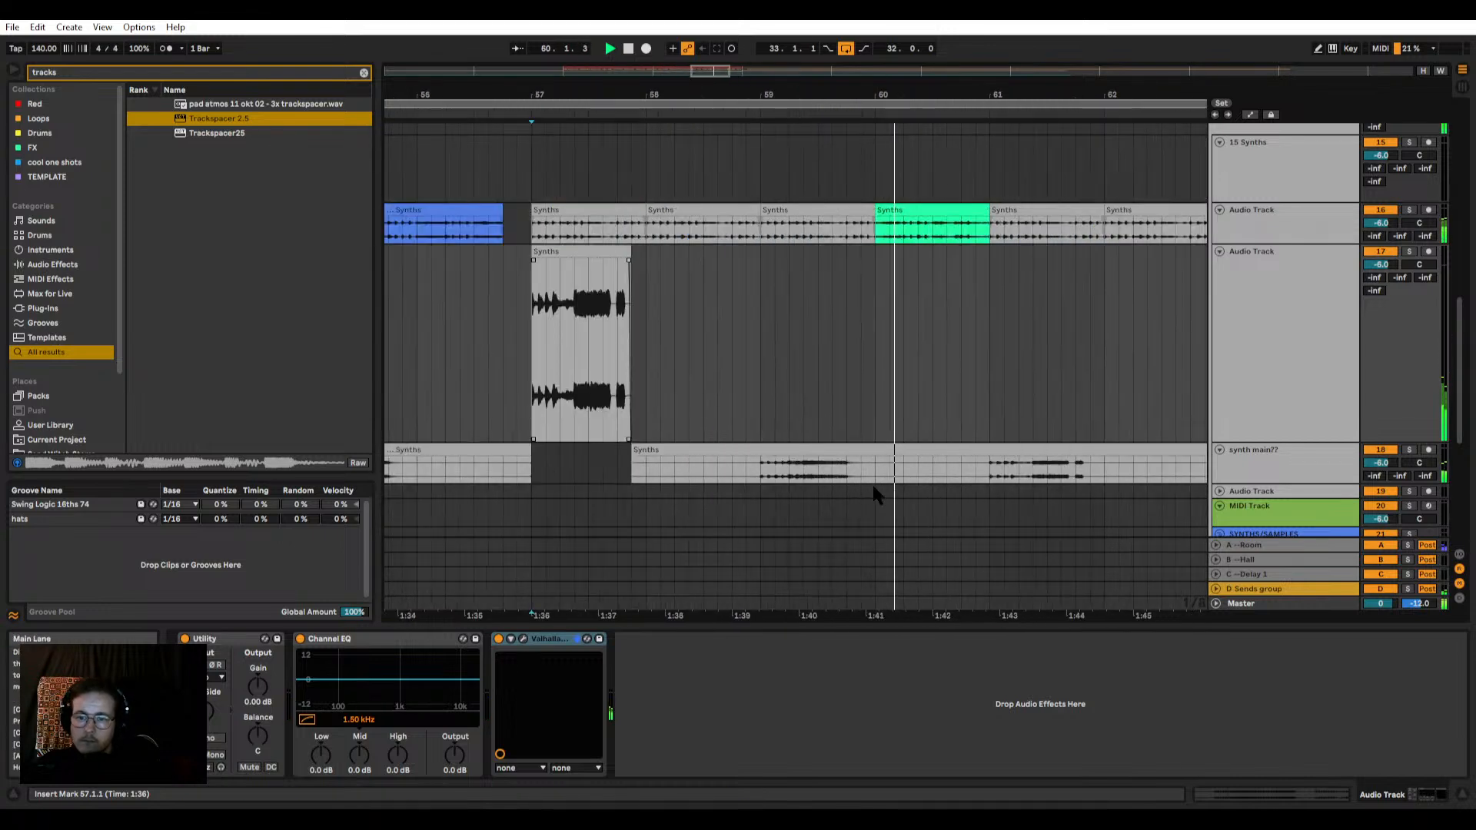
pyautogui.moveTo(818, 470); pyautogui.dragTo(836, 432)
pyautogui.click(760, 406)
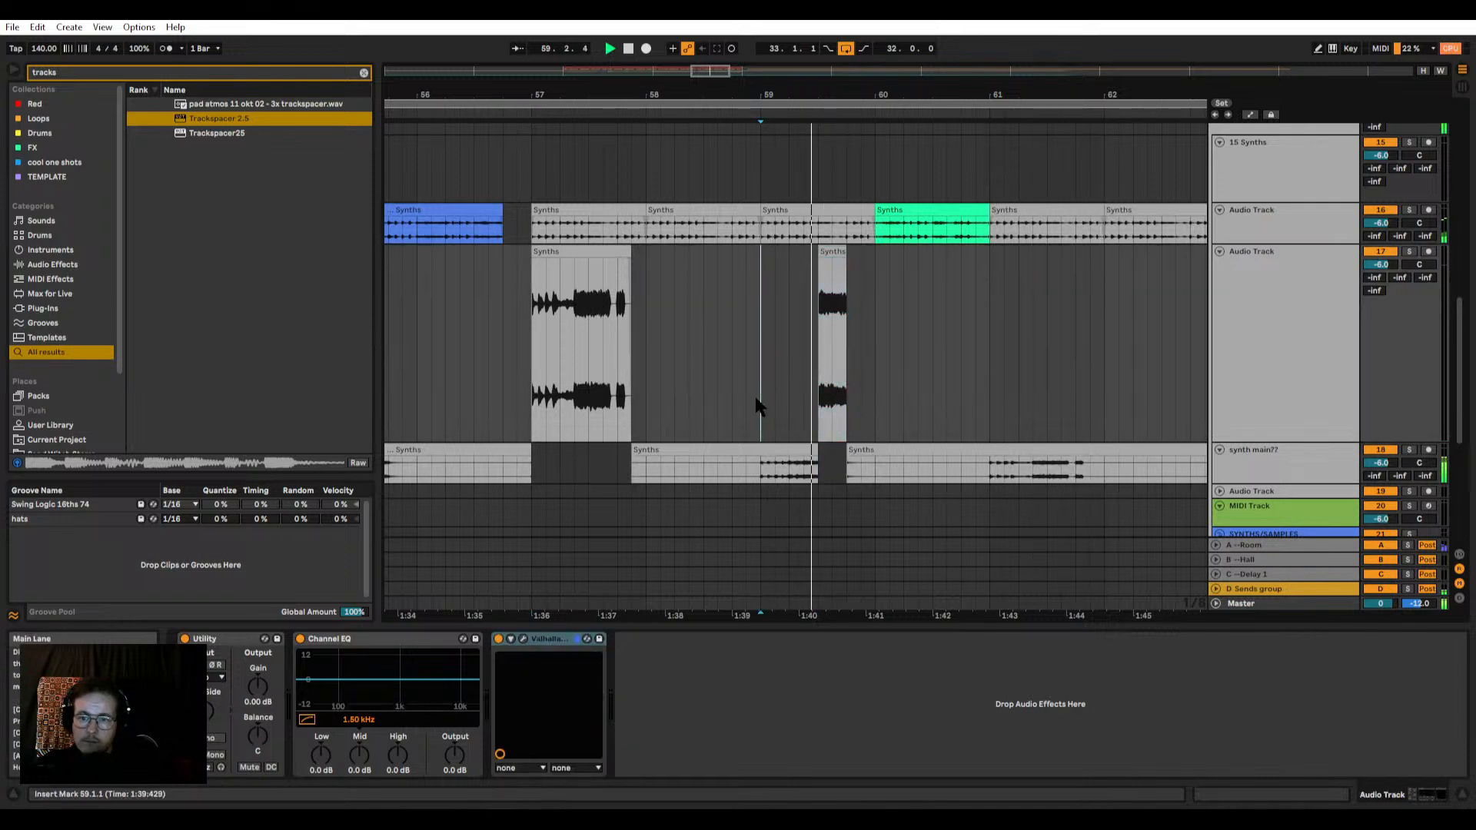
# Step: Move the synth main?? notes from 63.3.1 to 63.4.3 and from 61.3.1 to 61.3.3 onto track 17
pyautogui.scroll(-5, 758, 404)
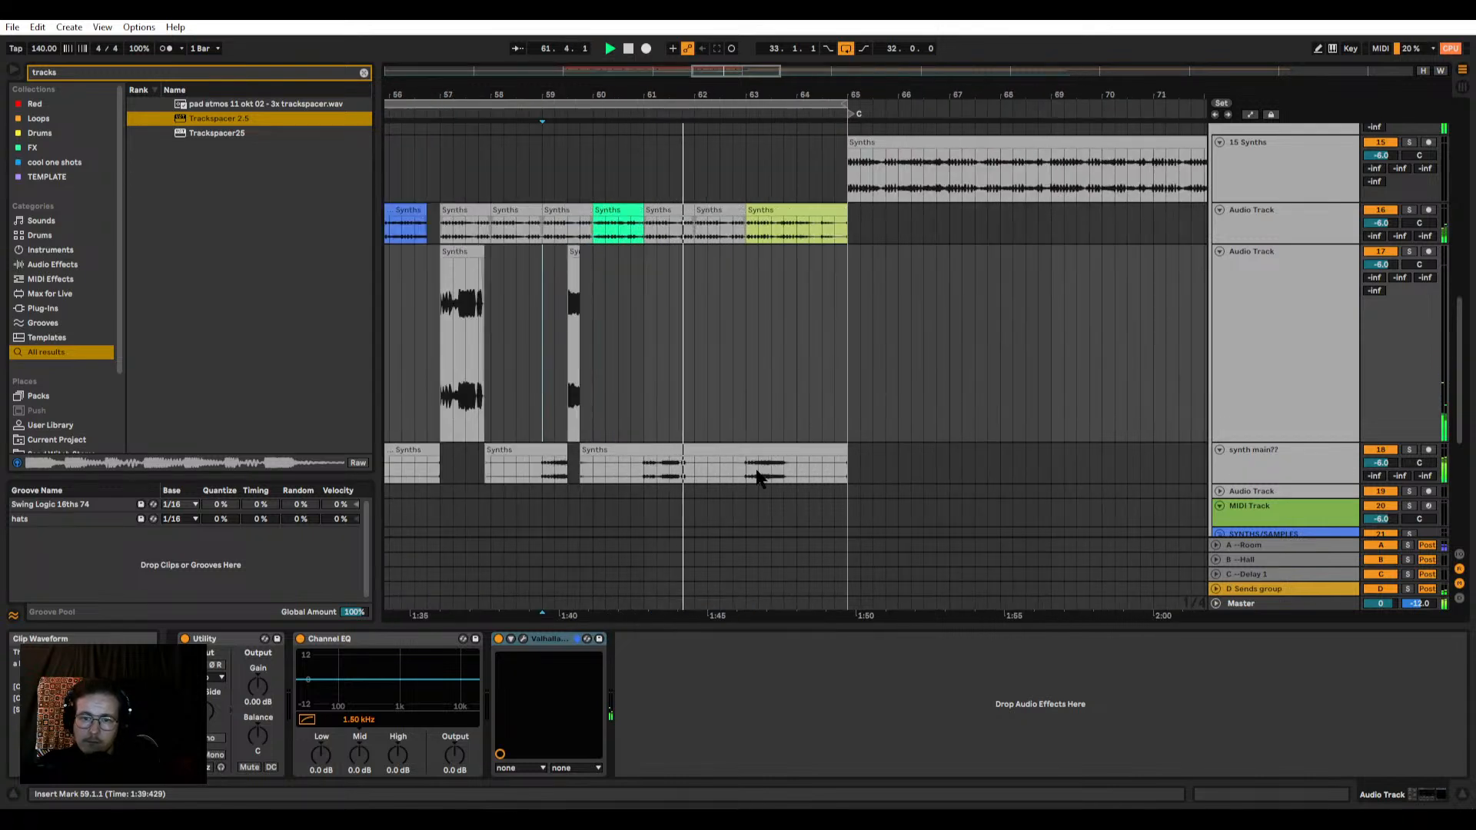
pyautogui.scroll(3, 764, 477)
pyautogui.moveTo(790, 470); pyautogui.dragTo(809, 338)
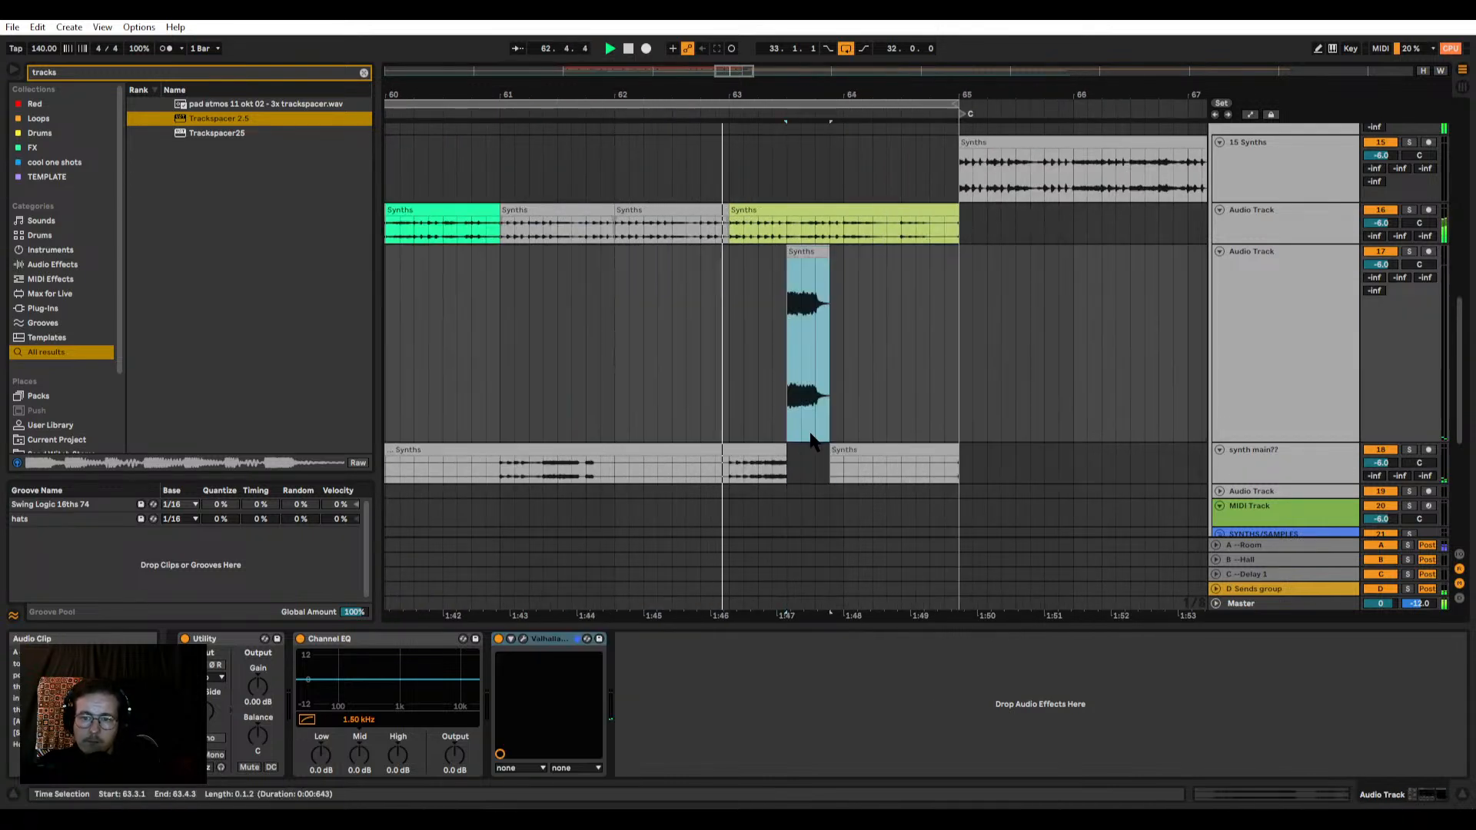
pyautogui.scroll(-3, 834, 346)
pyautogui.scroll(3, 706, 446)
pyautogui.moveTo(701, 468); pyautogui.dragTo(713, 438)
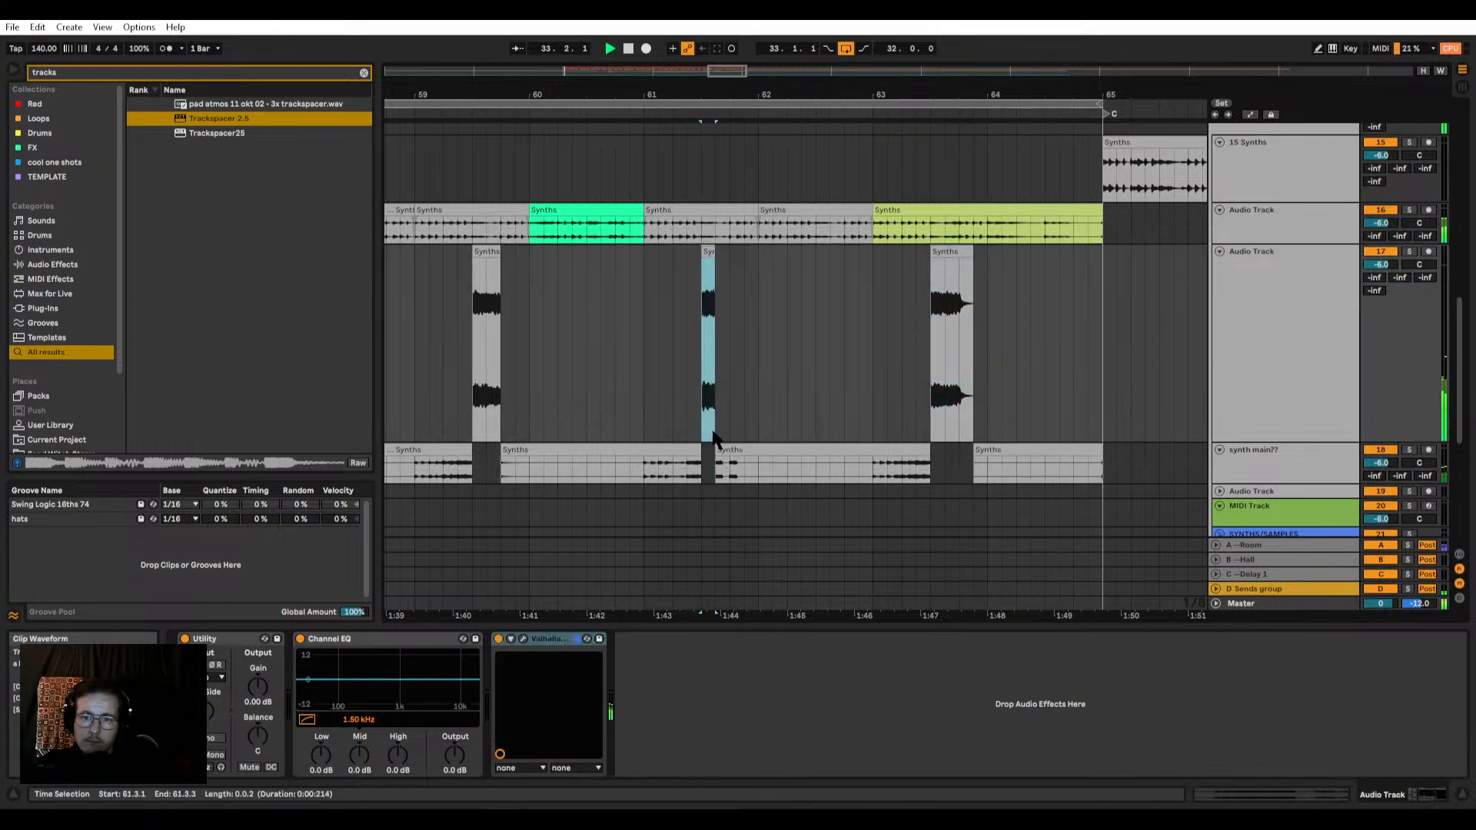
# Step: Play the loop from 33.1.1 and review the synth, bass and drum tracks around section B
pyautogui.scroll(-6, 713, 437)
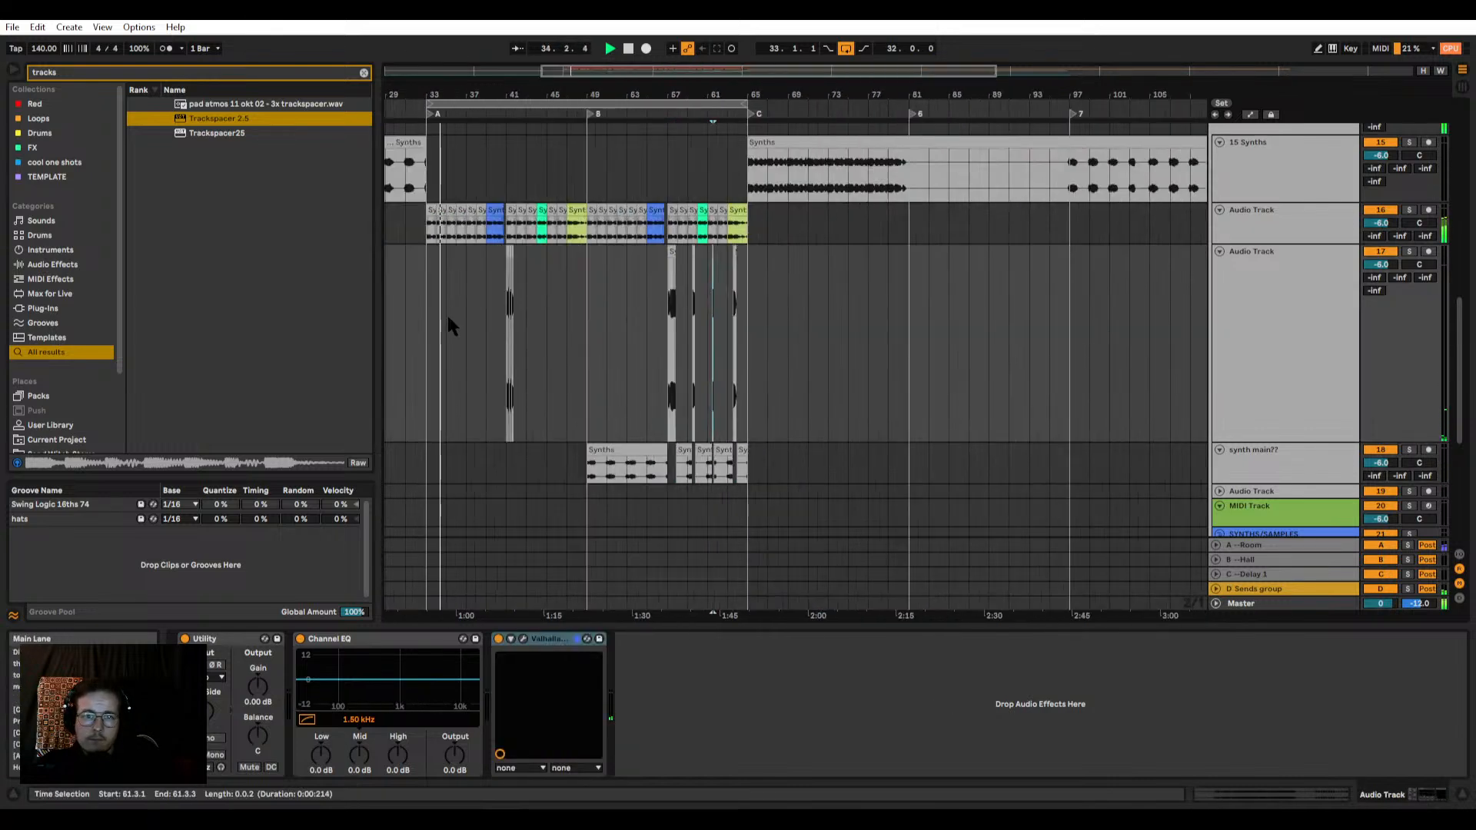
pyautogui.press('space')
pyautogui.click(427, 333)
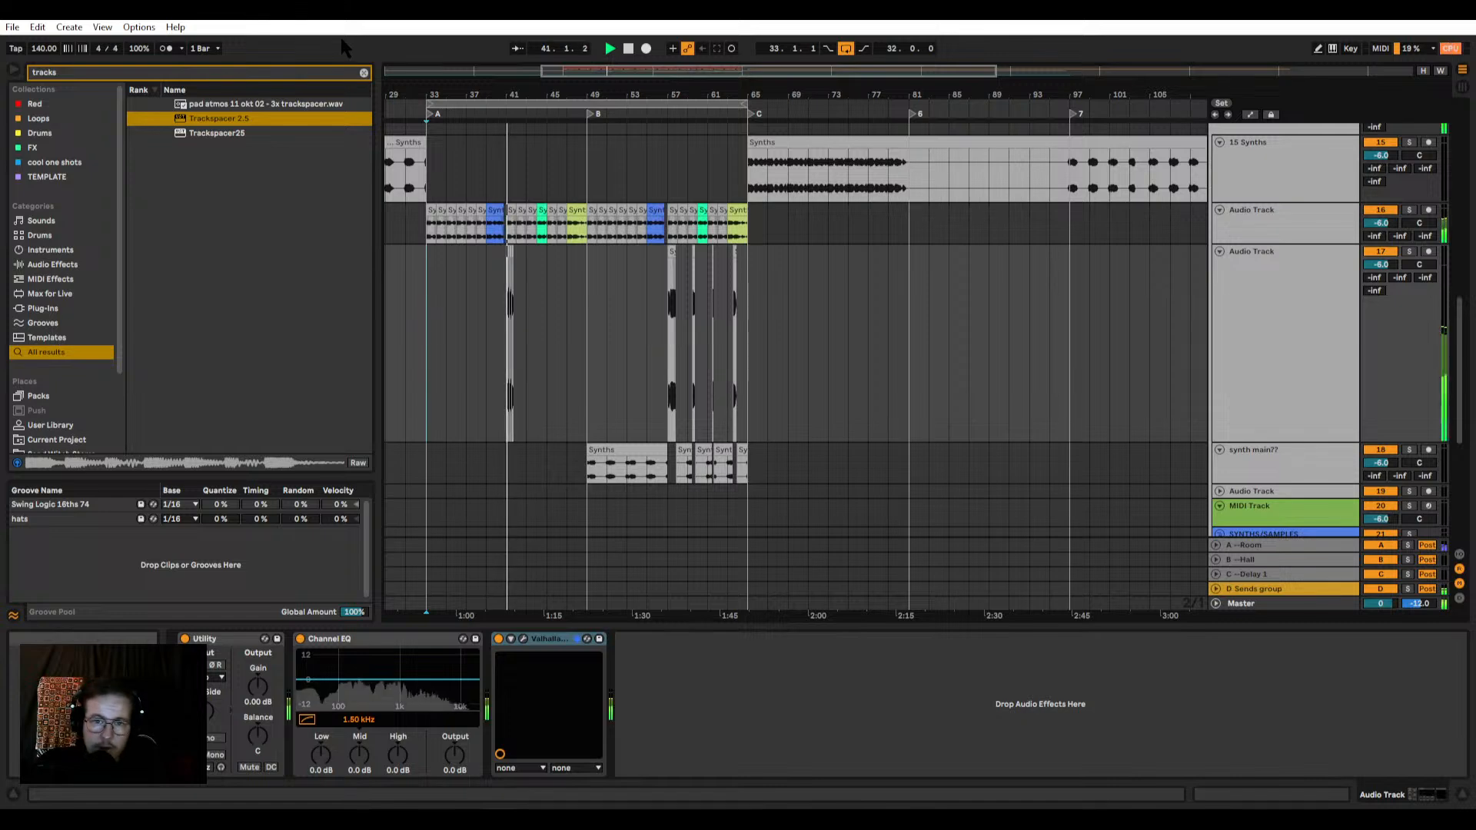
pyautogui.click(428, 234)
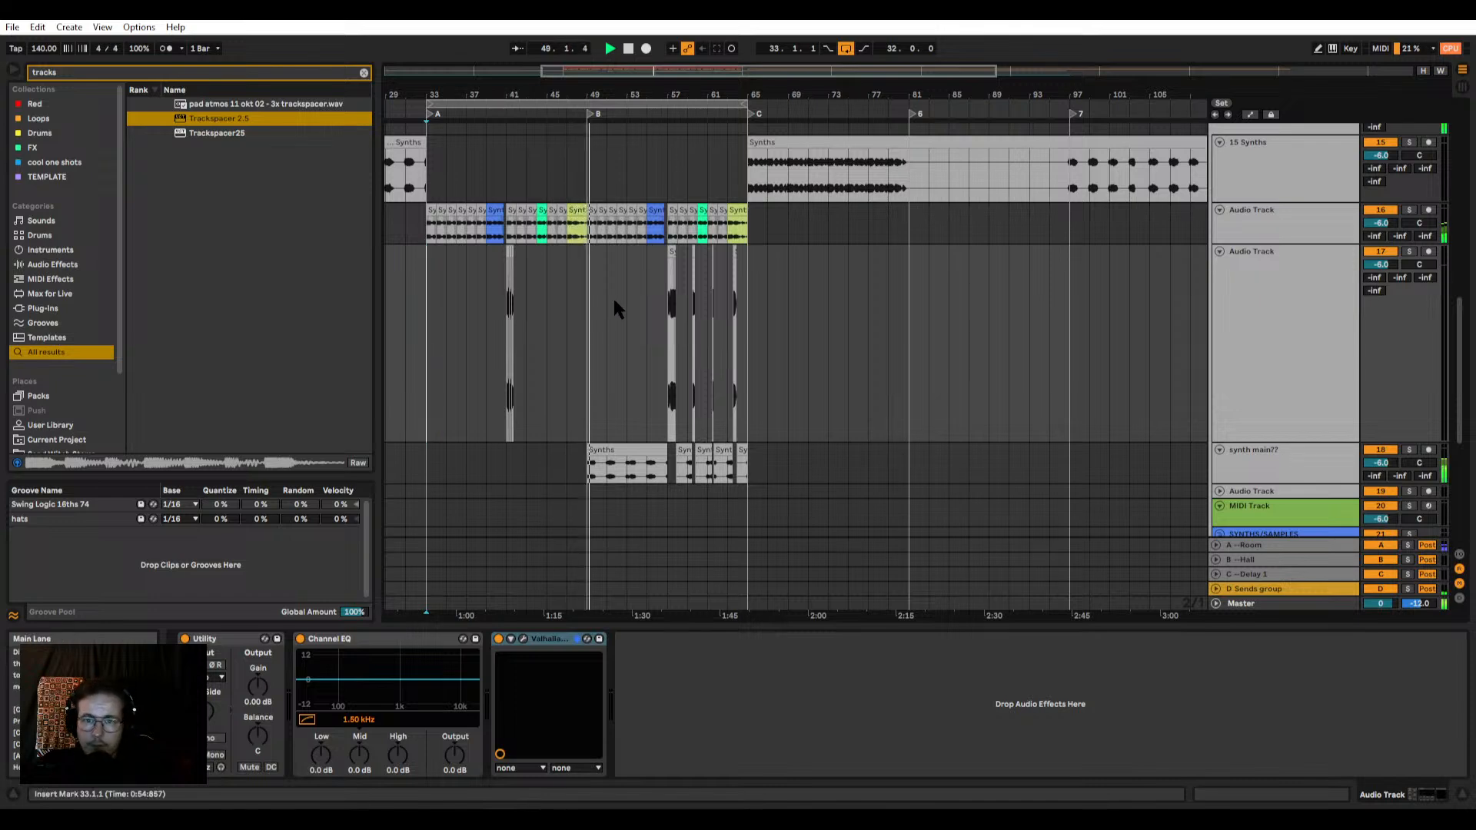
pyautogui.scroll(5, 582, 298)
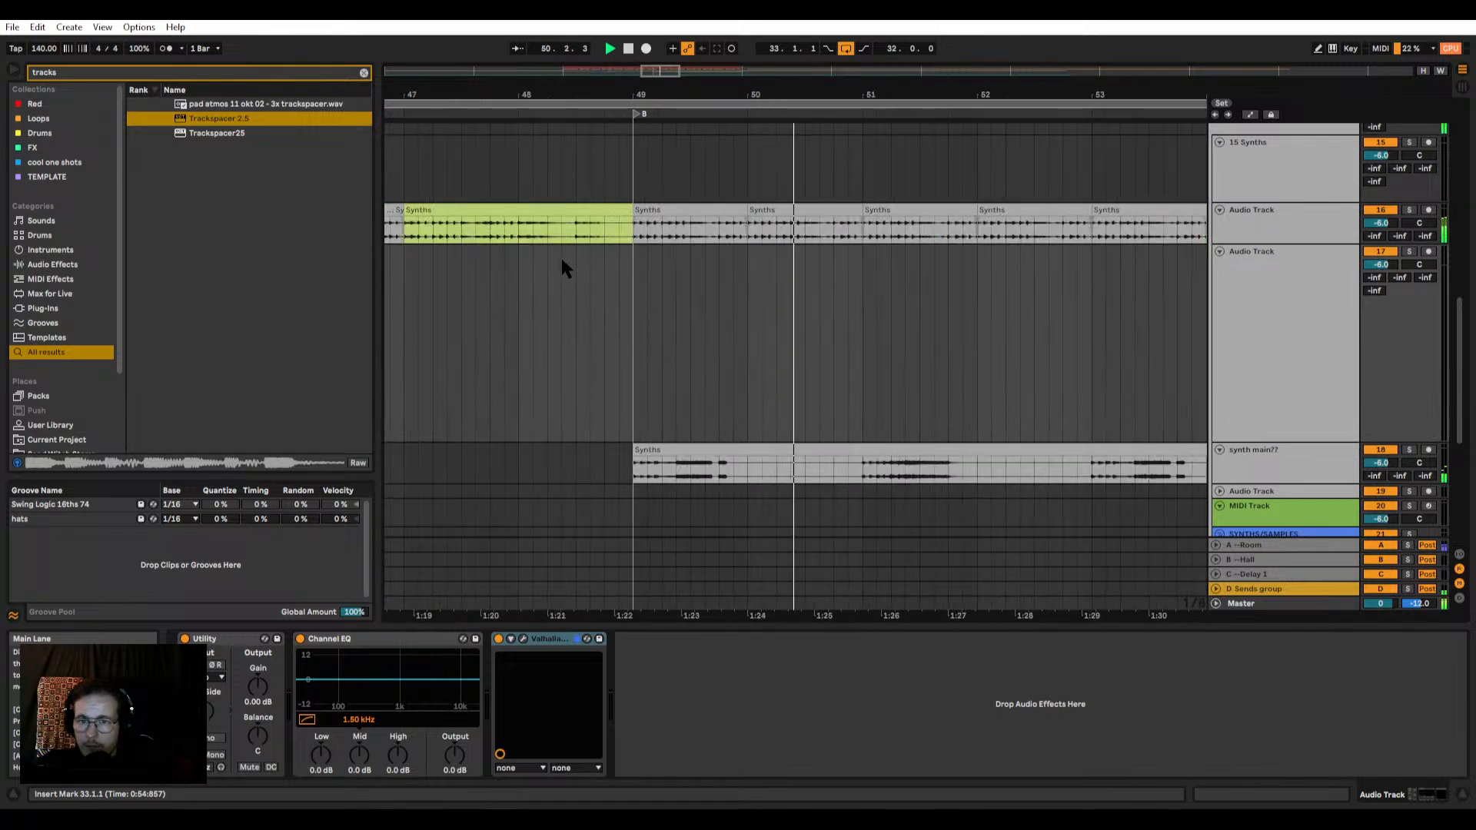
pyautogui.scroll(-5, 561, 265)
pyautogui.scroll(6, 554, 271)
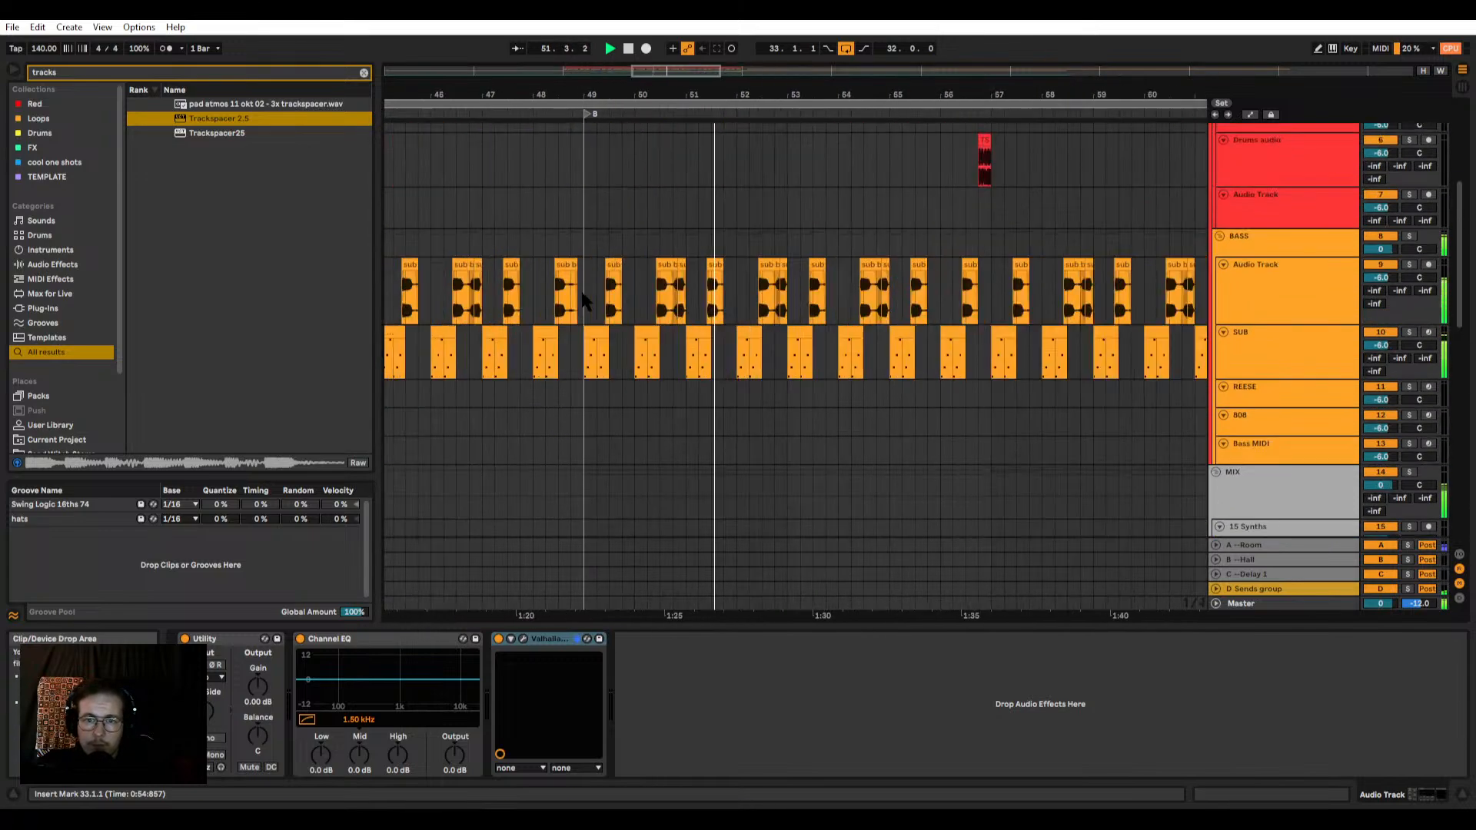
pyautogui.scroll(3, 542, 277)
pyautogui.scroll(-3, 542, 276)
pyautogui.scroll(3, 582, 222)
pyautogui.scroll(3, 582, 222)
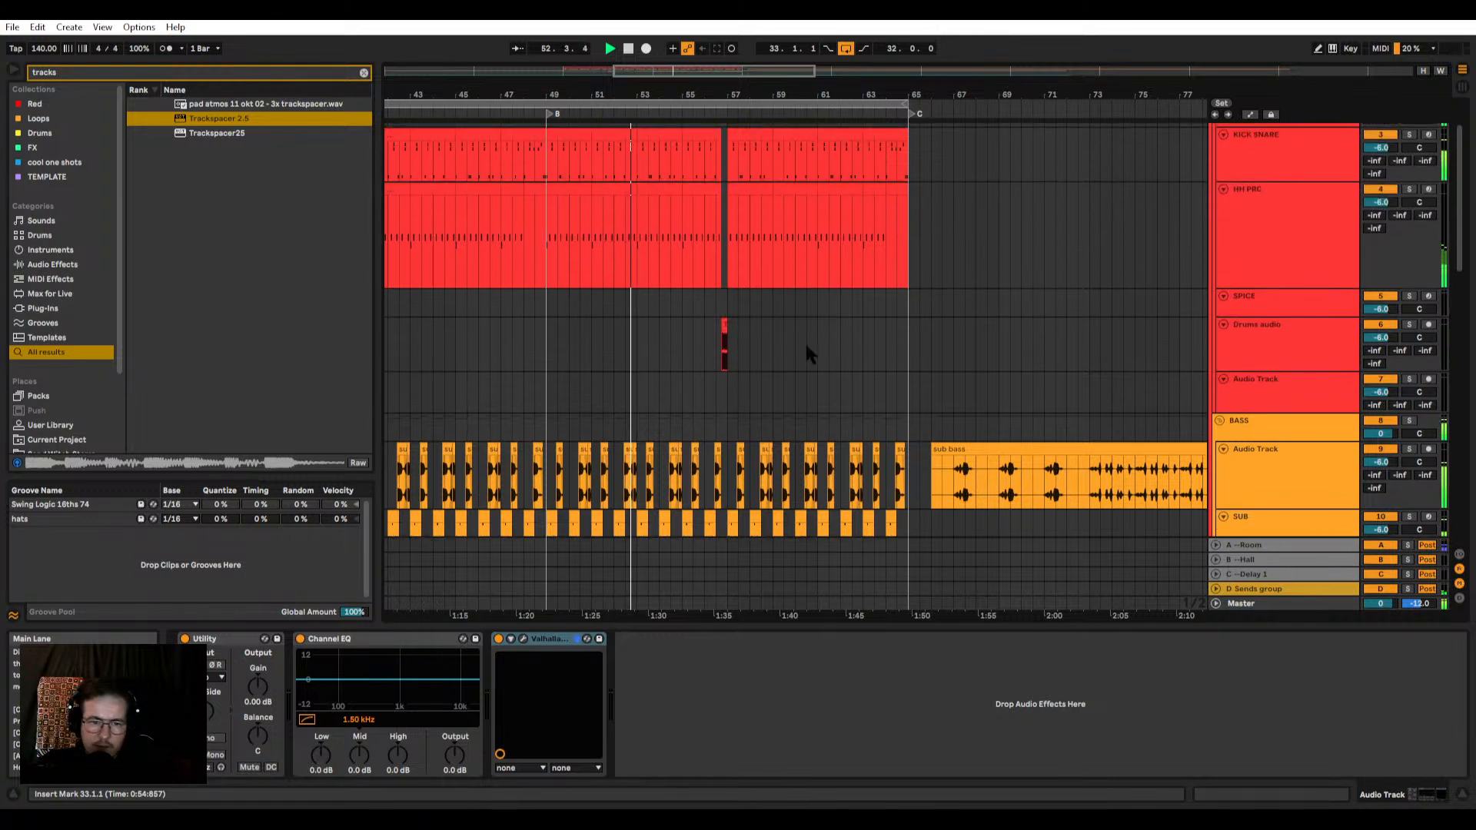
pyautogui.scroll(5, 592, 288)
pyautogui.scroll(-5, 452, 218)
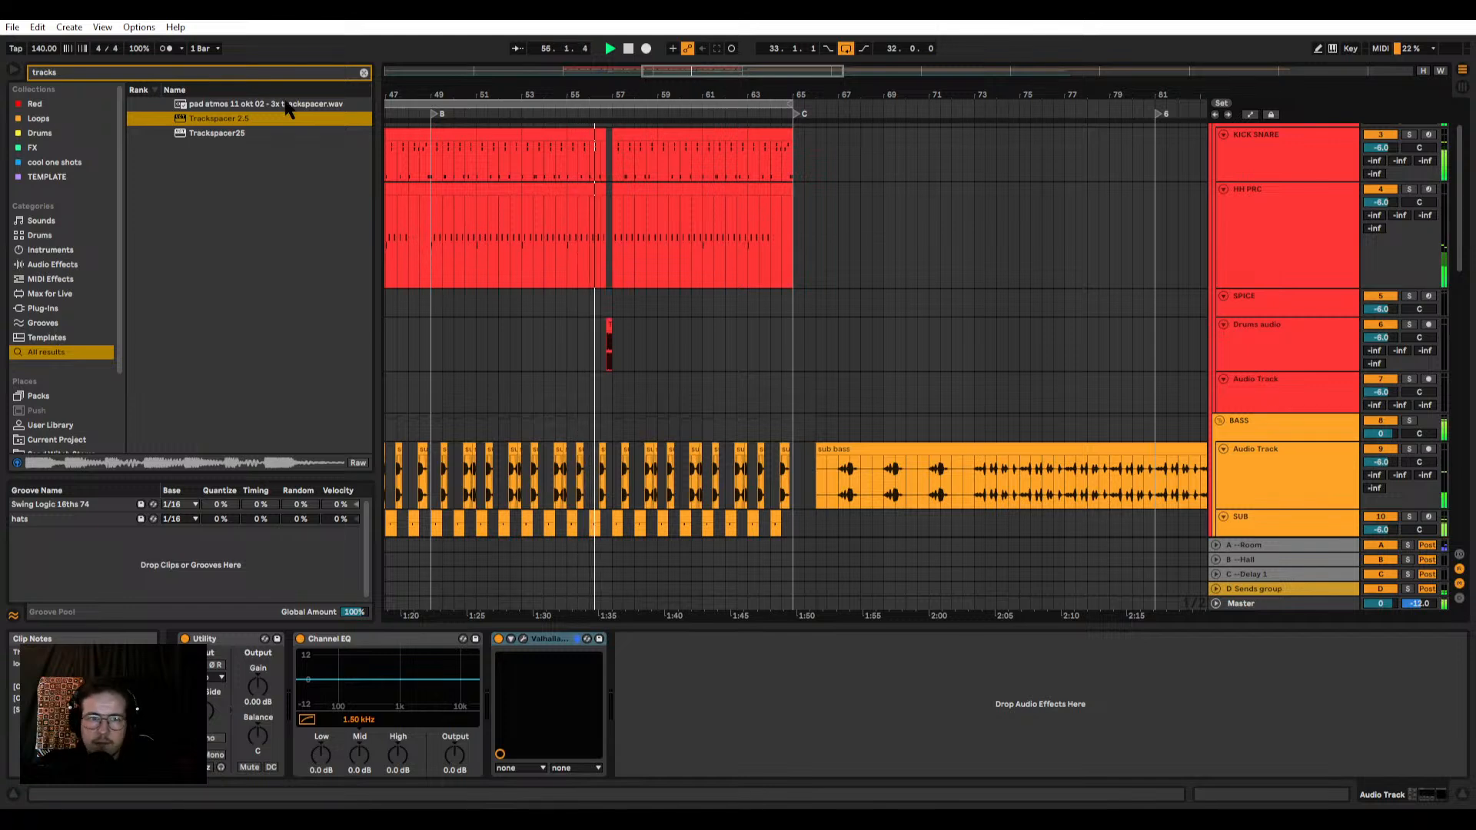
pyautogui.click(101, 28)
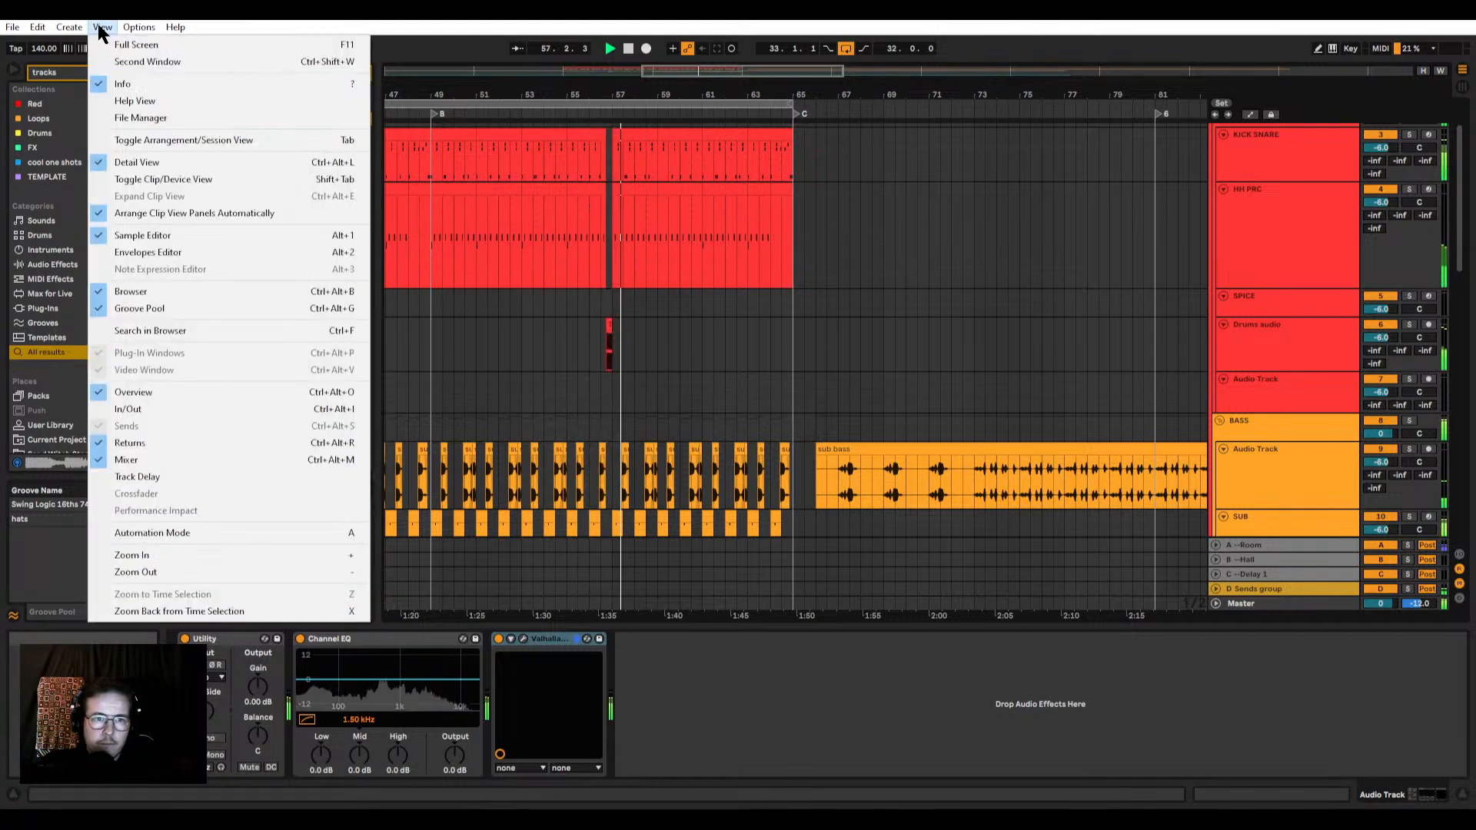
pyautogui.moveTo(82, 31)
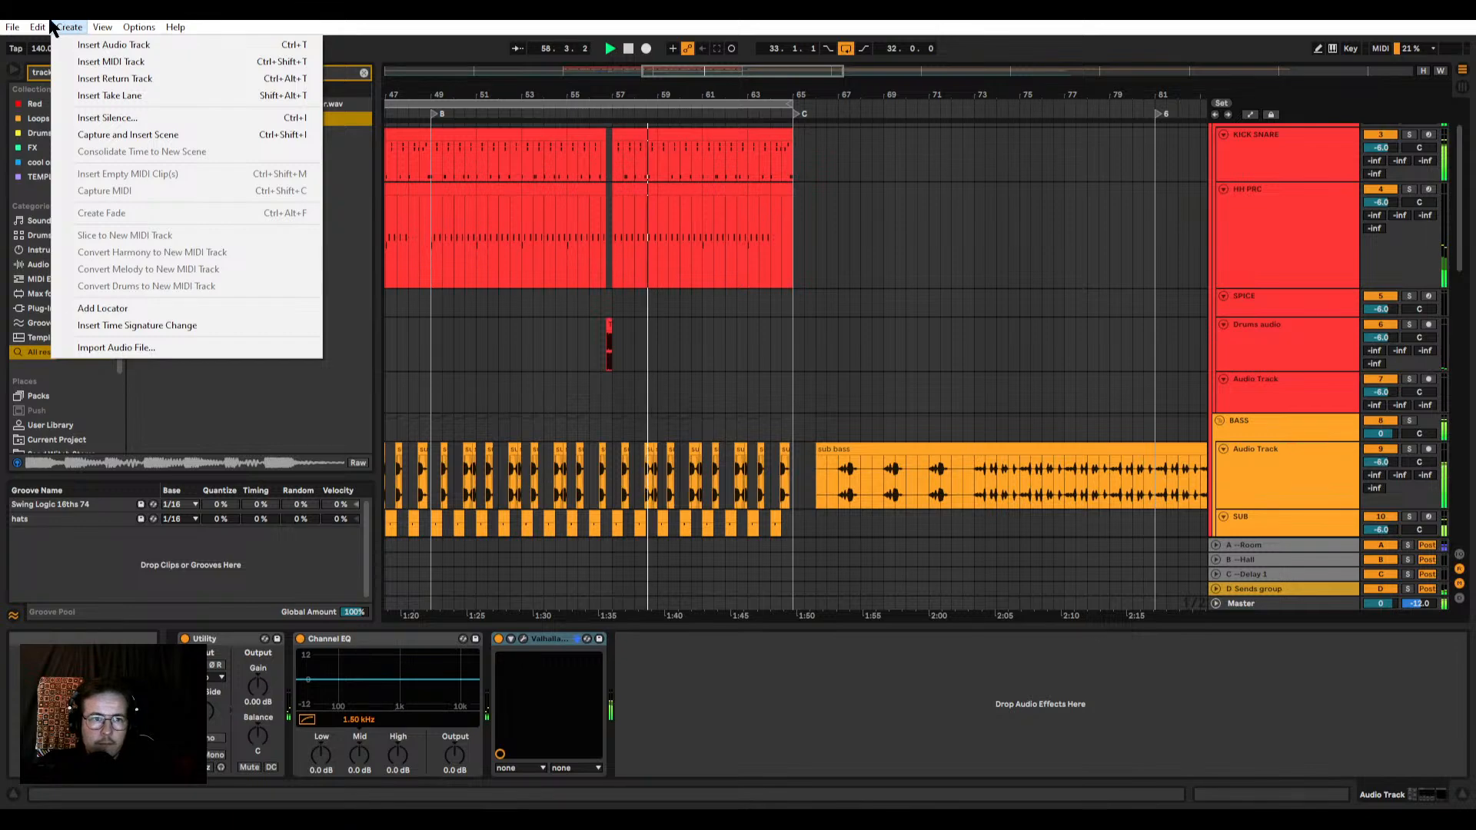
pyautogui.click(154, 28)
pyautogui.scroll(-6, 630, 276)
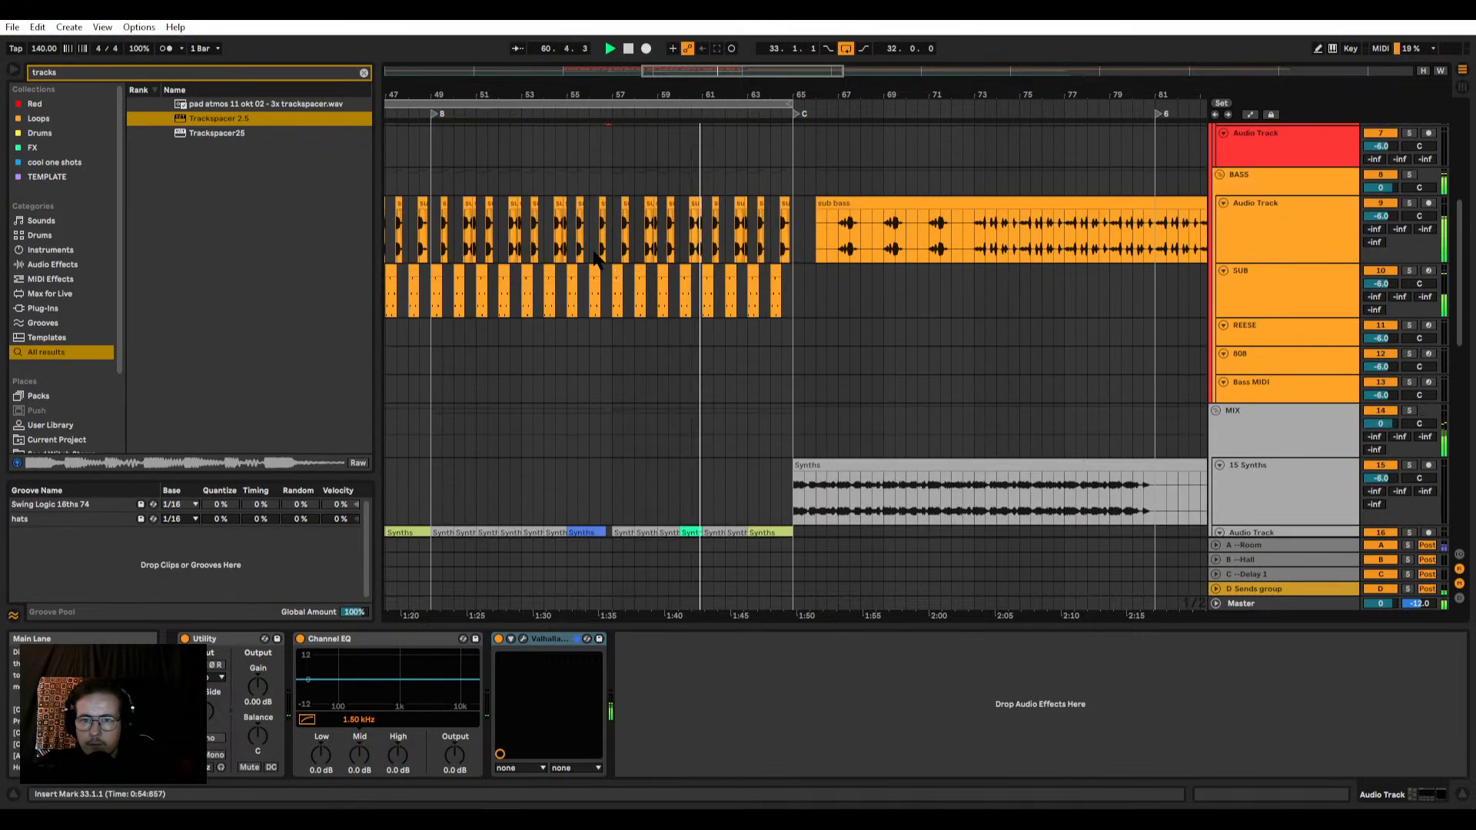
pyautogui.scroll(-5, 599, 269)
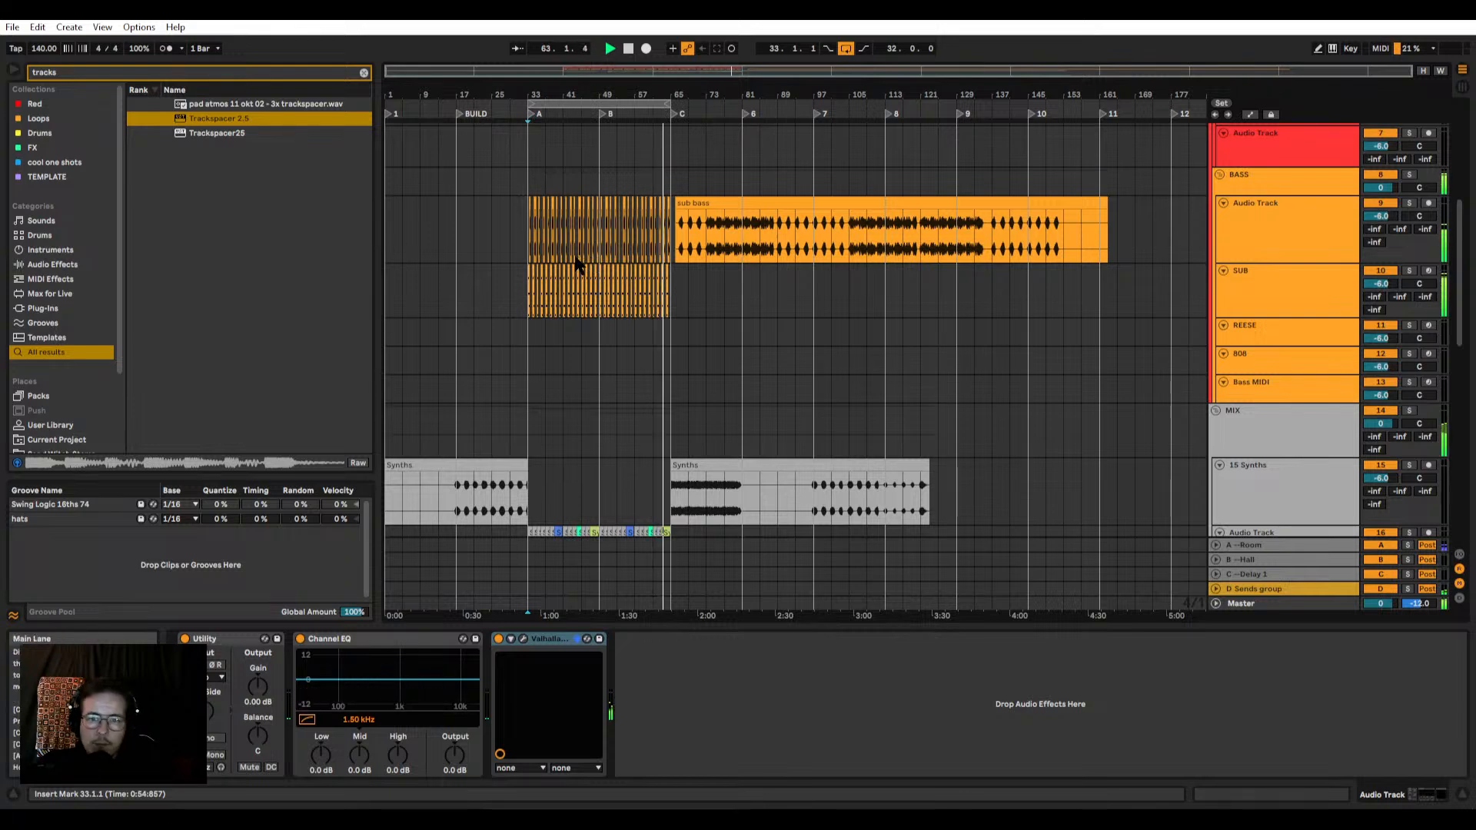
pyautogui.scroll(5, 575, 264)
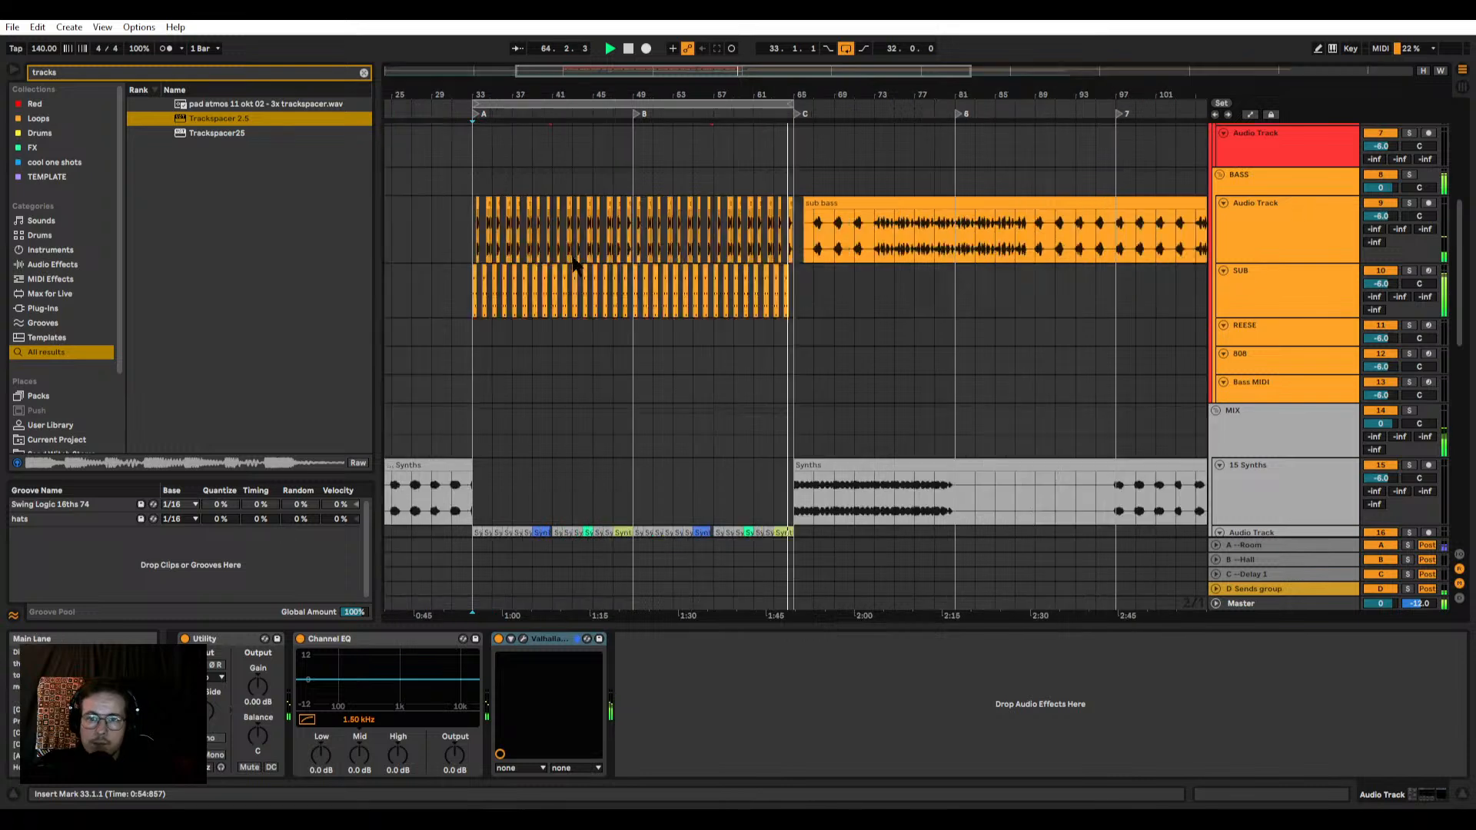
pyautogui.scroll(-3, 607, 254)
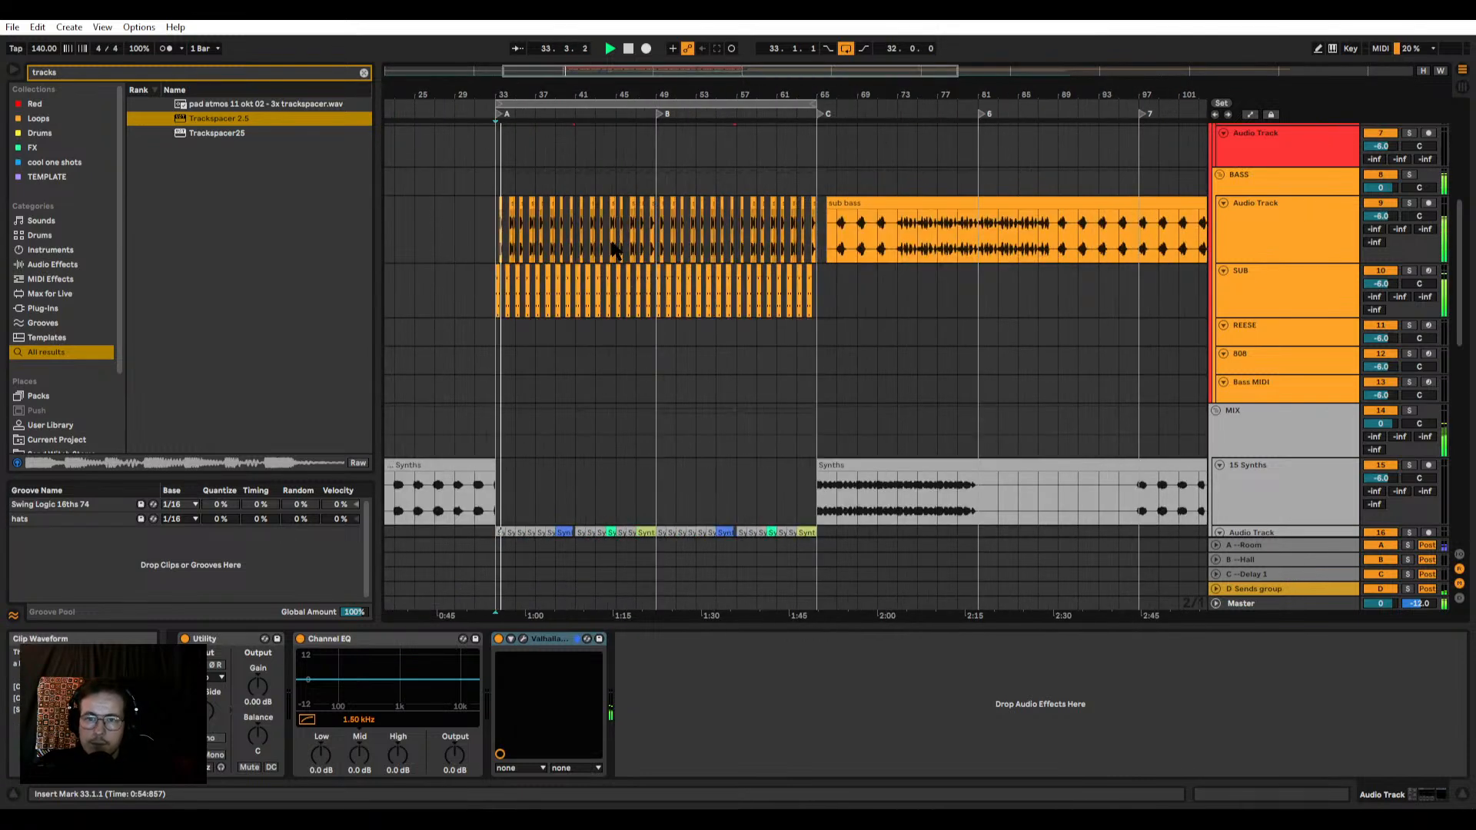
pyautogui.scroll(-3, 519, 236)
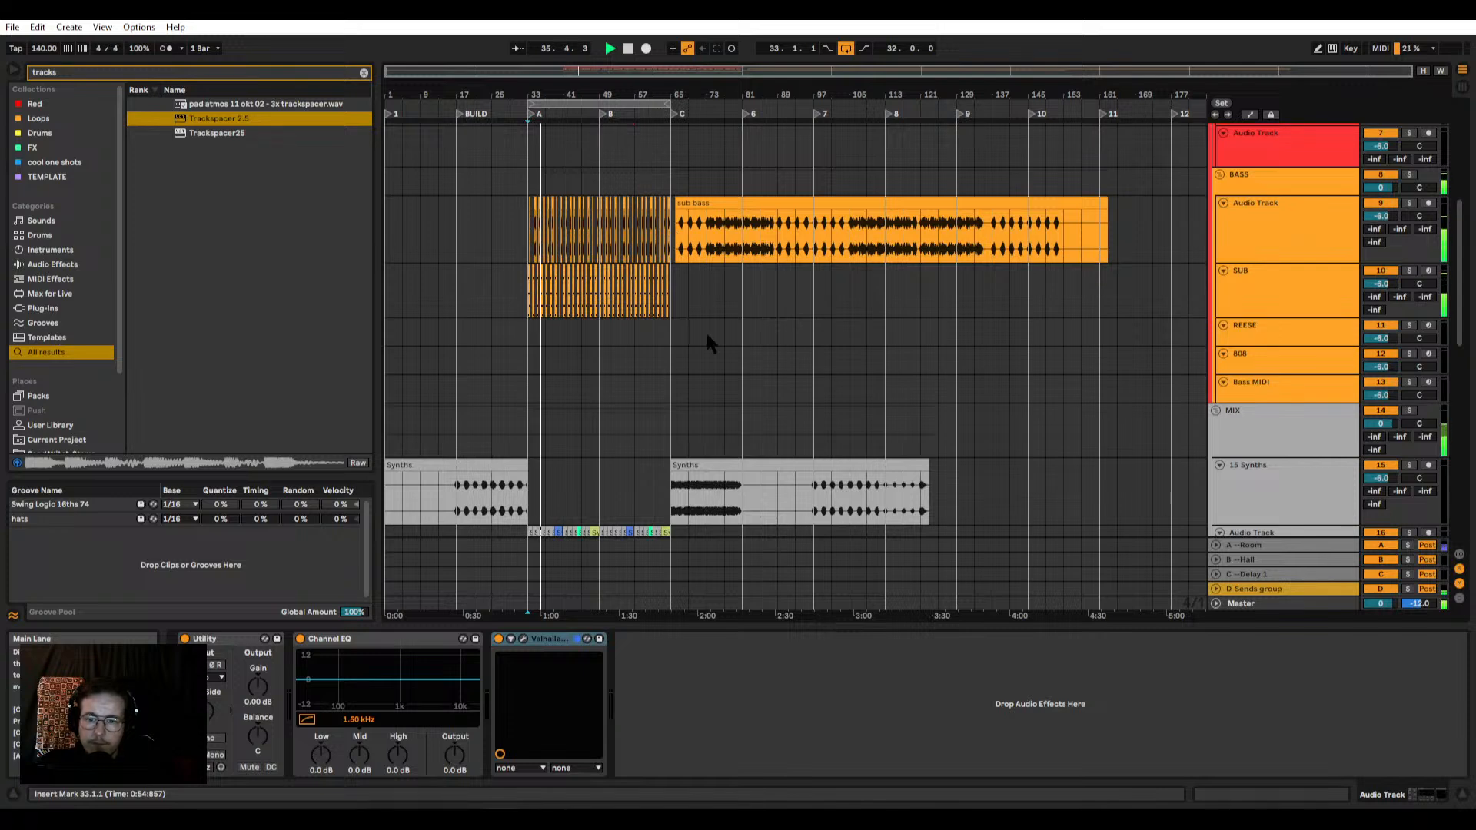
# Step: Audition the 15 Synths clip from 65.1.1 with its track soloed
pyautogui.press('space')
pyautogui.scroll(-2, 716, 407)
pyautogui.click(697, 357)
pyautogui.scroll(5, 731, 384)
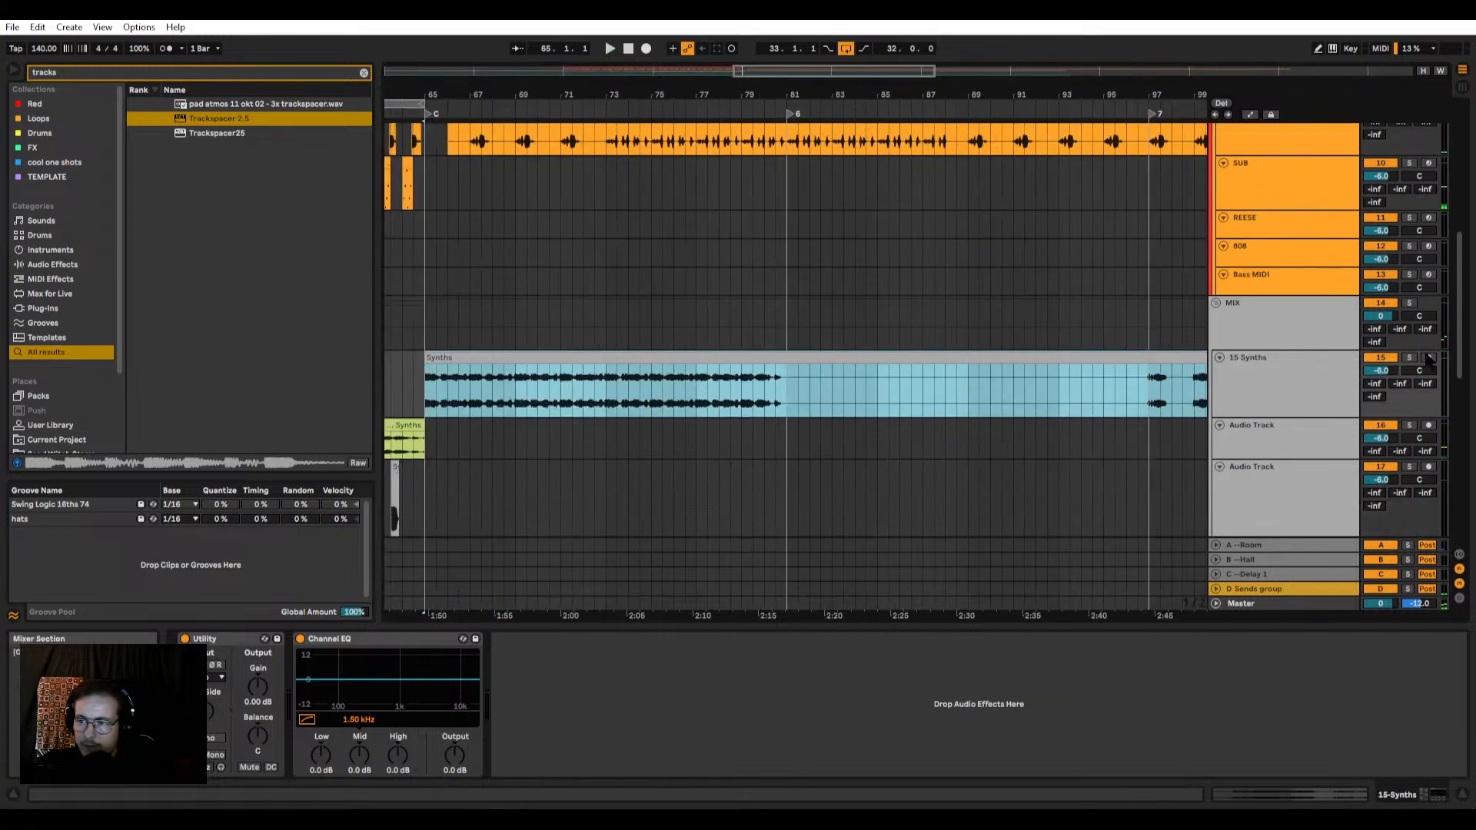
pyautogui.scroll(-5, 761, 345)
pyautogui.scroll(4, 715, 338)
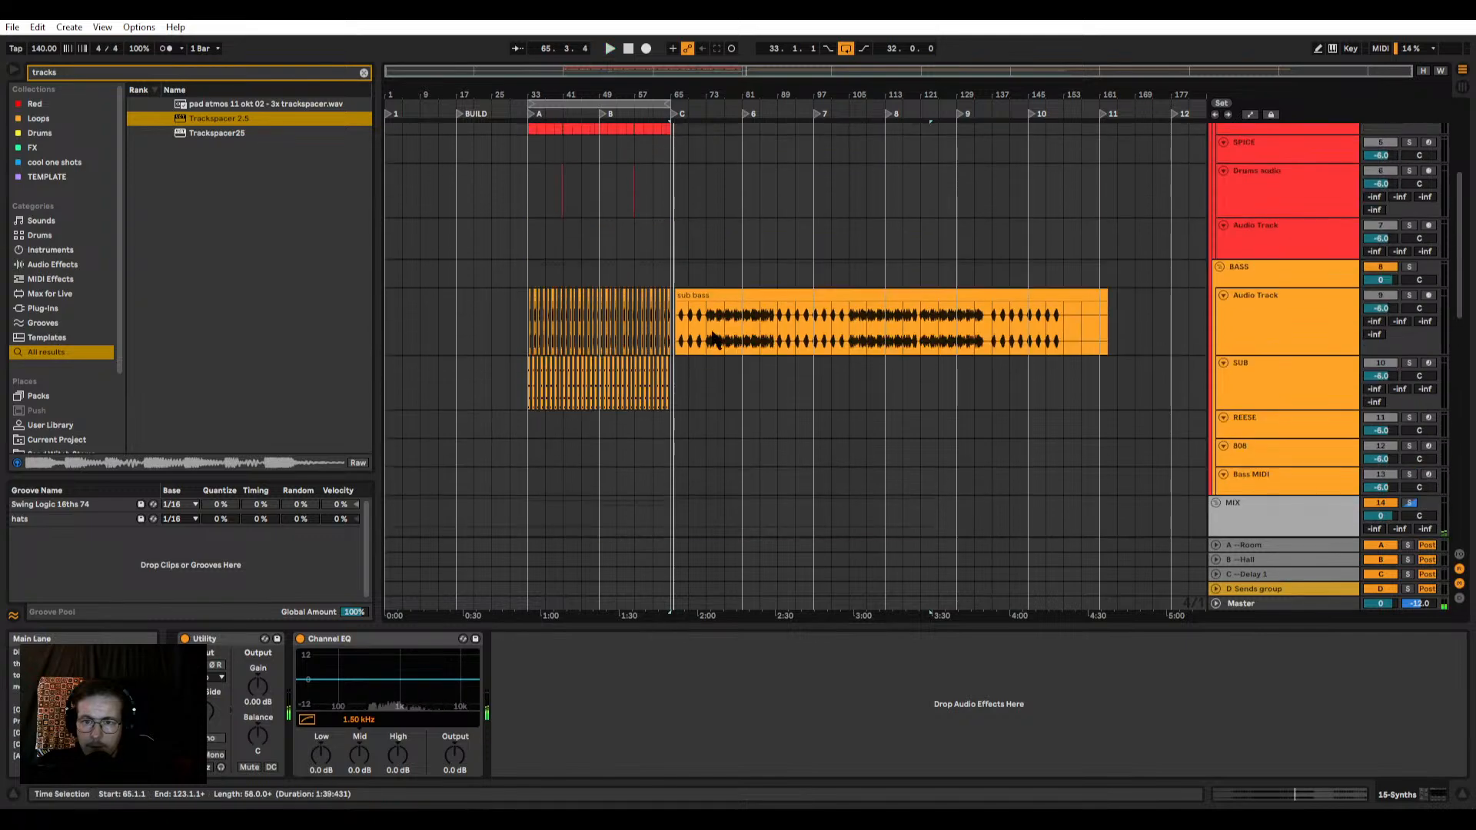
# Step: Solo track 9 and audition the sub bass stem clip from 73.1.1
pyautogui.click(687, 297)
pyautogui.scroll(2, 687, 297)
pyautogui.scroll(-2, 687, 297)
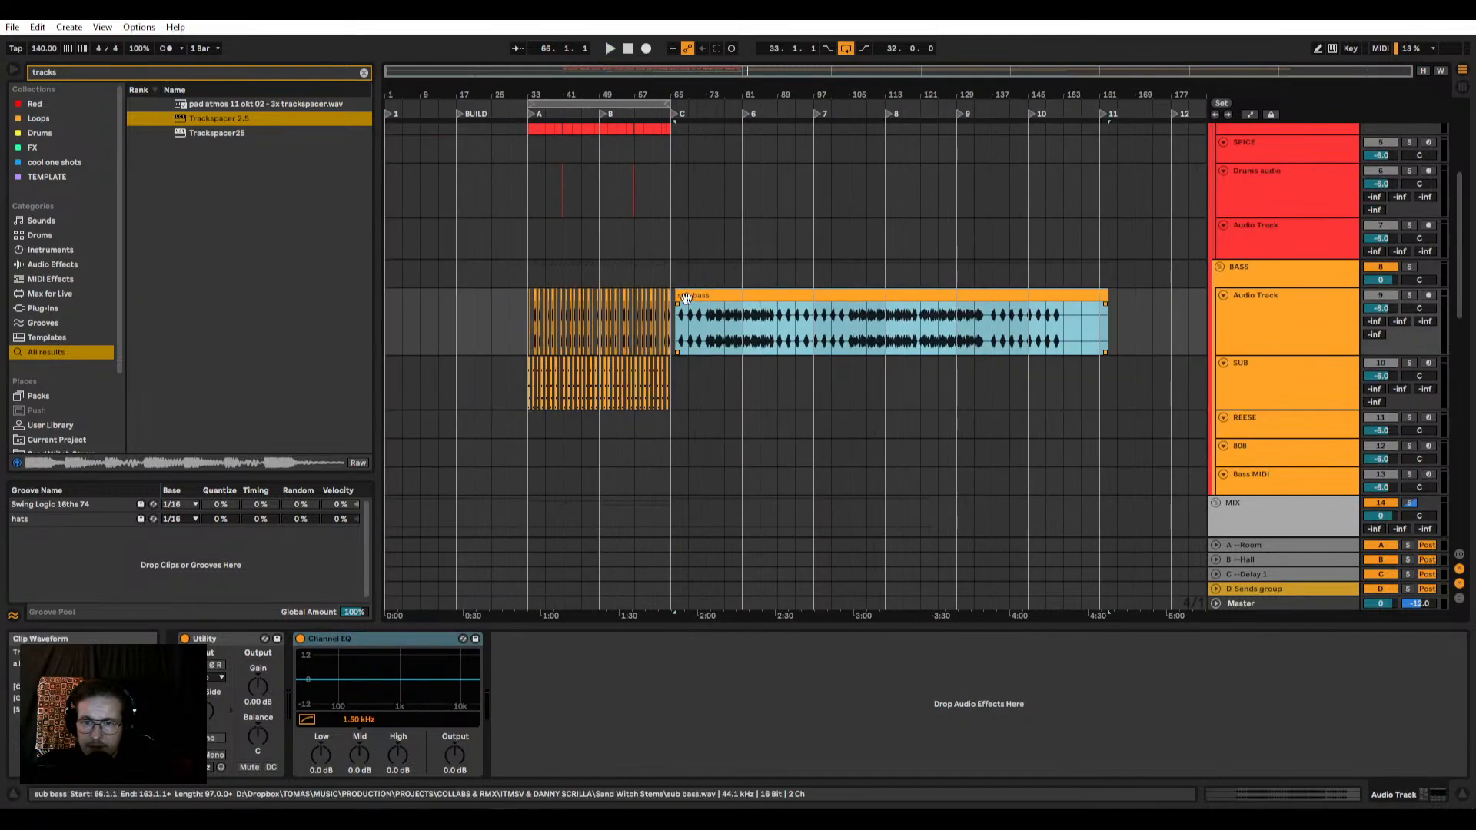
pyautogui.click(709, 320)
pyautogui.press('space')
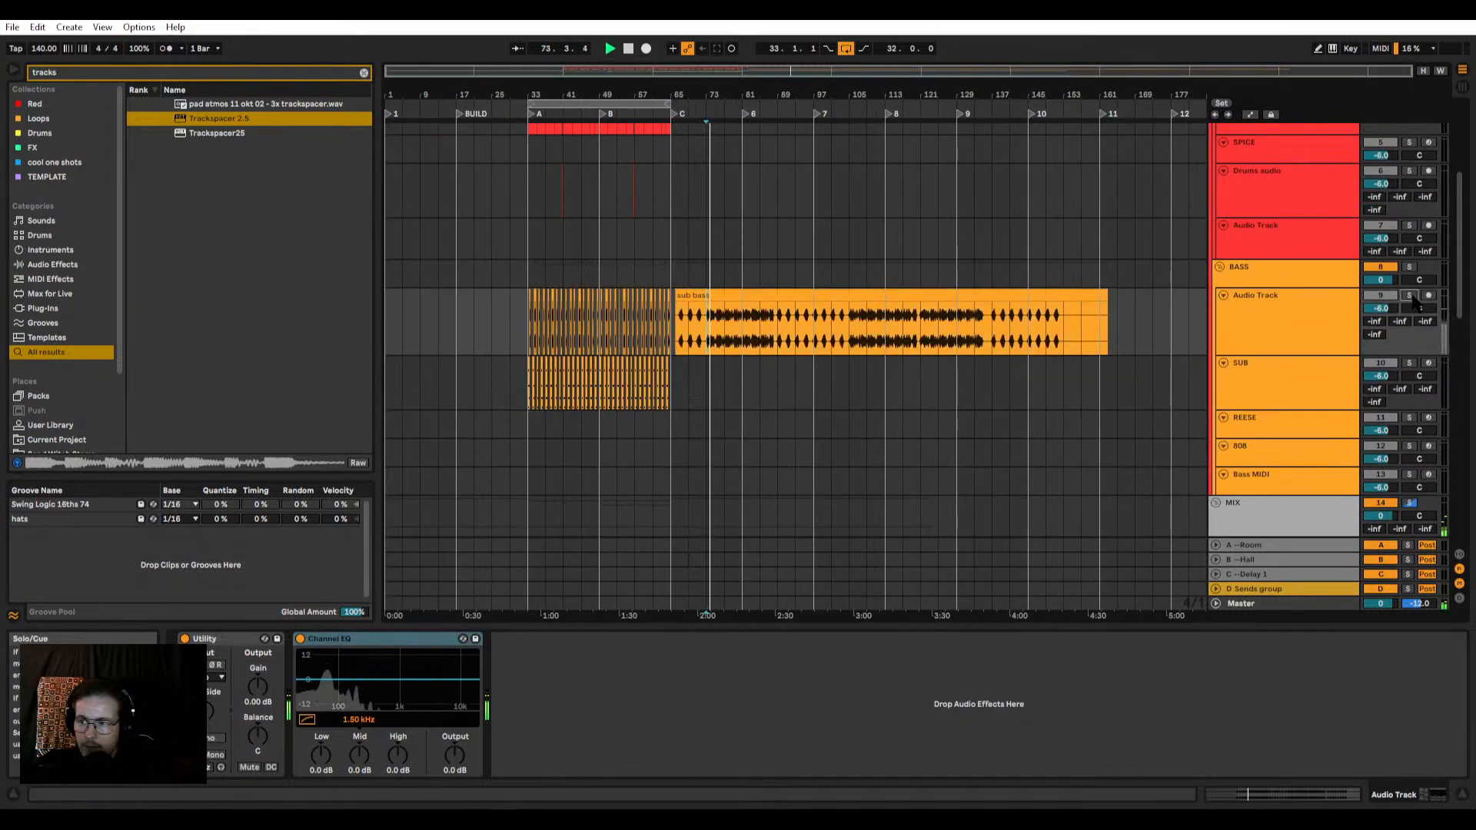
pyautogui.click(1412, 297)
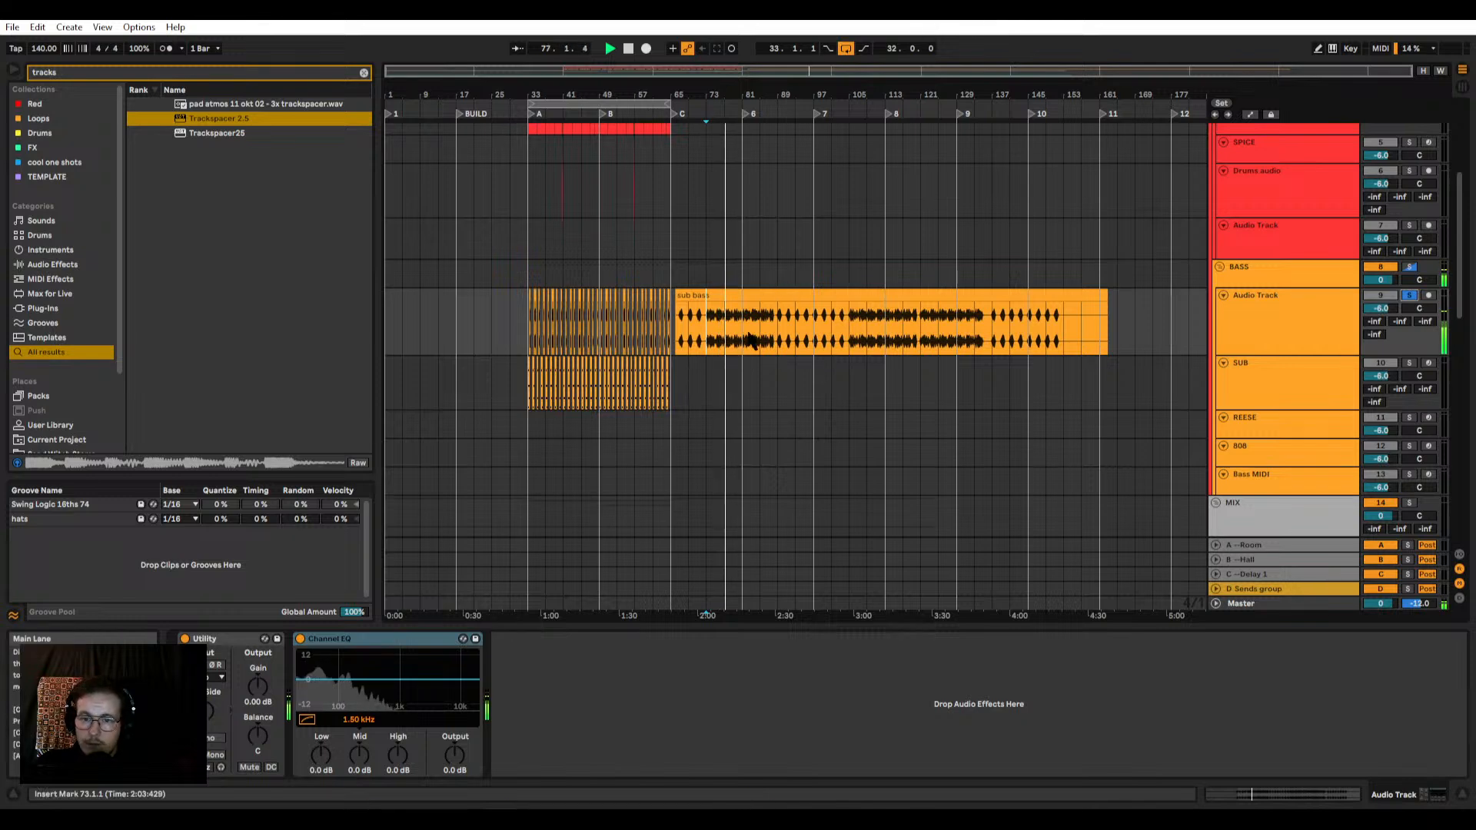
pyautogui.click(752, 339)
pyautogui.press('space')
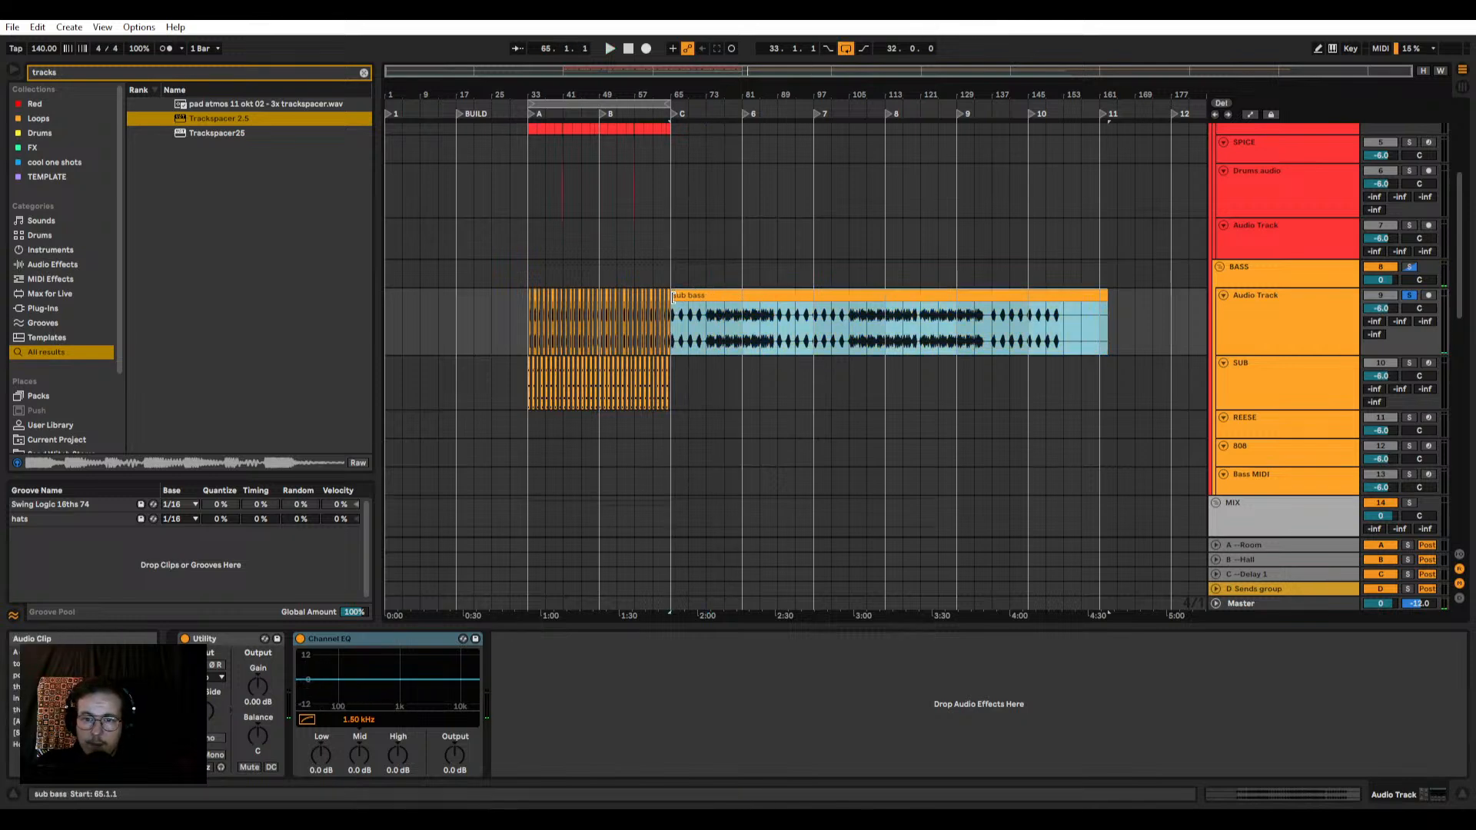
# Step: Extend the sub bass clip's start to 65.1.1, then move it and the bar 65 Synths clip to 113.1.1
pyautogui.moveTo(673, 296); pyautogui.dragTo(917, 297)
pyautogui.scroll(-5, 636, 313)
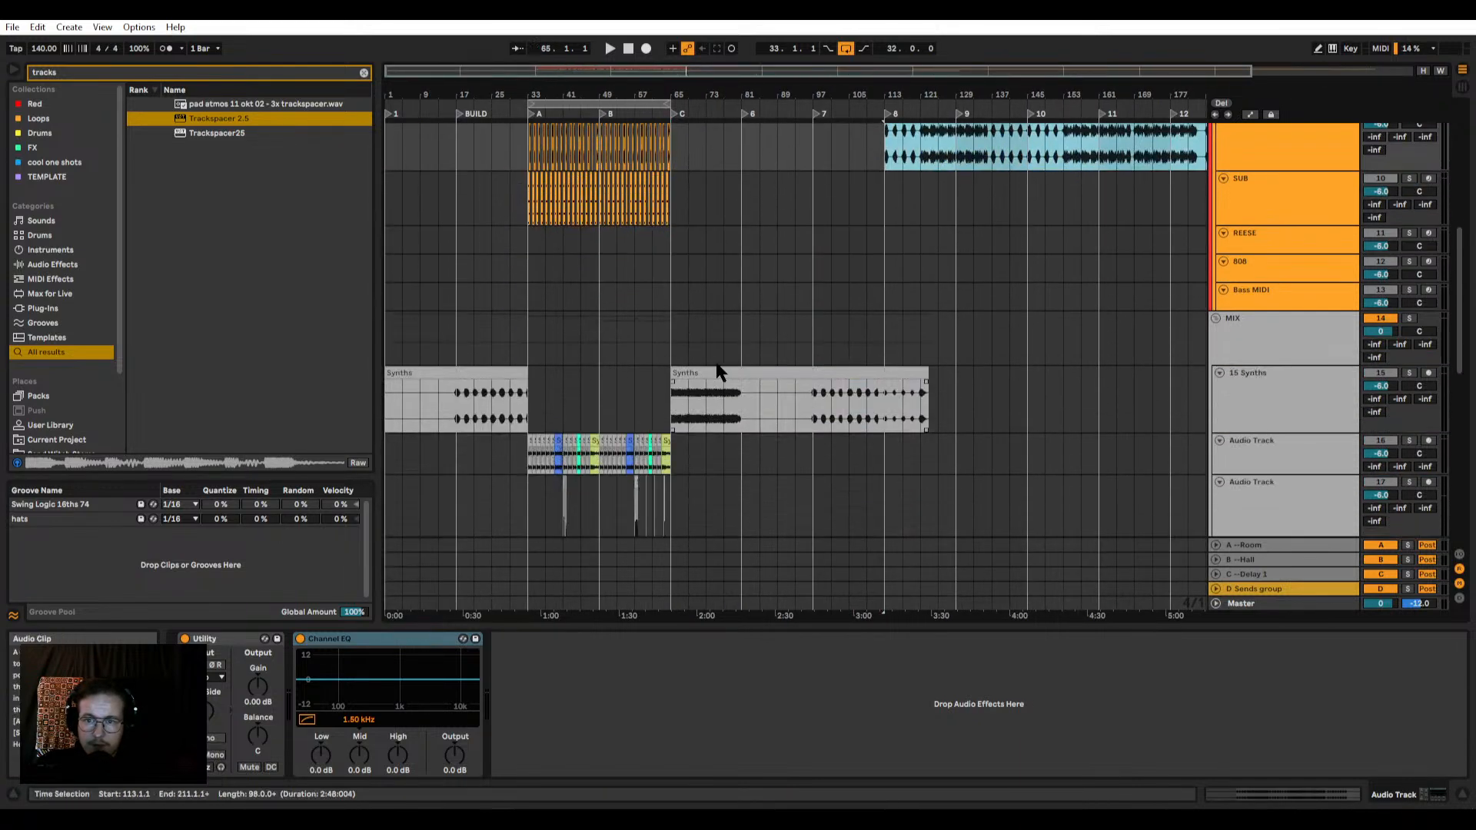
pyautogui.moveTo(719, 373); pyautogui.dragTo(884, 373)
pyautogui.click(897, 372)
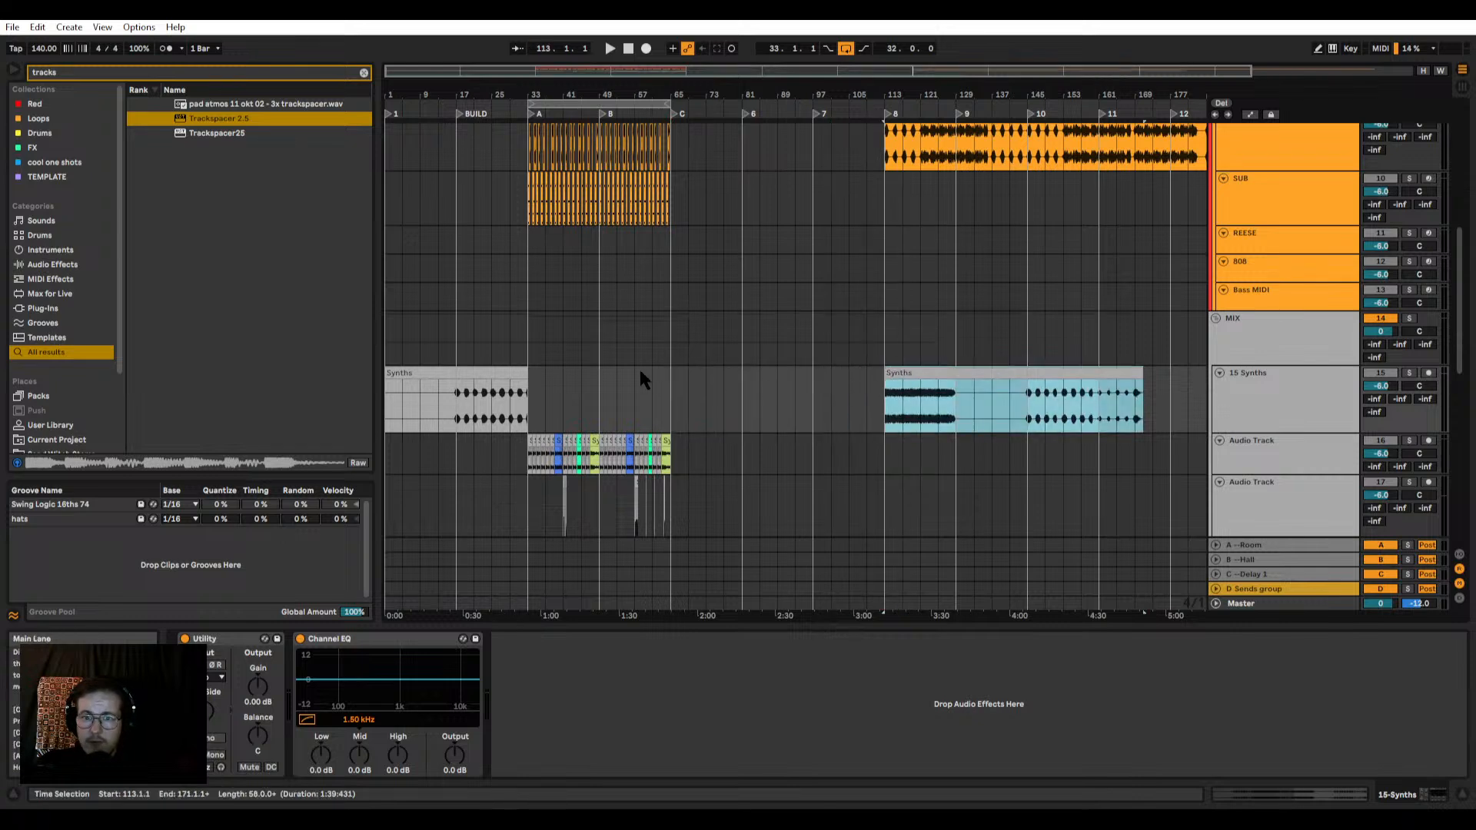
# Step: Copy the 16-bar section from 33.1.1 to 49.1.1 across the groove, bass and synth tracks to 65.1.1
pyautogui.scroll(-6, 642, 385)
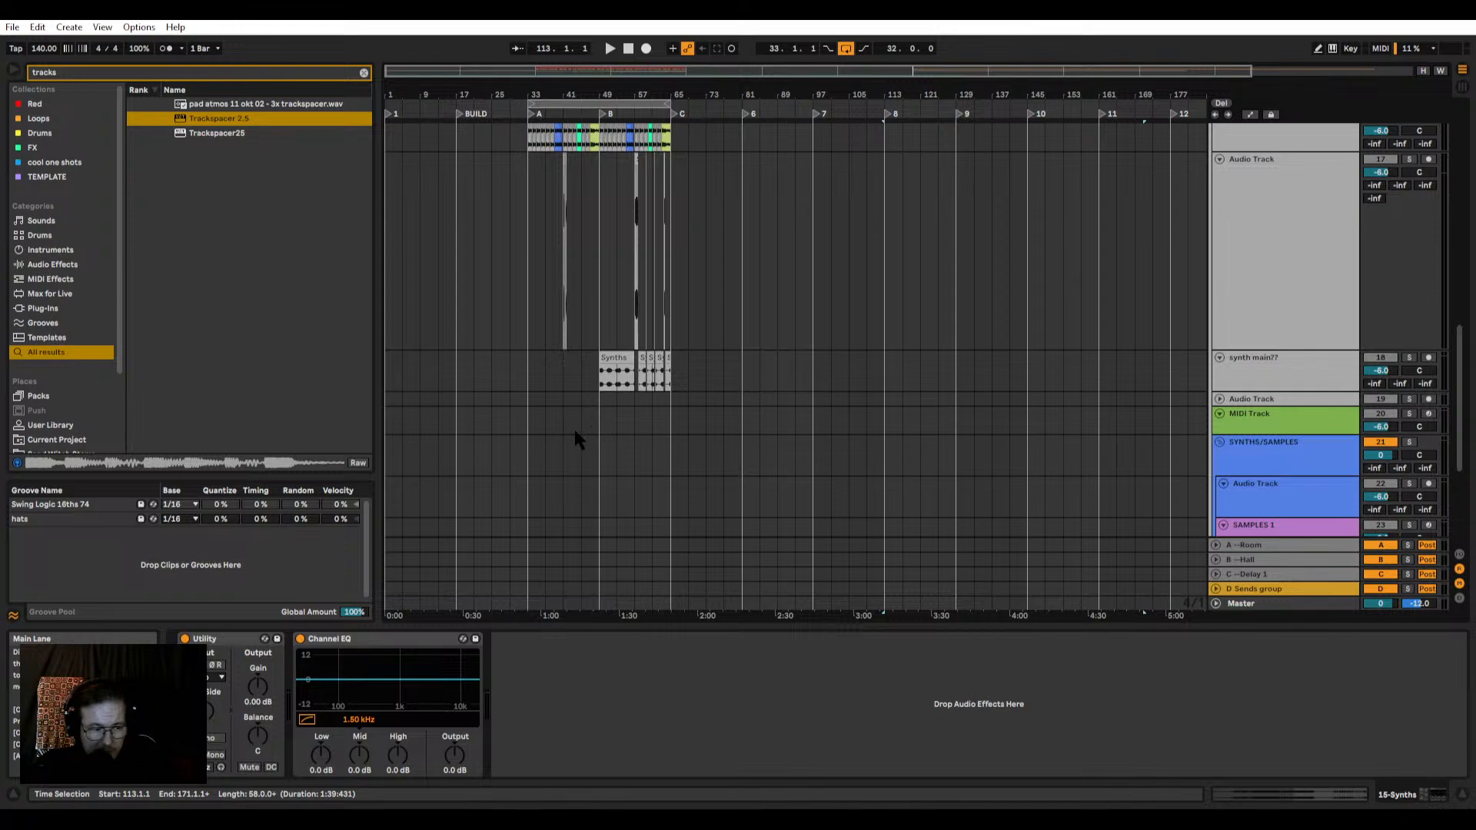
pyautogui.scroll(3, 578, 435)
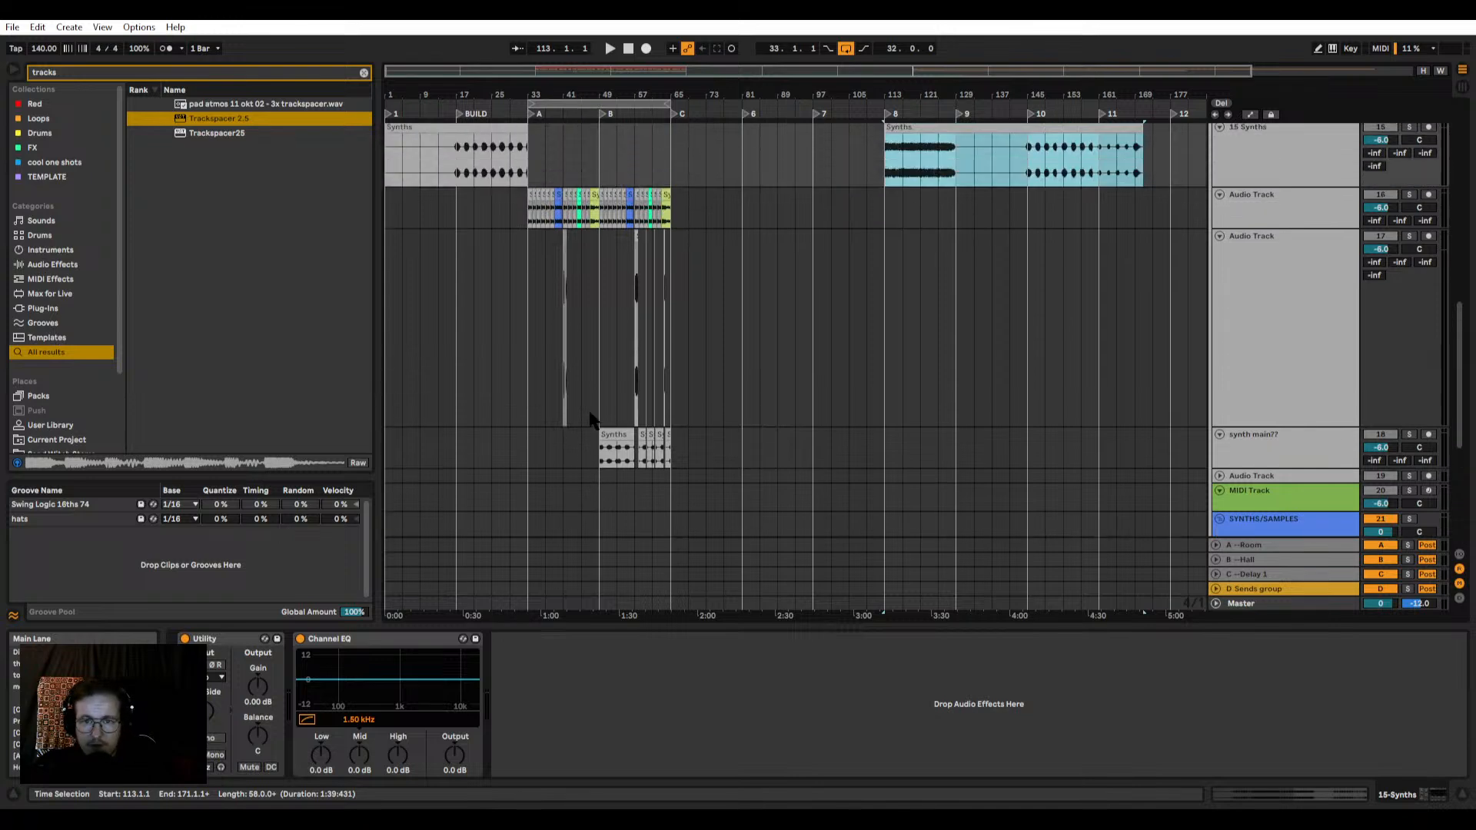
pyautogui.keyDown('ctrl'); pyautogui.scroll(3, 603, 421); pyautogui.keyUp('ctrl')
pyautogui.moveTo(589, 452); pyautogui.dragTo(650, 122)
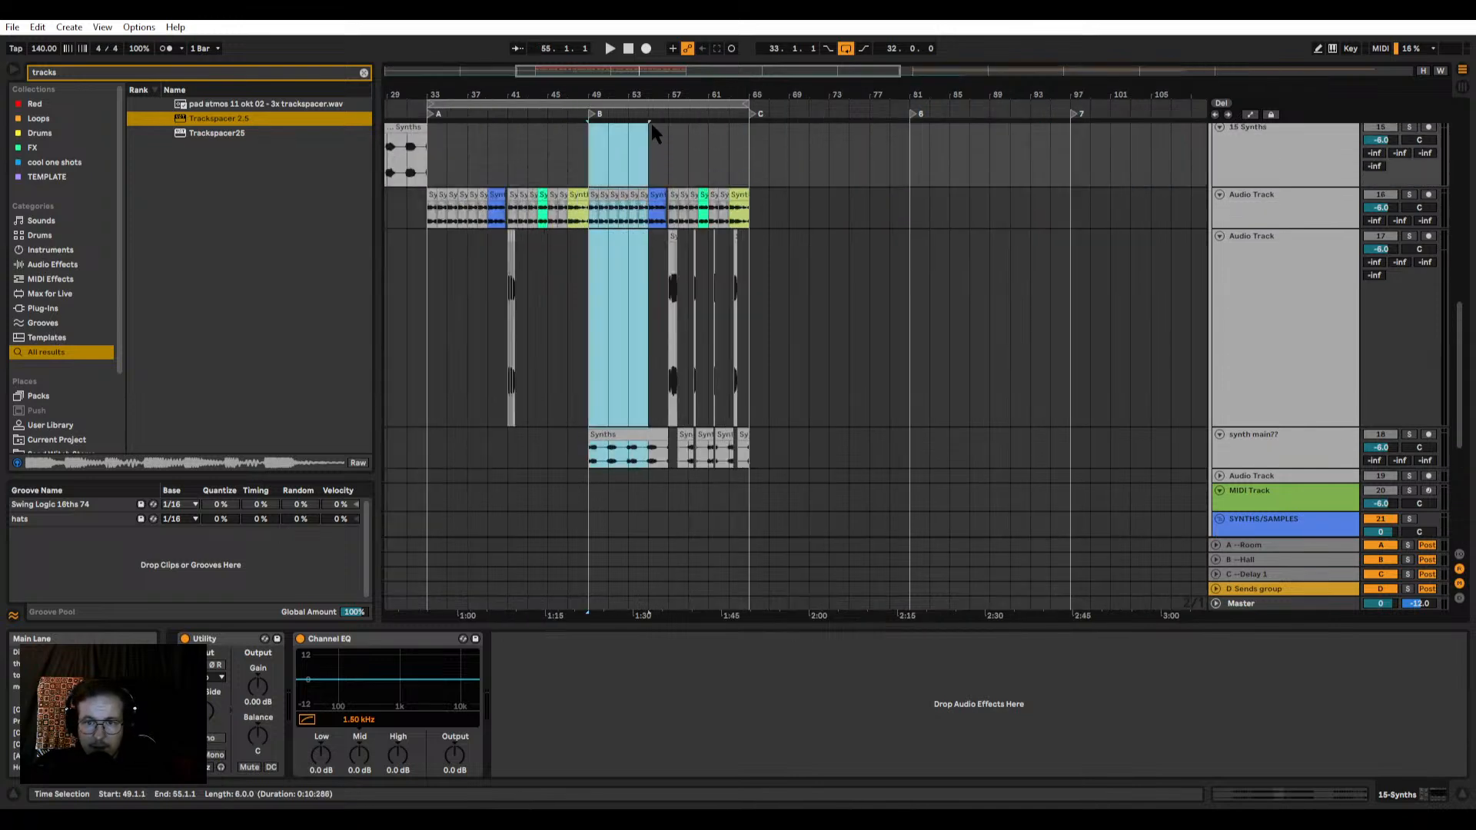
pyautogui.click(430, 472)
pyautogui.moveTo(431, 472); pyautogui.dragTo(589, 62)
pyautogui.scroll(5, 481, 261)
pyautogui.scroll(-3, 477, 293)
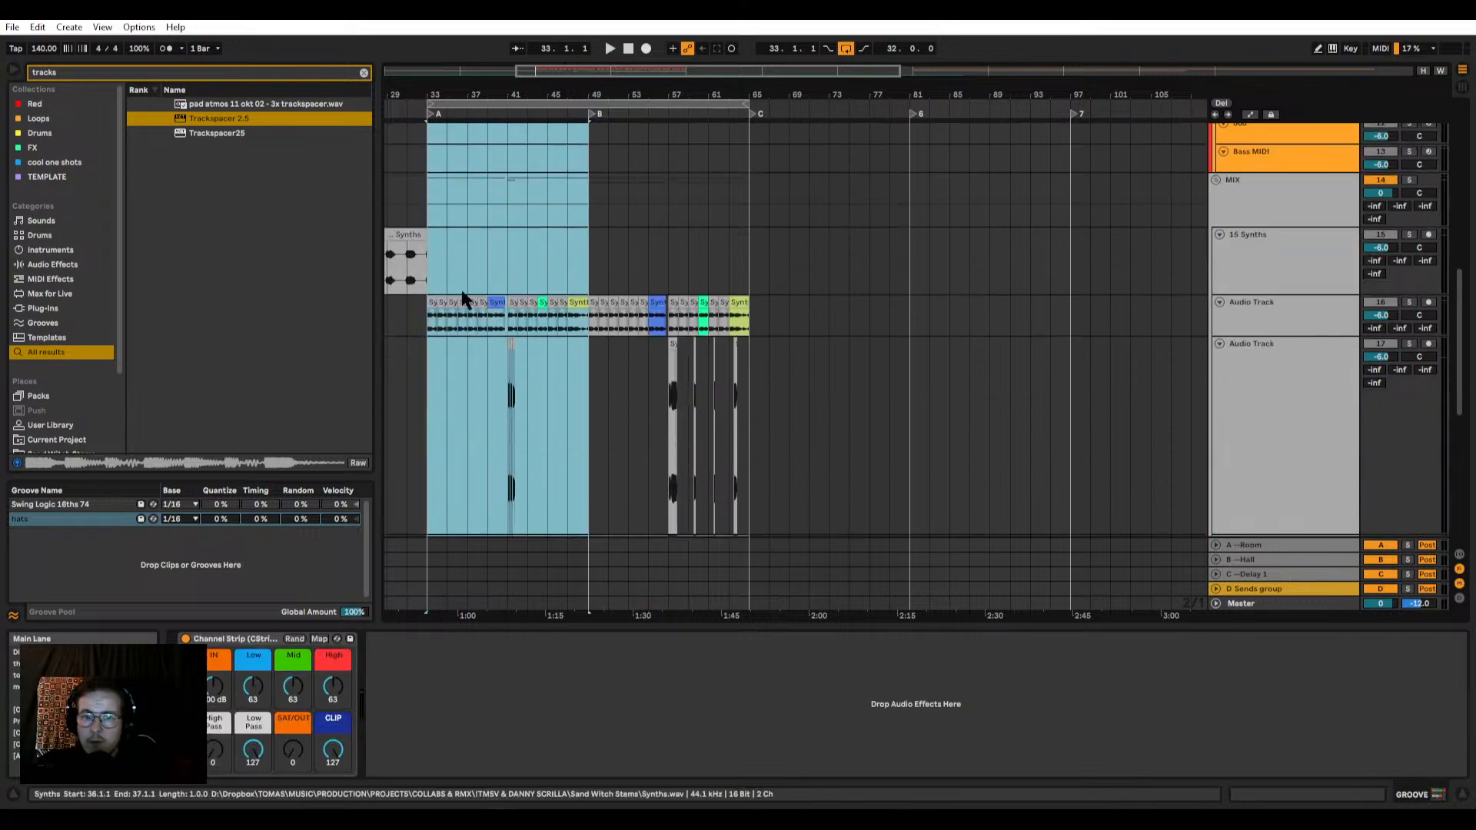
pyautogui.keyDown('ctrl'); pyautogui.moveTo(446, 298); pyautogui.dragTo(751, 300); pyautogui.keyUp('ctrl')
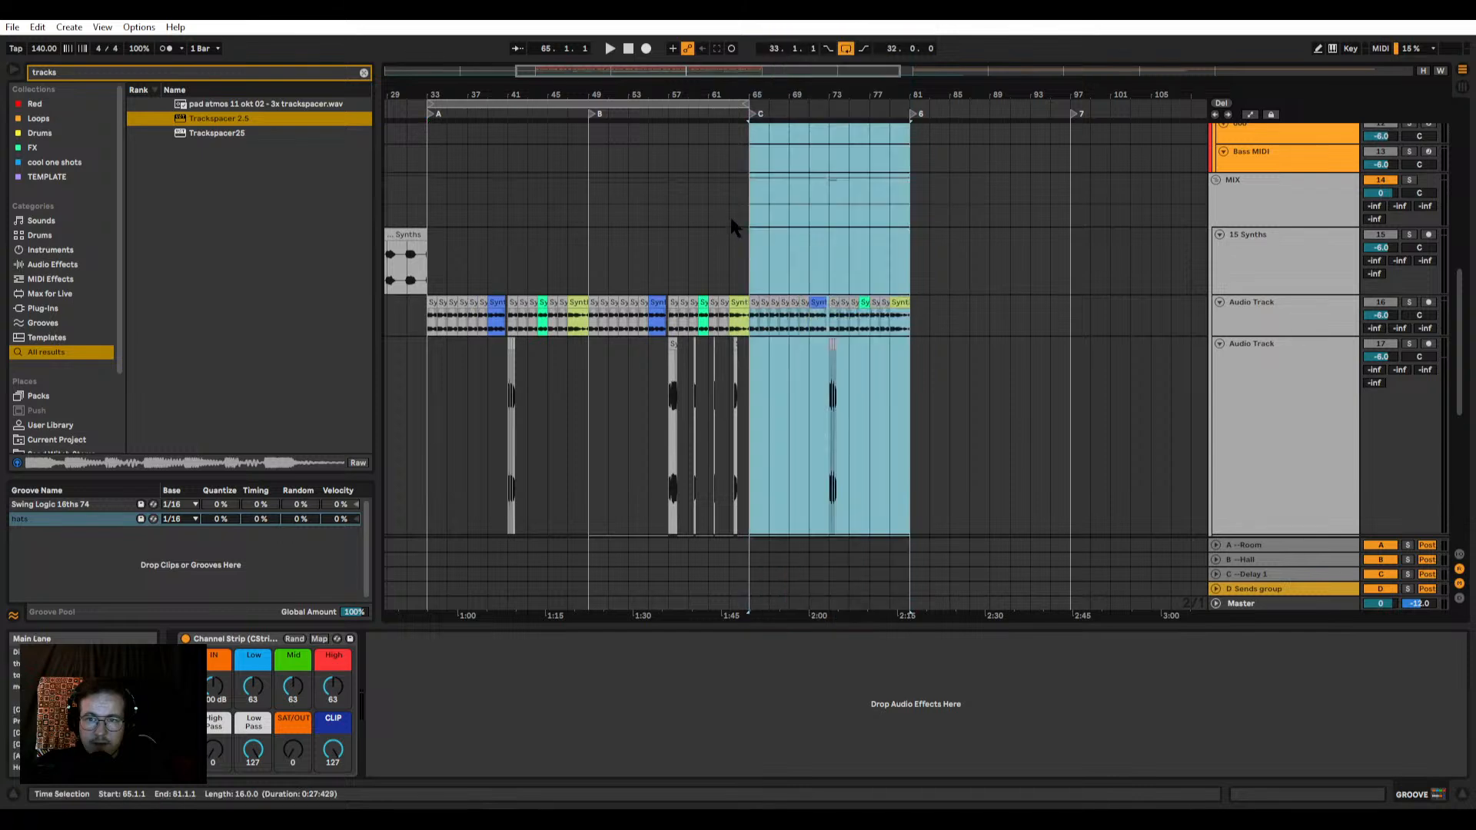
# Step: Set the loop to the 16 bars of section C, from 65.1.1 to 81.1.1
pyautogui.scroll(3, 730, 215)
pyautogui.moveTo(751, 234); pyautogui.dragTo(905, 247)
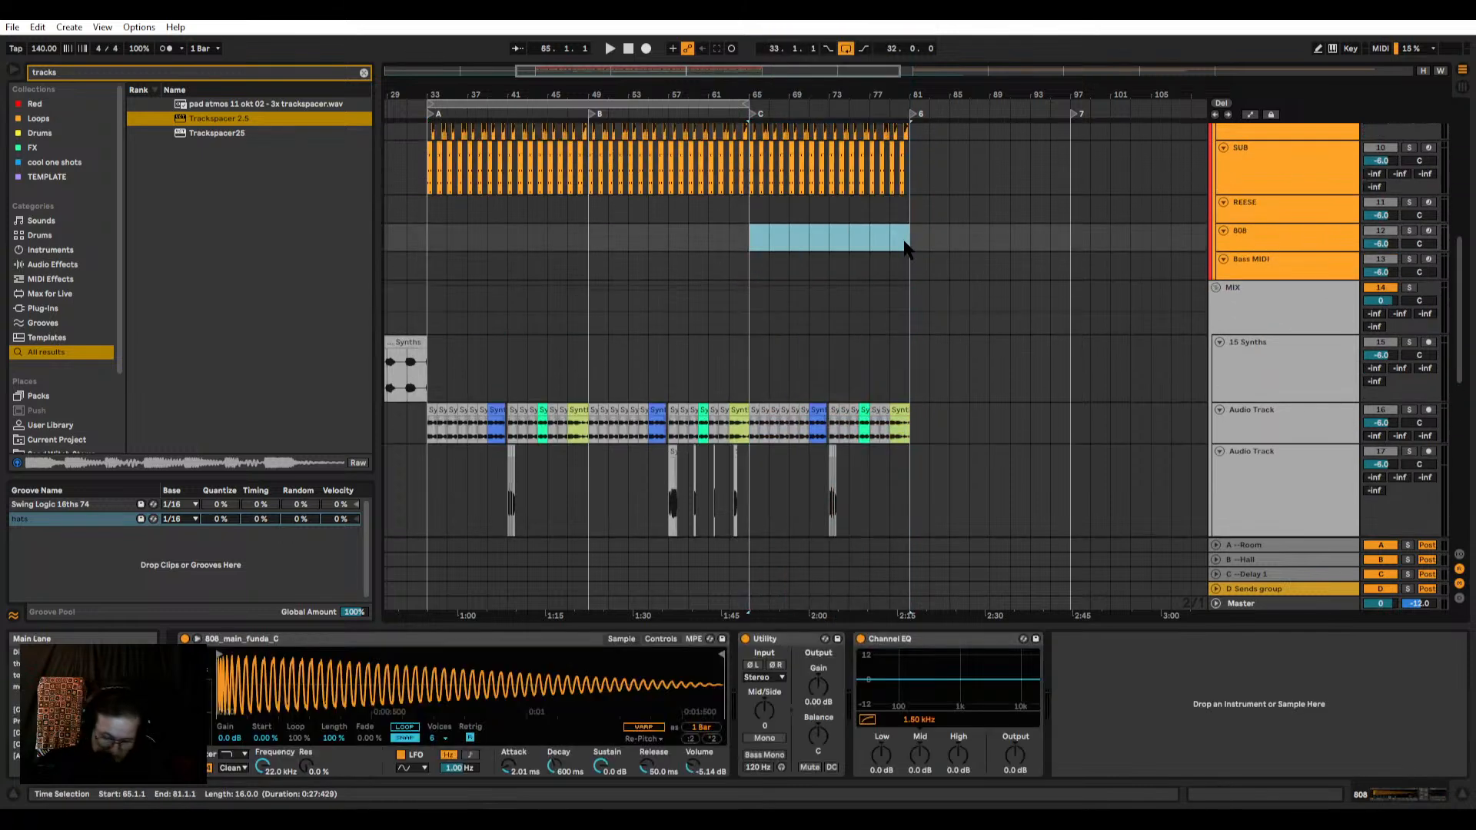
pyautogui.scroll(2, 917, 231)
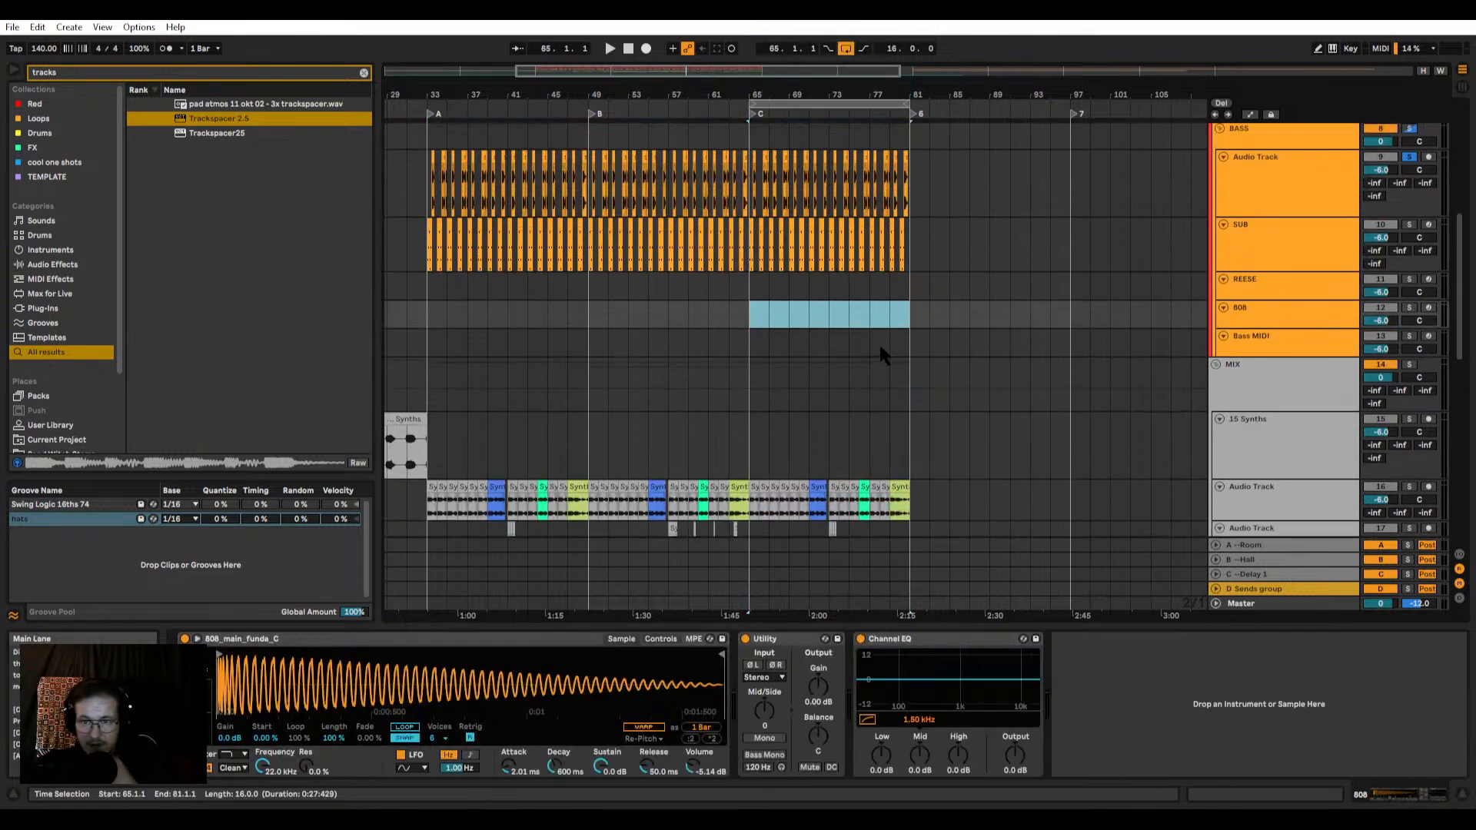
# Step: Play section C from 65.1.1, then select its 16 bars on the HH PRC track
pyautogui.scroll(2, 841, 332)
pyautogui.scroll(6, 810, 284)
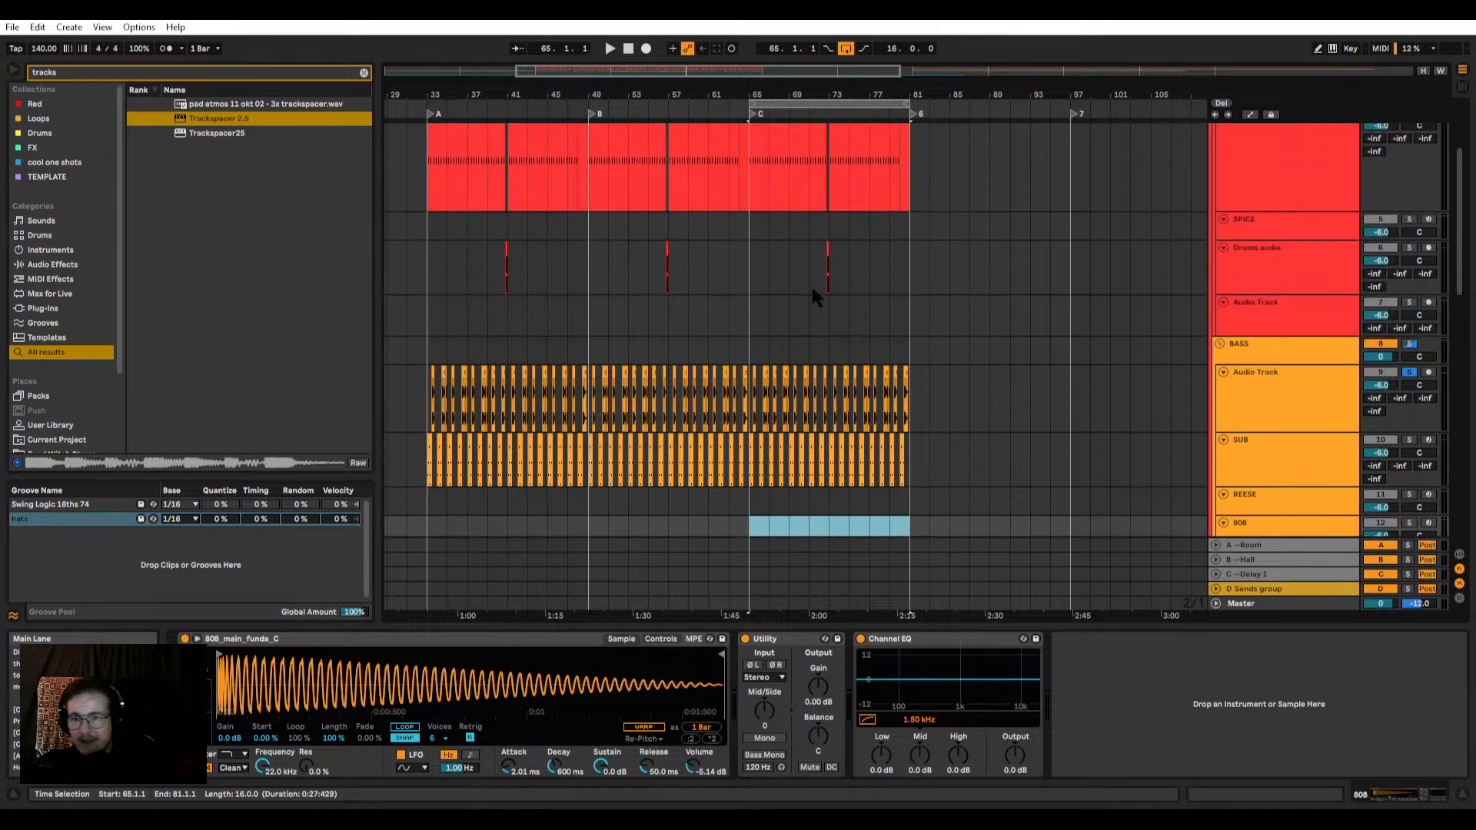
pyautogui.scroll(3, 749, 288)
pyautogui.click(736, 295)
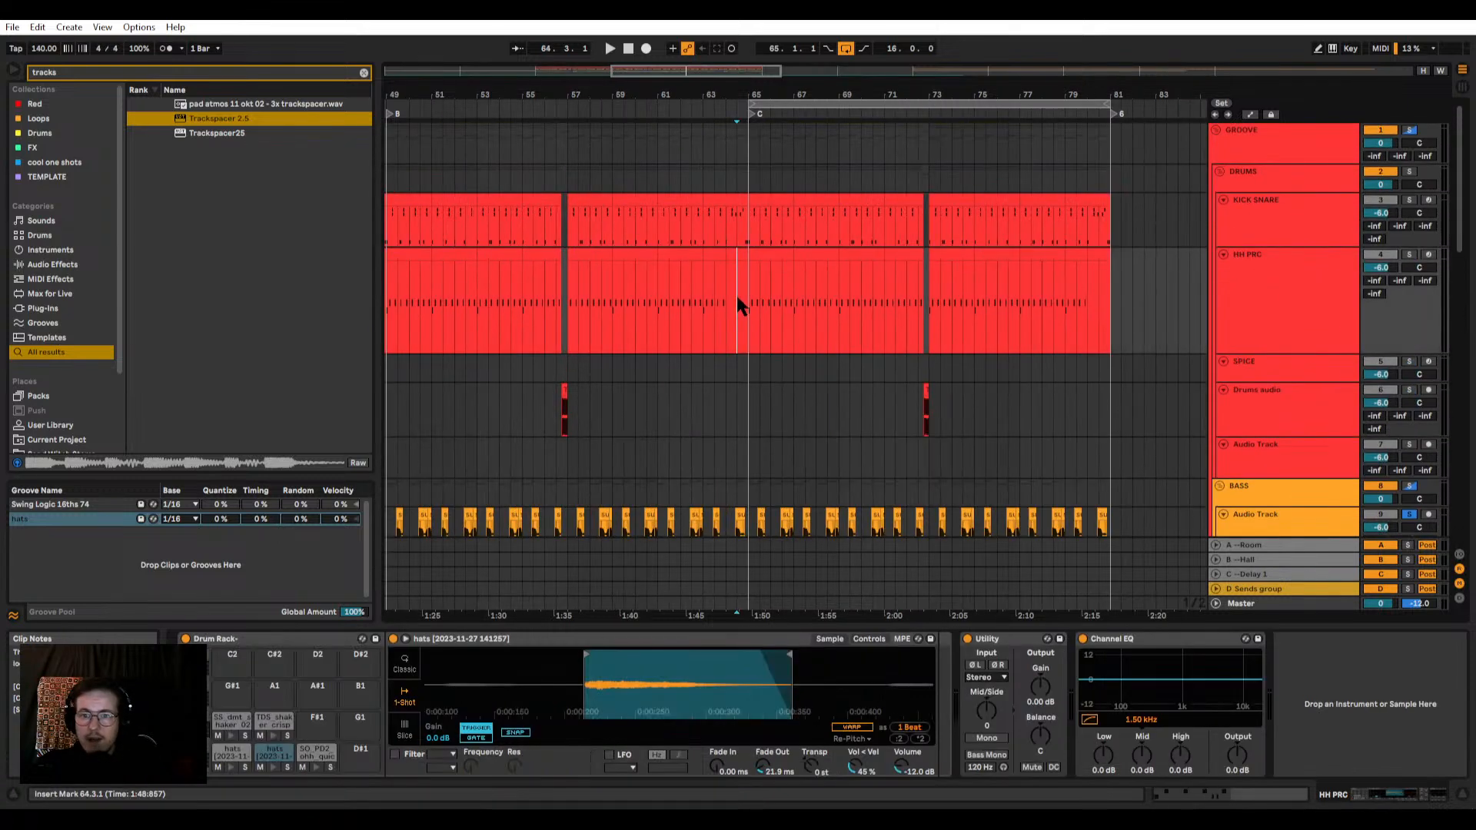
pyautogui.click(749, 295)
pyautogui.press('space')
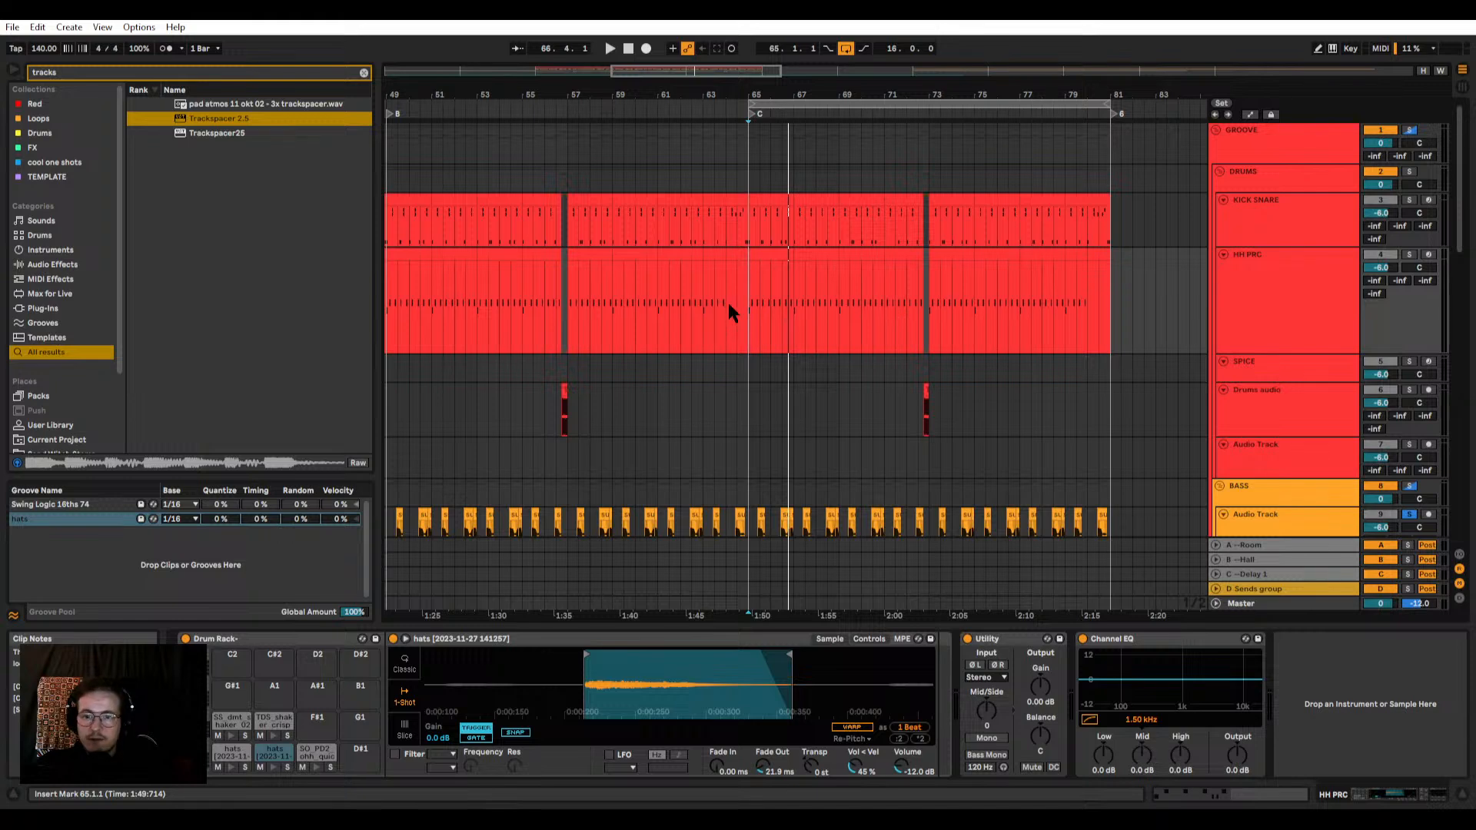
pyautogui.moveTo(749, 302); pyautogui.dragTo(1107, 310)
pyautogui.keyDown('ctrl'); pyautogui.scroll(3, 1100, 300); pyautogui.keyUp('ctrl')
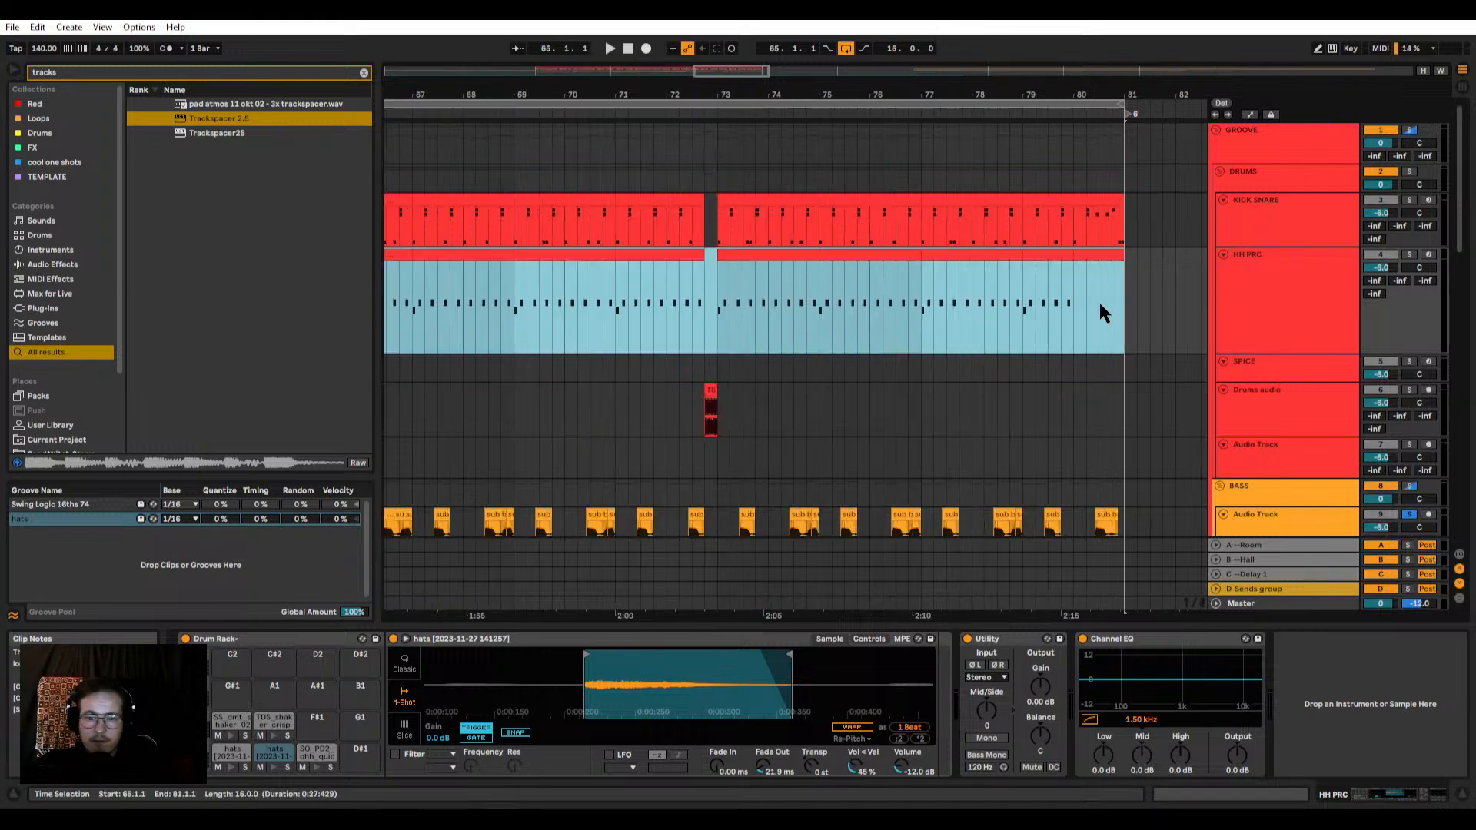
# Step: Inspect the oscillator and distortion settings of the SUB track's Phase Plant, then close the plug-in
pyautogui.click(1250, 497)
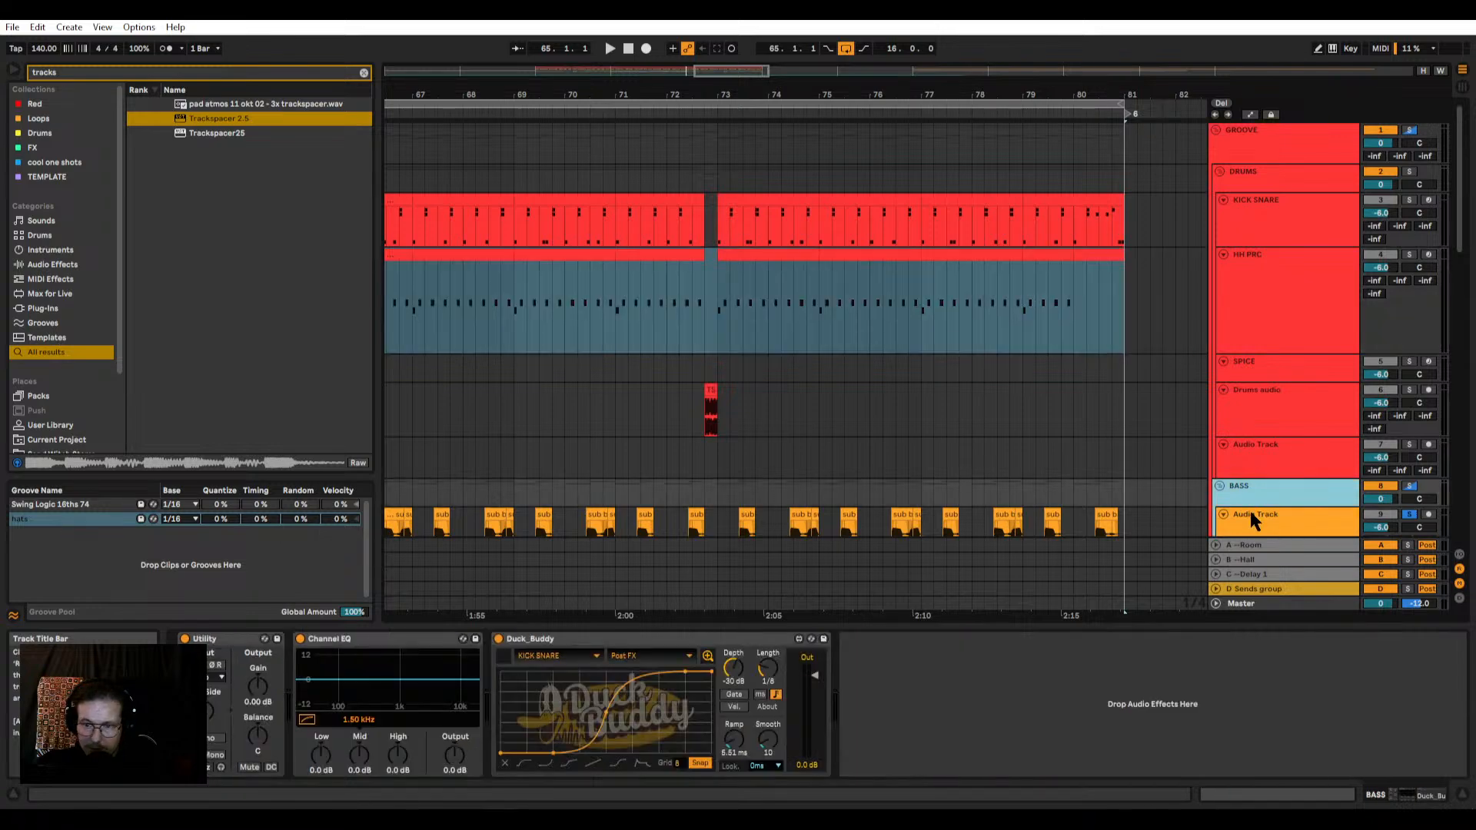
pyautogui.scroll(-2, 1230, 469)
pyautogui.click(1236, 462)
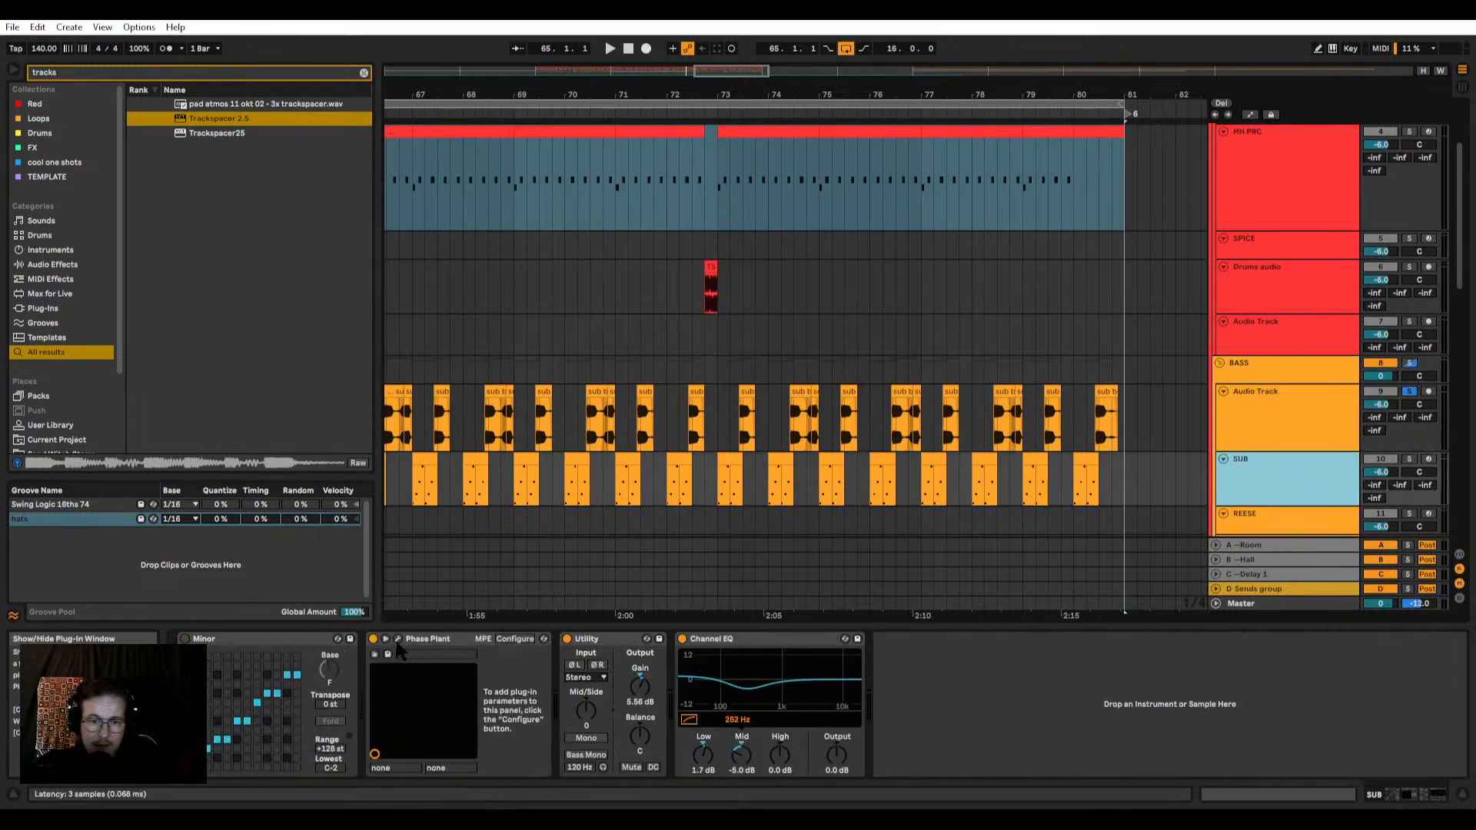
pyautogui.click(398, 640)
pyautogui.scroll(-3, 682, 445)
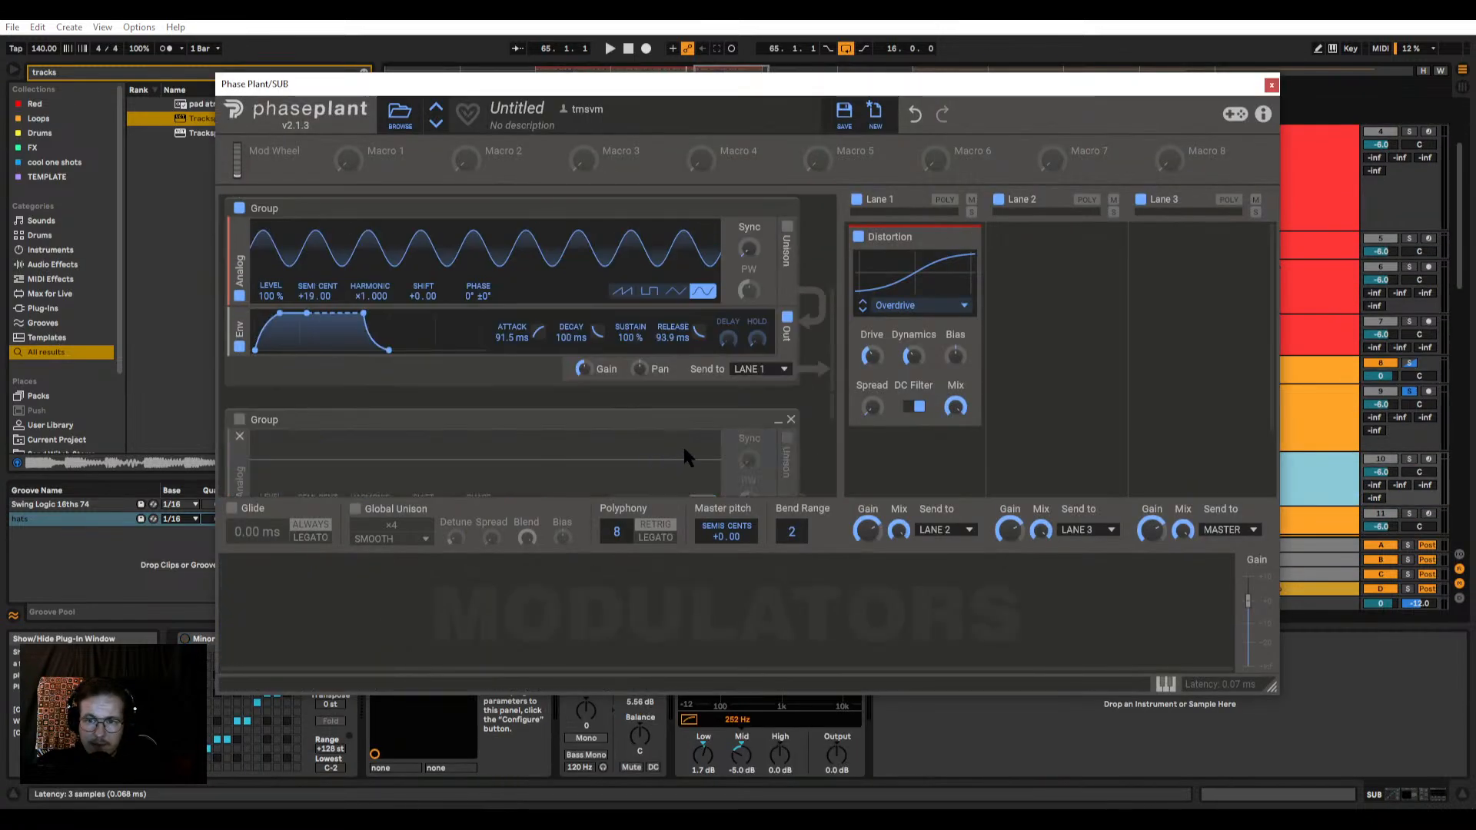
pyautogui.scroll(-3, 618, 375)
pyautogui.scroll(5, 619, 383)
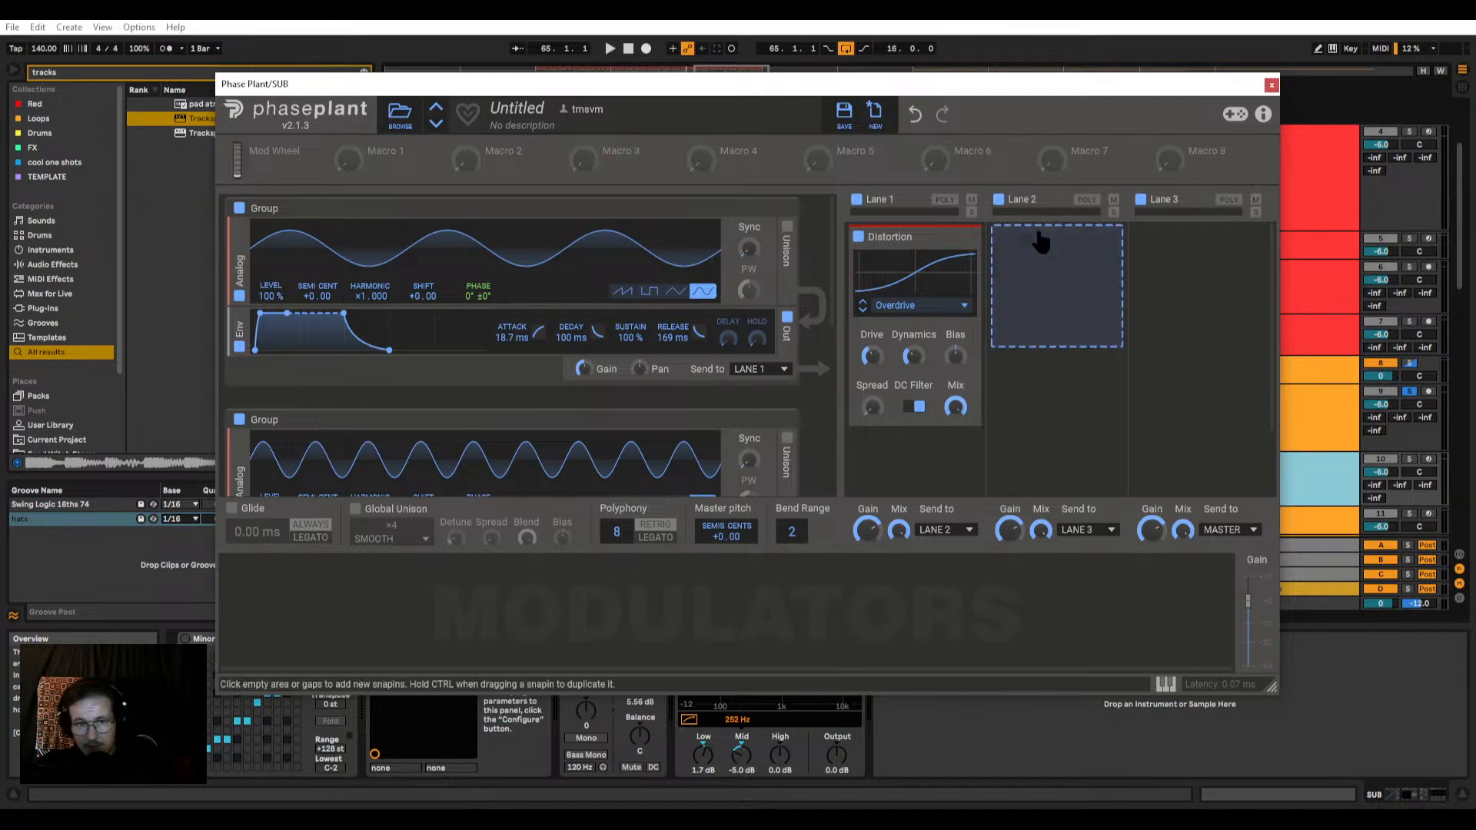
pyautogui.click(1271, 86)
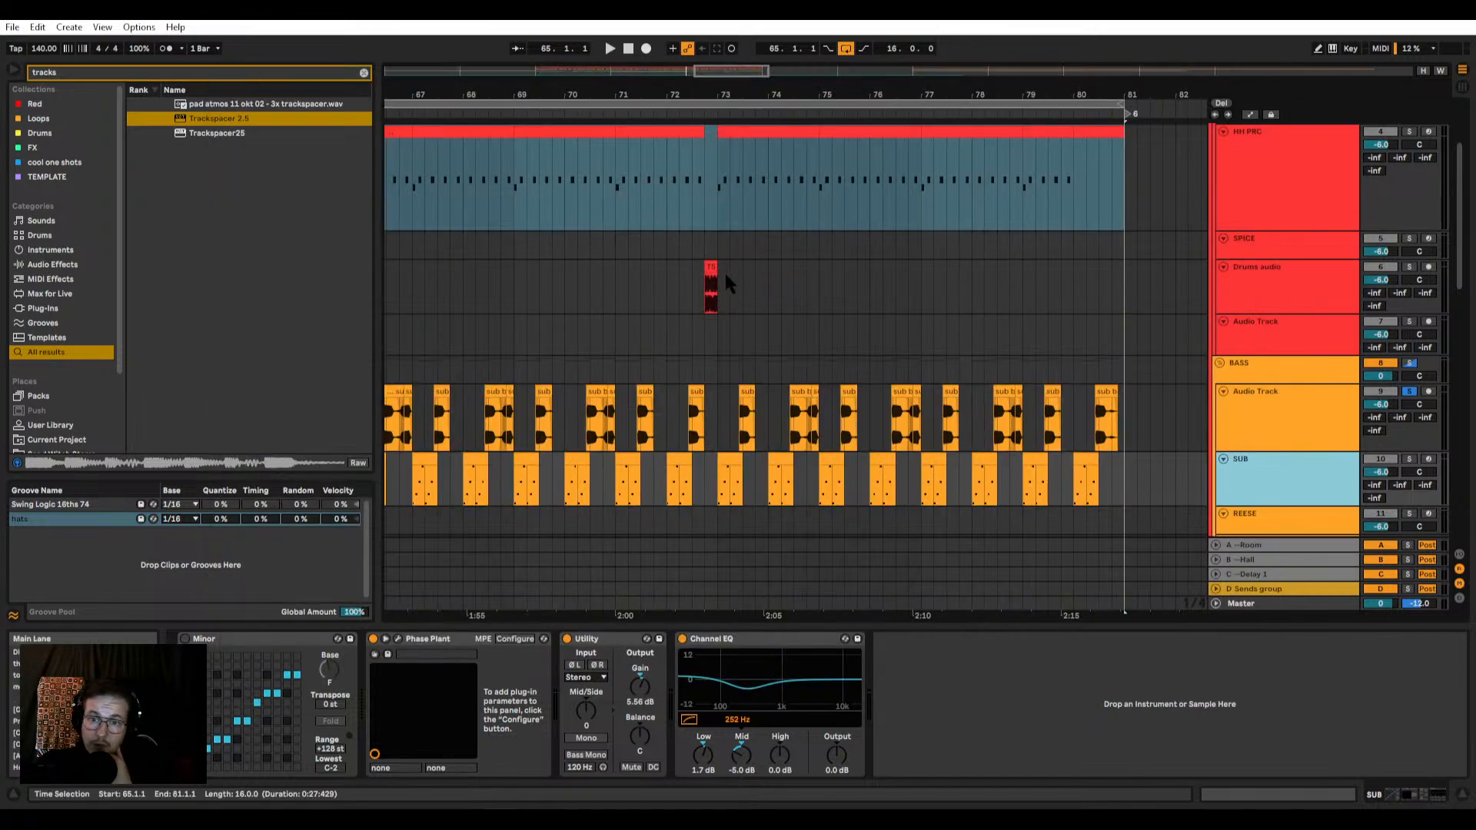
# Step: Select 73.1.1 to 79.4.1 on the HH PRC track and review the bass and synth clips in that range
pyautogui.moveTo(718, 200); pyautogui.dragTo(1127, 185)
pyautogui.moveTo(1124, 178); pyautogui.dragTo(1059, 219)
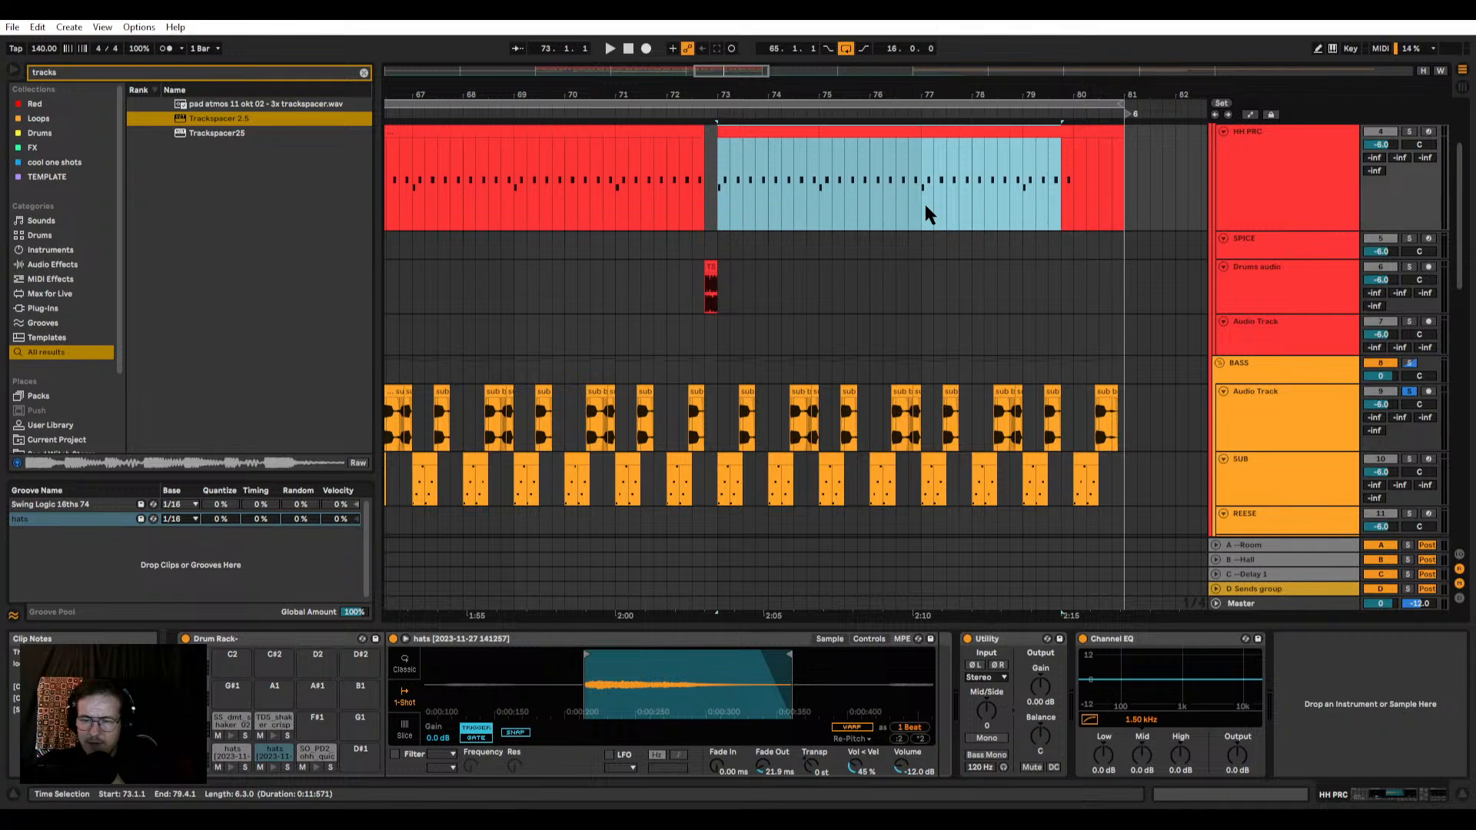
pyautogui.scroll(-5, 879, 284)
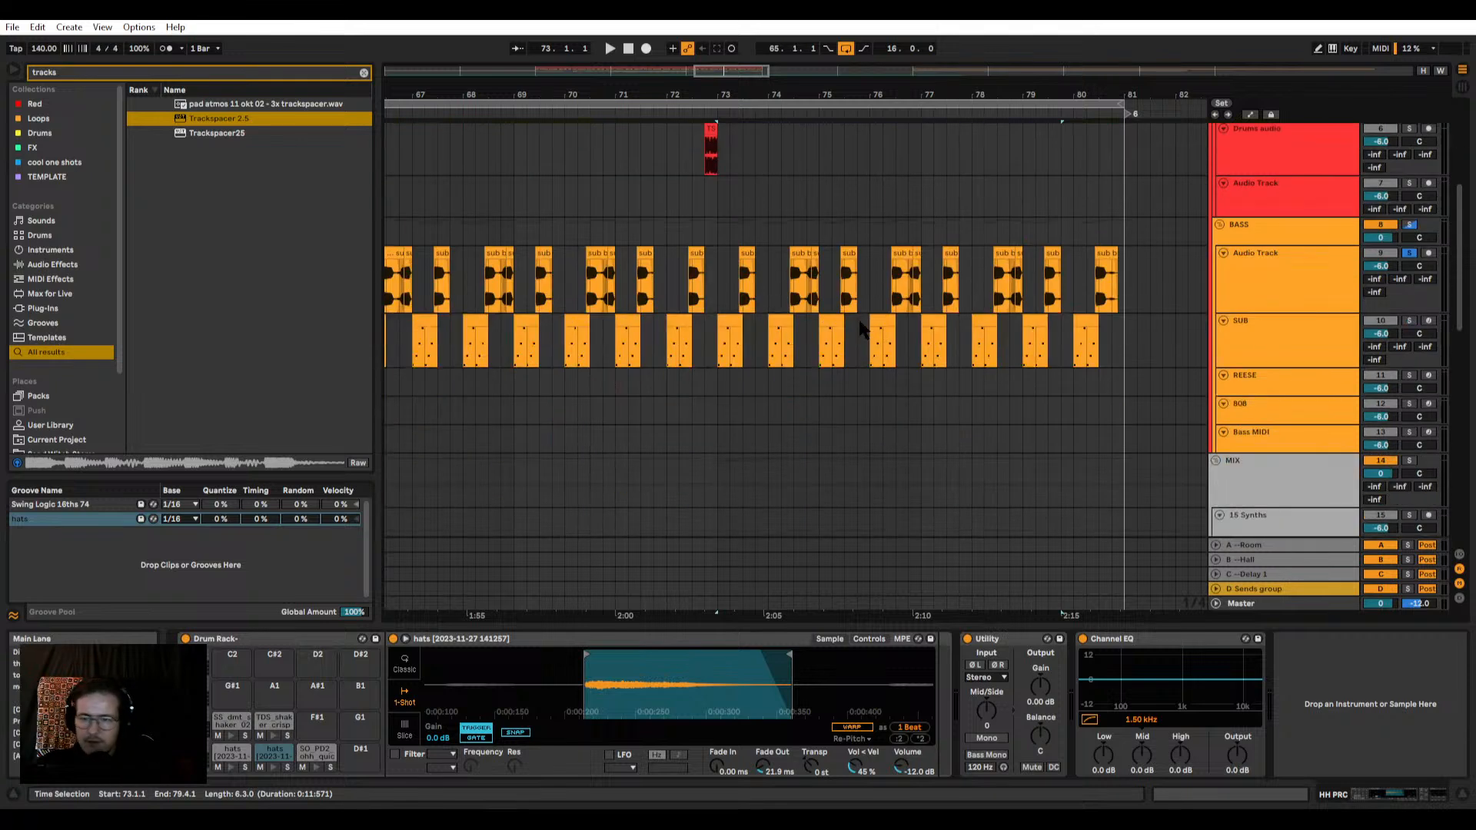
pyautogui.scroll(1, 857, 324)
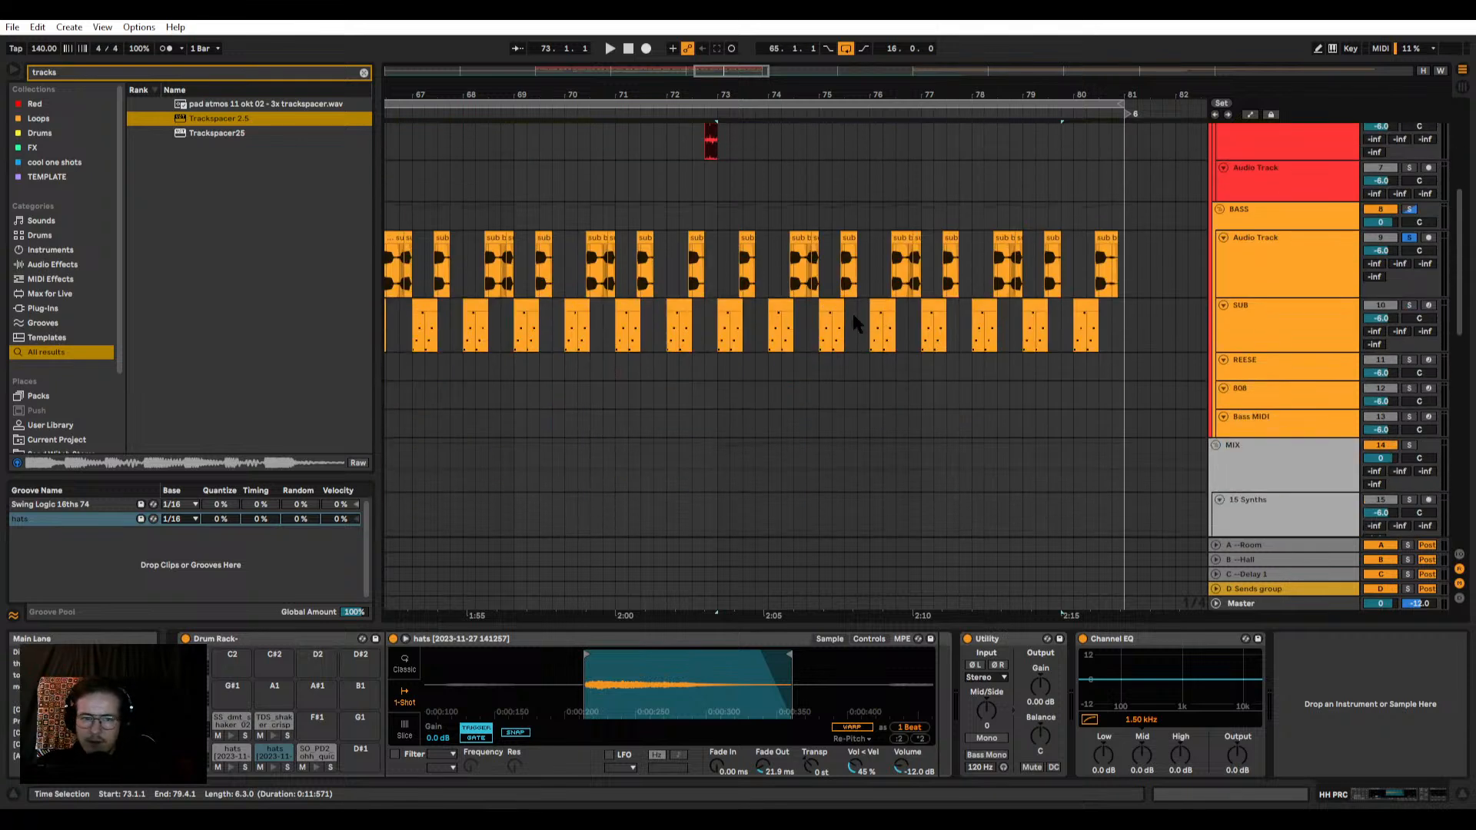
pyautogui.scroll(-5, 851, 314)
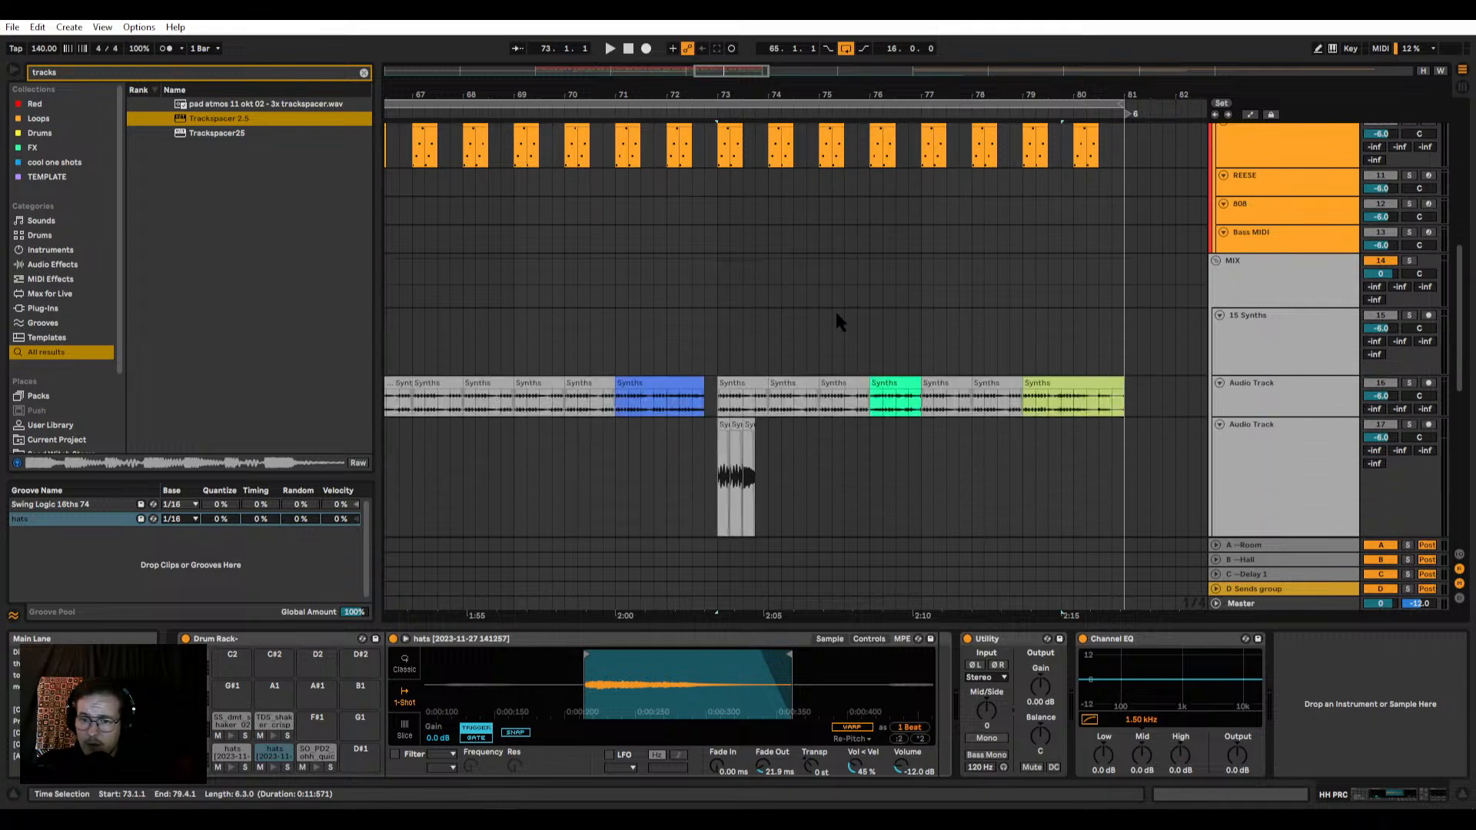
# Step: Reduce the height of audio track 17 and clear the track soloing
pyautogui.scroll(-5, 836, 313)
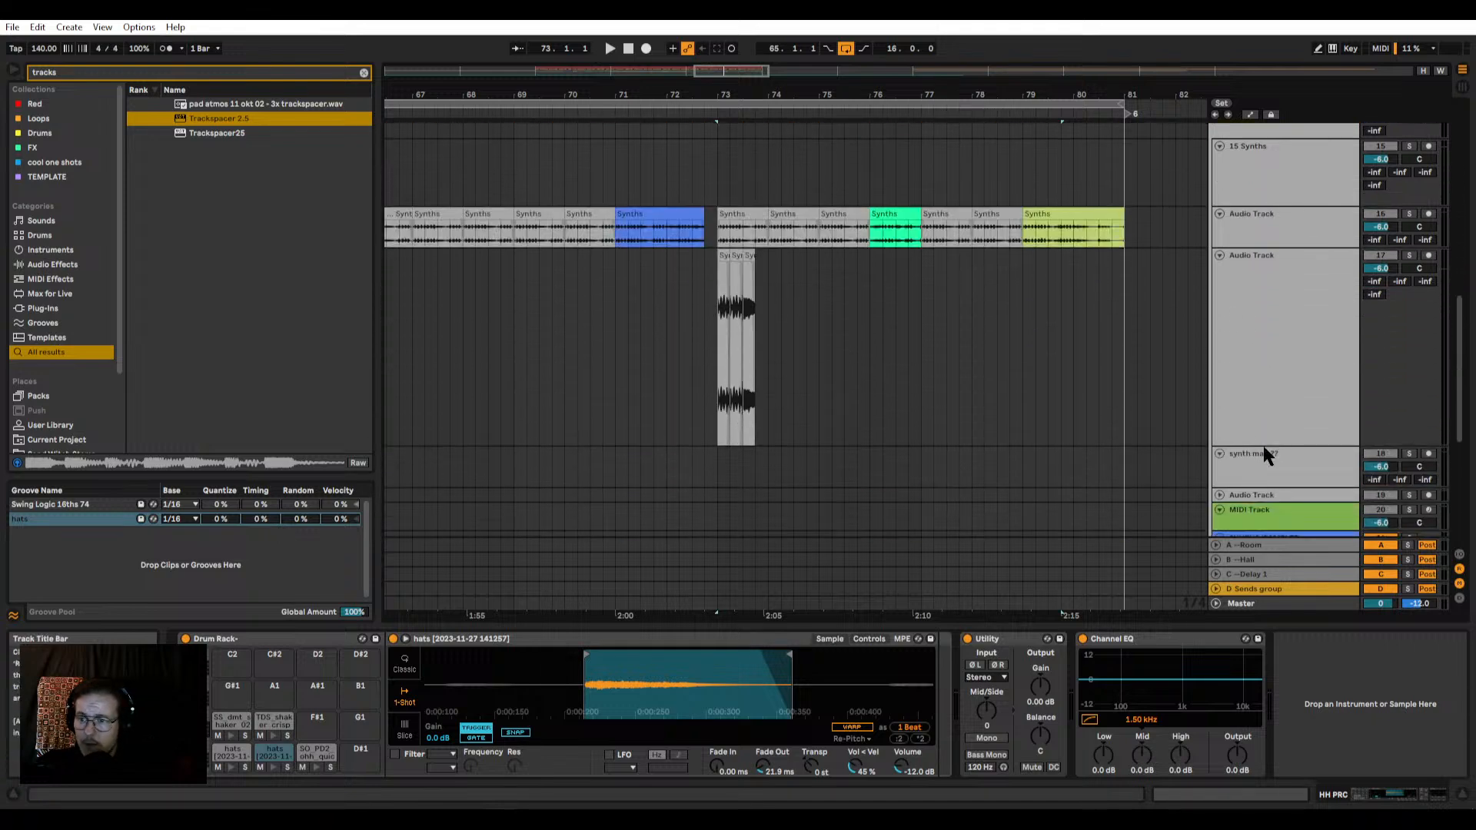
pyautogui.moveTo(1263, 446); pyautogui.dragTo(1283, 332)
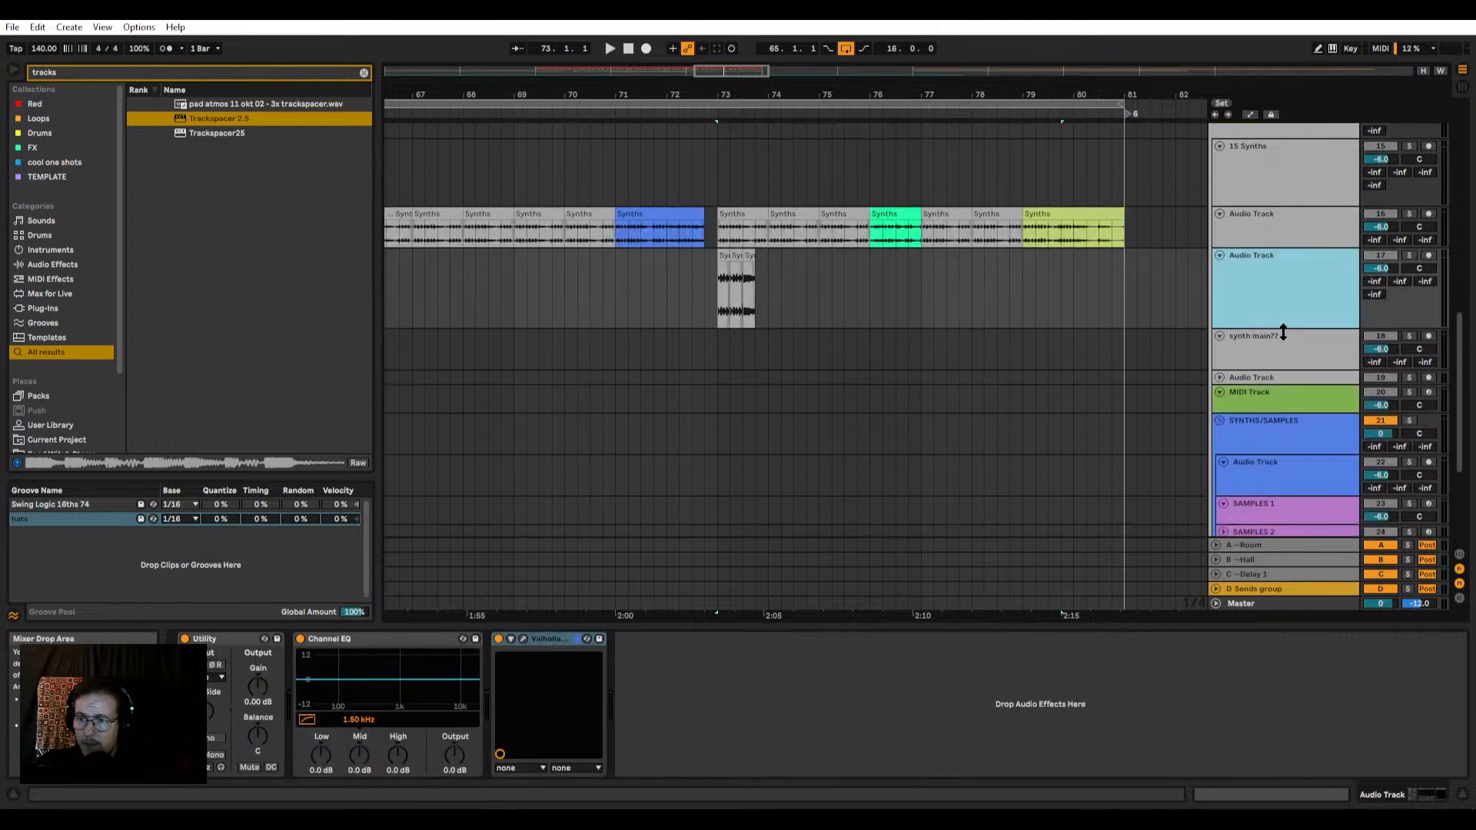
pyautogui.click(1407, 338)
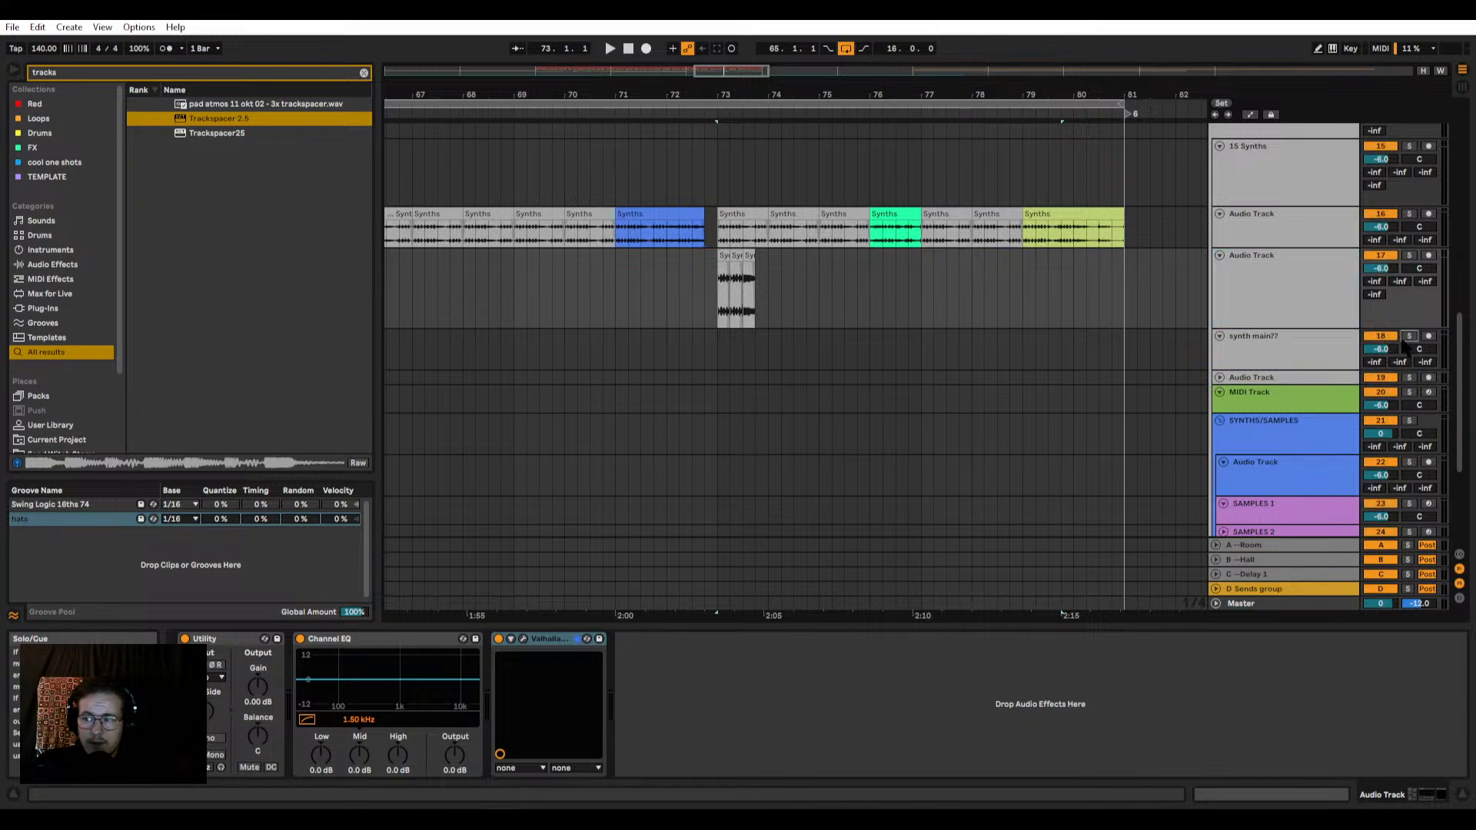
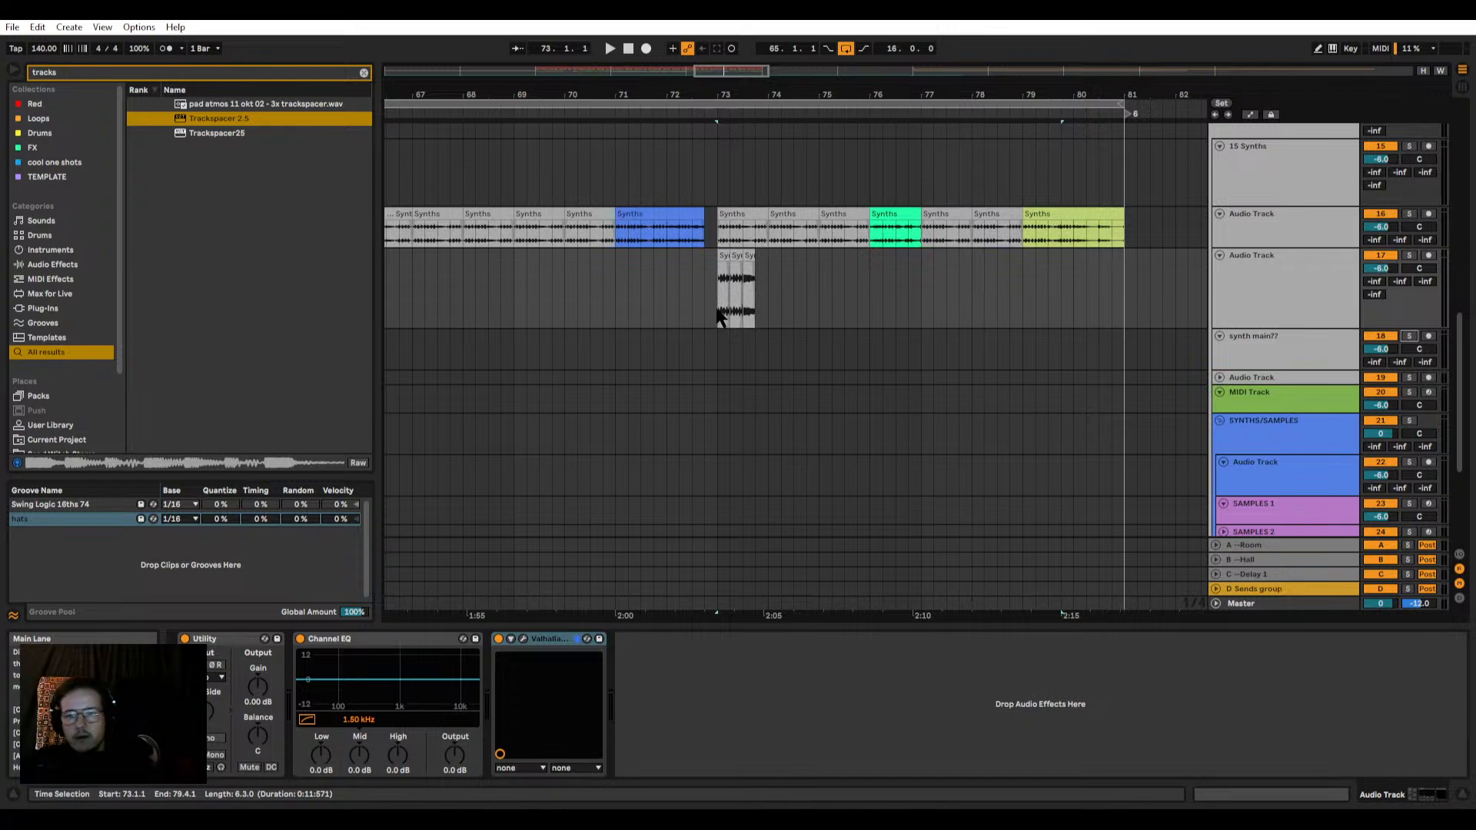
pyautogui.click(728, 286)
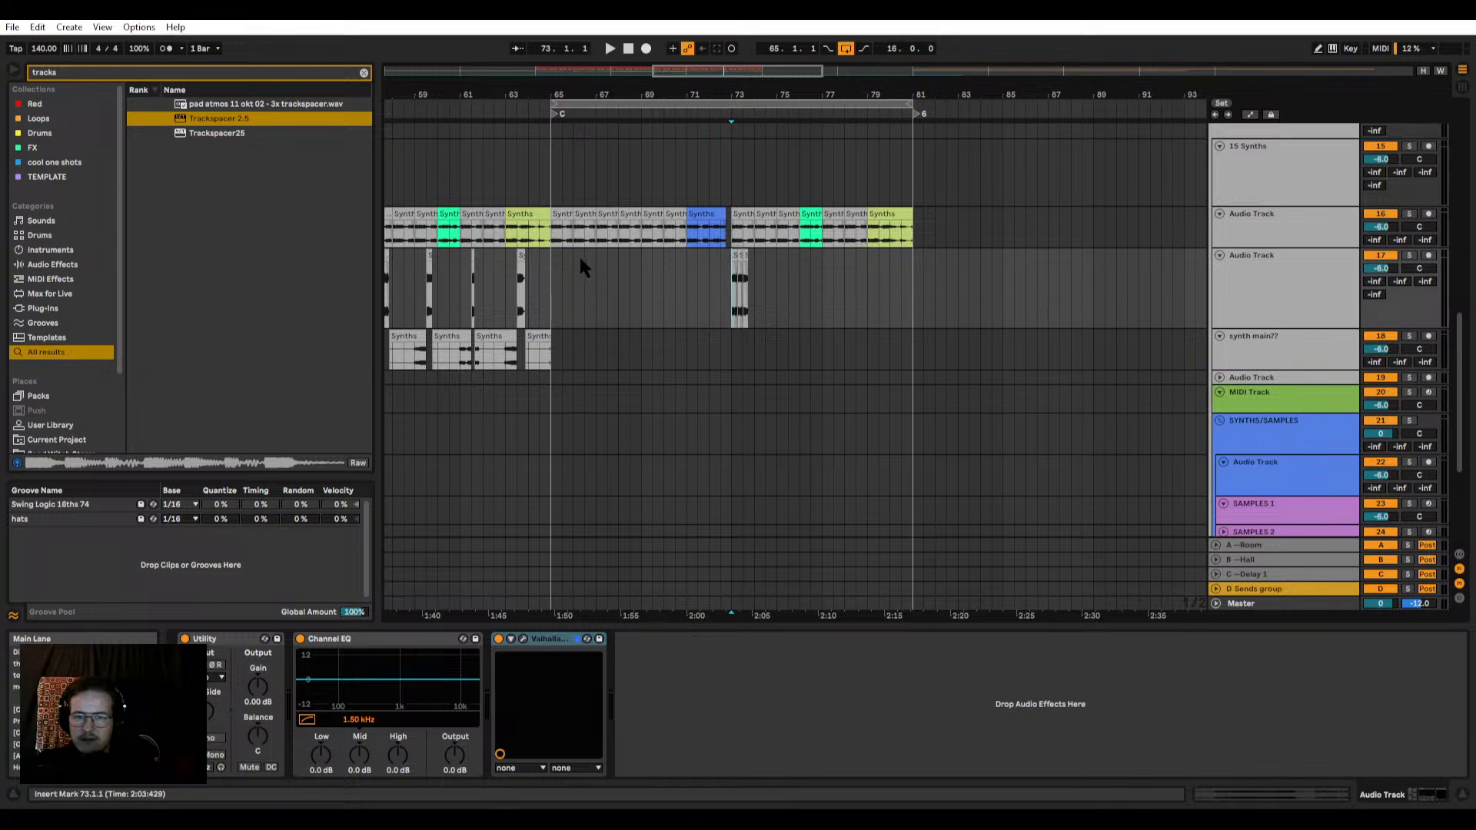
pyautogui.moveTo(583, 264); pyautogui.dragTo(915, 287)
pyautogui.moveTo(580, 297); pyautogui.dragTo(529, 299)
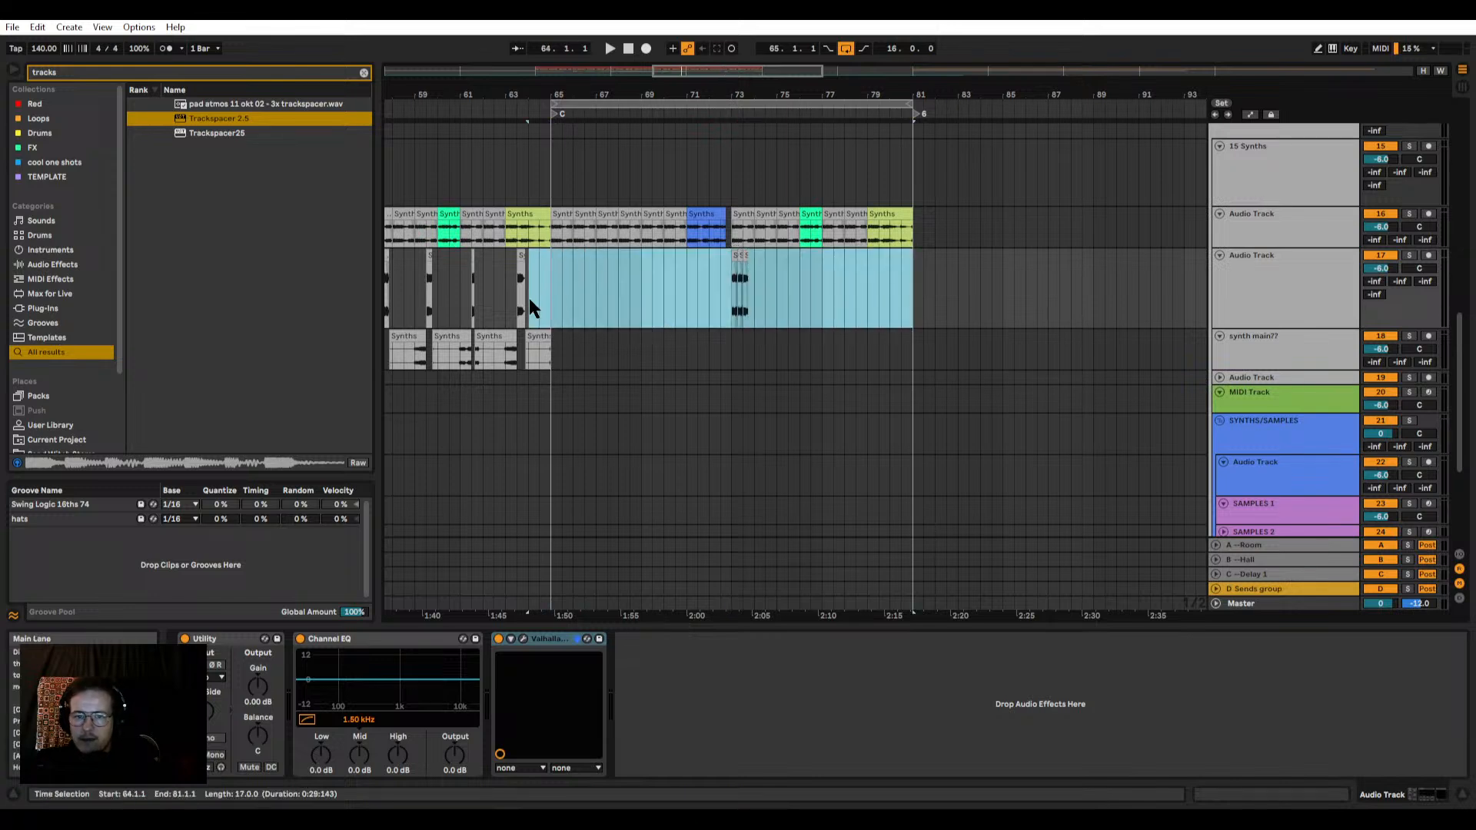
pyautogui.click(552, 297)
pyautogui.scroll(-5, 709, 353)
pyautogui.press('w')
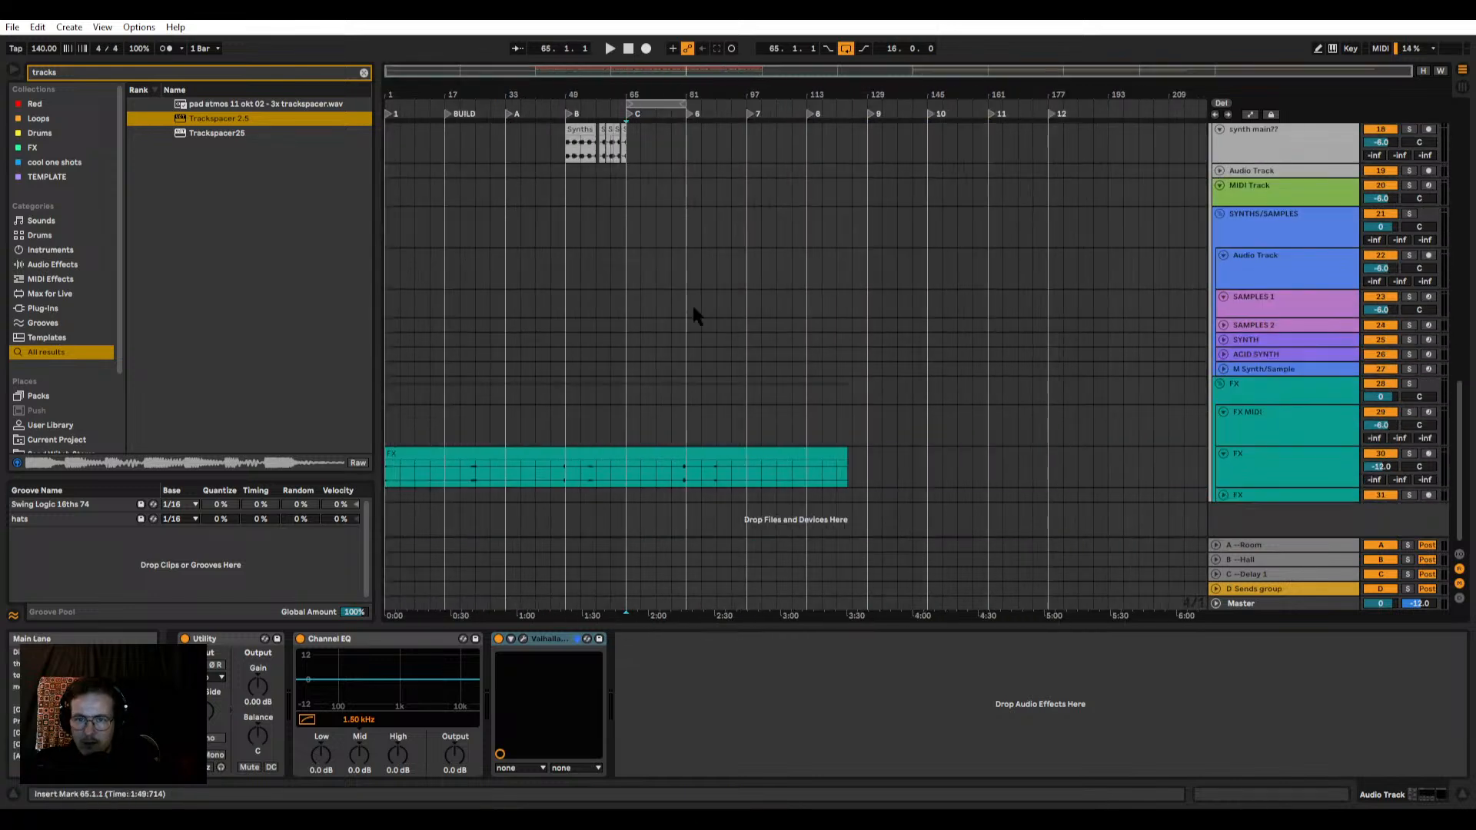
# Step: Set the arrangement loop to run from bar 49 to bar 97
pyautogui.moveTo(628, 96); pyautogui.dragTo(554, 103)
pyautogui.scroll(1, 546, 215)
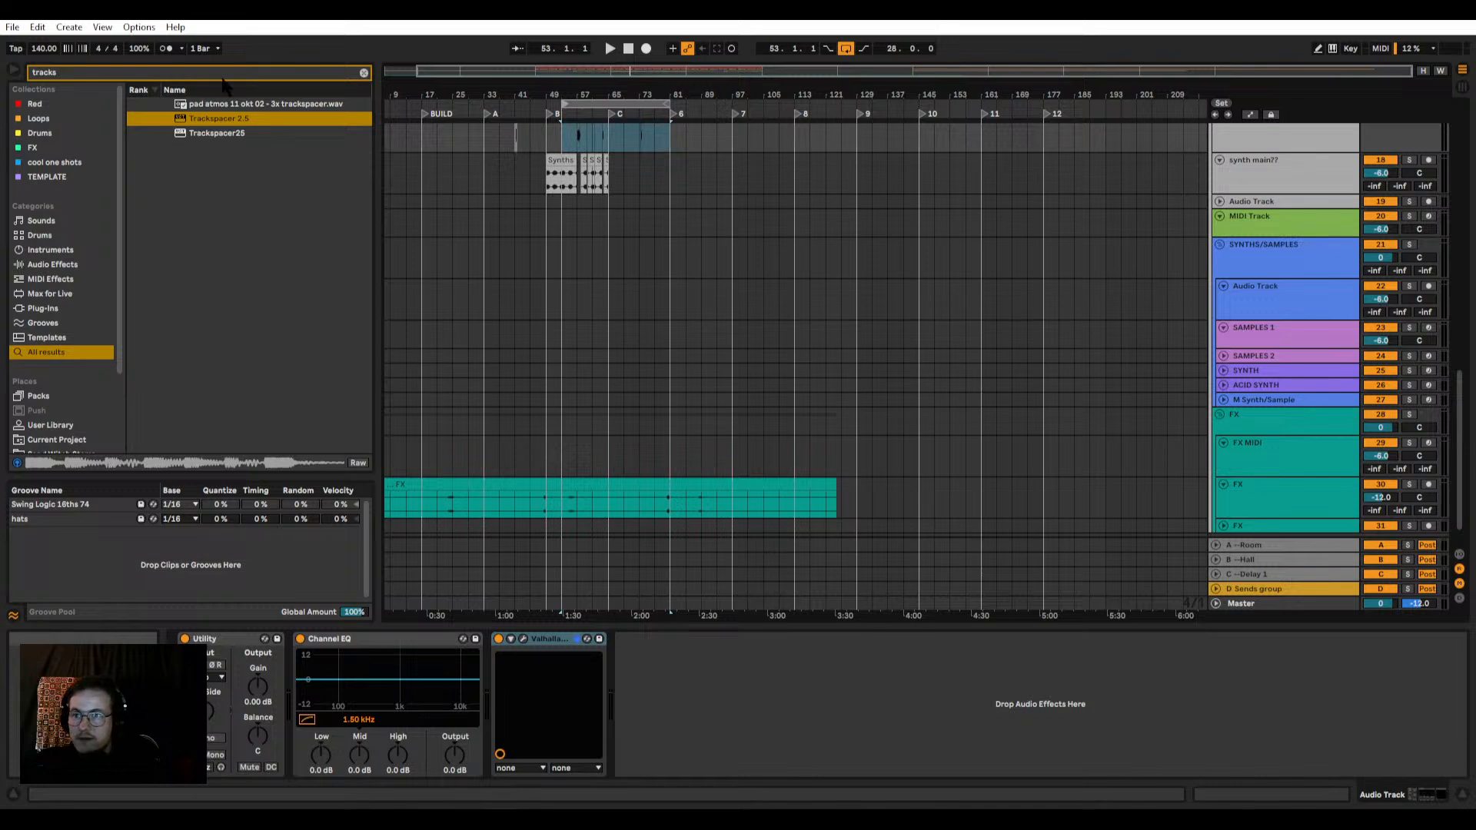
pyautogui.scroll(6, 584, 231)
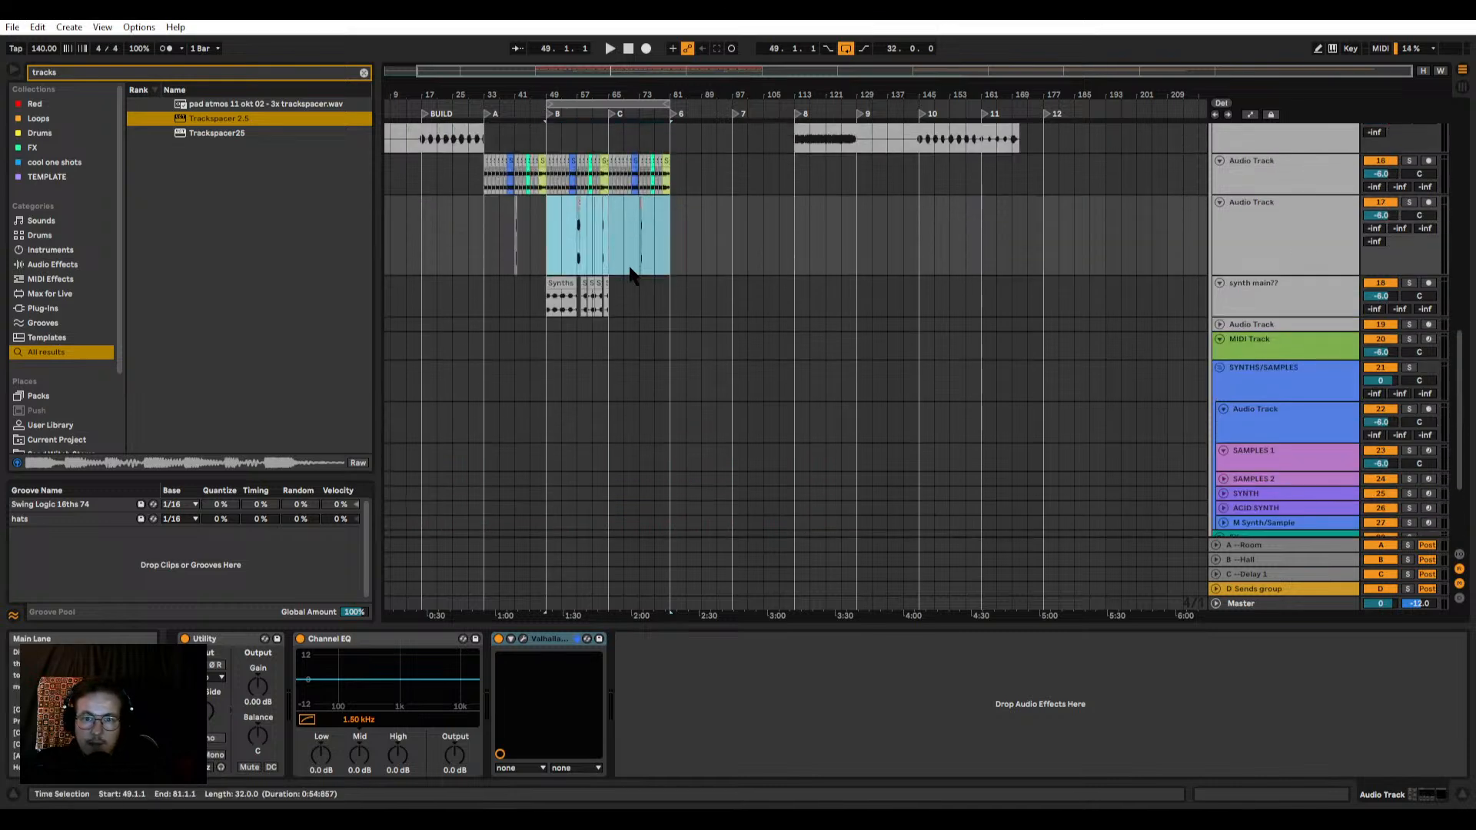
pyautogui.click(669, 258)
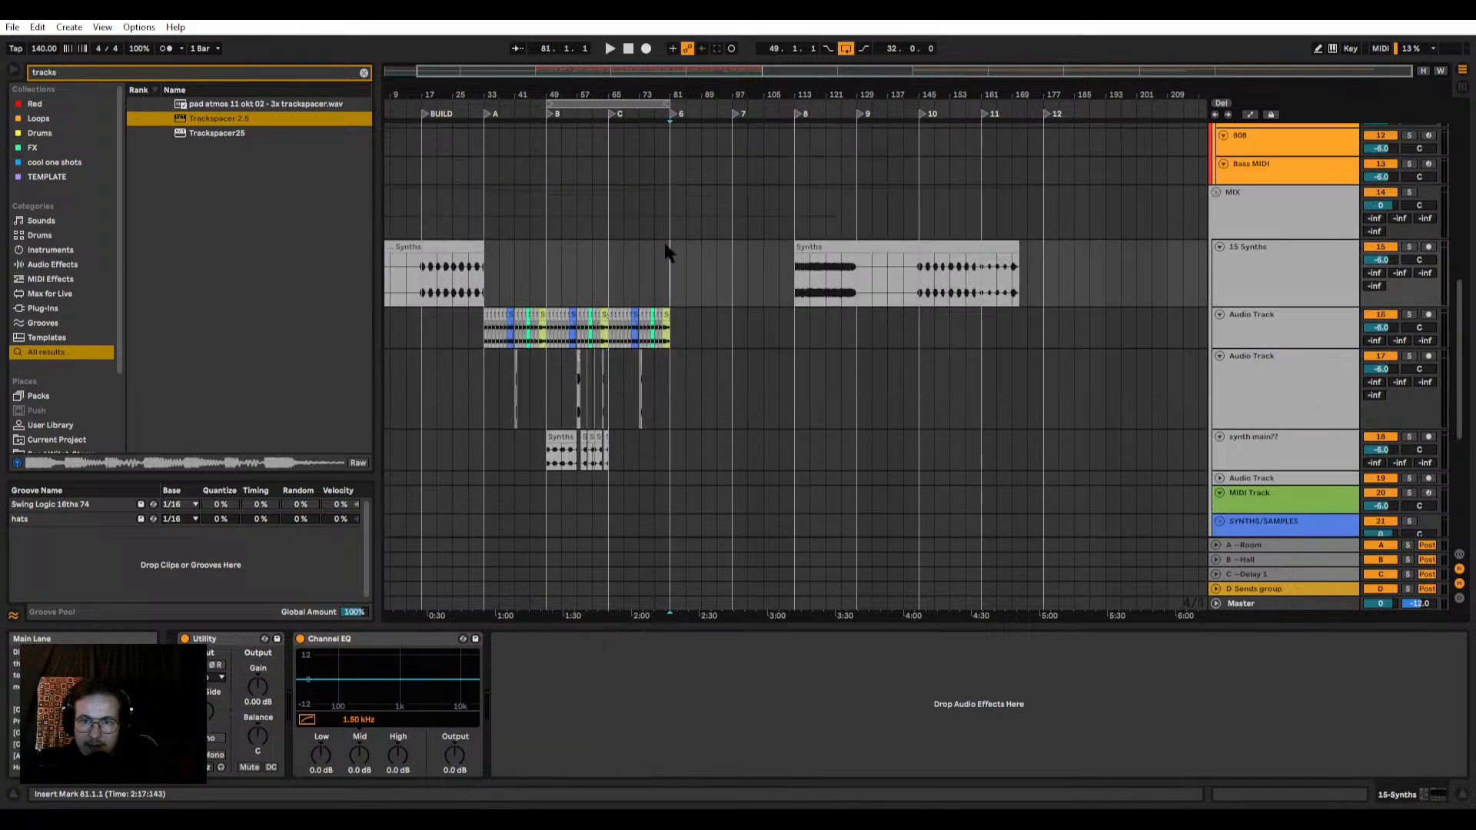
pyautogui.moveTo(666, 101); pyautogui.dragTo(732, 101)
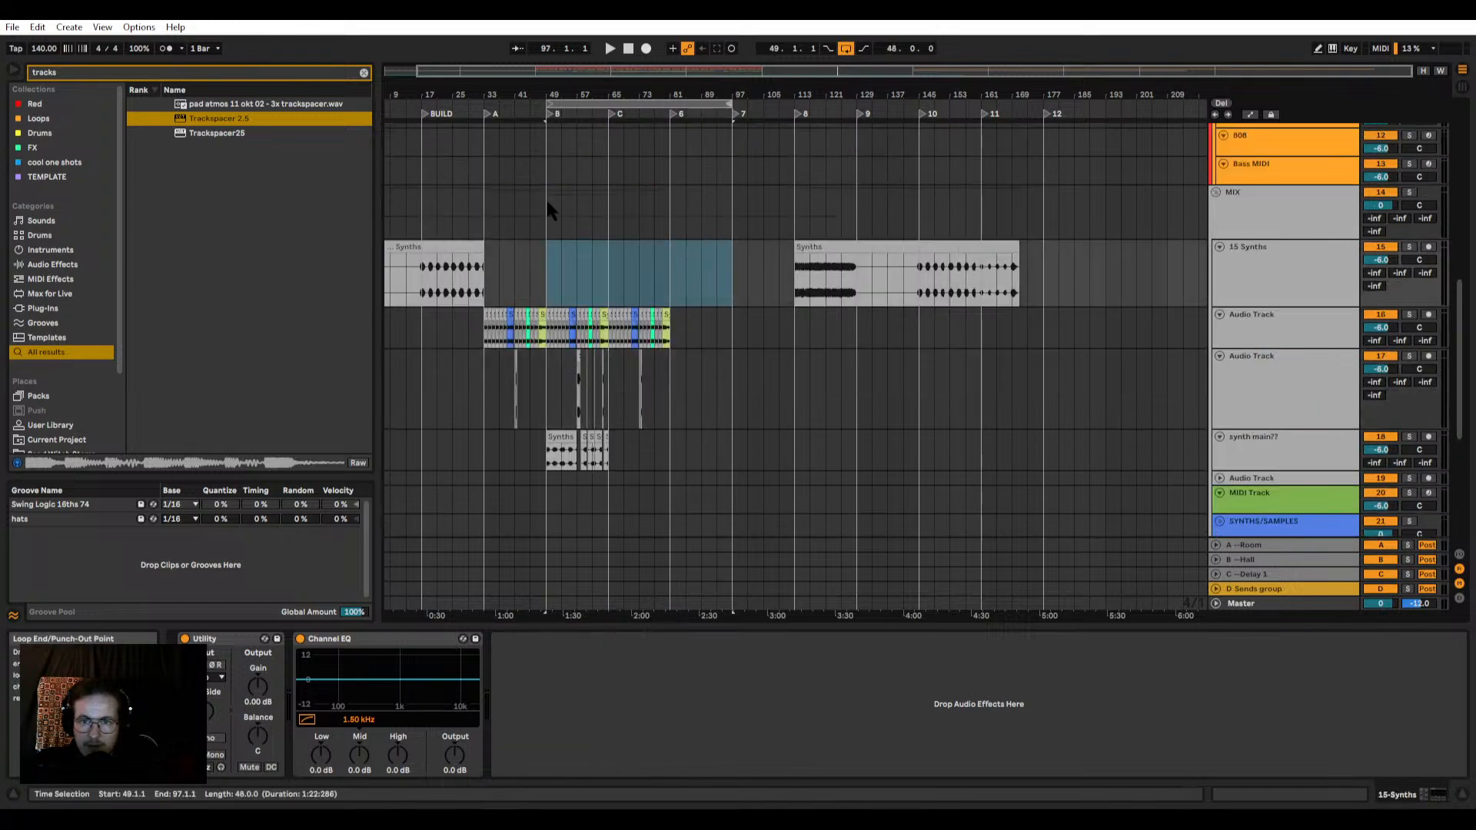
# Step: Play the arrangement from section C at bar 65 and examine the bass and drum tracks there
pyautogui.click(547, 204)
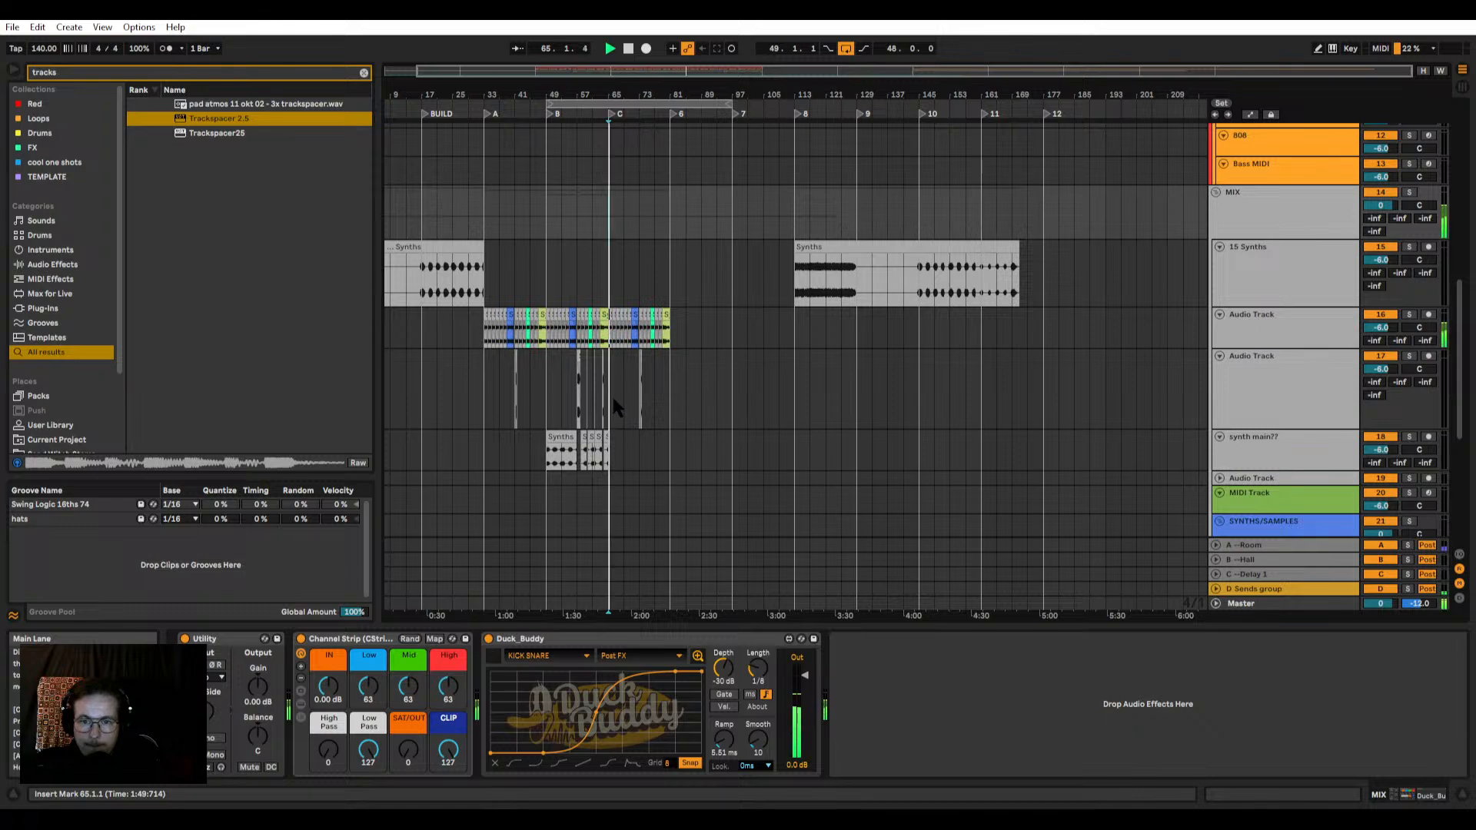
pyautogui.scroll(-3, 614, 401)
pyautogui.scroll(7, 624, 327)
pyautogui.scroll(6, 610, 215)
pyautogui.press('space')
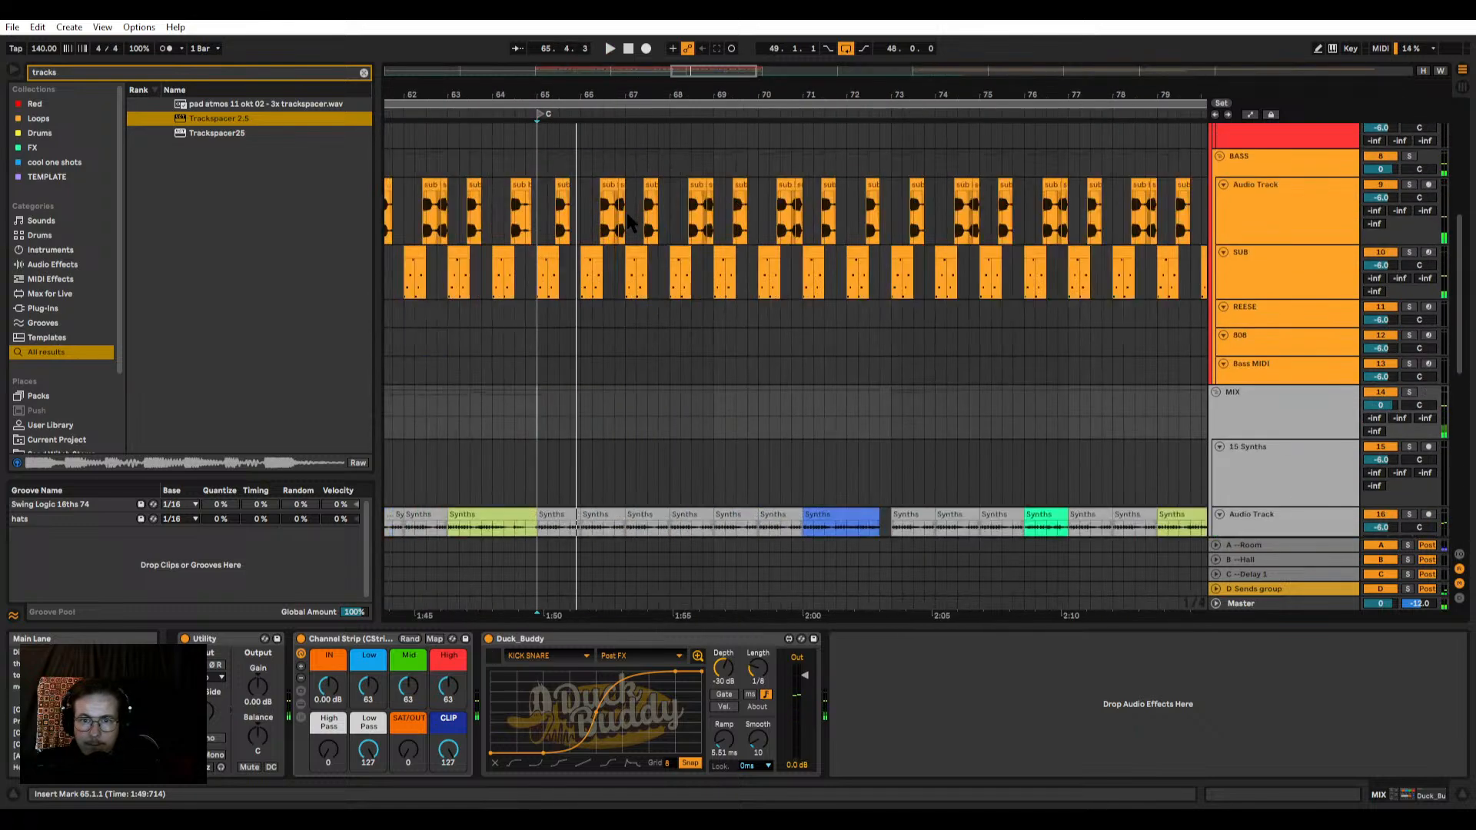
pyautogui.scroll(8, 619, 238)
pyautogui.scroll(-3, 581, 268)
pyautogui.press('space')
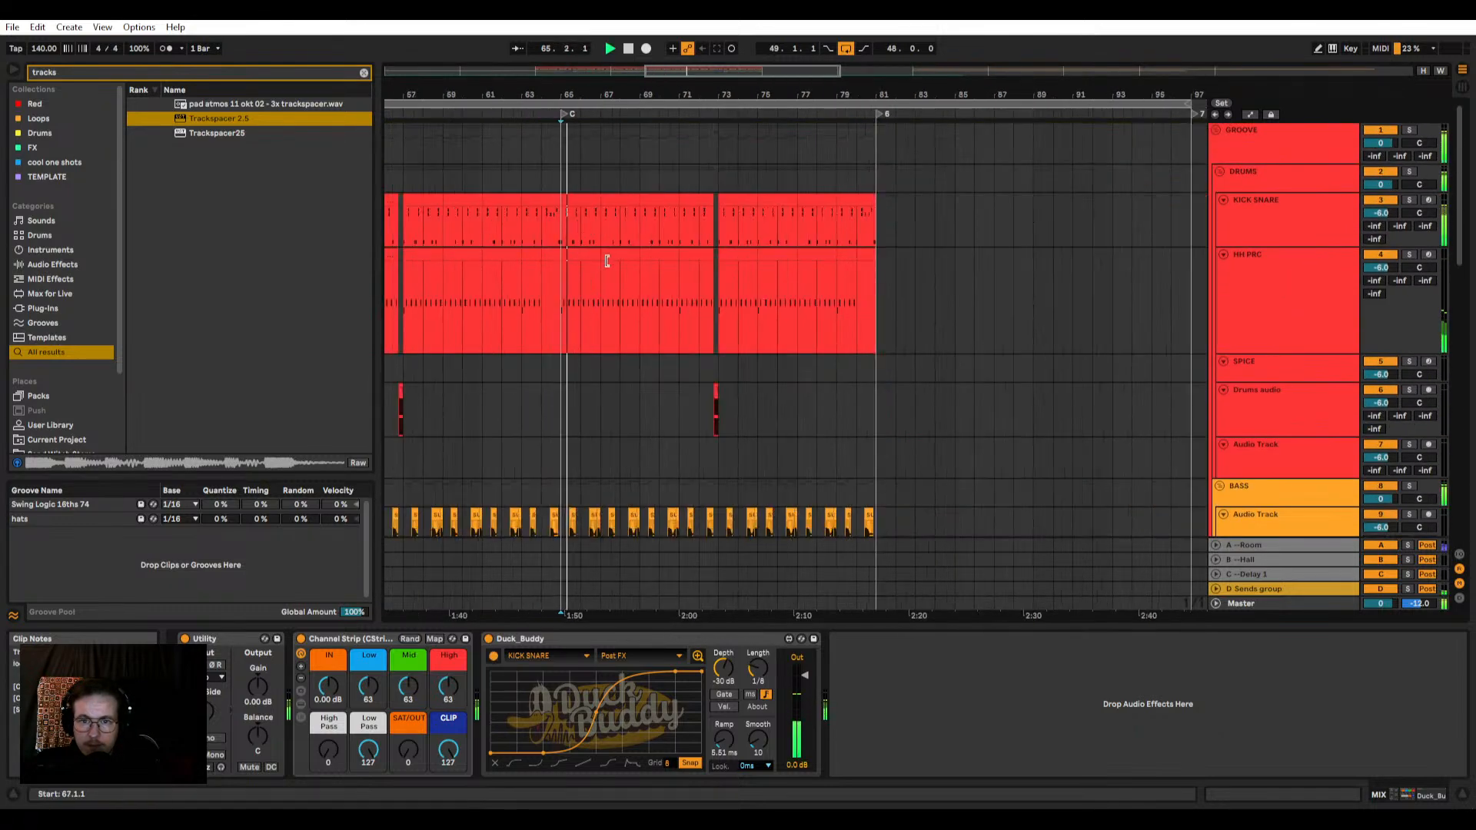
# Step: Open the Kick Snare clip at bar 65 and delete all snare hits except the layered pair on beat 1.2
pyautogui.doubleClick(588, 198)
pyautogui.press('space')
pyautogui.click(597, 197)
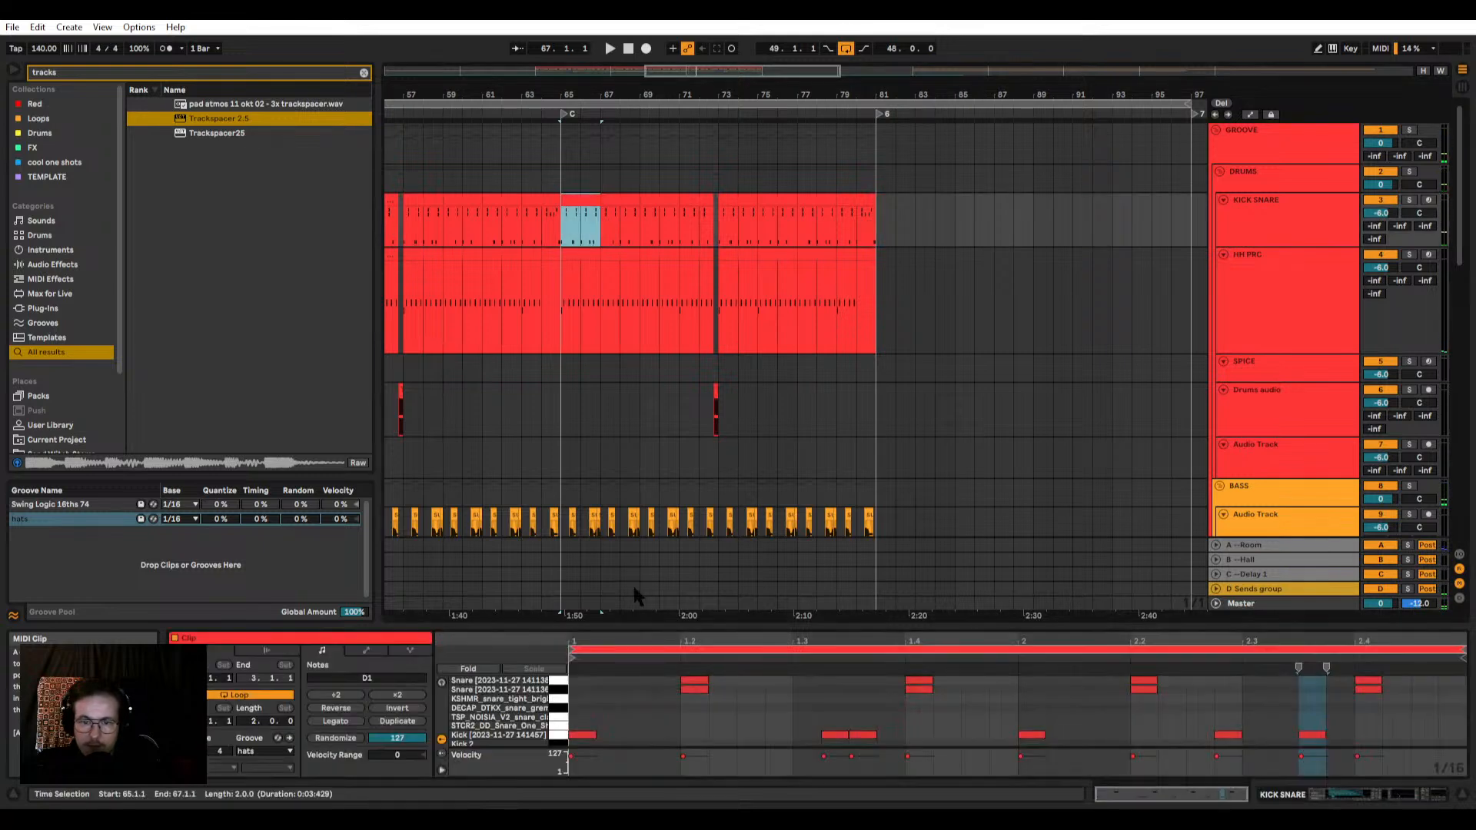
pyautogui.press('space')
pyautogui.press('space')
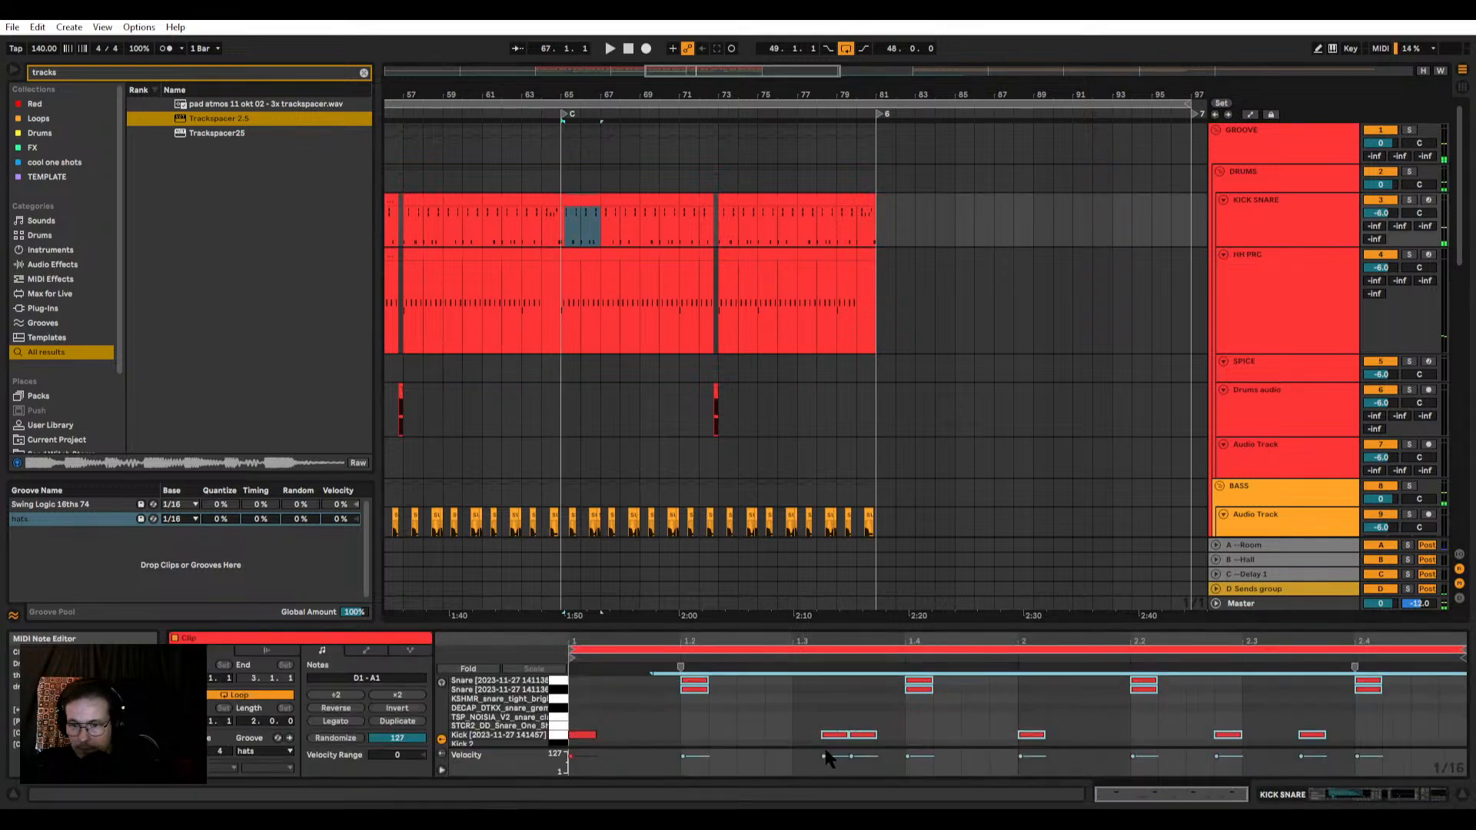
pyautogui.click(731, 721)
pyautogui.moveTo(792, 678); pyautogui.dragTo(1467, 694)
pyautogui.press('Delete')
# Step: Move the remaining snare pair to beat 1.3, copy it to beat 2.3, and audition the pattern
pyautogui.click(695, 687)
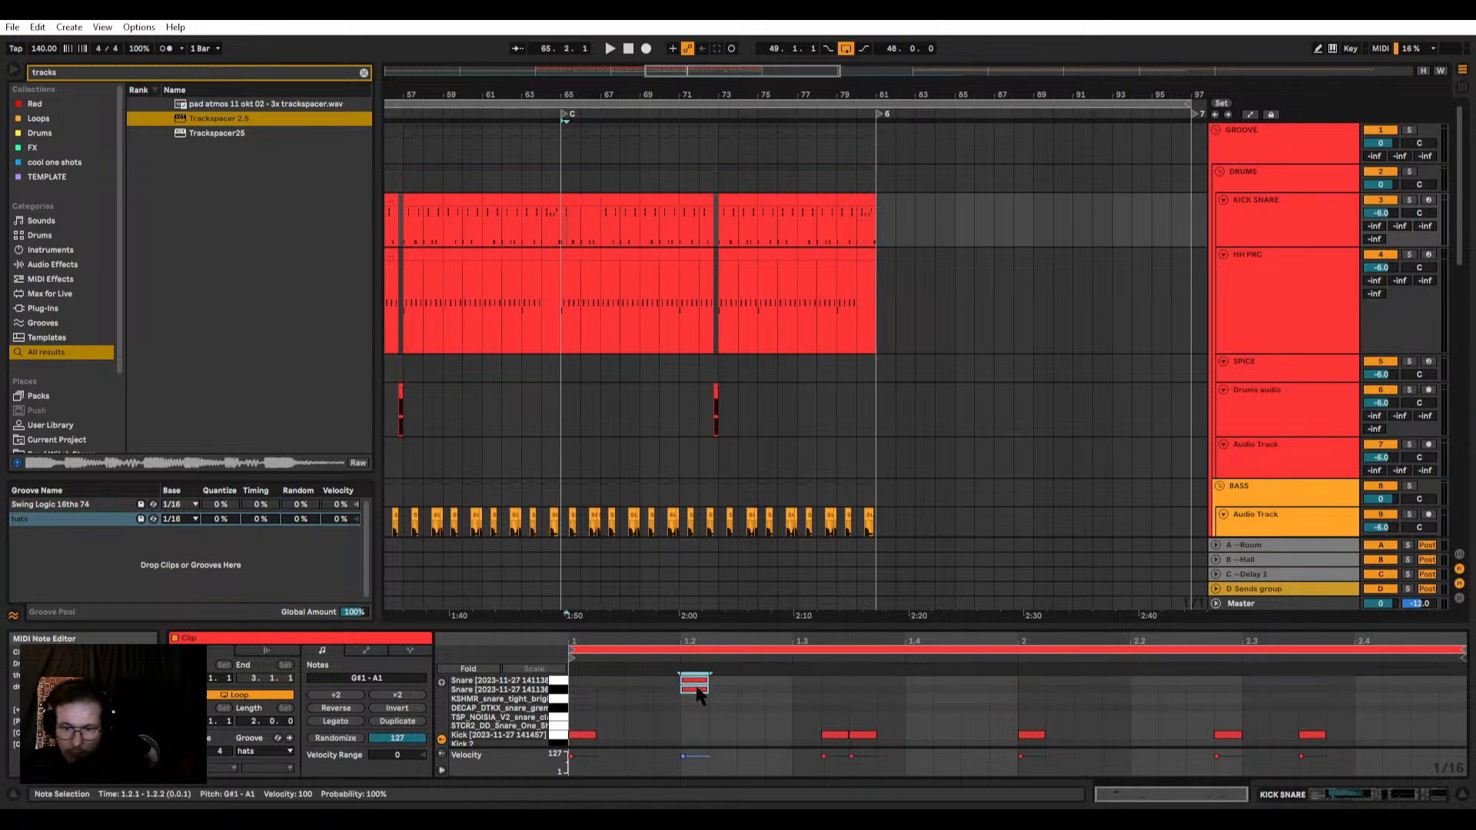
pyautogui.moveTo(782, 683); pyautogui.dragTo(811, 682)
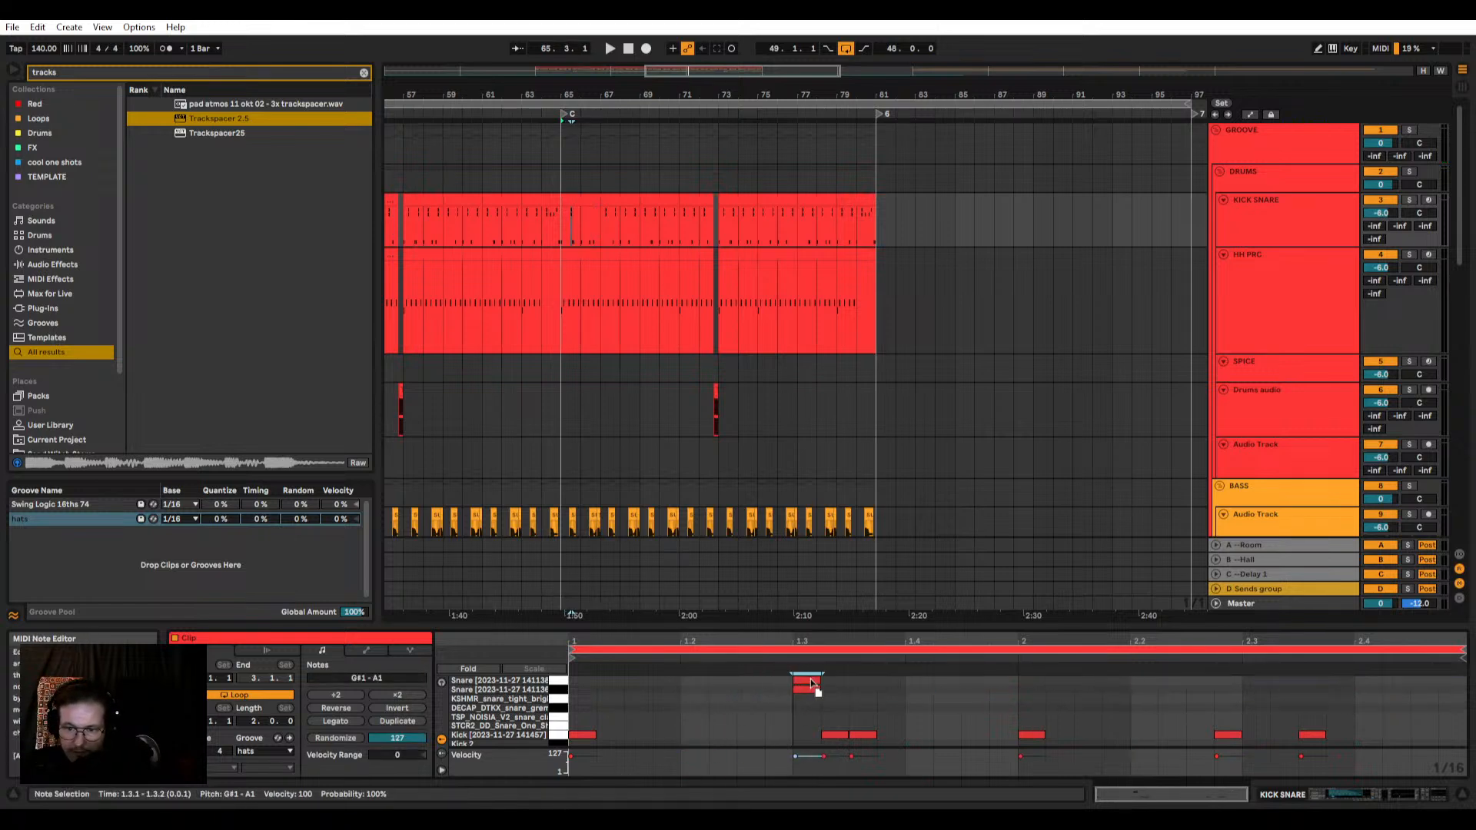
pyautogui.moveTo(1199, 690); pyautogui.dragTo(1257, 690)
pyautogui.press('space')
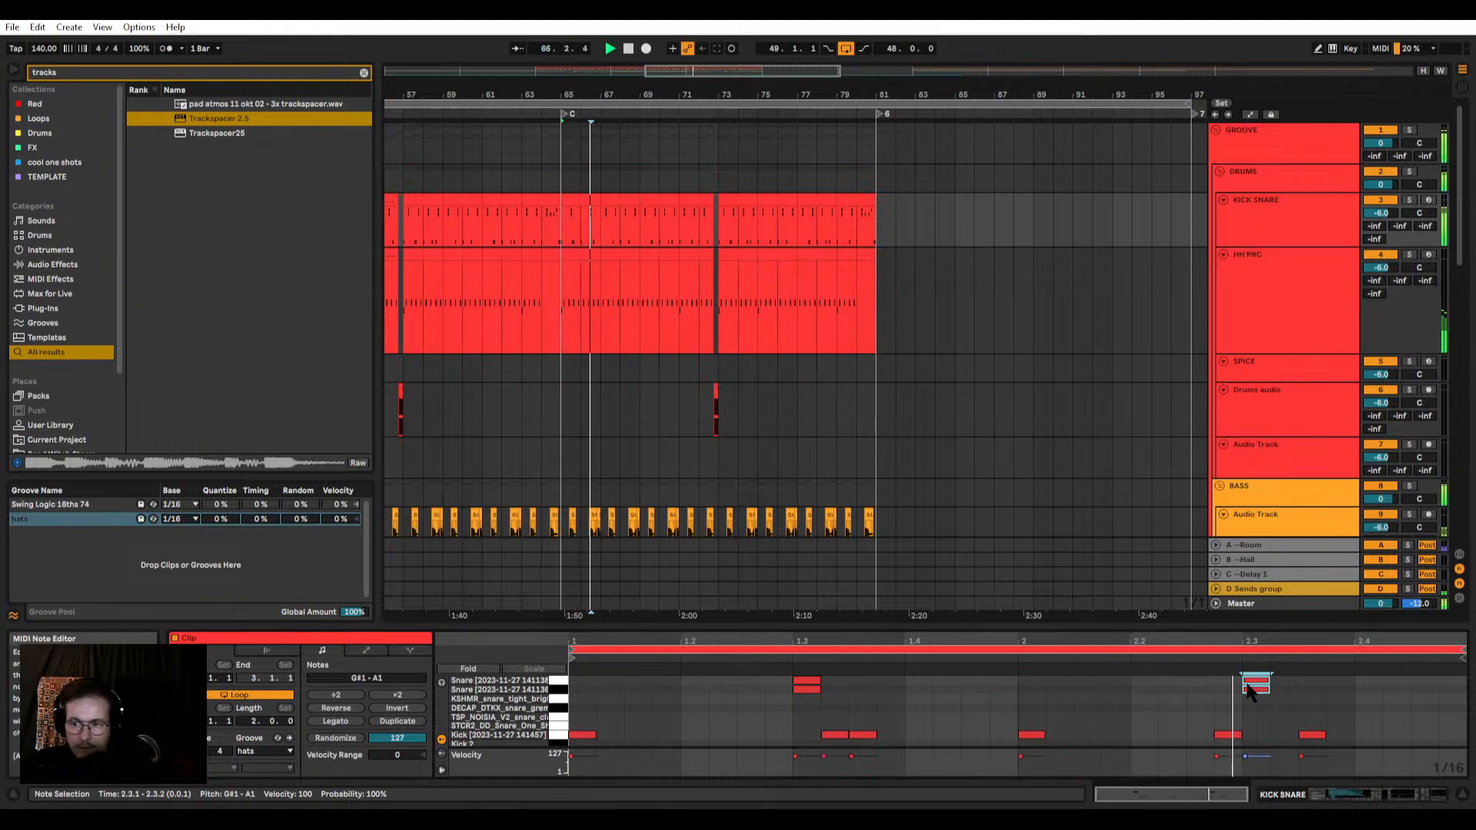
pyautogui.click(587, 201)
pyautogui.press('space')
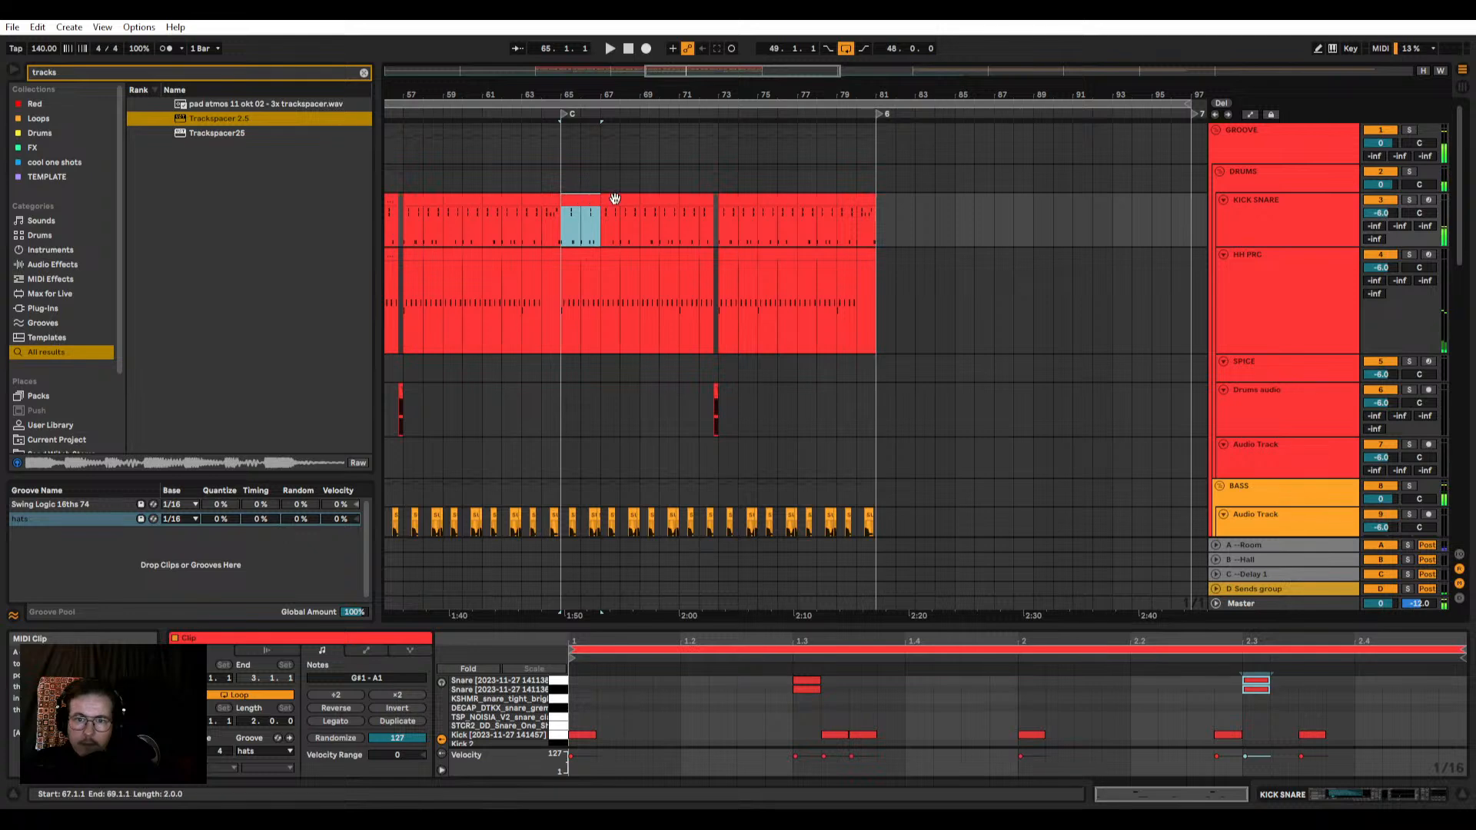
# Step: Replace the snare hits in the Kick Snare clip at bar 67 with snare pairs on beats 1.3 and 2.3
pyautogui.click(615, 199)
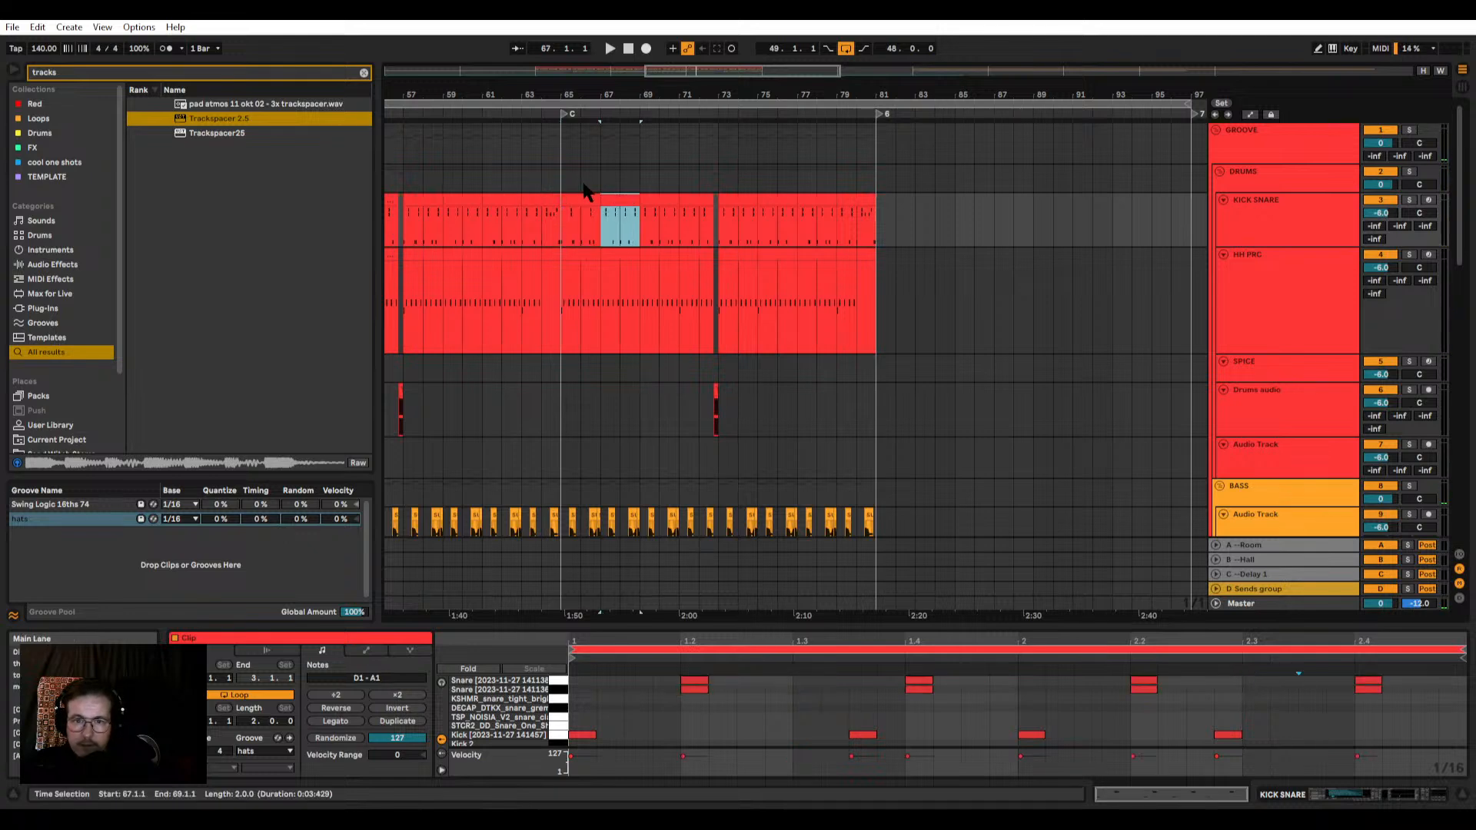
pyautogui.moveTo(624, 667); pyautogui.dragTo(967, 687)
pyautogui.press('Delete')
pyautogui.click(717, 718)
pyautogui.moveTo(1255, 690); pyautogui.dragTo(572, 679)
# Step: Swap the snares of the Kick Snare clip at bar 69 for the same pairs on beats 1.3 and 2.3
pyautogui.click(650, 199)
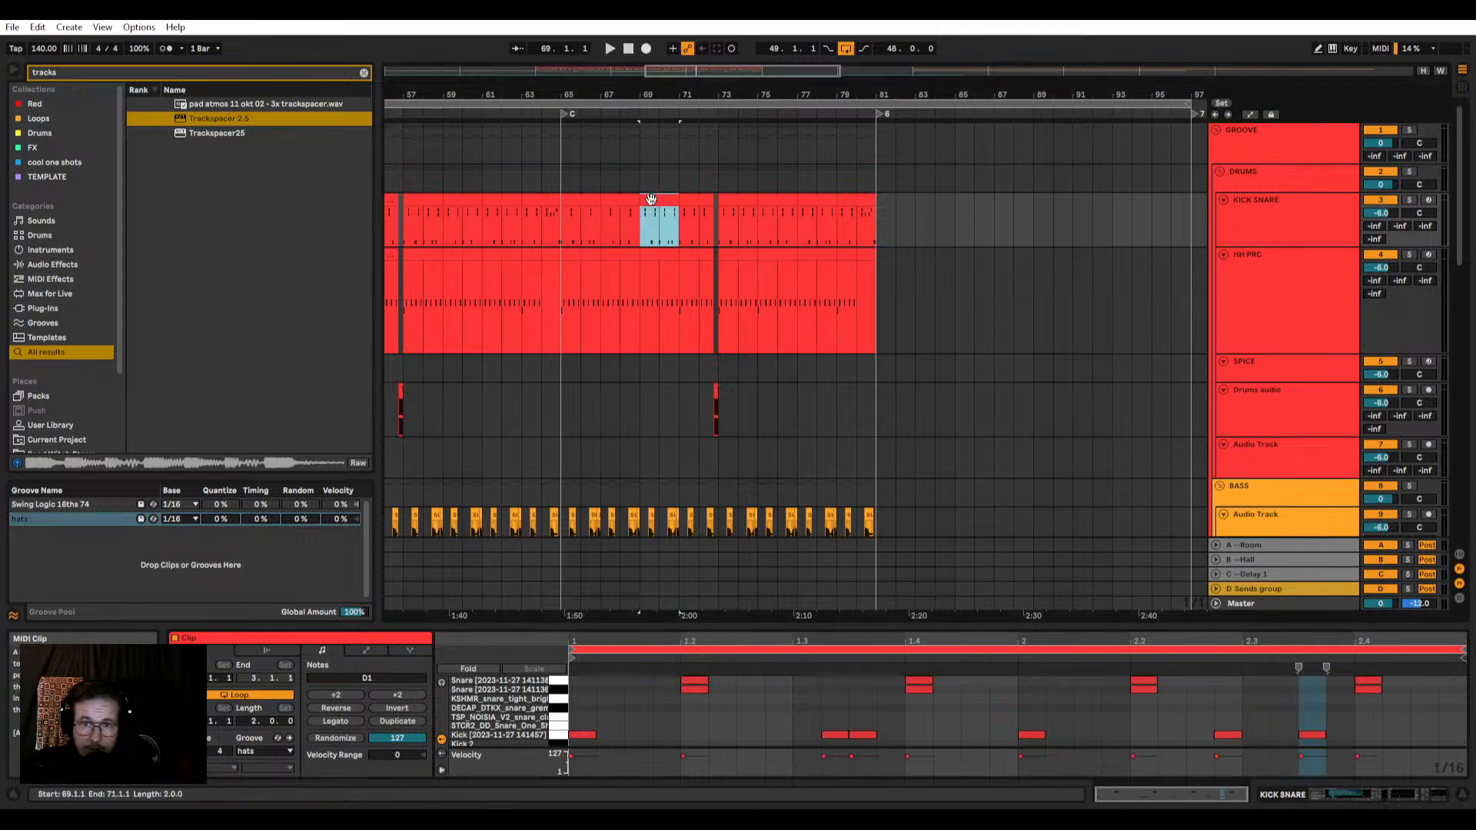
pyautogui.click(573, 687)
pyautogui.moveTo(627, 700)
pyautogui.mouseDown()
pyautogui.moveTo(817, 682)
pyautogui.moveTo(1413, 679)
pyautogui.mouseUp()
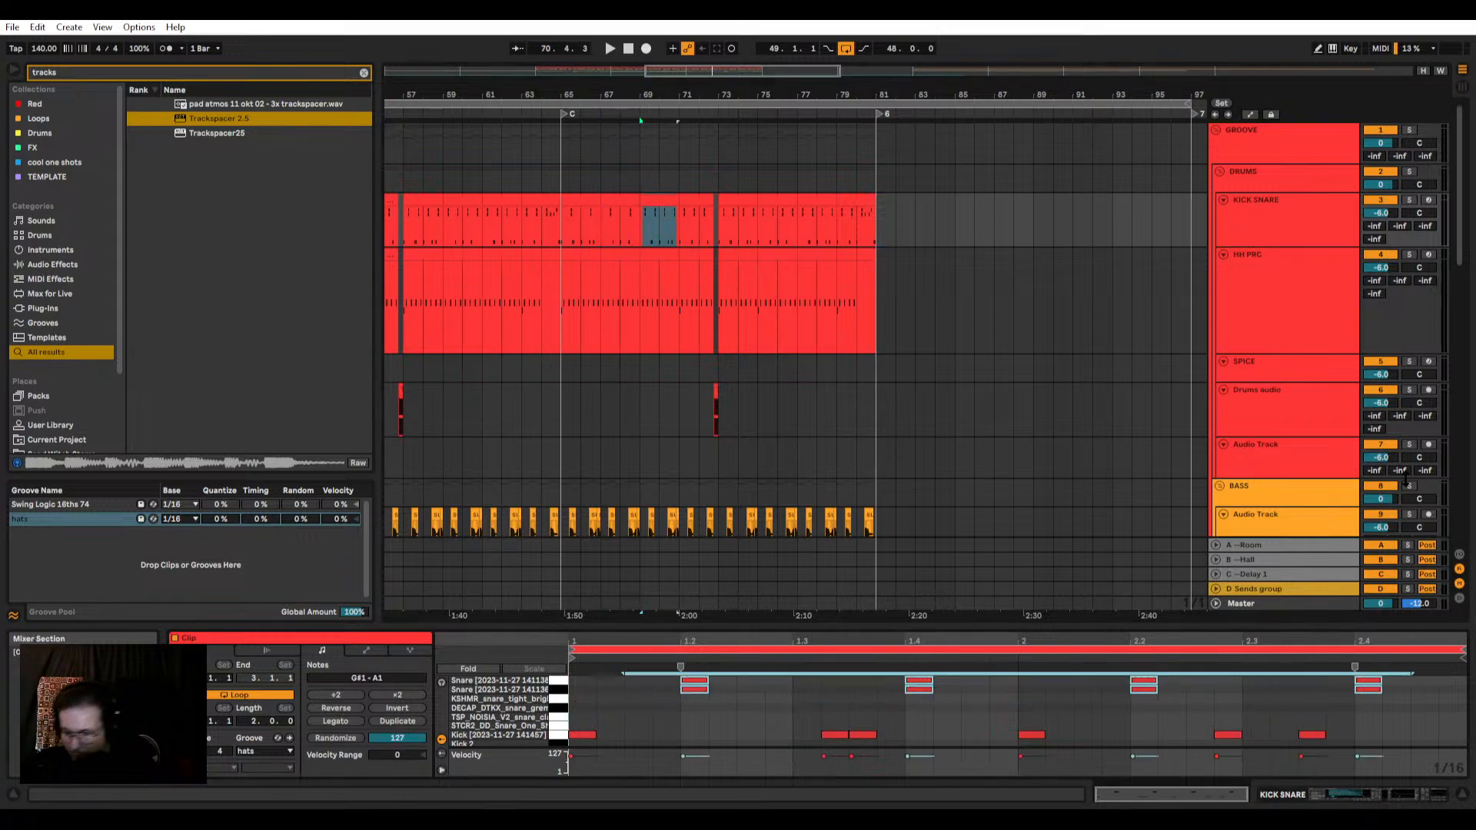
pyautogui.press('Delete')
pyautogui.hotkey('ctrl', 'z')
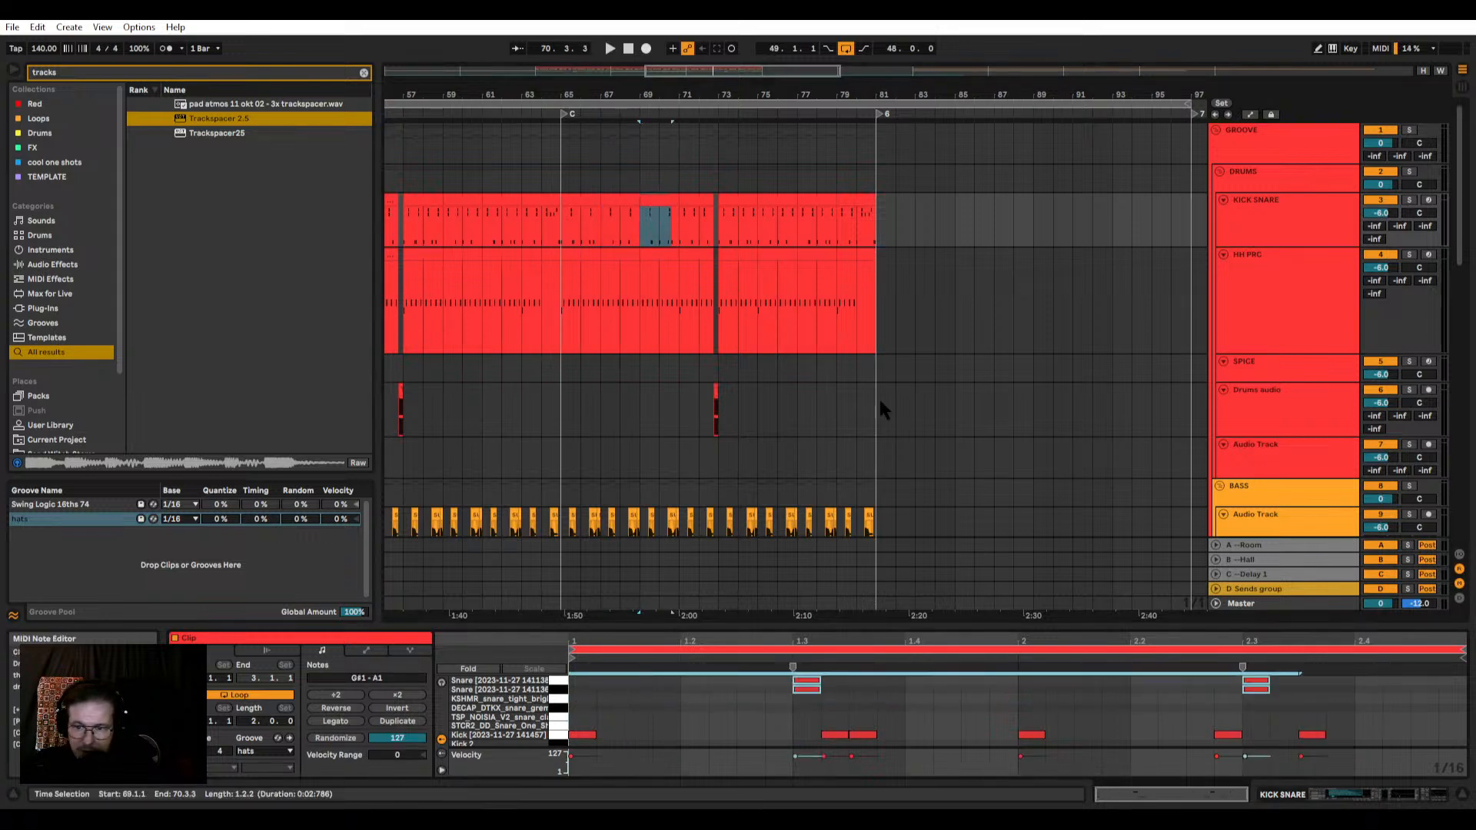
# Step: Clear the snares in the Kick Snare clip at bar 71 and place snare pairs on beats 1.3 and 2.3
pyautogui.click(694, 197)
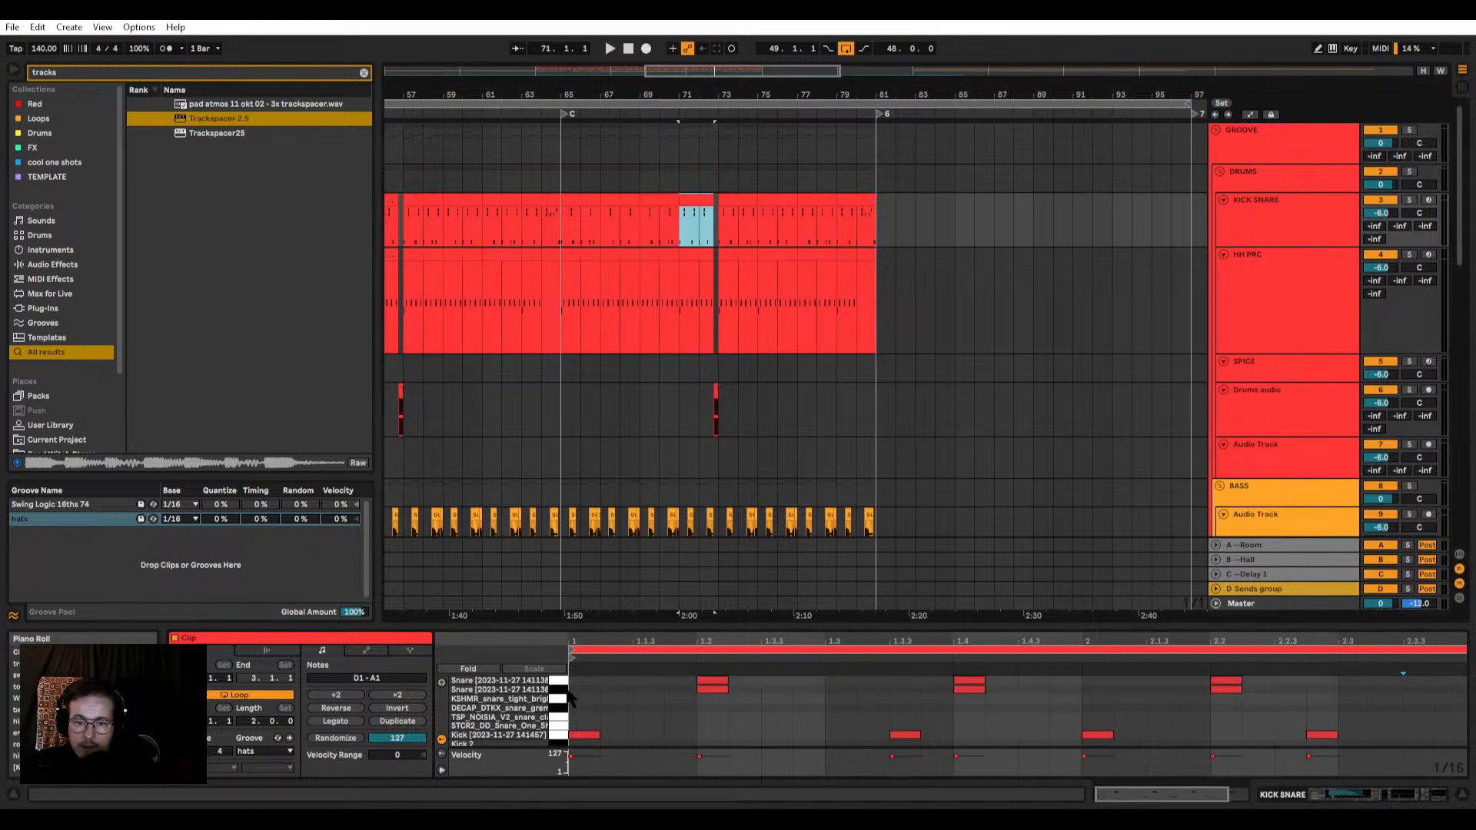
pyautogui.moveTo(600, 701); pyautogui.dragTo(1464, 670)
pyautogui.press('Delete')
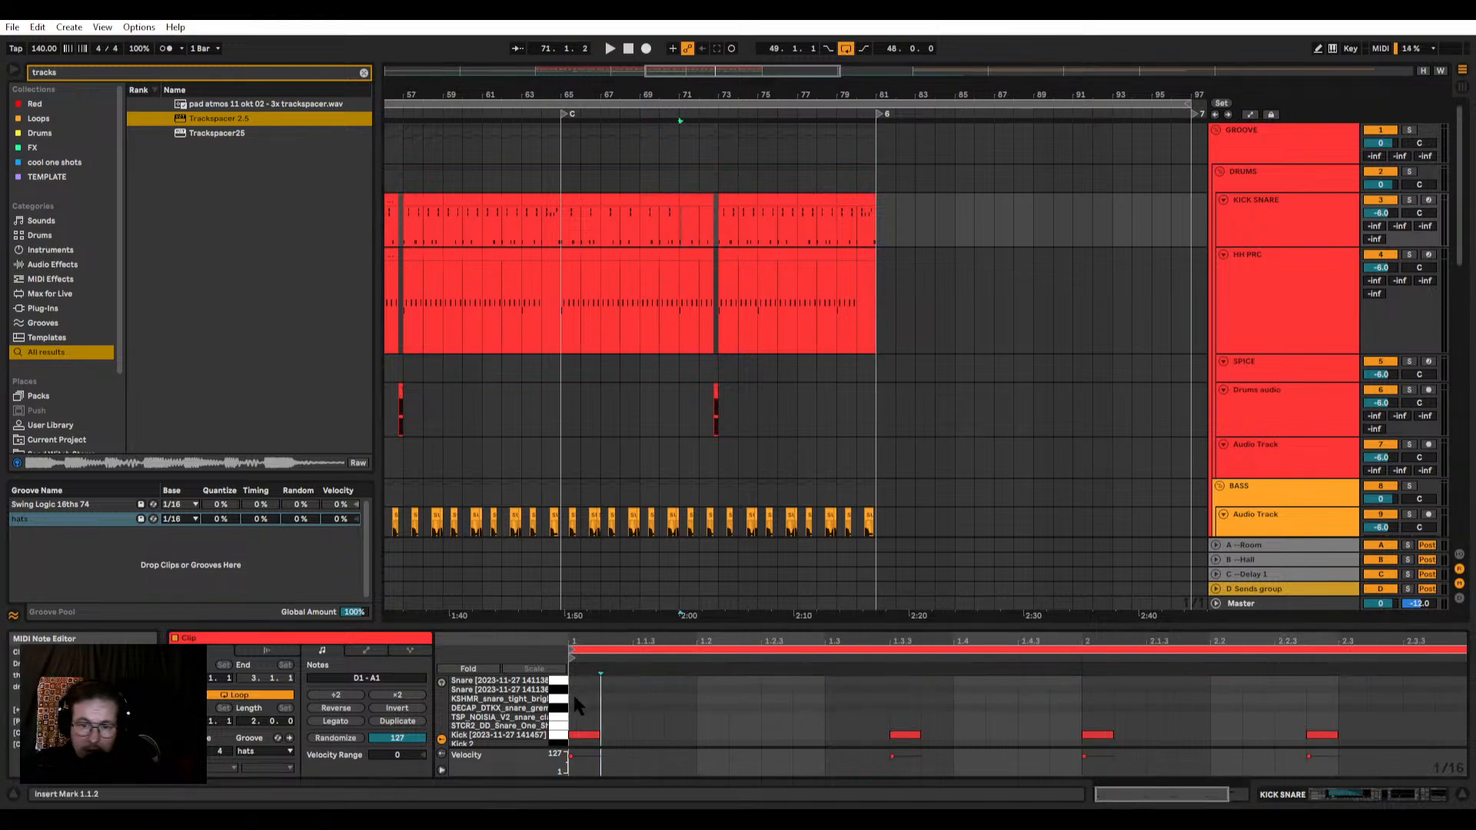
pyautogui.hotkey('ctrl', 'z')
# Step: Copy the edited Kick Snare clips of bars 65 to 73 over the clips starting at bar 73
pyautogui.click(697, 198)
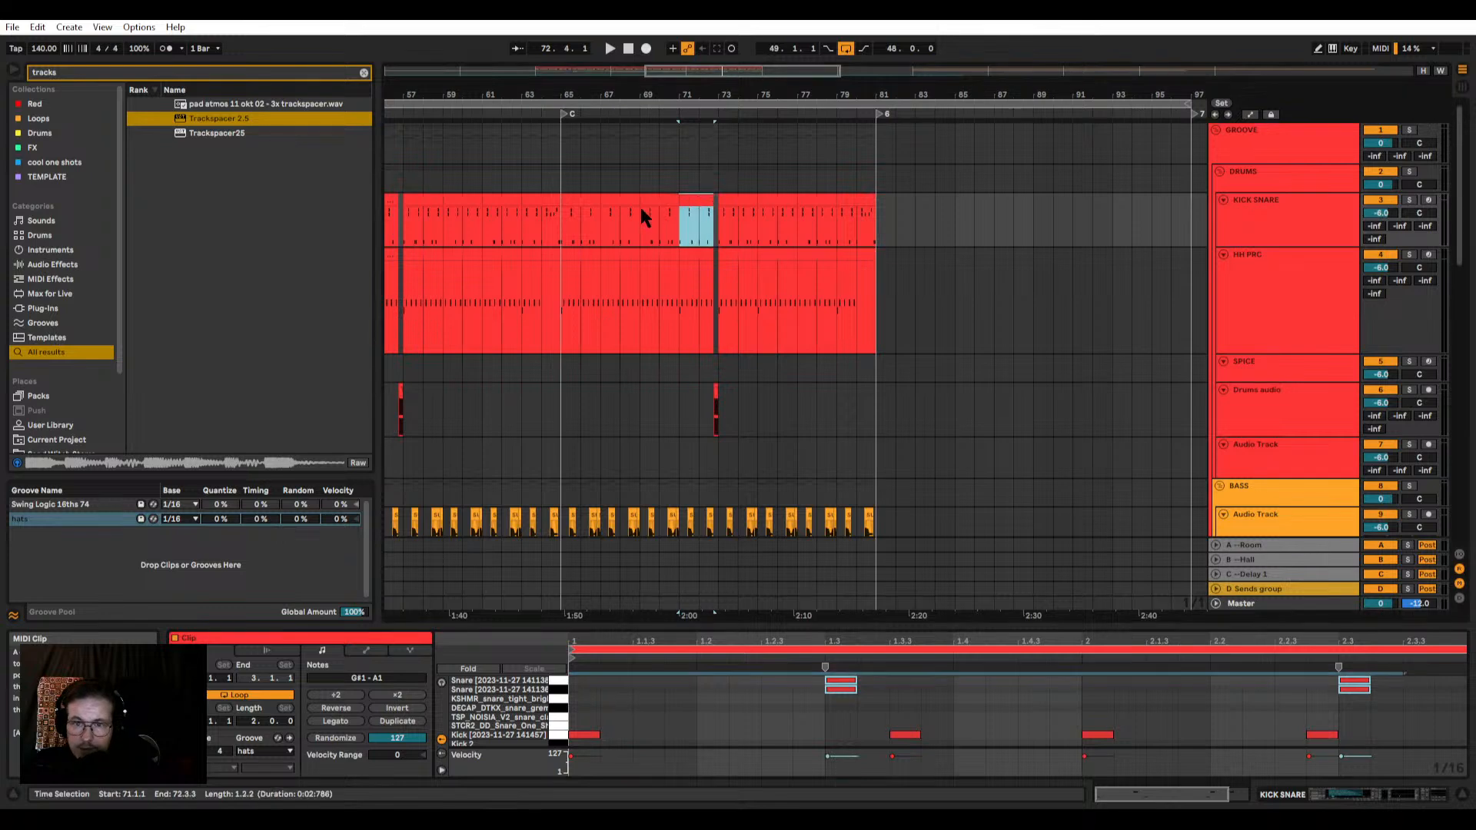
pyautogui.keyDown('shift'); pyautogui.click(585, 199); pyautogui.keyUp('shift')
pyautogui.moveTo(586, 199); pyautogui.dragTo(737, 209)
pyautogui.click(869, 199)
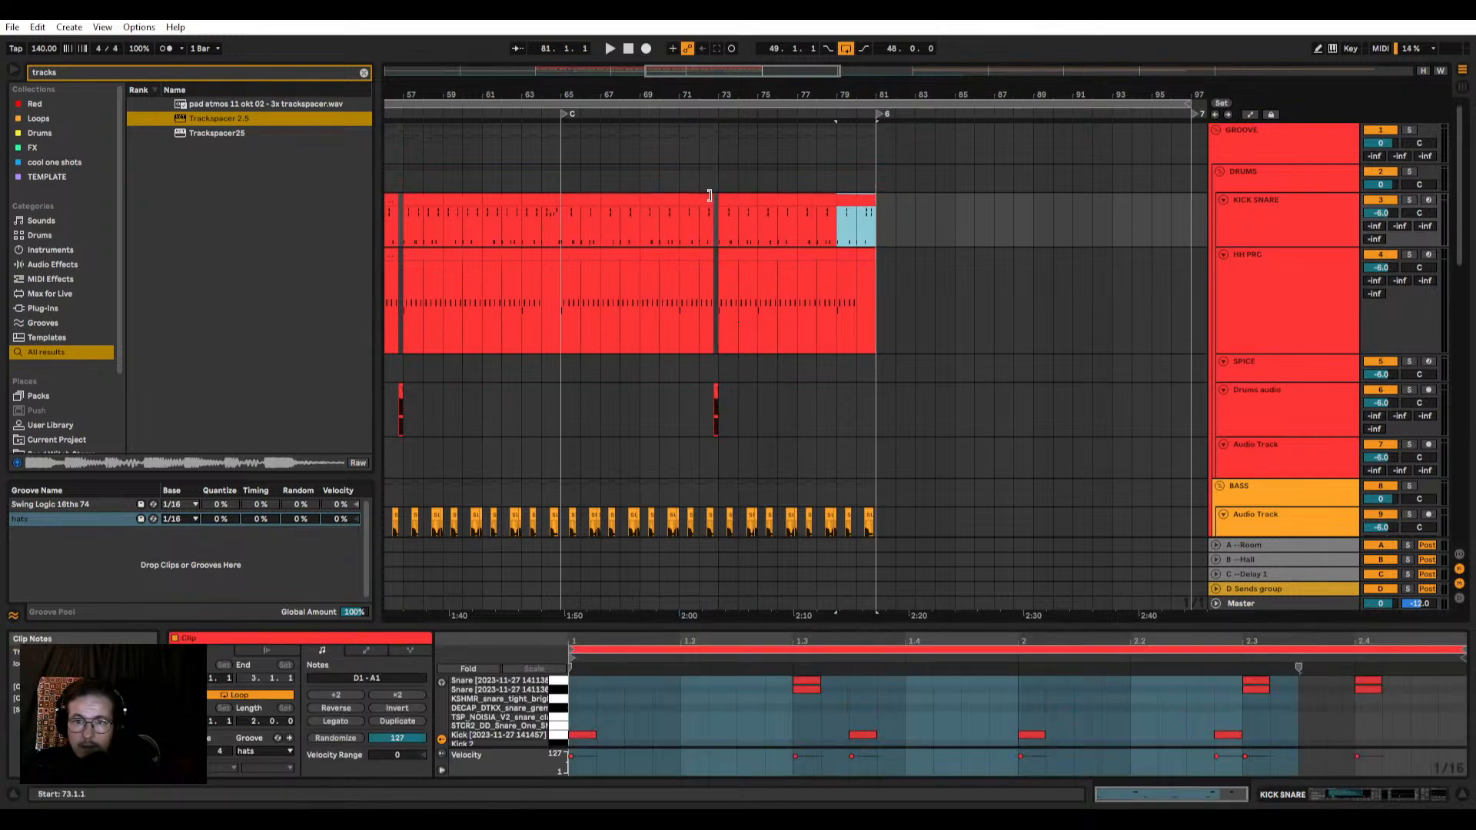
# Step: Listen to section C from bar 65 and examine the Kick Snare and HH PRC clips together
pyautogui.click(590, 255)
pyautogui.press('space')
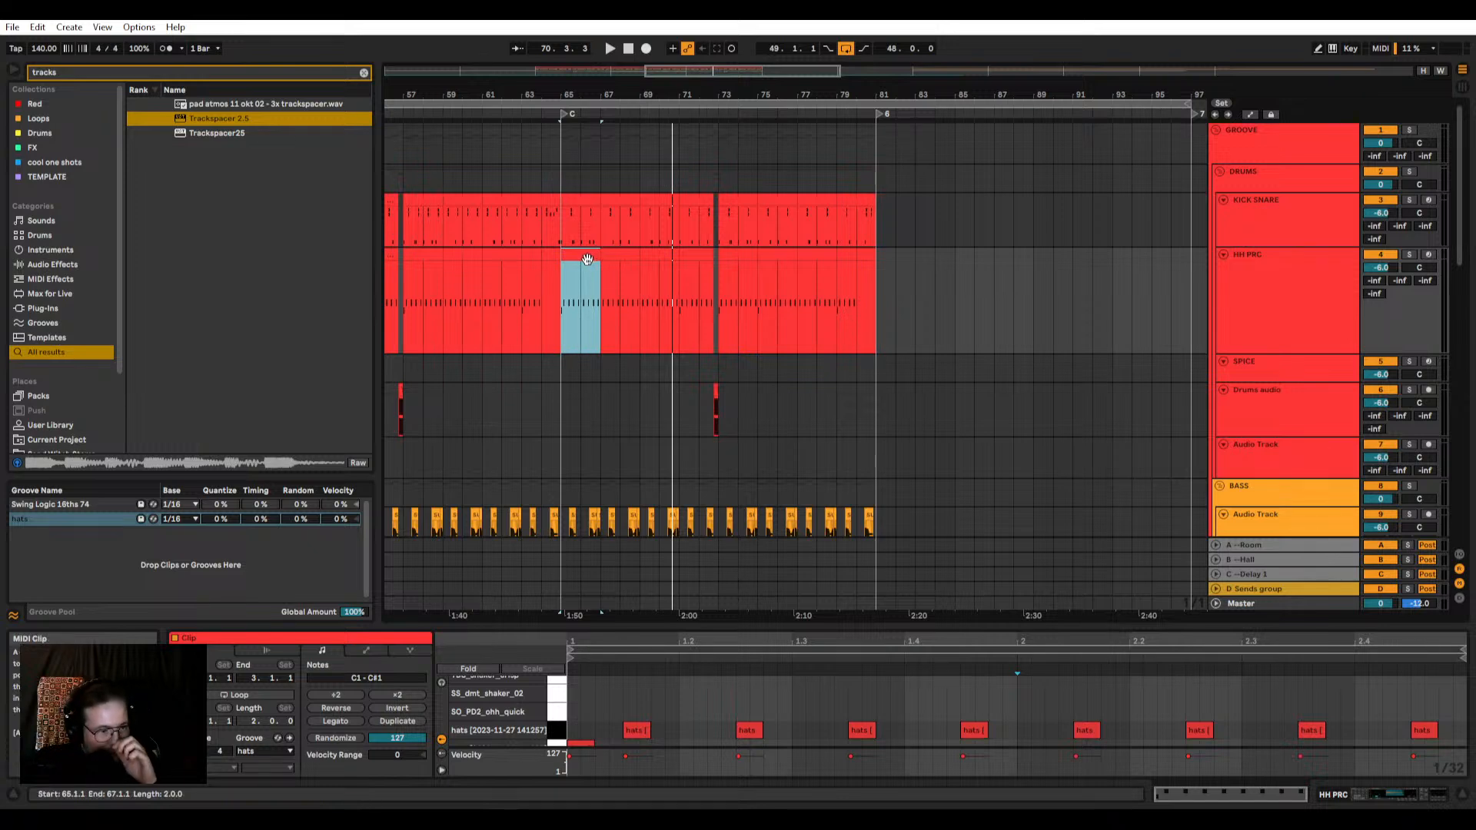
pyautogui.press('z')
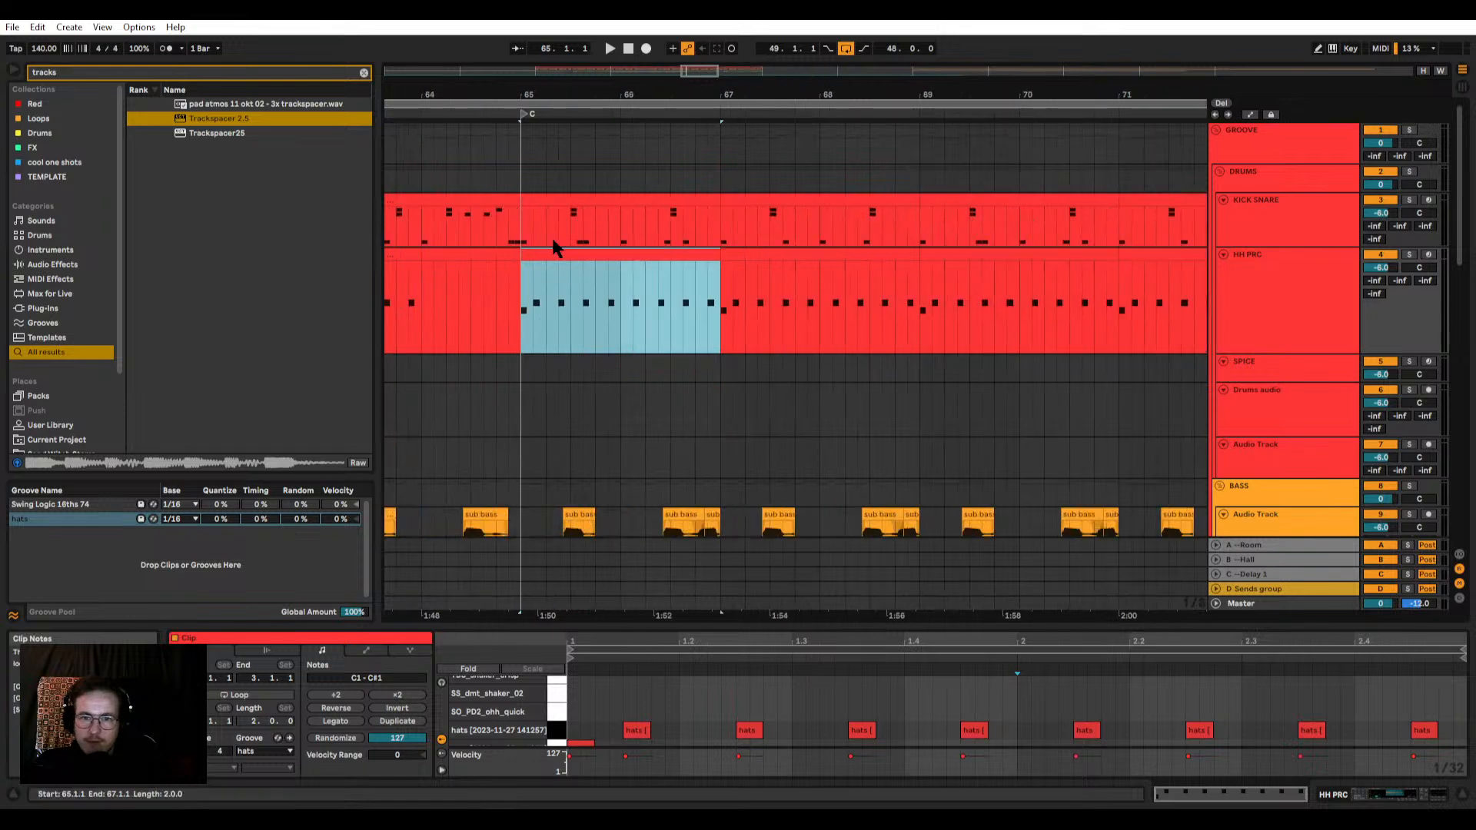
pyautogui.click(516, 229)
pyautogui.press('x')
pyautogui.moveTo(525, 226); pyautogui.dragTo(823, 299)
pyautogui.press('z')
pyautogui.press('space')
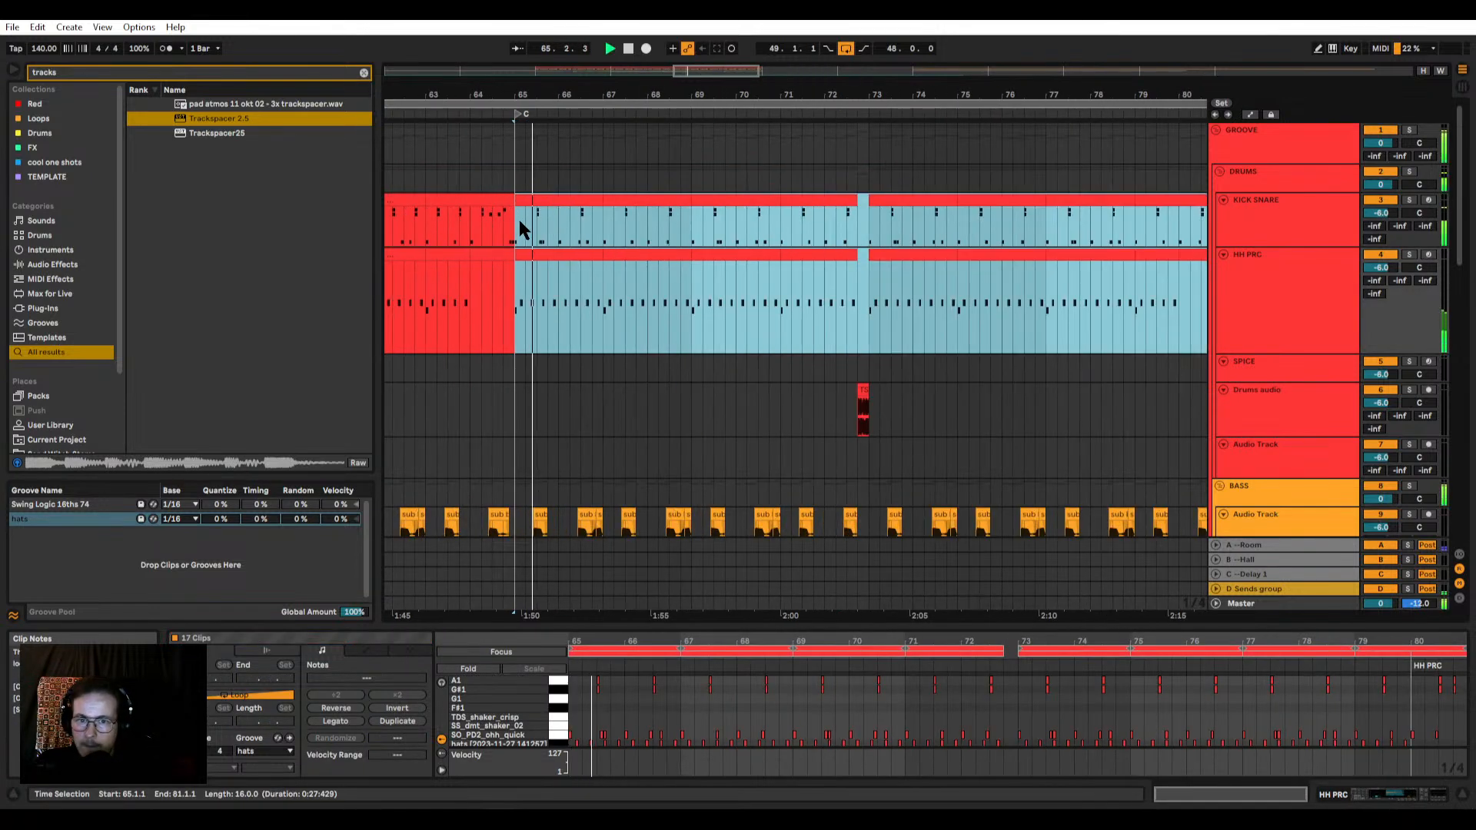
pyautogui.press('x')
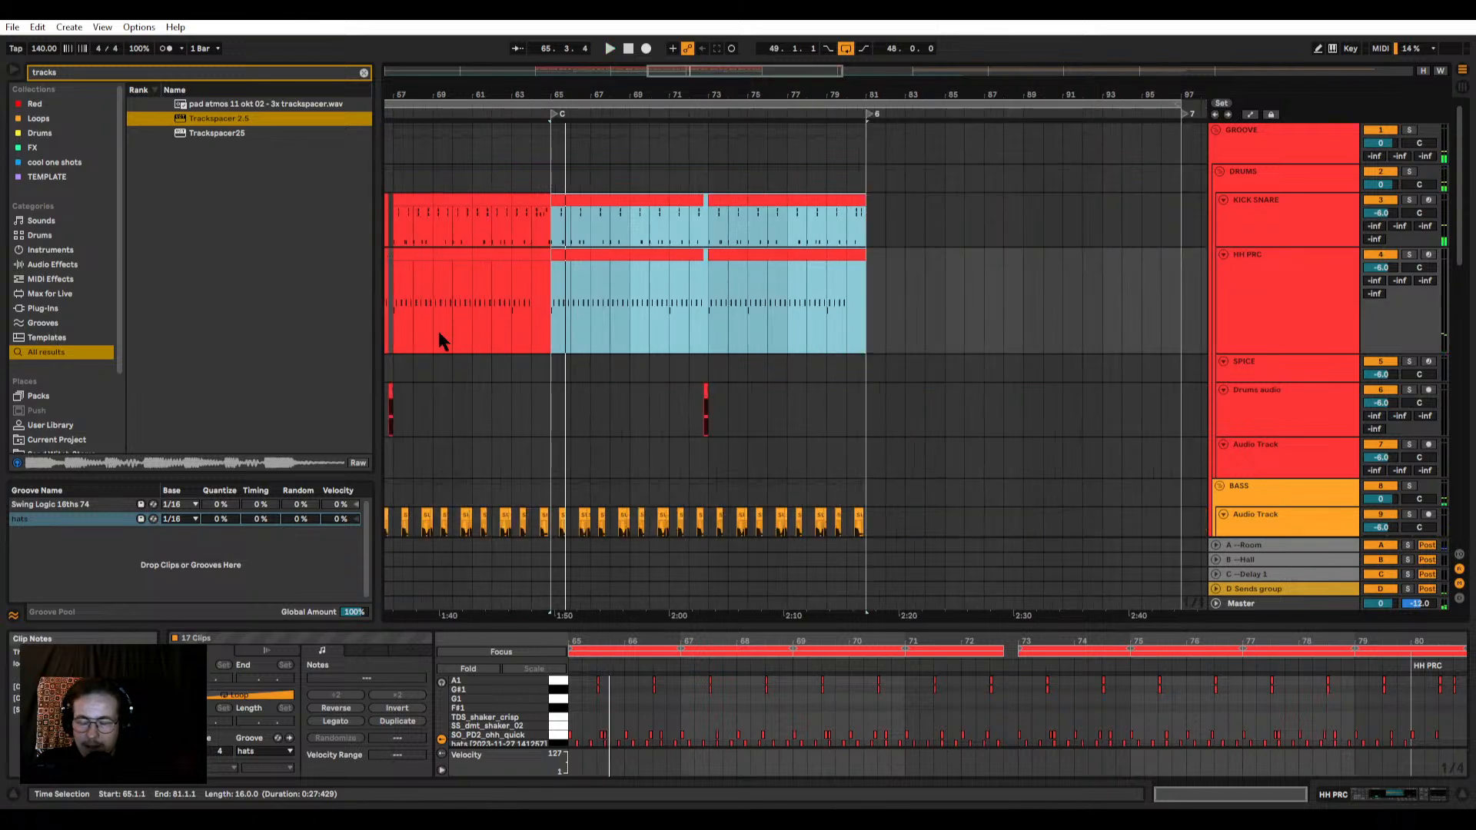
pyautogui.click(553, 320)
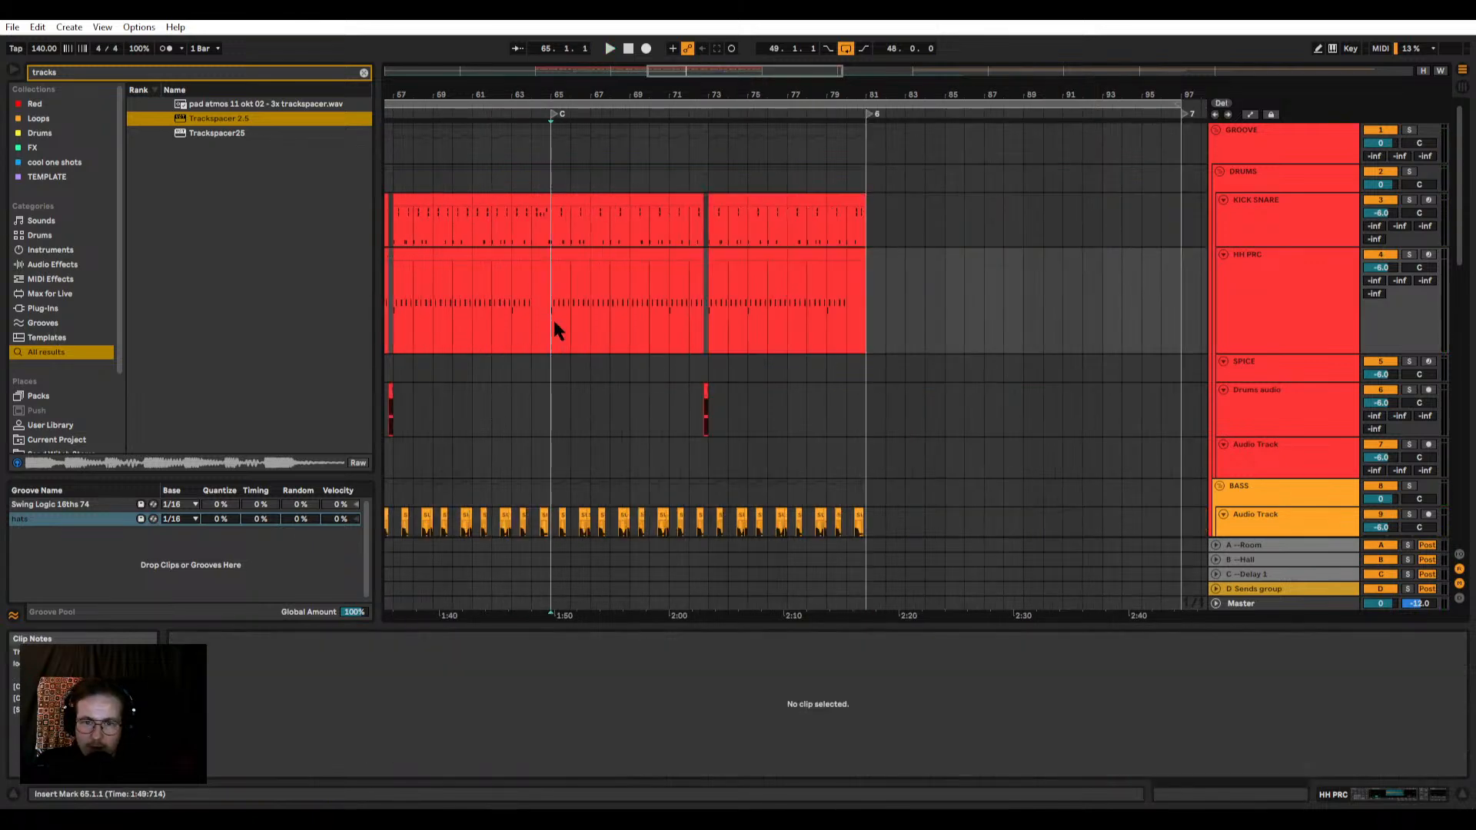
# Step: Delete all off-beat C#1 hat notes from the HH PRC clip at bar 65, keeping the C1 hit on beat 1
pyautogui.scroll(10, 552, 317)
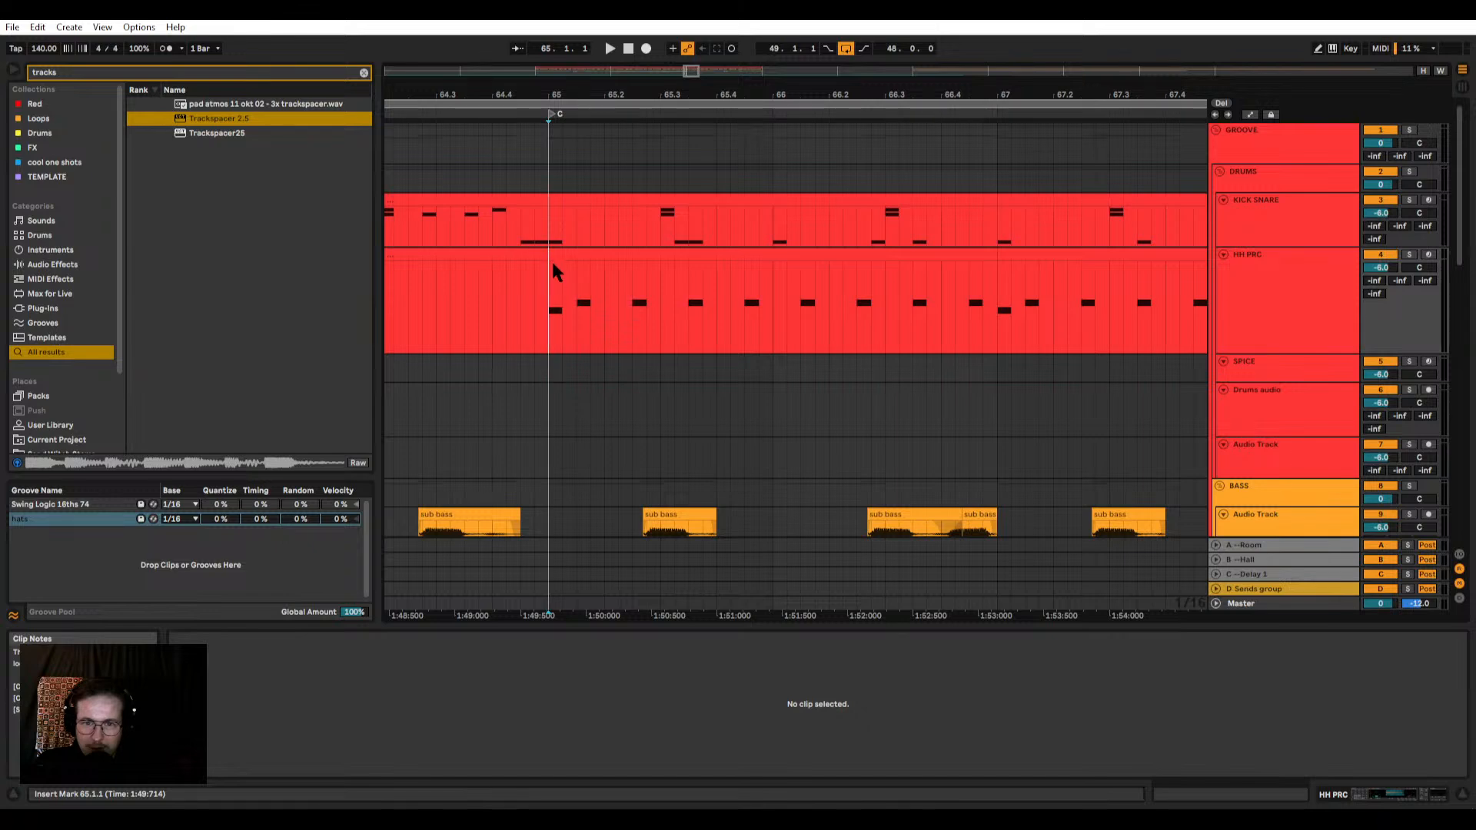
pyautogui.press('space')
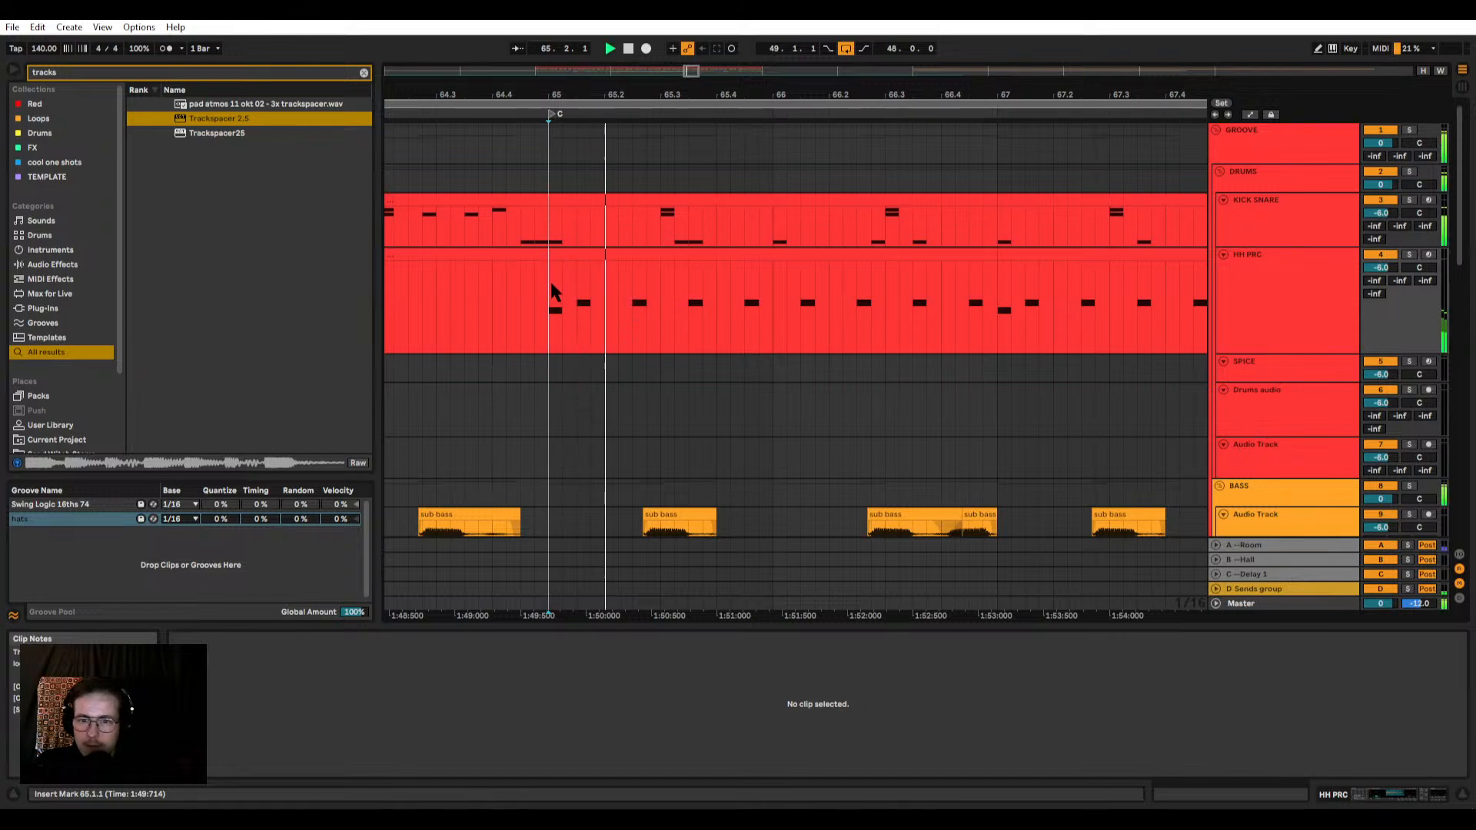
pyautogui.click(598, 269)
pyautogui.moveTo(624, 701); pyautogui.dragTo(1453, 736)
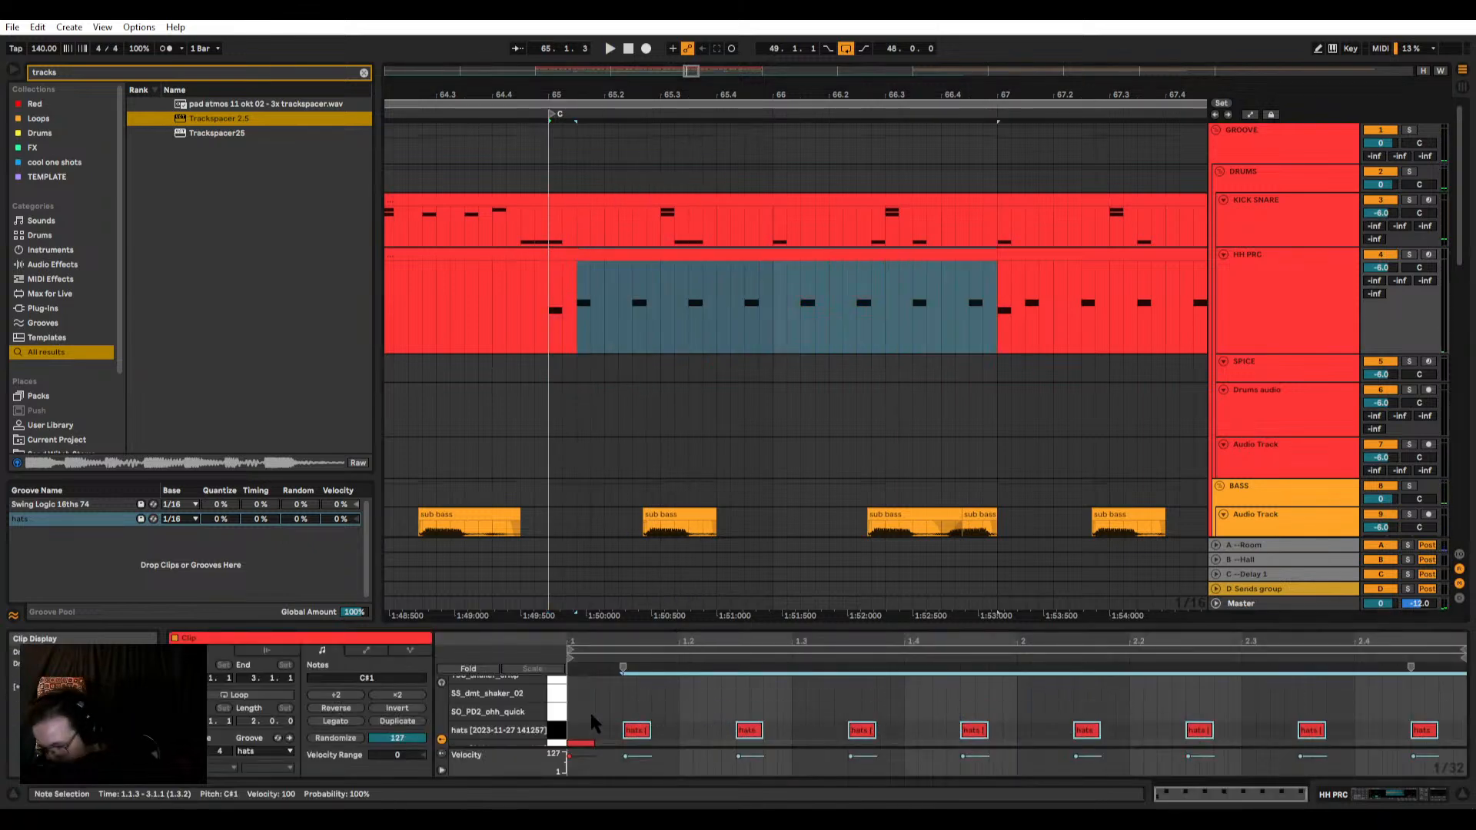
pyautogui.press('Delete')
# Step: Place four consecutive sixteenth C1 hats on beat 1.2 of the HH PRC clip at bar 65
pyautogui.press('space')
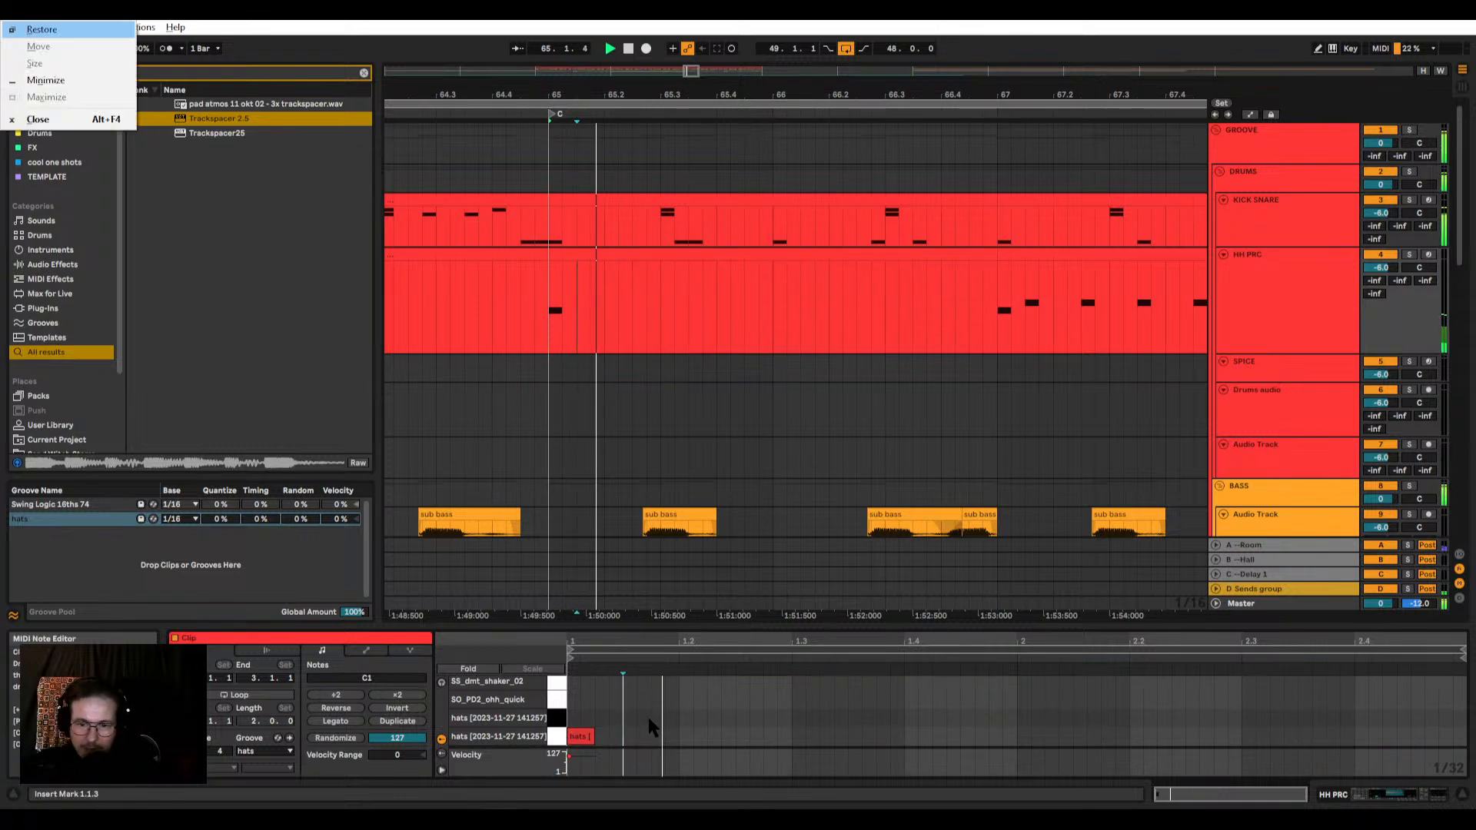
pyautogui.doubleClick(686, 737)
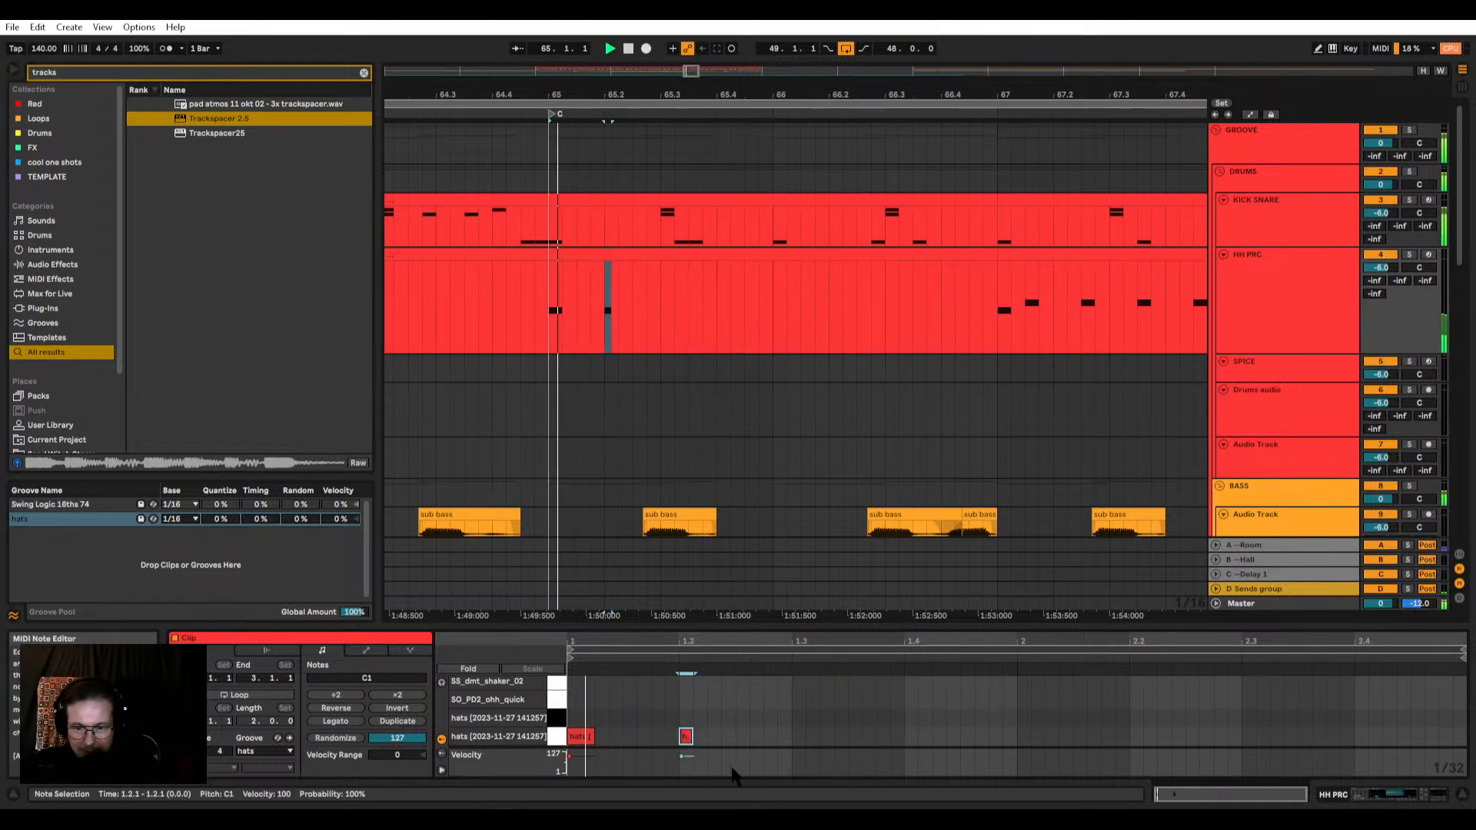
pyautogui.doubleClick(742, 737)
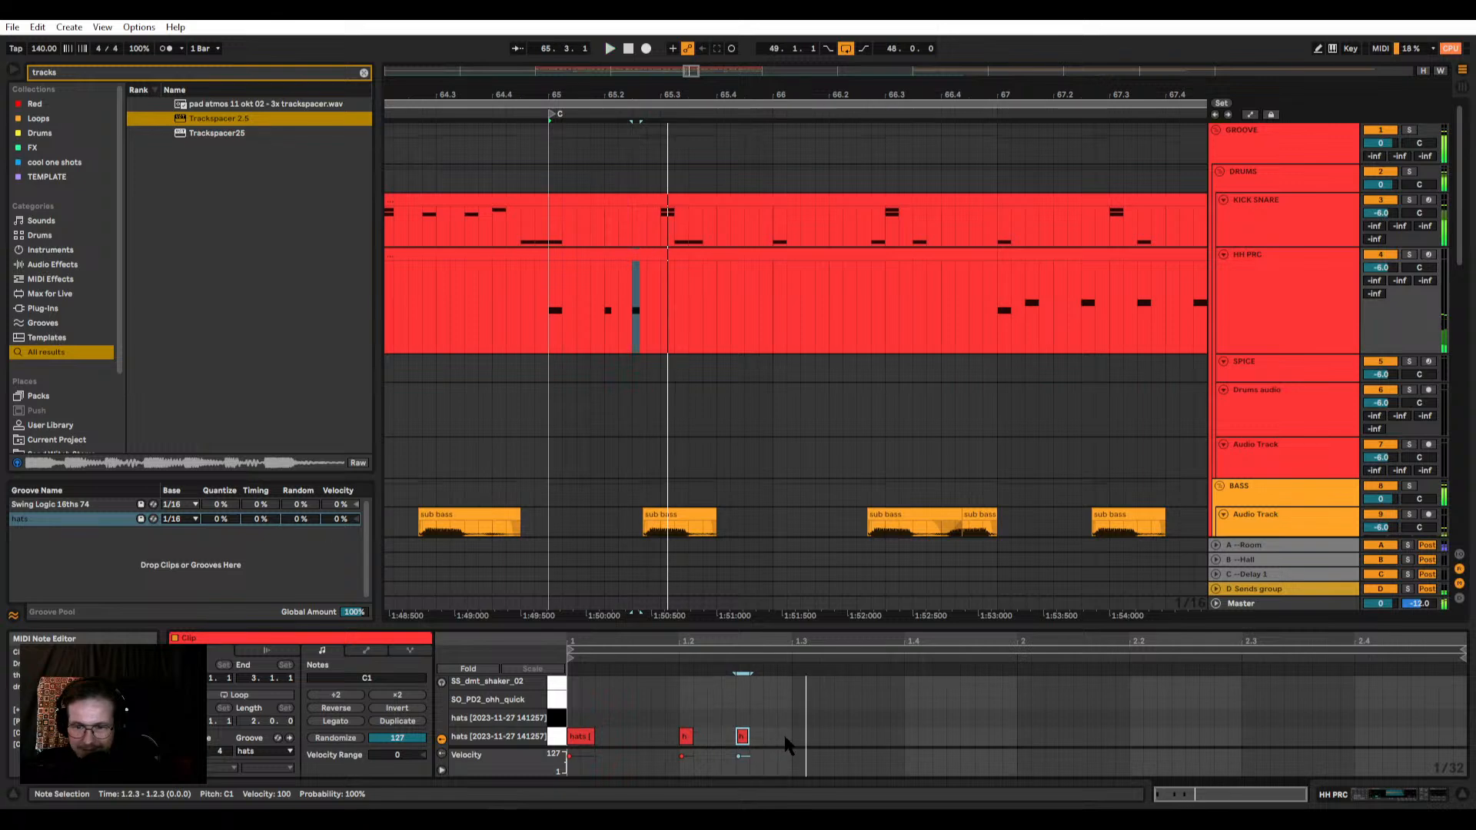
pyautogui.doubleClick(713, 737)
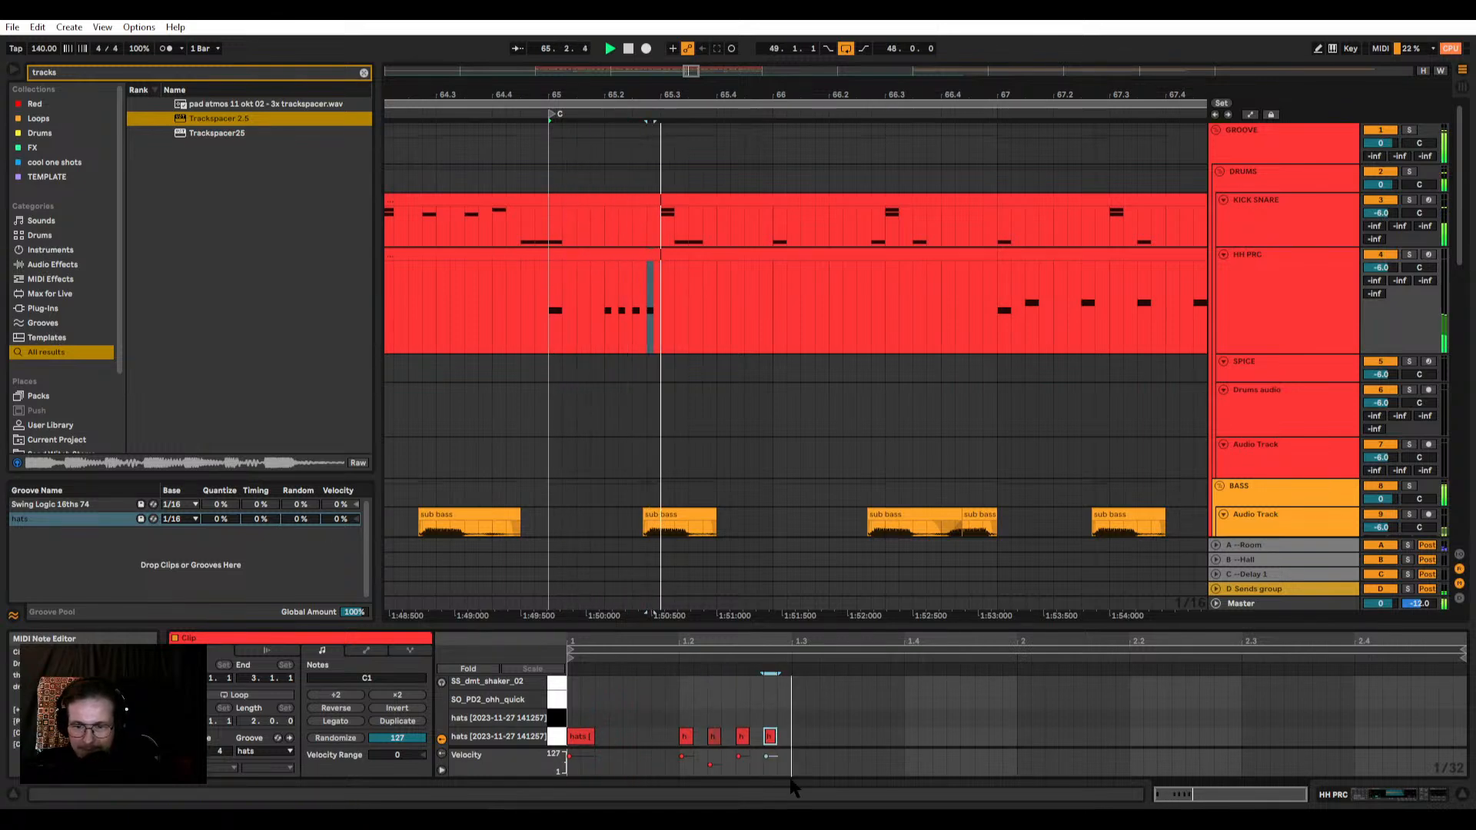
pyautogui.doubleClick(769, 736)
# Step: Duplicate the four C1 sixteenth hats of beat 1.2 across every remaining beat to the end of the bar 65 clip
pyautogui.moveTo(790, 747); pyautogui.dragTo(675, 726)
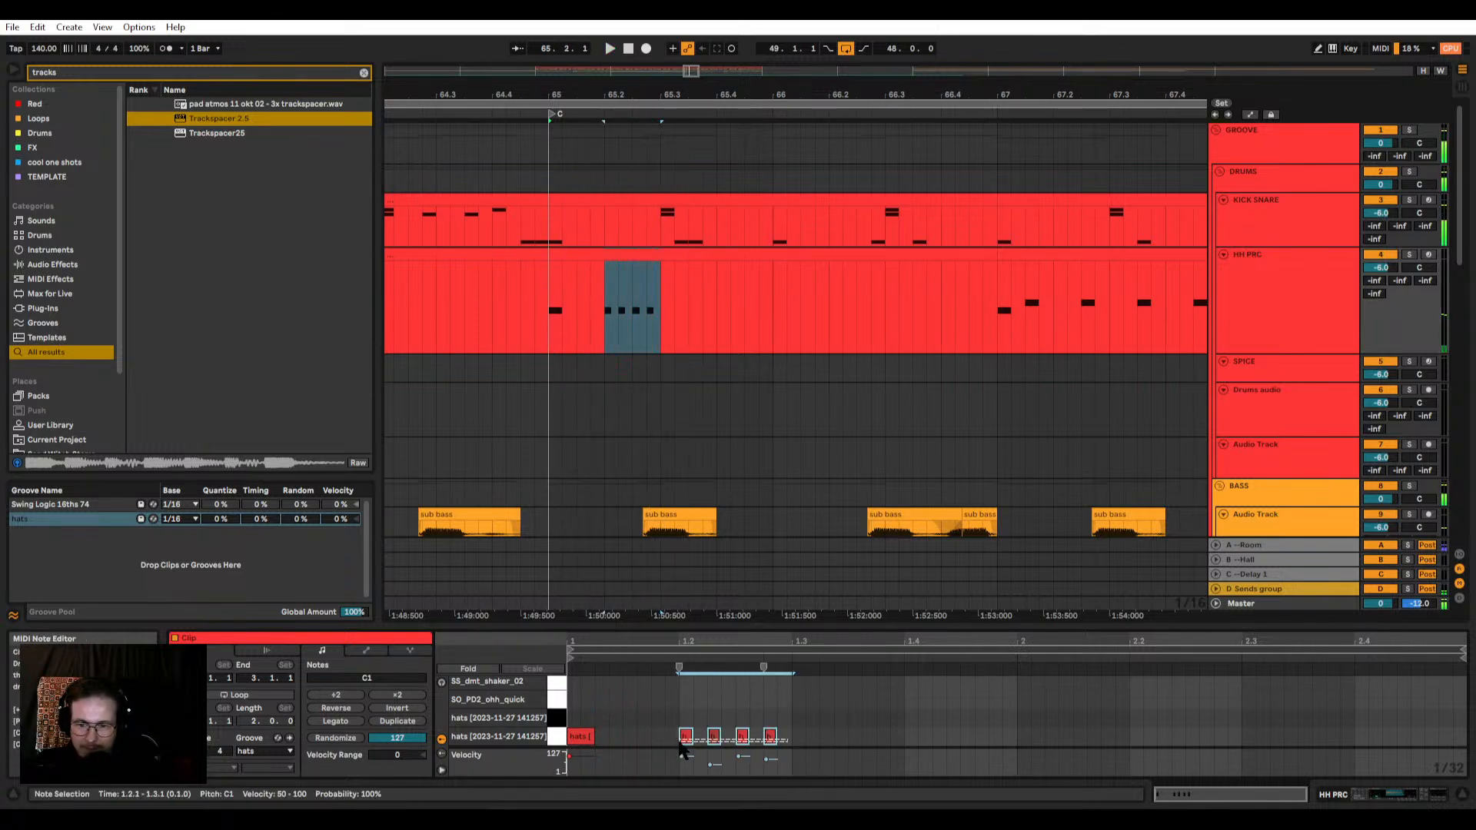
pyautogui.hotkey('ctrl', 'd')
pyautogui.hotkey('ctrl', 'd')
pyautogui.hotkey('ctrl', 'd')
pyautogui.hotkey('ctrl', 'd')
pyautogui.hotkey('ctrl', 'd')
pyautogui.hotkey('ctrl', 'd')
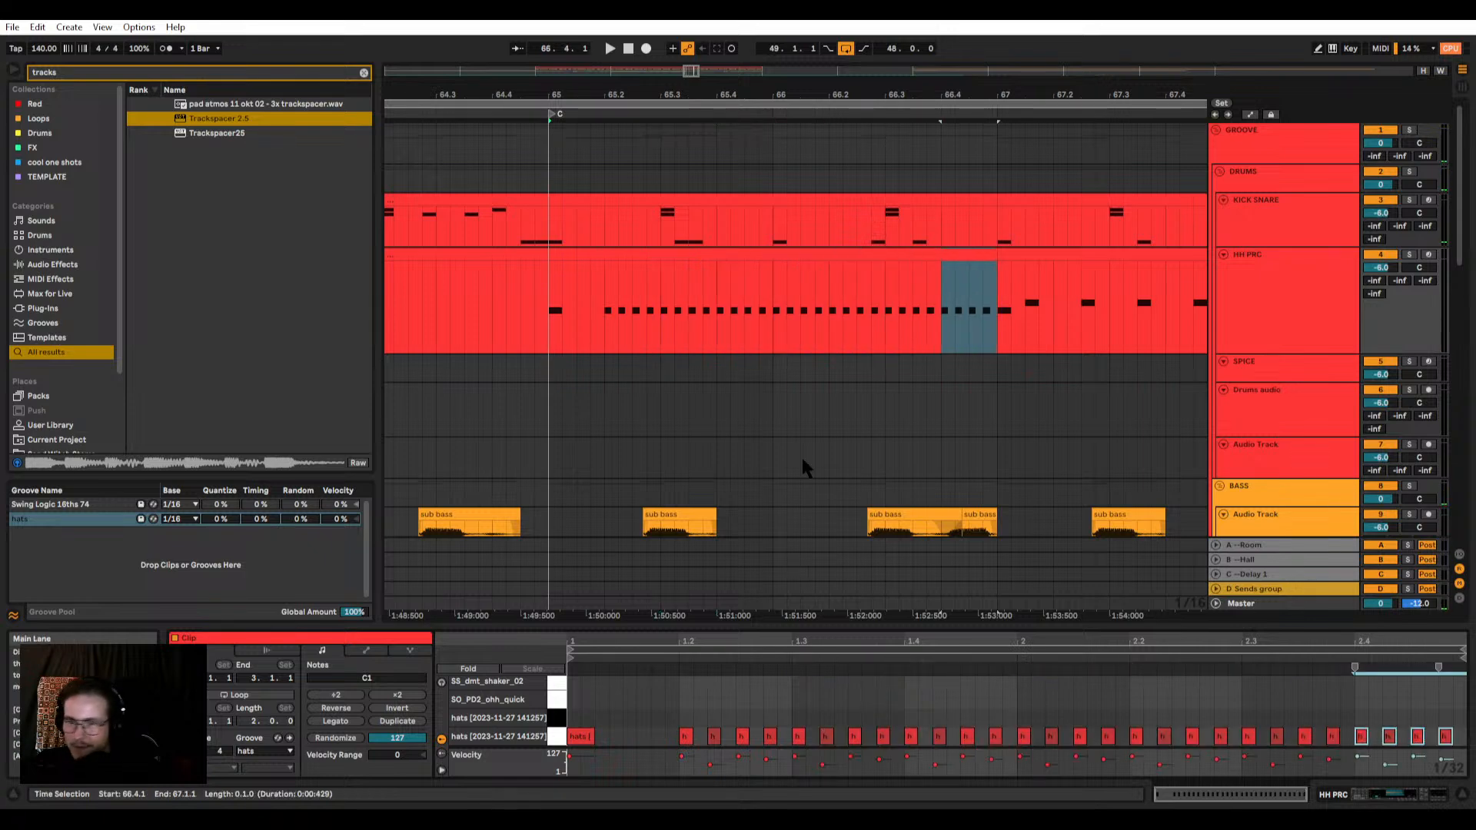
# Step: Play the new hat pattern from bar 65 and duplicate its HH PRC clip over the one at bar 67
pyautogui.click(728, 255)
pyautogui.scroll(-5, 607, 265)
pyautogui.press('space')
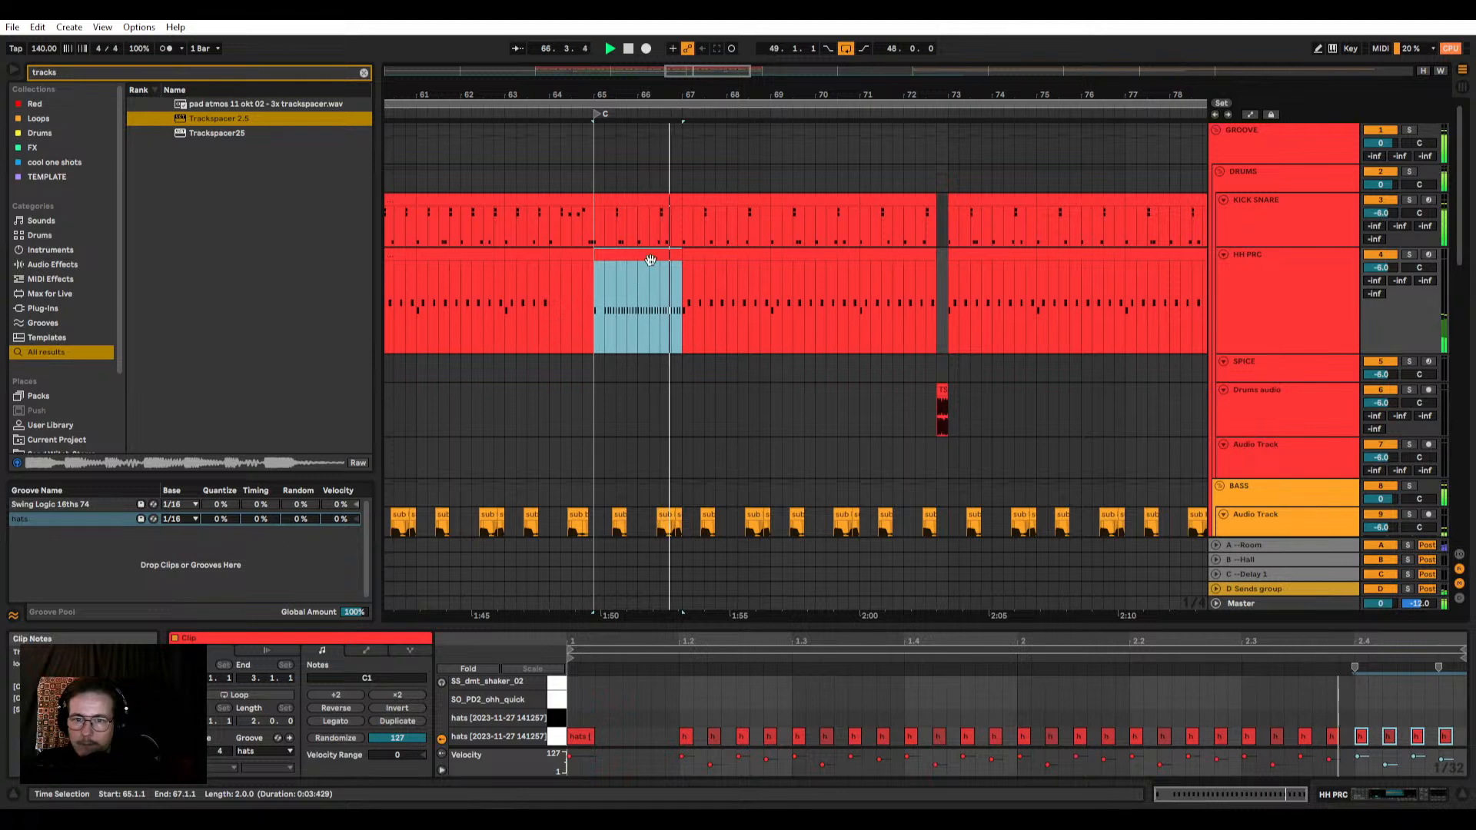
pyautogui.click(708, 257)
pyautogui.press('space')
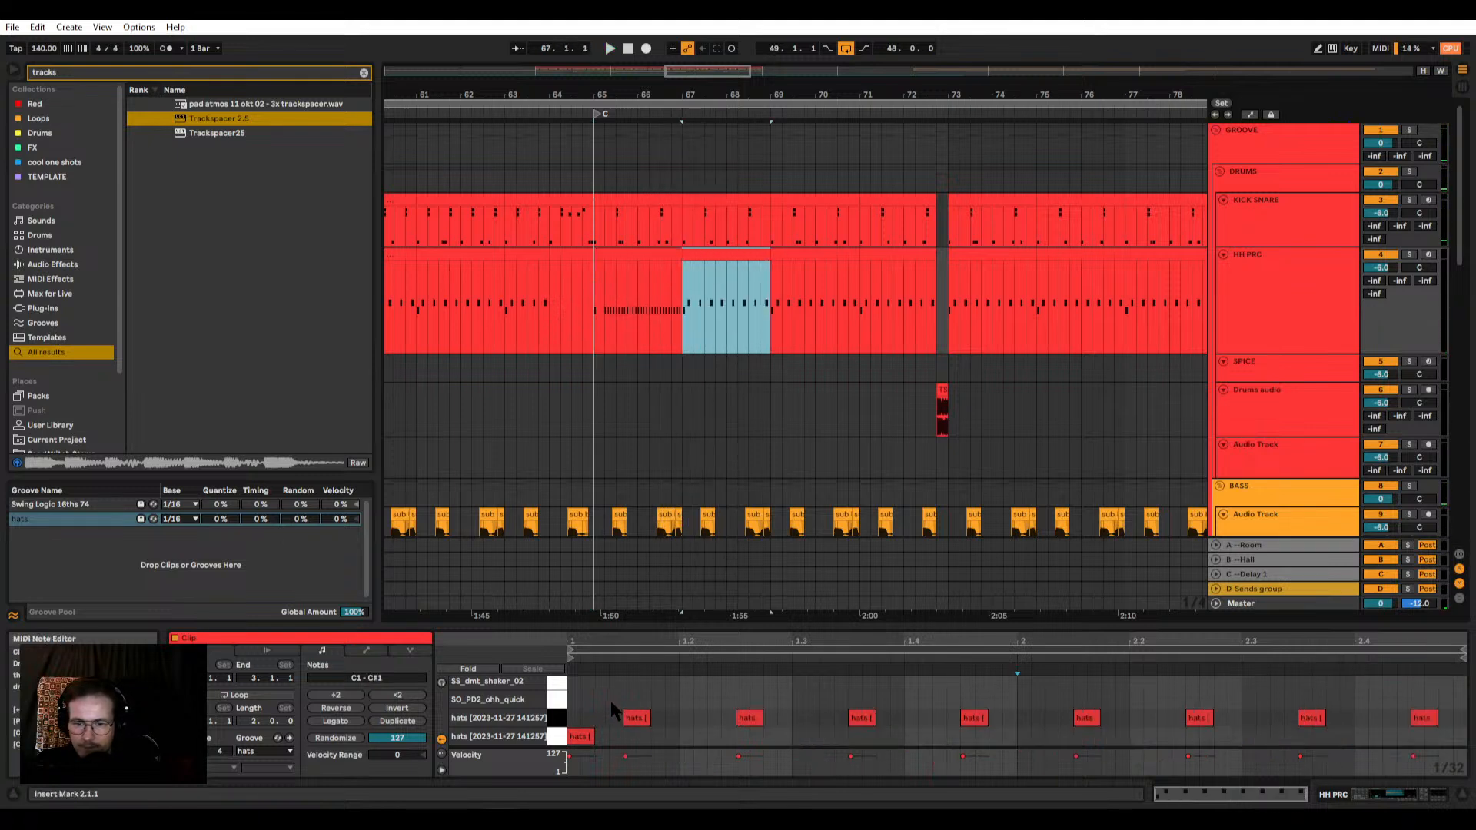
pyautogui.click(634, 282)
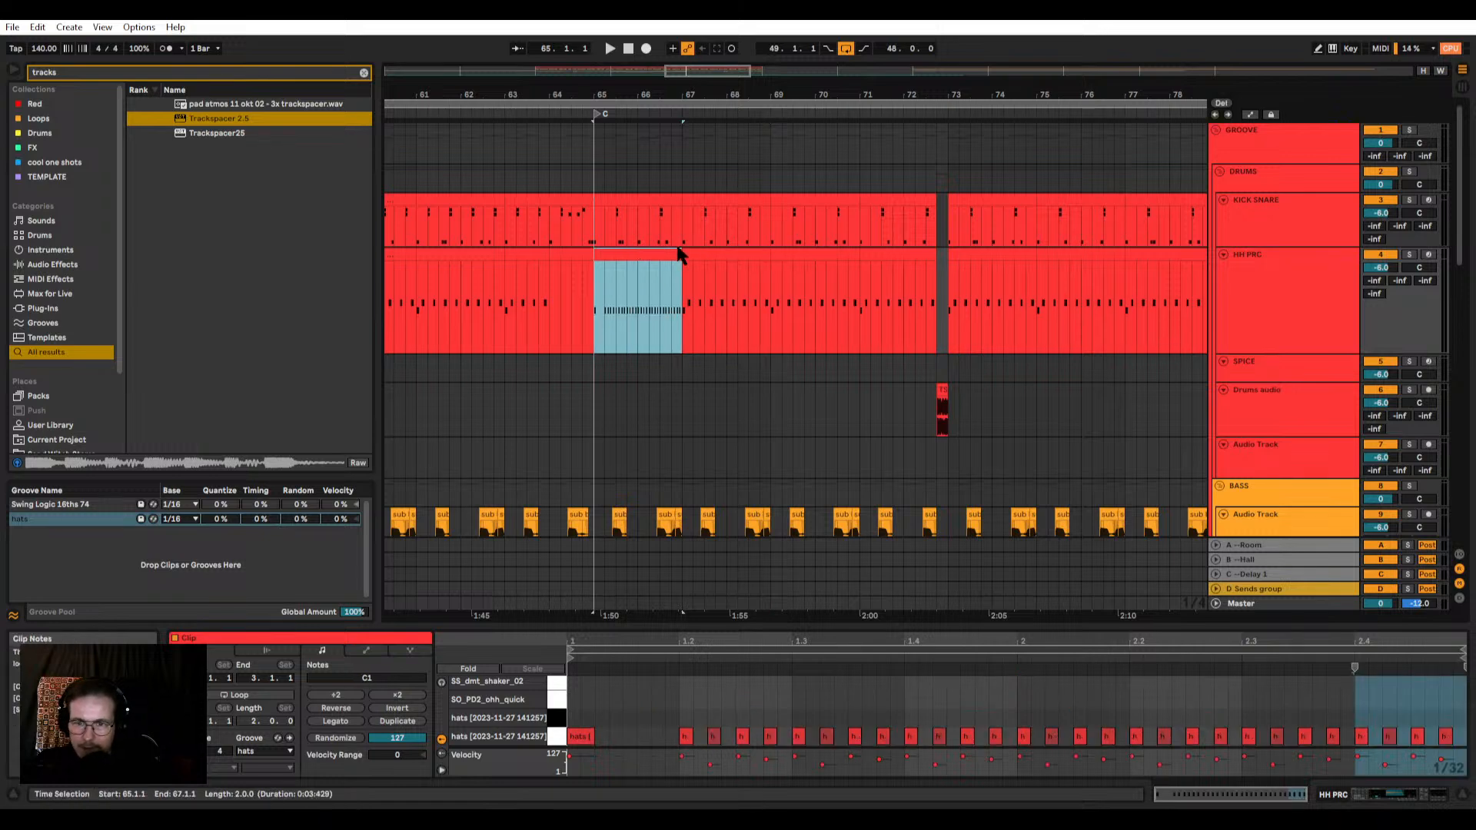
pyautogui.hotkey('ctrl', 'd')
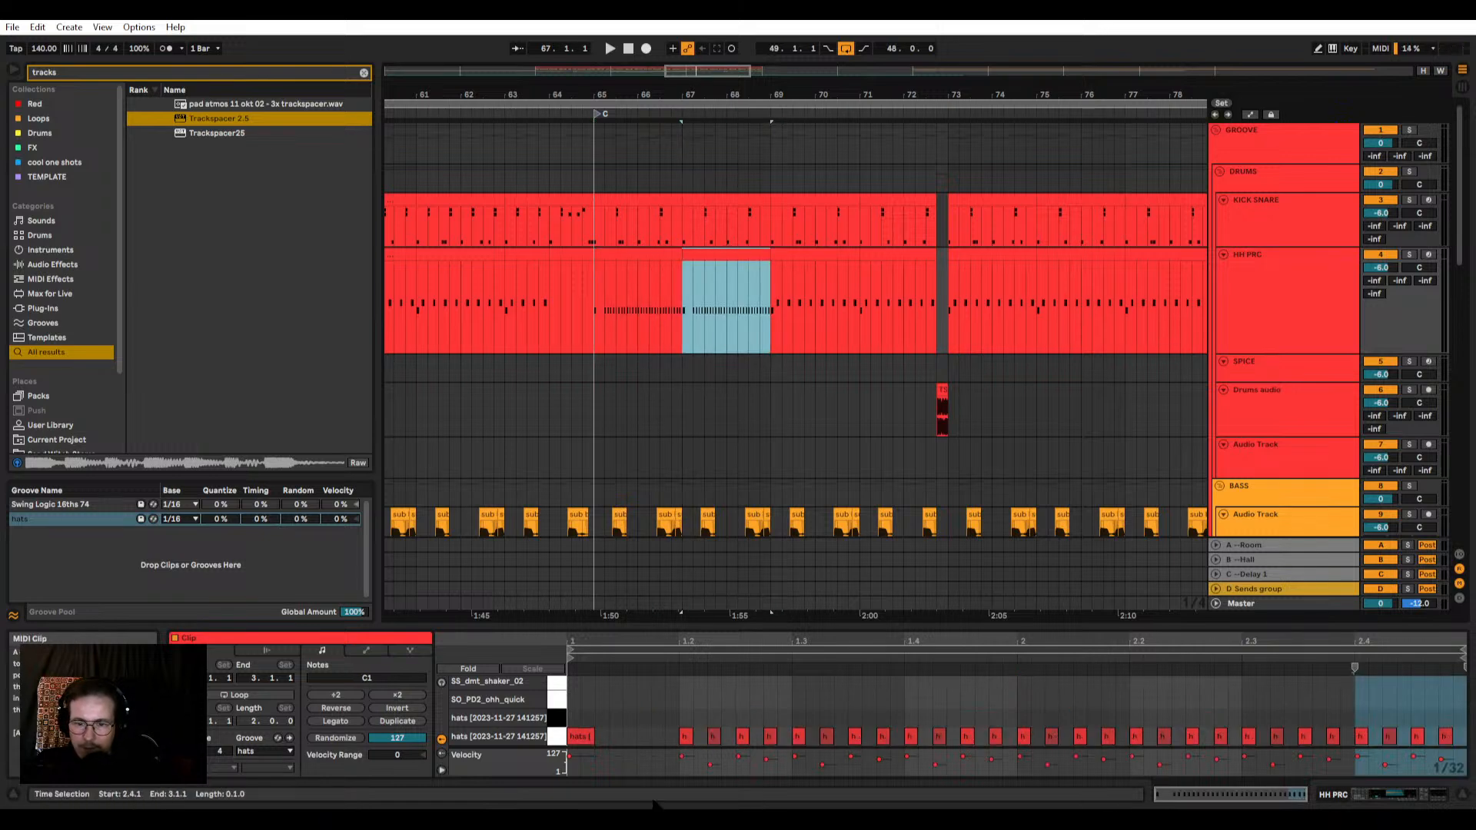
# Step: Add a C#1 hat at 1.1.3 in the bar 67 clip, repeat it off-beat on every beat, and play the result
pyautogui.doubleClick(630, 718)
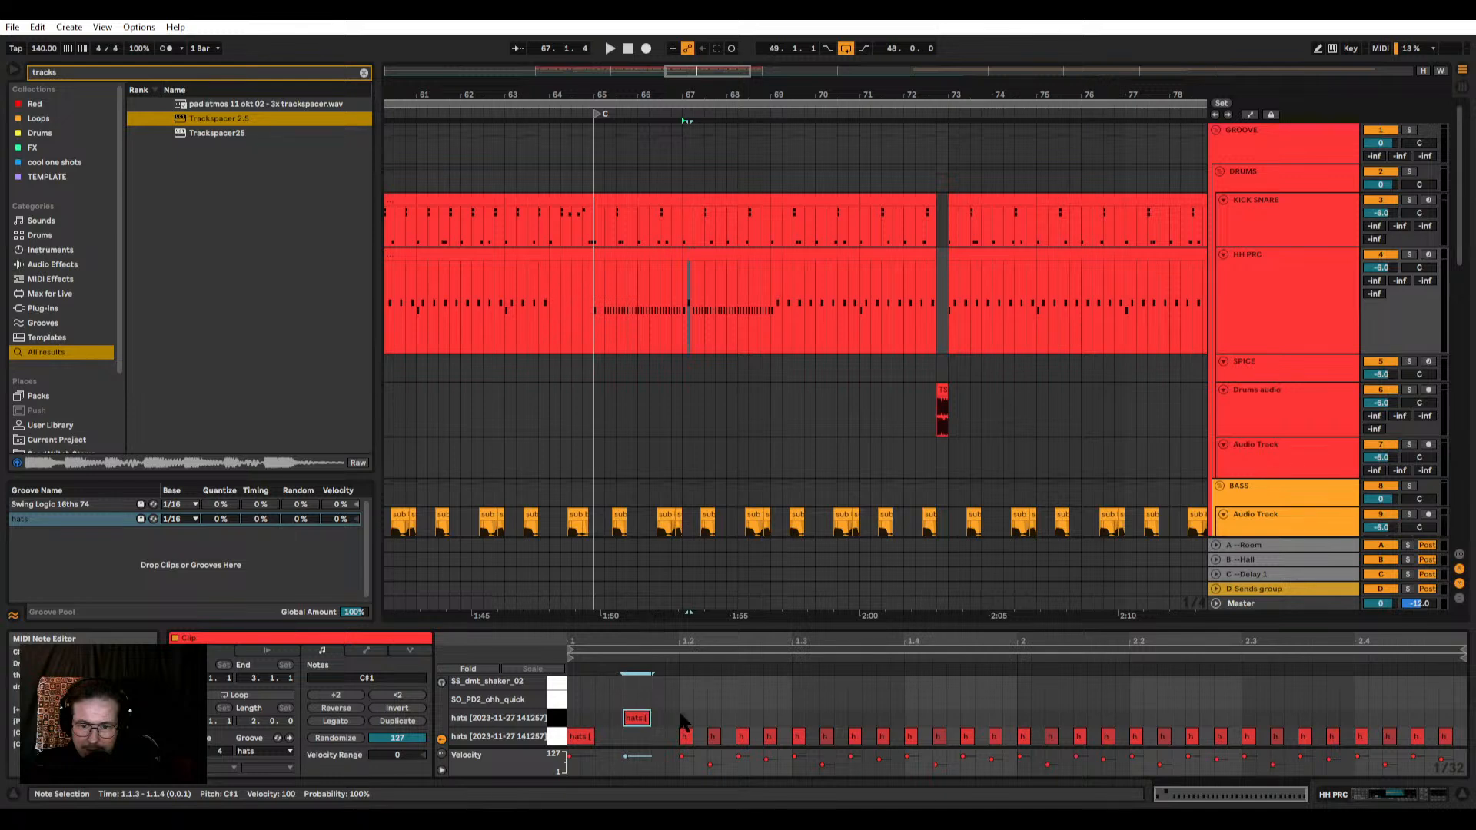
pyautogui.moveTo(681, 715); pyautogui.dragTo(479, 707)
pyautogui.hotkey('ctrl', 'f')
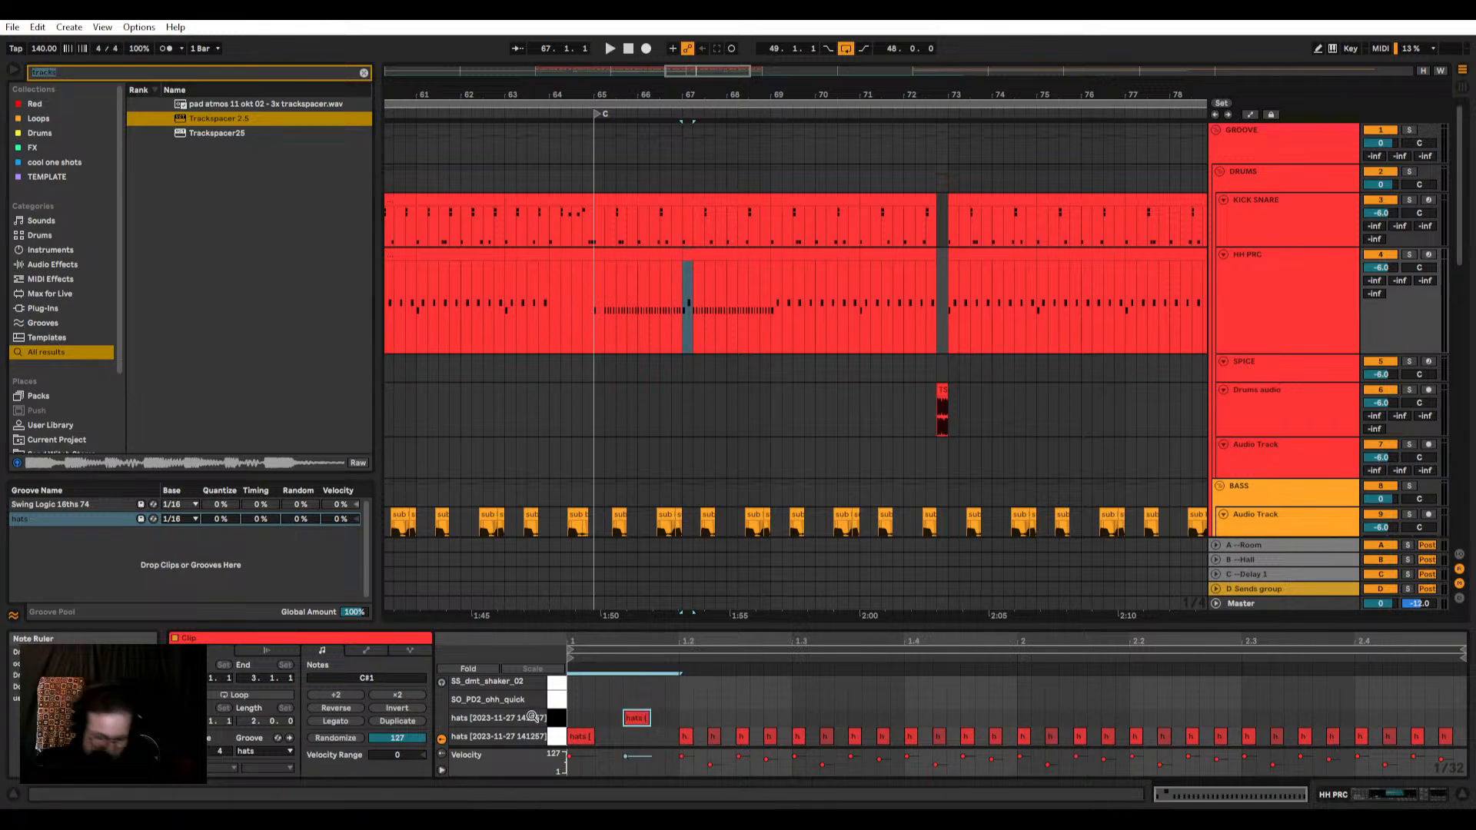
pyautogui.hotkey('ctrl', 'd')
pyautogui.hotkey('ctrl', 'd')
pyautogui.hotkey('ctrl', 'd')
pyautogui.hotkey('ctrl', 'd')
pyautogui.hotkey('ctrl', 'd')
pyautogui.hotkey('ctrl', 'd')
pyautogui.hotkey('ctrl', 'd')
pyautogui.press('space')
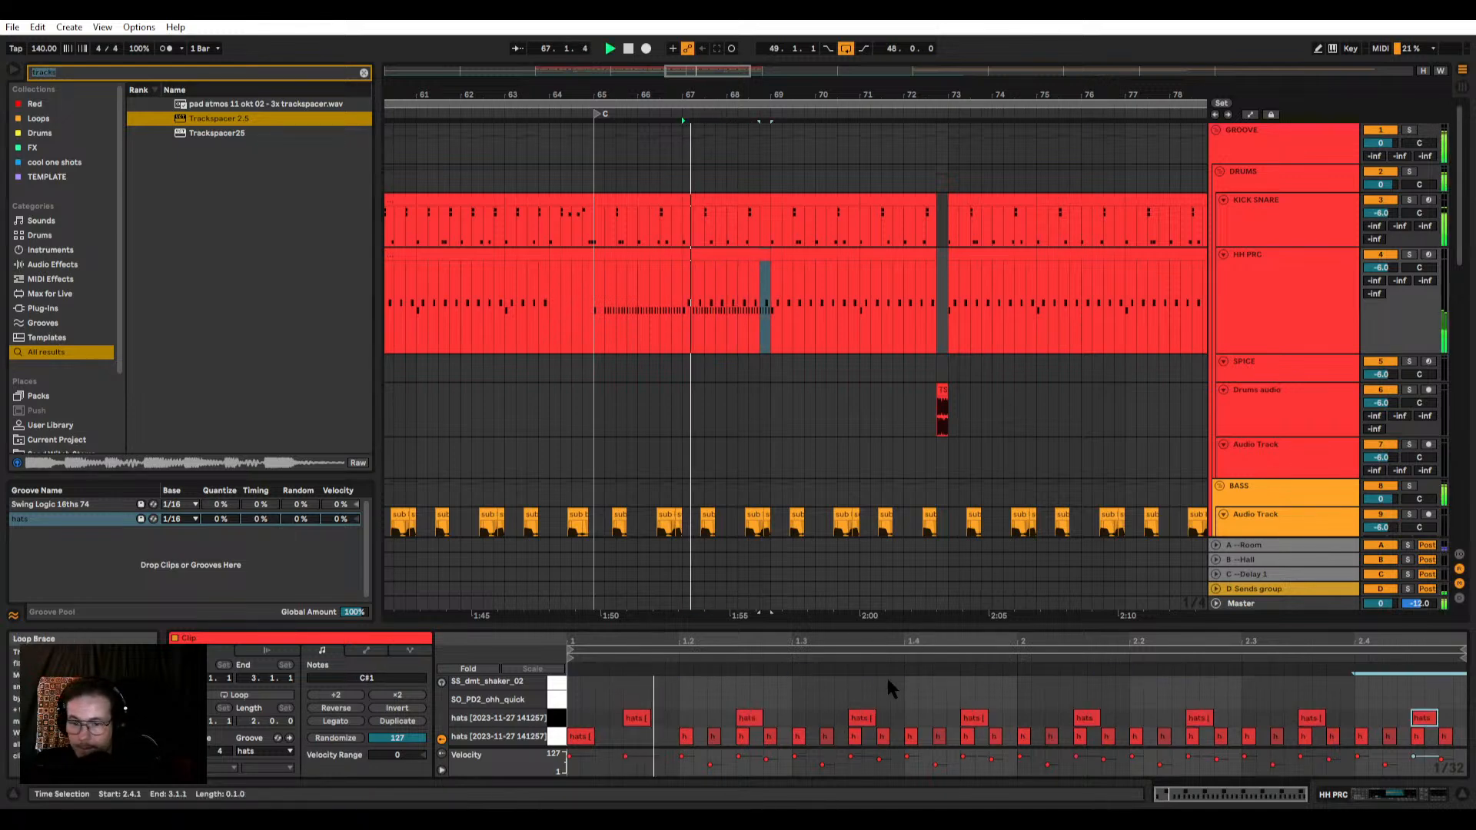
# Step: Delete the C1 hats that coincide with the off-beat C#1 hats in the HH PRC clip at bar 67
pyautogui.click(739, 737)
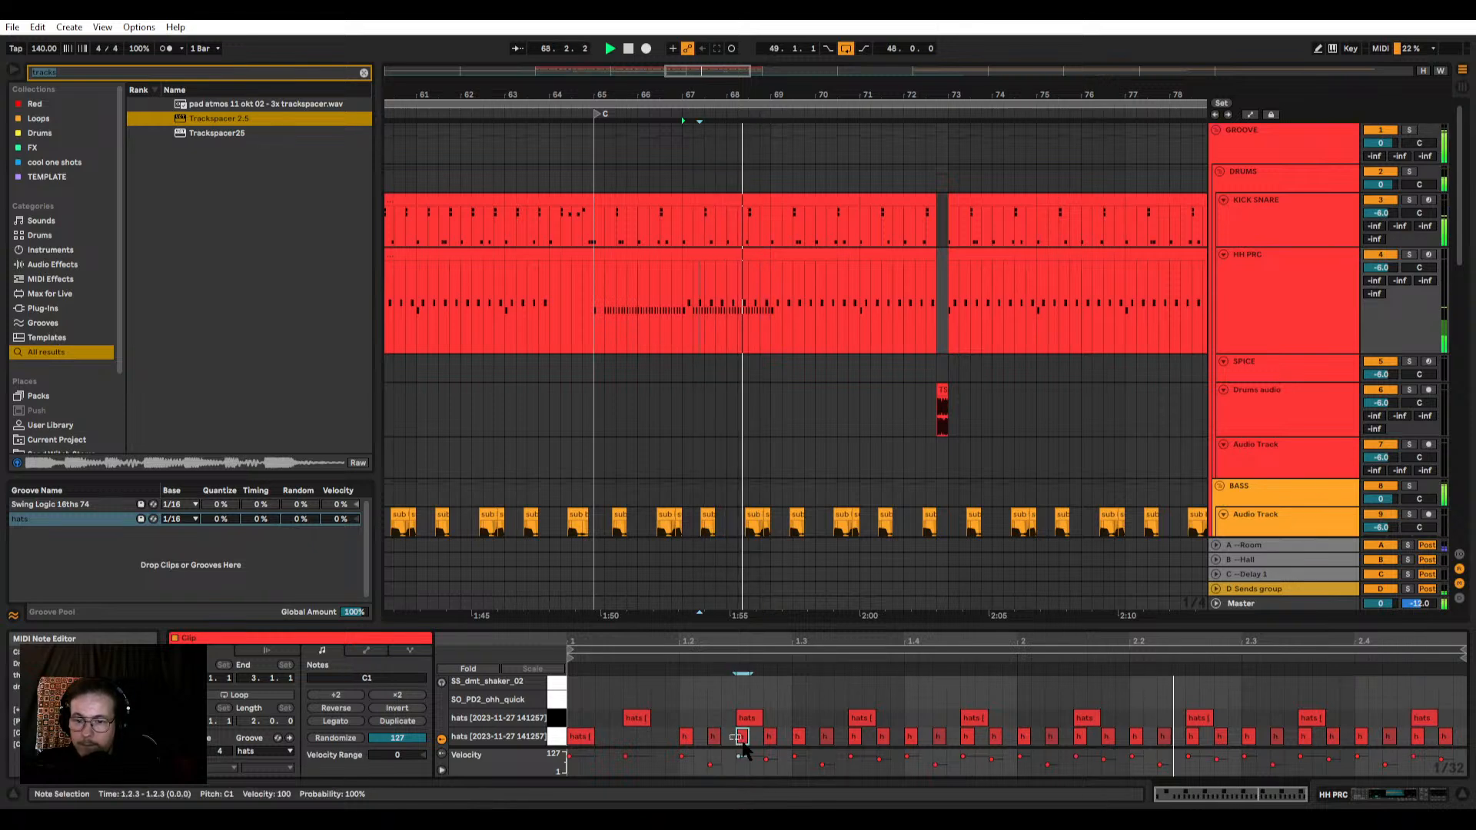
pyautogui.press('Delete')
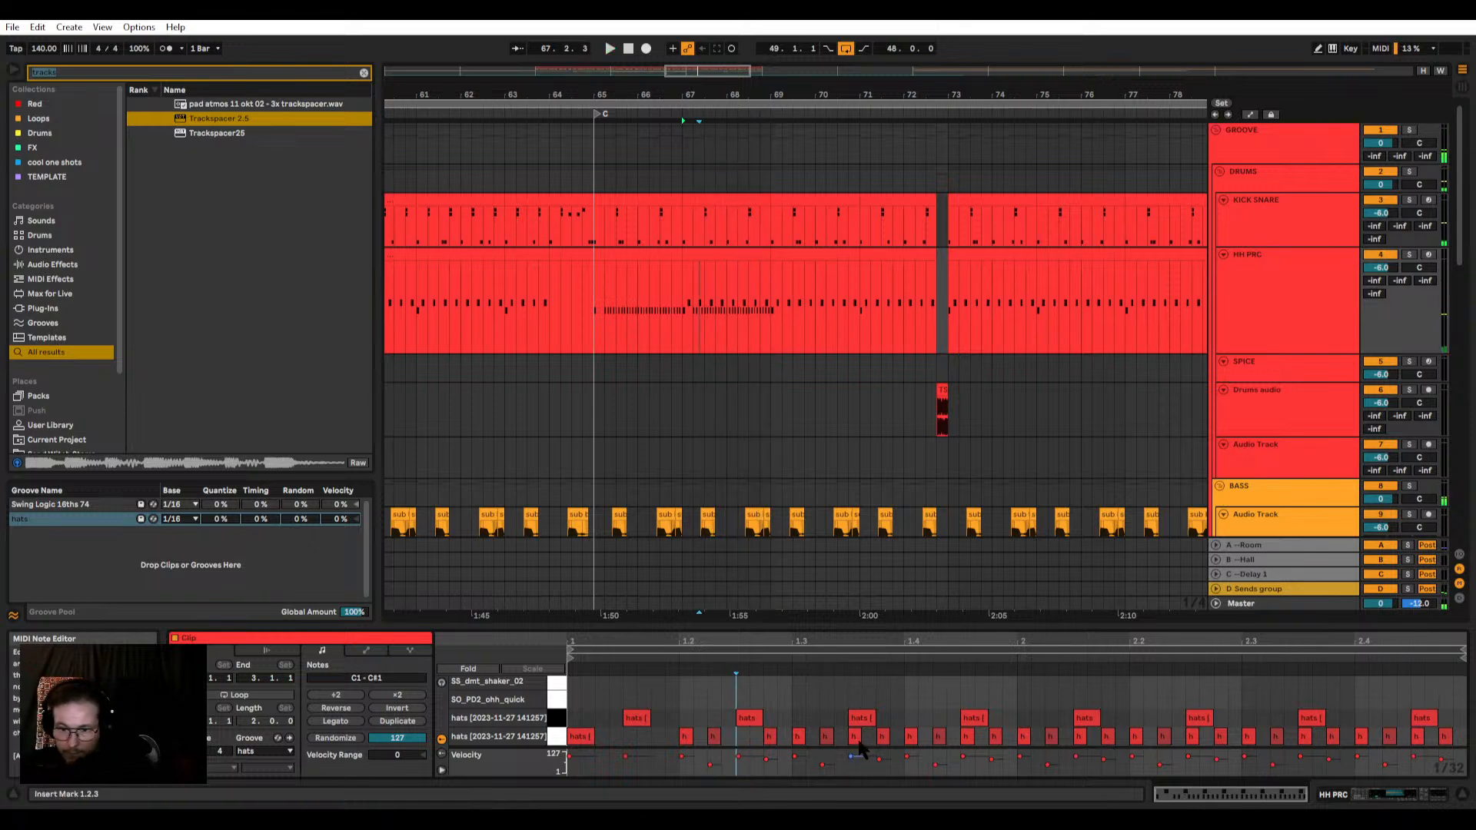
pyautogui.click(855, 739)
pyautogui.press('Delete')
pyautogui.click(967, 739)
pyautogui.press('Delete')
pyautogui.click(1080, 738)
pyautogui.press('Delete')
pyautogui.click(1192, 738)
pyautogui.press('Delete')
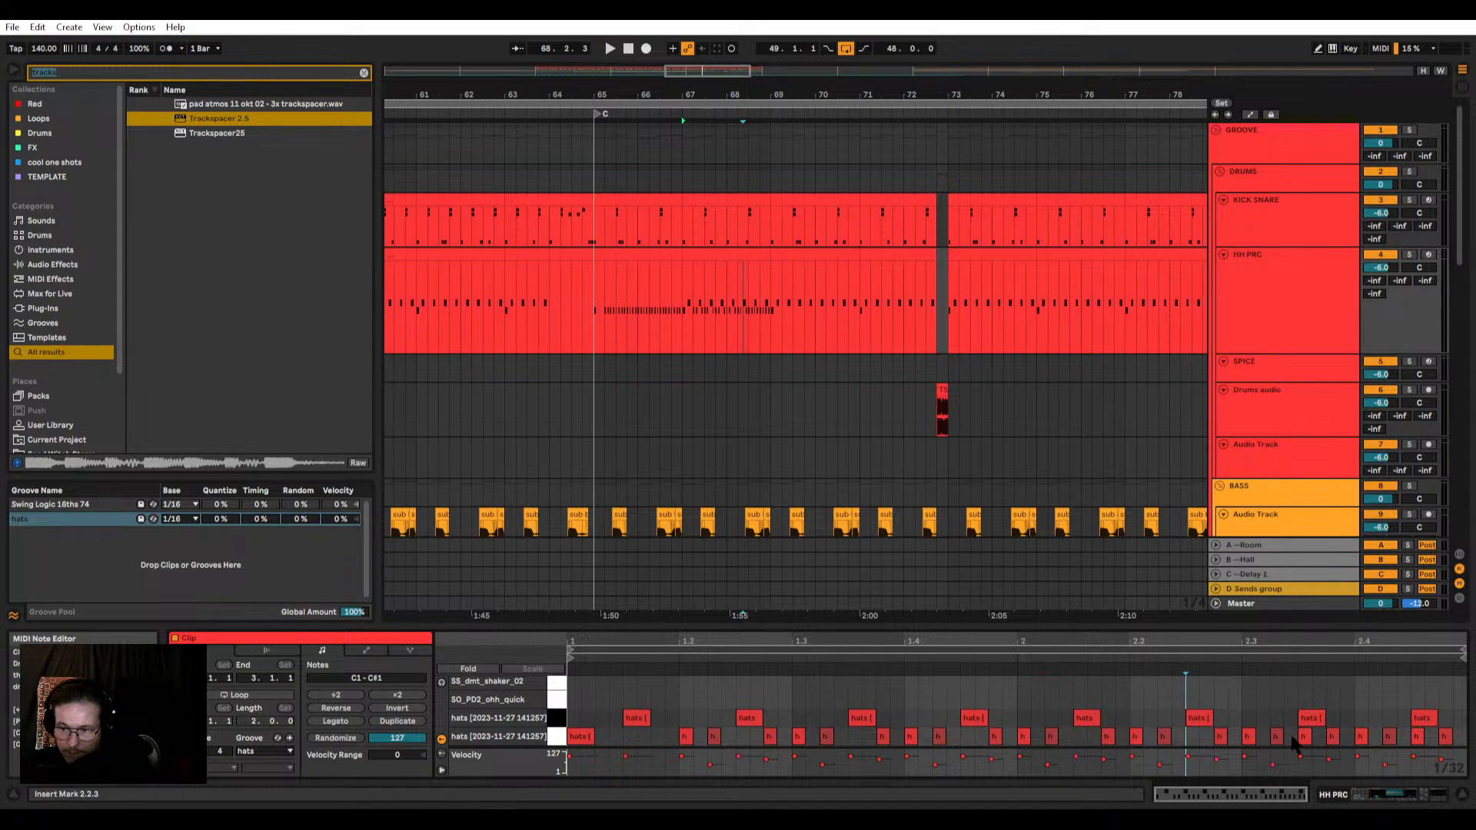
pyautogui.click(1305, 739)
pyautogui.press('Delete')
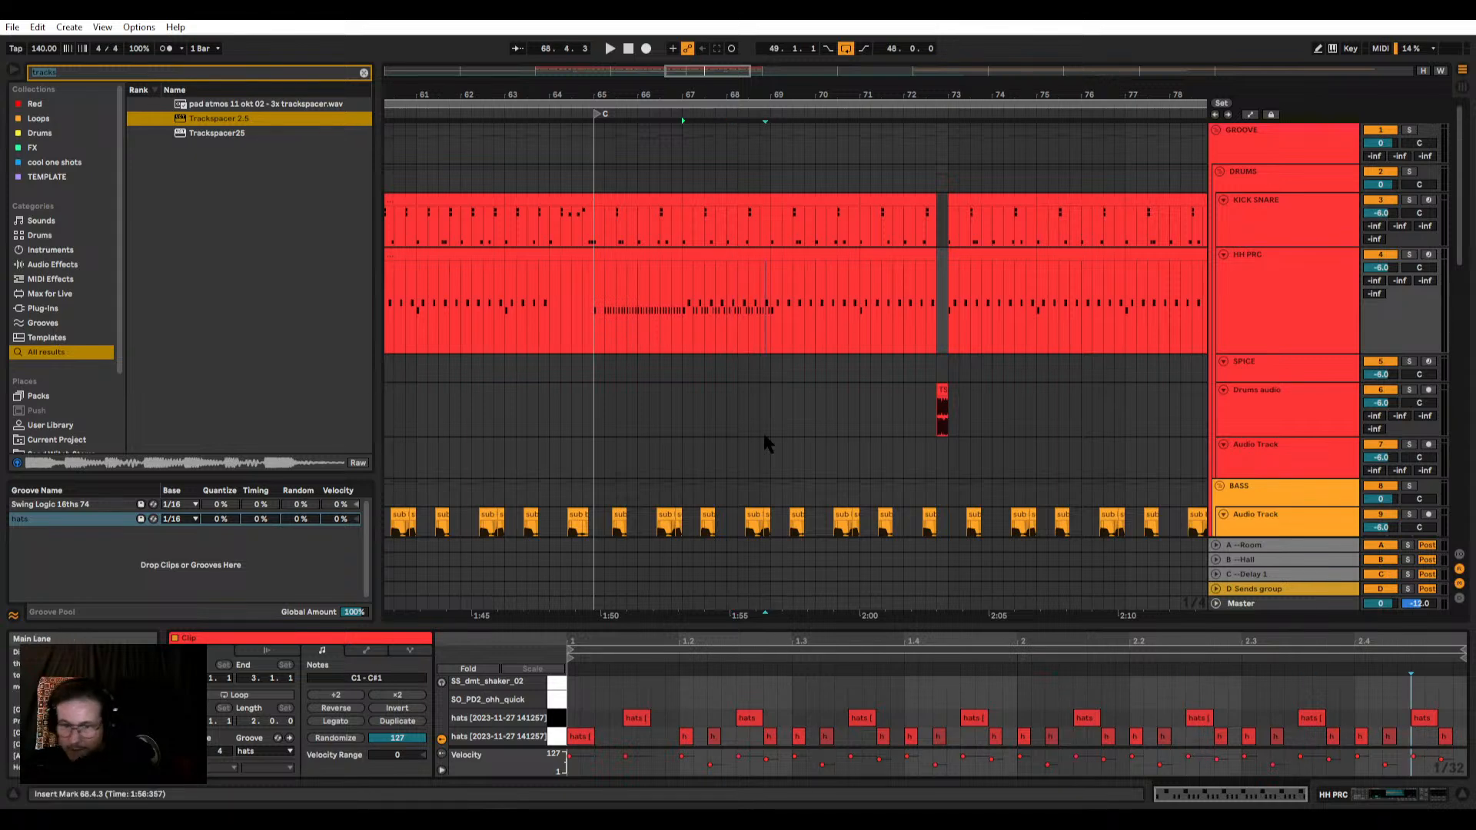
# Step: Copy the edited HH PRC clip from bar 67 over bars 69 and 71, ending the last copy at 72.4.1
pyautogui.moveTo(768, 307); pyautogui.dragTo(598, 300)
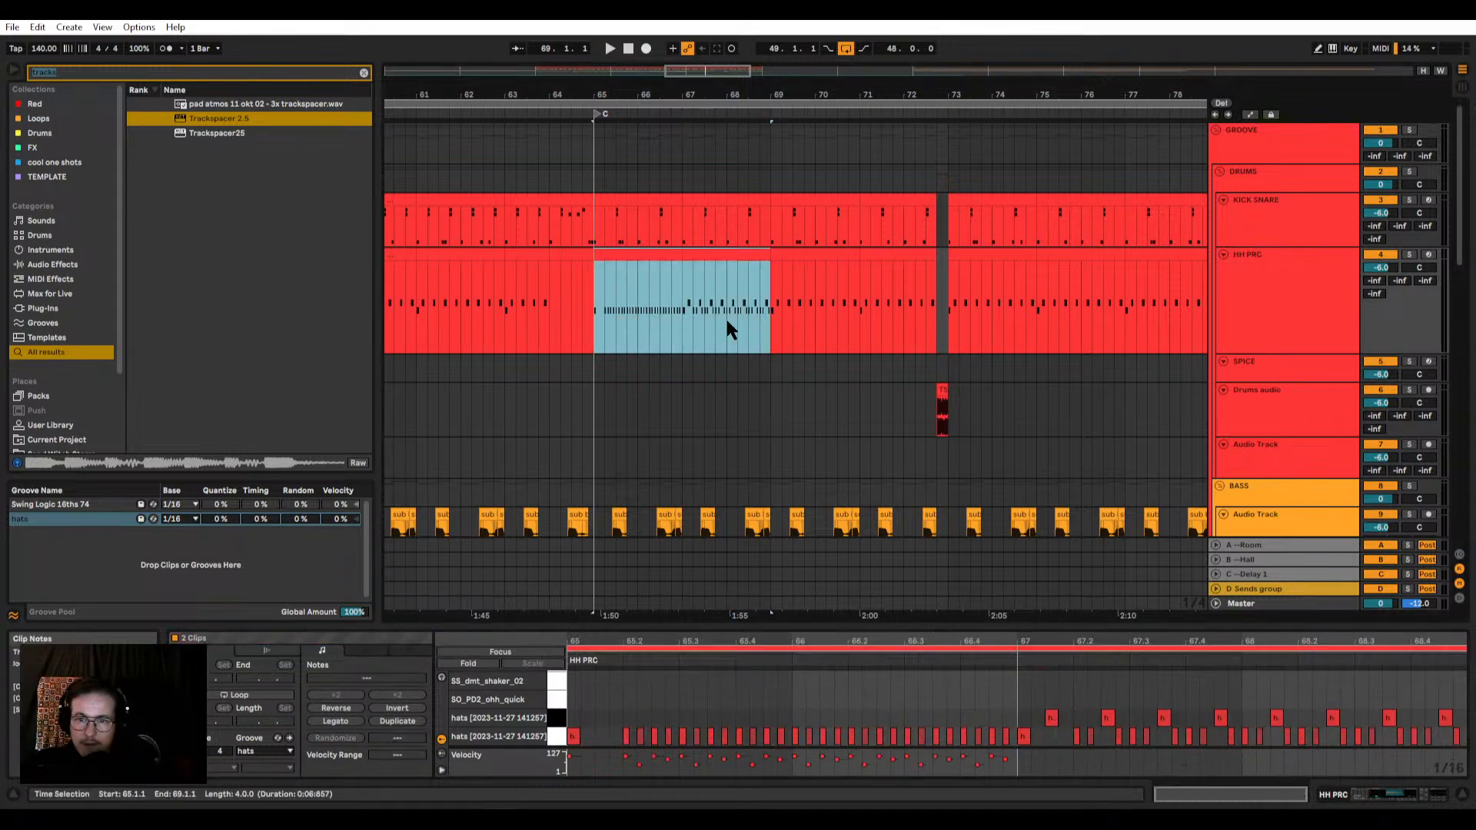
pyautogui.click(699, 254)
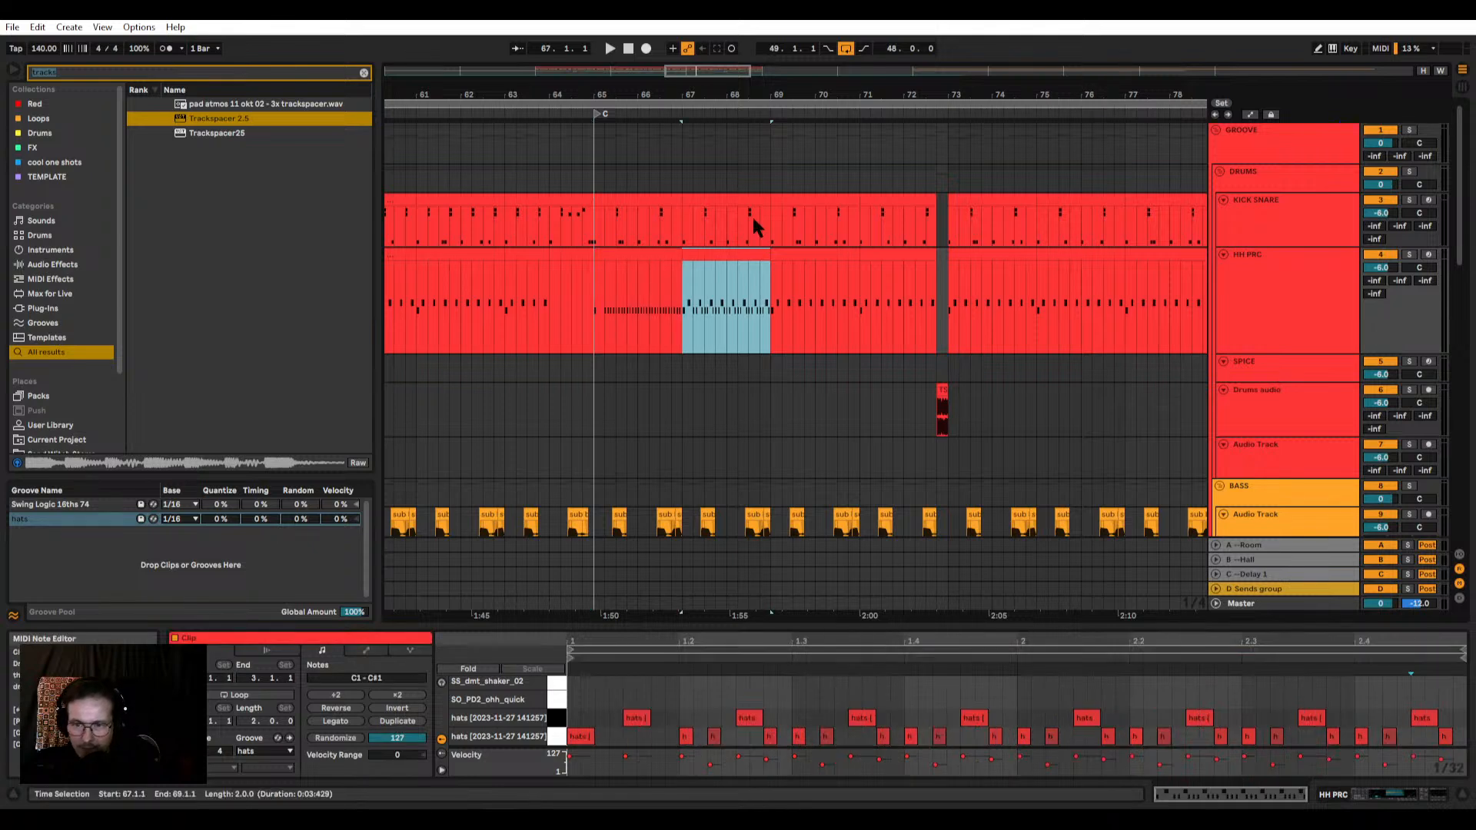
pyautogui.keyDown('shift'); pyautogui.click(626, 254); pyautogui.keyUp('shift')
pyautogui.click(742, 253)
pyautogui.moveTo(683, 269); pyautogui.dragTo(799, 259)
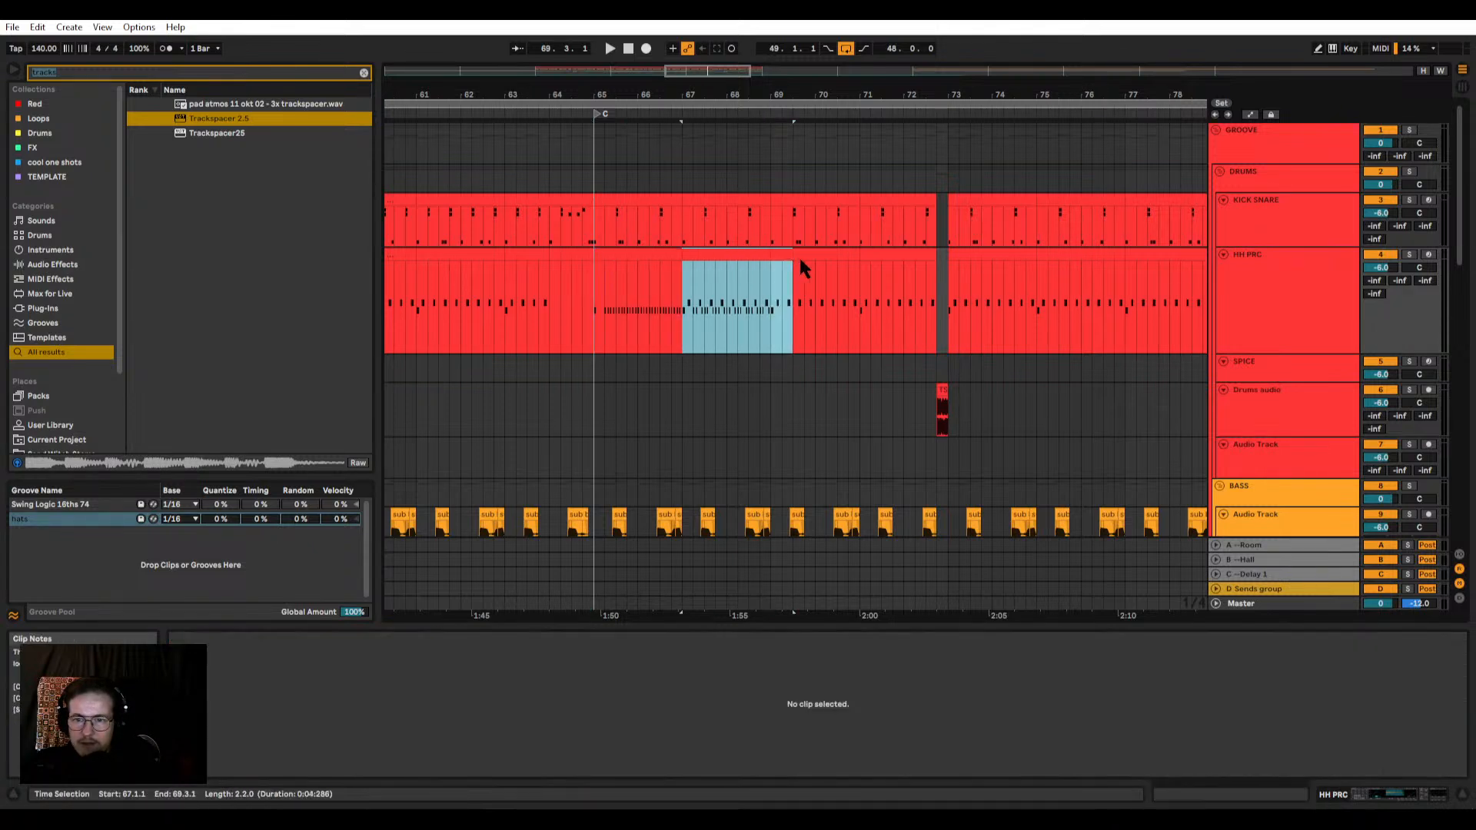
pyautogui.click(736, 256)
pyautogui.moveTo(704, 256); pyautogui.dragTo(793, 256)
pyautogui.moveTo(792, 256); pyautogui.dragTo(893, 261)
pyautogui.scroll(5, 947, 258)
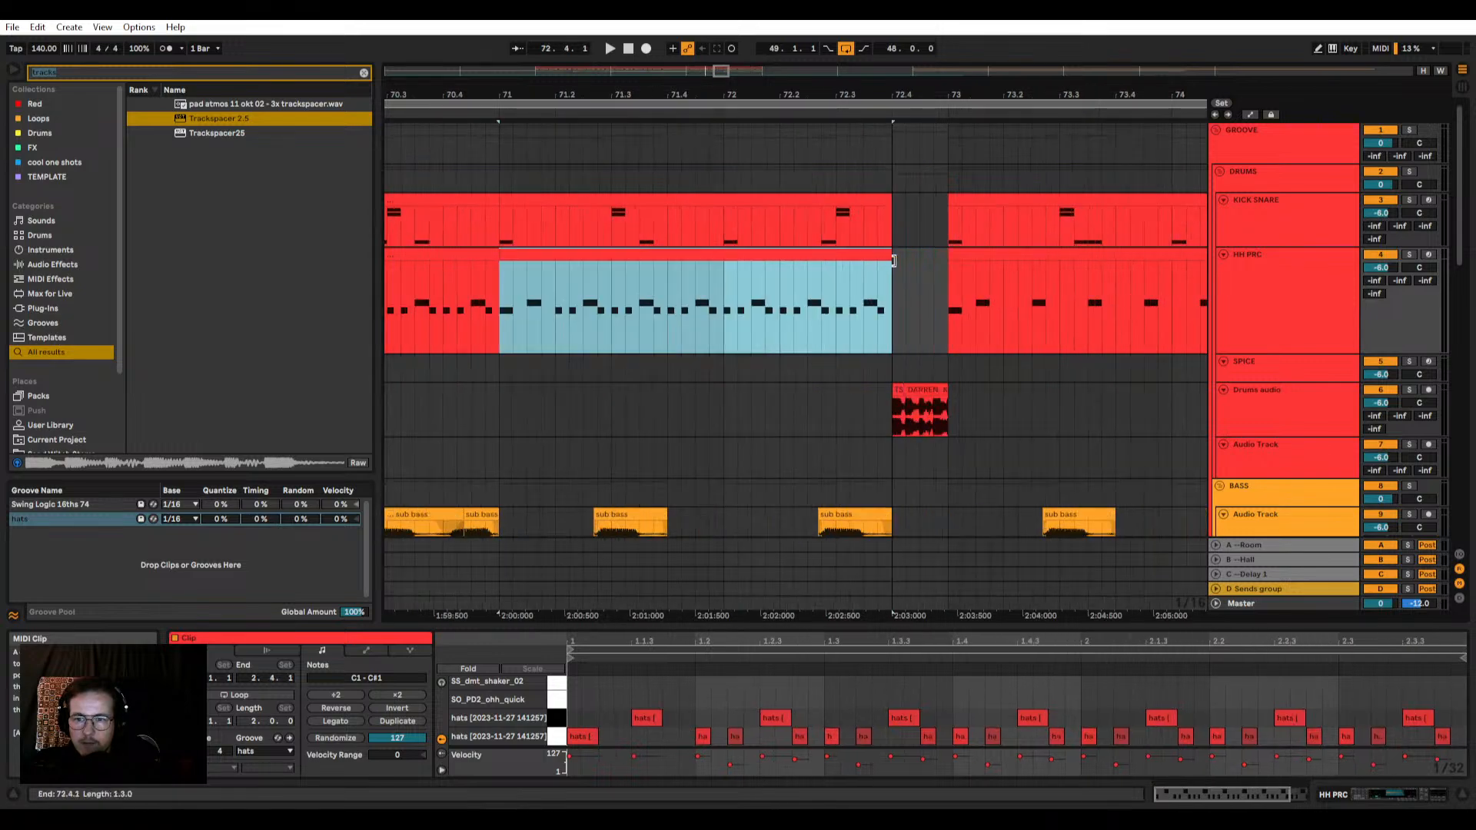
pyautogui.scroll(-10, 893, 261)
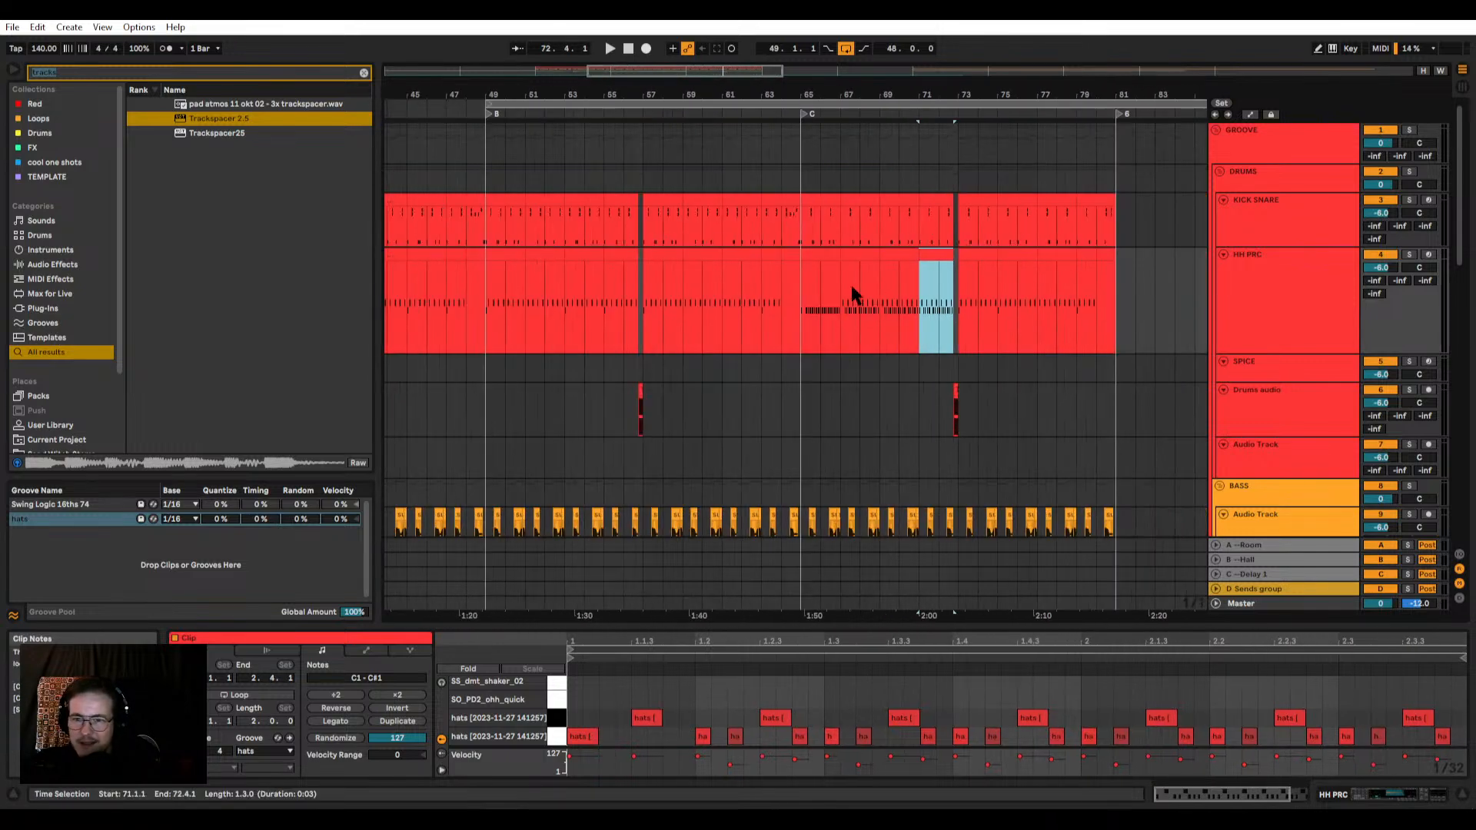
# Step: Compare the hat patterns of the HH PRC clips between bars 65 and 72
pyautogui.click(810, 295)
pyautogui.scroll(4, 1038, 288)
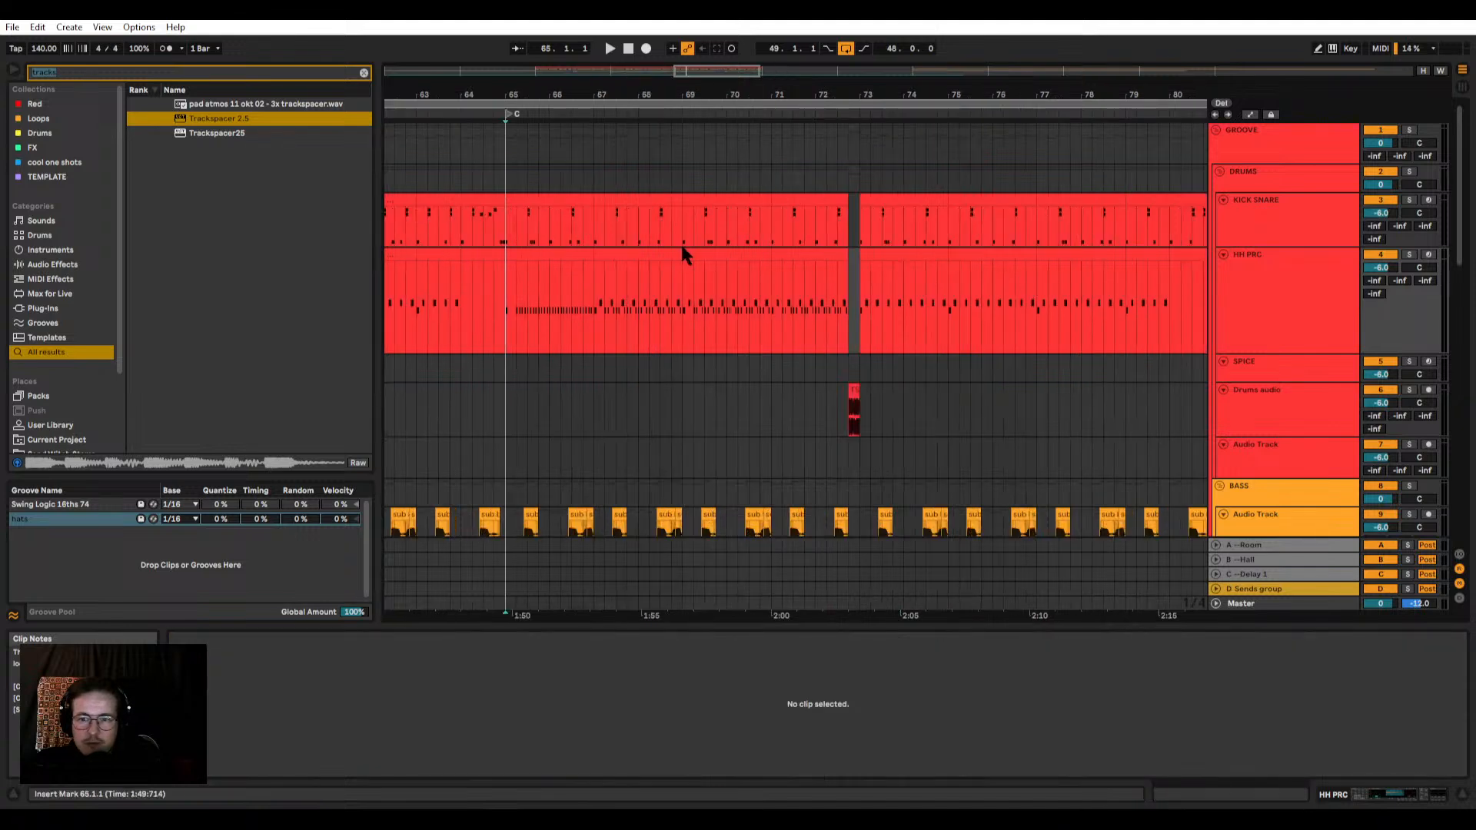
pyautogui.keyDown('shift'); pyautogui.click(587, 252); pyautogui.keyUp('shift')
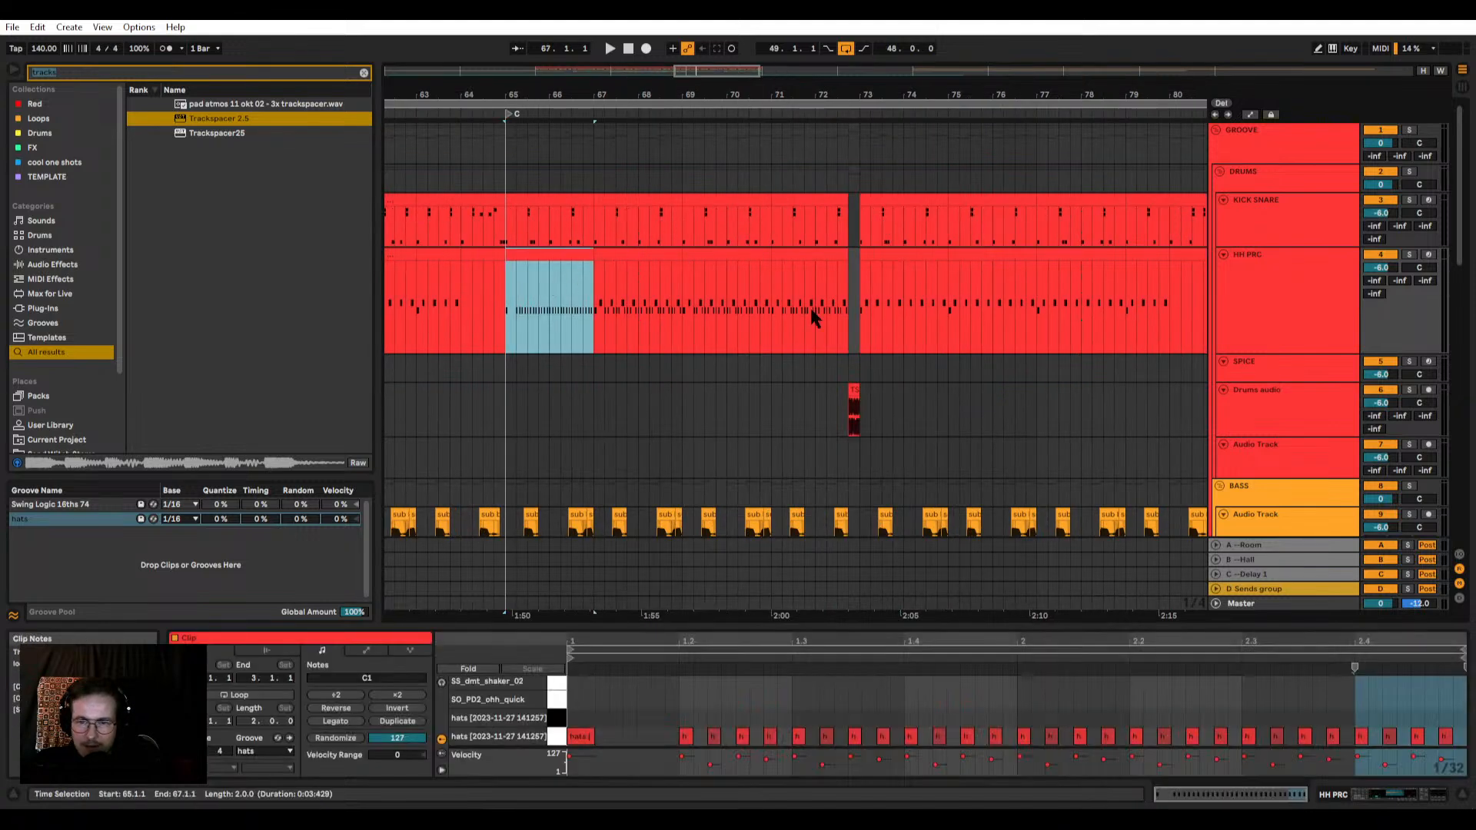
pyautogui.click(730, 252)
pyautogui.click(645, 257)
pyautogui.click(802, 259)
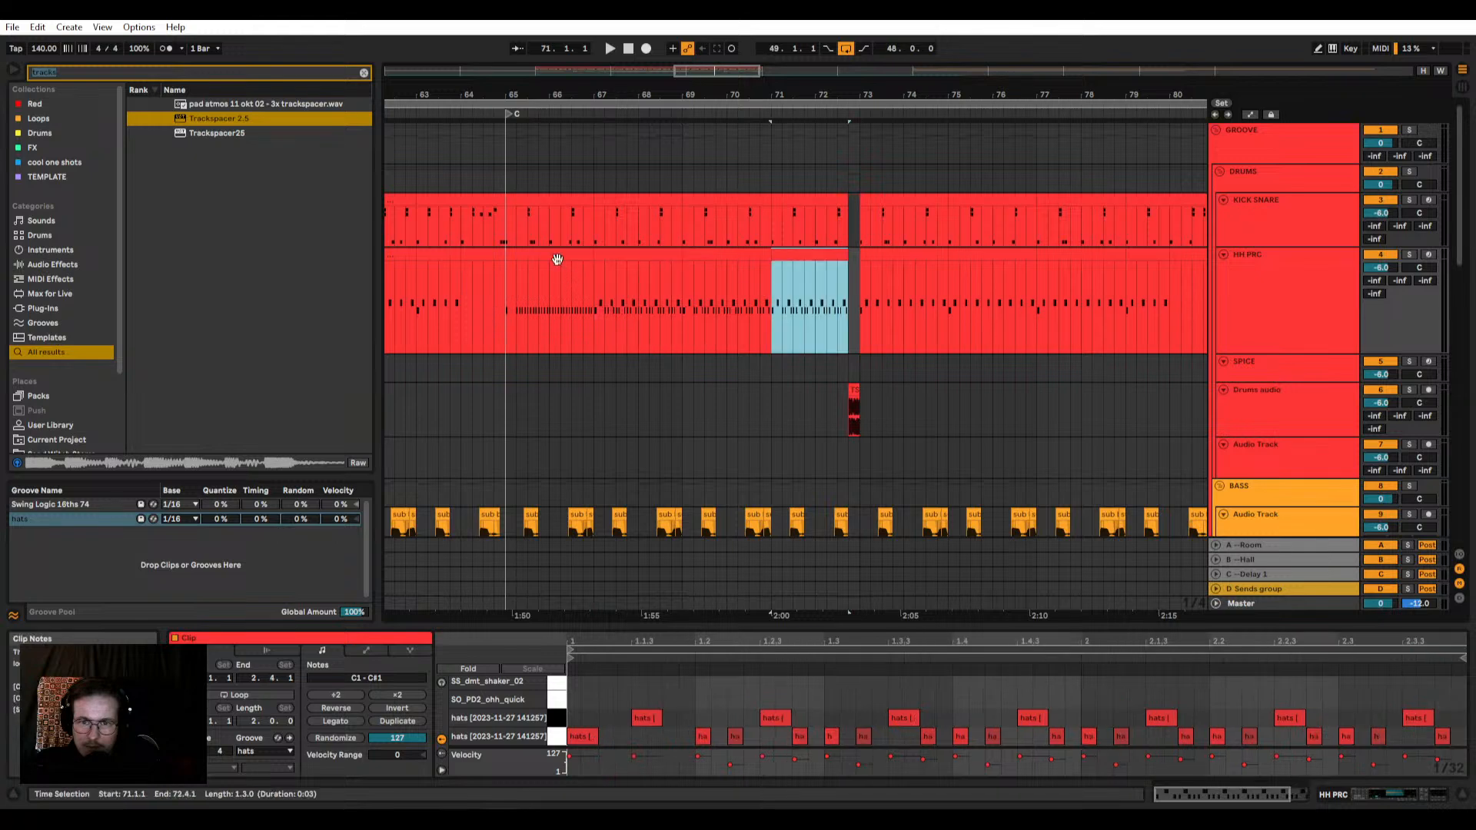
pyautogui.click(558, 259)
# Step: Listen to section C from bar 65 and check the new hi-hat pattern up to the break before bar 73
pyautogui.scroll(7, 493, 255)
pyautogui.press('space')
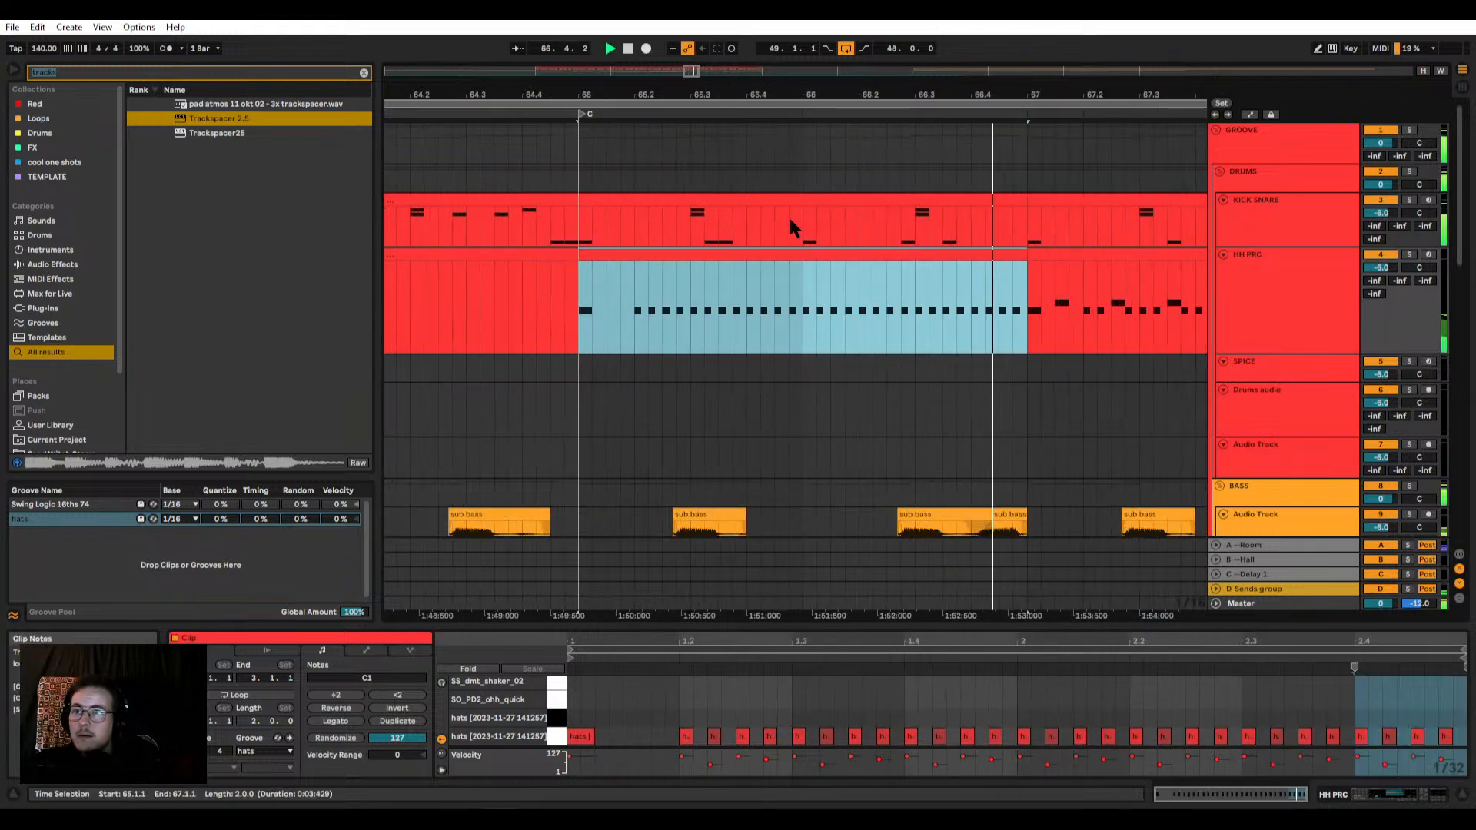
pyautogui.scroll(-3, 869, 223)
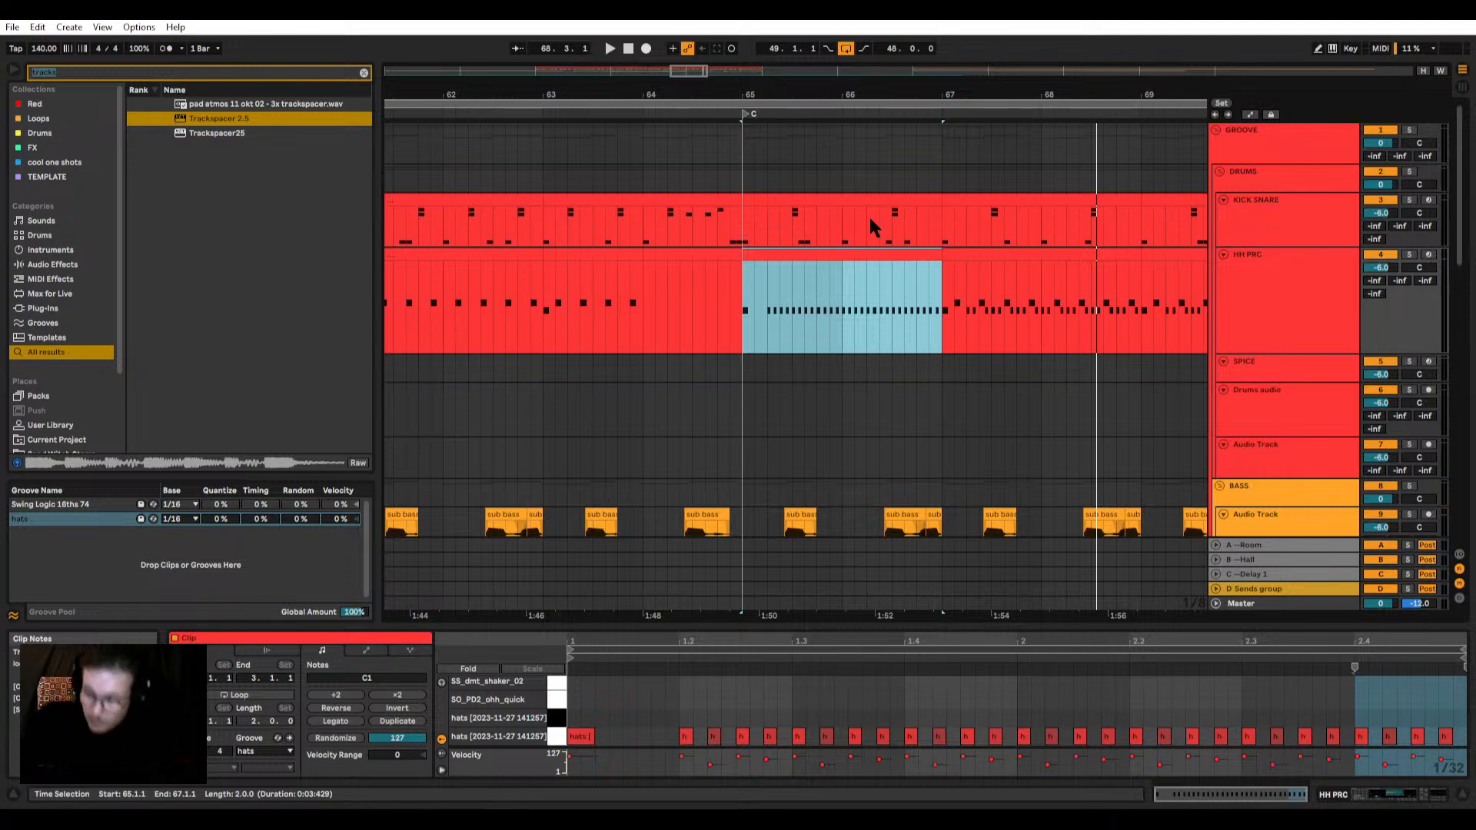
pyautogui.click(746, 307)
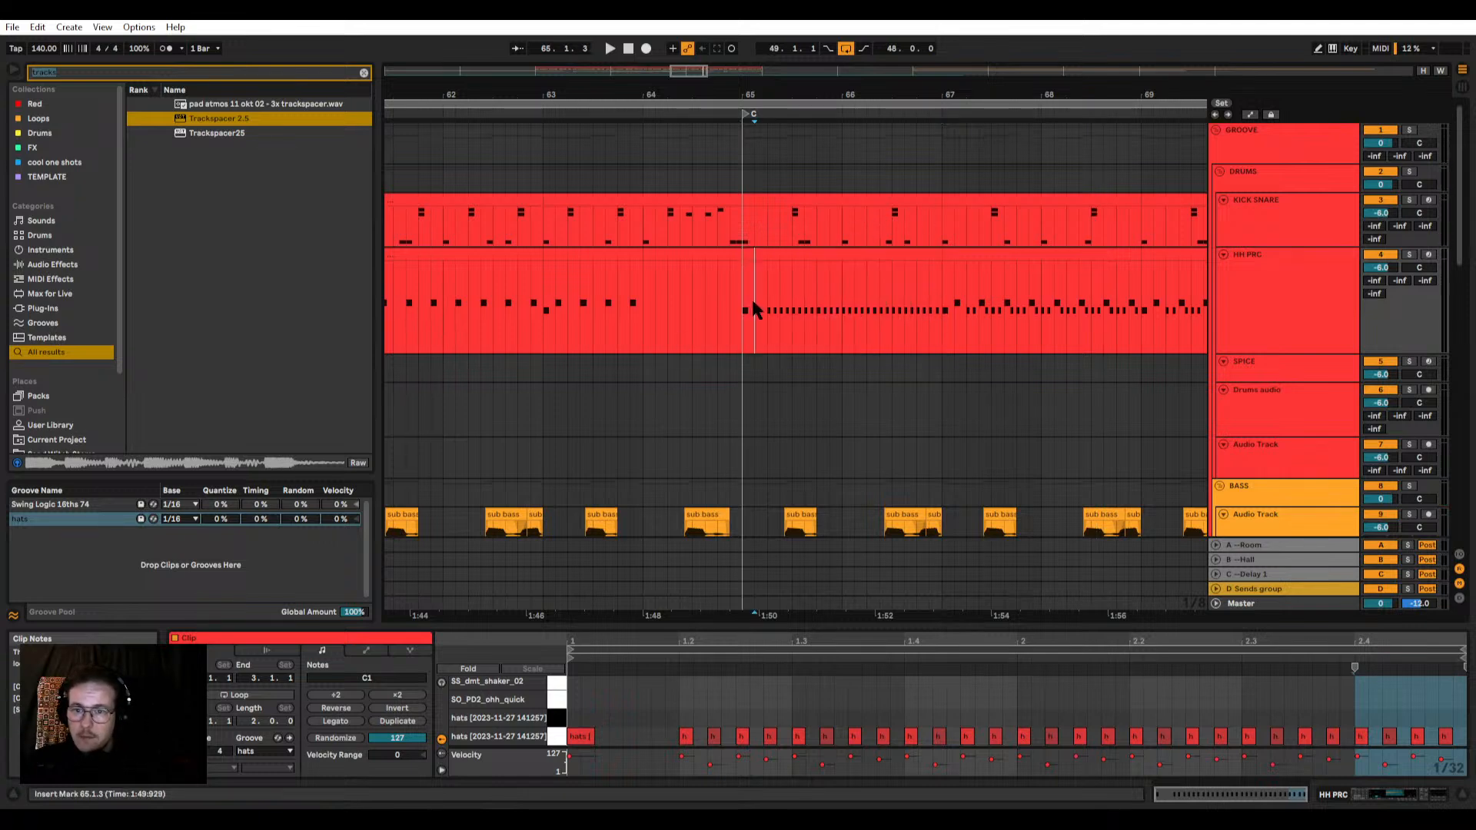
pyautogui.press('space')
pyautogui.press('space')
pyautogui.click(740, 288)
pyautogui.press('space')
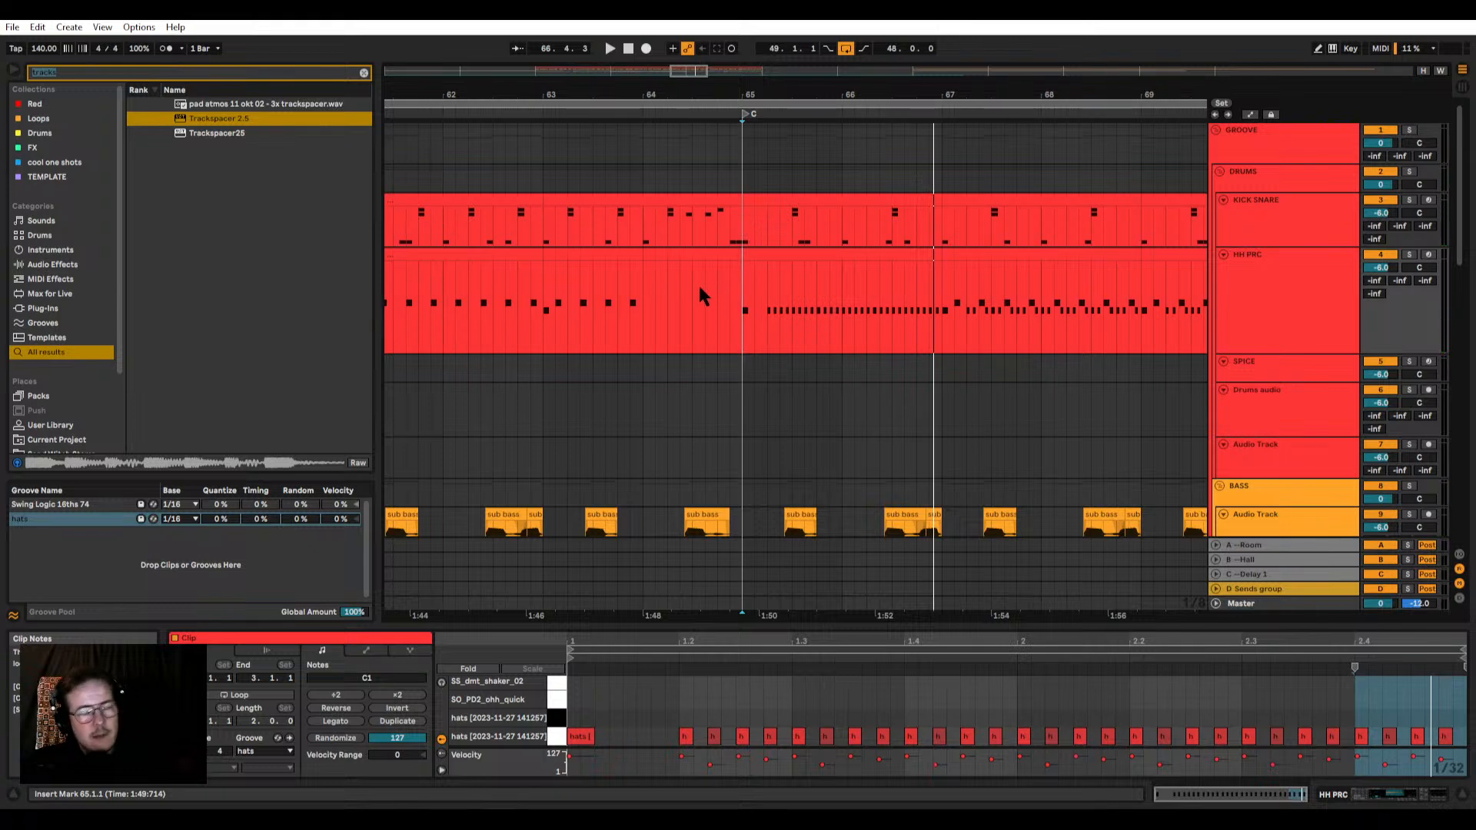
pyautogui.press('space')
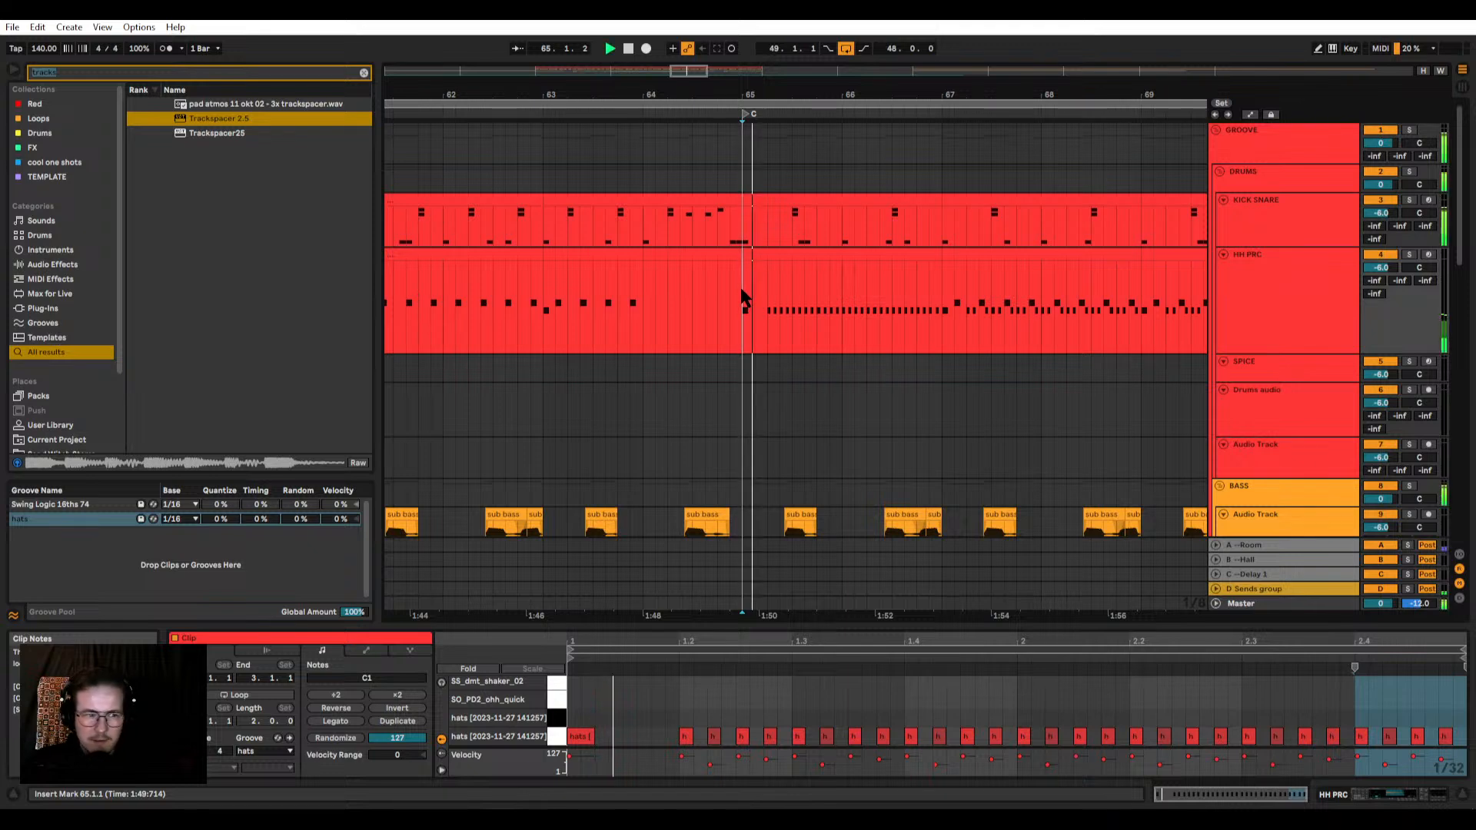
pyautogui.scroll(-5, 741, 292)
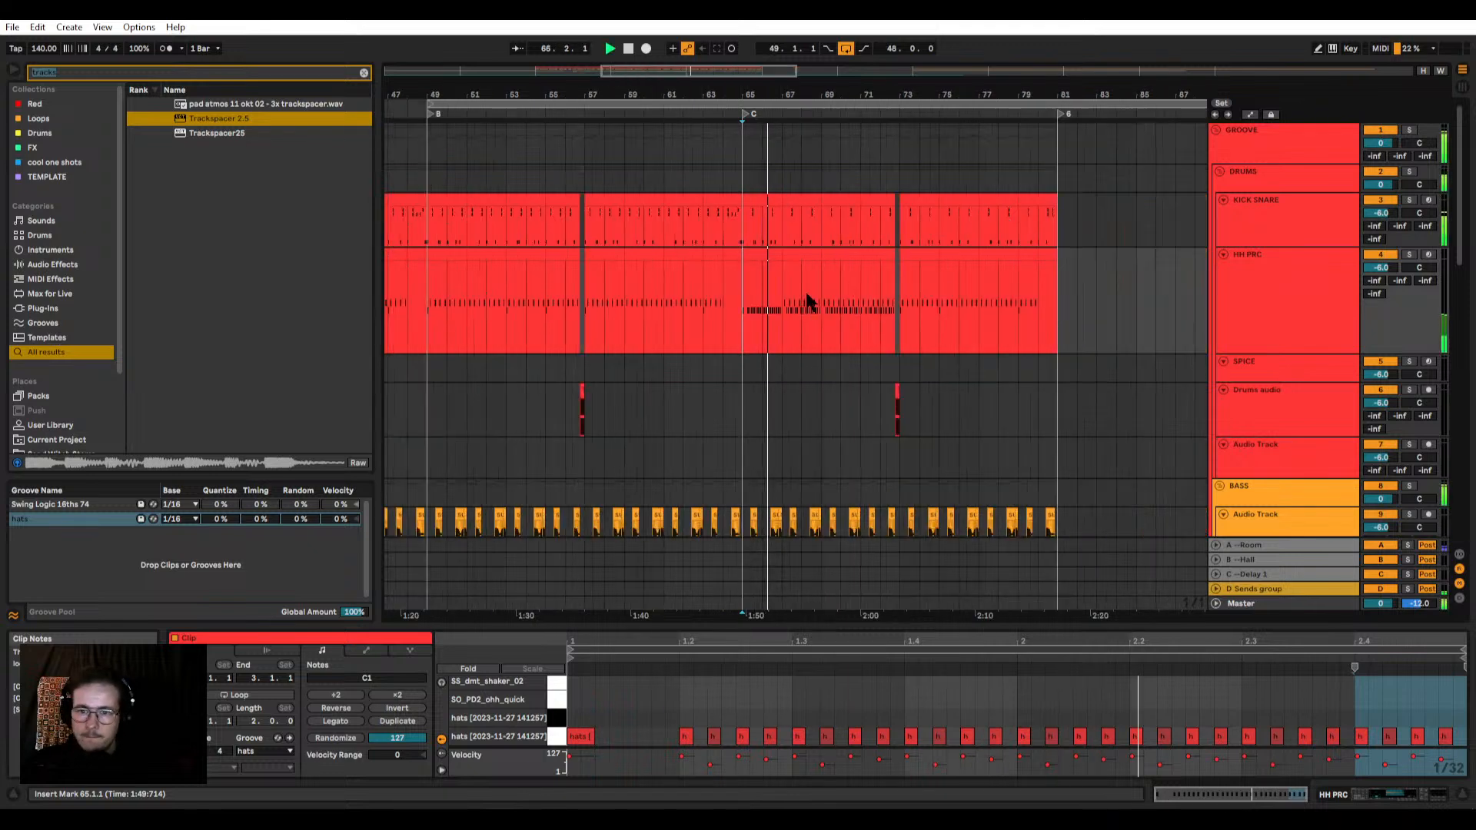
pyautogui.scroll(5, 815, 302)
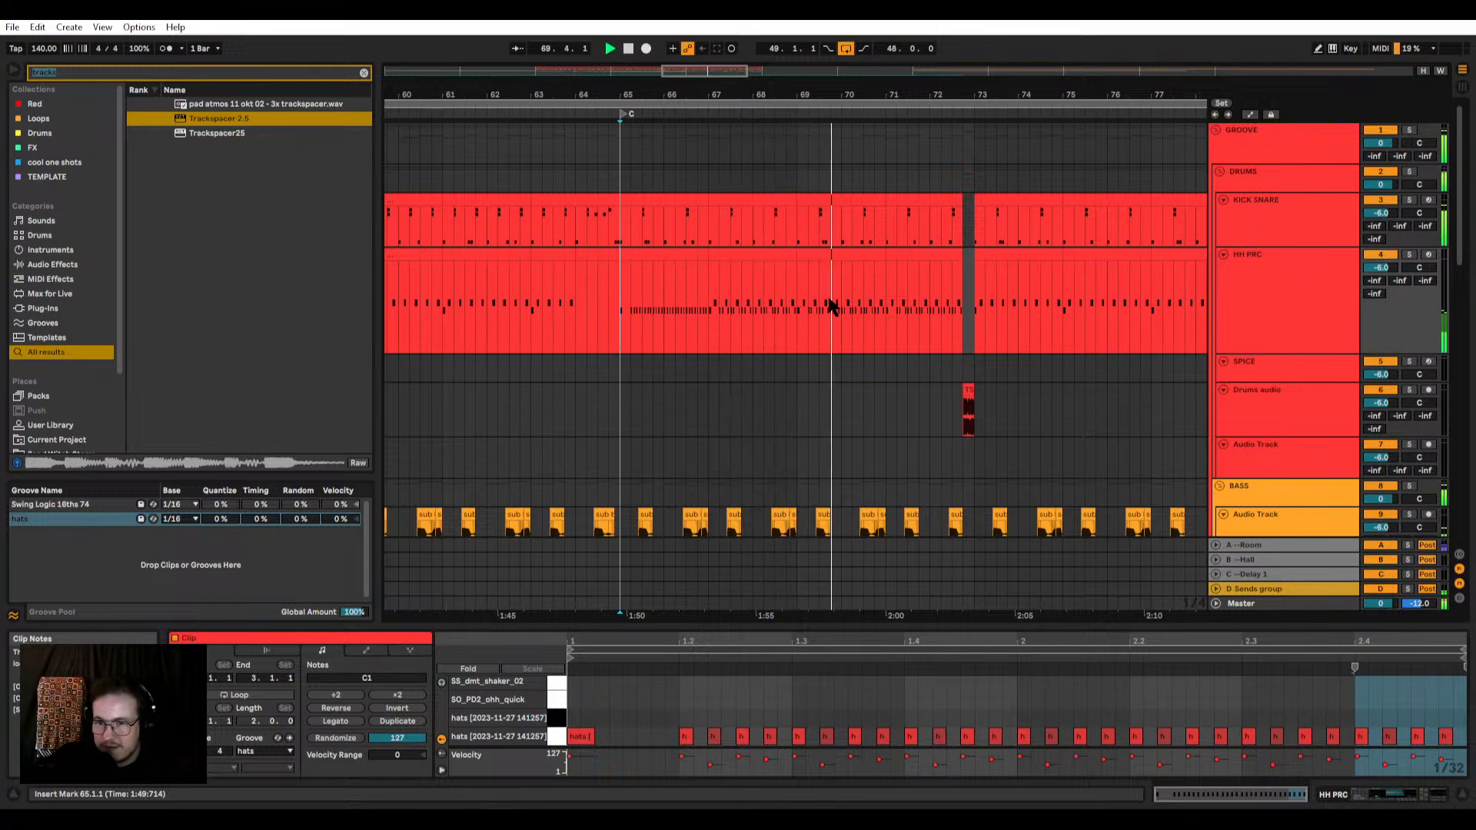
pyautogui.scroll(-3, 892, 369)
pyautogui.scroll(3, 922, 380)
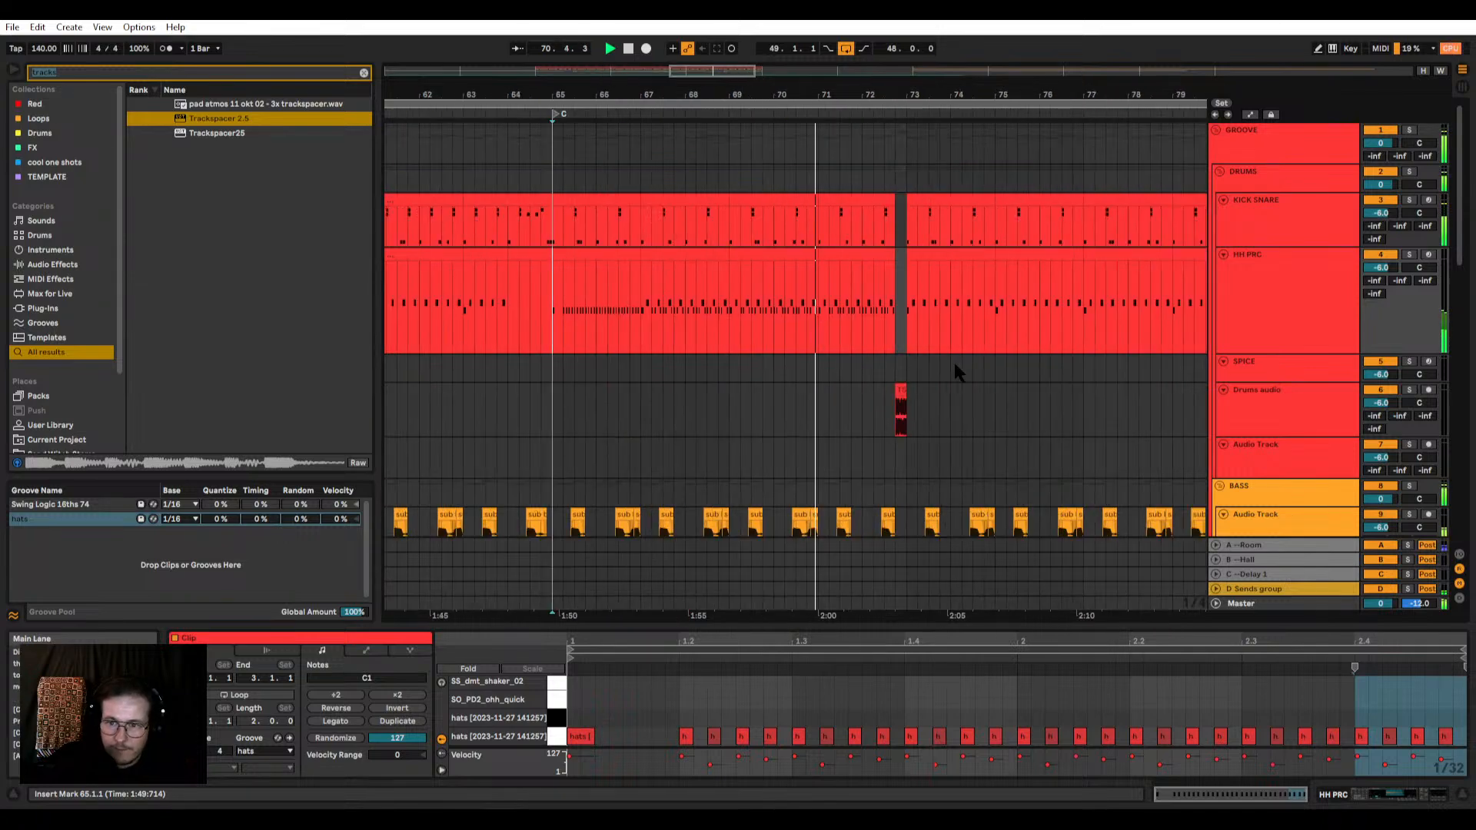
pyautogui.scroll(-3, 922, 379)
pyautogui.scroll(5, 949, 353)
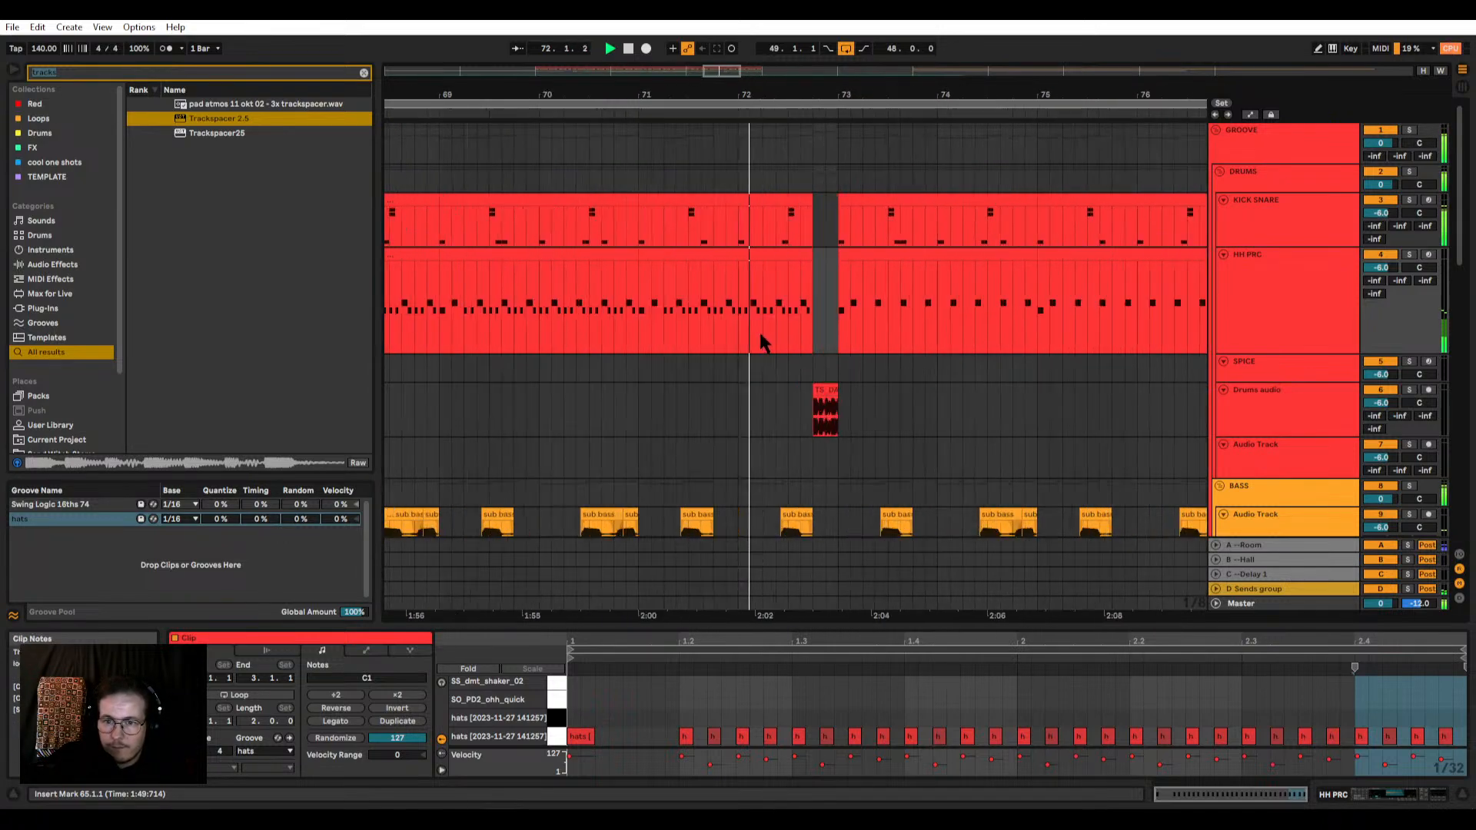
pyautogui.click(727, 326)
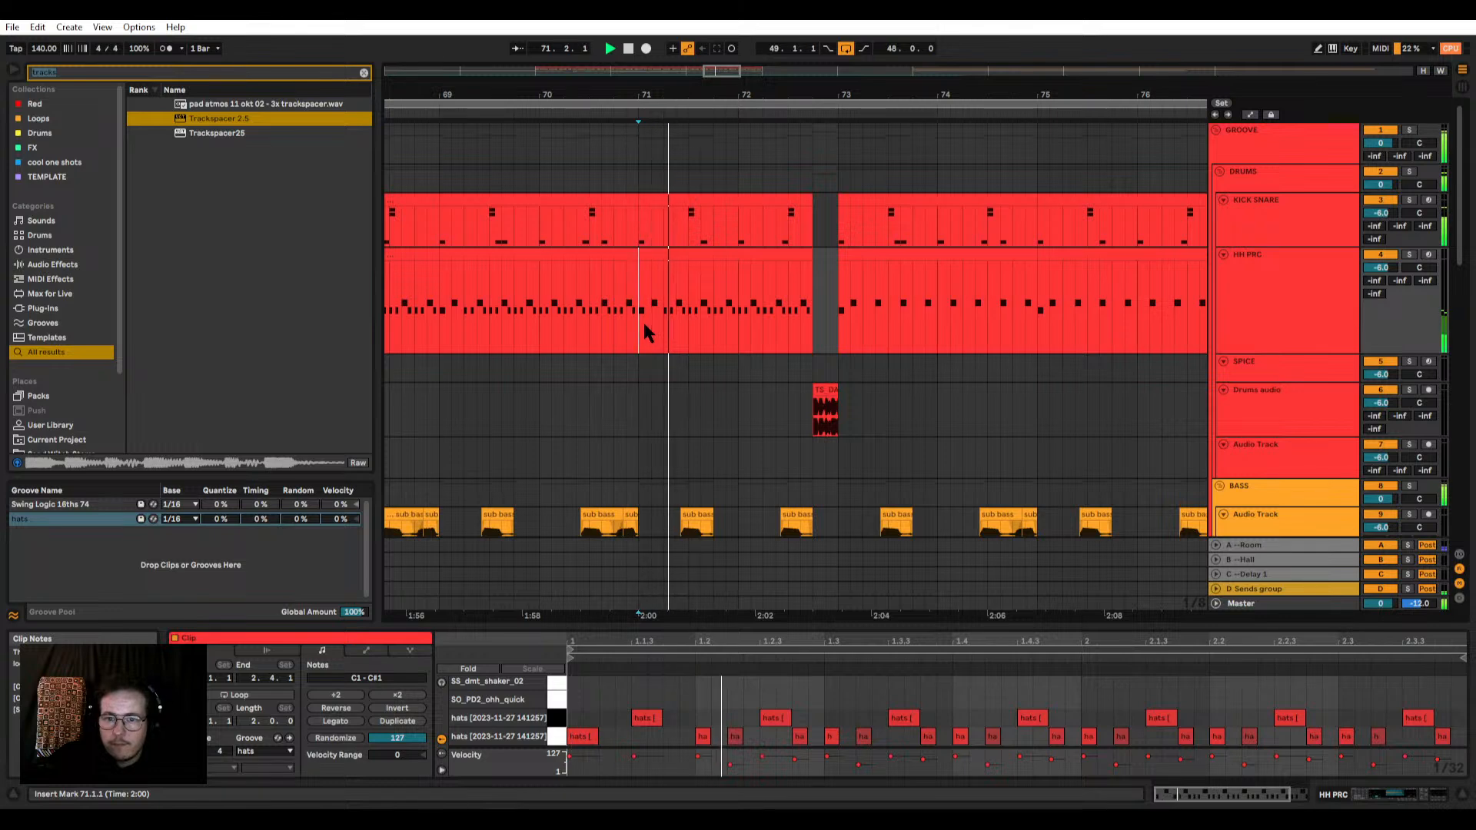
# Step: Delete the C1 hats from beat 1.4 onwards in the HH PRC clip at bar 71, keeping the off-beat C#1 hats
pyautogui.moveTo(643, 321); pyautogui.dragTo(812, 323)
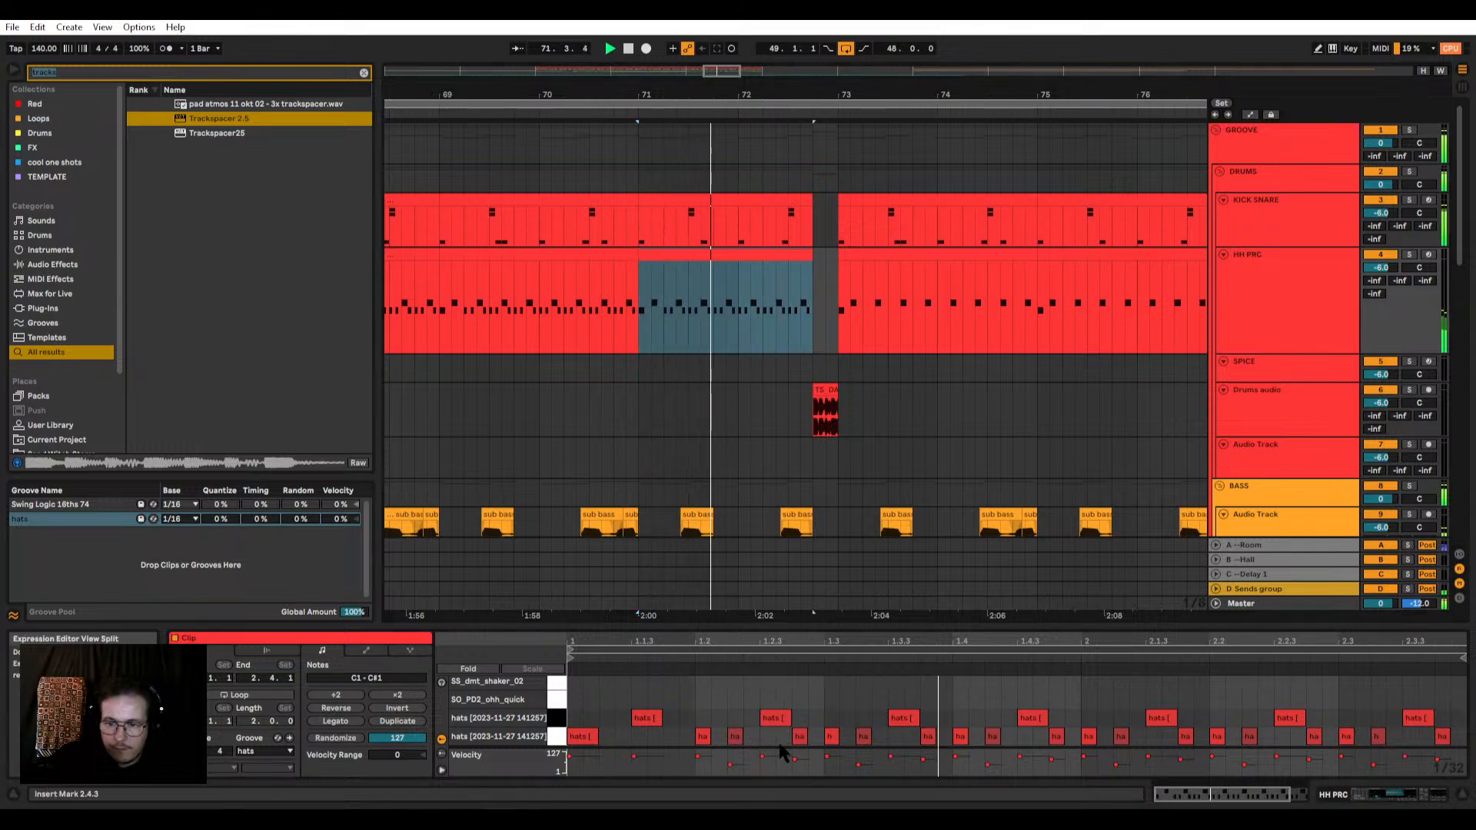
pyautogui.moveTo(767, 740); pyautogui.dragTo(1470, 790)
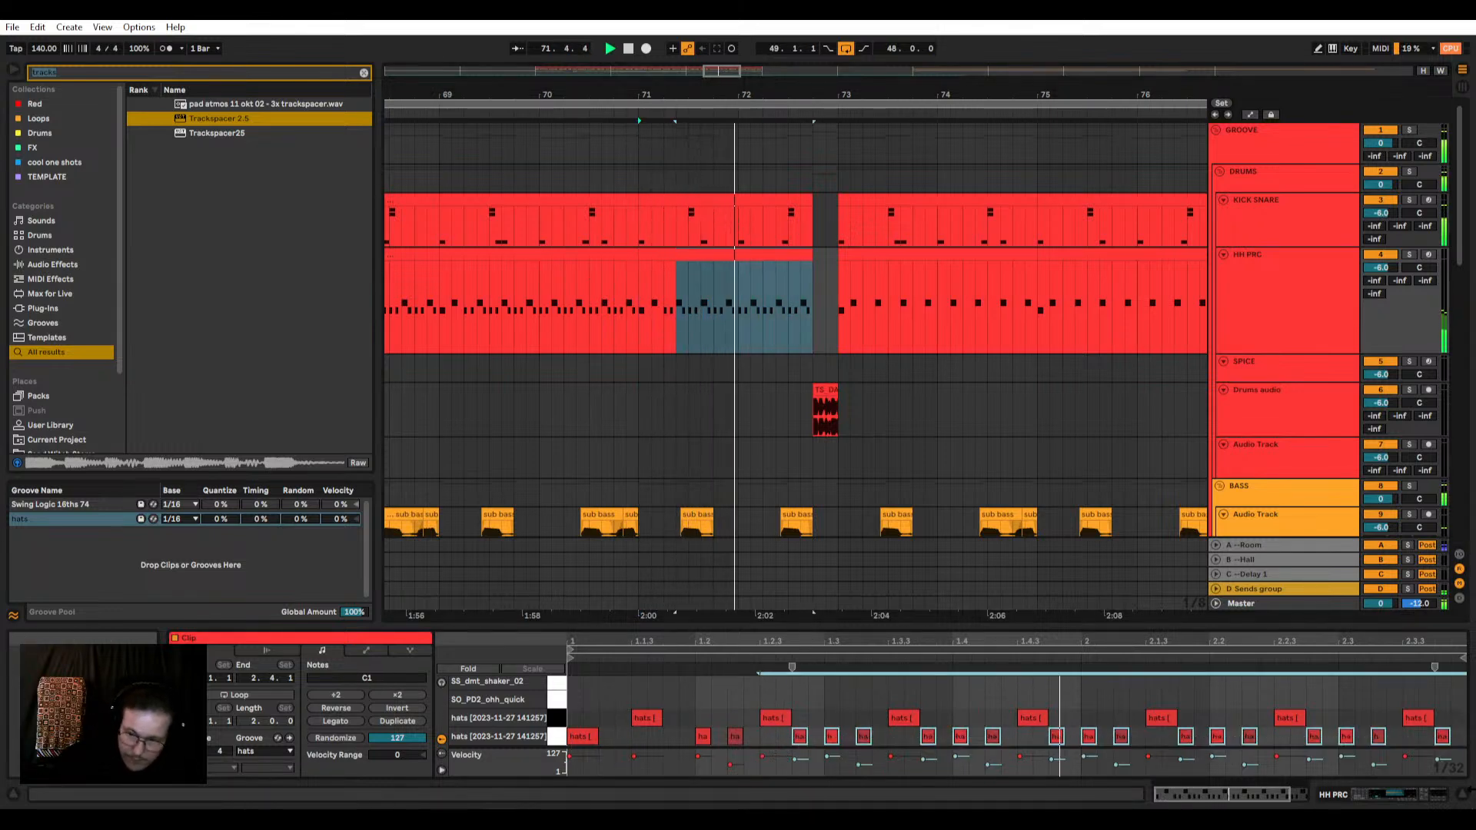
pyautogui.click(993, 737)
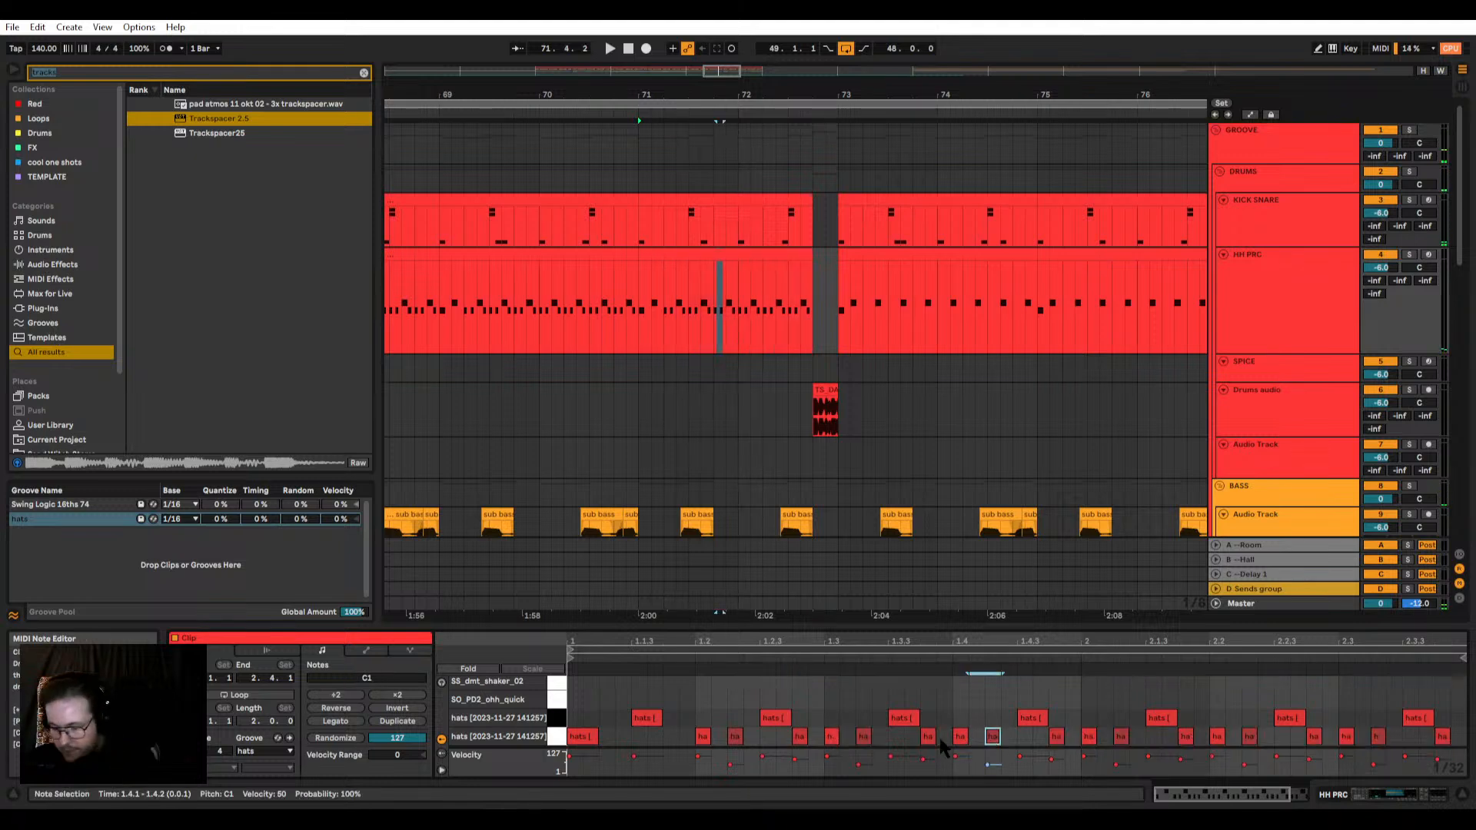
pyautogui.press('Delete')
pyautogui.click(958, 737)
pyautogui.press('Delete')
pyautogui.moveTo(975, 743); pyautogui.dragTo(1439, 782)
pyautogui.press('Delete')
# Step: Delete the old HH PRC clips between bars 73 and 81
pyautogui.scroll(-3, 754, 265)
pyautogui.click(824, 254)
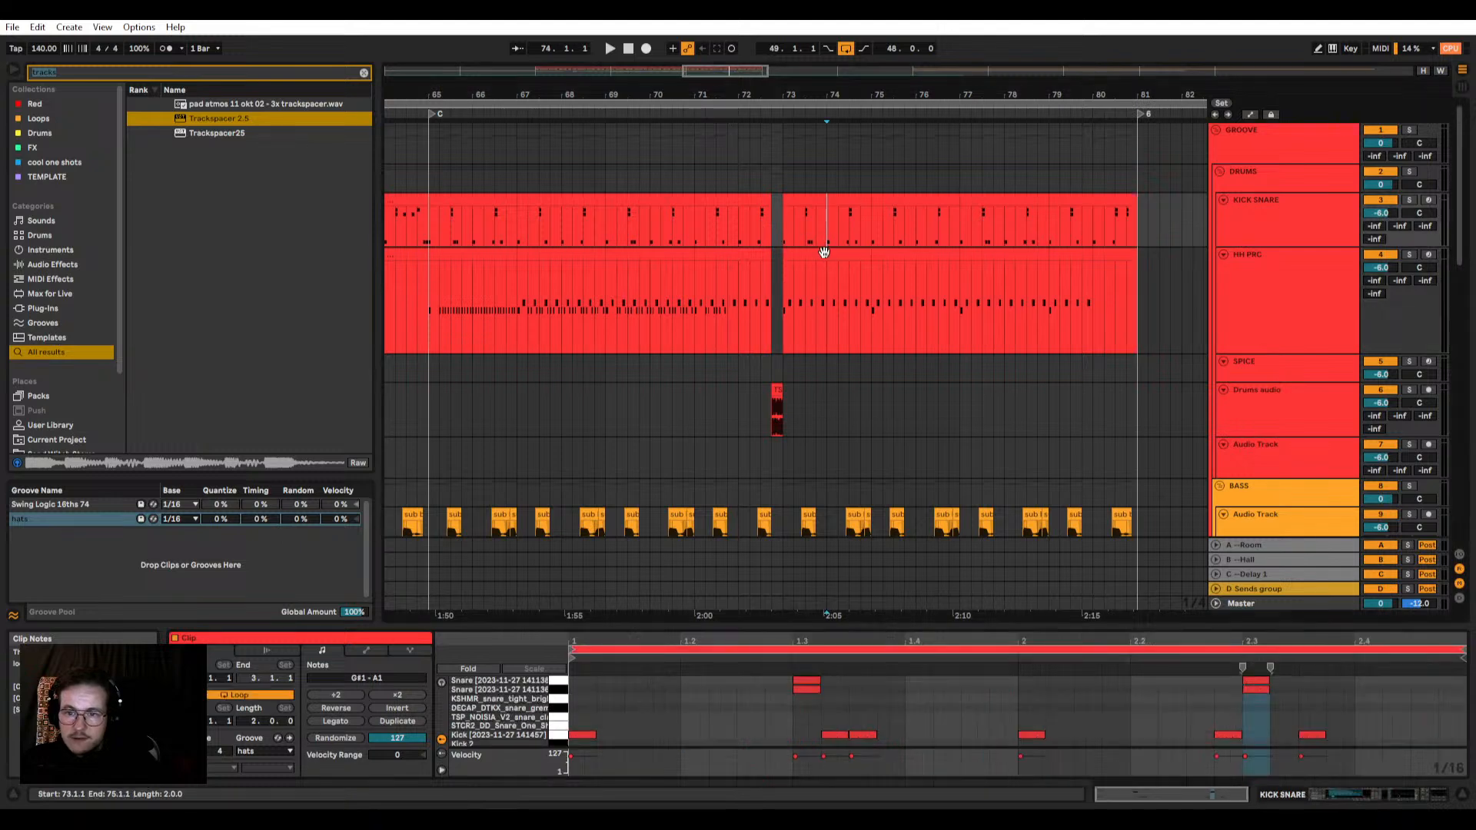
pyautogui.press('Delete')
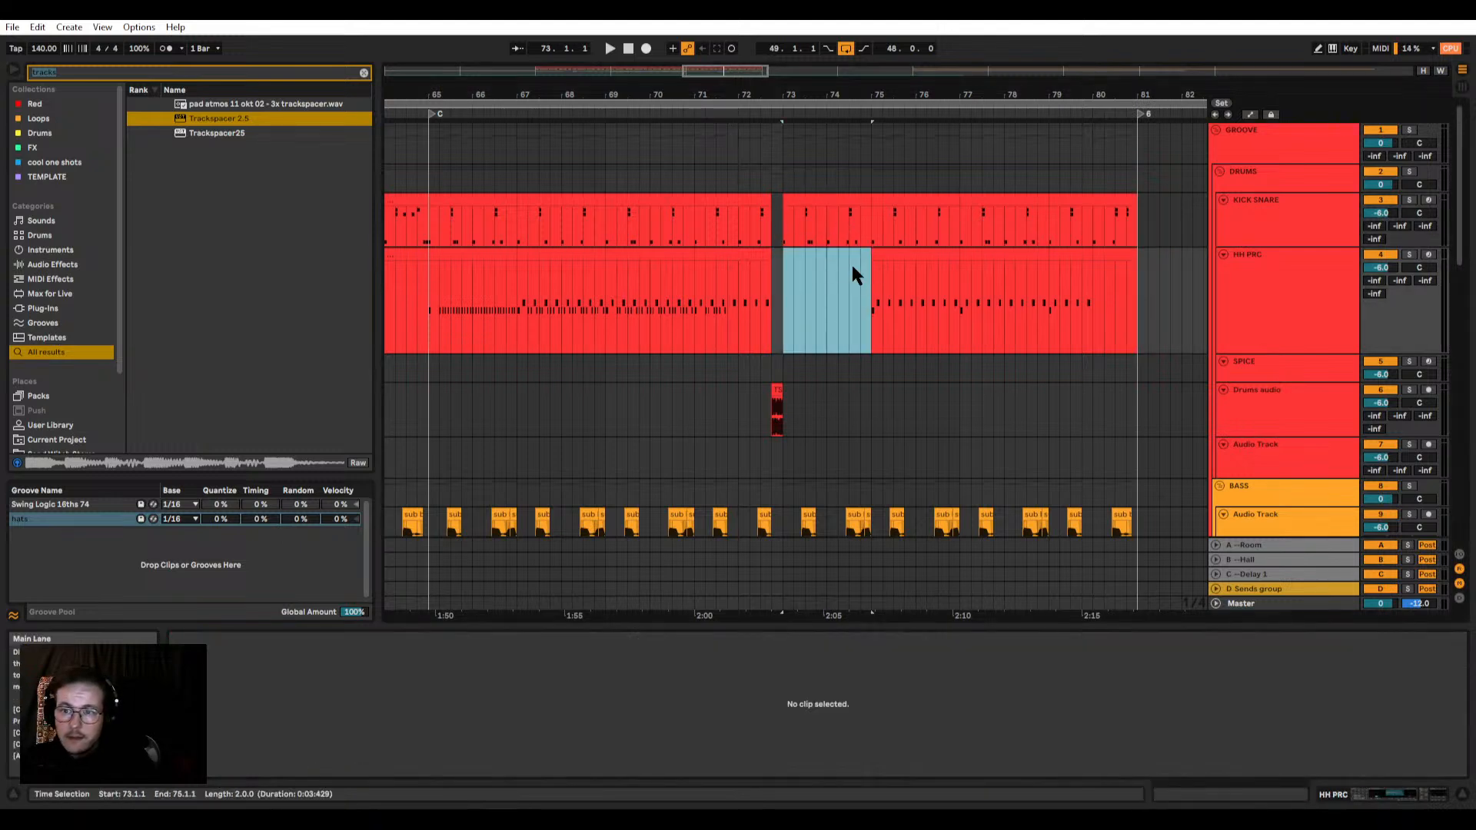
pyautogui.moveTo(852, 266); pyautogui.dragTo(1166, 269)
pyautogui.press('Delete')
# Step: Duplicate the HH PRC pattern of bars 65 to 73 into bars 73 to 81
pyautogui.scroll(-3, 781, 284)
pyautogui.moveTo(785, 285); pyautogui.dragTo(633, 310)
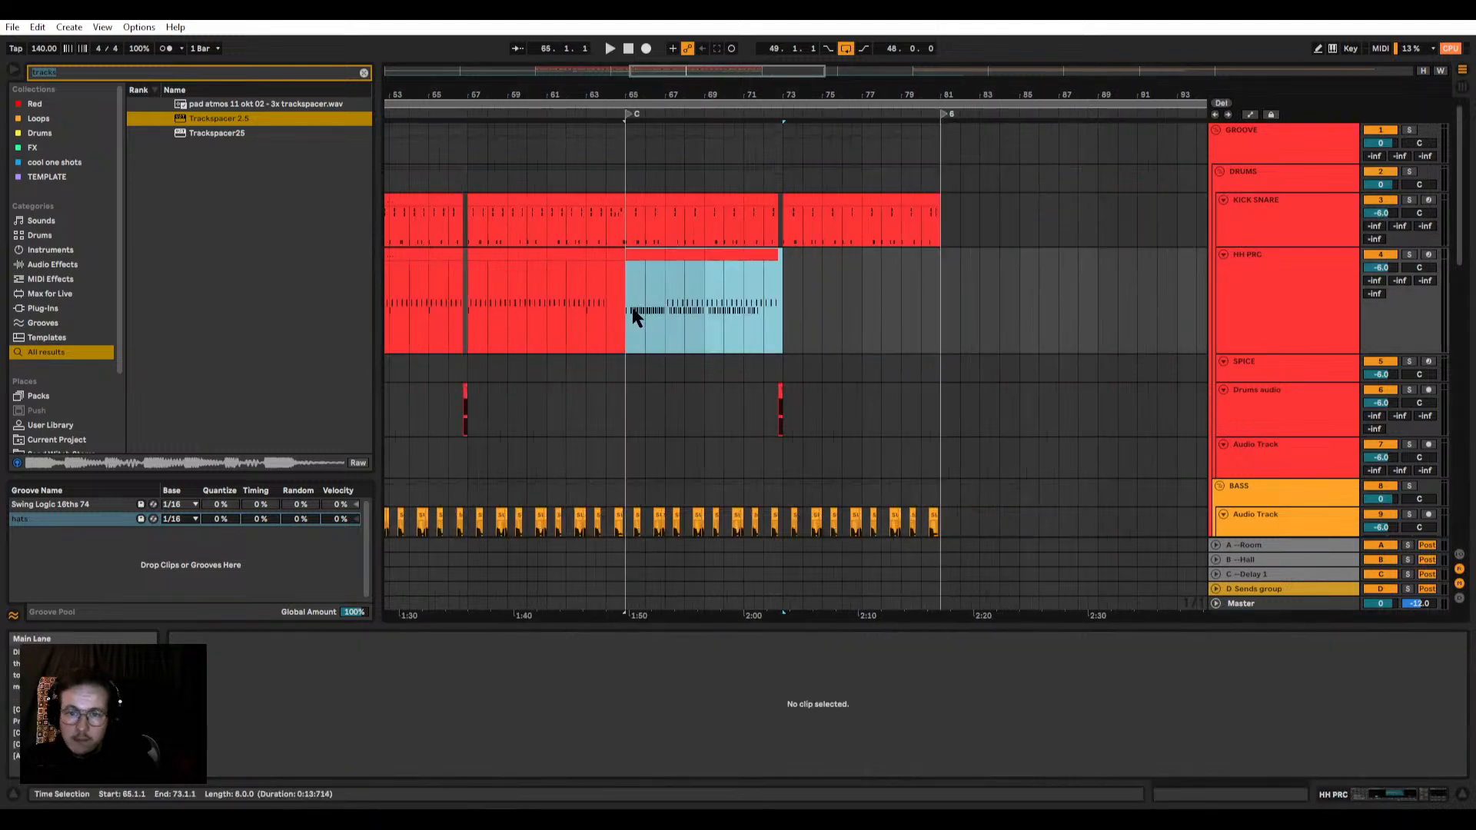
pyautogui.hotkey('ctrl', 'd')
pyautogui.scroll(3, 423, 301)
pyautogui.scroll(-5, 550, 311)
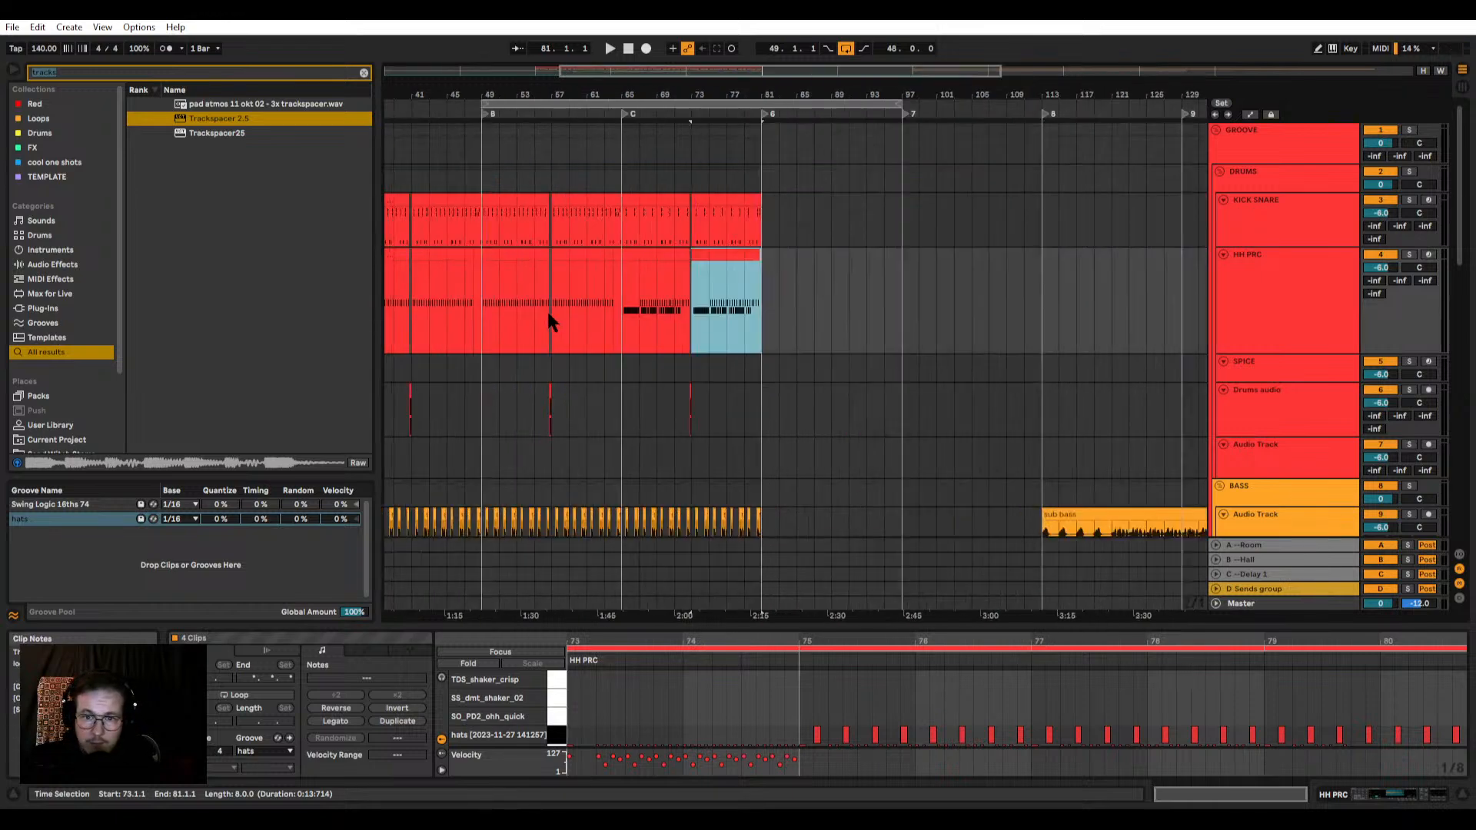
# Step: Examine the end of the duplicated HH PRC clips just before bar 81
pyautogui.scroll(6, 759, 278)
pyautogui.click(757, 258)
pyautogui.scroll(-2, 730, 288)
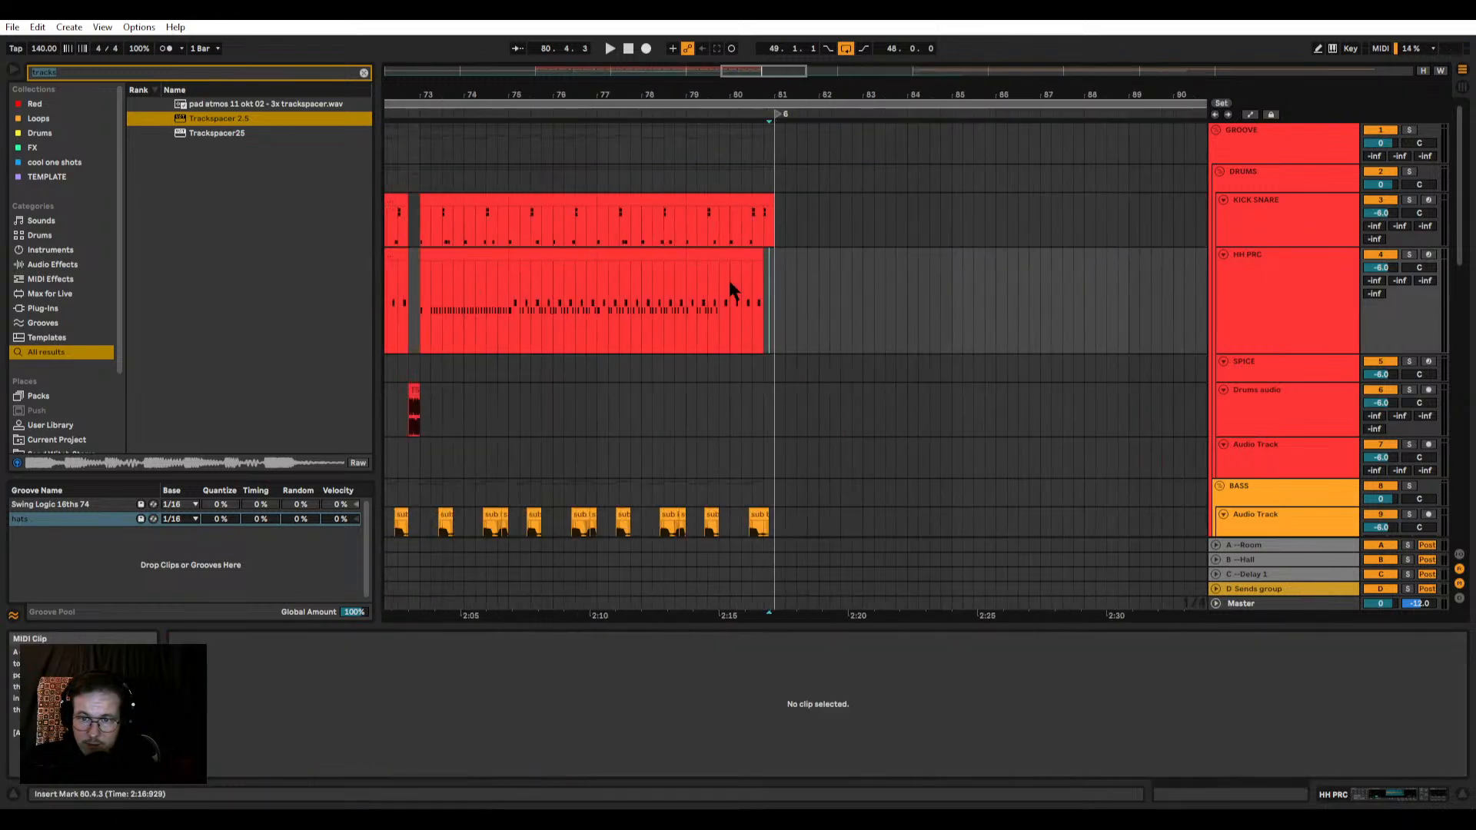
pyautogui.moveTo(718, 294); pyautogui.dragTo(784, 289)
pyautogui.scroll(-2, 699, 298)
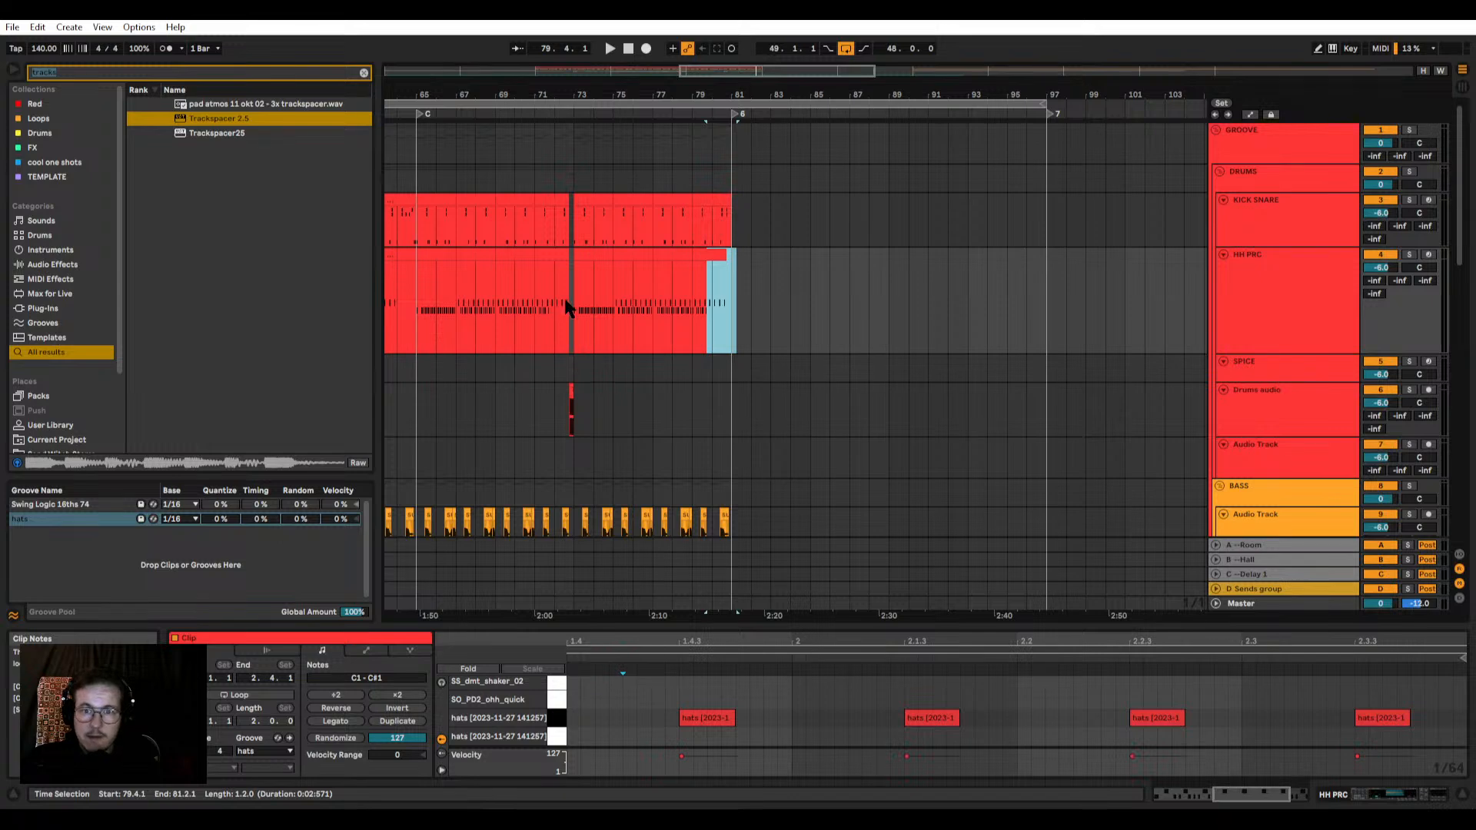
pyautogui.scroll(-2, 723, 304)
pyautogui.scroll(-3, 769, 292)
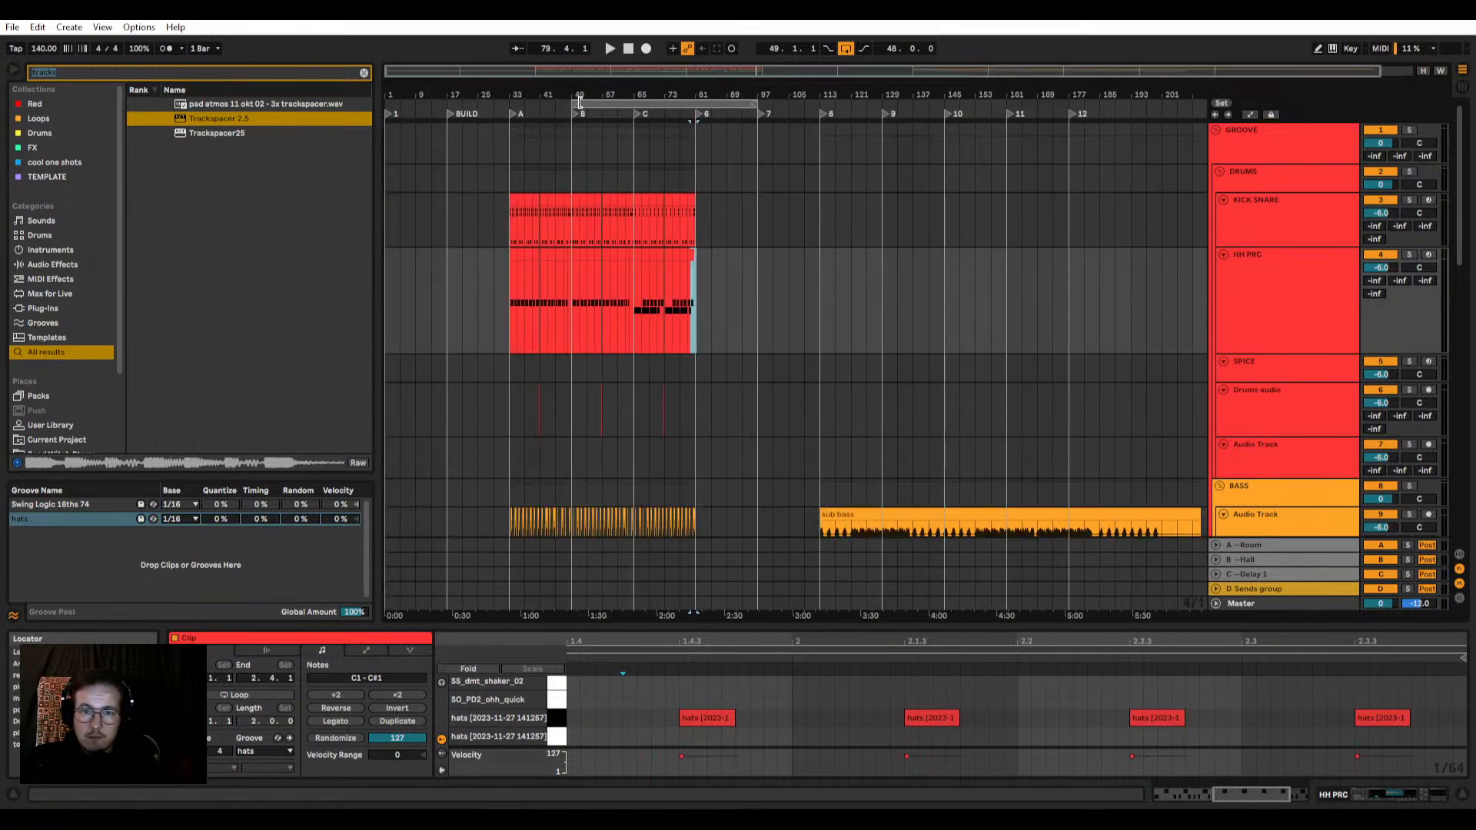
# Step: Move the 48-bar arrangement loop to start at bar 33 and play the track from section A
pyautogui.moveTo(580, 102); pyautogui.dragTo(517, 102)
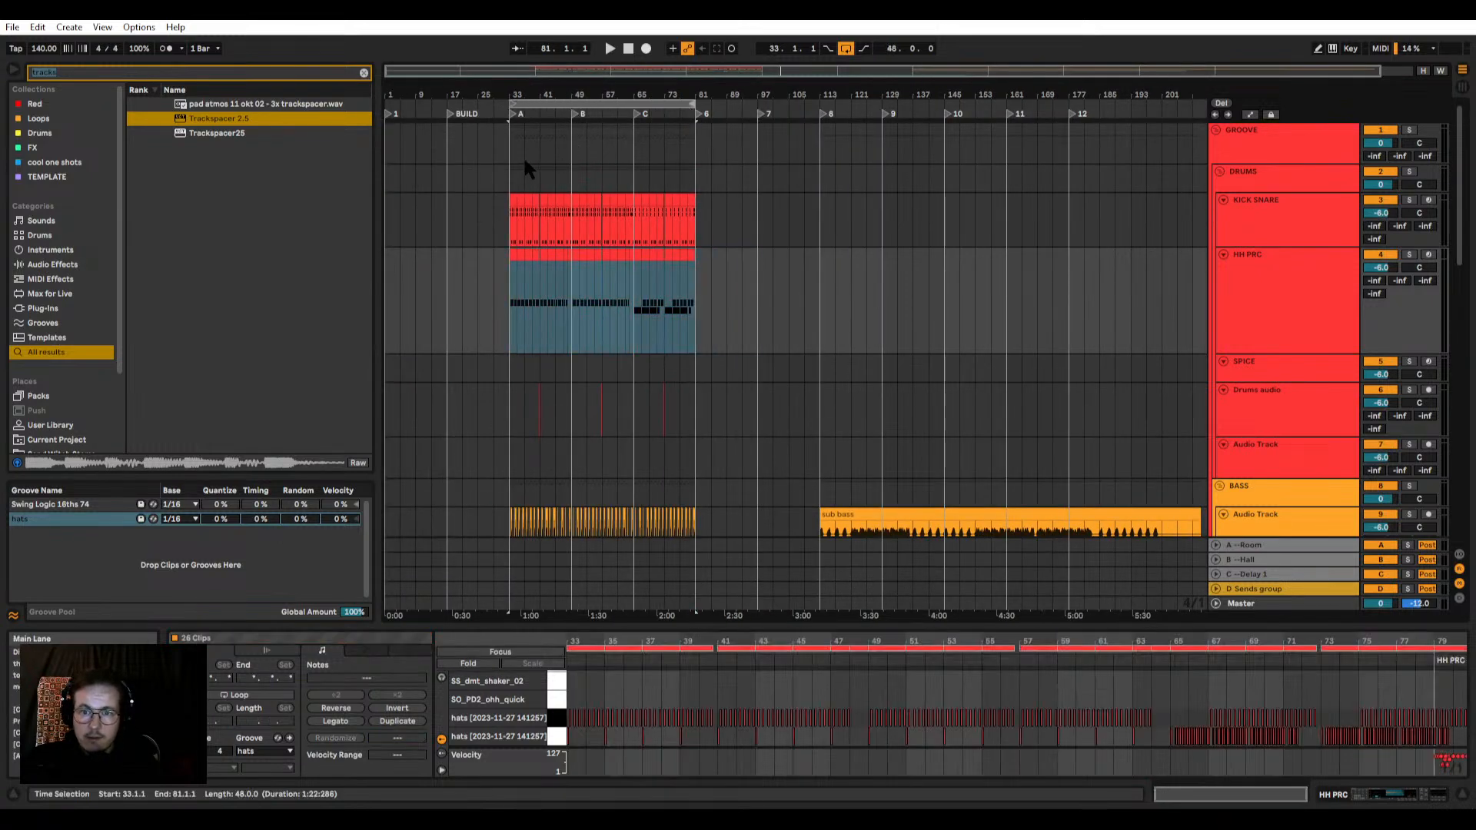
pyautogui.scroll(2, 527, 168)
pyautogui.click(492, 187)
pyautogui.press('space')
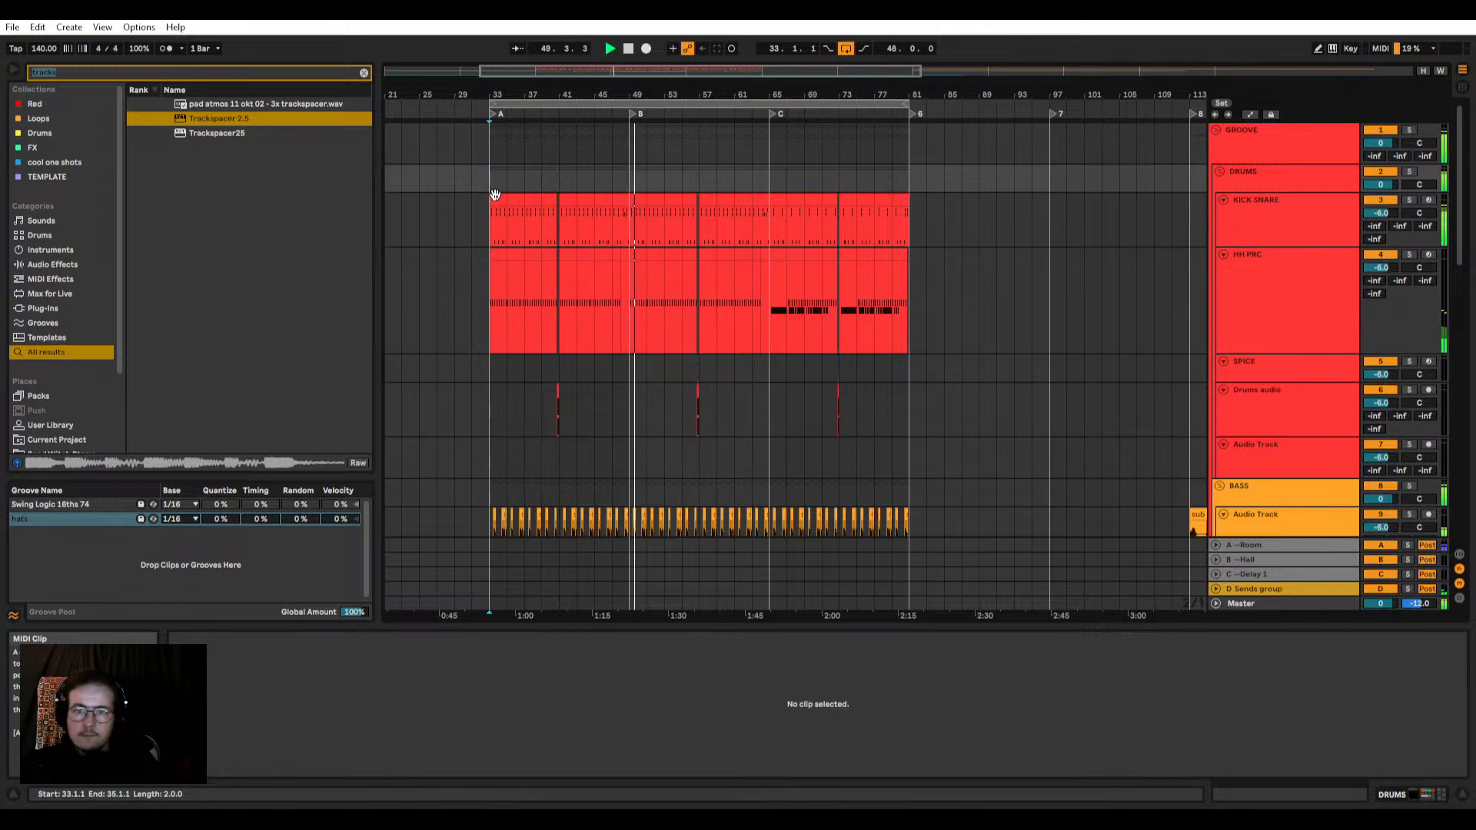
# Step: Rename the locator B at bar 49 as "B --- change bass here"
pyautogui.scroll(-3, 701, 250)
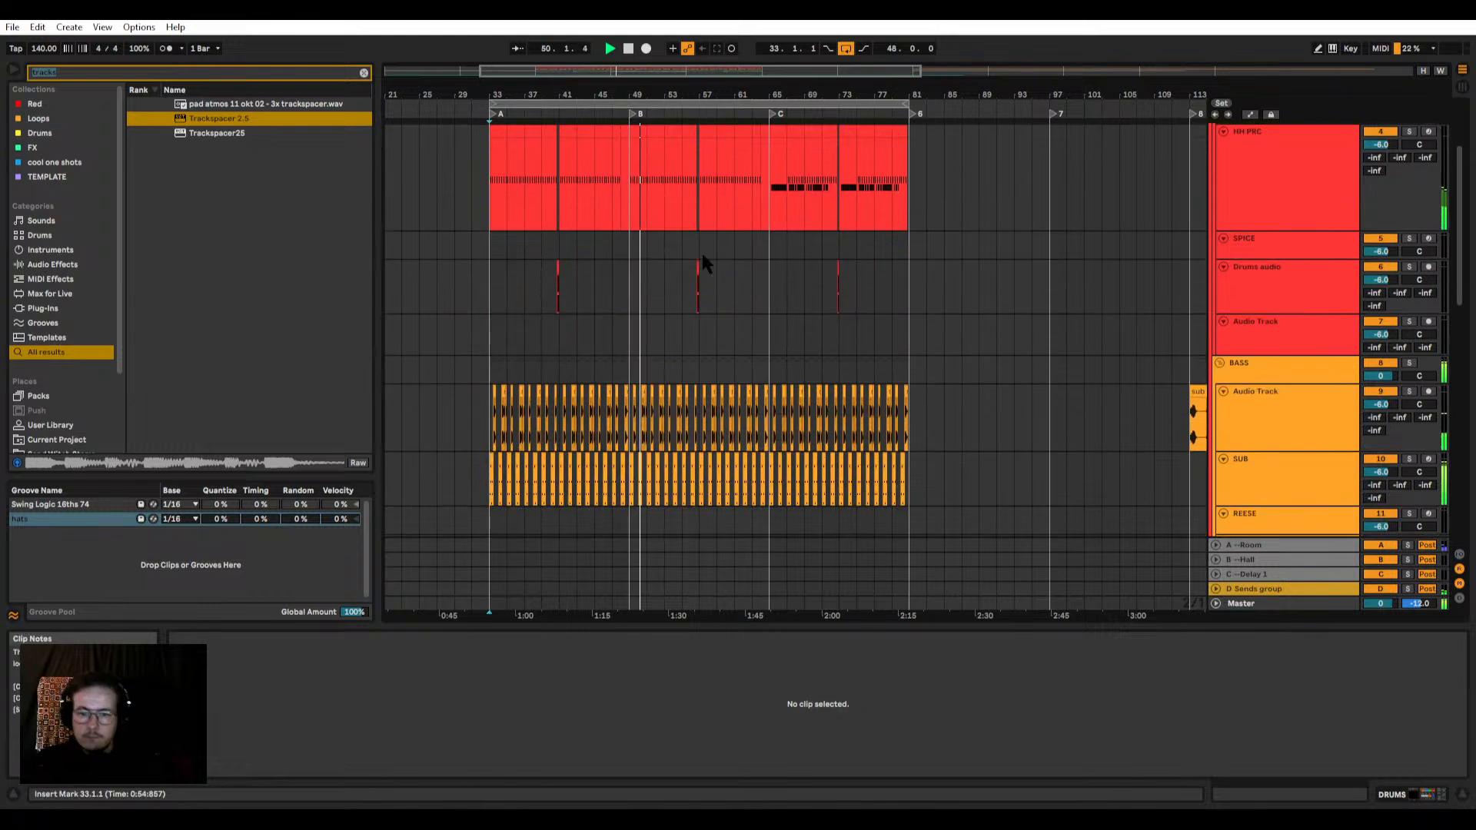
pyautogui.rightClick(633, 115)
pyautogui.click(646, 130)
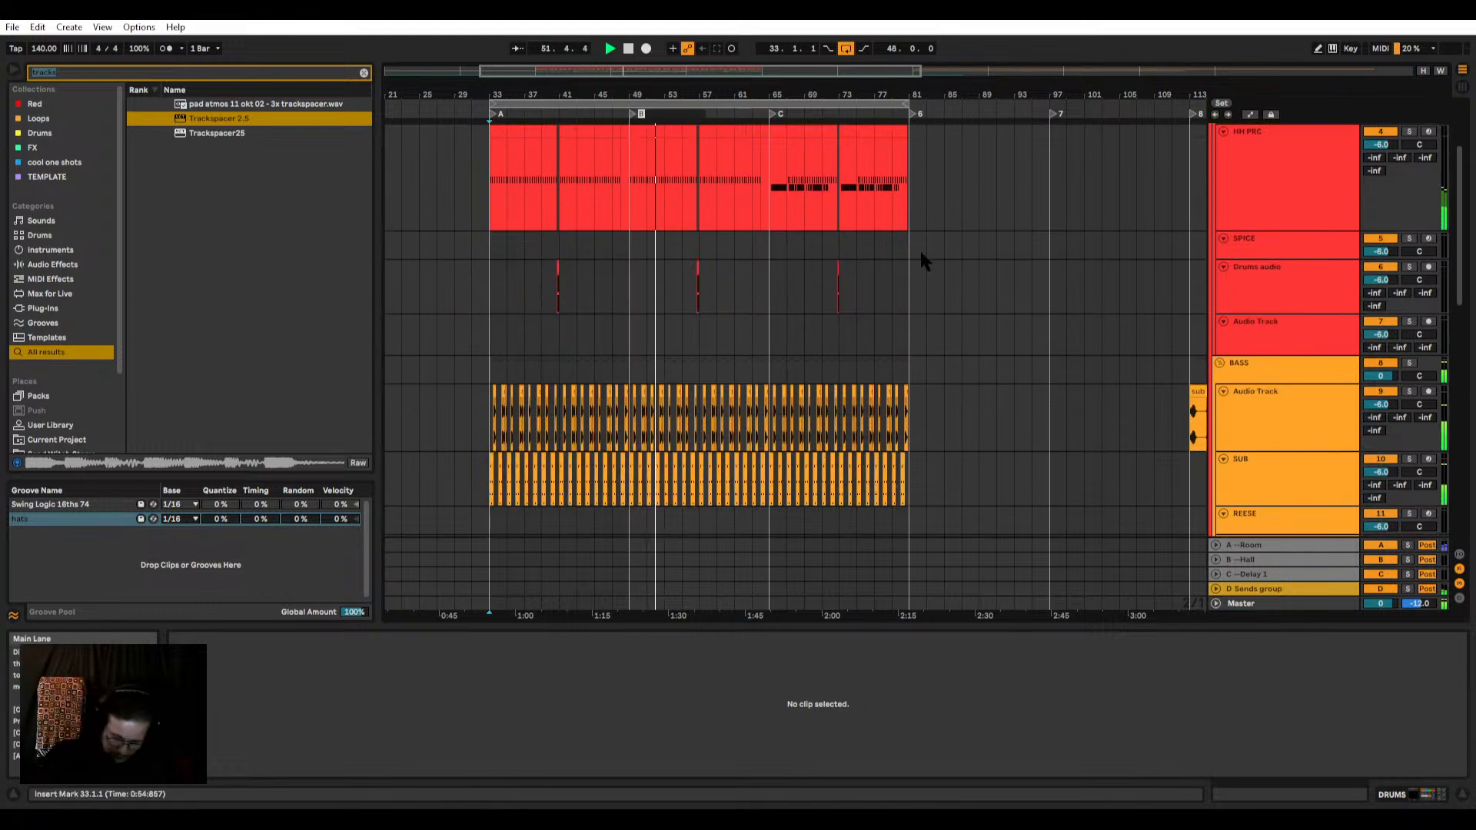
pyautogui.write('--- change')
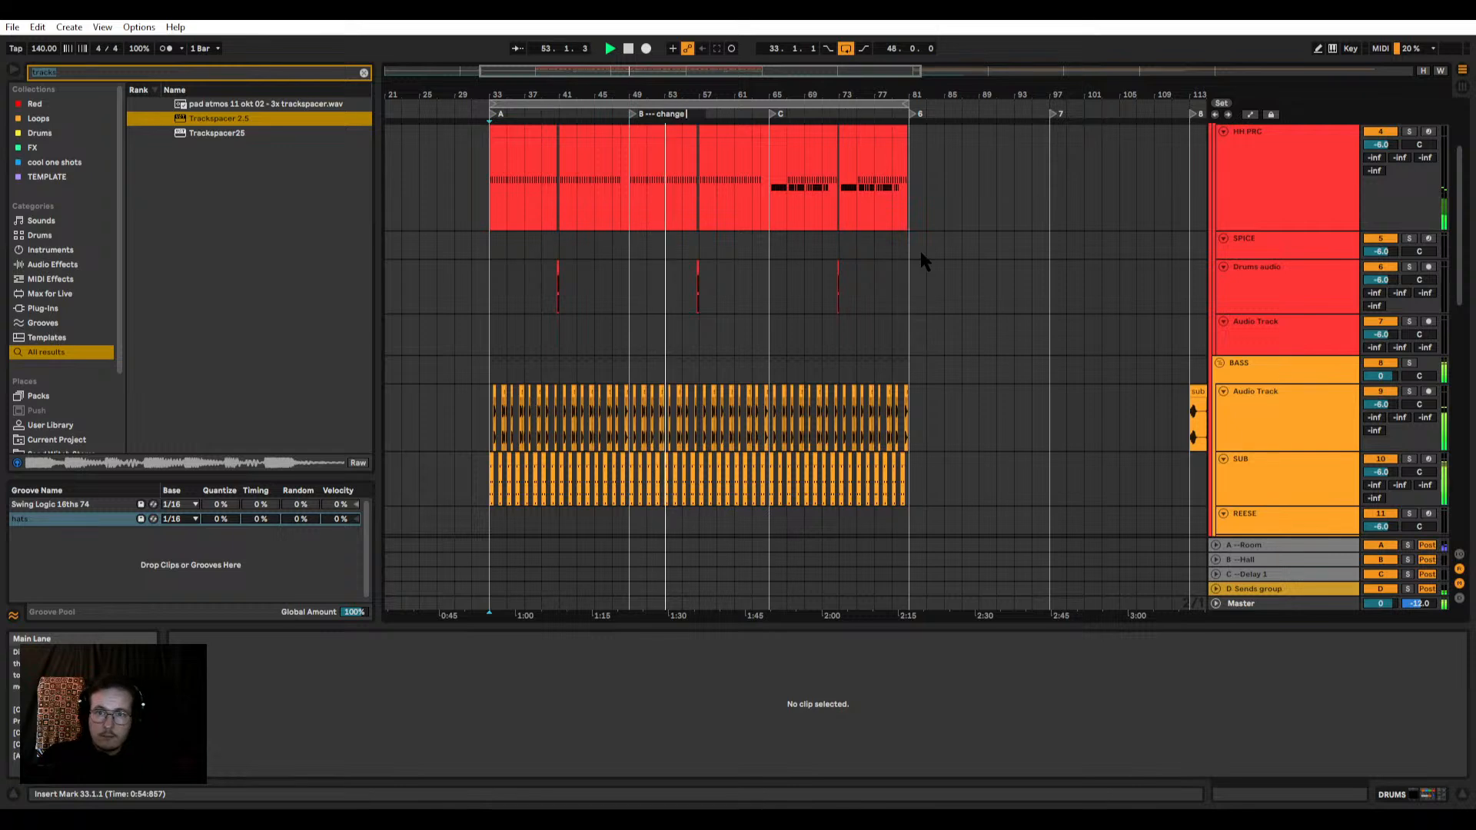
pyautogui.write(' bass here')
pyautogui.press('Return')
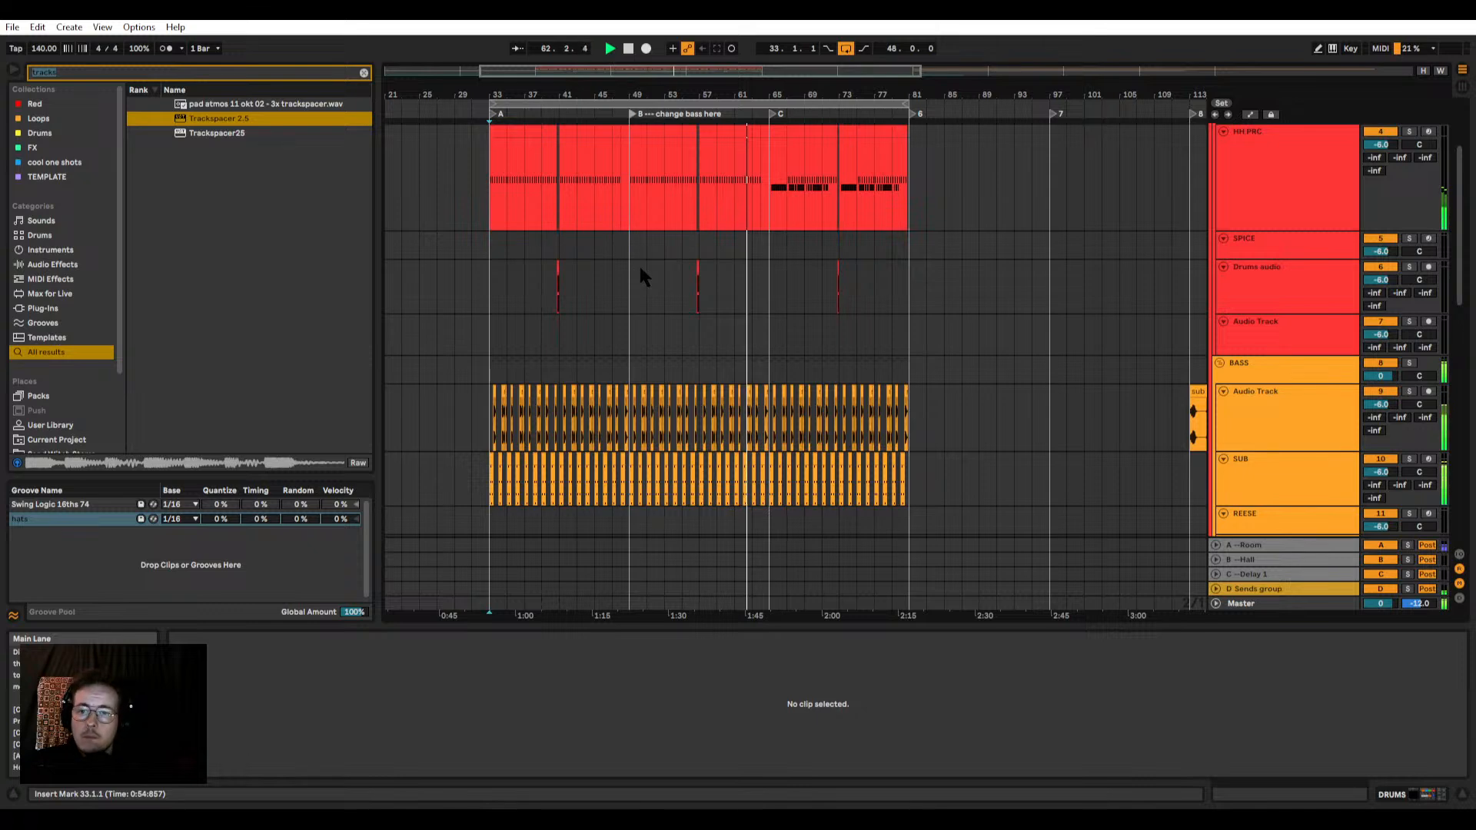
# Step: Rename the locator C at bar 65 as "C - wobbly bass here?"
pyautogui.scroll(2, 753, 263)
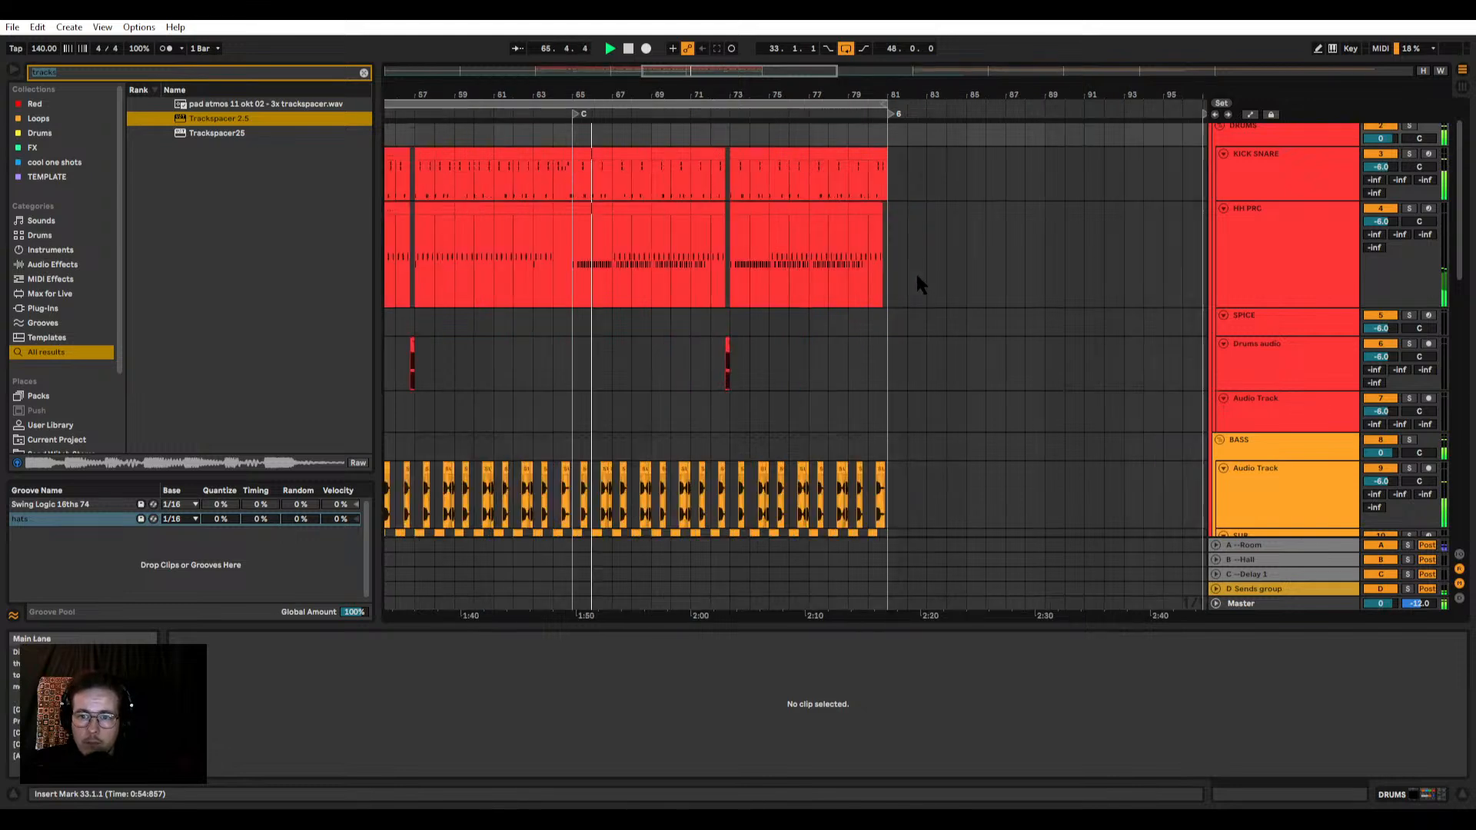
pyautogui.scroll(3, 922, 275)
pyautogui.scroll(3, 642, 231)
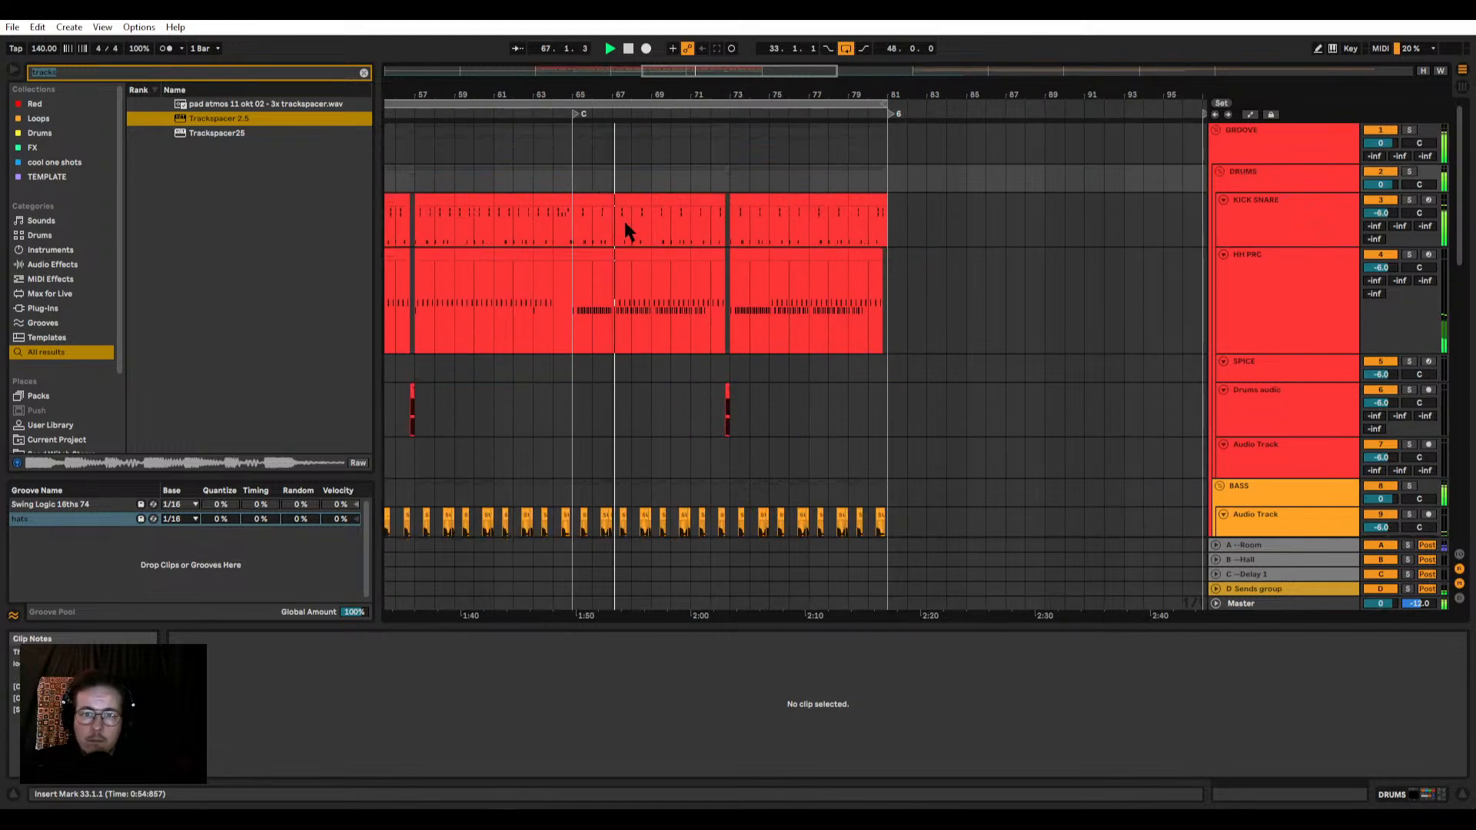
pyautogui.scroll(-5, 677, 373)
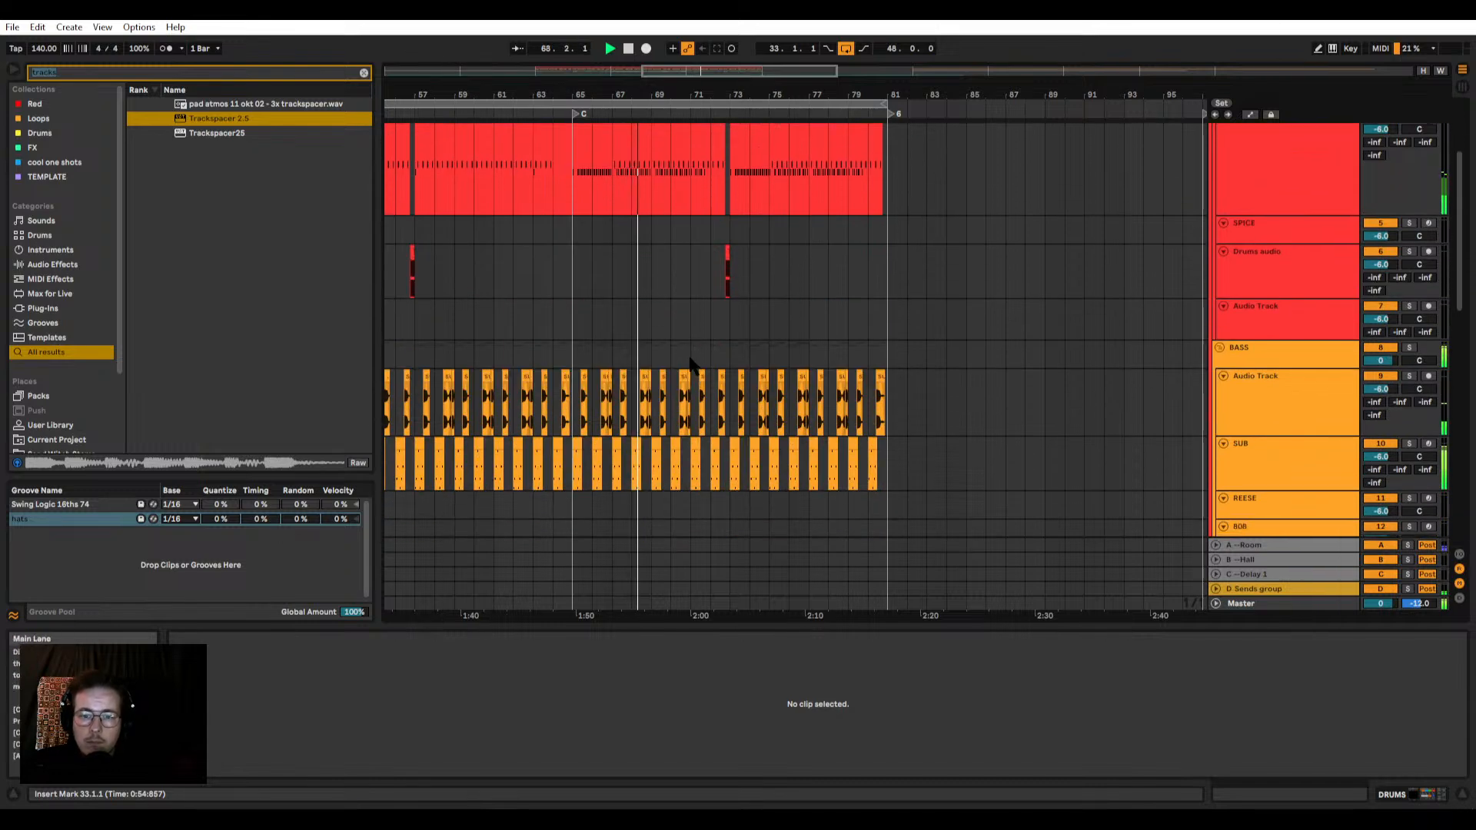
pyautogui.rightClick(577, 113)
pyautogui.click(590, 131)
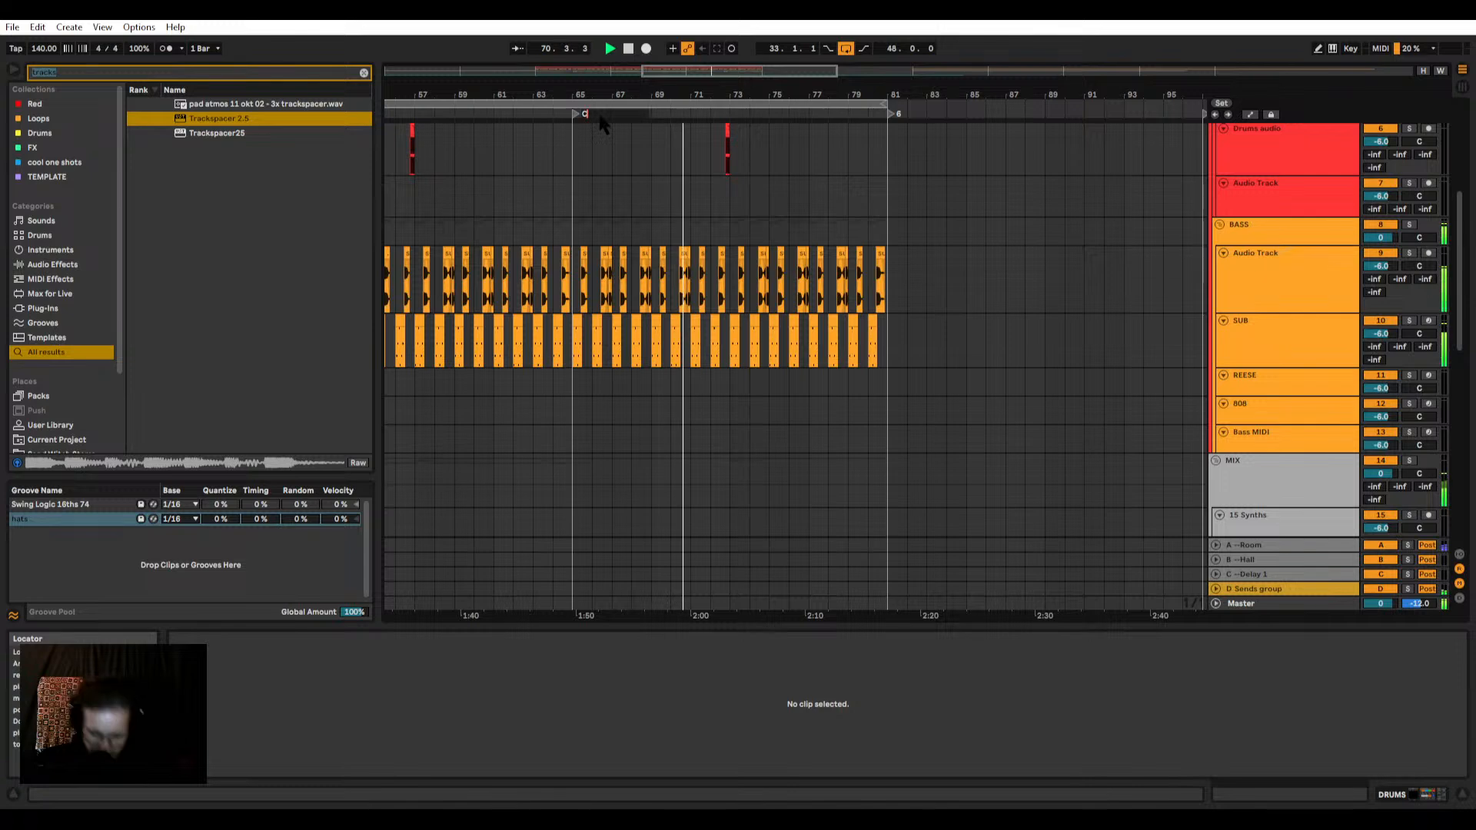
pyautogui.write('- wobbly ba')
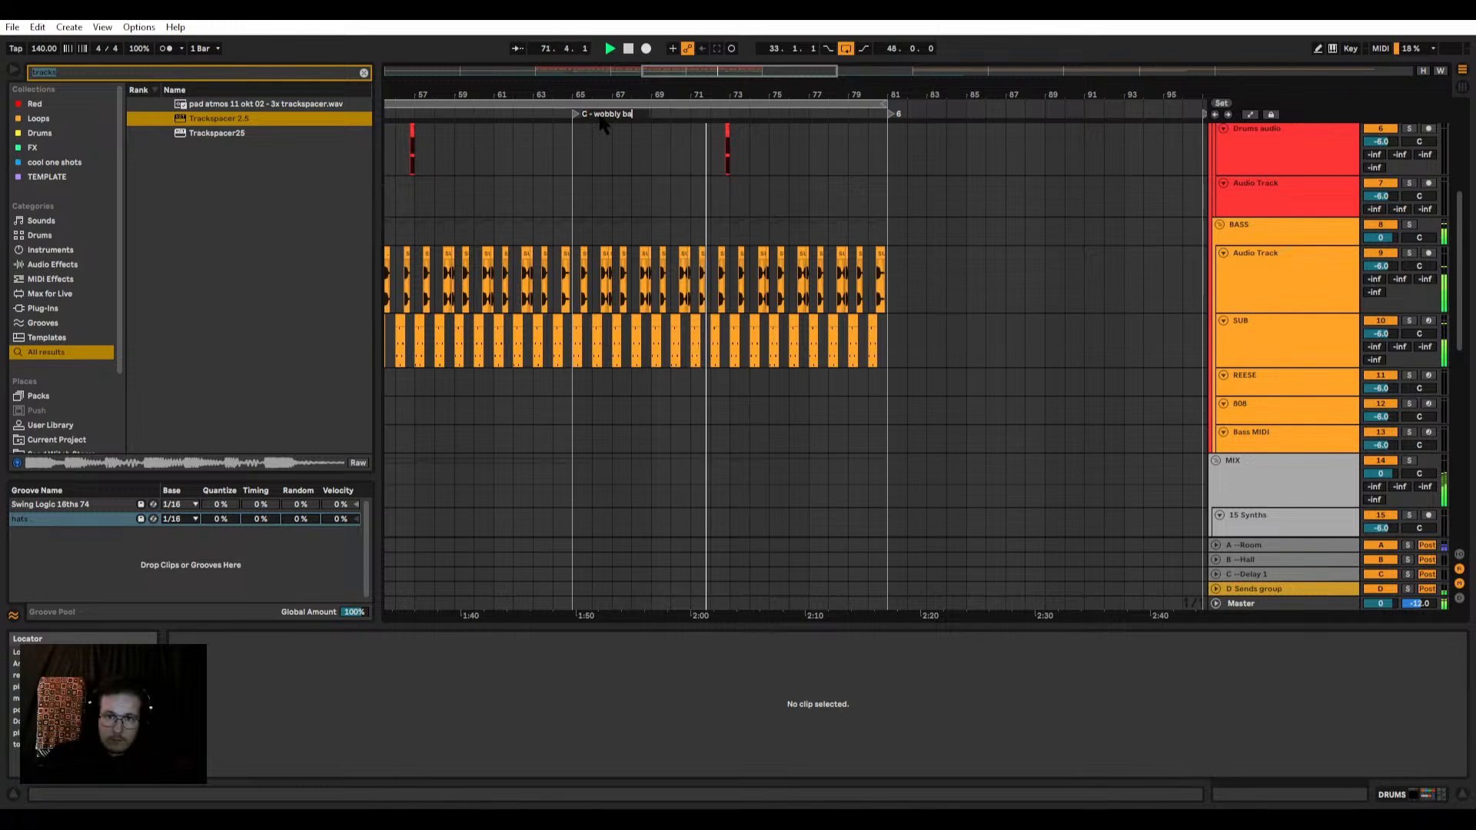
pyautogui.write('ss here?')
pyautogui.press('Return')
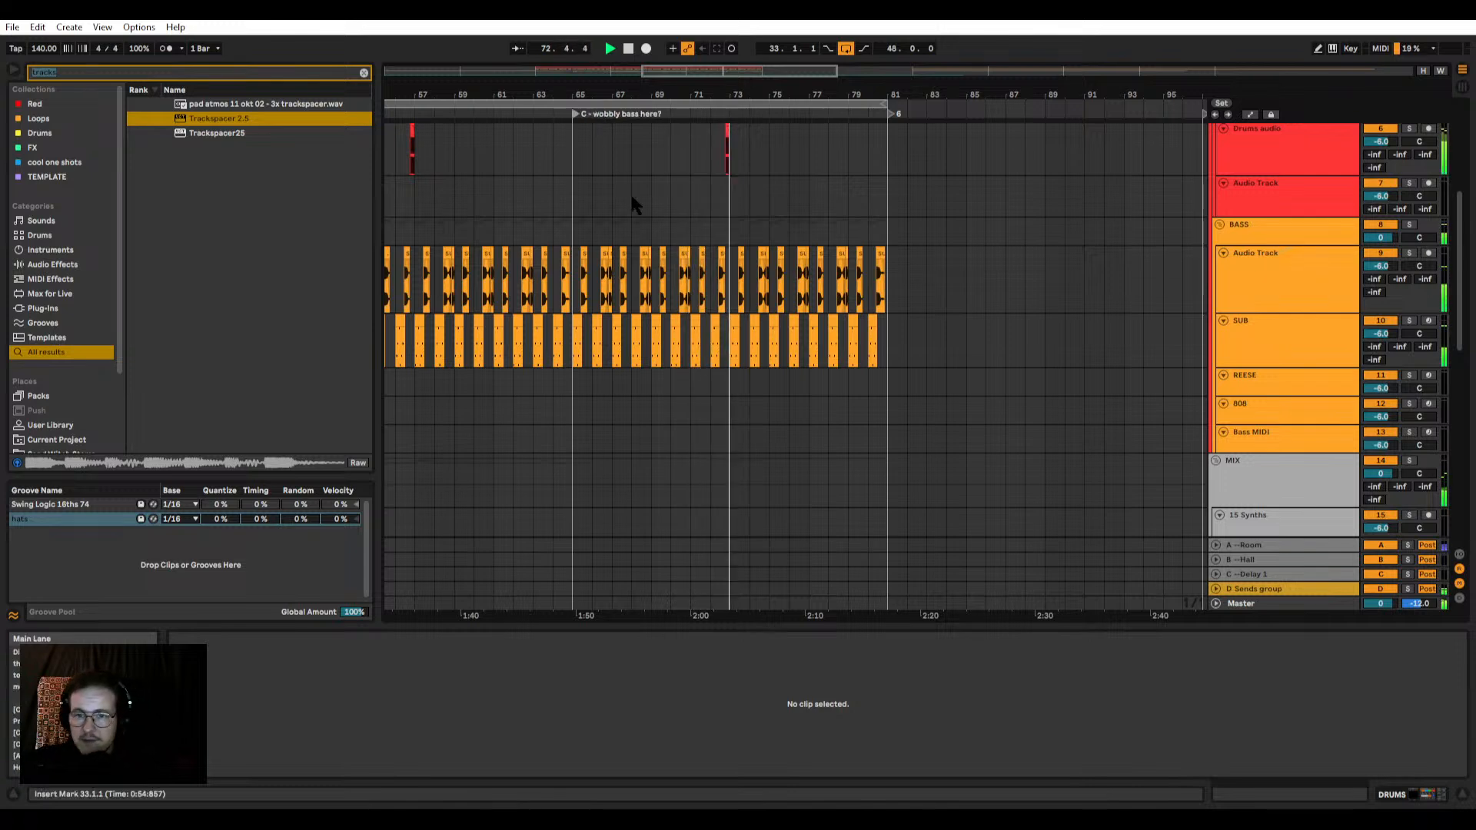
# Step: Listen through the rest of section C while examining the bass, synth and drum tracks across sections A to C
pyautogui.scroll(-3, 631, 194)
pyautogui.scroll(3, 676, 208)
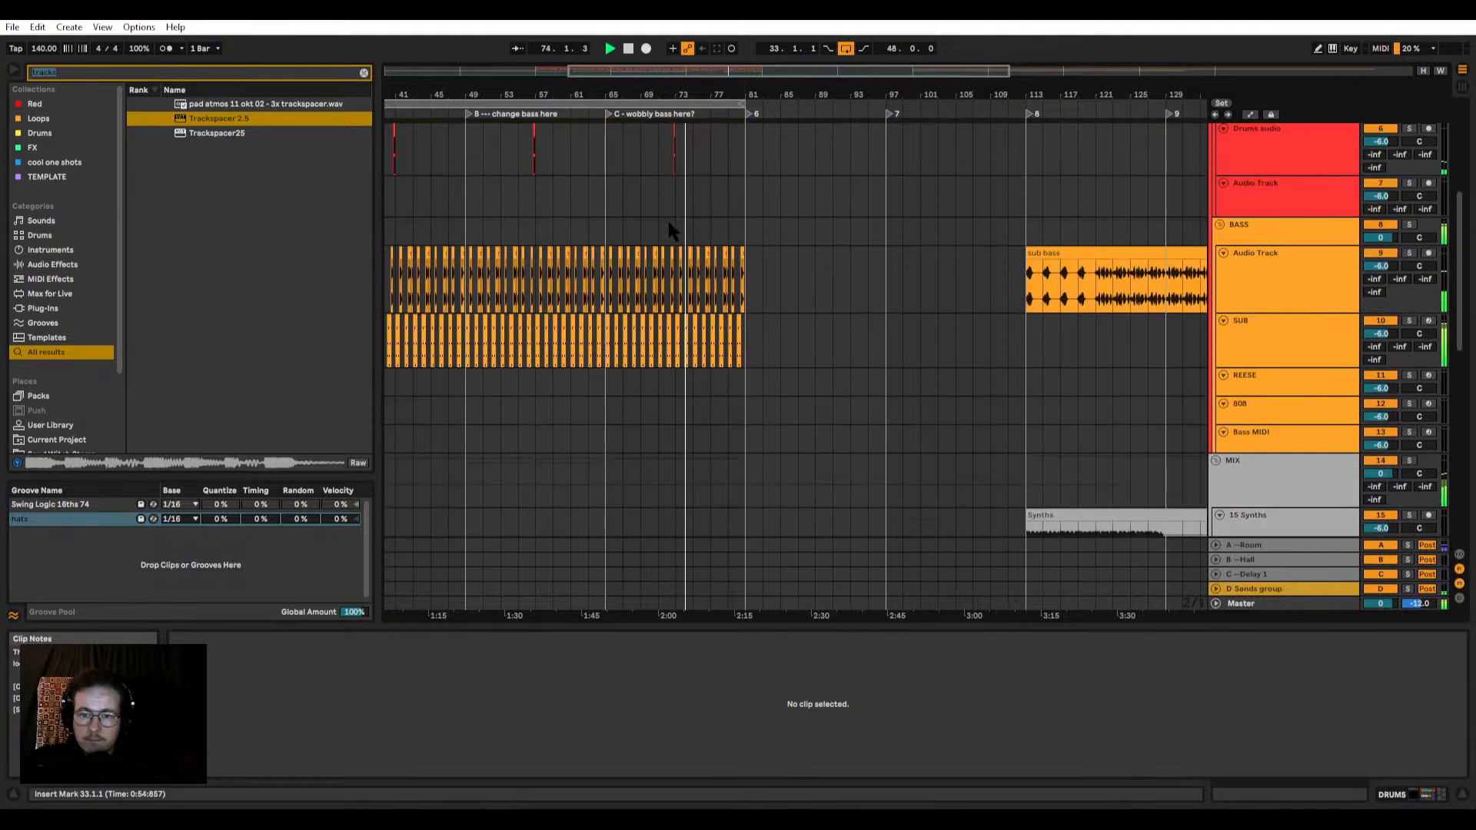
pyautogui.scroll(-6, 661, 221)
pyautogui.scroll(-3, 648, 219)
pyautogui.scroll(-3, 648, 215)
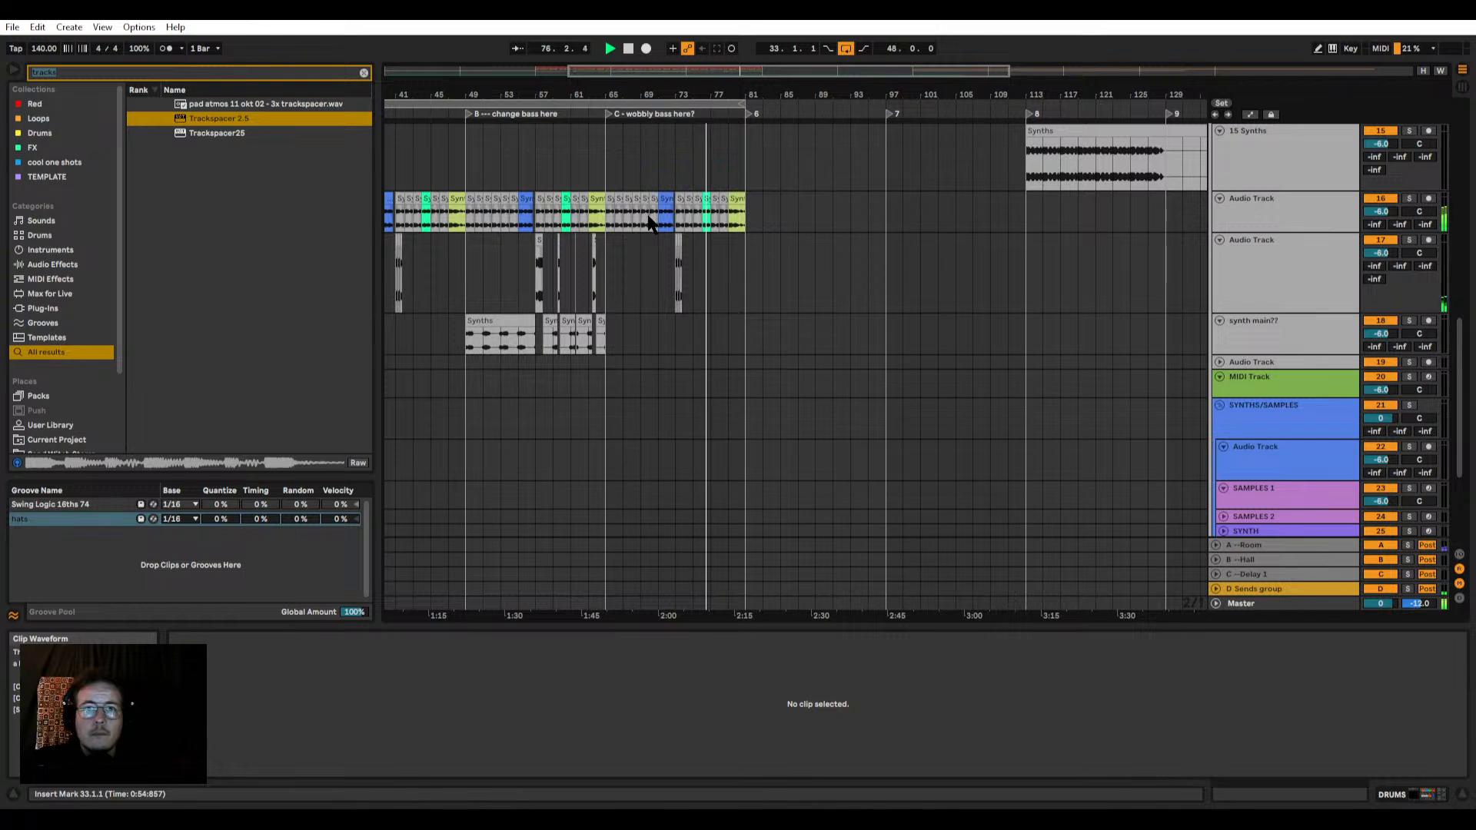
pyautogui.scroll(-5, 648, 223)
pyautogui.scroll(5, 642, 246)
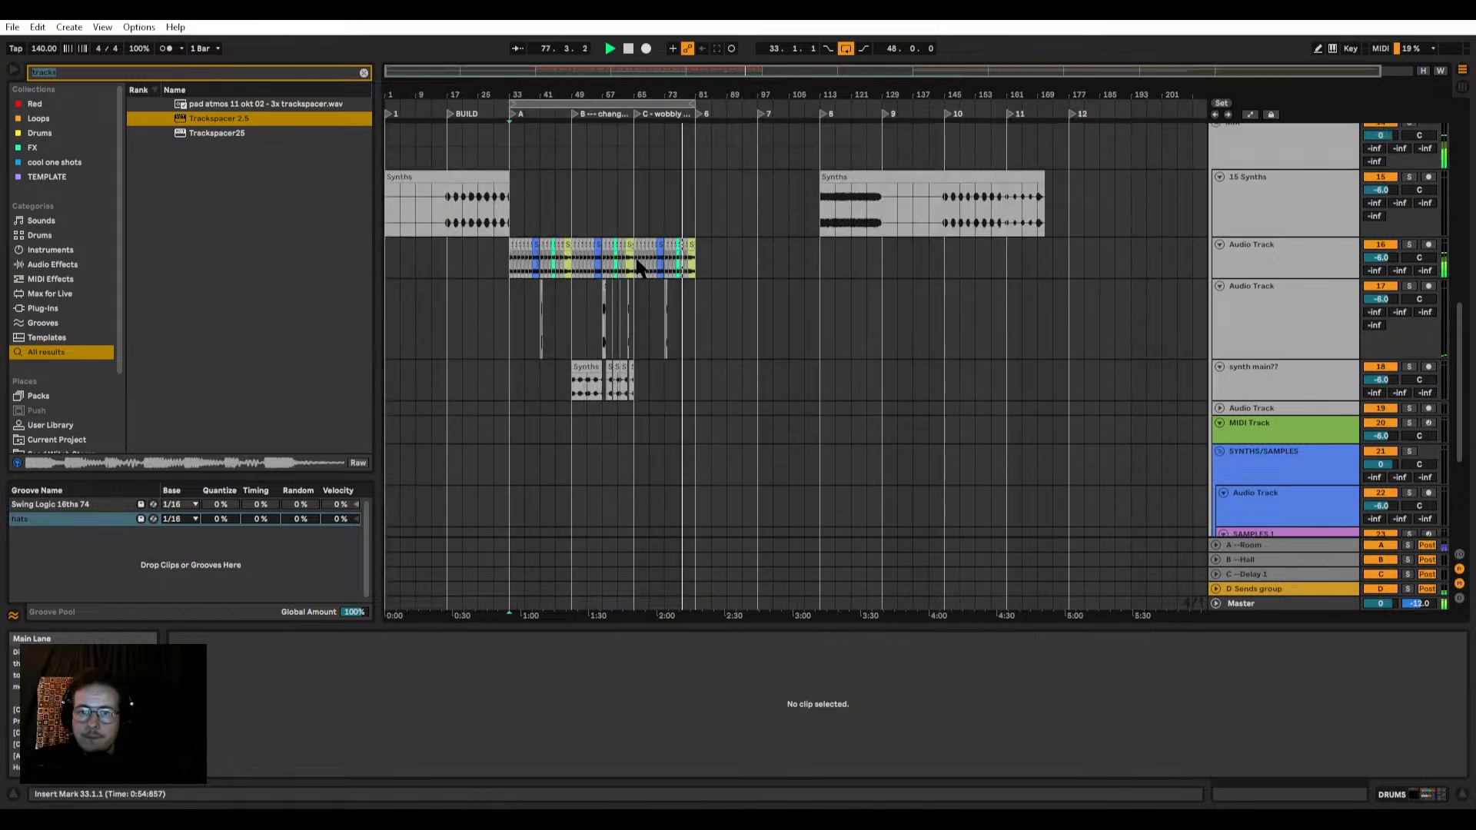
pyautogui.scroll(3, 636, 261)
pyautogui.scroll(3, 642, 265)
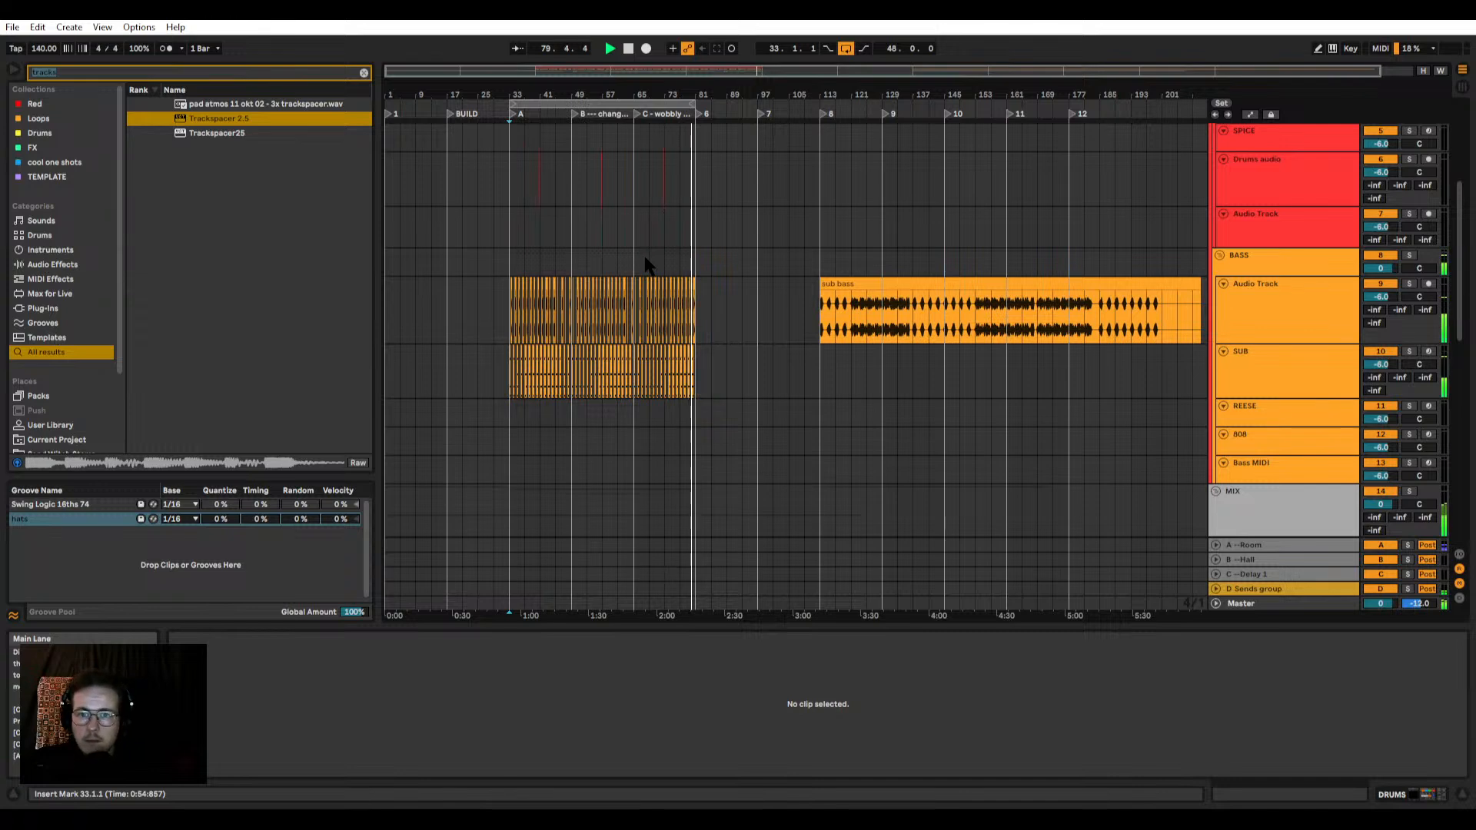
pyautogui.scroll(3, 646, 264)
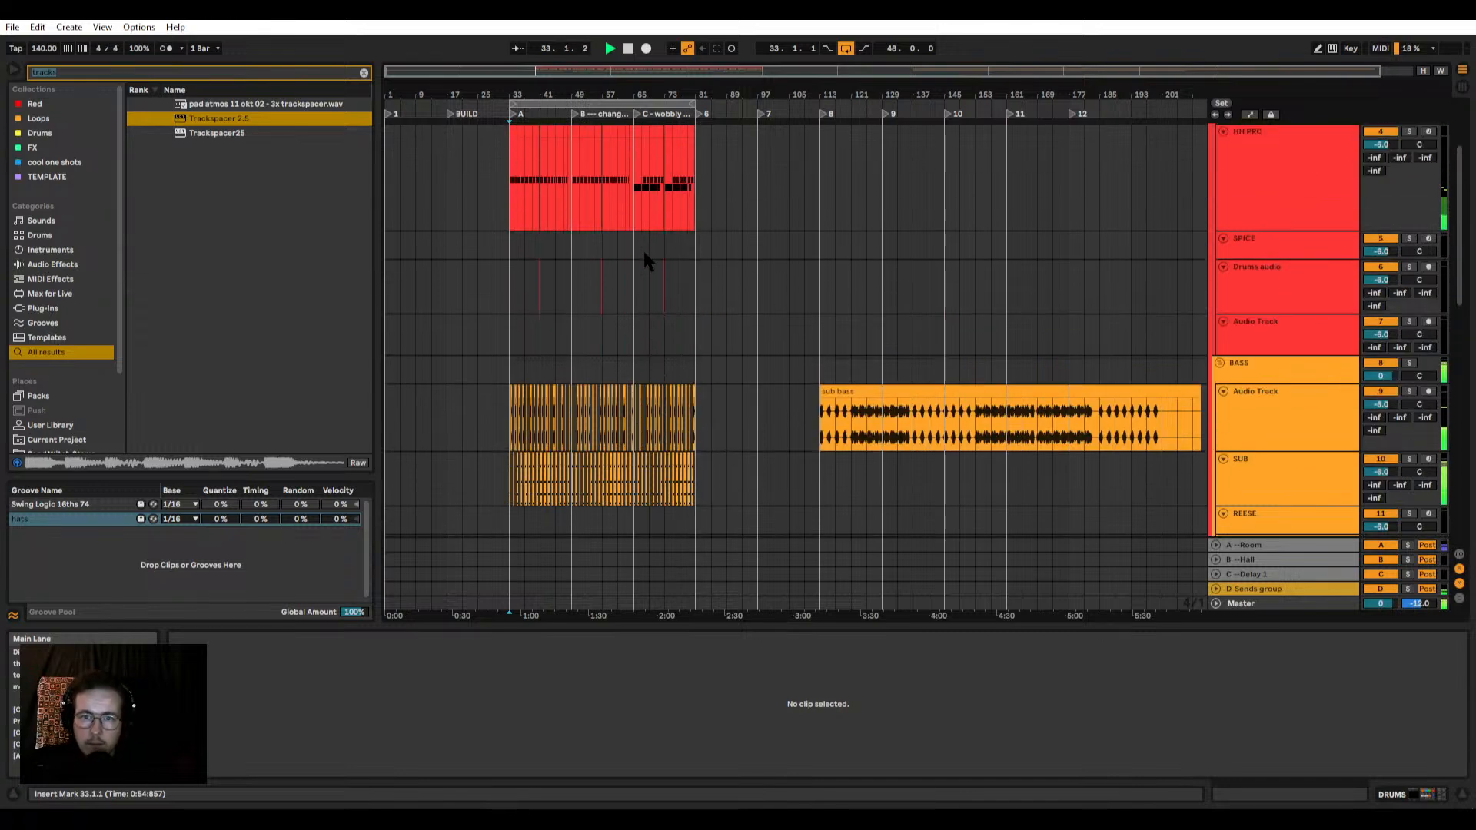
pyautogui.scroll(6, 538, 264)
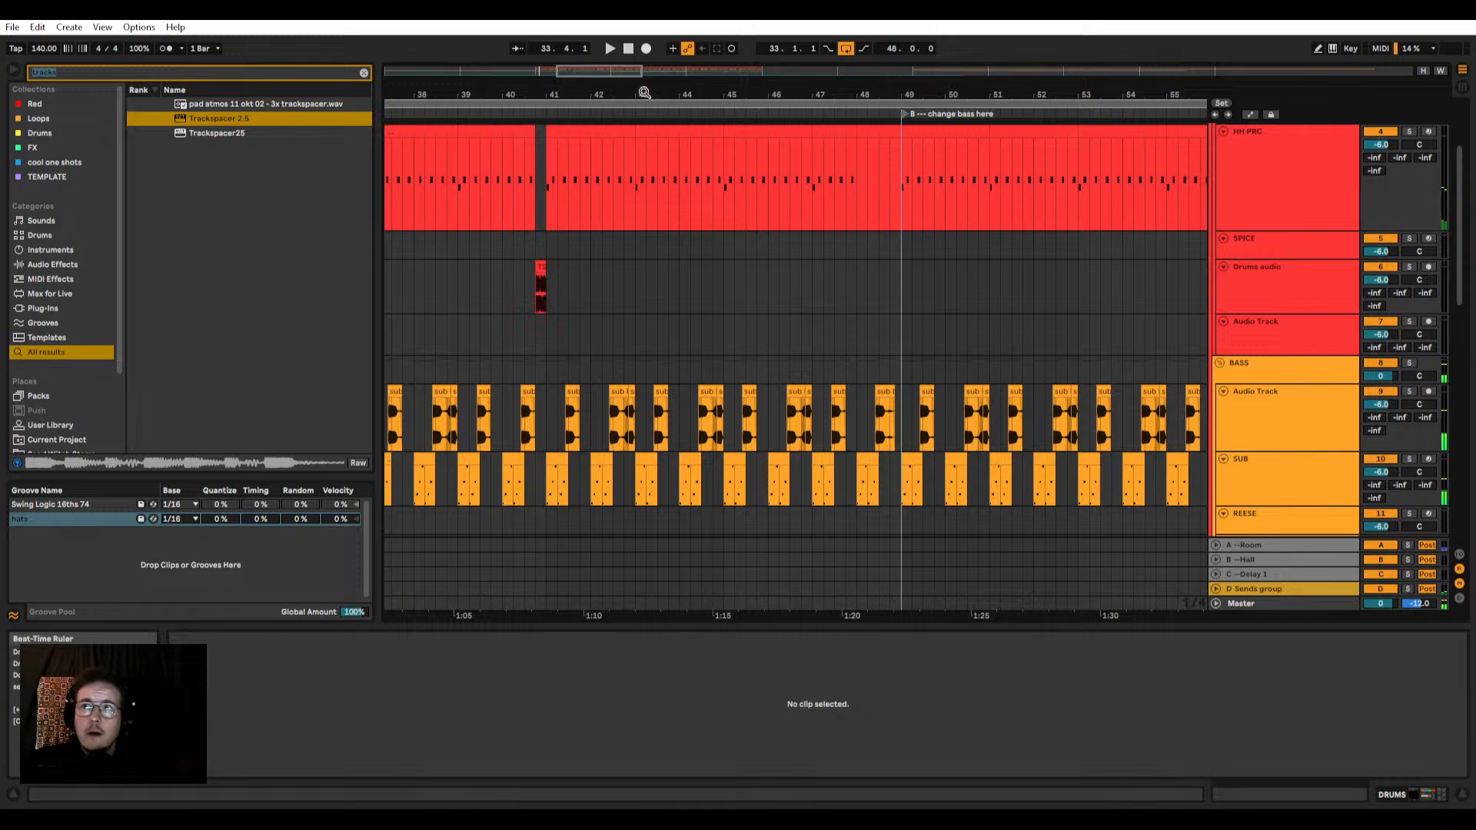